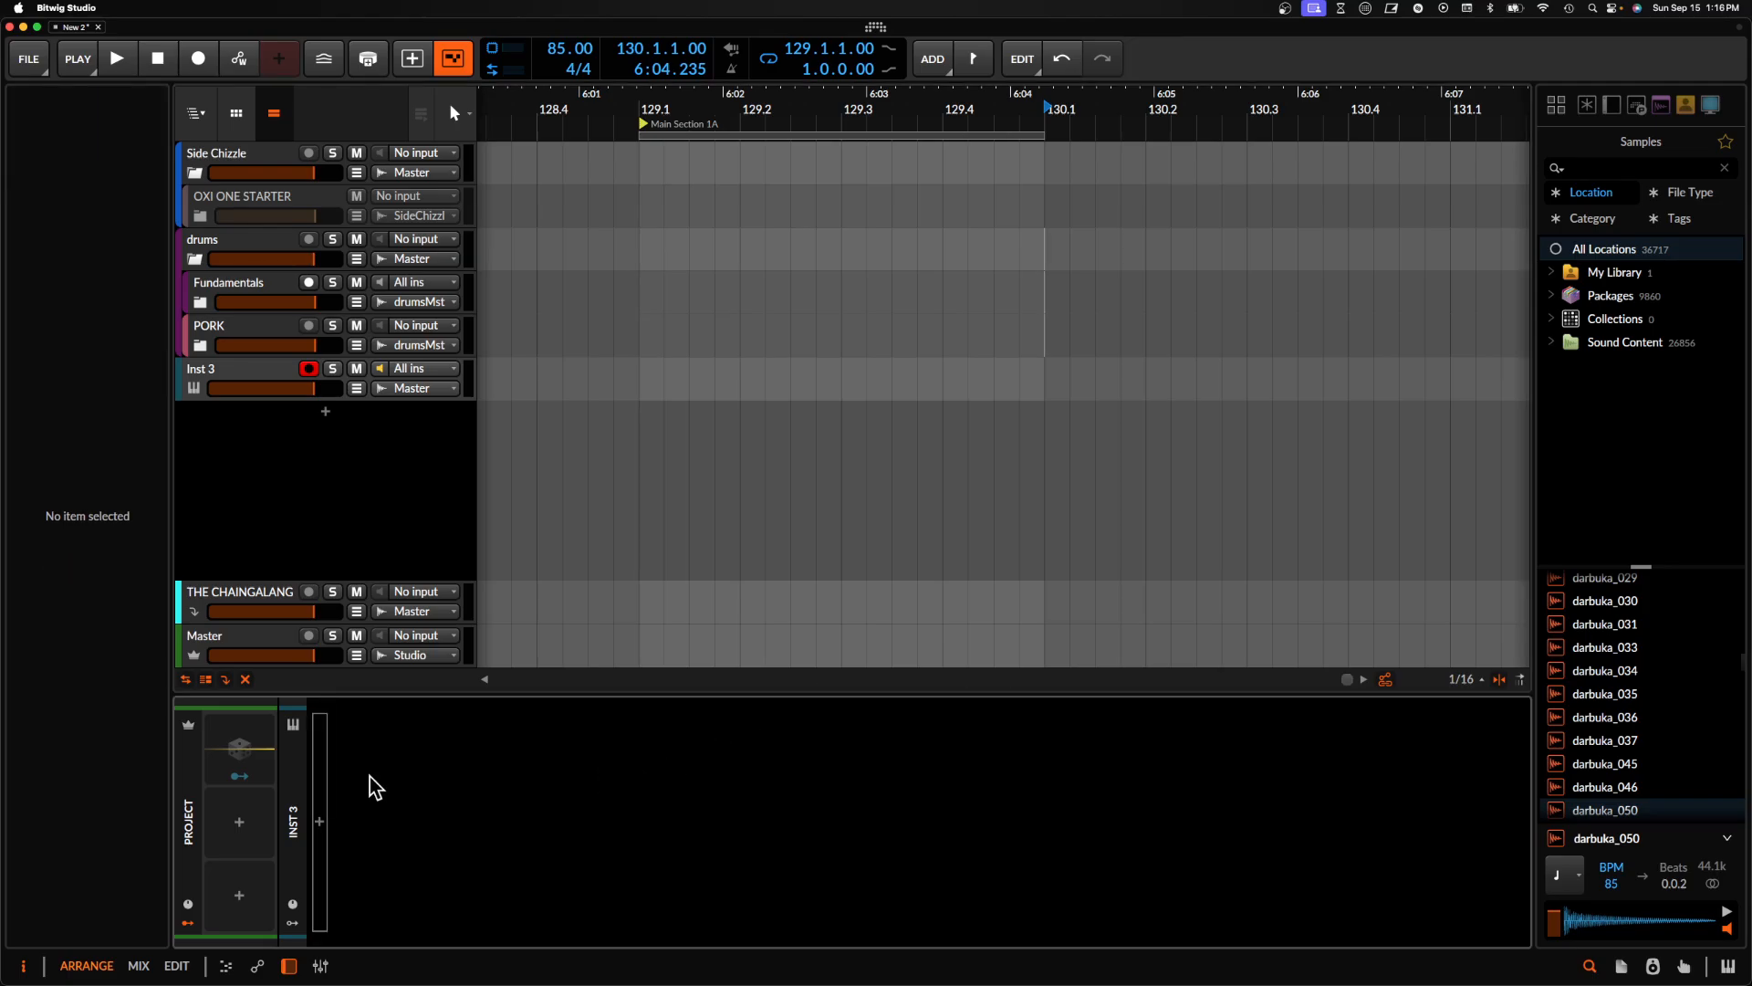
# Insert the Phase Plant synth into the Inst 3 track's device chain
pyautogui.click(319, 822)
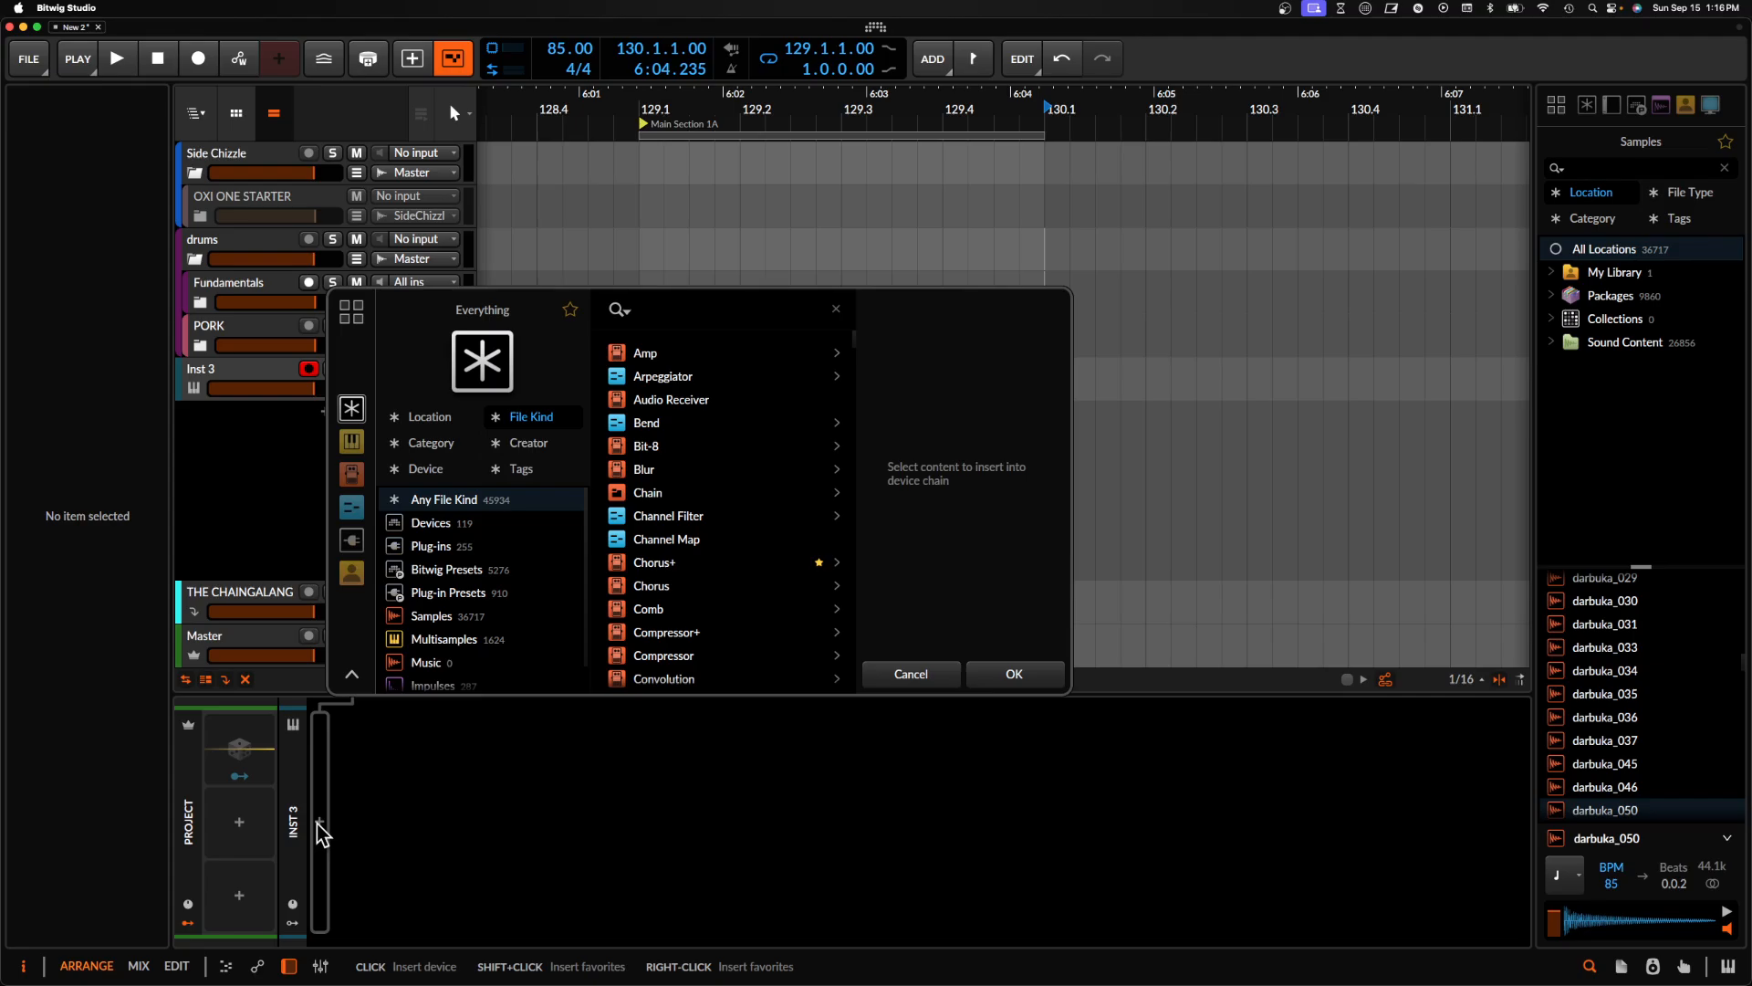
pyautogui.write('phase')
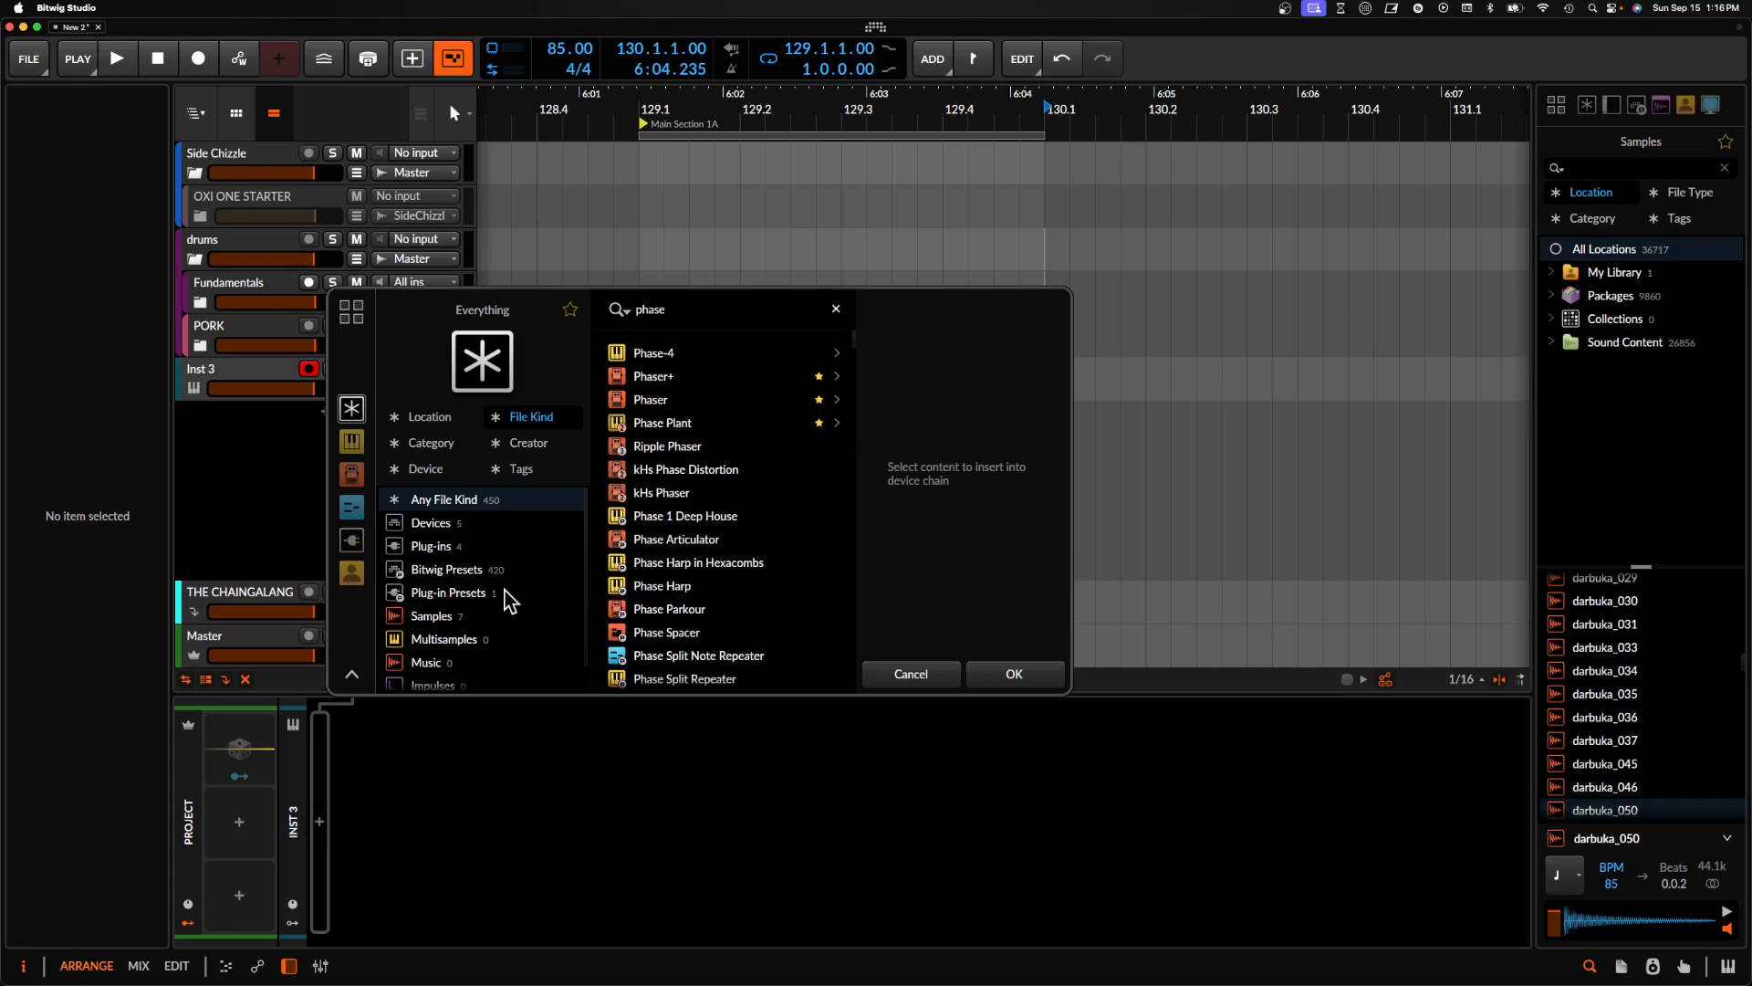
pyautogui.click(636, 425)
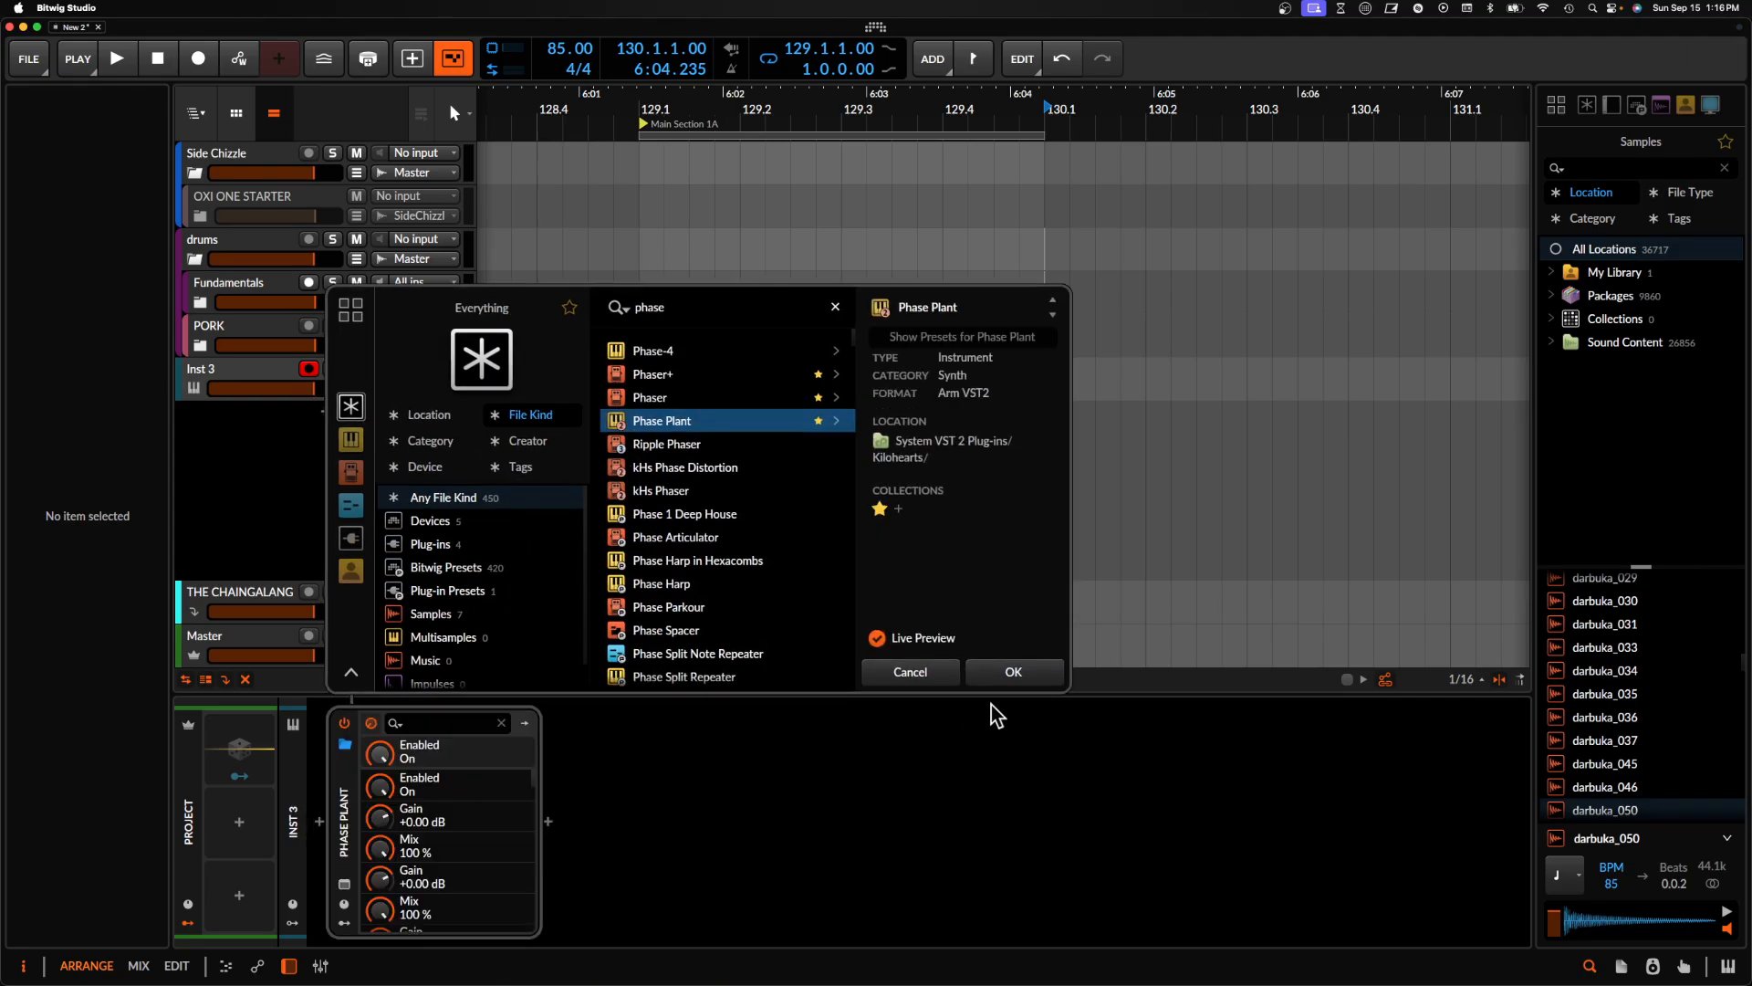
pyautogui.click(1011, 673)
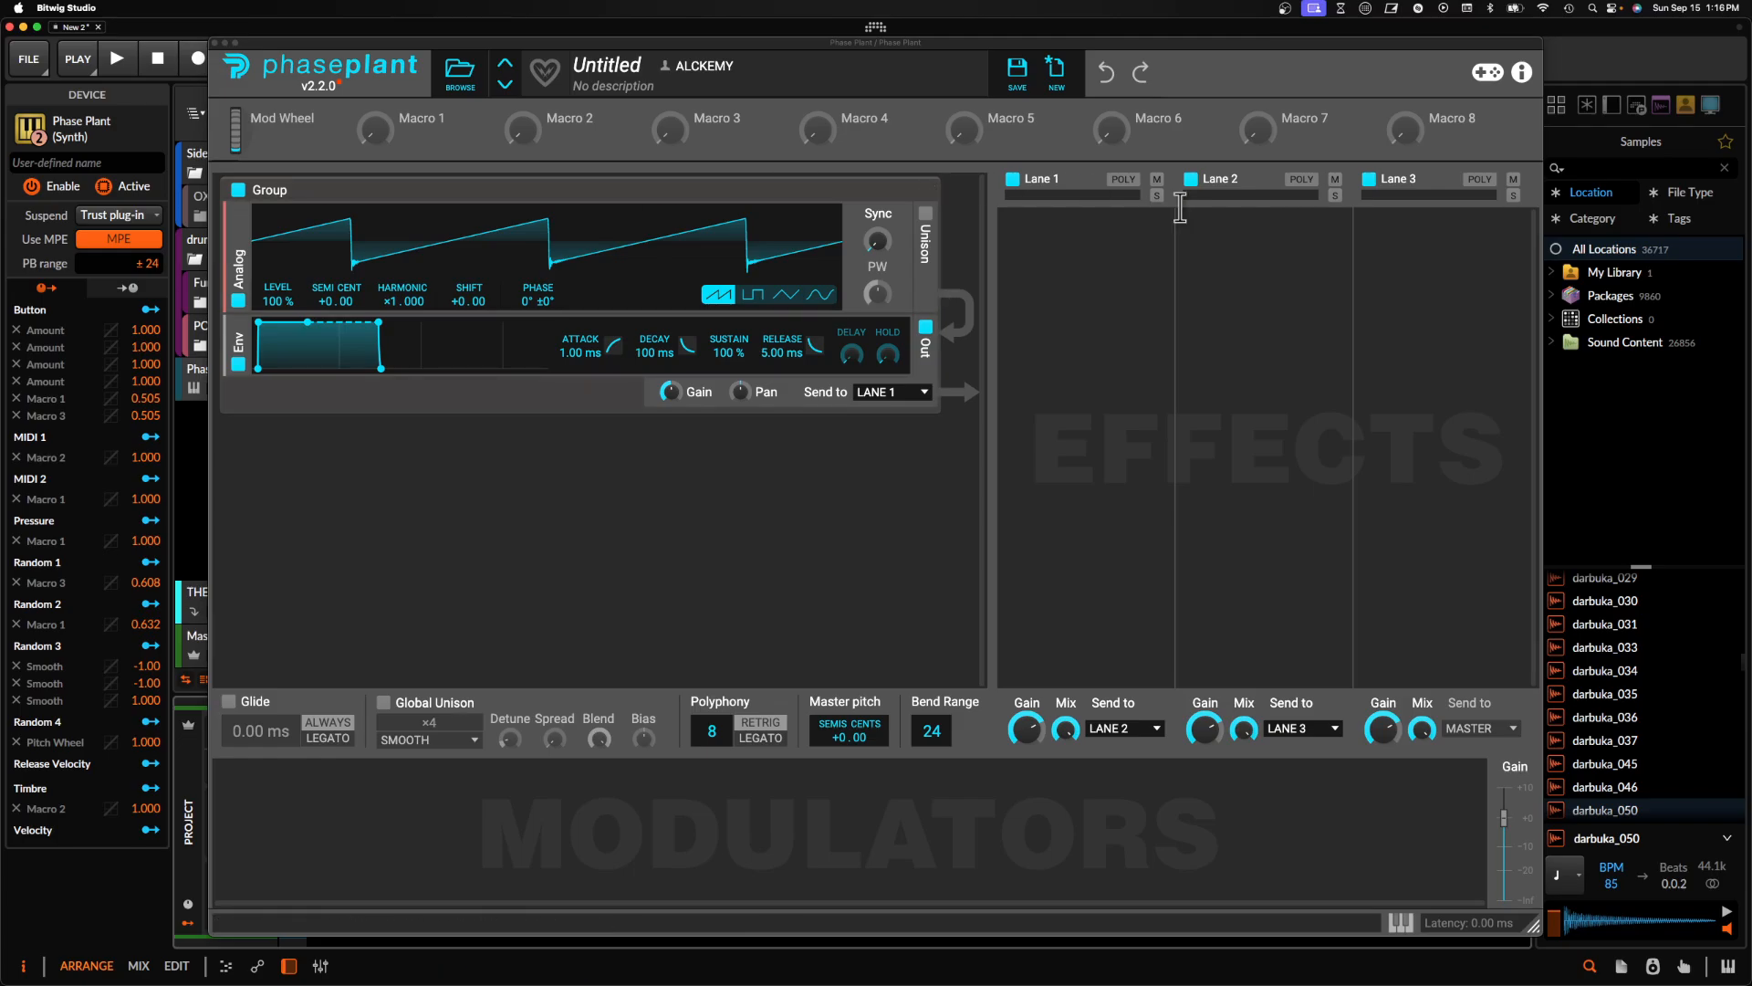
# Add a Transient Shaper effect to Lane 3
pyautogui.click(1414, 266)
pyautogui.click(1367, 422)
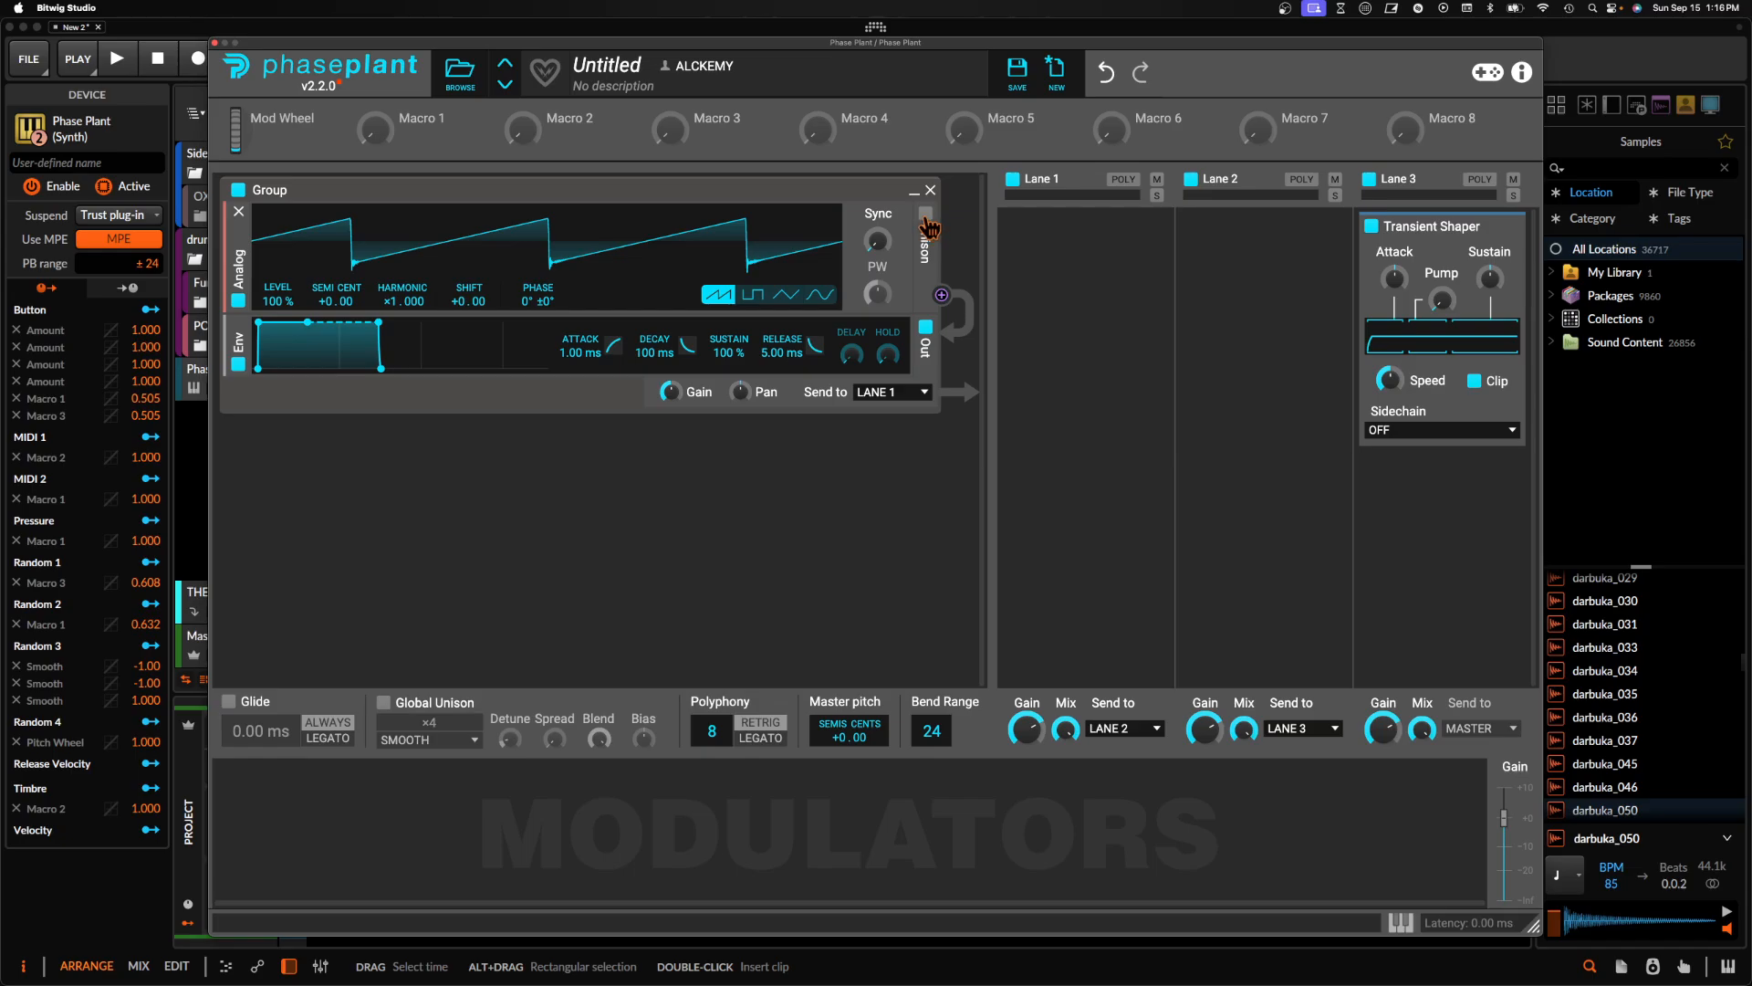
# Switch the Analog oscillator to a sine wave and shape the output envelope to 217 ms decay, 100% sustain and 391 ms release
pyautogui.click(818, 294)
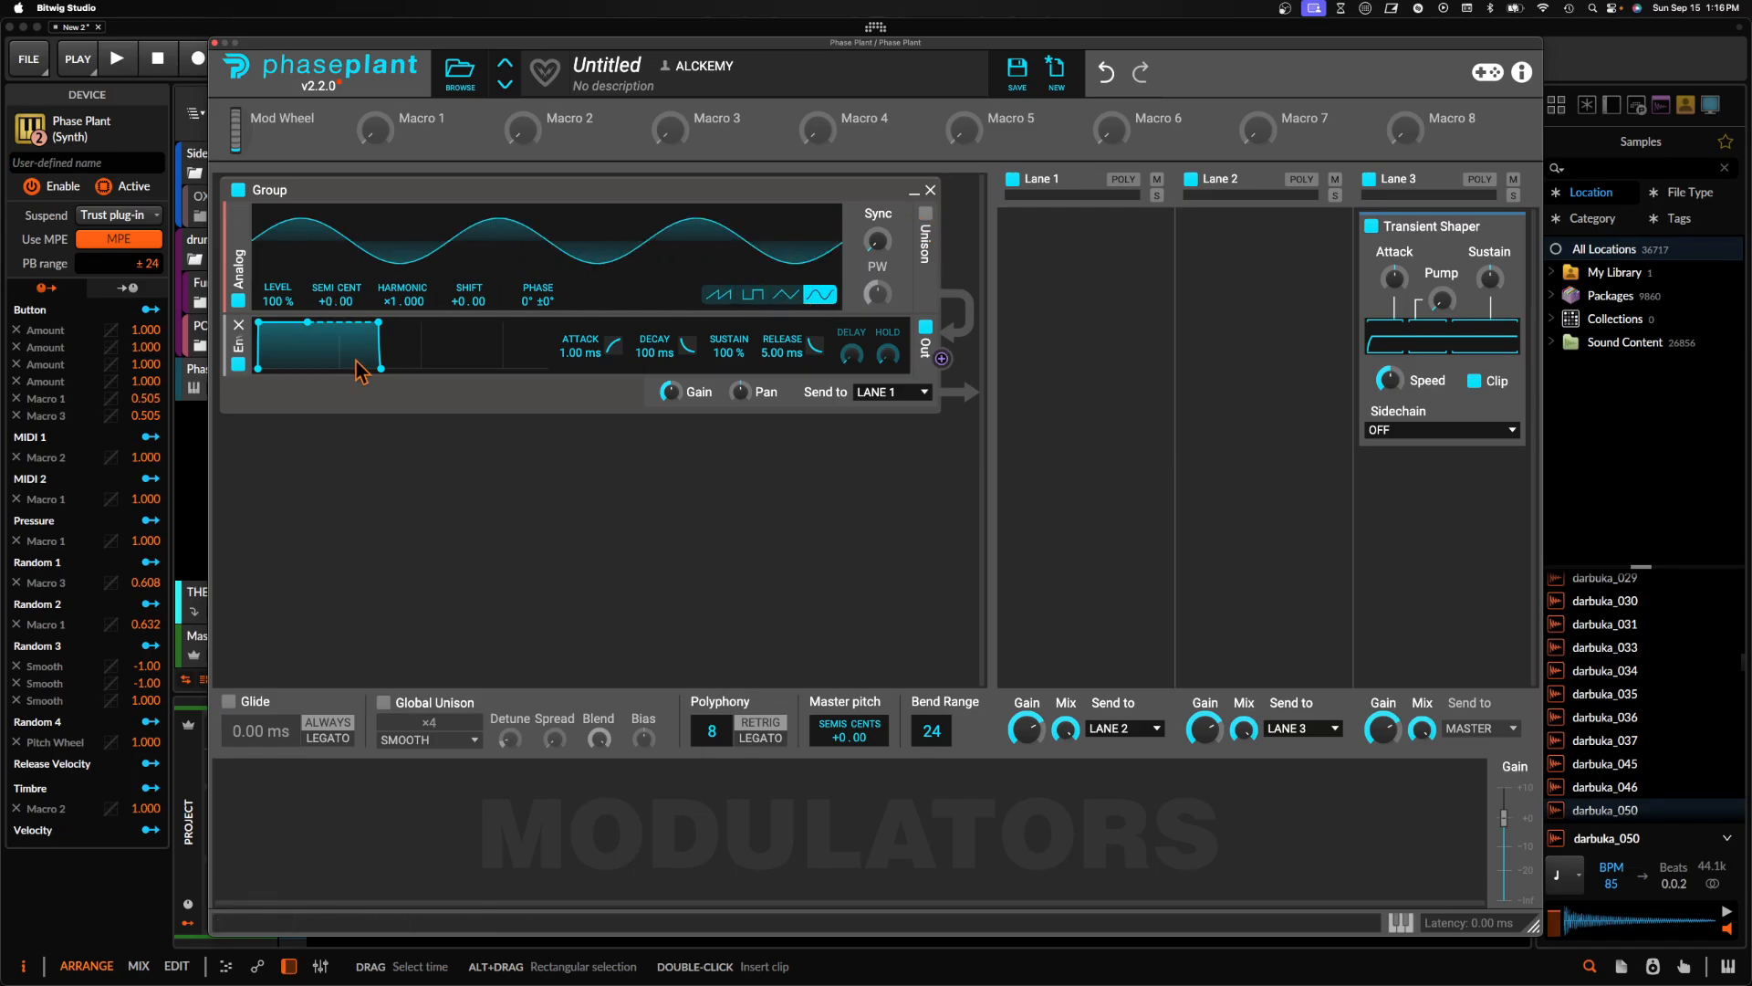
pyautogui.moveTo(310, 331); pyautogui.dragTo(460, 368)
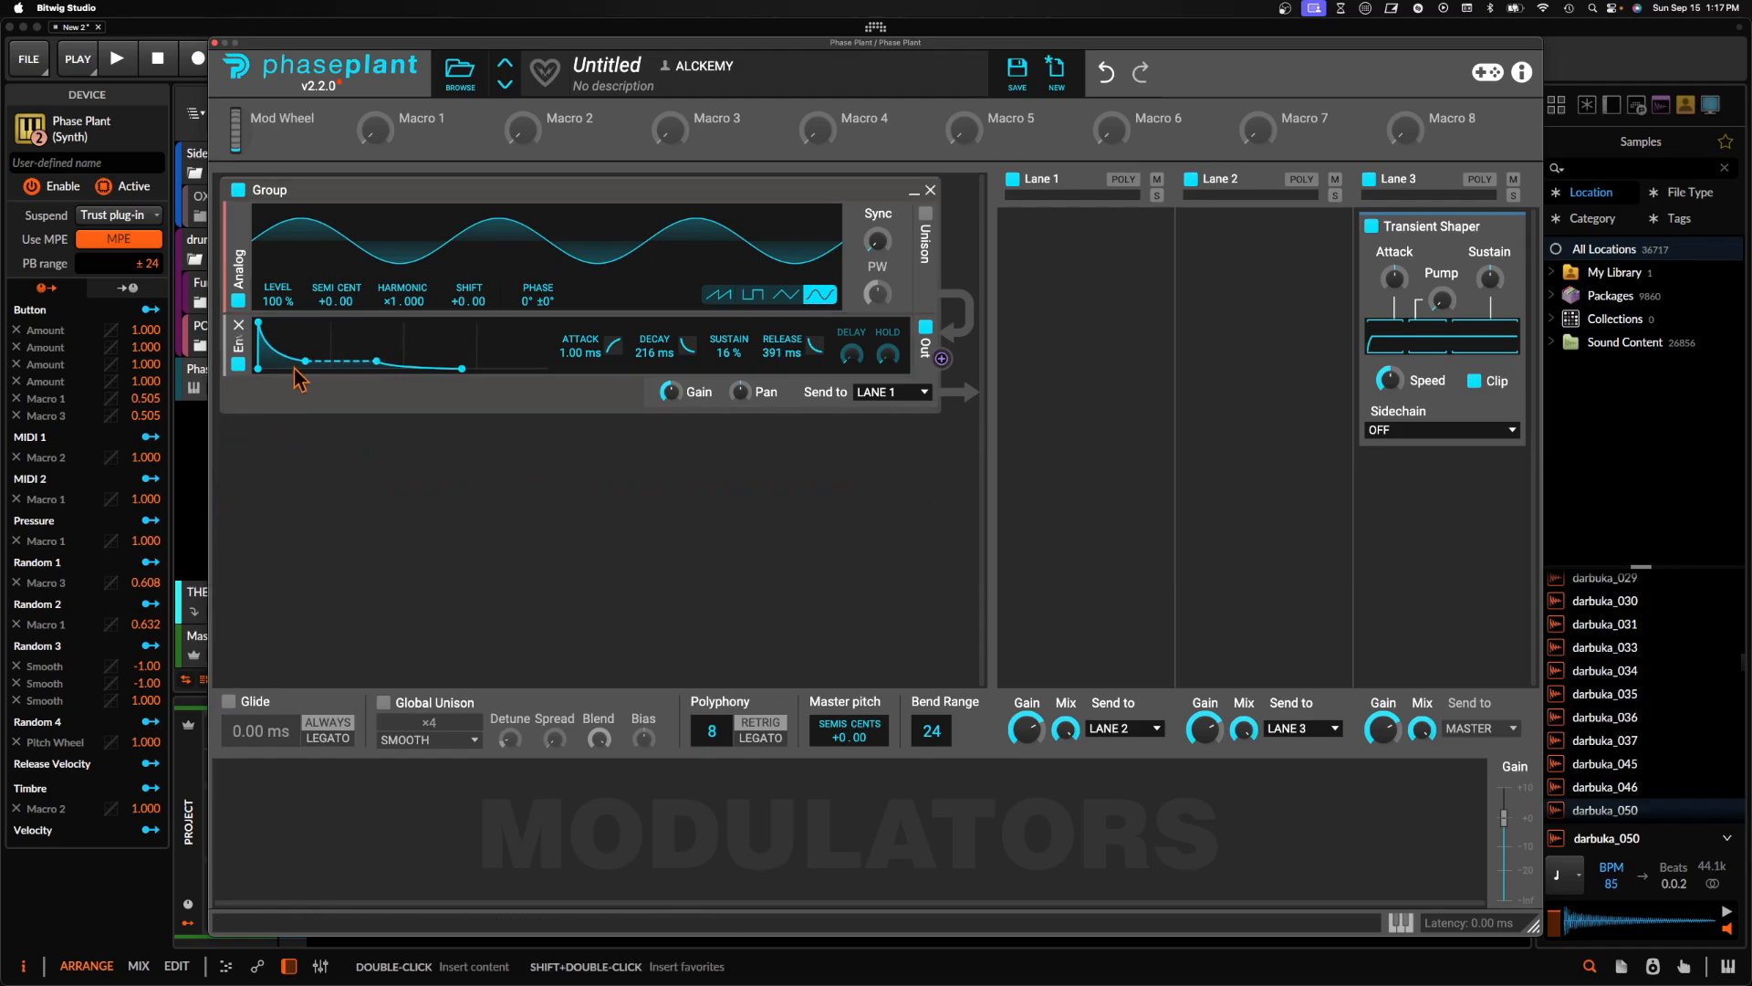
pyautogui.moveTo(304, 362)
pyautogui.mouseDown()
pyautogui.moveTo(304, 323)
pyautogui.moveTo(282, 351)
pyautogui.mouseUp()
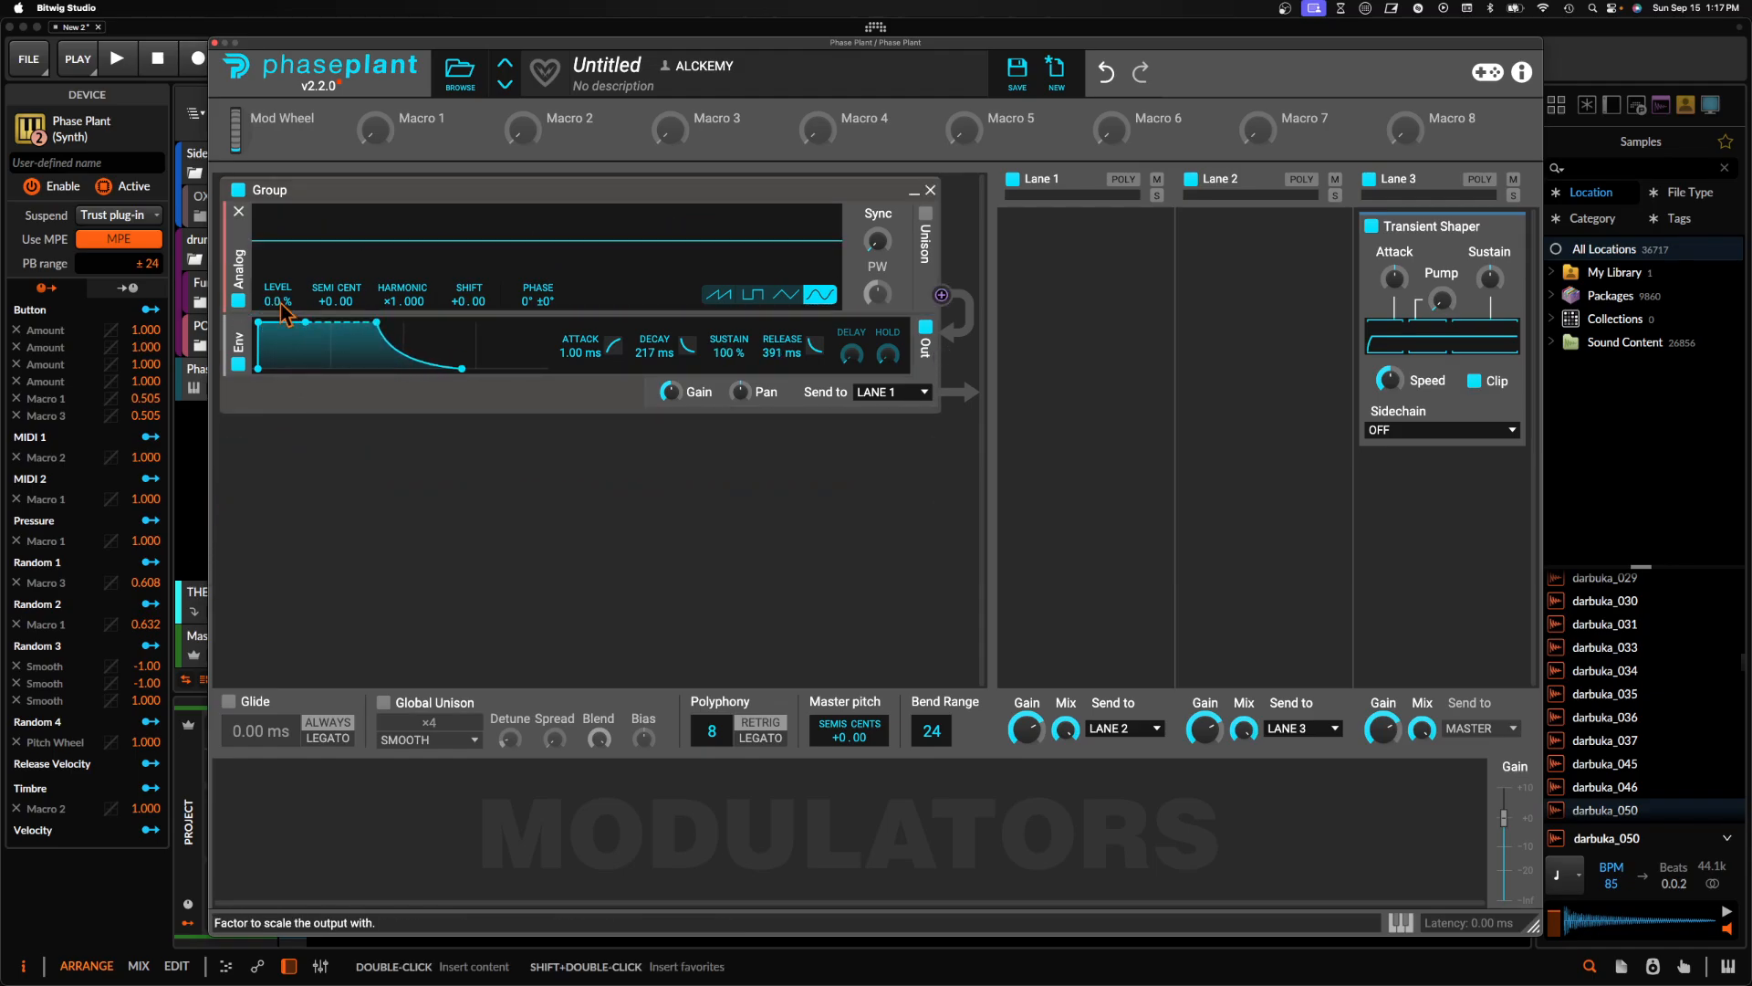
pyautogui.click(288, 804)
pyautogui.click(337, 805)
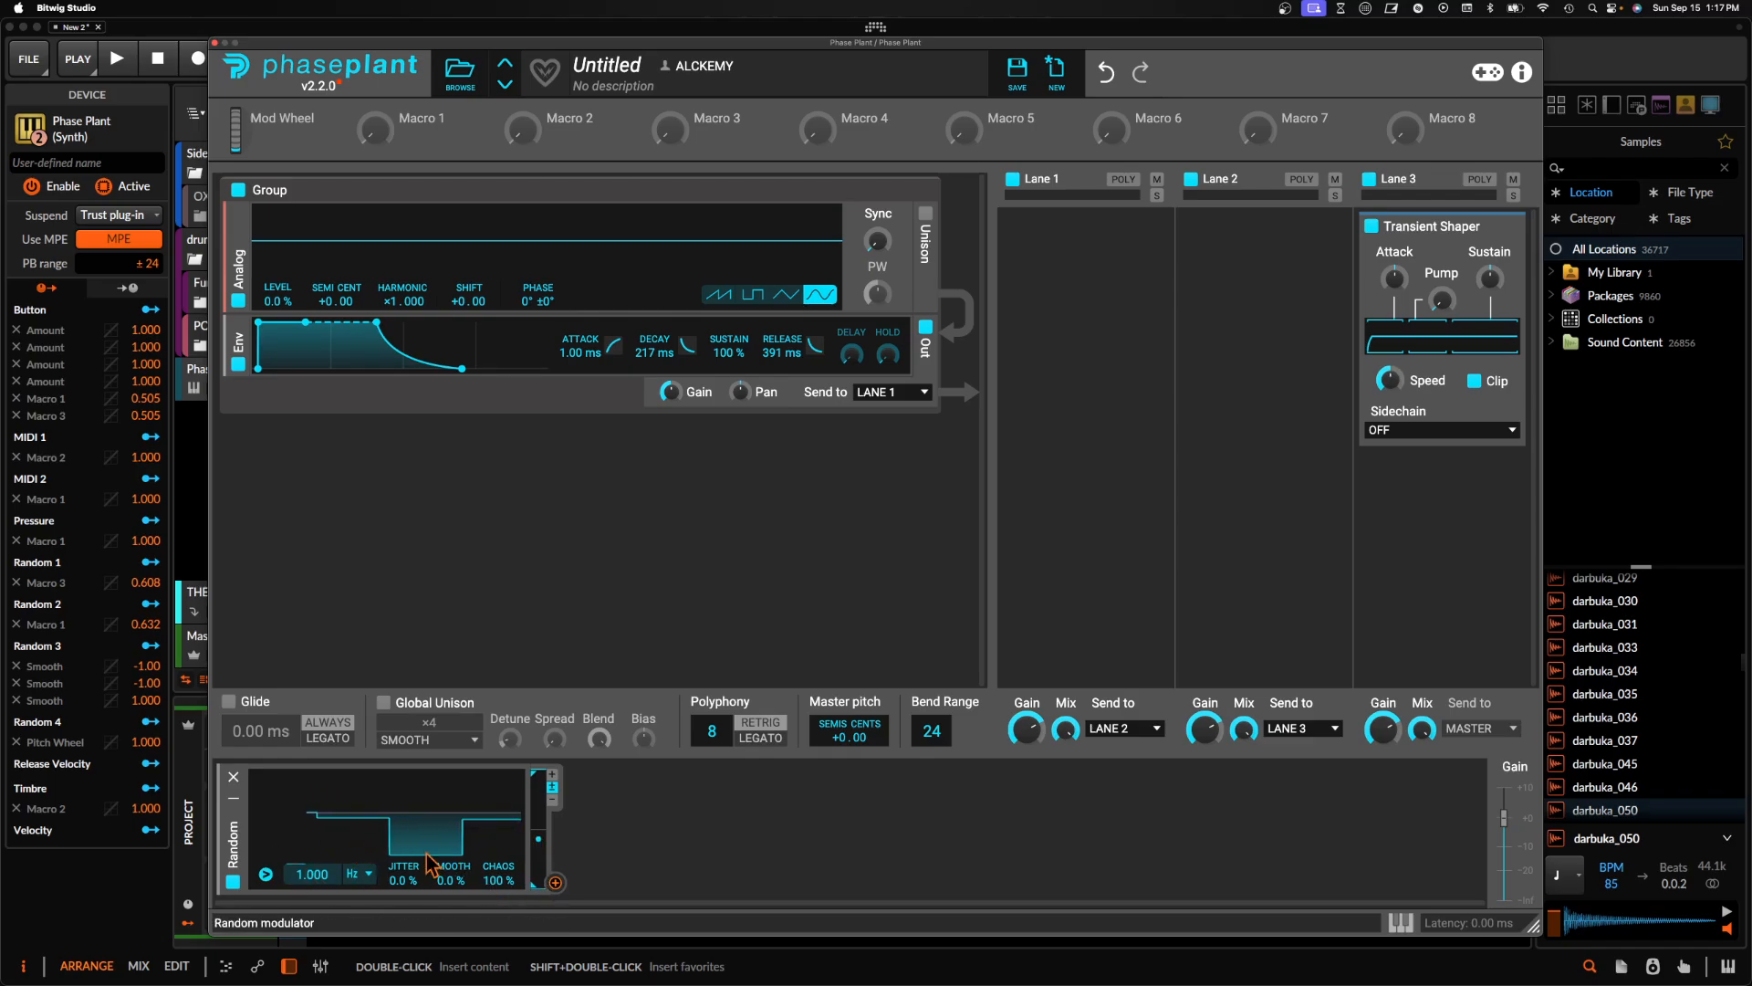
pyautogui.click(233, 776)
# Add an LFO Table modulator and assign it to the Analog oscillator's Level
pyautogui.click(255, 800)
pyautogui.click(290, 766)
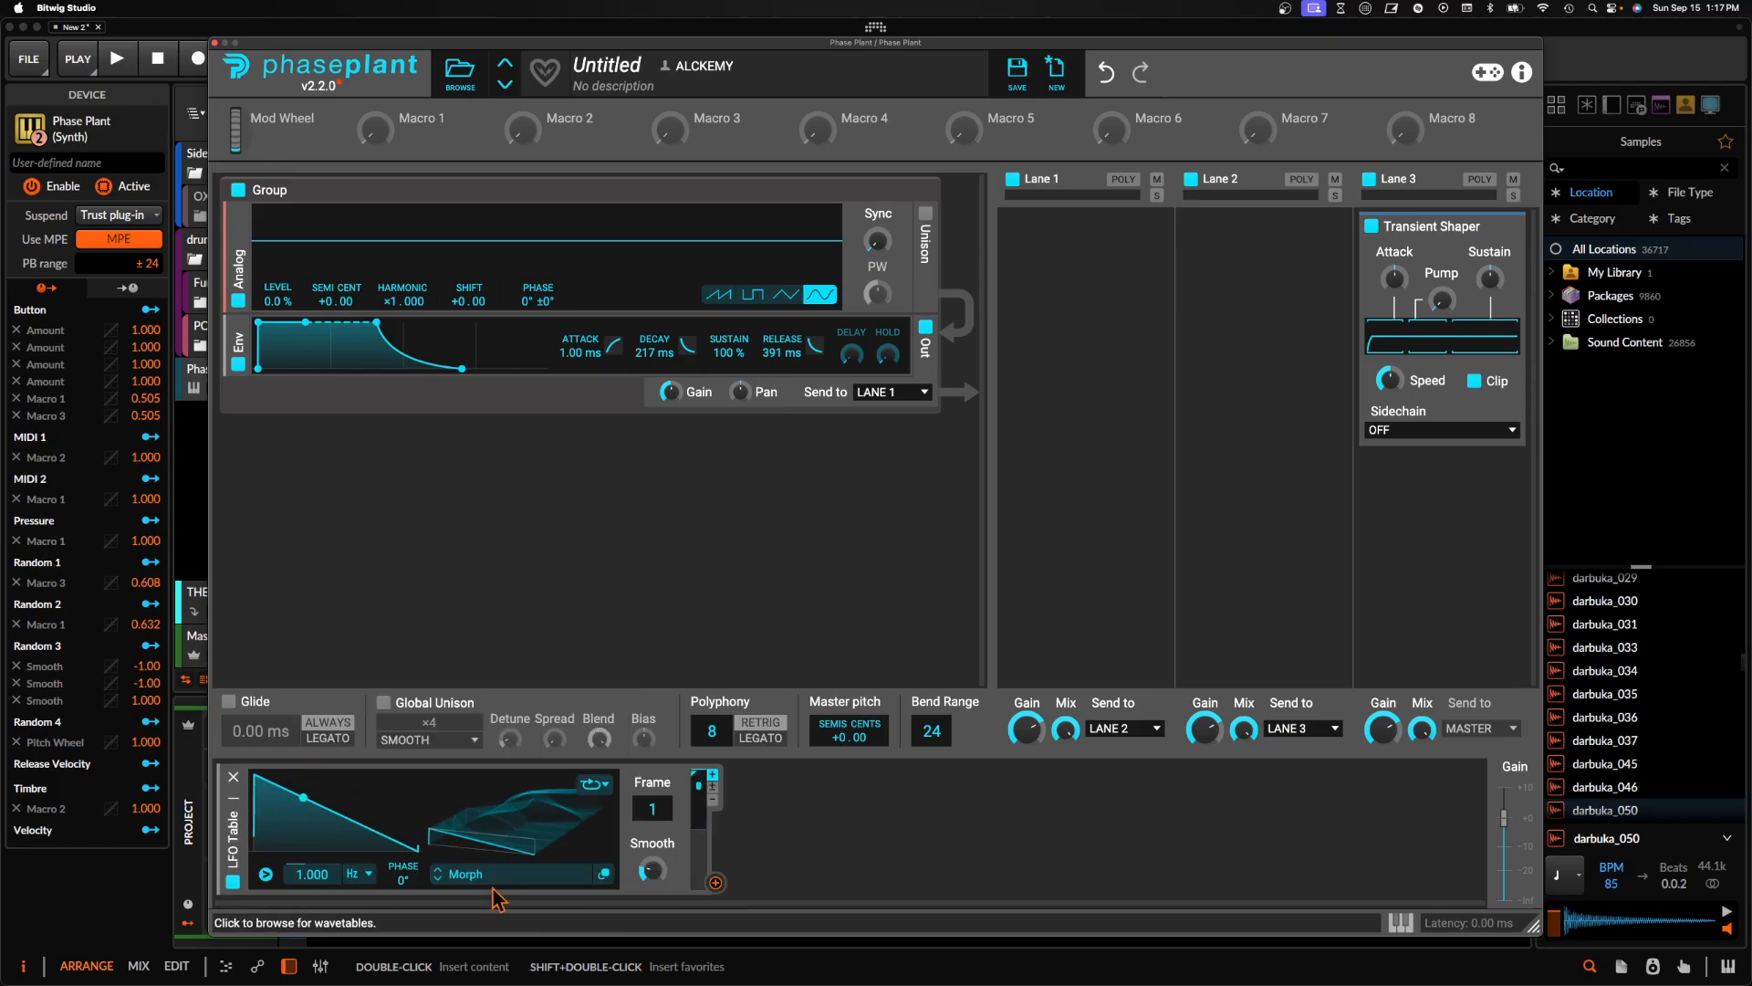
pyautogui.moveTo(715, 882); pyautogui.dragTo(279, 321)
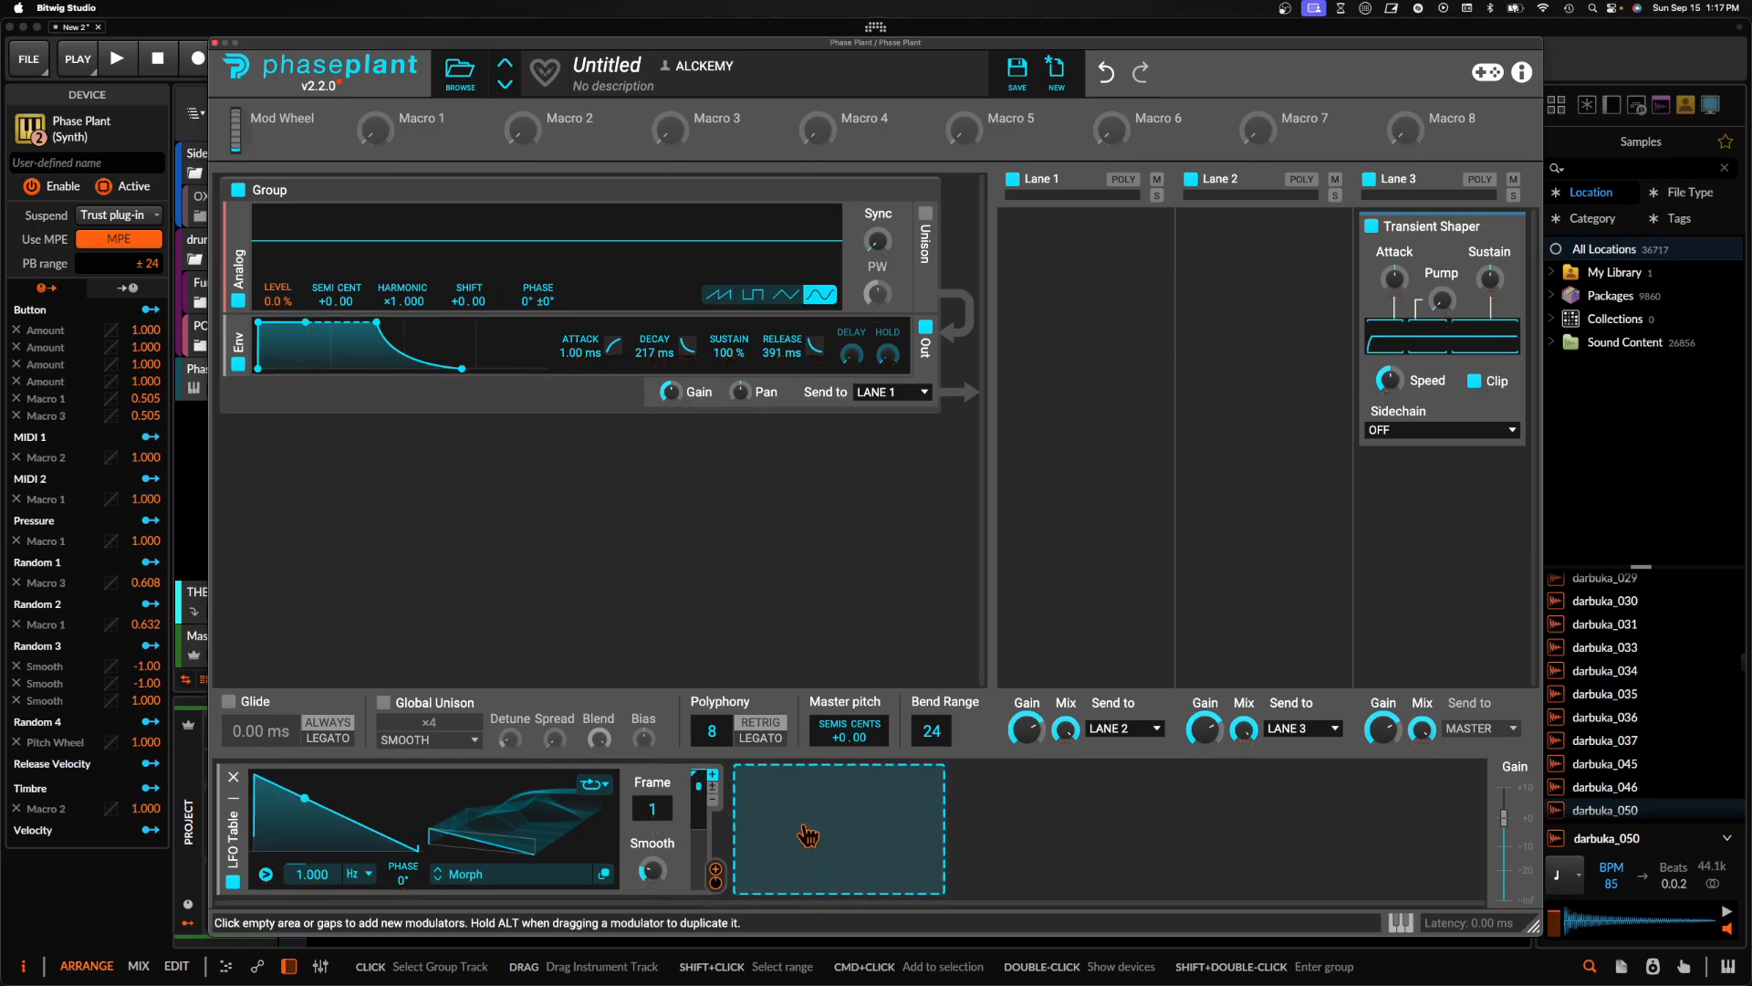
# Add an Envelope modulator with 0 ms attack, 178 ms decay and 0% sustain, and sync the LFO Table's rate to 4/16
pyautogui.click(810, 867)
pyautogui.click(841, 718)
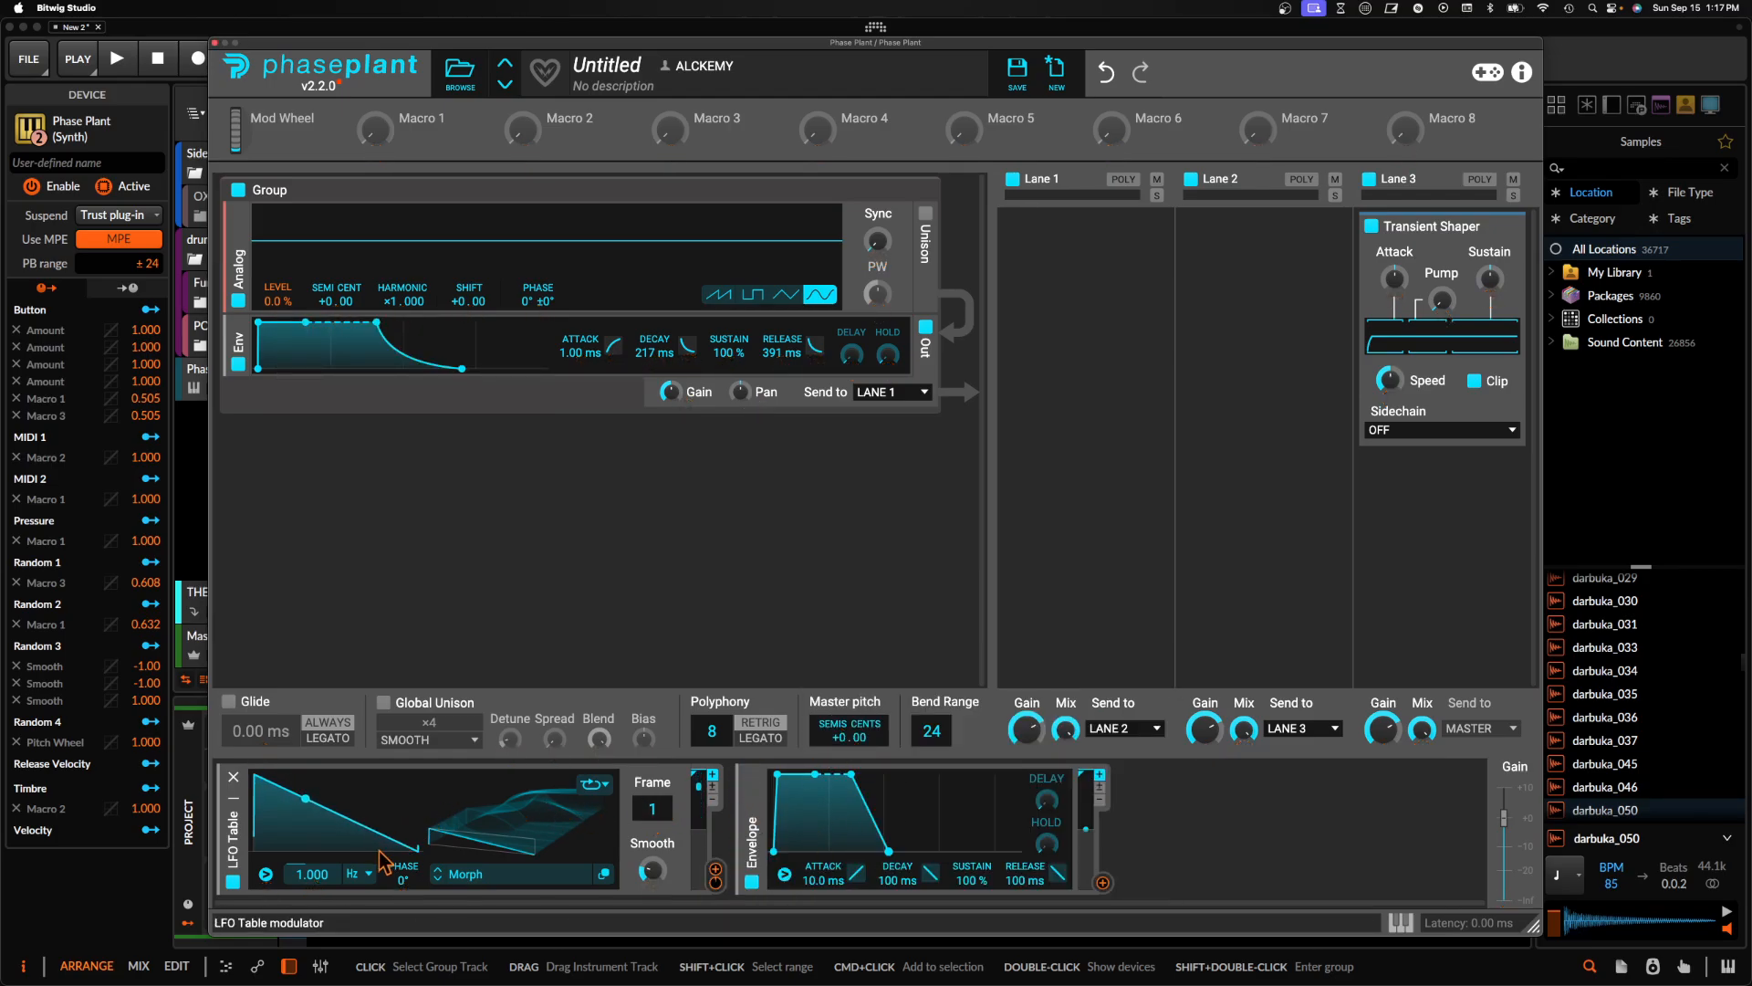
pyautogui.click(363, 874)
pyautogui.click(368, 896)
pyautogui.moveTo(854, 773); pyautogui.dragTo(836, 852)
pyautogui.moveTo(777, 774); pyautogui.dragTo(772, 775)
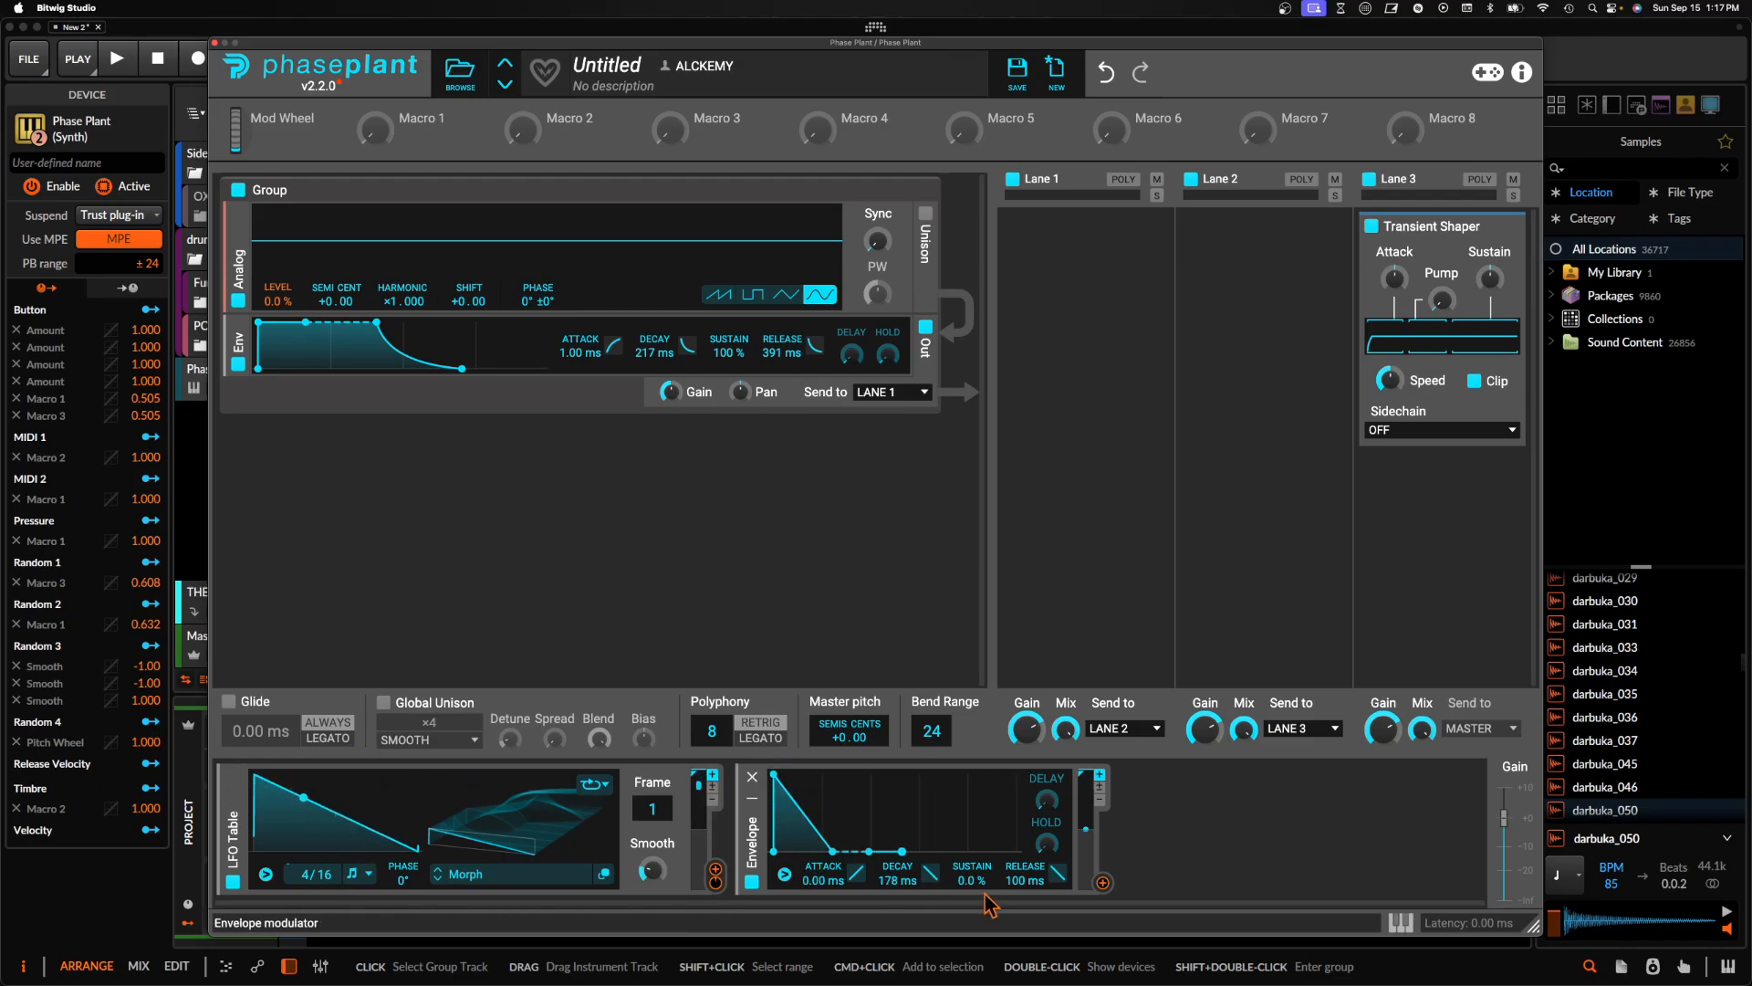
# Assign the Envelope modulator to the Analog oscillator's Level with a modulation depth of 100%
pyautogui.moveTo(1102, 882); pyautogui.dragTo(299, 342)
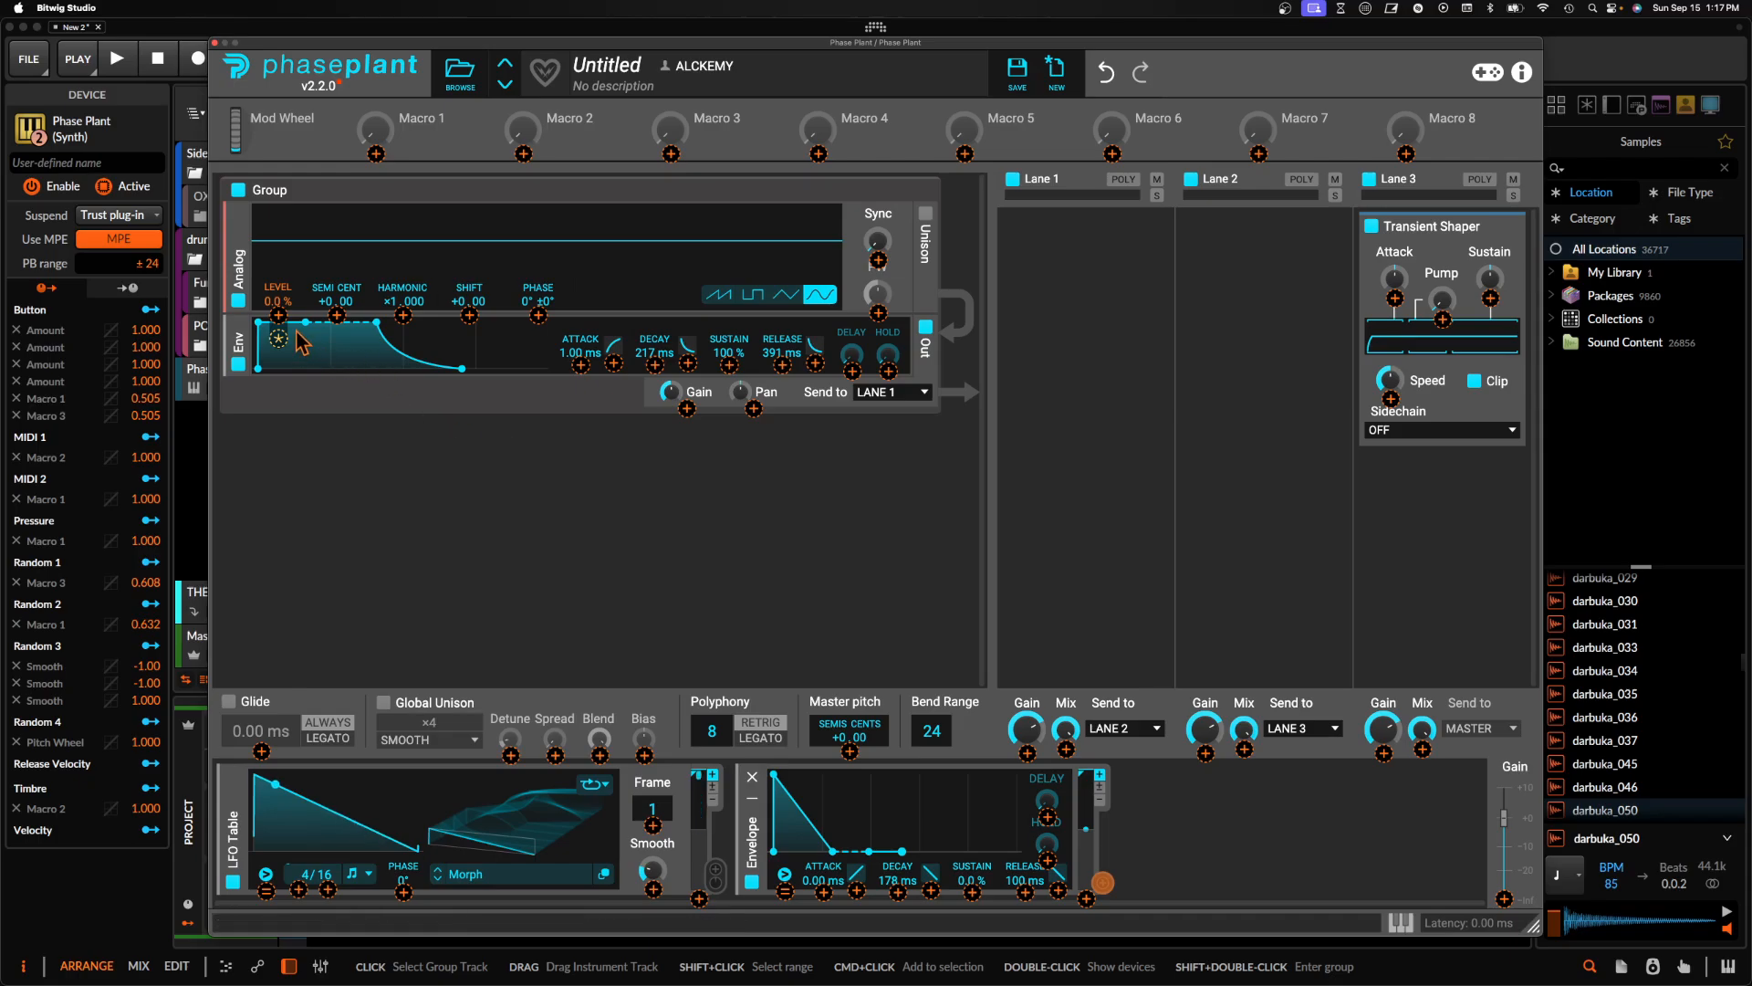
pyautogui.rightClick(280, 315)
pyautogui.write('10')
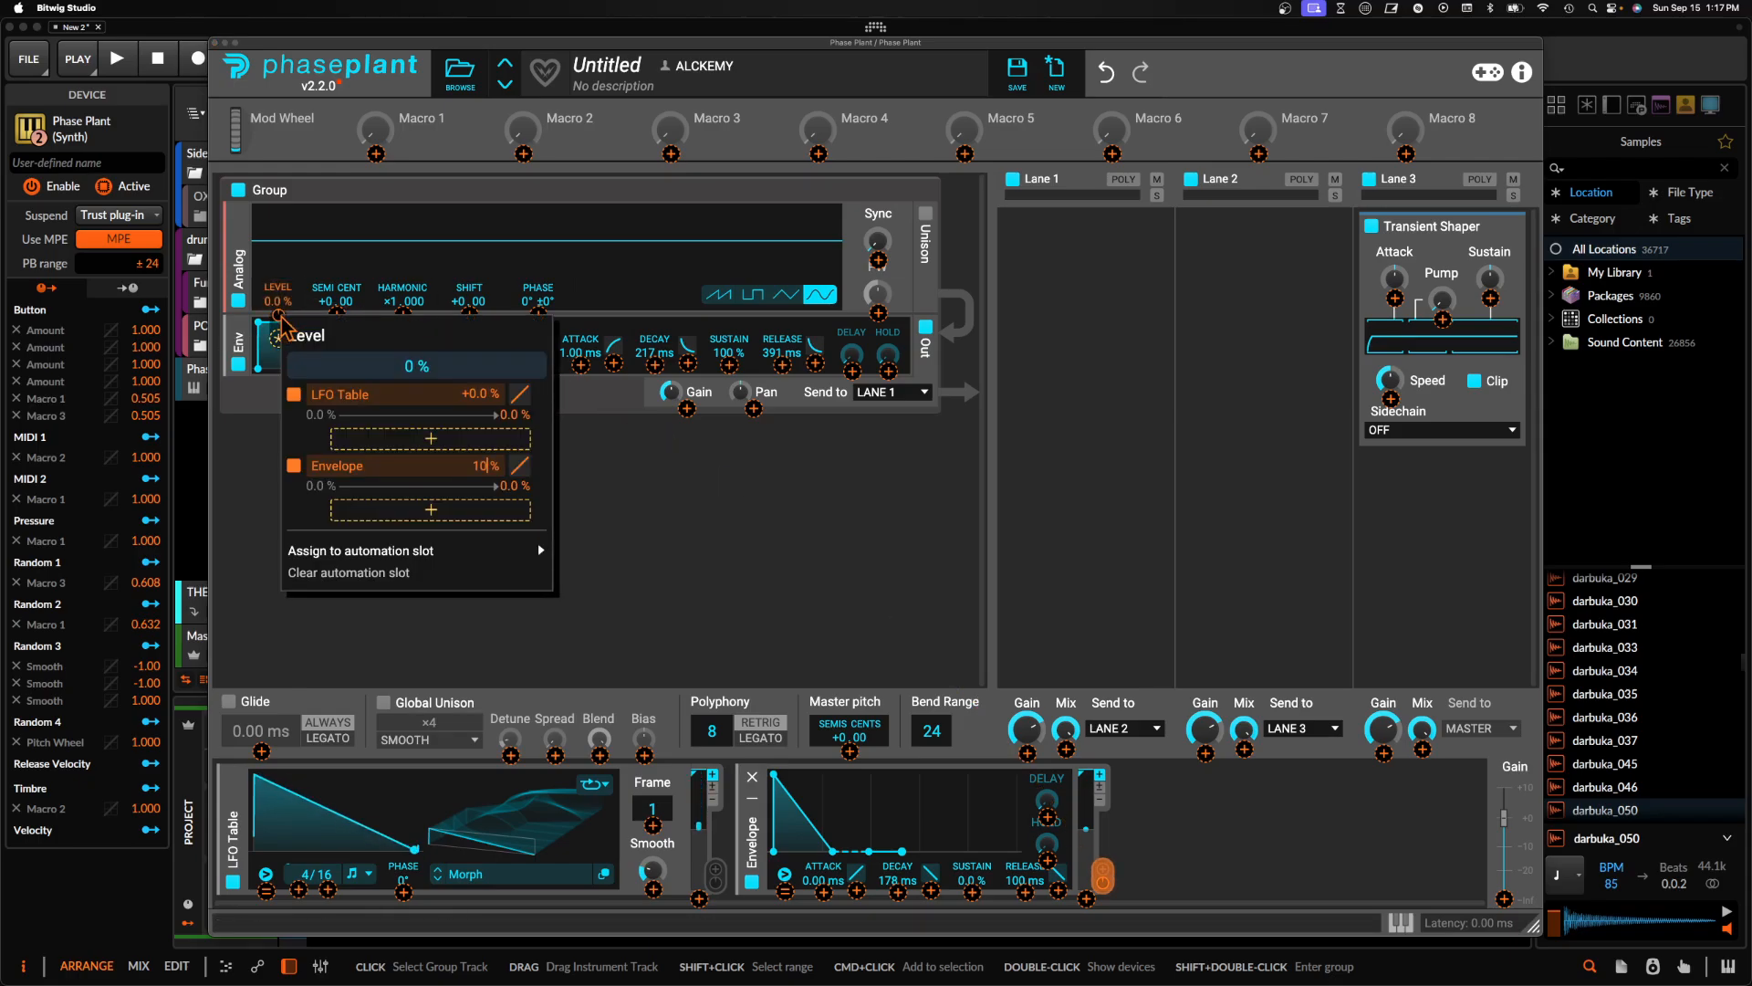
pyautogui.press('Return')
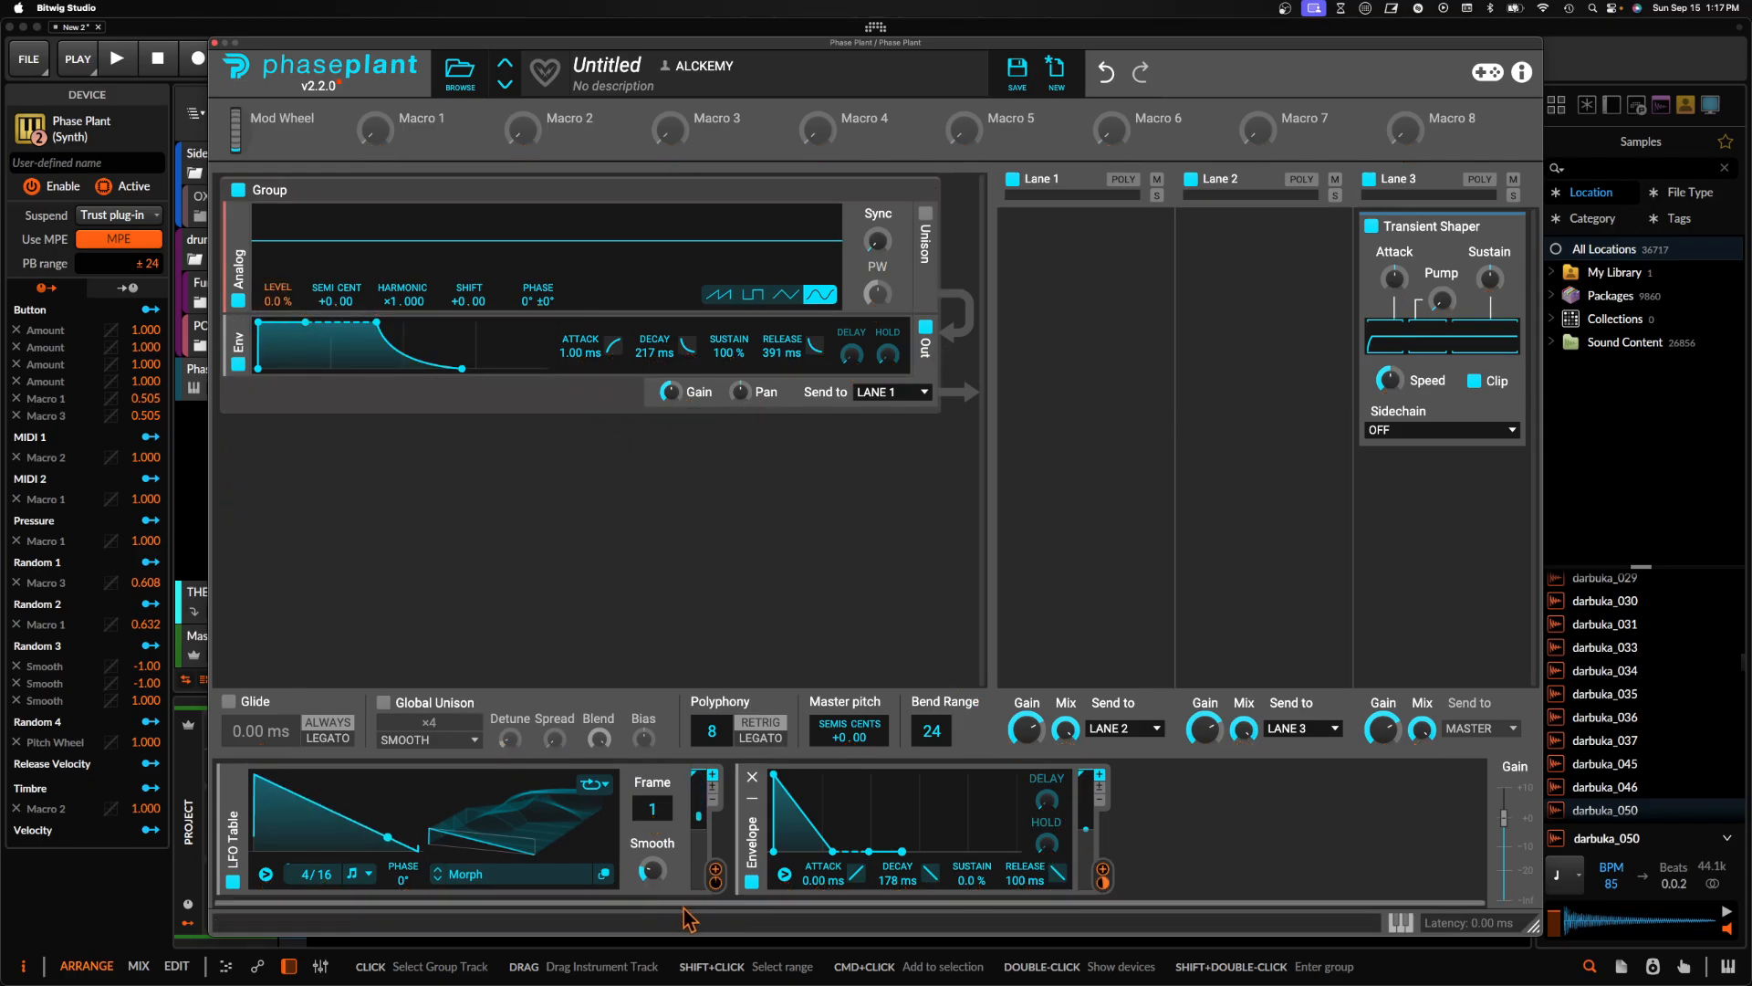
# Route the LFO Table modulator to the Envelope modulator's trigger and set the LFO Table's frame to 237
pyautogui.click(716, 883)
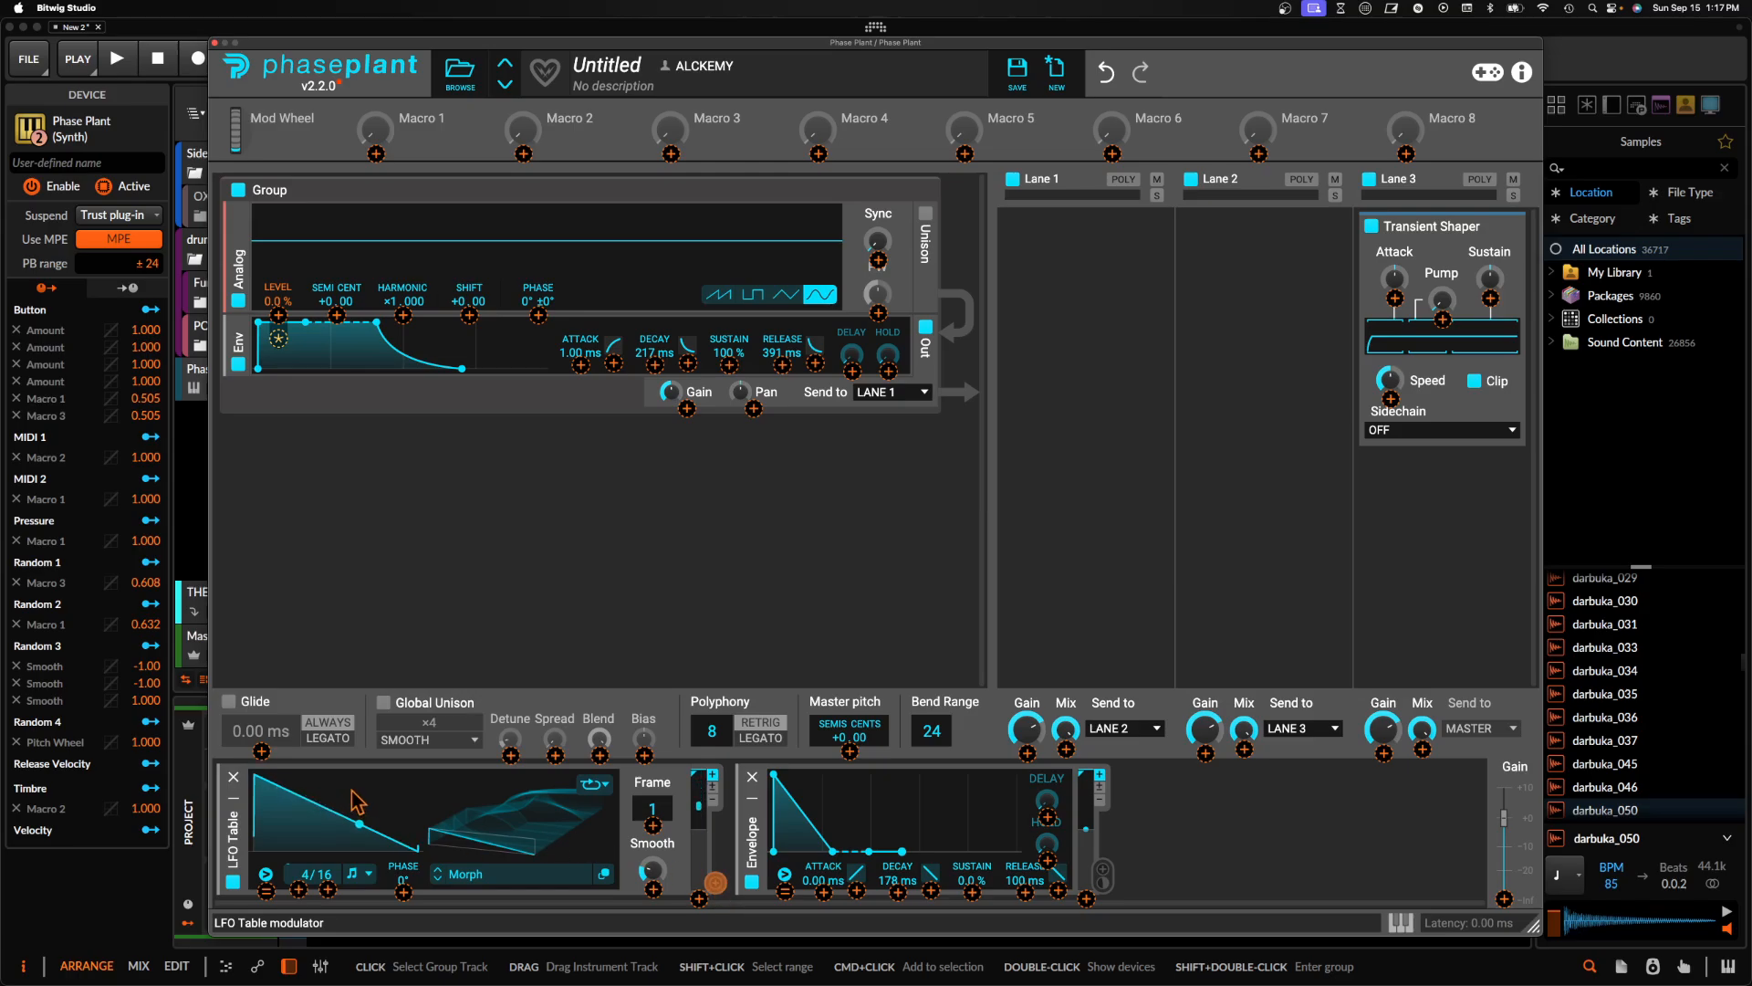
pyautogui.click(792, 889)
pyautogui.click(715, 885)
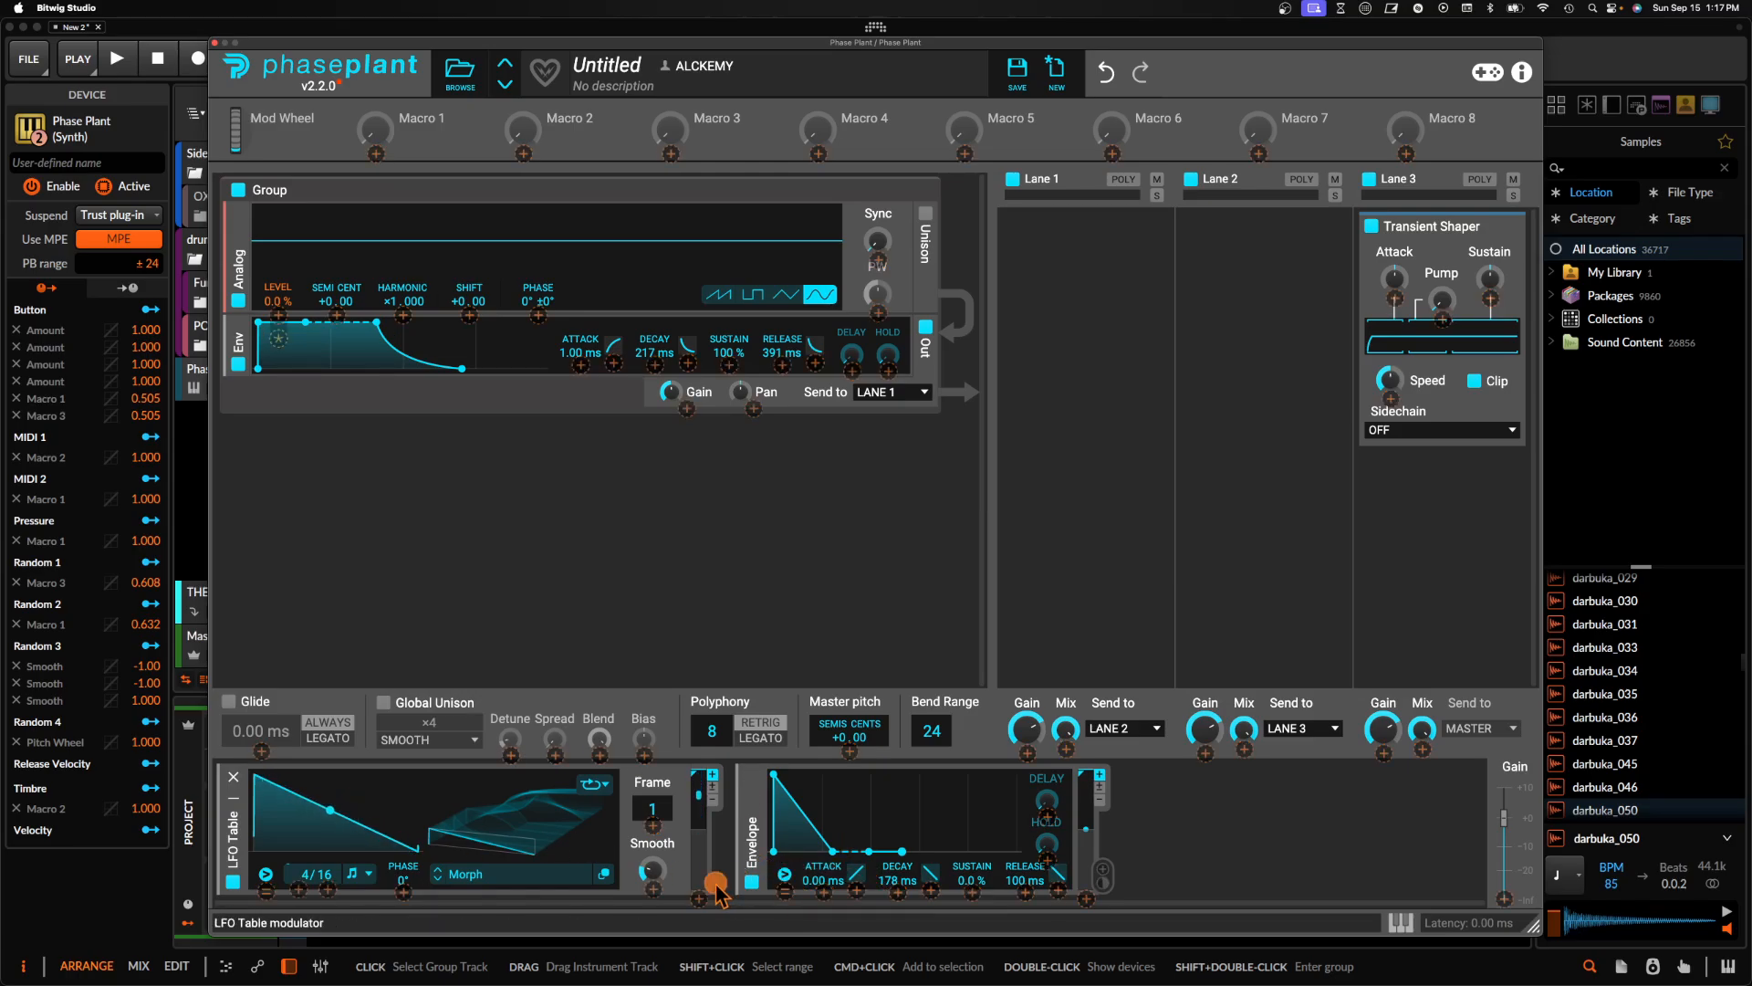
pyautogui.moveTo(716, 884); pyautogui.dragTo(784, 889)
pyautogui.click(755, 834)
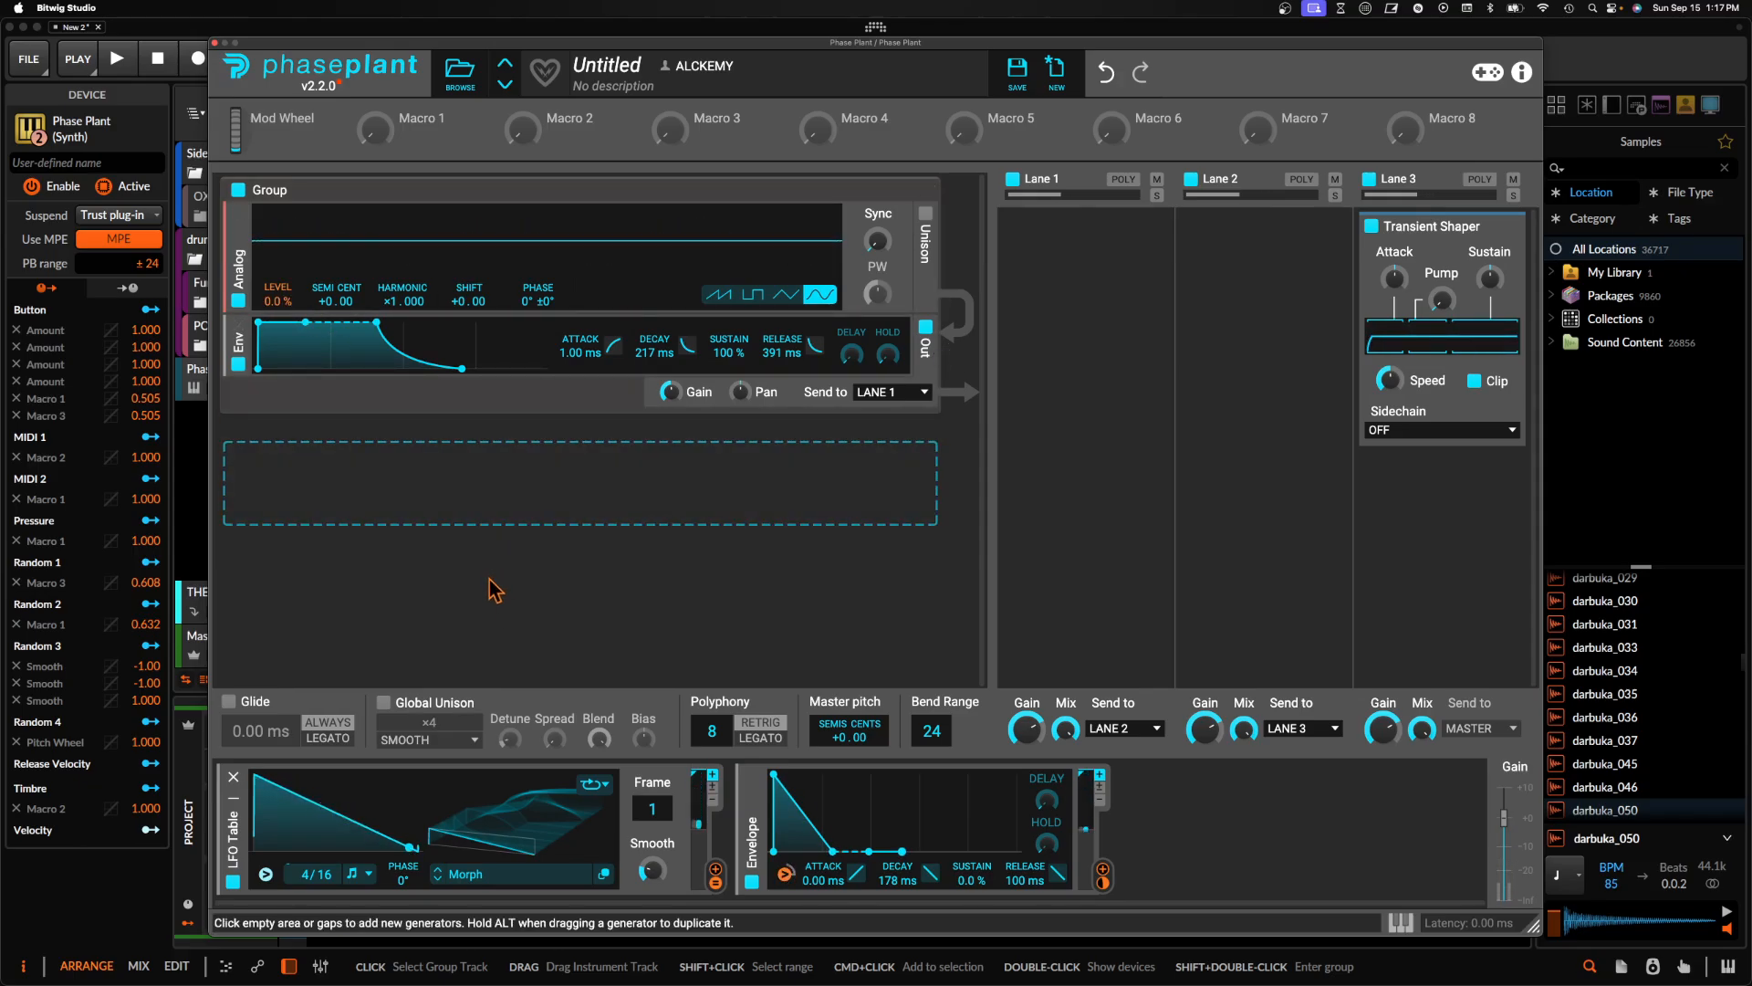
pyautogui.moveTo(652, 809); pyautogui.dragTo(653, 543)
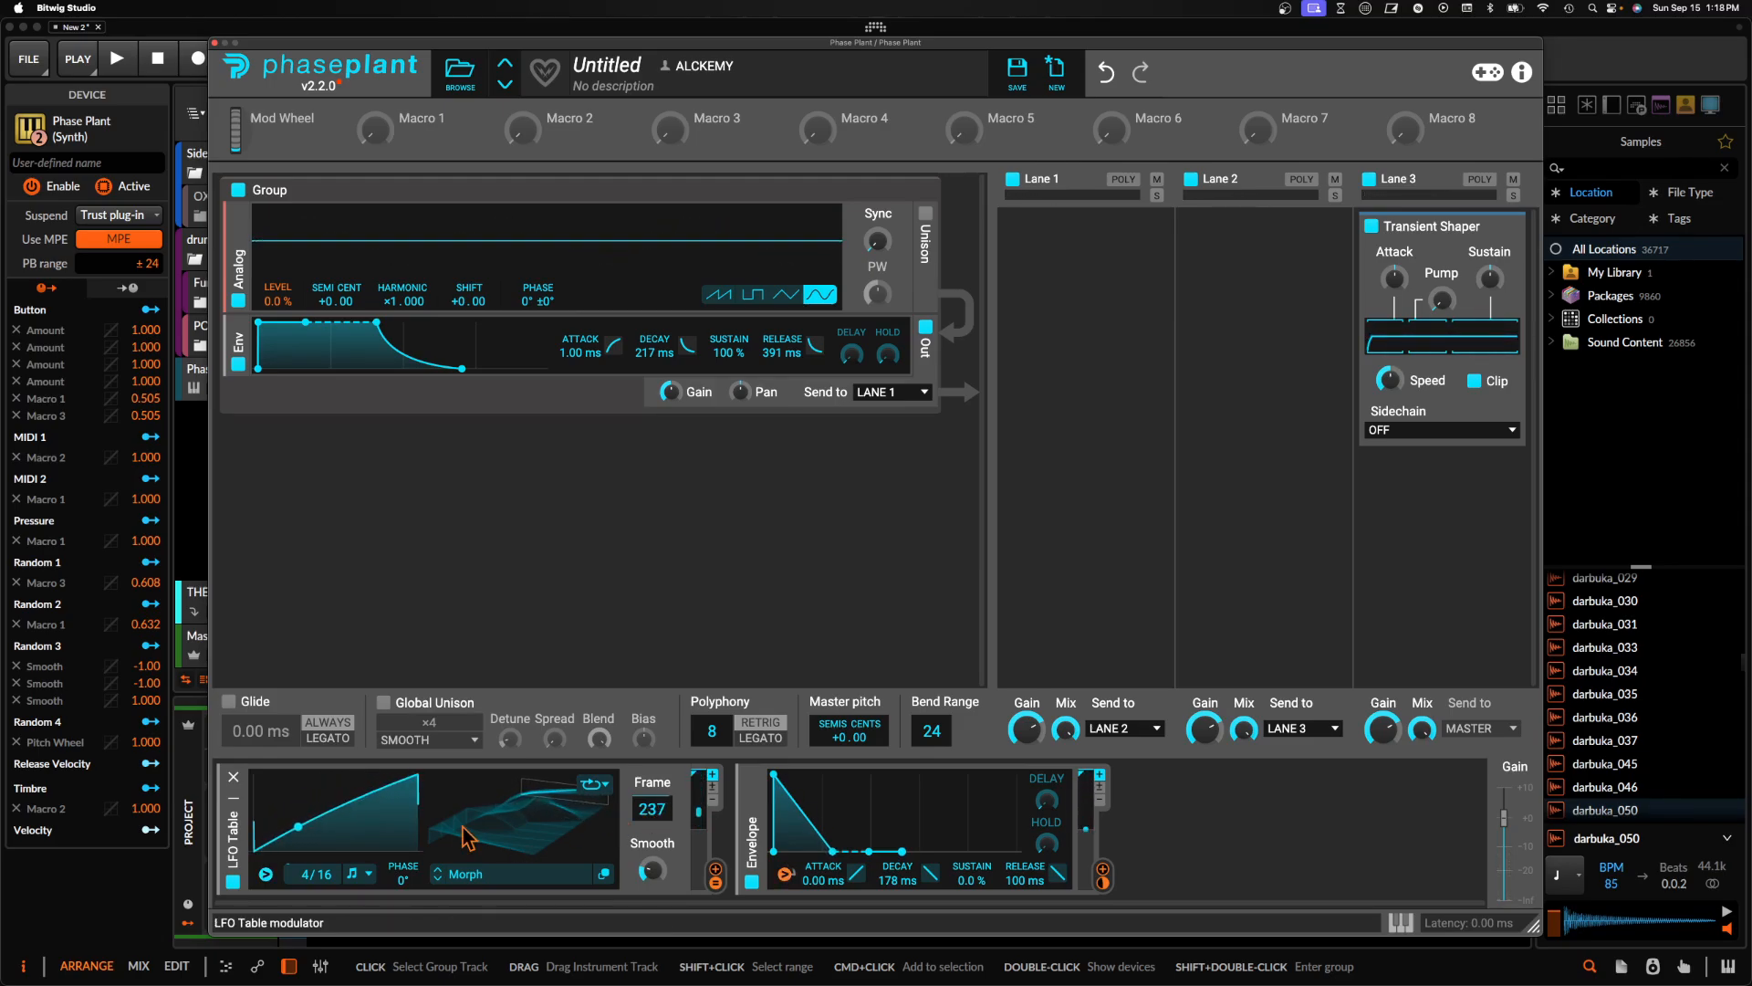
# Insert a Random modulator between the LFO Table and the Envelope, and assign it to the LFO Table's synced rate
pyautogui.click(731, 845)
pyautogui.click(774, 806)
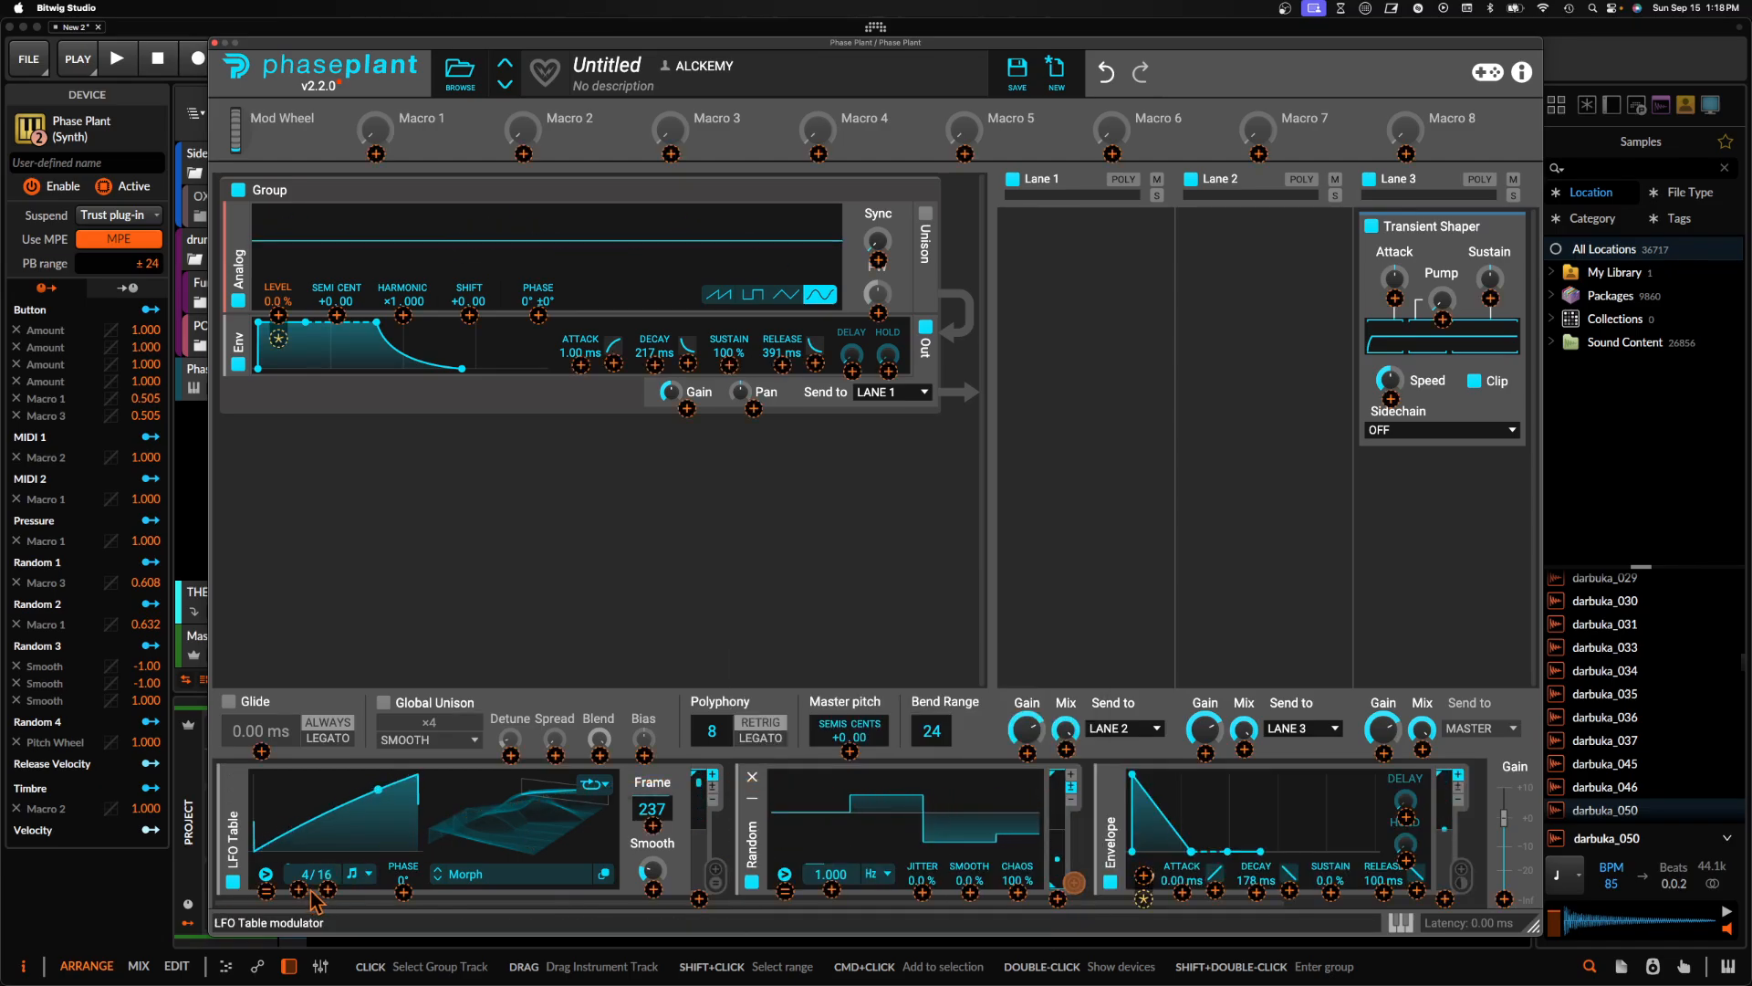
pyautogui.moveTo(1074, 882); pyautogui.dragTo(324, 899)
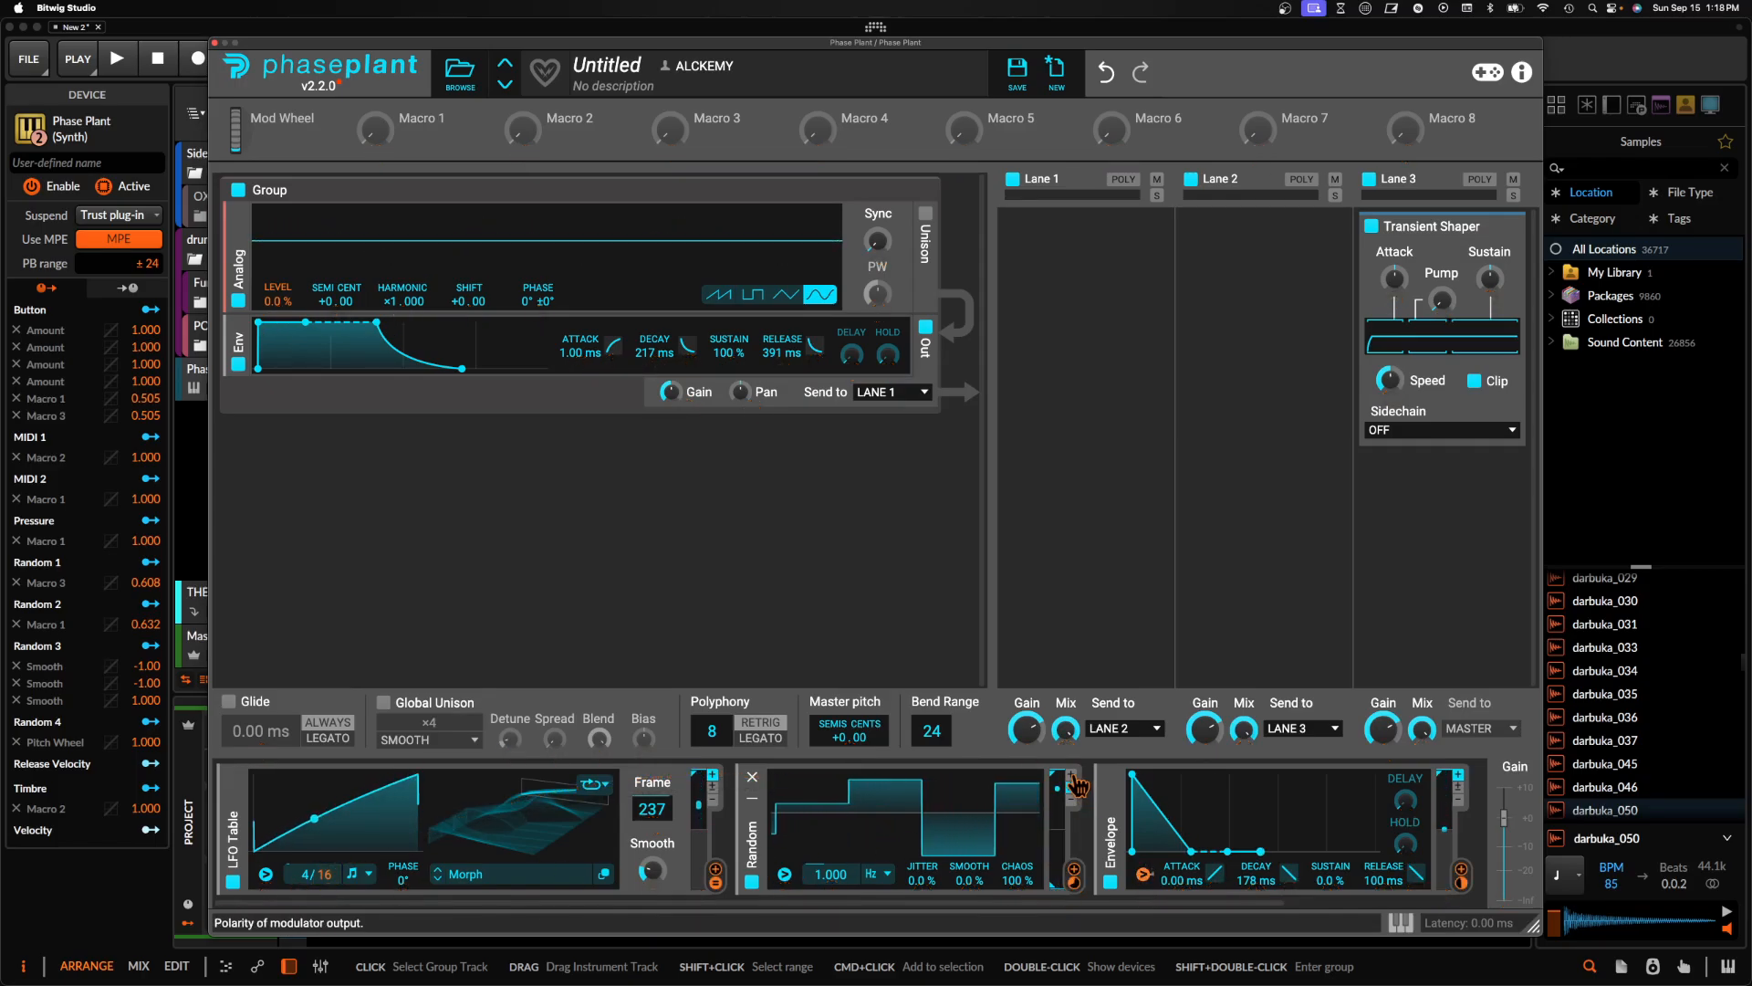
# Add a second Random modulator after the Envelope and assign it to the Envelope's decay
pyautogui.hscroll(5, 912, 831)
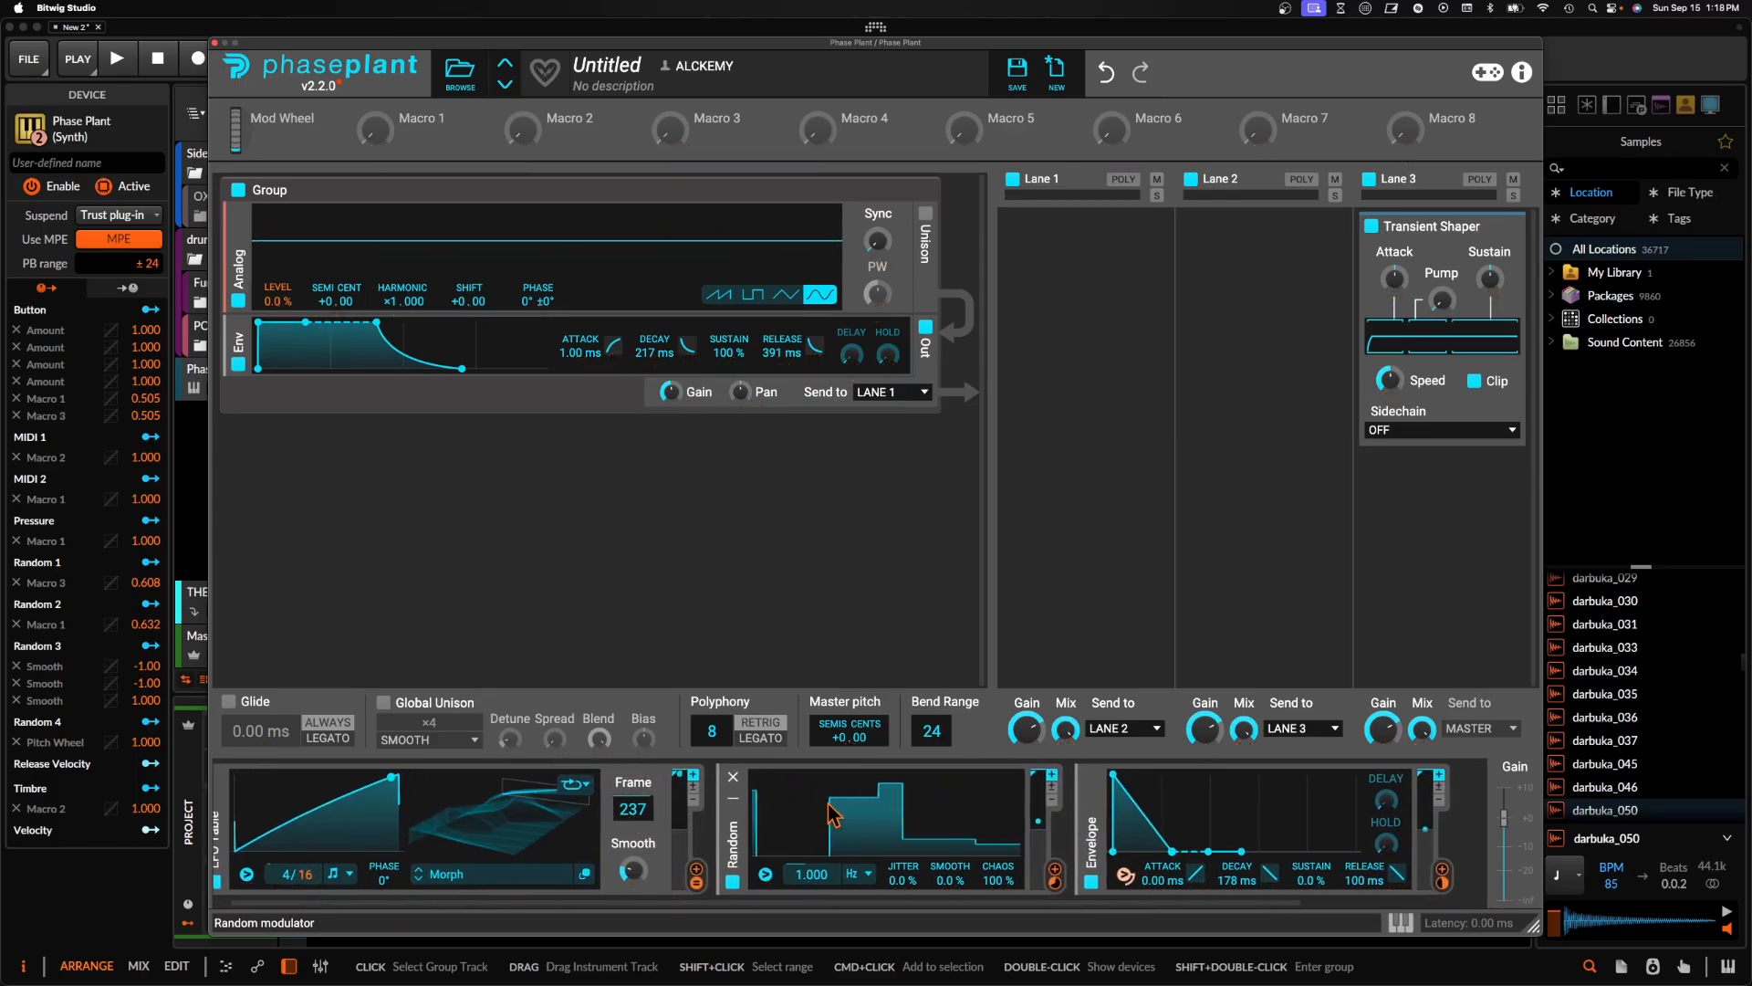
pyautogui.moveTo(563, 831); pyautogui.dragTo(1171, 864)
pyautogui.hscroll(8, 1171, 862)
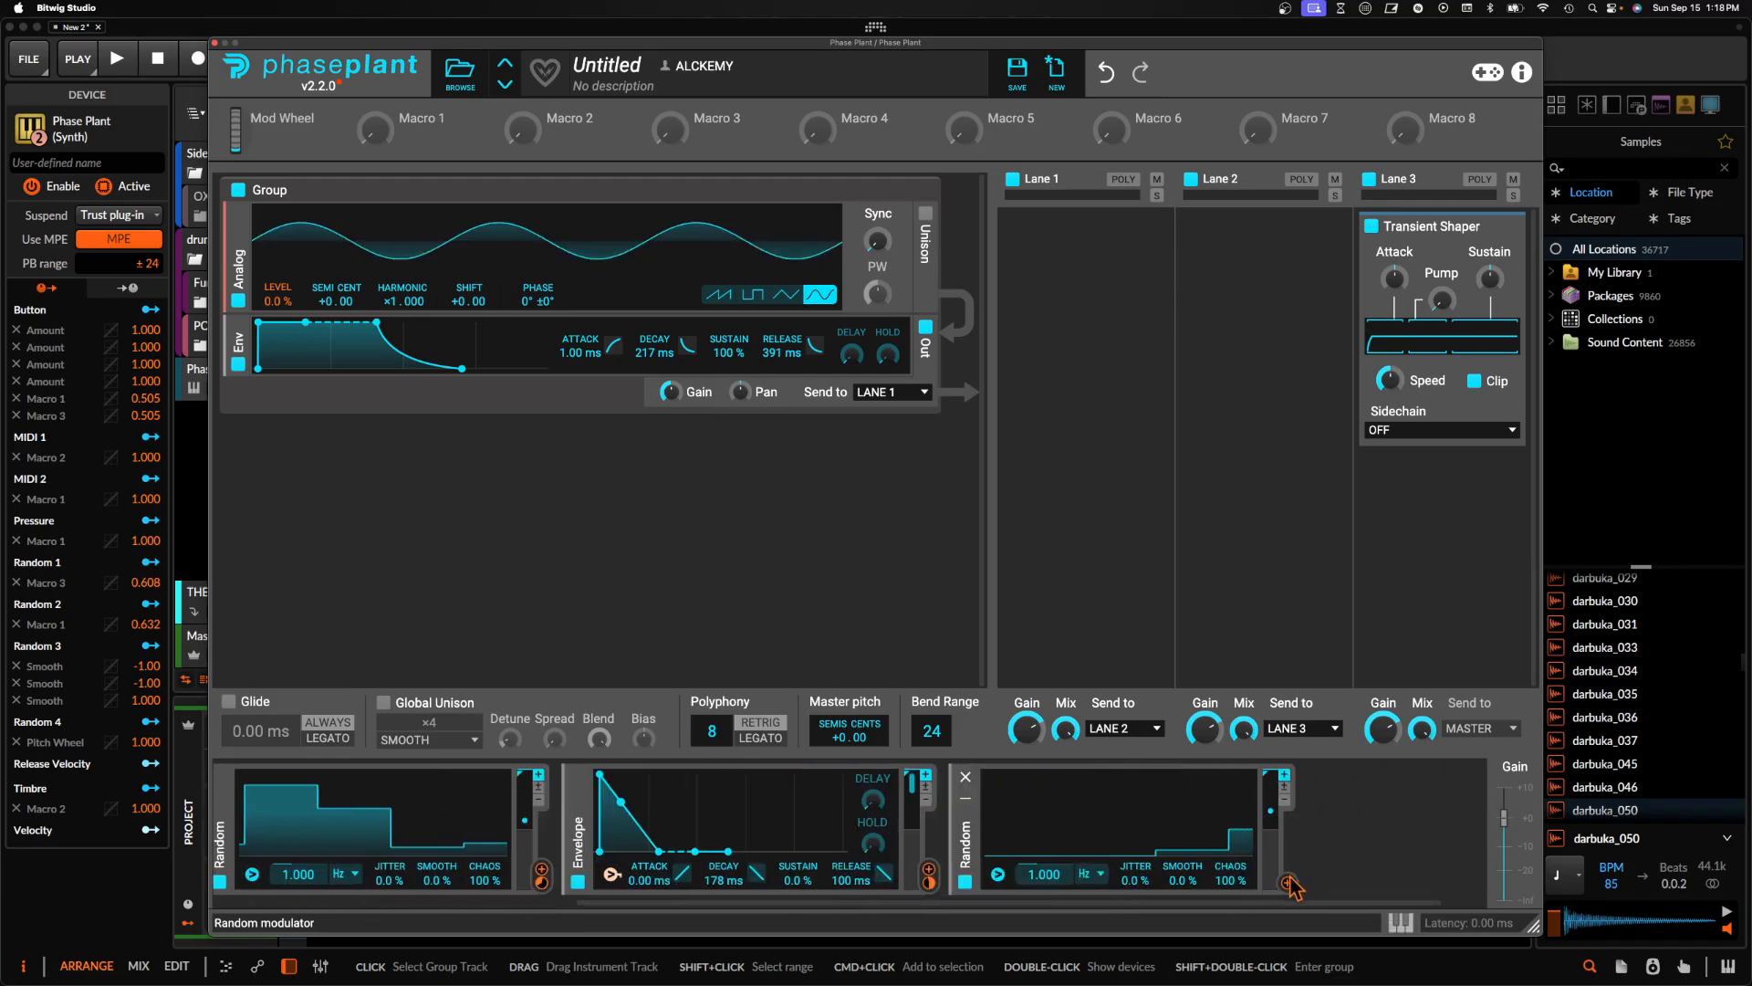
pyautogui.click(1287, 882)
pyautogui.moveTo(724, 893); pyautogui.dragTo(724, 858)
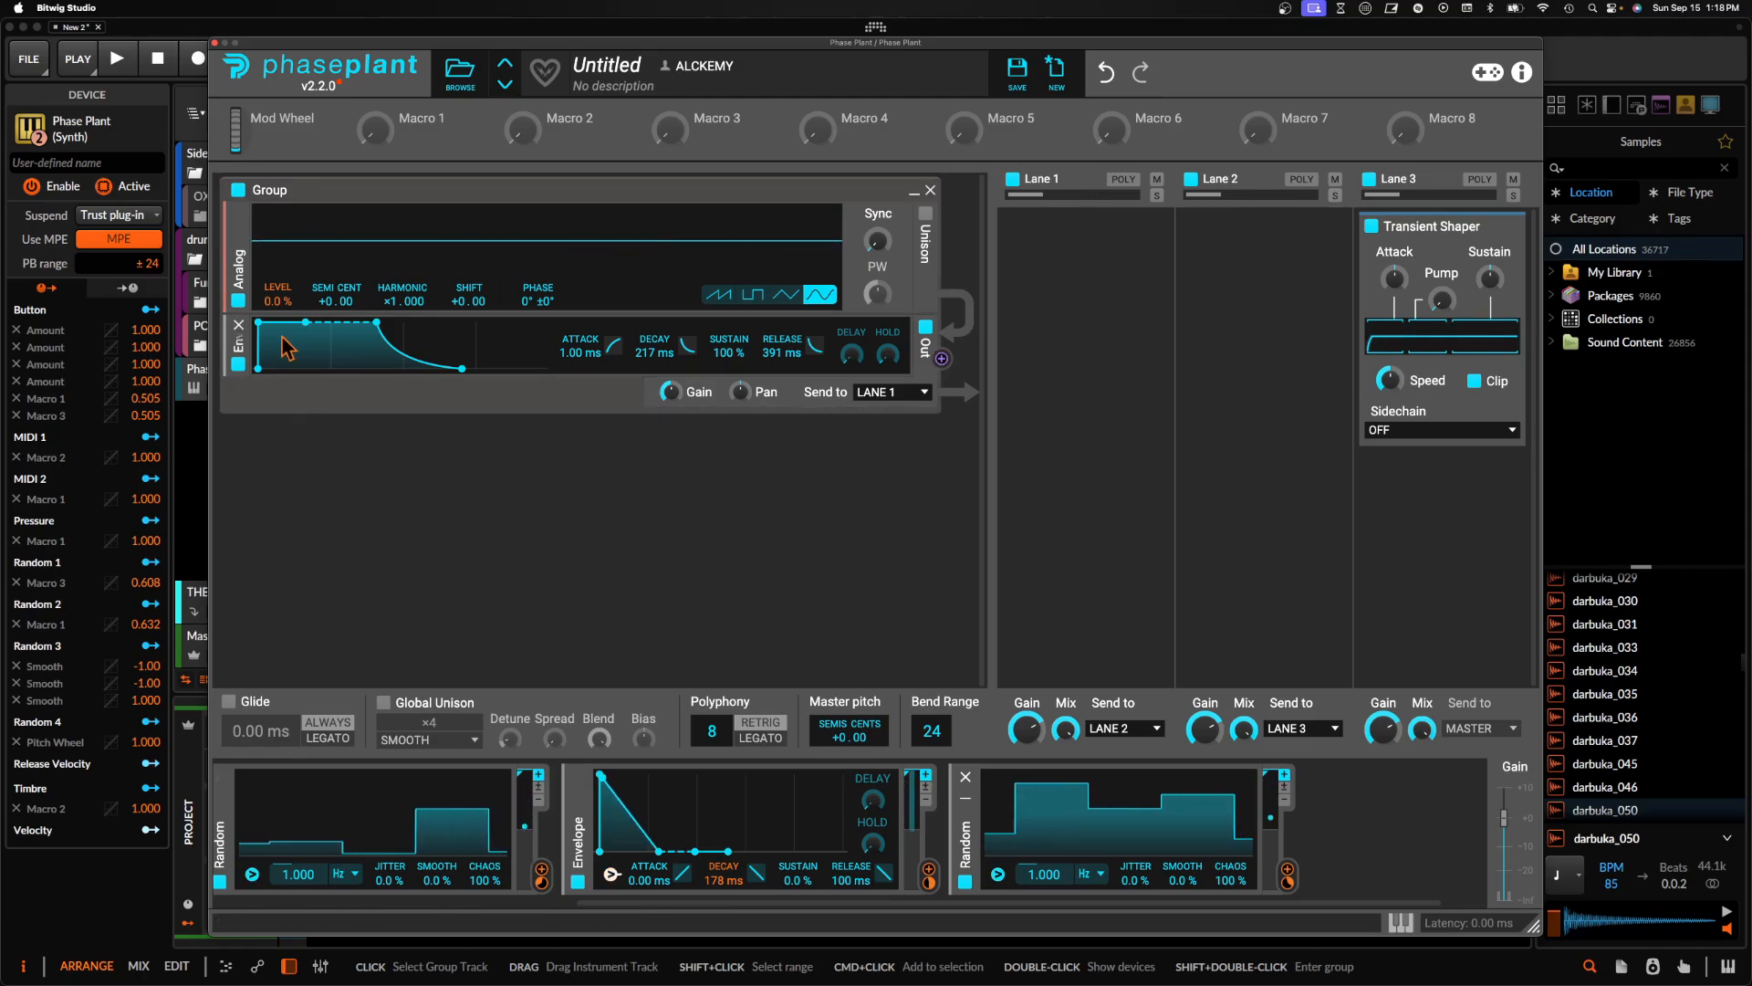
# Duplicate the sine Analog oscillator and tune the copy to +12 semitones
pyautogui.press('super+d')
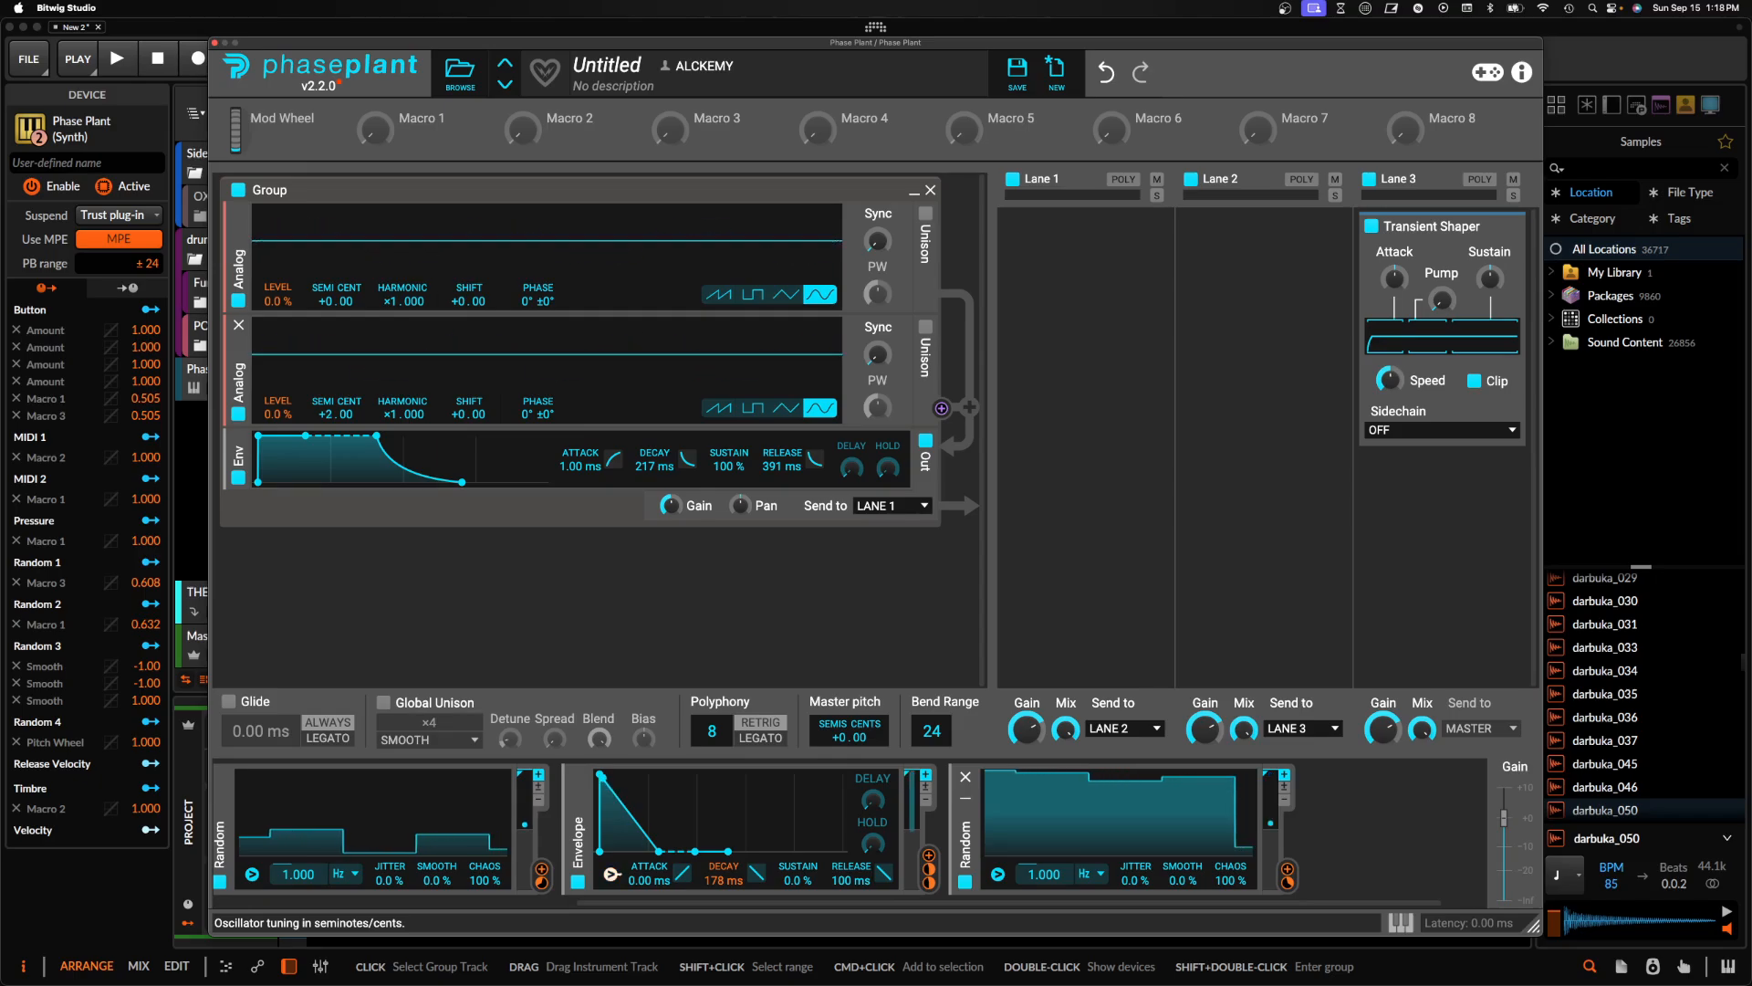
pyautogui.moveTo(330, 416); pyautogui.dragTo(331, 427)
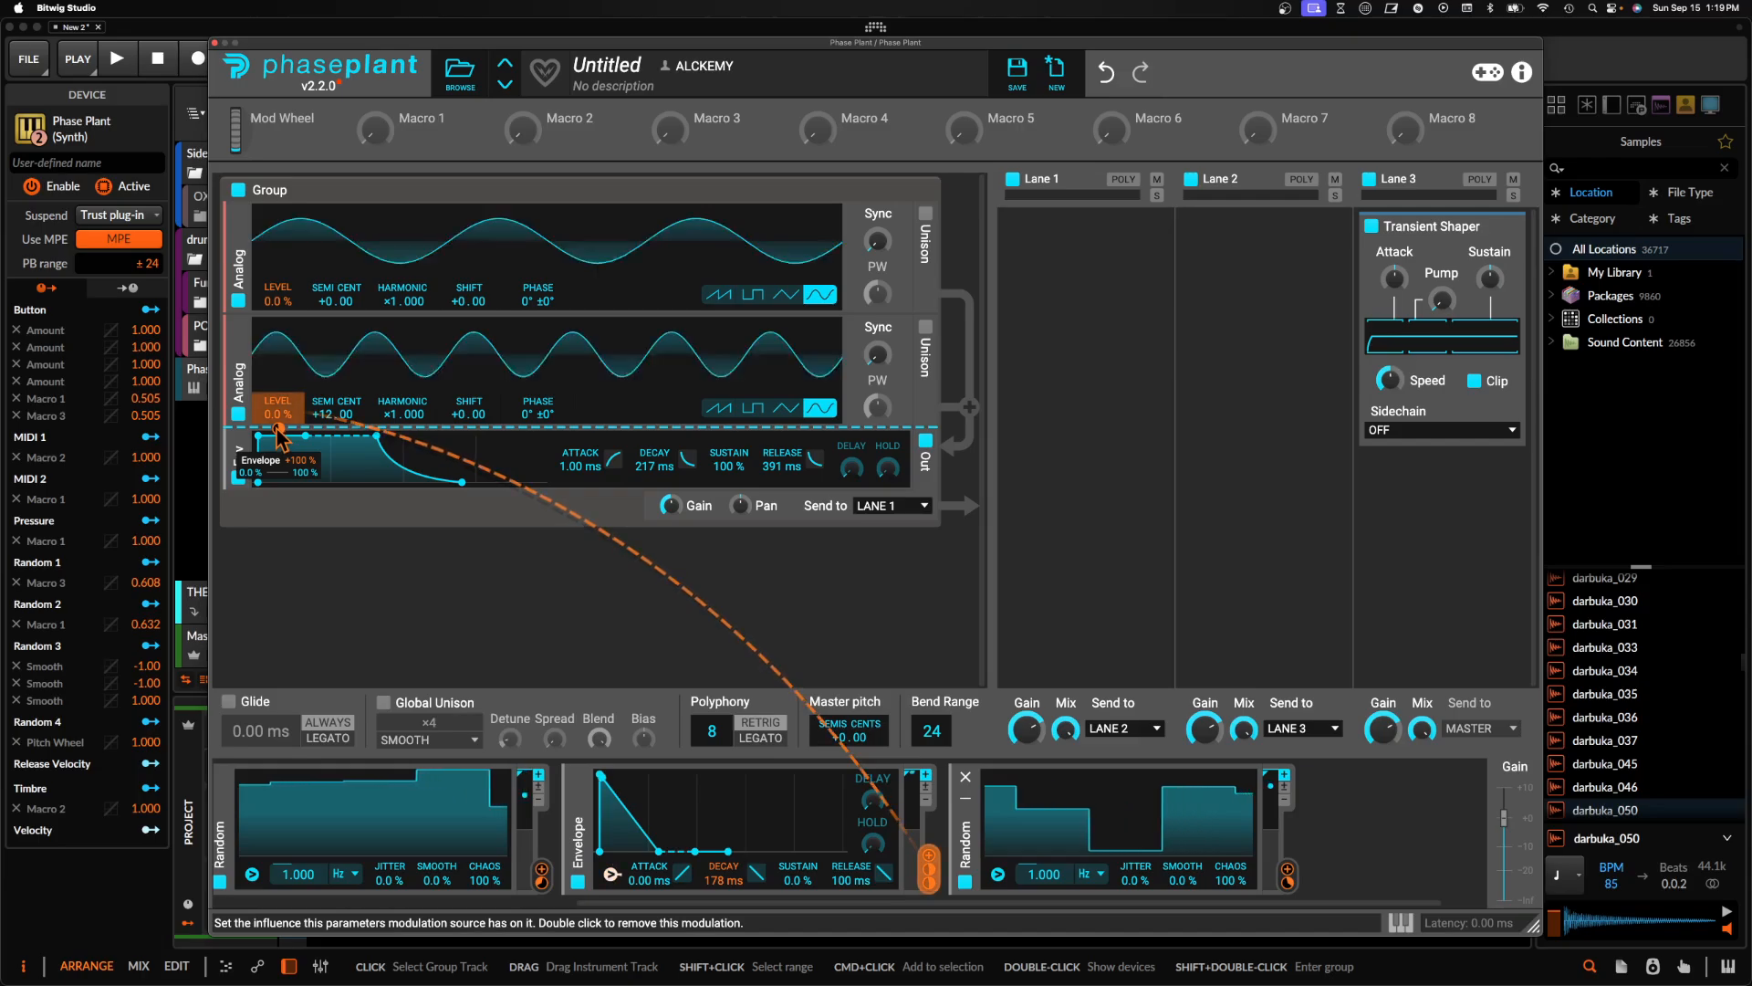
# Collapse the existing Envelope, LFO Table and Random modulators
pyautogui.click(581, 799)
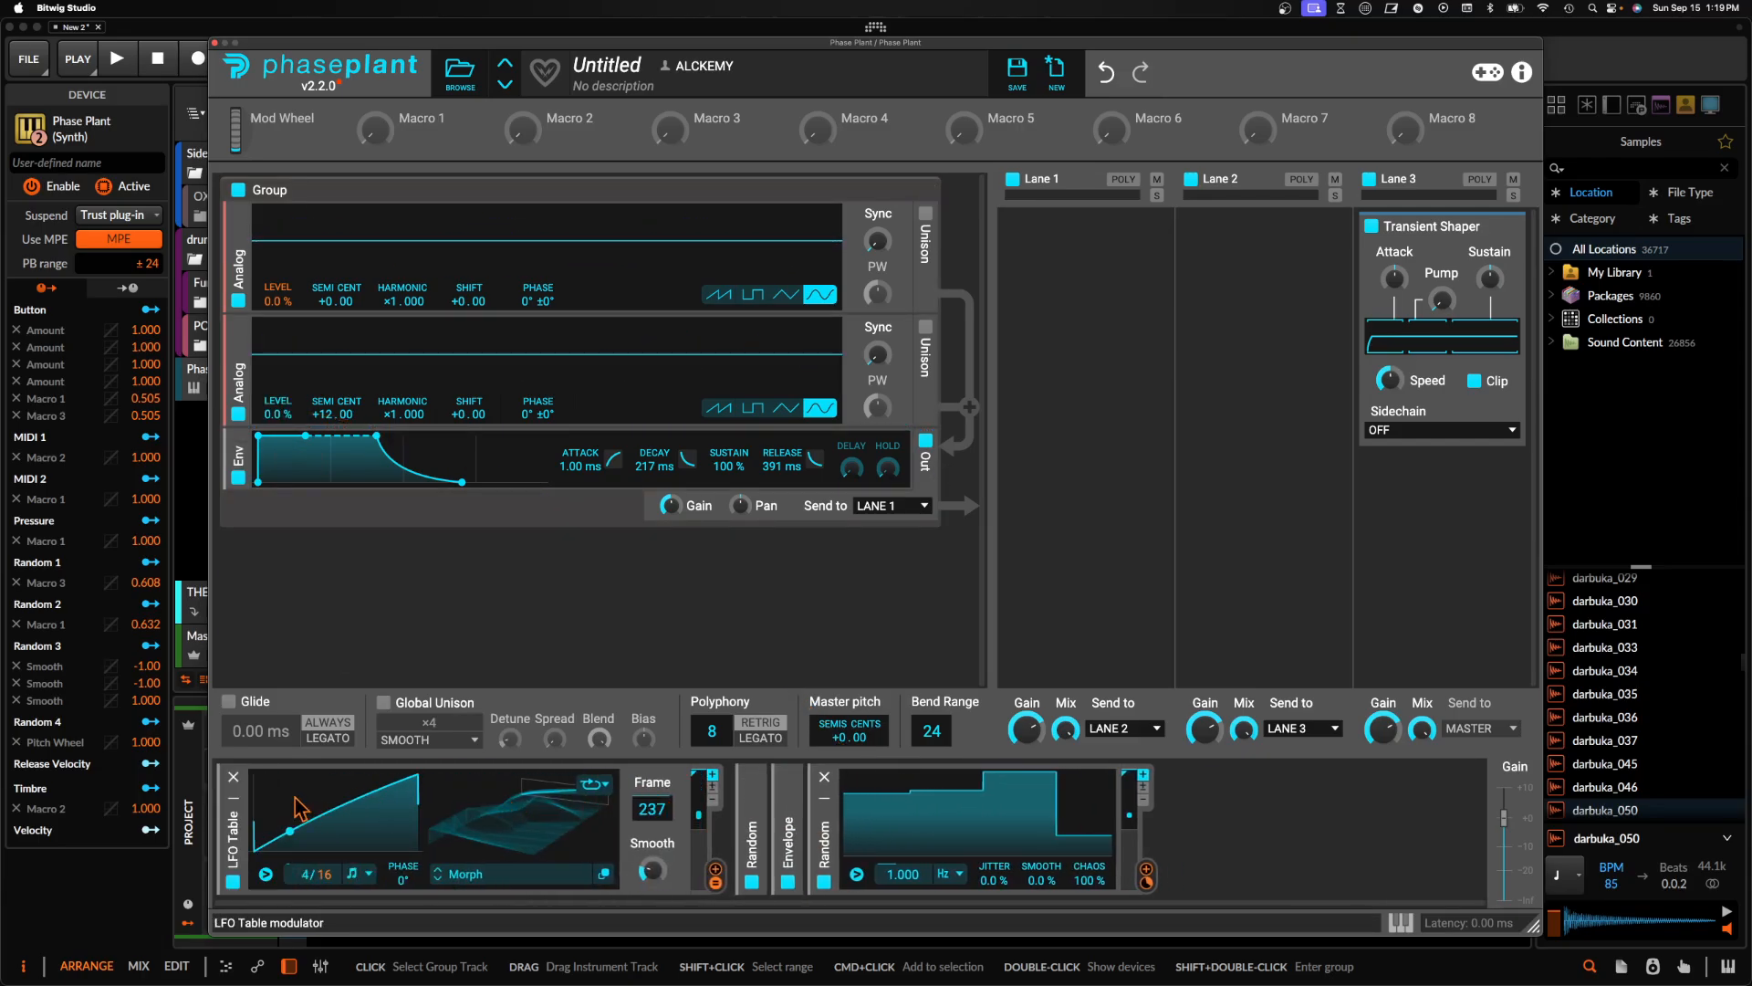
pyautogui.click(234, 799)
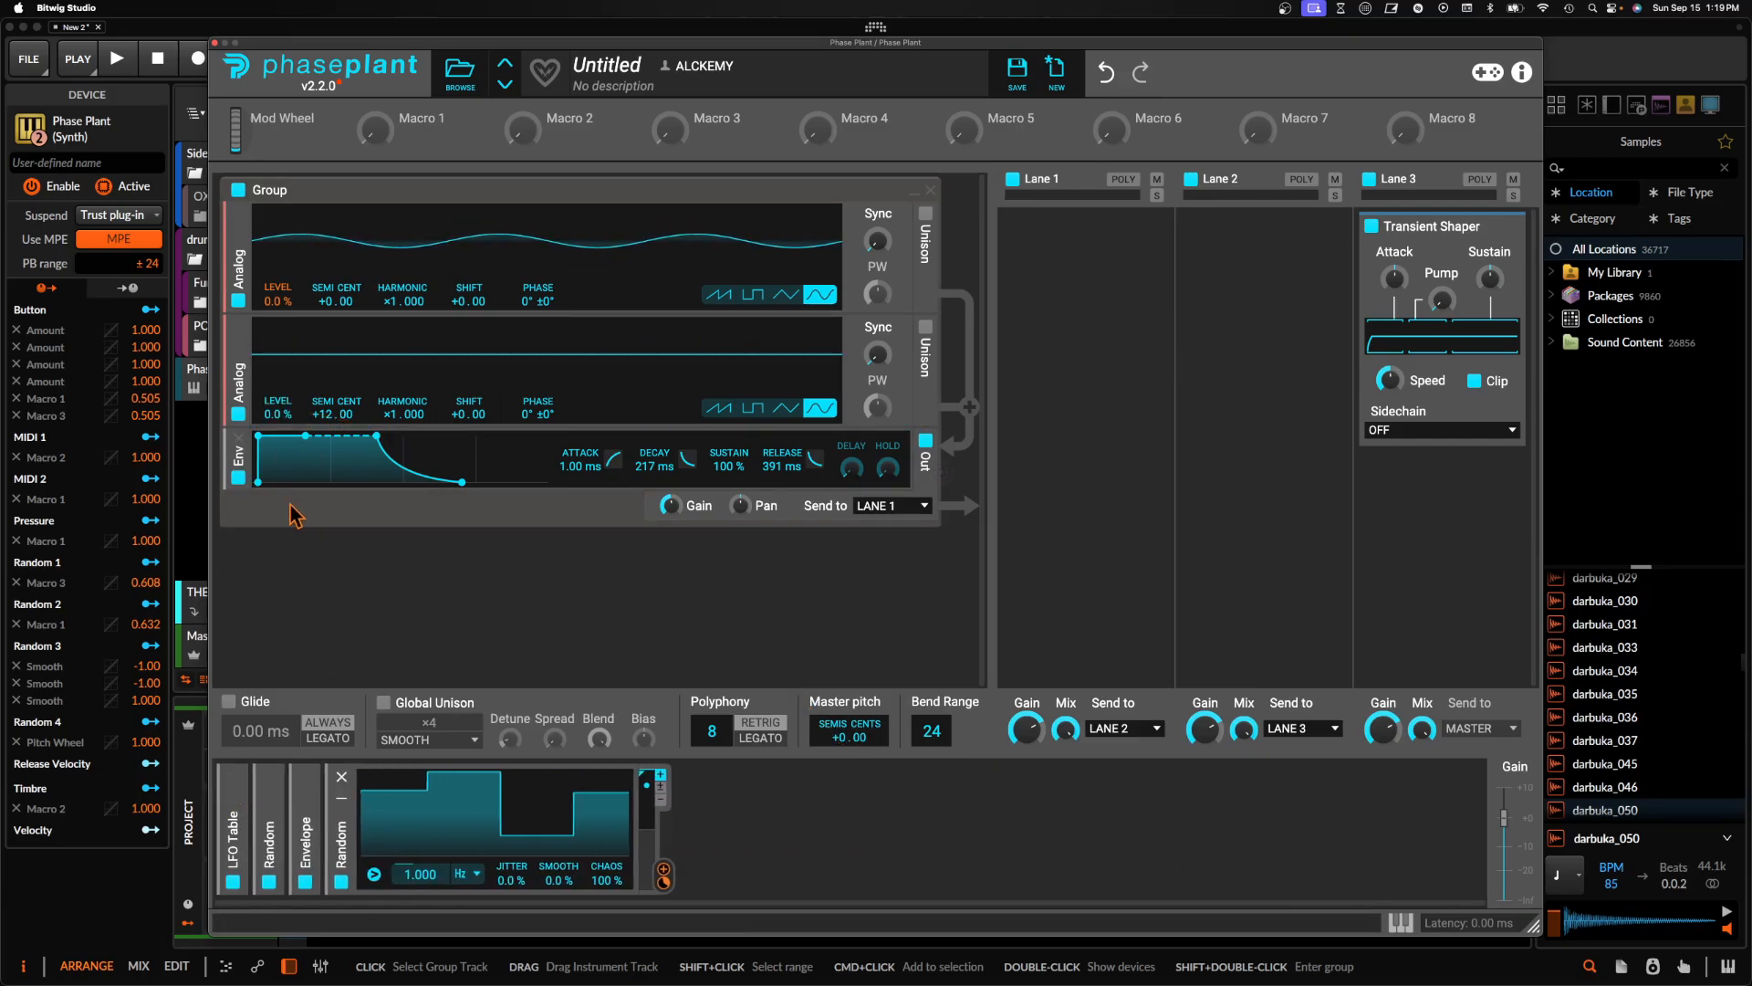
pyautogui.click(341, 797)
# Add another Envelope modulator followed by an LFO modulator after the collapsed ones
pyautogui.click(393, 826)
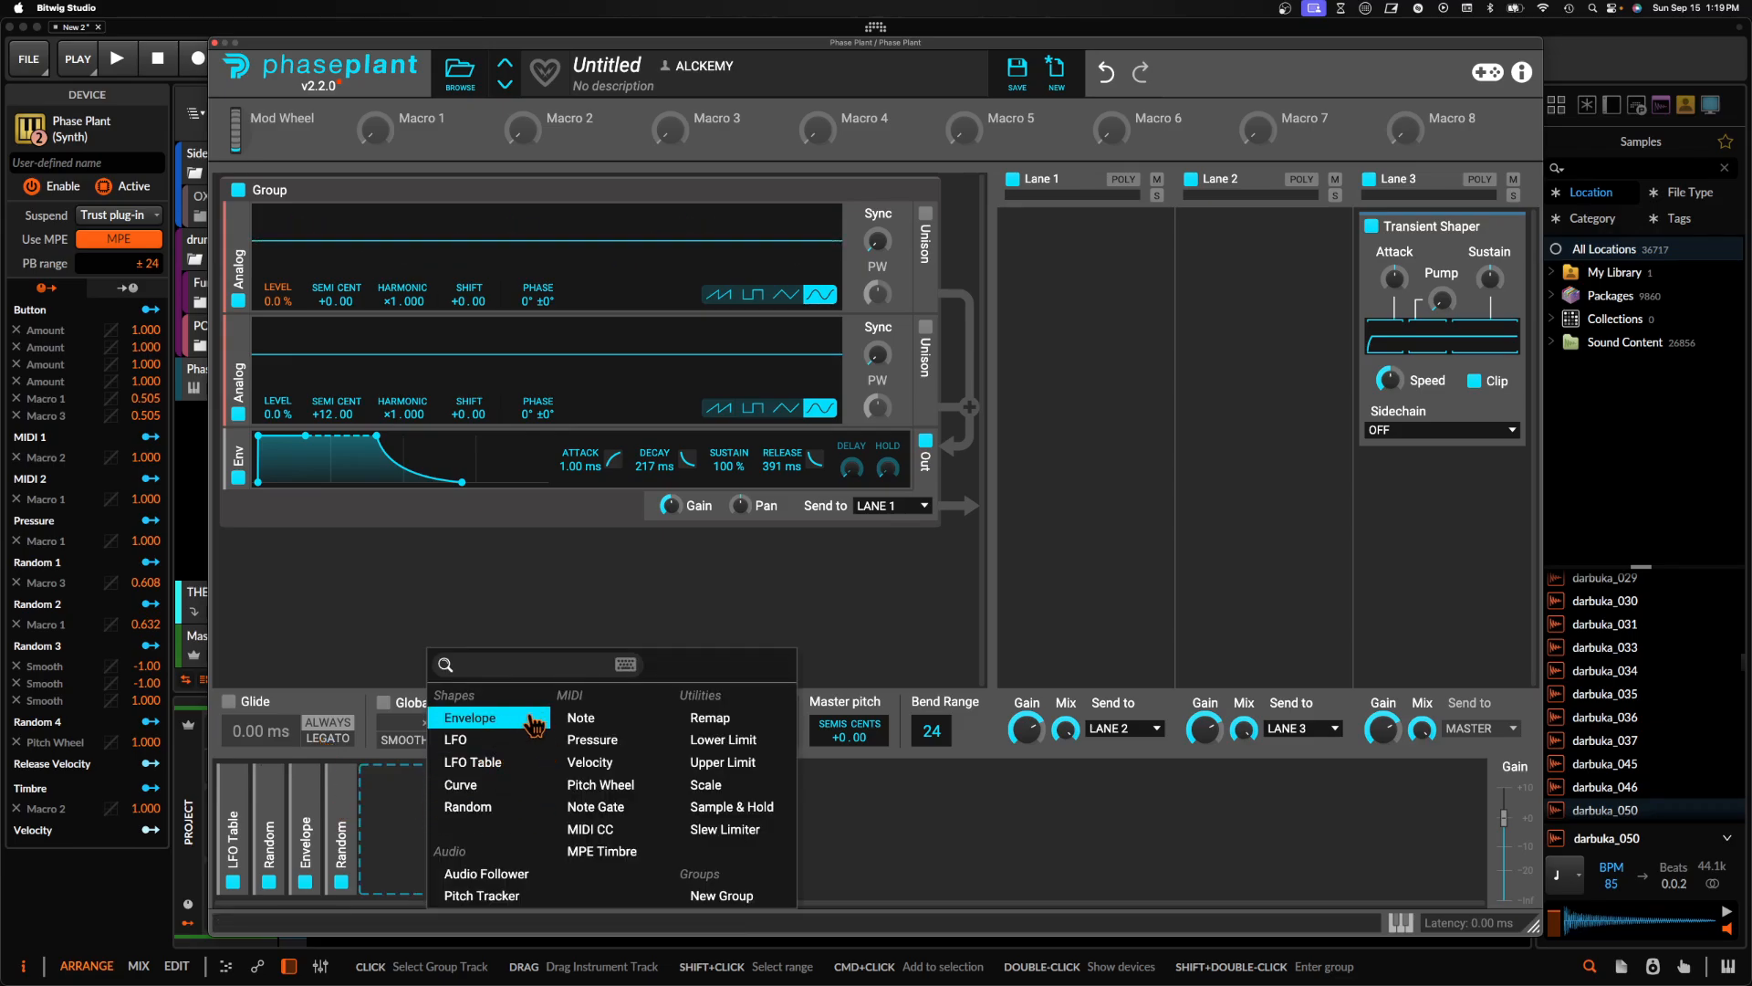
pyautogui.click(495, 719)
pyautogui.click(803, 798)
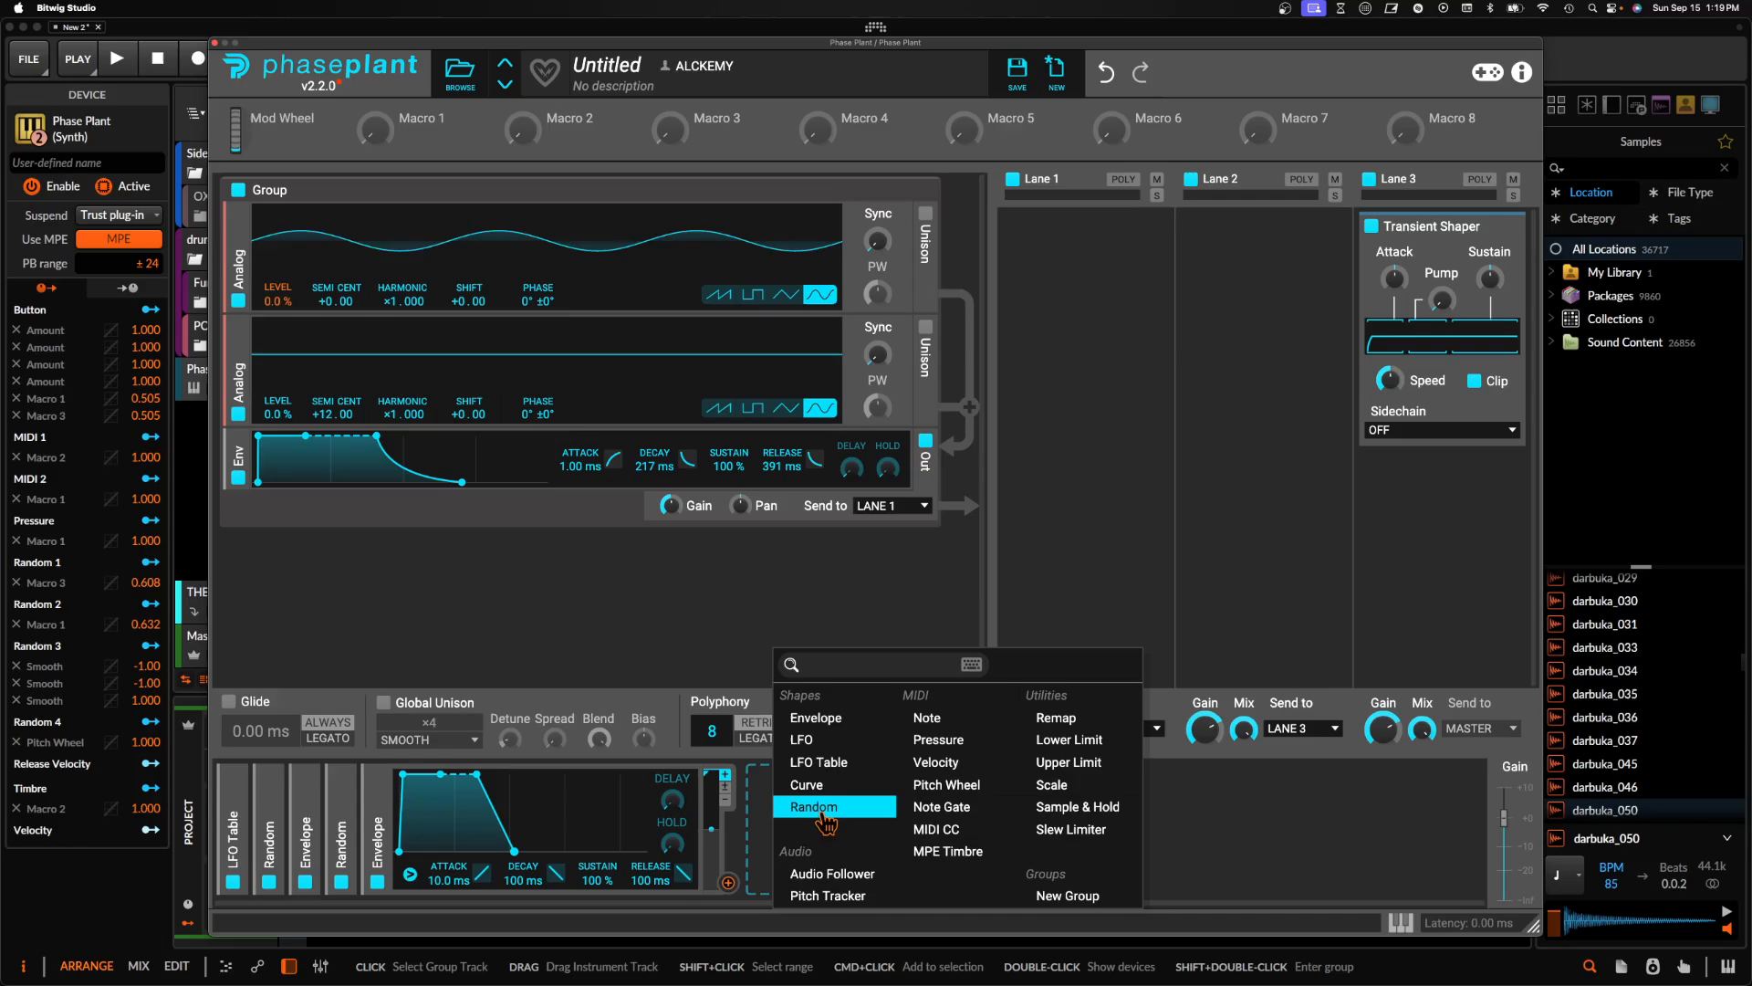
pyautogui.click(803, 758)
# Assign the new LFO to the trigger of the new Envelope modulator
pyautogui.click(1181, 883)
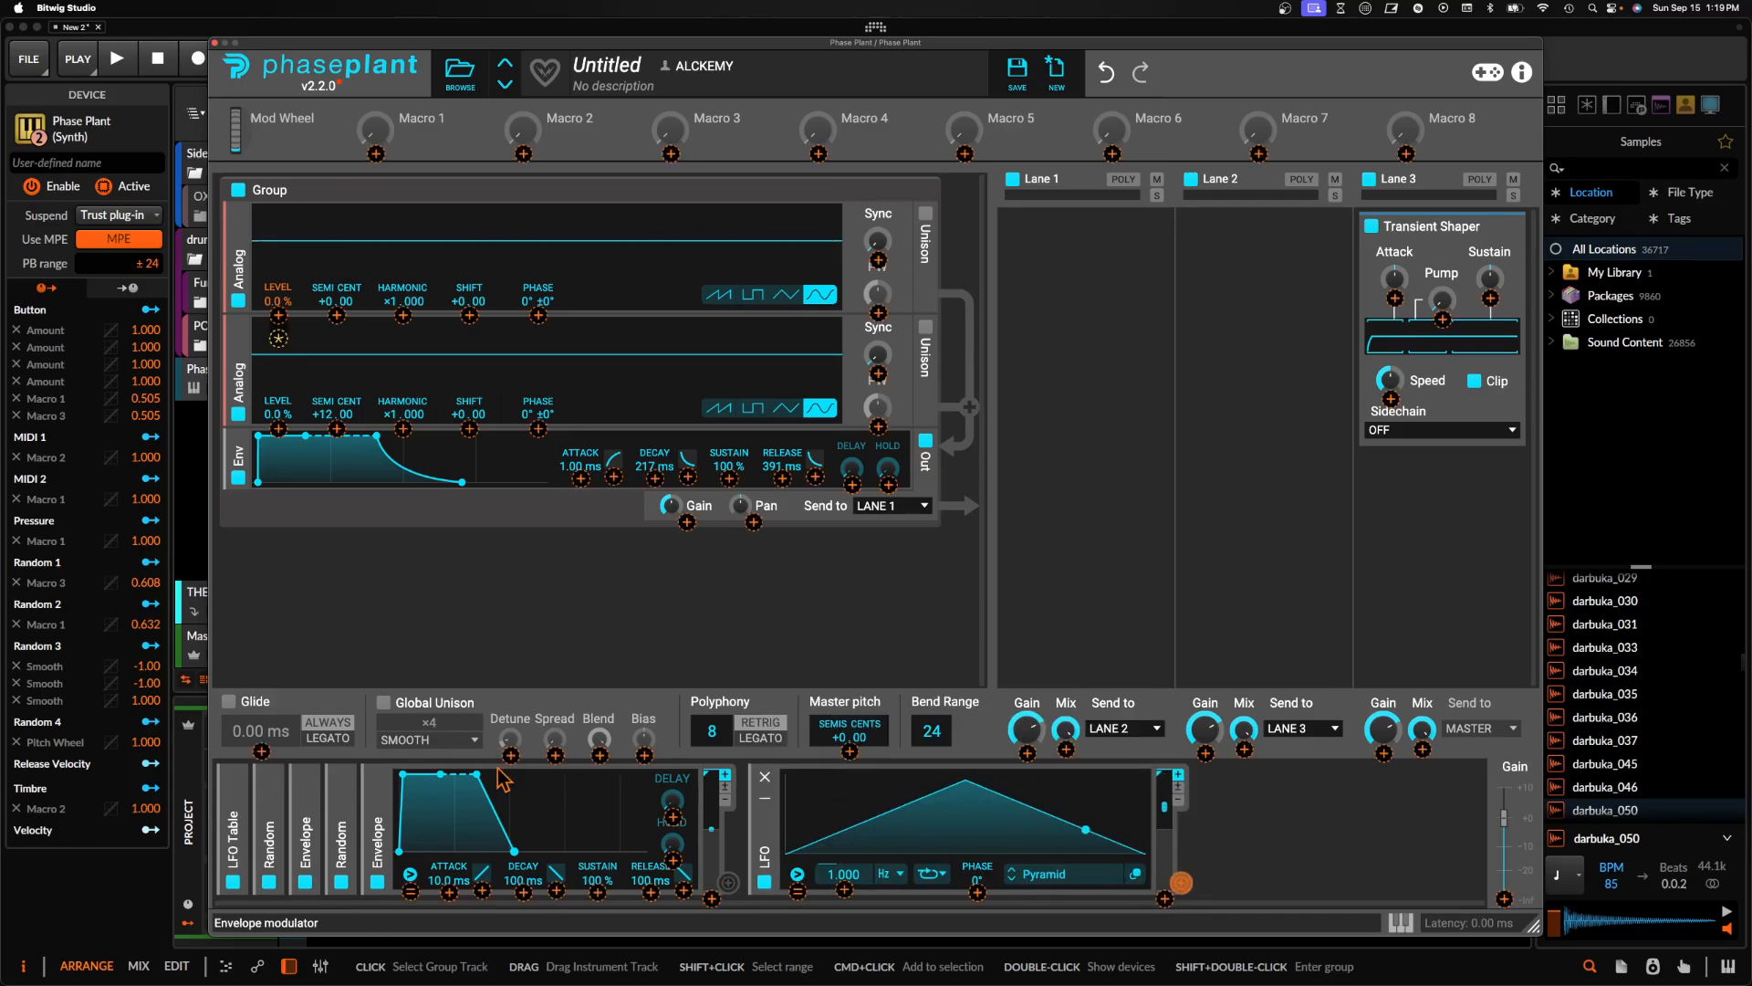
pyautogui.click(411, 892)
pyautogui.click(461, 827)
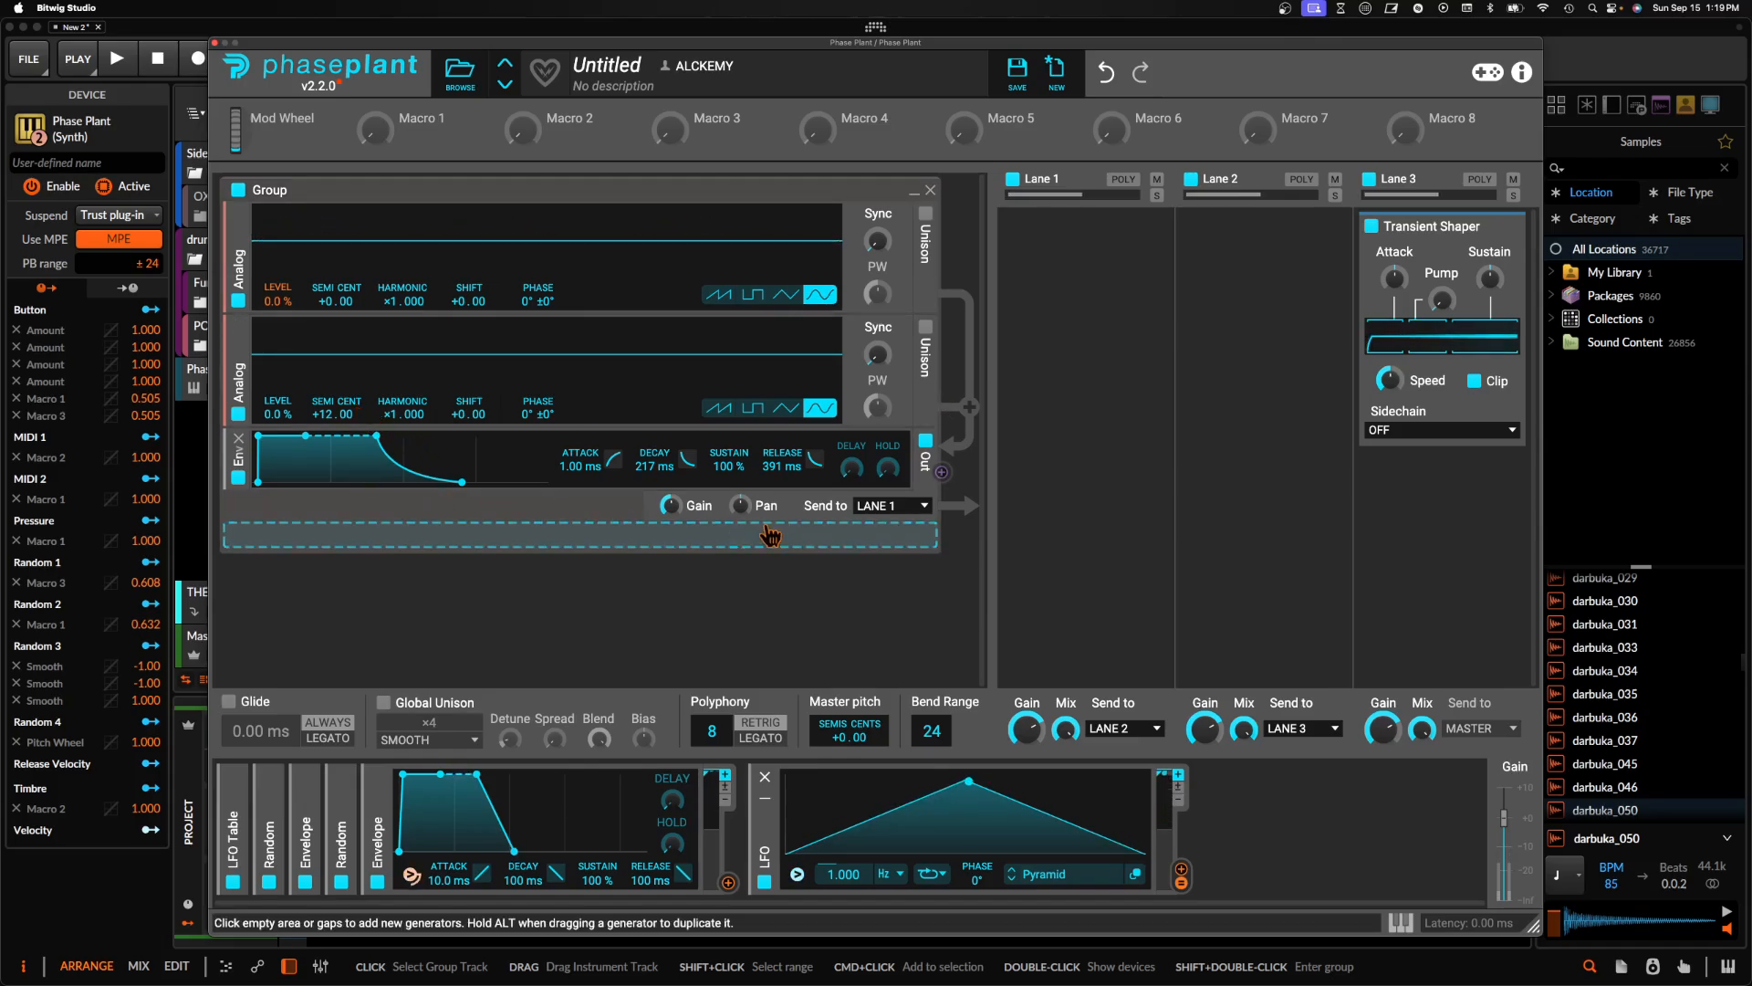
# Assign the new Envelope to the second oscillator's Level at 100% and shape it to 88.3 ms decay, 27% sustain and 1.21 s release
pyautogui.moveTo(728, 881); pyautogui.dragTo(283, 442)
pyautogui.rightClick(281, 432)
pyautogui.write('100')
pyautogui.press('Return')
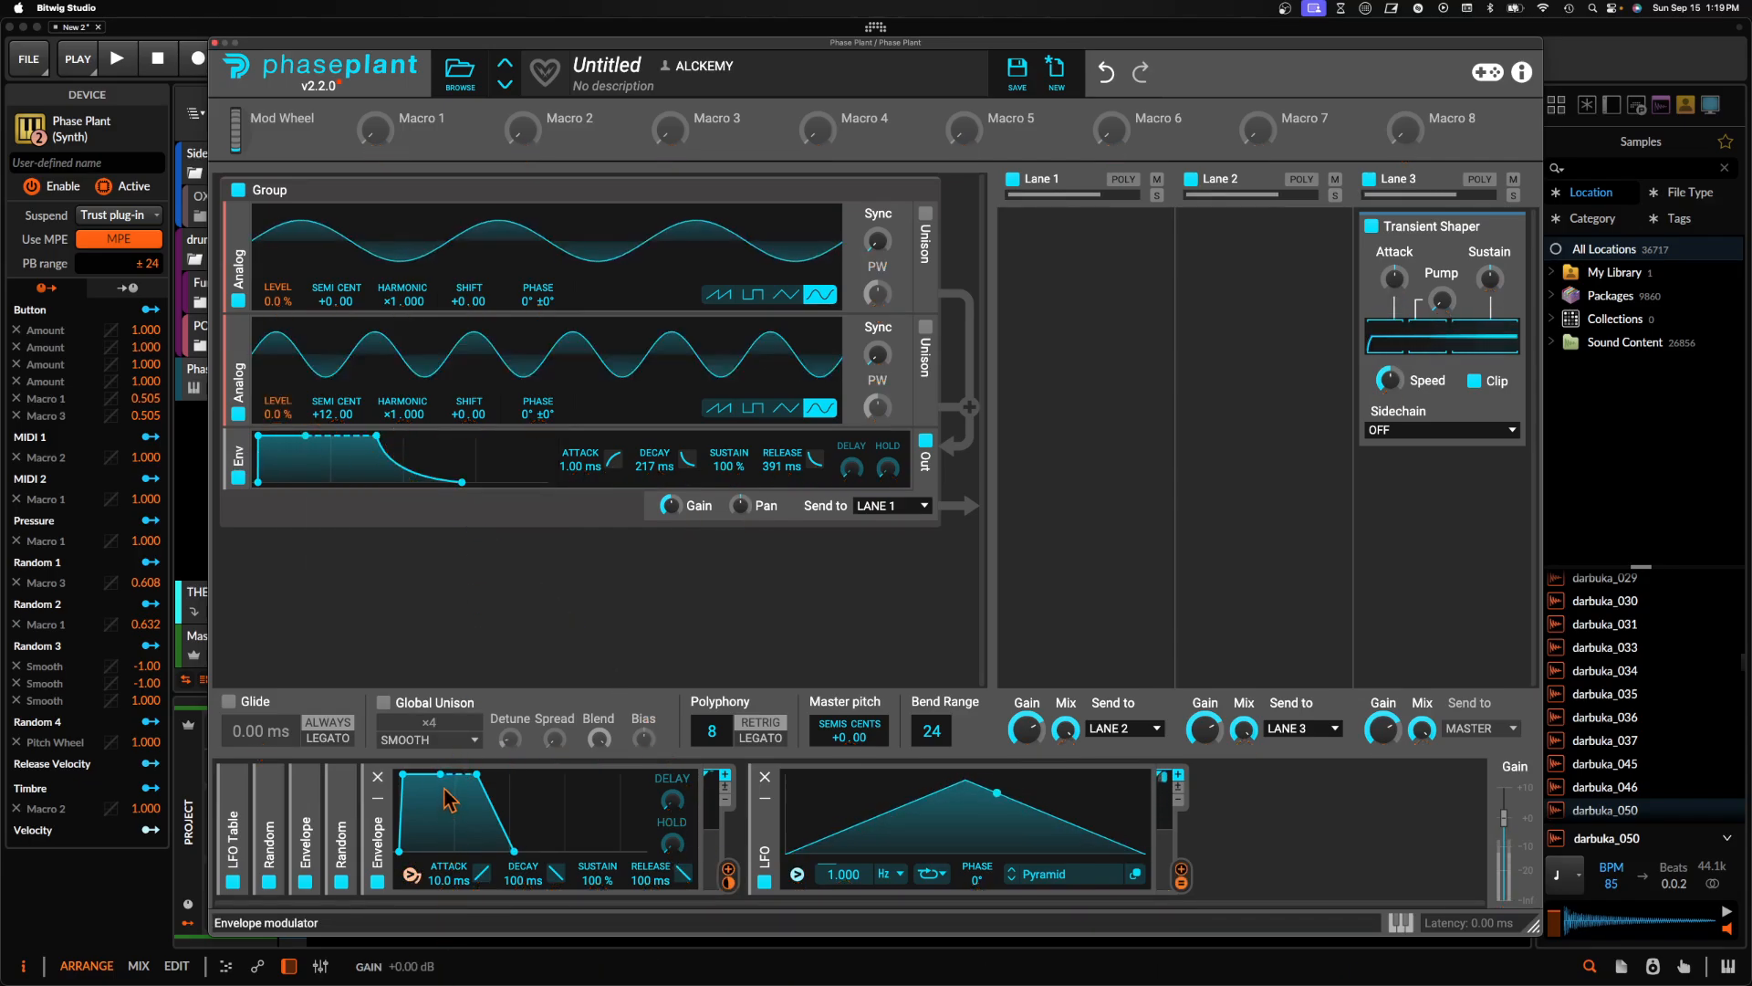
pyautogui.moveTo(457, 776); pyautogui.dragTo(591, 851)
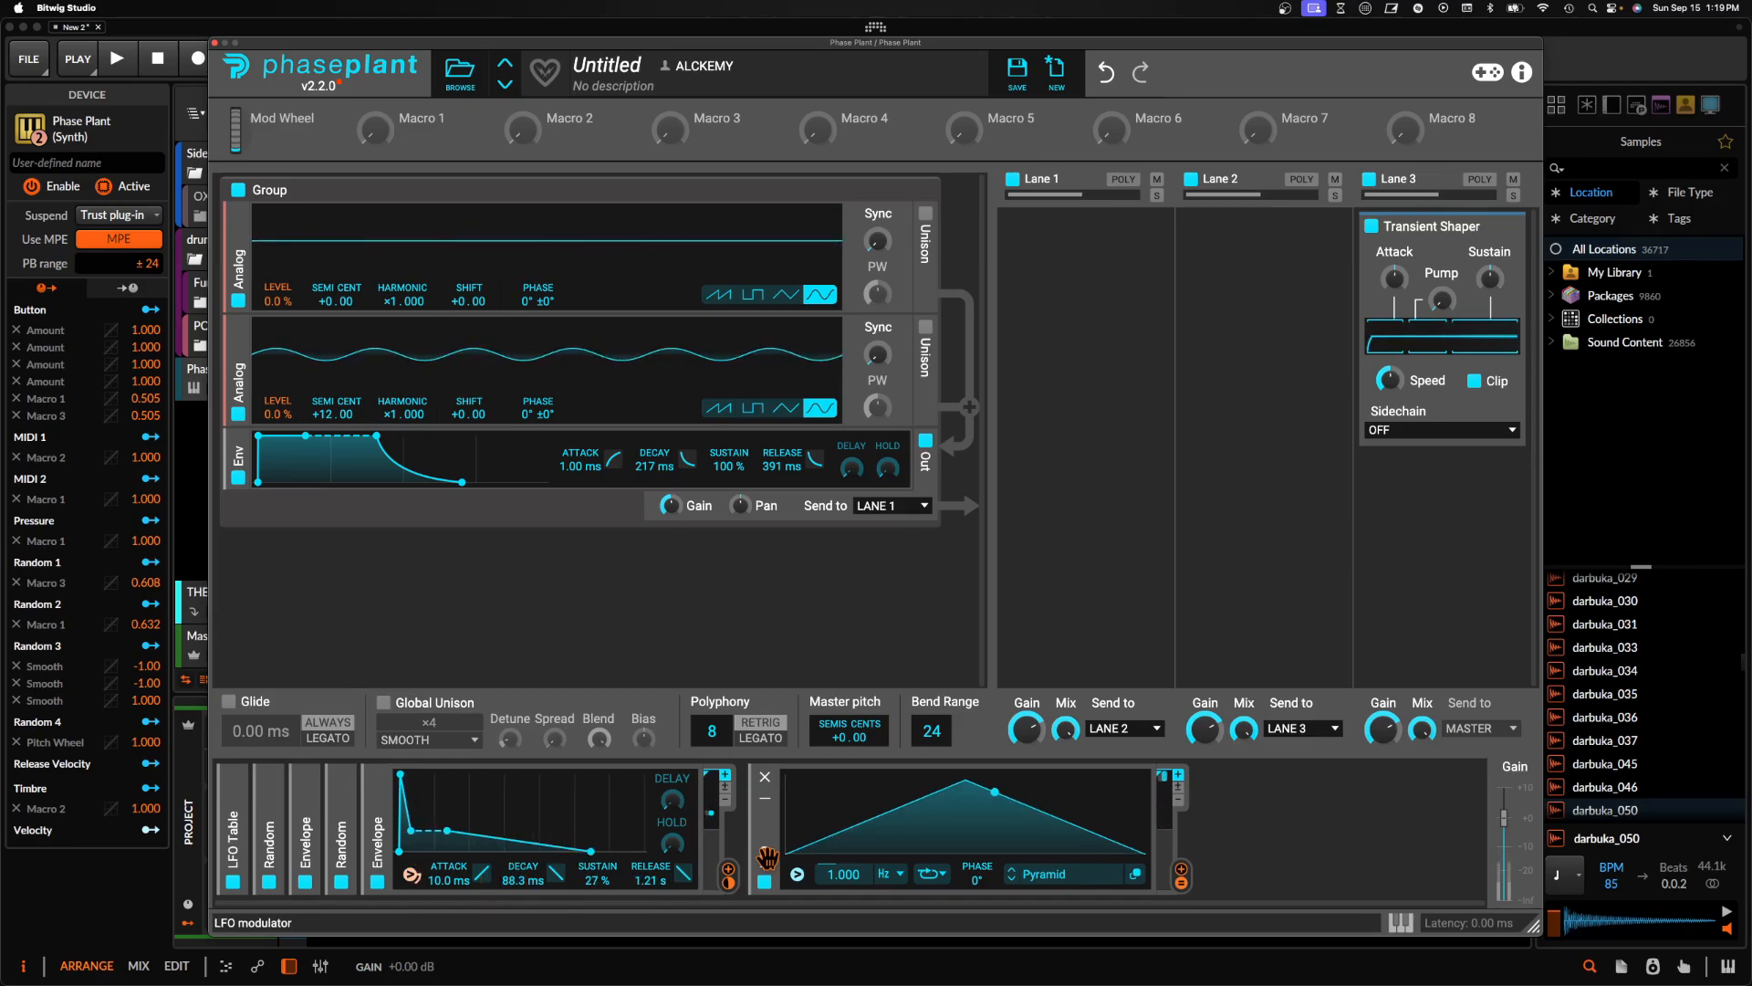
# Sync the new LFO to the tempo at 8/16 and reshape the open Envelope to 1.81 s decay and 0% sustain
pyautogui.click(893, 877)
pyautogui.click(895, 896)
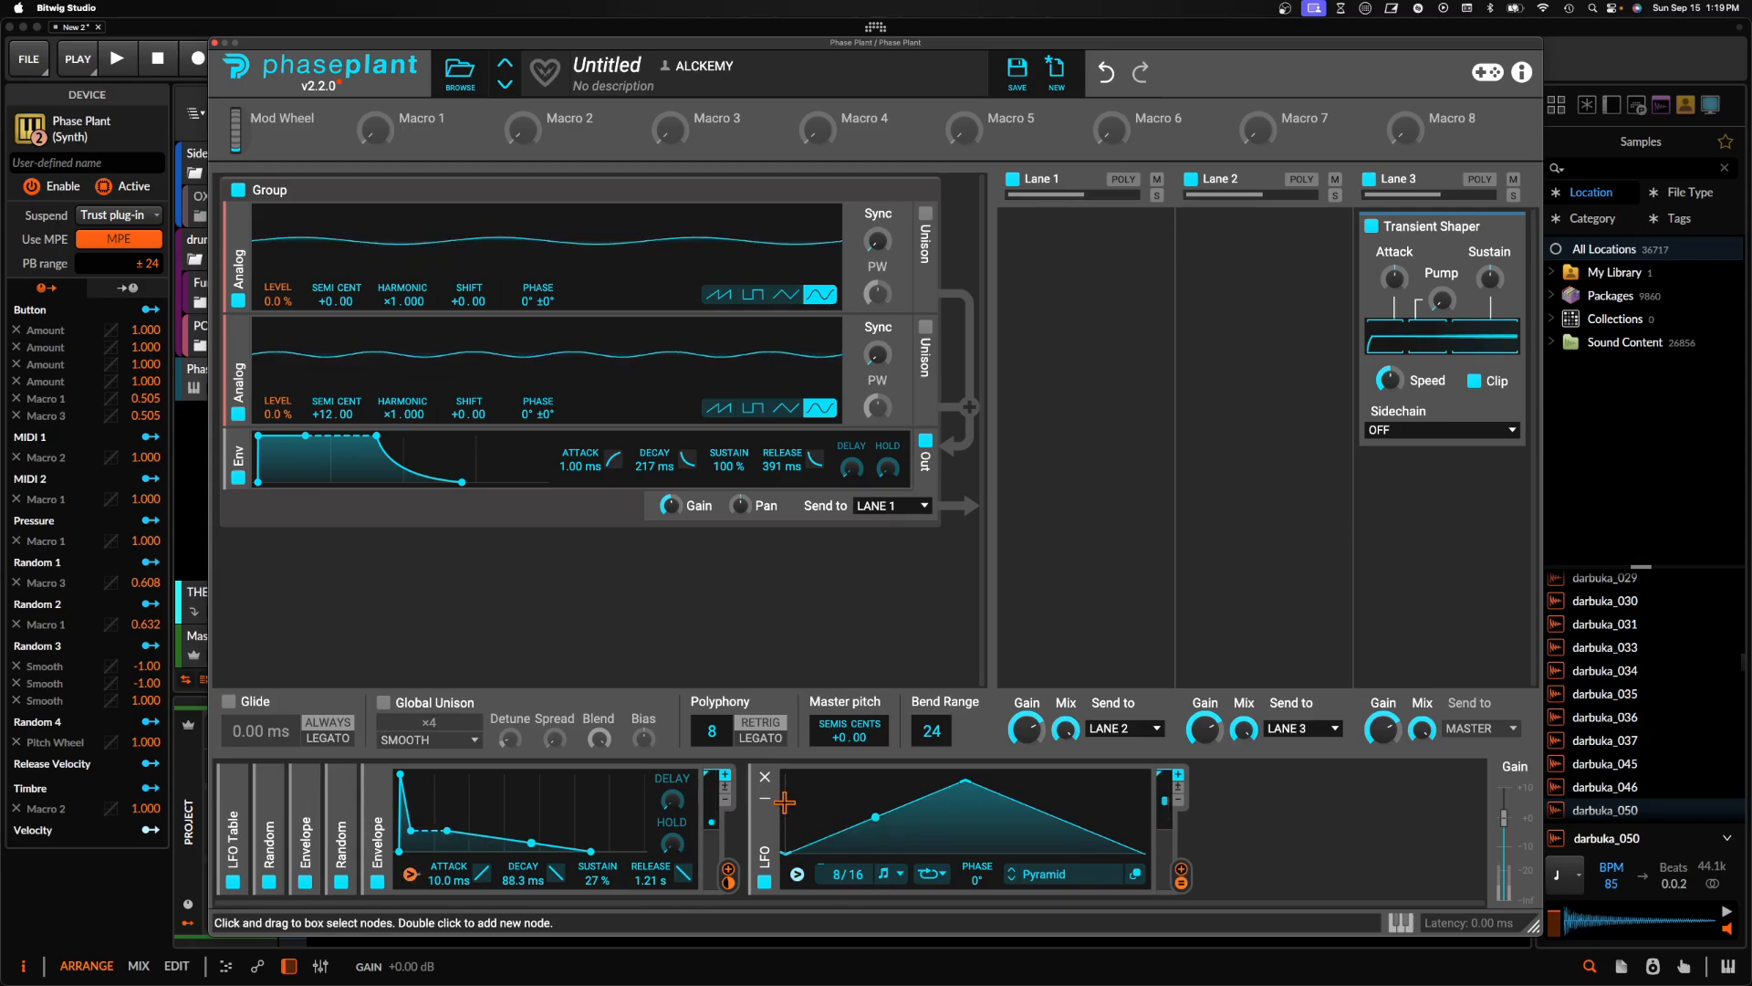
pyautogui.moveTo(411, 830); pyautogui.dragTo(555, 853)
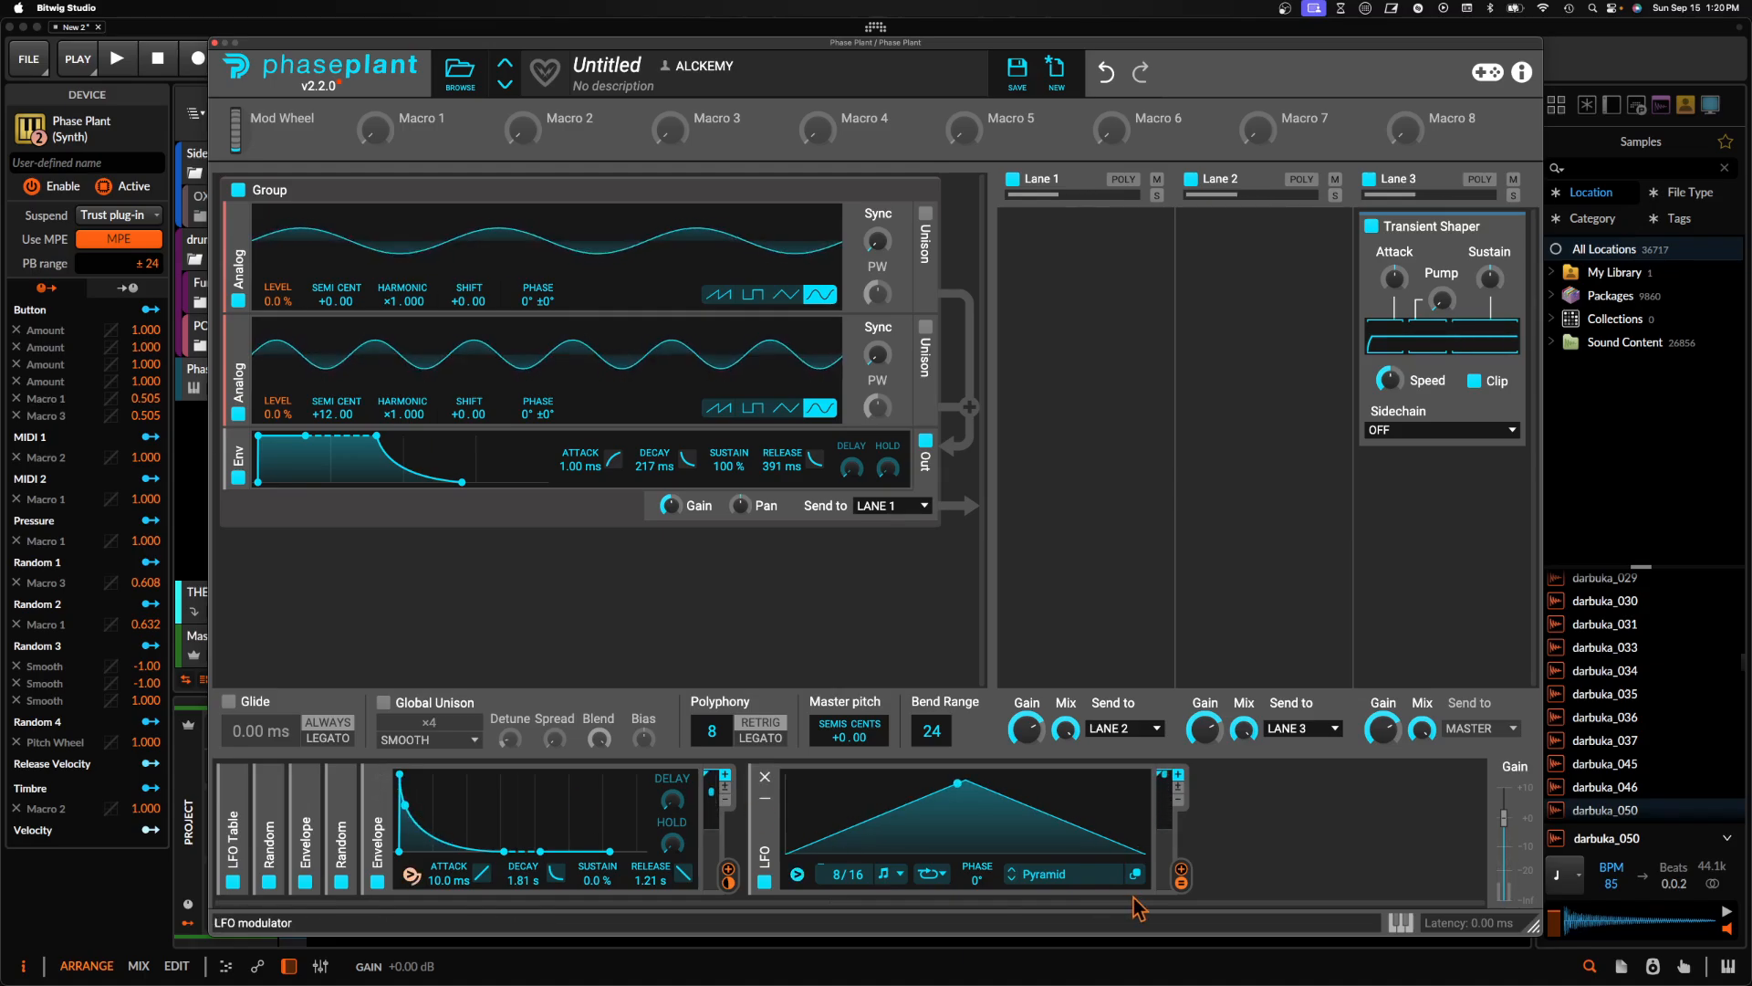
# Add a Random modulator after the LFO with 100% smooth, tempo-synced at a rate of 8/4
pyautogui.click(1277, 831)
pyautogui.click(1205, 892)
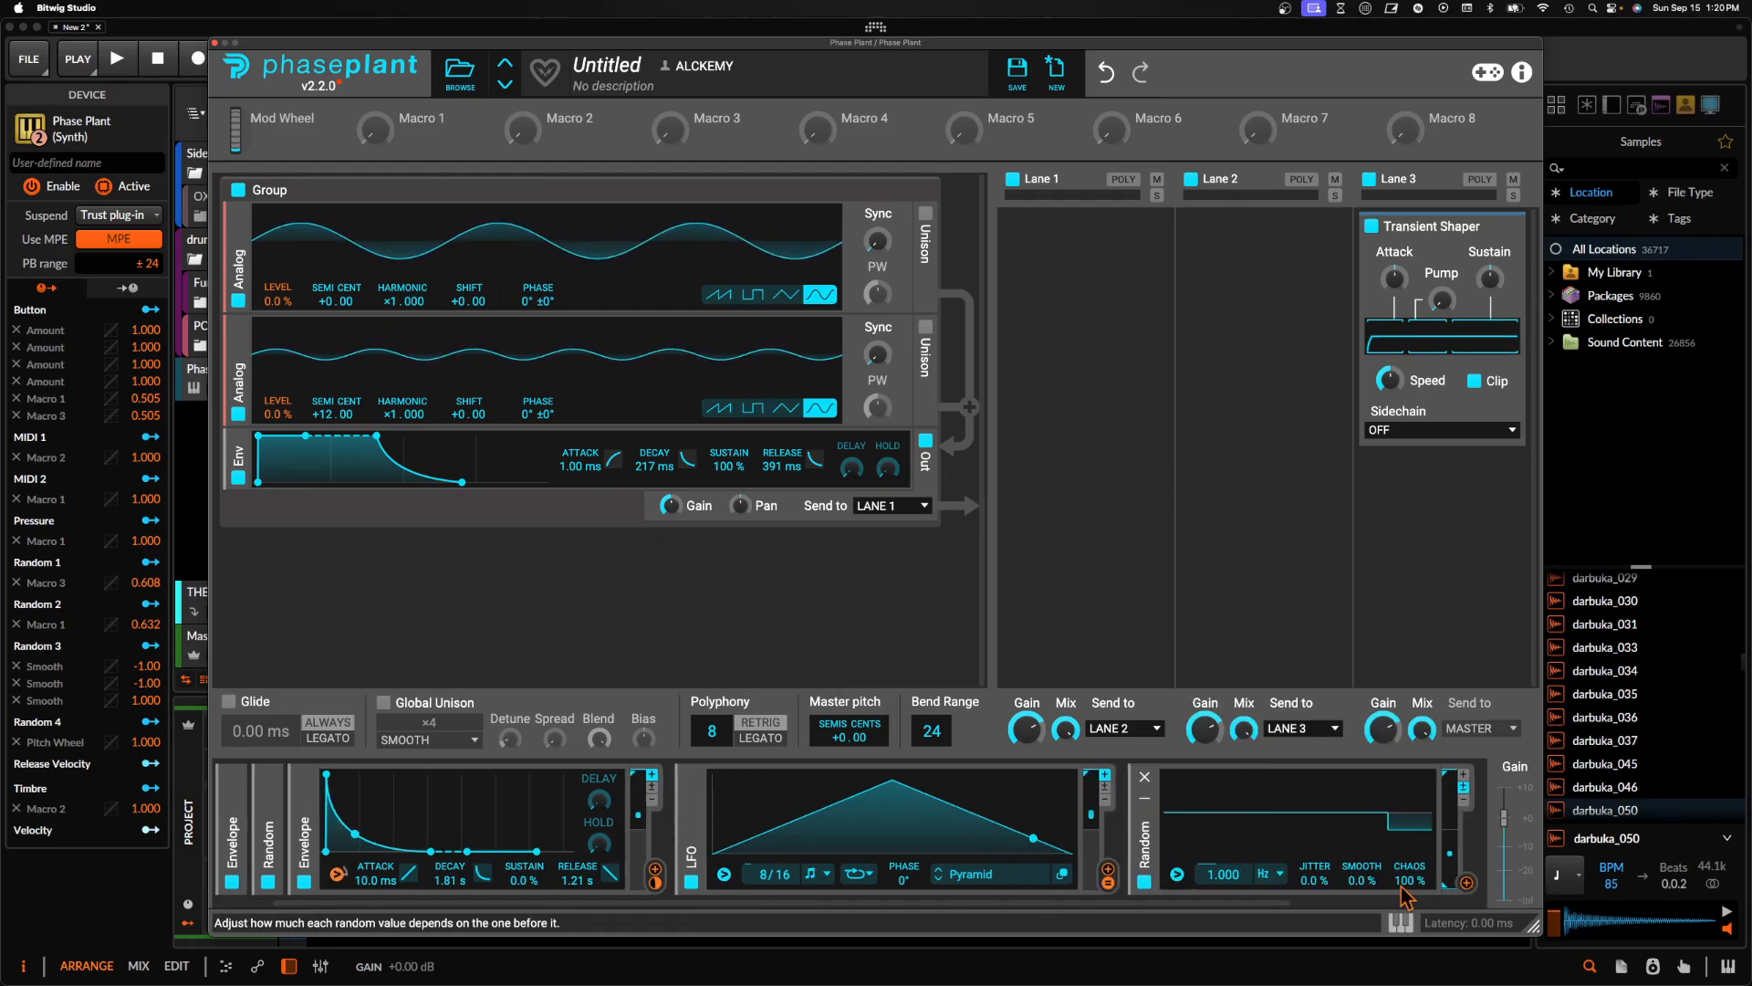
pyautogui.moveTo(1361, 880); pyautogui.dragTo(1361, 821)
pyautogui.click(1265, 876)
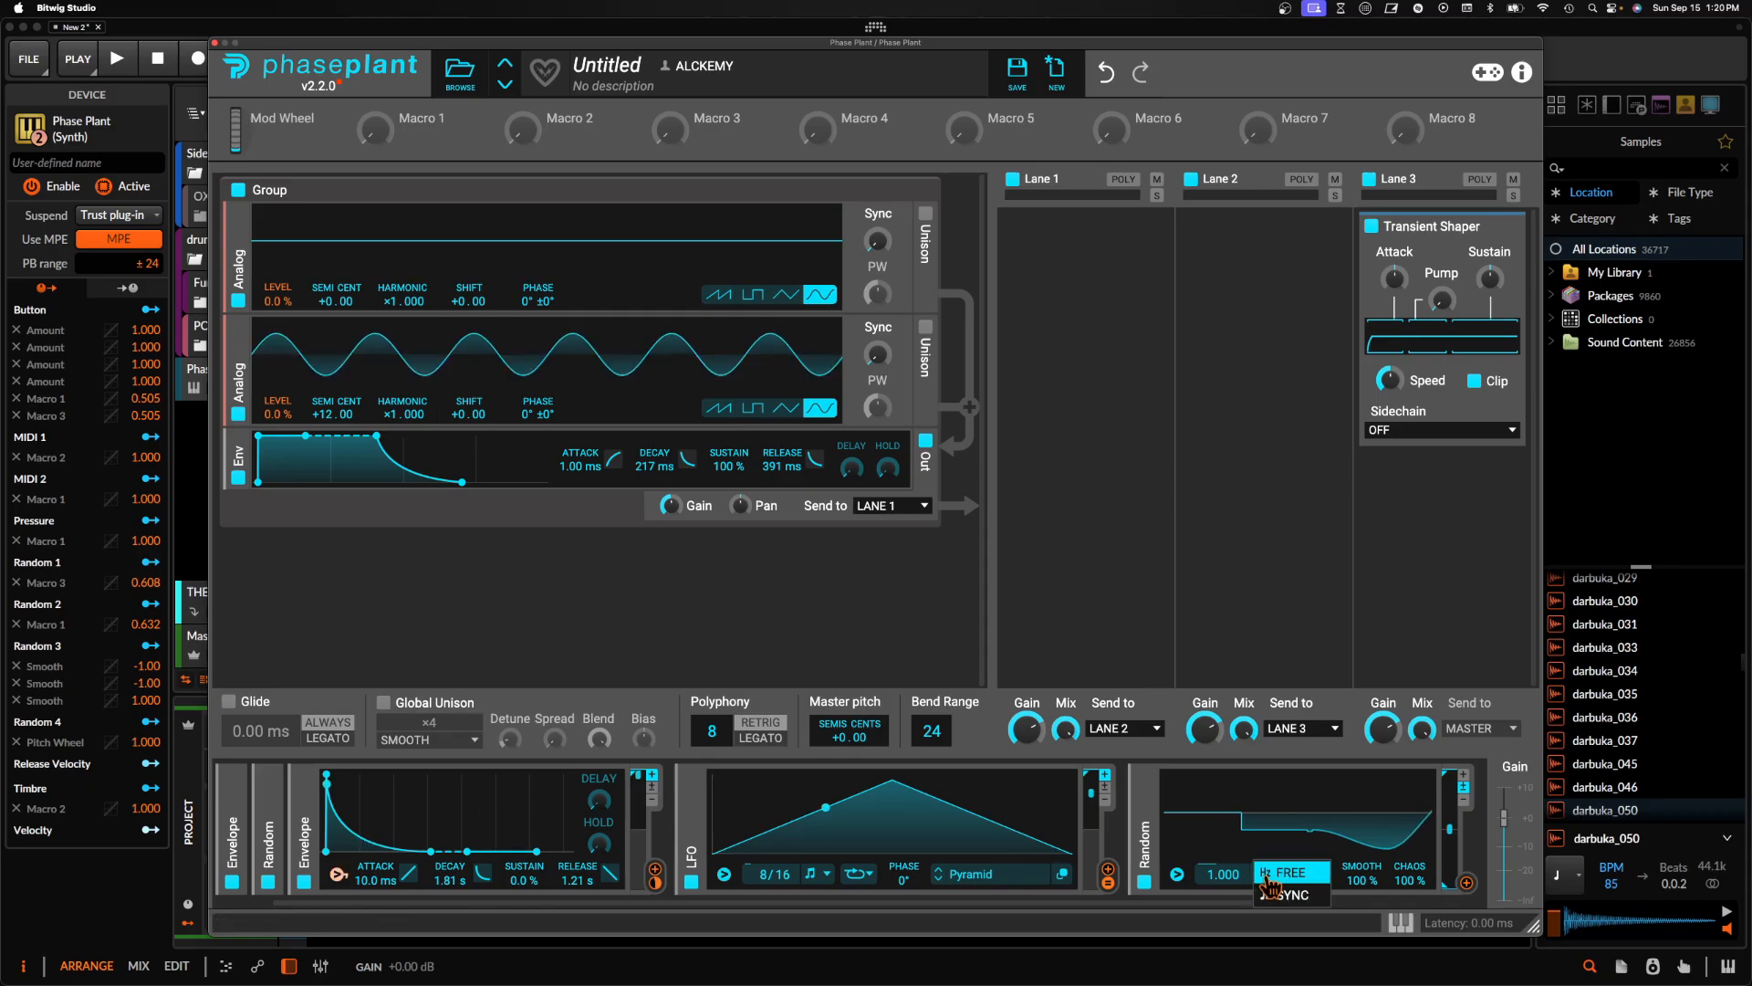
pyautogui.click(1283, 894)
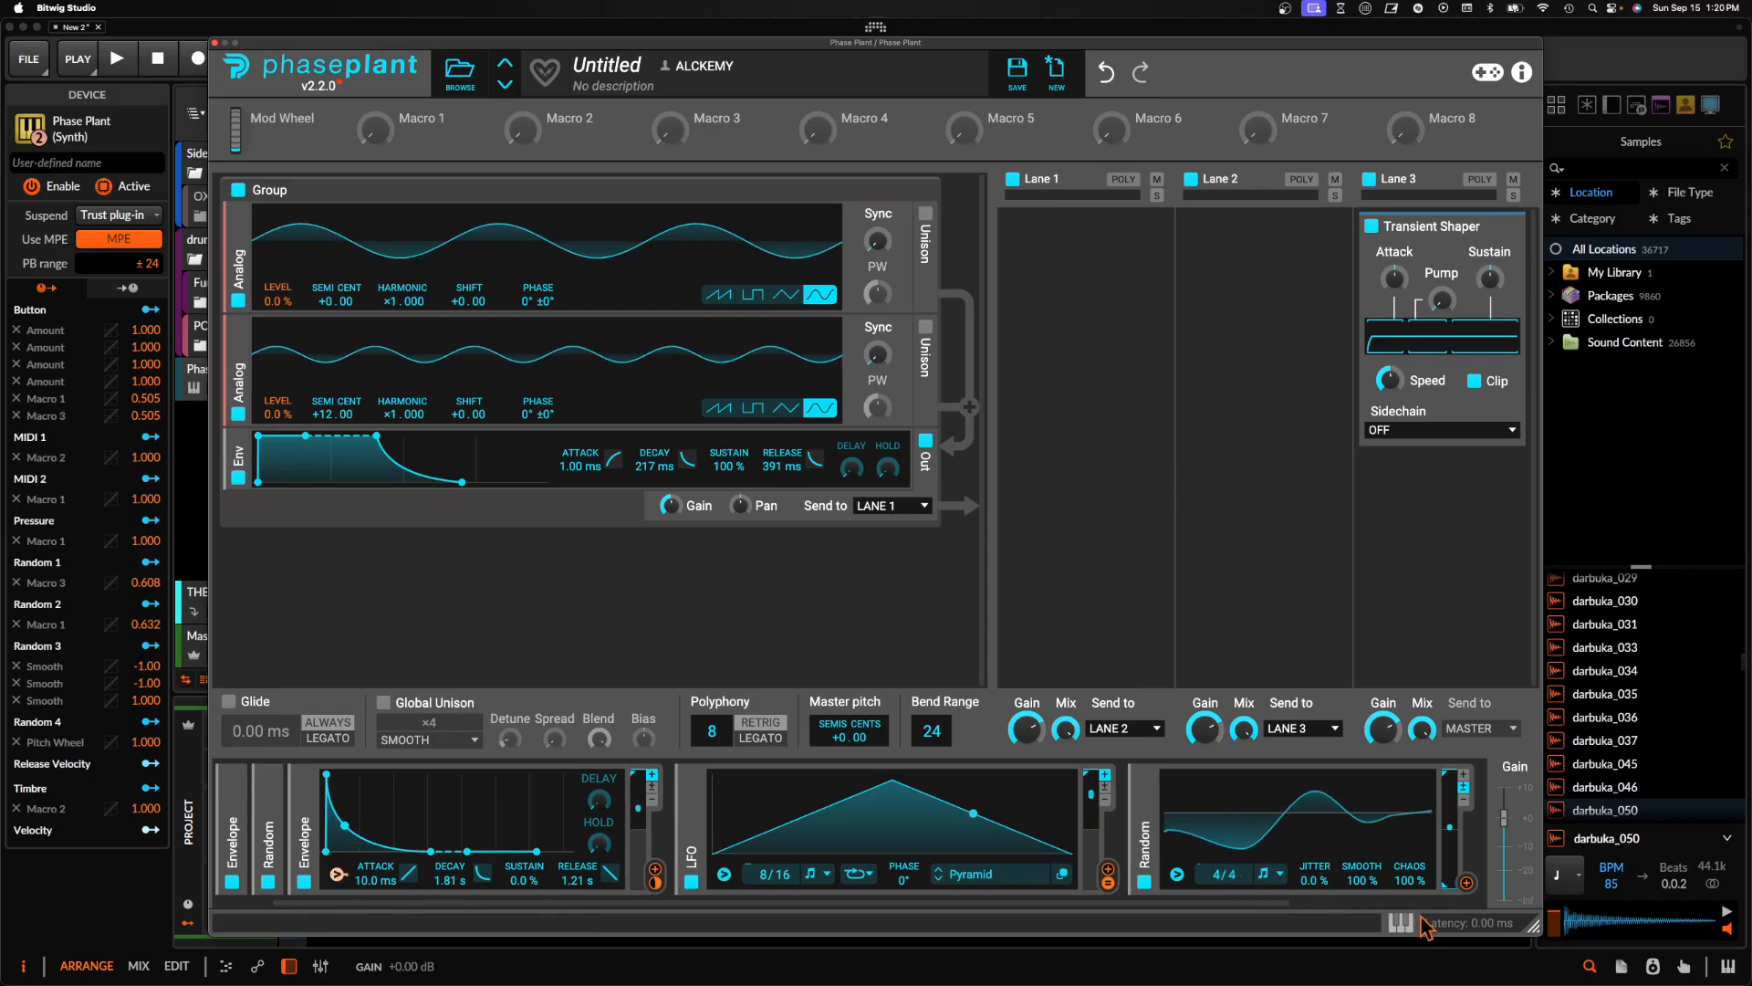
pyautogui.moveTo(1219, 877); pyautogui.dragTo(1219, 846)
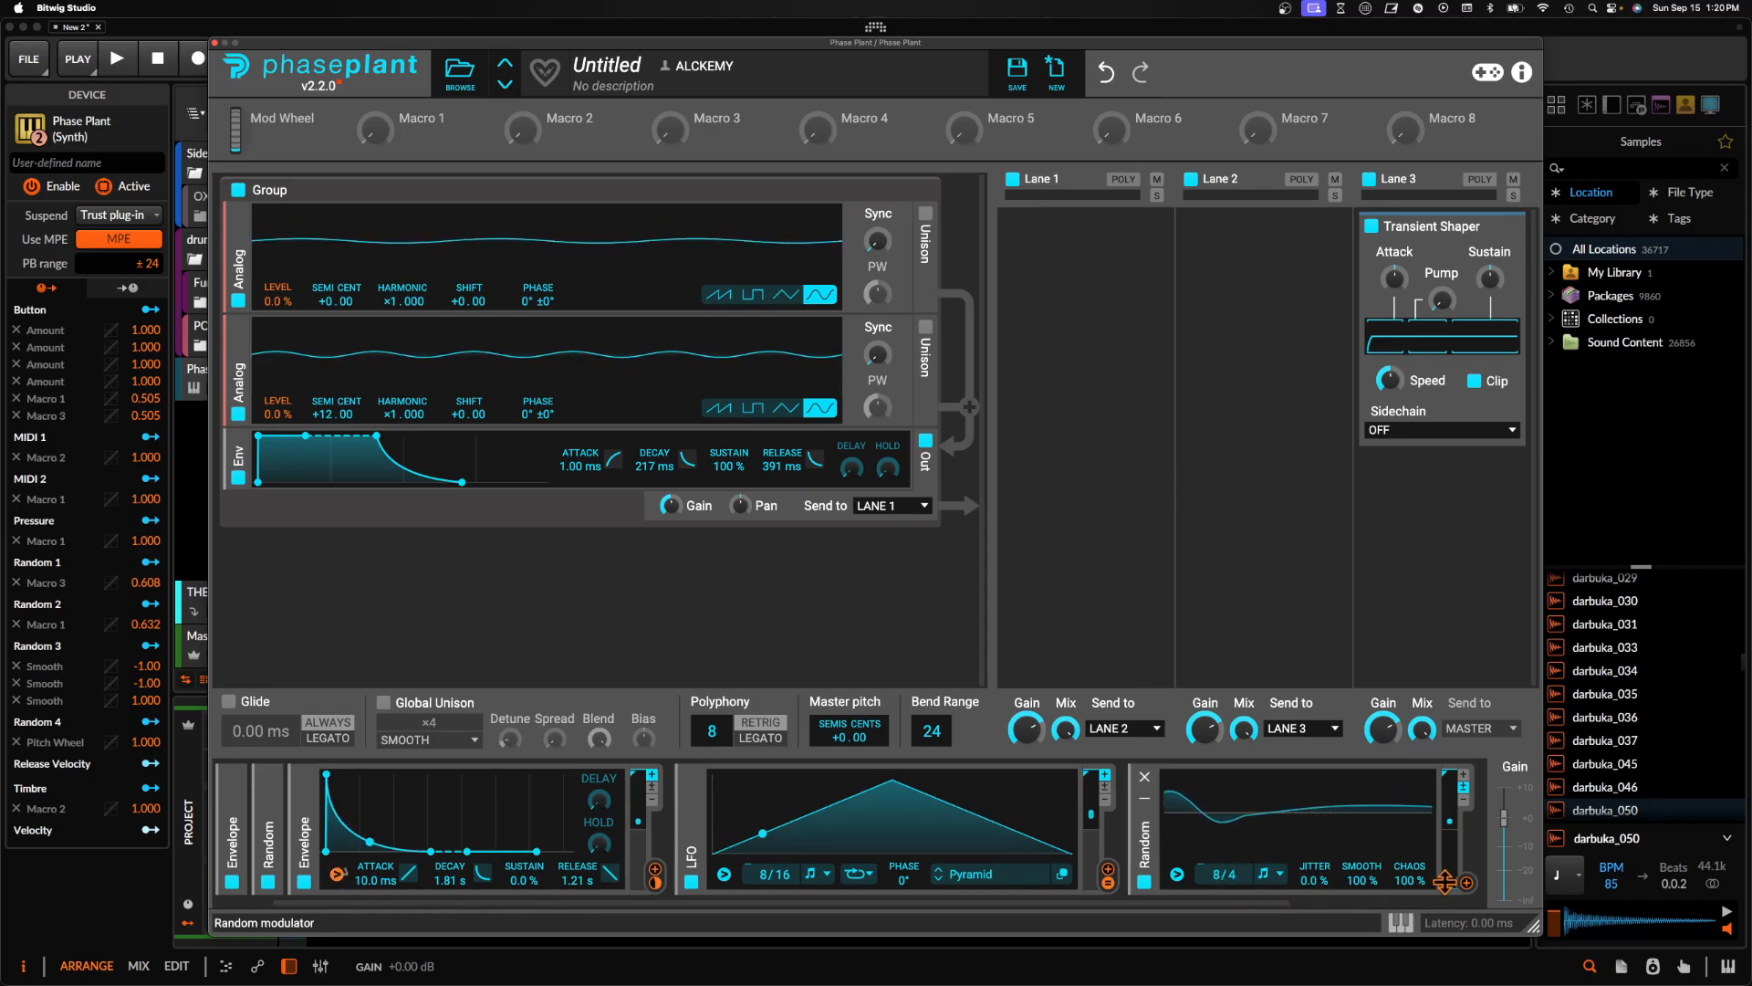
# Assign the new Random modulator to the LFO's output amount and collapse both the LFO and Random modulators
pyautogui.moveTo(1466, 883); pyautogui.dragTo(1092, 871)
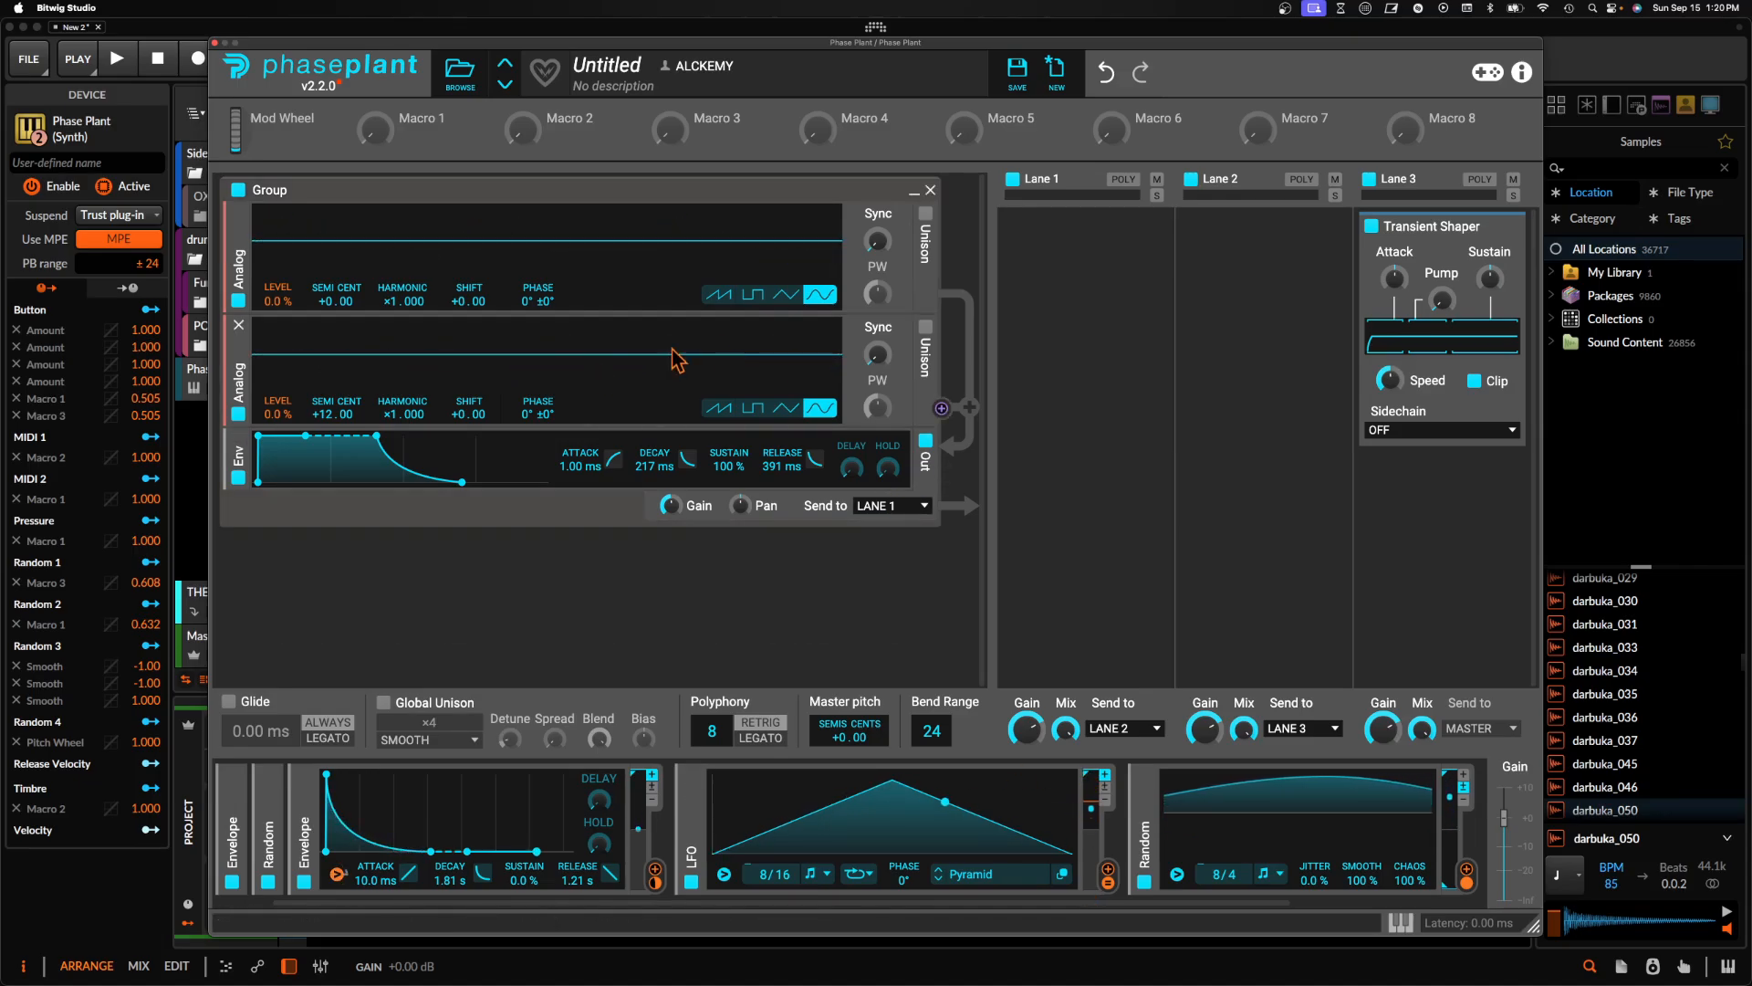
pyautogui.click(695, 807)
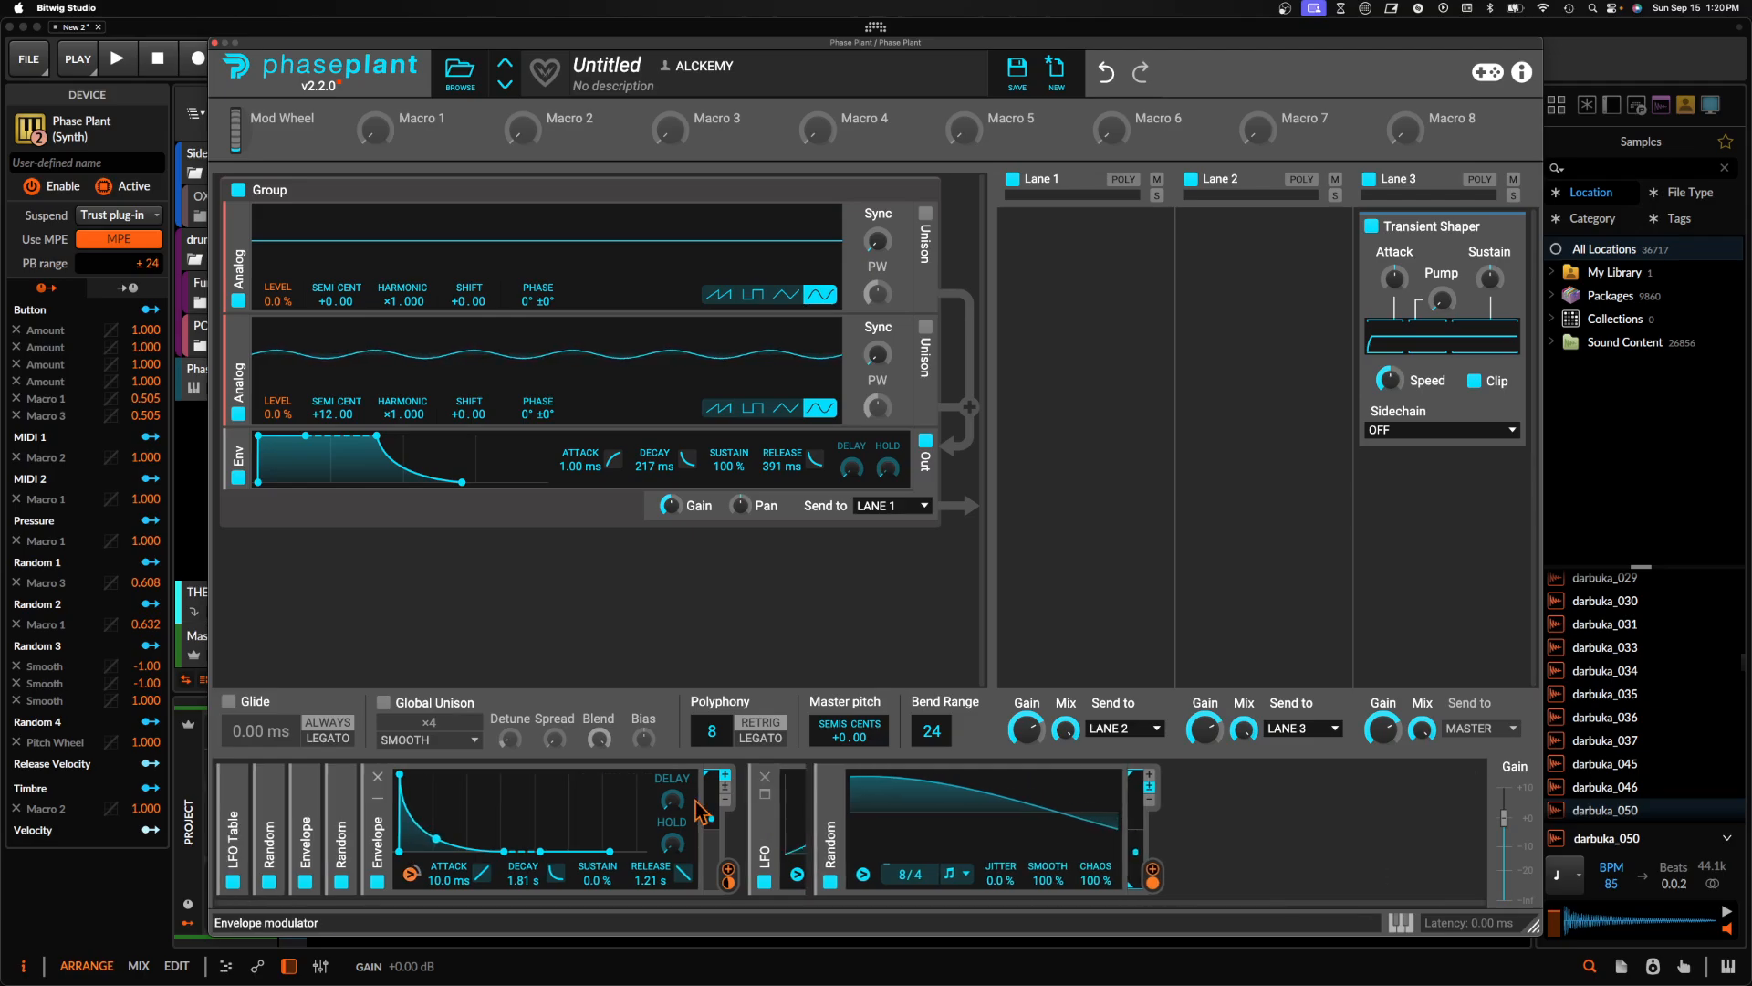
pyautogui.click(794, 800)
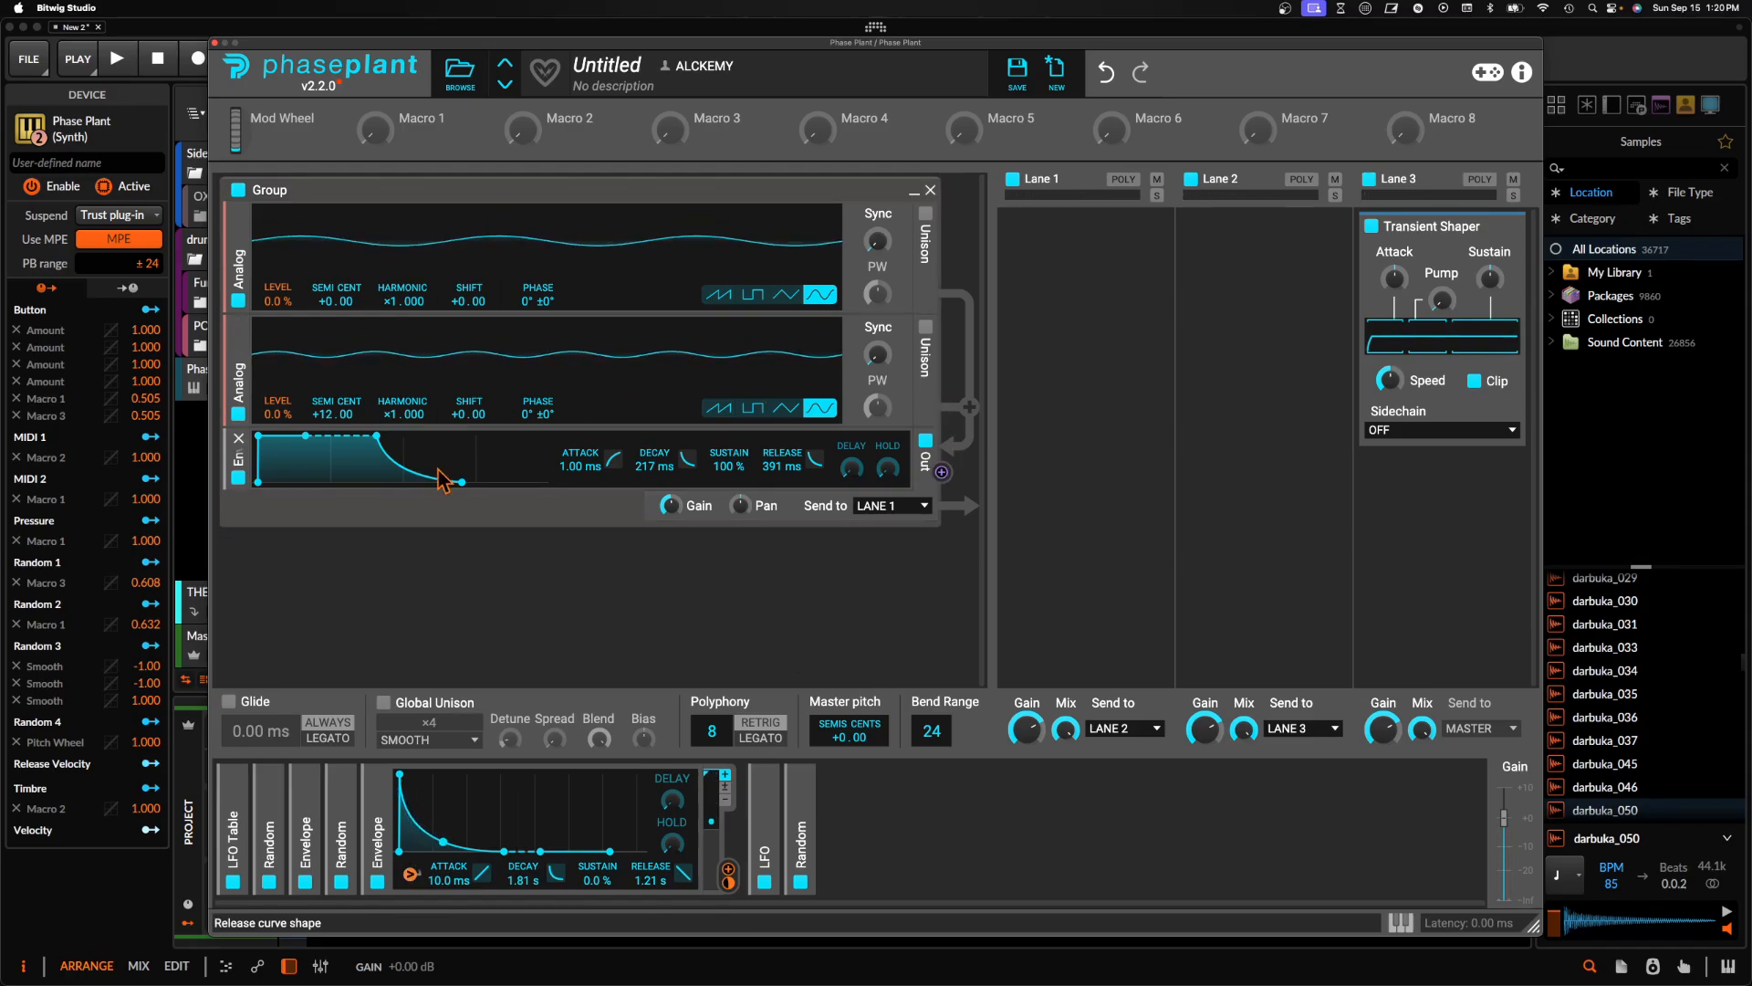
# Add a Granular generator in a new group below the oscillators and enable its Chord option
pyautogui.click(339, 586)
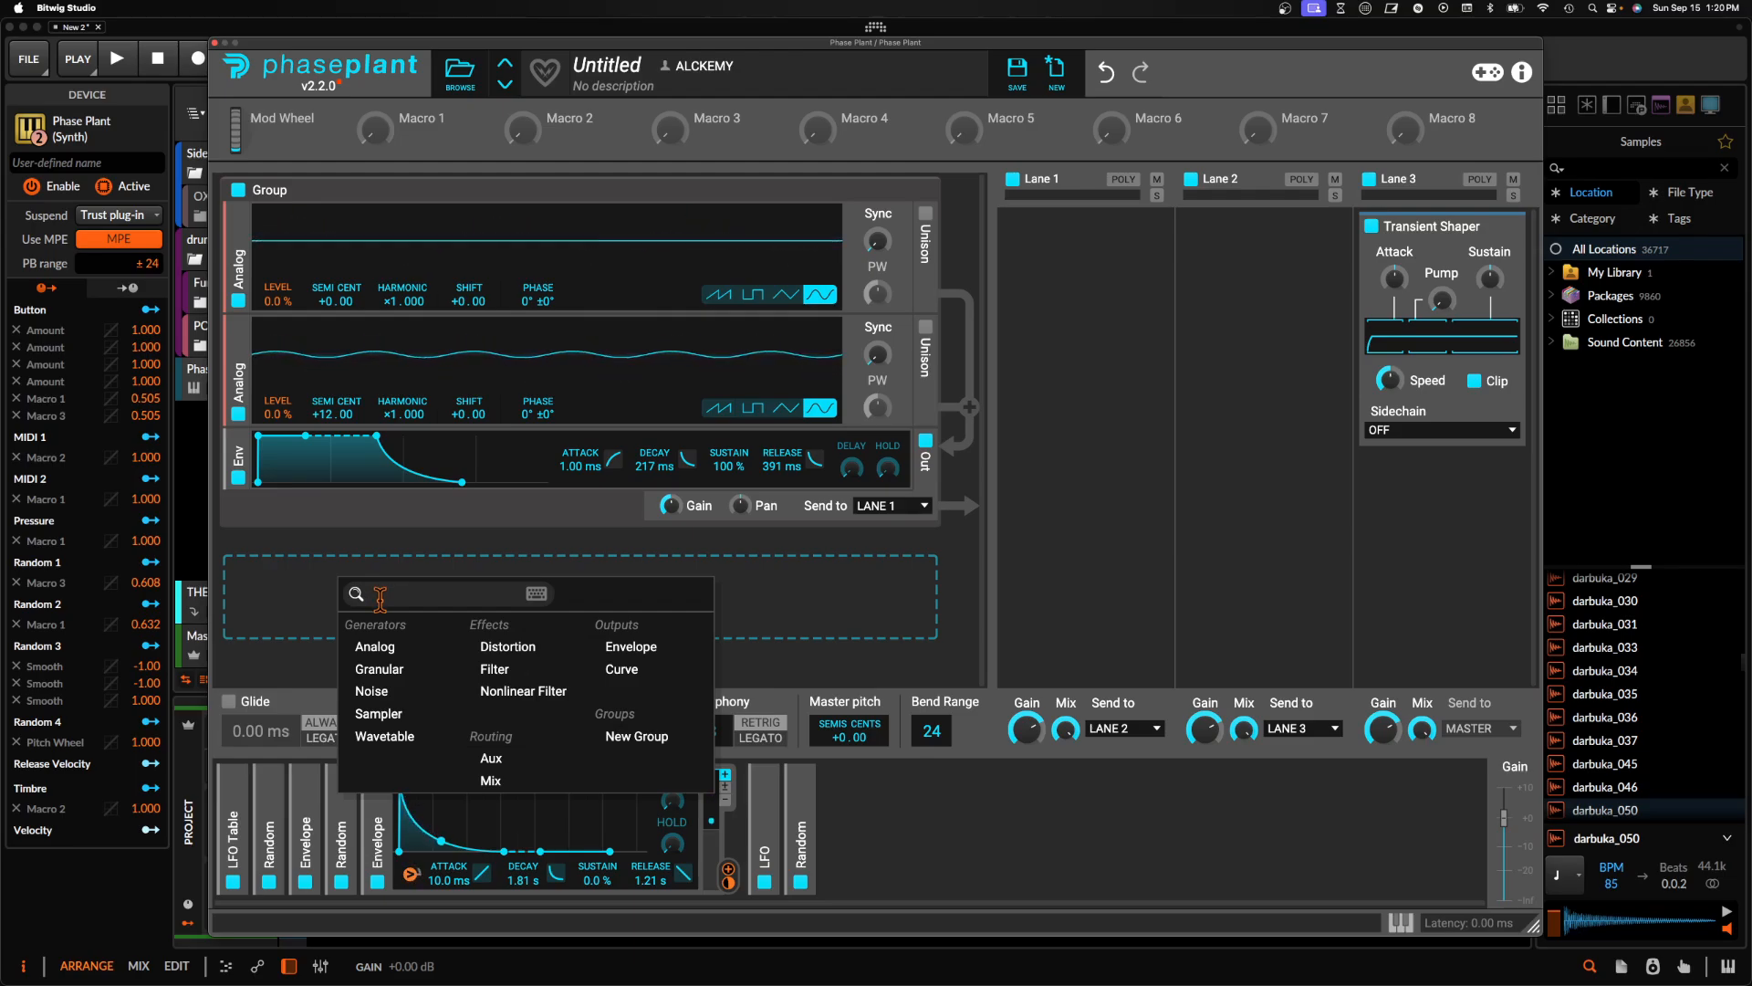
pyautogui.click(408, 676)
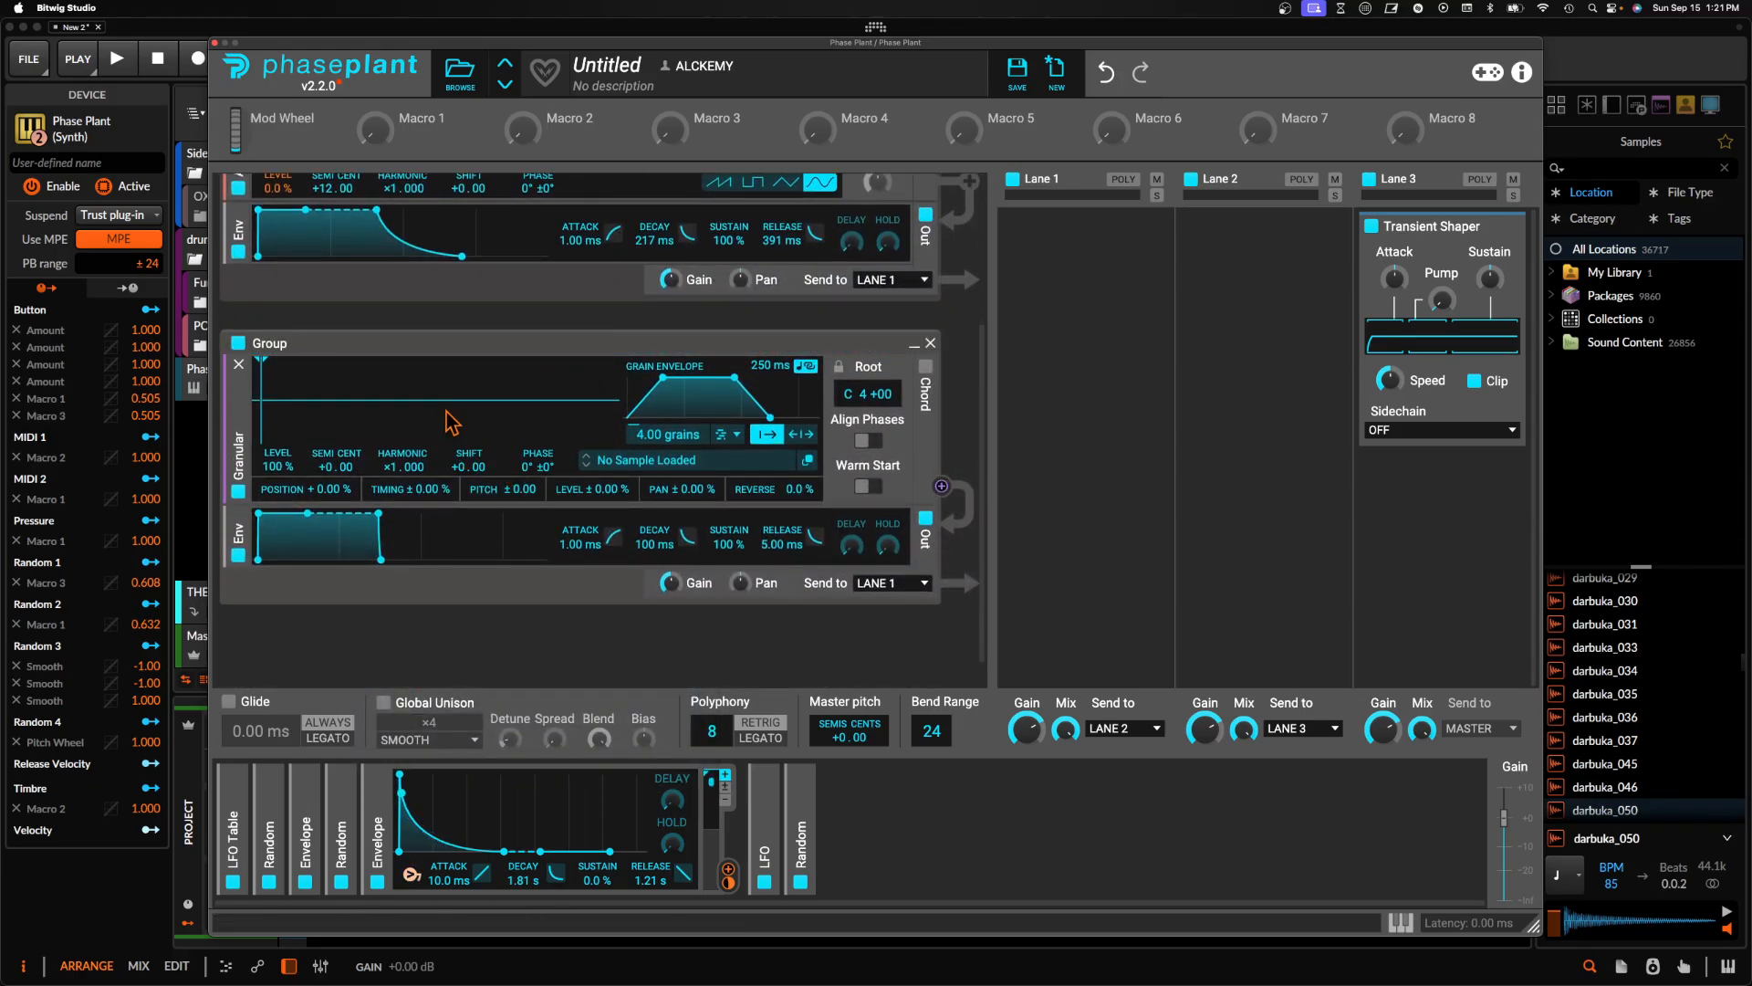
pyautogui.click(659, 472)
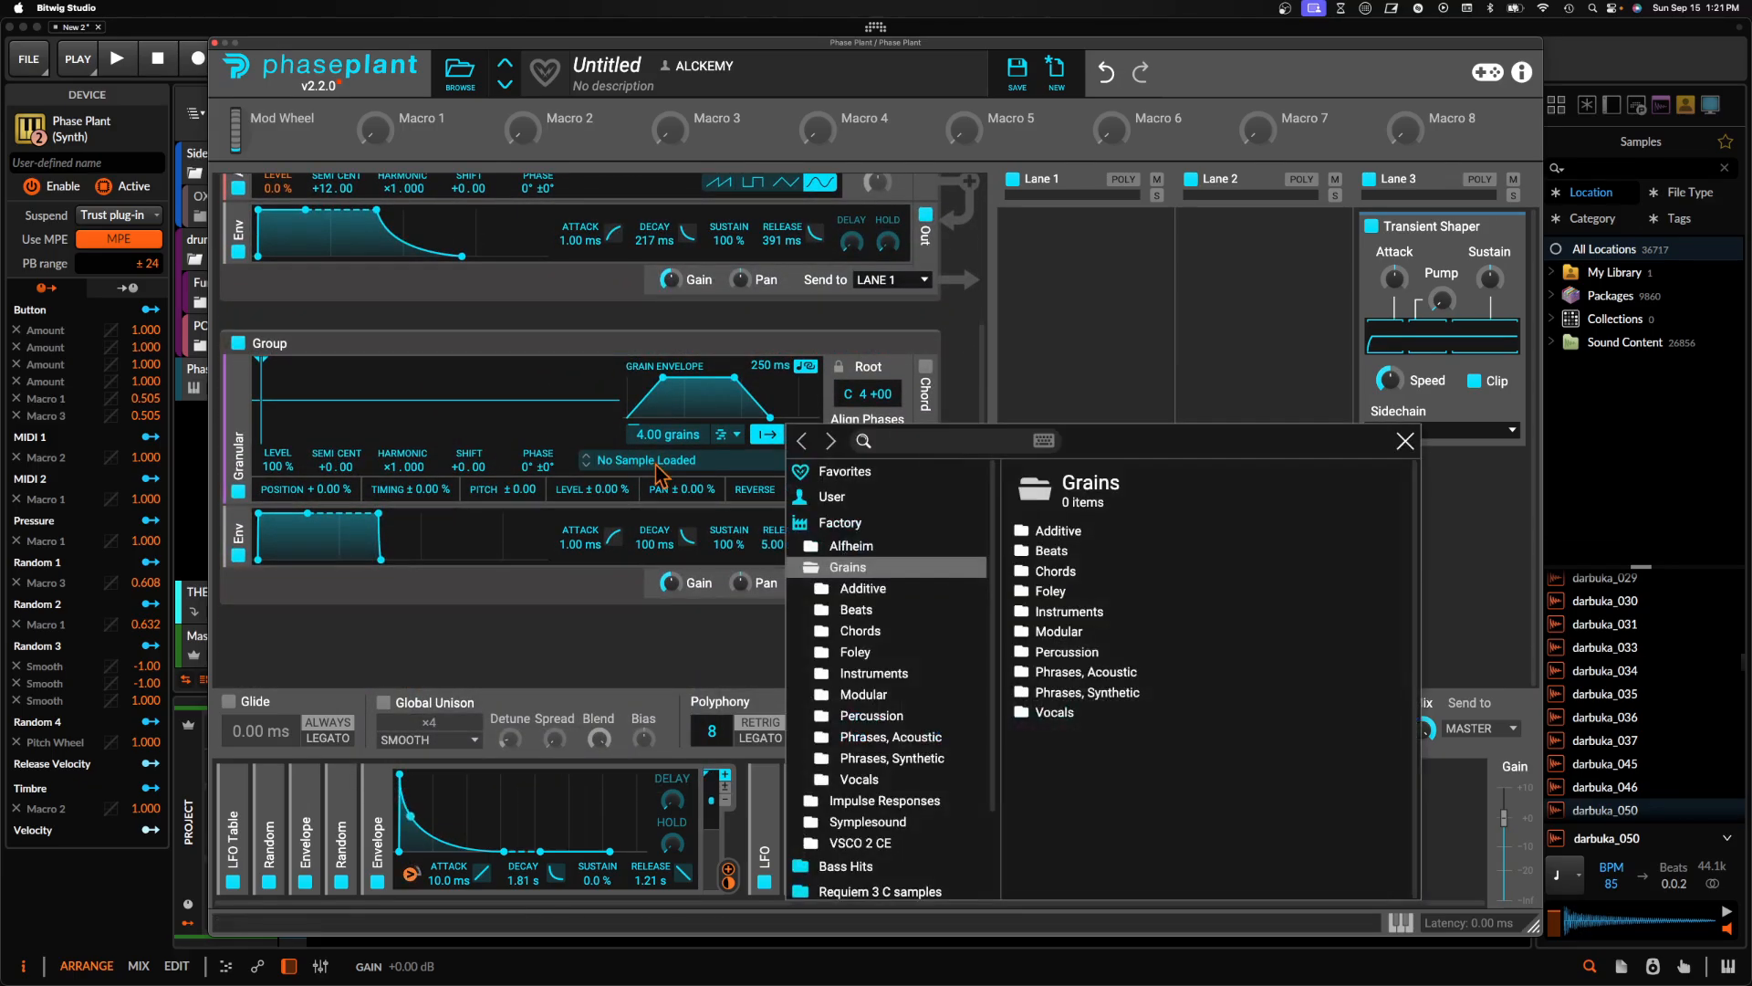
pyautogui.click(571, 368)
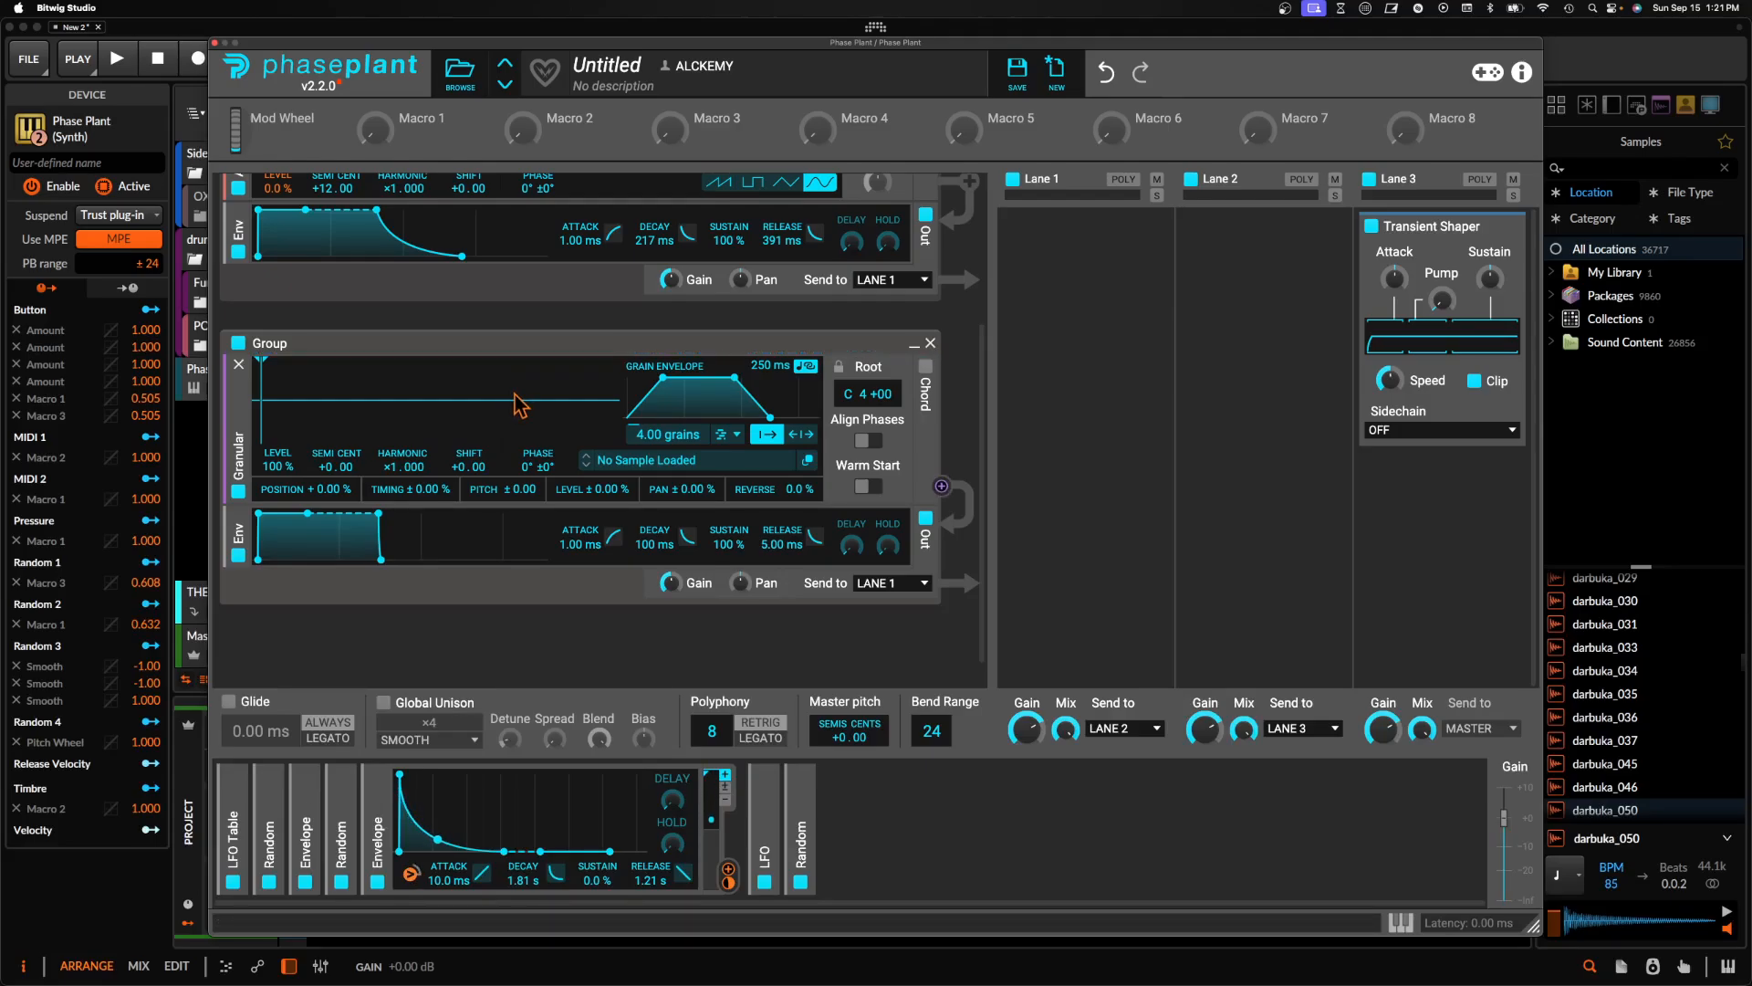
pyautogui.click(926, 367)
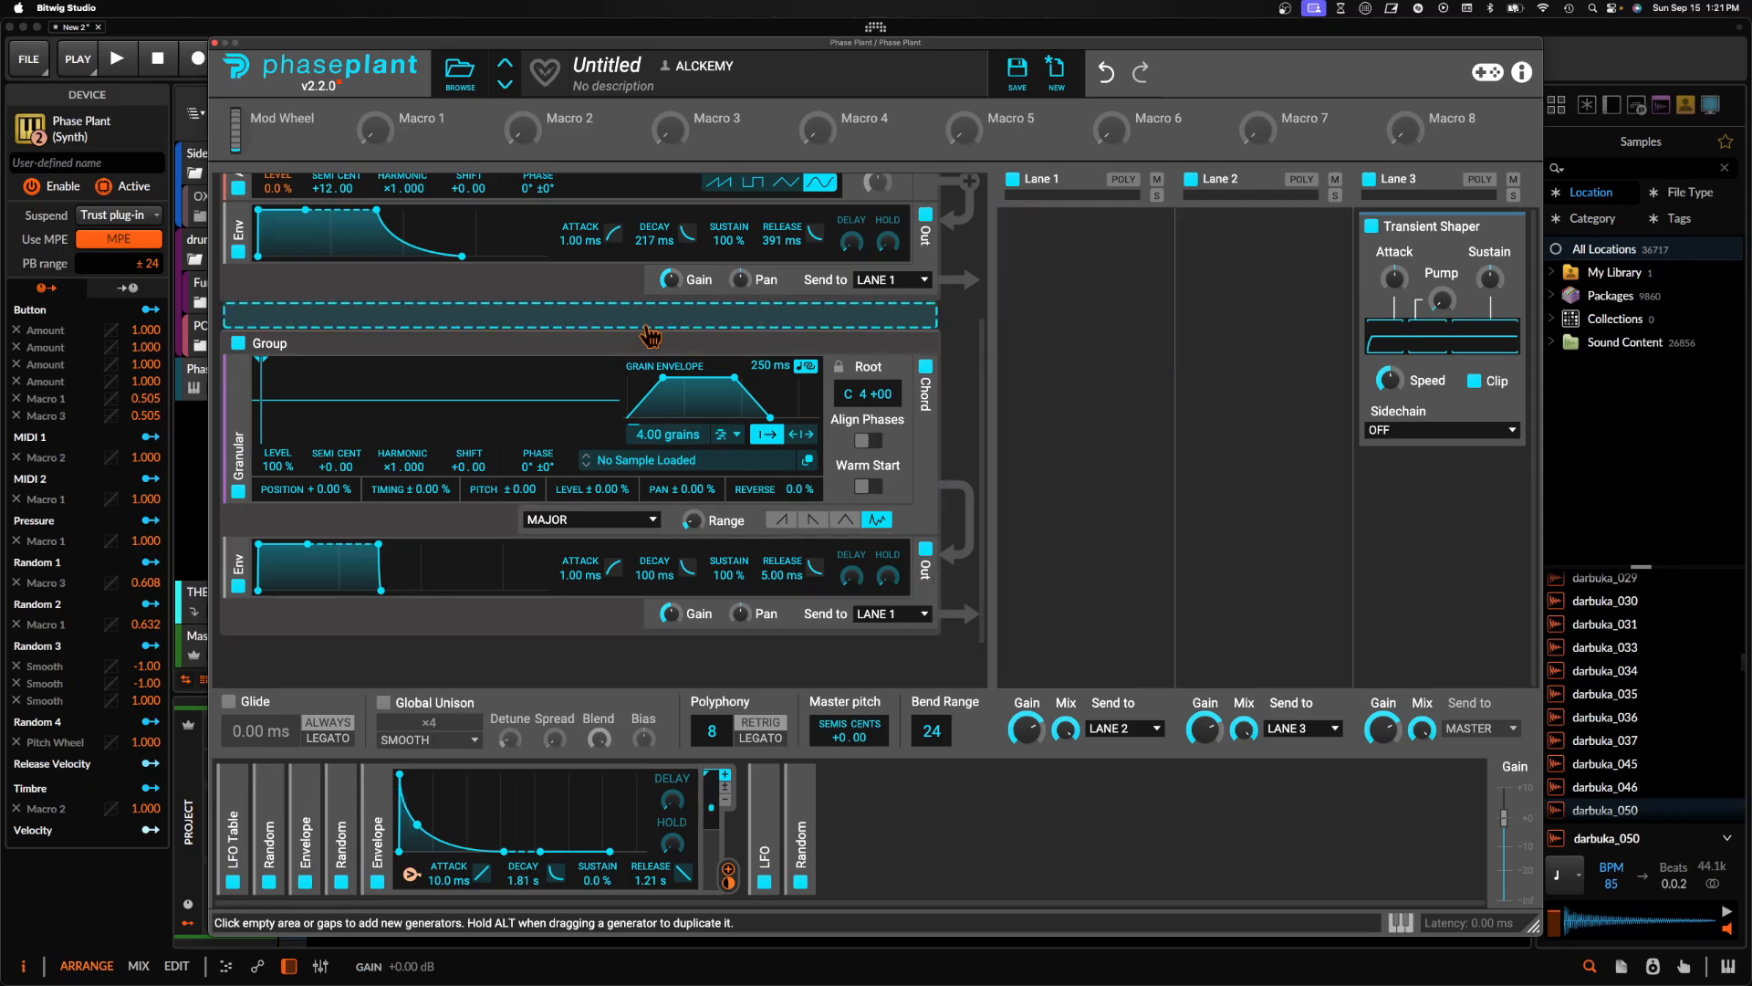
# Try samples from the Requiem 3 C samples folder in the Granular generator, loading Requiem 3 C samples-bounce-151
pyautogui.click(688, 462)
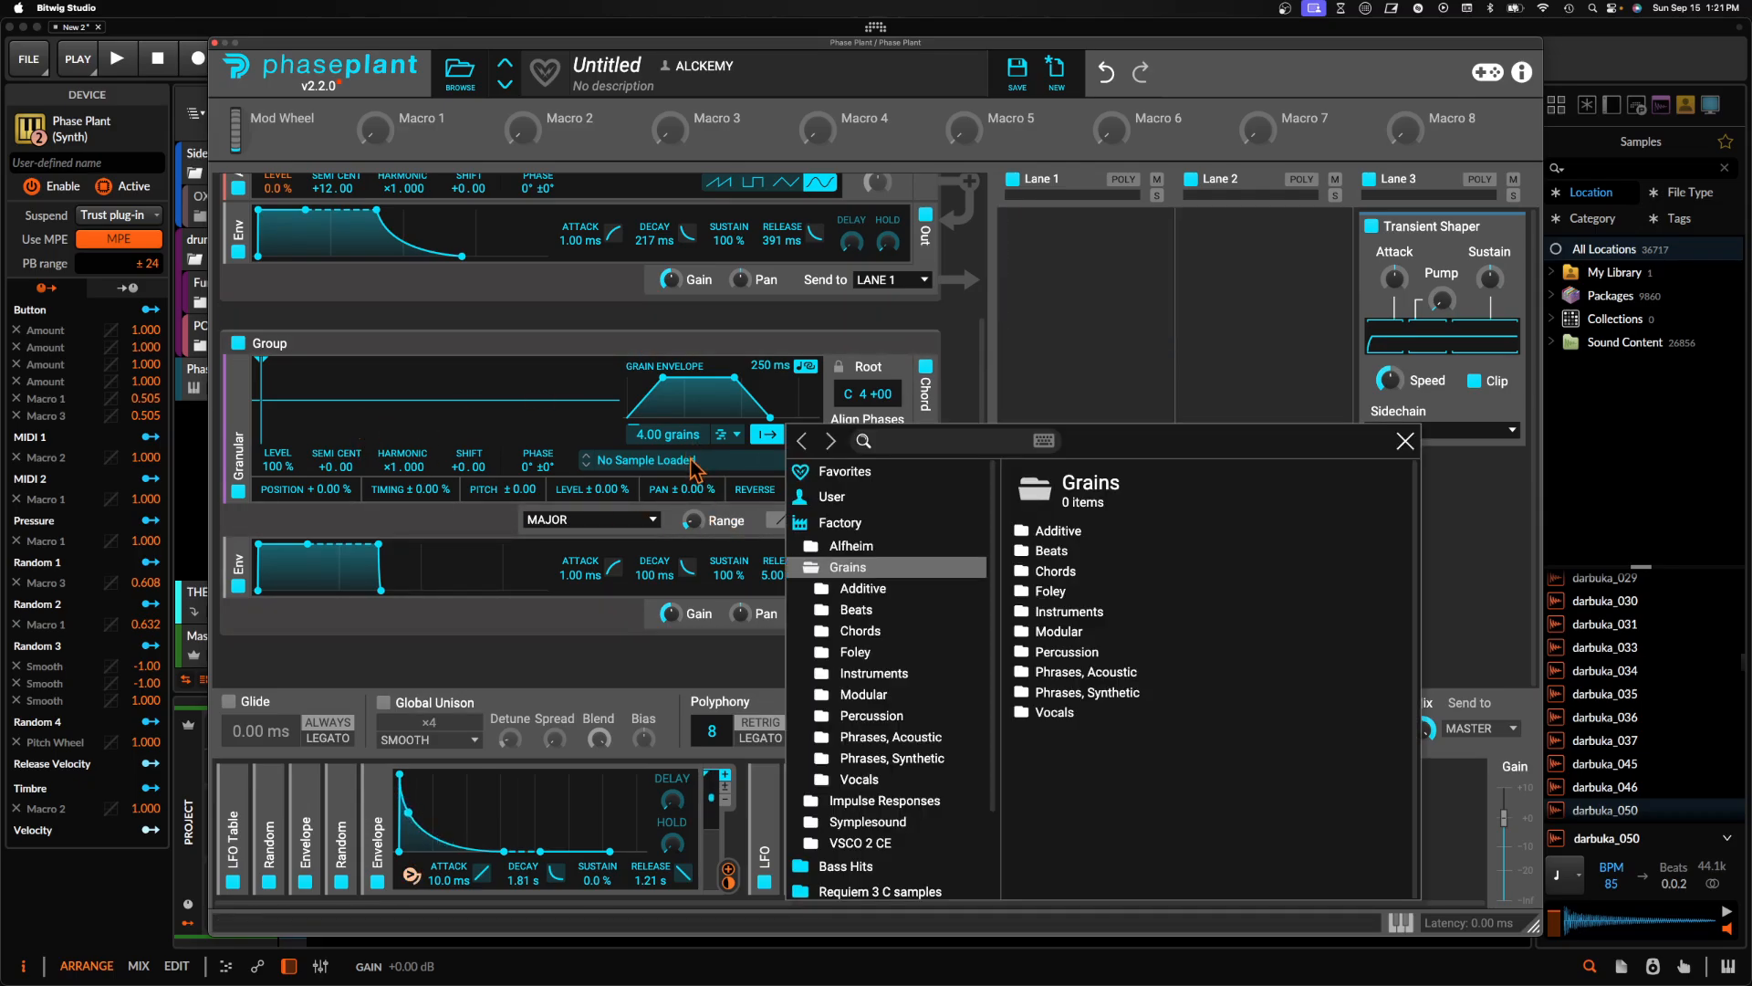
pyautogui.click(852, 500)
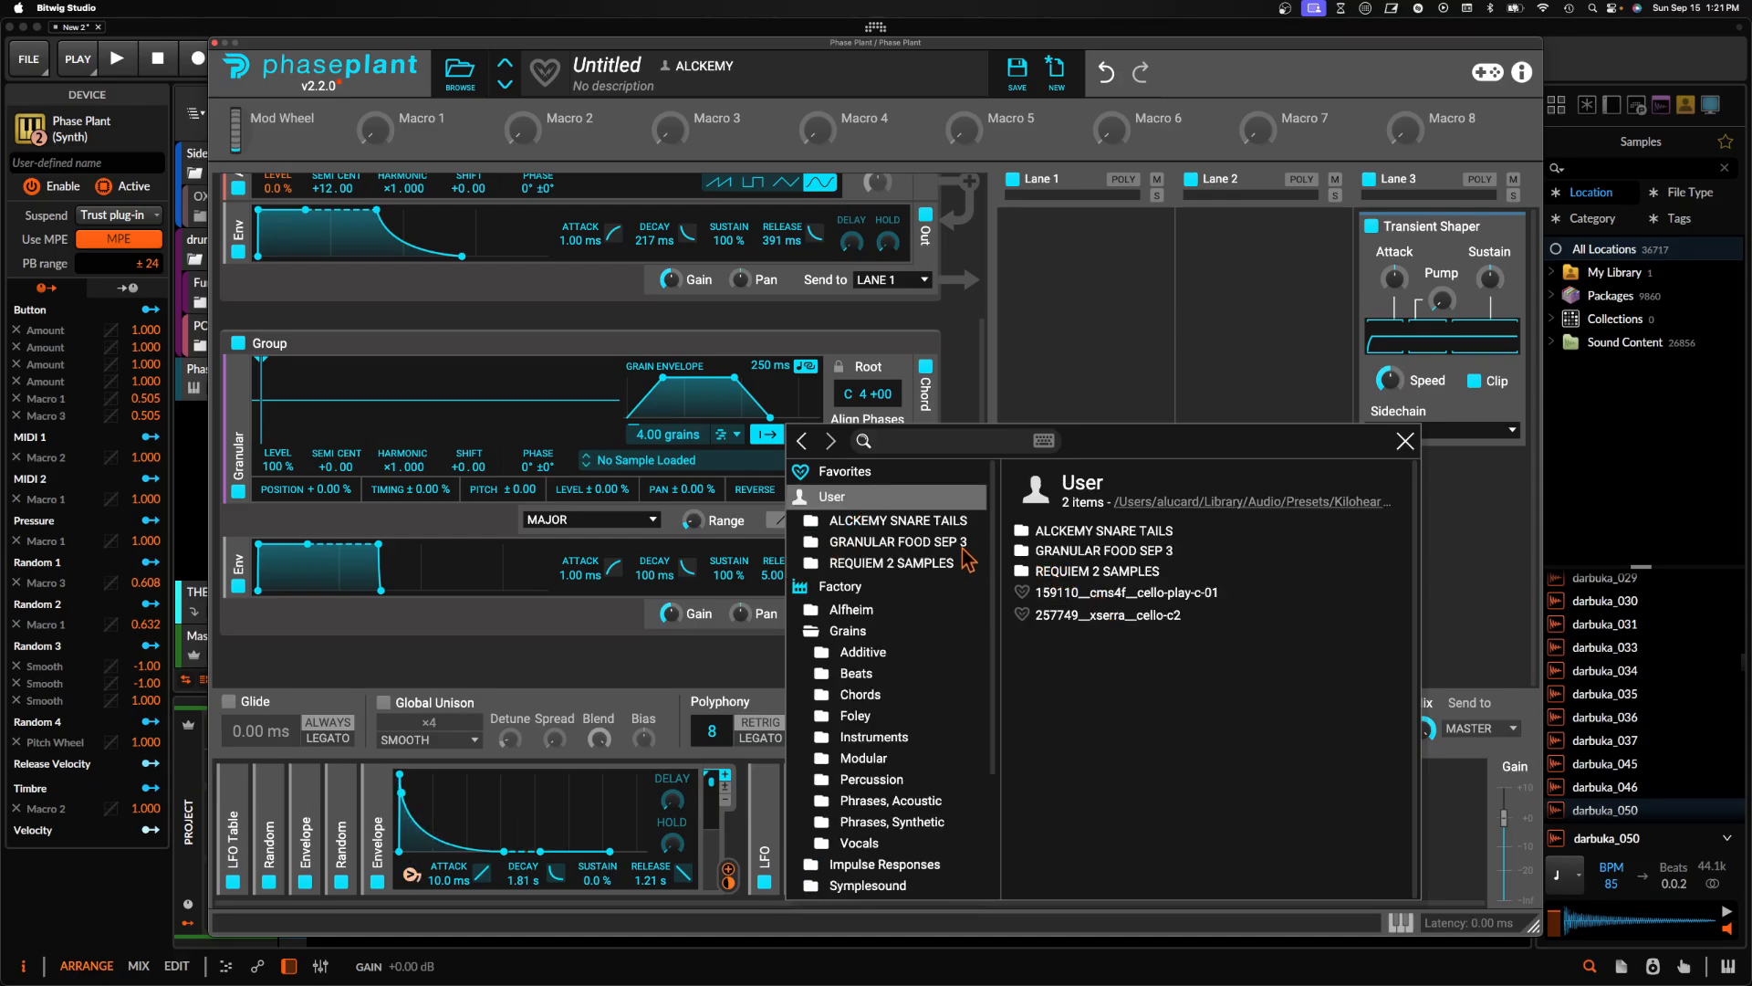
pyautogui.scroll(-5, 898, 591)
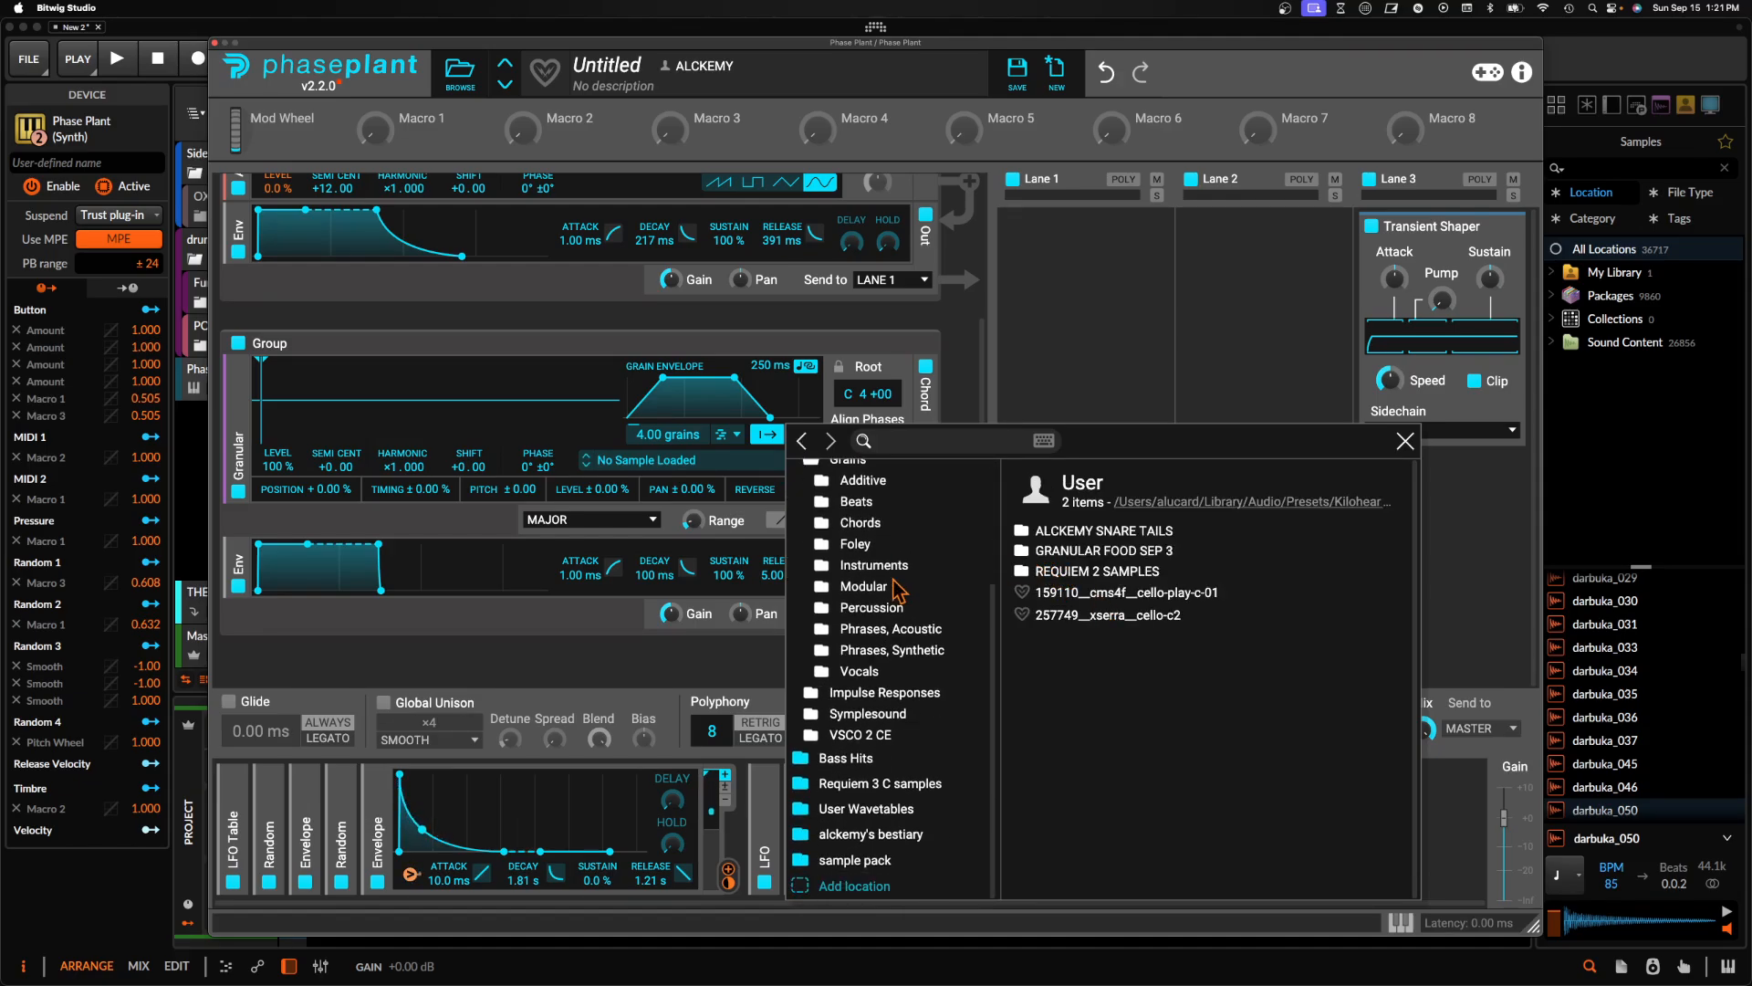
pyautogui.click(894, 792)
pyautogui.scroll(-20, 1122, 694)
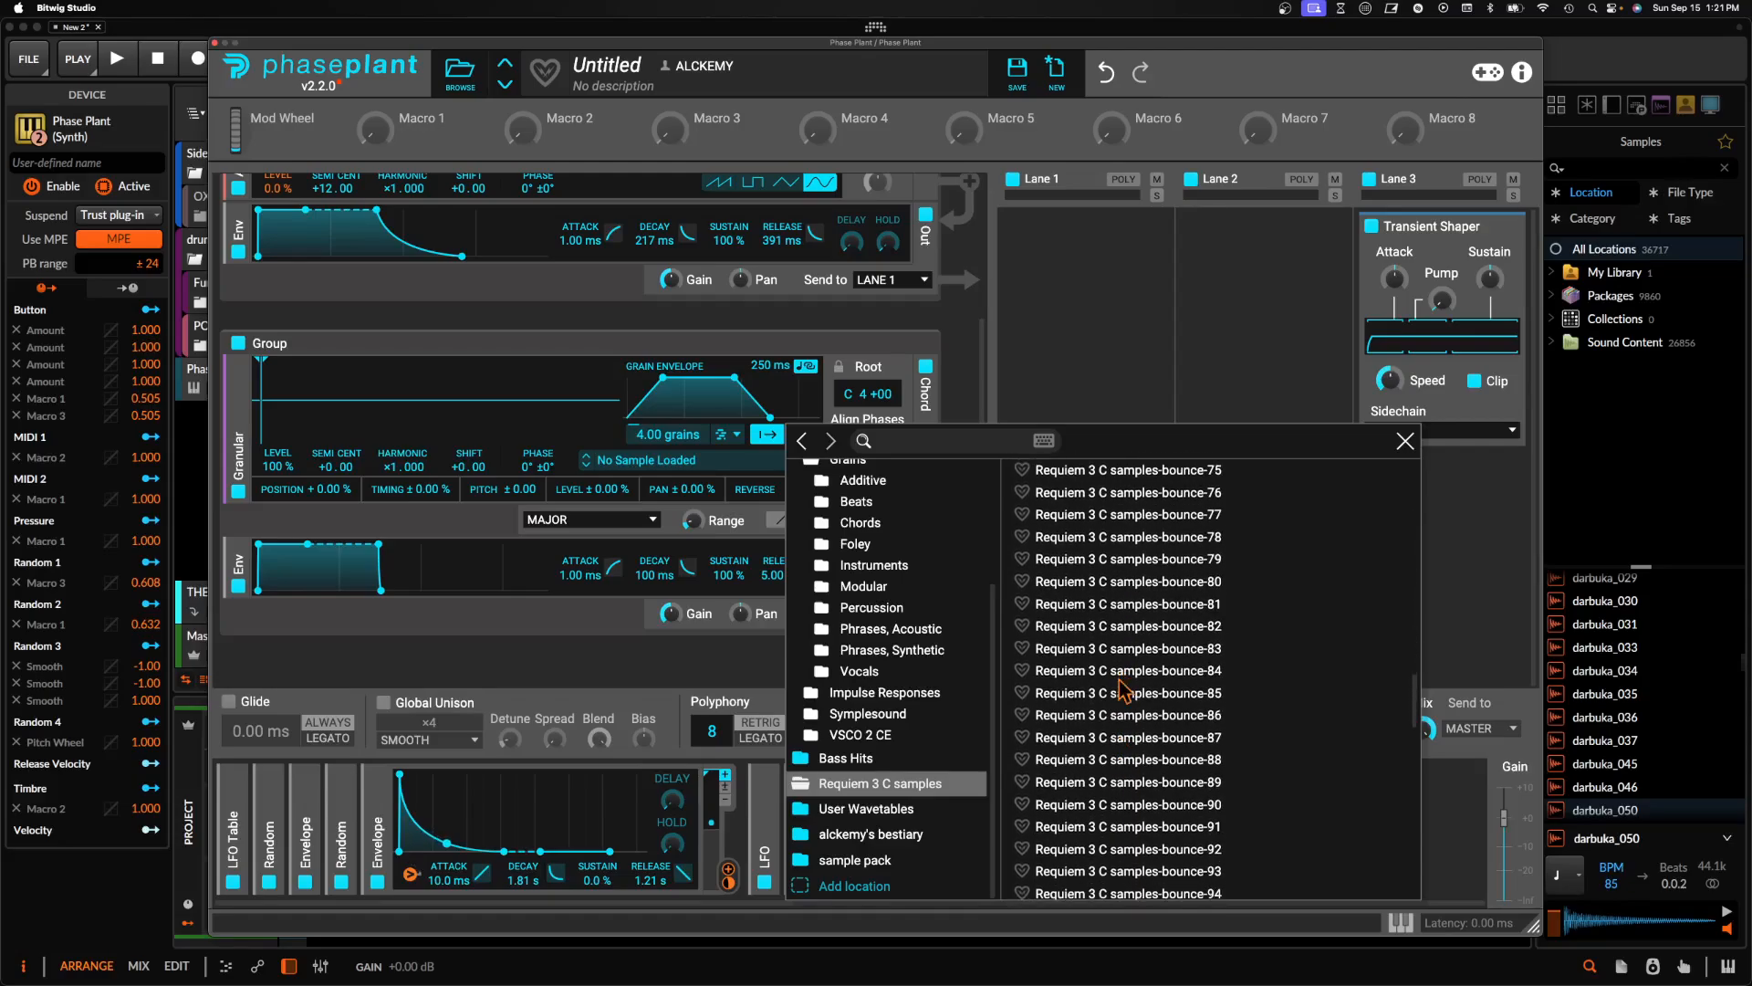
pyautogui.click(1122, 679)
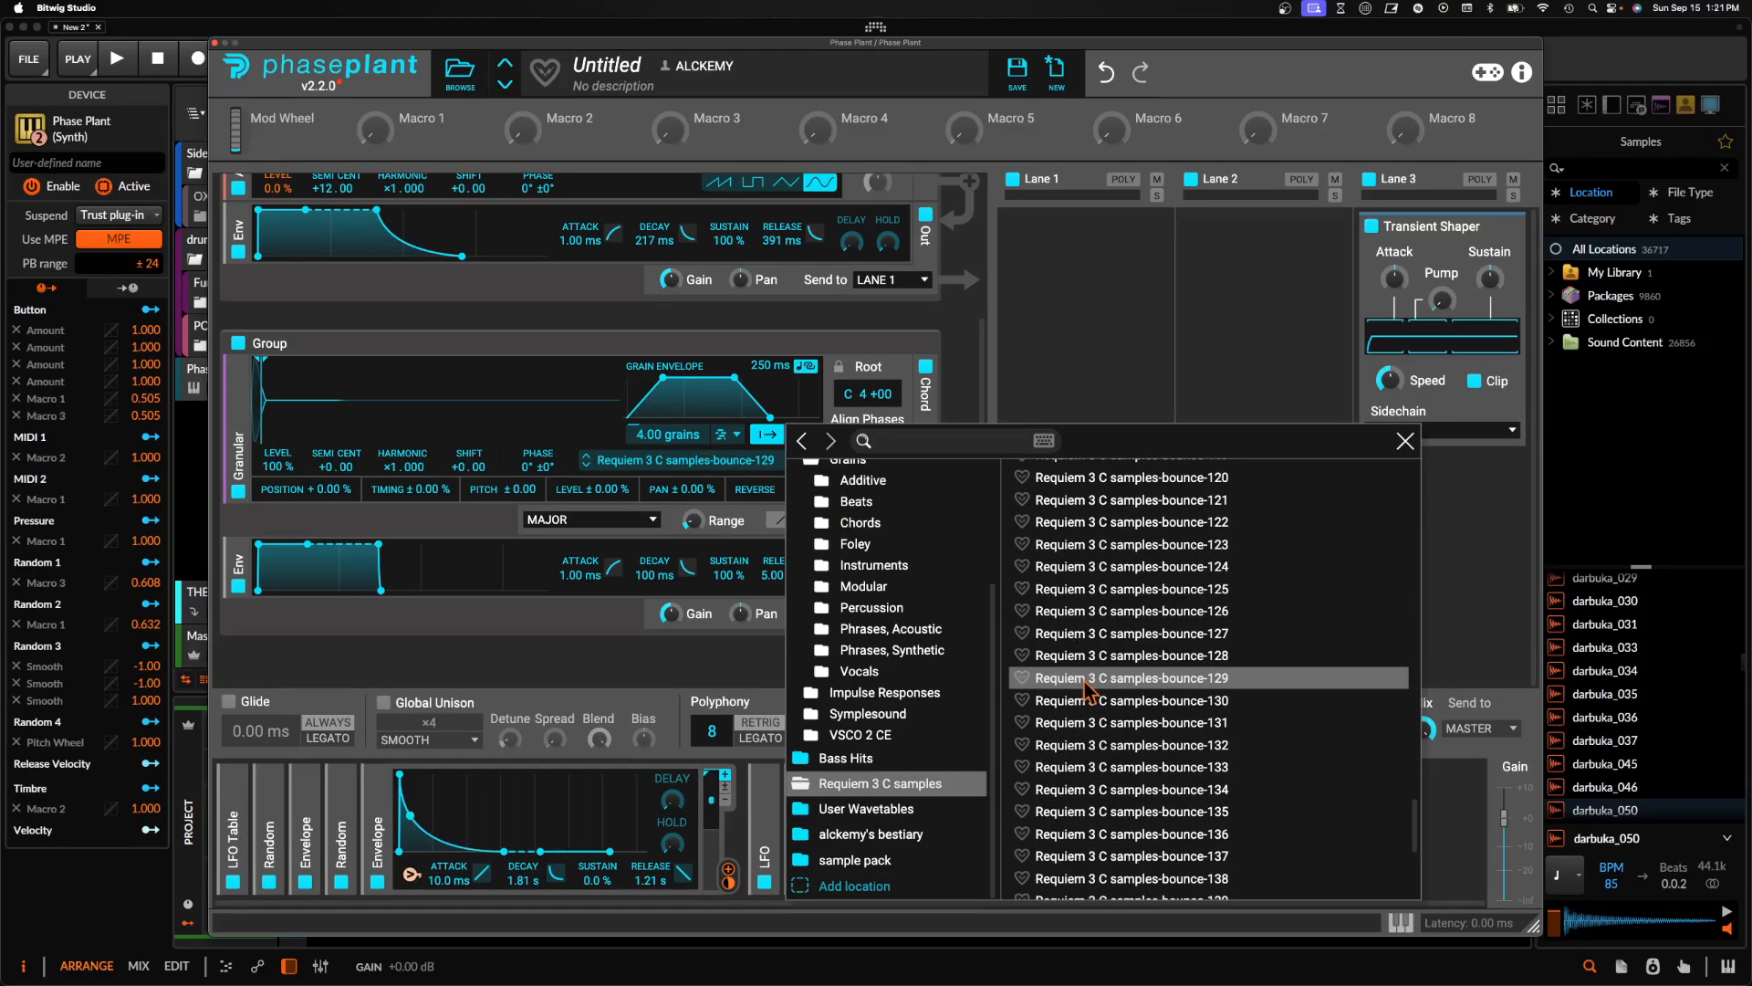
pyautogui.scroll(-4, 1091, 721)
pyautogui.click(1105, 757)
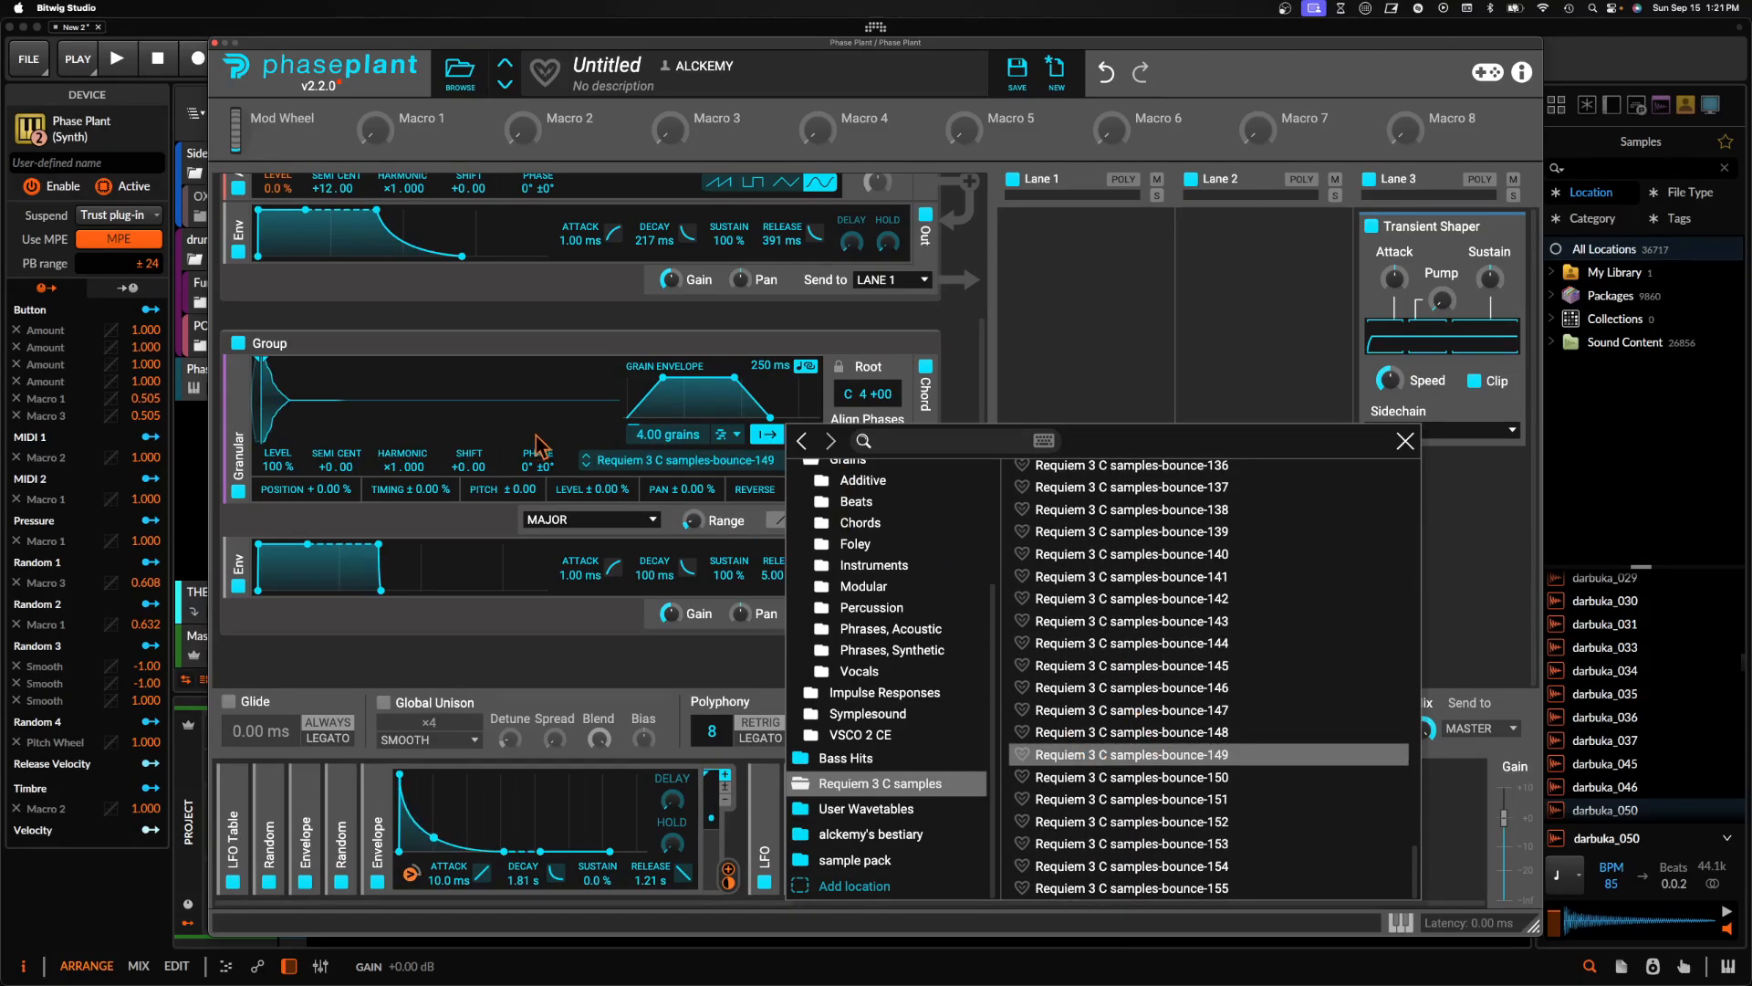
pyautogui.click(456, 344)
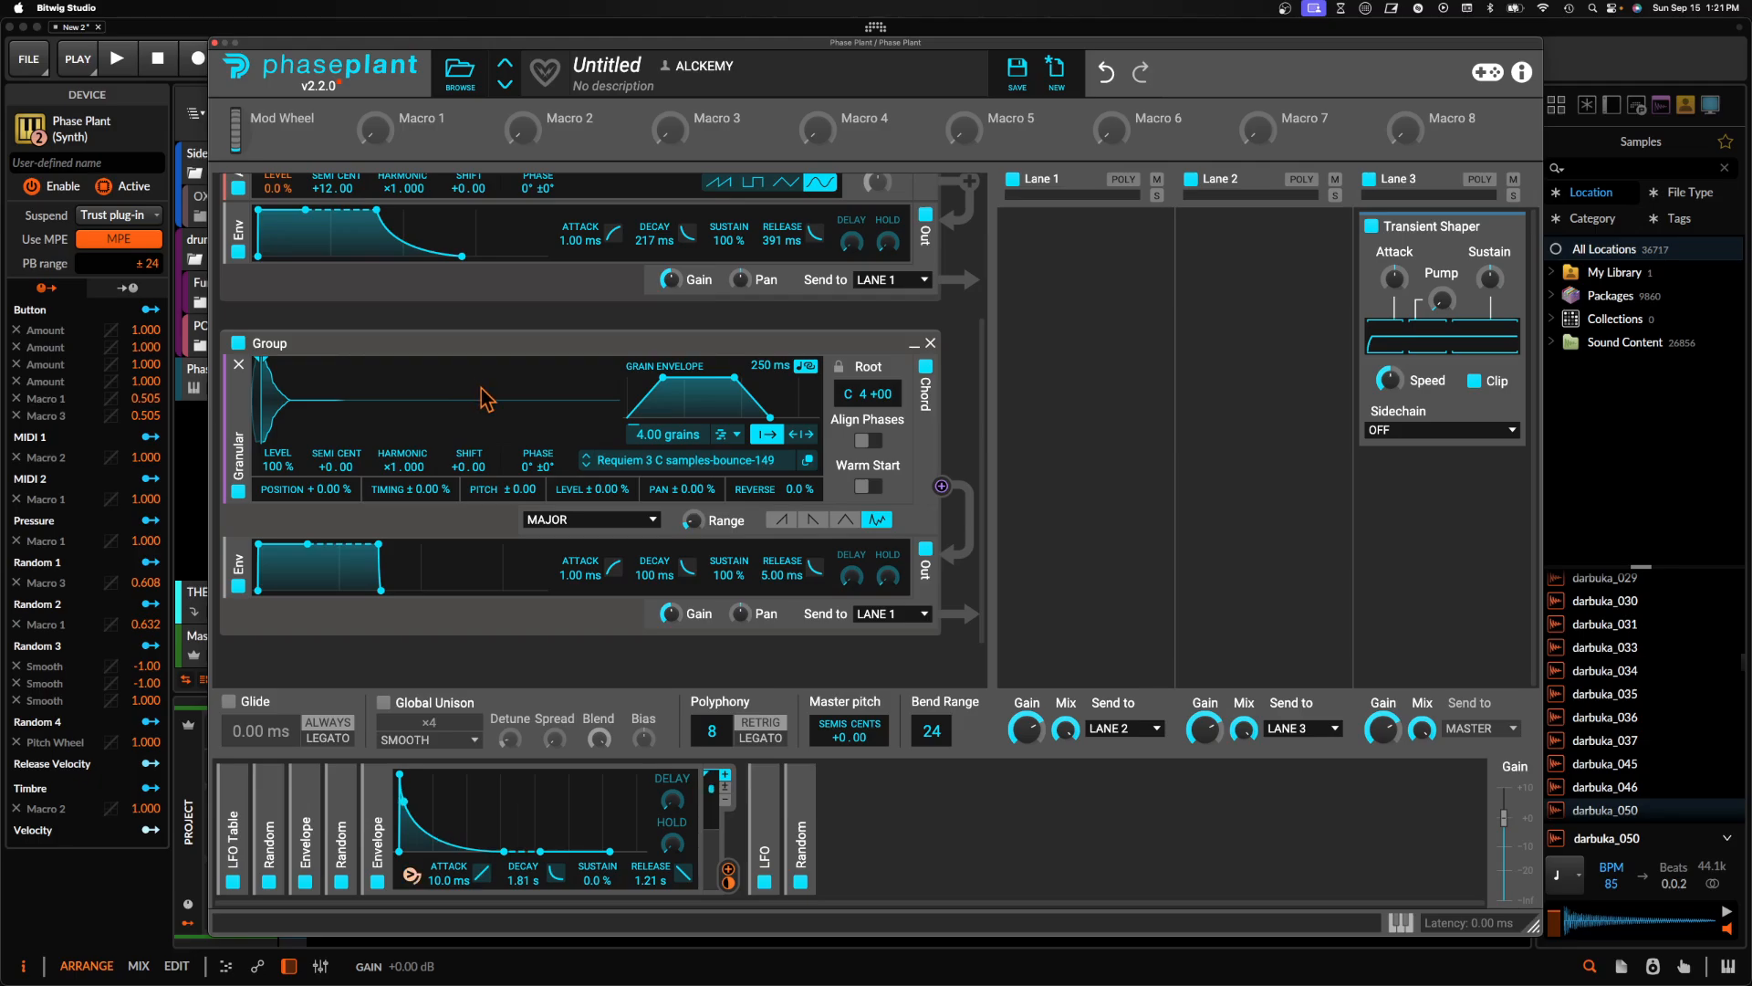
pyautogui.click(639, 460)
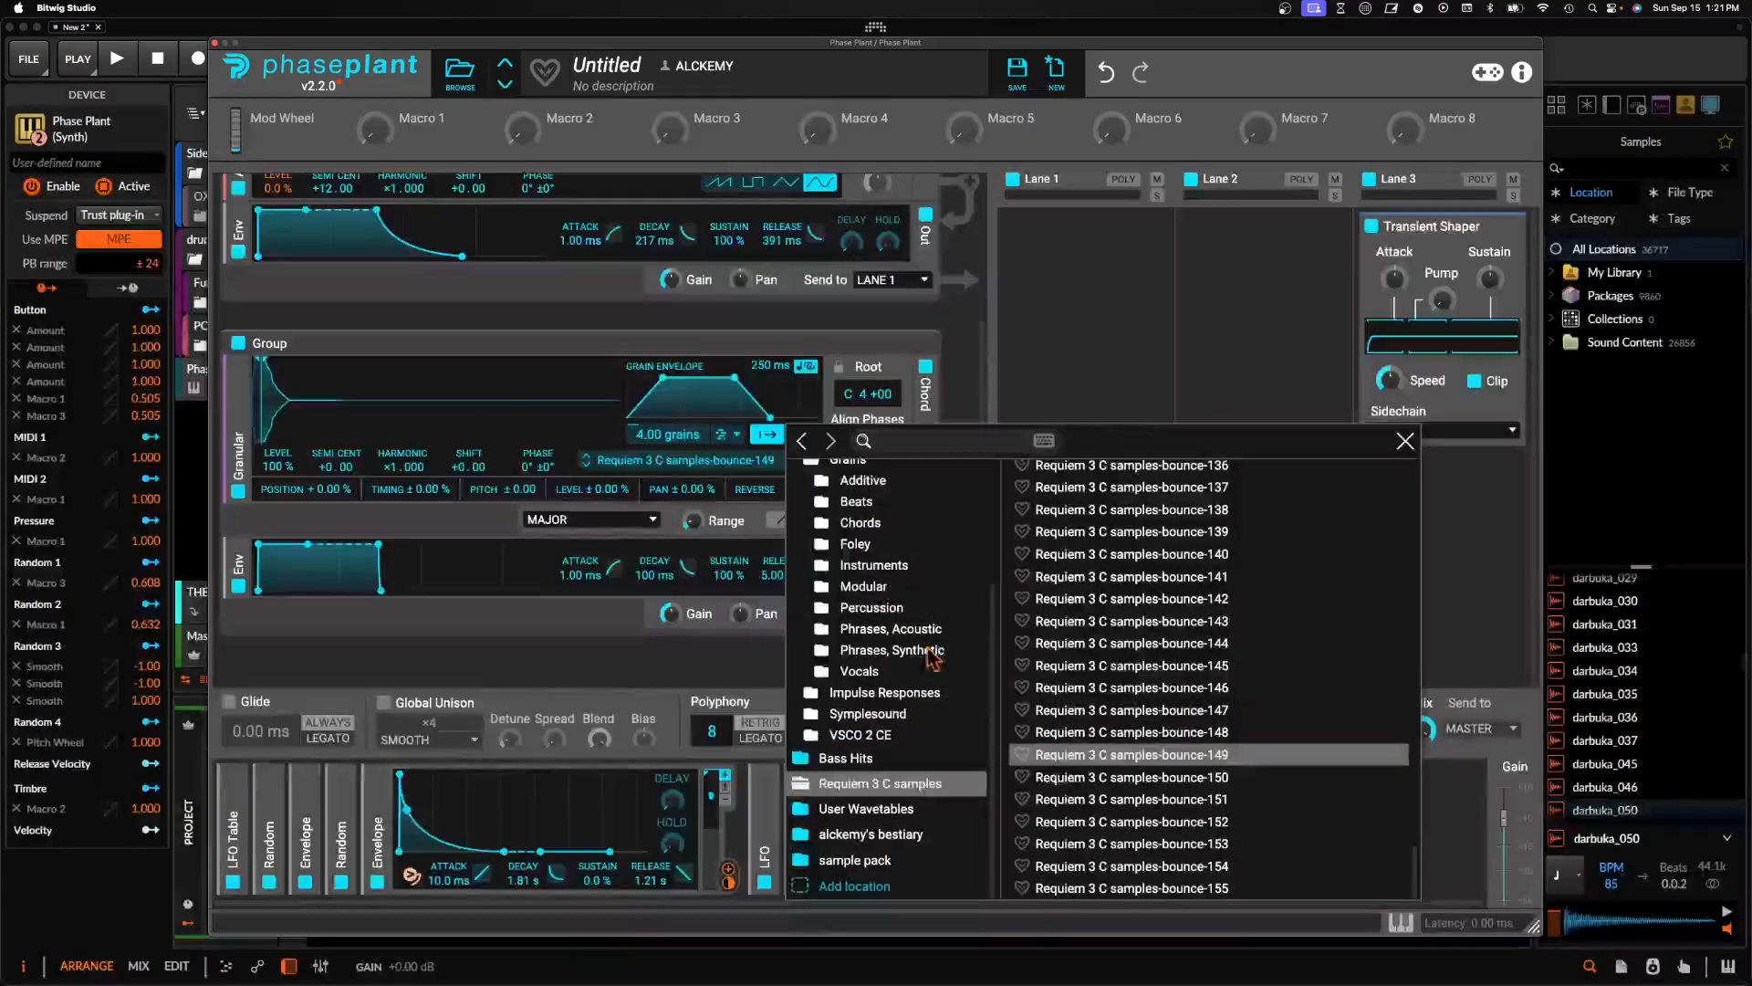
pyautogui.click(1090, 800)
pyautogui.click(534, 413)
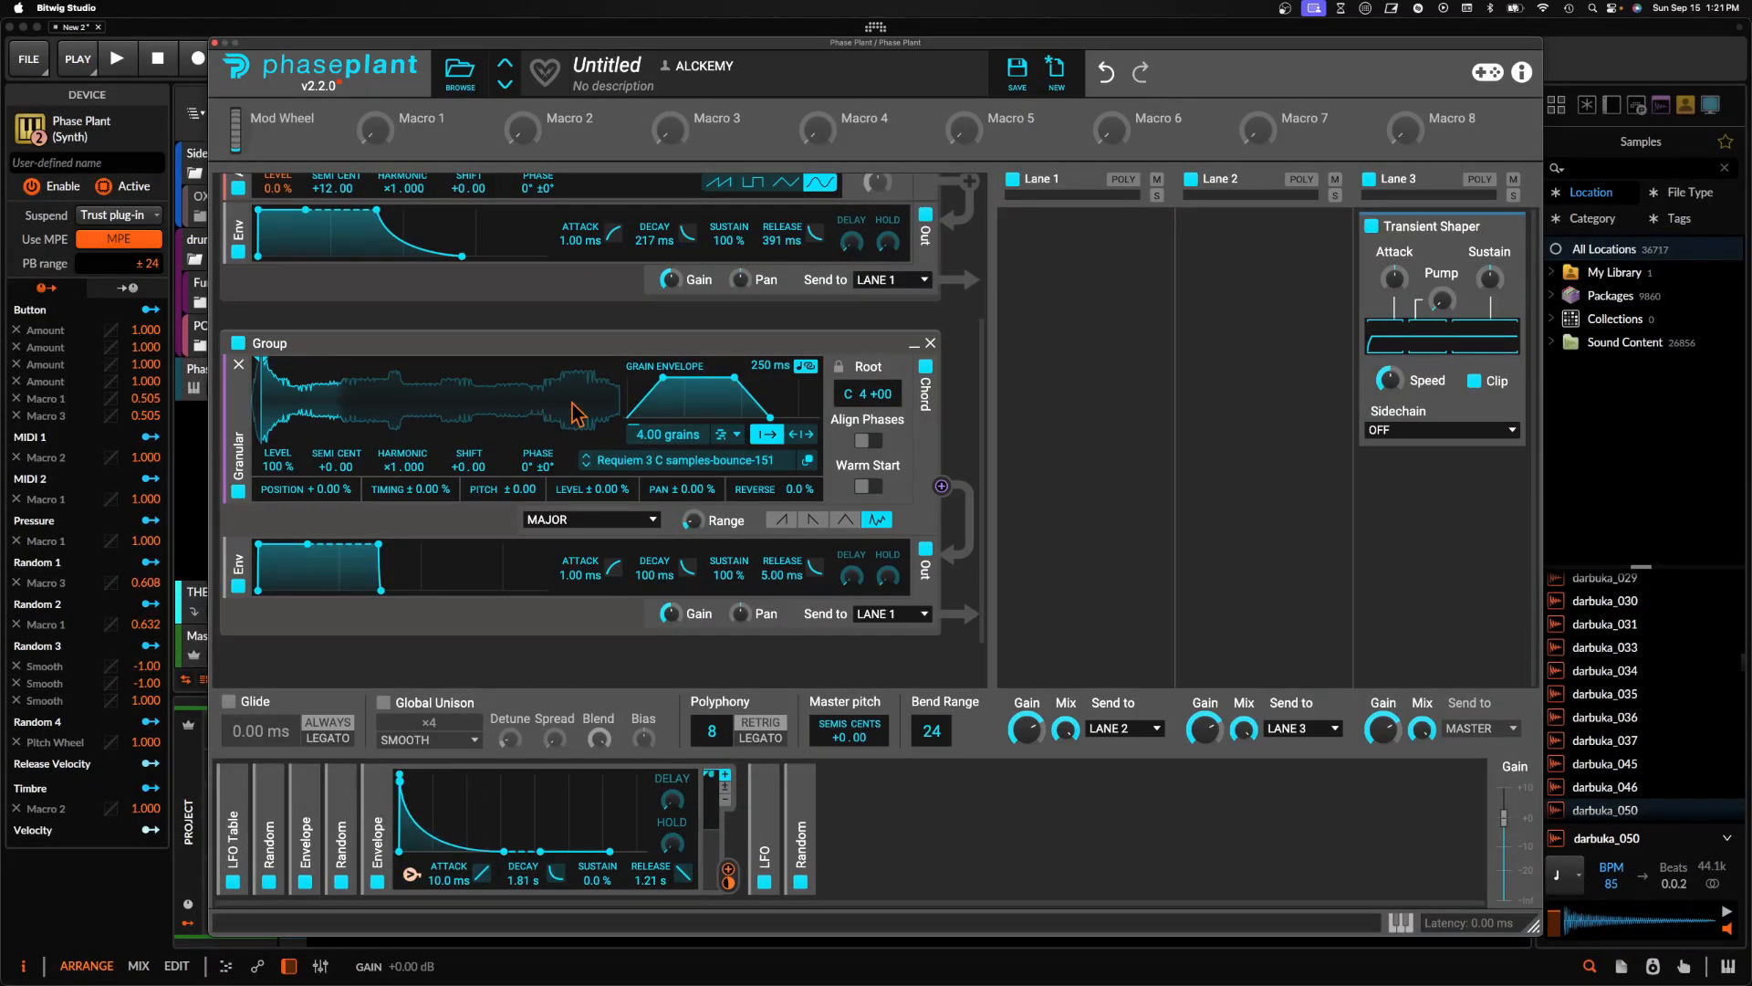
# Disable the group containing the two Analog oscillators
pyautogui.scroll(3, 586, 387)
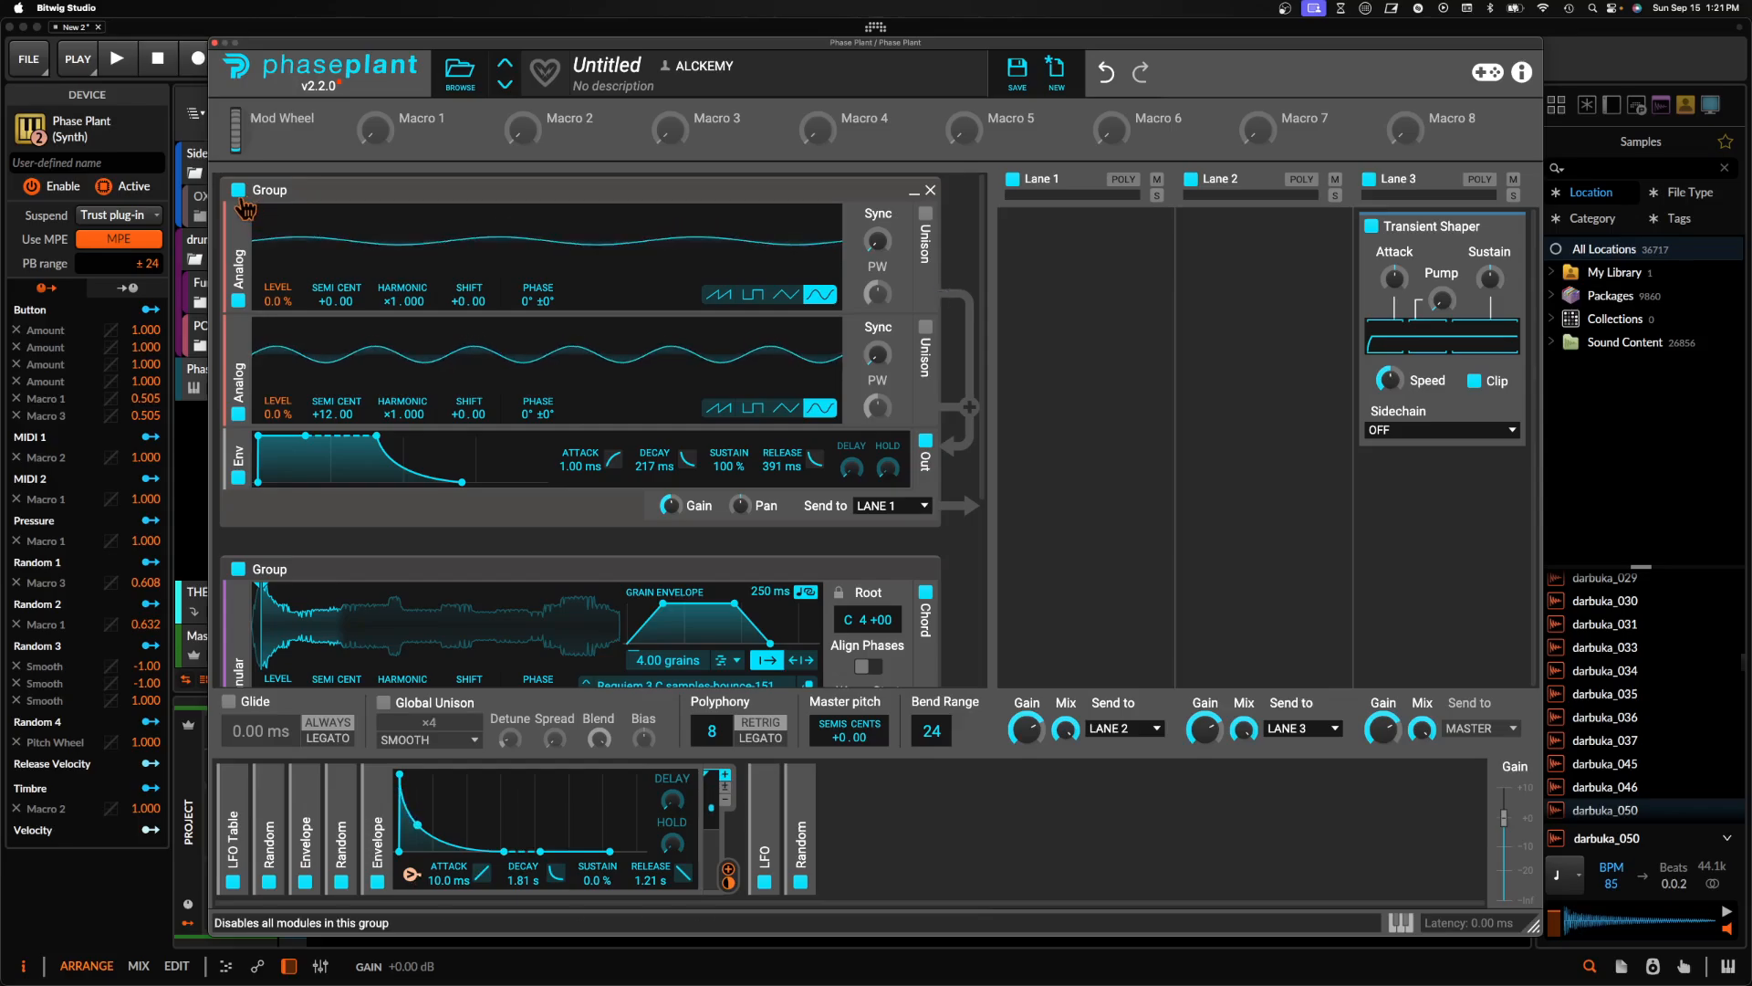
pyautogui.click(239, 189)
pyautogui.scroll(-3, 417, 394)
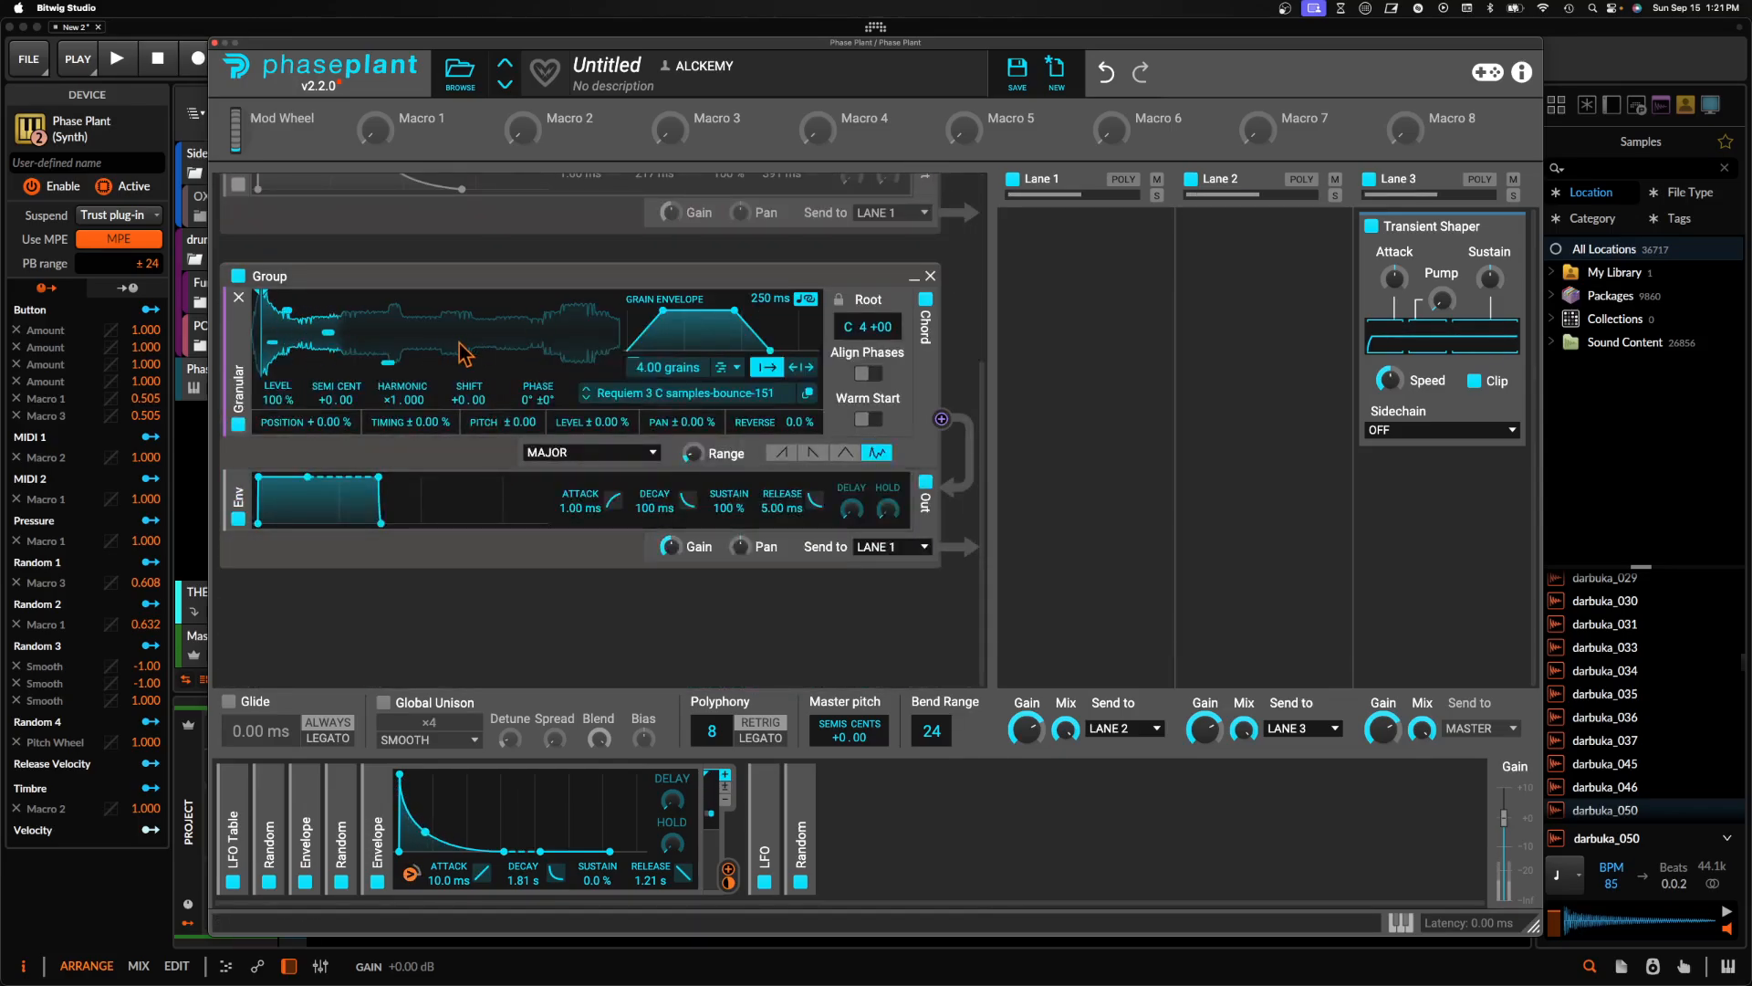
# Step the Granular generator through the following samples to Requiem 3 C samples-bounce-1
pyautogui.click(587, 398)
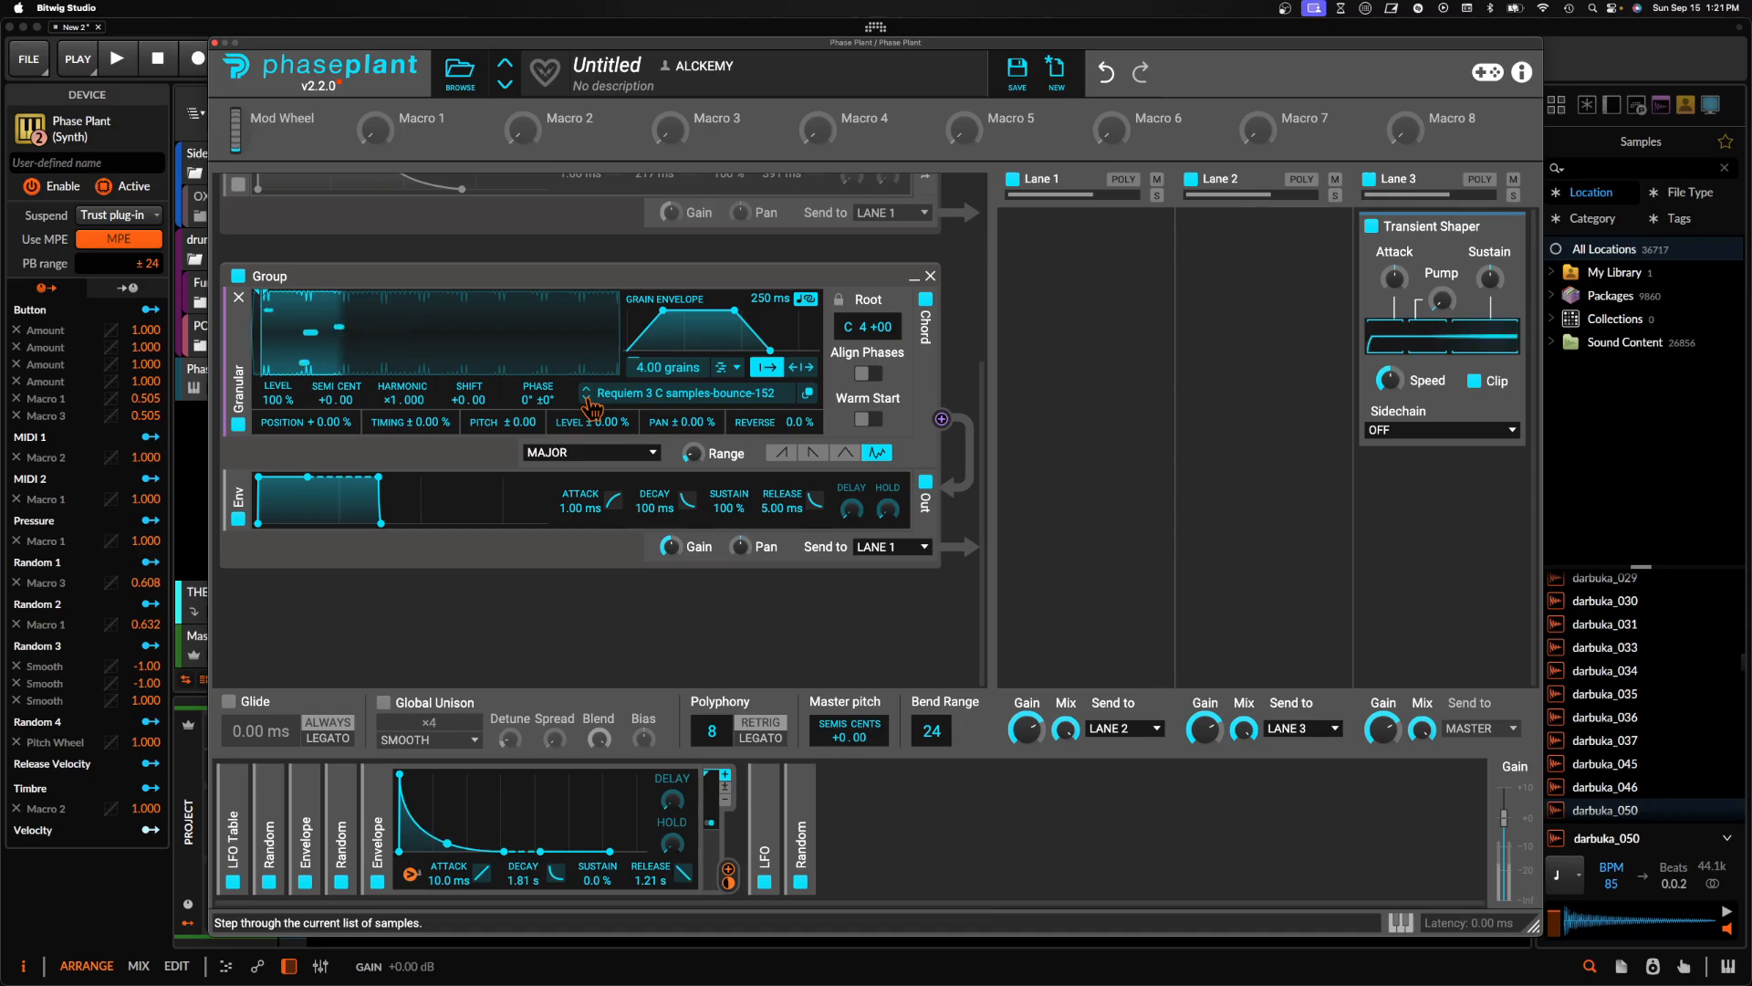
pyautogui.click(587, 398)
pyautogui.click(588, 399)
pyautogui.click(587, 399)
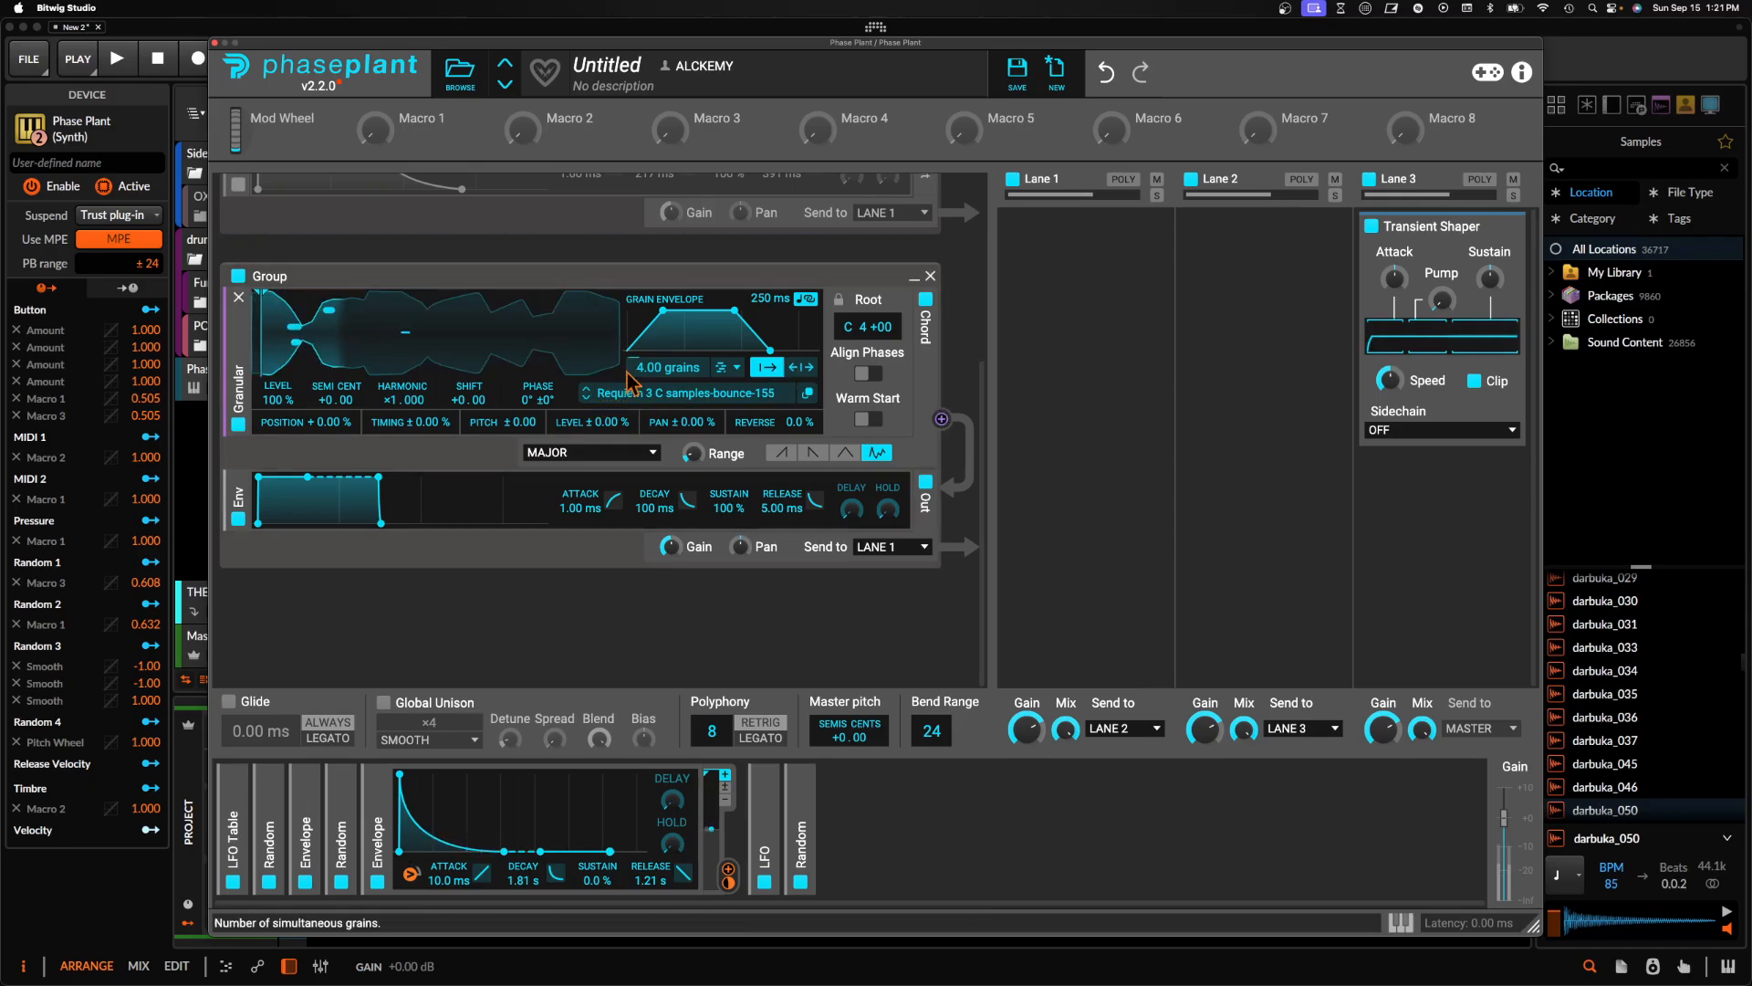
pyautogui.click(587, 399)
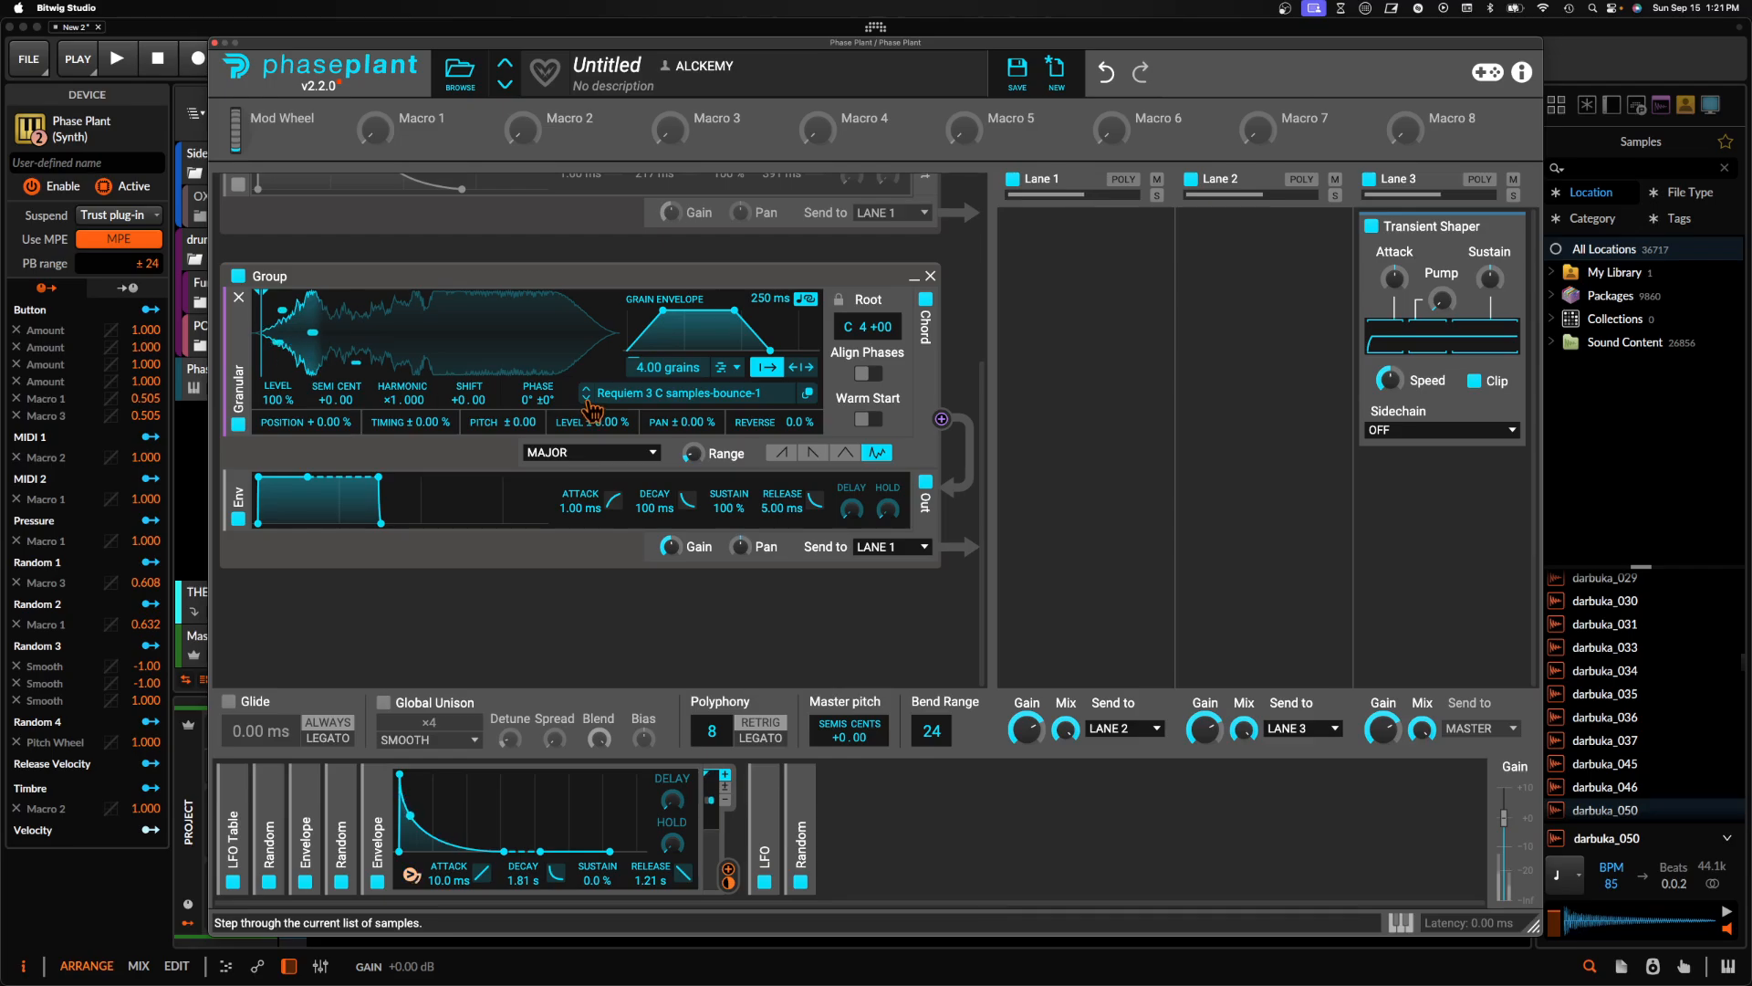
# Insert a Filter effect between the Granular generator and its output Envelope
pyautogui.click(526, 470)
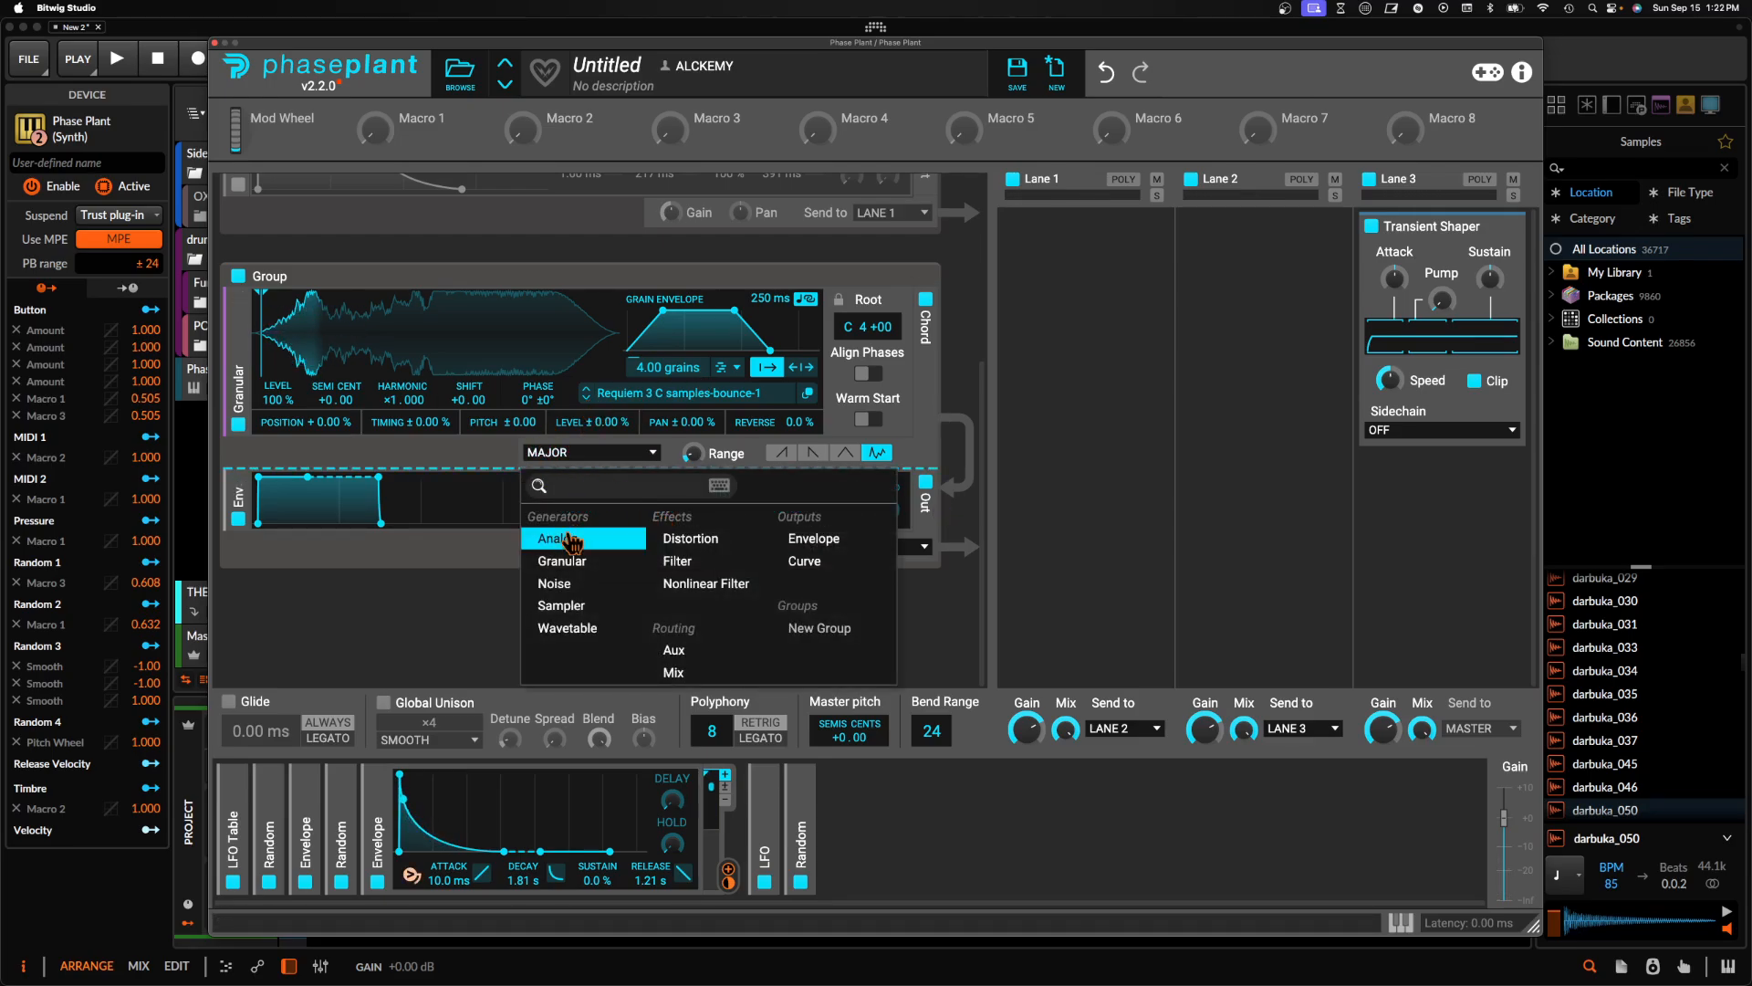
pyautogui.click(677, 561)
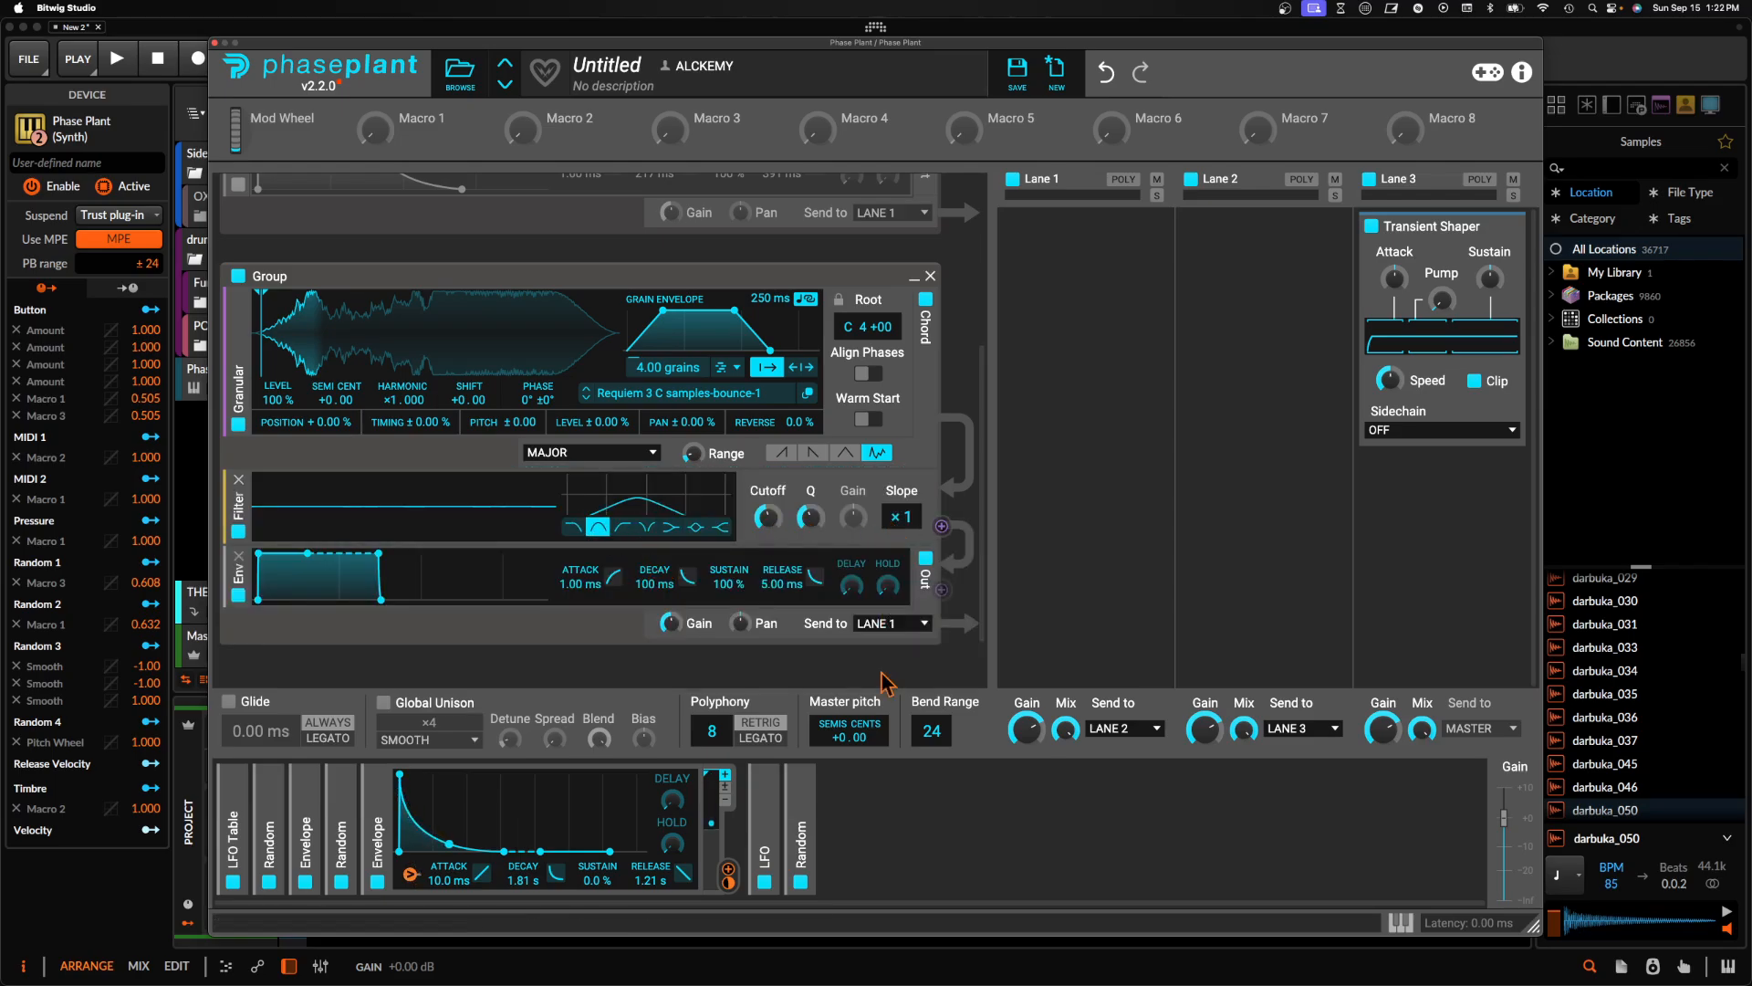
# Expand the last Random modulator, assign it to the Filter's Cutoff, and set the Filter's Slope to ×2
pyautogui.click(832, 775)
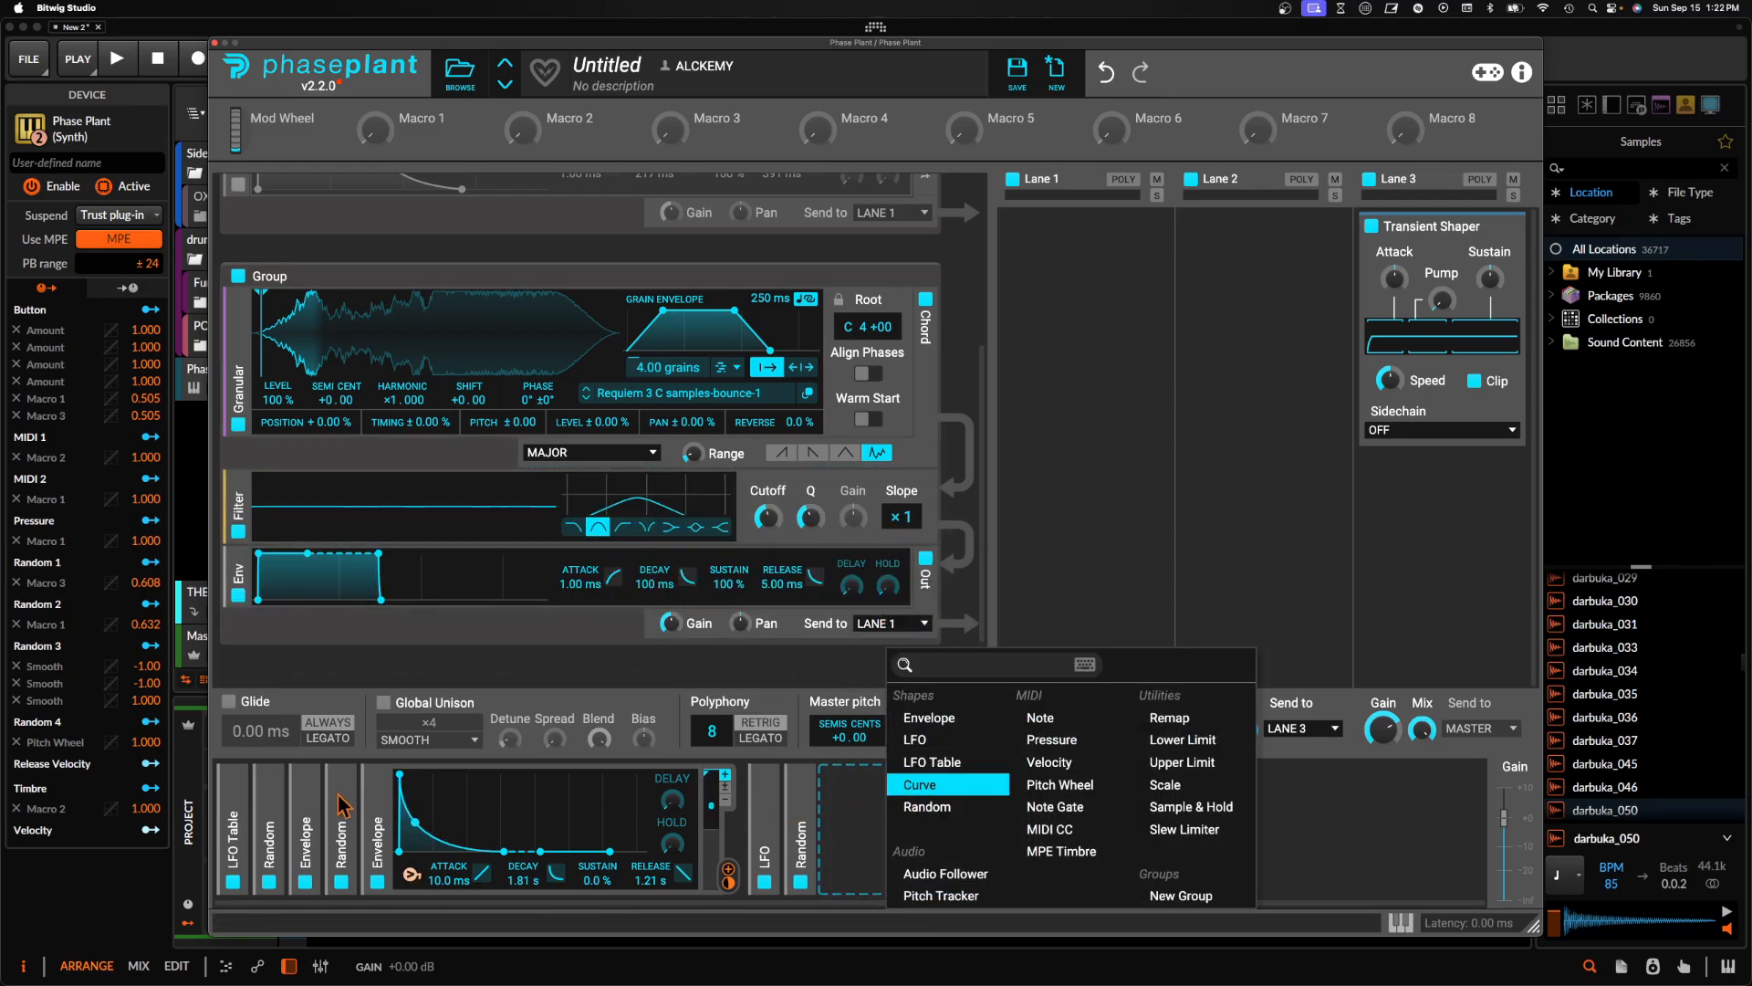
pyautogui.click(339, 796)
pyautogui.click(800, 795)
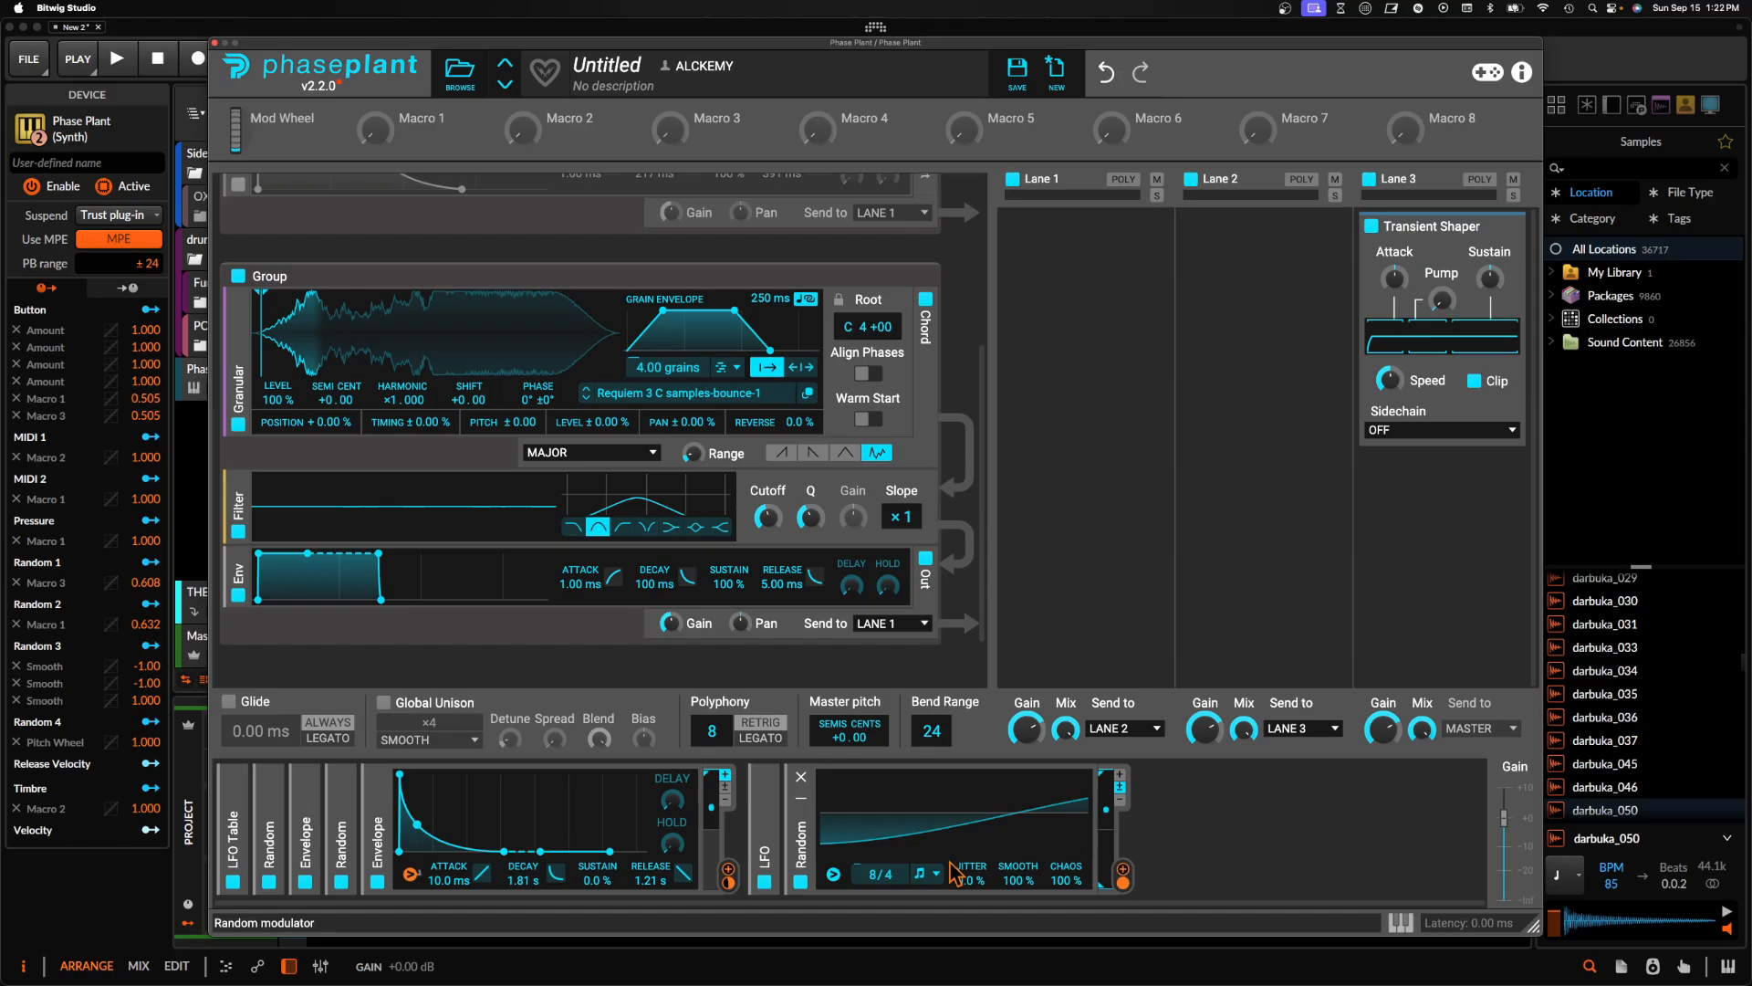
pyautogui.click(1123, 878)
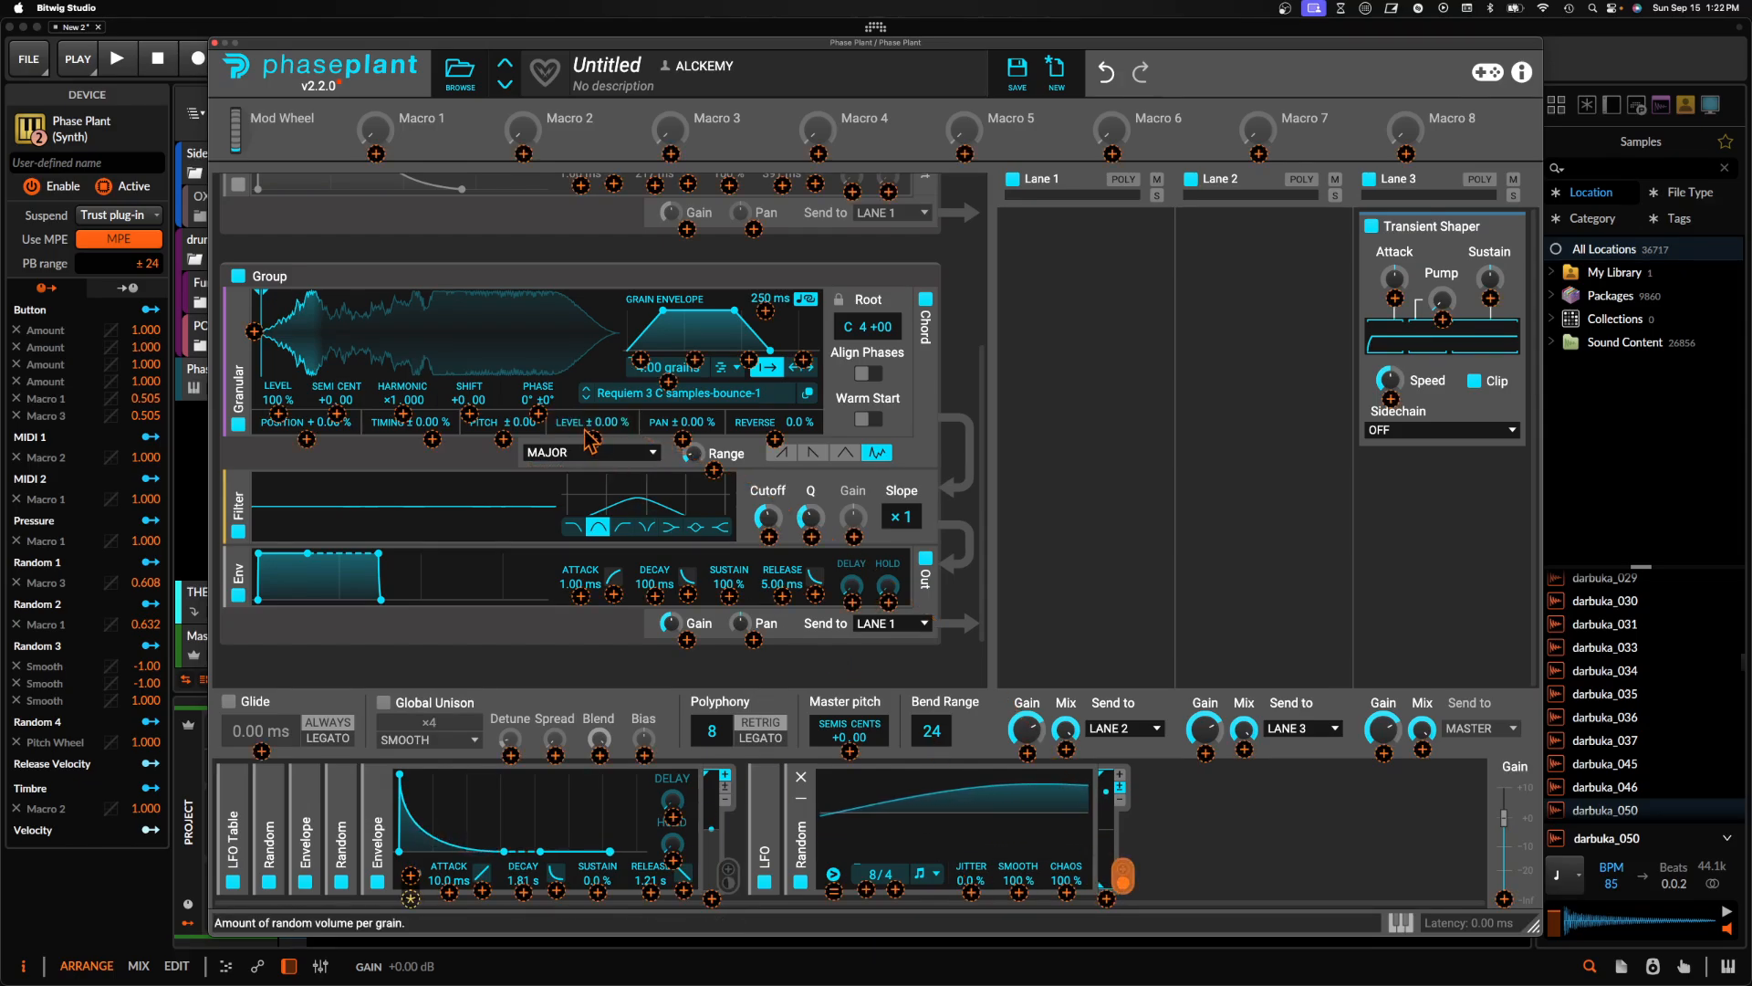
pyautogui.click(769, 535)
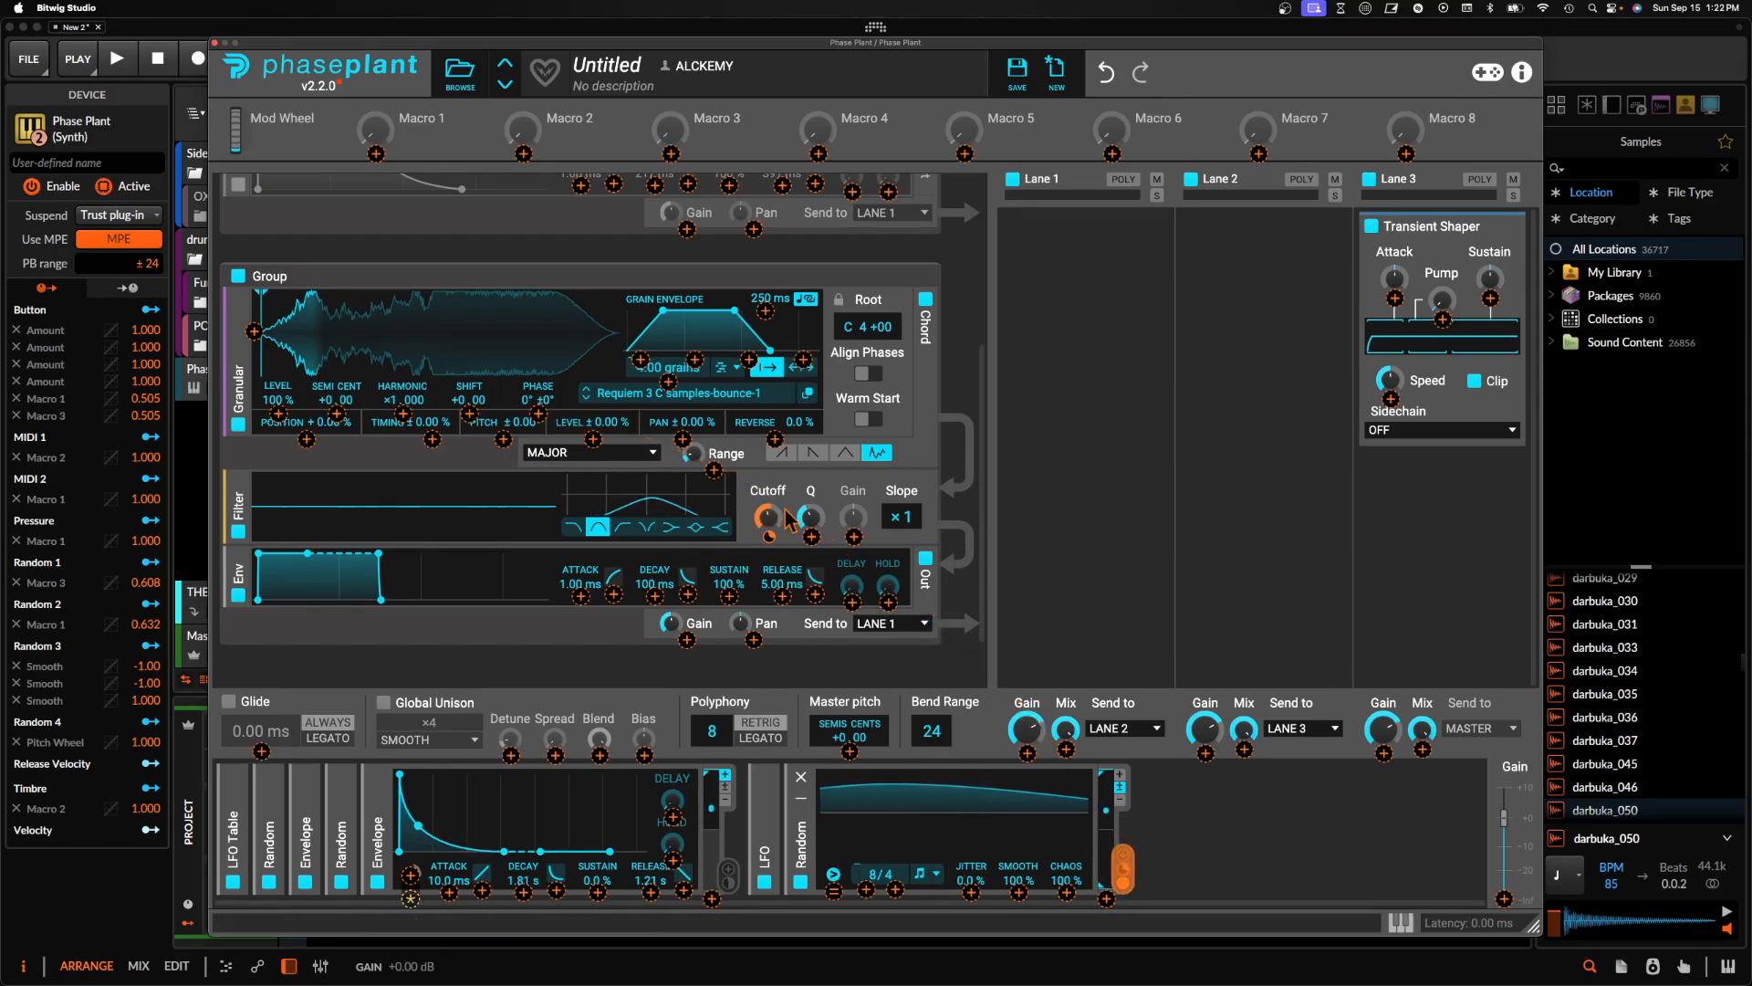
pyautogui.click(909, 519)
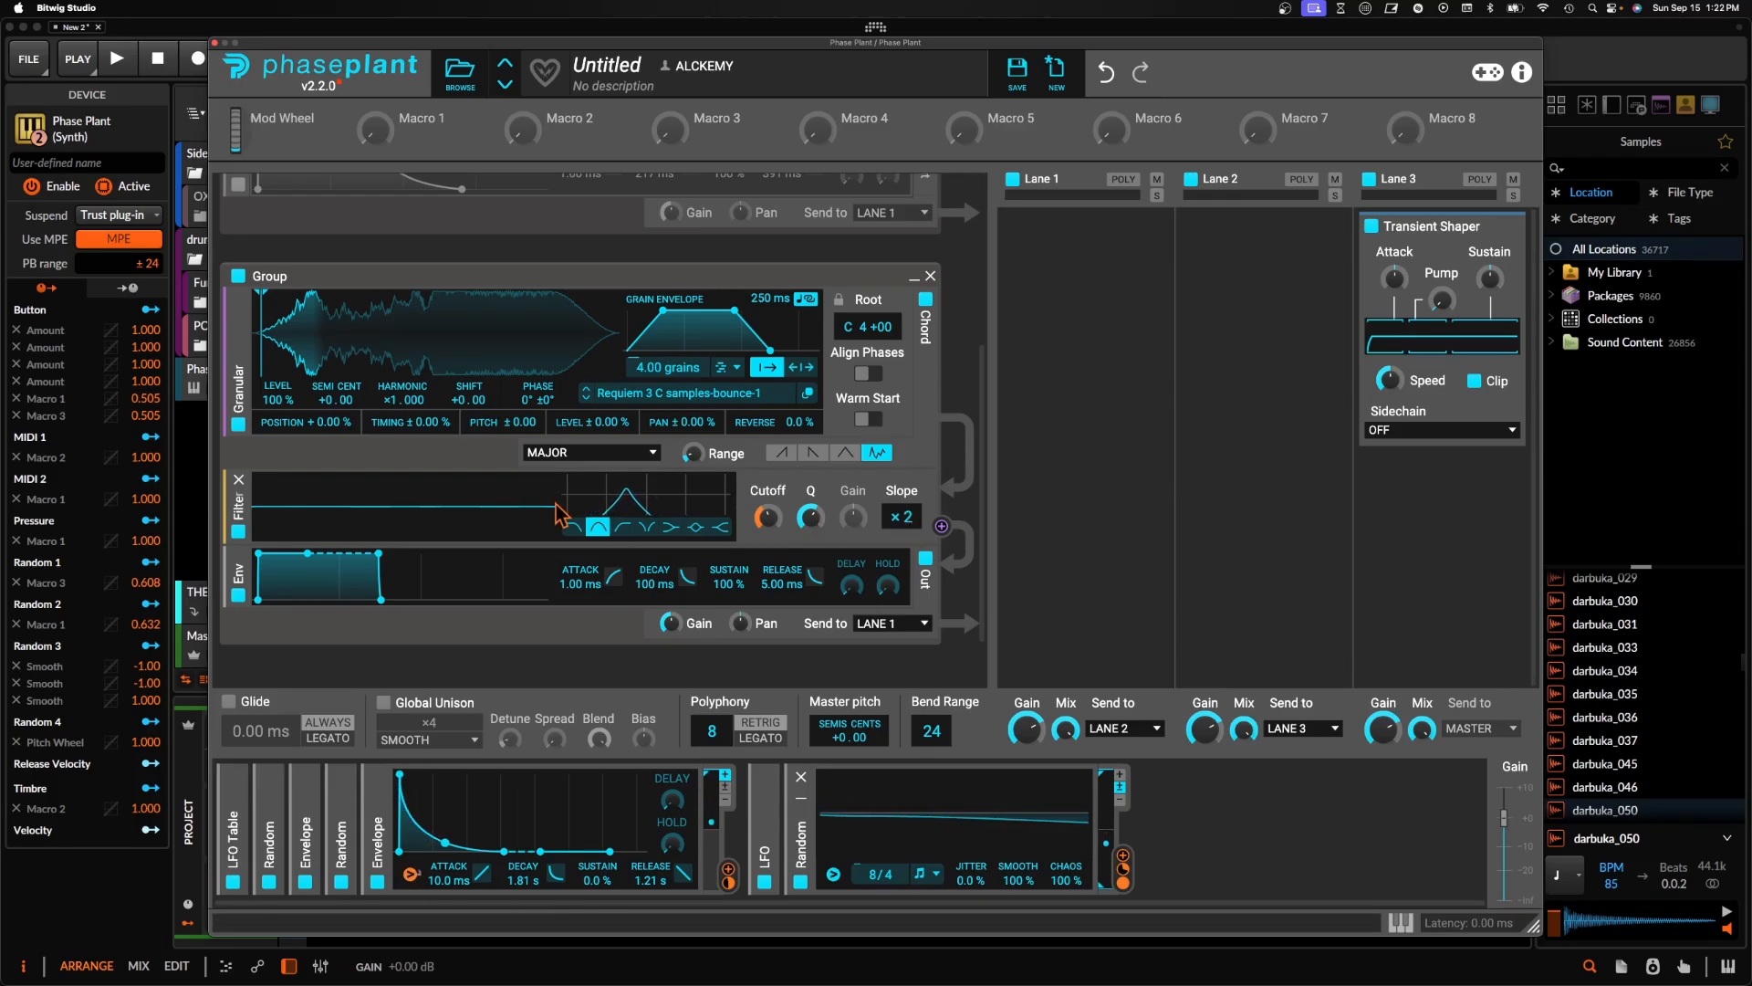
# Set the Granular generator's chord to Octaves and enable Align Phases and Warm Start
pyautogui.click(589, 452)
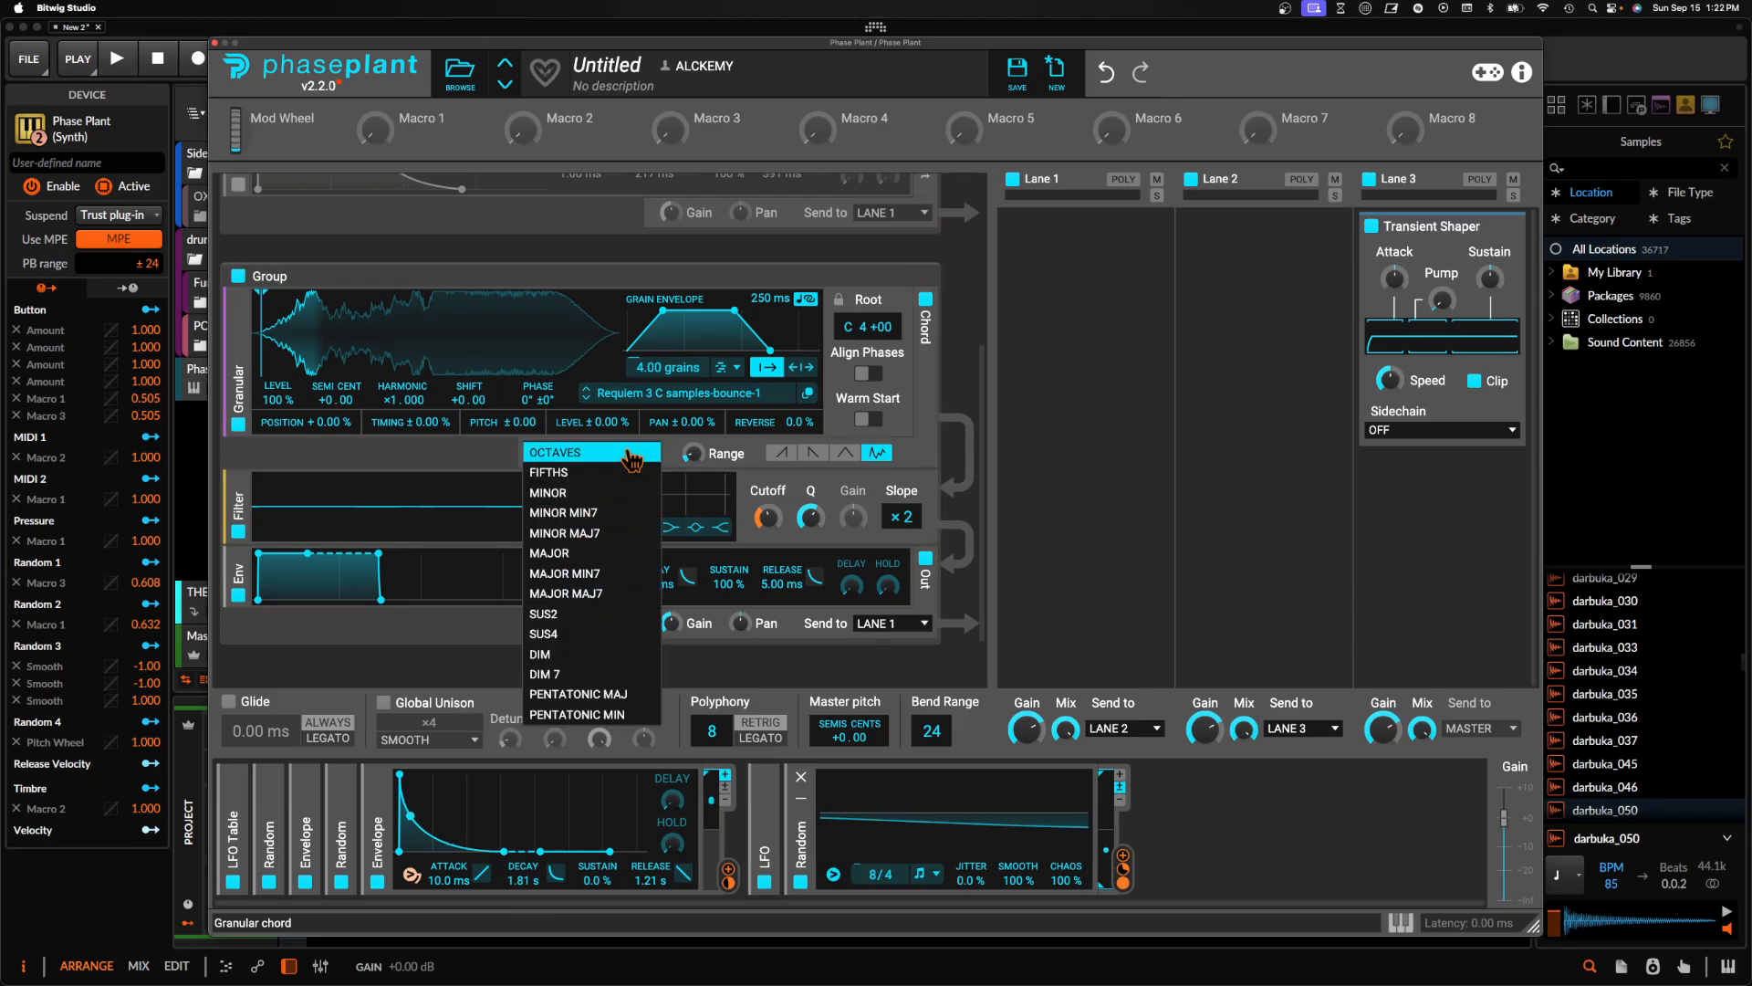
pyautogui.click(581, 456)
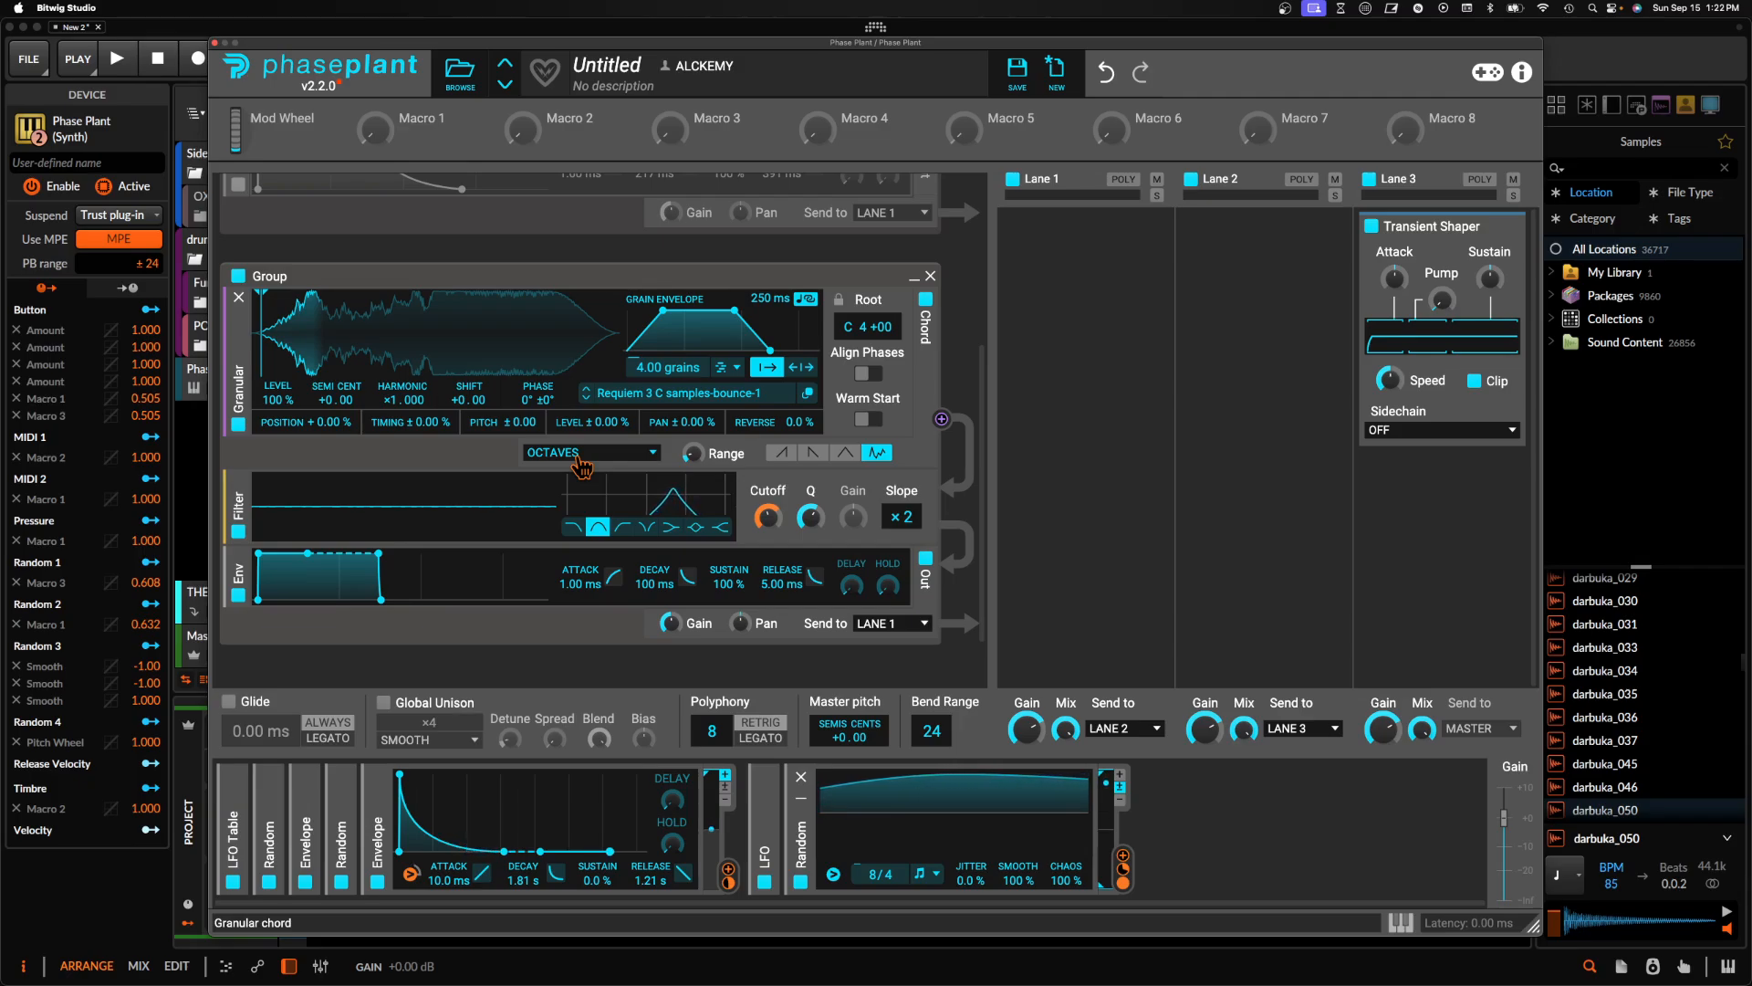
pyautogui.click(869, 373)
pyautogui.click(869, 419)
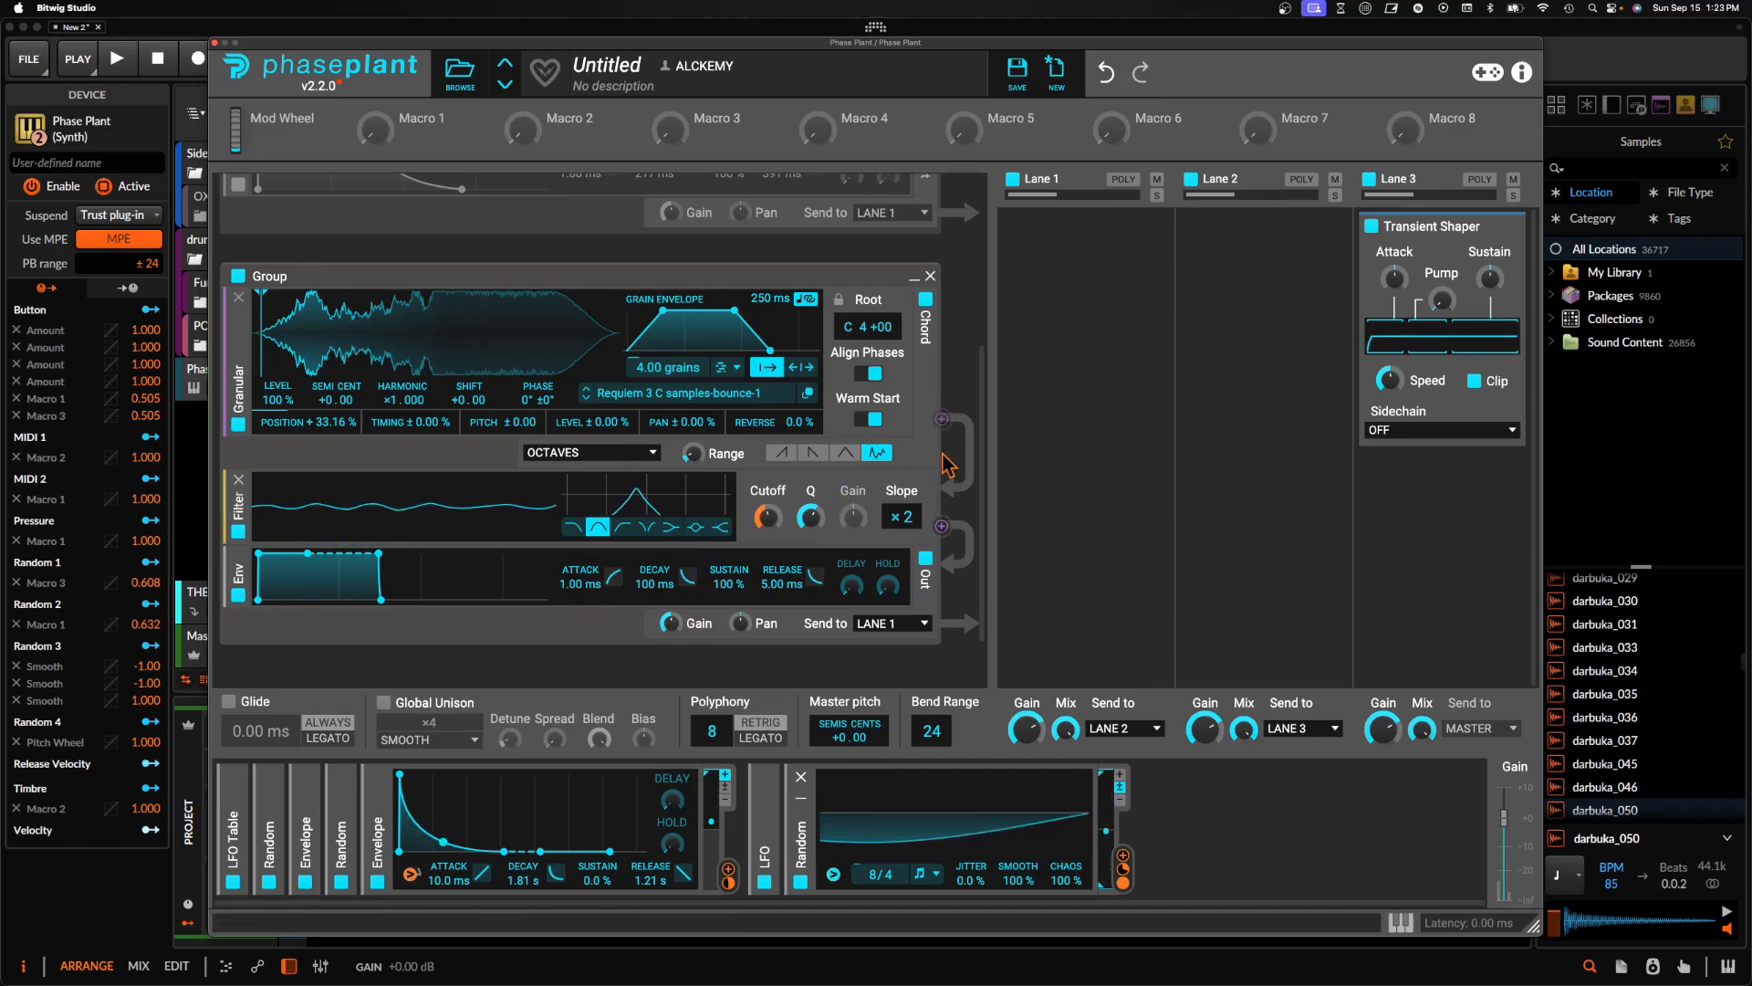
# Route the Granular group's output to Lane 2 and Lane 1's output to Lane 3
pyautogui.scroll(5, 885, 406)
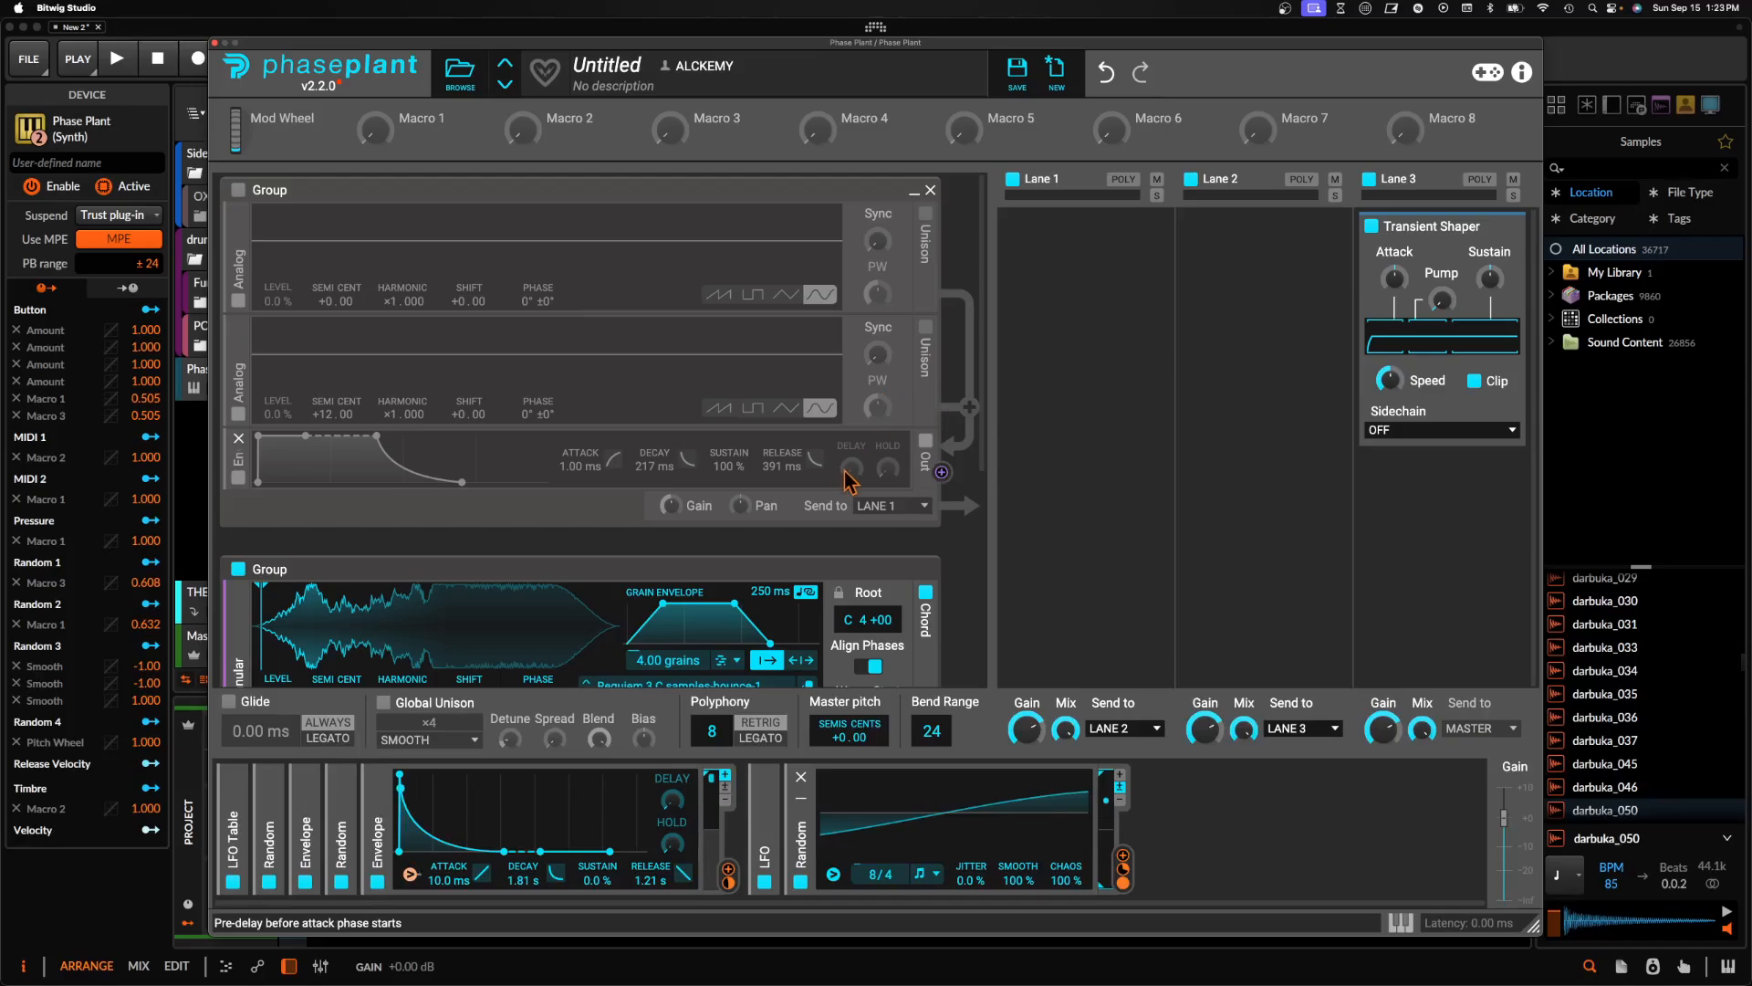
pyautogui.scroll(-5, 883, 502)
pyautogui.click(906, 550)
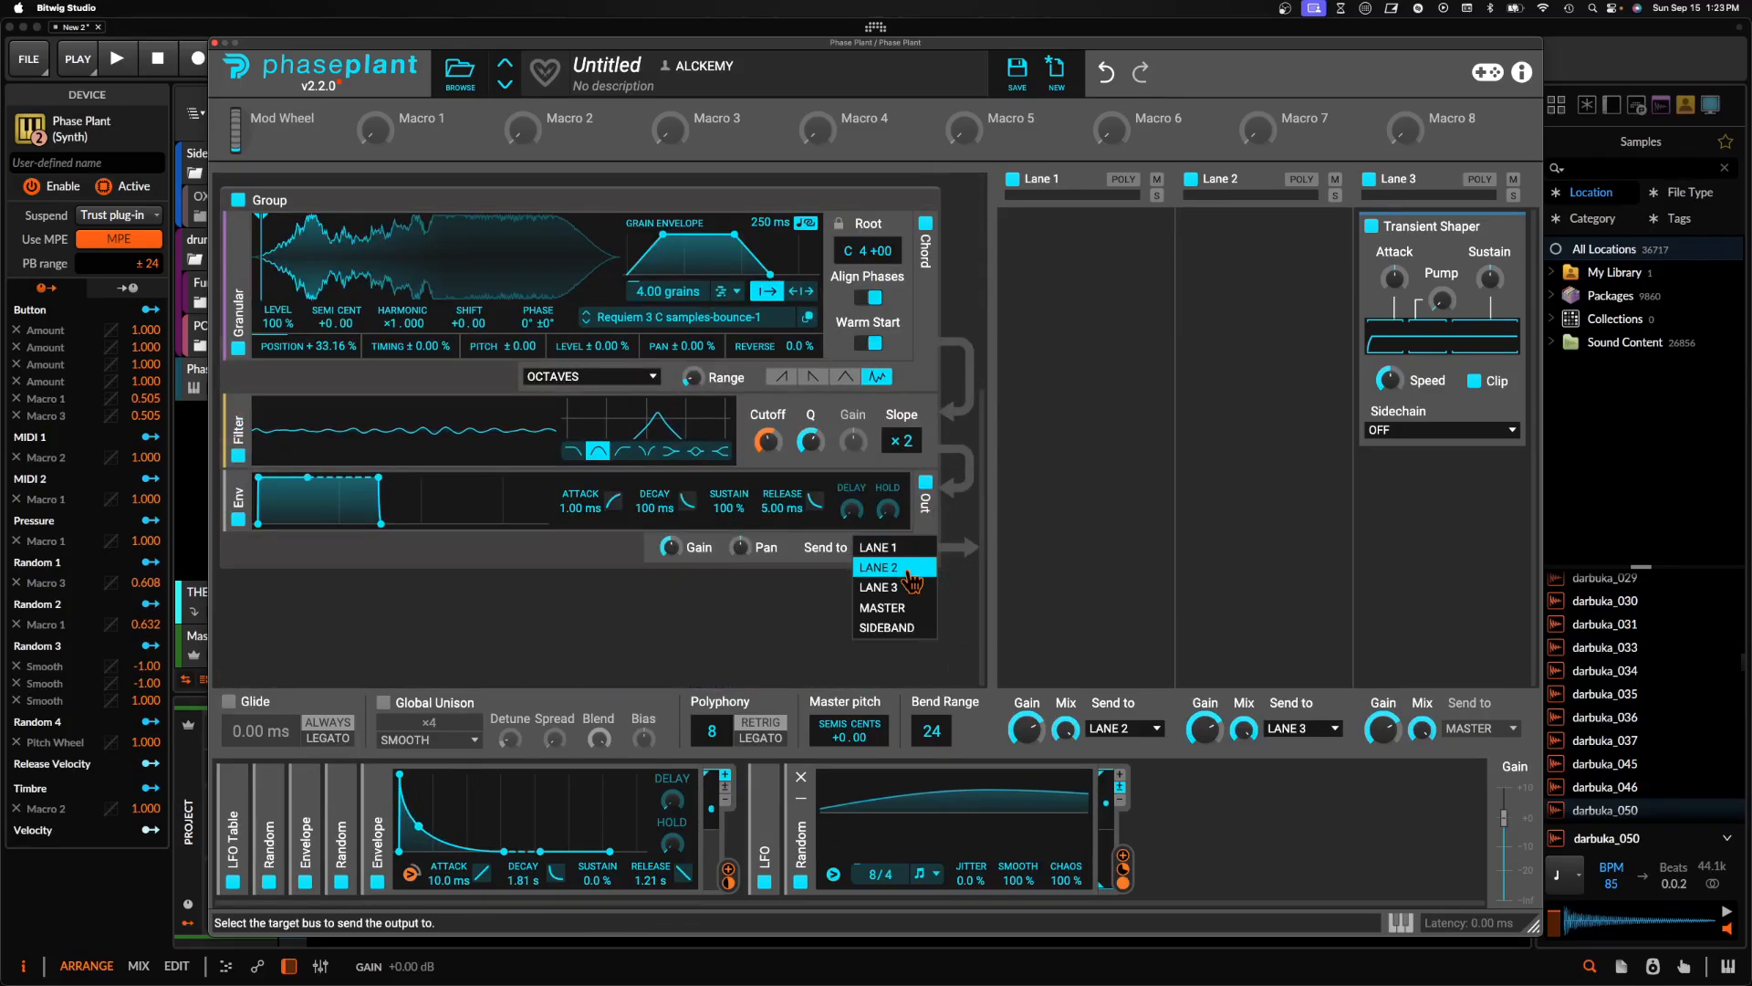
pyautogui.click(878, 579)
pyautogui.click(1123, 728)
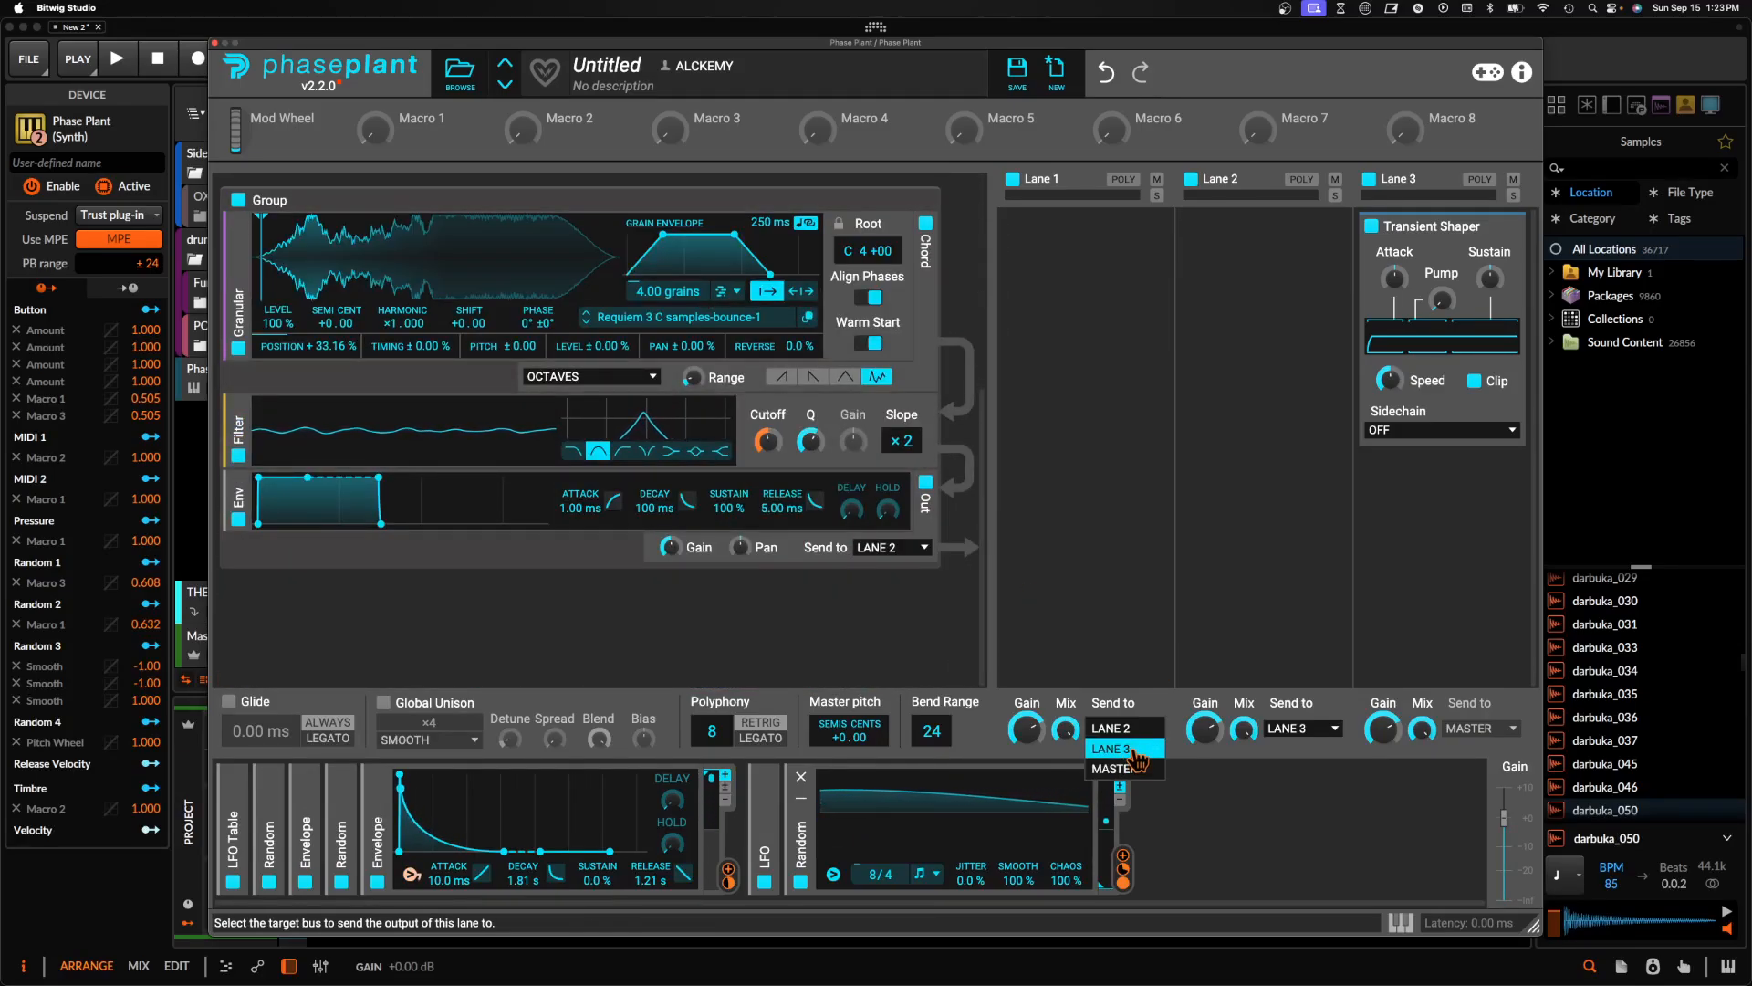
pyautogui.click(1122, 748)
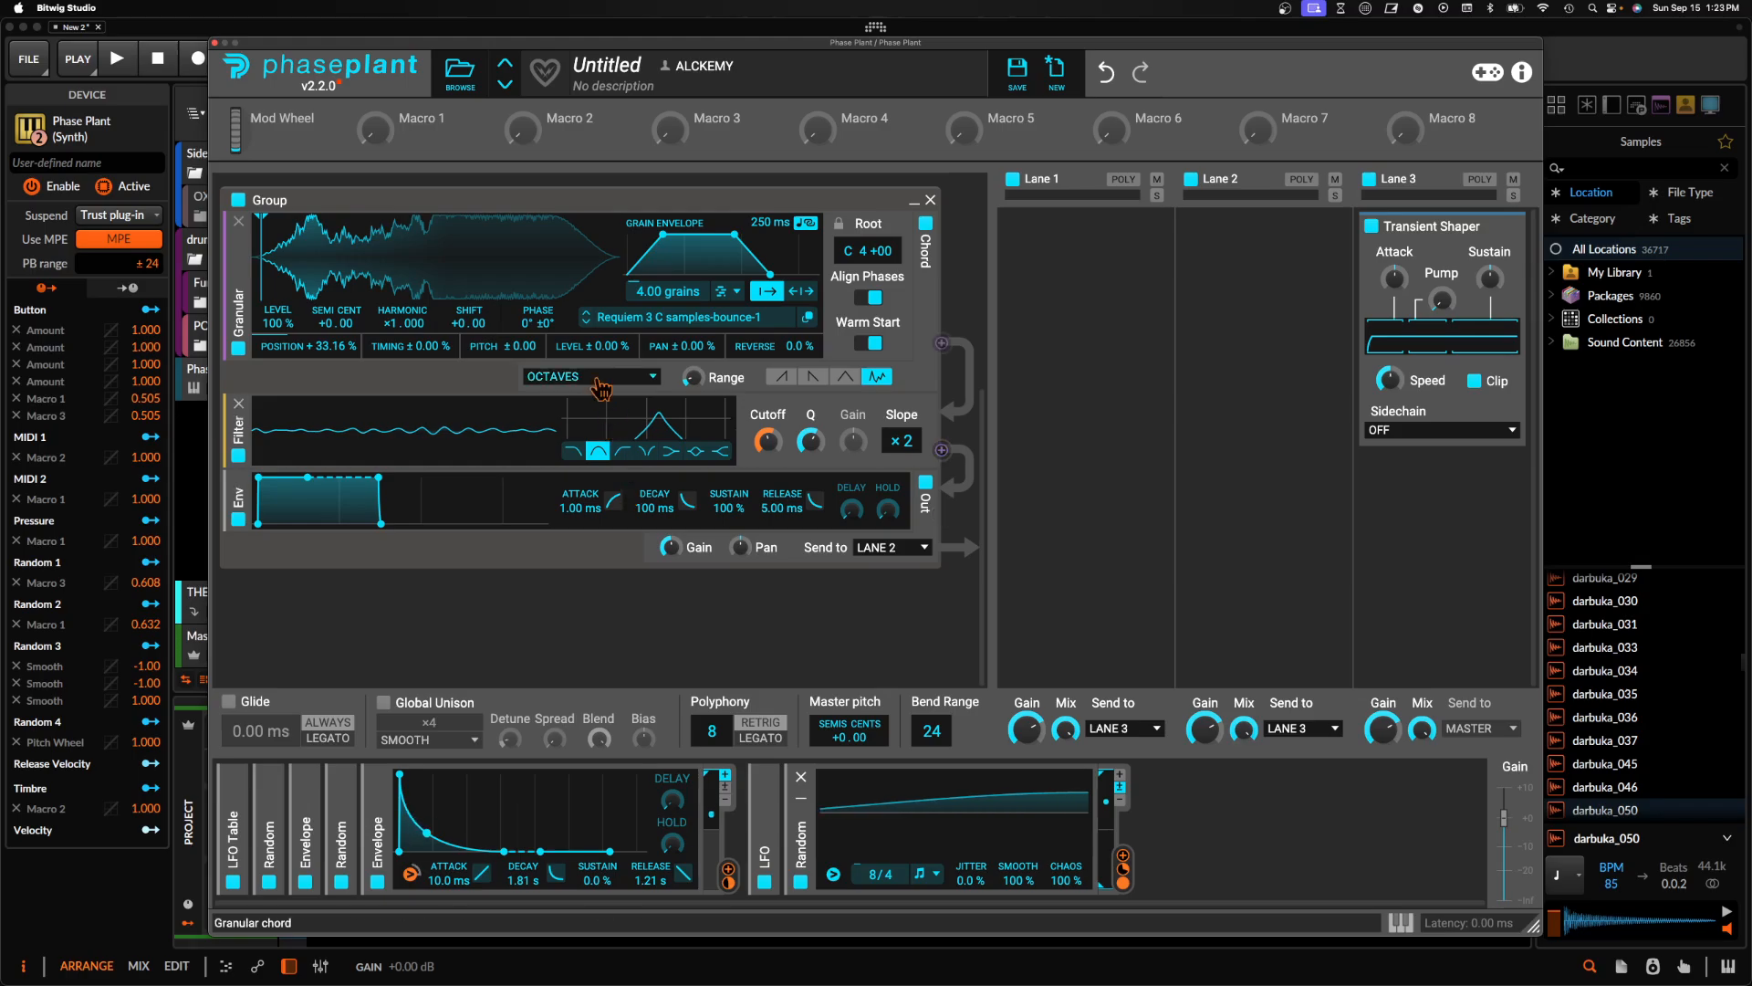
# Collapse the expanded Envelope modulator, then expand the first Random modulator and set it to a tempo-synced rate of 8/16
pyautogui.scroll(5, 627, 365)
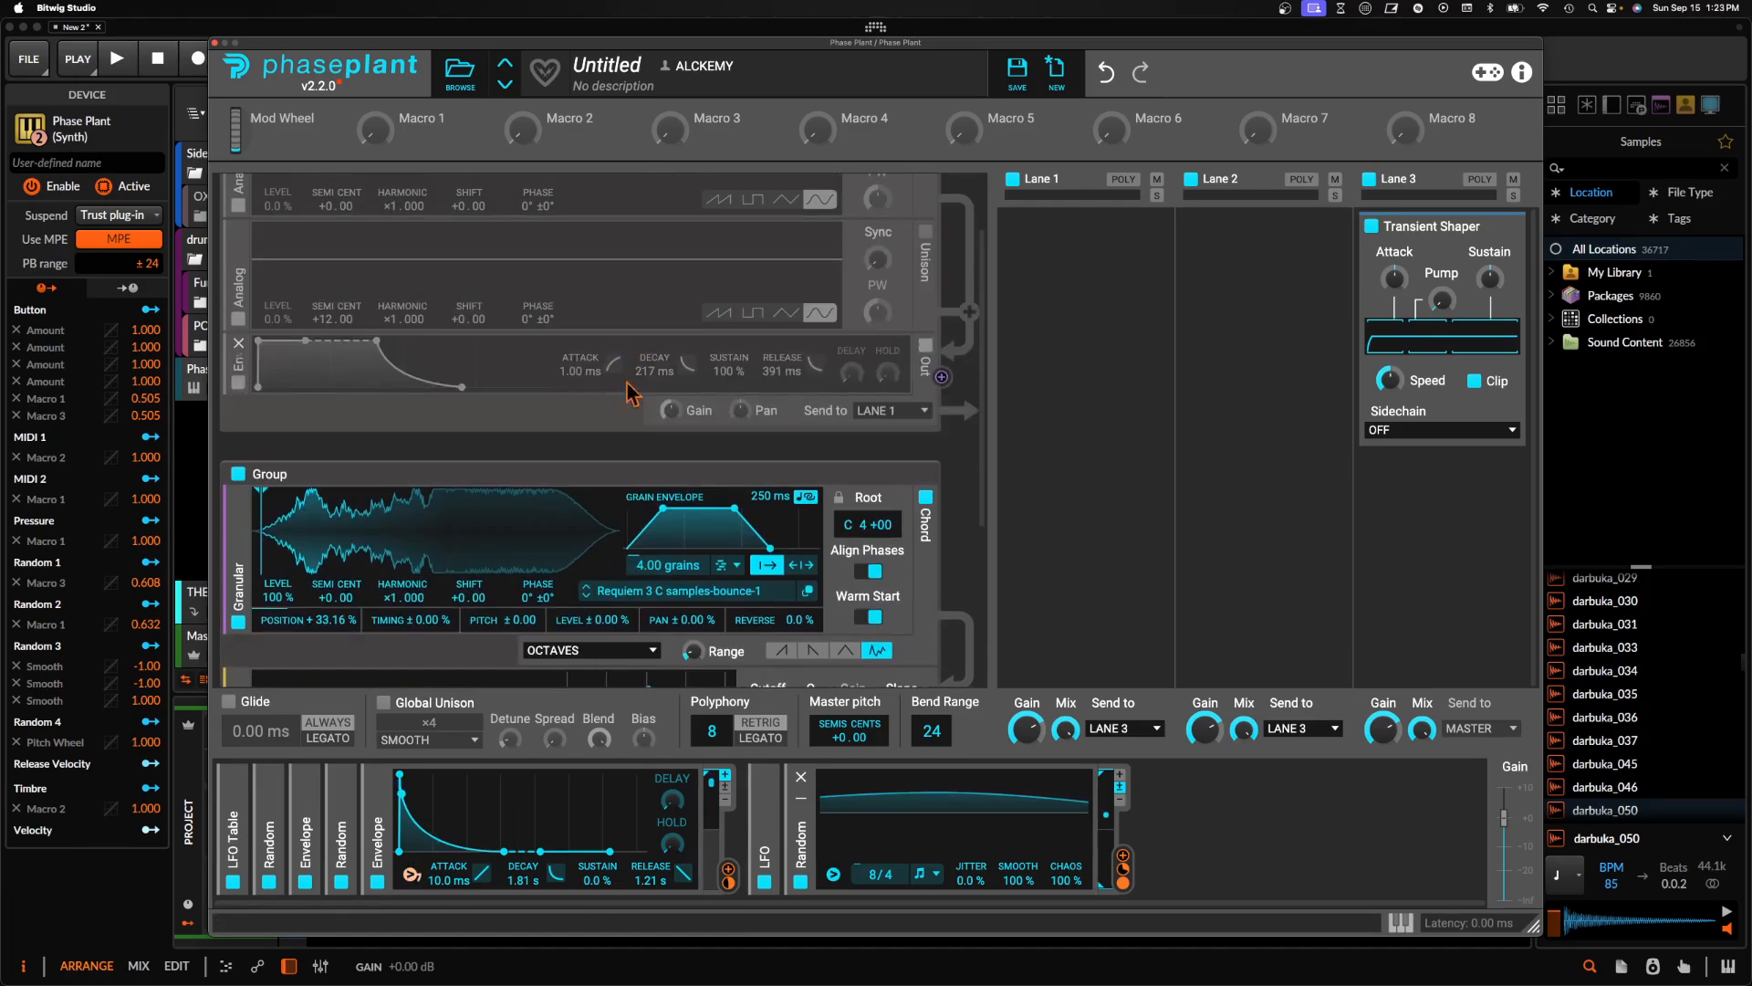
pyautogui.scroll(-2, 474, 447)
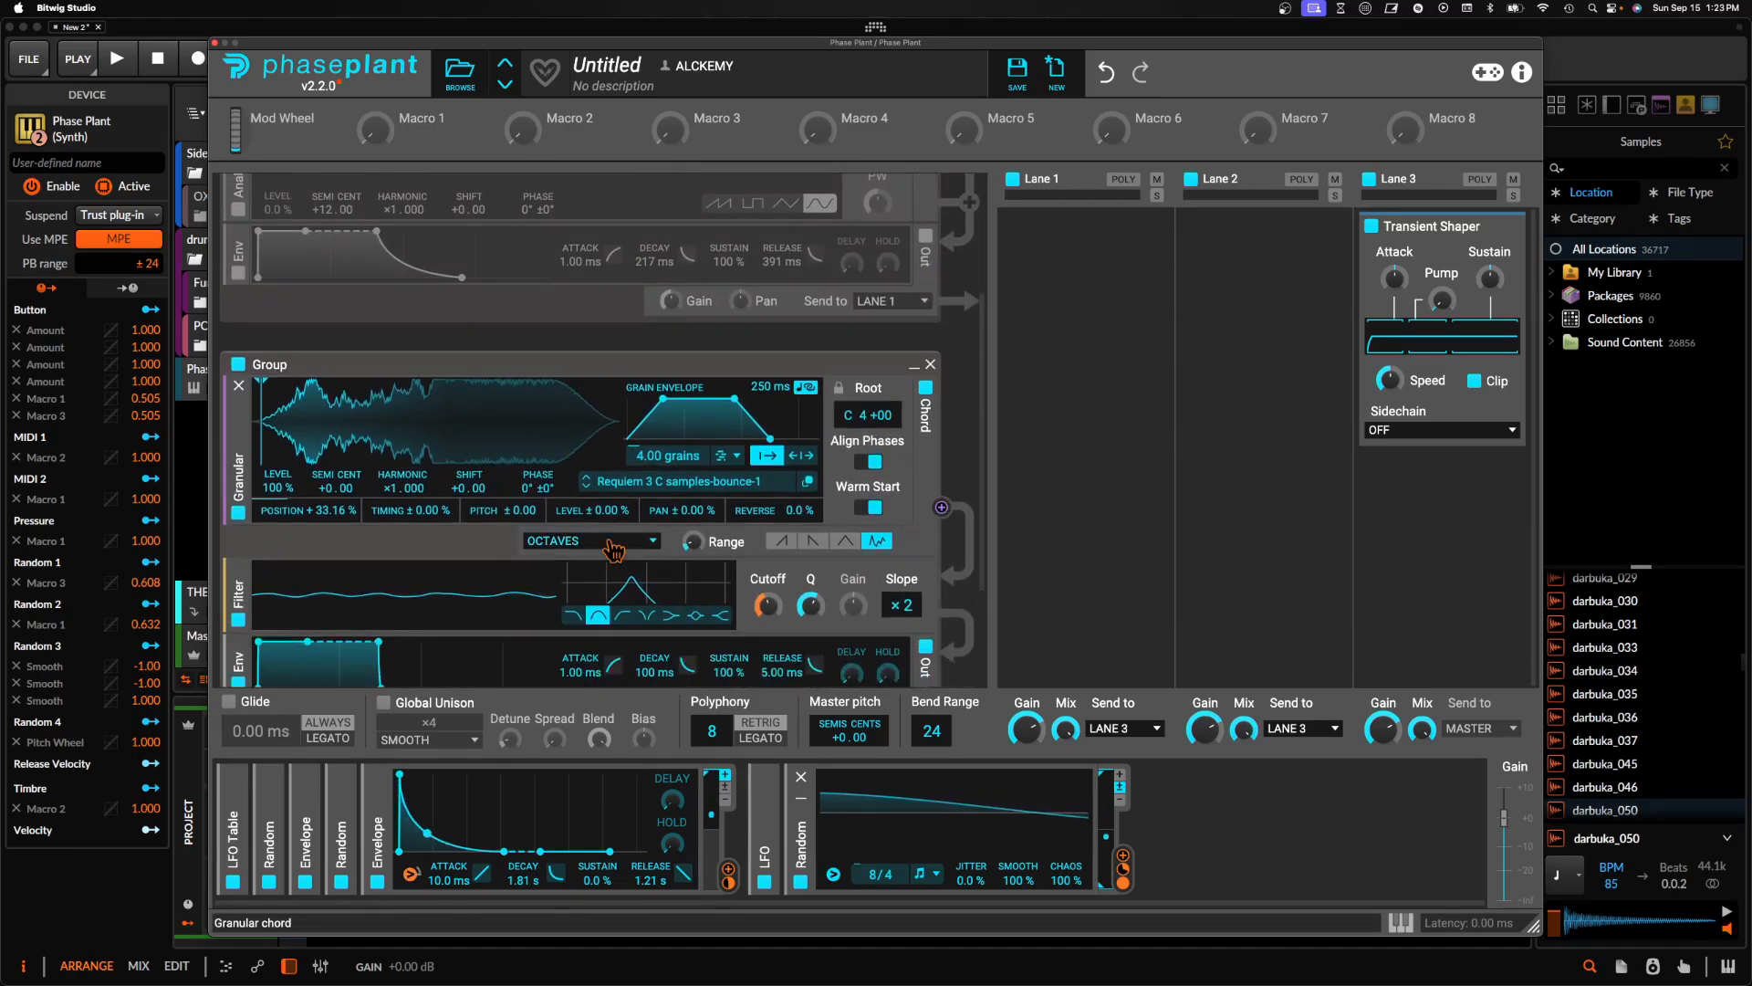
pyautogui.scroll(-2, 603, 557)
pyautogui.click(378, 797)
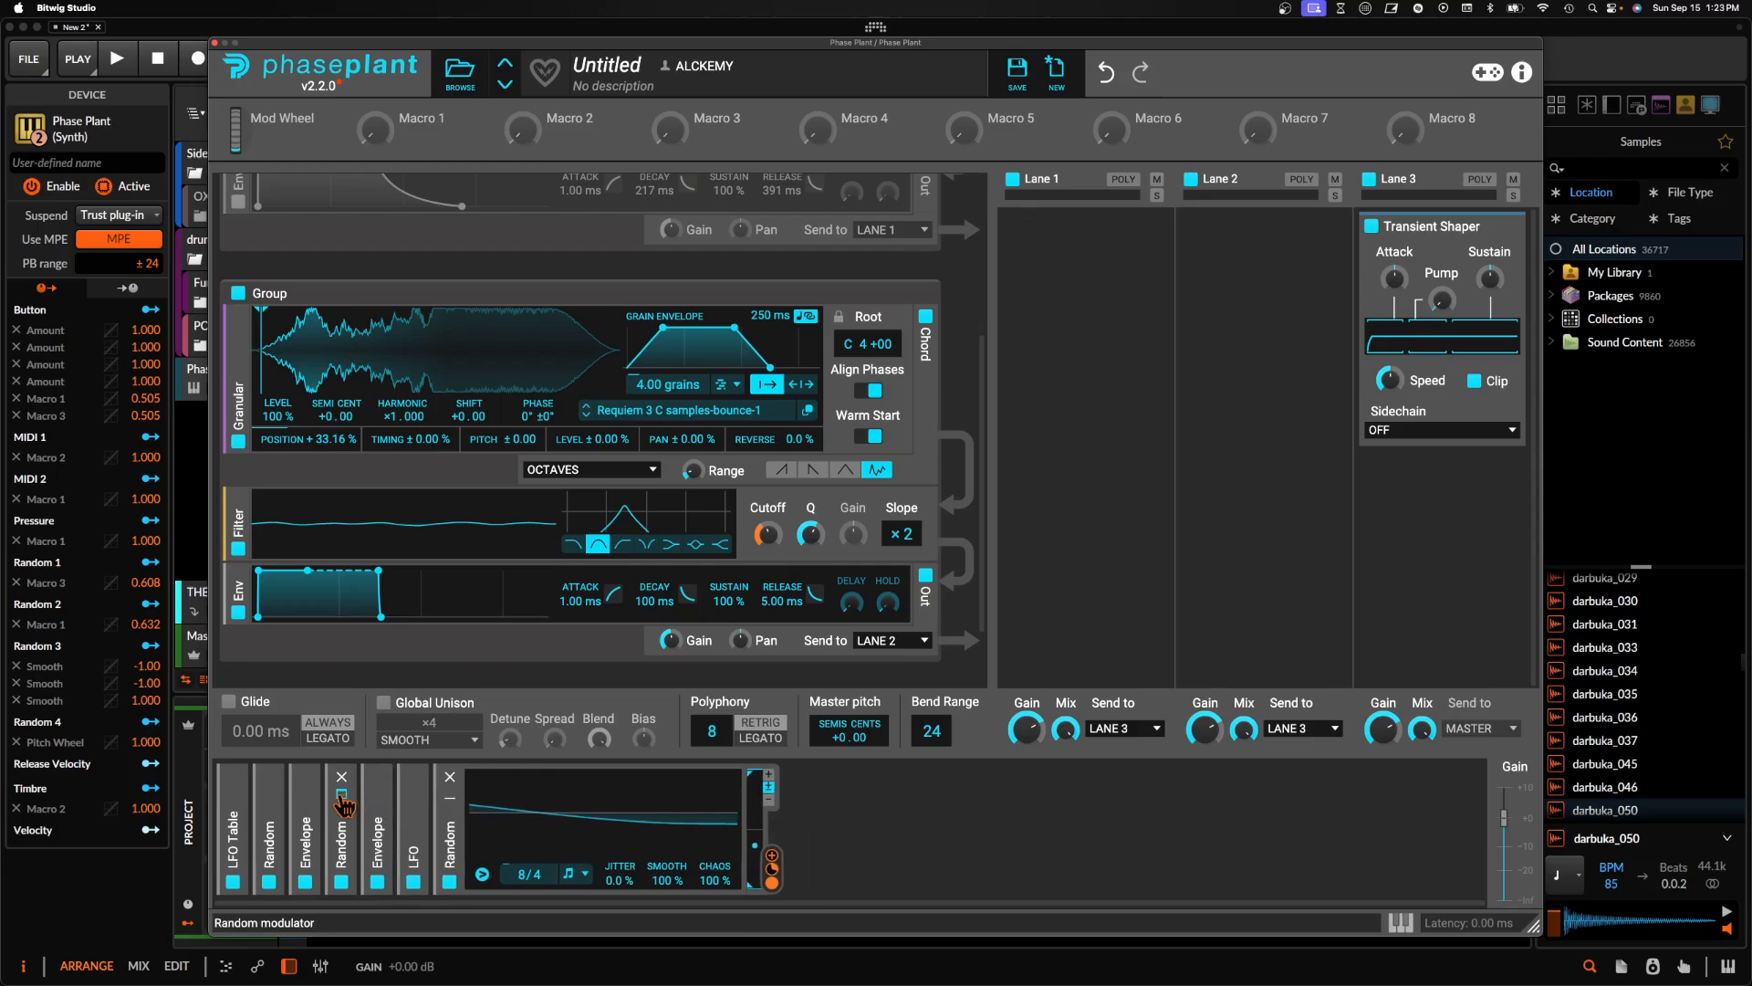
pyautogui.click(342, 799)
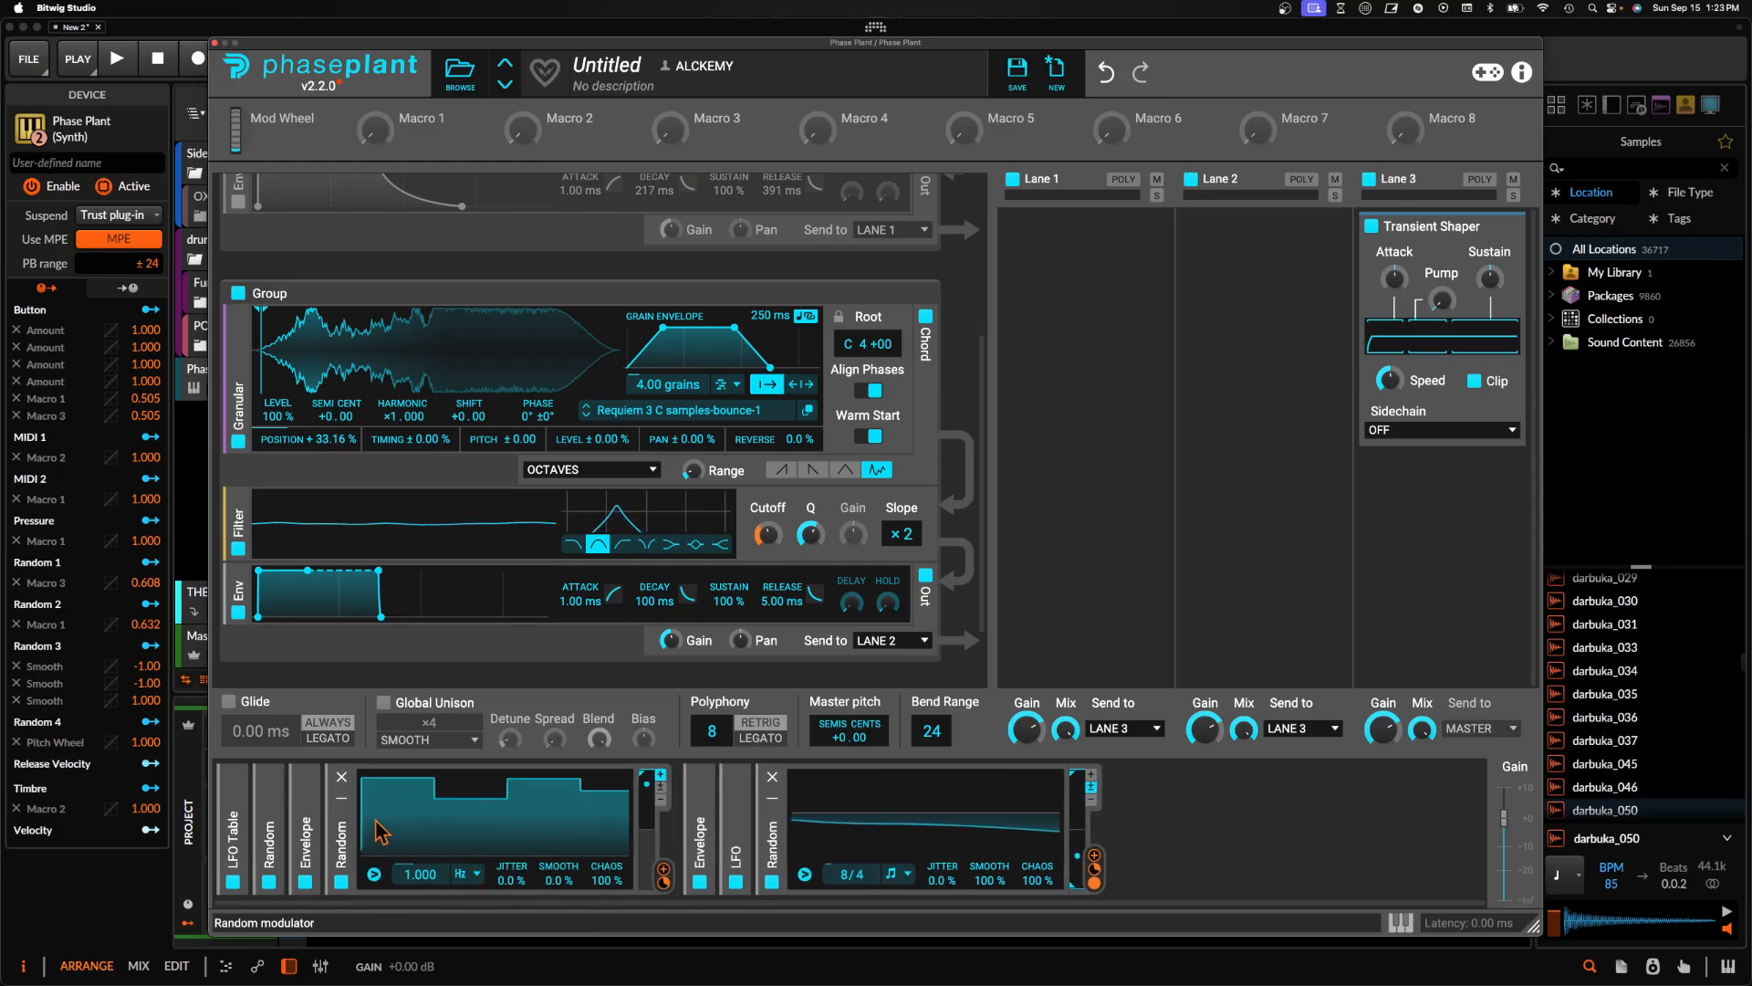
pyautogui.click(342, 797)
pyautogui.click(285, 798)
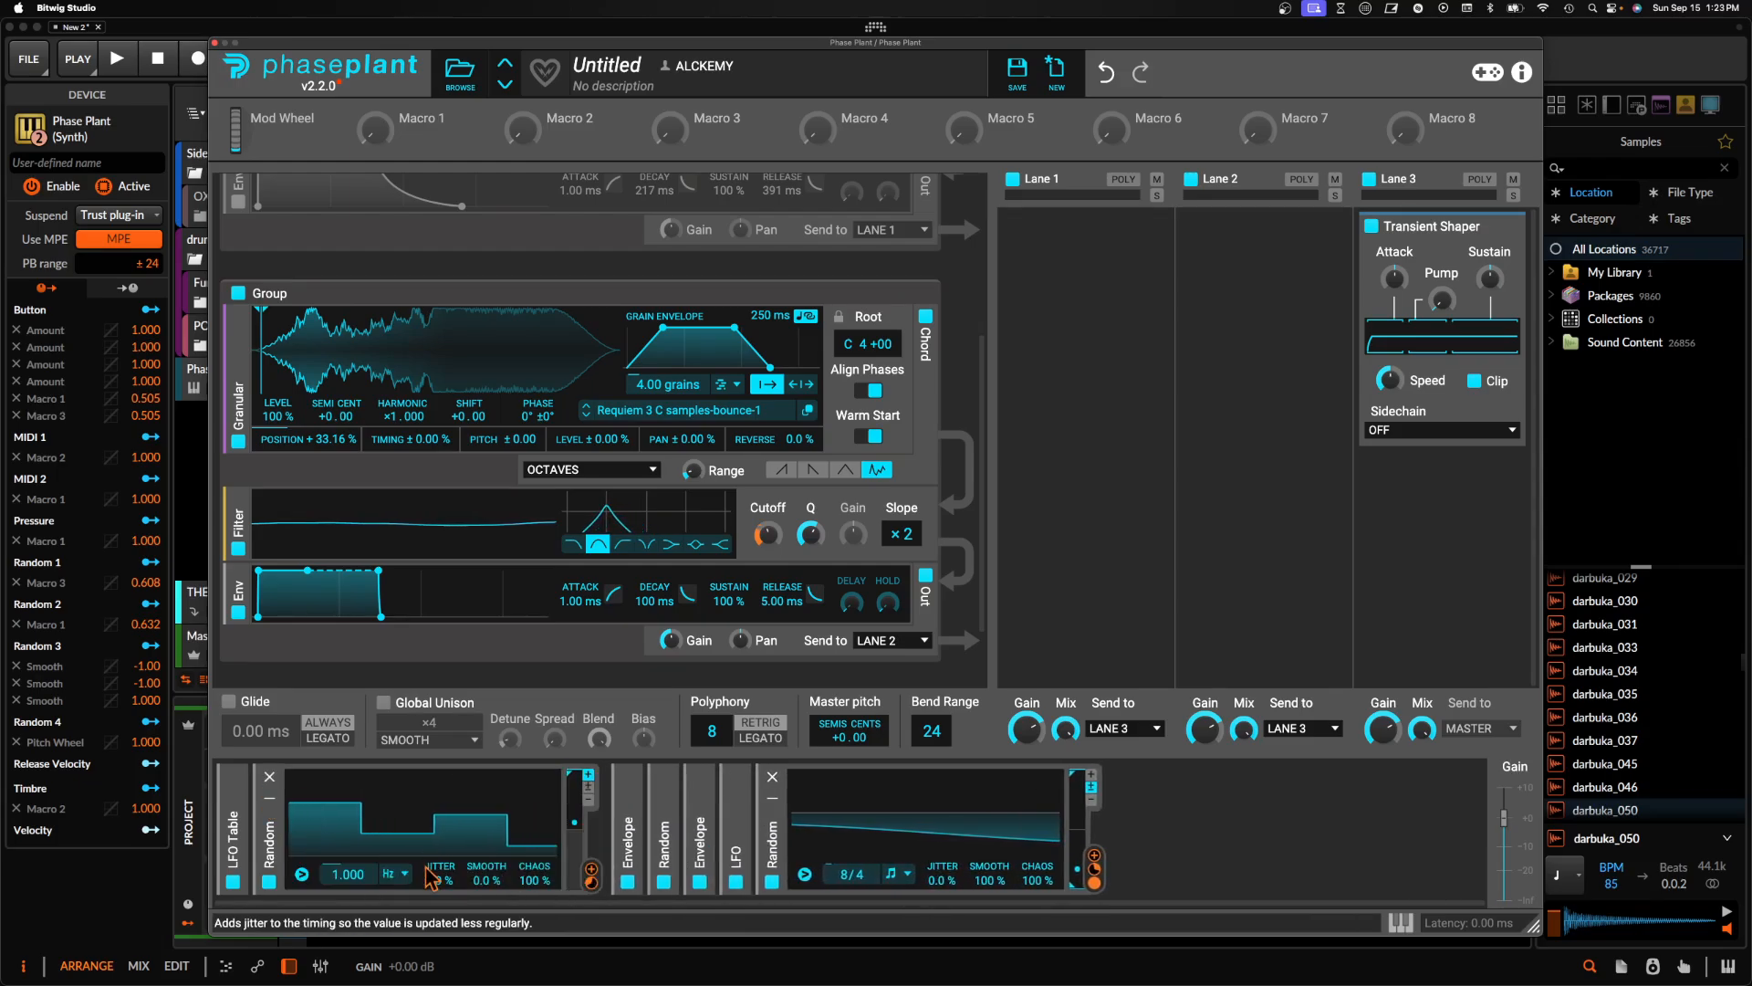
pyautogui.click(390, 879)
pyautogui.click(402, 893)
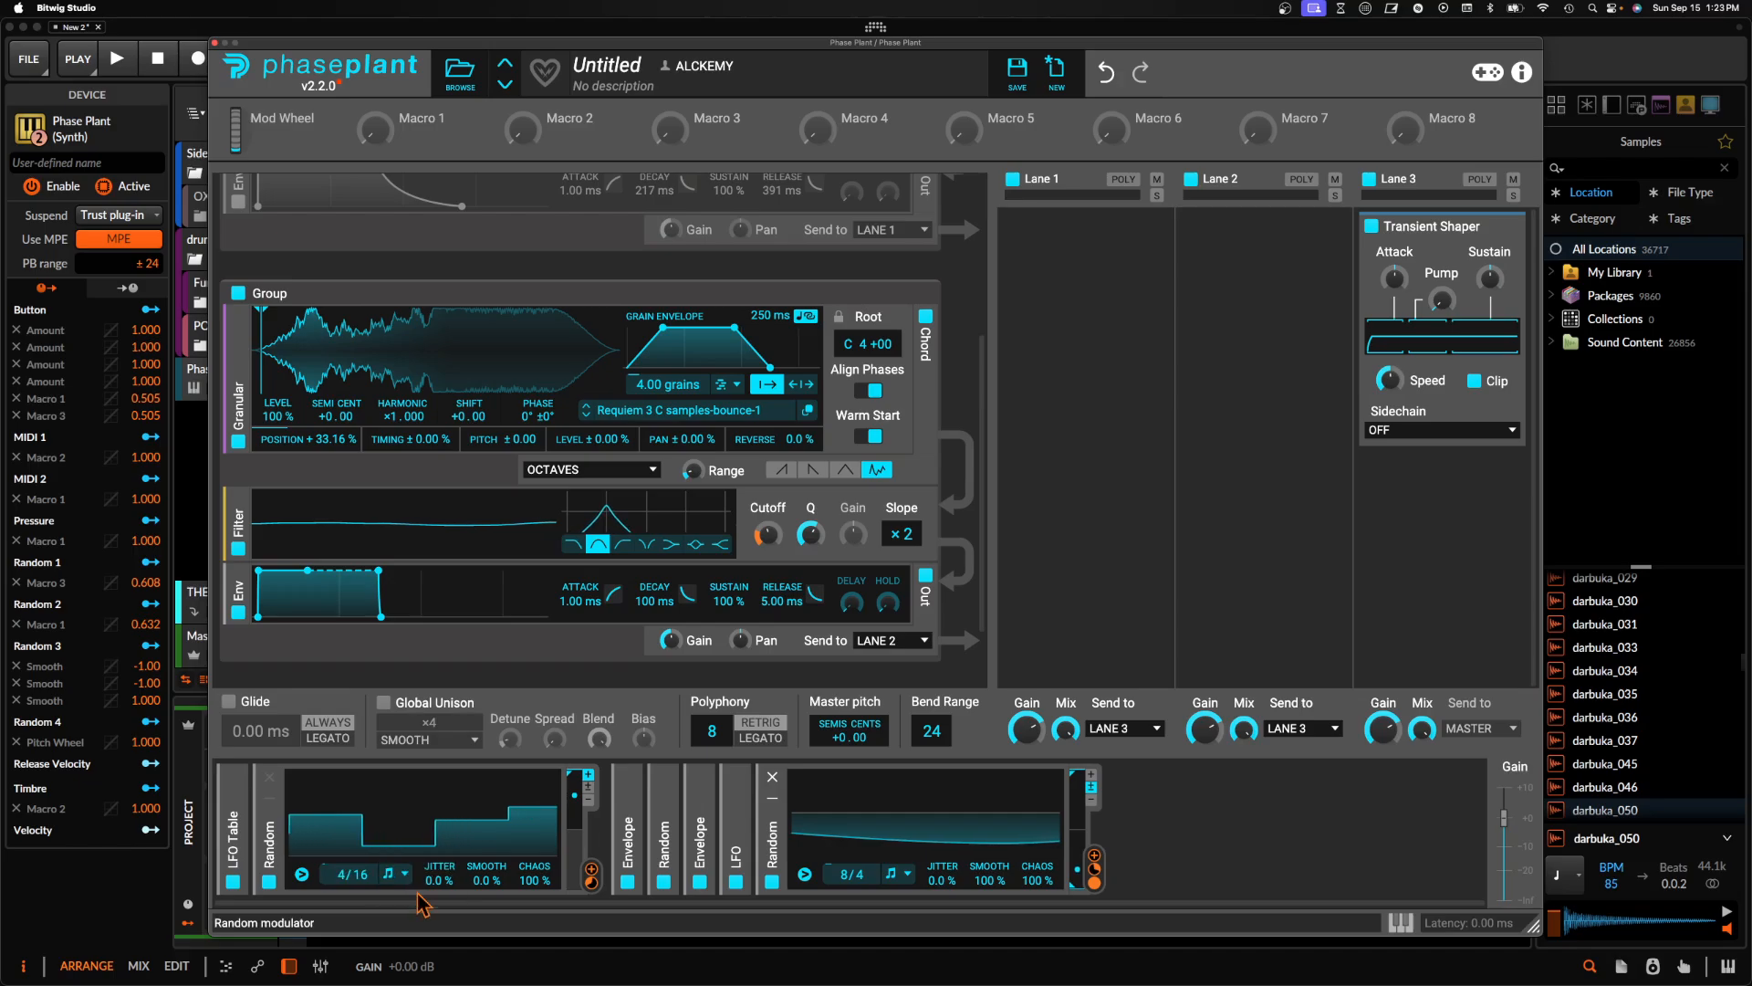
pyautogui.moveTo(352, 874); pyautogui.dragTo(352, 840)
# Set the second Random modulator to a tempo-synced rate of 4/16 and collapse it
pyautogui.click(680, 812)
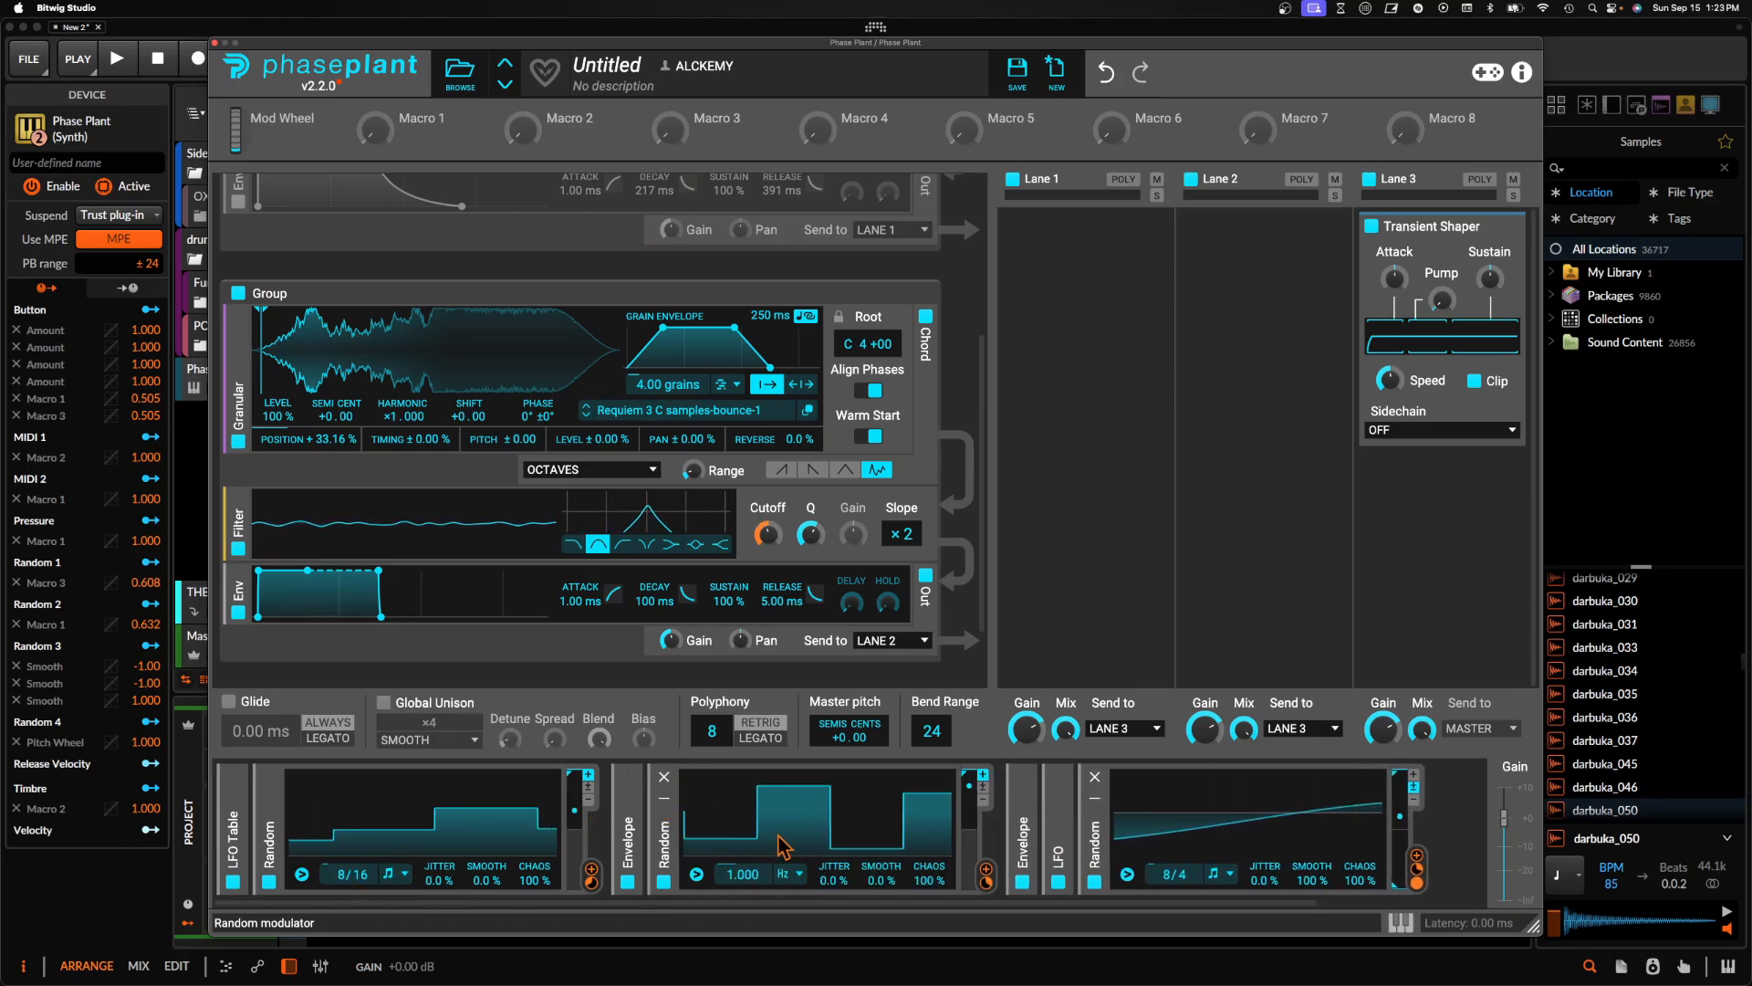
pyautogui.click(786, 874)
pyautogui.click(802, 896)
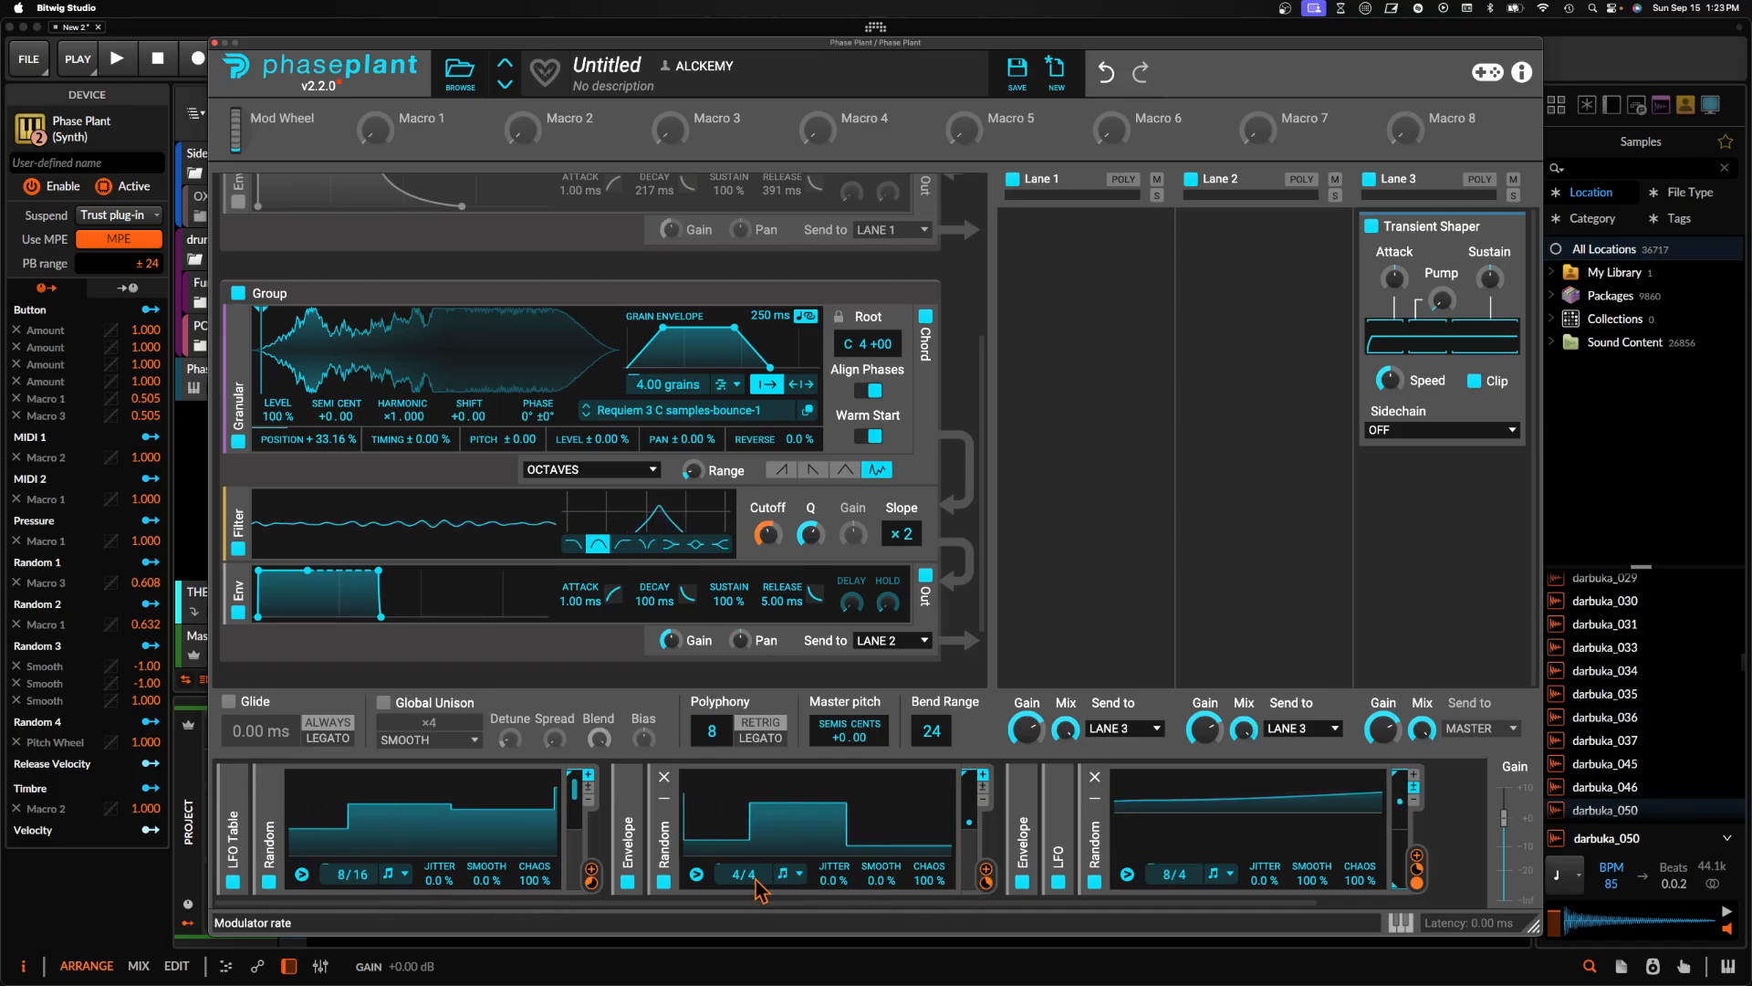
pyautogui.moveTo(754, 880); pyautogui.dragTo(754, 856)
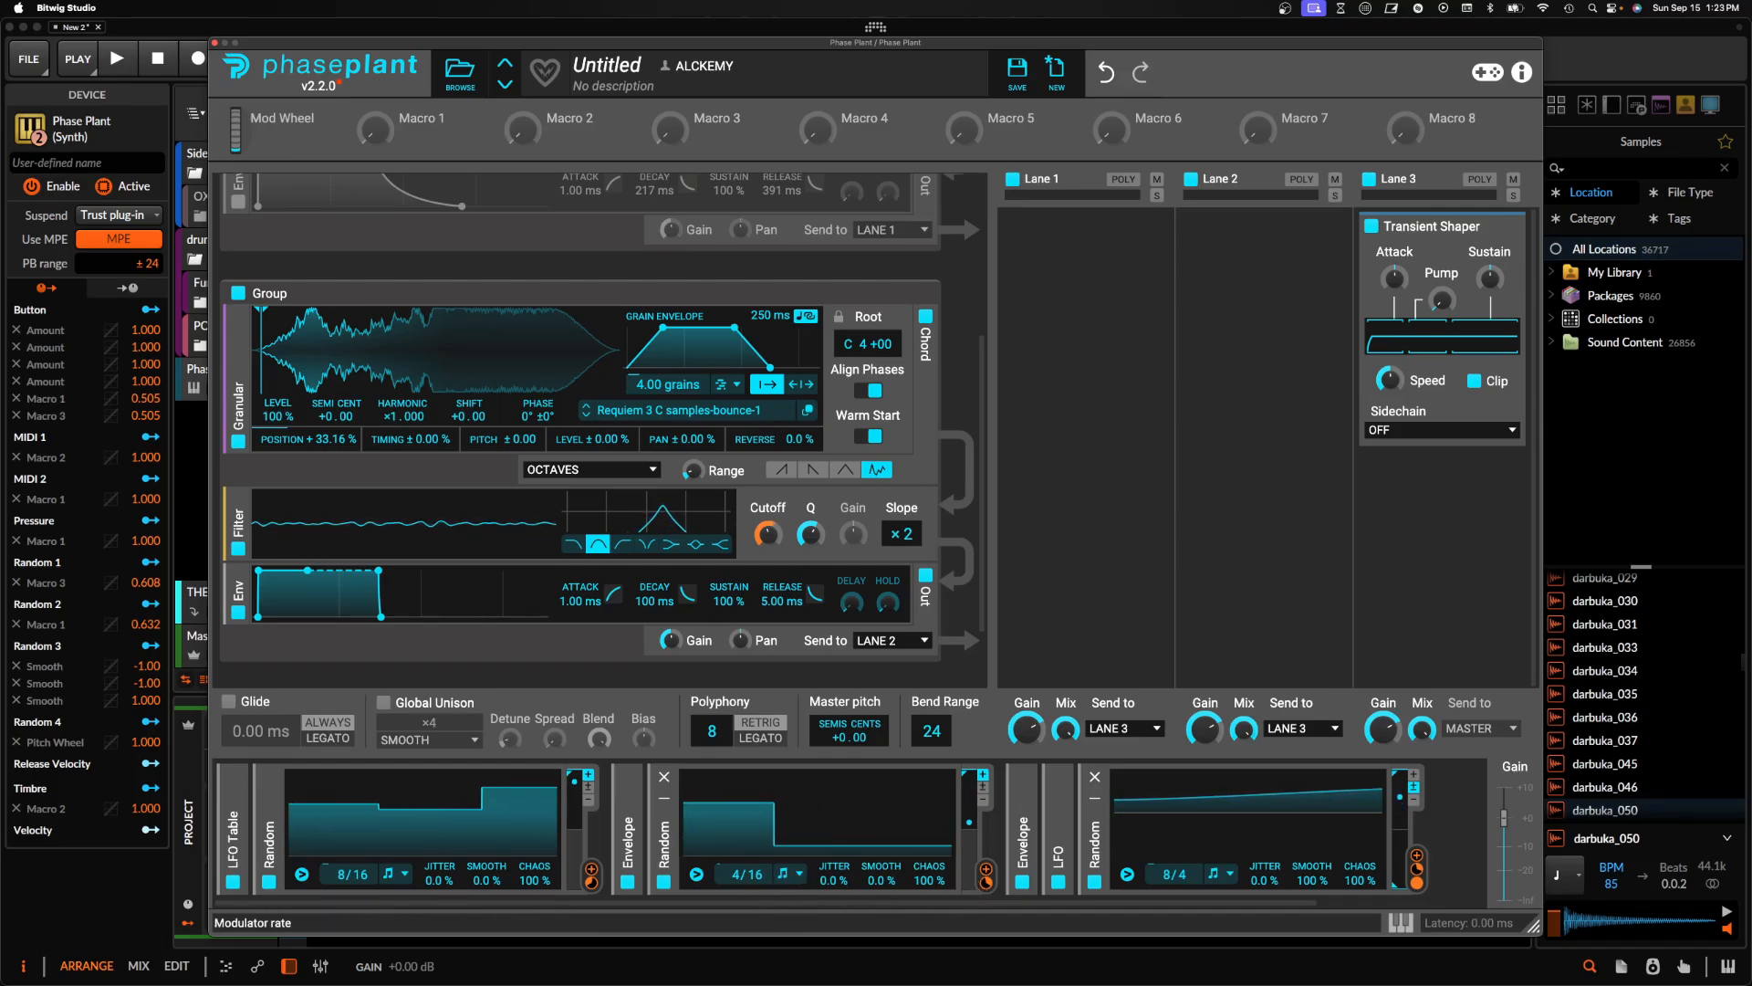
pyautogui.click(672, 807)
# Collapse the last Random modulator, duplicate the second one, move the copy to the end of the modulator row and expand it
pyautogui.click(771, 800)
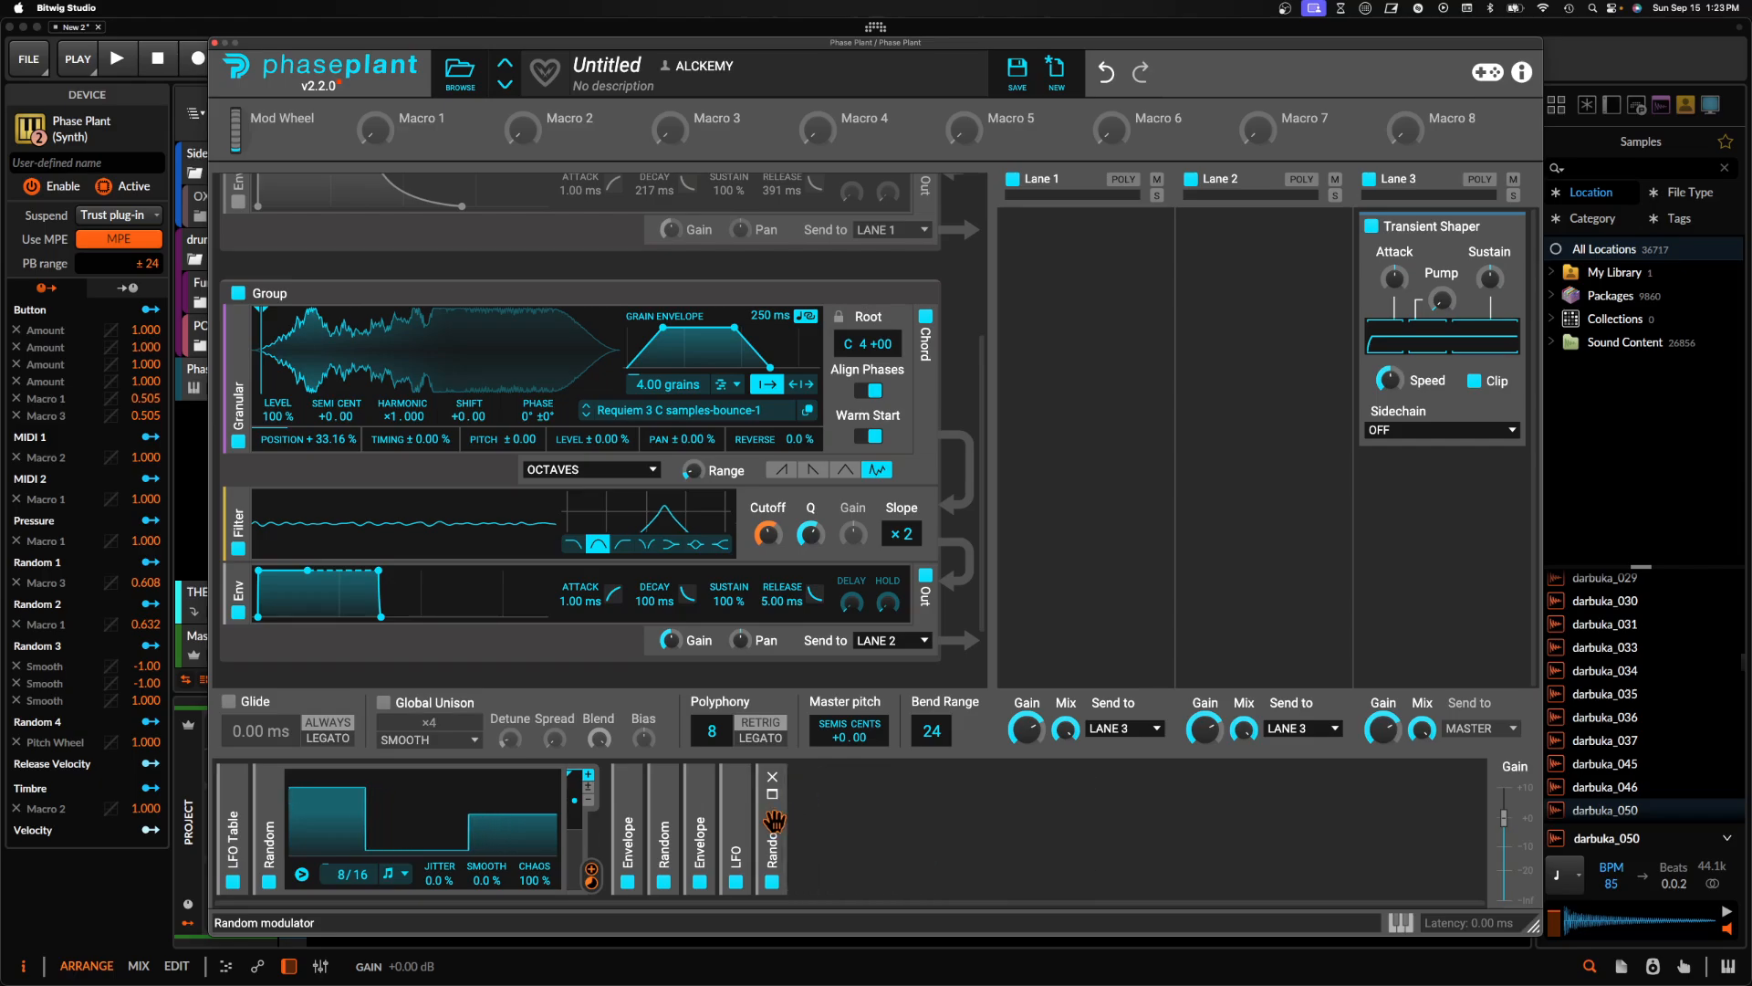
pyautogui.press('super+d')
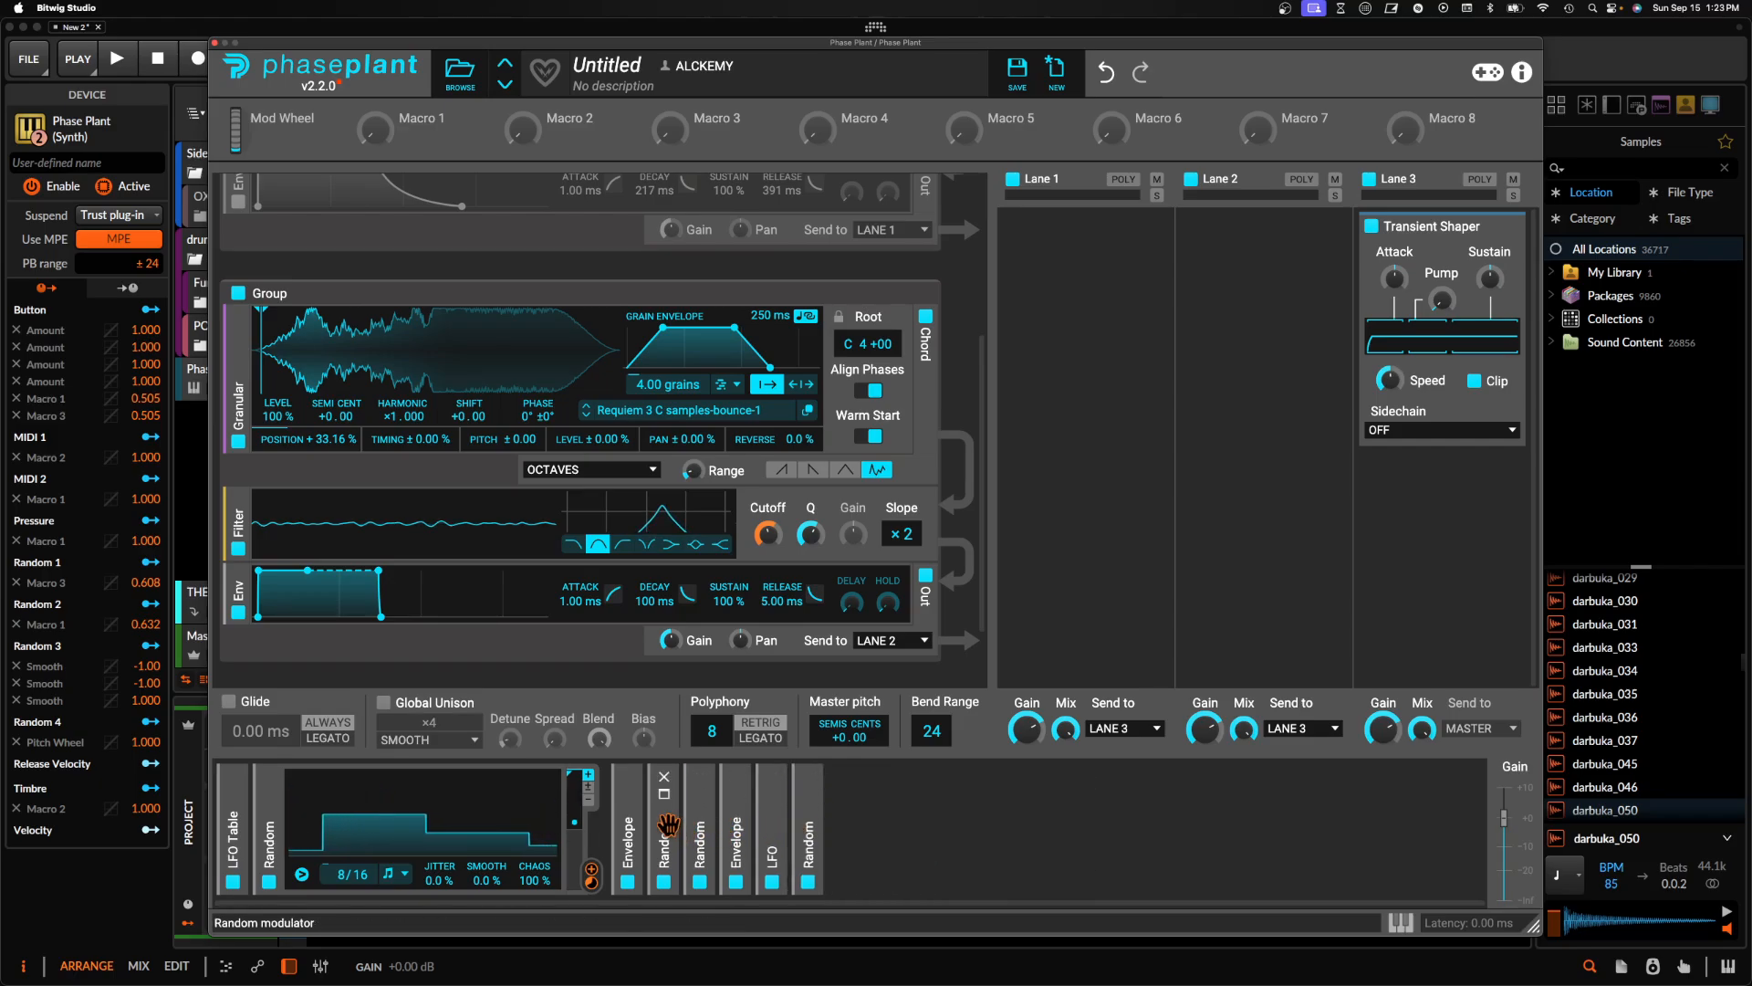
pyautogui.moveTo(691, 821); pyautogui.dragTo(877, 823)
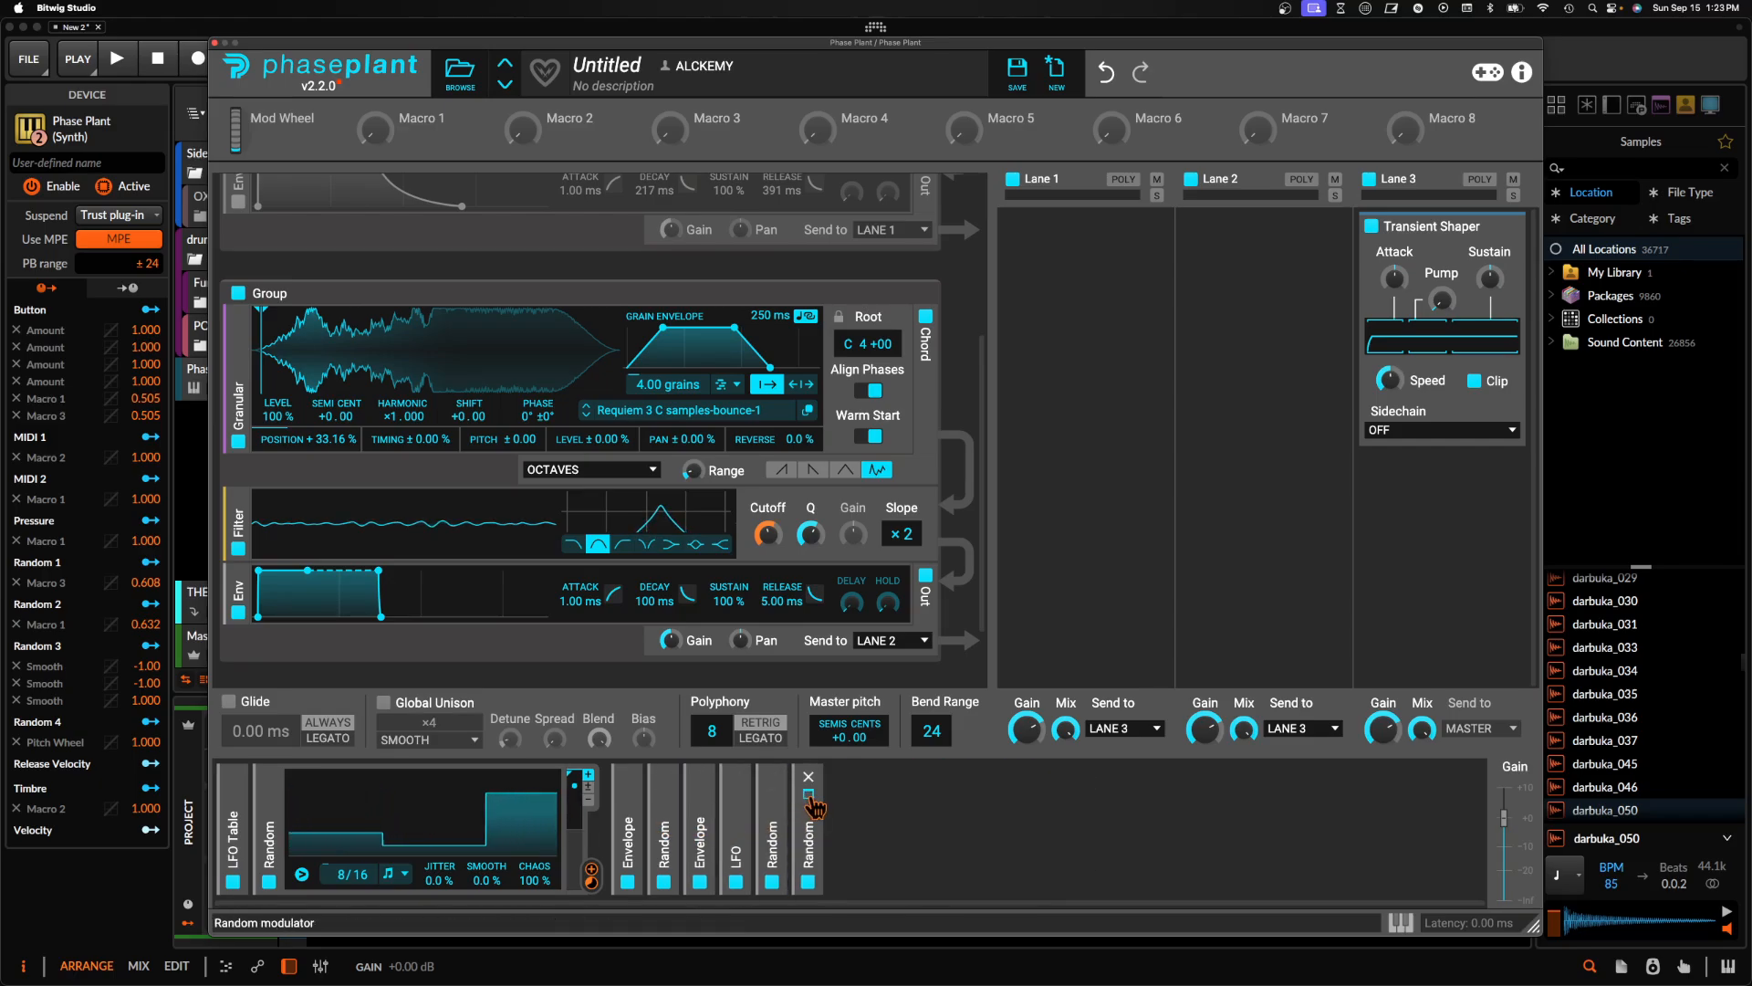
pyautogui.click(809, 797)
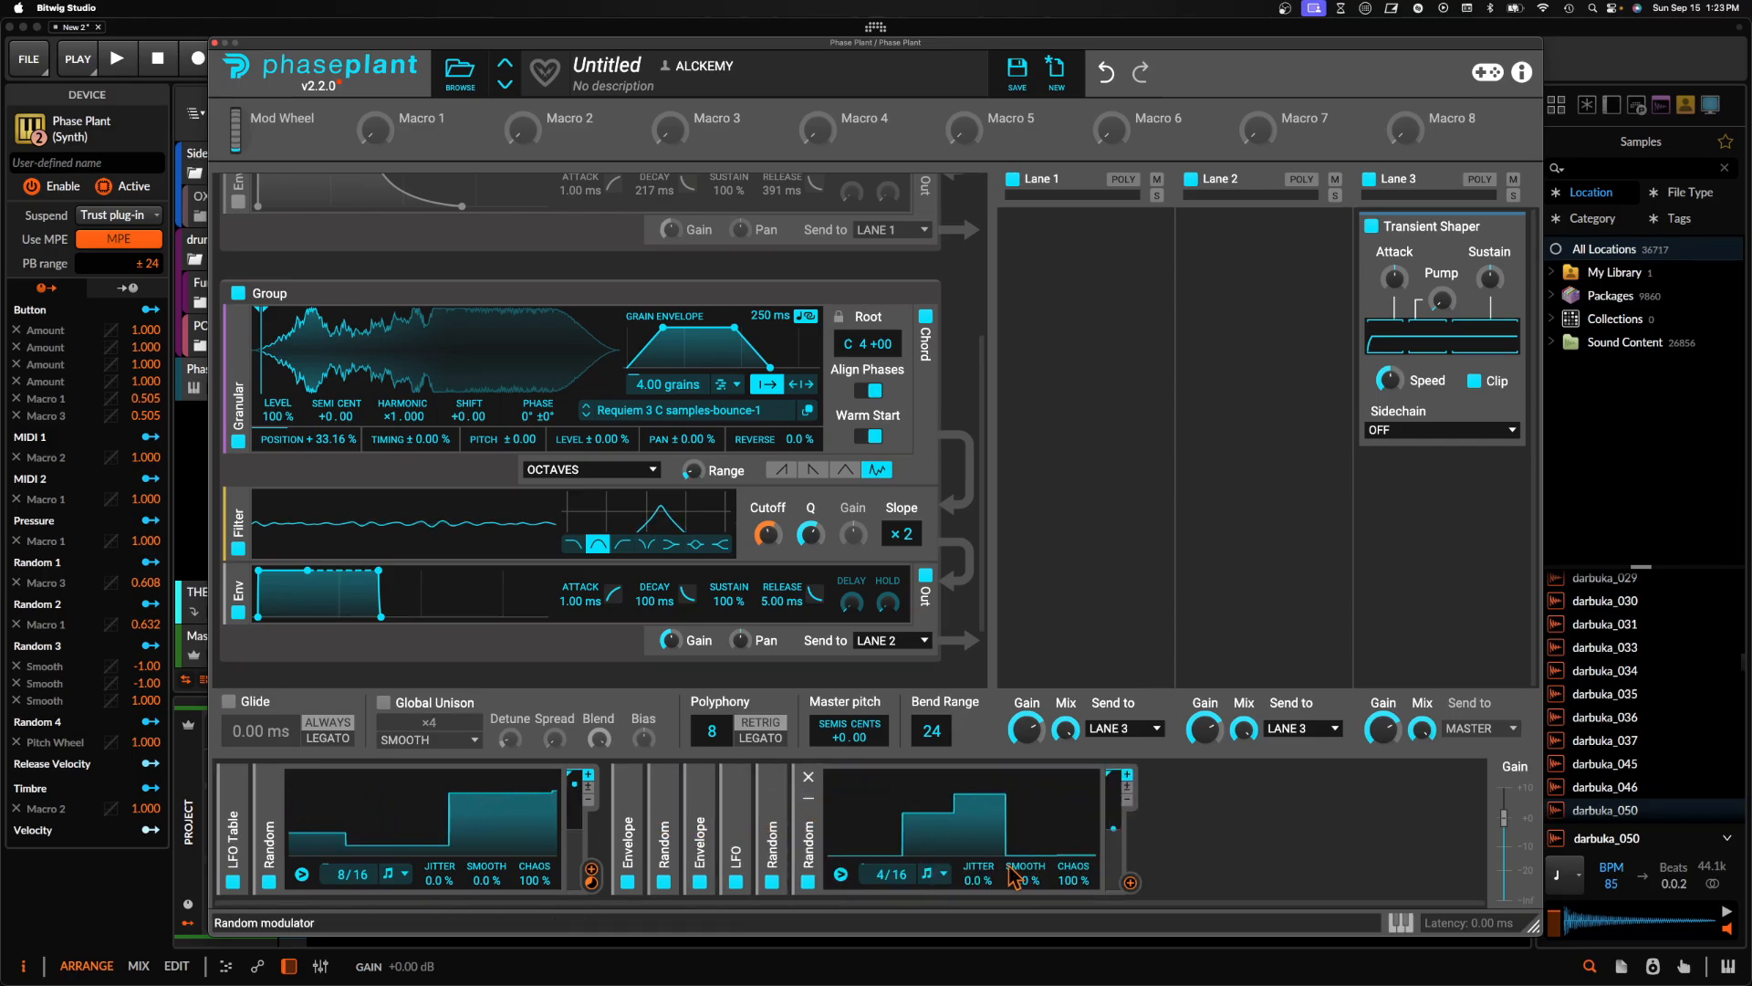
# Remove the attack from the Granular grain envelope, and set the copied Random modulator's Smooth to 100% and rate to 8/4
pyautogui.click(1130, 884)
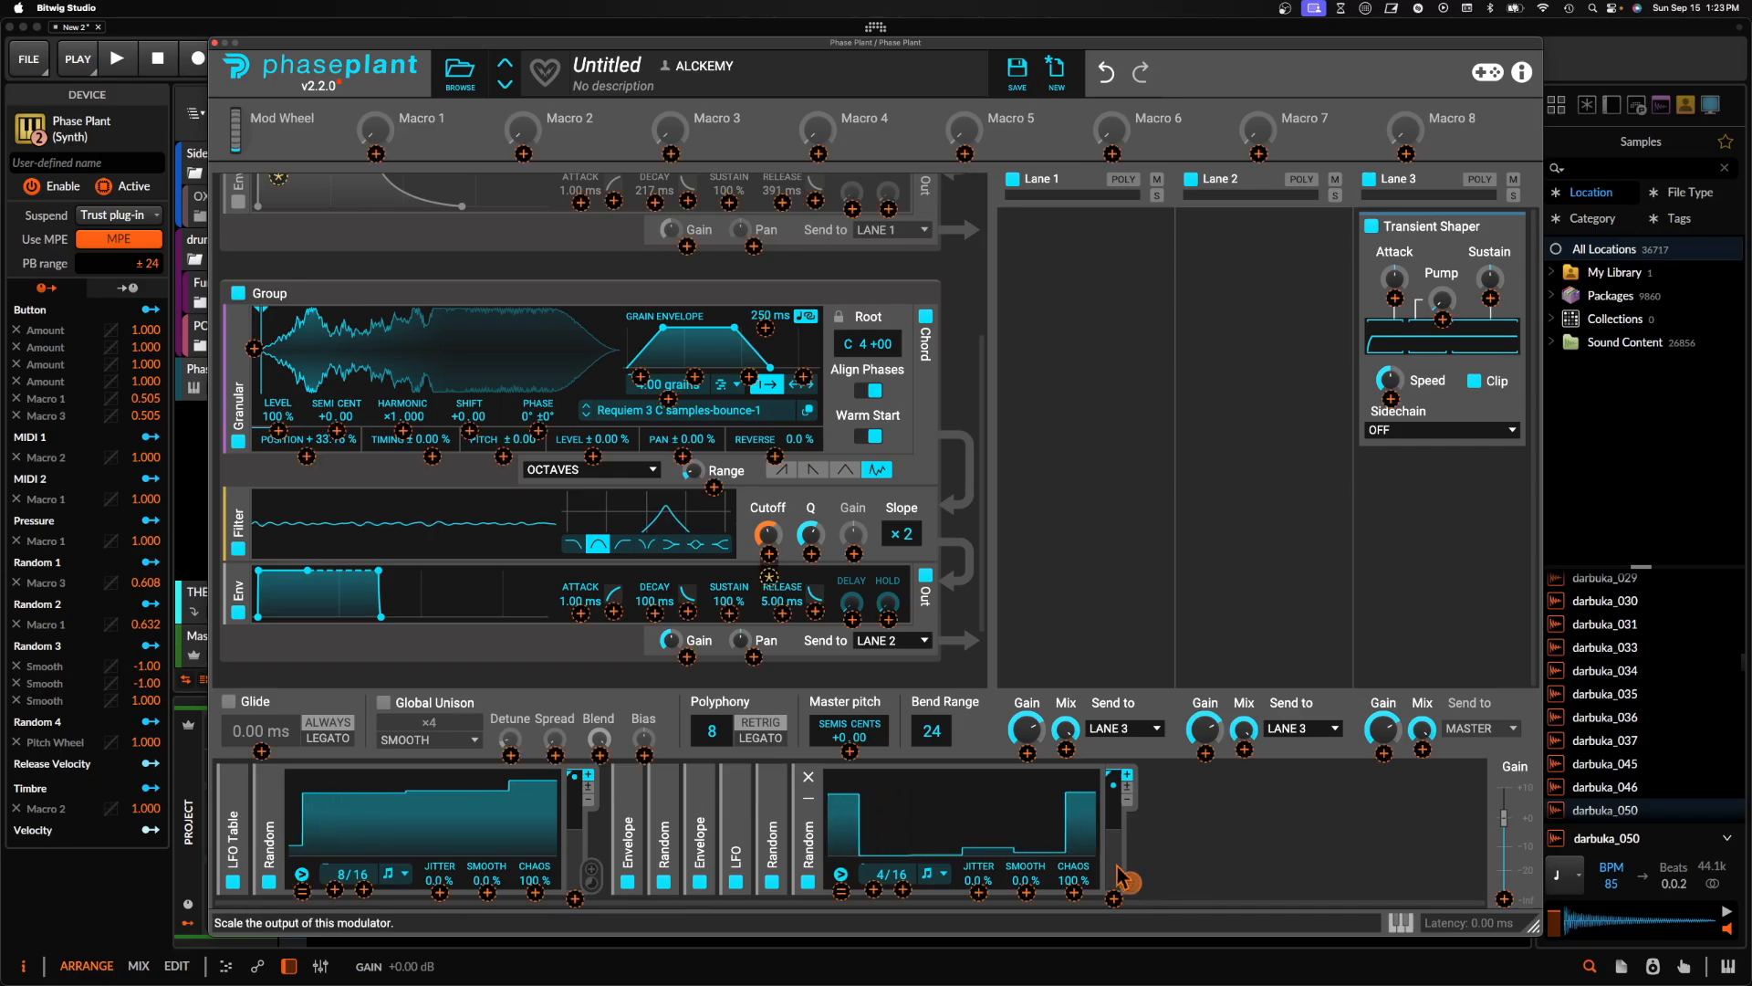
pyautogui.click(682, 389)
pyautogui.moveTo(664, 328); pyautogui.dragTo(701, 326)
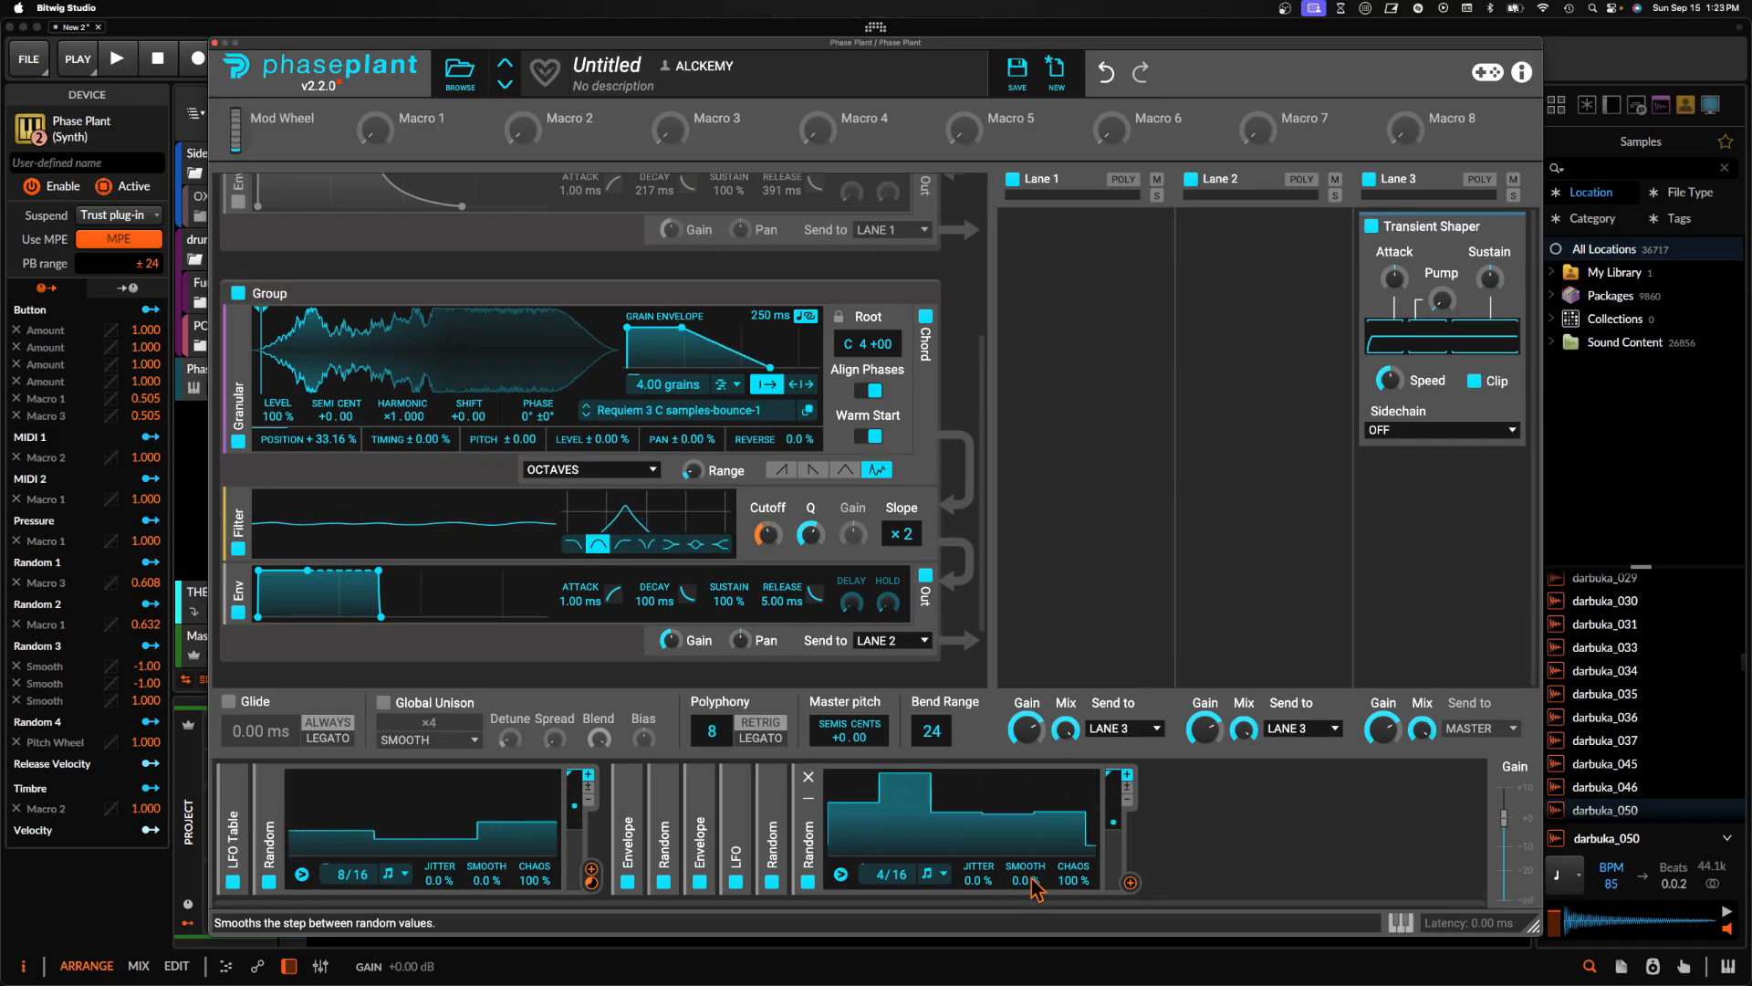
pyautogui.moveTo(1026, 881); pyautogui.dragTo(1026, 803)
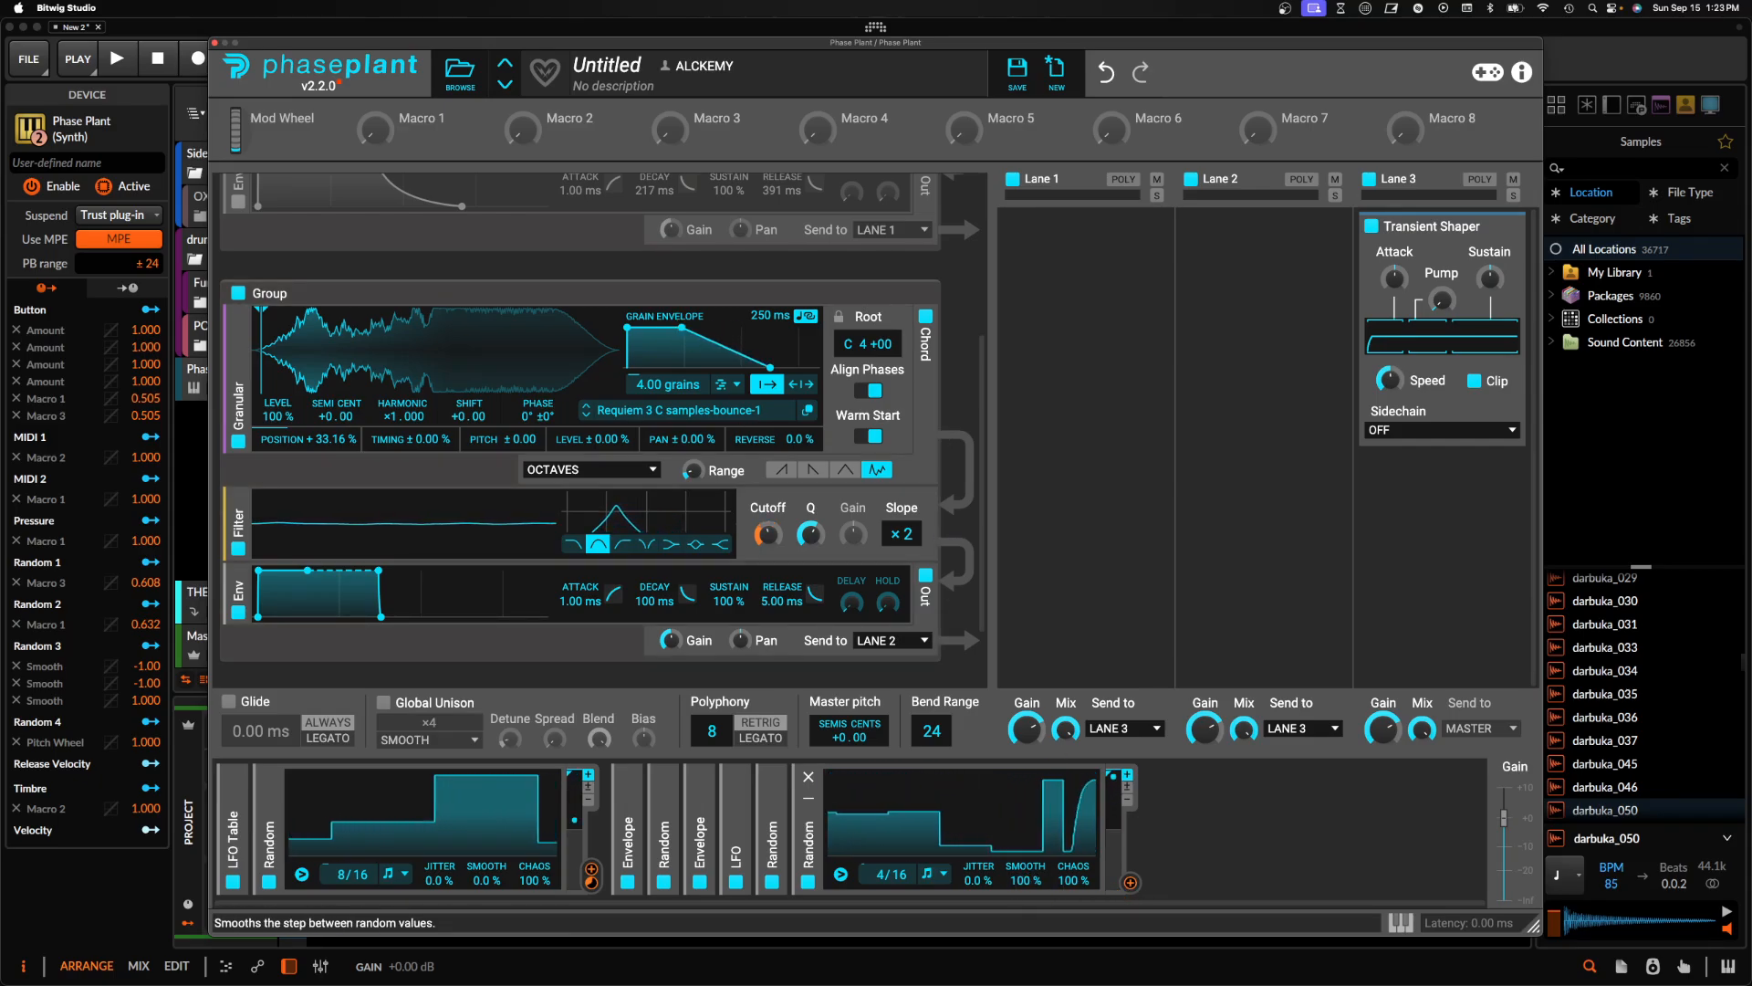
pyautogui.moveTo(902, 878)
pyautogui.mouseDown()
pyautogui.moveTo(902, 912)
pyautogui.moveTo(900, 860)
pyautogui.mouseUp()
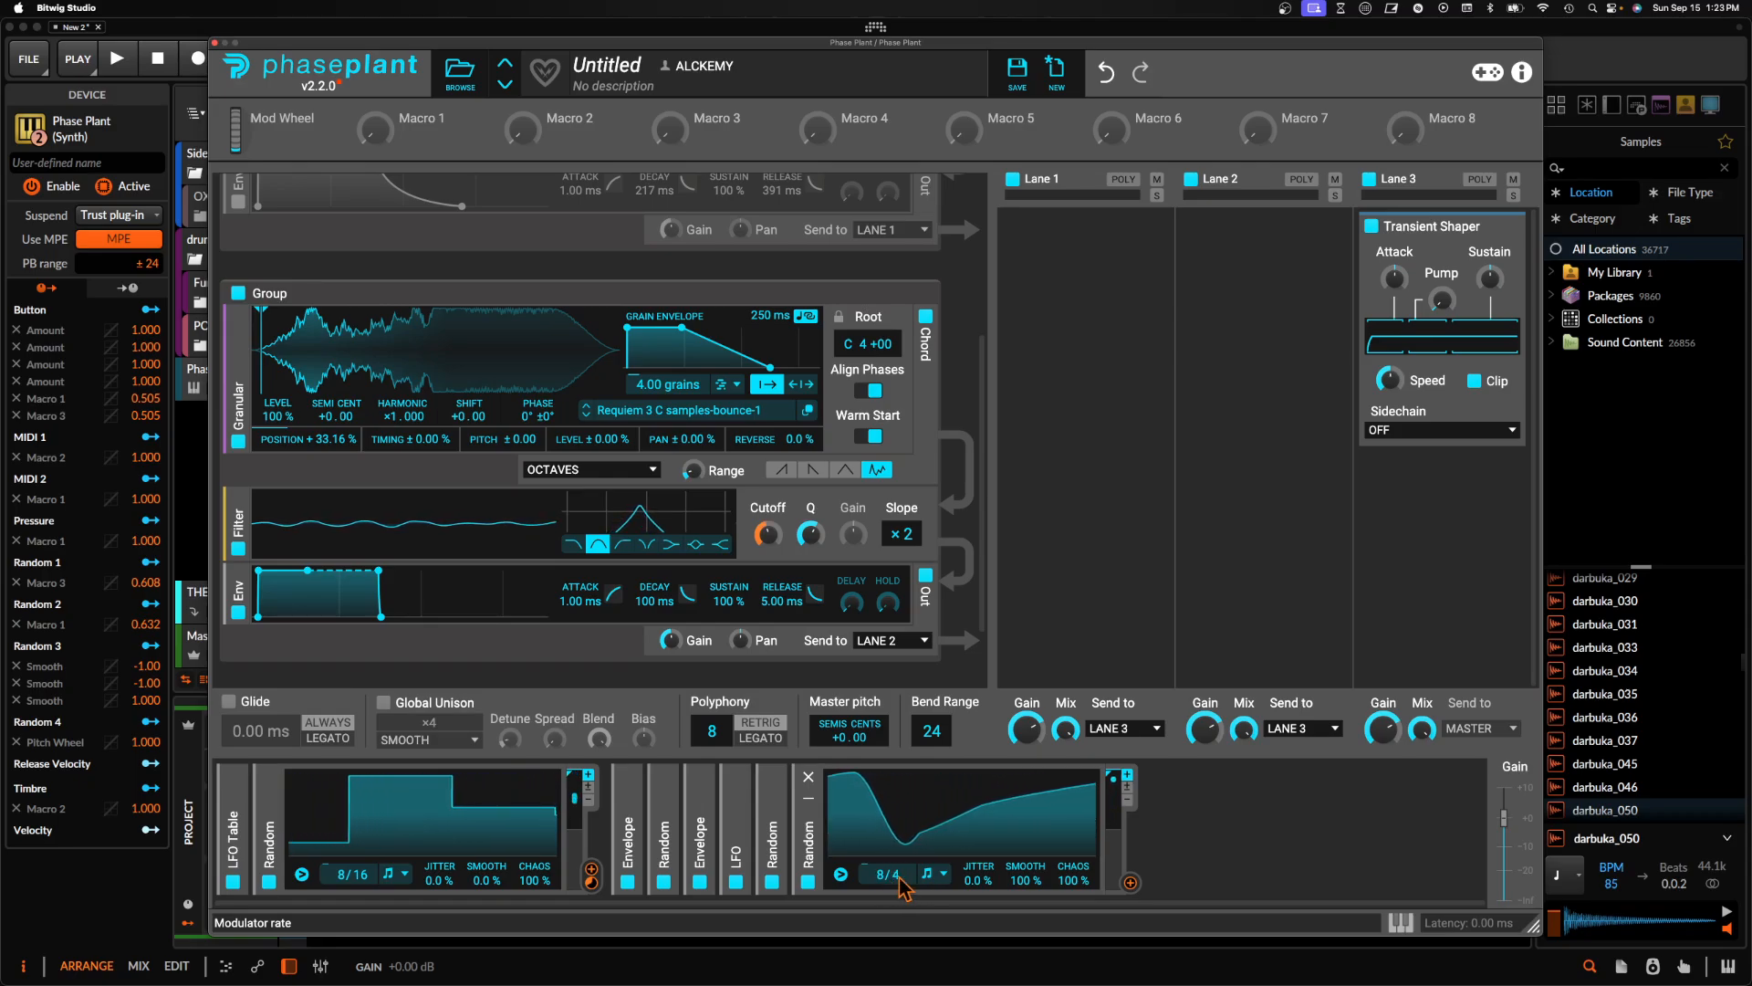
# Assign the copied Random modulator to the grain envelope's times, including Decay Time, and slightly extend the envelope's decay
pyautogui.moveTo(1129, 882); pyautogui.dragTo(753, 383)
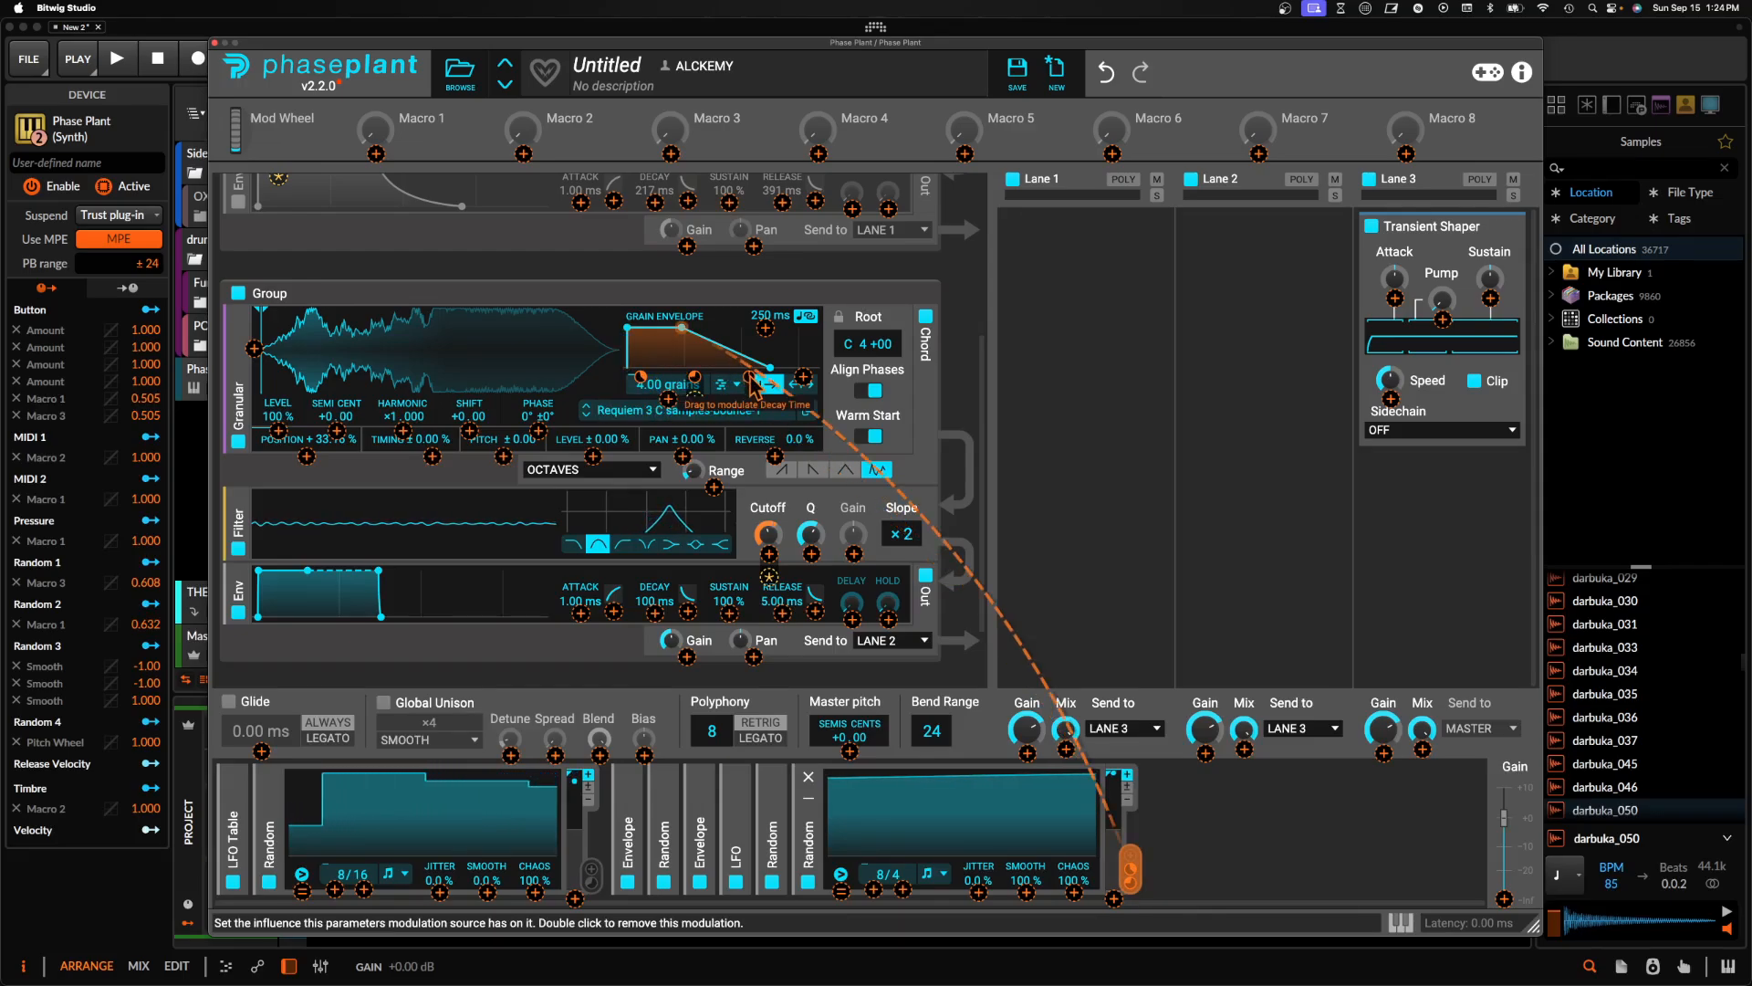
pyautogui.click(701, 357)
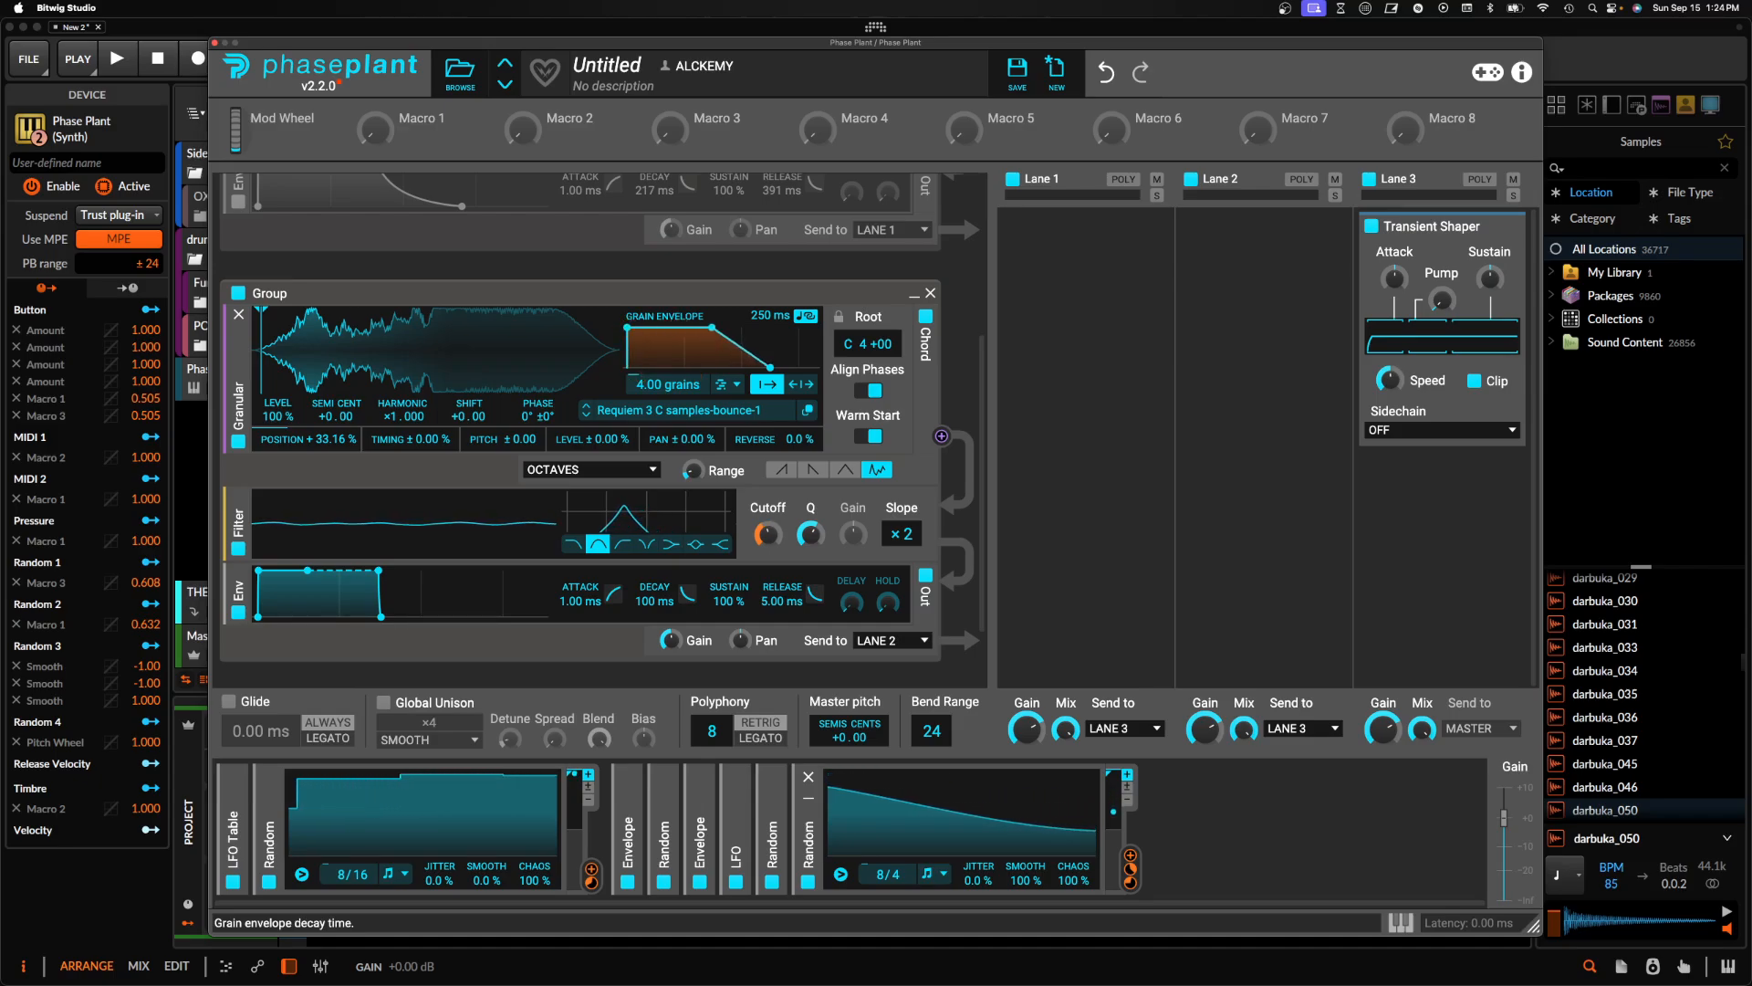
pyautogui.moveTo(769, 367); pyautogui.dragTo(776, 368)
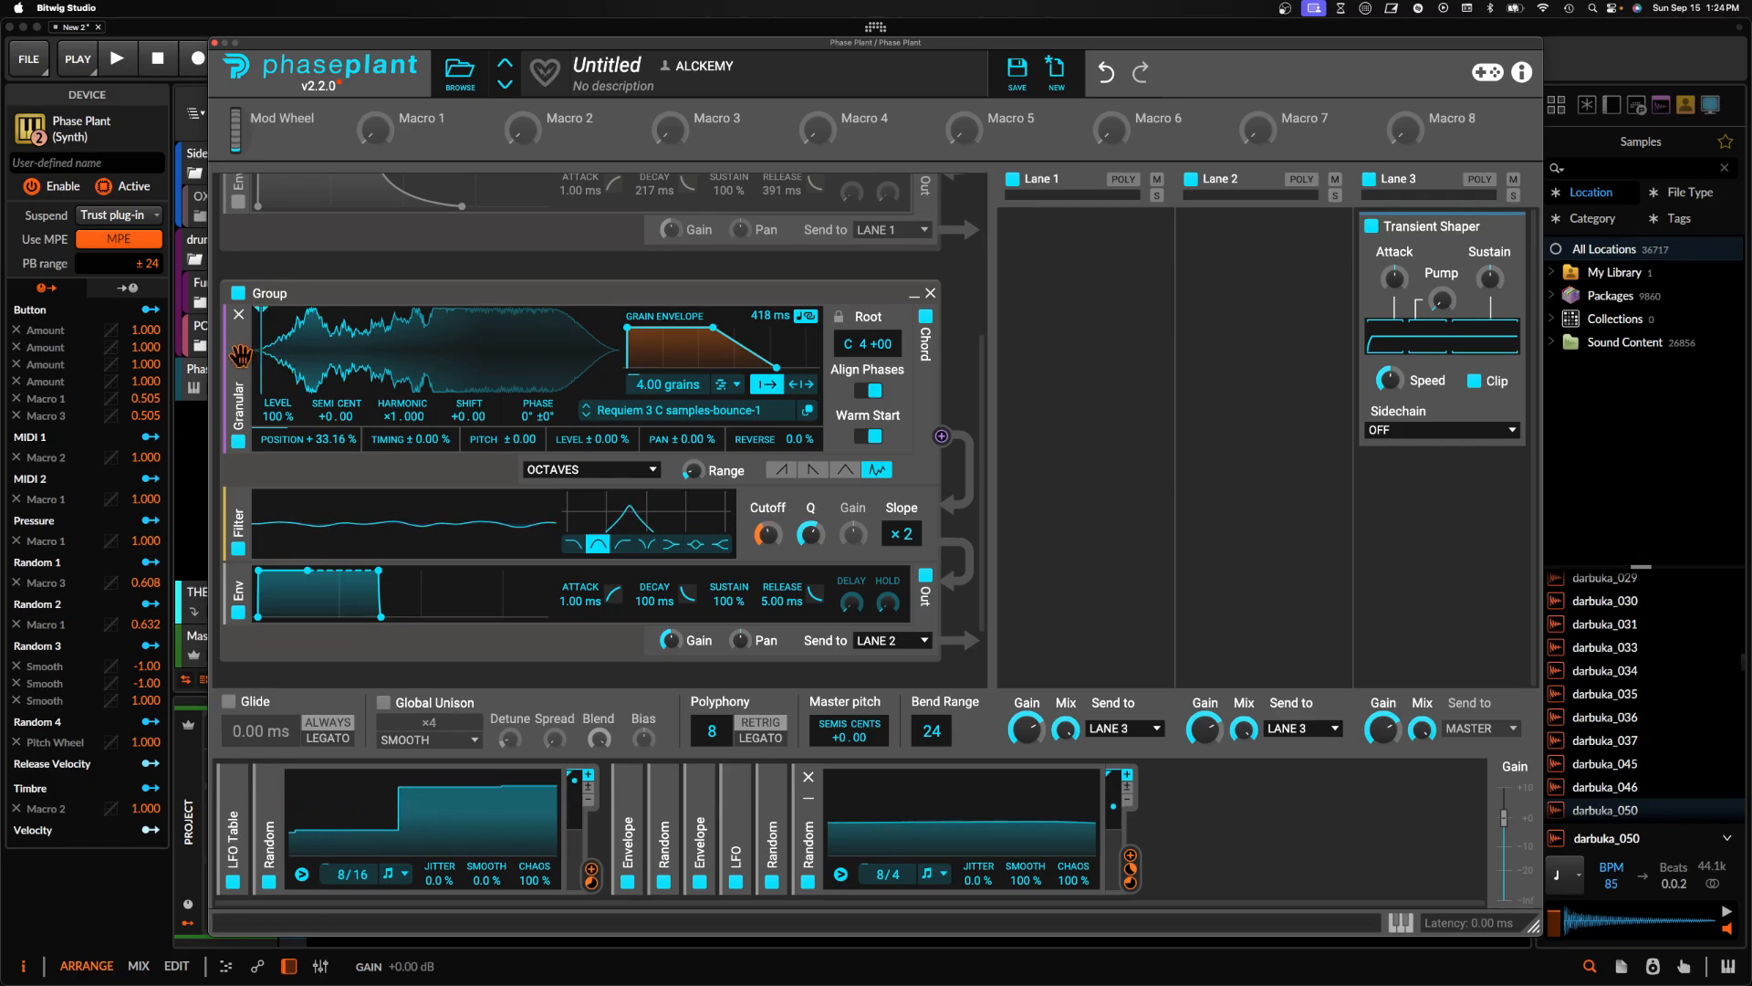
# Duplicate the Granular generator and load the sample Requiem 3 C samples-bounce-78 into the copy
pyautogui.press('super+d')
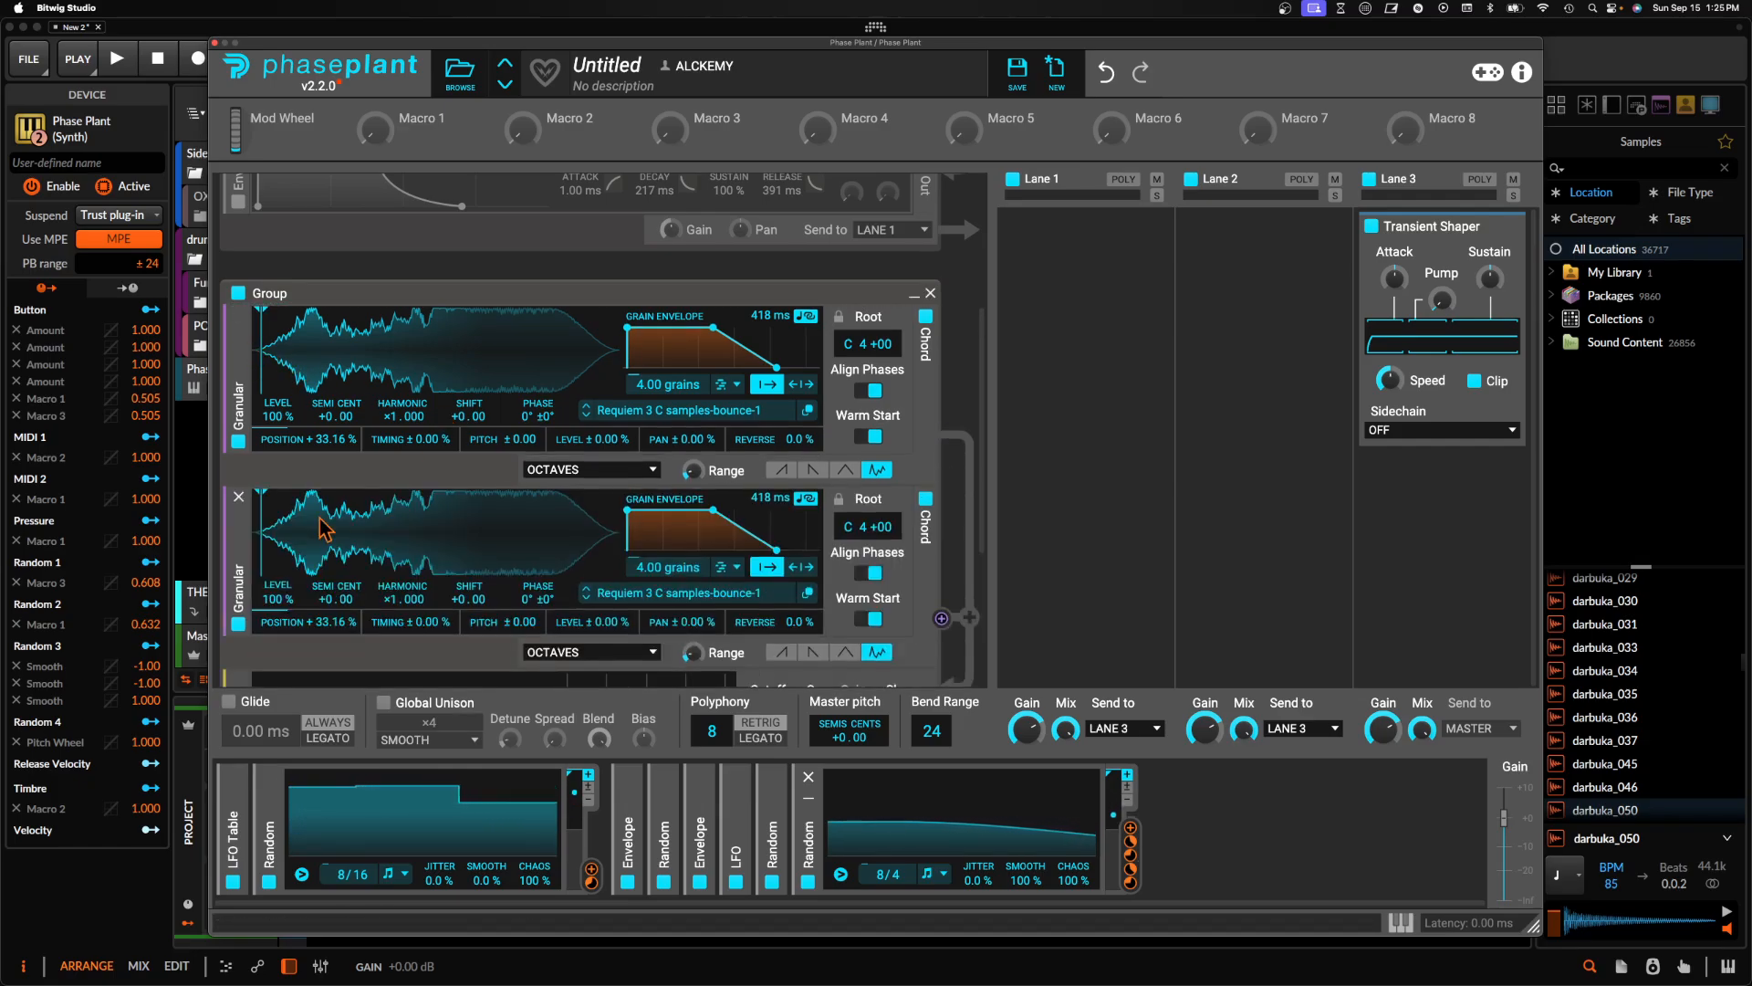
pyautogui.scroll(-2, 356, 511)
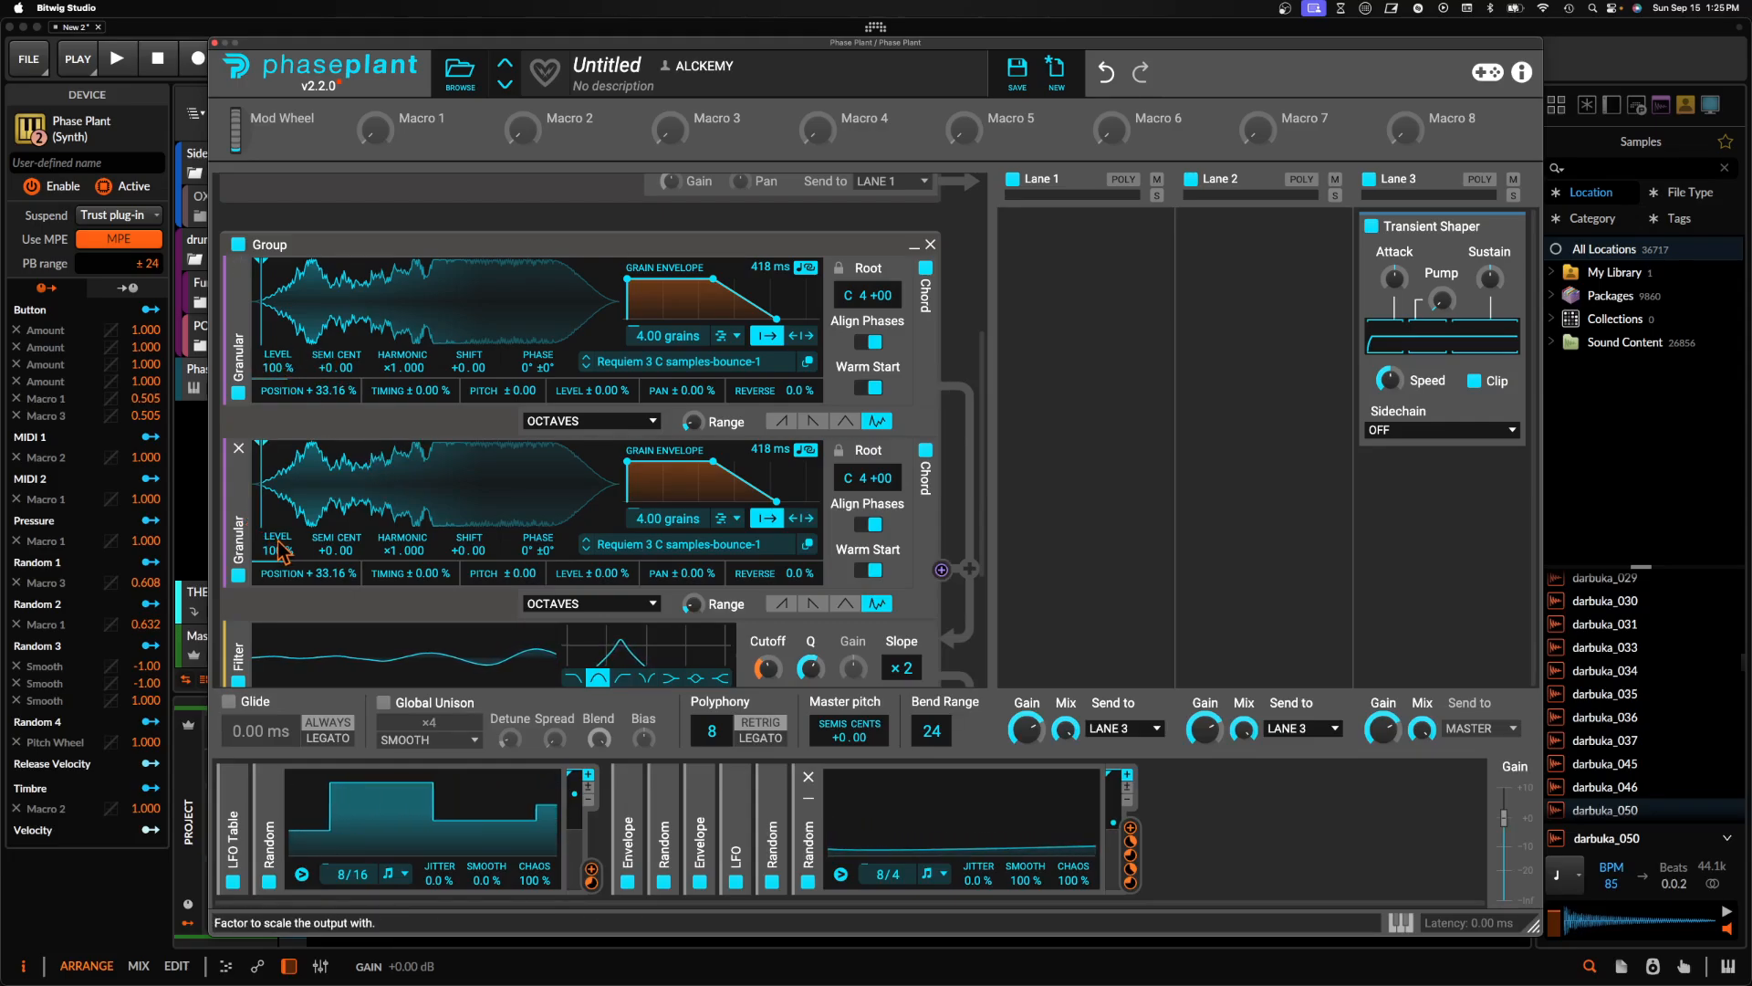
pyautogui.click(679, 544)
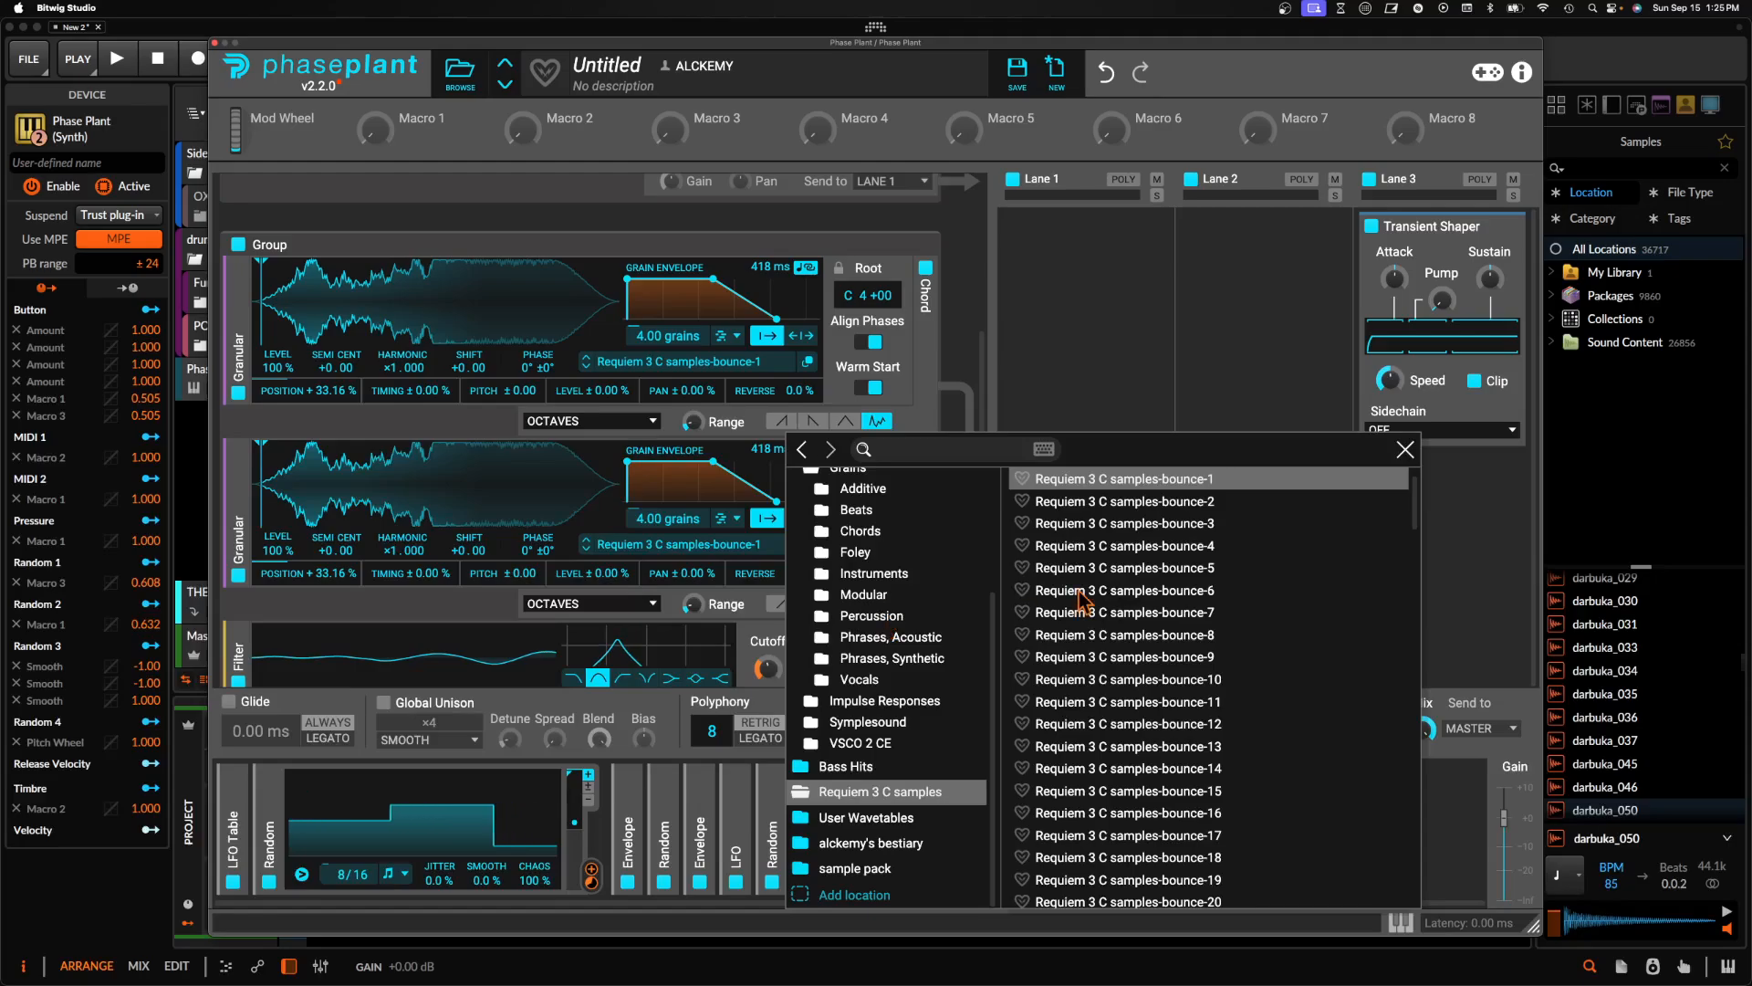
pyautogui.scroll(-20, 1086, 603)
pyautogui.click(1117, 606)
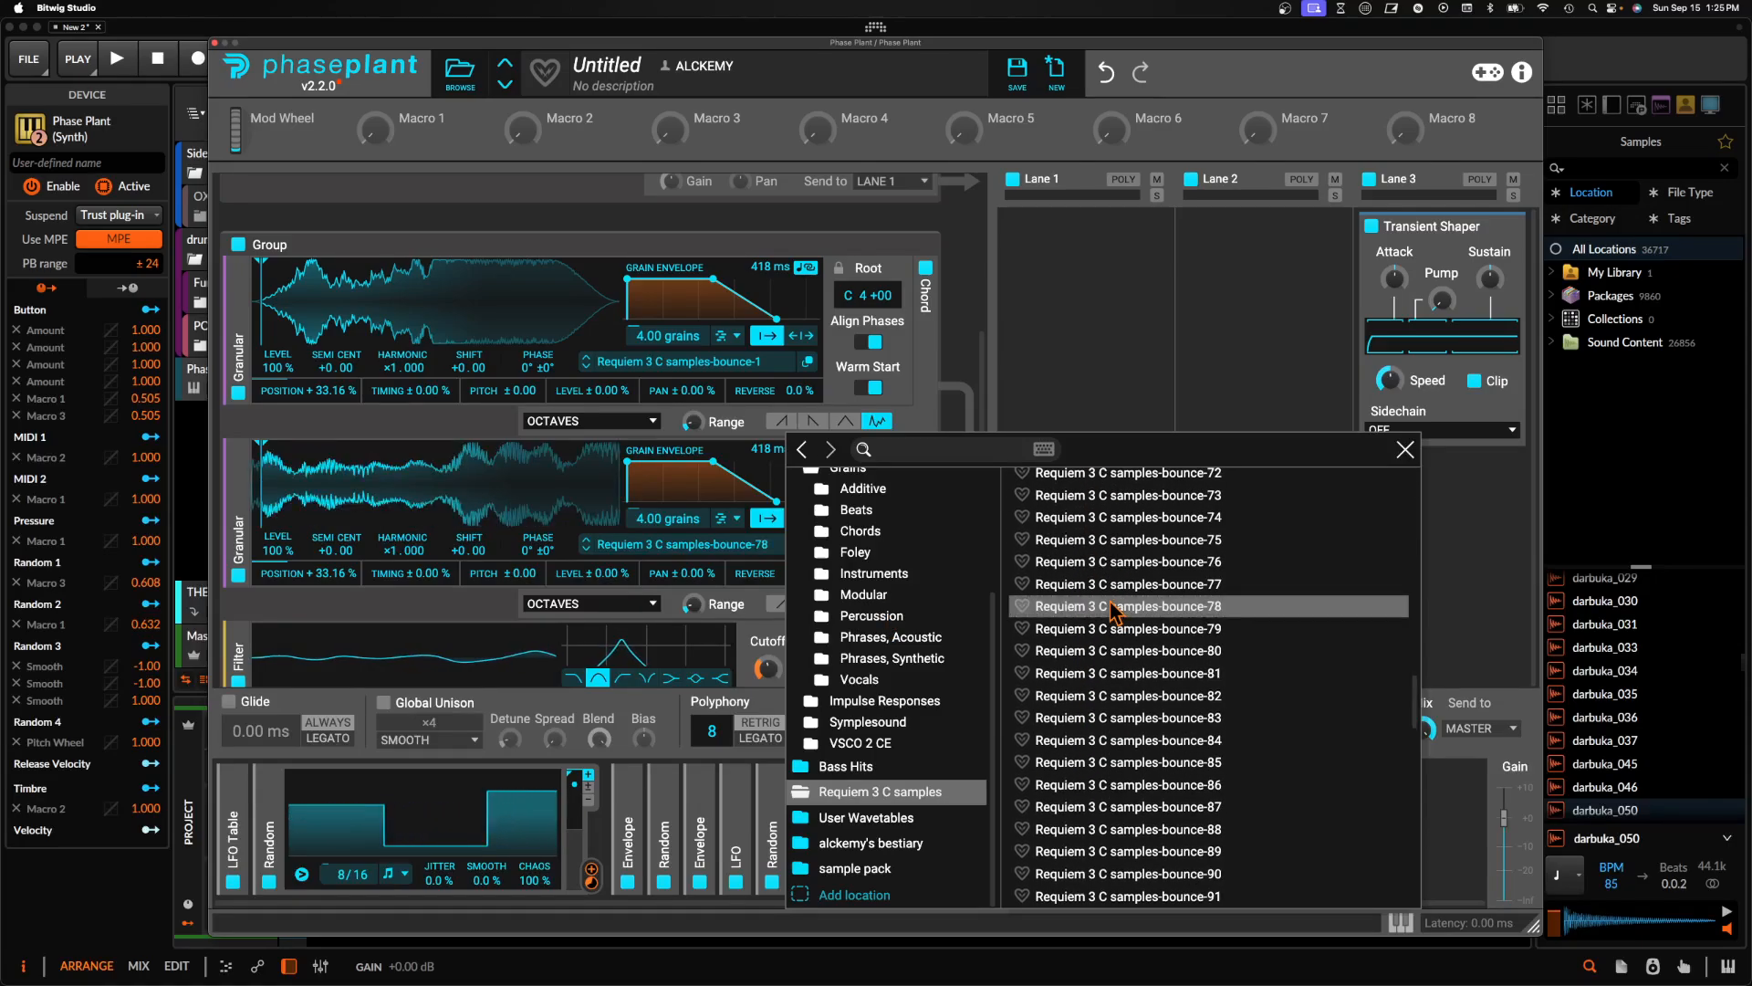
pyautogui.click(356, 496)
# Disable the first Granular generator and move the Filter between the two Granular generators
pyautogui.click(238, 393)
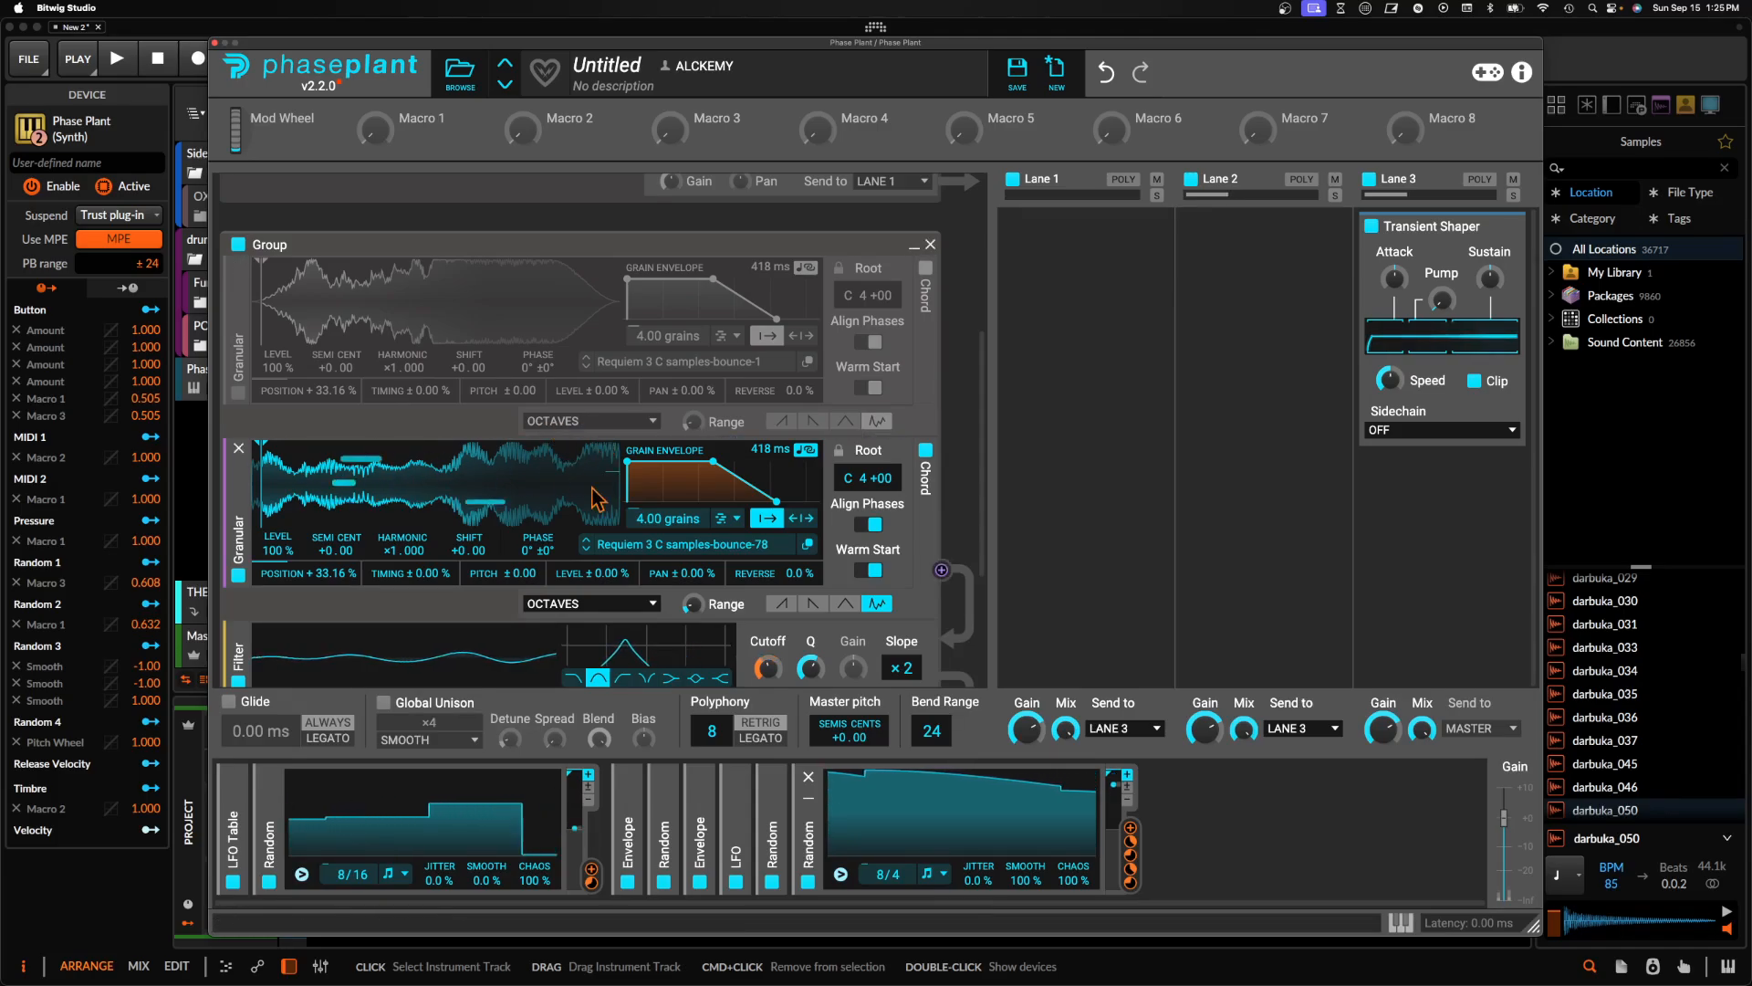
pyautogui.scroll(-1, 344, 639)
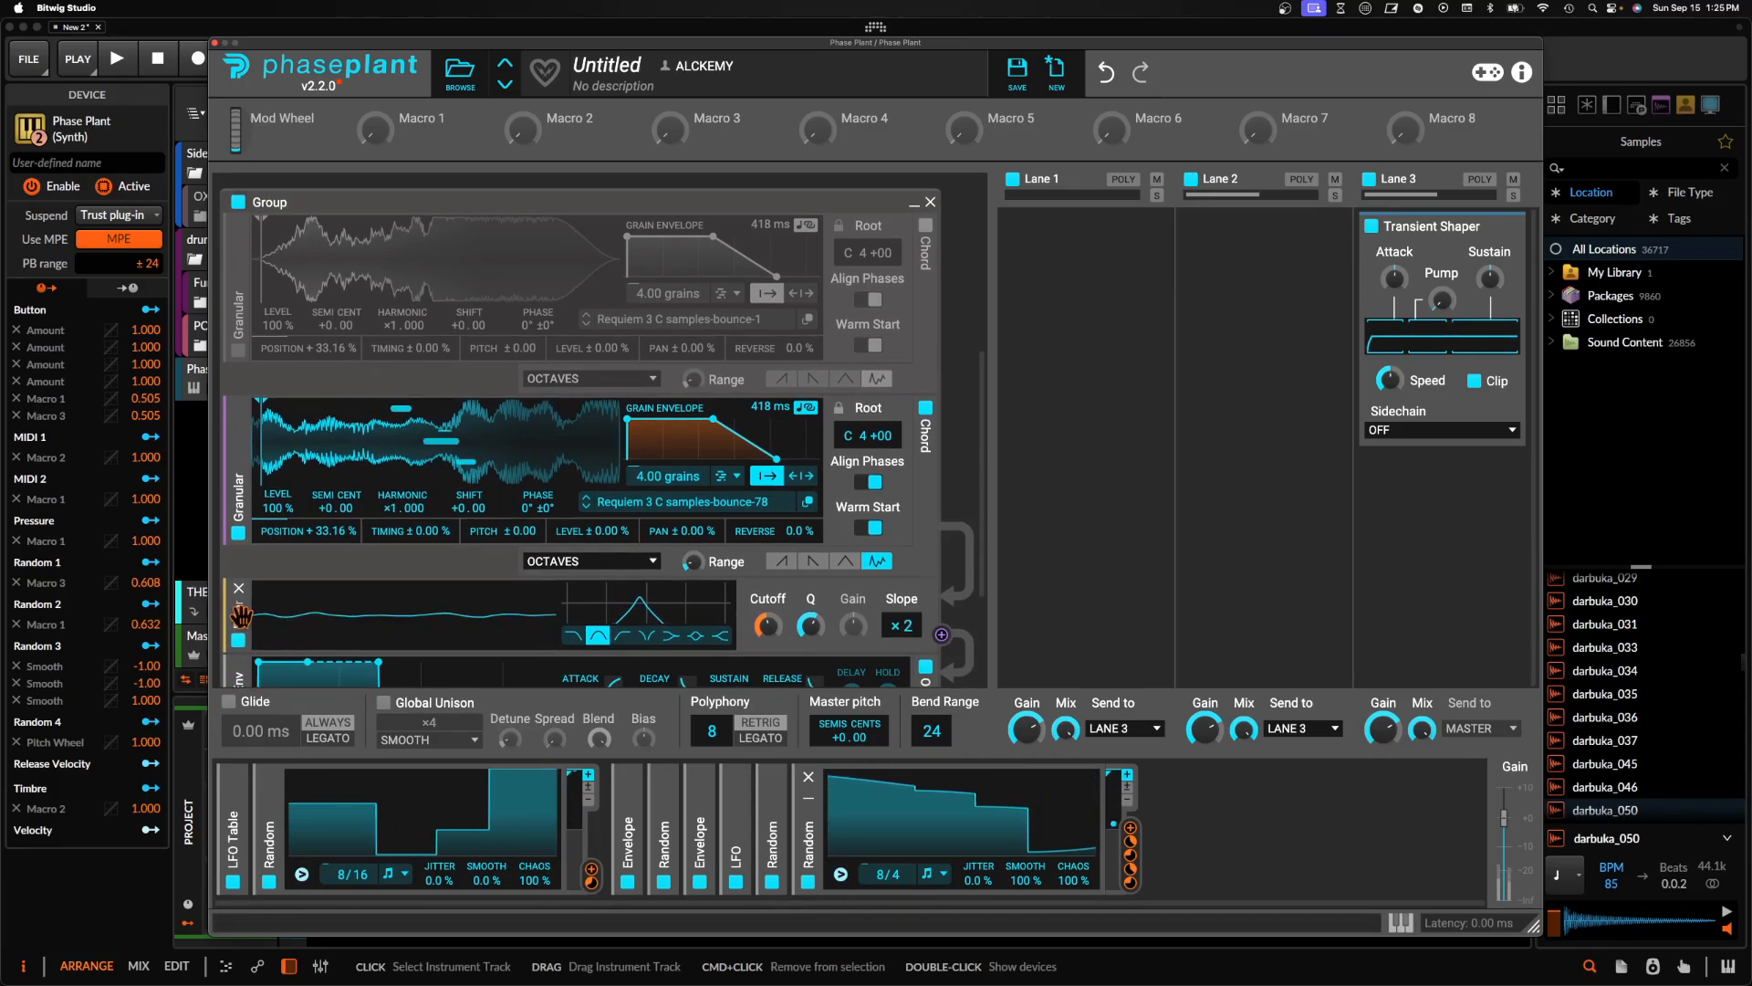
pyautogui.moveTo(278, 643); pyautogui.dragTo(352, 456)
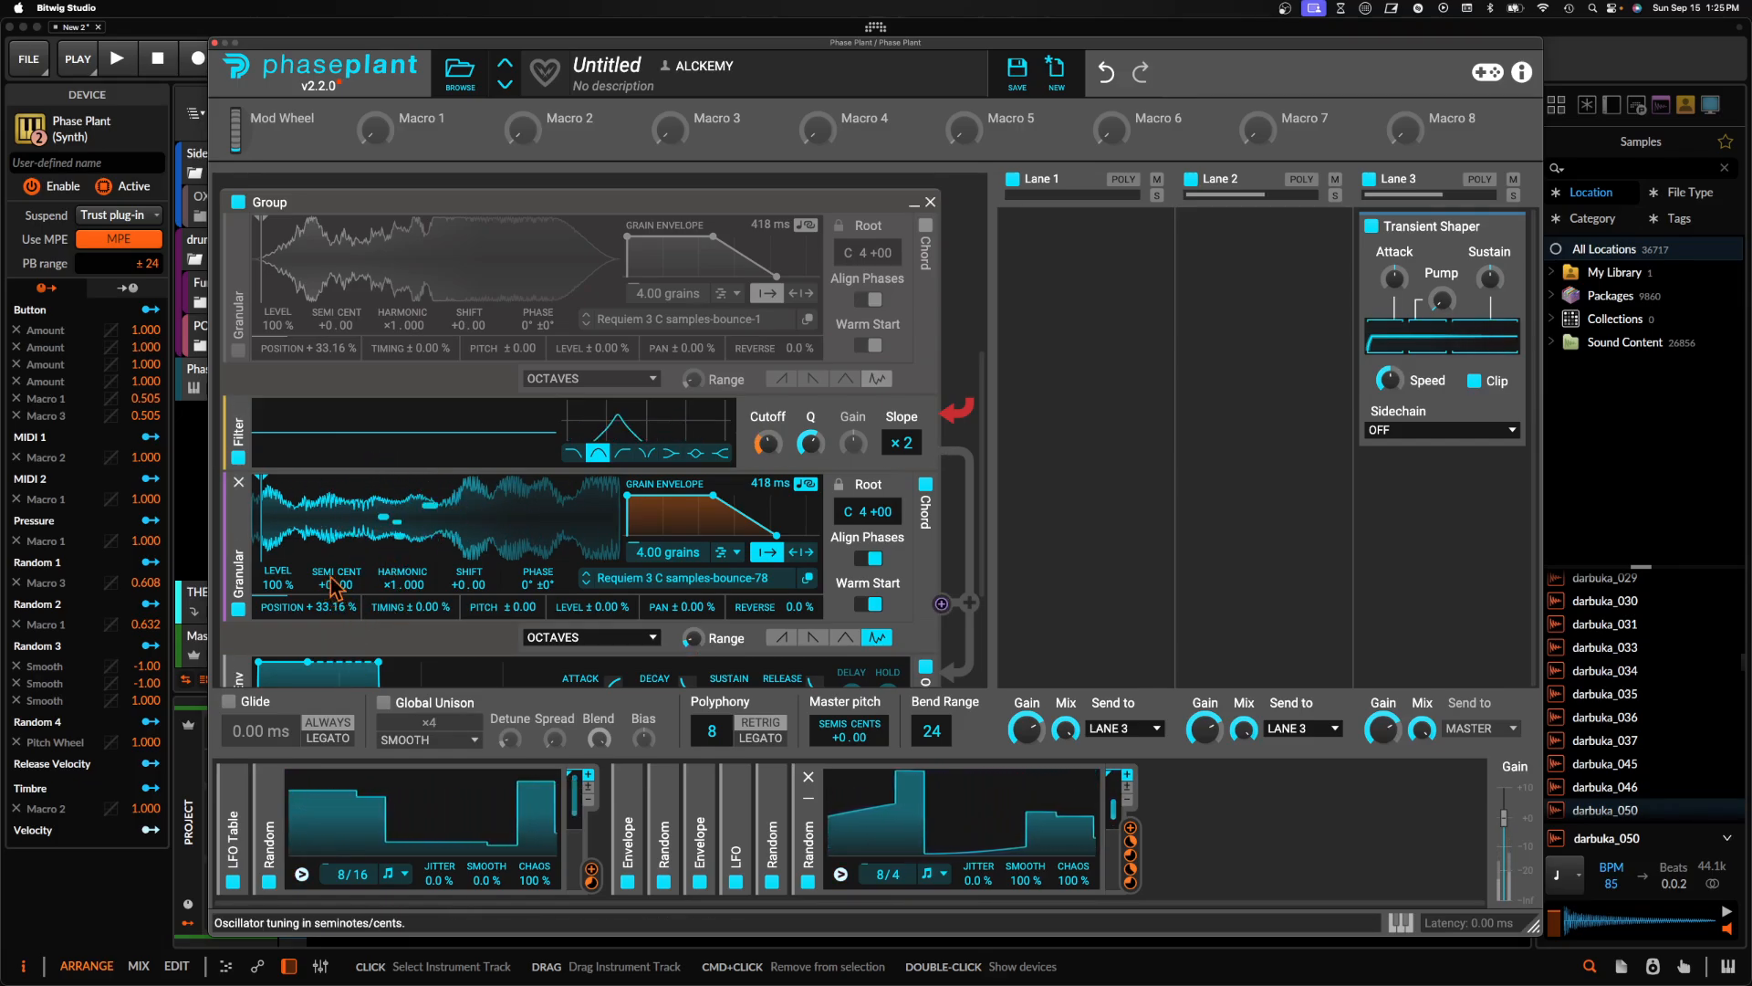
# Step the second Granular generator's sample forward to Requiem 3 C samples-bounce-80
pyautogui.click(587, 583)
pyautogui.click(587, 583)
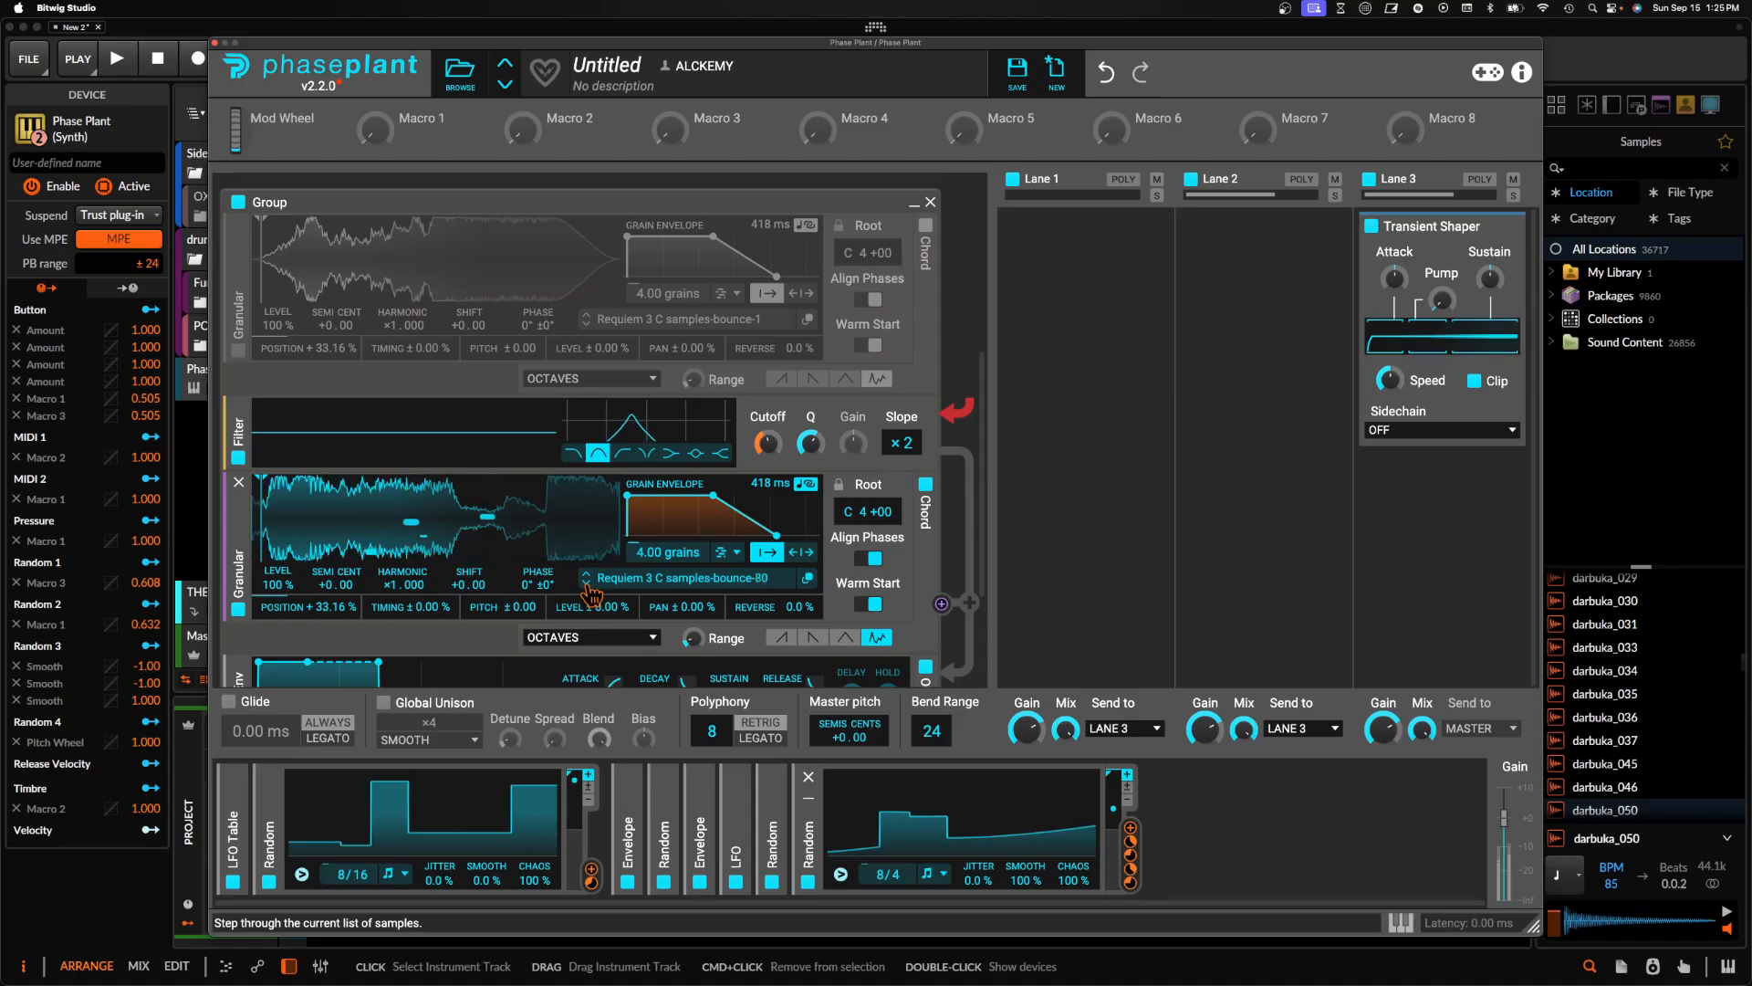
# Step the second Granular generator's sample forward to Requiem 3 C samples-bounce-84 and move its playback start farther into the waveform
pyautogui.click(586, 583)
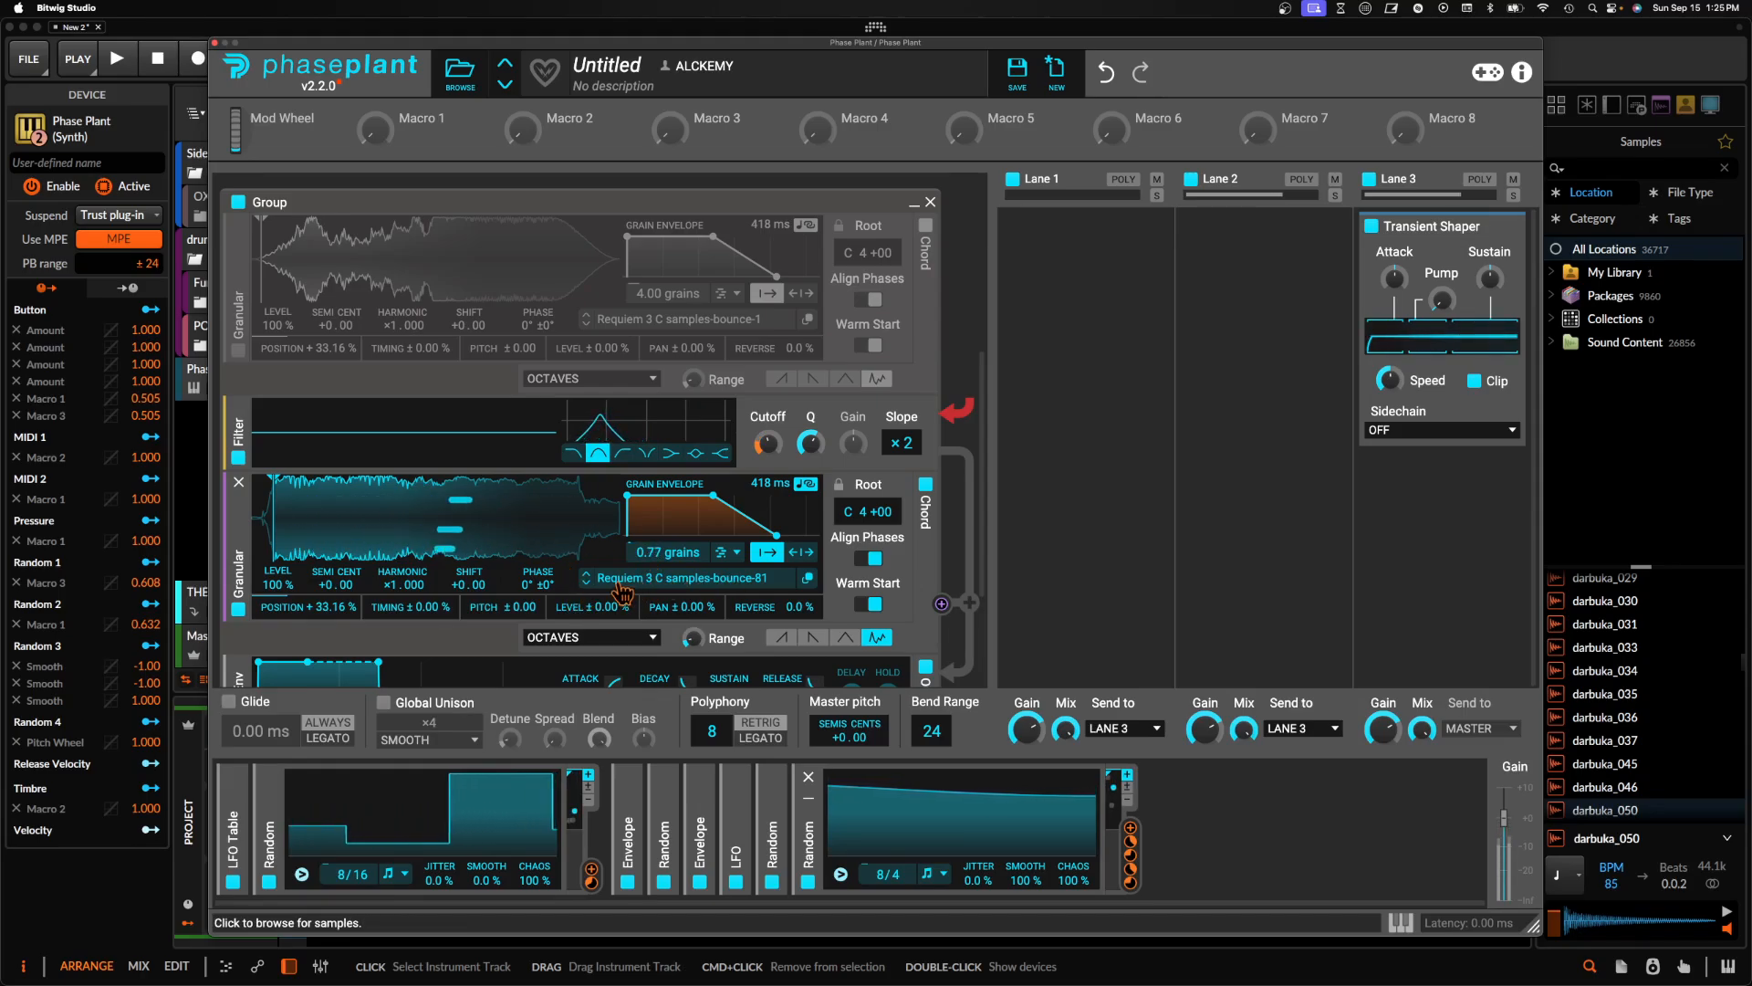
pyautogui.click(587, 584)
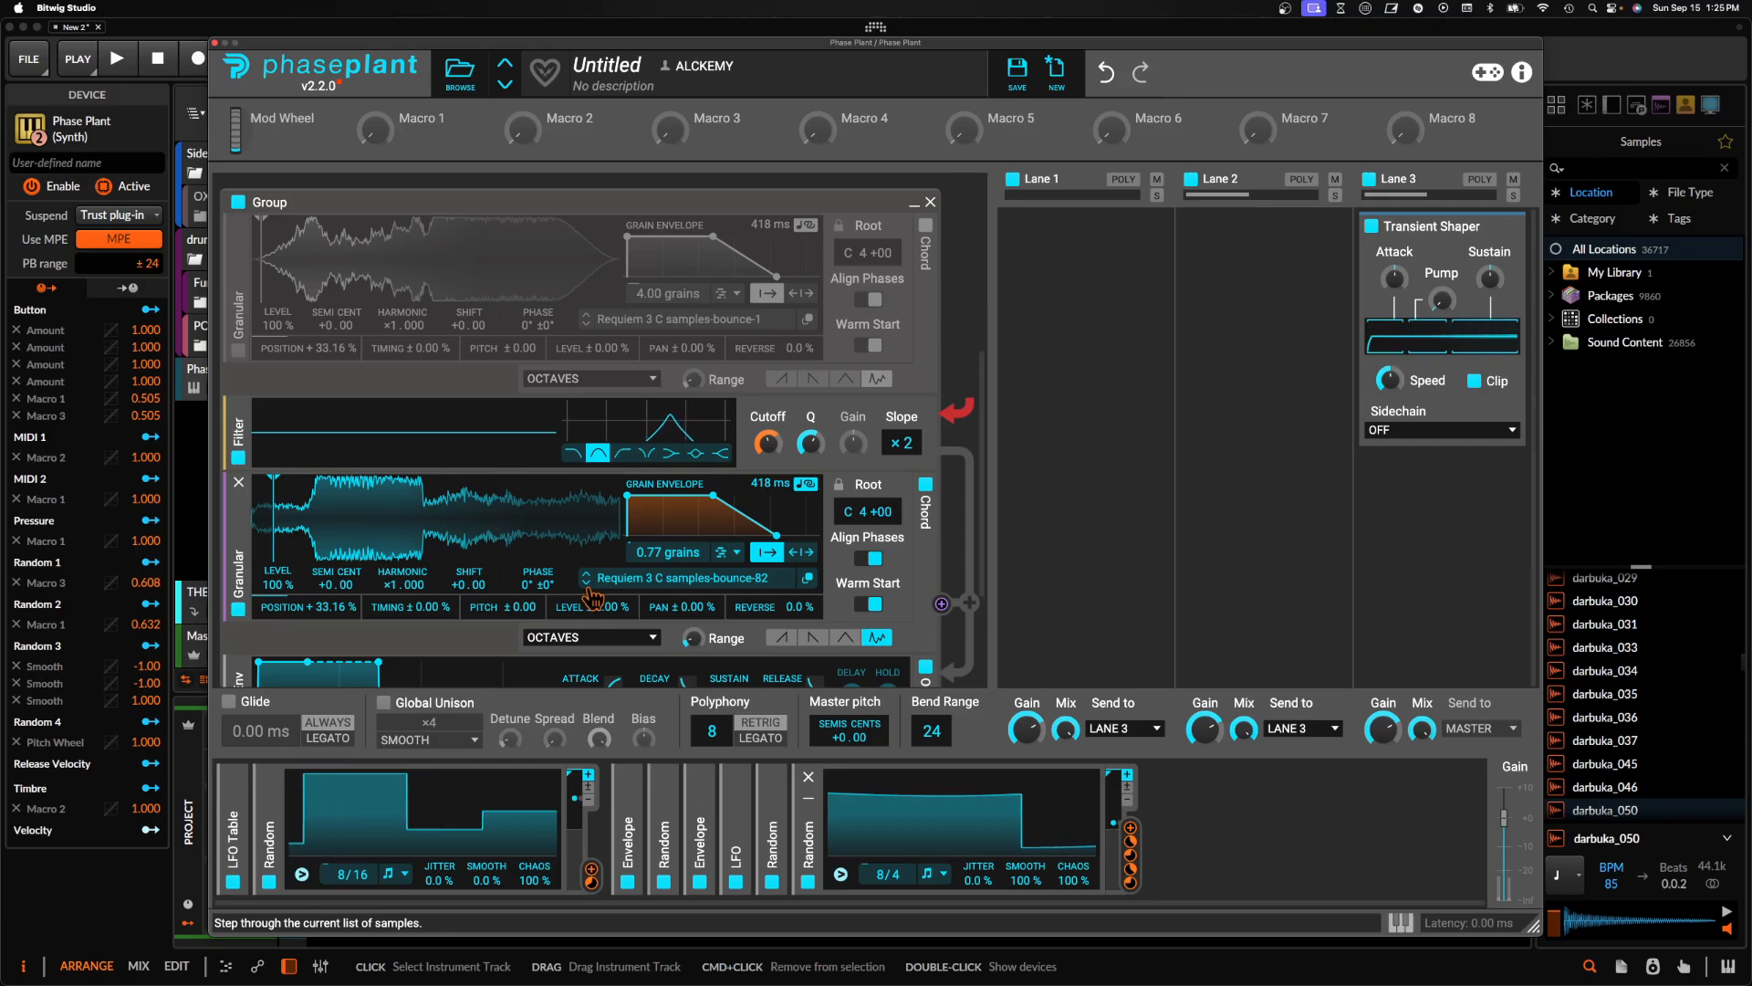
pyautogui.click(591, 591)
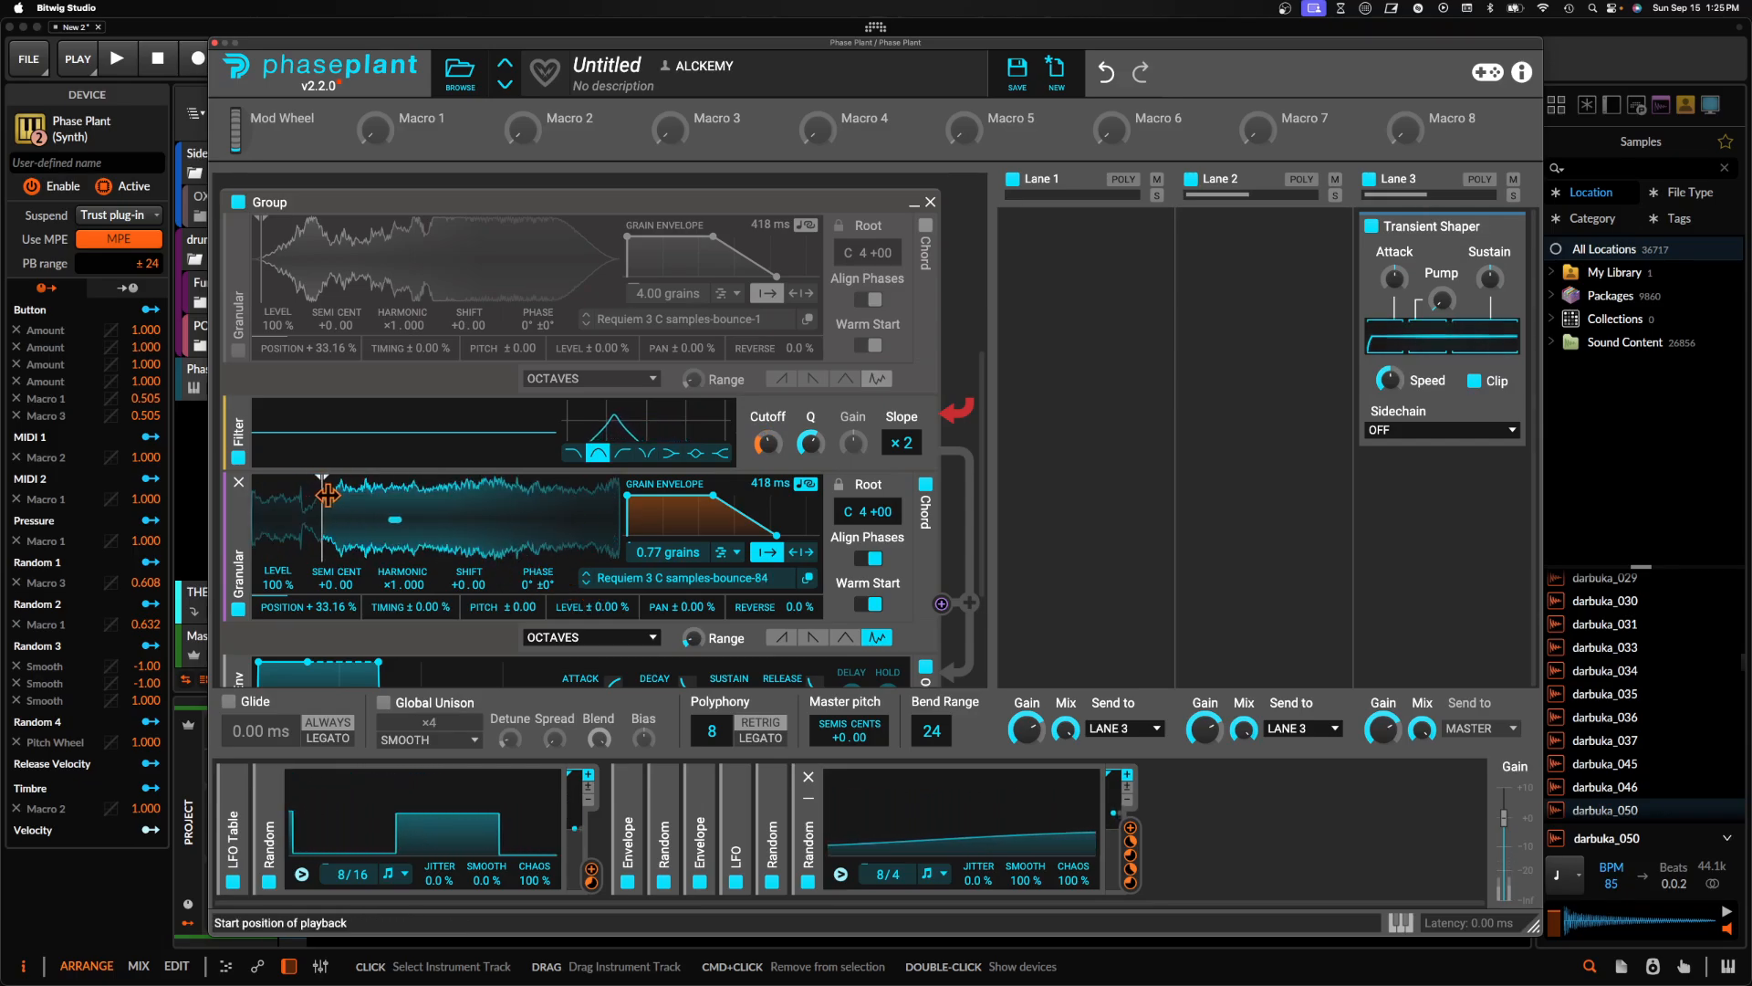
pyautogui.moveTo(273, 481); pyautogui.dragTo(341, 492)
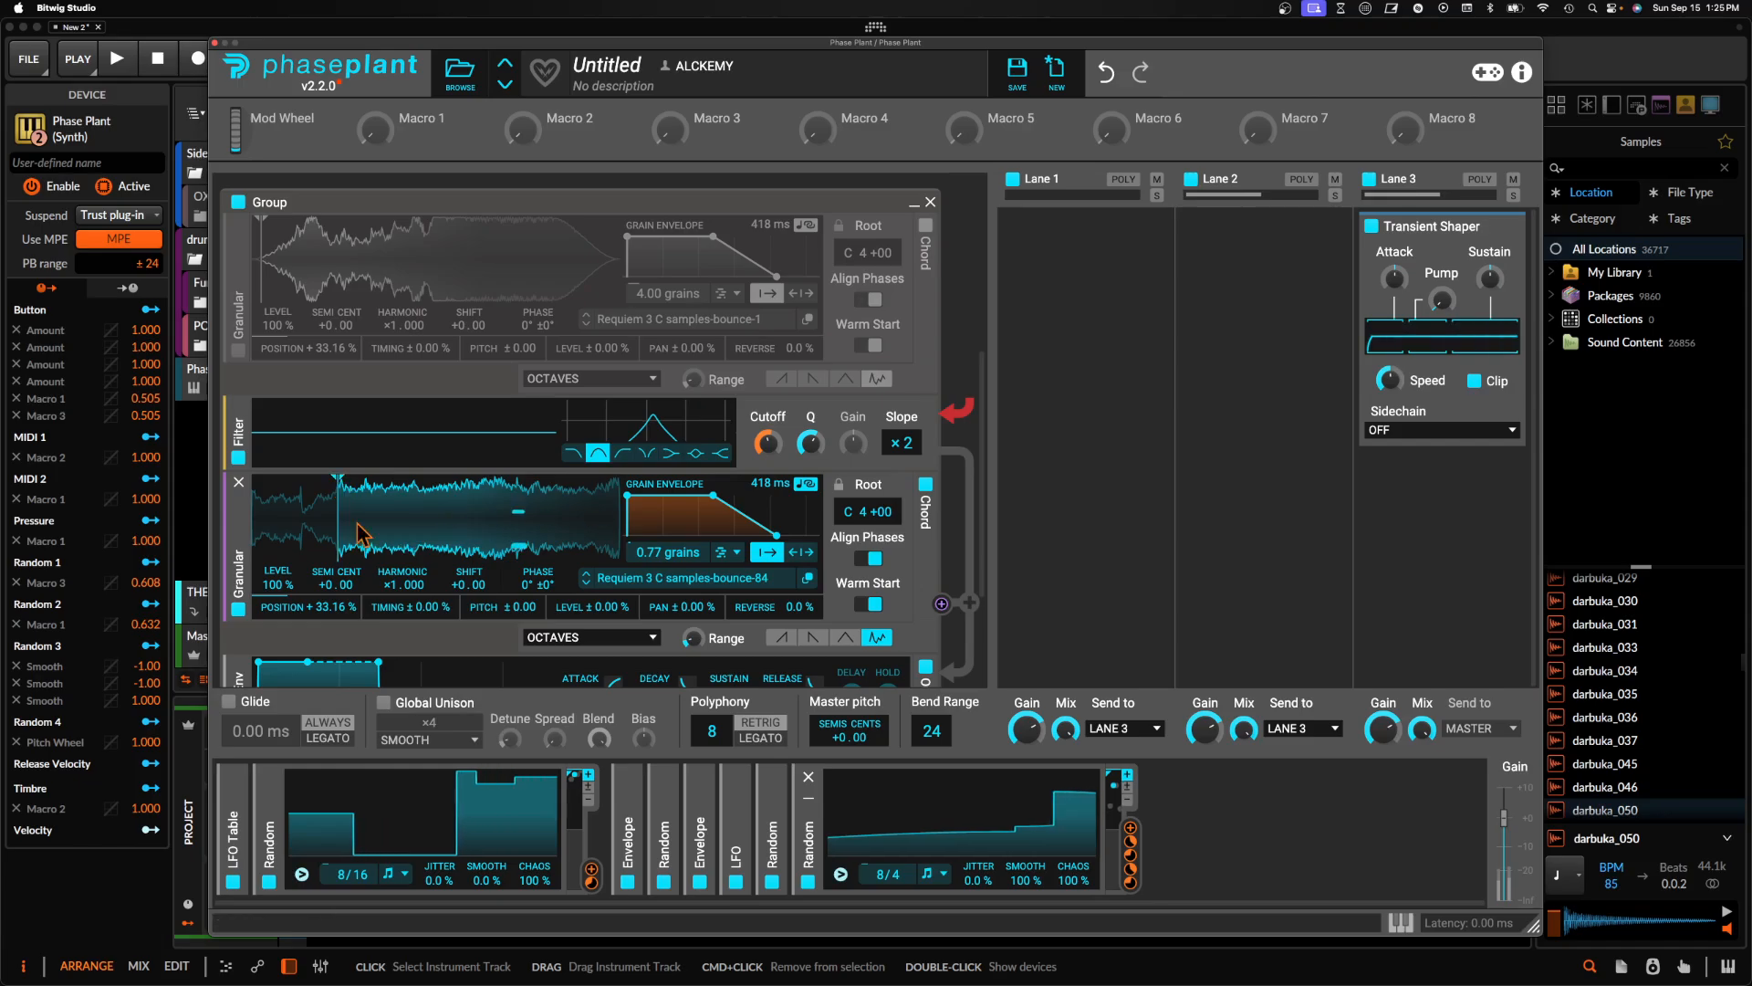
# Add a Filter after the second Granular generator, switch it to high-pass, and raise its cutoff
pyautogui.click(438, 663)
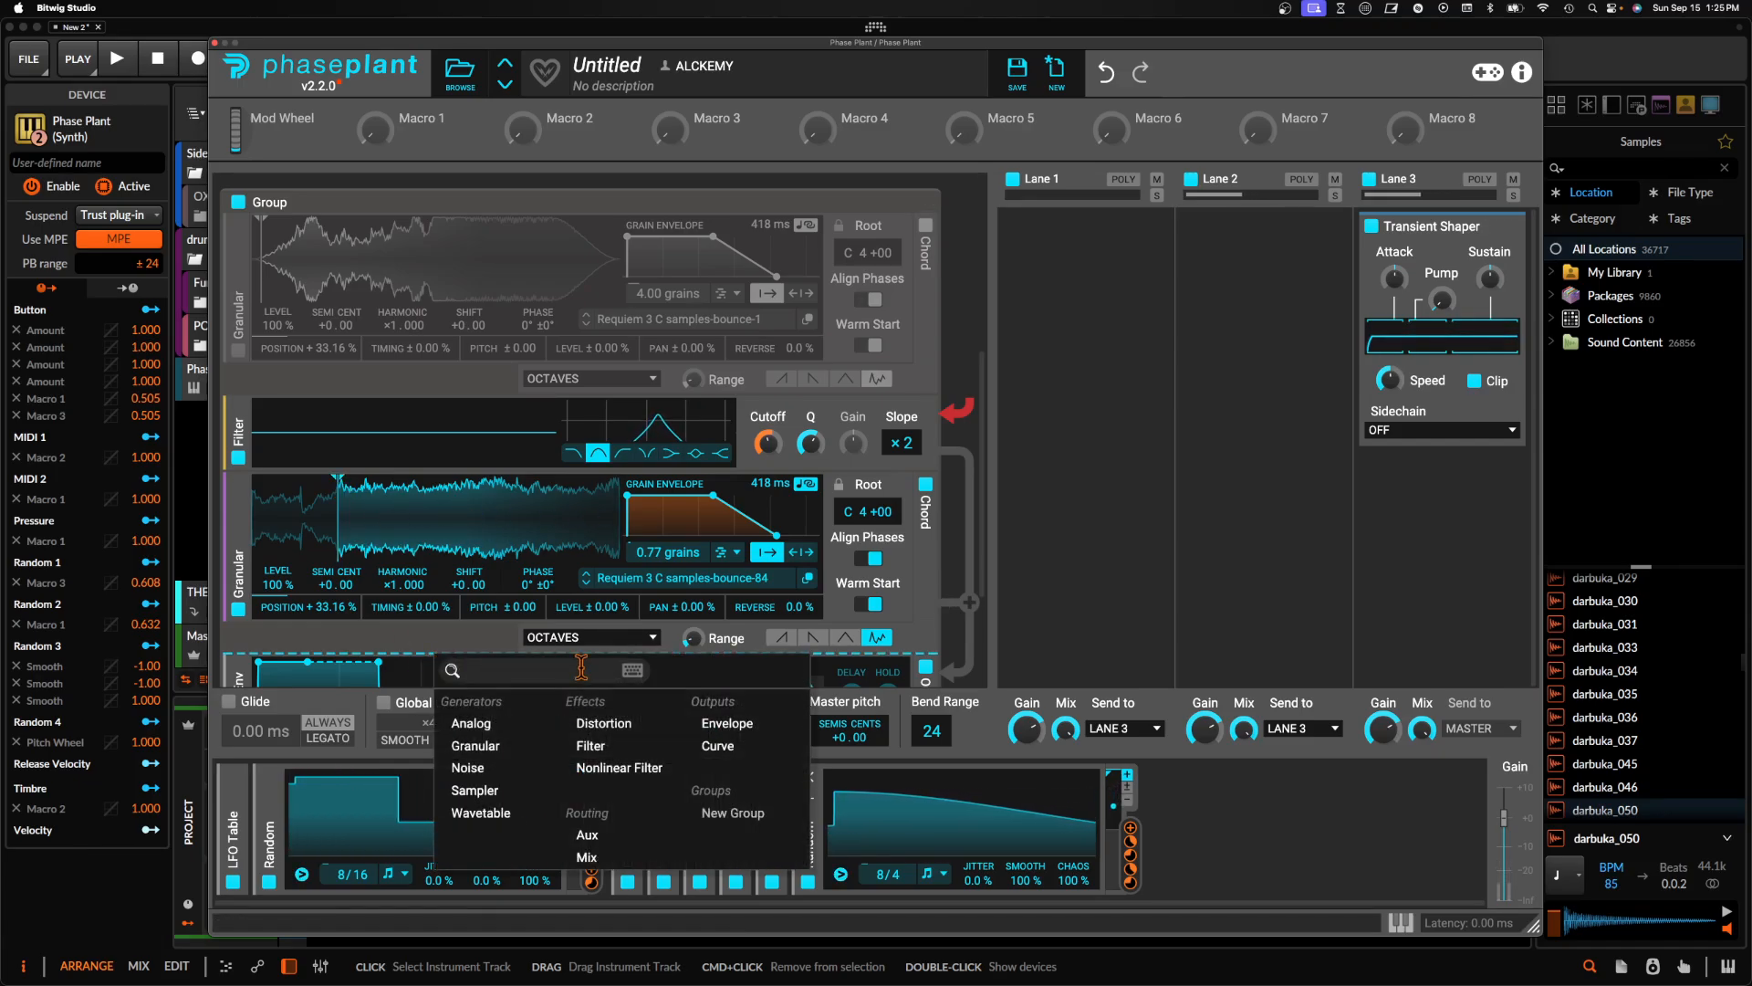
pyautogui.click(604, 754)
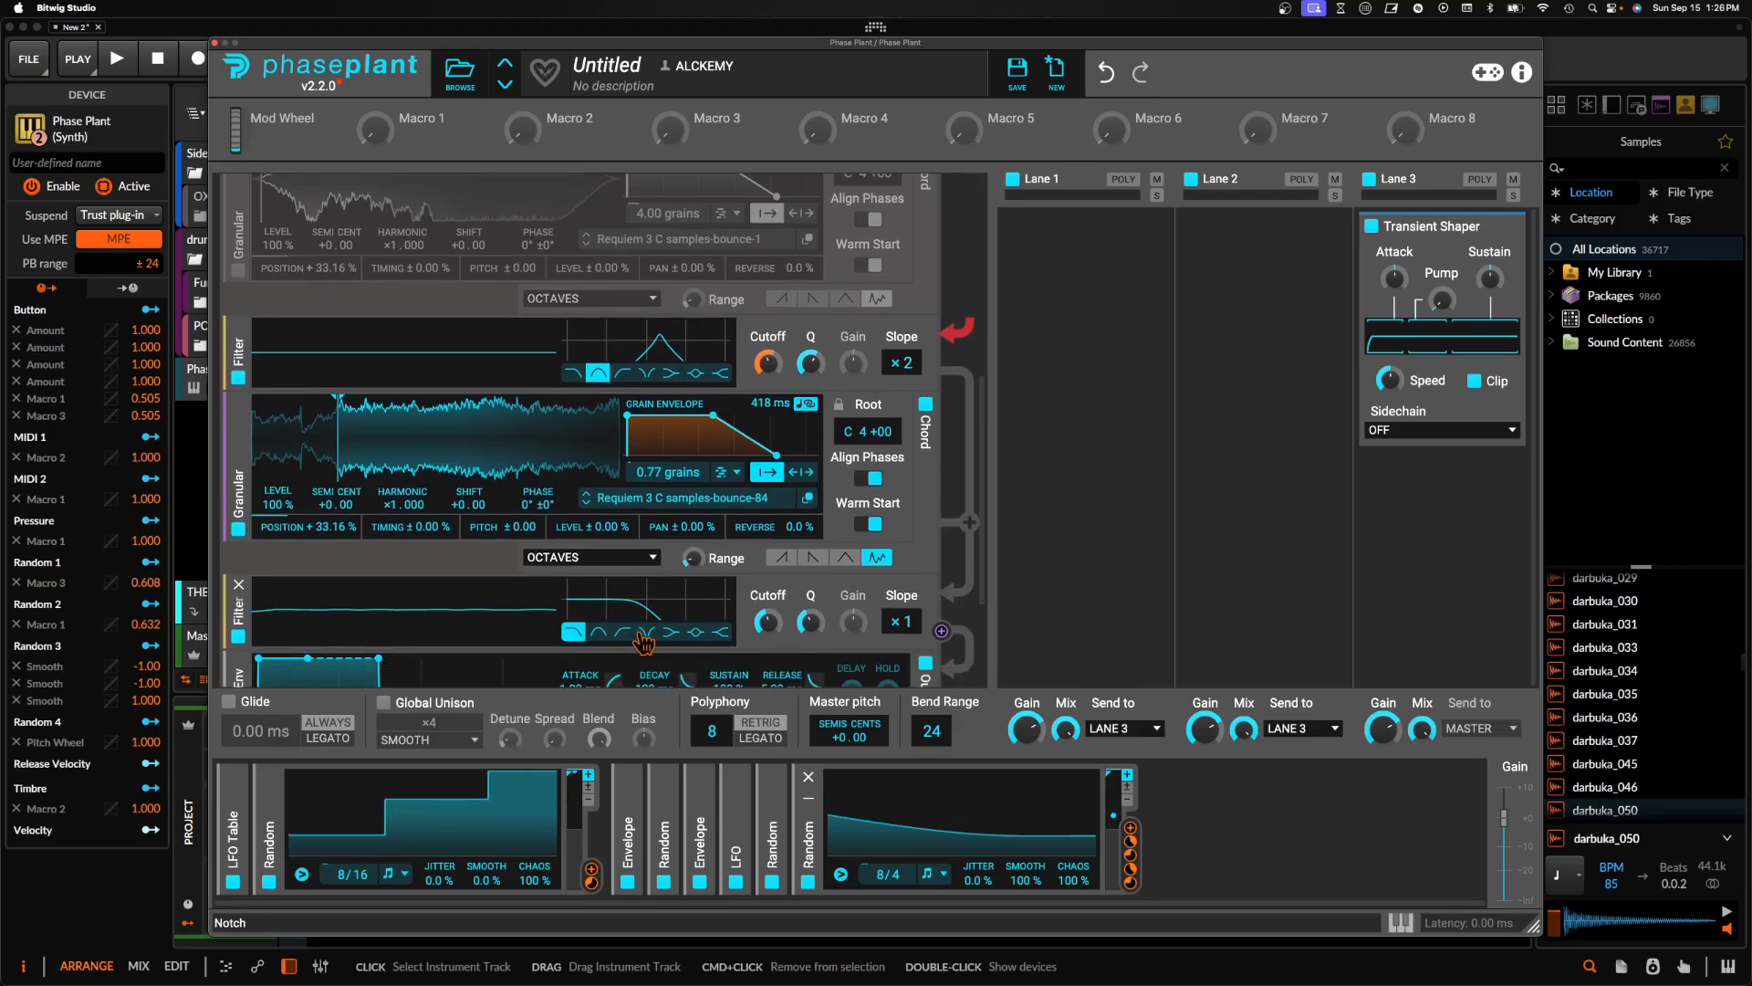
pyautogui.click(624, 631)
pyautogui.moveTo(768, 623); pyautogui.dragTo(768, 589)
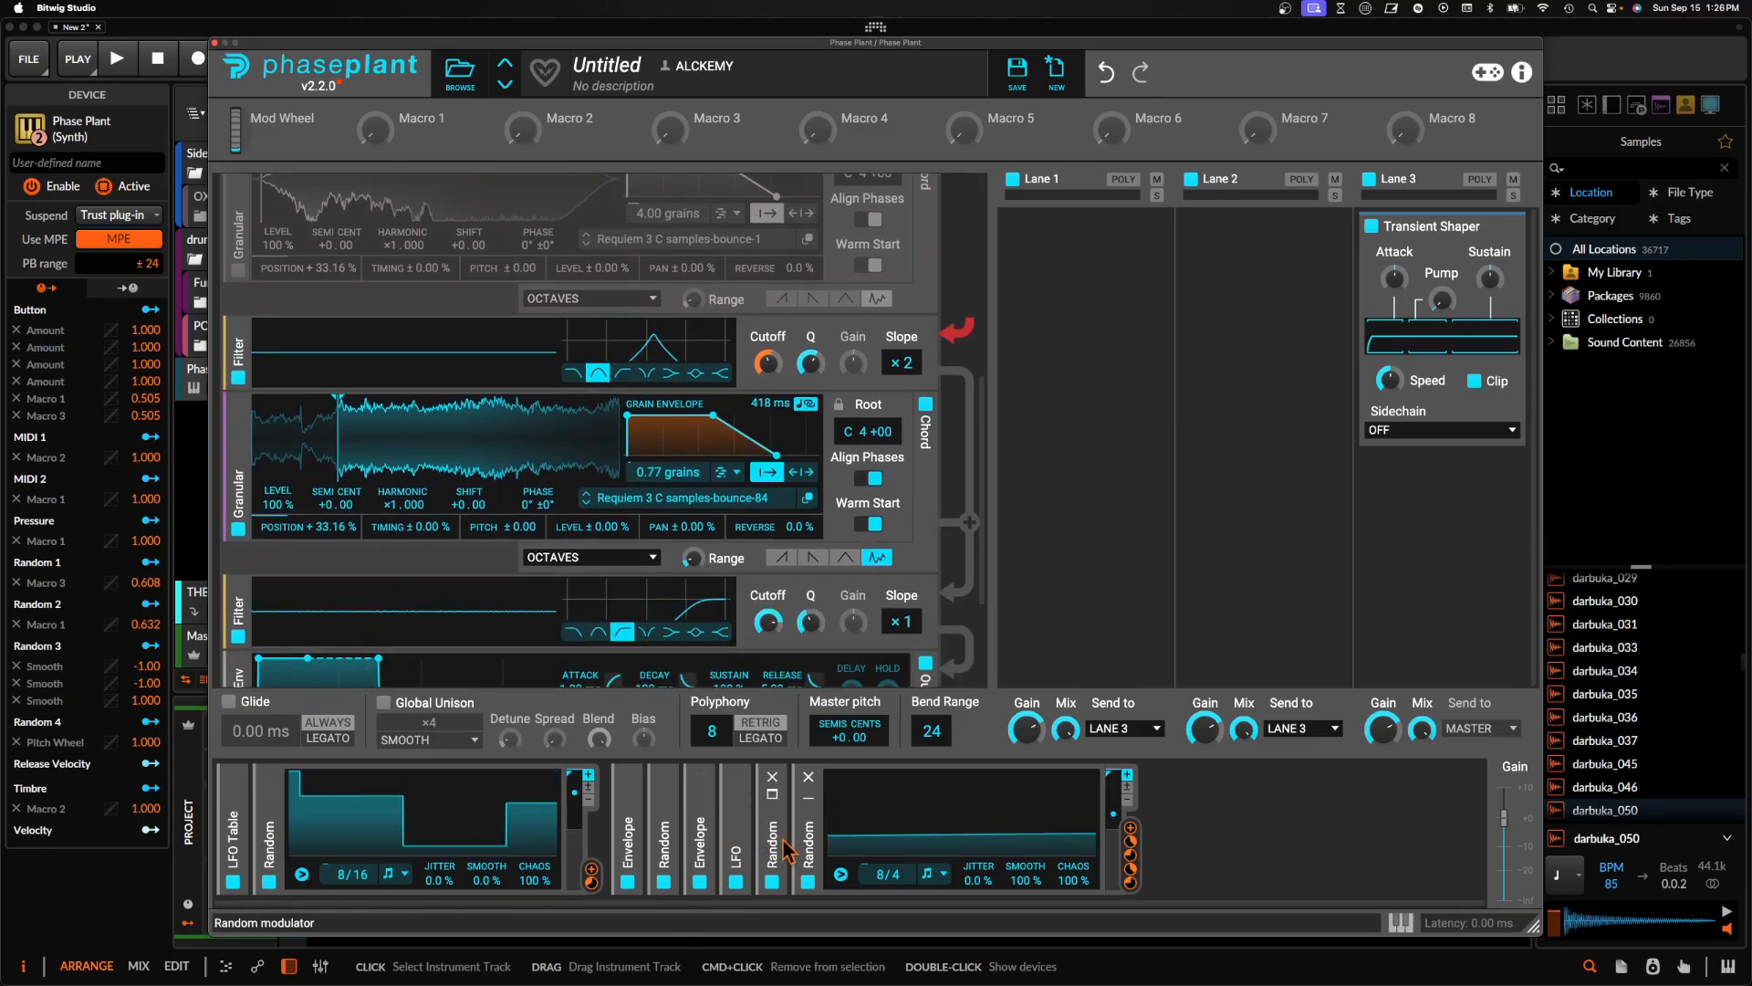
# Duplicate the 8/4 Random modulator, set the copy's rate to 16/4, and assign it to the high-pass filter's cutoff with a negative amount
pyautogui.press('super+d')
pyautogui.hscroll(1, 1182, 859)
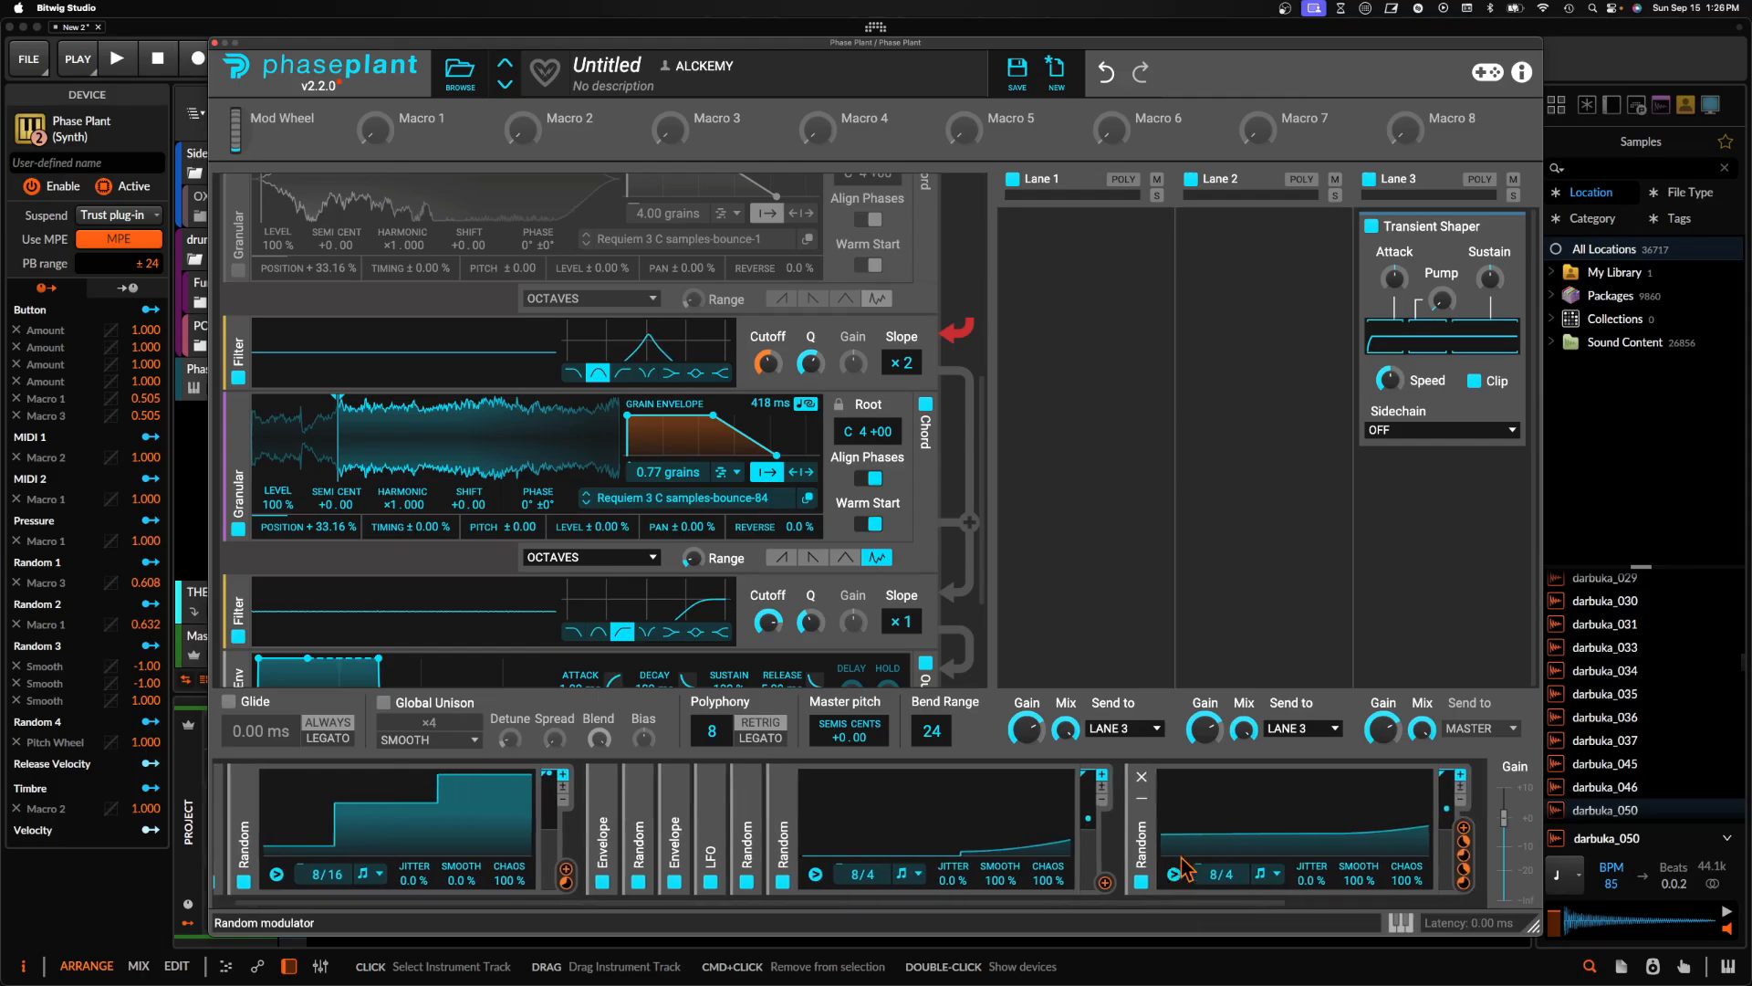
pyautogui.hscroll(5, 1184, 865)
pyautogui.moveTo(621, 874); pyautogui.dragTo(620, 833)
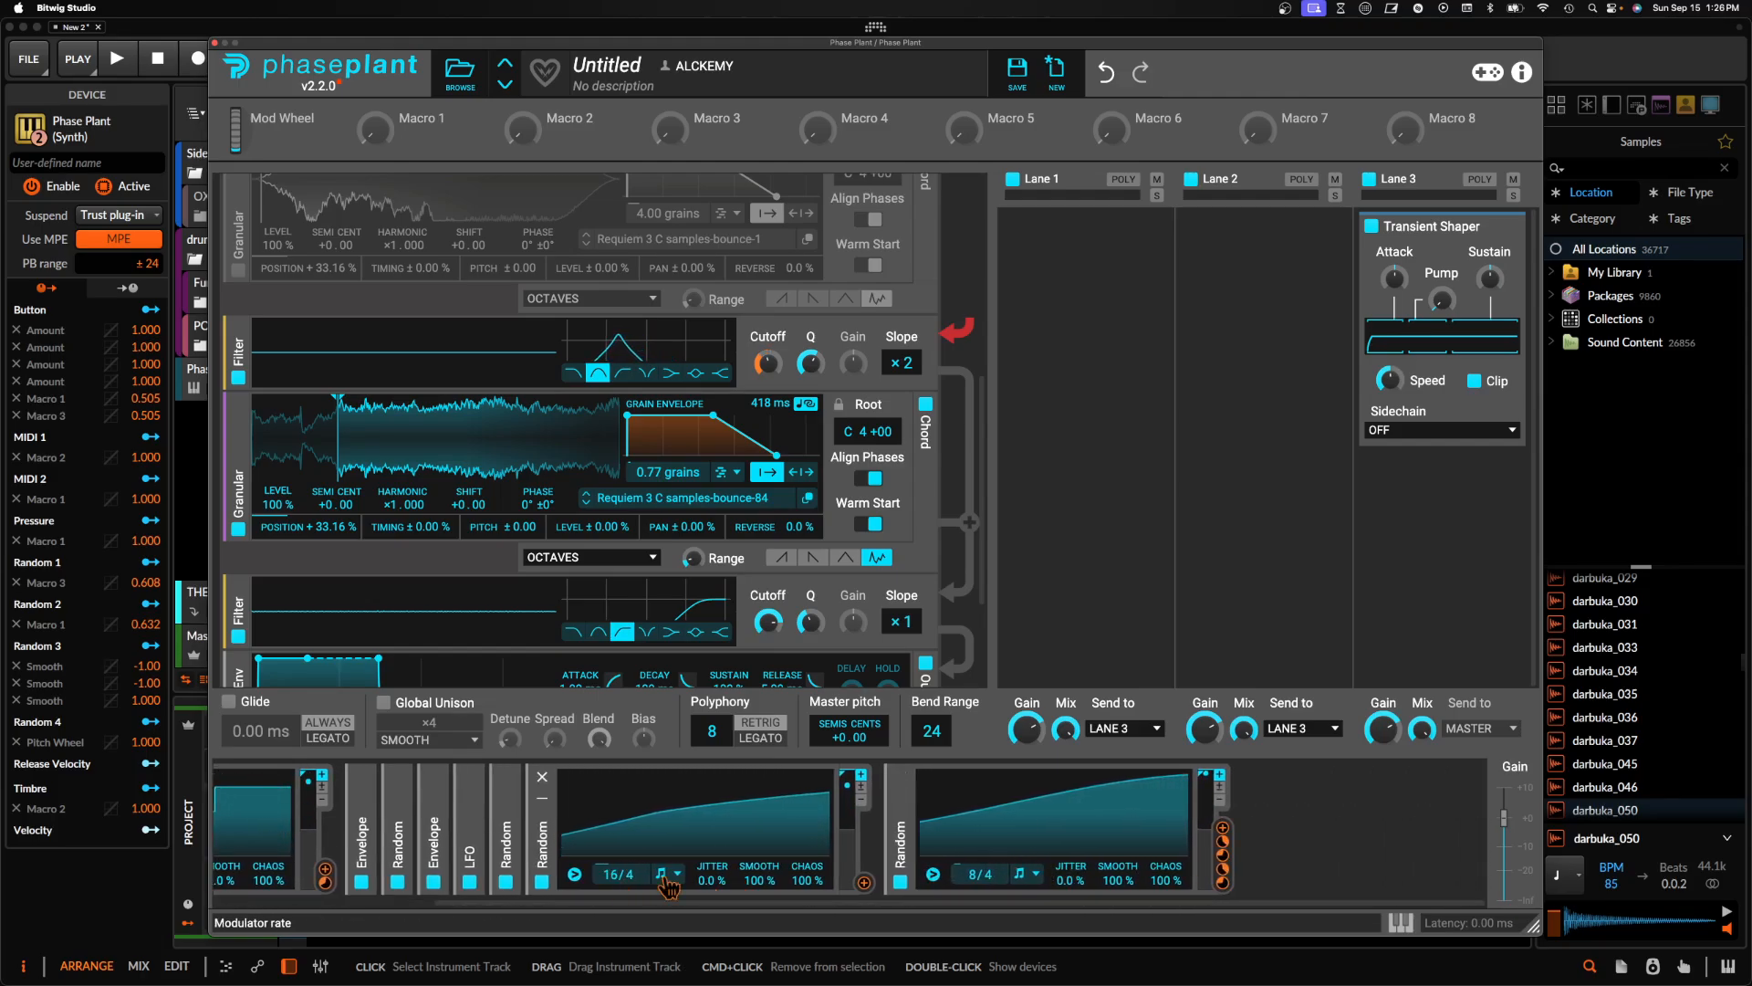
pyautogui.click(864, 883)
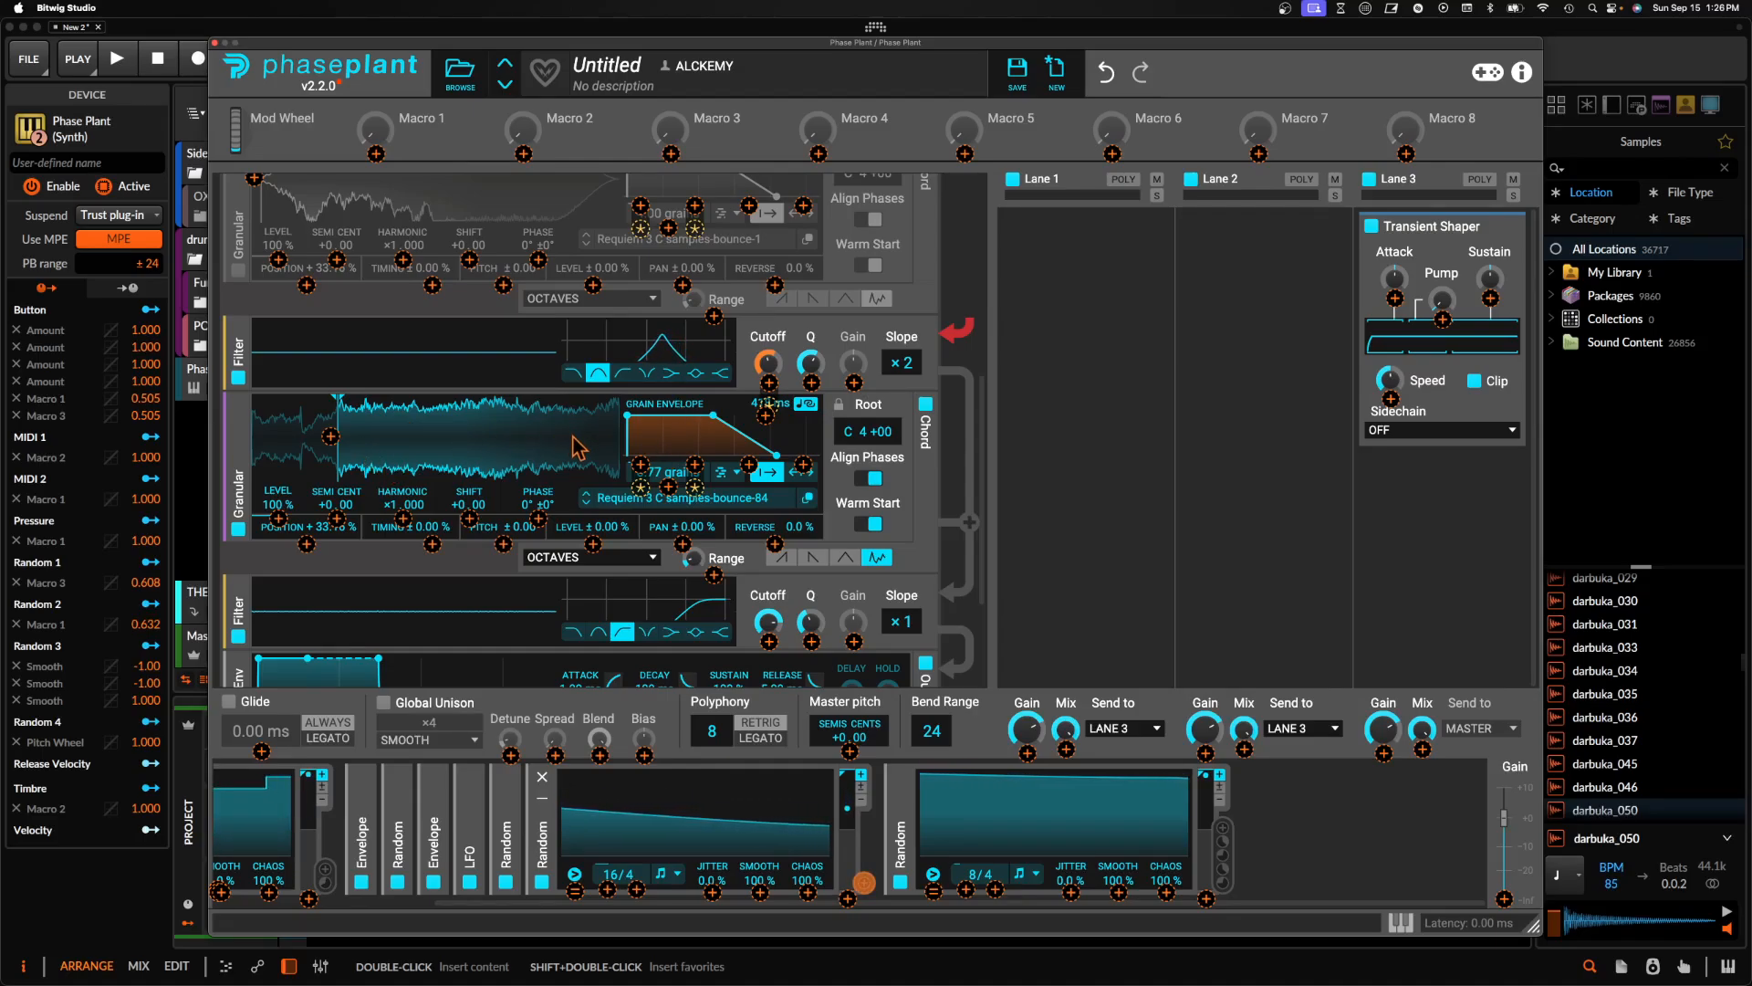
pyautogui.moveTo(769, 642); pyautogui.dragTo(769, 749)
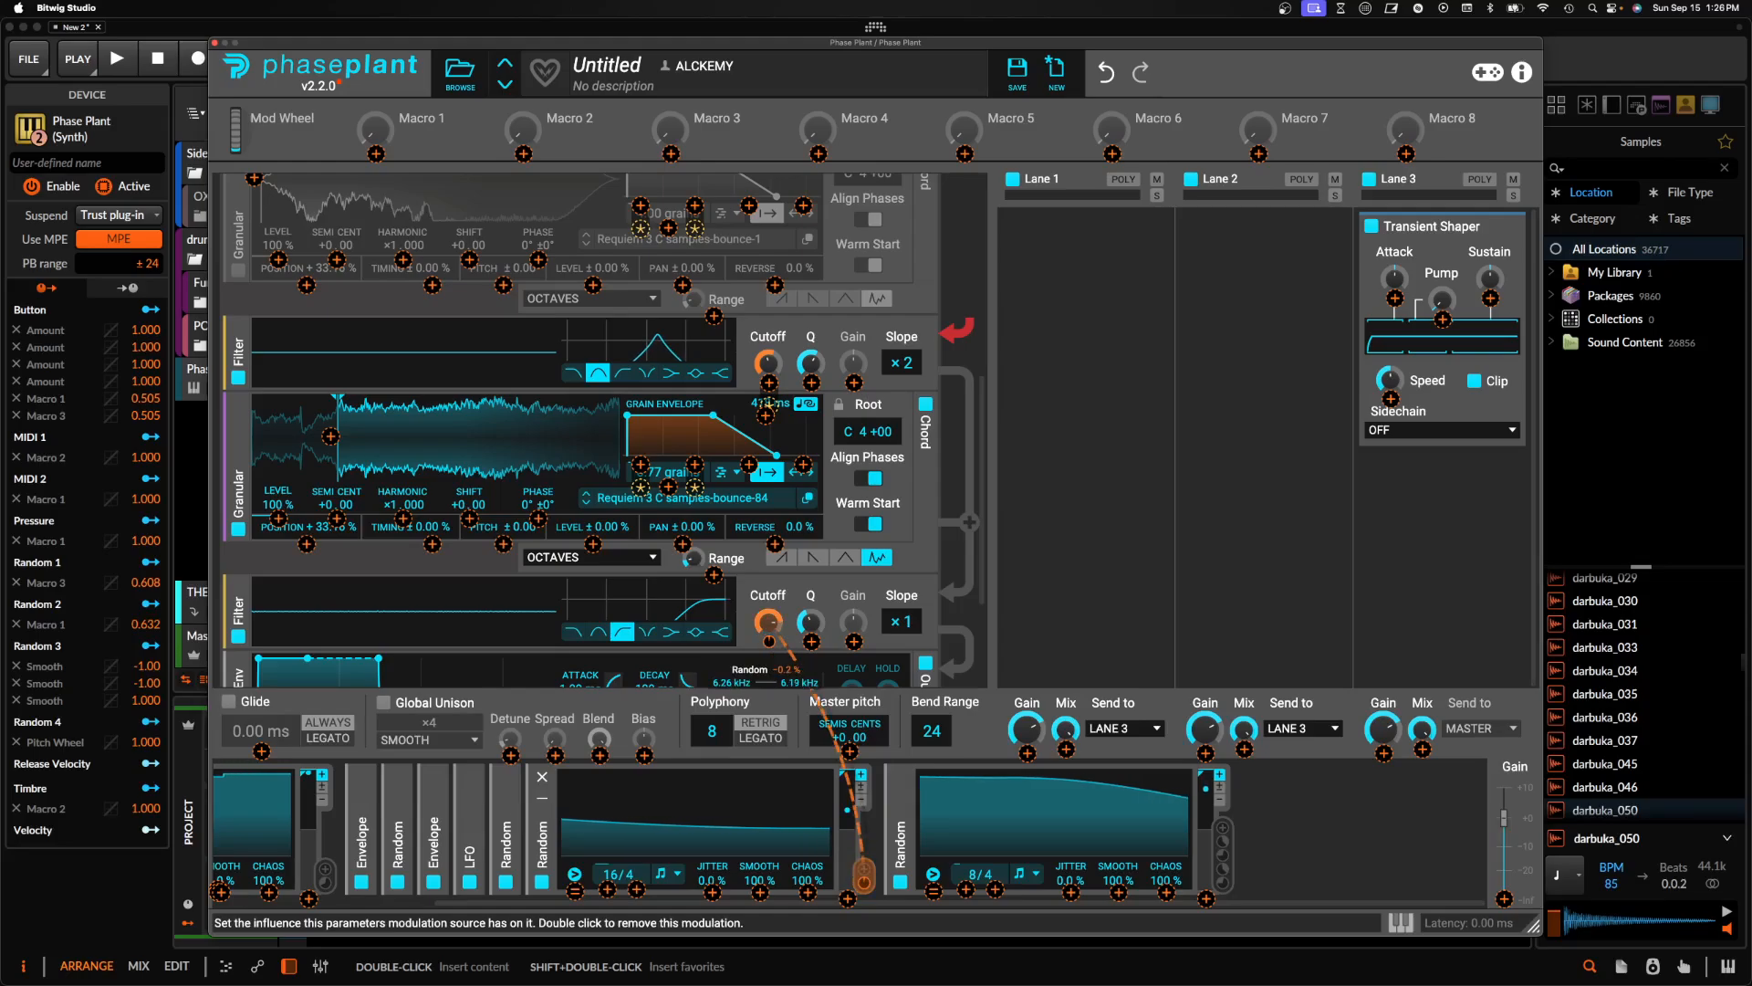
pyautogui.click(786, 655)
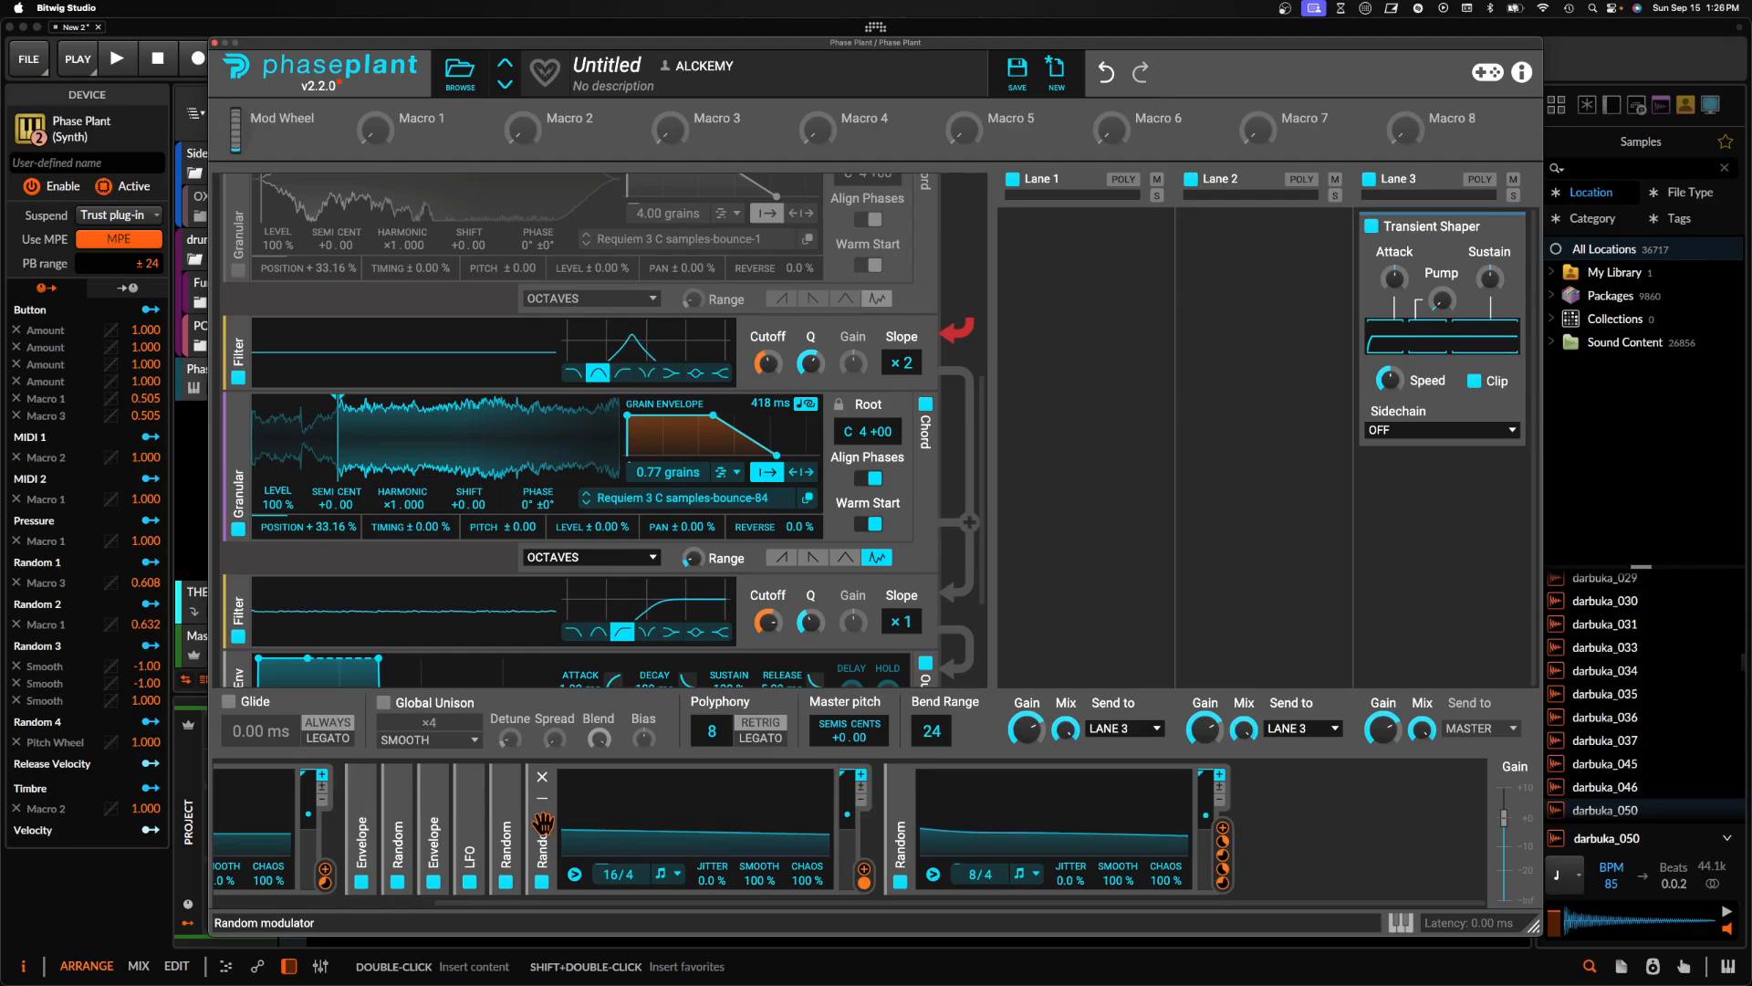
# Duplicate the 16/4 Random modulator and set the first Granular generator's level to 0%
pyautogui.press('super+d')
pyautogui.scroll(1, 464, 471)
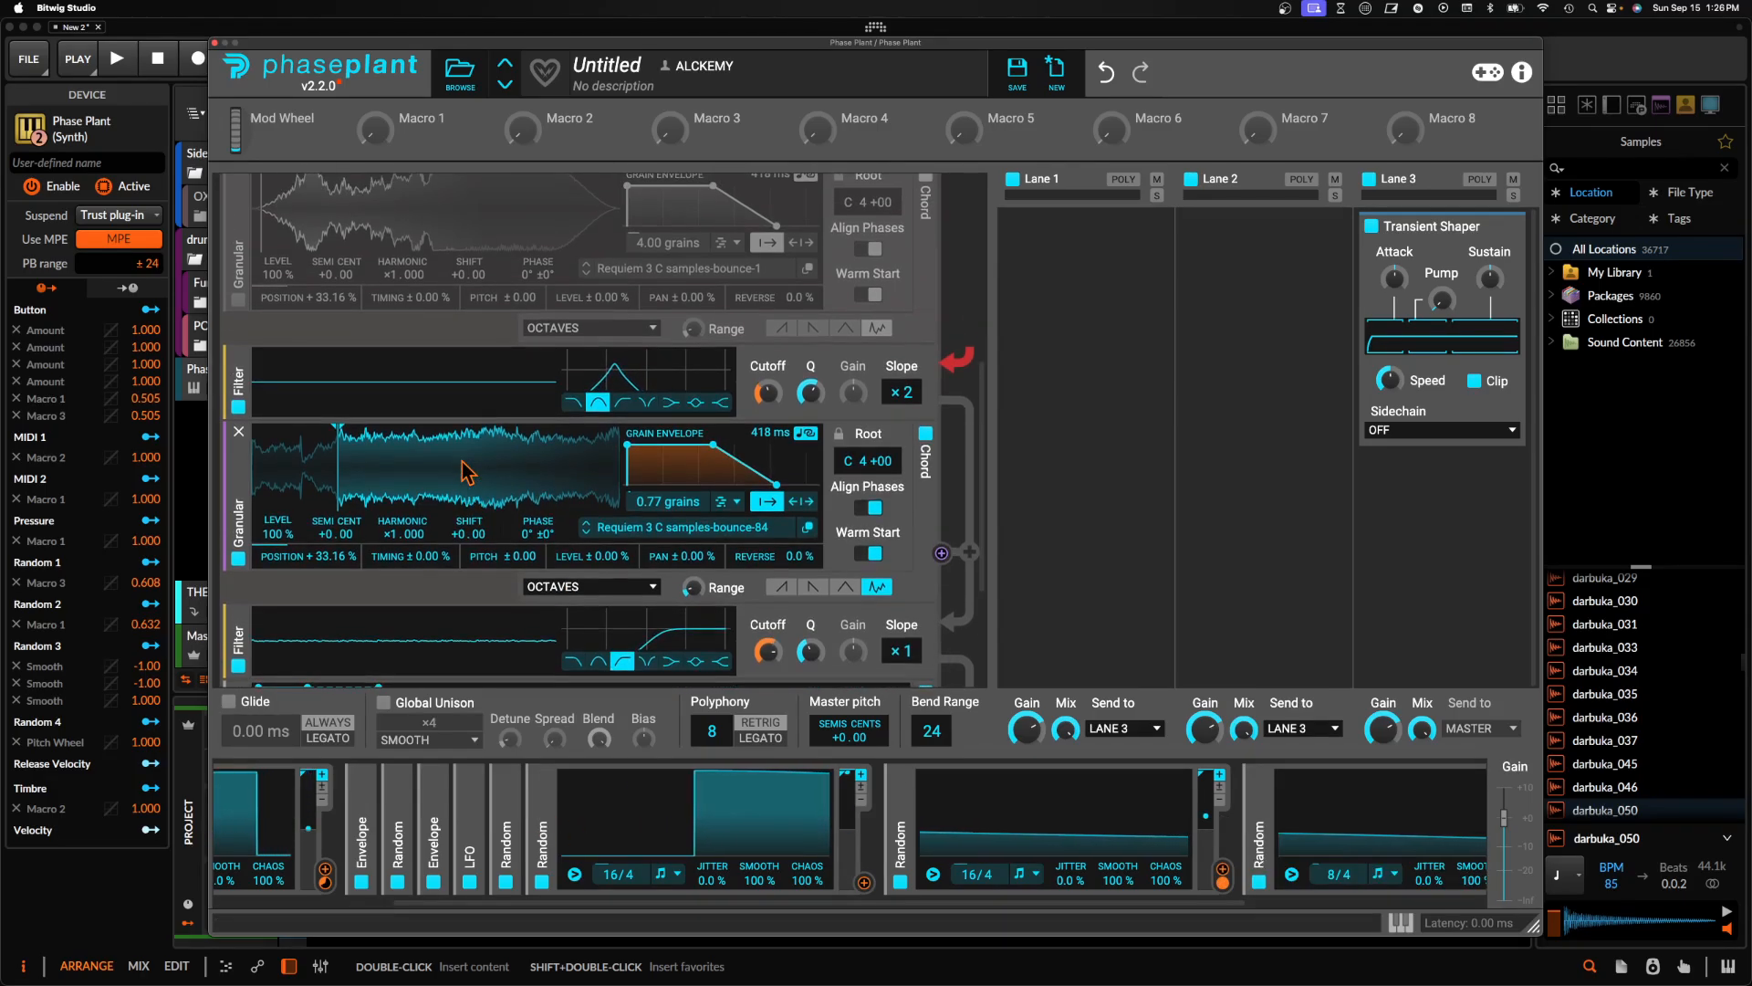
pyautogui.scroll(1, 463, 471)
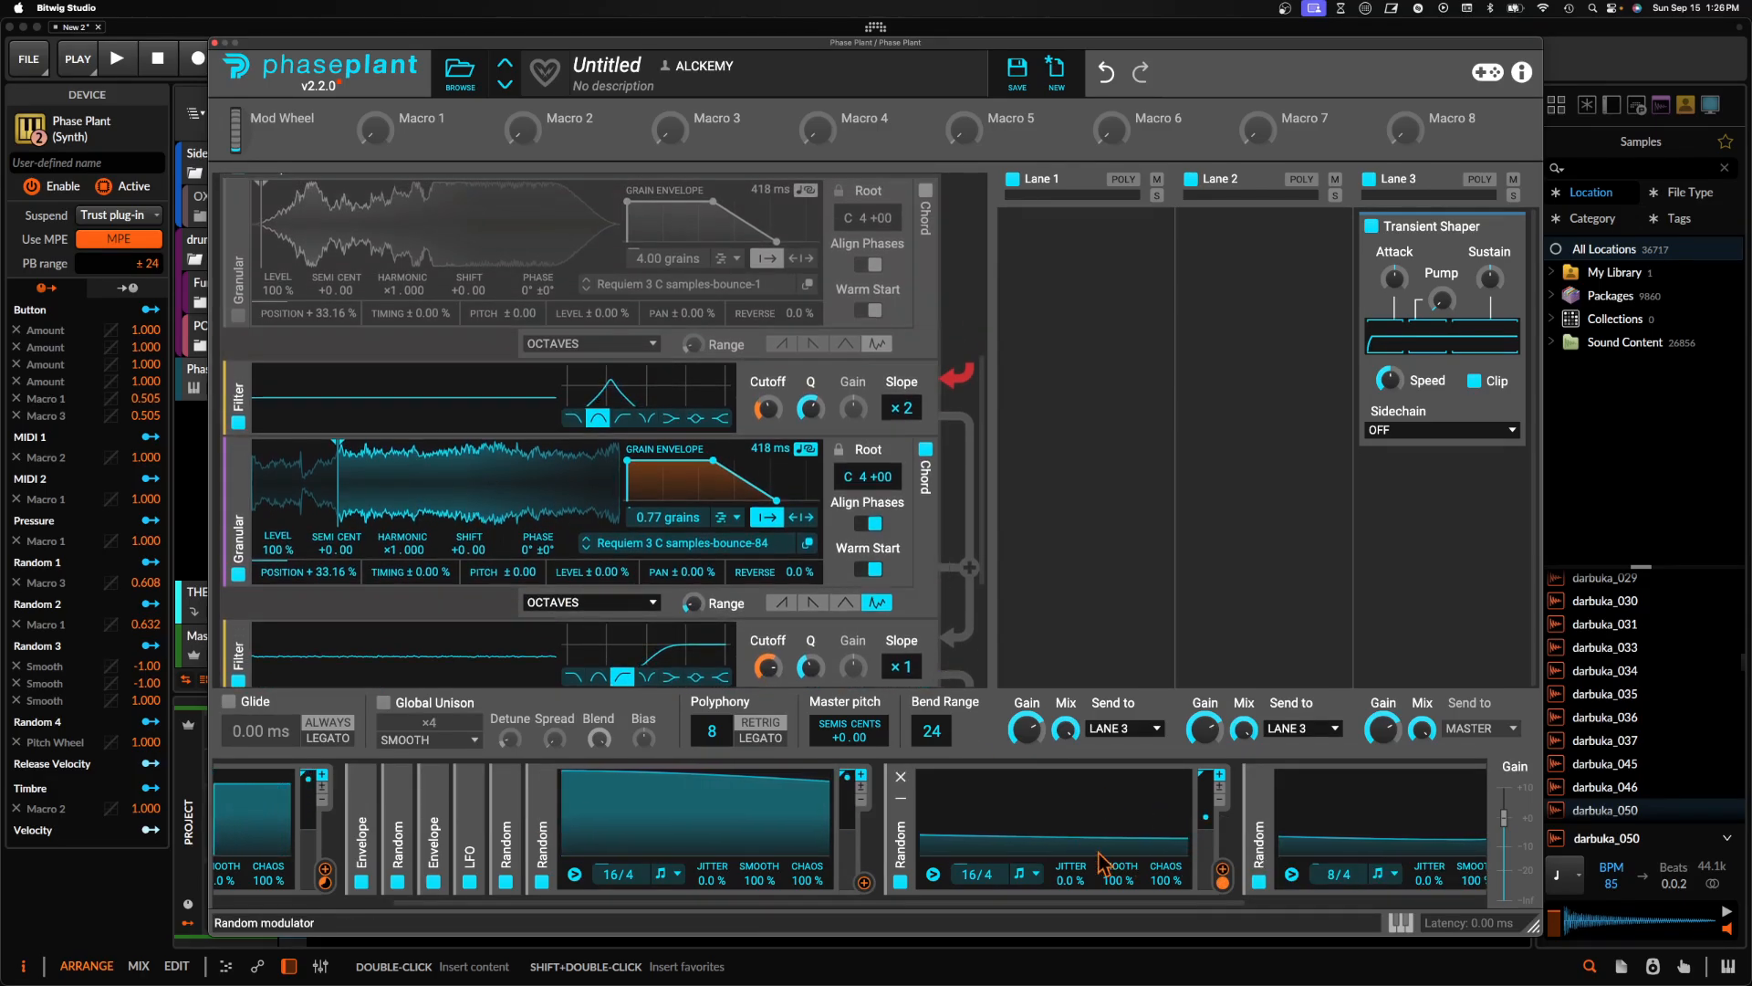
pyautogui.hscroll(2, 1104, 862)
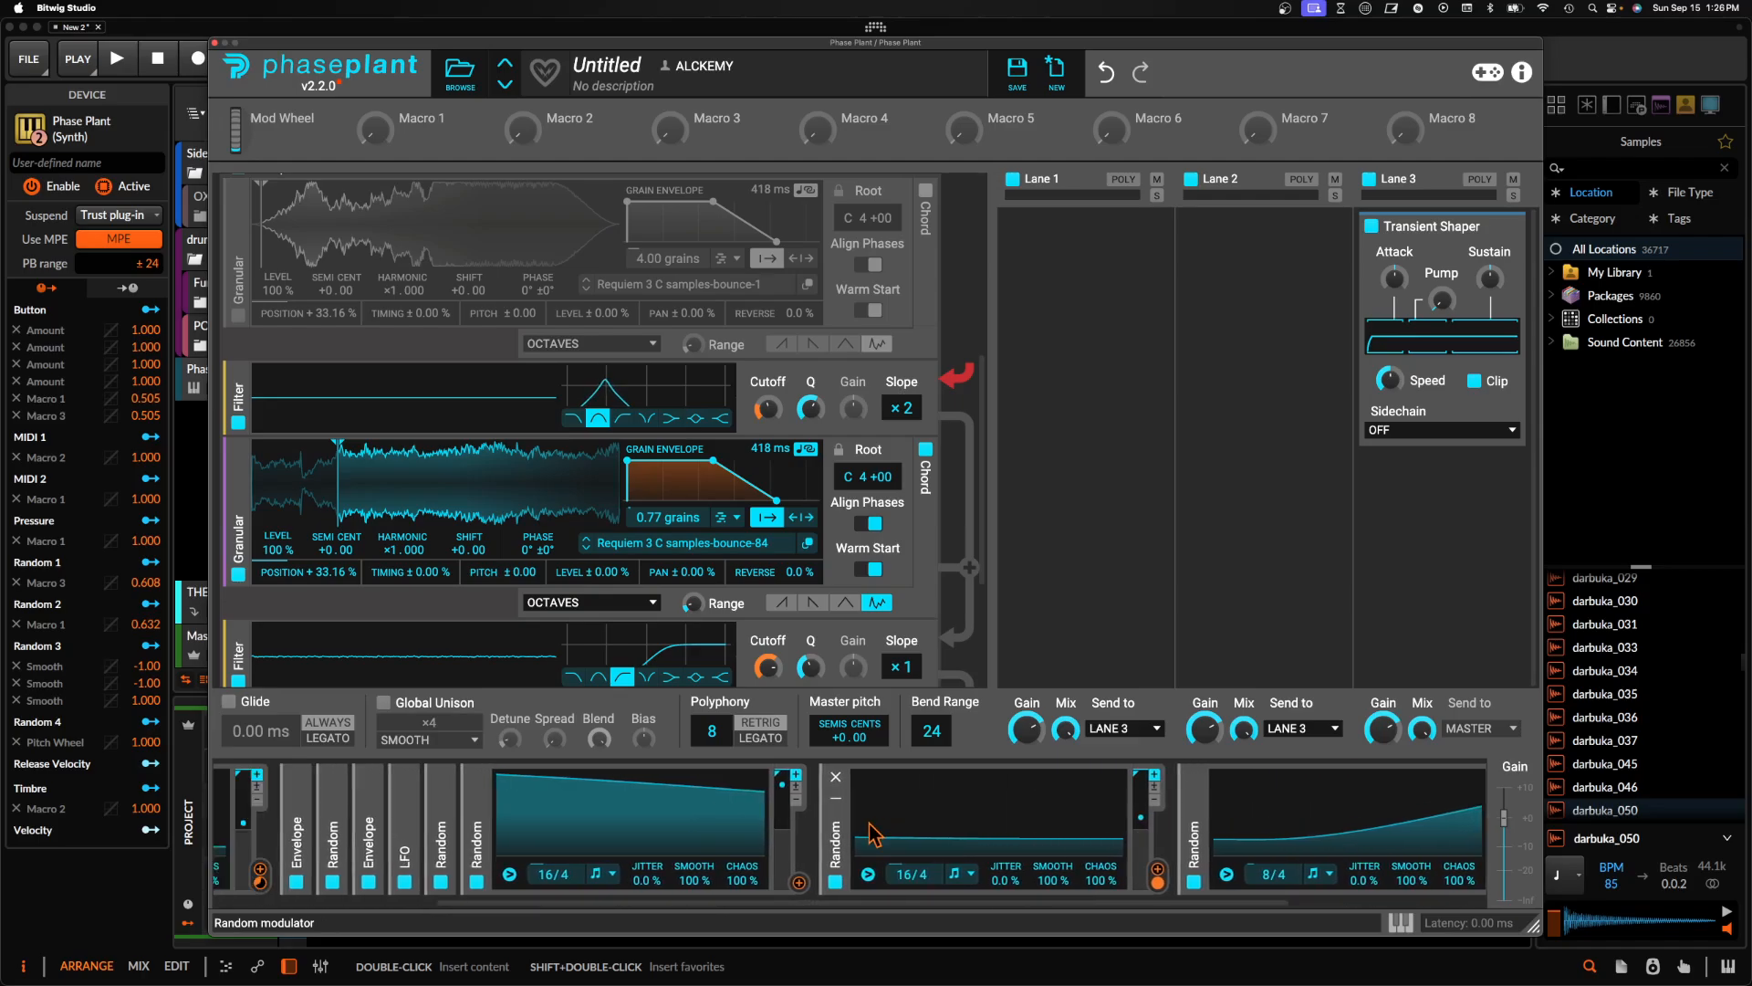
pyautogui.hscroll(-6, 874, 833)
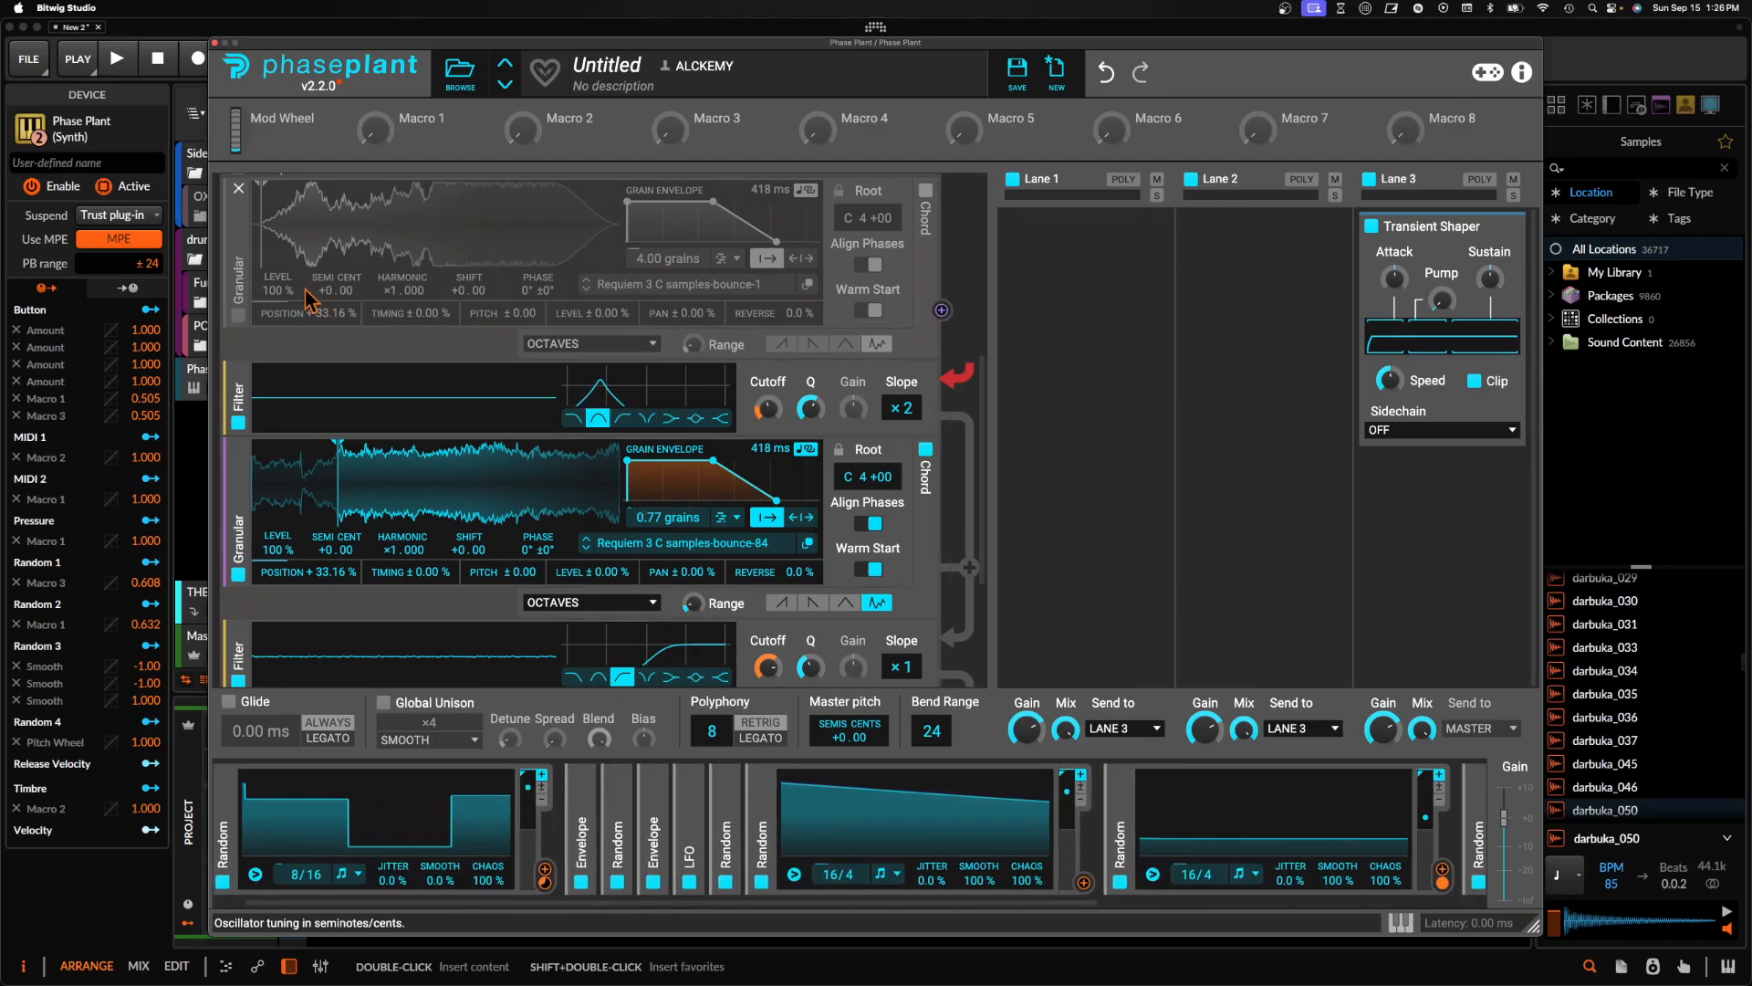
pyautogui.moveTo(278, 290); pyautogui.dragTo(278, 383)
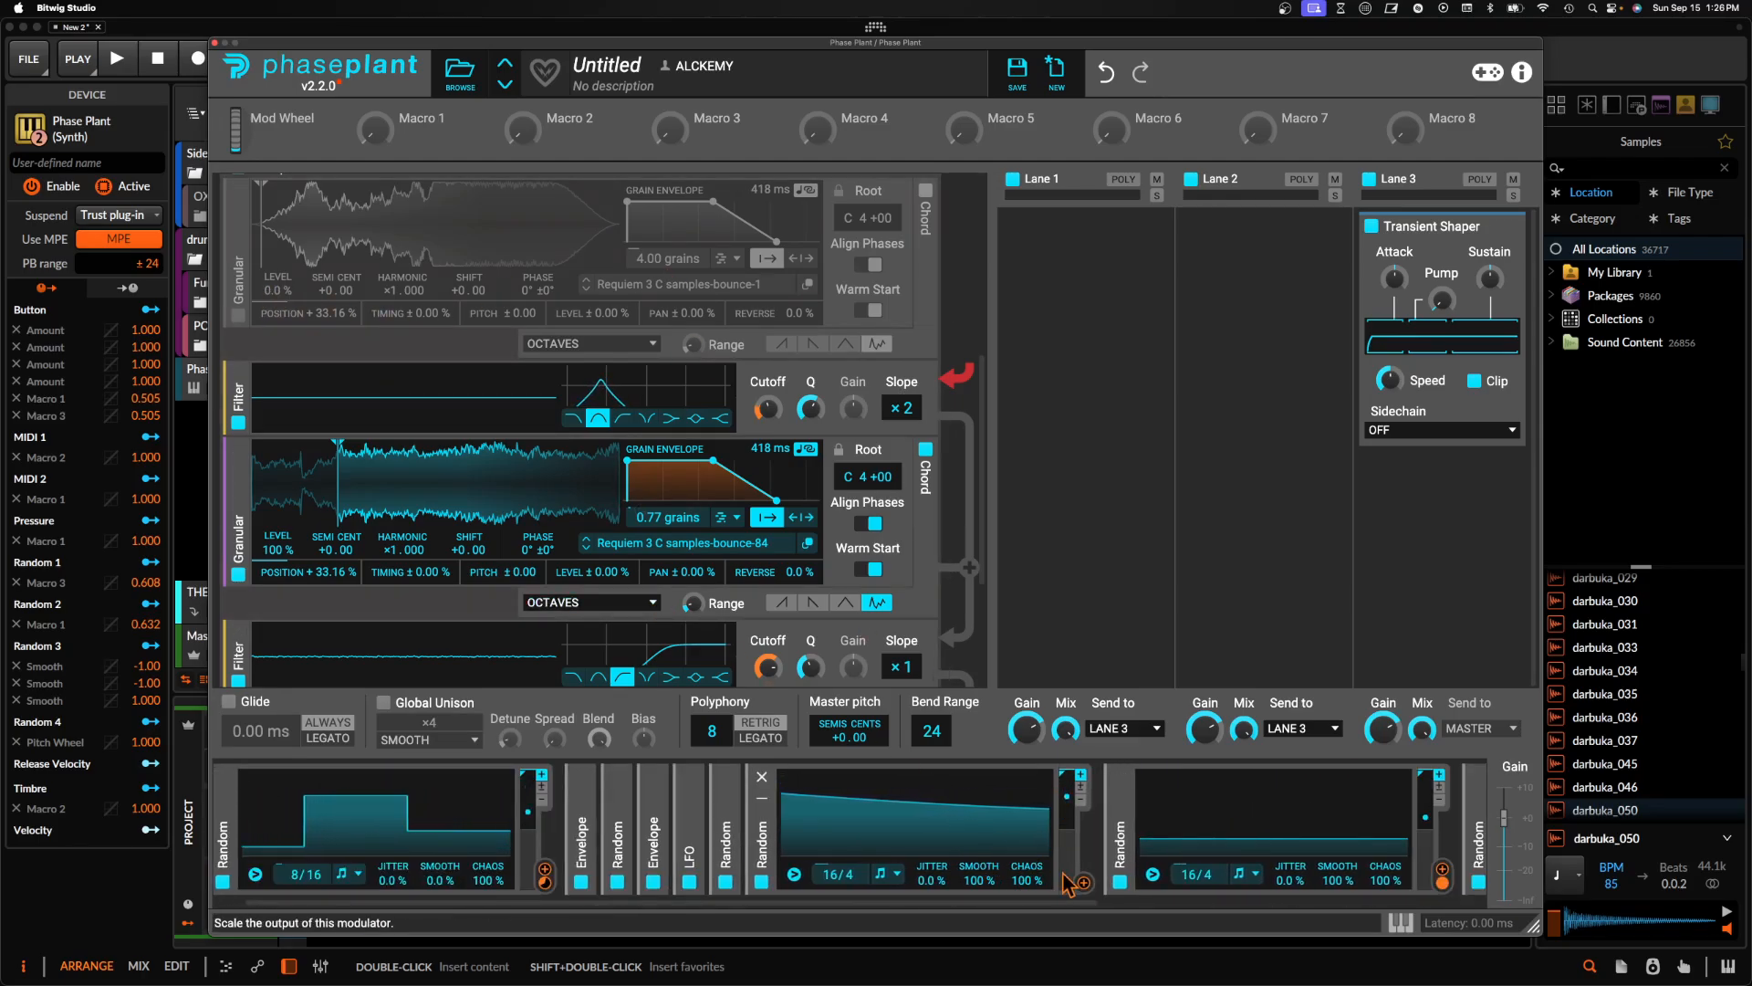
# Assign the copied Random modulator to both Granular generators' levels, using an amount of 100% on the first one
pyautogui.moveTo(1064, 878); pyautogui.dragTo(281, 307)
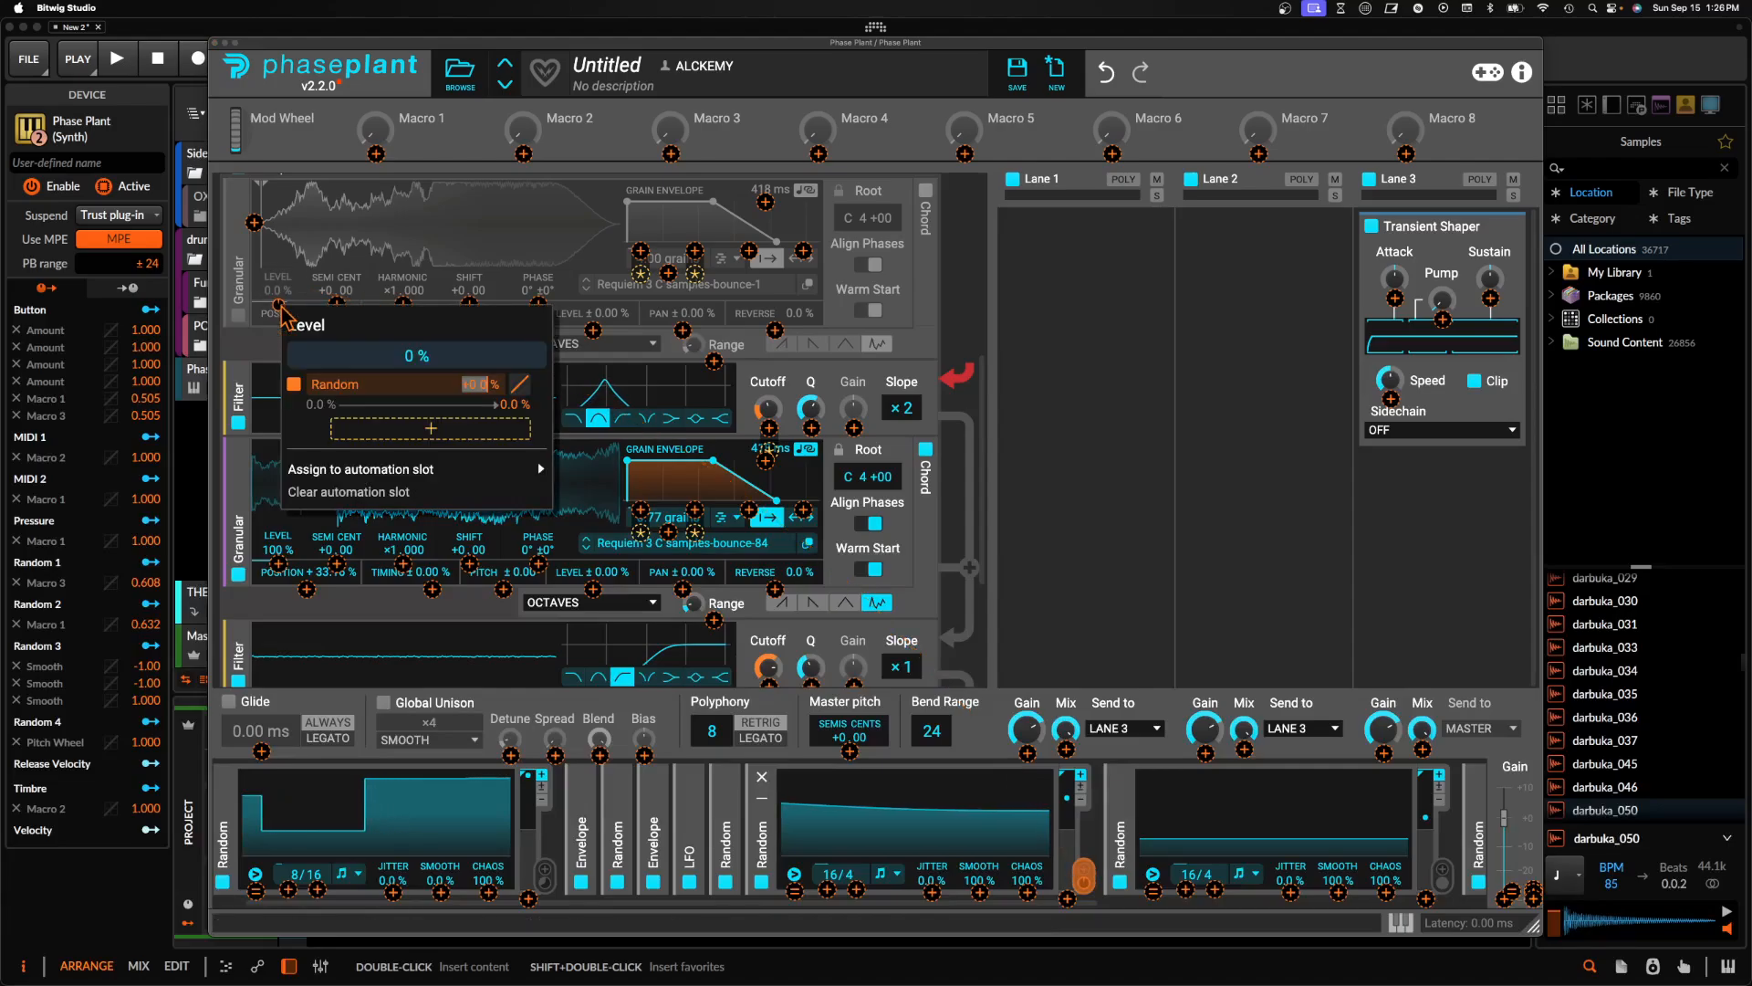
pyautogui.write('100')
pyautogui.press('Return')
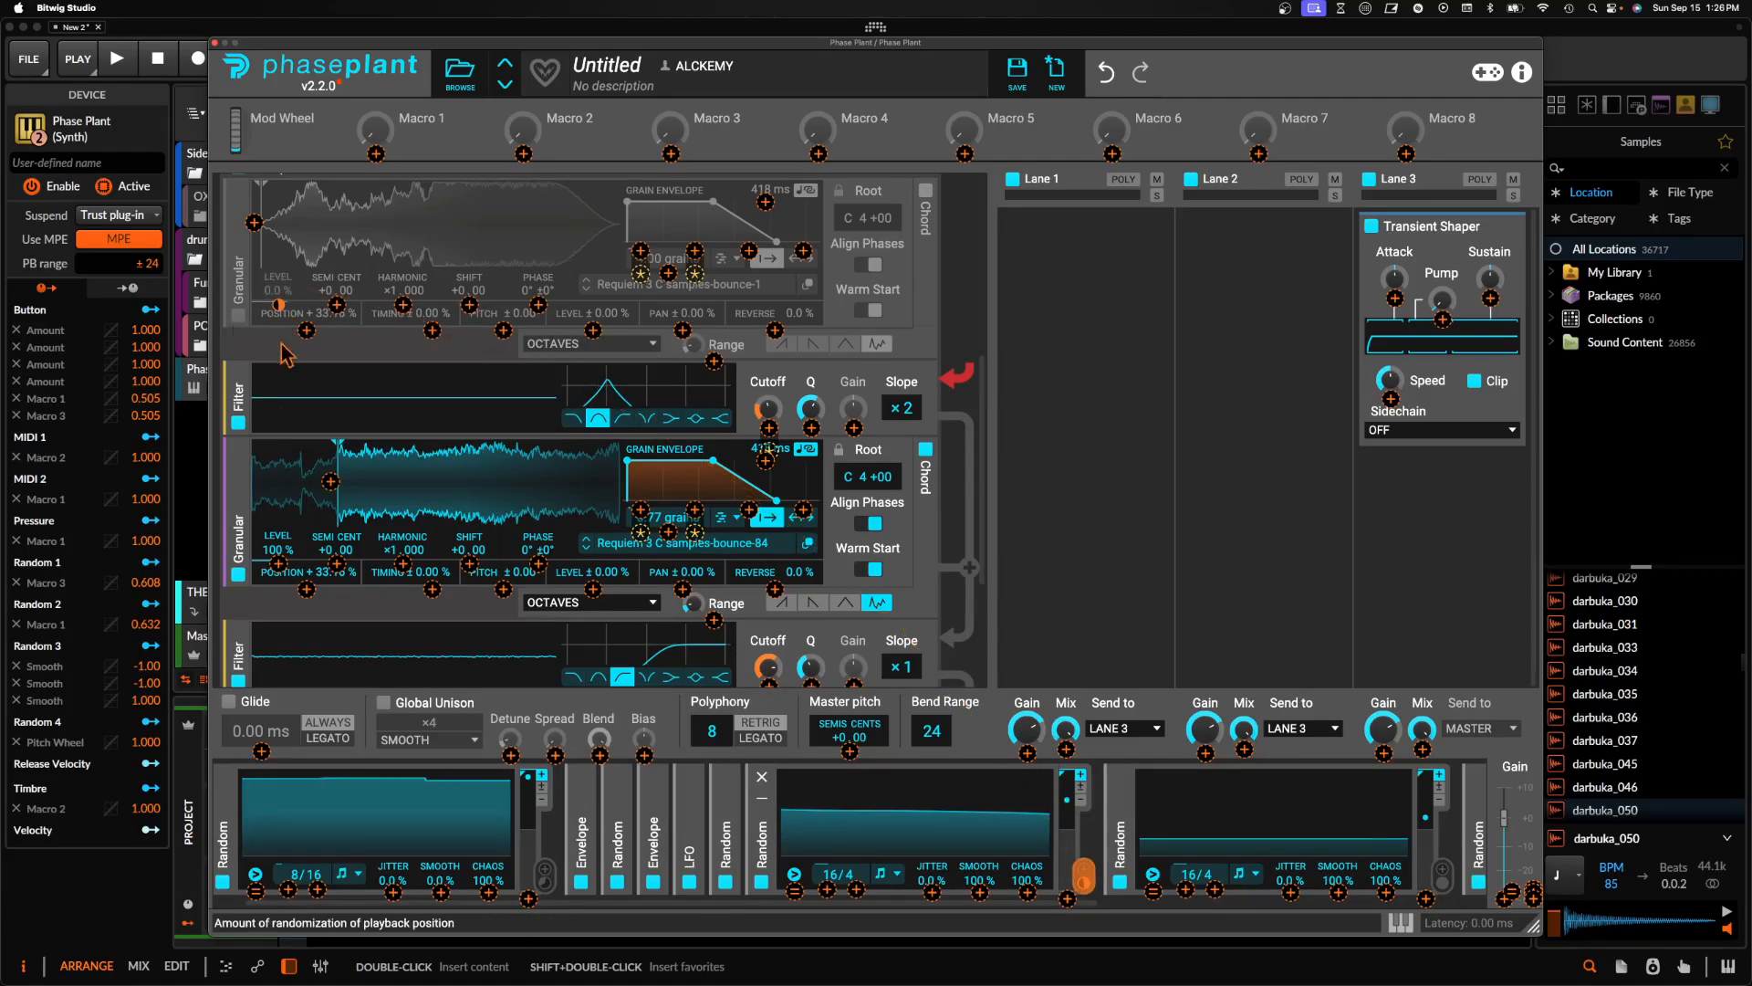
pyautogui.moveTo(280, 567); pyautogui.dragTo(283, 569)
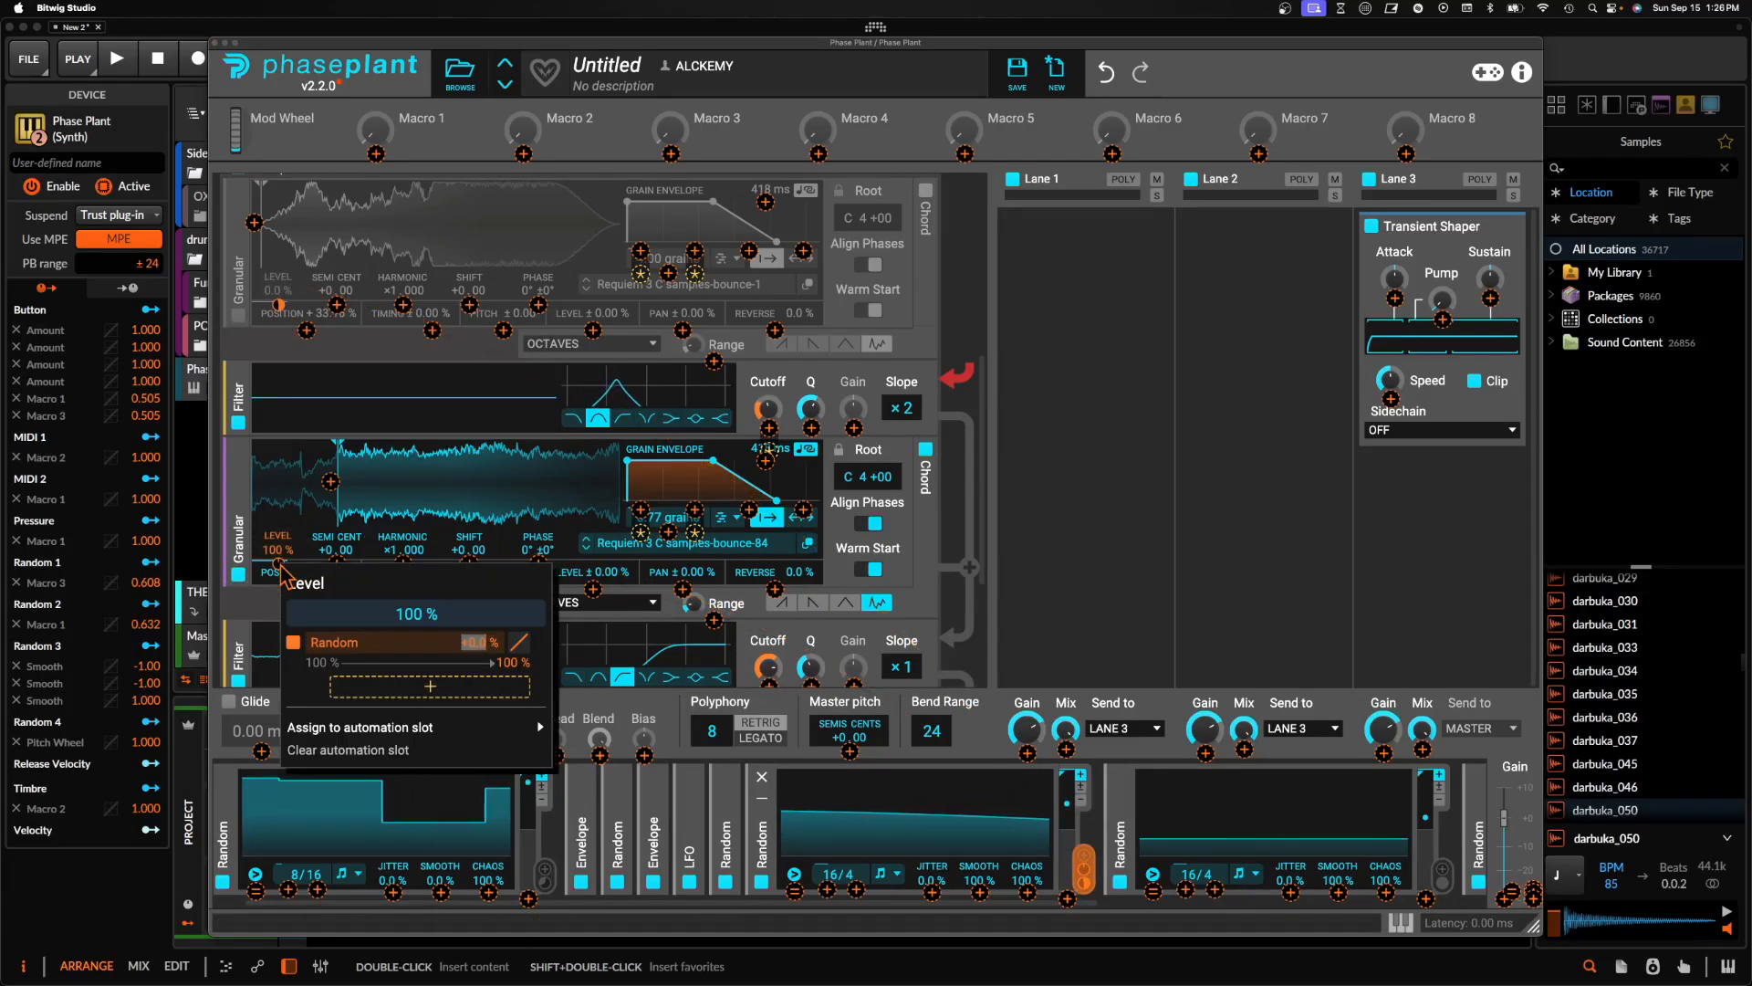
pyautogui.press('Return')
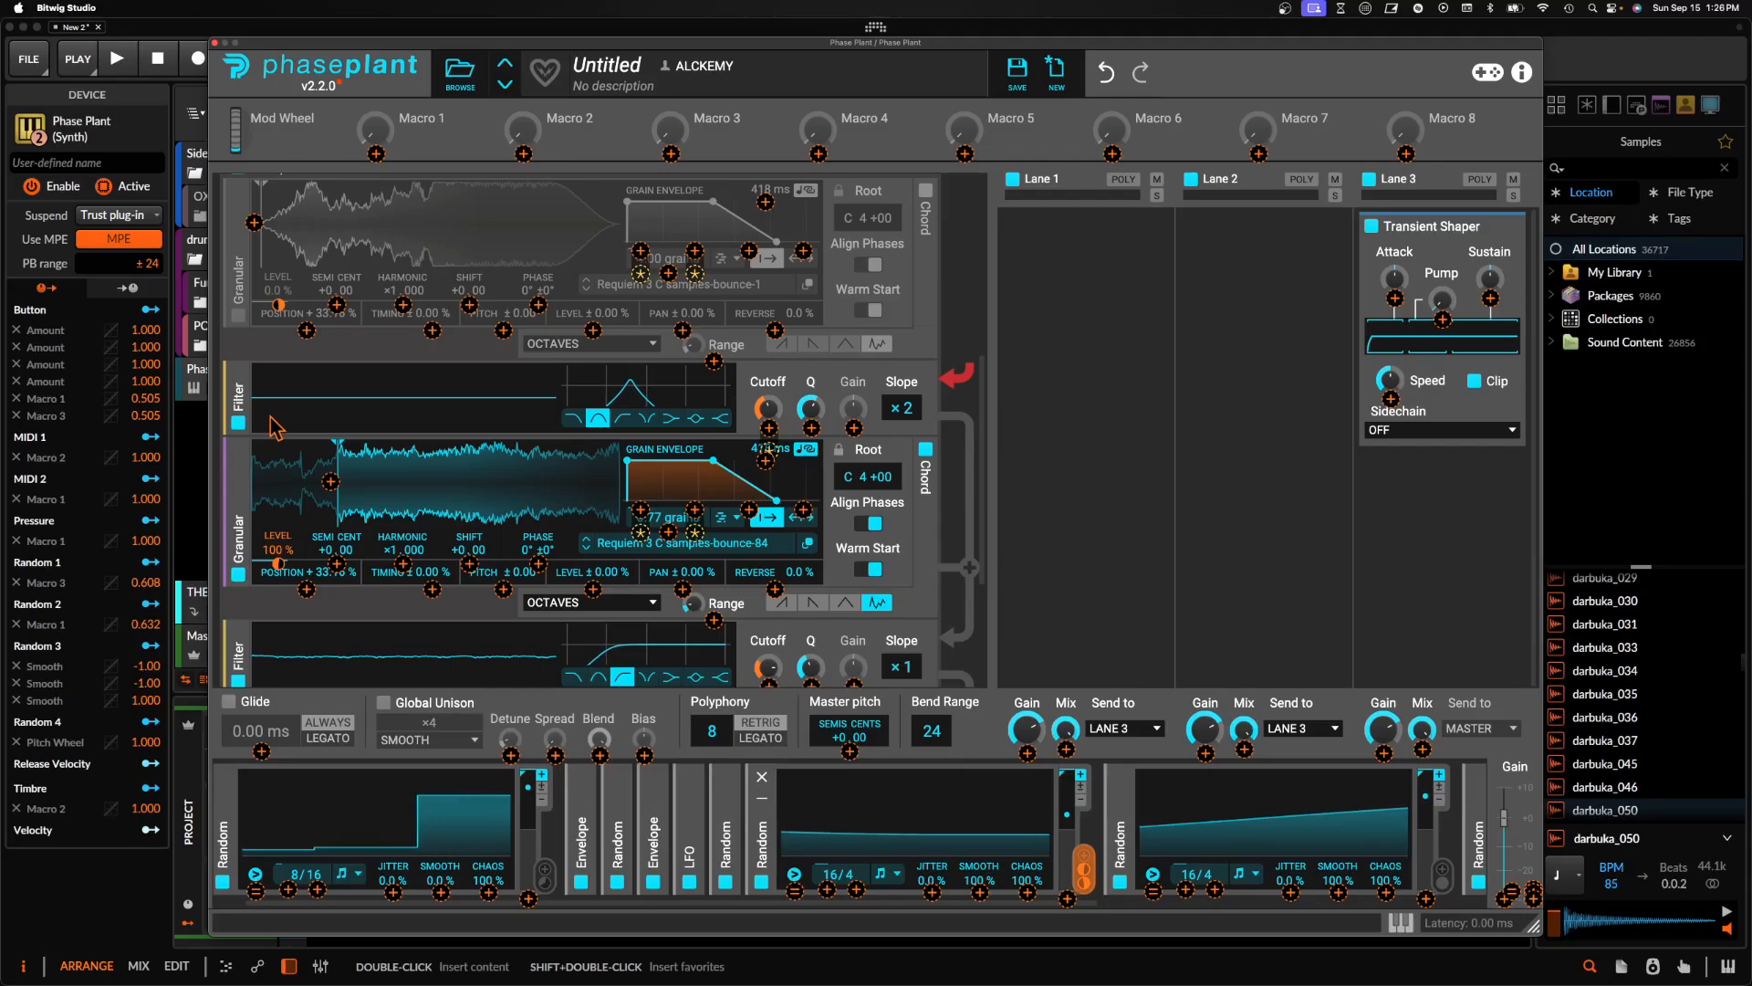
pyautogui.click(392, 599)
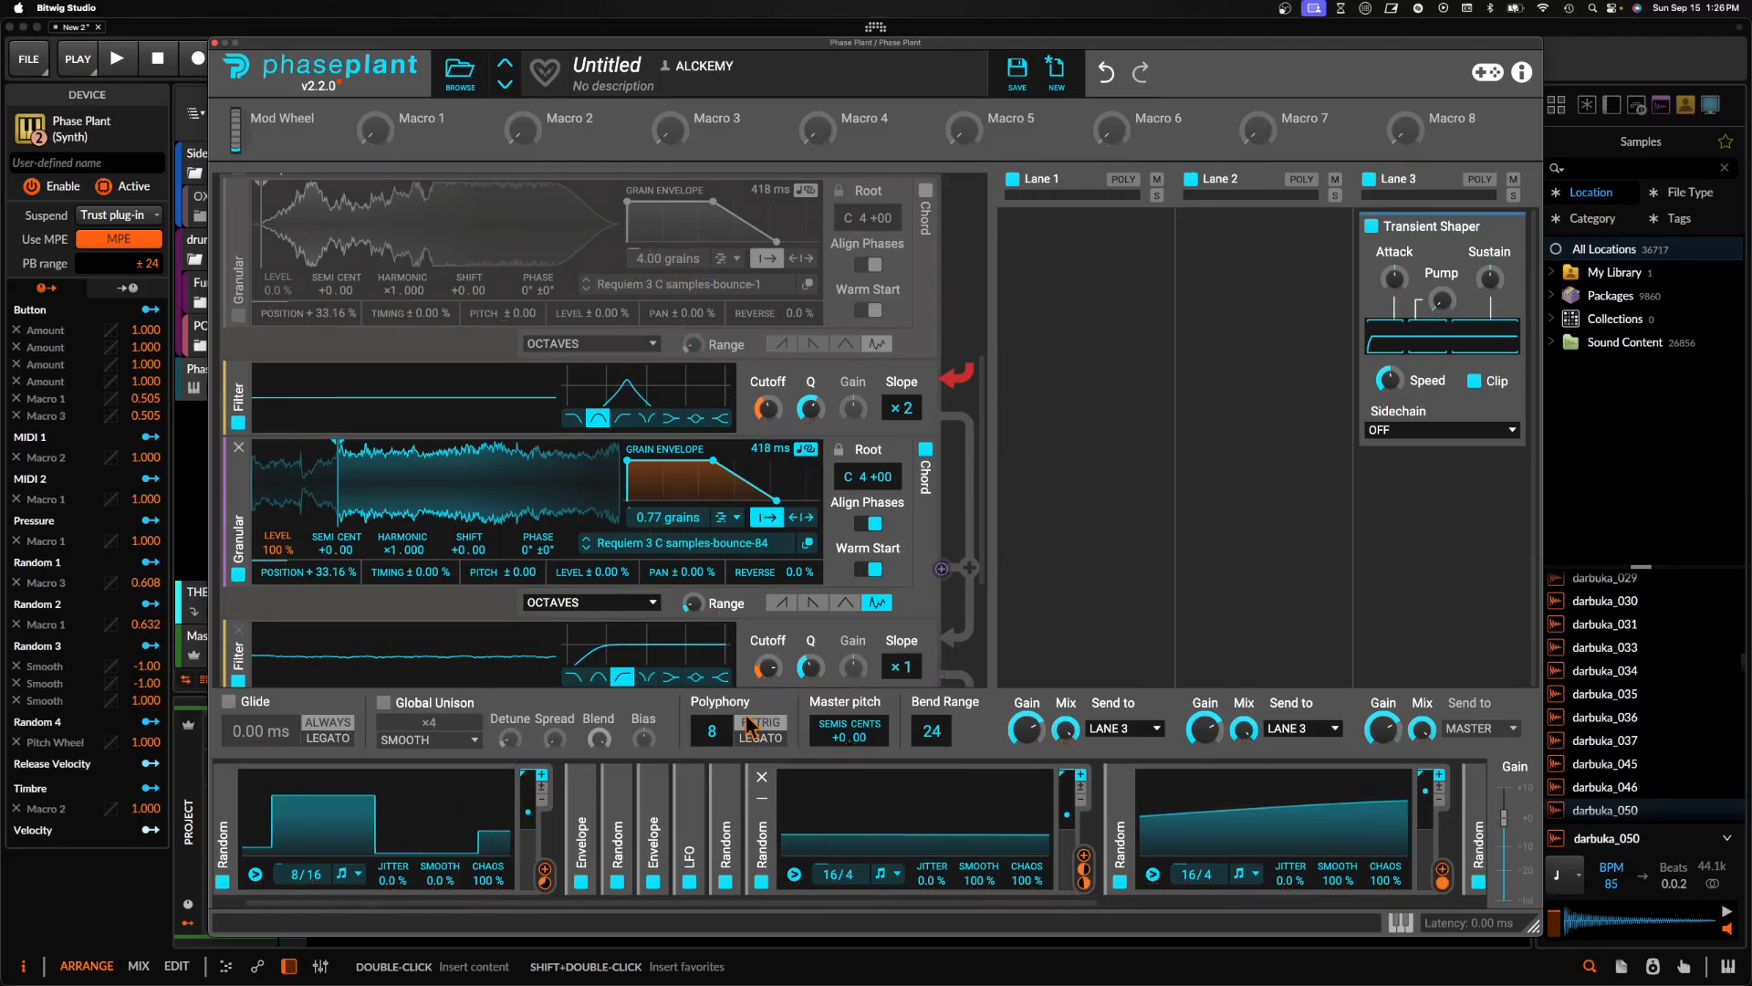
# Add another 16/4 Random copy and assign it to the output scale of the Random modulator that drives the granular levels
pyautogui.hscroll(5, 730, 842)
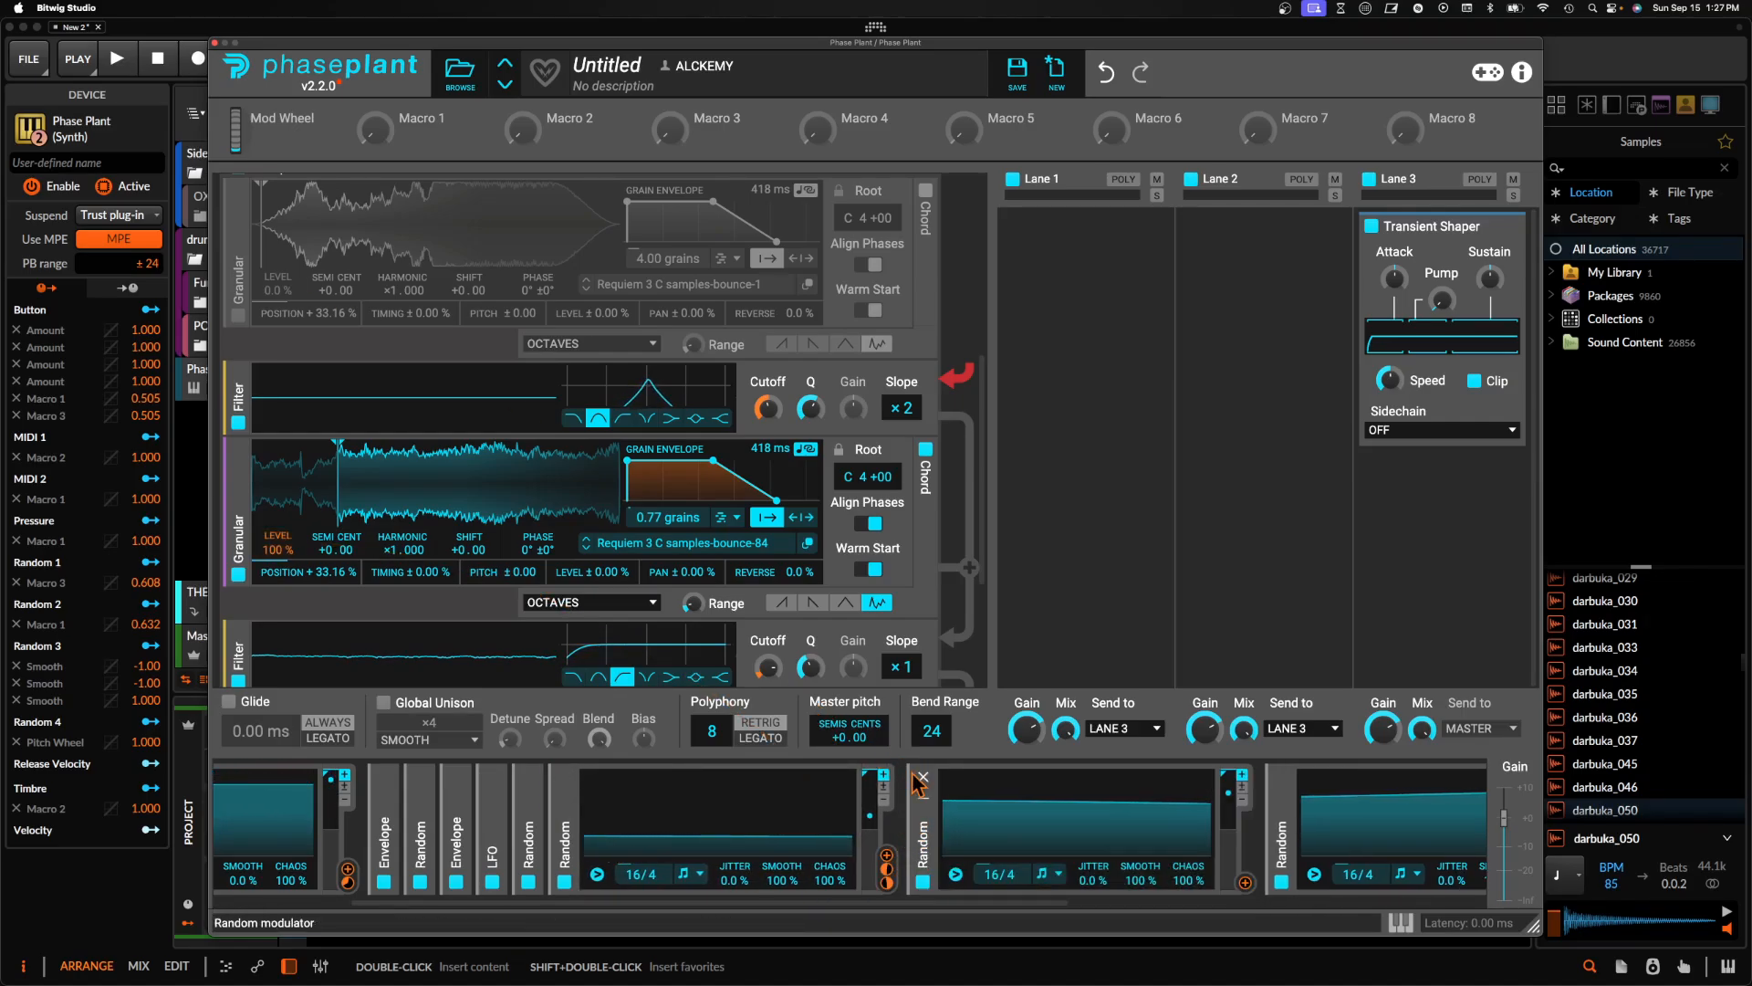
pyautogui.click(1245, 883)
pyautogui.click(872, 898)
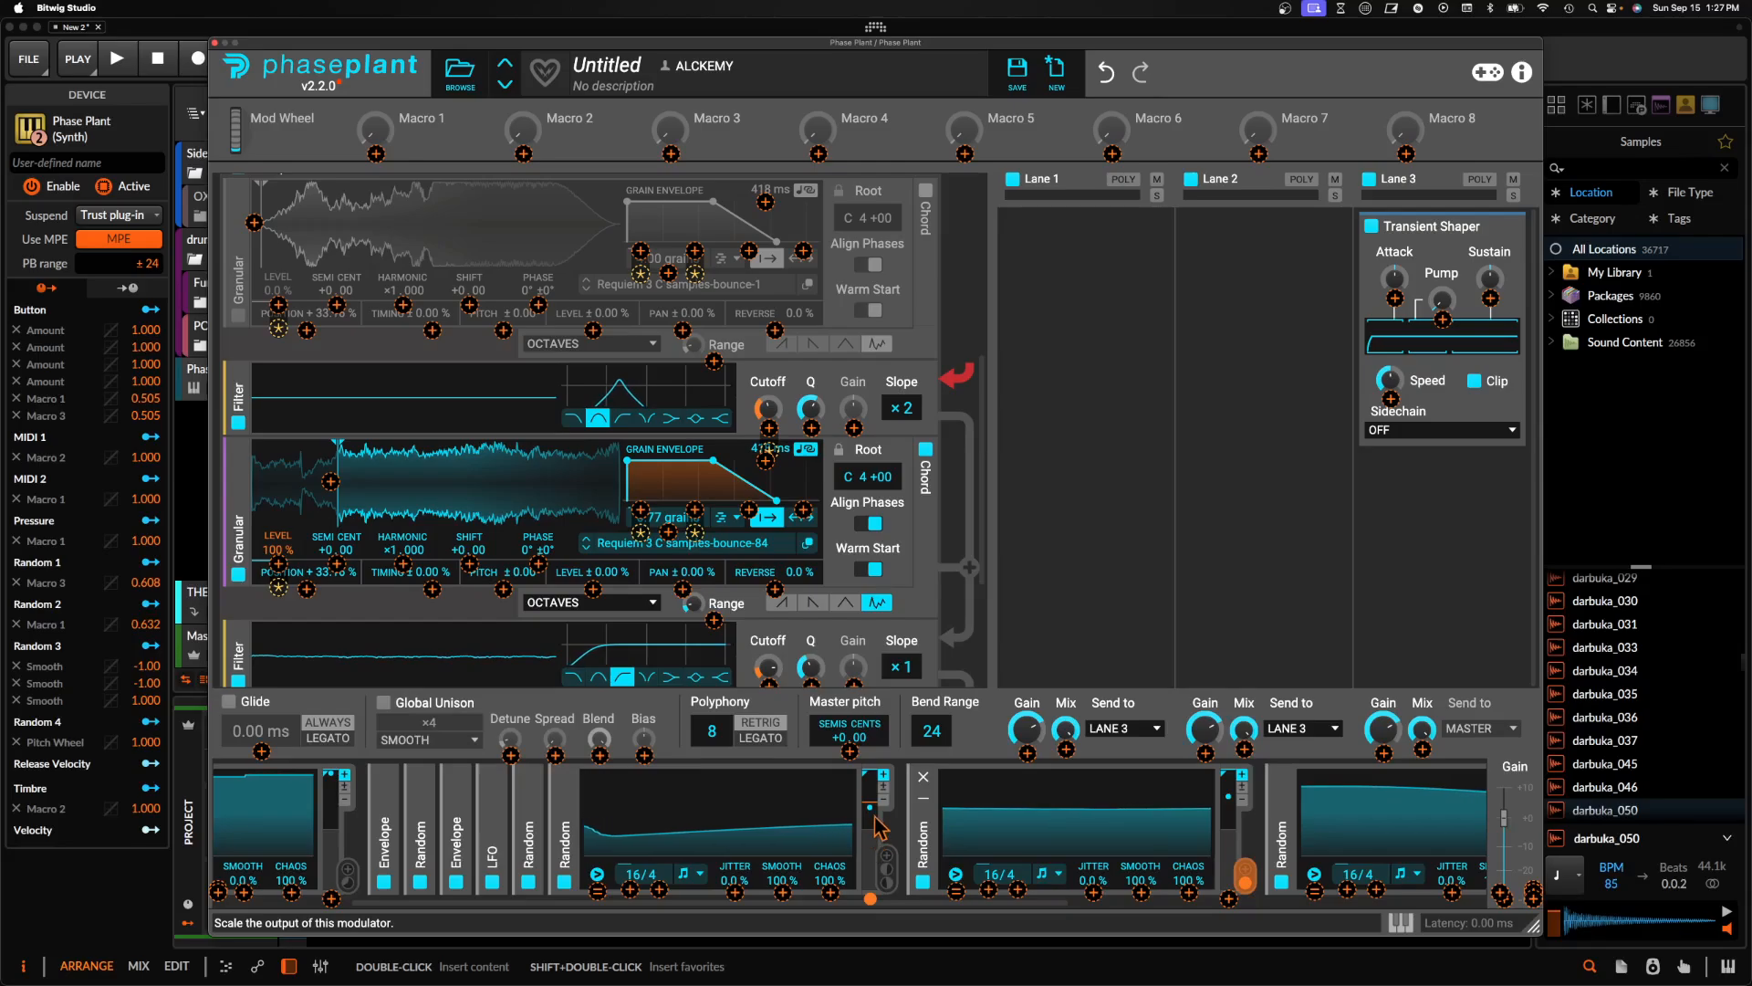
pyautogui.moveTo(875, 783); pyautogui.dragTo(858, 721)
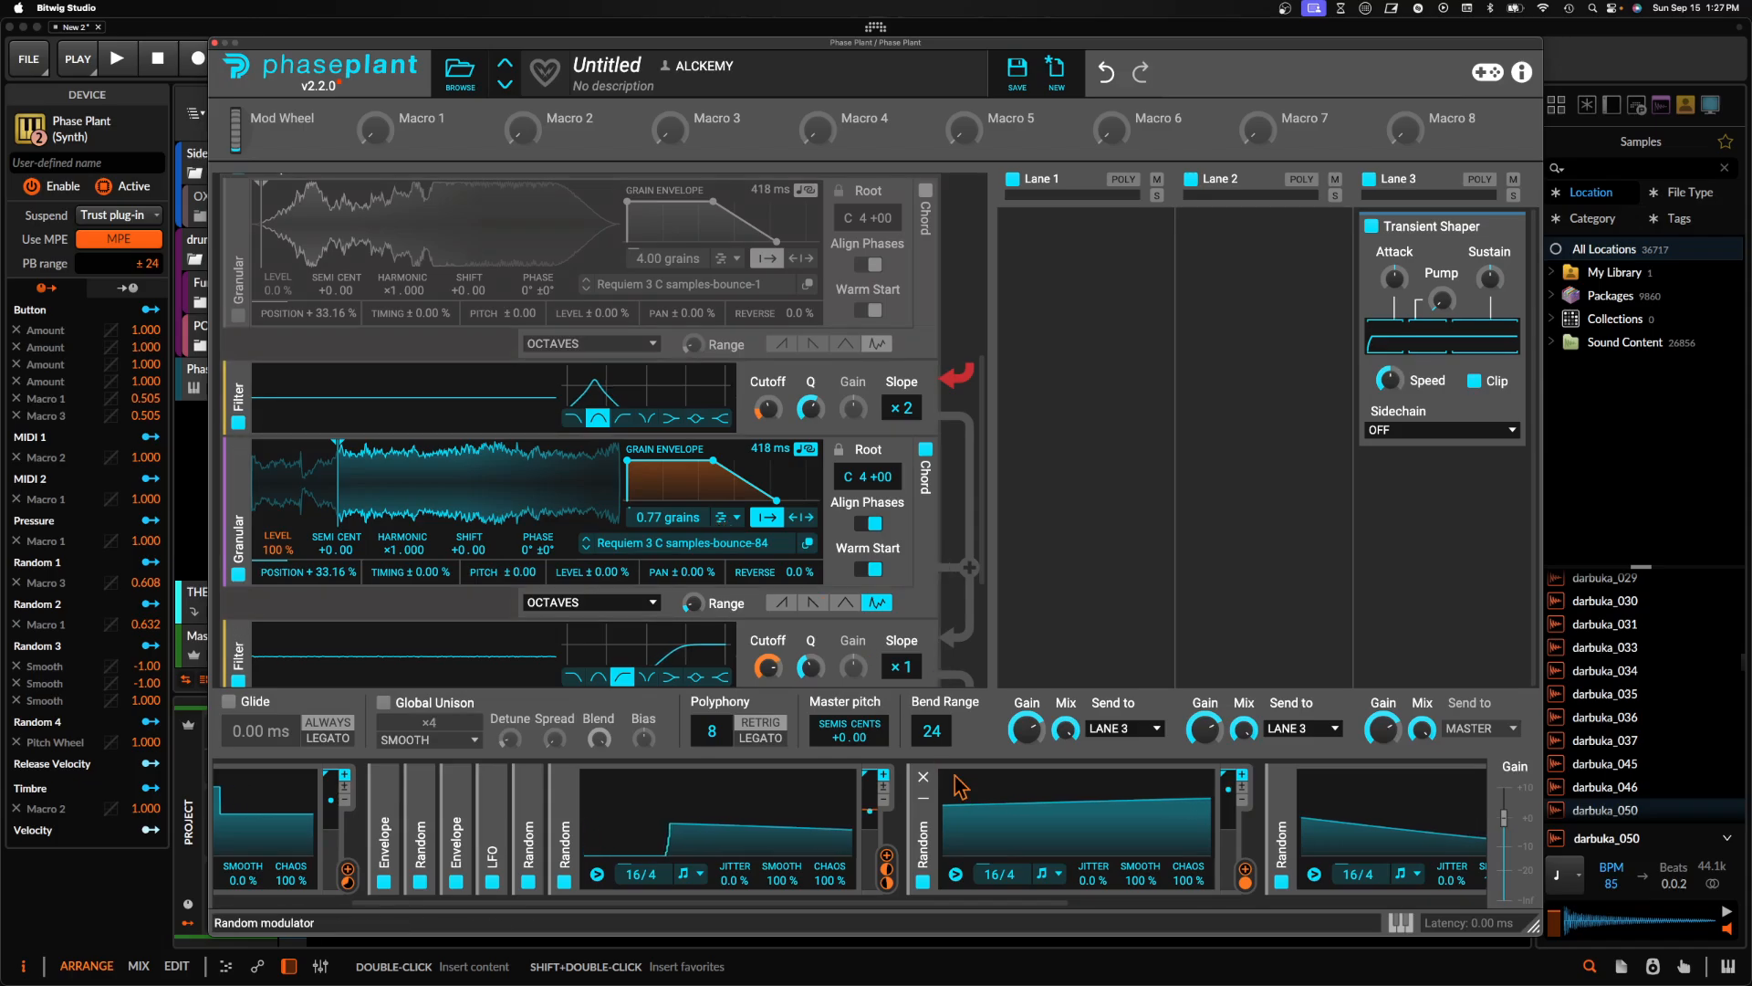
# Assign the newest 16/4 Random copy to the high-pass filter's cutoff as a second modulation source
pyautogui.click(1245, 872)
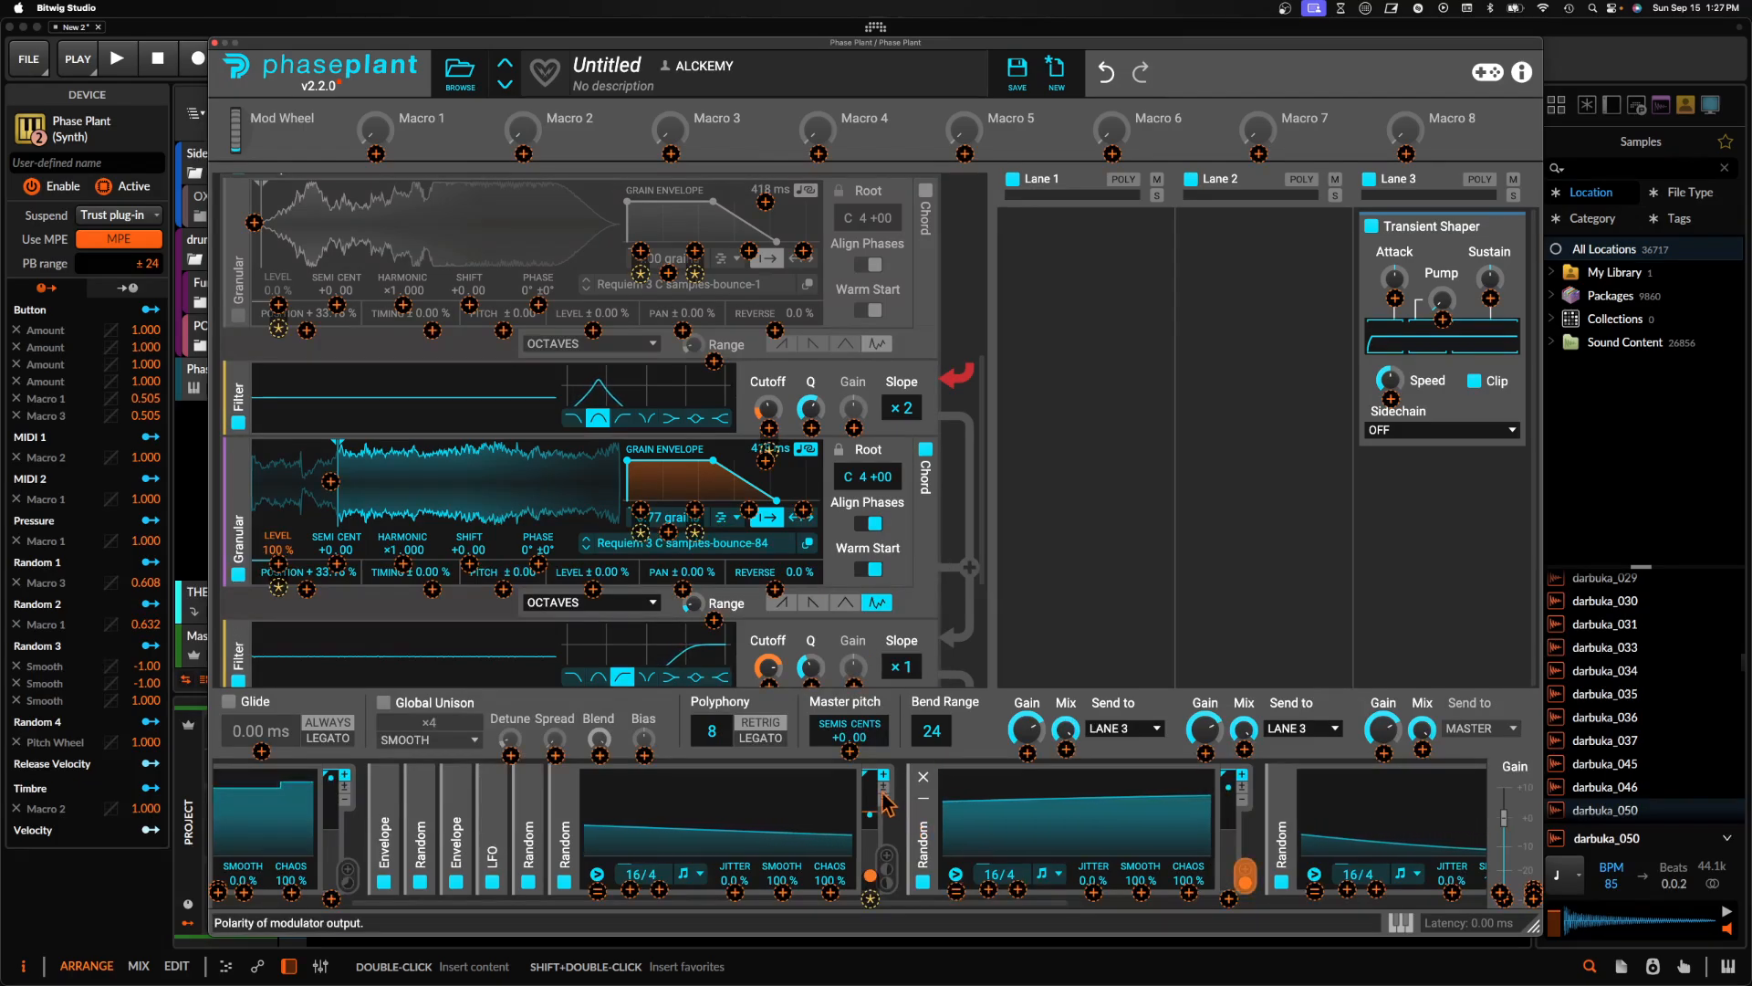
pyautogui.scroll(-1, 809, 658)
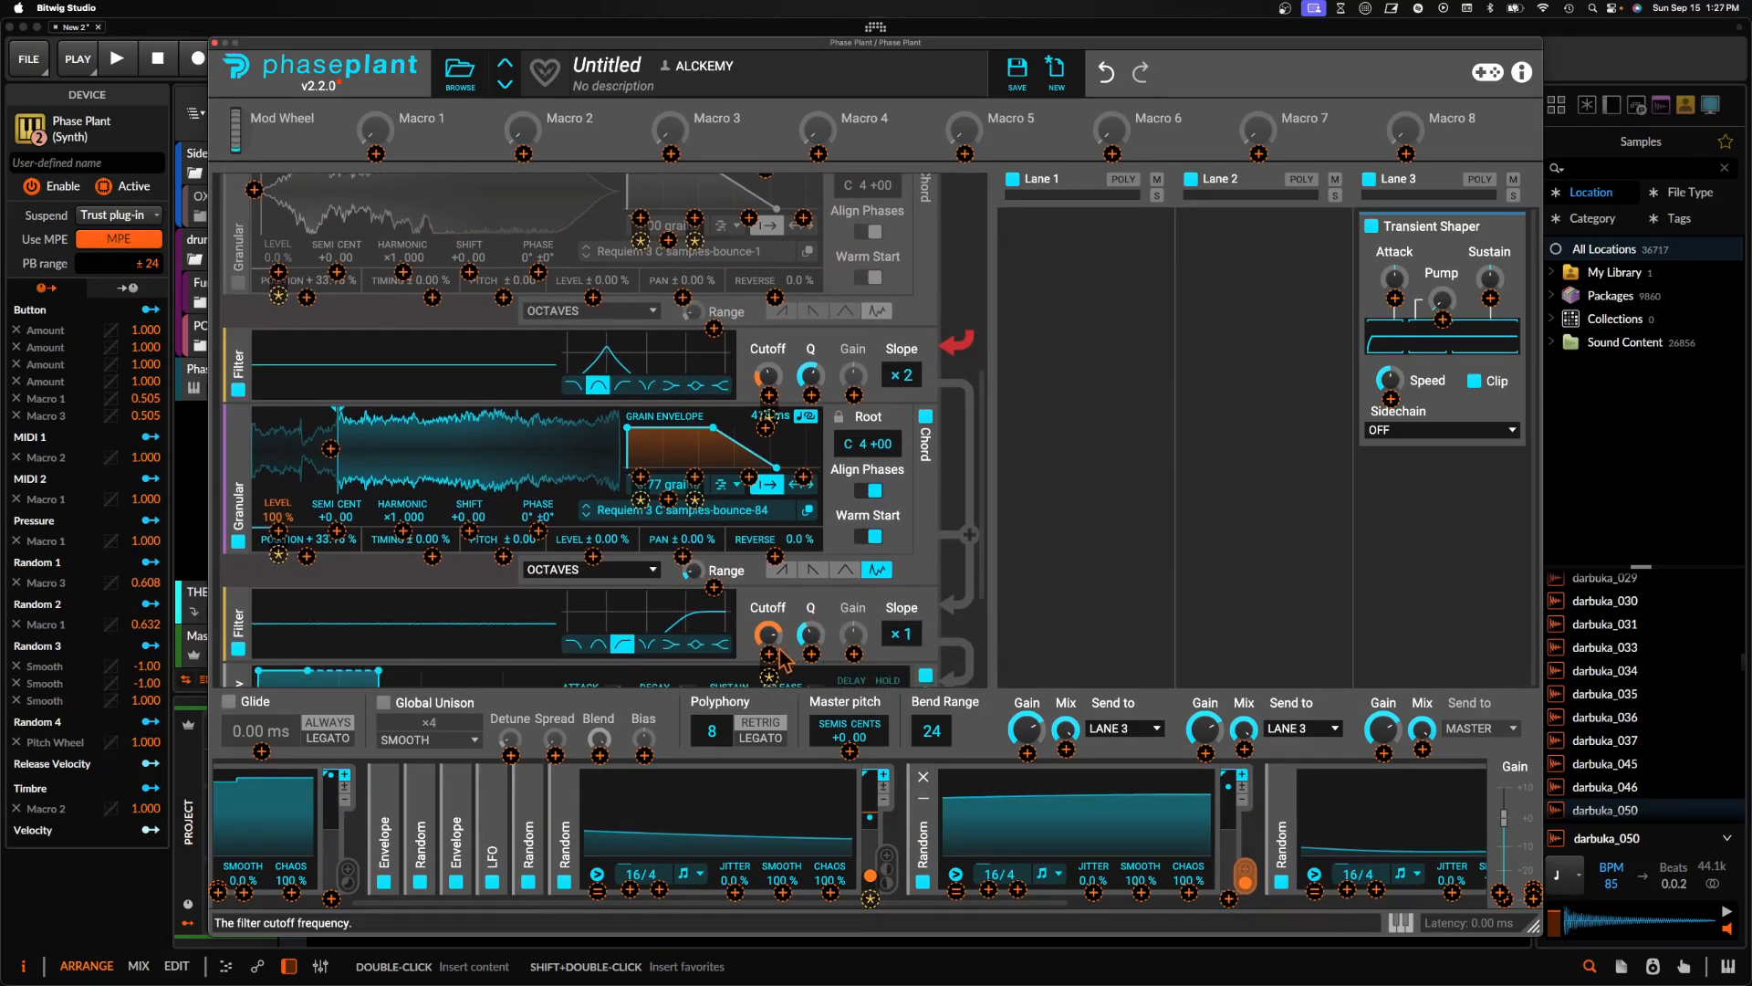
pyautogui.moveTo(769, 653); pyautogui.dragTo(730, 628)
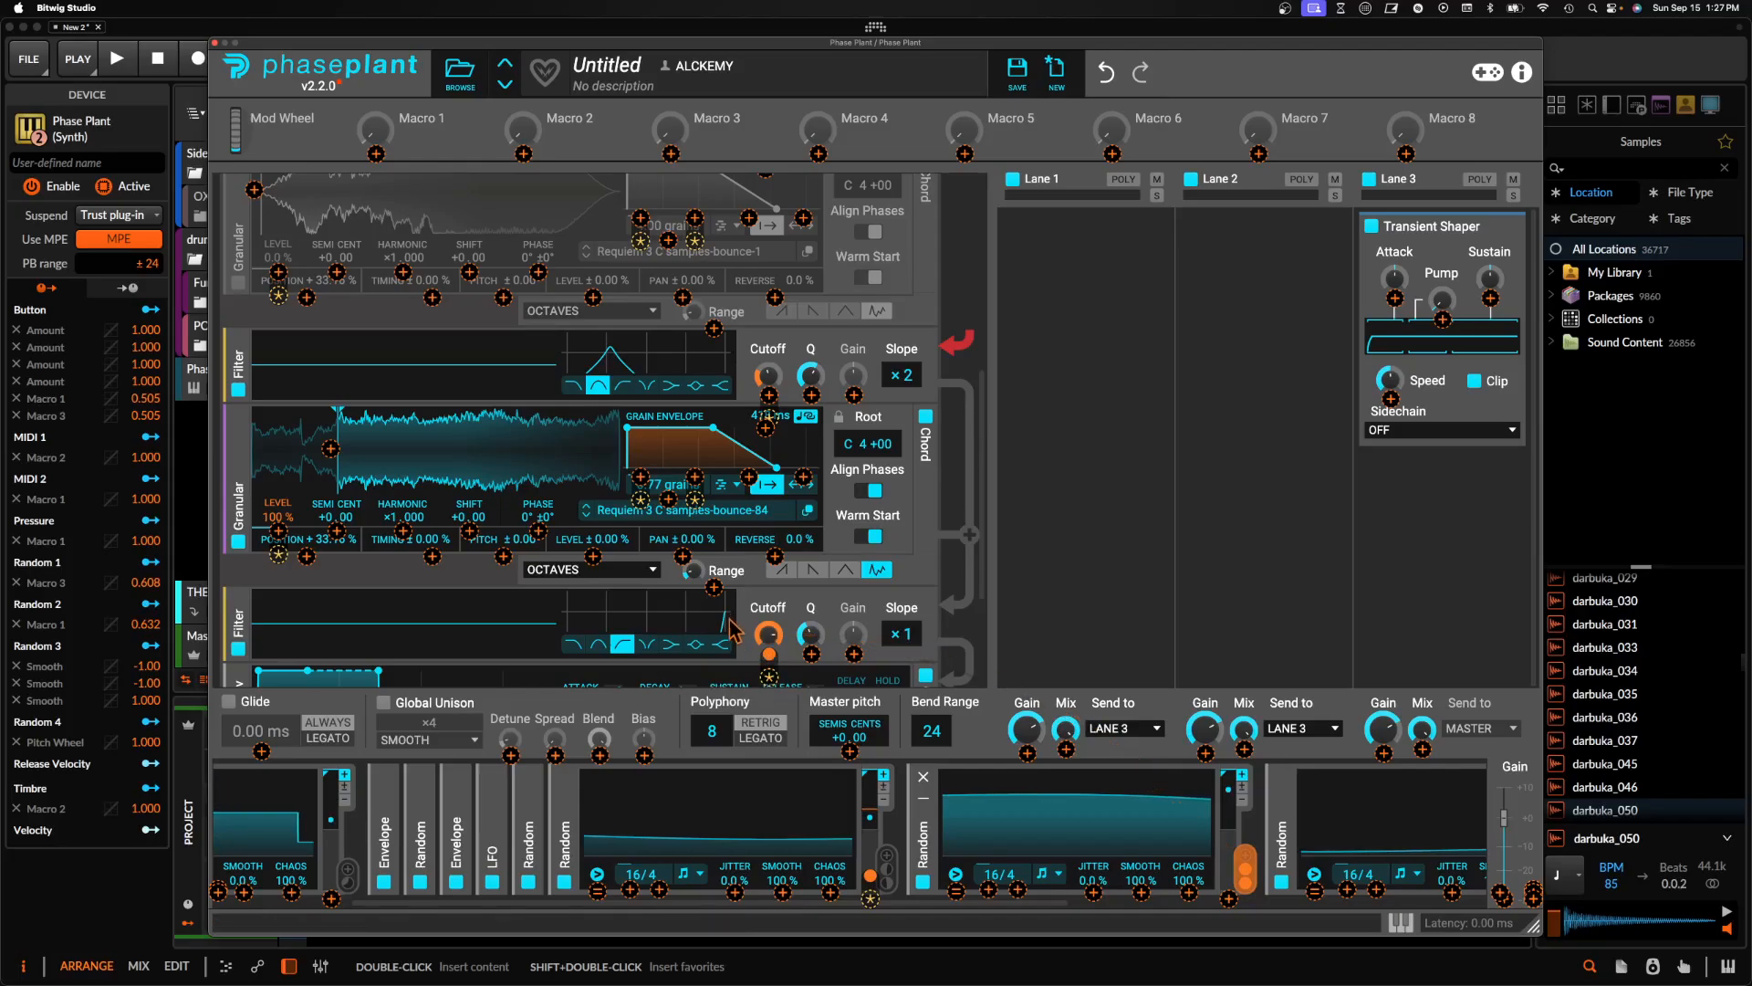
pyautogui.click(718, 616)
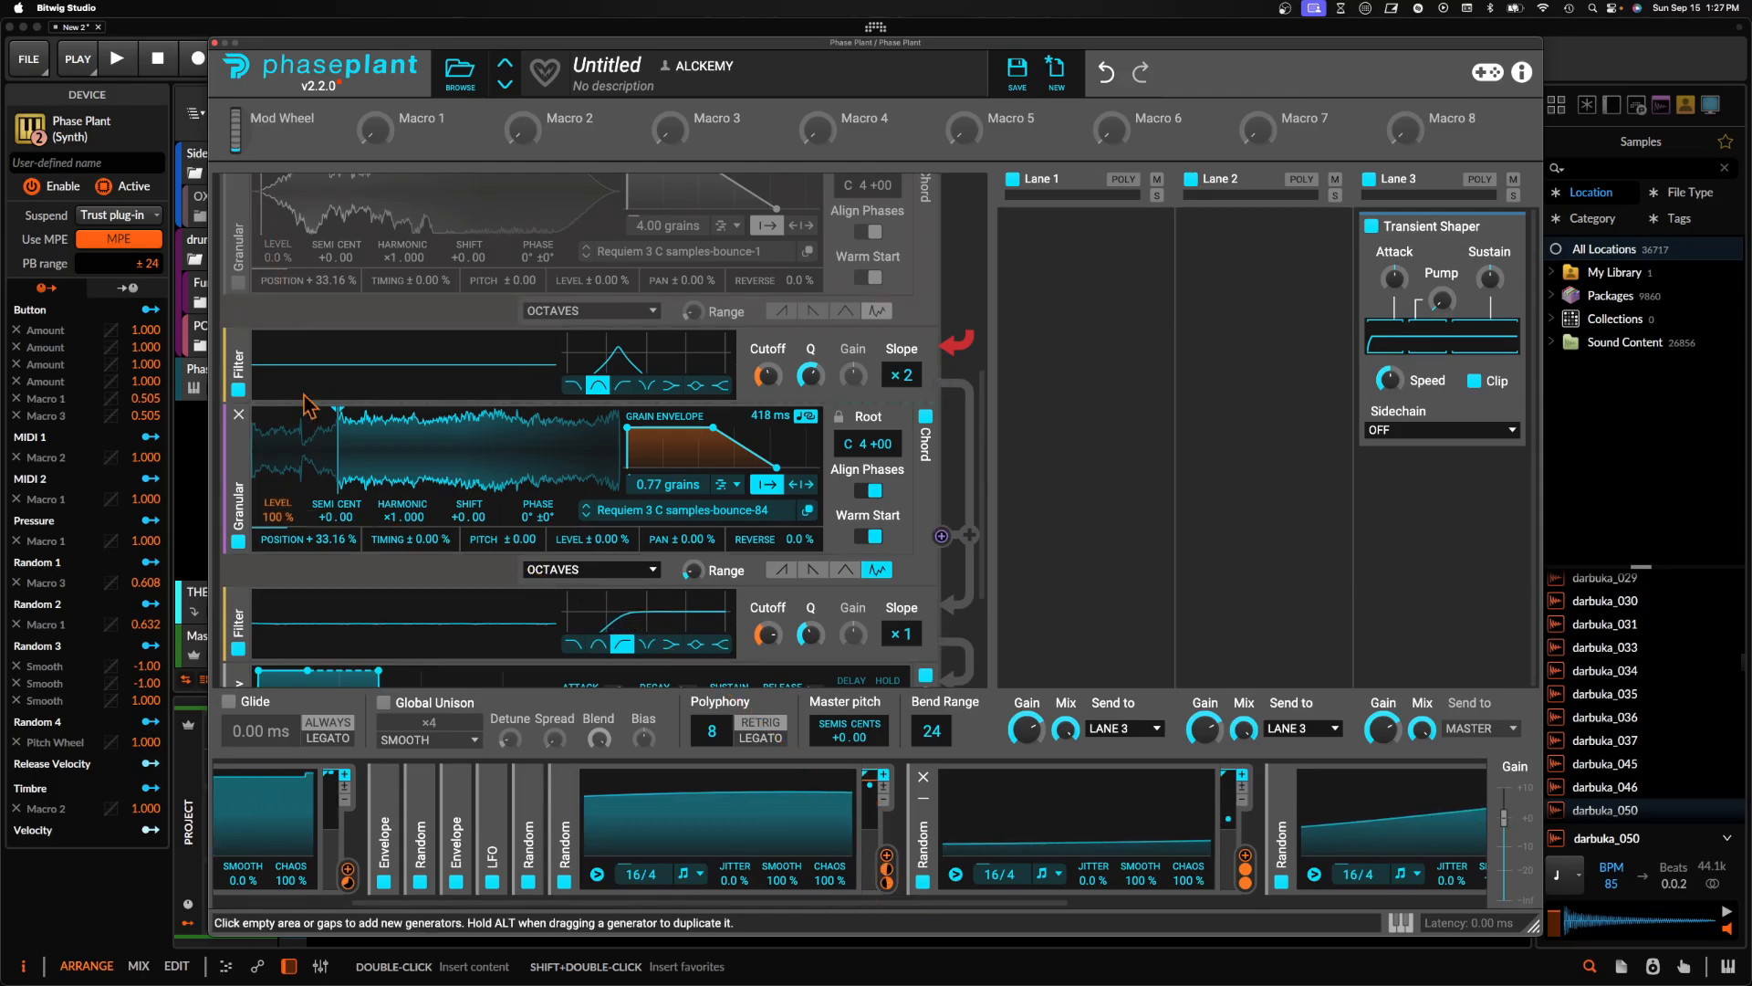
# Enable the first Granular generator and adjust the high-pass filter's cutoff
pyautogui.click(239, 283)
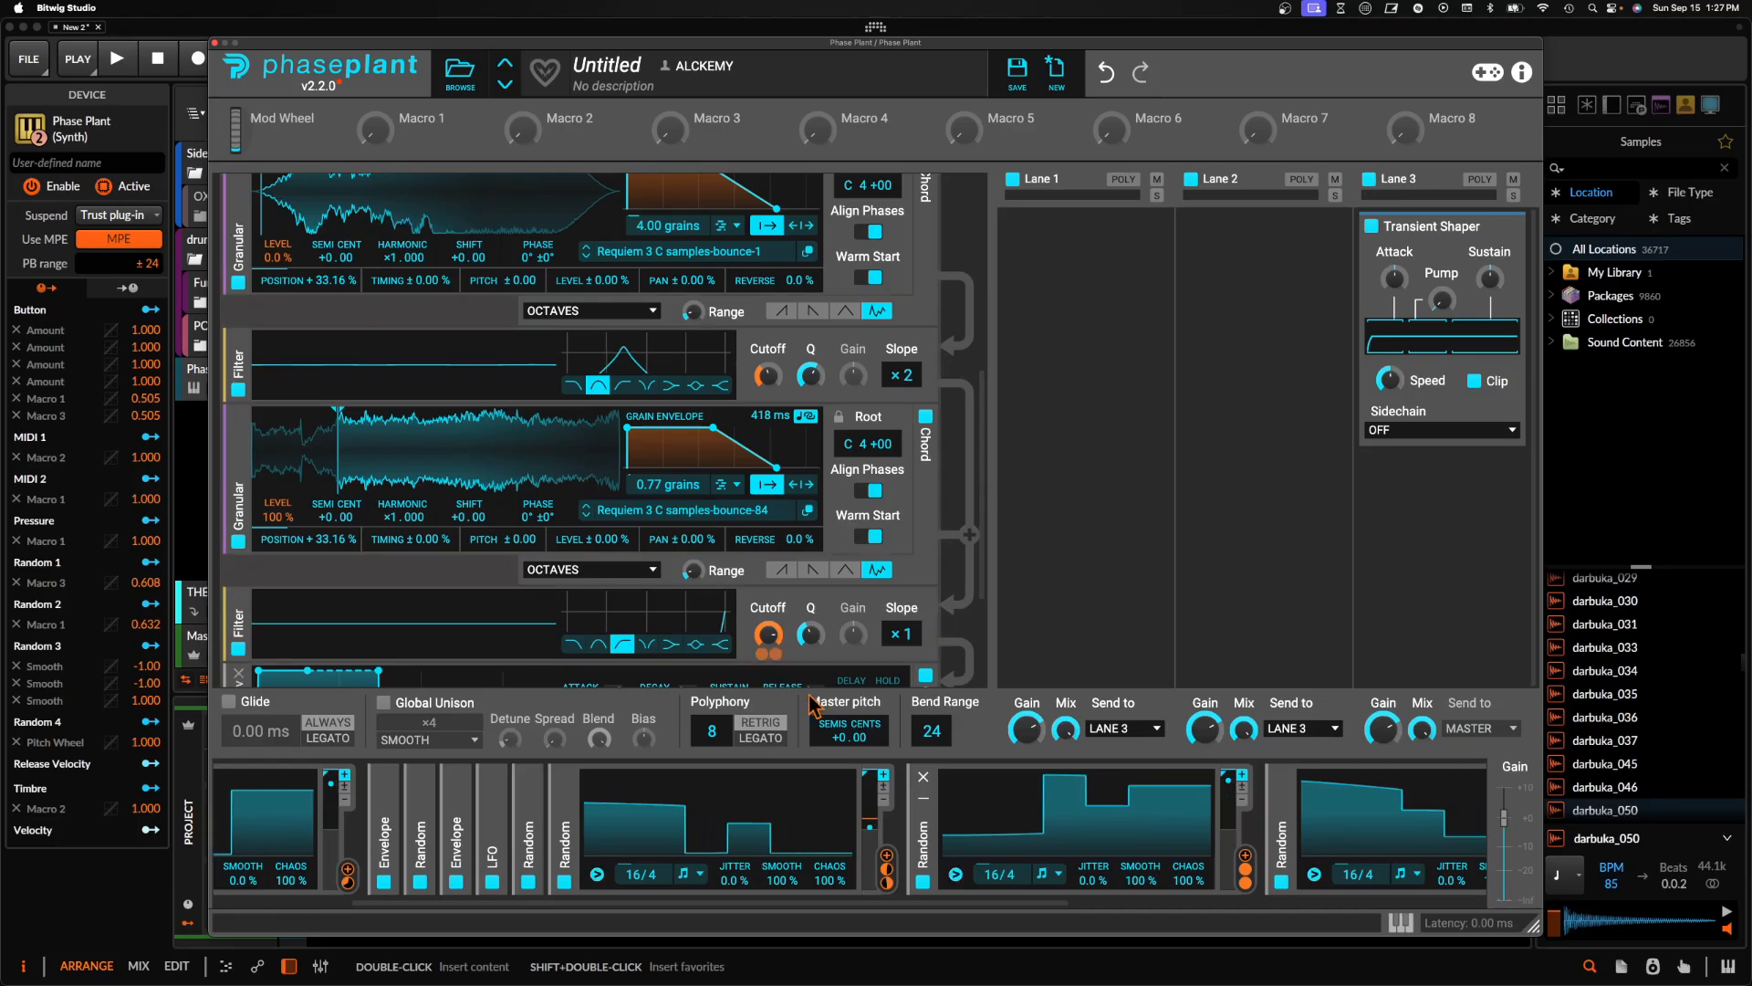
pyautogui.moveTo(768, 634); pyautogui.dragTo(768, 655)
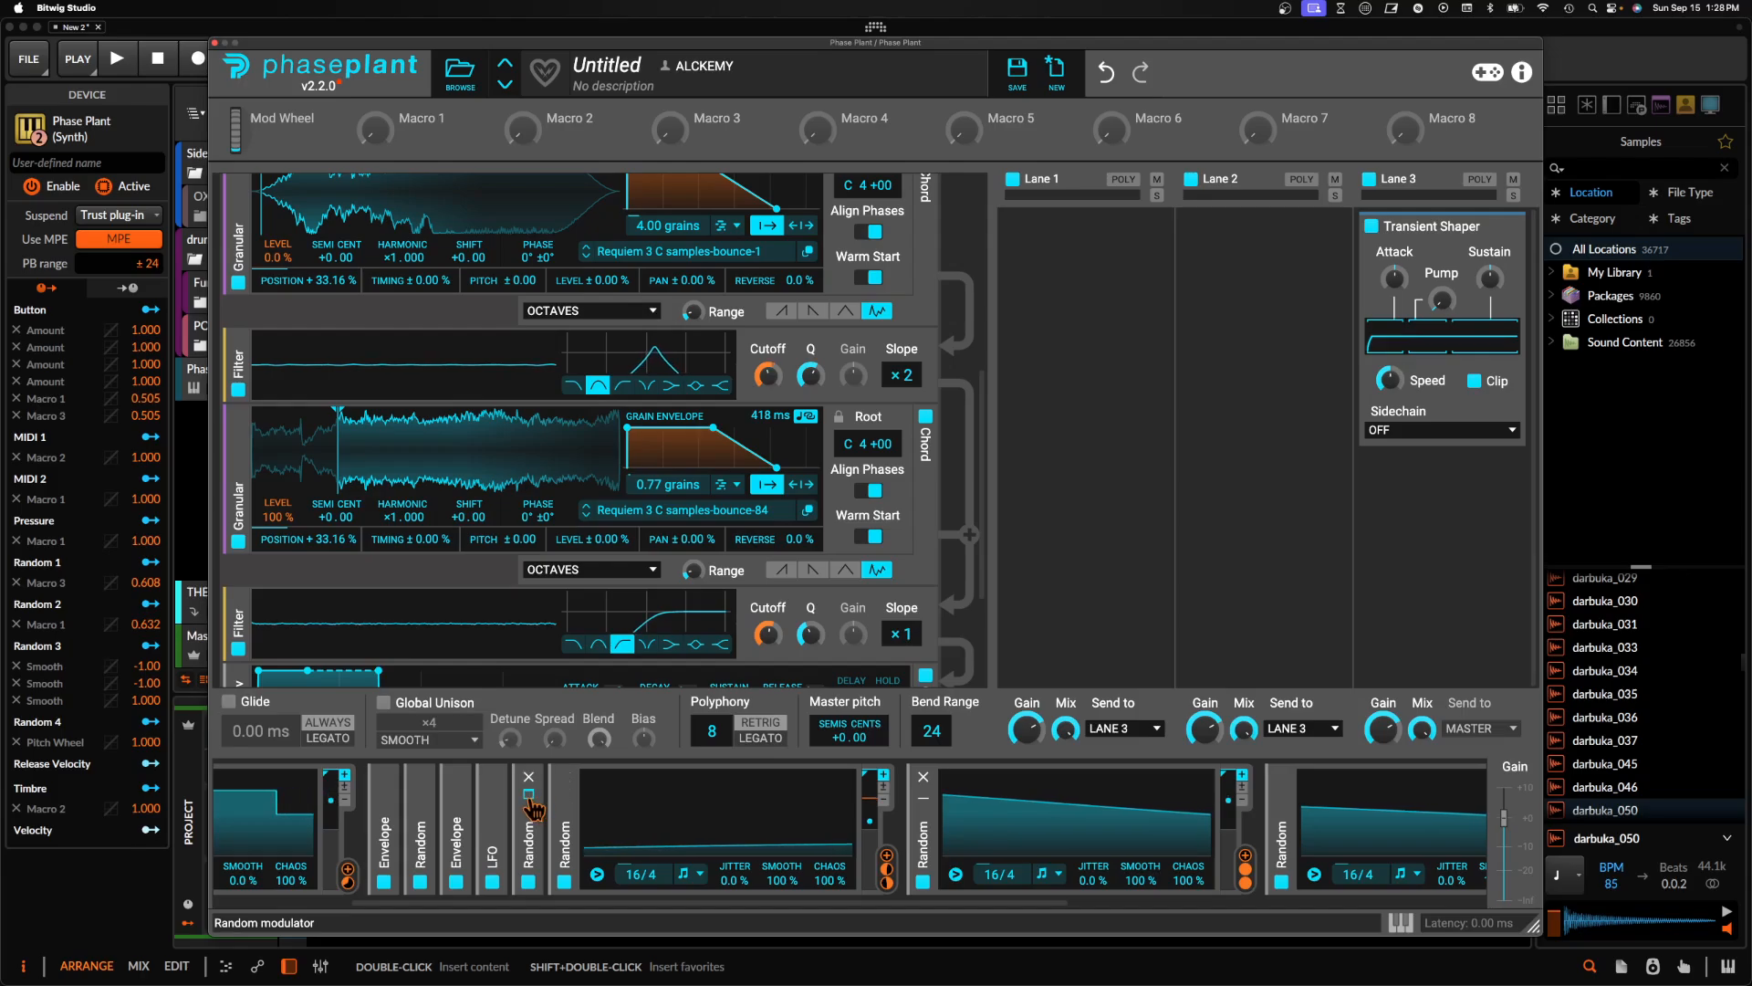
# Expand the collapsed 8/4 Random modulator and set its output scale to 100%
pyautogui.click(534, 799)
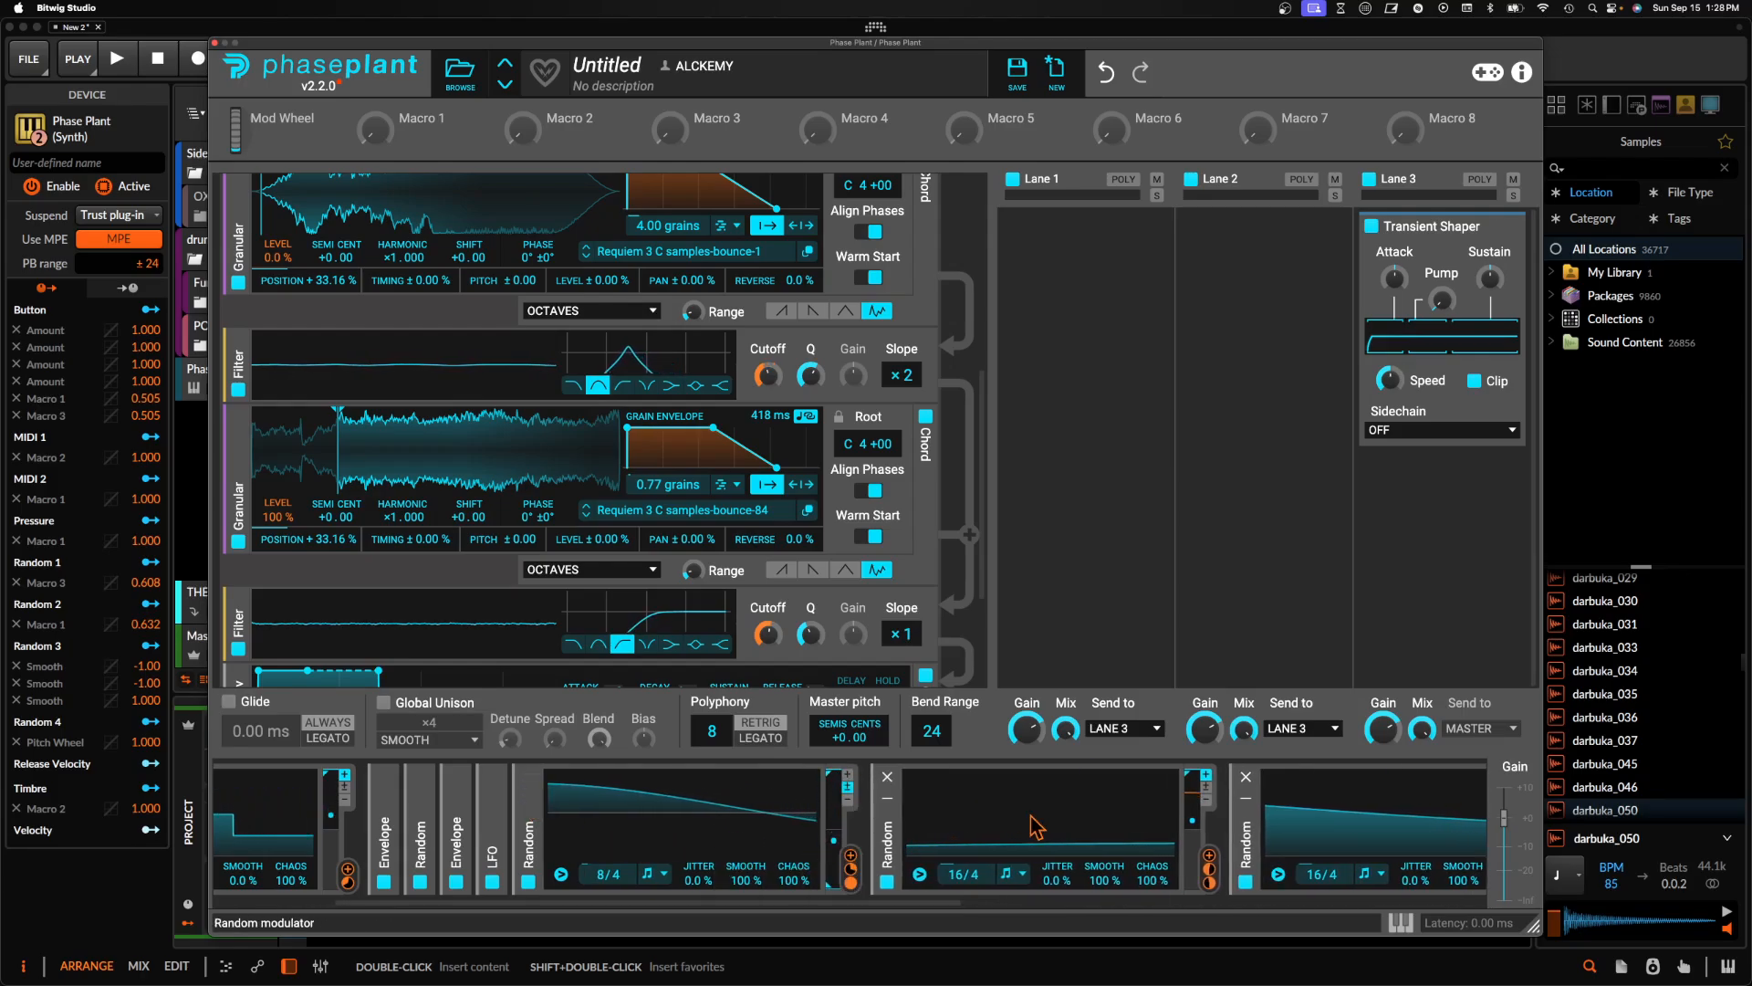
pyautogui.hscroll(1, 1031, 815)
pyautogui.hscroll(1, 1031, 816)
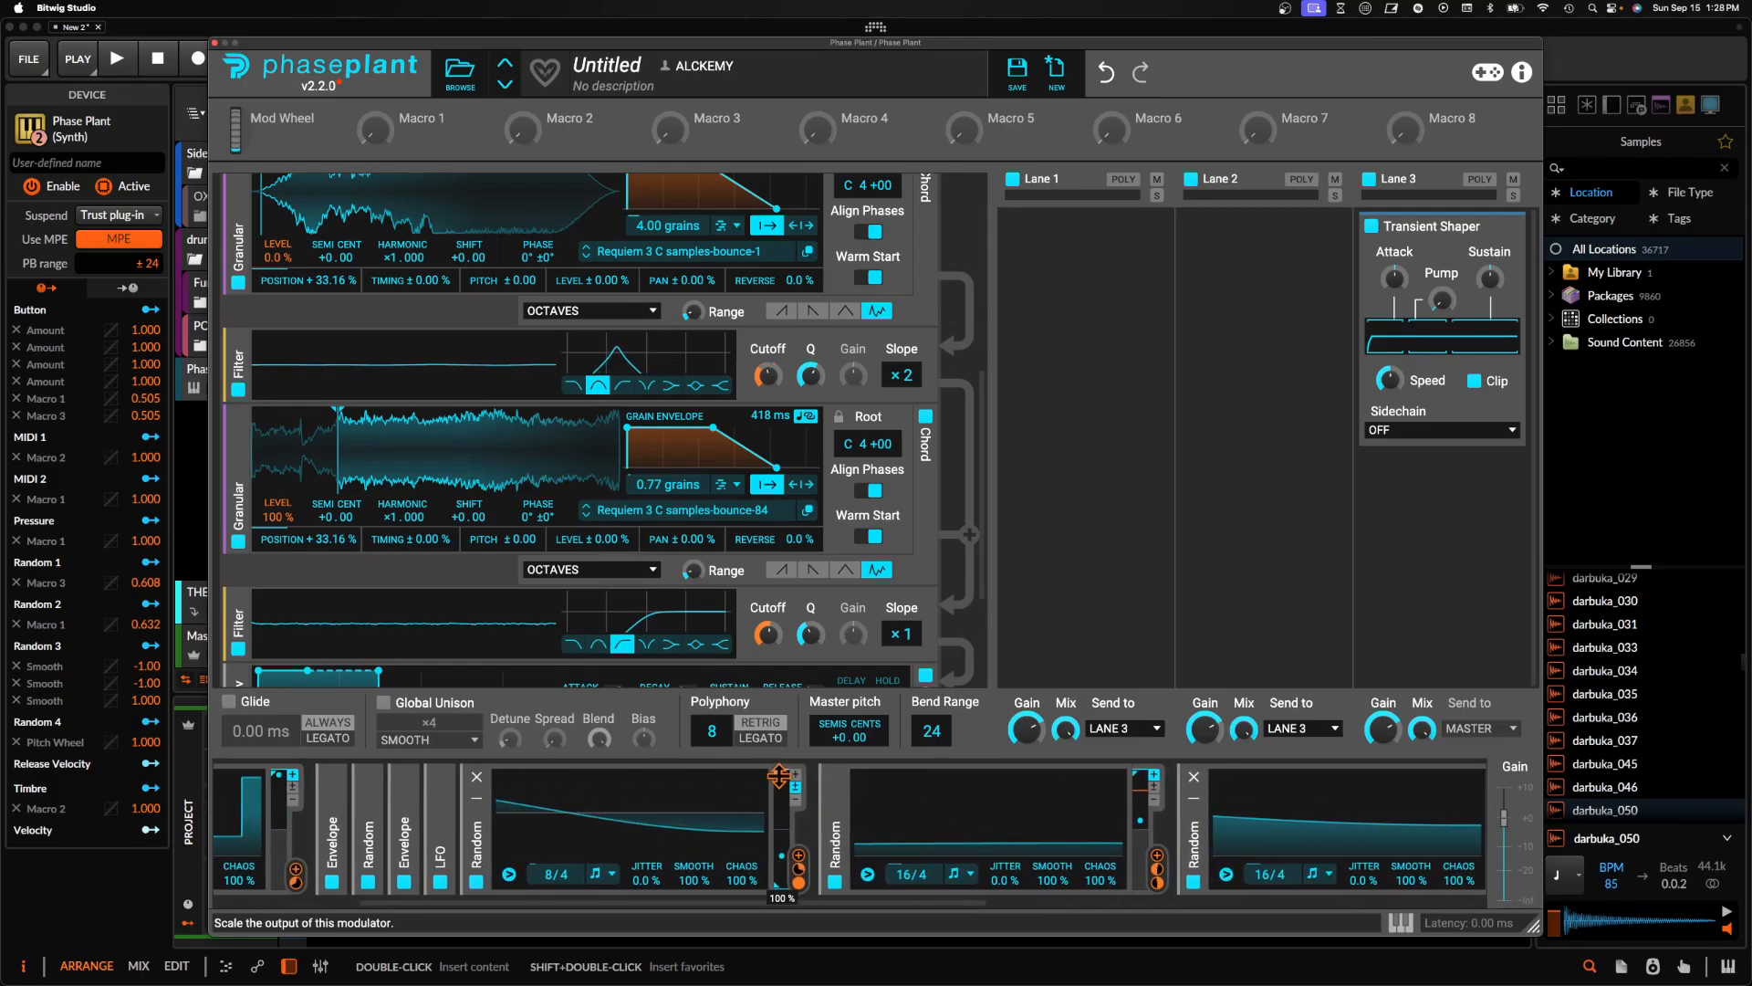
pyautogui.moveTo(779, 776)
pyautogui.mouseDown()
pyautogui.moveTo(777, 855)
pyautogui.moveTo(769, 761)
pyautogui.mouseUp()
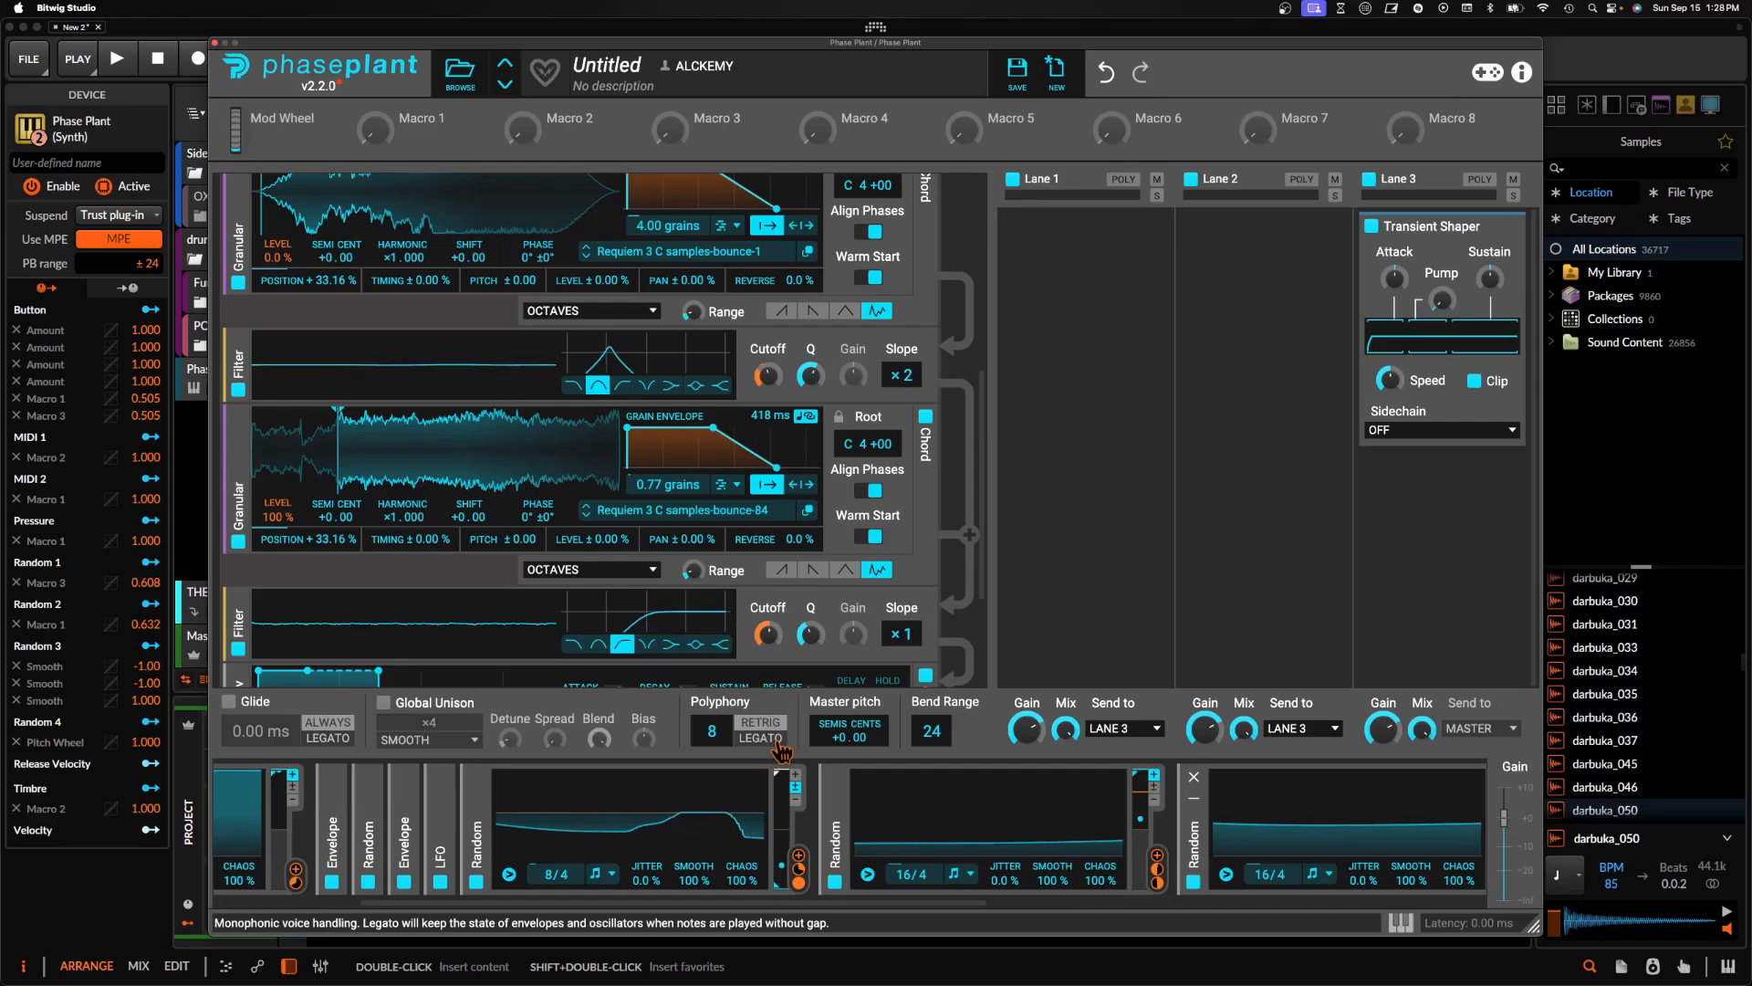
pyautogui.doubleClick(799, 894)
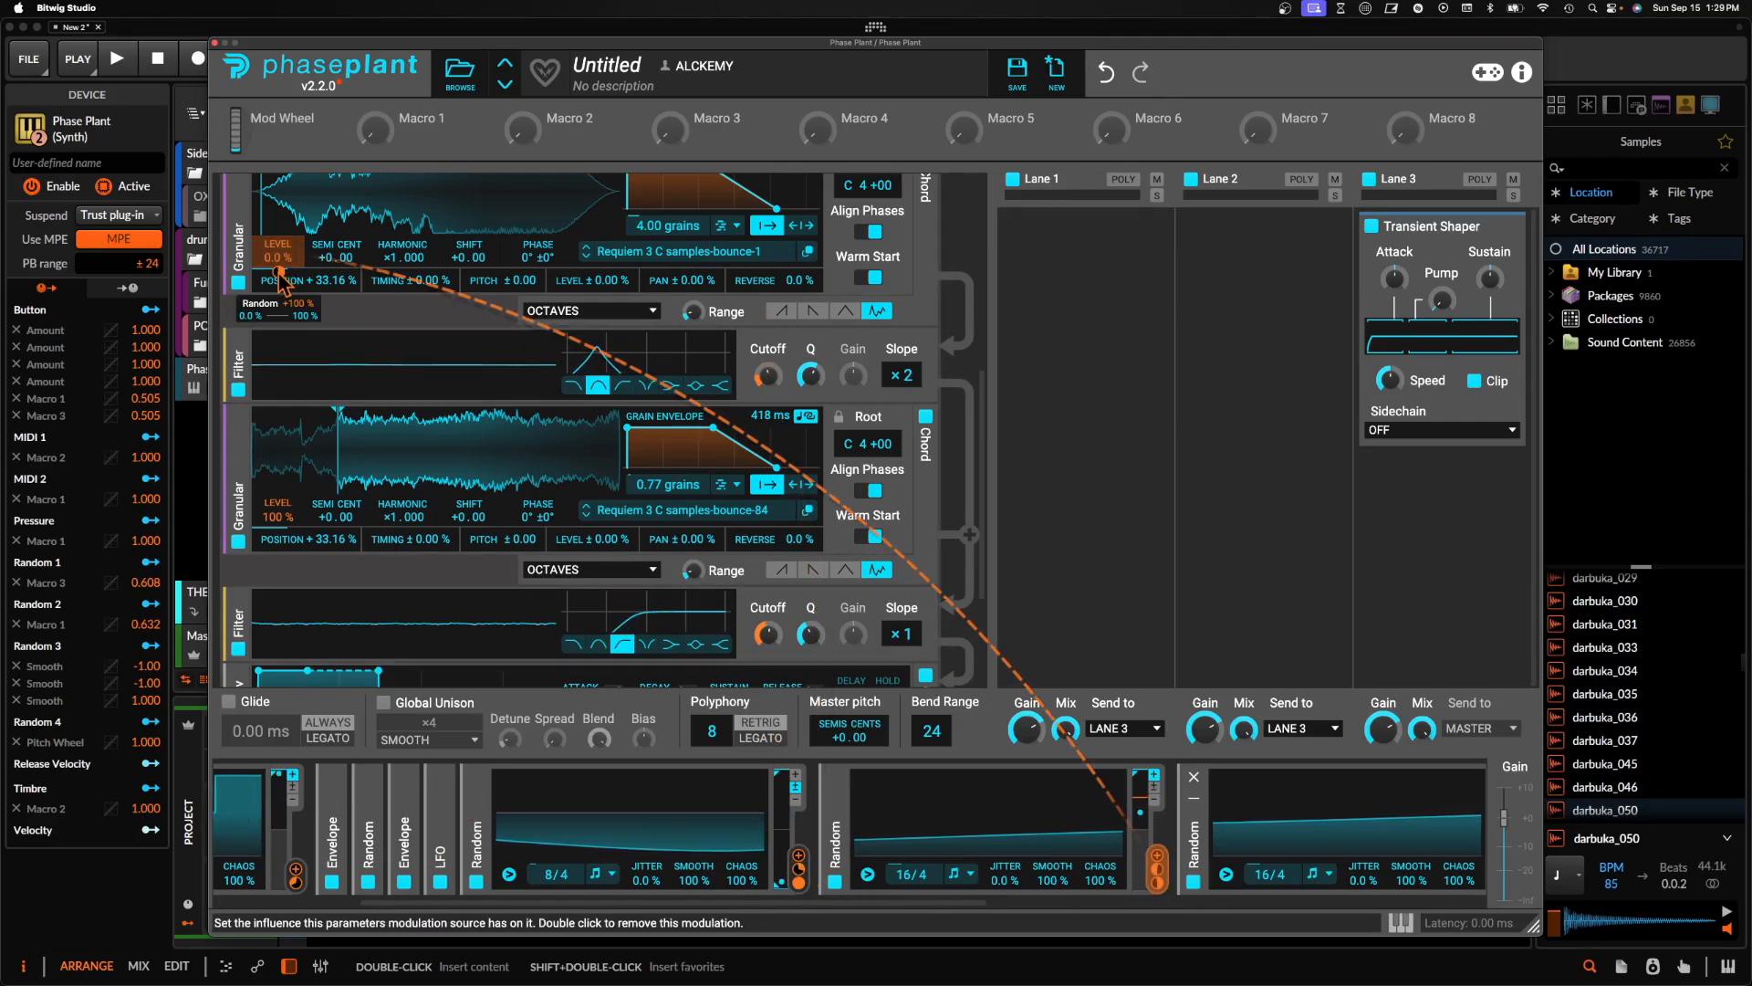
# Collapse the 8/4 Random modulator and the group containing the two filtered Granular generators
pyautogui.click(477, 797)
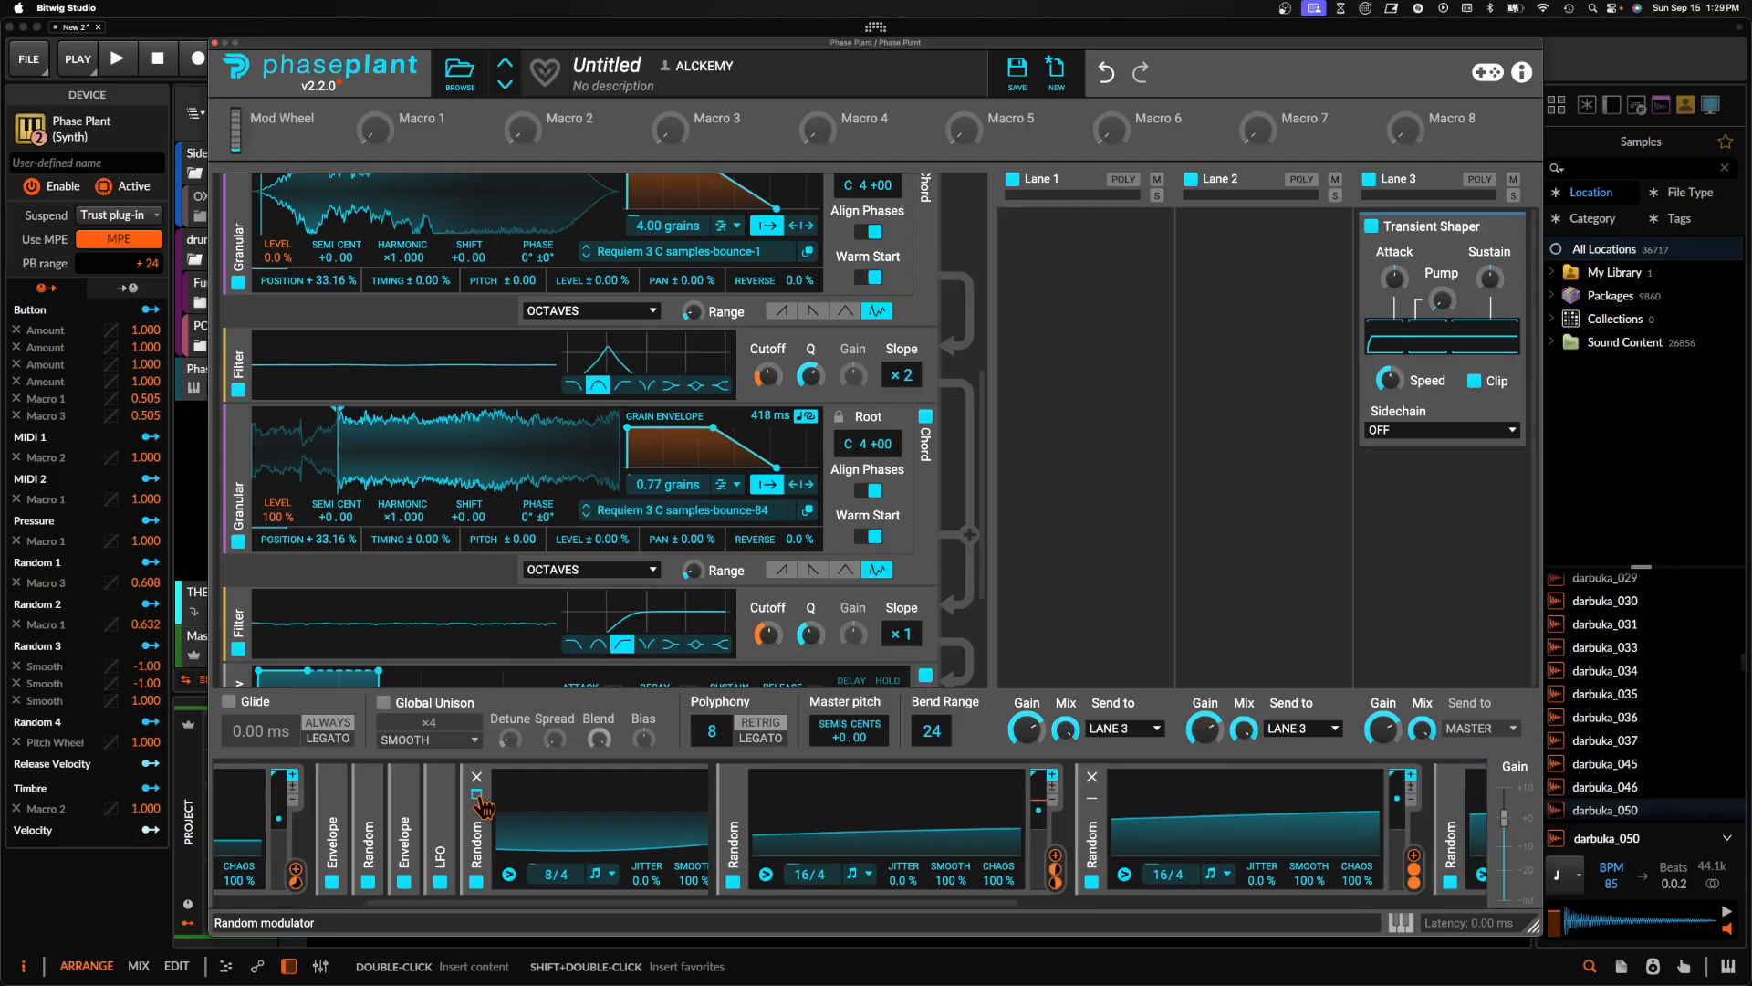
pyautogui.scroll(5, 649, 453)
pyautogui.scroll(-5, 650, 454)
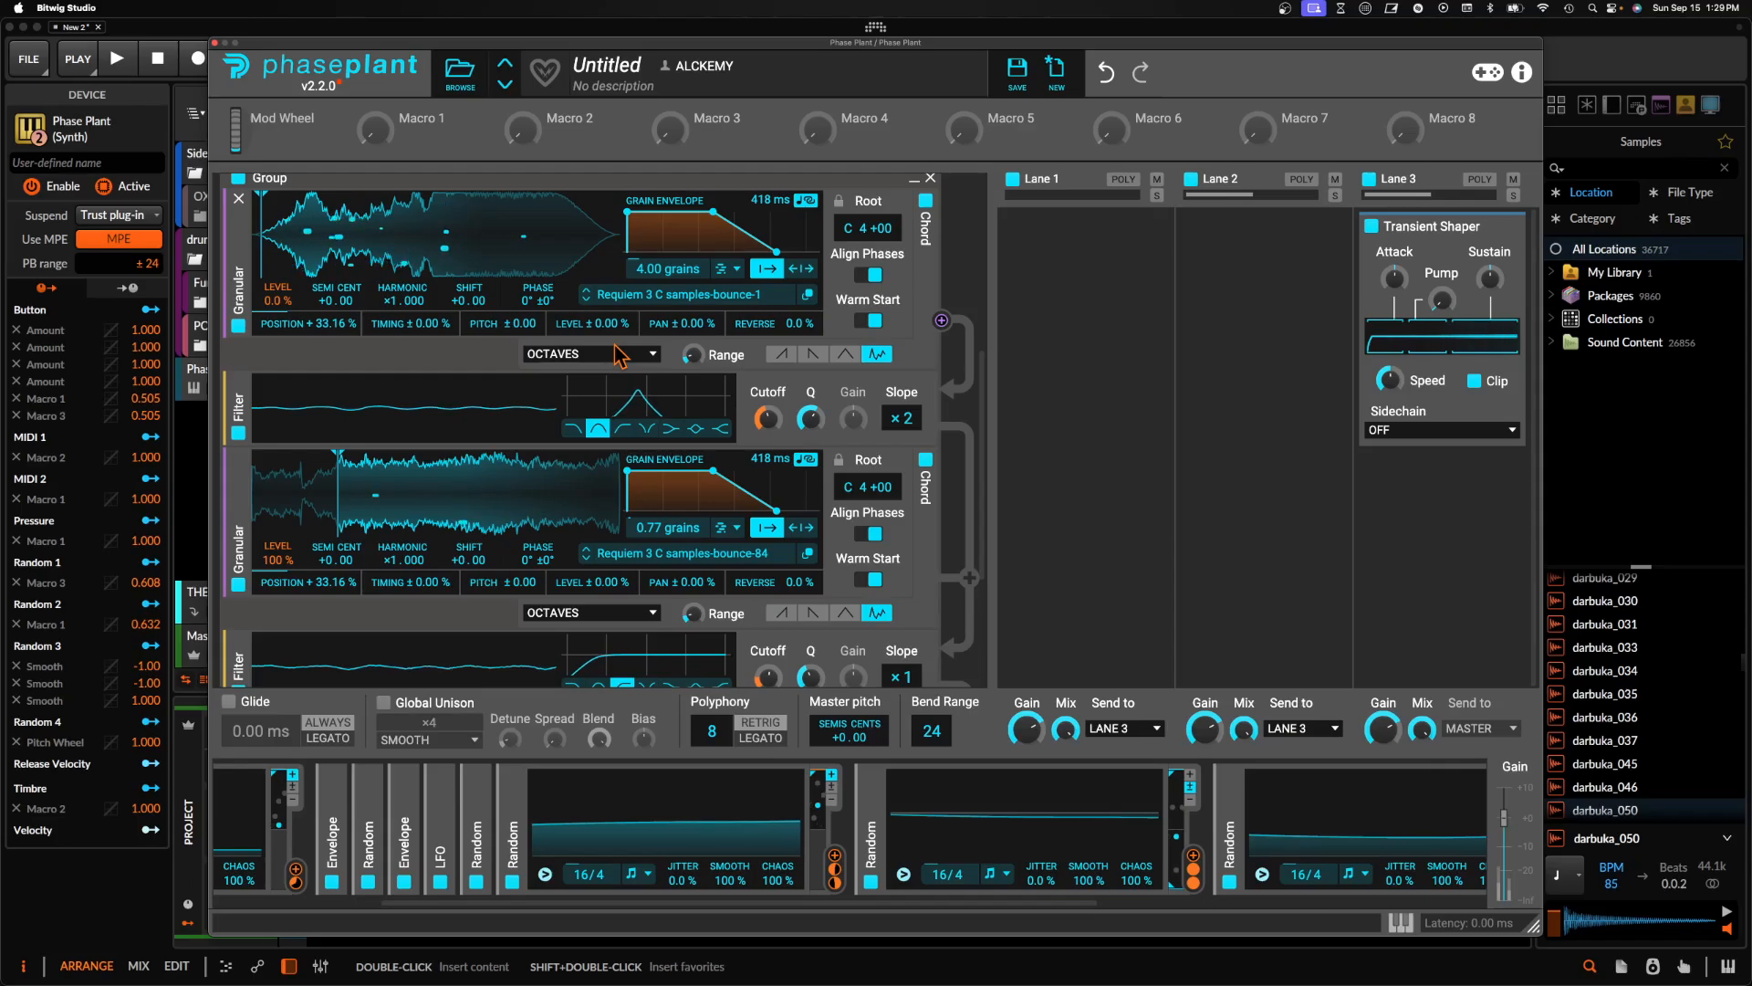
pyautogui.scroll(3, 399, 461)
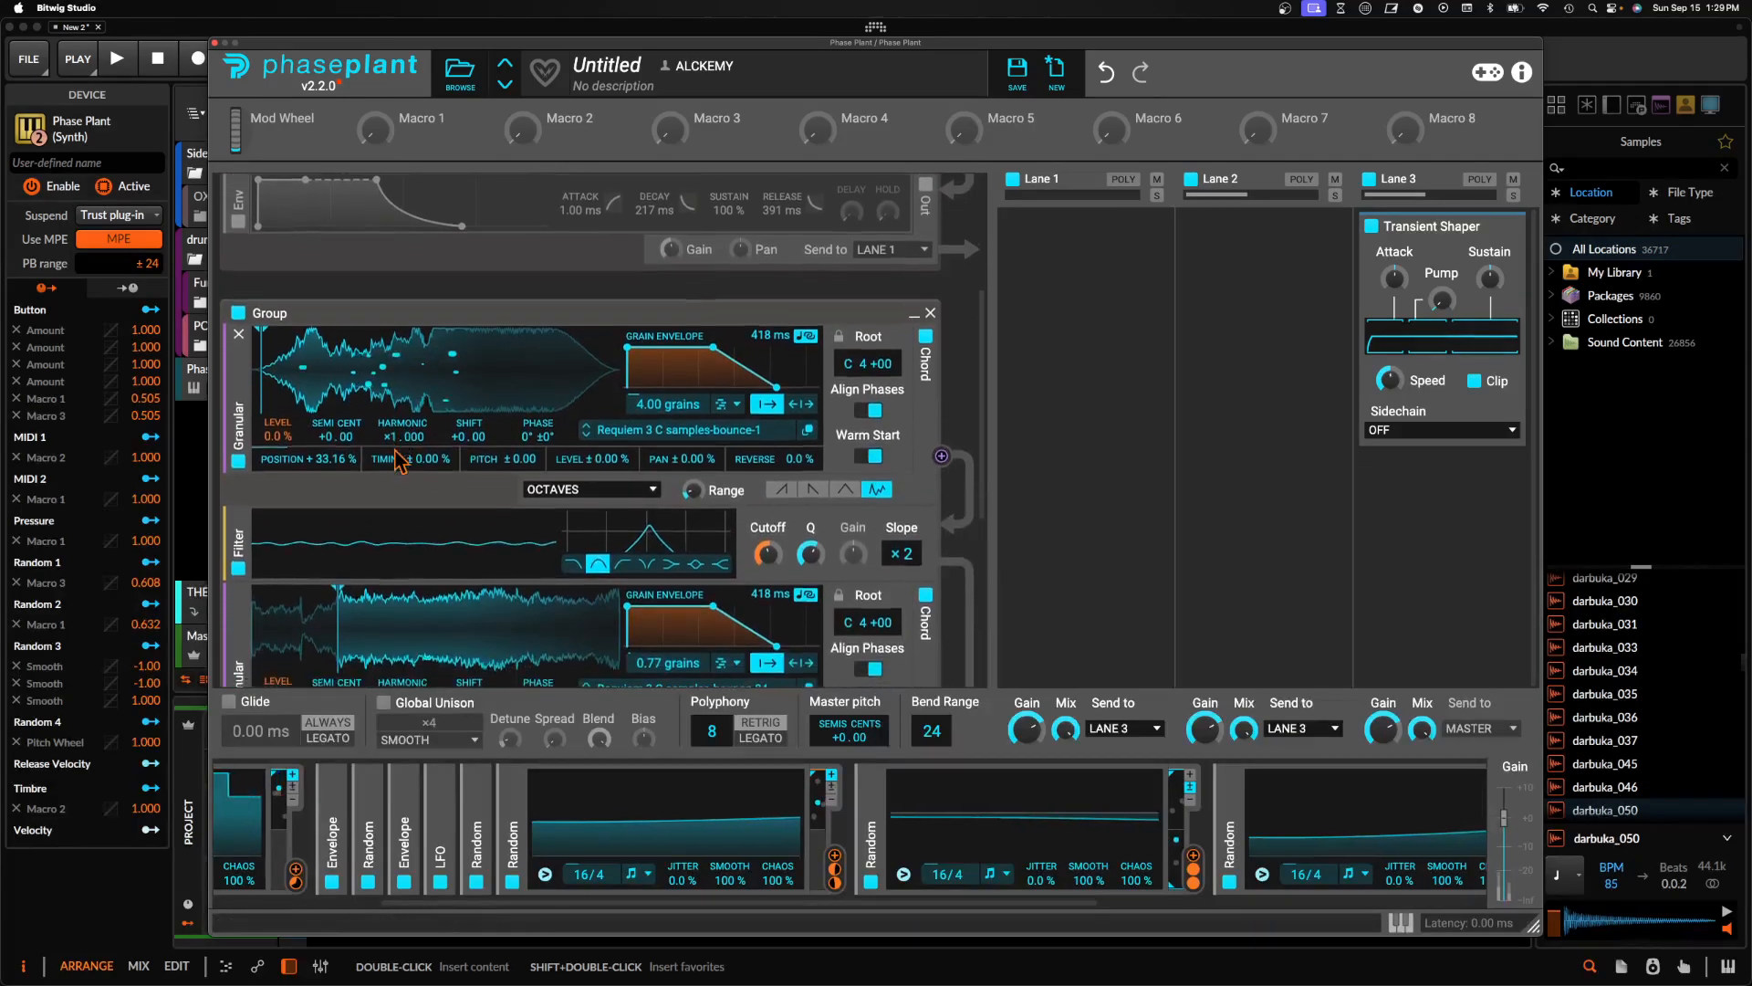
pyautogui.scroll(-1, 399, 460)
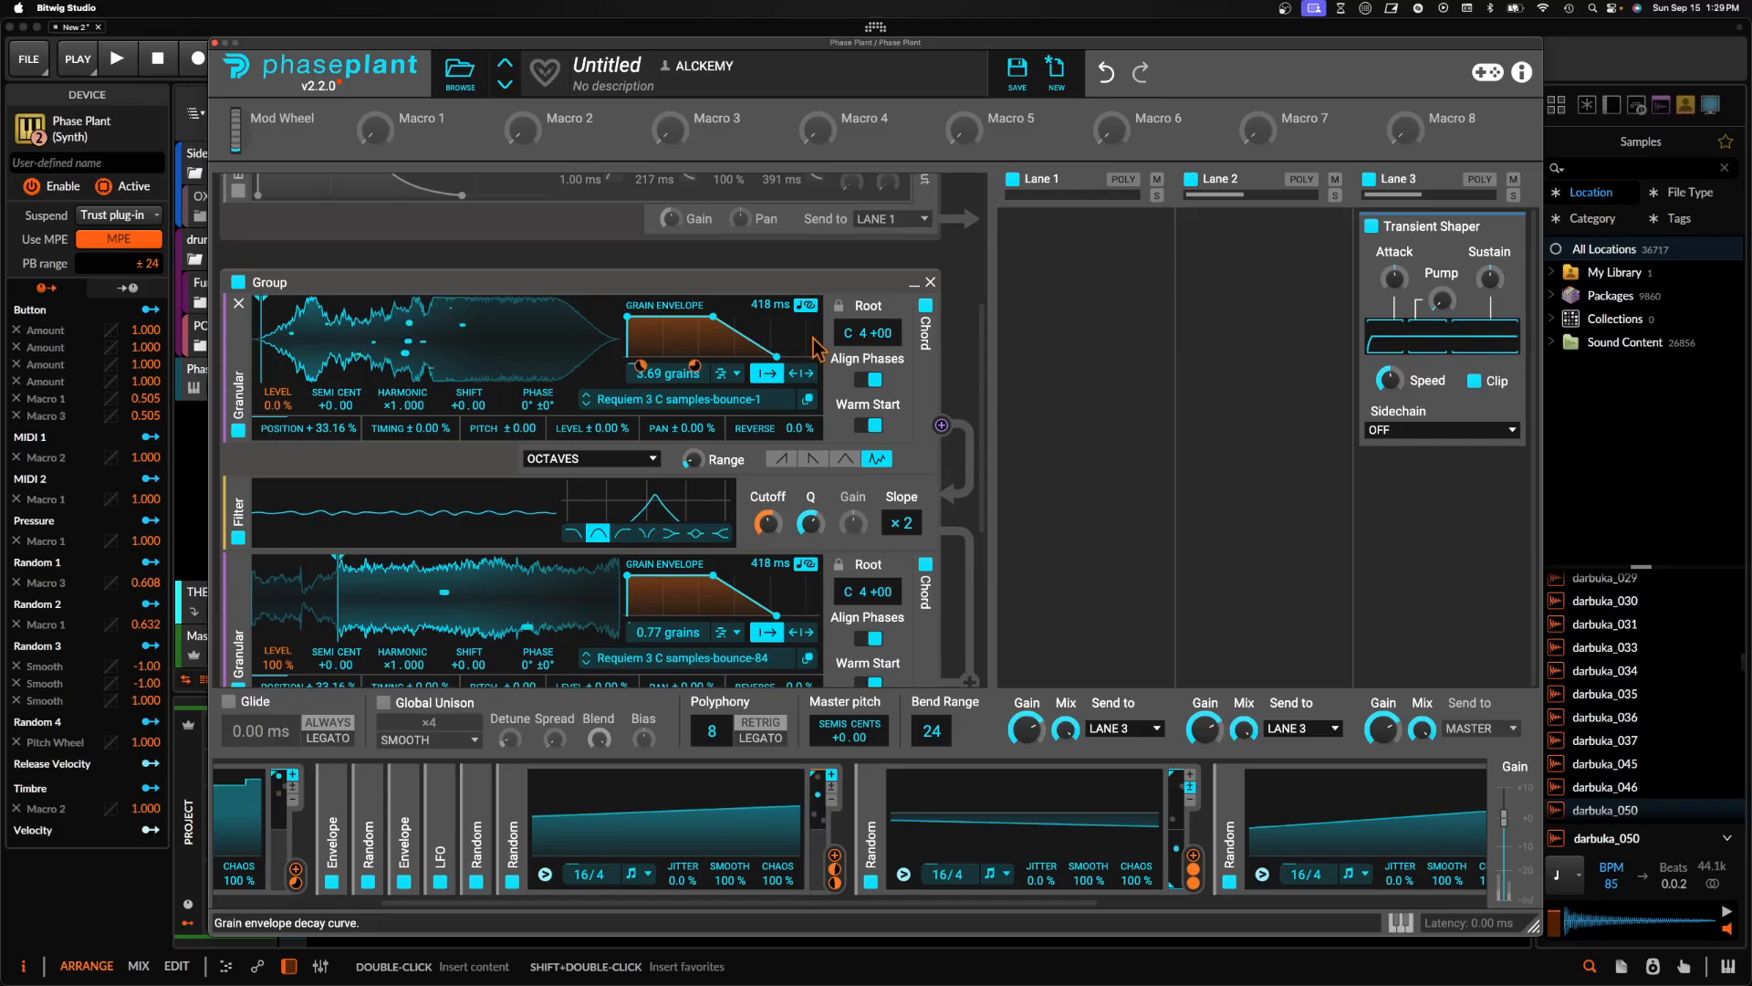
pyautogui.click(929, 282)
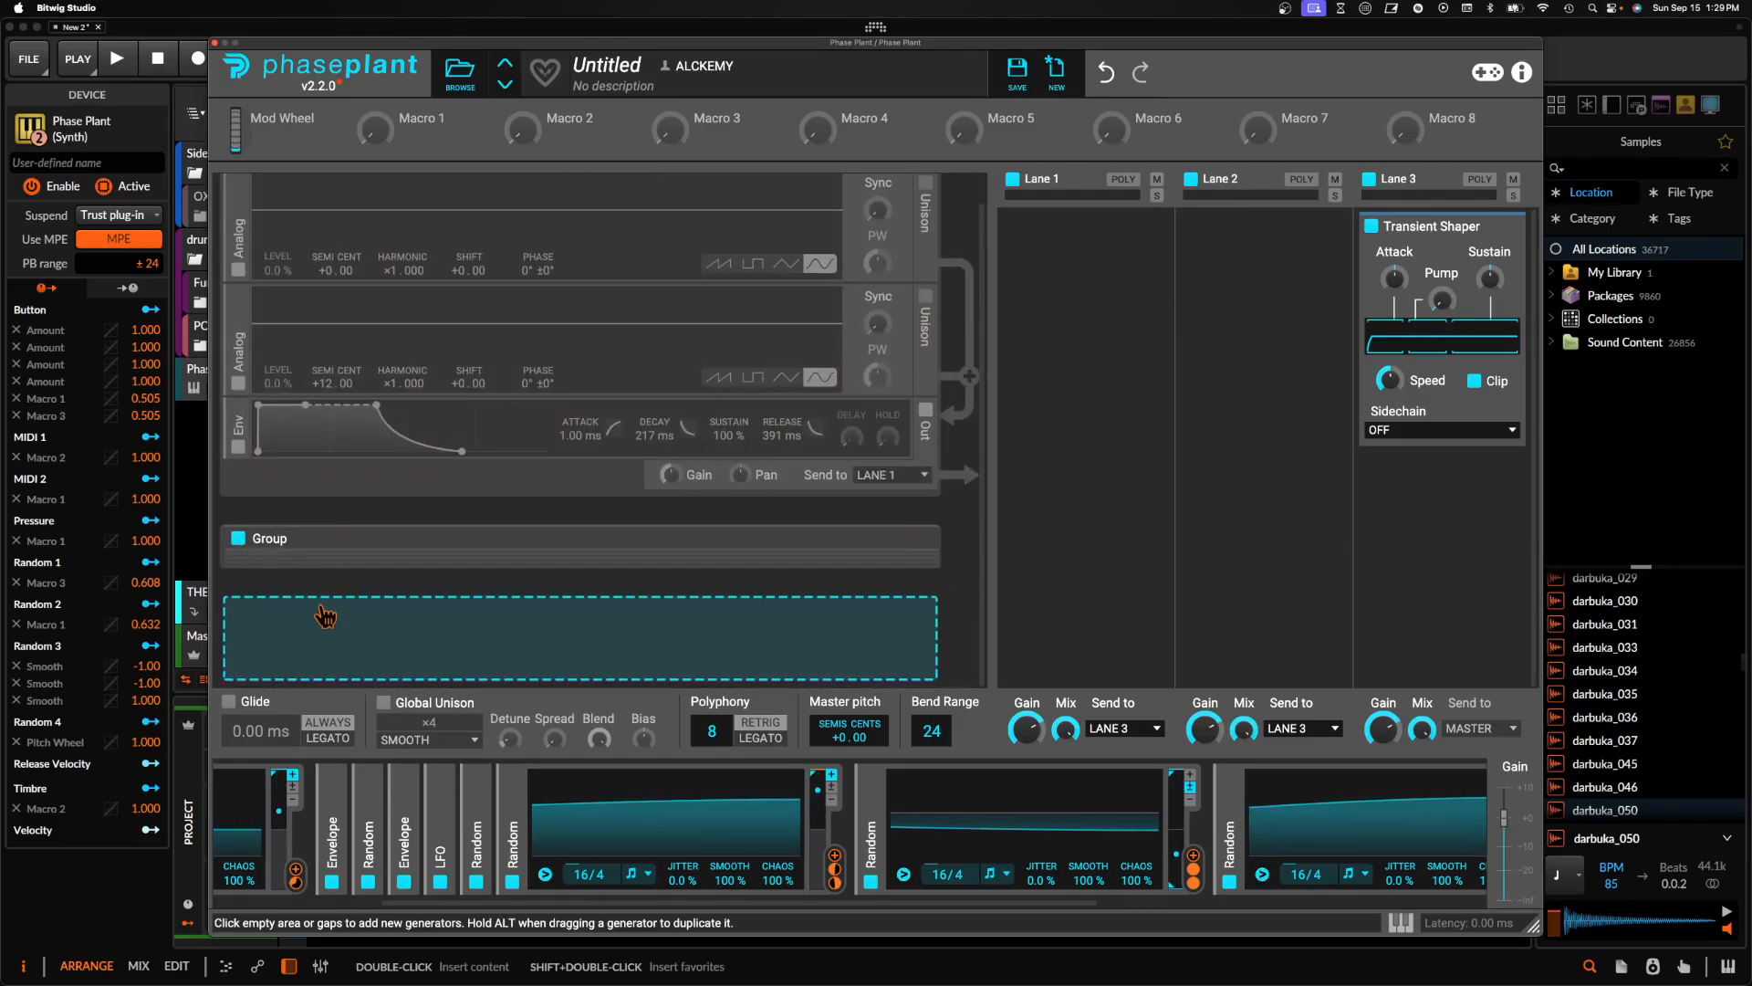
# Add a Granular generator in a new group below the collapsed one and send its output to Lane 2
pyautogui.click(326, 617)
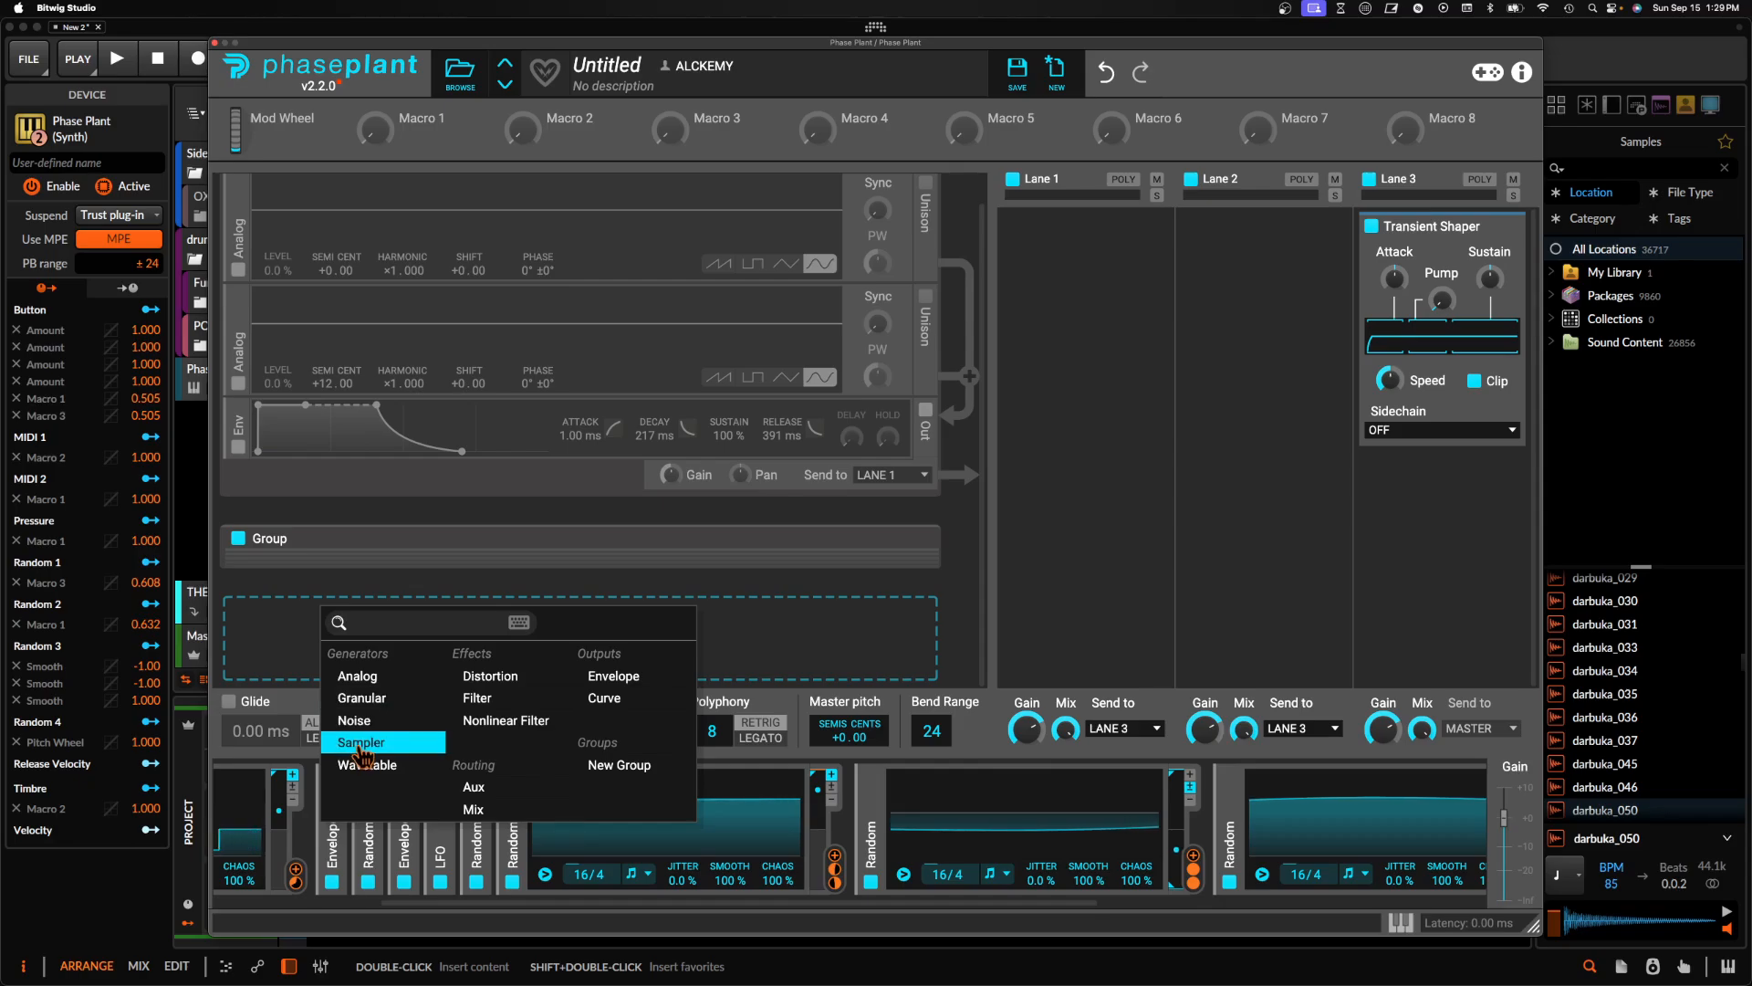
pyautogui.click(362, 696)
pyautogui.scroll(-3, 418, 461)
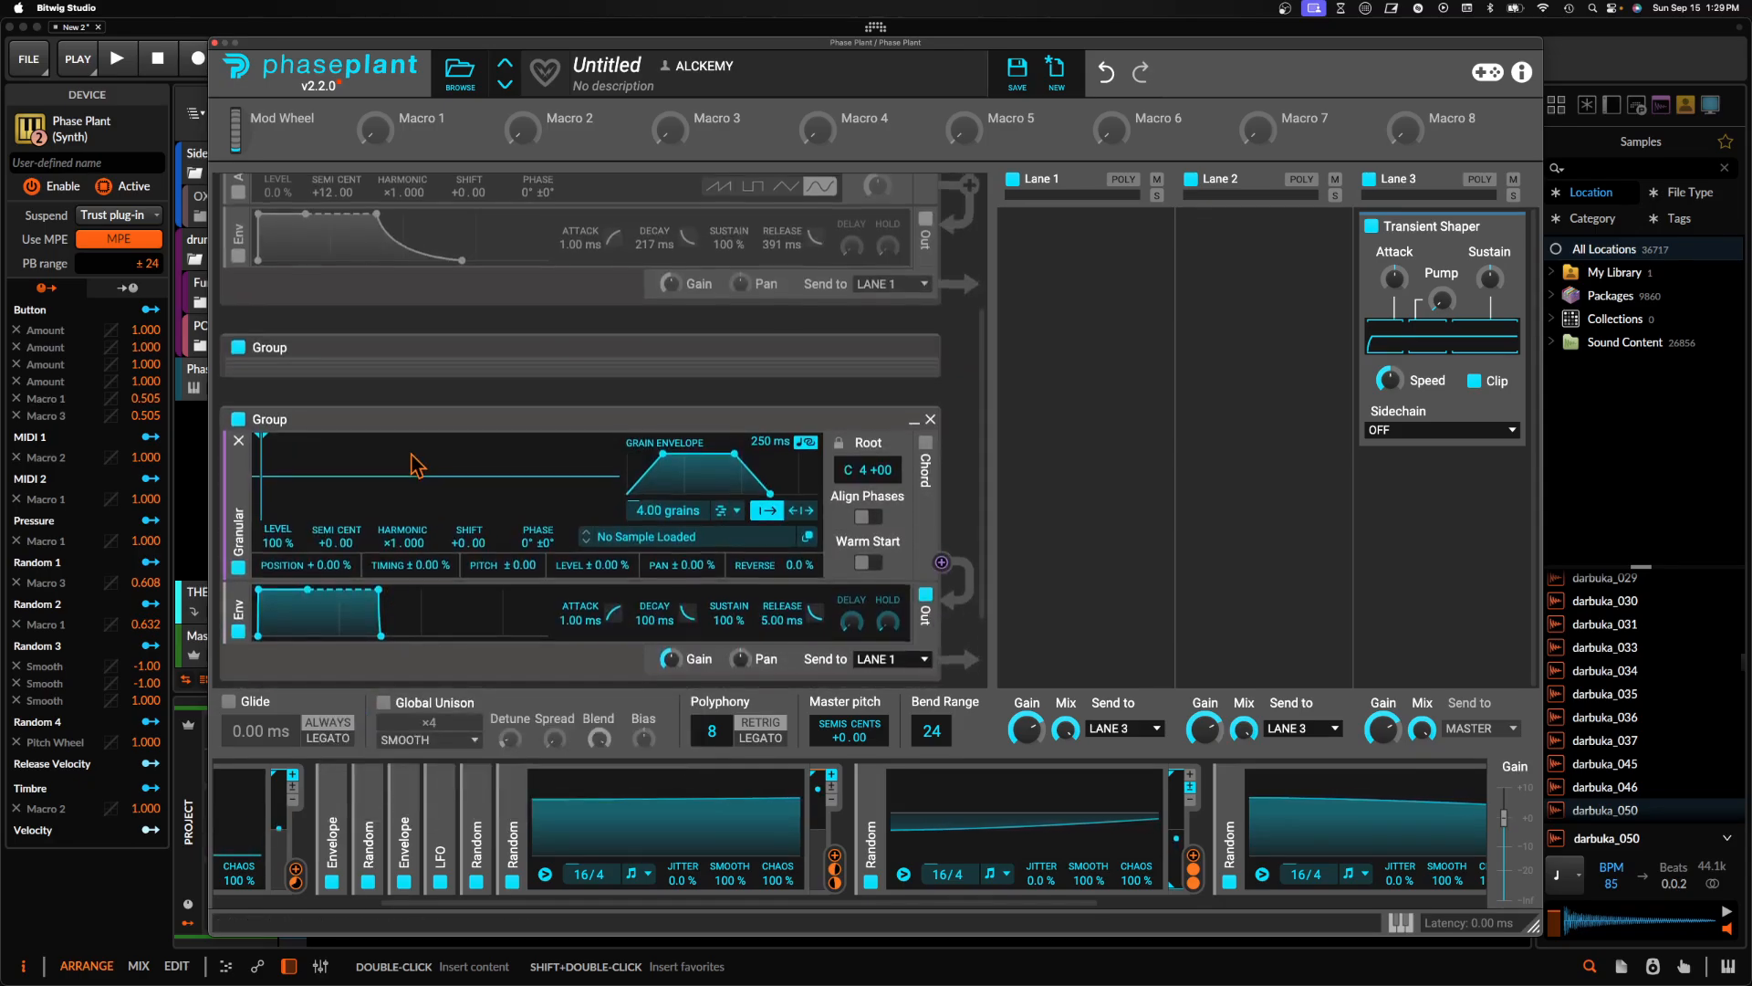
pyautogui.click(887, 552)
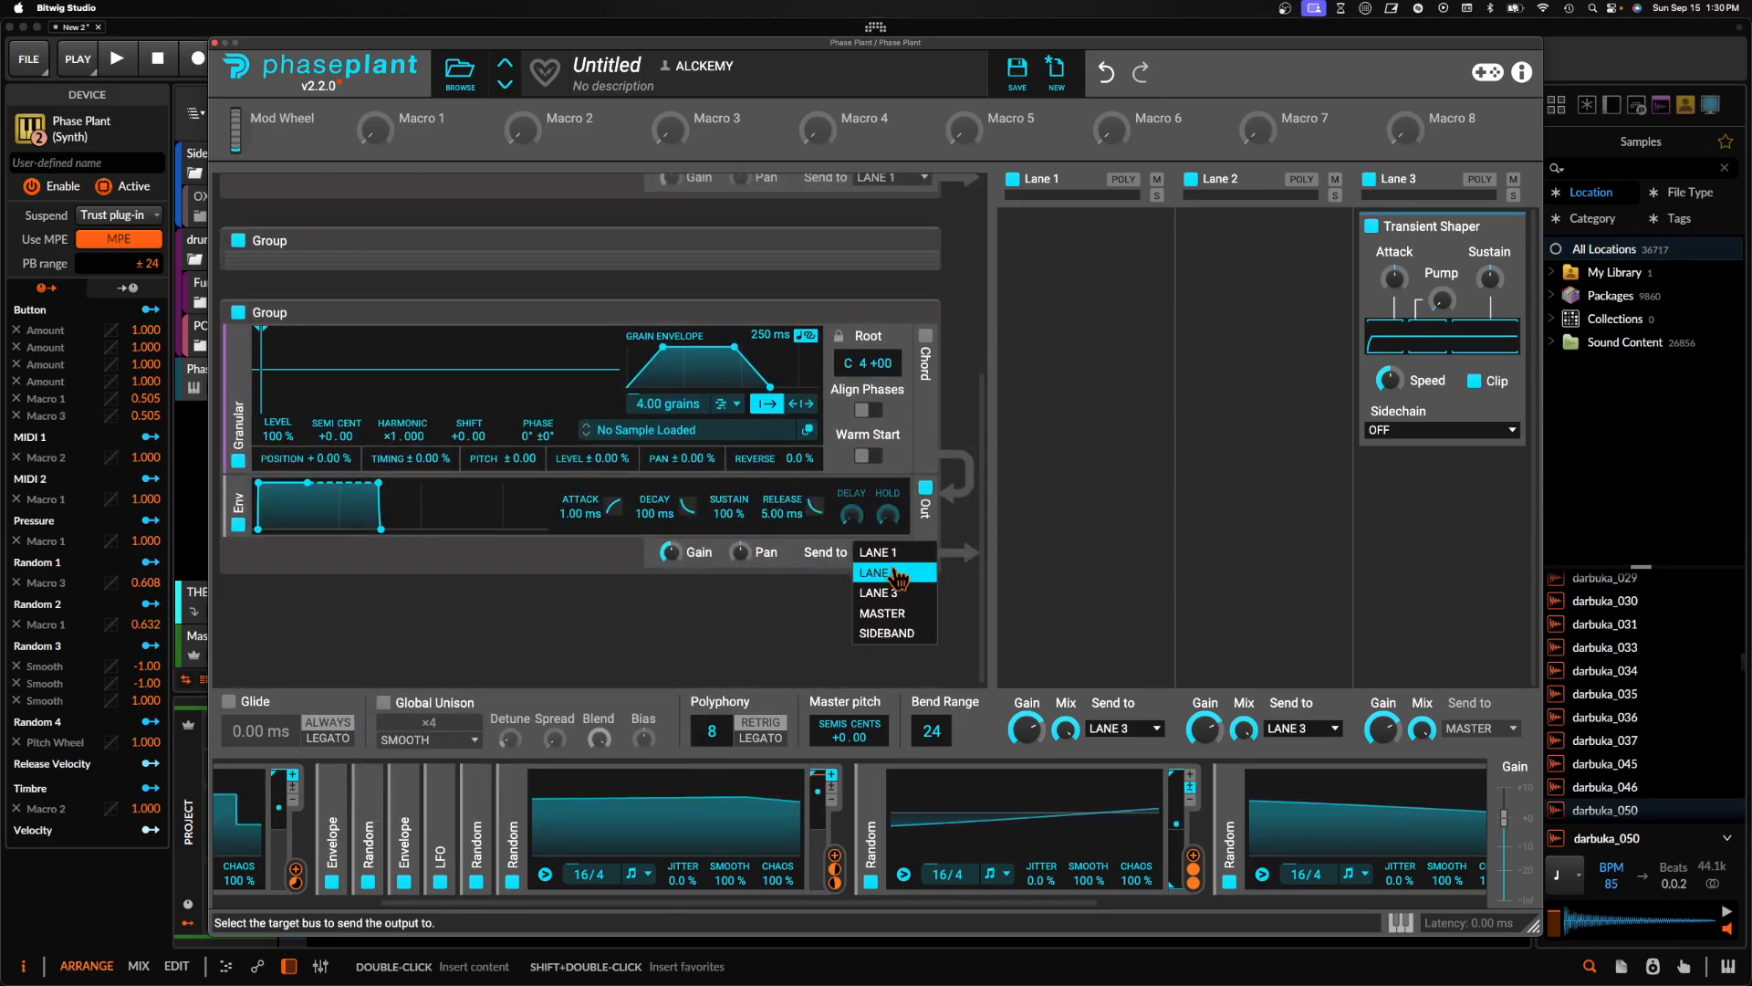
pyautogui.click(885, 590)
pyautogui.click(680, 476)
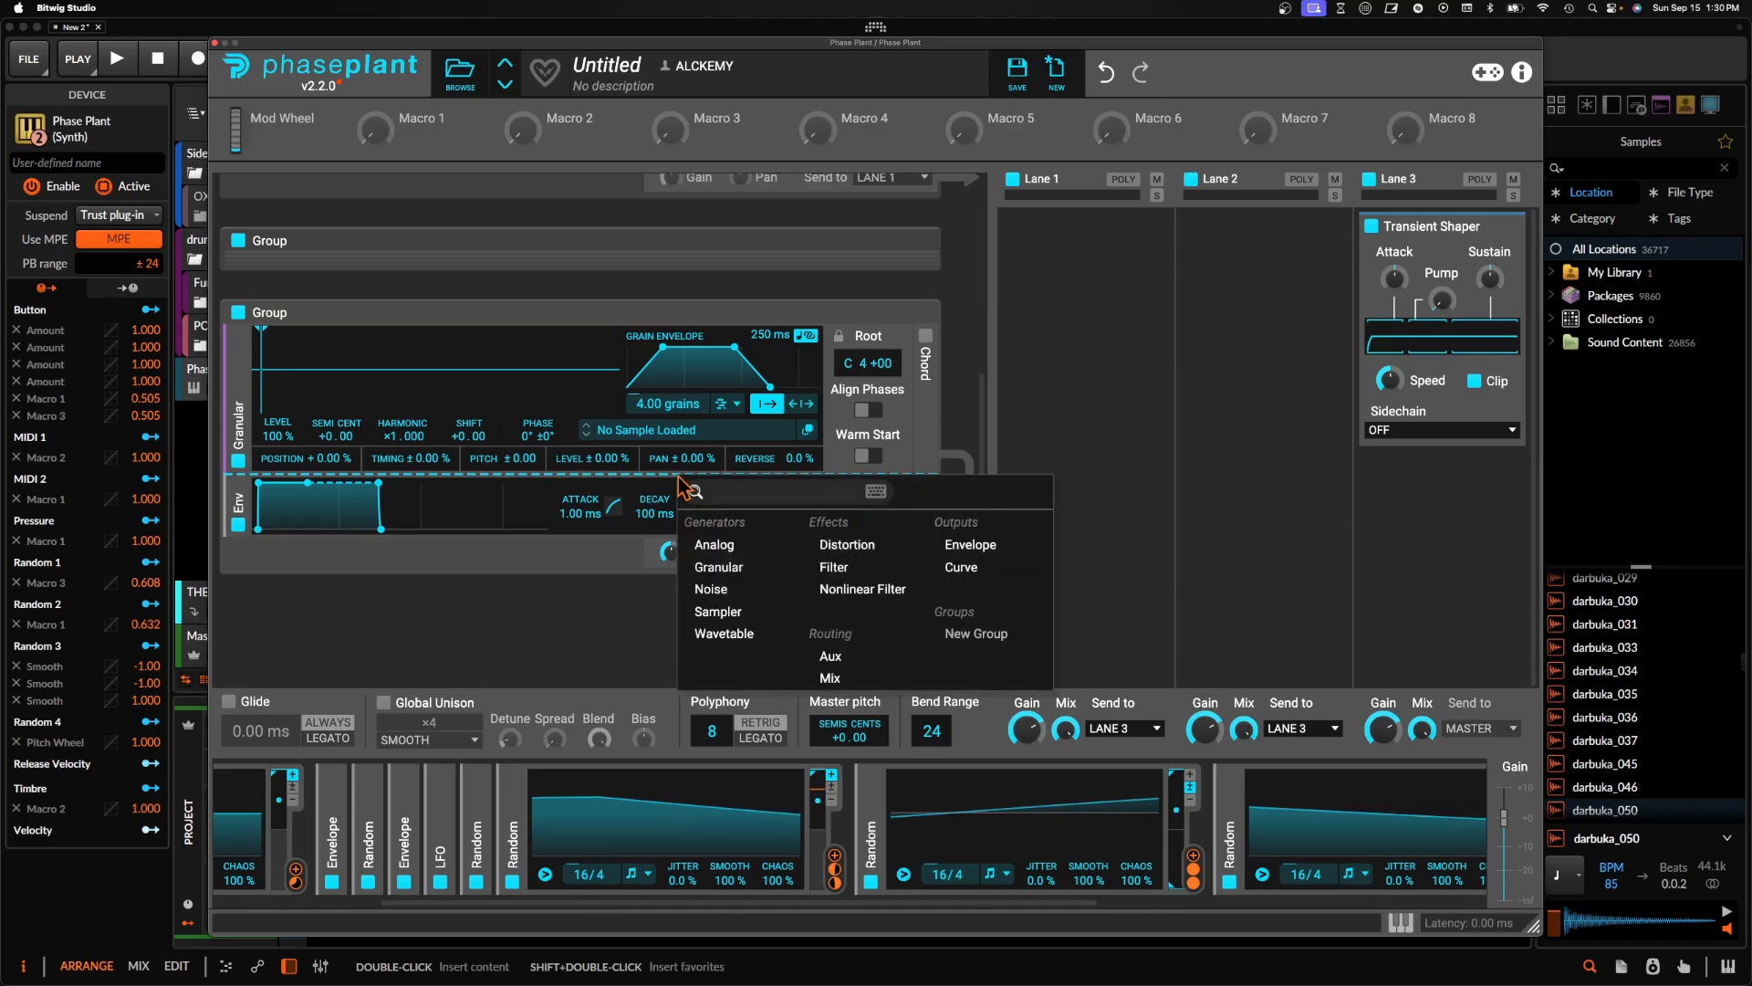
pyautogui.click(539, 410)
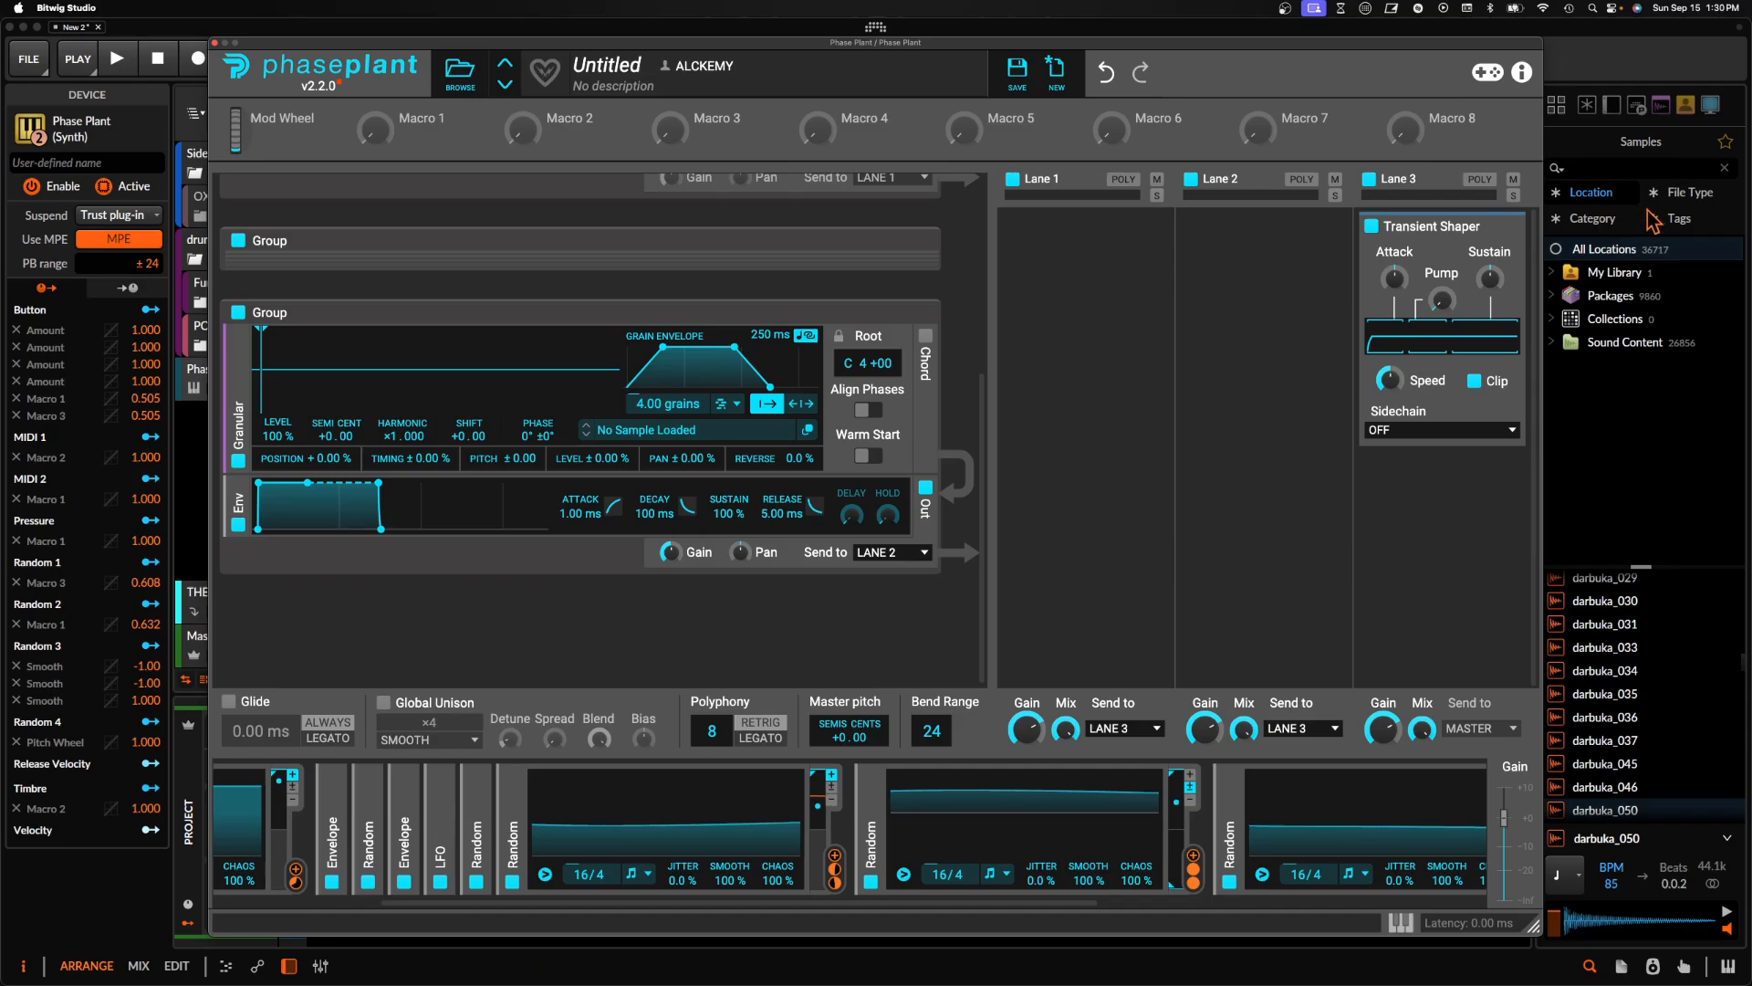
# Search the sample browser for ALCKEM LOOP
pyautogui.click(1638, 167)
pyautogui.write('BREAK')
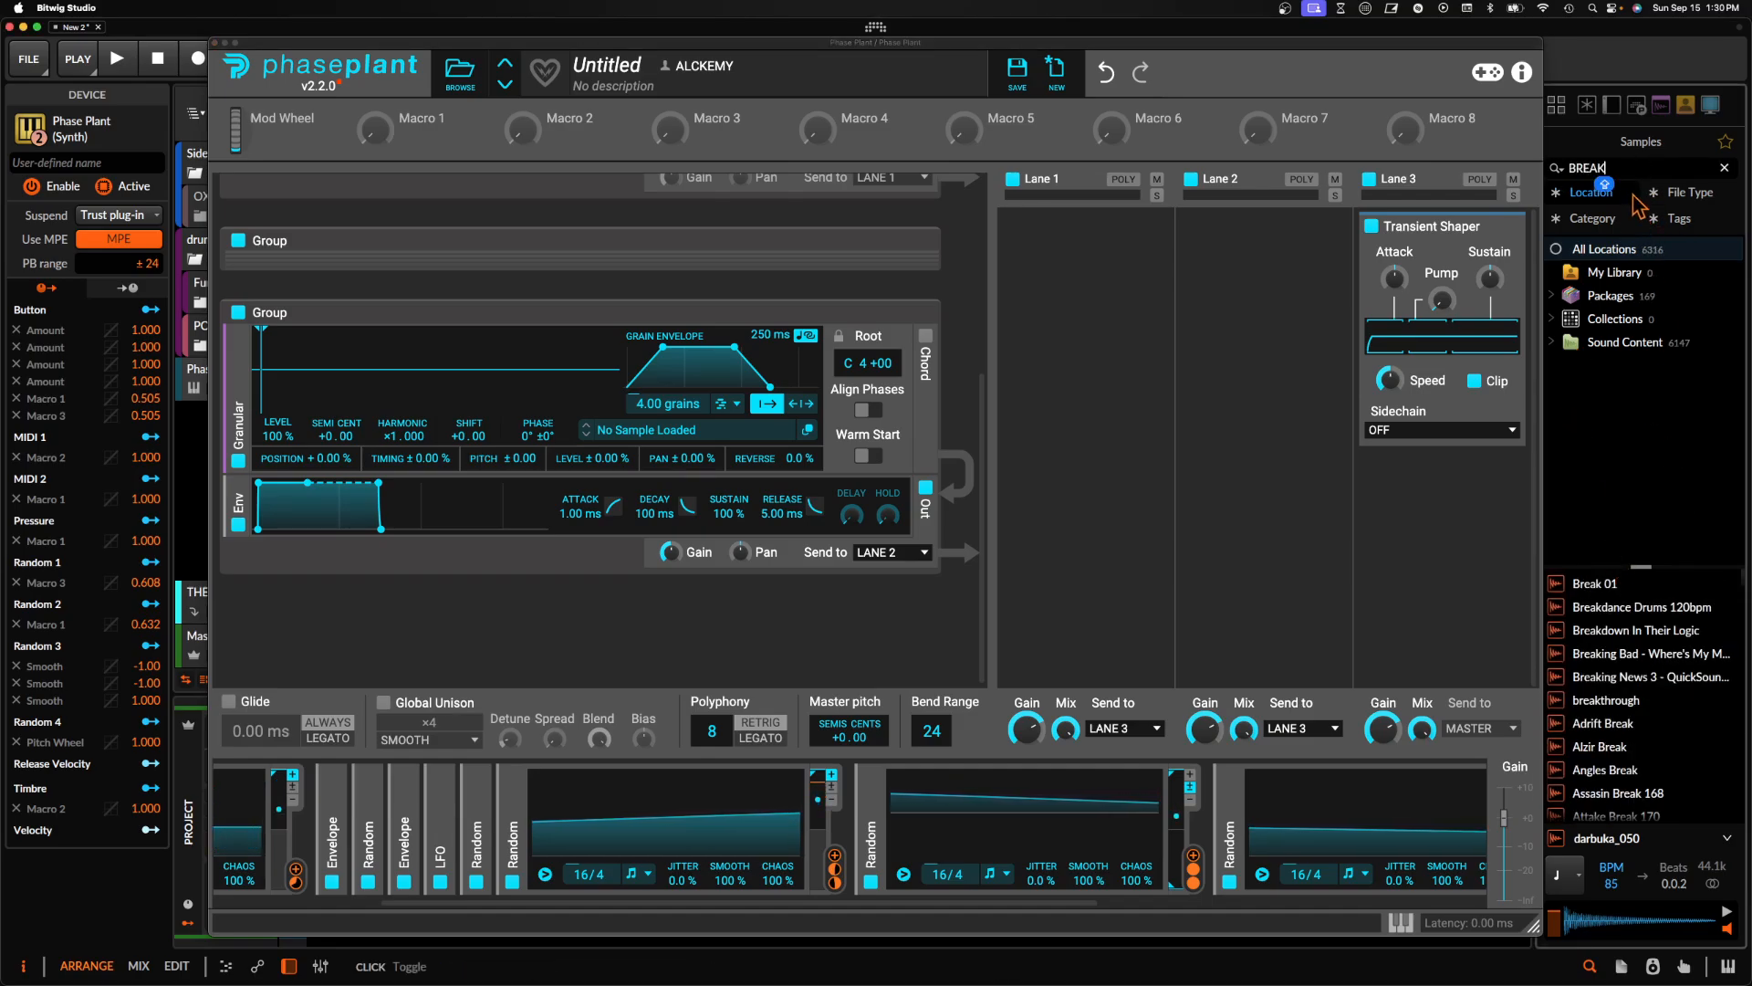
pyautogui.write('ALCK')
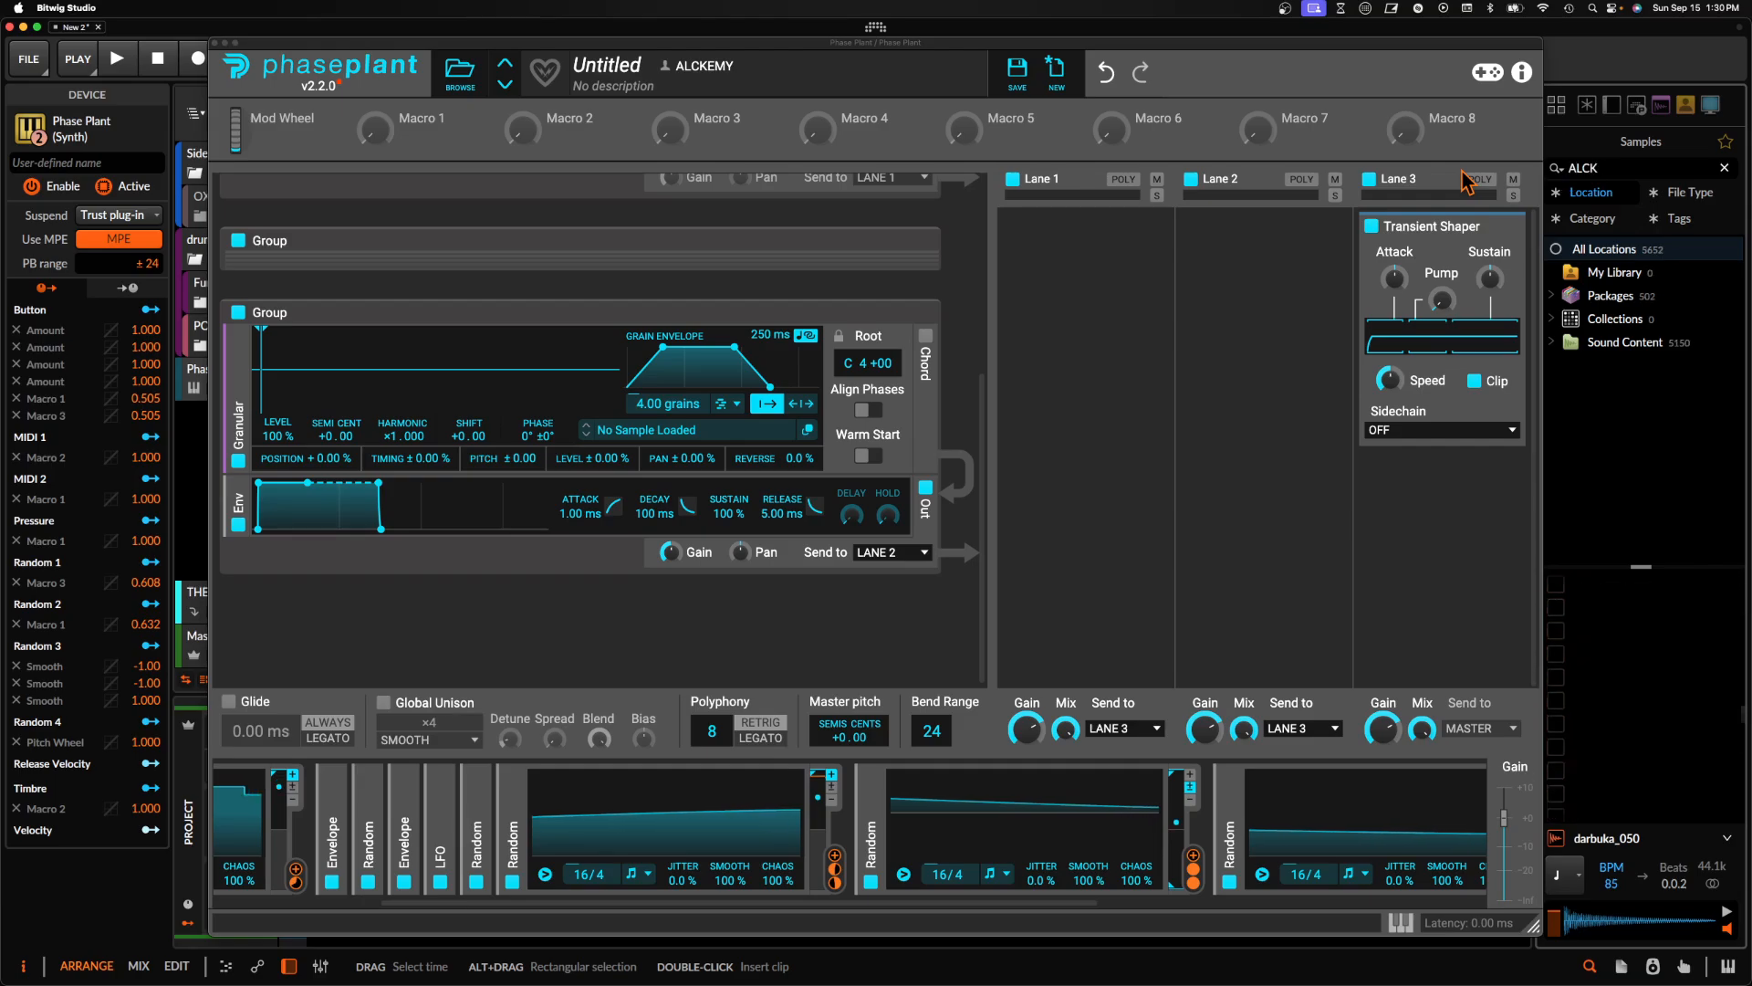
pyautogui.write('EM LOOP')
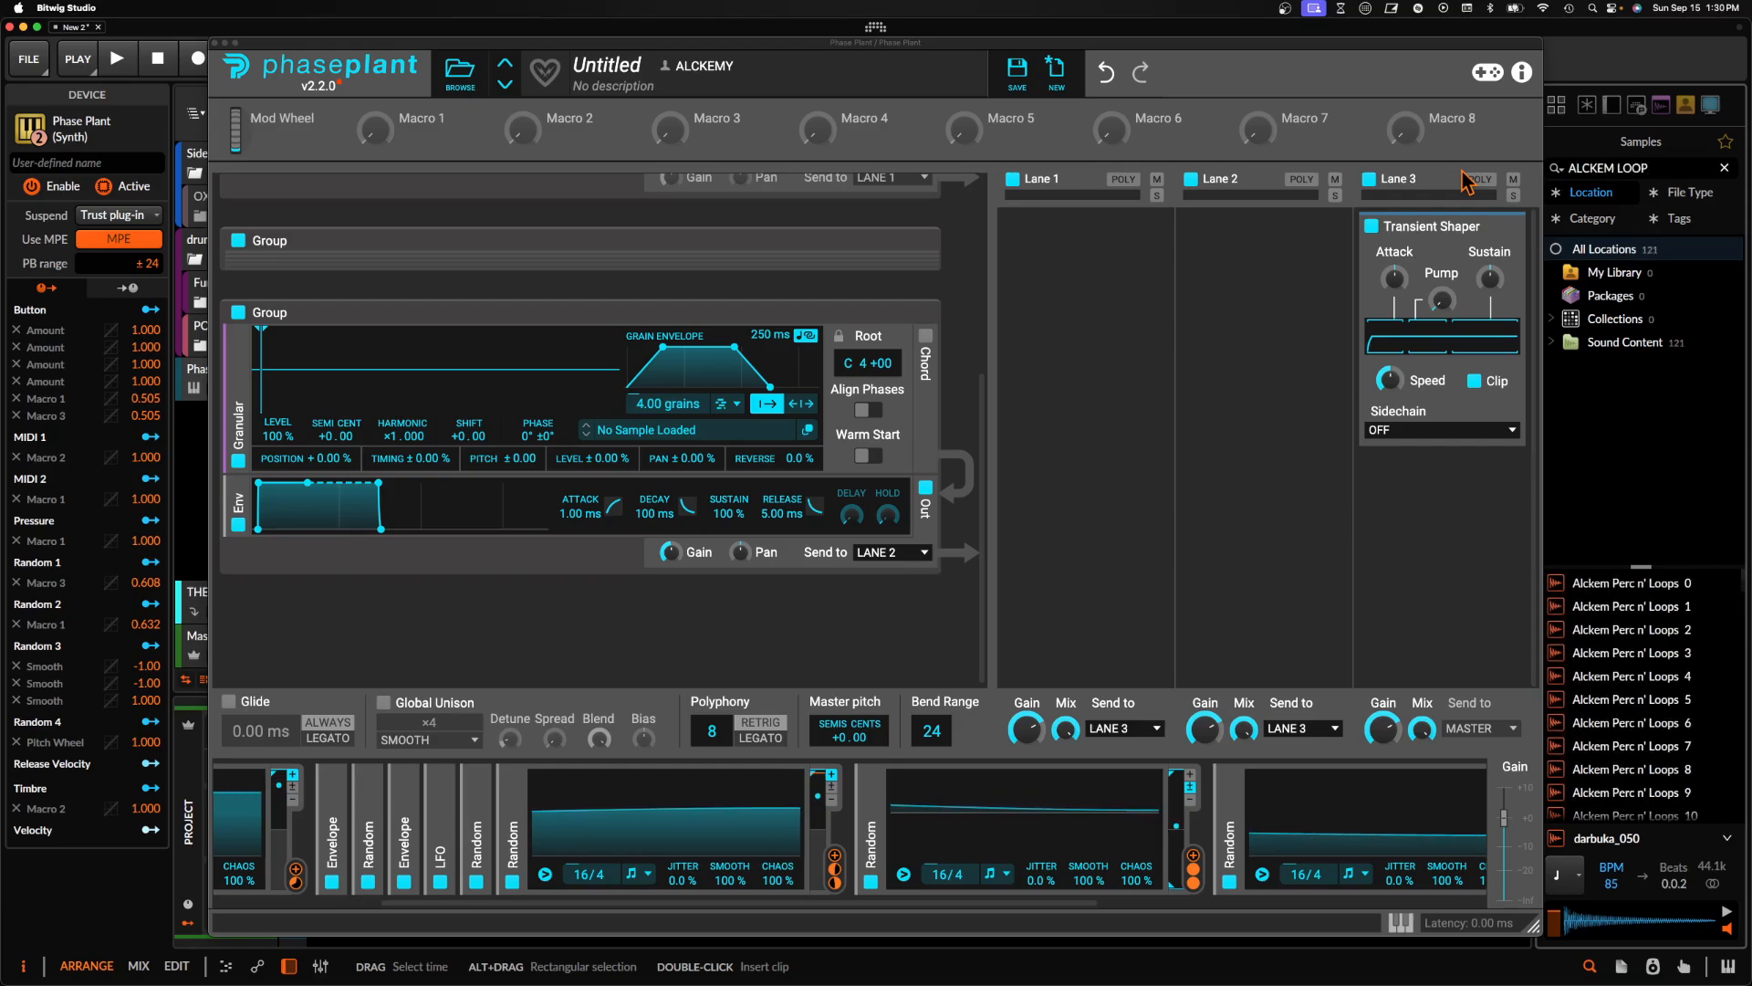
# Audition Alckem Perc n' Loops 5, 7 and 8, and load Alckem Perc n' Loops 8 into the new Granular generator
pyautogui.scroll(-2, 1615, 654)
pyautogui.click(1608, 654)
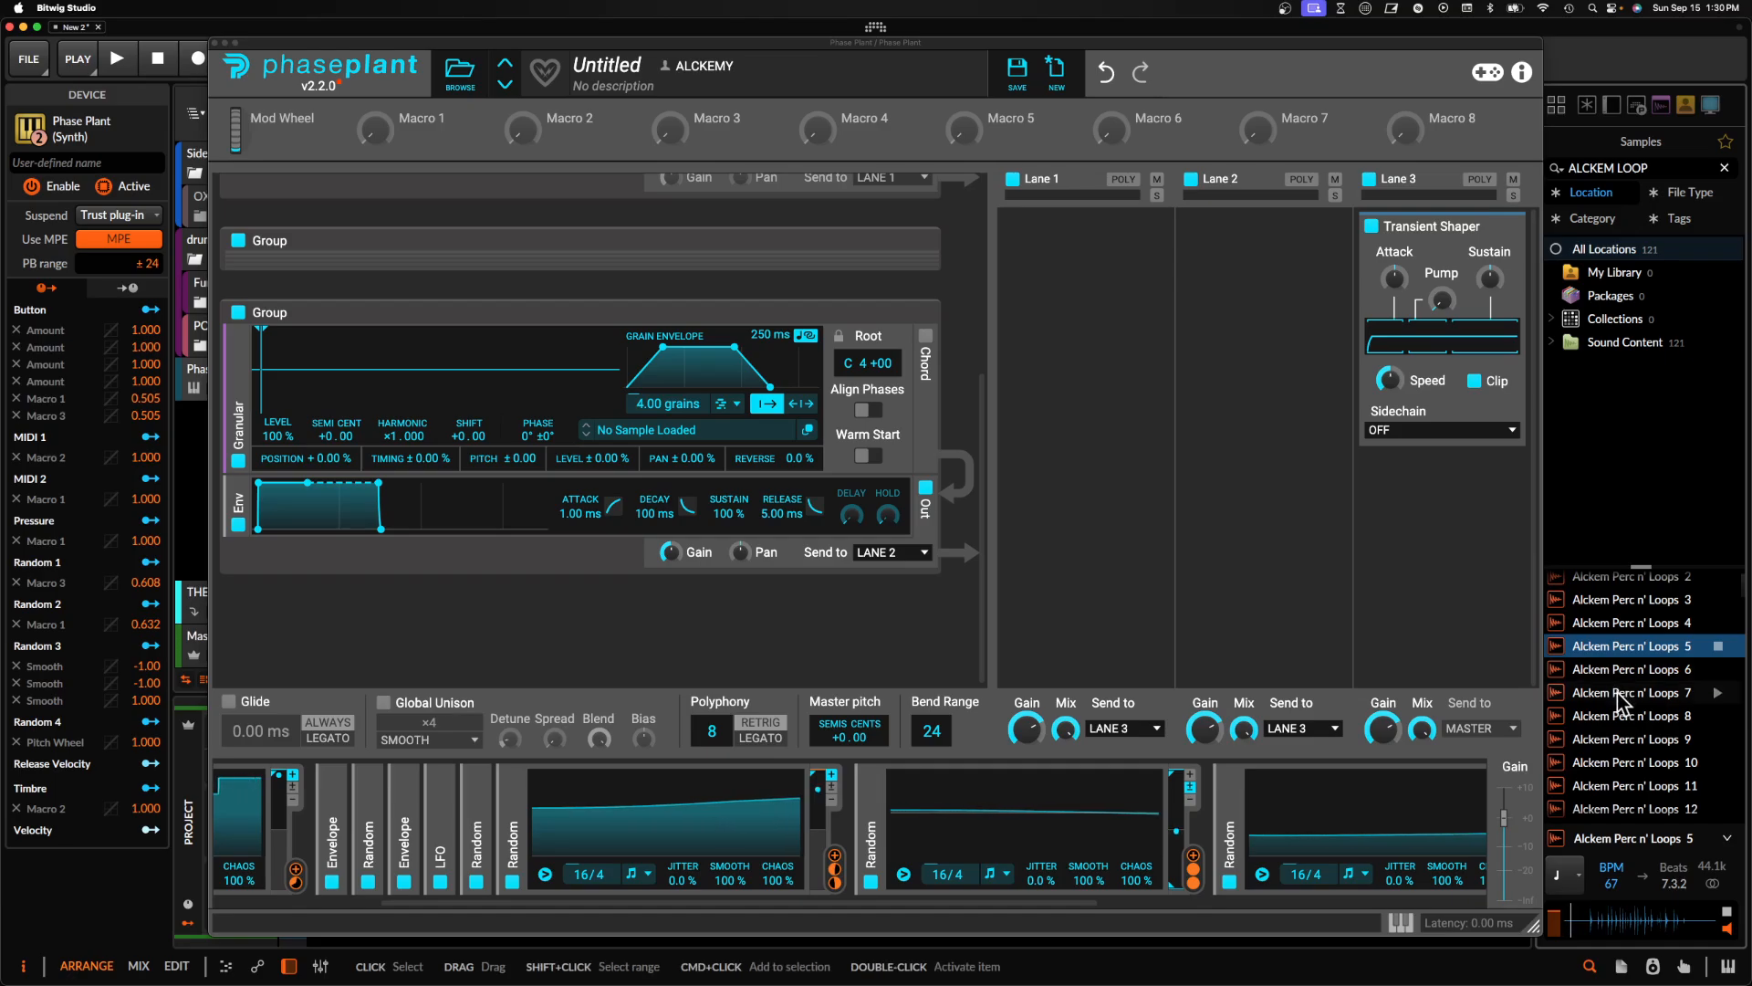
pyautogui.click(1618, 694)
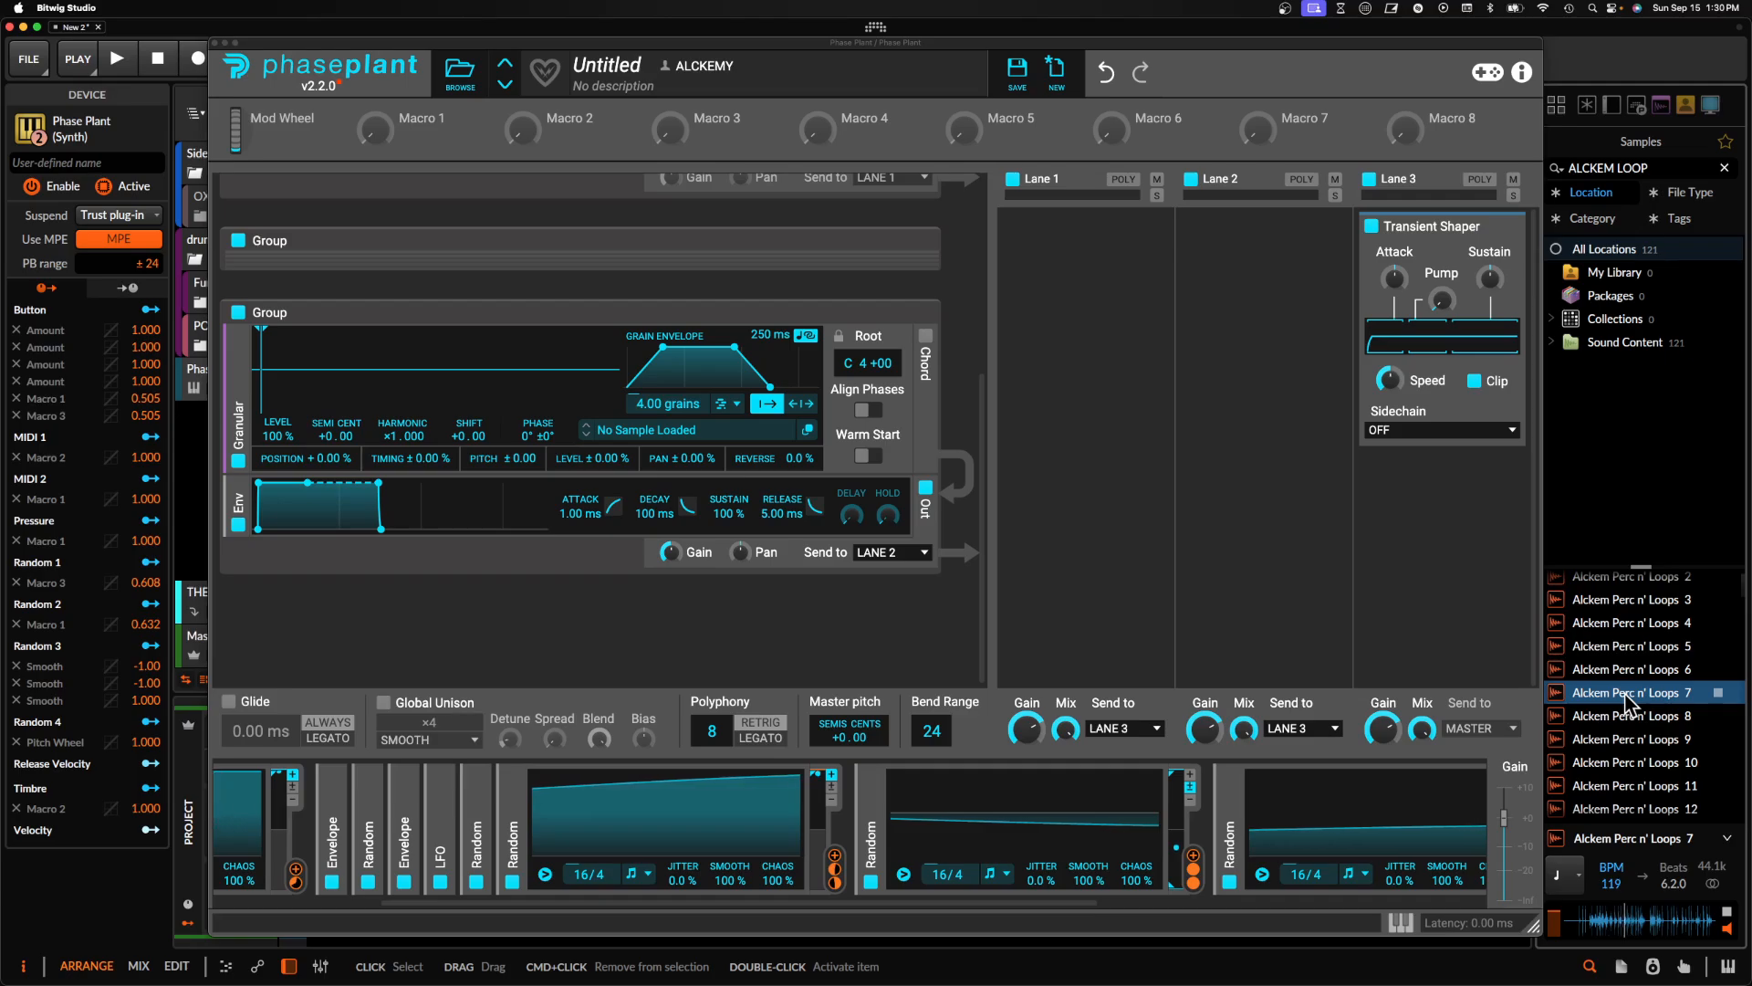
pyautogui.click(1630, 717)
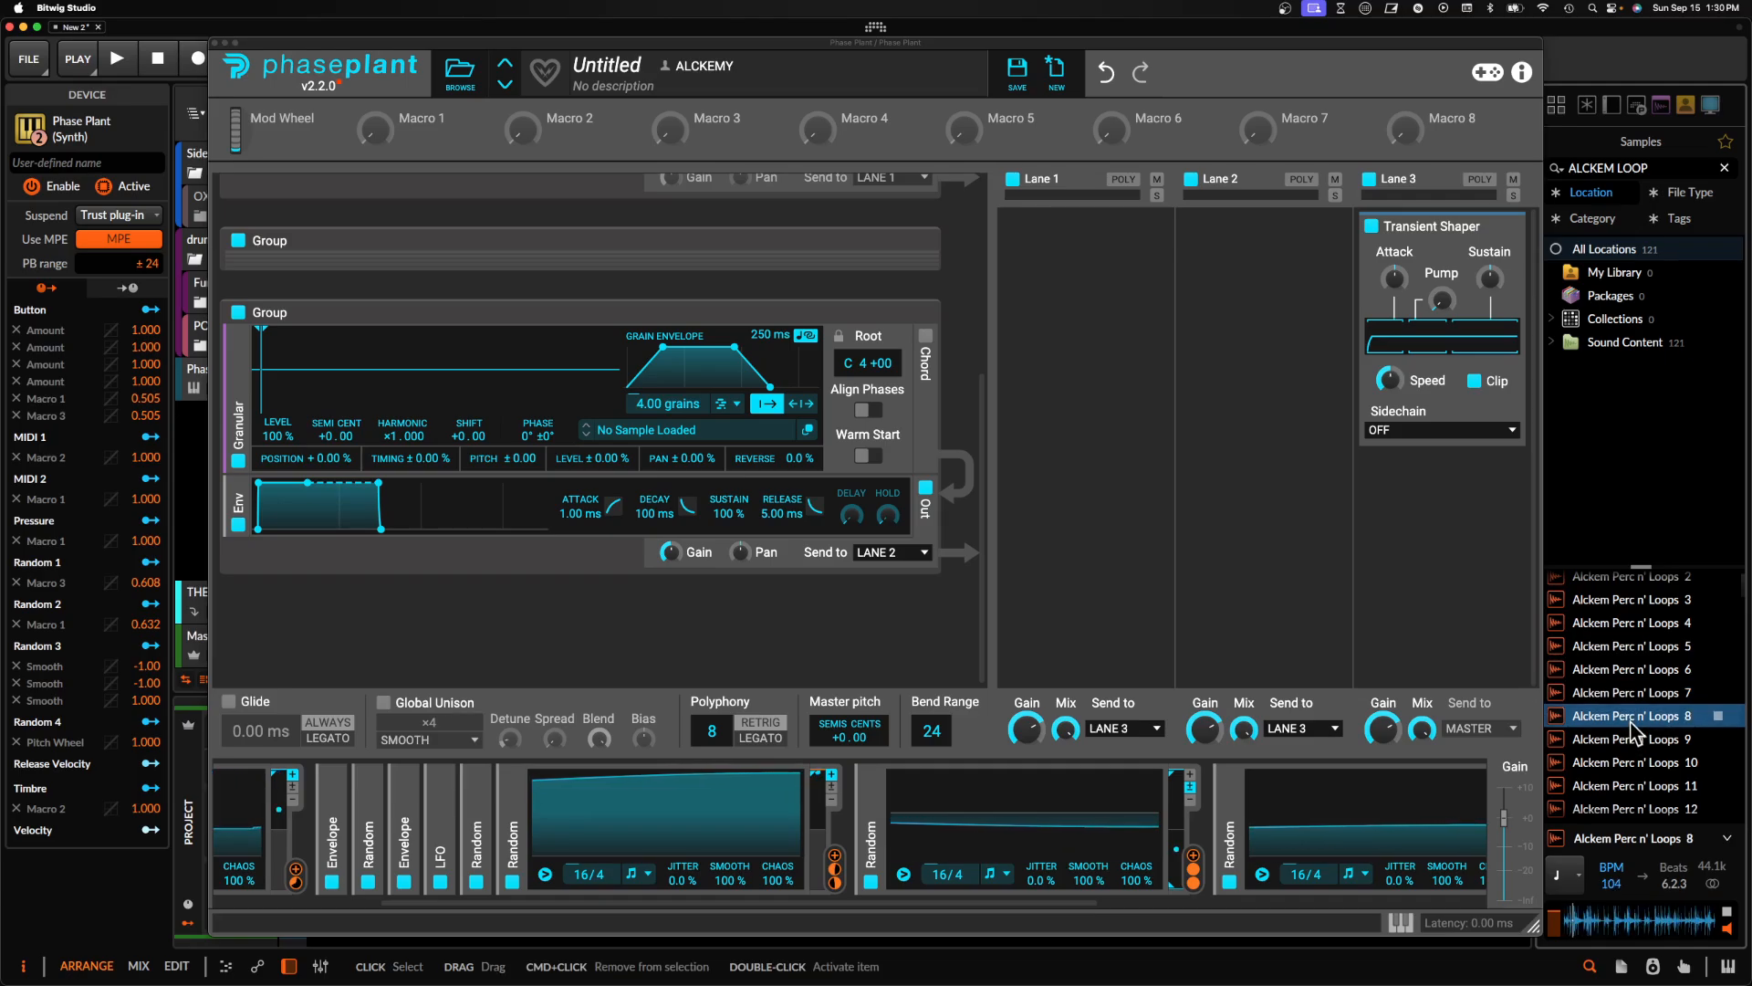
pyautogui.moveTo(1629, 728); pyautogui.dragTo(438, 374)
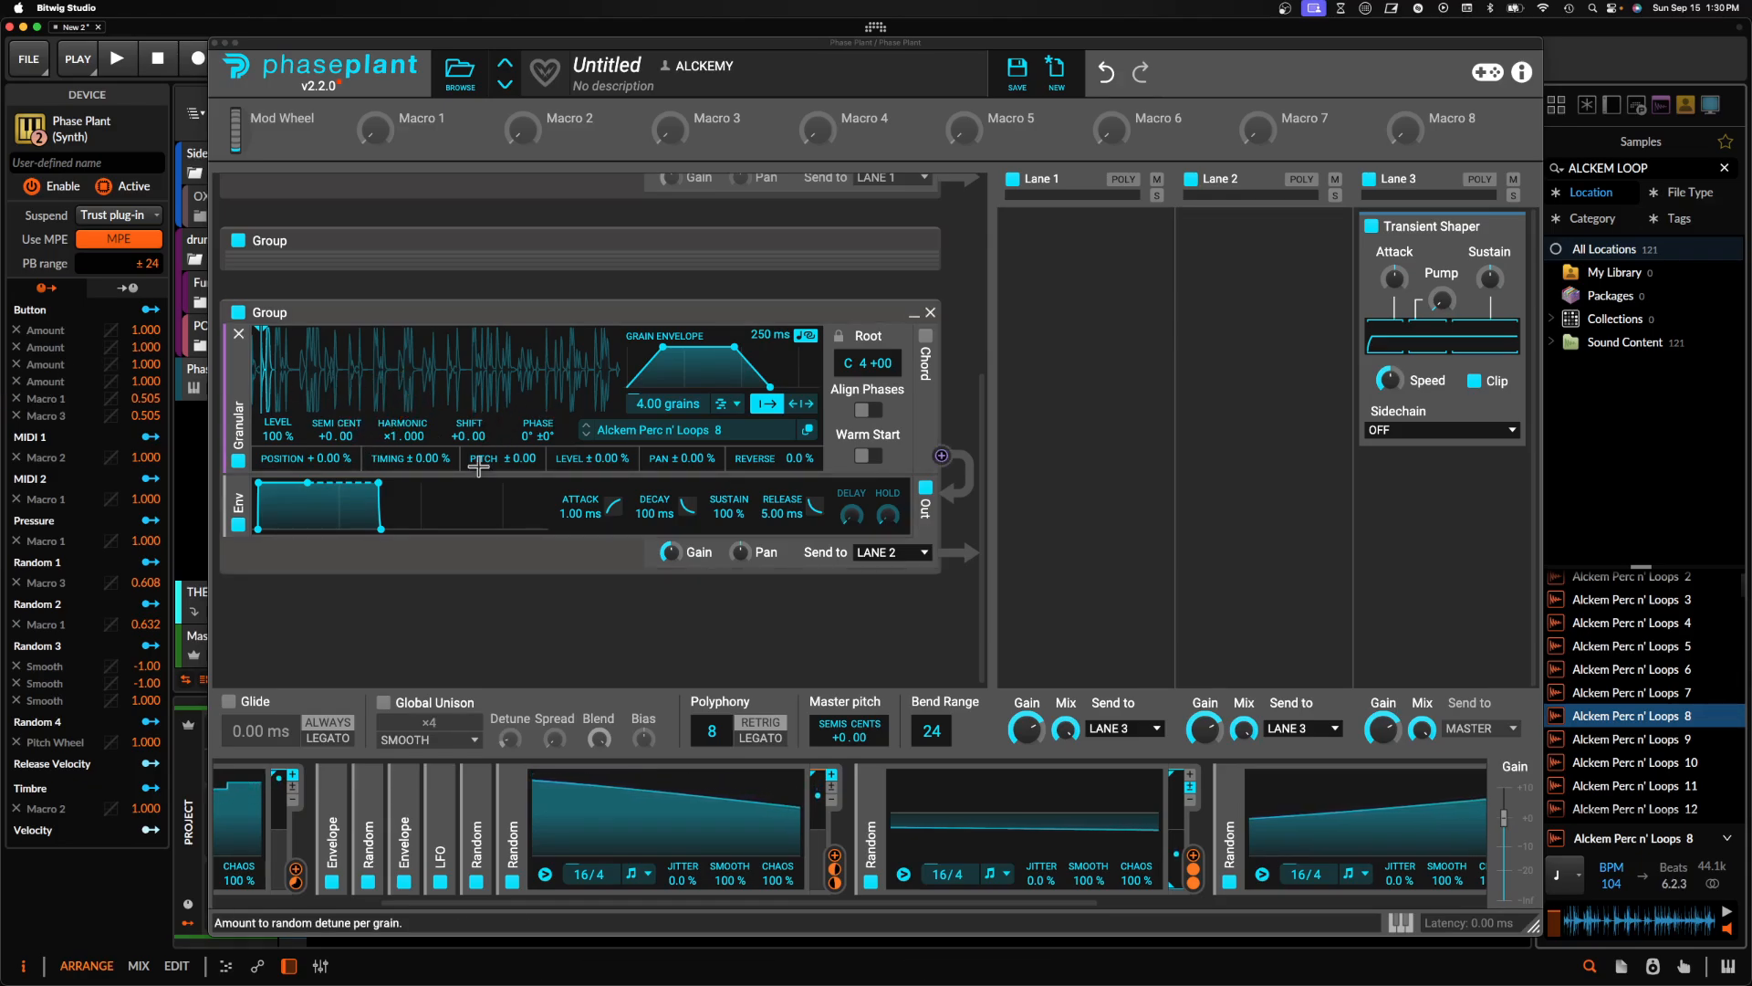
# Set the new Granular to 45.57% position randomness, 0.85 grains and -12 semitones, and remove its grain envelope's attack
pyautogui.moveTo(317, 463); pyautogui.dragTo(317, 378)
pyautogui.moveTo(662, 347); pyautogui.dragTo(668, 431)
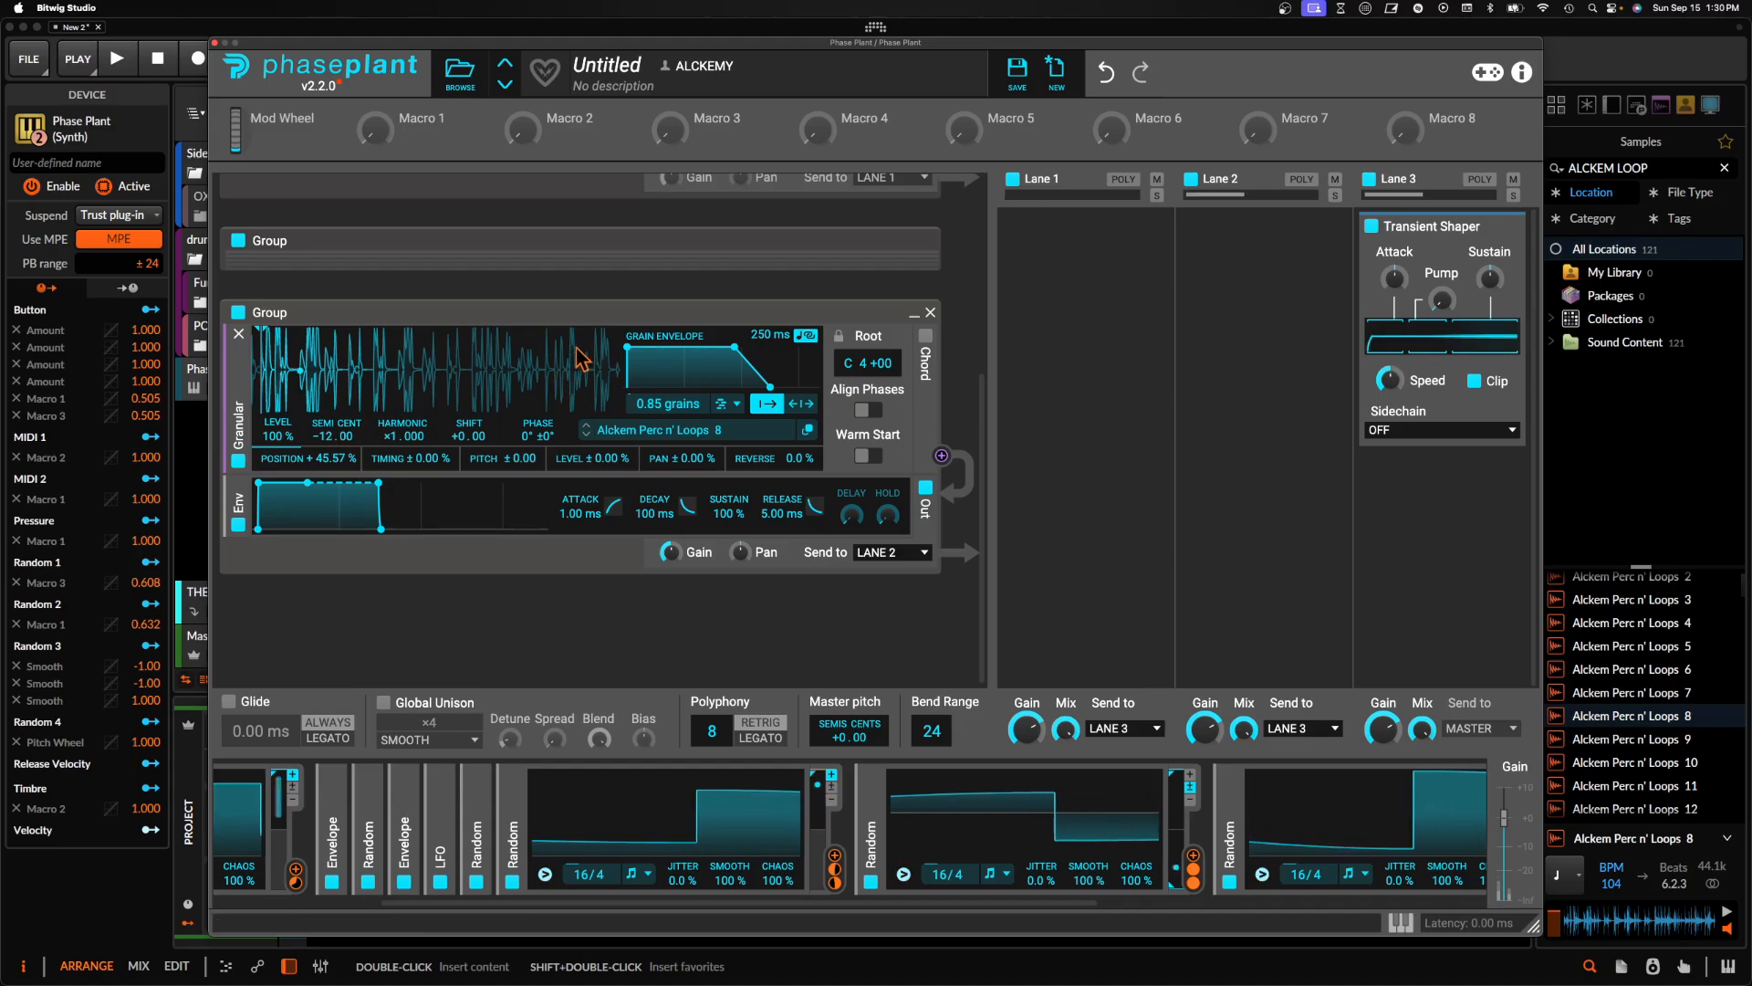
# Disable the collapsed granular group and set the new Granular generator's root note to C 3
pyautogui.click(239, 241)
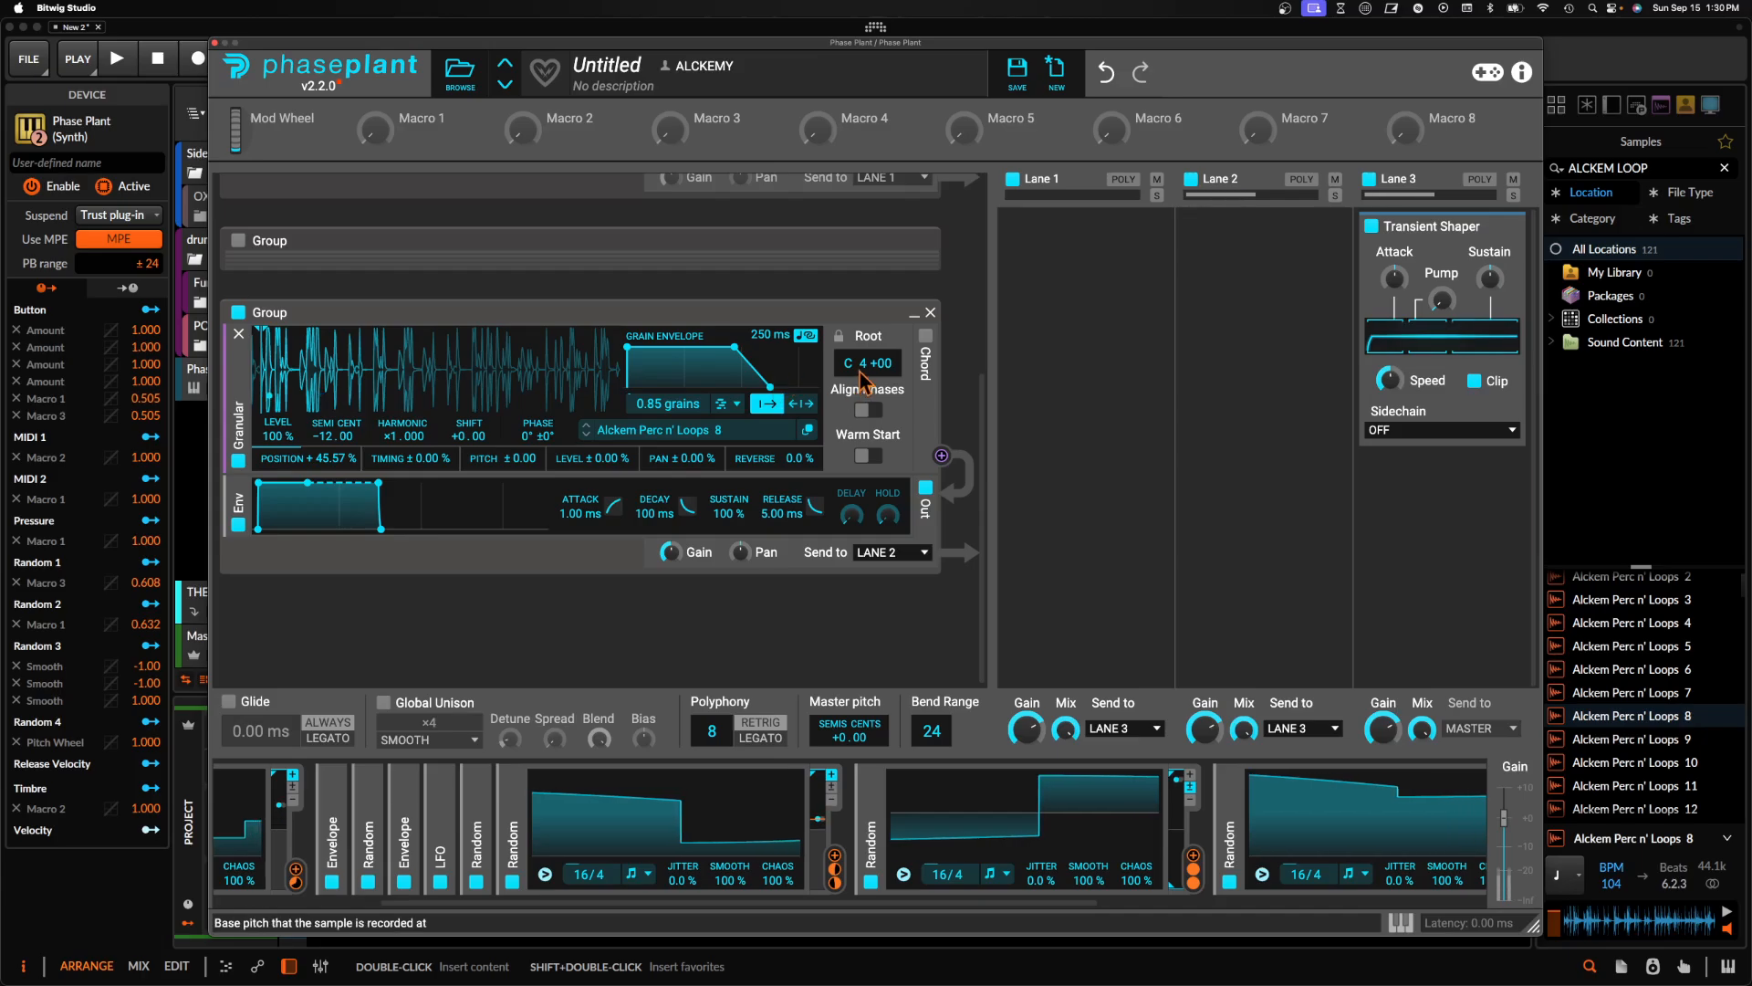
pyautogui.moveTo(862, 367); pyautogui.dragTo(862, 431)
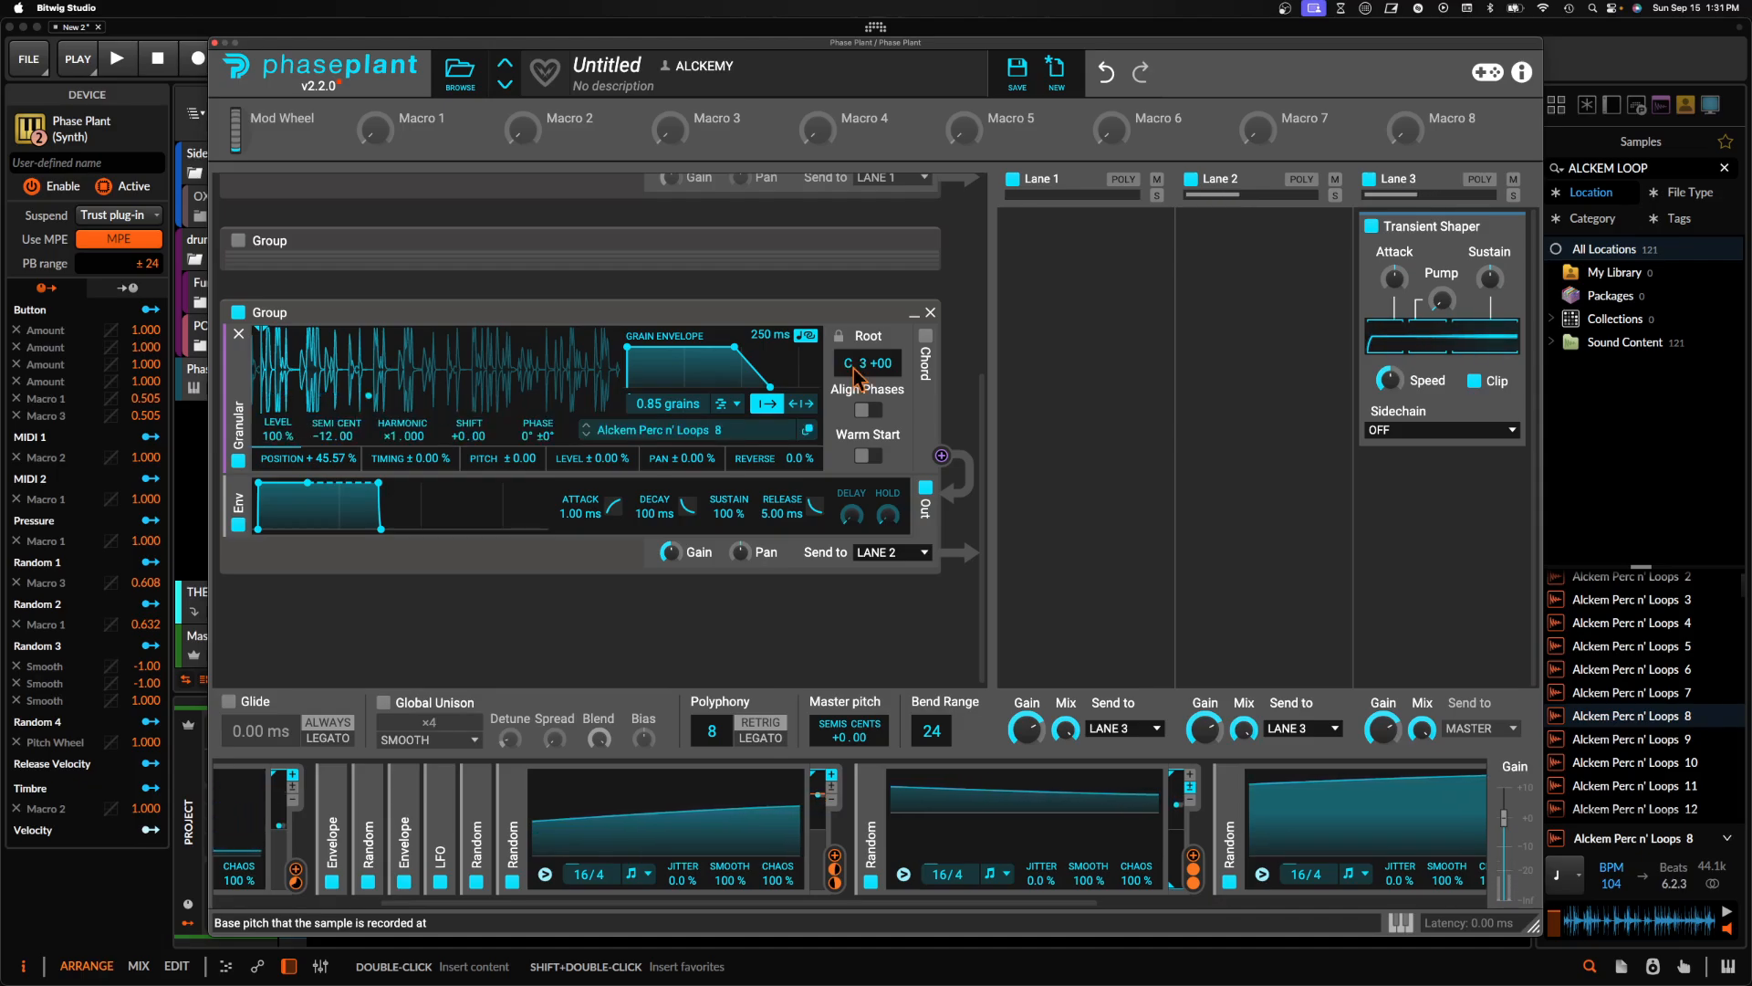
# Set the grain length to 2.91 s with 5.72 grains, and the randomness to 69.73% position, ±2.00 pitch and 97% reverse
pyautogui.moveTo(770, 387); pyautogui.dragTo(772, 387)
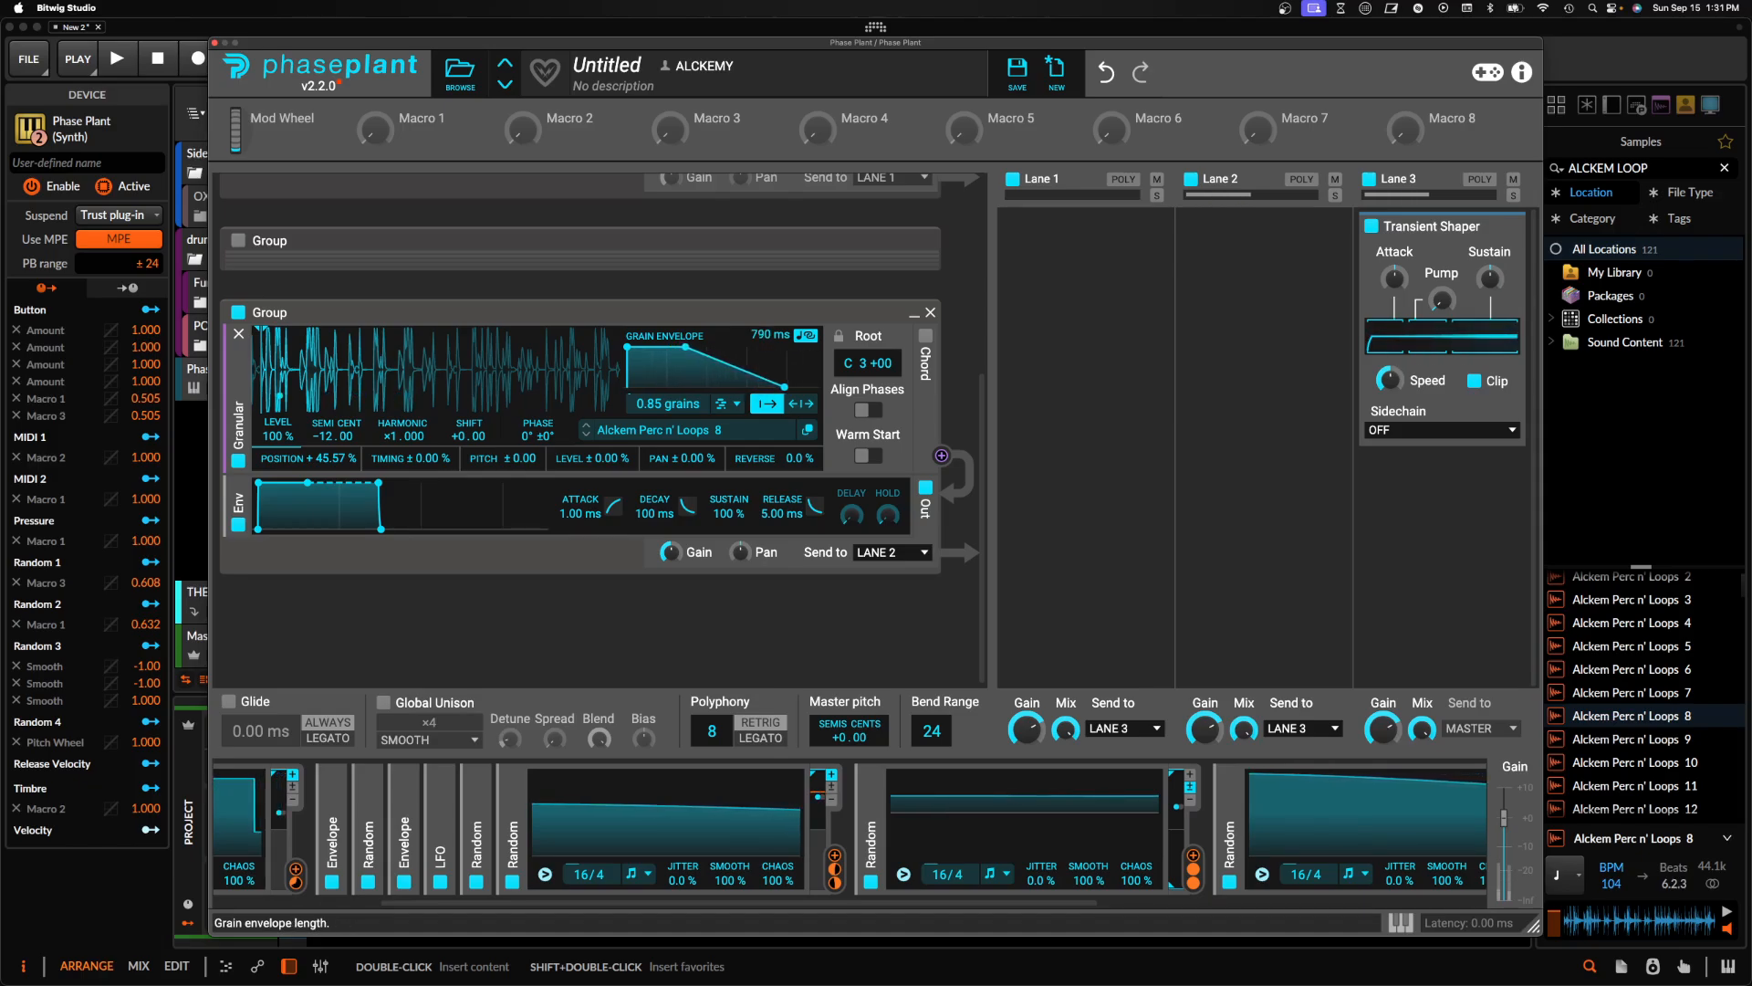
pyautogui.moveTo(784, 387); pyautogui.dragTo(799, 386)
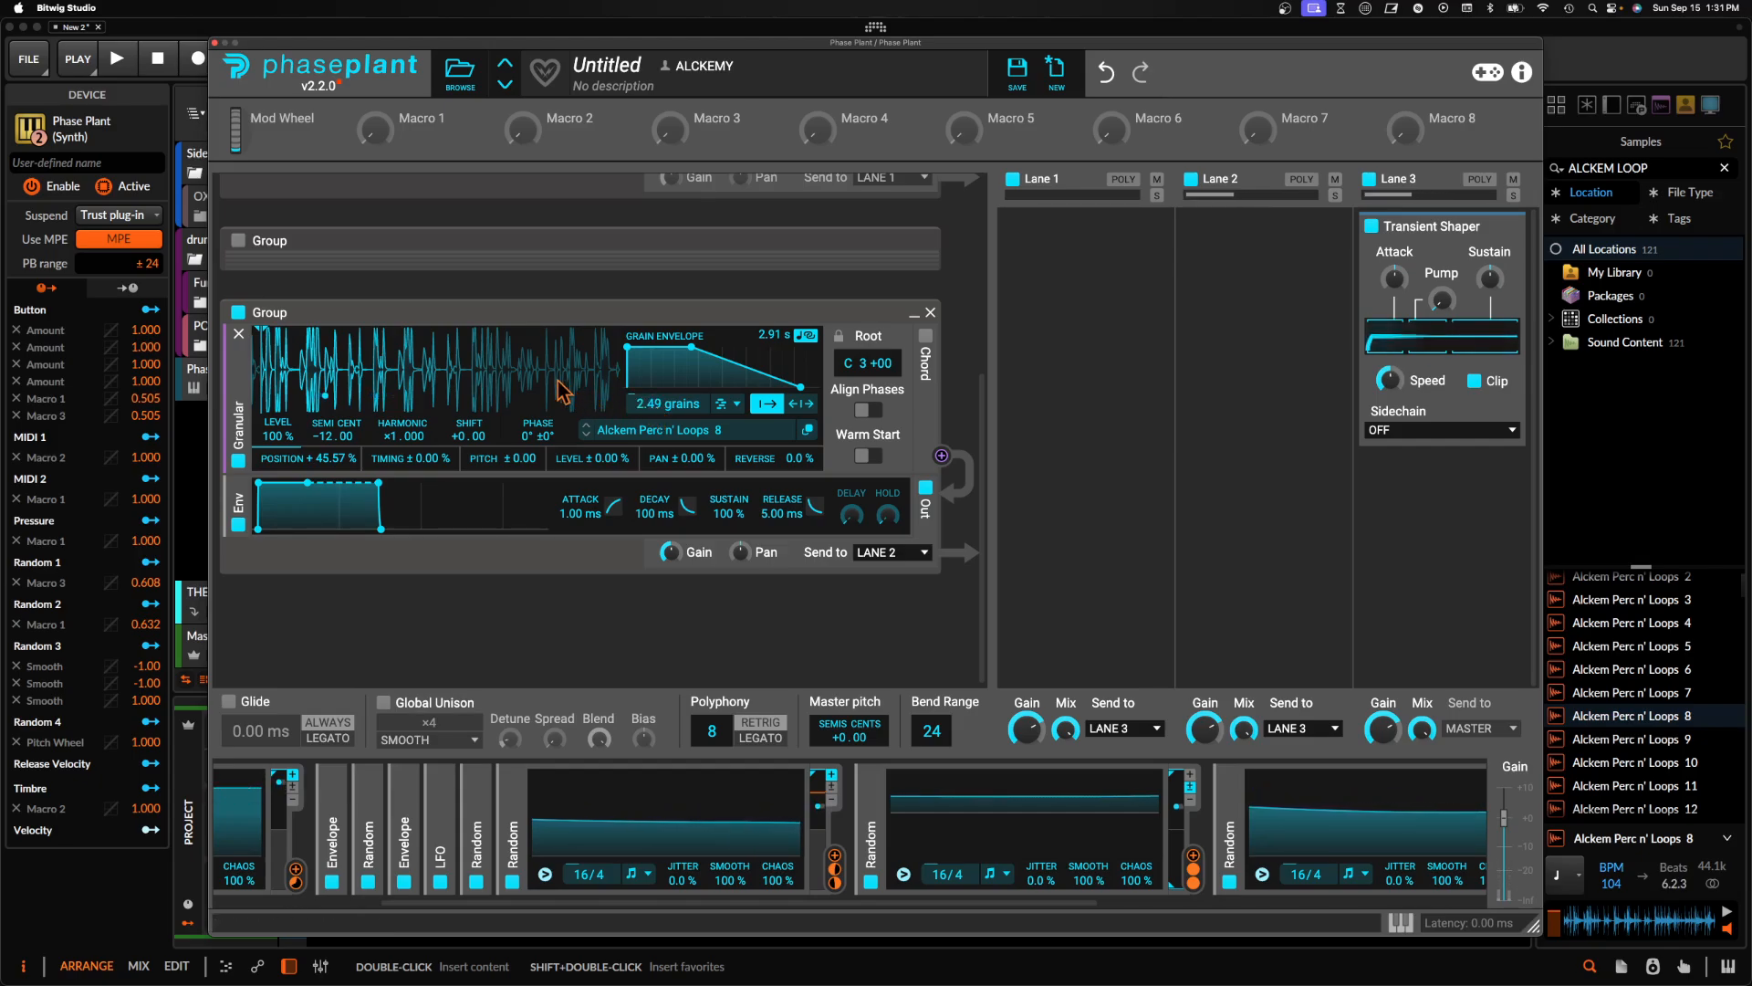
pyautogui.moveTo(313, 457); pyautogui.dragTo(313, 416)
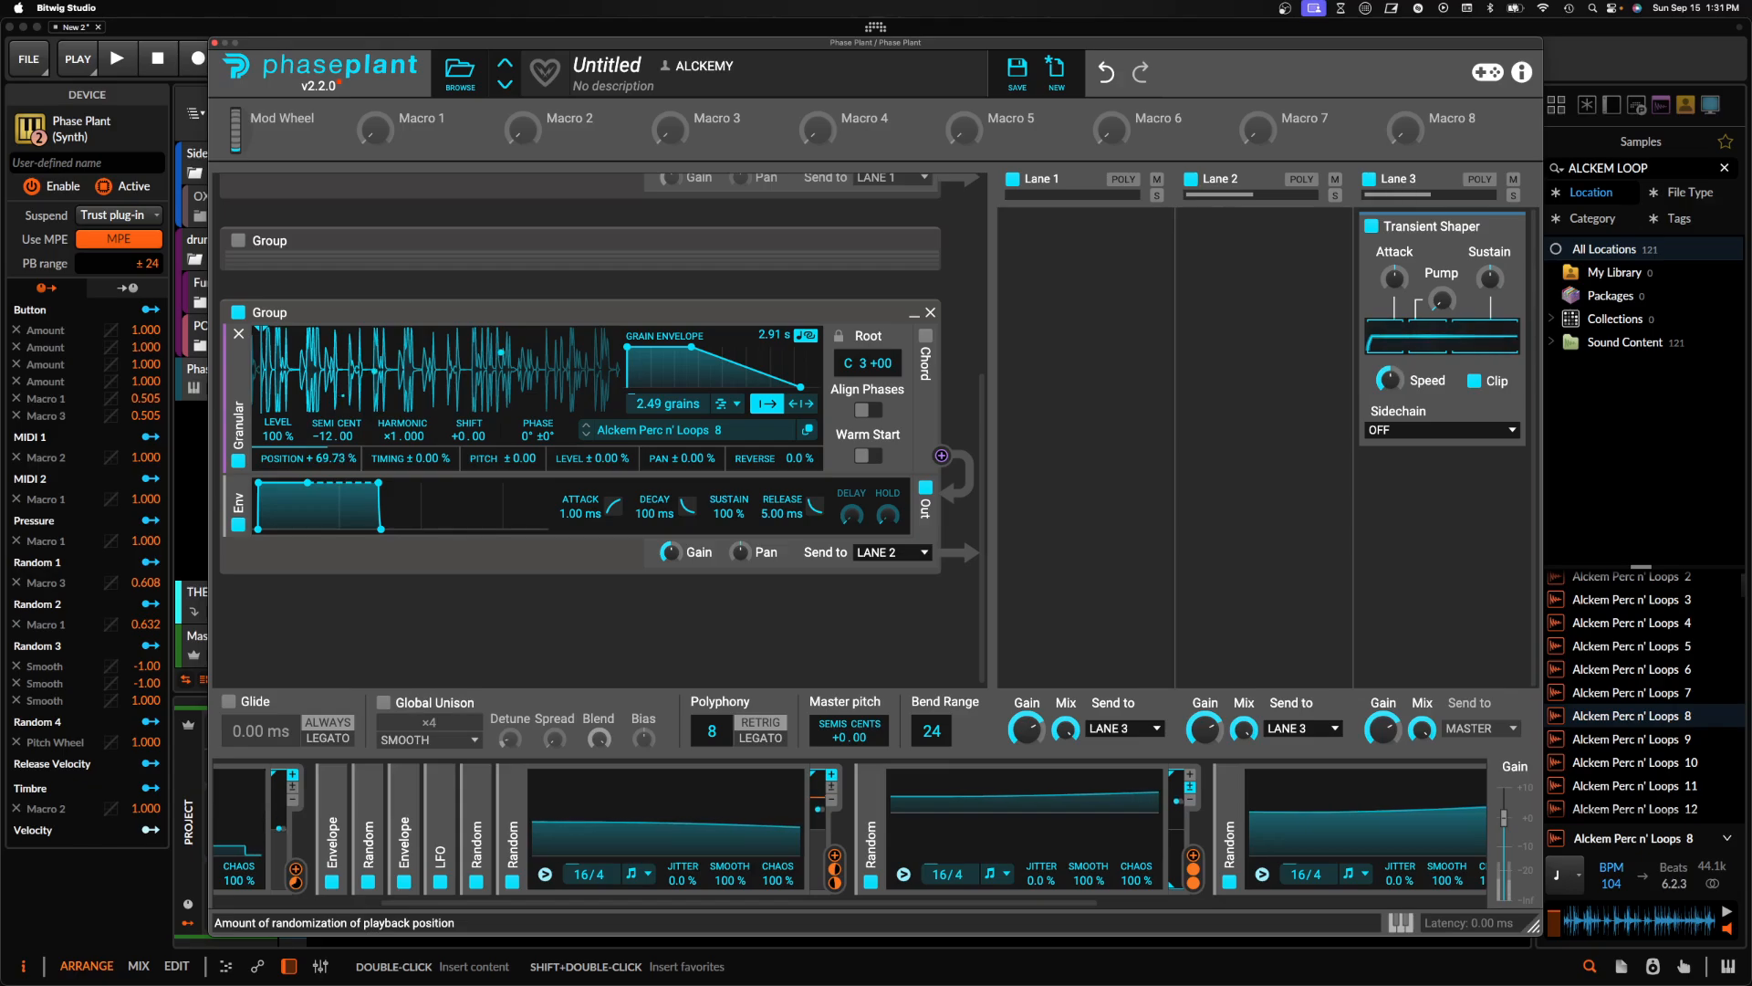
pyautogui.moveTo(650, 404)
pyautogui.mouseDown()
pyautogui.moveTo(651, 360)
pyautogui.moveTo(644, 399)
pyautogui.mouseUp()
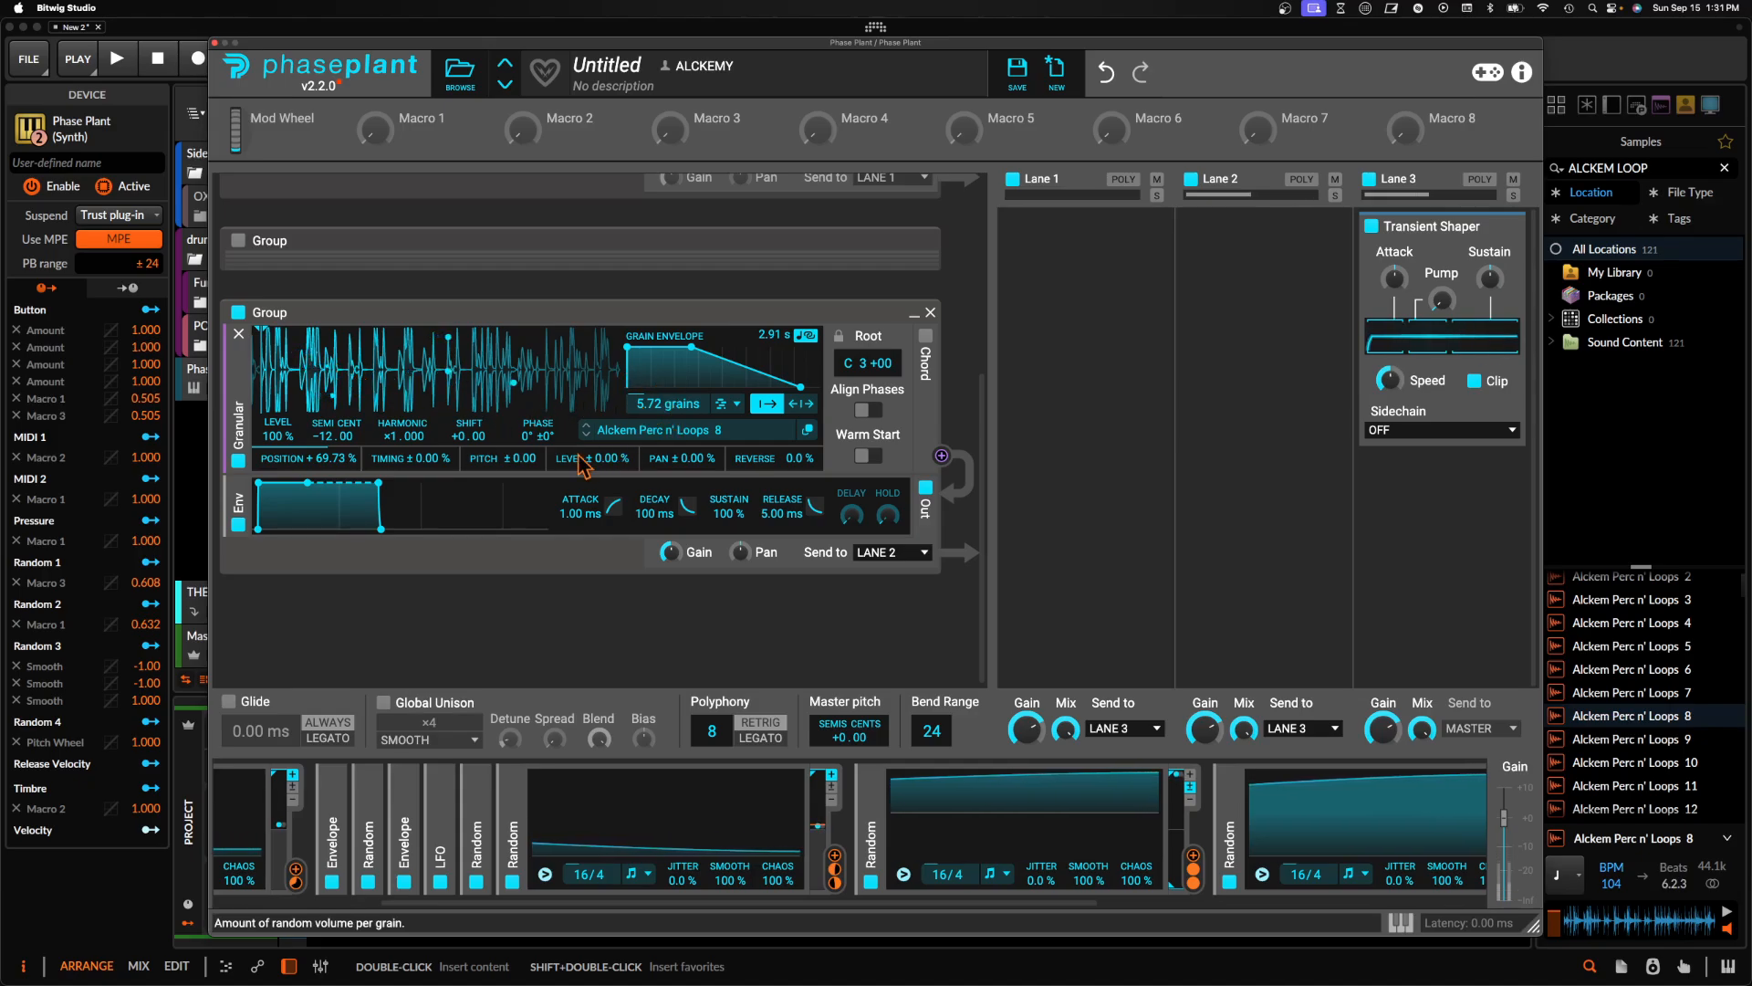
pyautogui.moveTo(502, 458); pyautogui.dragTo(501, 451)
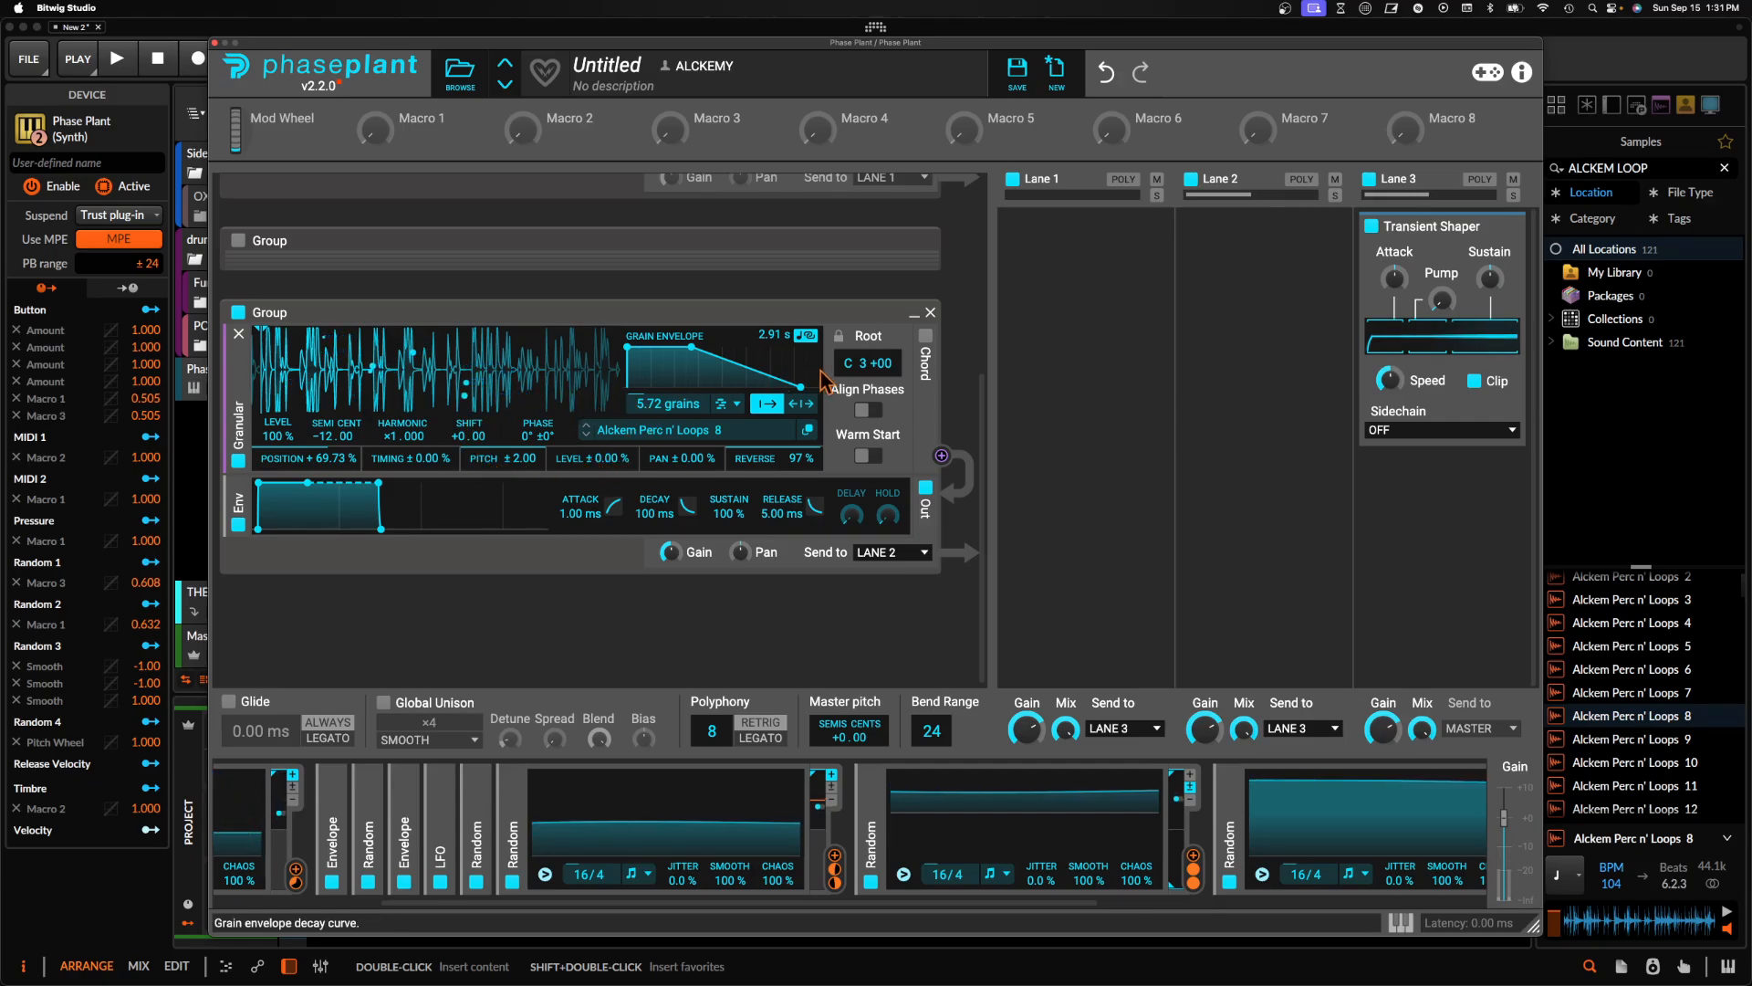
# Enable the new Granular's chord mode with Octaves, and switch on Warm Start and Align Phases
pyautogui.click(927, 360)
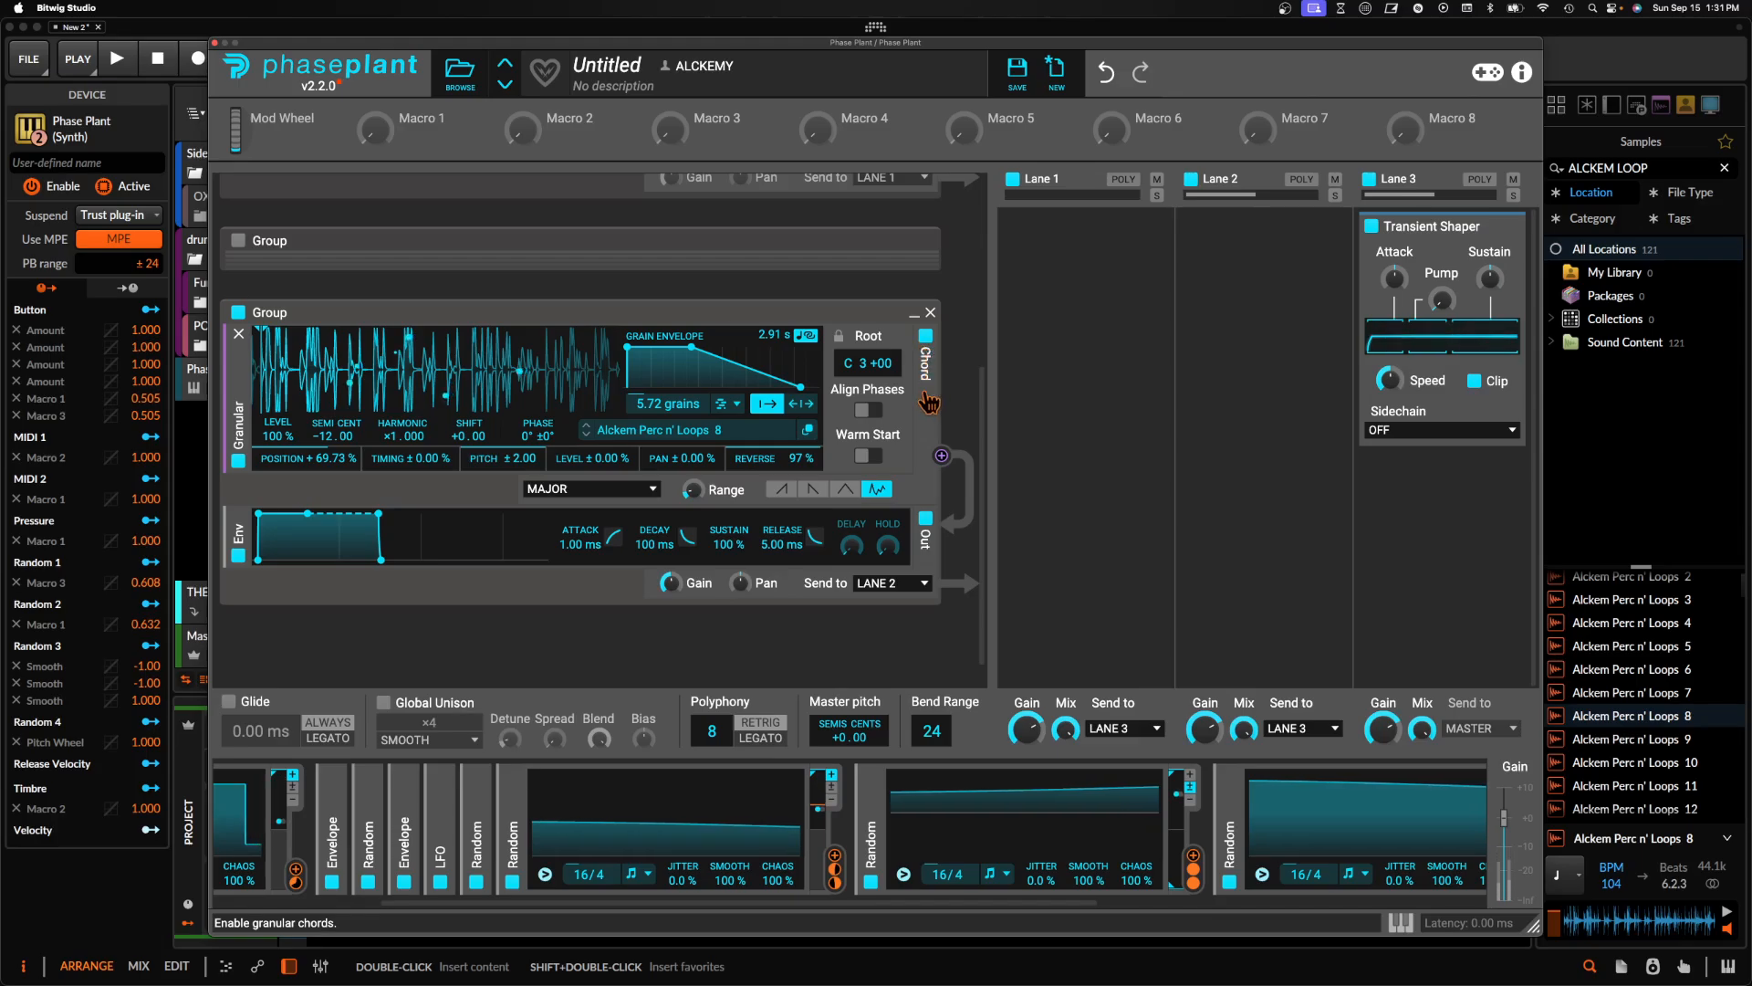
pyautogui.click(648, 489)
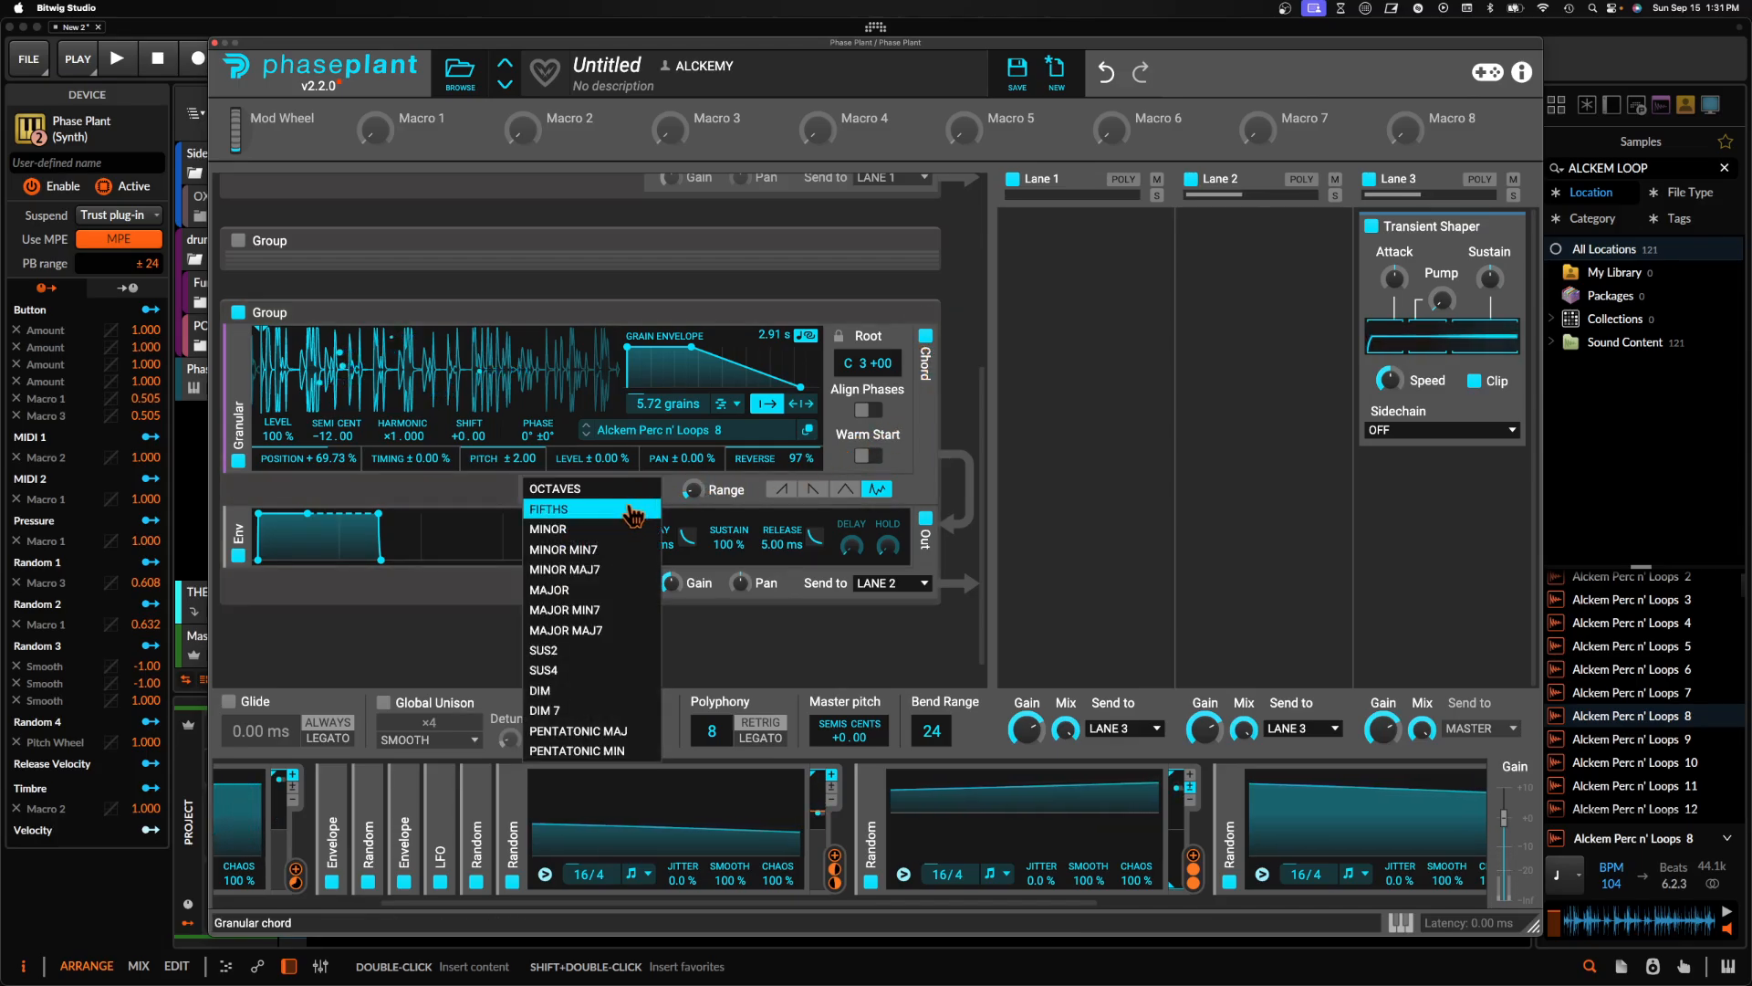
pyautogui.click(625, 489)
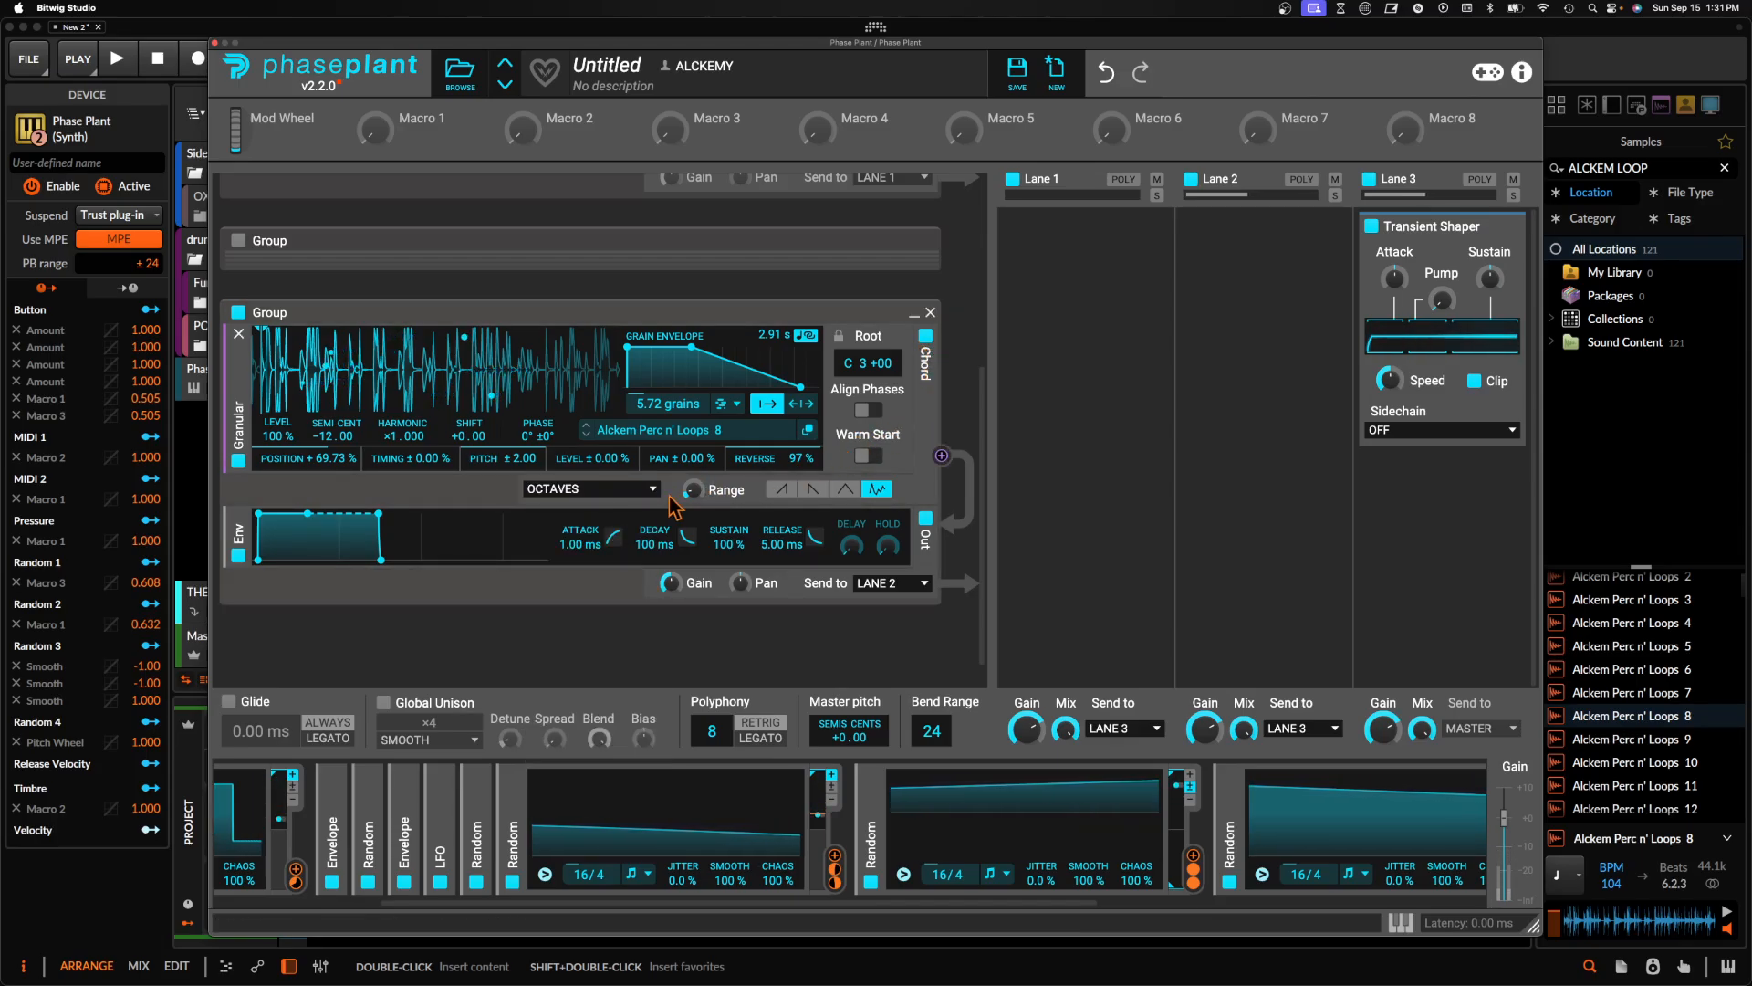
pyautogui.click(867, 458)
pyautogui.click(866, 410)
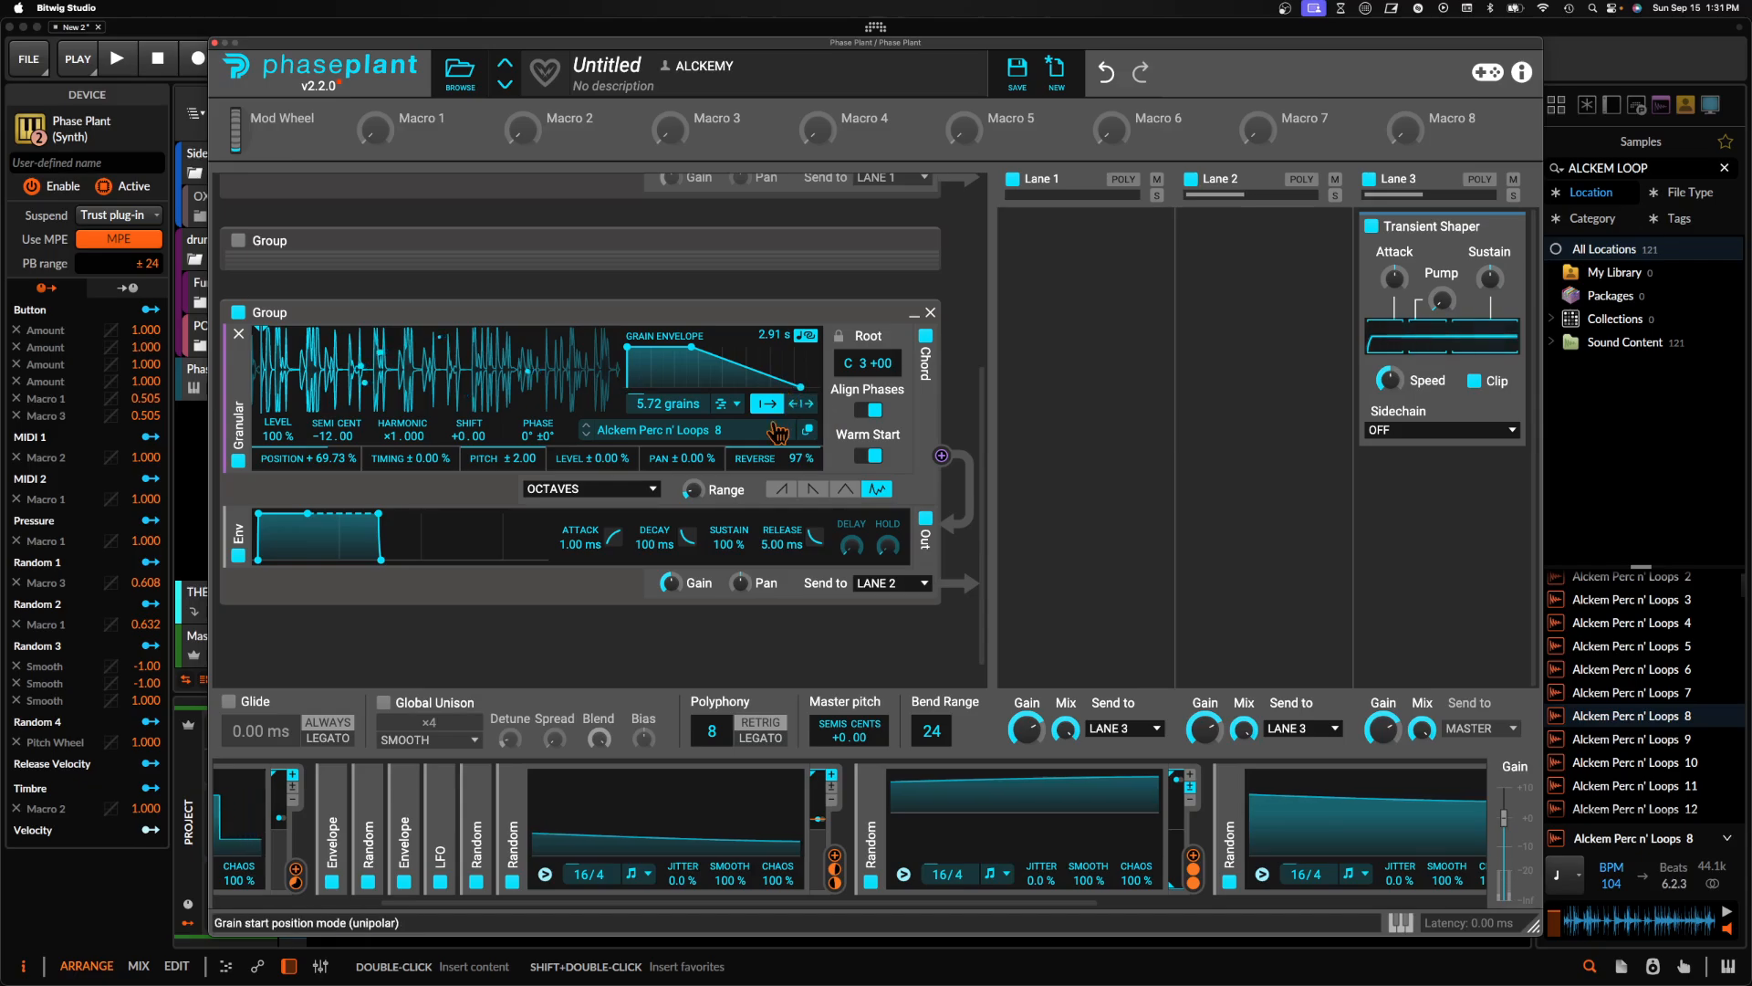
# Assign the first expanded 16/4 Random modulator to the new Granular's grain length with an amount of about -59.3%
pyautogui.click(834, 867)
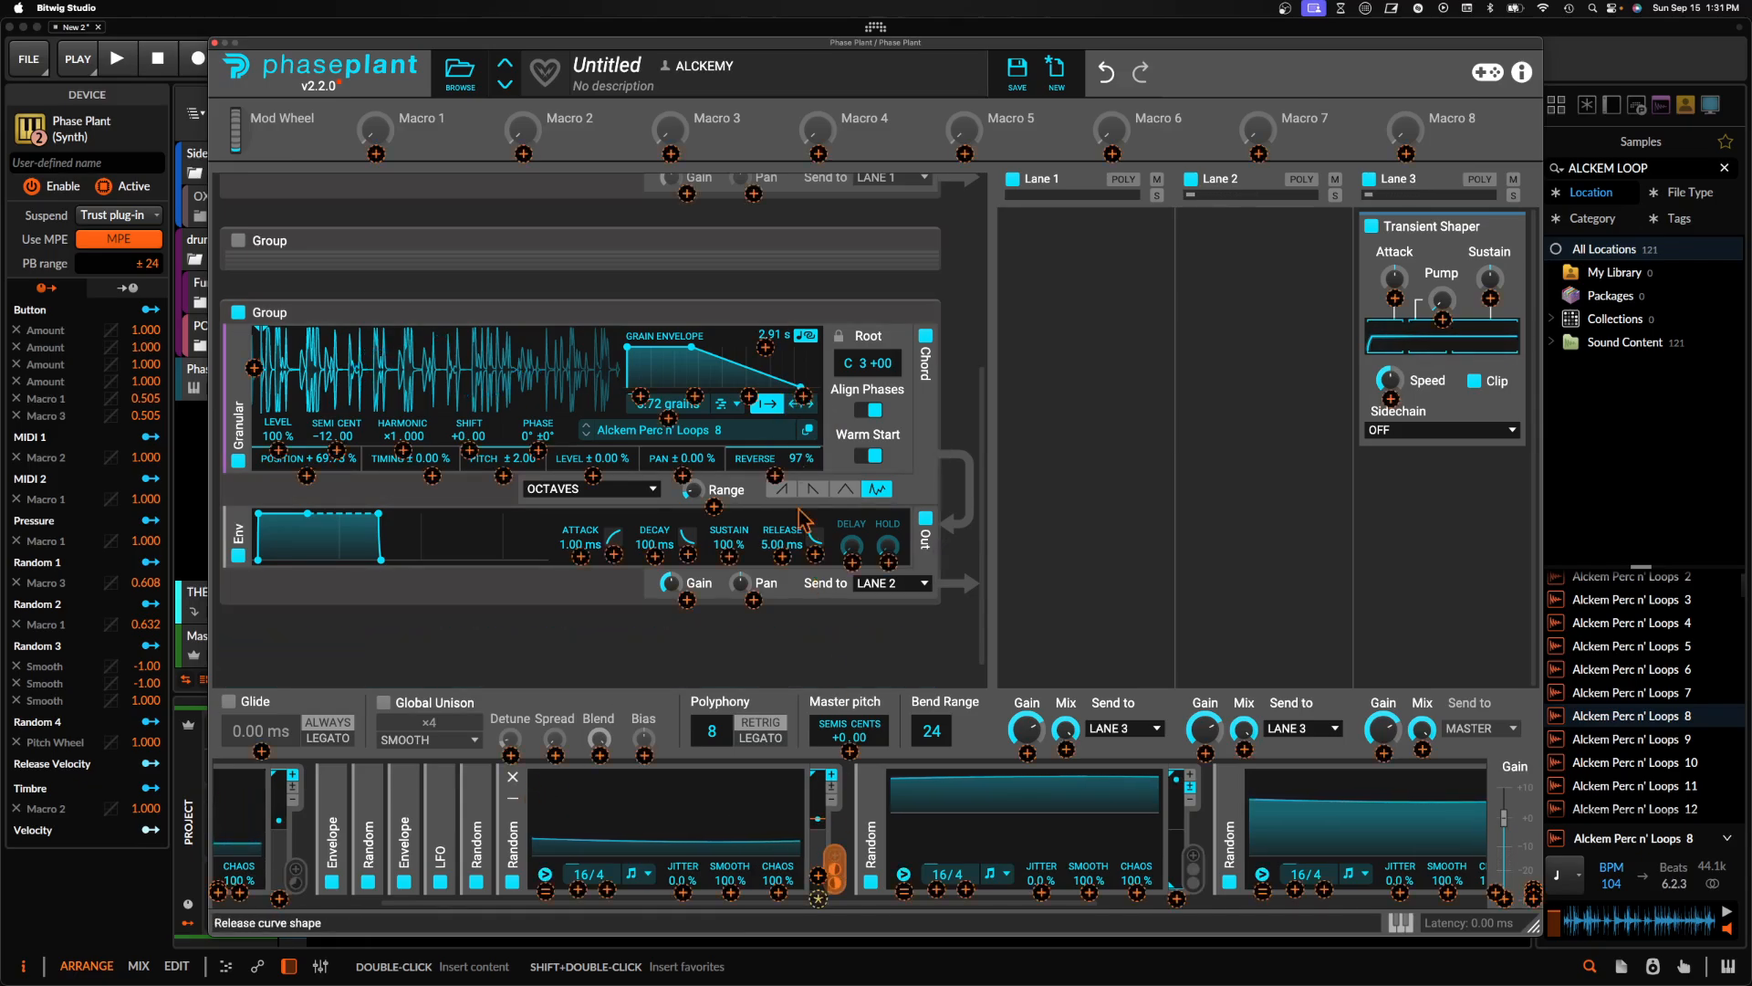
pyautogui.moveTo(766, 347); pyautogui.dragTo(769, 379)
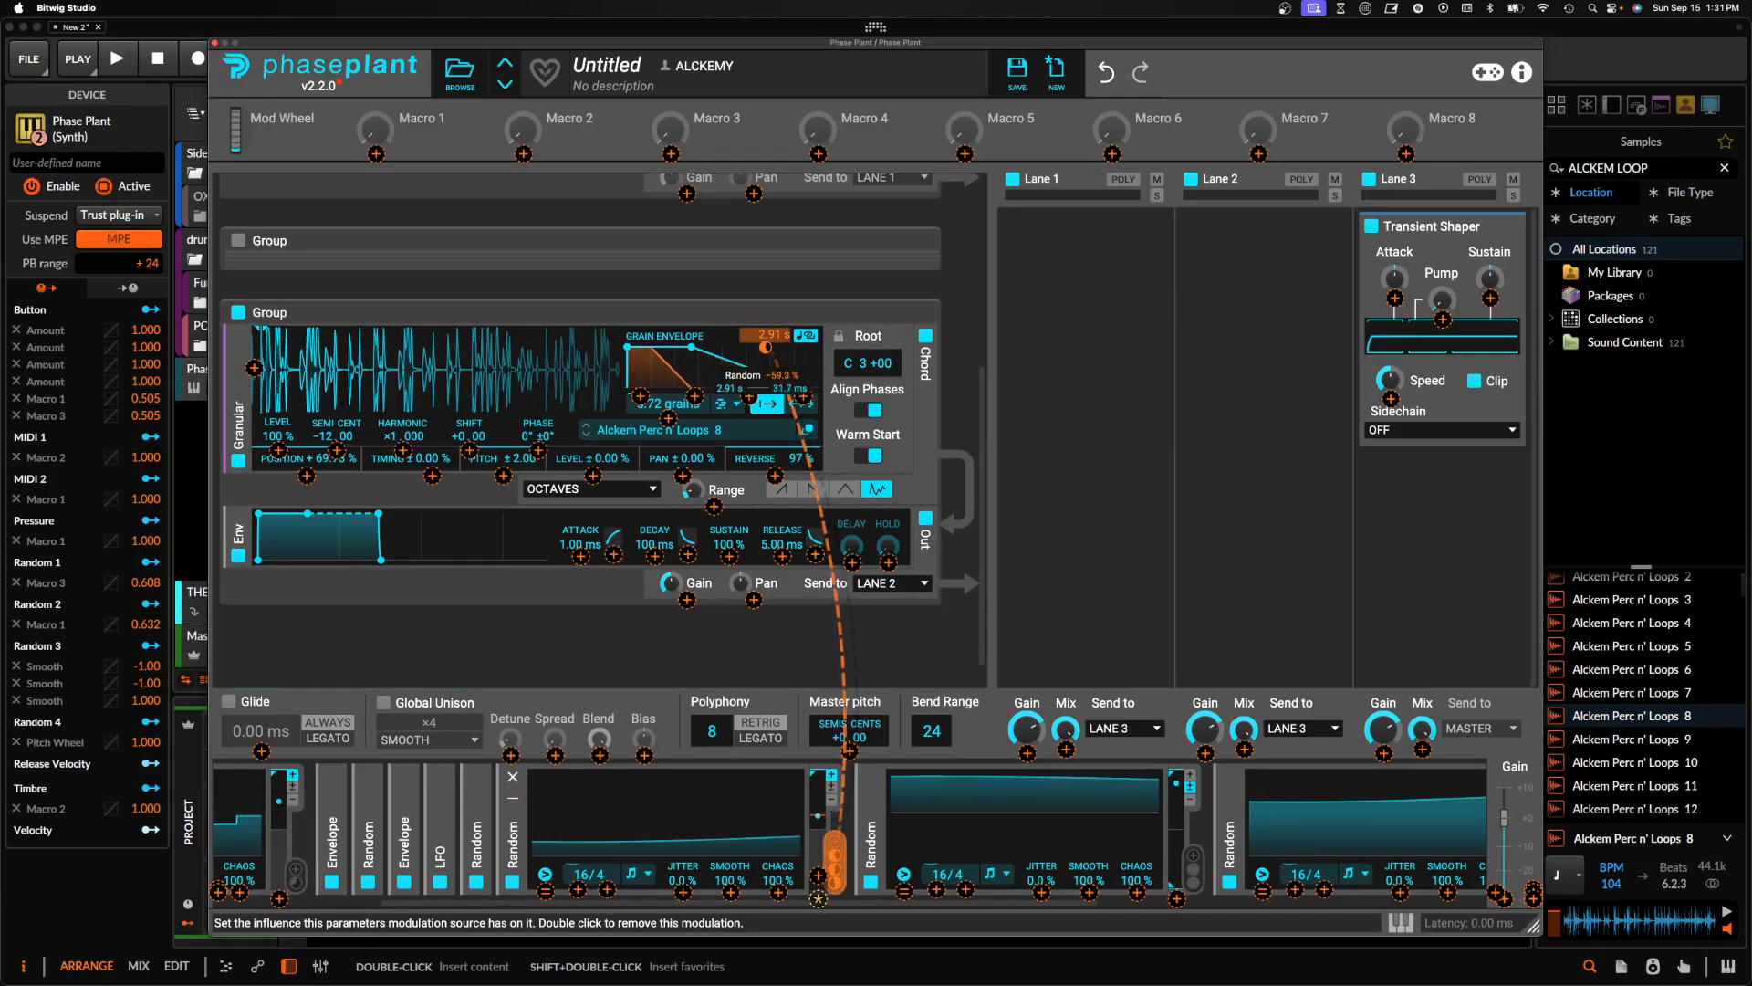
pyautogui.click(789, 772)
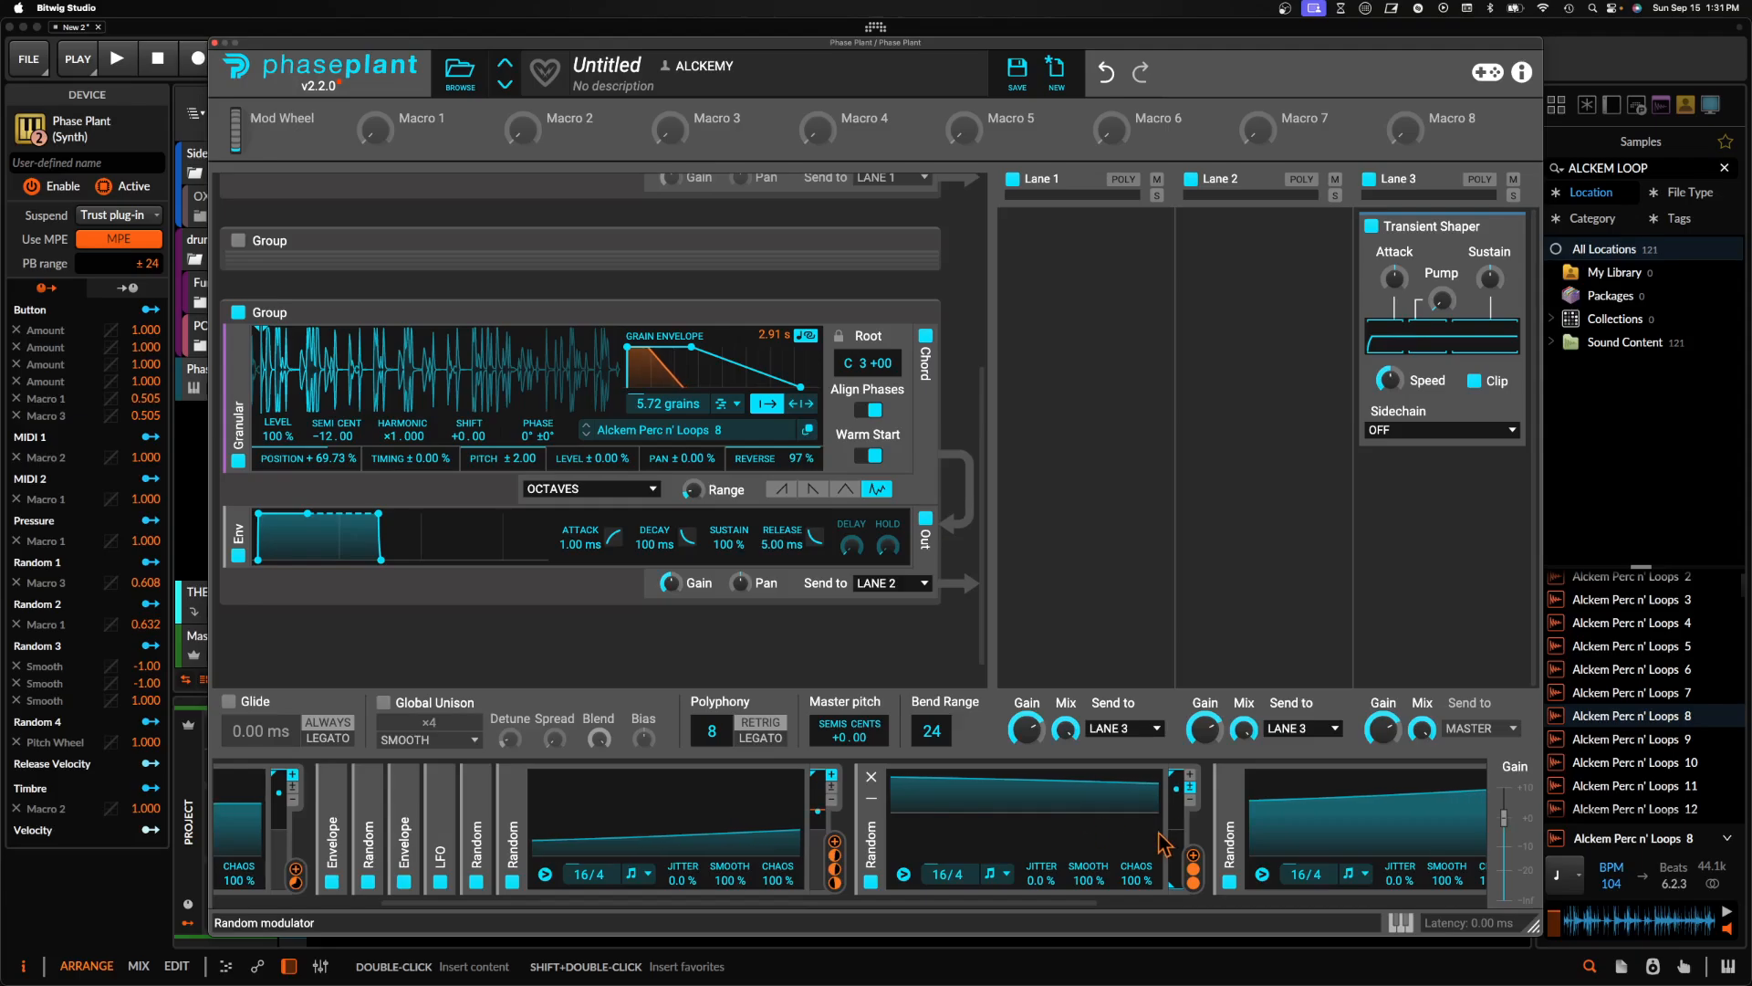
# Assign the second expanded 16/4 Random modulator to the grain envelope's attack, and collapse the first expanded 16/4 Random
pyautogui.click(1192, 869)
pyautogui.moveTo(641, 396); pyautogui.dragTo(642, 429)
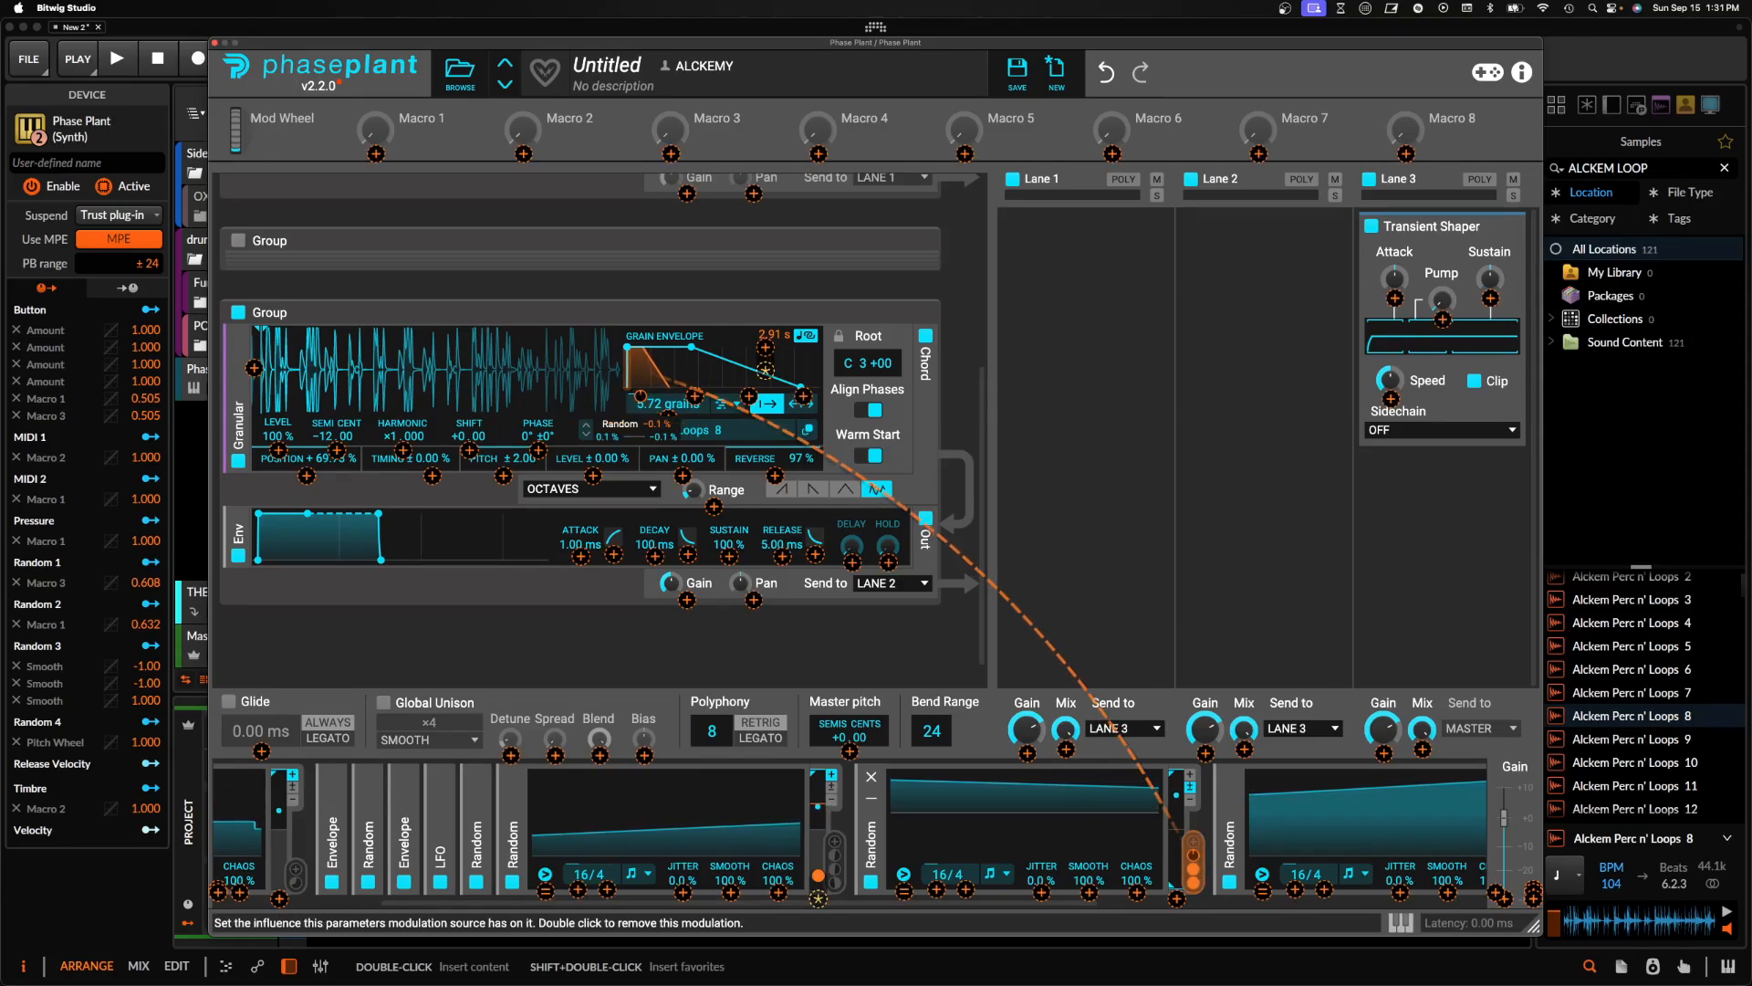
pyautogui.click(644, 381)
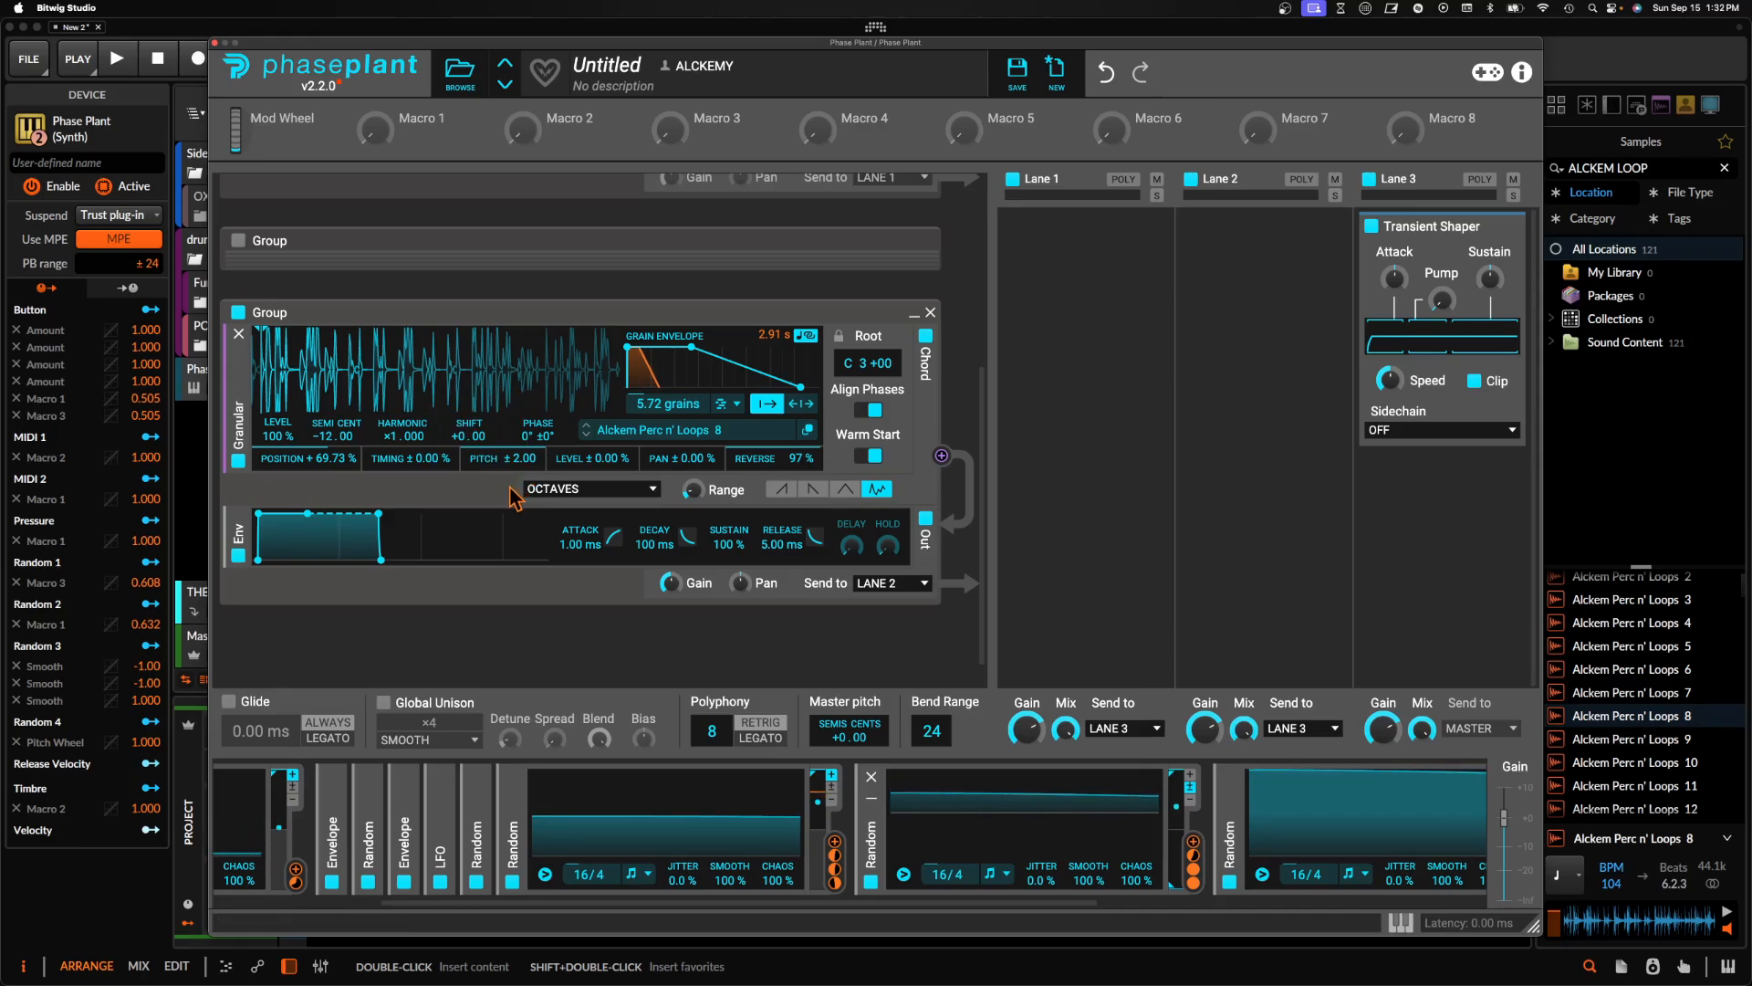
pyautogui.click(513, 800)
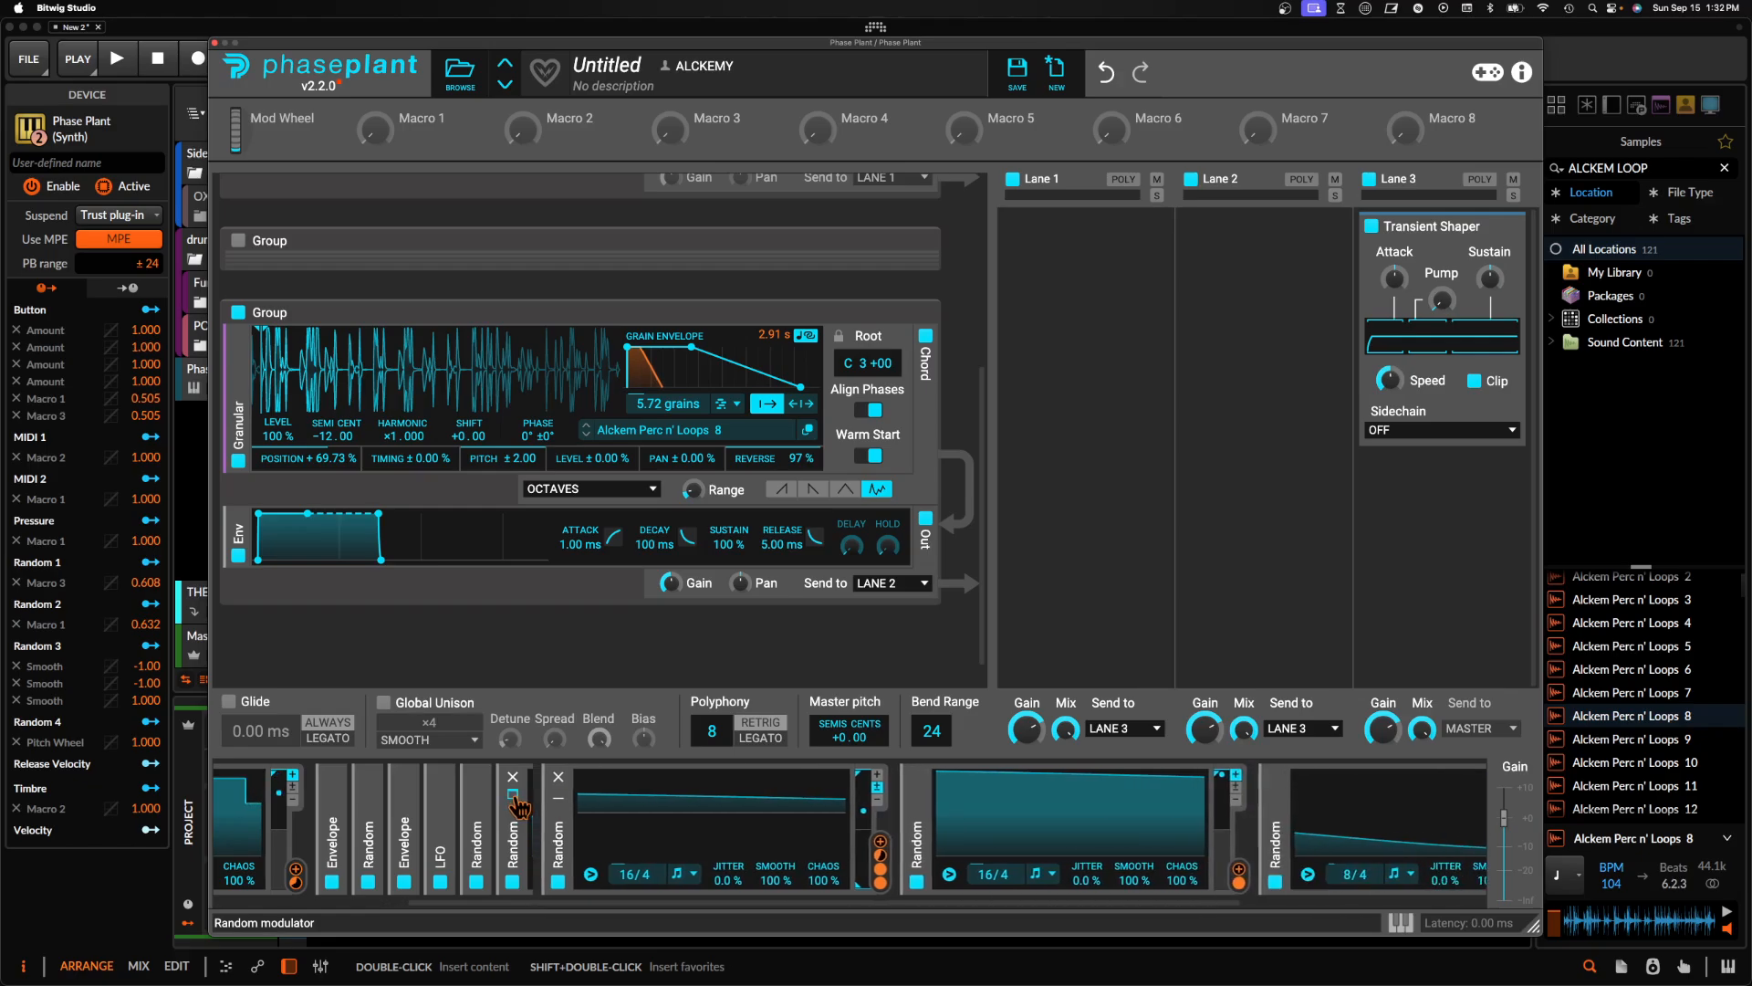
# Collapse the expanded 16/4 Random modulators and insert a Filter between the percussion Granular and its output envelope
pyautogui.click(550, 807)
pyautogui.click(552, 807)
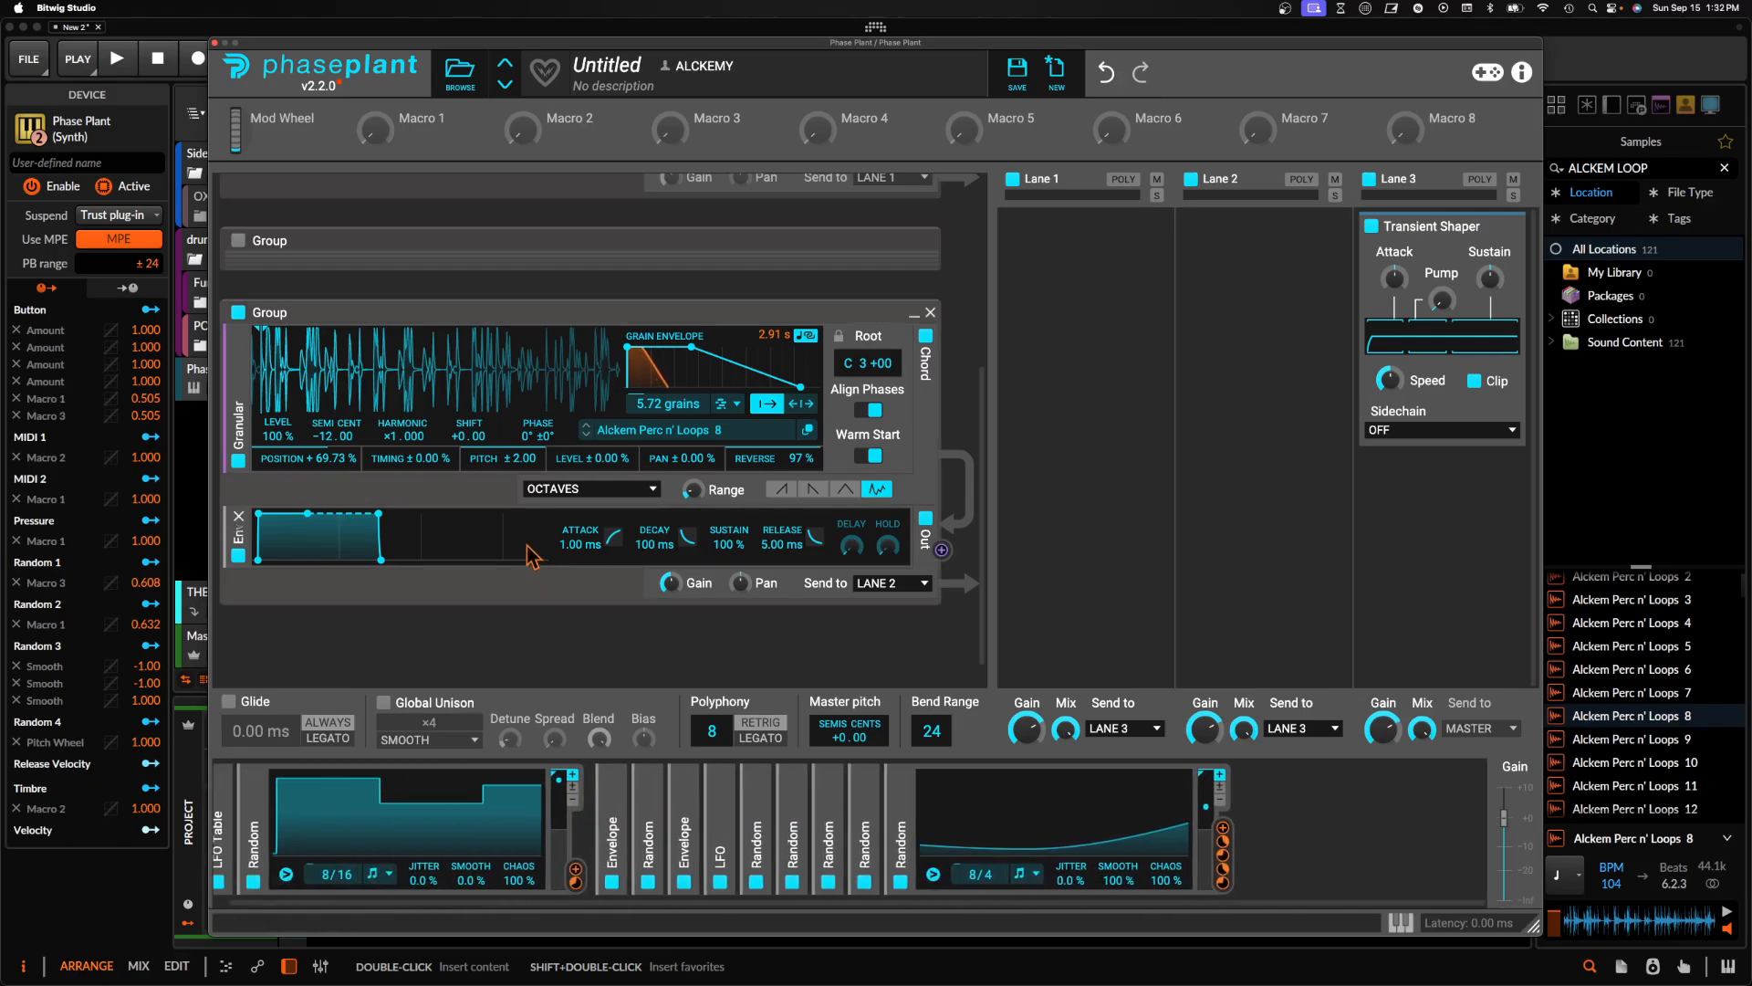
pyautogui.click(517, 511)
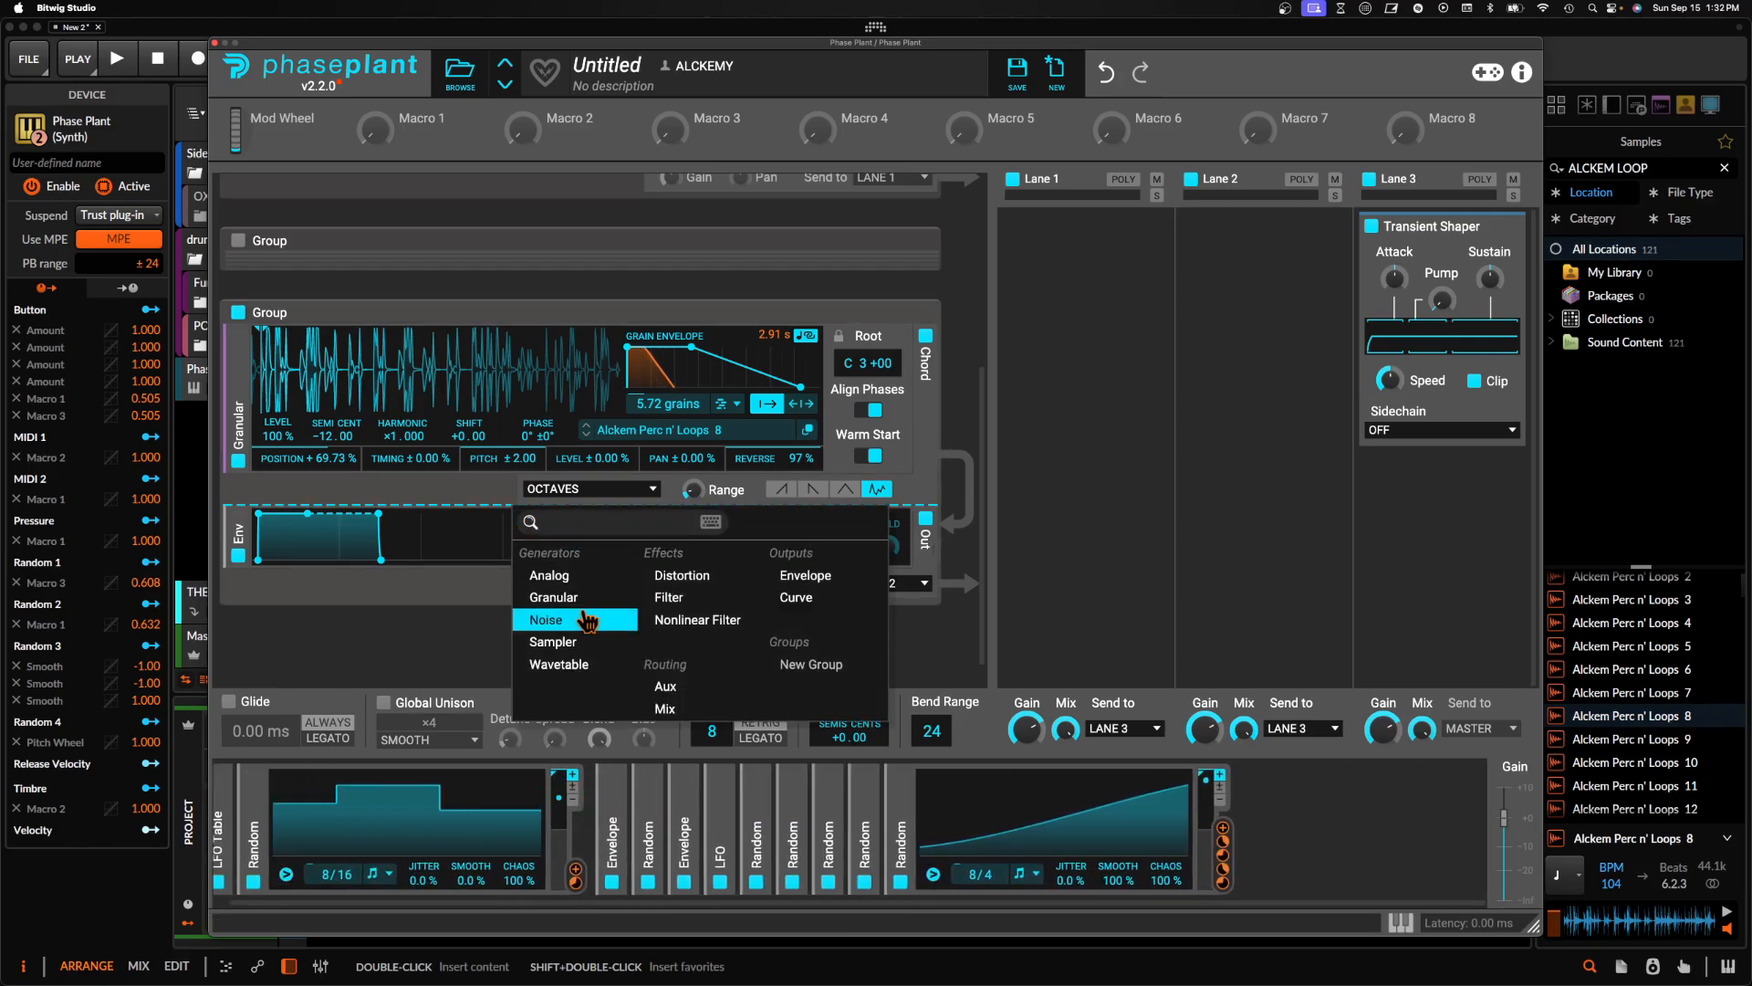
pyautogui.click(671, 598)
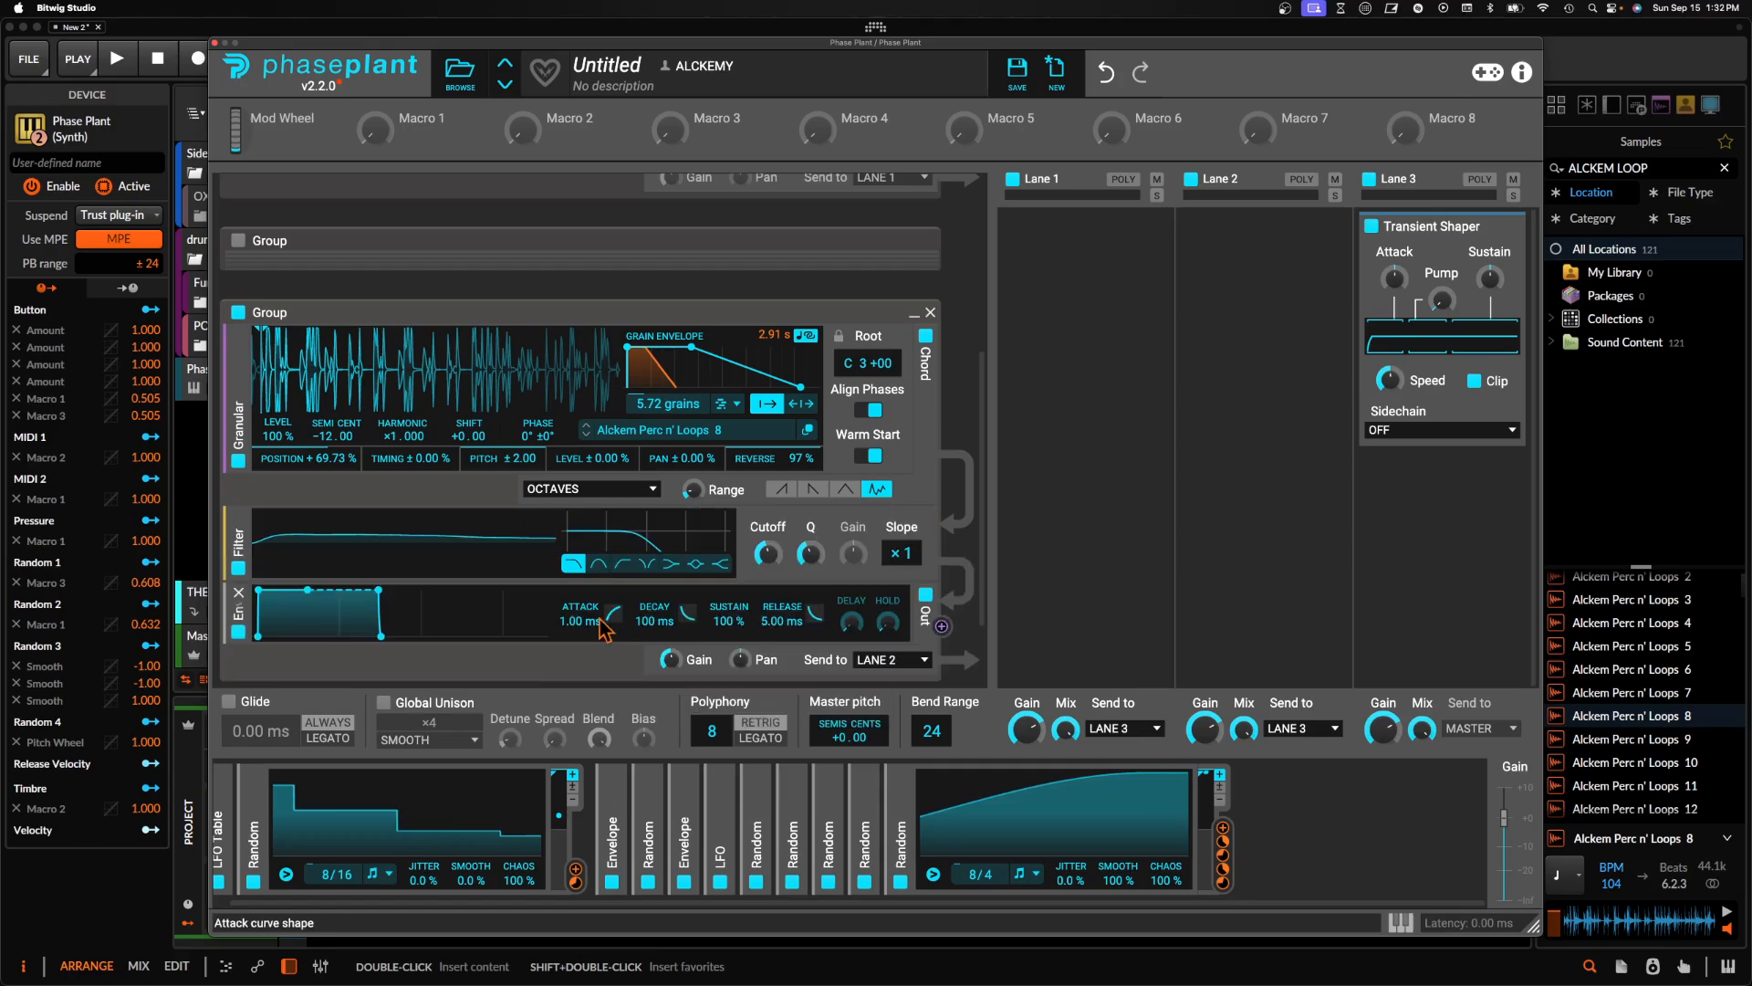
# Expand a collapsed 16/4 Random modulator and assign it to the new low-pass Filter's cutoff
pyautogui.hscroll(-1, 438, 824)
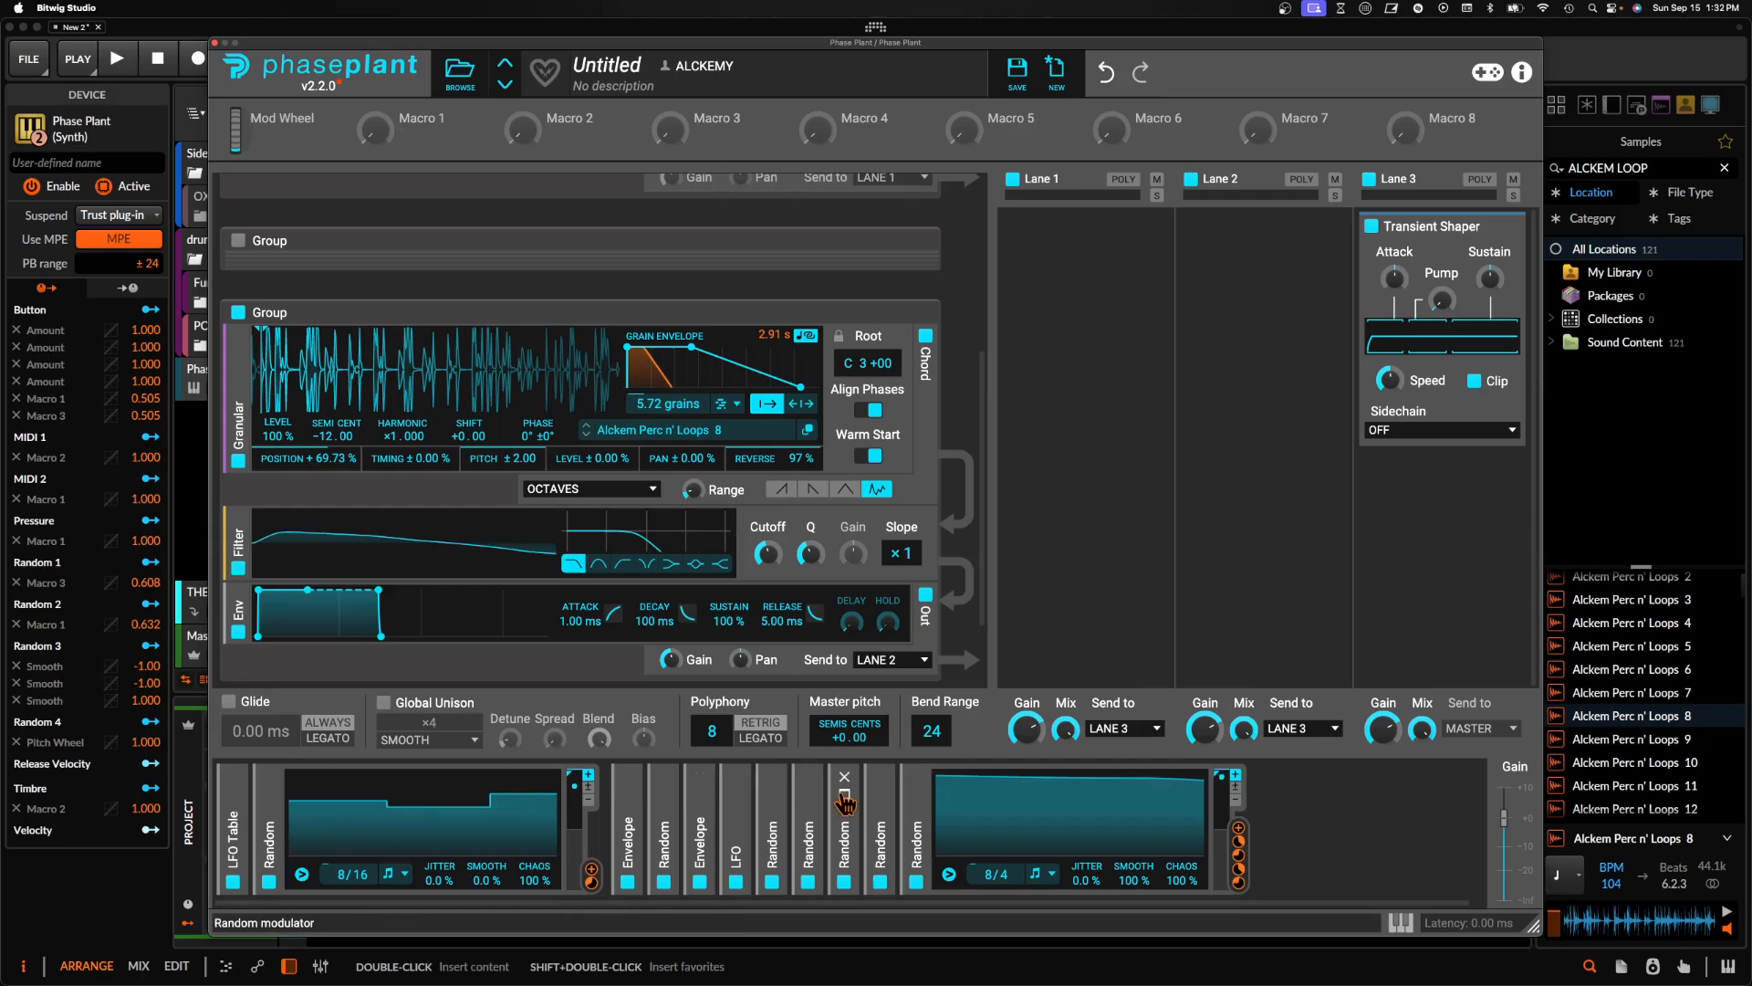
pyautogui.click(851, 802)
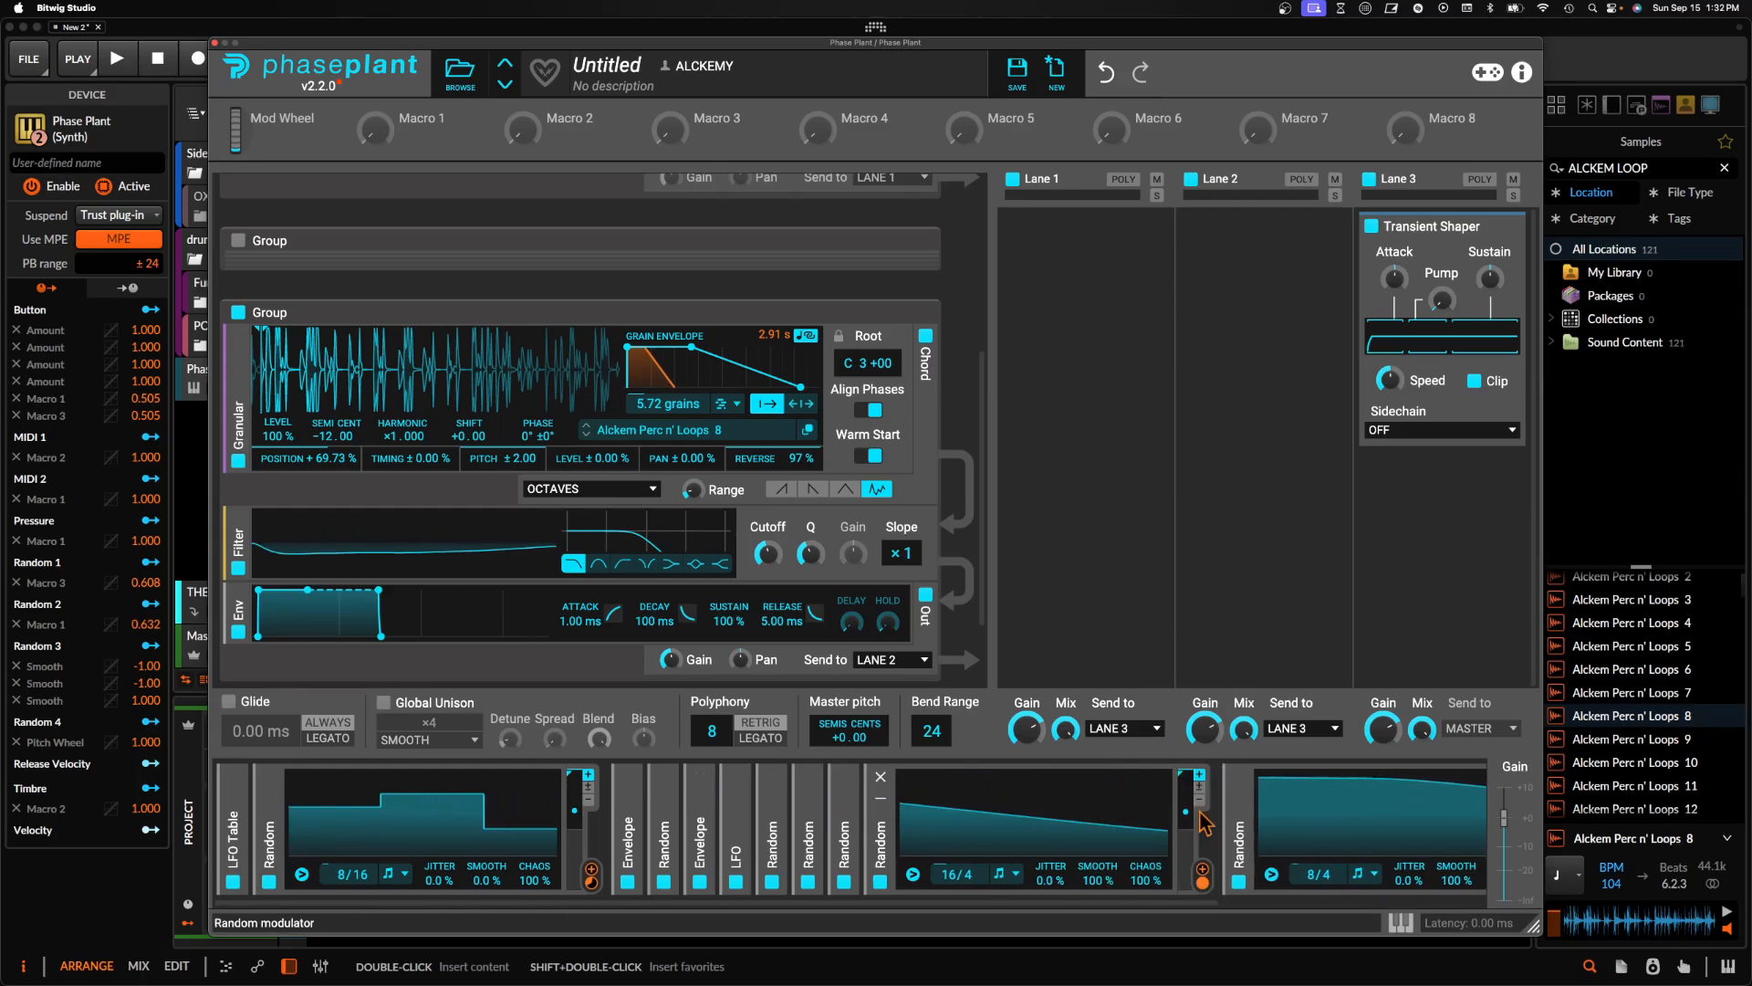
pyautogui.click(1204, 873)
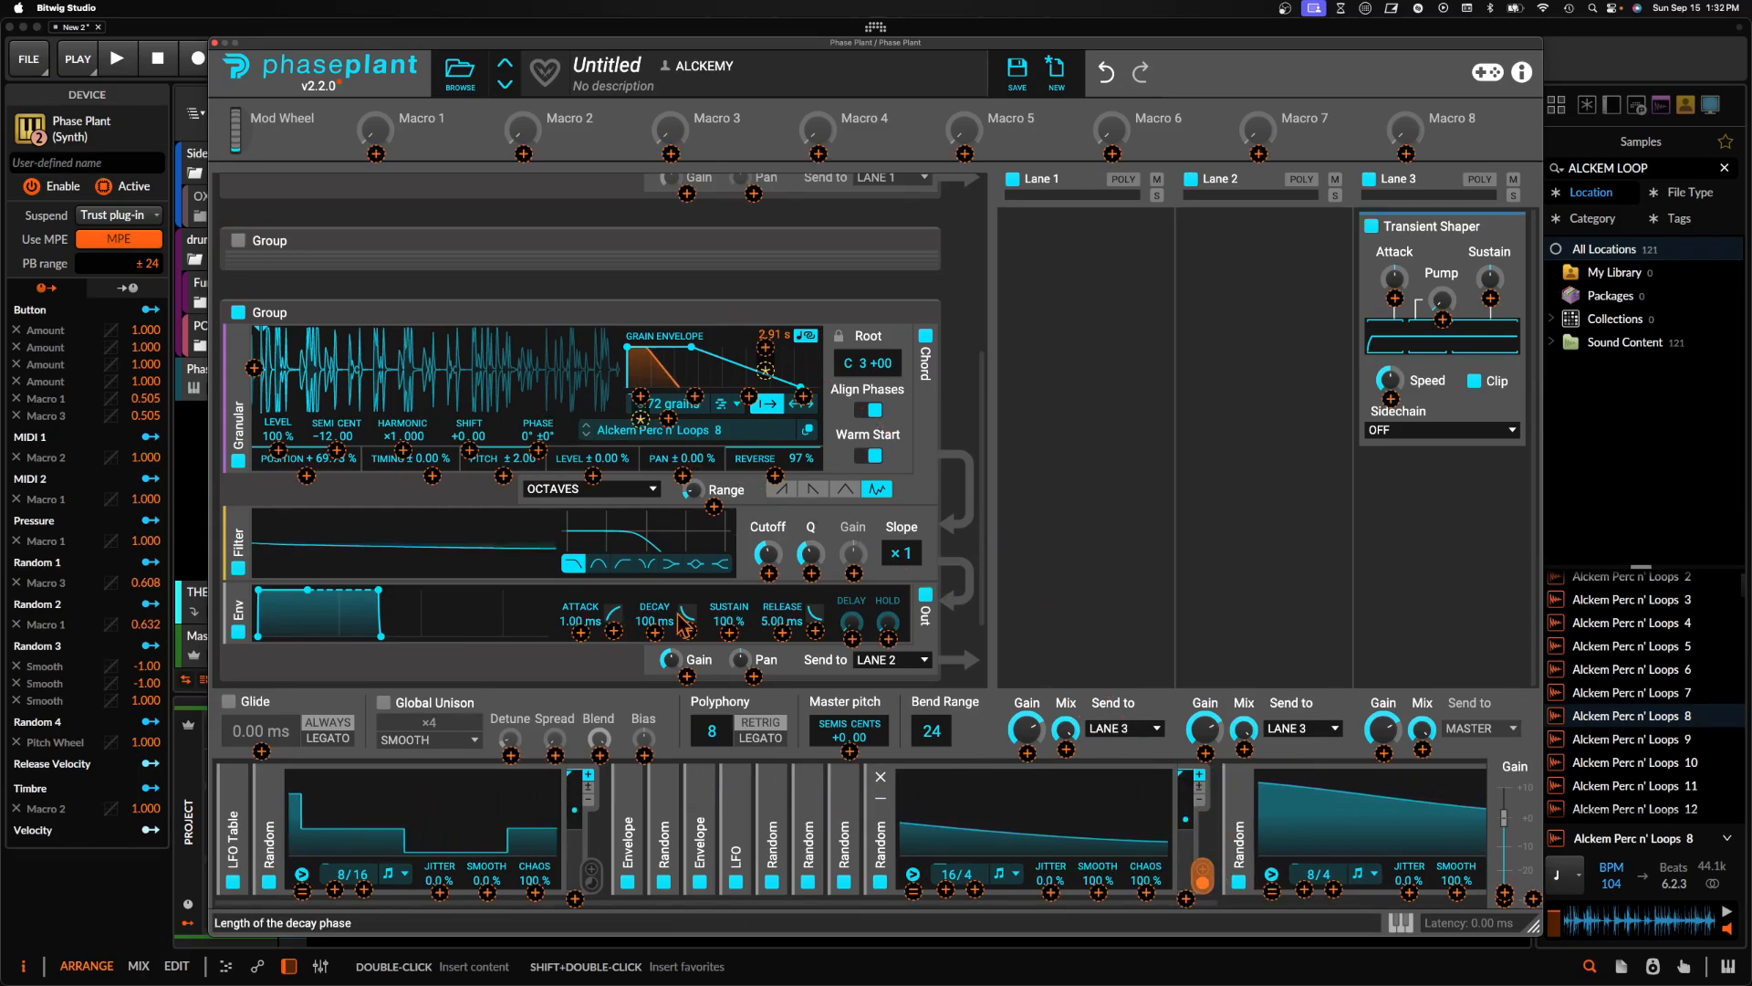
pyautogui.click(768, 572)
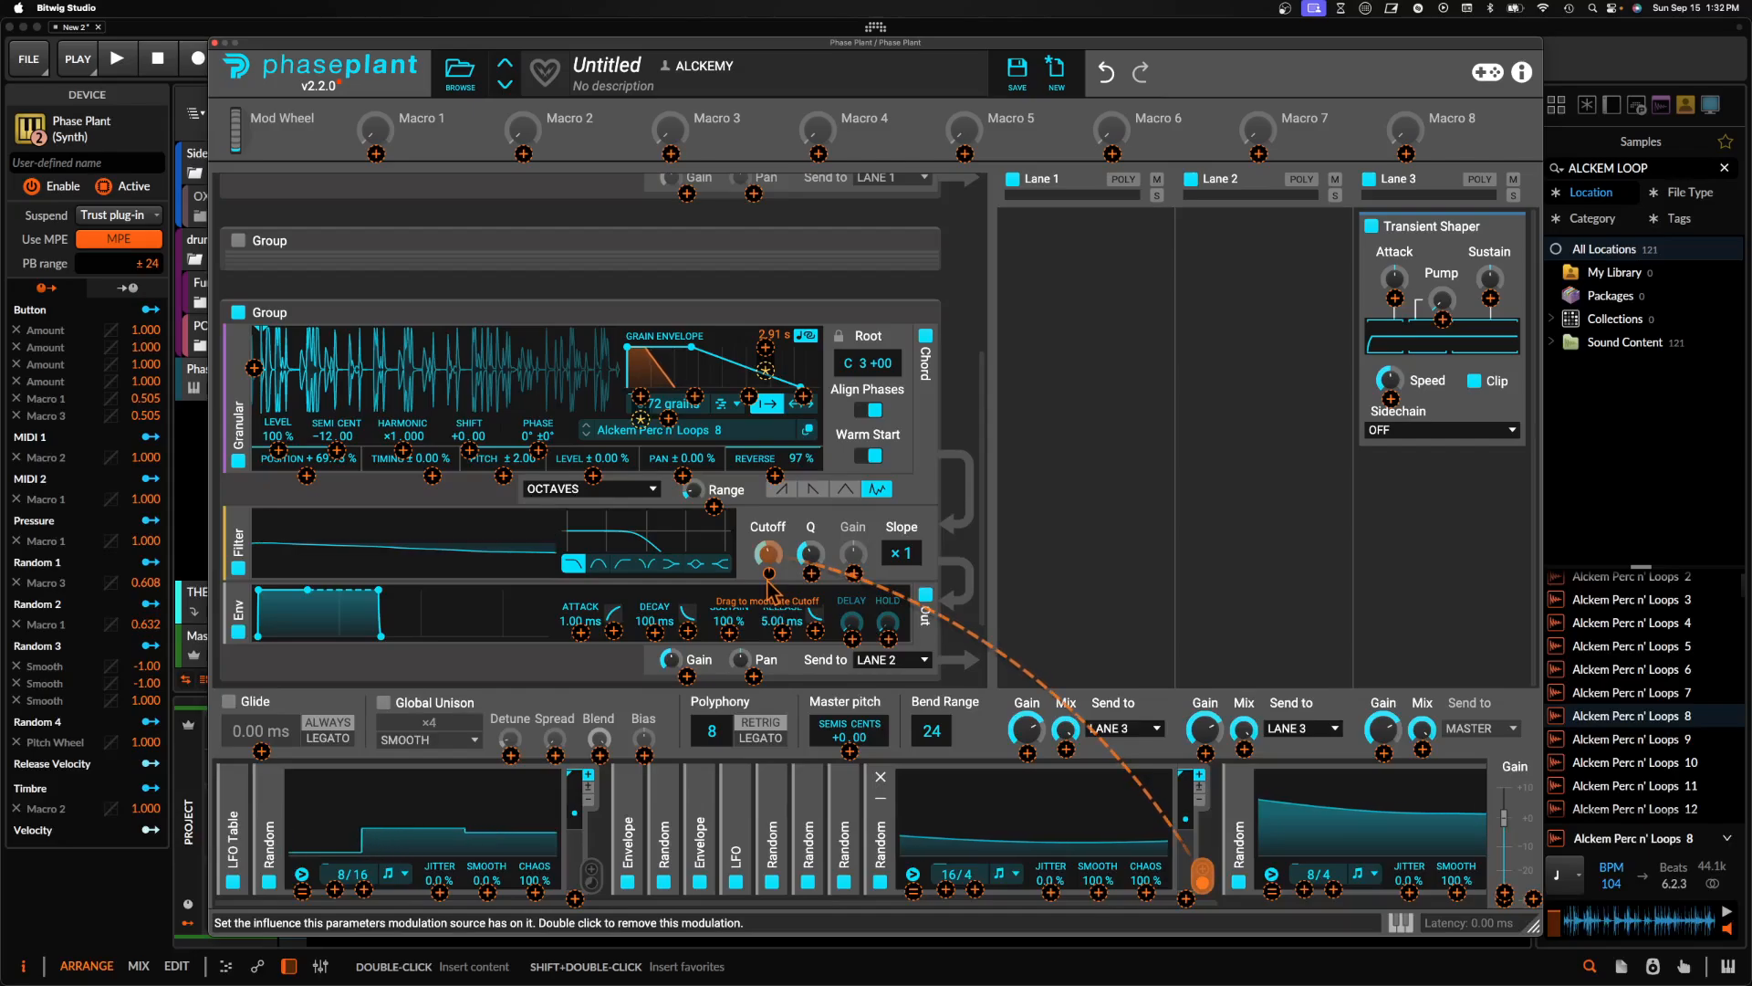
pyautogui.moveTo(768, 573)
pyautogui.mouseDown()
pyautogui.moveTo(768, 543)
pyautogui.moveTo(768, 575)
pyautogui.mouseUp()
pyautogui.click(789, 540)
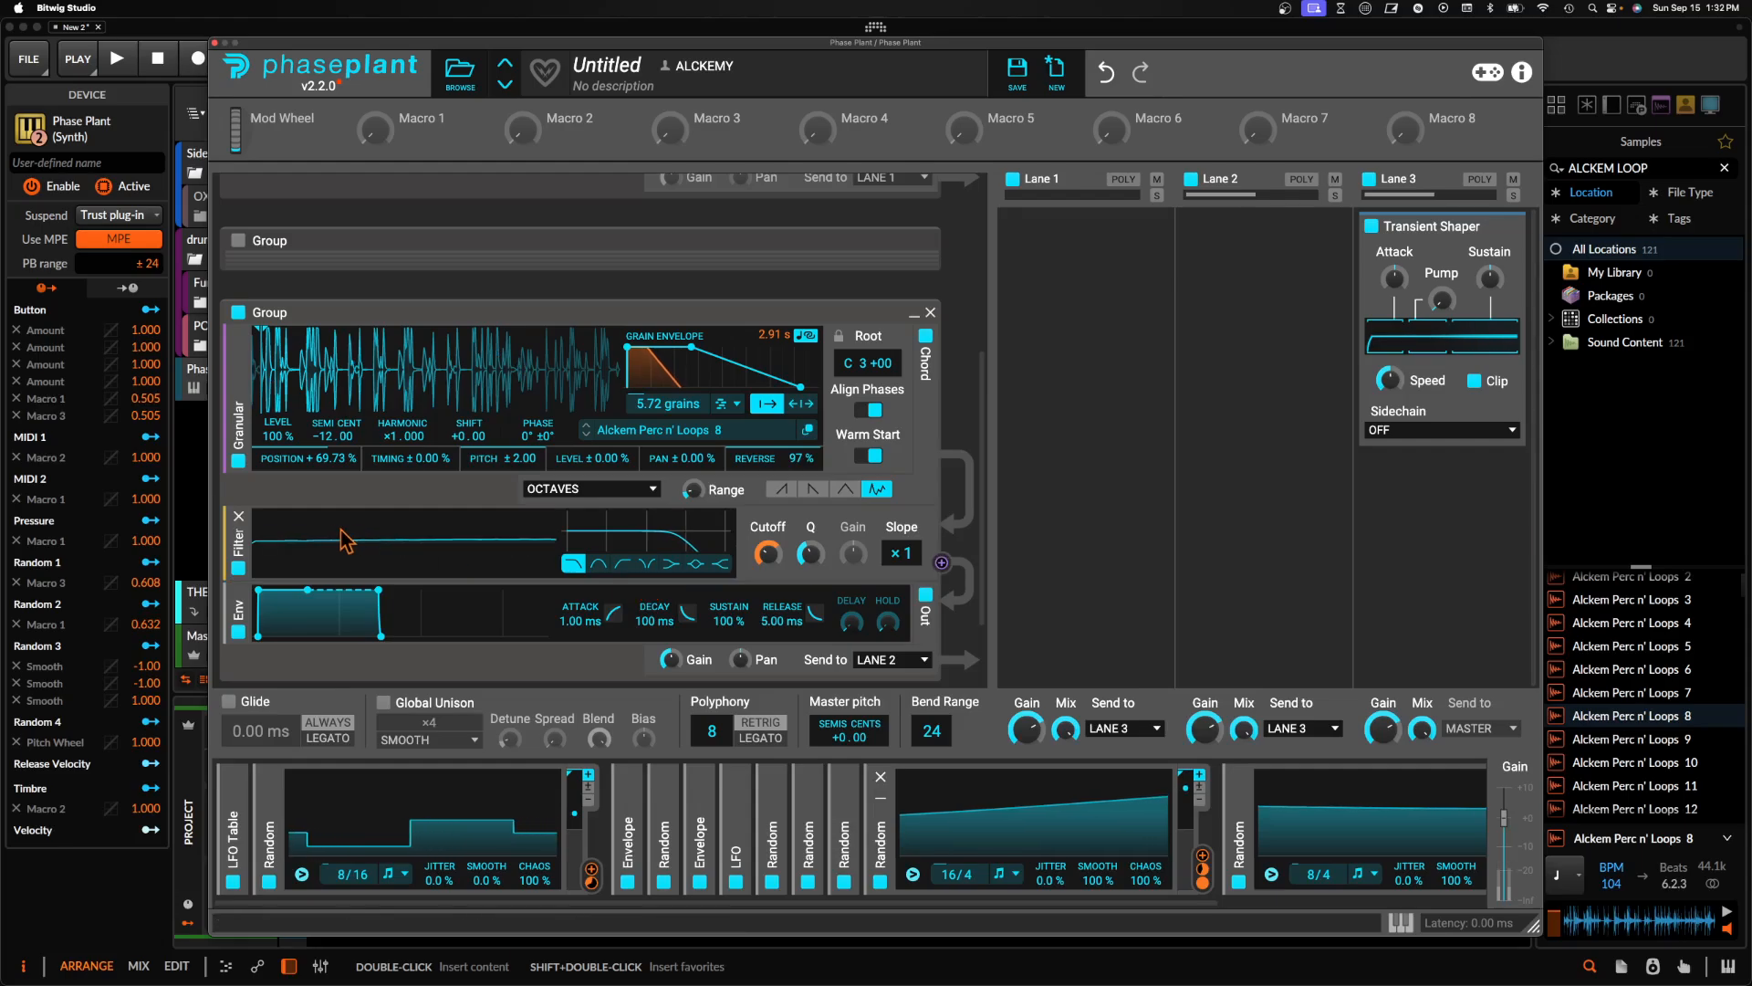
# Add a second Filter before the envelope, set it to peak type, and cut its gain around a cutoff of 191 Hz
pyautogui.click(644, 582)
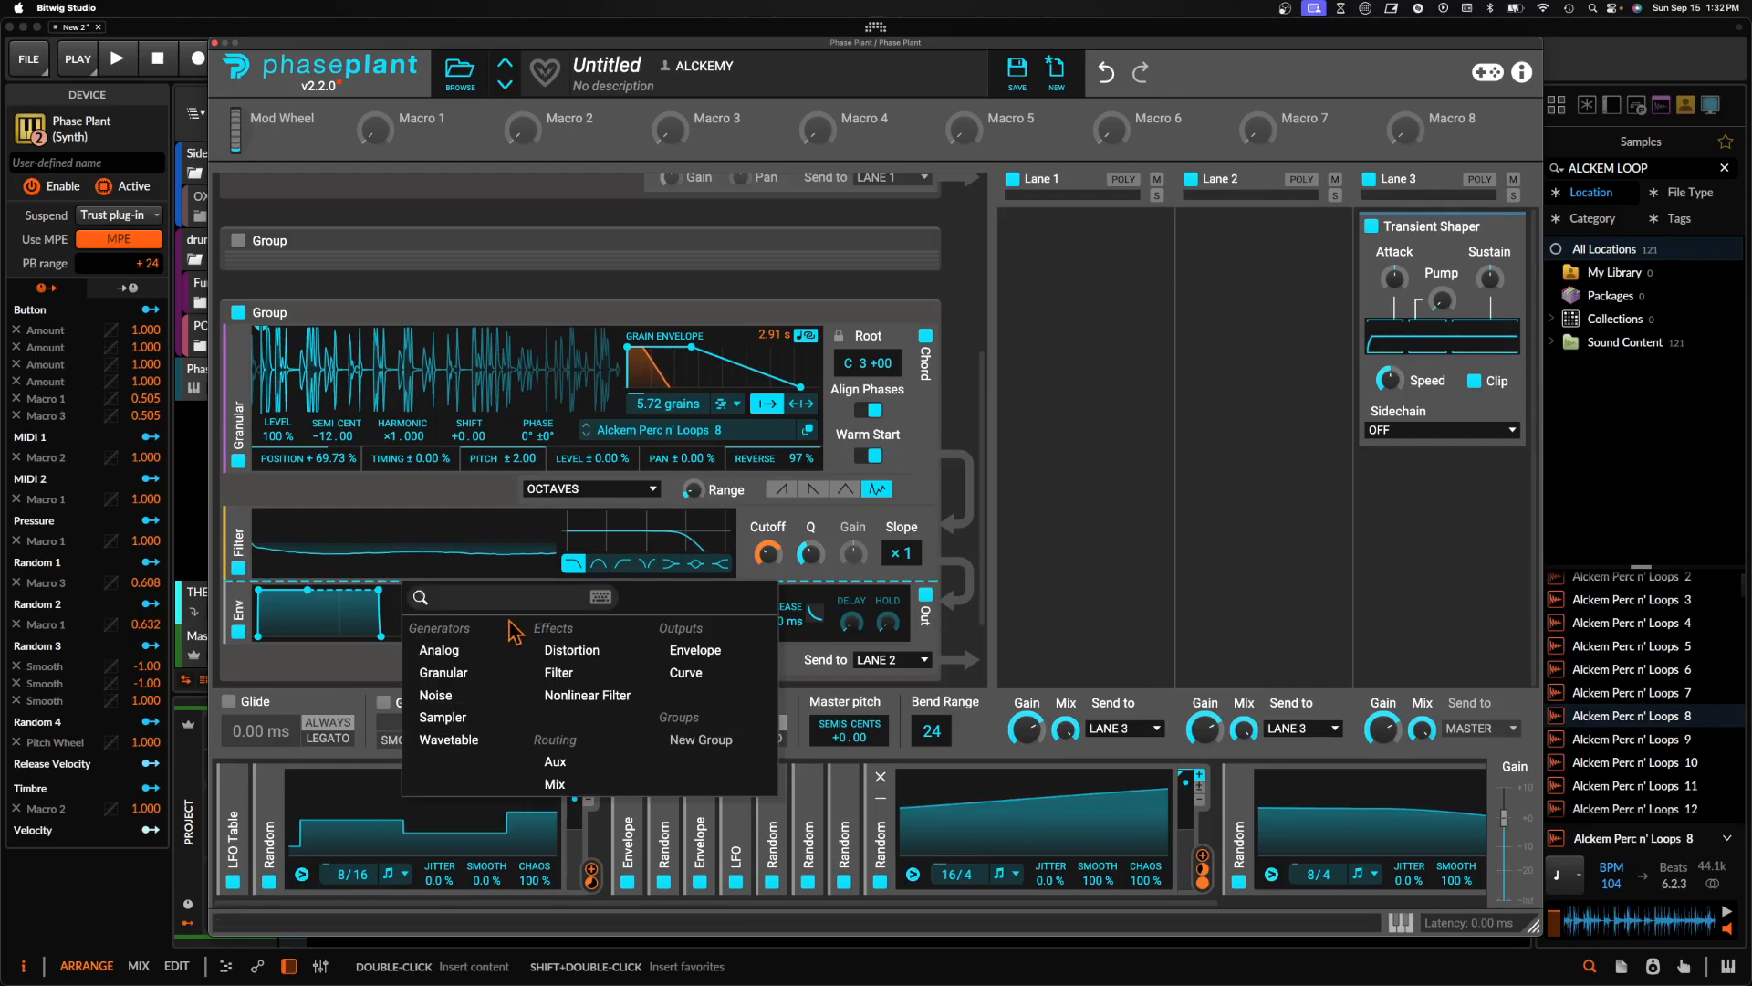
pyautogui.click(551, 673)
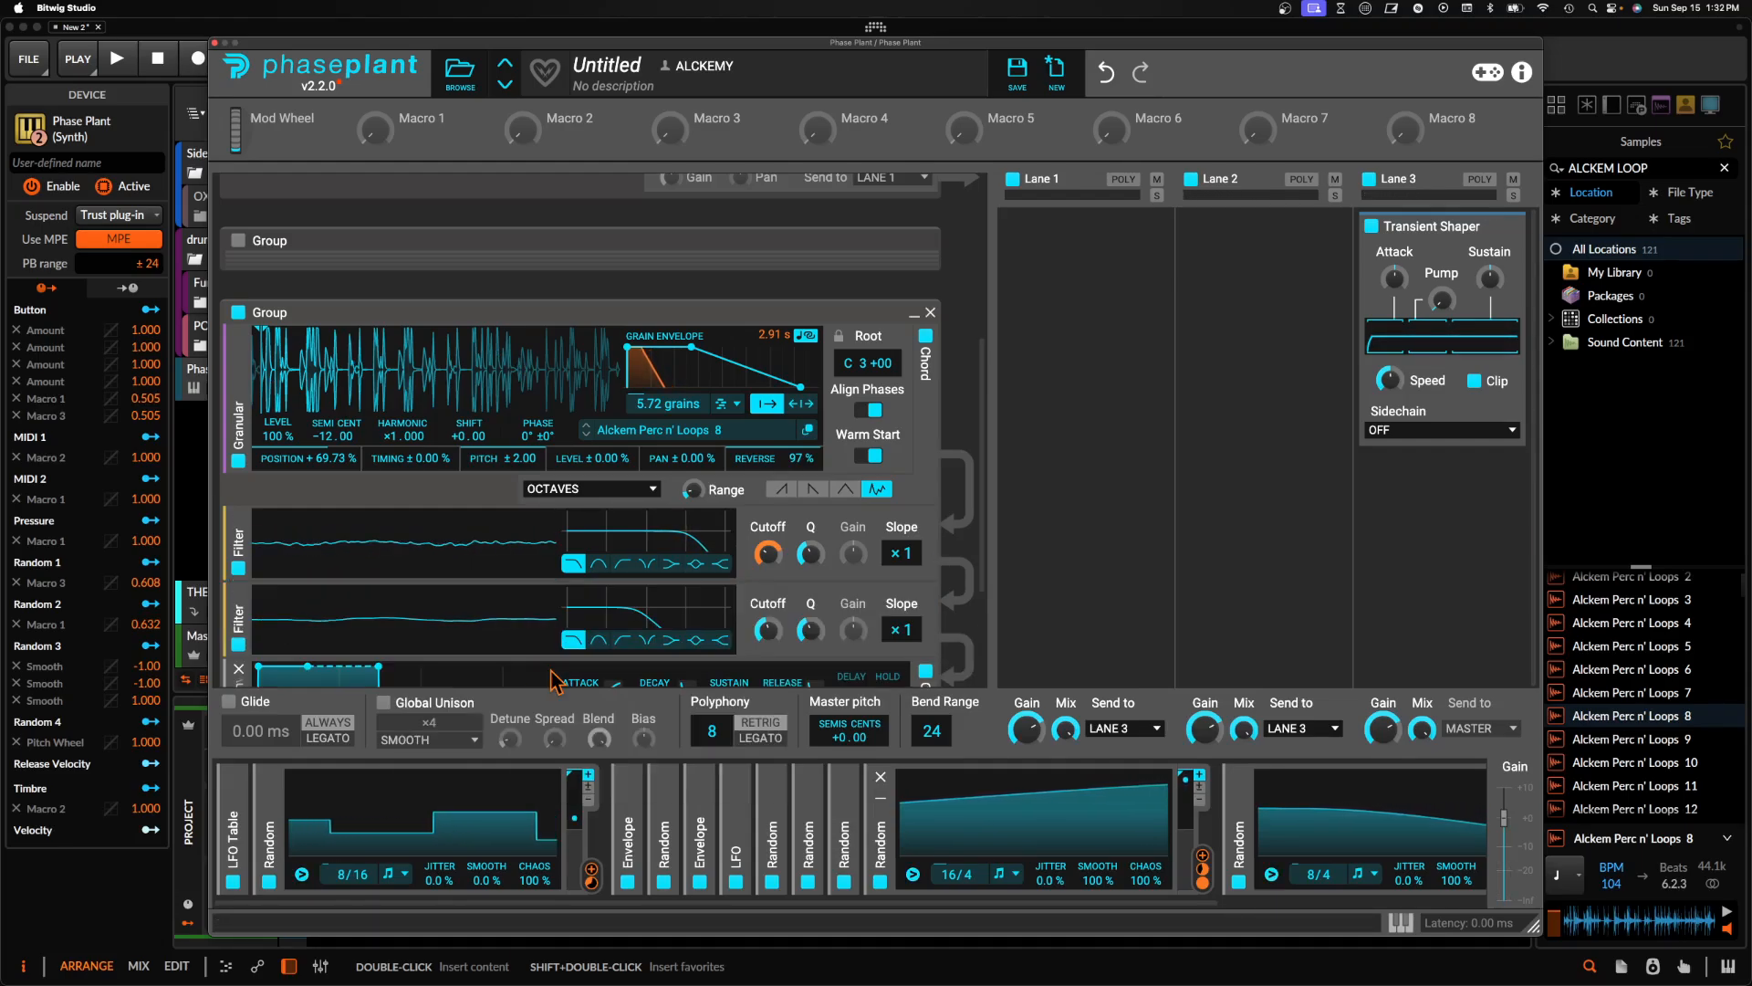
pyautogui.click(694, 641)
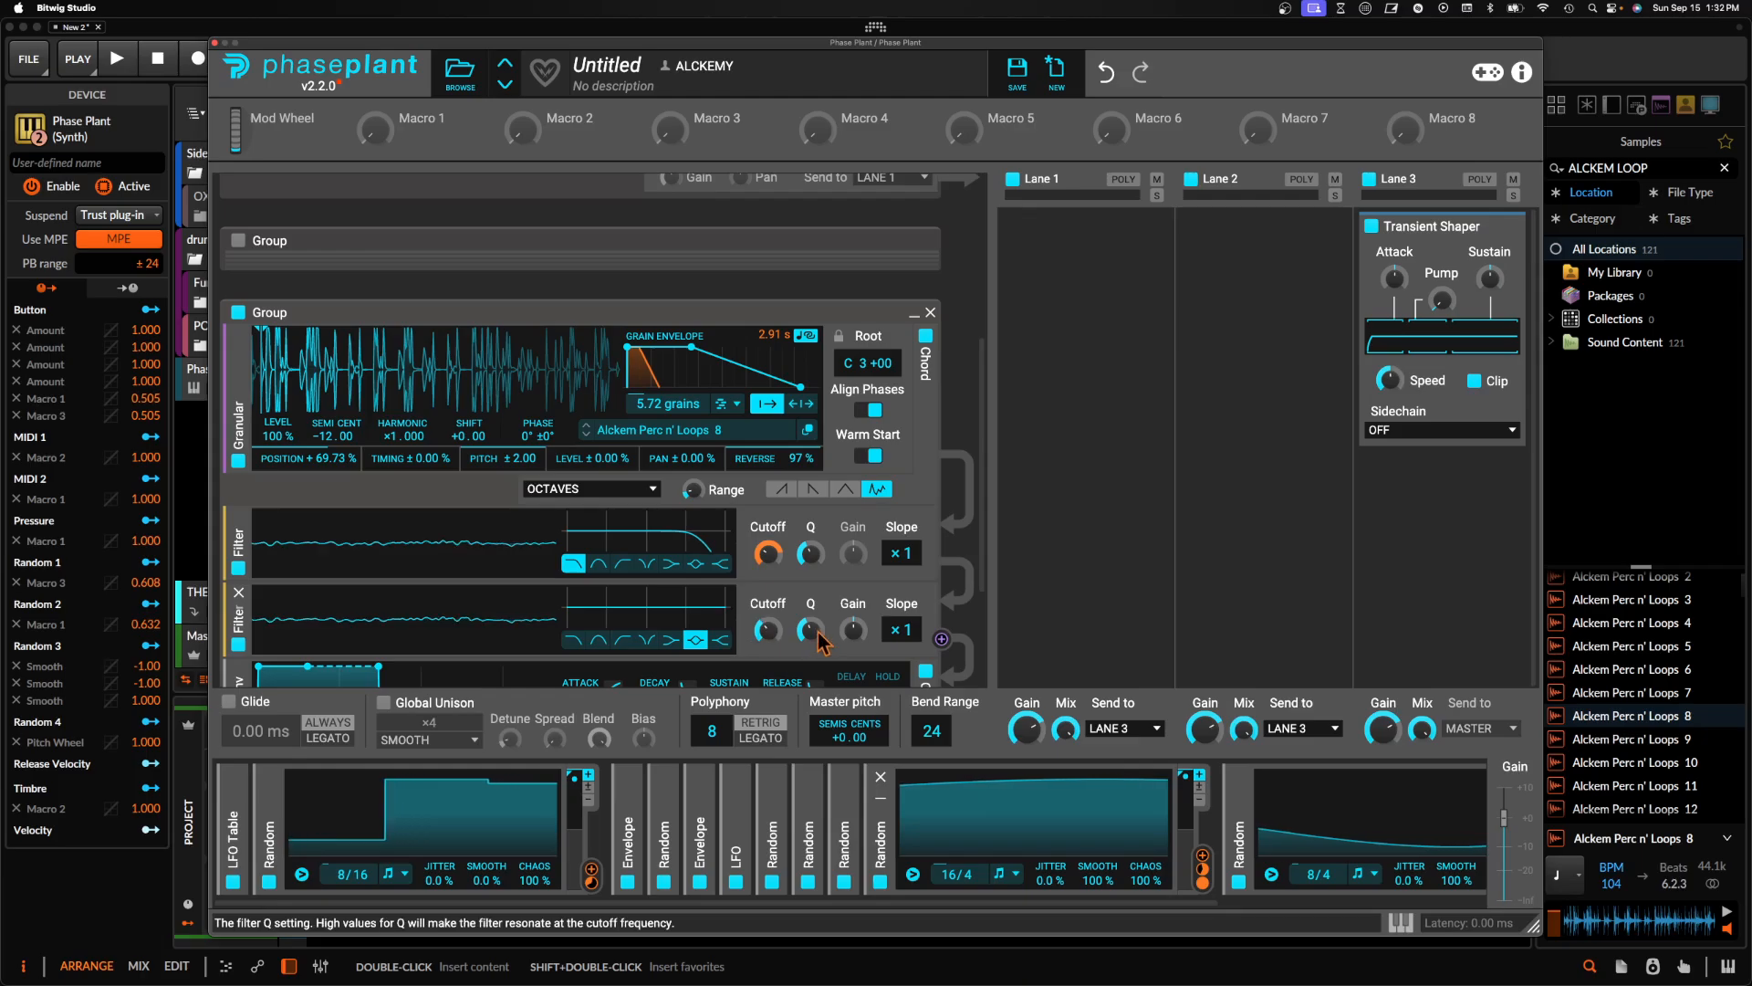
pyautogui.moveTo(854, 632); pyautogui.dragTo(853, 677)
pyautogui.moveTo(767, 632); pyautogui.dragTo(768, 647)
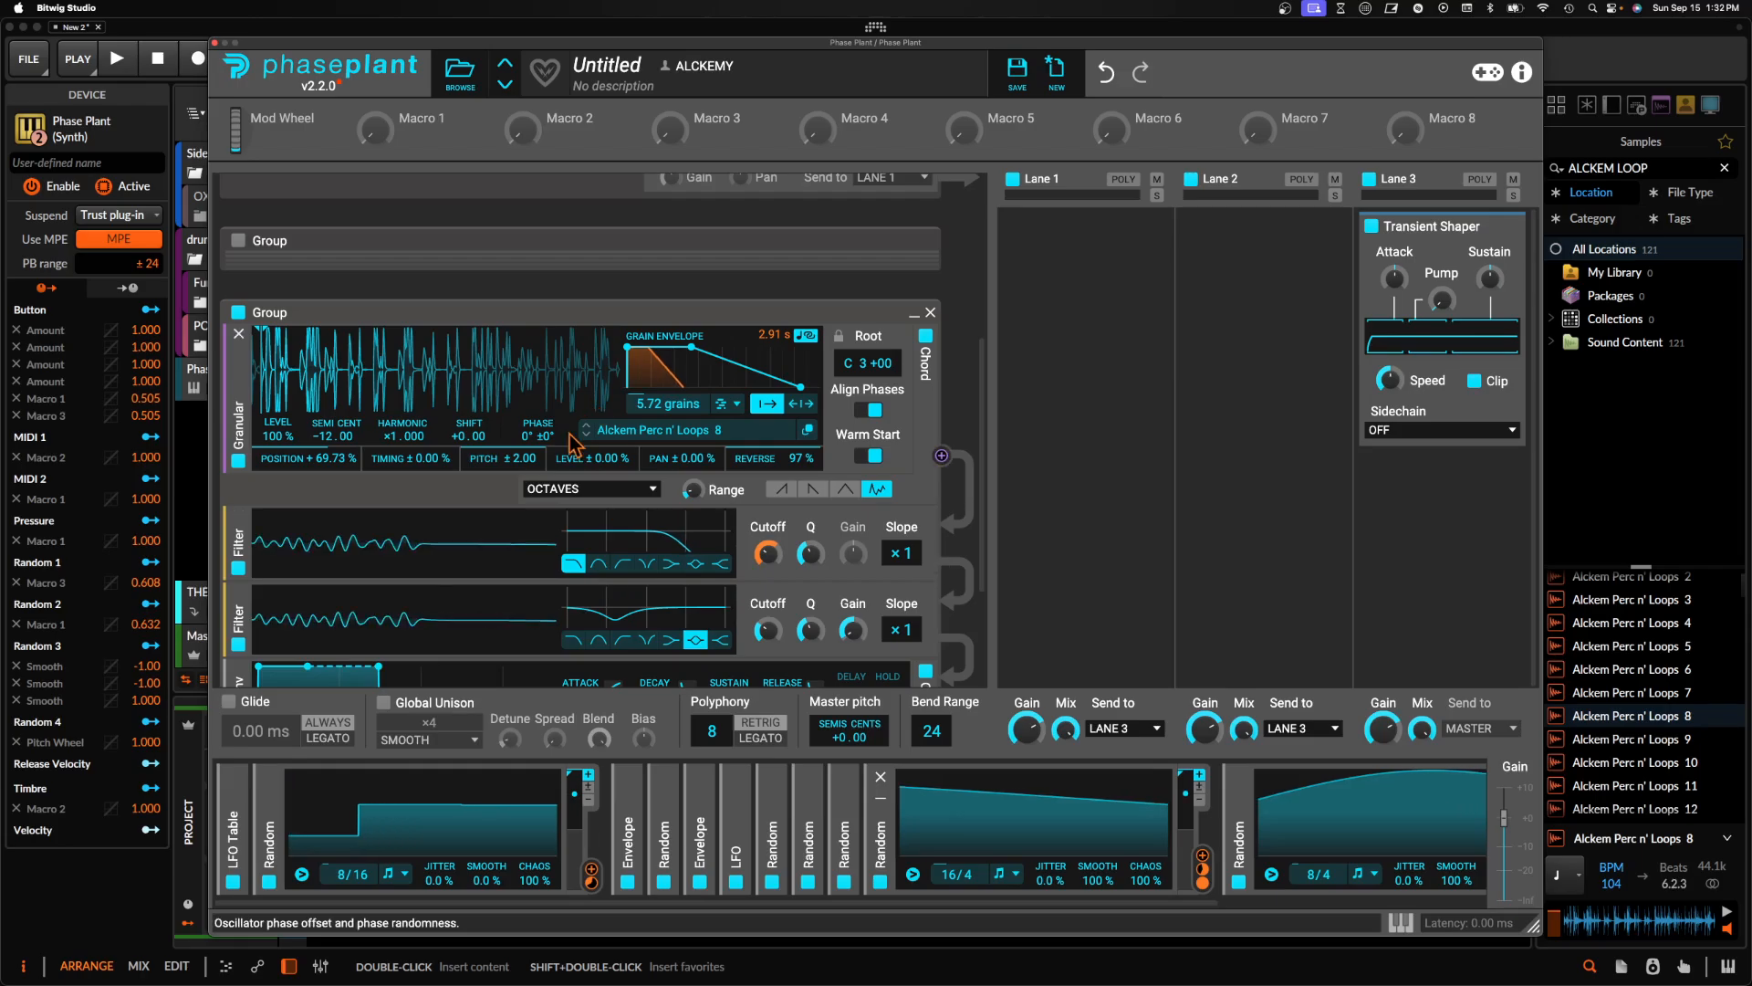
pyautogui.moveTo(767, 632); pyautogui.dragTo(768, 644)
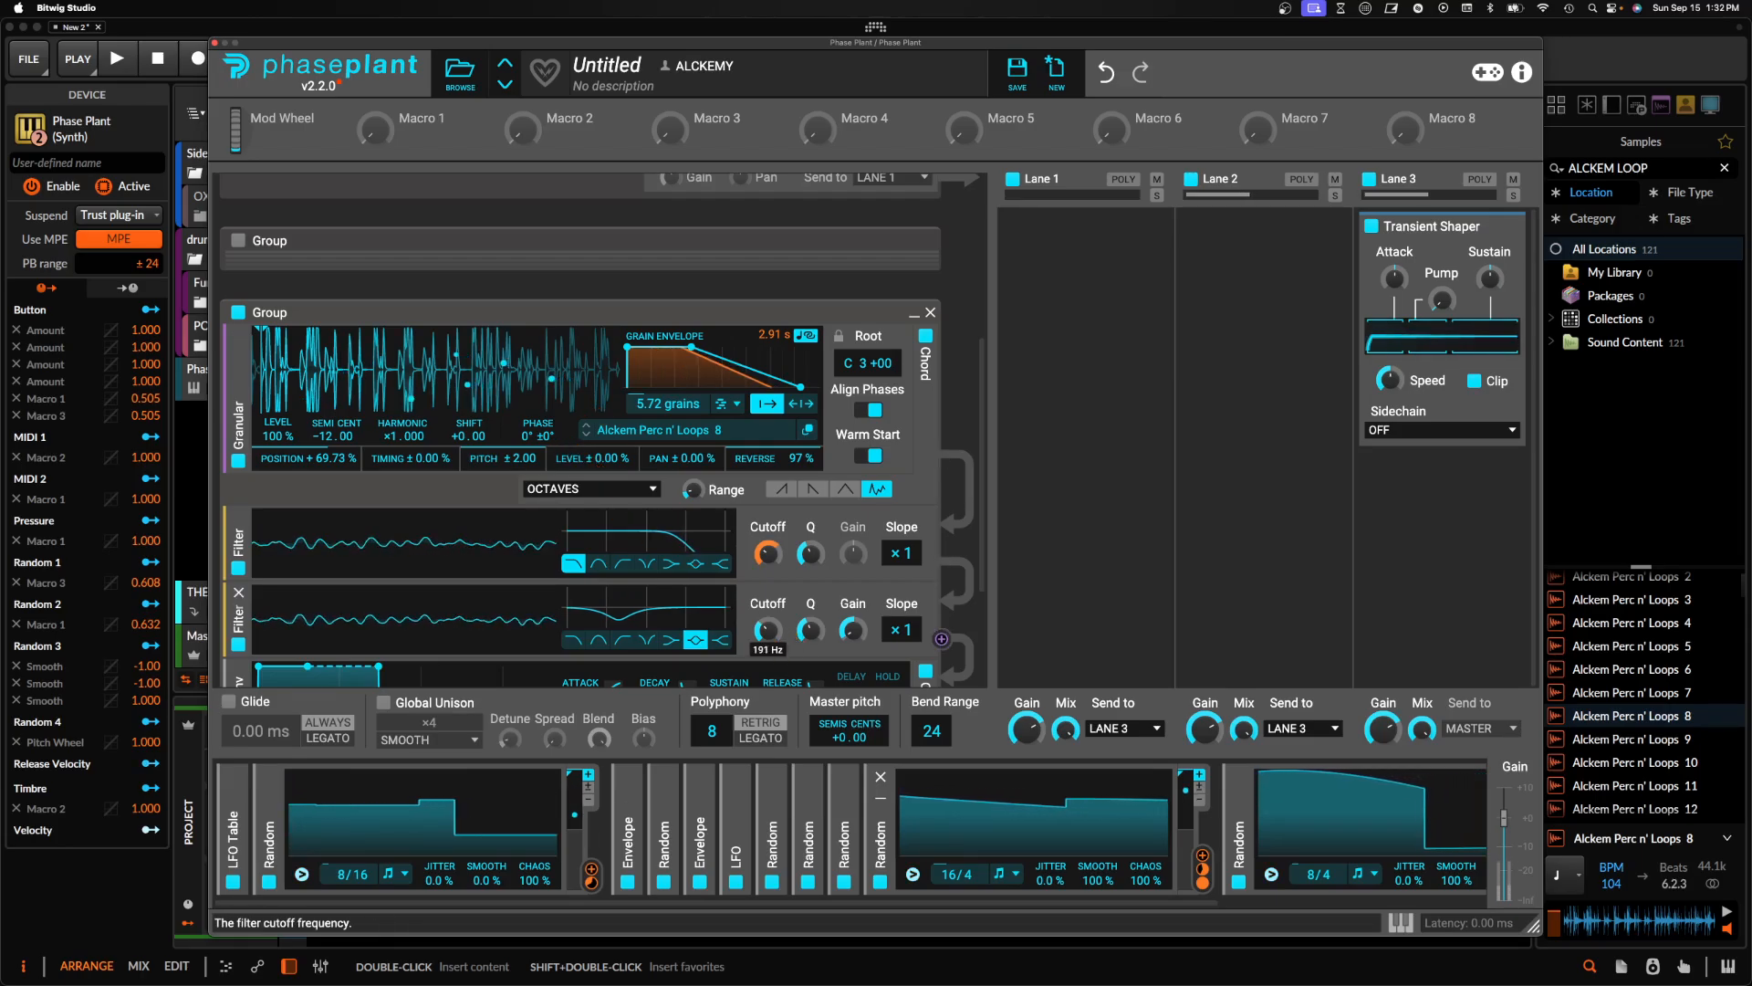
# Assign the expanded 16/4 Random modulator to the percussion Granular's level
pyautogui.scroll(5, 329, 527)
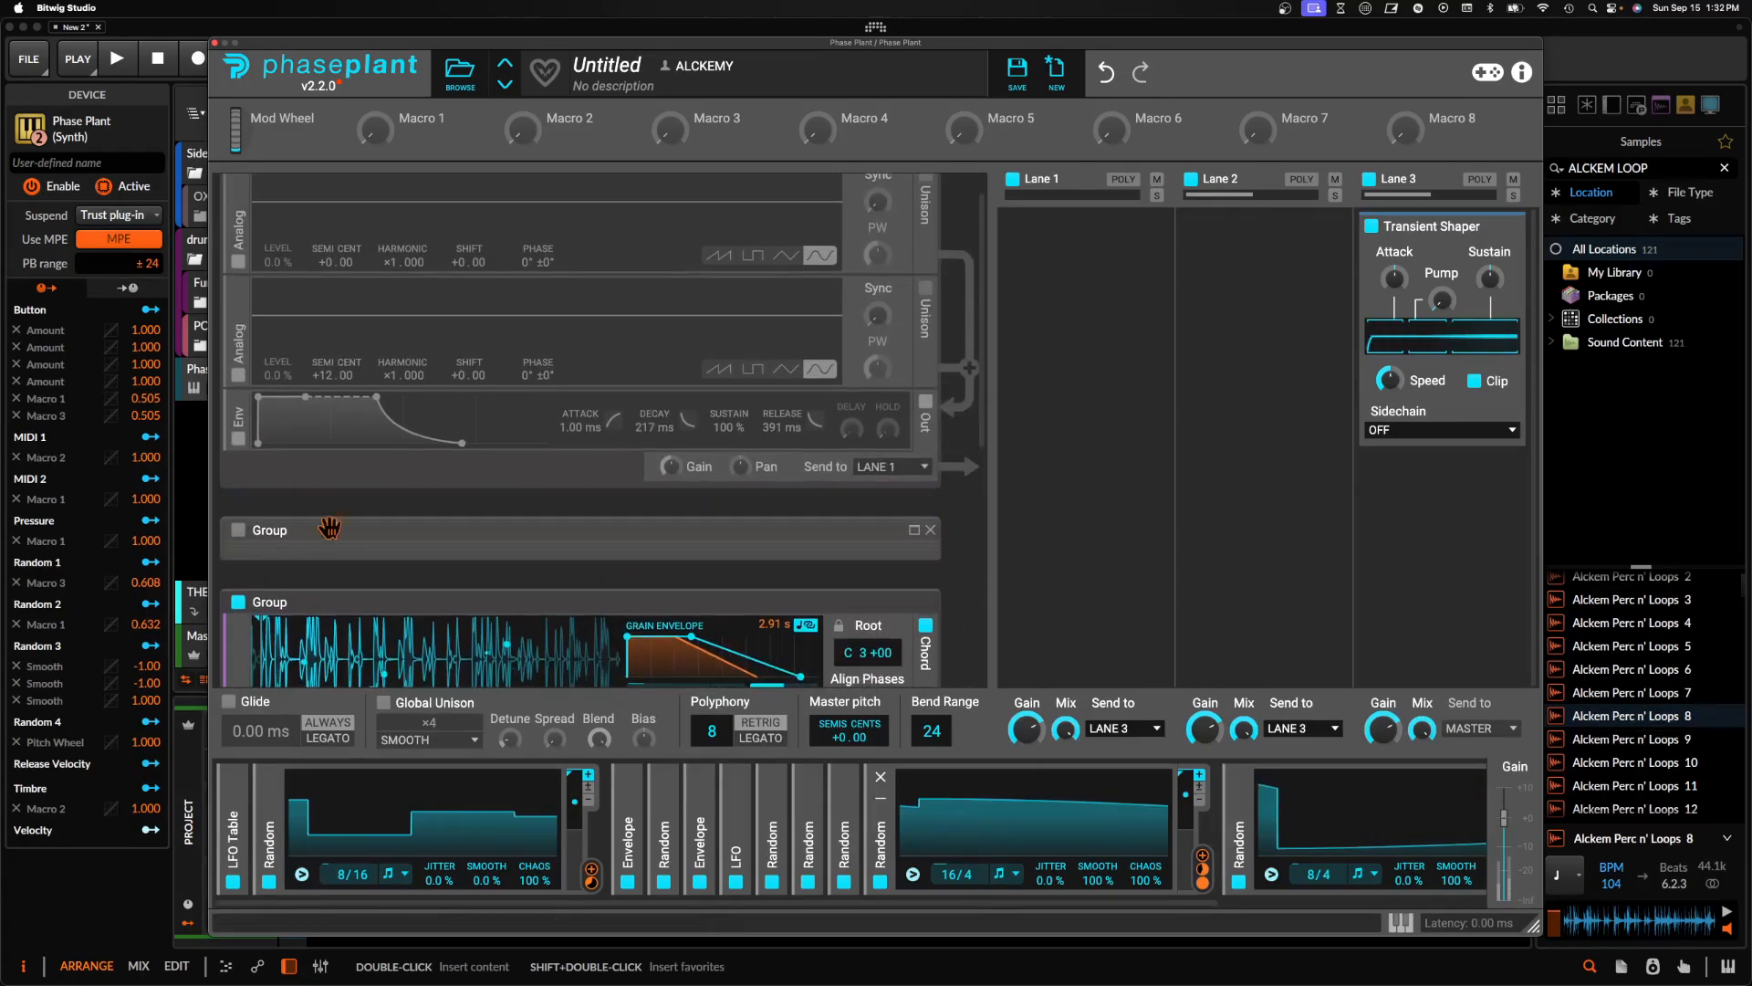
pyautogui.scroll(-5, 329, 528)
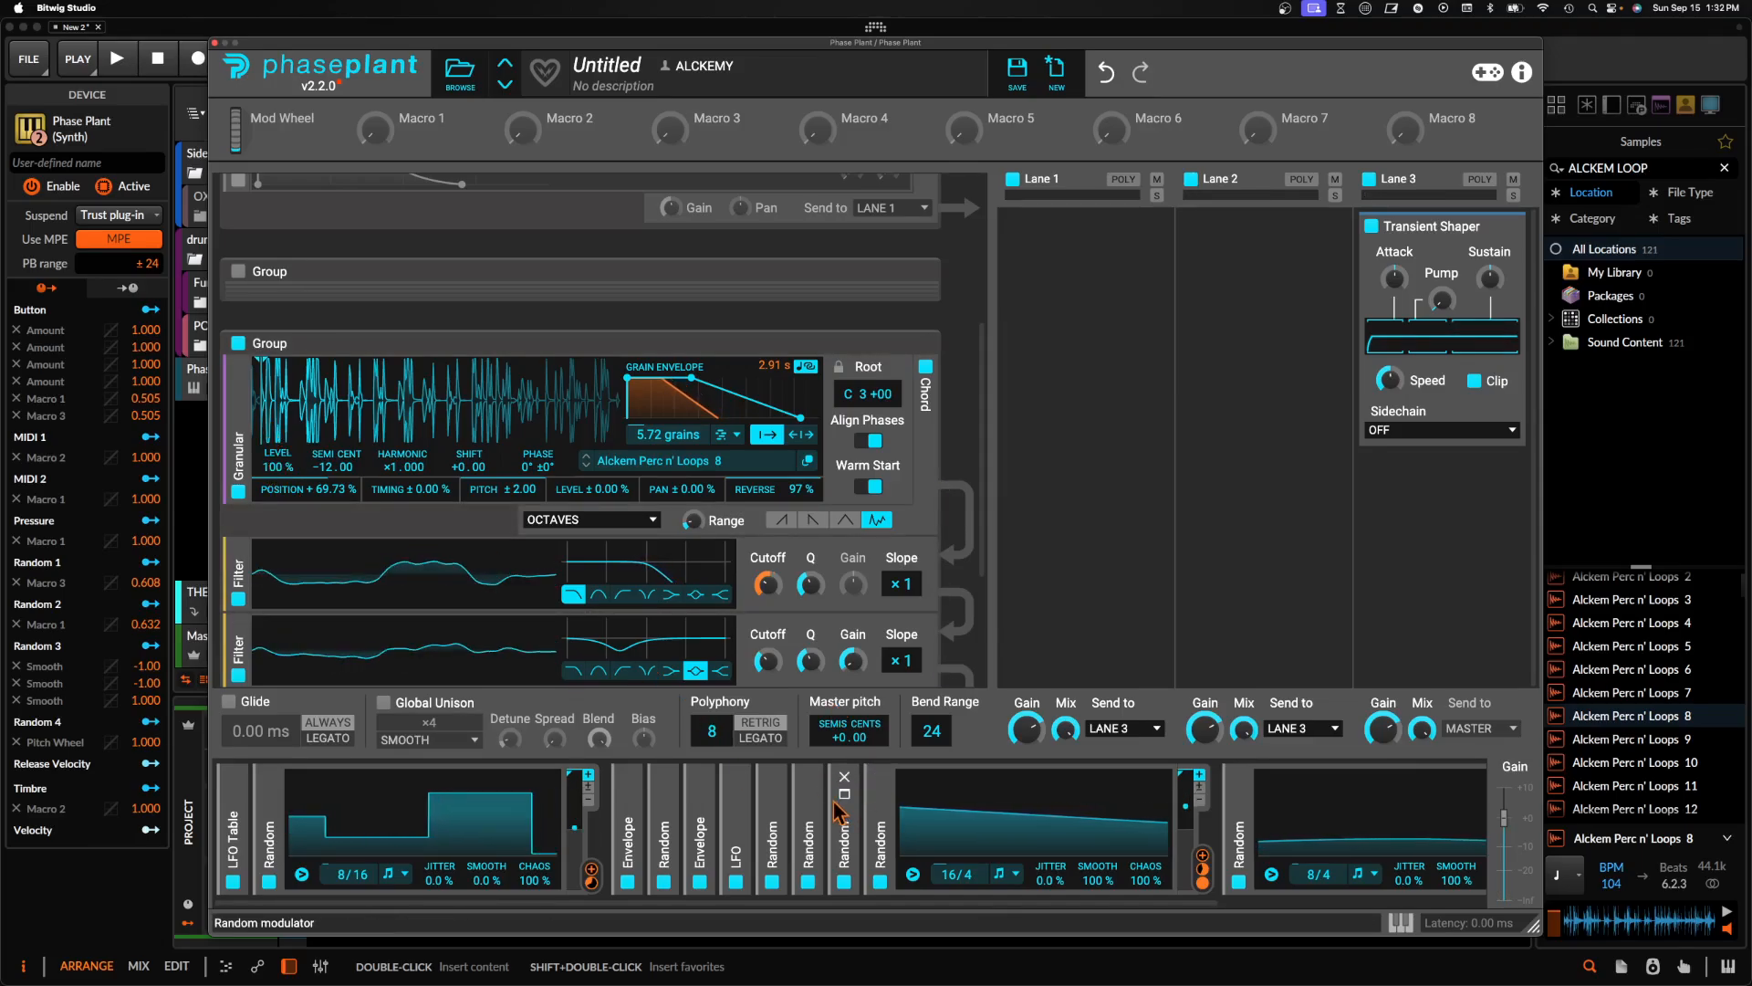
pyautogui.moveTo(812, 794); pyautogui.dragTo(278, 482)
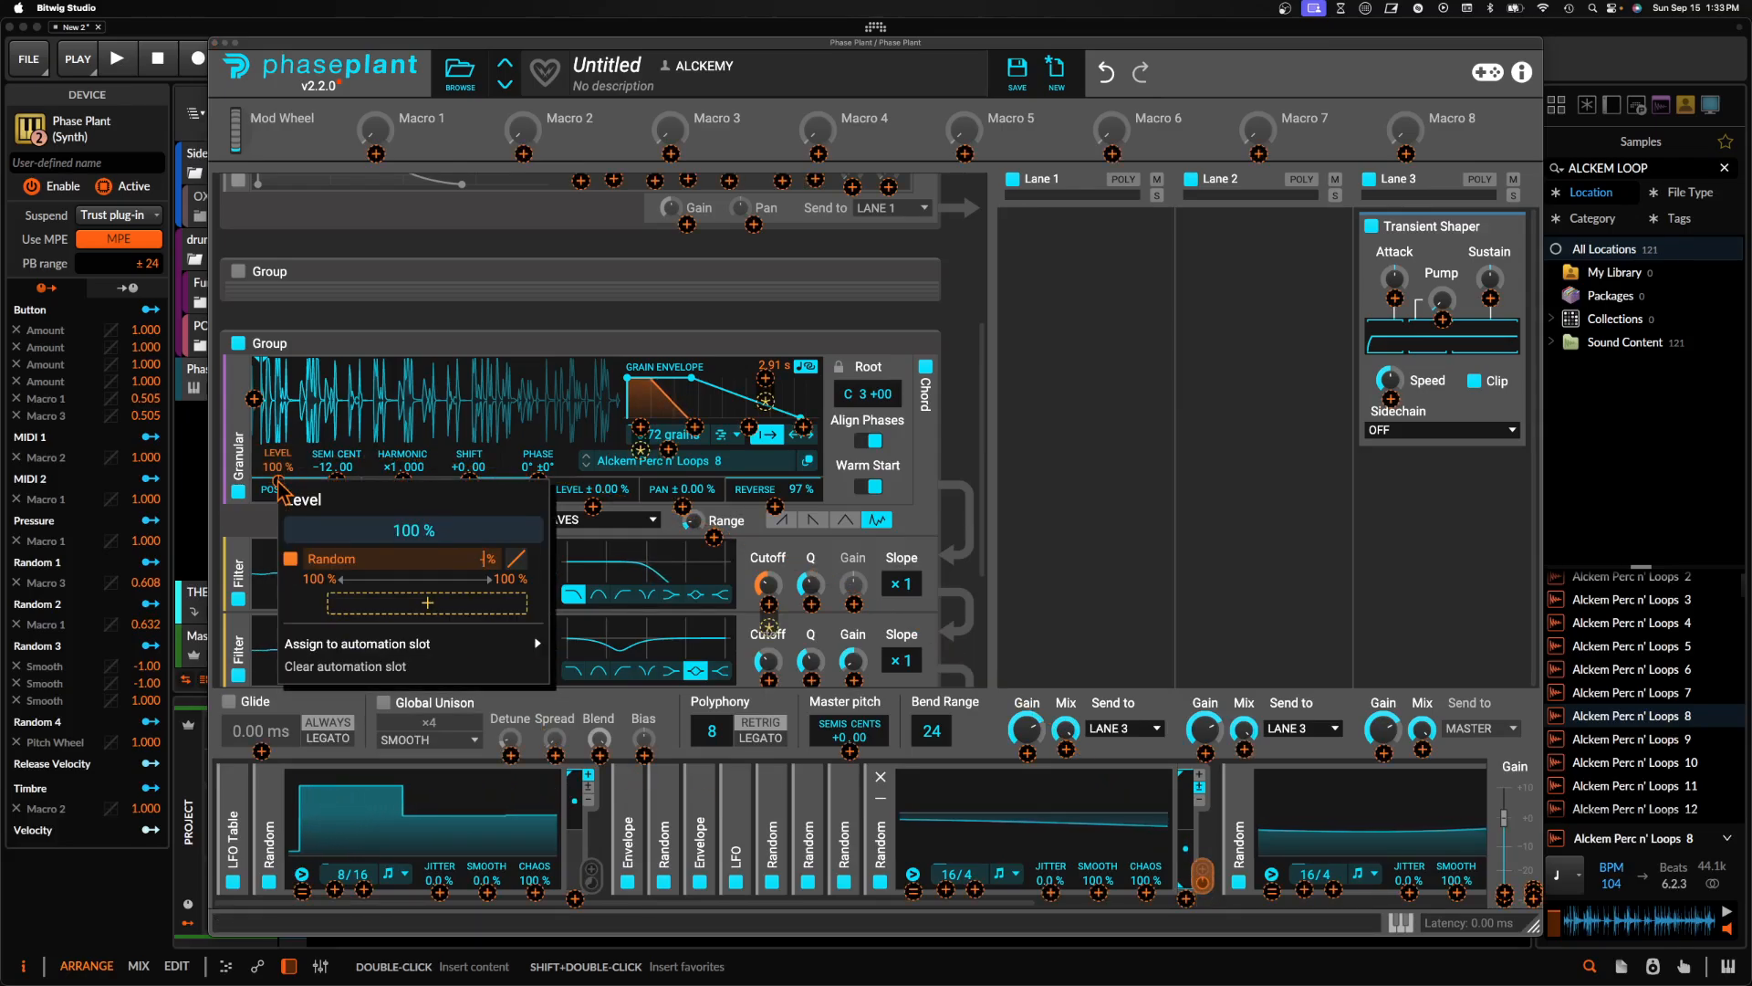
pyautogui.click(1201, 788)
pyautogui.click(1200, 777)
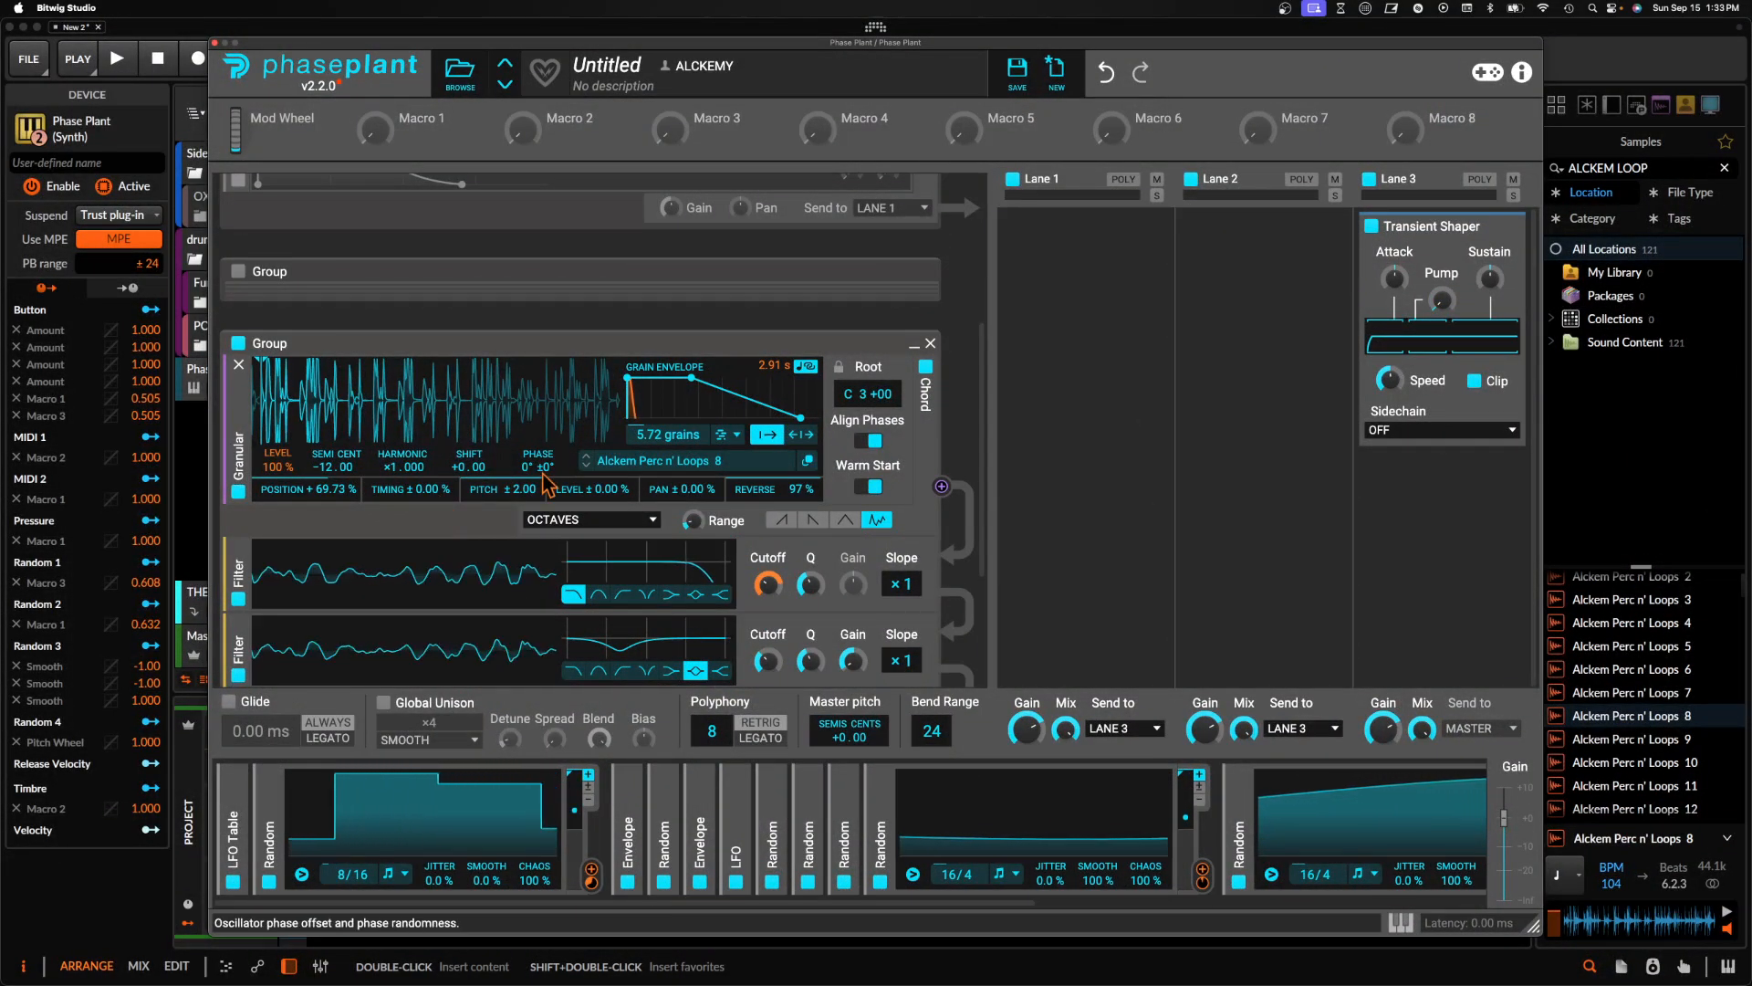
# Re-enable the sine oscillator group and the collapsed granular layers group
pyautogui.scroll(5, 468, 260)
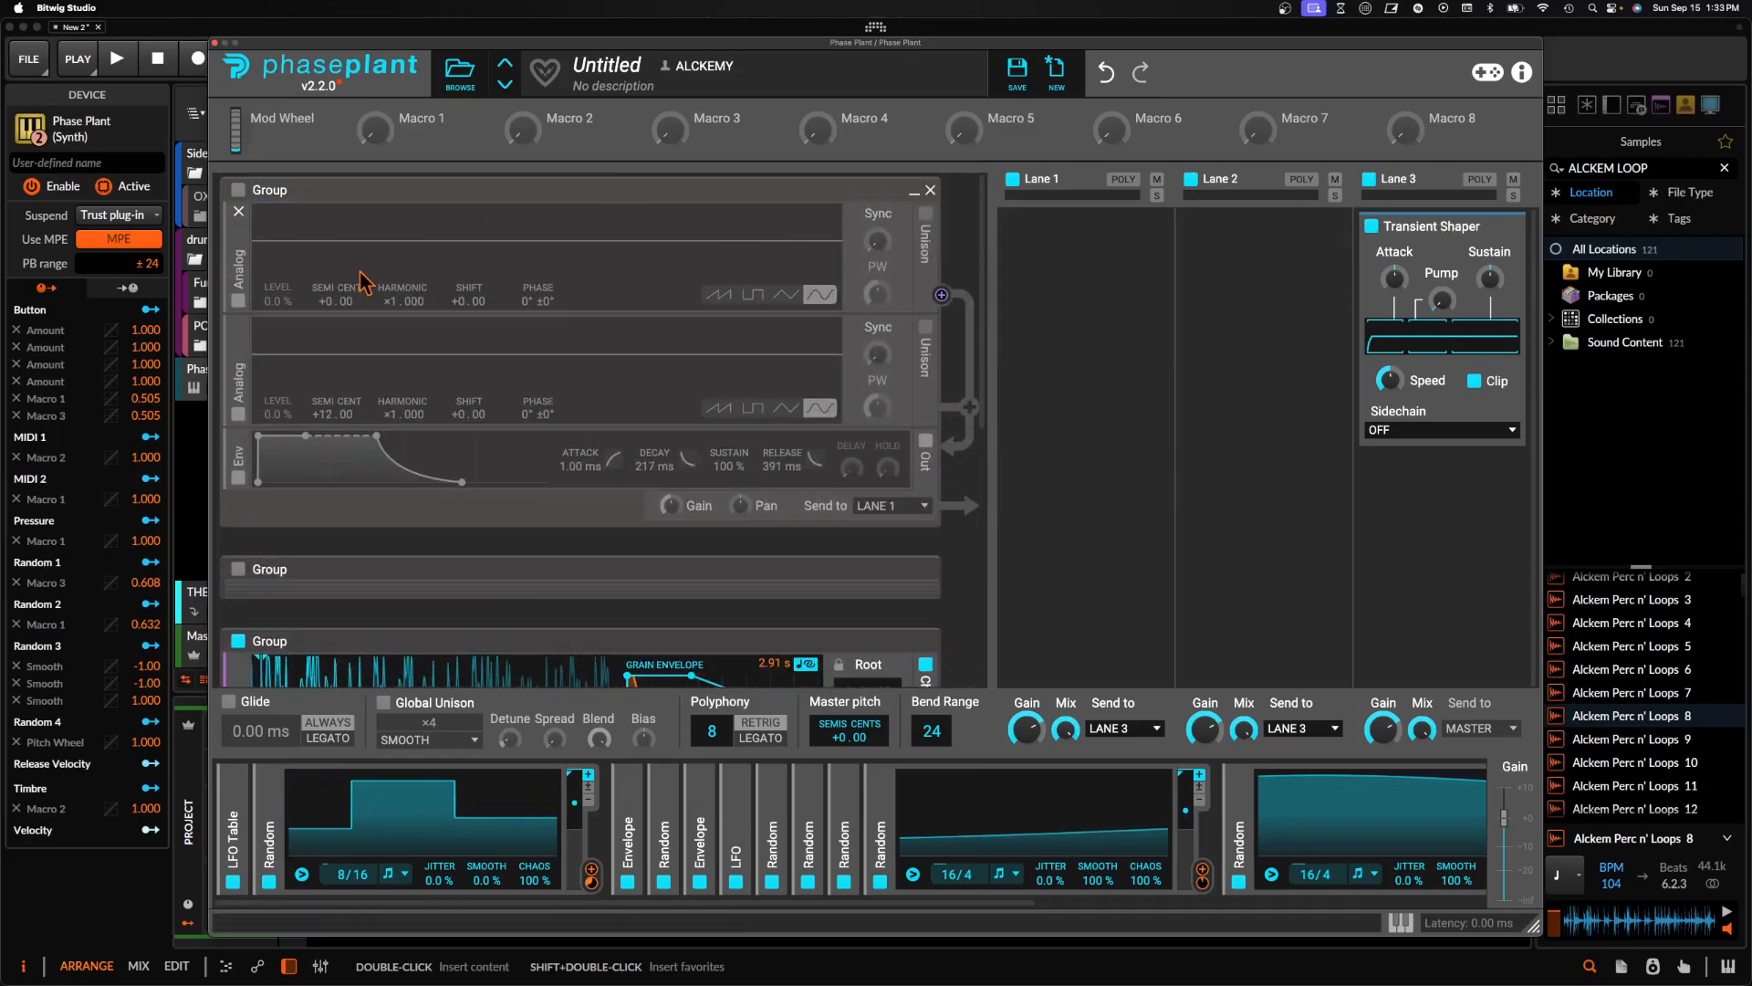
pyautogui.click(238, 189)
pyautogui.click(239, 570)
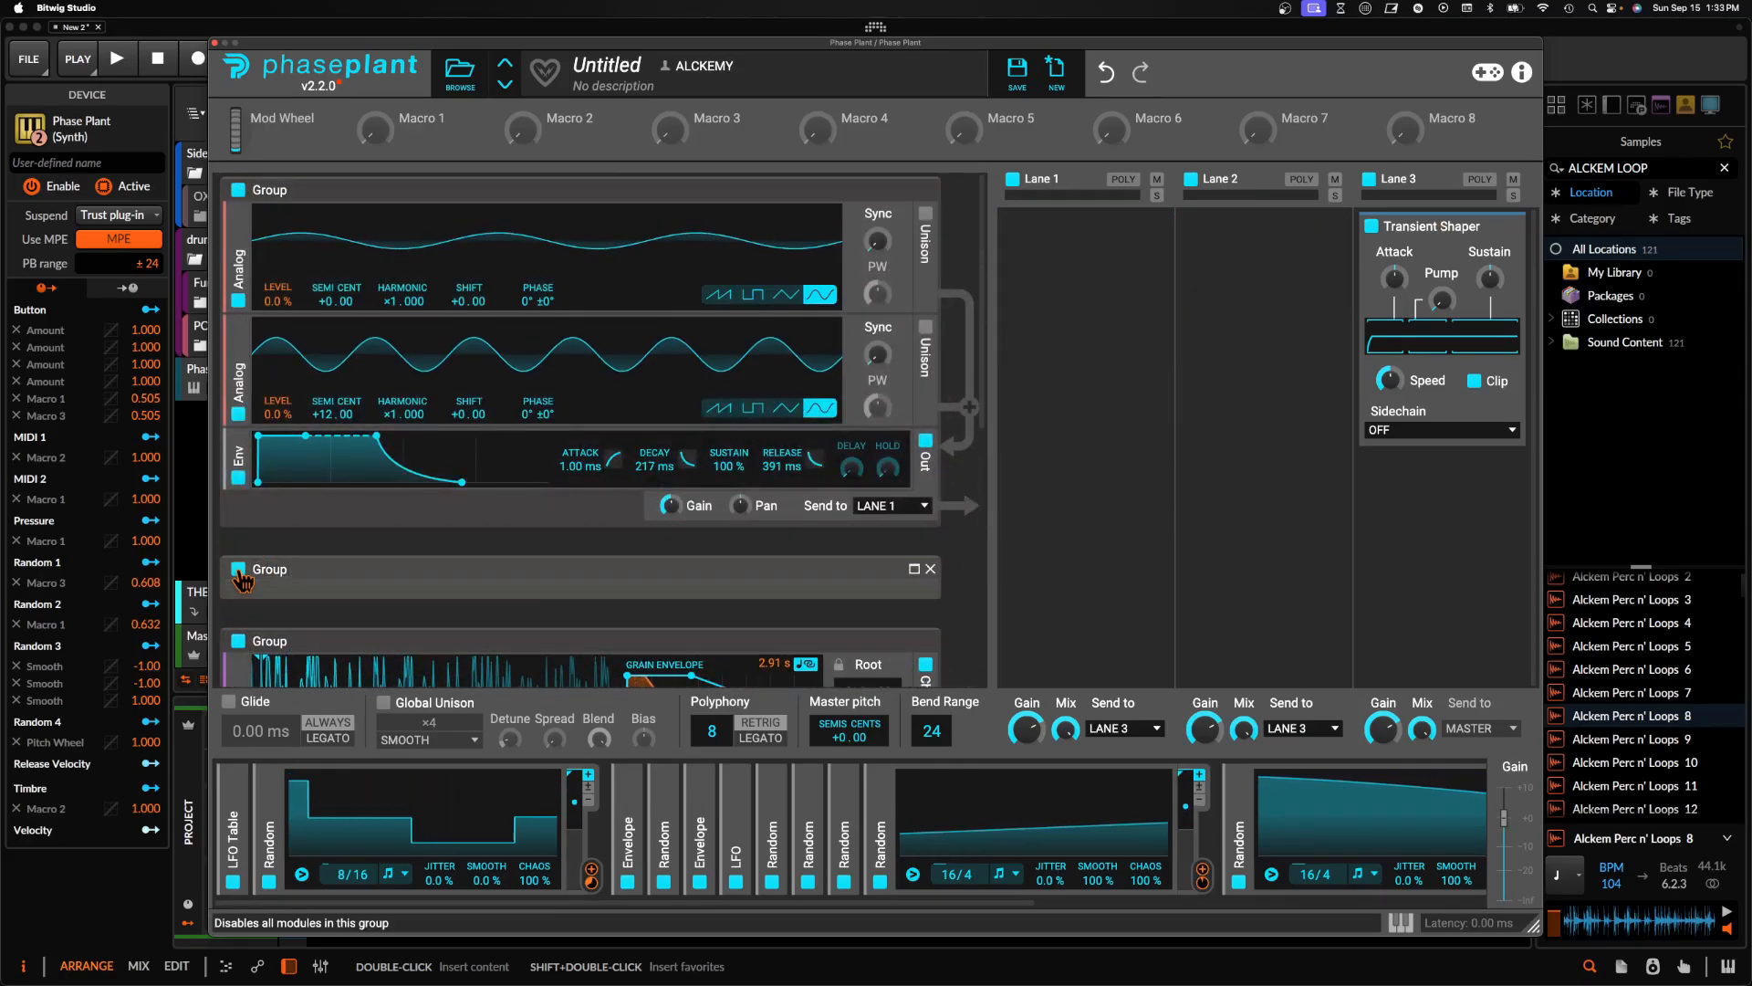
pyautogui.scroll(-1, 637, 438)
pyautogui.scroll(1, 635, 437)
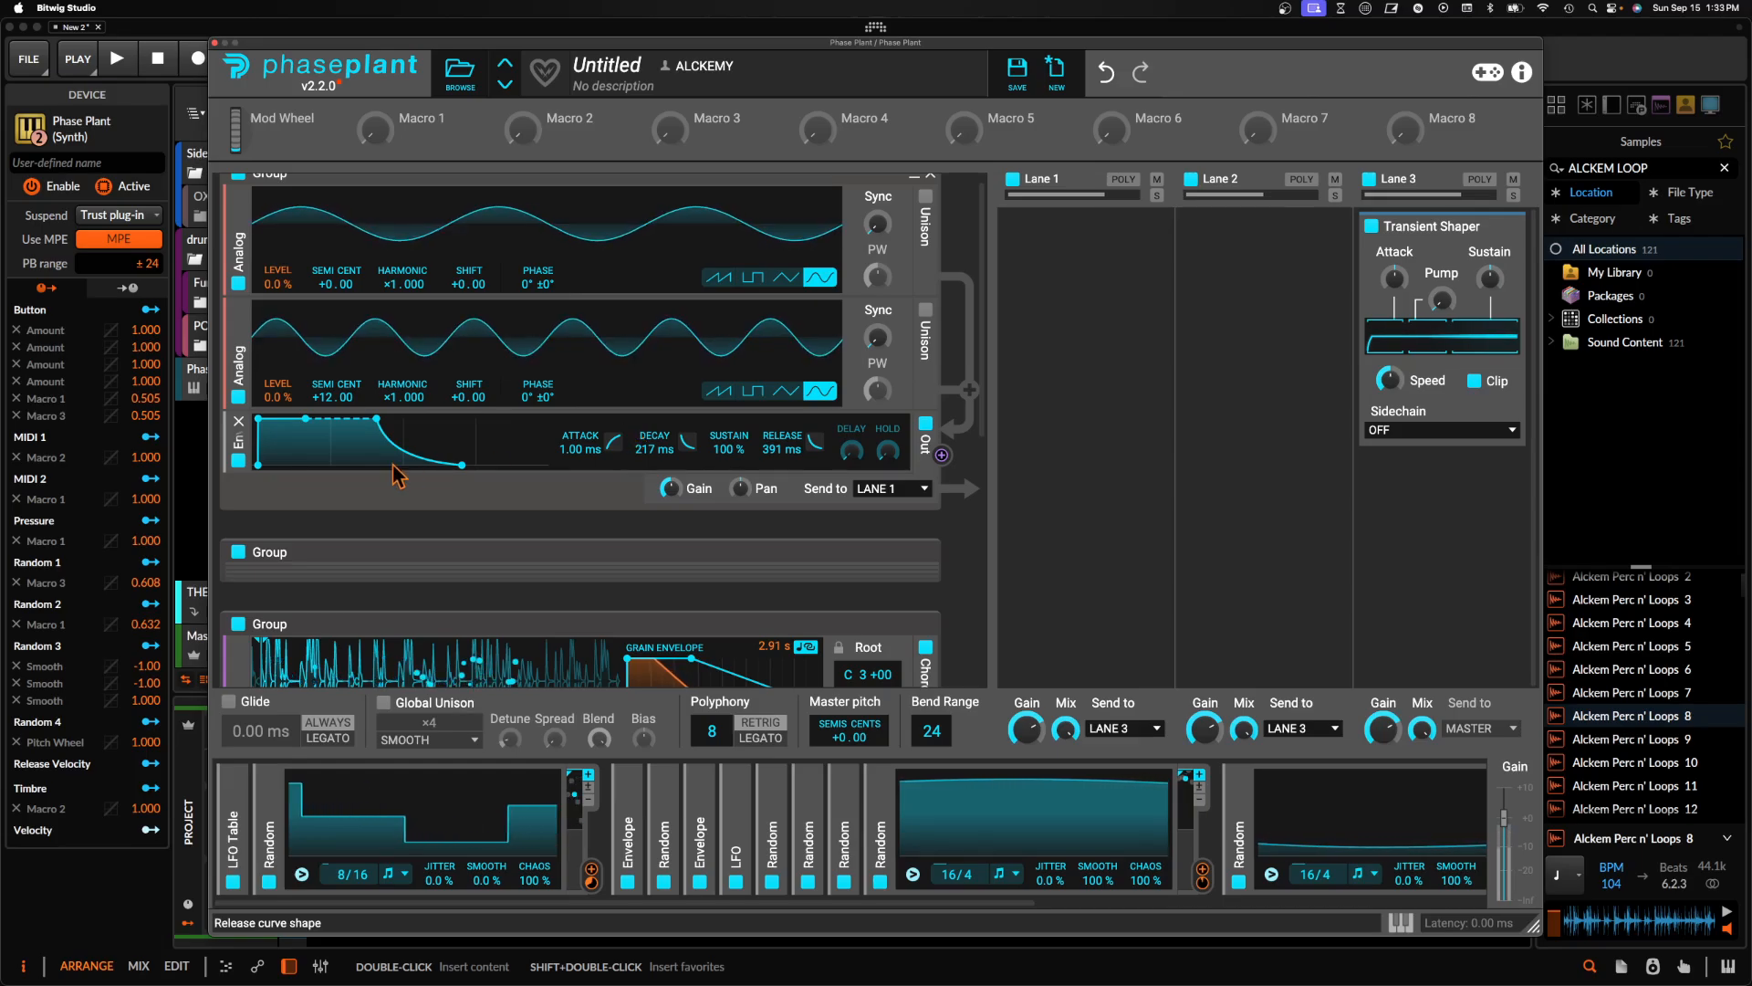
# Lower the percussion Granular's level to 64%
pyautogui.scroll(-5, 393, 463)
pyautogui.moveTo(279, 473); pyautogui.dragTo(278, 497)
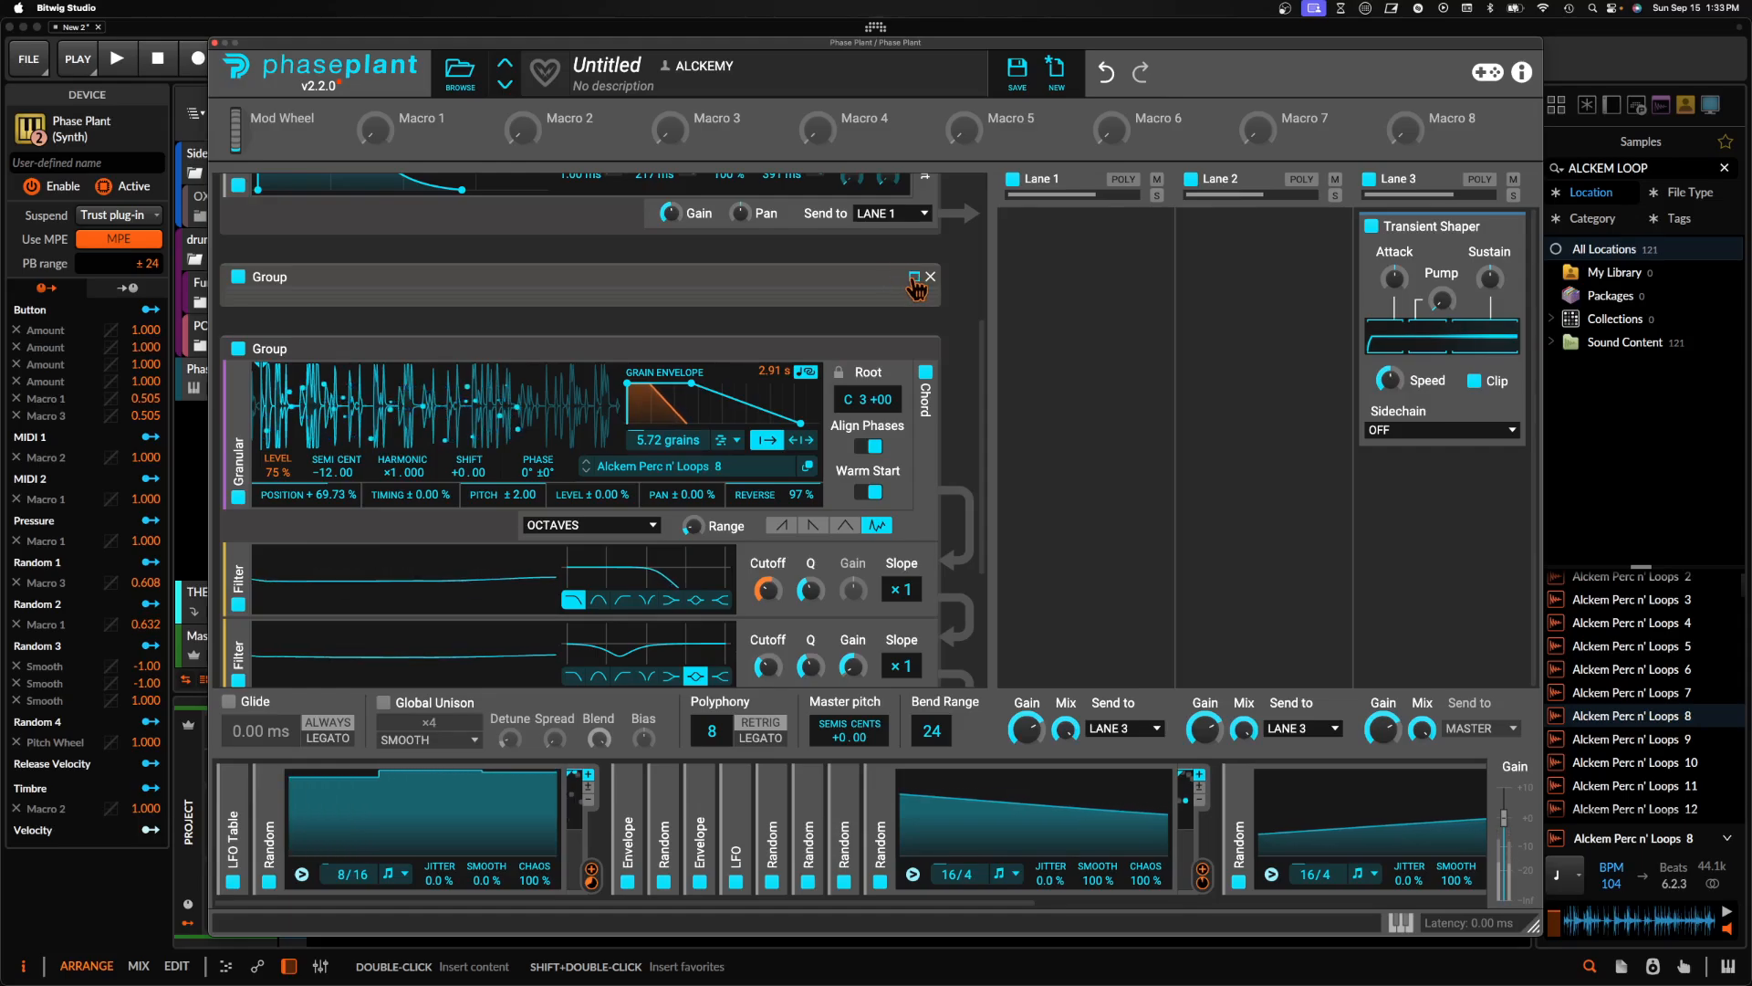
pyautogui.moveTo(267, 476); pyautogui.dragTo(268, 487)
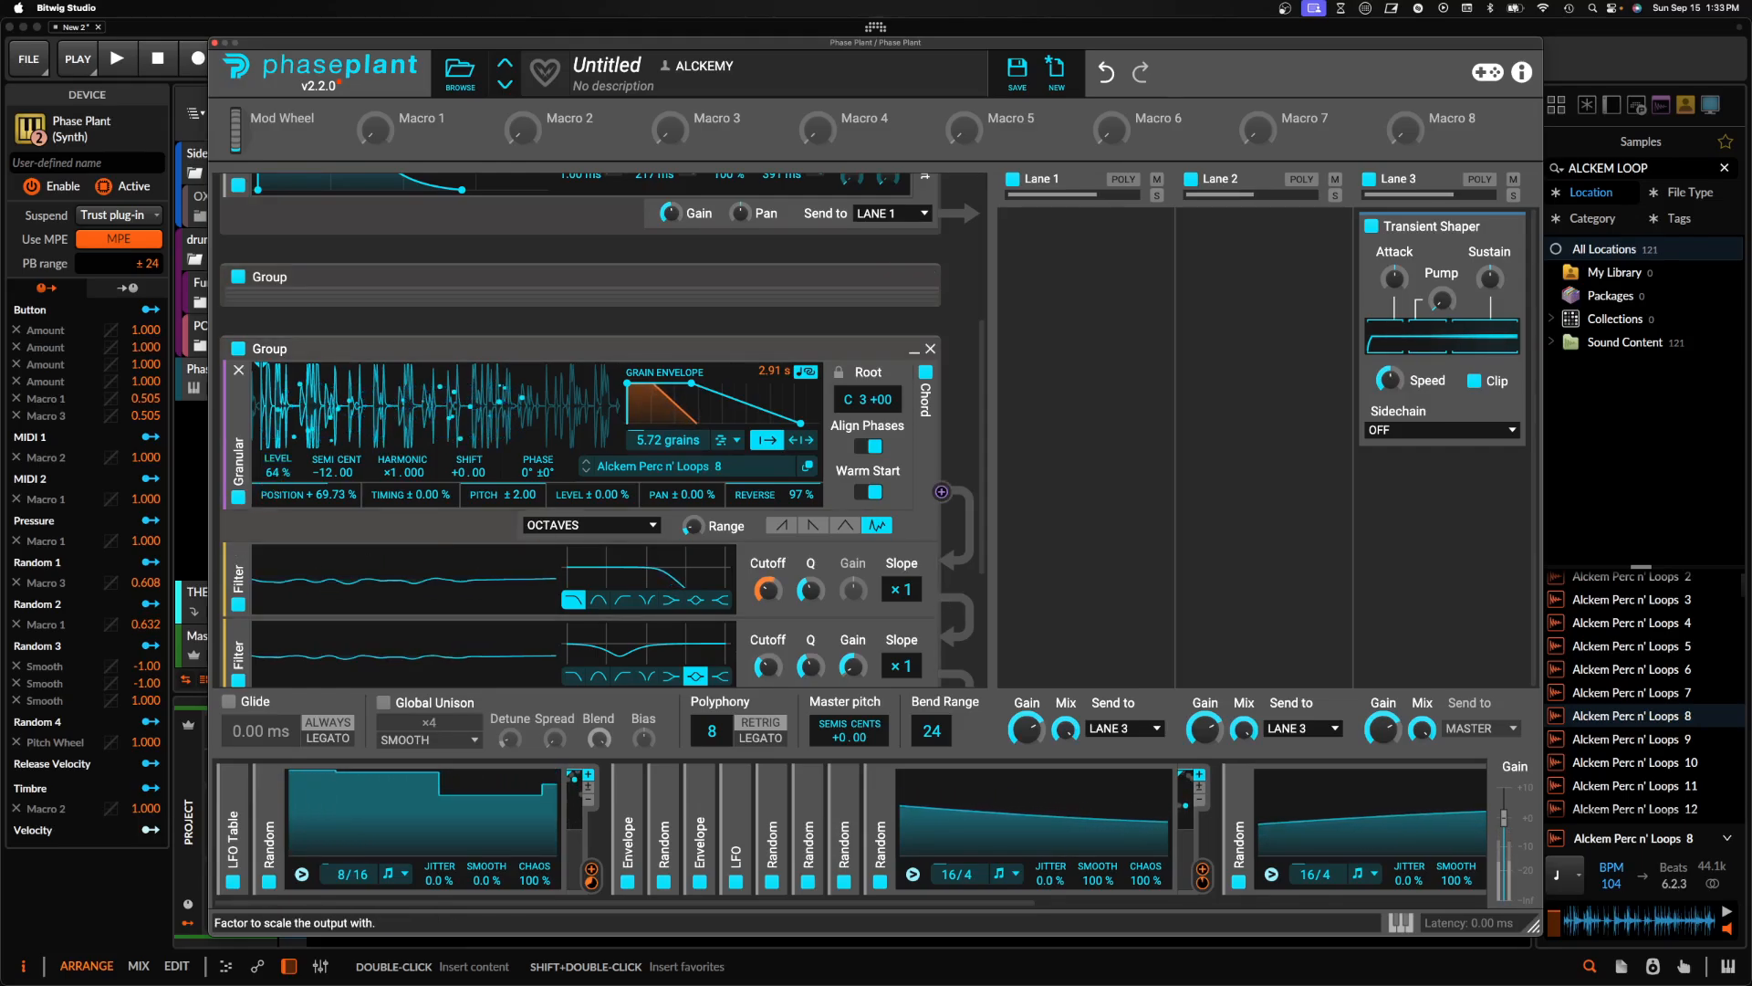
# Collapse the percussion Granular group and expand the granular layers group above it
pyautogui.click(919, 348)
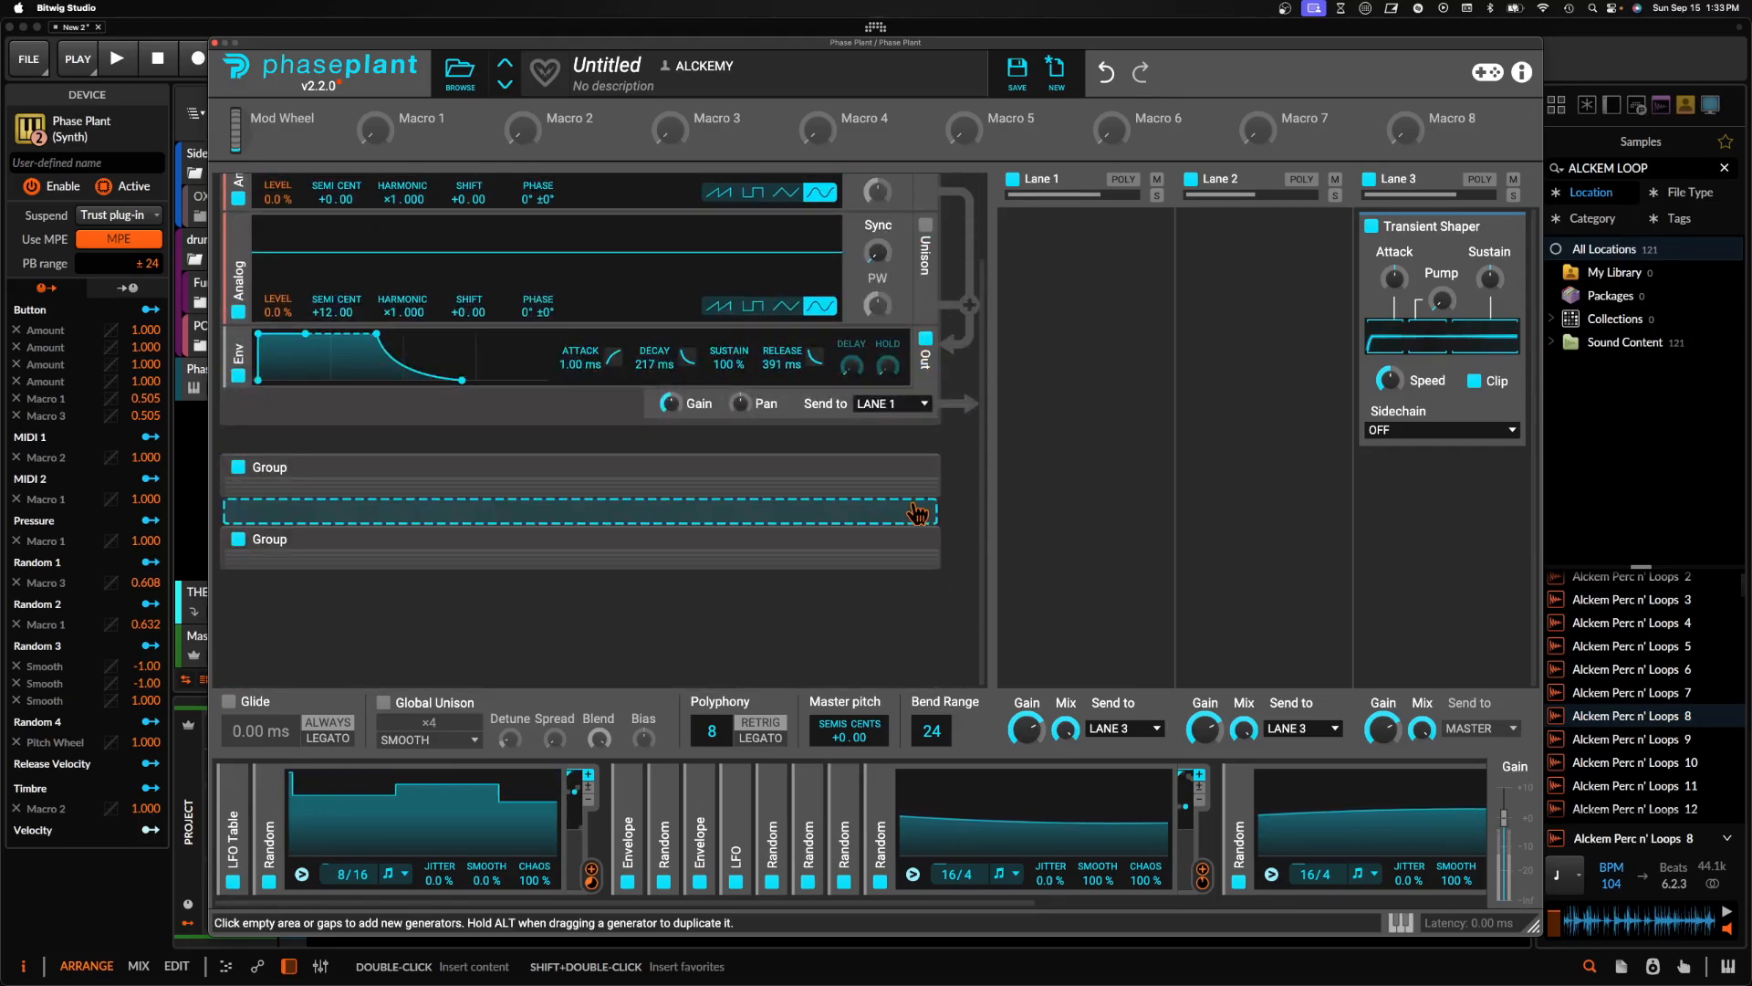
pyautogui.click(918, 468)
pyautogui.scroll(2, 520, 414)
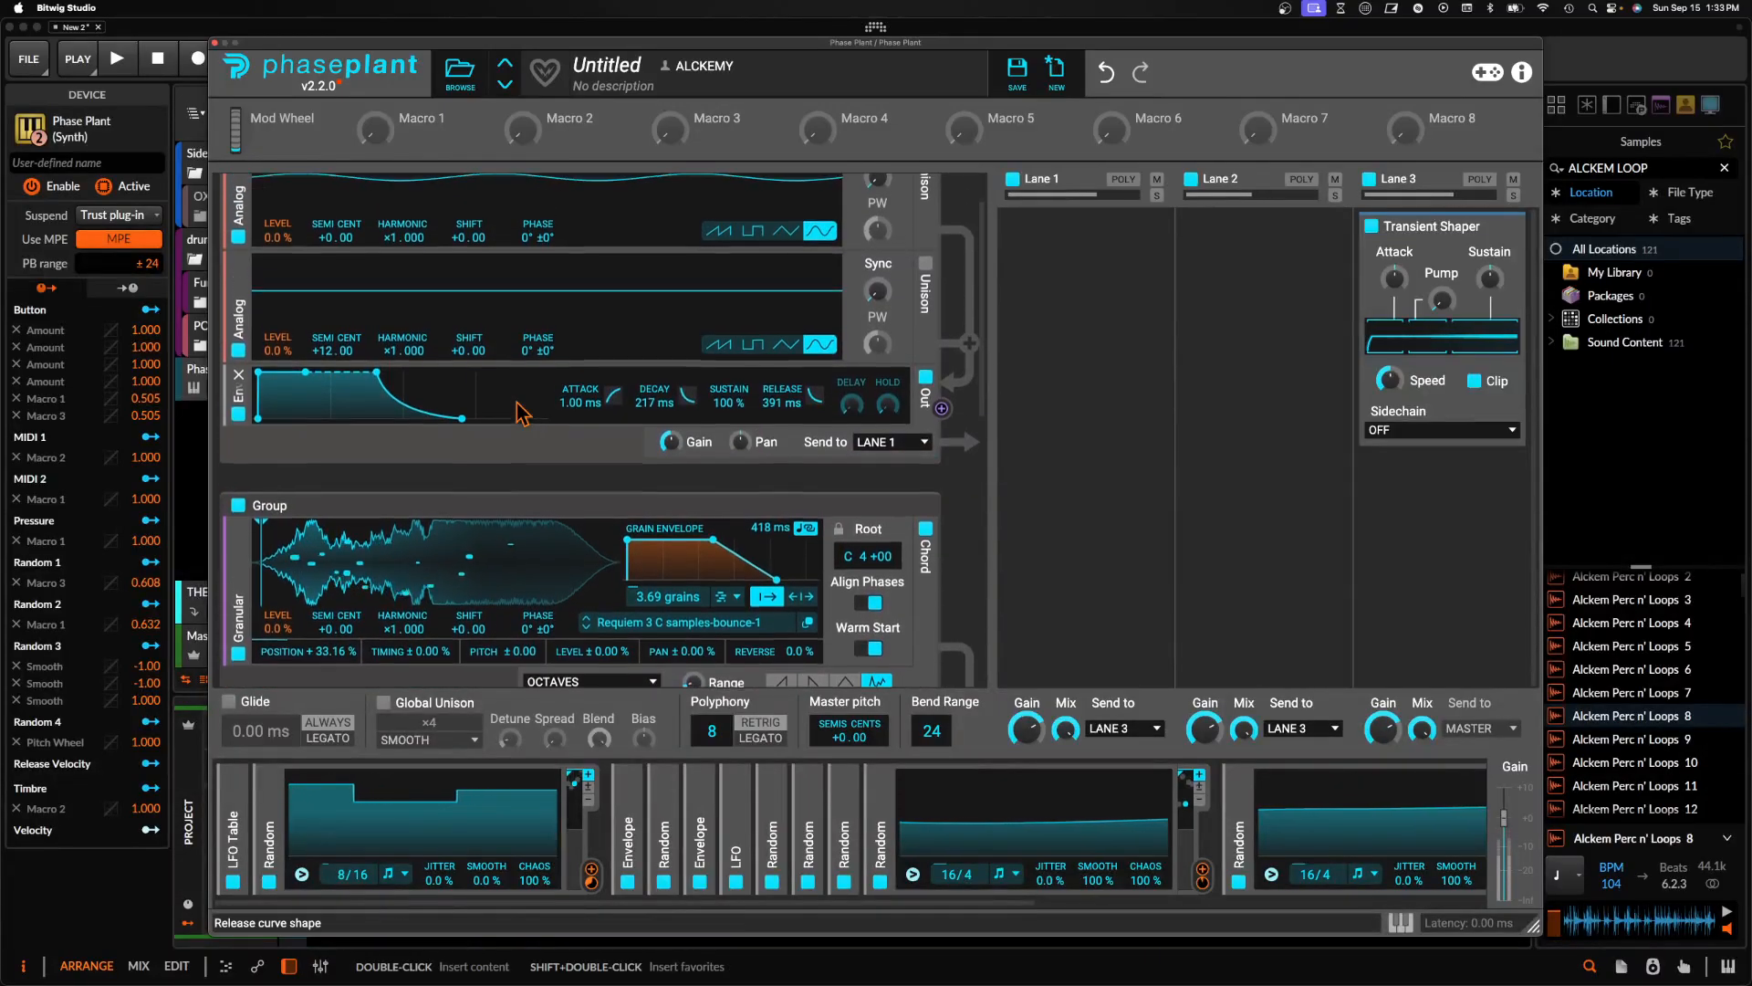
# Collapse all the remaining expanded Random modulators
pyautogui.click(270, 799)
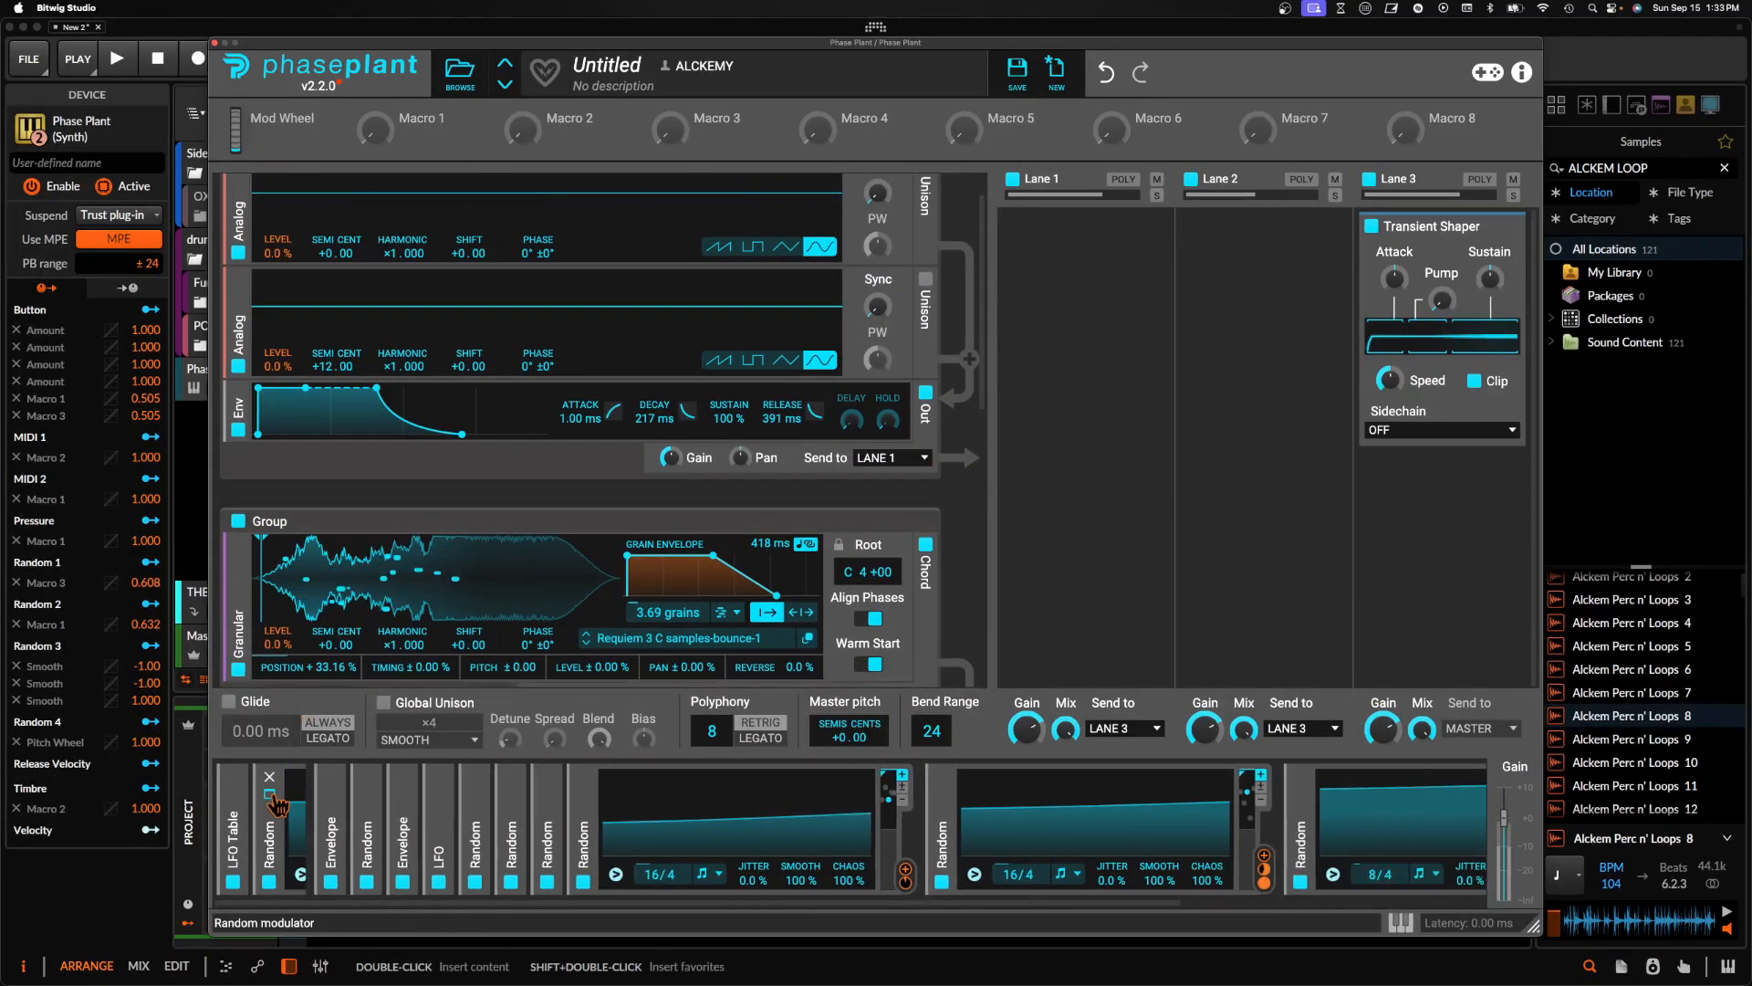
pyautogui.click(559, 803)
pyautogui.click(594, 799)
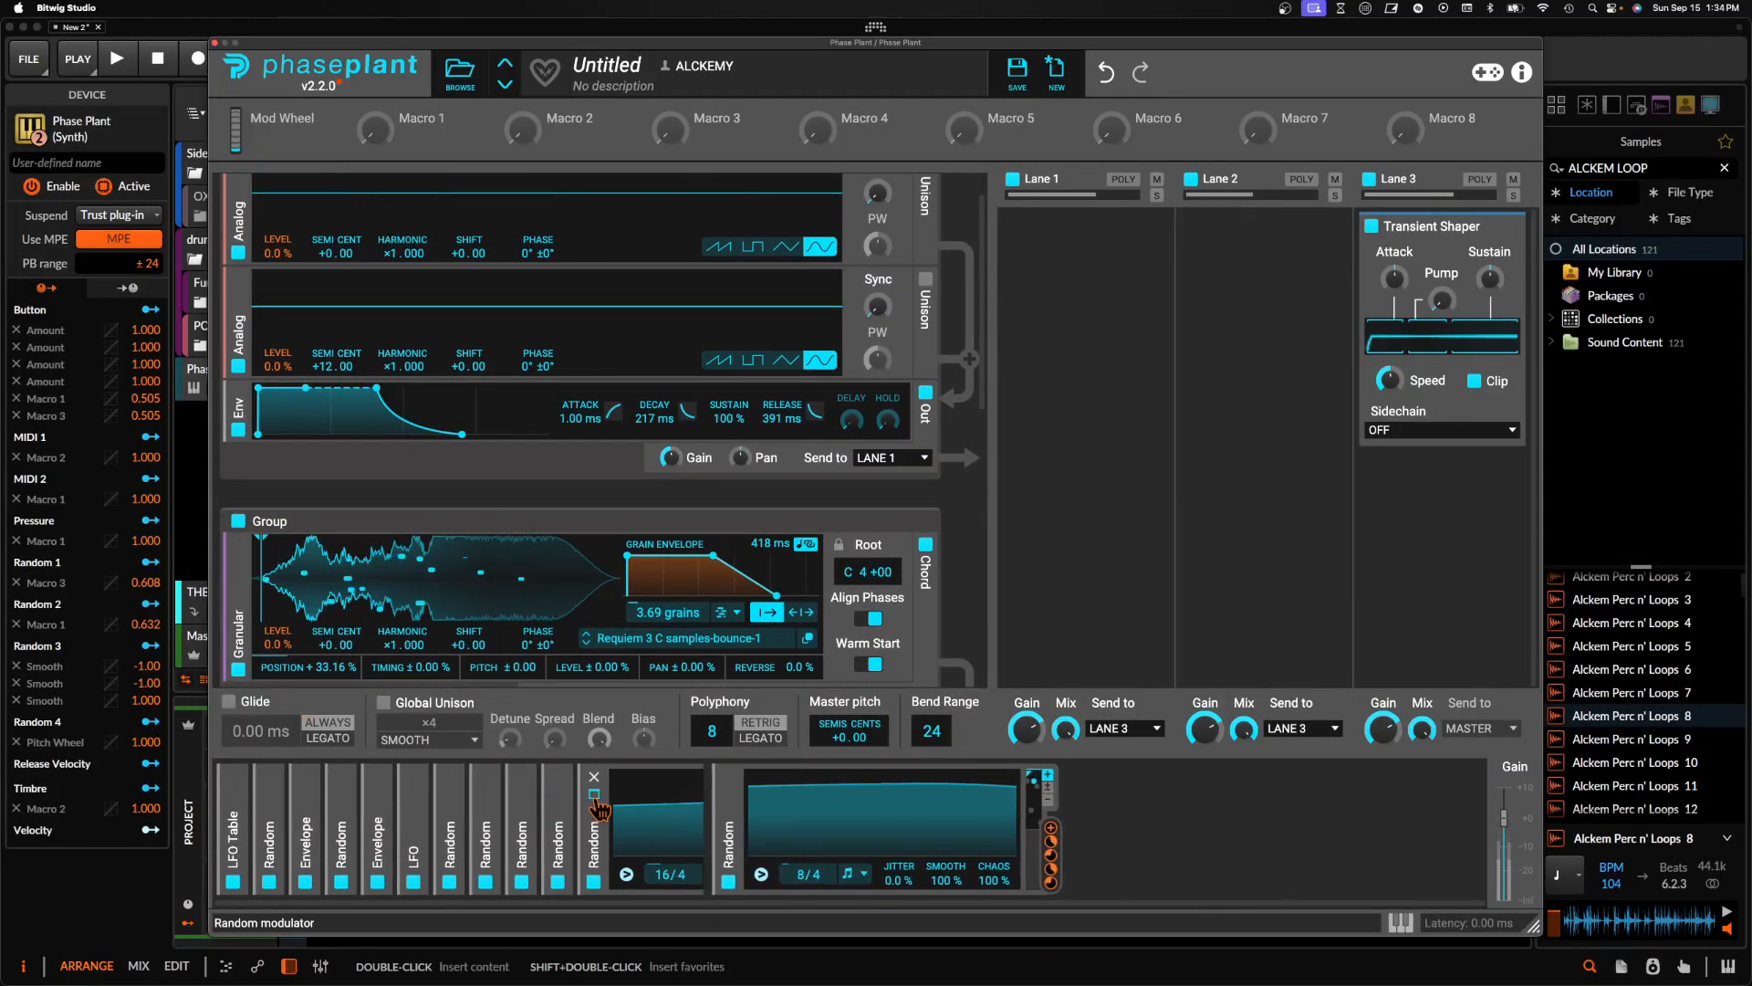
pyautogui.click(630, 796)
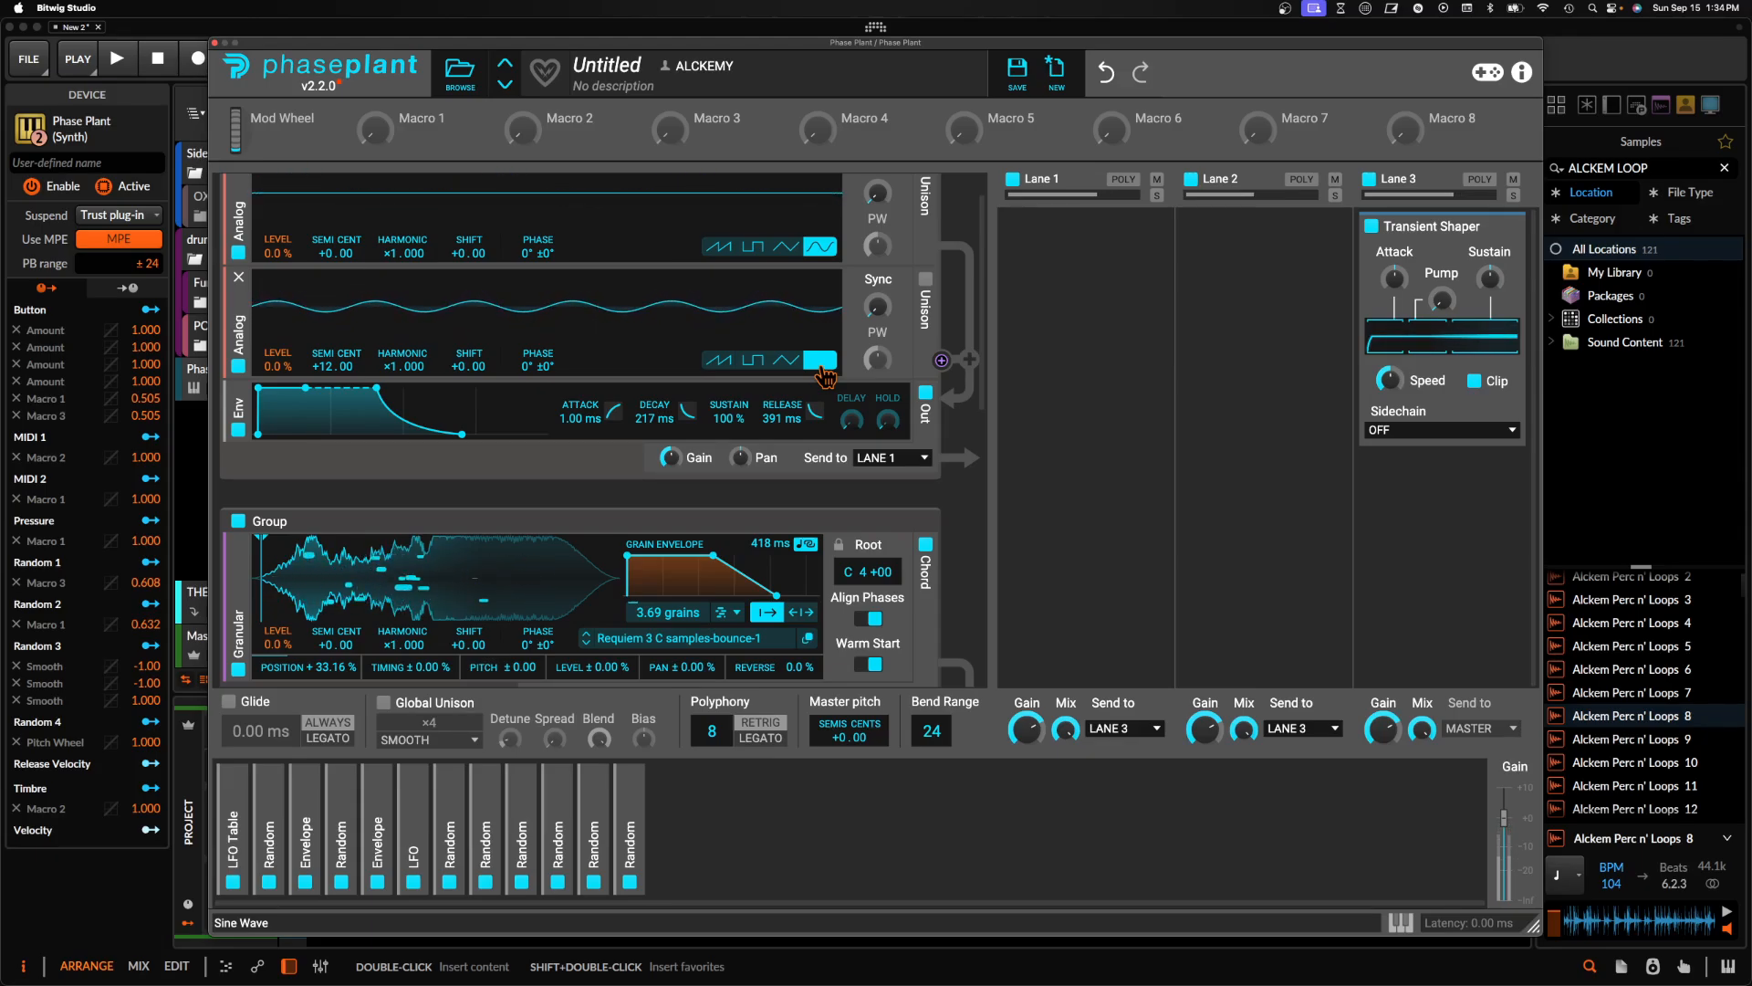
# Collapse the granular layers group beneath the sine oscillators
pyautogui.scroll(3, 707, 408)
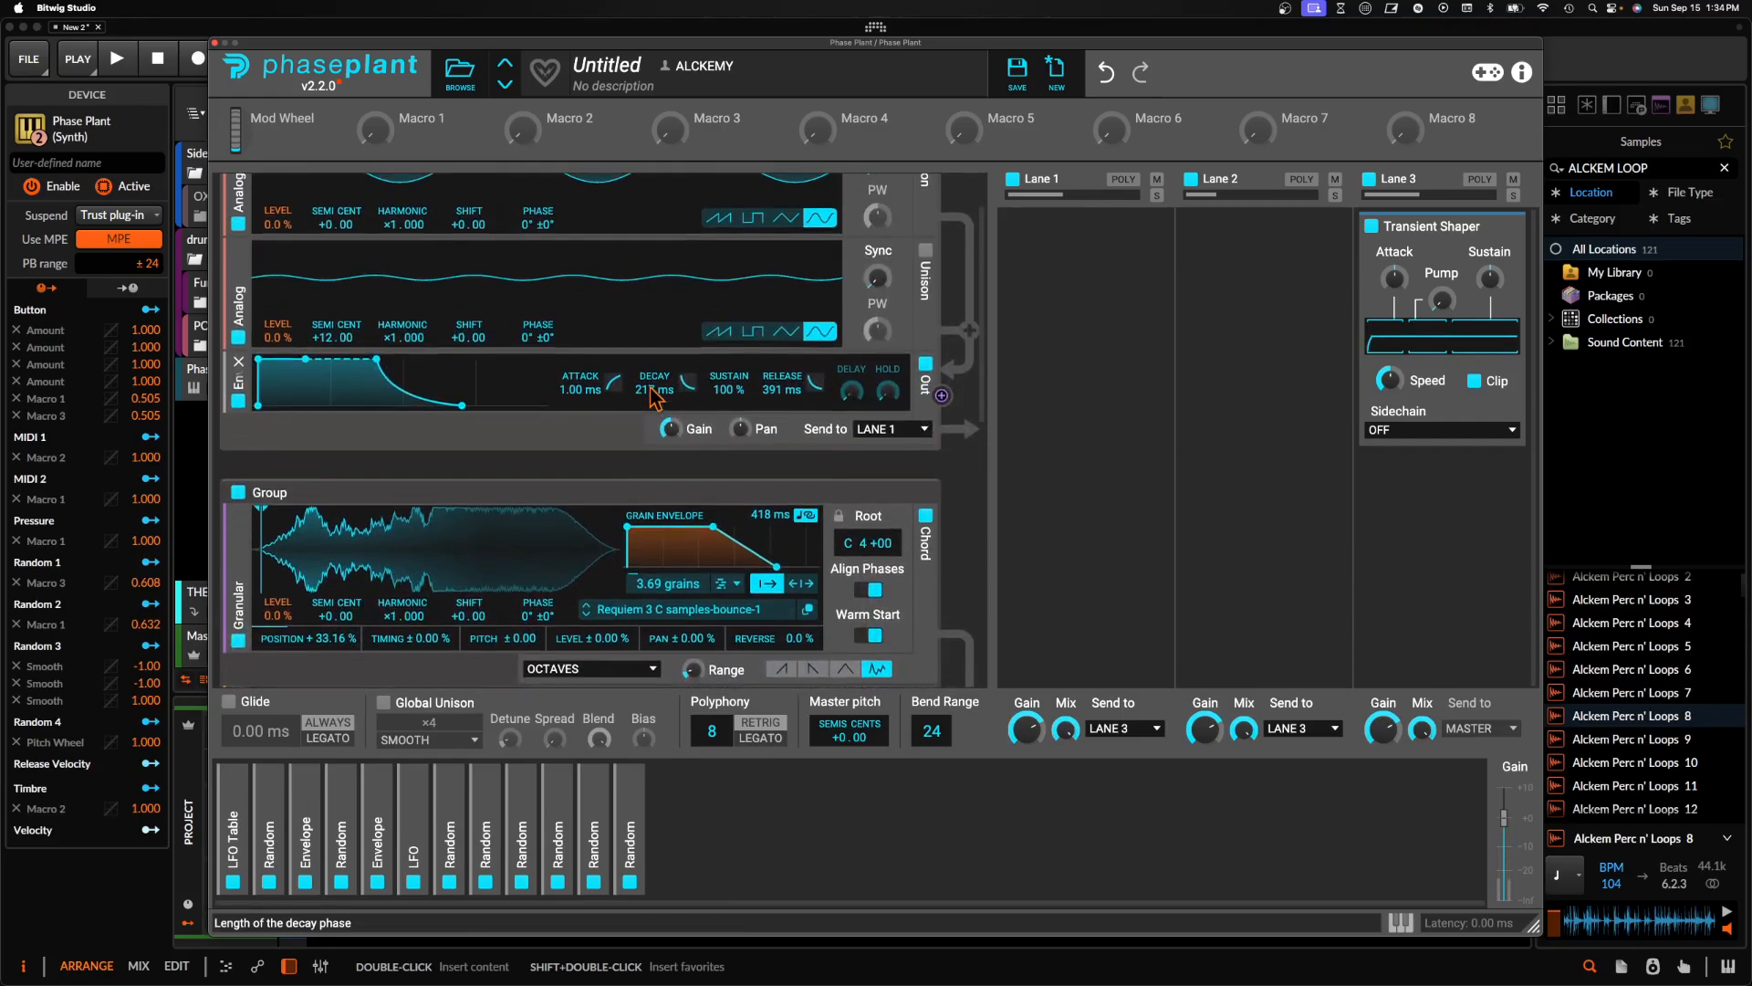
pyautogui.scroll(-10, 655, 398)
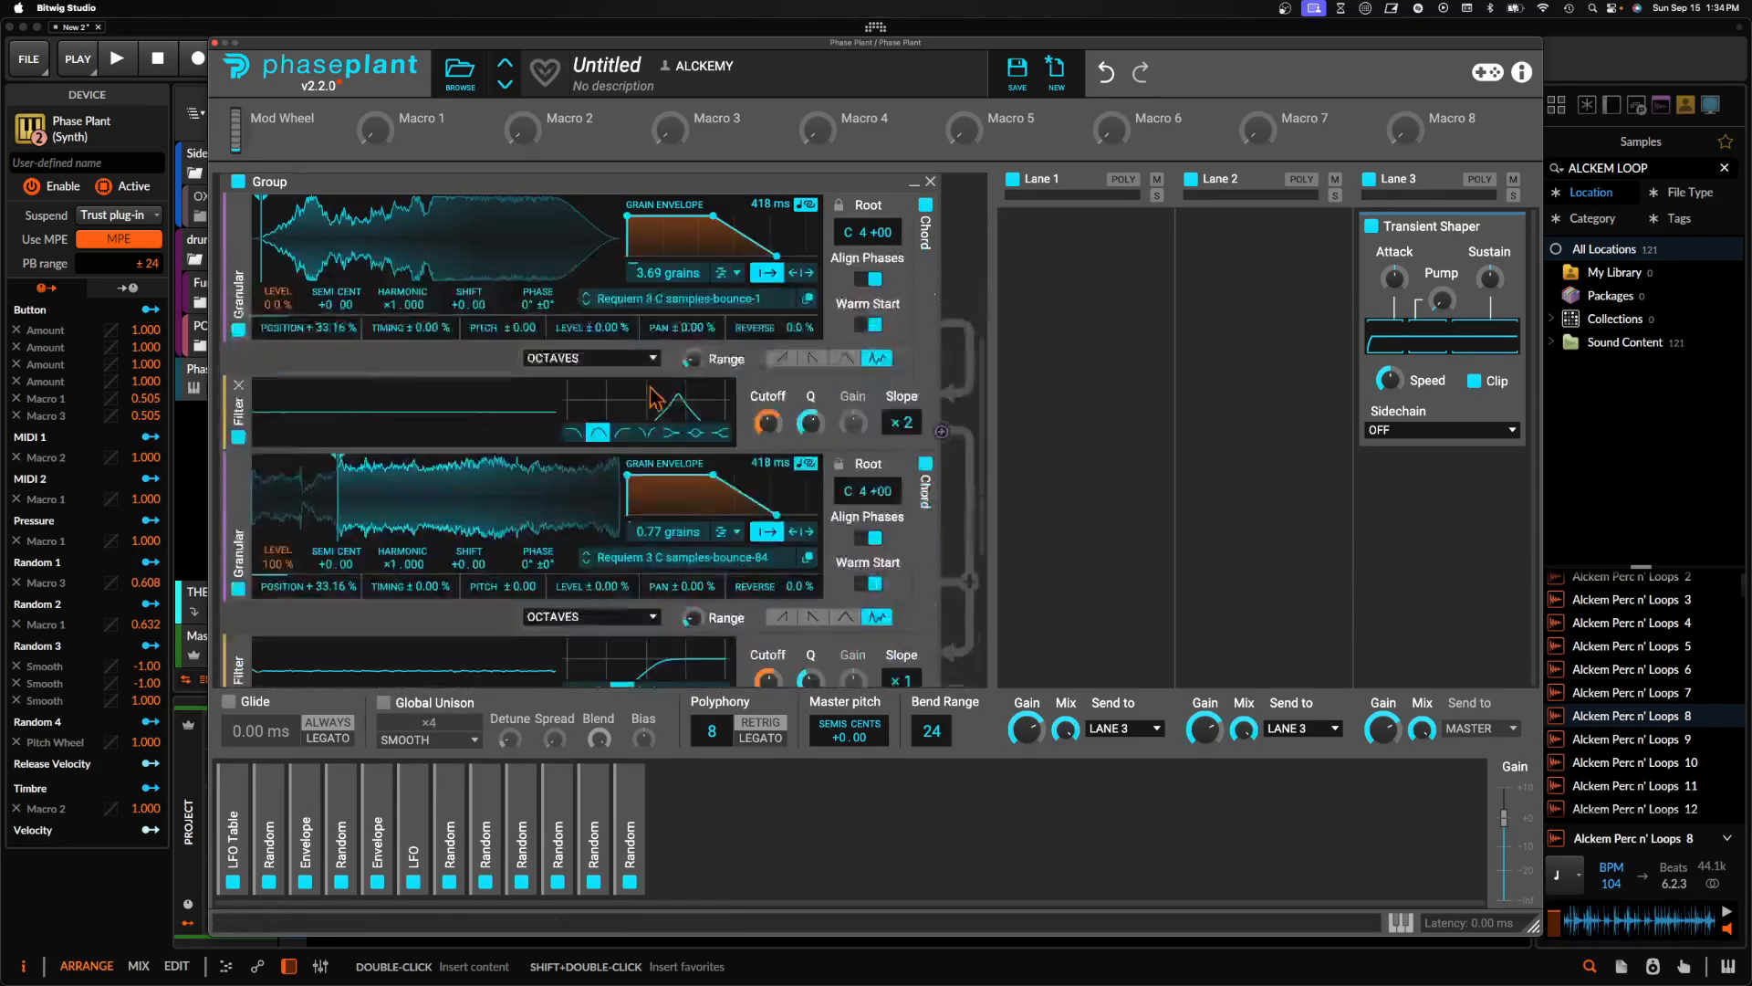
pyautogui.scroll(10, 653, 394)
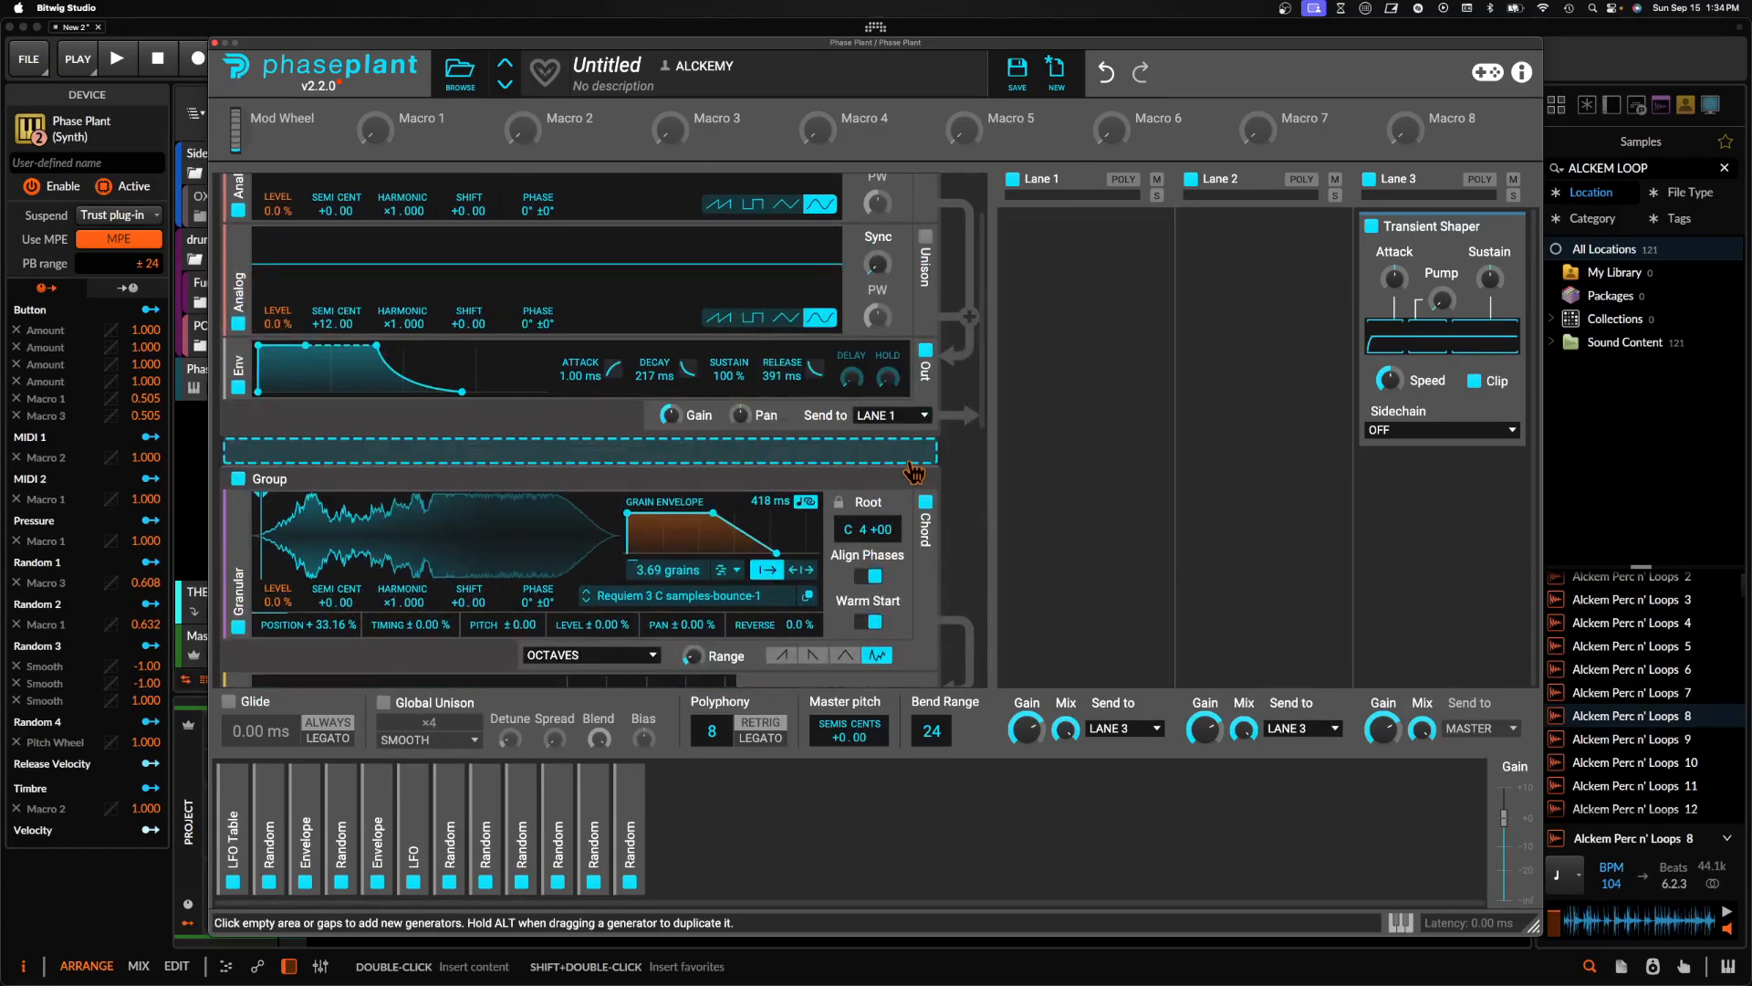
pyautogui.click(915, 480)
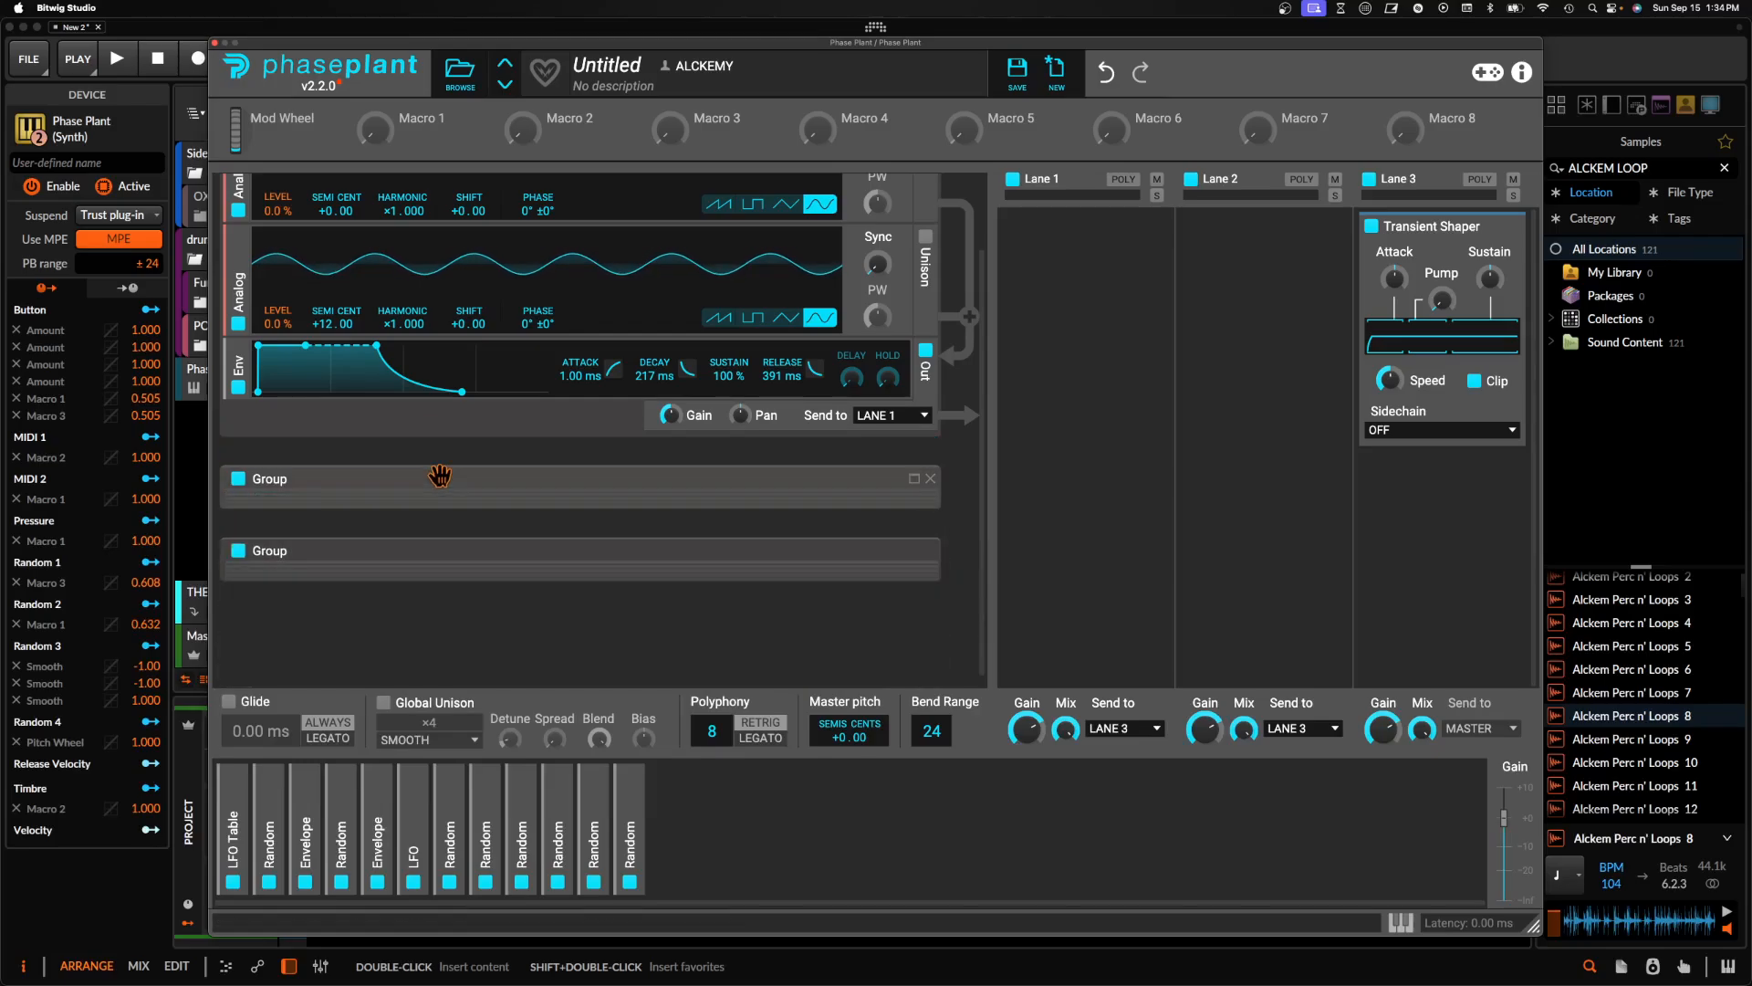
# Add an Analog saw oscillator in a new group, enable its unison with ×7 voices, and duplicate the oscillator
pyautogui.click(423, 524)
pyautogui.click(451, 588)
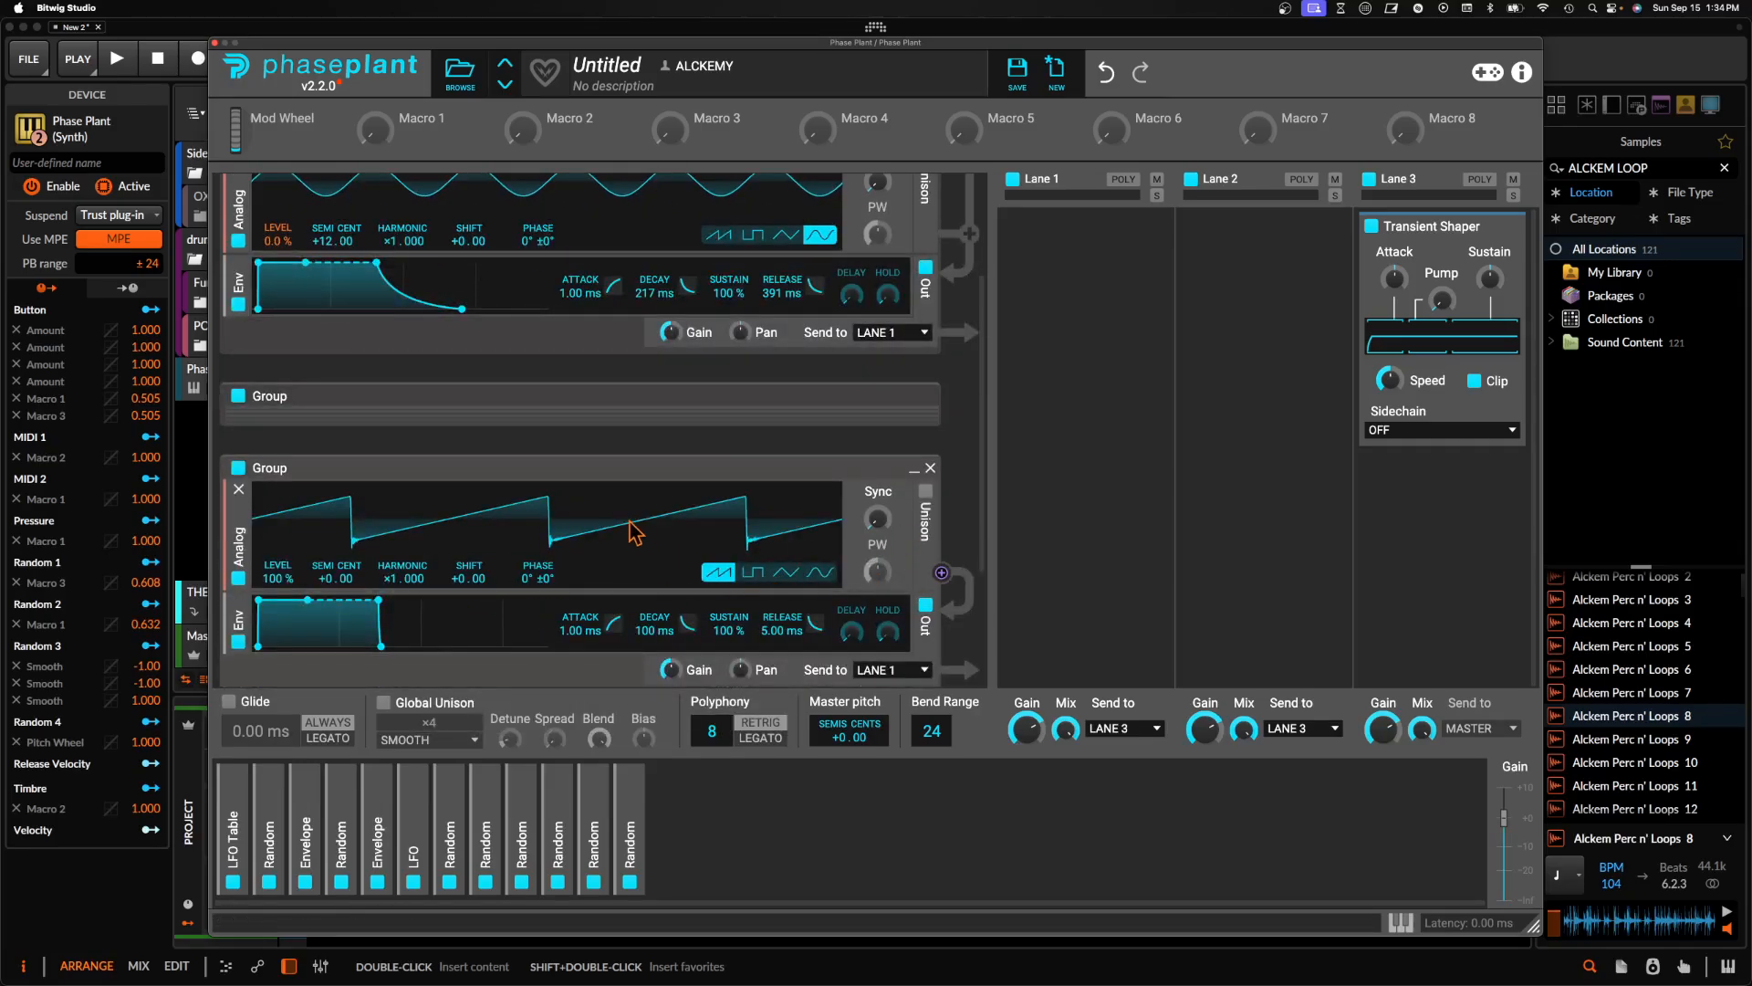
pyautogui.click(924, 492)
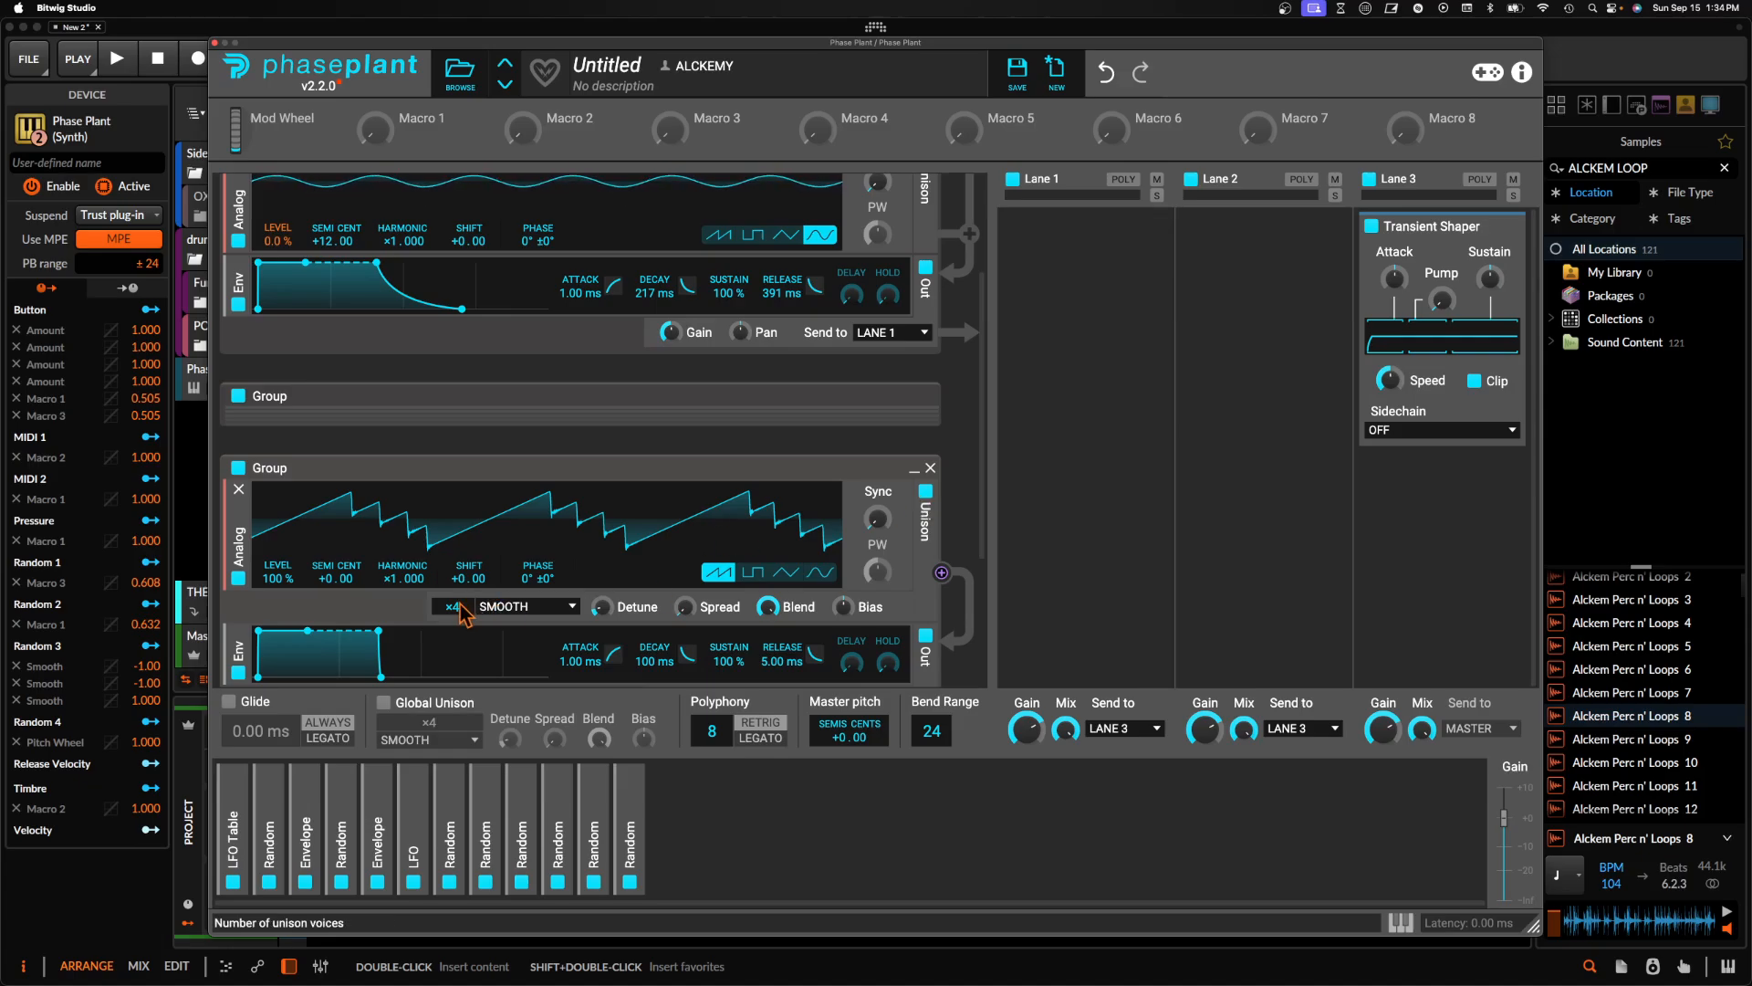
pyautogui.moveTo(457, 612); pyautogui.dragTo(457, 597)
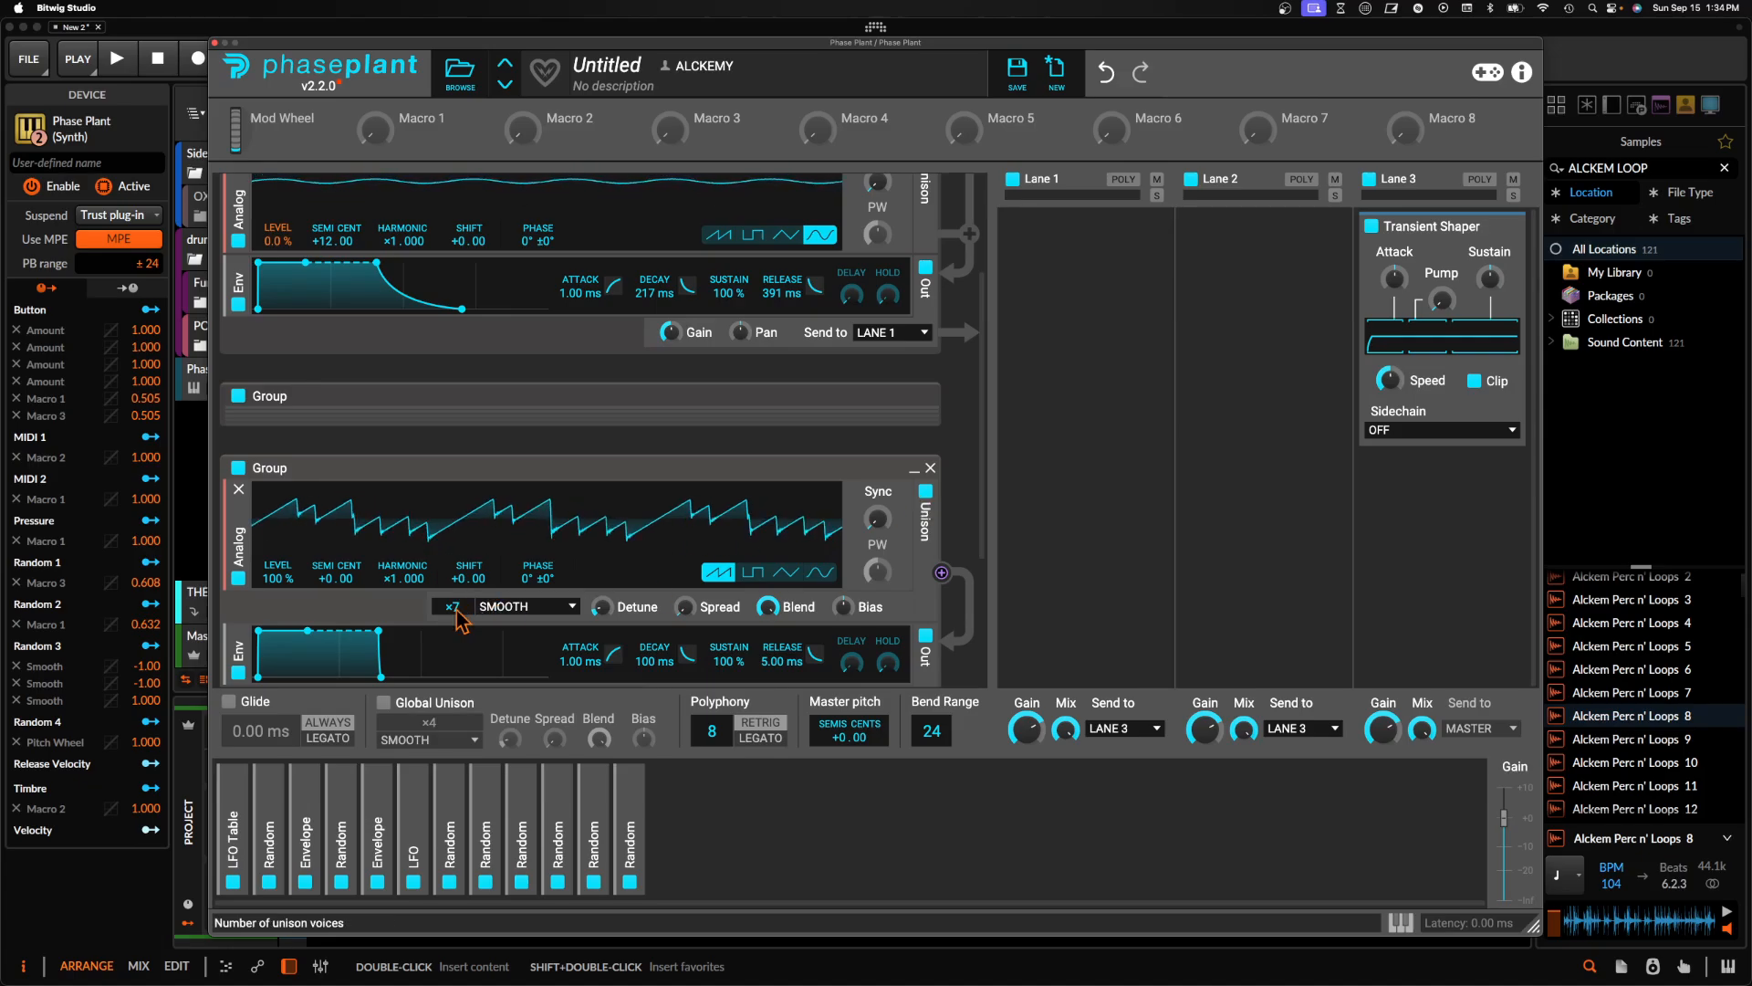
pyautogui.press('super+d')
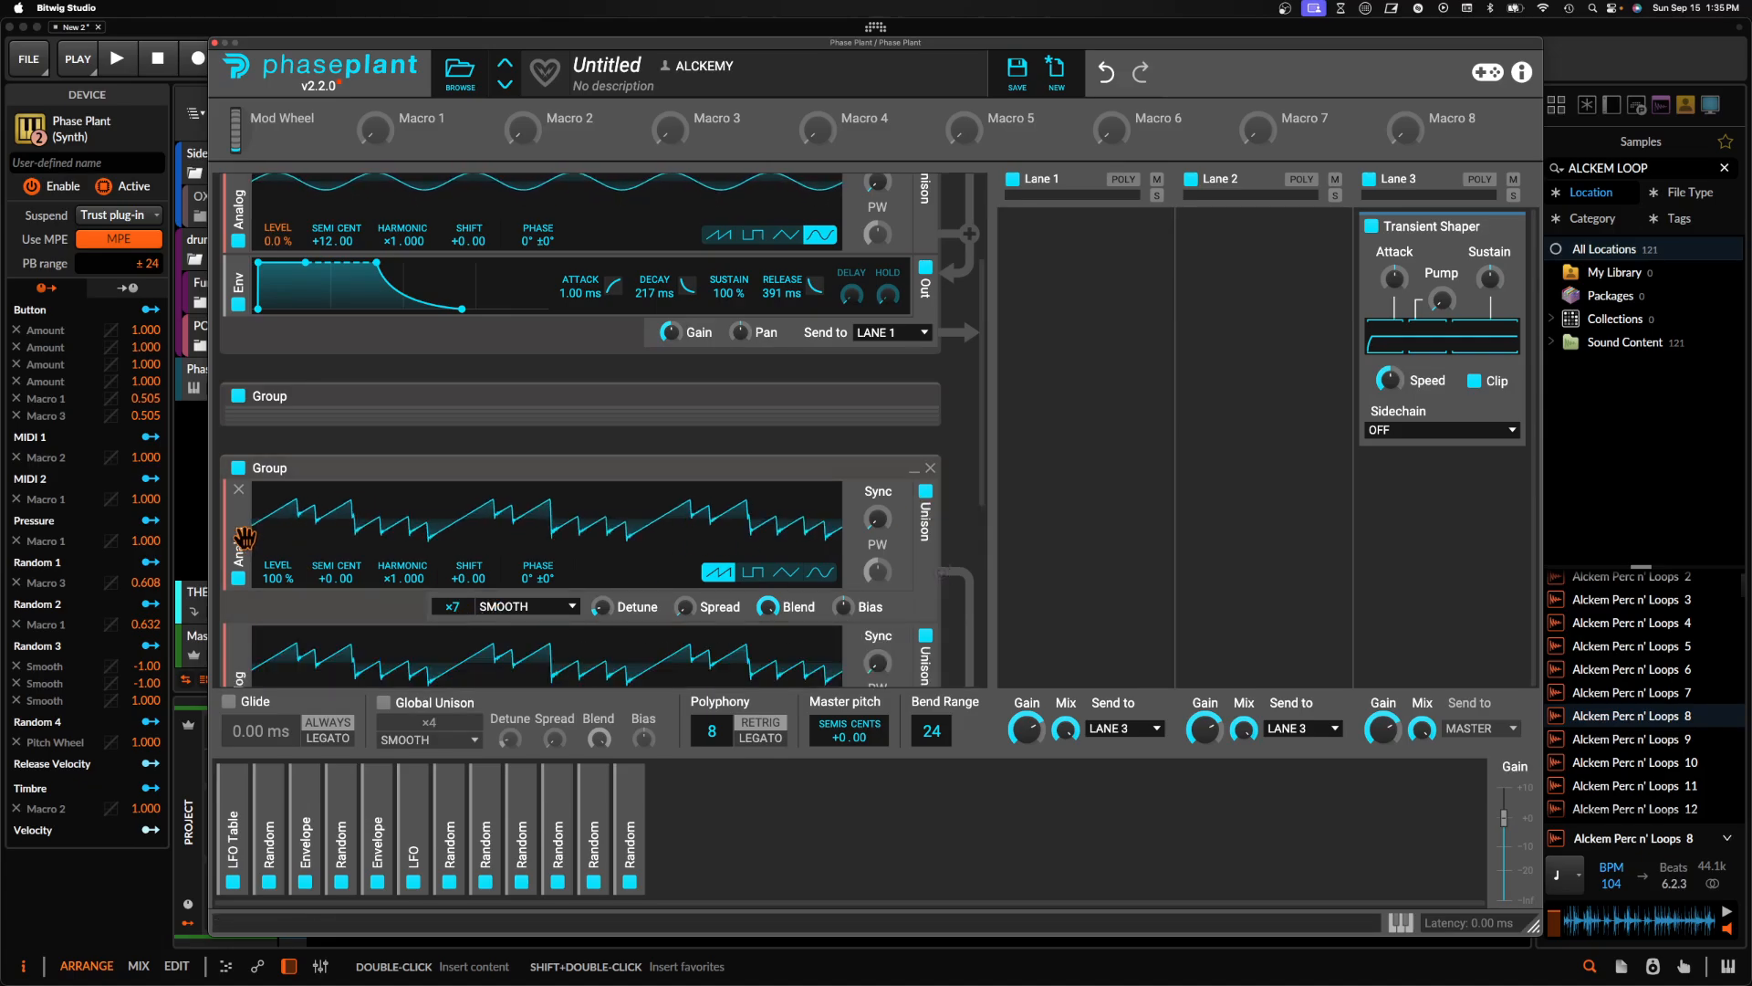
# Raise the second saw oscillator's spread and tune it to +7 semitones, then set the first saw's unison detune to about 78.2 ct
pyautogui.scroll(-1, 454, 557)
pyautogui.scroll(-3, 447, 555)
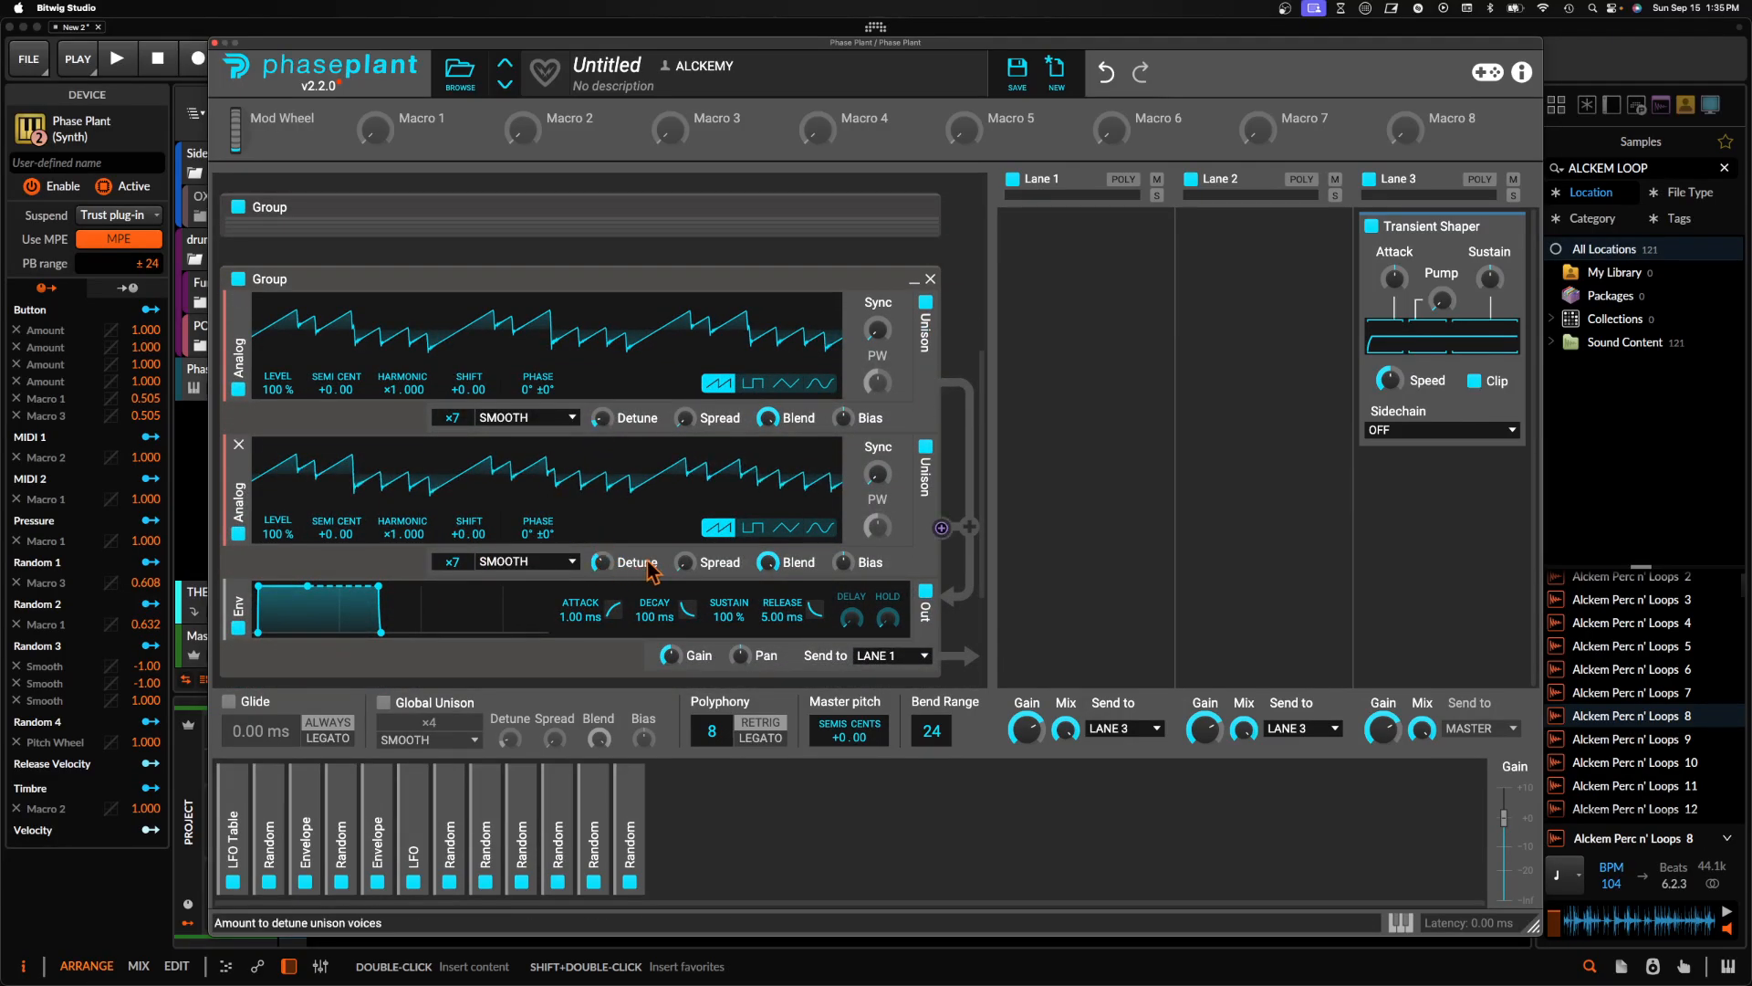
pyautogui.moveTo(684, 562); pyautogui.dragTo(685, 533)
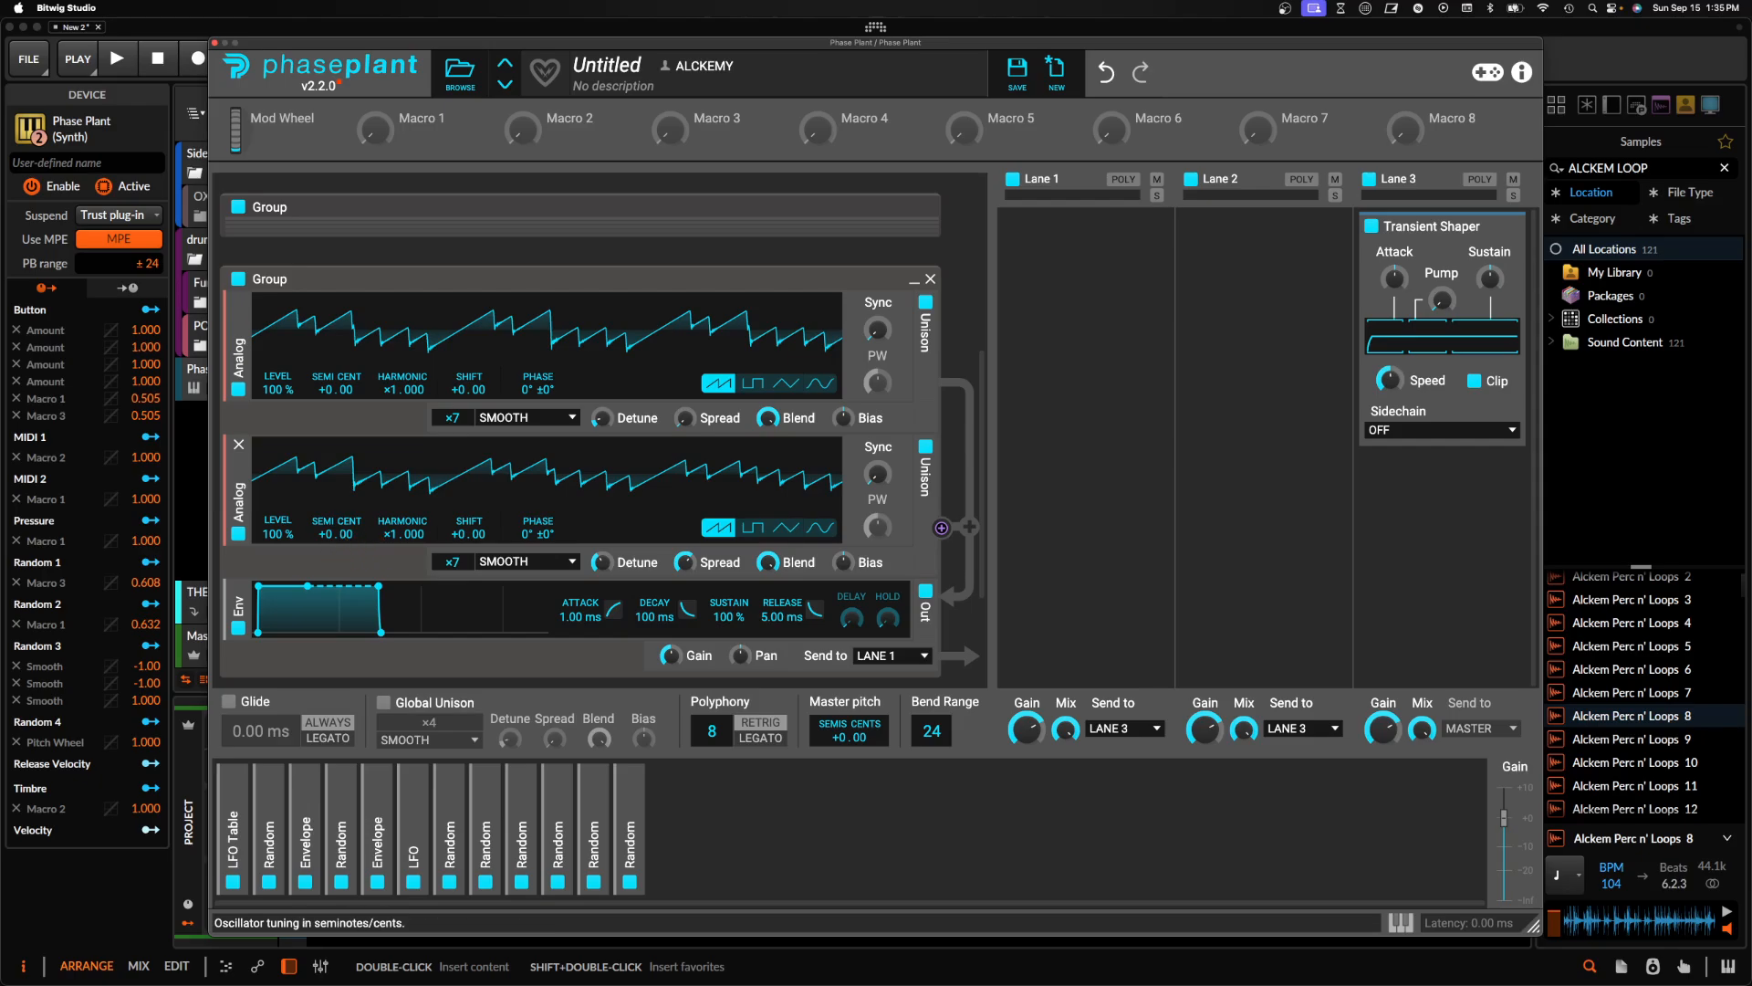
pyautogui.moveTo(330, 533); pyautogui.dragTo(325, 457)
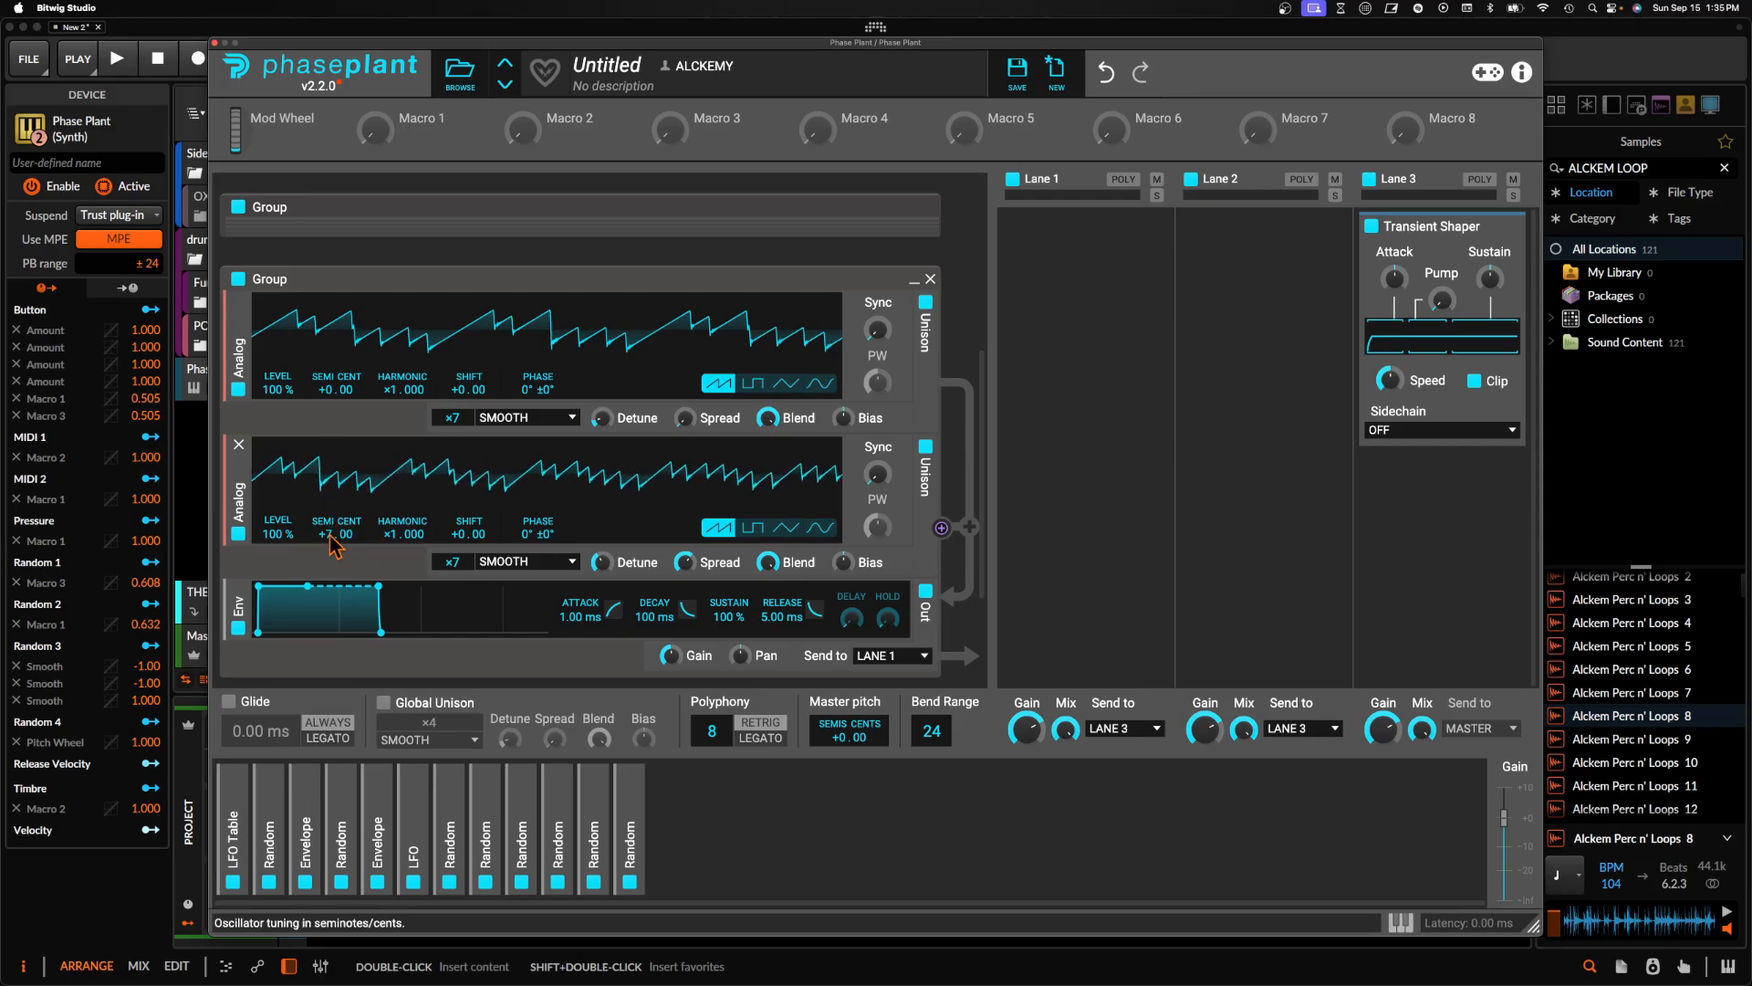
pyautogui.moveTo(602, 417); pyautogui.dragTo(601, 402)
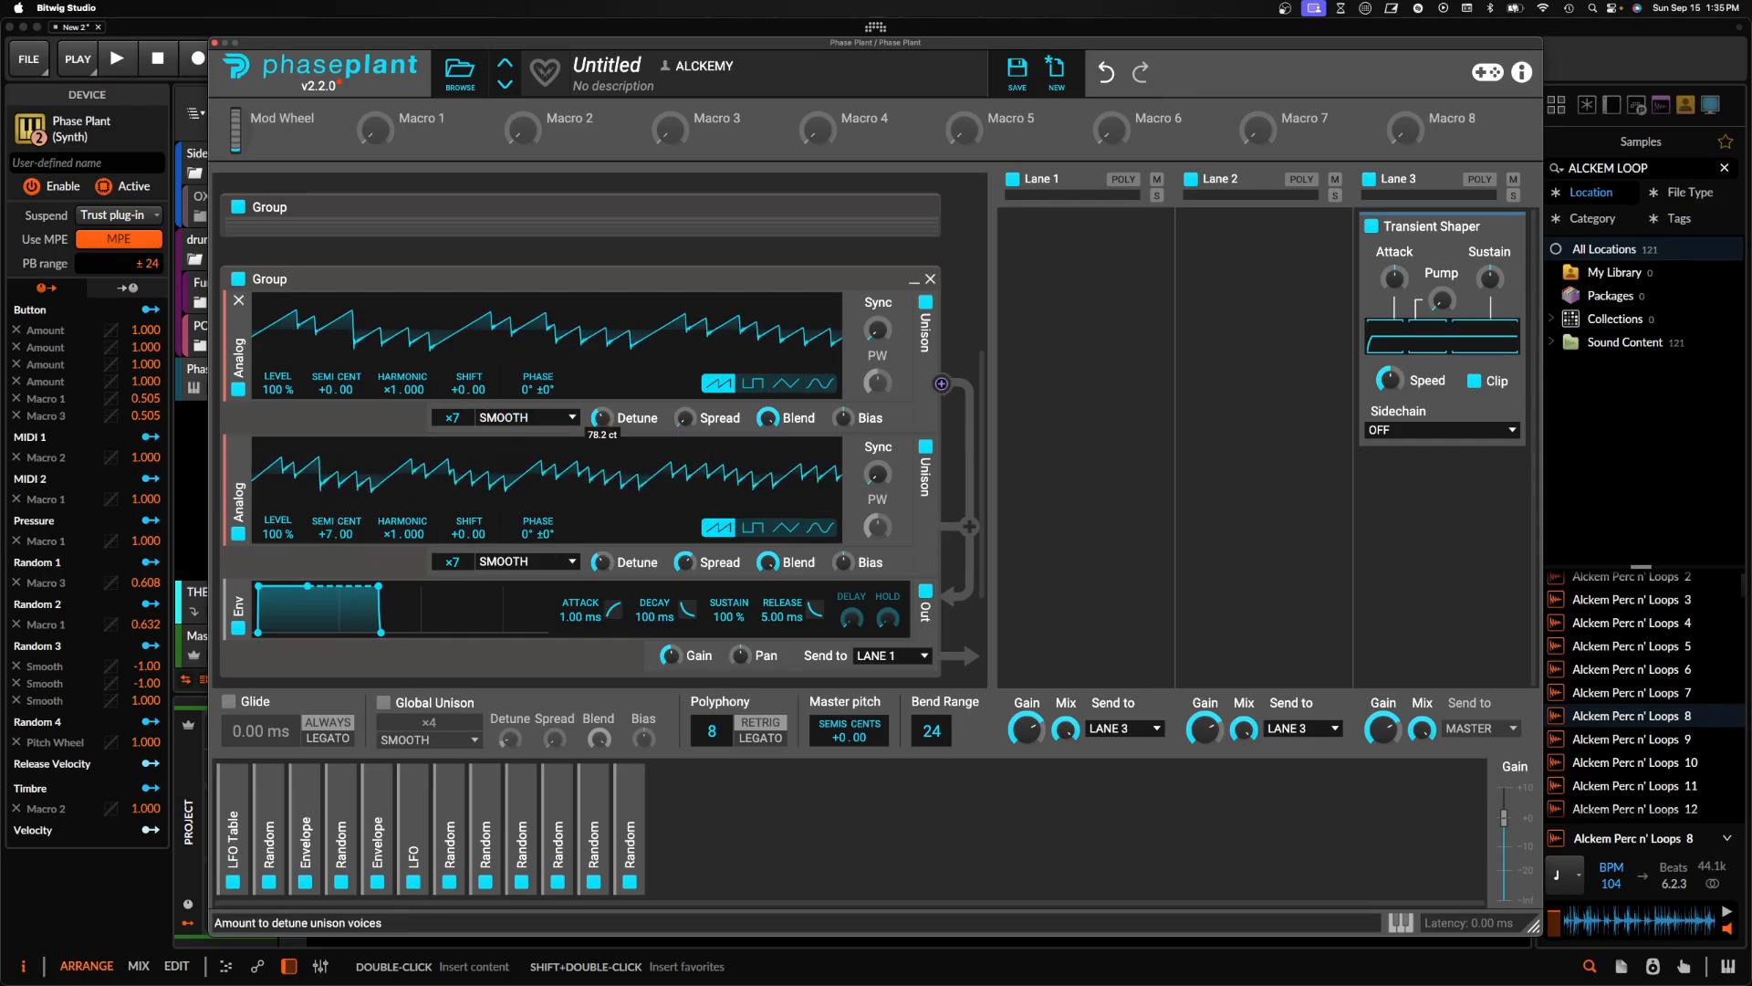
# Insert a band-pass Filter with ×2 slope between the saw oscillators and their envelope
pyautogui.click(608, 581)
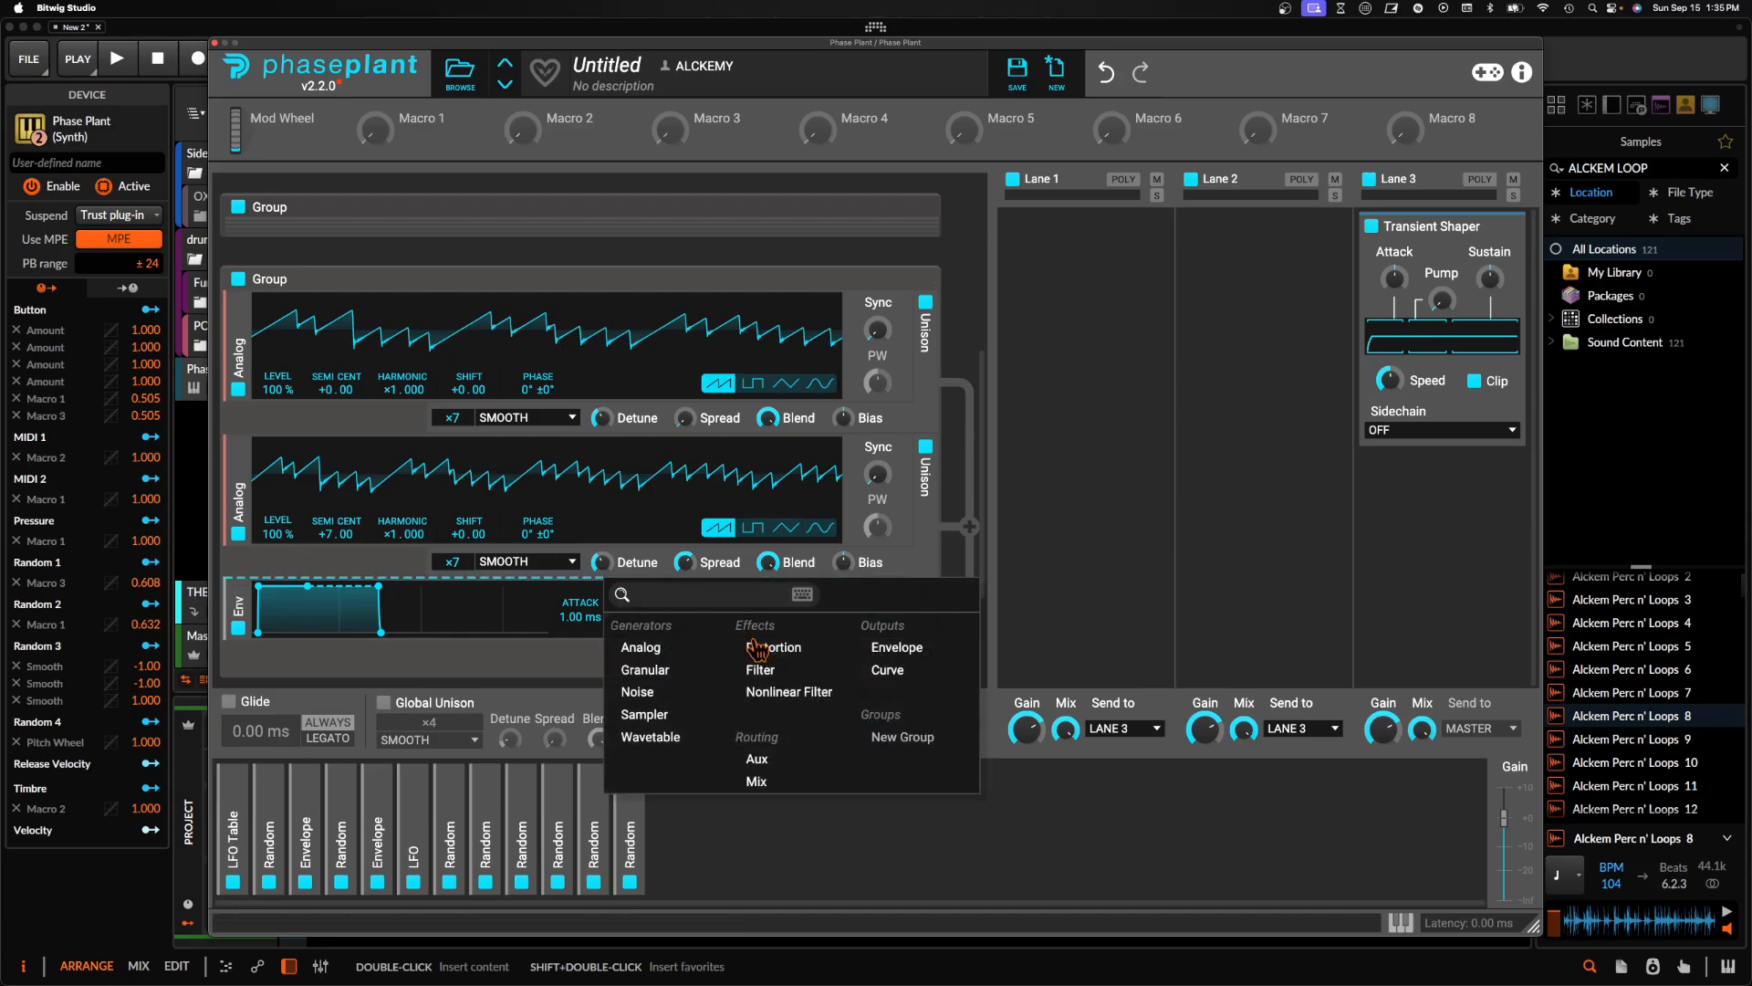
pyautogui.click(760, 669)
pyautogui.click(598, 636)
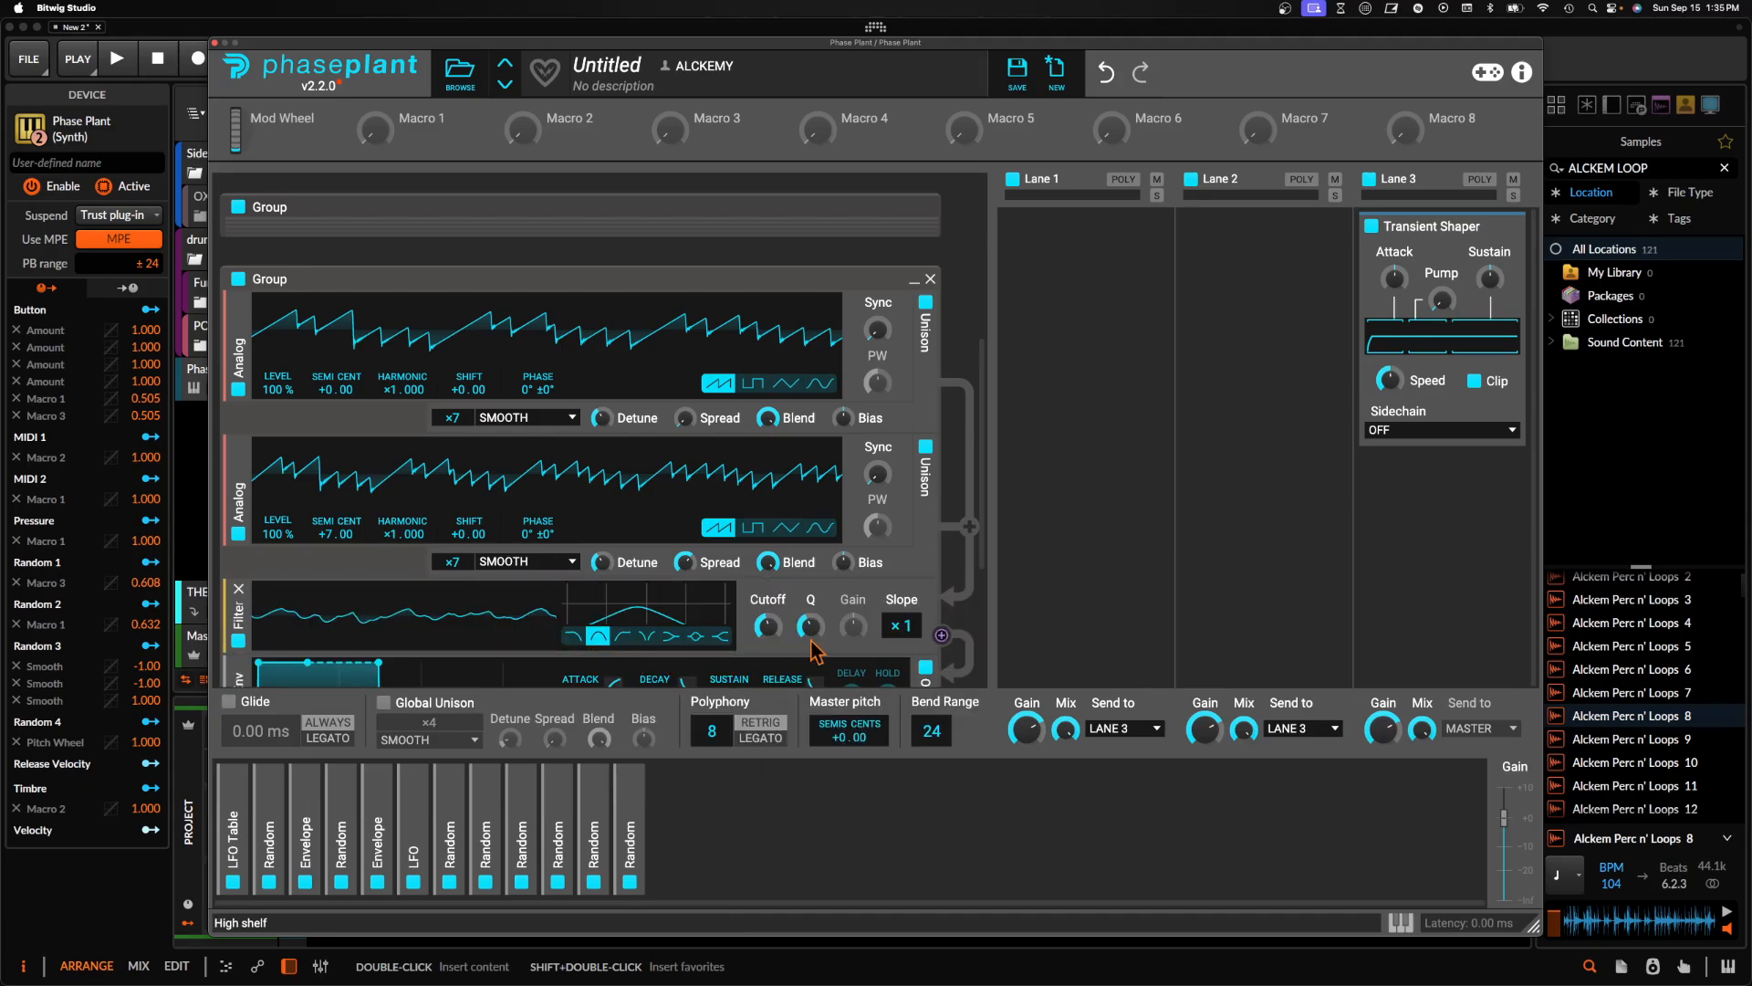
pyautogui.click(900, 625)
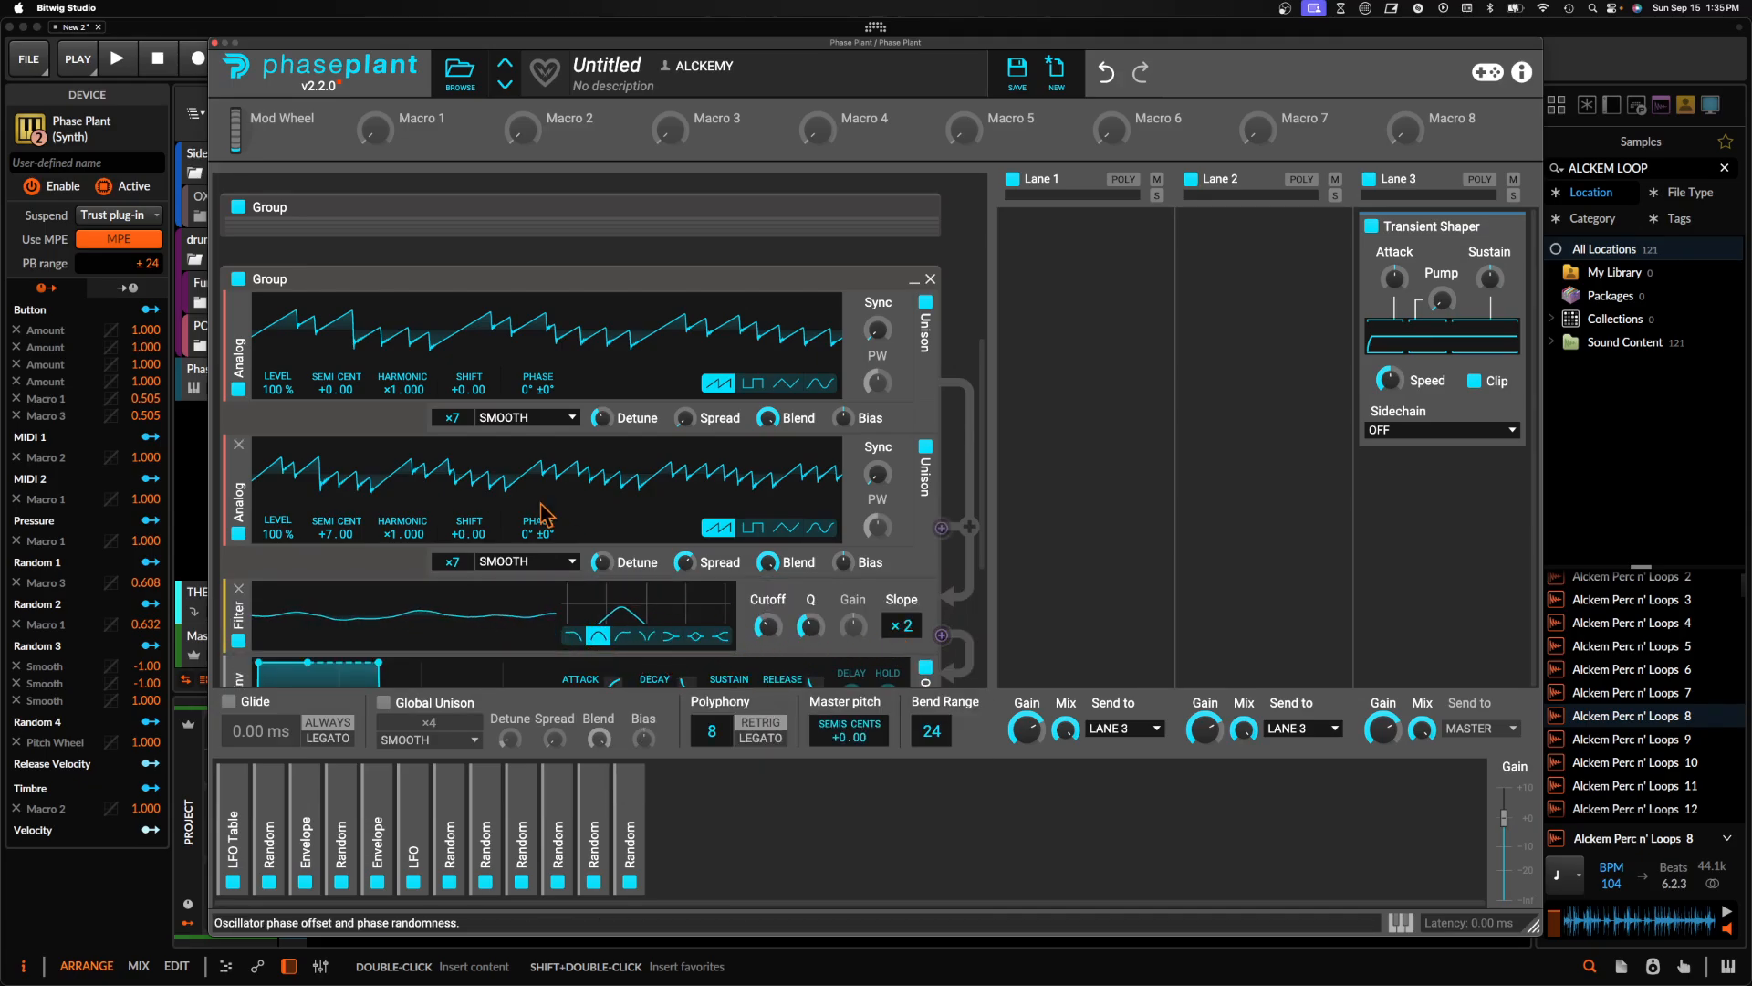
# Expand the two 16/4 Random modulators that come before the last one and assign the second of them to the saw group's filter cutoff
pyautogui.scroll(-2, 548, 456)
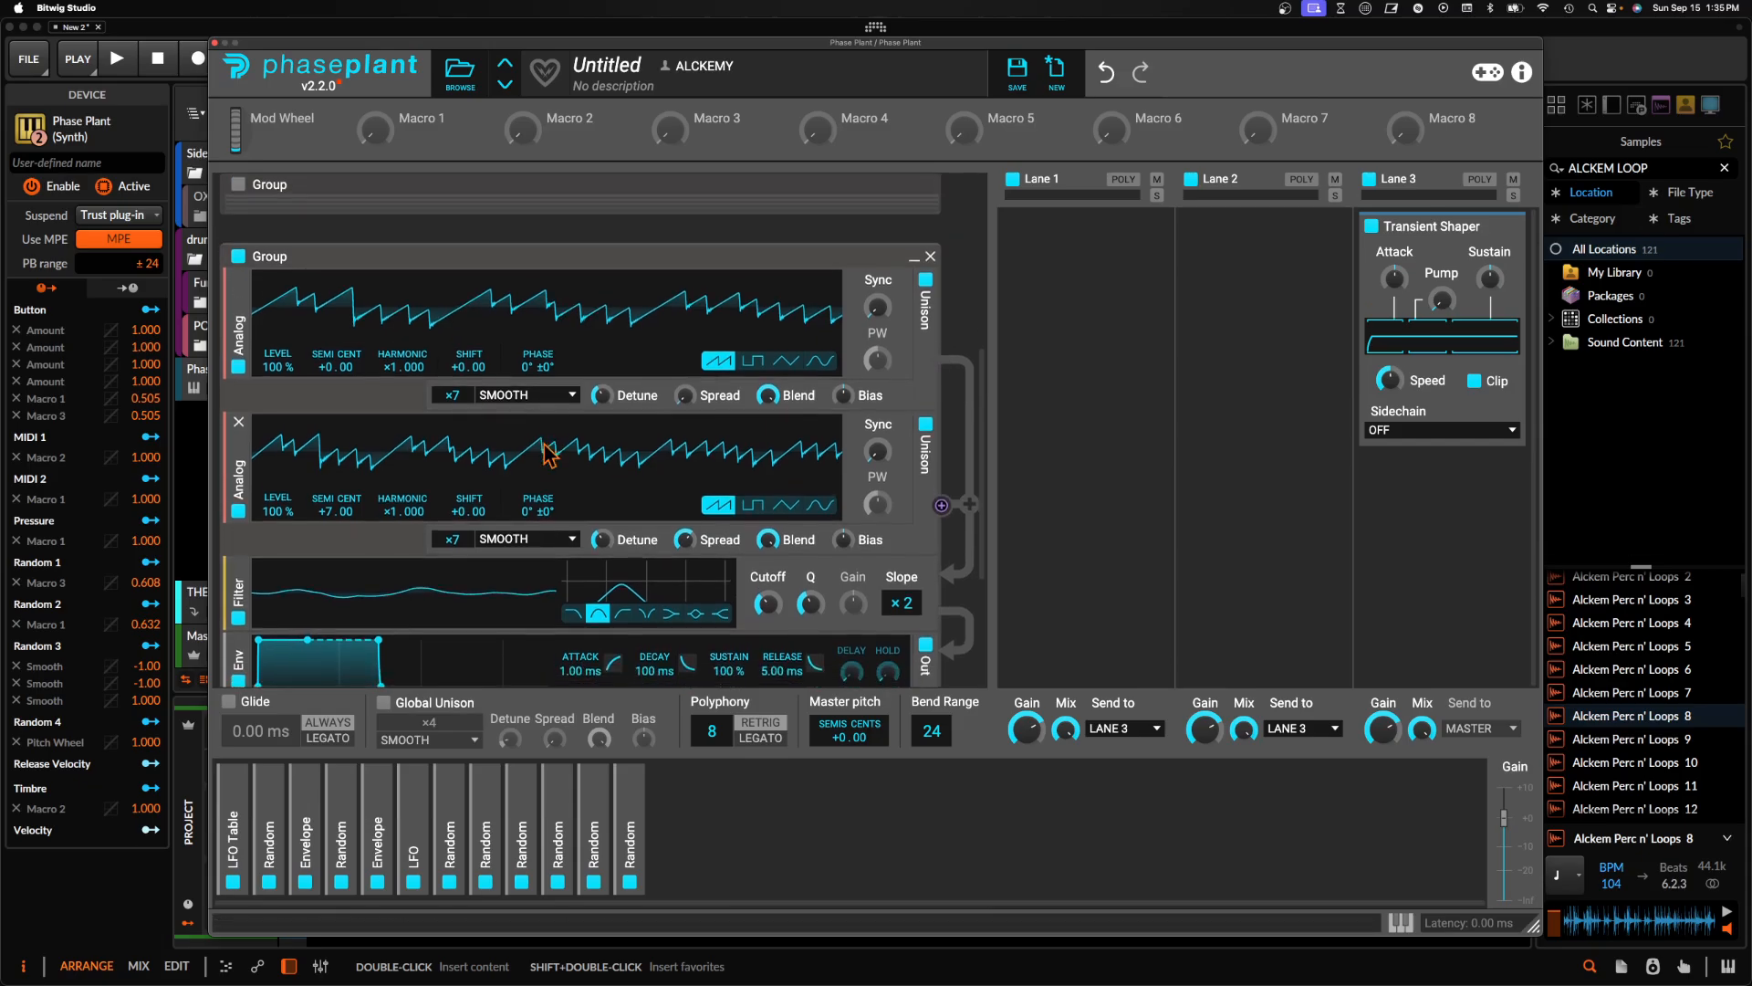
pyautogui.scroll(-1, 546, 453)
pyautogui.click(594, 794)
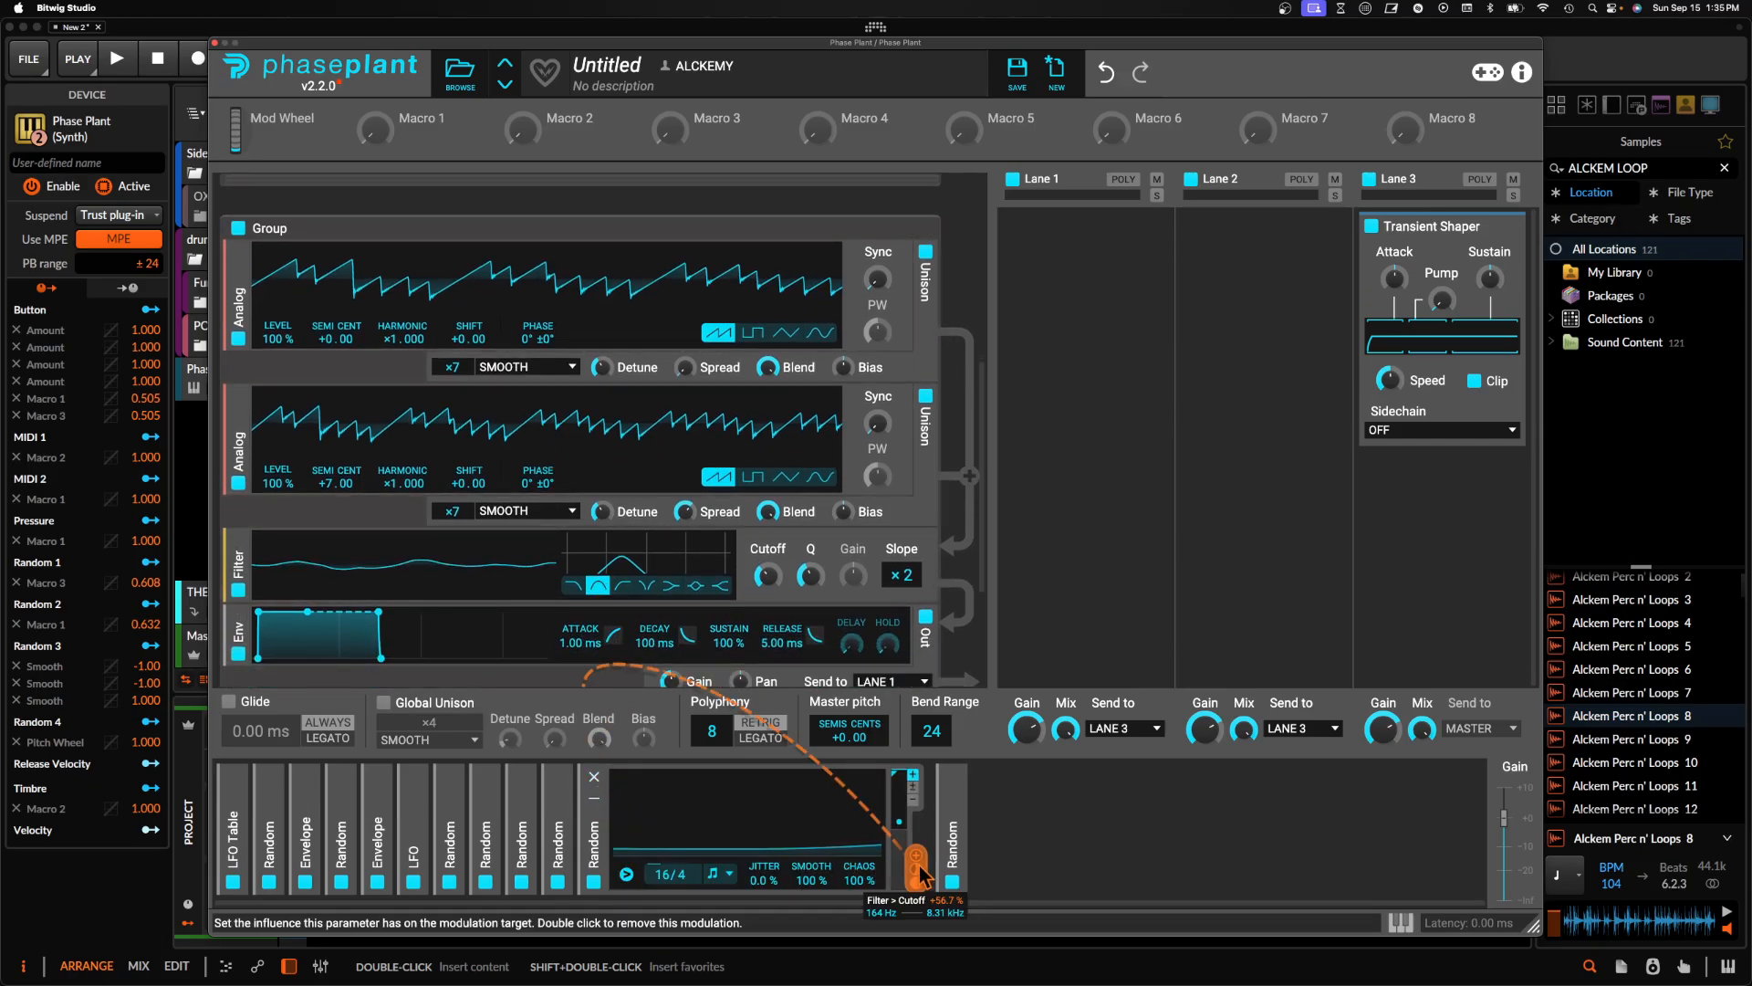
pyautogui.click(560, 817)
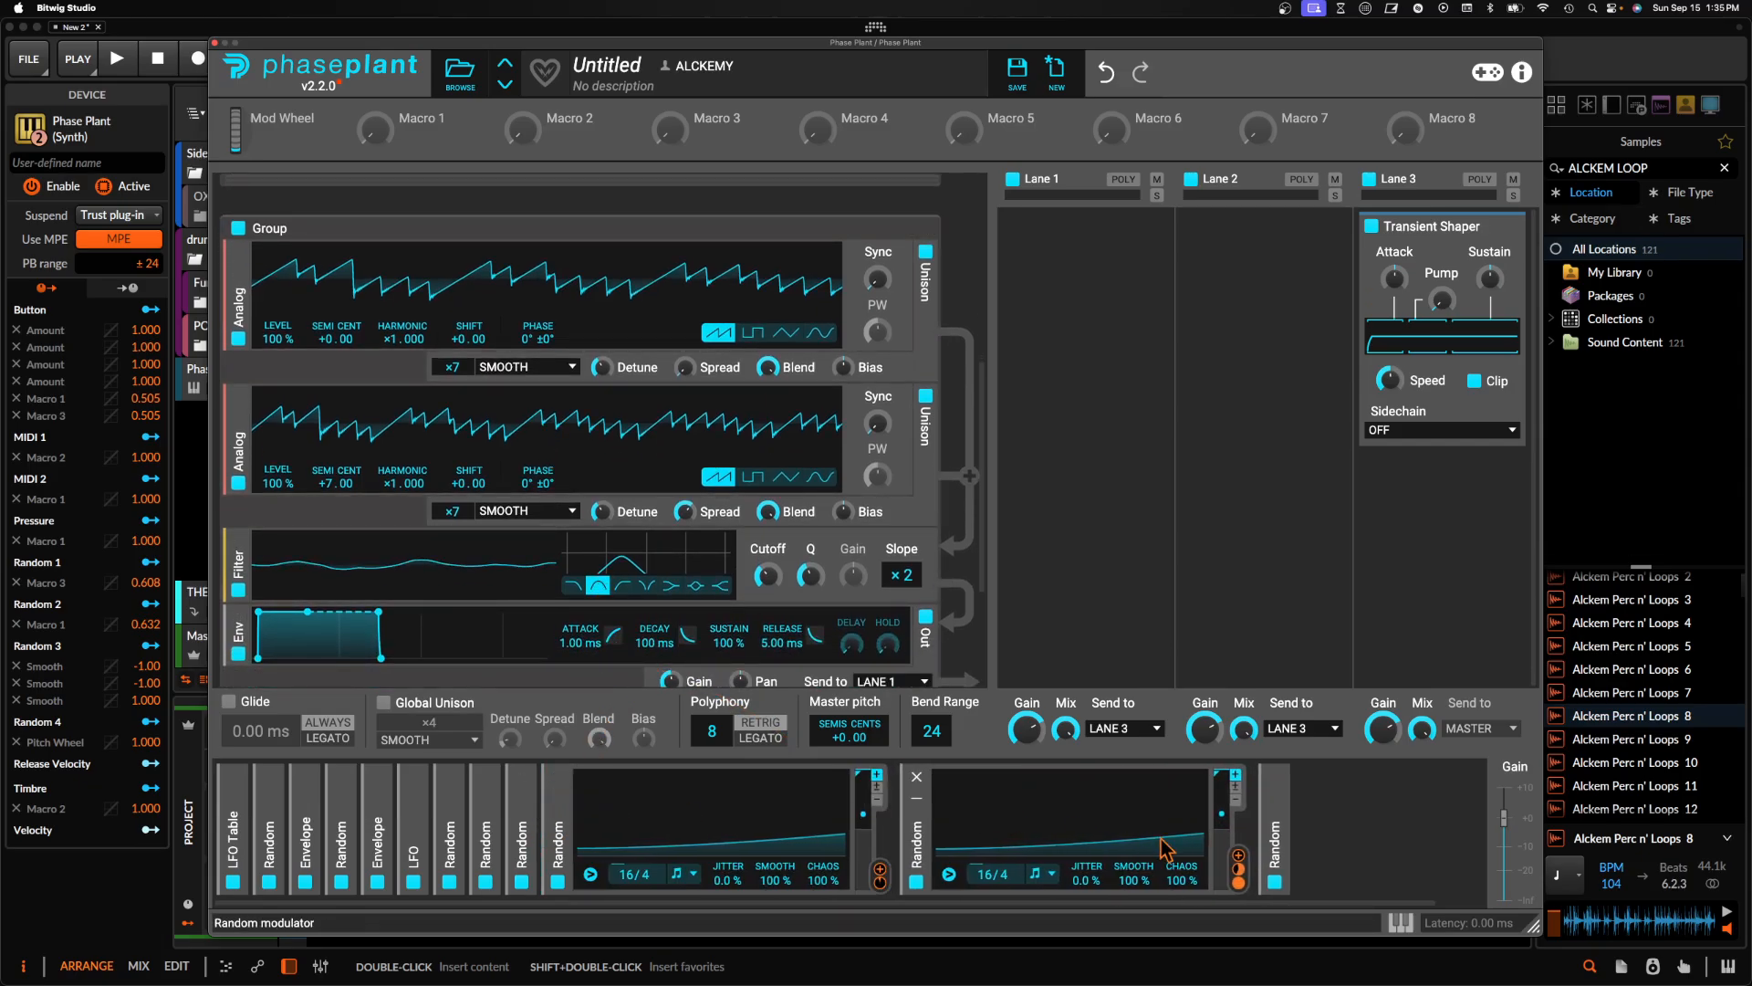
pyautogui.moveTo(1238, 857); pyautogui.dragTo(769, 595)
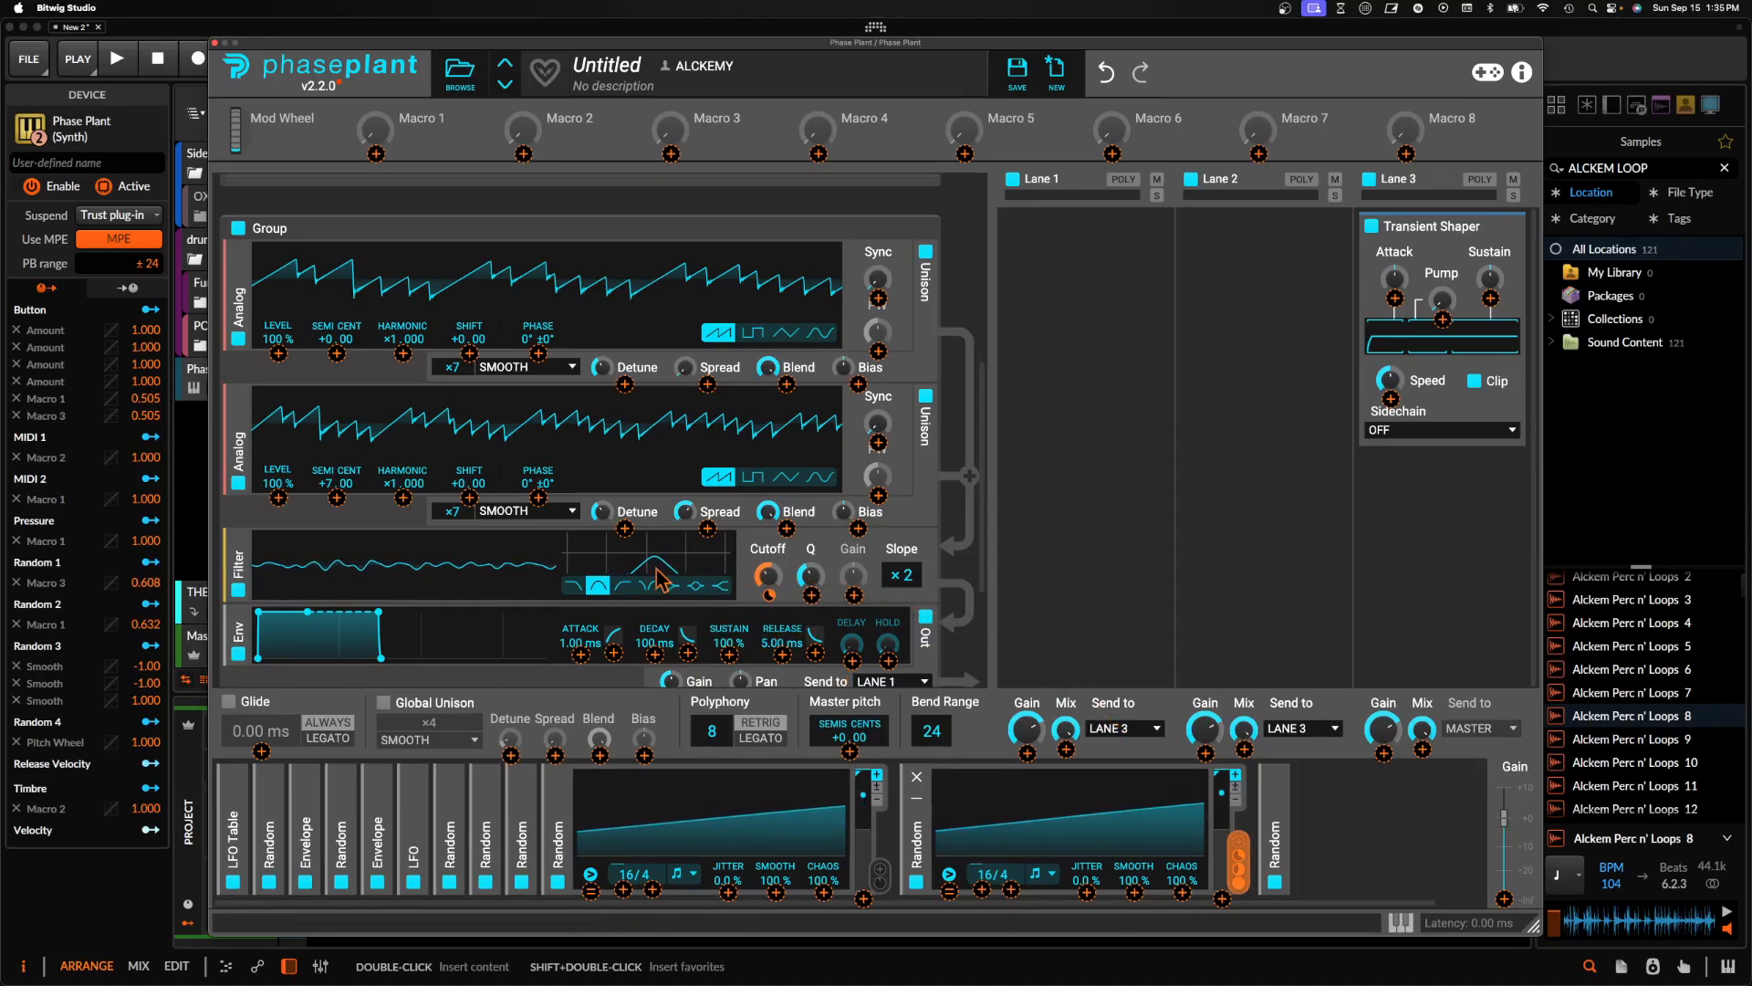
pyautogui.click(768, 571)
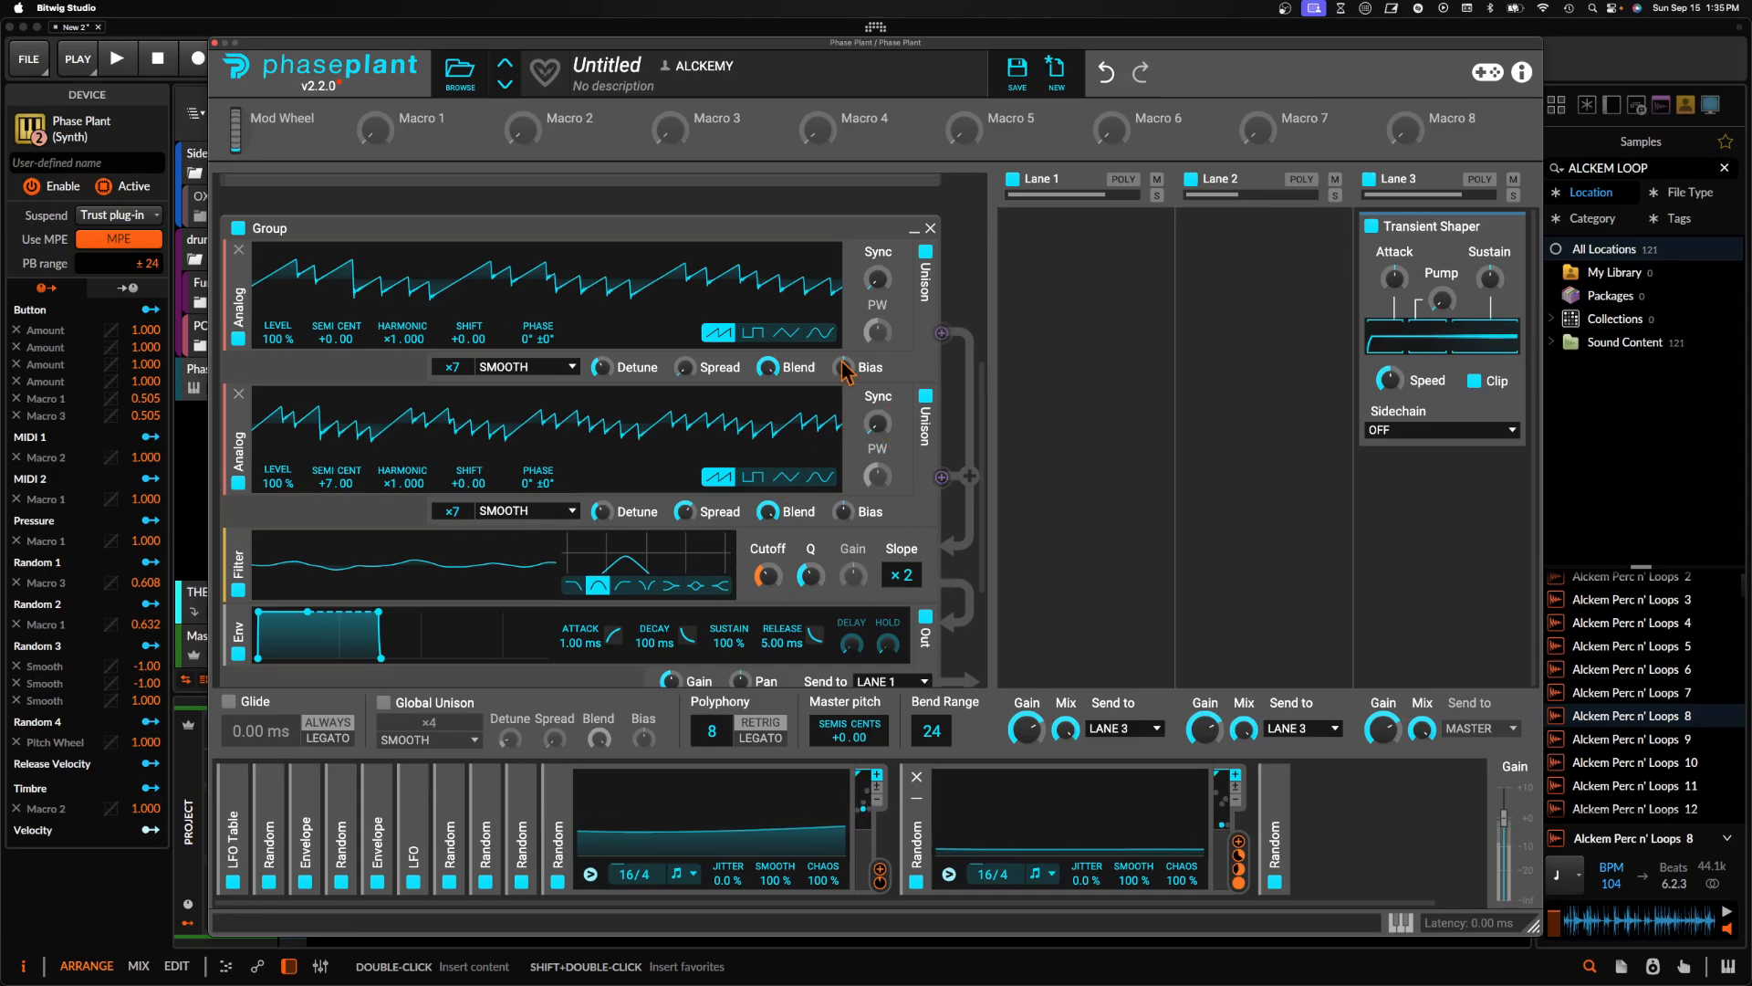
# Review the sine oscillators and the unison saw group in the generator stack
pyautogui.scroll(-2, 670, 388)
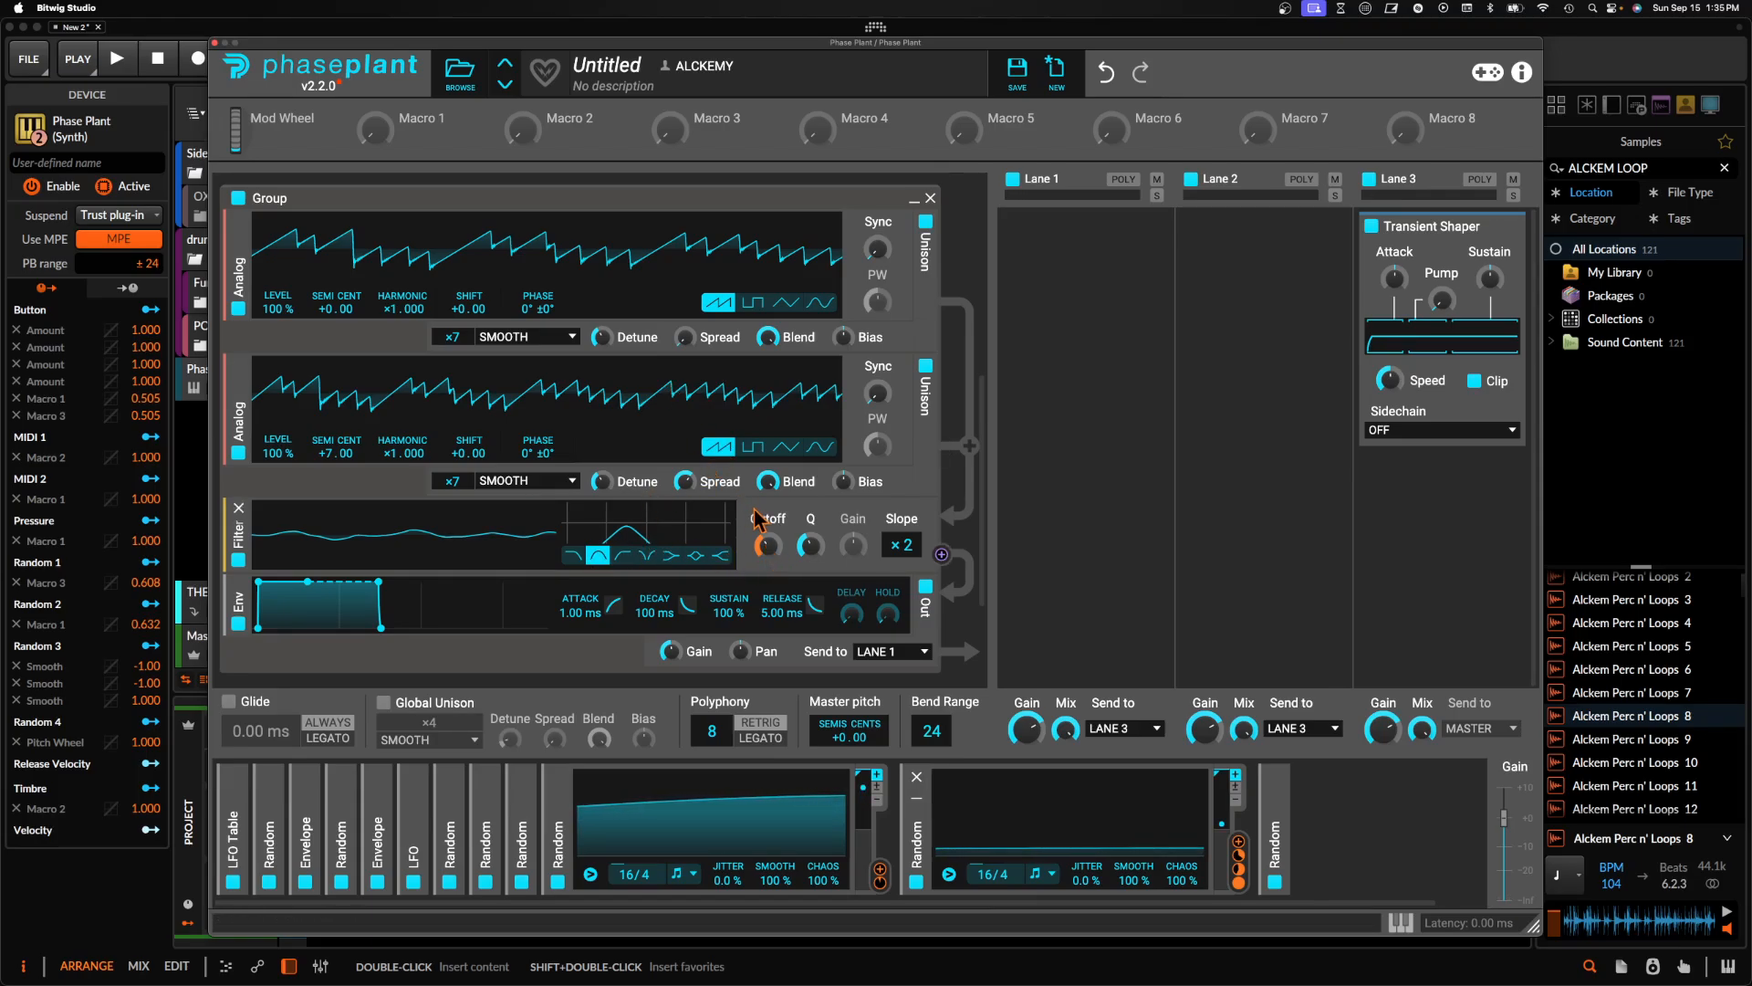
pyautogui.scroll(5, 757, 518)
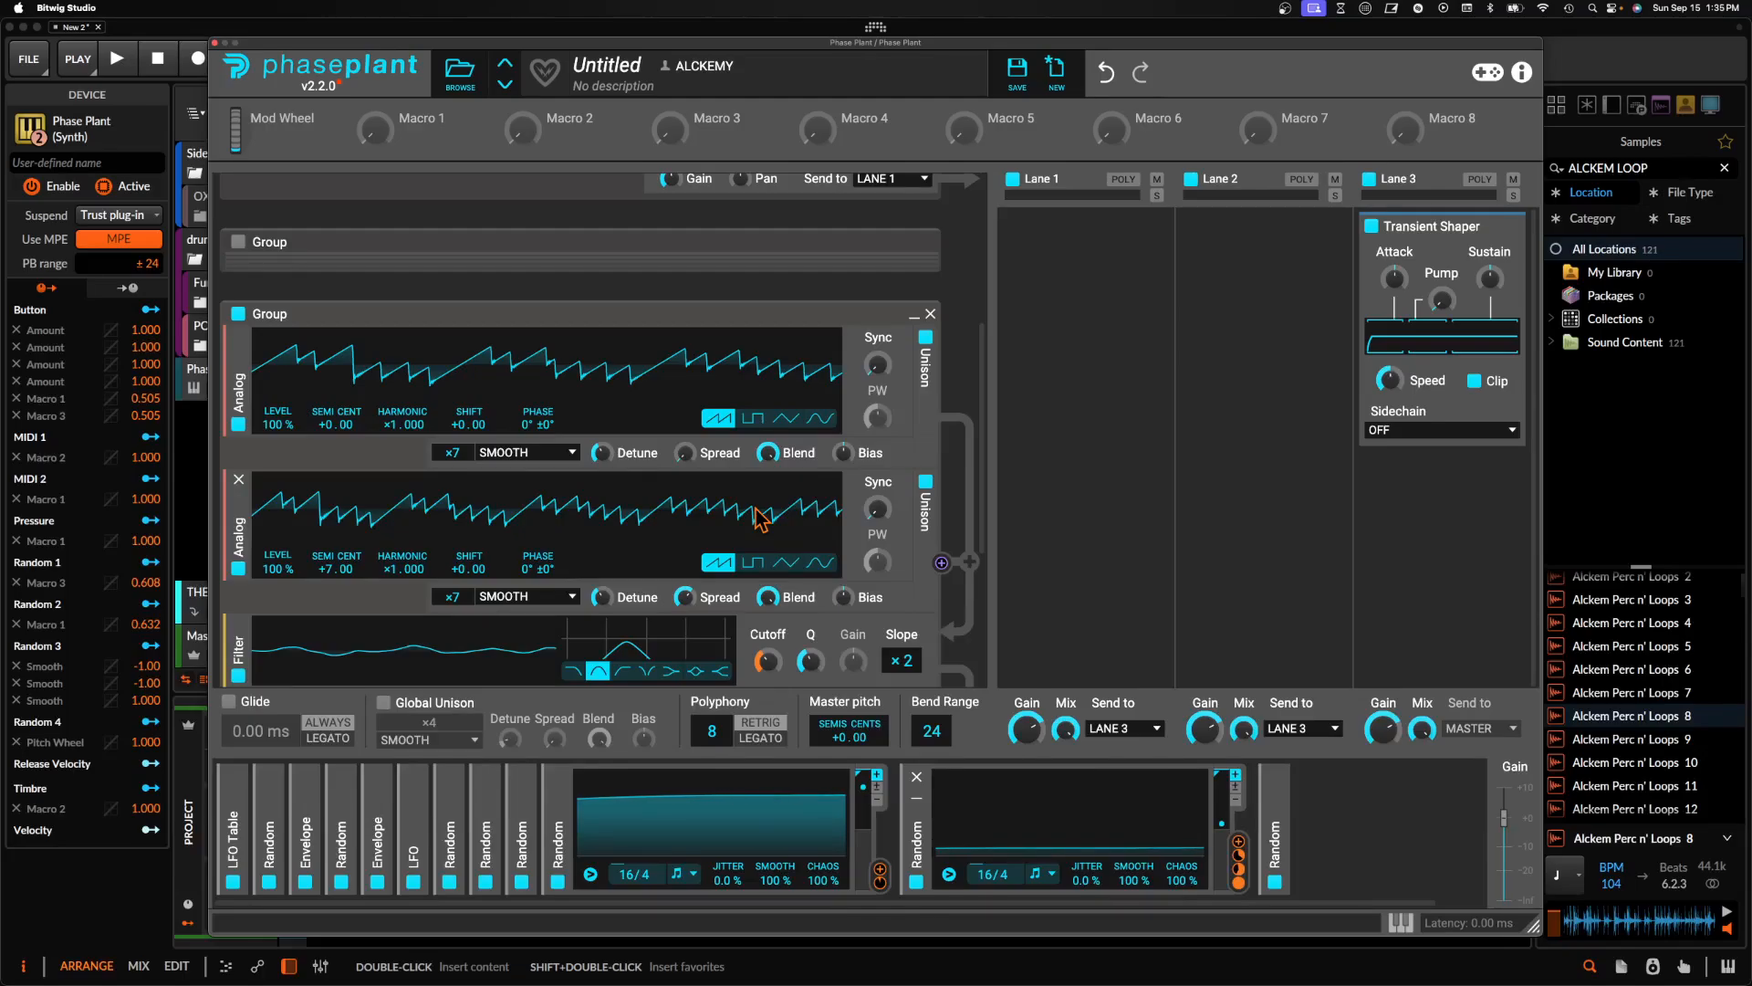
pyautogui.scroll(5, 761, 518)
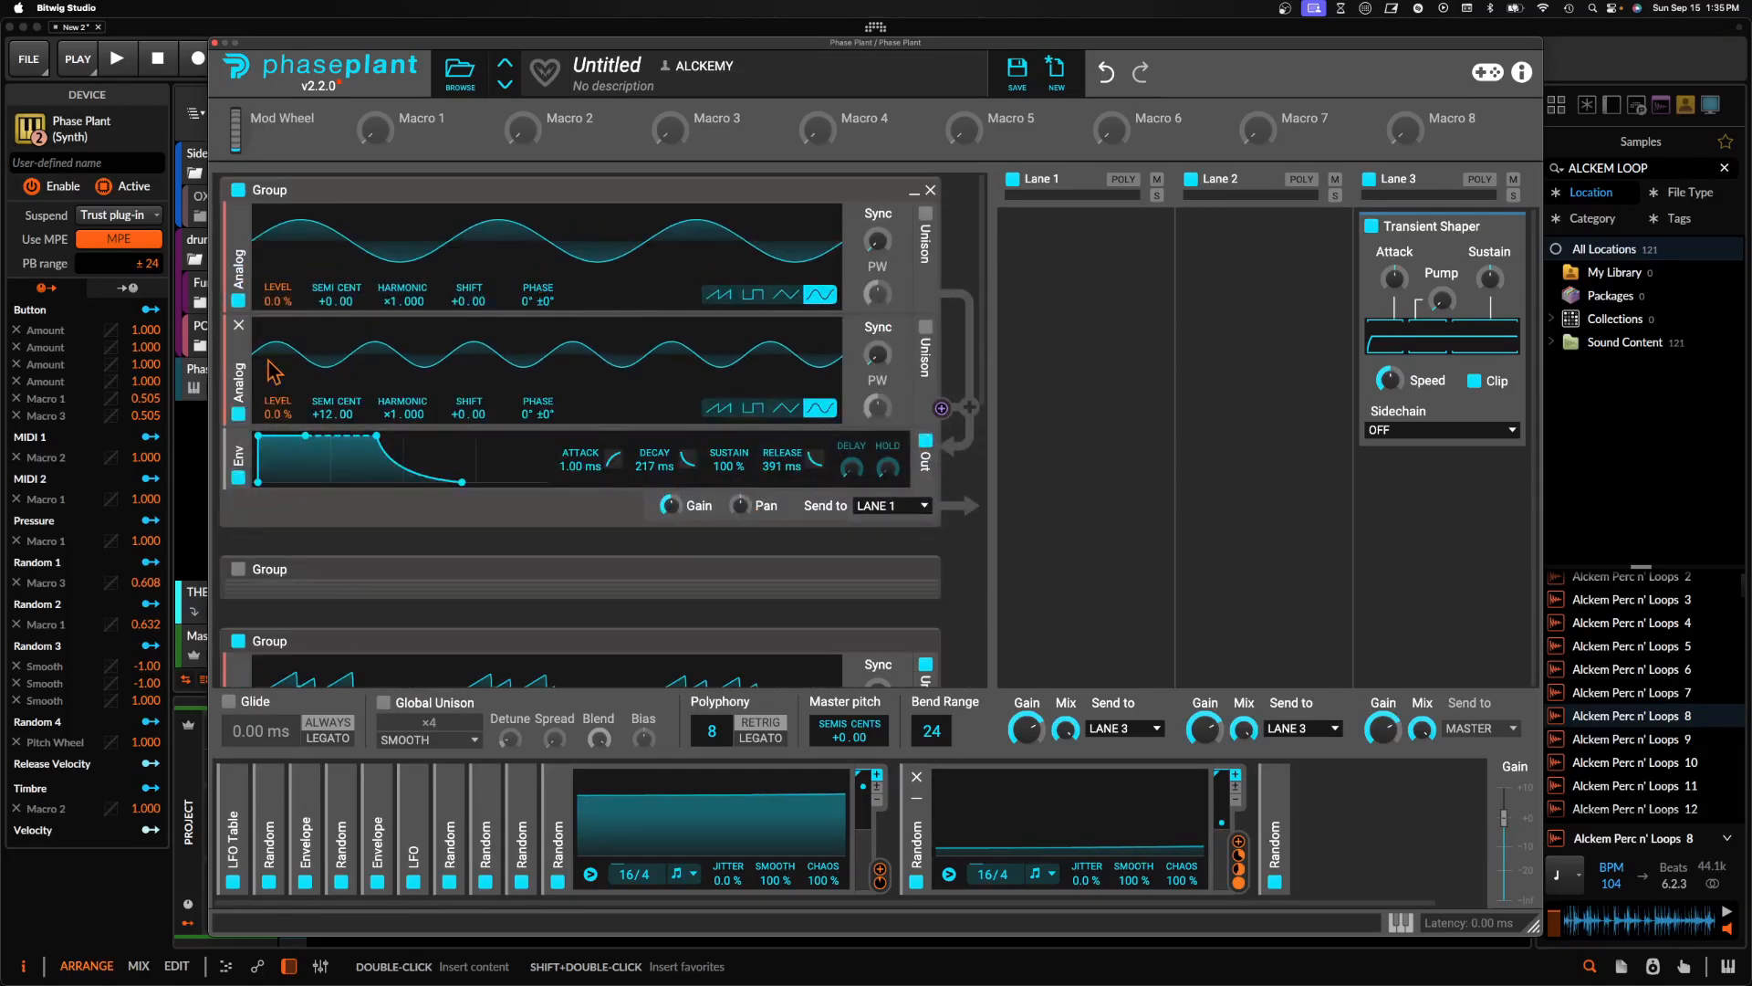
pyautogui.scroll(-1, 477, 291)
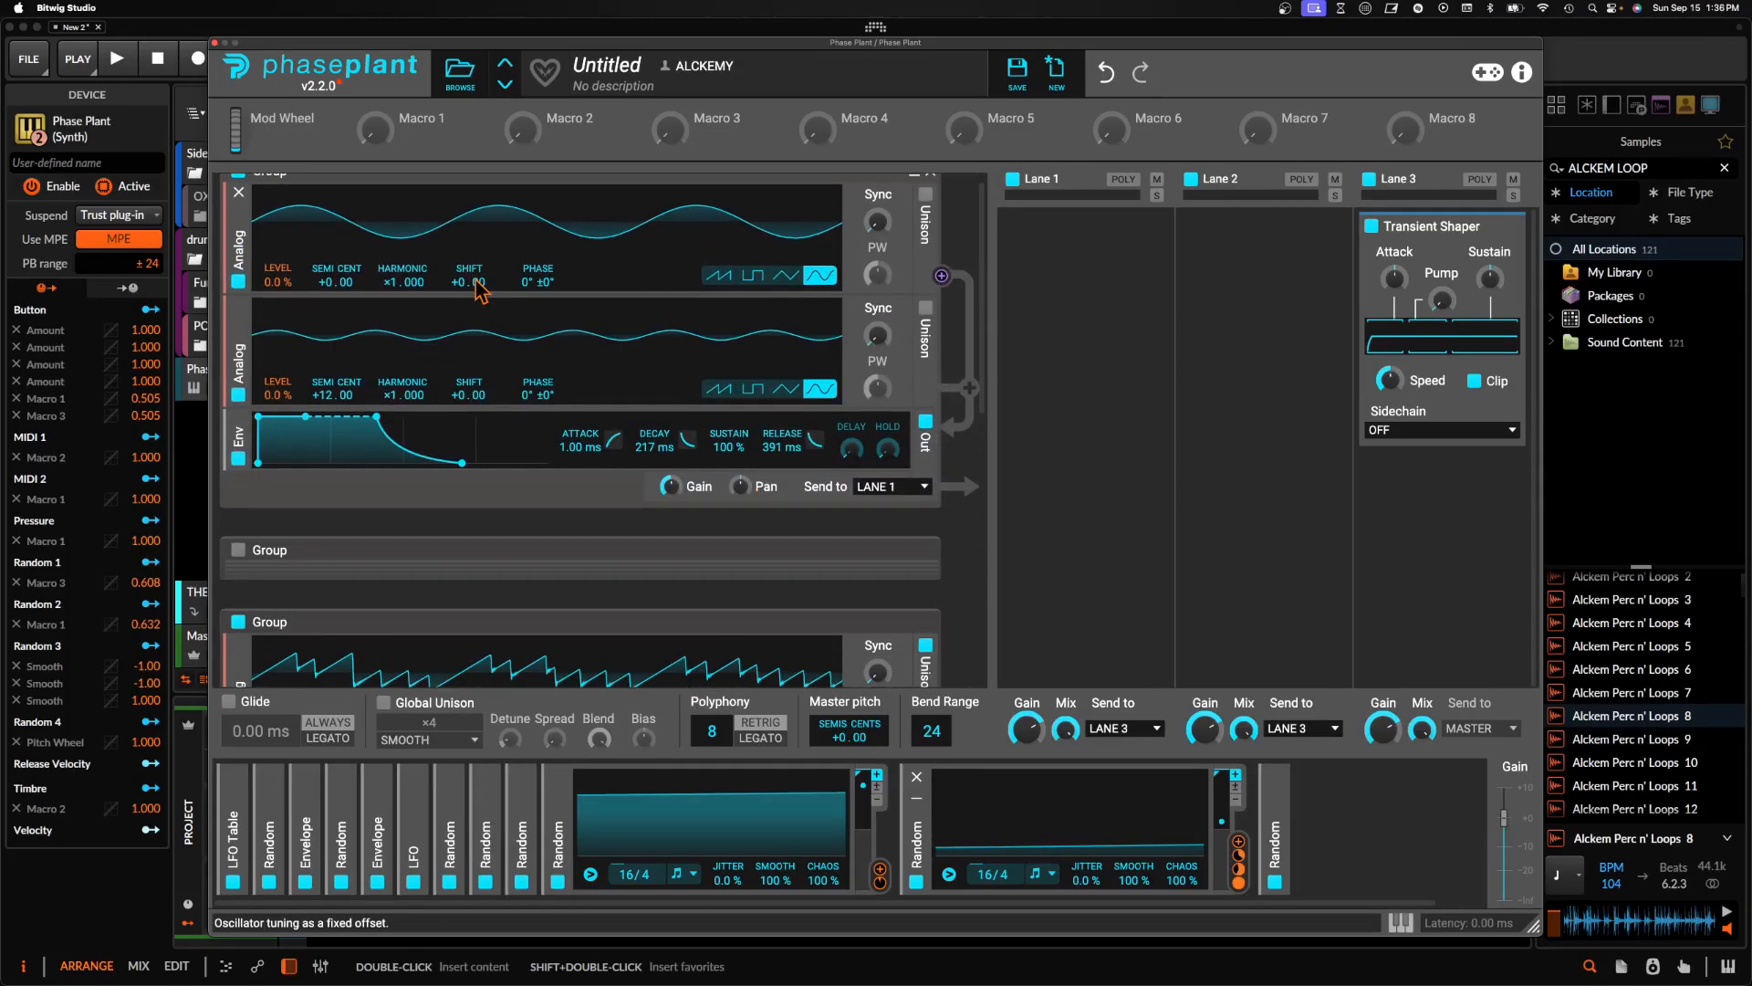
pyautogui.scroll(-2, 467, 290)
pyautogui.scroll(-15, 470, 327)
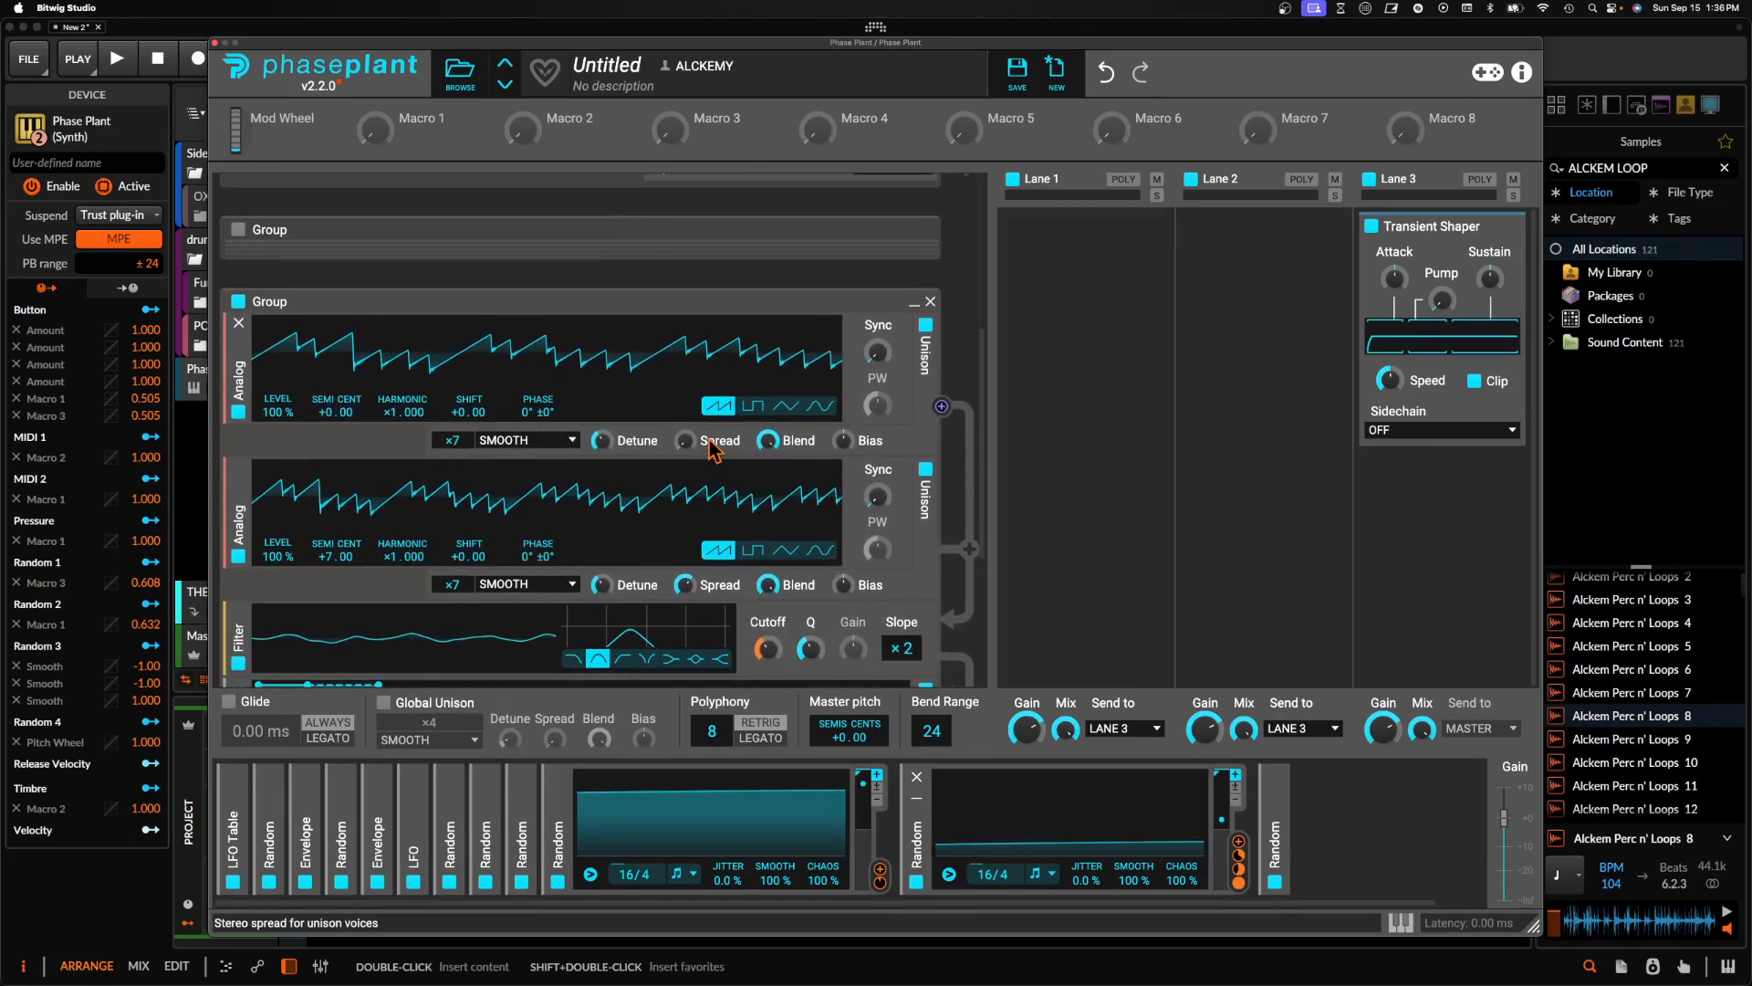
pyautogui.scroll(-2, 713, 449)
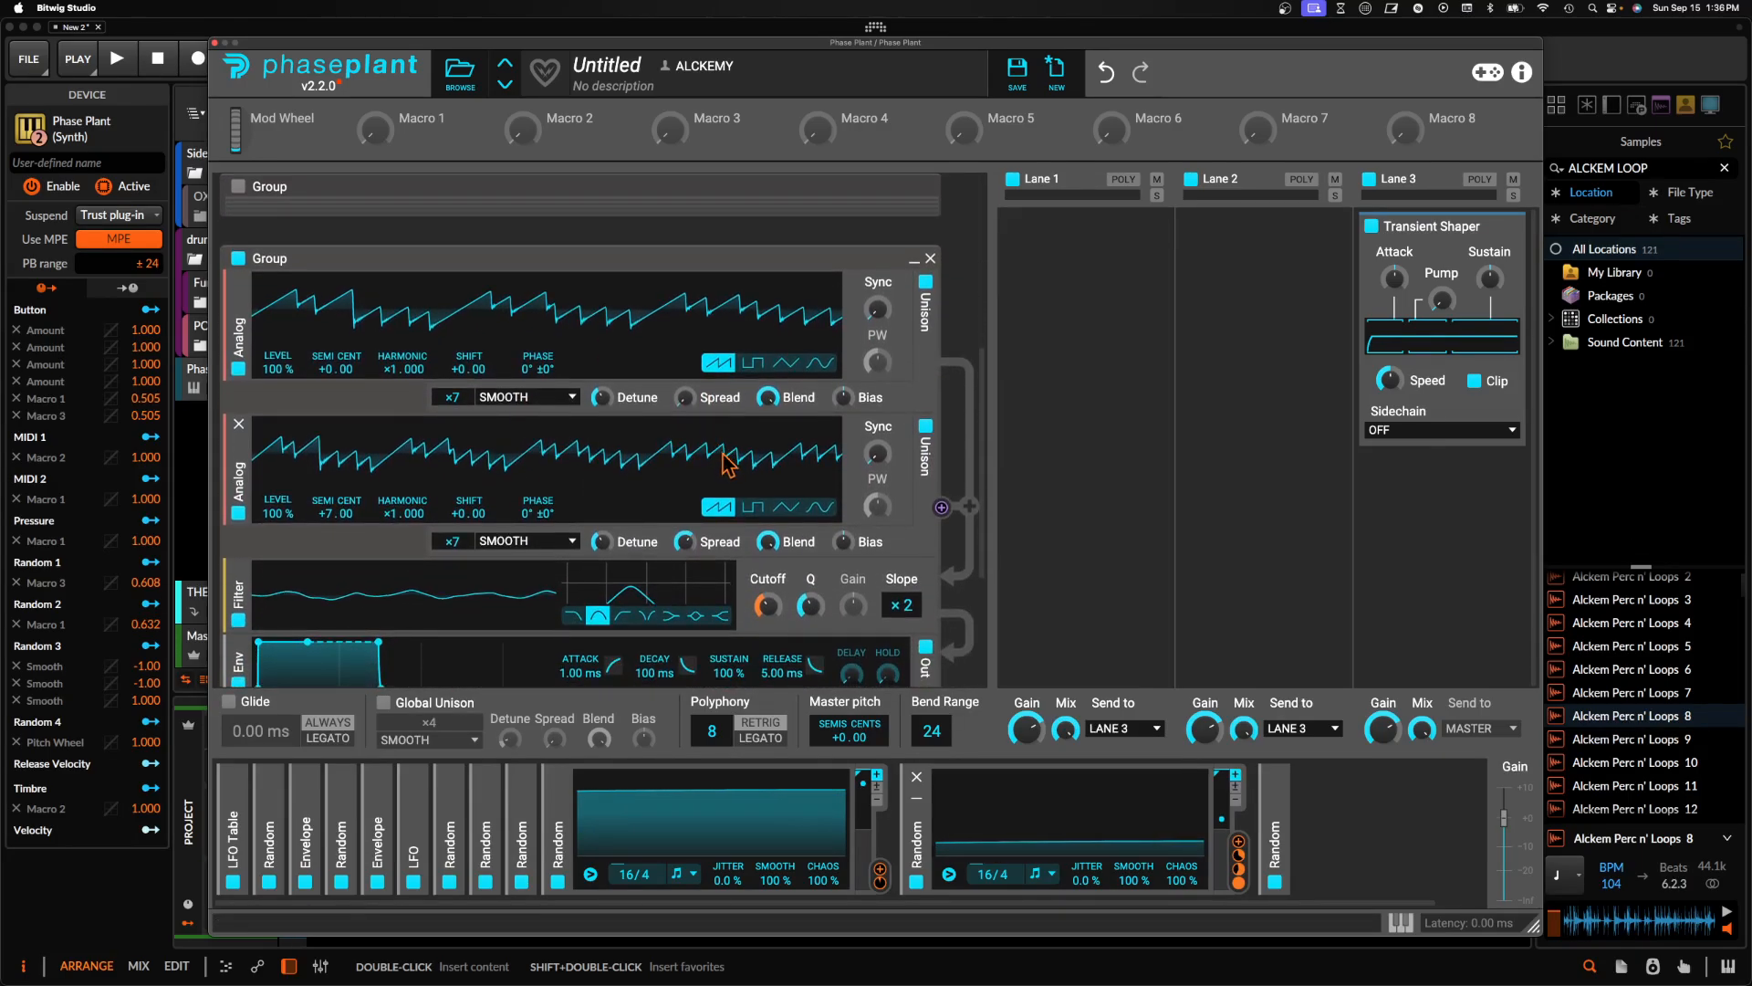
pyautogui.scroll(-5, 747, 490)
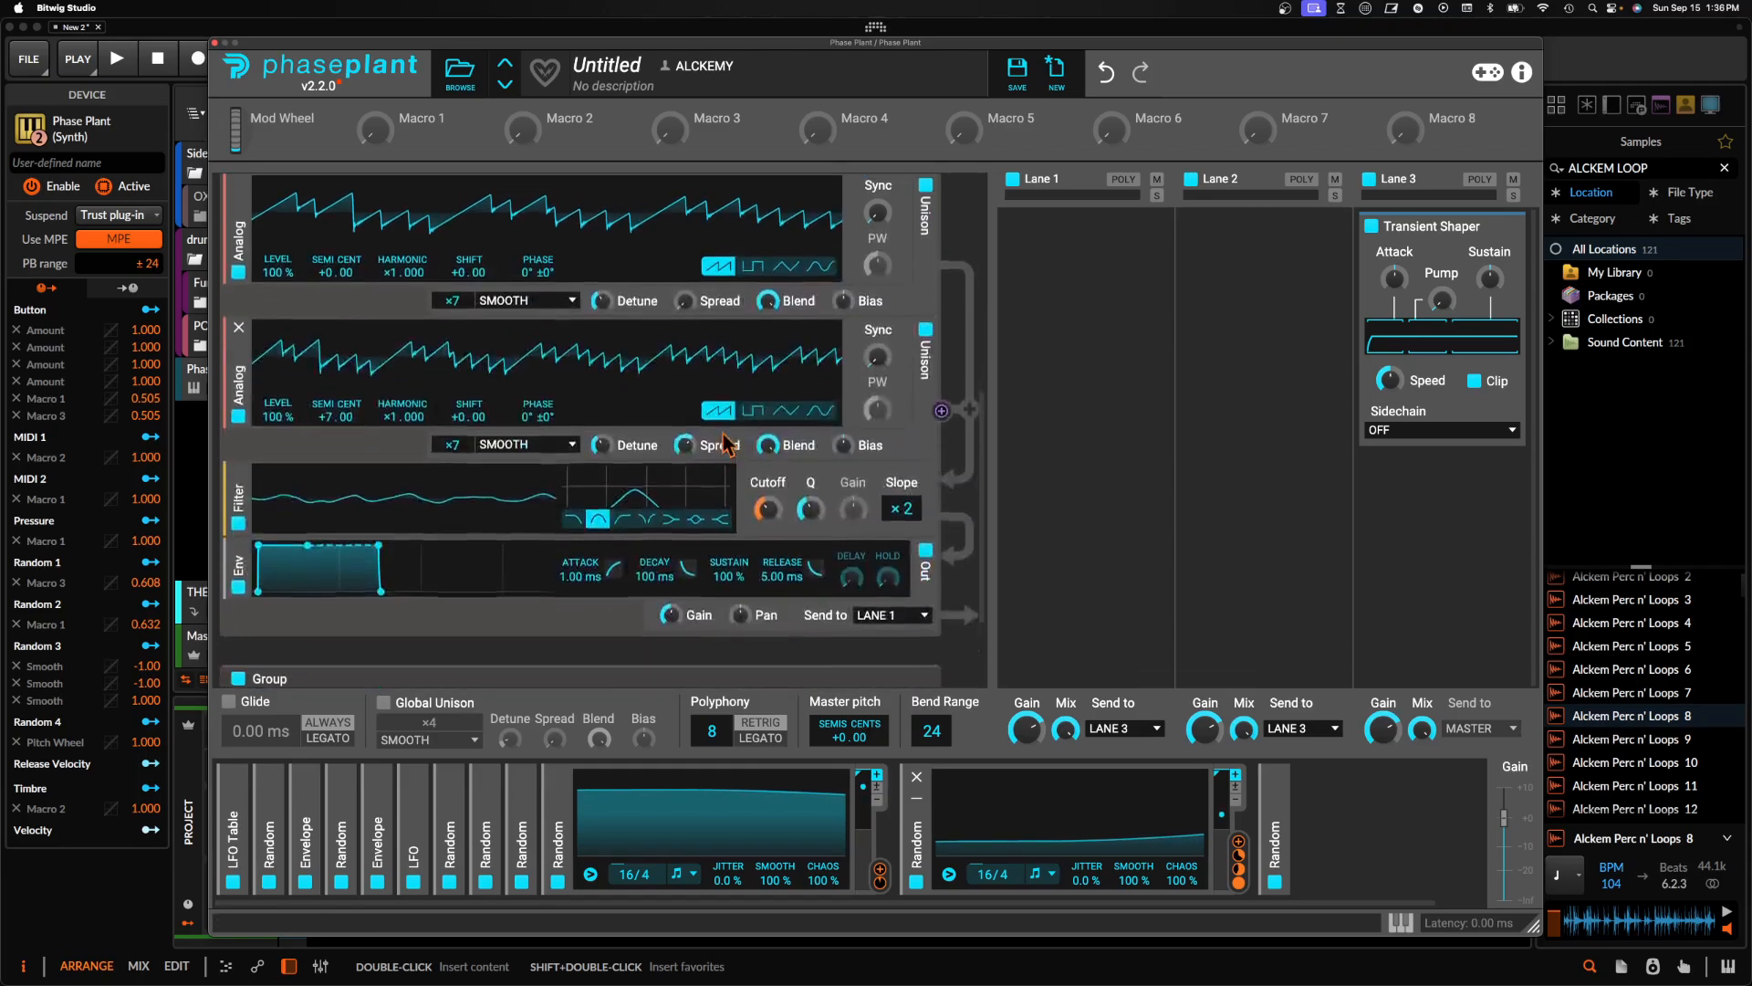
# Enable and expand the granular layers group, and disable the sine oscillators group
pyautogui.scroll(15, 730, 452)
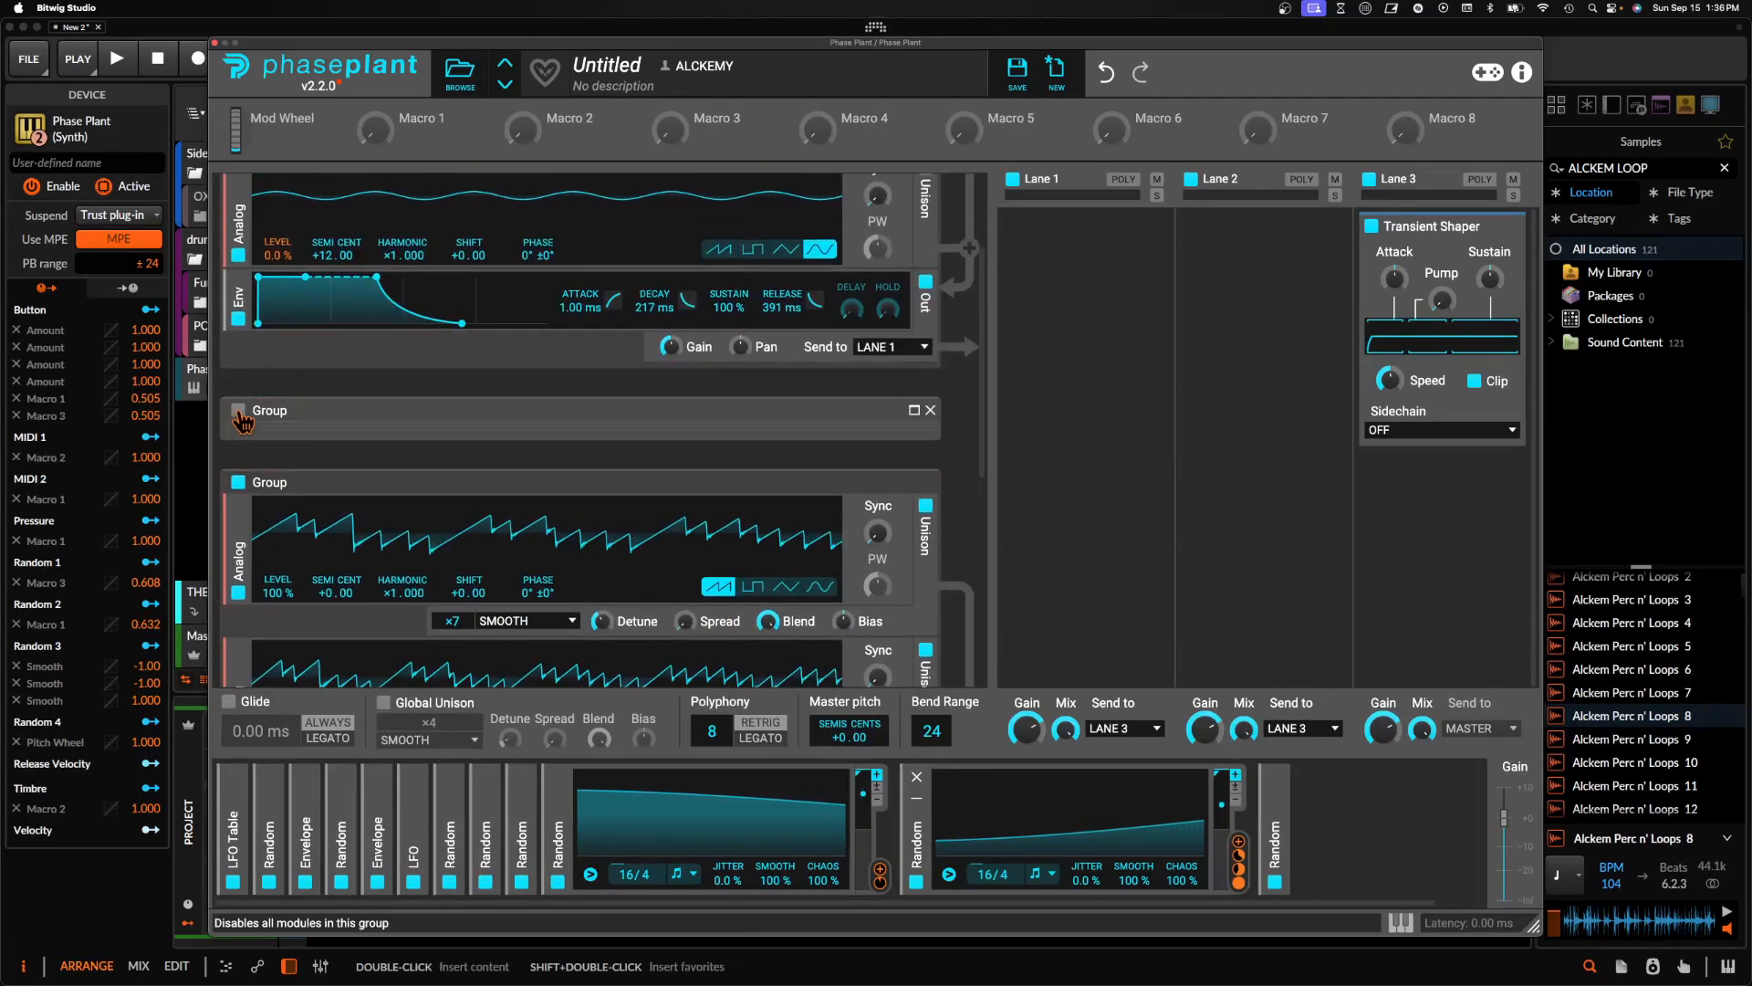
pyautogui.click(238, 409)
pyautogui.click(914, 410)
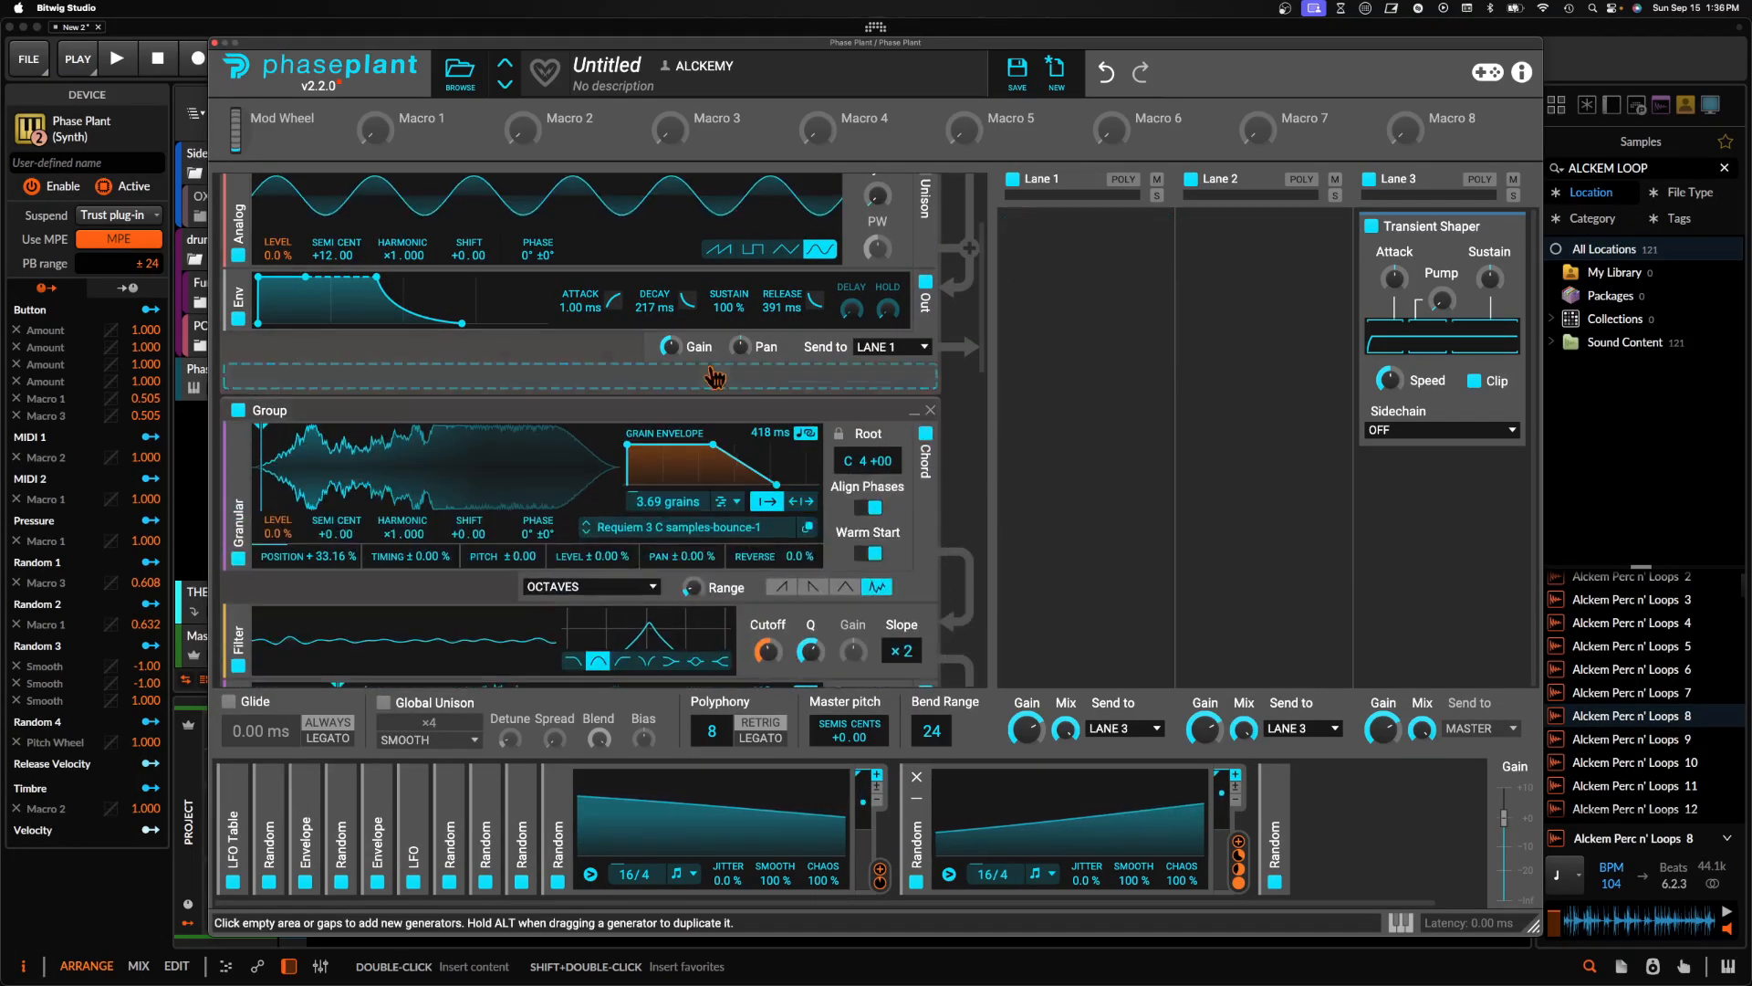
pyautogui.scroll(5, 679, 374)
pyautogui.scroll(-10, 602, 374)
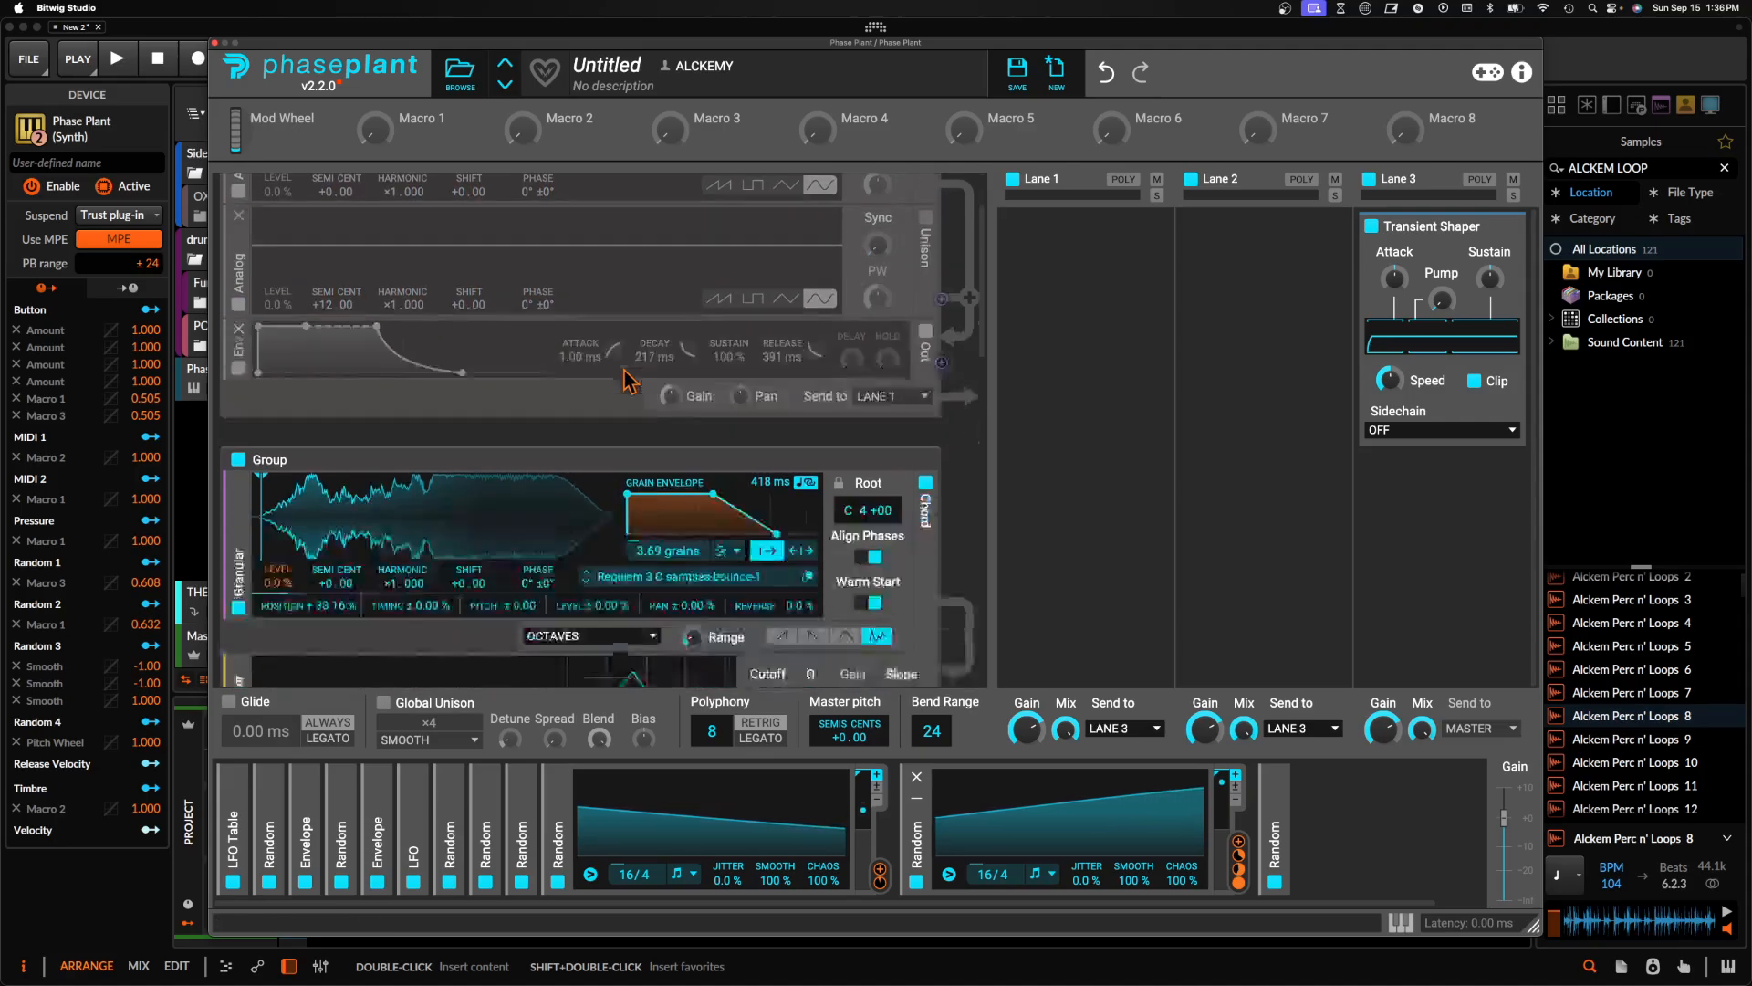
# Collapse the two expanded Random modulators and add a new tempo-synced Random modulator with a 16/4 rate
pyautogui.scroll(-6, 626, 380)
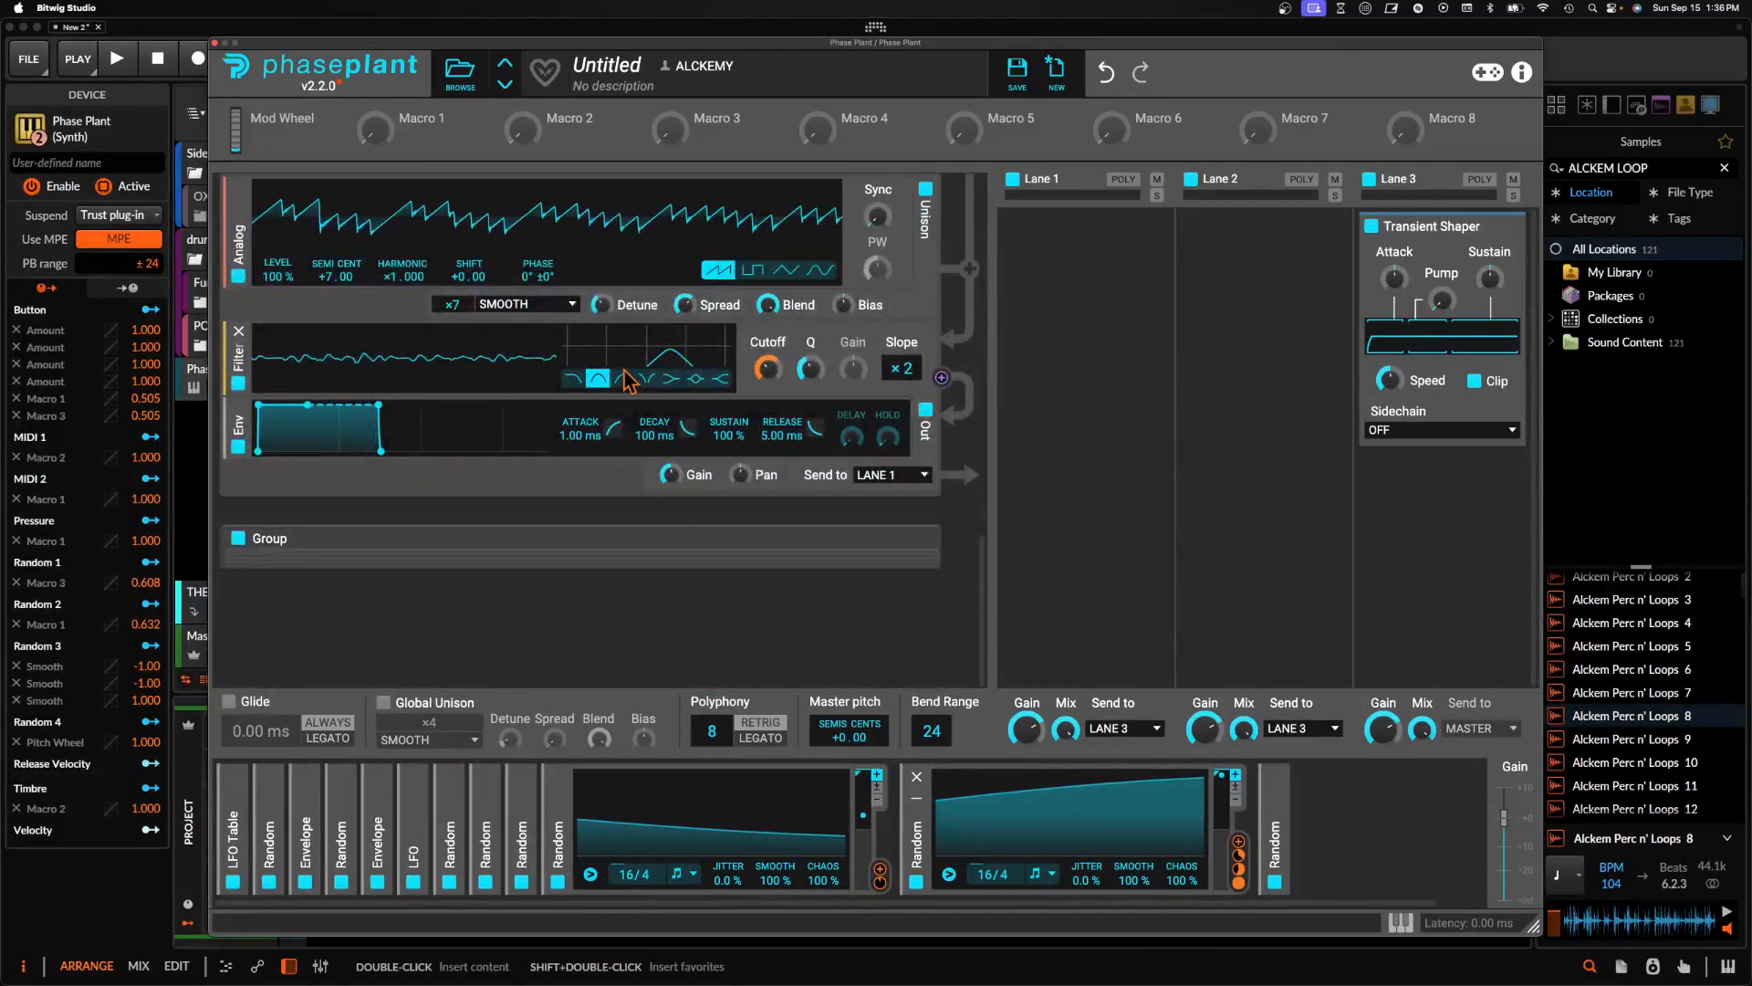
pyautogui.scroll(2, 545, 370)
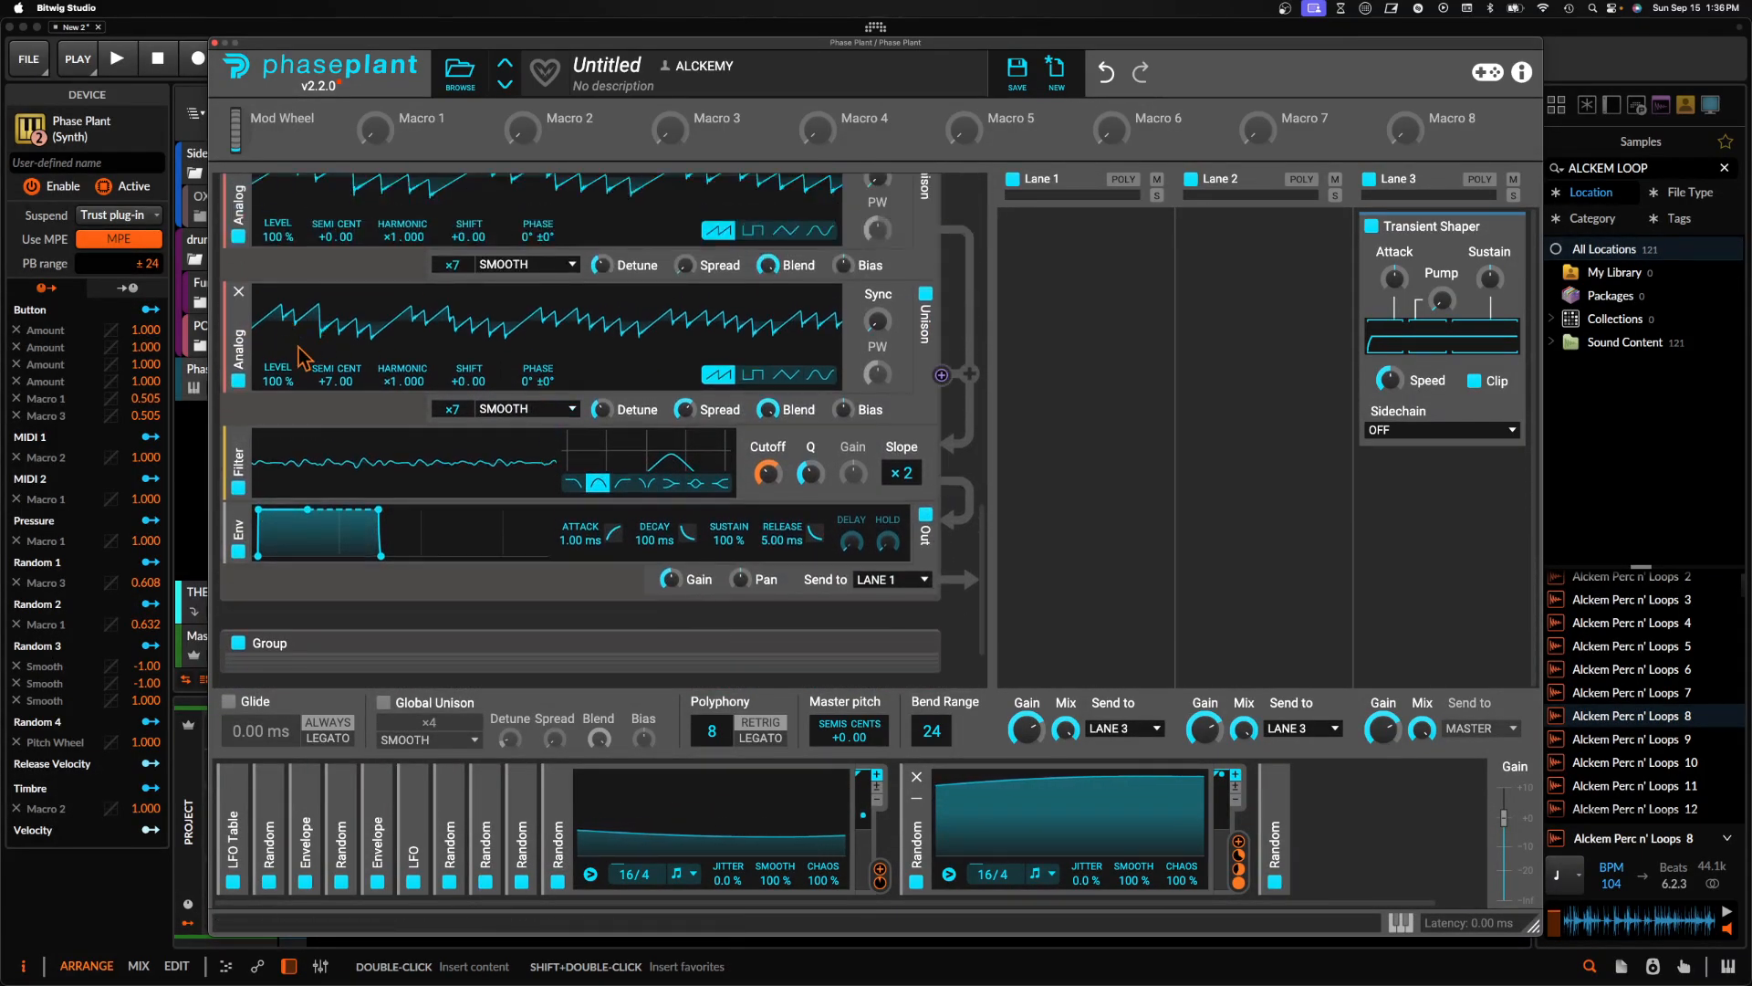
pyautogui.scroll(12, 355, 299)
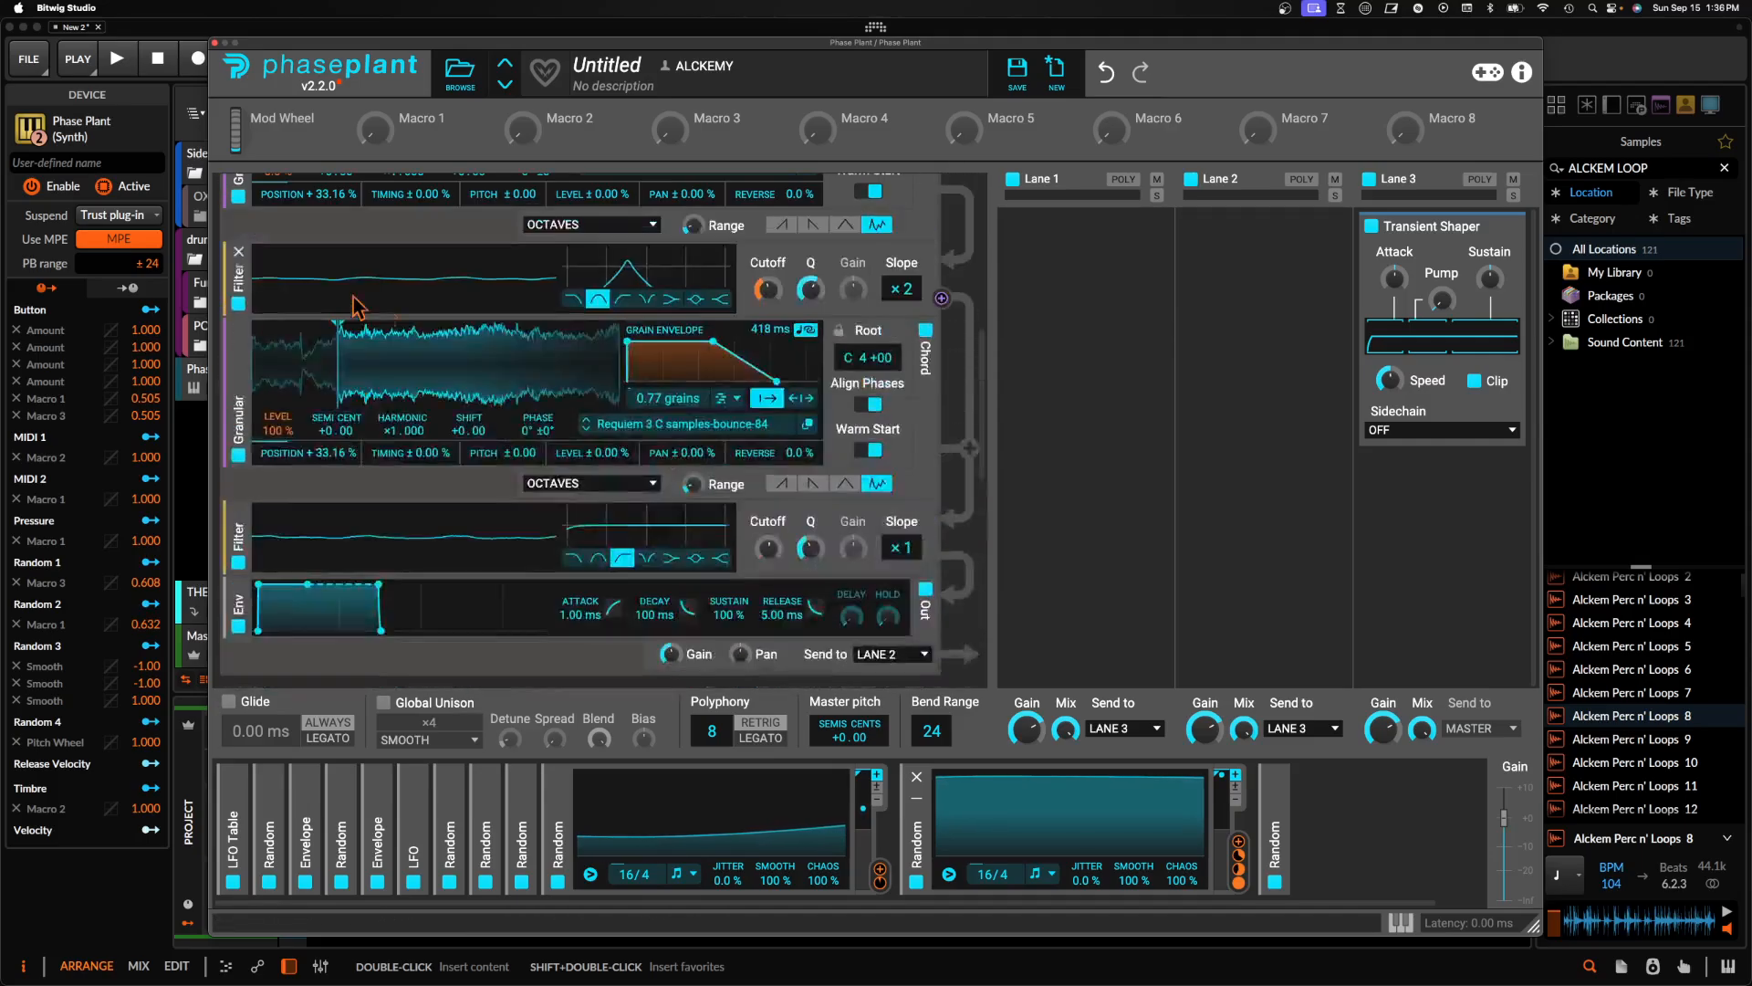
pyautogui.scroll(-2, 743, 575)
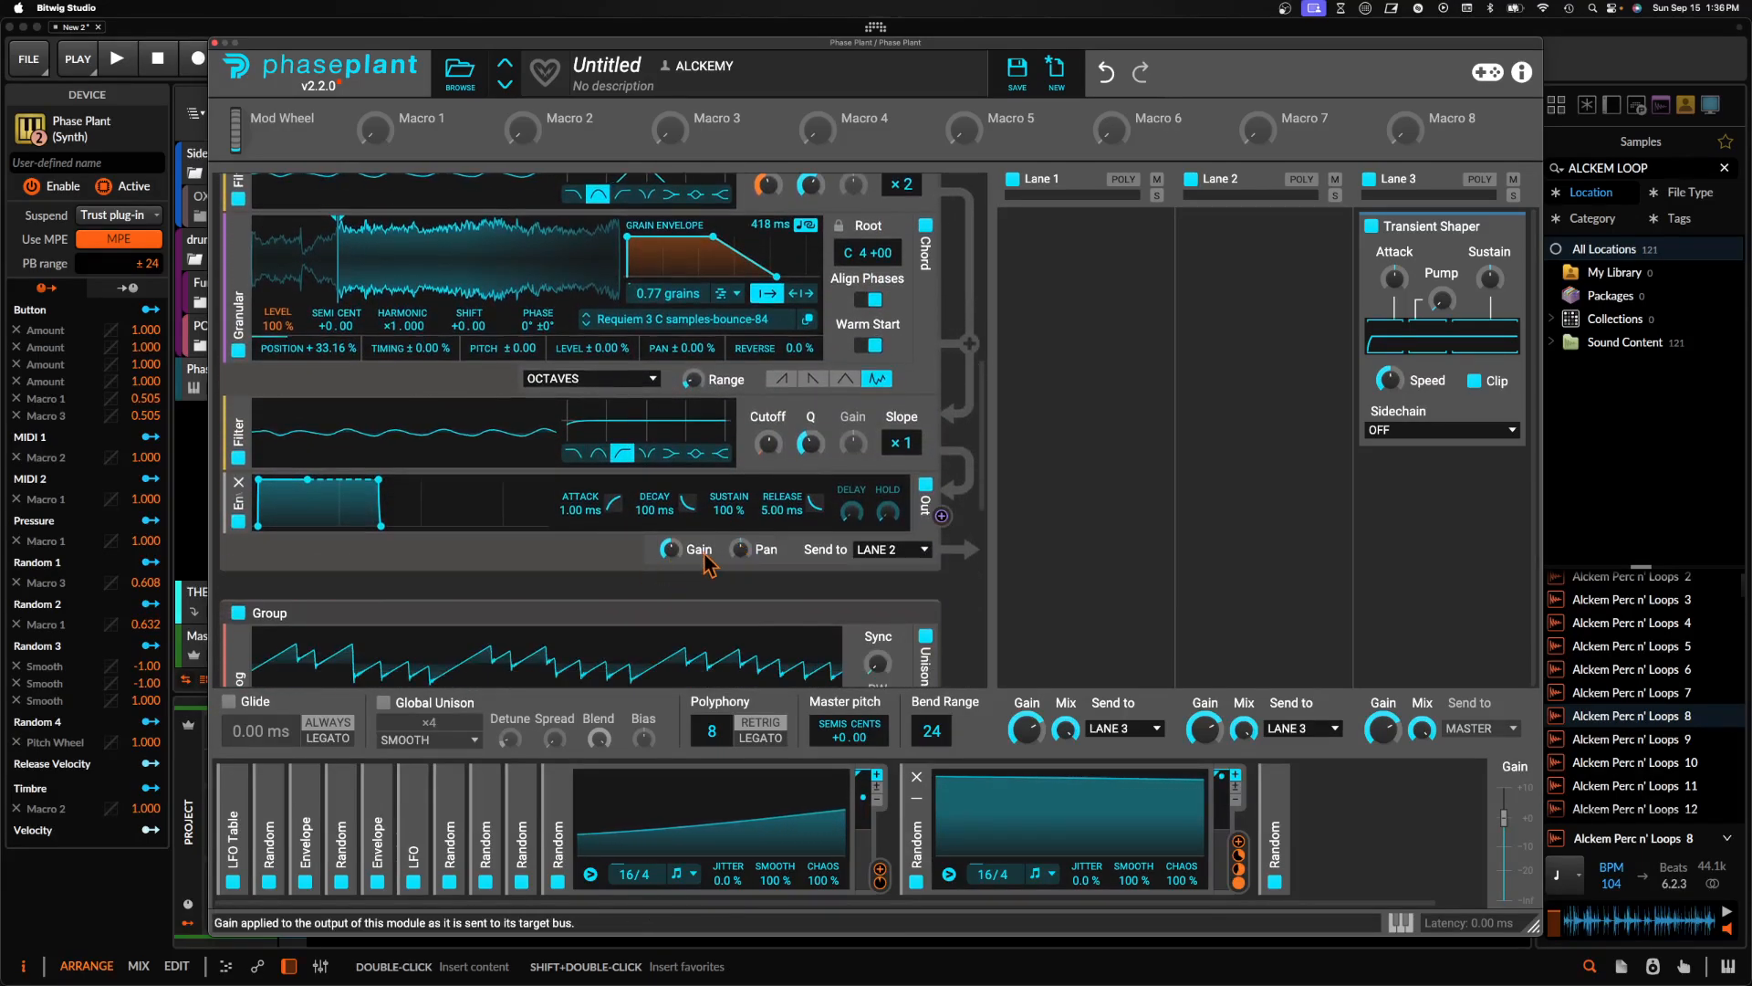
pyautogui.click(560, 799)
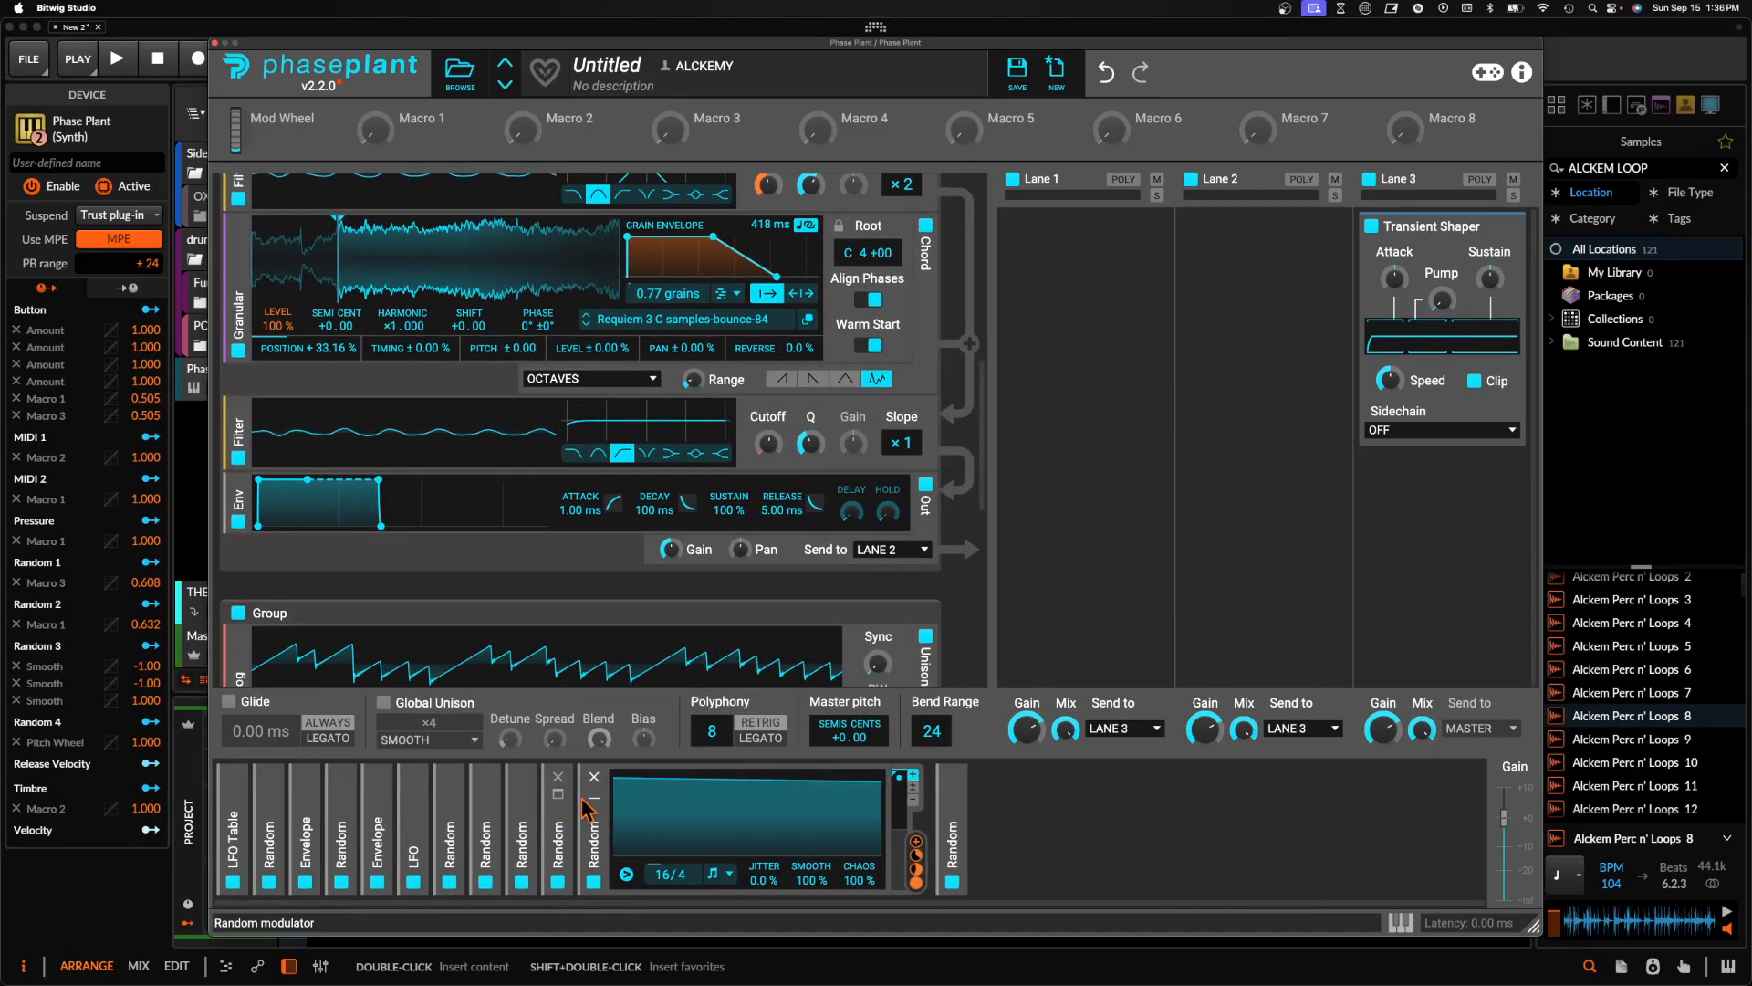
pyautogui.click(594, 798)
pyautogui.click(684, 809)
pyautogui.click(727, 806)
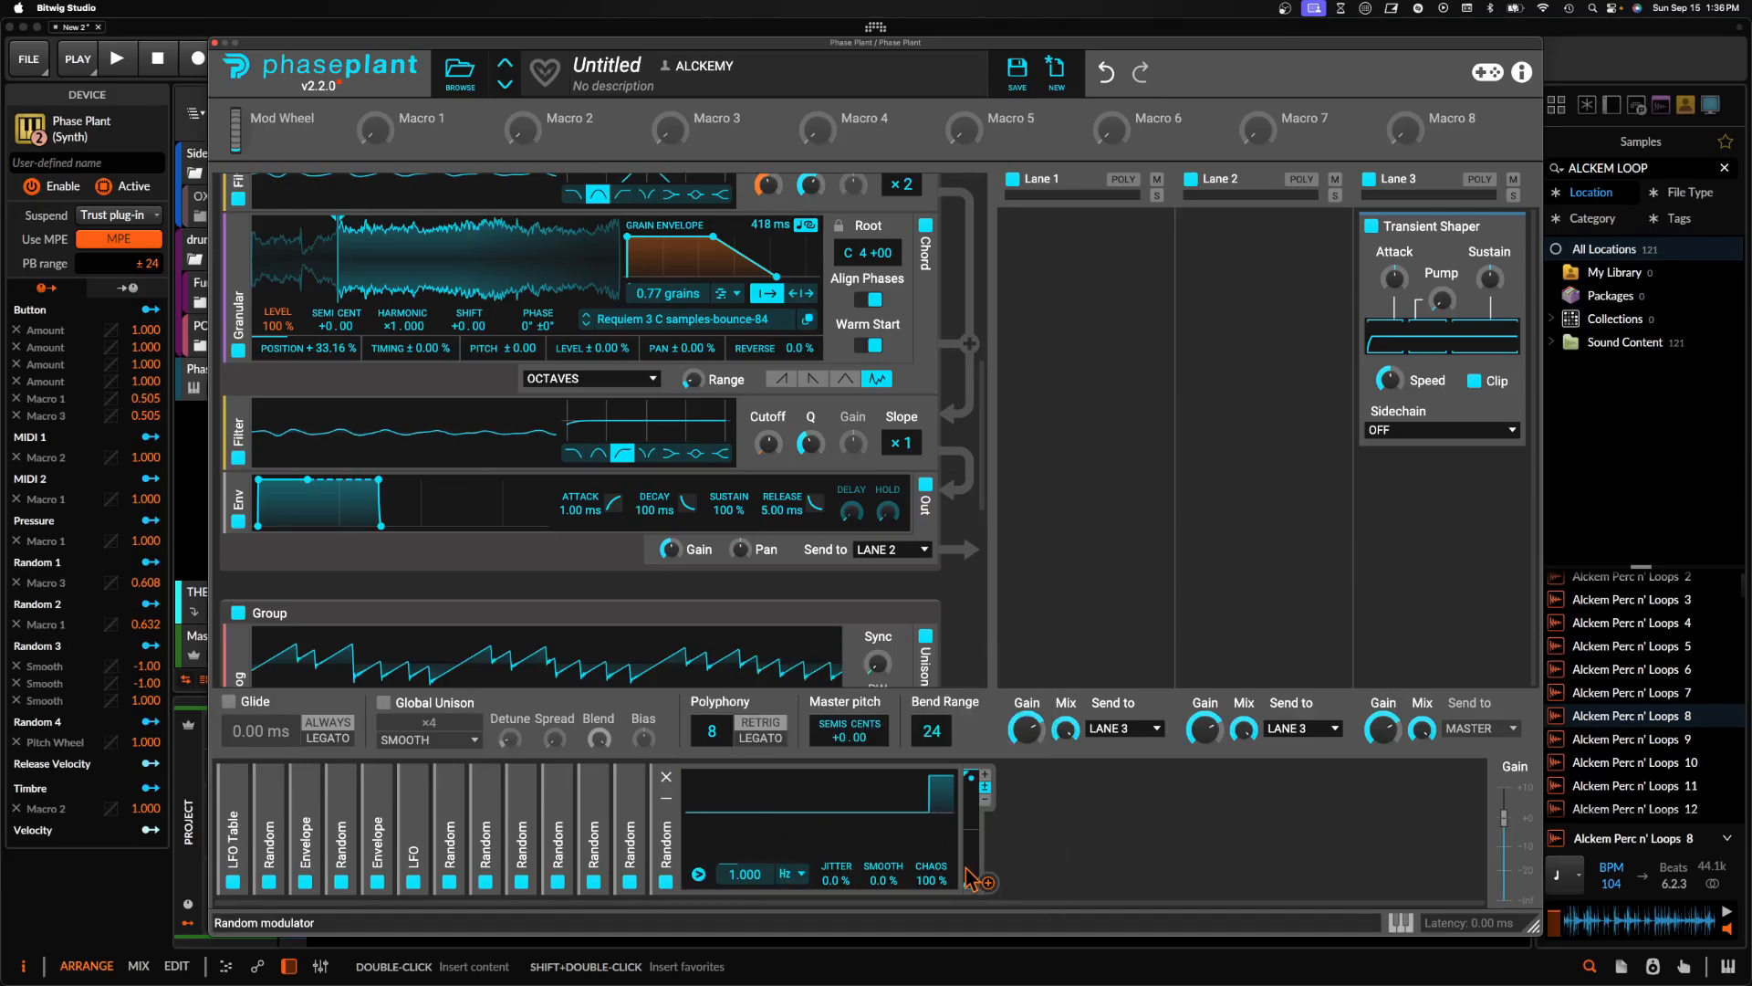
pyautogui.click(795, 873)
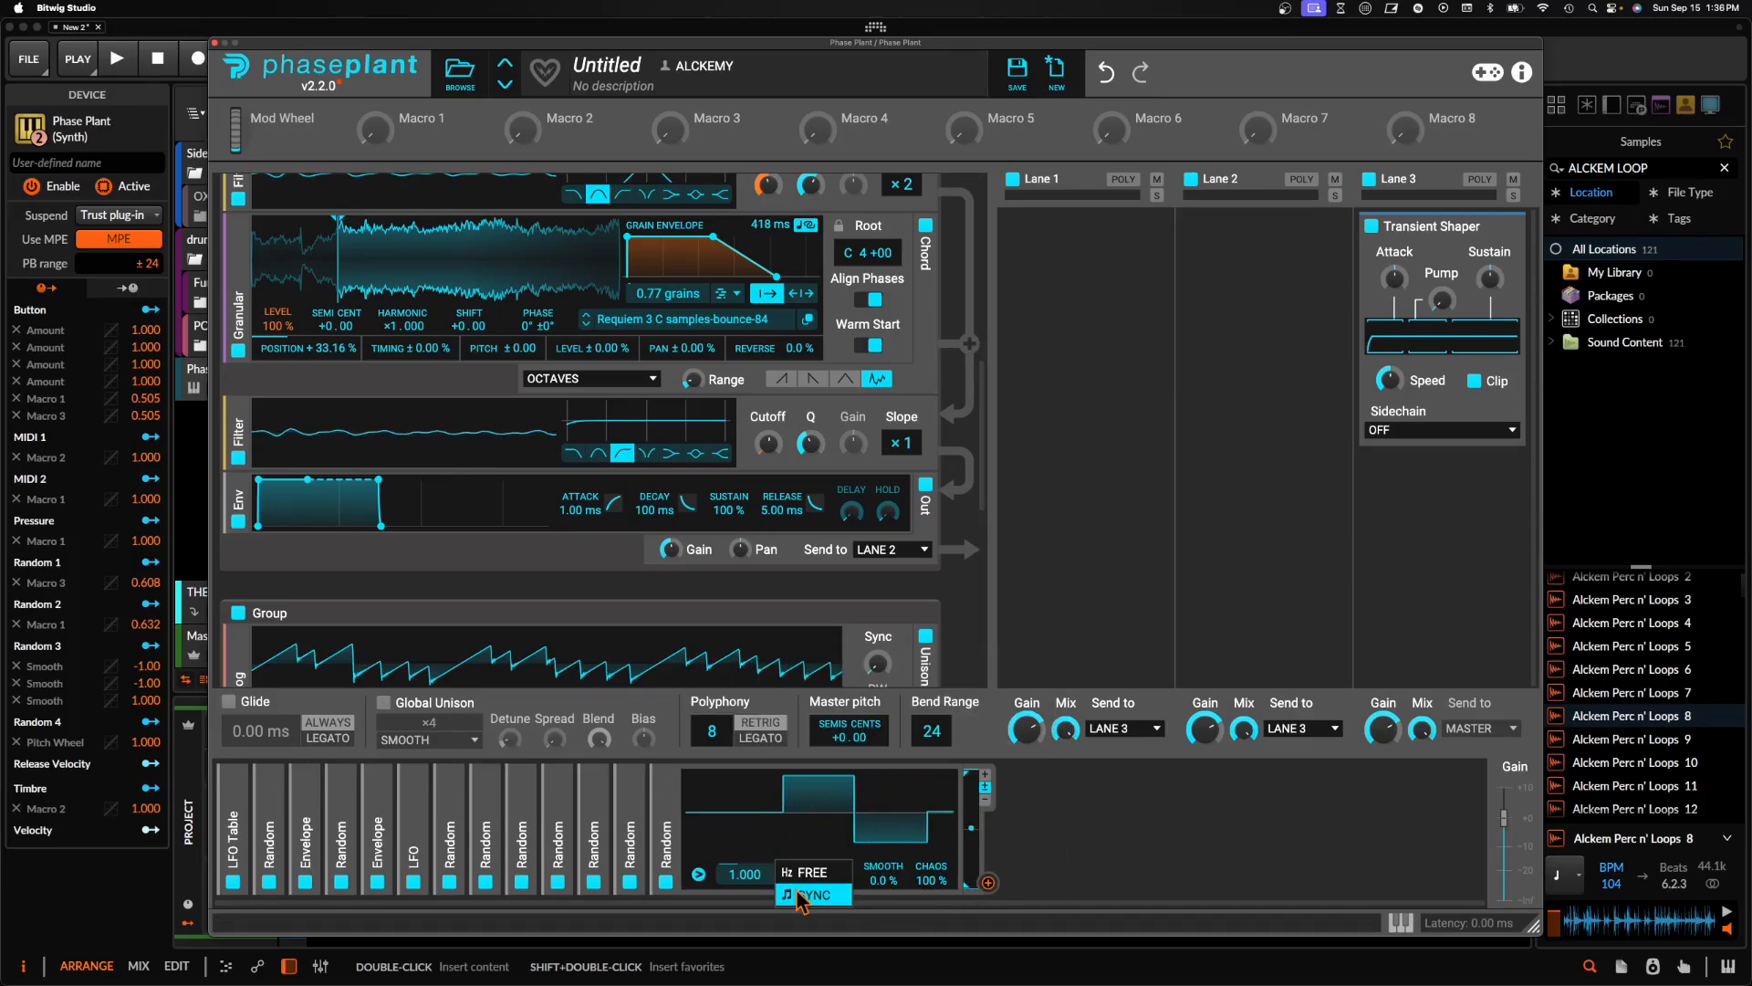
pyautogui.click(803, 896)
pyautogui.moveTo(751, 878); pyautogui.dragTo(738, 844)
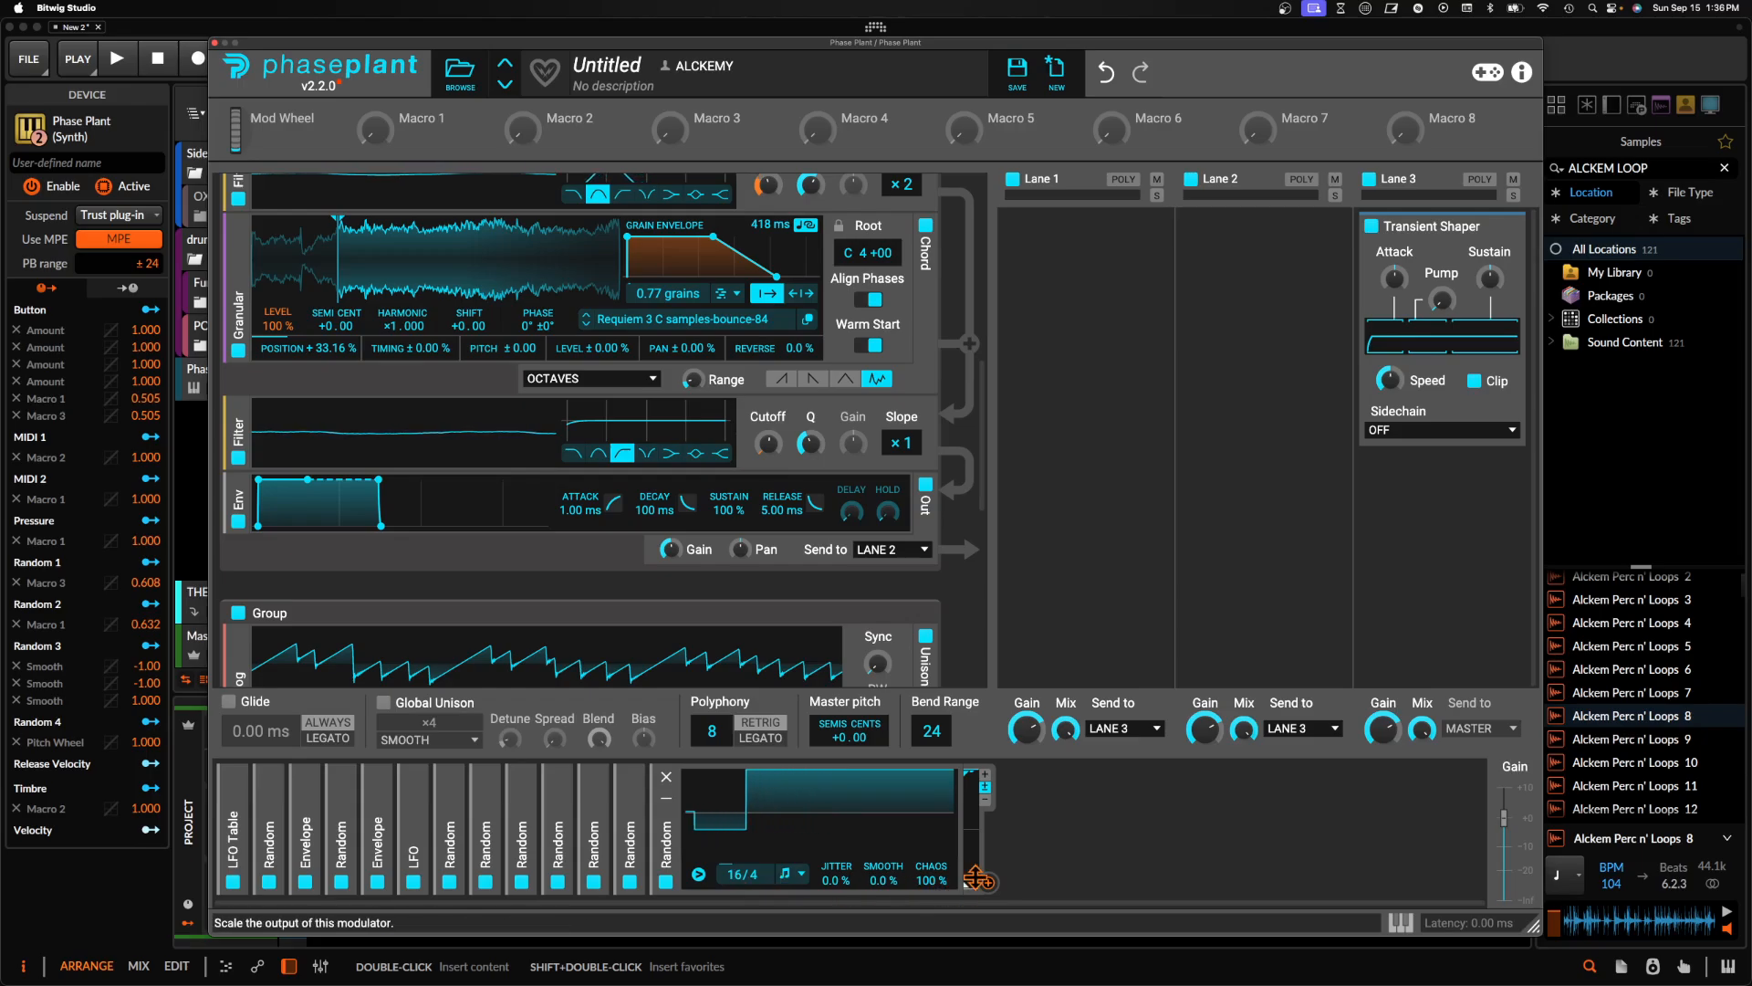
# Modulate the saw group's output gain with the new Random at 100% and lower the base gain
pyautogui.moveTo(988, 883); pyautogui.dragTo(686, 567)
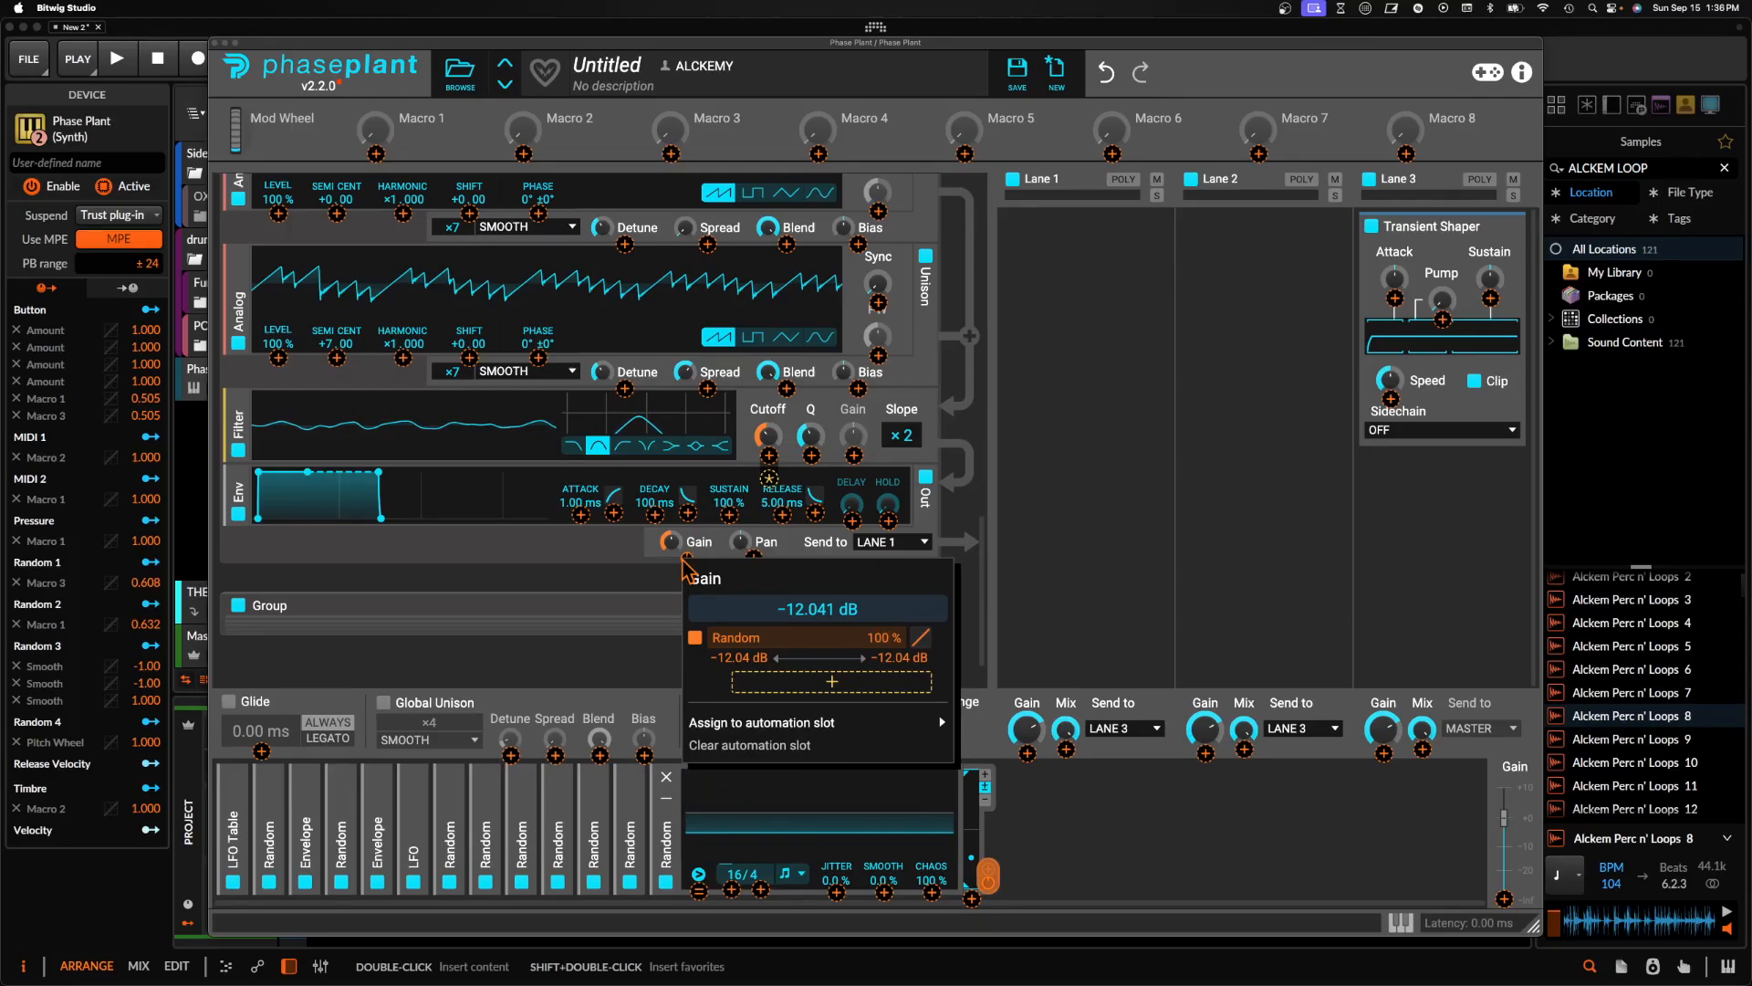
pyautogui.click(684, 561)
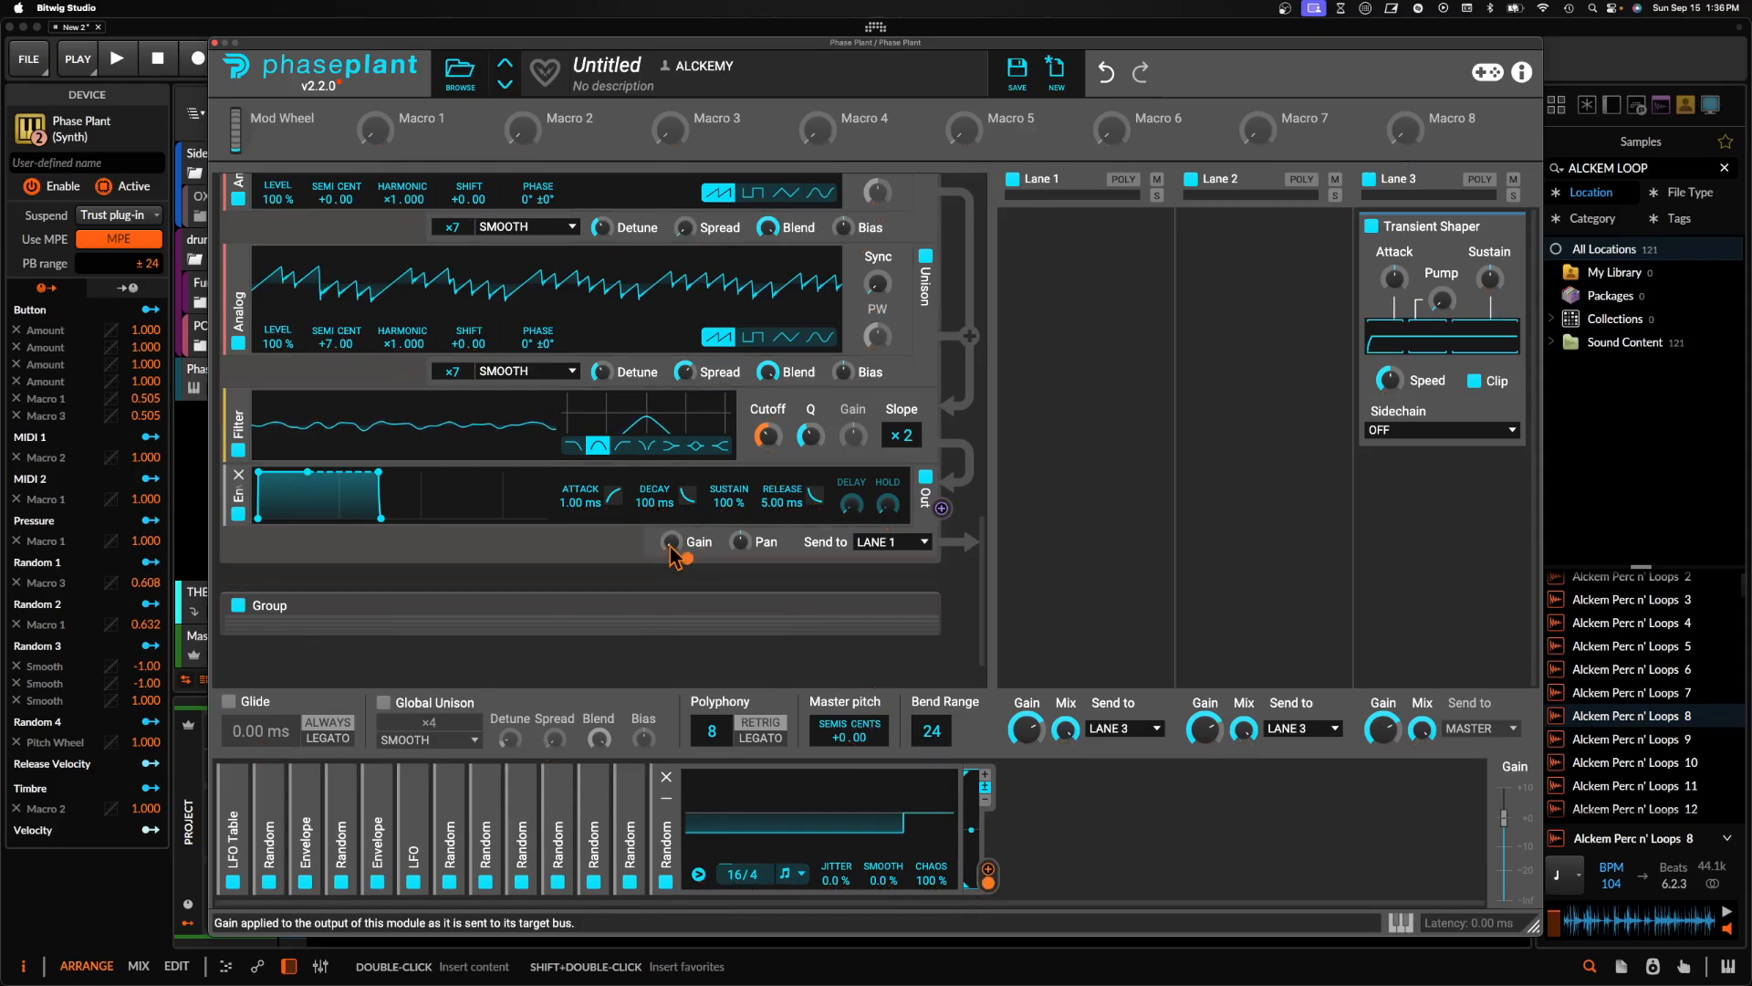
# Modulate the granular layers group's output gain with the new 16/4 Random modulator
pyautogui.scroll(-5, 672, 547)
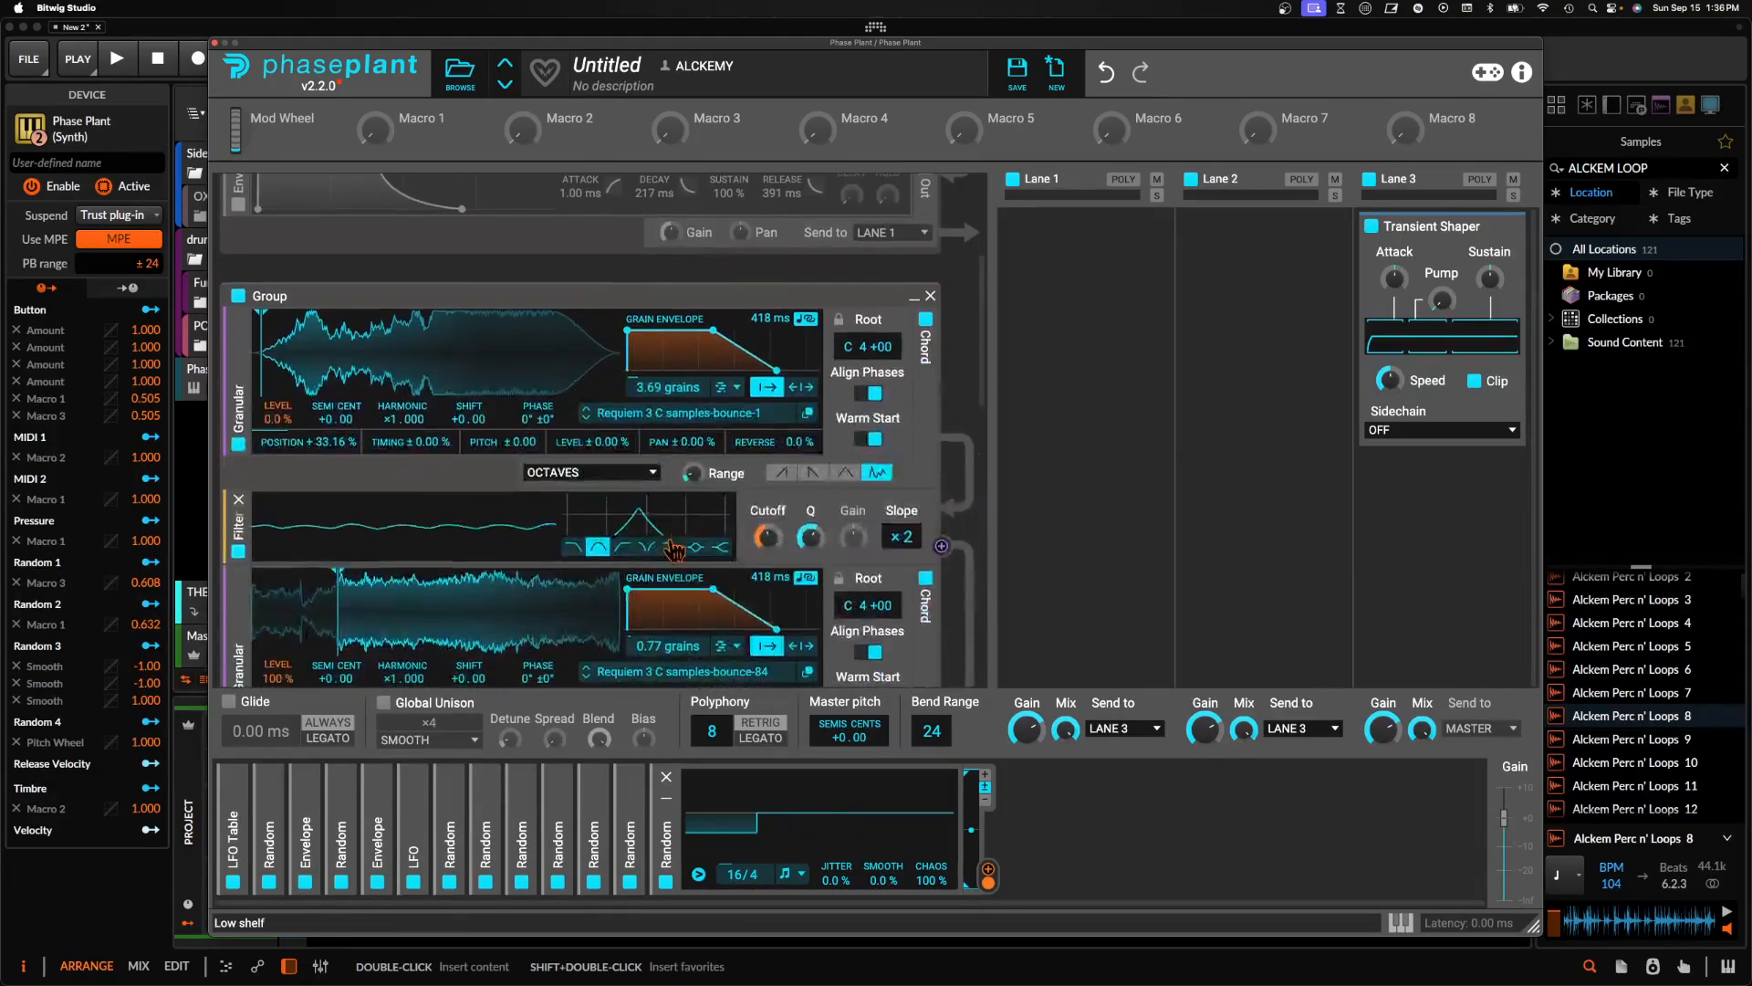
pyautogui.scroll(-4, 672, 548)
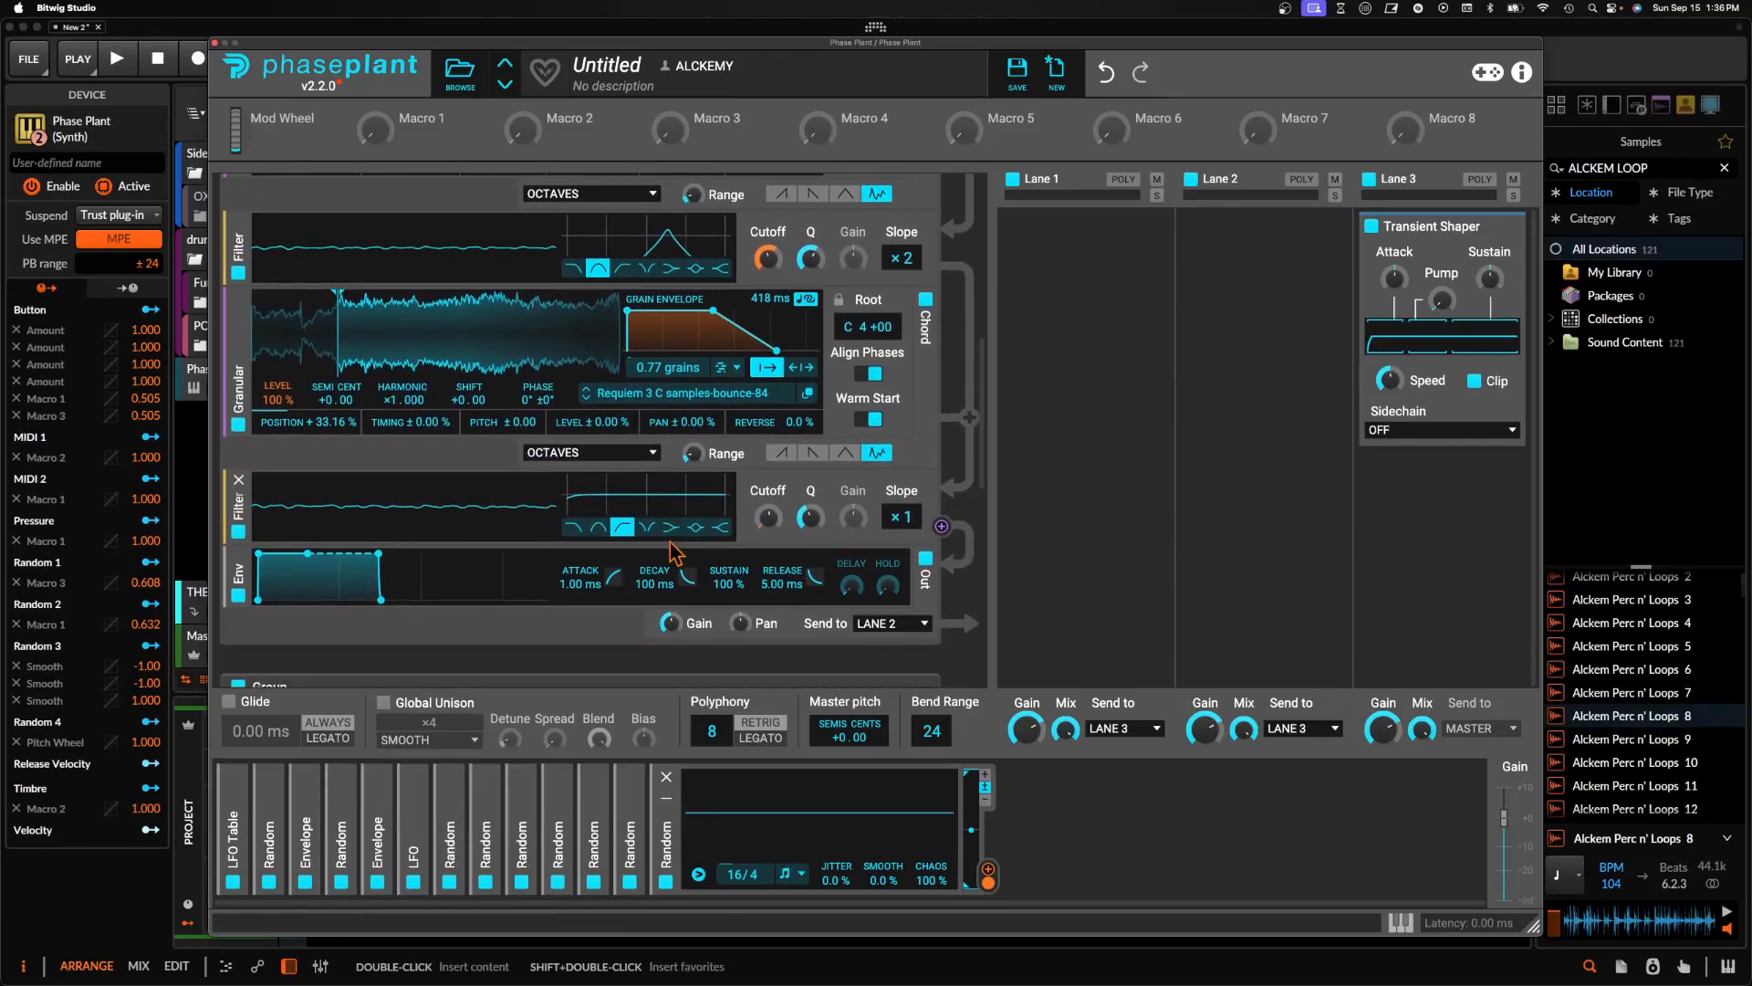
pyautogui.moveTo(975, 851); pyautogui.dragTo(687, 588)
pyautogui.press('BackSpace')
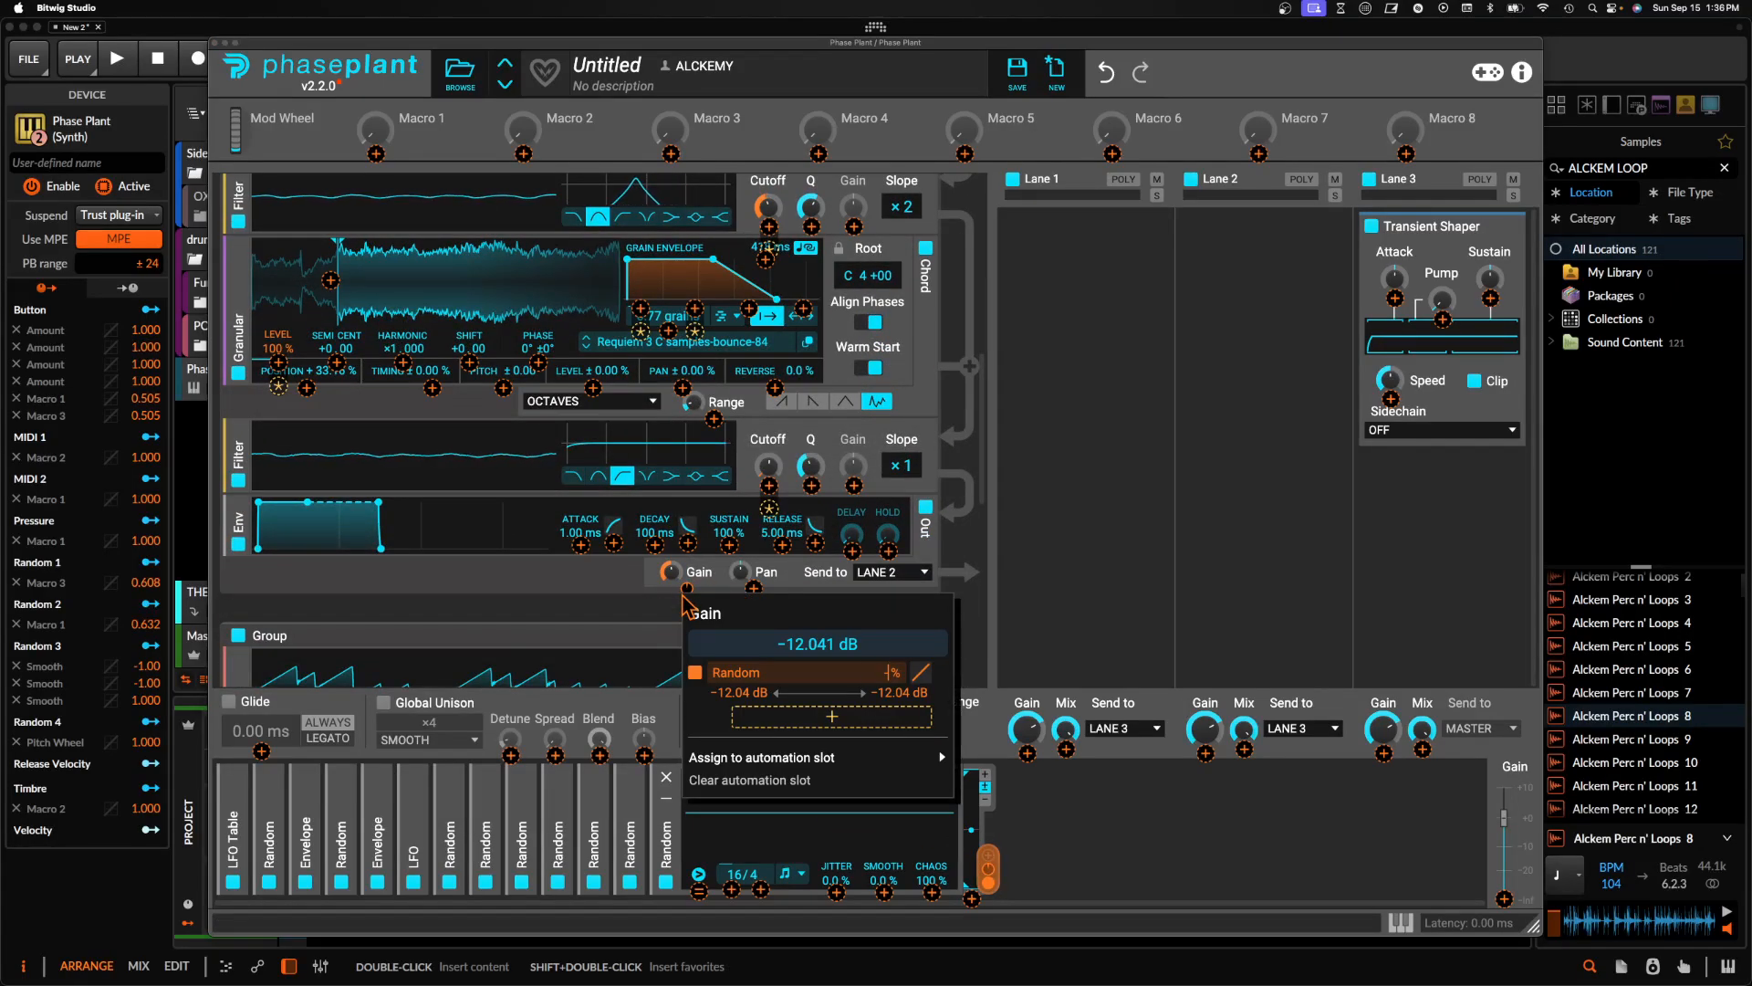
pyautogui.press('Return')
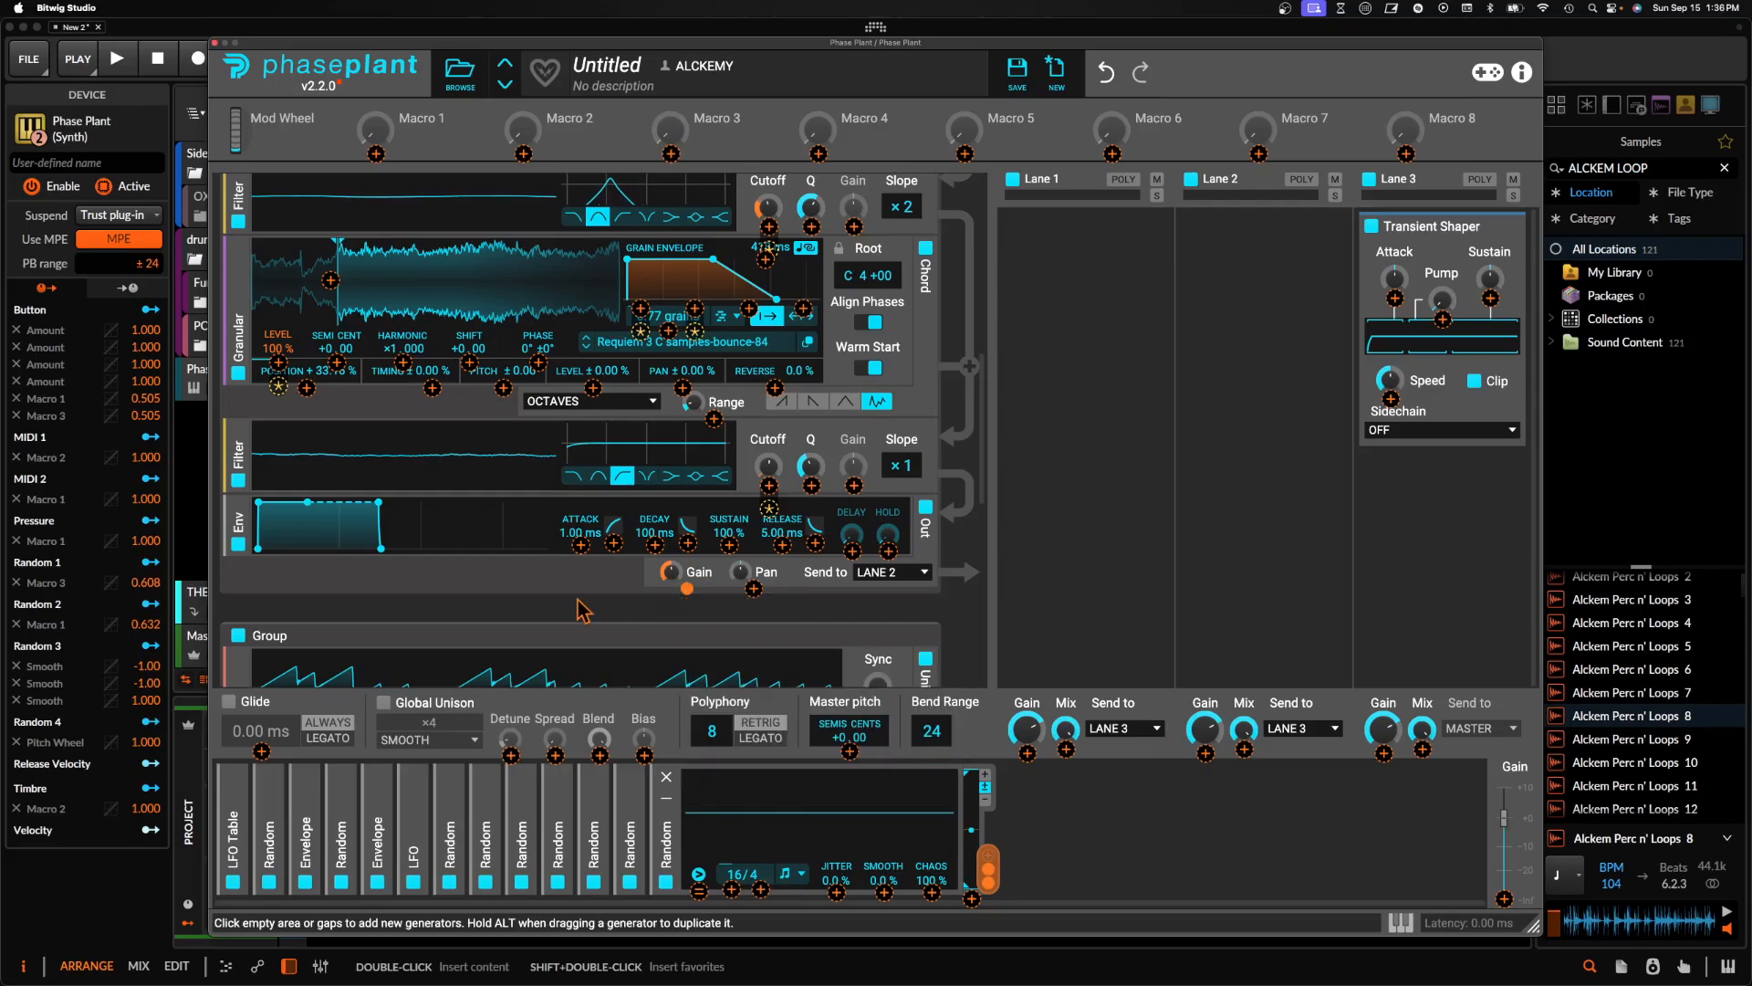
# Route the unison saw group's output to Lane 2
pyautogui.scroll(3, 456, 365)
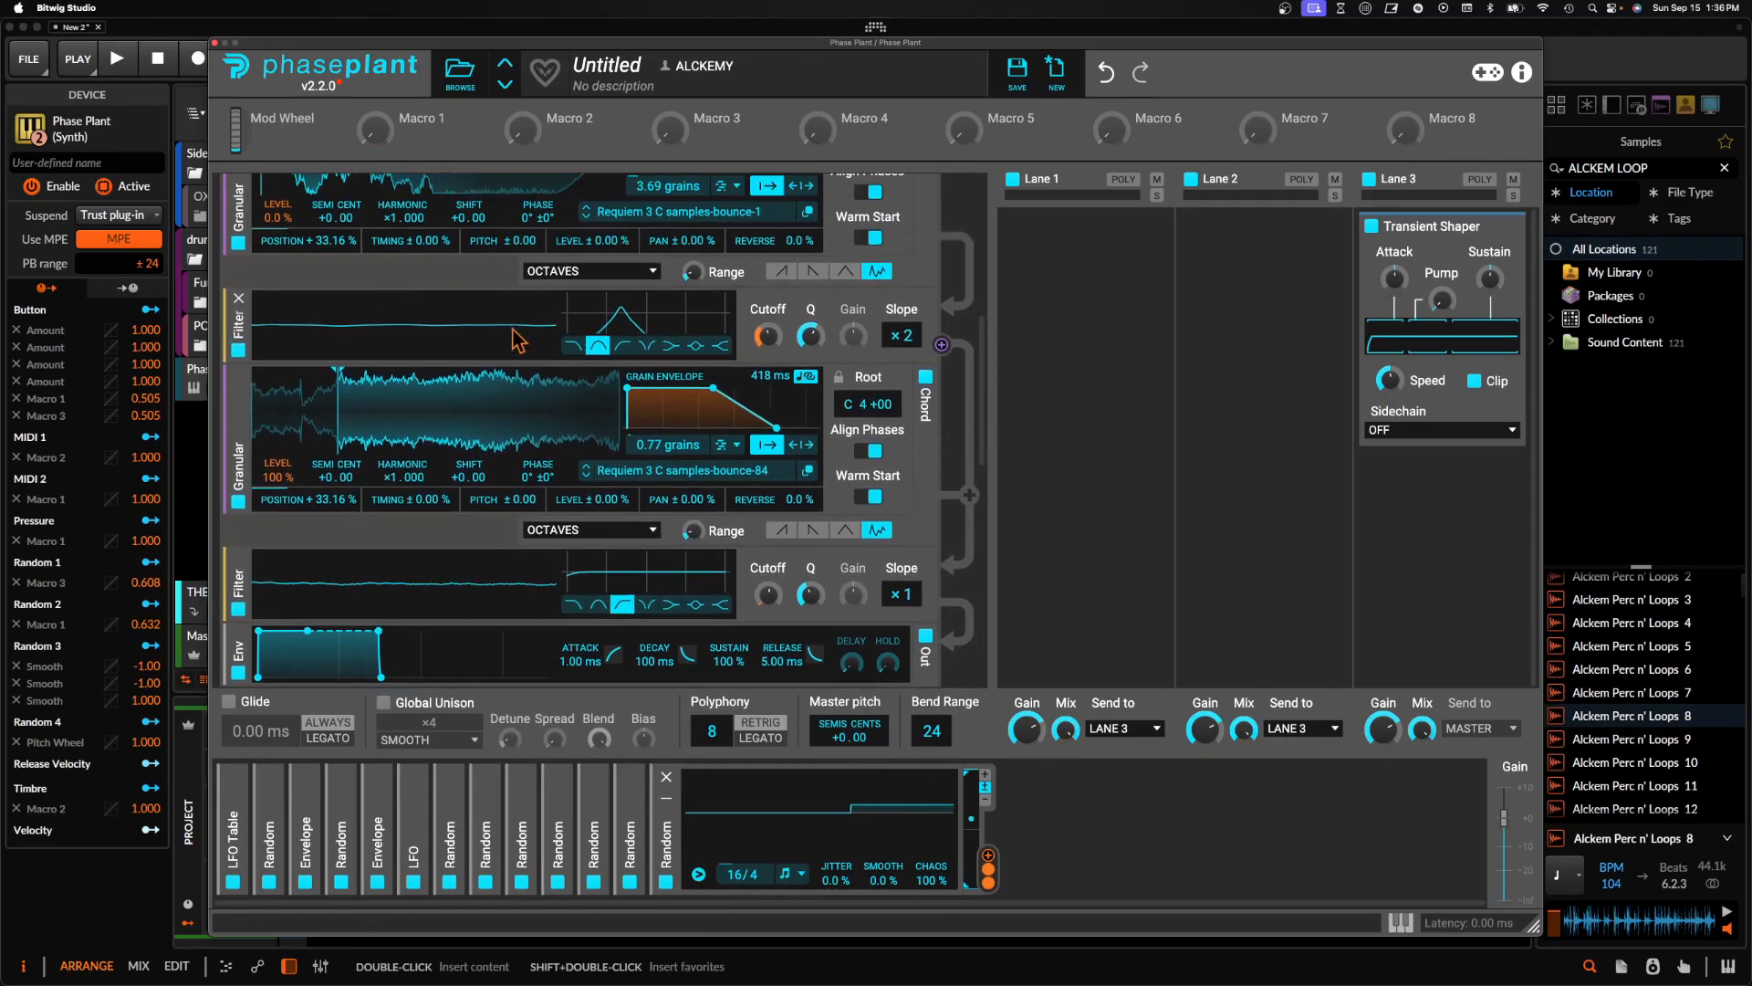
pyautogui.scroll(2, 413, 408)
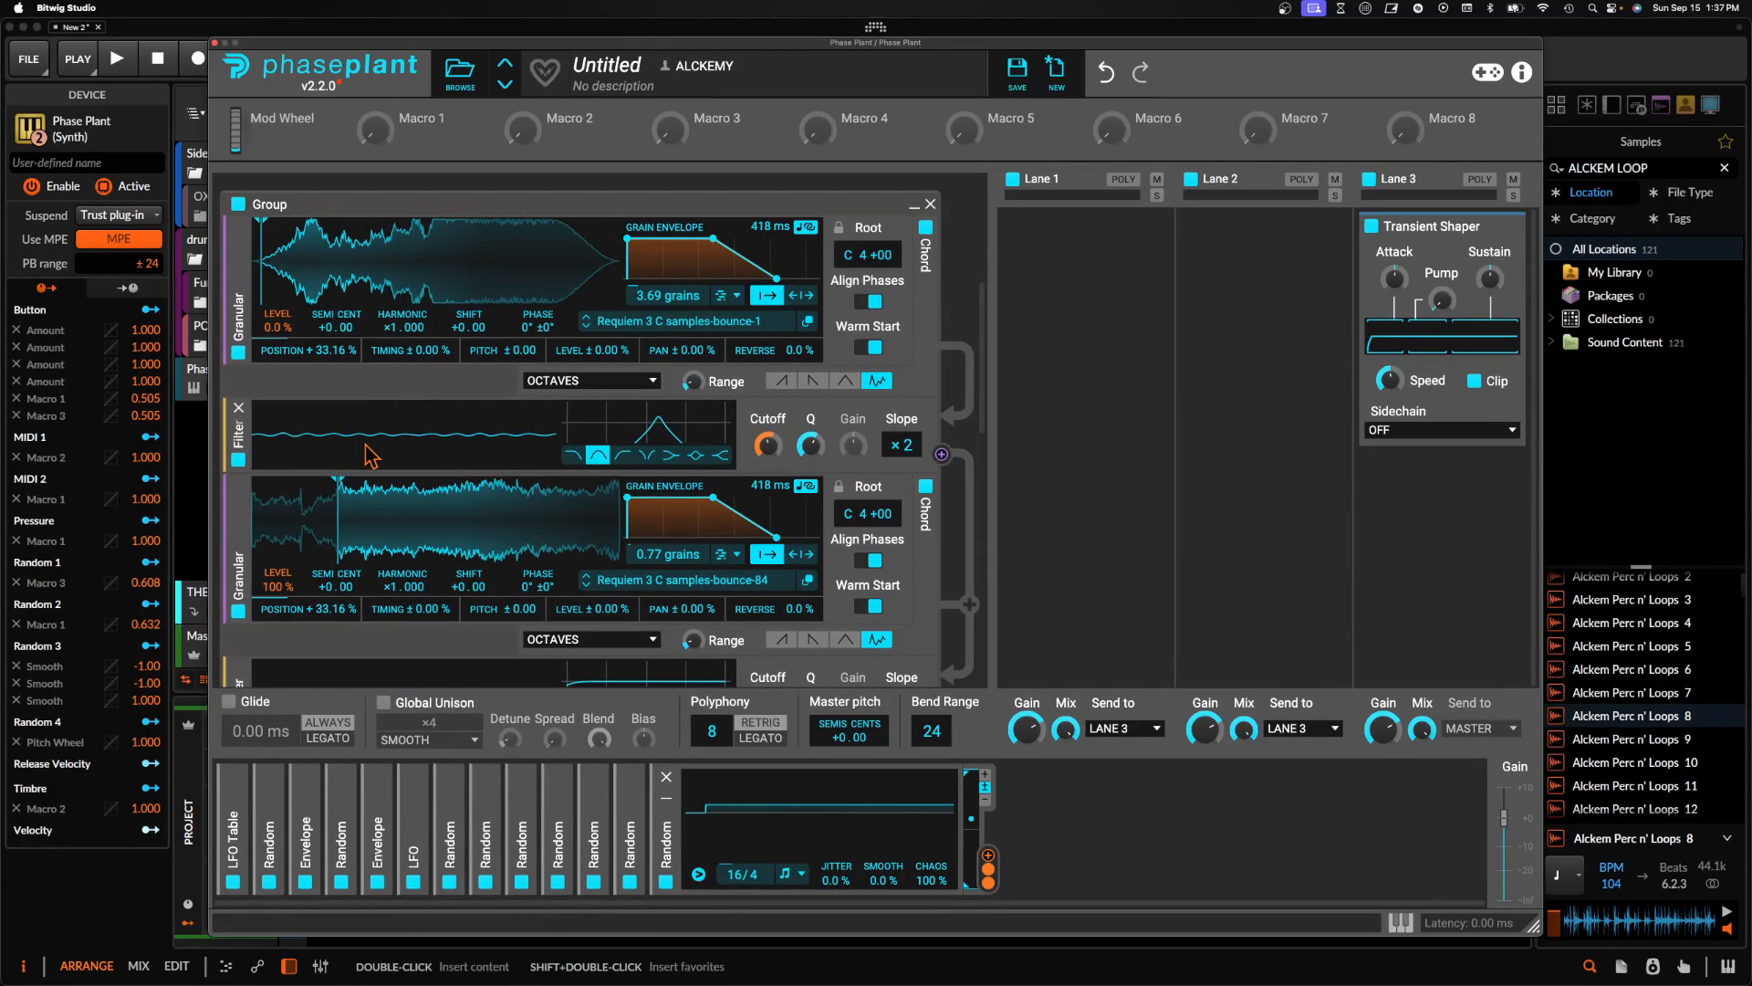
pyautogui.scroll(-5, 370, 453)
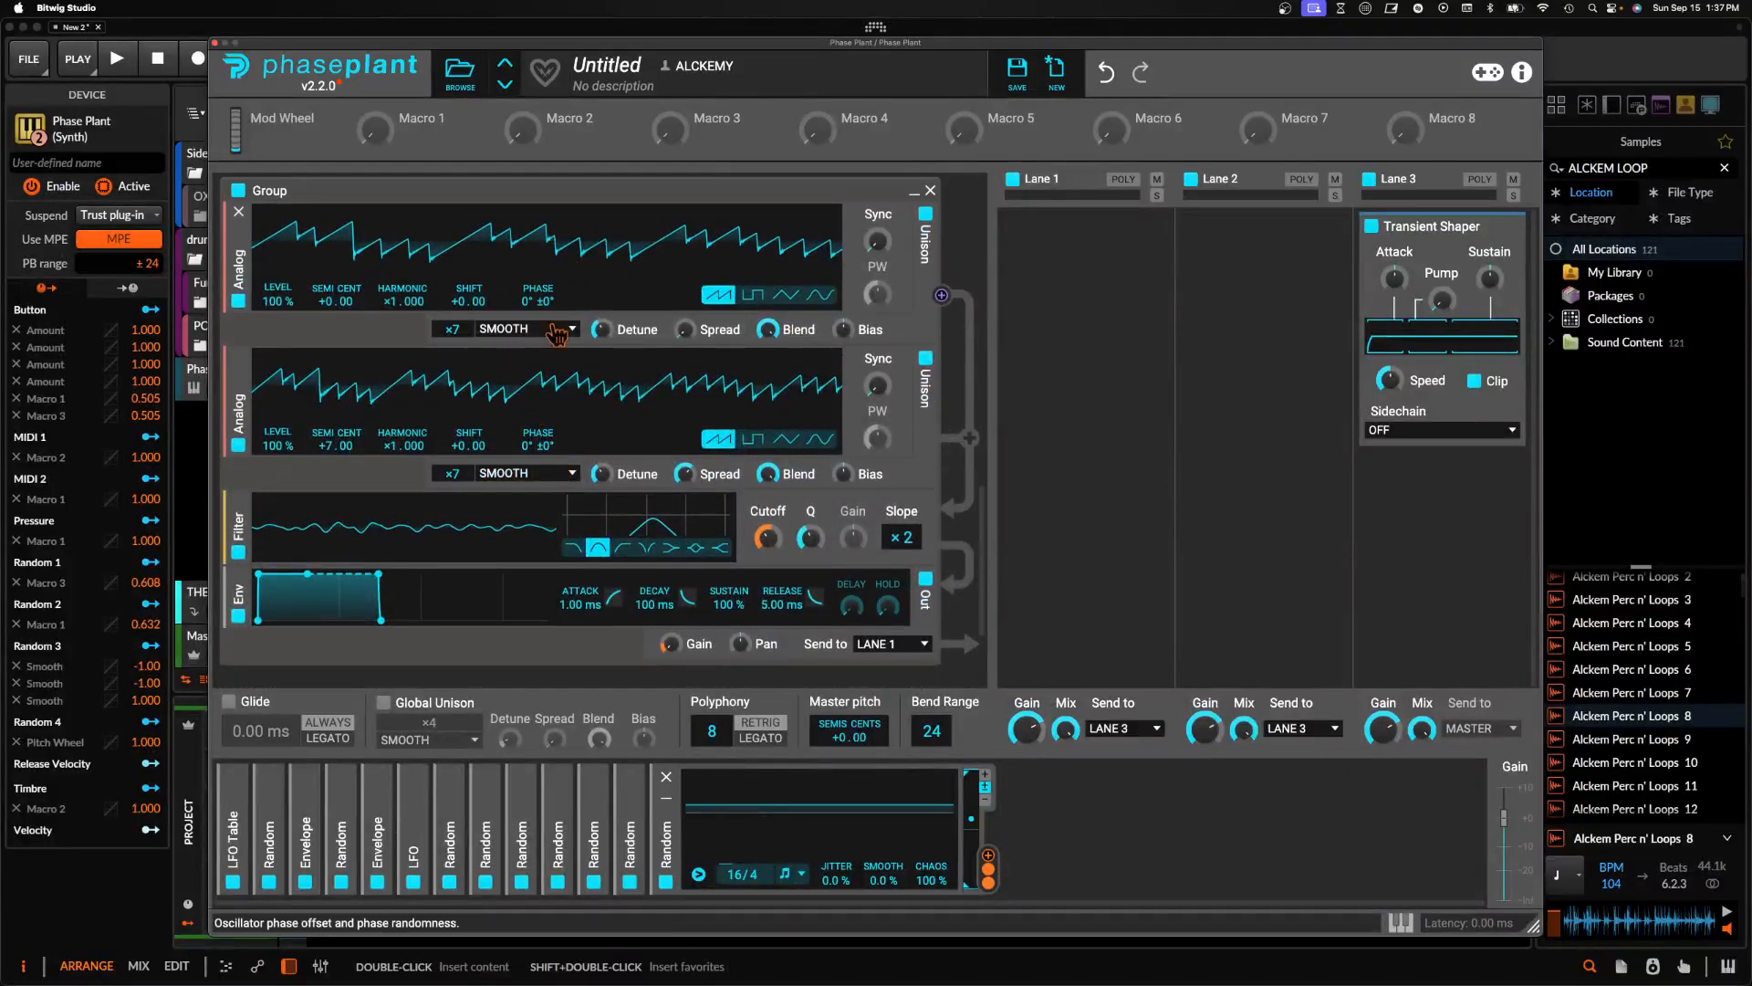
pyautogui.scroll(-3, 544, 505)
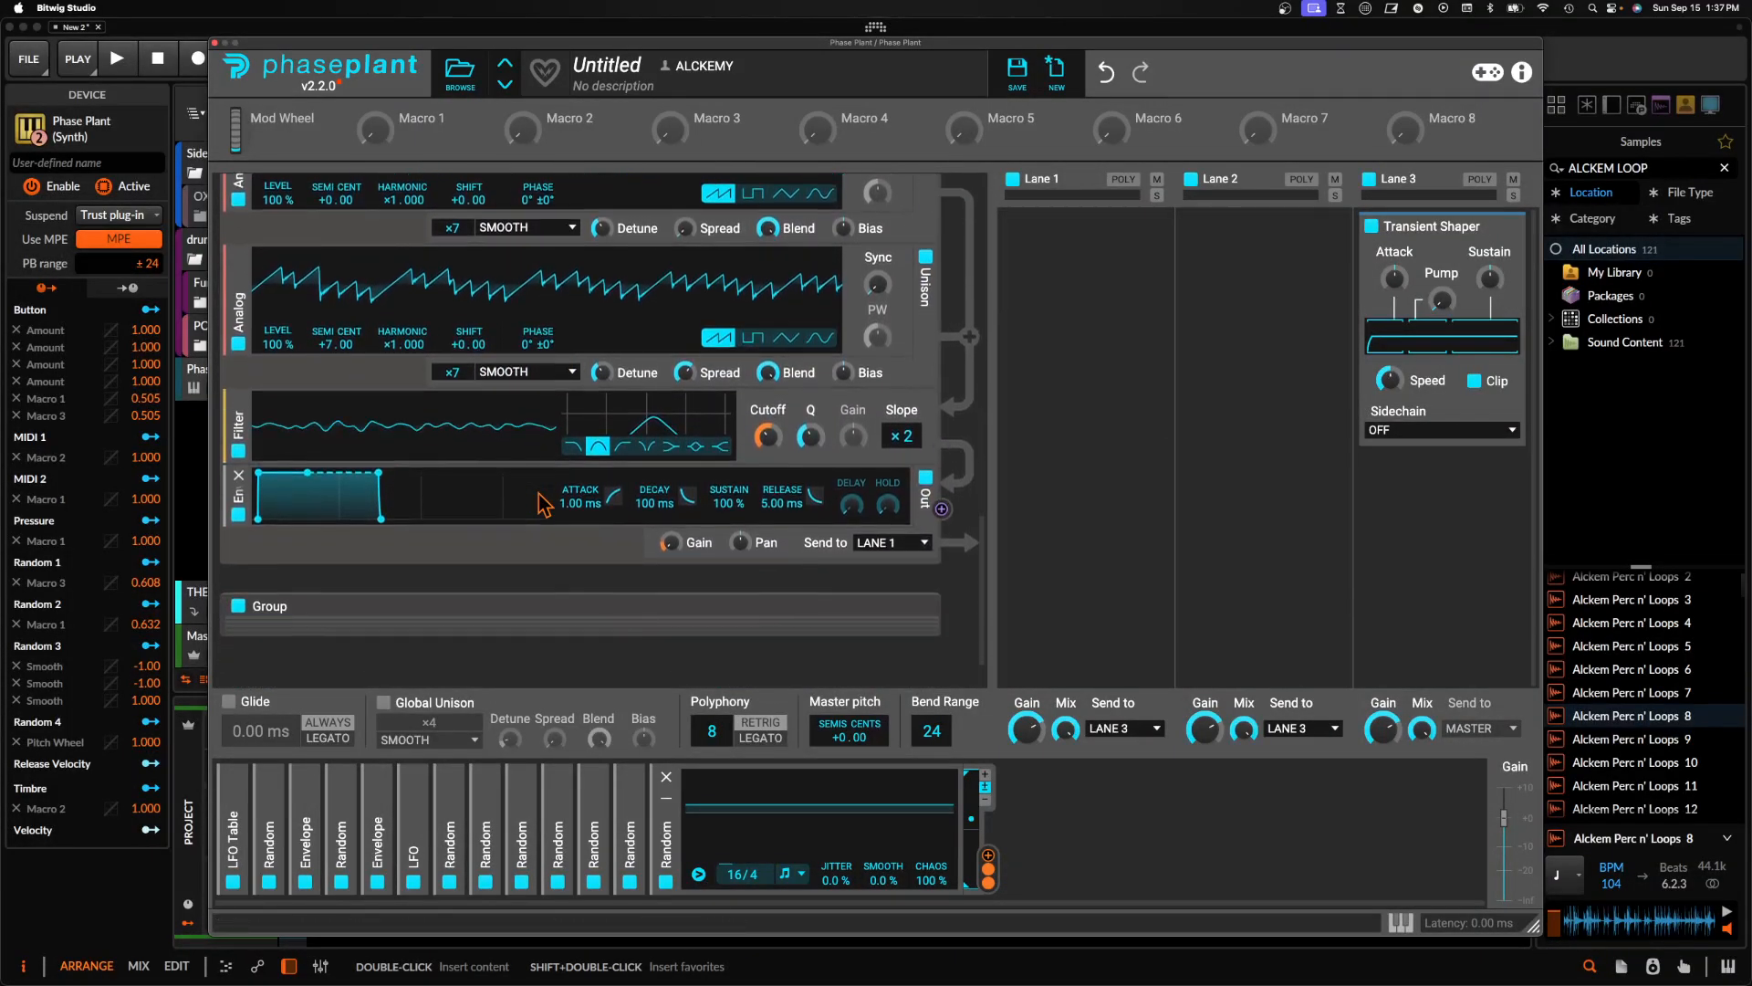
pyautogui.scroll(-2, 544, 504)
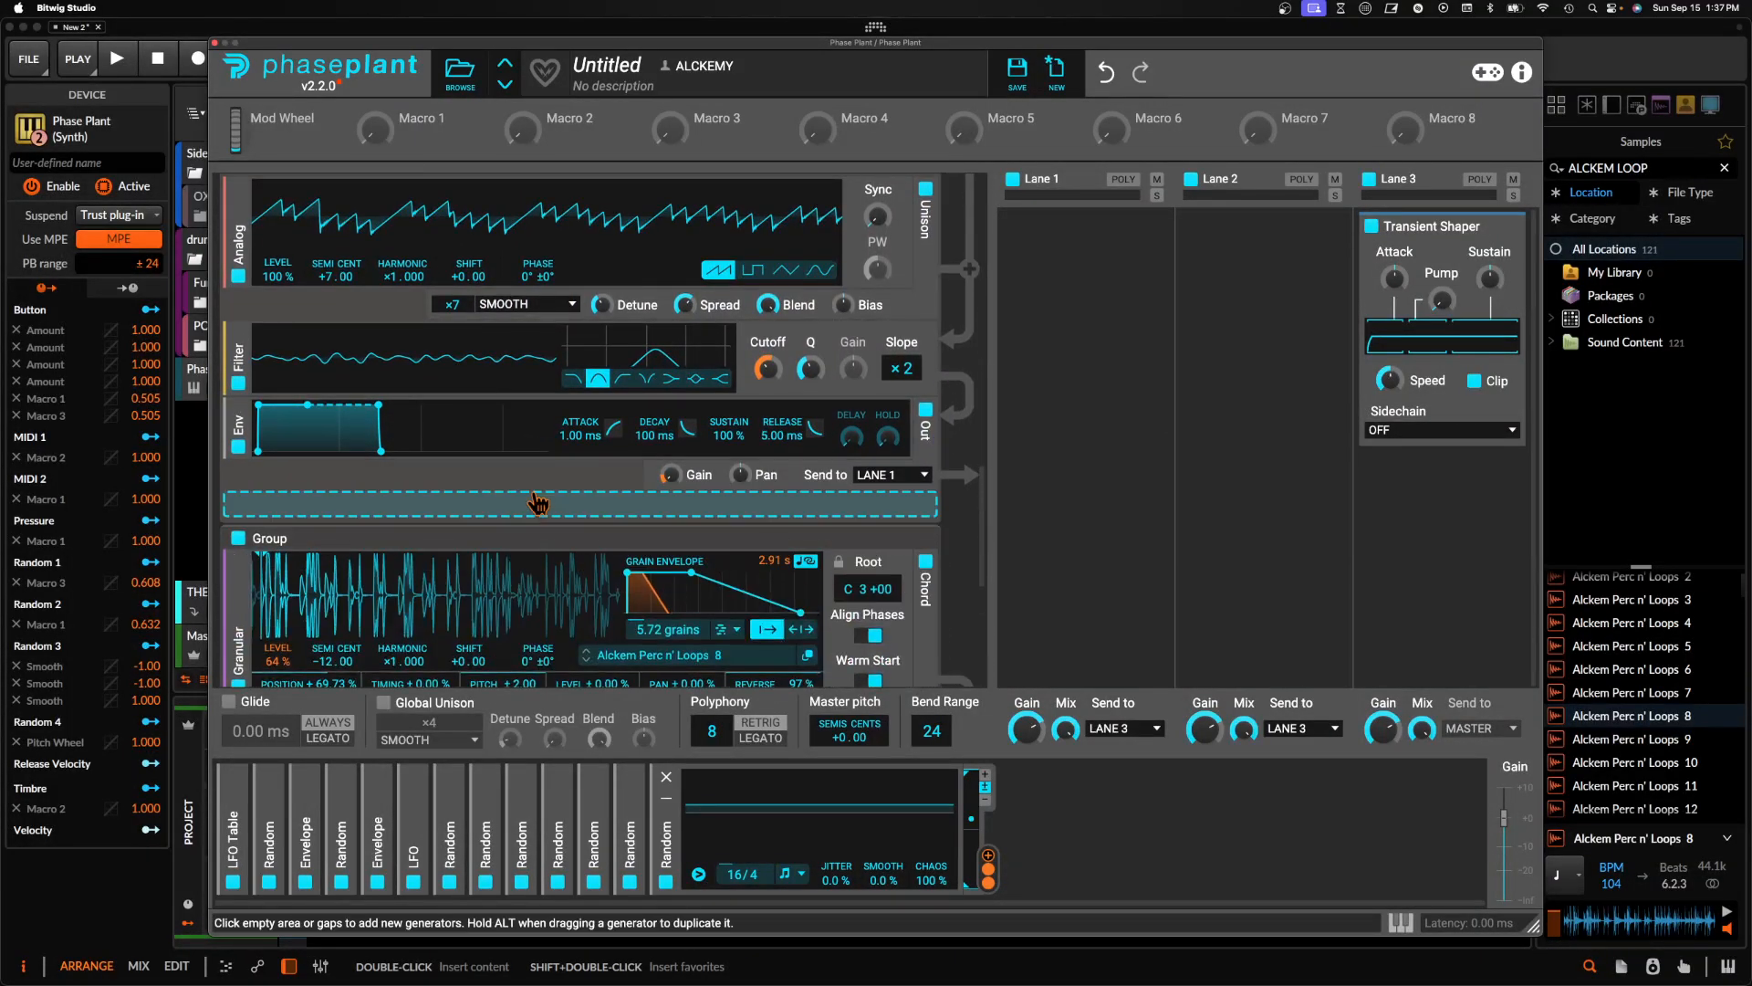
pyautogui.scroll(10, 538, 503)
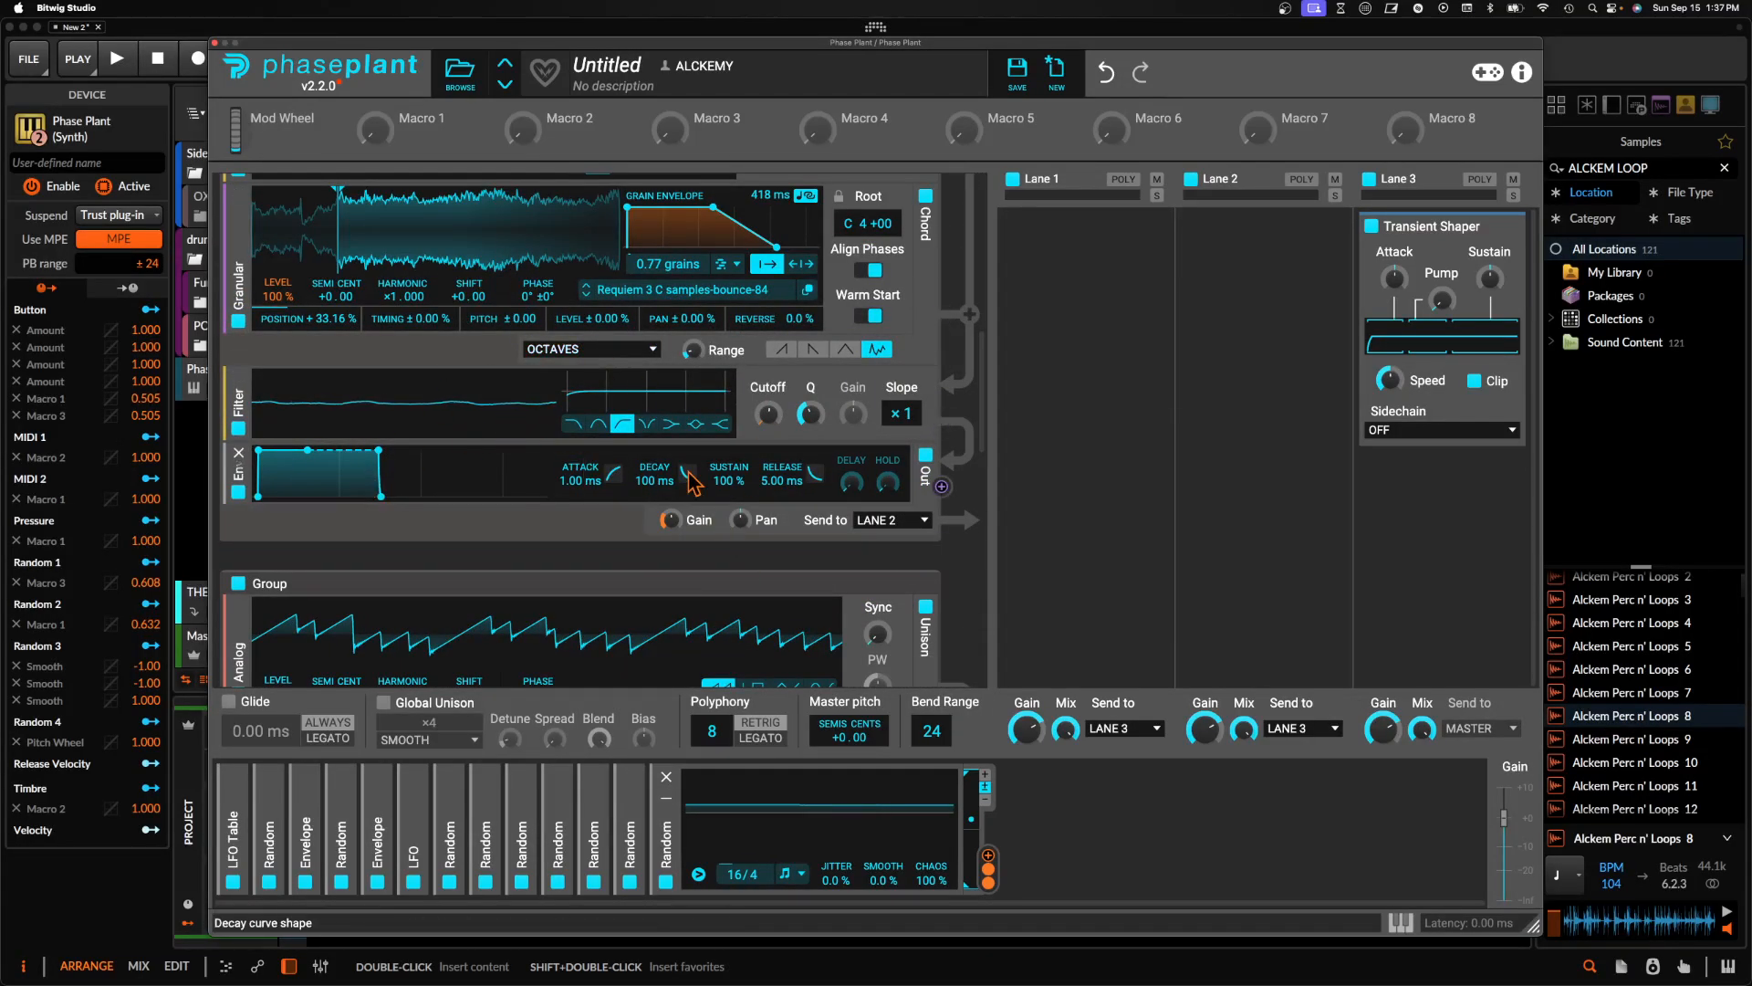
pyautogui.scroll(-12, 694, 481)
pyautogui.scroll(-2, 693, 481)
pyautogui.click(882, 502)
pyautogui.click(881, 523)
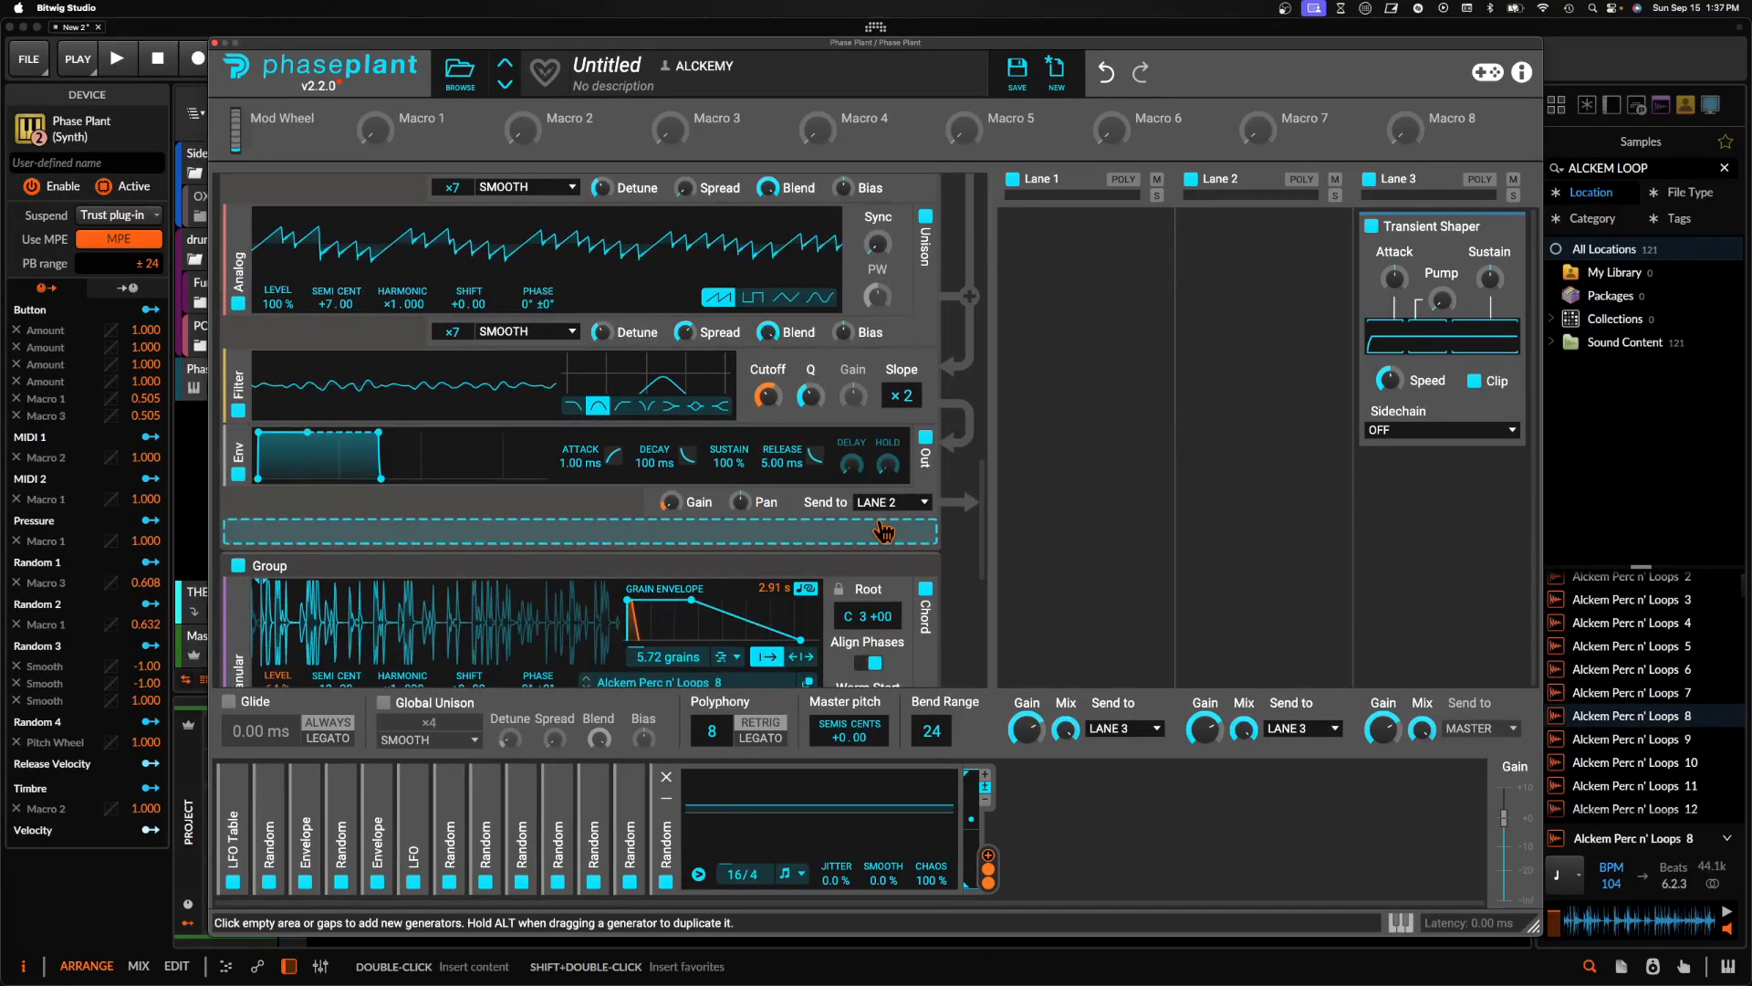
# Enable the sine oscillators group again
pyautogui.scroll(2, 641, 491)
pyautogui.scroll(10, 639, 492)
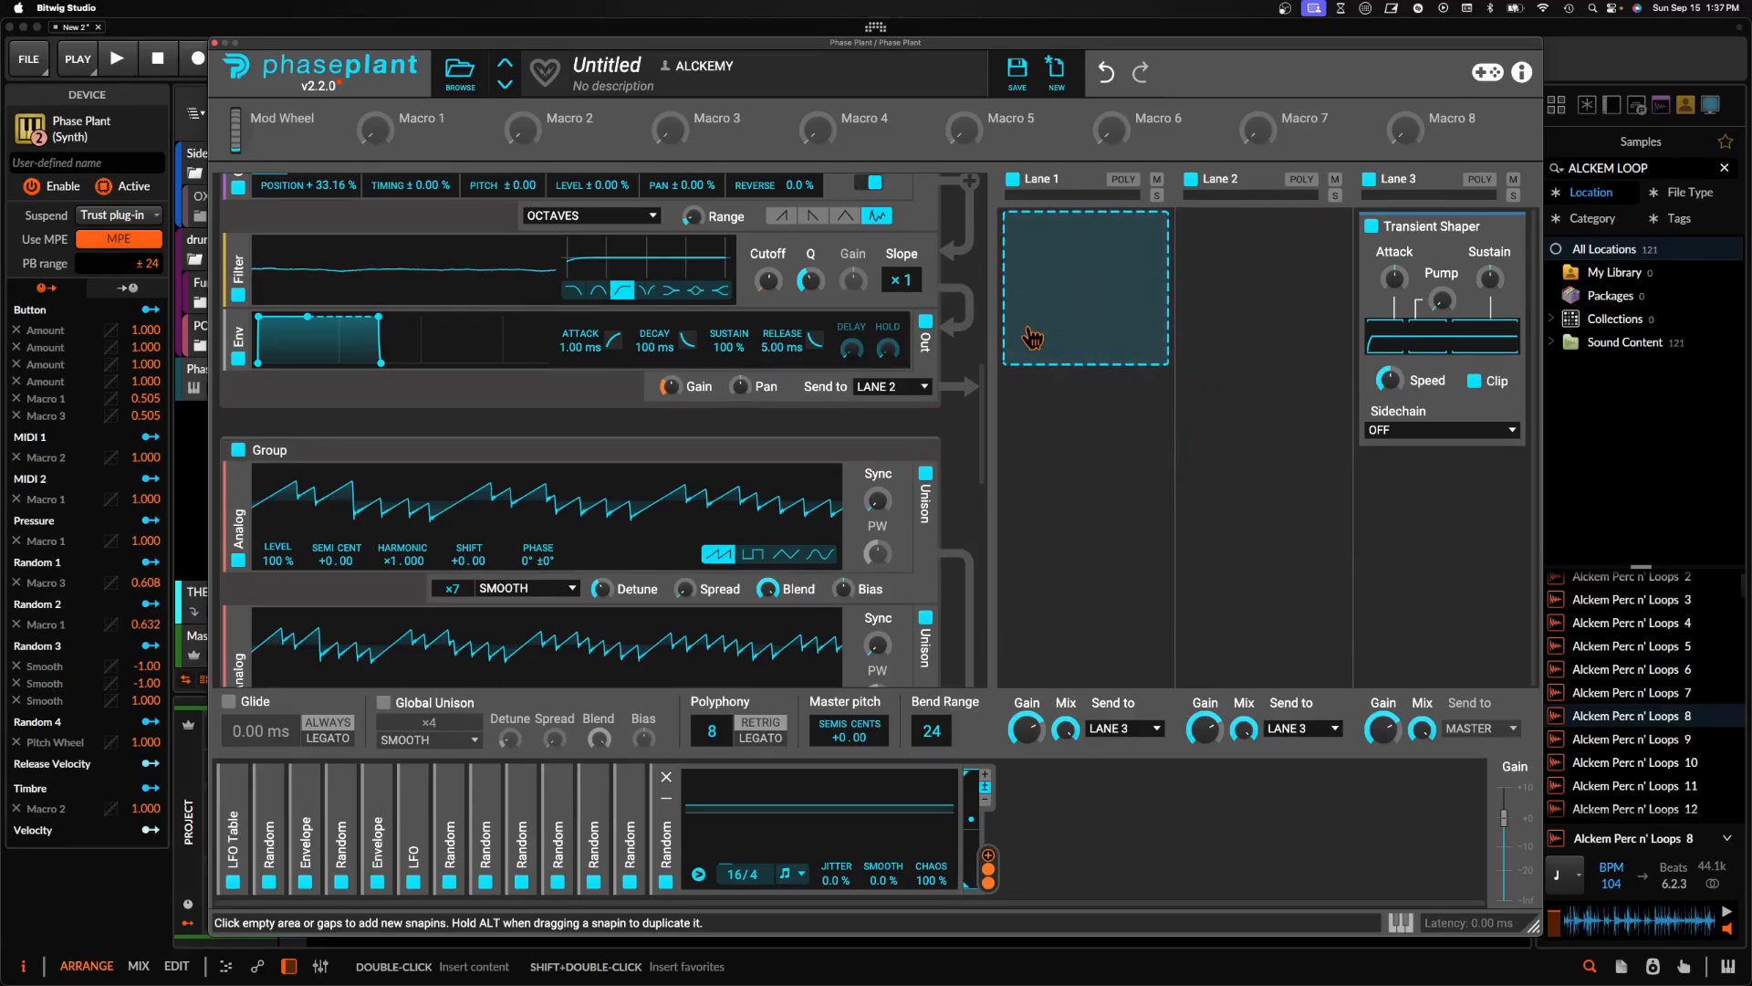
pyautogui.scroll(5, 340, 356)
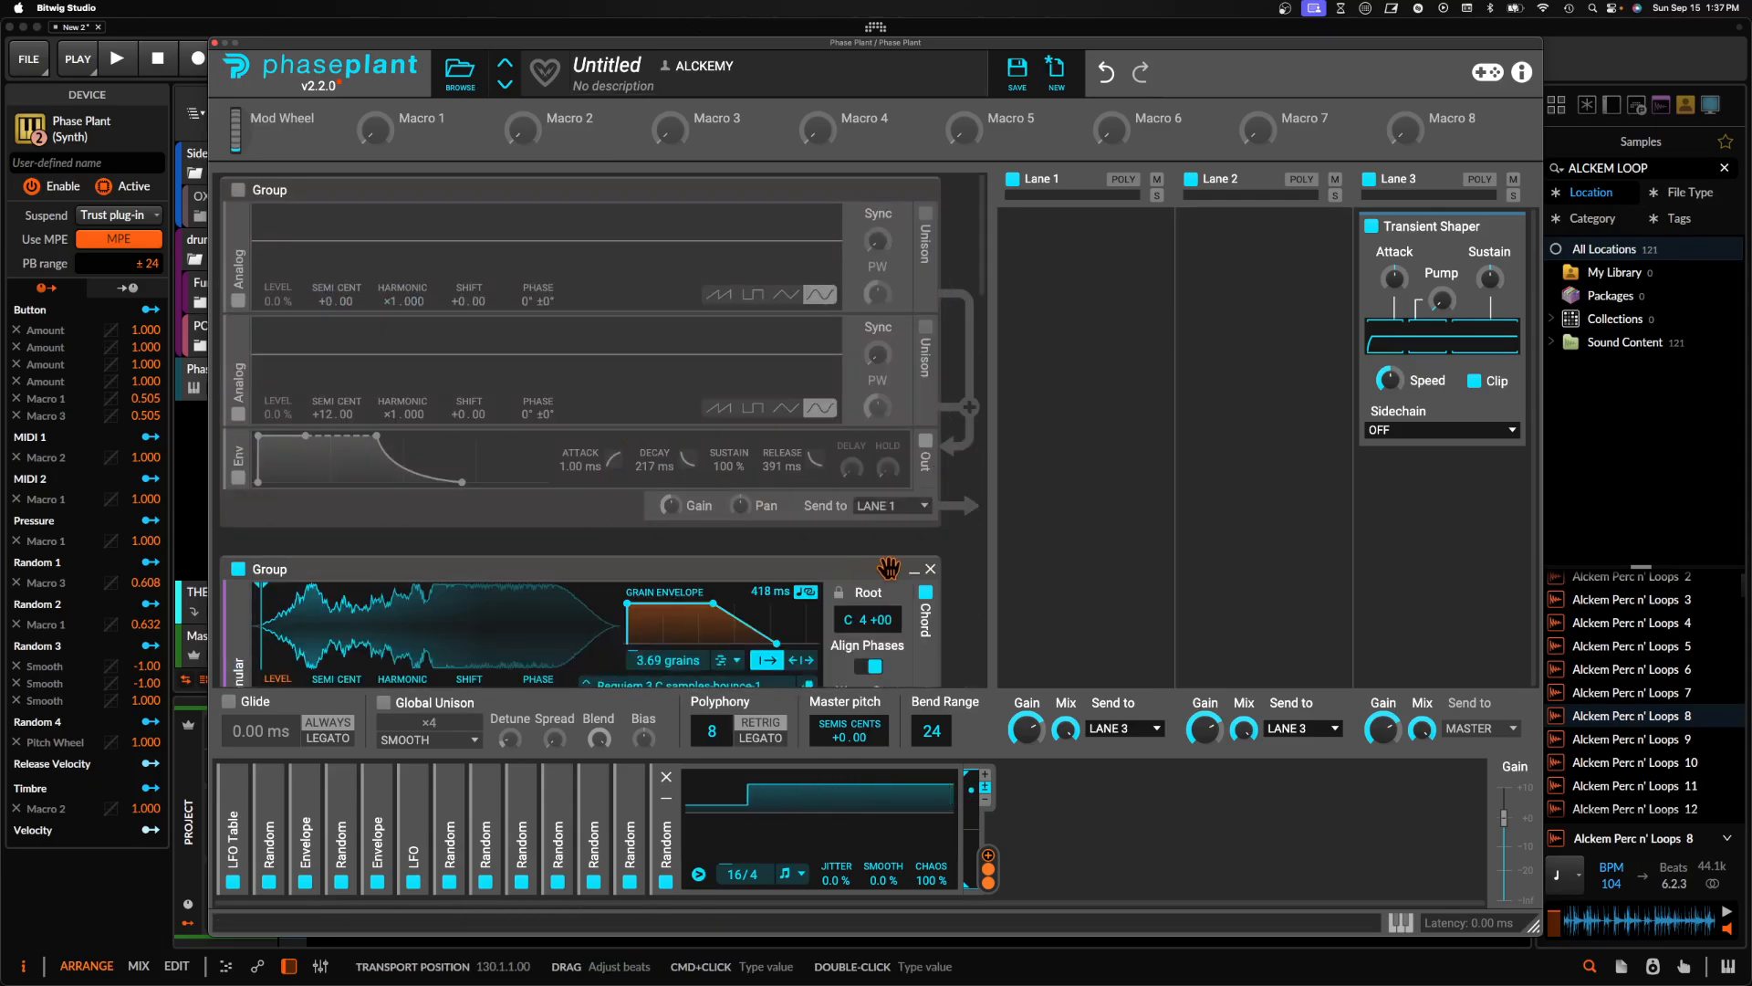
pyautogui.click(238, 190)
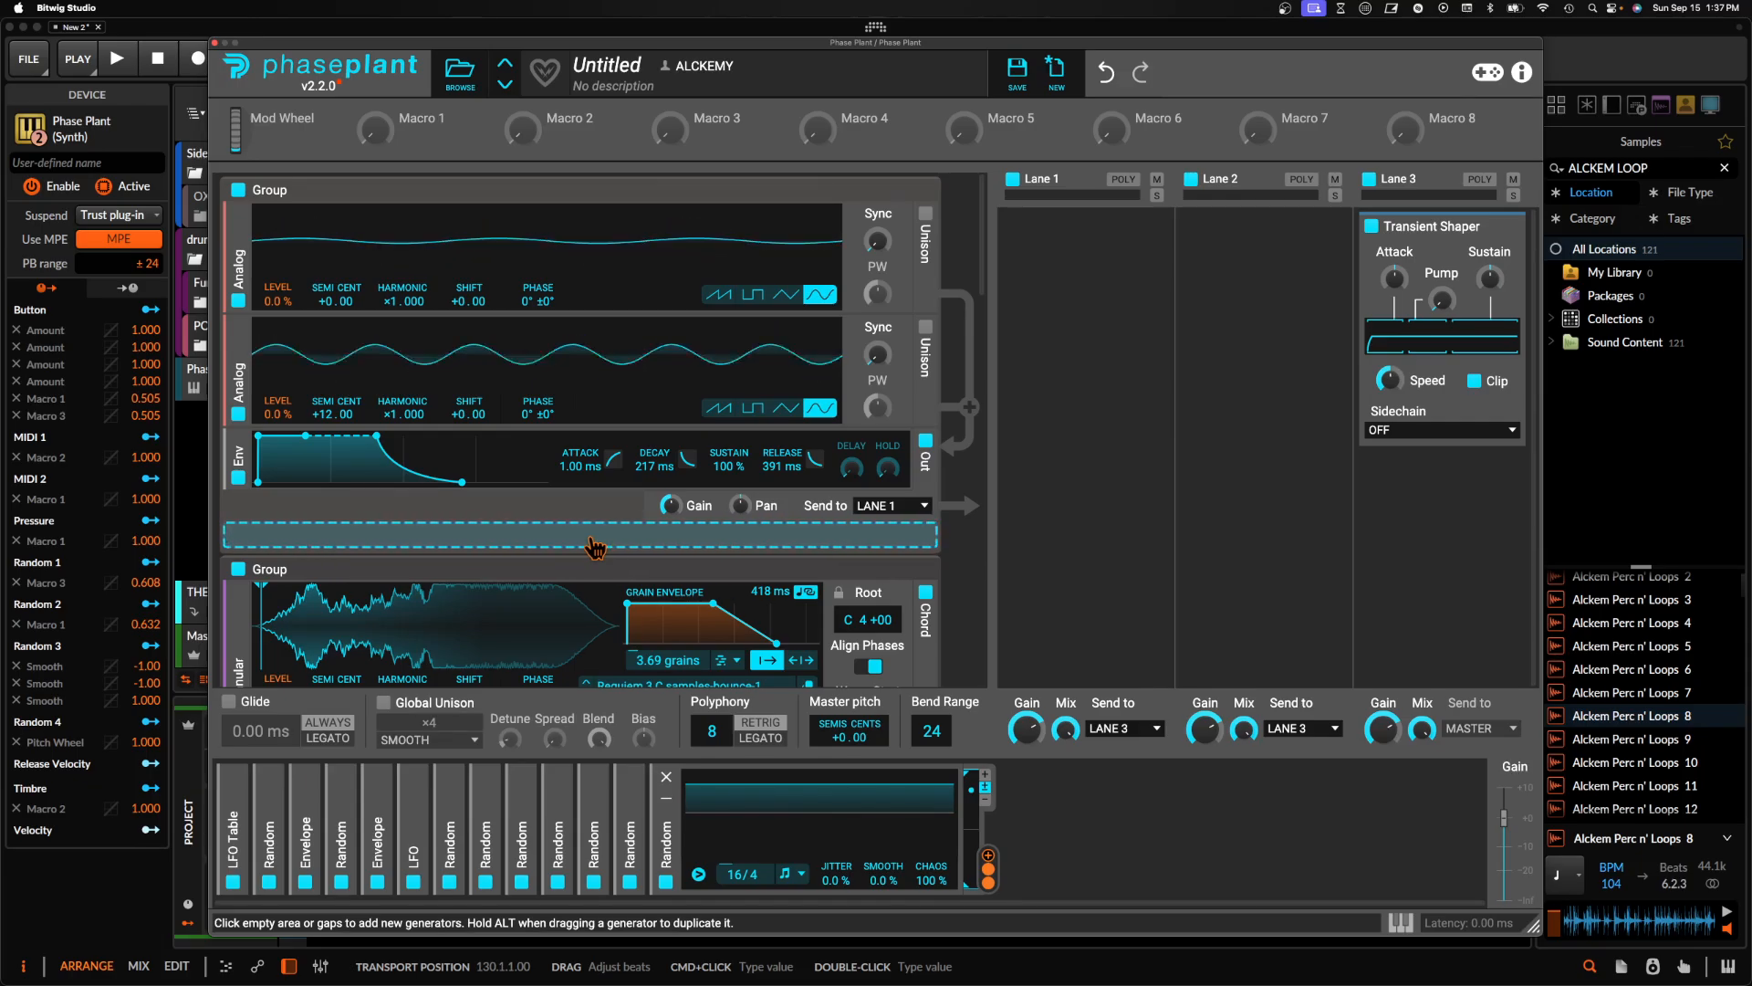
# Expand and duplicate the first Envelope modulator, and shorten the original's decay to 59.7 ms with 1.4% sustain
pyautogui.click(310, 831)
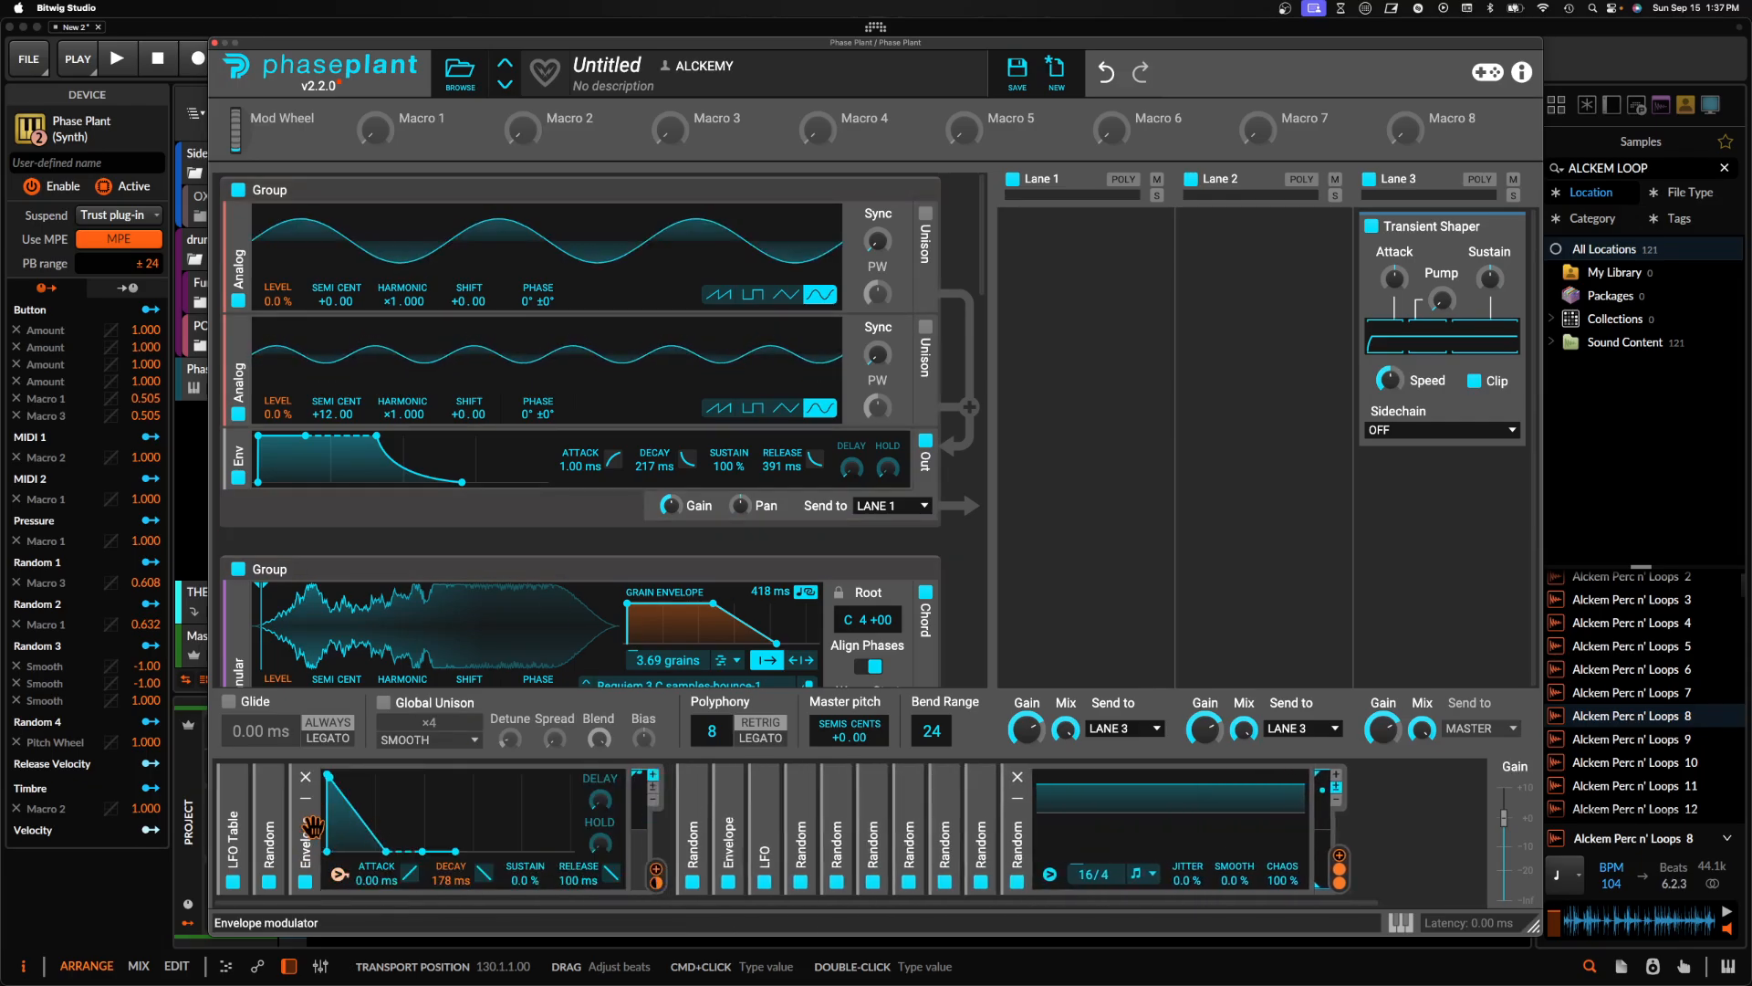
pyautogui.press('super+d')
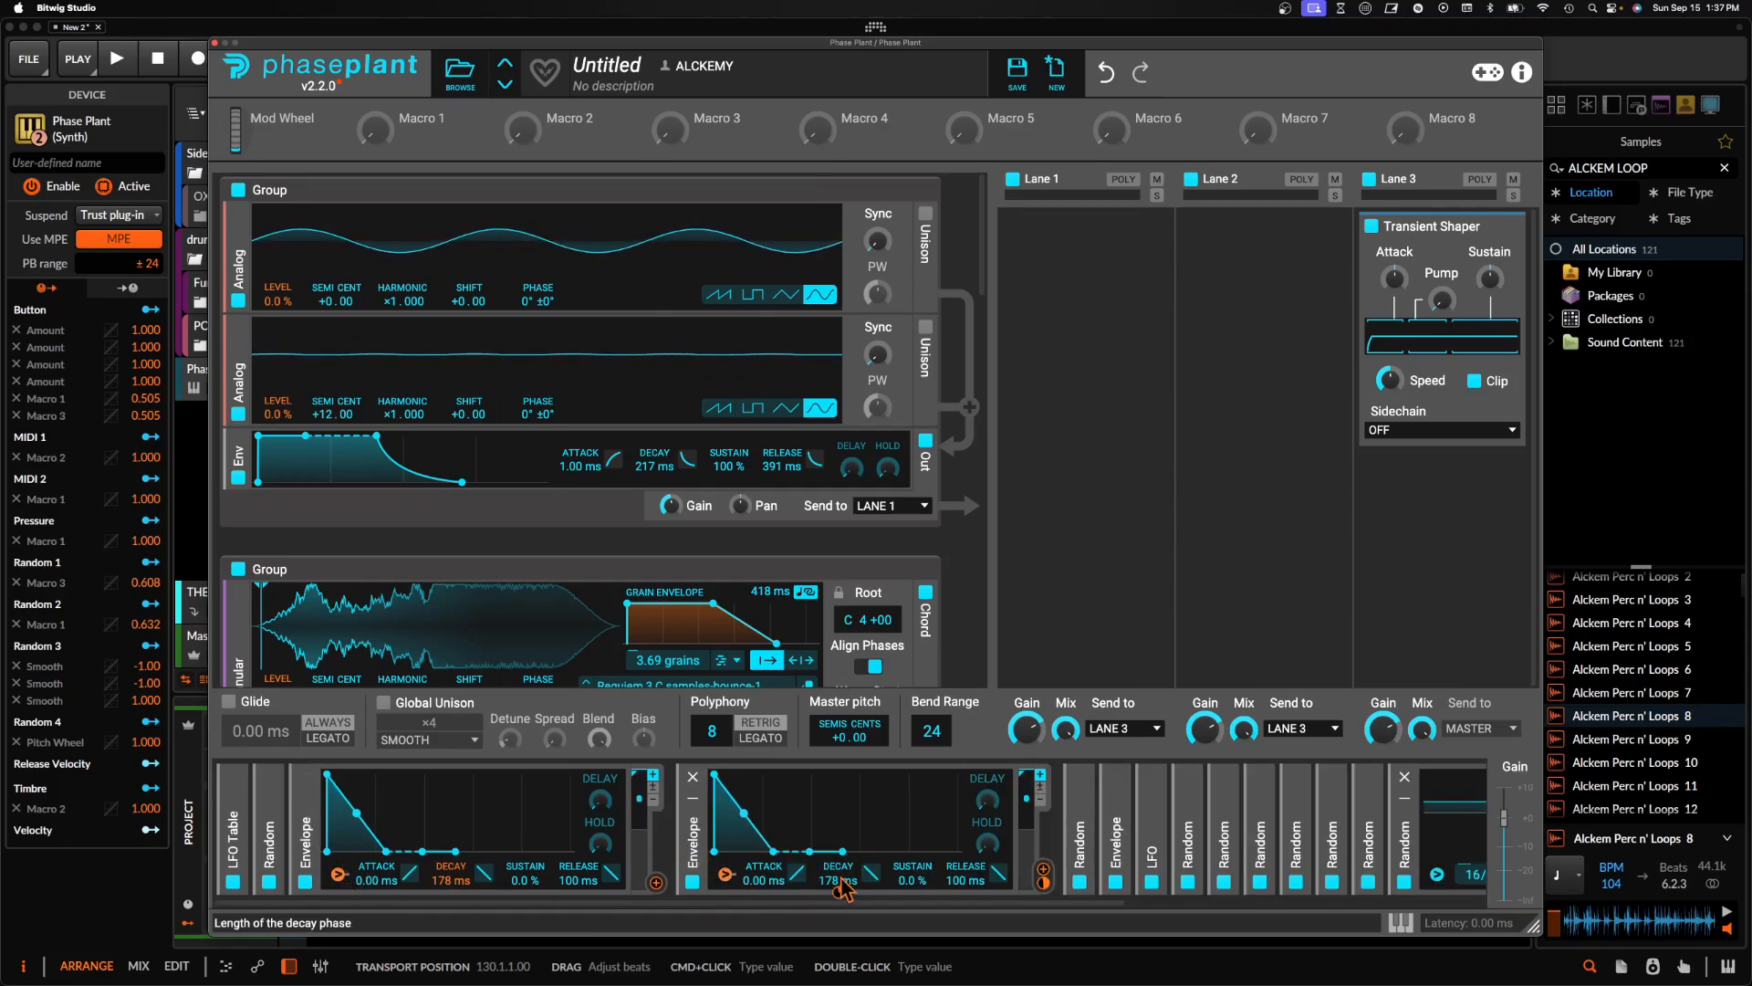
pyautogui.moveTo(841, 886); pyautogui.dragTo(841, 940)
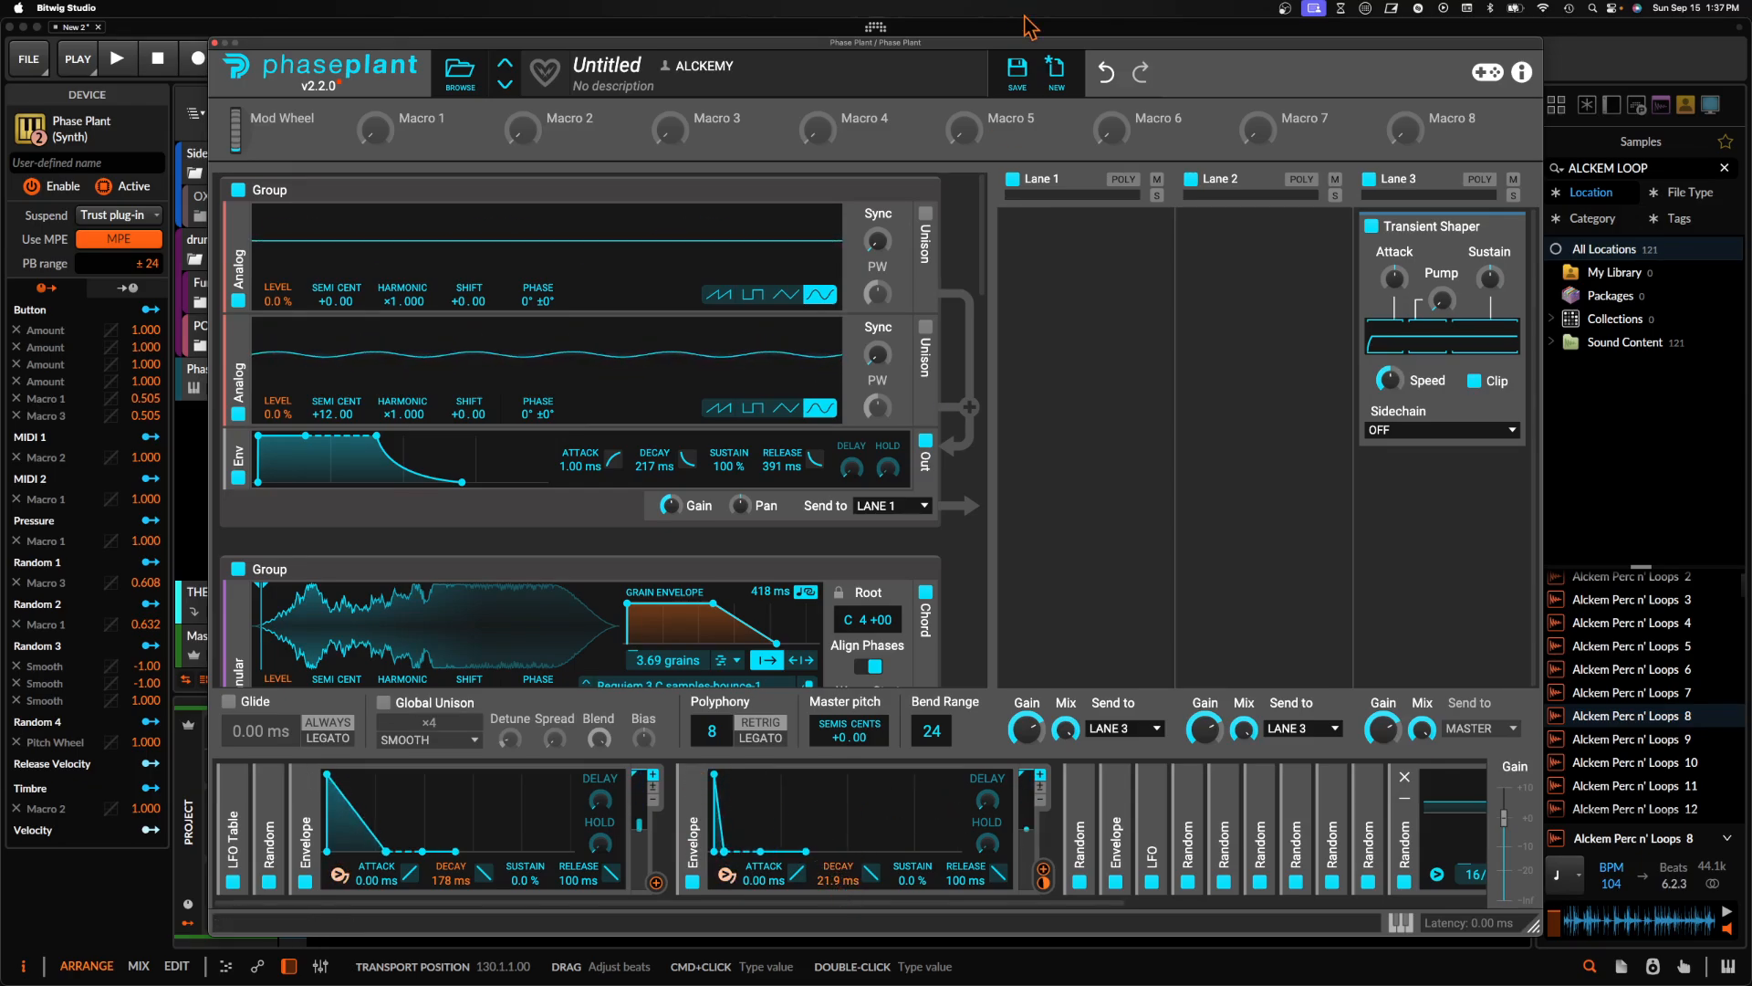
pyautogui.click(1106, 73)
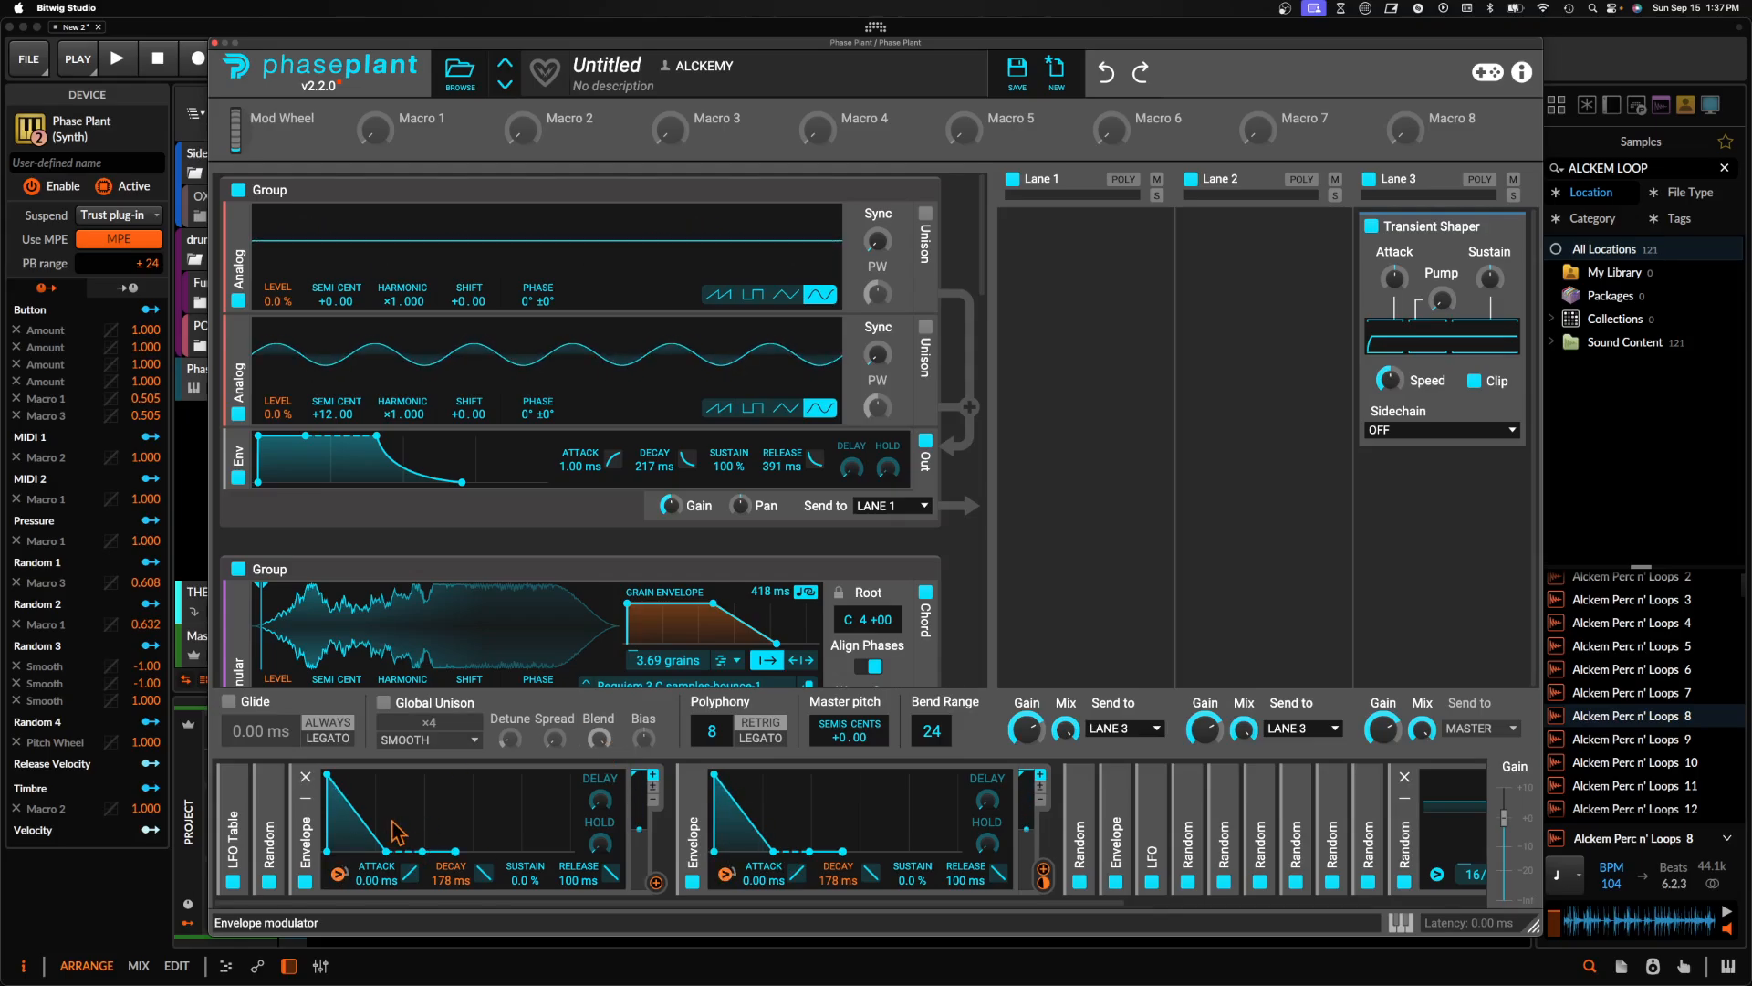
pyautogui.moveTo(387, 849); pyautogui.dragTo(353, 849)
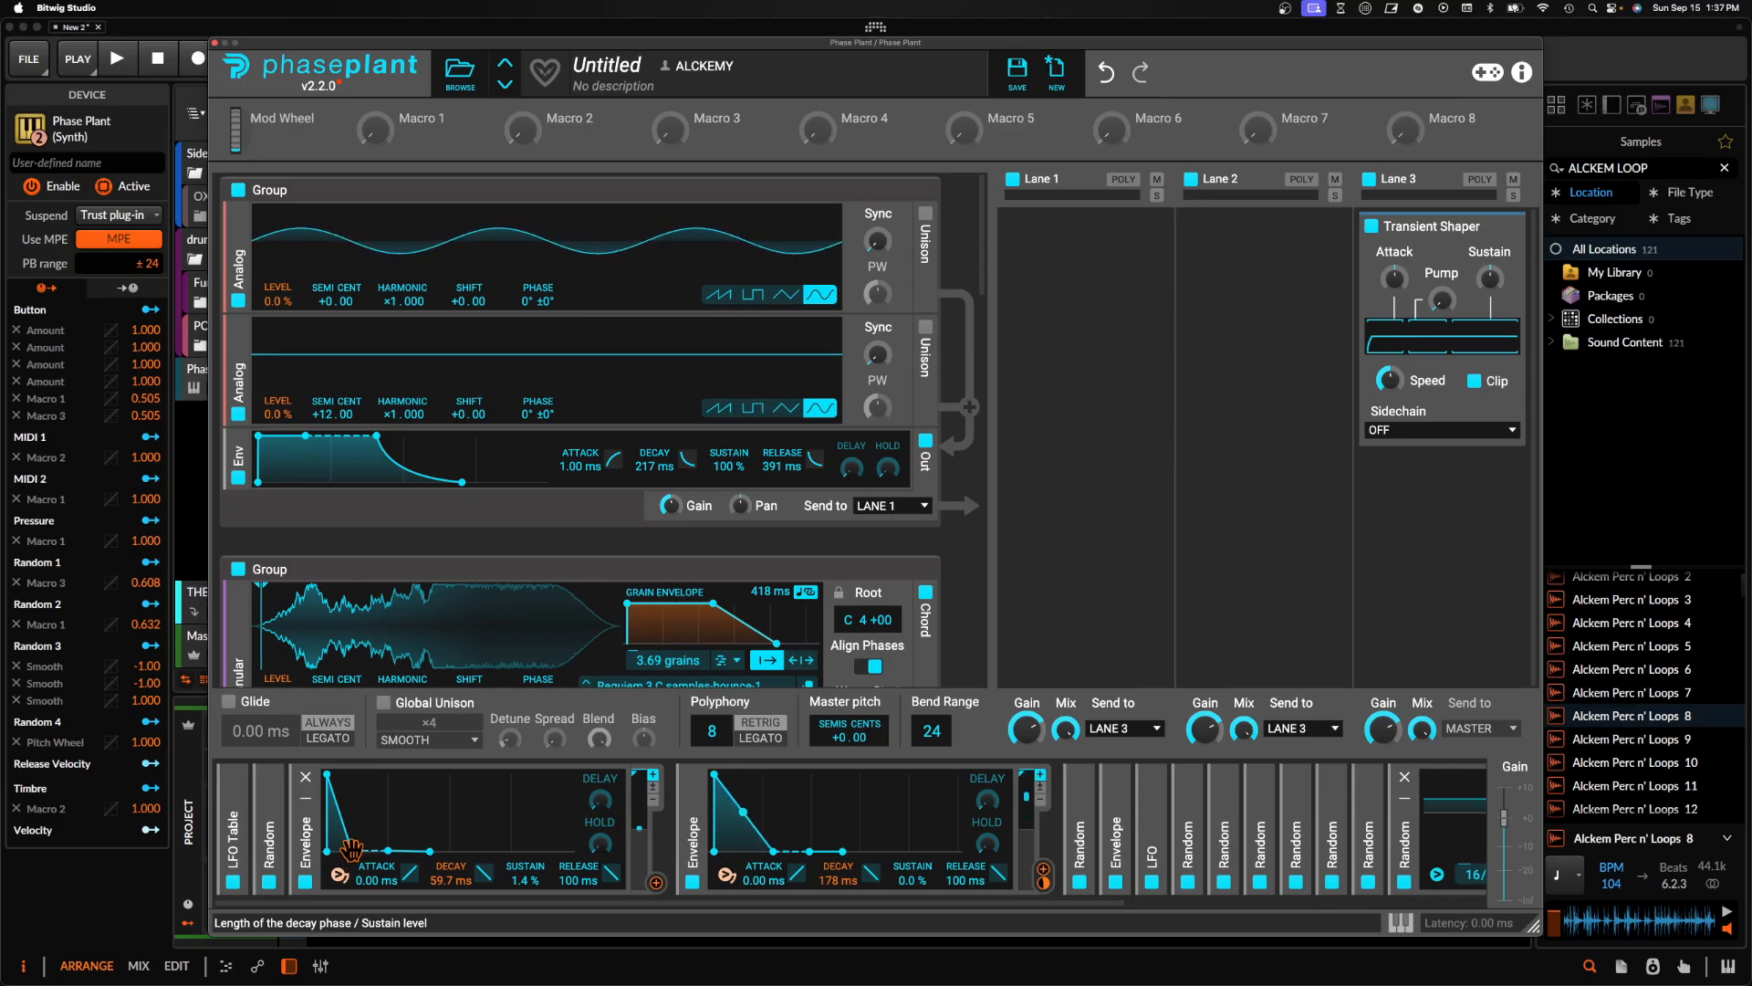
# Add a Wavetable generator after the sine group's output and use it to modulate the first sine oscillator's phase
pyautogui.click(496, 532)
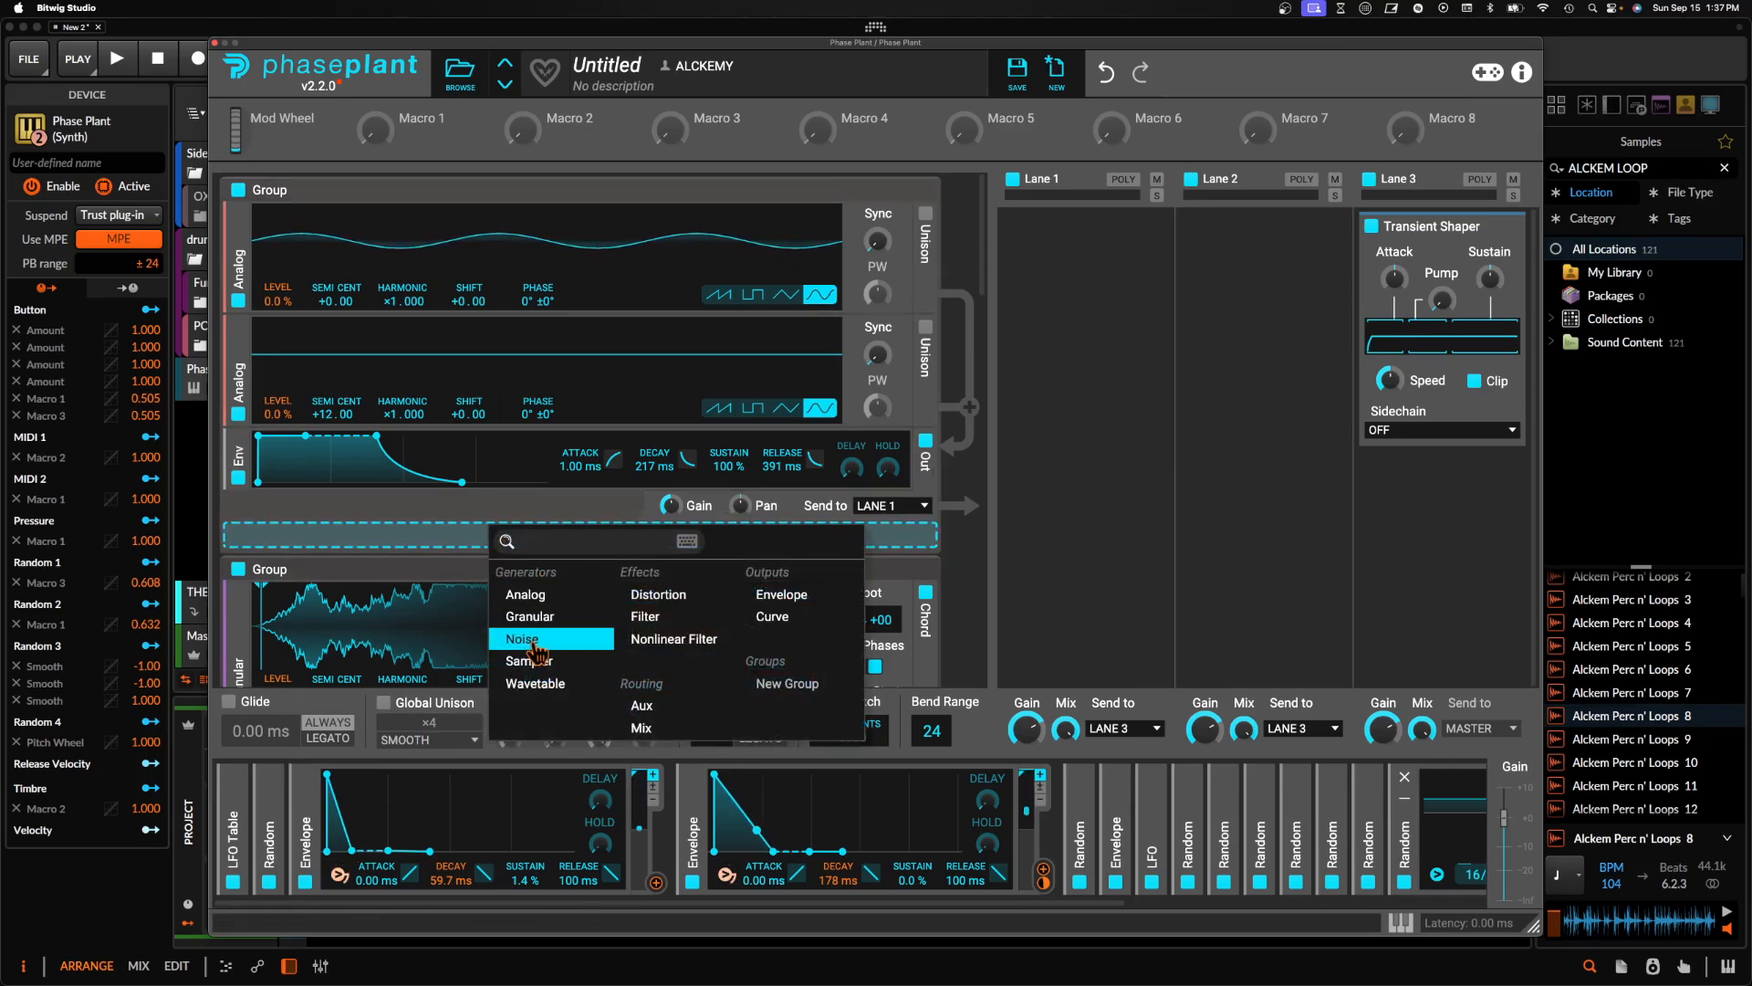
pyautogui.click(551, 685)
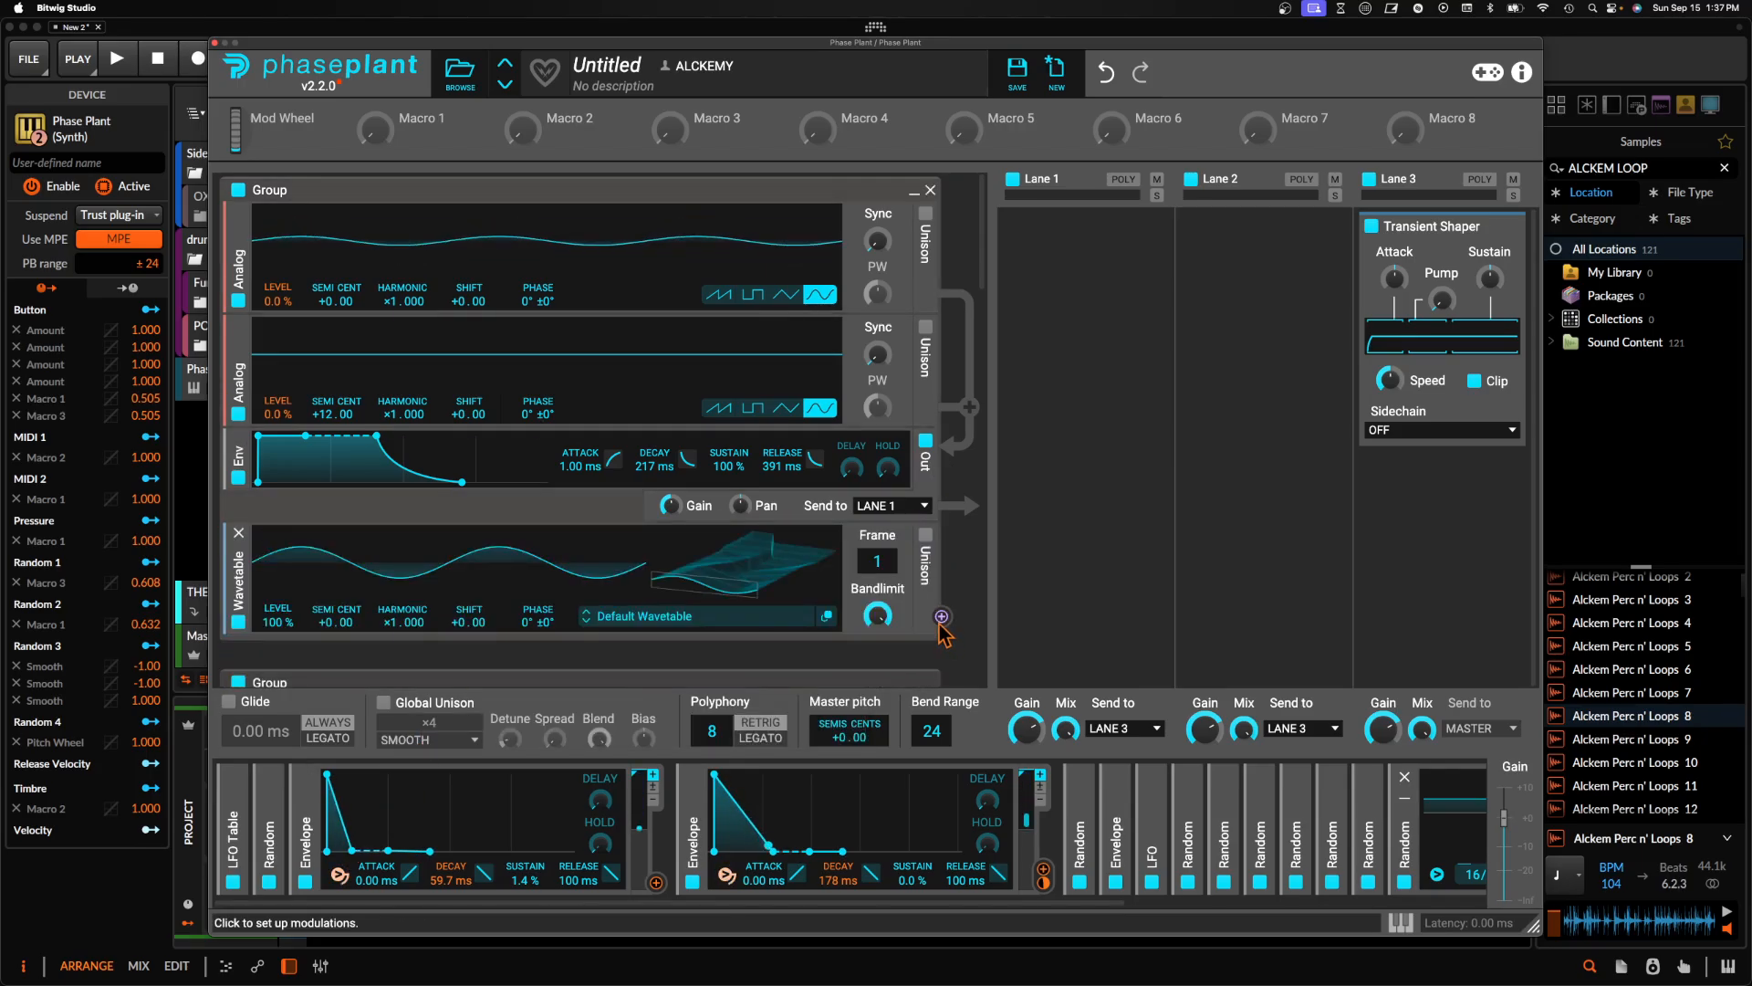
pyautogui.moveTo(942, 616); pyautogui.dragTo(540, 301)
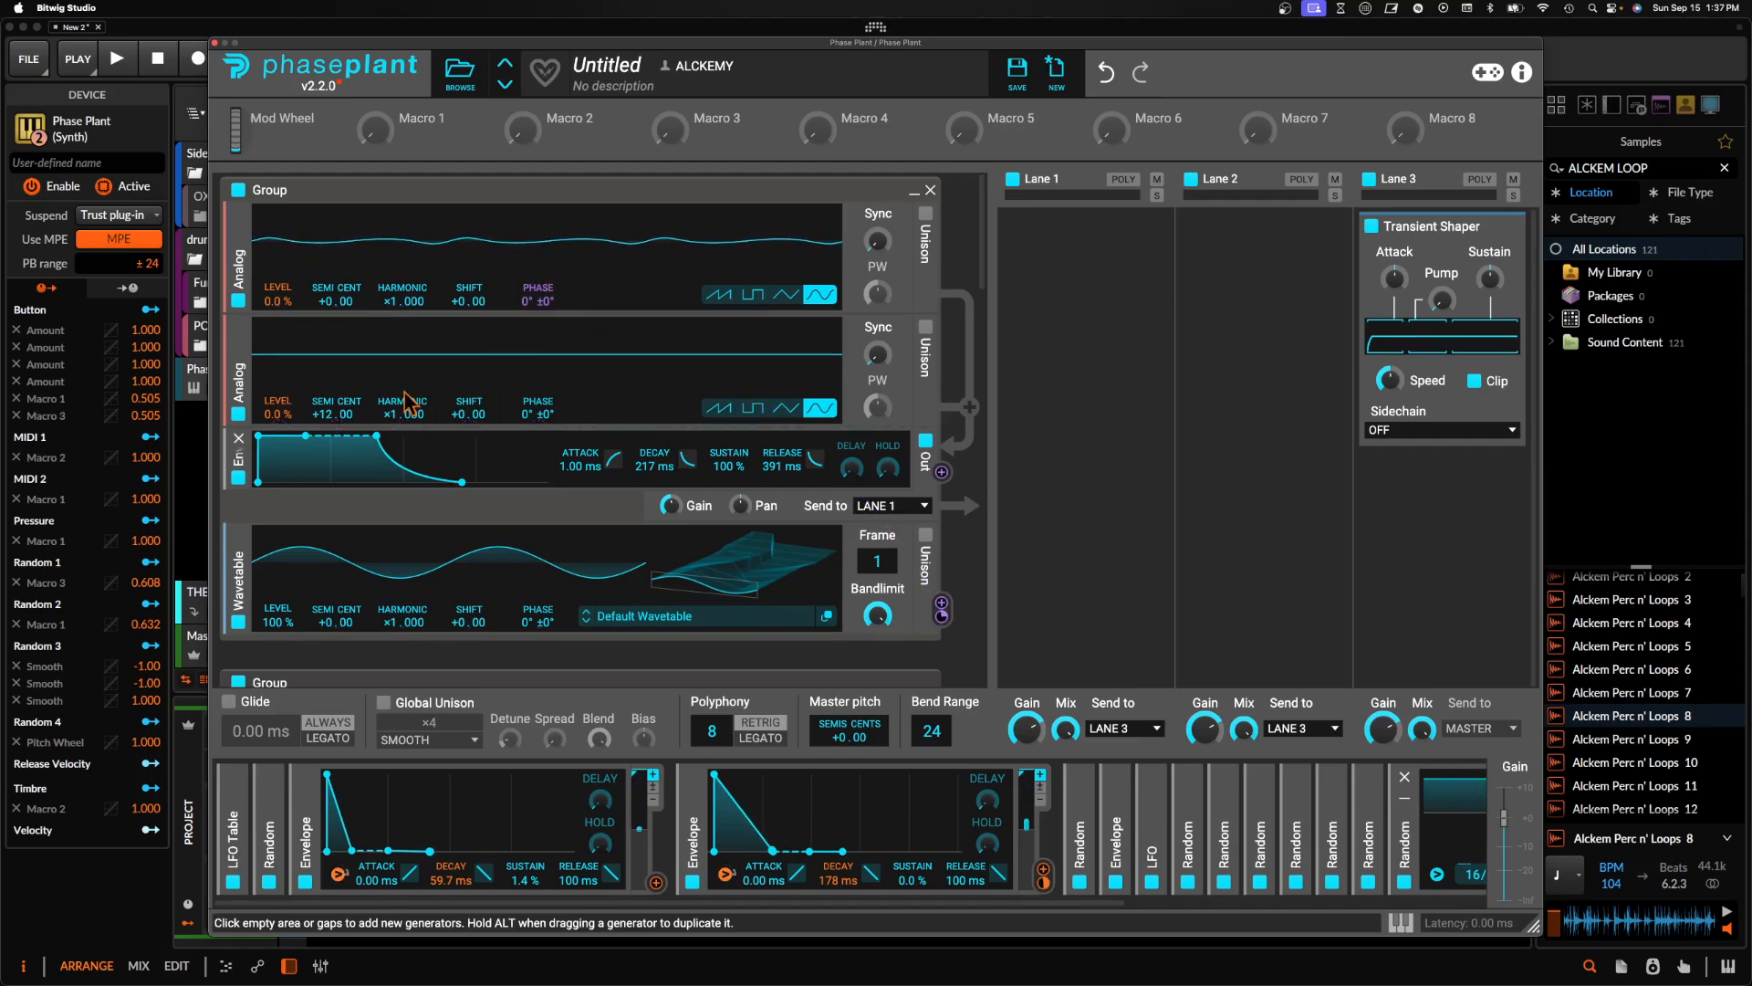
pyautogui.scroll(-2, 605, 593)
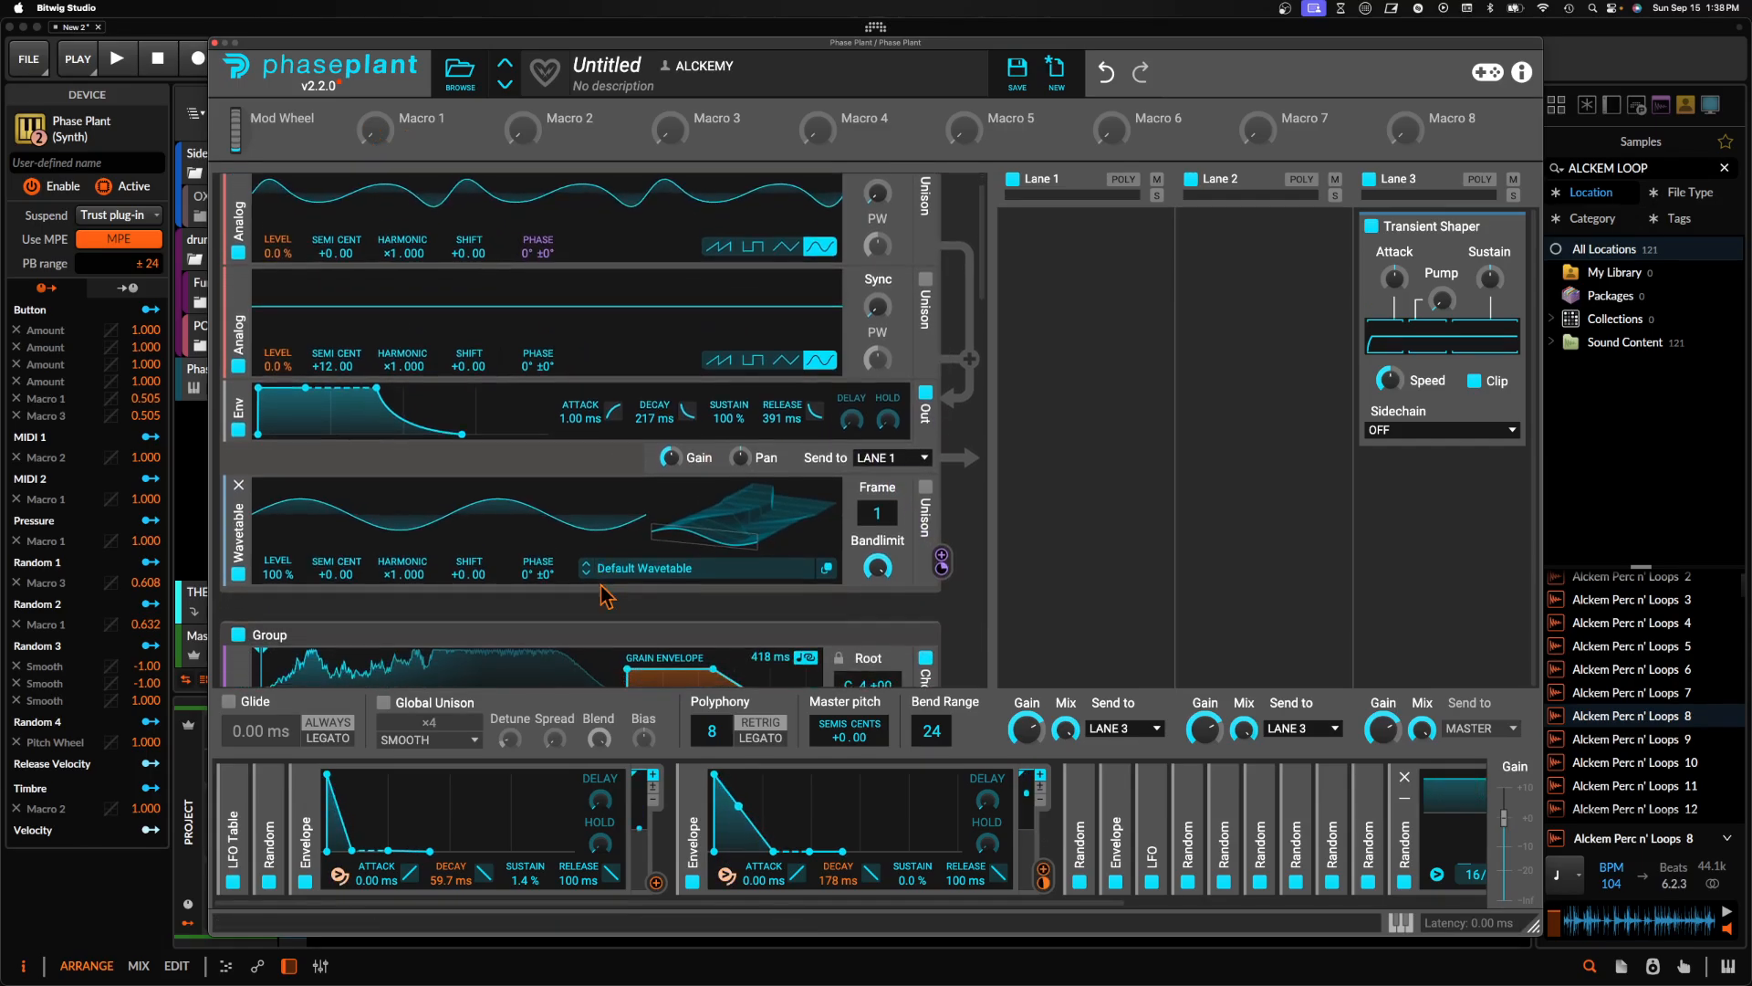
pyautogui.scroll(2, 548, 438)
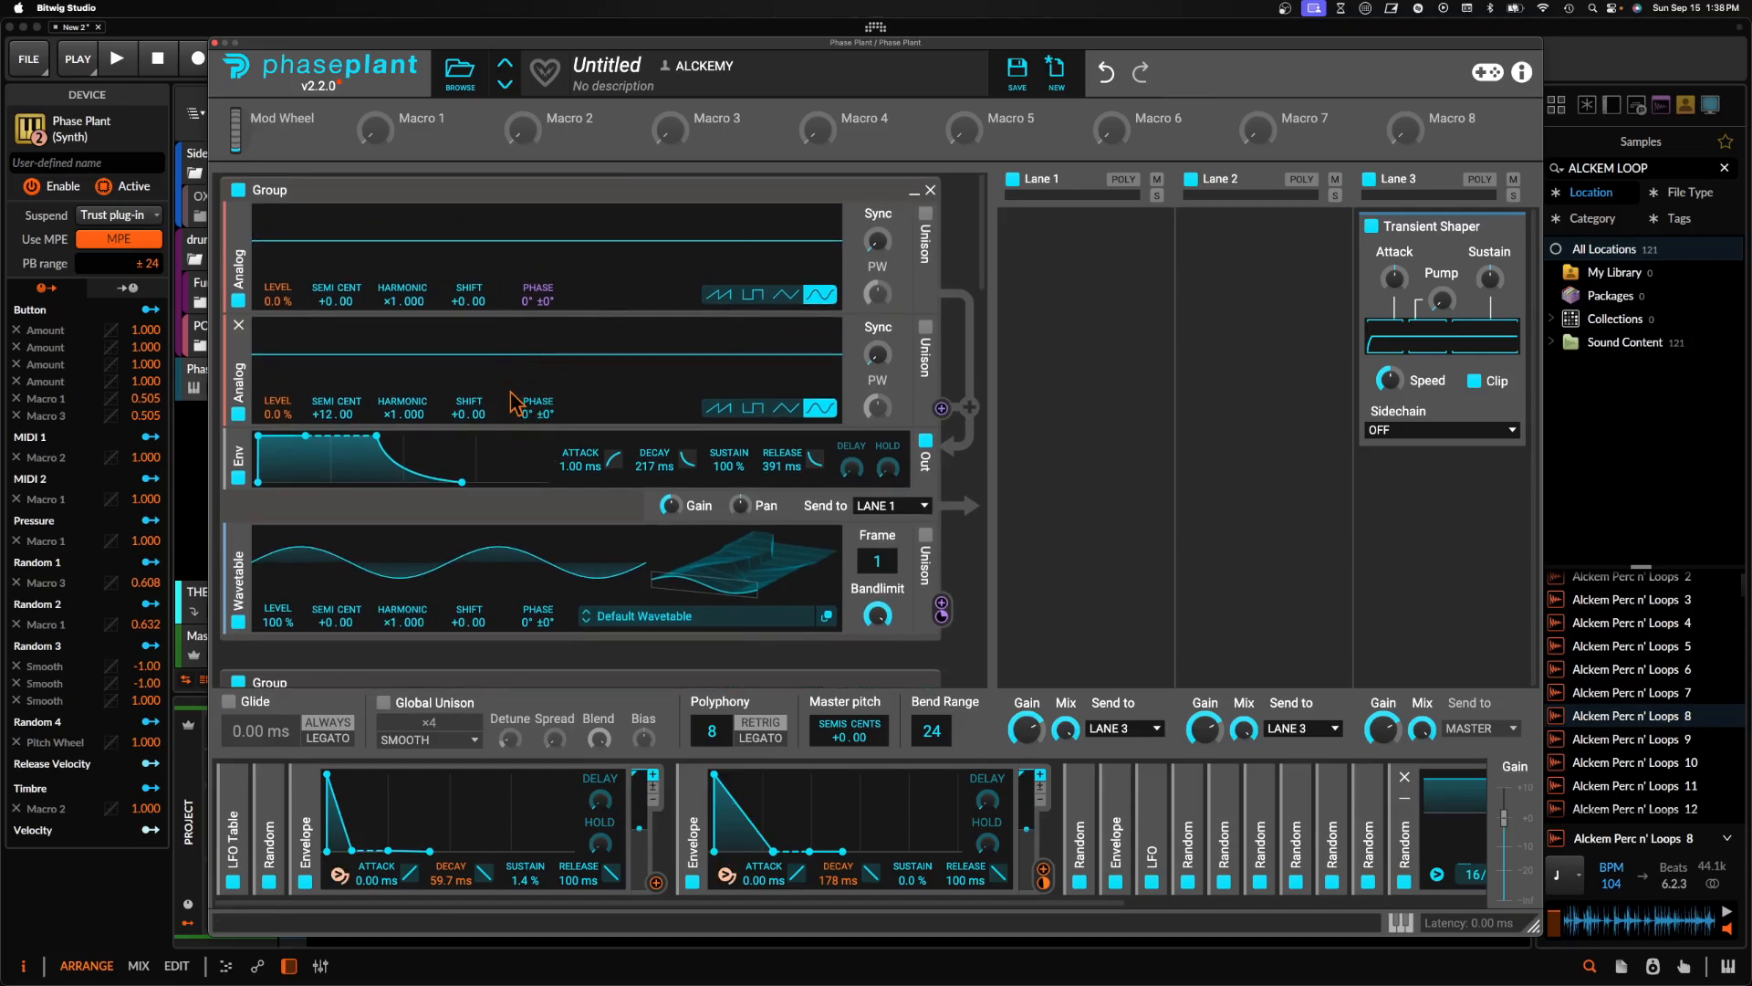
# Disable the granular layers and saw groups, and collapse the saw and percussion loop groups
pyautogui.scroll(-10, 490, 395)
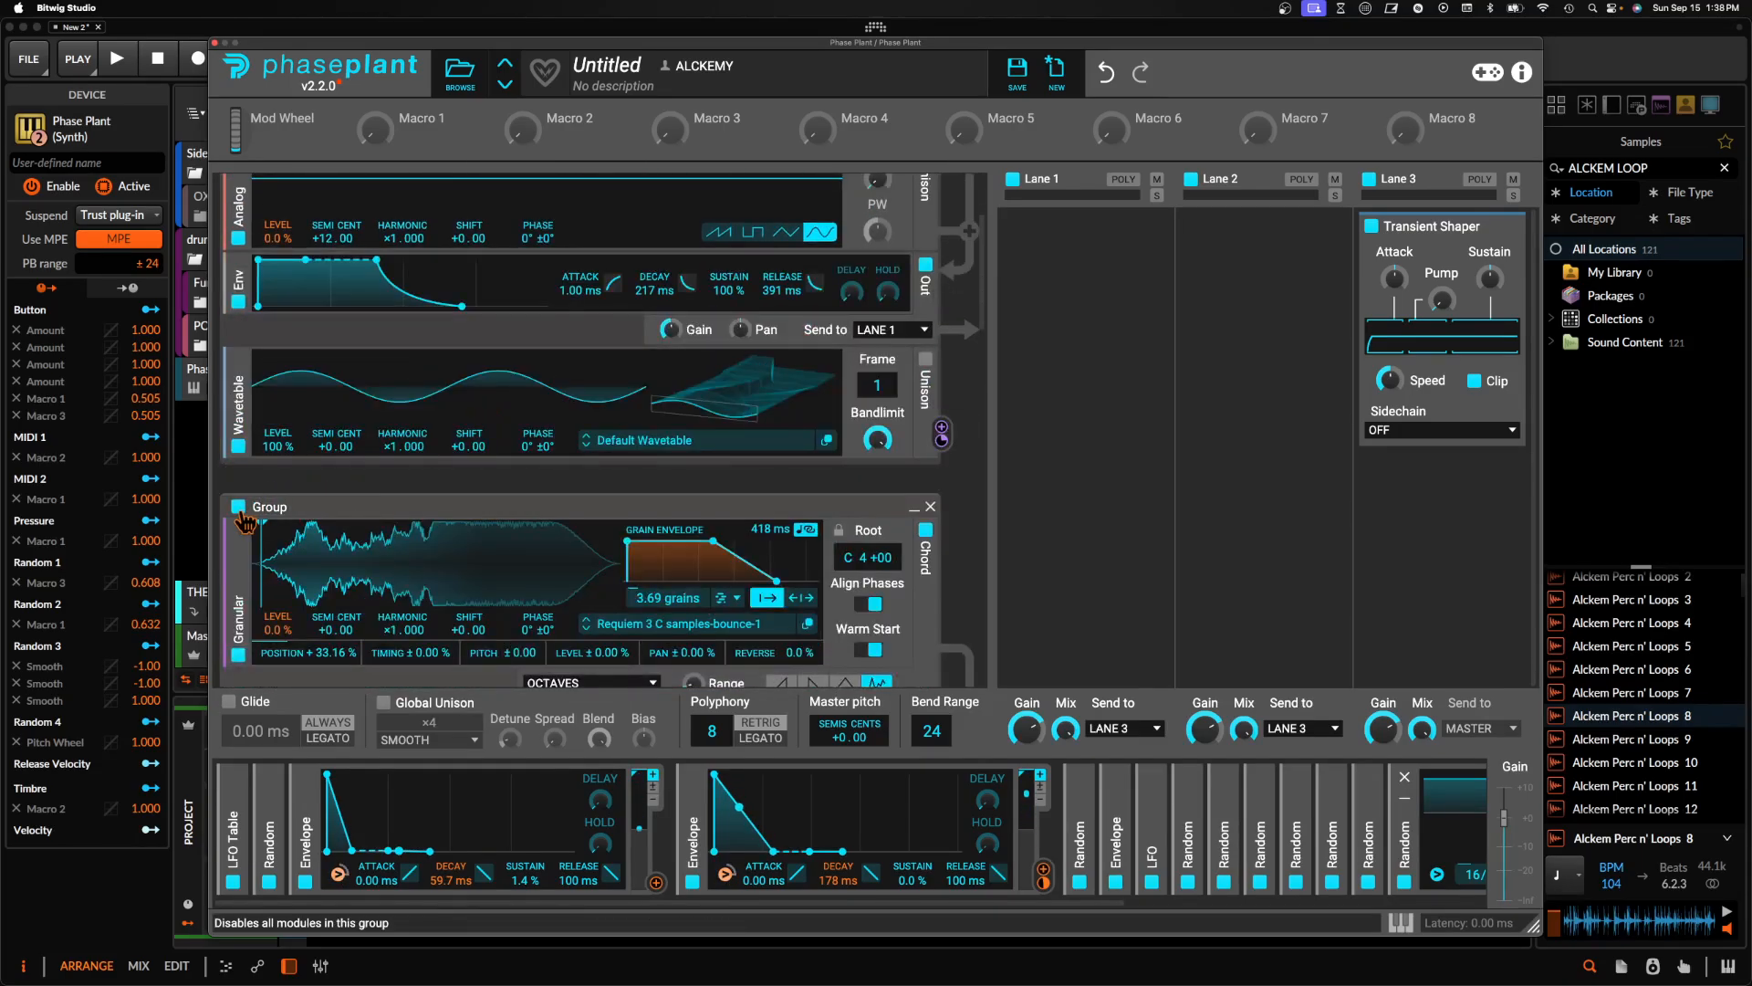
pyautogui.scroll(-4, 247, 525)
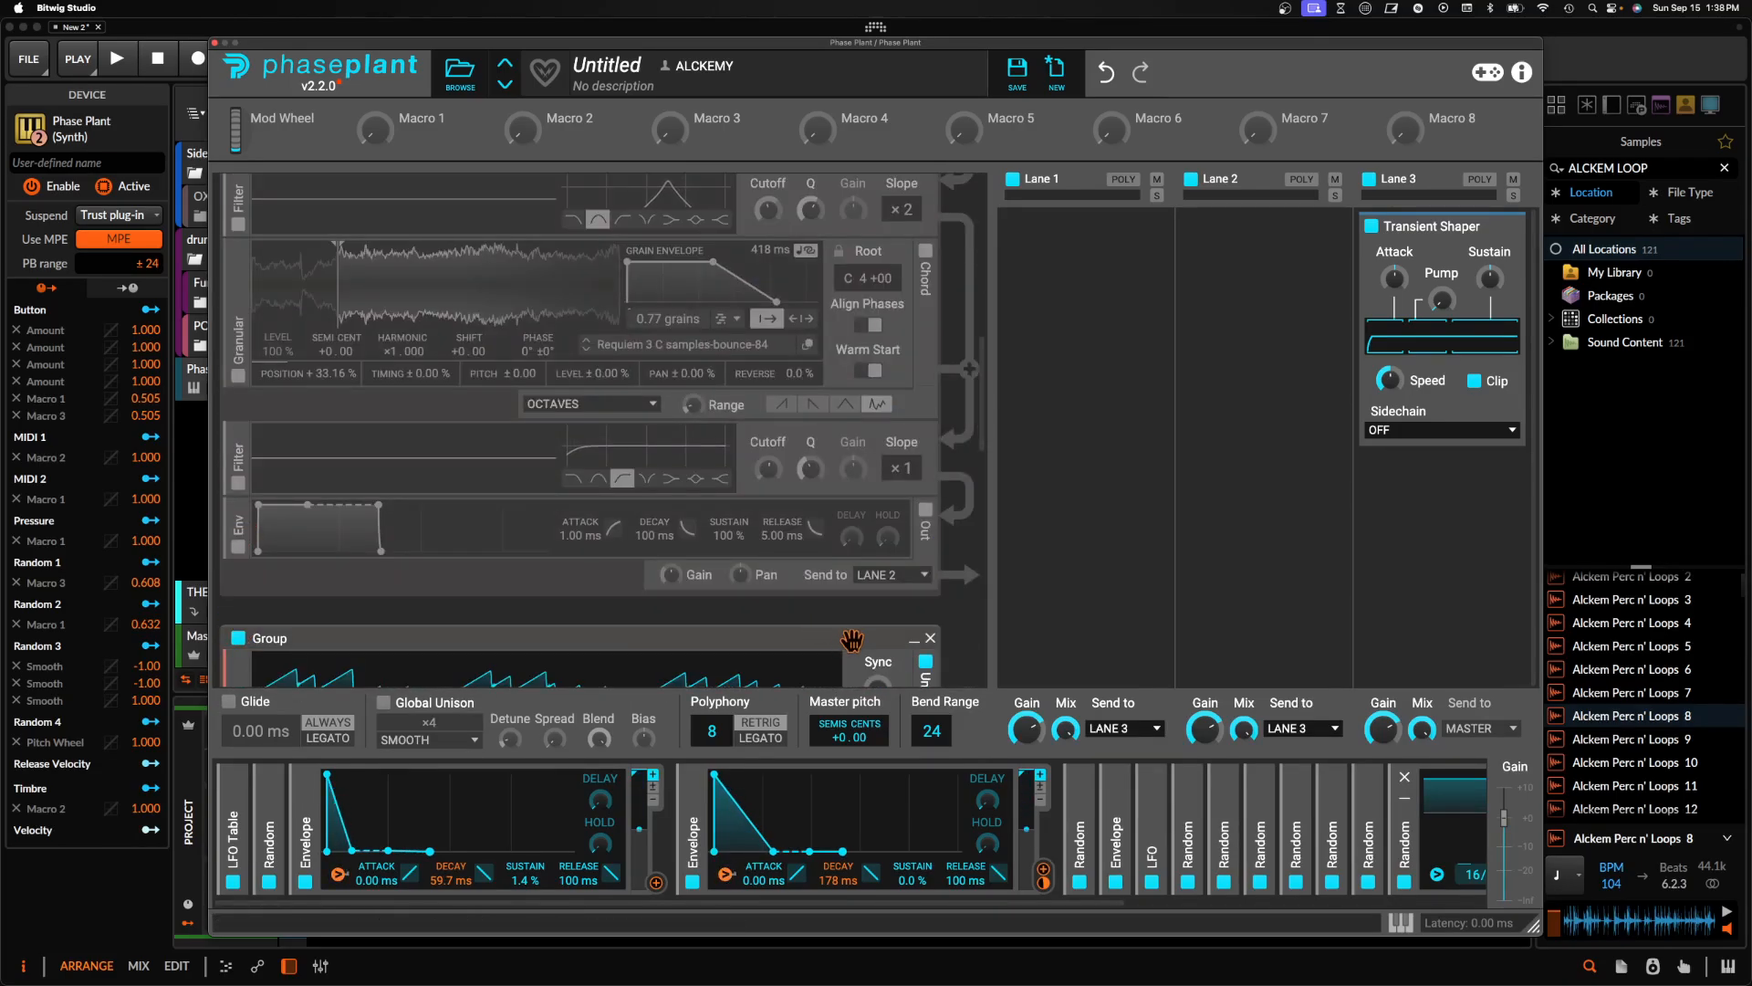
pyautogui.click(915, 641)
pyautogui.click(239, 637)
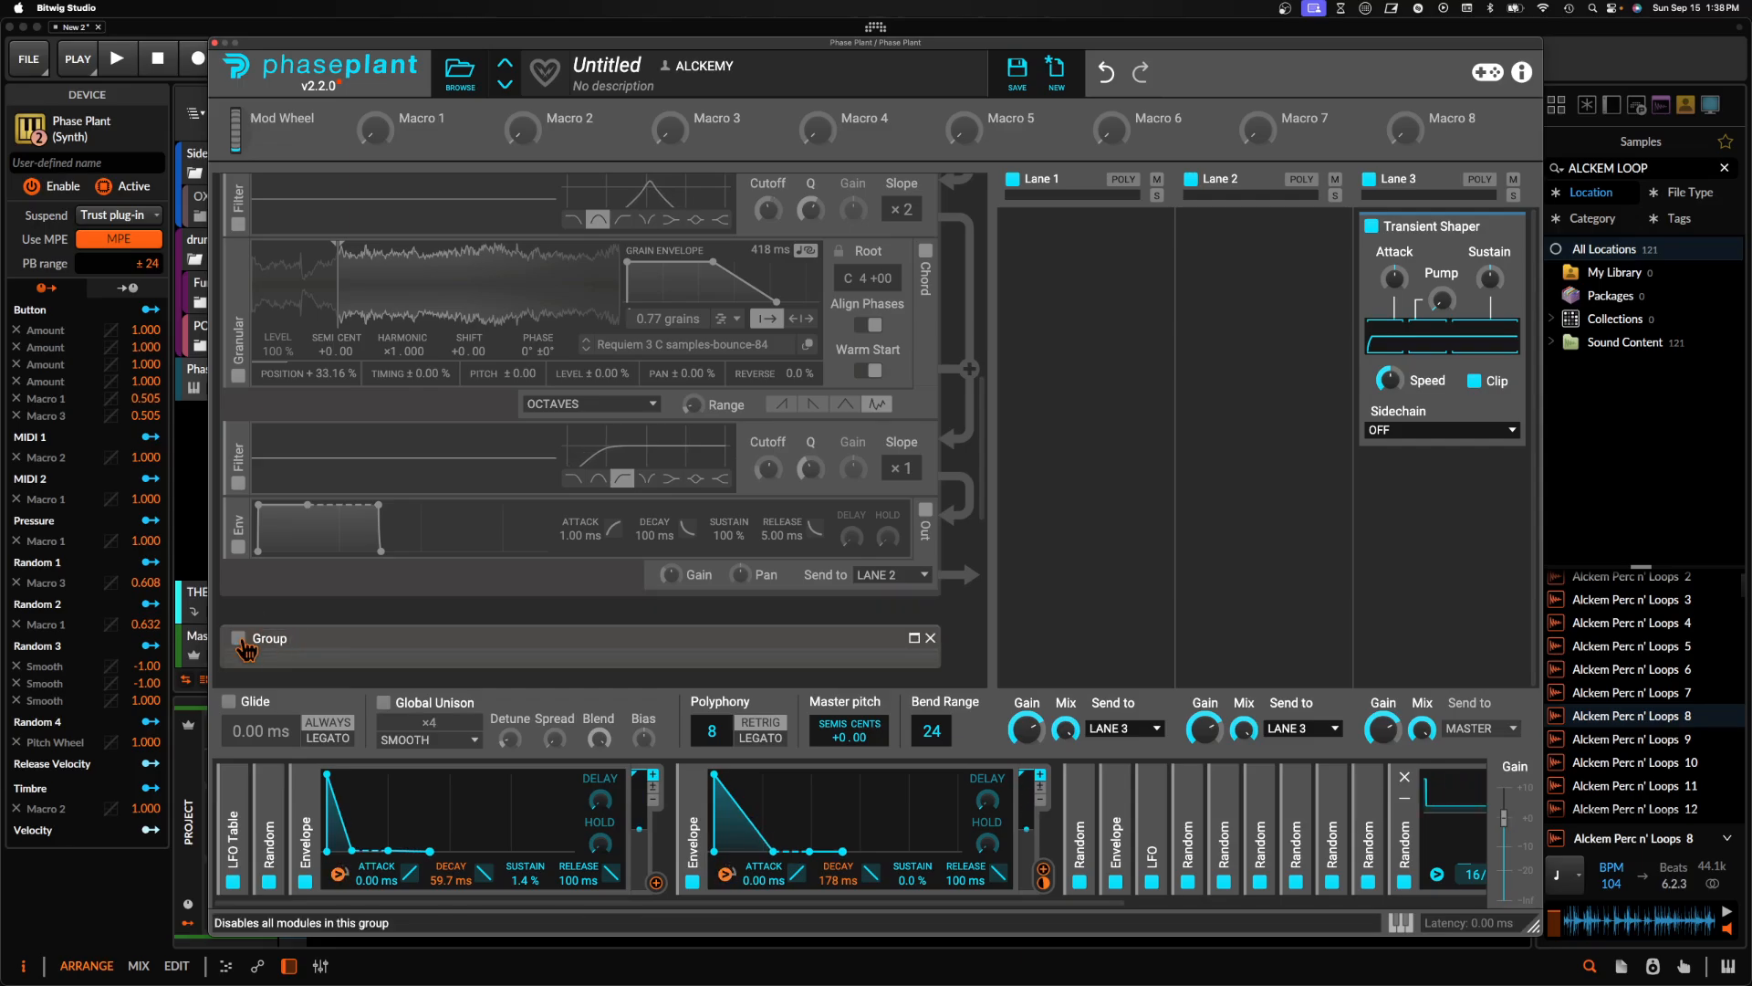
pyautogui.scroll(-3, 241, 636)
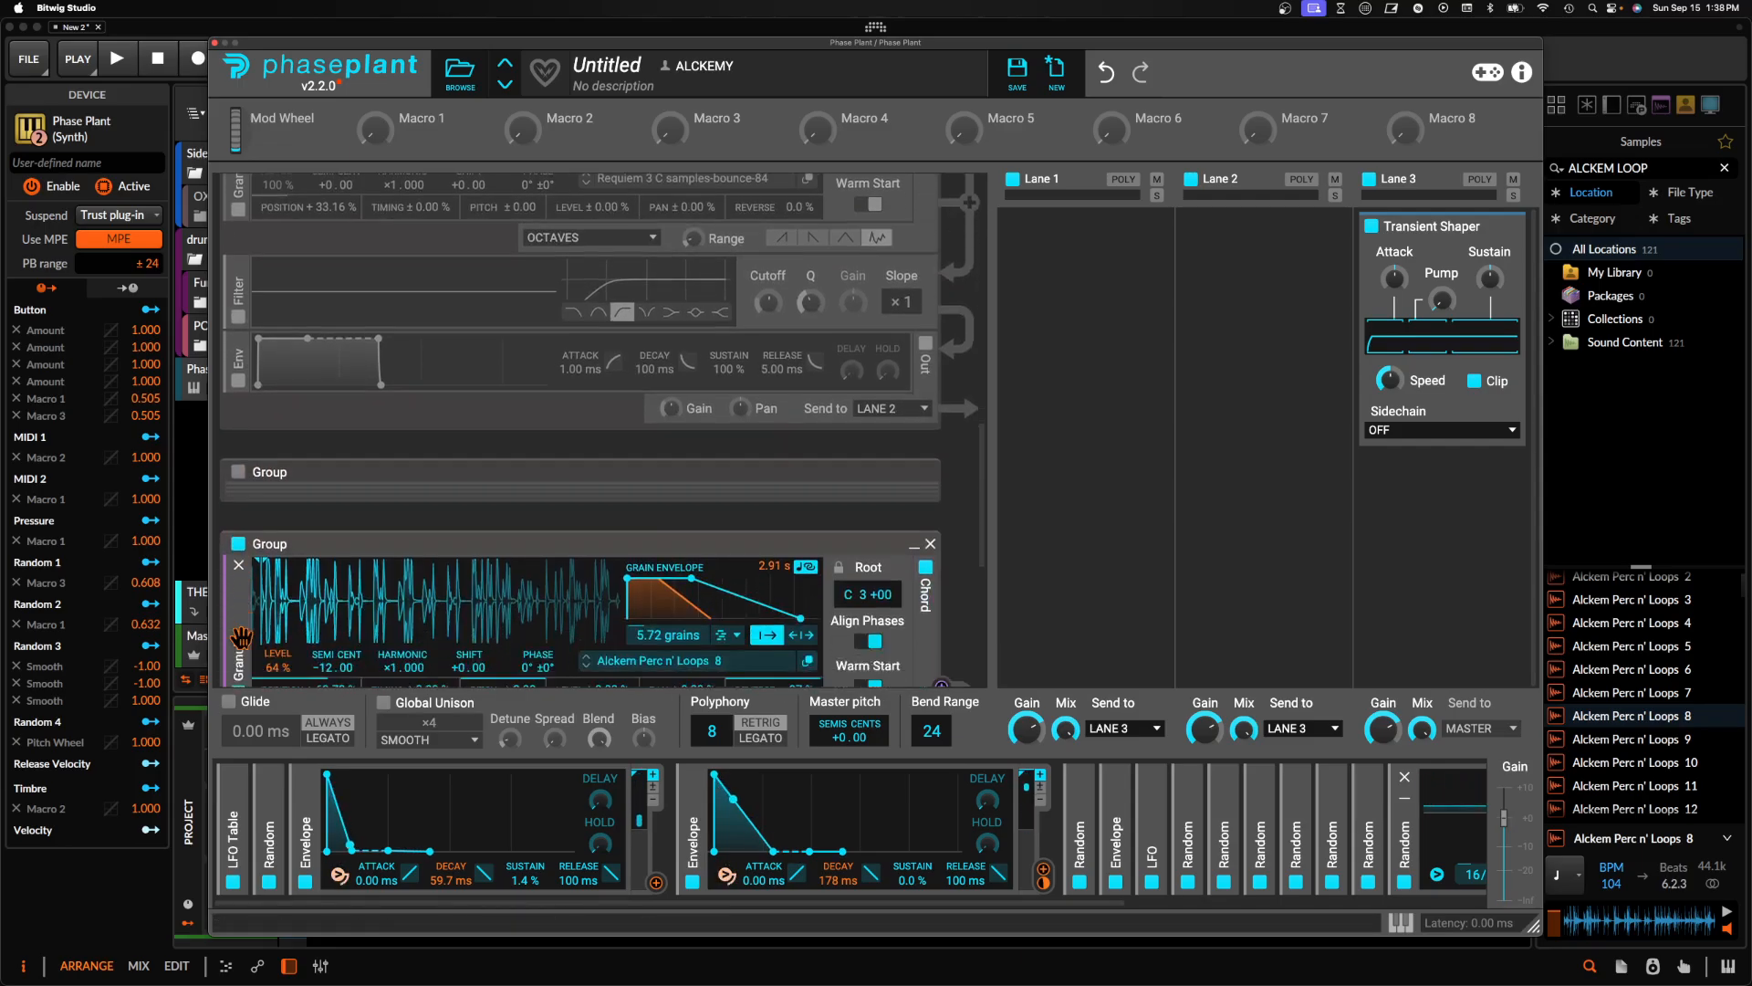
pyautogui.click(914, 543)
pyautogui.scroll(5, 457, 501)
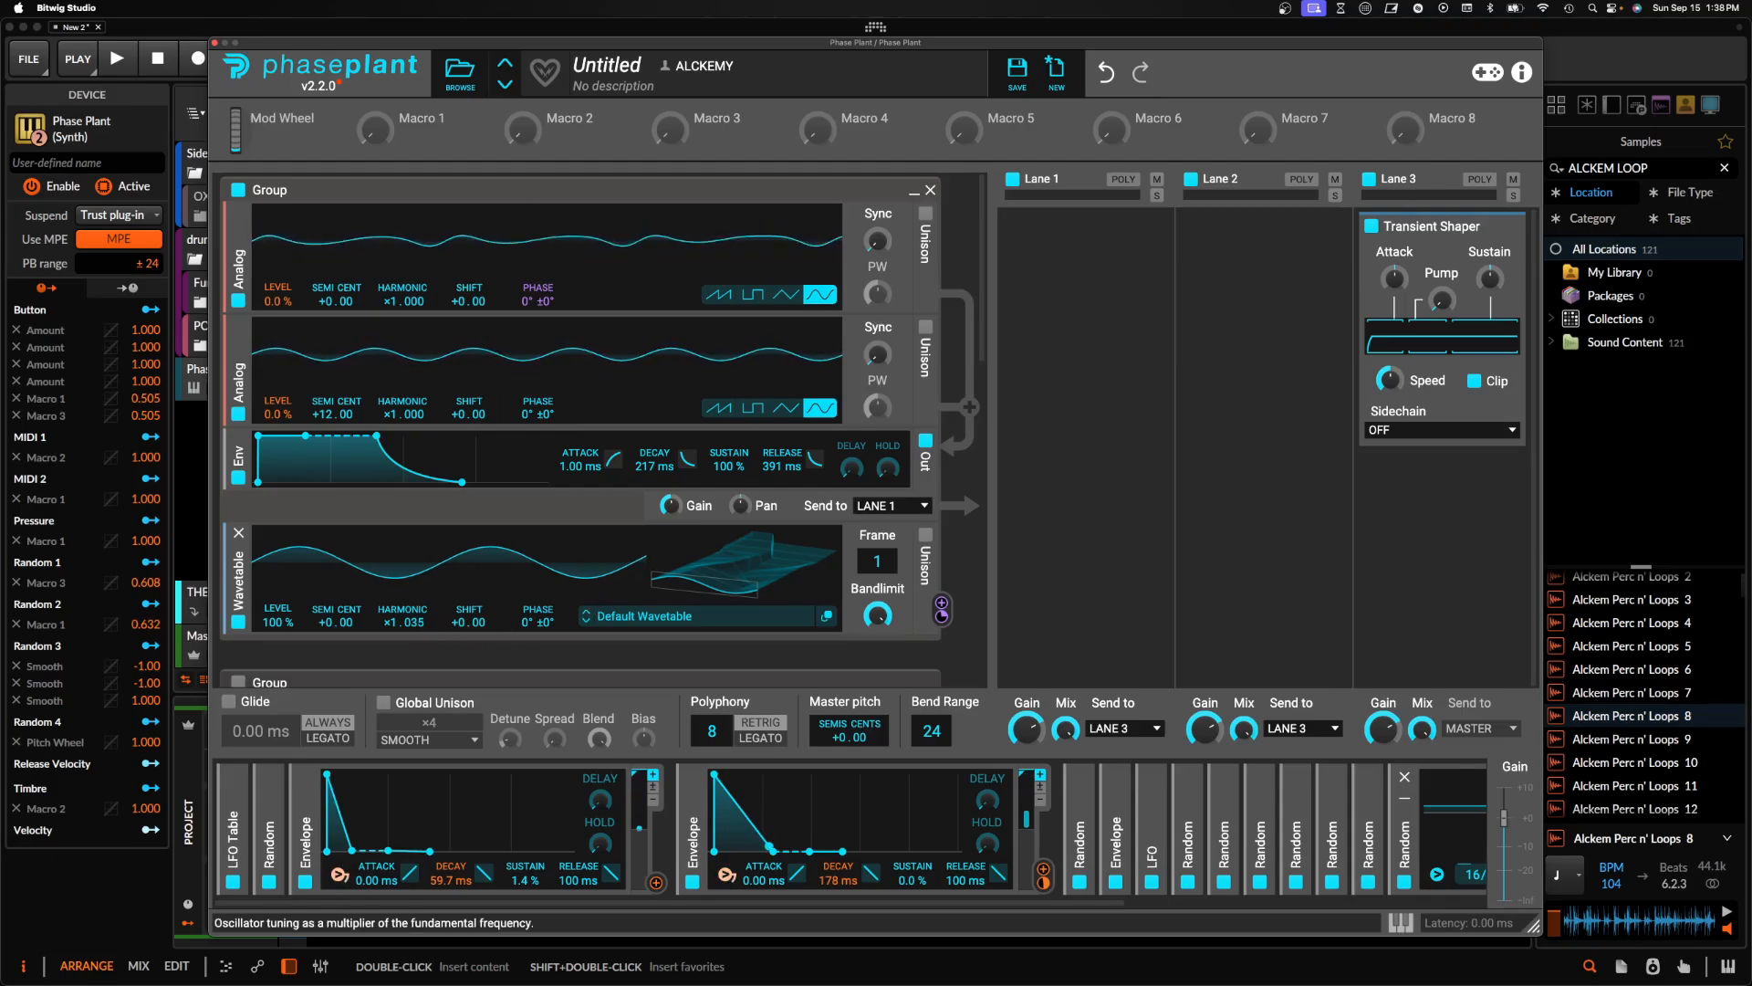
# Set the Wavetable's harmonic to 1.140 and modulate the first sine's phase modulation depth with the first Envelope
pyautogui.moveTo(402, 621); pyautogui.dragTo(403, 603)
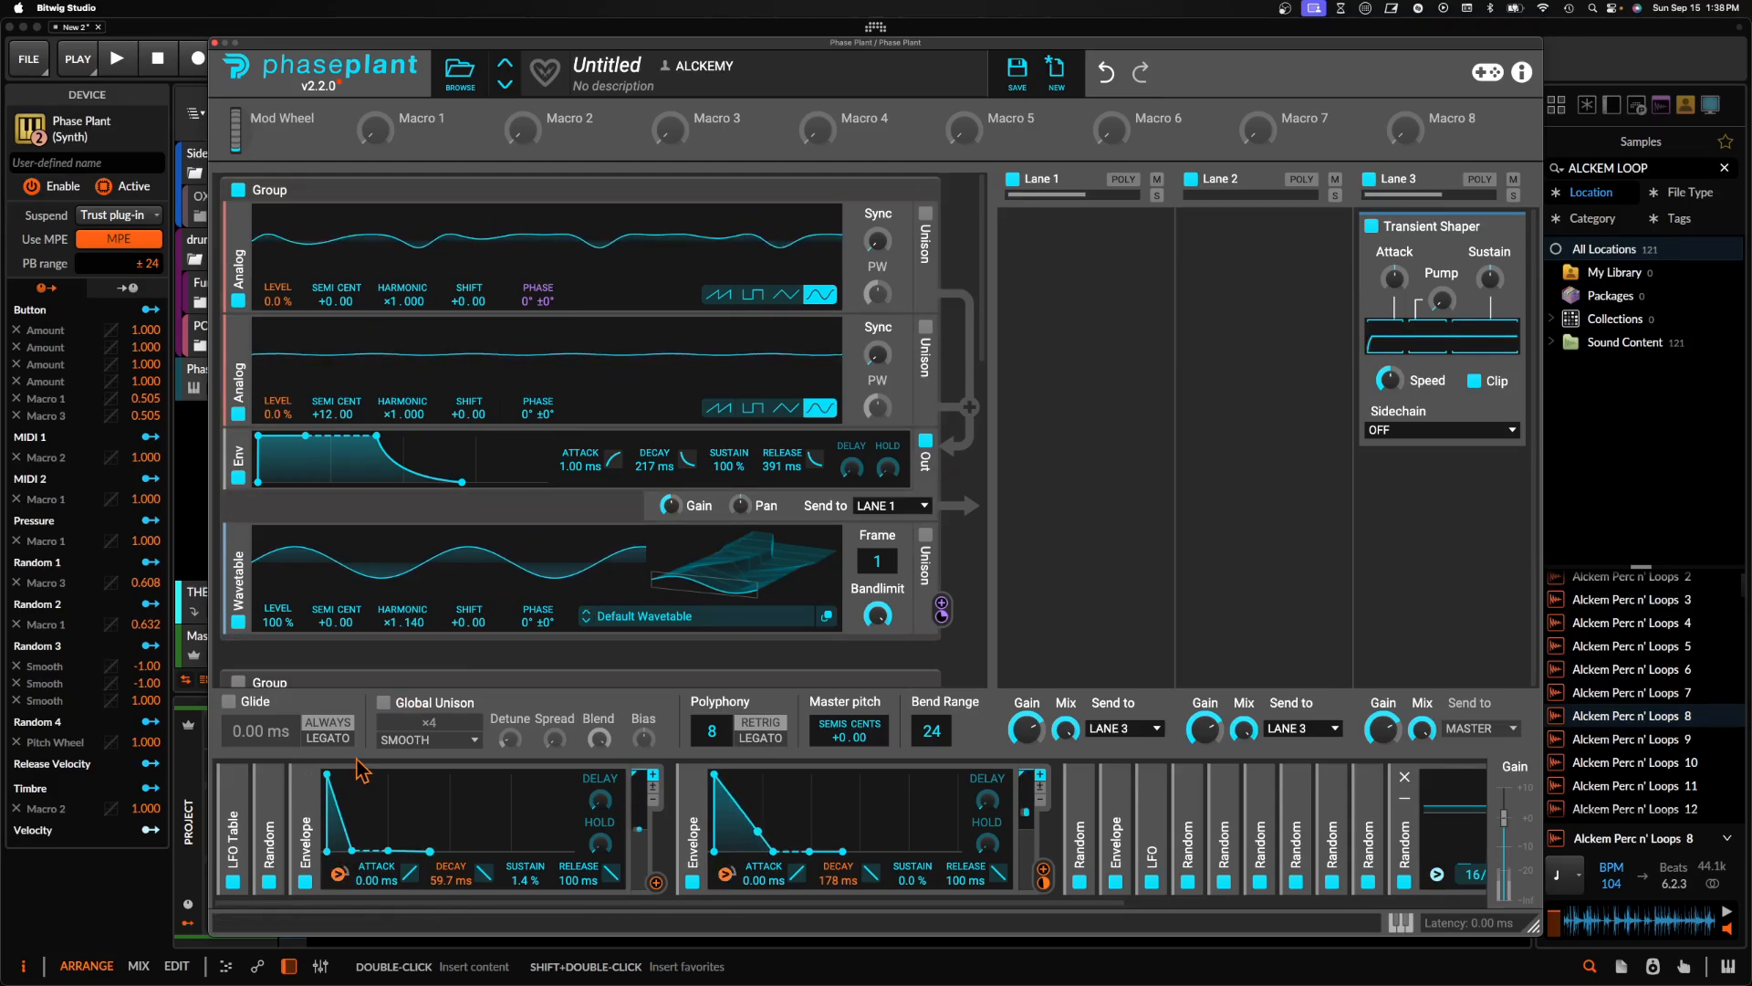
pyautogui.moveTo(656, 883); pyautogui.dragTo(657, 893)
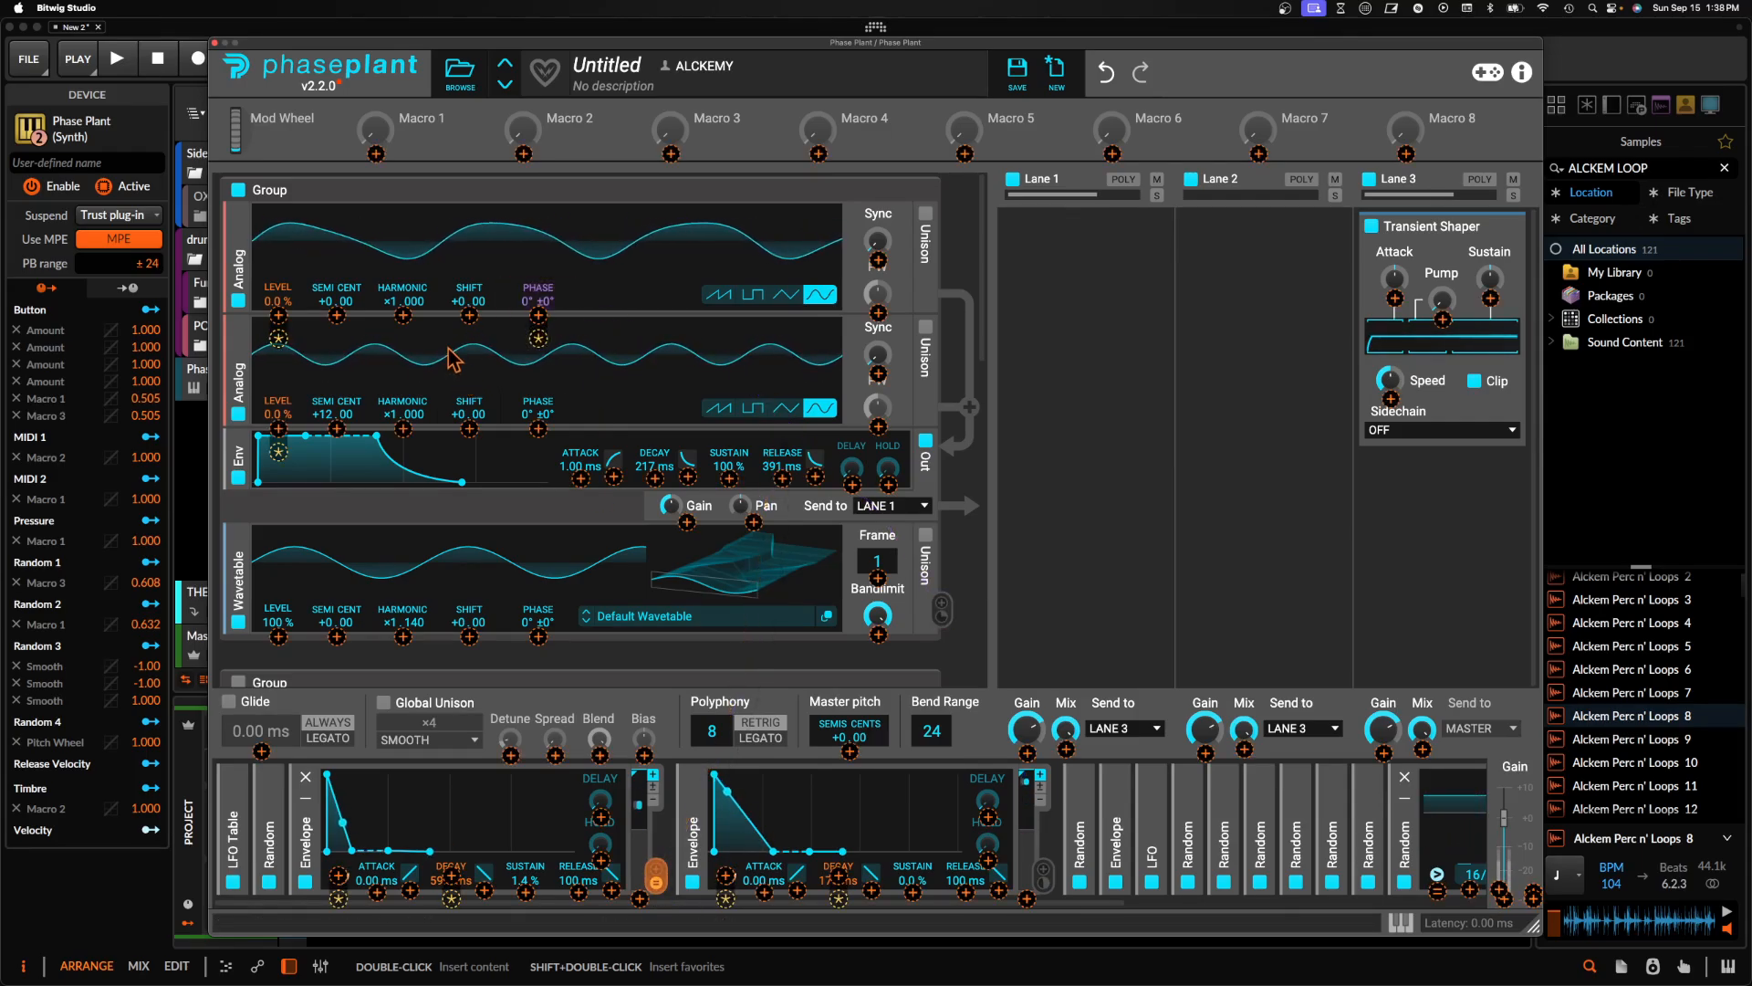
pyautogui.moveTo(454, 359); pyautogui.dragTo(441, 356)
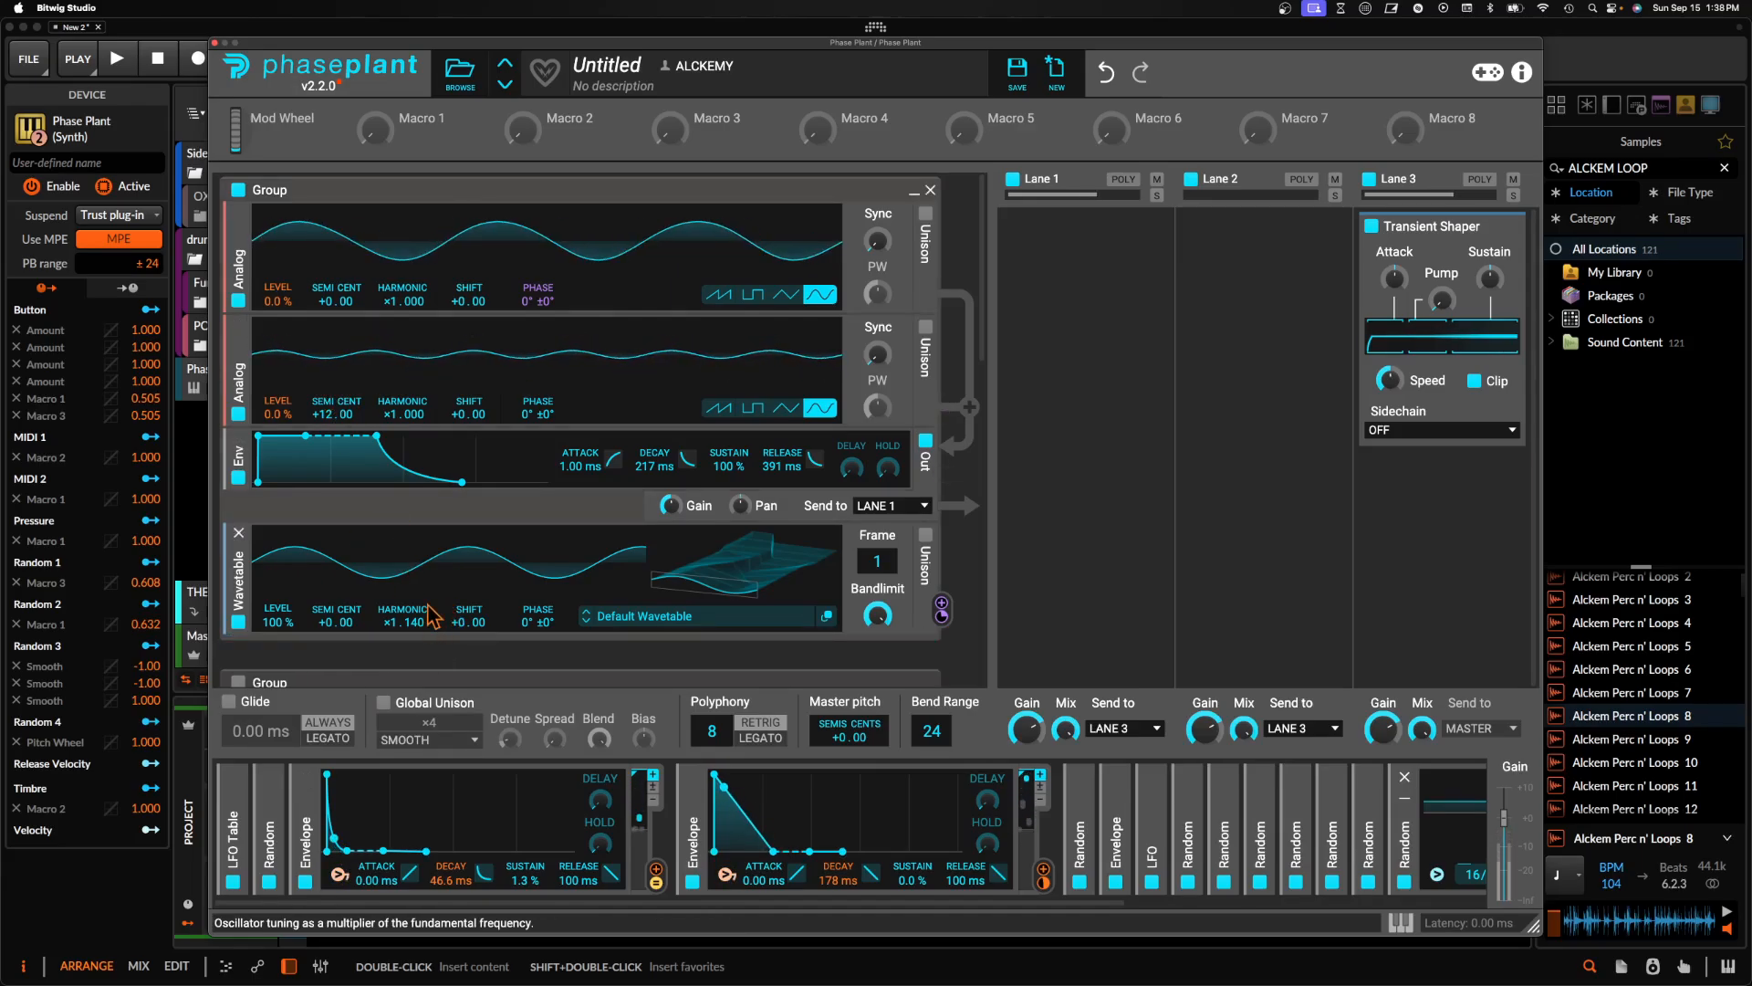
# Set the first Envelope's sustain to 0.0% and its decay to 72.7 ms
pyautogui.moveTo(450, 892)
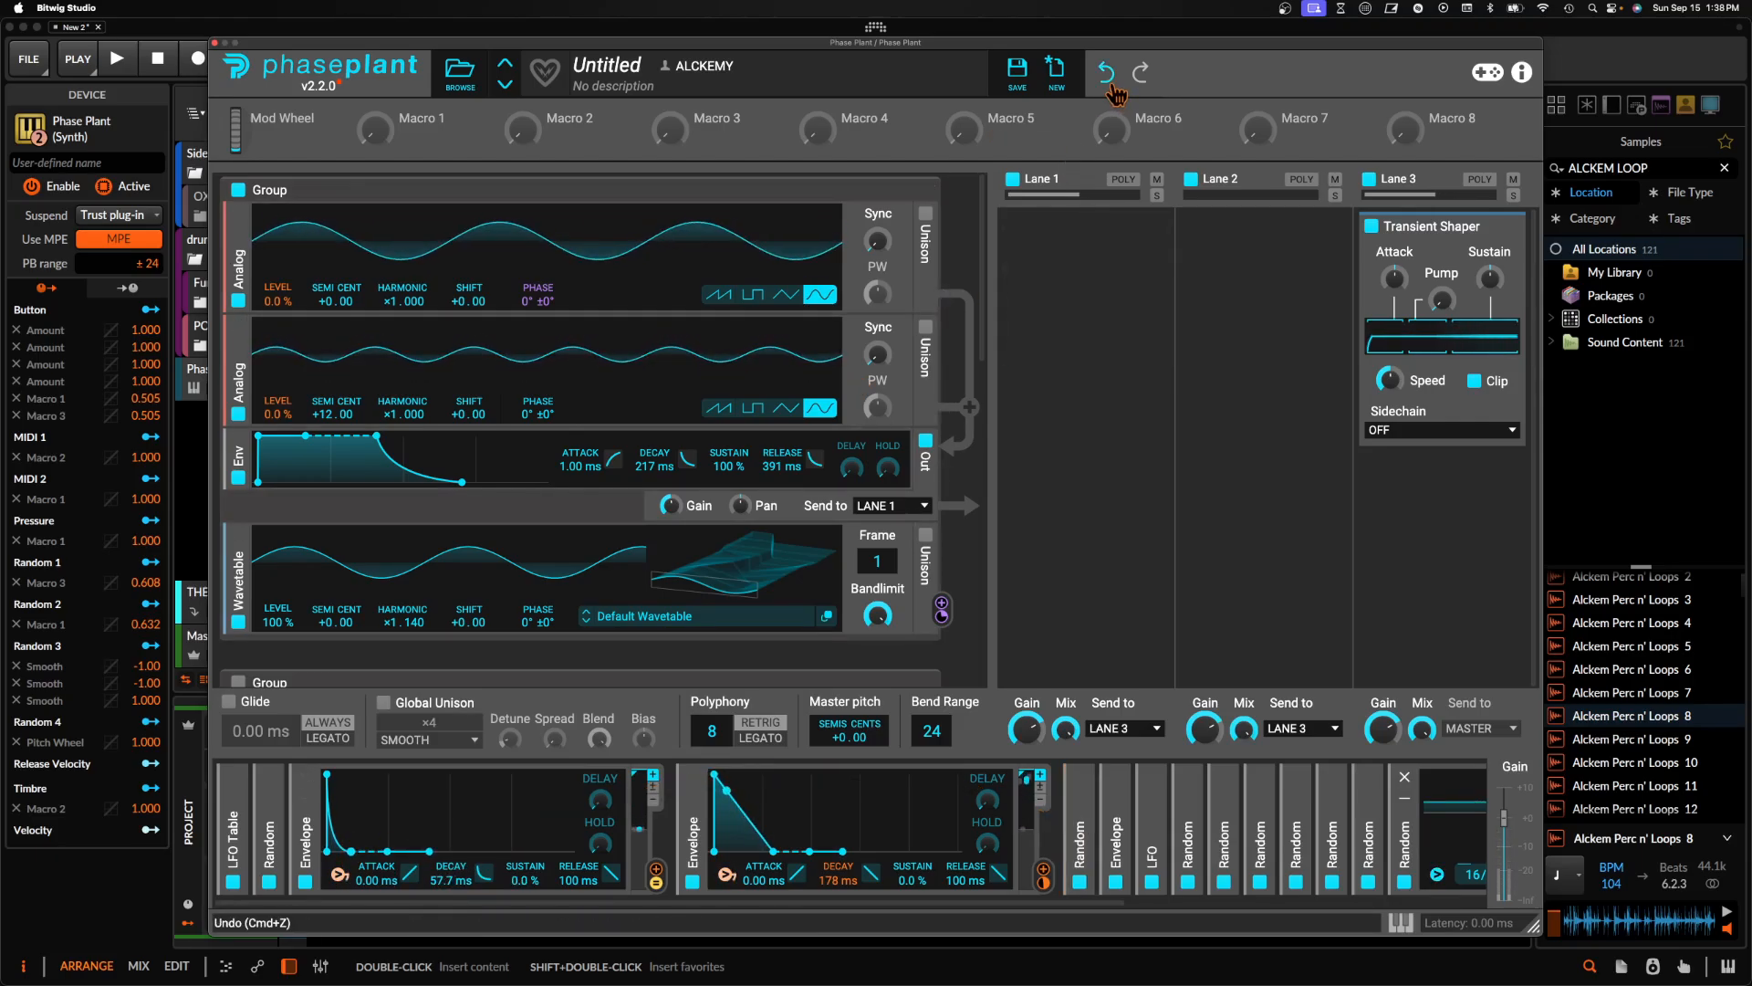
pyautogui.moveTo(522, 884); pyautogui.dragTo(518, 909)
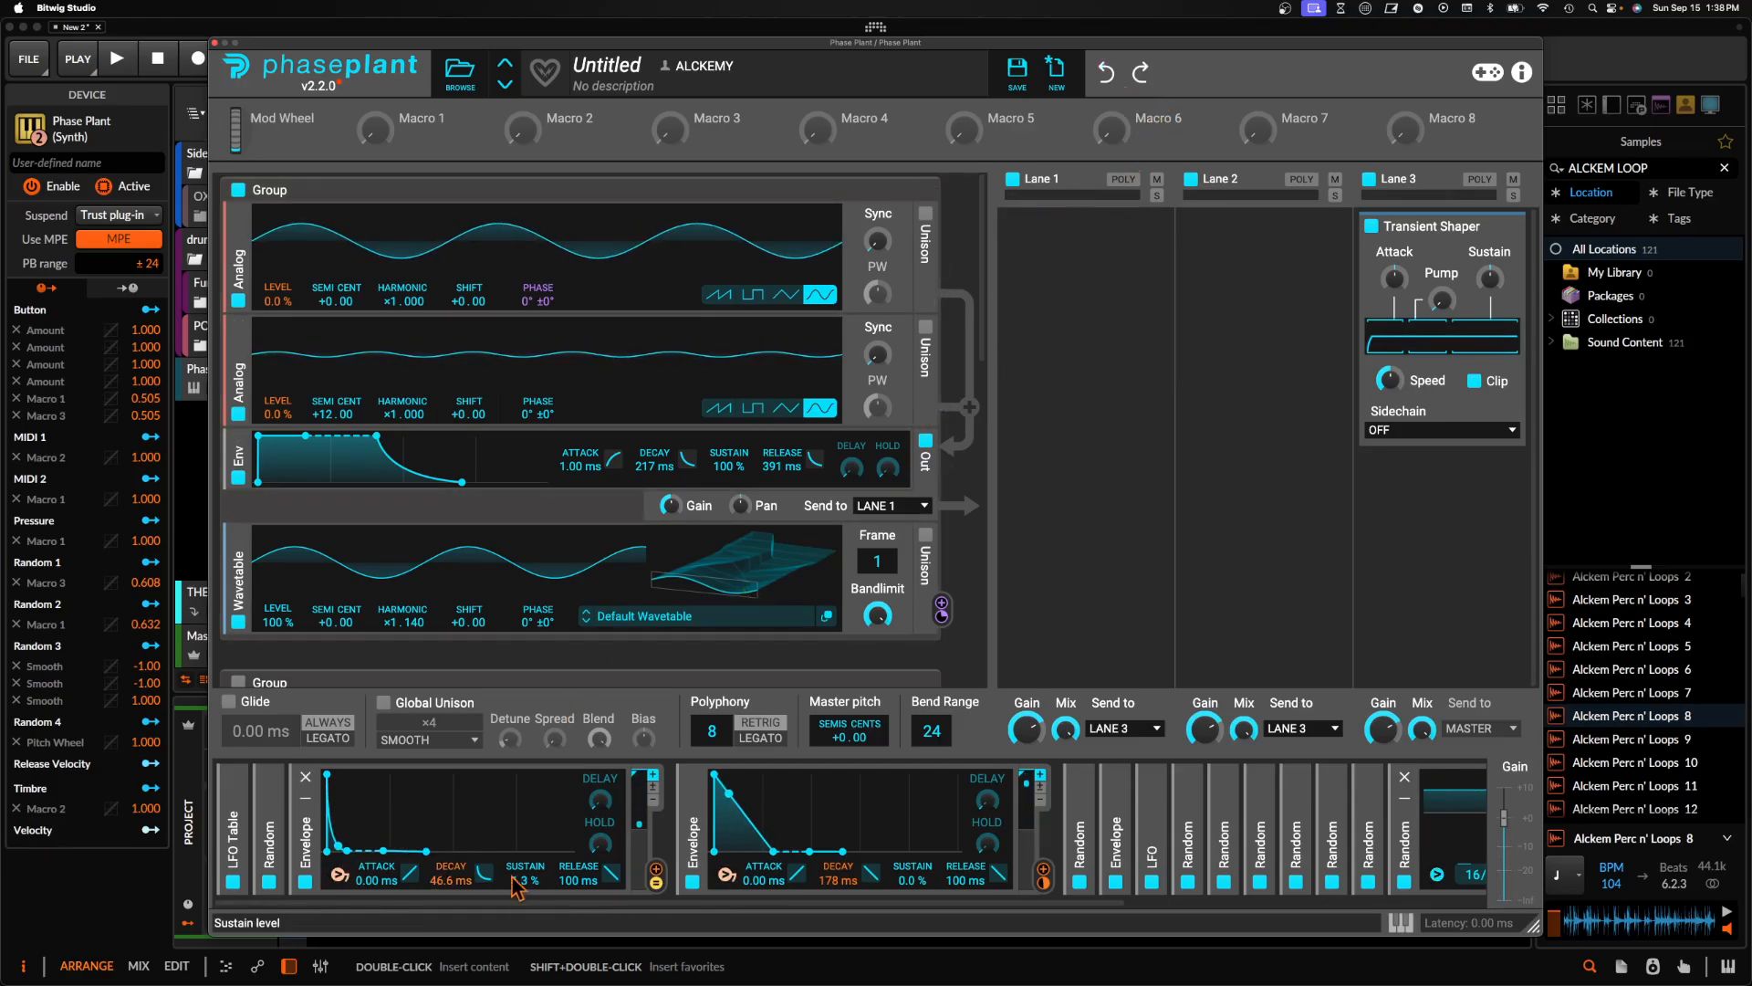
pyautogui.moveTo(353, 852); pyautogui.dragTo(355, 851)
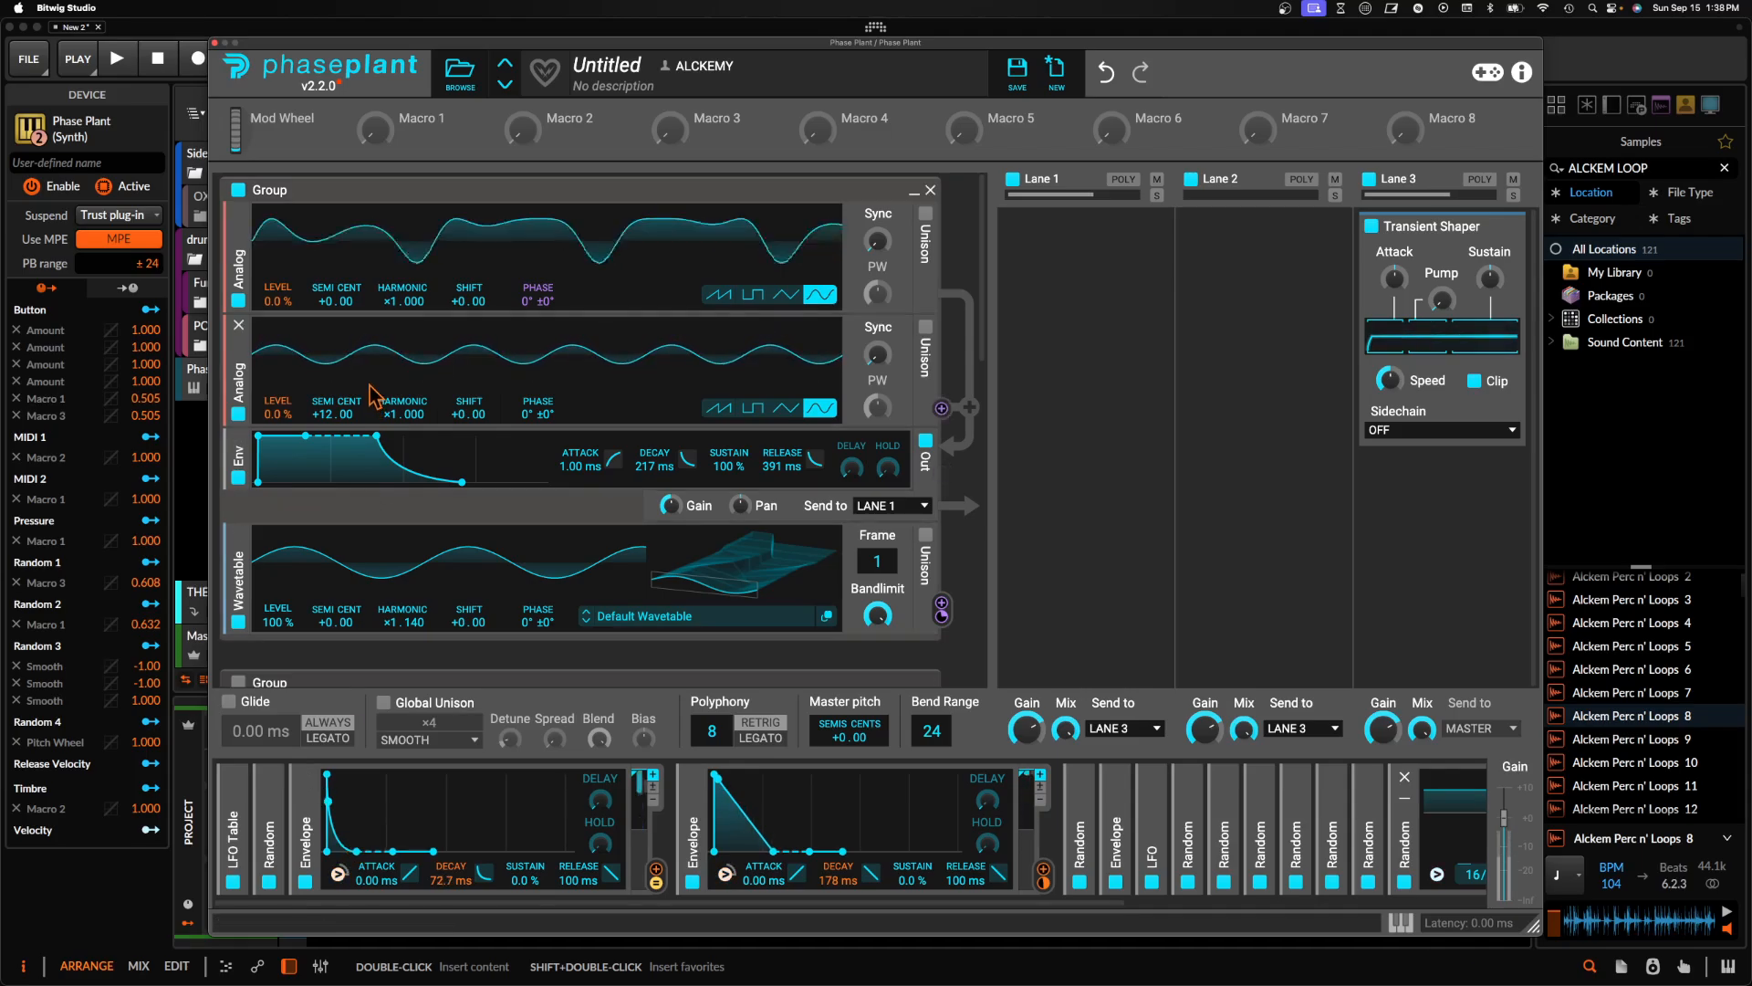
# Collapse the open Envelope and Random modulators and add a Remap modulator at the end of the modulator chain
pyautogui.click(305, 798)
pyautogui.click(342, 798)
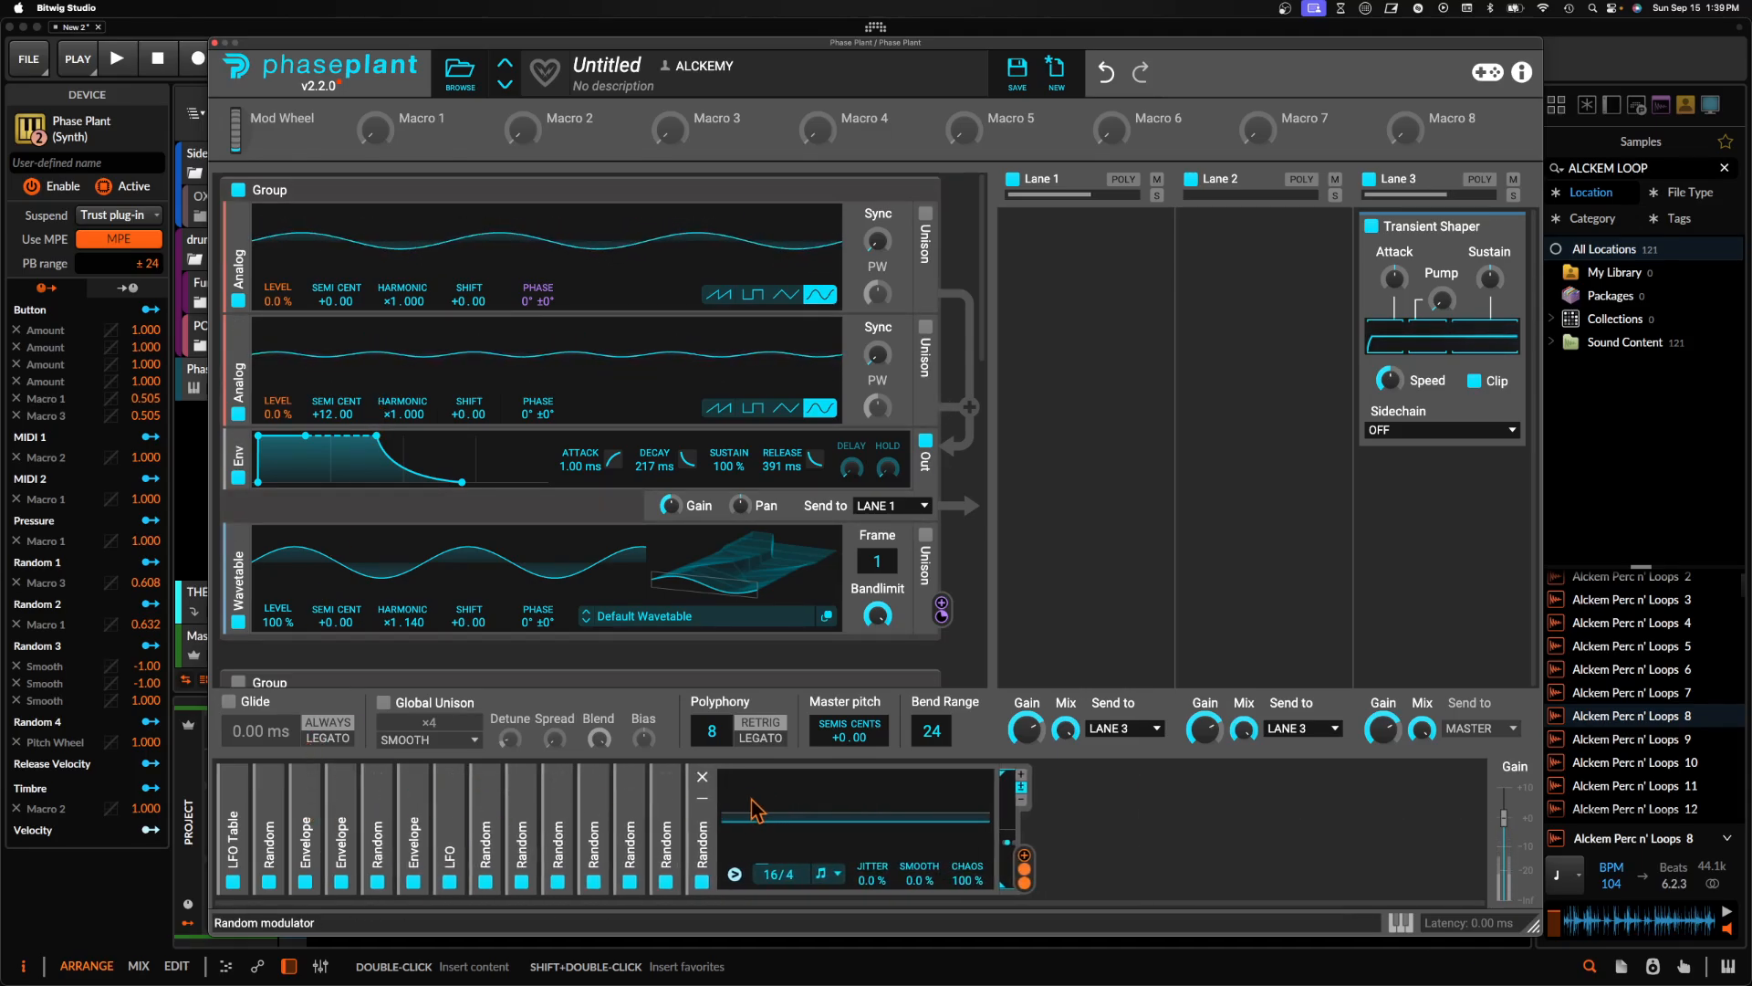
pyautogui.click(702, 799)
pyautogui.click(798, 816)
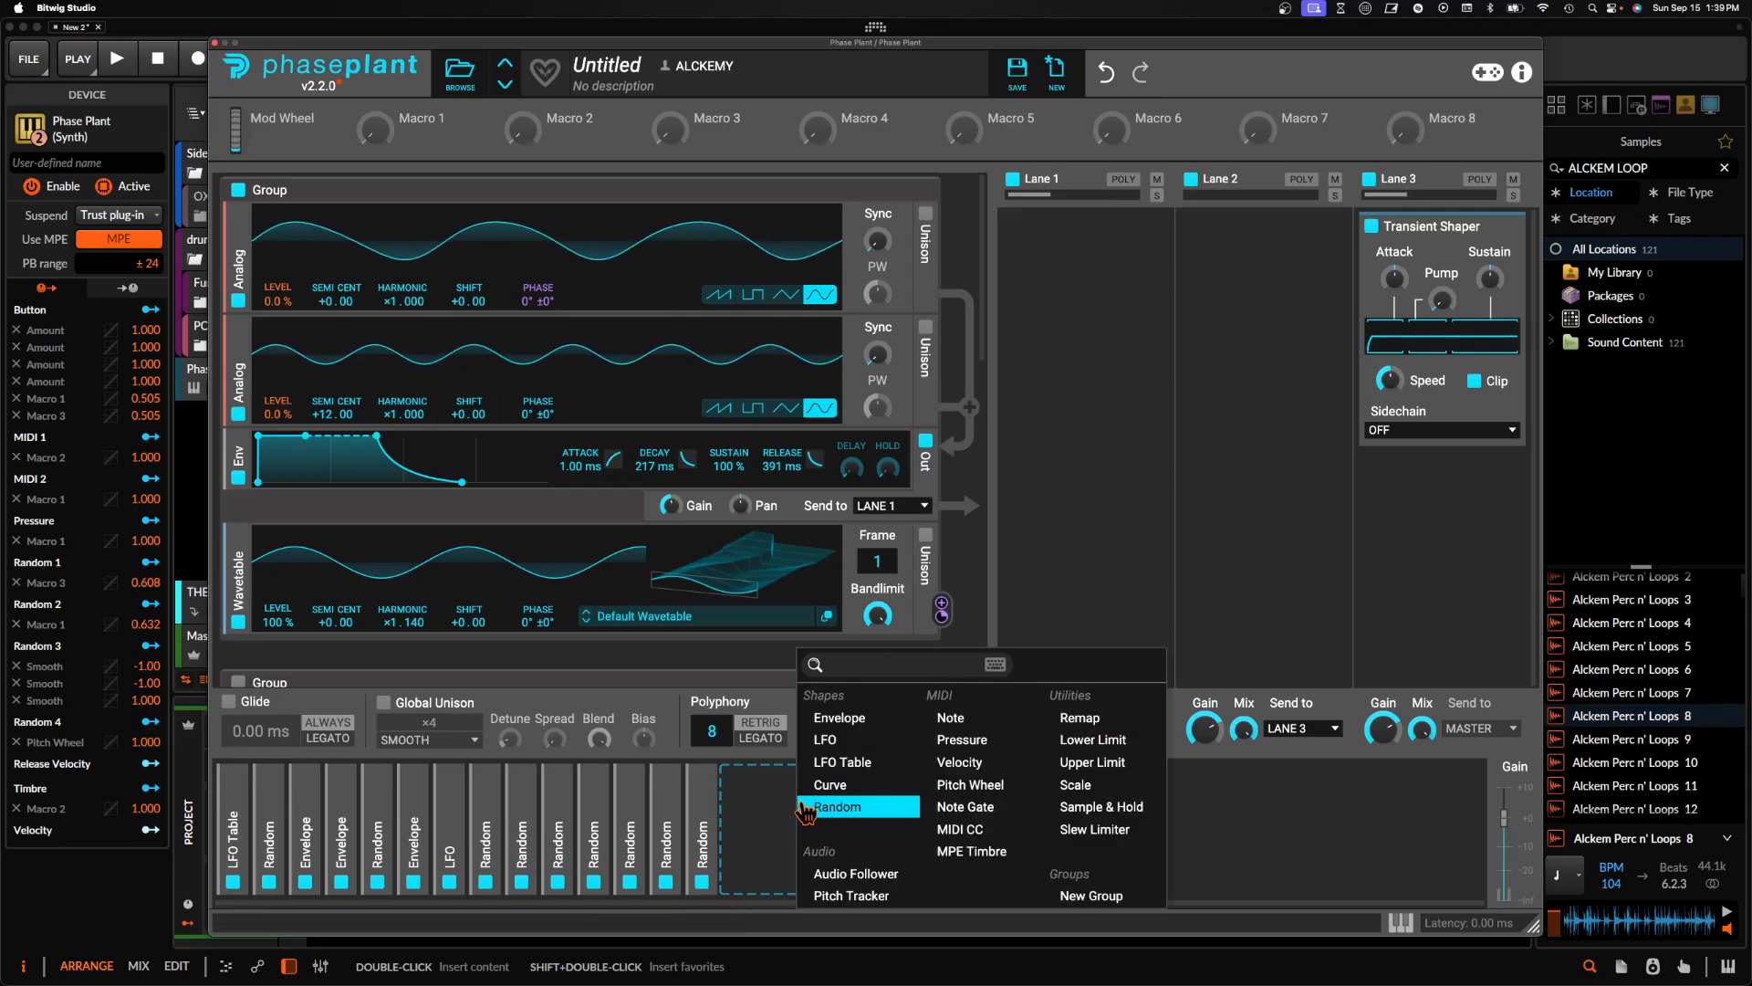
pyautogui.click(1076, 717)
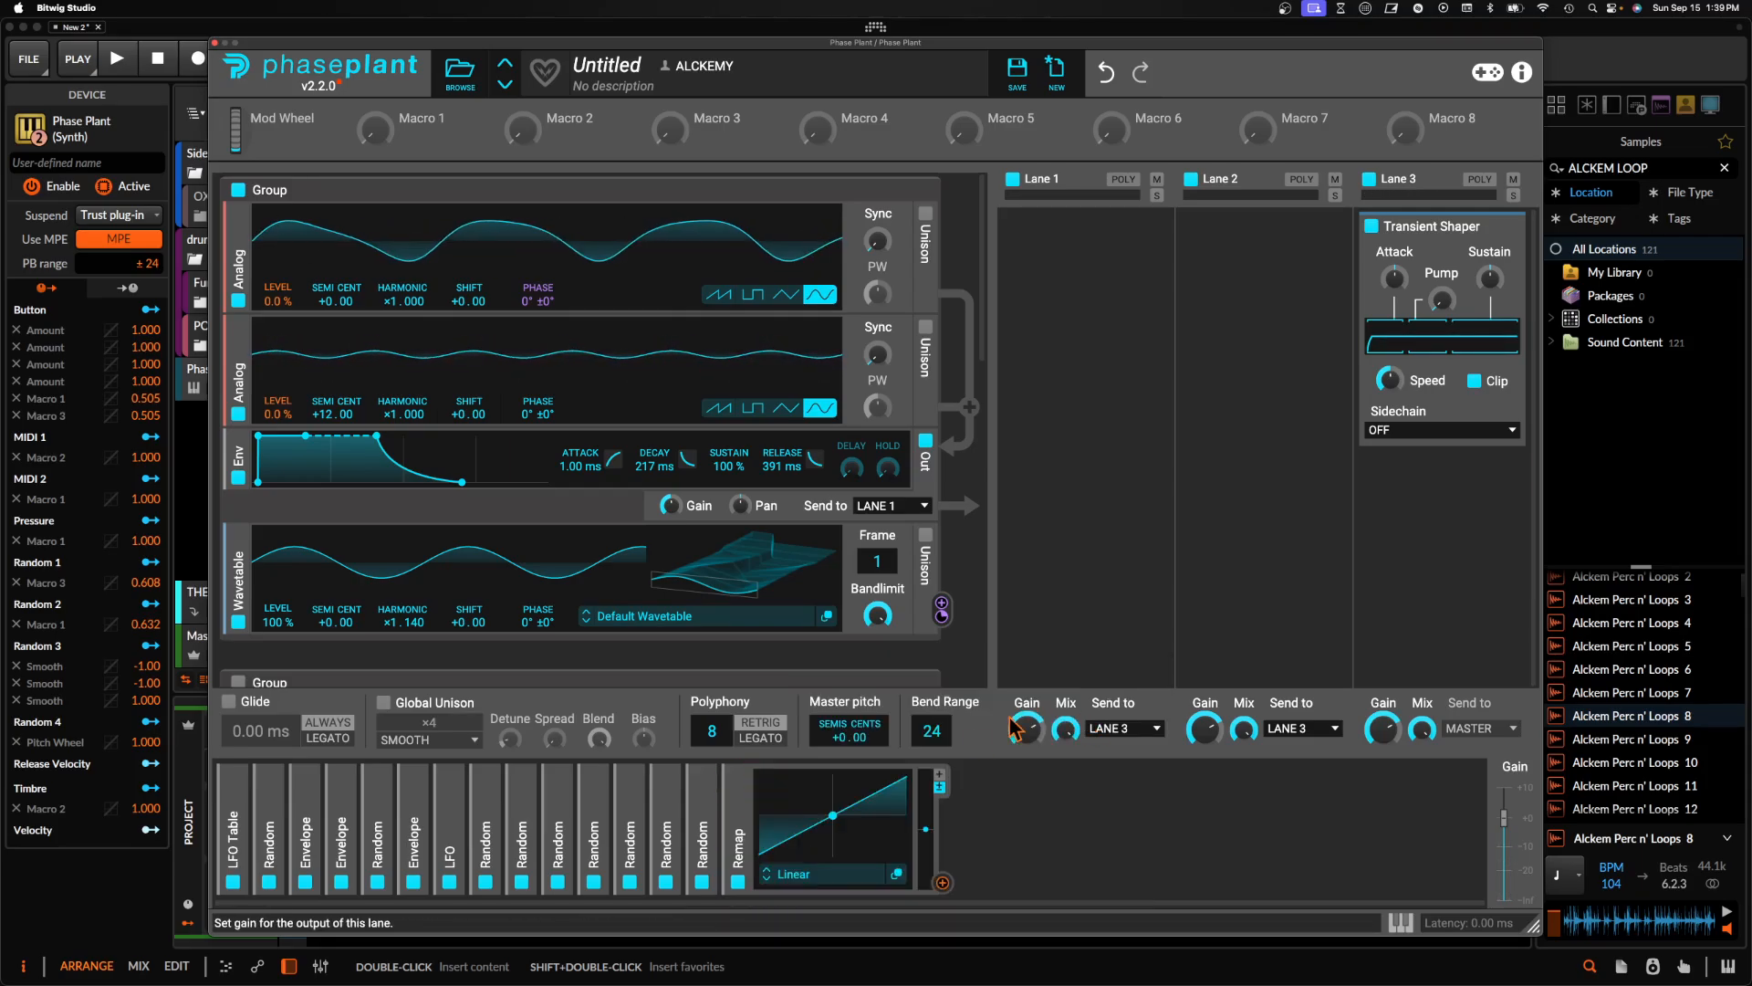
# Redraw the Remap curve as four equal-width steps at -100%, about -50%, 0% and about 50%, using the enlarged Remap Editor
pyautogui.click(896, 874)
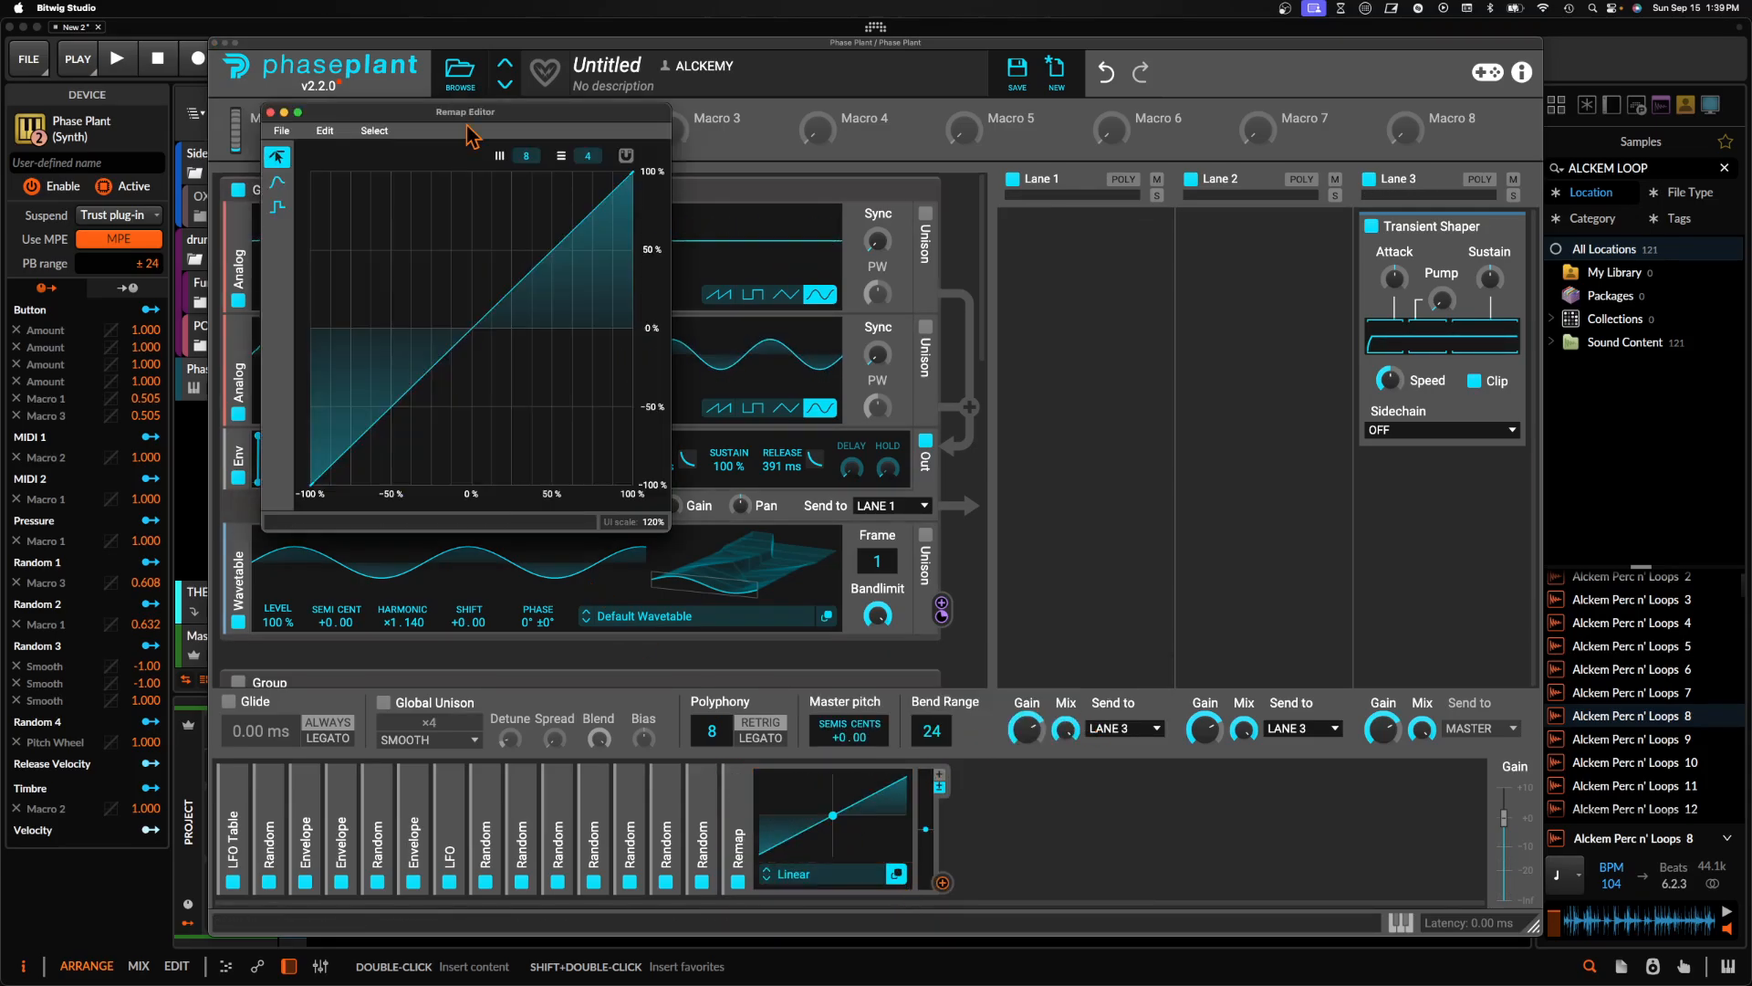
pyautogui.moveTo(667, 527); pyautogui.dragTo(1011, 641)
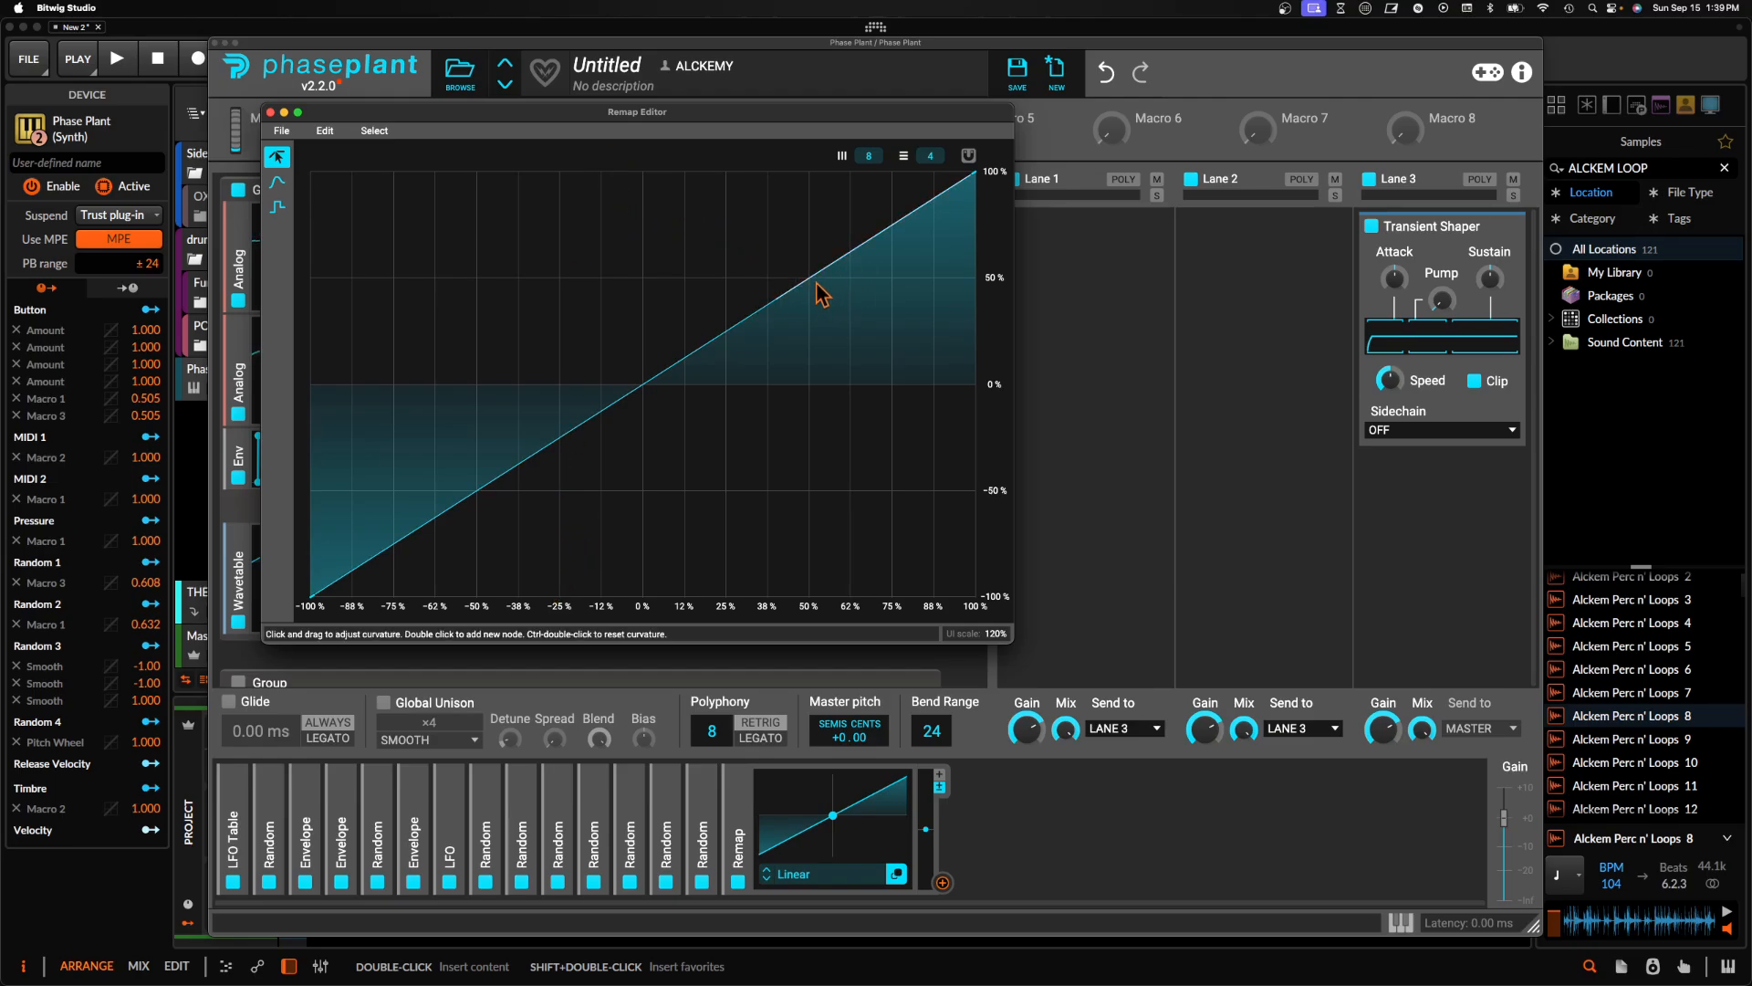
pyautogui.click(277, 208)
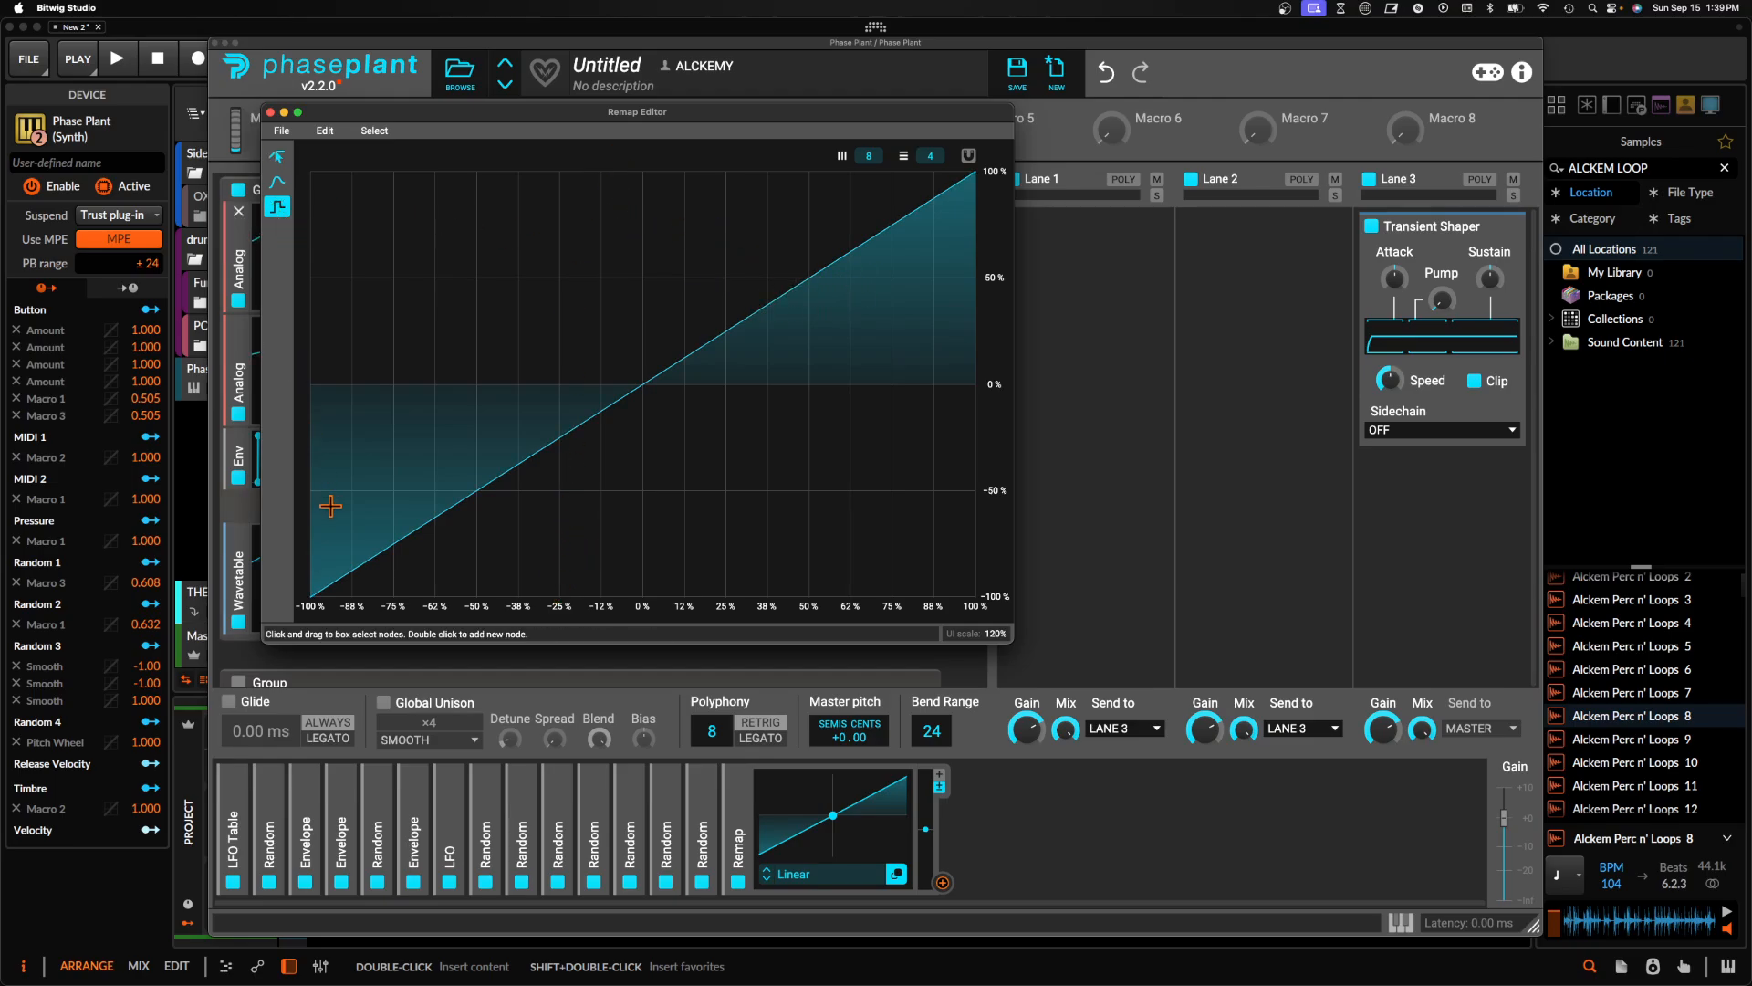
pyautogui.moveTo(313, 598); pyautogui.dragTo(456, 598)
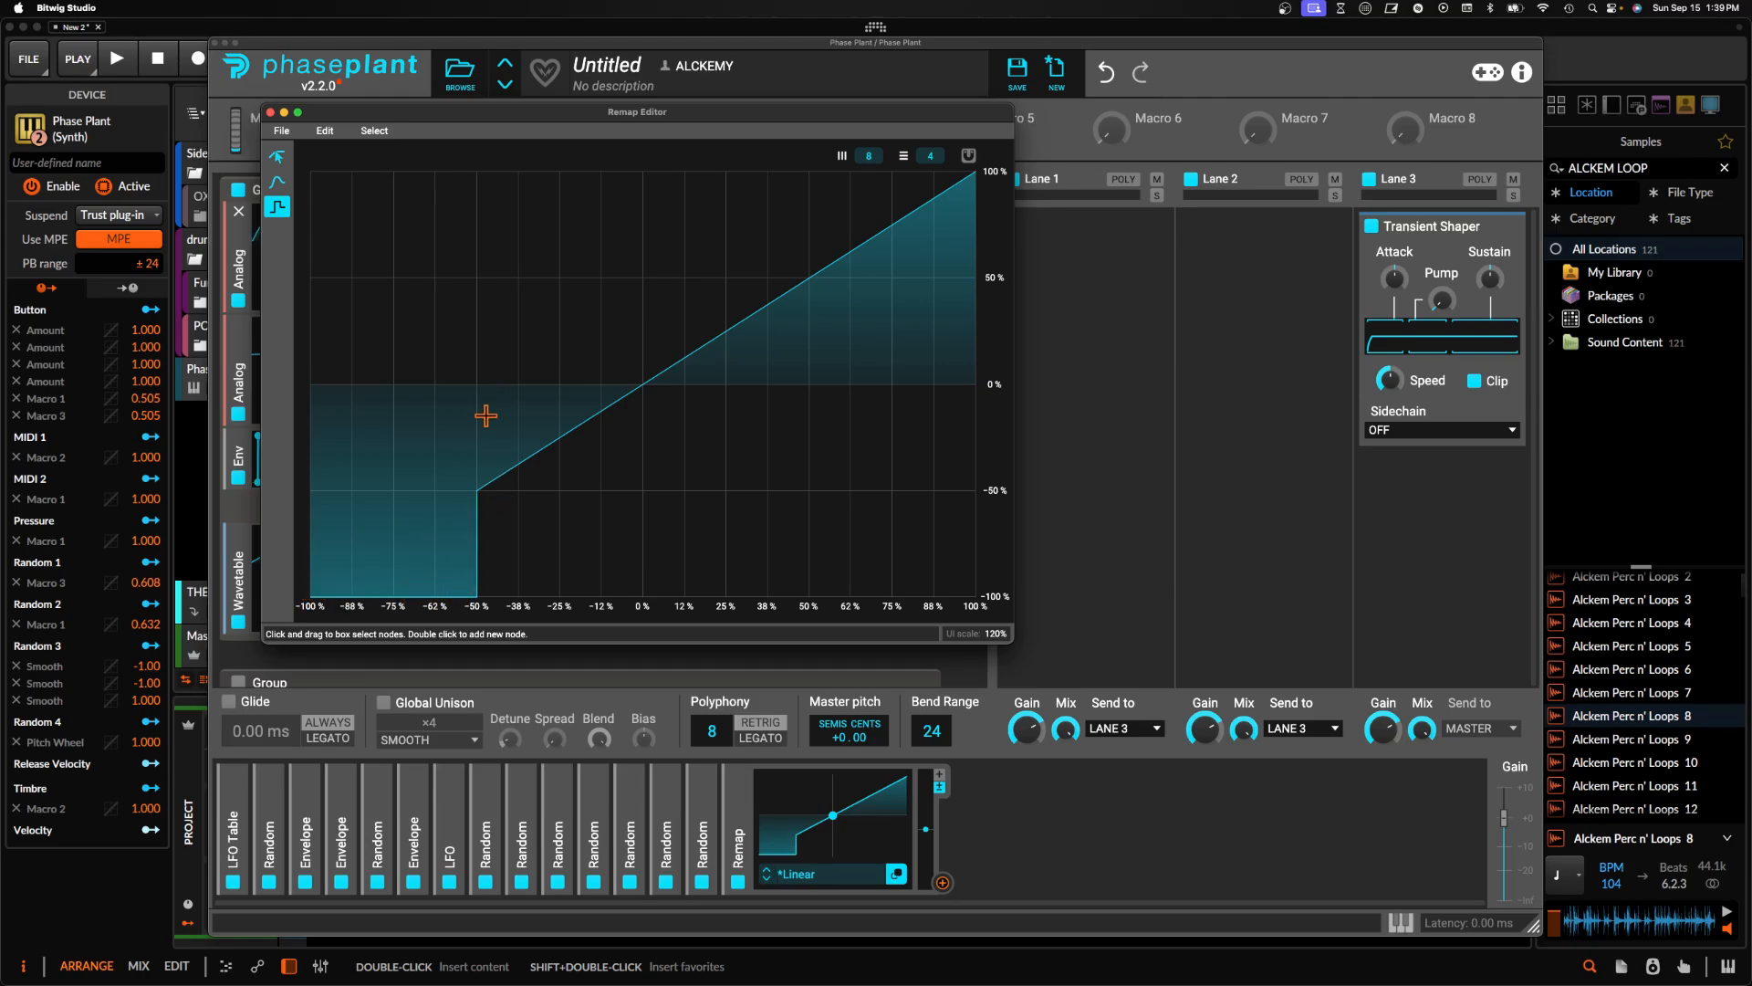
pyautogui.moveTo(501, 493); pyautogui.dragTo(610, 493)
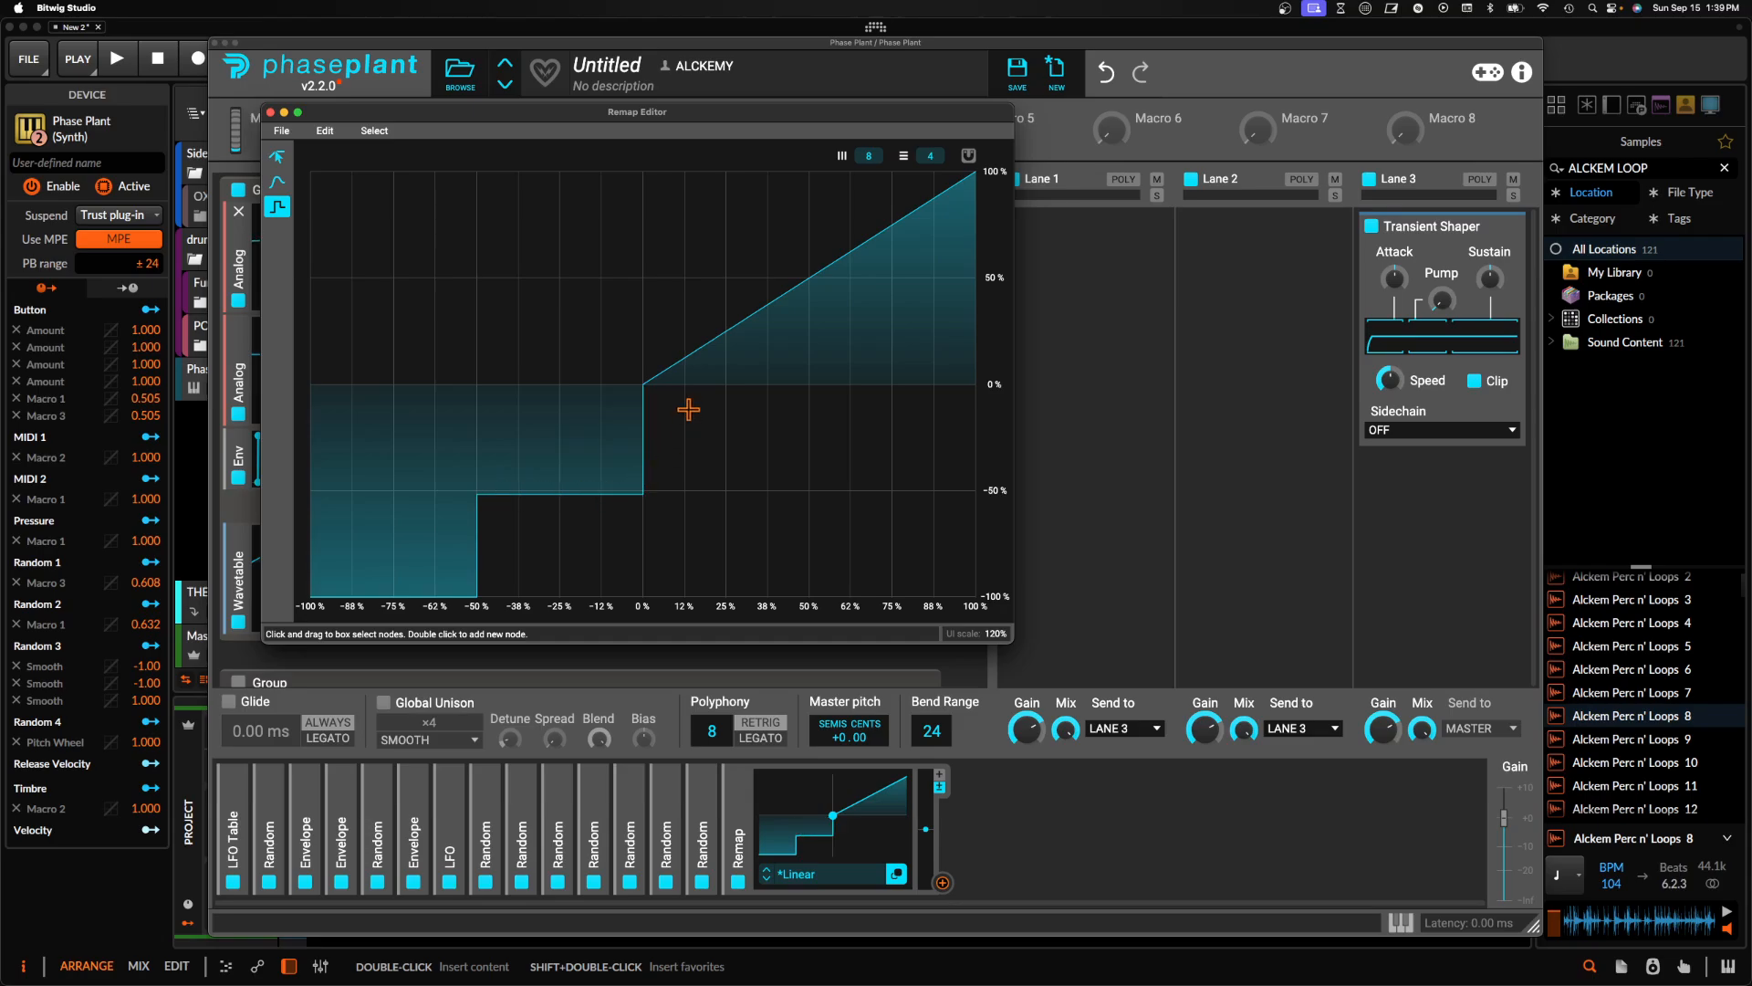
pyautogui.moveTo(655, 383); pyautogui.dragTo(787, 383)
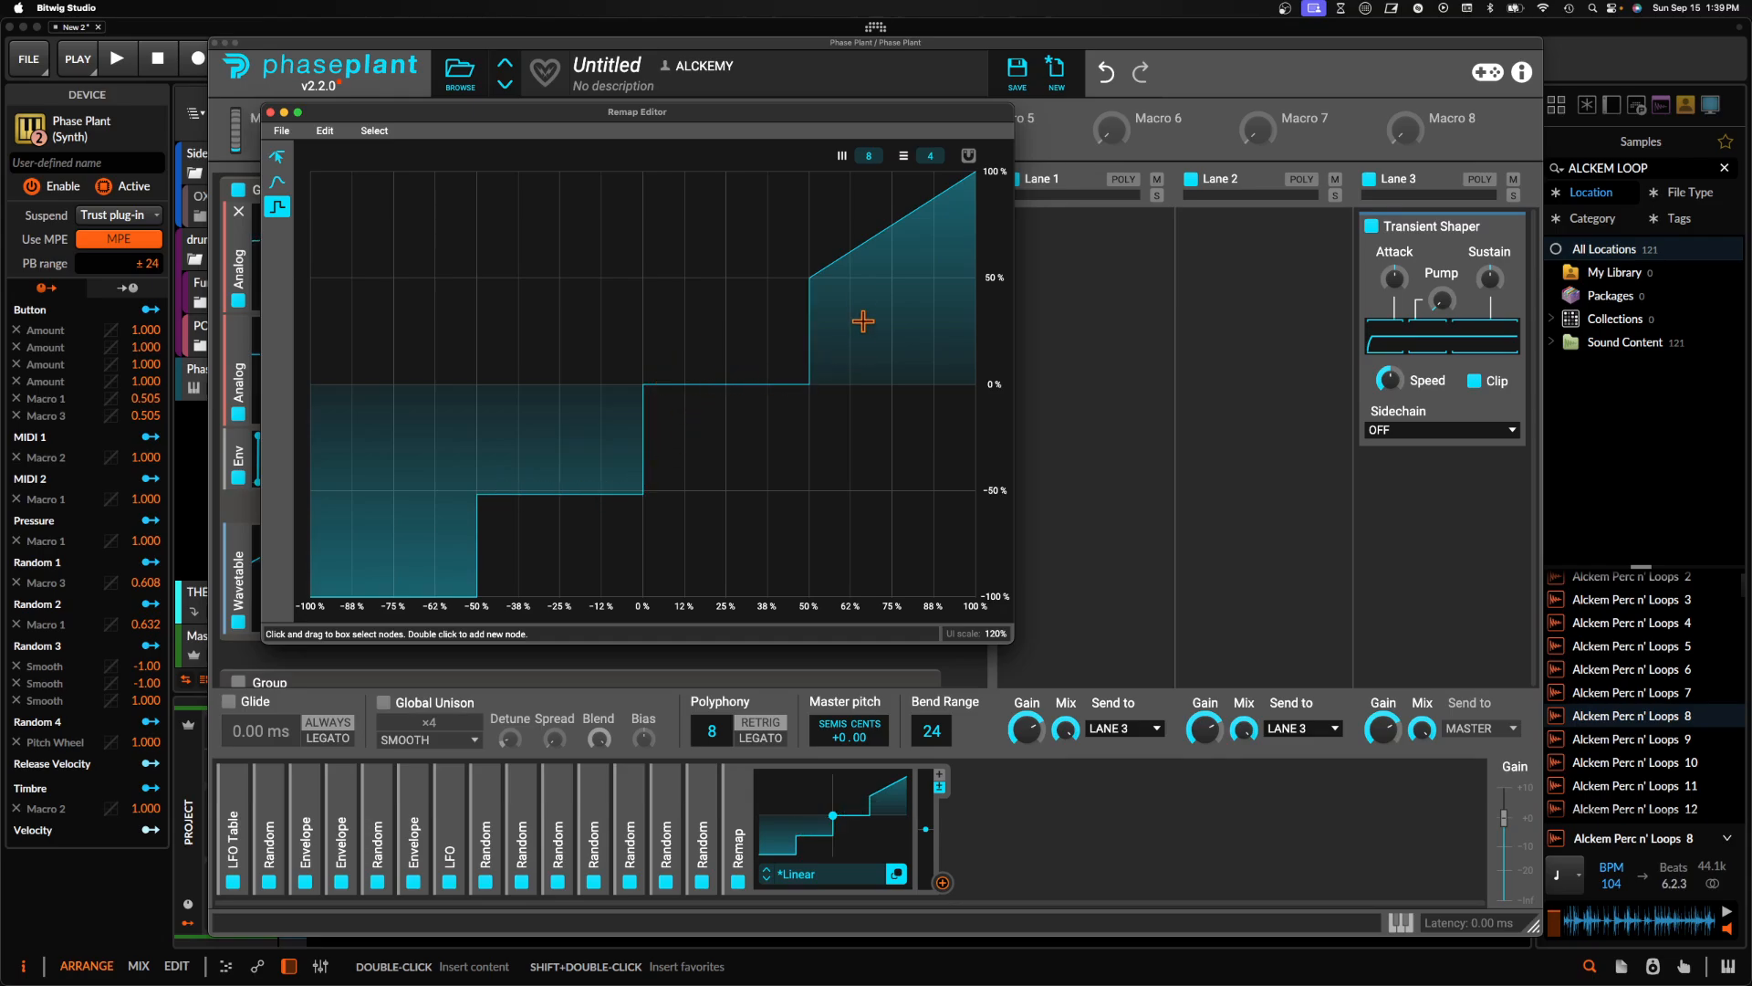
pyautogui.moveTo(818, 280); pyautogui.dragTo(937, 280)
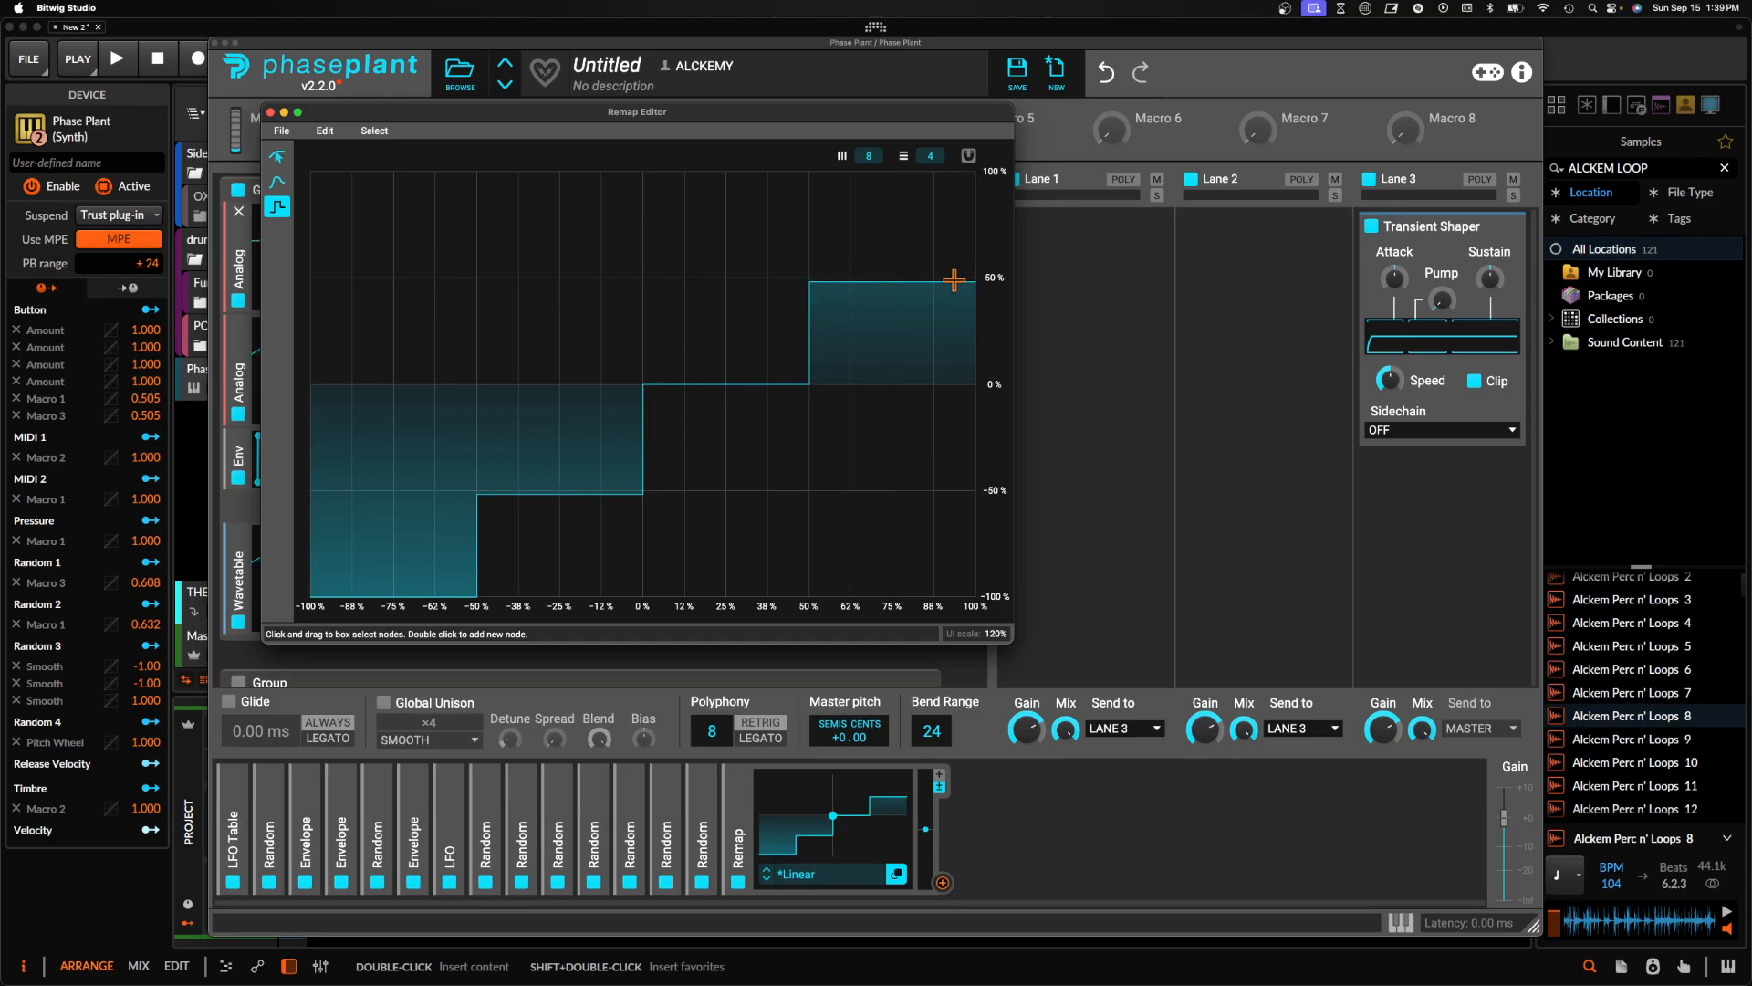
pyautogui.click(969, 156)
pyautogui.click(270, 112)
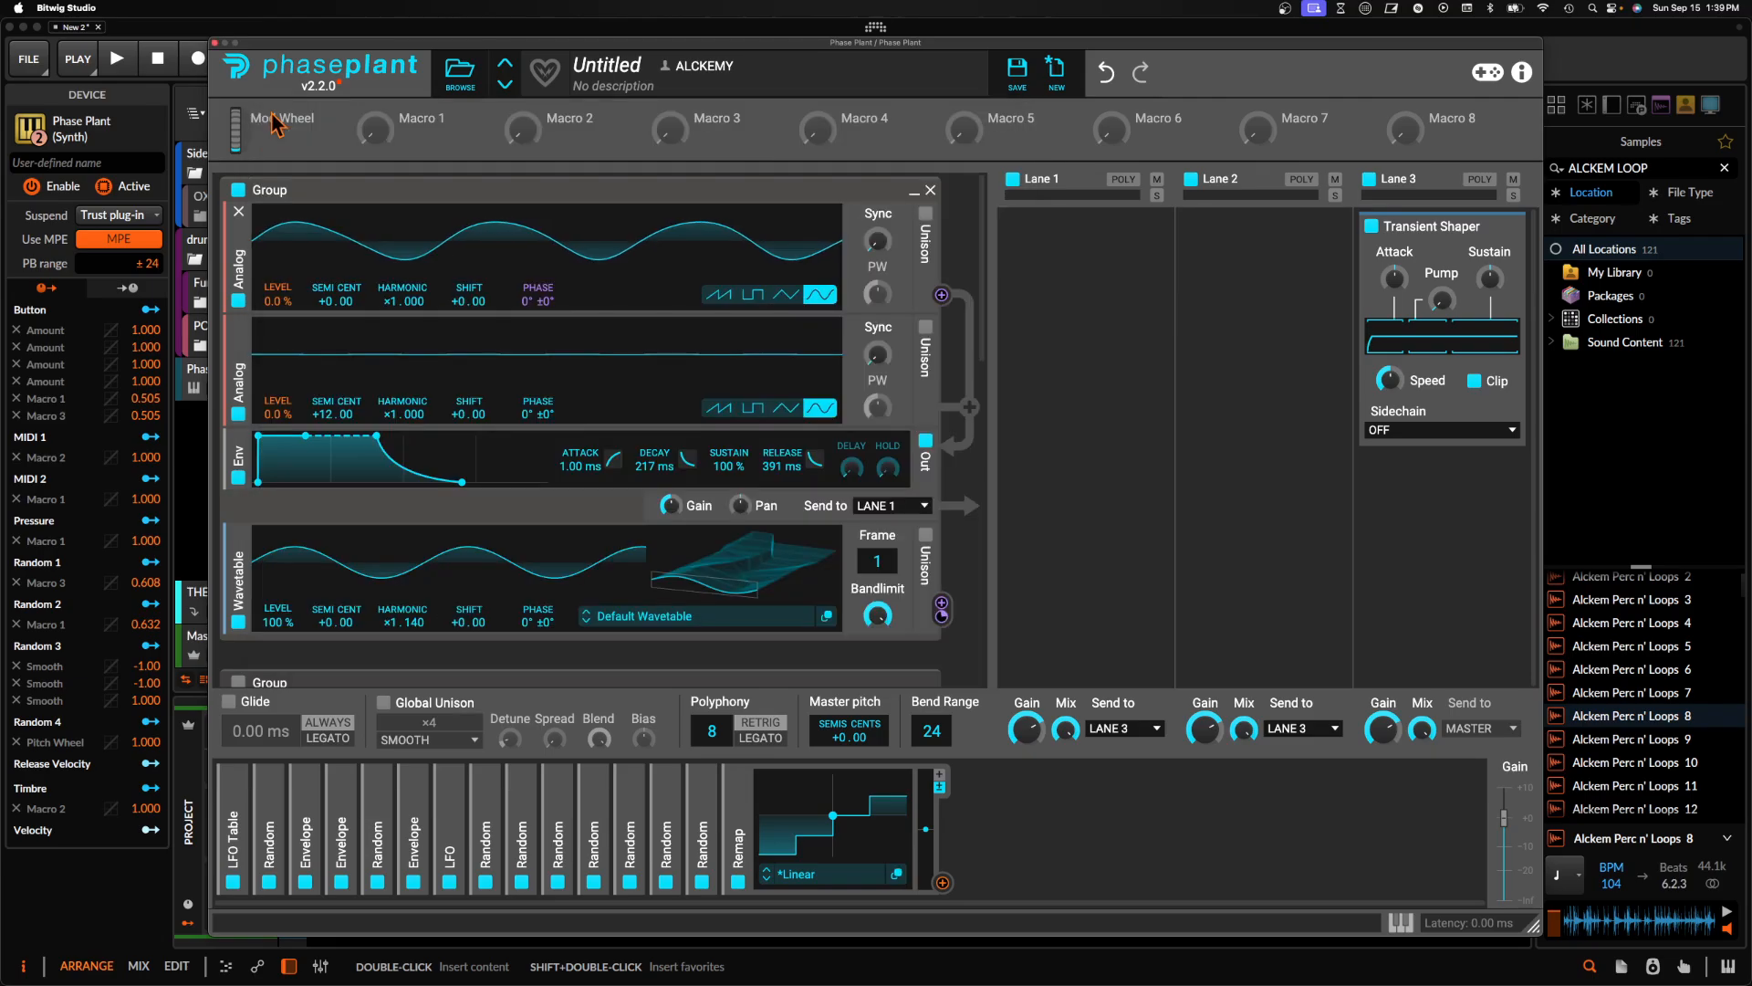
# Modulate the Wavetable's harmonic with the Remap modulator
pyautogui.click(944, 884)
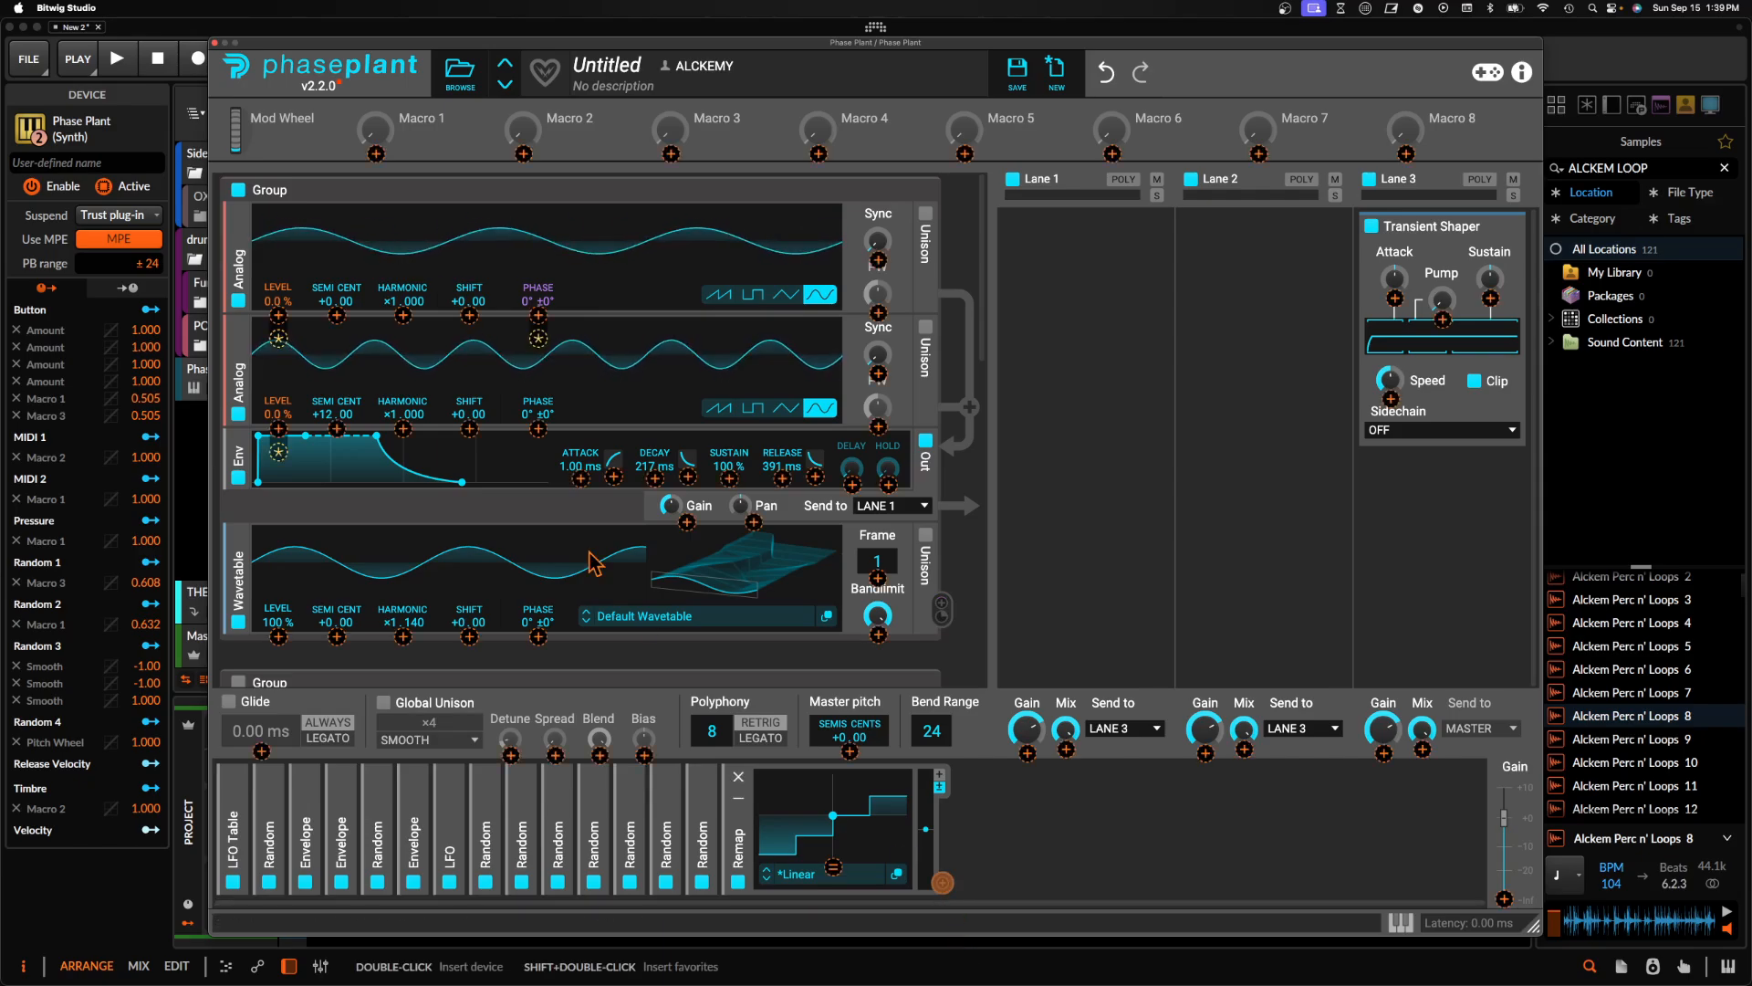
pyautogui.click(403, 636)
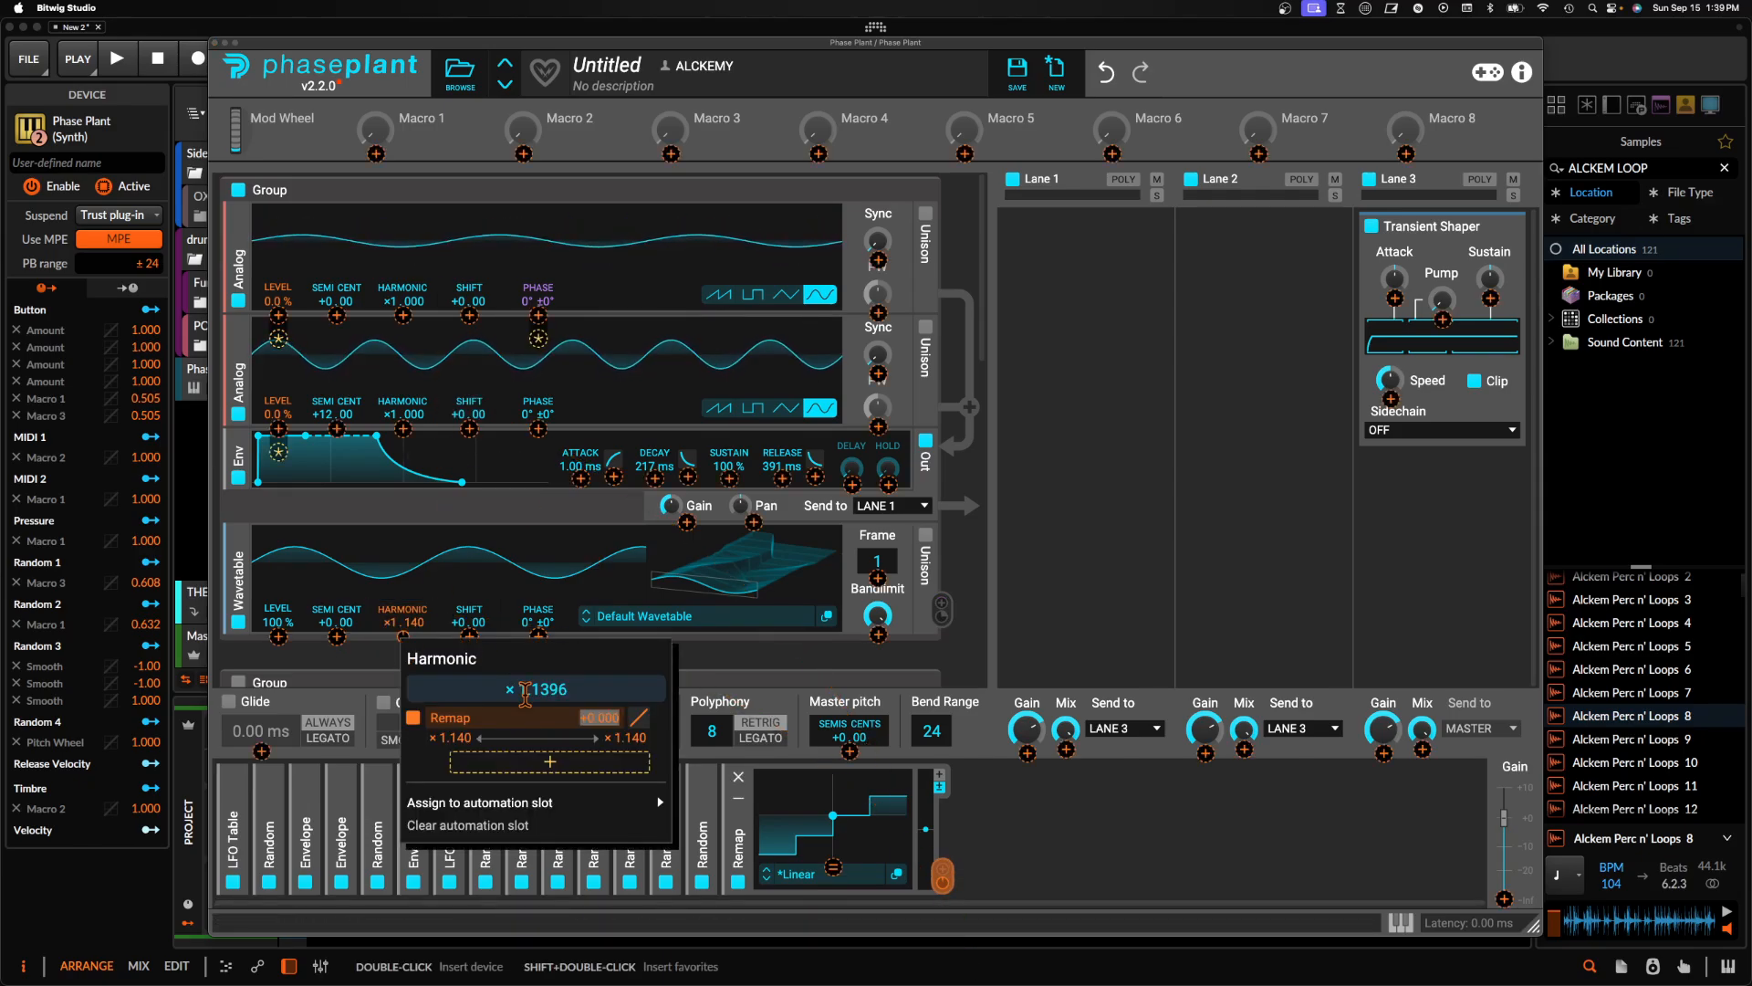
pyautogui.press('Return')
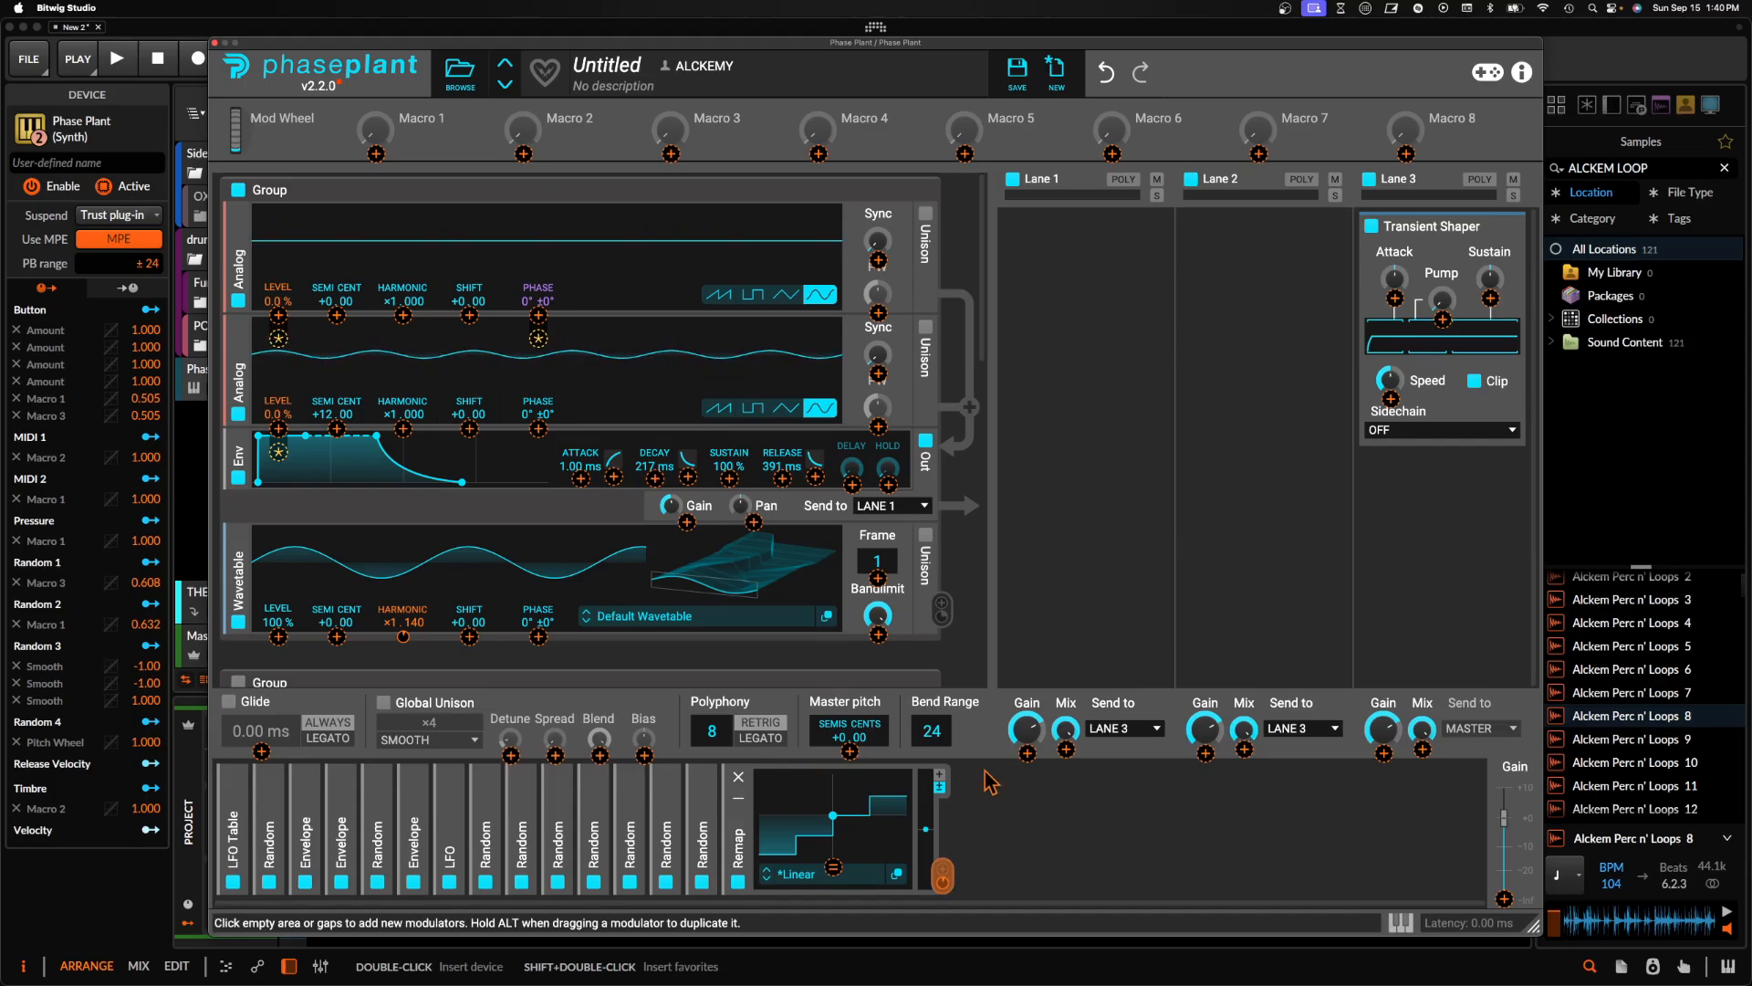
pyautogui.click(1029, 811)
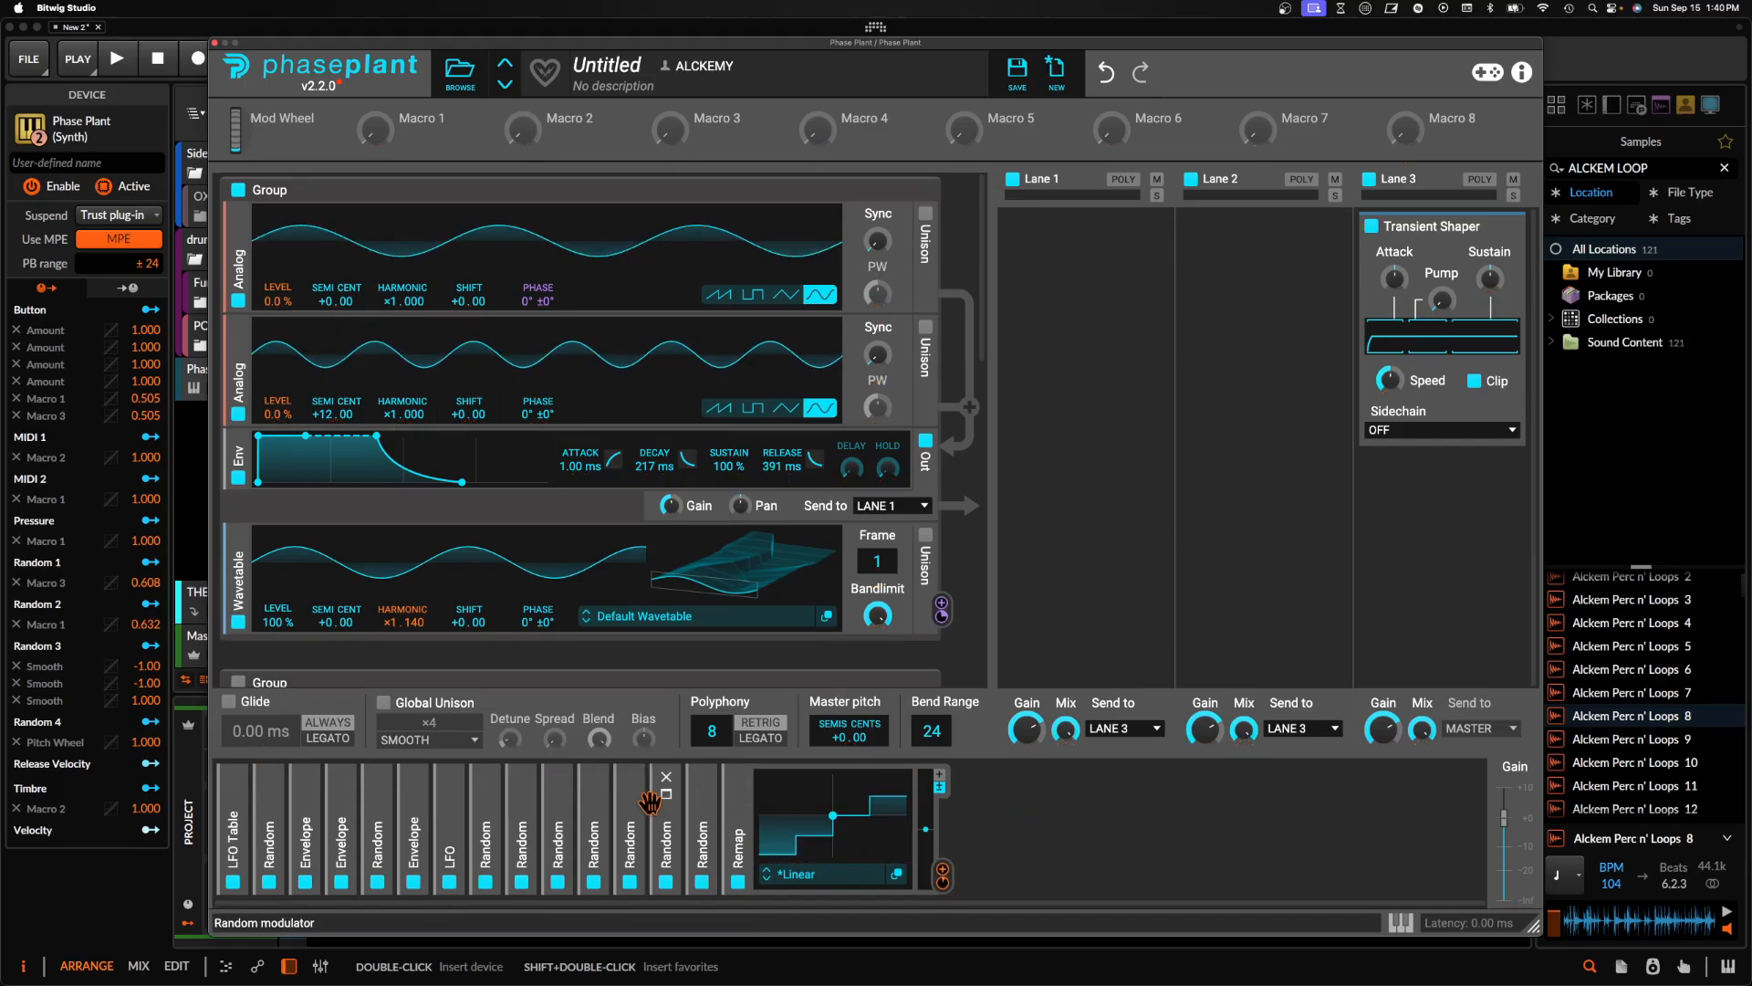
# Expand the 8/4 Random modulator after the LFO and use it to modulate the Remap's input
pyautogui.click(485, 794)
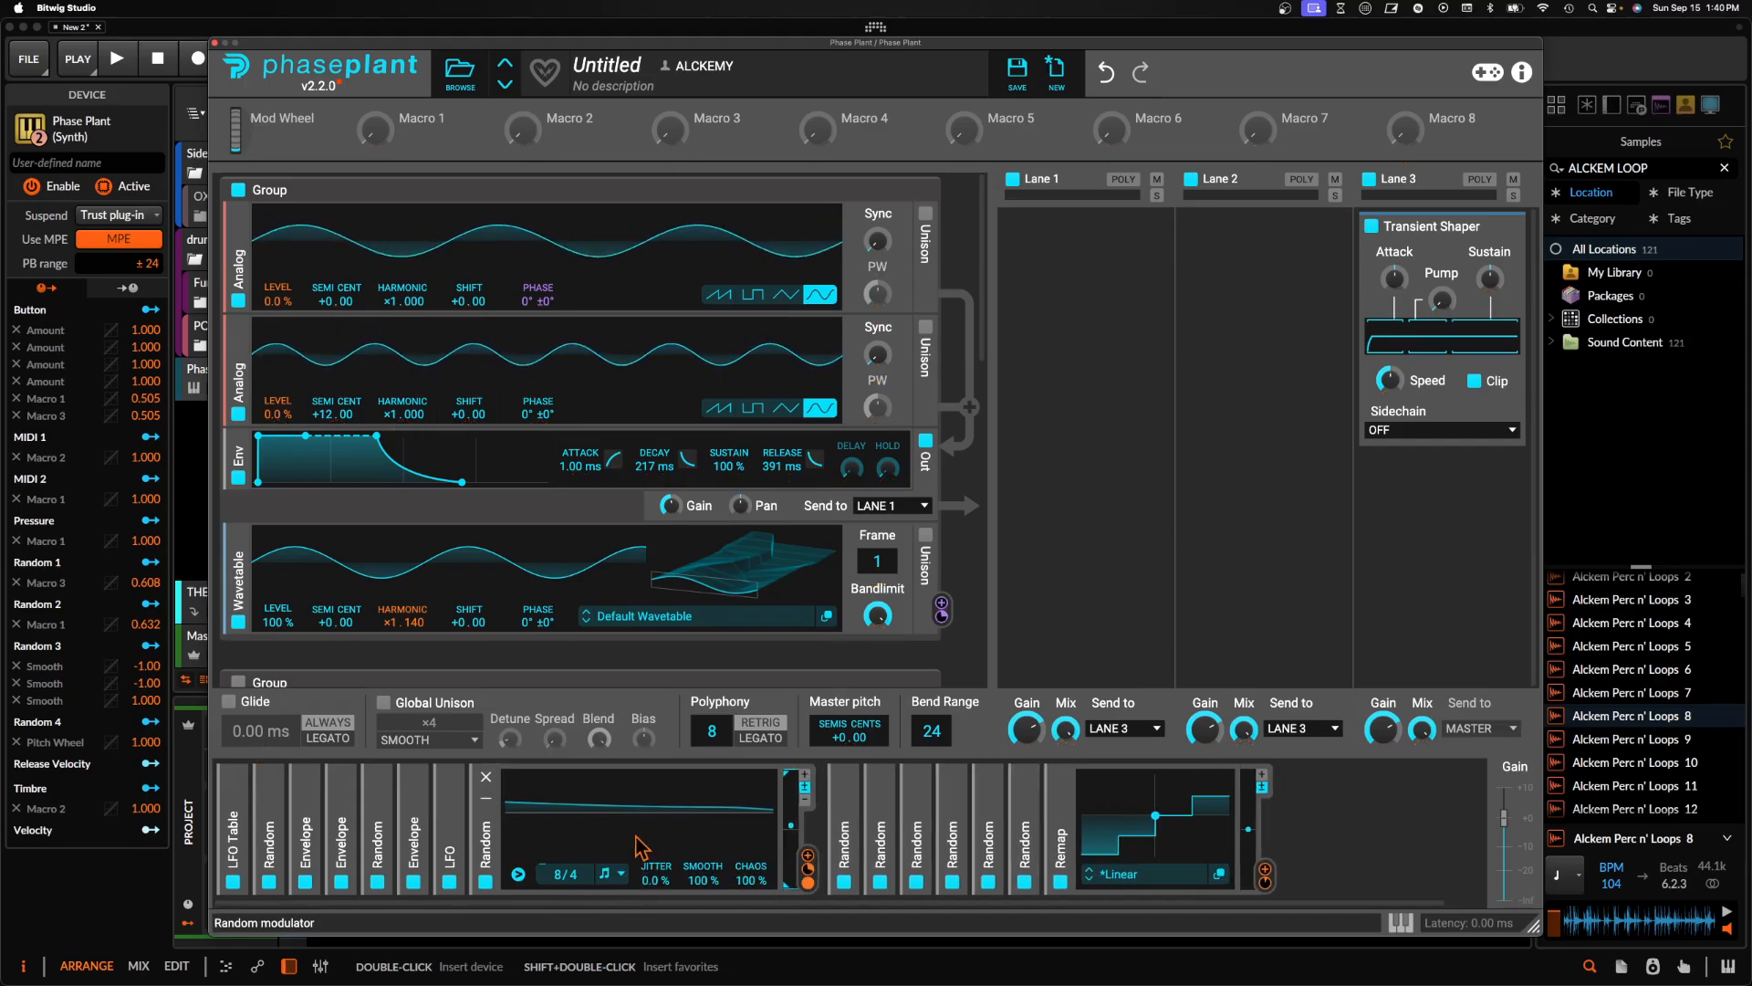
pyautogui.click(807, 867)
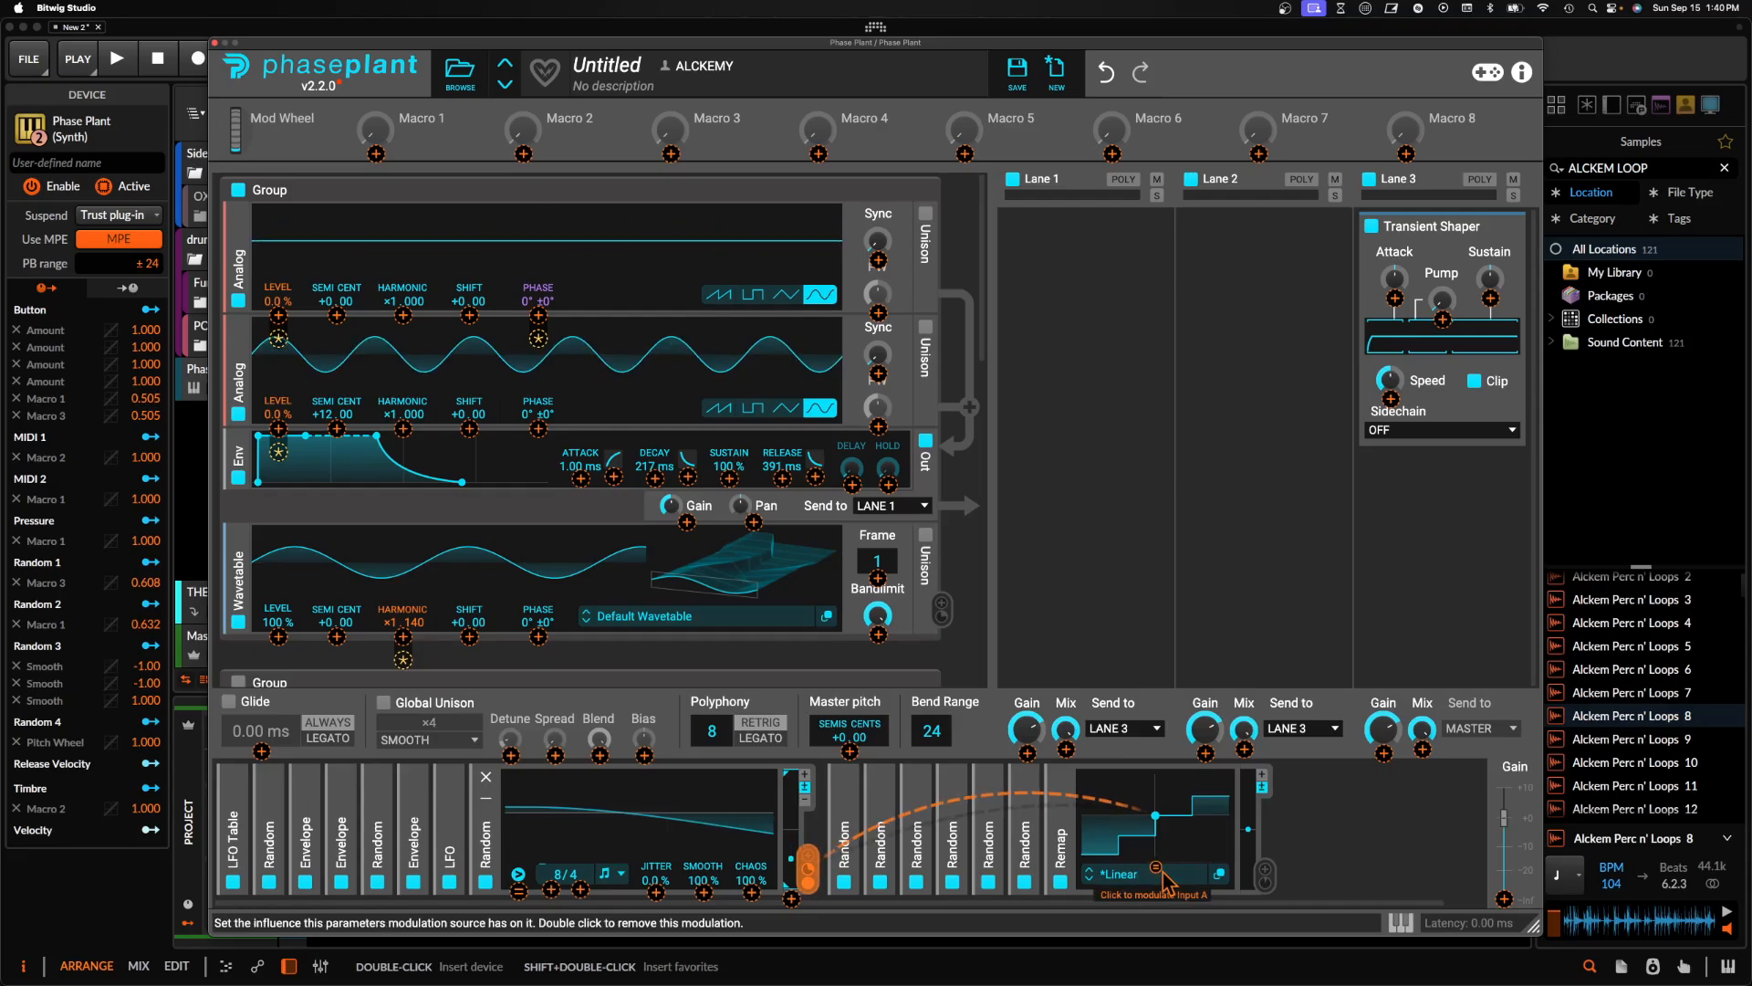
pyautogui.click(1157, 870)
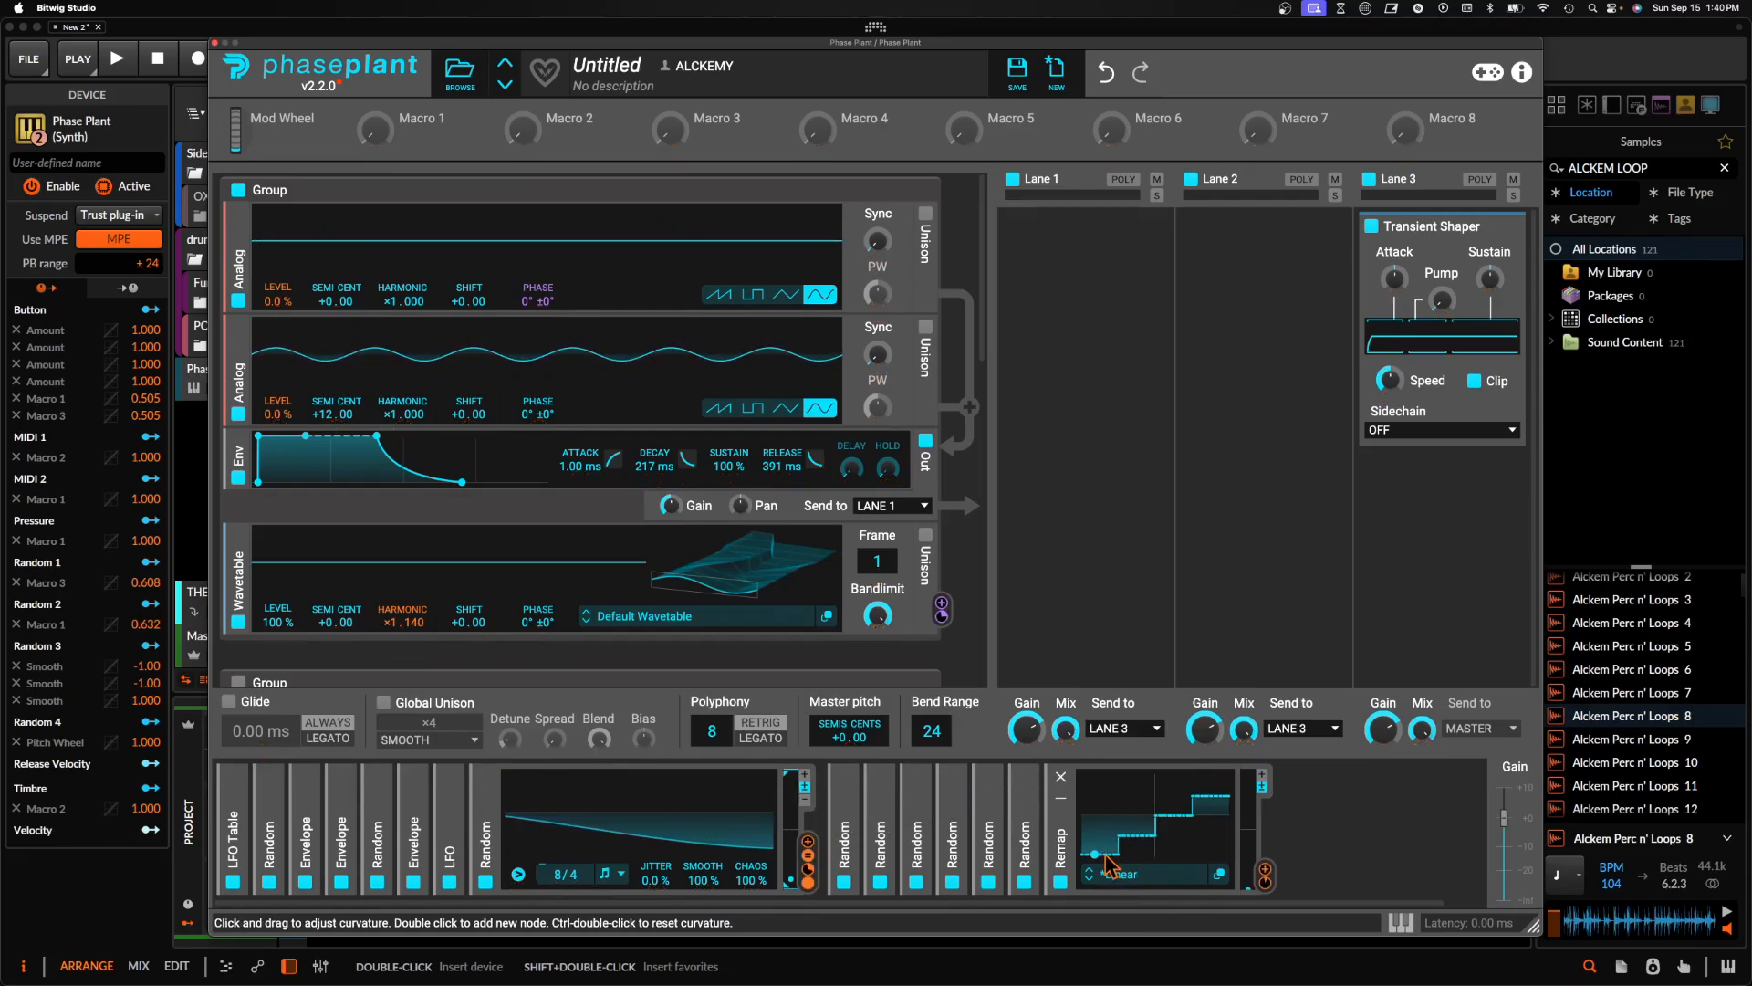
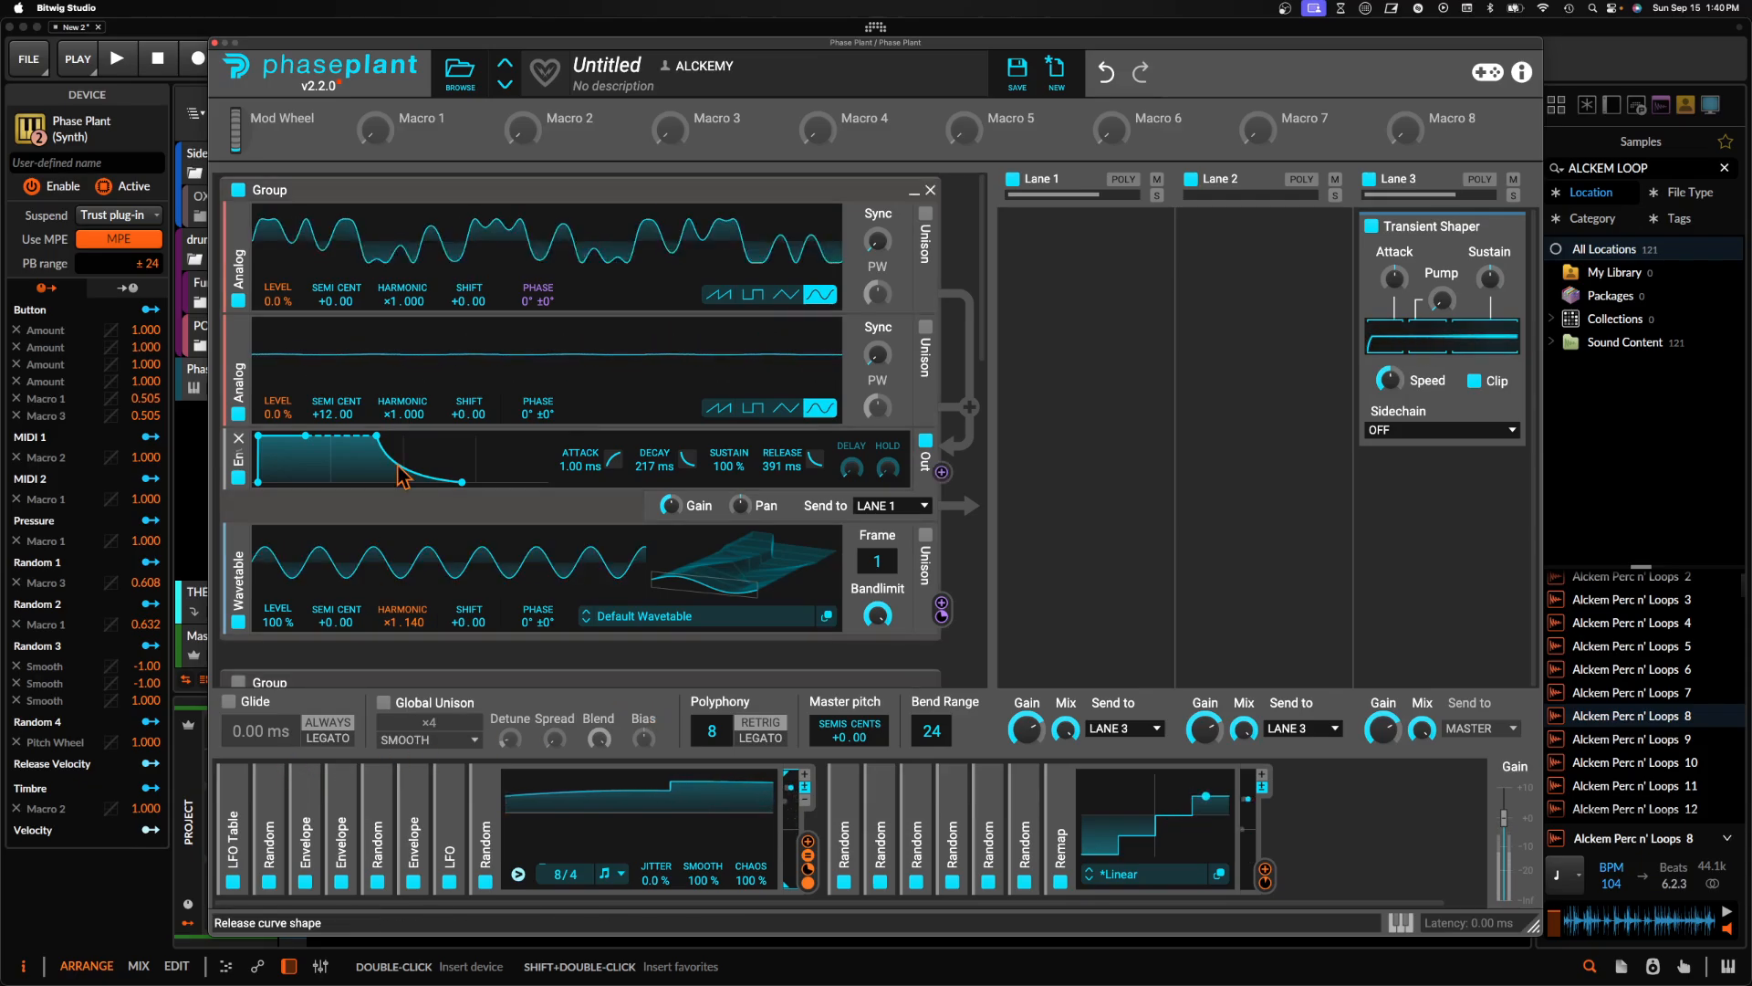
# Set the first Envelope's decay to 24.6 ms and modulate the second sine oscillator's phase with the Wavetable
pyautogui.click(334, 803)
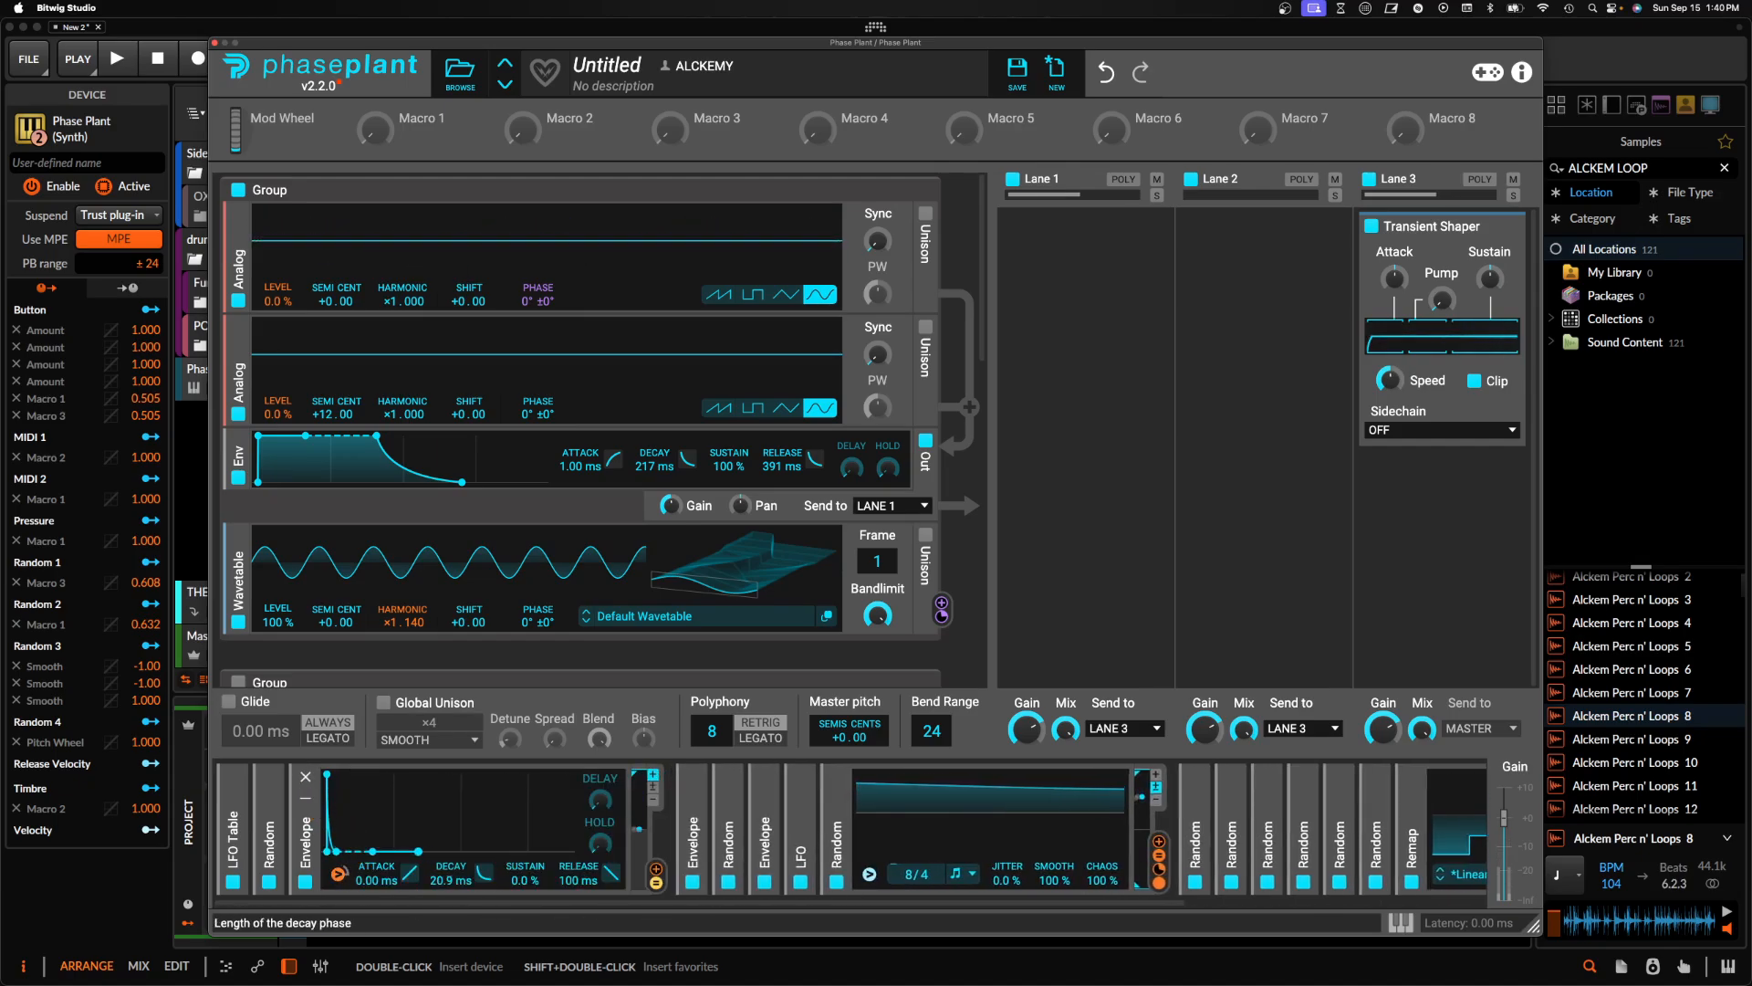
pyautogui.click(306, 798)
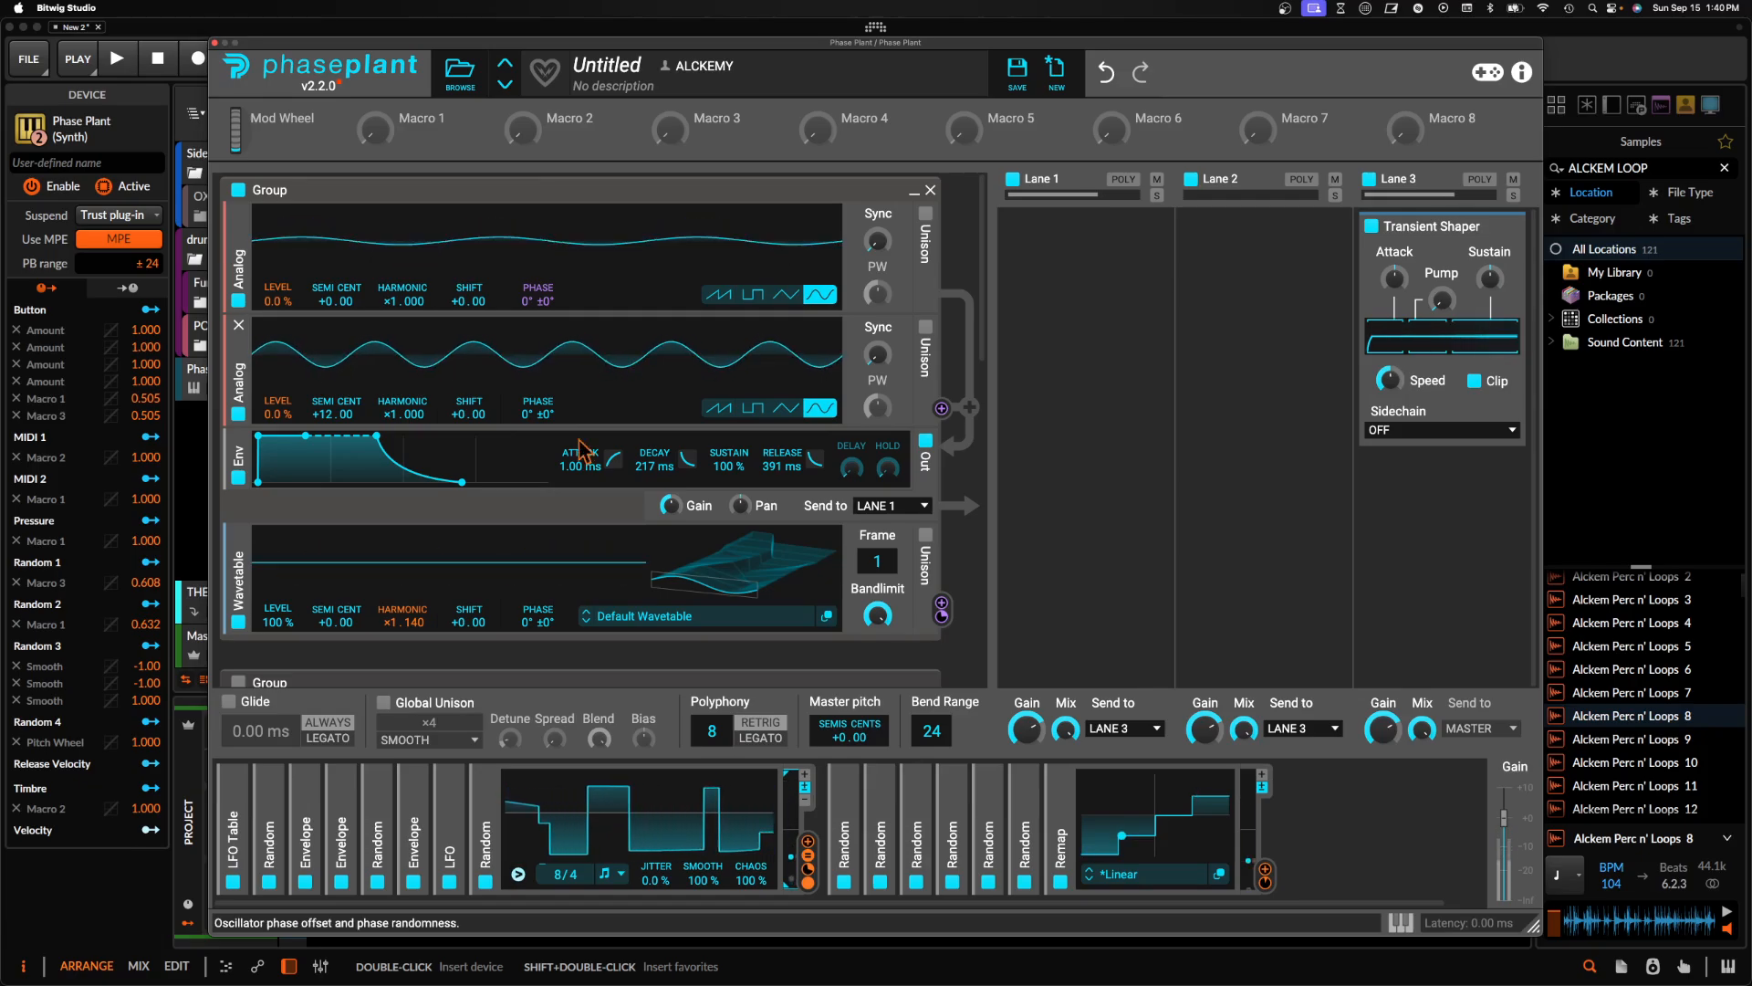
pyautogui.click(942, 610)
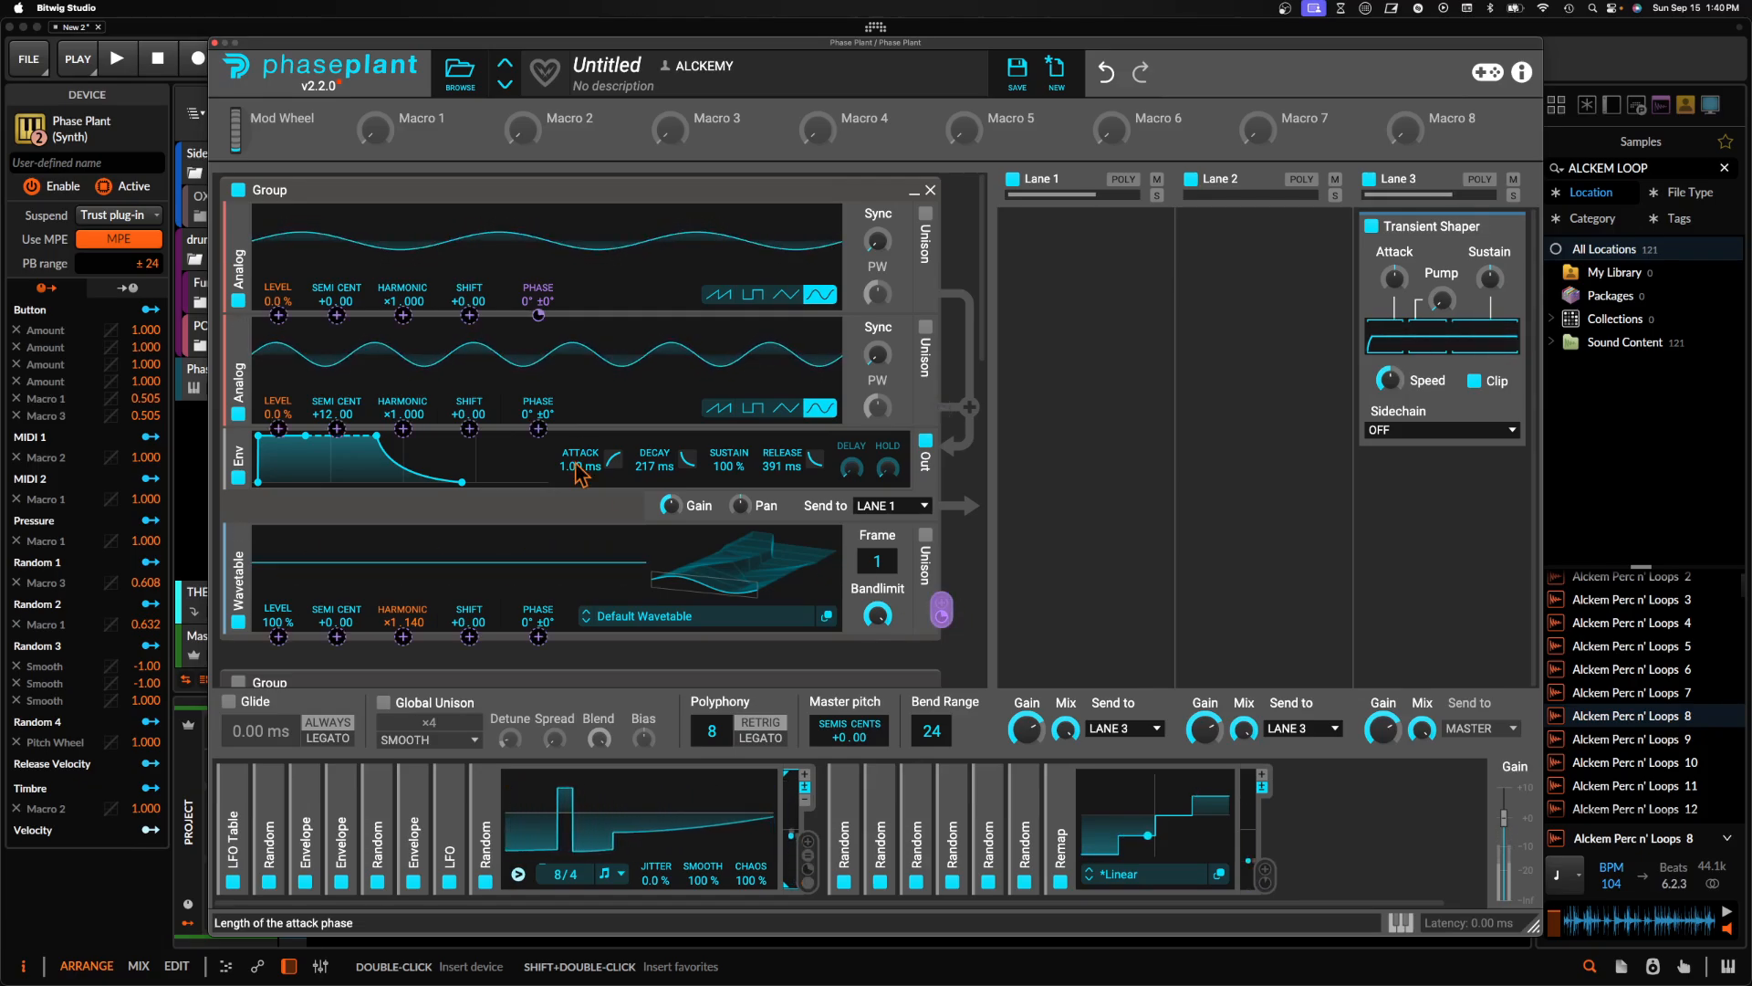
pyautogui.moveTo(538, 429); pyautogui.dragTo(538, 397)
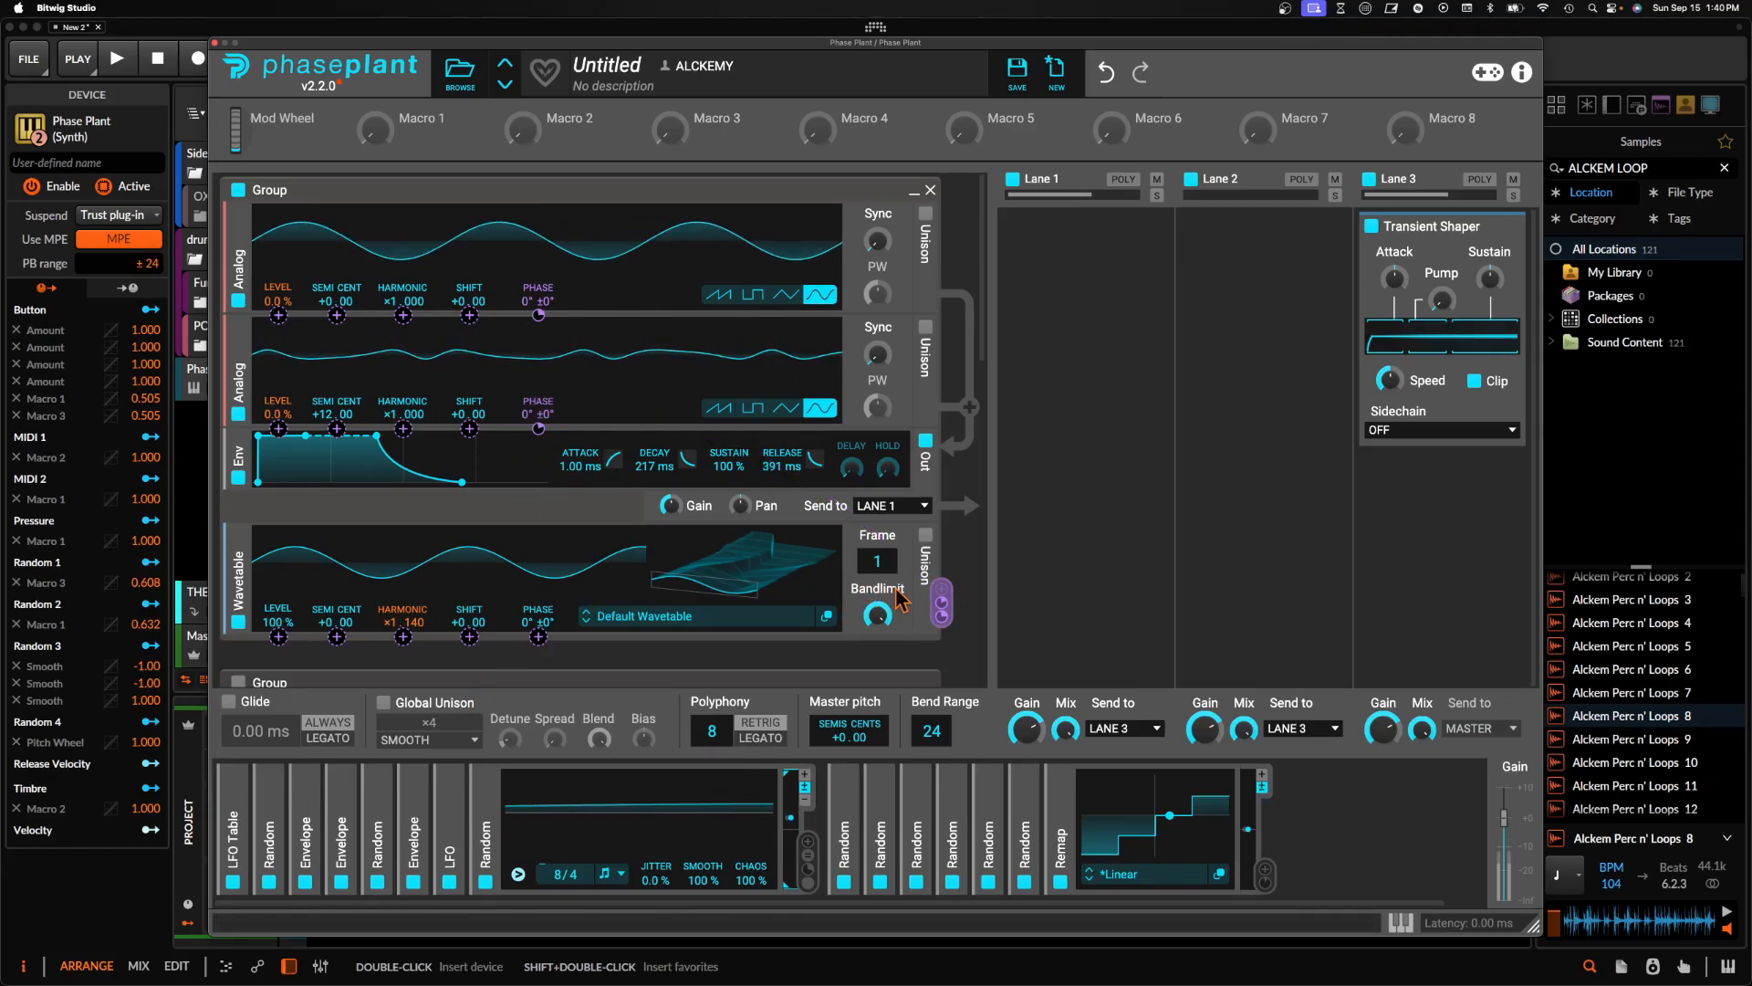
pyautogui.click(310, 807)
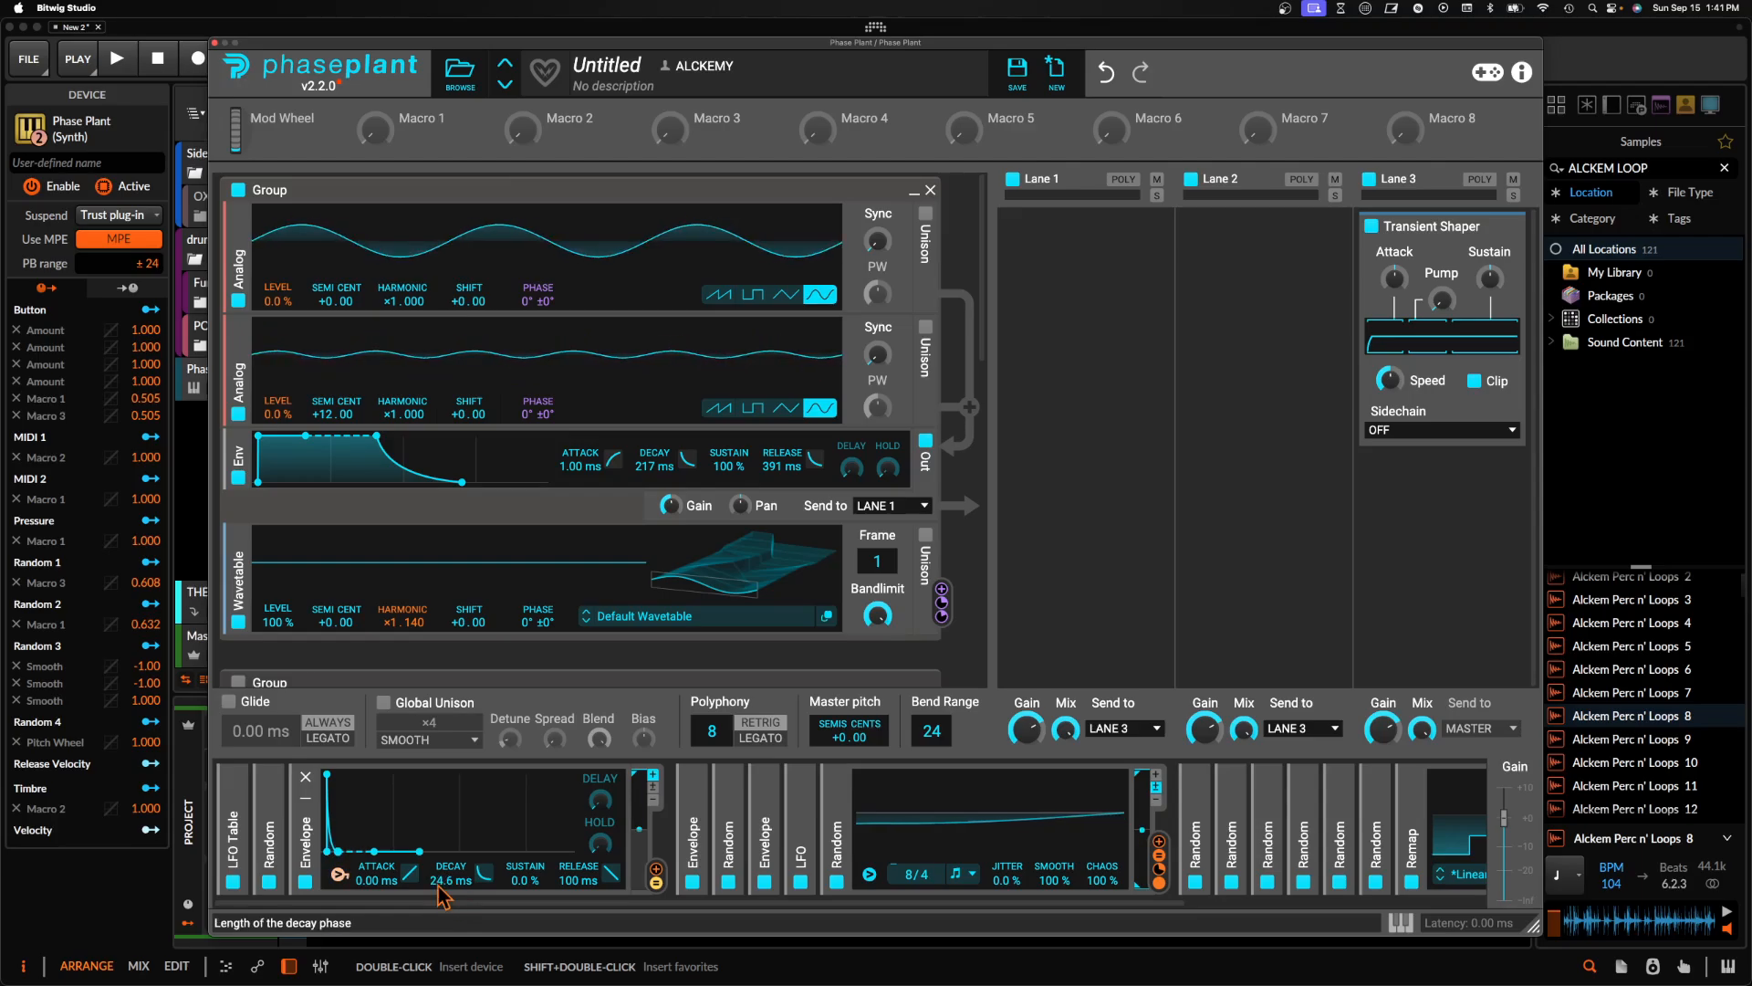
# Duplicate the Wavetable generator and the first Envelope modulator
pyautogui.scroll(-3, 430, 522)
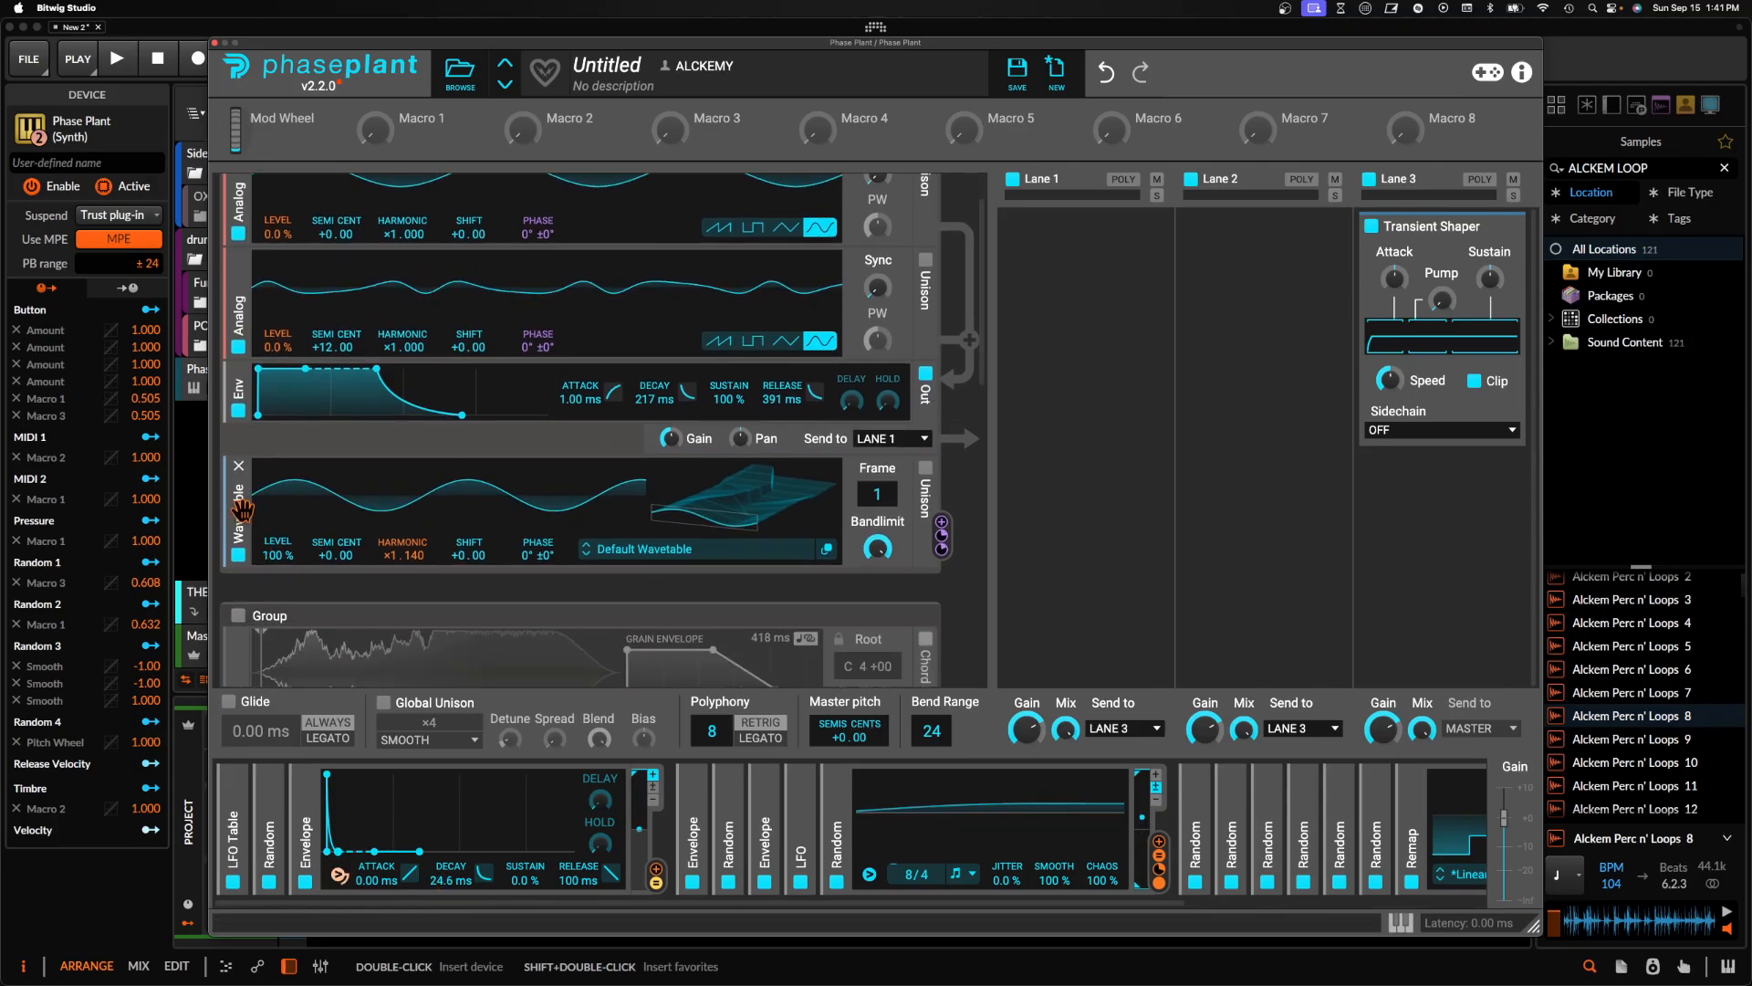
pyautogui.press('super+d')
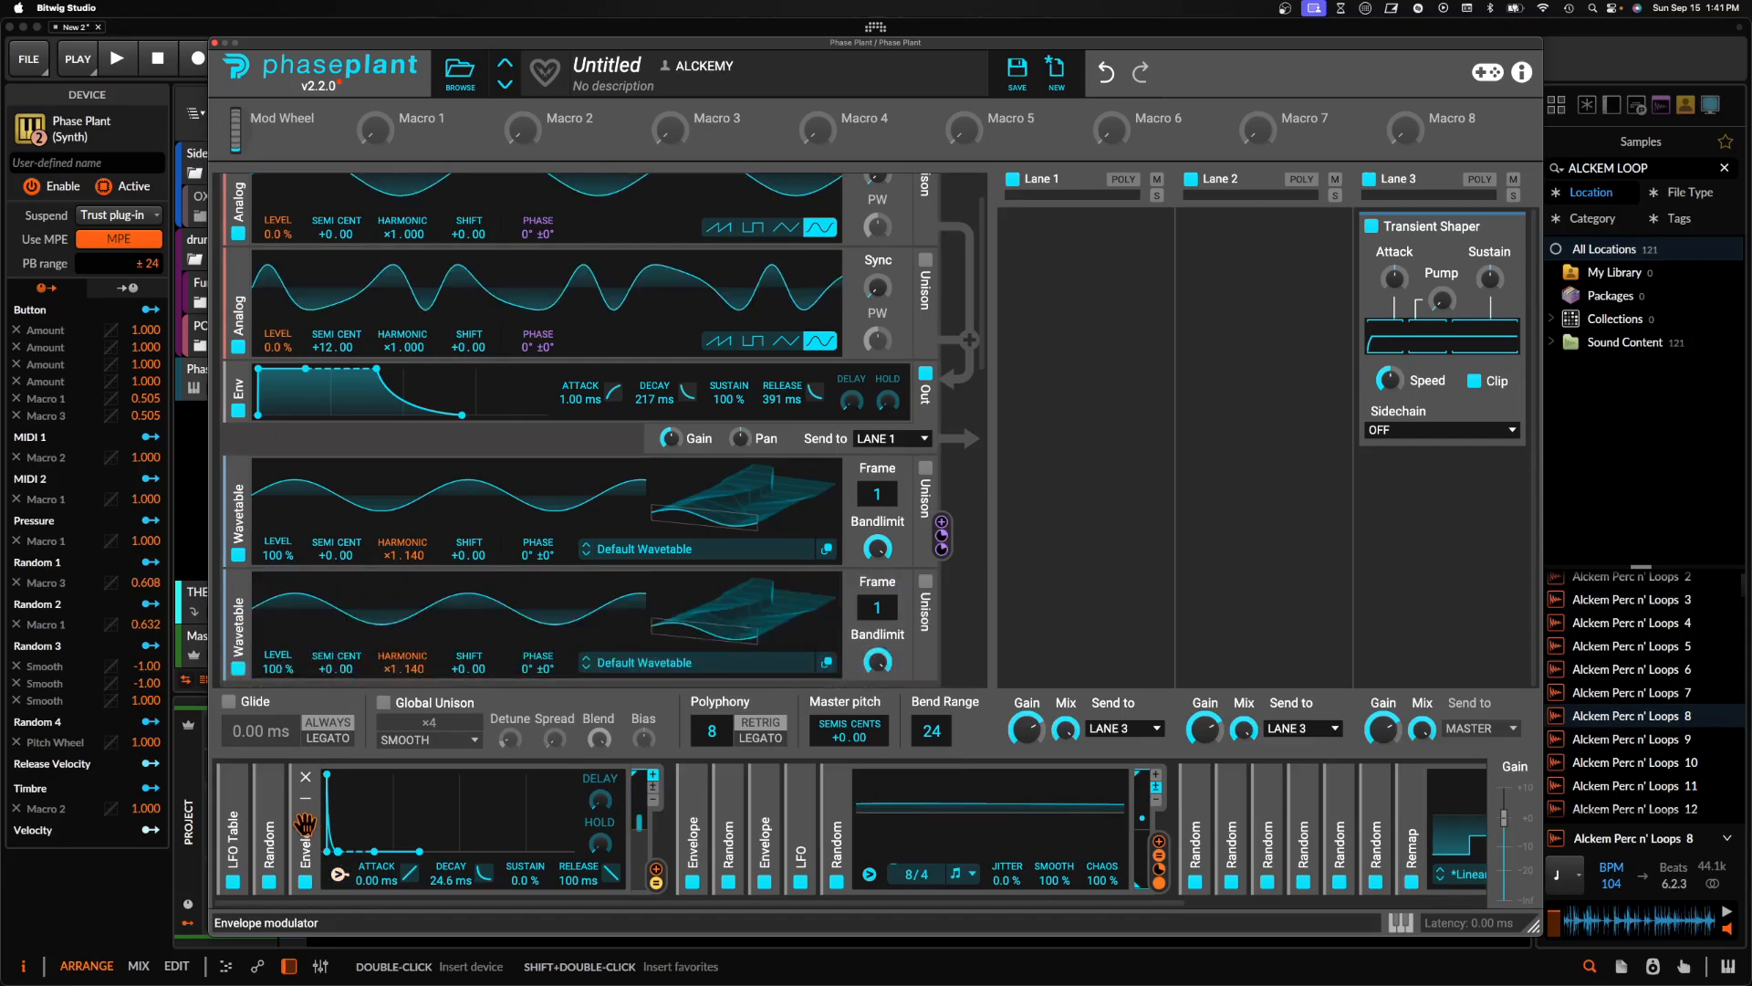
pyautogui.press('super+d')
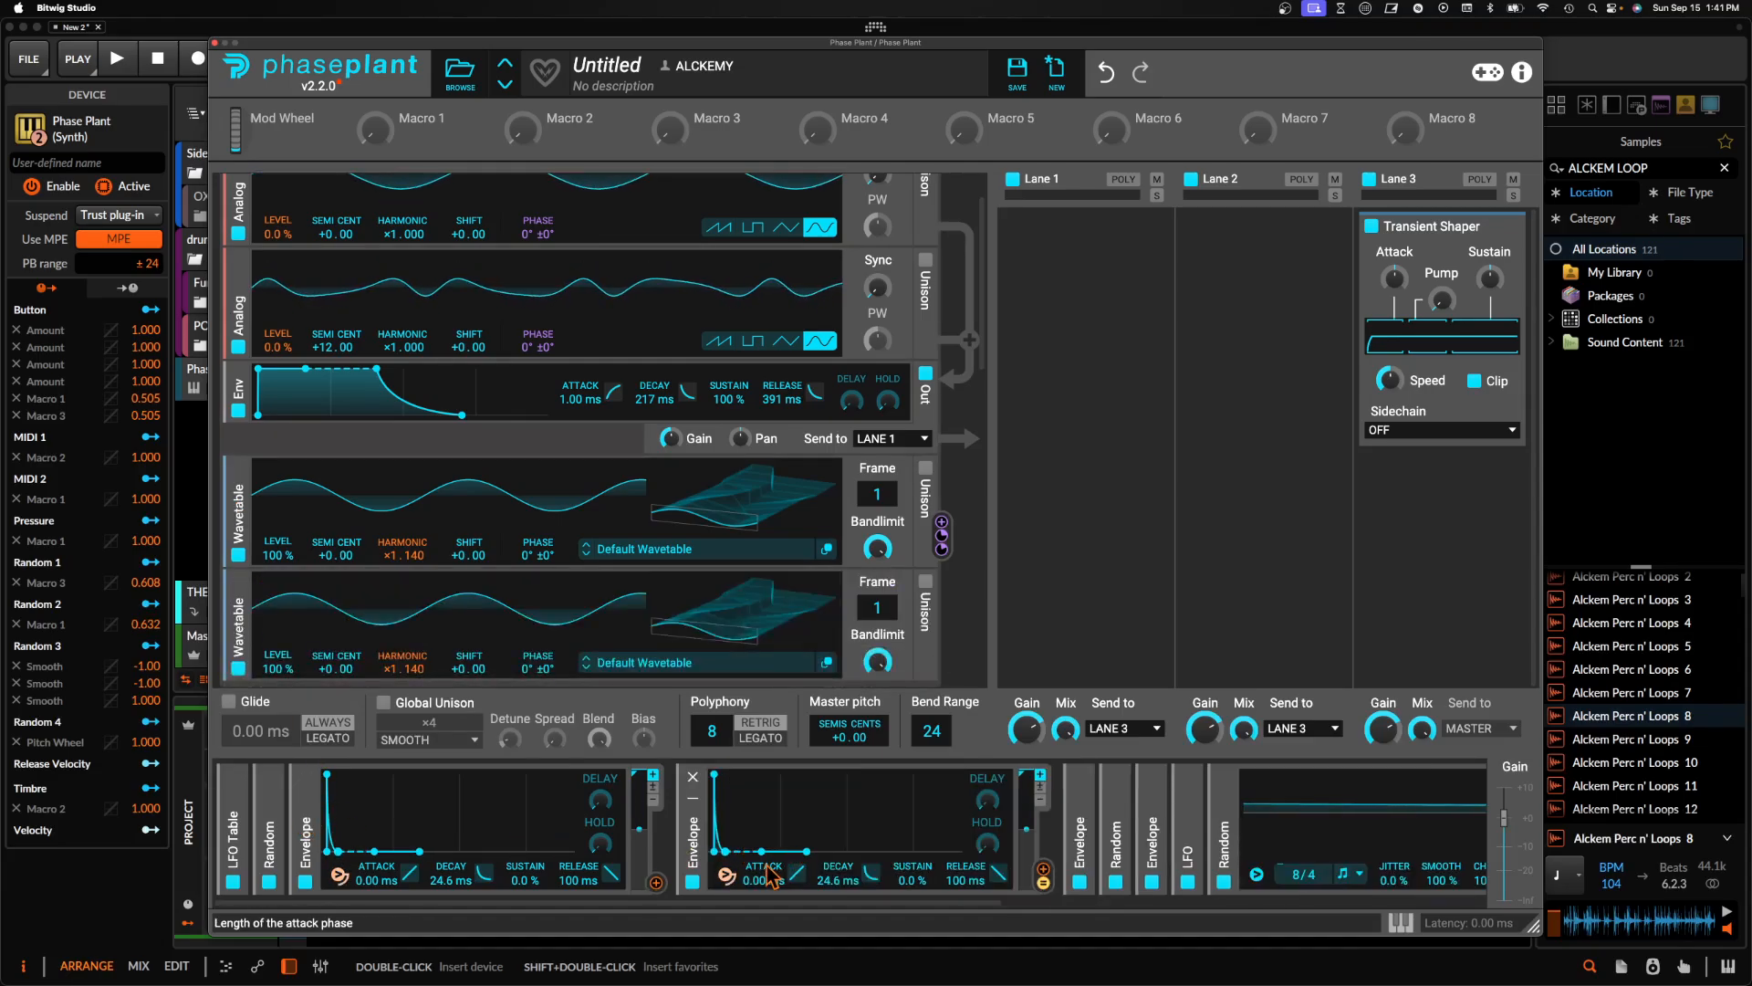
# Set the duplicated Wavetable's harmonic to 2.140
pyautogui.scroll(-3, 423, 575)
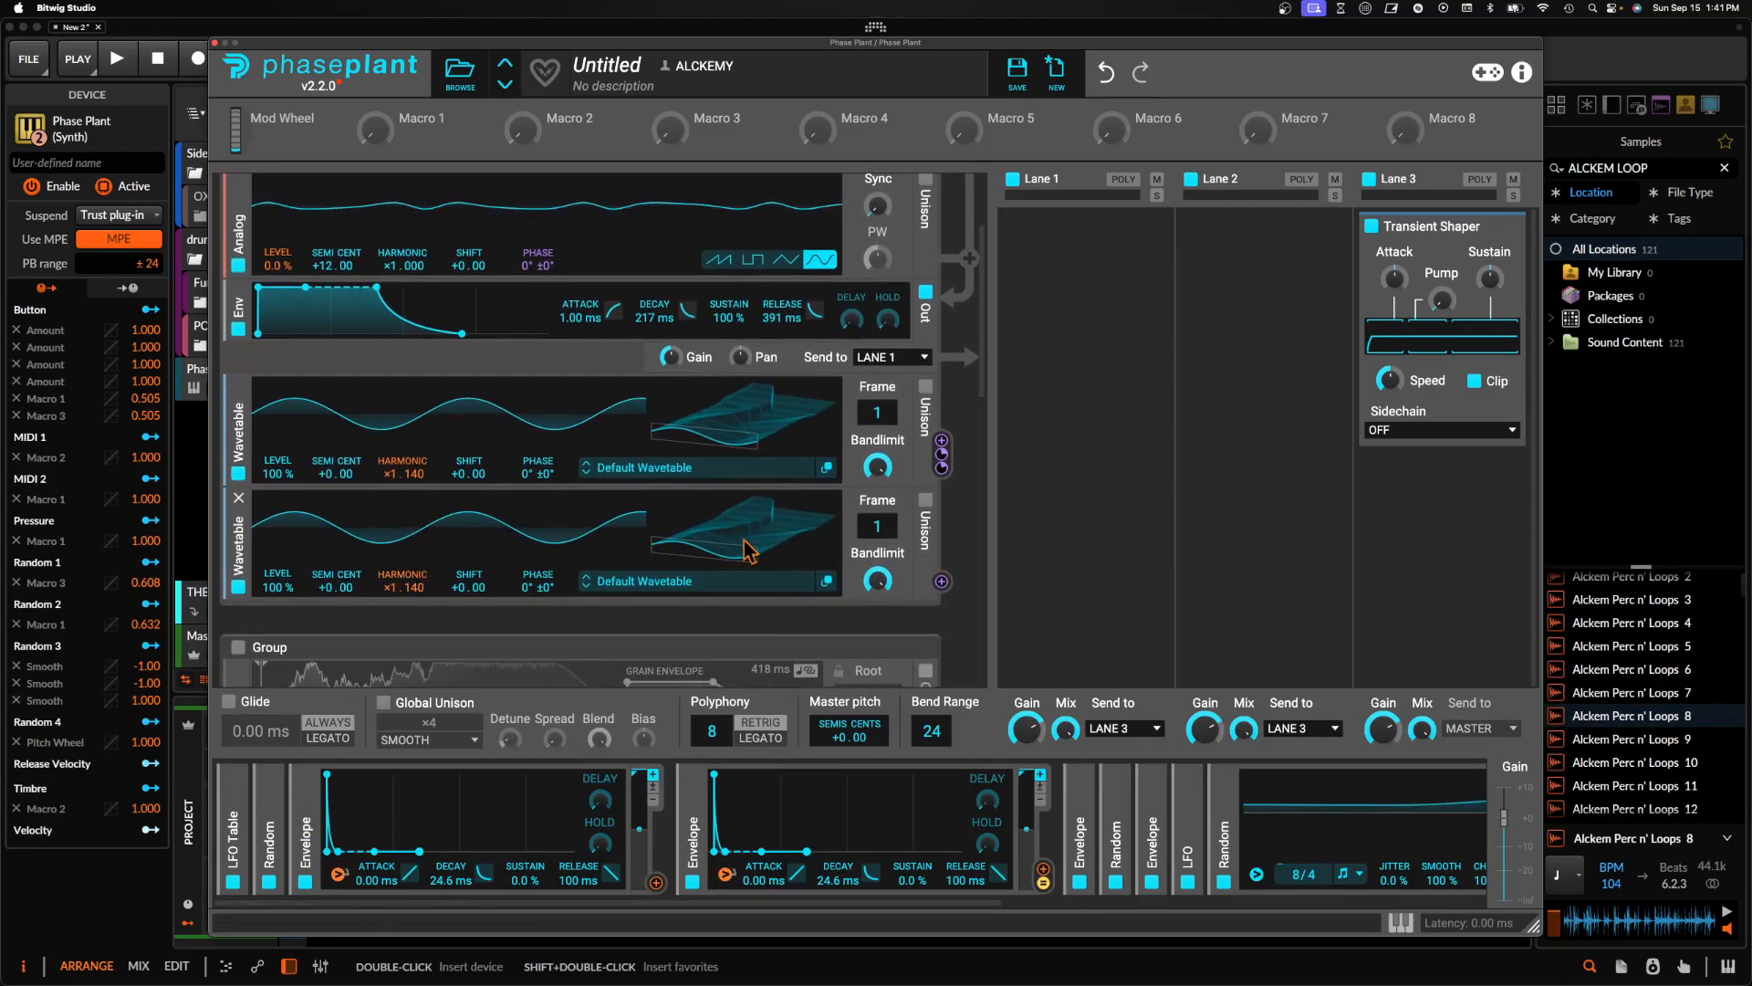
pyautogui.scroll(1, 404, 593)
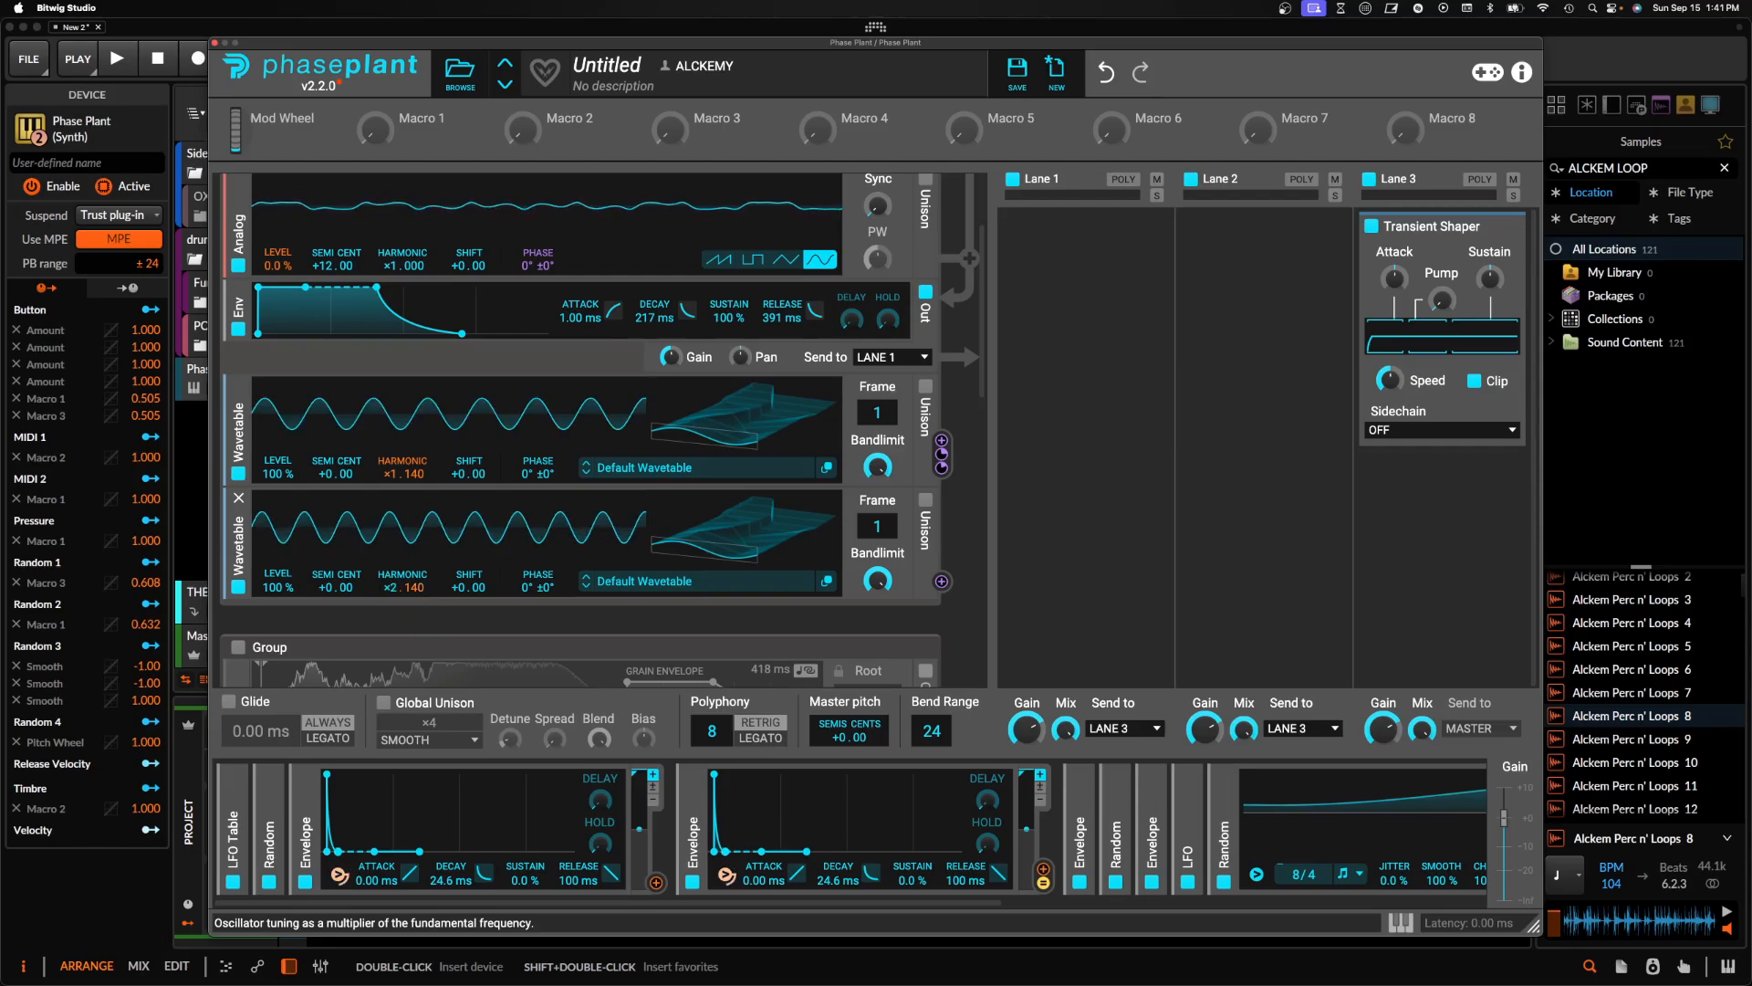
# Reset the second wavetable's harmonic to ×2.000 and route its output to the first Analog oscillator's phase by about 68°
pyautogui.doubleClick(407, 590)
pyautogui.click(942, 581)
pyautogui.scroll(2, 598, 534)
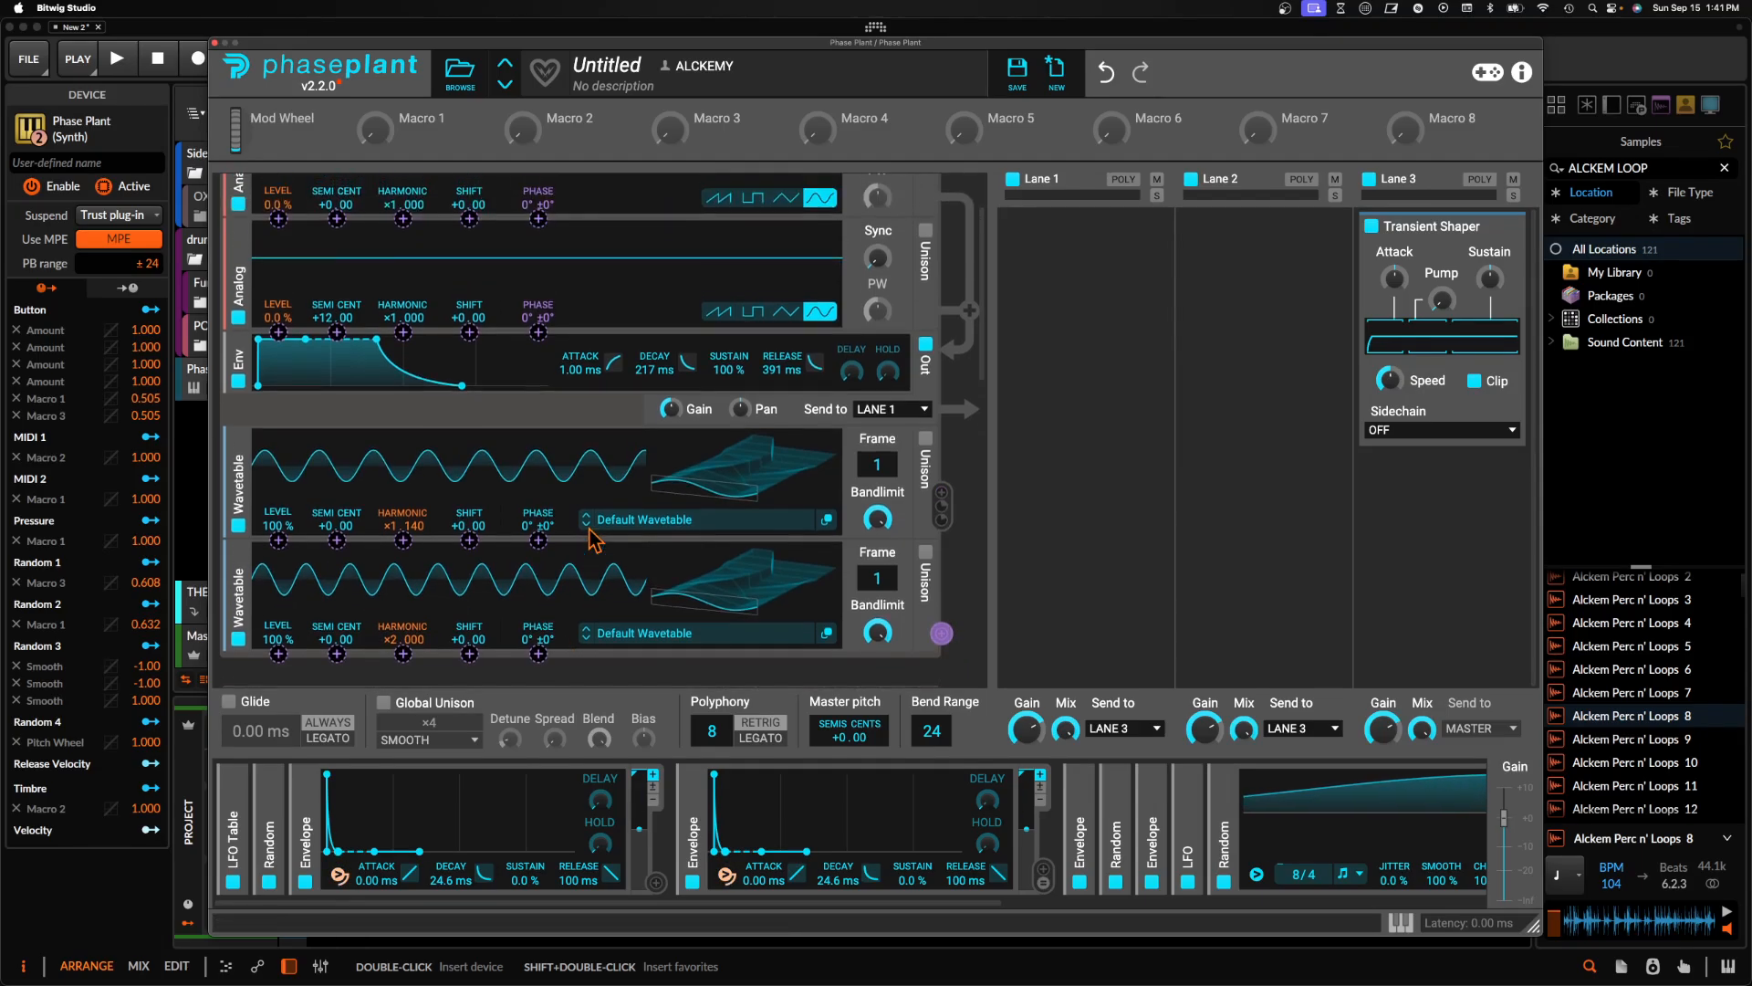
pyautogui.scroll(3, 593, 535)
pyautogui.moveTo(538, 315); pyautogui.dragTo(538, 289)
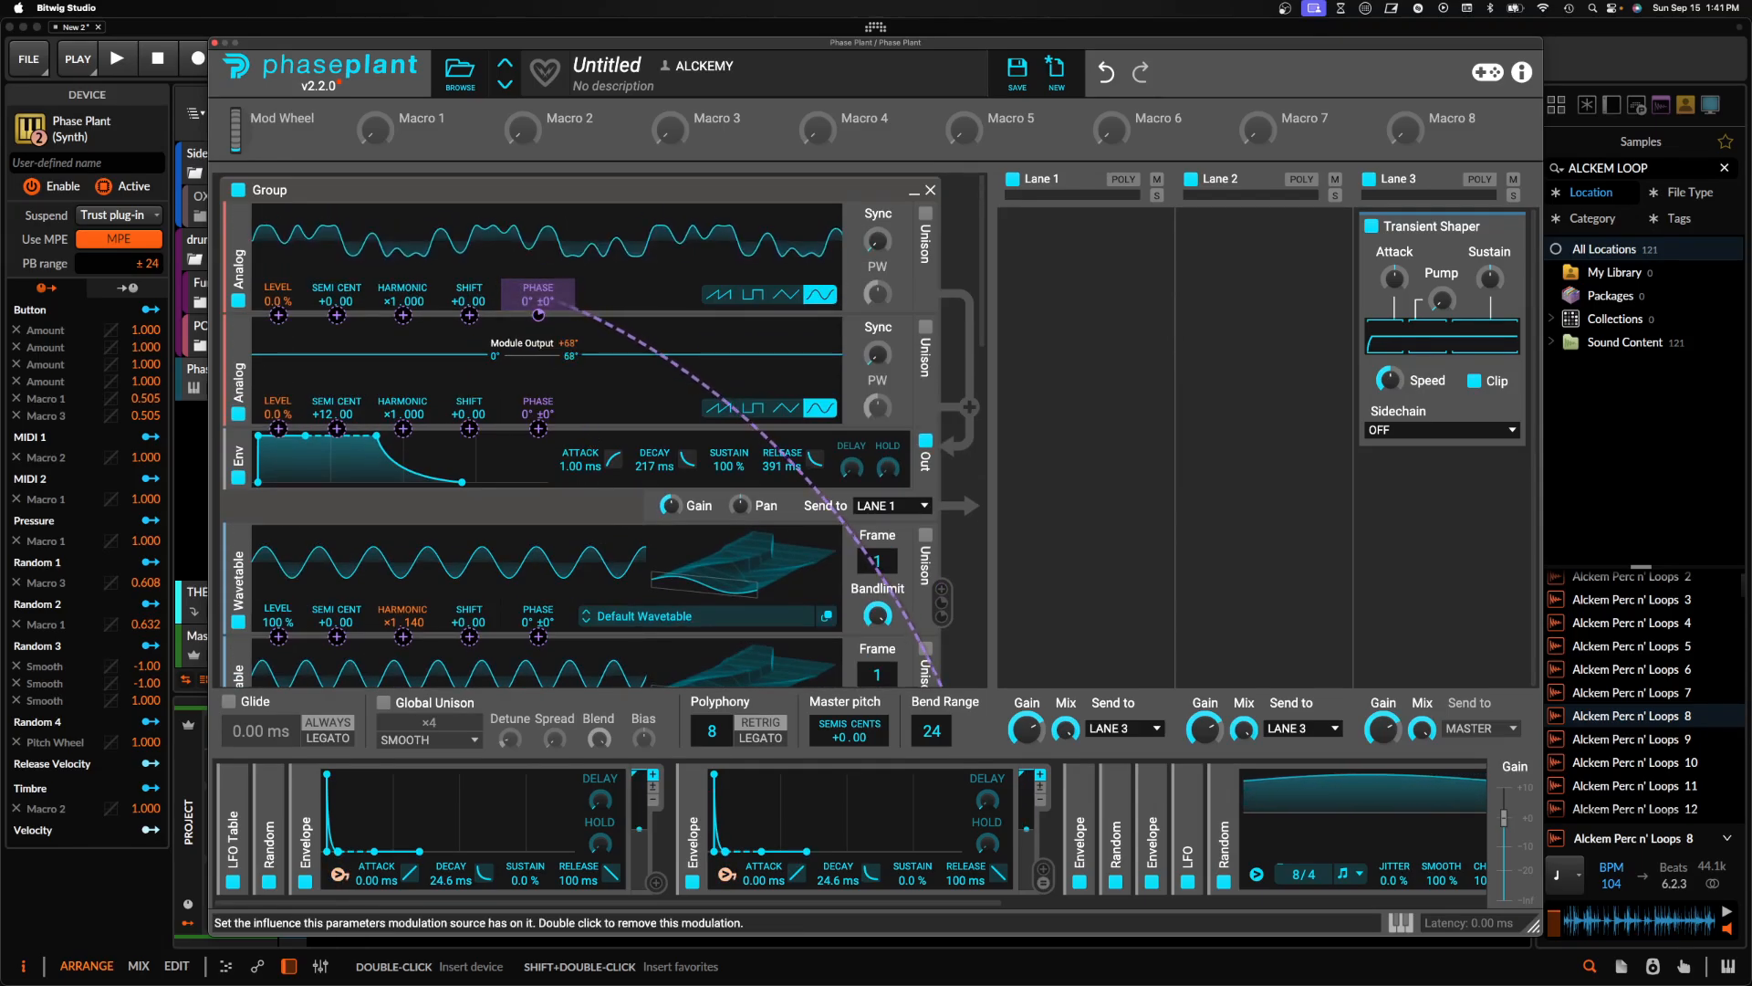
pyautogui.click(552, 369)
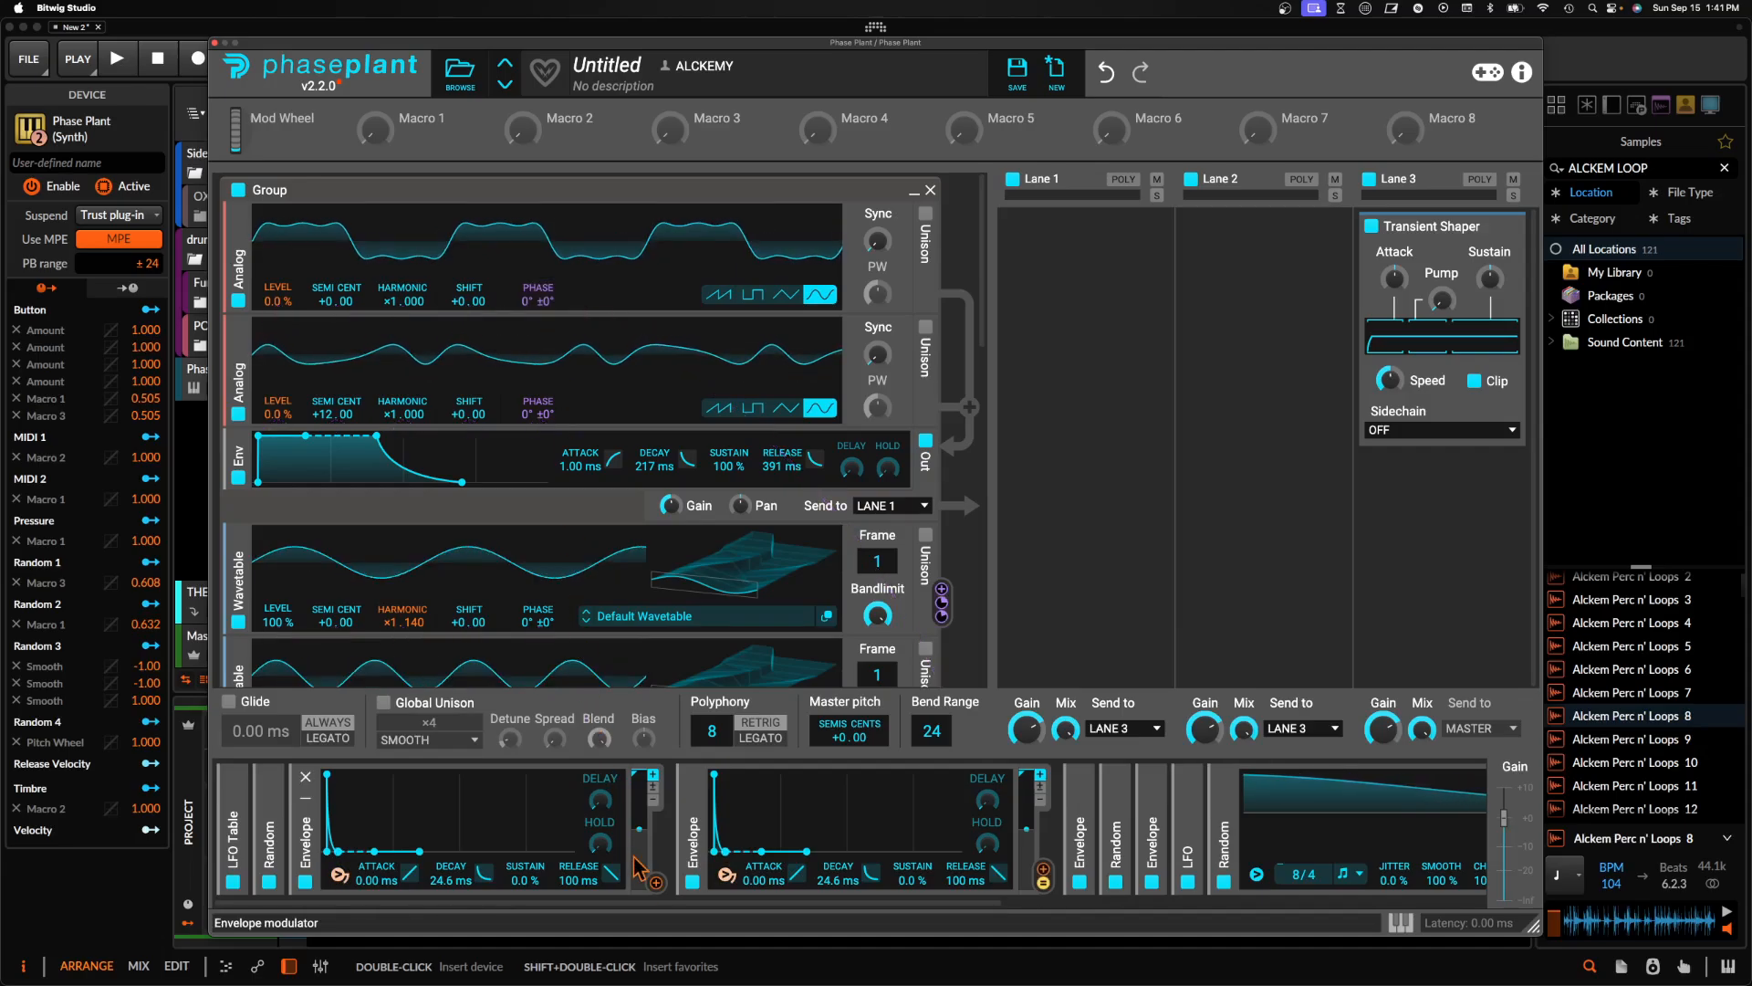
# Assign the first expanded envelope to the amount of the second wavetable's modulation on the first Analog oscillator's phase
pyautogui.click(656, 883)
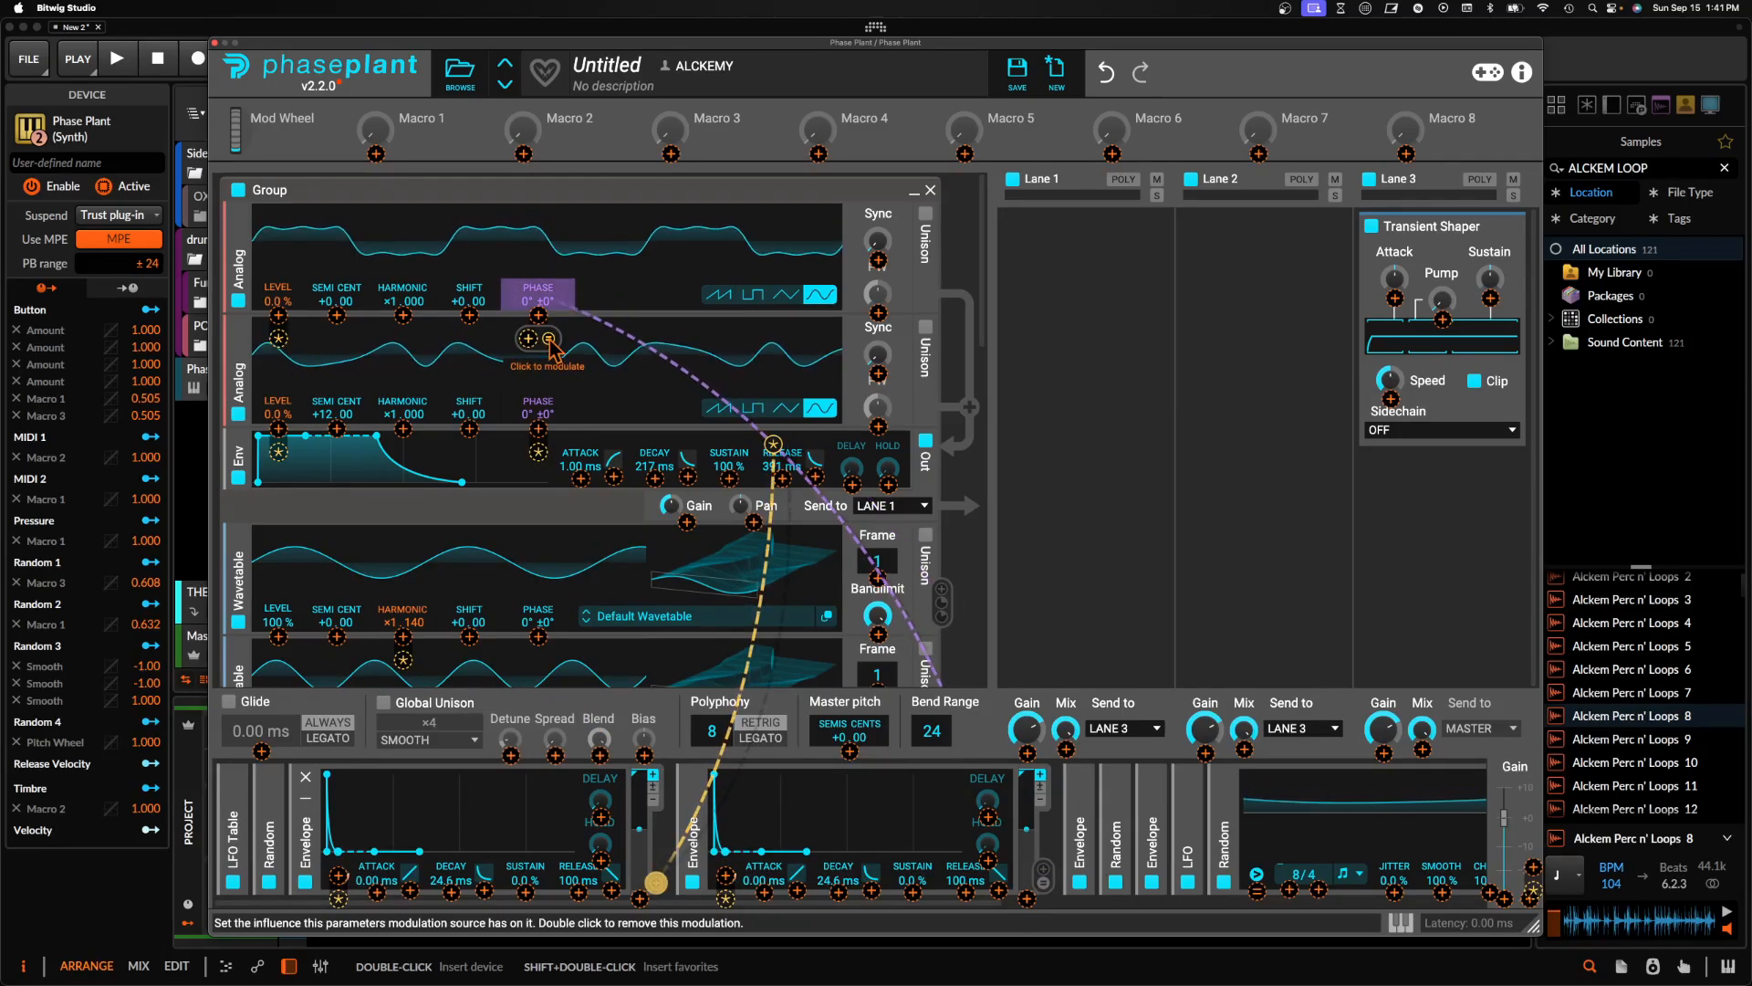
pyautogui.click(549, 342)
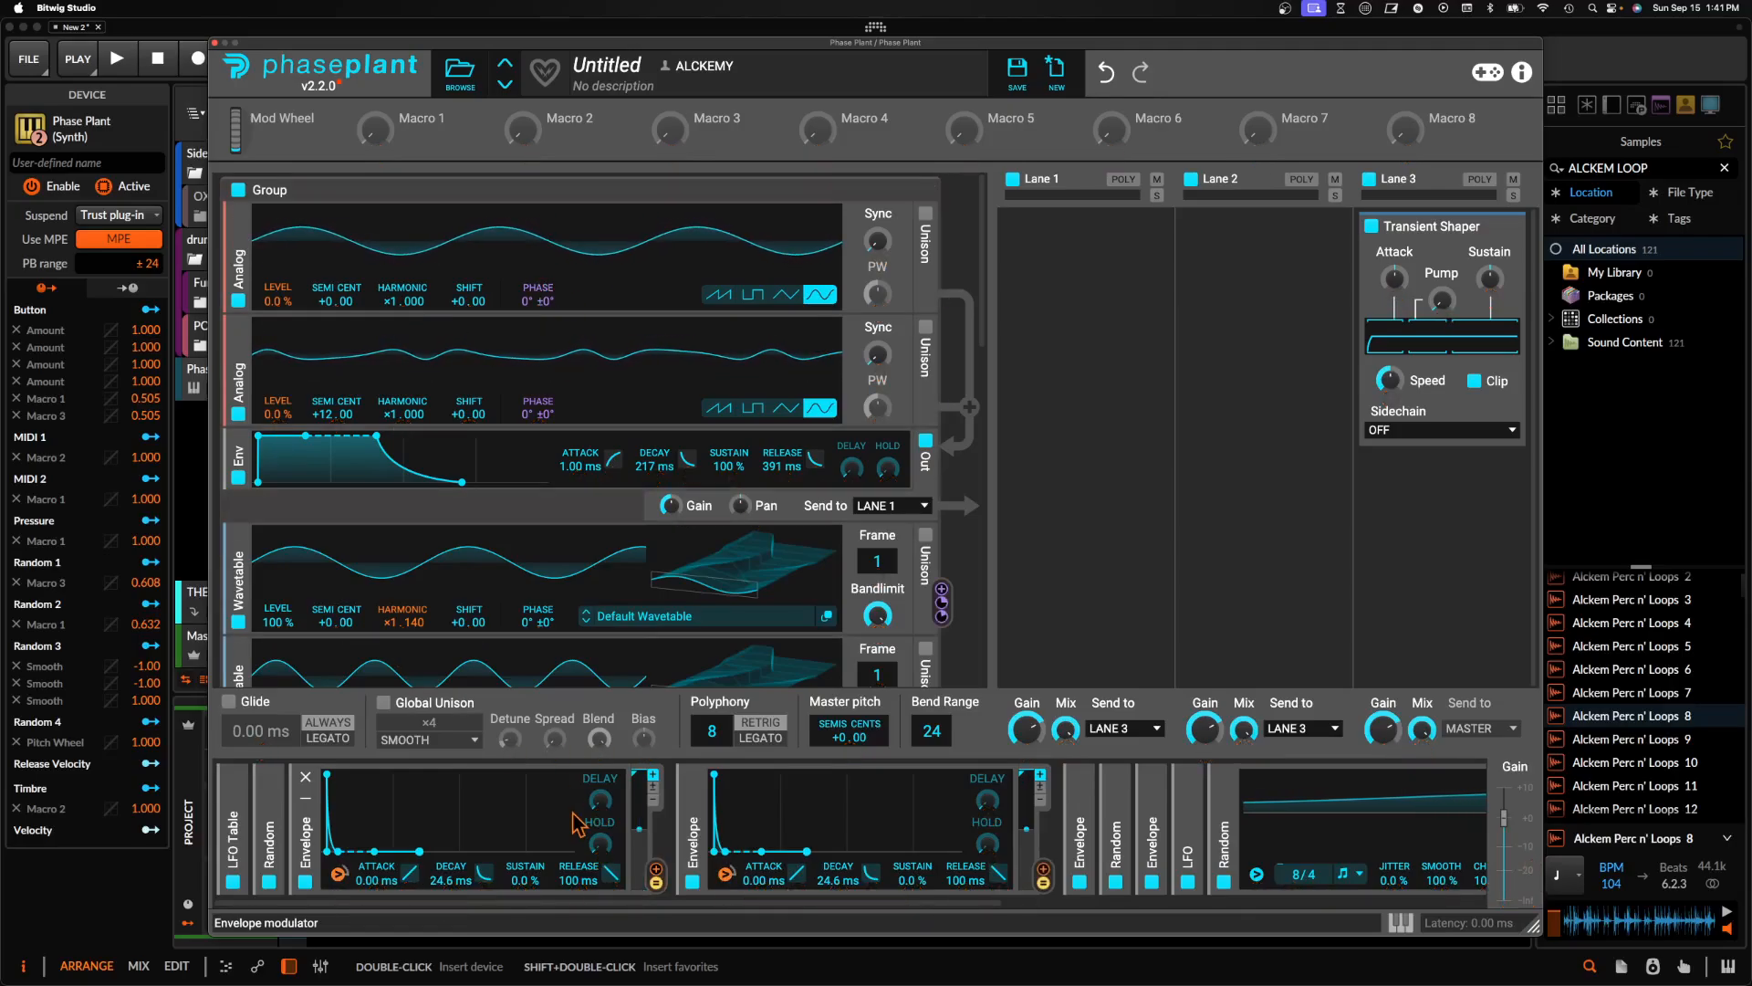
pyautogui.scroll(-2, 441, 557)
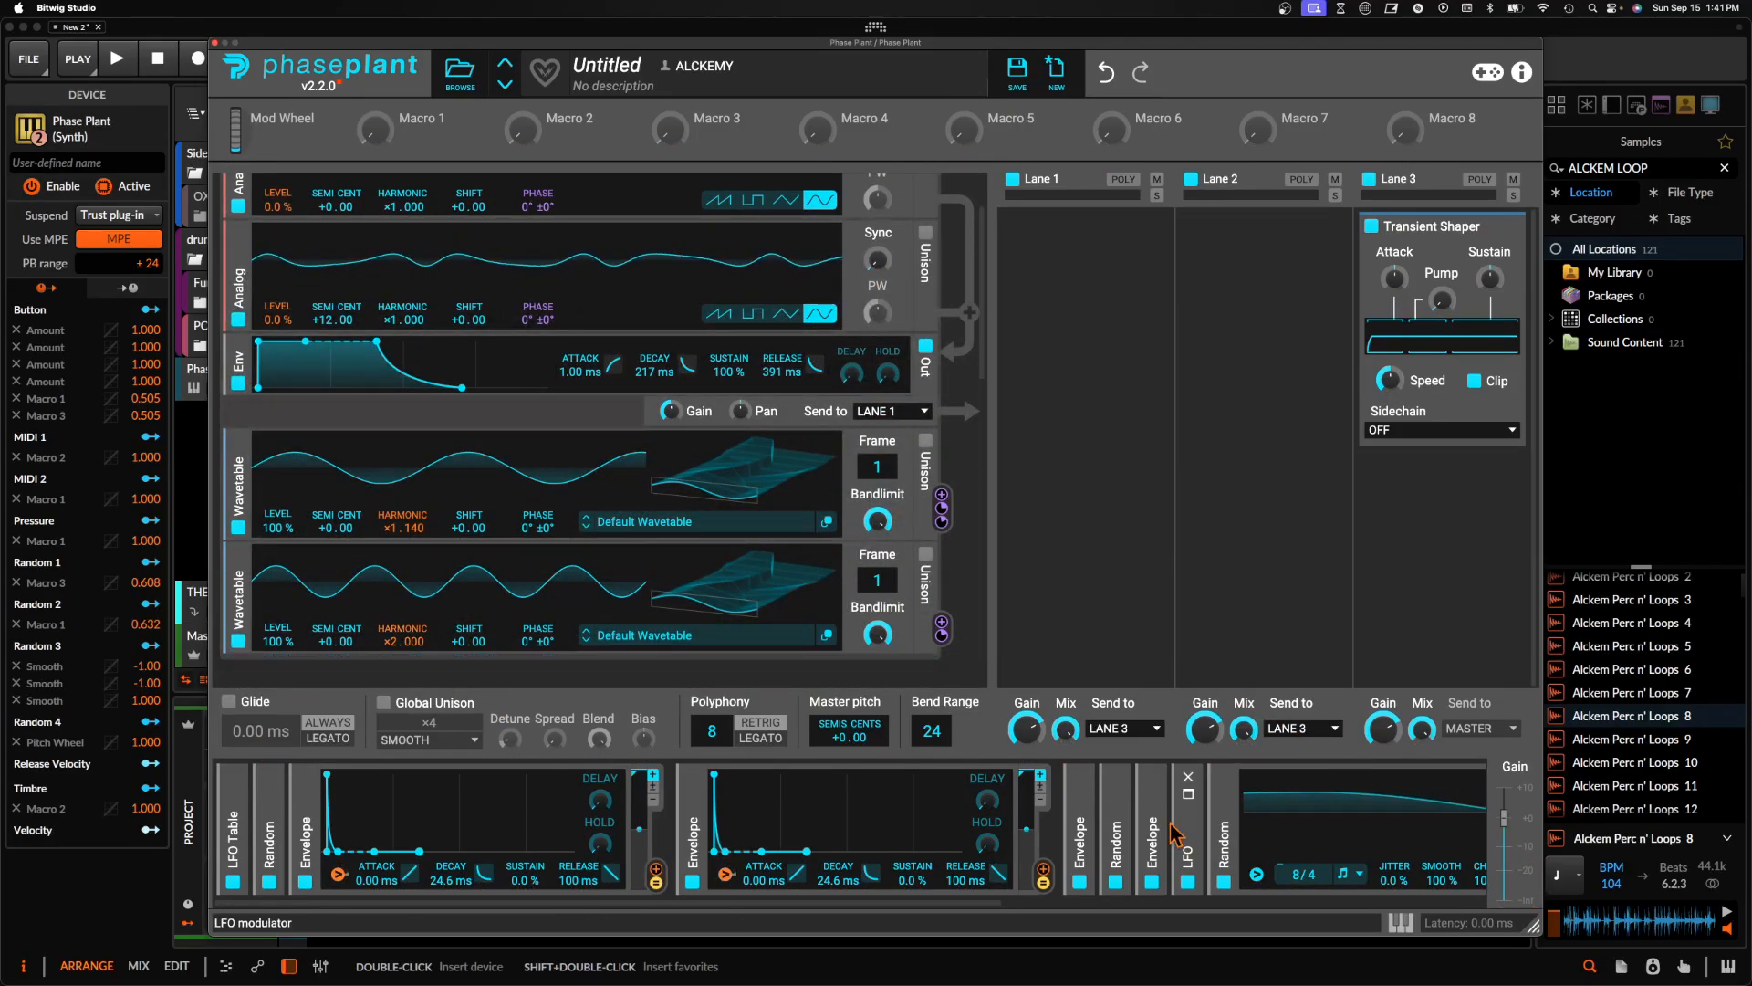
# Expand the 4/16 Random modulator and use it to modulate the first expanded envelope's output amount
pyautogui.click(1120, 811)
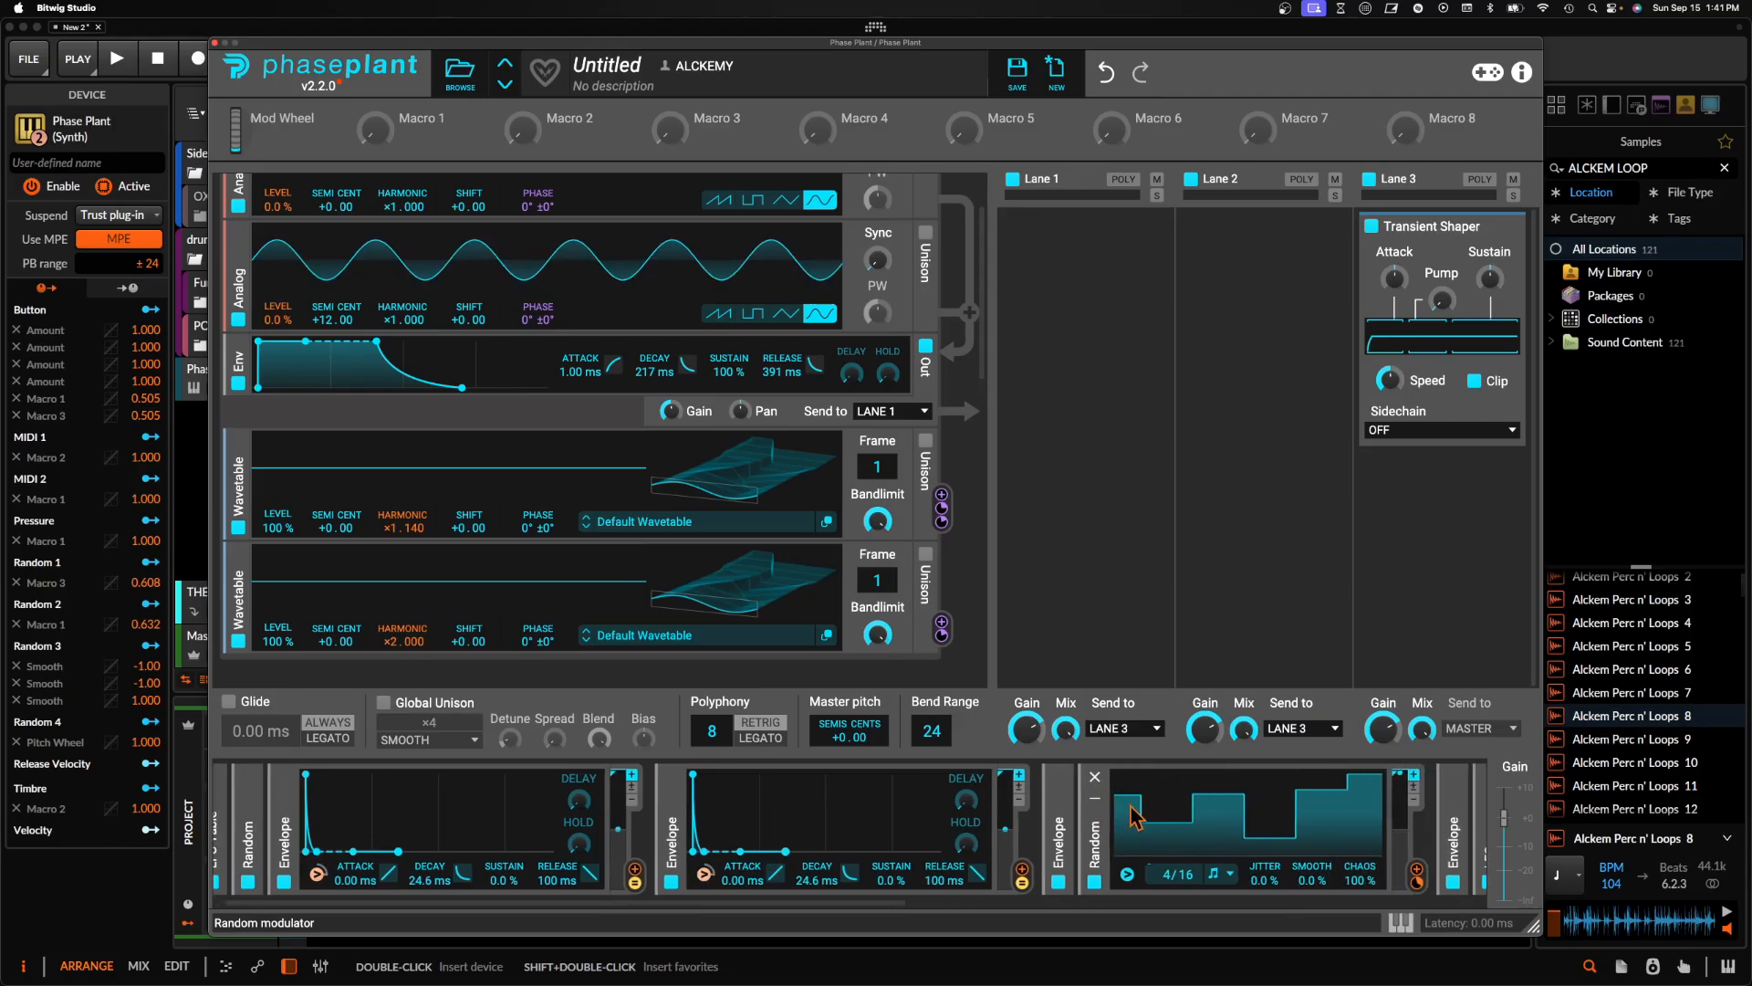
pyautogui.click(1416, 870)
pyautogui.moveTo(619, 899); pyautogui.dragTo(619, 853)
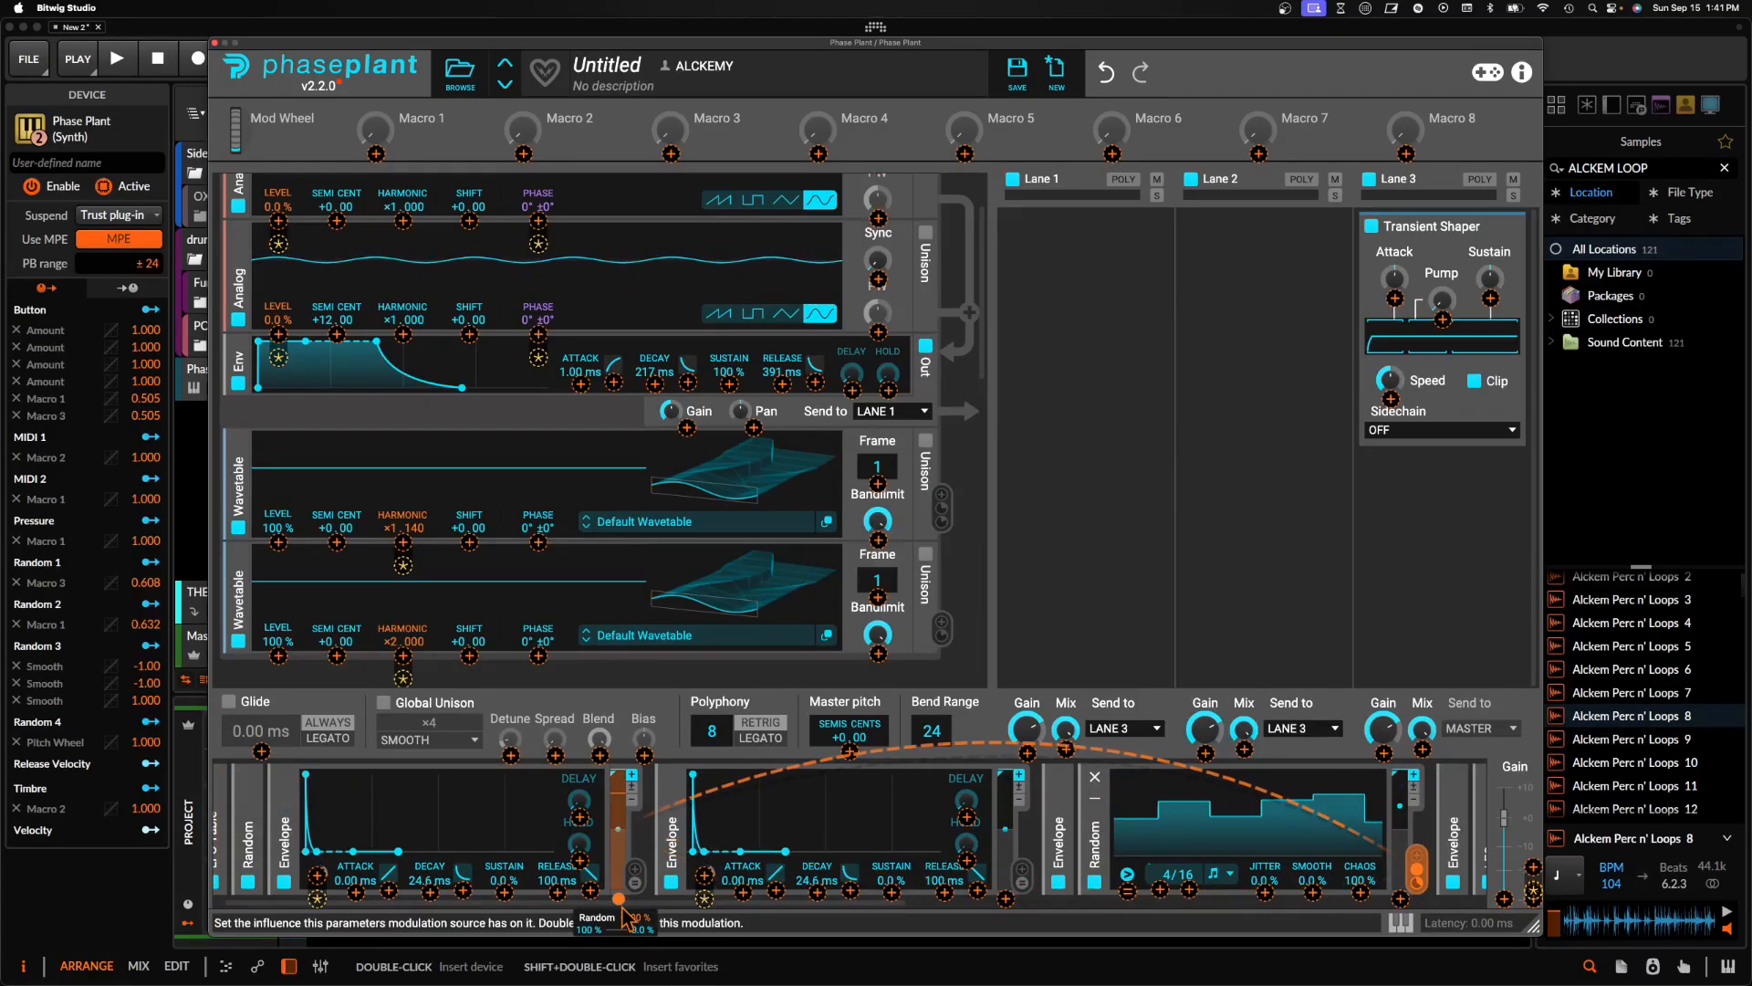
pyautogui.click(534, 832)
pyautogui.hscroll(-1, 598, 831)
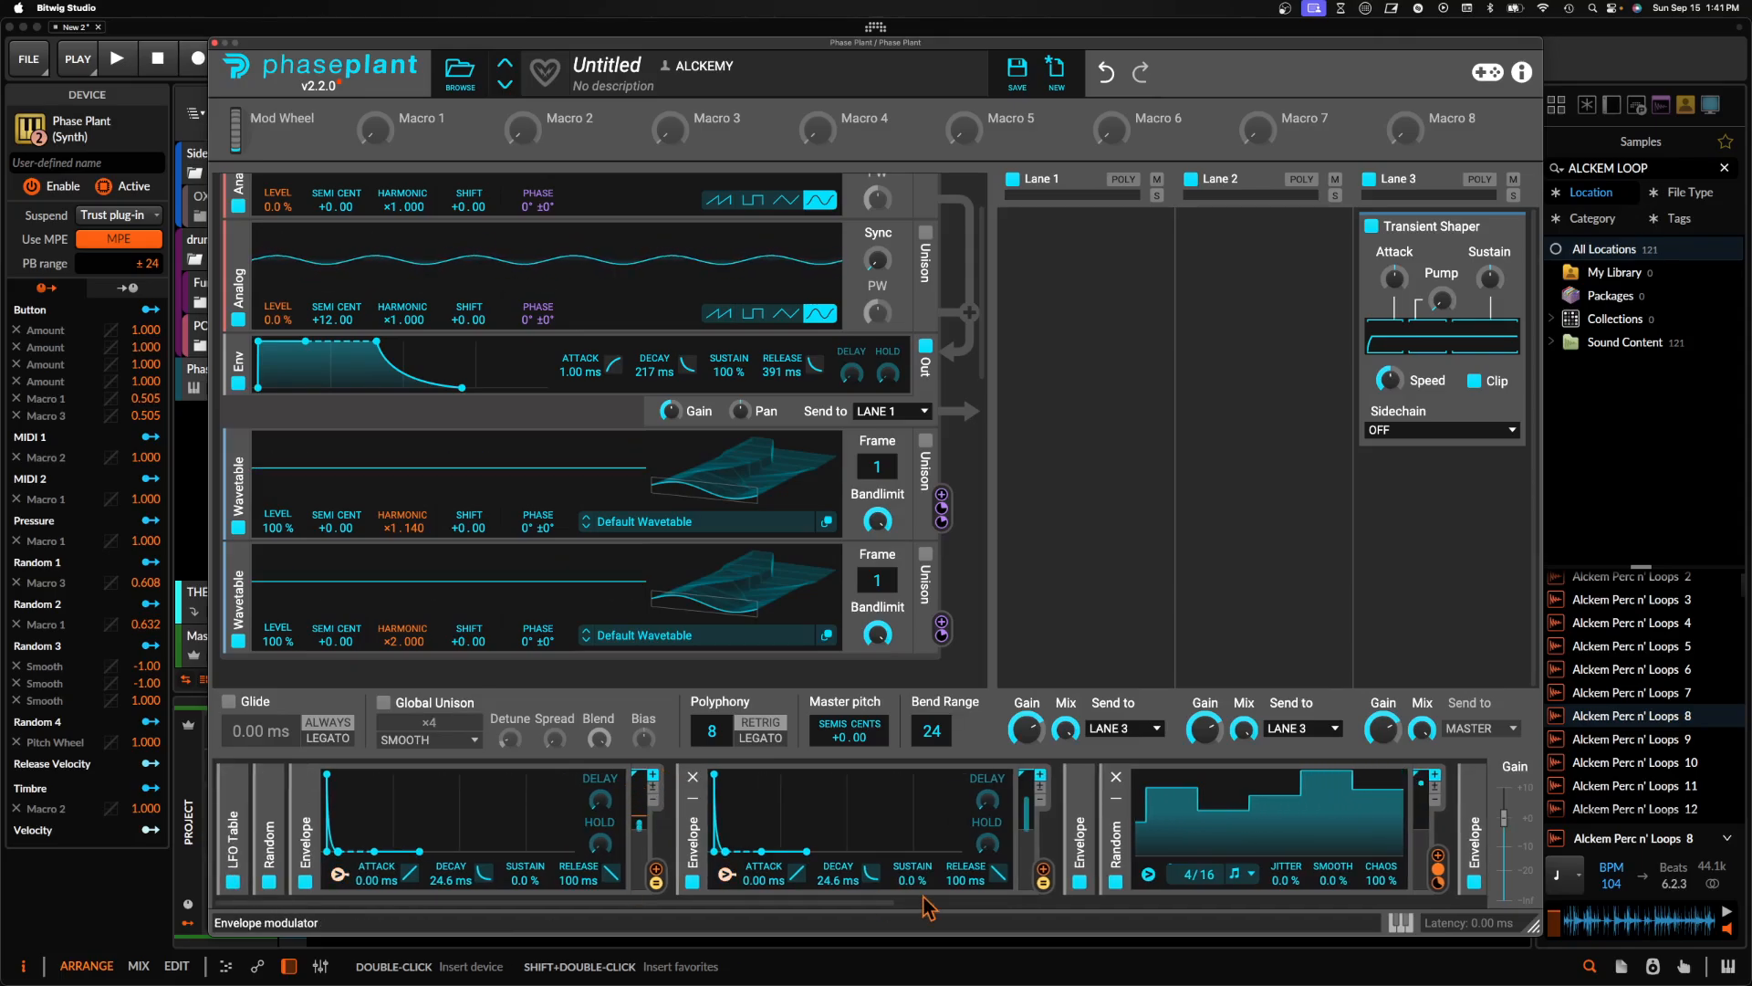
# Assign the smooth 8/4 Random modulator to the second expanded envelope's output amount
pyautogui.hscroll(10, 1029, 833)
pyautogui.hscroll(7, 1028, 833)
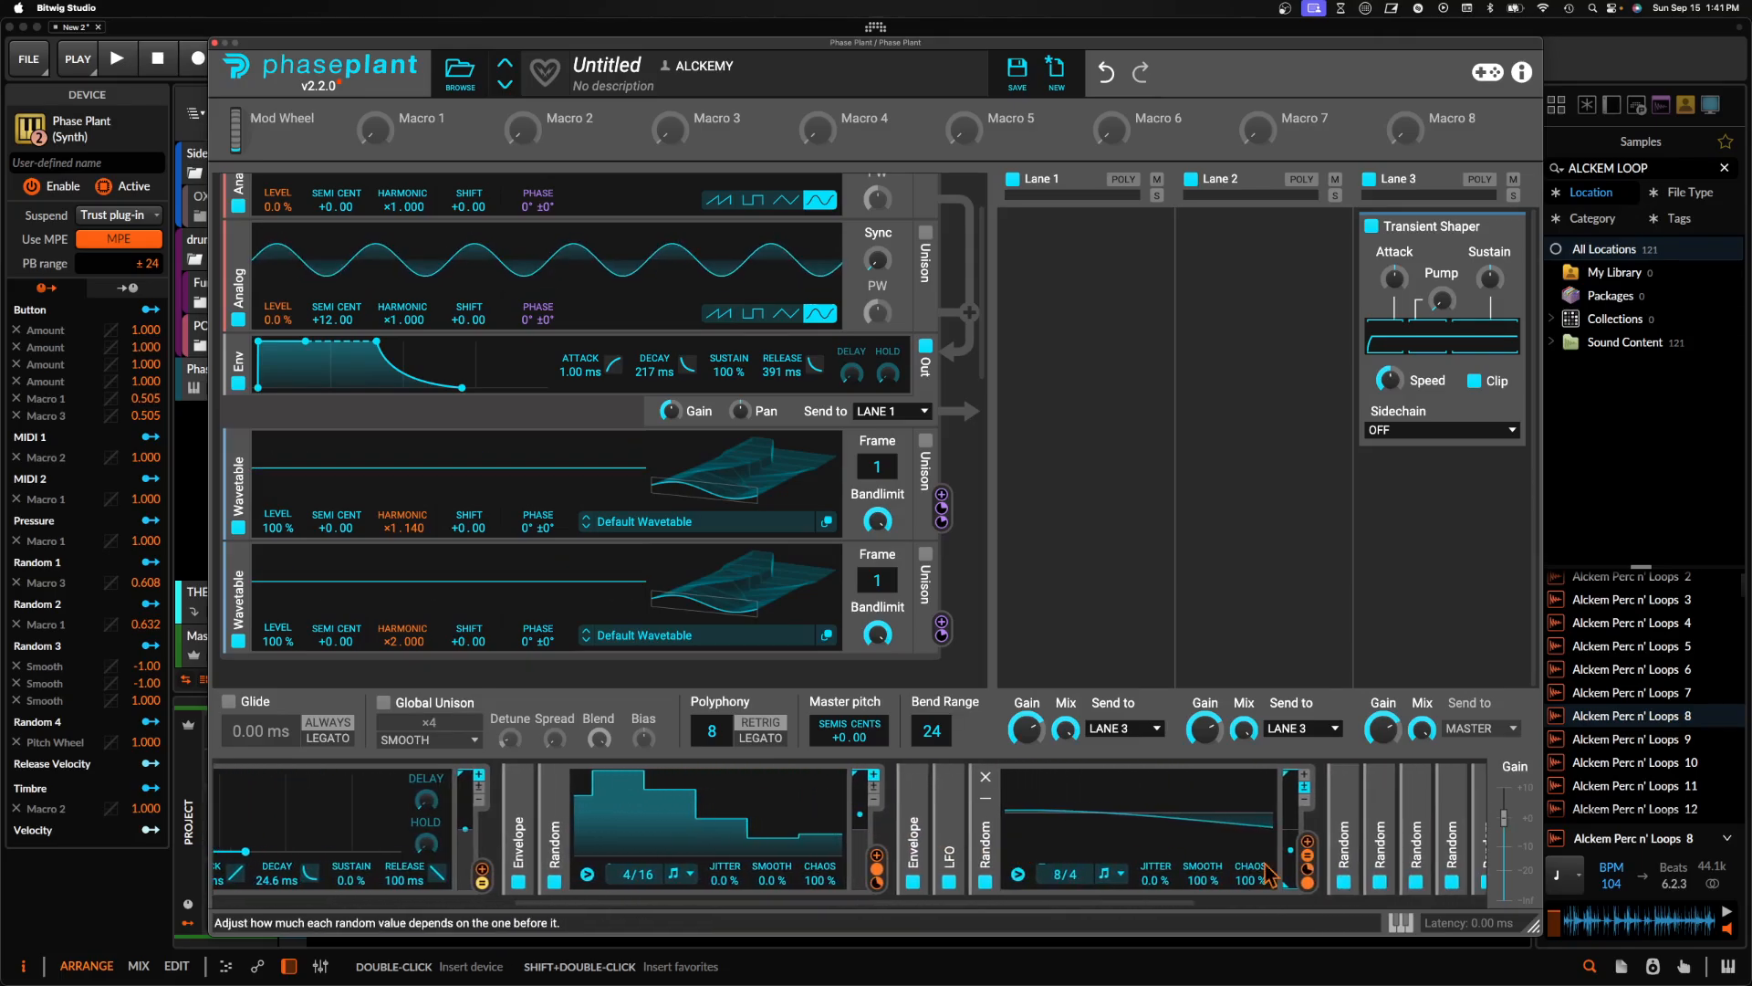
pyautogui.click(1308, 869)
pyautogui.scroll(5, 844, 630)
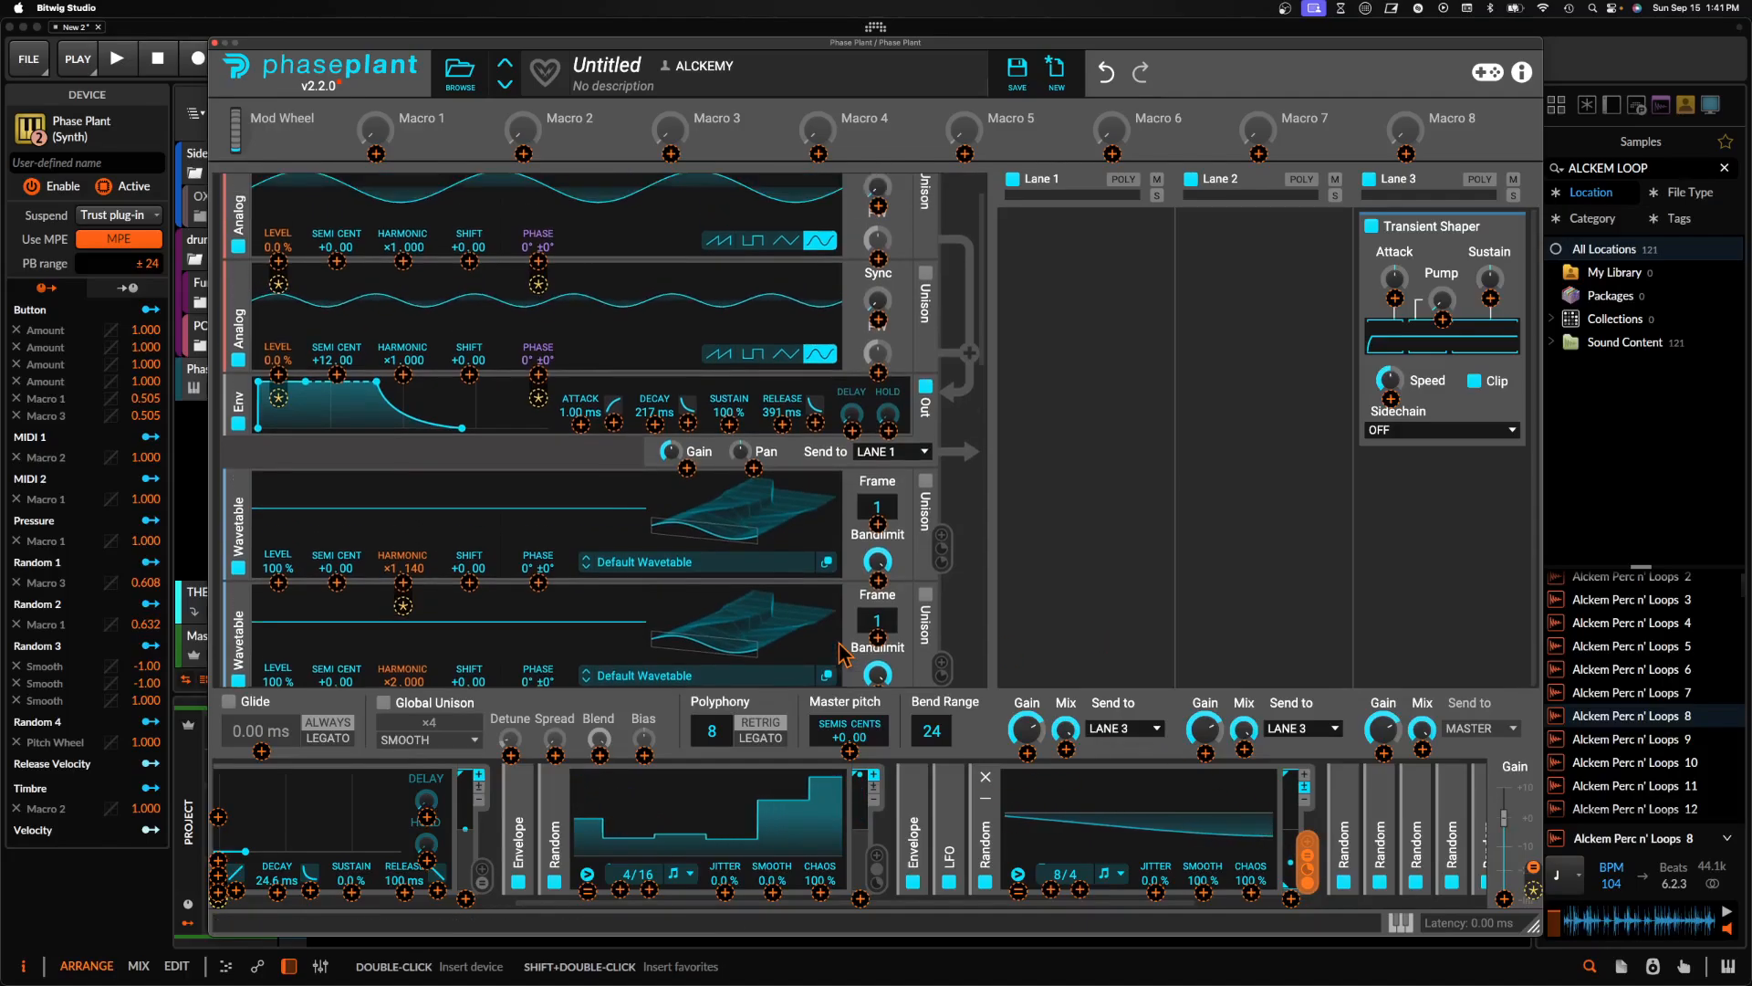
pyautogui.hscroll(-20, 701, 838)
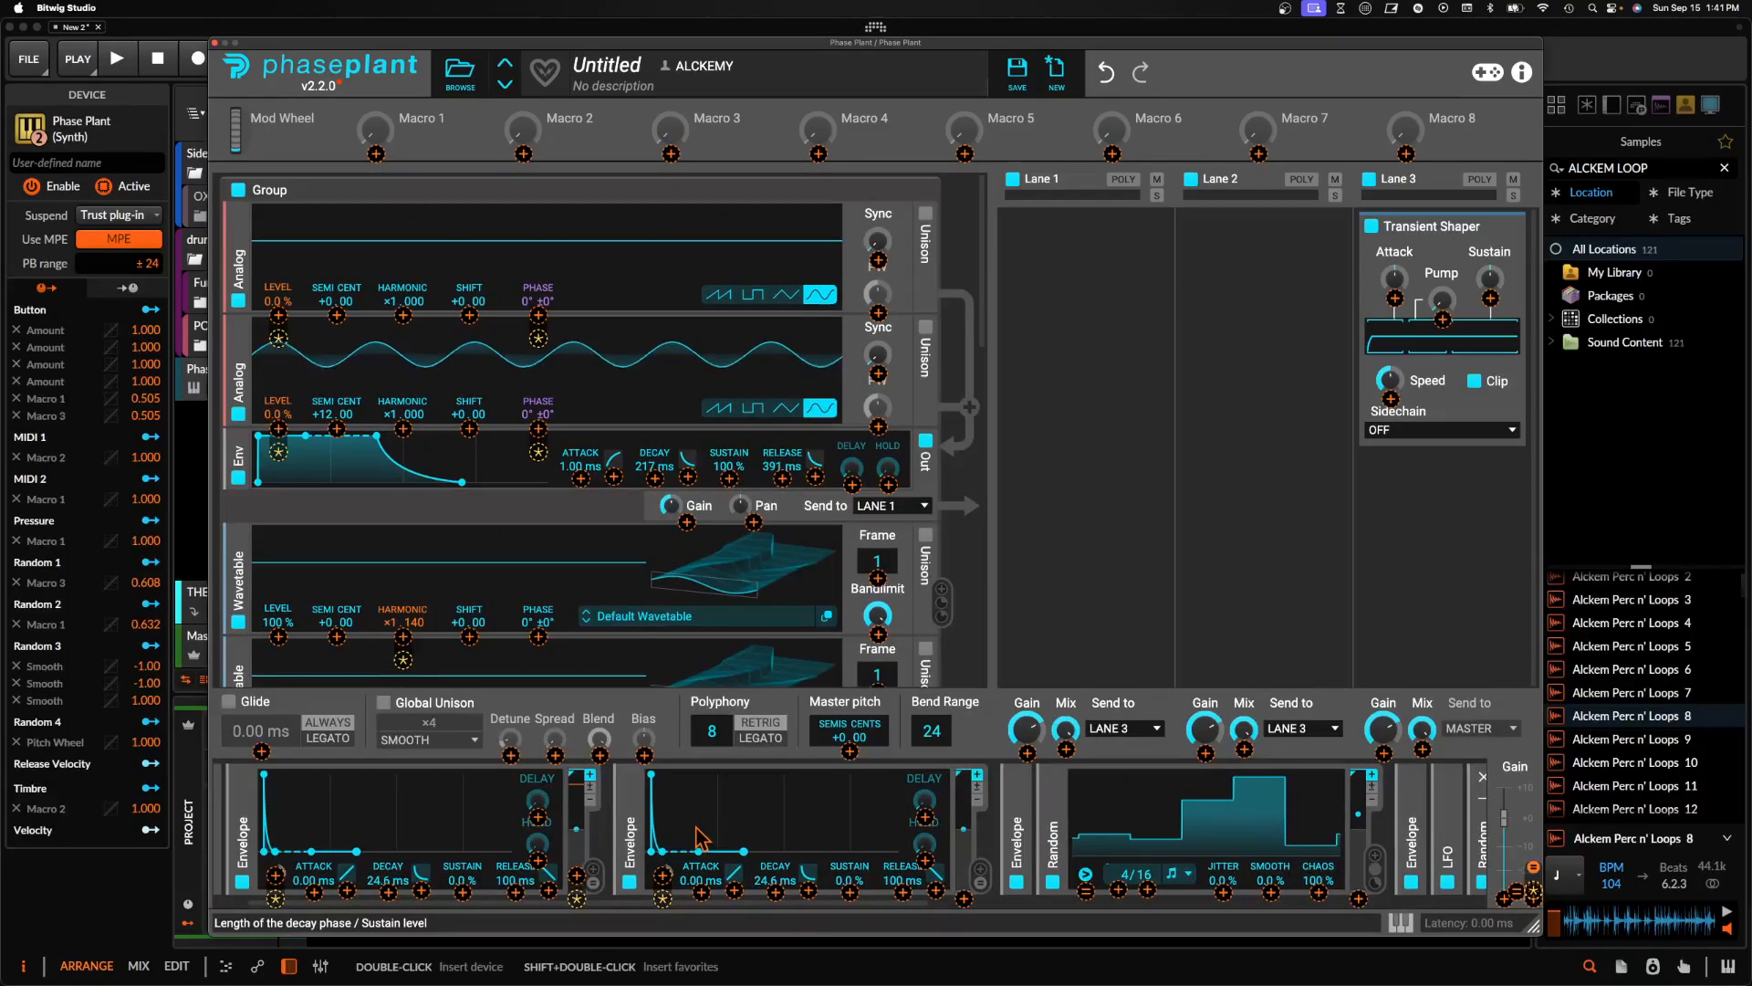
pyautogui.click(964, 898)
pyautogui.doubleClick(964, 899)
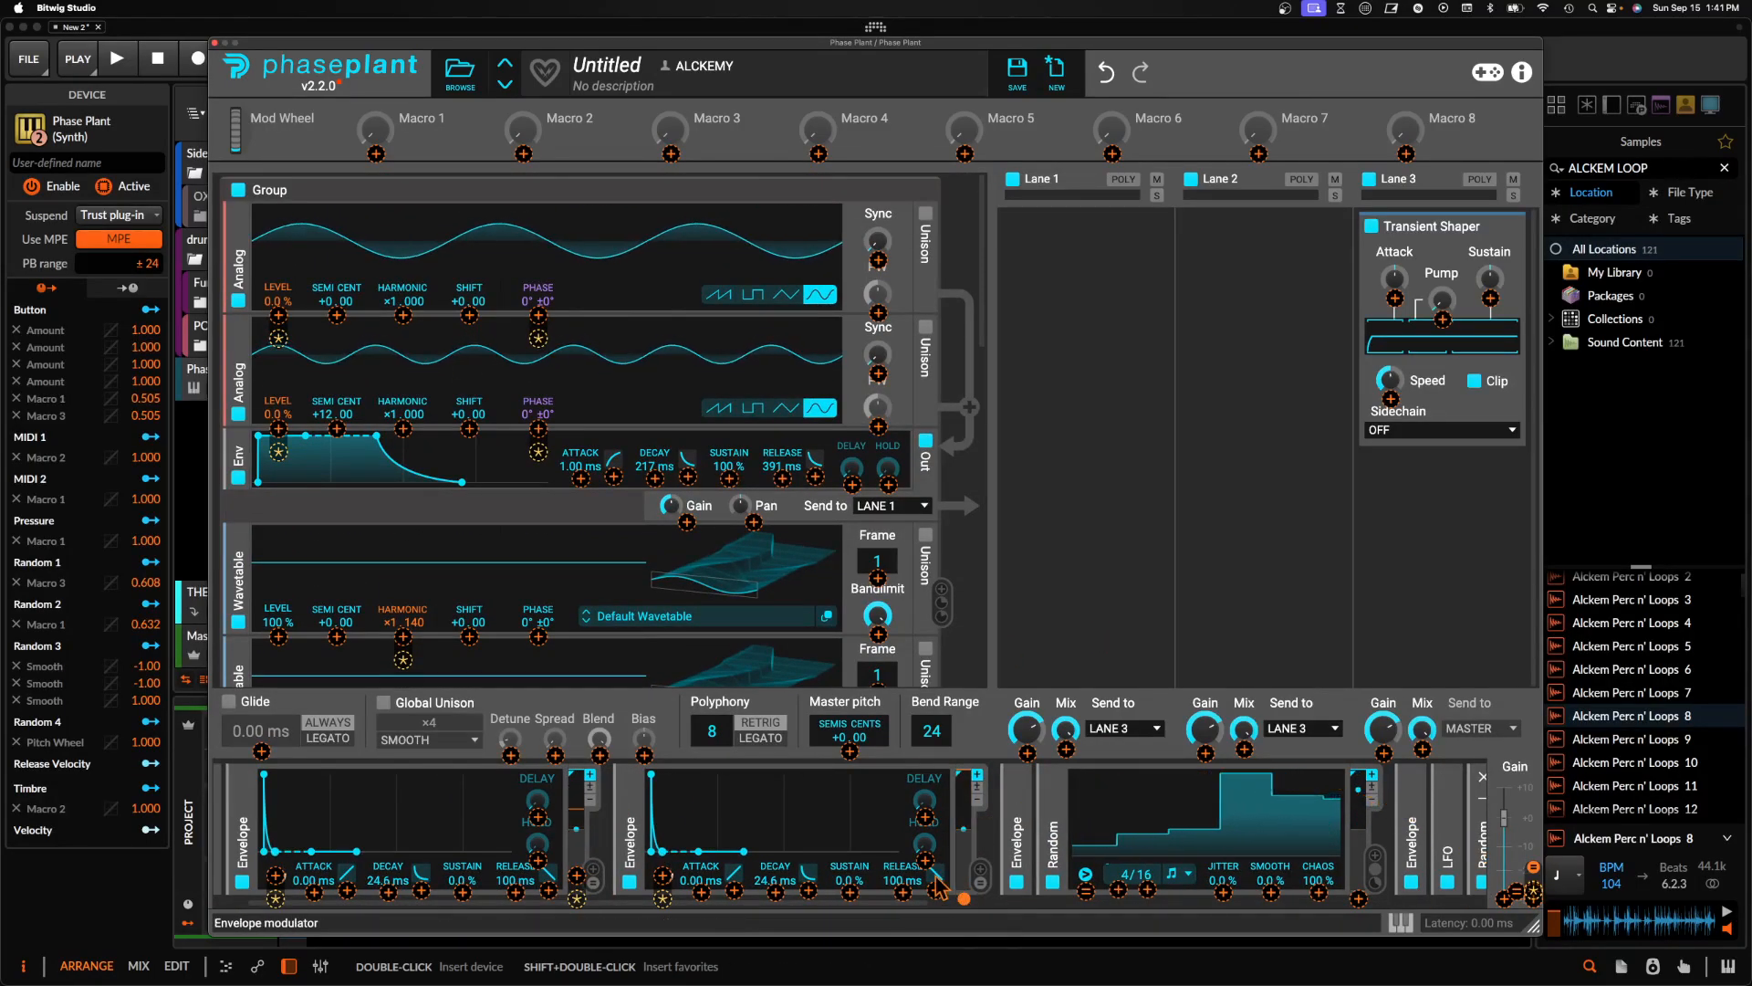
pyautogui.click(841, 815)
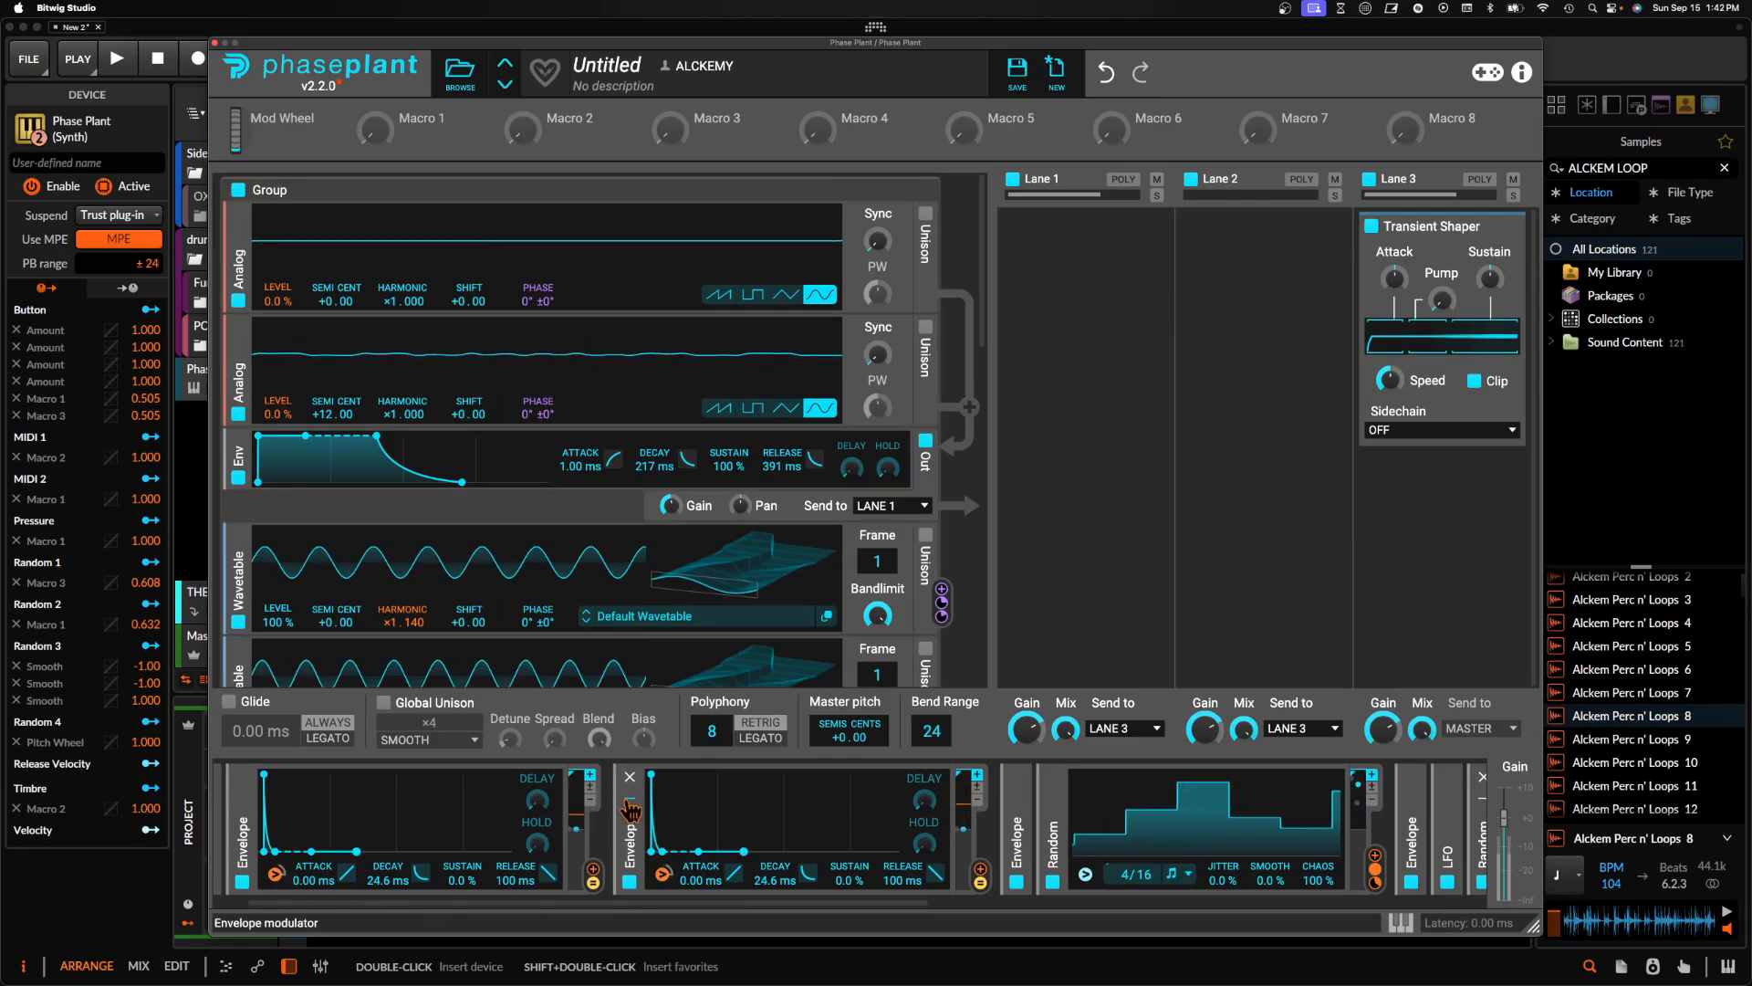
# Collapse the second expanded envelope, the 8/4 Random modulator and the Remap modulator
pyautogui.hscroll(10, 685, 810)
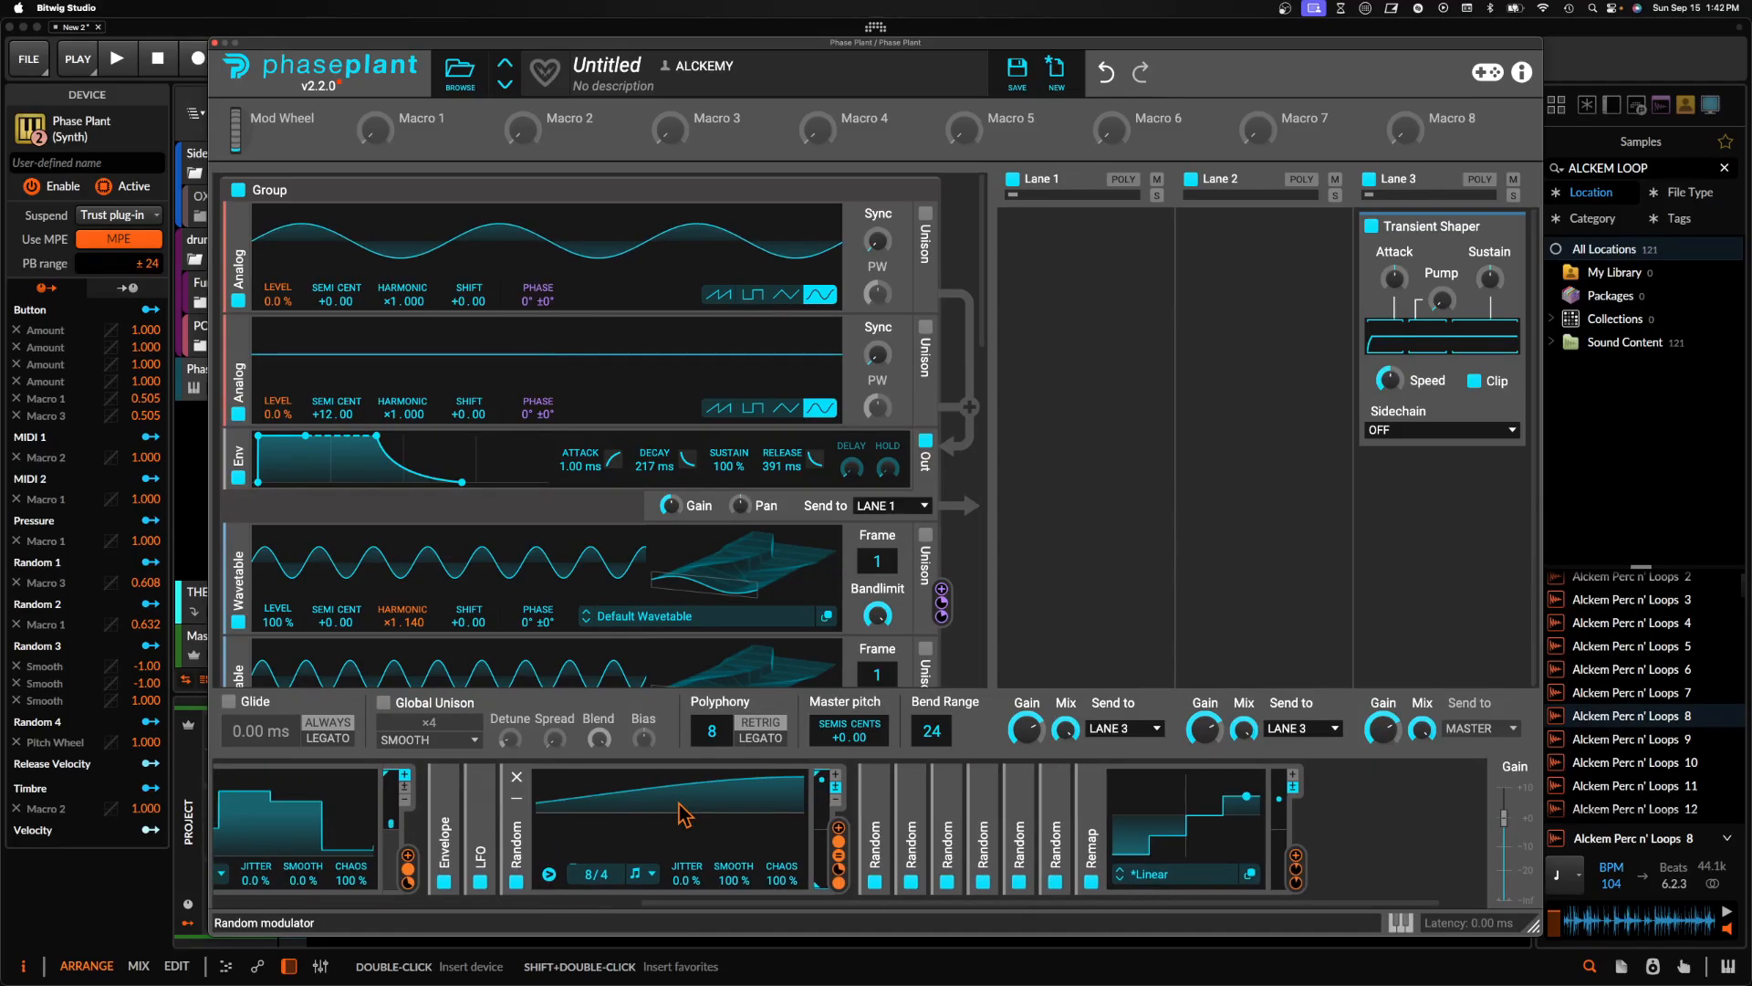
pyautogui.hscroll(-3, 730, 813)
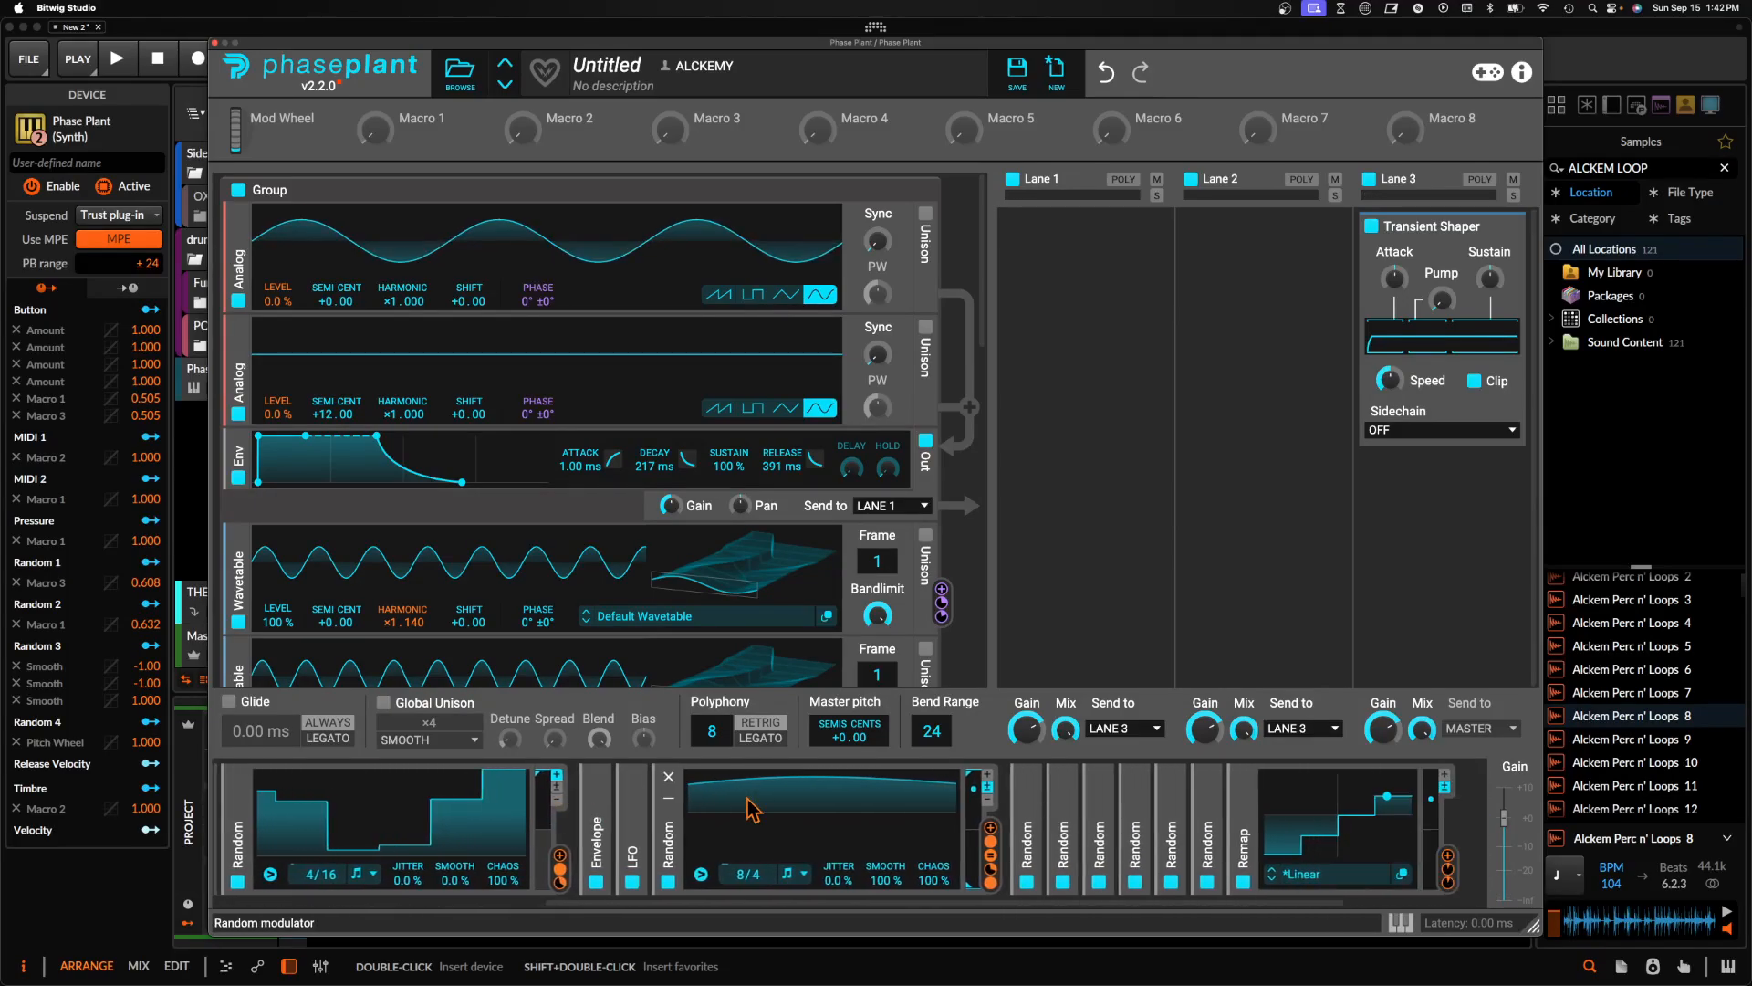
pyautogui.hscroll(-5, 717, 803)
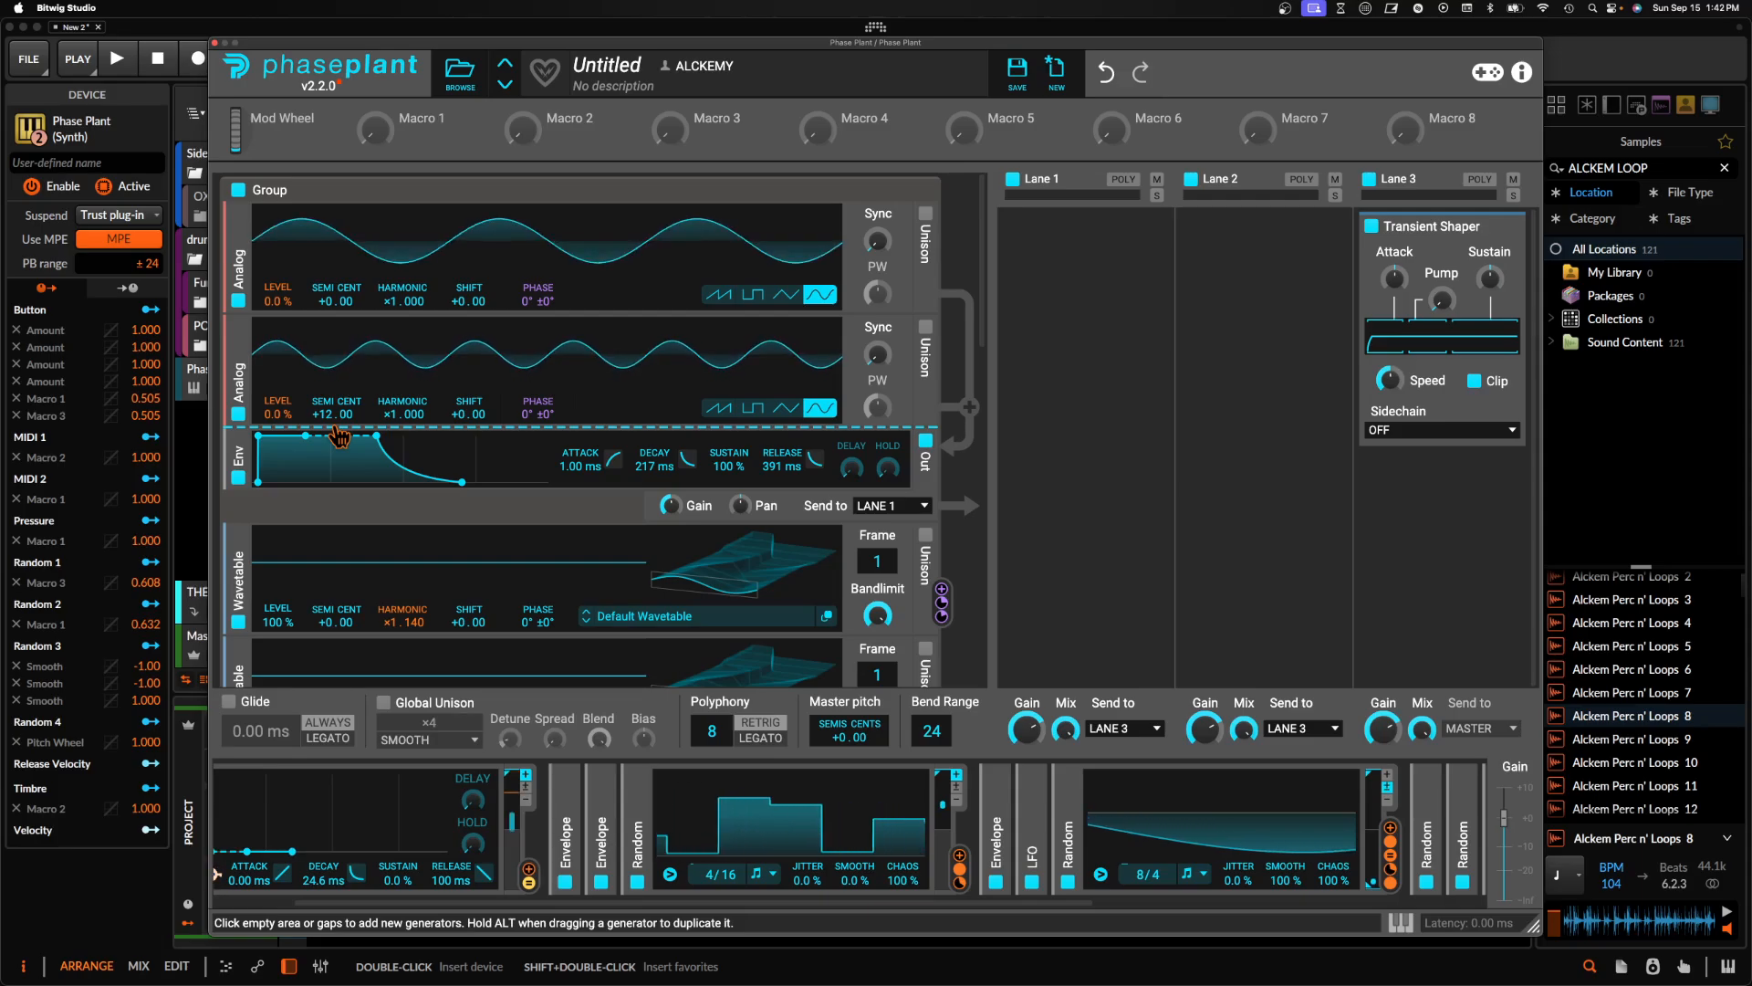
pyautogui.hscroll(10, 972, 832)
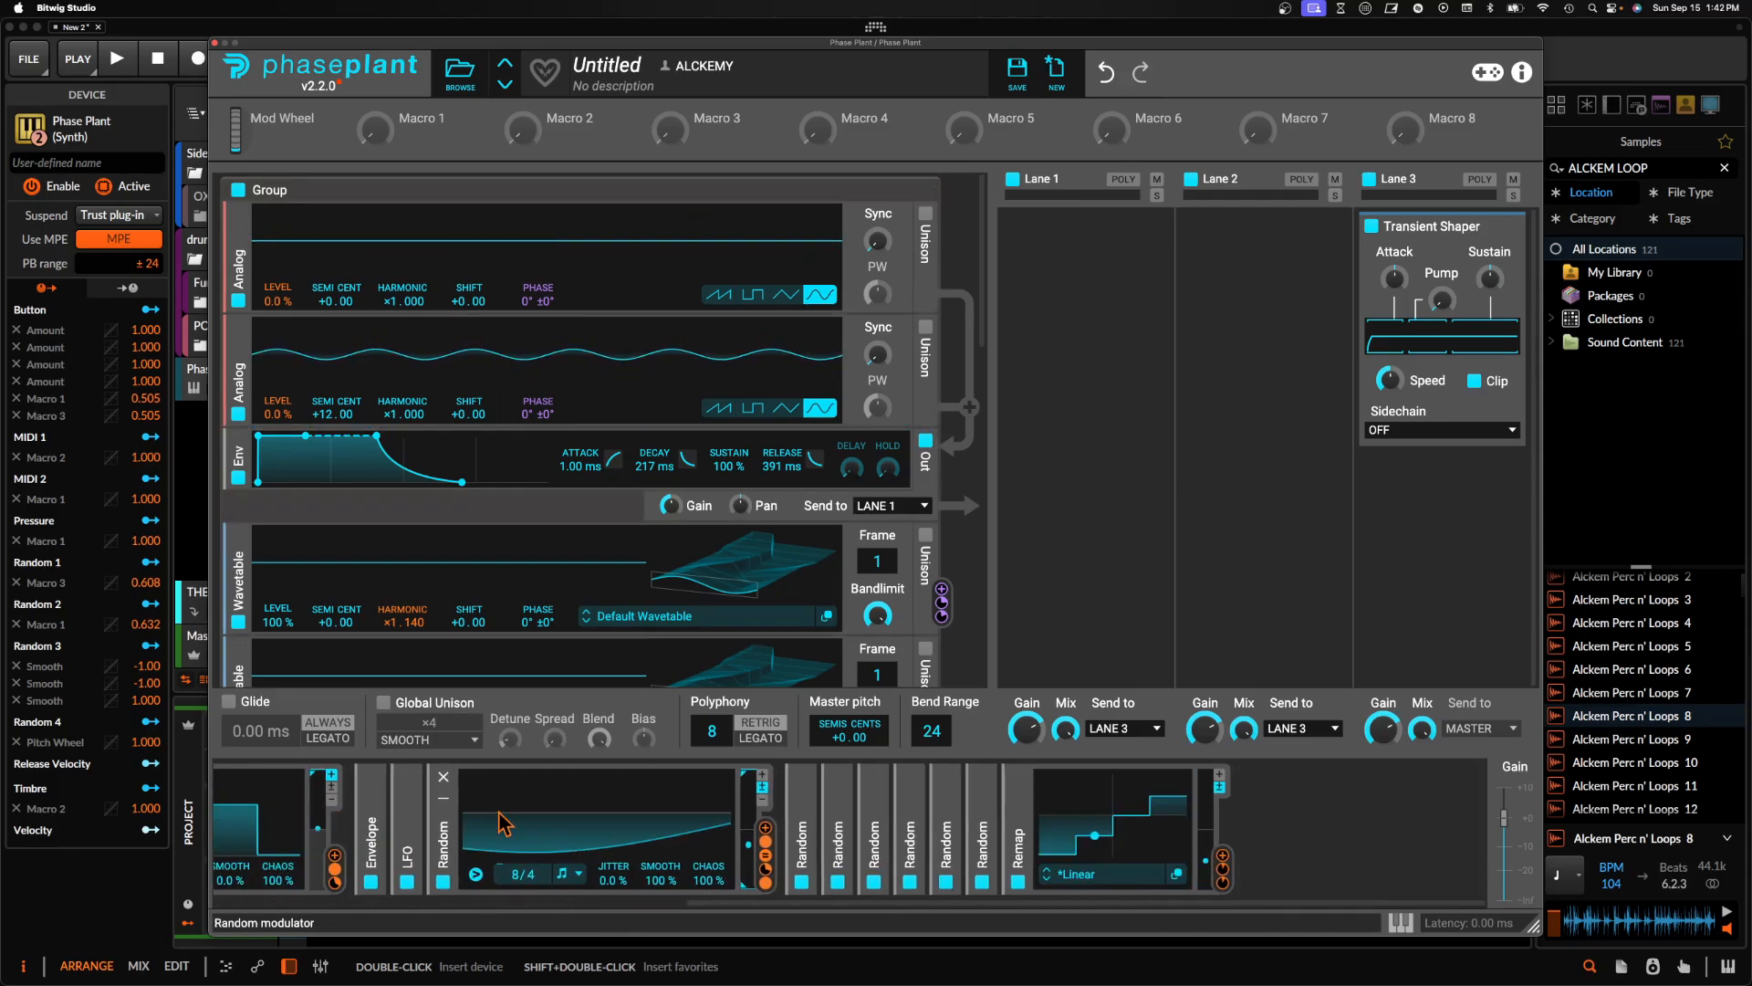
pyautogui.moveTo(1020, 808); pyautogui.dragTo(797, 808)
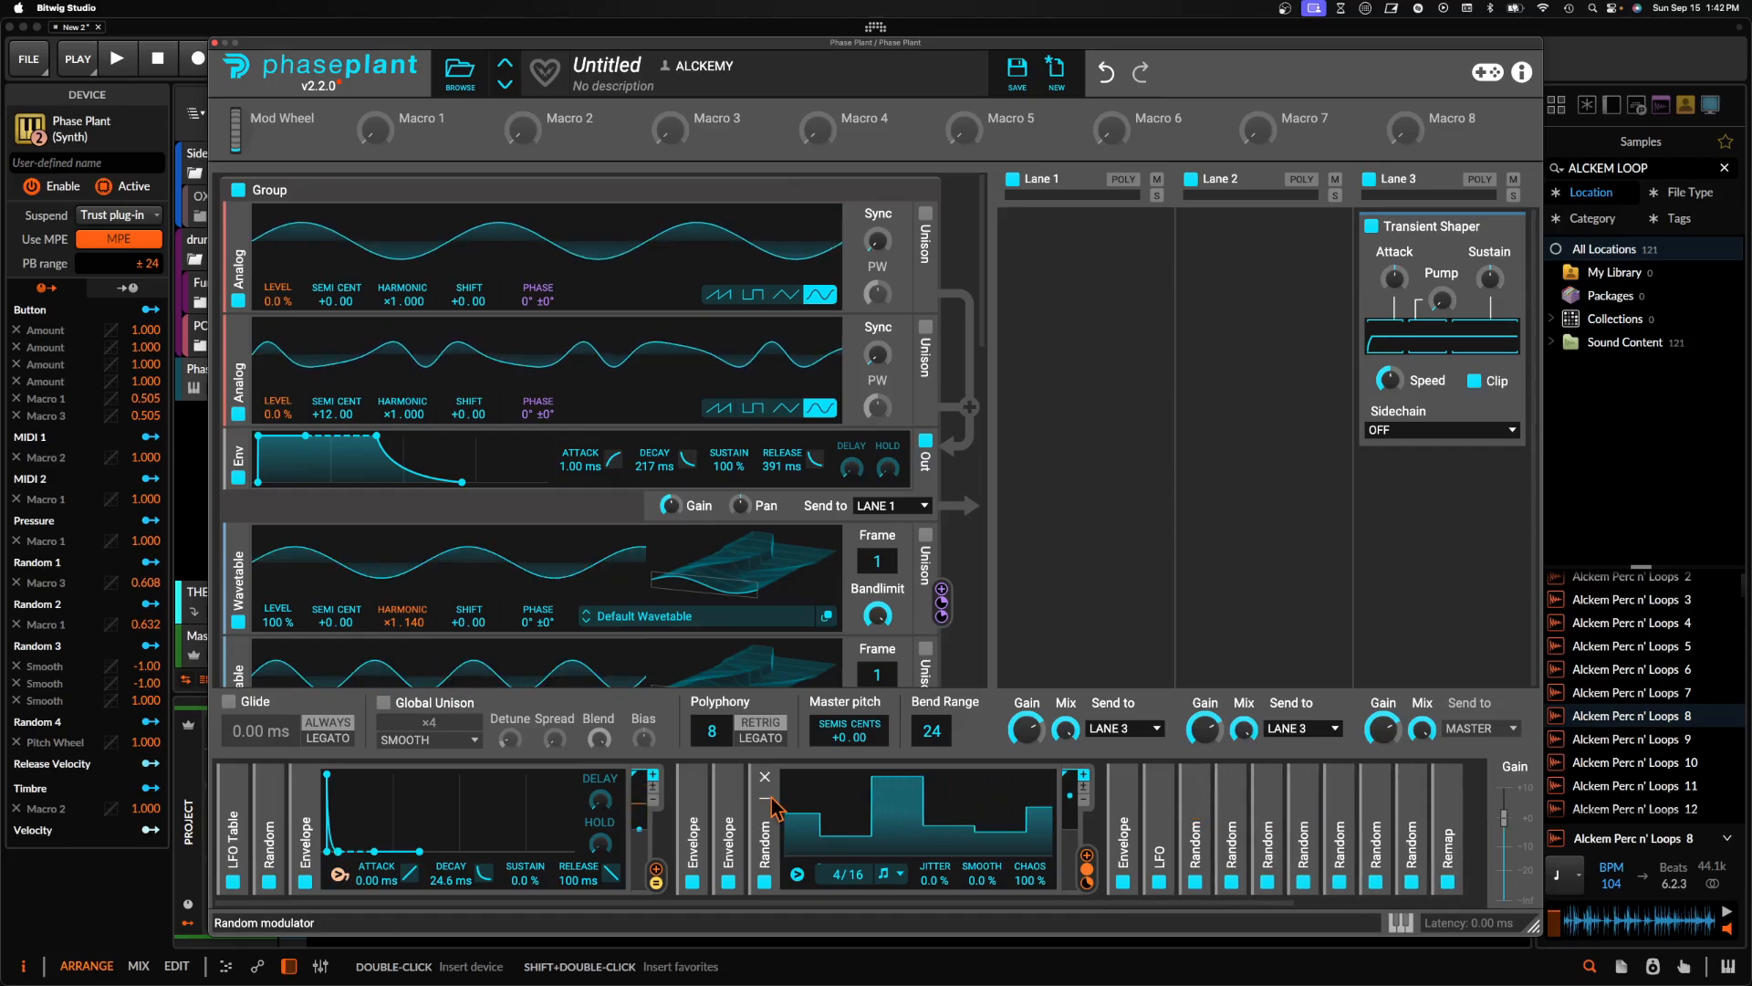
# Move the plug-in window clear of the screen's lower edge and add another Remap modulator at the end of the modulator row
pyautogui.moveTo(703, 43); pyautogui.dragTo(644, 150)
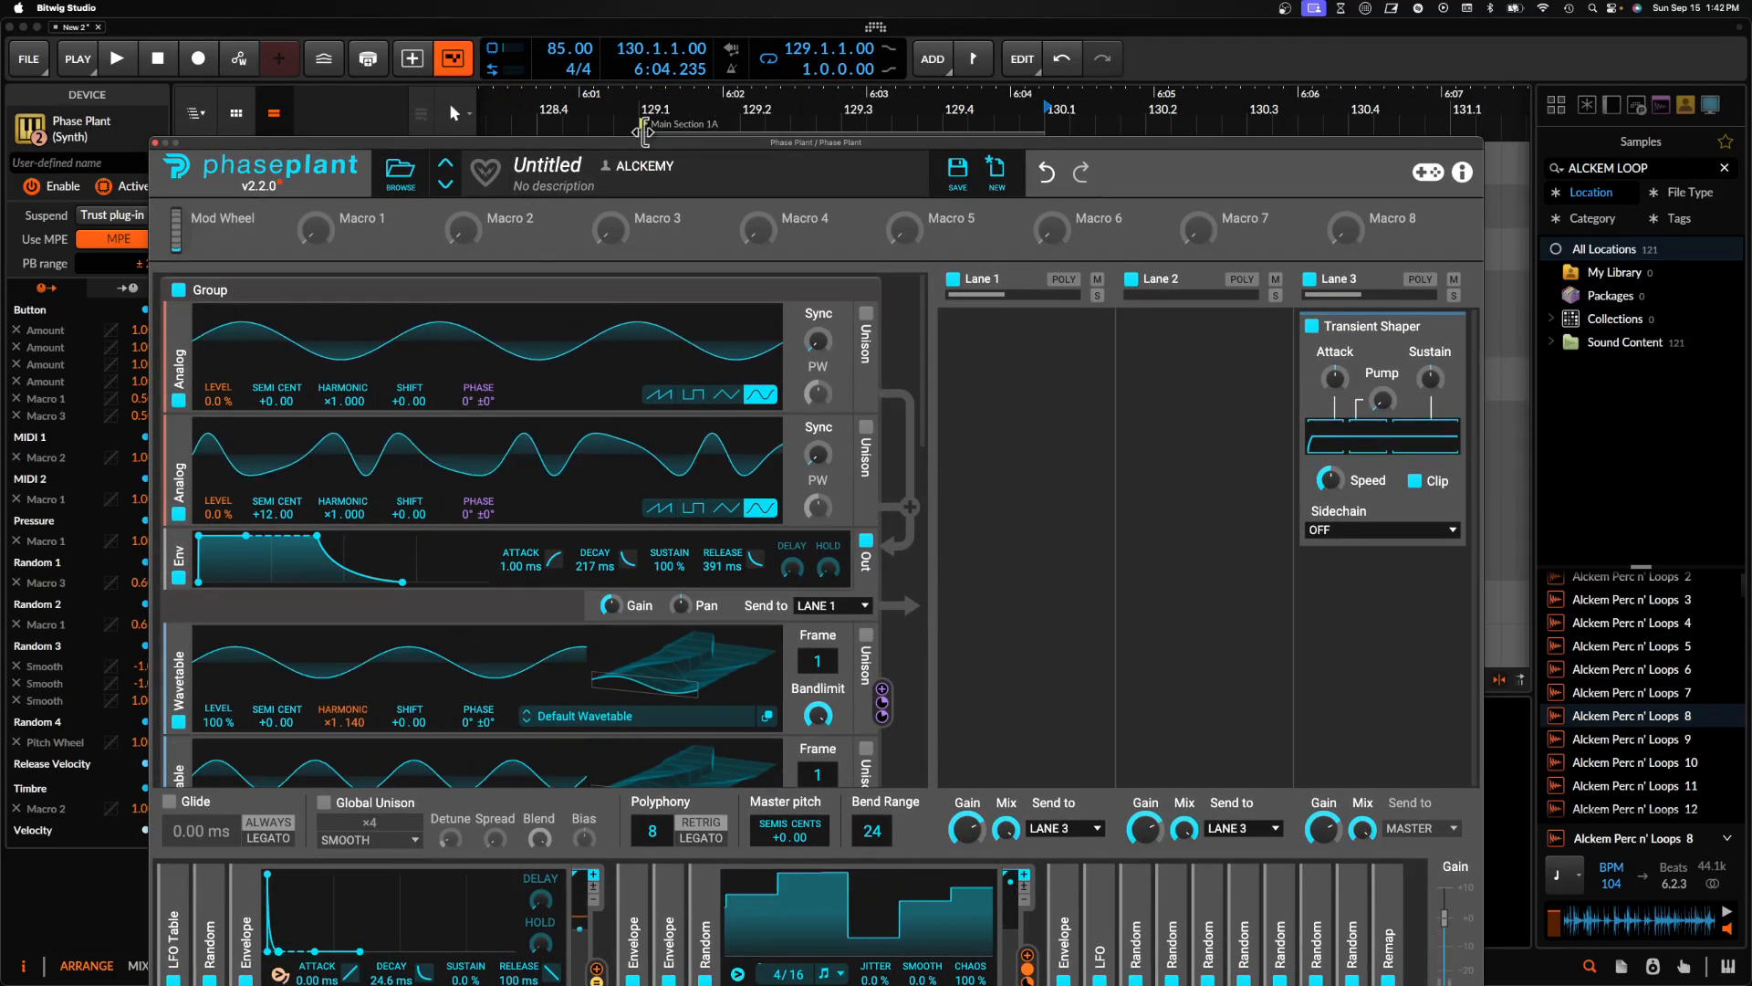
pyautogui.moveTo(644, 141); pyautogui.dragTo(601, 12)
pyautogui.hscroll(10, 831, 903)
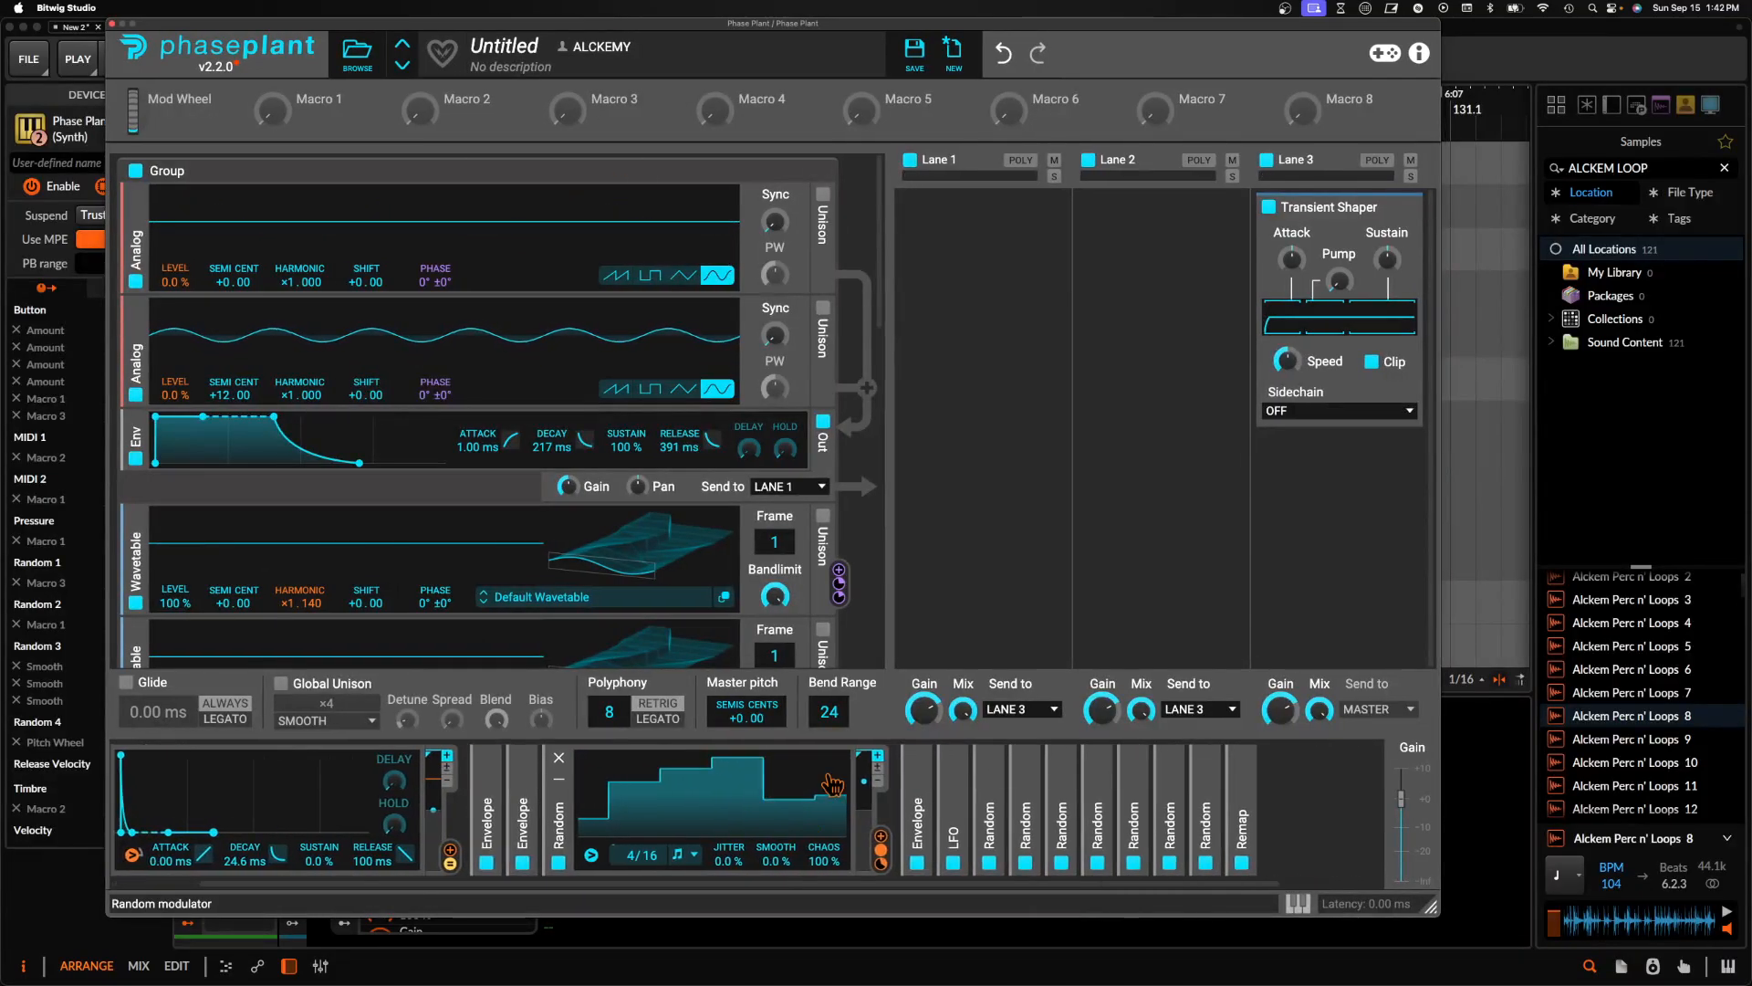
pyautogui.click(1369, 821)
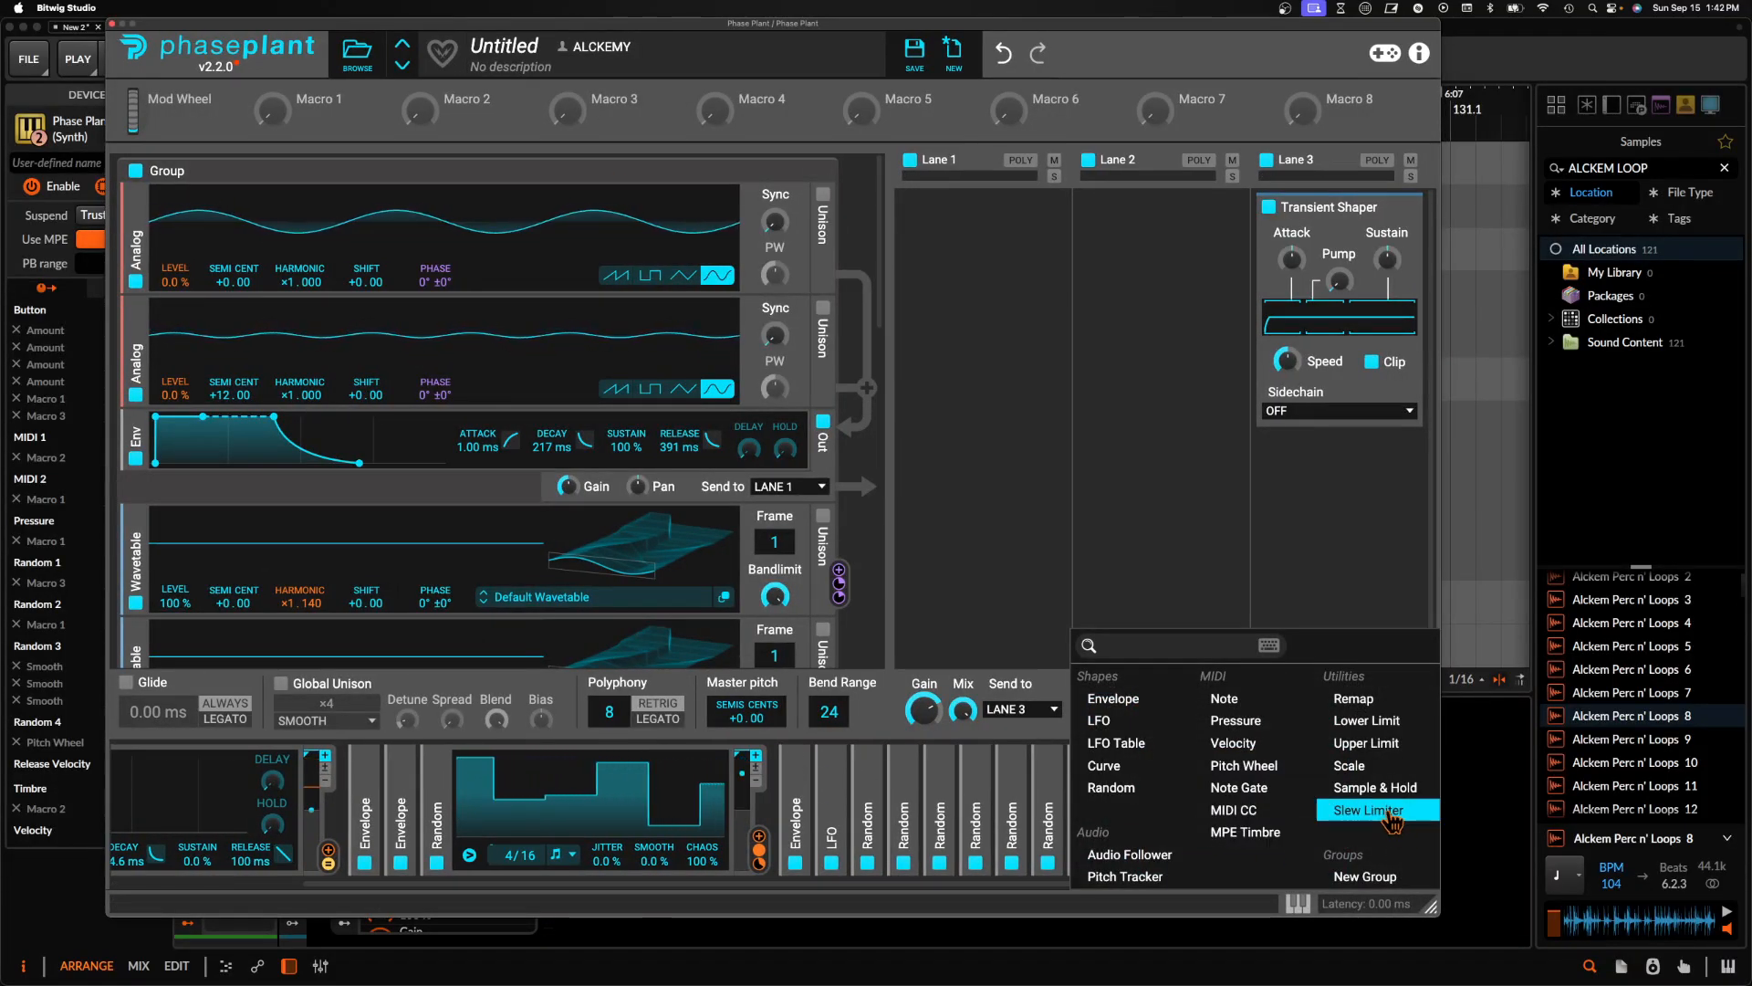
pyautogui.click(1373, 707)
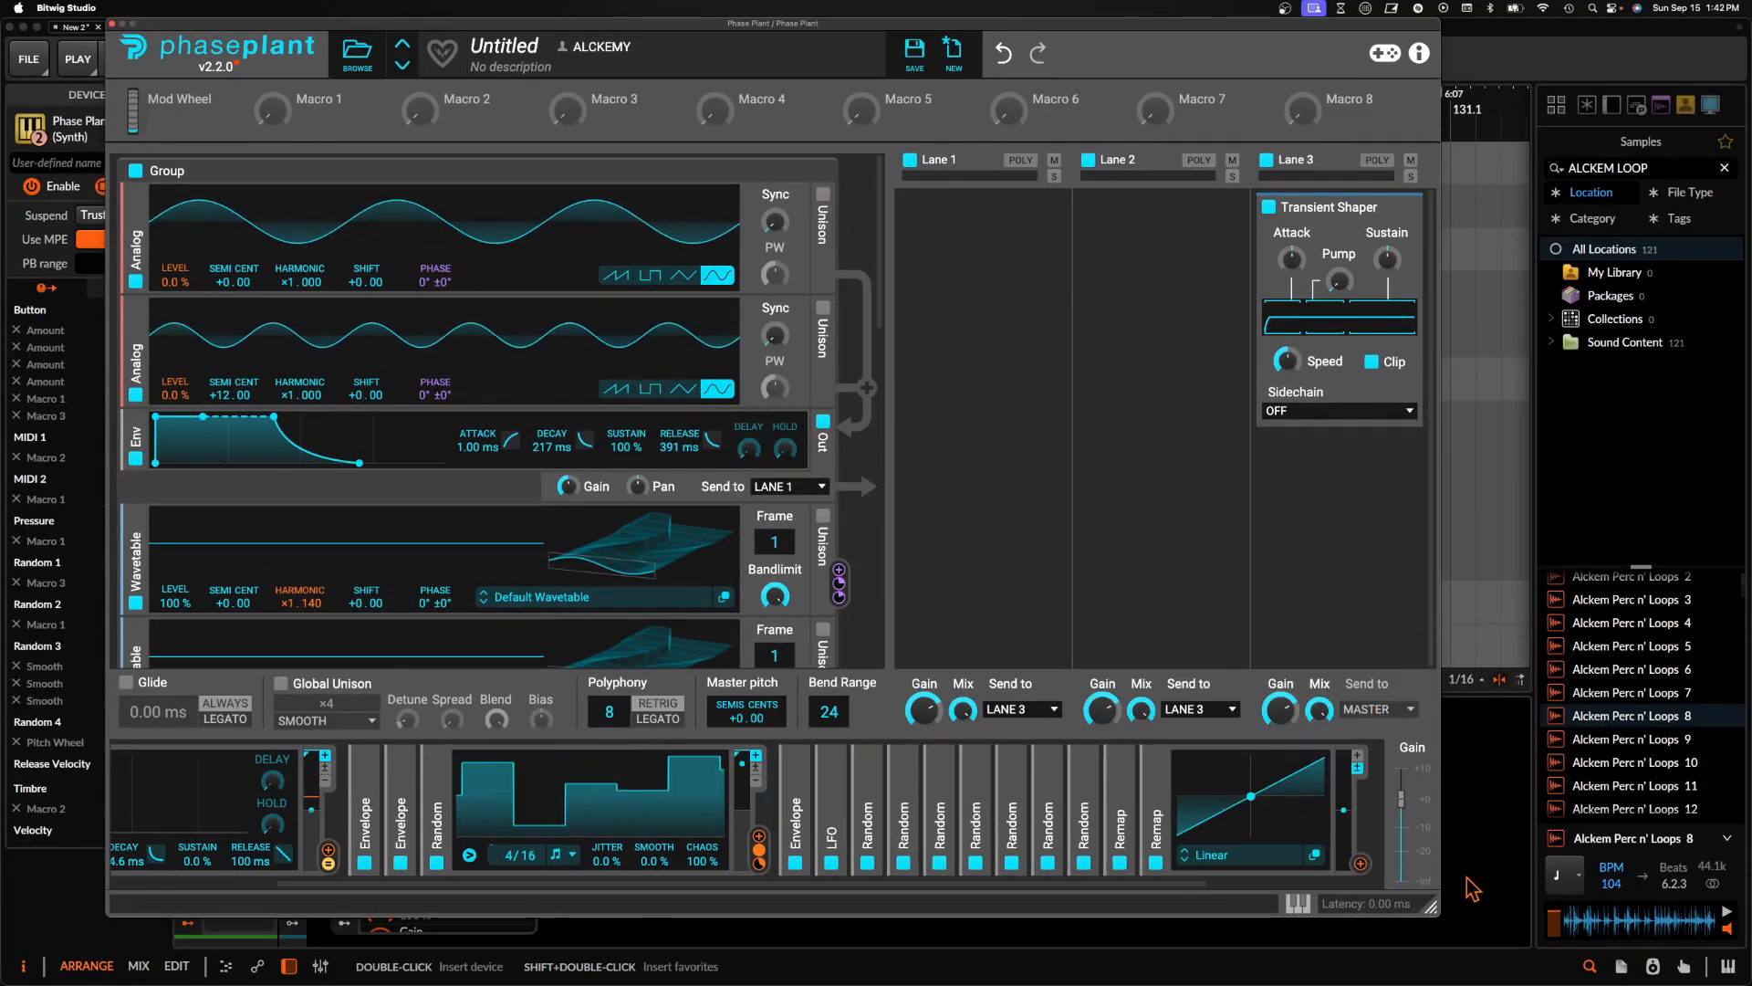
pyautogui.click(1279, 856)
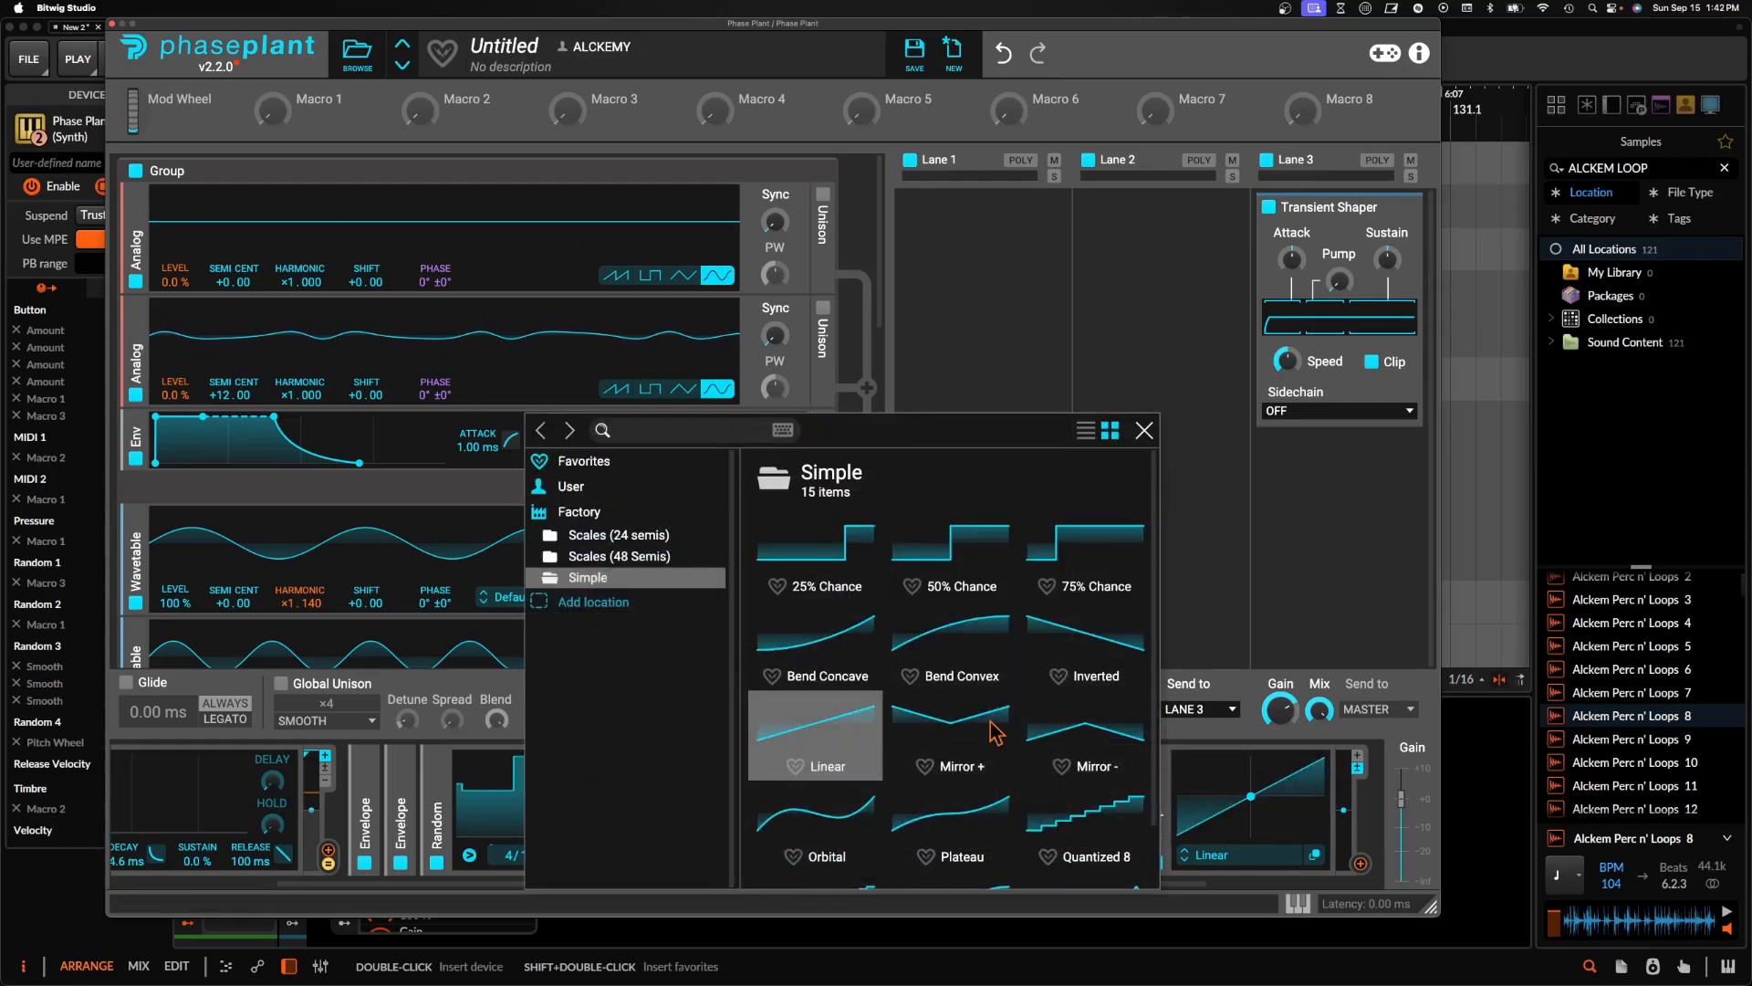
pyautogui.scroll(-1, 933, 669)
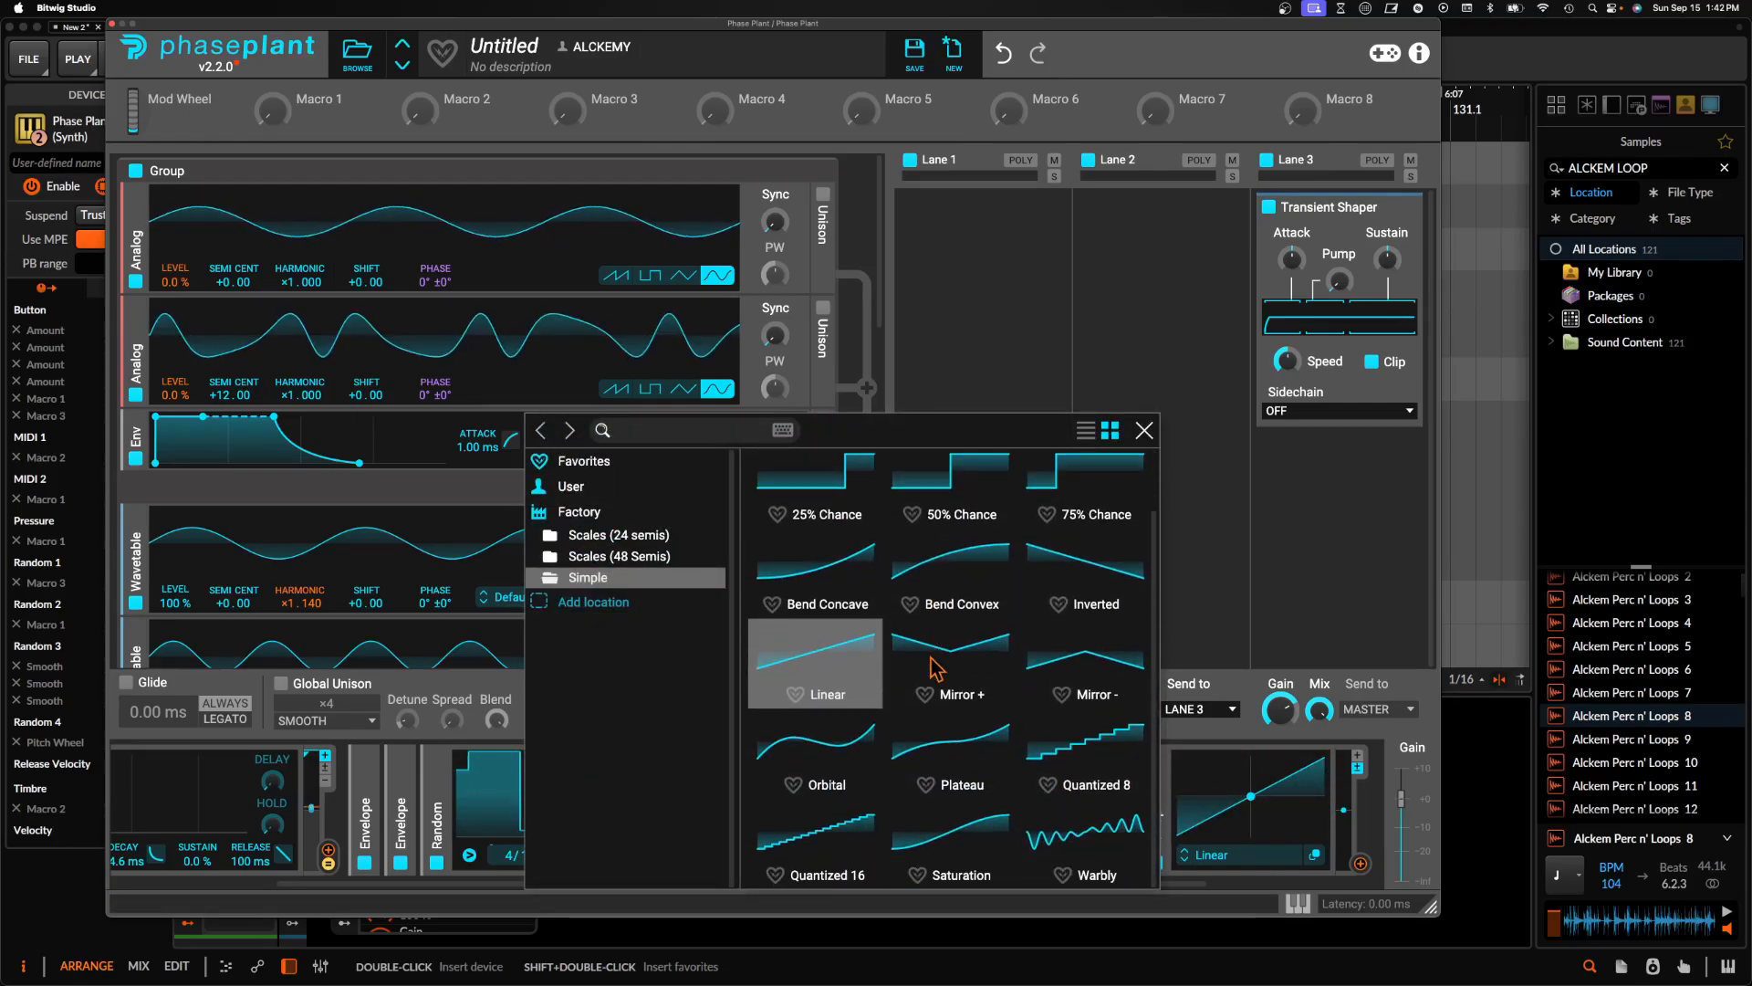
pyautogui.press('Escape')
# Draw a snapped three-step curve for the new Remap: -100% below -50% input, 0% from -50% to 50%, and 100% above 50%
pyautogui.click(1314, 855)
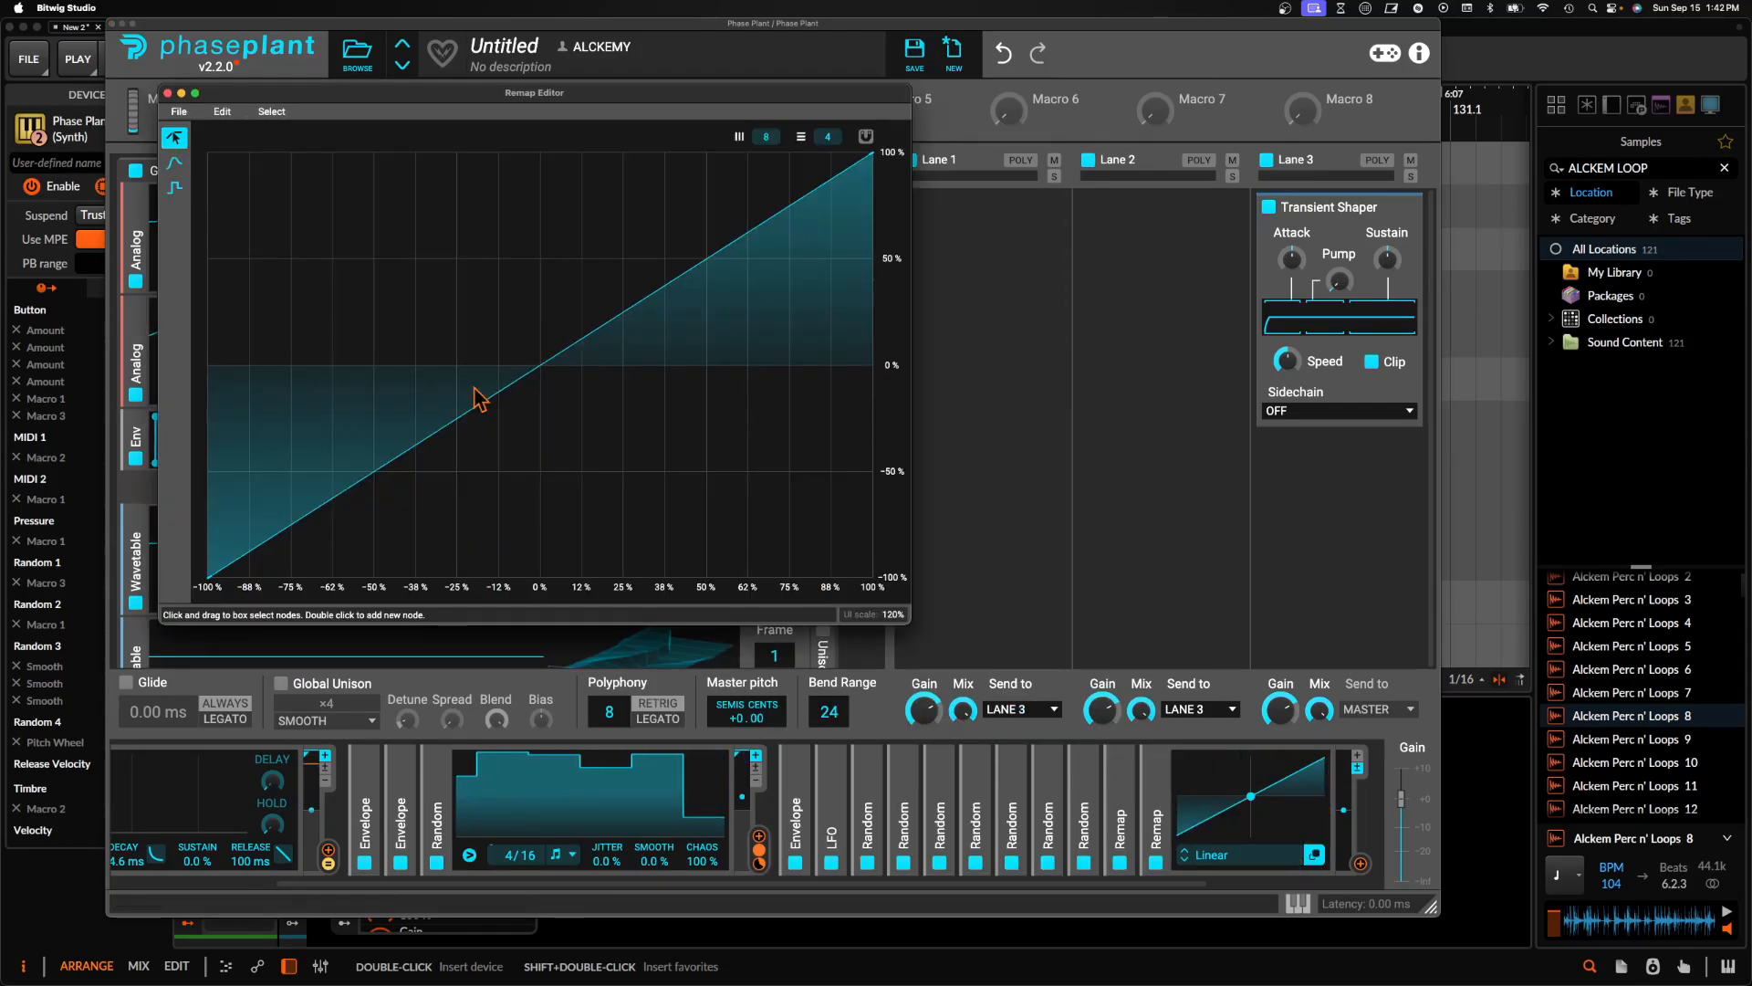
pyautogui.click(174, 188)
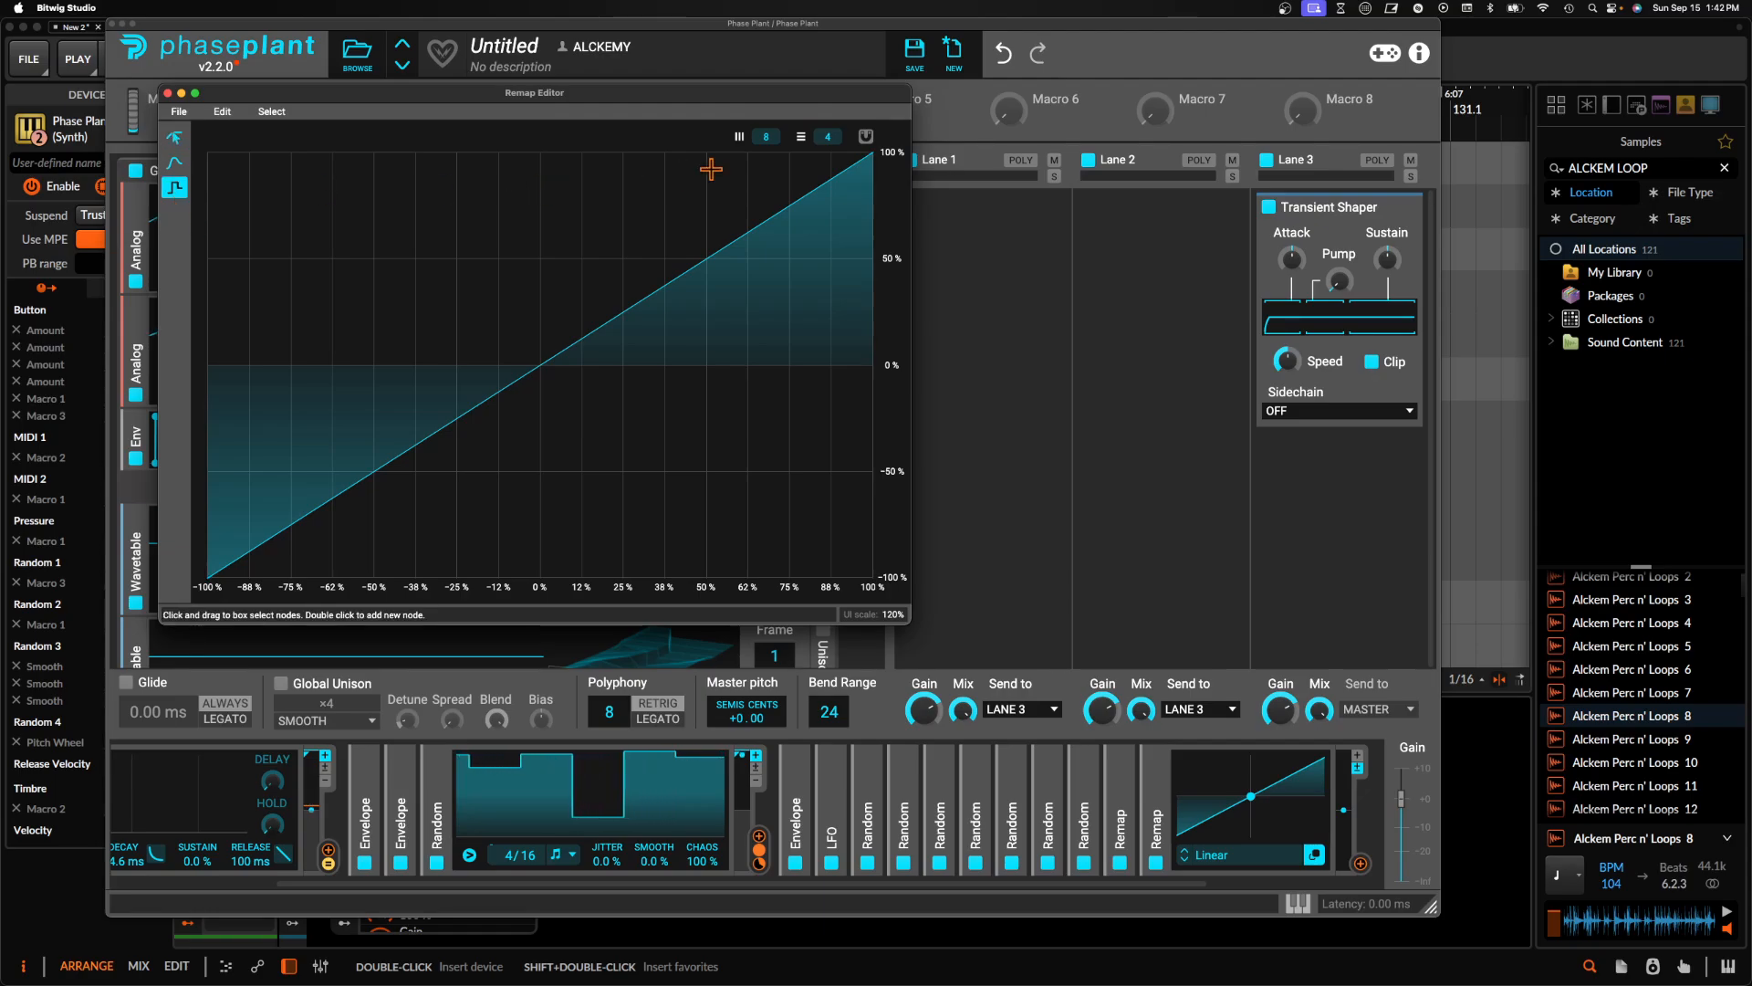
pyautogui.click(866, 136)
pyautogui.moveTo(250, 572); pyautogui.dragTo(471, 574)
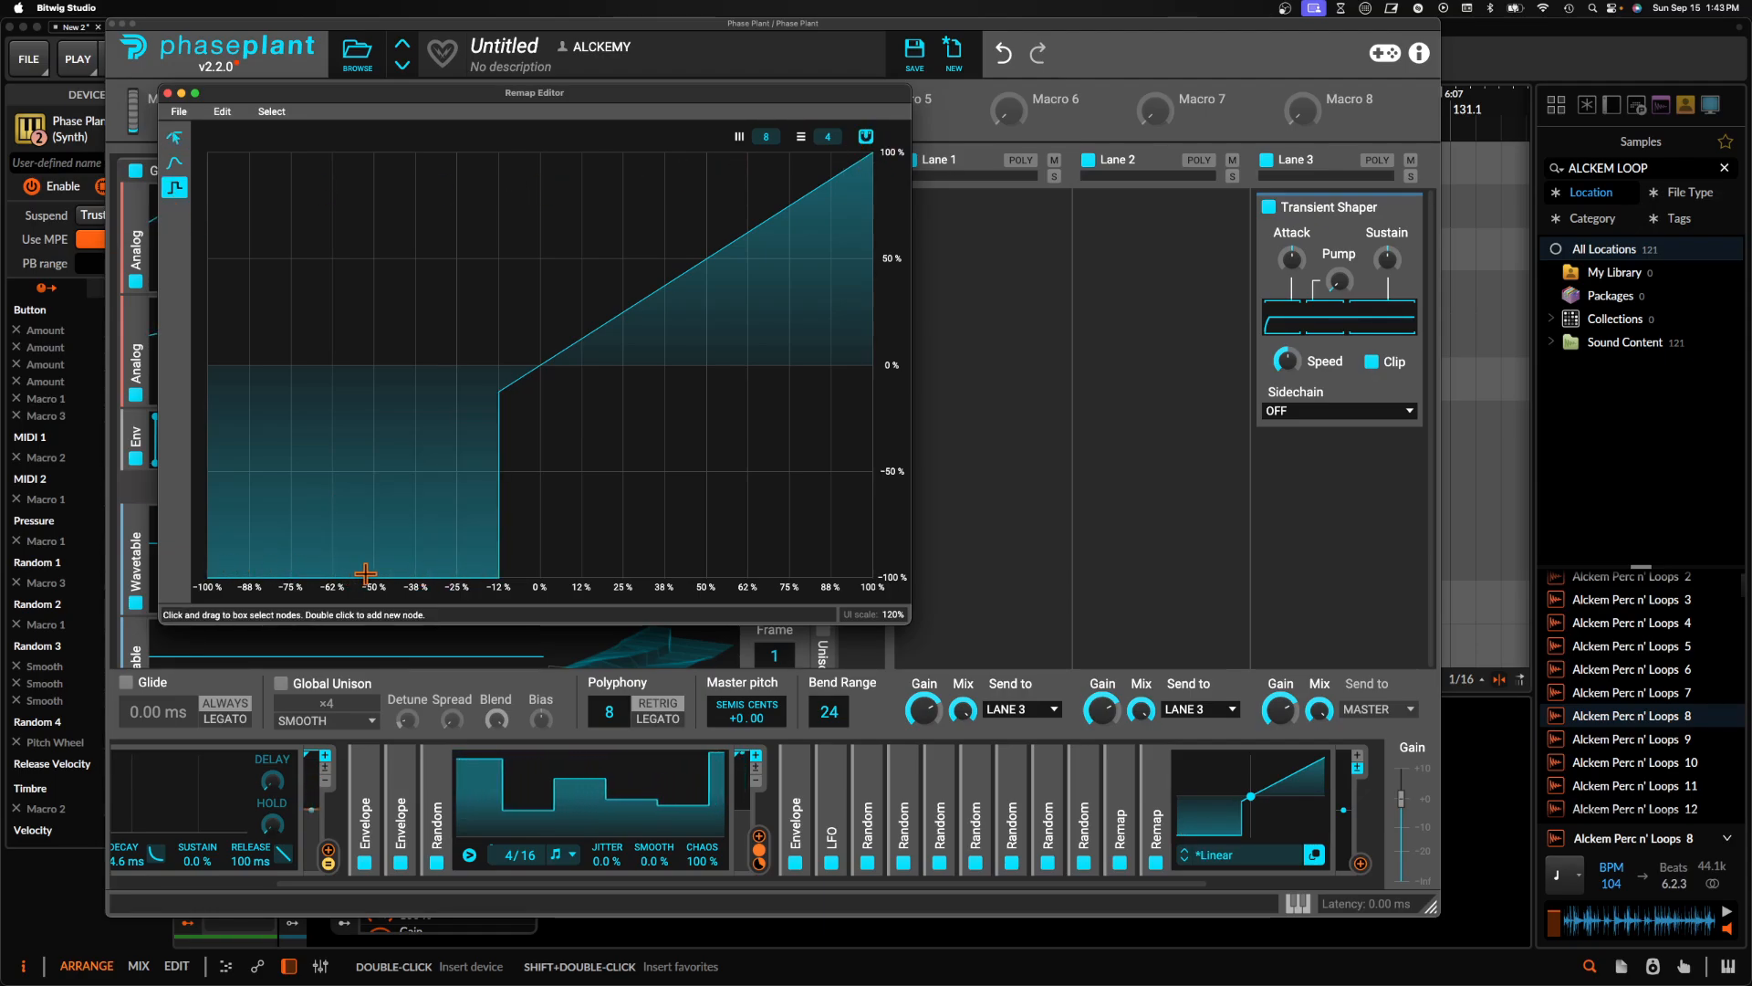
pyautogui.moveTo(379, 368); pyautogui.dragTo(679, 368)
pyautogui.moveTo(709, 154); pyautogui.dragTo(871, 153)
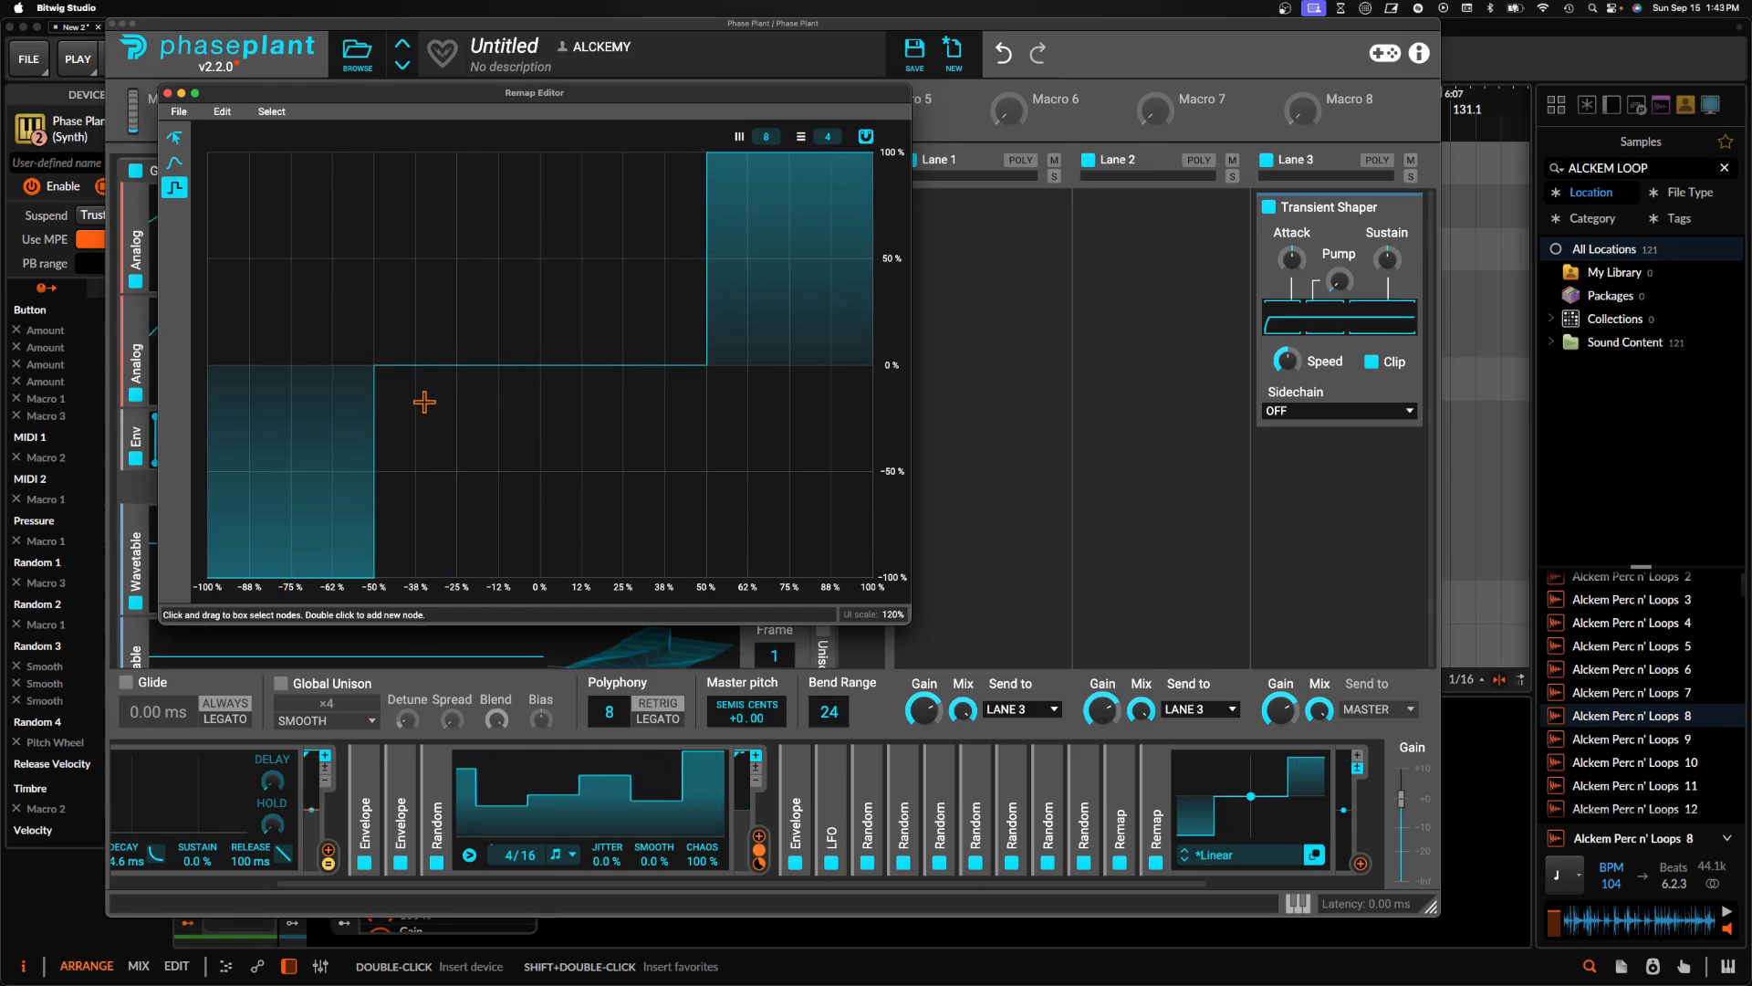
pyautogui.click(168, 93)
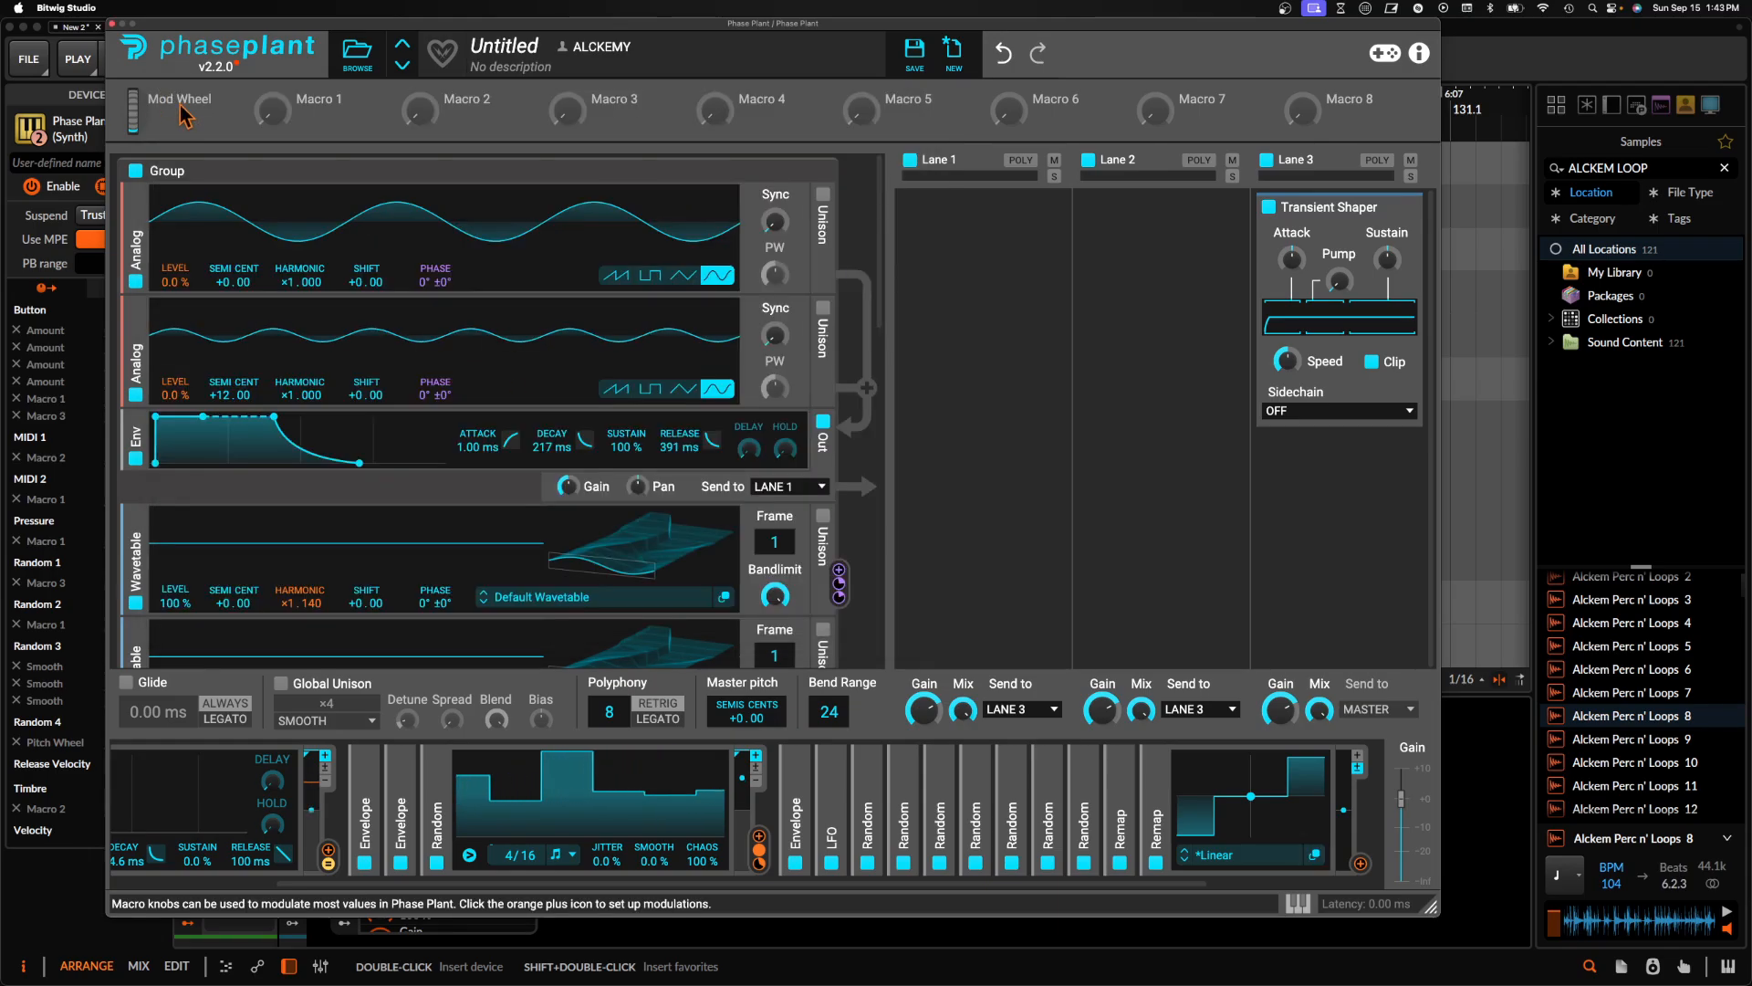
# Assign the new Remap modulator to the second Analog oscillator's pitch and enter its modulation amount
pyautogui.hscroll(1, 923, 655)
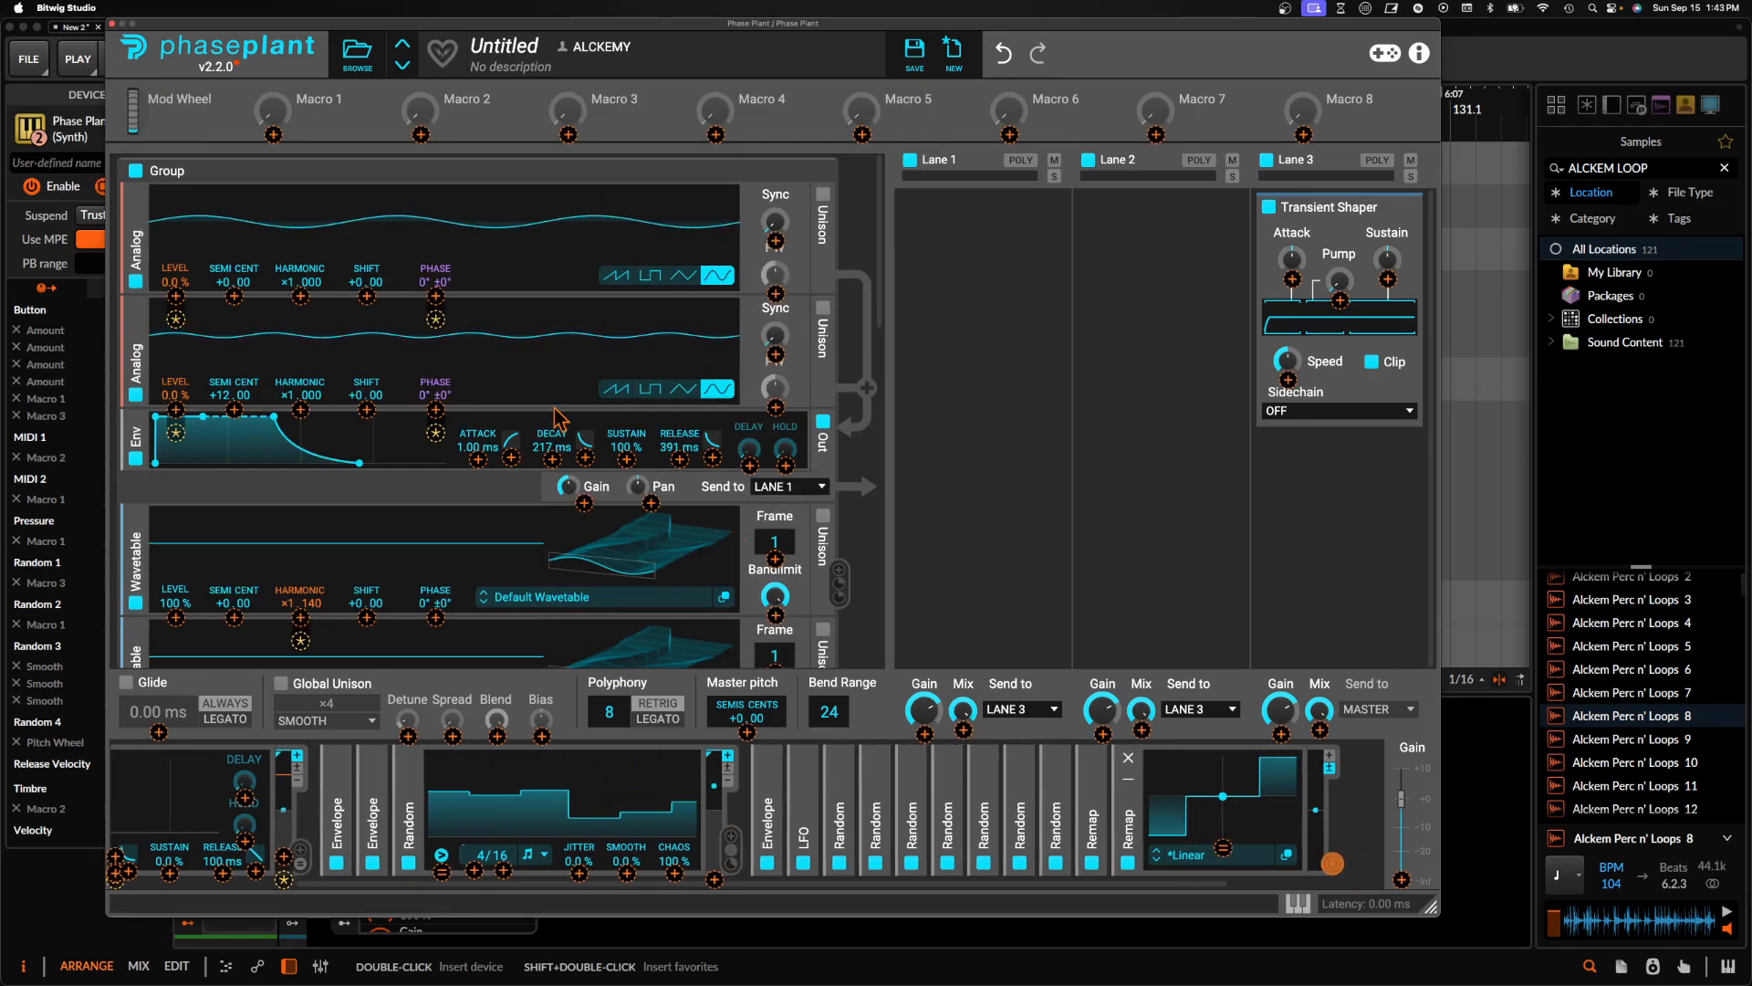
pyautogui.click(235, 409)
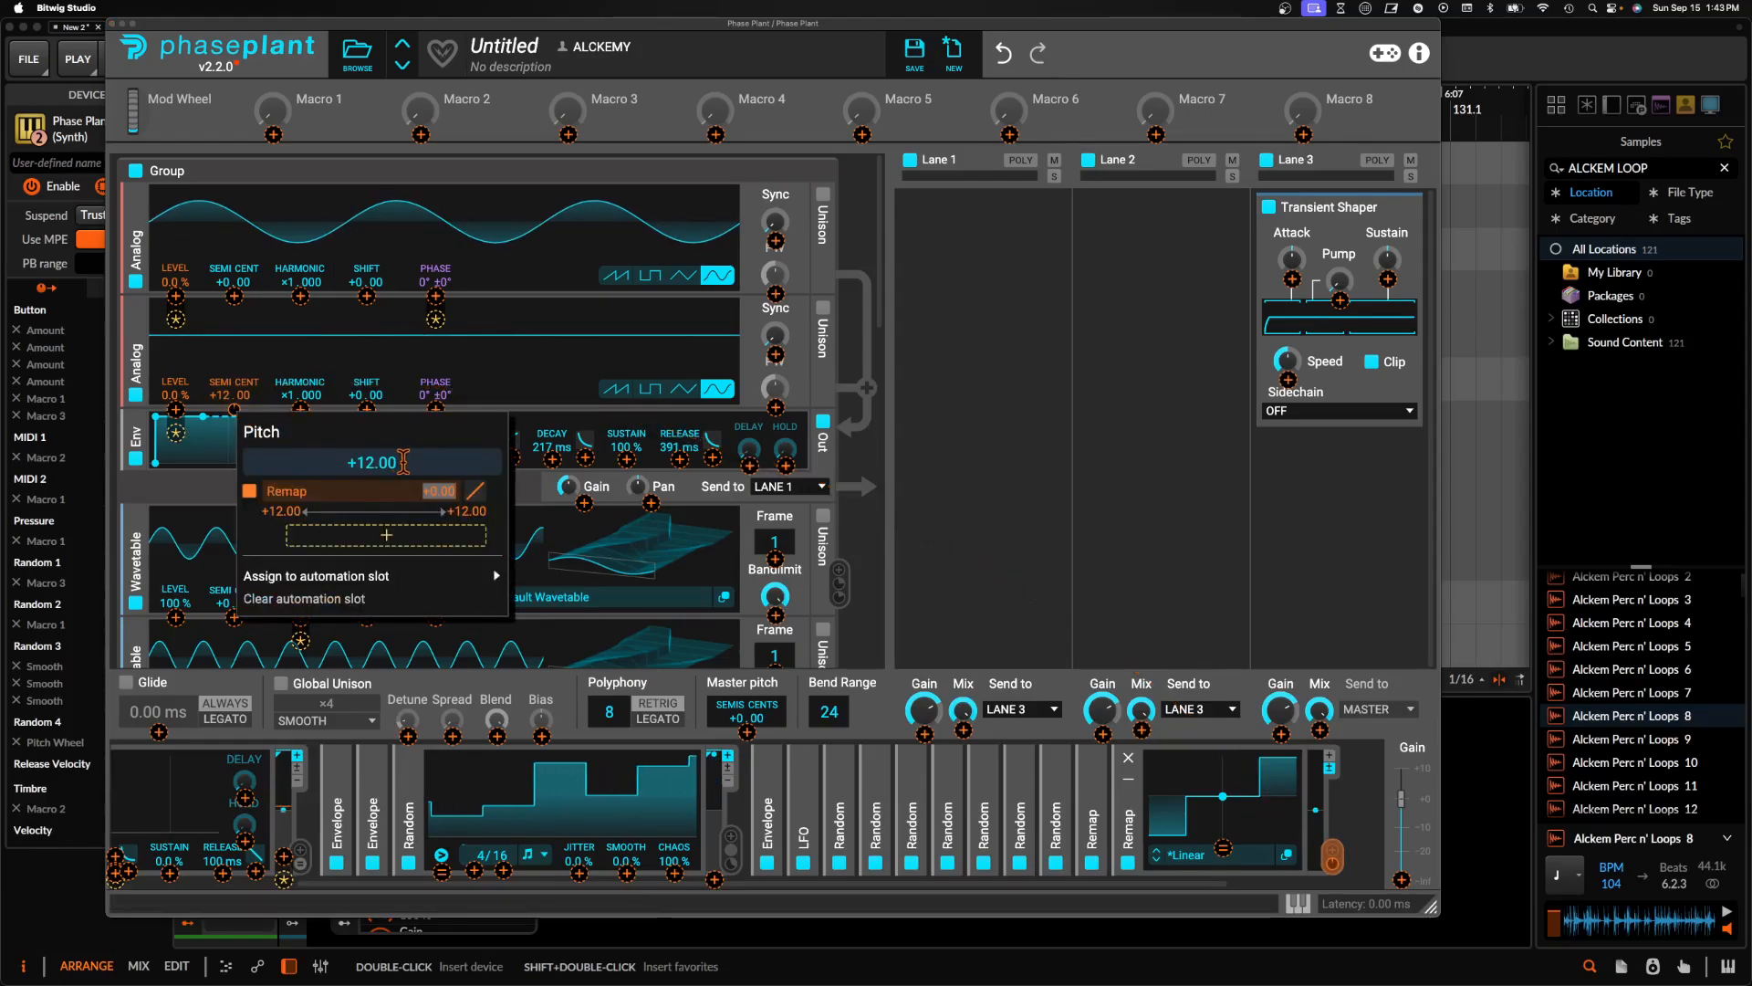
pyautogui.press('Return')
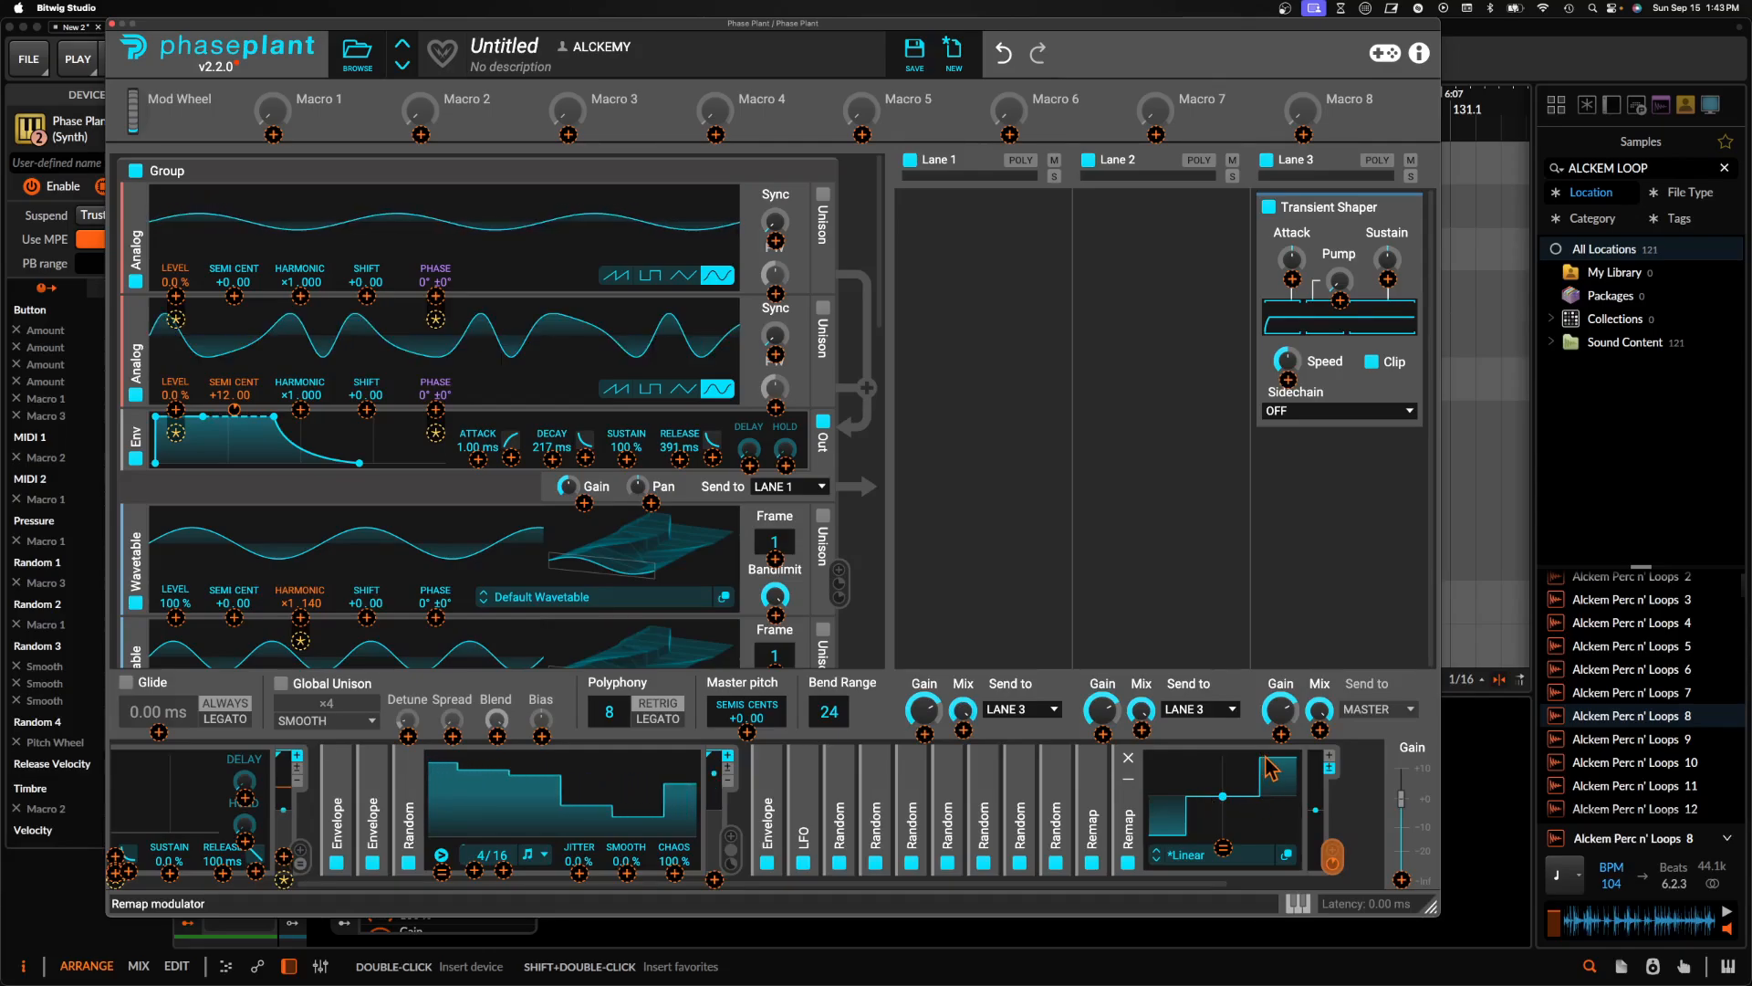
pyautogui.click(1333, 856)
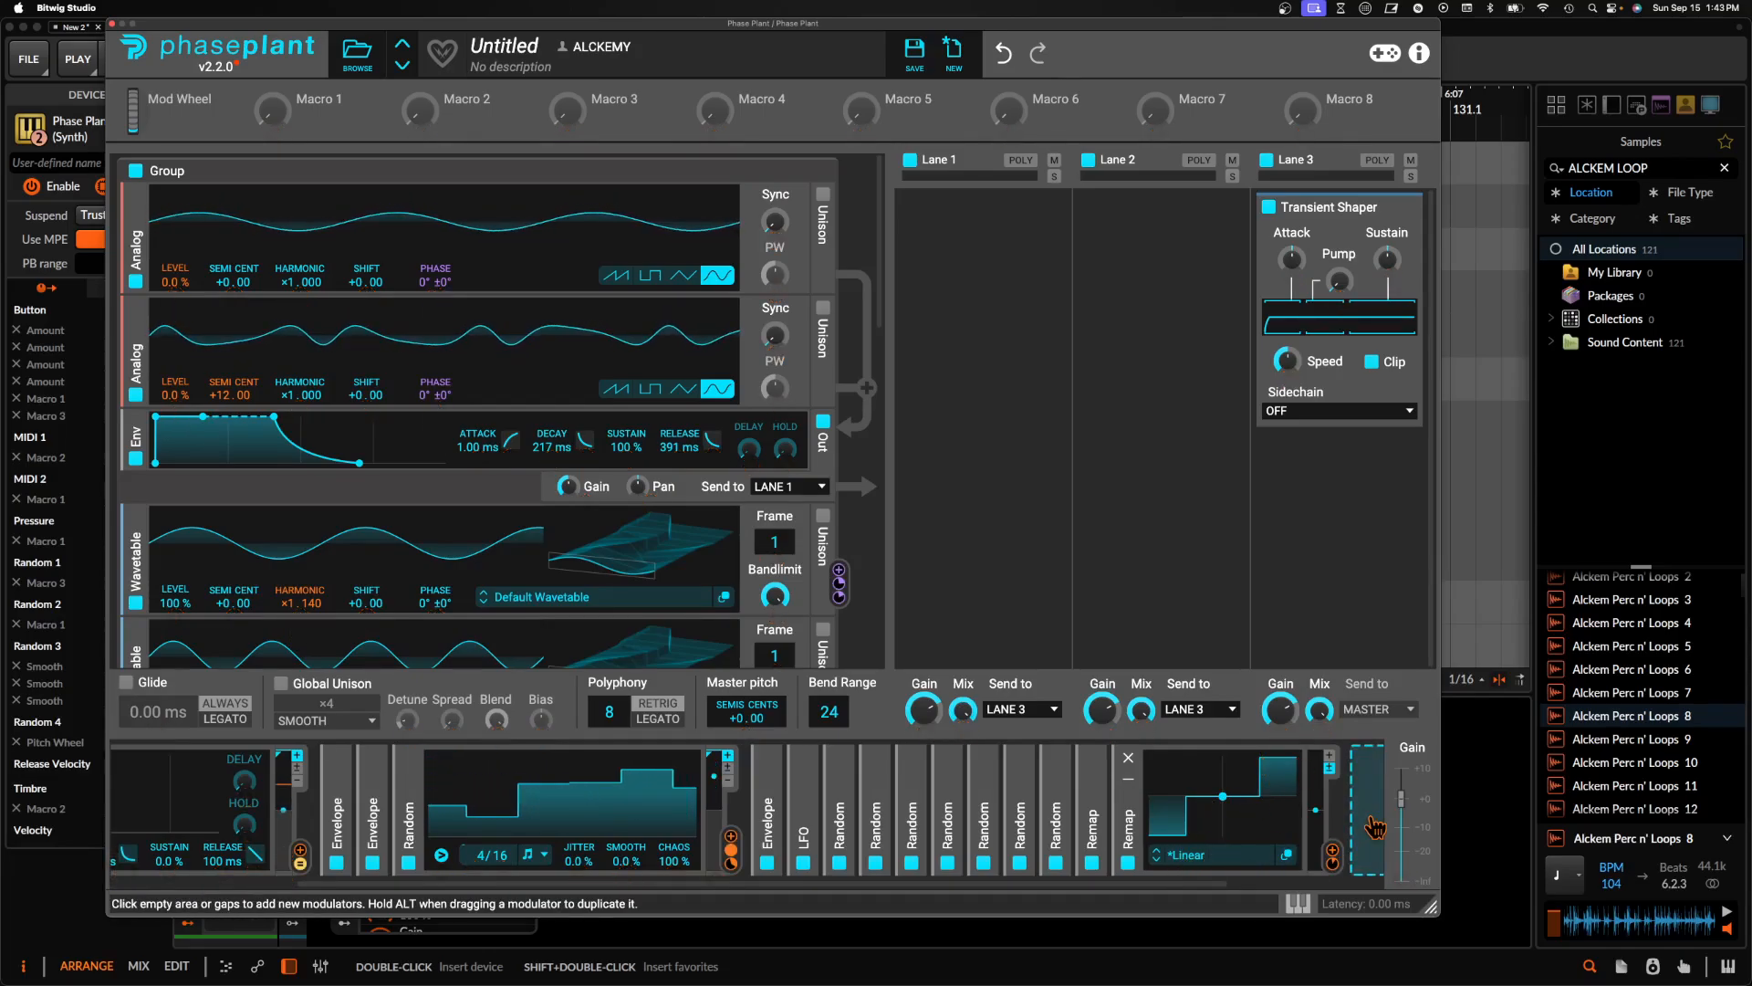
# Find the 16/4 Random modulator with 100% jitter and route it to the input of the last Remap modulator
pyautogui.click(1031, 789)
pyautogui.click(1020, 779)
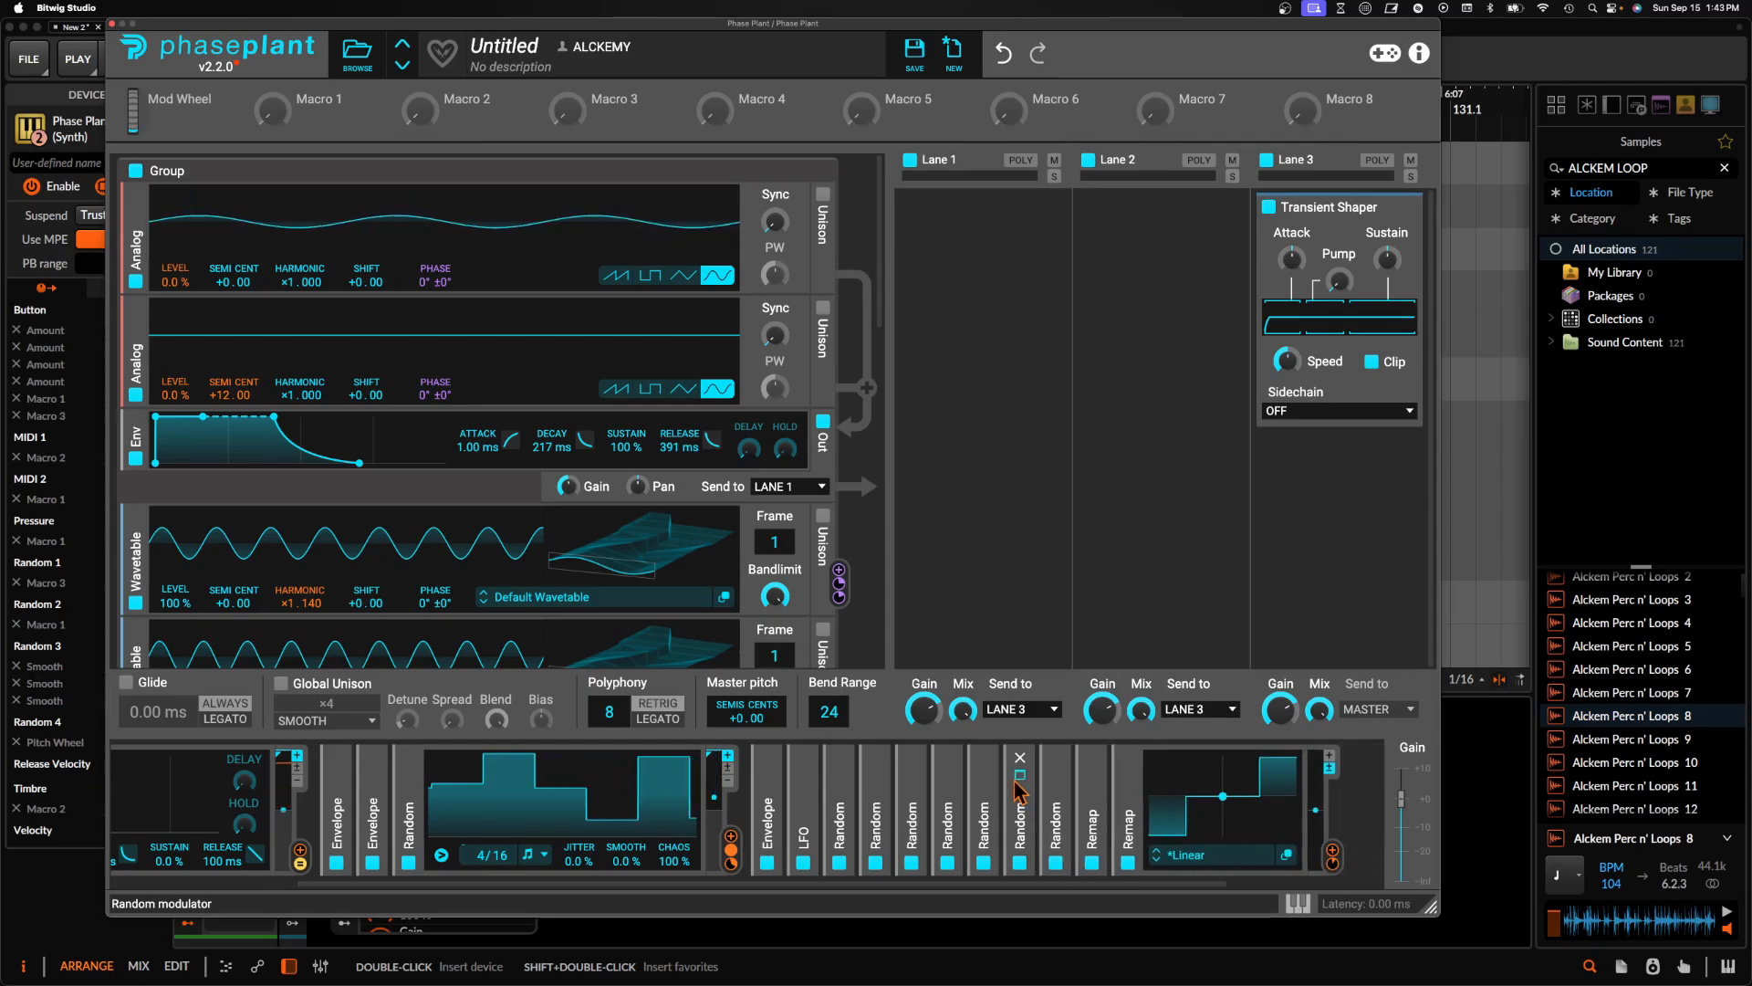
pyautogui.click(986, 778)
pyautogui.hscroll(1, 982, 783)
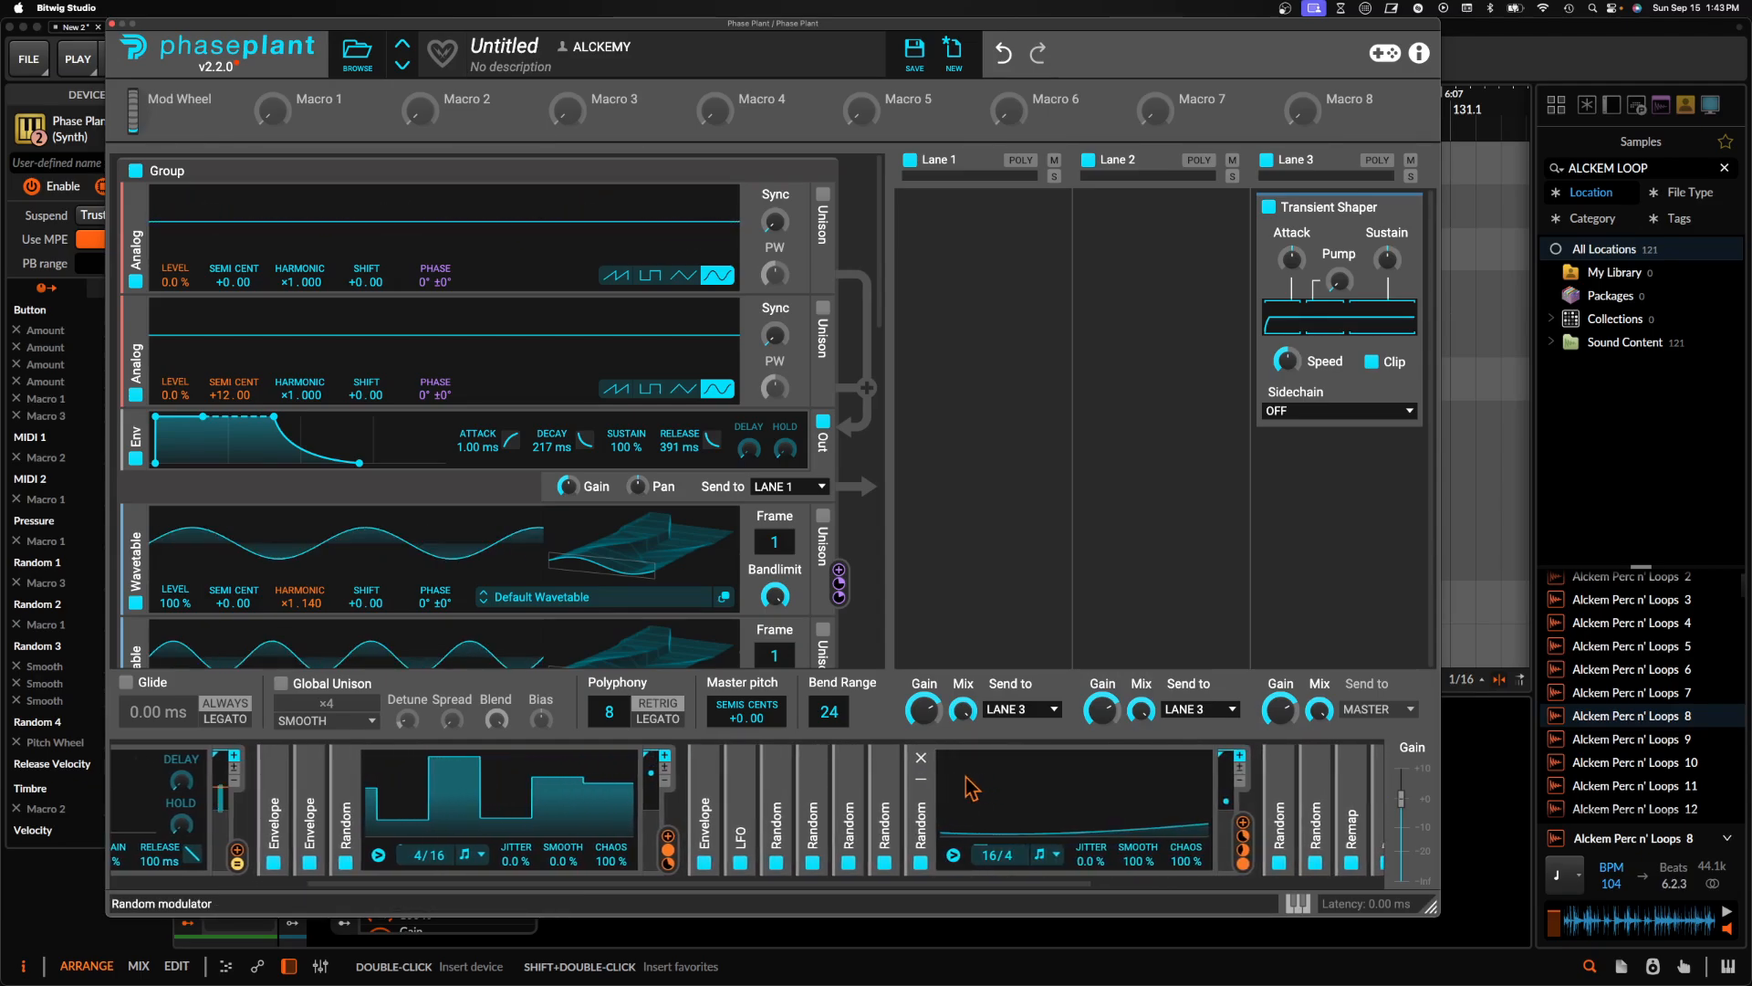
pyautogui.click(924, 776)
pyautogui.click(892, 785)
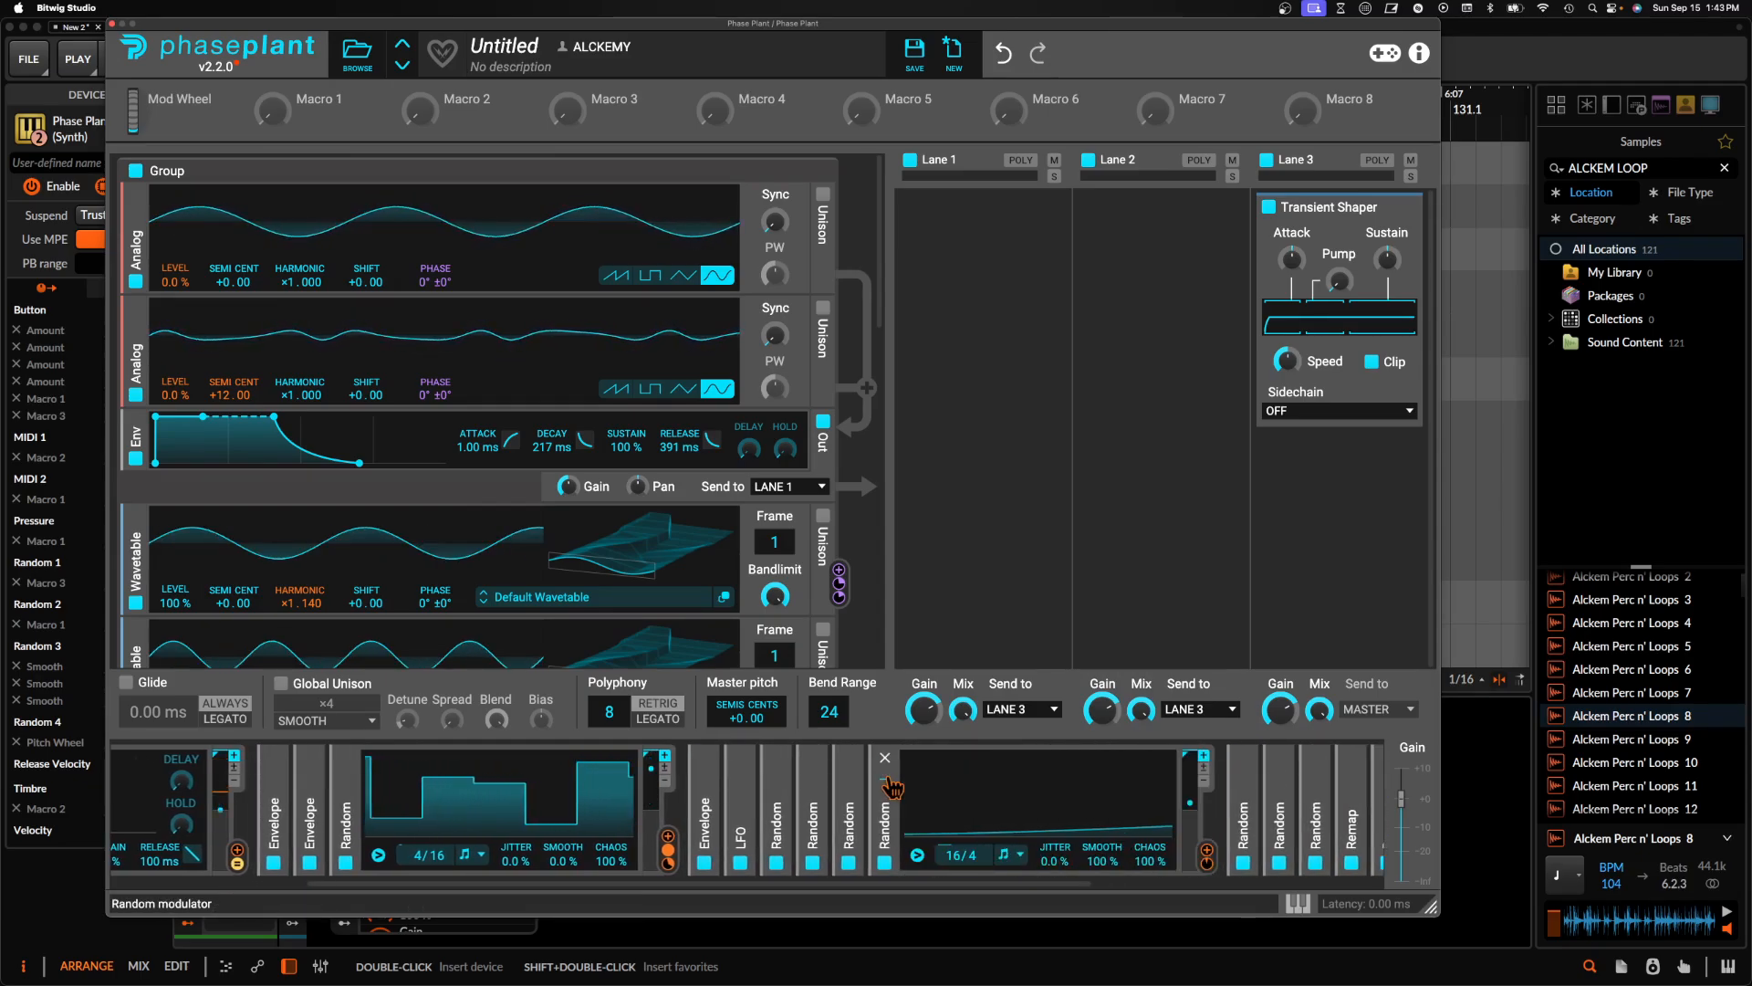
pyautogui.click(1204, 858)
pyautogui.hscroll(5, 1215, 860)
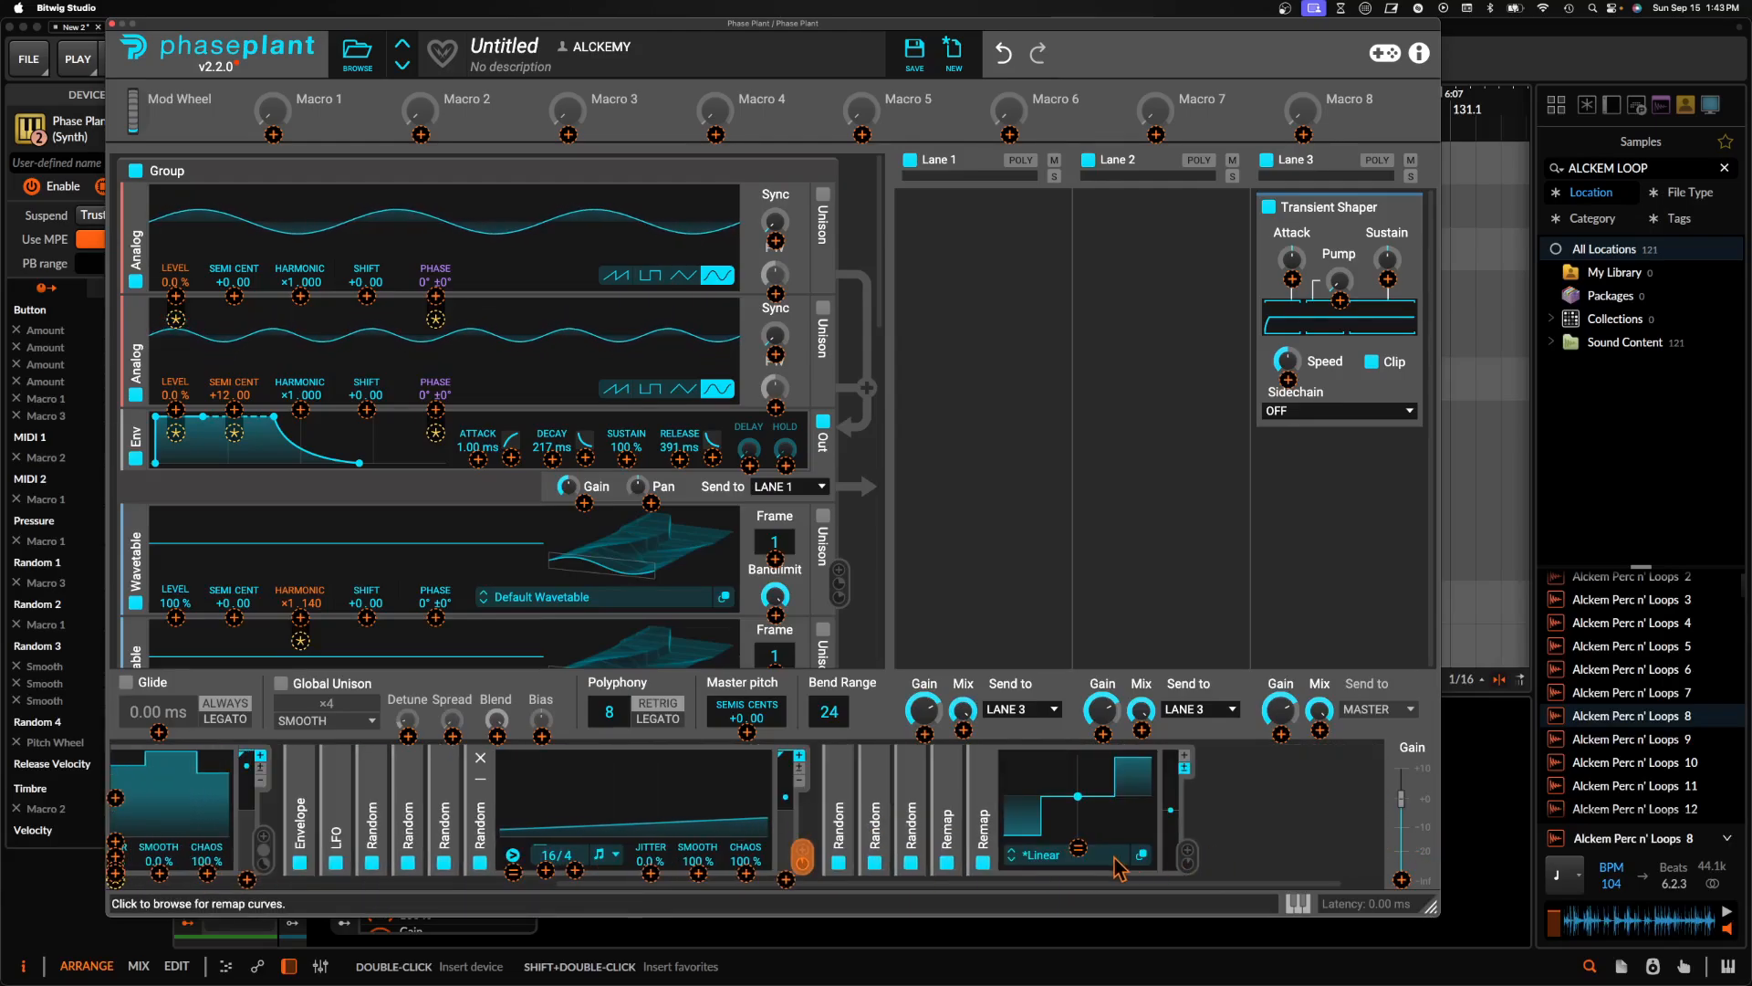
pyautogui.click(1080, 853)
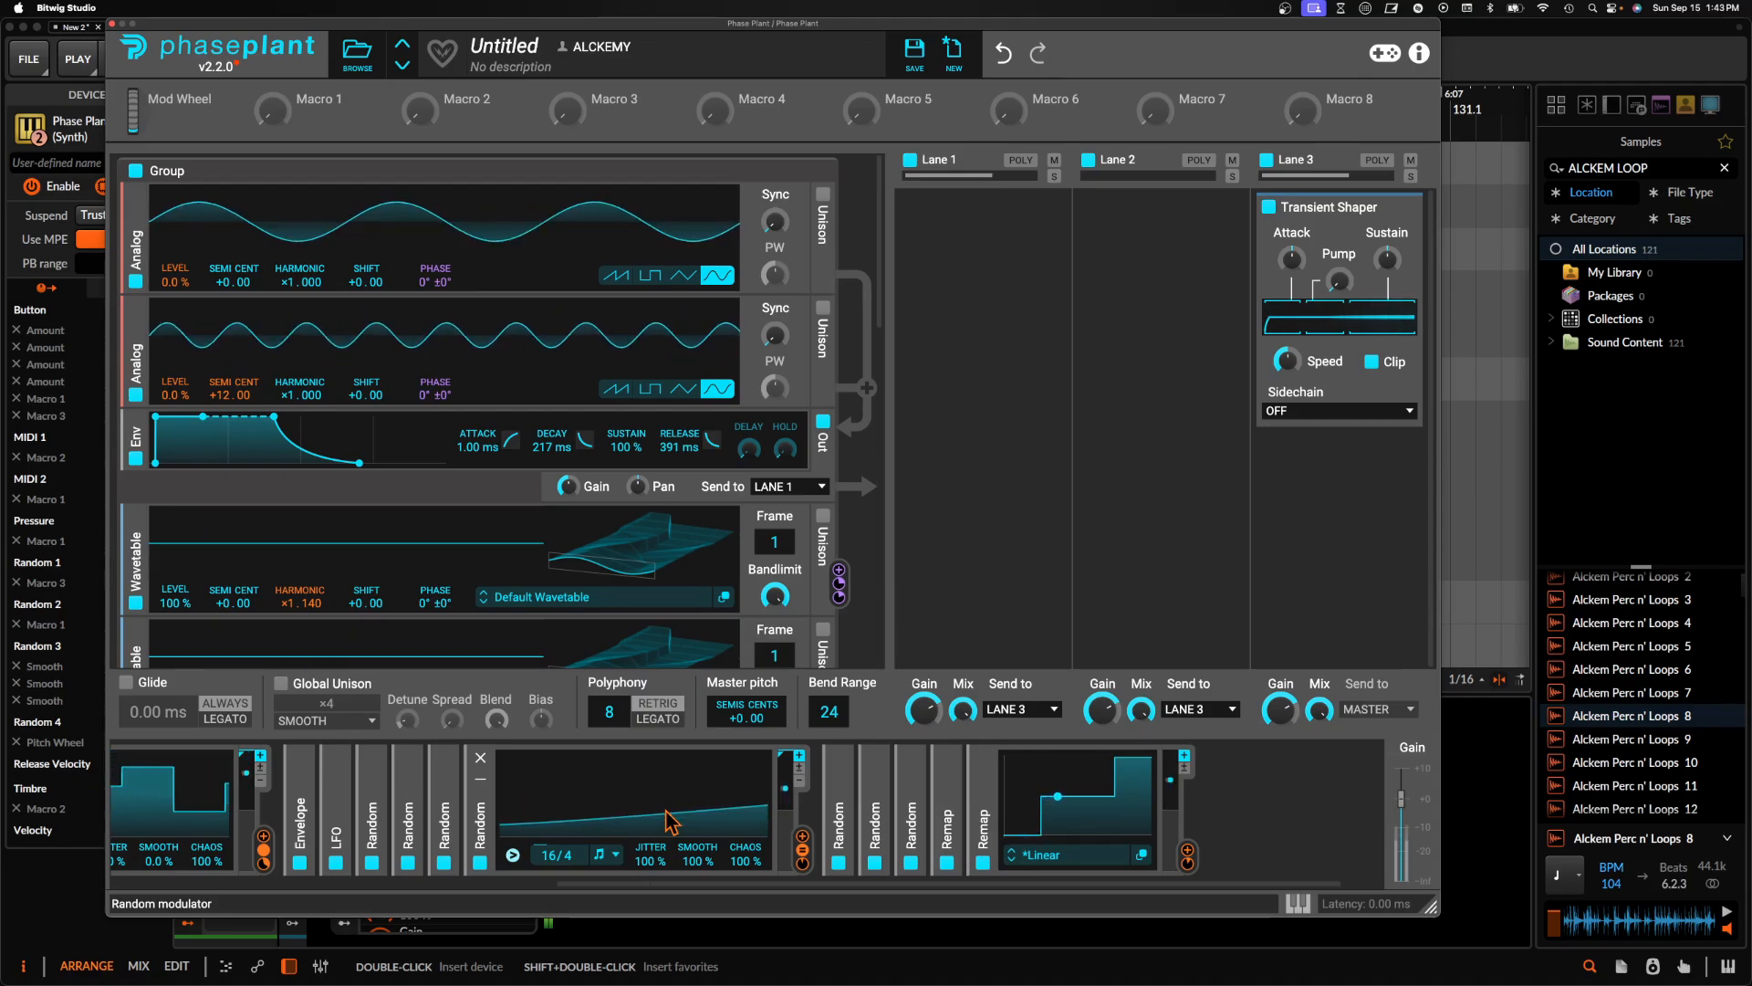
# Check the last Remap's modulation of the second Analog oscillator's pitch and switch the Remap's output polarity to bipolar
pyautogui.moveTo(1187, 878)
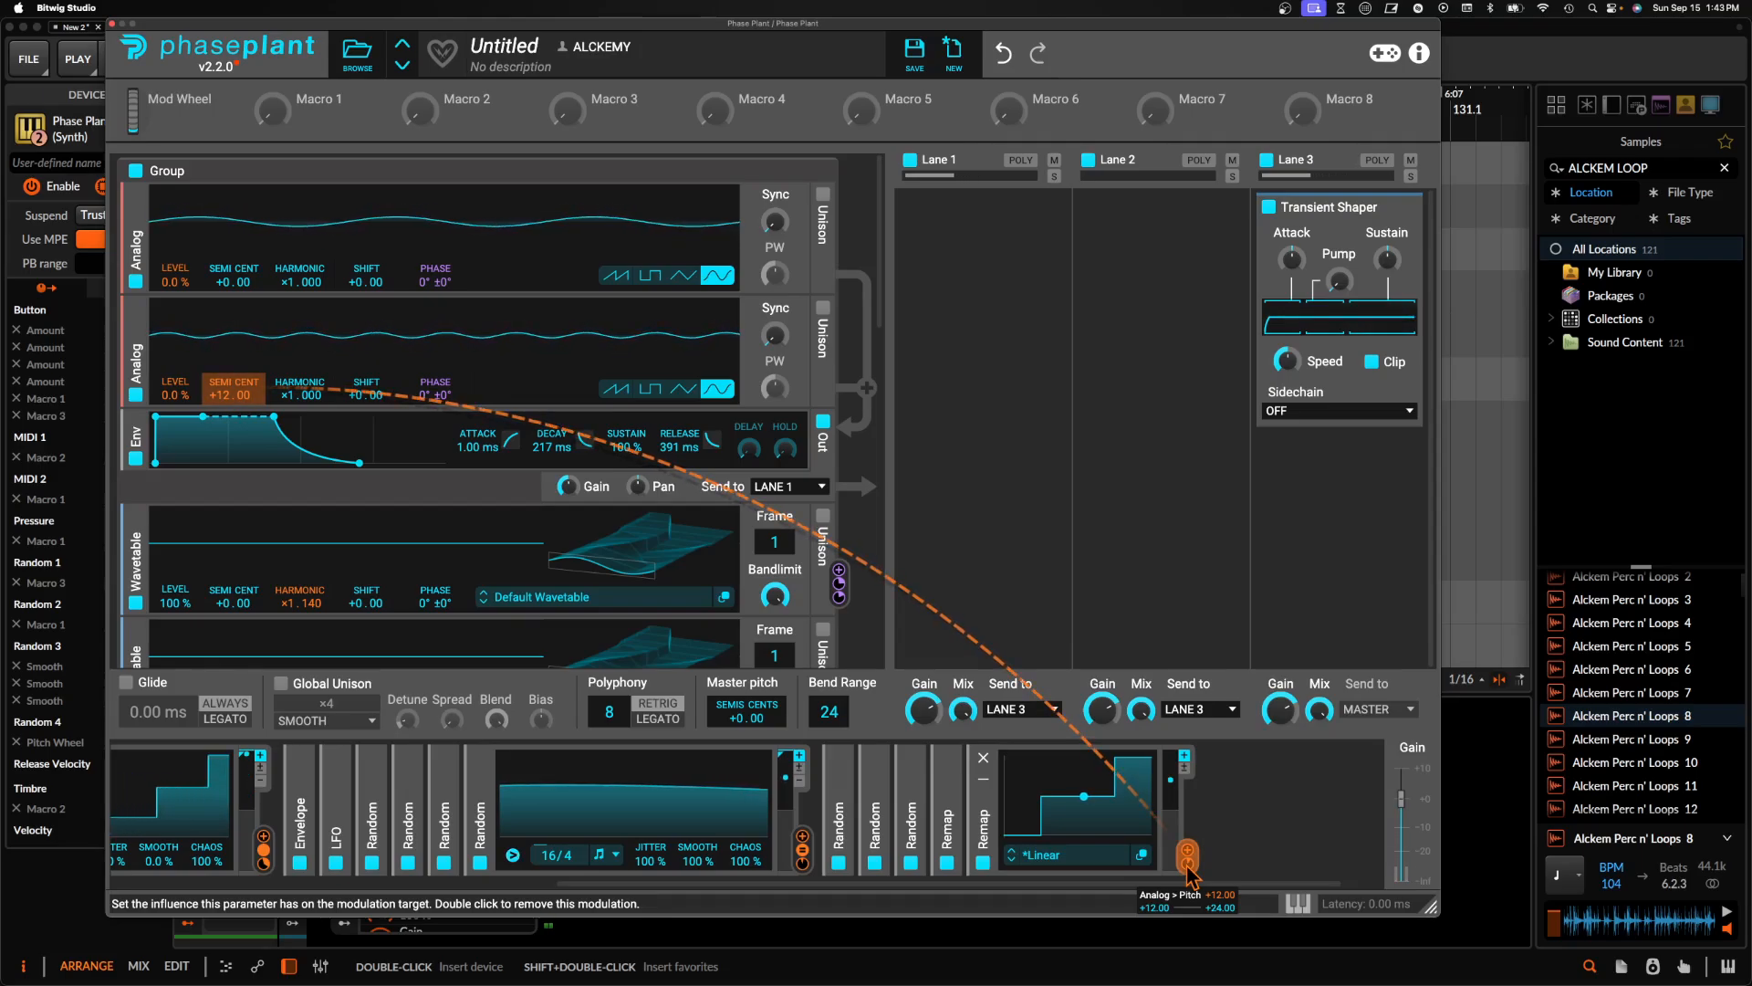
pyautogui.rightClick(1187, 865)
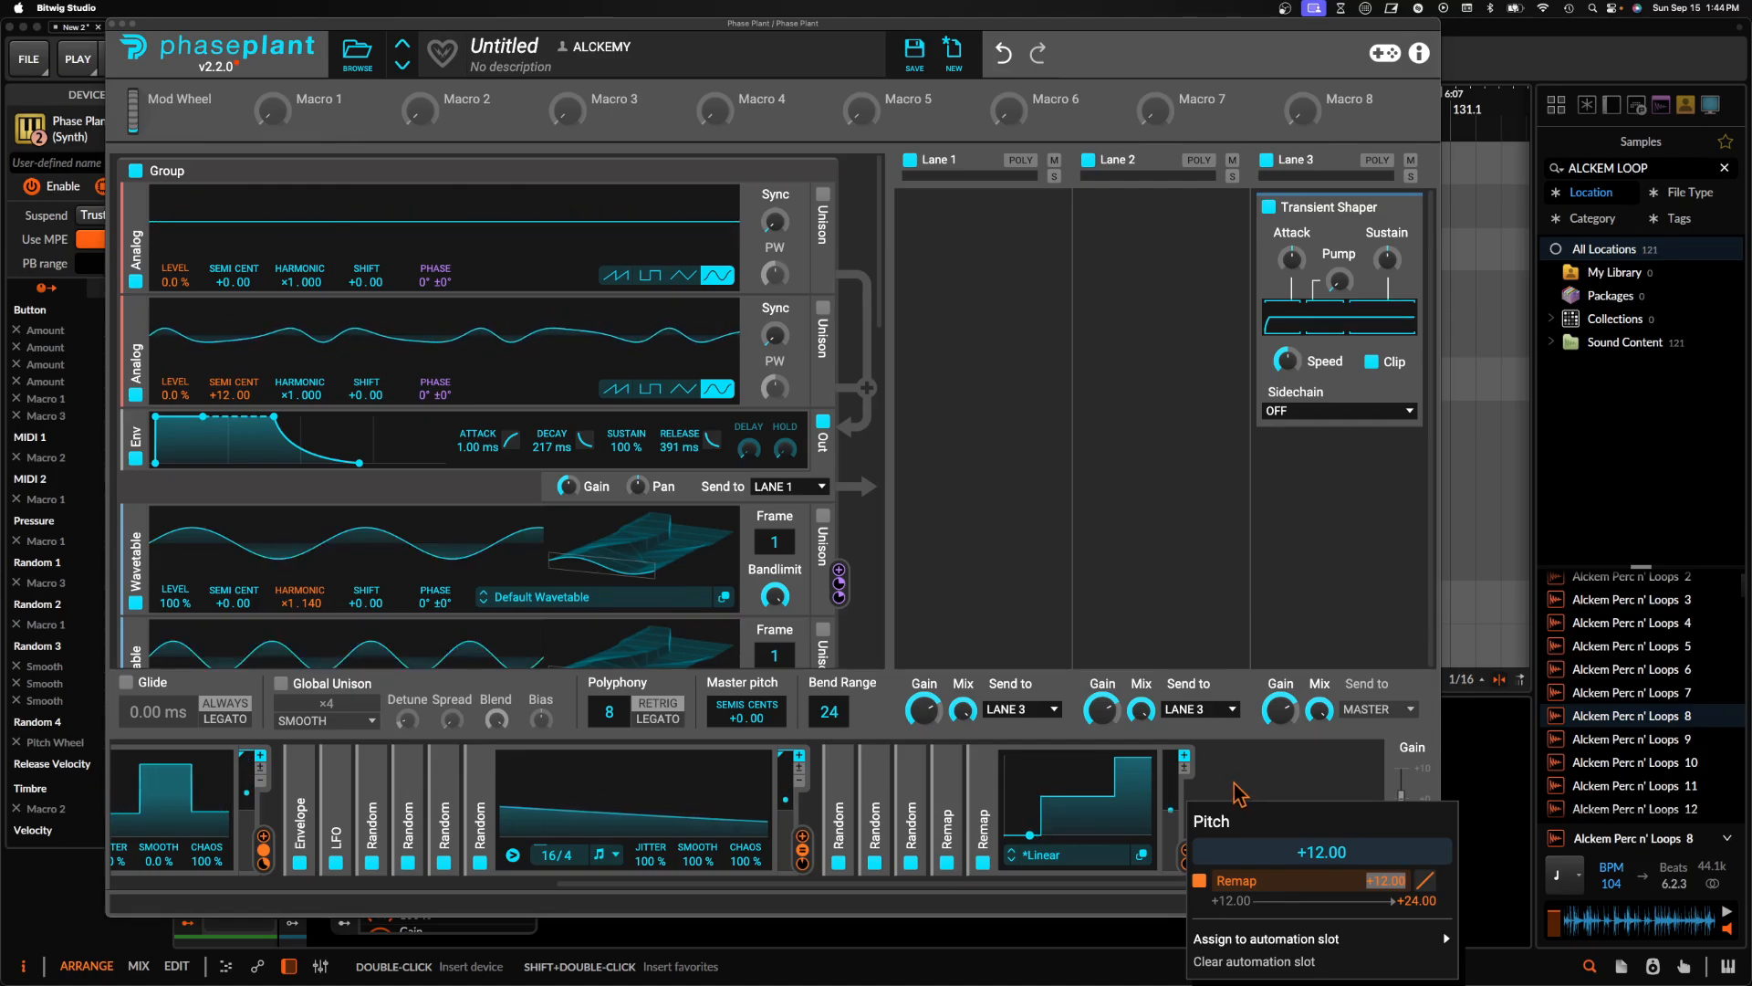
pyautogui.click(1186, 772)
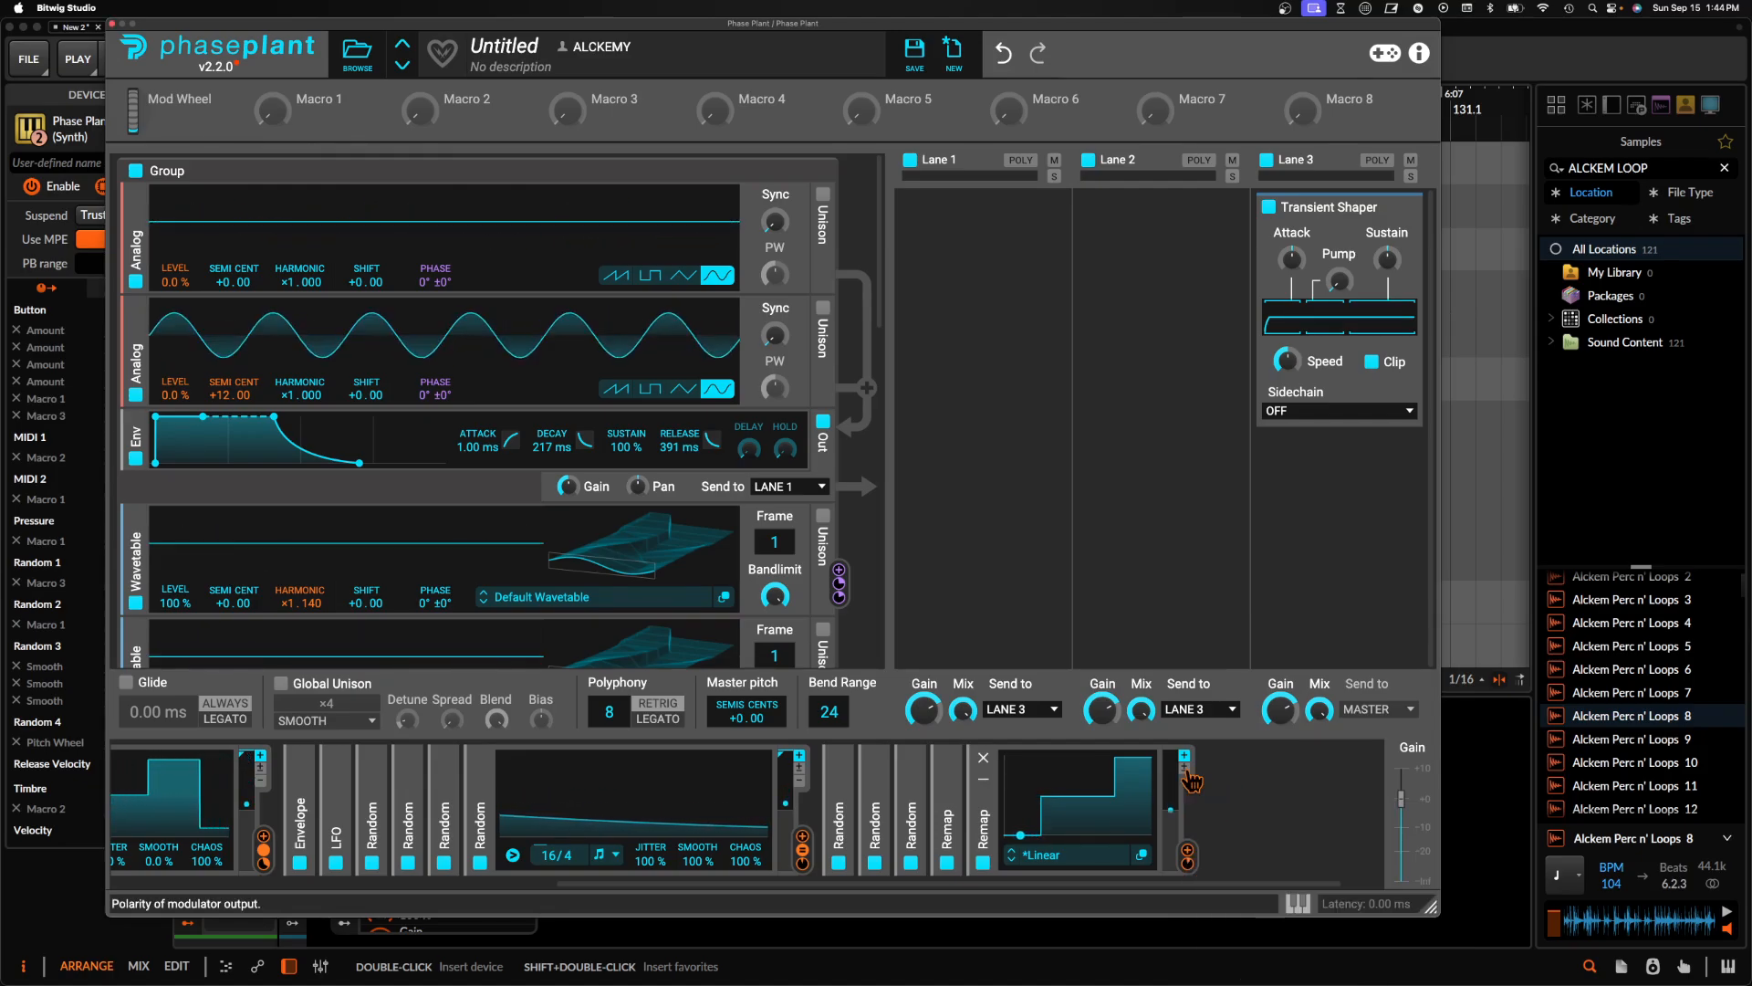
pyautogui.click(1184, 772)
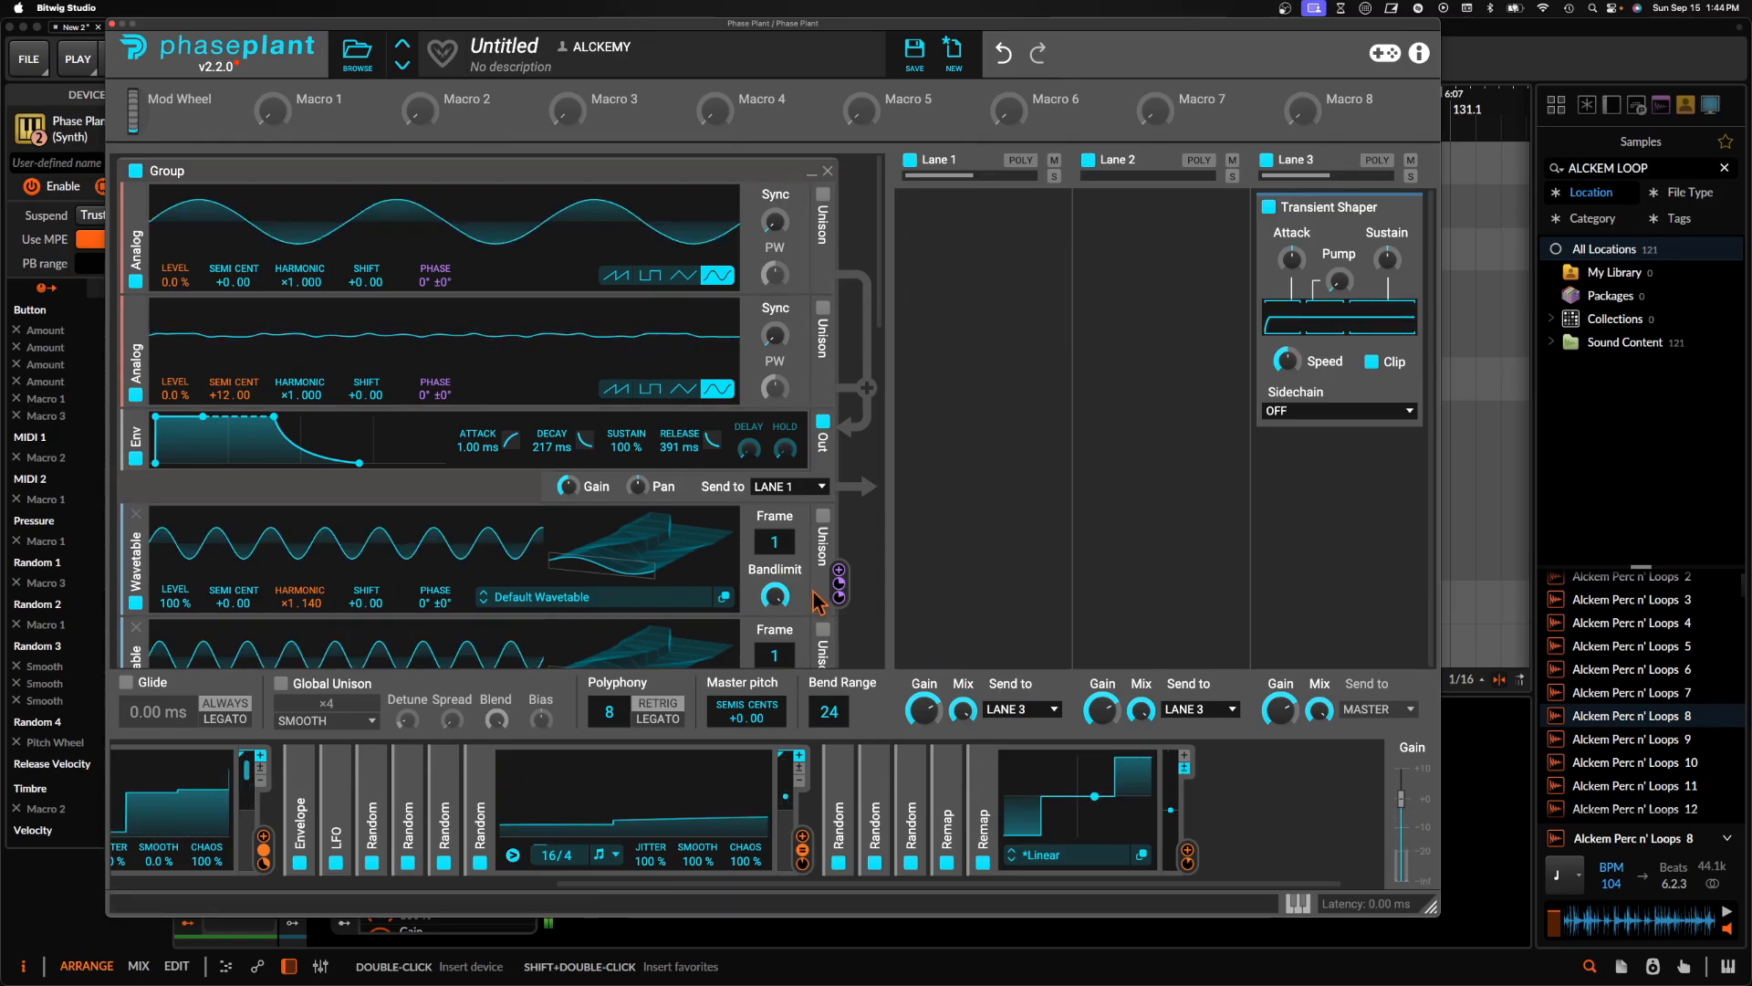
# Expand the second phase-modulation envelope and shorten the envelope decays to 17.3 ms for the first and 17.9 ms for the second
pyautogui.scroll(-1, 500, 488)
pyautogui.scroll(-3, 500, 488)
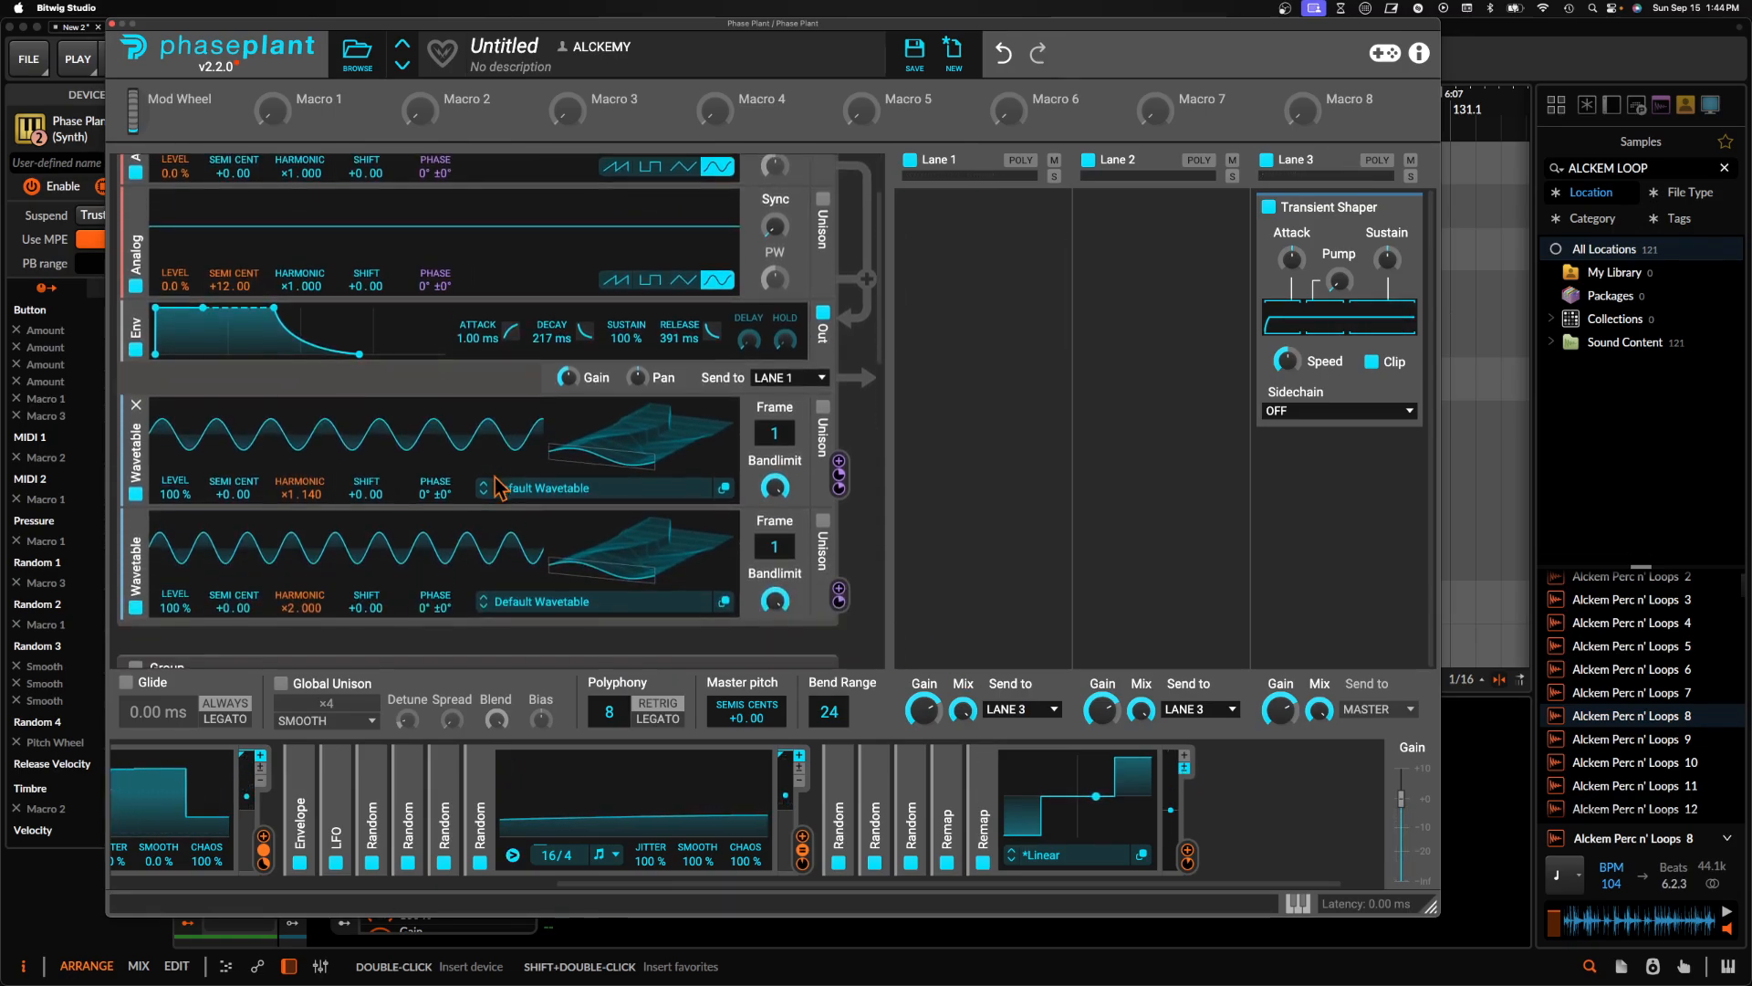
pyautogui.hscroll(-1, 279, 785)
pyautogui.hscroll(-4, 279, 784)
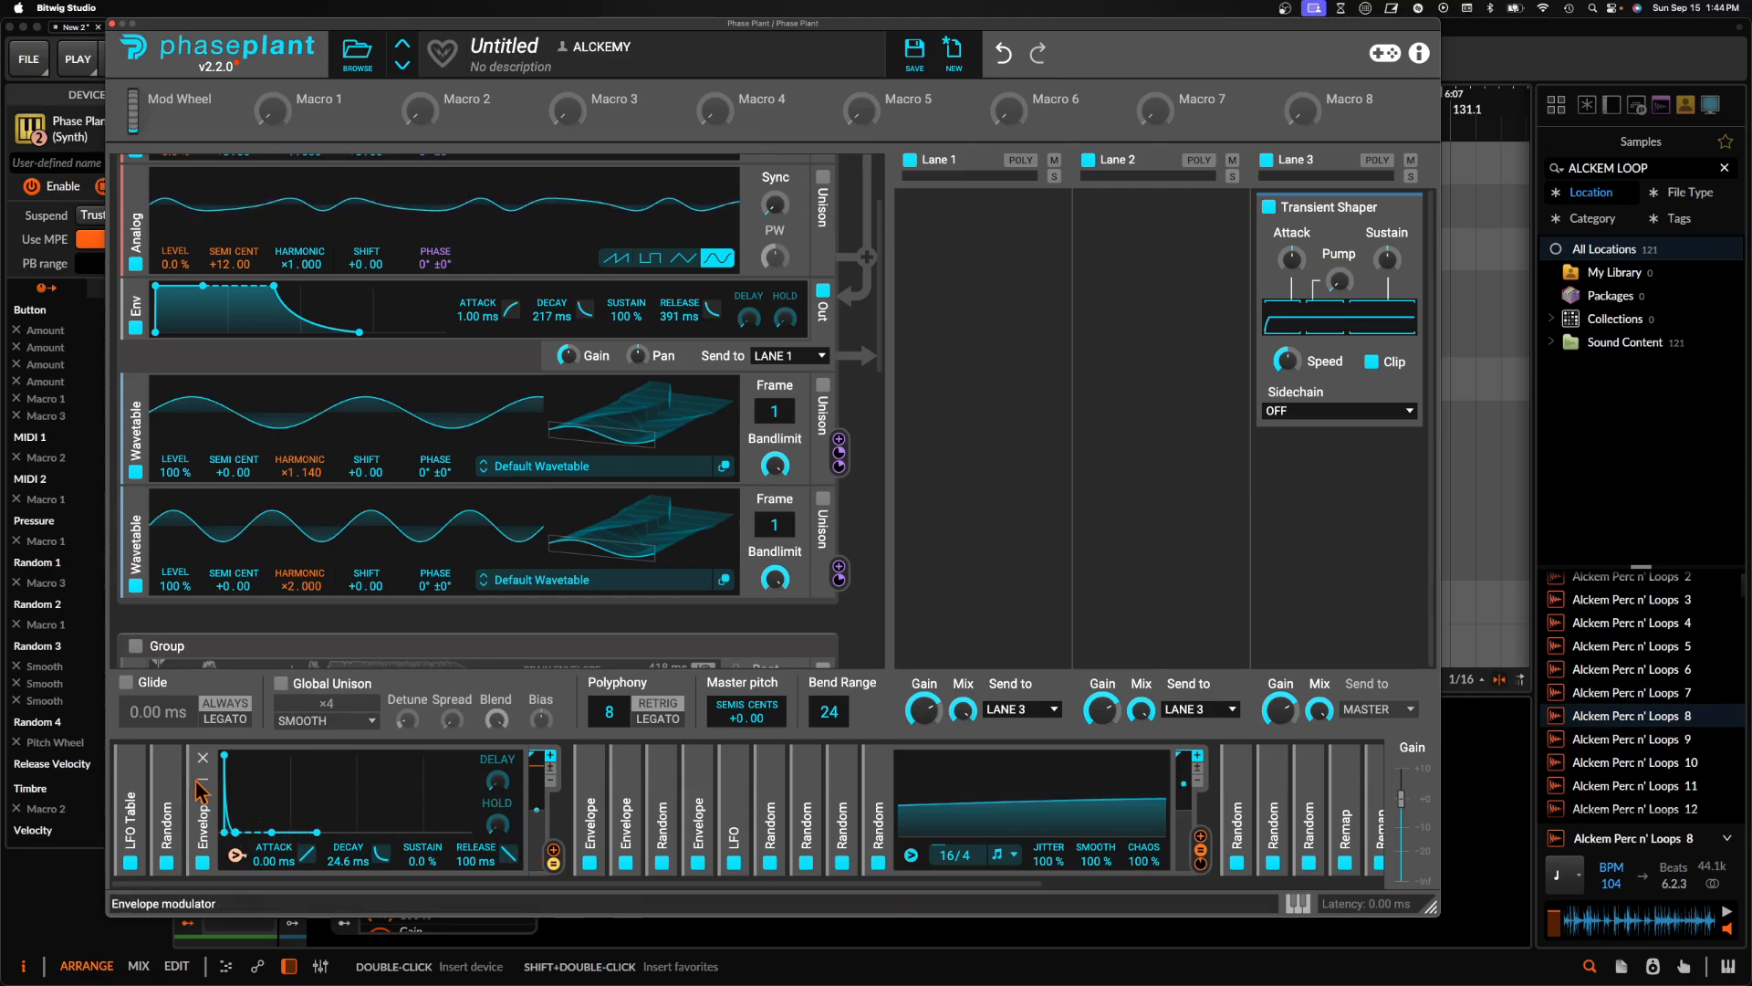
pyautogui.scroll(1, 361, 327)
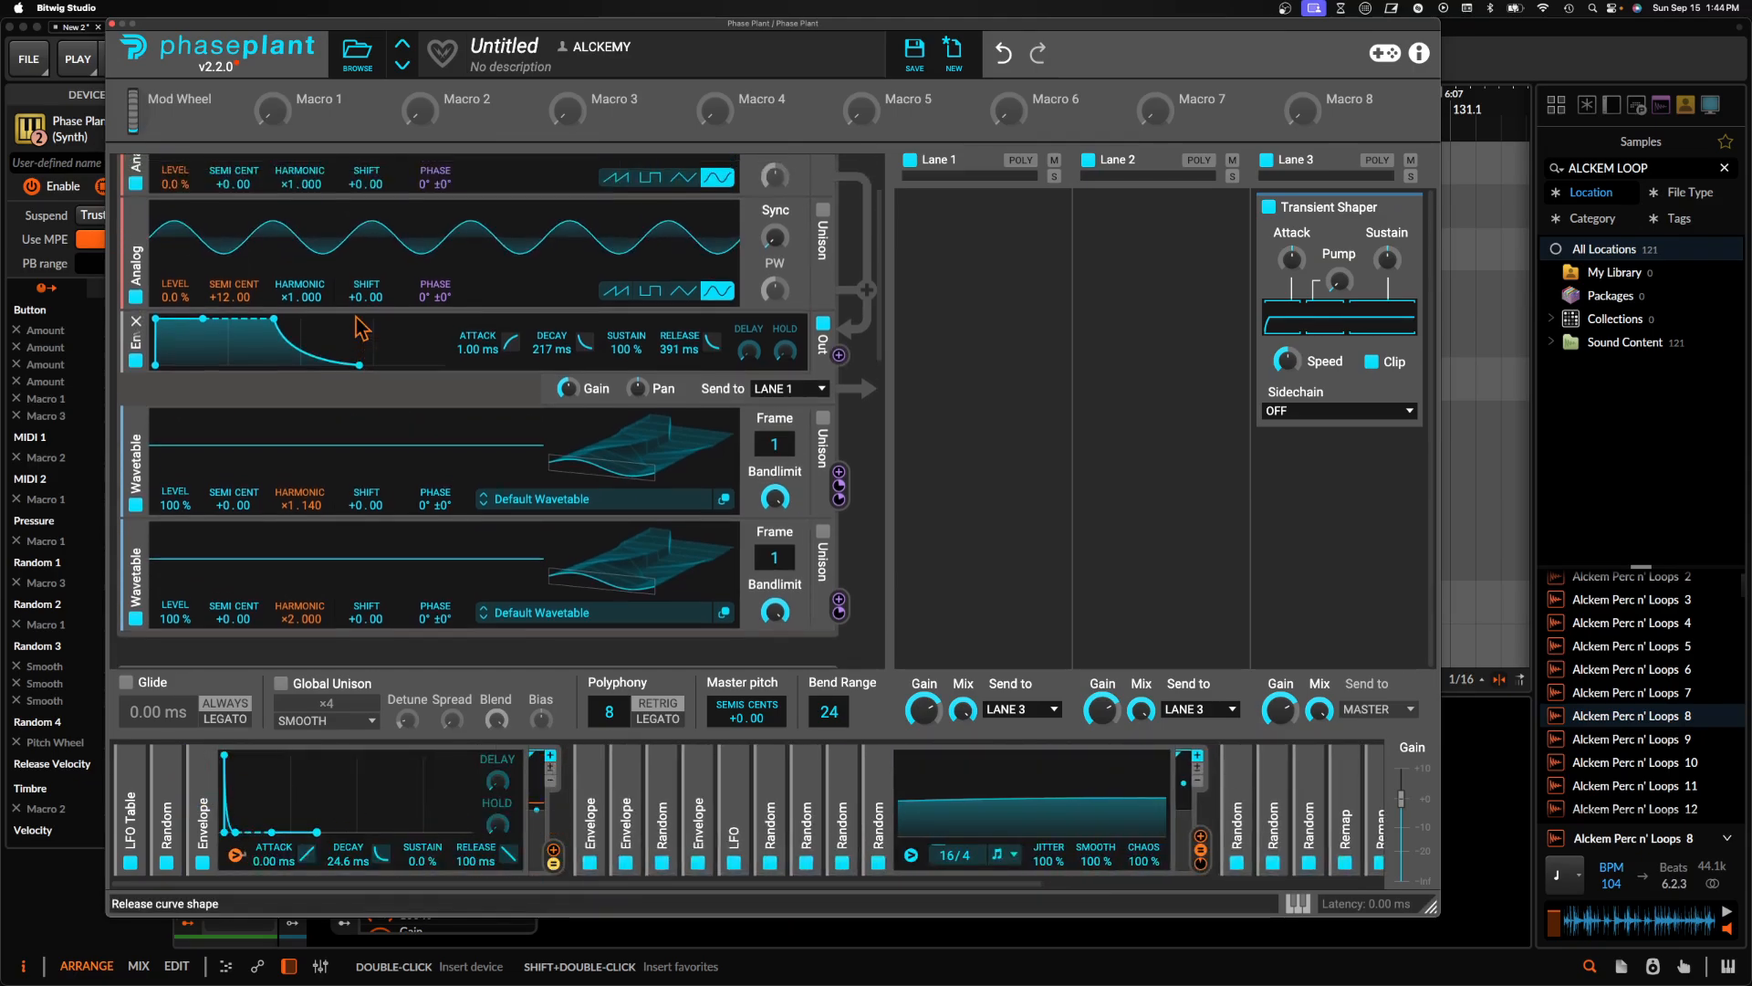
pyautogui.scroll(3, 361, 327)
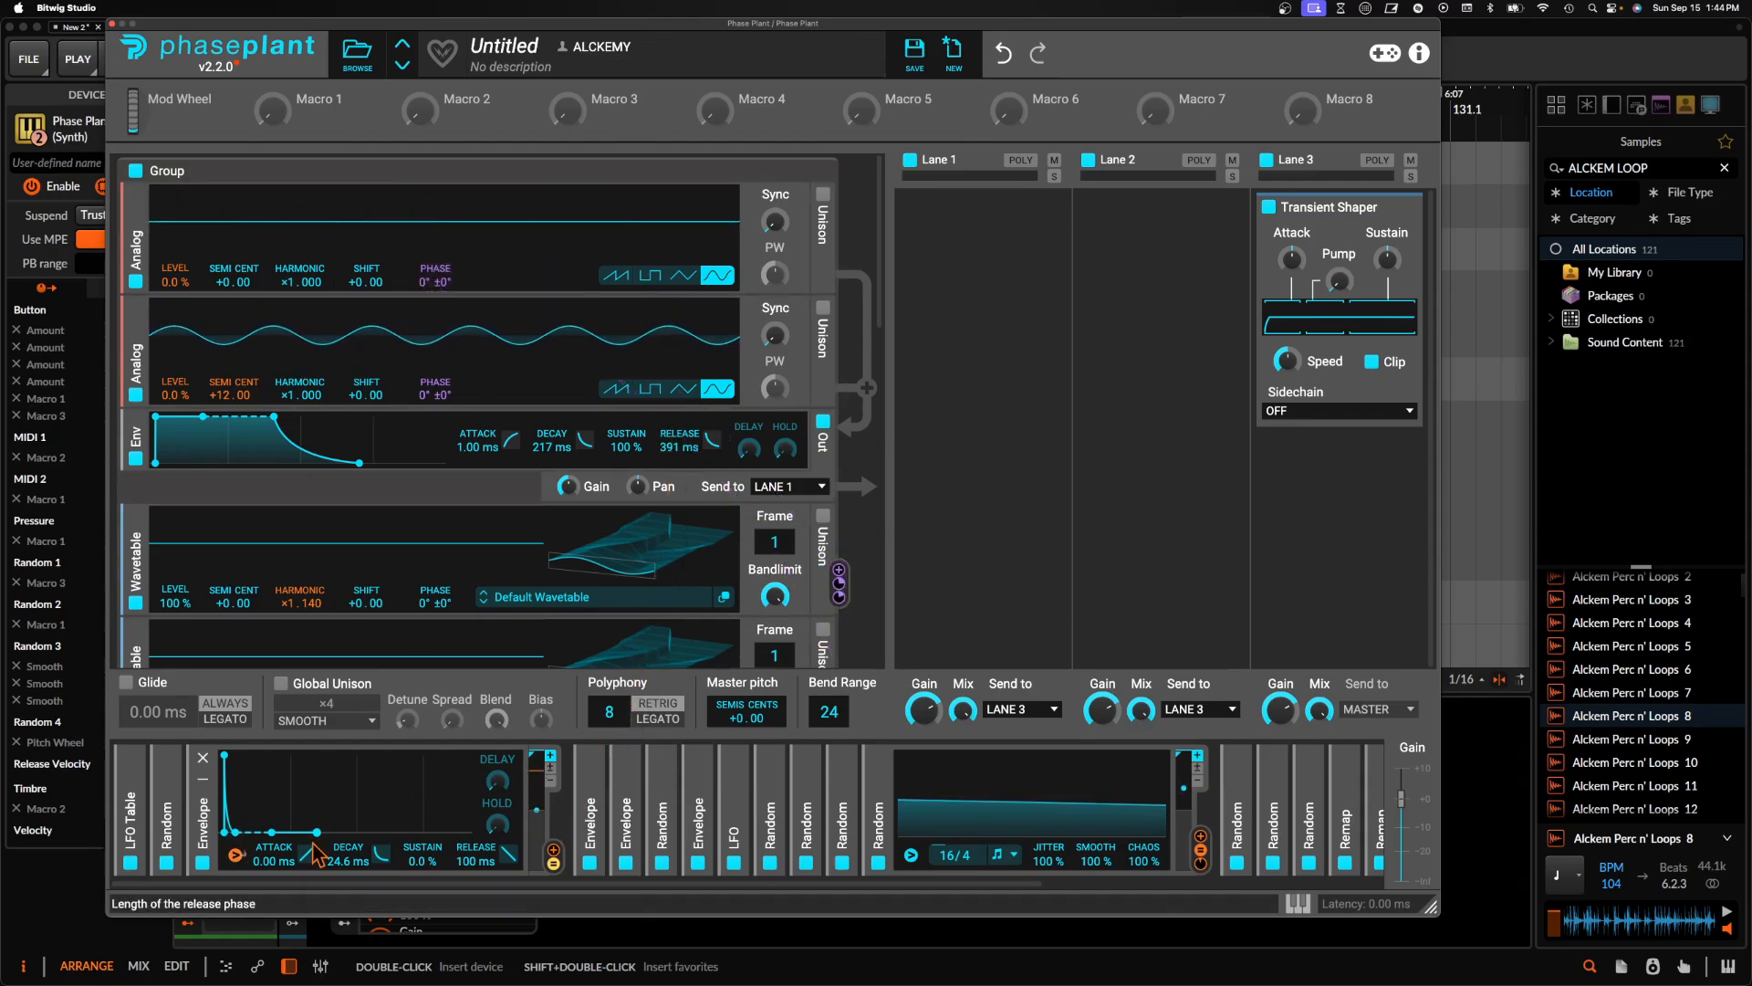
pyautogui.click(598, 786)
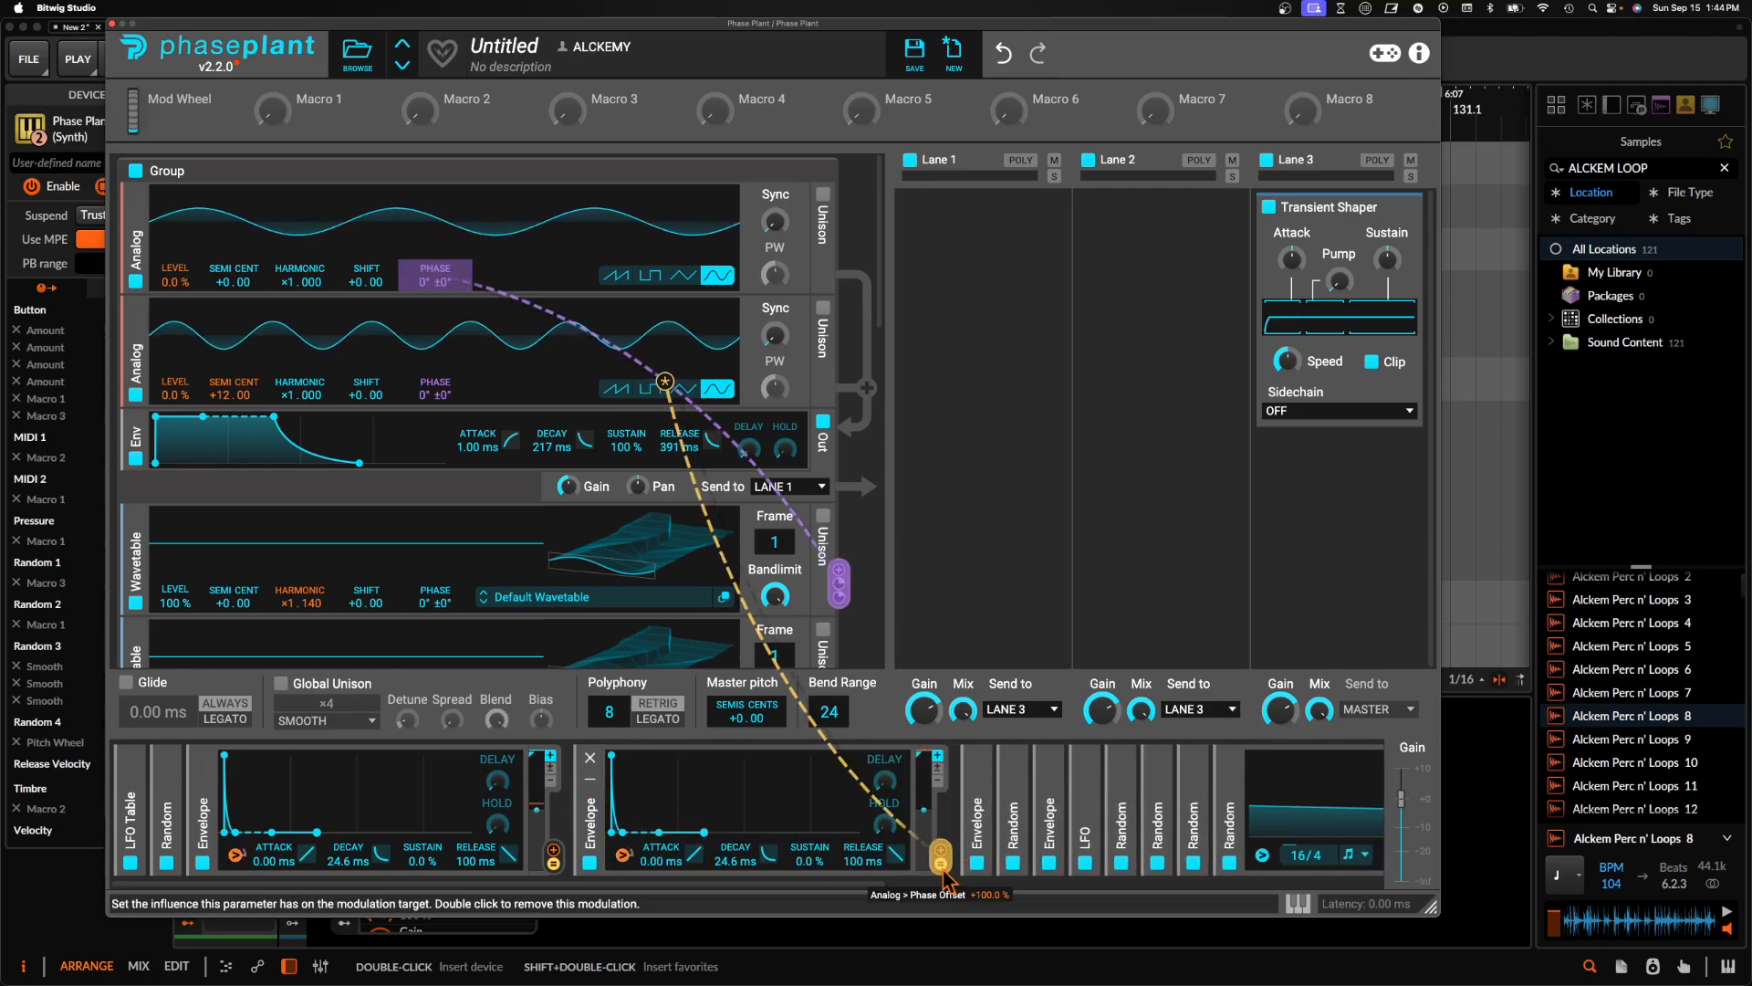
pyautogui.moveTo(735, 861); pyautogui.dragTo(735, 864)
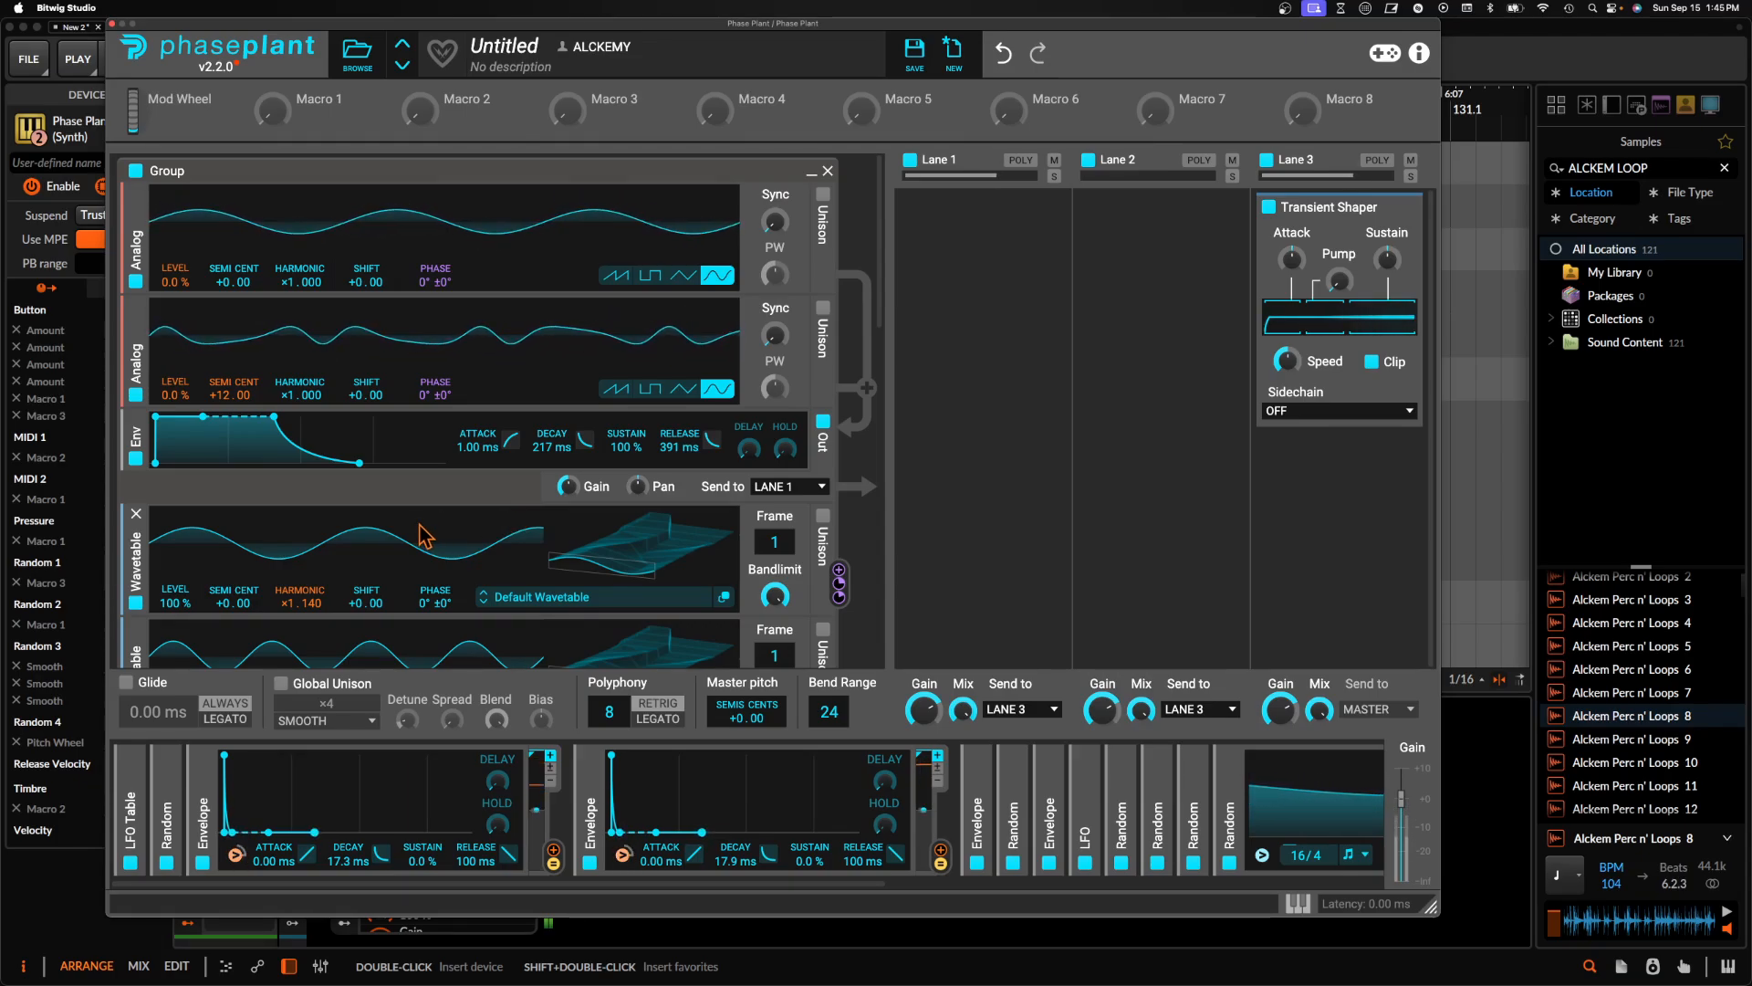
# Assign the 17.9 ms decay envelope to the amount by which the first Wavetable modulates the second Analog oscillator's phase
pyautogui.scroll(-2, 423, 535)
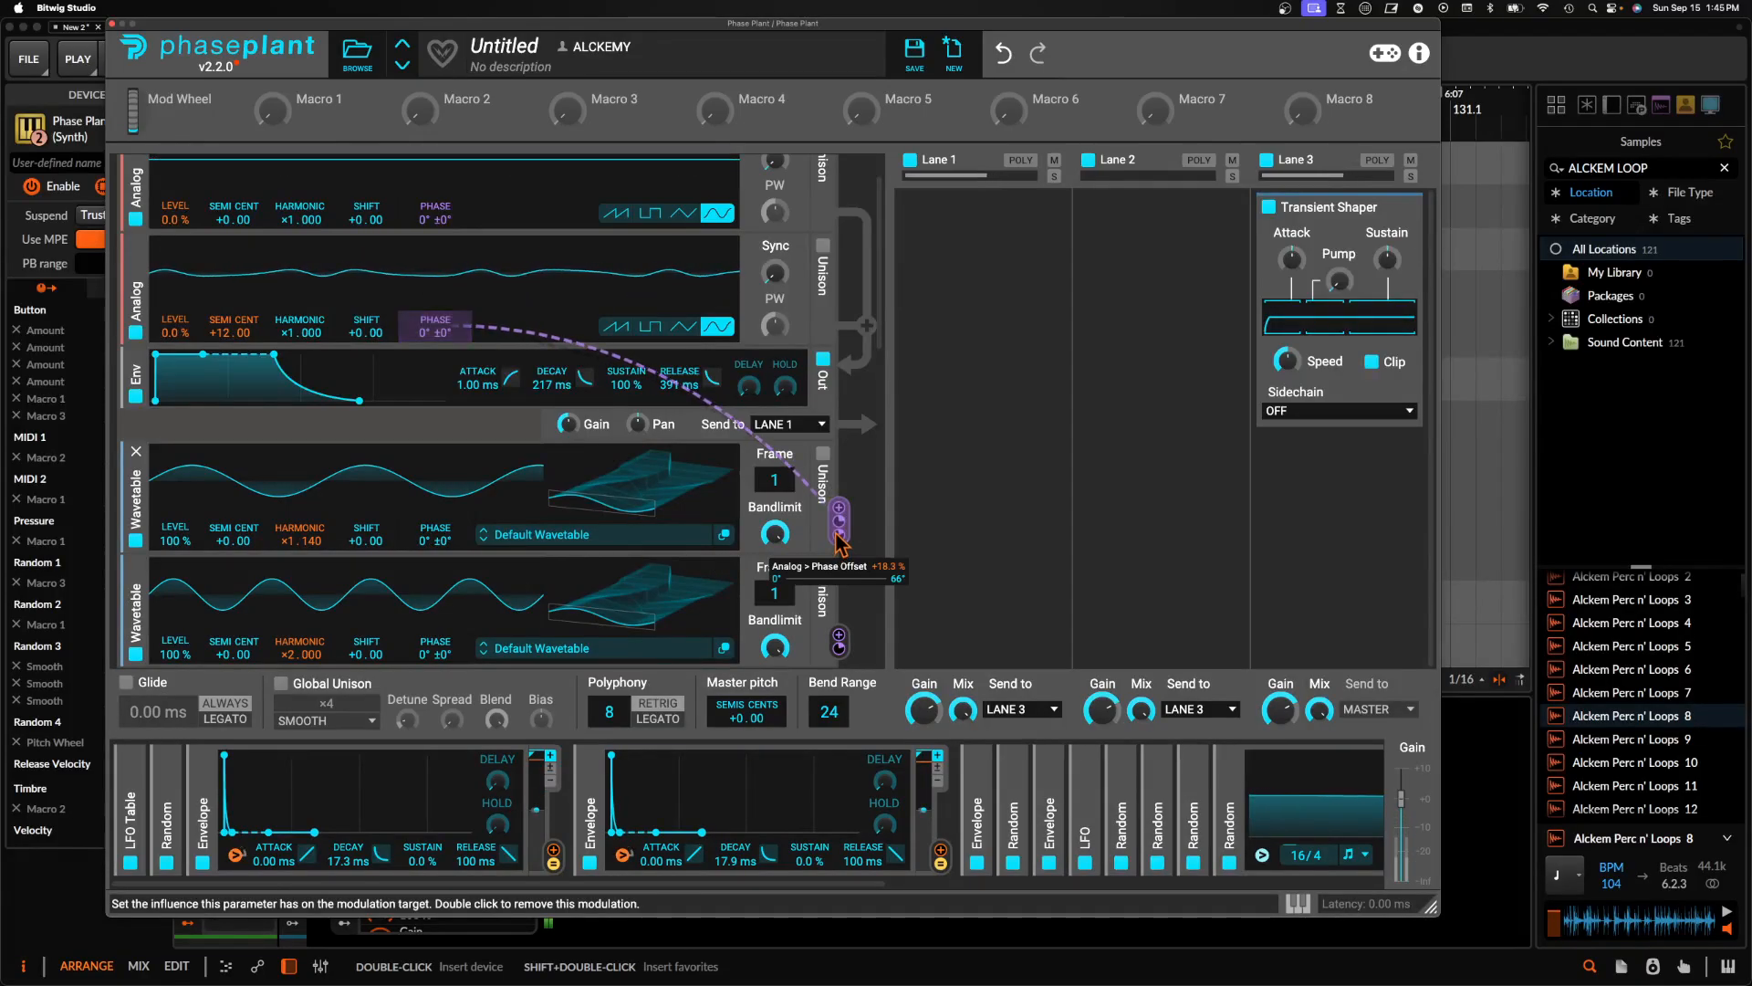
pyautogui.scroll(2, 548, 438)
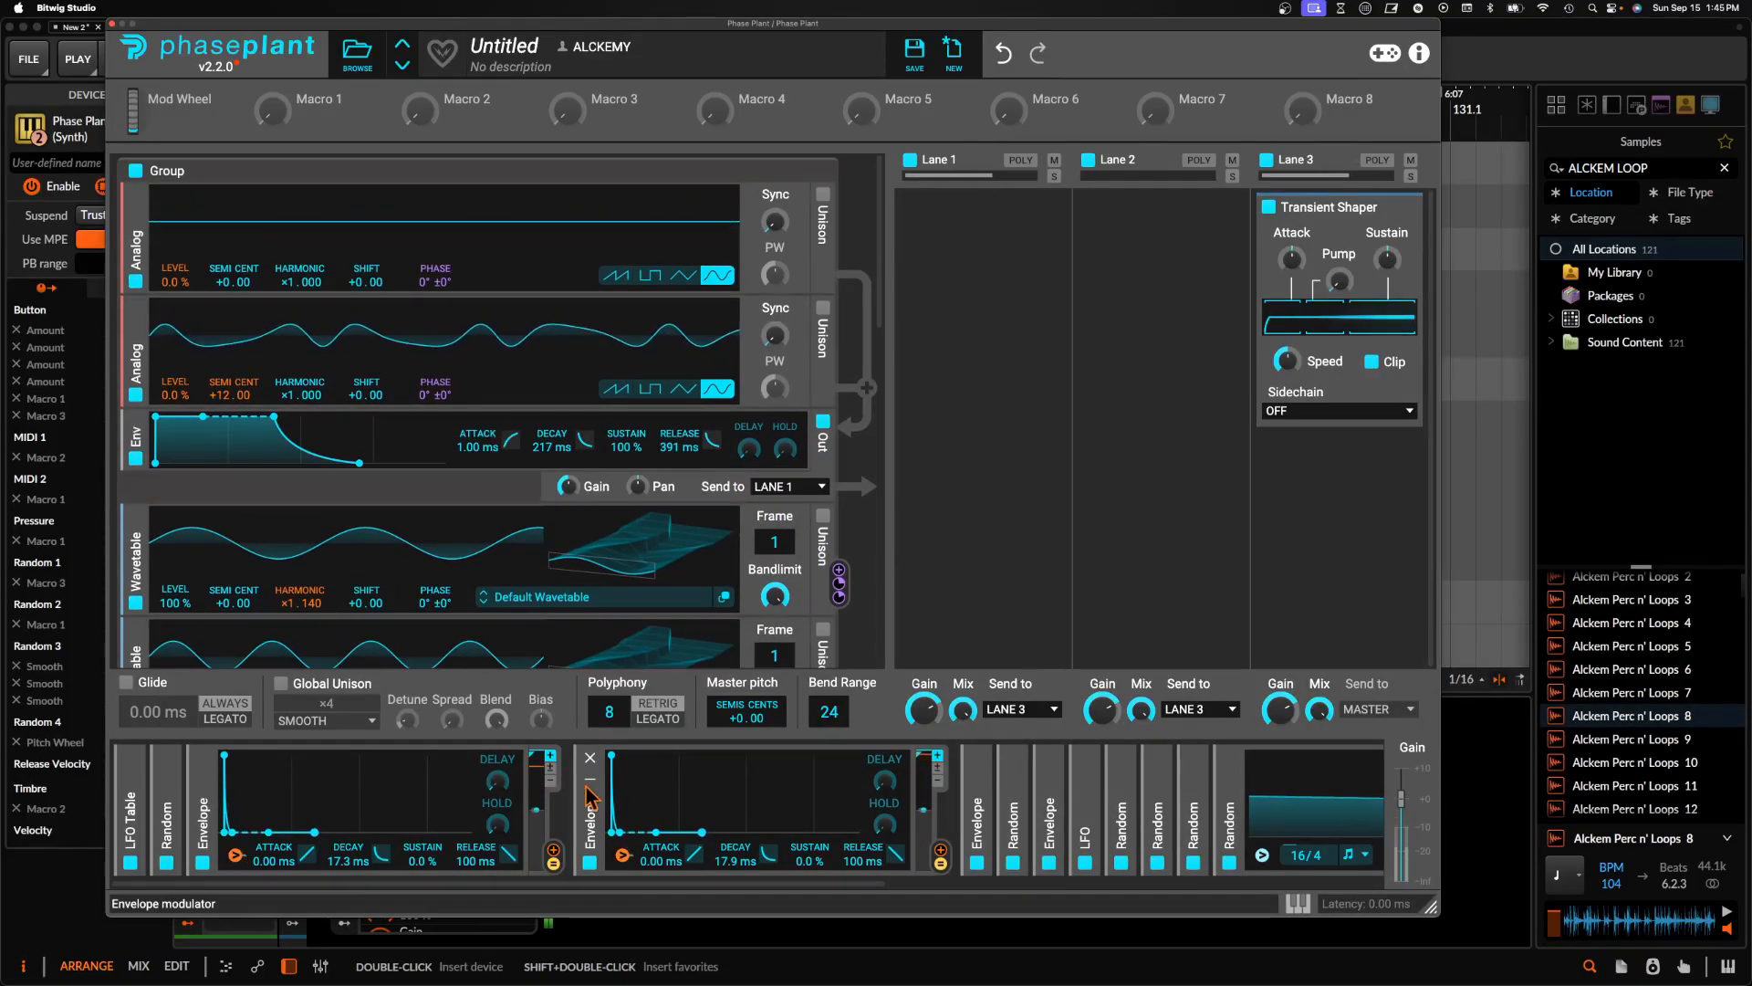
pyautogui.moveTo(554, 858); pyautogui.dragTo(444, 328)
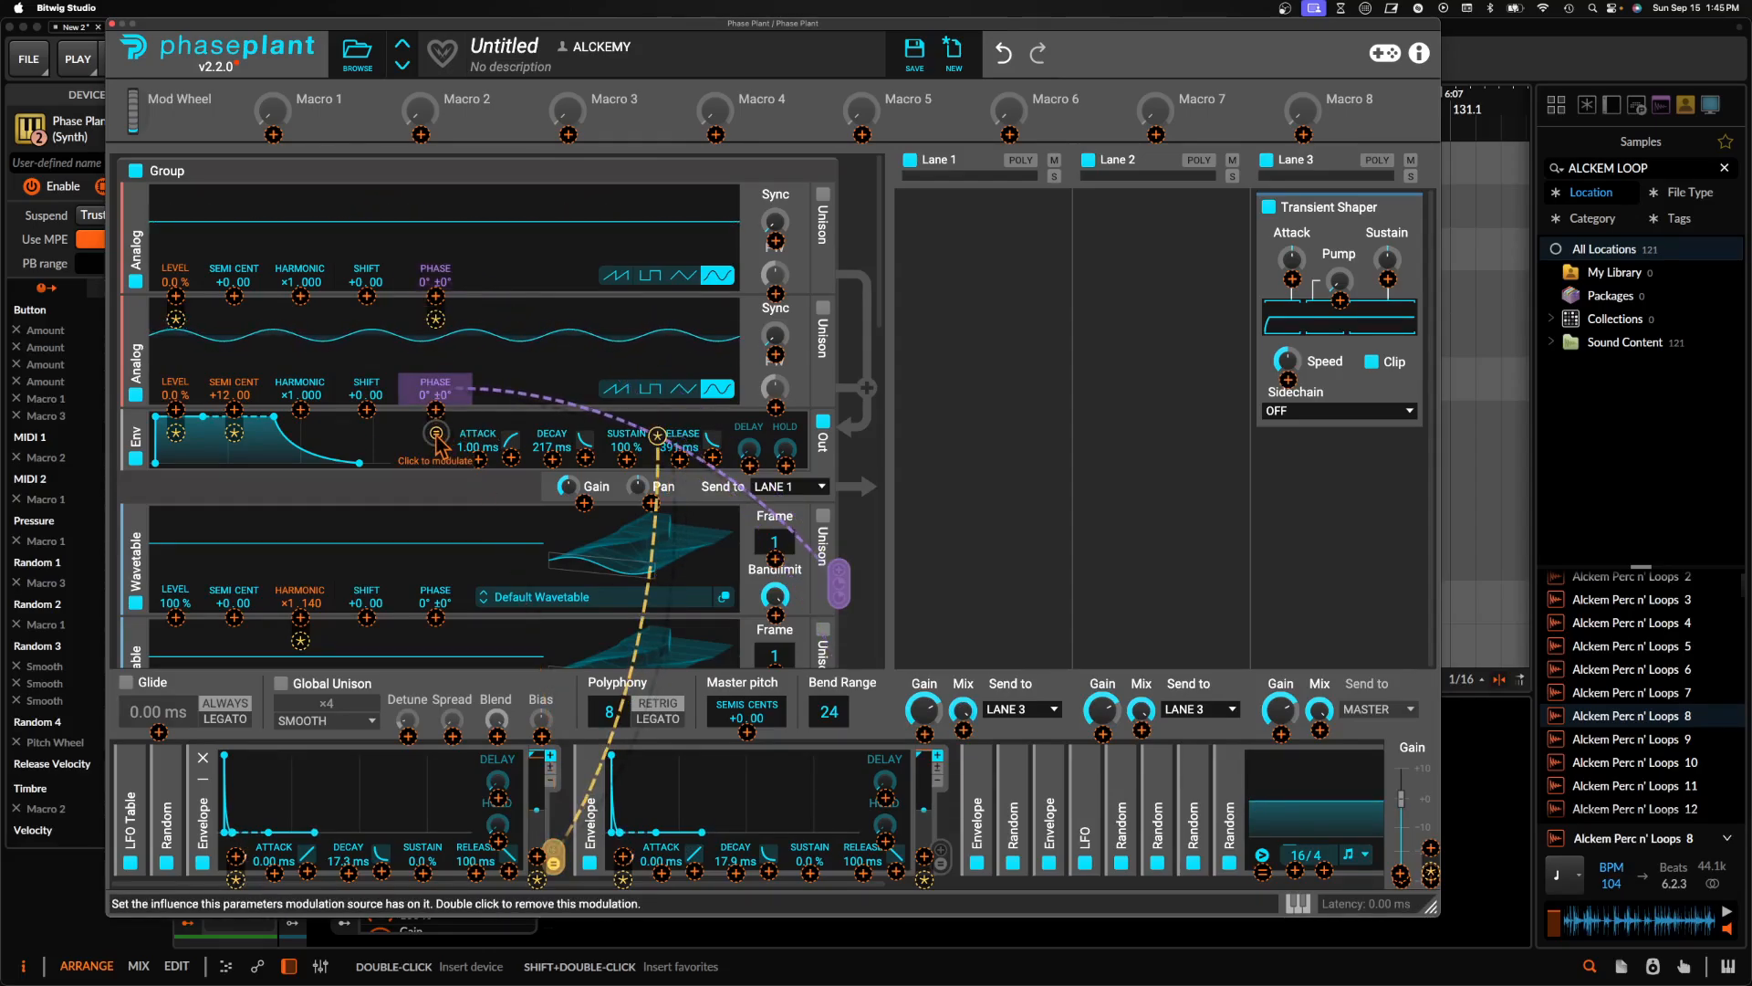
pyautogui.scroll(-4, 547, 461)
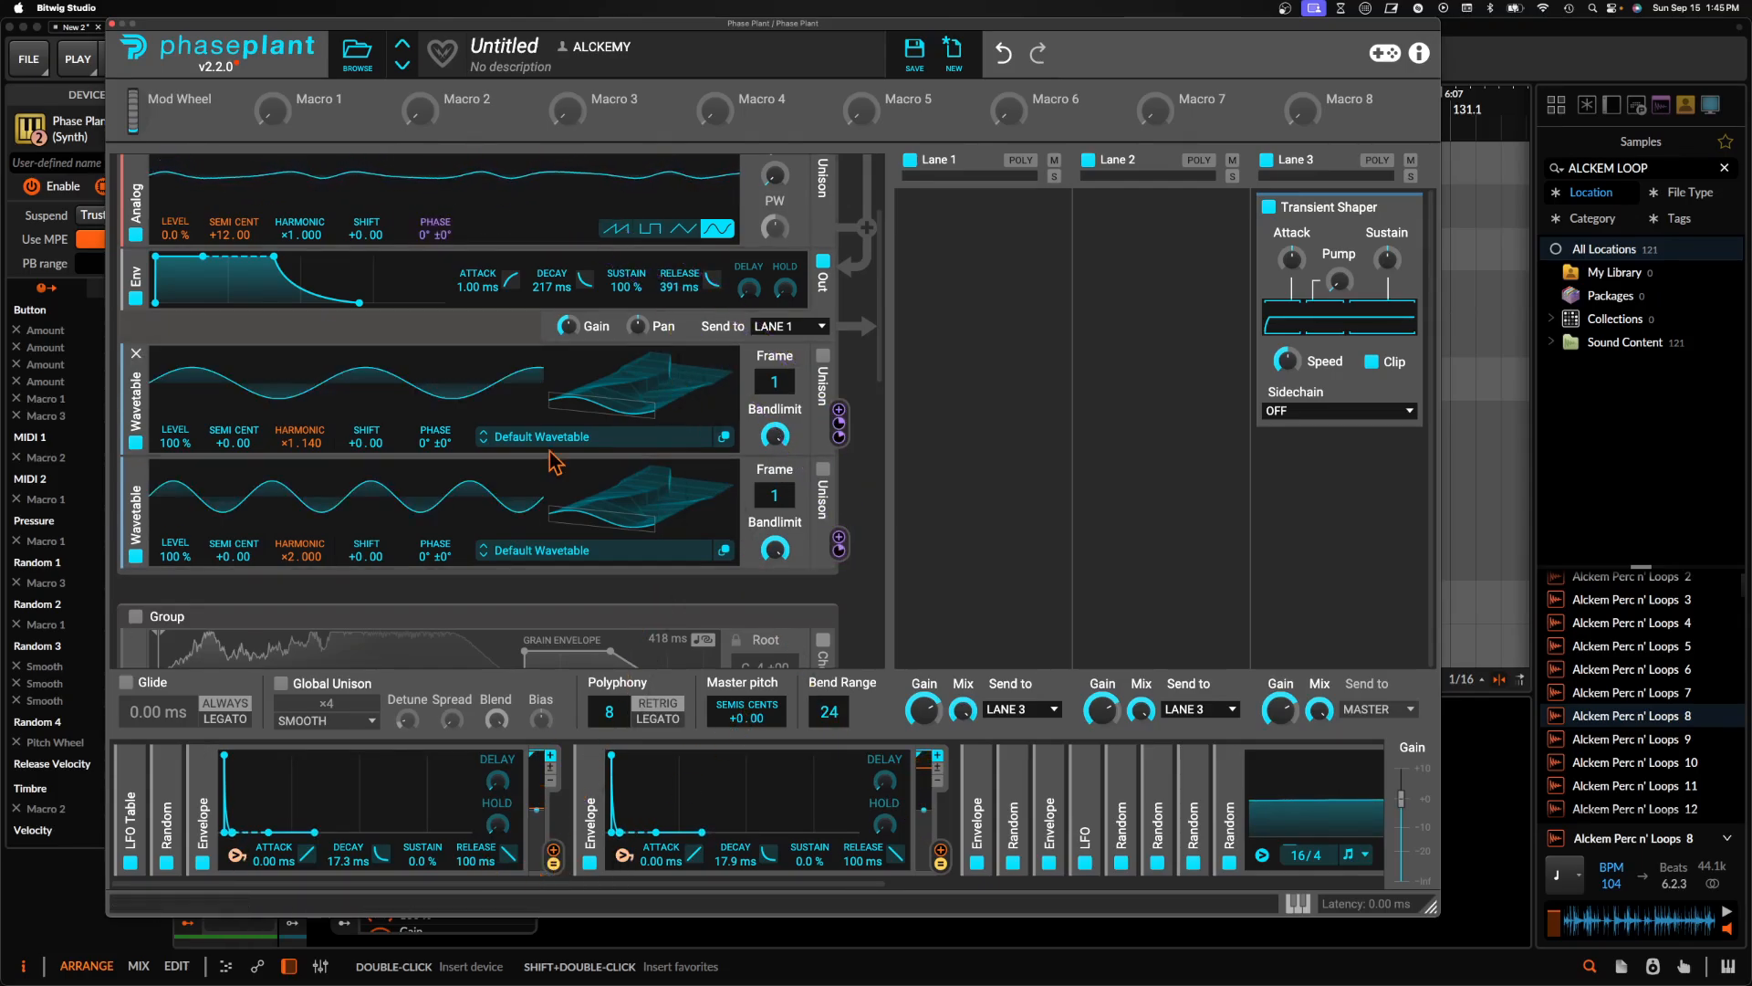
pyautogui.scroll(1, 552, 461)
pyautogui.moveTo(842, 586)
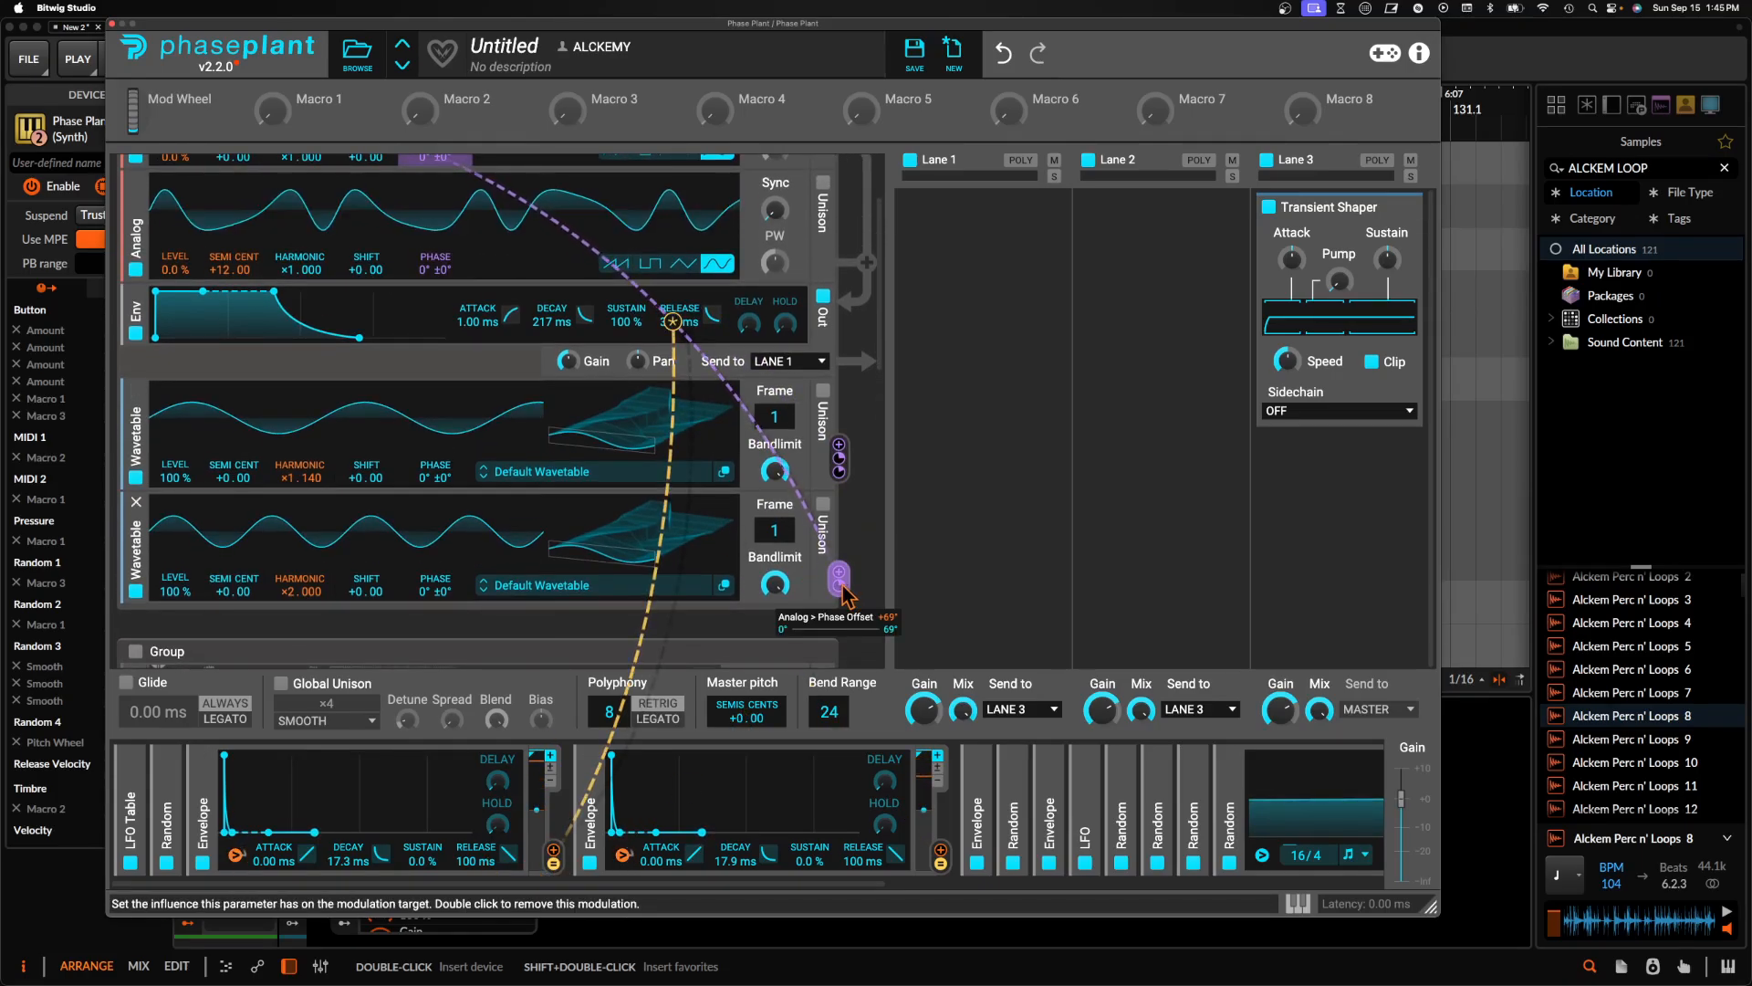
pyautogui.scroll(1, 845, 566)
pyautogui.moveTo(844, 493)
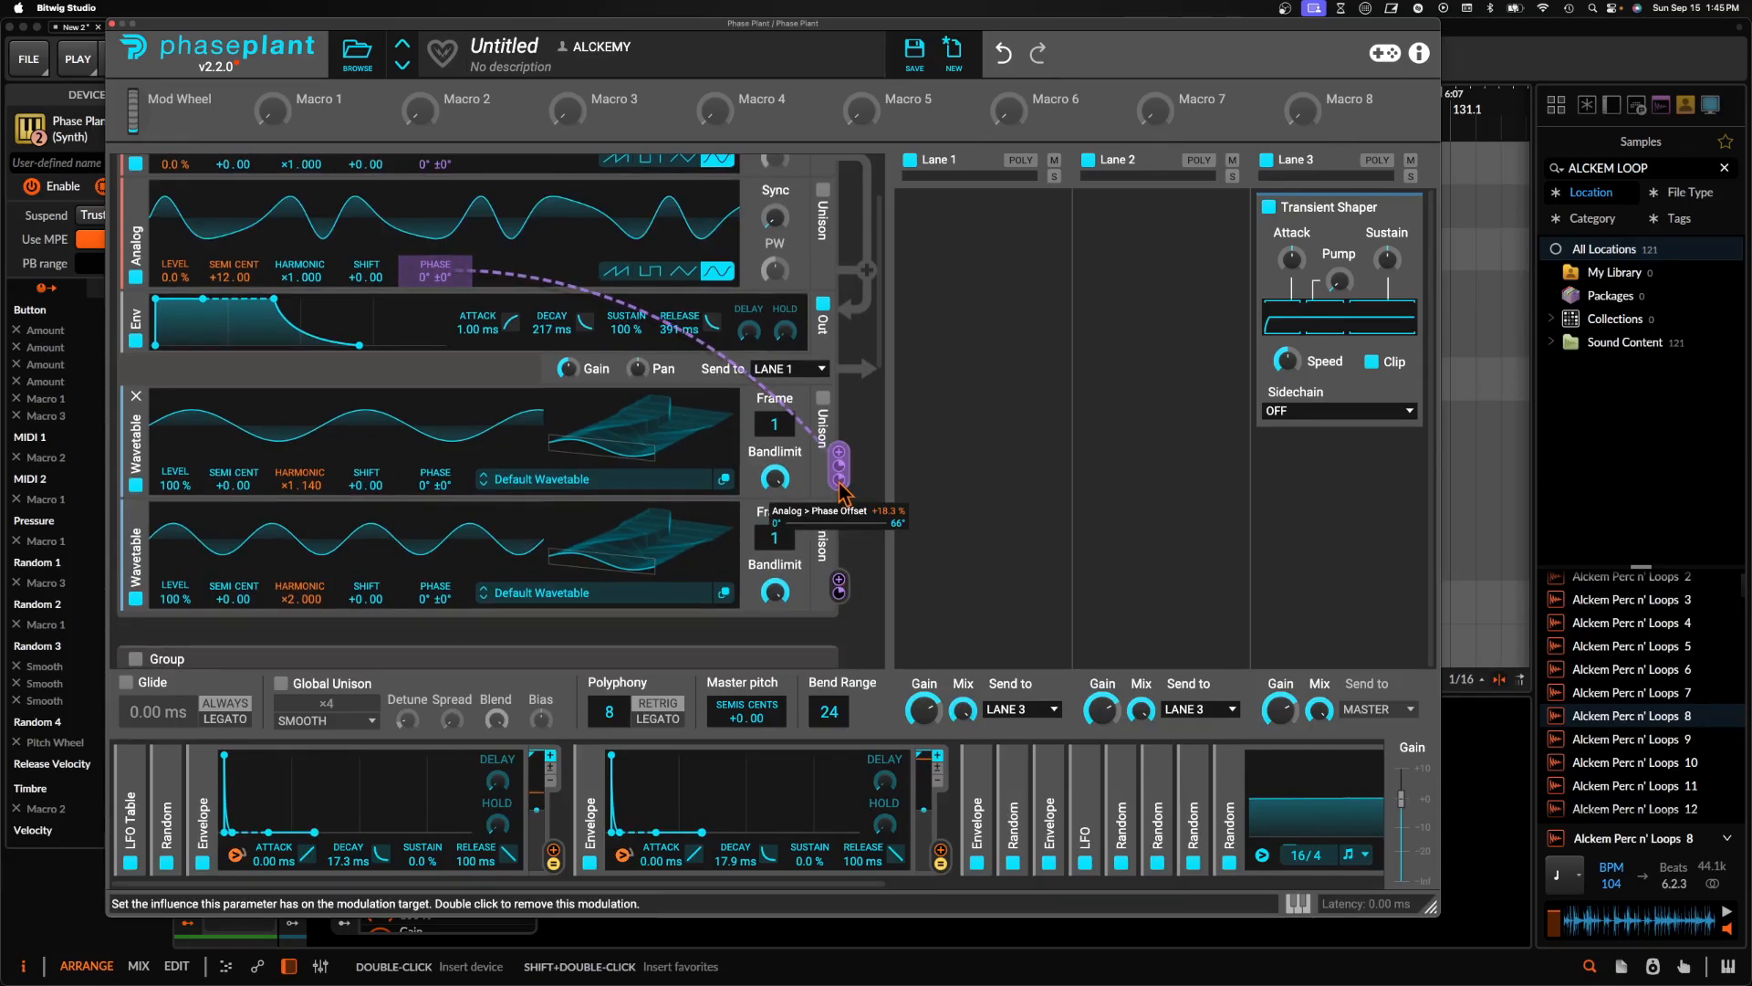
pyautogui.moveTo(939, 851)
pyautogui.mouseDown()
pyautogui.moveTo(512, 333)
pyautogui.moveTo(436, 277)
pyautogui.moveTo(464, 255)
pyautogui.mouseUp()
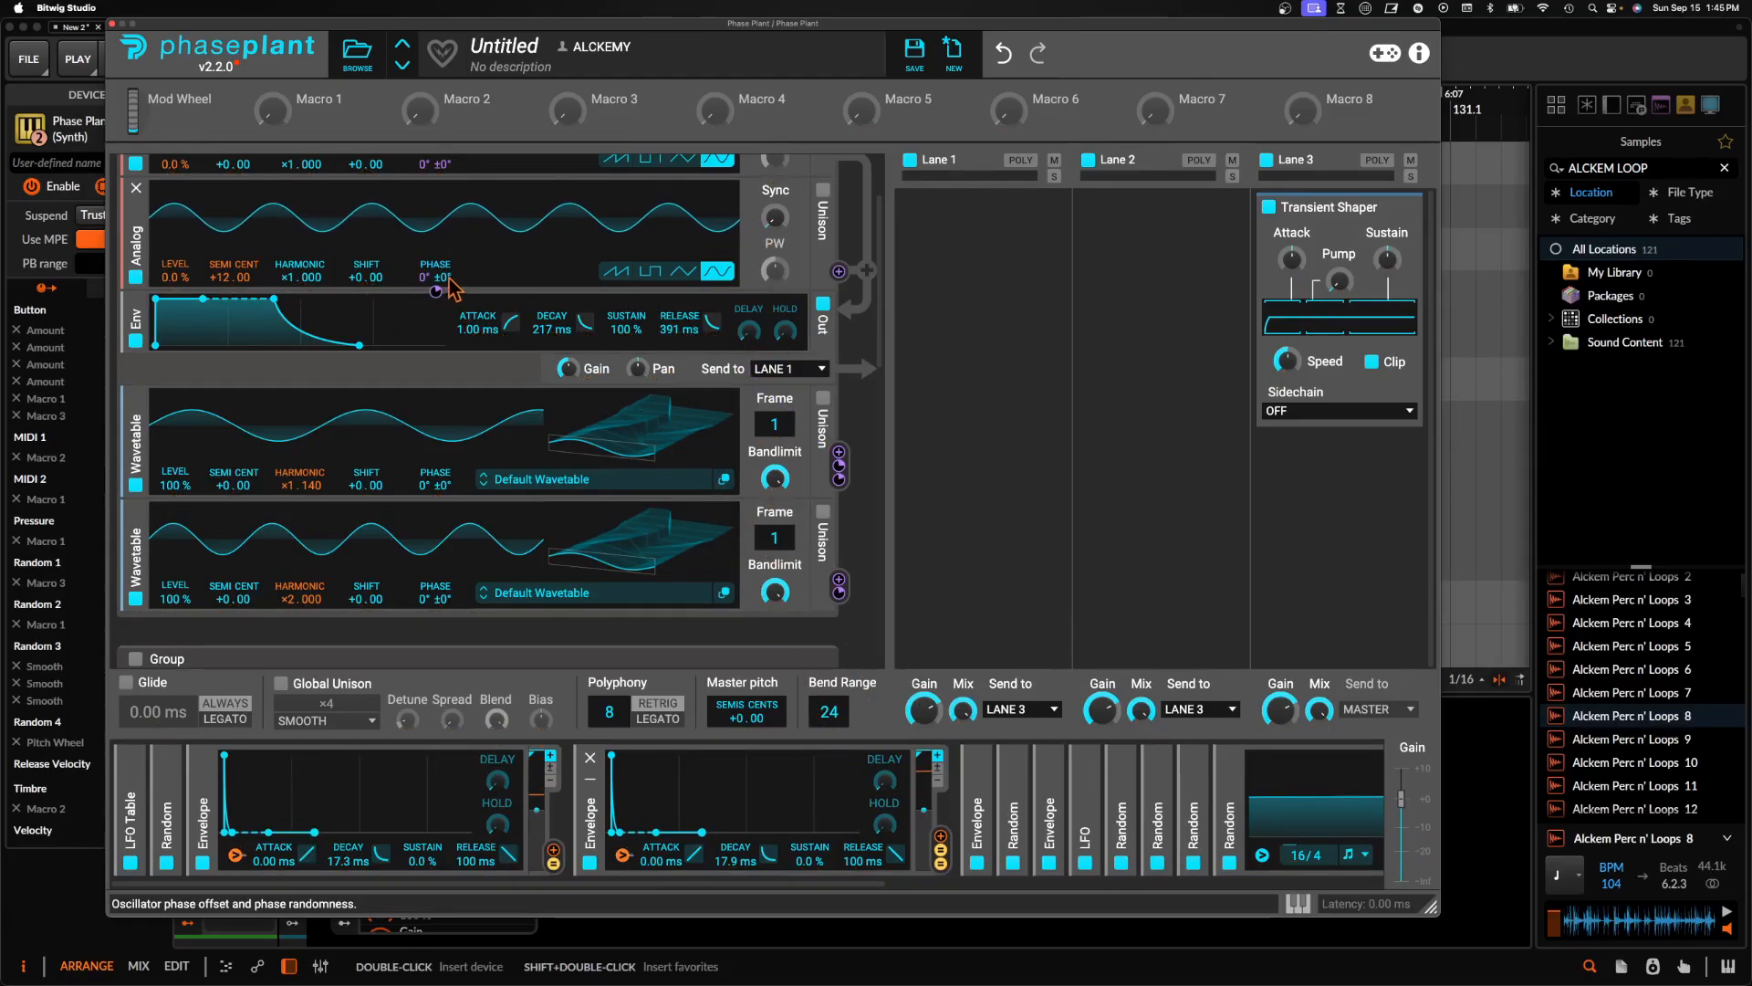
pyautogui.moveTo(435, 293)
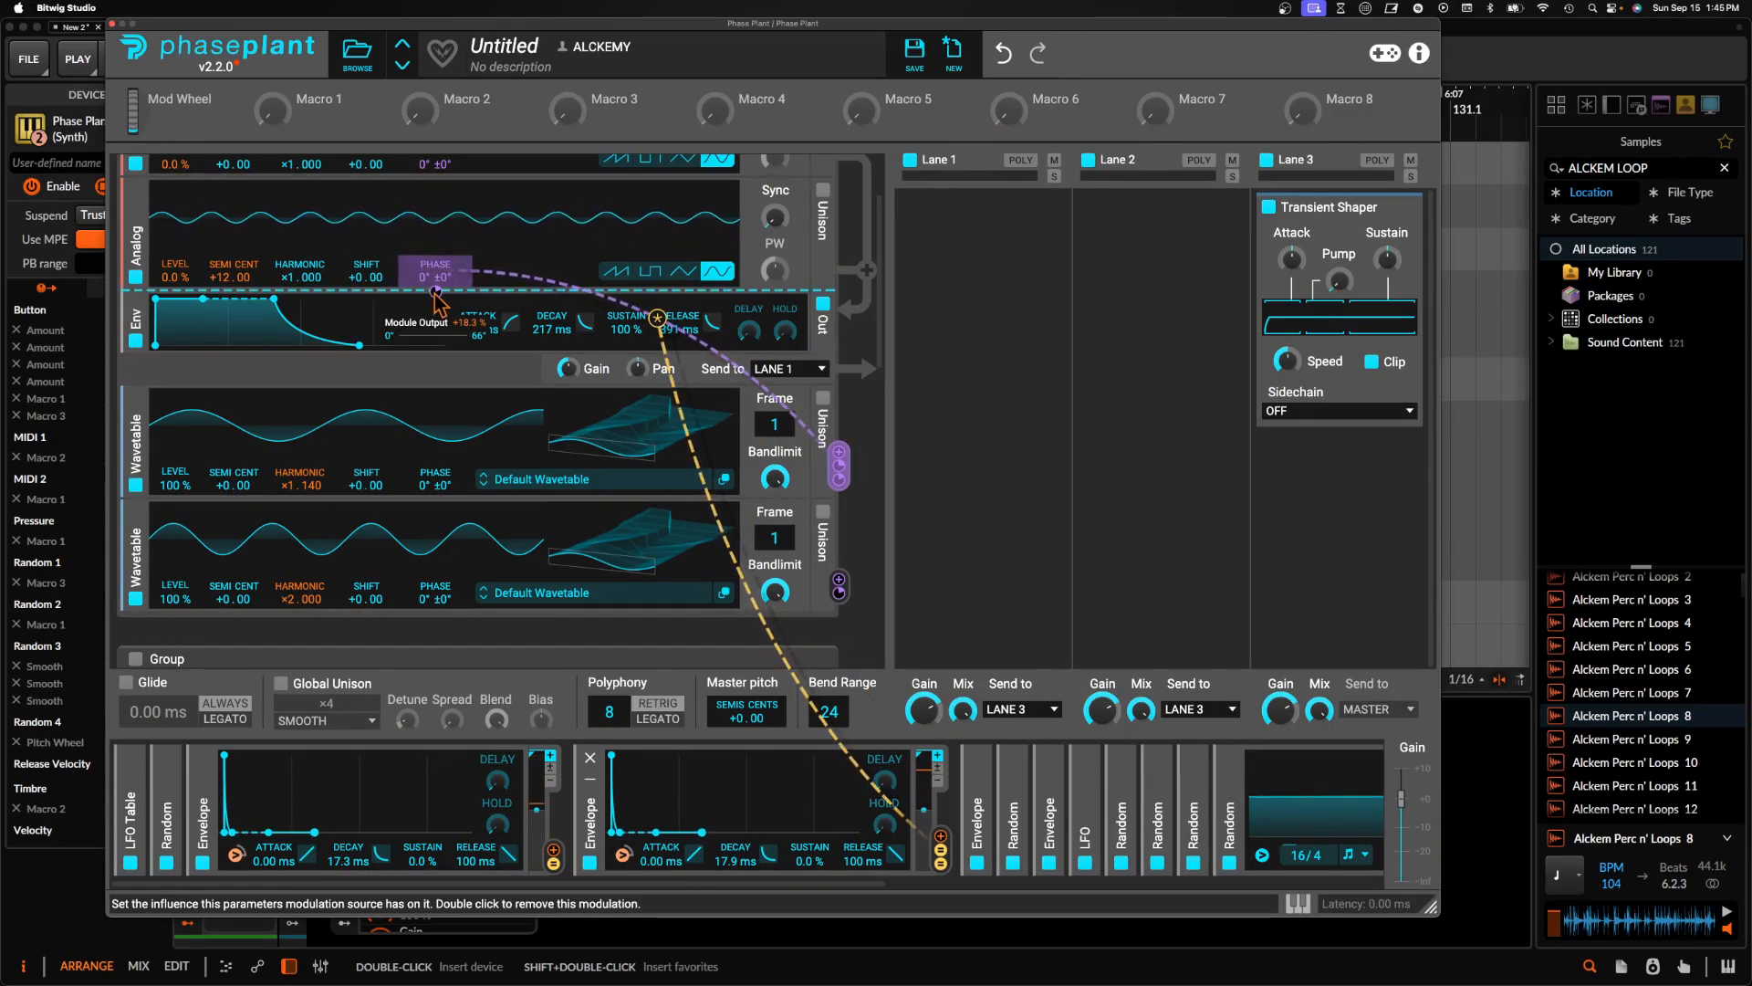
pyautogui.scroll(3, 483, 284)
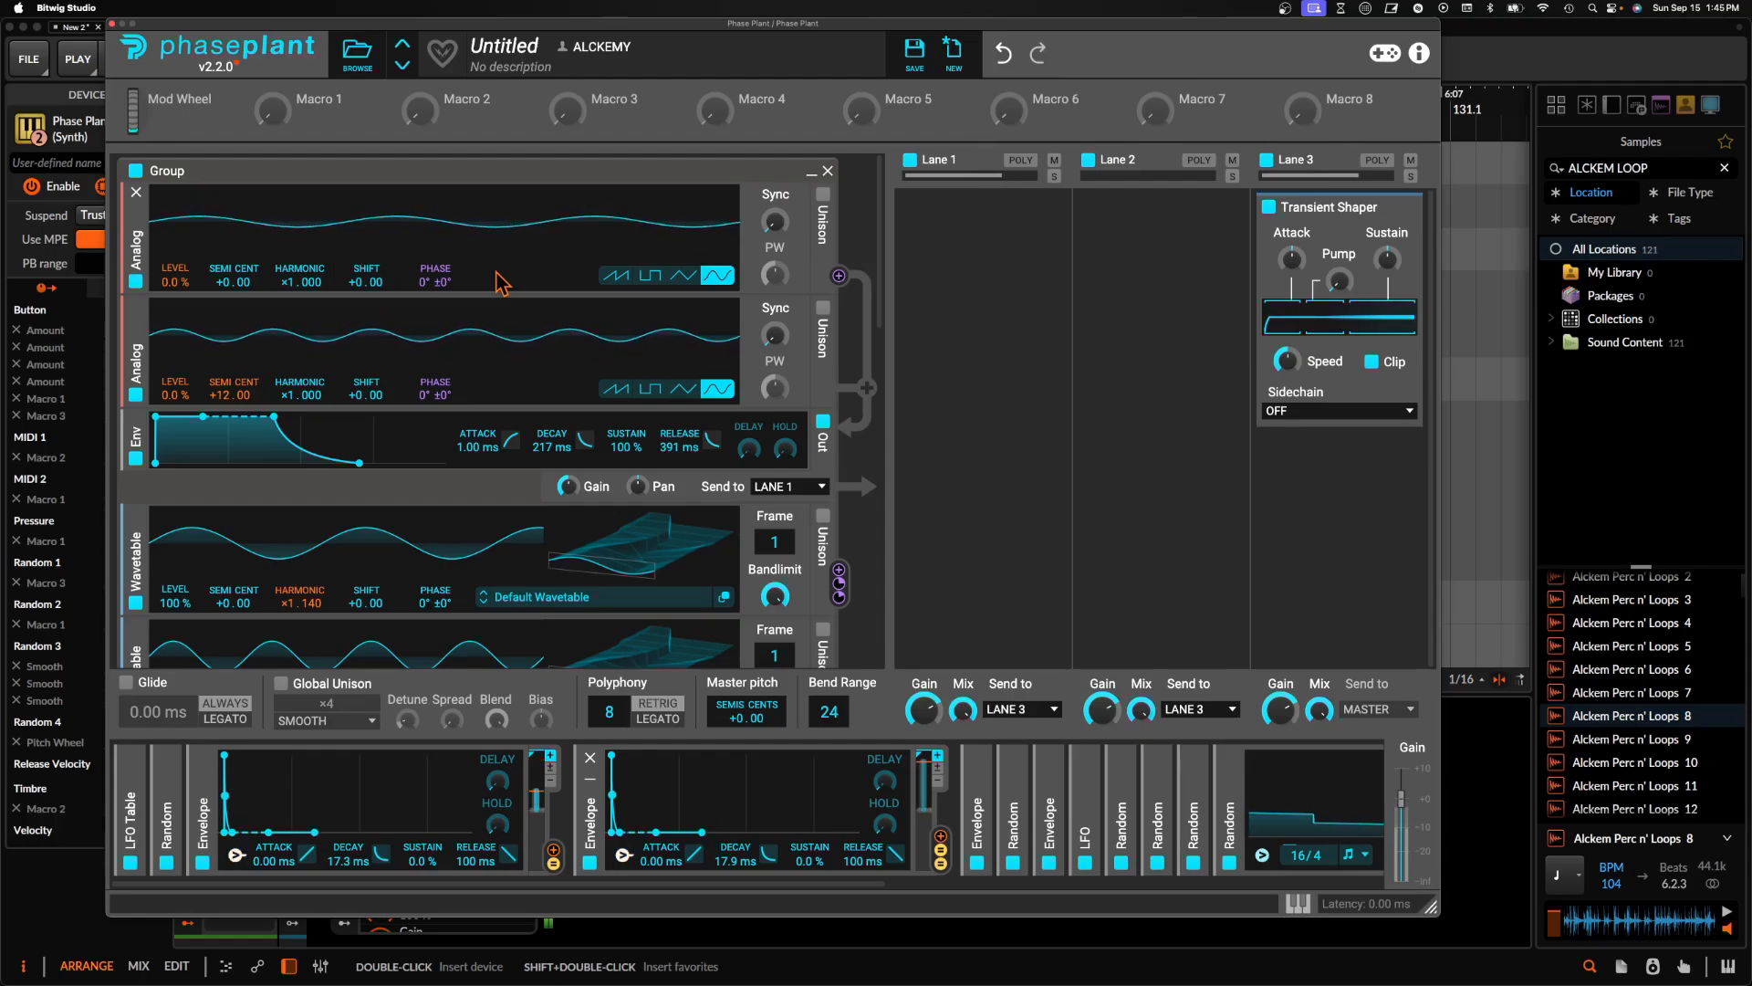
# Route the 16/4 Random modulator with 0% jitter to the decay of both expanded envelopes
pyautogui.click(1017, 786)
pyautogui.hscroll(6, 1045, 800)
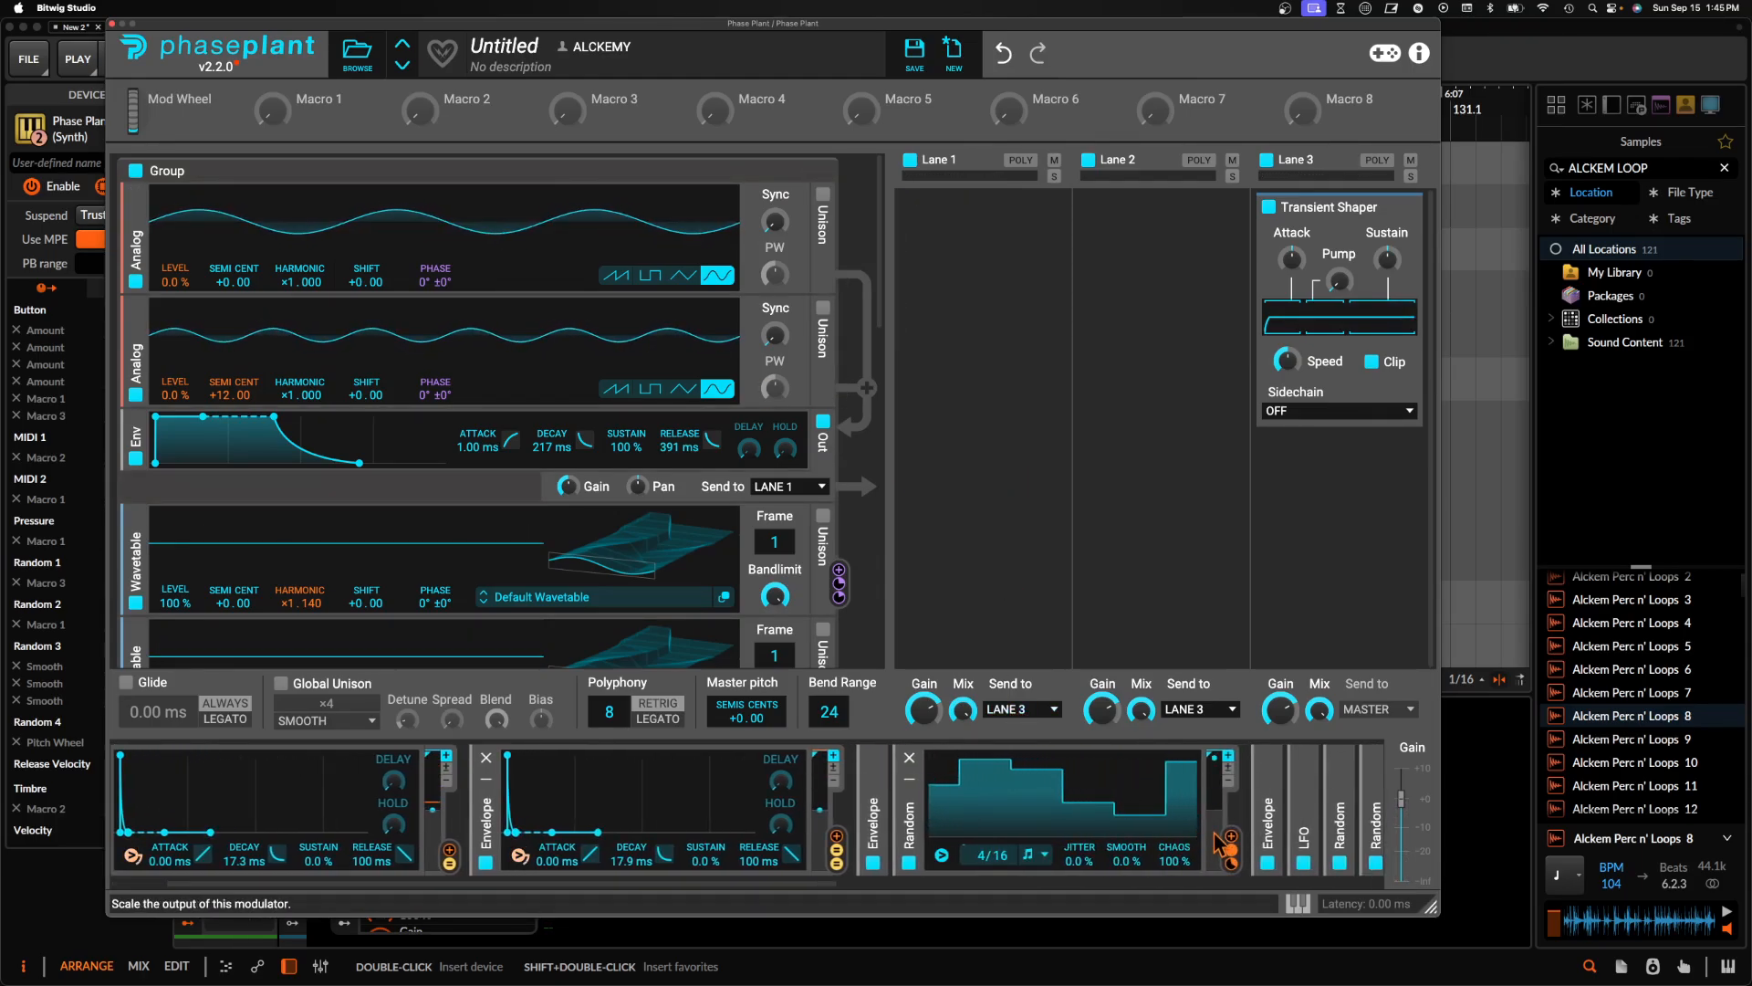
pyautogui.hscroll(2, 1213, 829)
pyautogui.hscroll(5, 1189, 790)
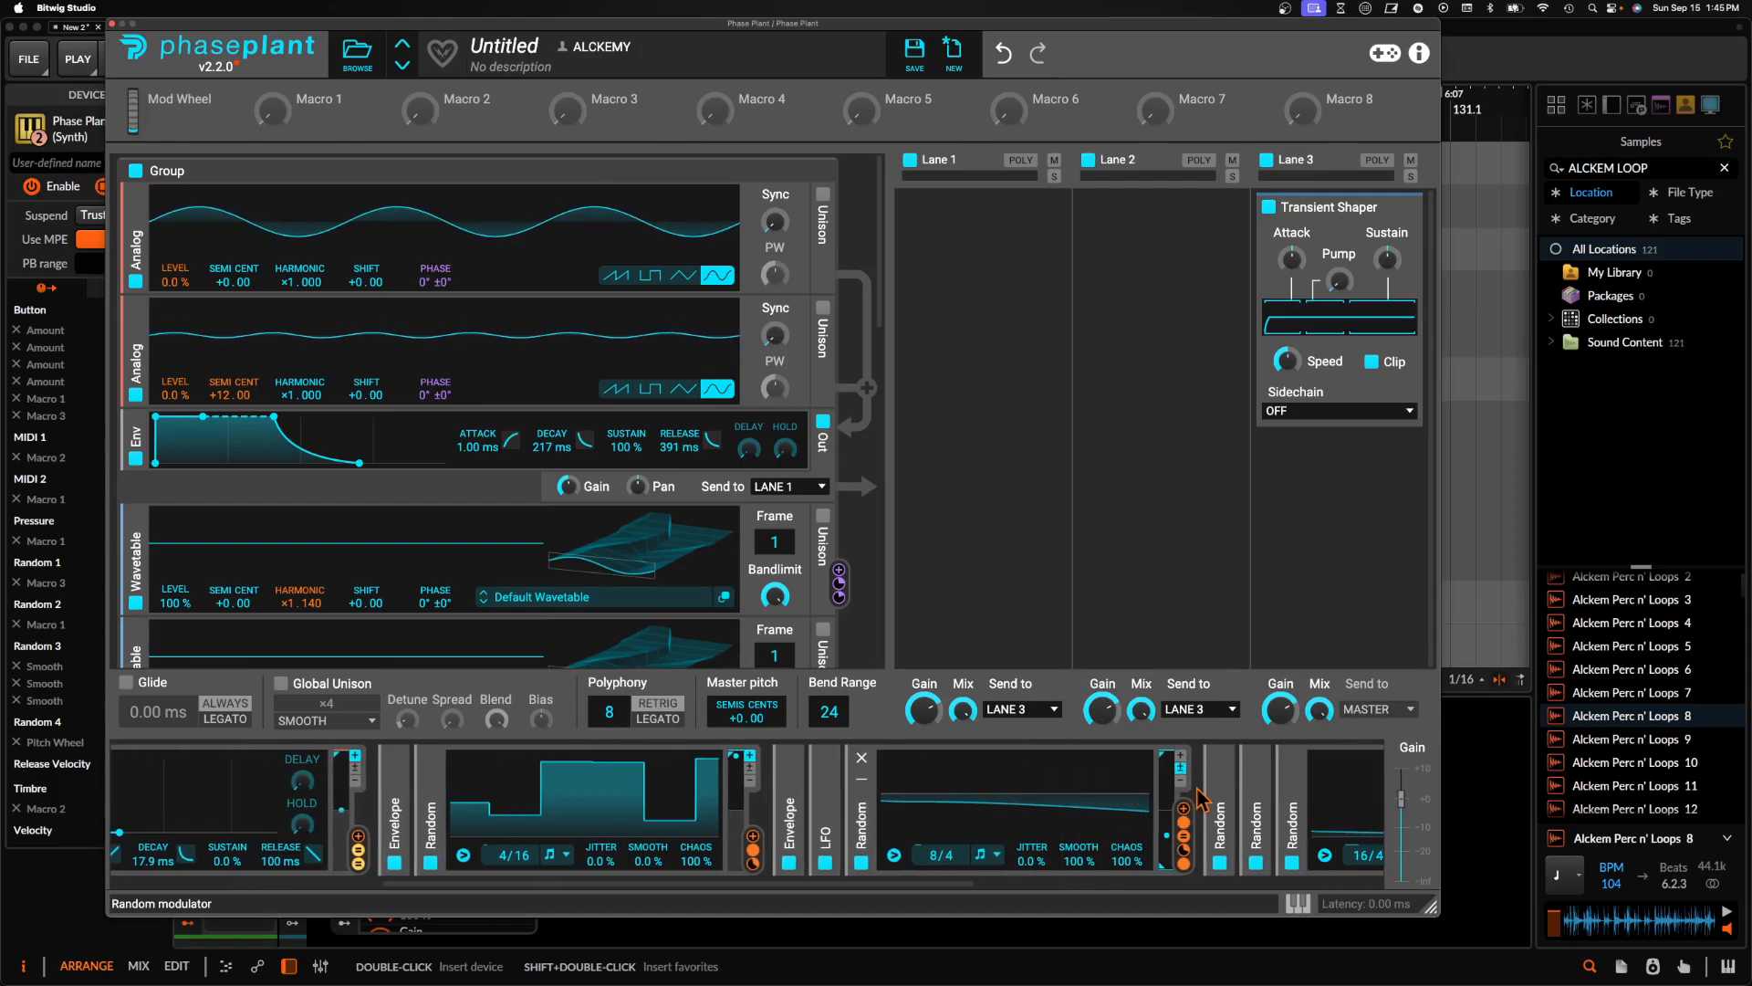
pyautogui.hscroll(3, 1229, 794)
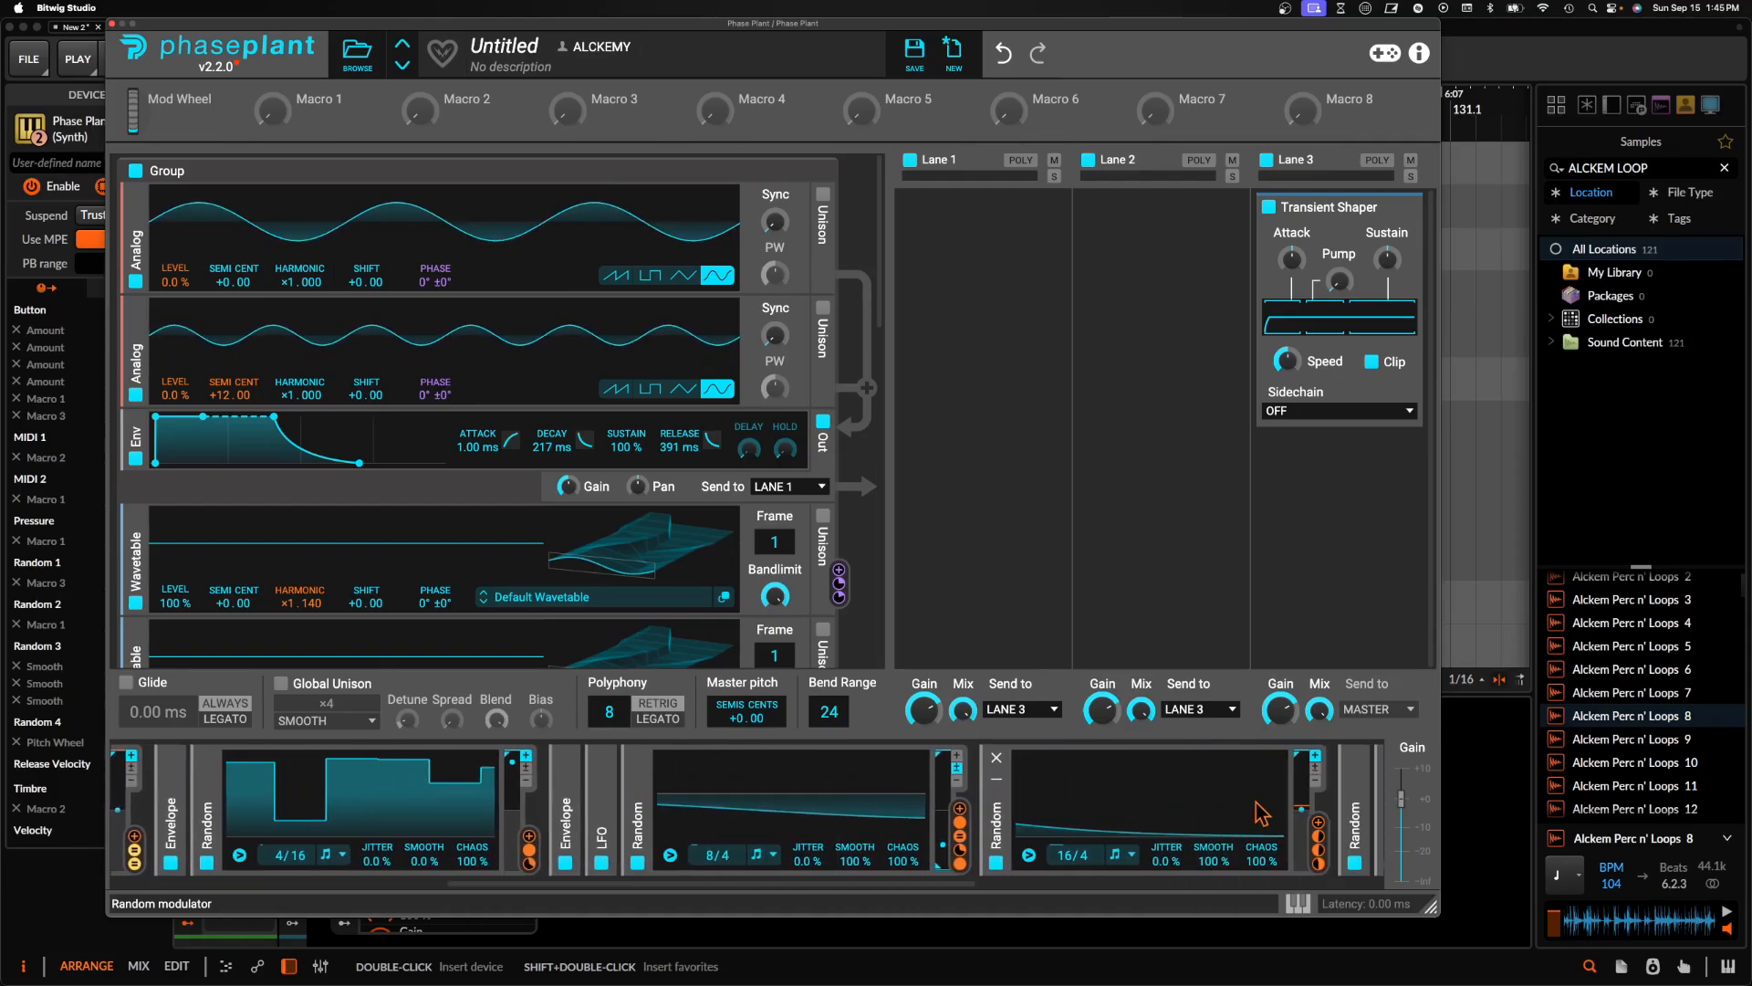
pyautogui.click(1317, 822)
pyautogui.hscroll(-12, 964, 825)
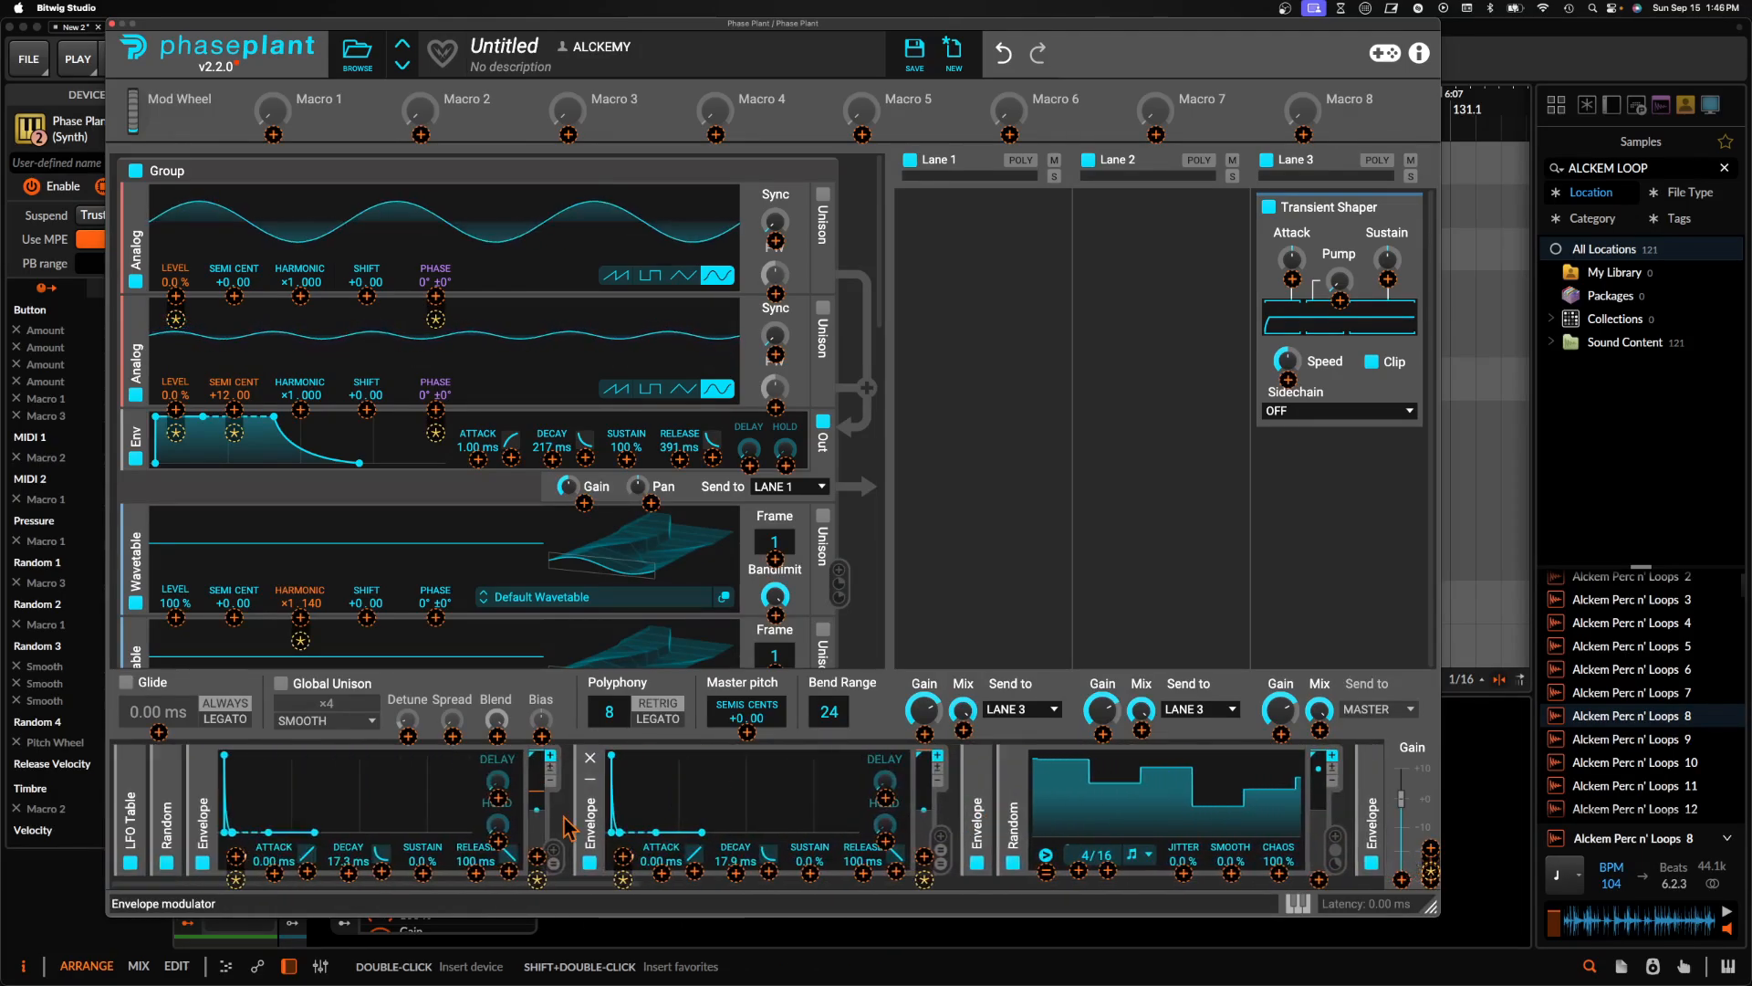
pyautogui.moveTo(349, 873); pyautogui.dragTo(348, 860)
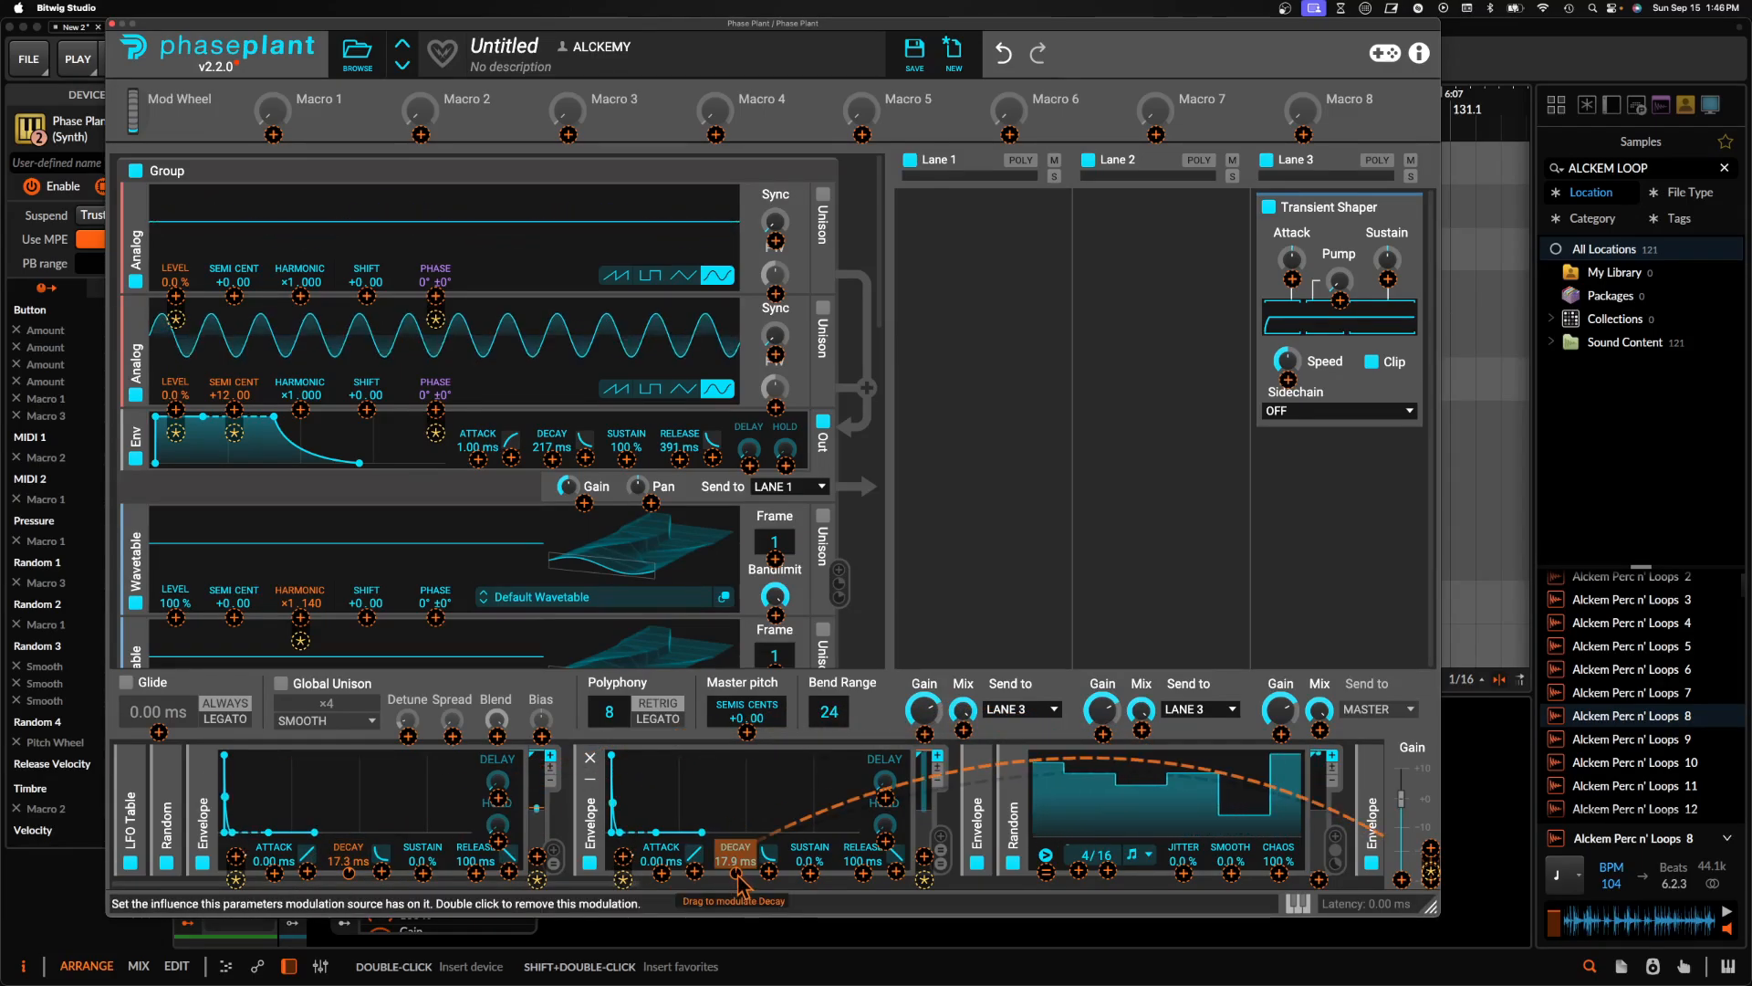
pyautogui.moveTo(735, 874); pyautogui.dragTo(735, 859)
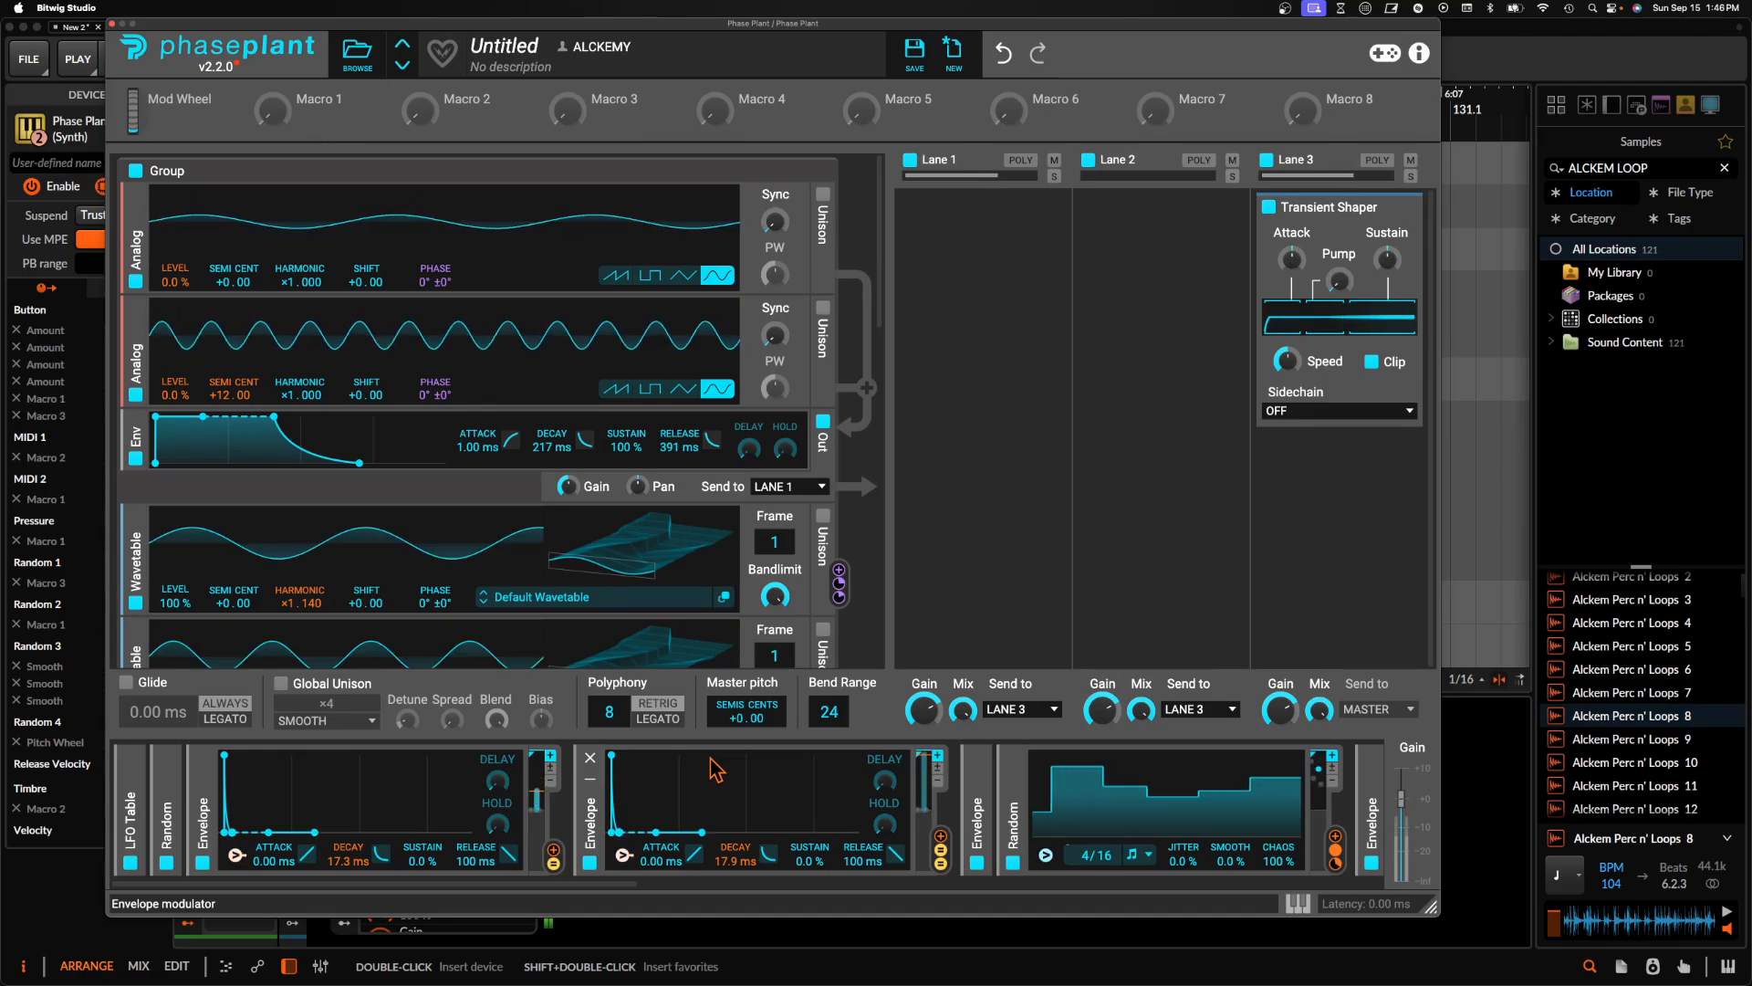
# Try setting the second Analog oscillator's base pitch to +7.00 semitones and undo the change
pyautogui.rightClick(237, 417)
pyautogui.moveTo(501, 554)
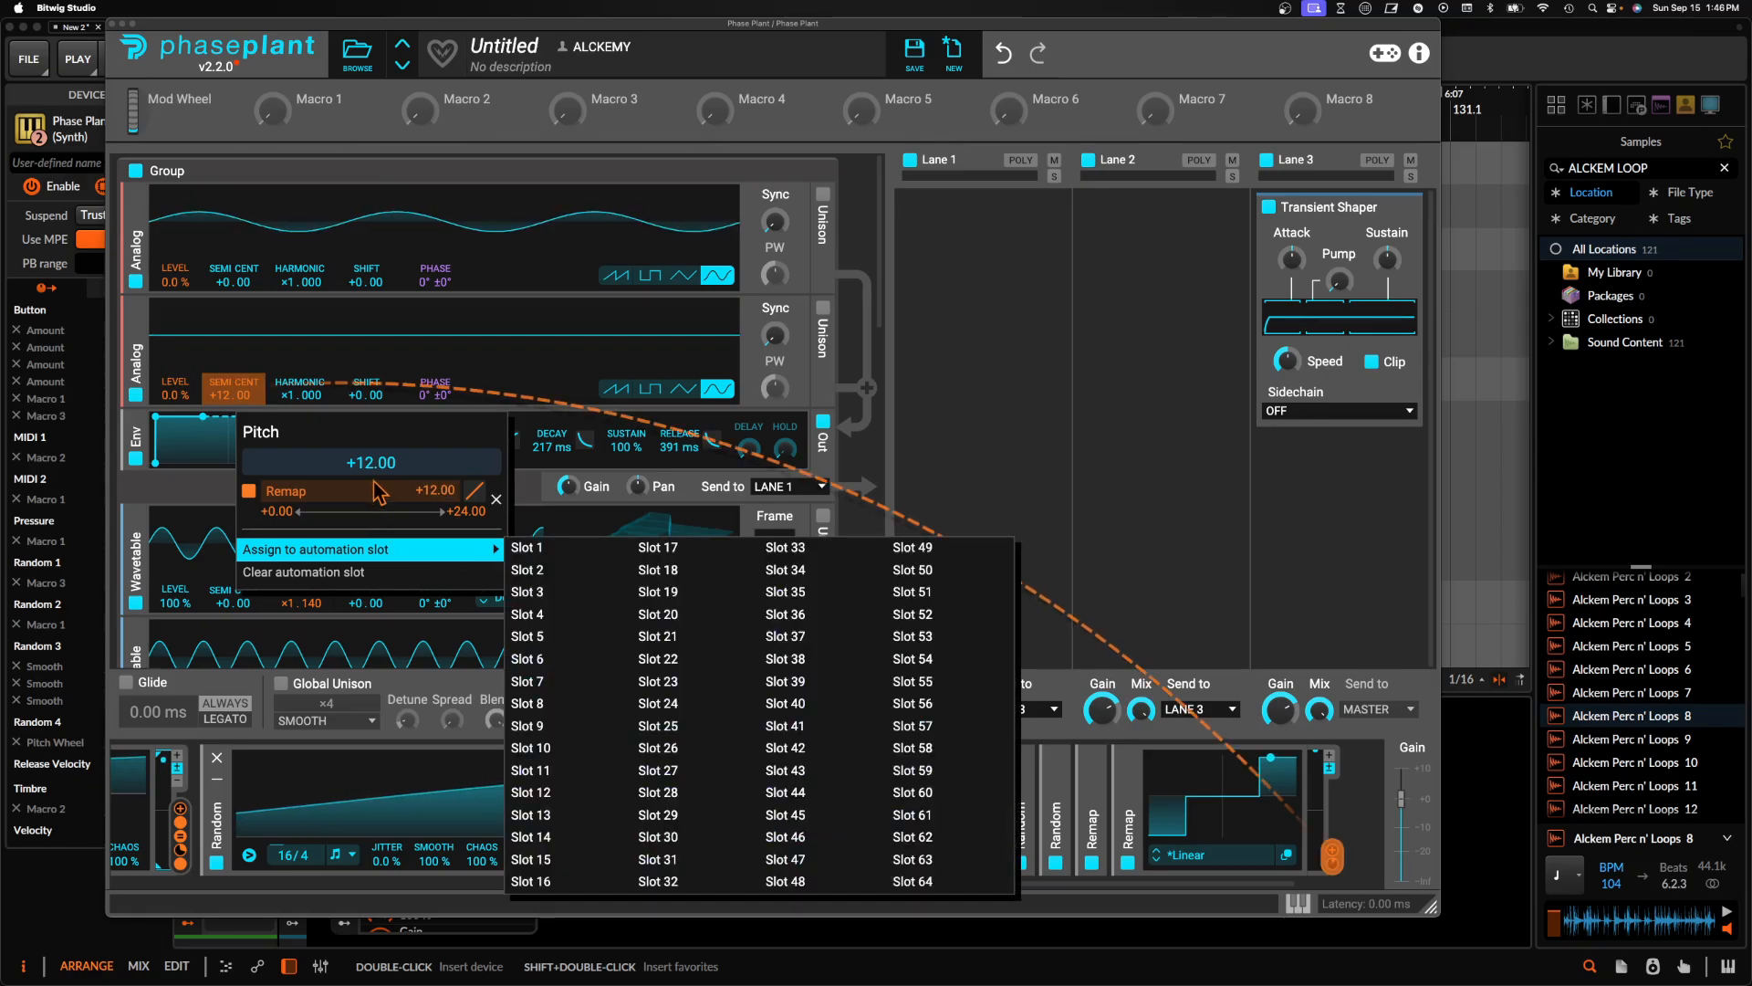
pyautogui.click(313, 462)
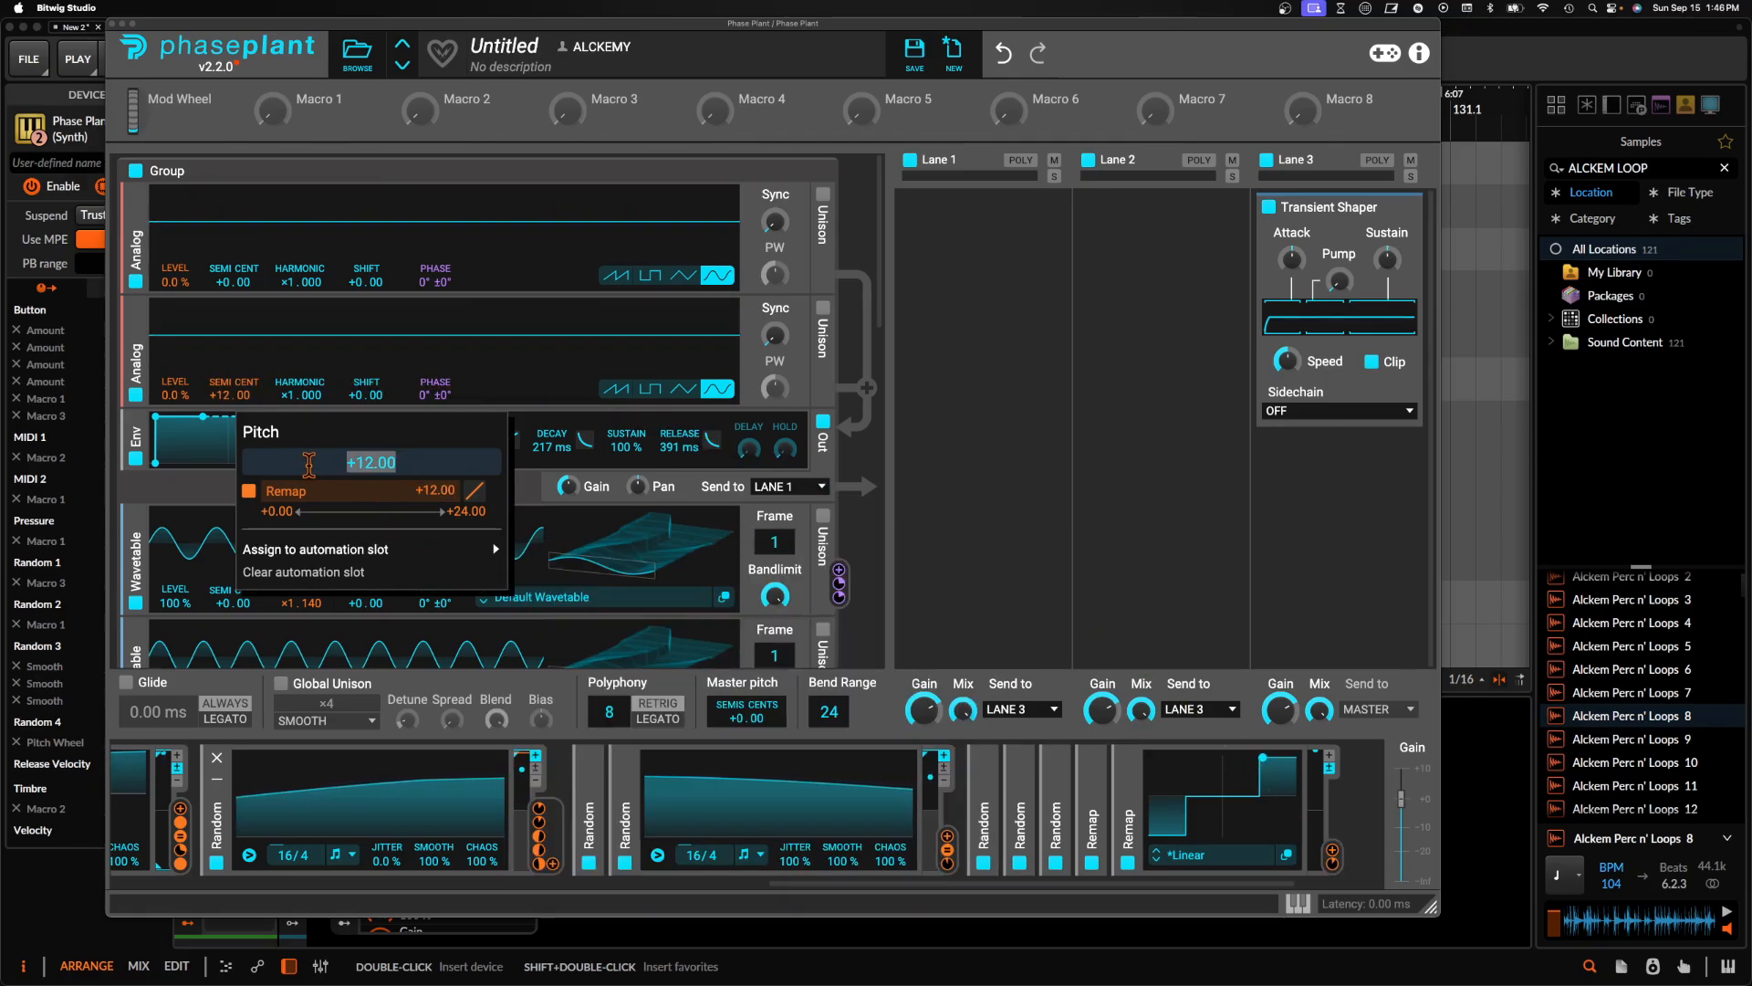
pyautogui.write('7')
pyautogui.press('Return')
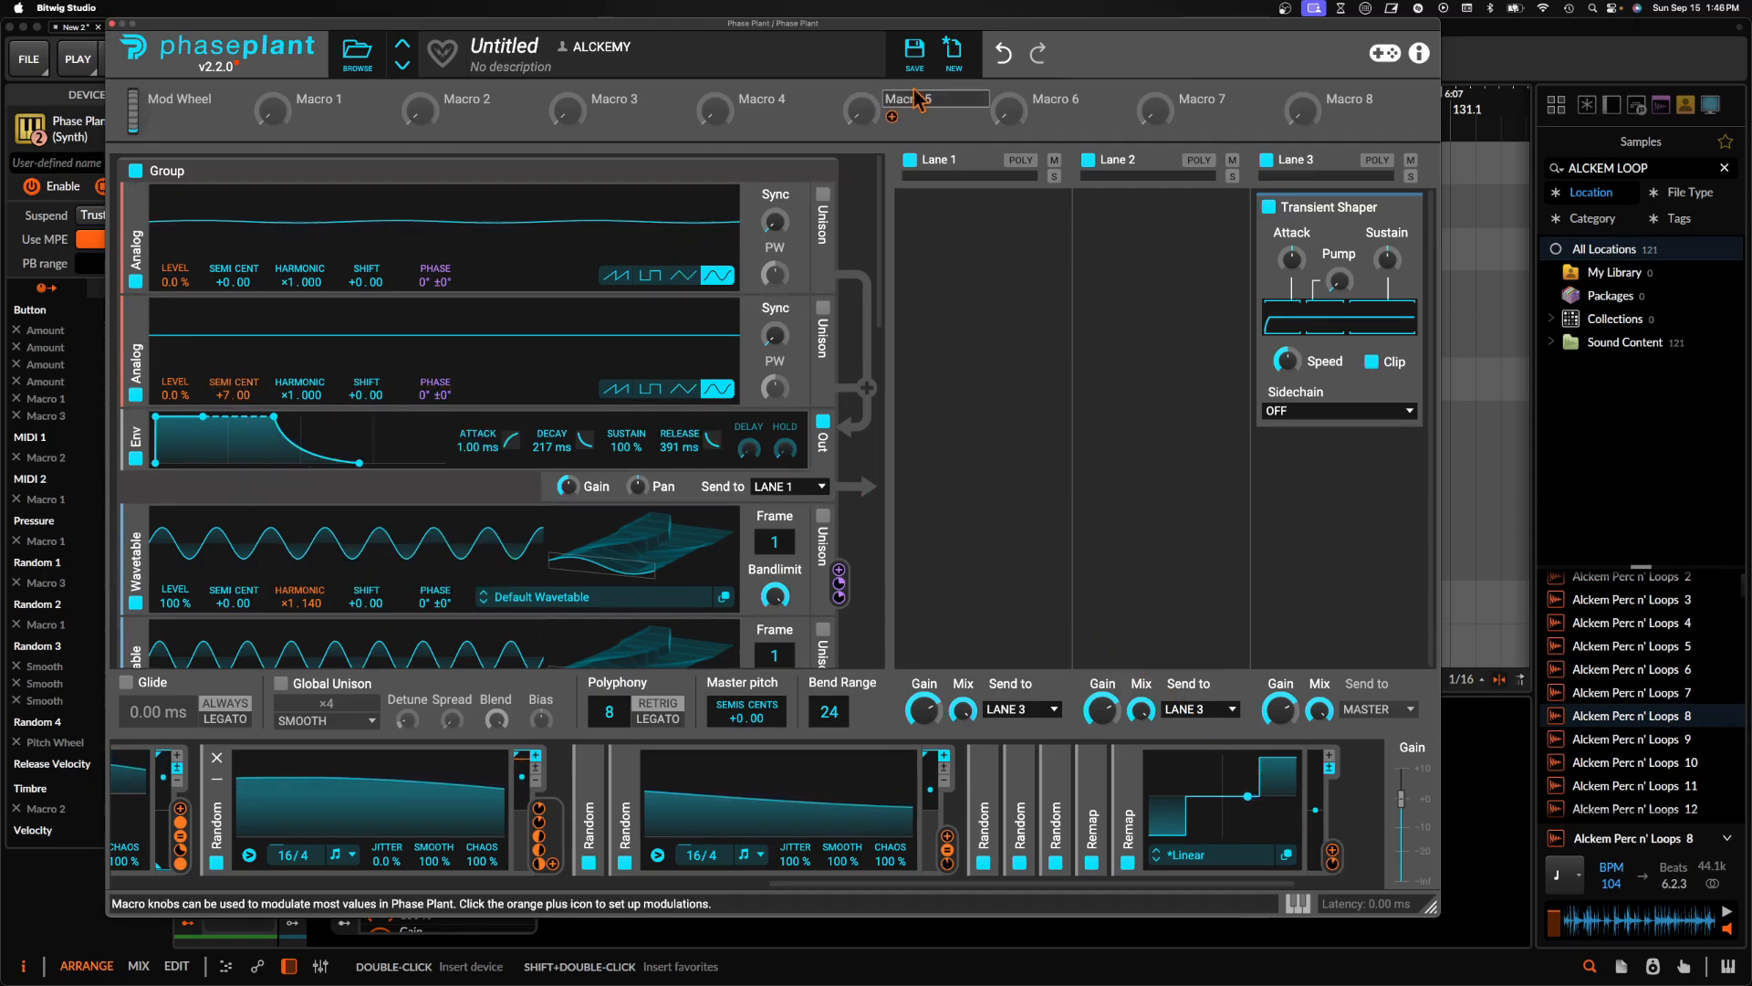
pyautogui.click(1001, 56)
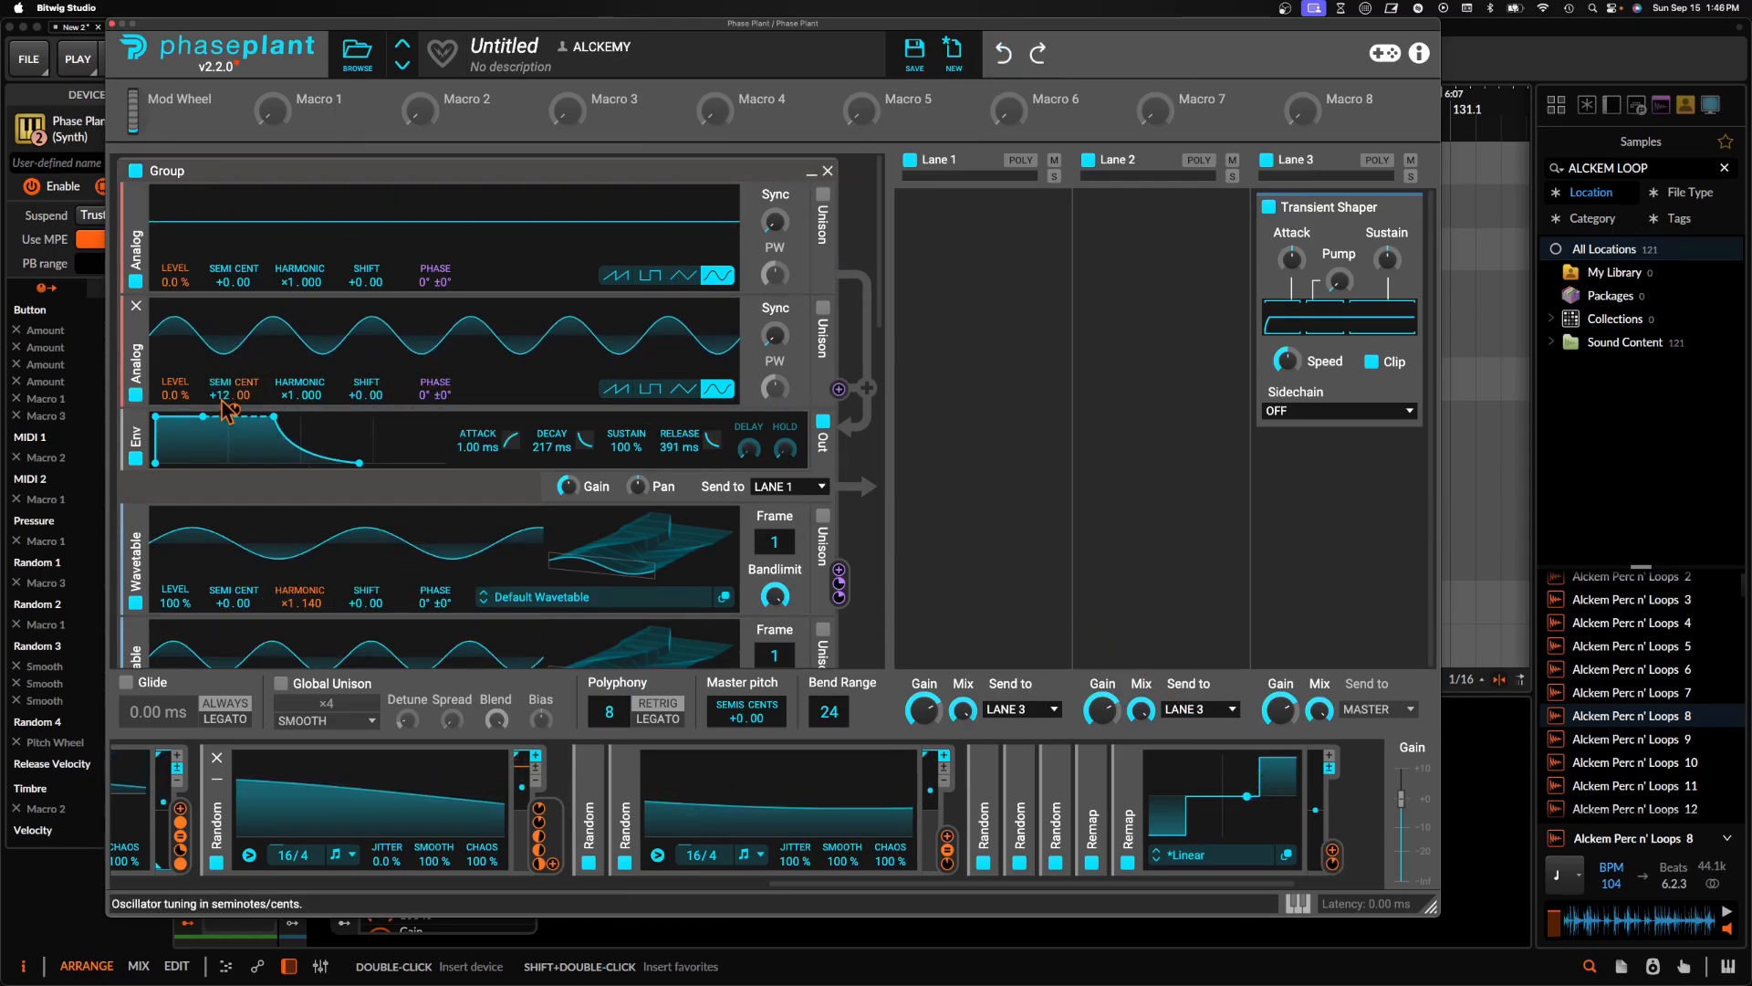
# Inspect the Remap modulation amount and range on the second Analog oscillator's pitch
pyautogui.rightClick(235, 415)
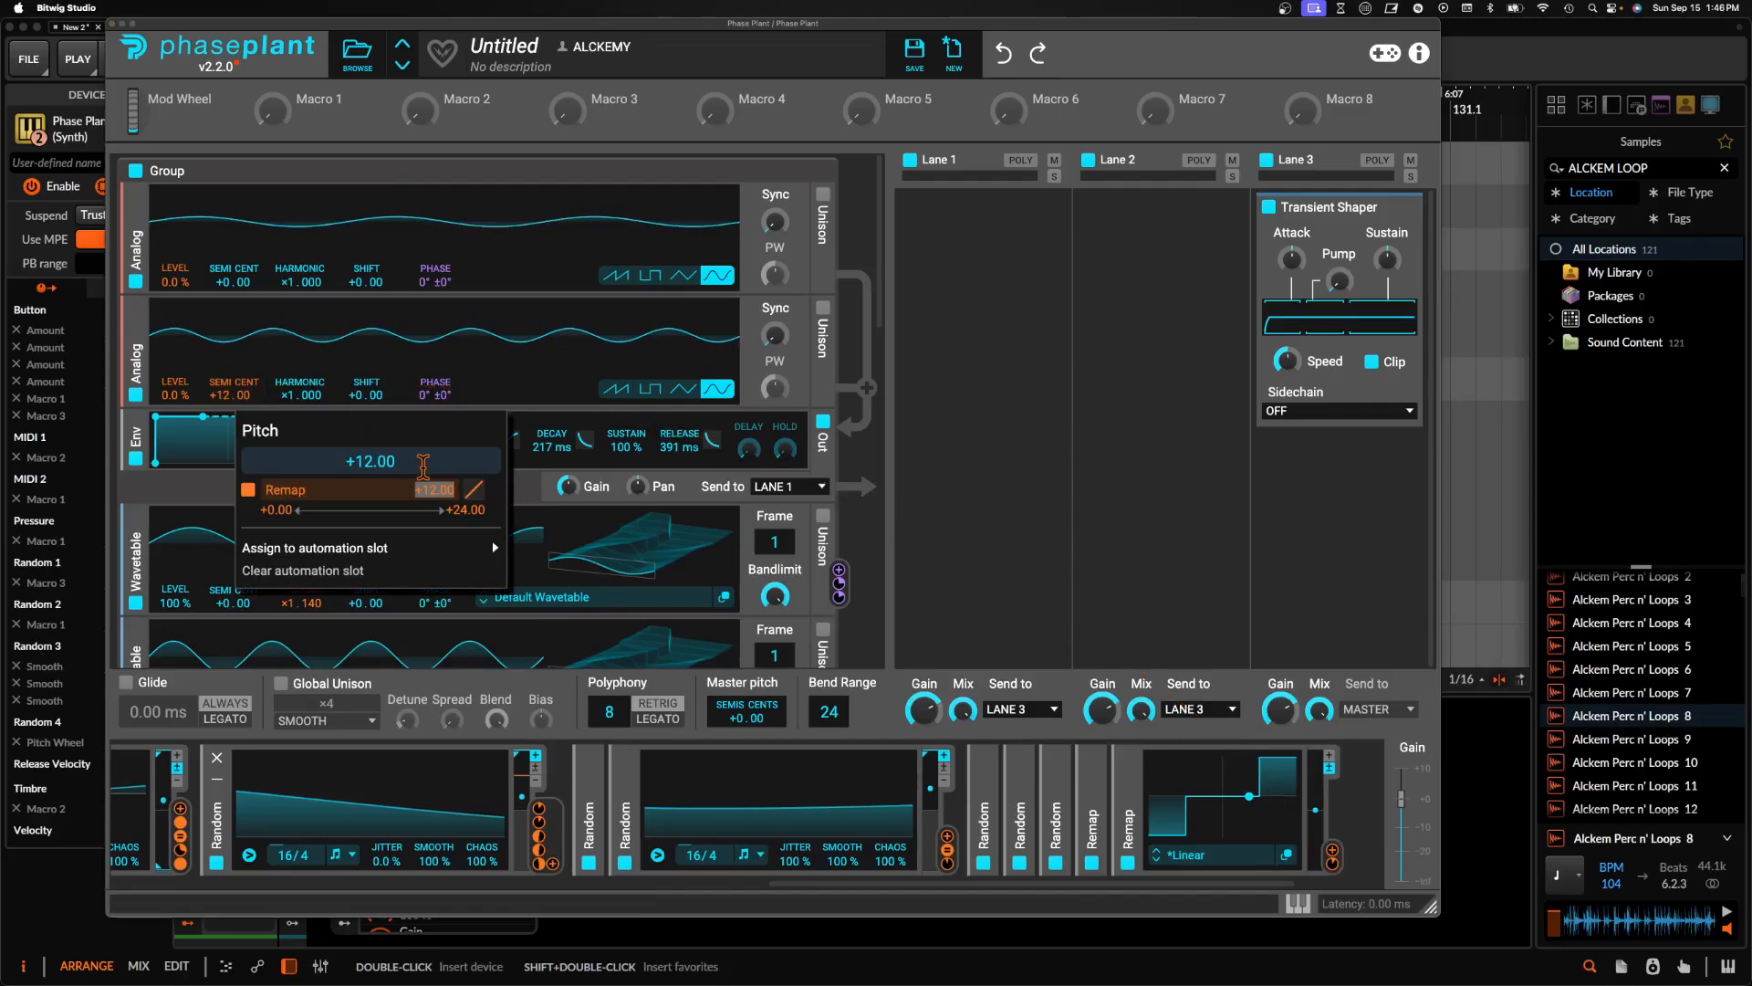
pyautogui.press('Return')
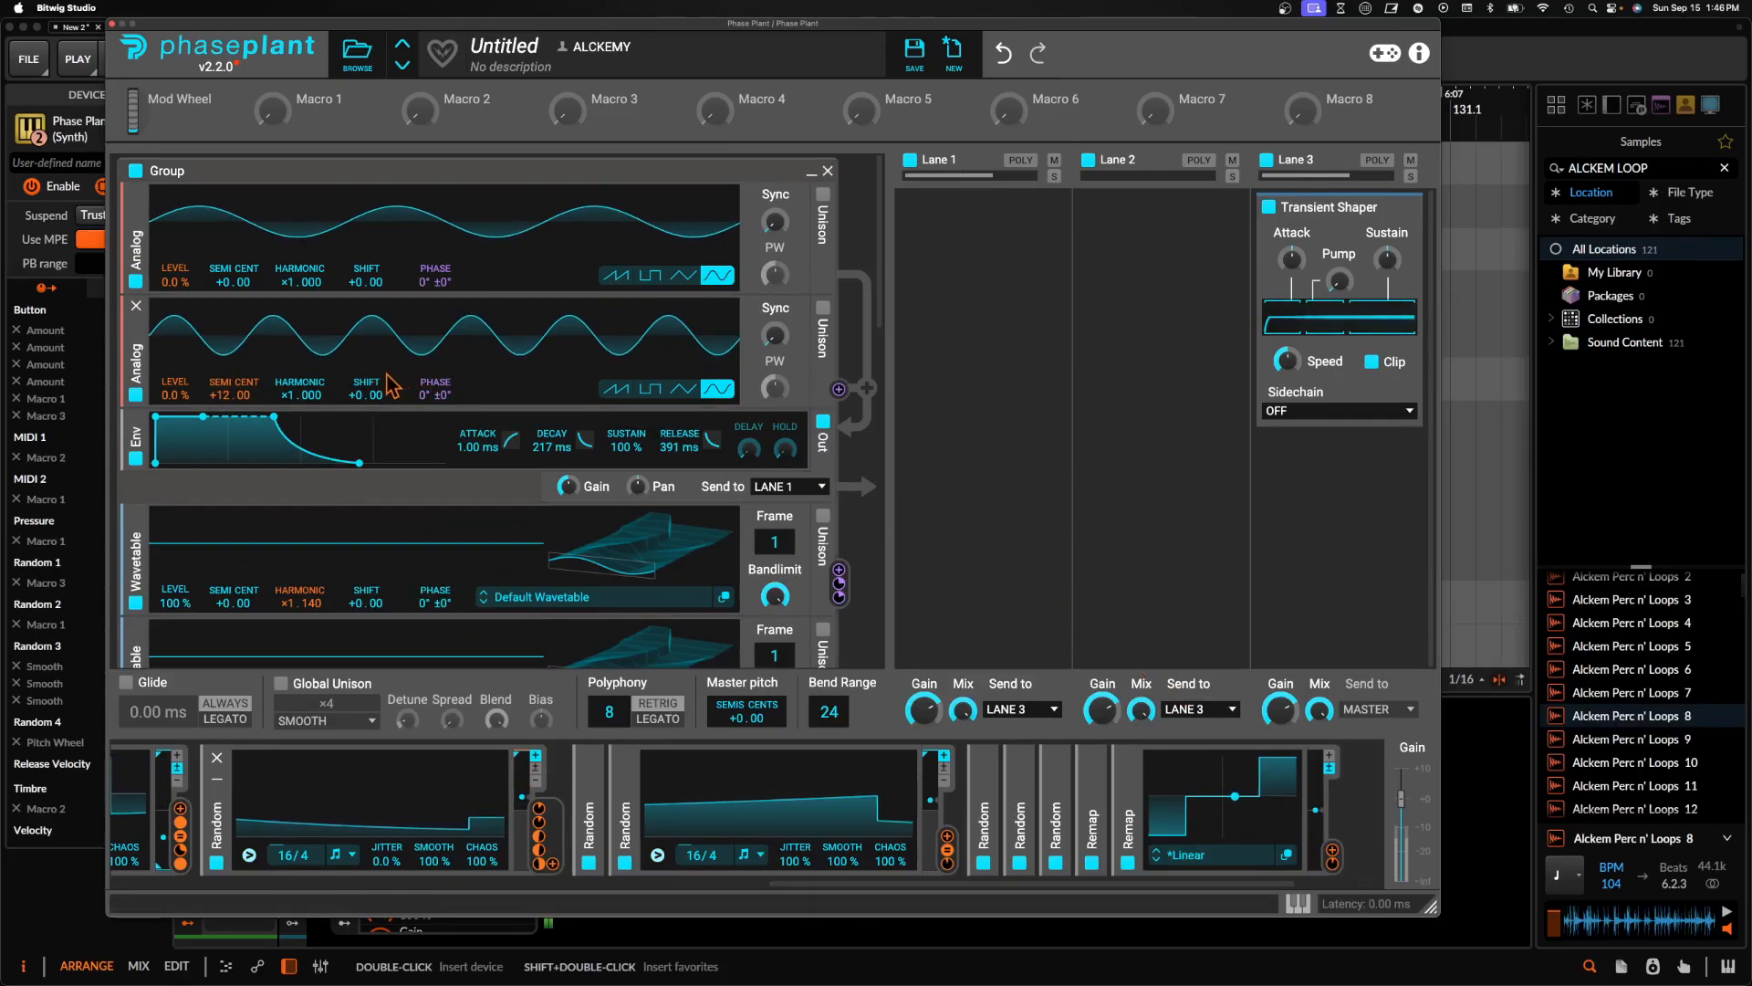
pyautogui.moveTo(236, 420)
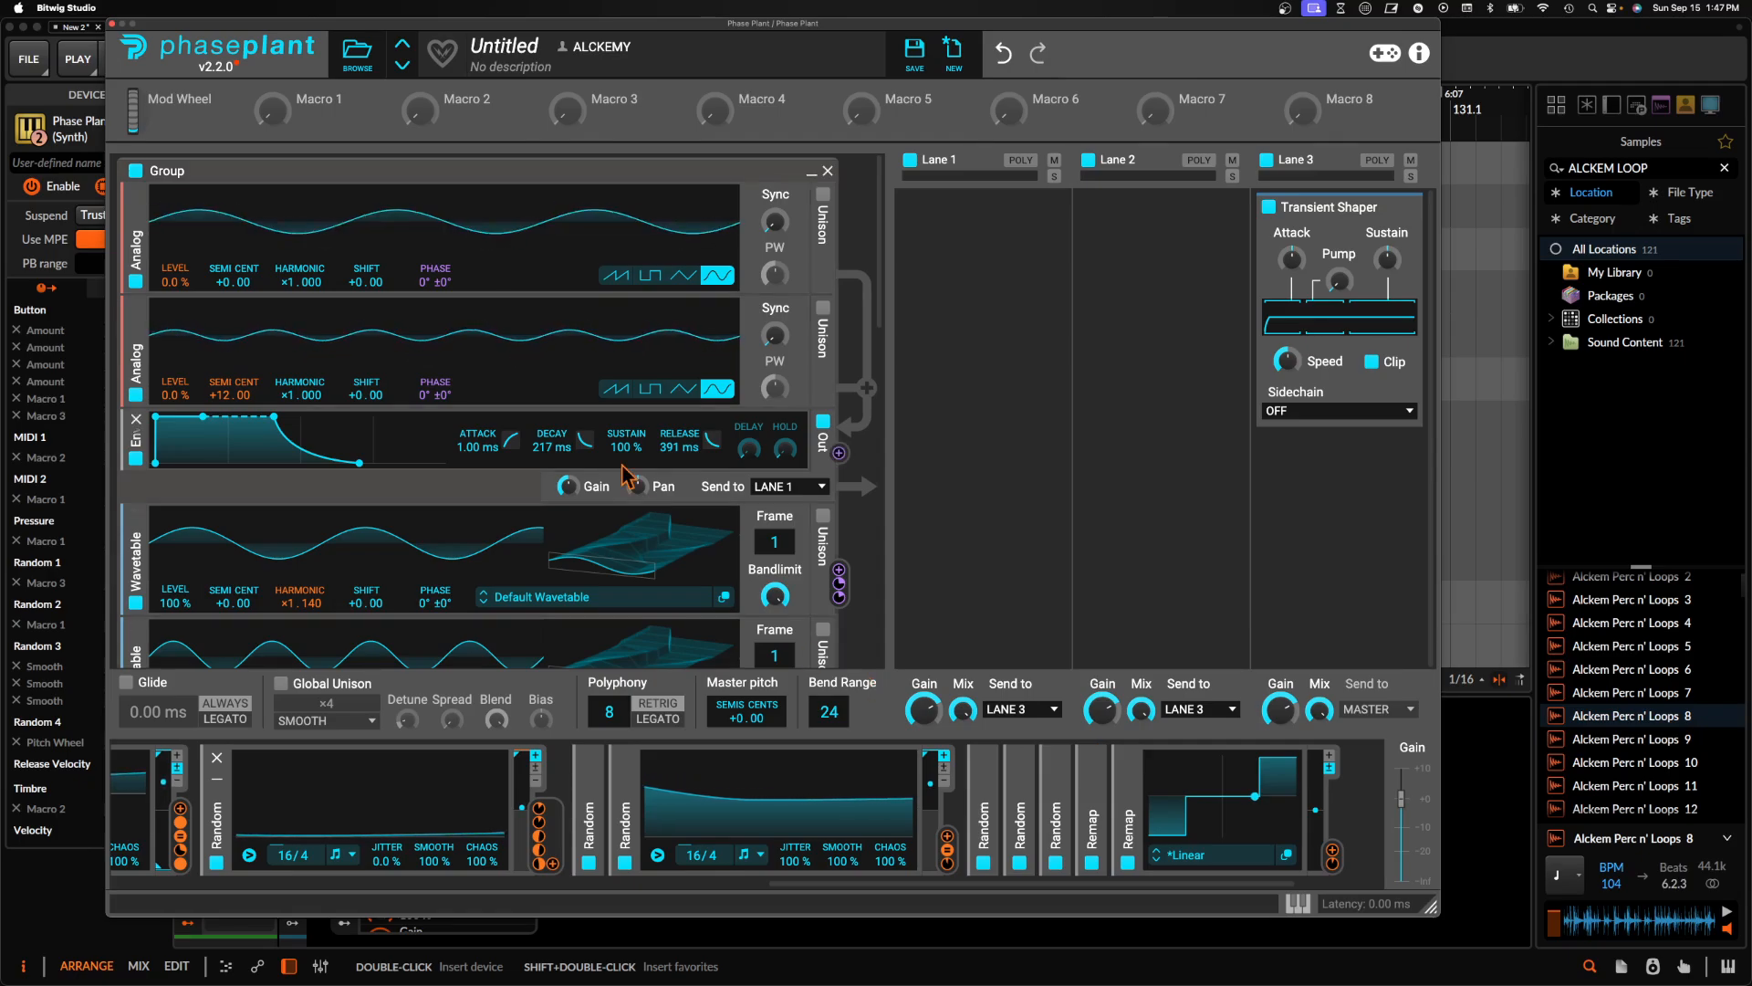
# Expand the Random modulator with 0% jitter and 0% smooth, and inspect its envelope gain routing and the neighbouring Random and Remap modulators
pyautogui.scroll(-1, 380, 323)
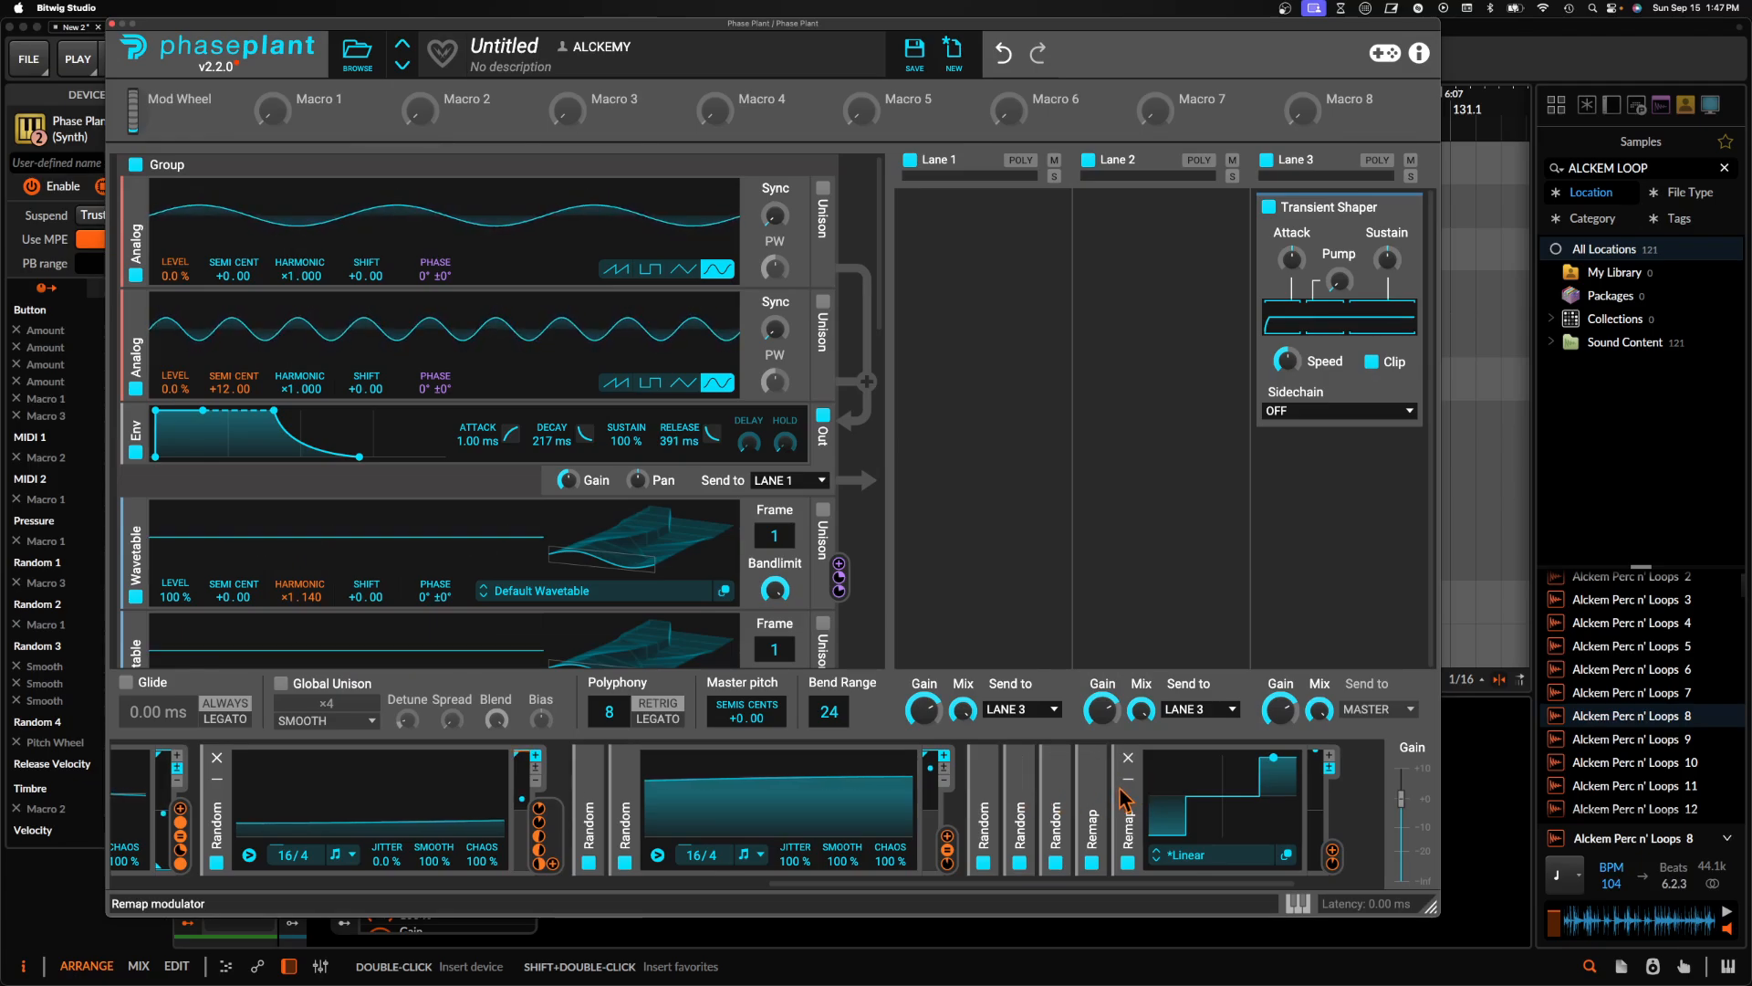
pyautogui.click(1057, 776)
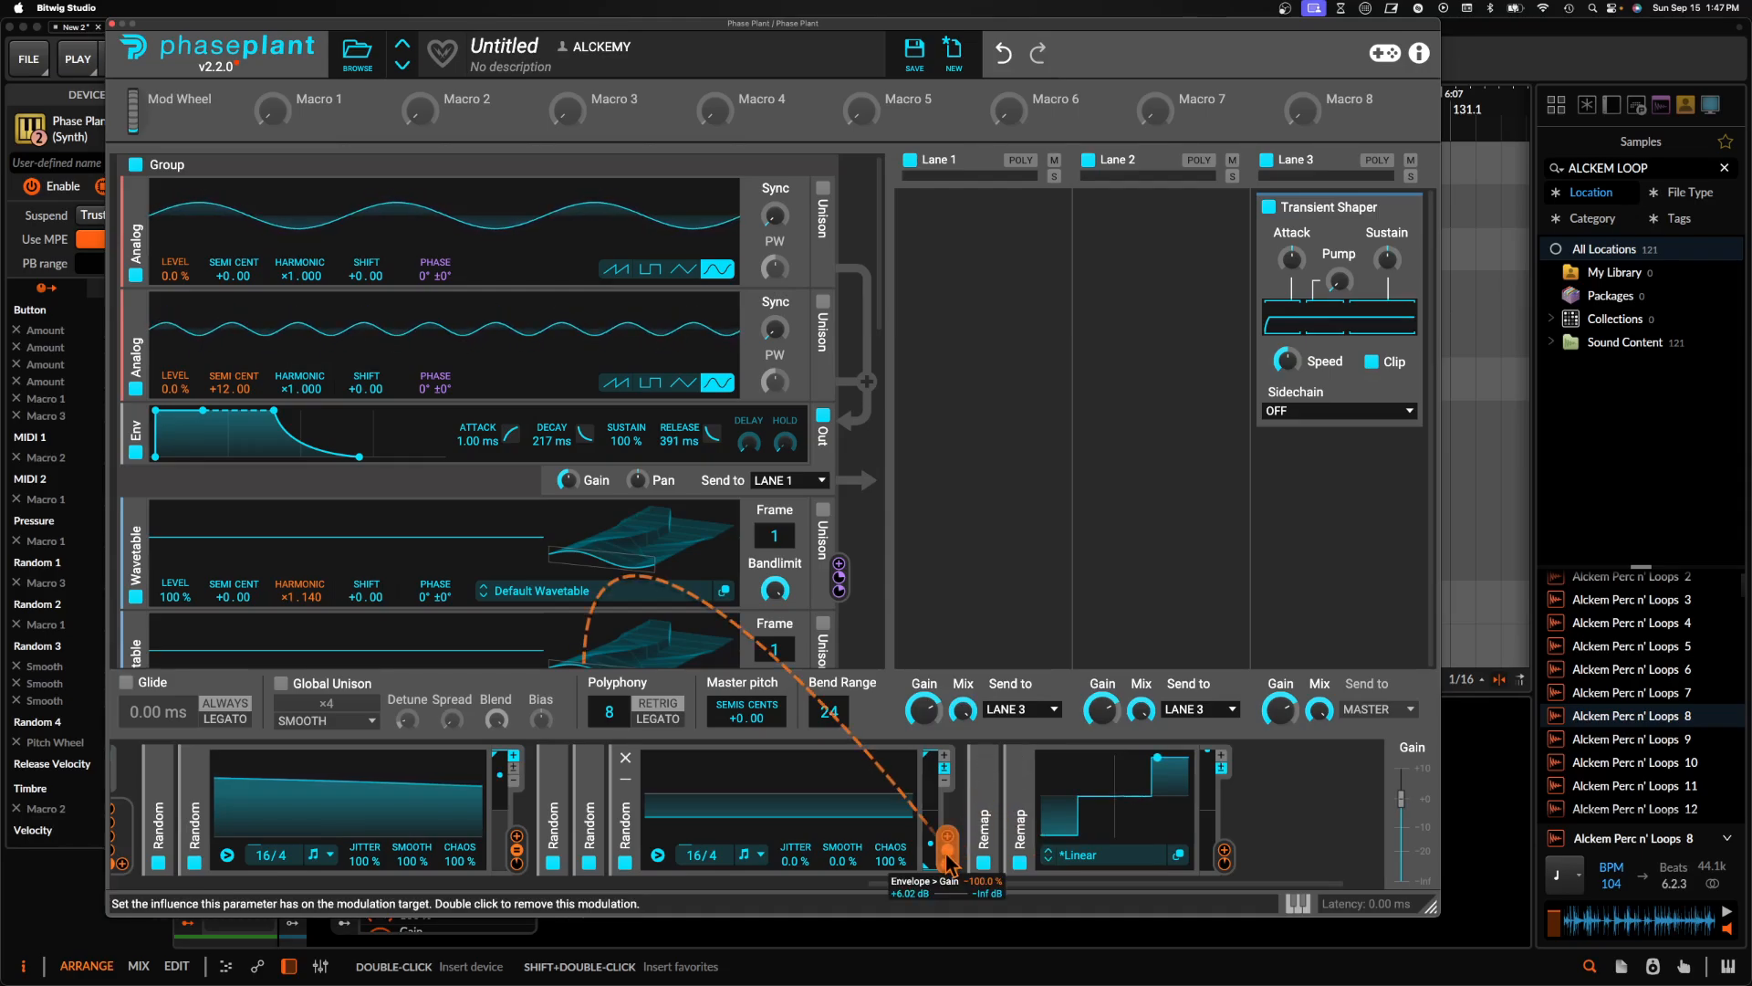
pyautogui.click(593, 785)
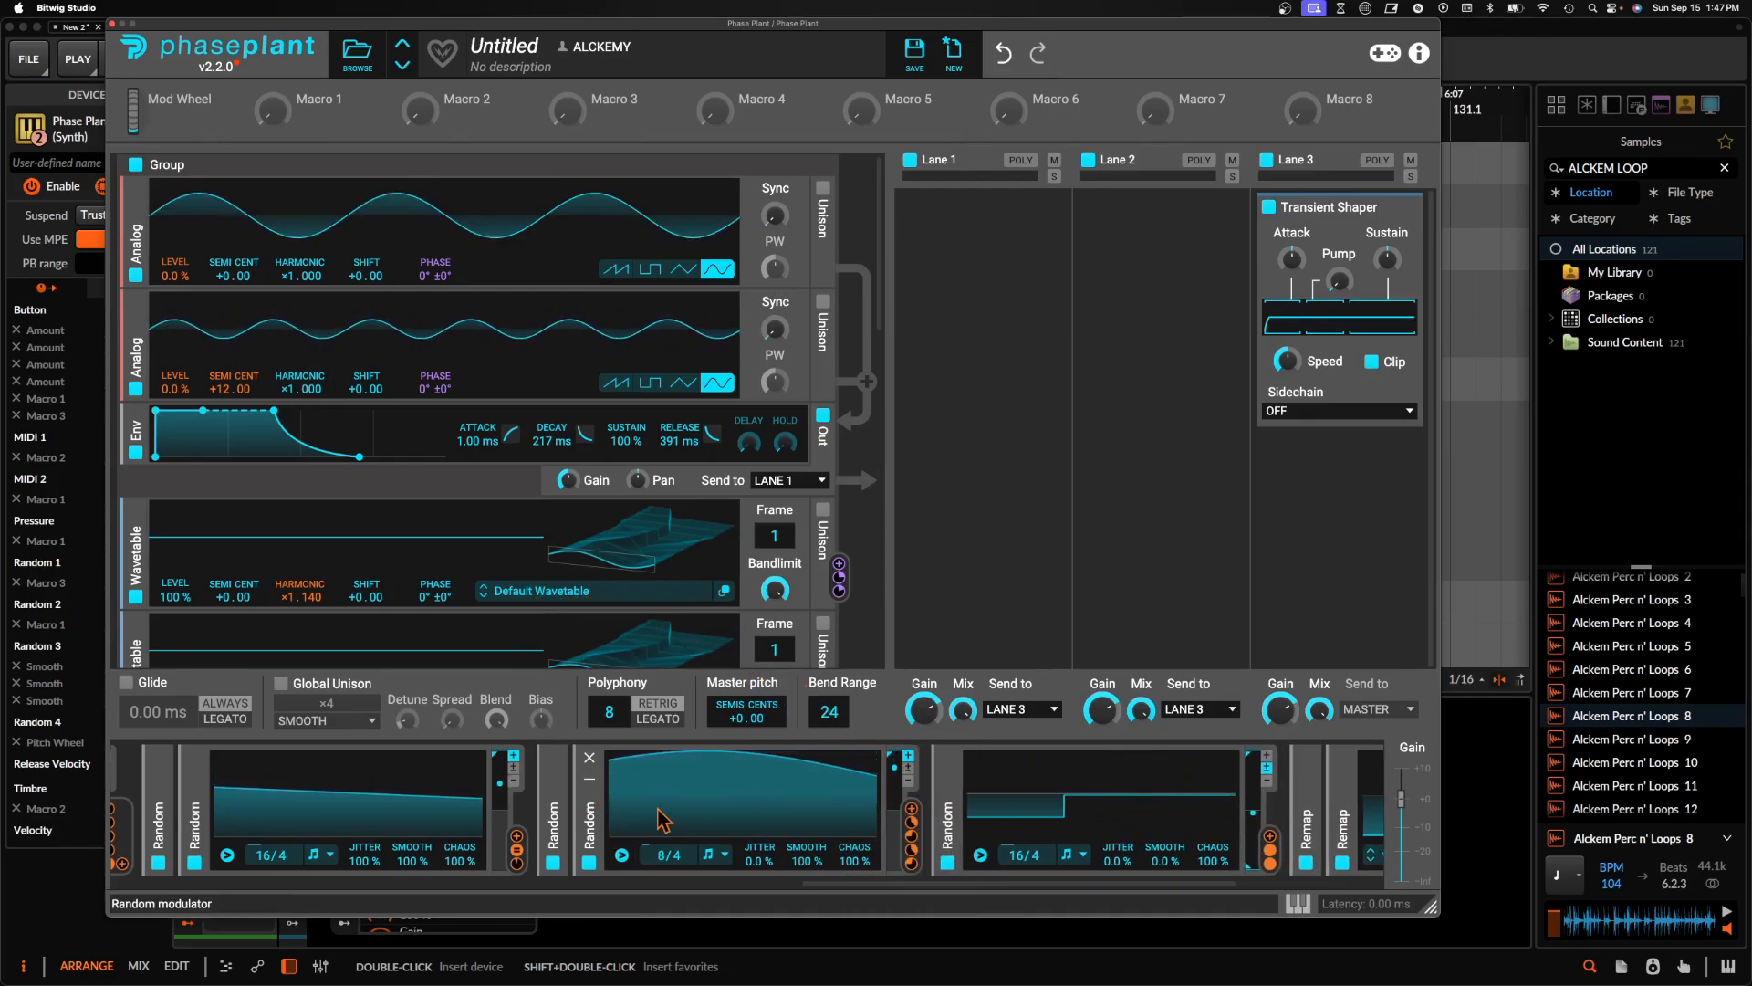
pyautogui.click(590, 789)
pyautogui.click(554, 777)
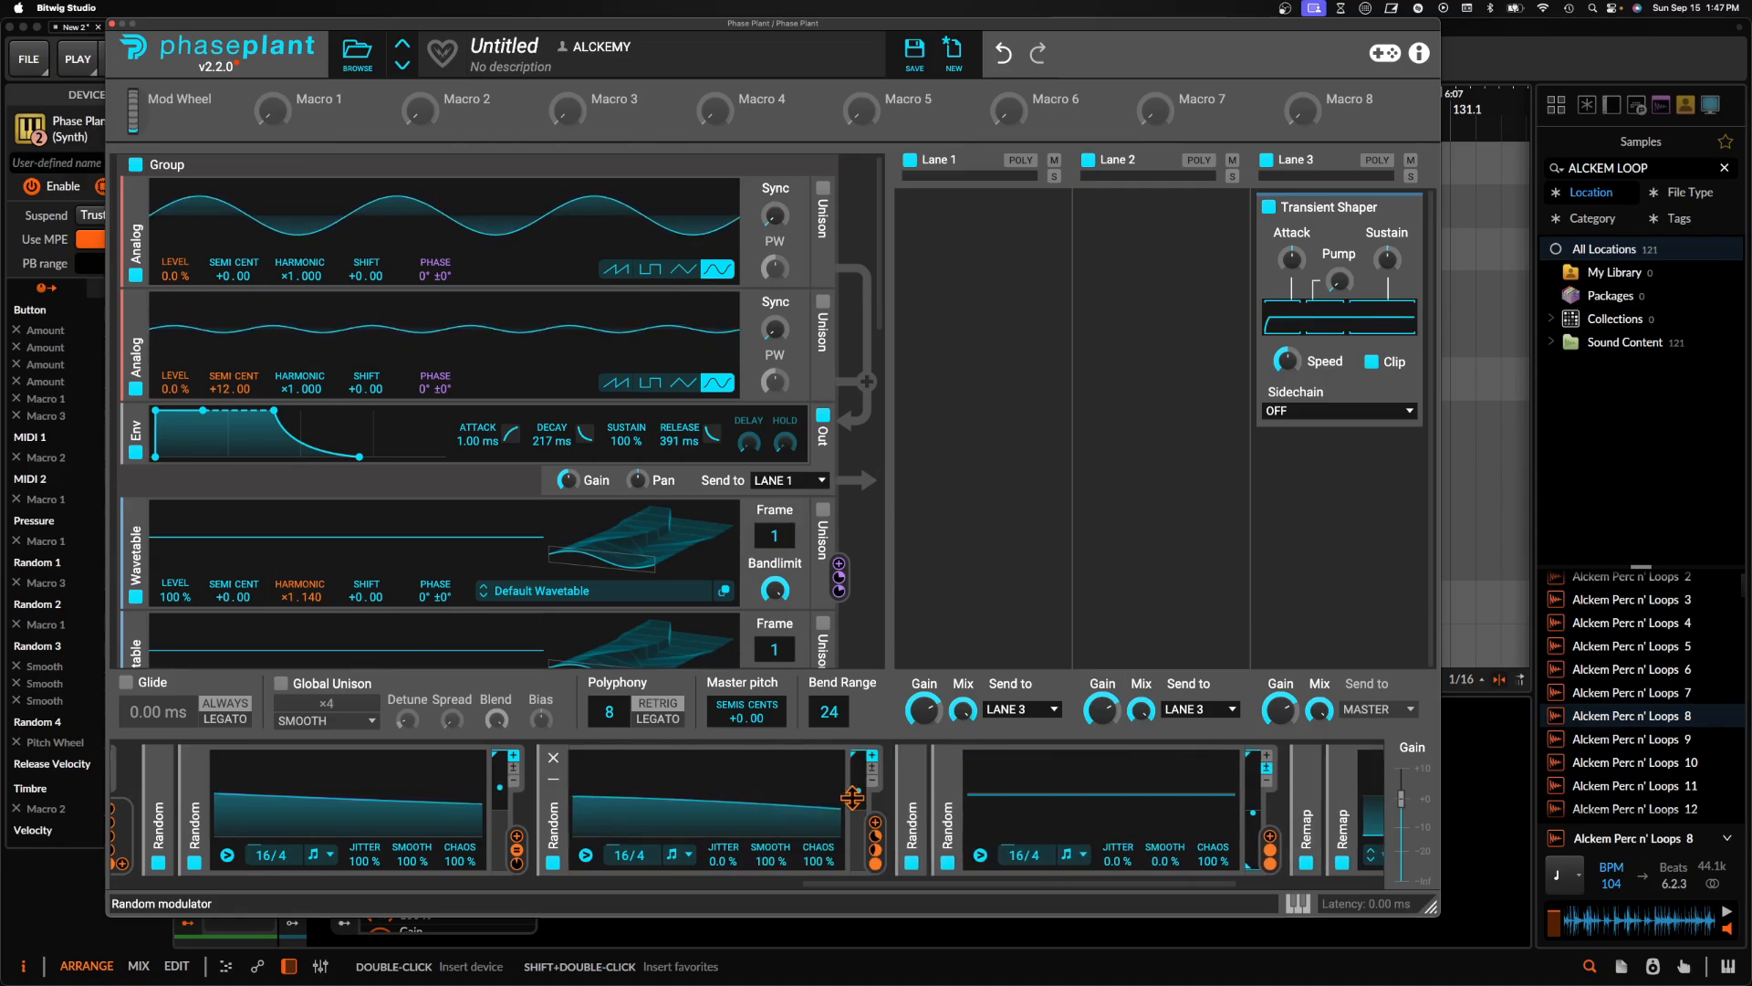
pyautogui.click(553, 779)
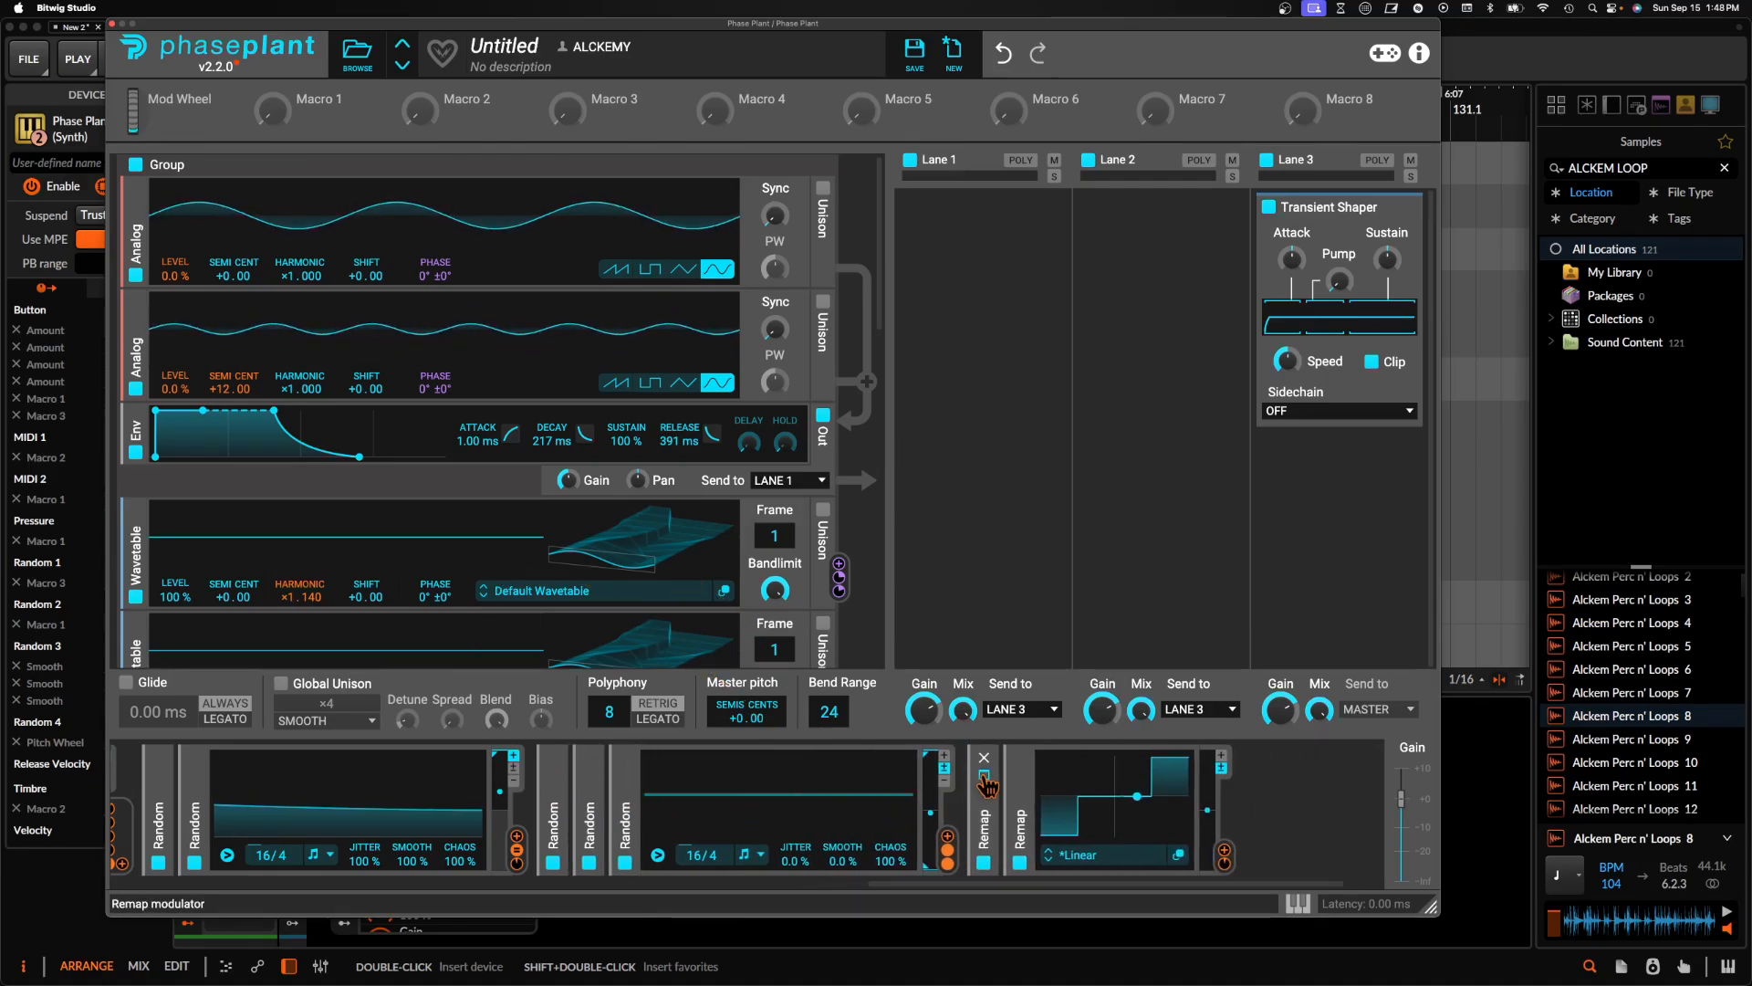
pyautogui.click(986, 786)
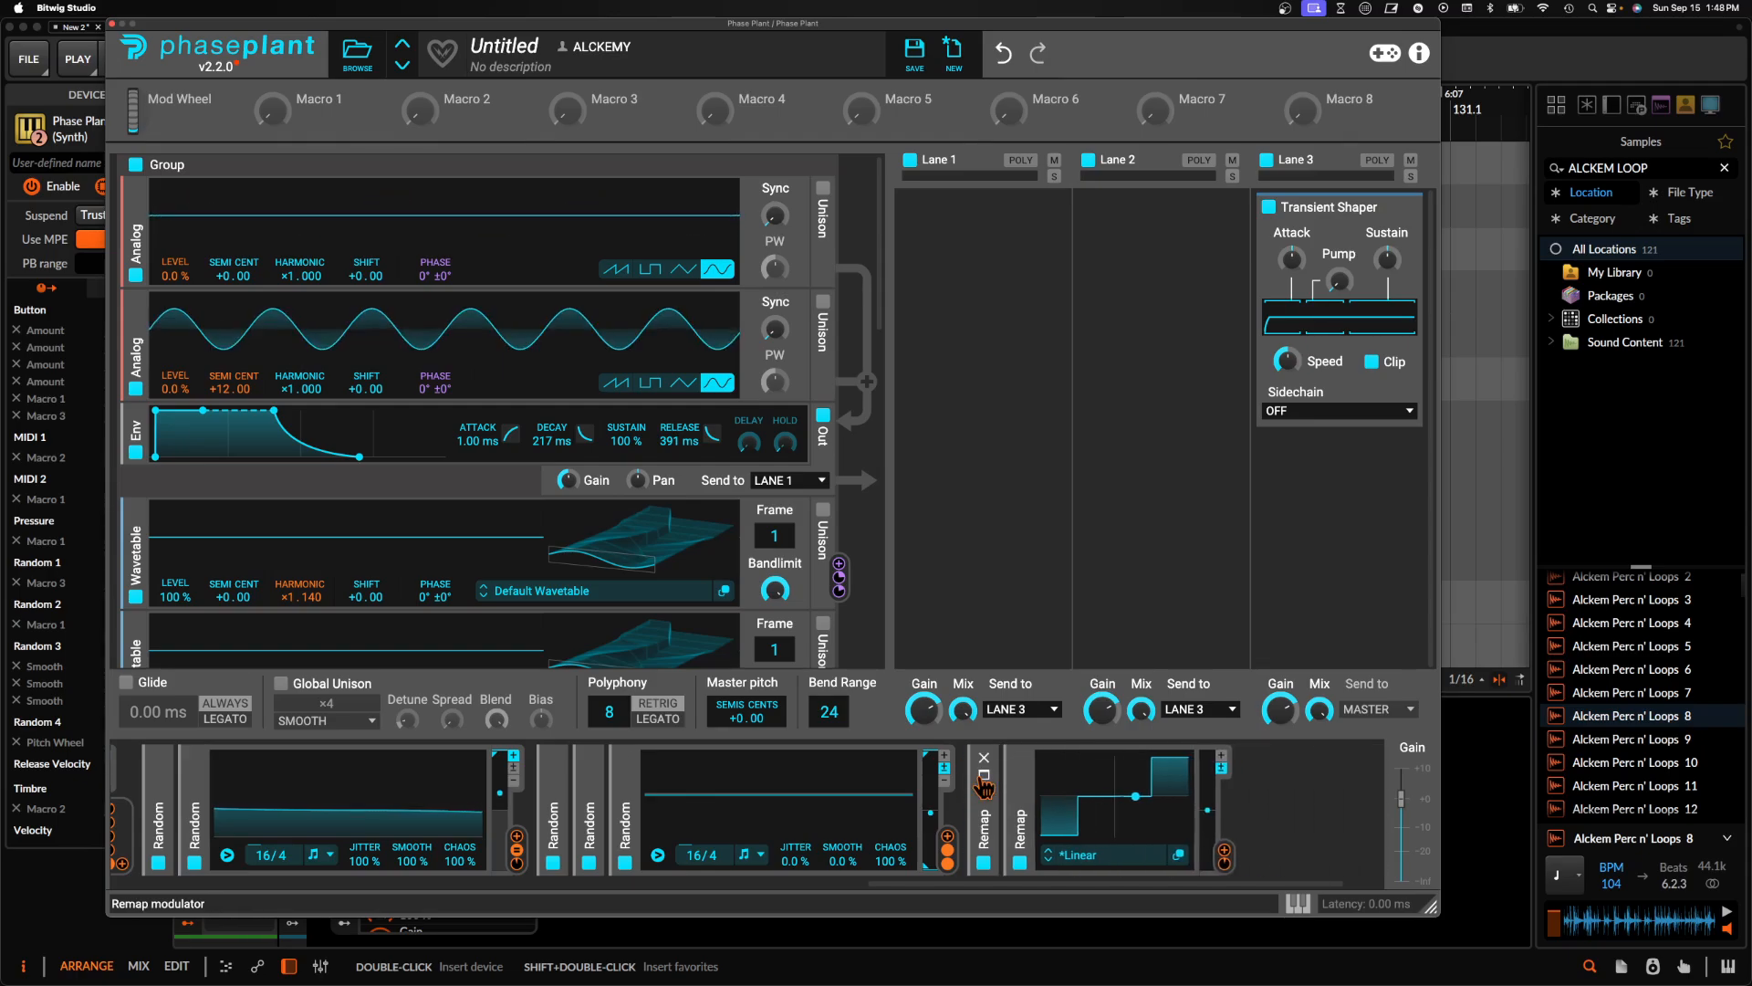
pyautogui.click(984, 784)
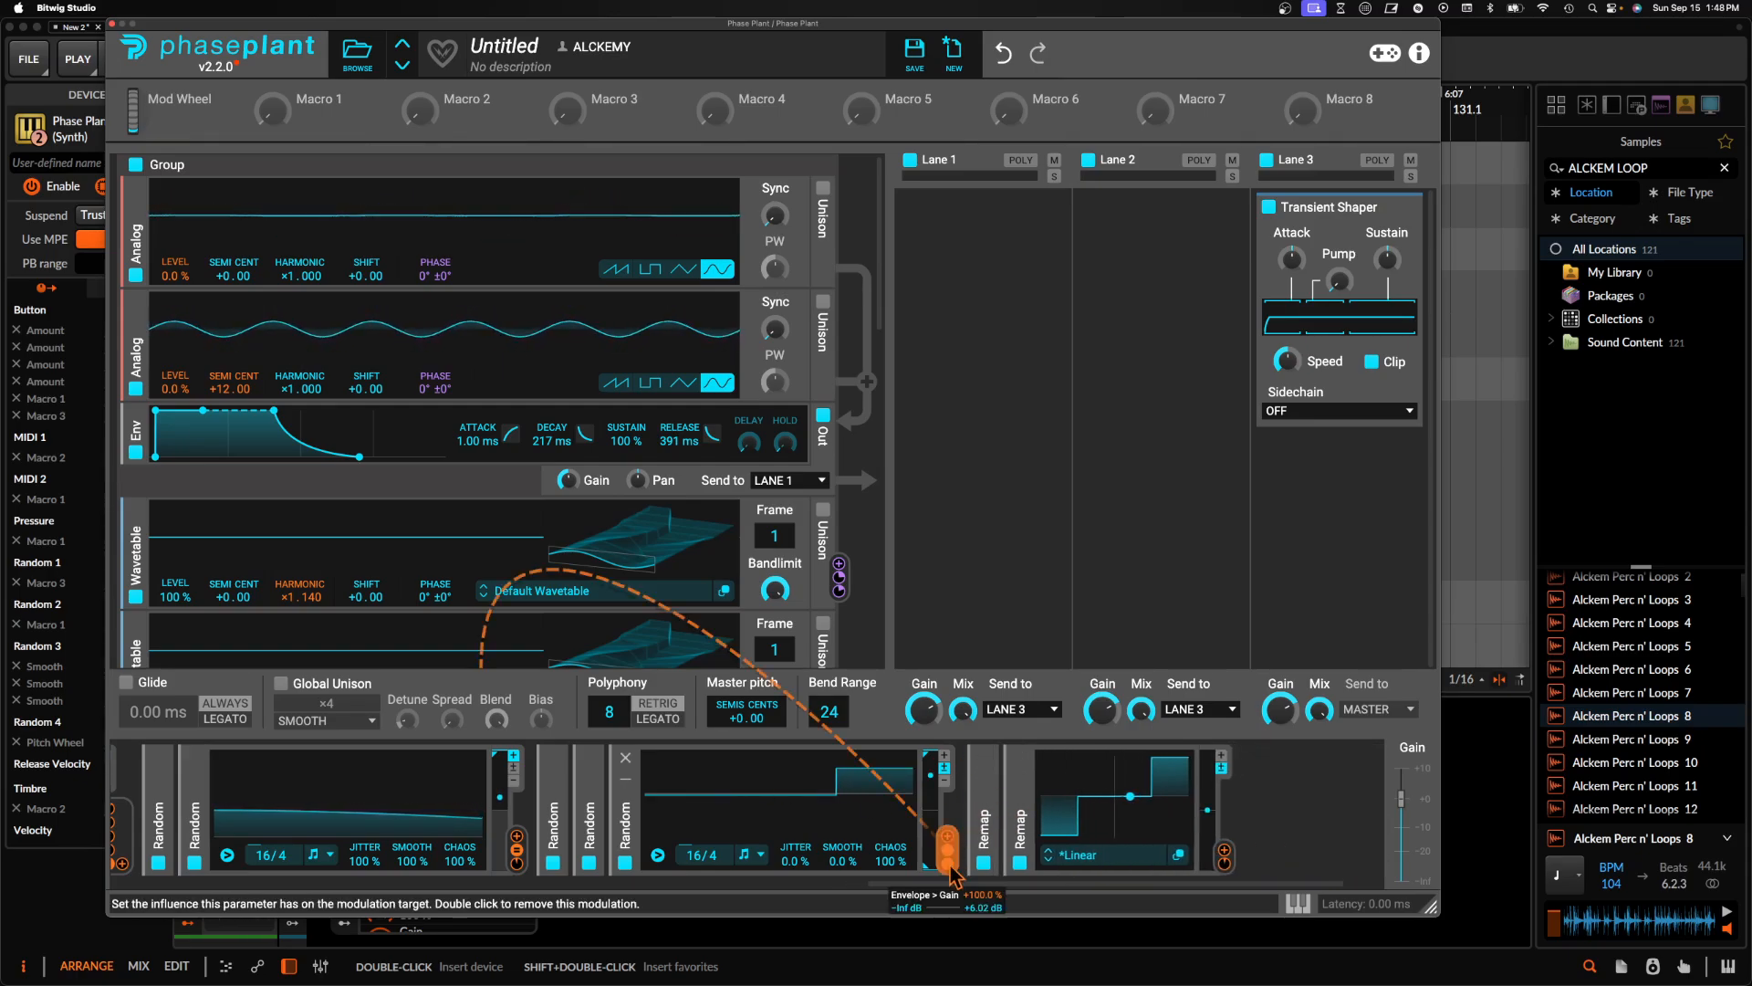
# Trace the targets of the 16/4 Random modulator with 100% jitter and expand the first collapsed generator group
pyautogui.hscroll(-2, 749, 817)
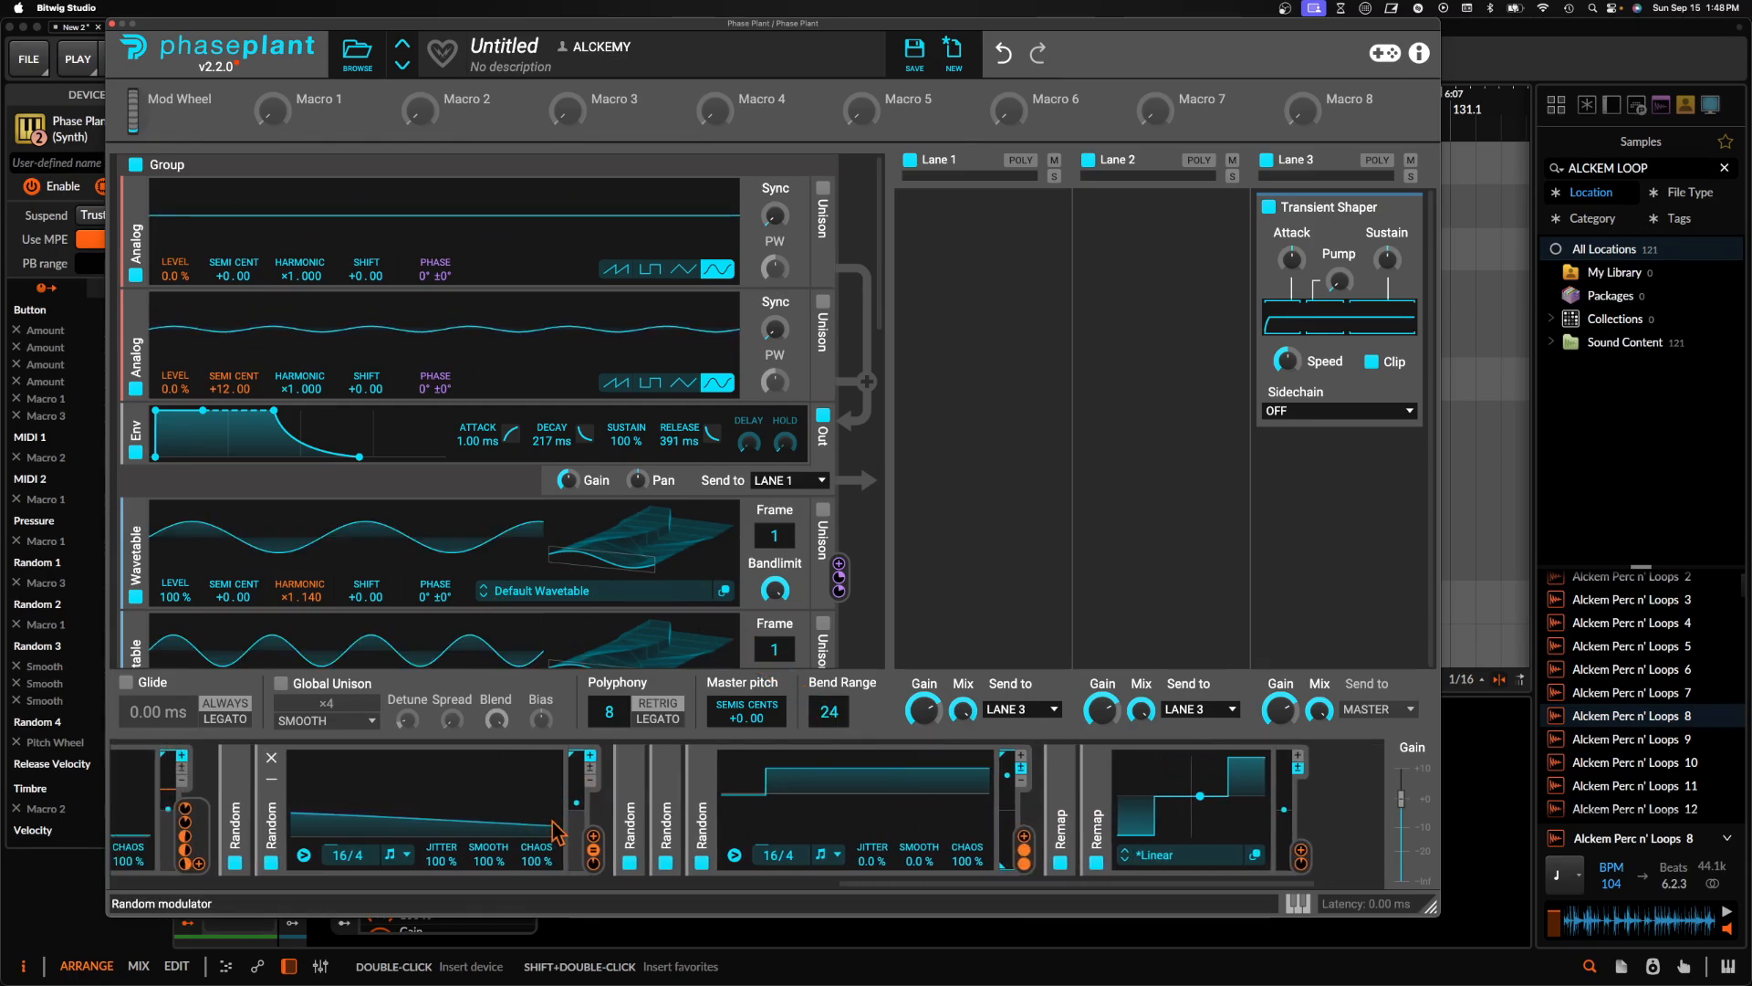
pyautogui.moveTo(598, 858)
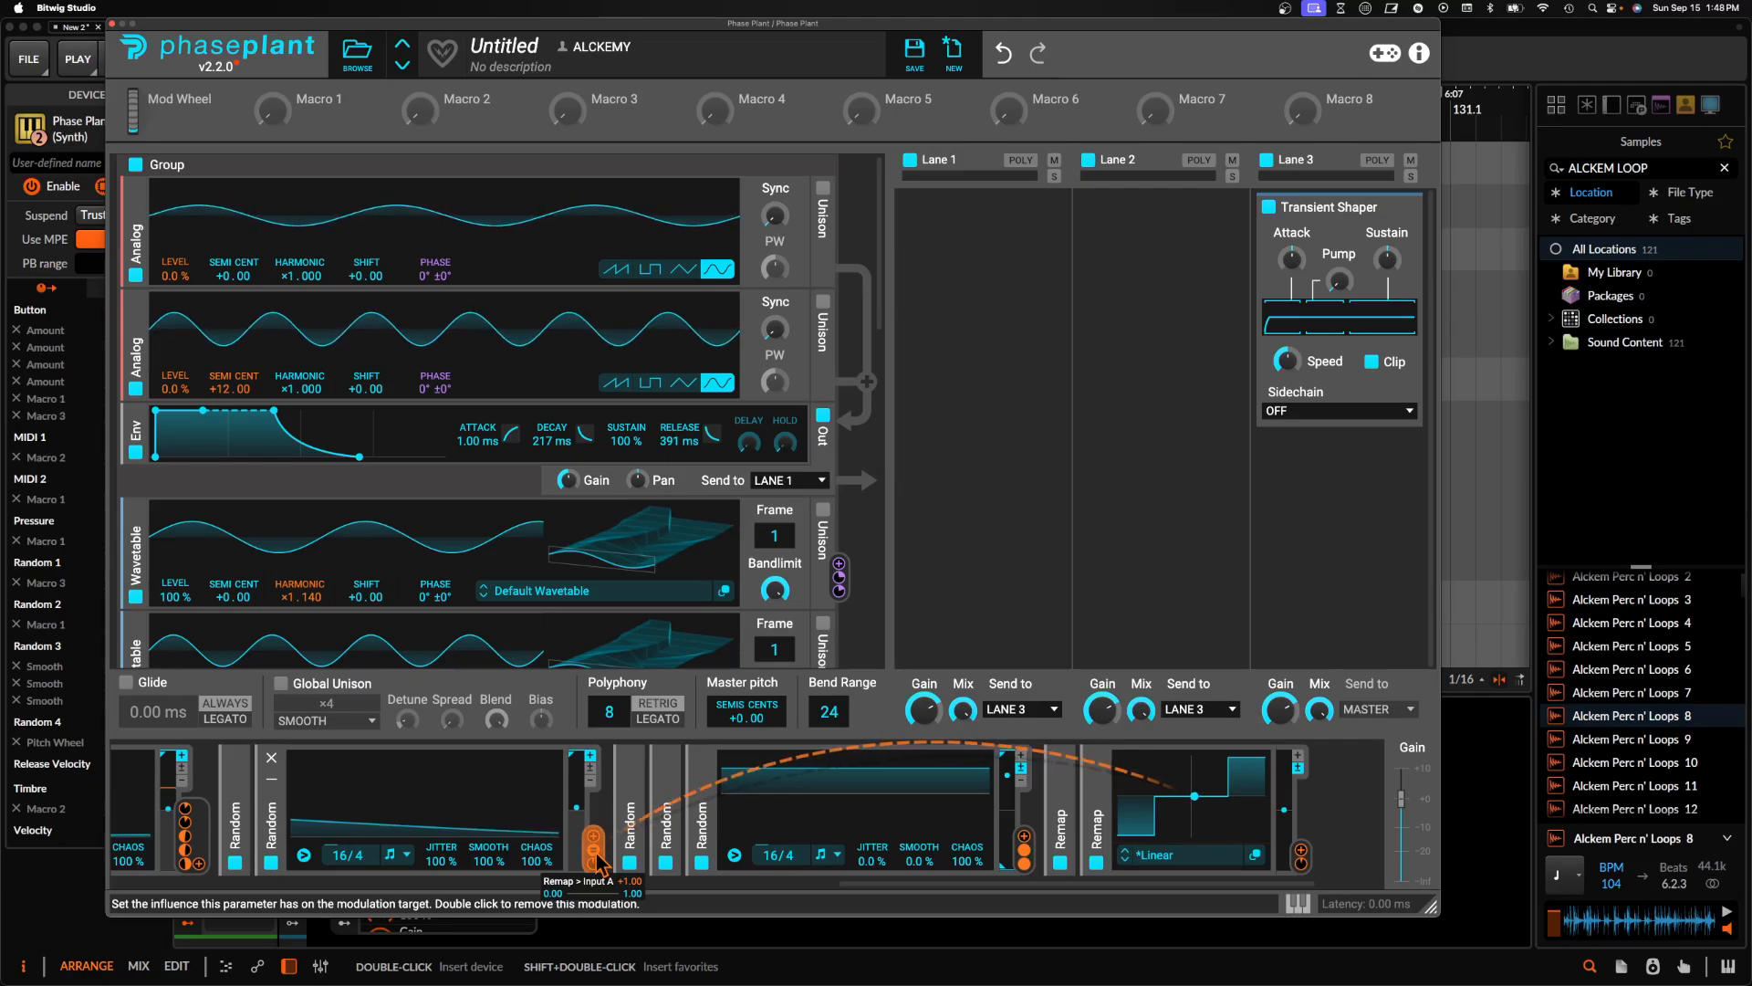
pyautogui.click(594, 864)
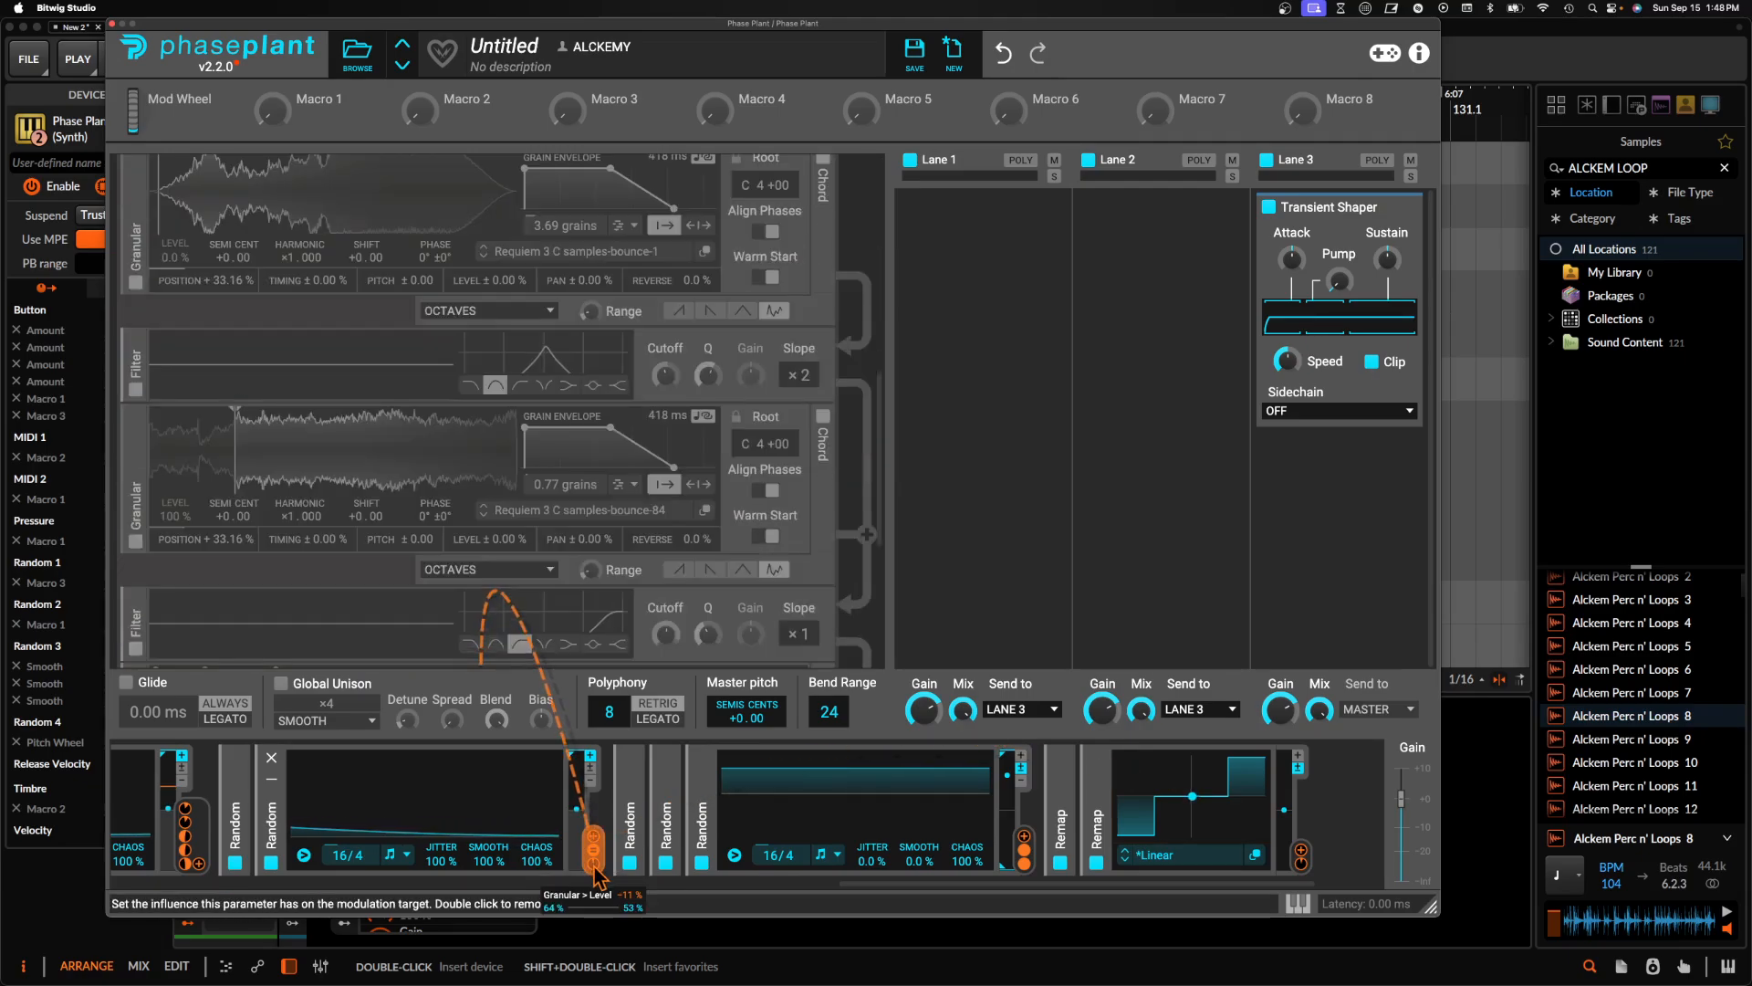
pyautogui.scroll(-5, 548, 566)
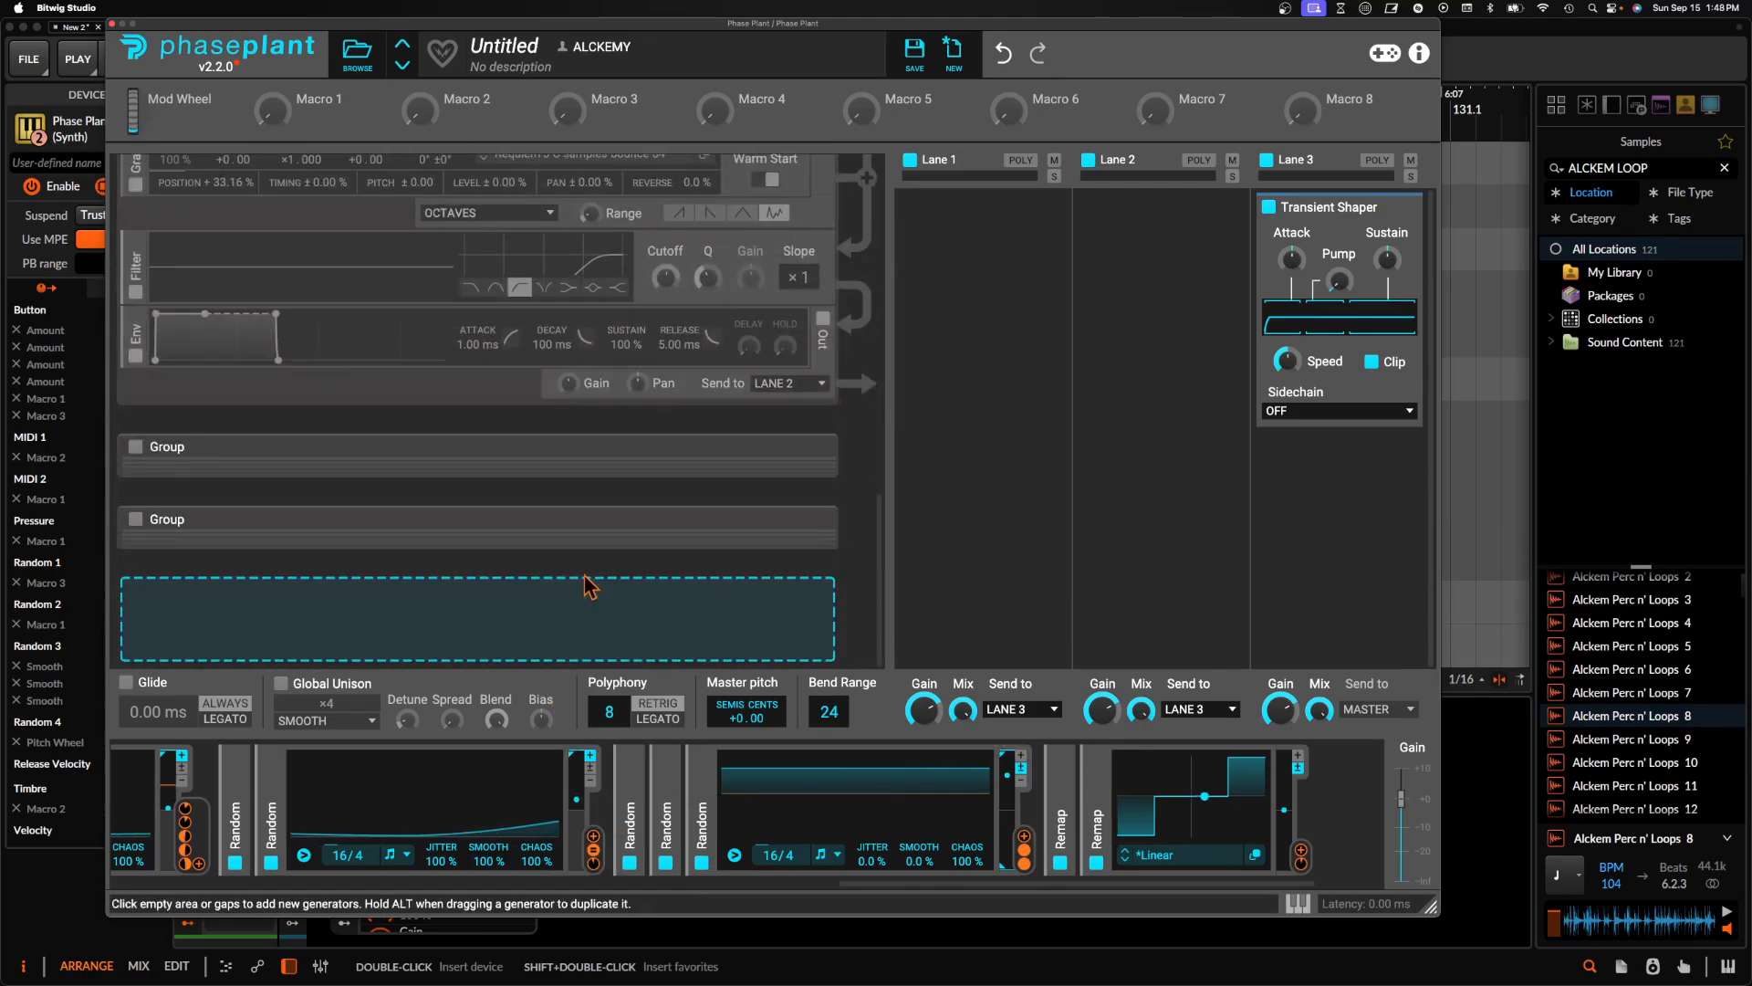
pyautogui.click(813, 448)
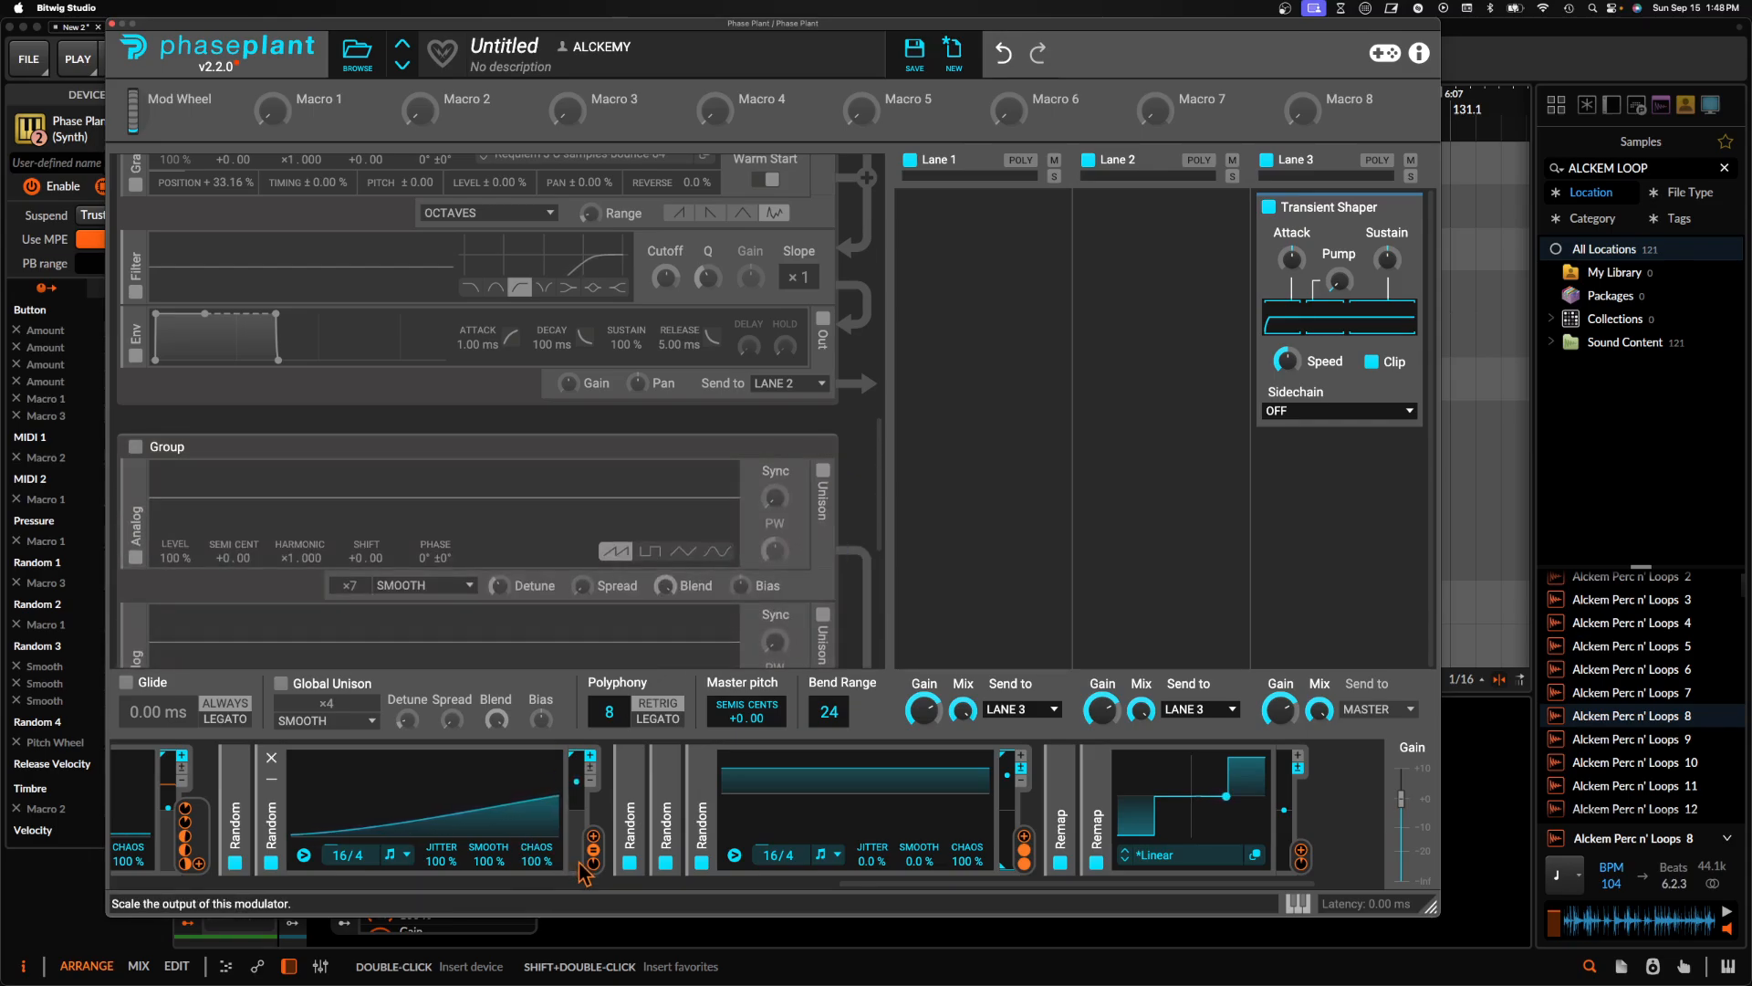
pyautogui.scroll(-1, 565, 579)
pyautogui.scroll(-1, 566, 581)
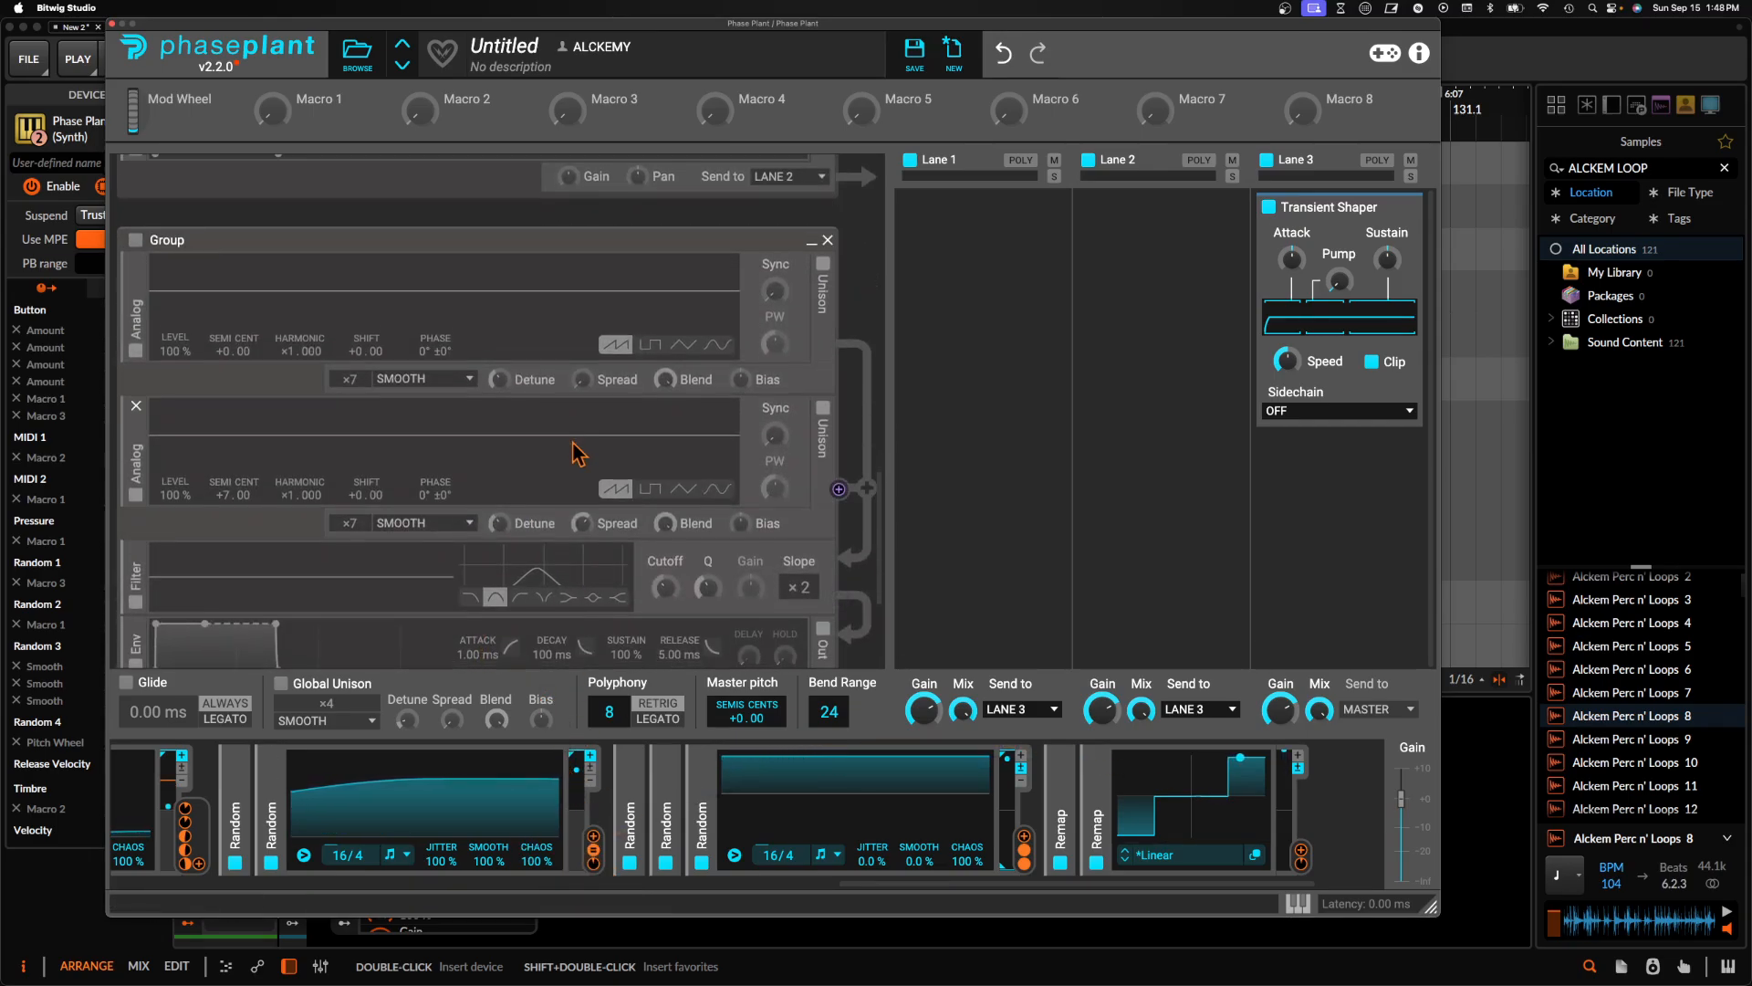
pyautogui.scroll(-2, 584, 452)
# Trace the same Random modulator's Granular level routing and expand the last collapsed generator group
pyautogui.click(594, 849)
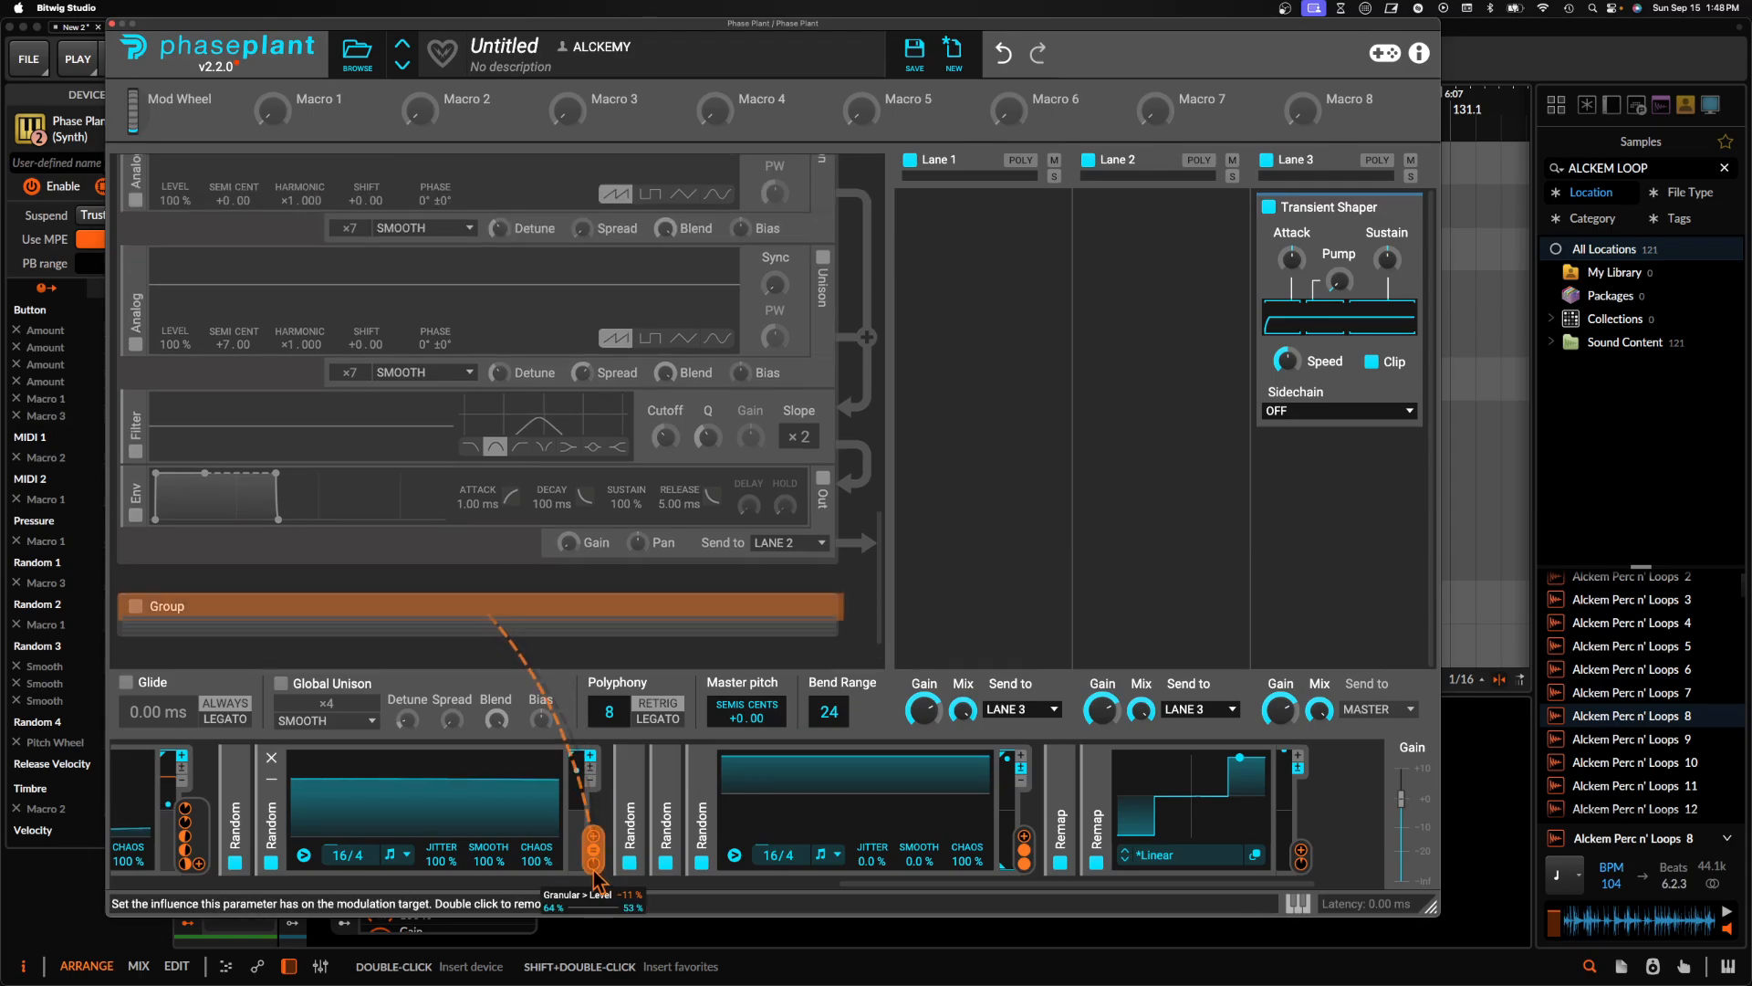
pyautogui.click(815, 608)
pyautogui.scroll(-5, 688, 578)
pyautogui.scroll(3, 686, 577)
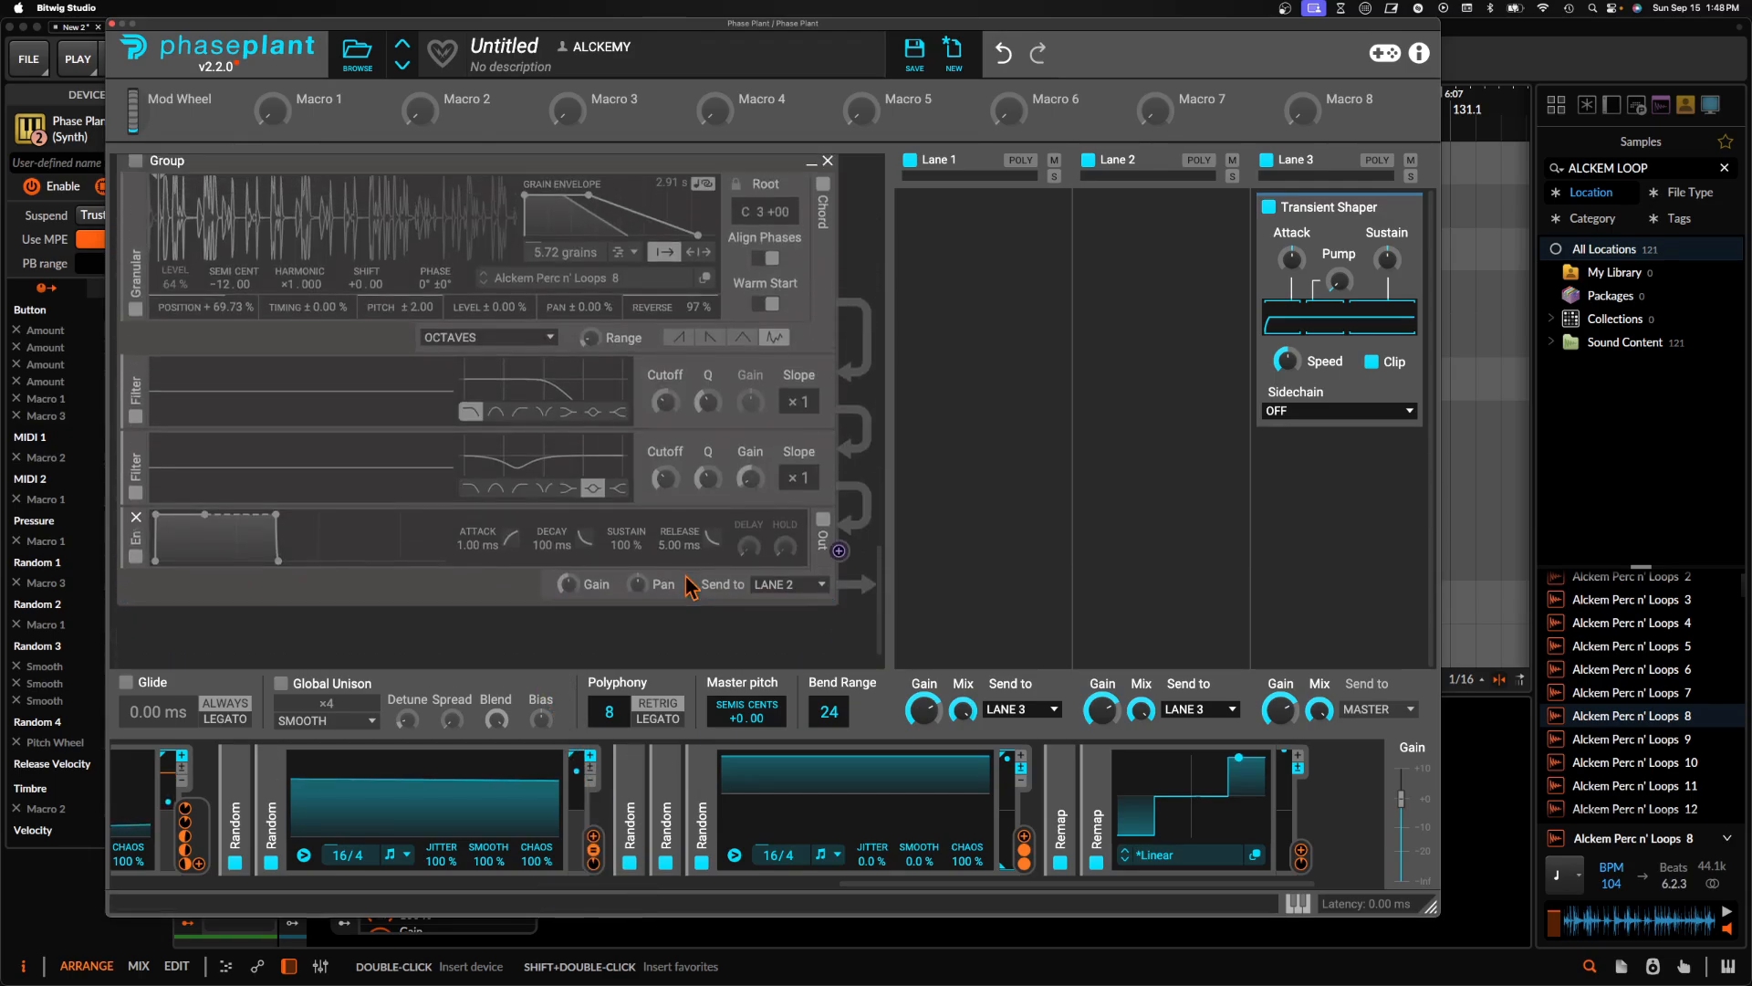
pyautogui.scroll(-1, 689, 585)
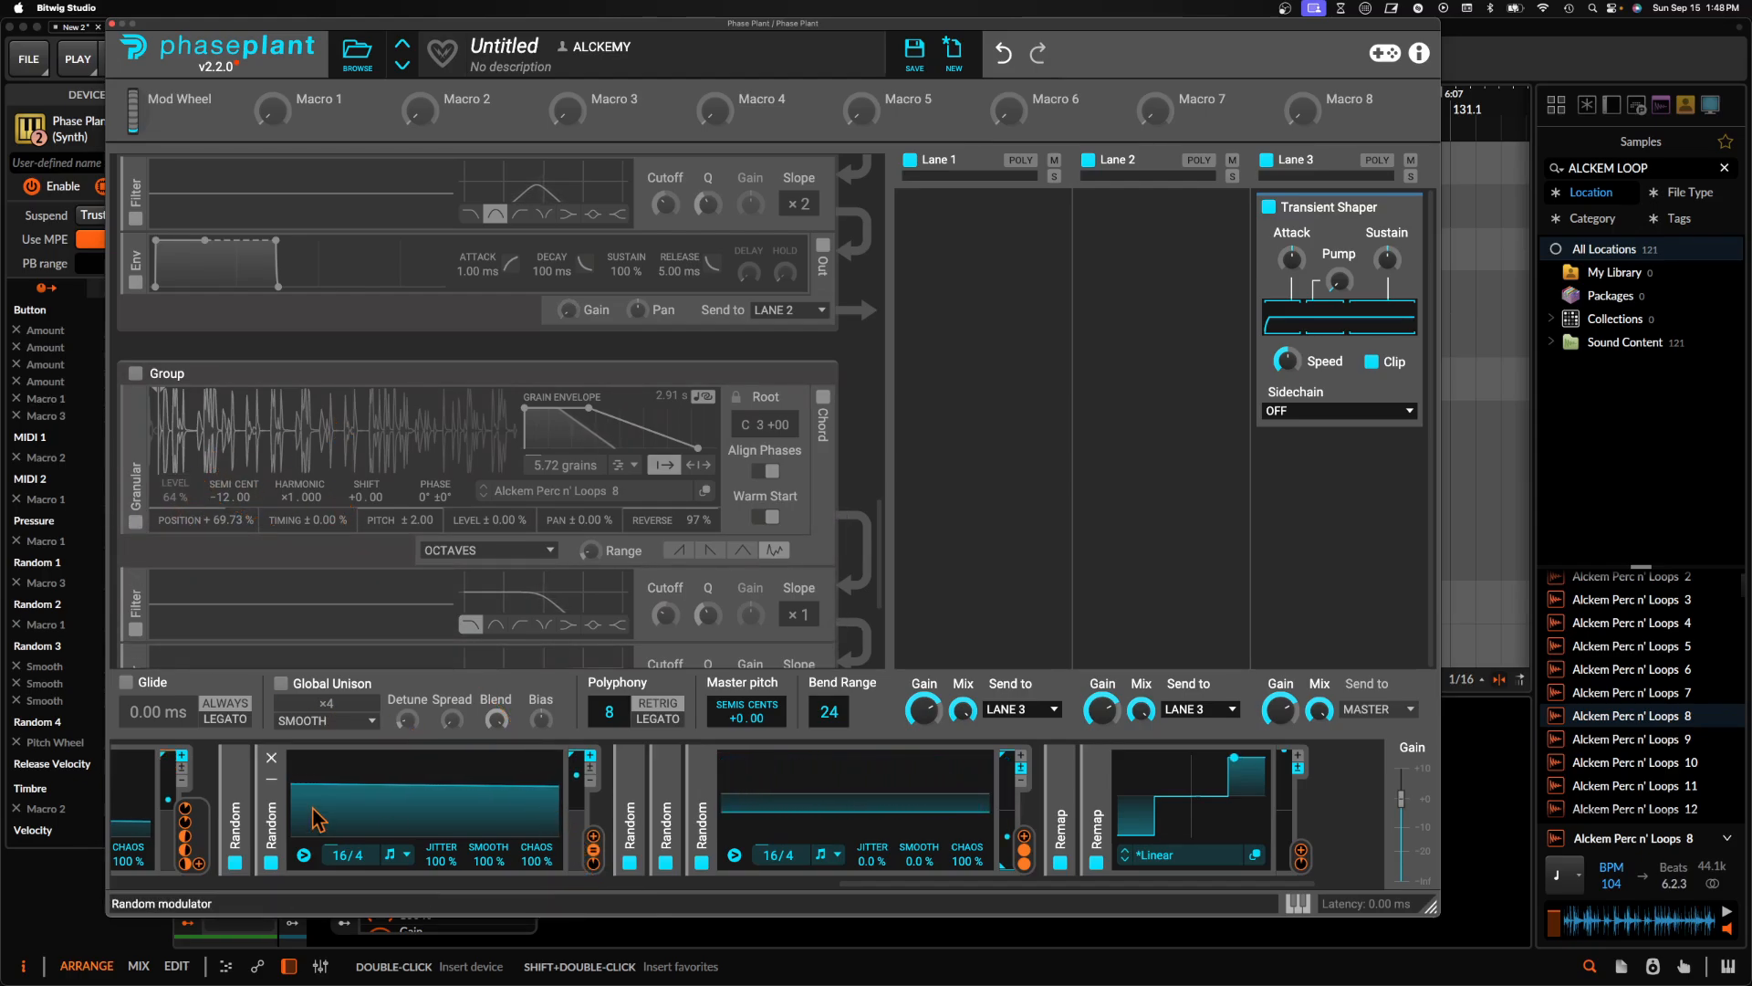
# Expand the 16/4 Random modulator with 0% jitter and 100% smooth, inspect its modulation targets, and collapse it again
pyautogui.click(236, 776)
pyautogui.click(558, 821)
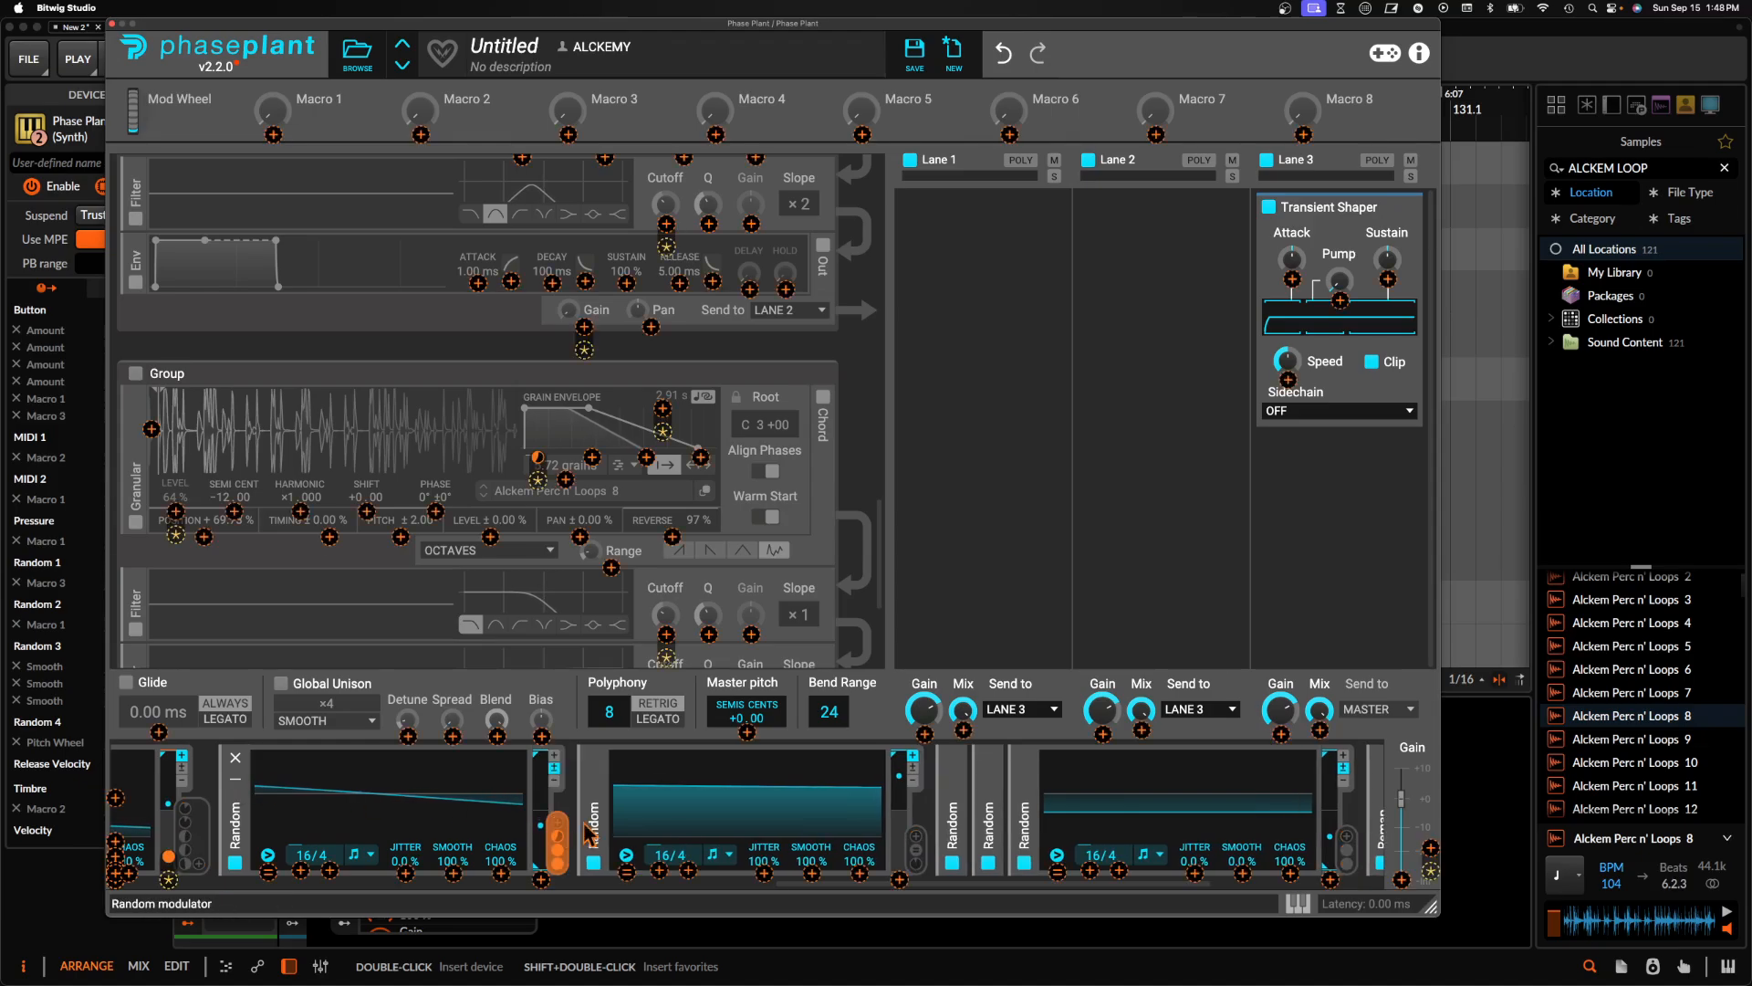
pyautogui.click(721, 814)
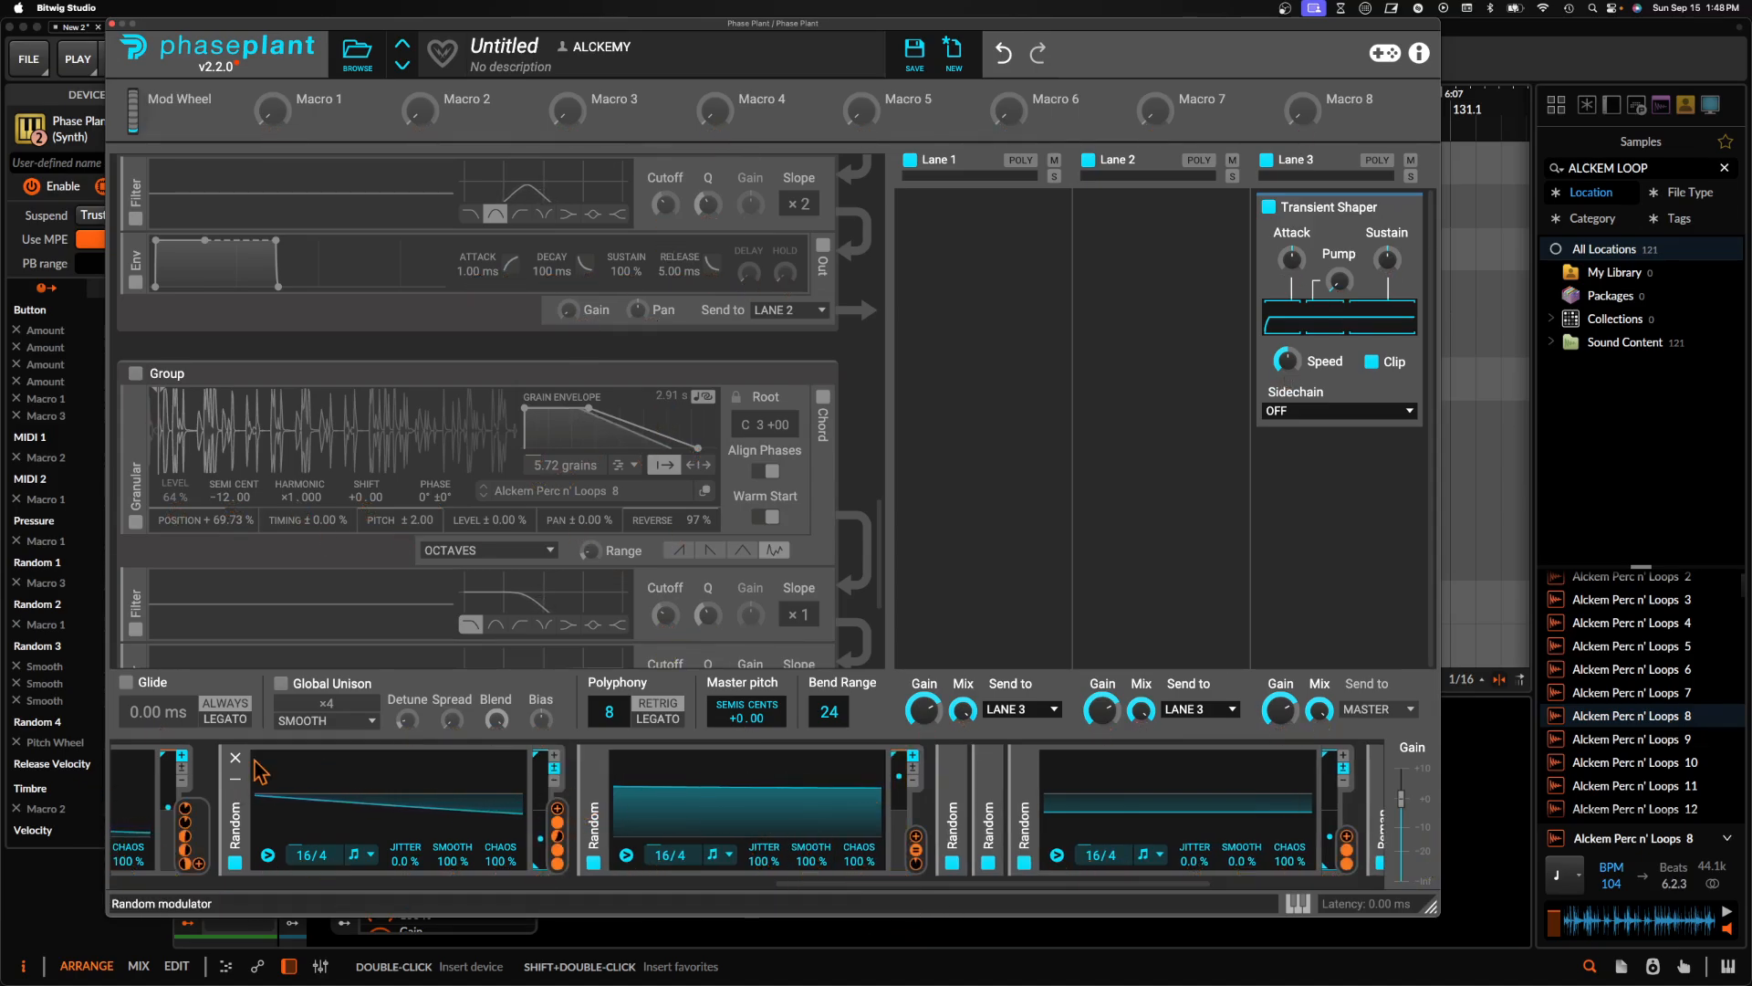
pyautogui.click(236, 779)
# Enable the disabled Granular and Analog generator groups and move the Phase Plant window down to uncover the Bitwig transport
pyautogui.scroll(10, 214, 563)
pyautogui.scroll(5, 208, 563)
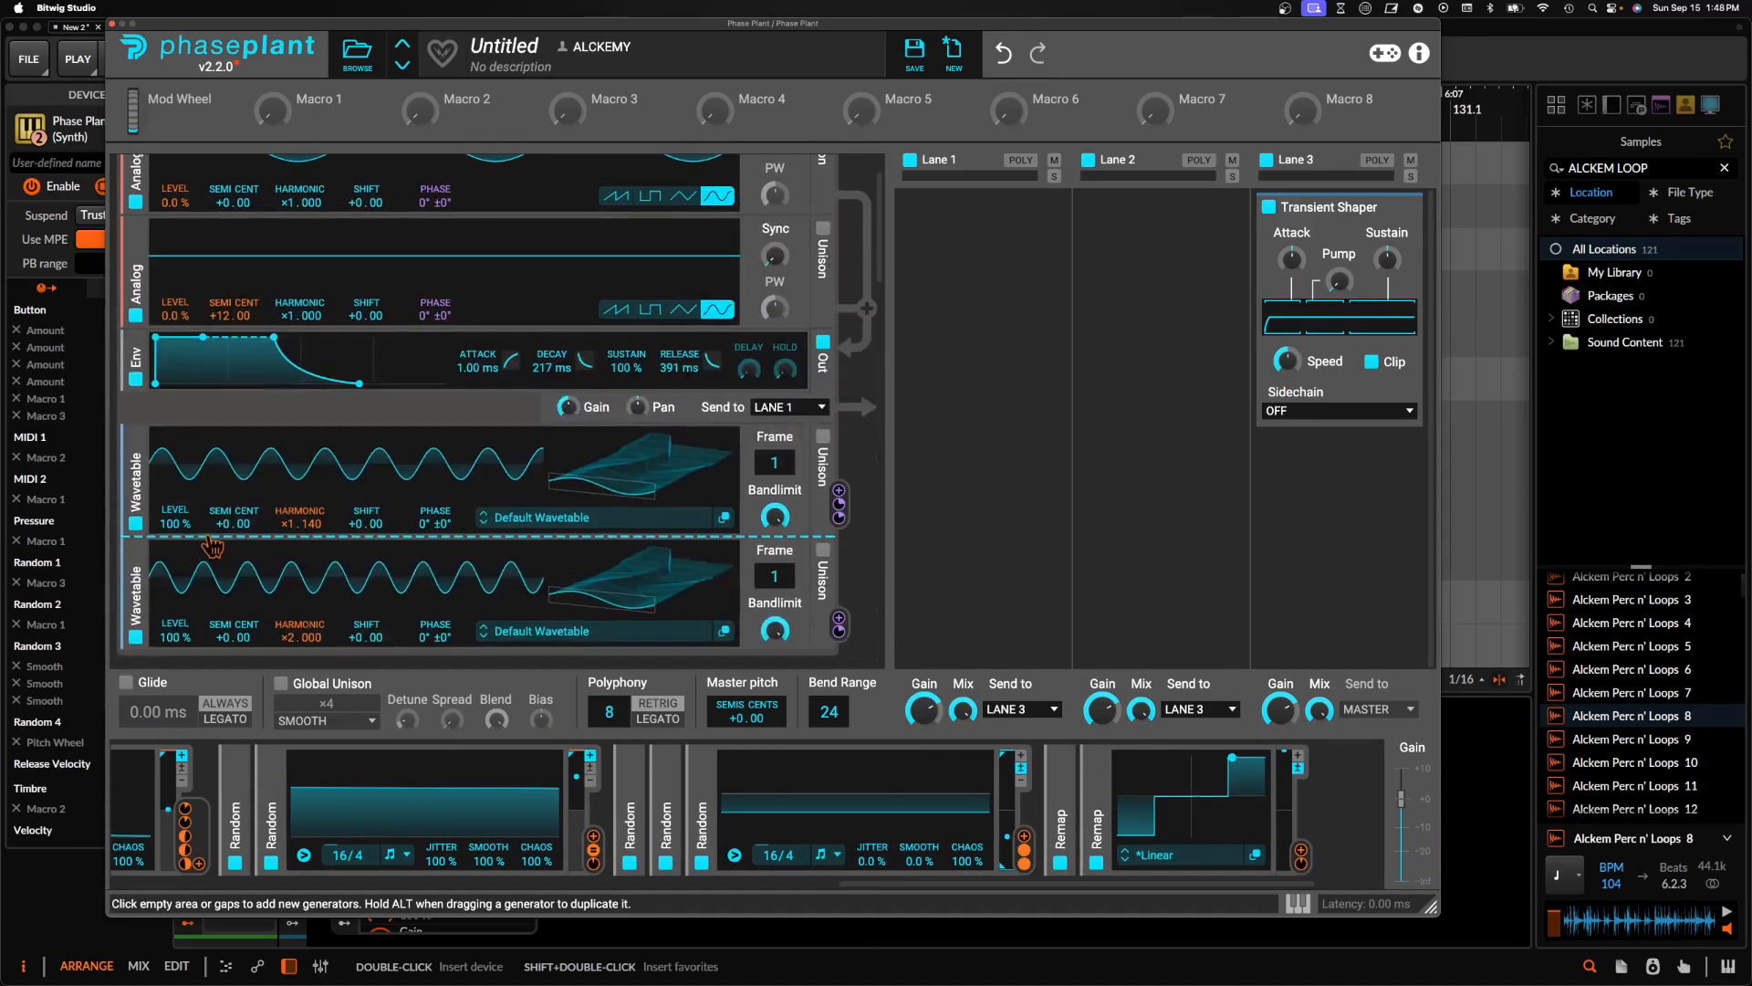
pyautogui.scroll(-10, 610, 239)
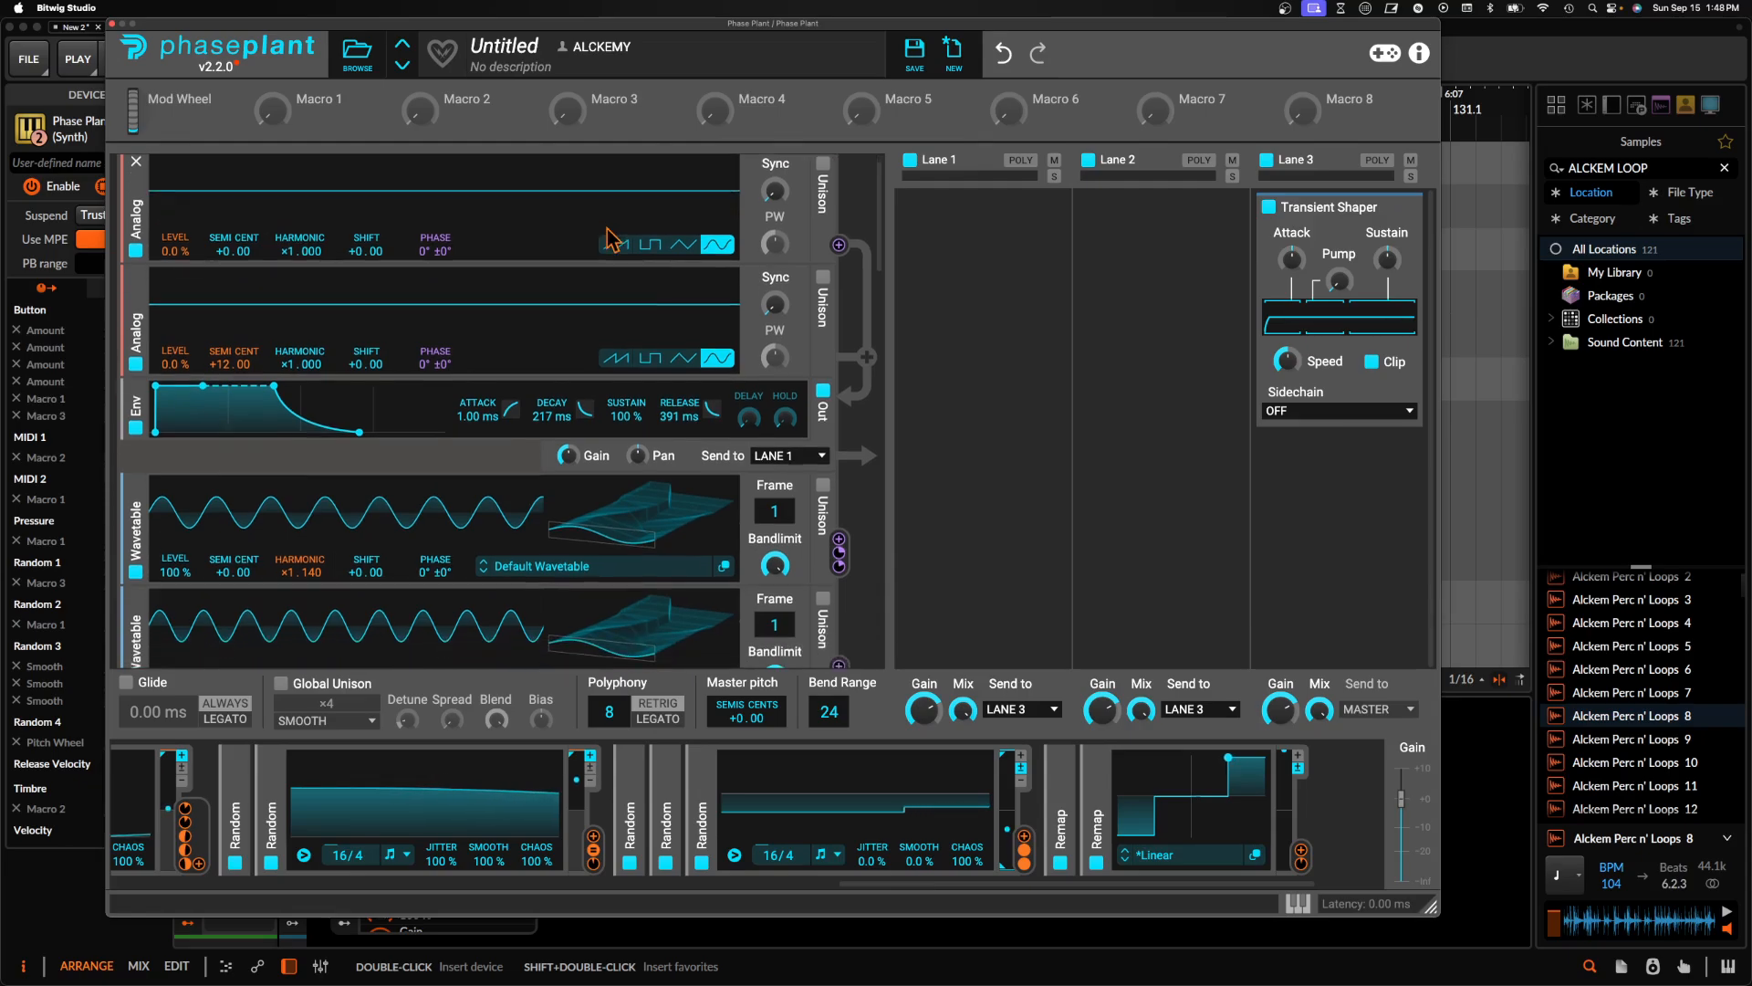
pyautogui.click(135, 321)
pyautogui.scroll(-10, 164, 342)
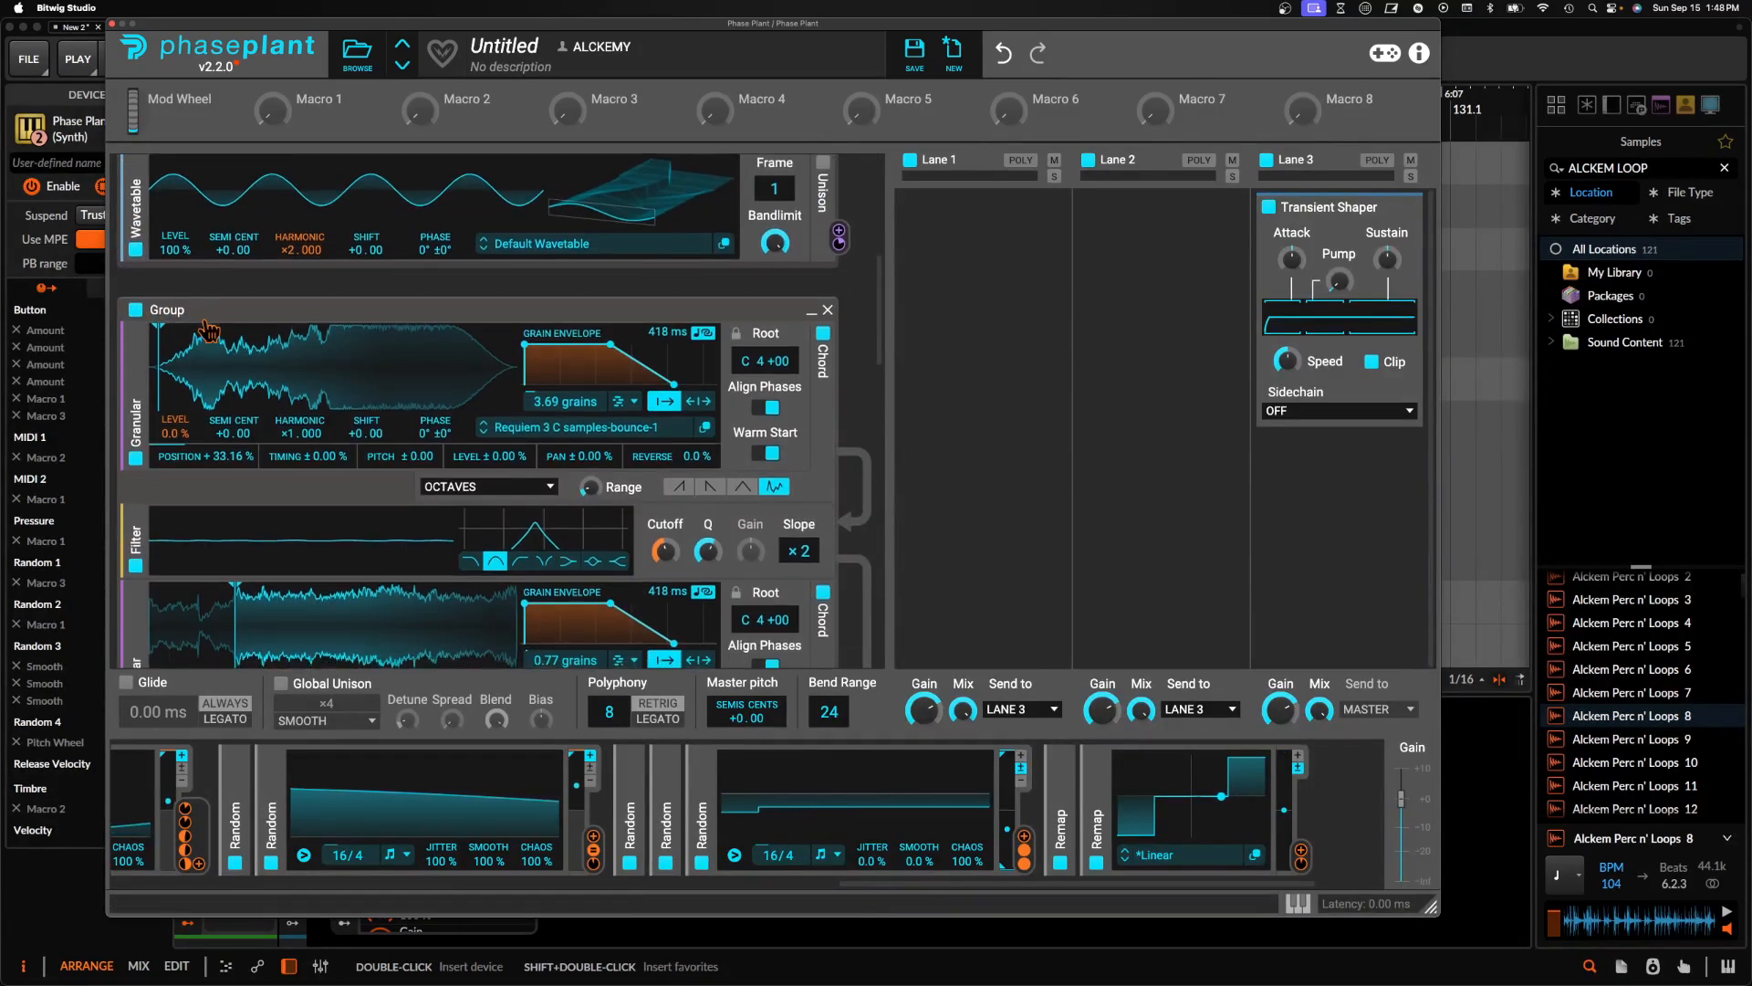
pyautogui.scroll(1, 139, 255)
pyautogui.scroll(-5, 219, 292)
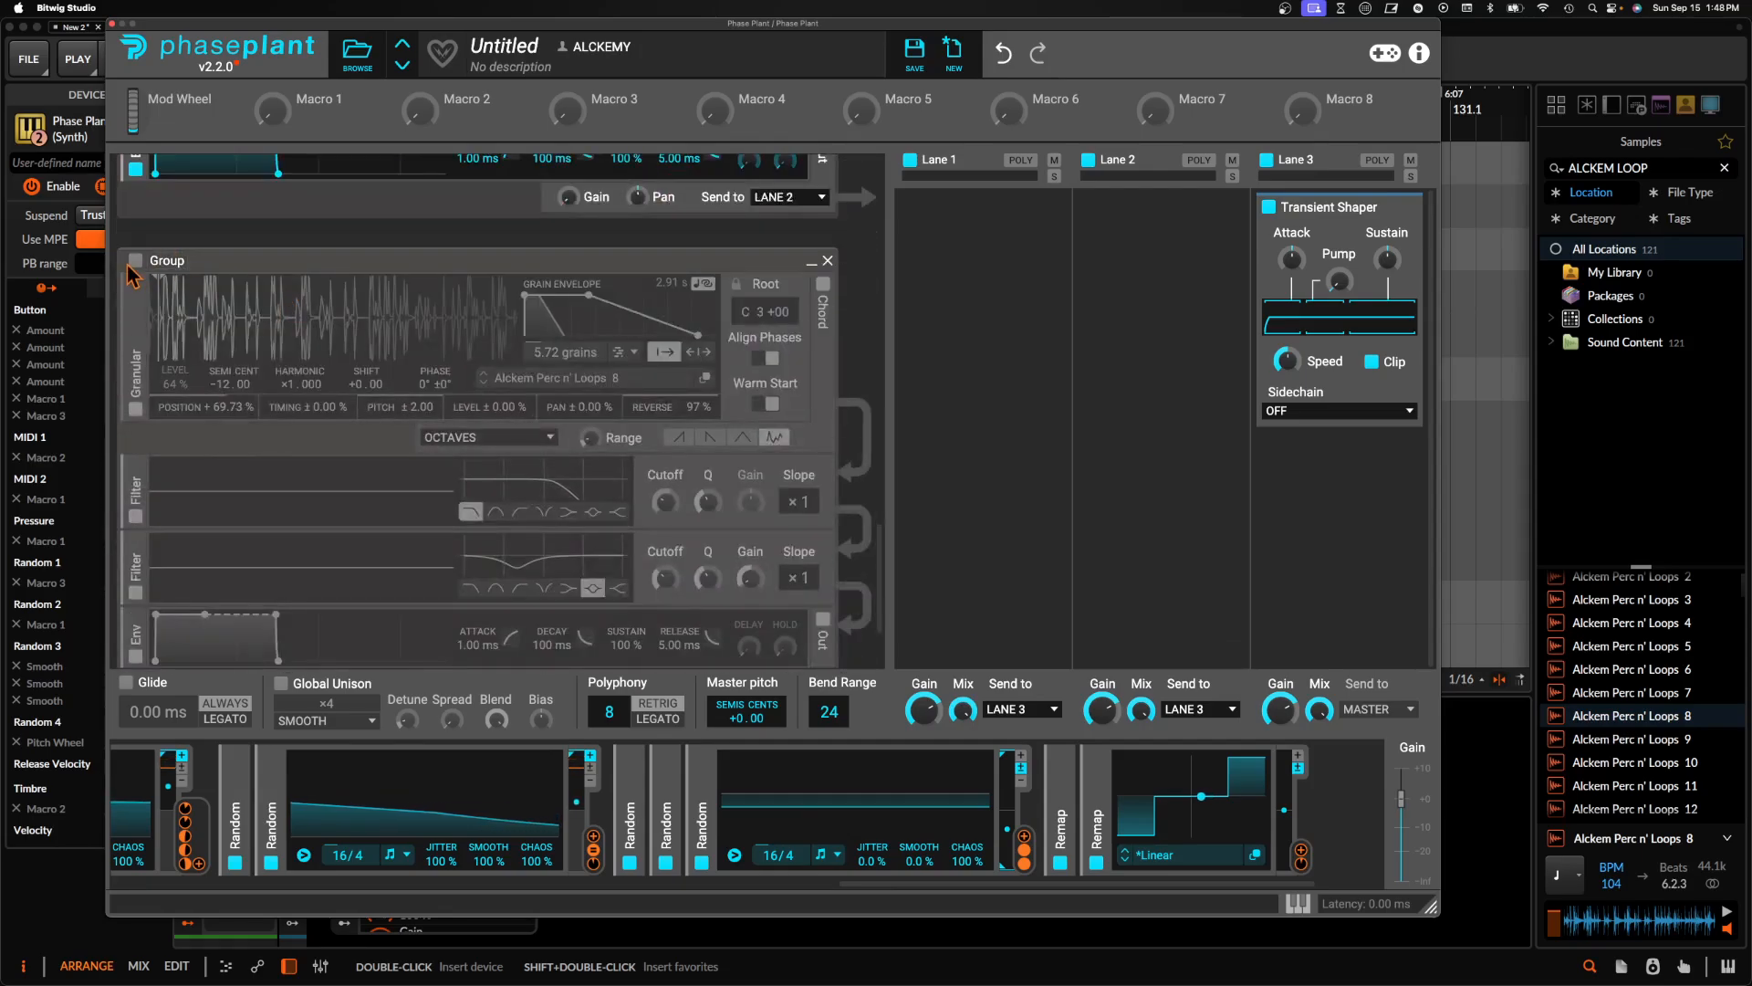
pyautogui.click(135, 261)
pyautogui.moveTo(280, 28); pyautogui.dragTo(274, 161)
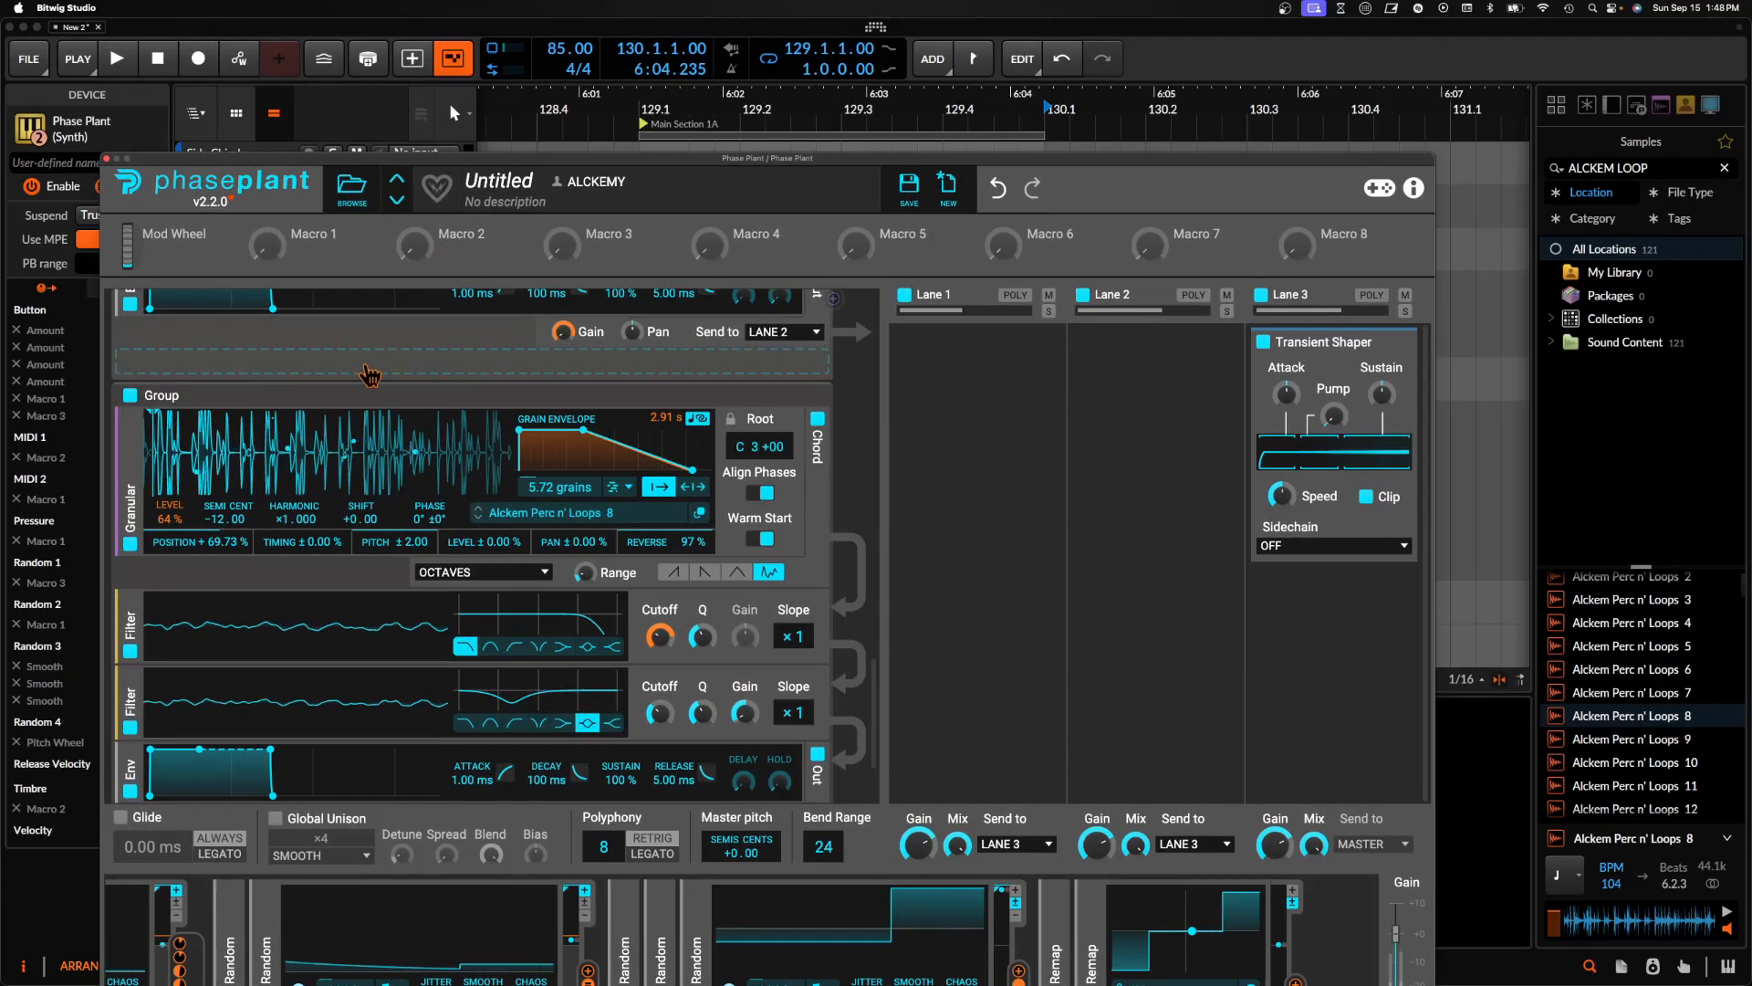
# Review the enabled Granular and Analog groups, examining their waveforms, filters and envelope gain modulation
pyautogui.scroll(3, 363, 391)
pyautogui.scroll(2, 362, 391)
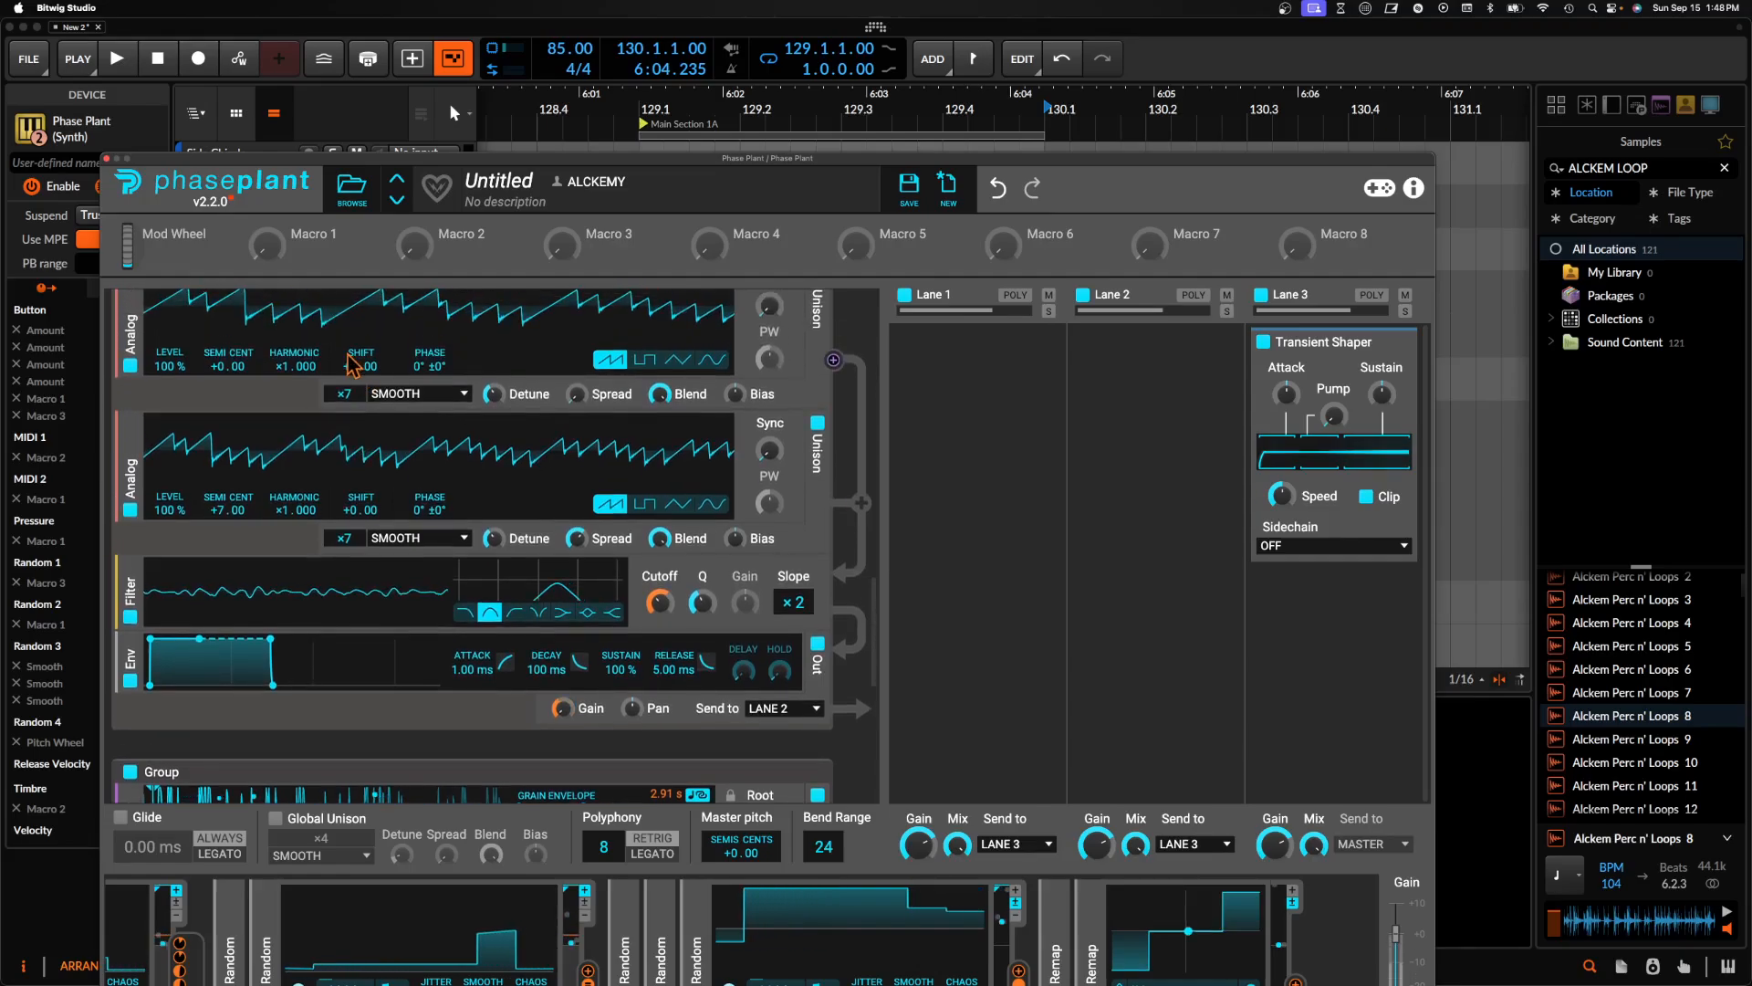
pyautogui.scroll(-5, 315, 437)
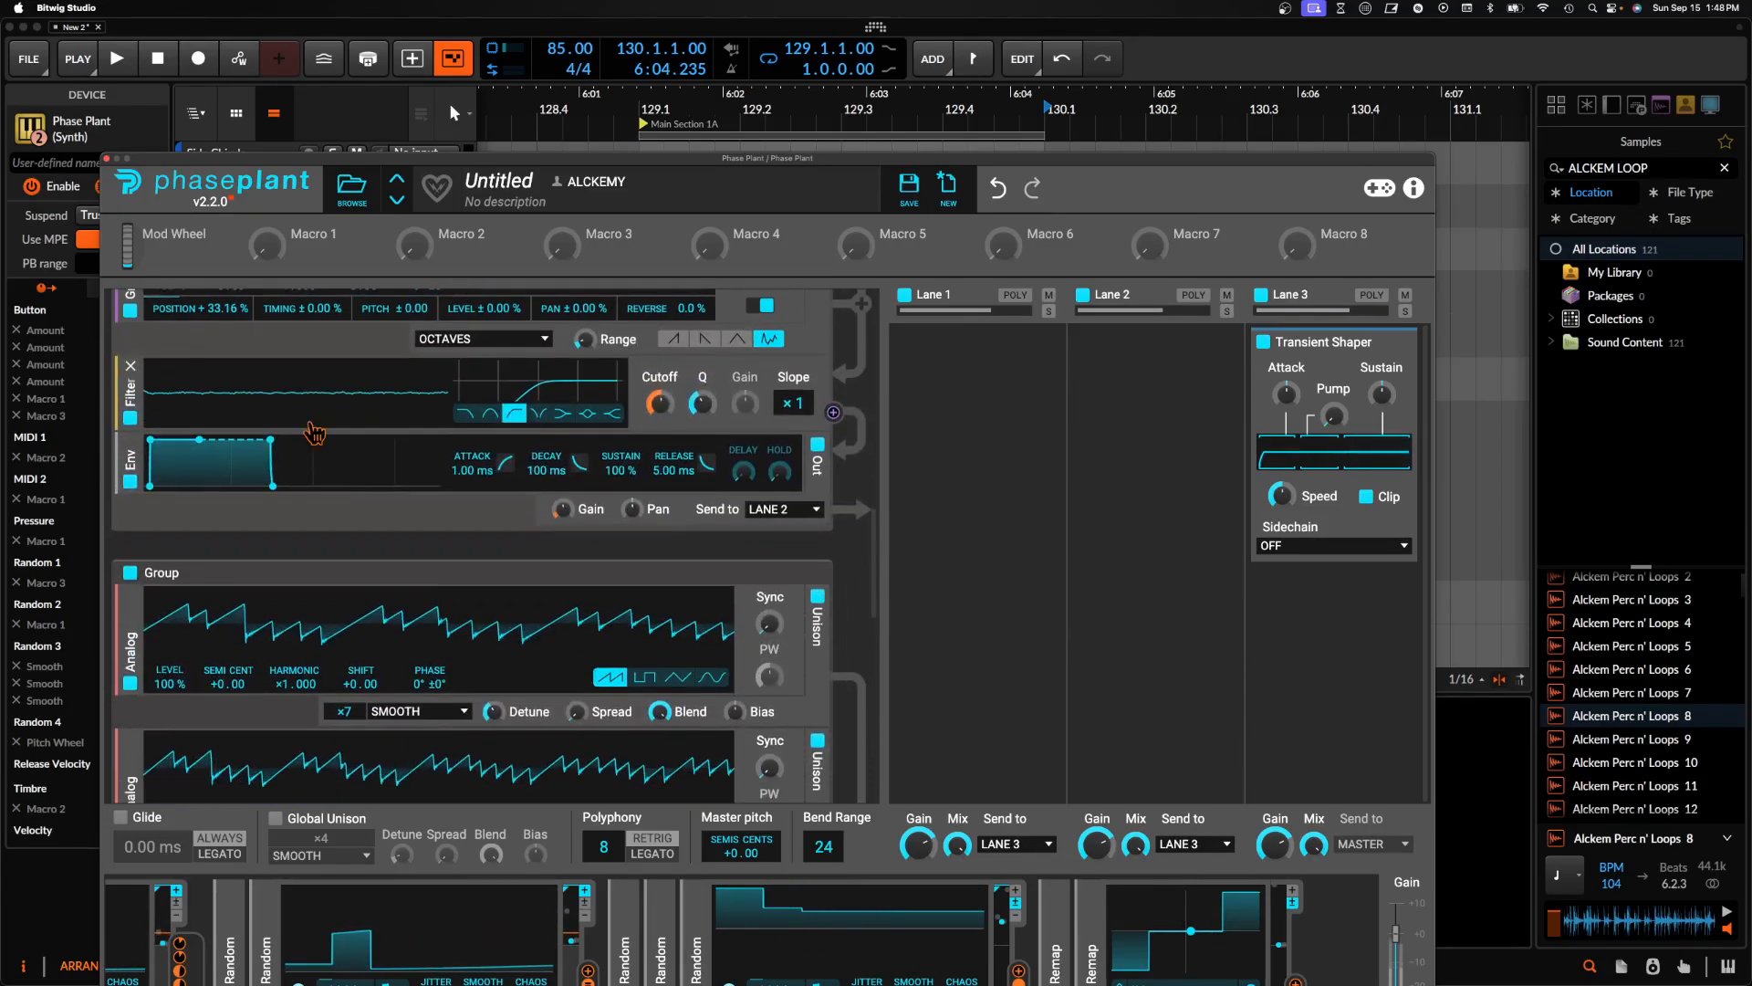
pyautogui.scroll(-8, 315, 436)
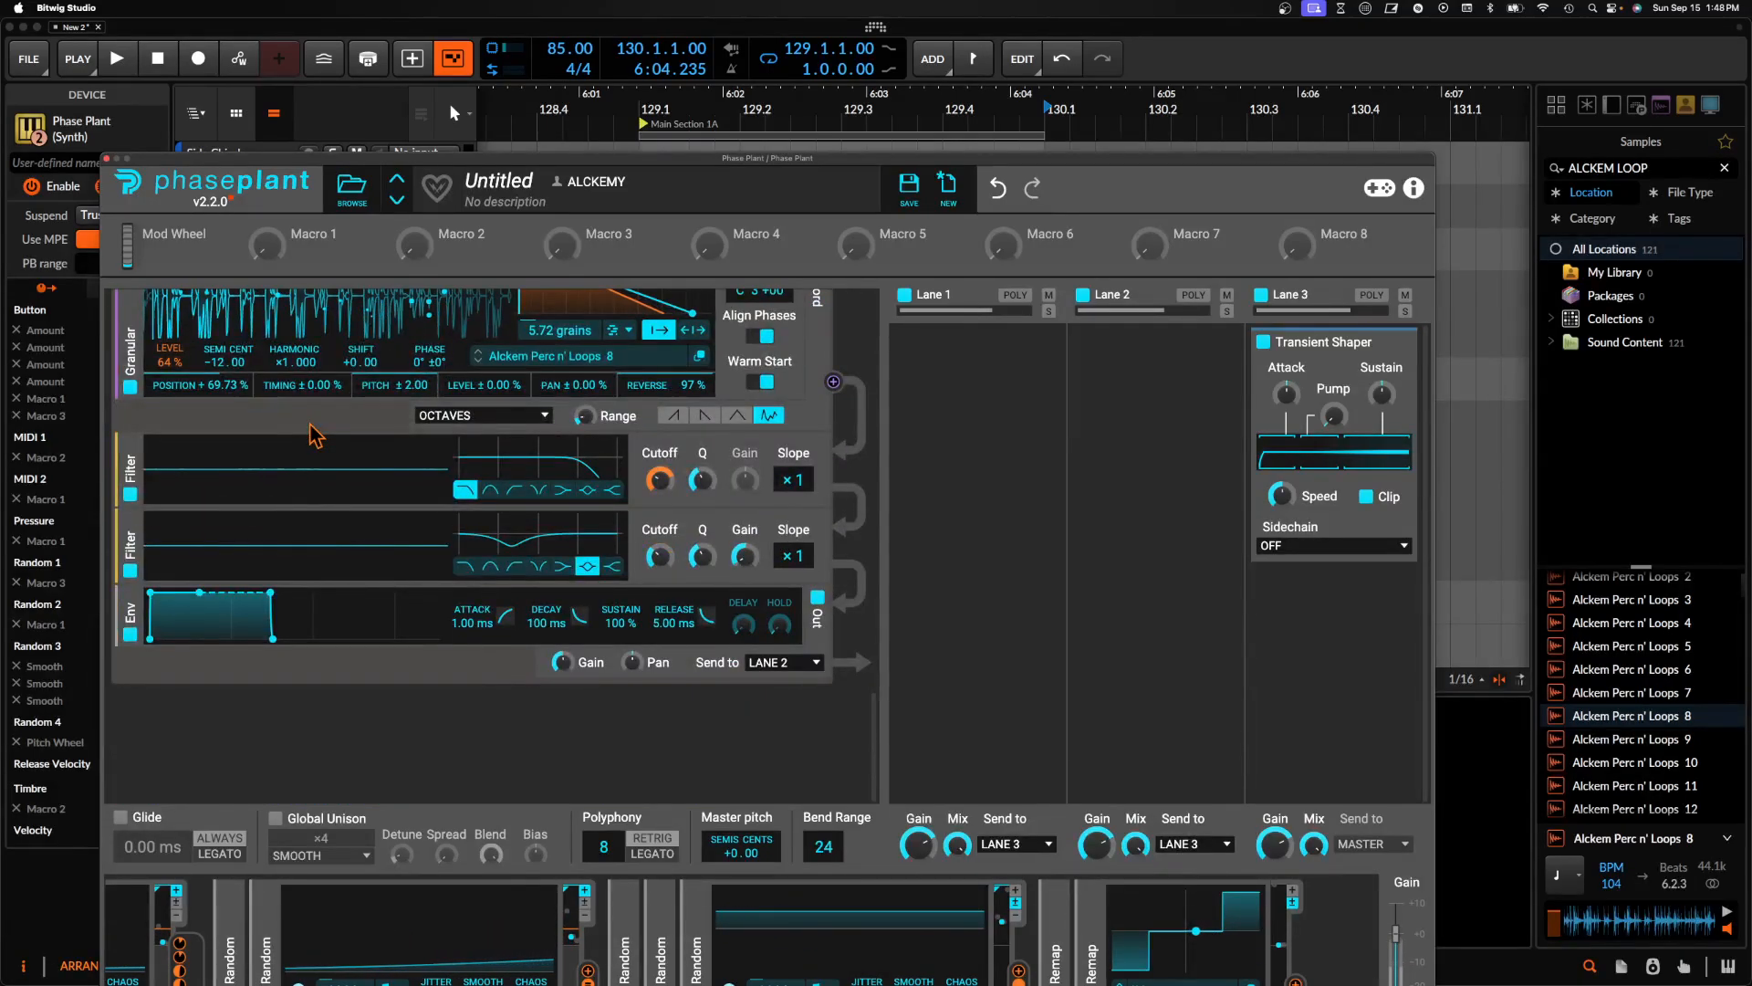
pyautogui.scroll(12, 315, 437)
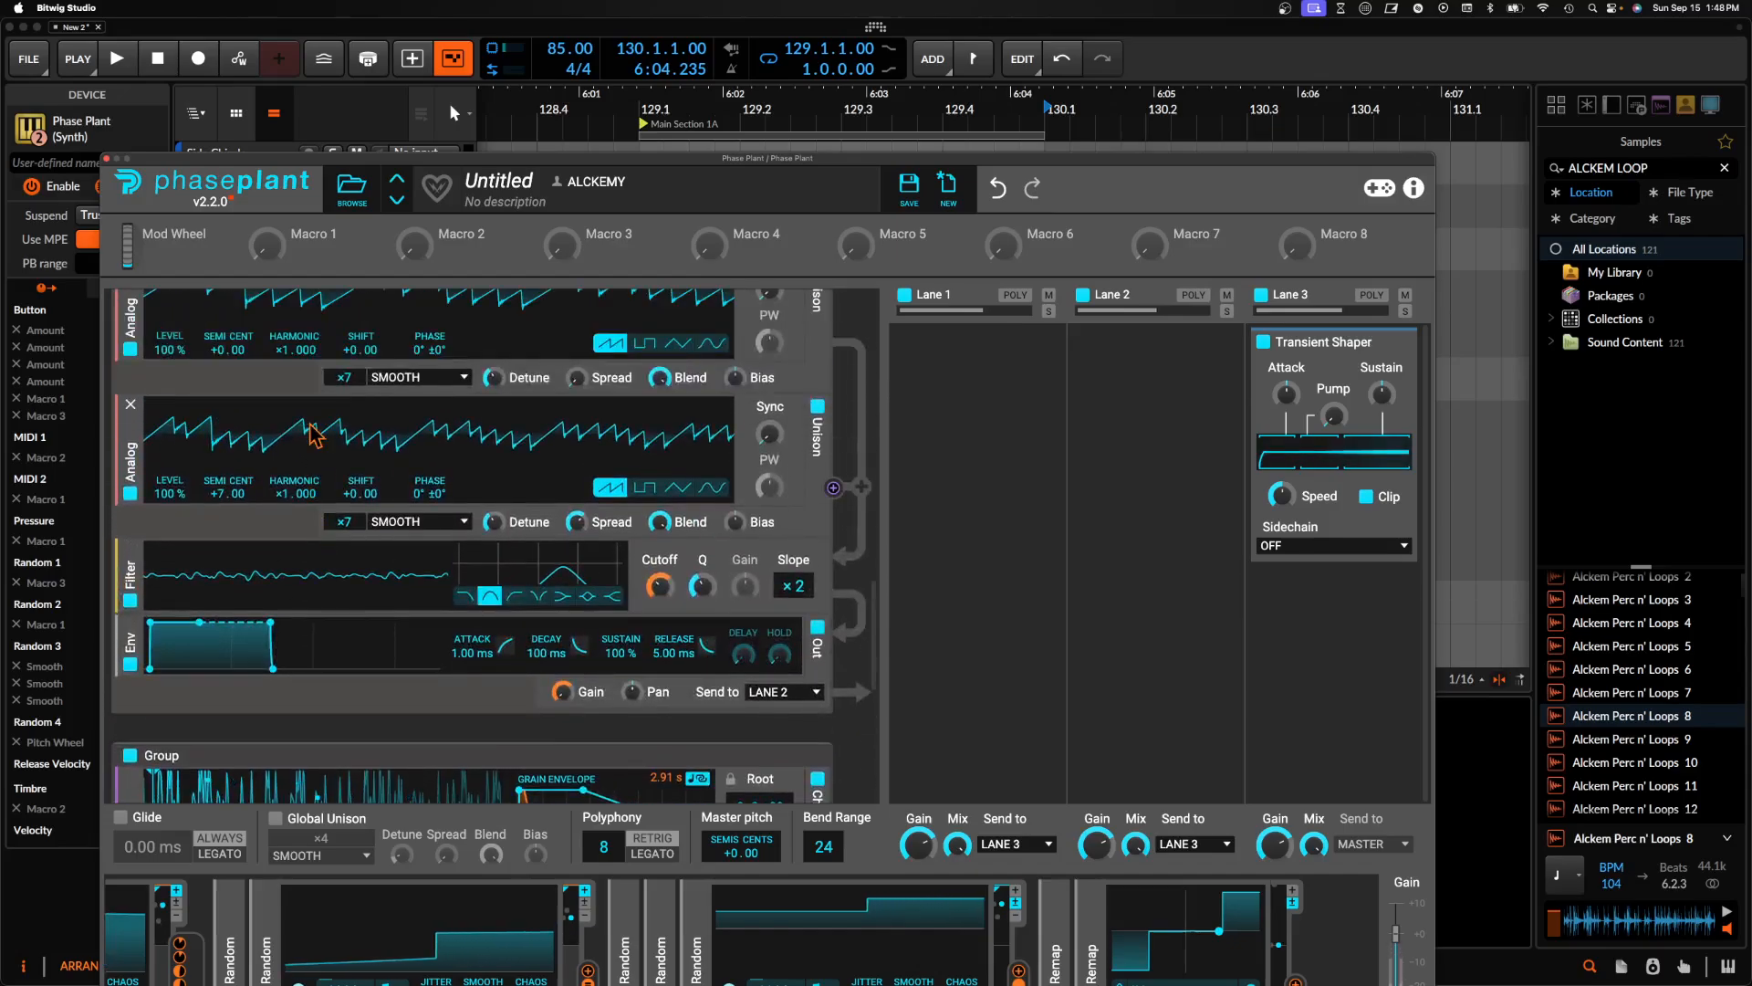
pyautogui.scroll(2, 311, 433)
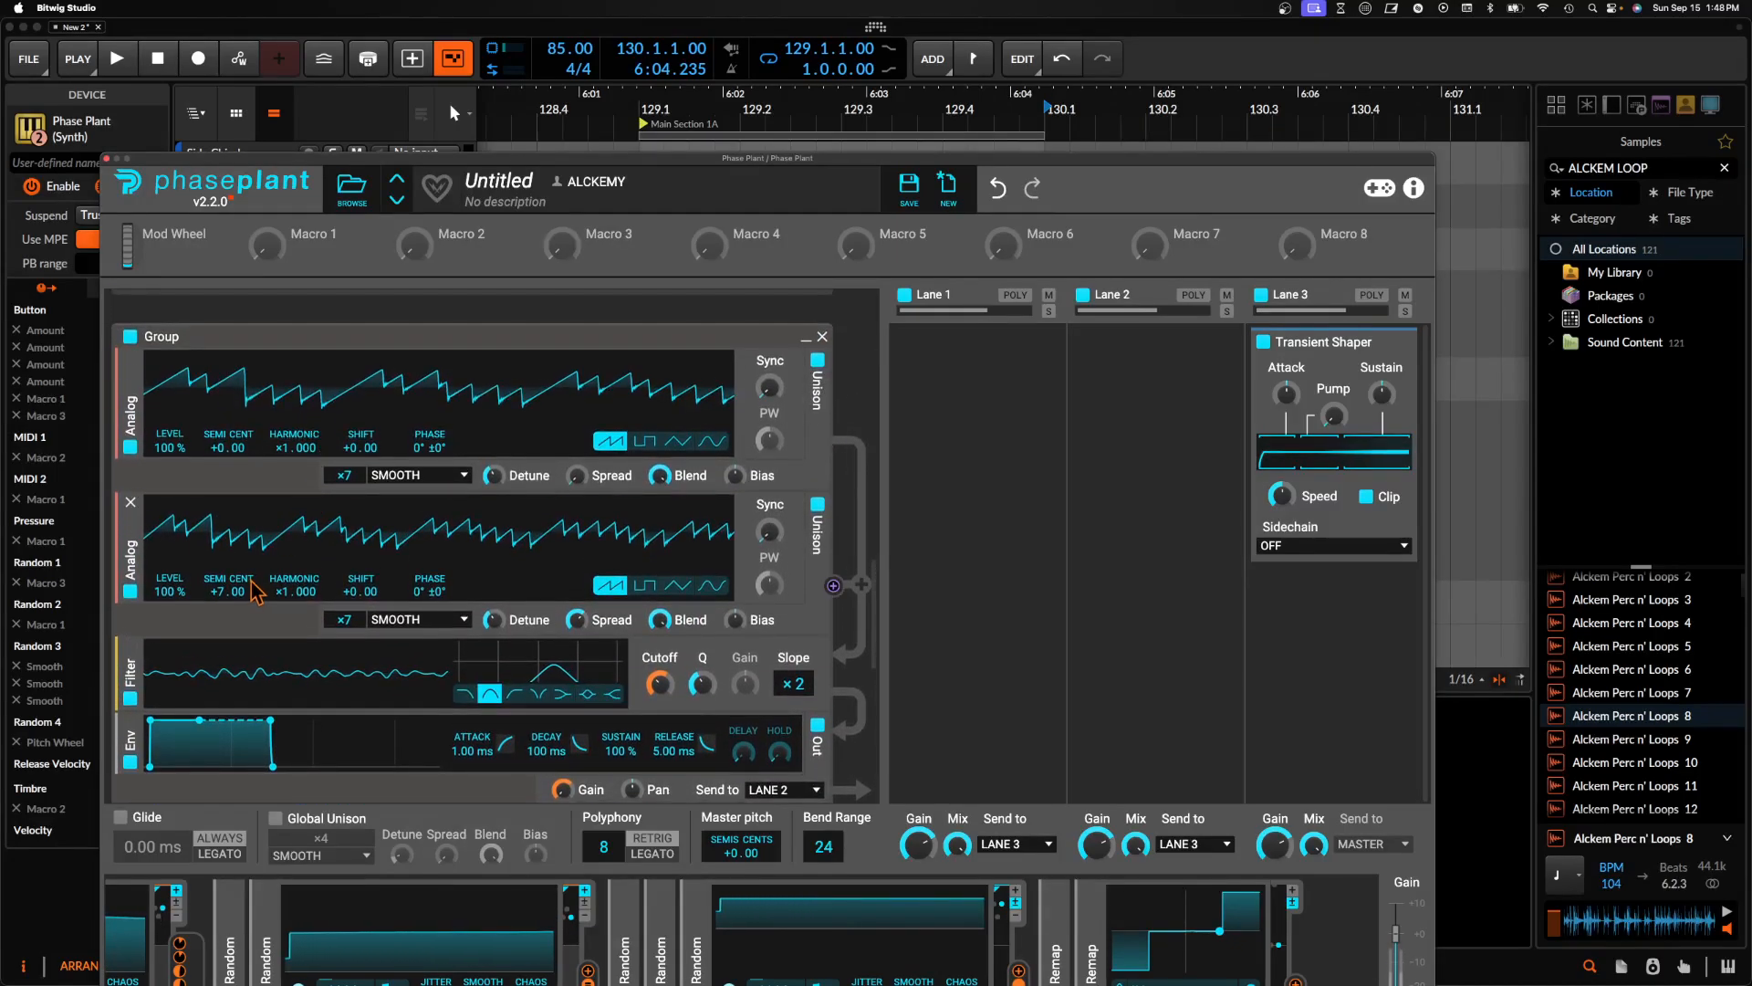
pyautogui.scroll(6, 301, 343)
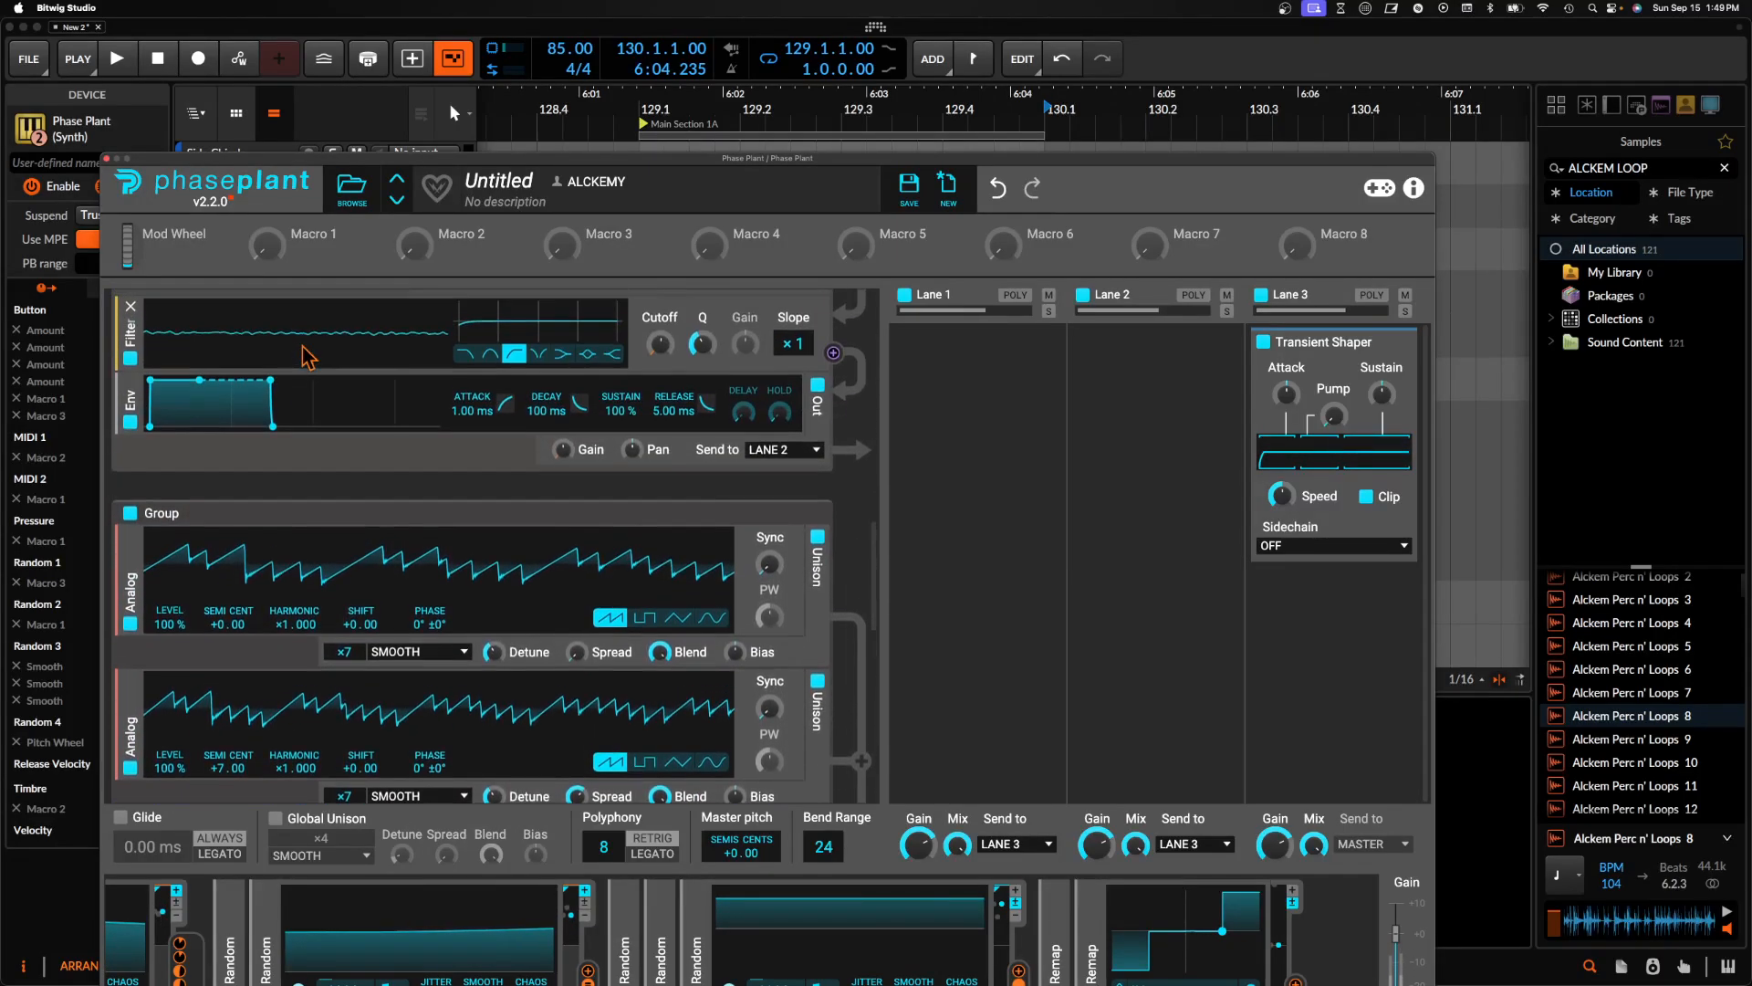
pyautogui.scroll(2, 310, 359)
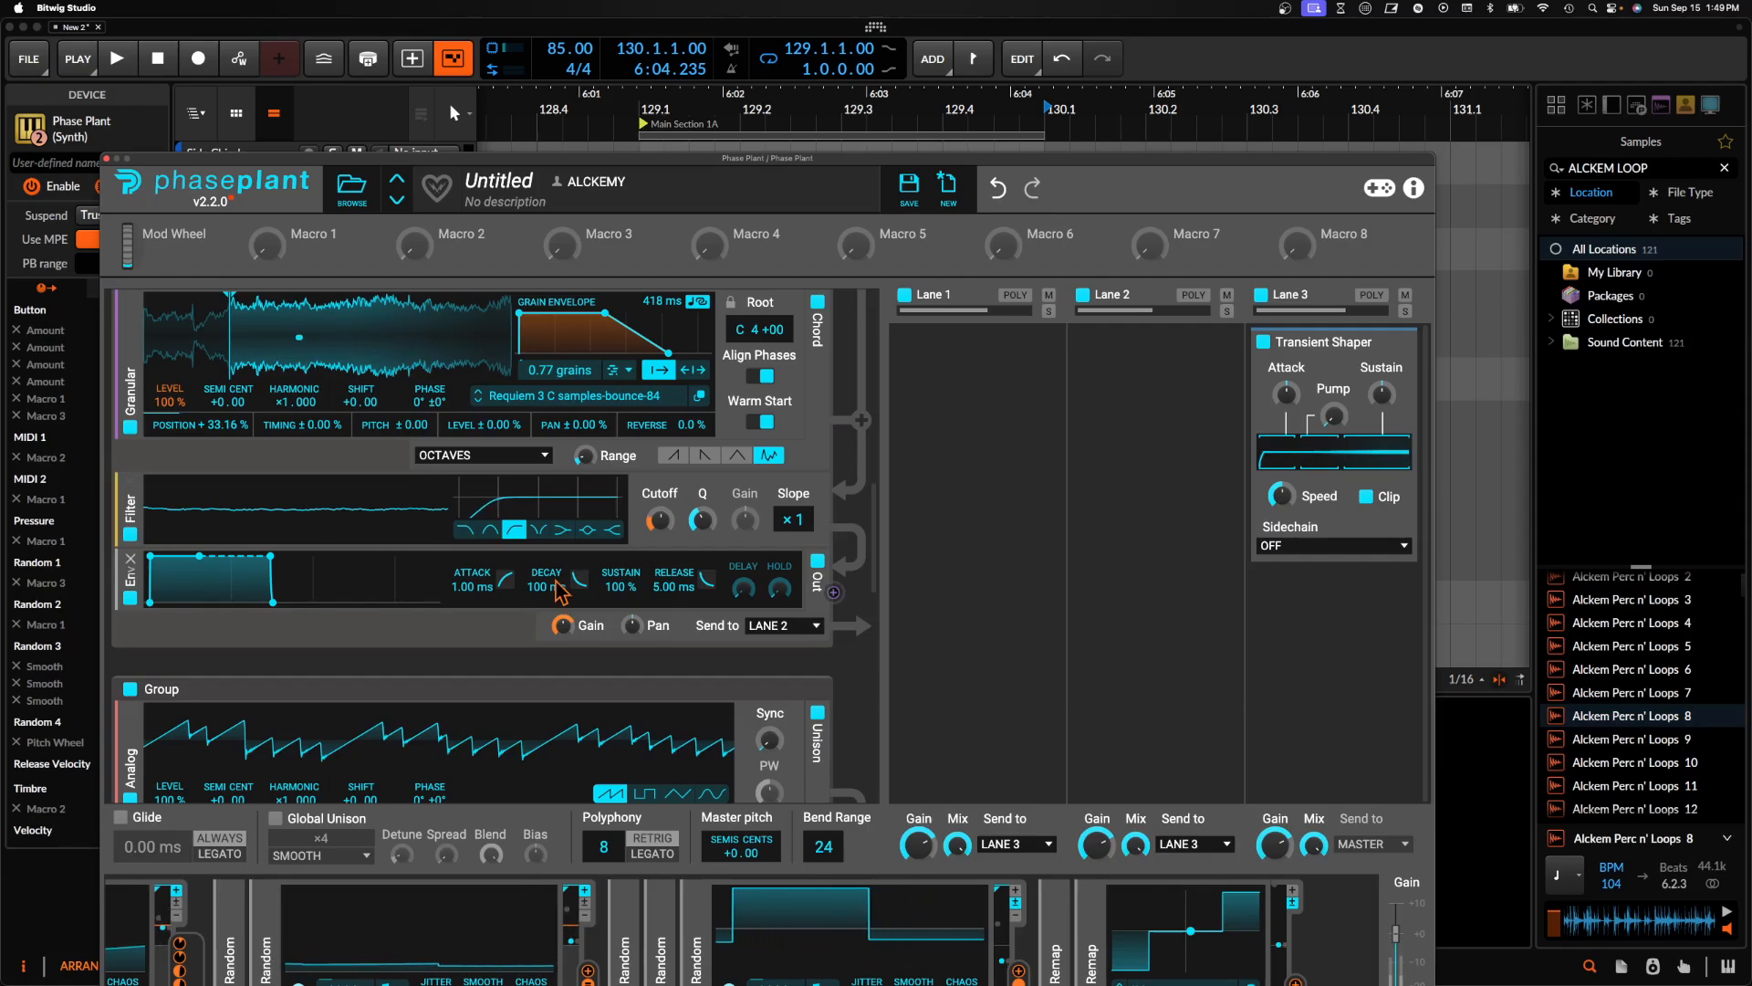
# Switch the Random modulator with 0% jitter and 0% smooth, which drives the envelope gains, to unipolar output
pyautogui.click(1014, 890)
pyautogui.scroll(-2, 575, 530)
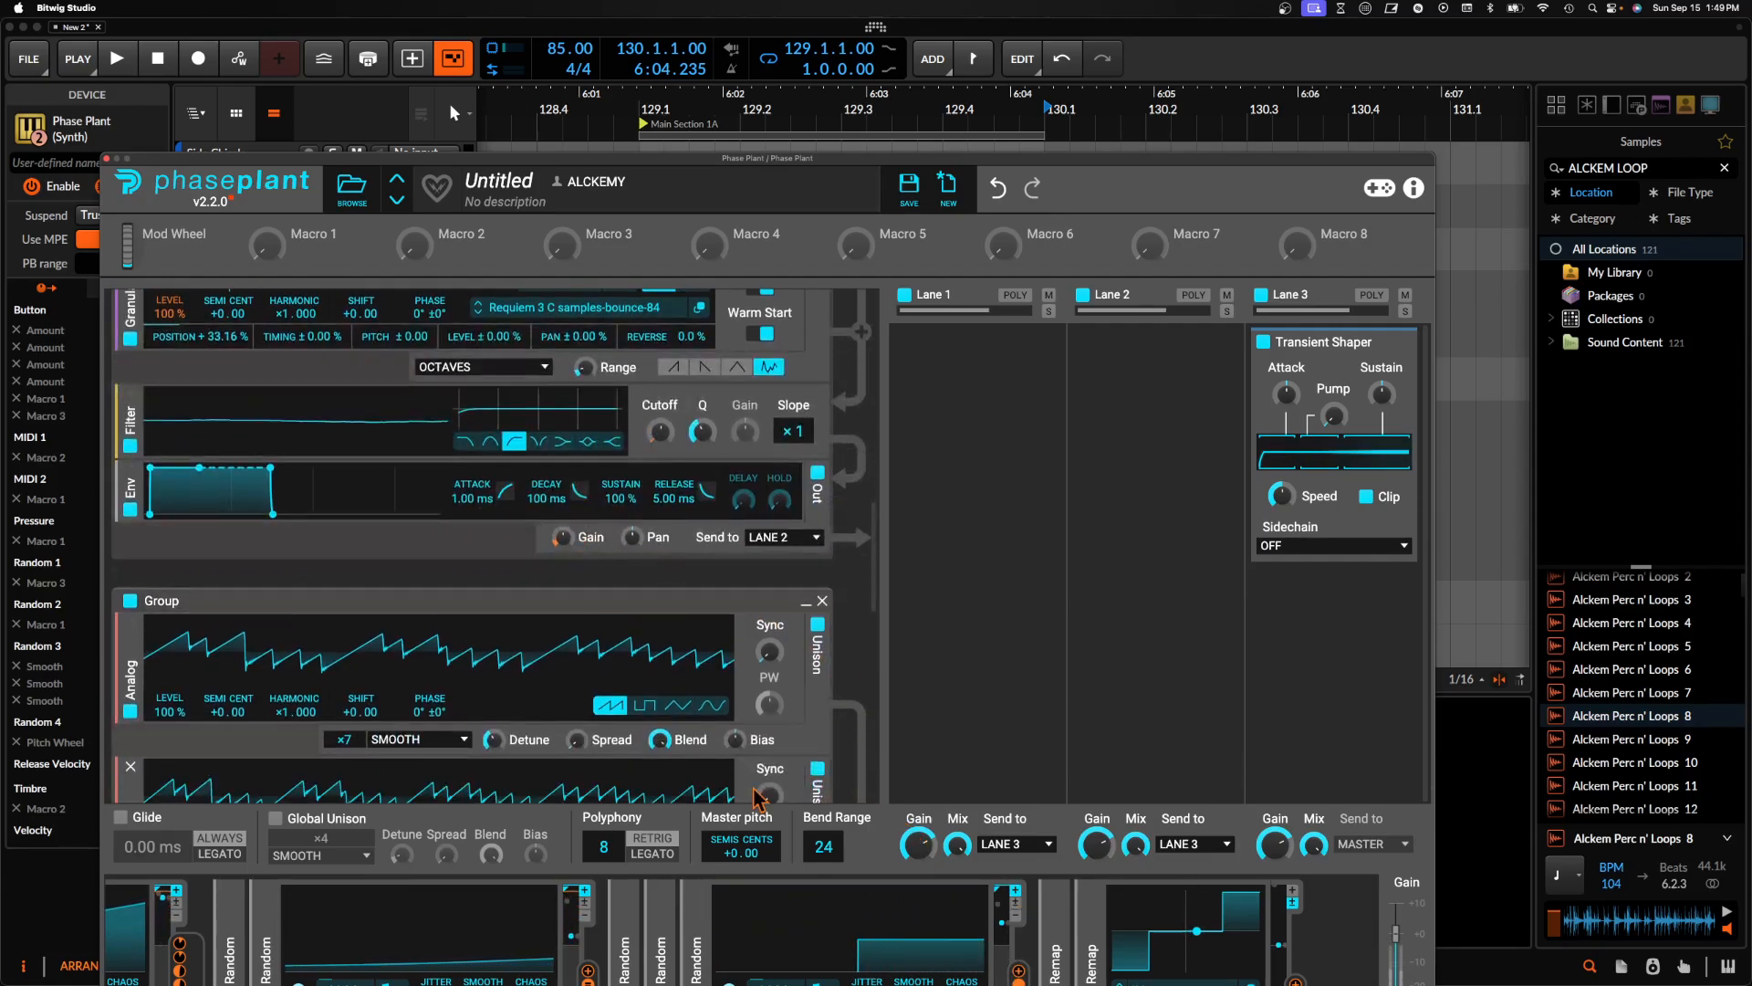
pyautogui.hscroll(2, 827, 895)
pyautogui.hscroll(2, 827, 895)
pyautogui.scroll(-2, 673, 568)
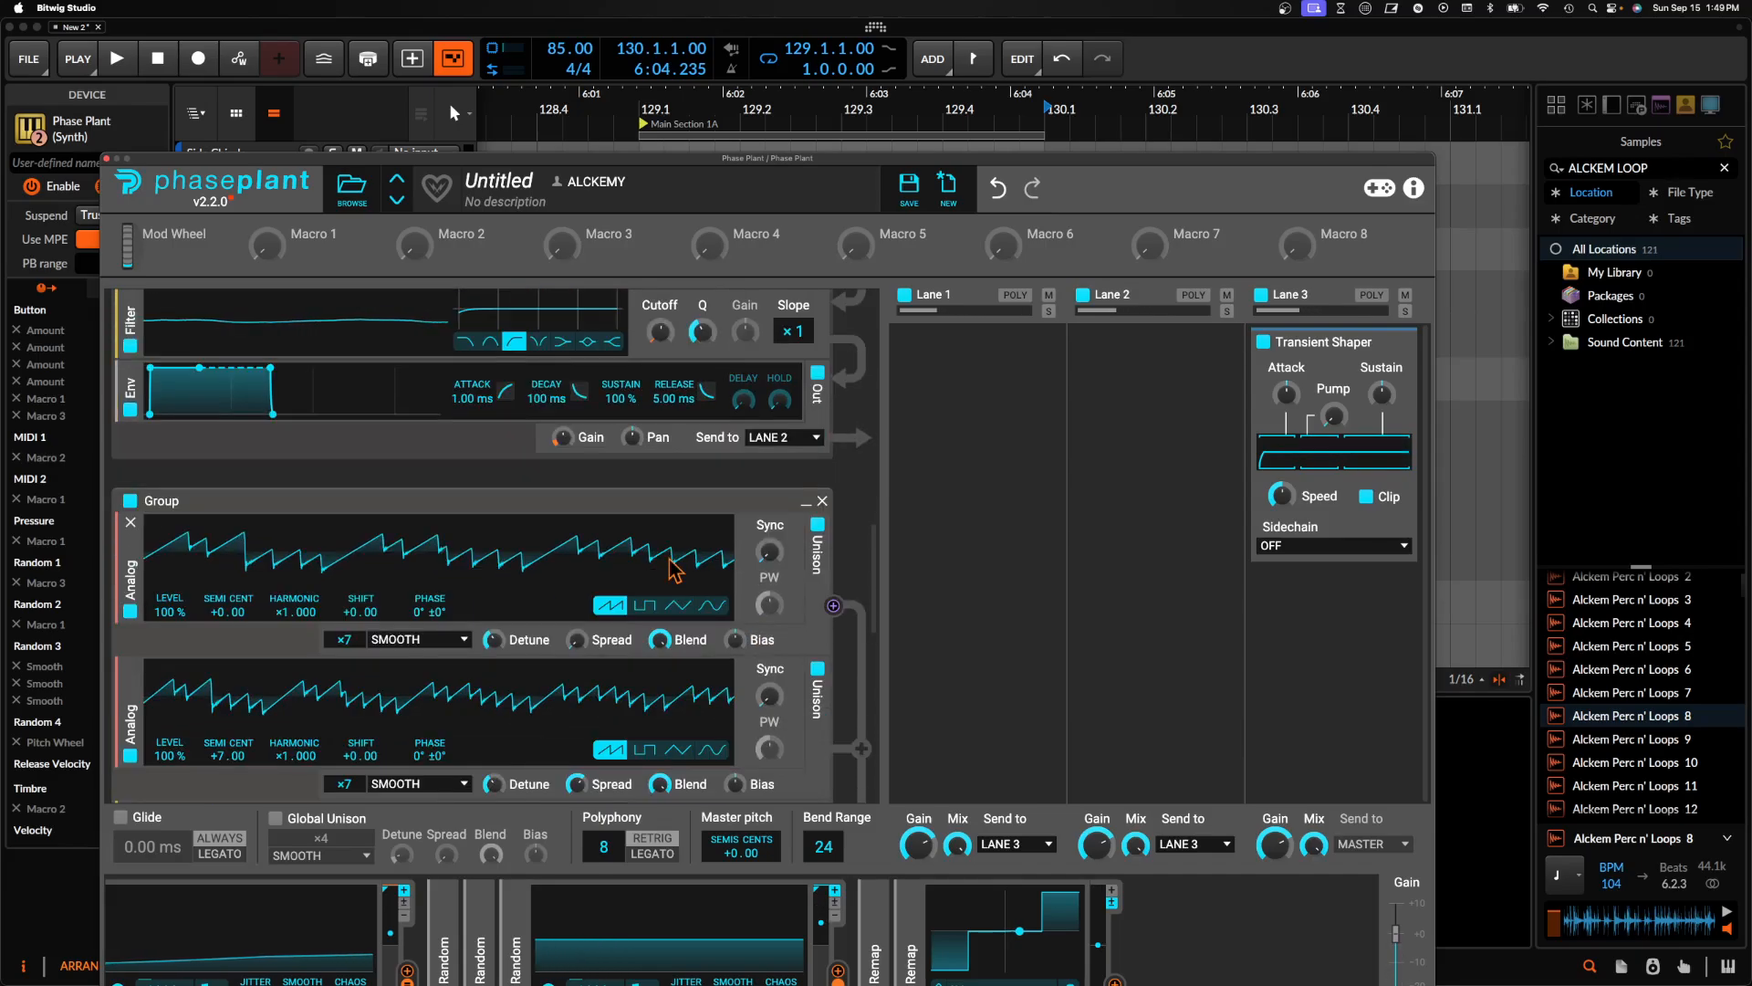
# Set the Random modulation amount on the envelope gain of the Granular group above the Analog group to -49.3%
pyautogui.moveTo(666, 159); pyautogui.dragTo(618, 24)
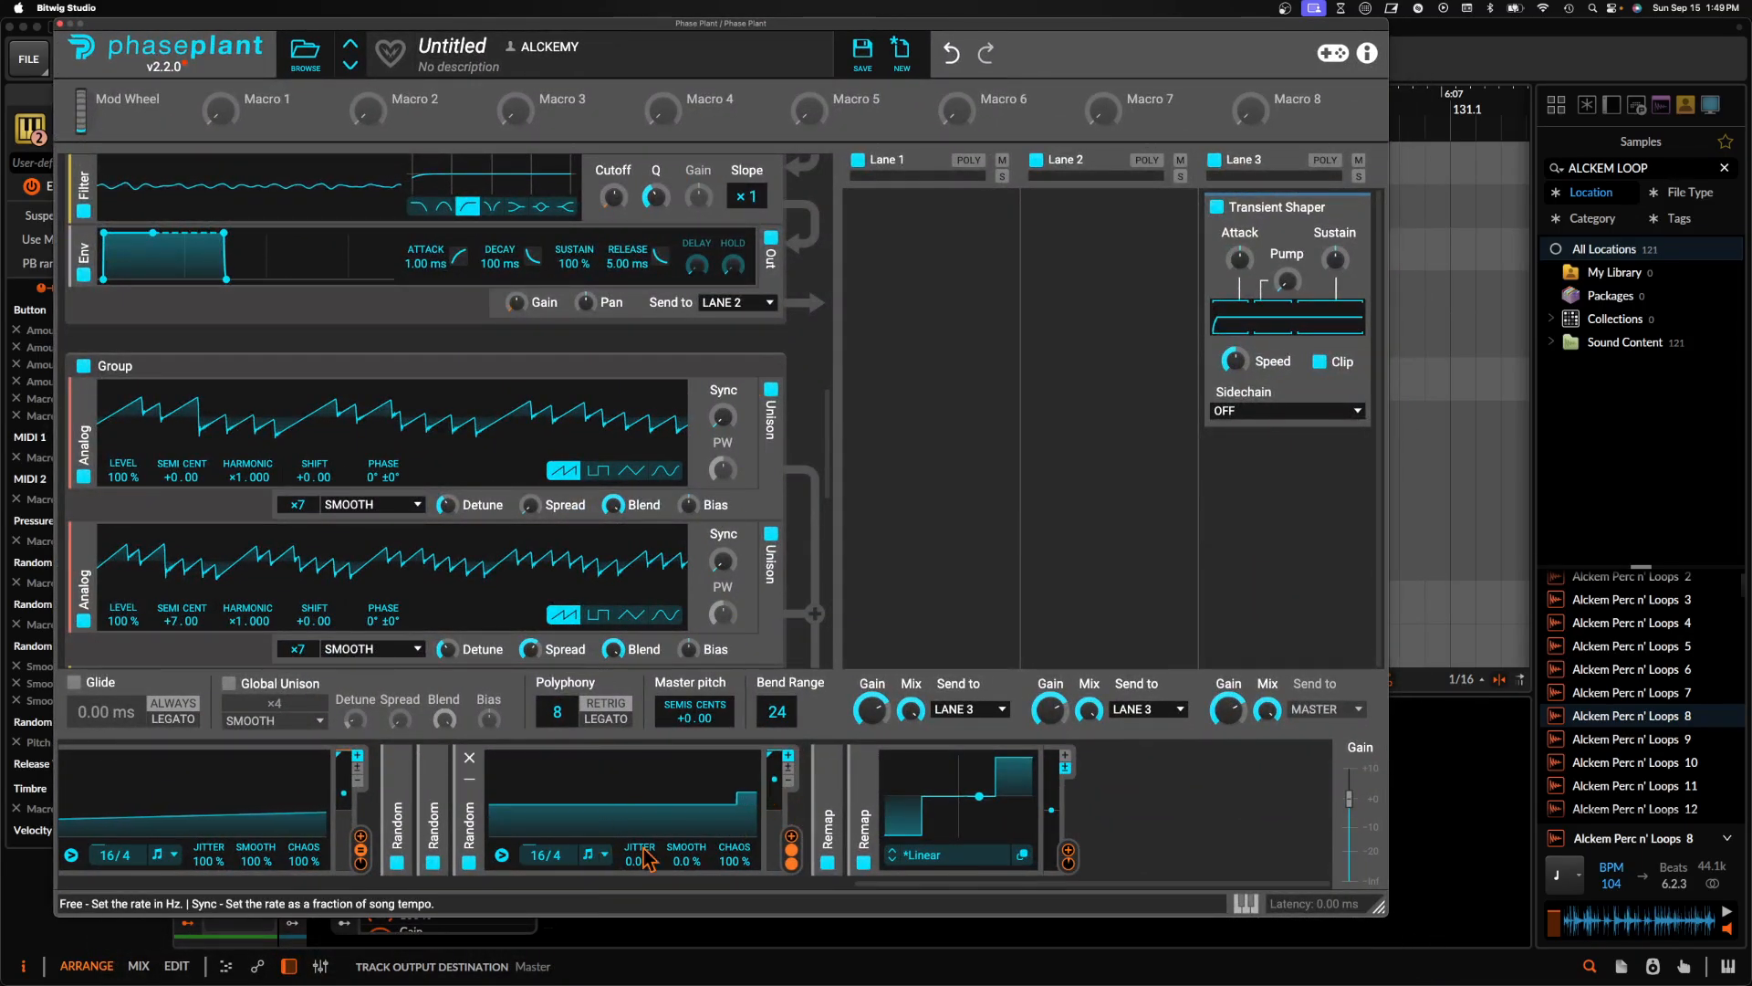
pyautogui.moveTo(791, 865)
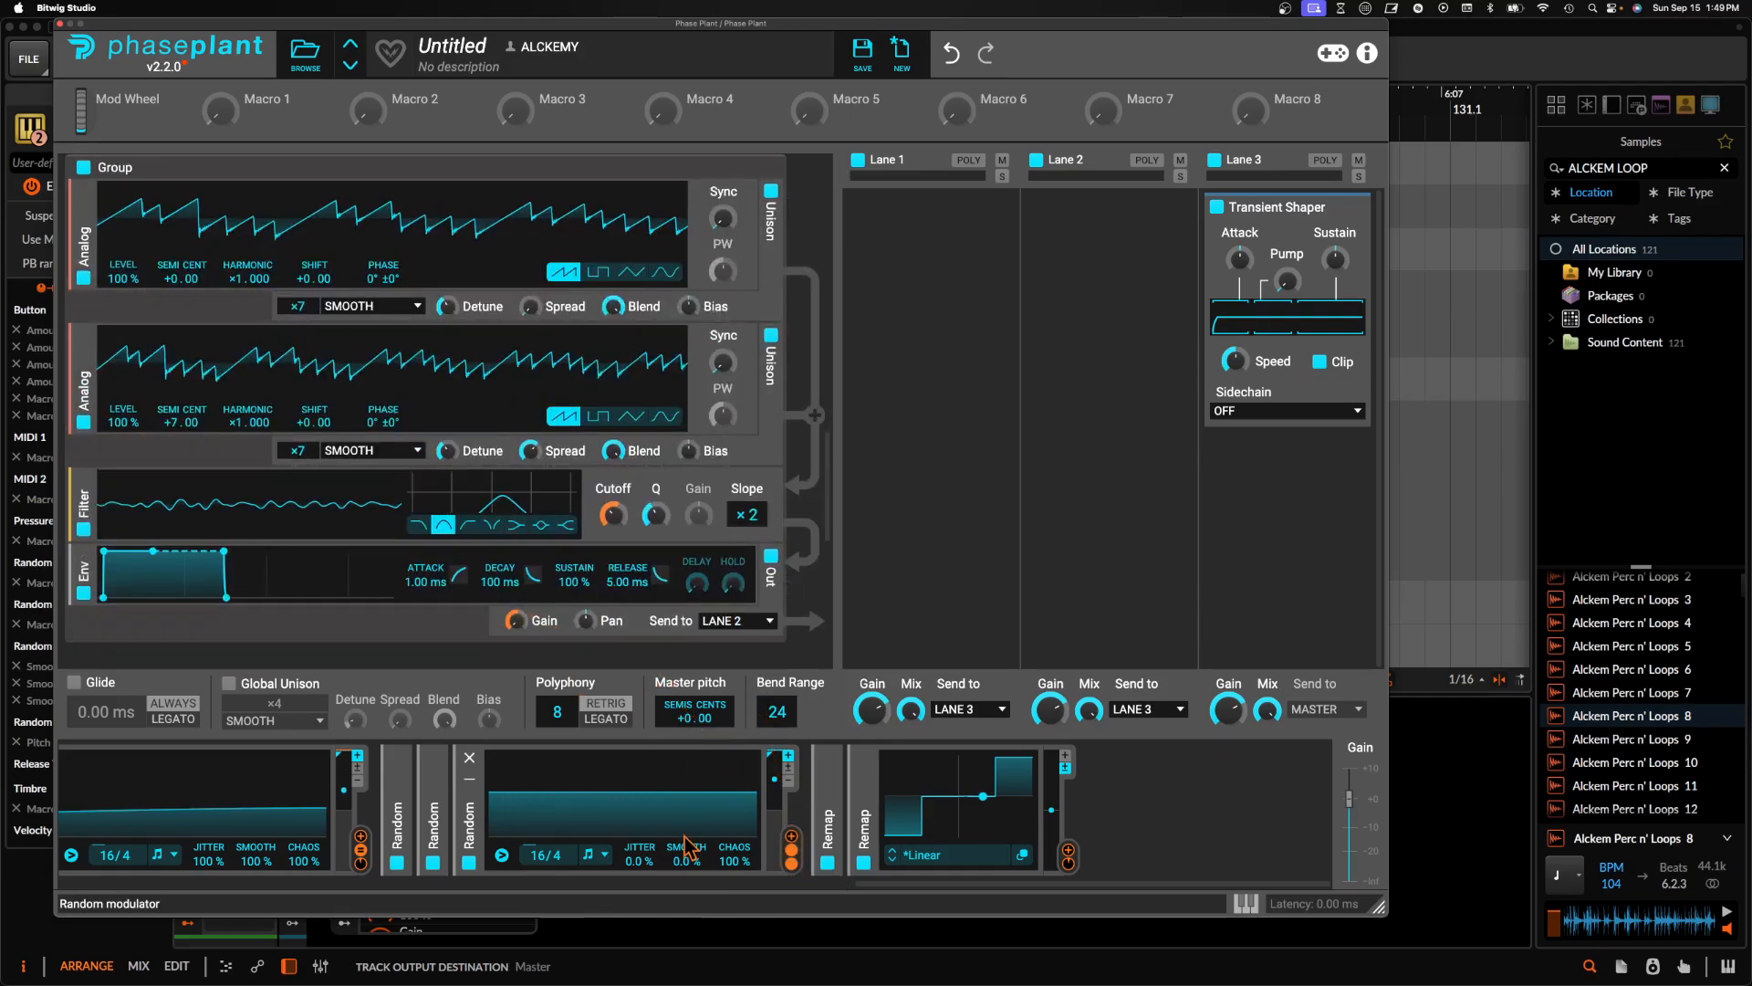
pyautogui.moveTo(685, 861); pyautogui.dragTo(686, 770)
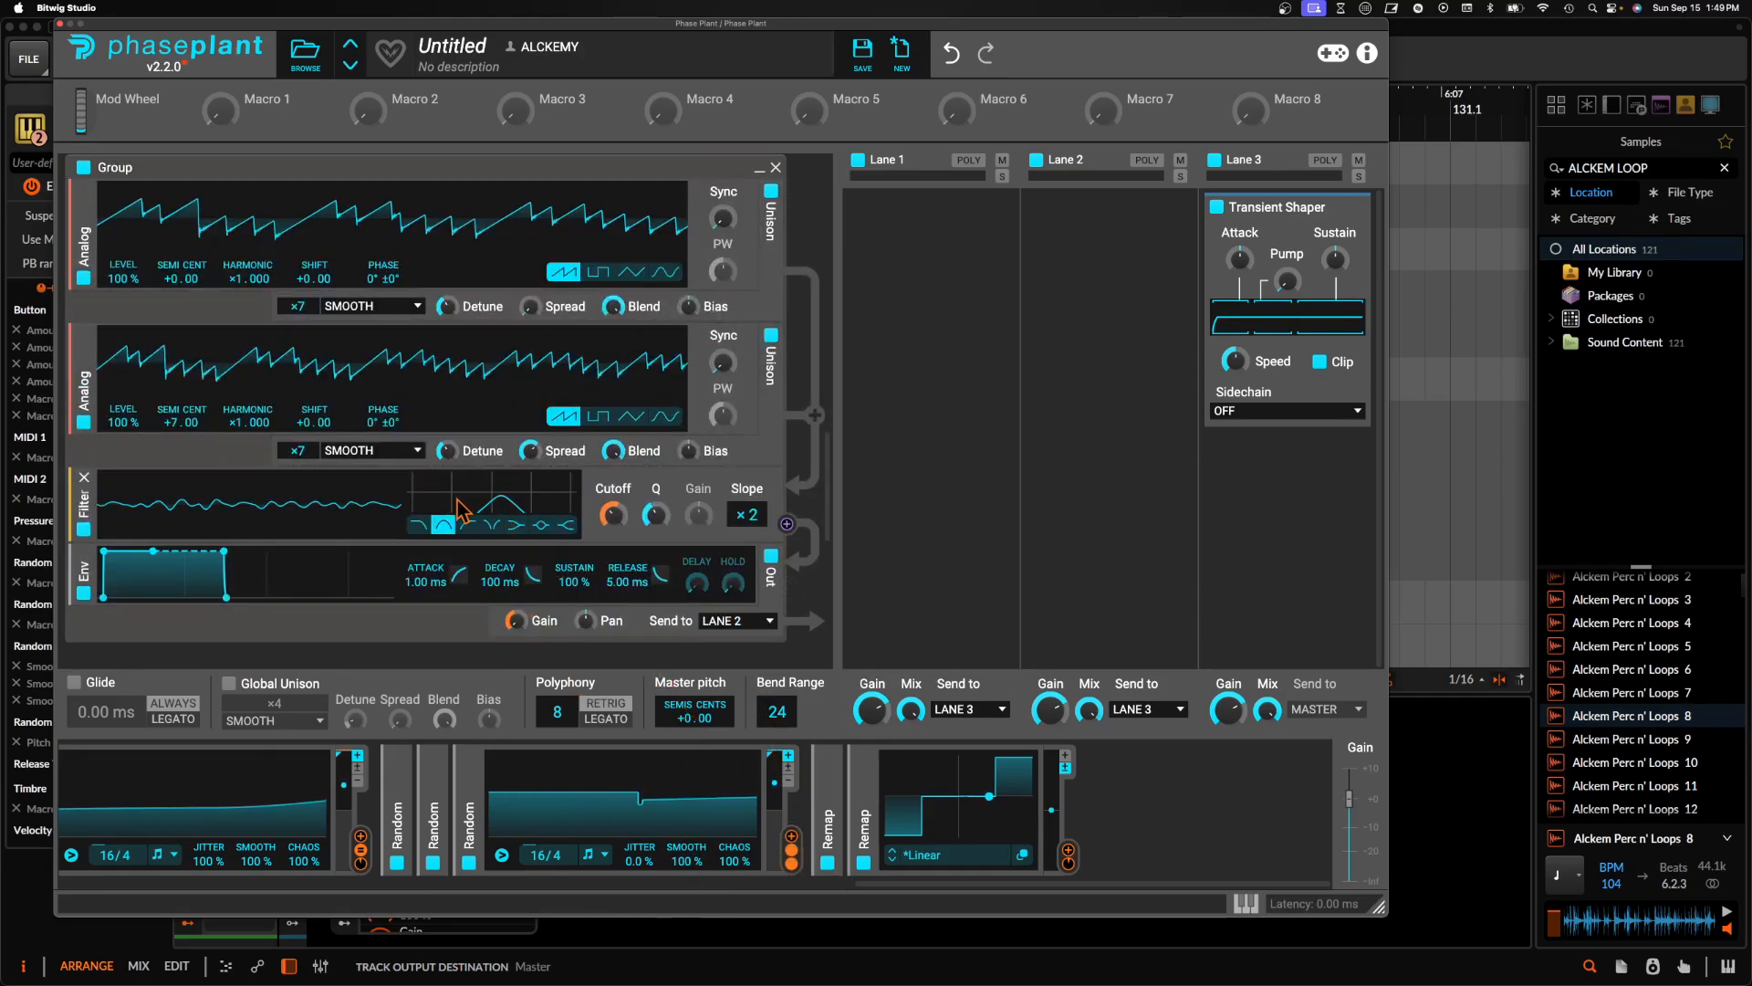
pyautogui.scroll(5, 475, 442)
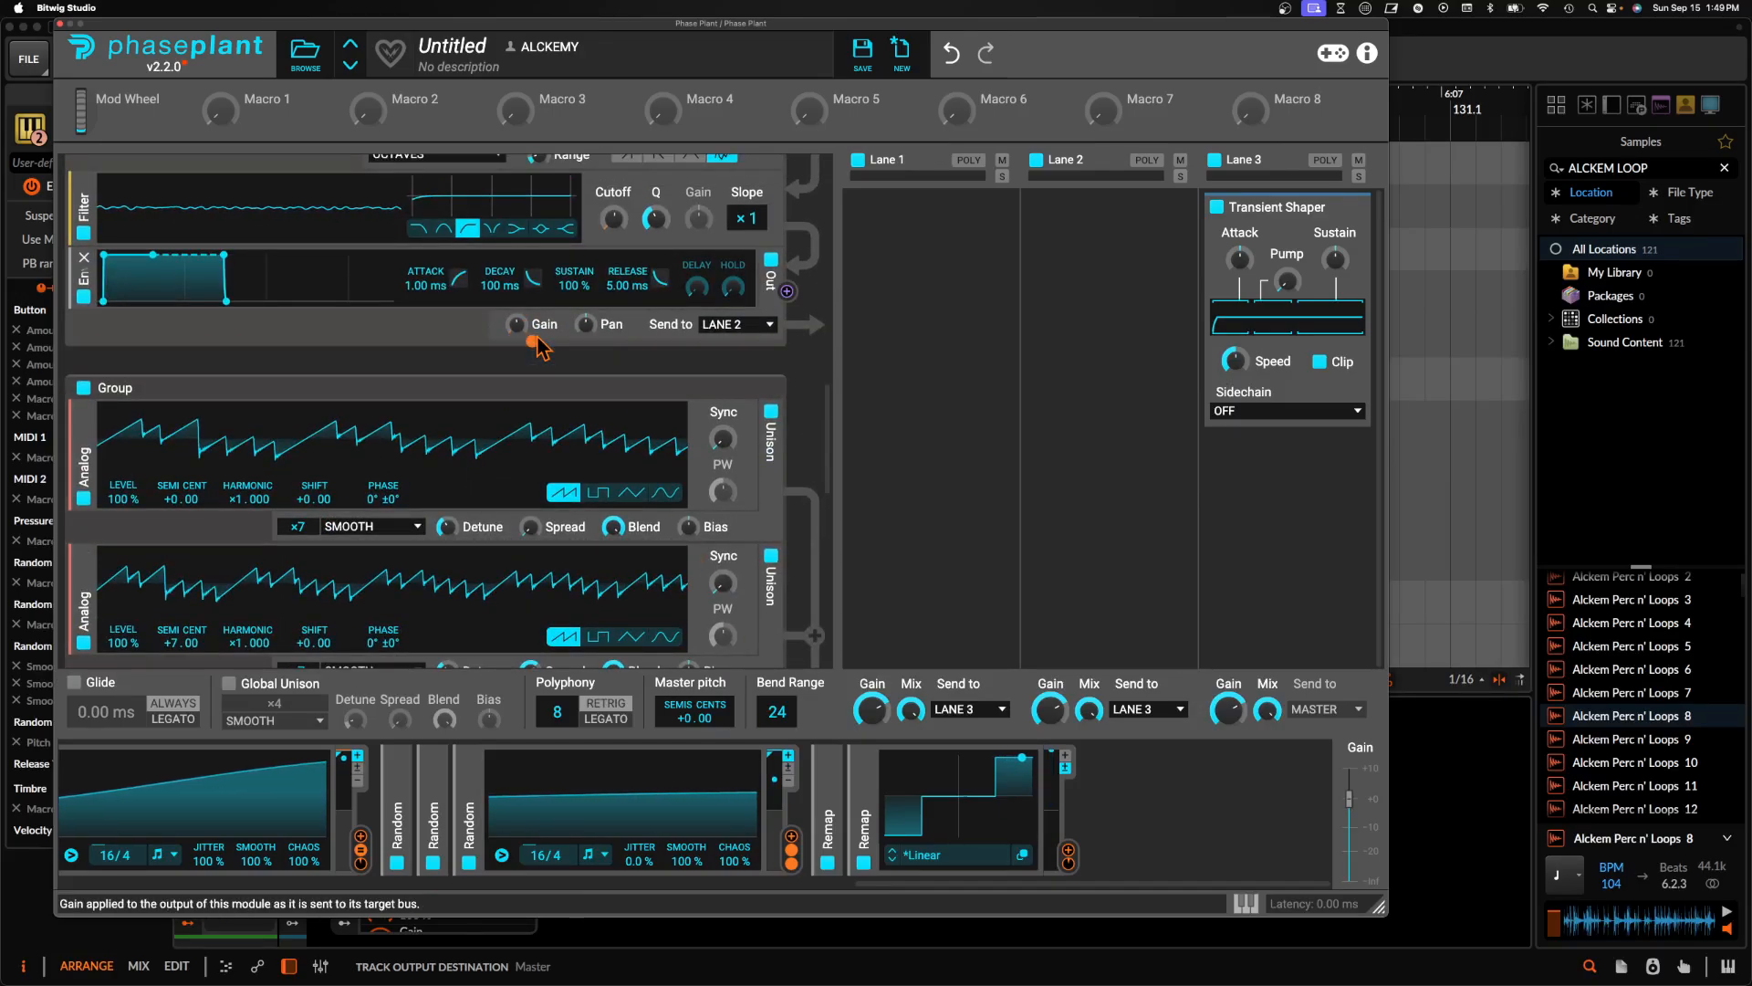
pyautogui.moveTo(534, 342)
pyautogui.moveTo(532, 341); pyautogui.dragTo(532, 298)
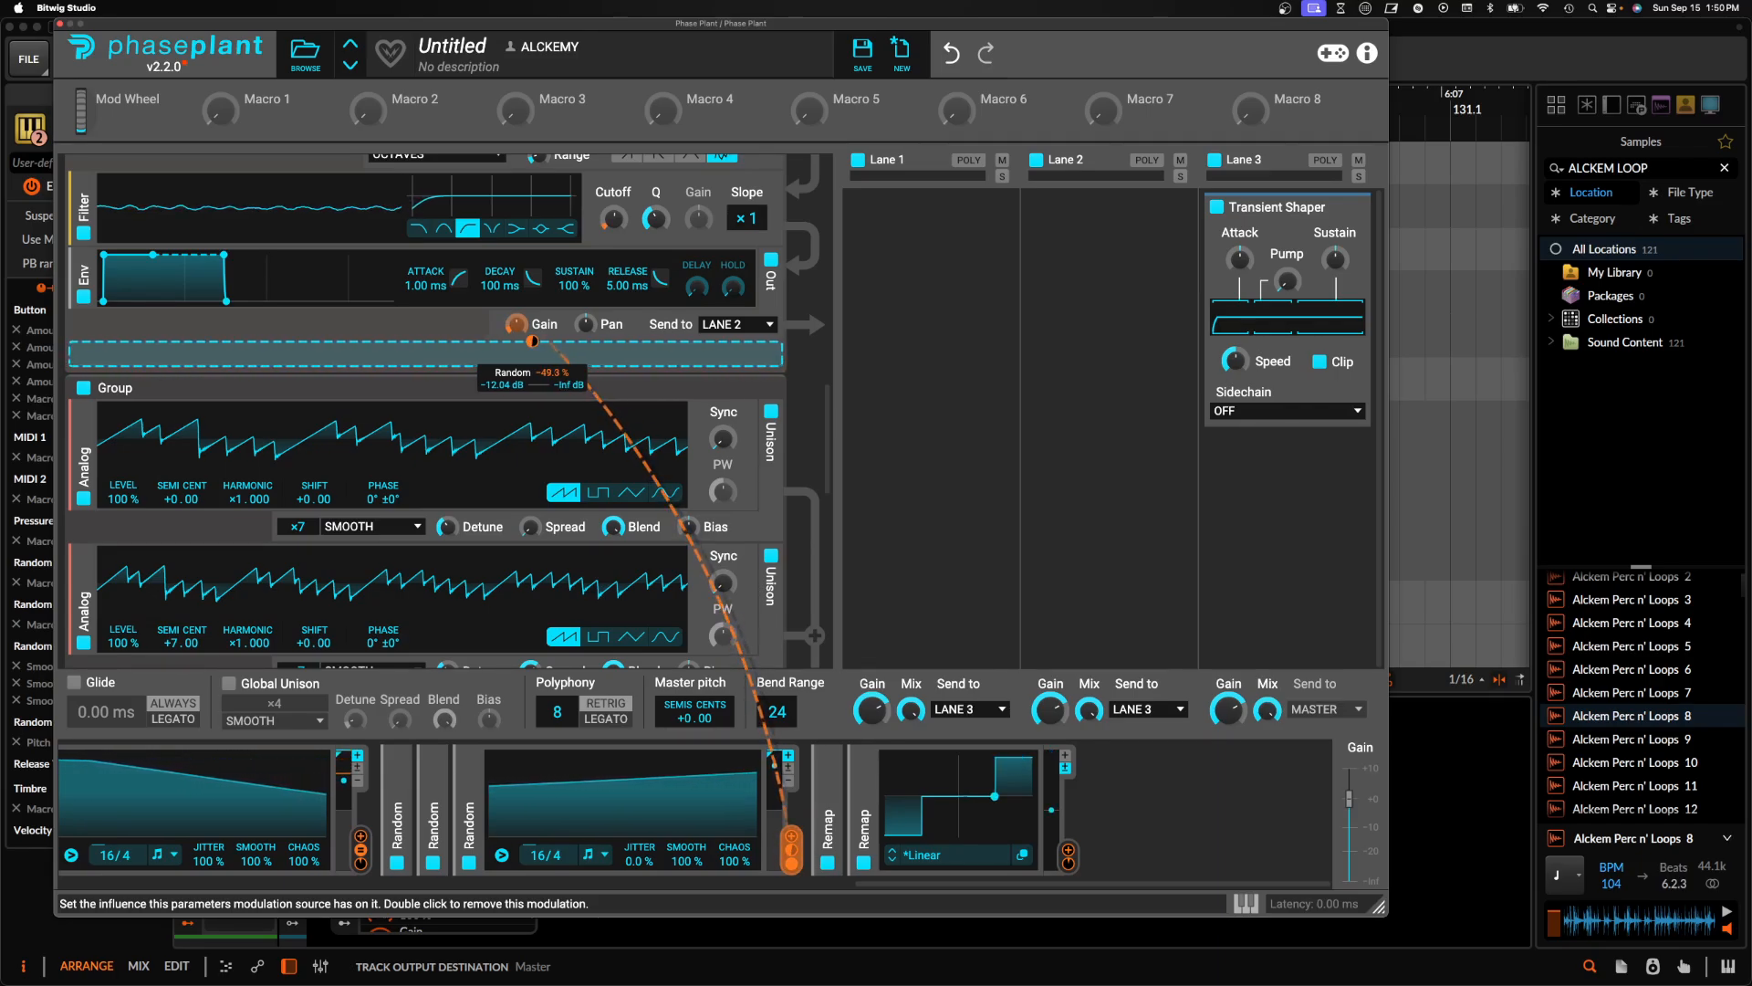
# Reduce the Random modulation amount on the Analog group's envelope gain to 49.2%
pyautogui.scroll(-4, 542, 478)
pyautogui.scroll(-13, 542, 480)
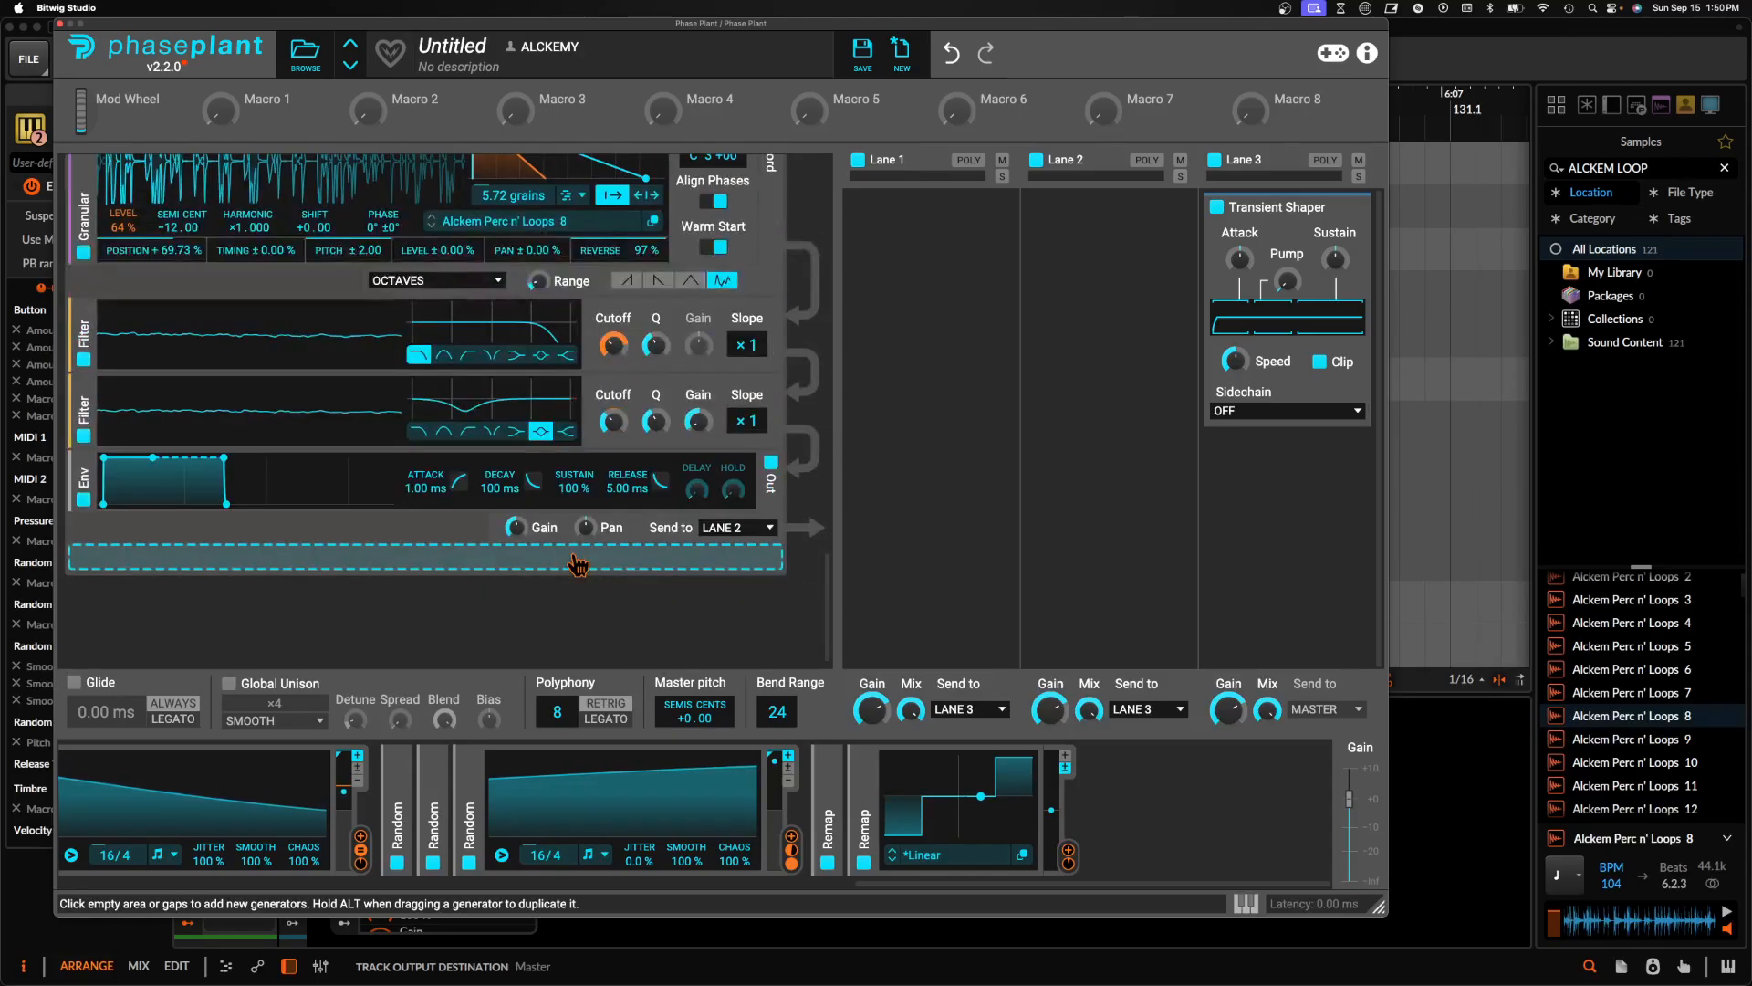
pyautogui.scroll(5, 517, 537)
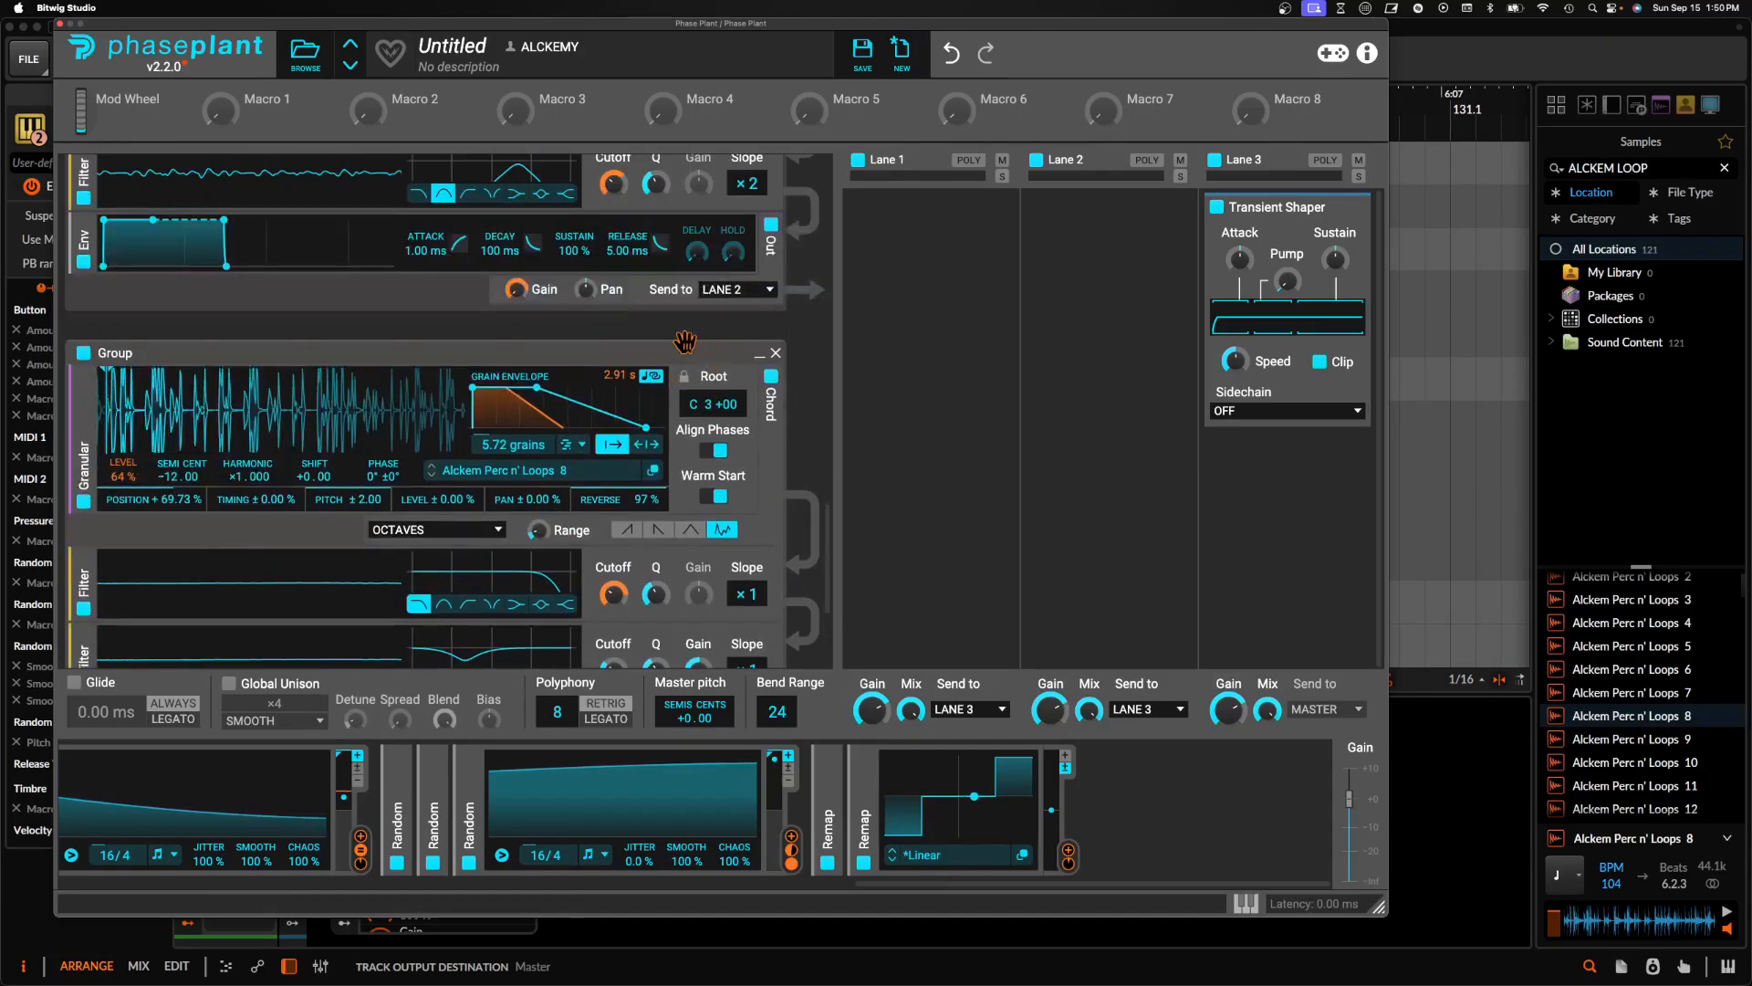
pyautogui.moveTo(532, 306)
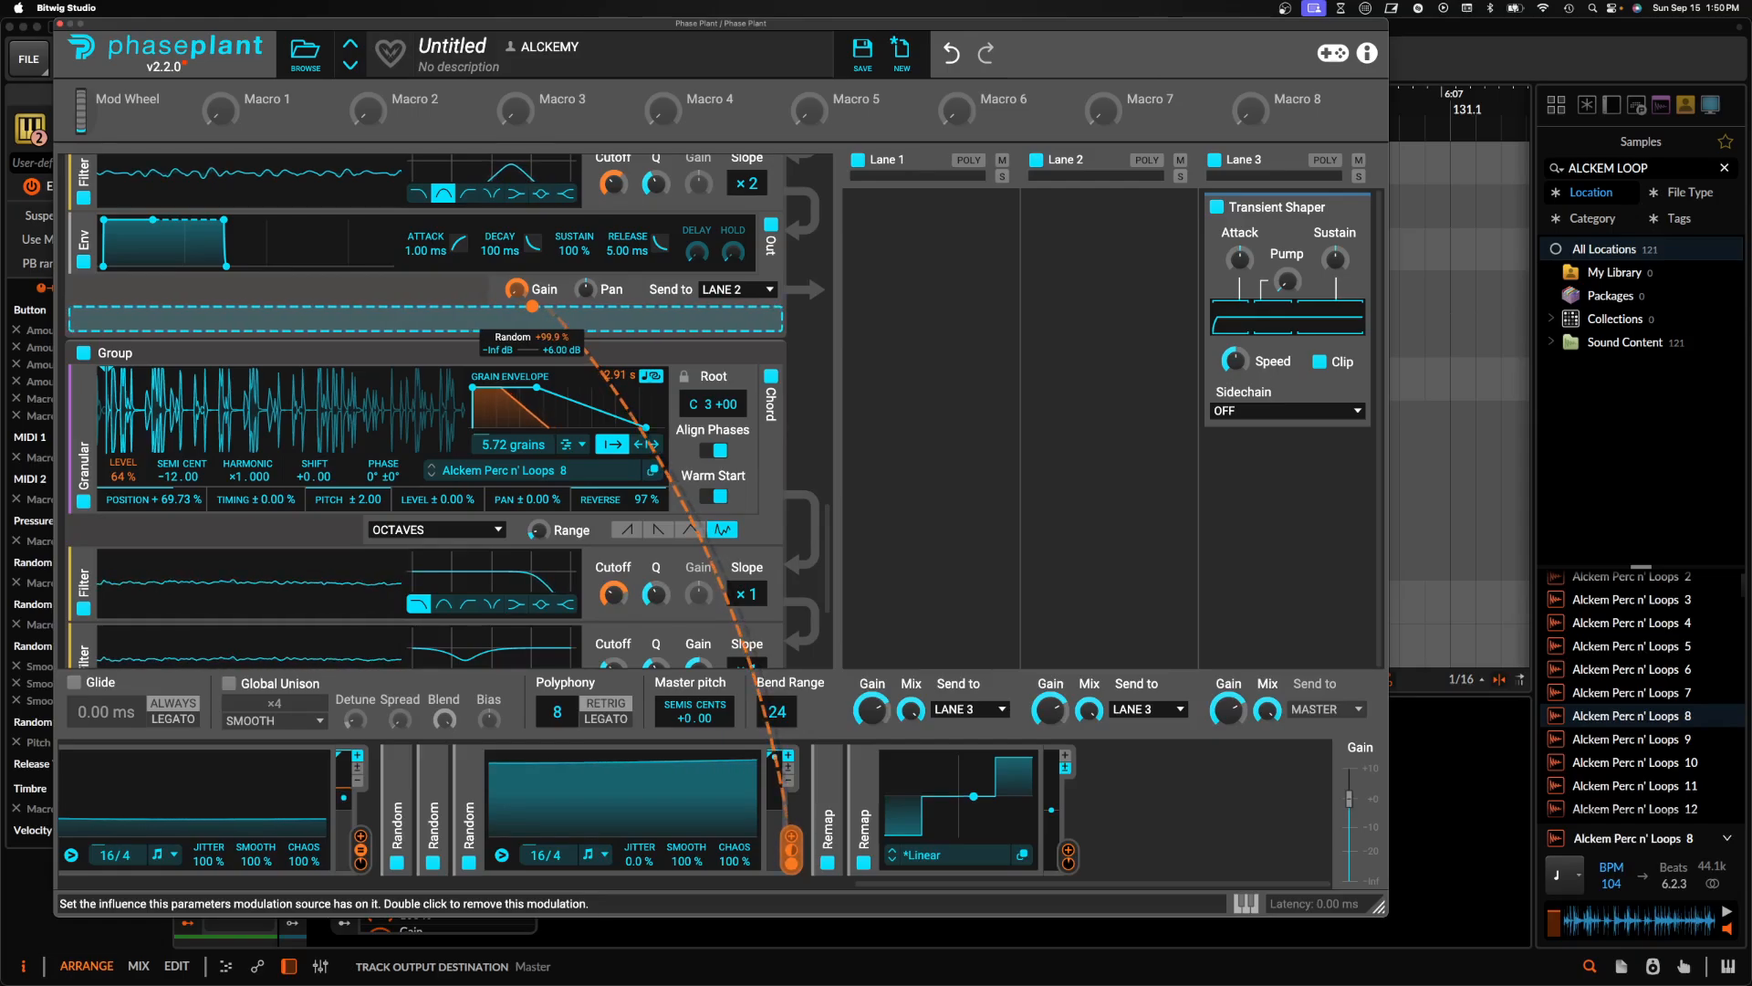
pyautogui.moveTo(532, 307); pyautogui.dragTo(532, 345)
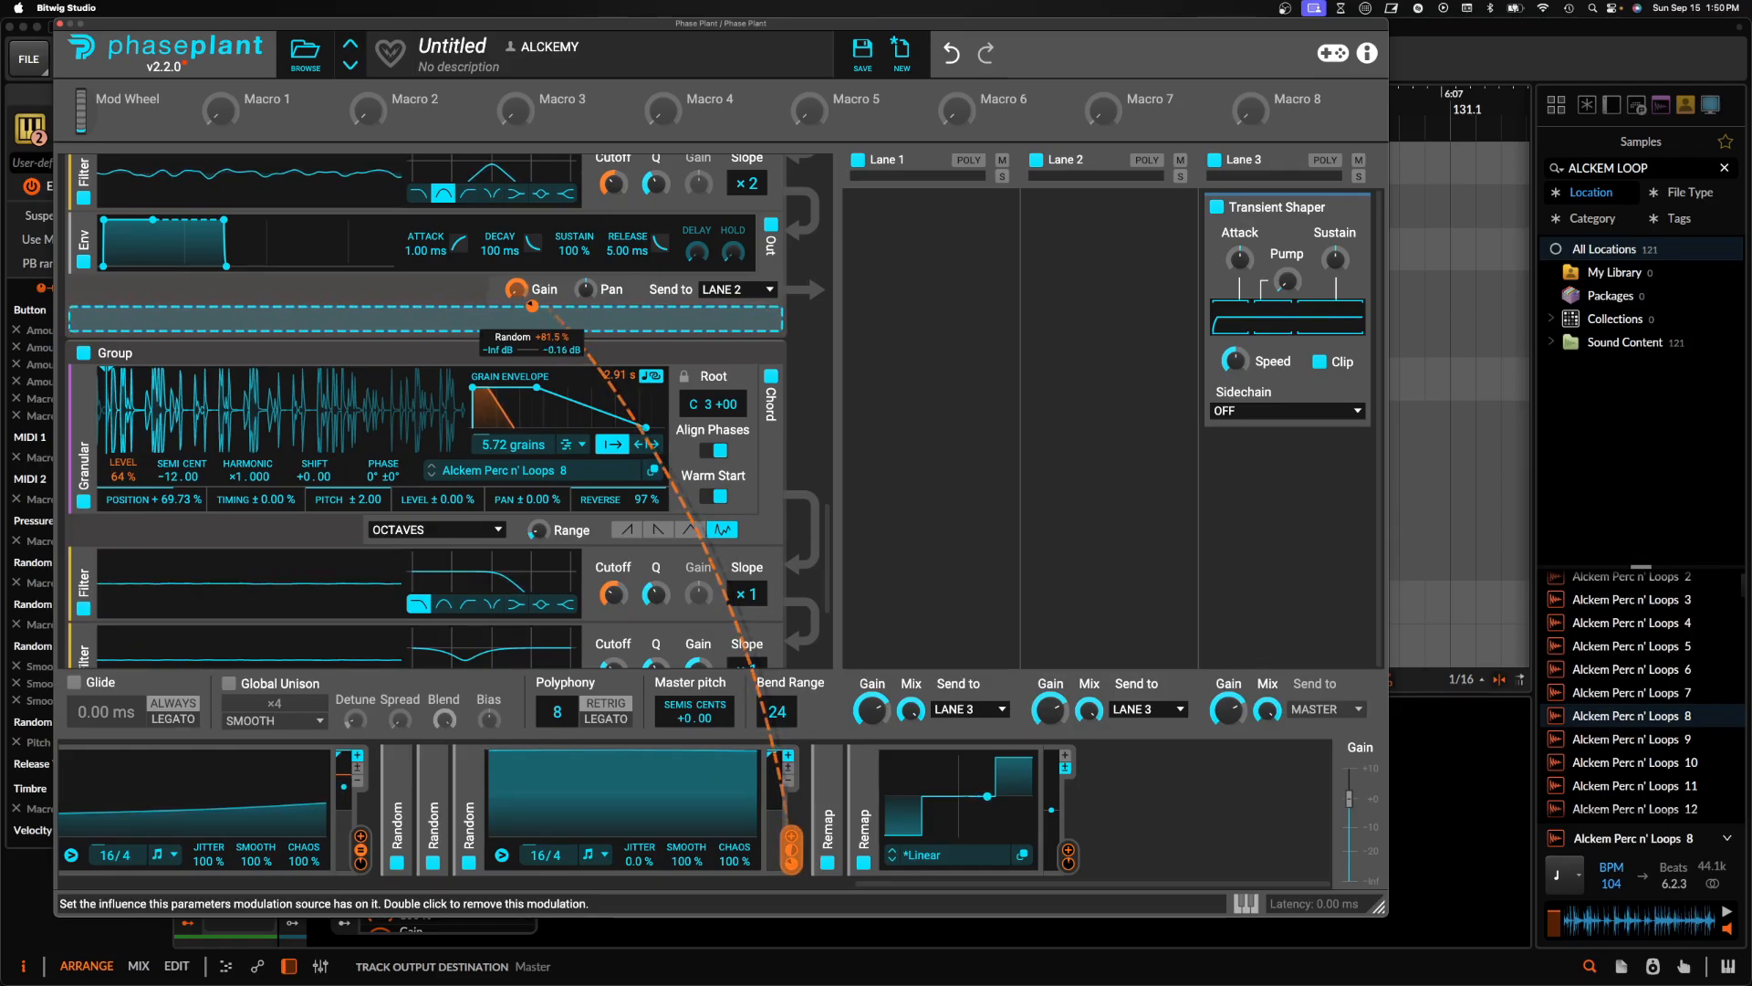
pyautogui.moveTo(532, 306); pyautogui.dragTo(532, 306)
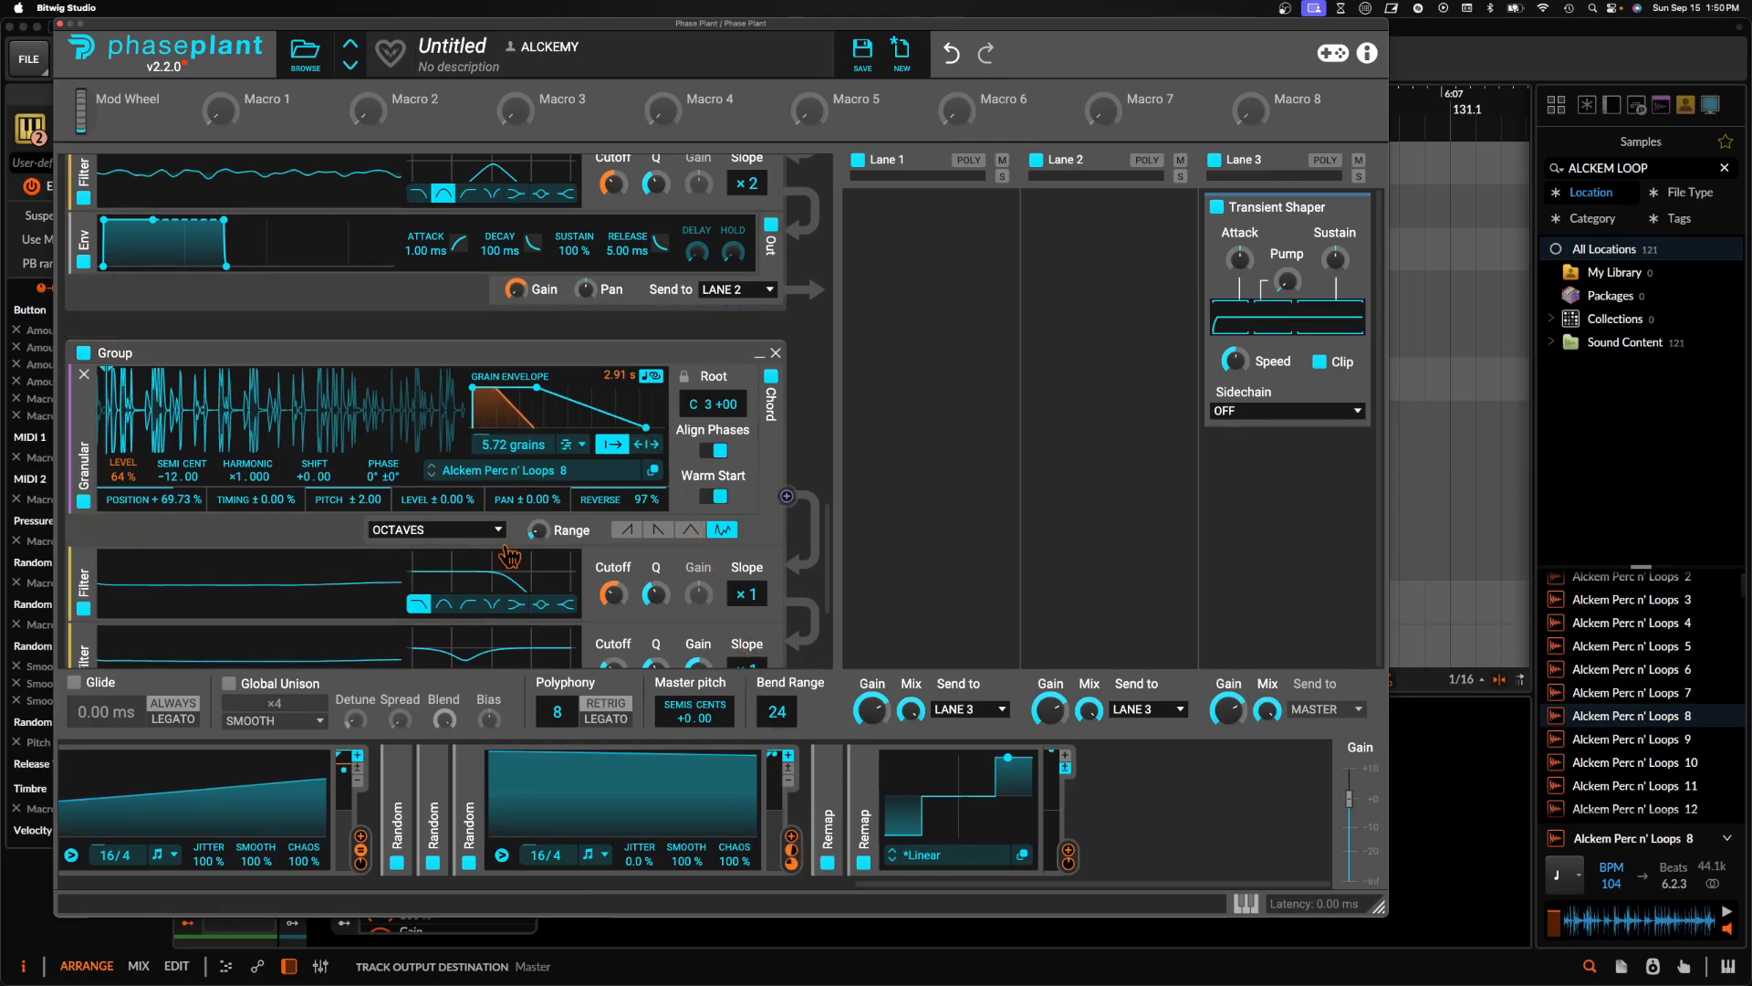
pyautogui.scroll(-5, 510, 558)
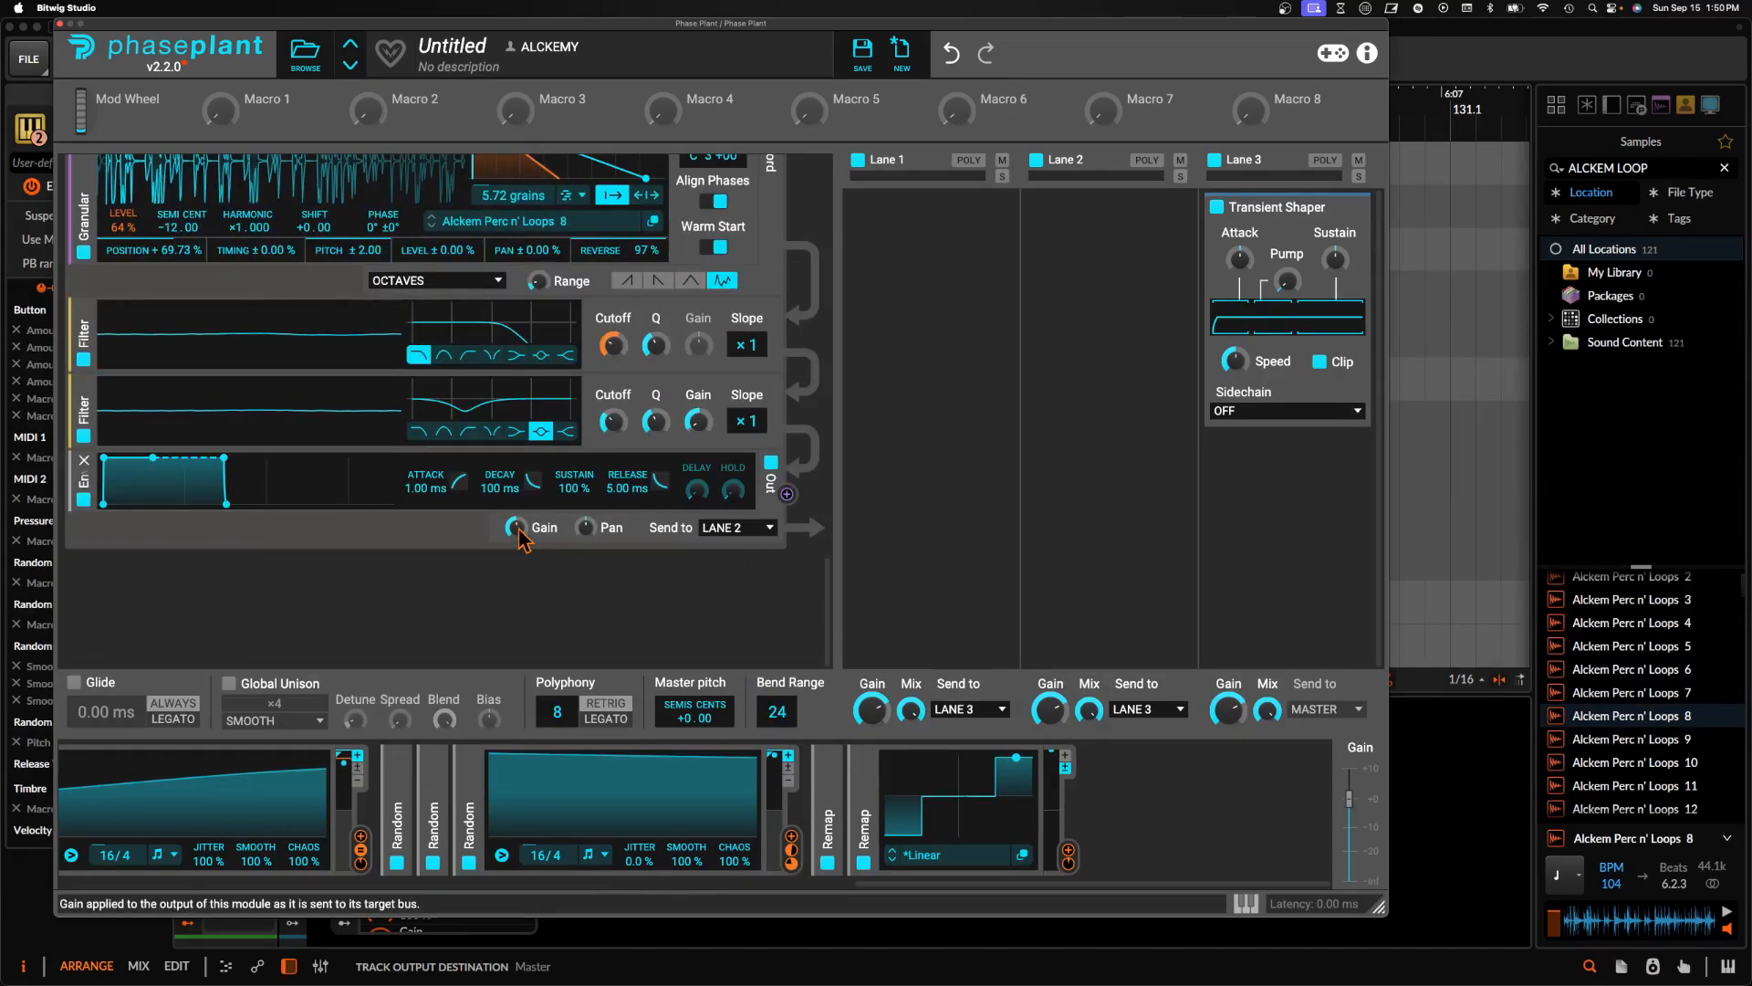
pyautogui.scroll(5, 527, 534)
pyautogui.scroll(1, 520, 517)
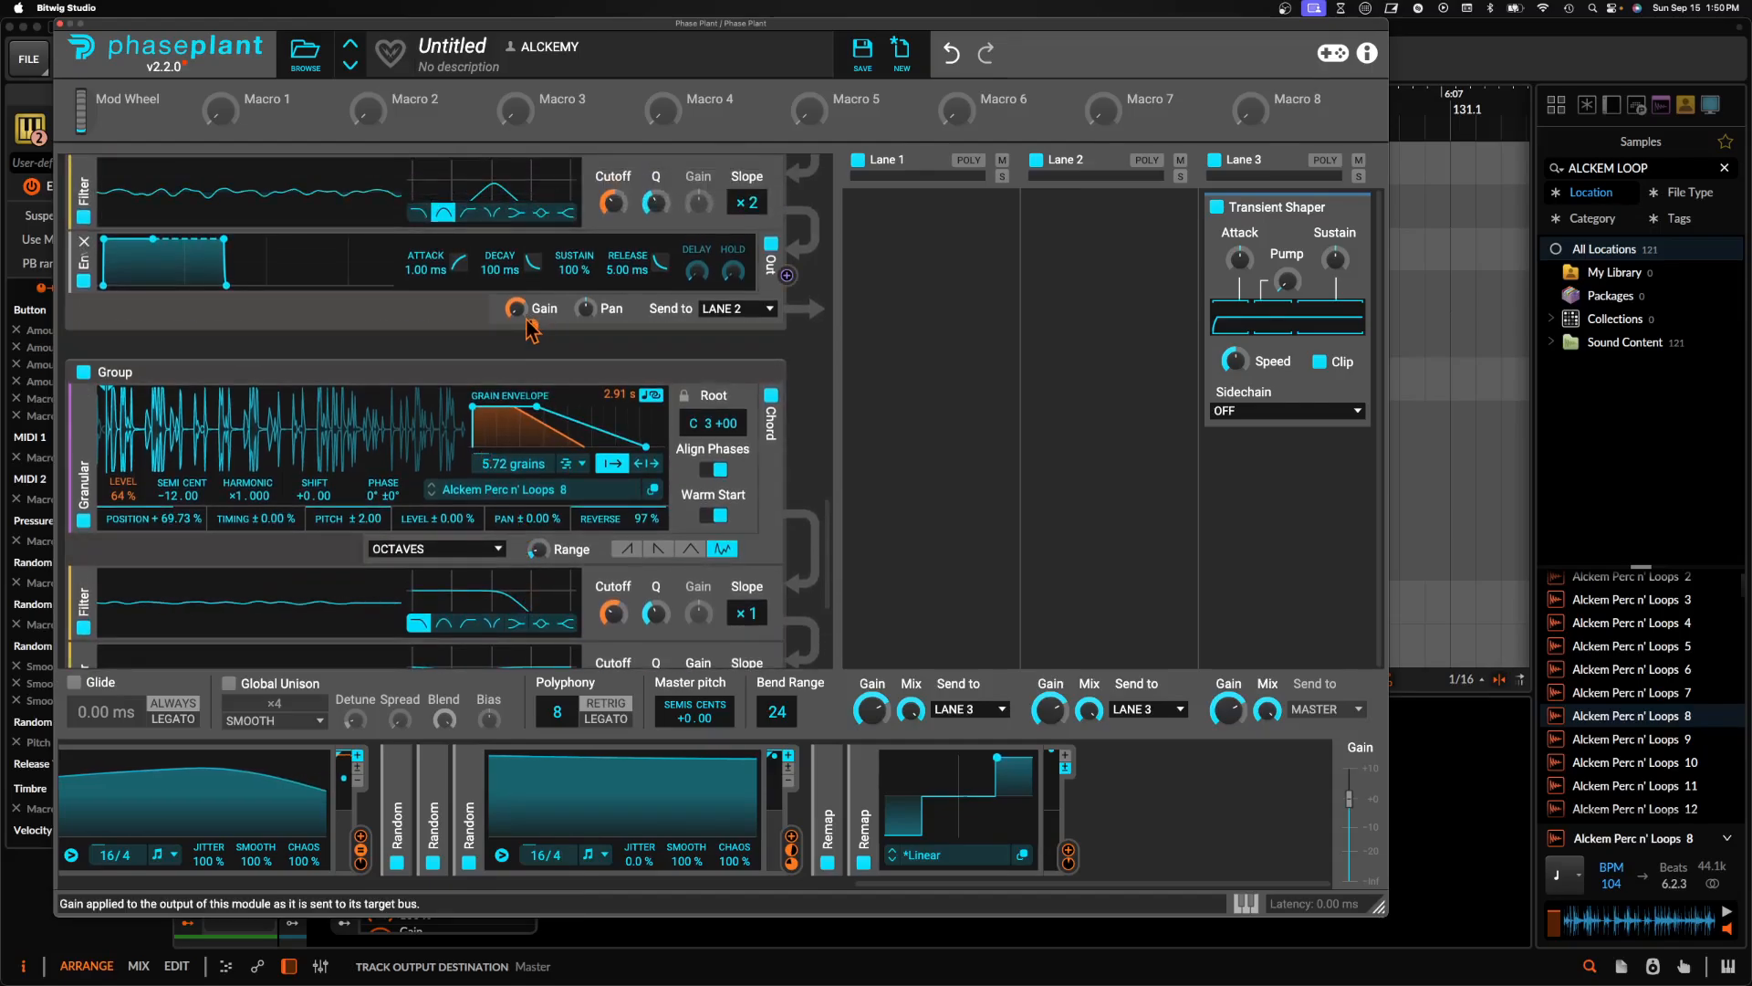
pyautogui.moveTo(534, 327)
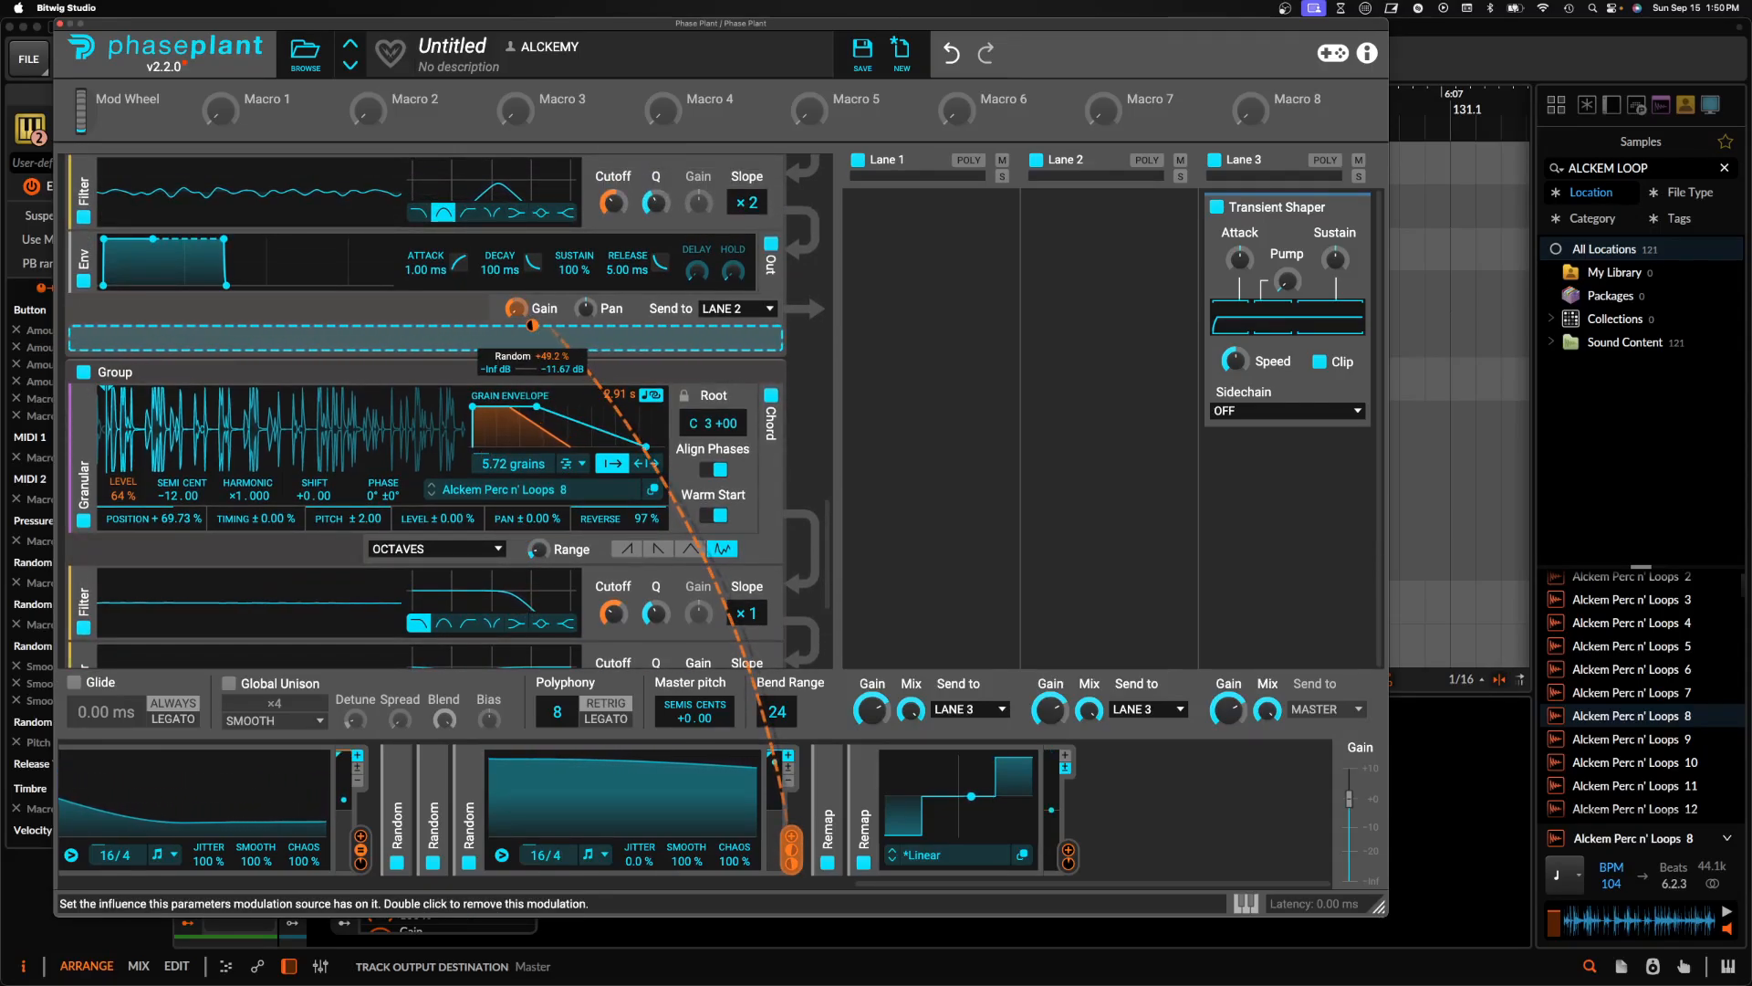
pyautogui.moveTo(533, 325); pyautogui.dragTo(537, 331)
# Set grain pan randomization to 58.30% and 53.57% on the two Requiem granular generators and modulate the cutoff of their group's high-pass filter
pyautogui.scroll(8, 460, 369)
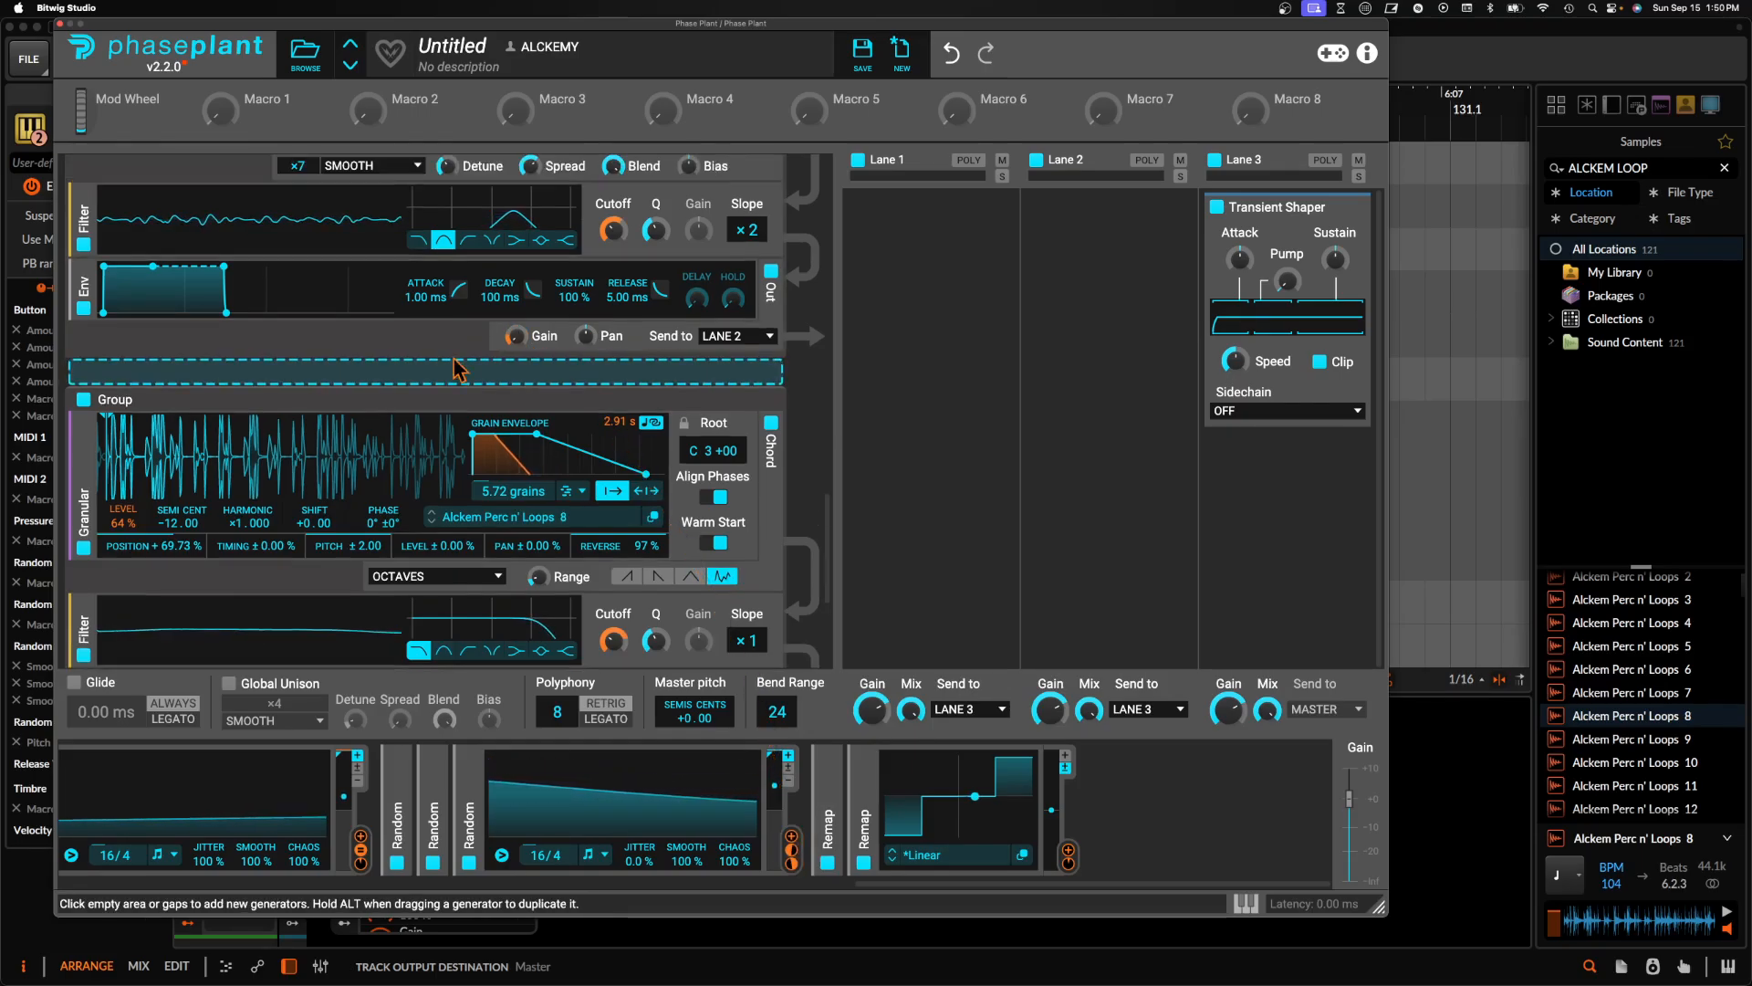
pyautogui.scroll(-1, 451, 347)
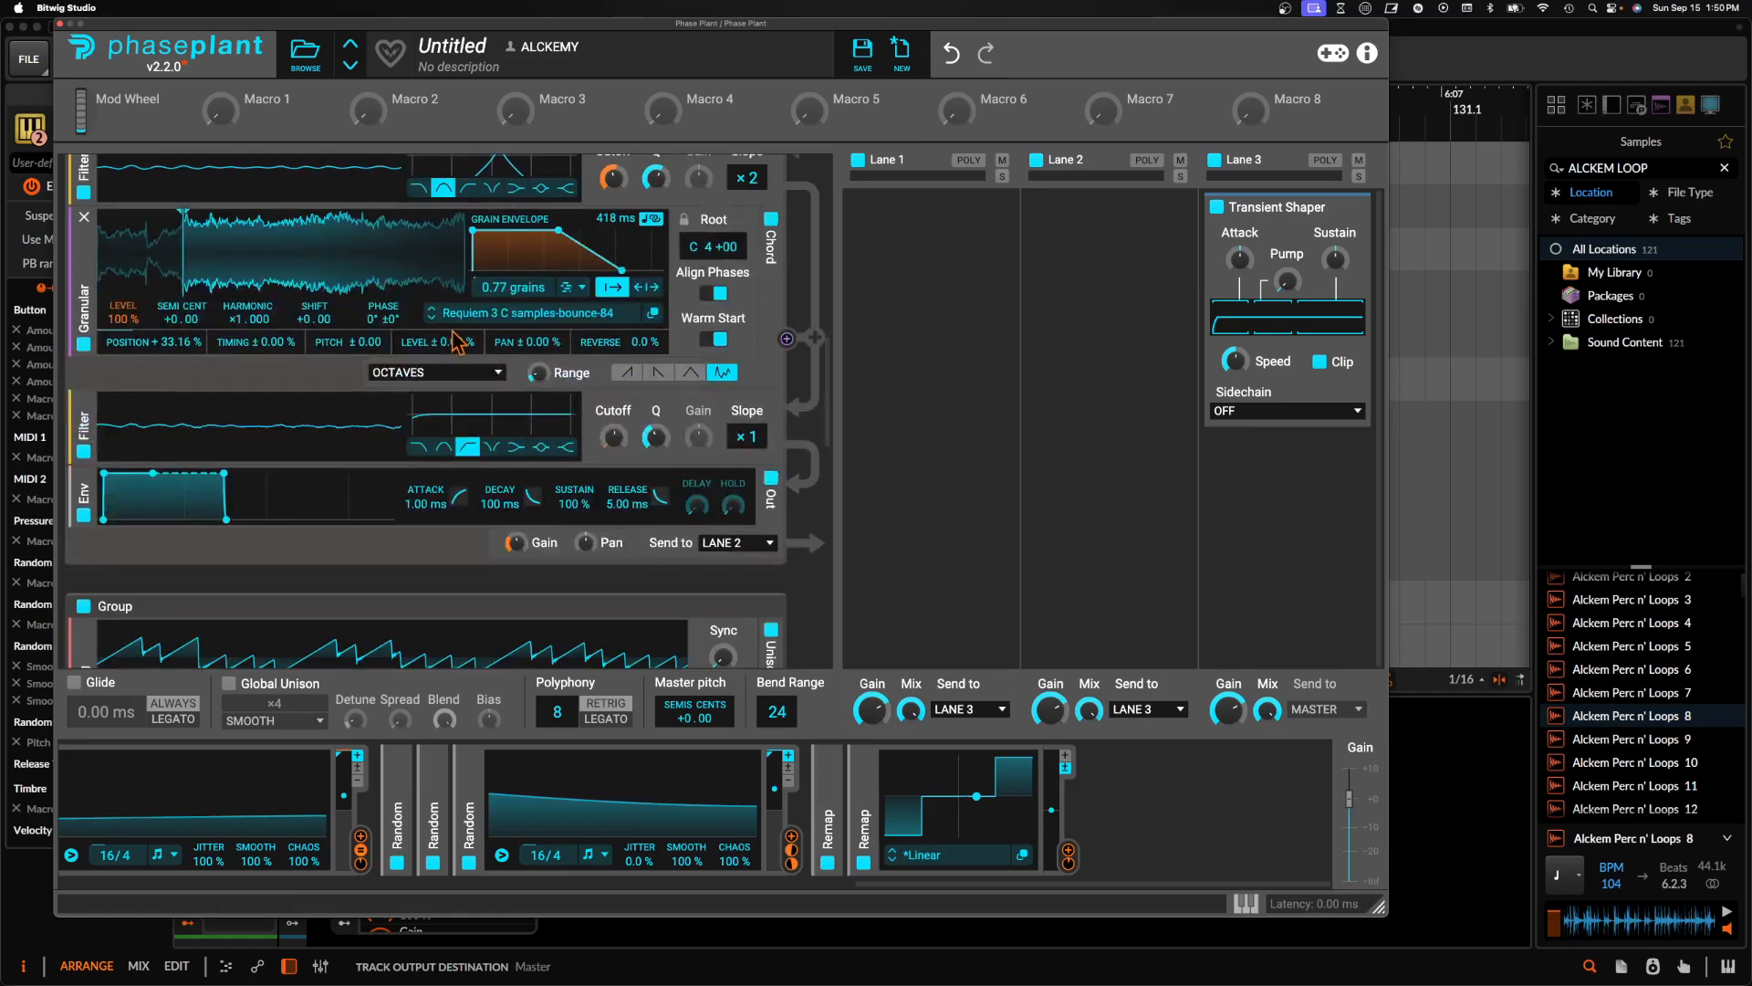
pyautogui.scroll(3, 453, 342)
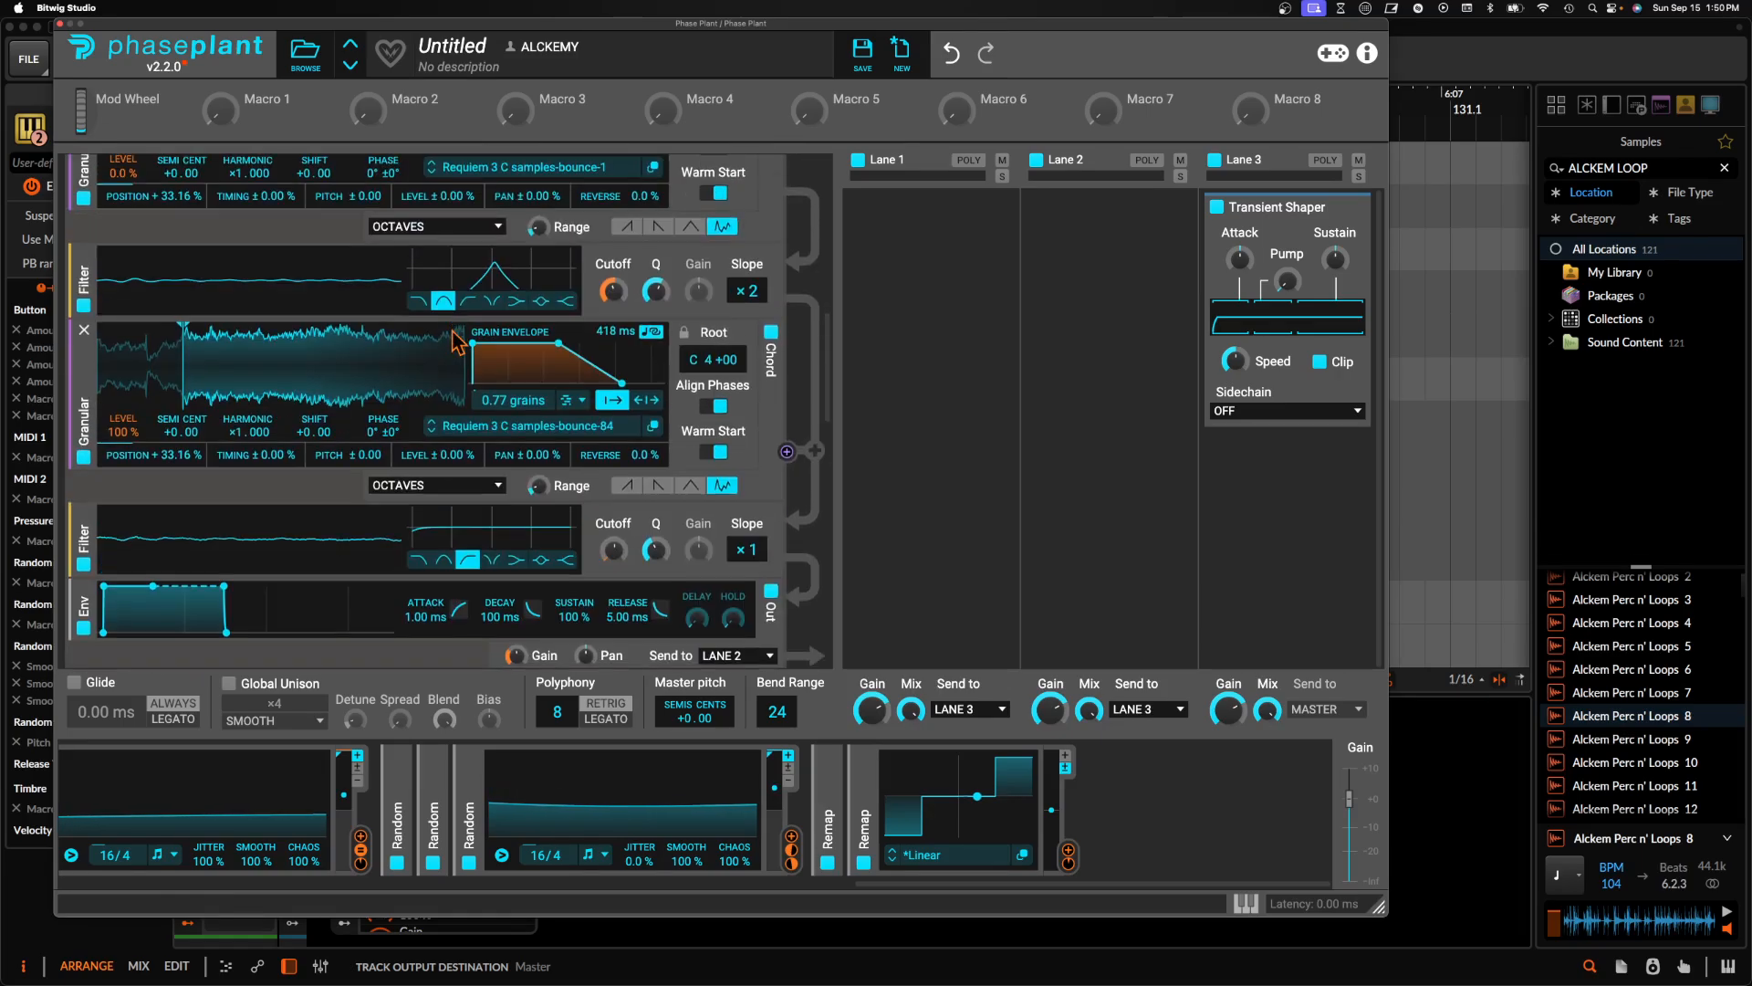
pyautogui.click(613, 440)
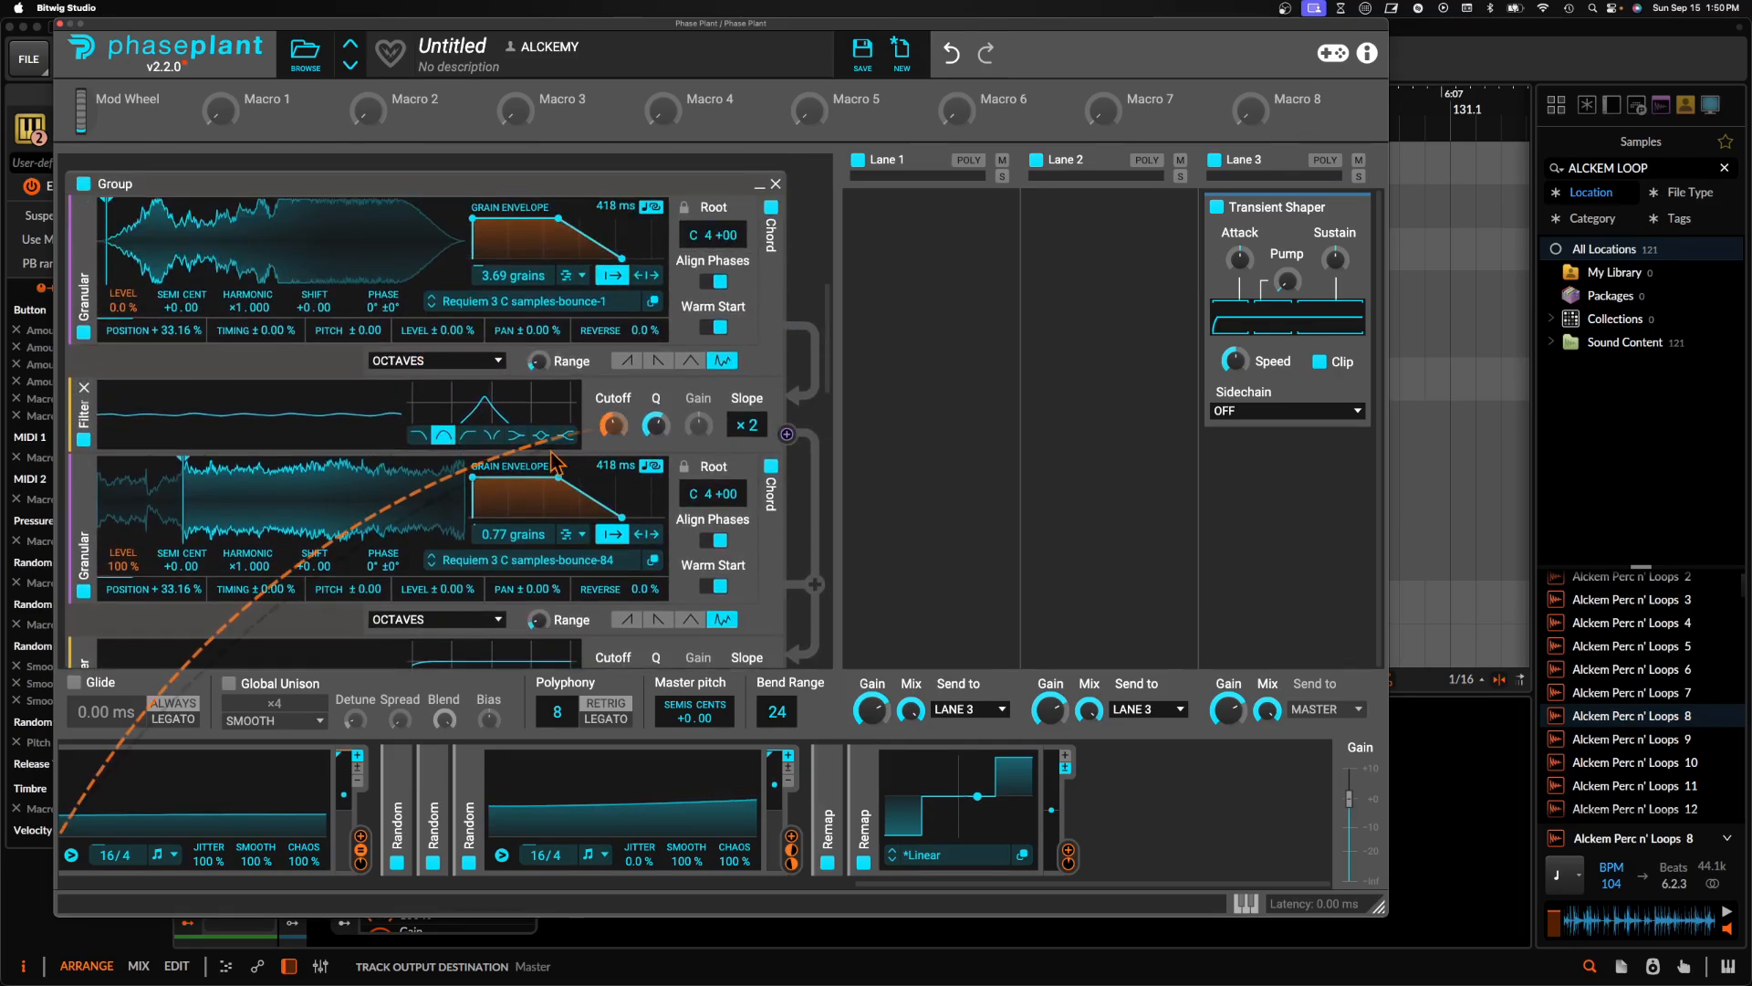
pyautogui.hscroll(-10, 548, 812)
pyautogui.scroll(-1, 316, 501)
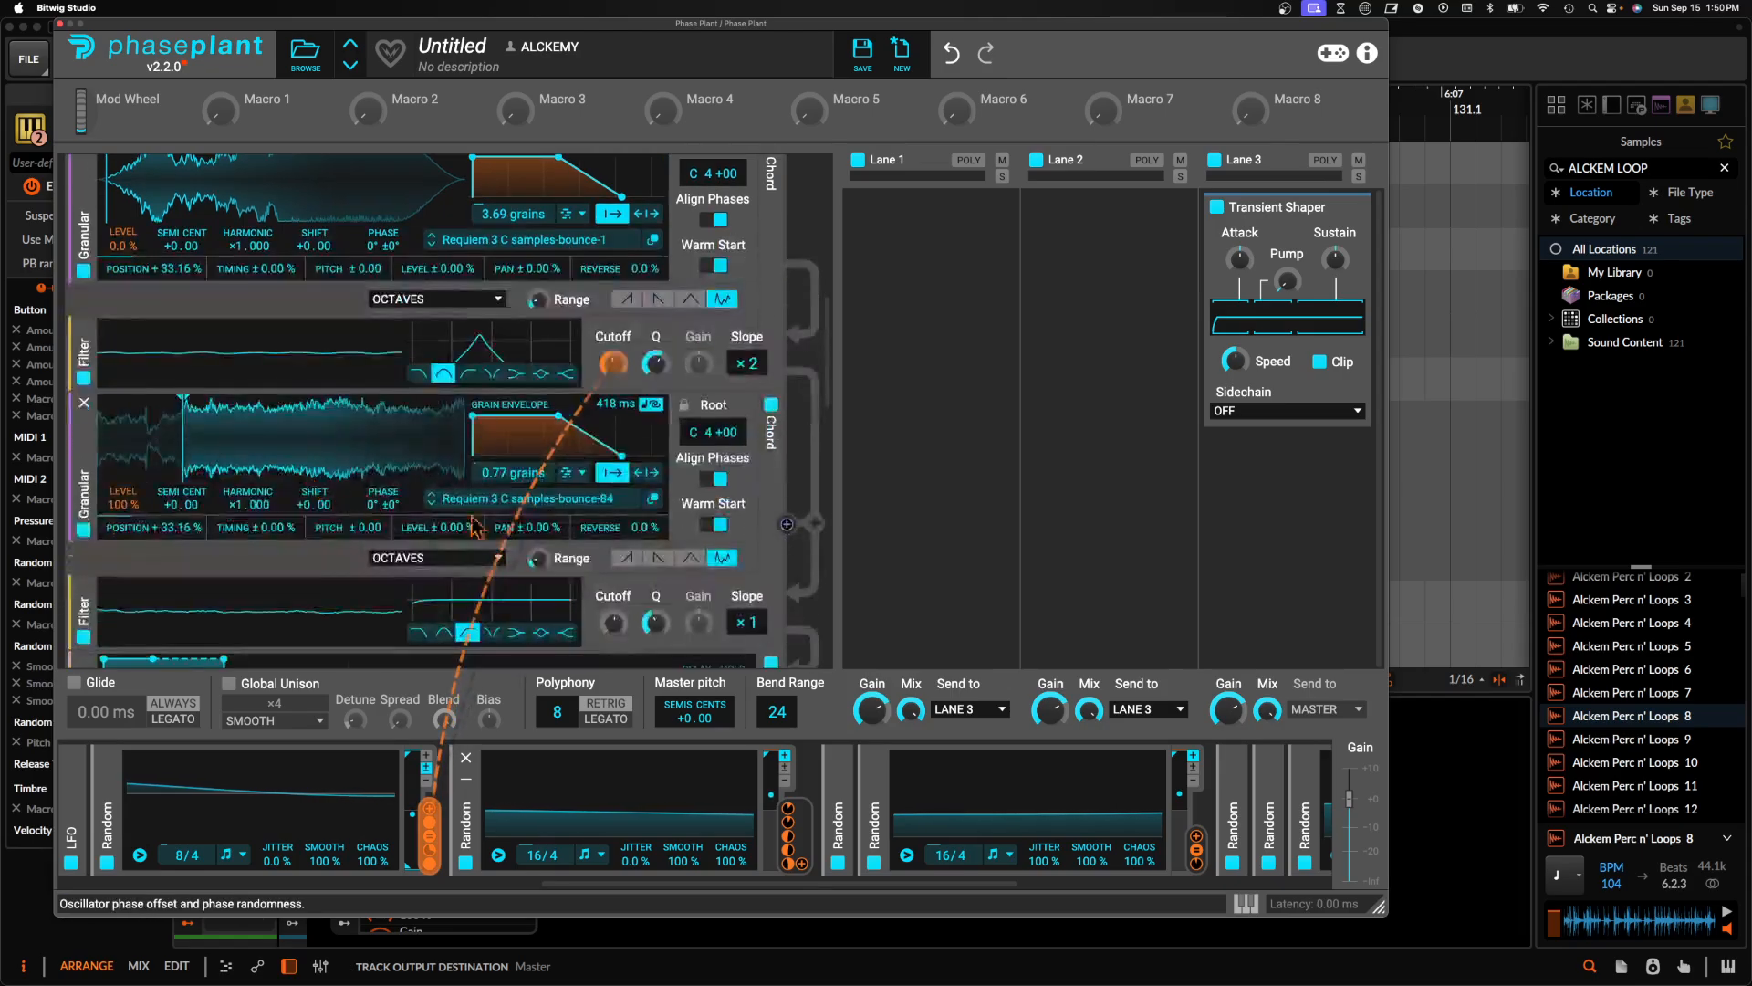
pyautogui.moveTo(584, 398); pyautogui.dragTo(526, 268)
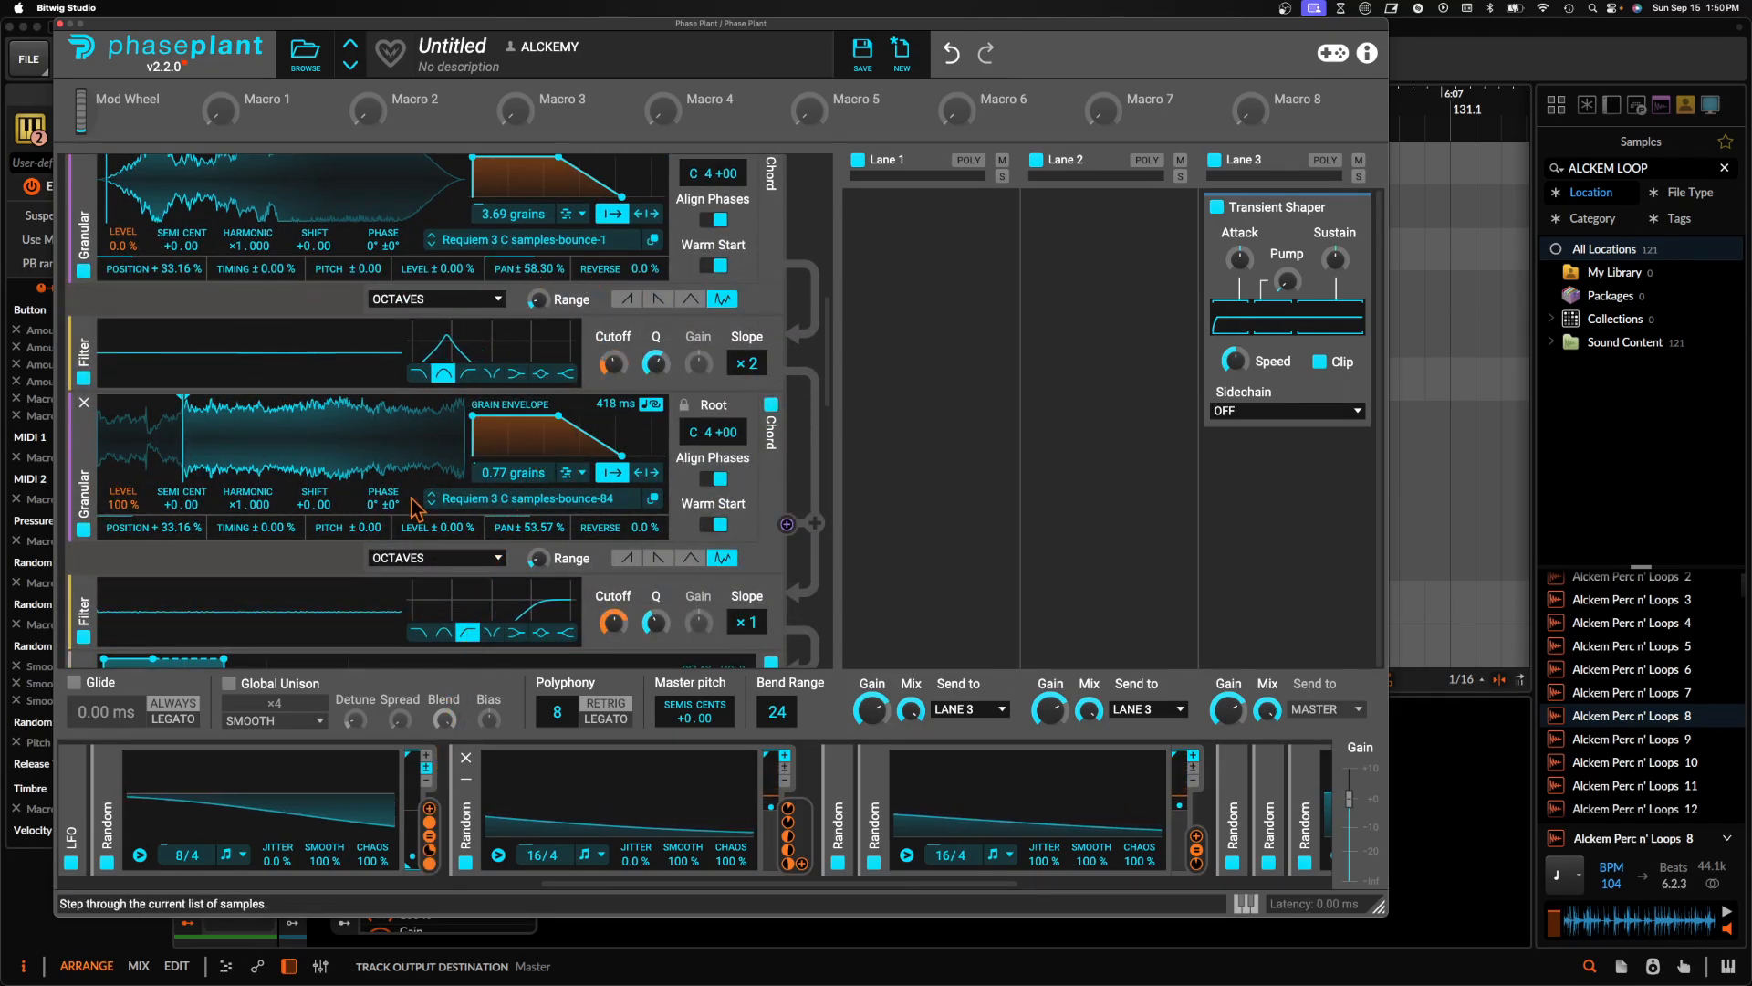
# Set the decay of the first visible Envelope modulator to 145 ms and of the one beside it to 49.3 ms
pyautogui.scroll(6, 382, 222)
pyautogui.scroll(-8, 381, 222)
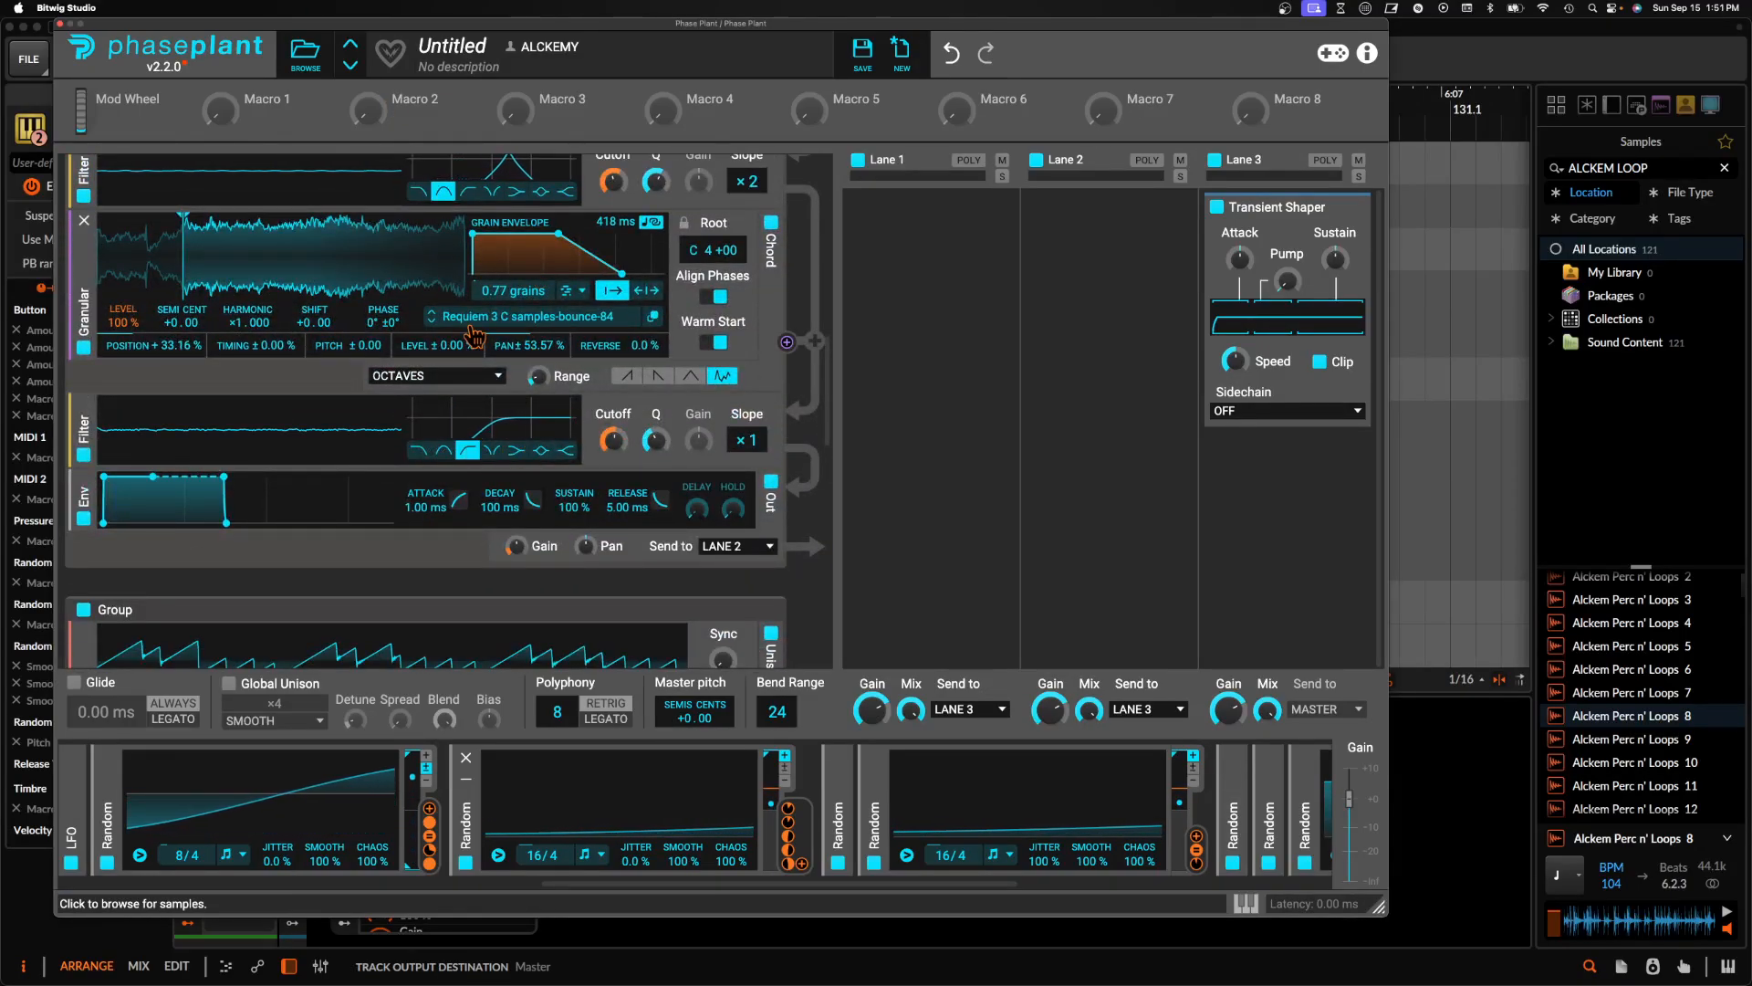
pyautogui.scroll(2, 511, 340)
pyautogui.scroll(-6, 498, 336)
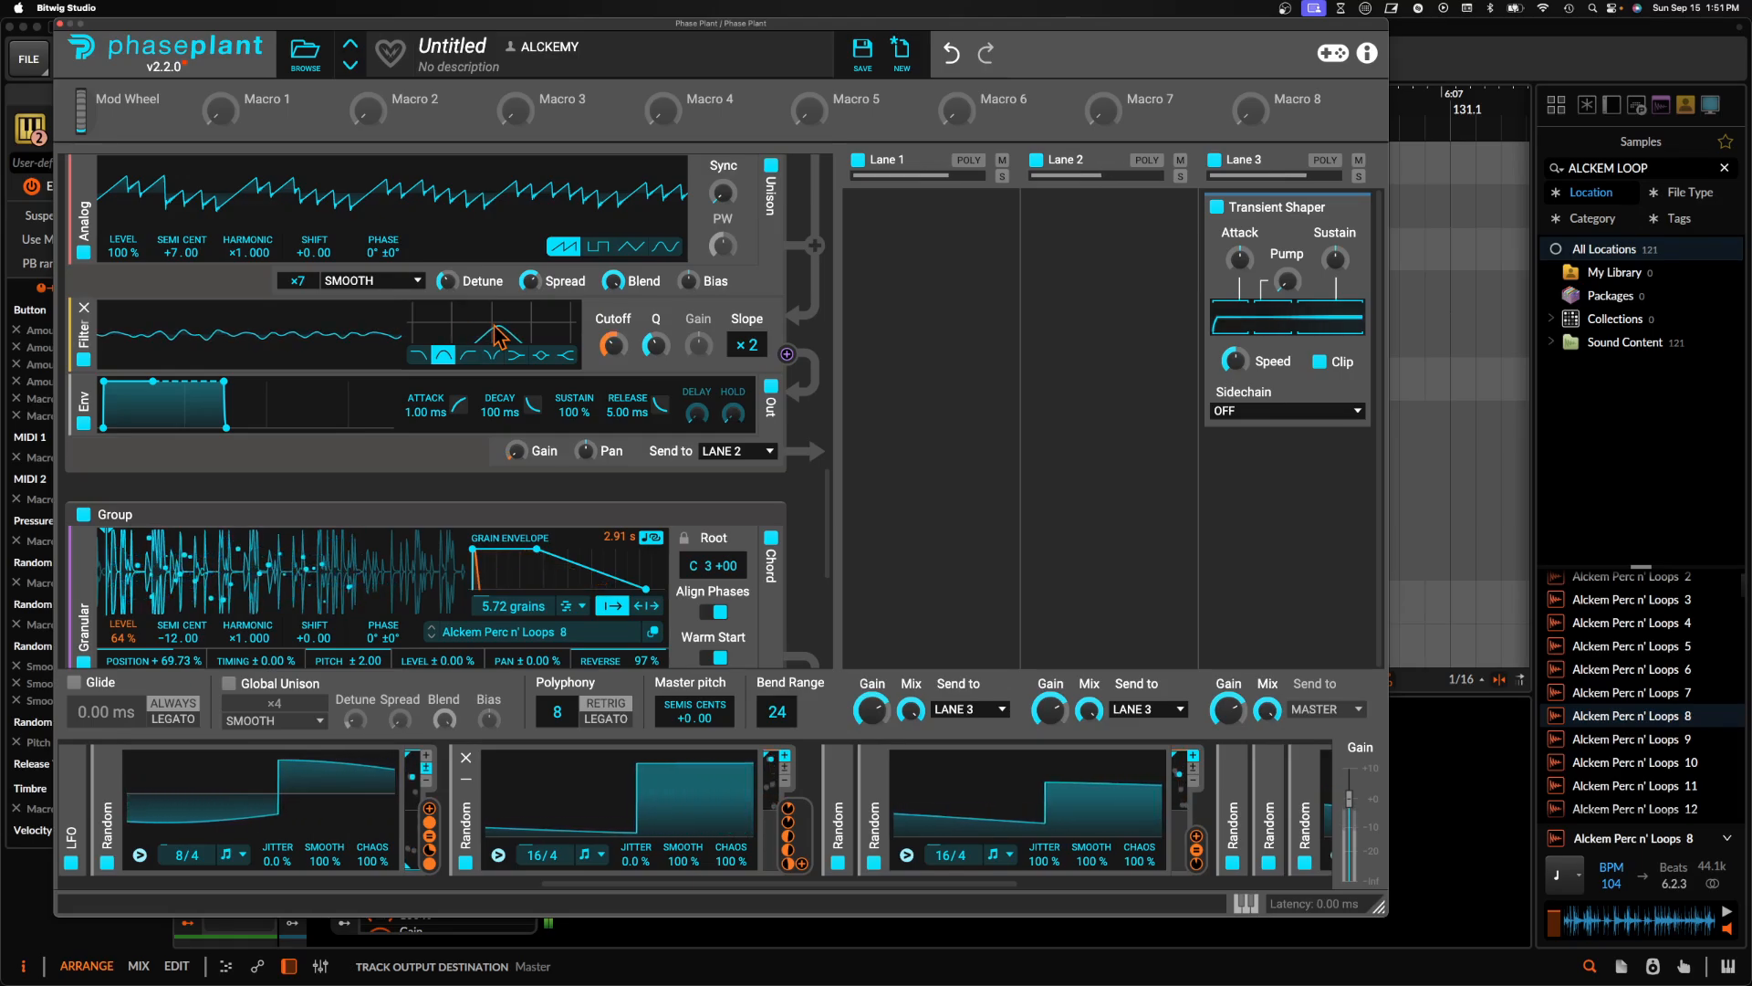
pyautogui.scroll(3, 511, 315)
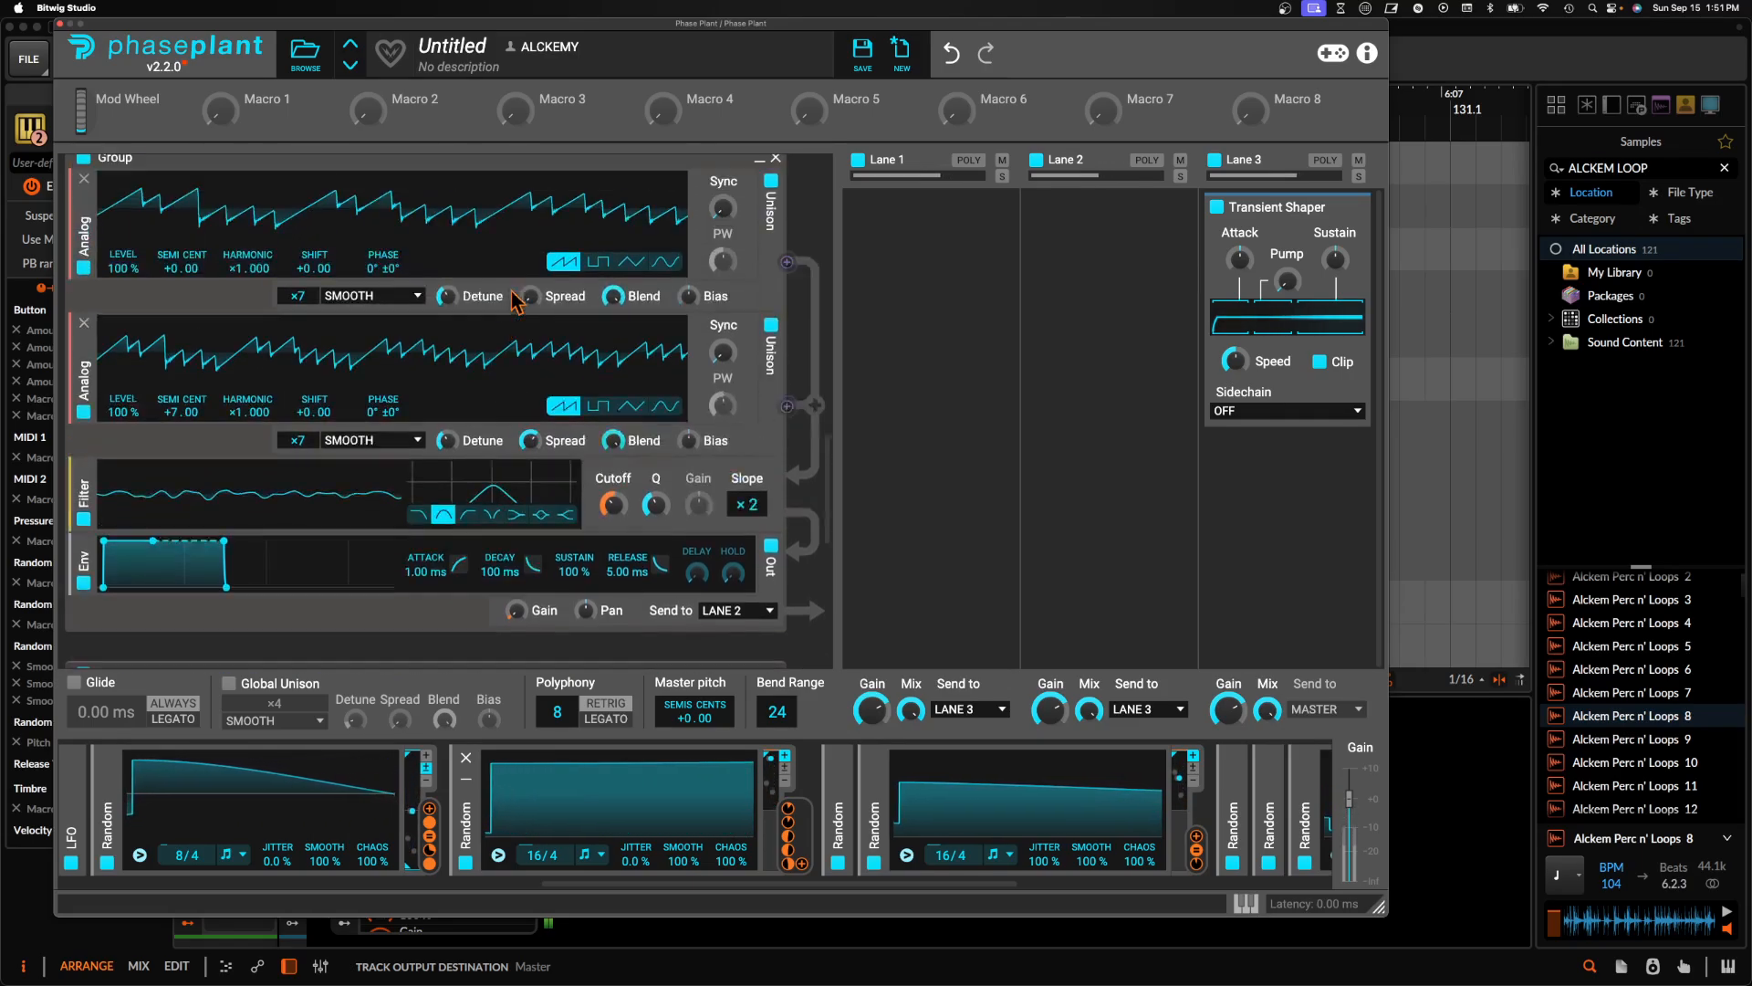
pyautogui.scroll(-10, 518, 302)
pyautogui.hscroll(-5, 393, 821)
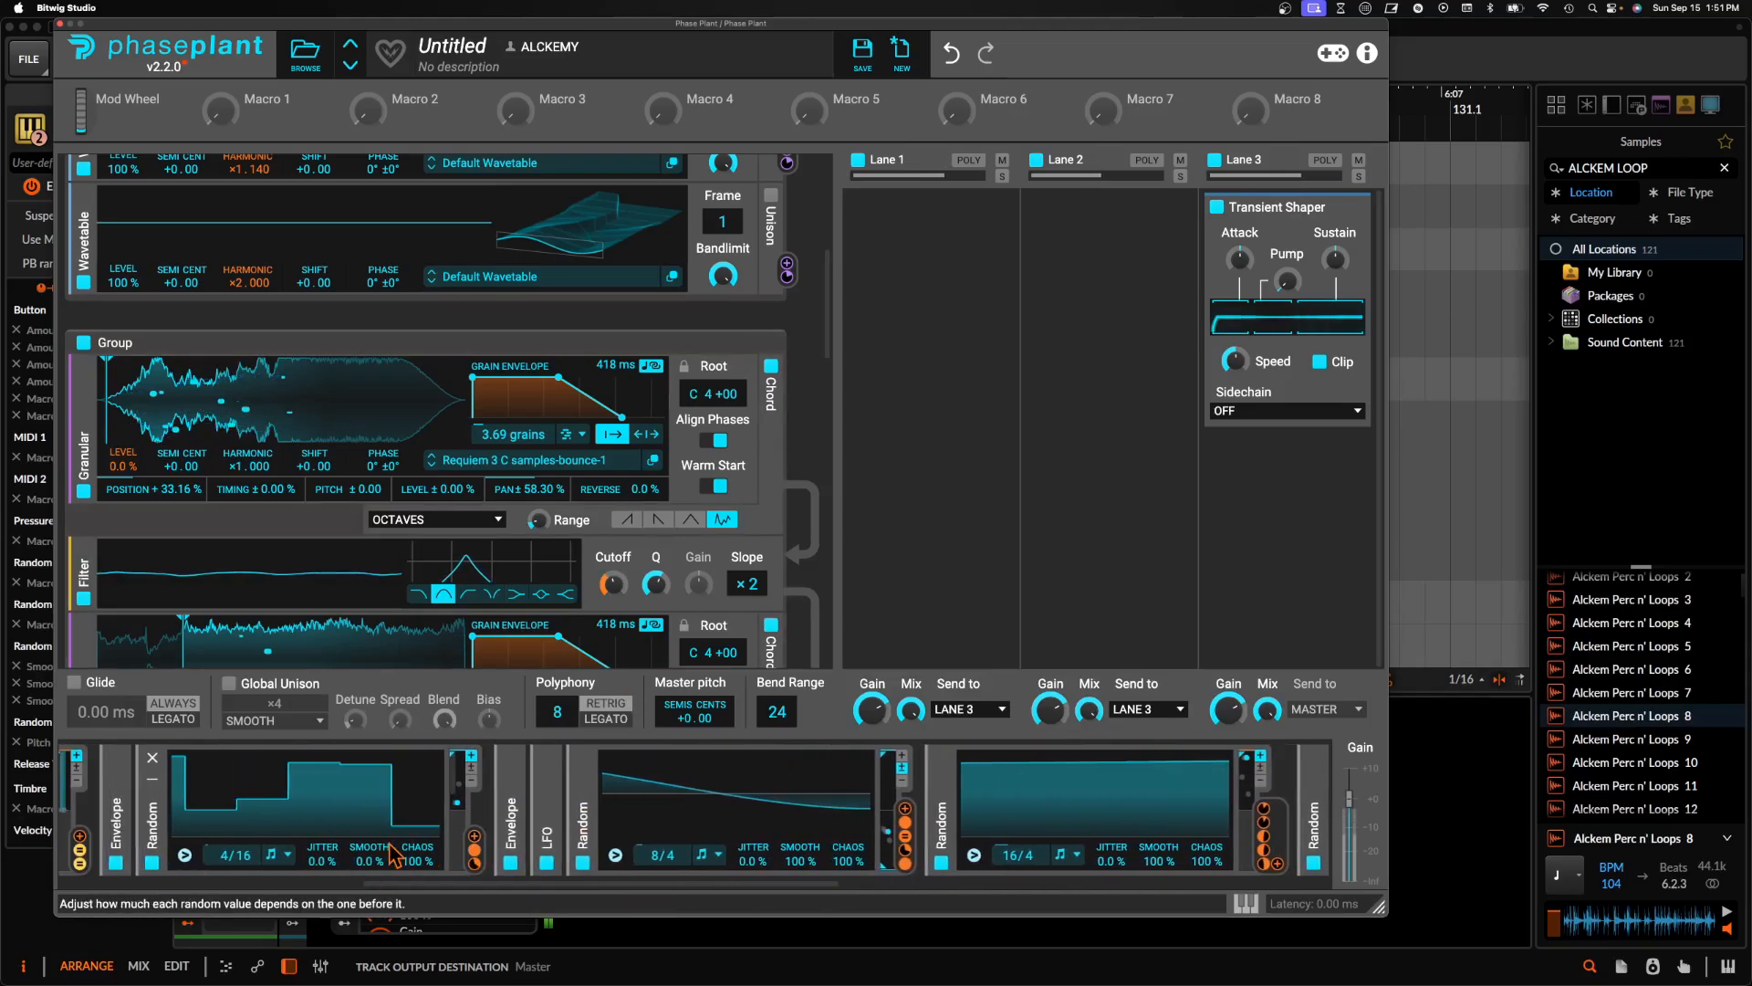
pyautogui.hscroll(-5, 393, 857)
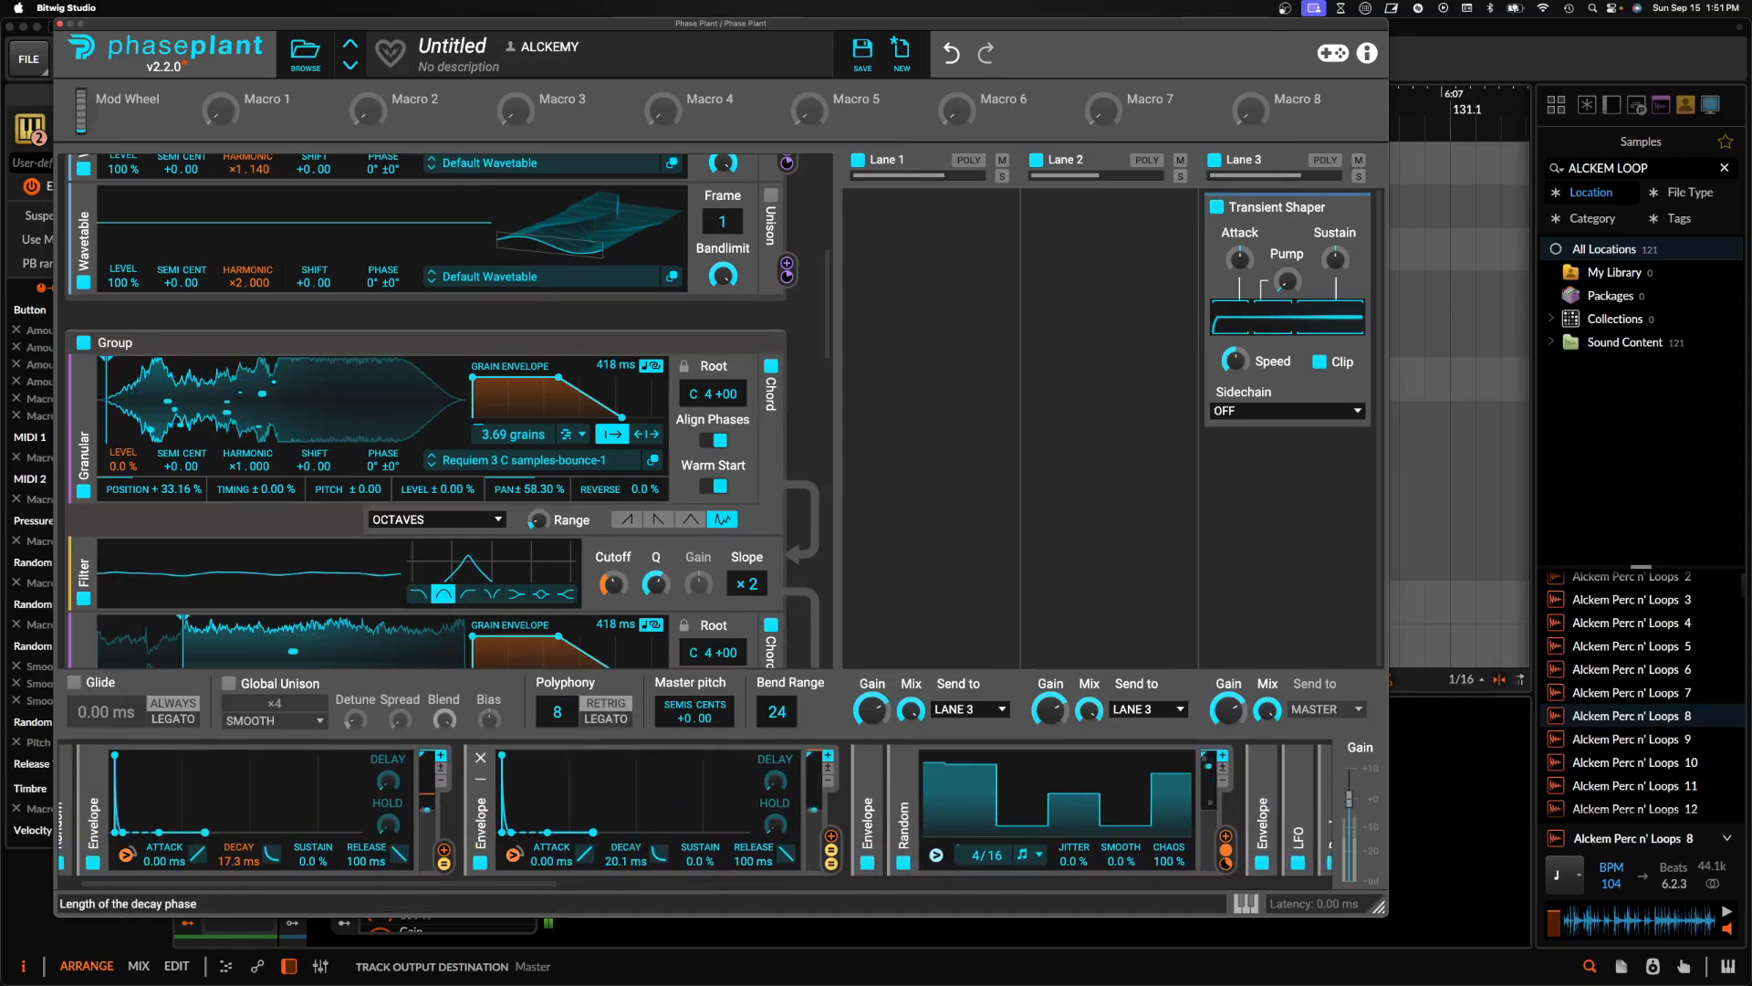
pyautogui.moveTo(620, 862); pyautogui.dragTo(621, 858)
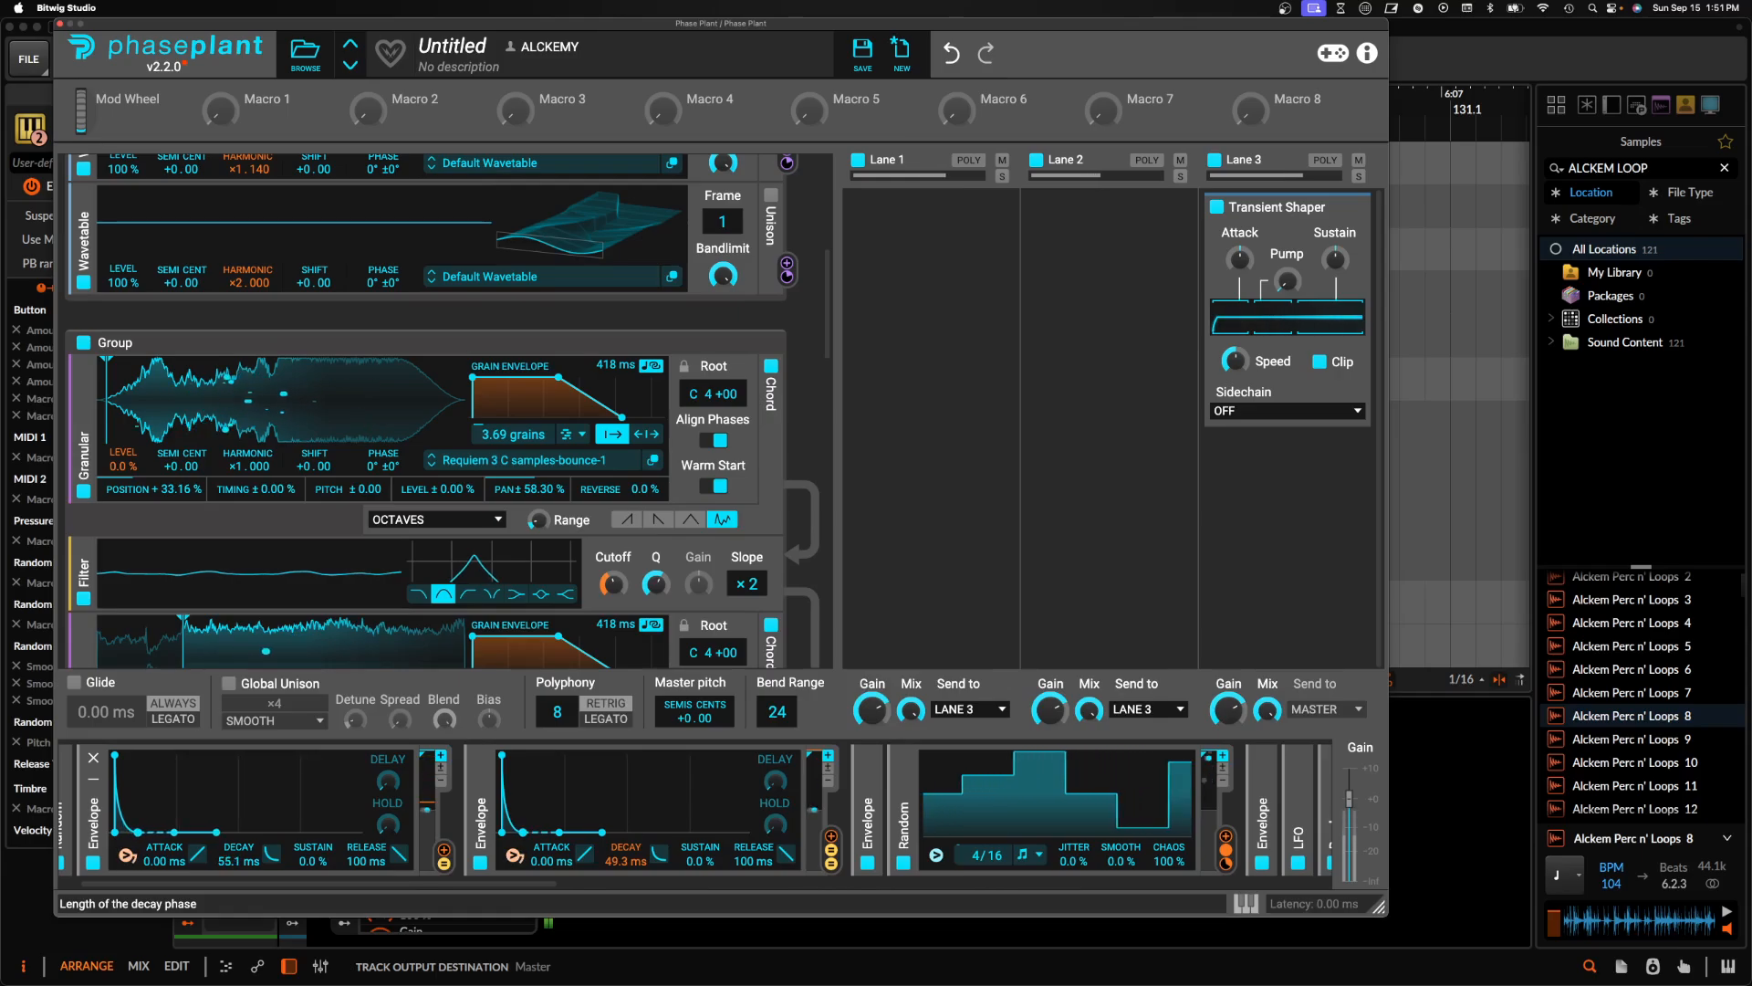
pyautogui.moveTo(239, 860); pyautogui.dragTo(239, 849)
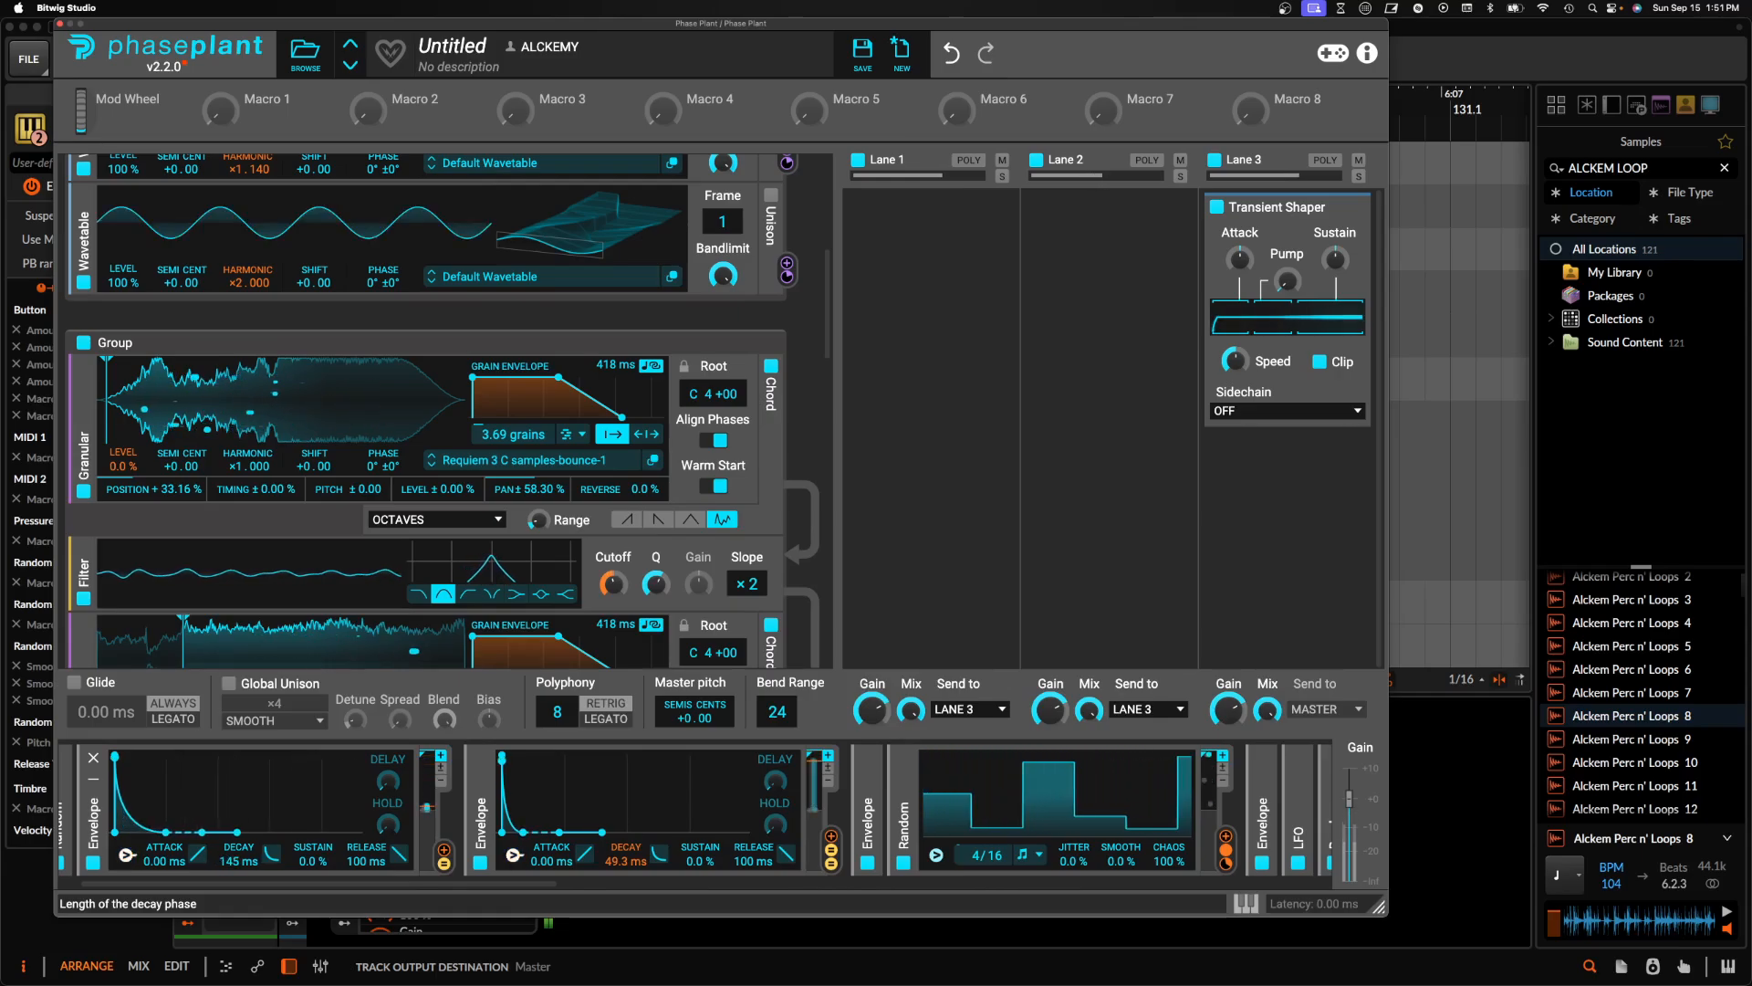
# Disable both Granular groups and the Analog sawtooth group, collapsing the sawtooth group, so only the FM percussion group stays enabled
pyautogui.scroll(6, 392, 429)
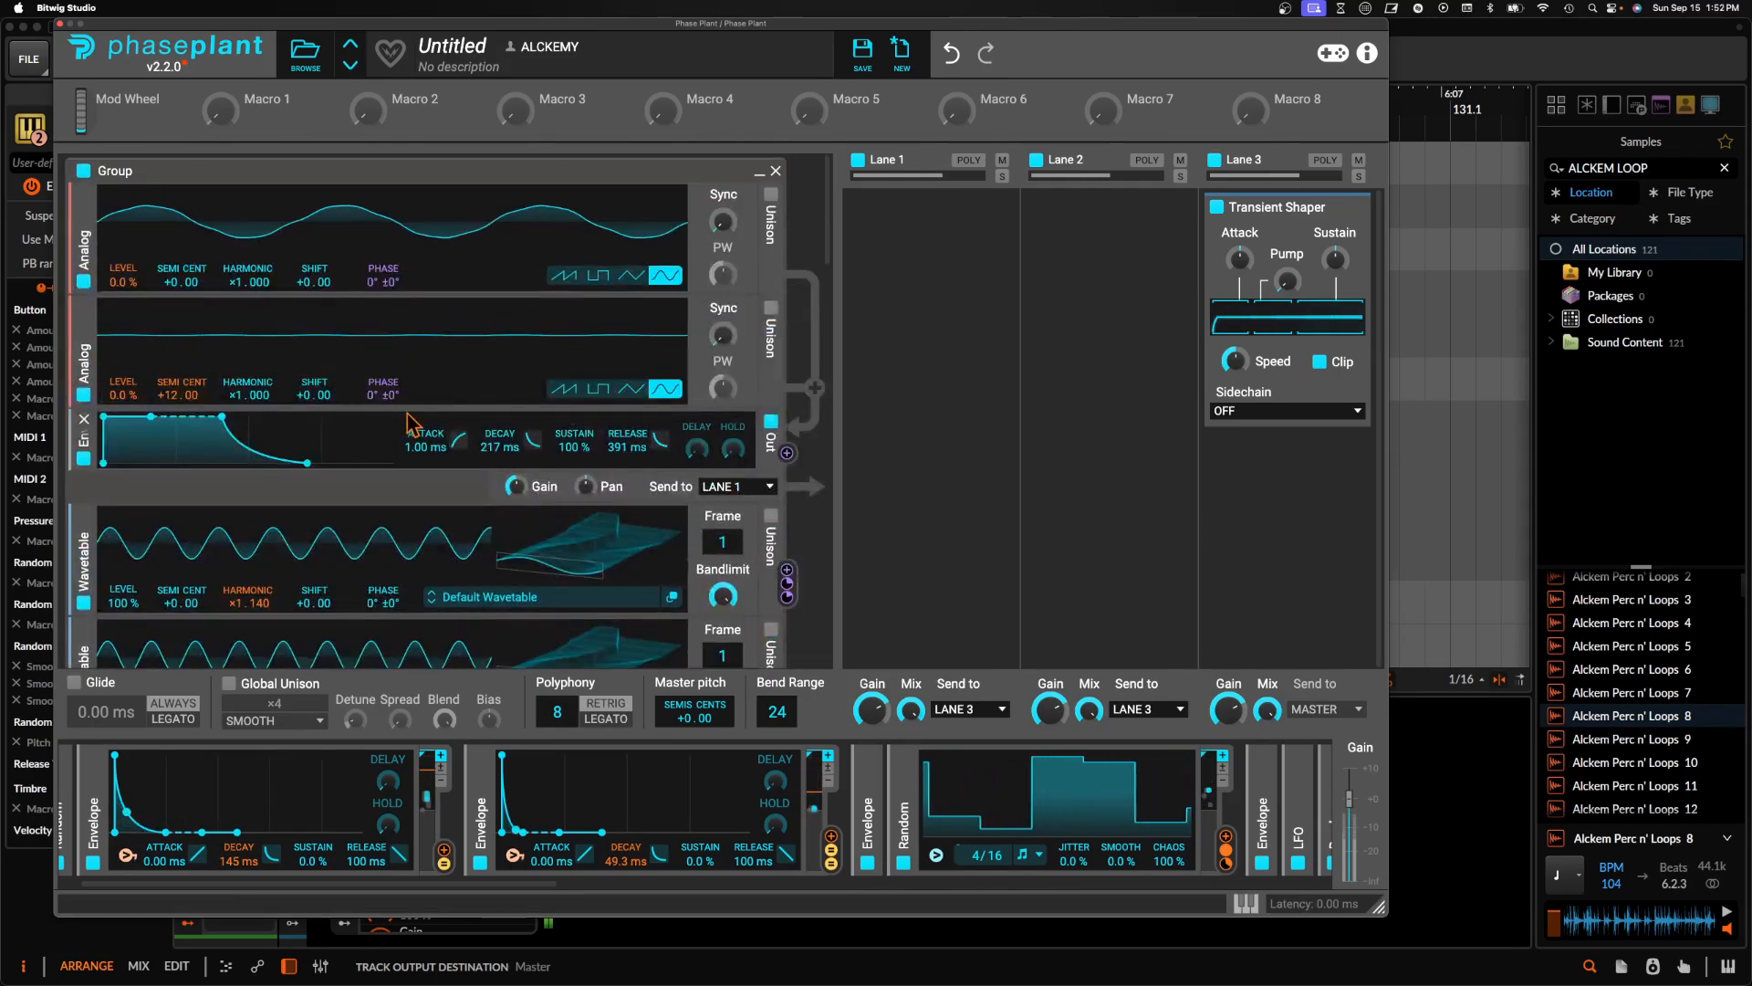
pyautogui.scroll(3, 411, 425)
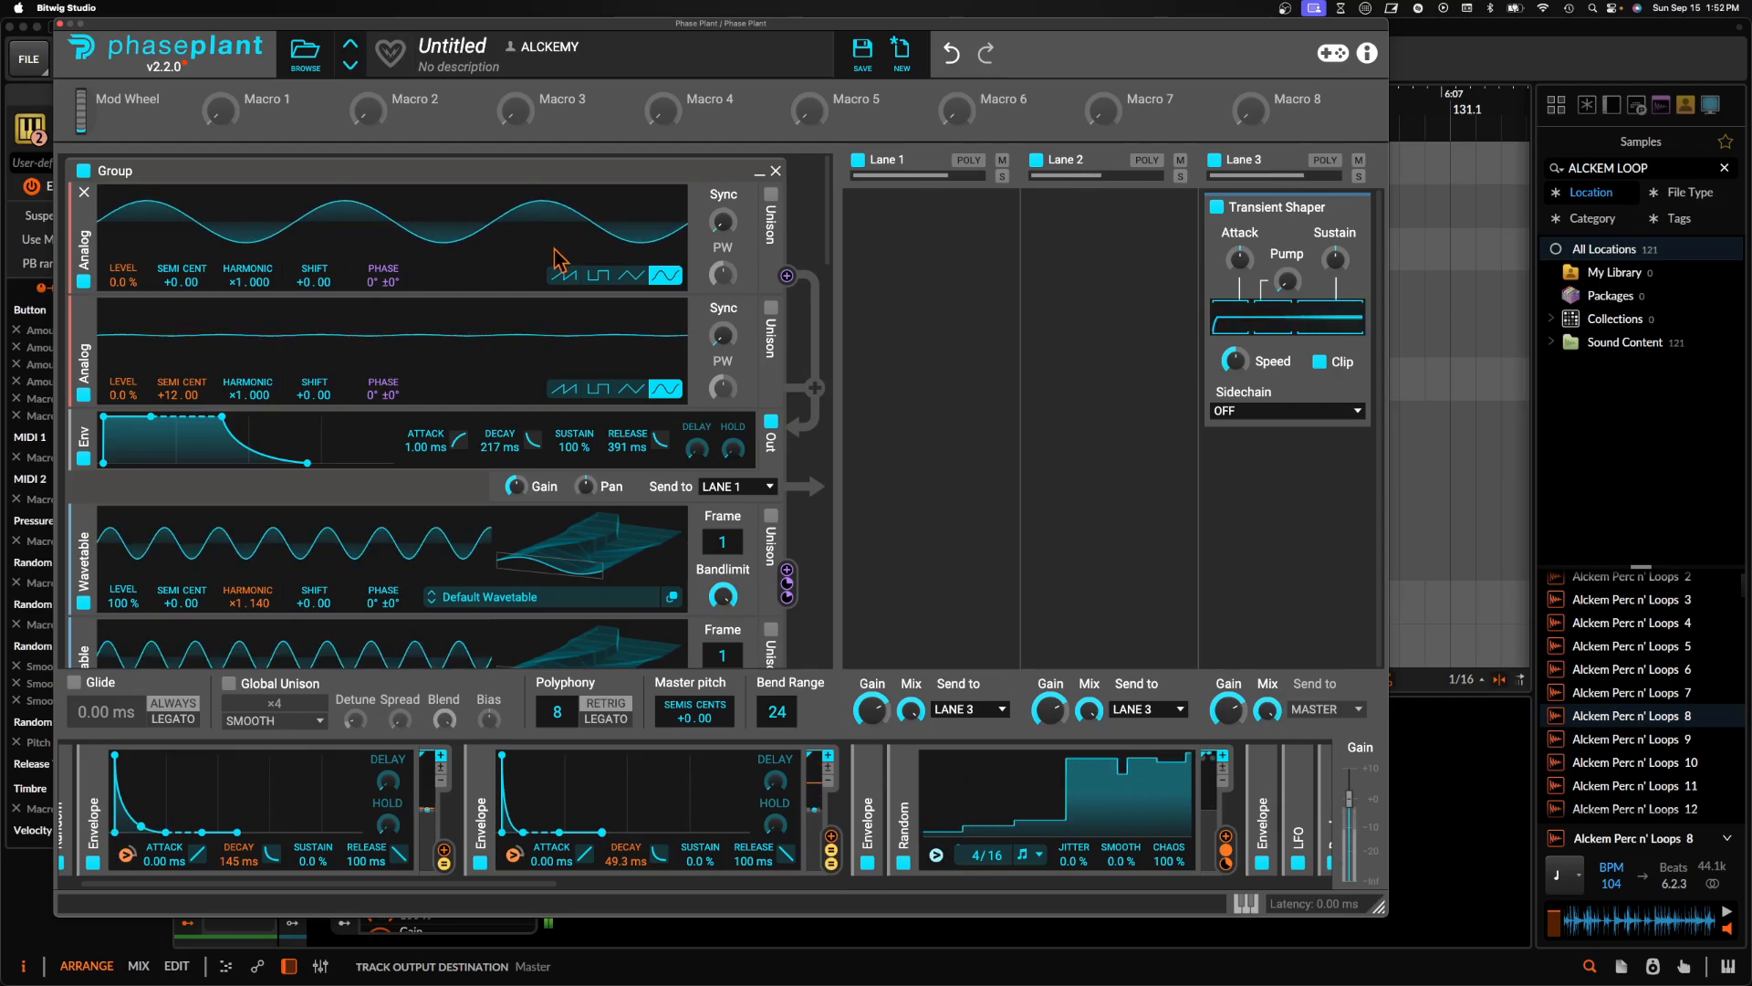
pyautogui.scroll(-1, 479, 288)
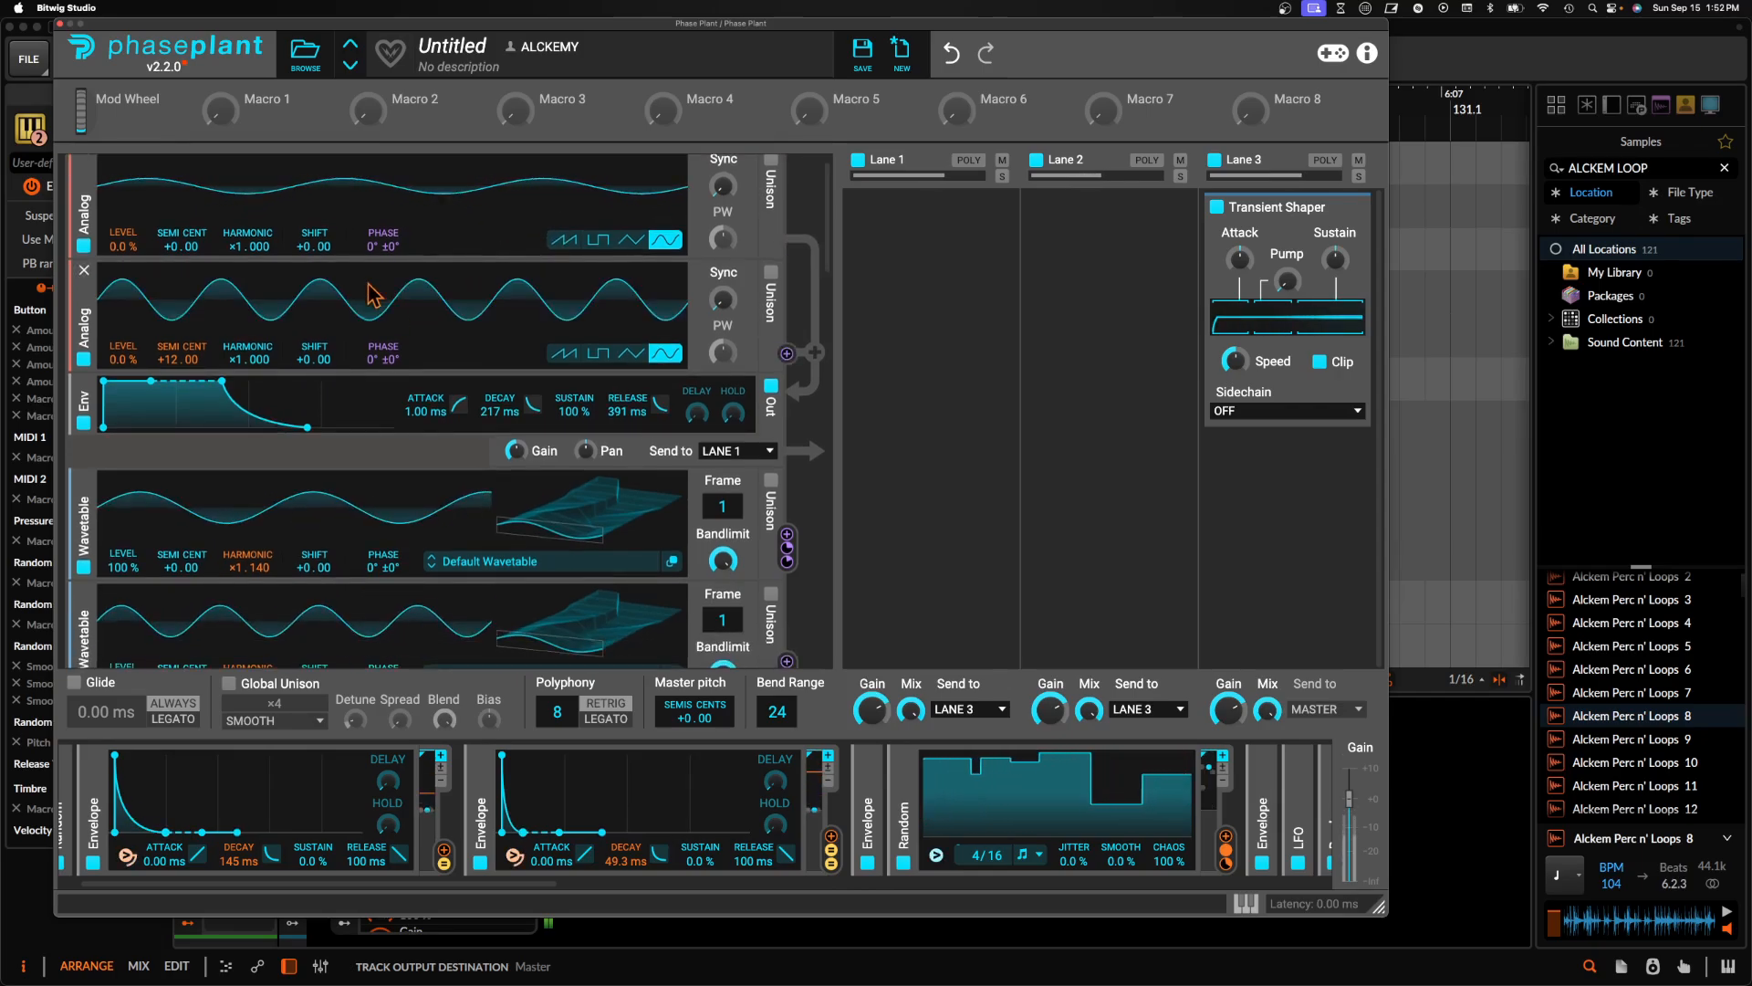
pyautogui.scroll(-4, 173, 621)
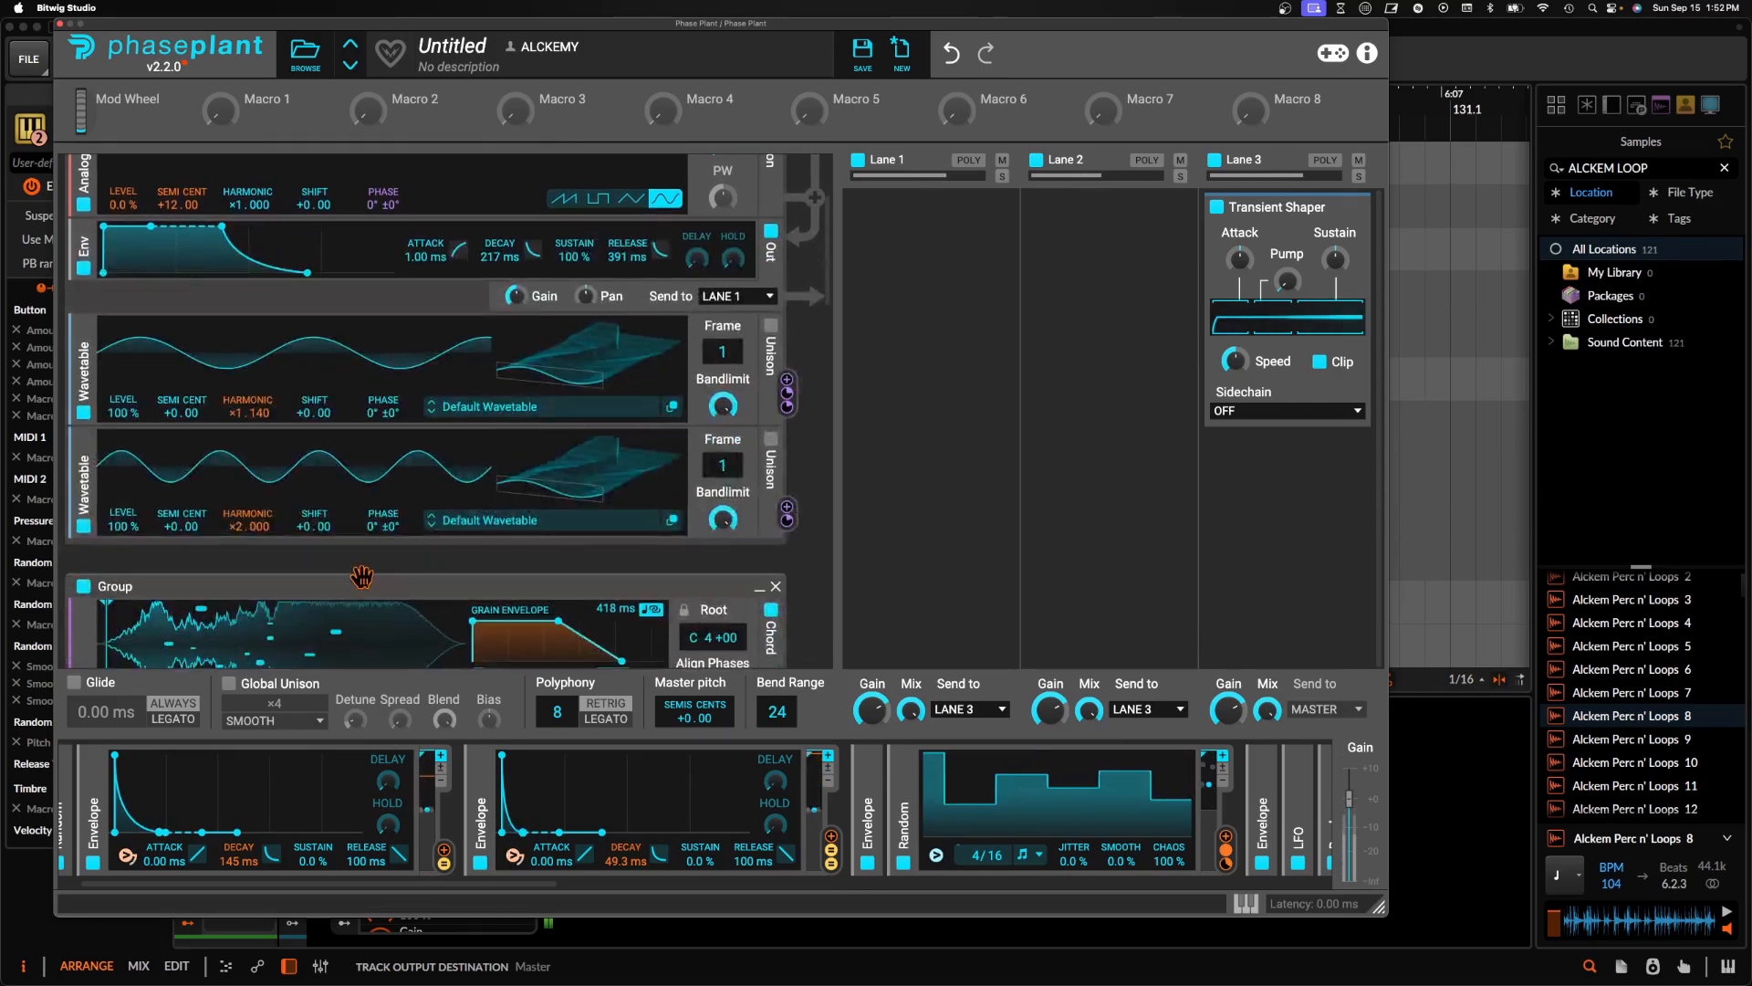
pyautogui.scroll(-8, 137, 566)
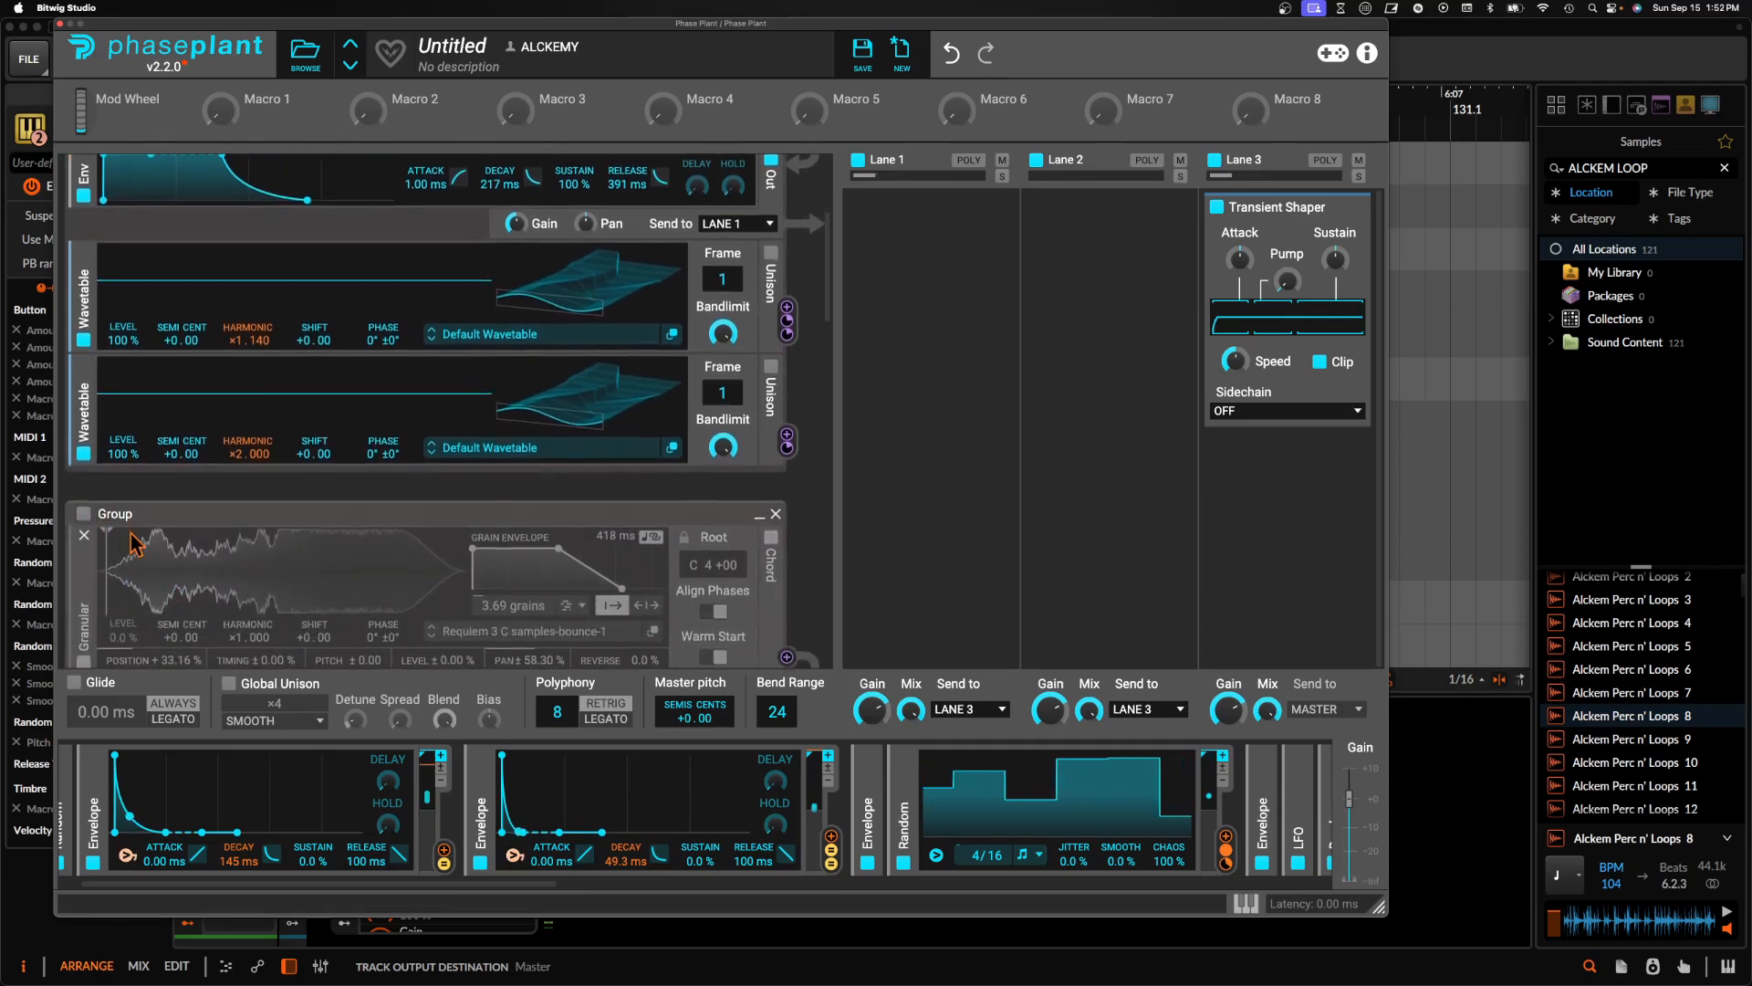
pyautogui.scroll(-12, 133, 543)
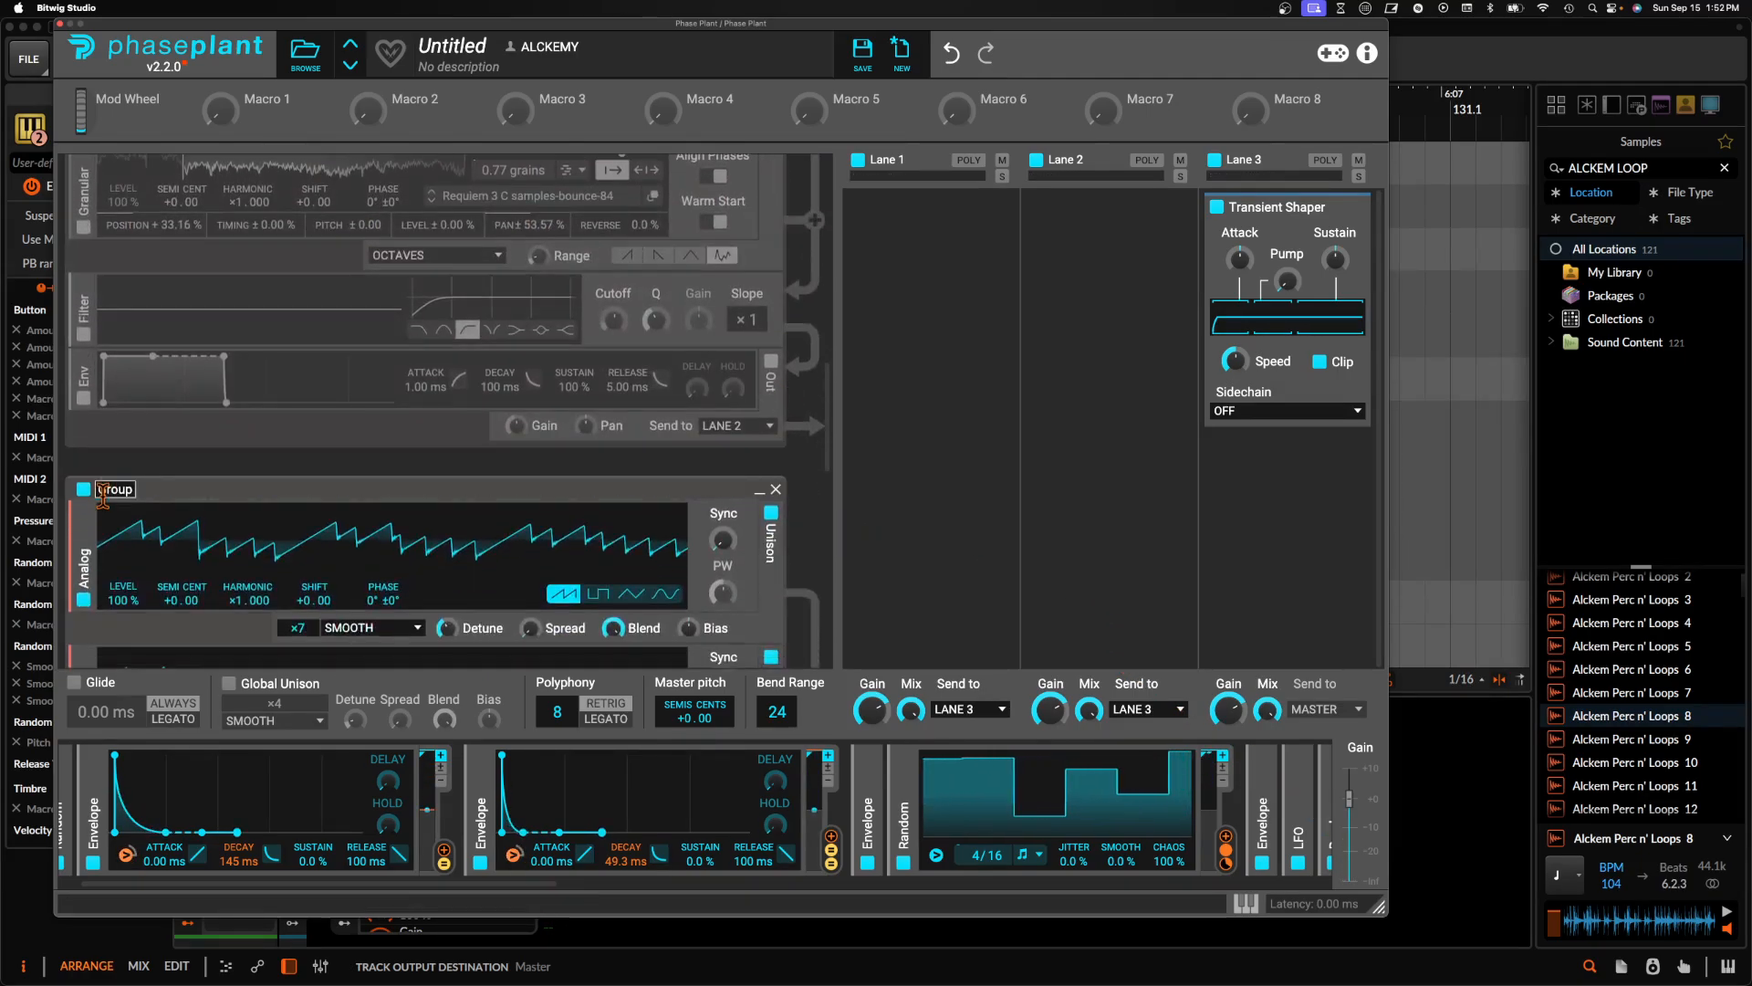
pyautogui.click(759, 493)
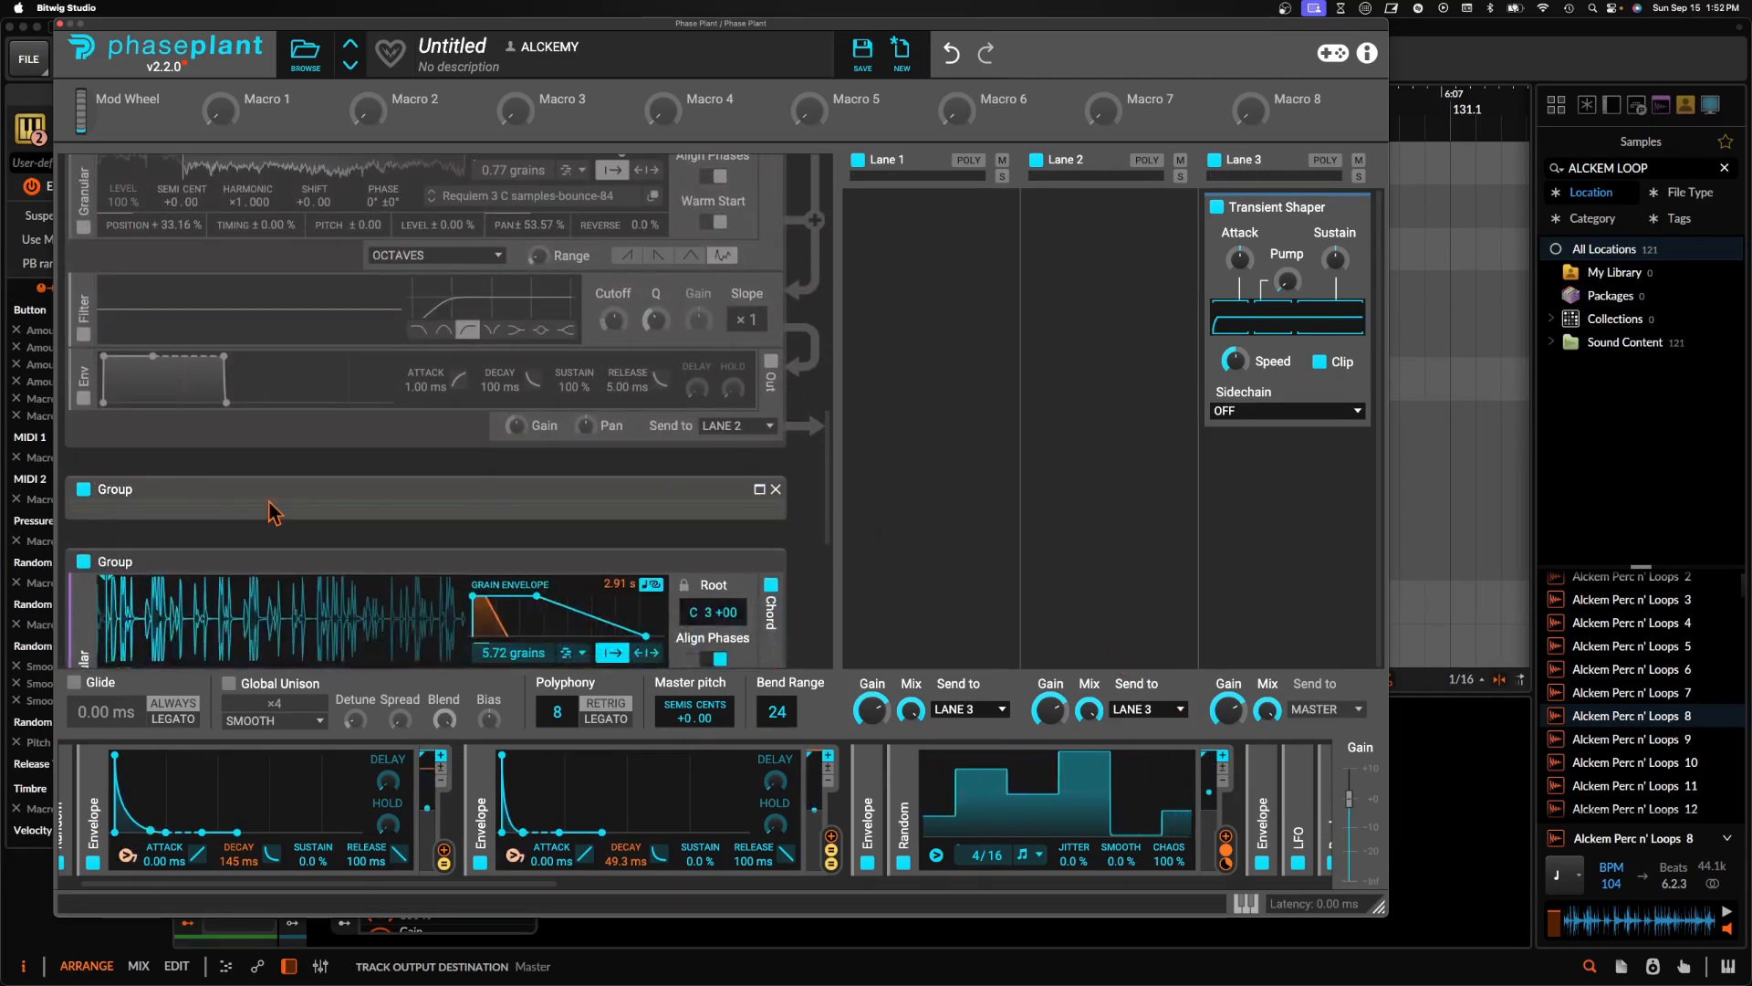
pyautogui.click(83, 489)
pyautogui.click(83, 561)
# Lengthen the decay of the Envelope modulator set to 49.3 ms
pyautogui.scroll(10, 208, 445)
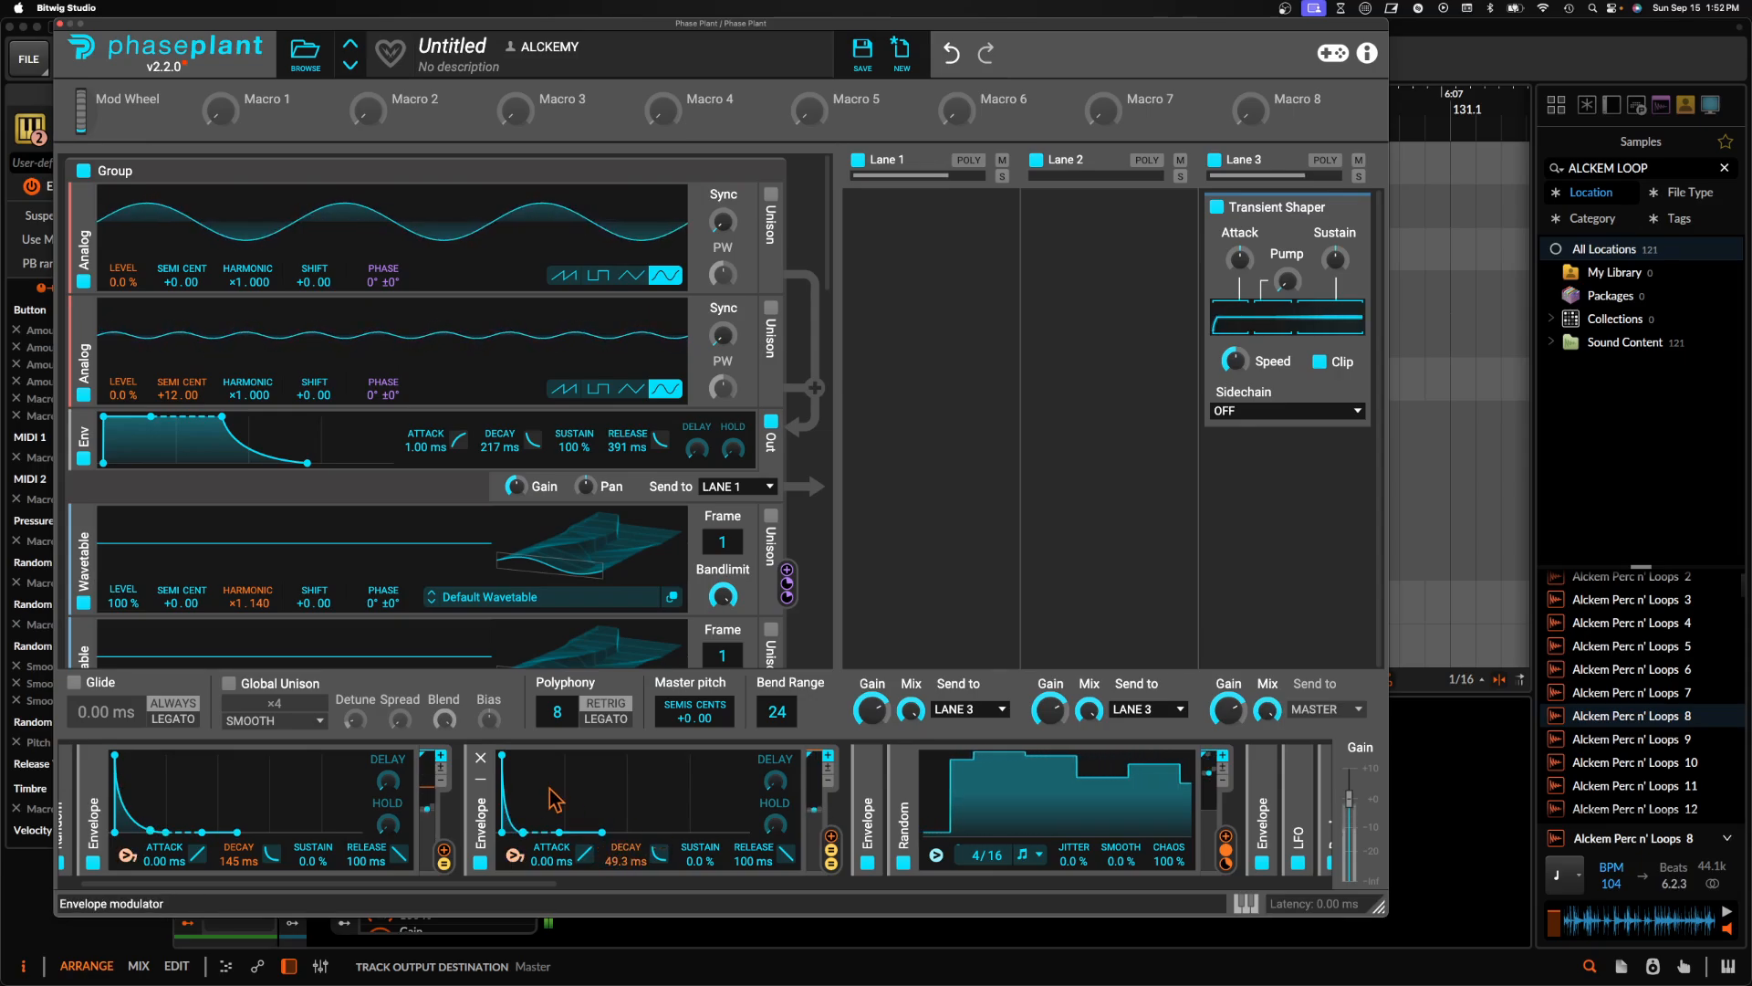
pyautogui.moveTo(613, 859); pyautogui.dragTo(613, 832)
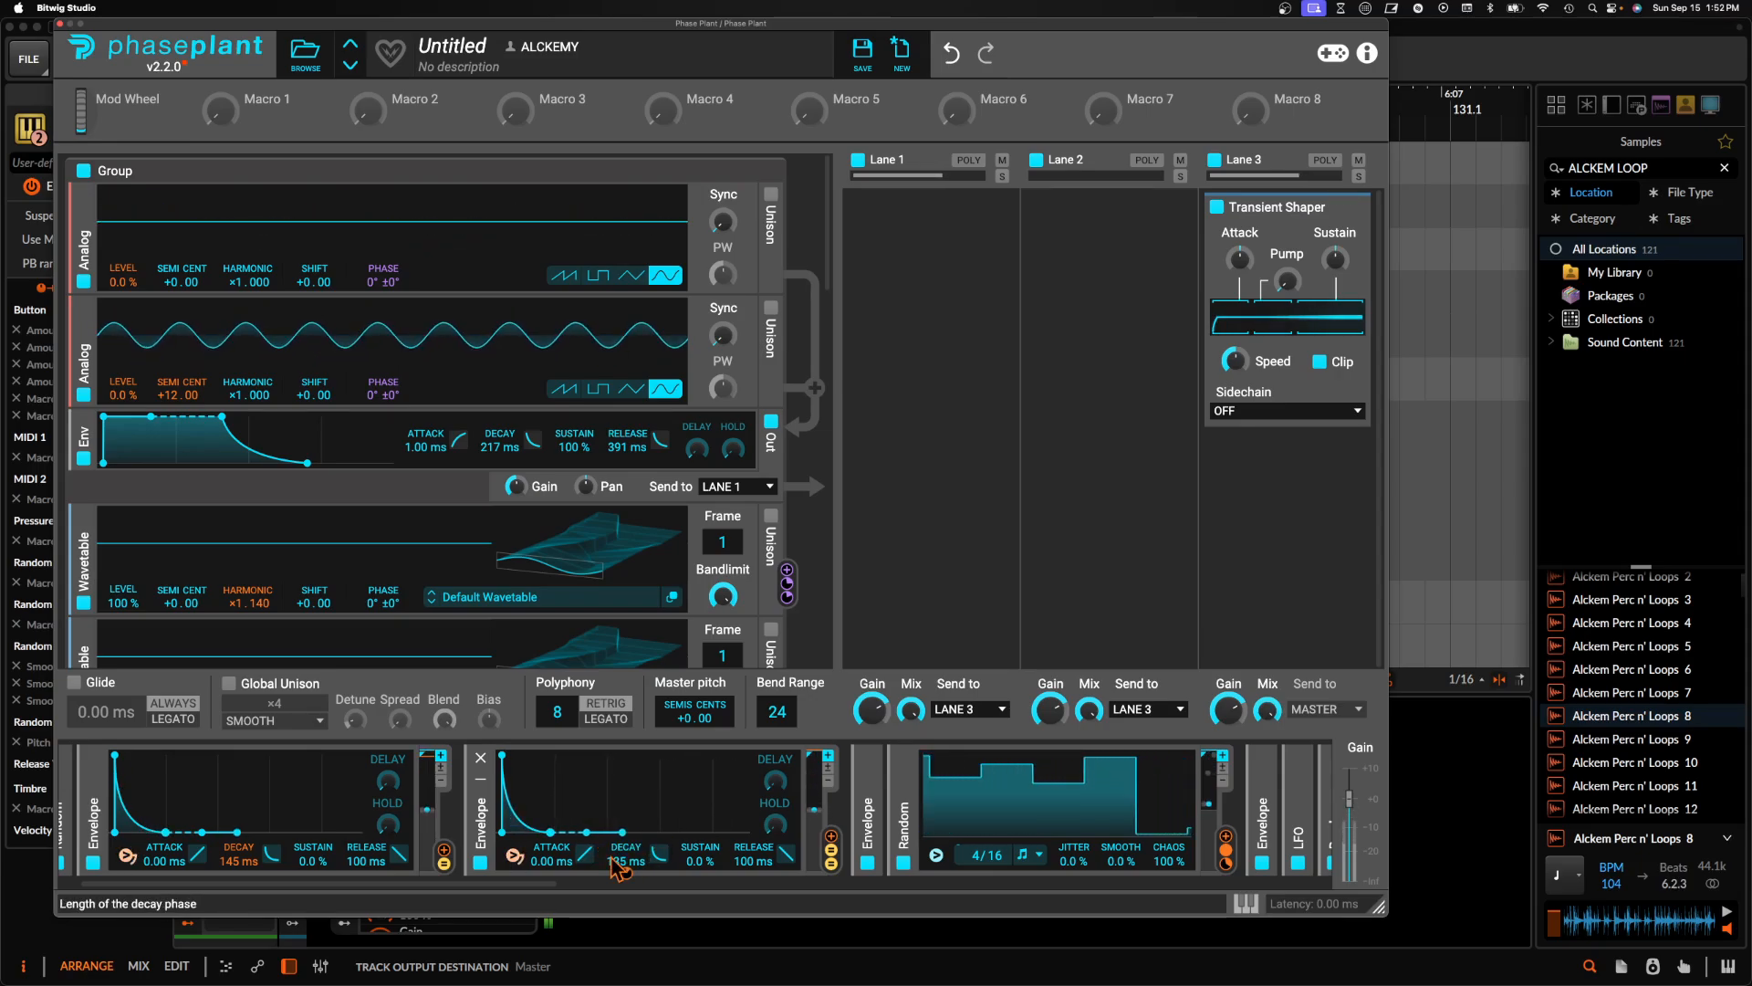
# Set the decay of the first visible Envelope modulator to 276 ms and re-enable both Granular groups and the Analog sawtooth group
pyautogui.moveTo(239, 860); pyautogui.dragTo(239, 852)
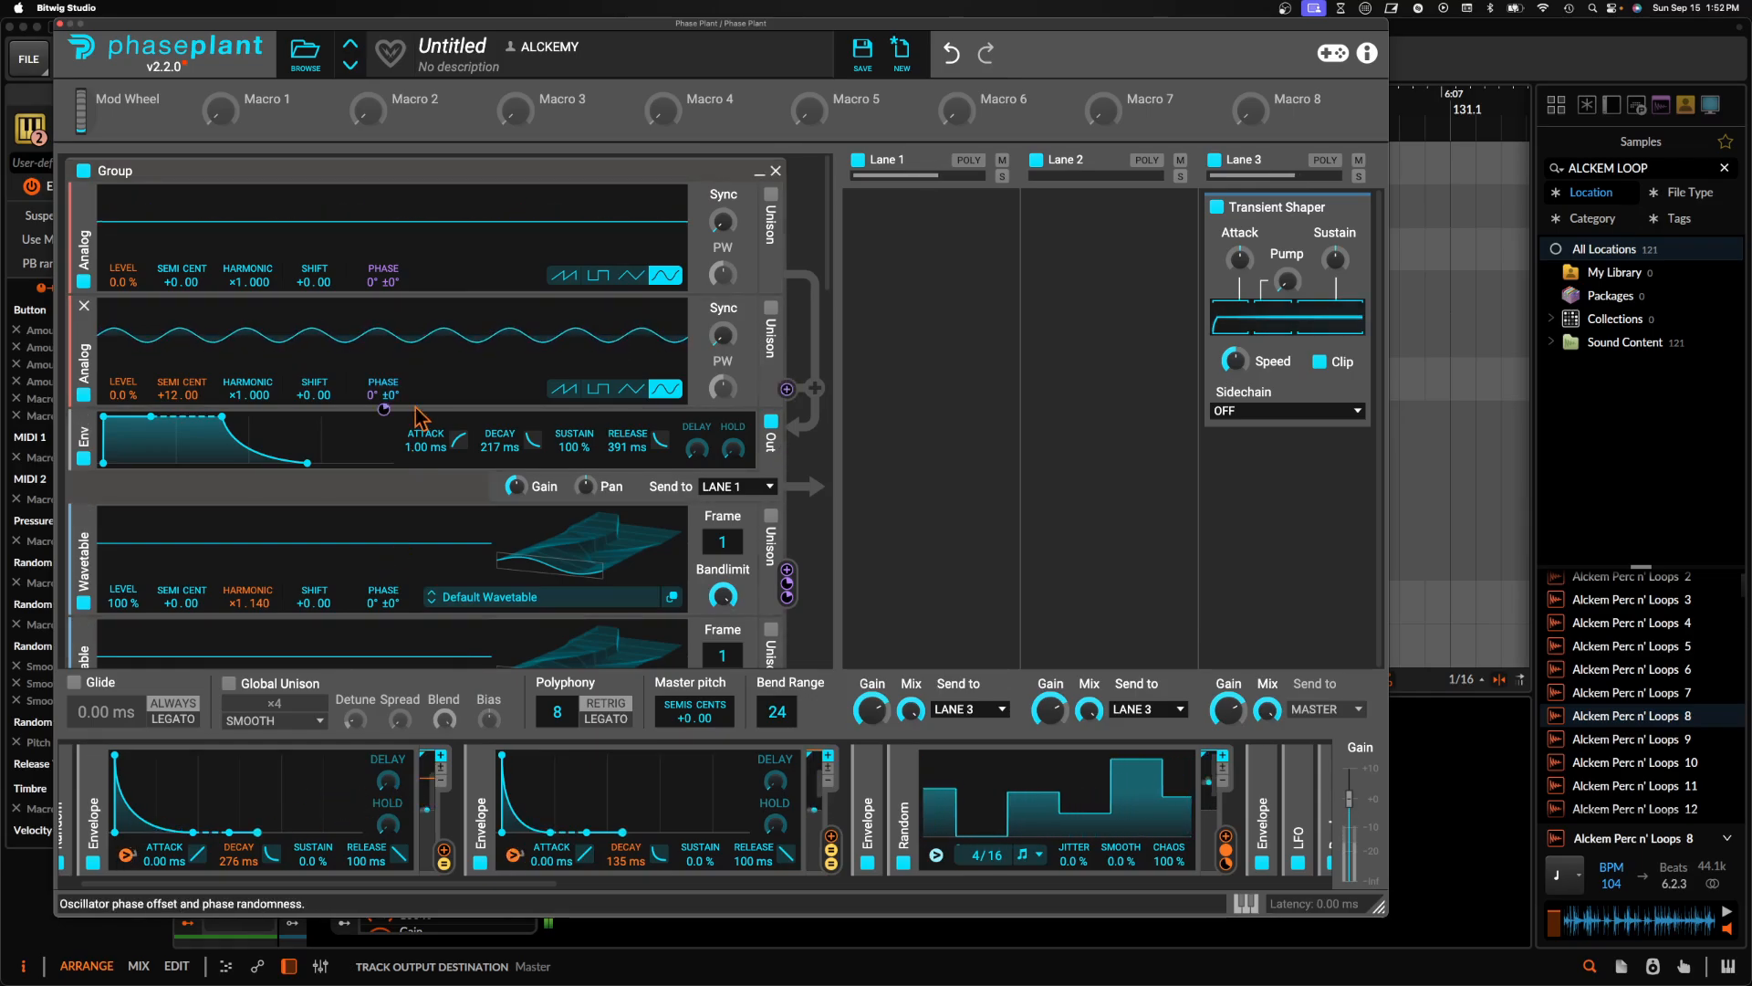
pyautogui.scroll(-1, 264, 395)
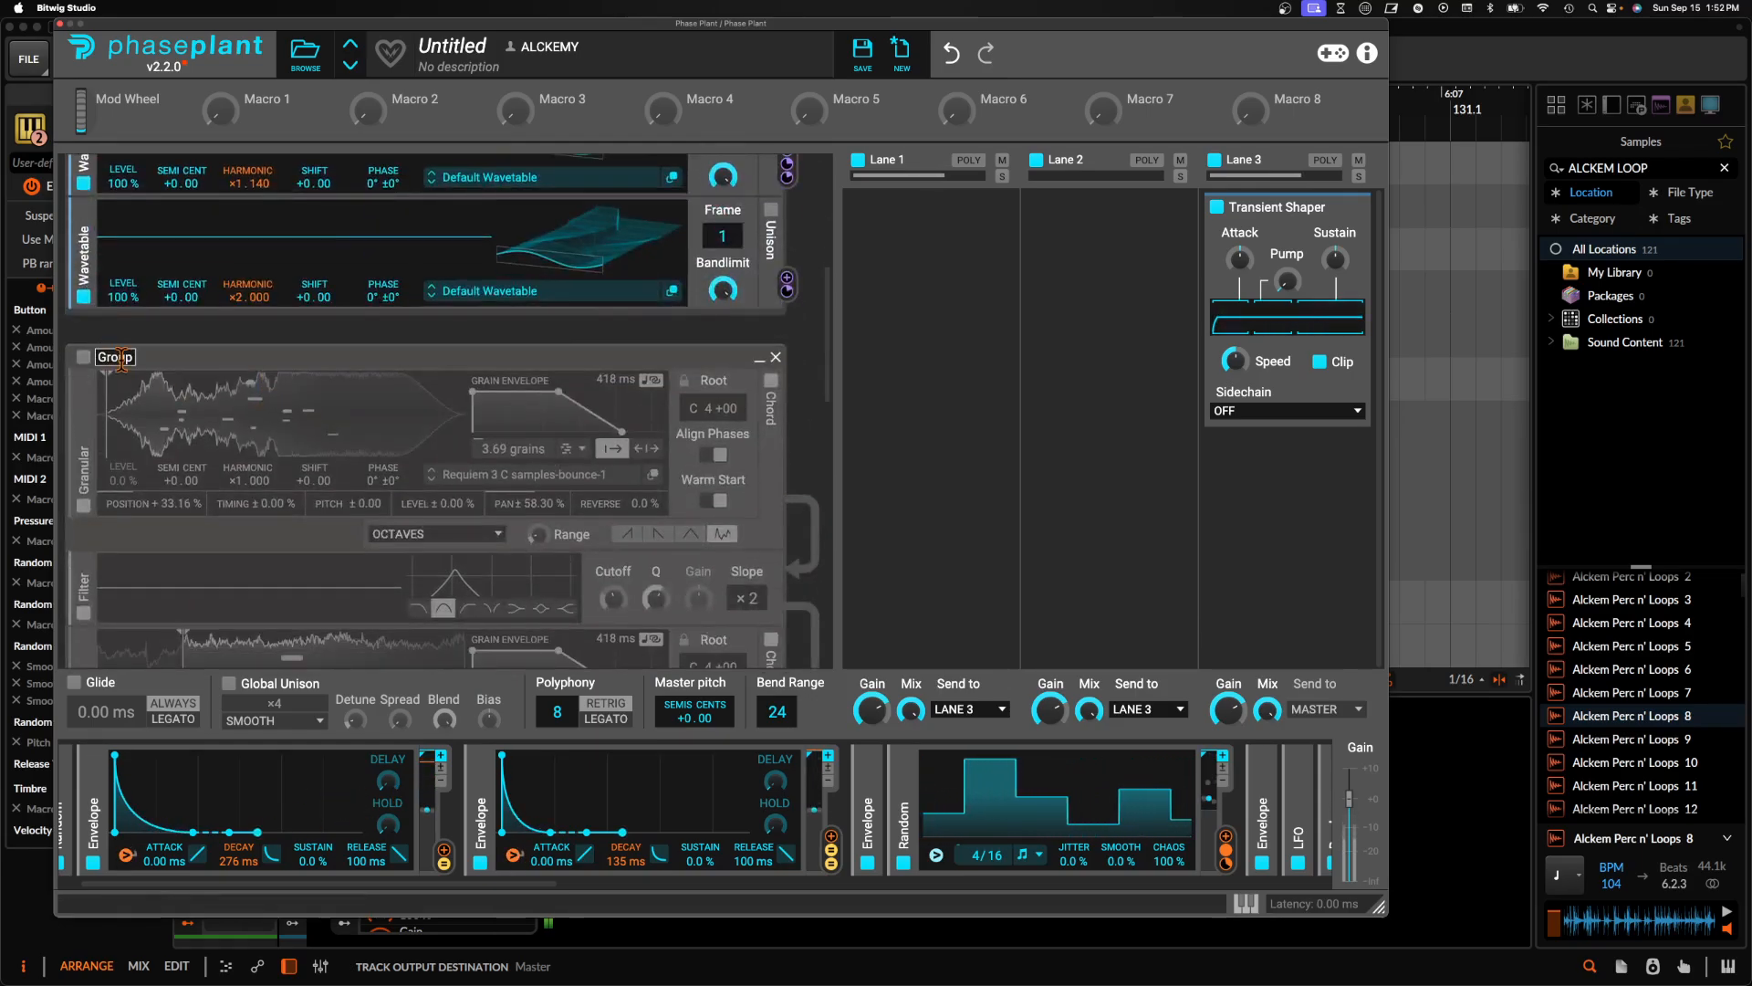
pyautogui.scroll(-5, 87, 352)
pyautogui.scroll(-5, 88, 383)
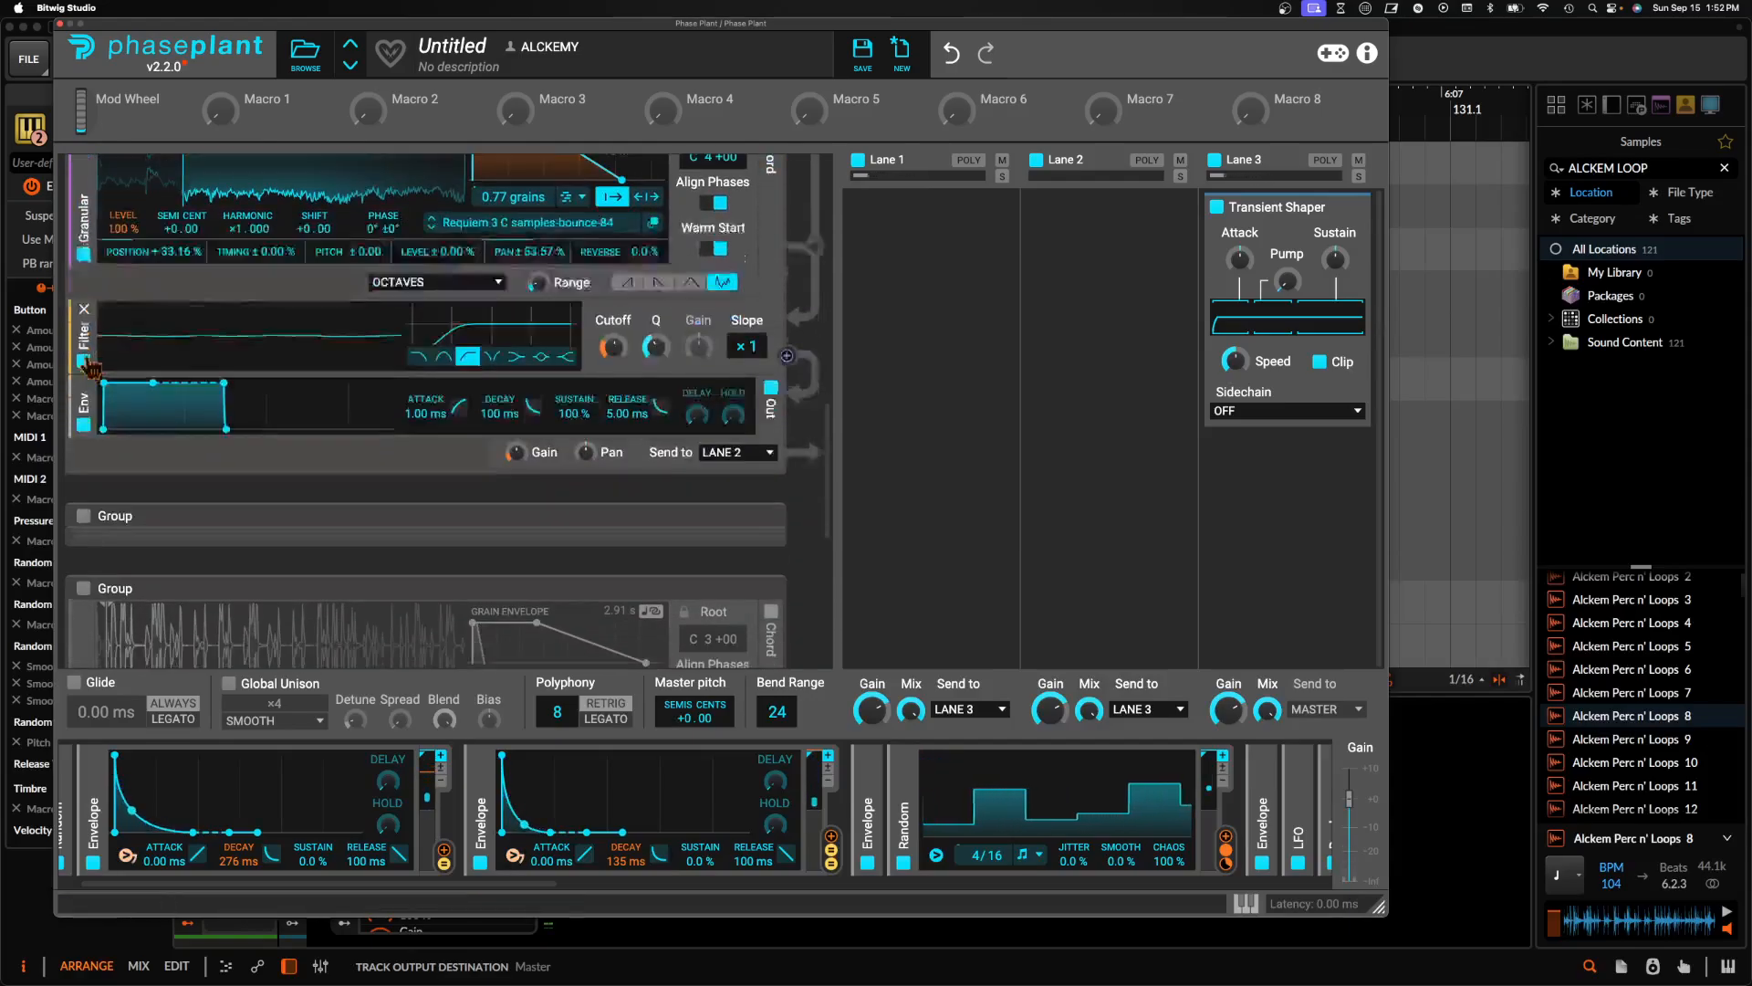
pyautogui.click(83, 457)
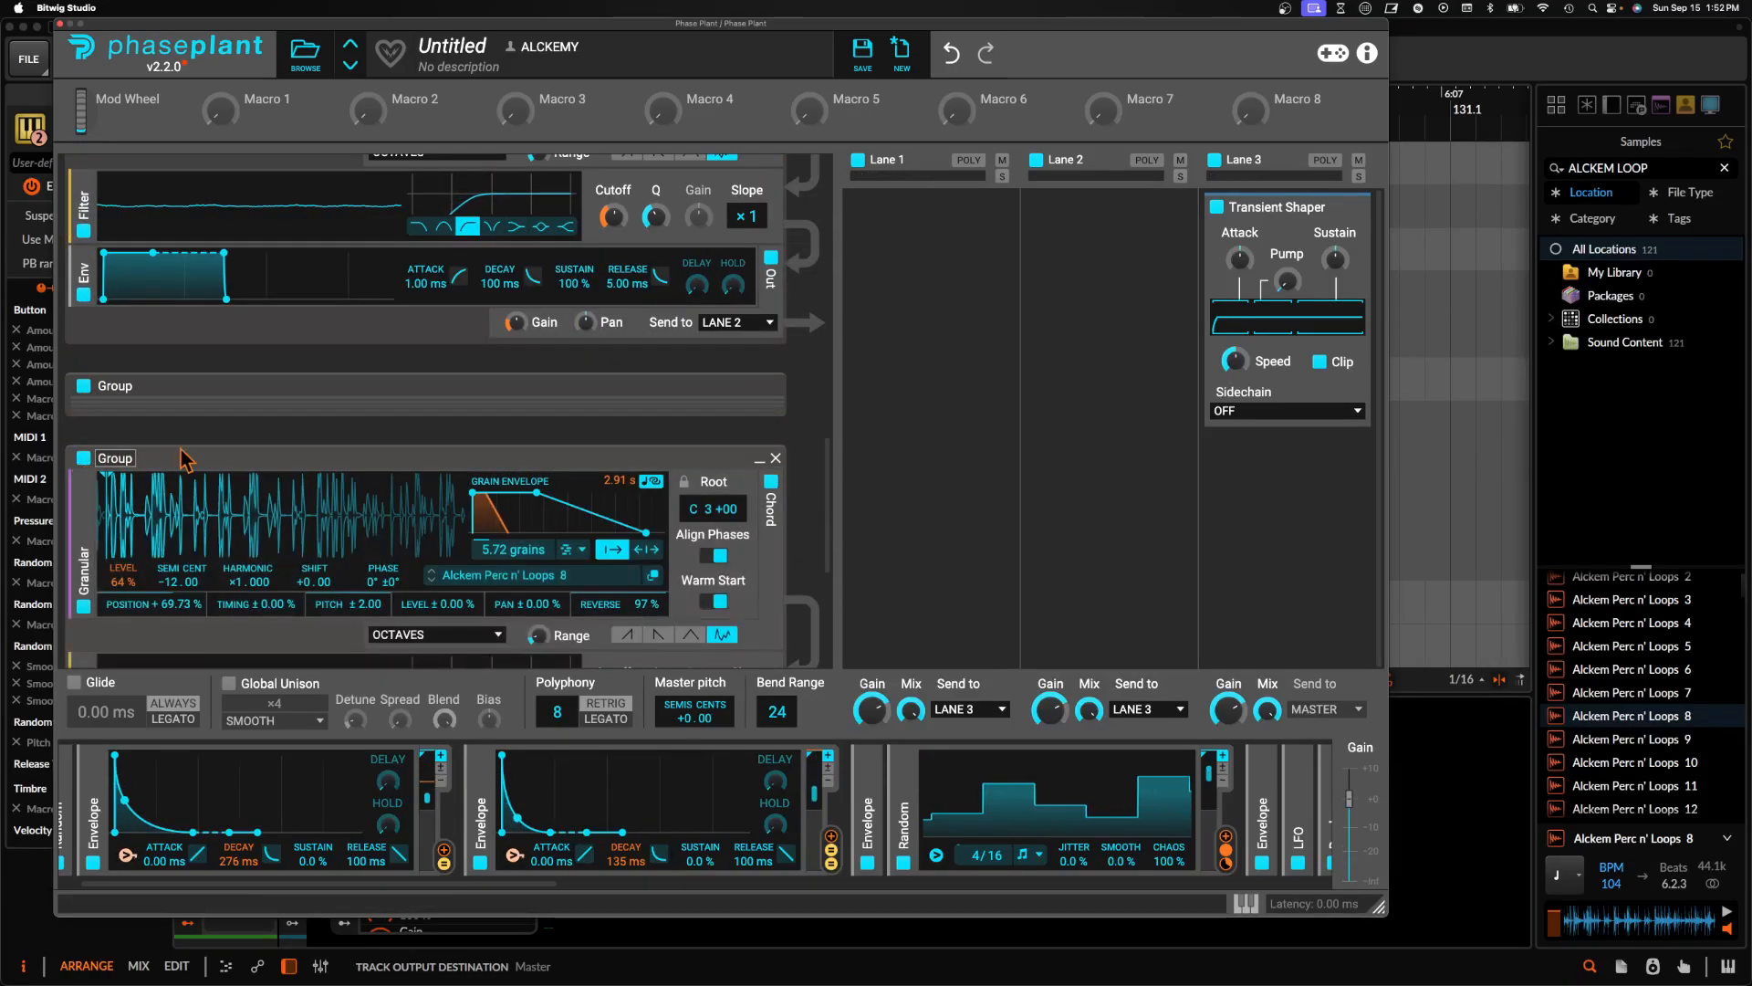
# Add a Noise generator beneath the second Analog oscillator in the FM percussion group
pyautogui.scroll(5, 233, 461)
pyautogui.scroll(3, 233, 461)
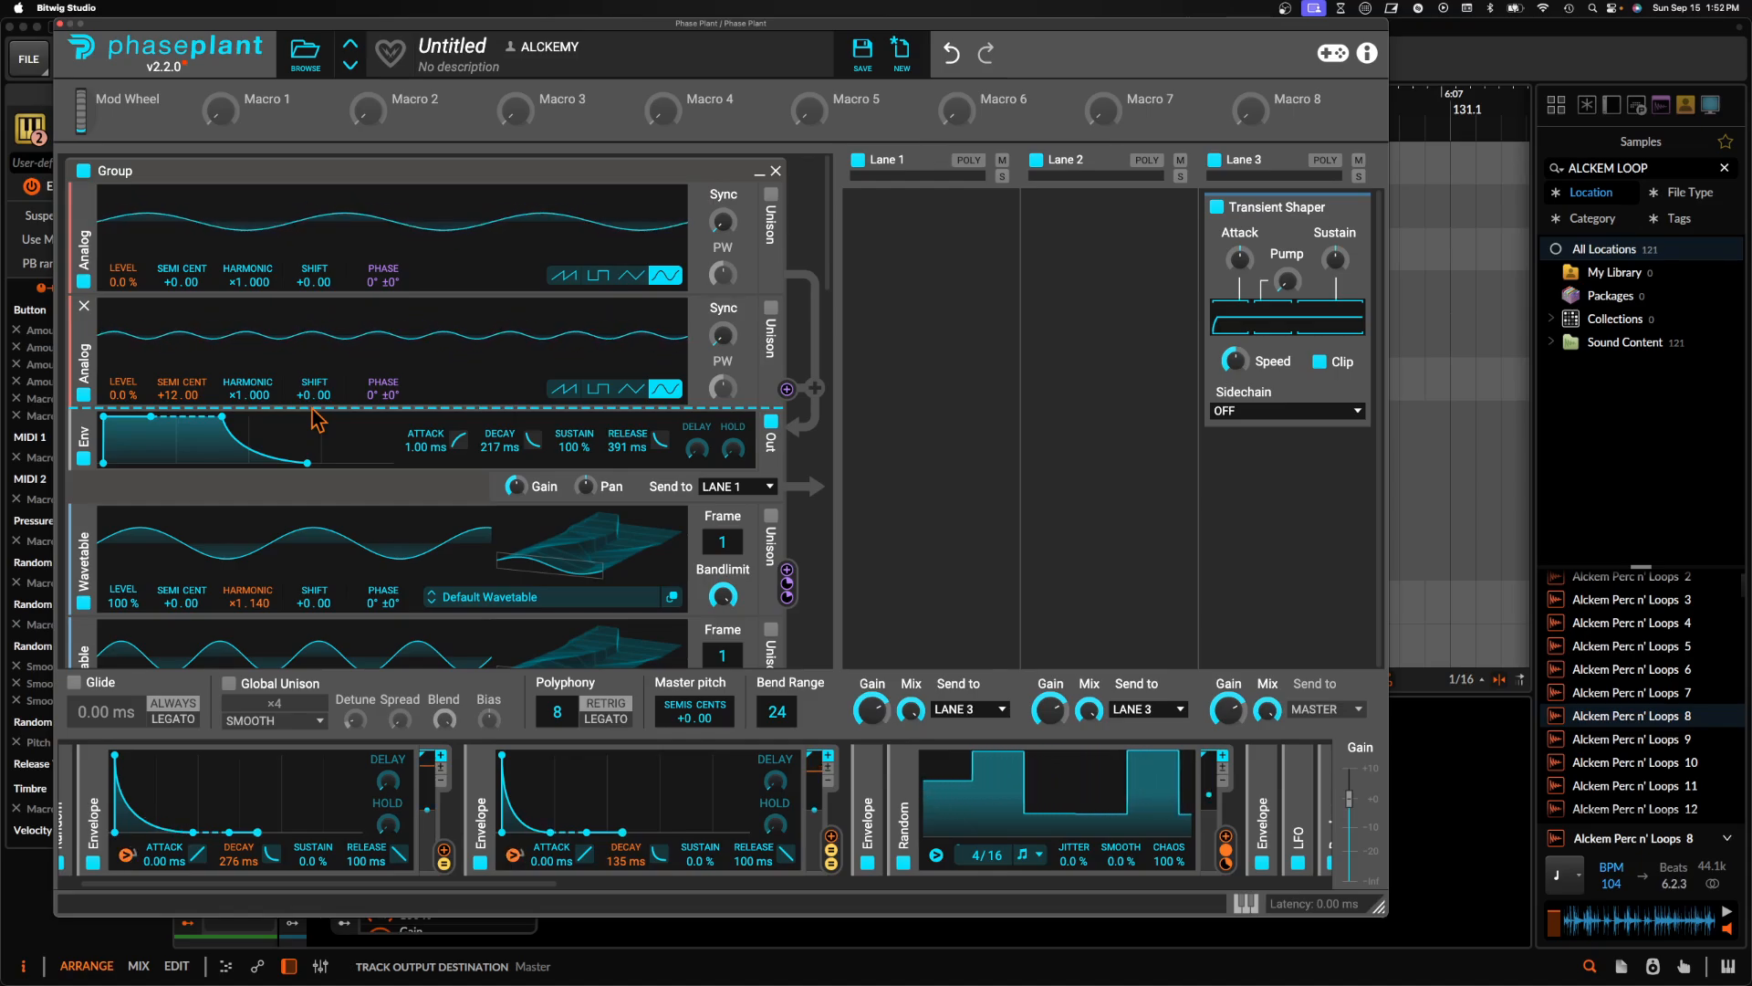
pyautogui.click(234, 410)
pyautogui.click(264, 523)
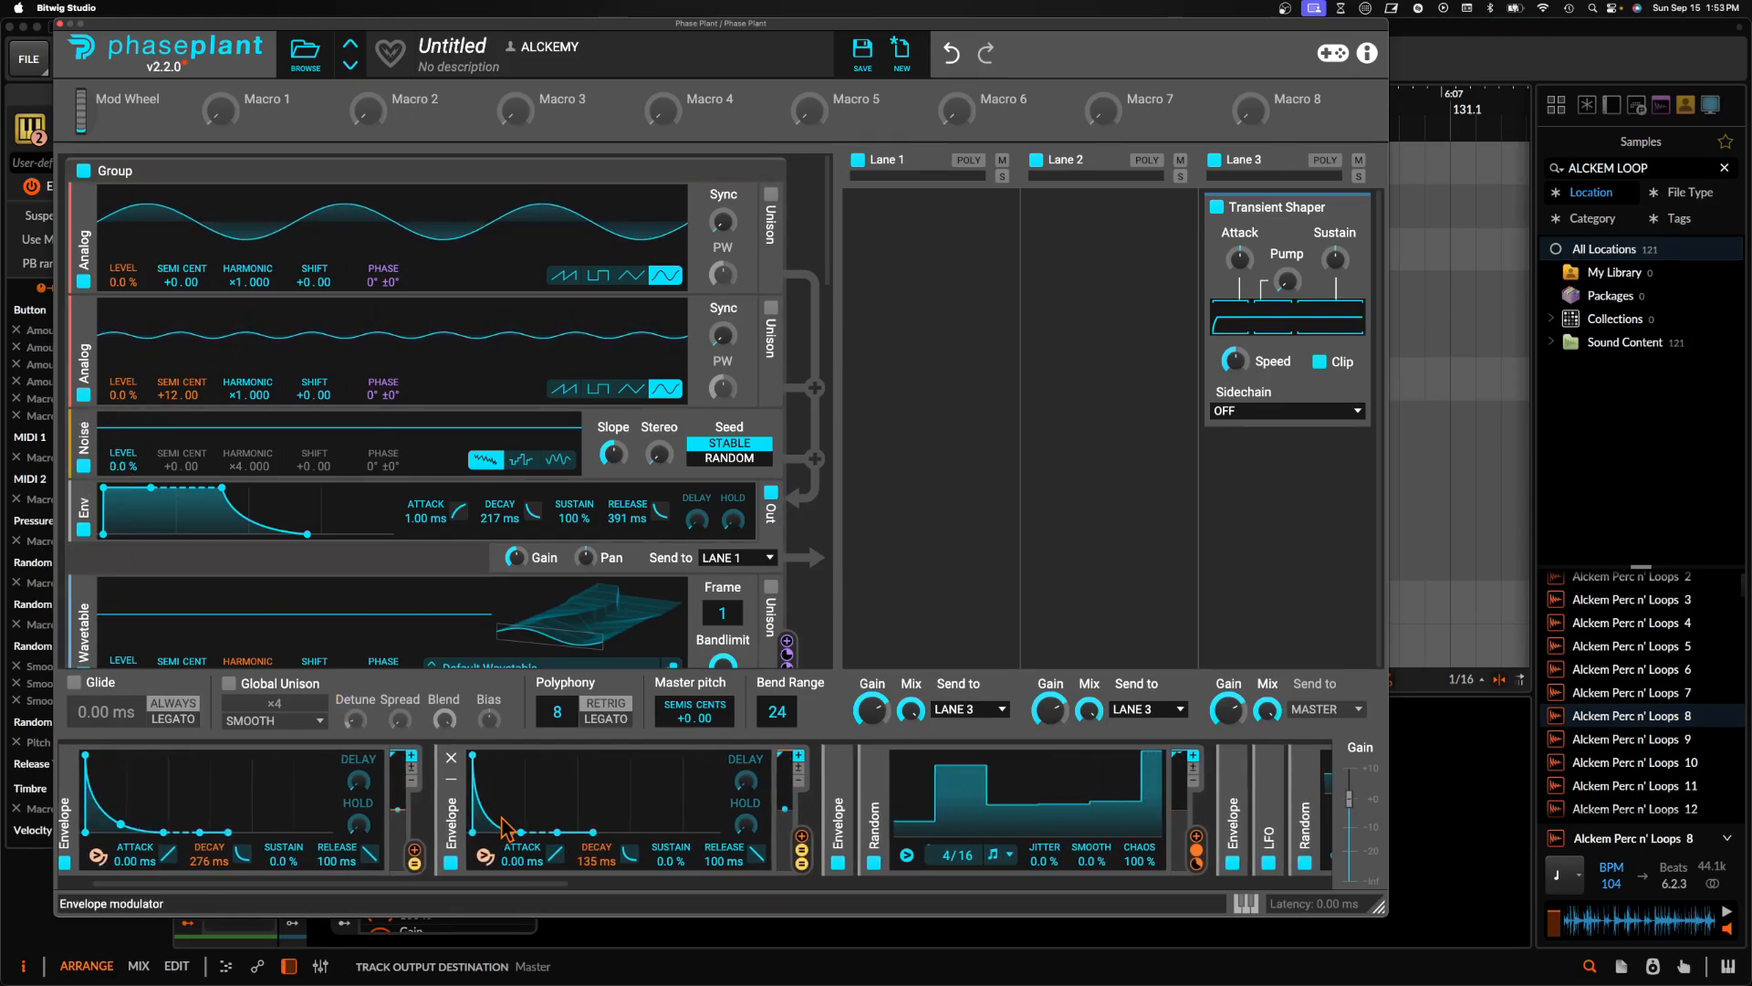
# Expand the collapsed third Envelope modulator and assign it to the Noise generator's level with a depth of about 8.1%
pyautogui.hscroll(-3, 219, 794)
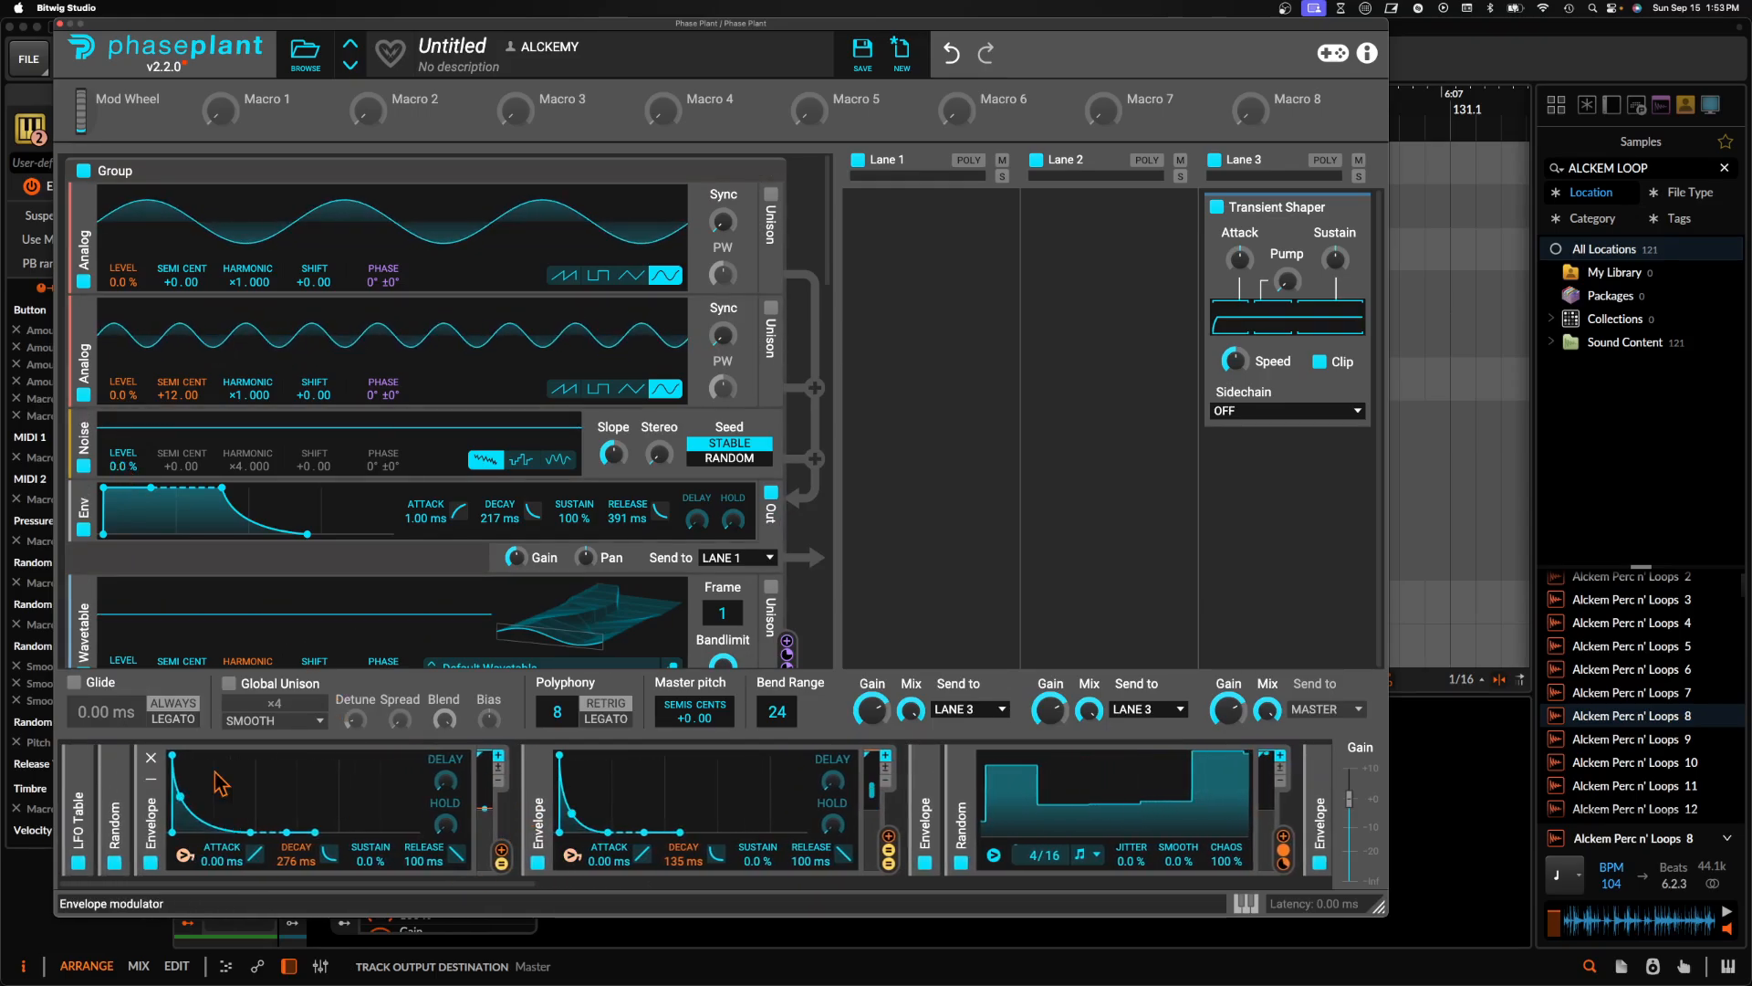
pyautogui.click(930, 806)
pyautogui.click(1108, 853)
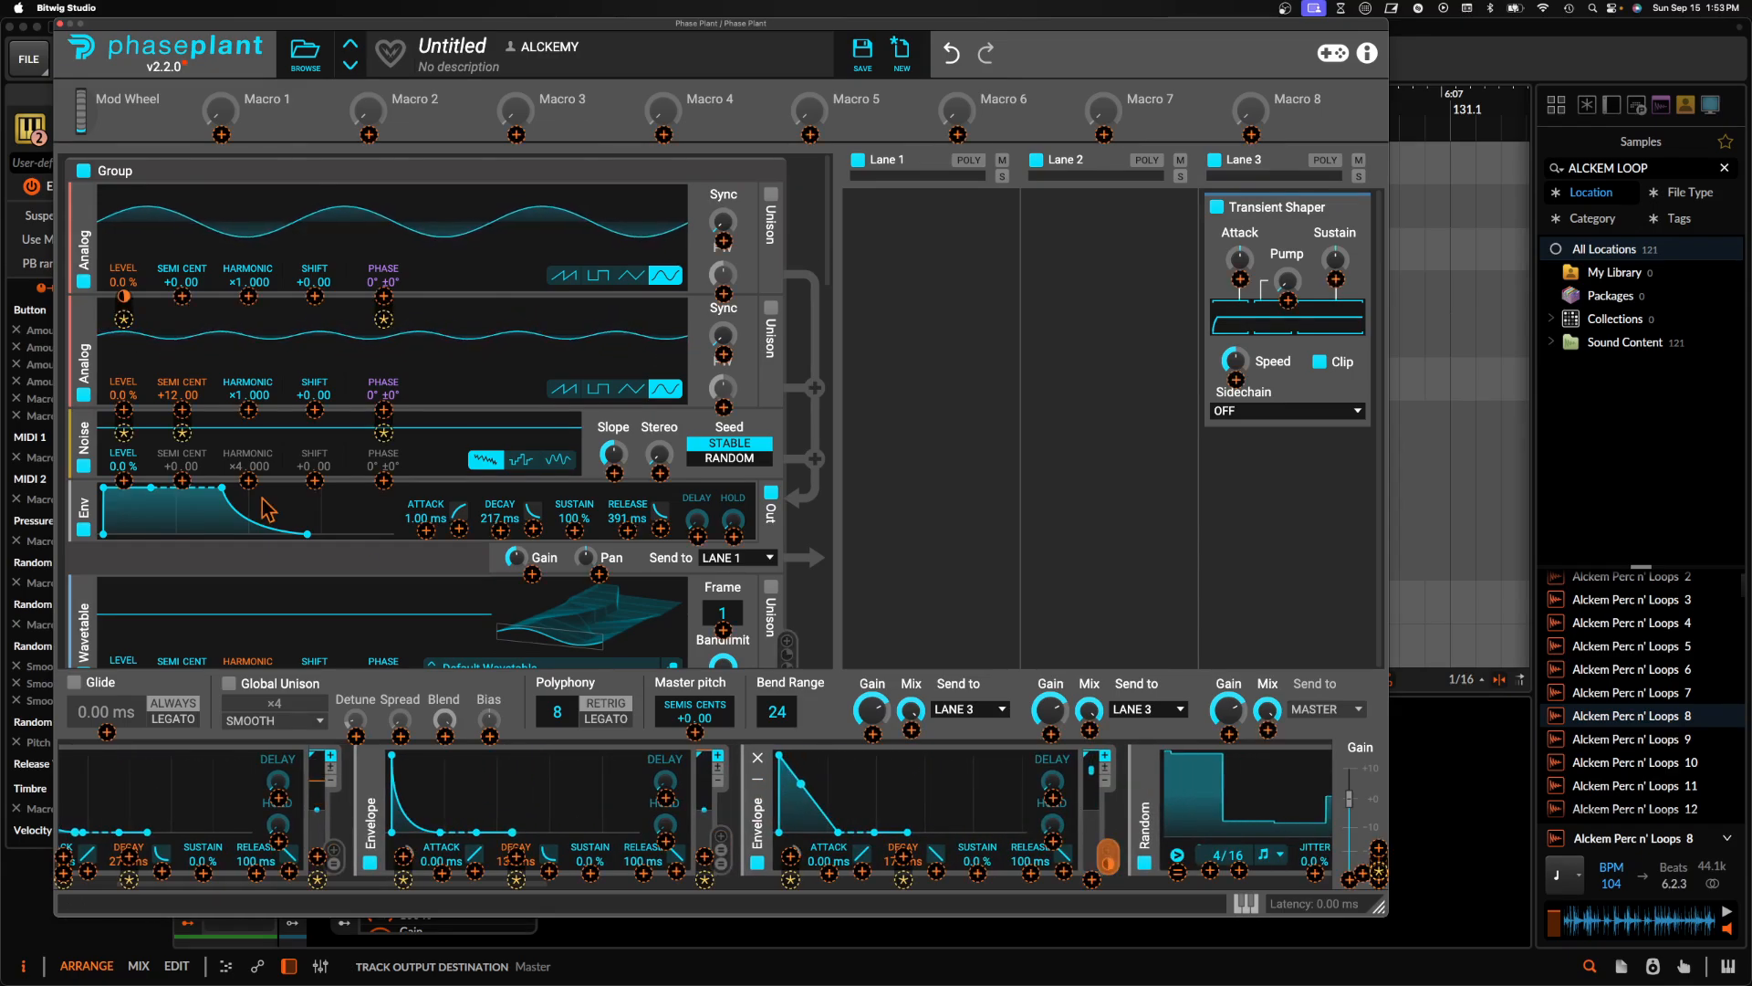
pyautogui.moveTo(124, 480); pyautogui.dragTo(124, 464)
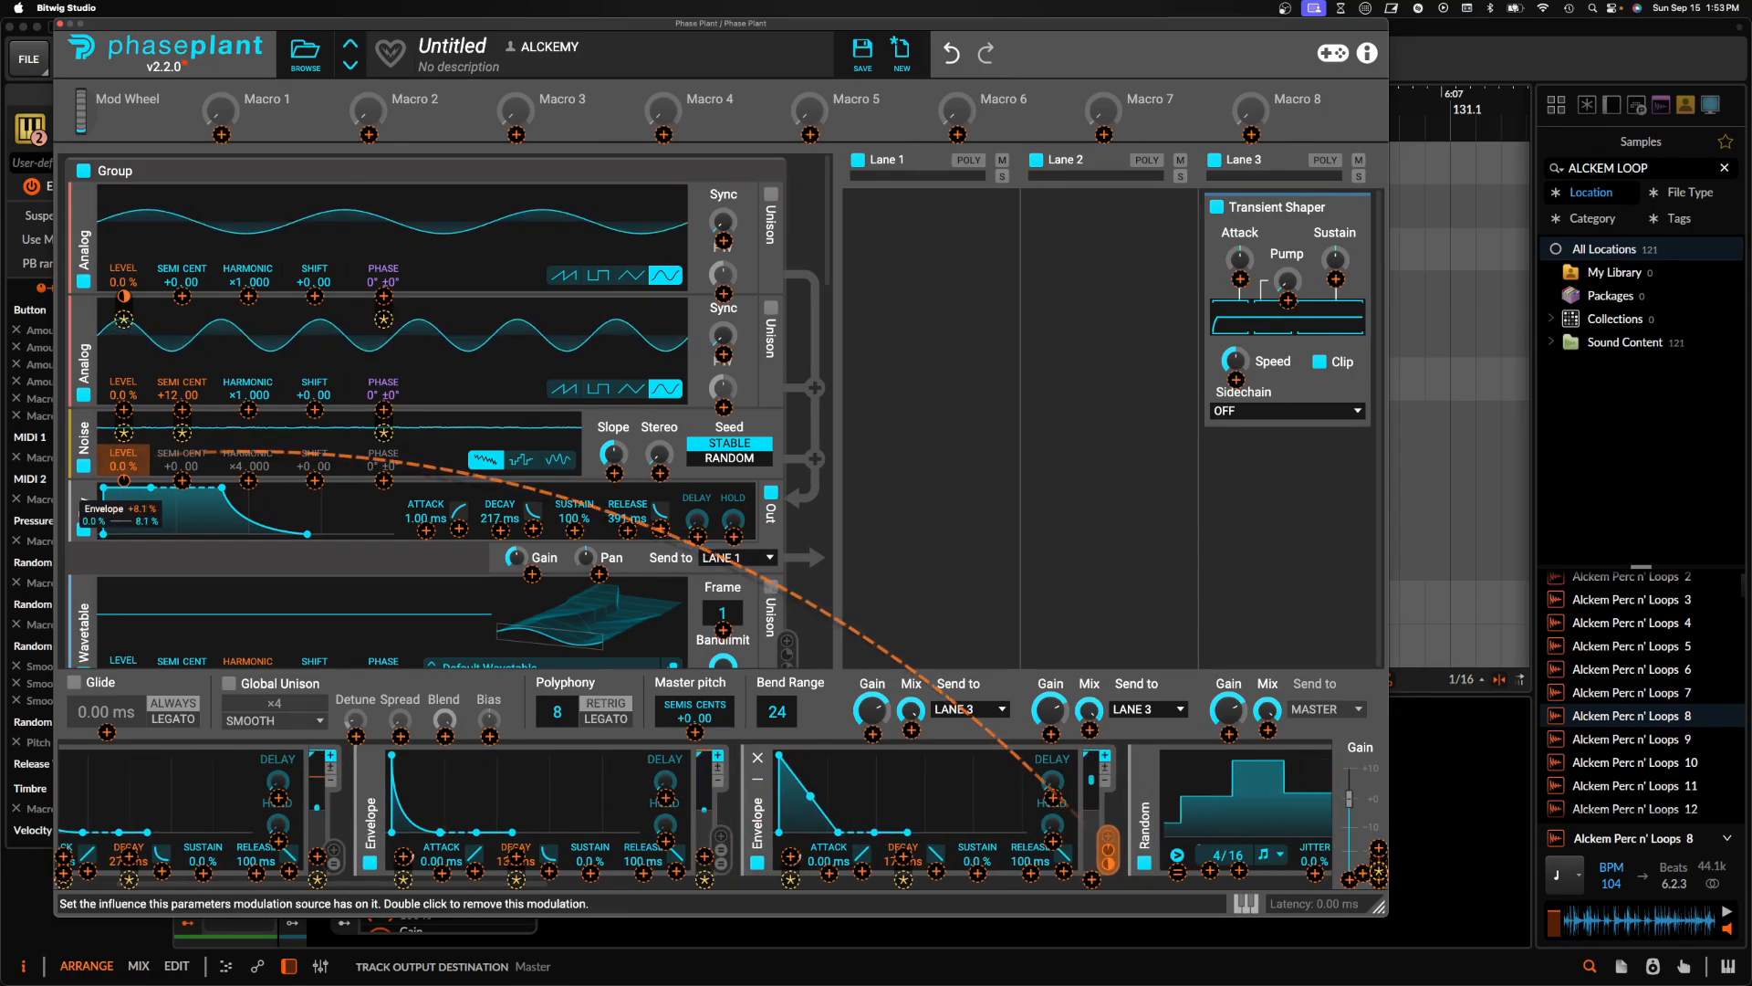
pyautogui.click(149, 466)
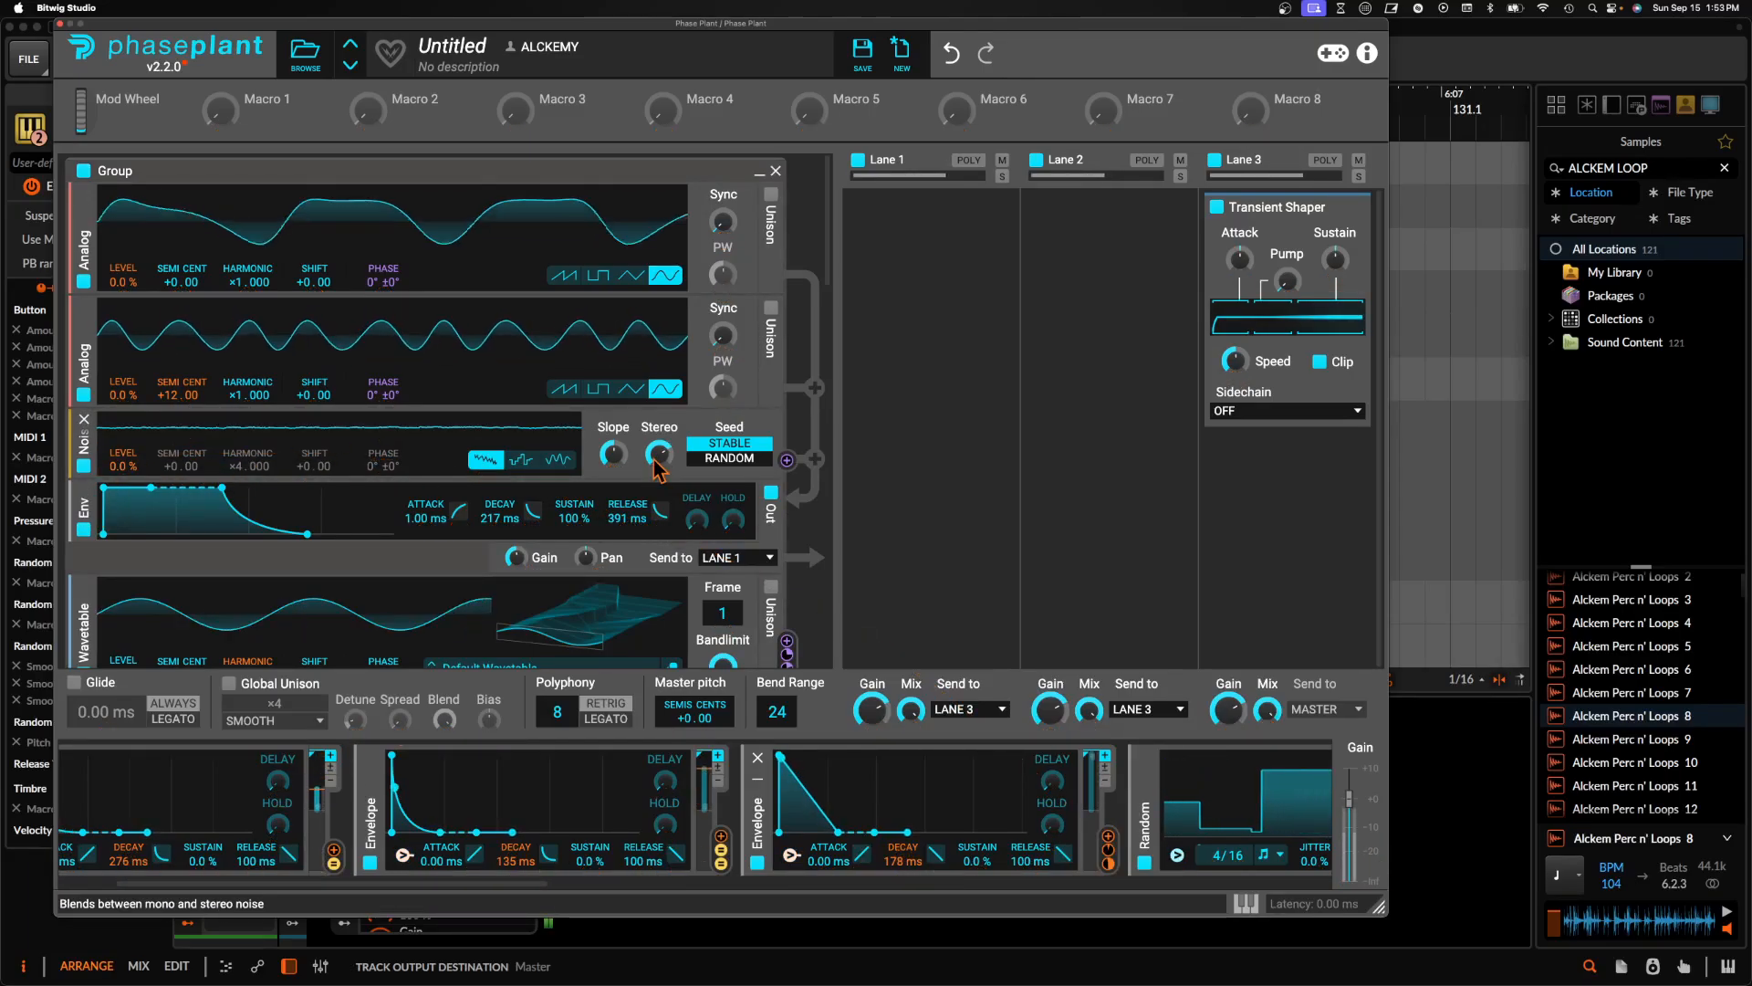
# Lower the Noise generator's slope and reduce the Envelope modulation of its level to about 4.2%
pyautogui.moveTo(613, 454); pyautogui.dragTo(613, 463)
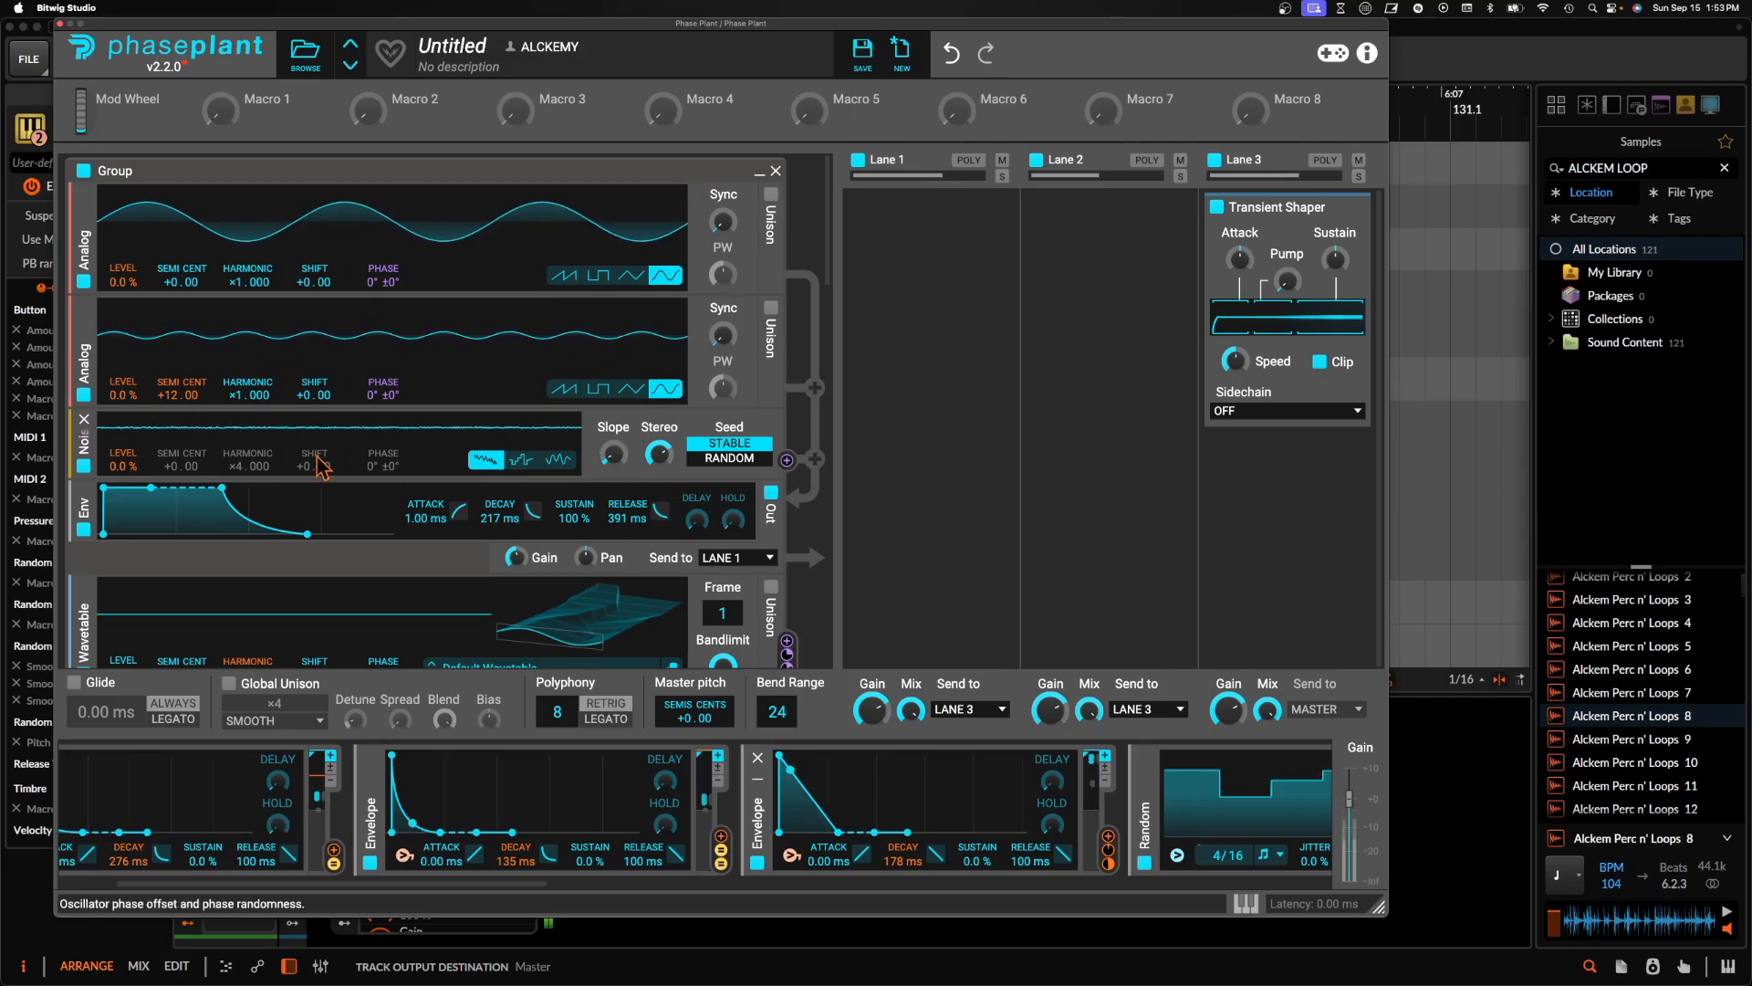
pyautogui.moveTo(124, 481); pyautogui.dragTo(124, 479)
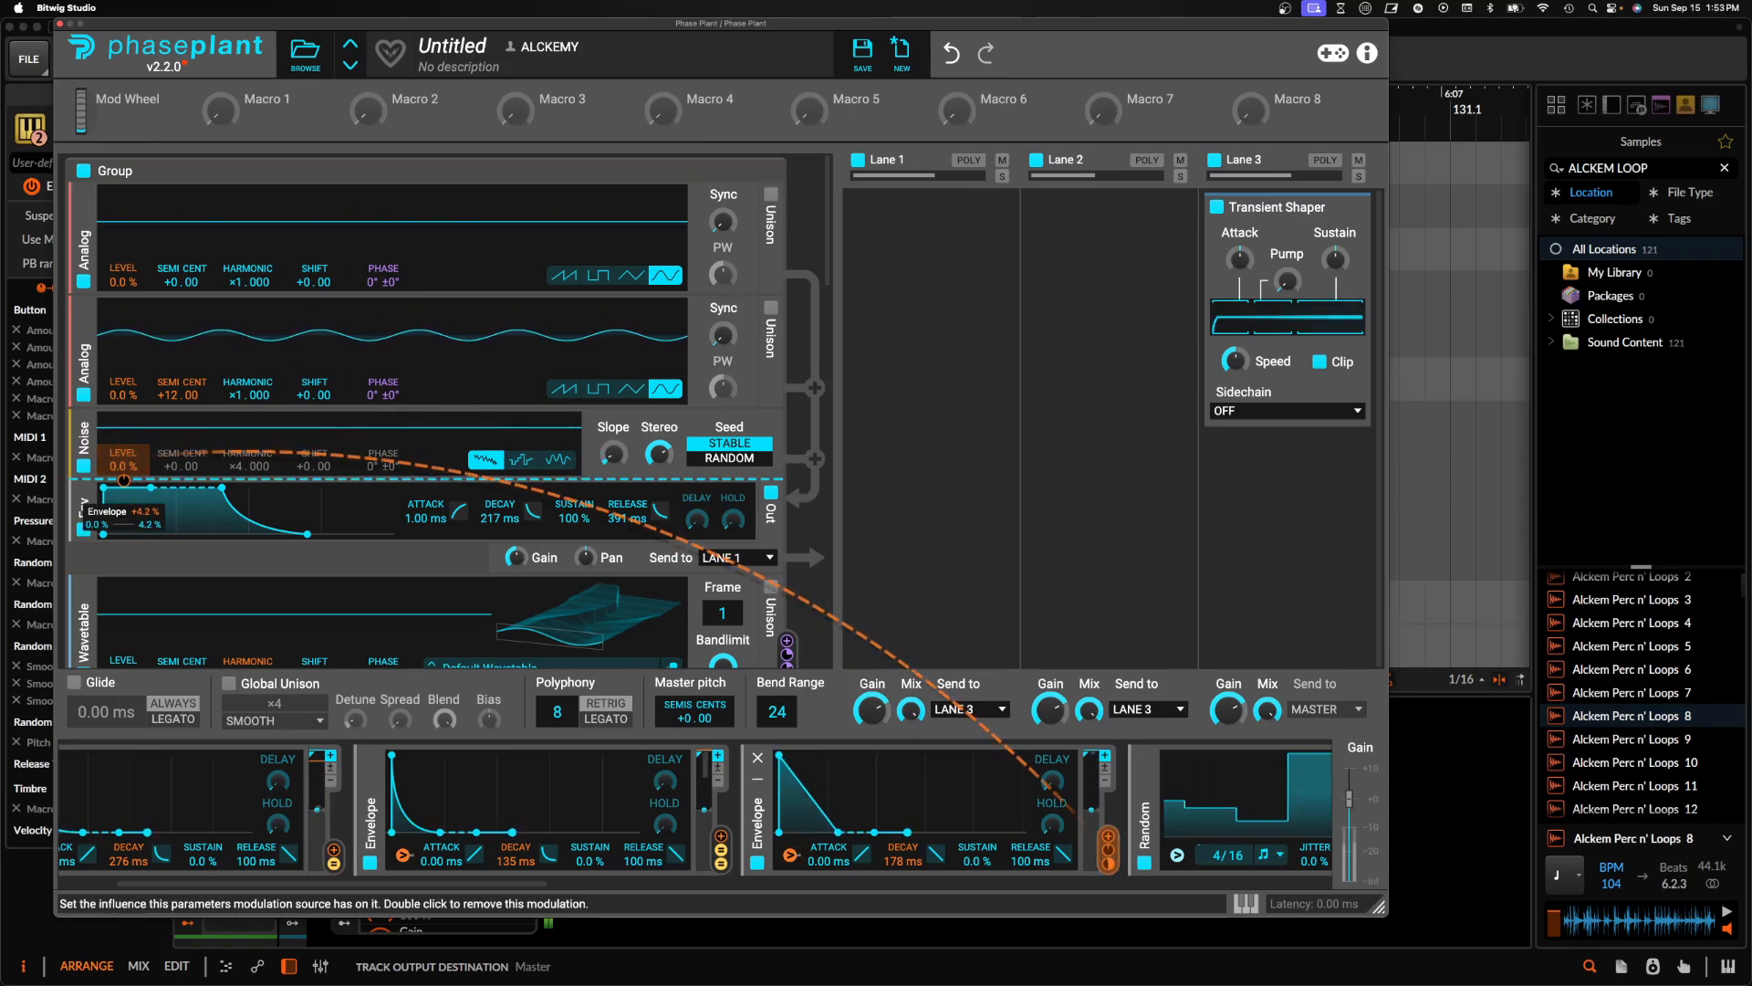
pyautogui.moveTo(124, 480); pyautogui.dragTo(124, 480)
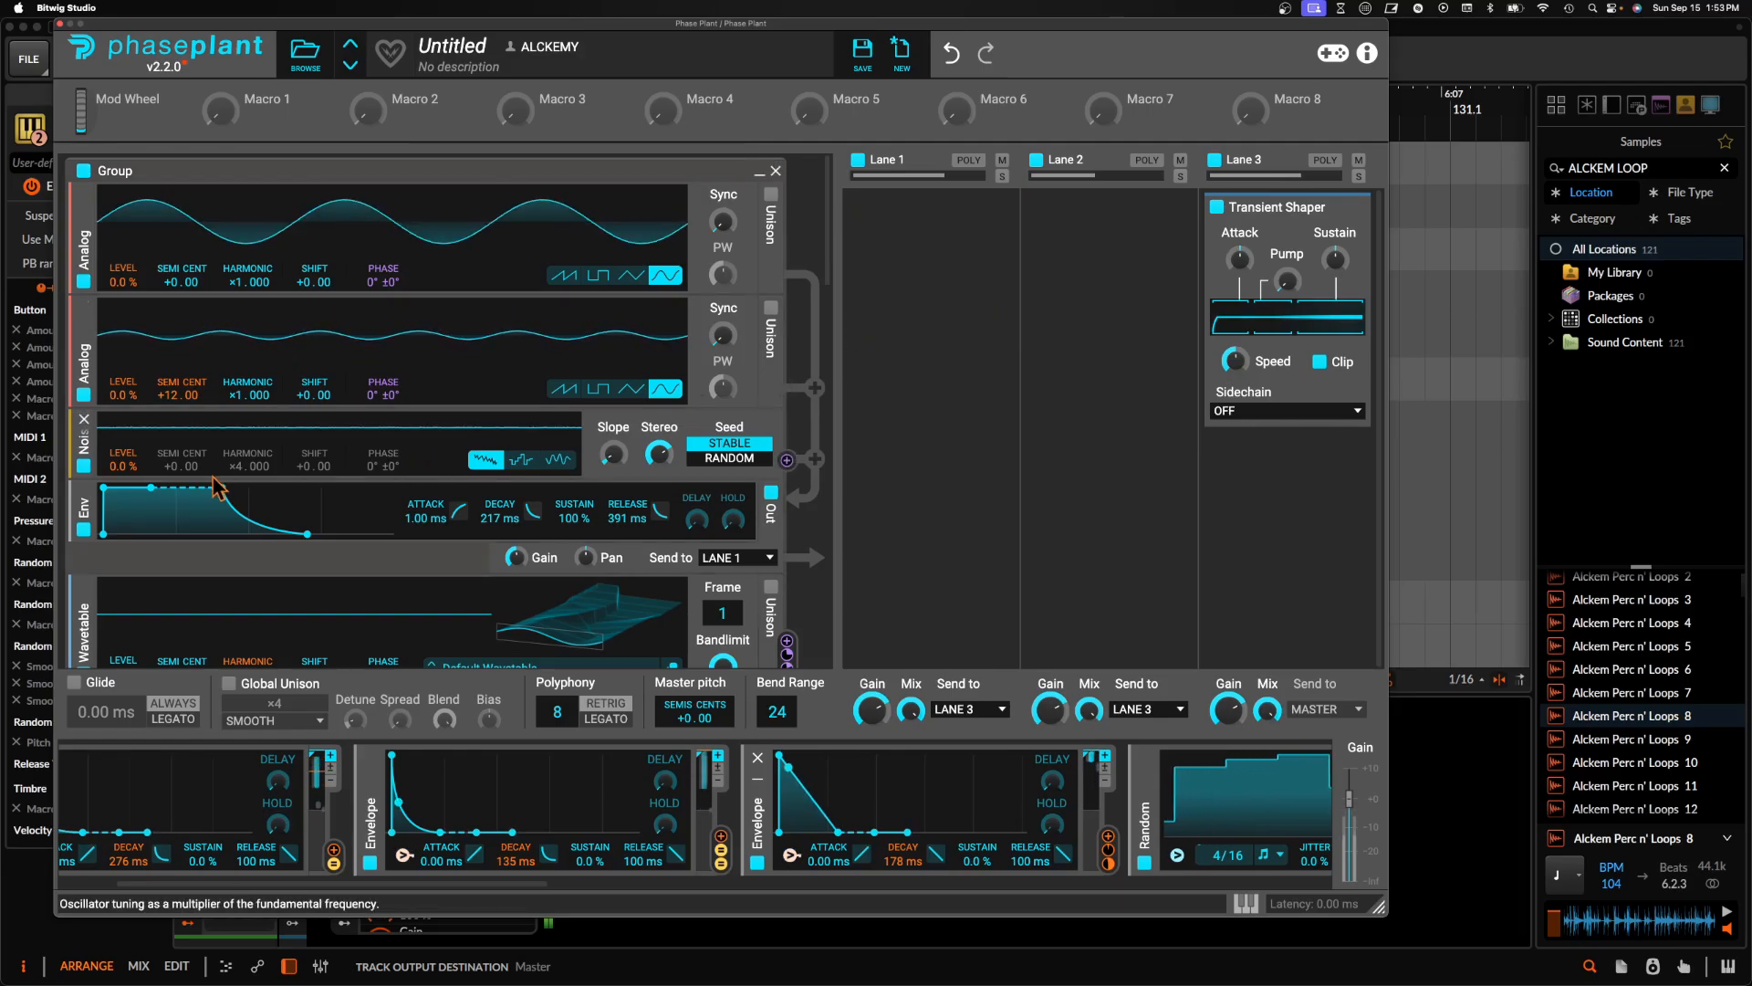
# Disable both Granular groups and the collapsed group between them to isolate the FM percussion group
pyautogui.scroll(-8, 98, 395)
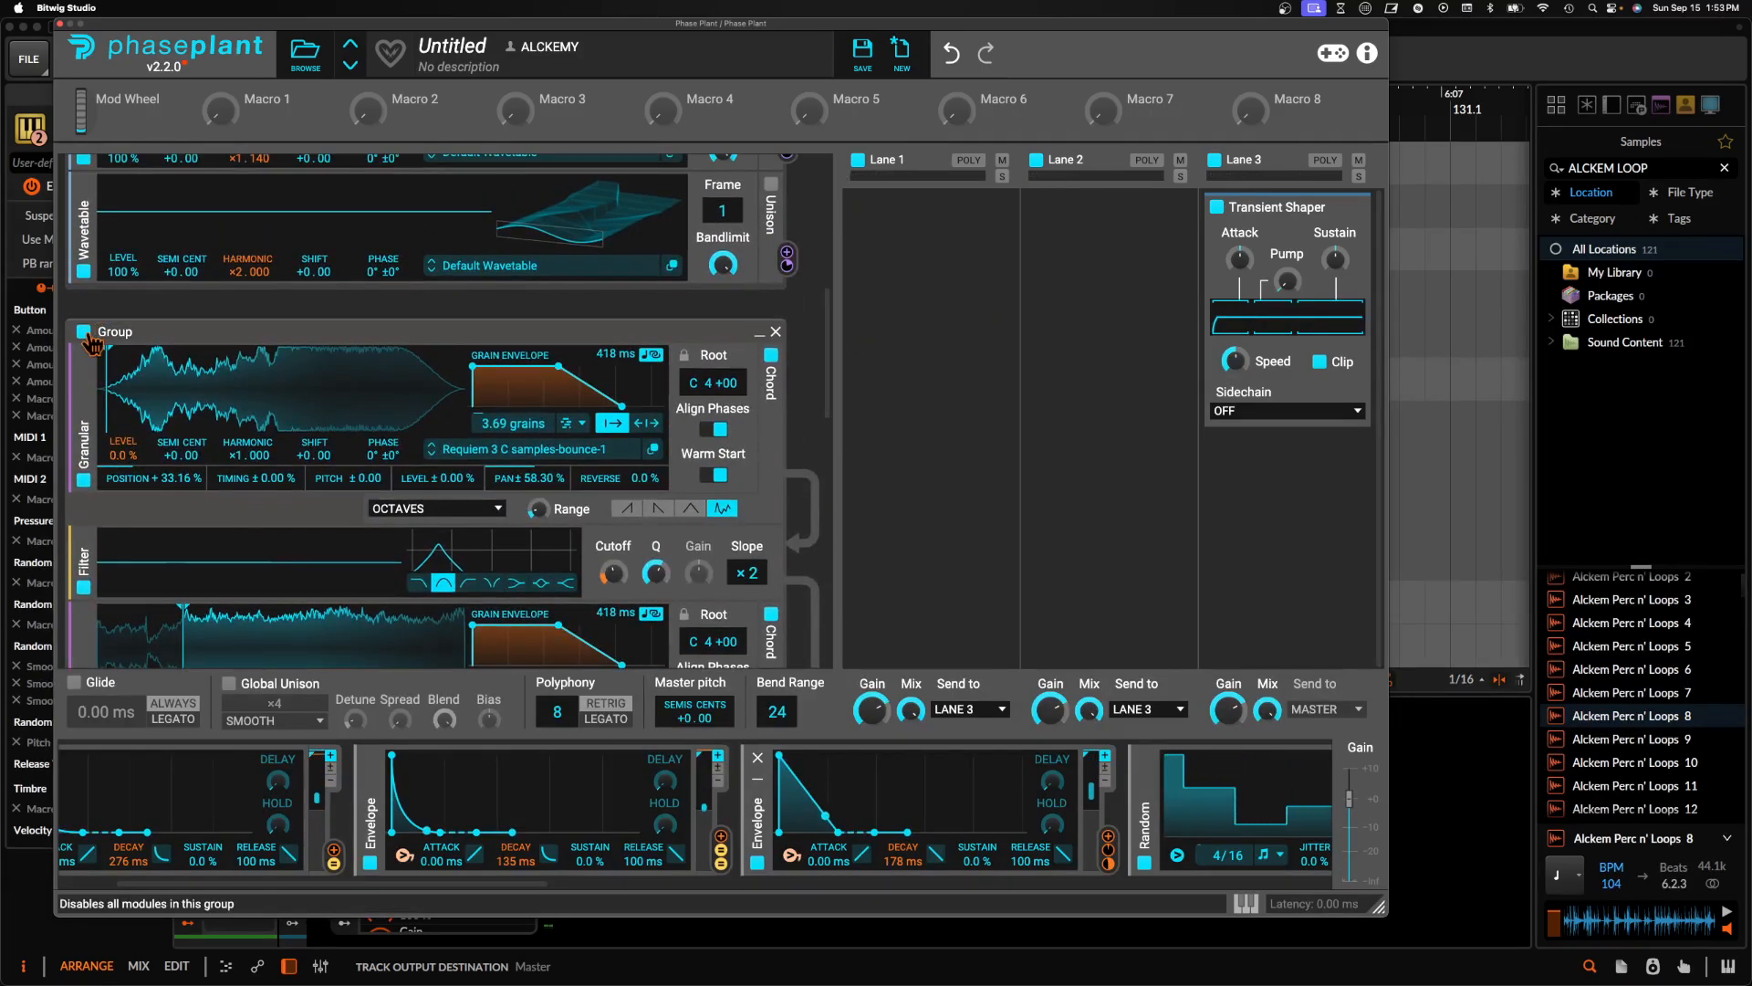
pyautogui.click(87, 334)
pyautogui.scroll(-10, 93, 335)
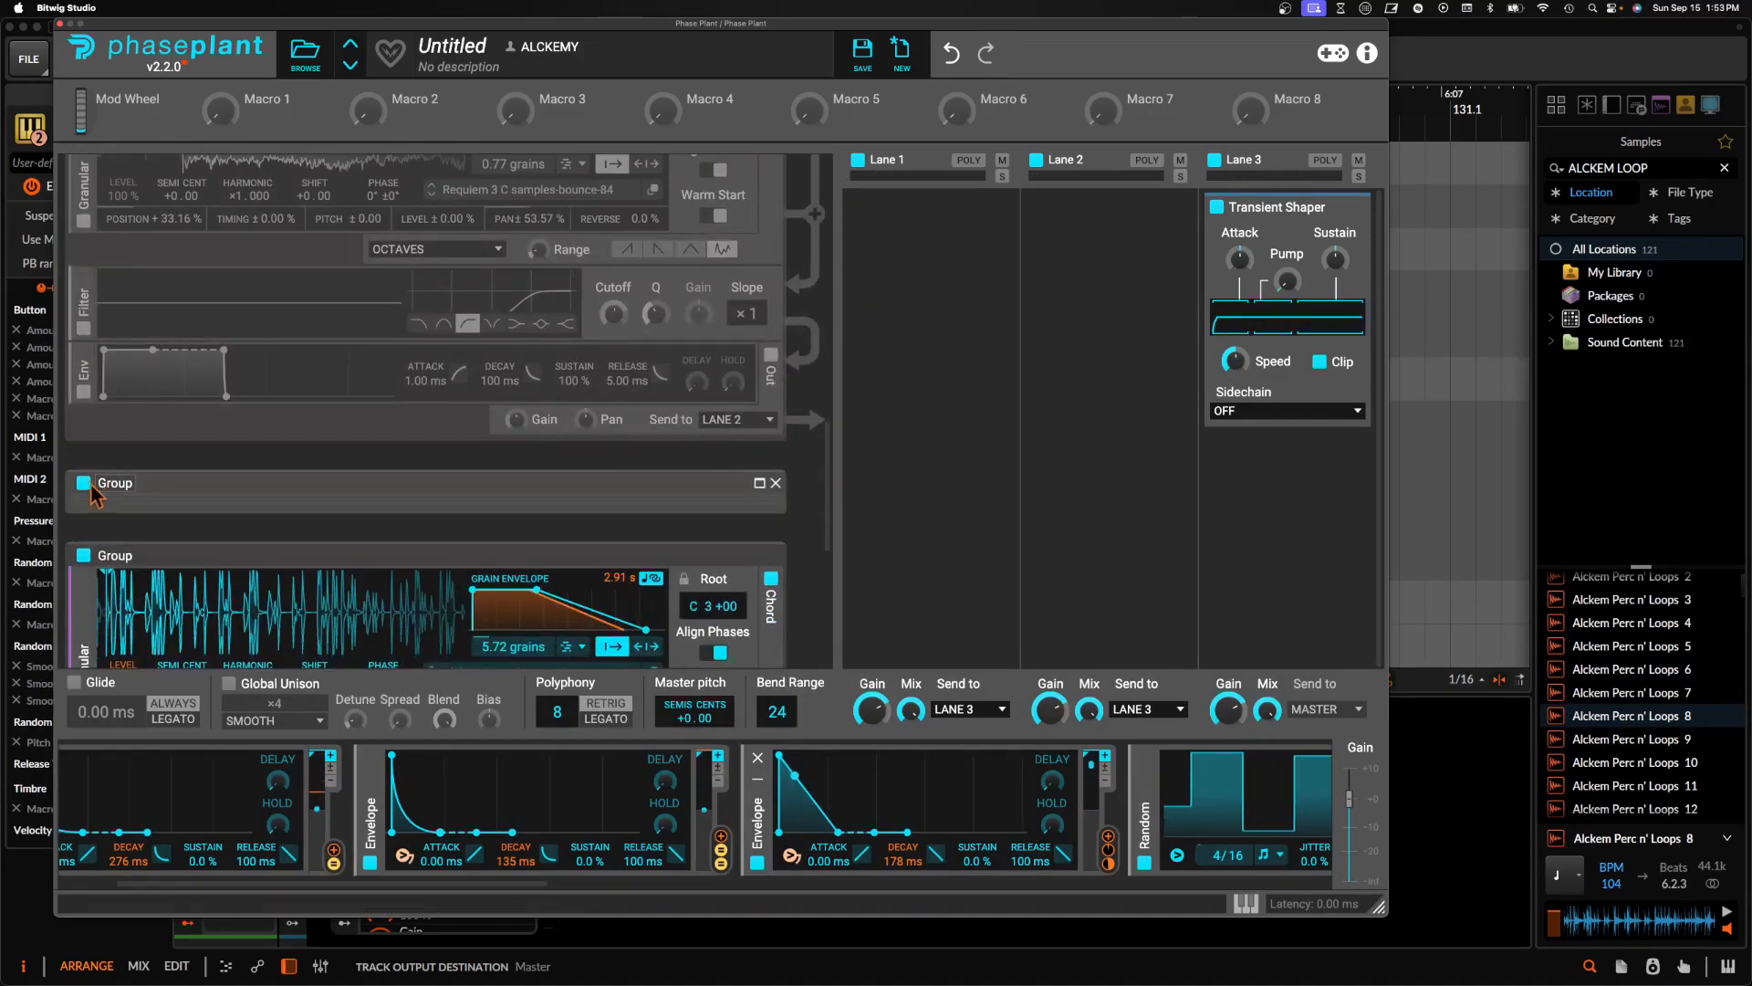
pyautogui.scroll(-8, 94, 512)
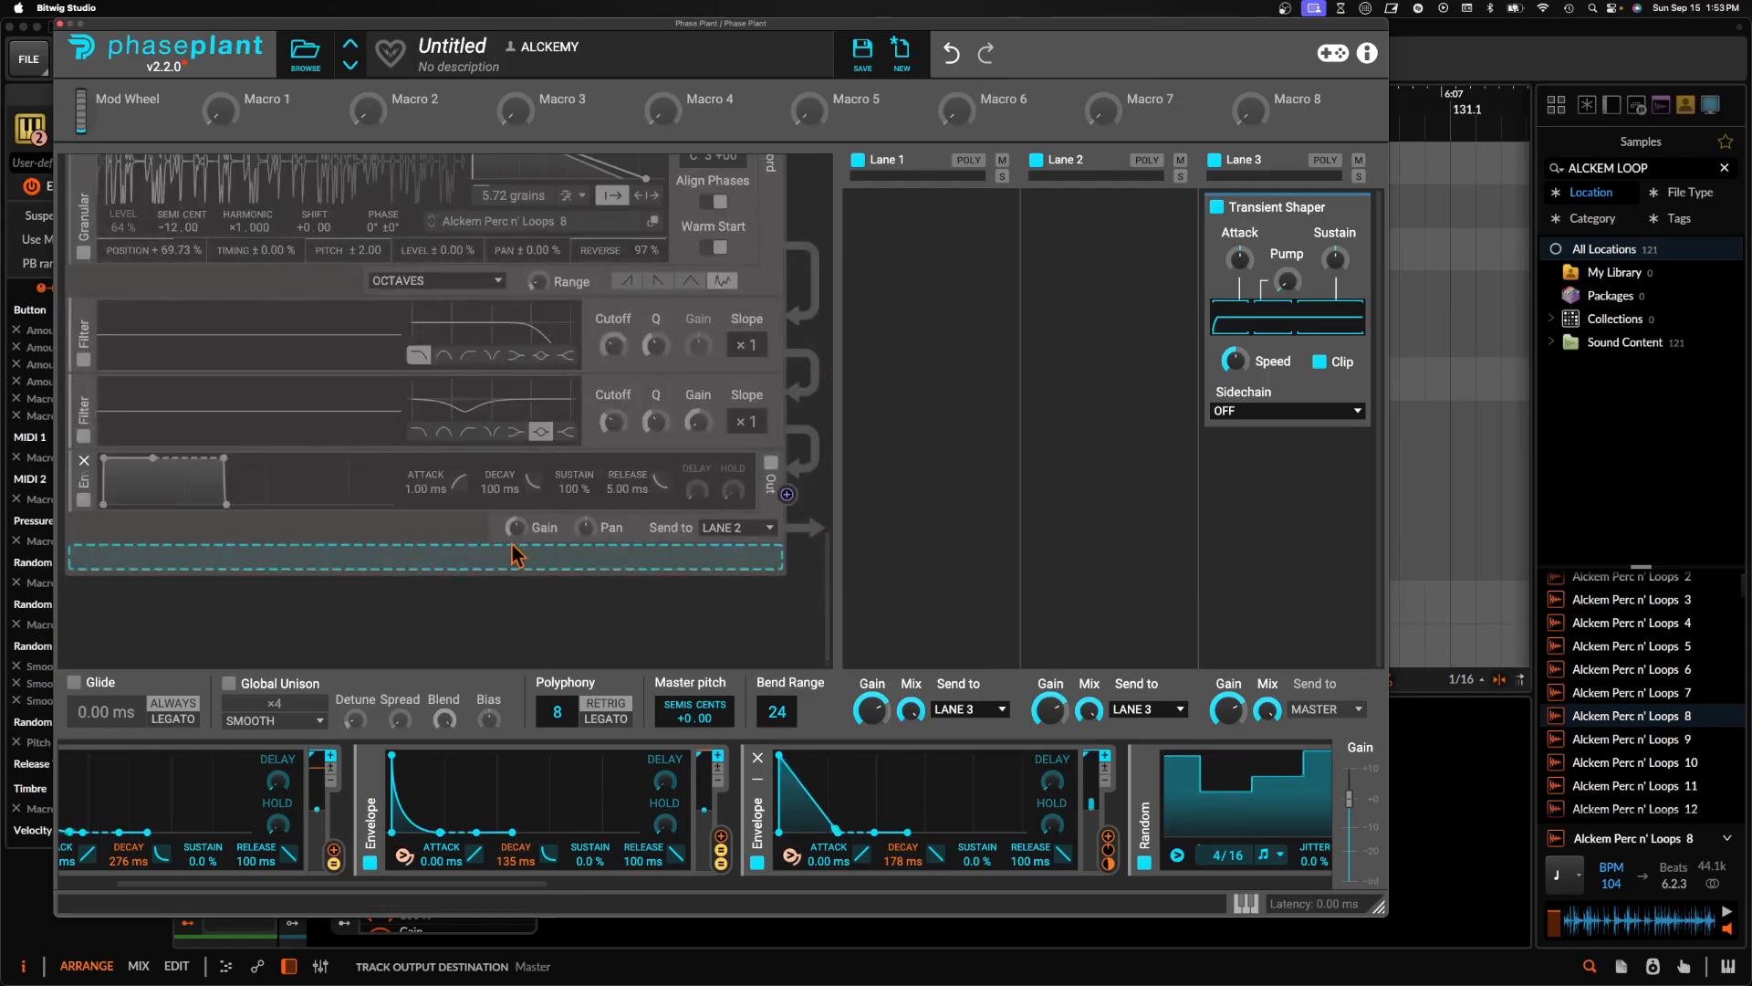
# Add a Snap Heap effect to Lane 1 and open its editor
pyautogui.click(922, 255)
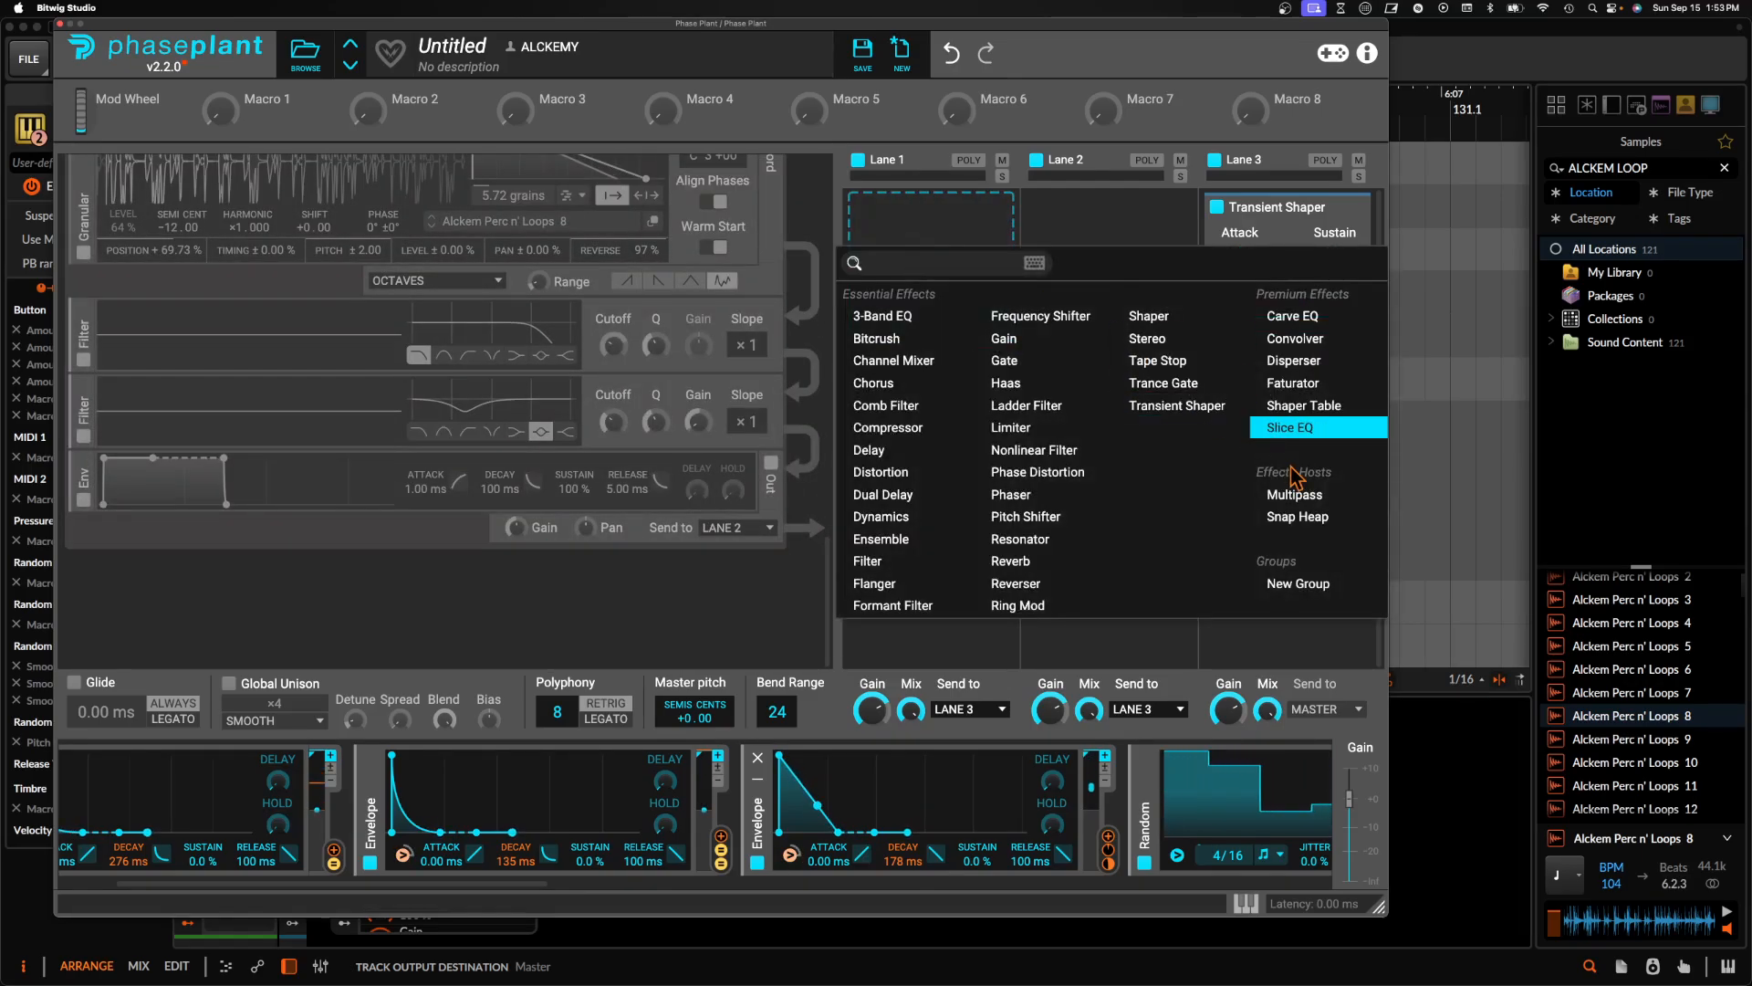
pyautogui.click(1302, 517)
pyautogui.click(994, 239)
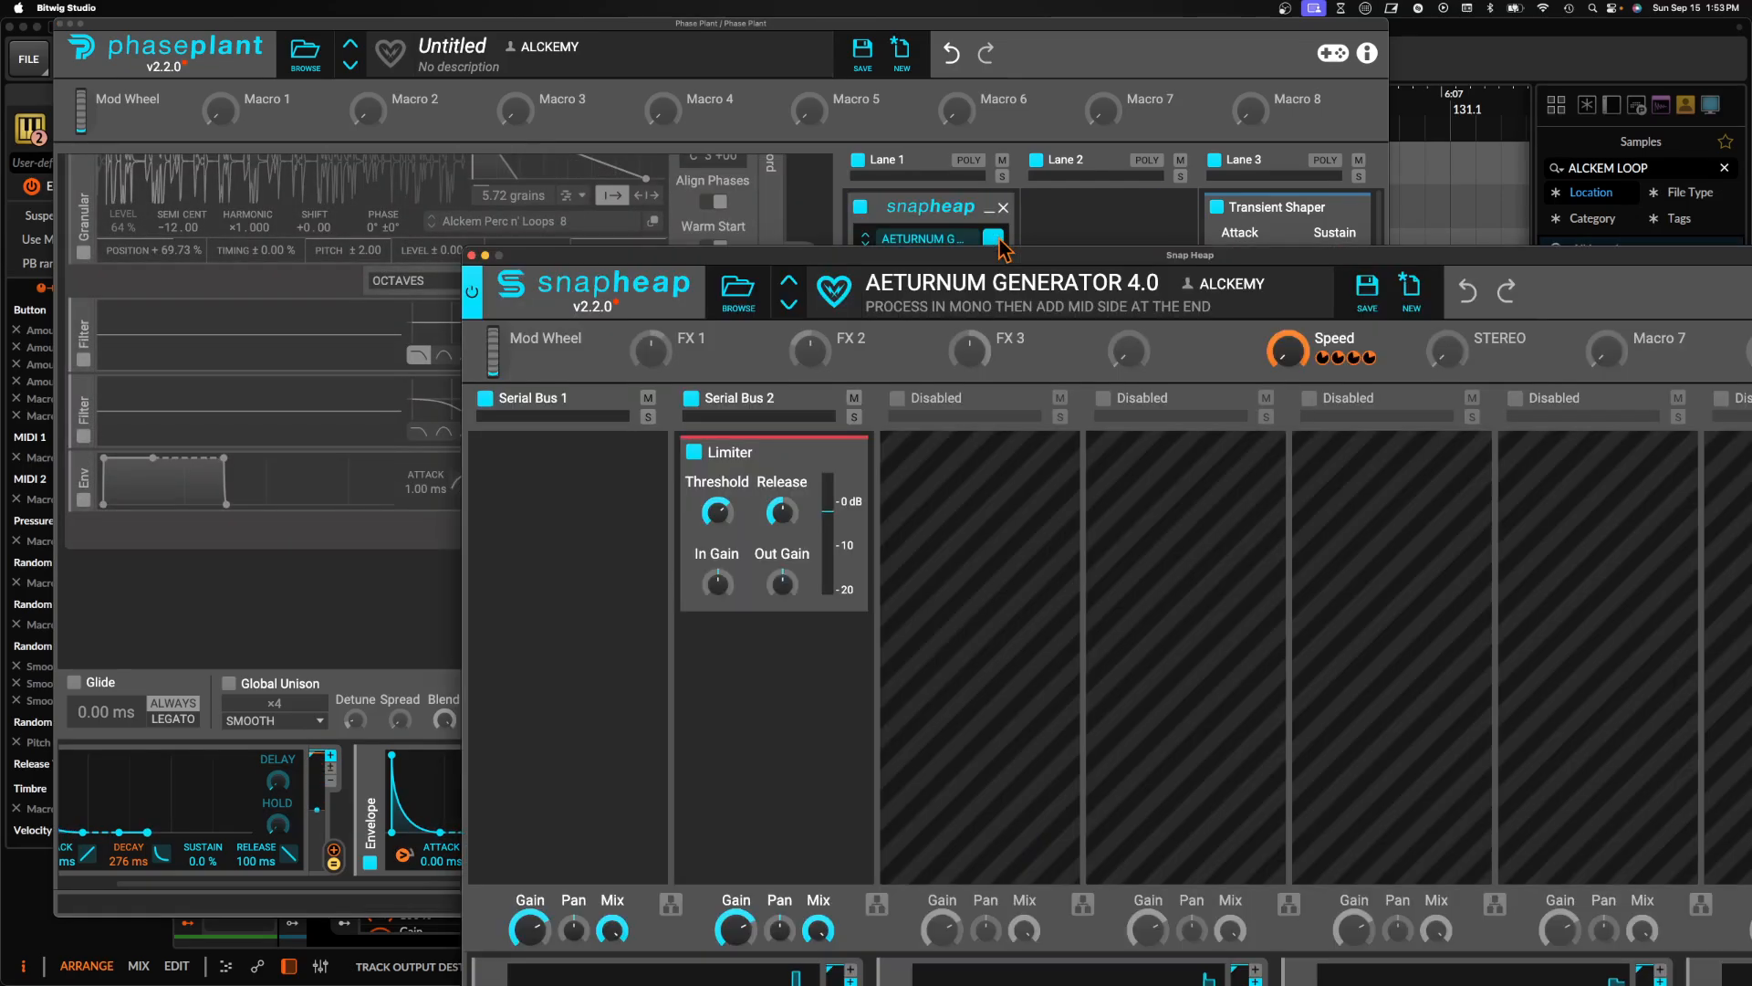
pyautogui.moveTo(934, 263); pyautogui.dragTo(800, 56)
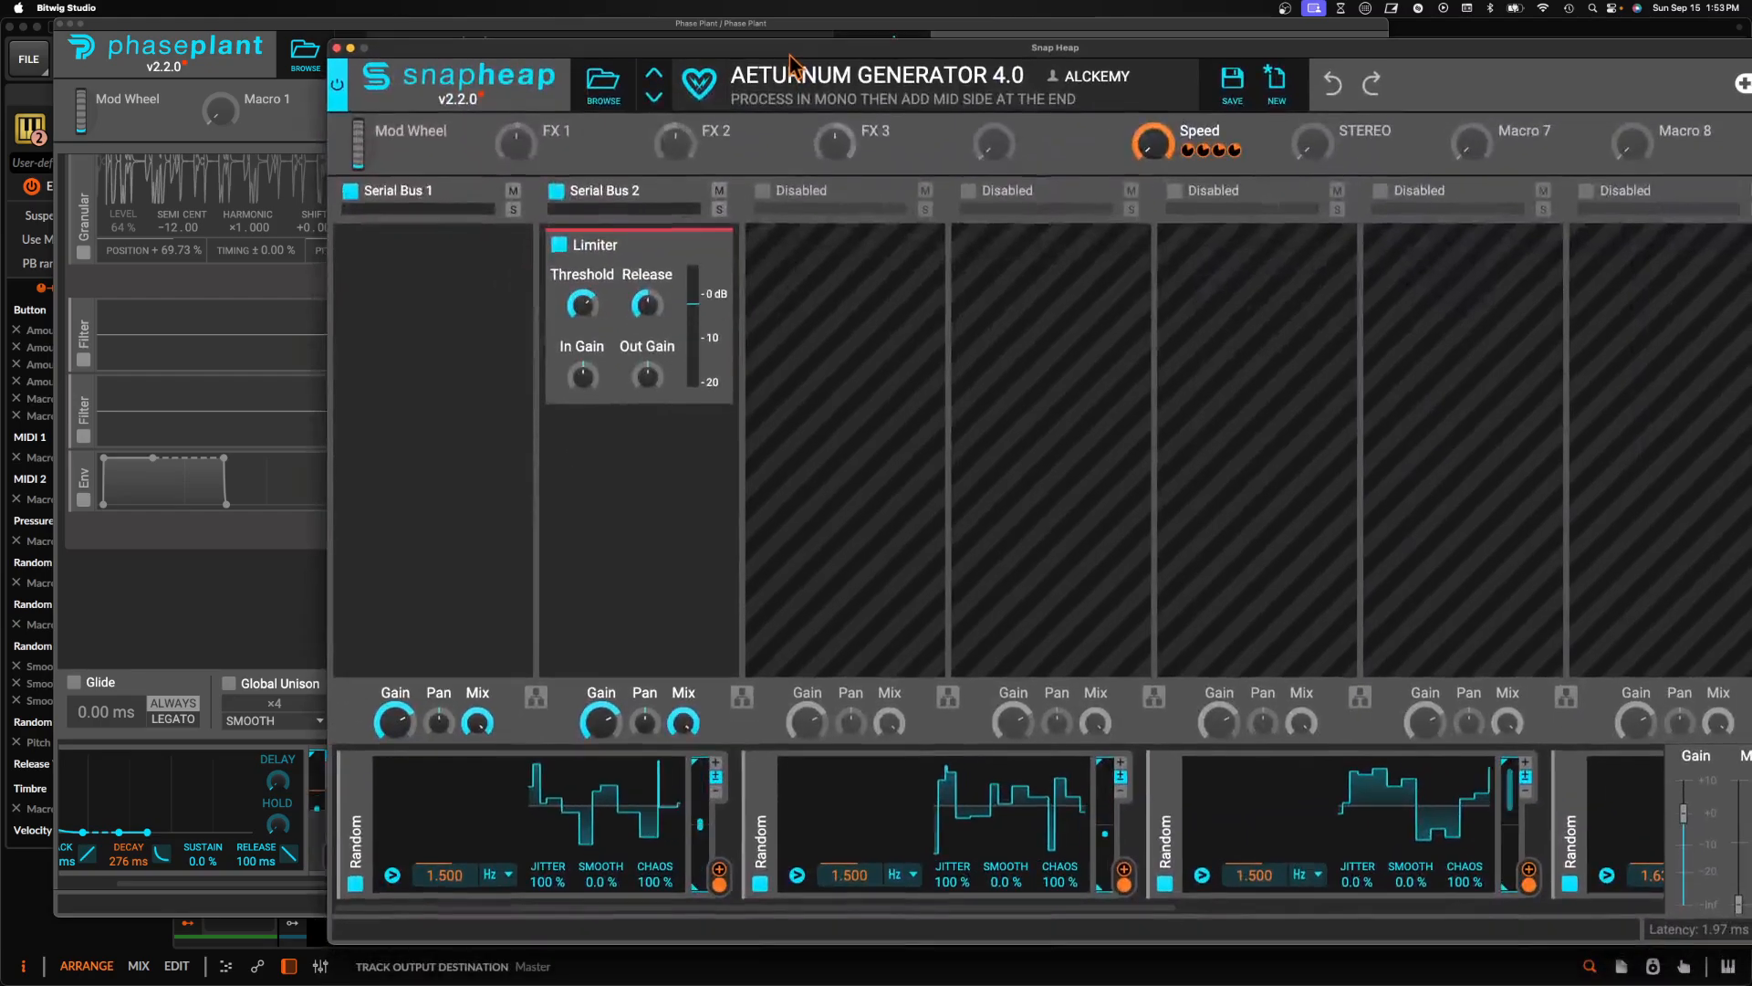
# Replace the Limiter on Snap Heap's Serial Bus 2 with a Shaper Table
pyautogui.click(728, 248)
pyautogui.click(731, 259)
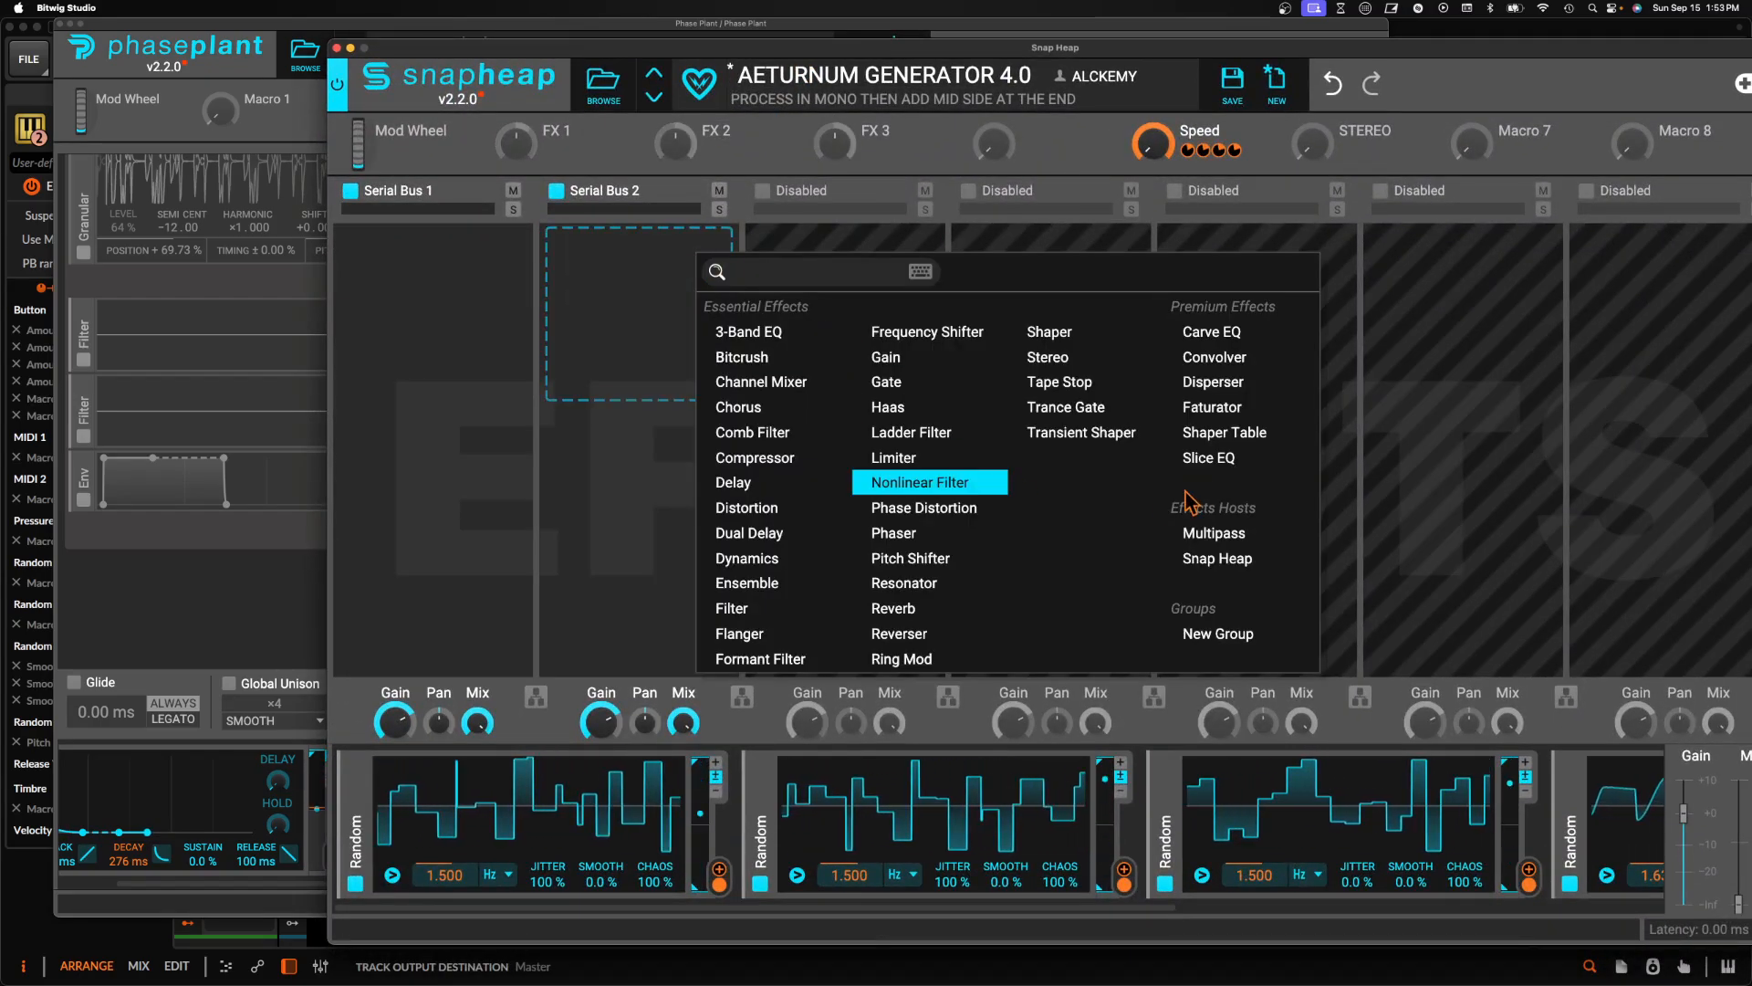
pyautogui.click(1231, 440)
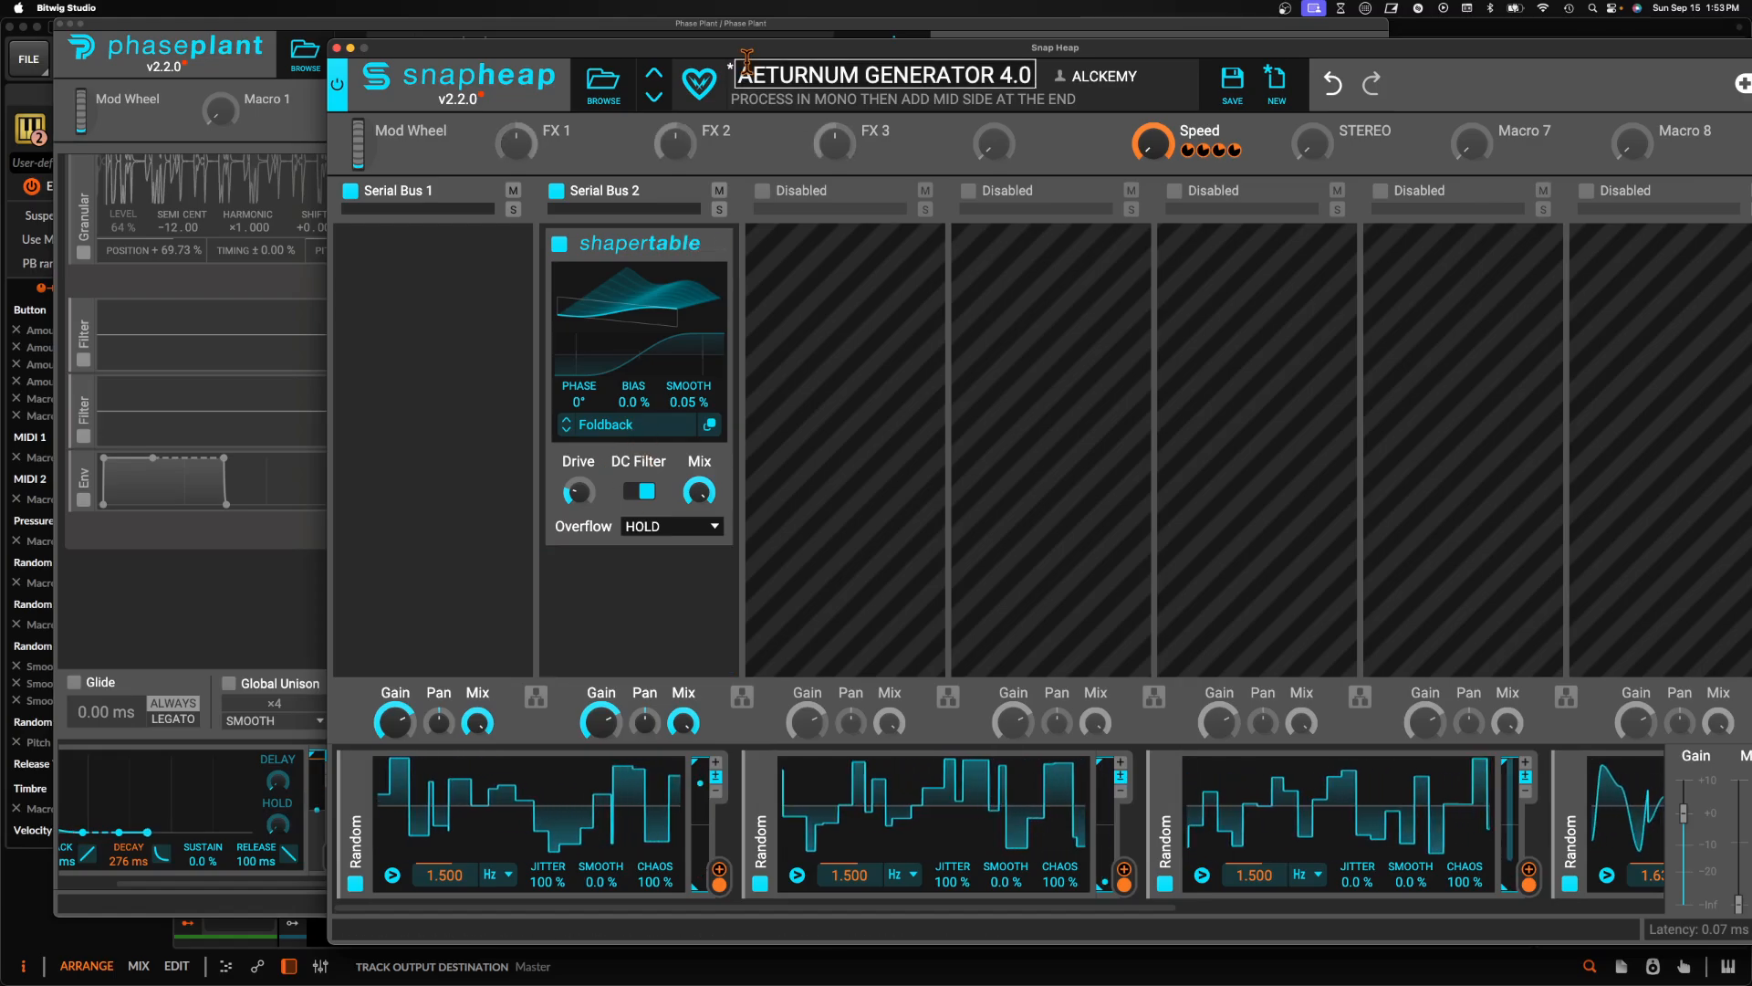
# Load the PLUCK V PAD TEMPLATE preset from the REQUIEM 3 SH user folder into Snap Heap and return to its effect view
pyautogui.click(609, 91)
pyautogui.click(379, 193)
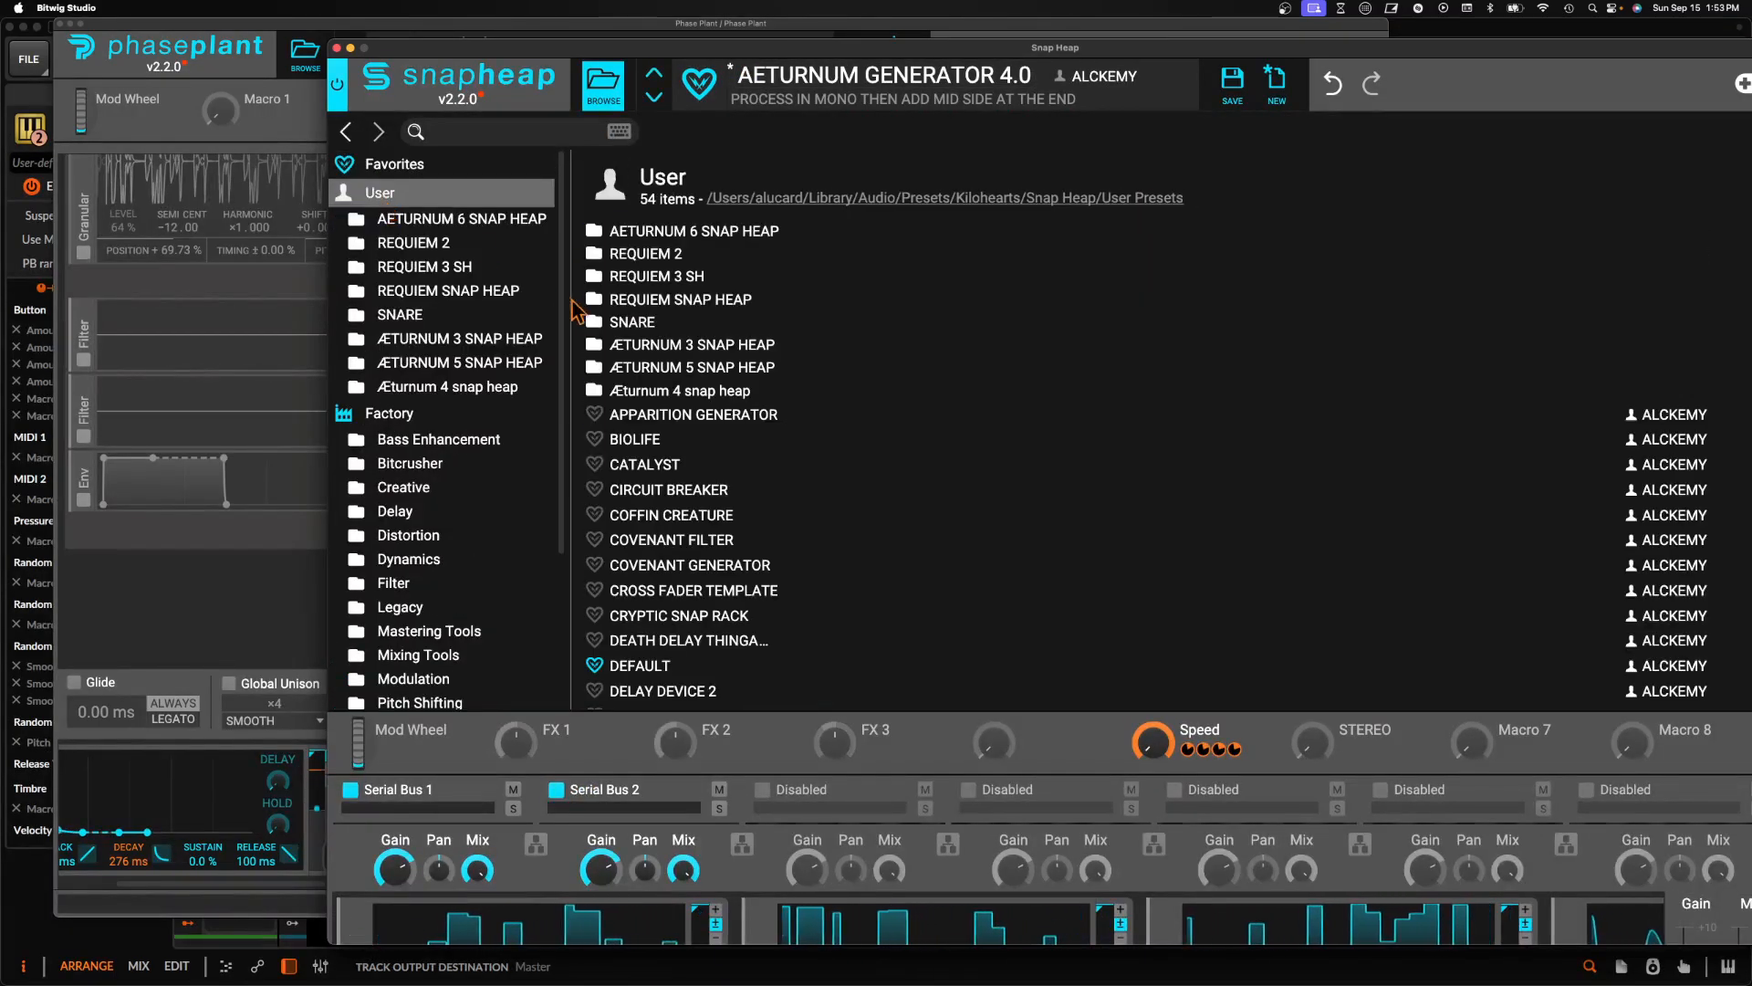
pyautogui.click(653, 275)
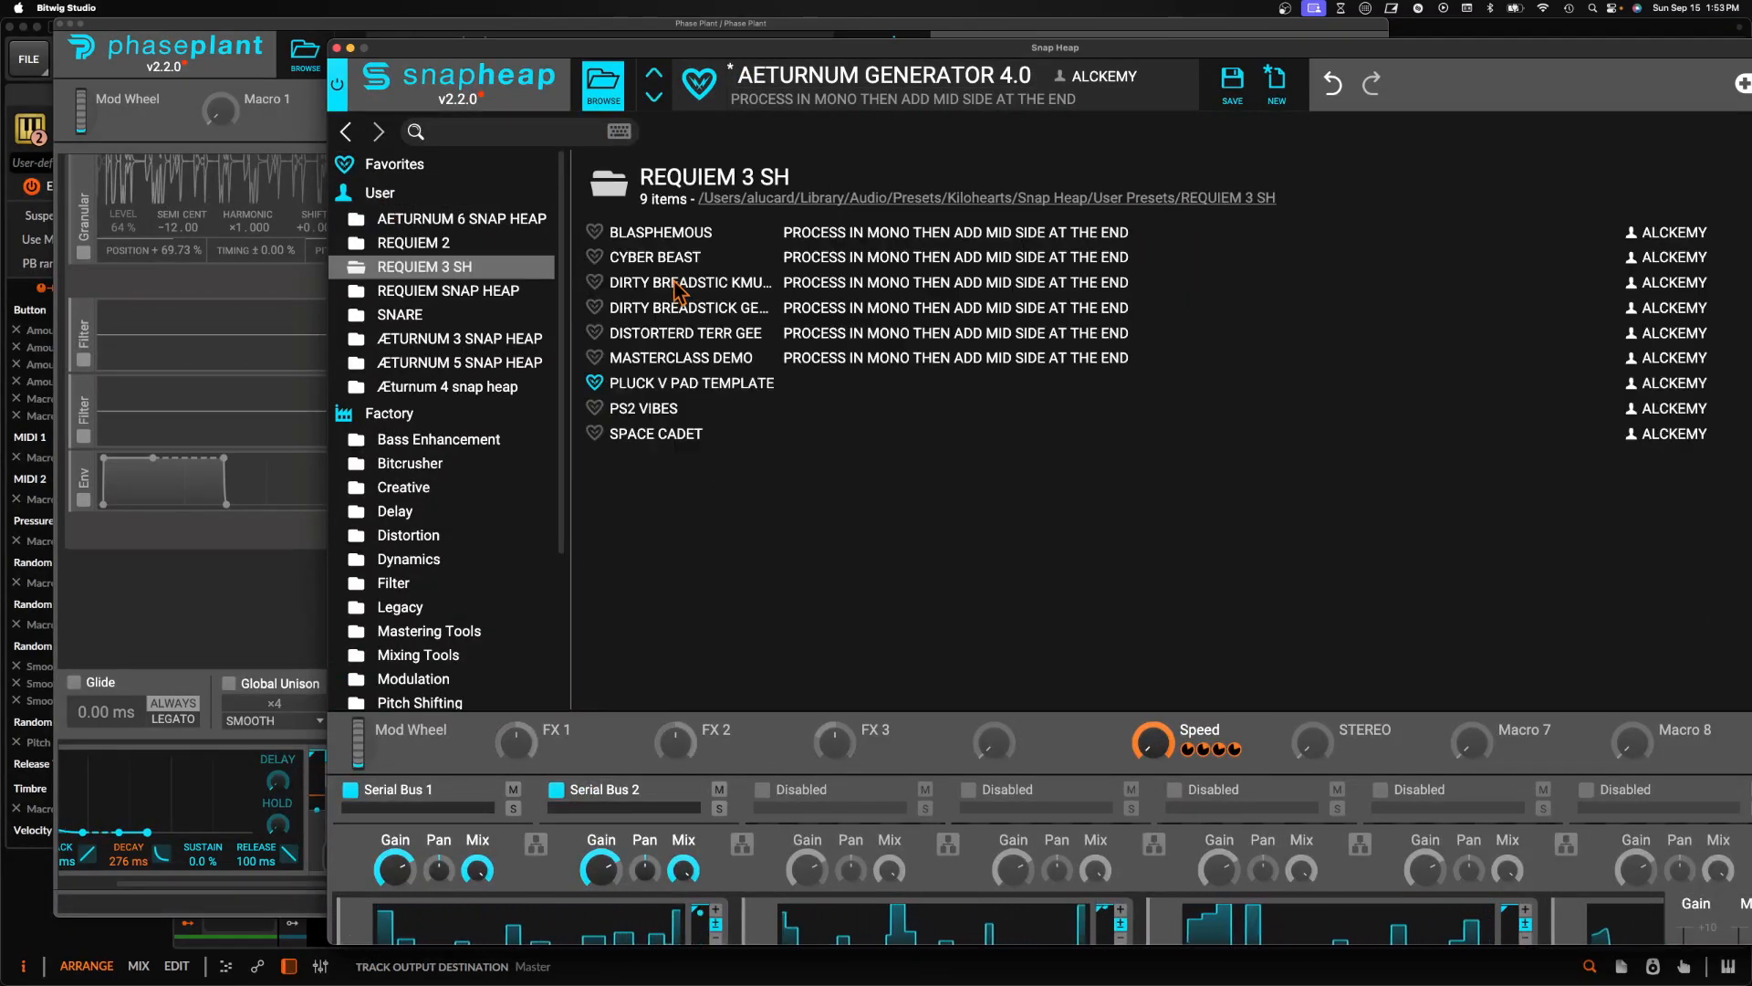
pyautogui.click(750, 385)
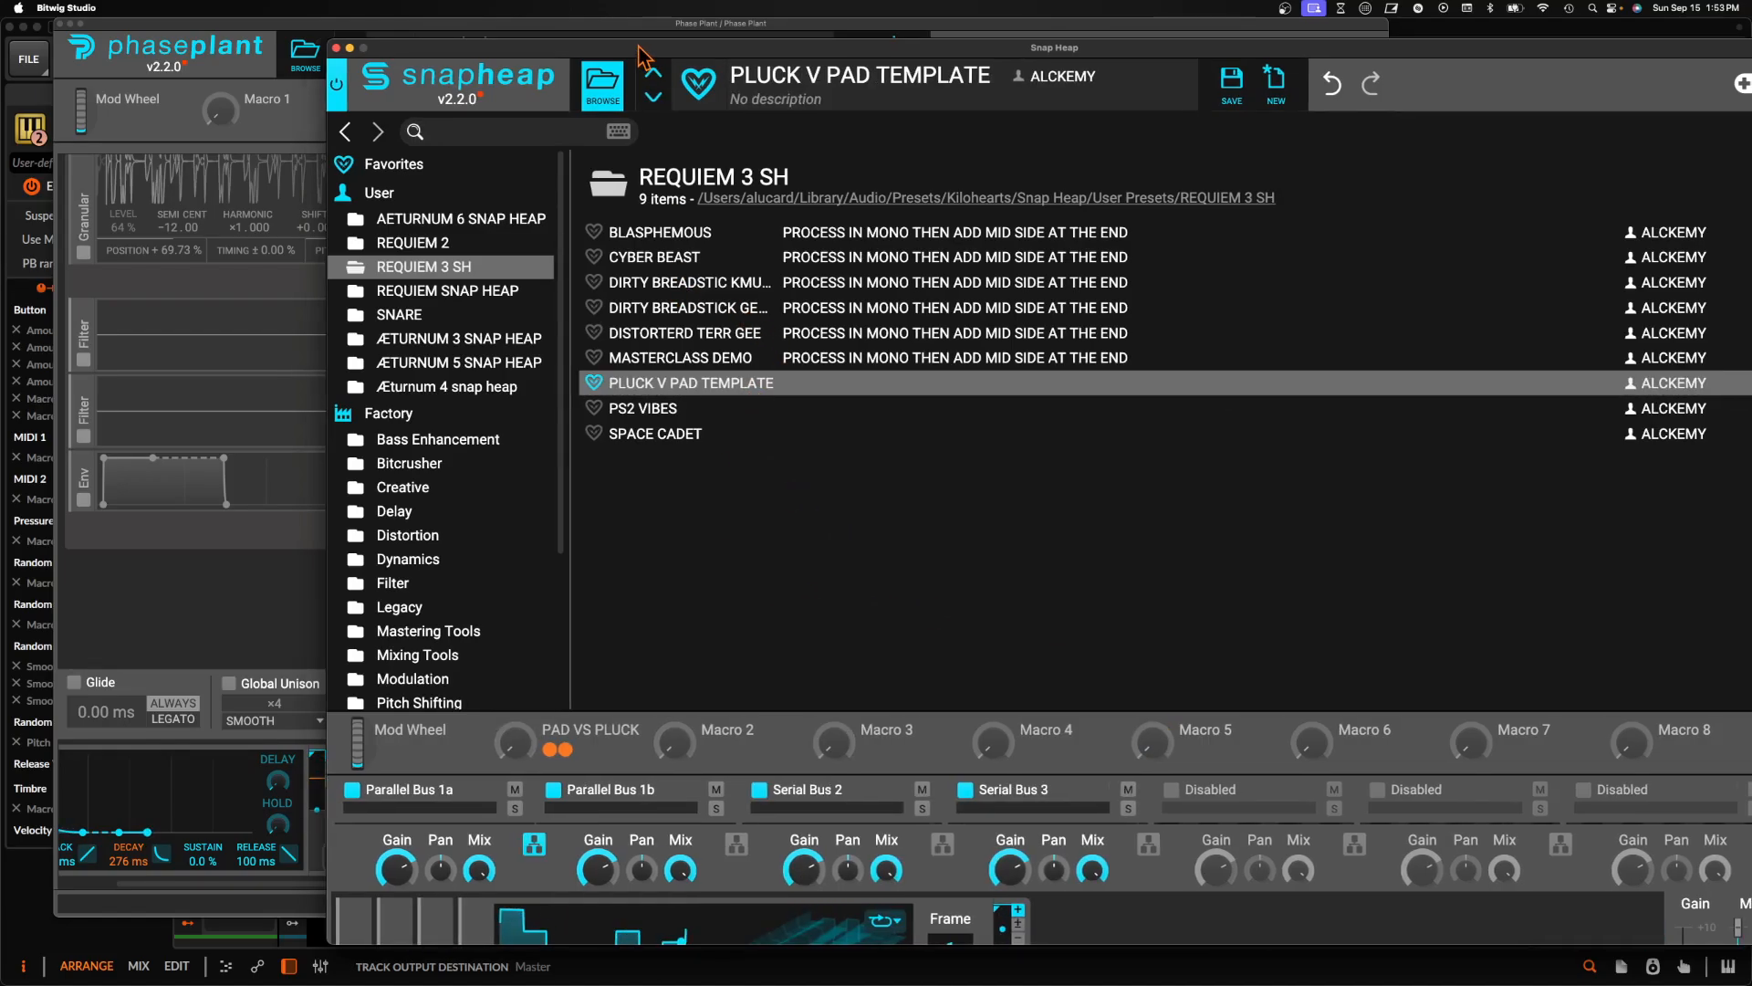
pyautogui.moveTo(652, 47); pyautogui.dragTo(320, 13)
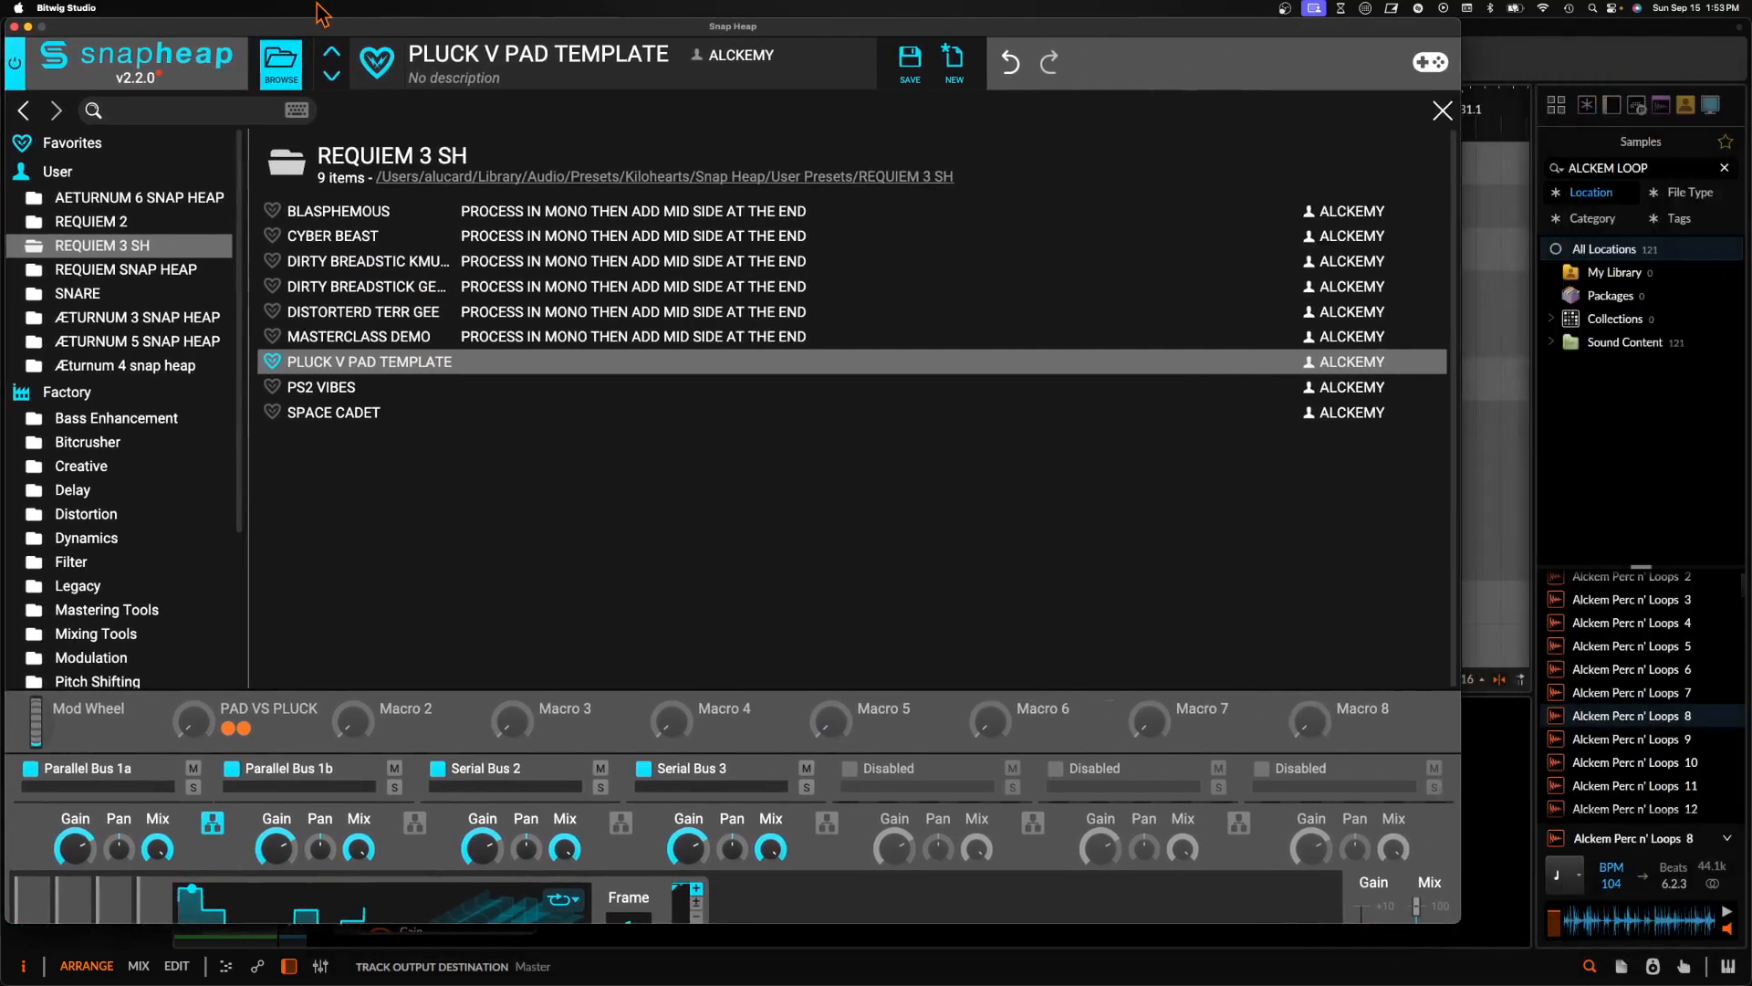
pyautogui.click(300, 79)
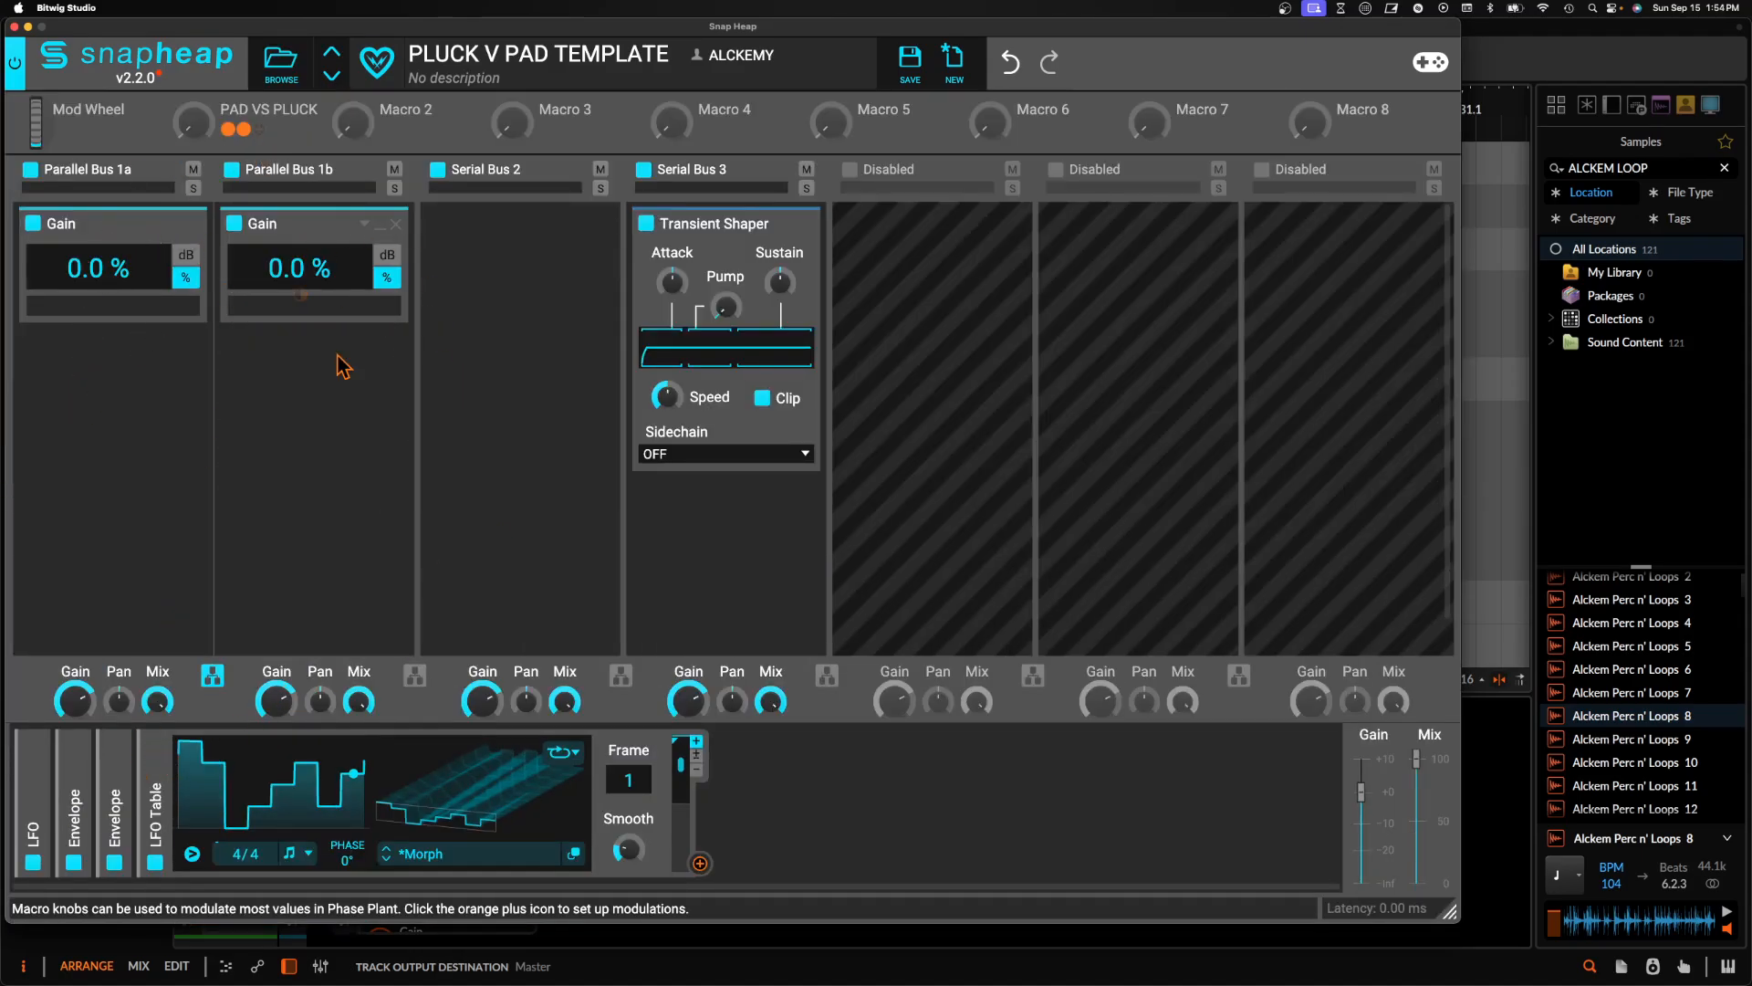
# Replace the Snap Heap on Lane 1 with a fresh Snap Heap using its default preset, and open the new one's editor
pyautogui.click(283, 64)
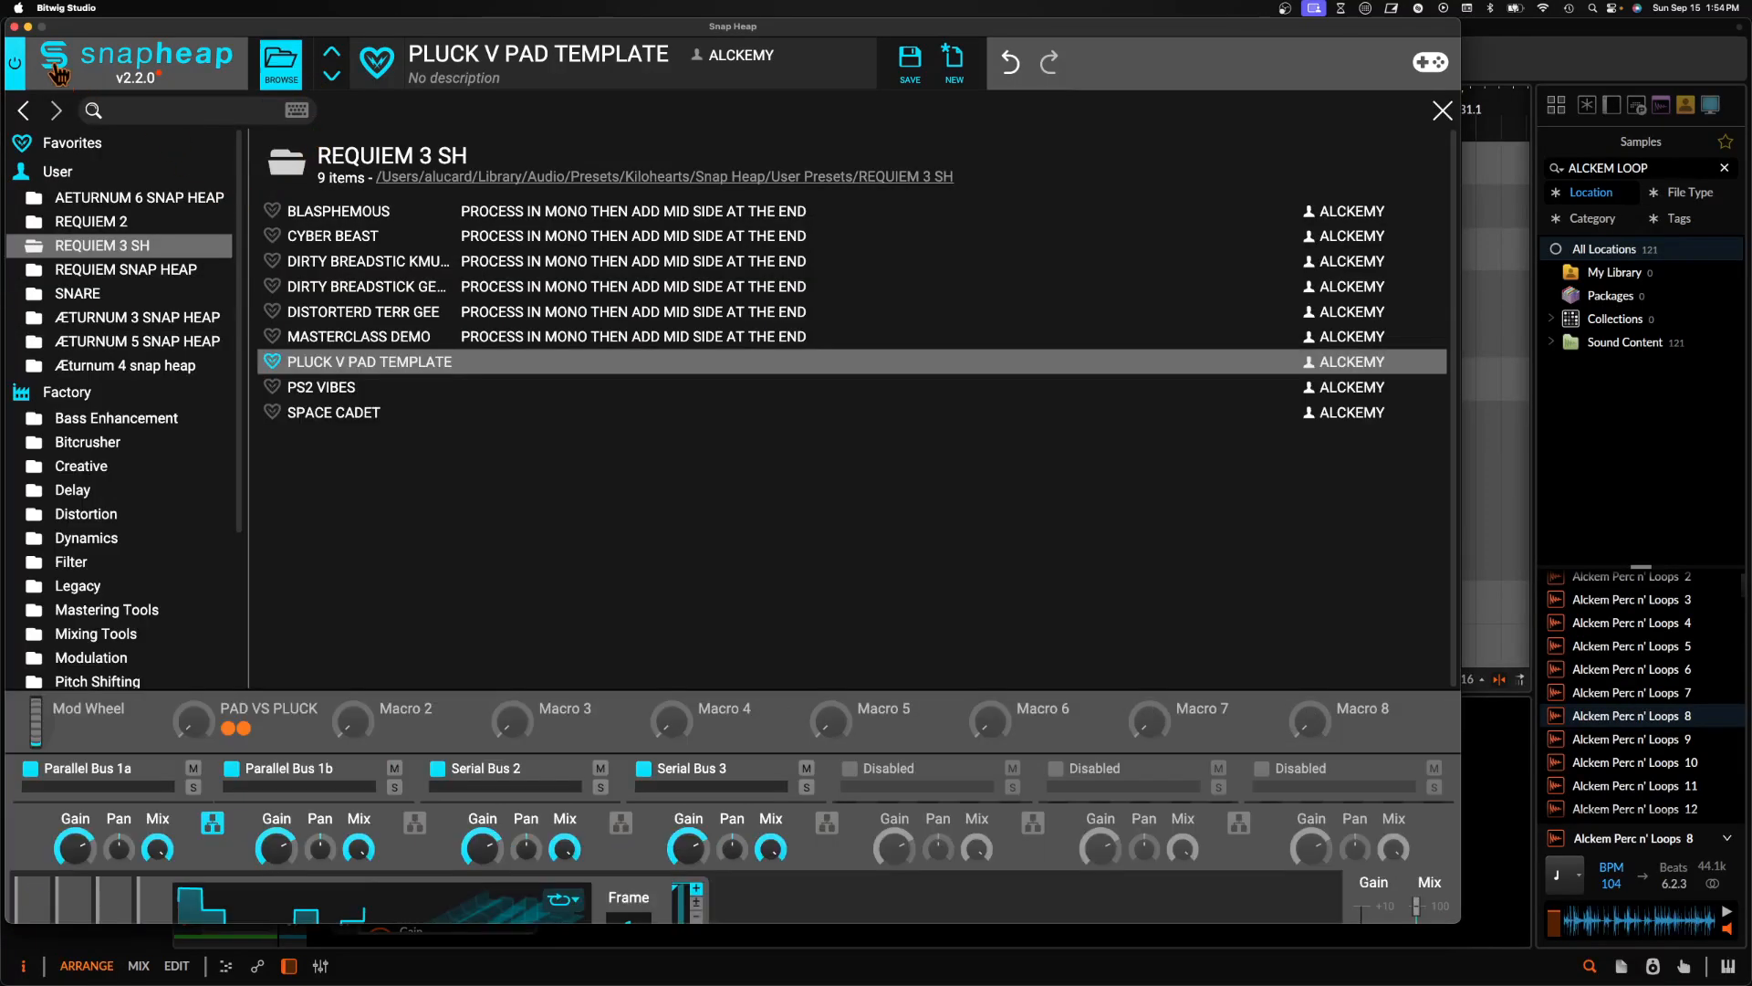
pyautogui.click(17, 28)
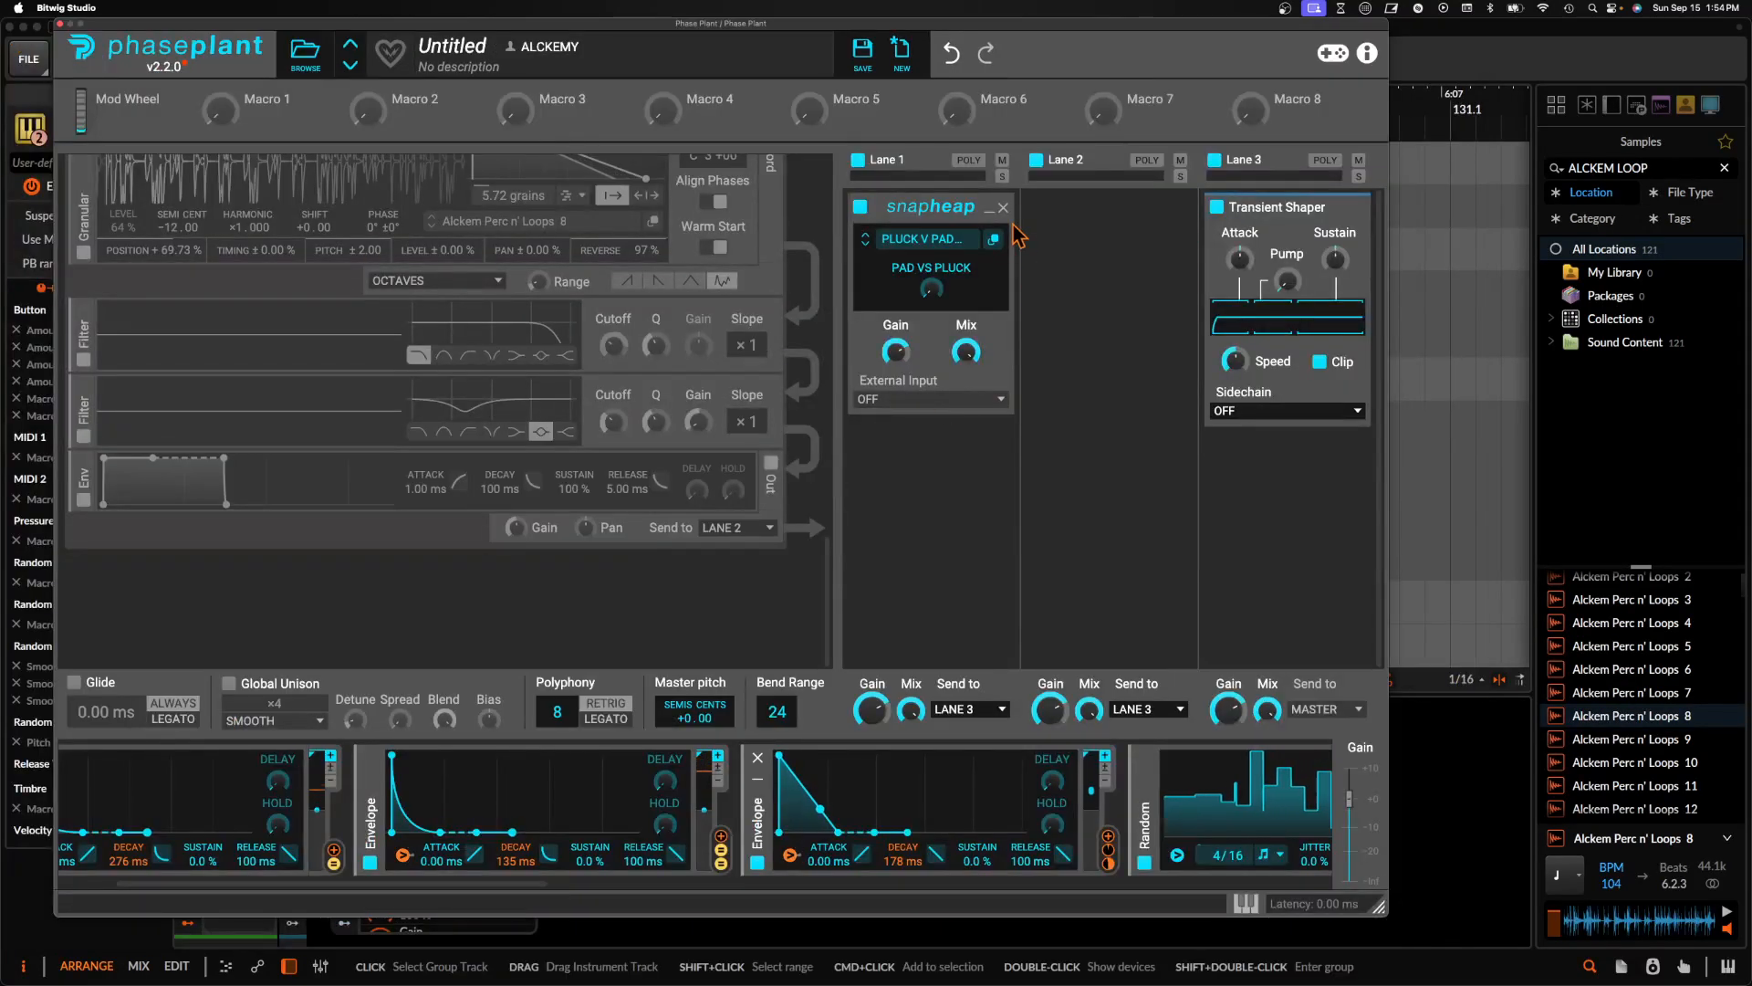
pyautogui.click(1010, 220)
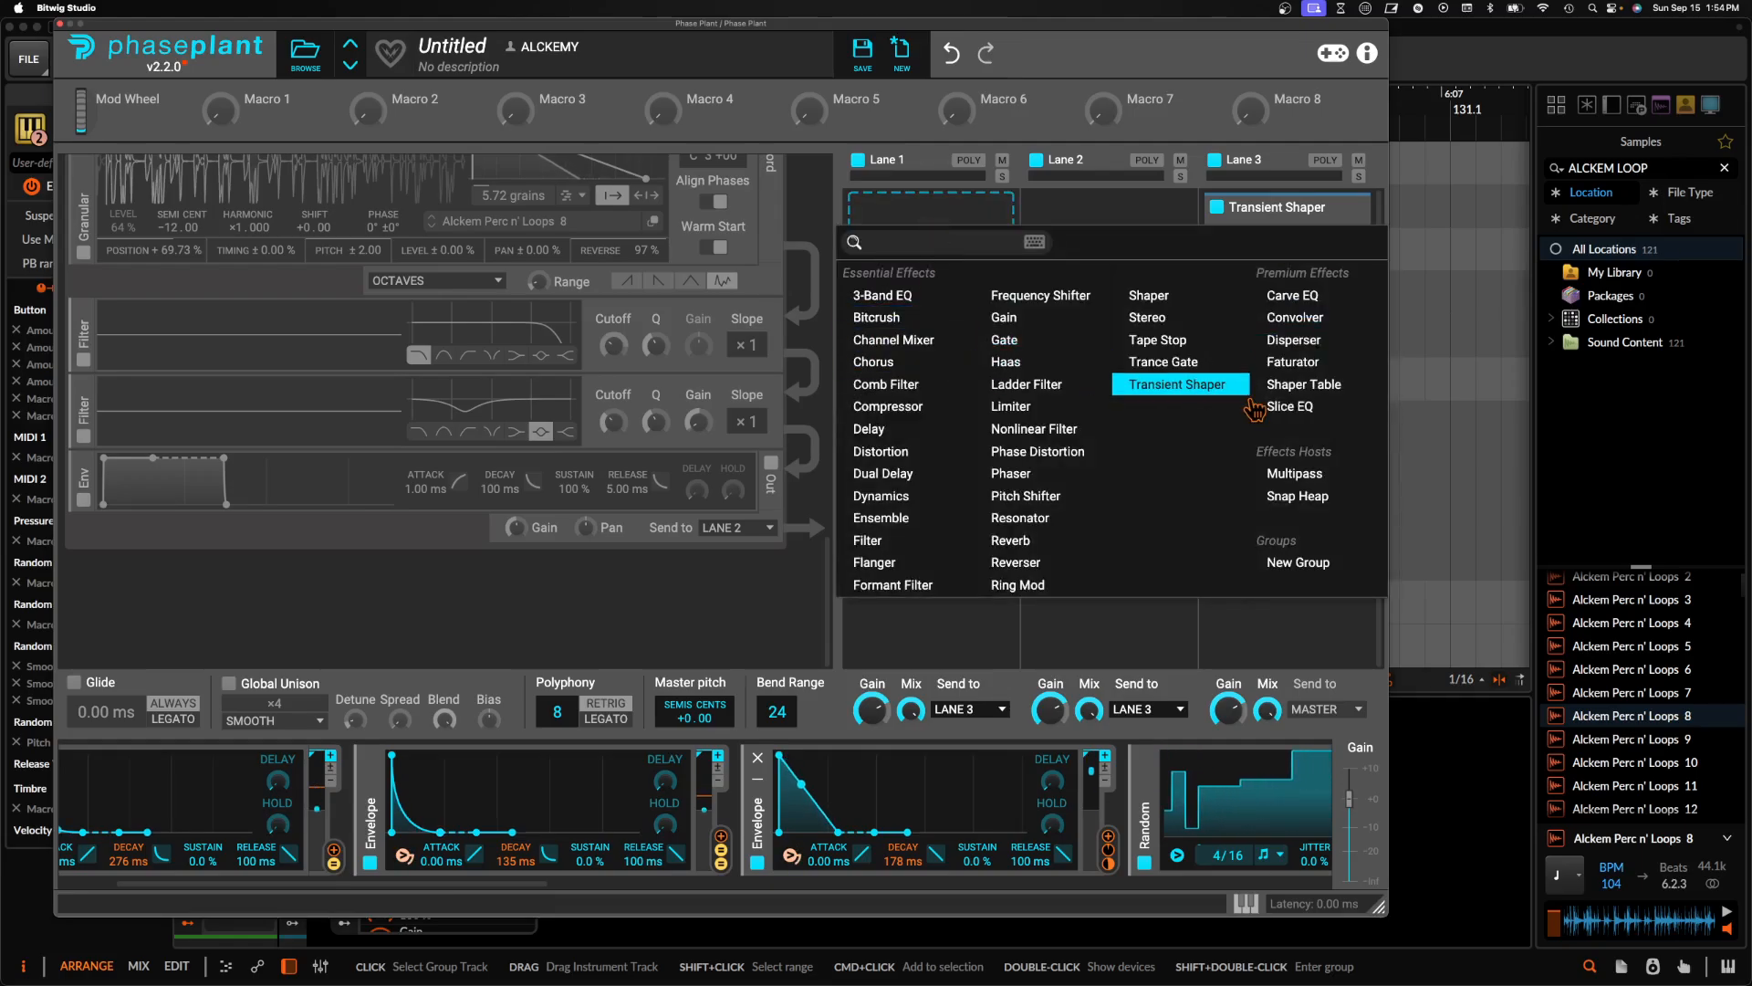
pyautogui.click(1298, 496)
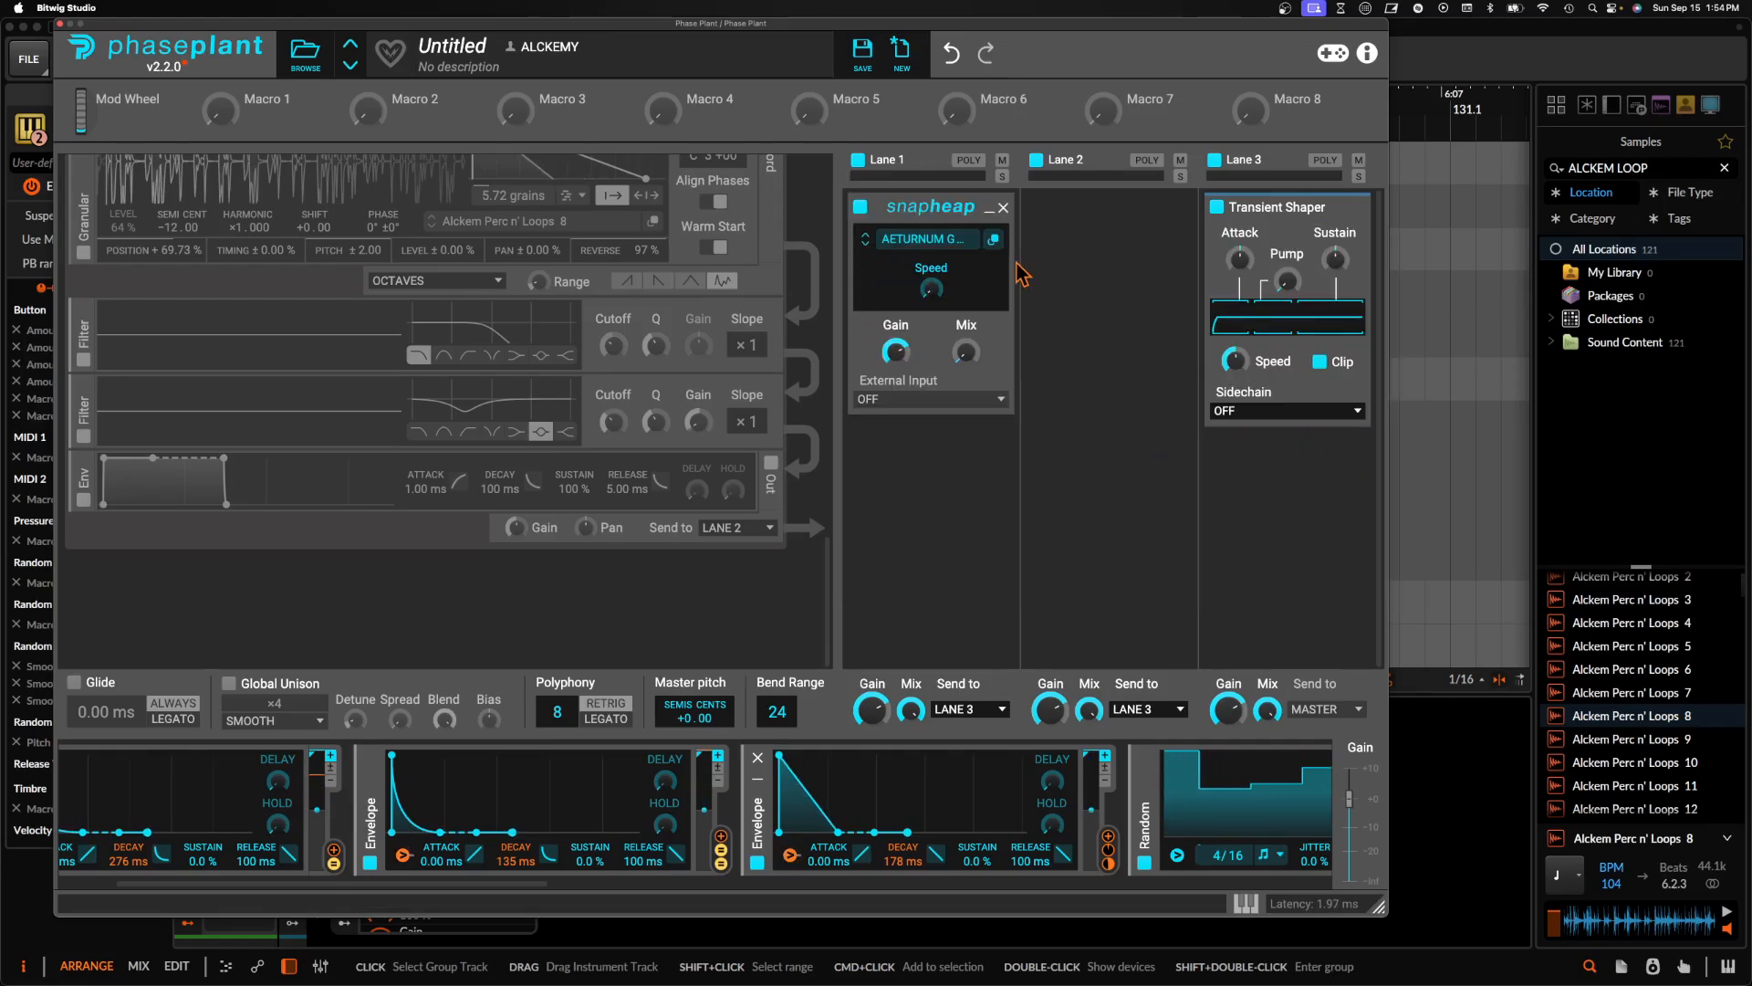
pyautogui.click(993, 240)
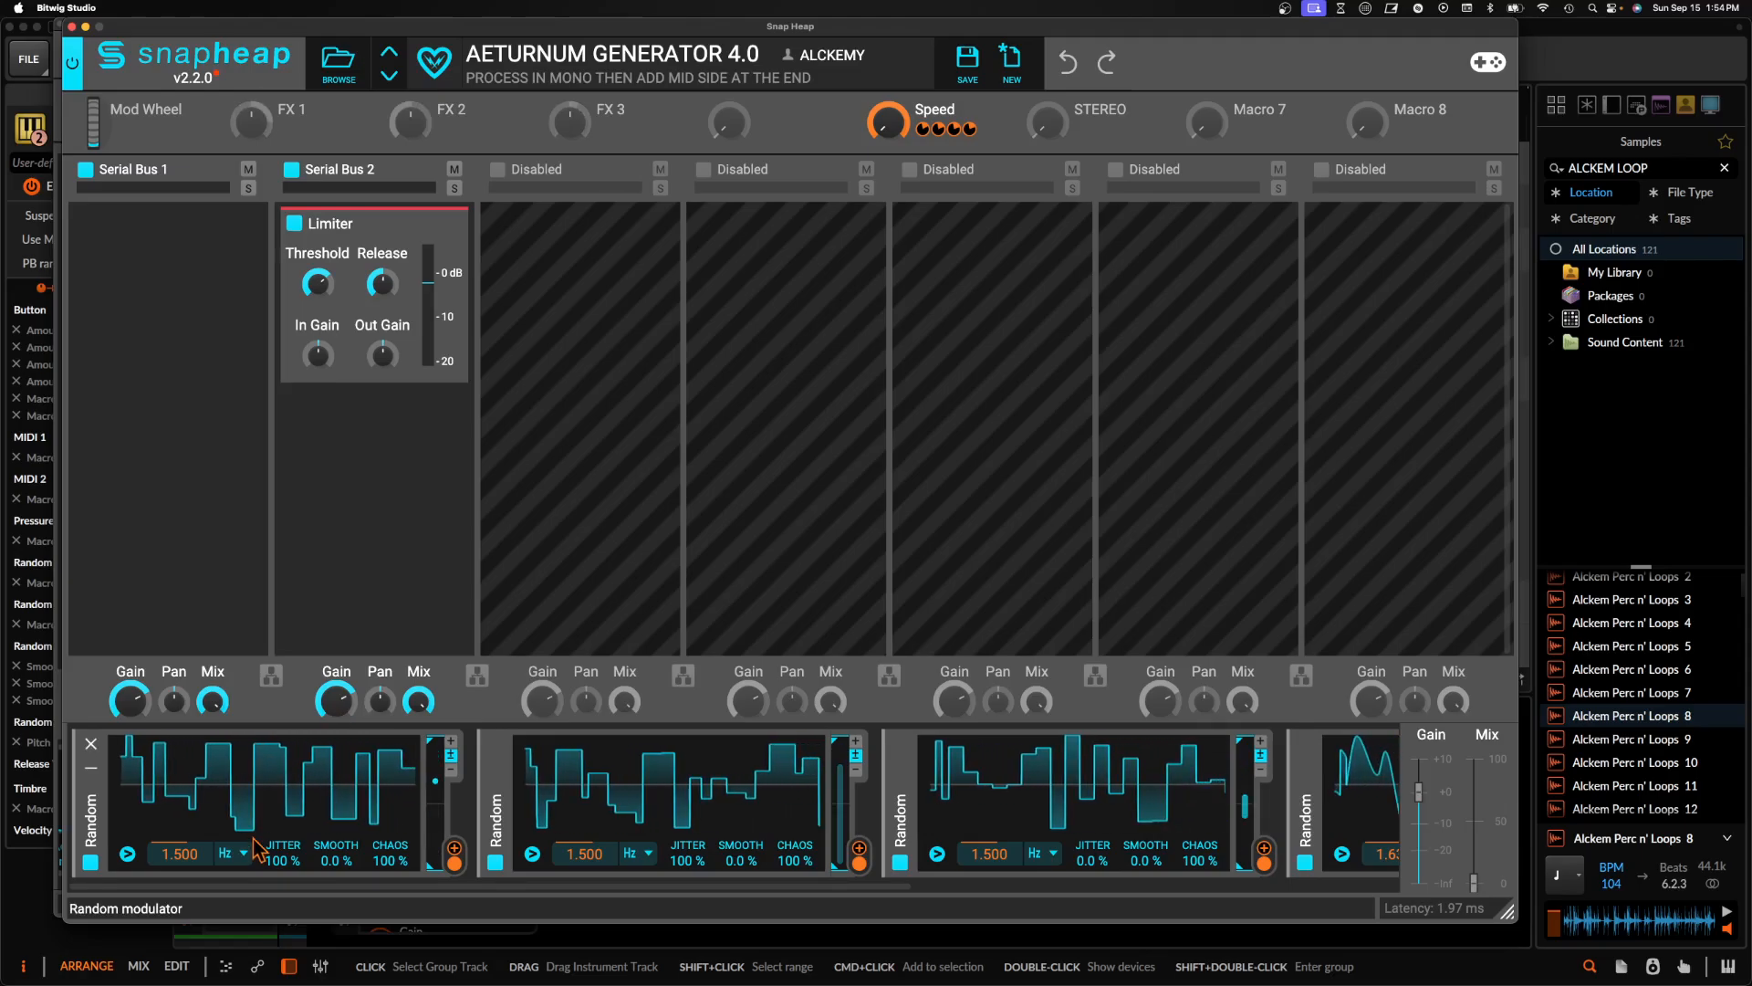
# Switch the rates of Snap Heap's first three Random modulators from Hz to tempo-synced 4/16
pyautogui.click(247, 851)
pyautogui.click(243, 880)
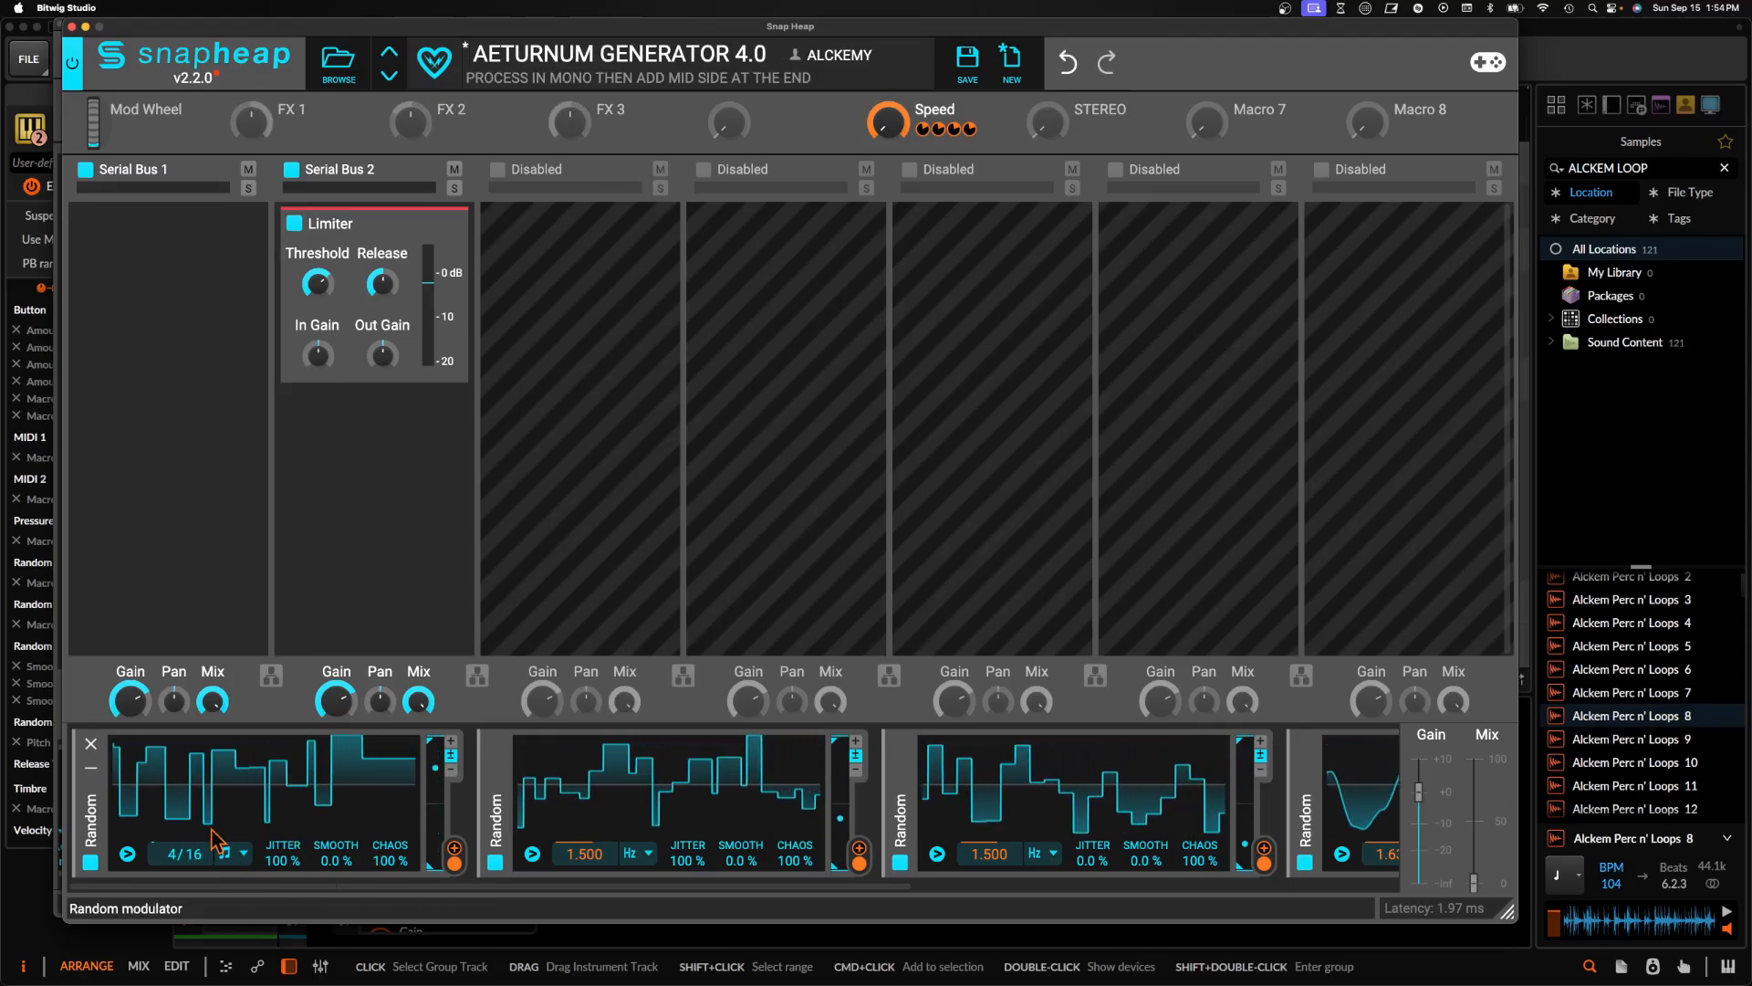
pyautogui.click(648, 854)
pyautogui.click(644, 880)
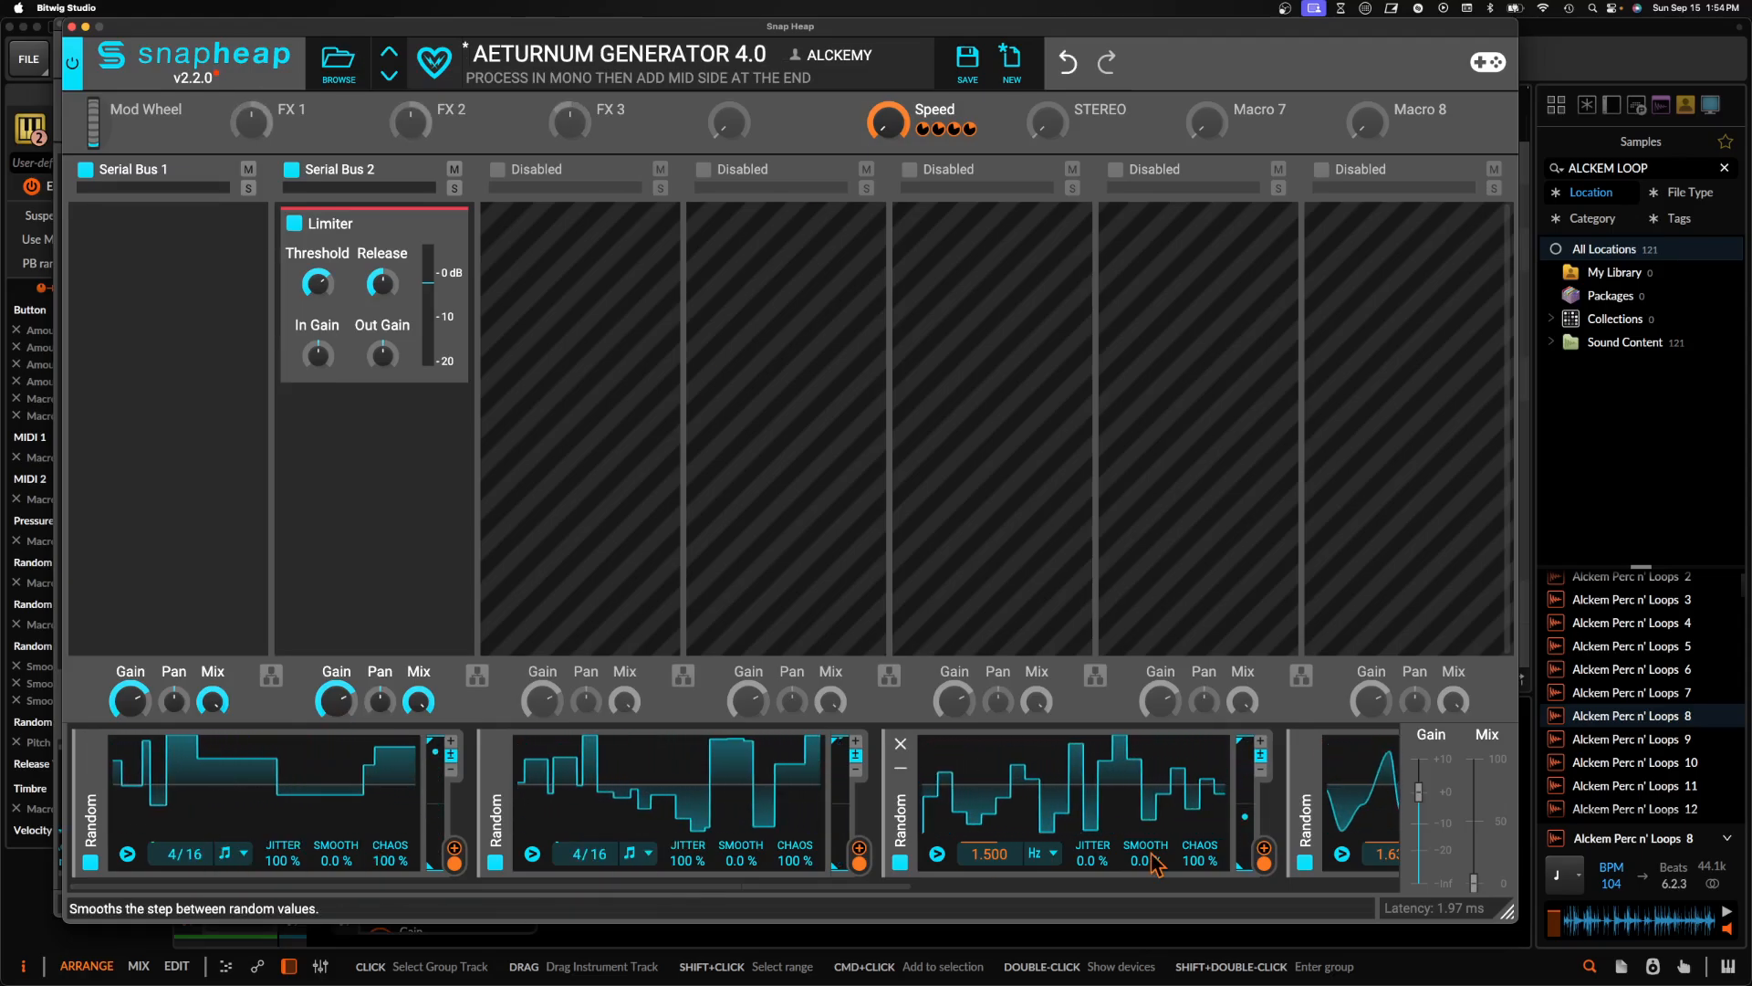
pyautogui.click(1056, 855)
pyautogui.hscroll(3, 1058, 848)
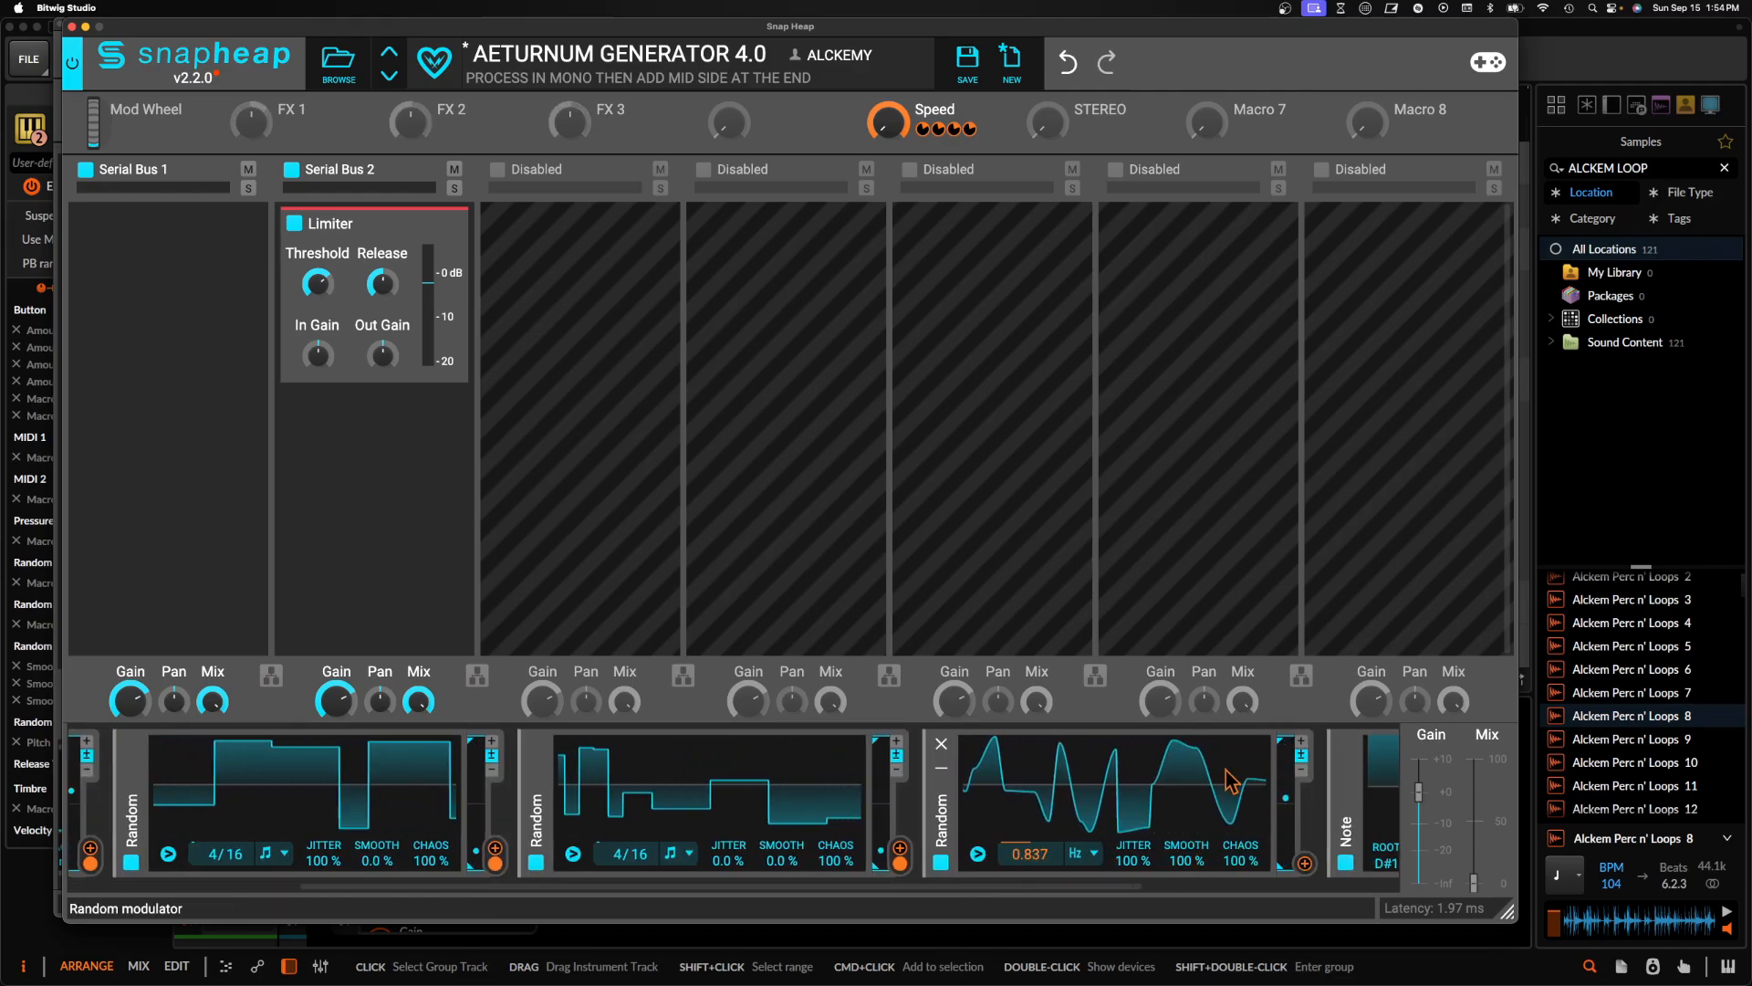
pyautogui.hscroll(3, 1100, 799)
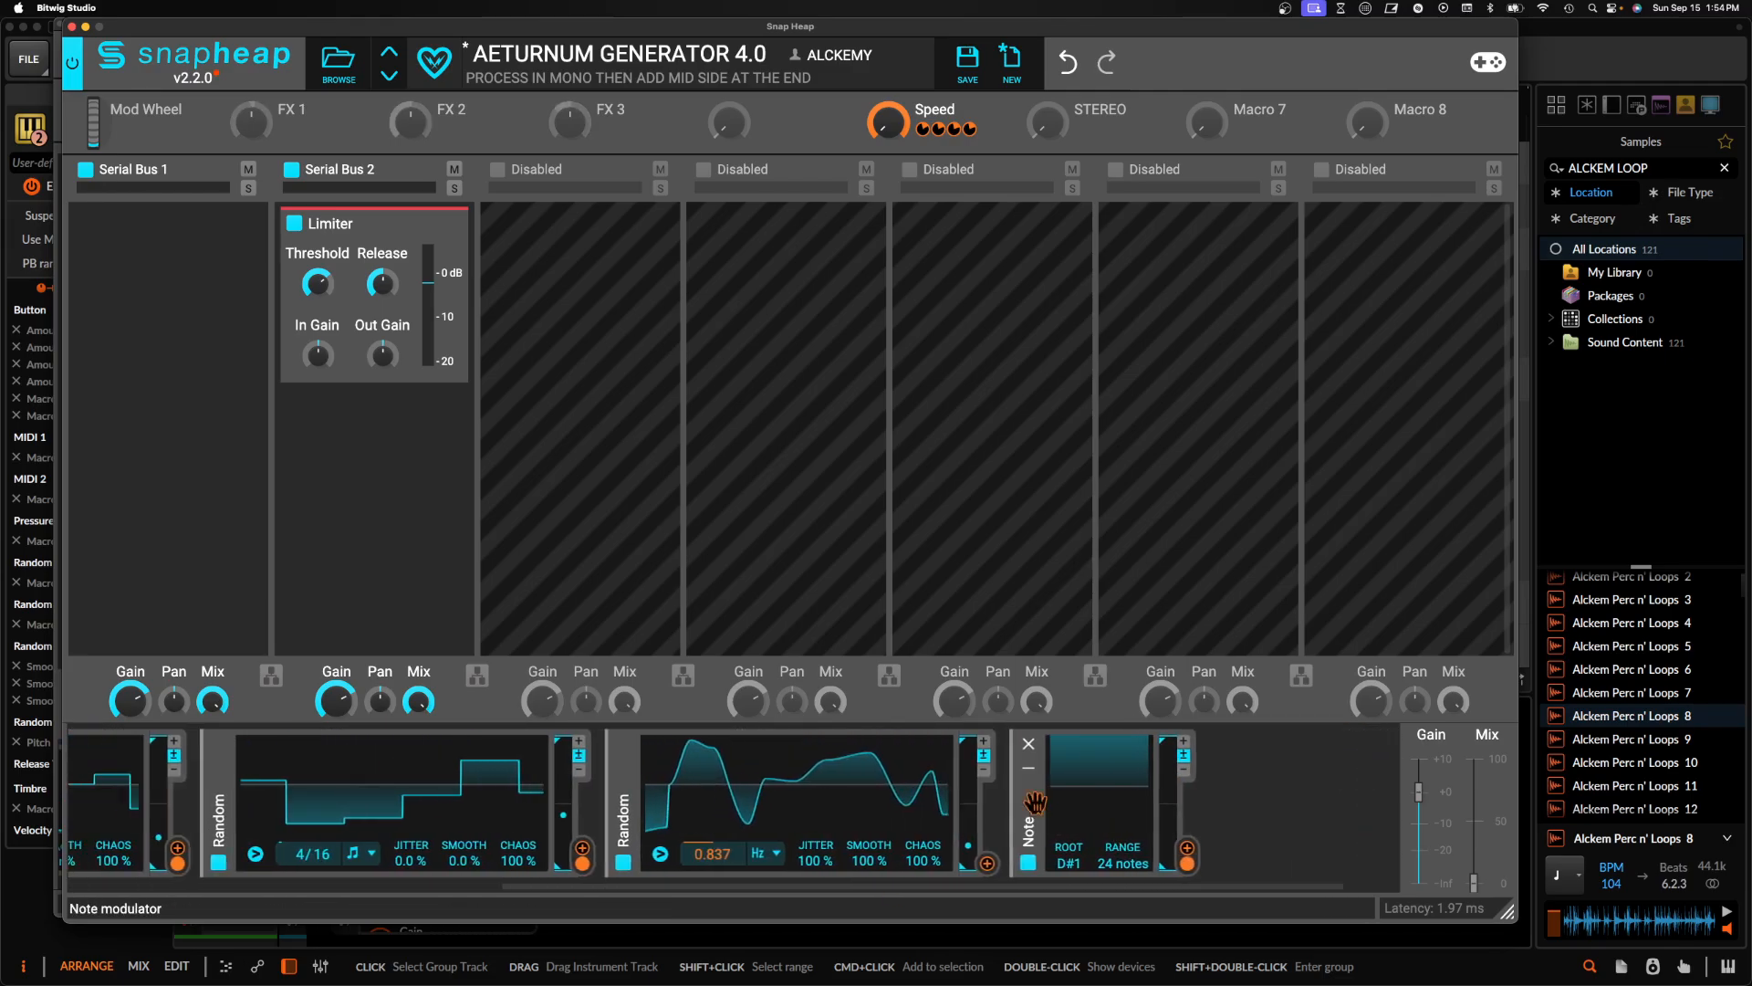
# Assign the Speed macro to modulate the rates of the tempo-synced Random modulators by negative amounts
pyautogui.hscroll(-5, 1038, 808)
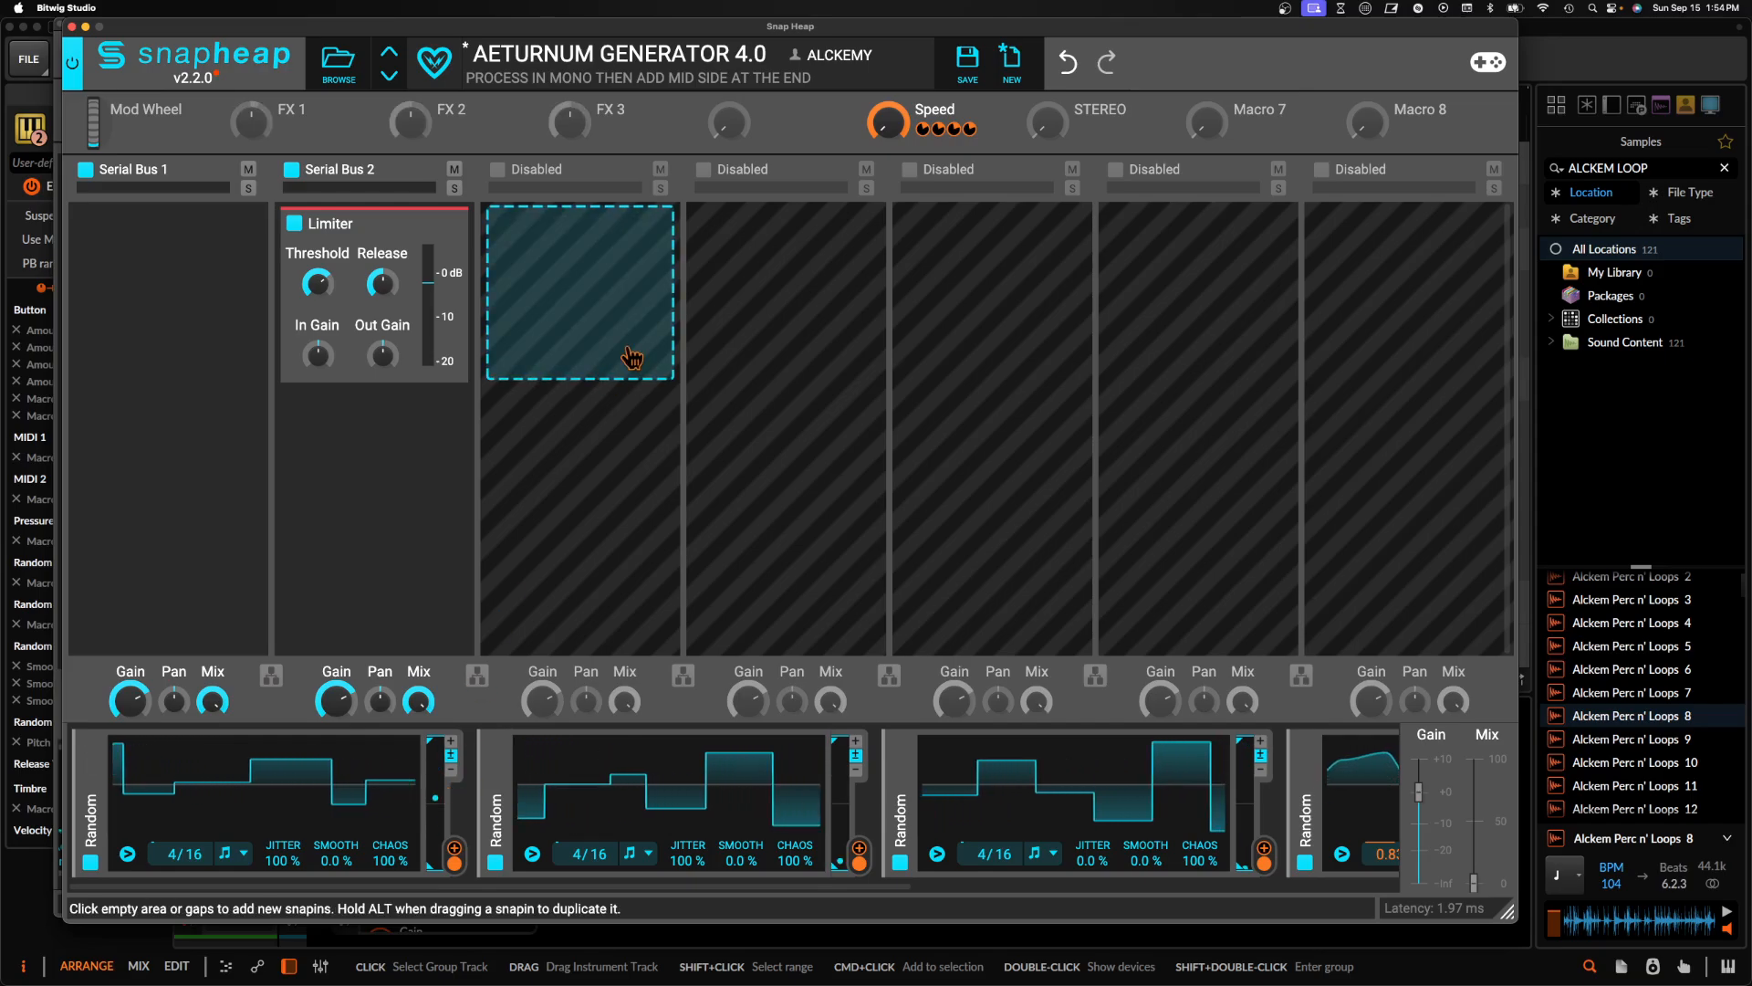
pyautogui.moveTo(923, 135)
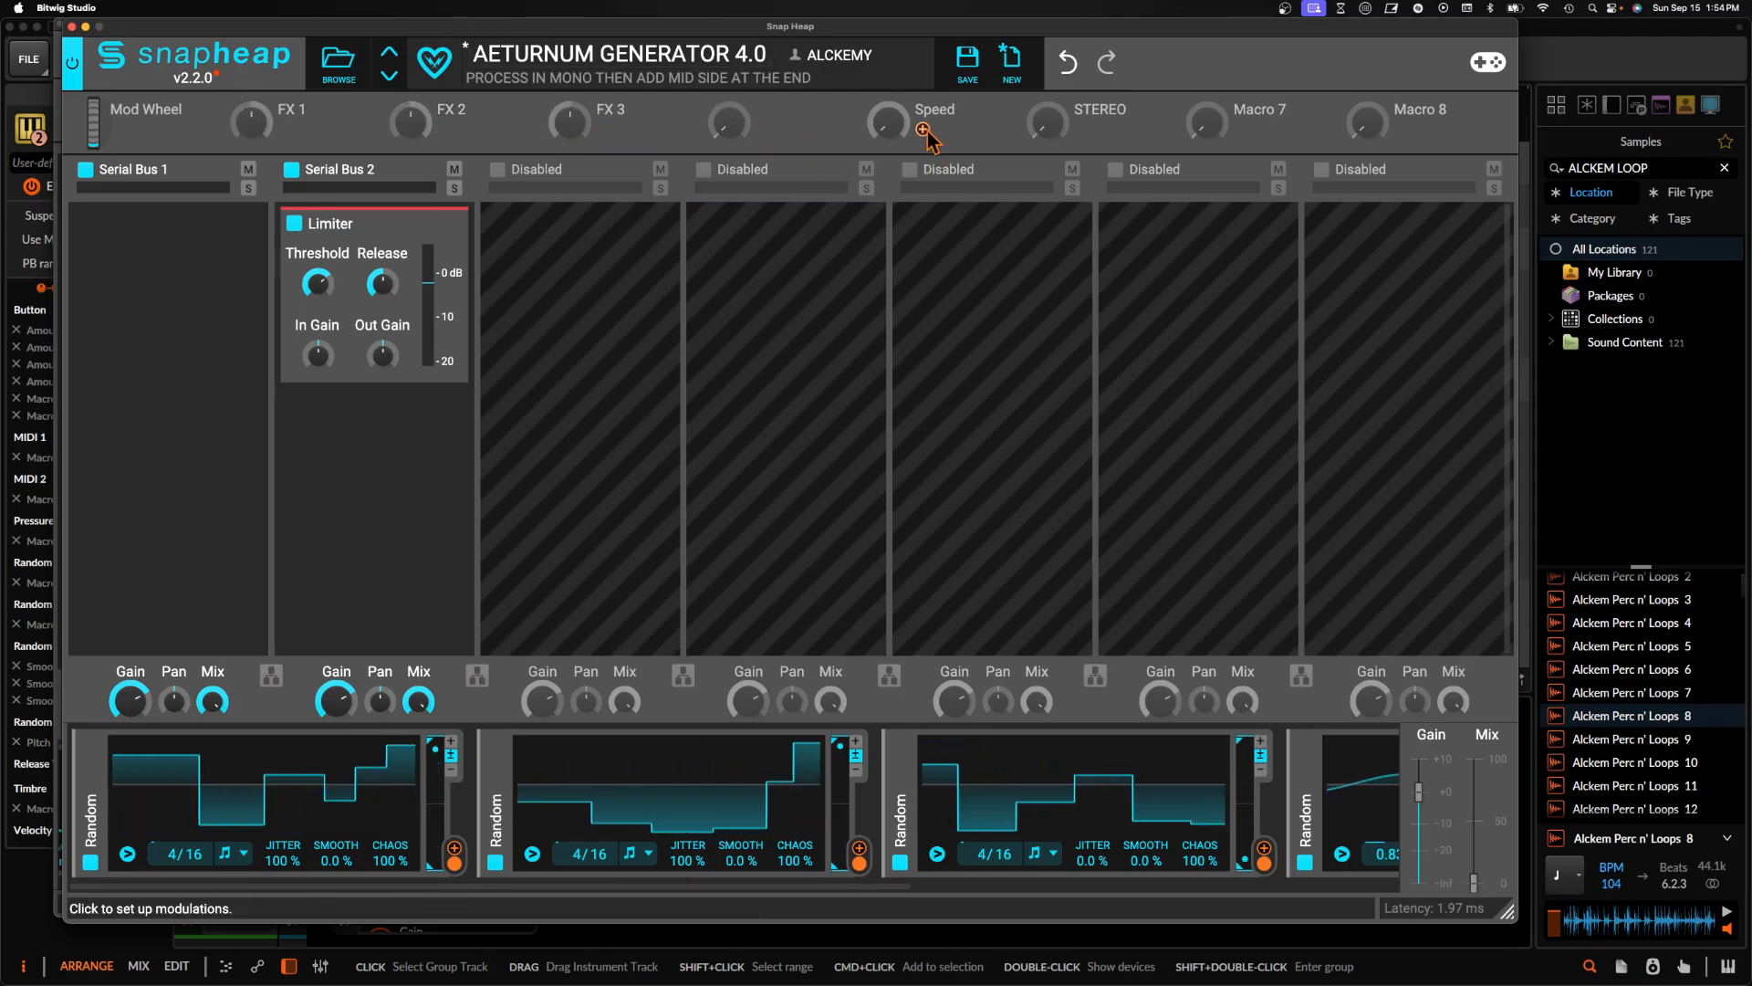
pyautogui.click(924, 130)
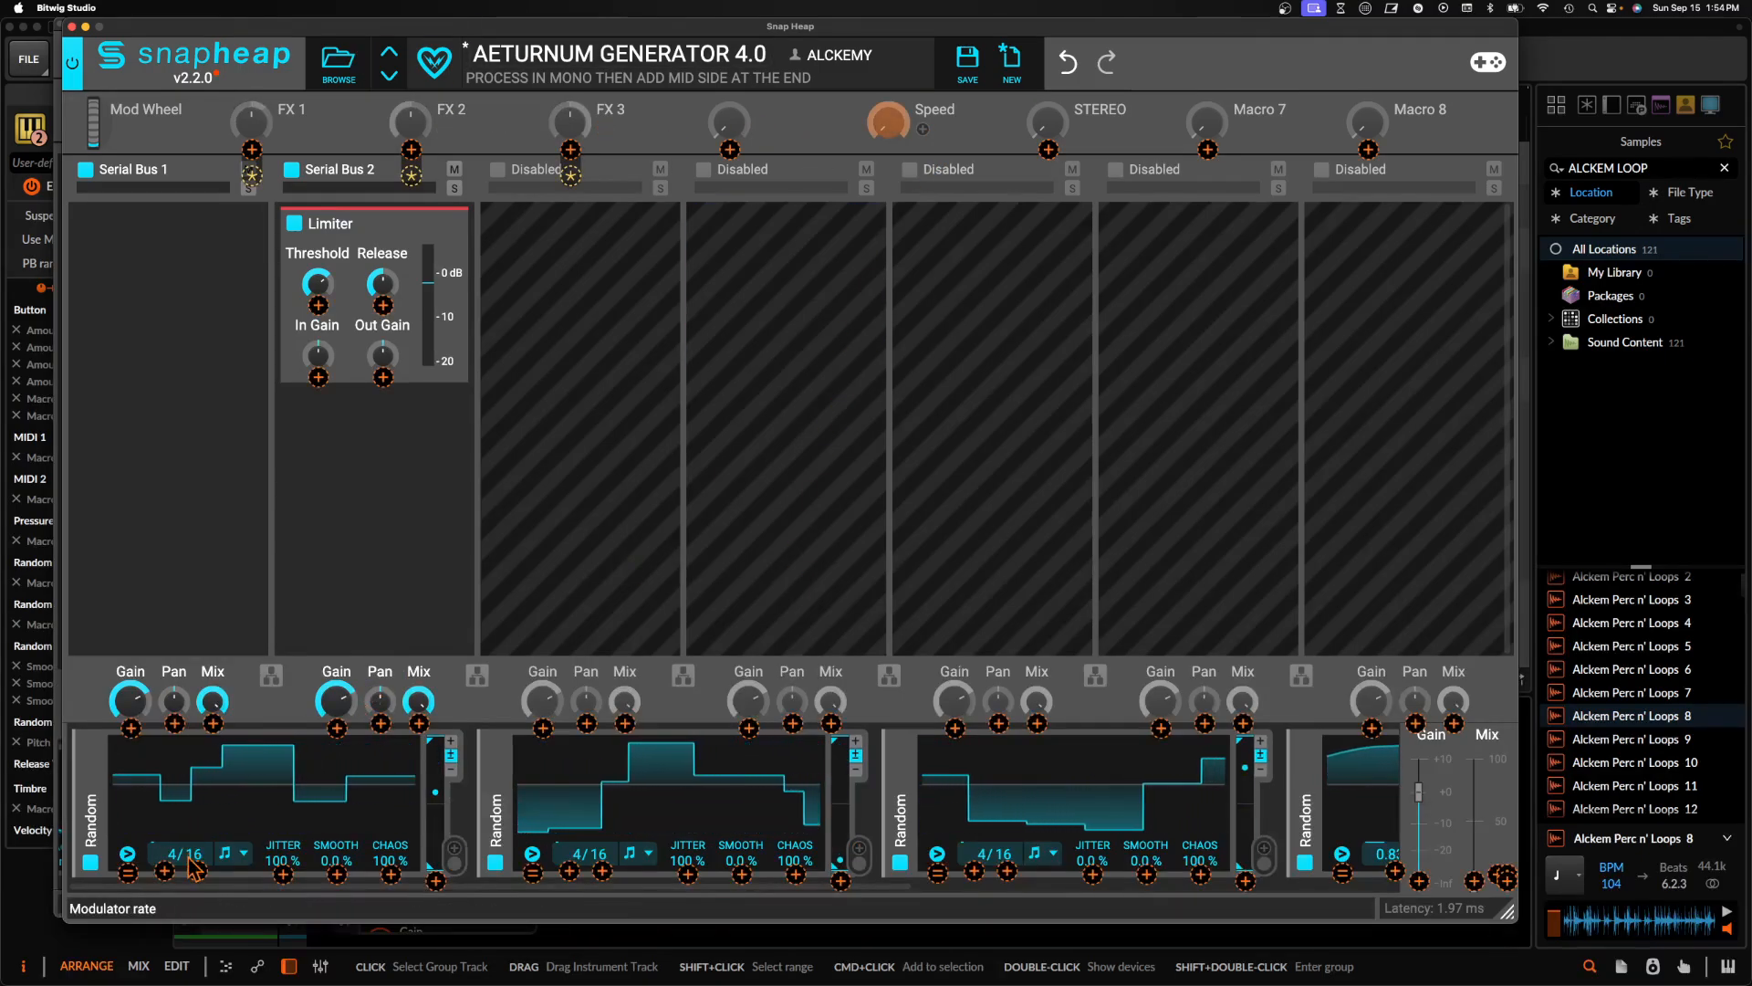
pyautogui.moveTo(197, 871); pyautogui.dragTo(197, 878)
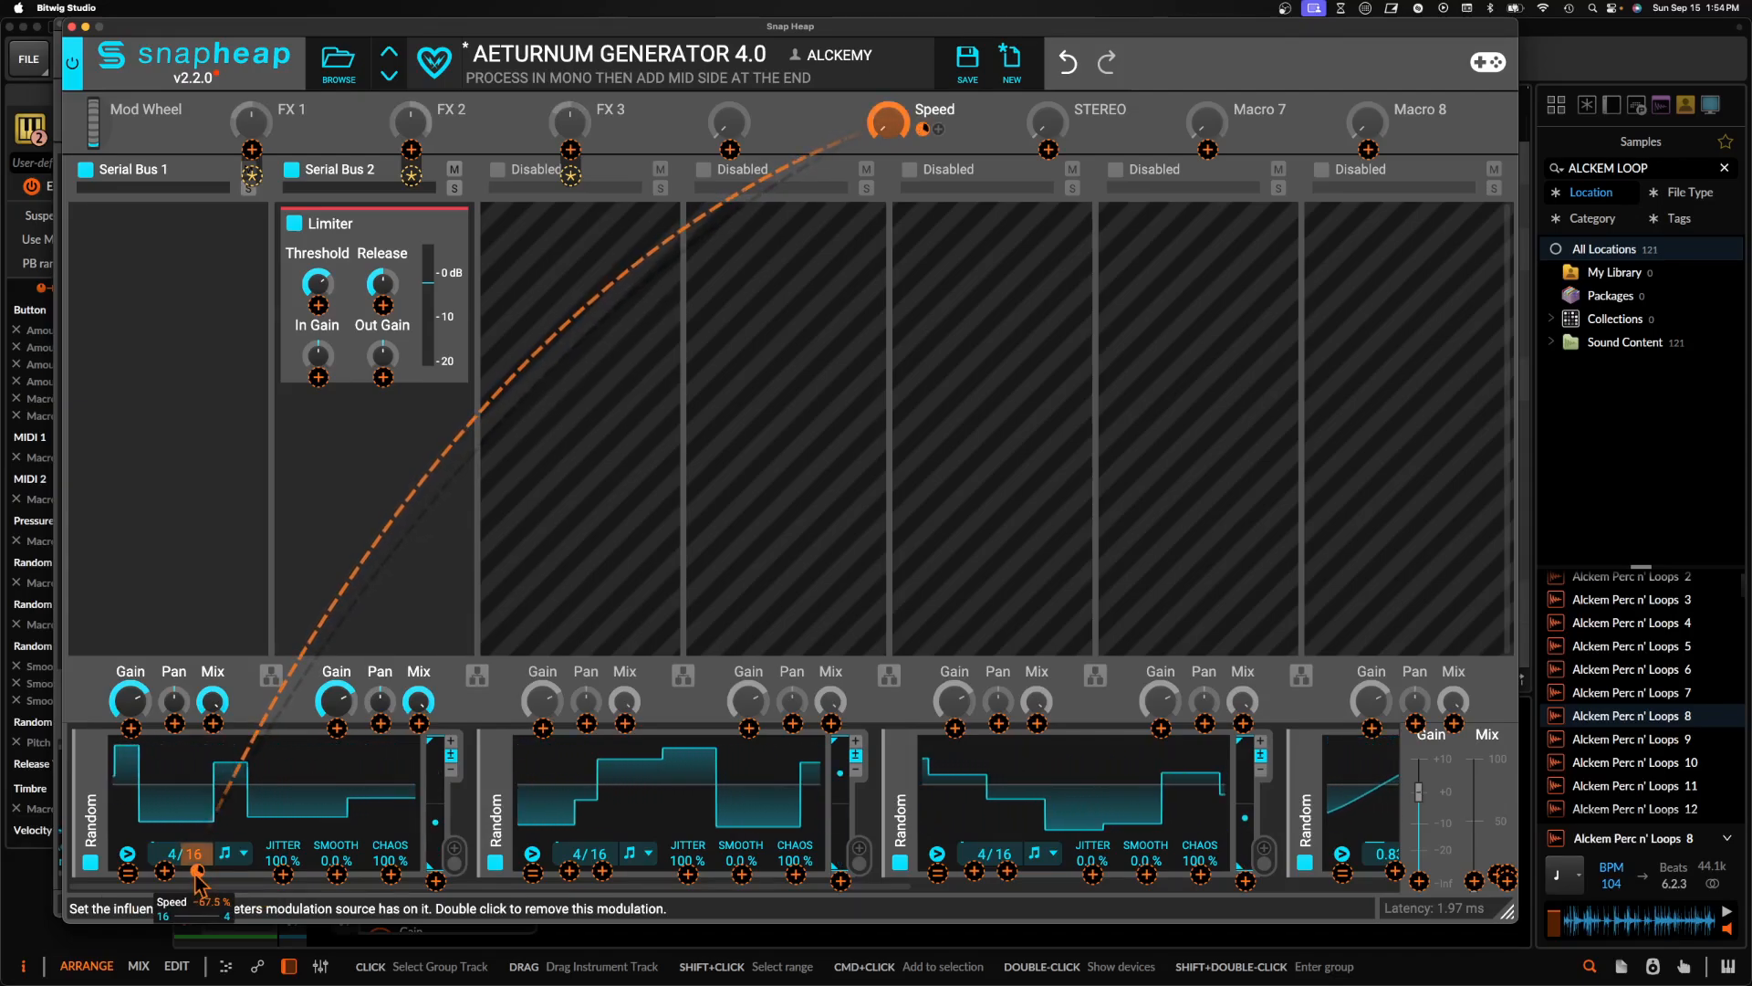
pyautogui.moveTo(602, 870); pyautogui.dragTo(603, 874)
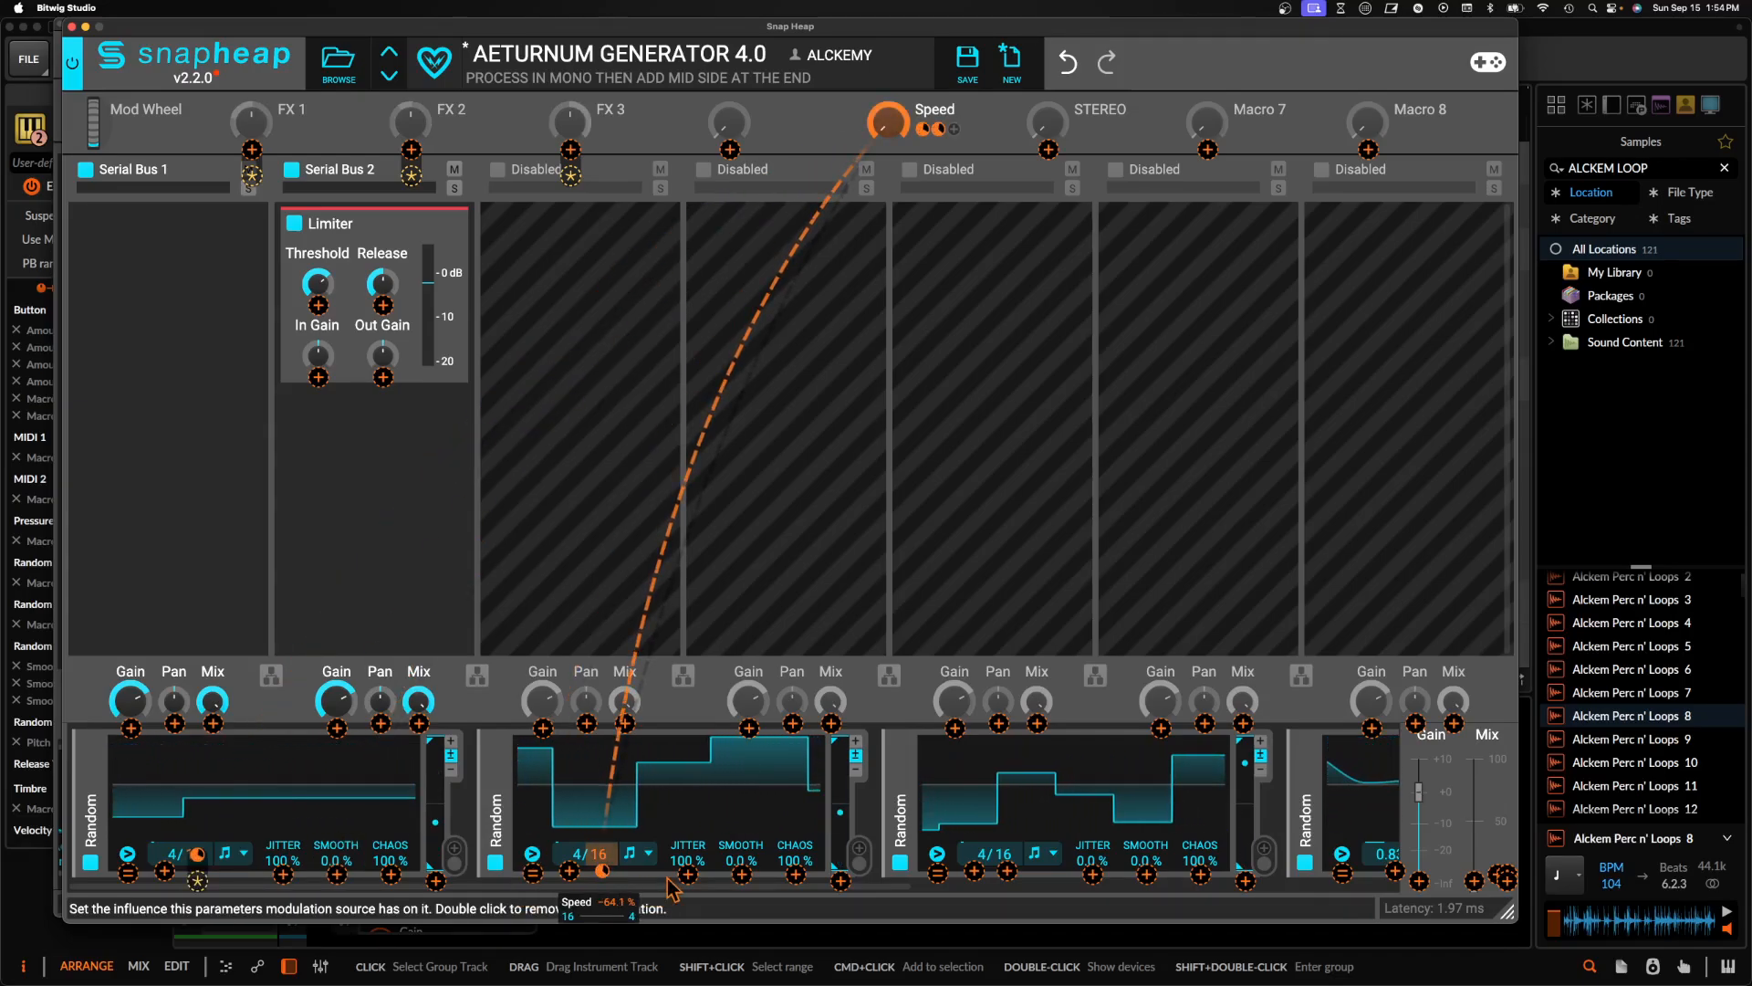
pyautogui.moveTo(1007, 869); pyautogui.dragTo(1022, 893)
pyautogui.hscroll(5, 1083, 829)
pyautogui.click(933, 808)
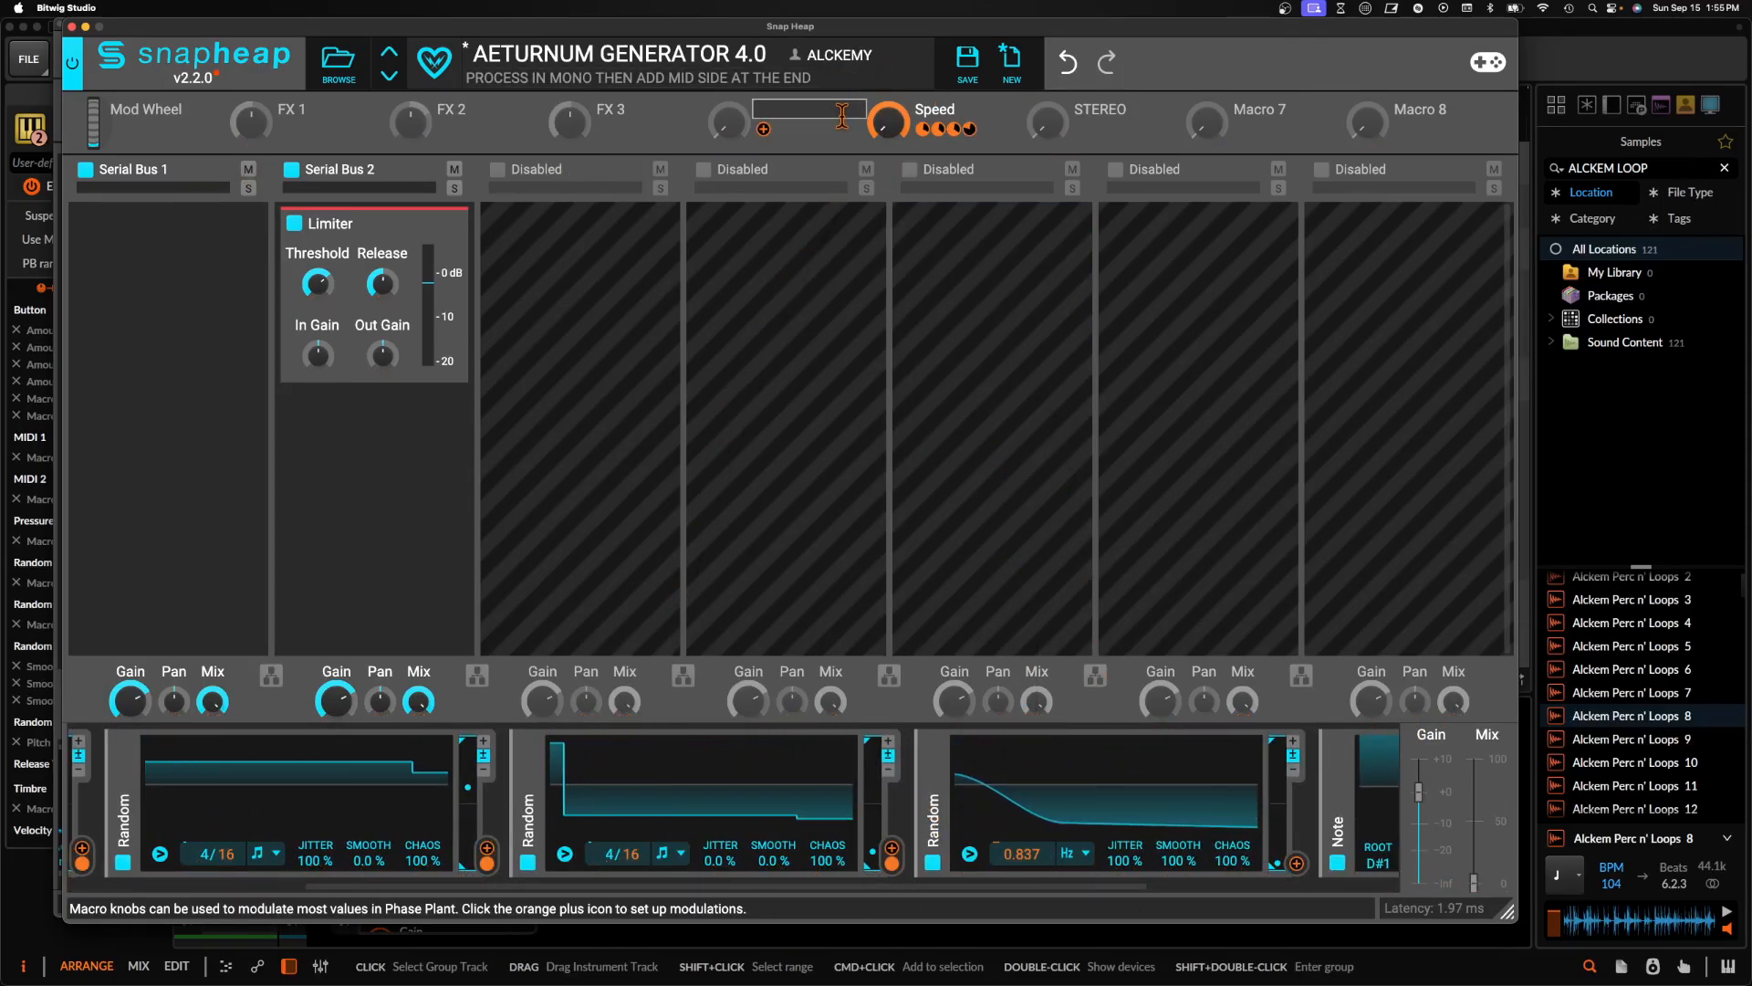
pyautogui.click(797, 111)
pyautogui.click(632, 145)
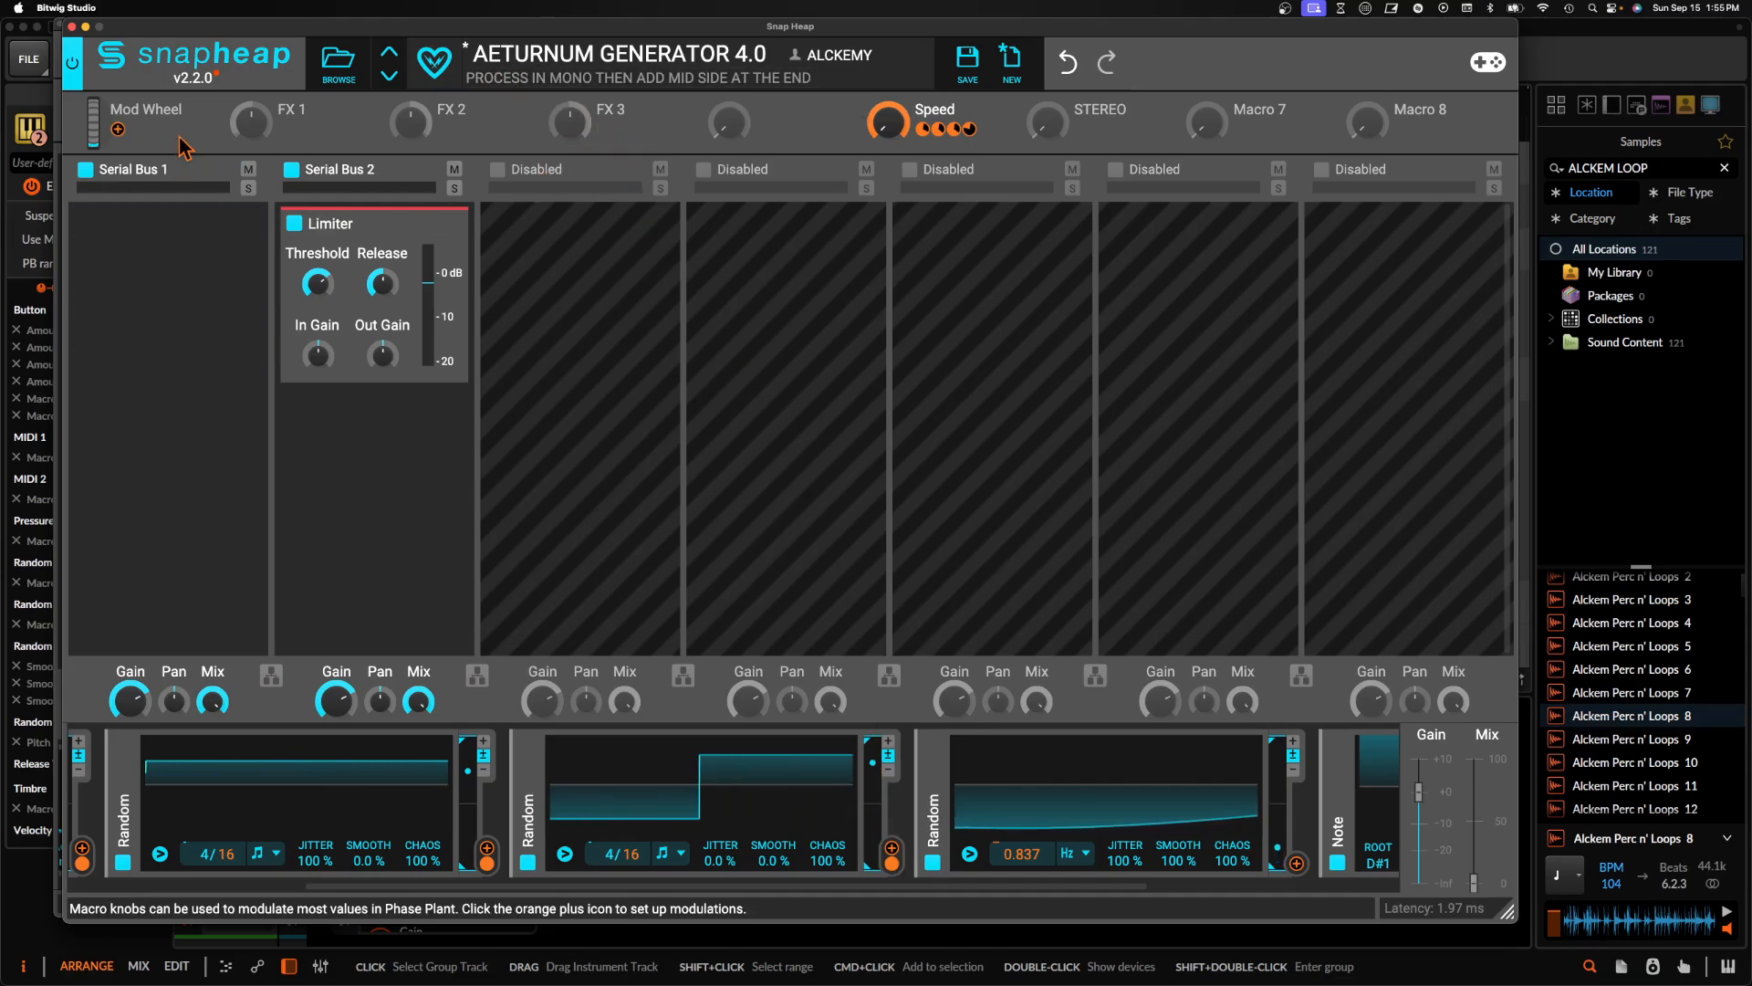
# Replace the Limiter on Serial Bus 2 with a Transient Shaper and enable its Clip option
pyautogui.click(455, 224)
pyautogui.click(415, 246)
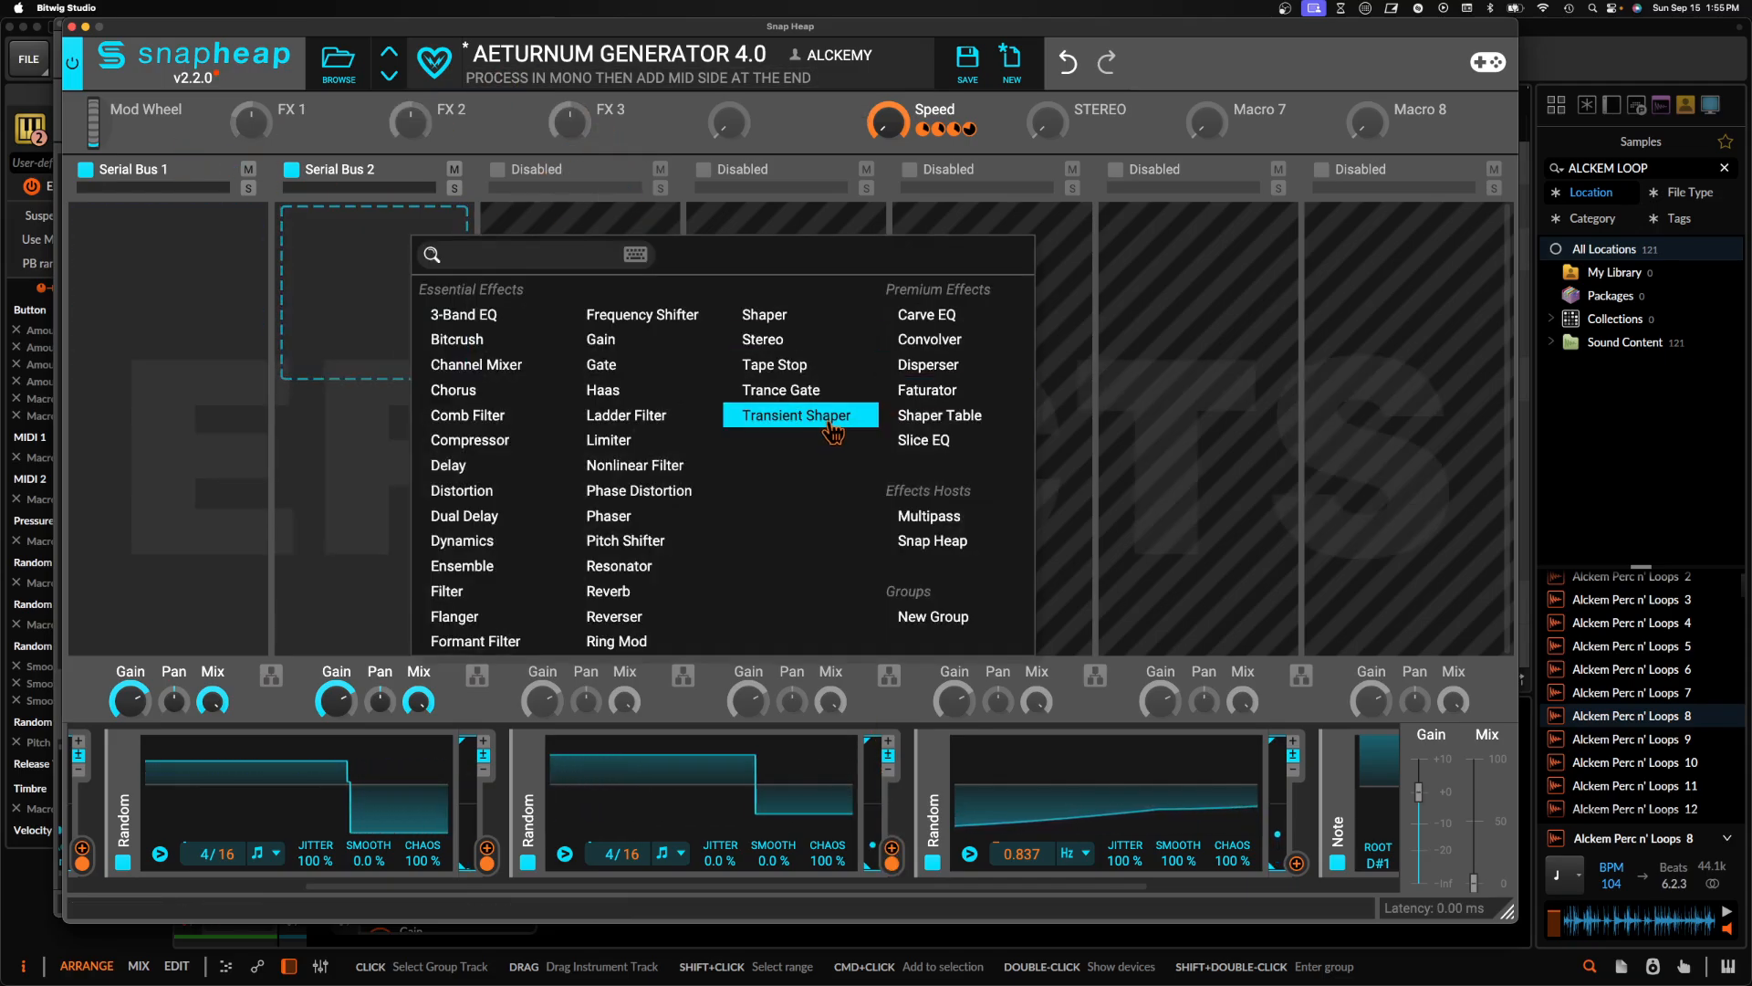
pyautogui.click(782, 409)
pyautogui.click(436, 398)
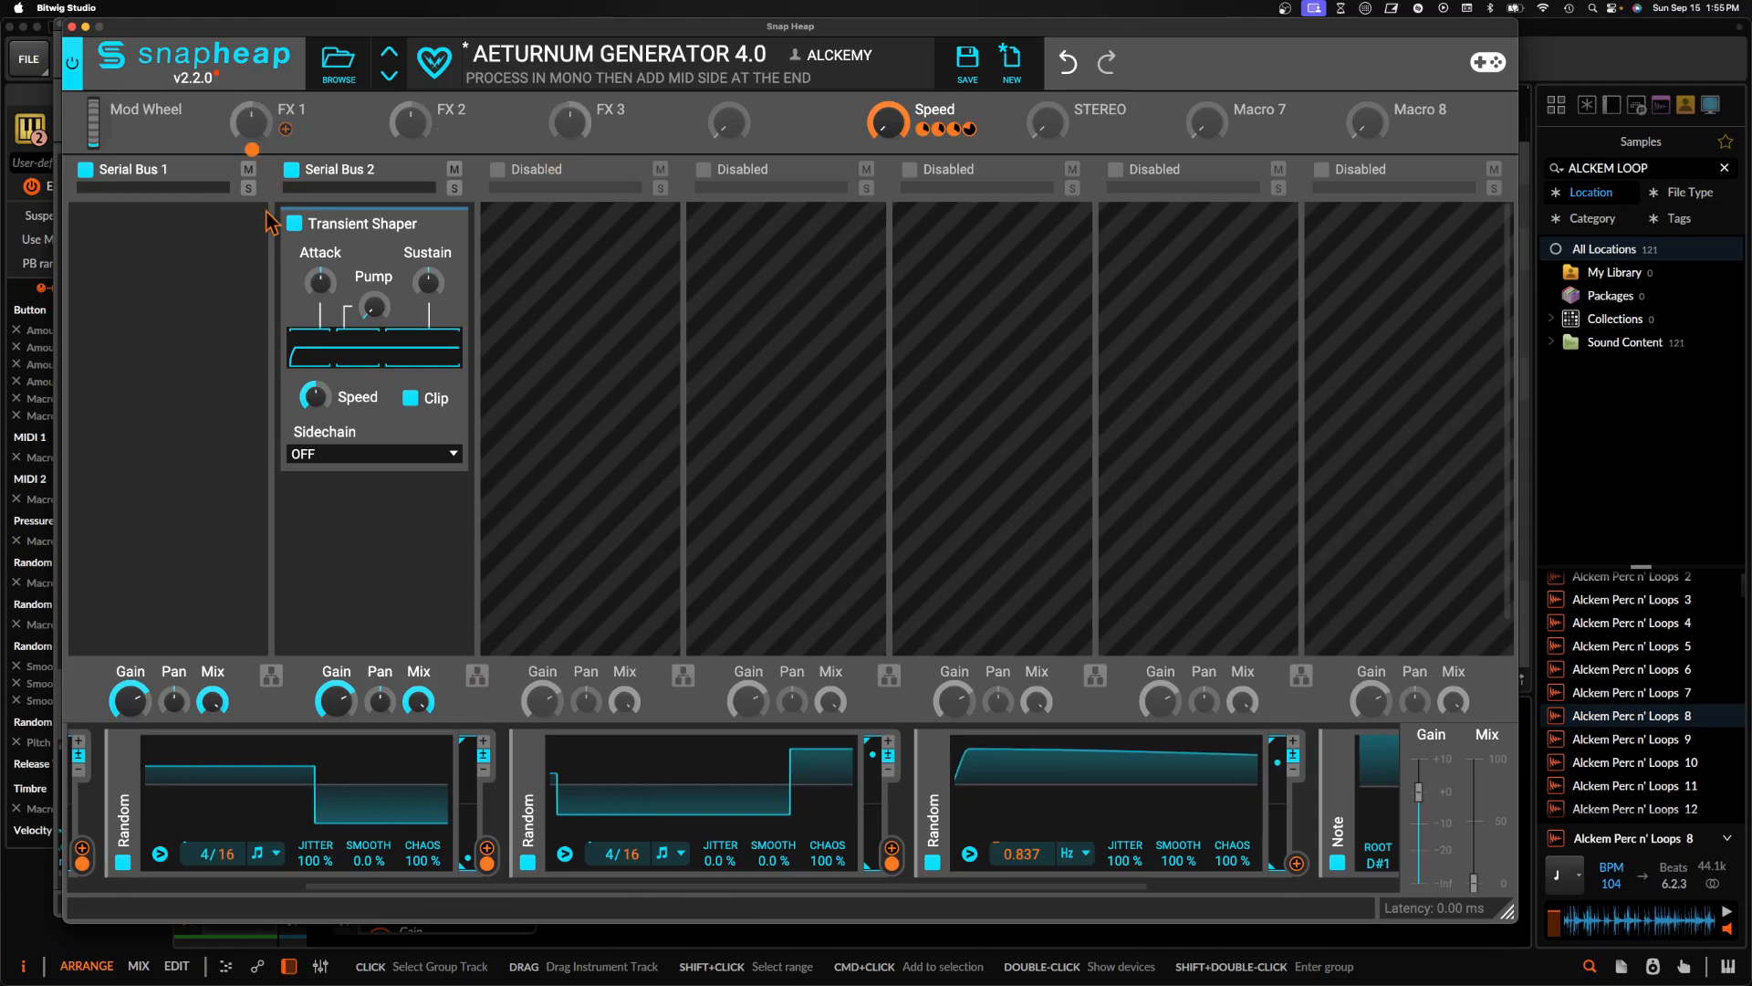
pyautogui.hscroll(-3, 263, 786)
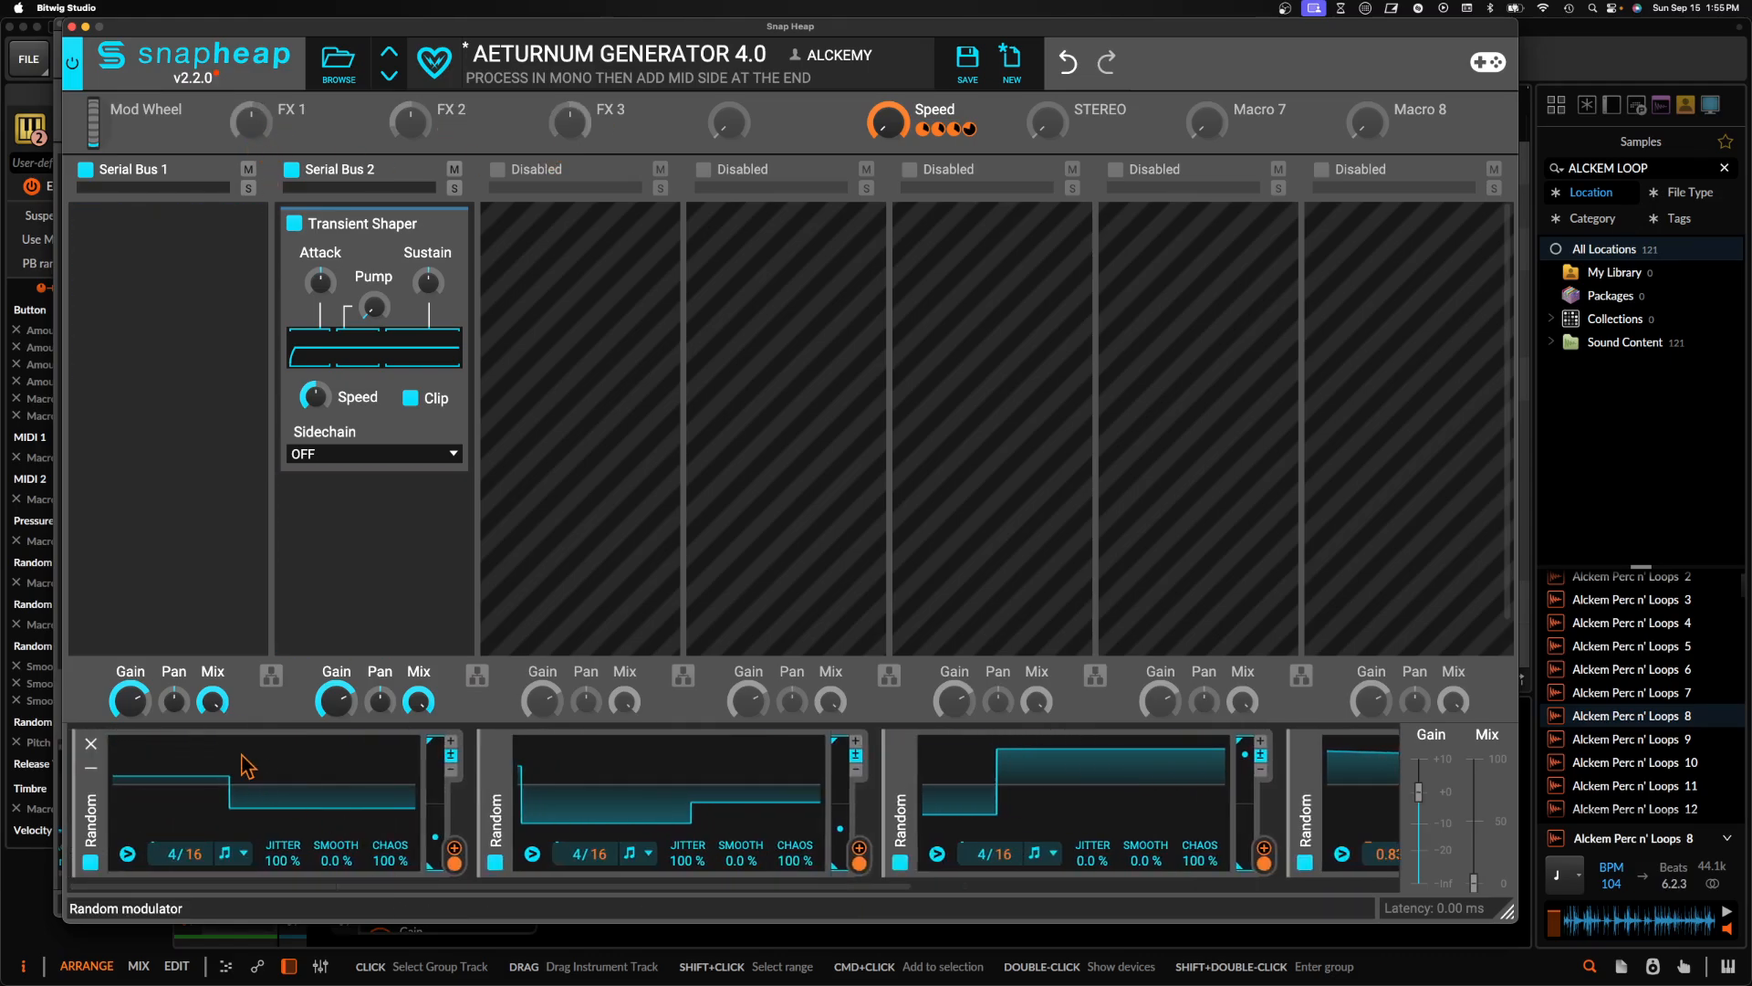
pyautogui.click(90, 767)
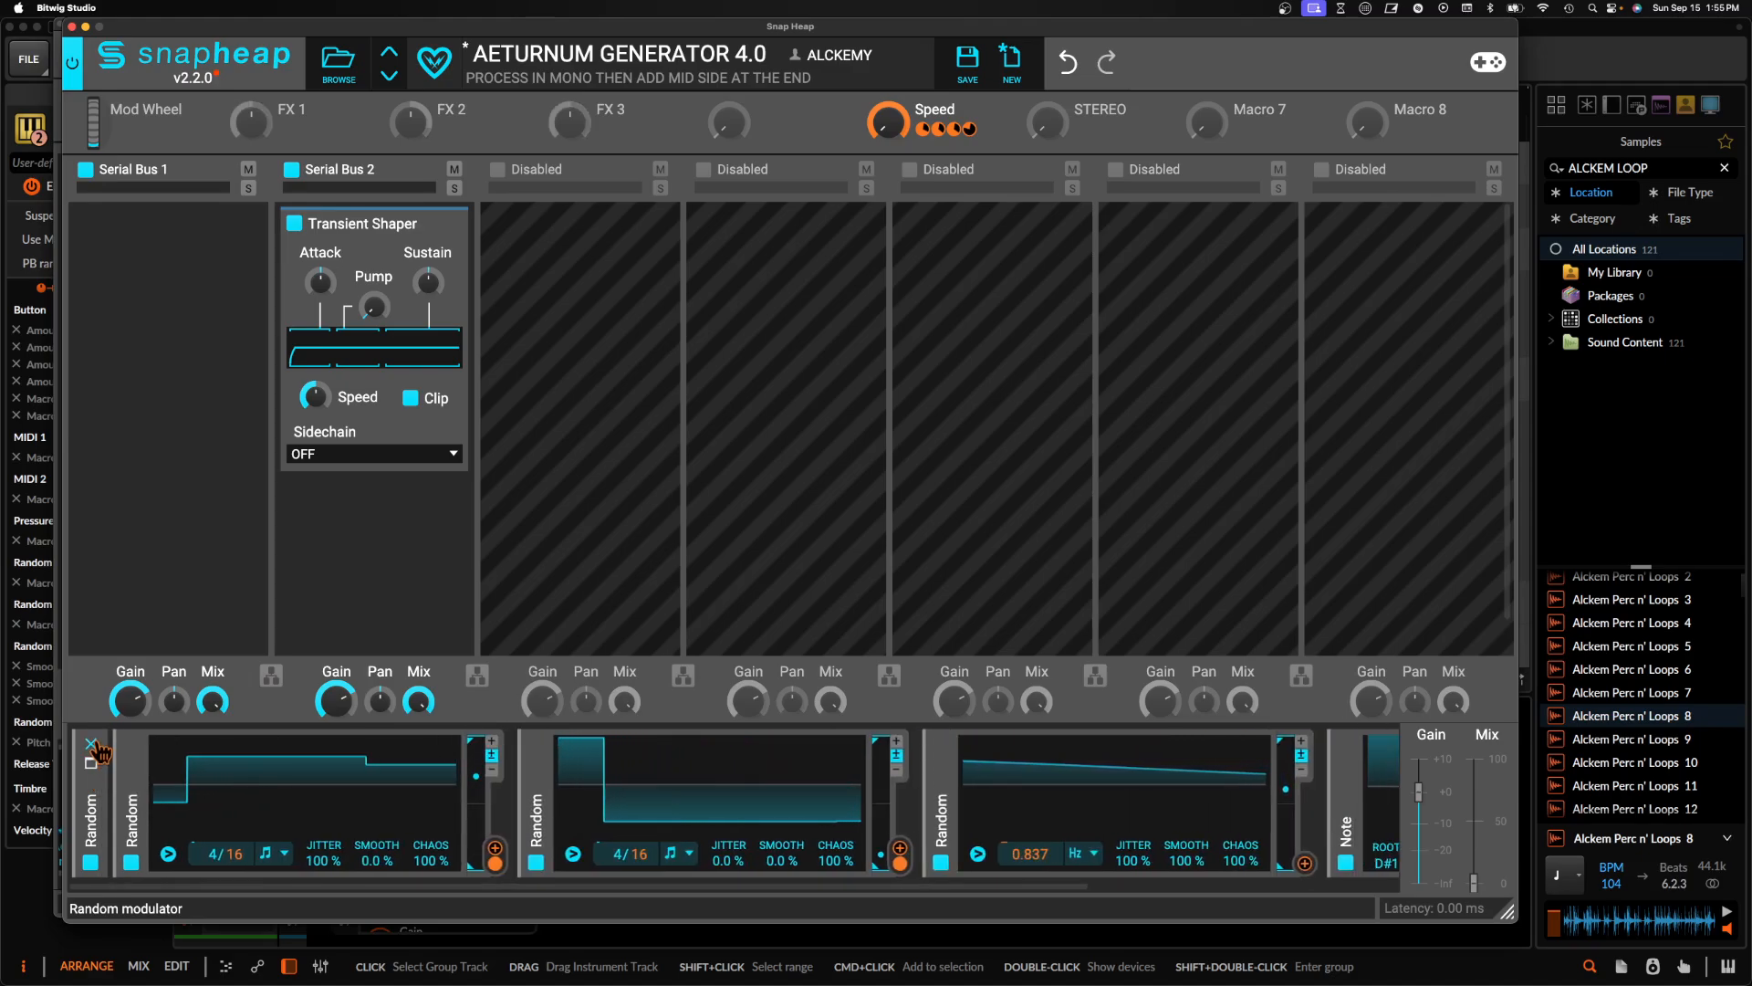
pyautogui.click(94, 759)
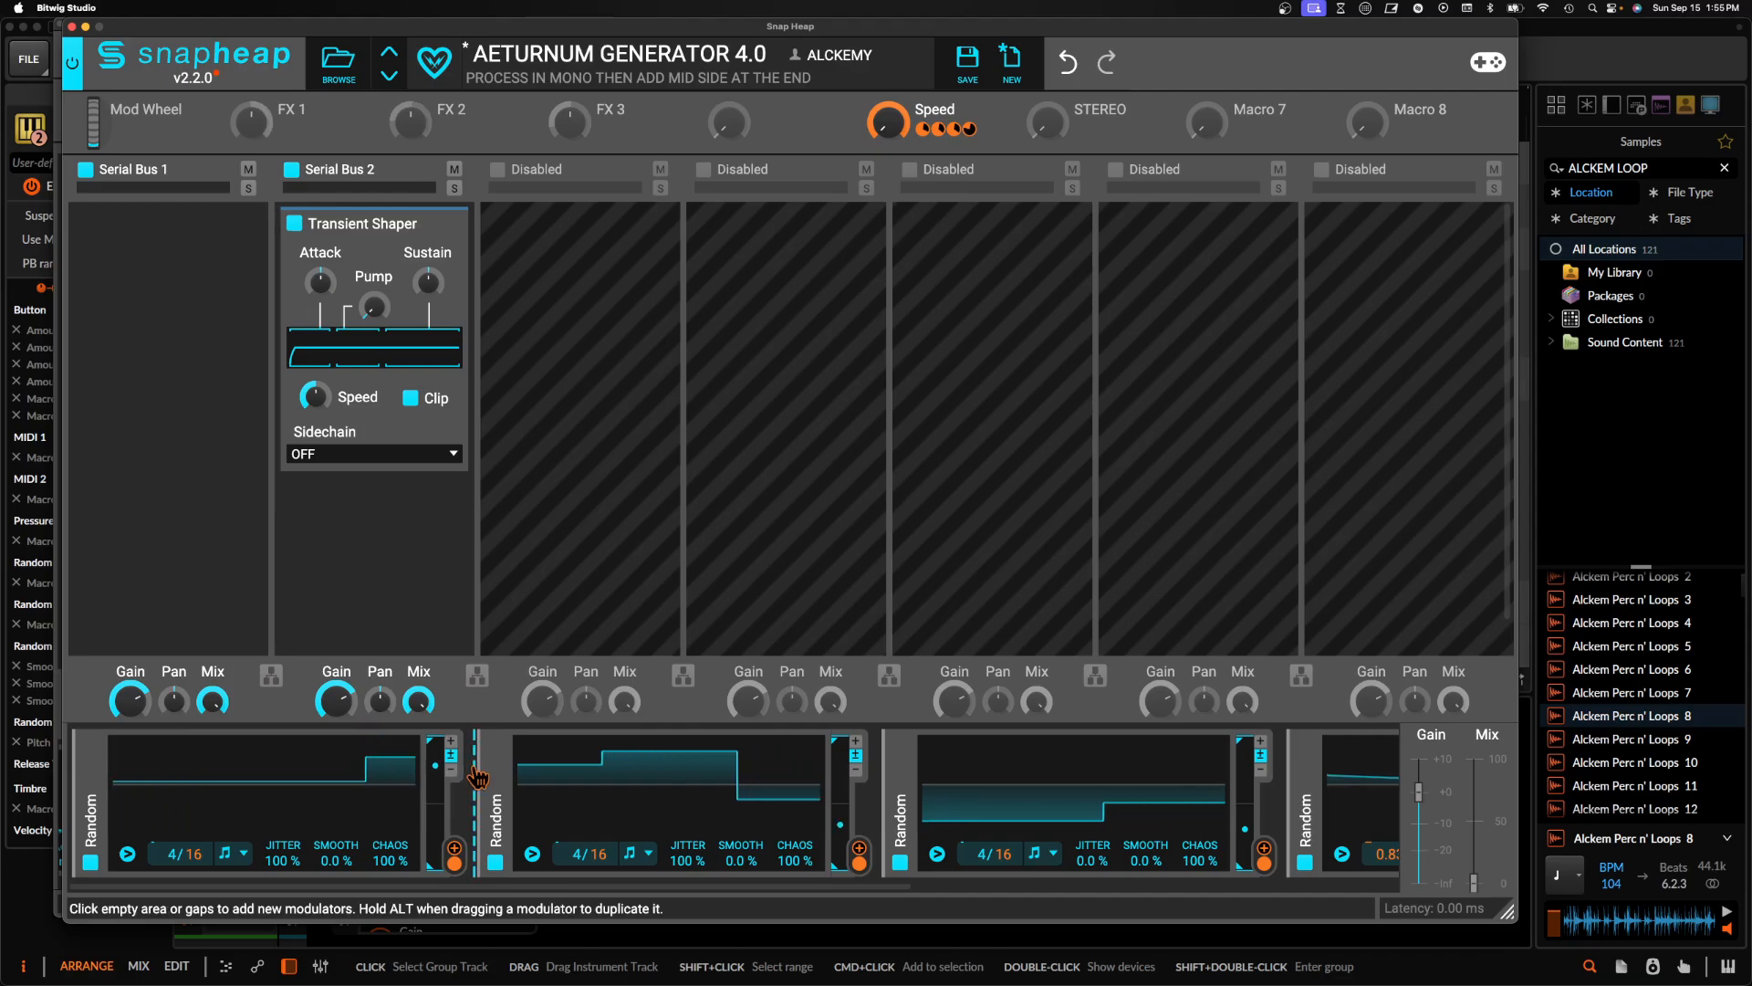
# Insert an LFO Table modulator after the first Random modulator and try assigning modulation to the Transient Shaper's Attack
pyautogui.click(476, 776)
pyautogui.click(478, 764)
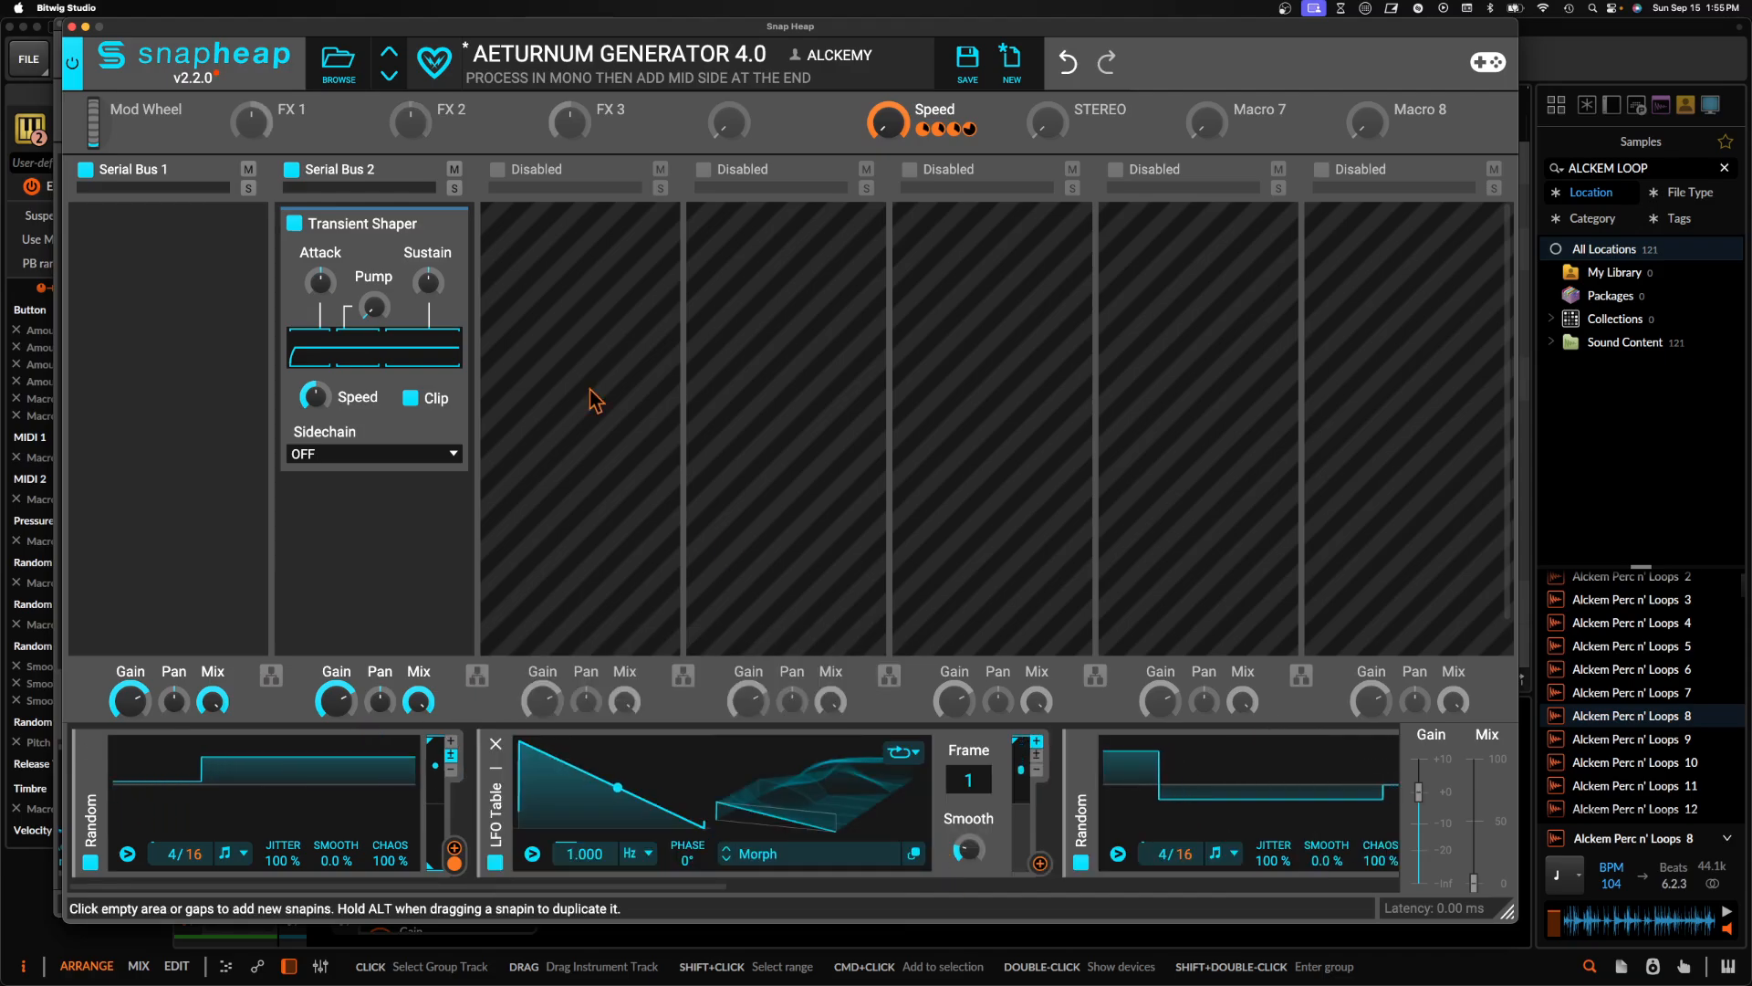
pyautogui.click(1040, 863)
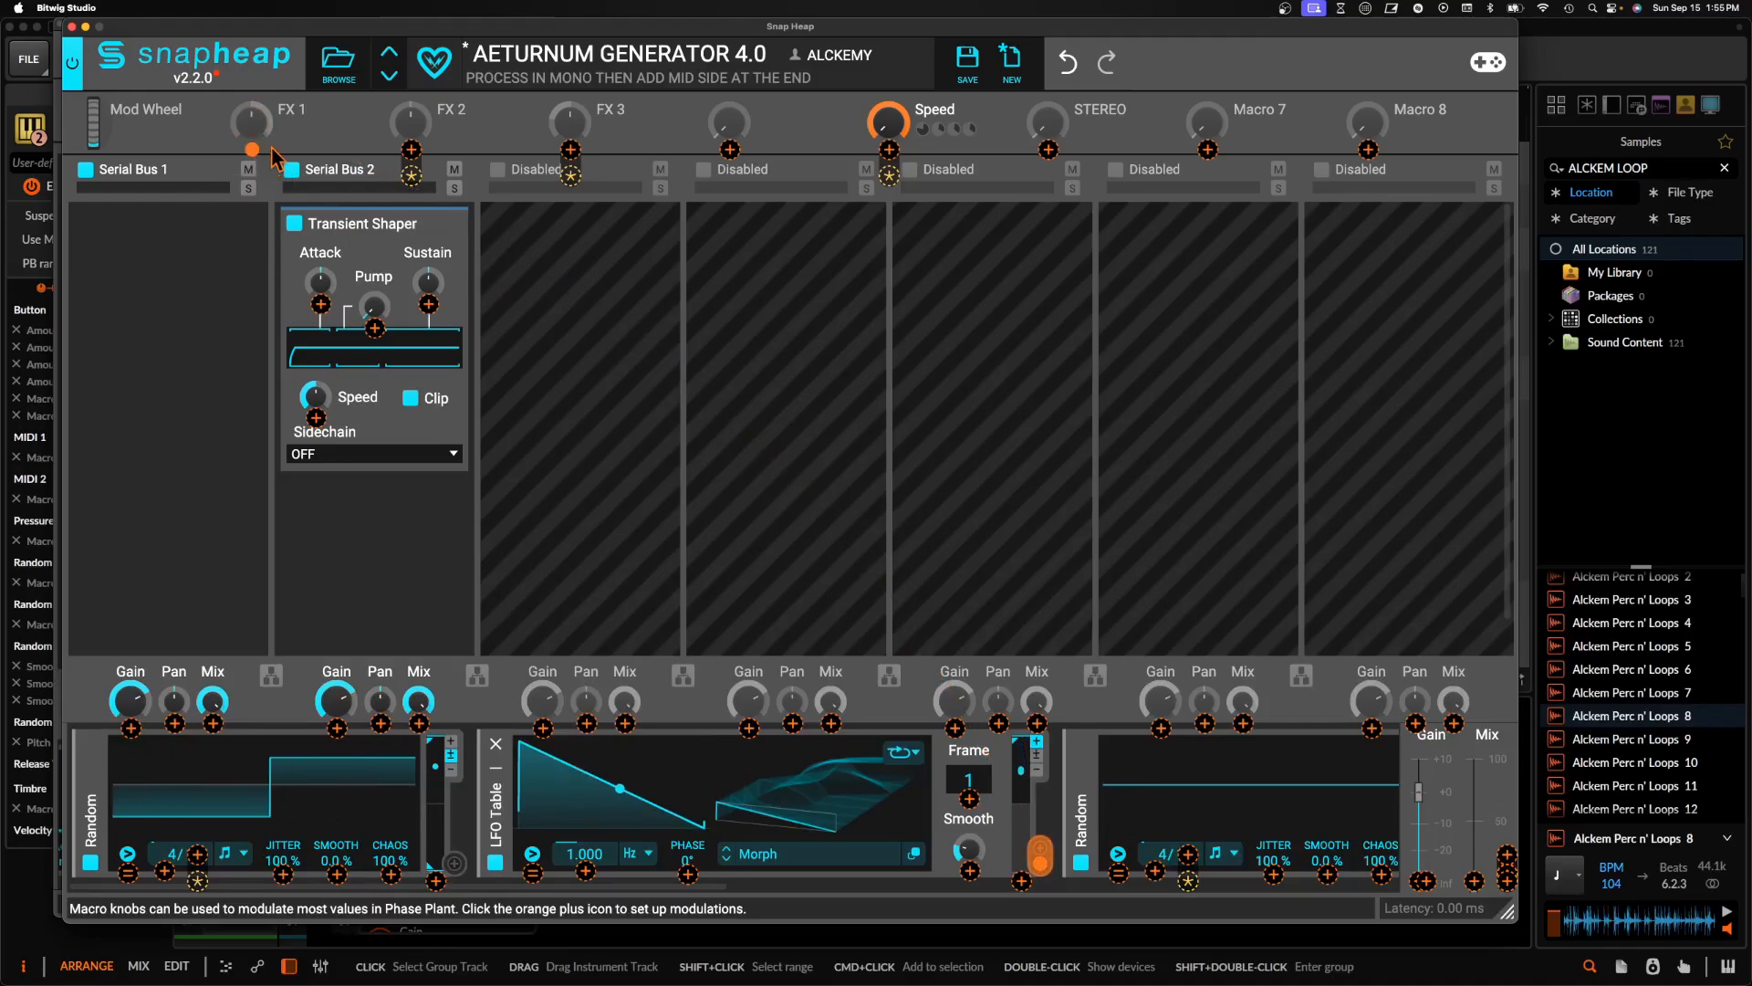
pyautogui.click(254, 125)
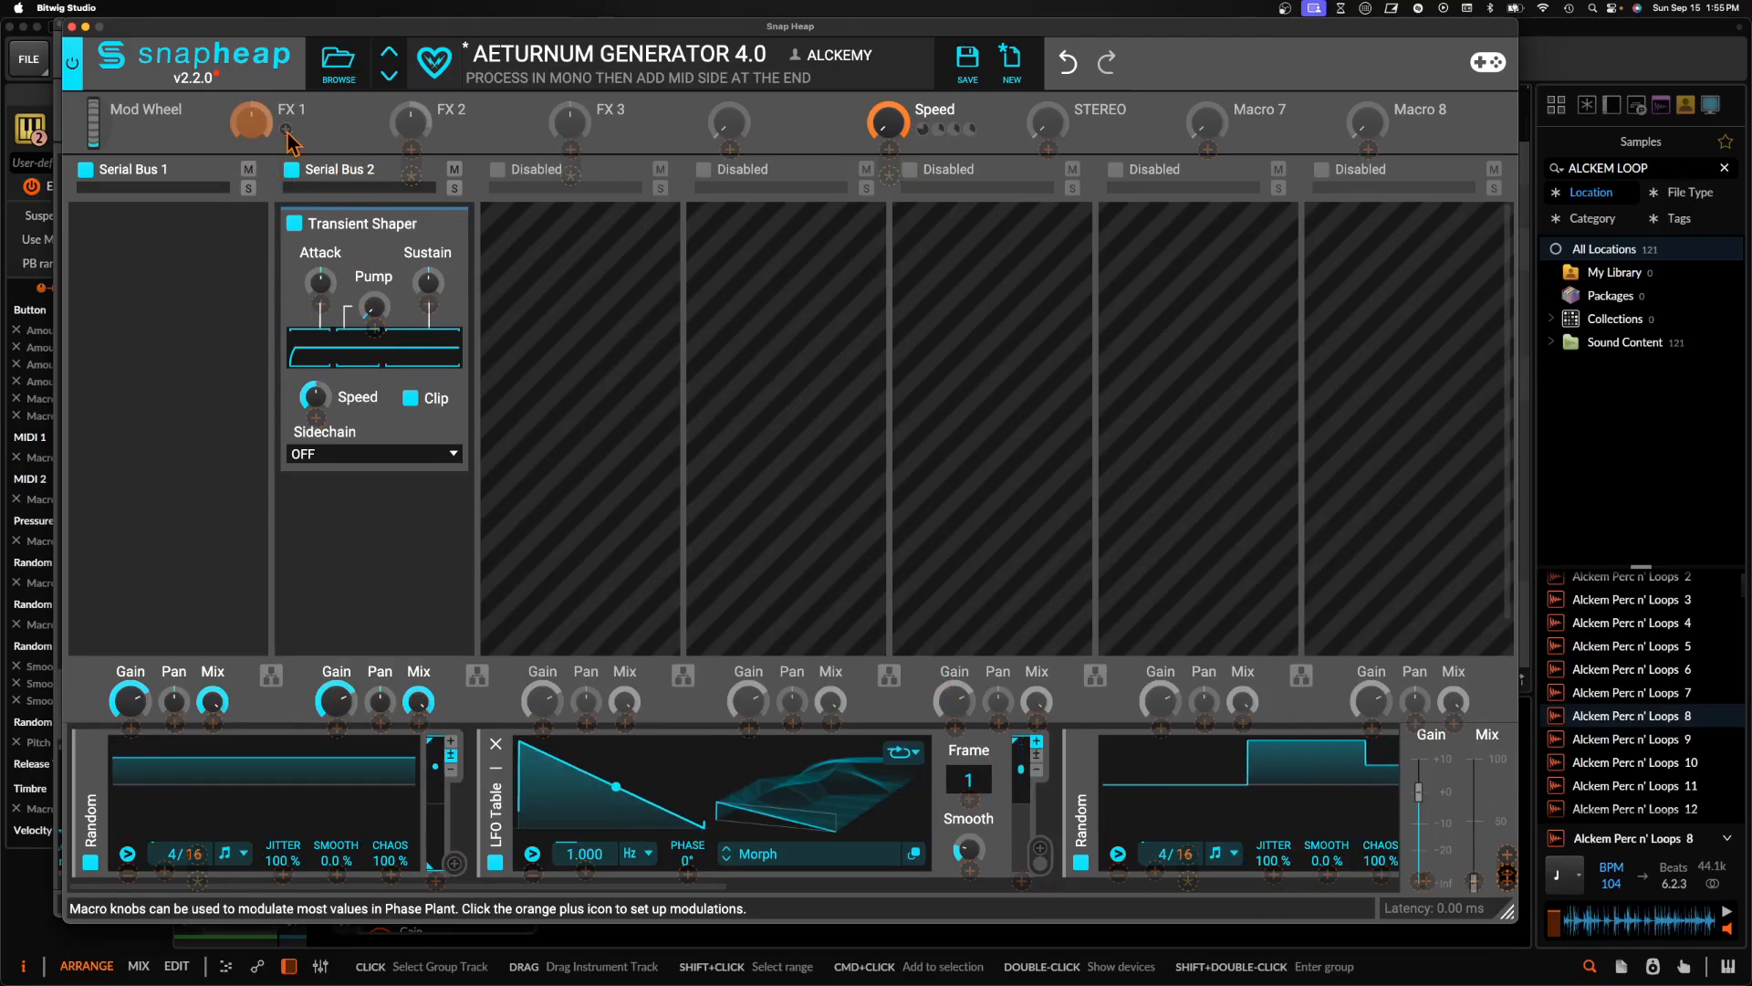
pyautogui.click(320, 304)
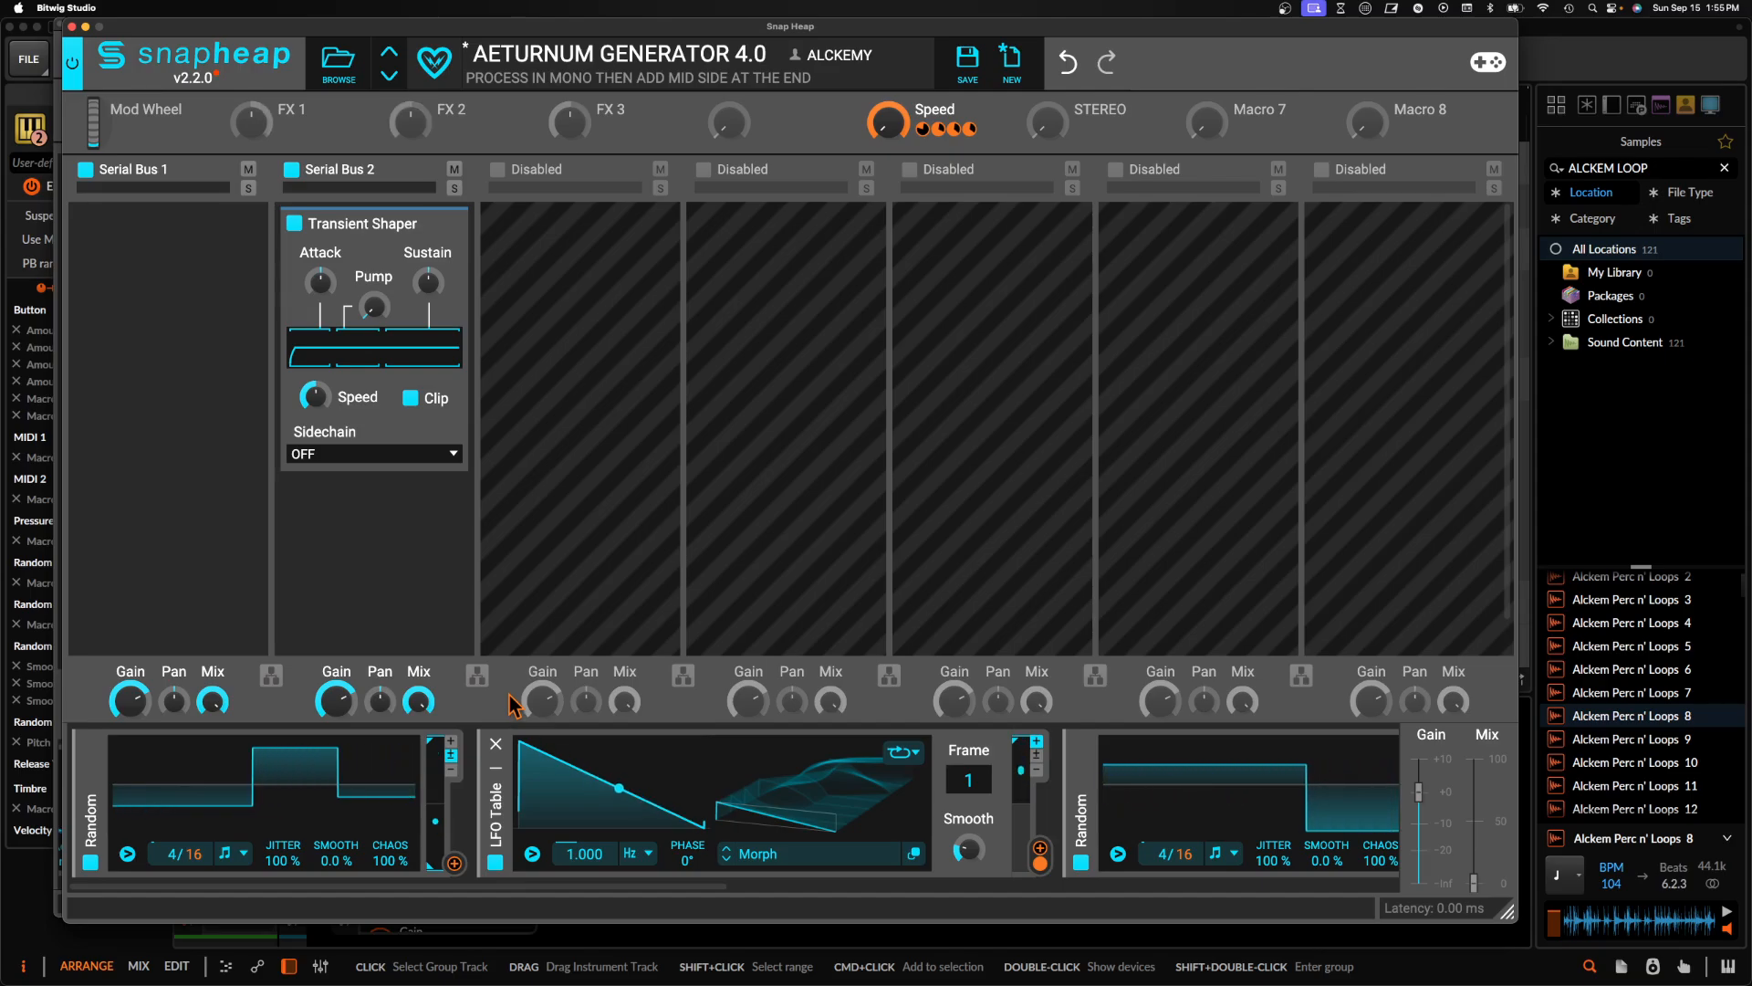
# Remove all the existing modulators from Snap Heap, leaving the modulator area empty
pyautogui.click(92, 745)
pyautogui.click(93, 746)
pyautogui.click(92, 745)
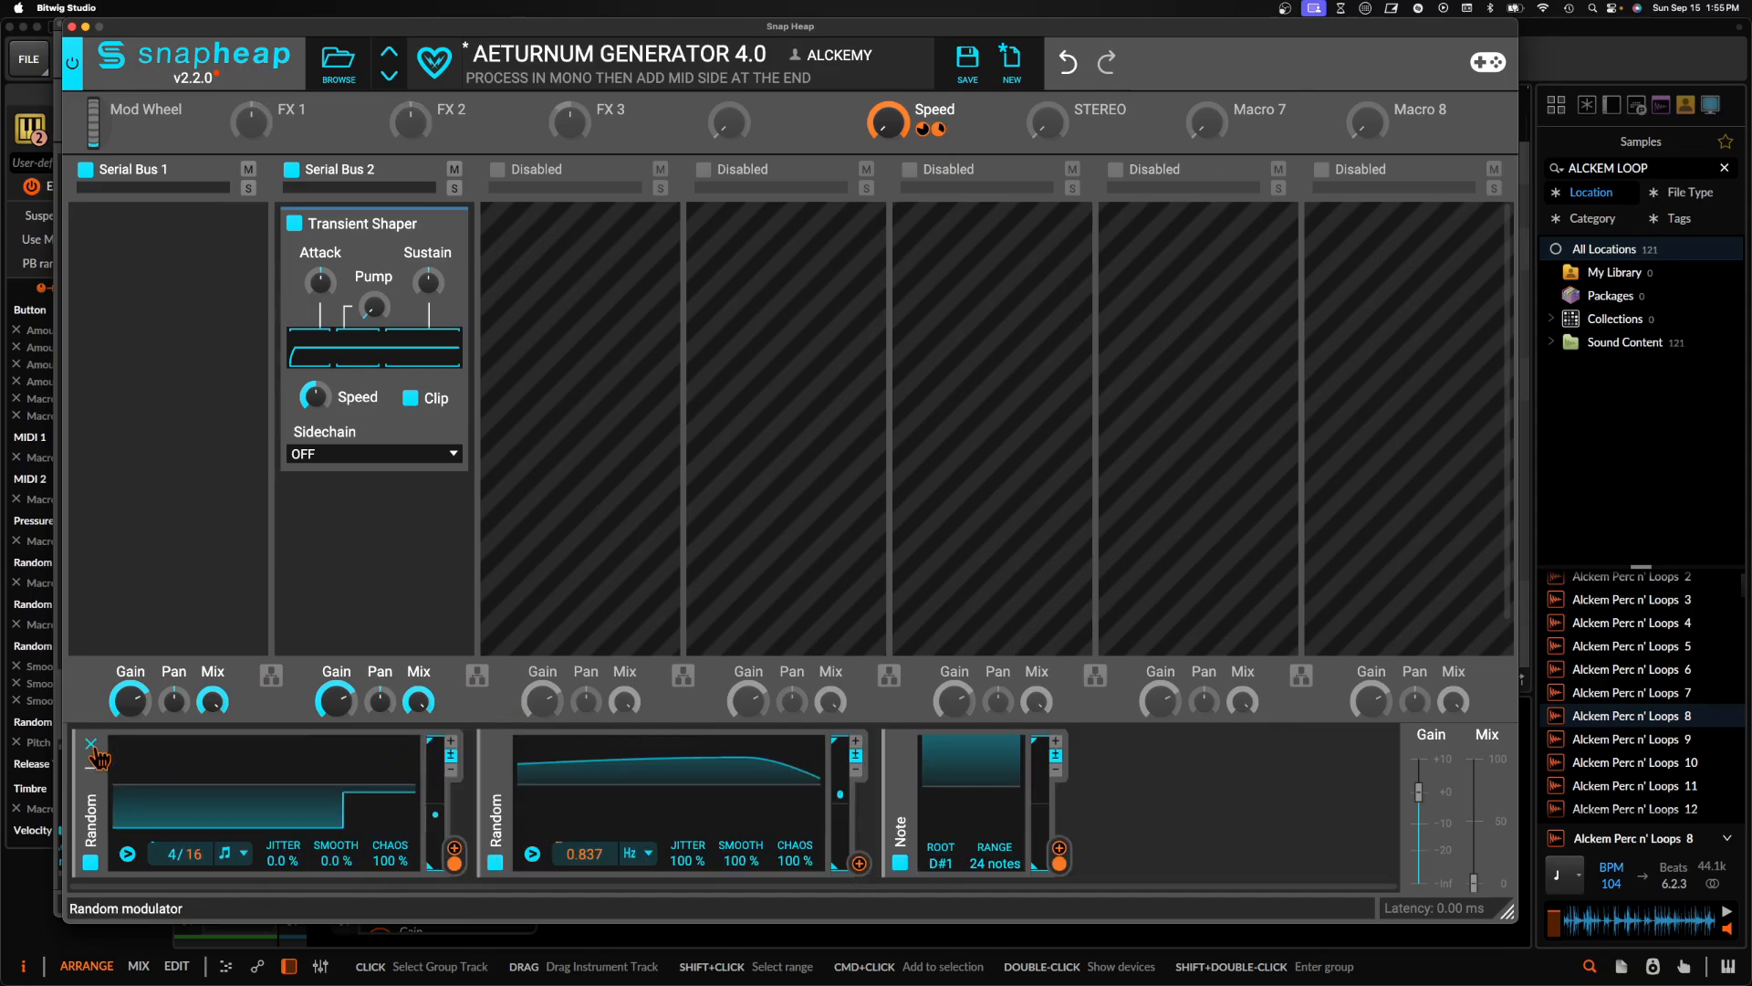
pyautogui.click(93, 746)
pyautogui.click(92, 745)
pyautogui.click(92, 746)
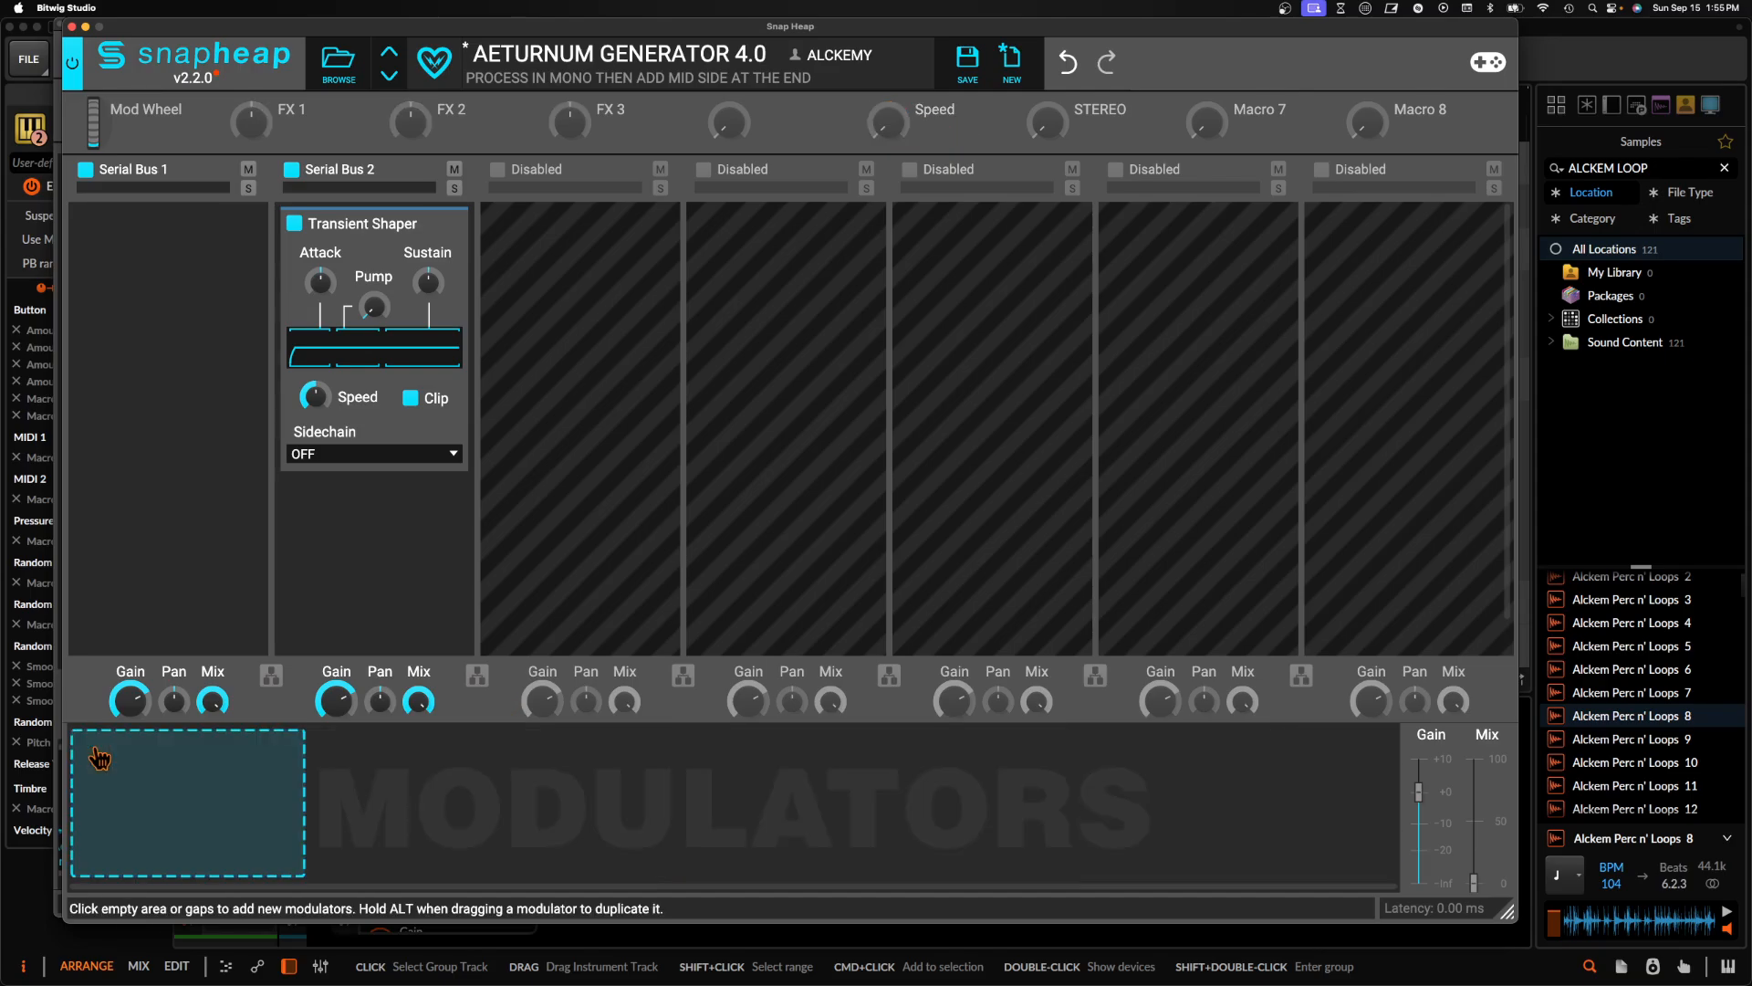
# Add fresh Note, LFO Table and Random modulators to Snap Heap's modulator area
pyautogui.click(1066, 63)
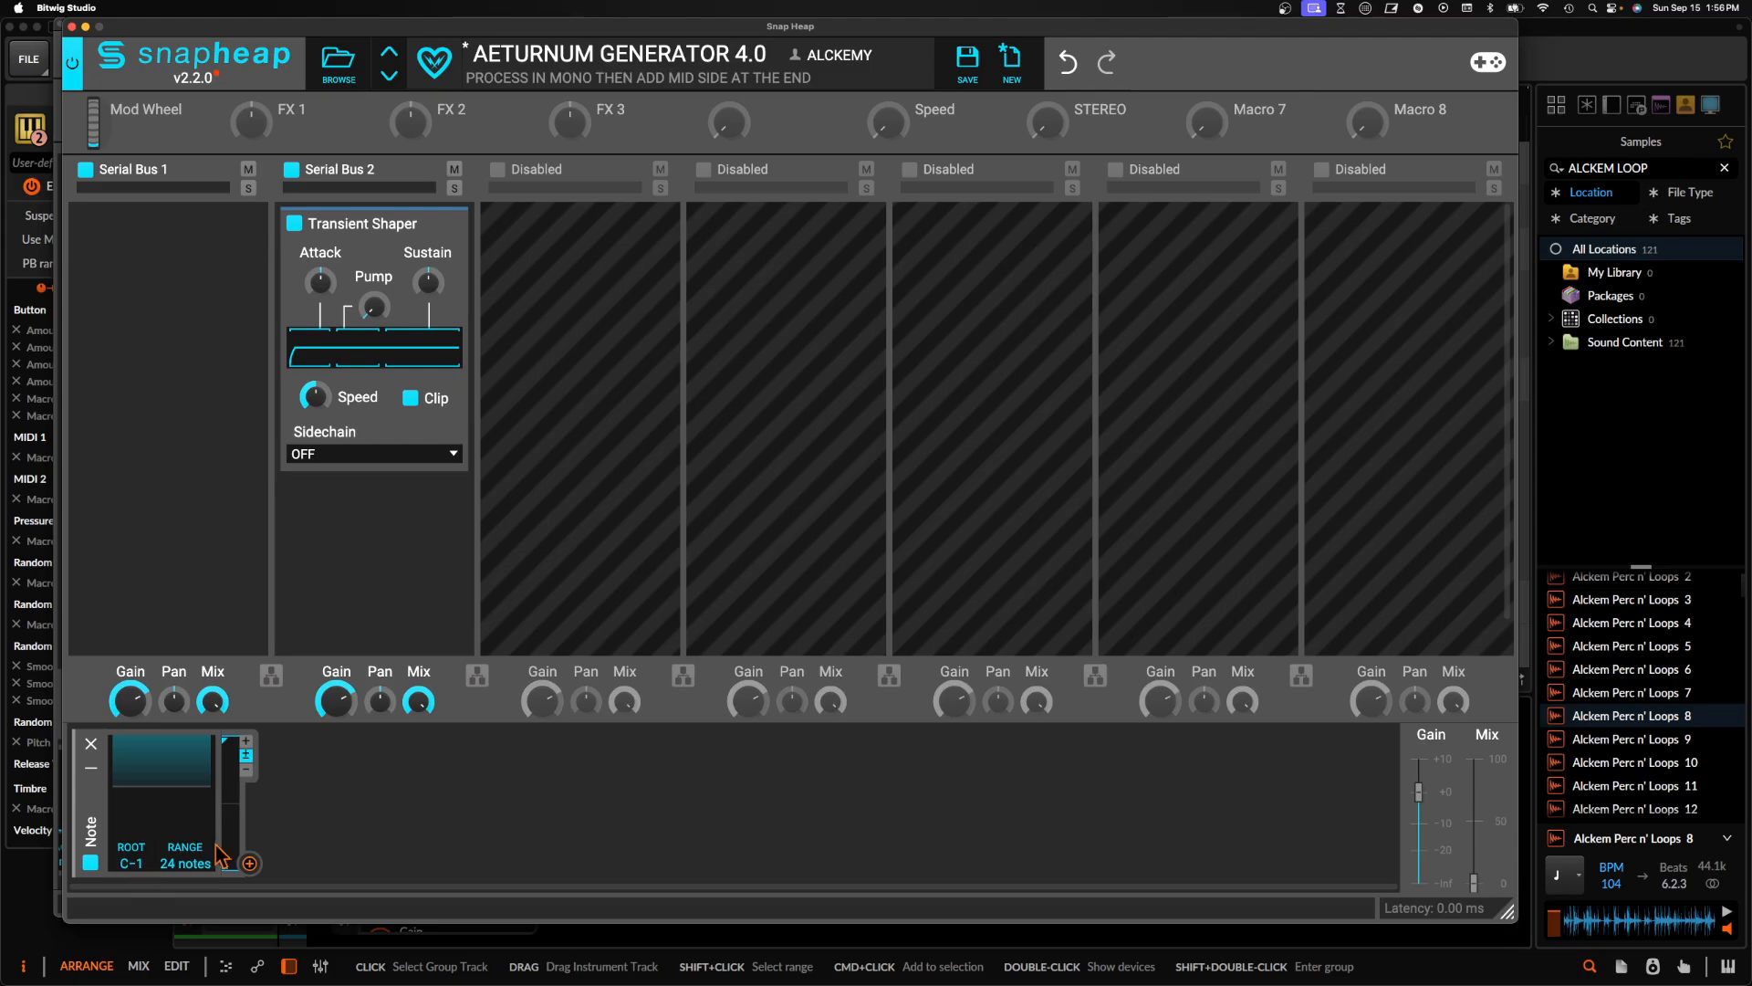
pyautogui.click(249, 863)
pyautogui.click(404, 775)
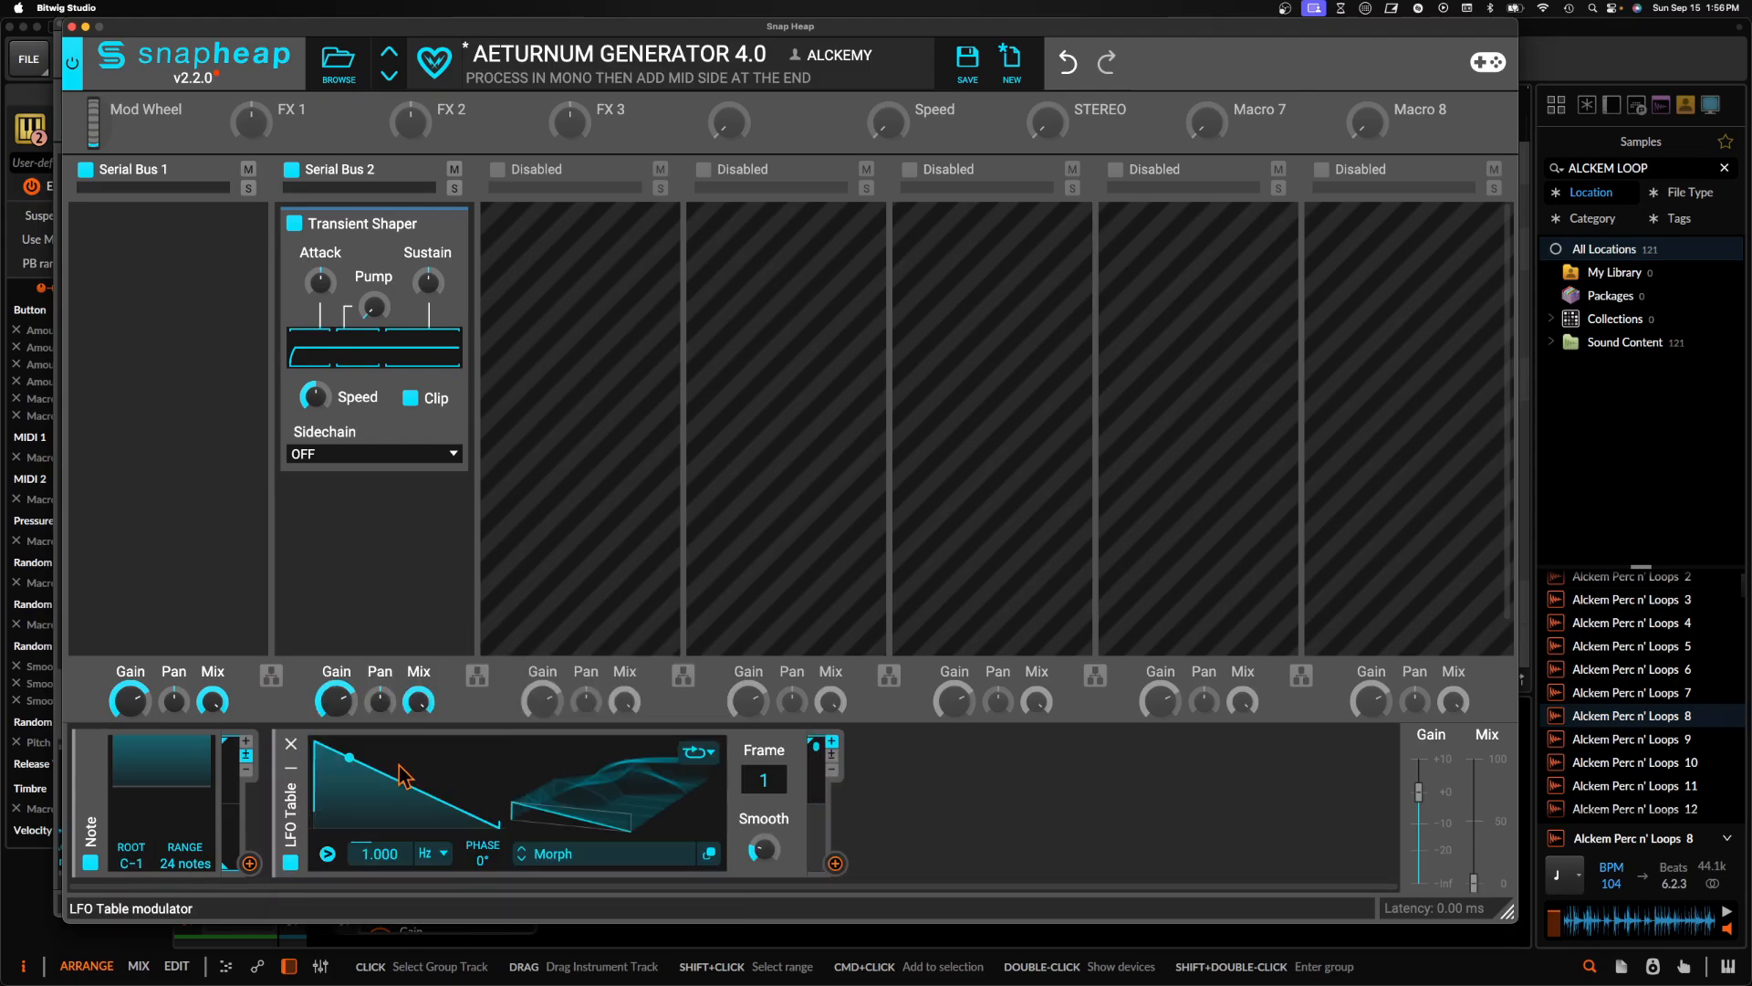
pyautogui.click(854, 829)
pyautogui.click(913, 783)
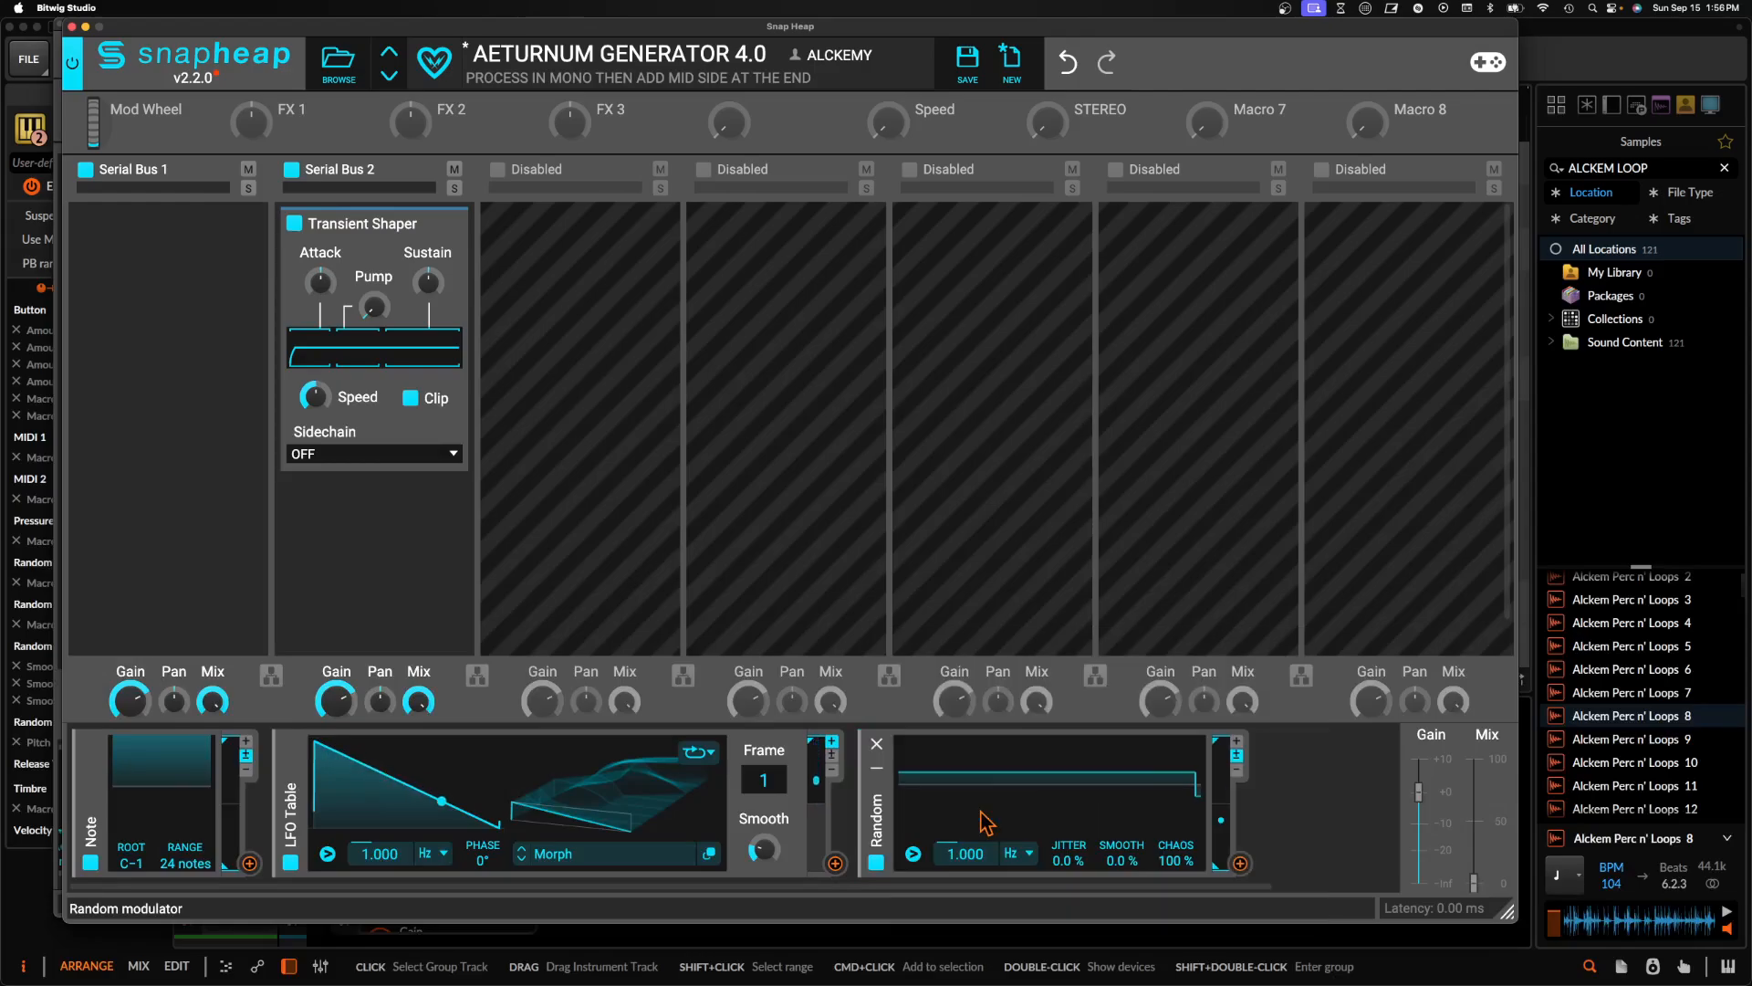
# Modulate the LFO Table's Frame with the Random modulator by +256
pyautogui.click(1241, 864)
pyautogui.moveTo(764, 789); pyautogui.dragTo(764, 744)
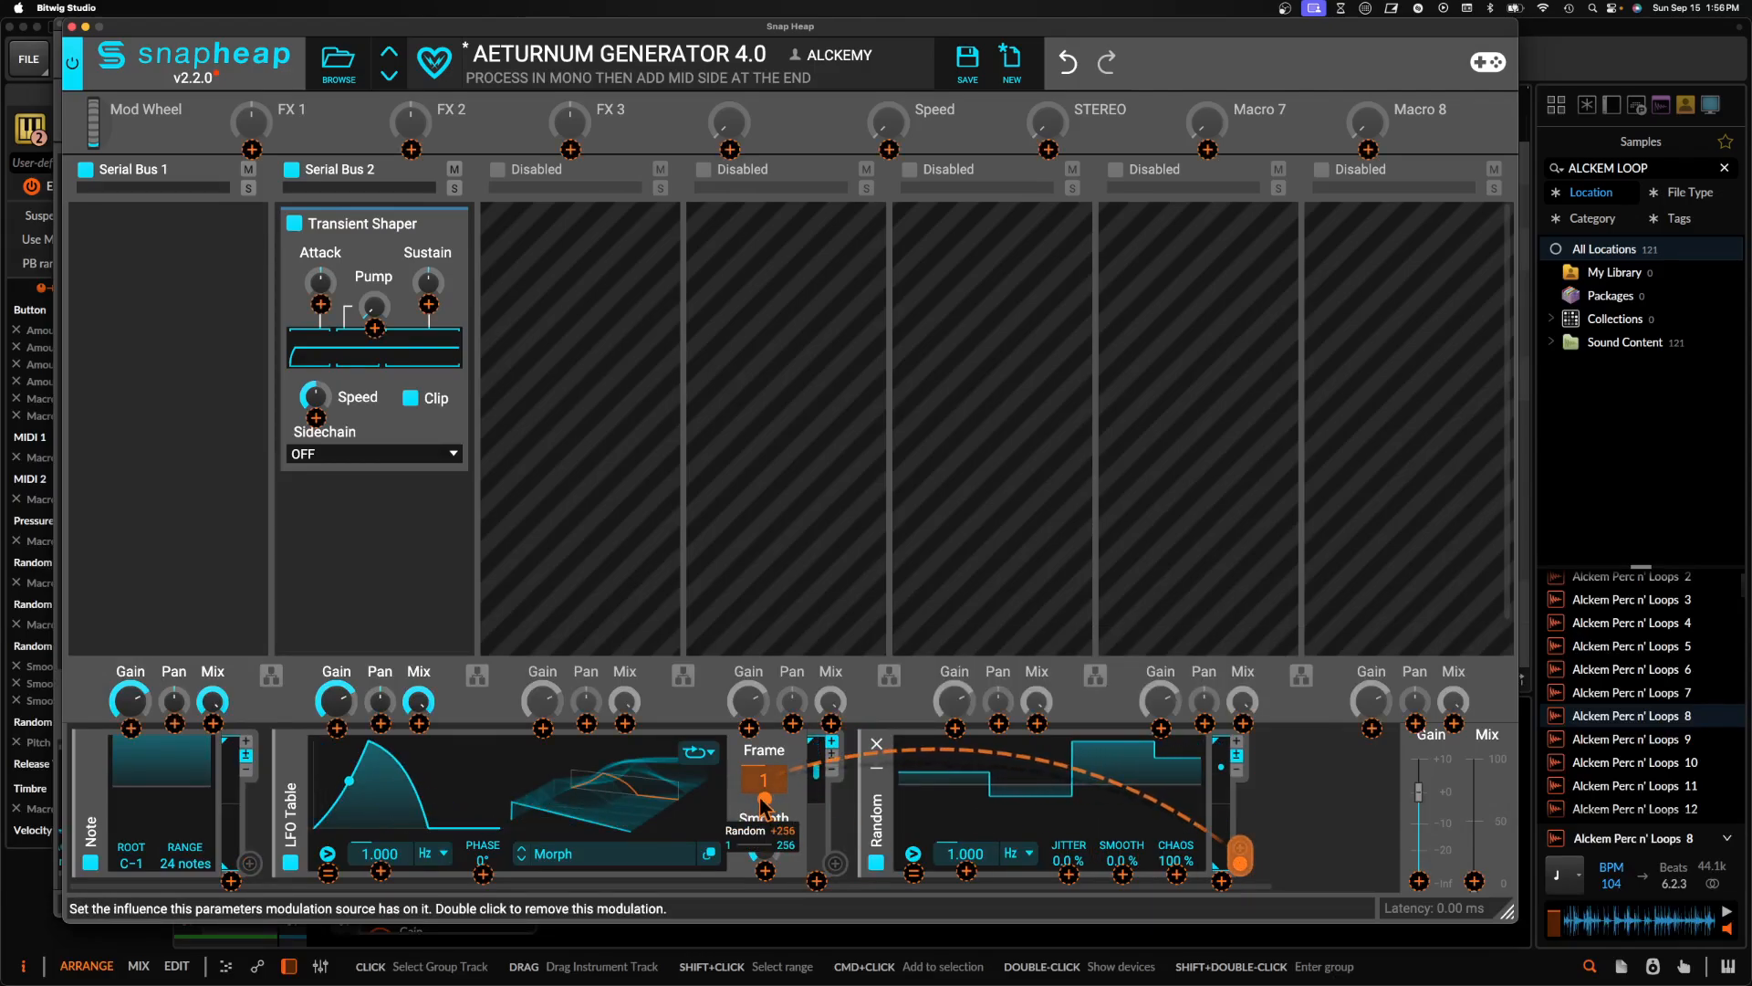
pyautogui.click(914, 352)
# Switch the LFO Table's rate to tempo-synced 4/16 and assign the Speed macro to modulate it
pyautogui.click(835, 863)
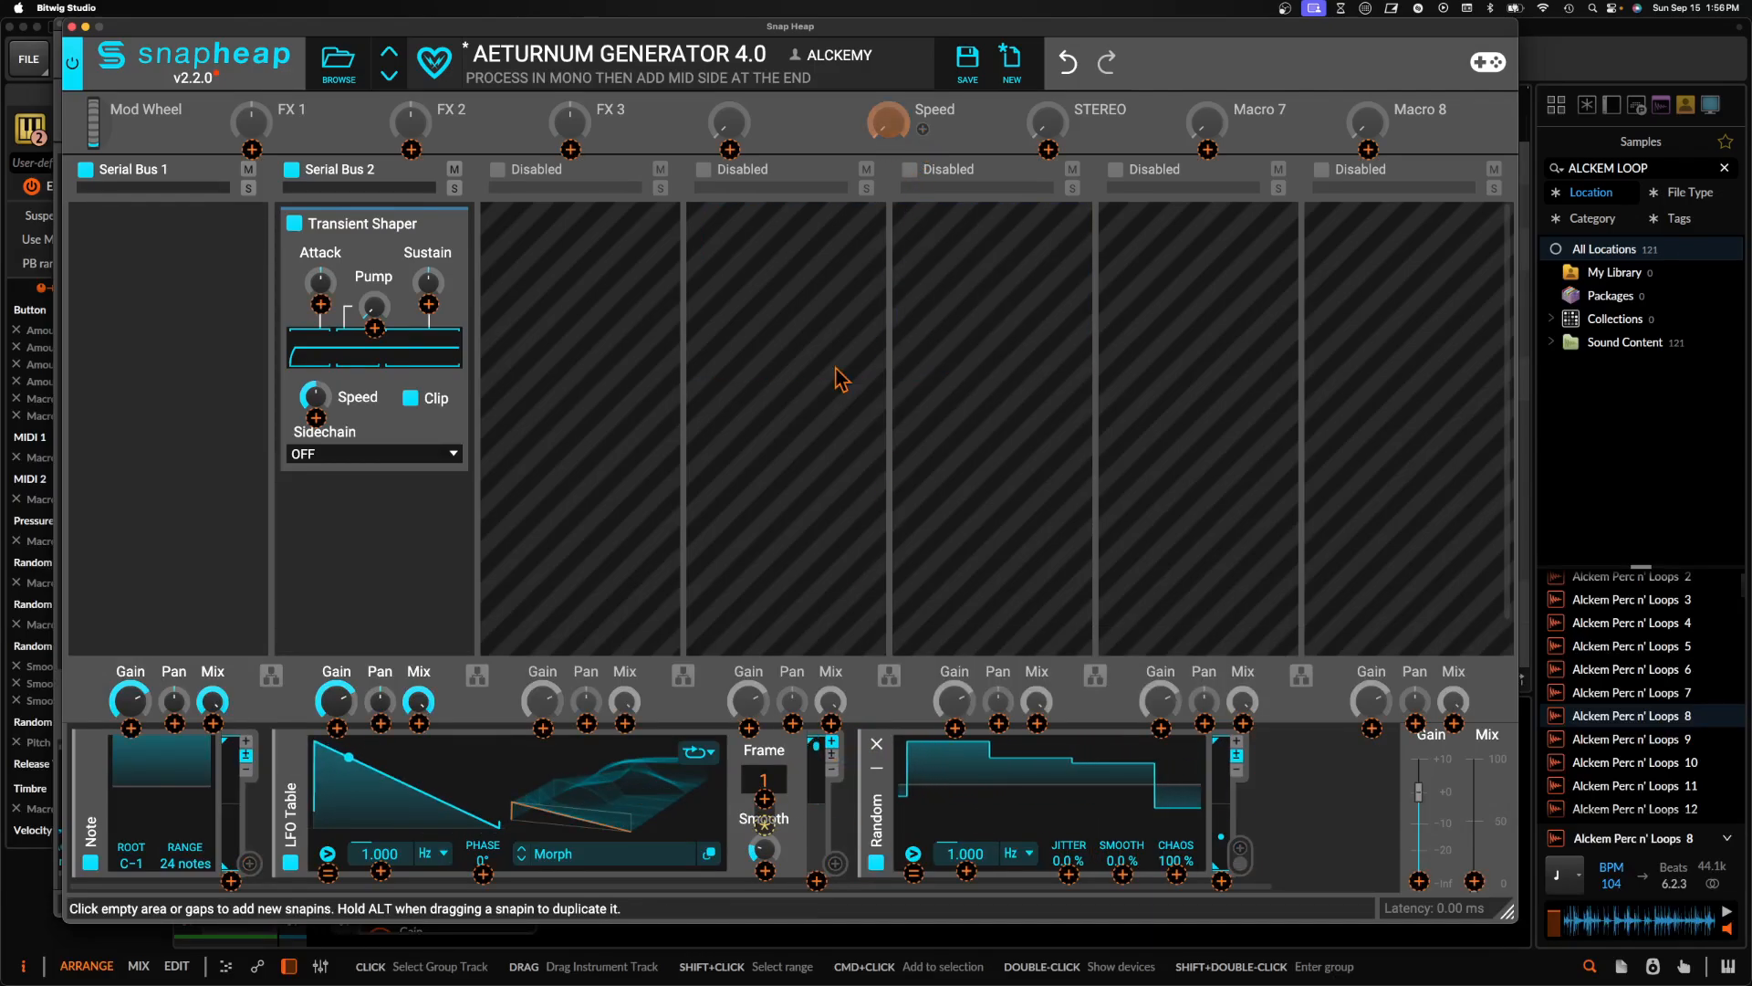
pyautogui.click(455, 822)
pyautogui.click(436, 853)
pyautogui.click(442, 881)
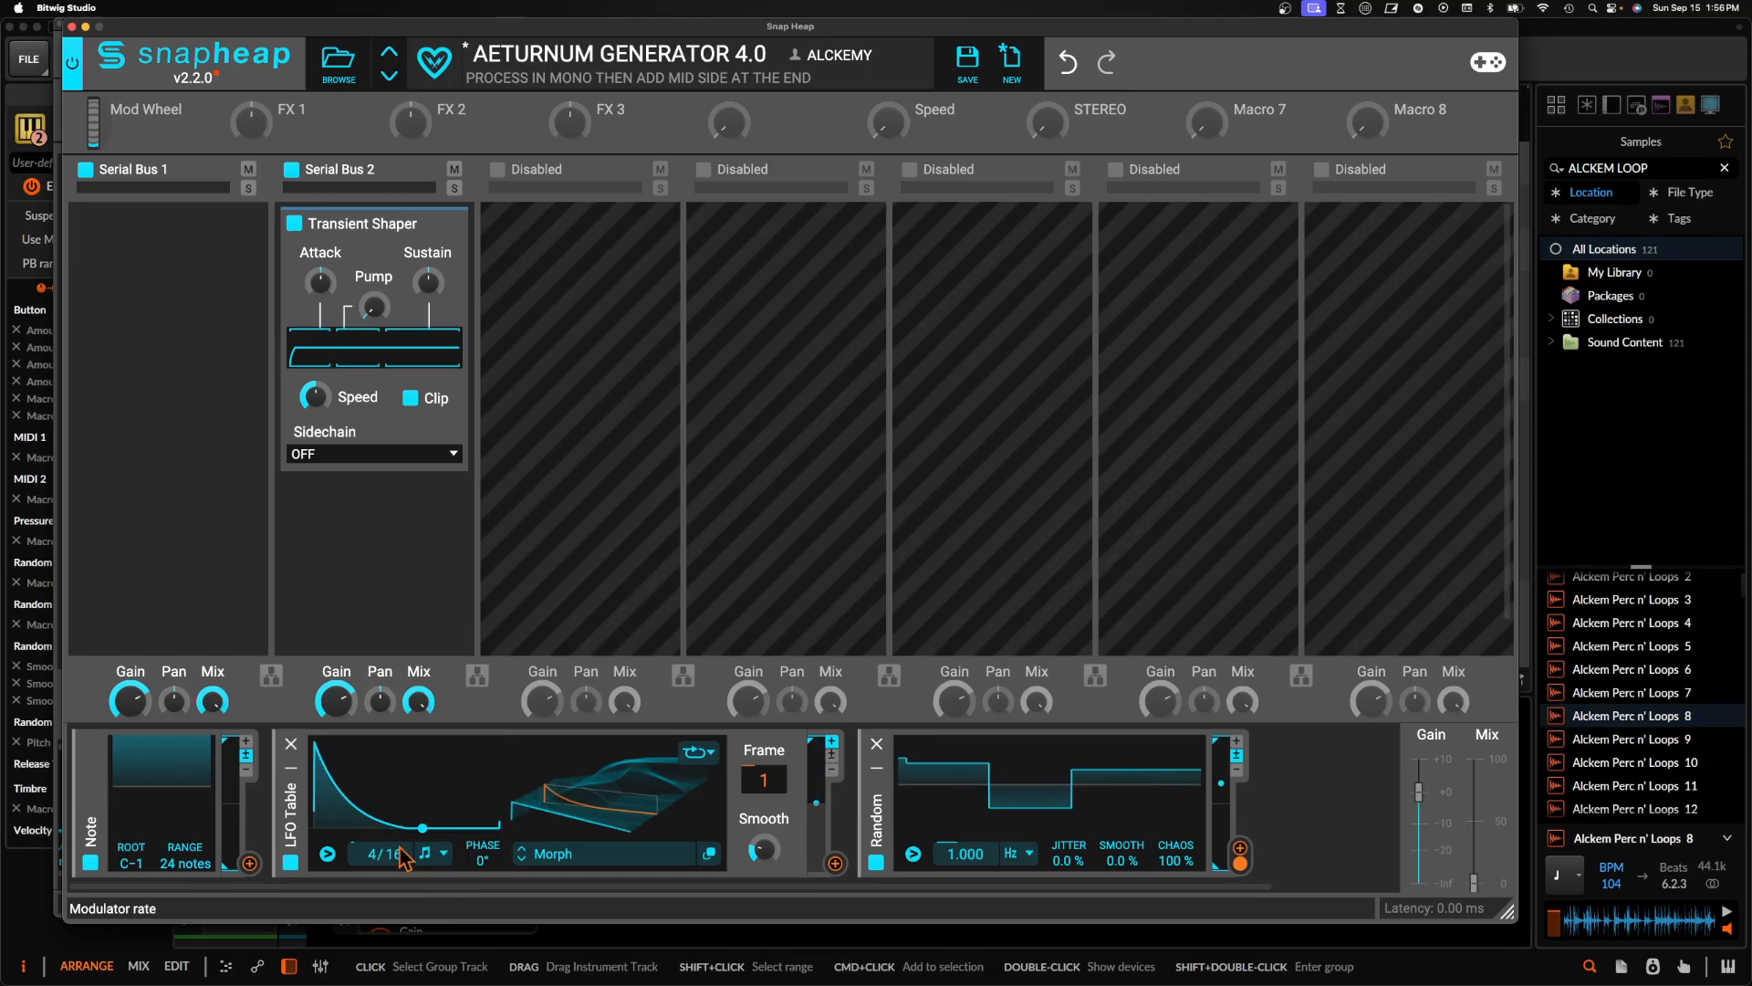
pyautogui.click(835, 863)
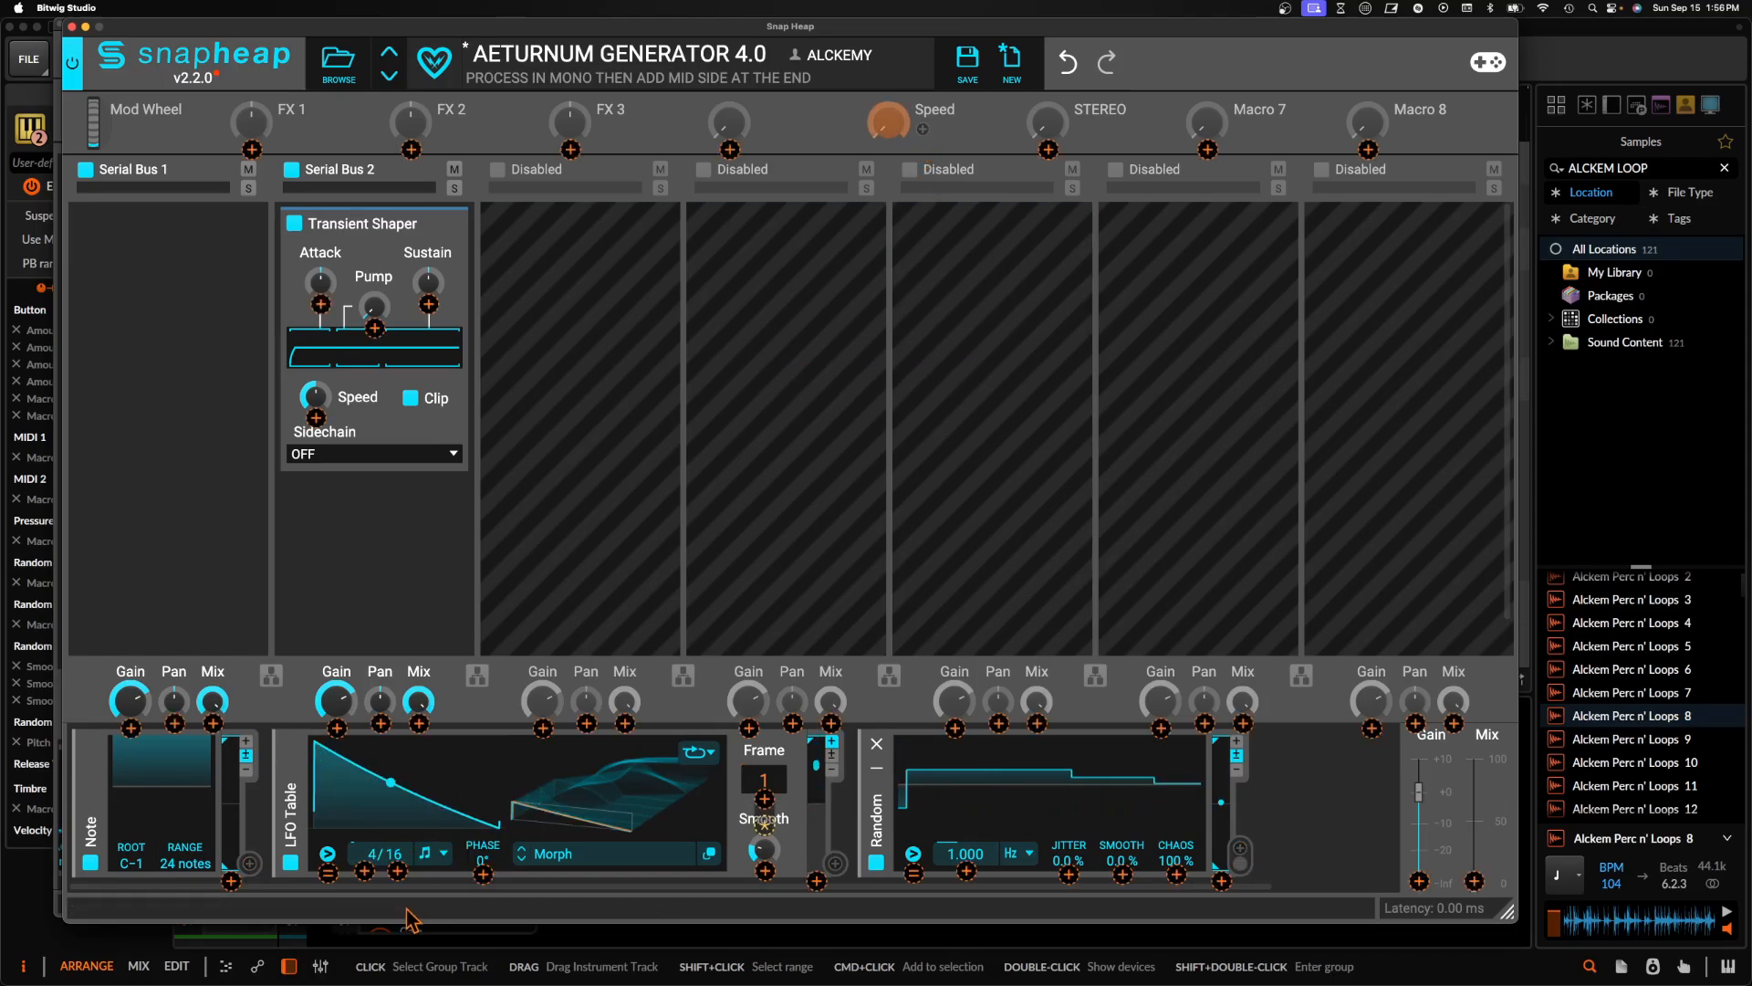
pyautogui.moveTo(397, 870); pyautogui.dragTo(397, 913)
pyautogui.click(835, 863)
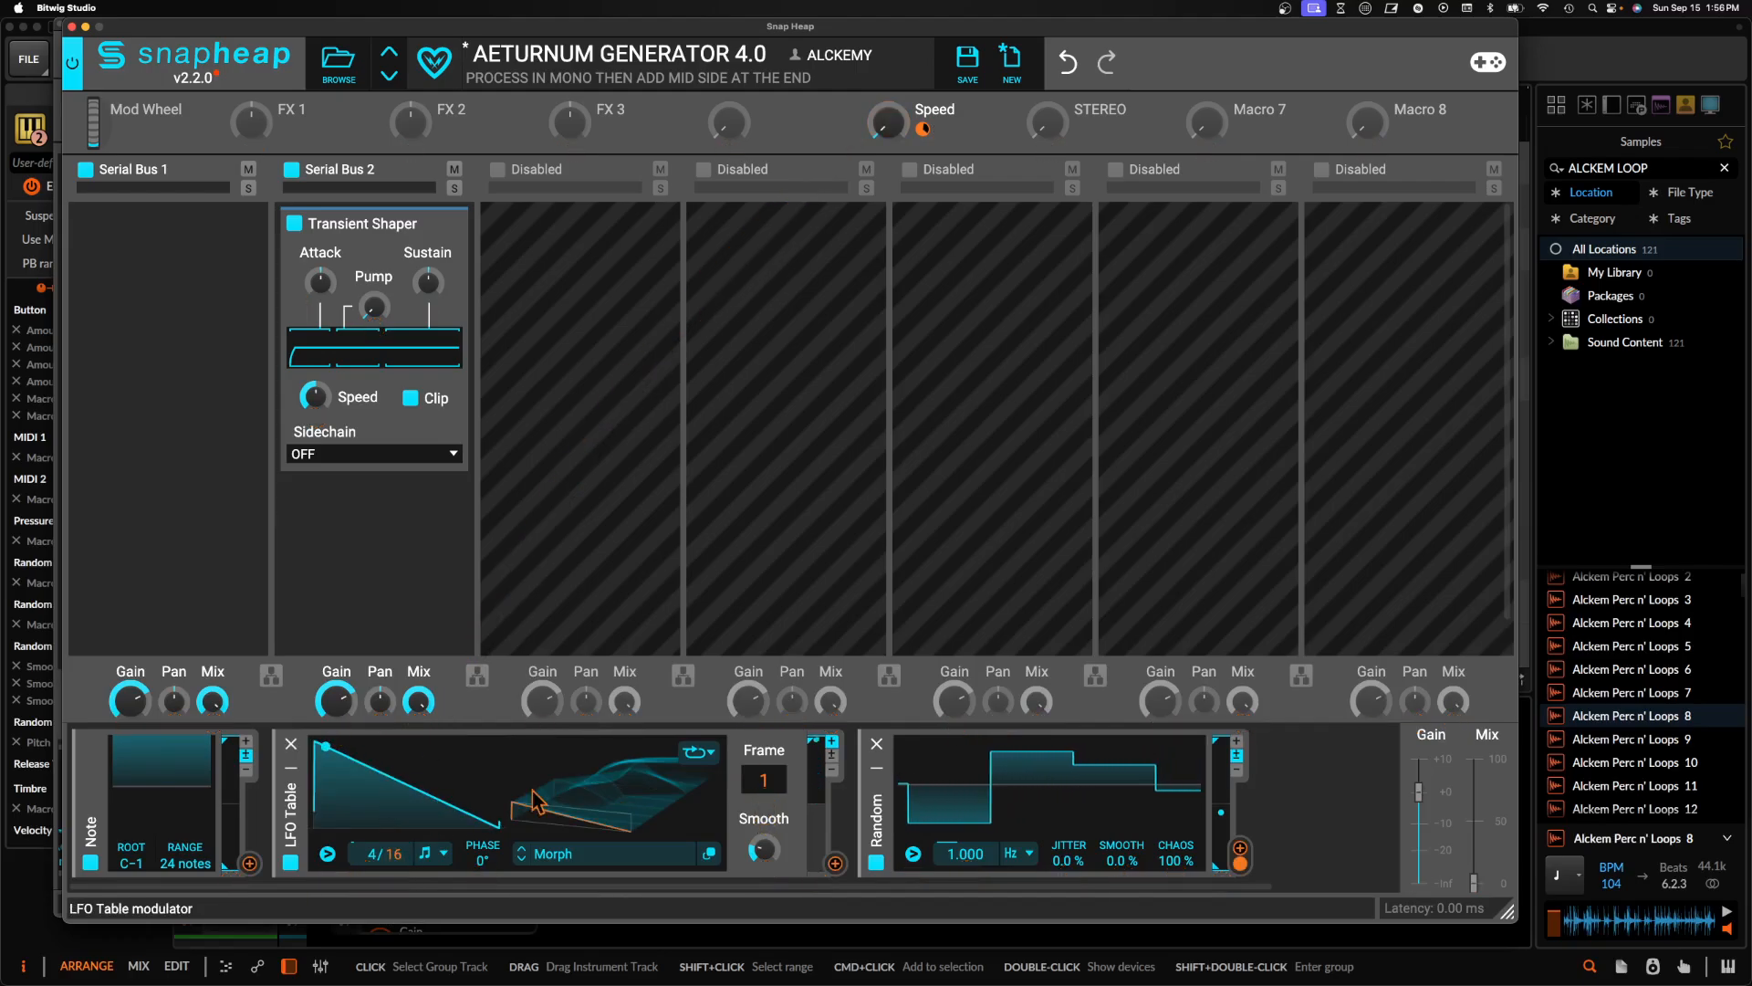
# Switch the Random modulator's rate to tempo-synced 16/16 and assign Macro 7 to modulate it by -11
pyautogui.click(1012, 853)
pyautogui.click(1040, 877)
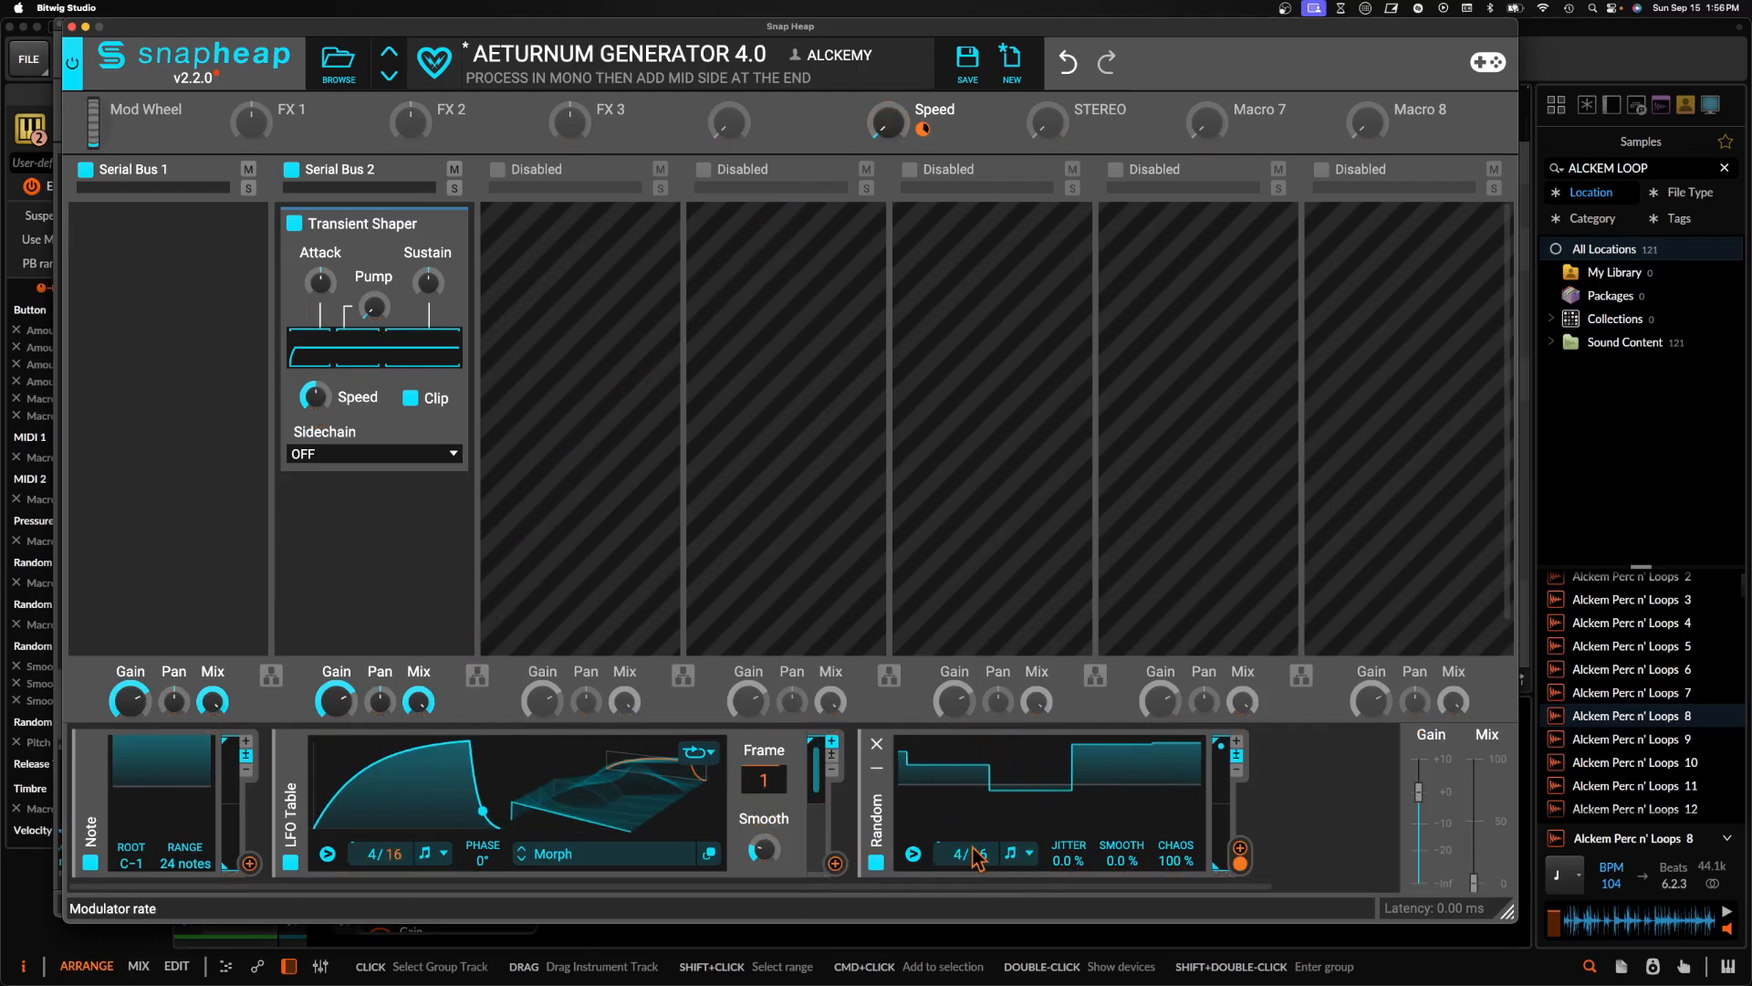
pyautogui.moveTo(956, 853); pyautogui.dragTo(957, 838)
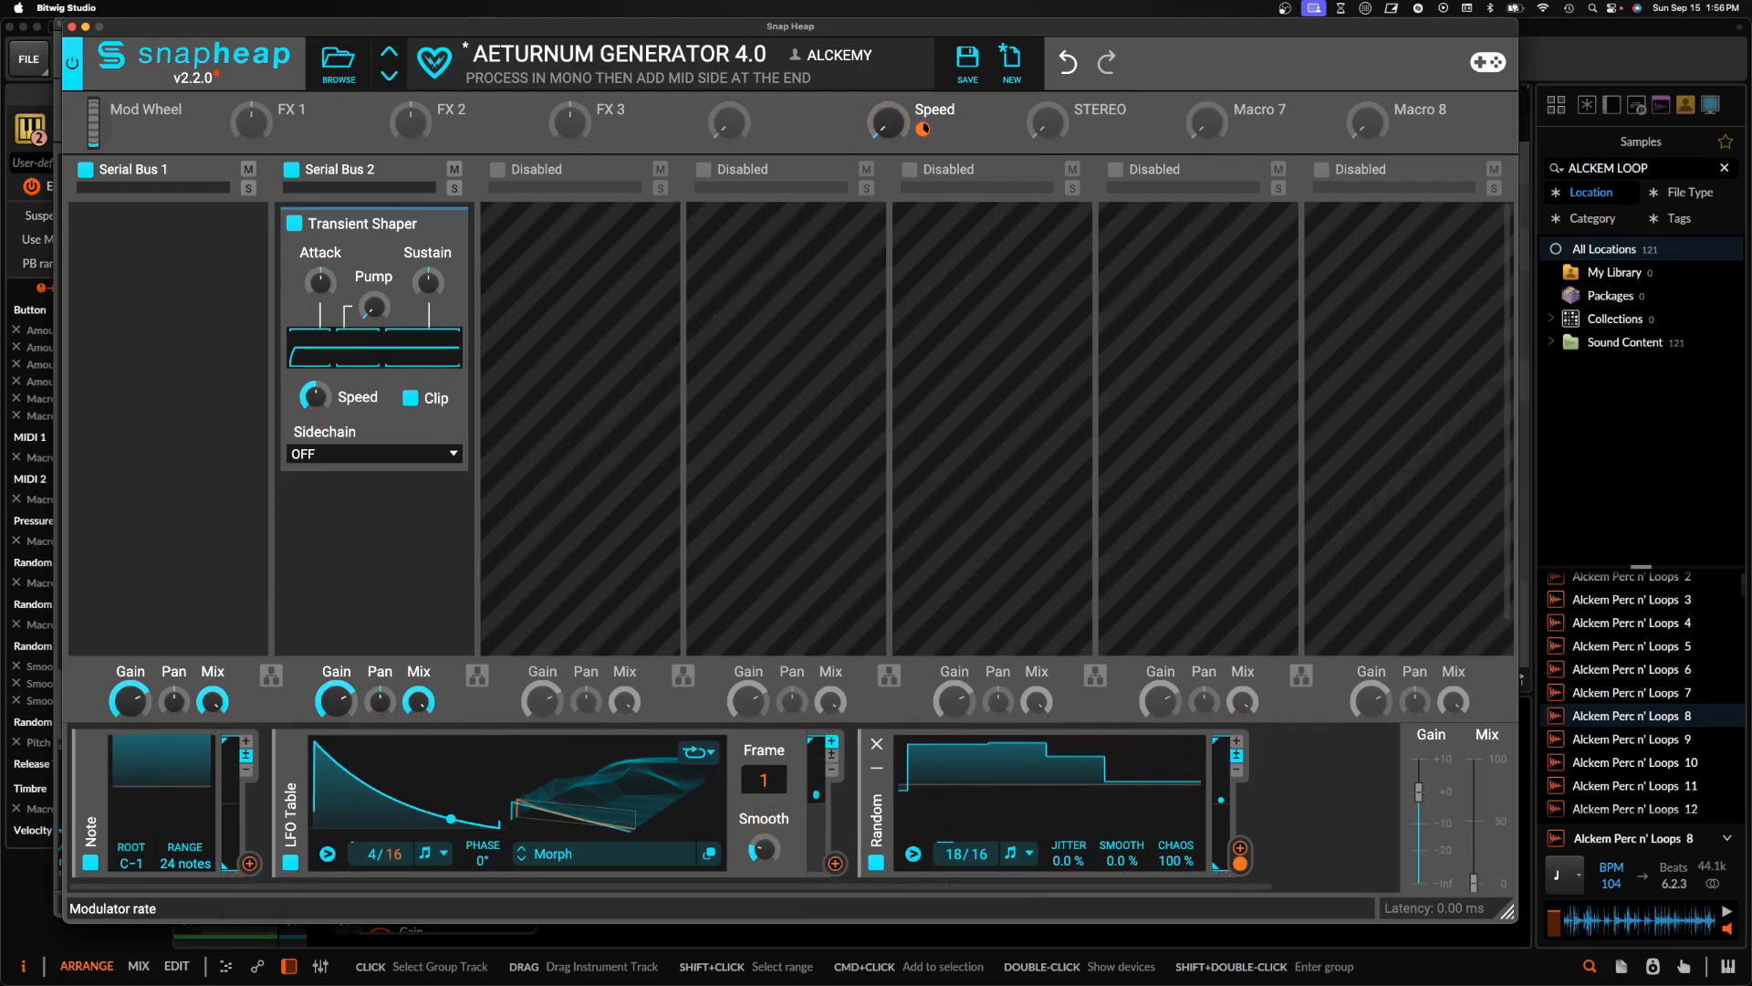
pyautogui.click(1240, 130)
pyautogui.moveTo(950, 870); pyautogui.dragTo(950, 909)
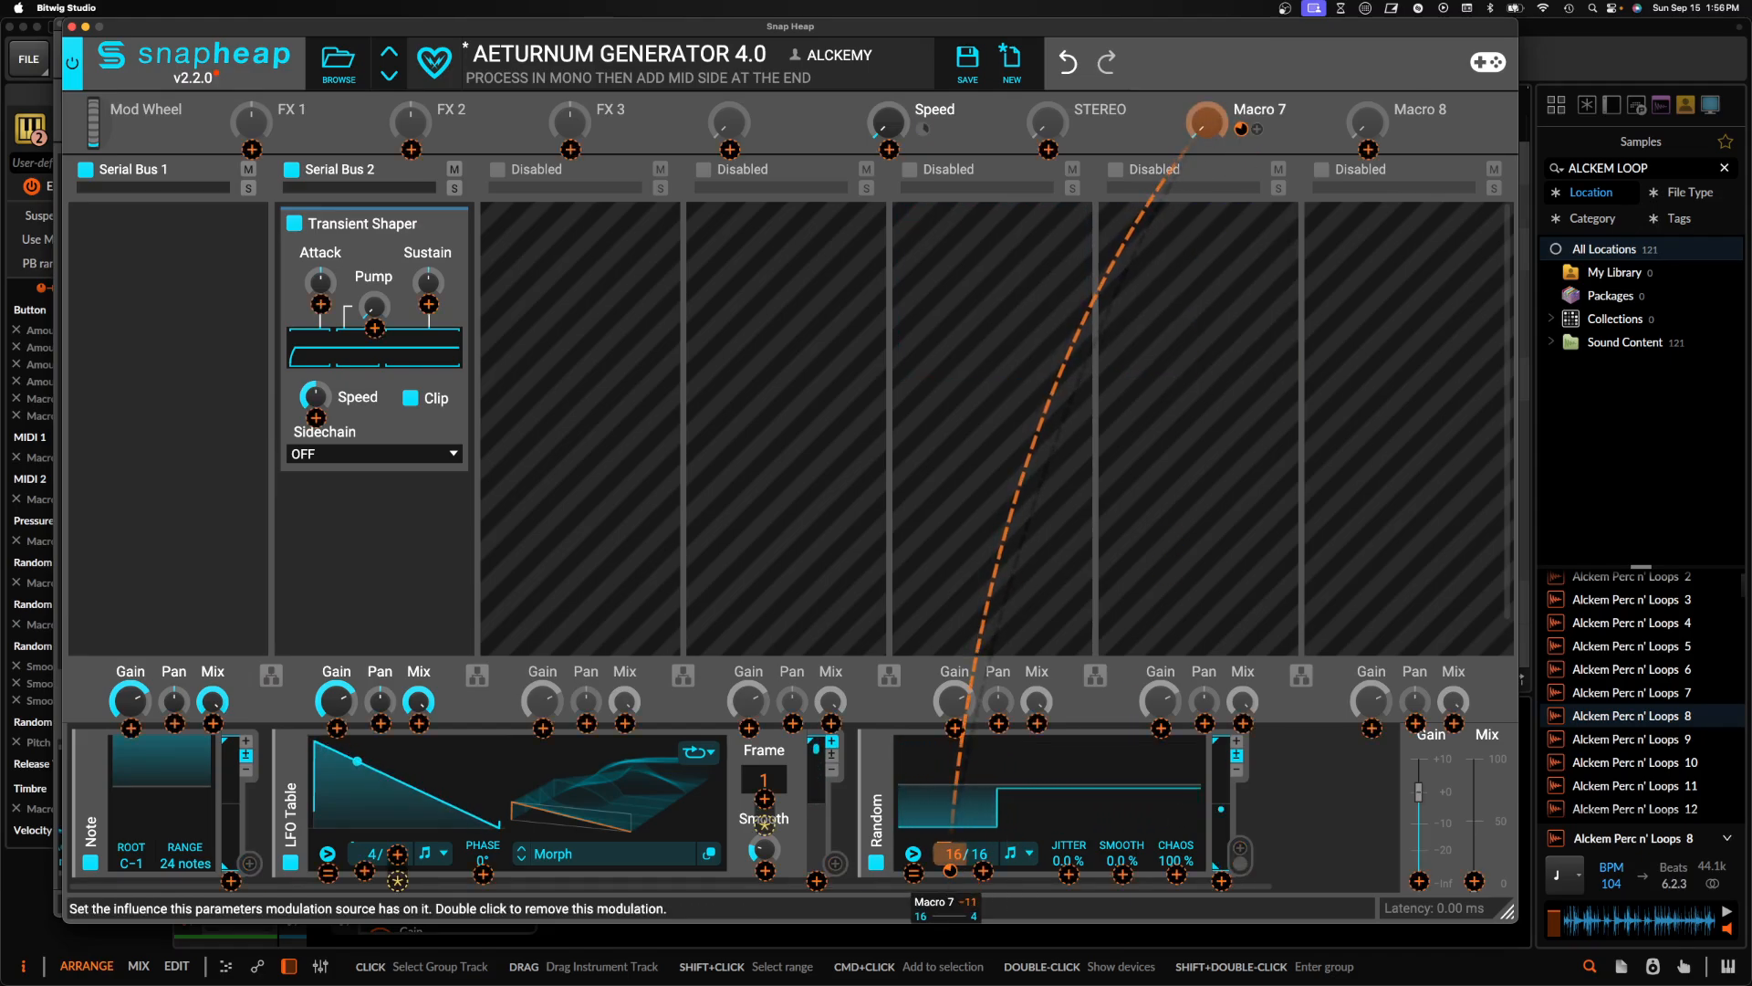
pyautogui.click(949, 808)
# Collapse the LFO Table and Random modulators, and move both into a new modulator group
pyautogui.doubleClick(293, 796)
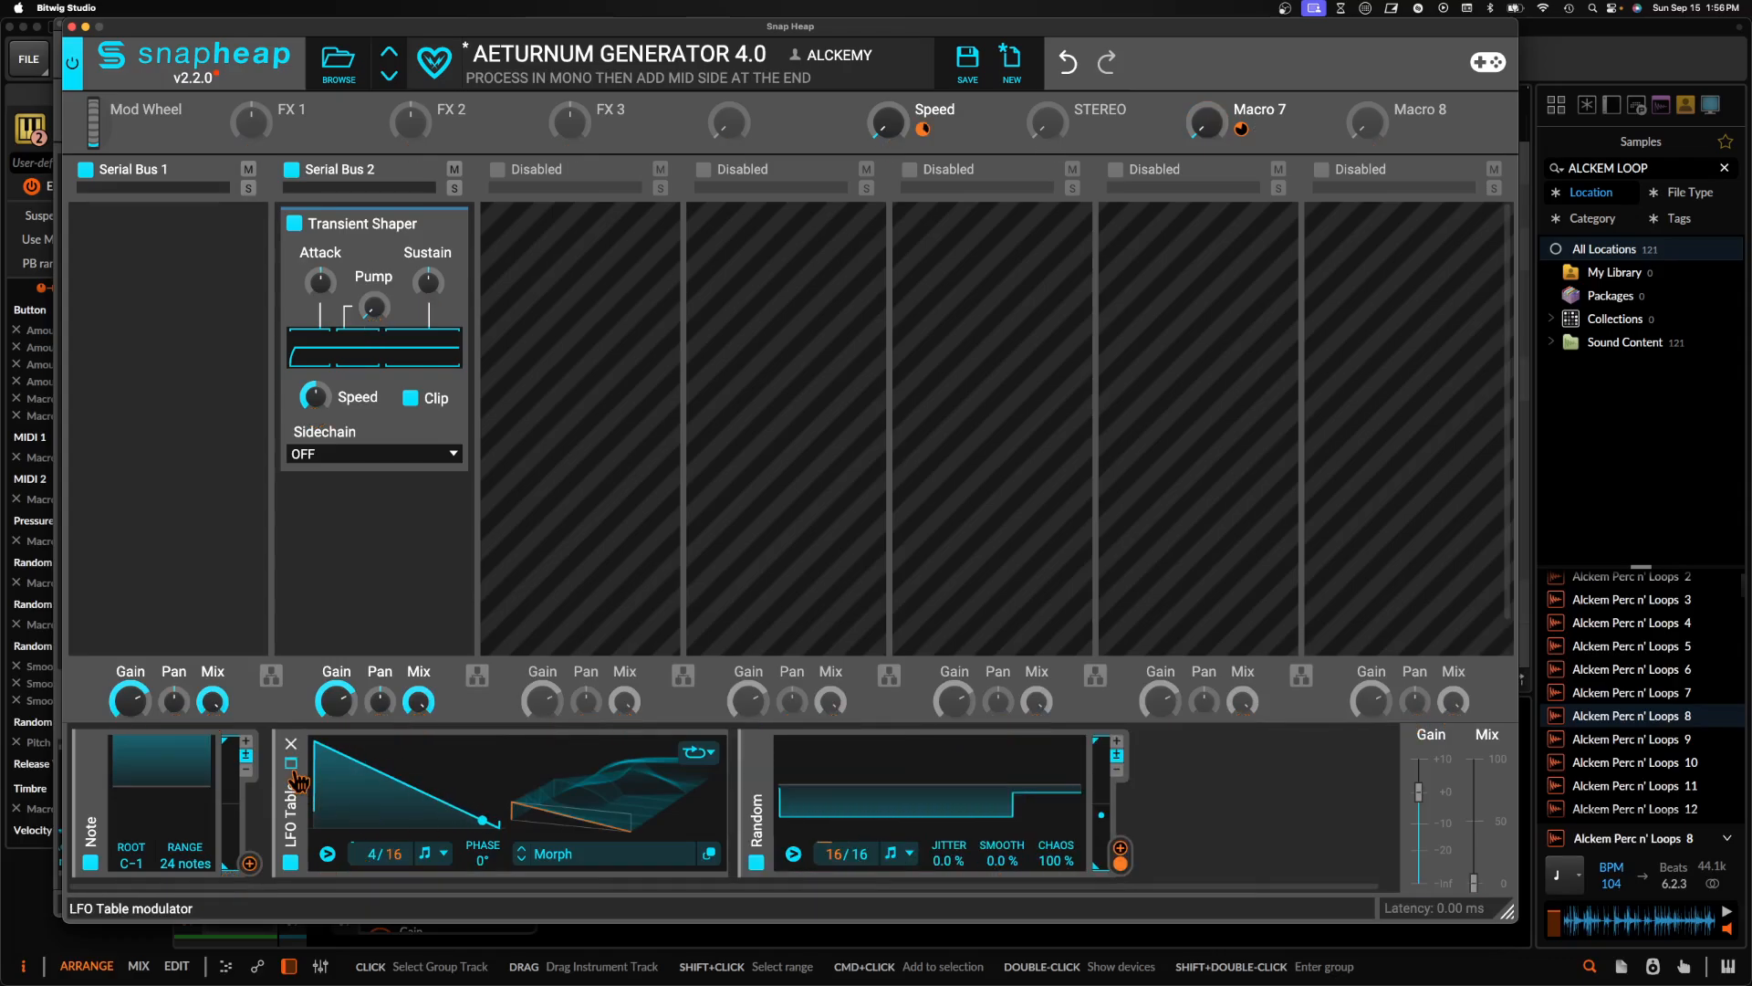
pyautogui.doubleClick(332, 781)
pyautogui.click(402, 785)
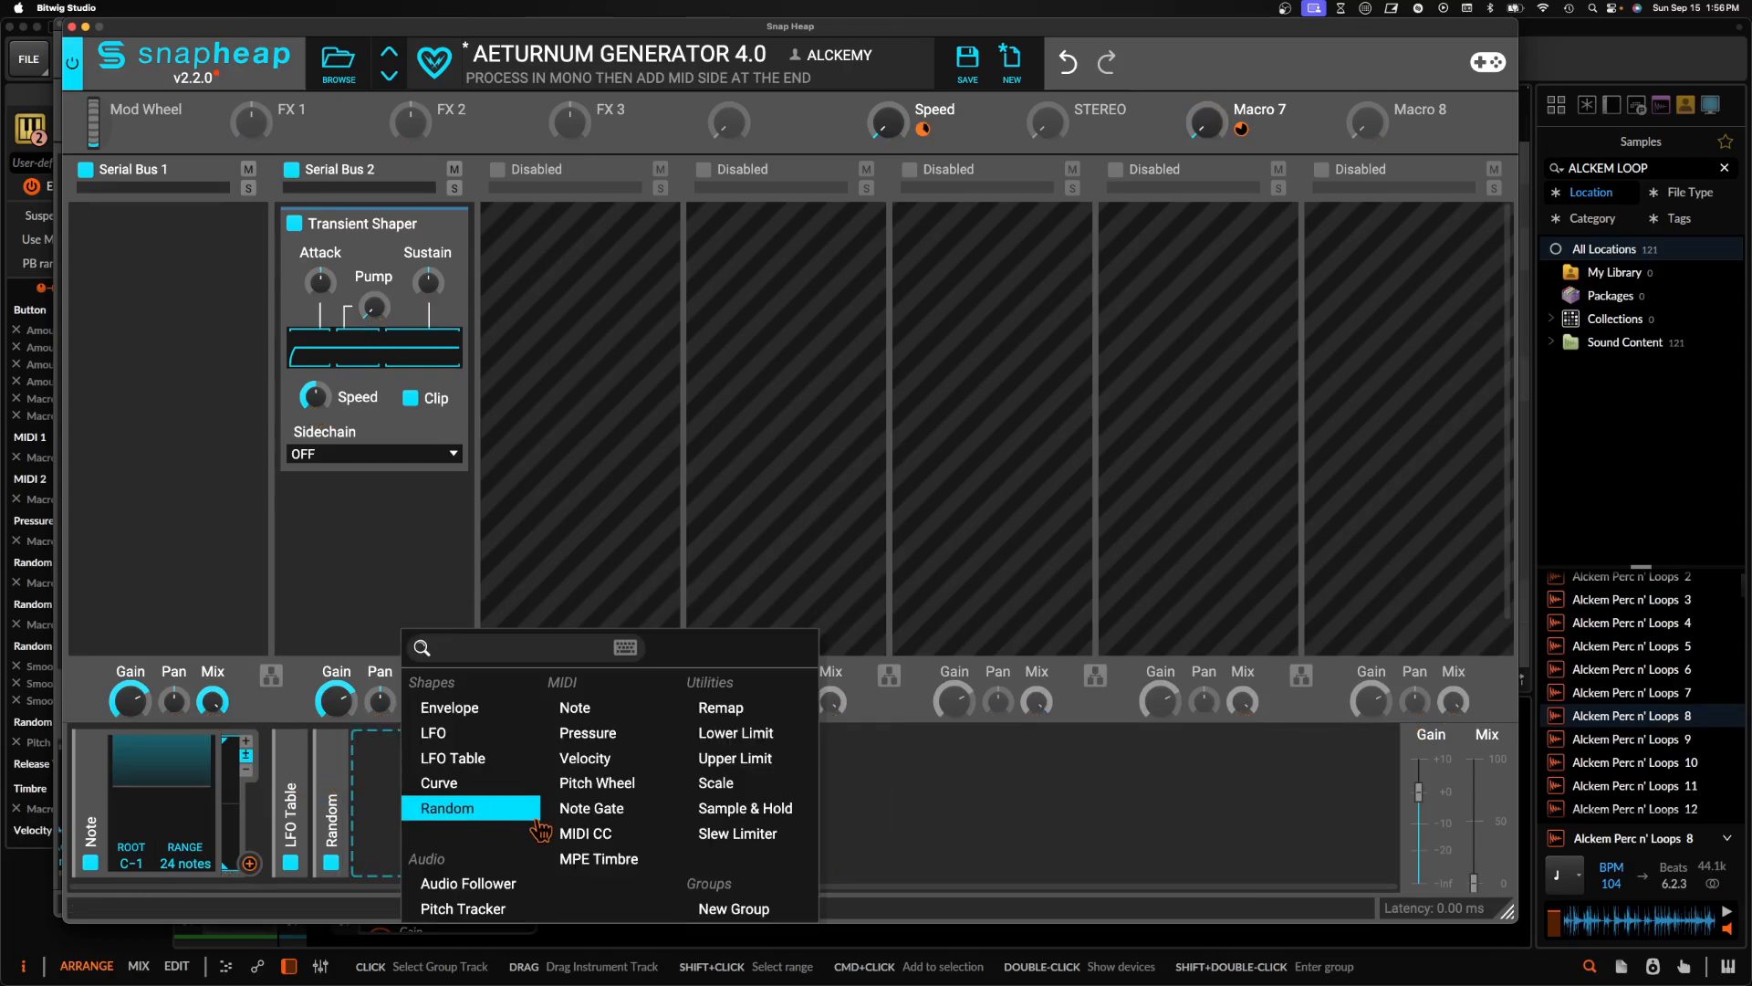
pyautogui.click(734, 909)
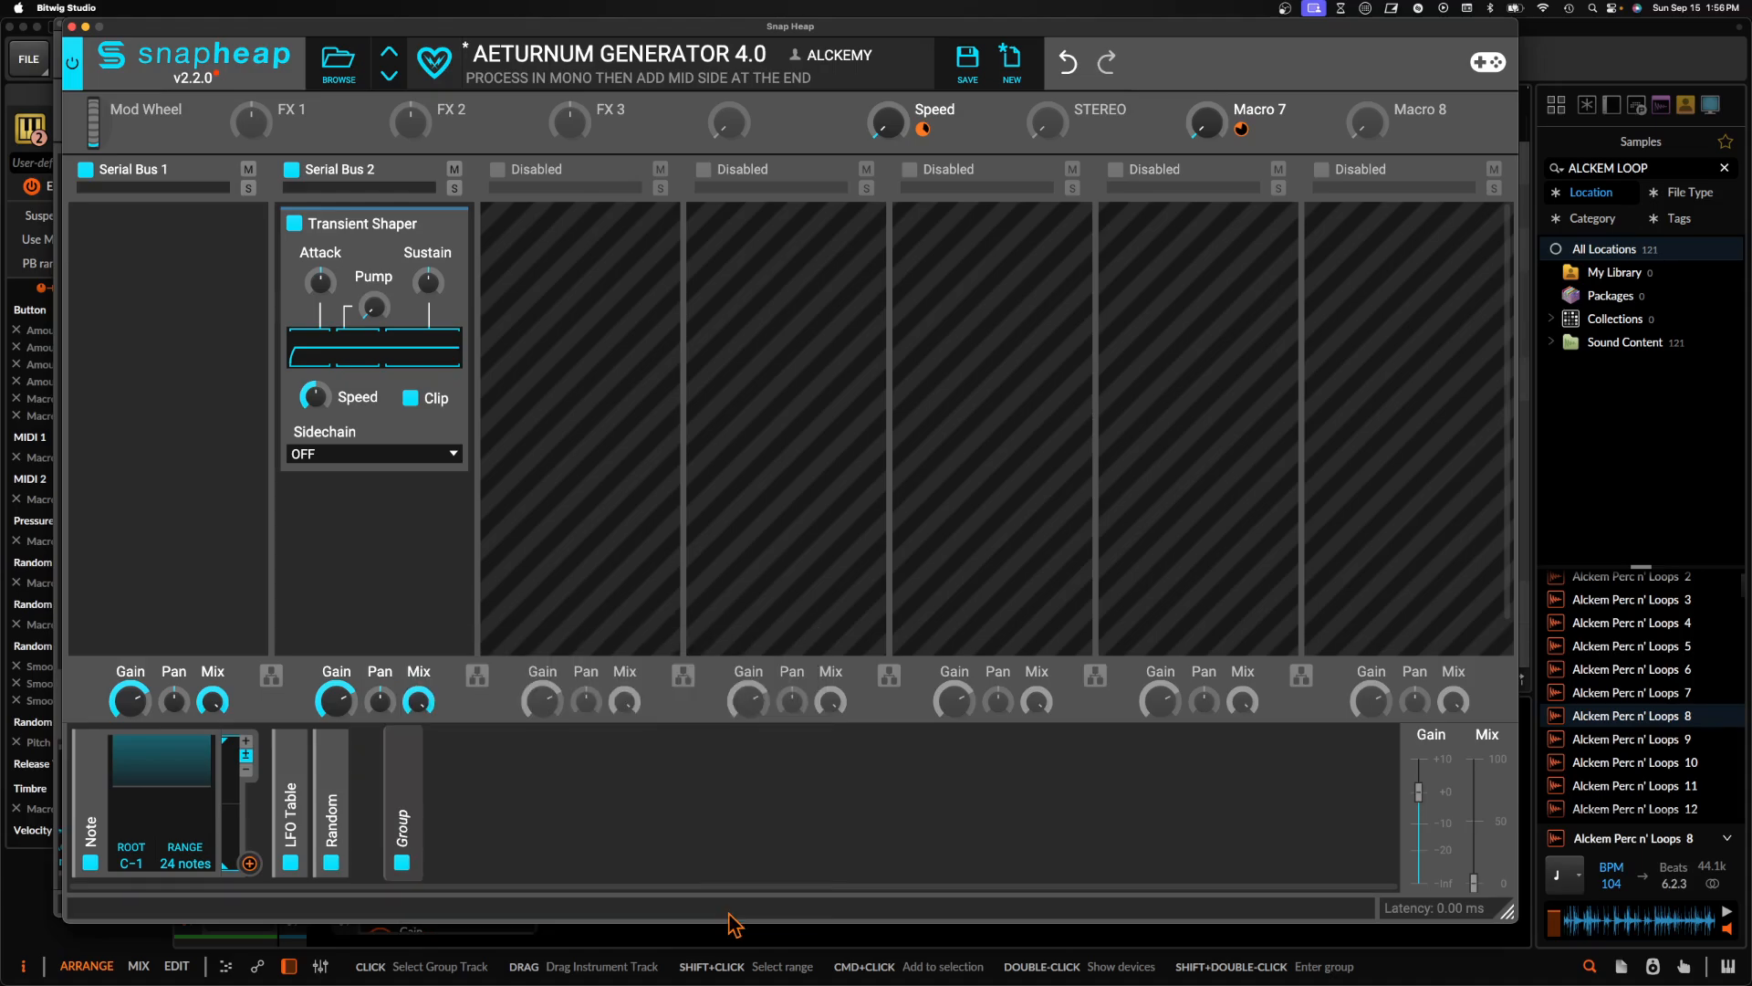
pyautogui.moveTo(298, 801); pyautogui.dragTo(415, 801)
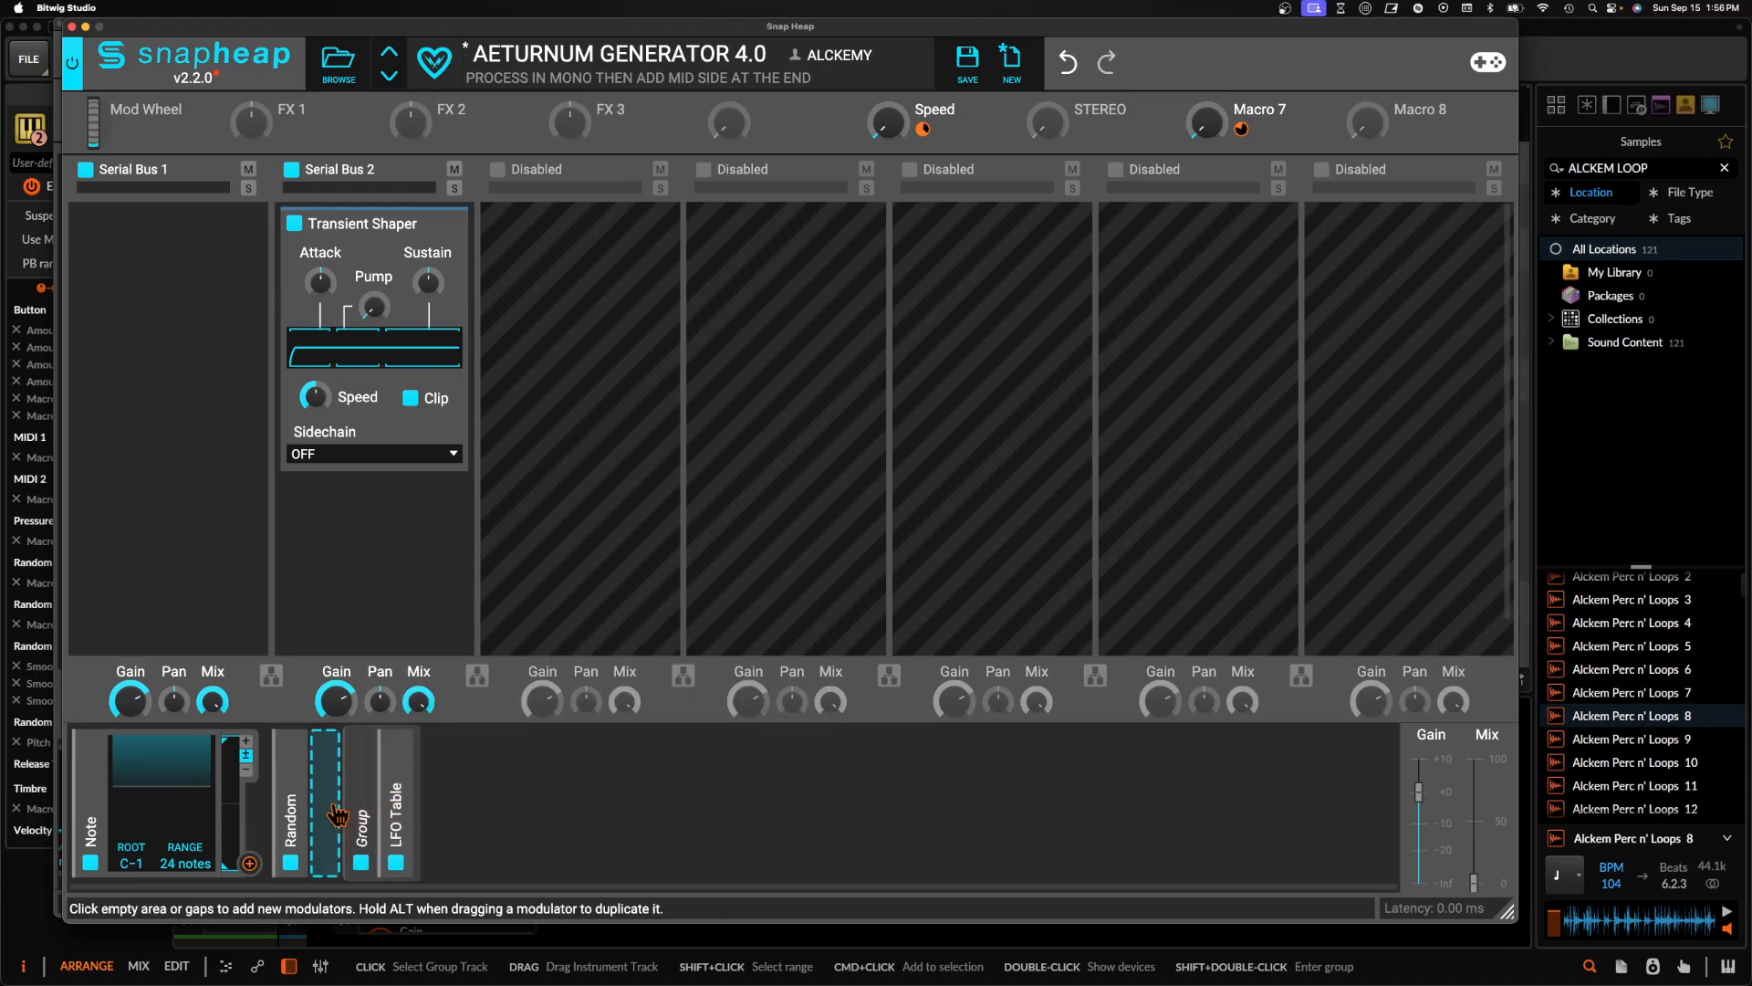
pyautogui.moveTo(290, 803); pyautogui.dragTo(361, 791)
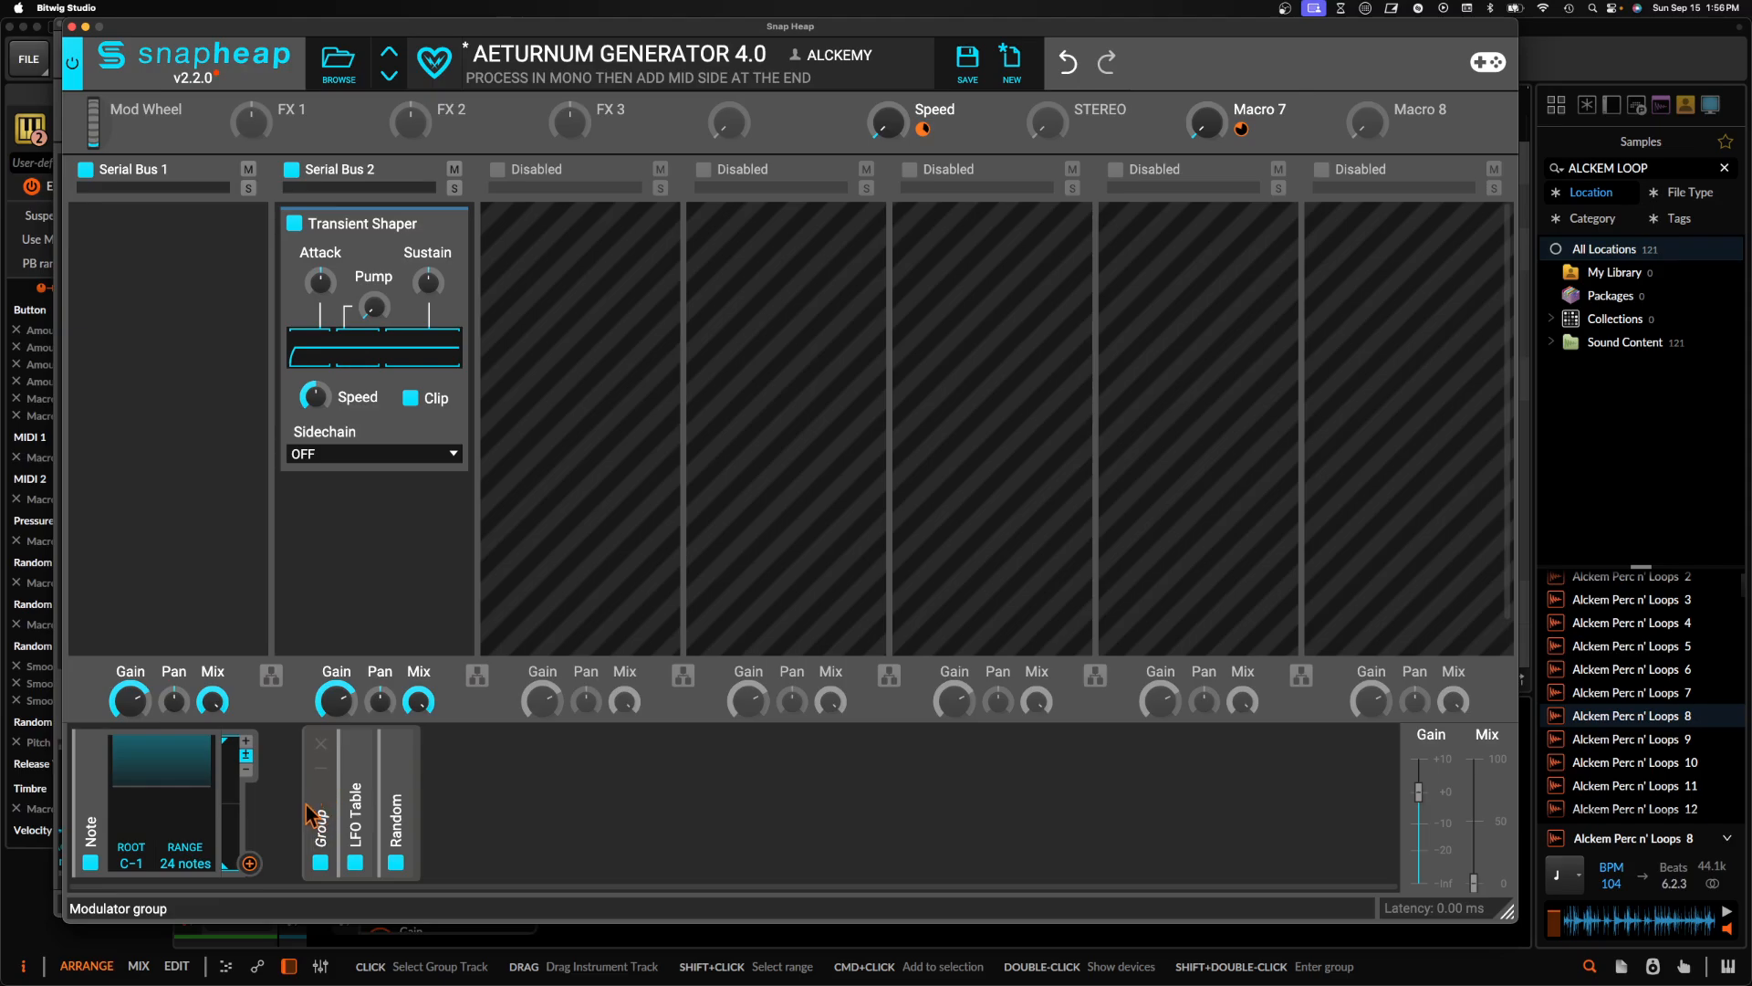
# Rename the modulator group holding the LFO Table and Random modulators as FX 1
pyautogui.doubleClick(321, 831)
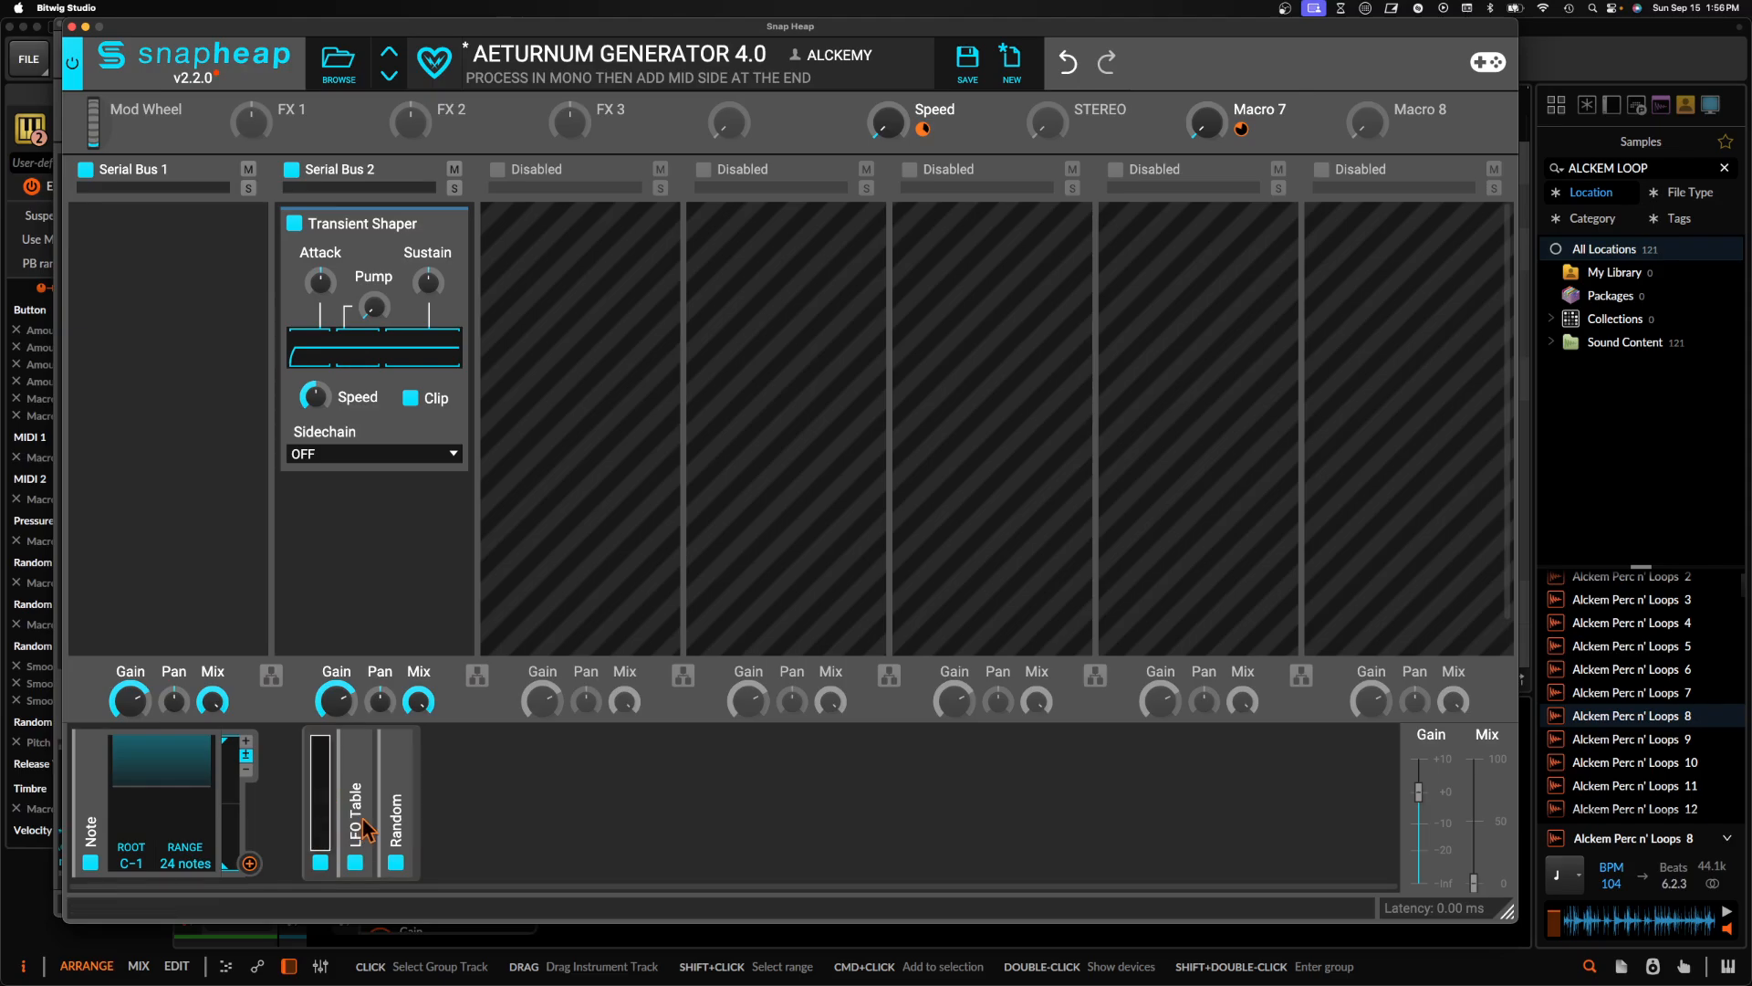
pyautogui.write('FX 1')
pyautogui.press('Return')
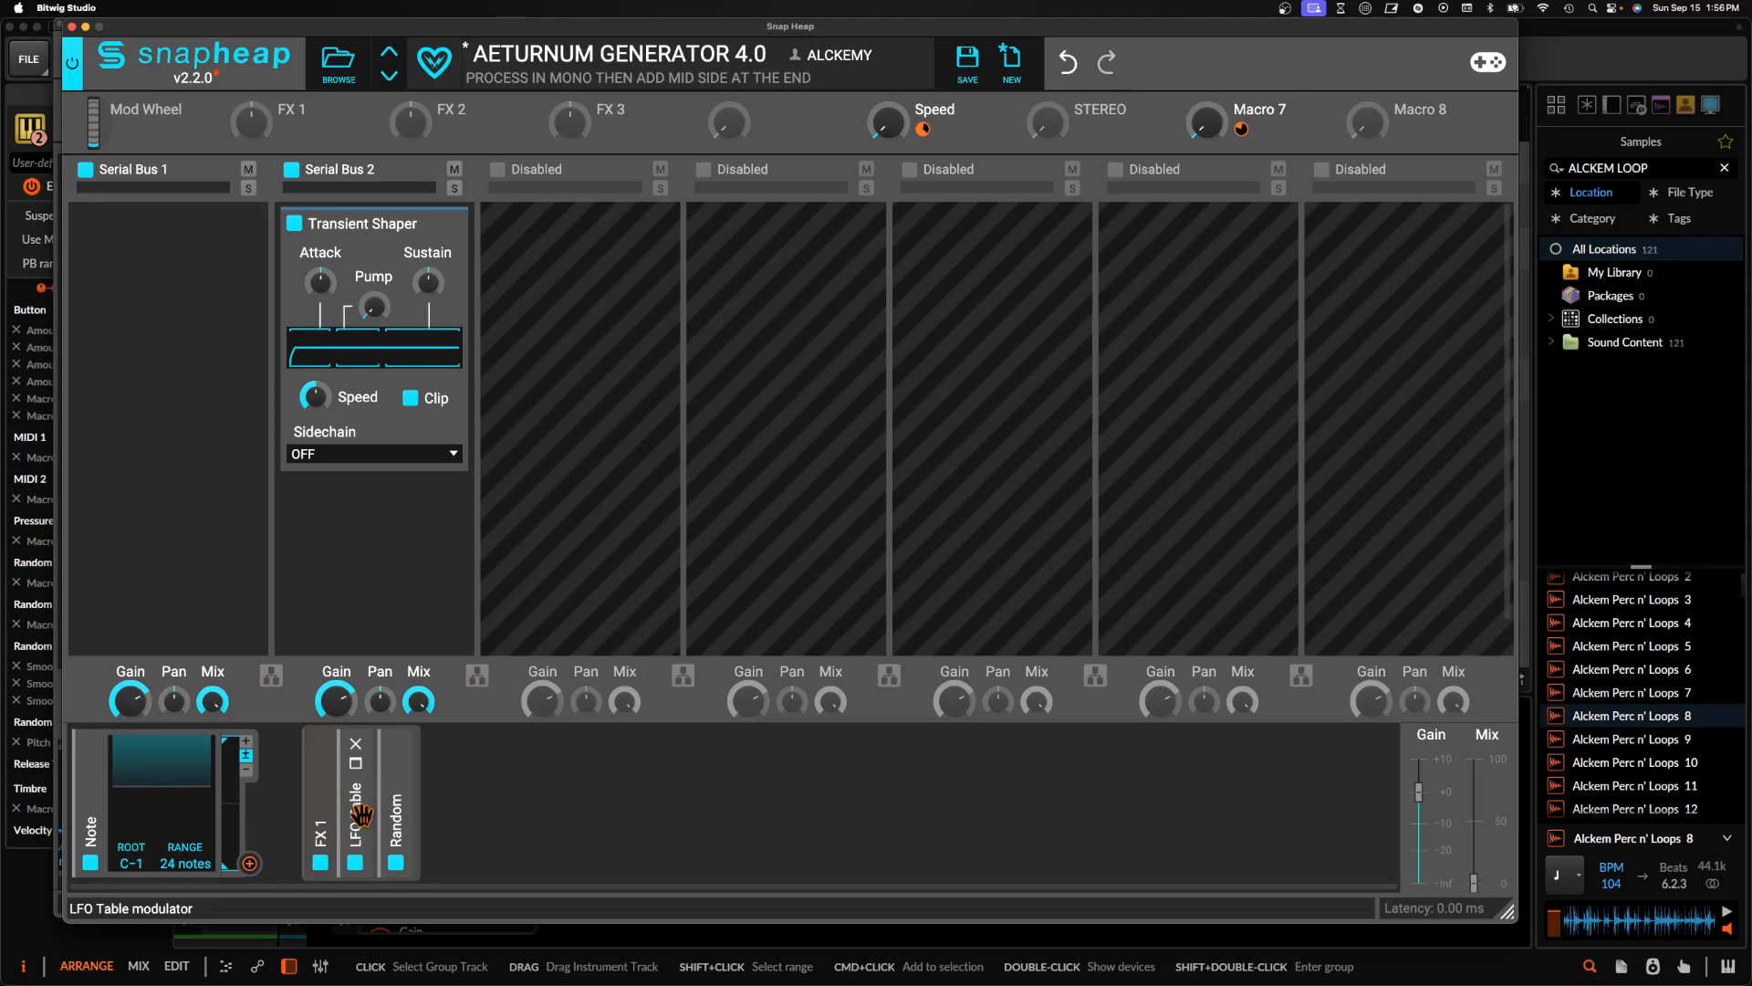
# Duplicate the FX 1 modulator group and rename the copy as FX 2
pyautogui.moveTo(321, 806); pyautogui.dragTo(474, 807)
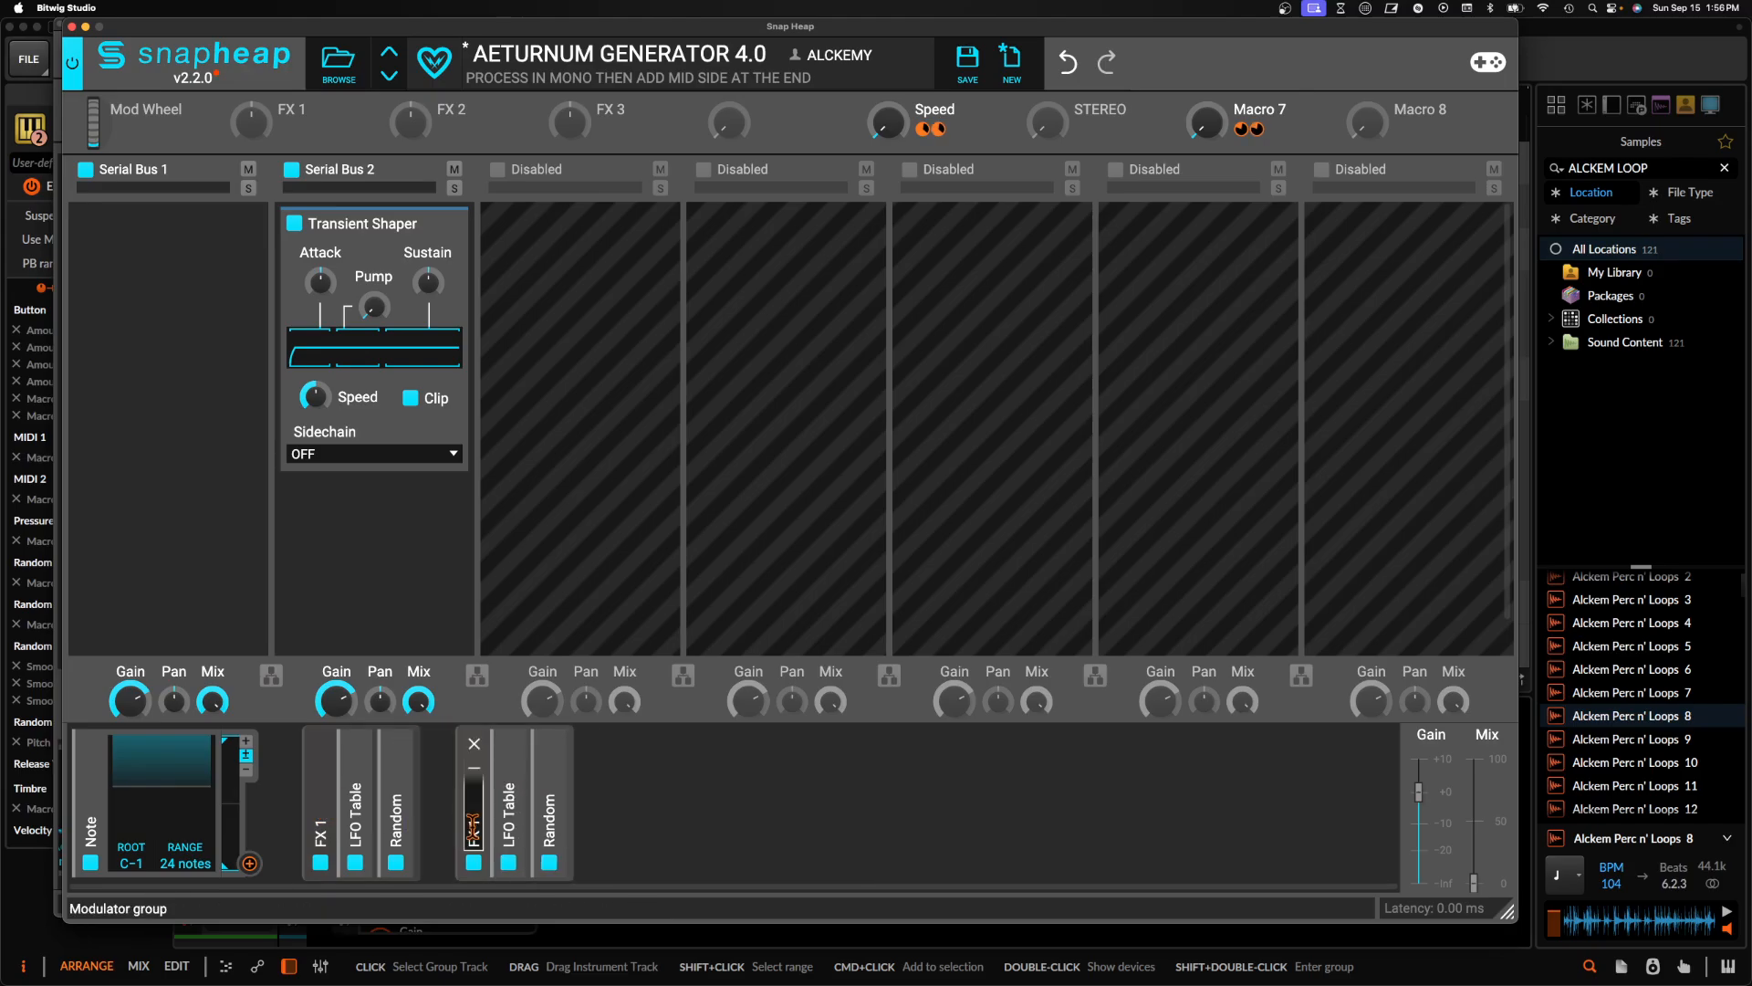
pyautogui.doubleClick(473, 831)
pyautogui.write('FX 2')
pyautogui.press('Return')
# Duplicate the FX 2 modulator group and rename the copy as FX 3
pyautogui.press('super+d')
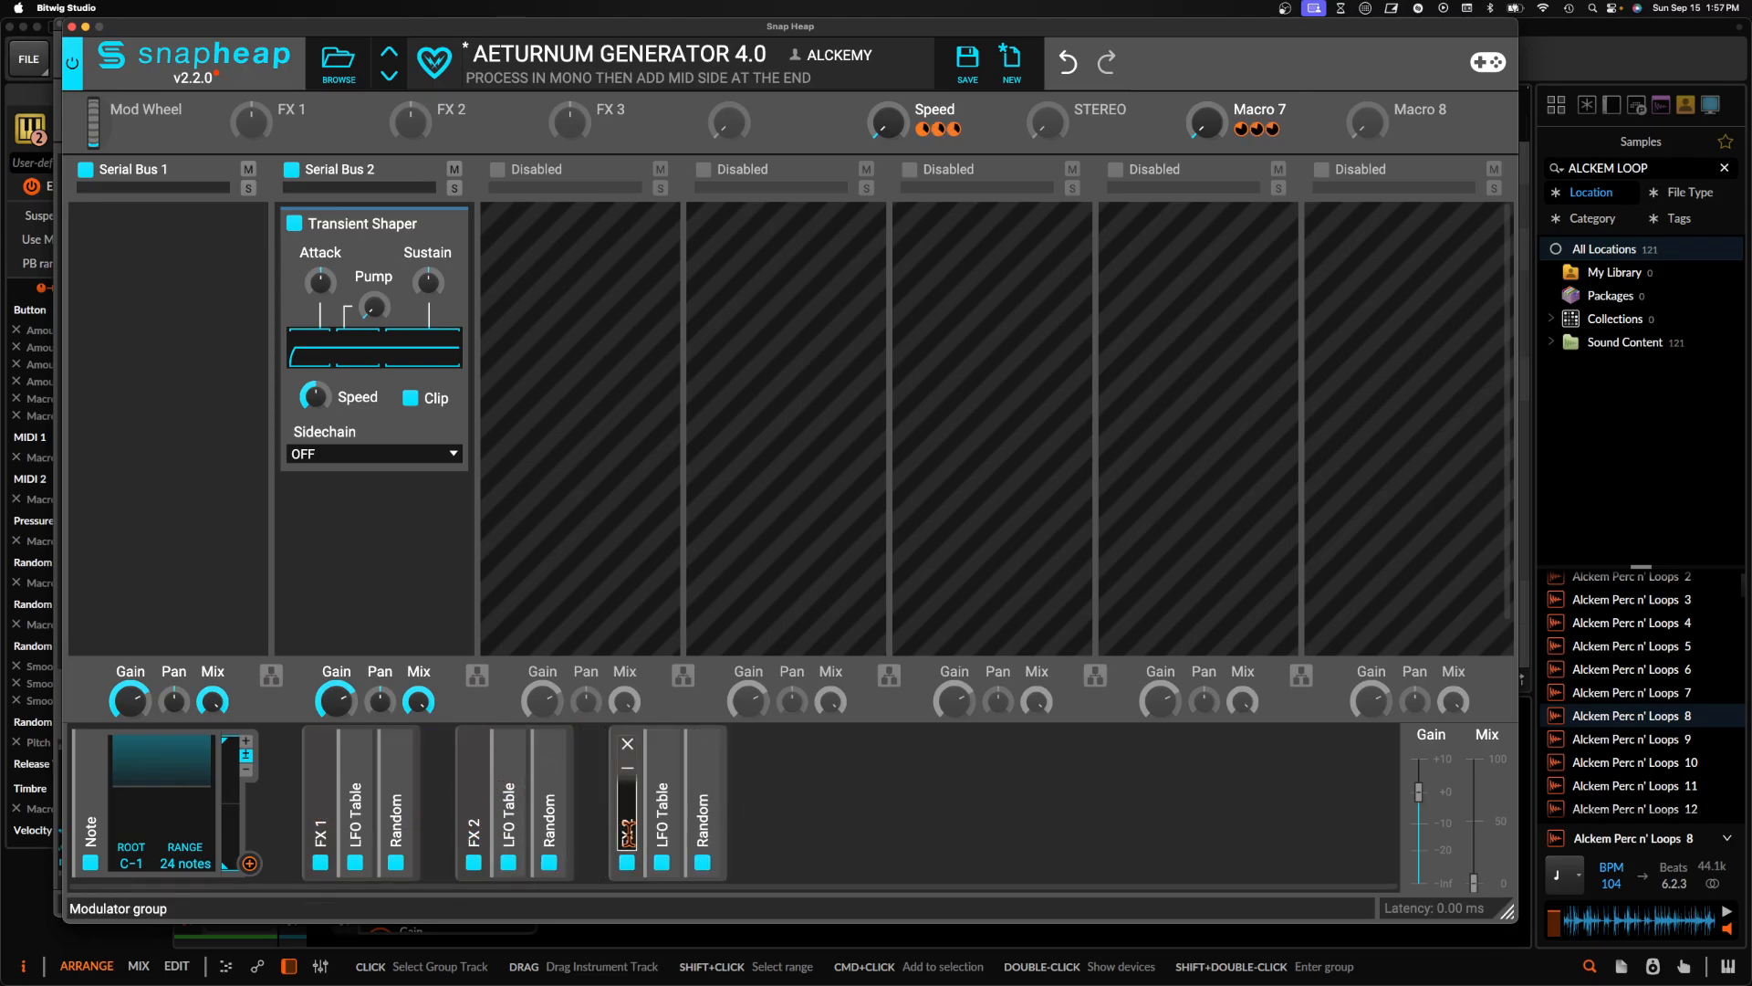
pyautogui.doubleClick(629, 831)
pyautogui.press('Return')
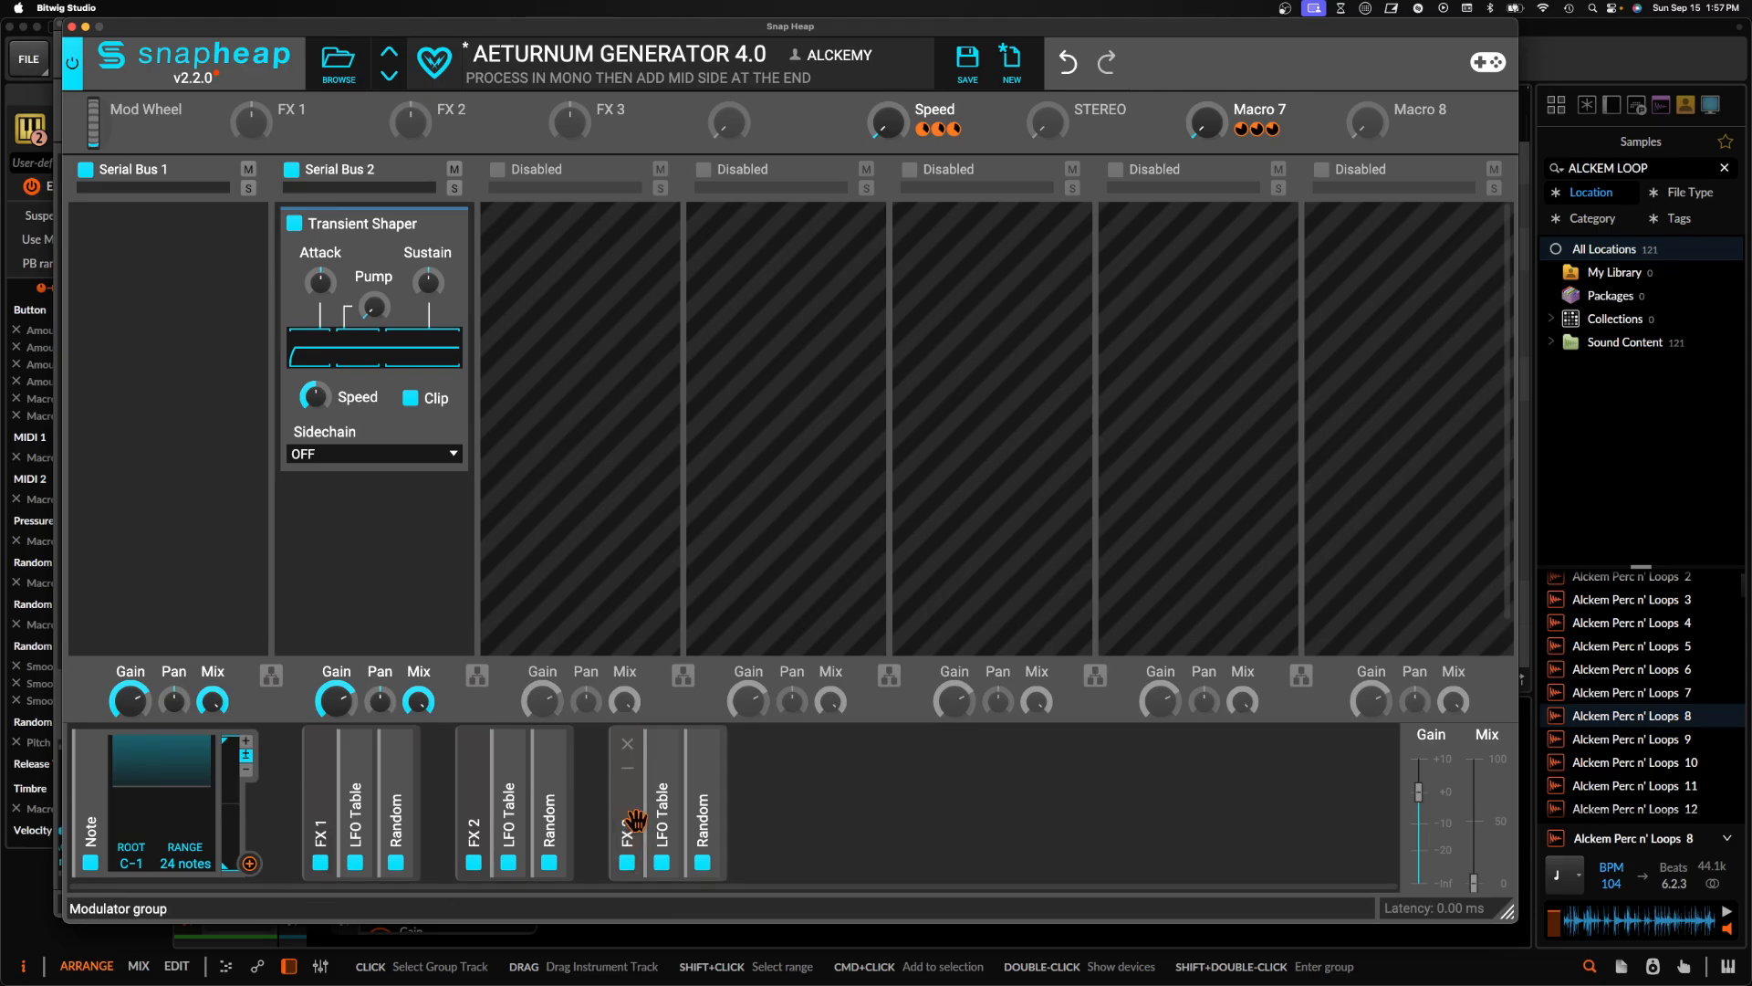
pyautogui.doubleClick(636, 822)
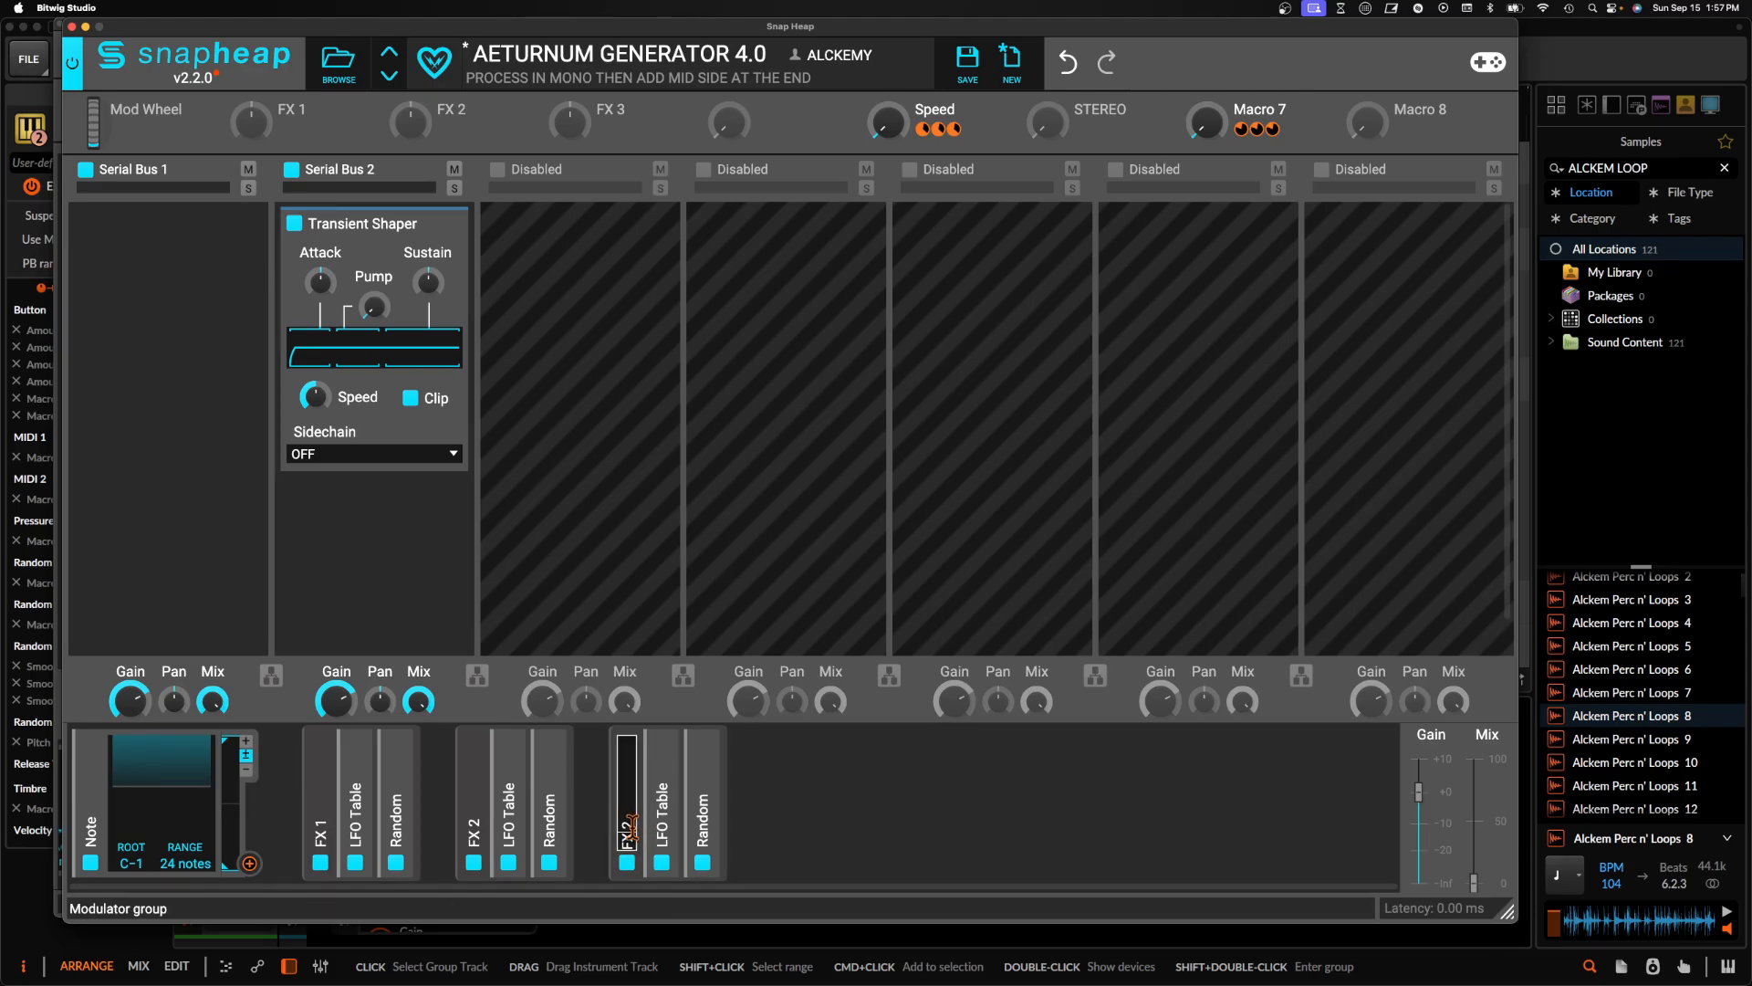
pyautogui.write('3')
pyautogui.press('Return')
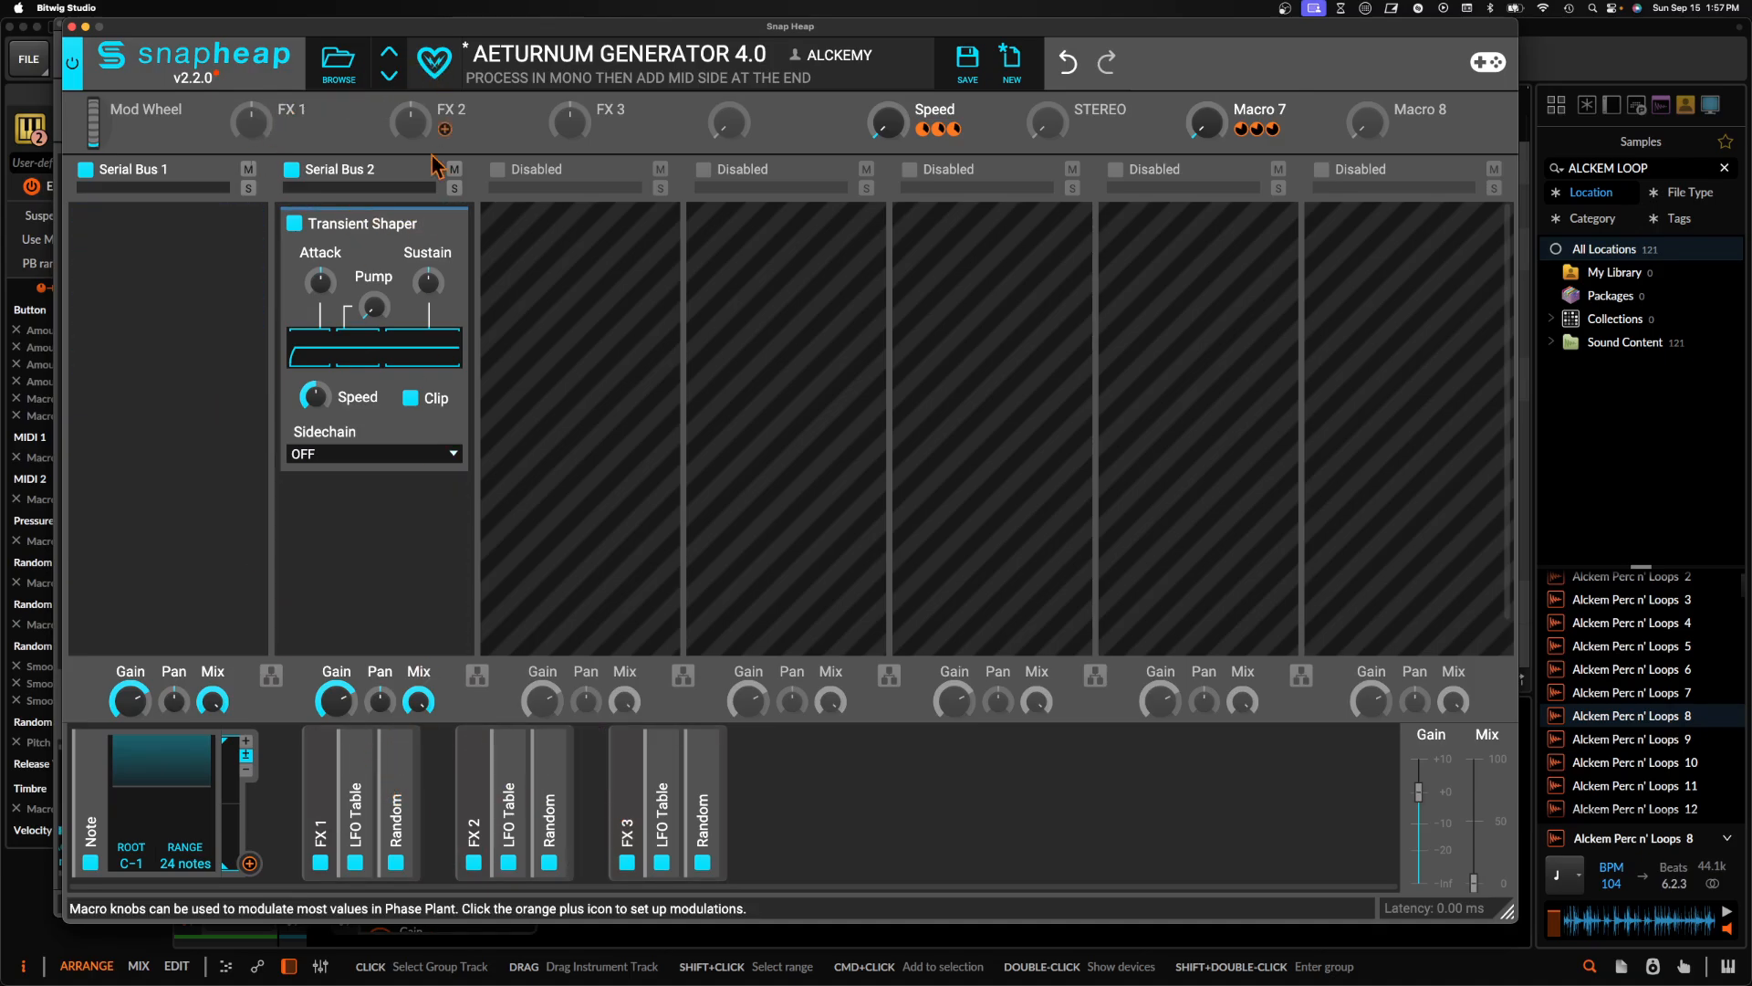
# Expand the LFO Tables in the FX 1 and FX 2 groups and assign them to modulate the FX 1 and FX 2 macros
pyautogui.click(356, 766)
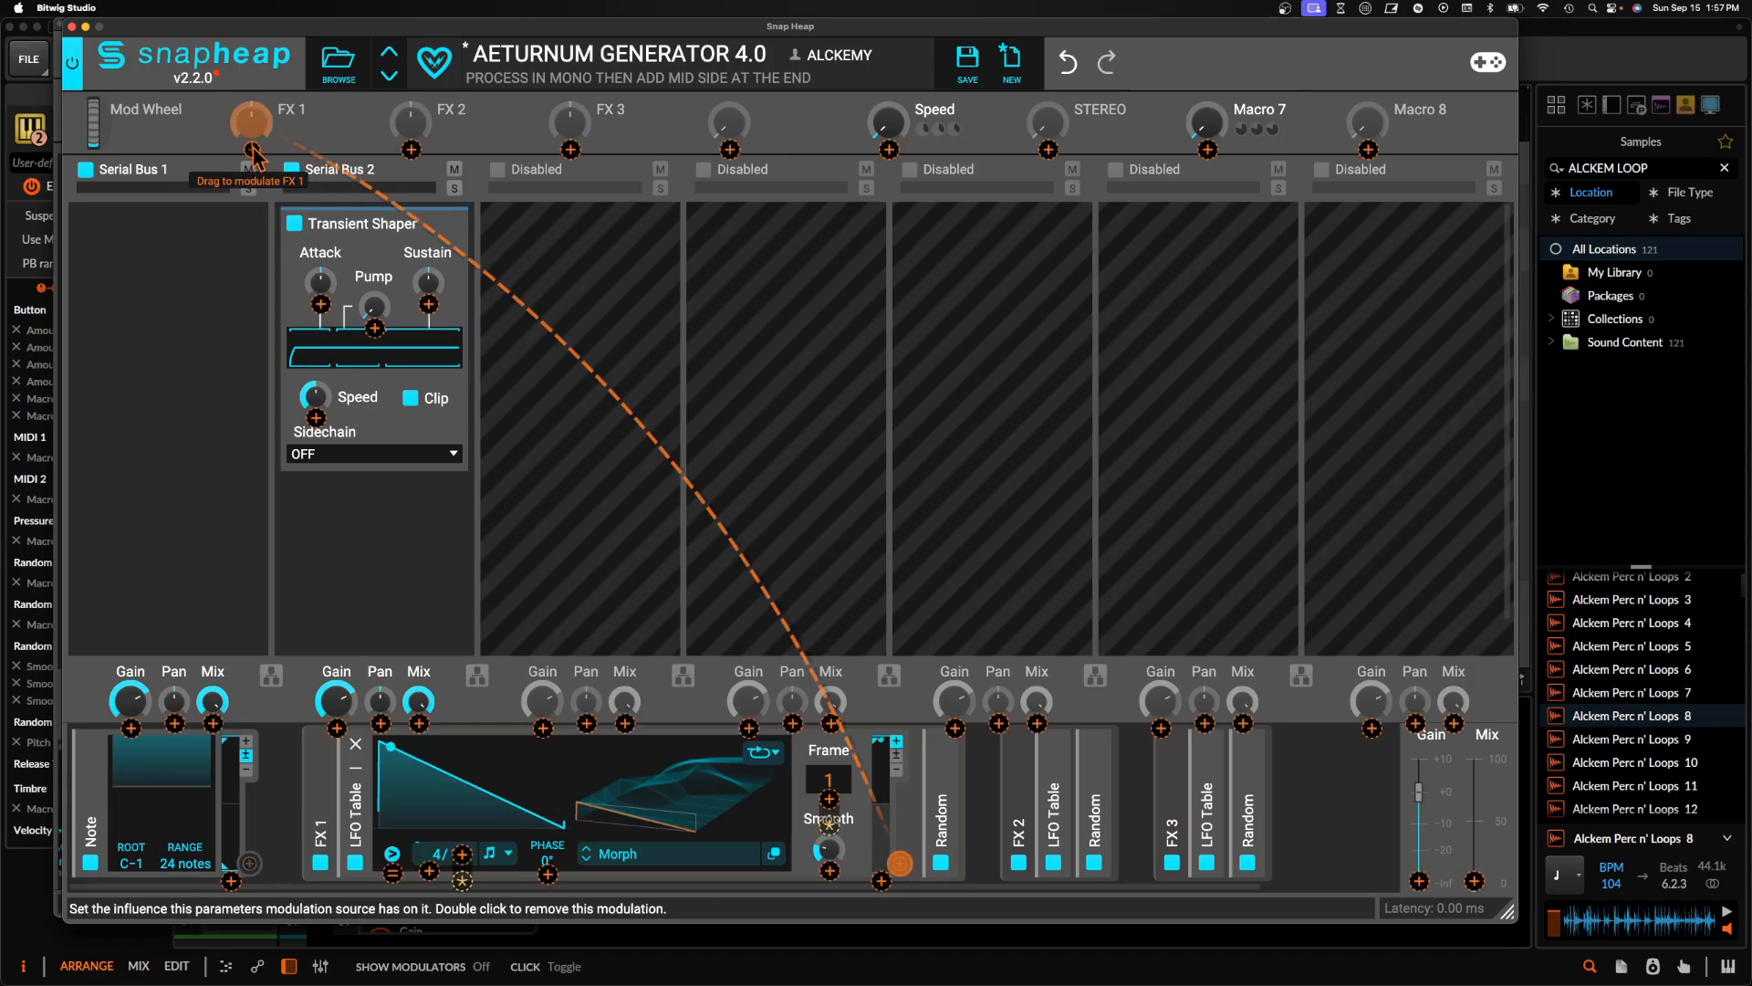
pyautogui.moveTo(253, 150); pyautogui.dragTo(253, 105)
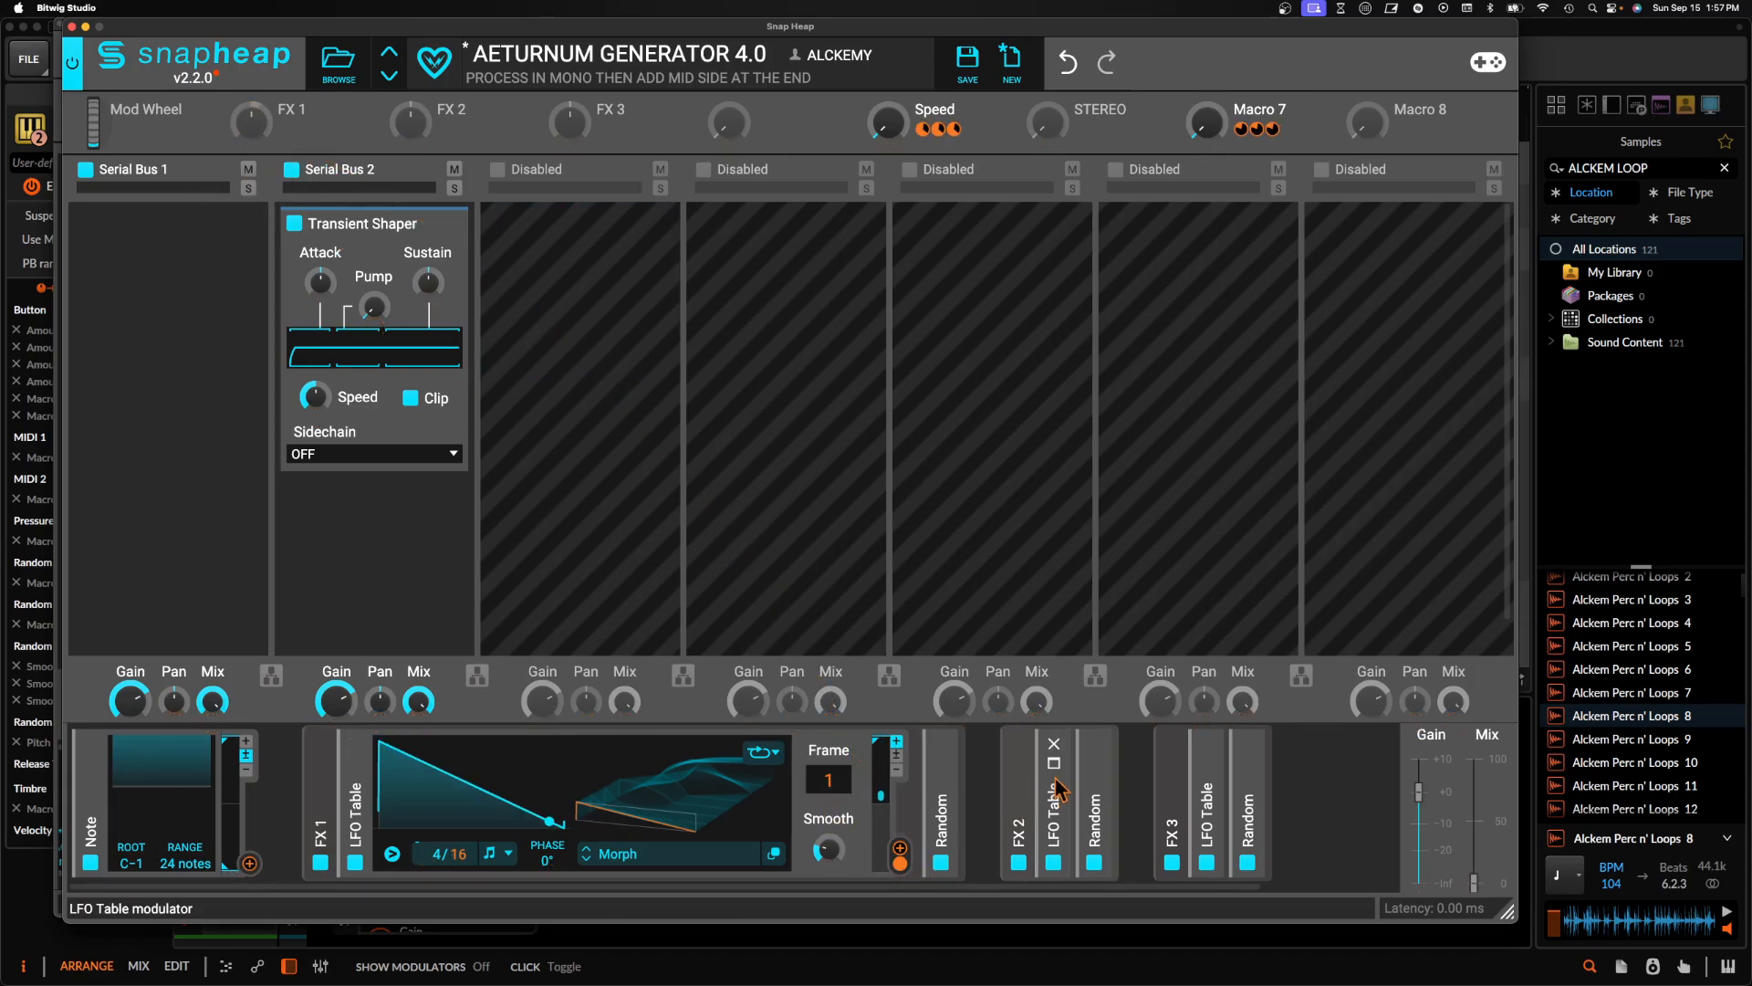
pyautogui.click(1053, 808)
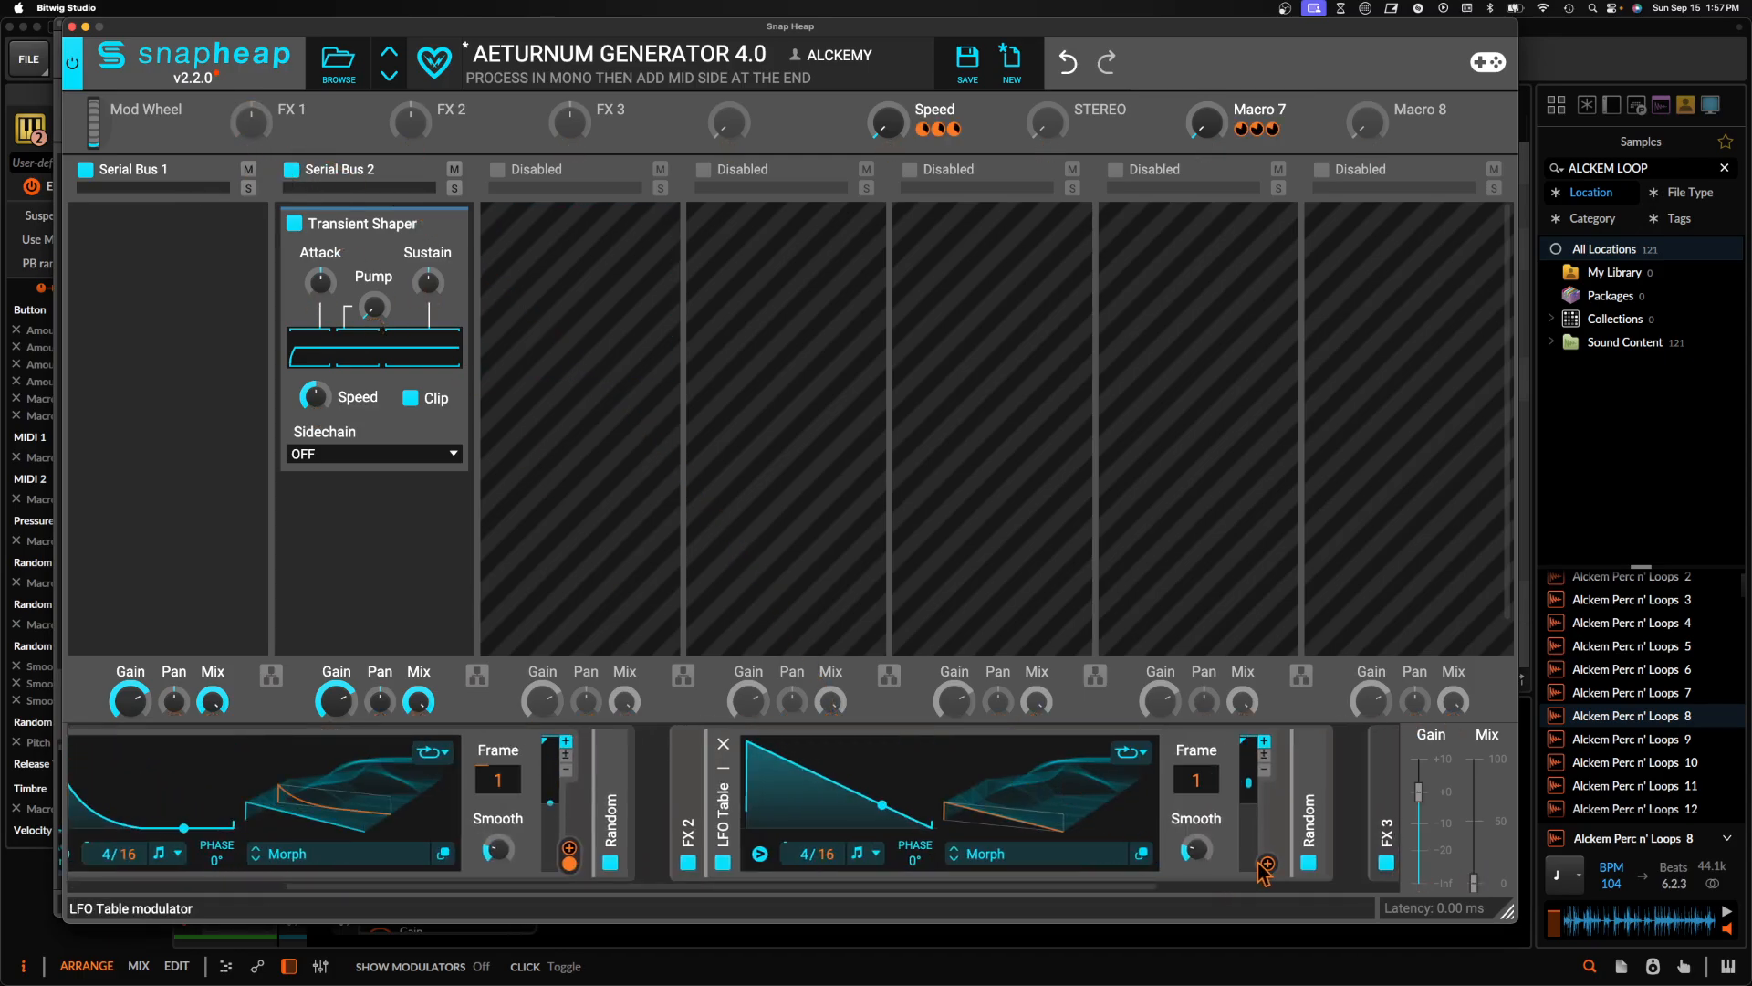
pyautogui.moveTo(1267, 864); pyautogui.dragTo(415, 153)
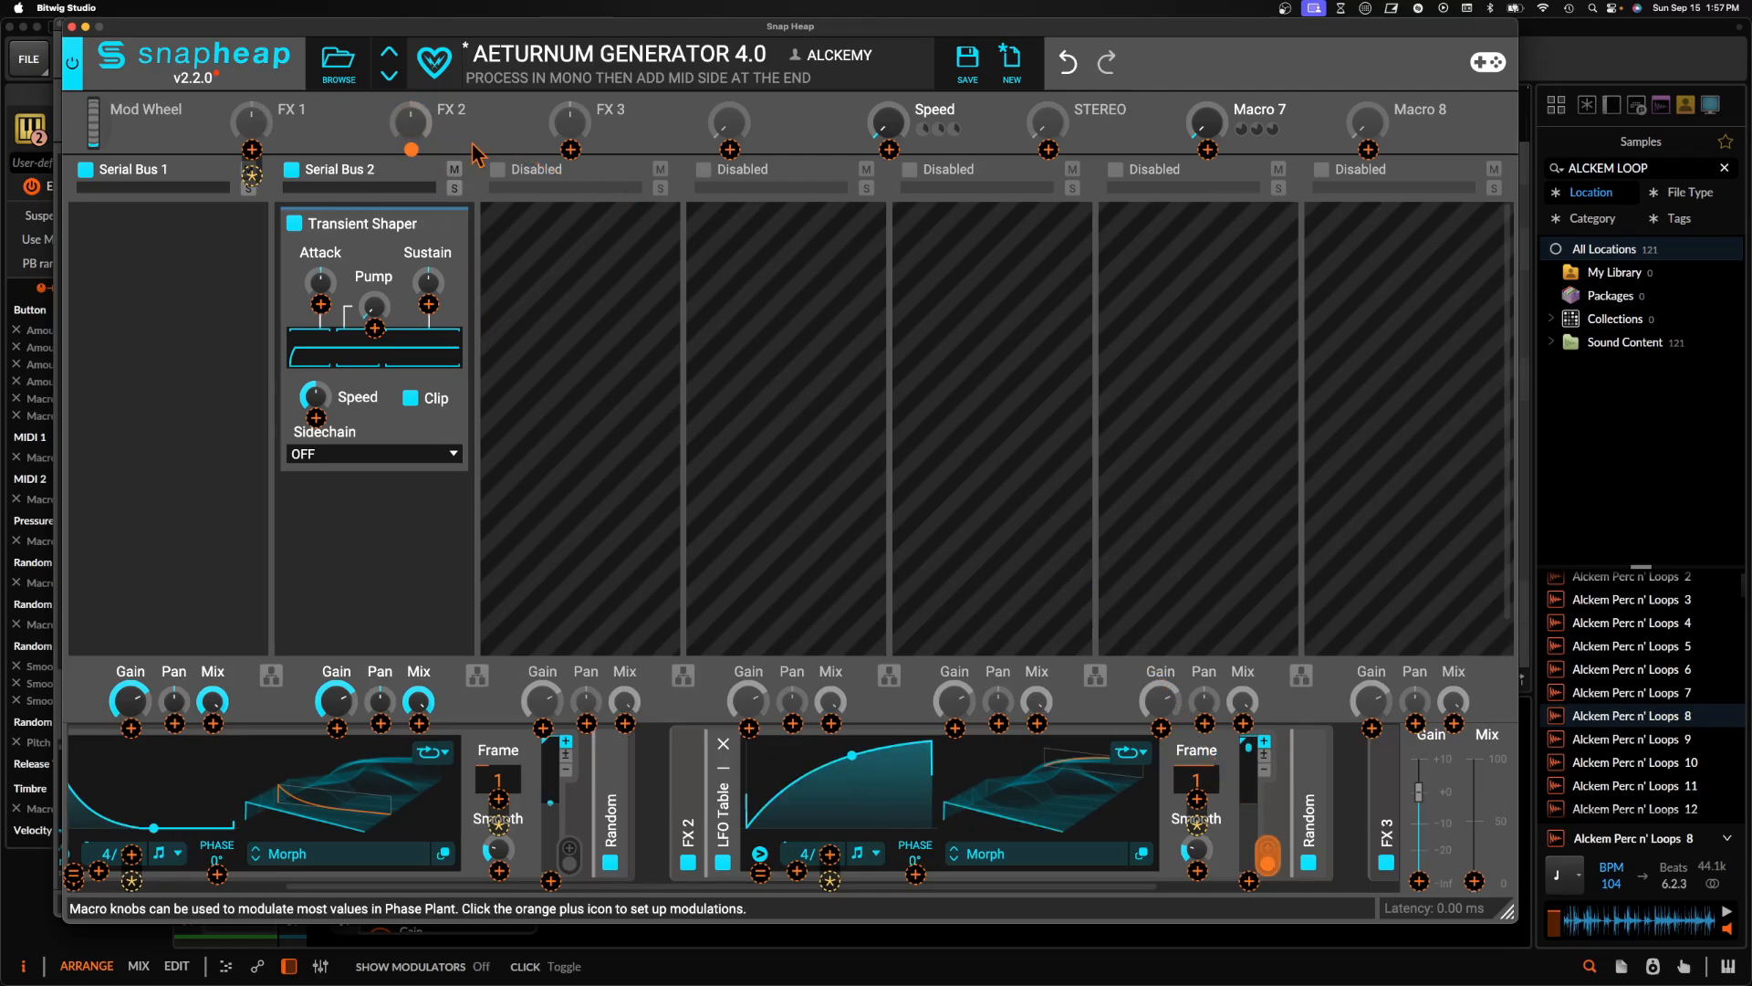
# Assign the FX 3 group's LFO Table to modulate the FX 3 macro, and turn the Speed macro to maximum
pyautogui.hscroll(5, 985, 821)
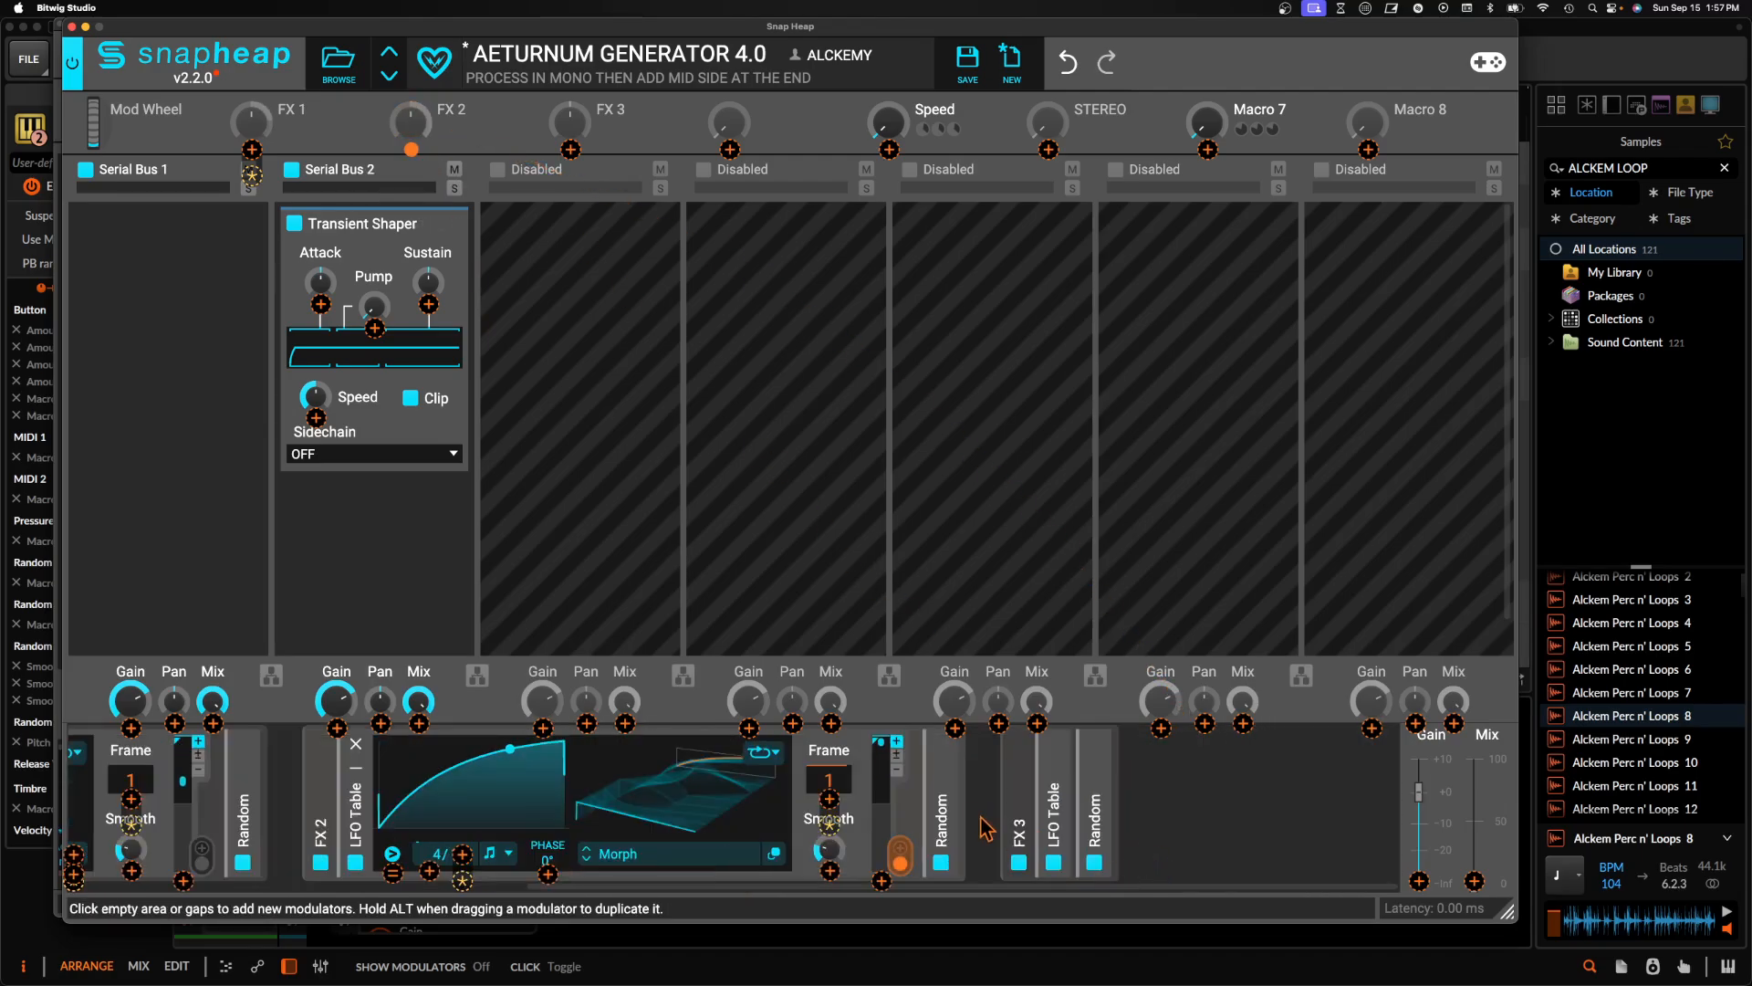
pyautogui.click(1053, 807)
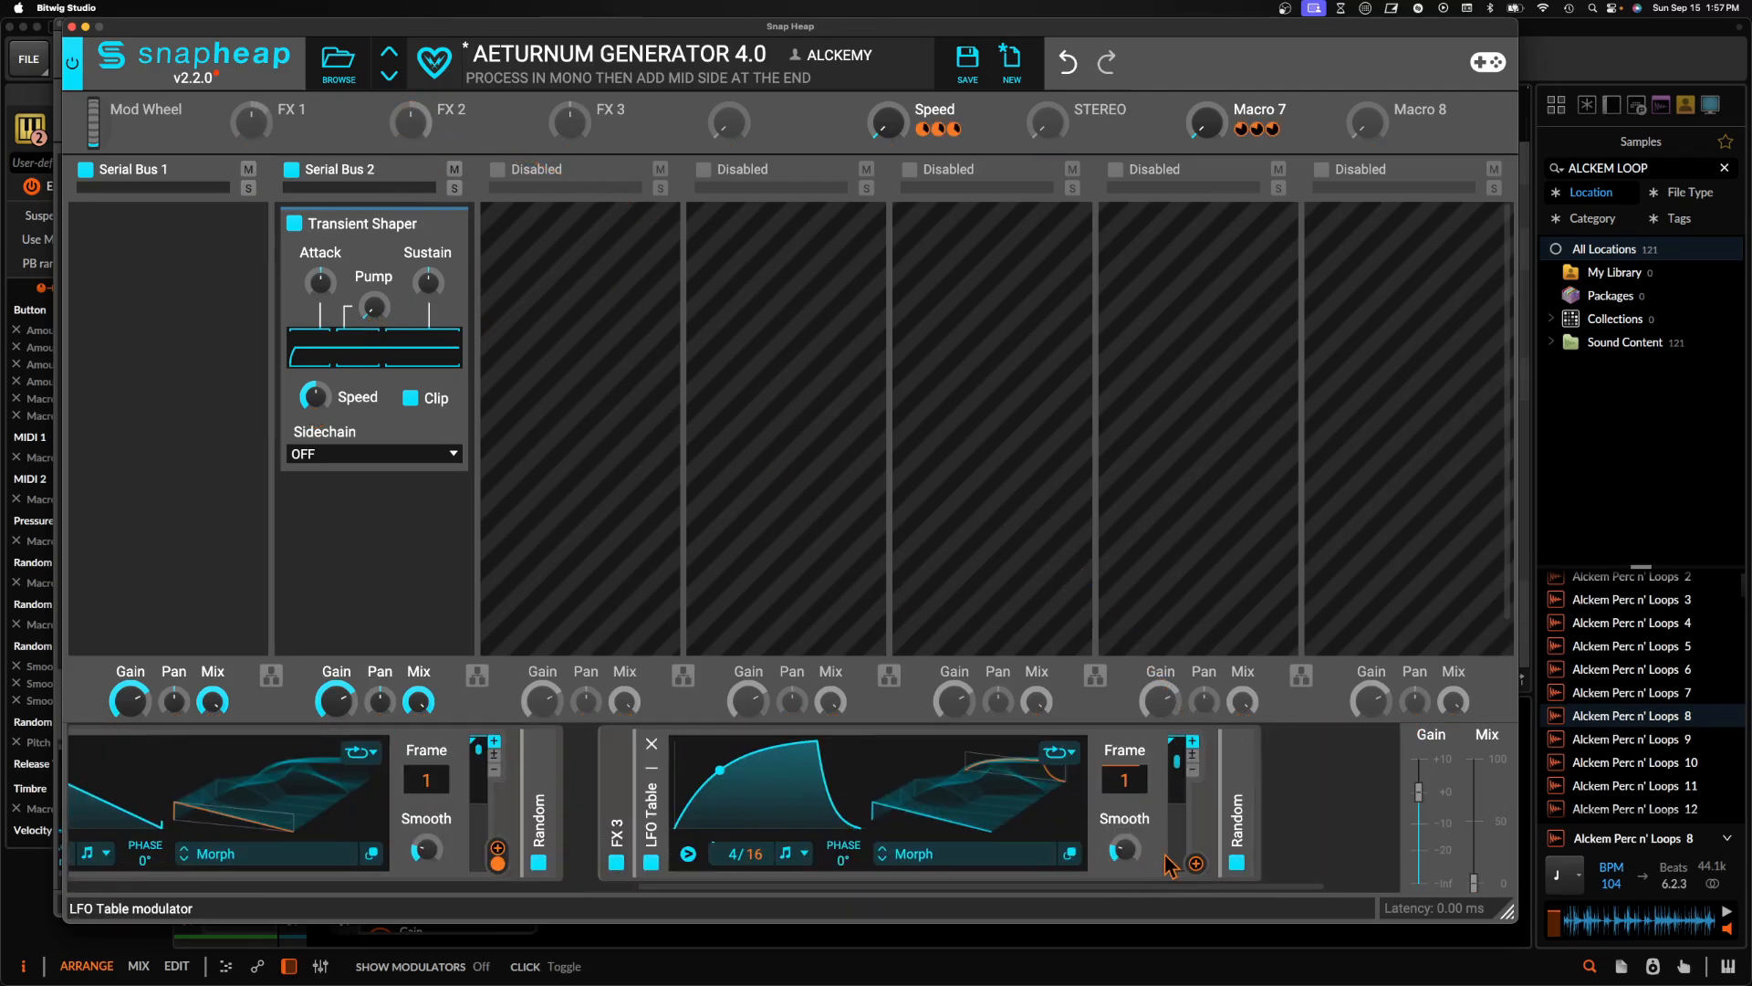
pyautogui.moveTo(1196, 862); pyautogui.dragTo(570, 146)
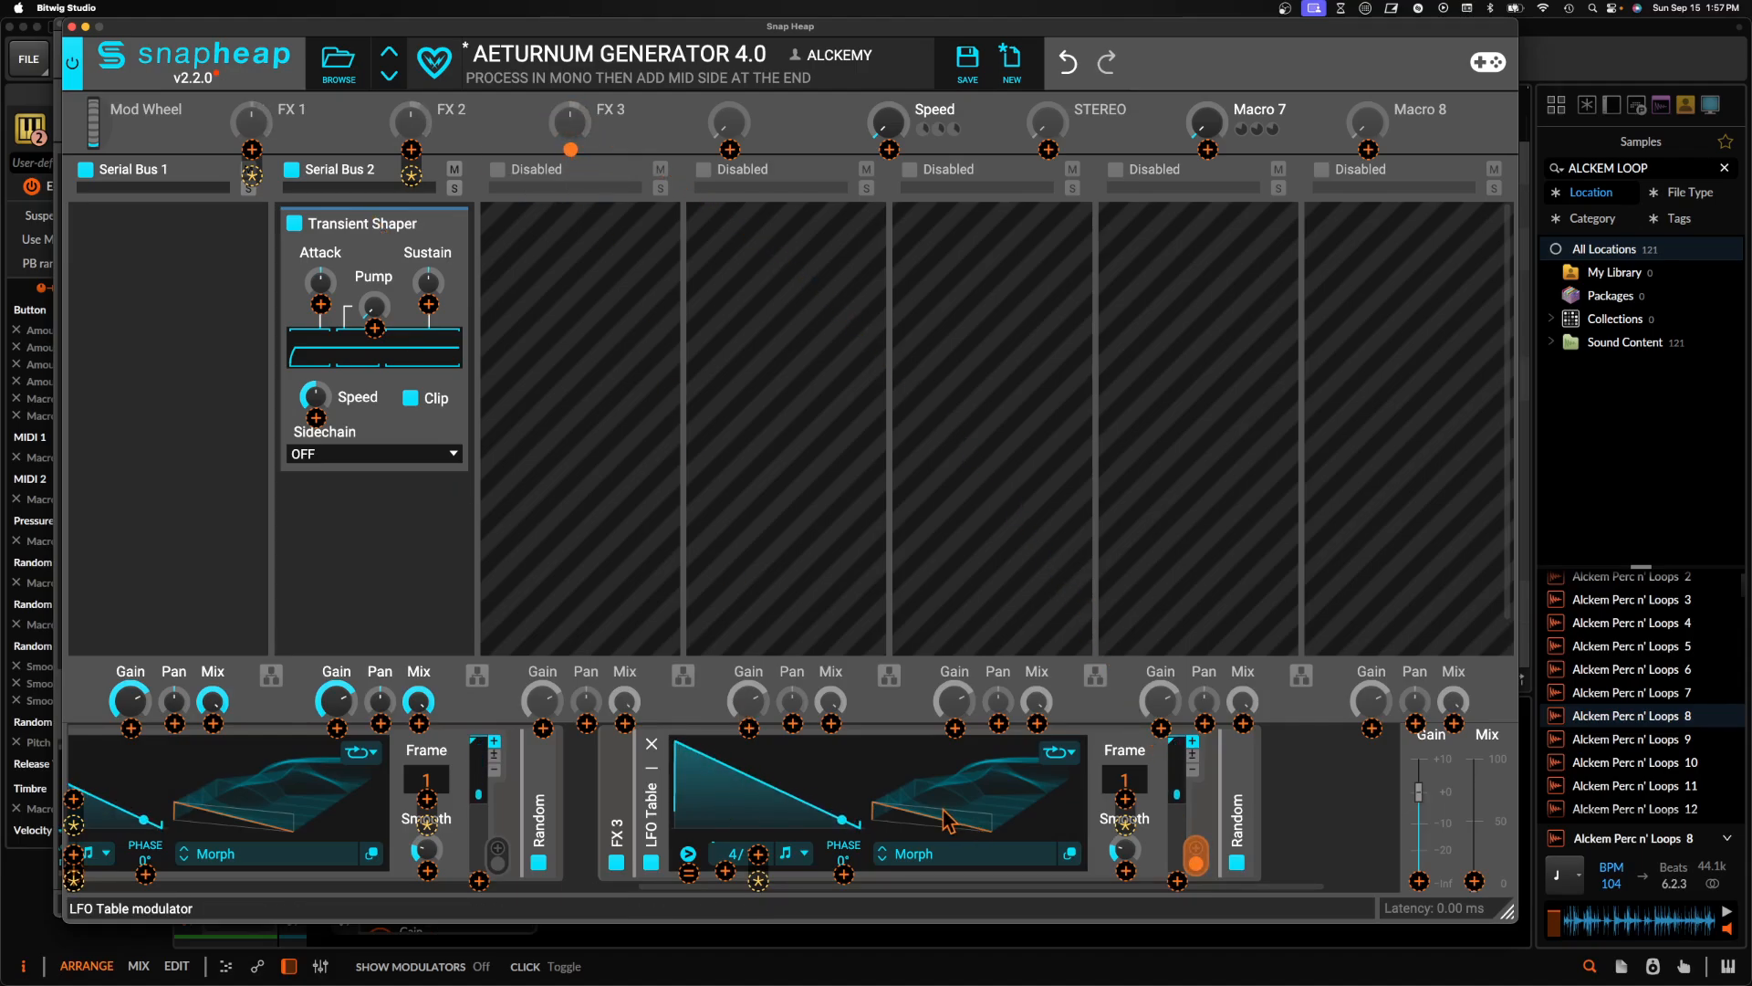
pyautogui.click(795, 780)
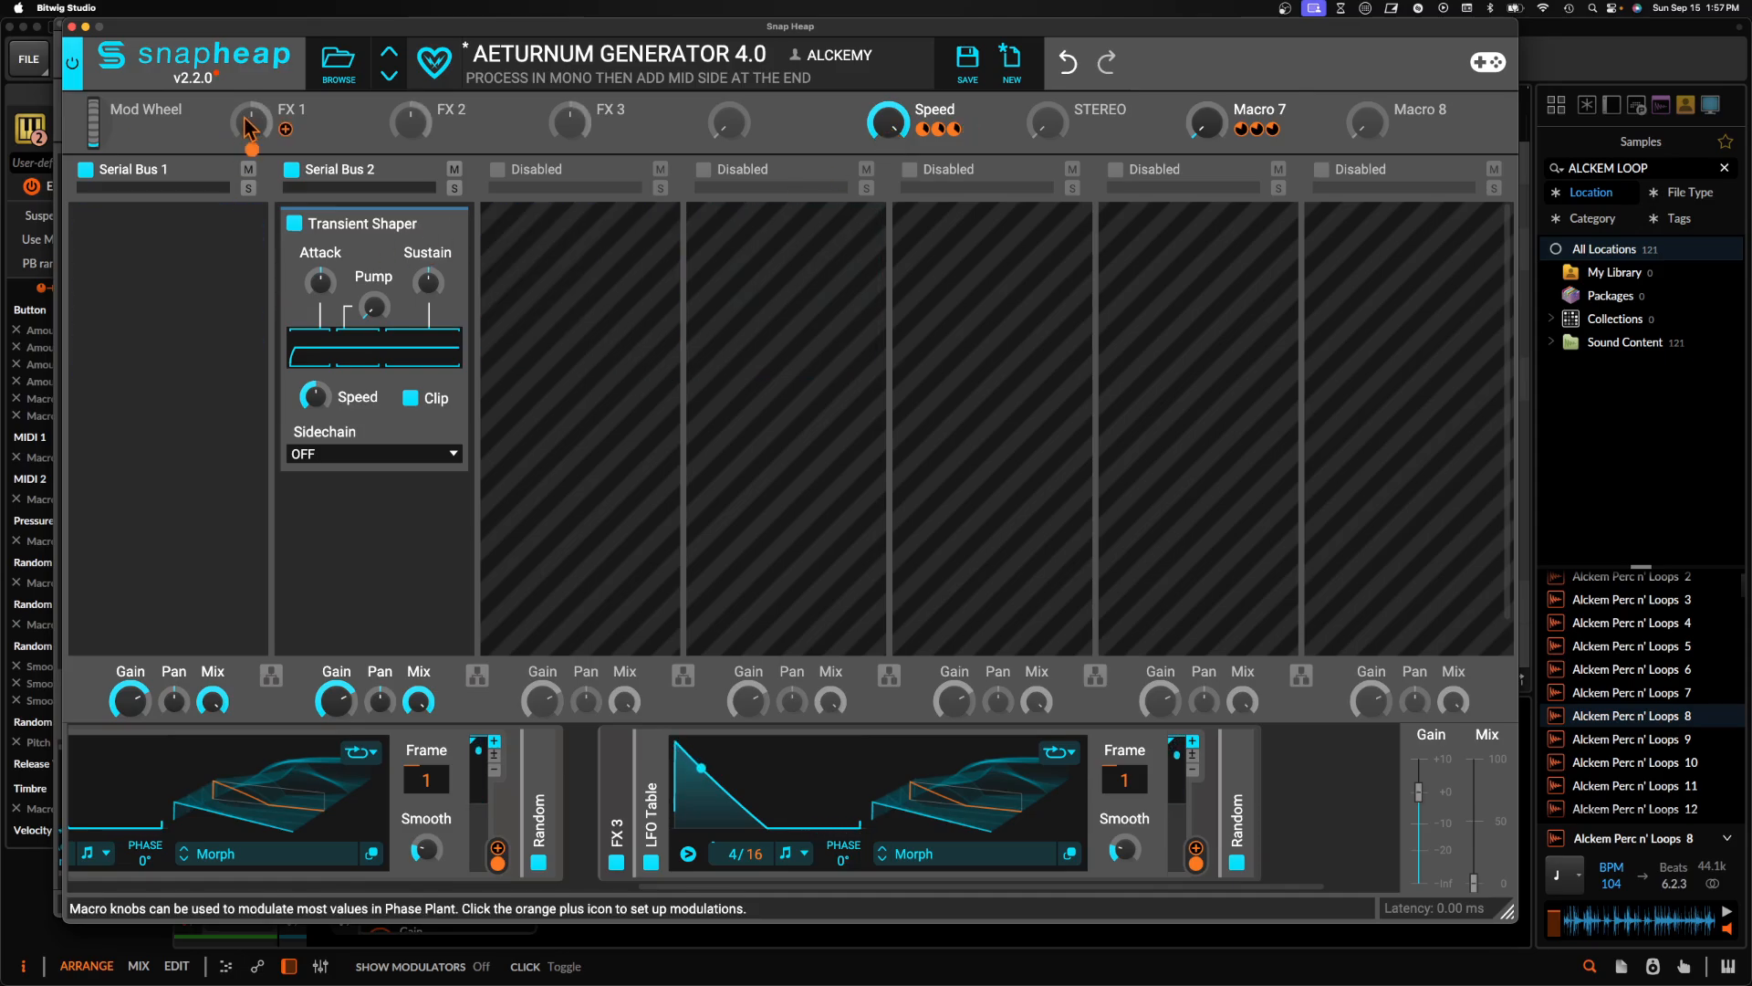
# Browse the user wavetables in the ÆTURNUM 3 TABLES folder for the FX 1 LFO Table without loading one
pyautogui.hscroll(-5, 503, 820)
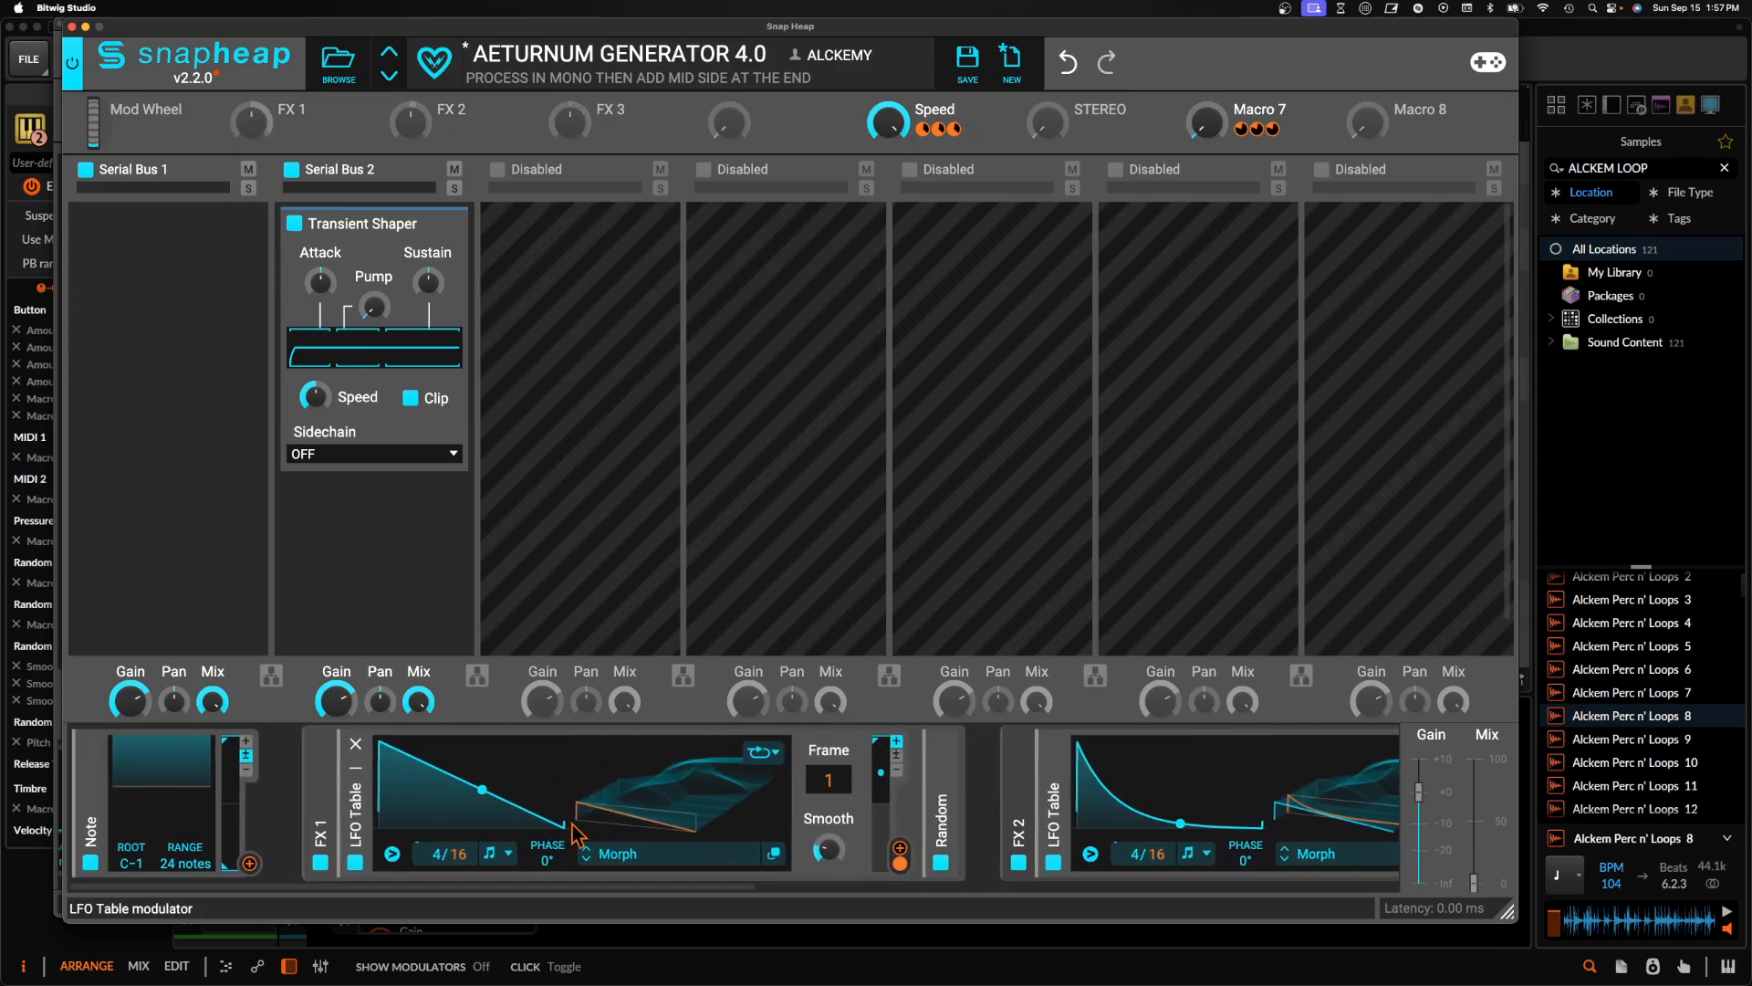
pyautogui.click(620, 853)
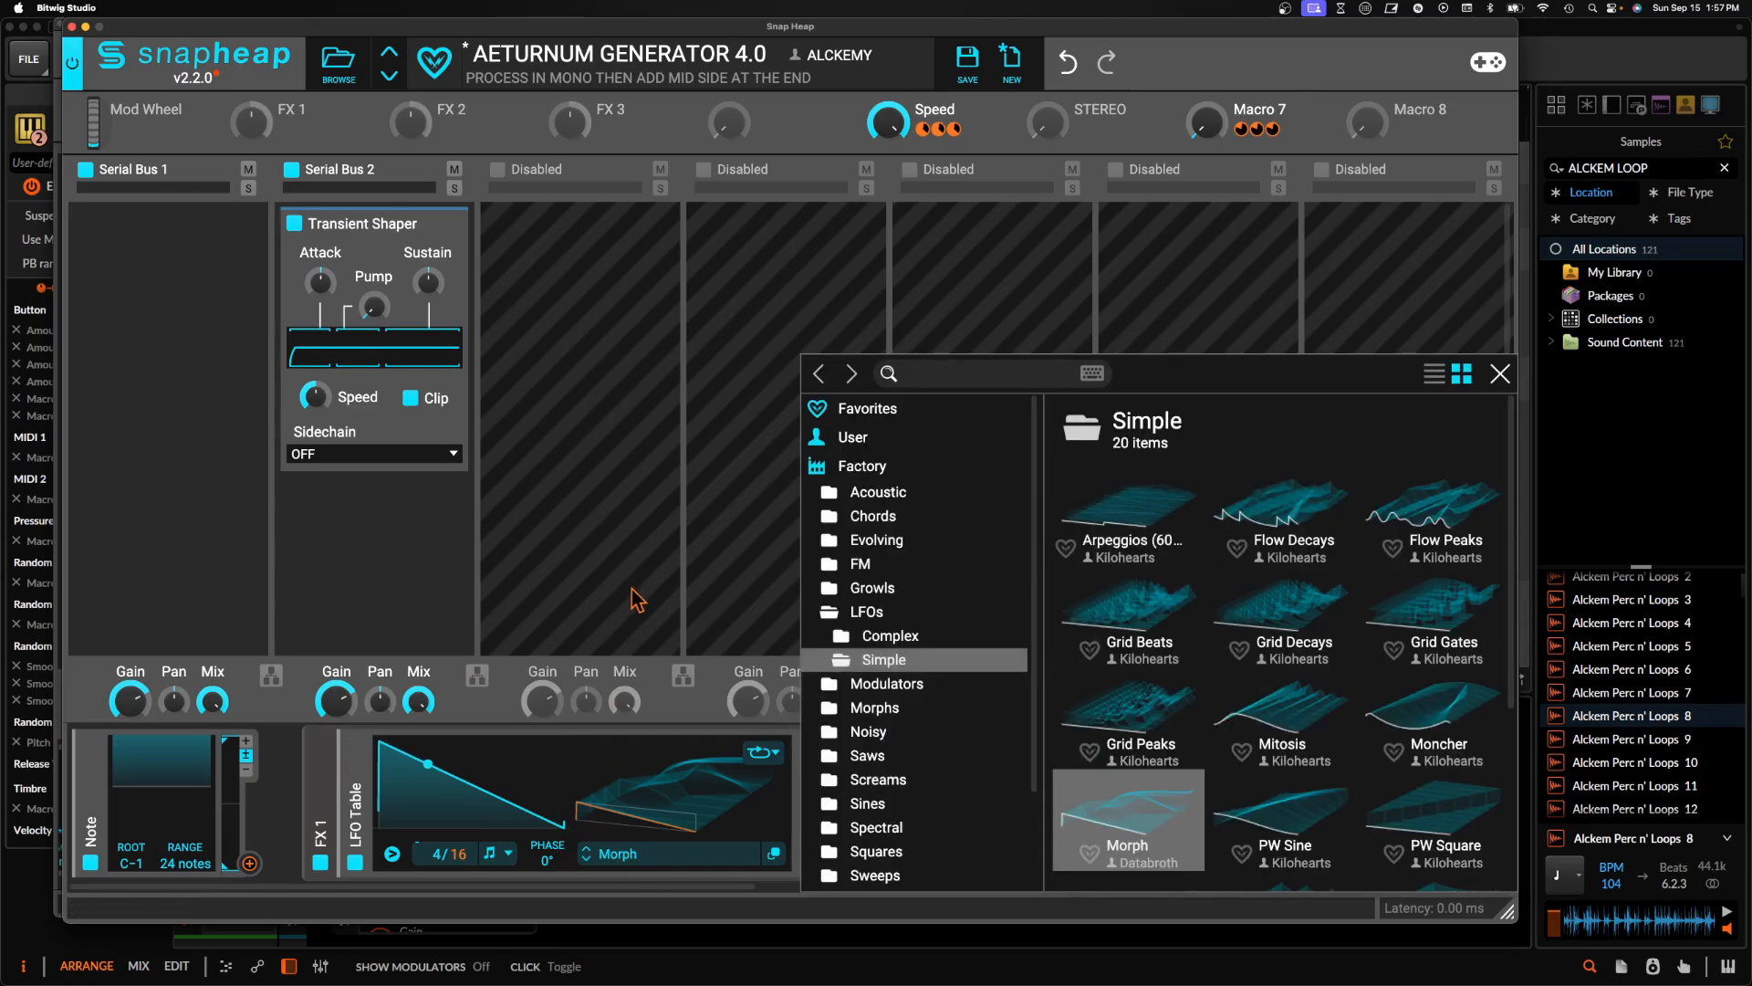
pyautogui.click(892, 442)
pyautogui.scroll(-3, 1323, 723)
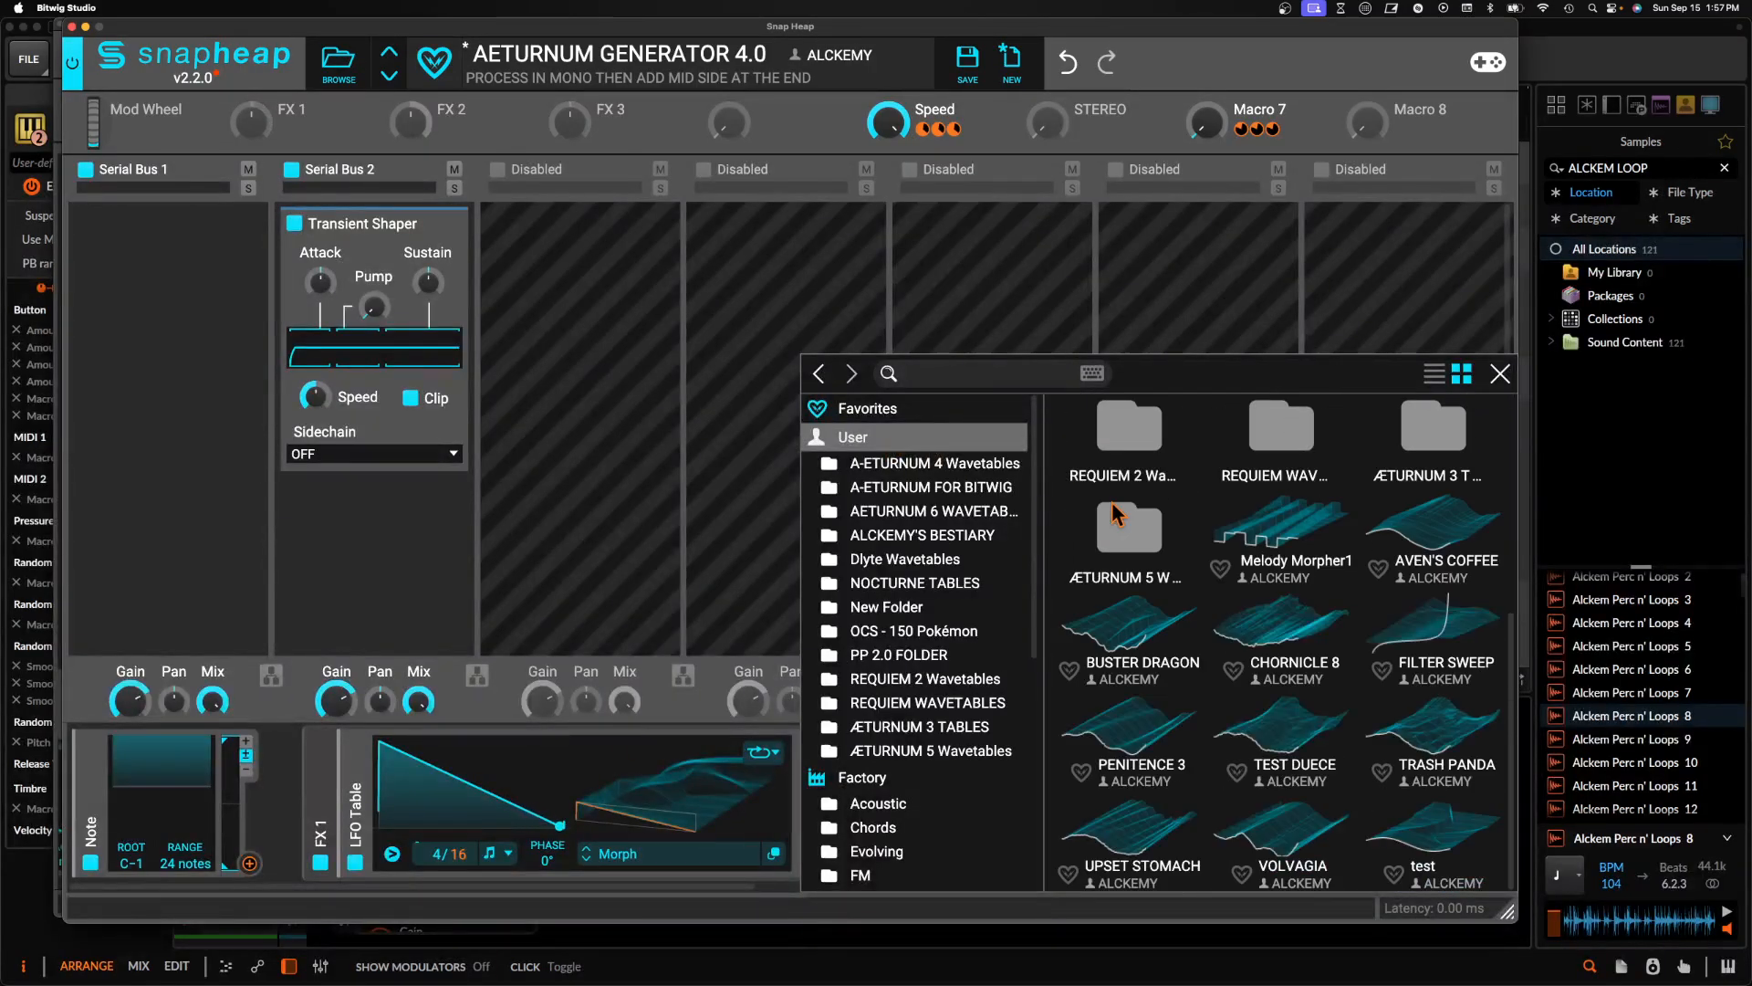
pyautogui.doubleClick(1411, 483)
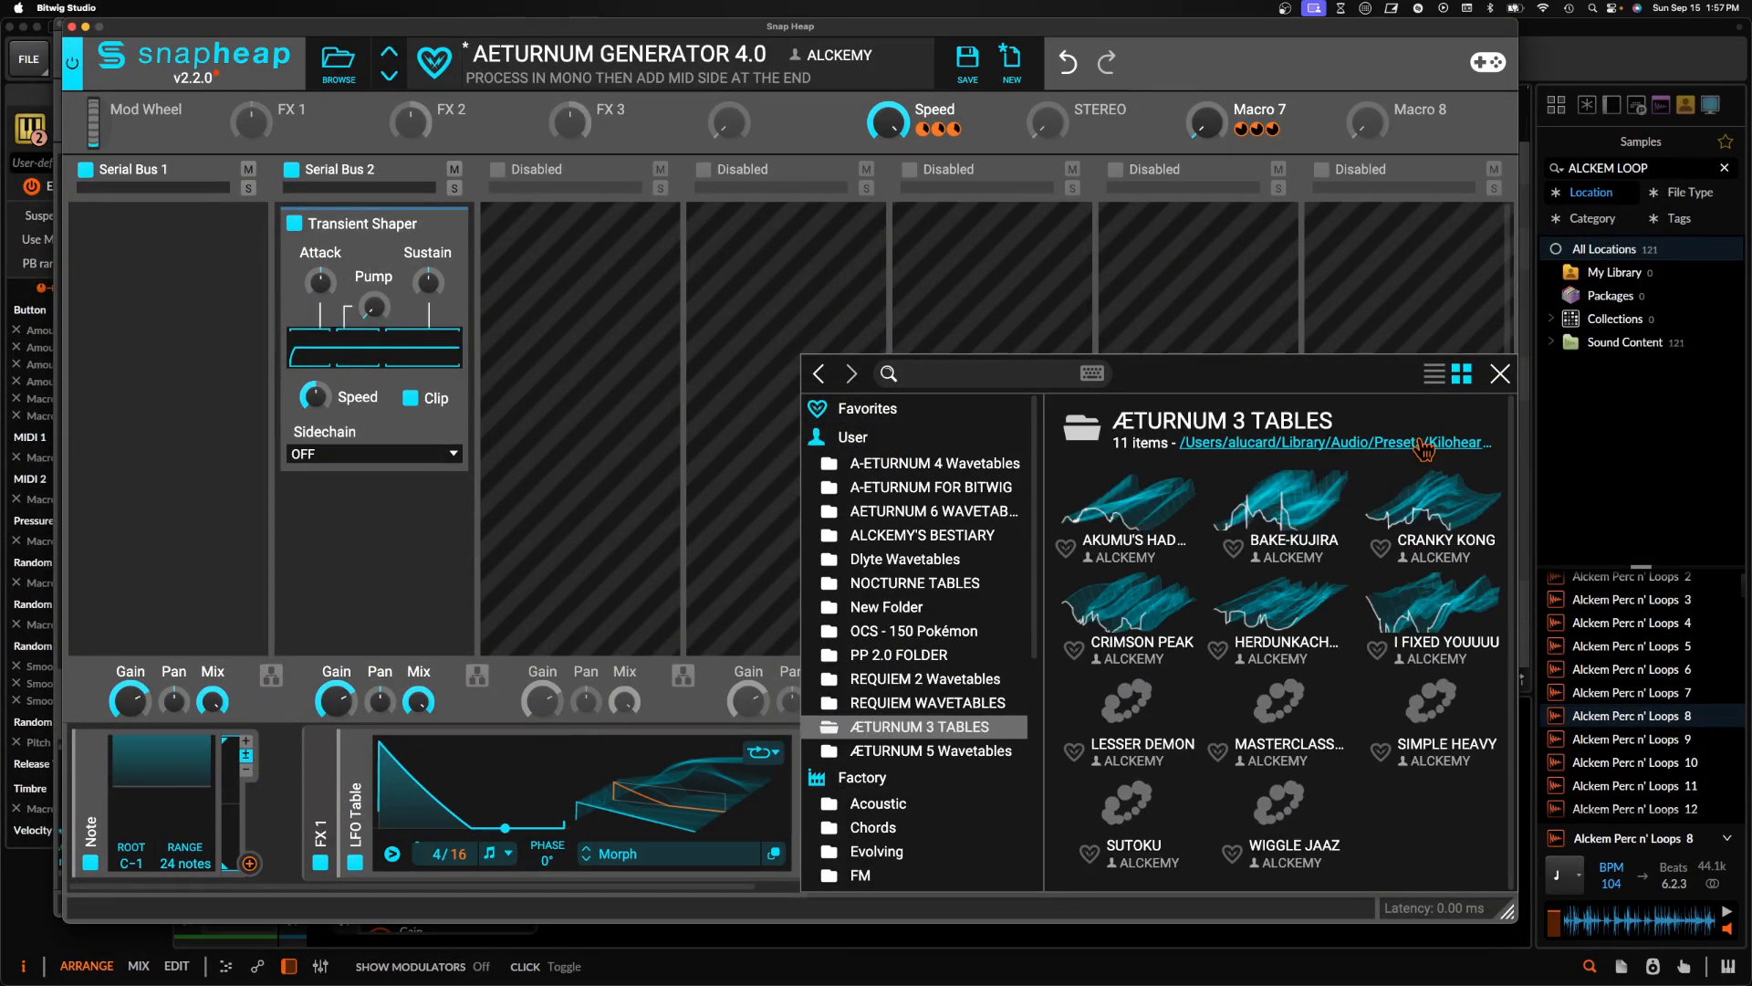
pyautogui.click(1227, 826)
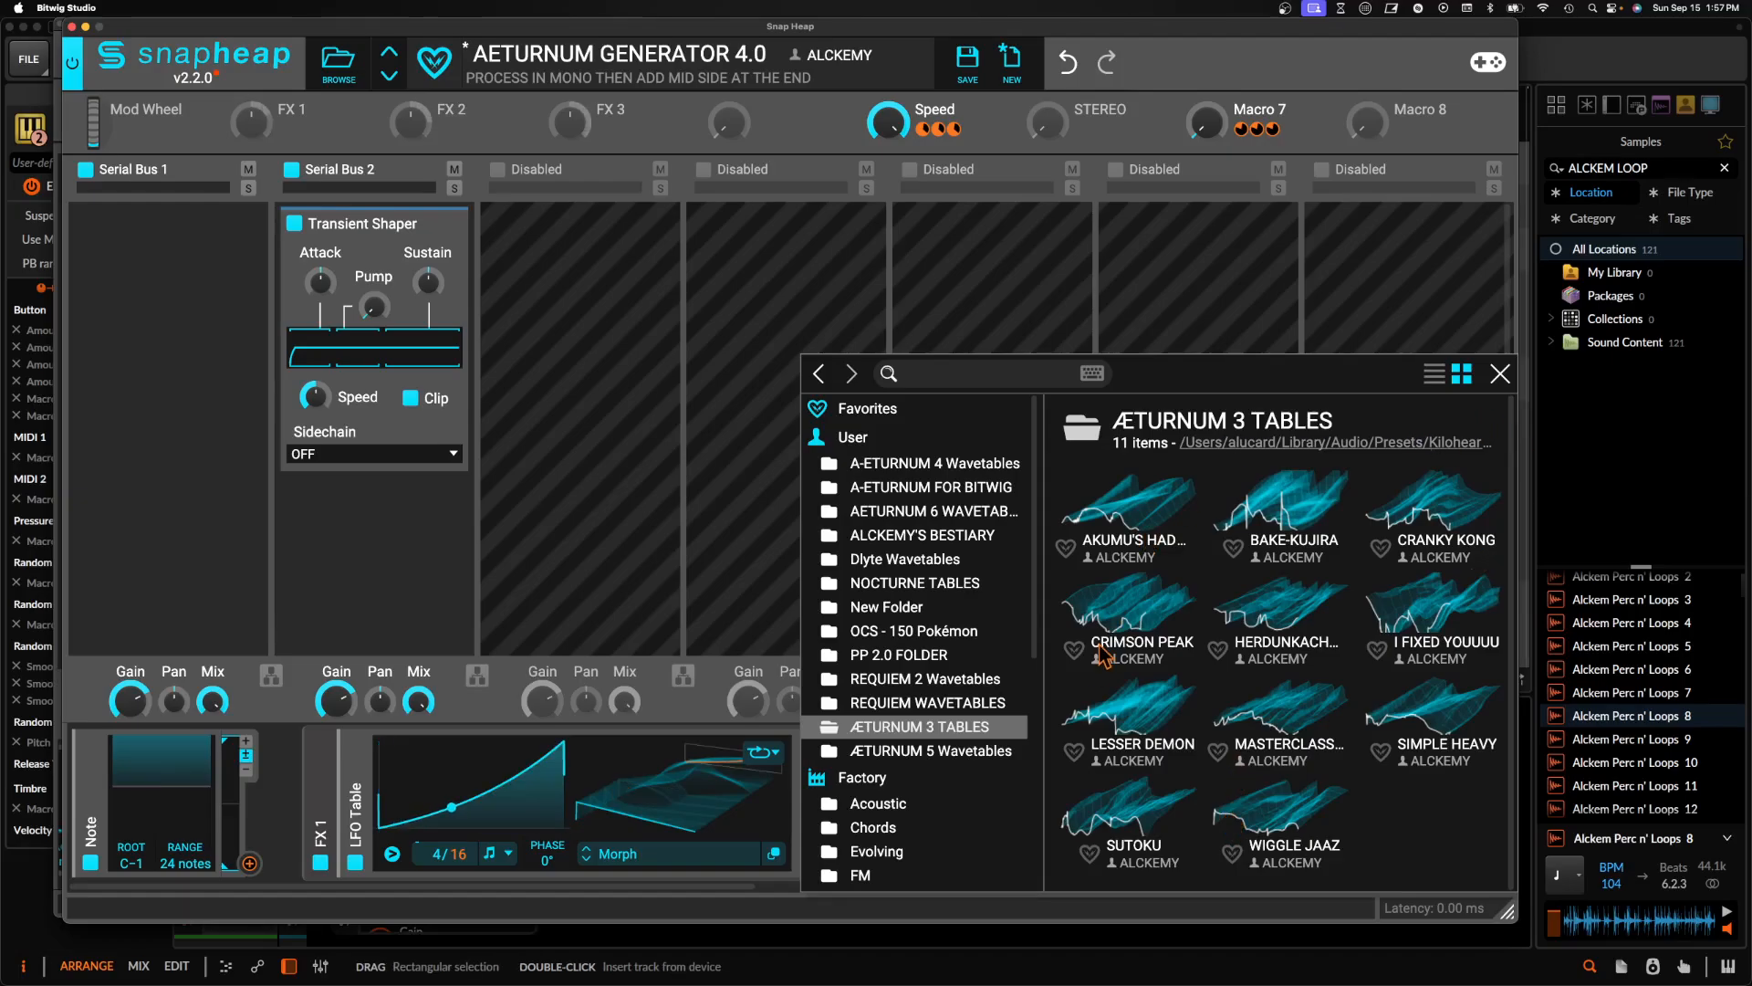
pyautogui.click(1499, 374)
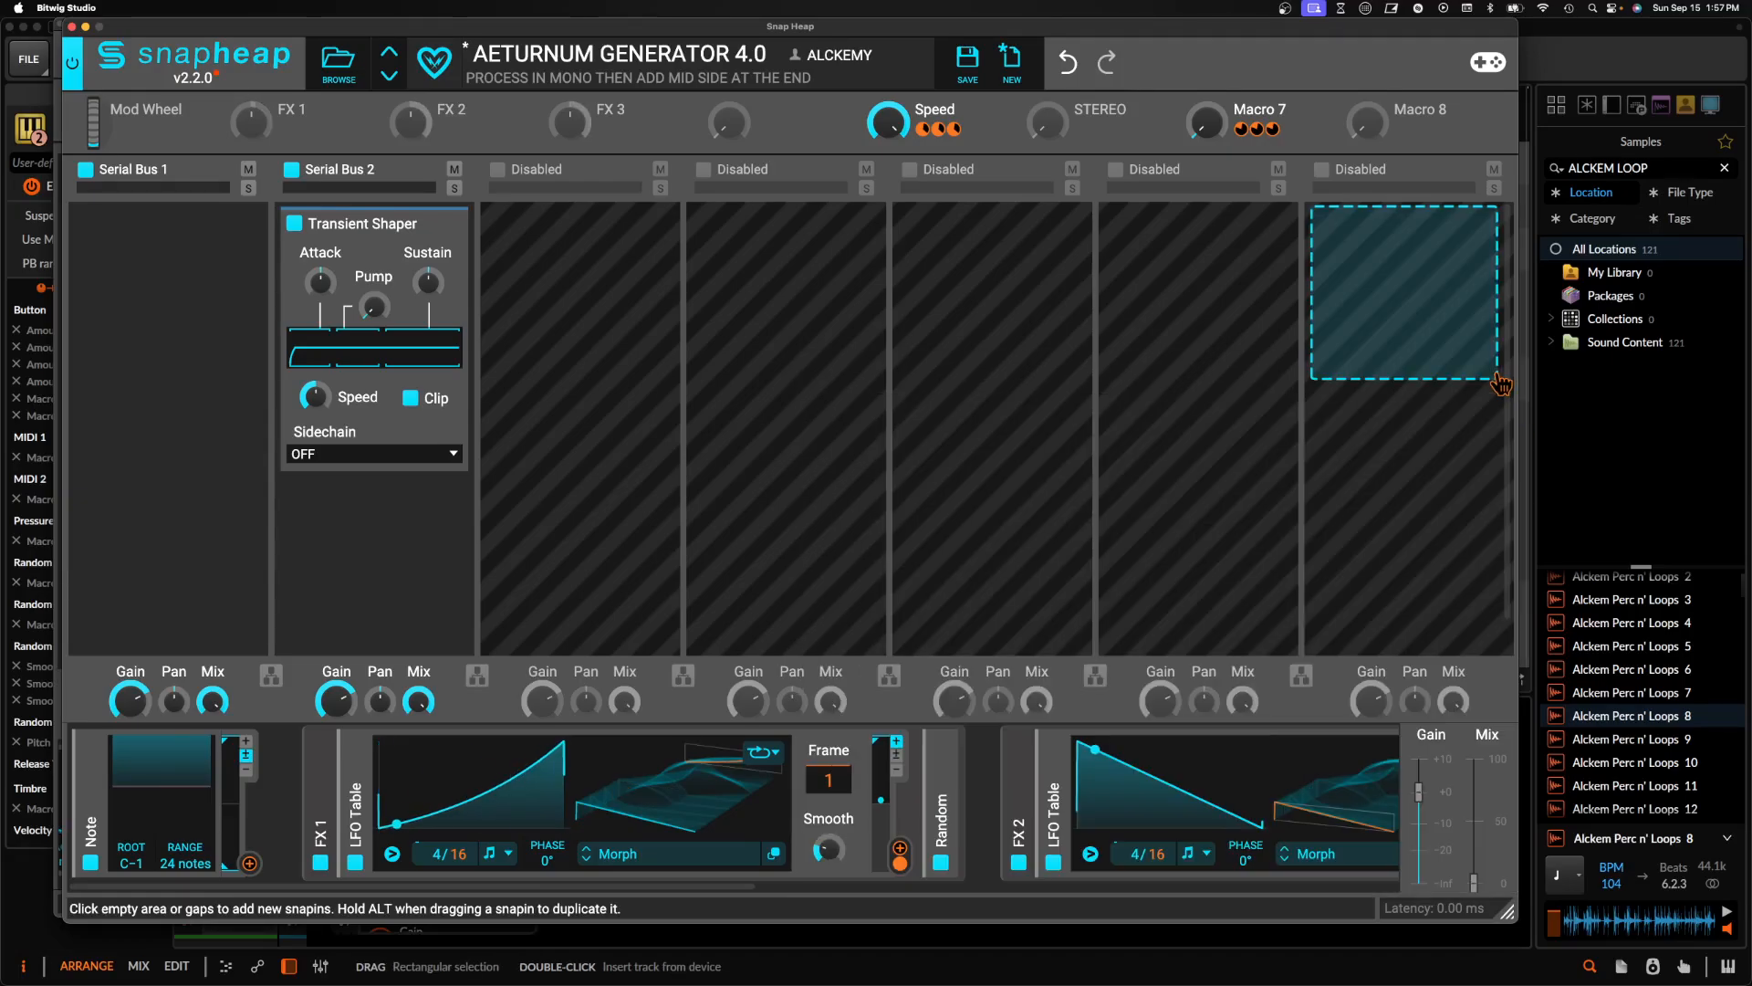
# Open the FX 1 LFO Table in the editor and draw a 100% level from 0 to 256 on Frame 1 with the Pen Tool
pyautogui.hscroll(2, 497, 778)
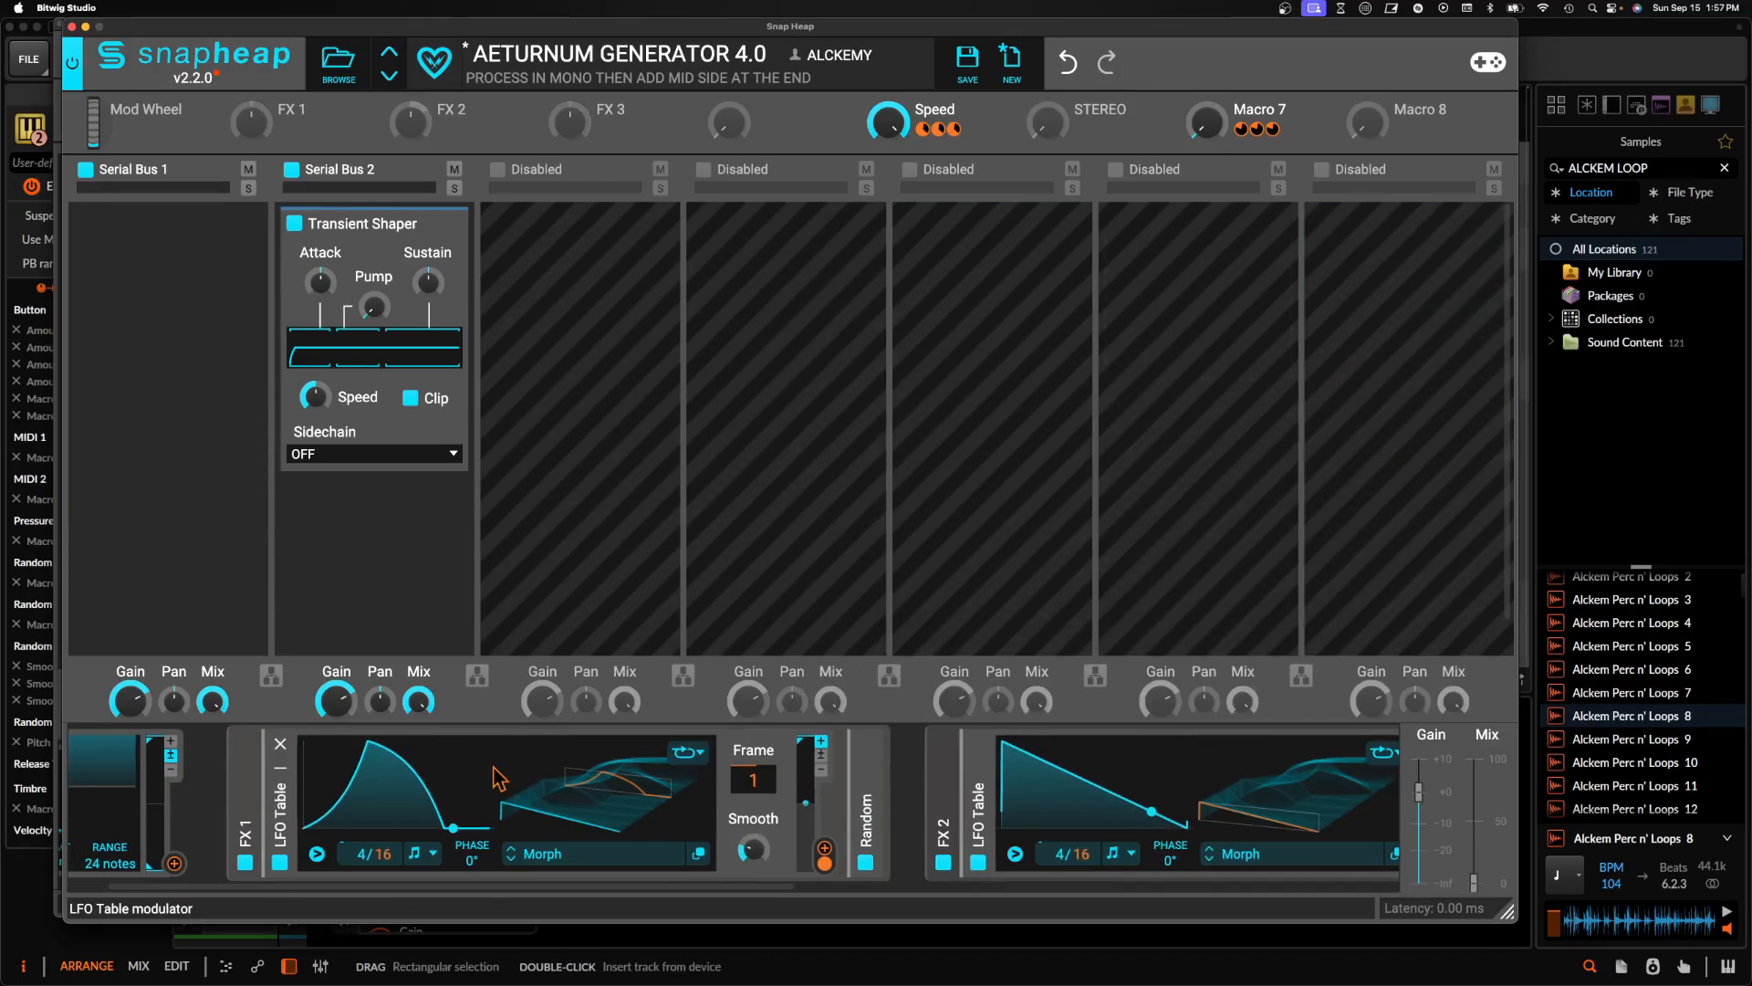
pyautogui.click(698, 809)
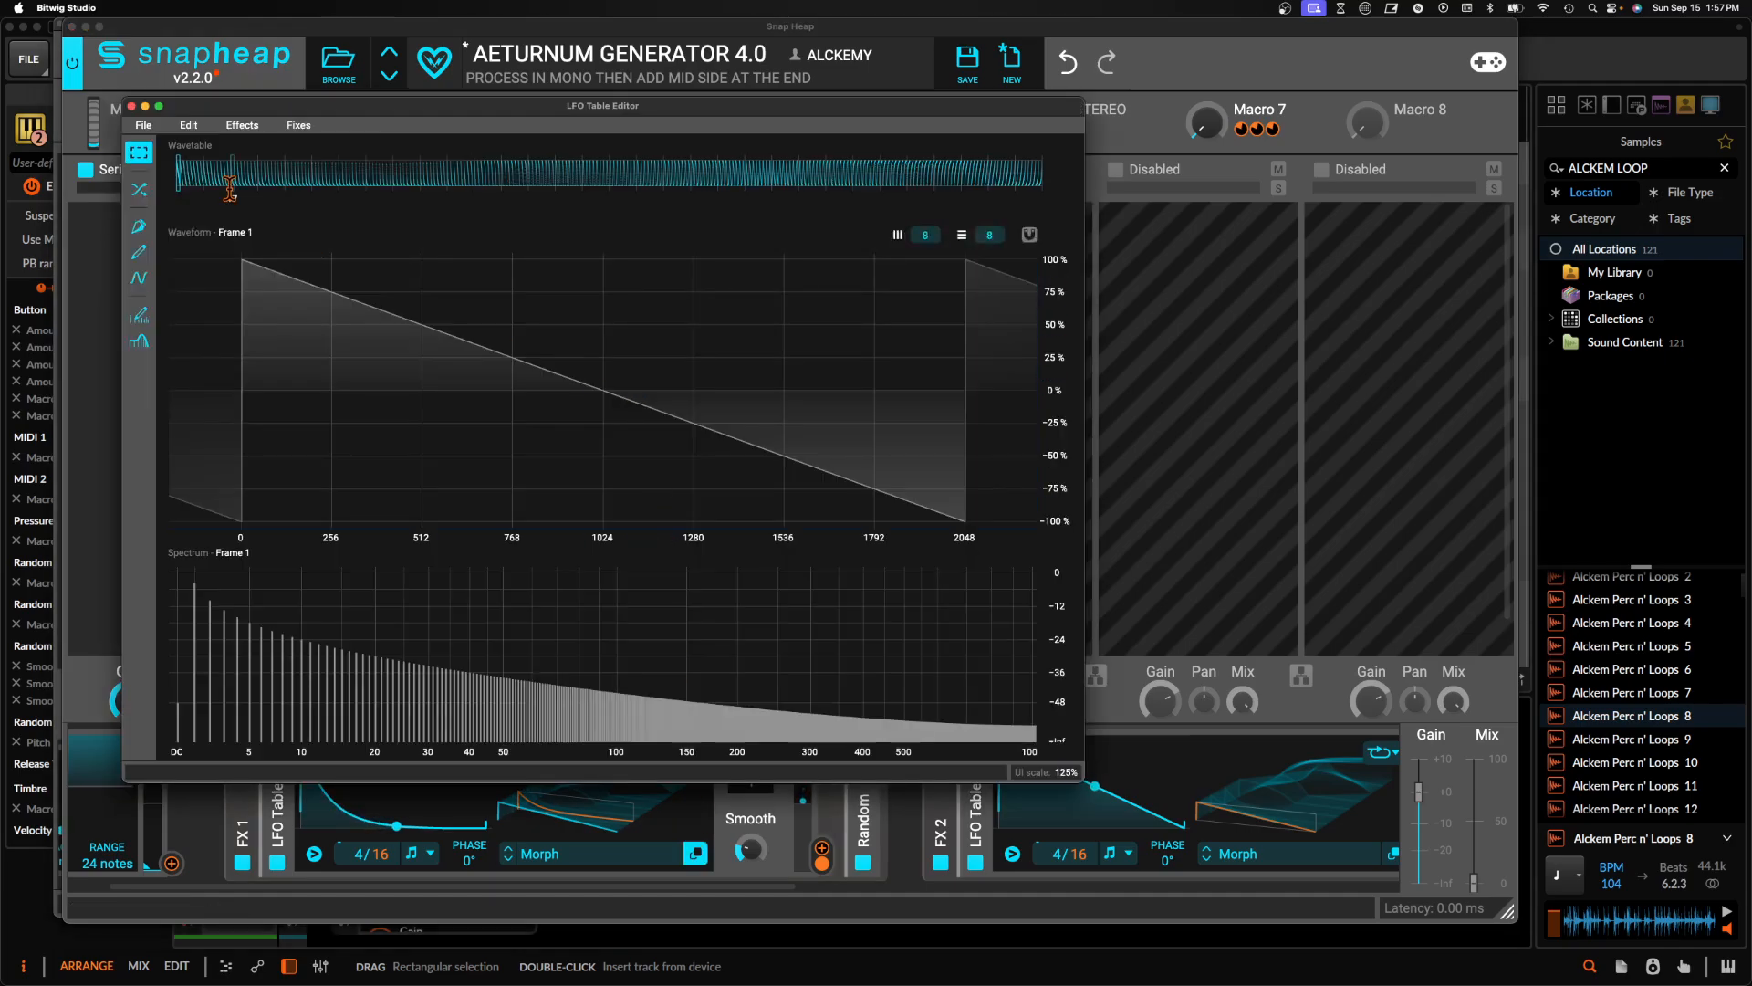
pyautogui.click(140, 279)
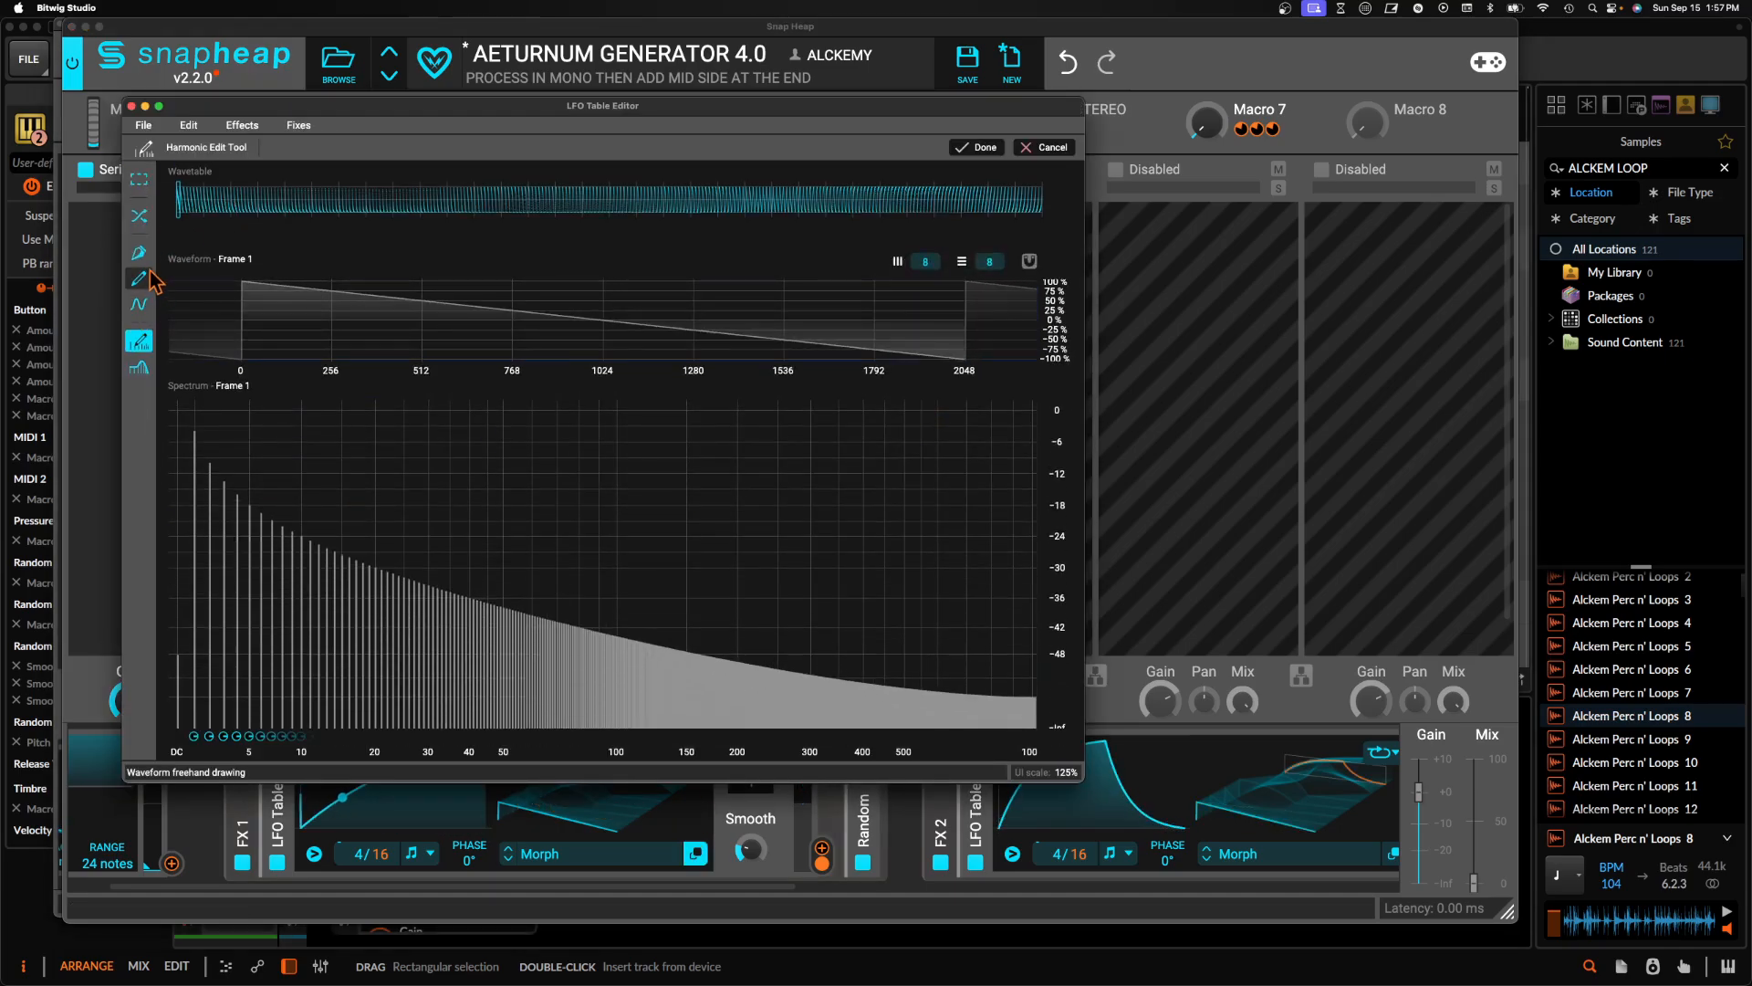
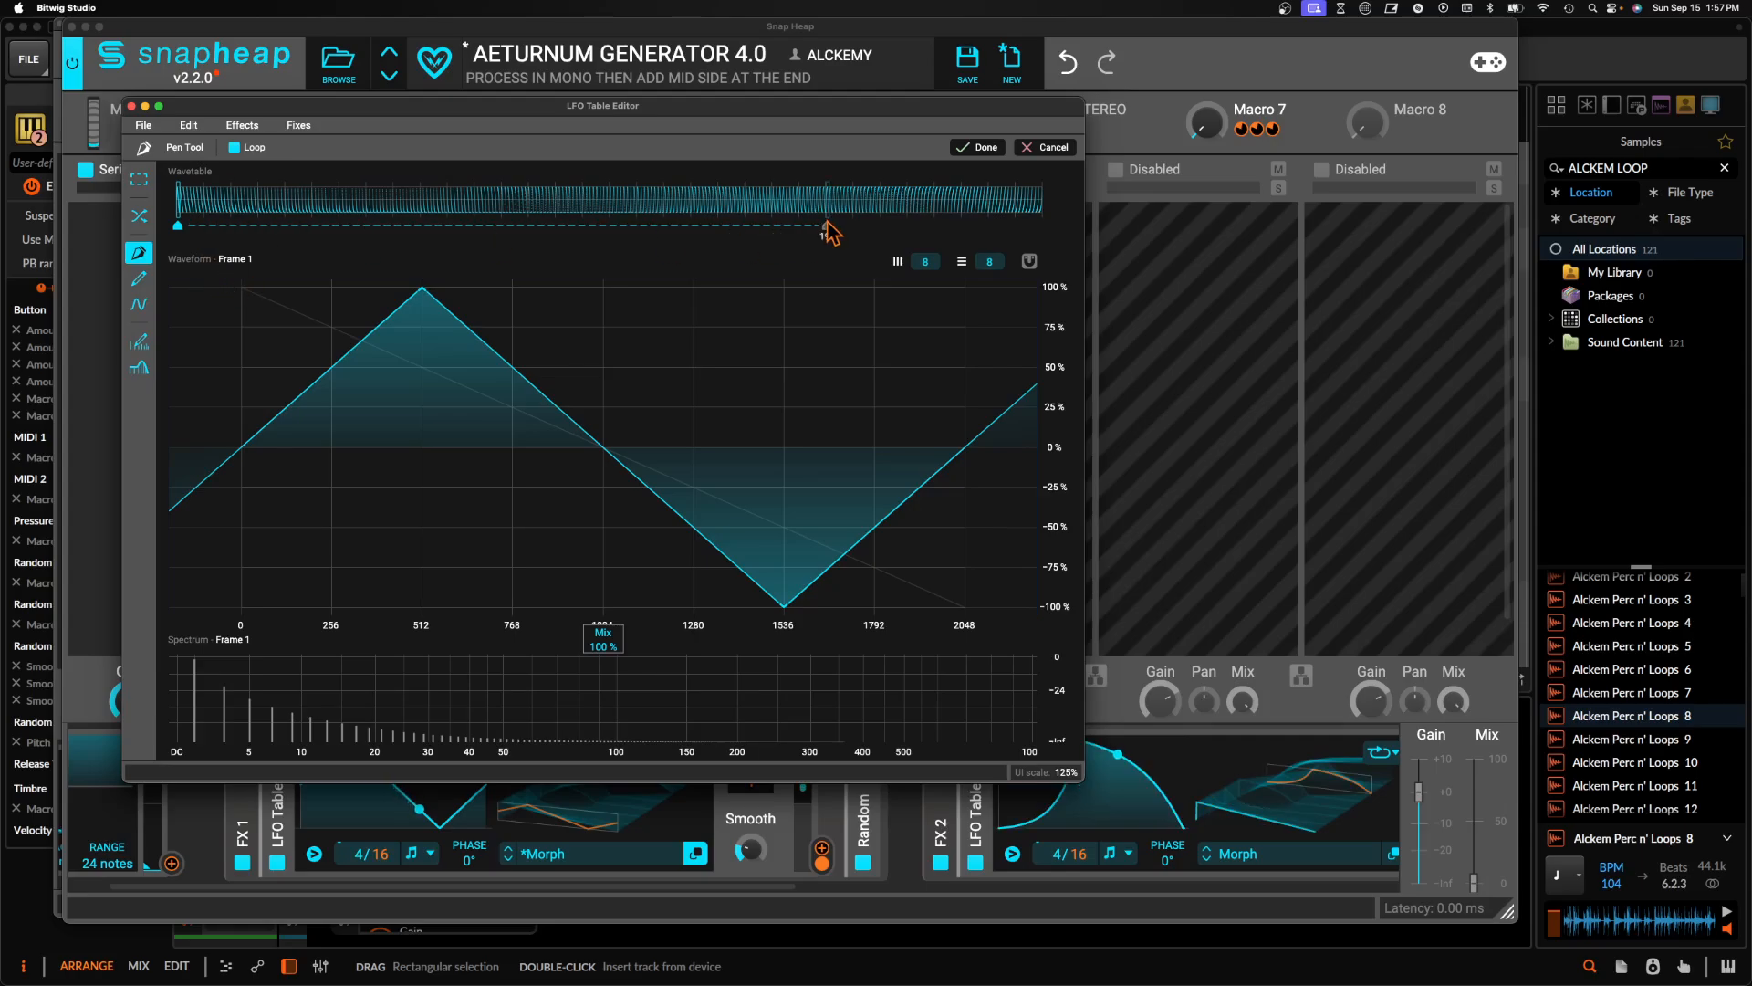
pyautogui.doubleClick(270, 288)
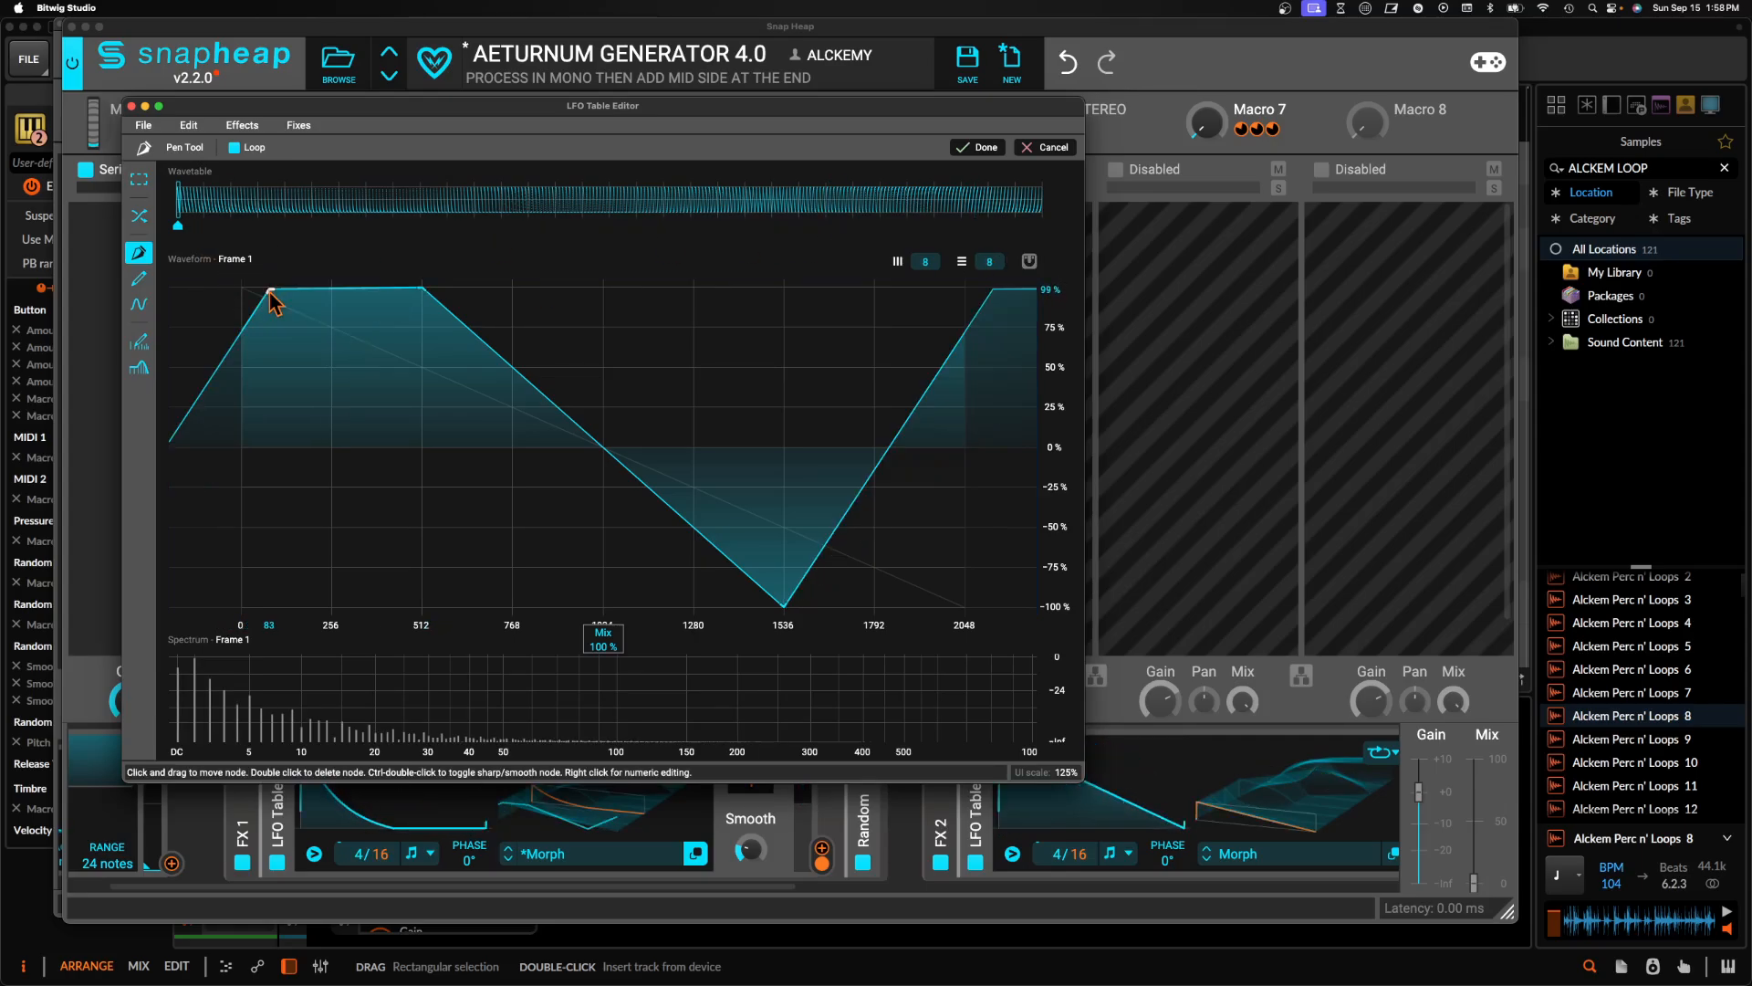
pyautogui.doubleClick(242, 288)
pyautogui.doubleClick(246, 289)
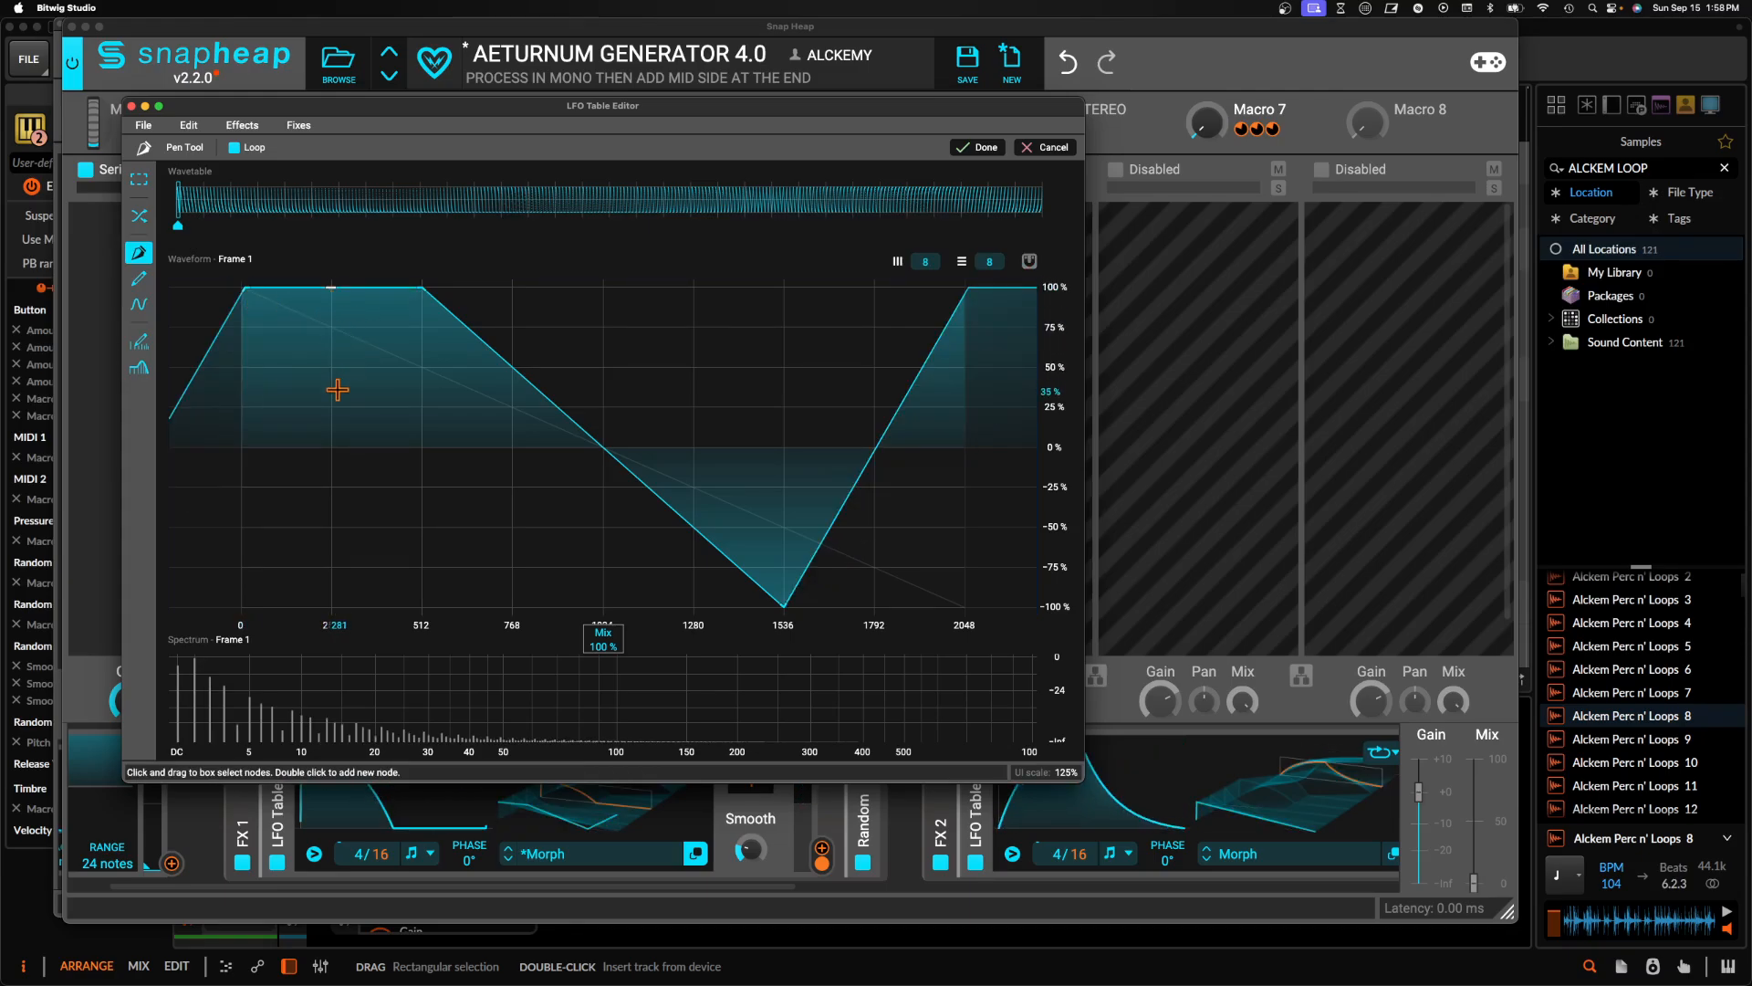
# Shape Frame 1 into a flat -25% level from 256 to 512, removing the old peak at 512
pyautogui.doubleClick(333, 490)
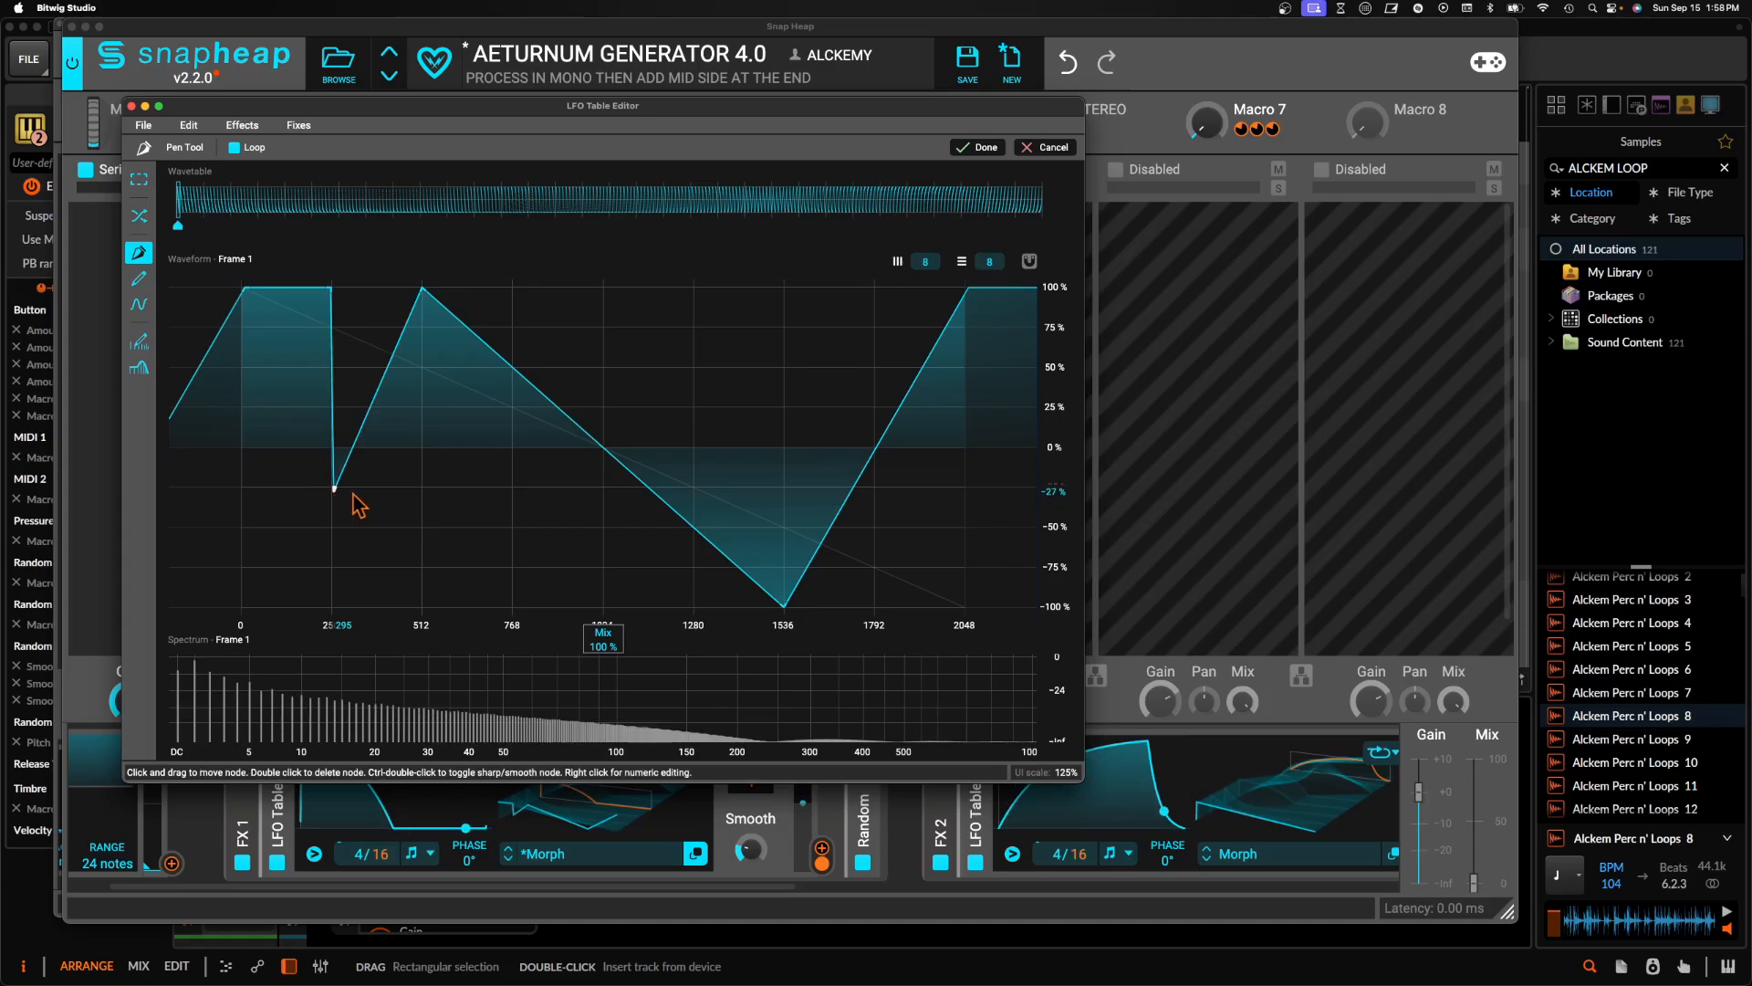
pyautogui.doubleClick(422, 491)
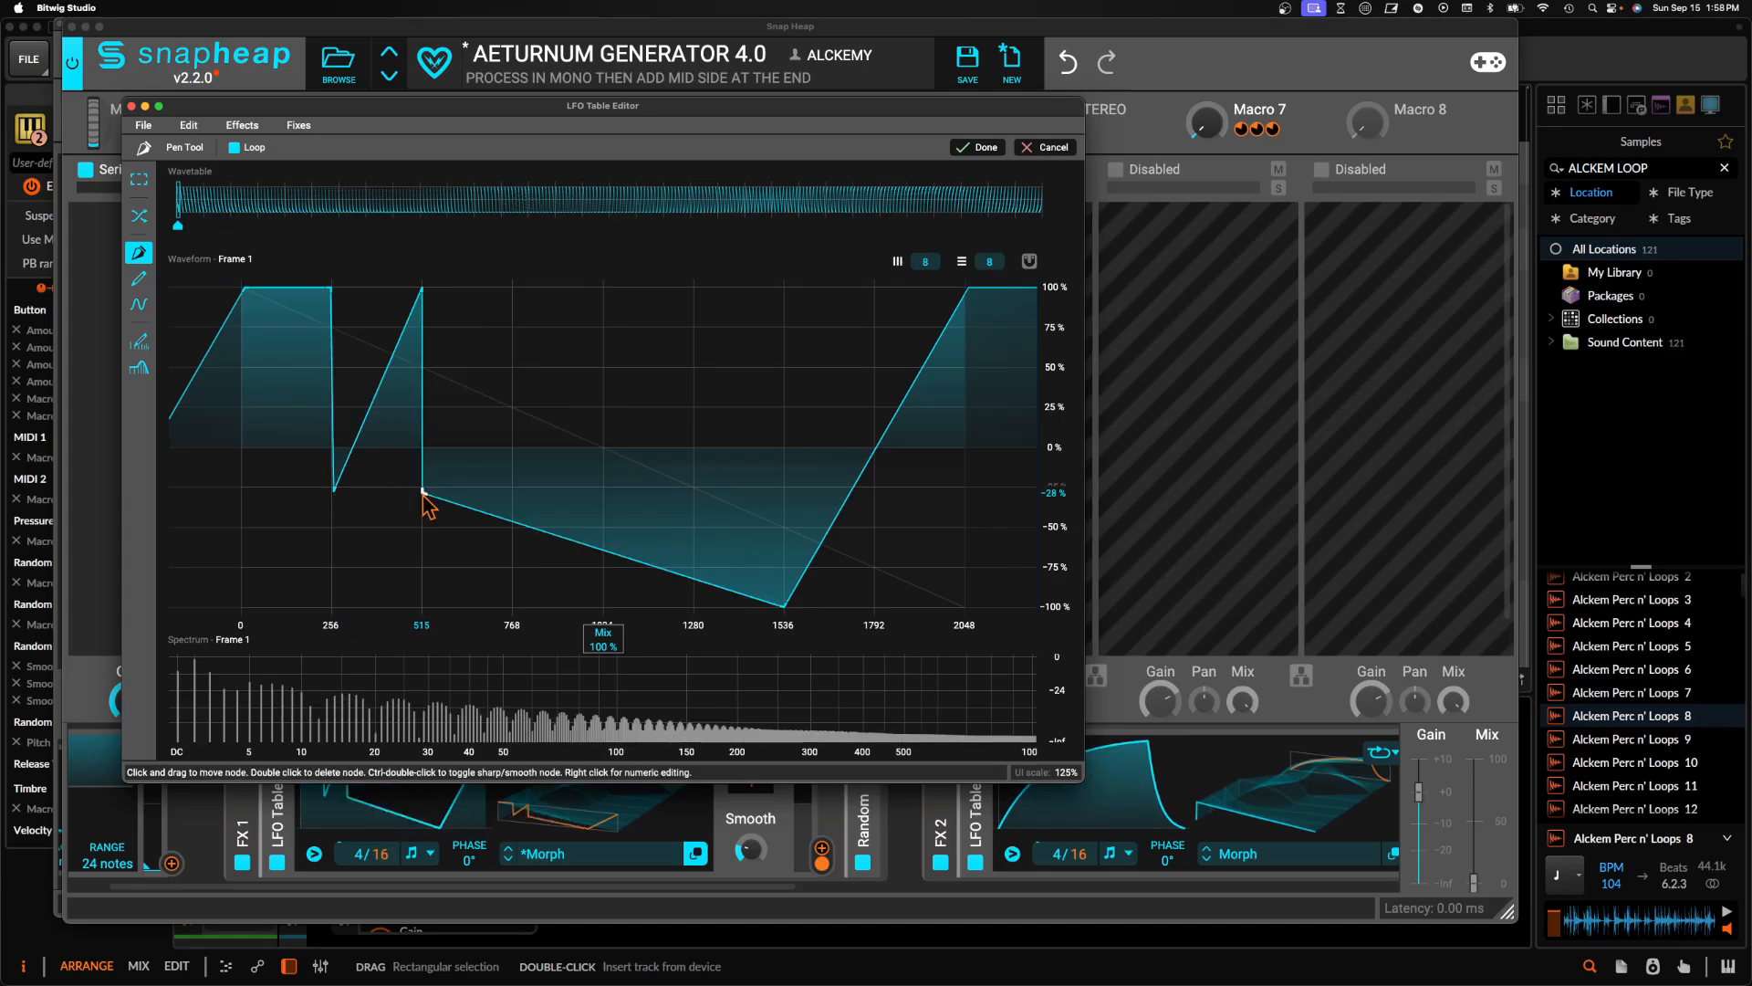
pyautogui.doubleClick(421, 290)
pyautogui.moveTo(422, 499); pyautogui.dragTo(421, 487)
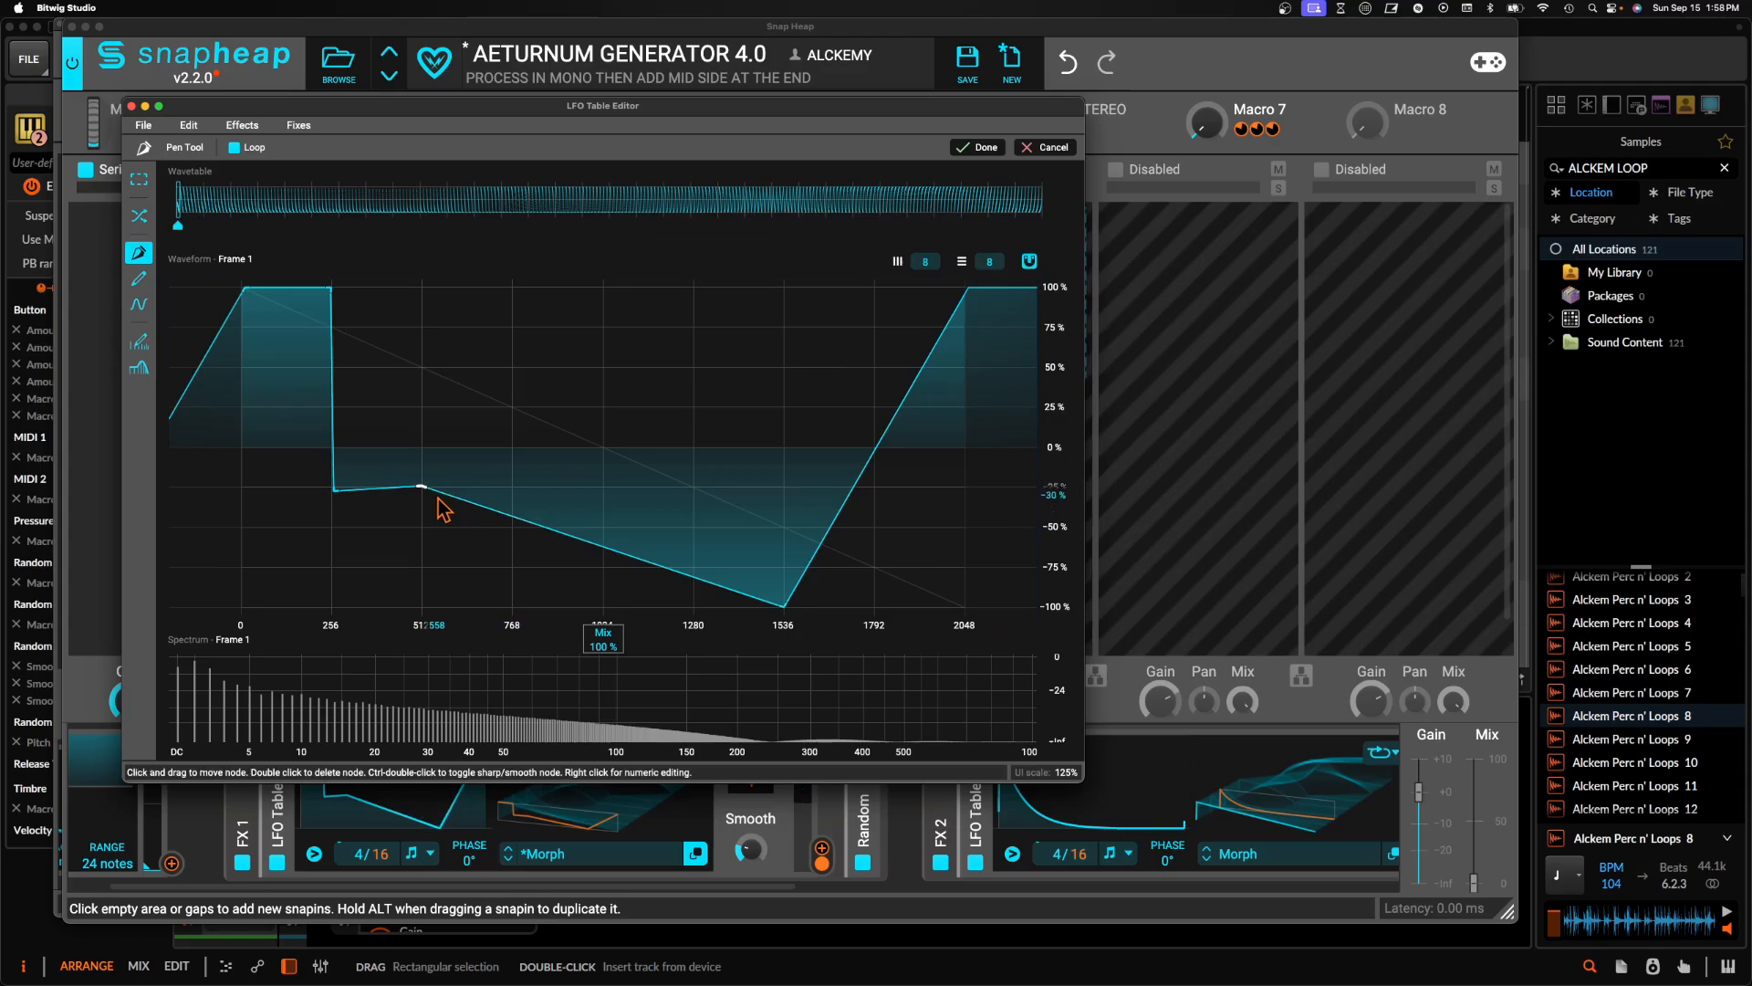
pyautogui.moveTo(334, 491); pyautogui.dragTo(334, 486)
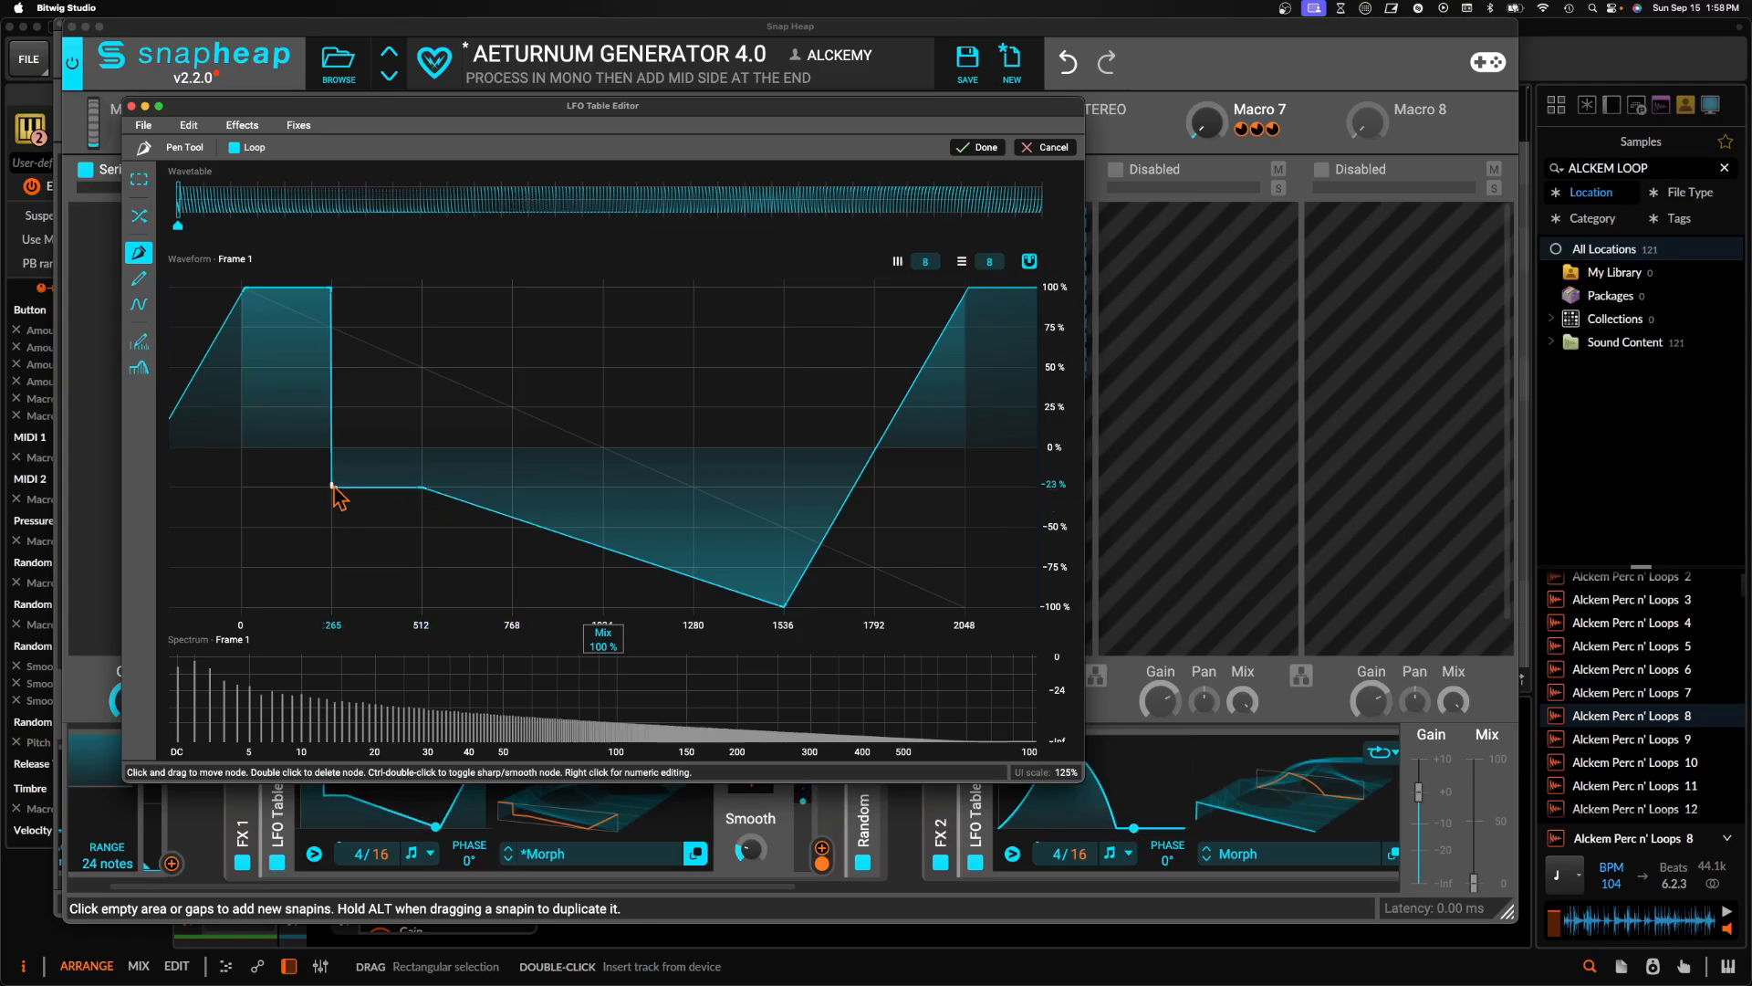
# Shape Frame 1 into a 25% level from 512 to 768 and a -50% level from 768 to 1024
pyautogui.doubleClick(423, 309)
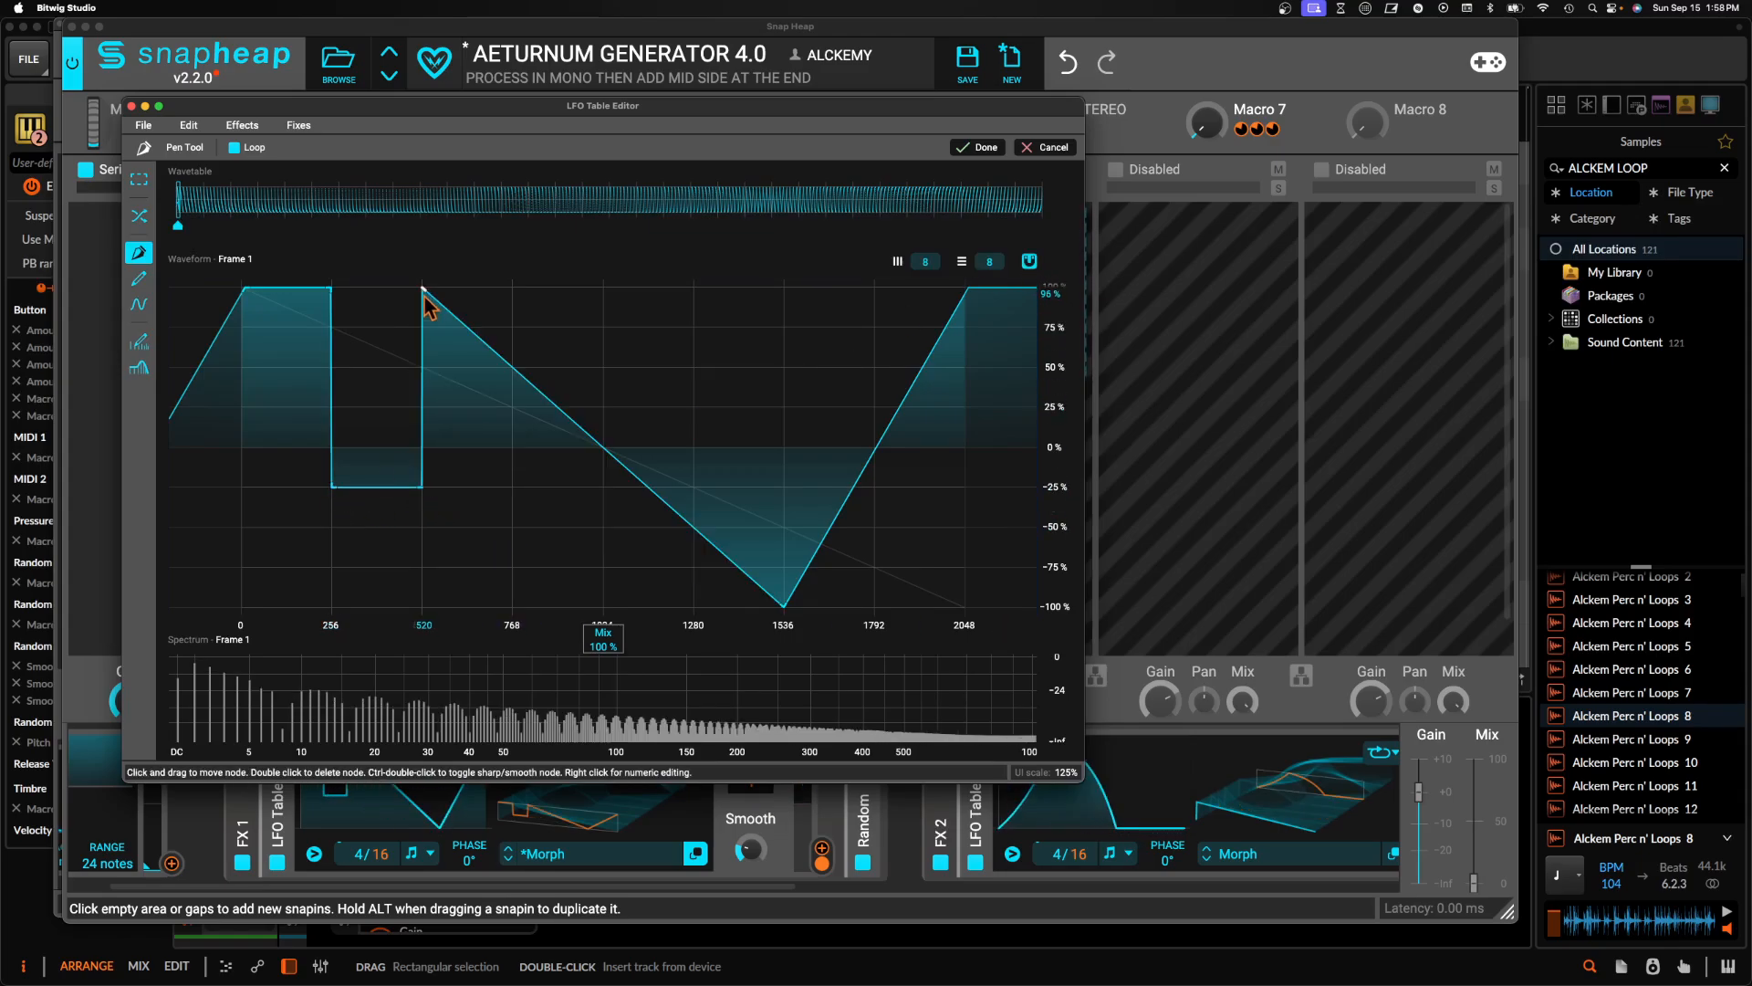
pyautogui.moveTo(424, 292); pyautogui.dragTo(423, 408)
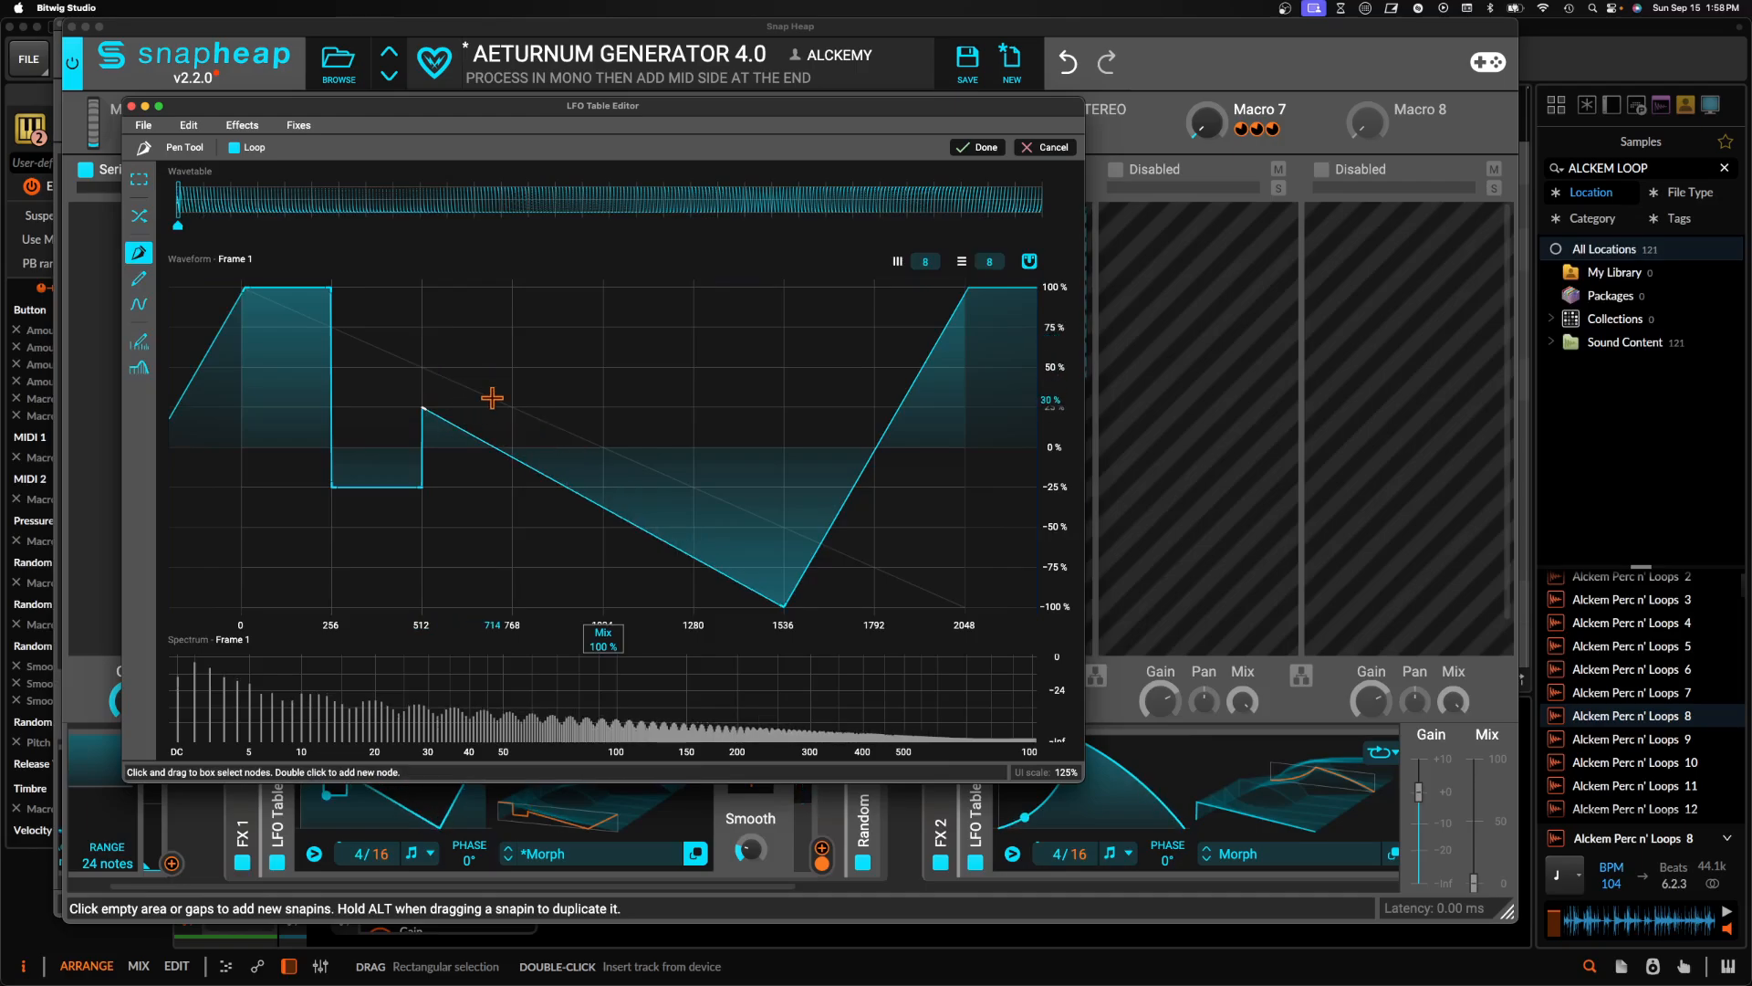
pyautogui.doubleClick(507, 407)
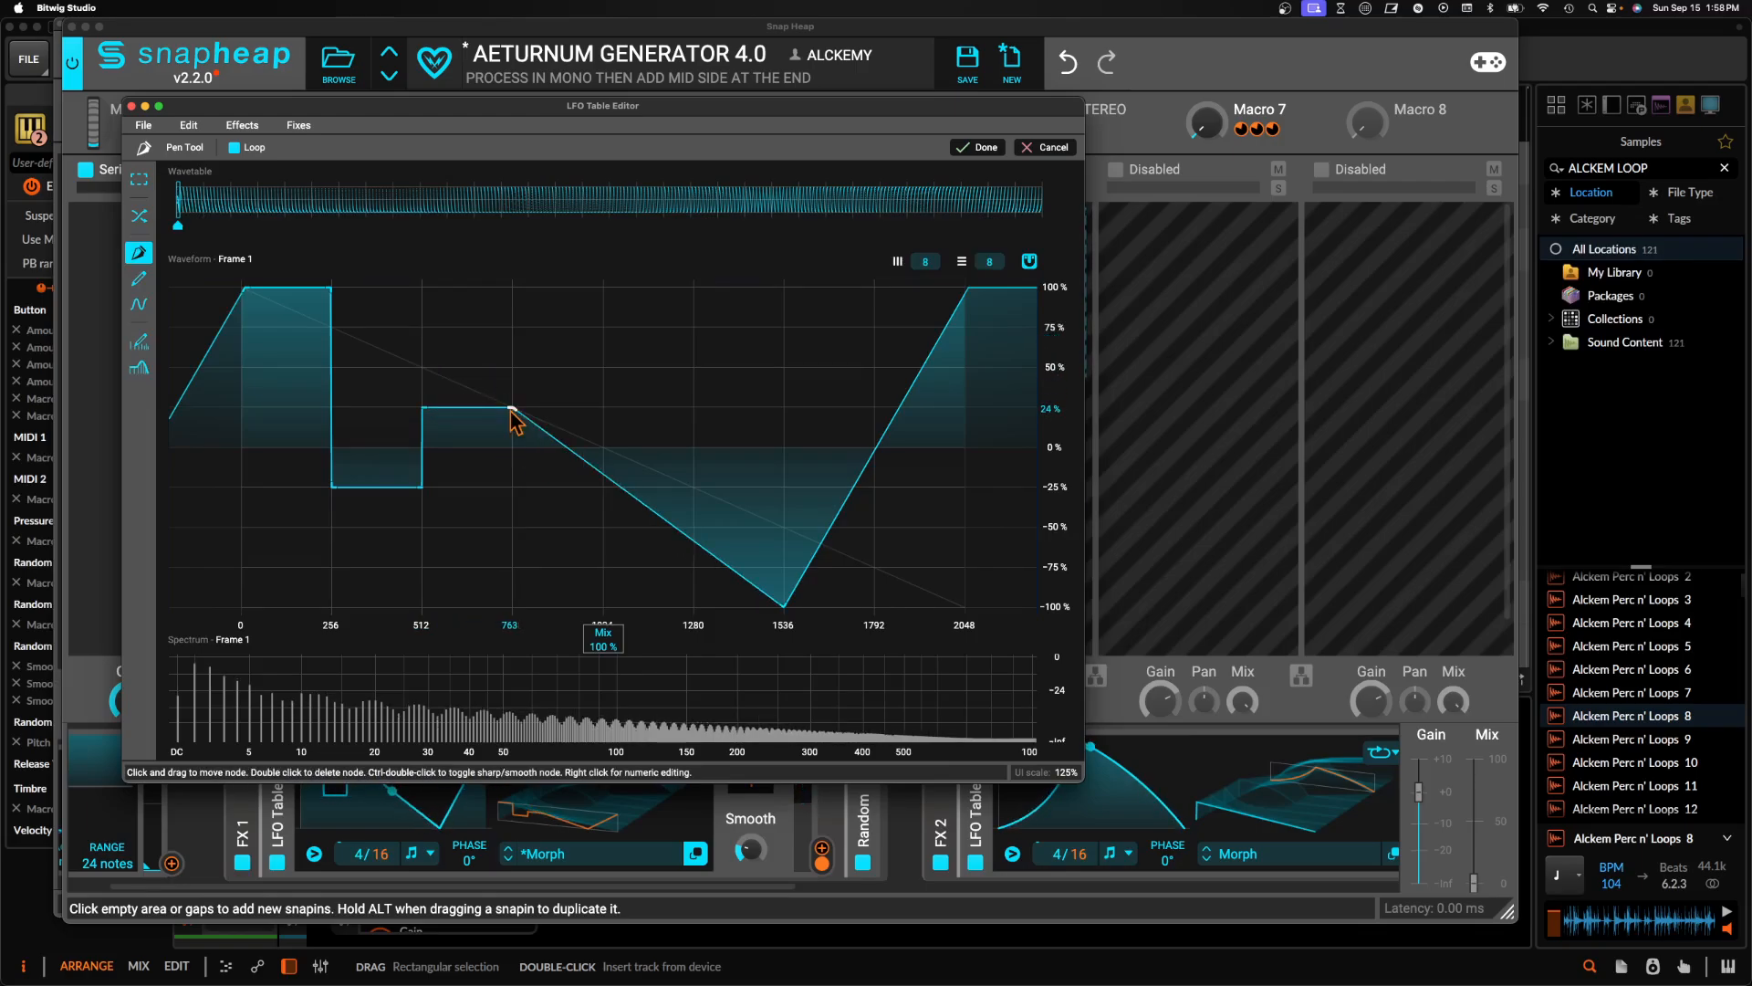
pyautogui.doubleClick(513, 531)
pyautogui.doubleClick(600, 531)
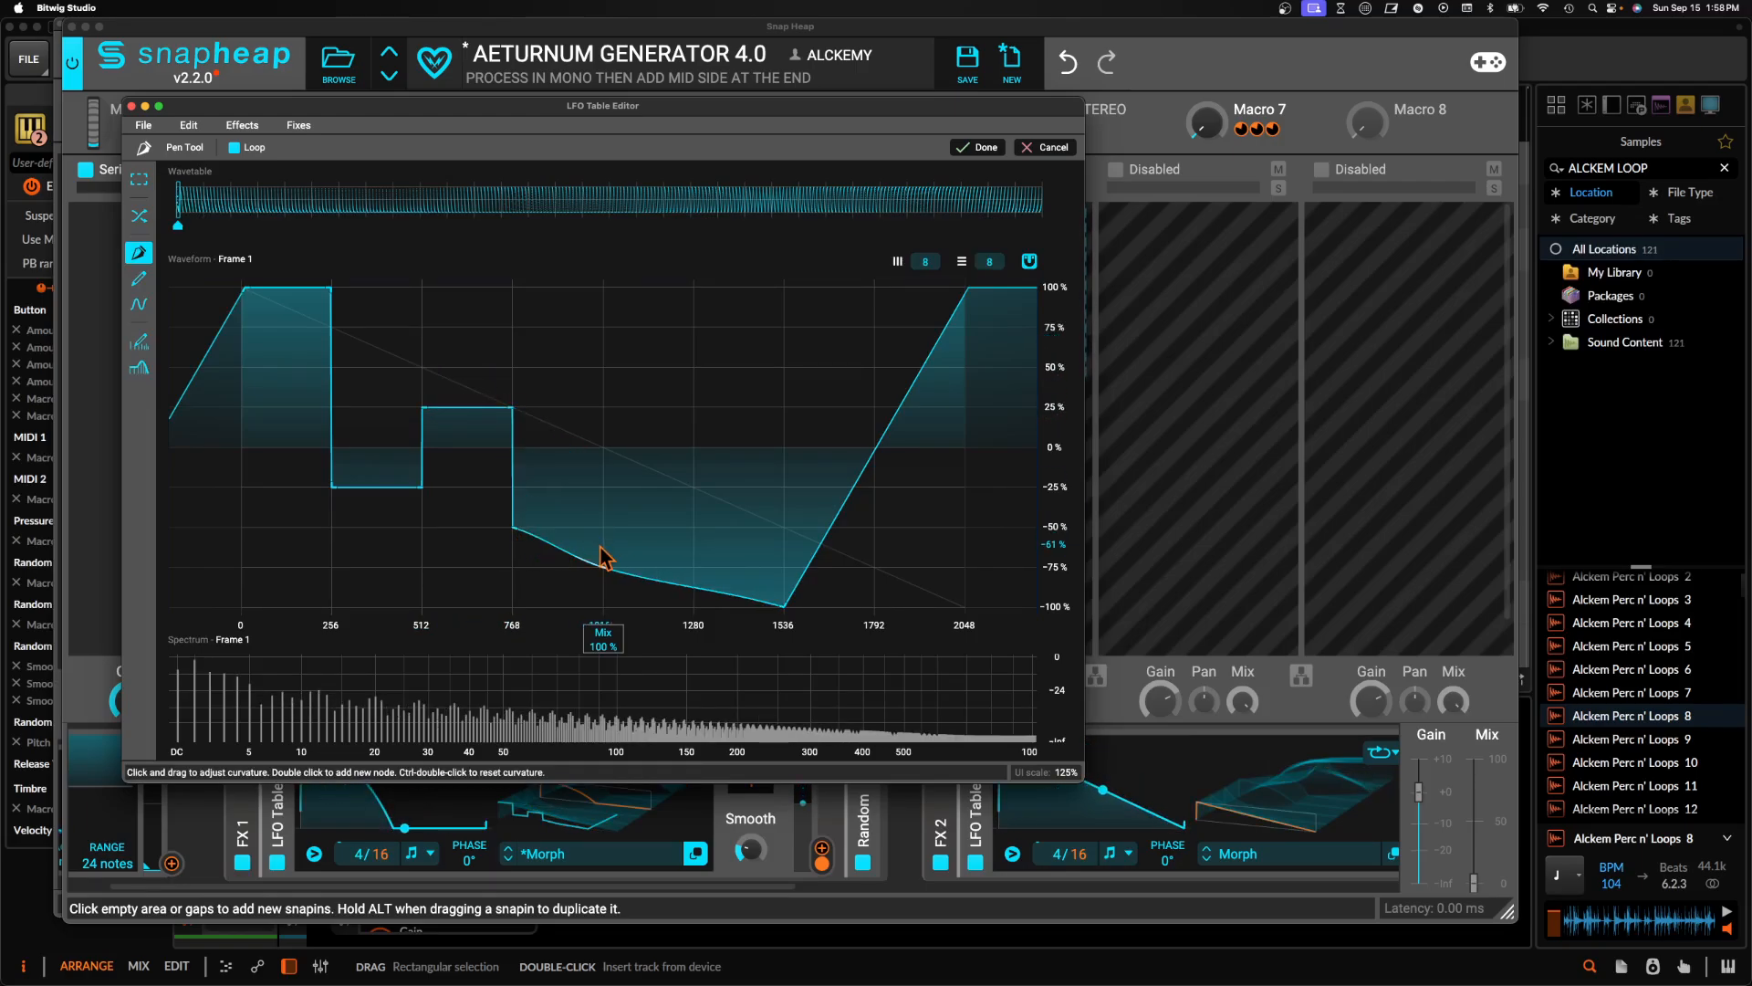
pyautogui.moveTo(606, 569); pyautogui.dragTo(604, 533)
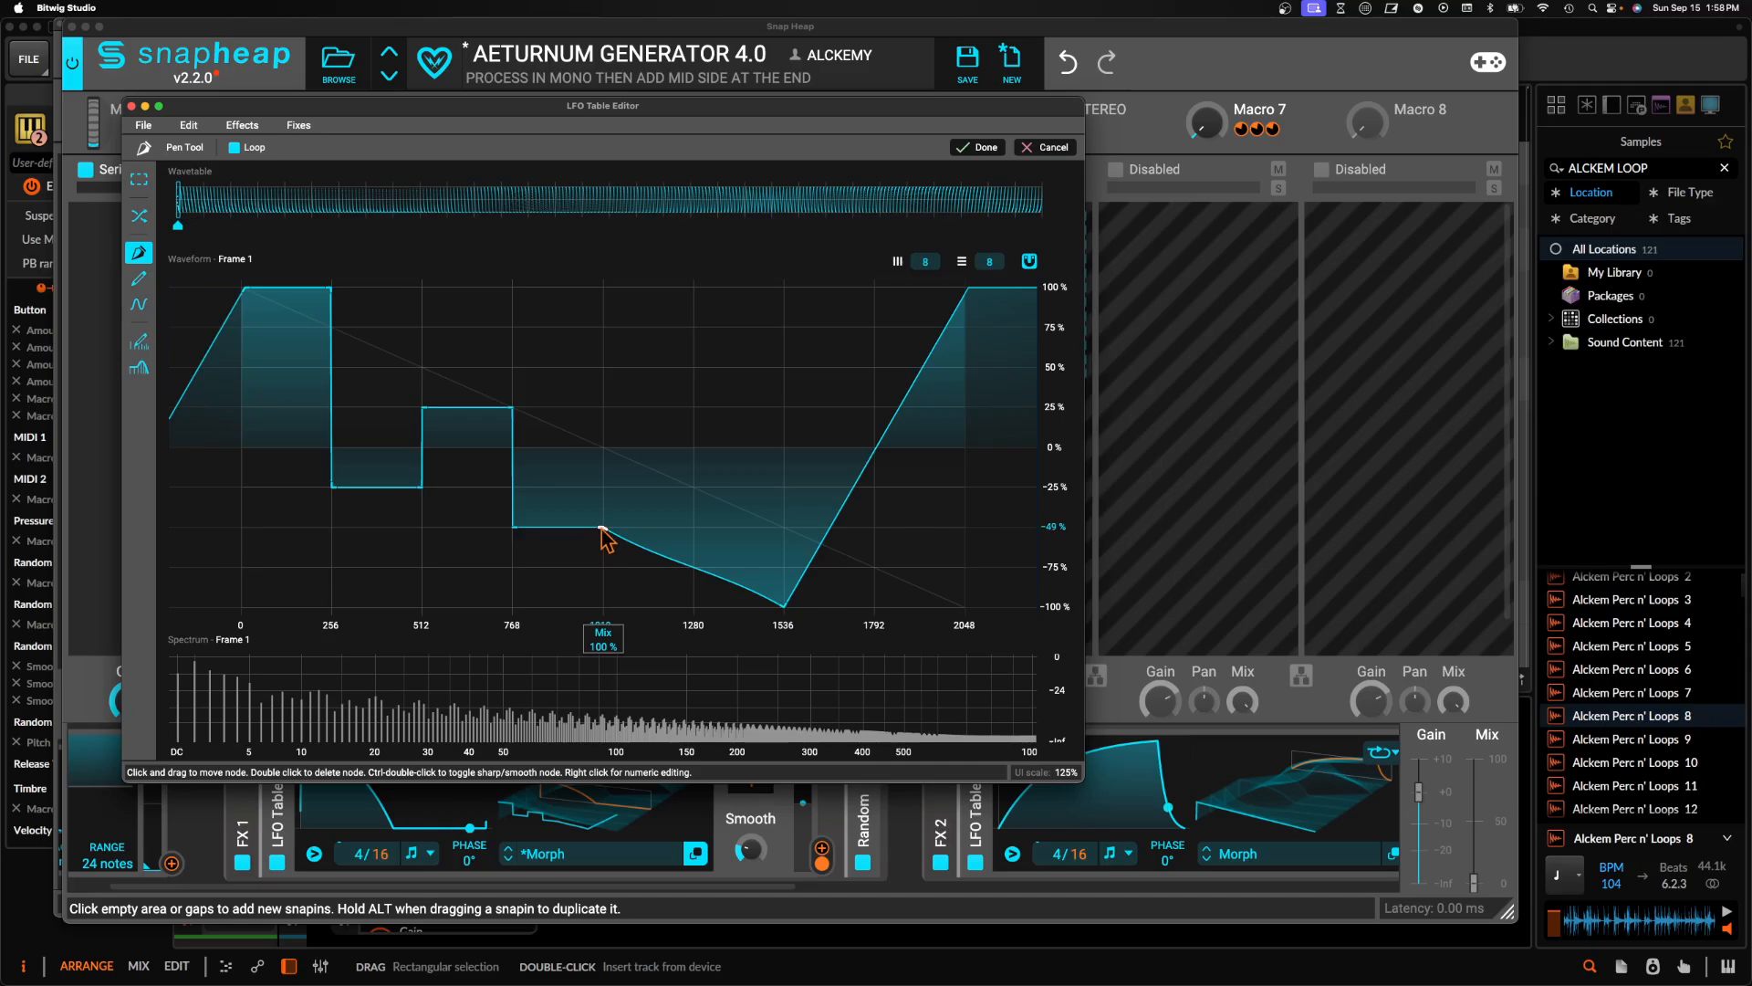
# Shape Frame 1 into a 50% level from 1024 to 1280 and a -75% level from 1280 to 1536
pyautogui.doubleClick(605, 366)
pyautogui.doubleClick(694, 368)
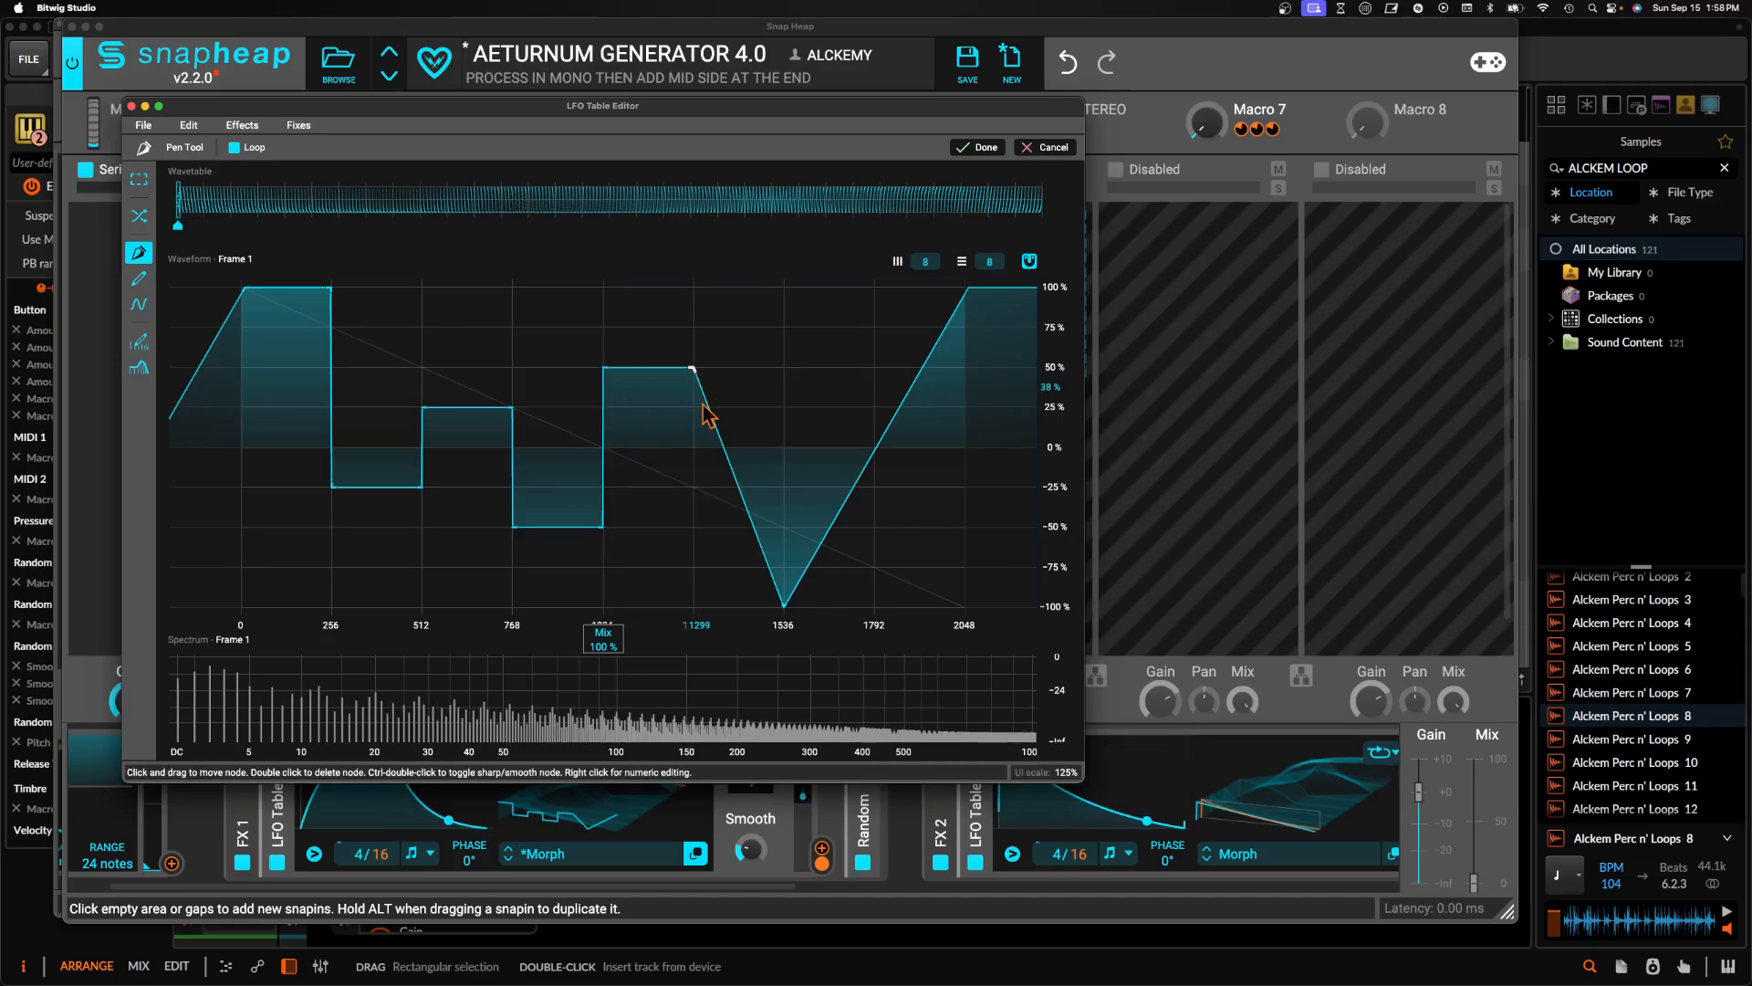
pyautogui.doubleClick(692, 564)
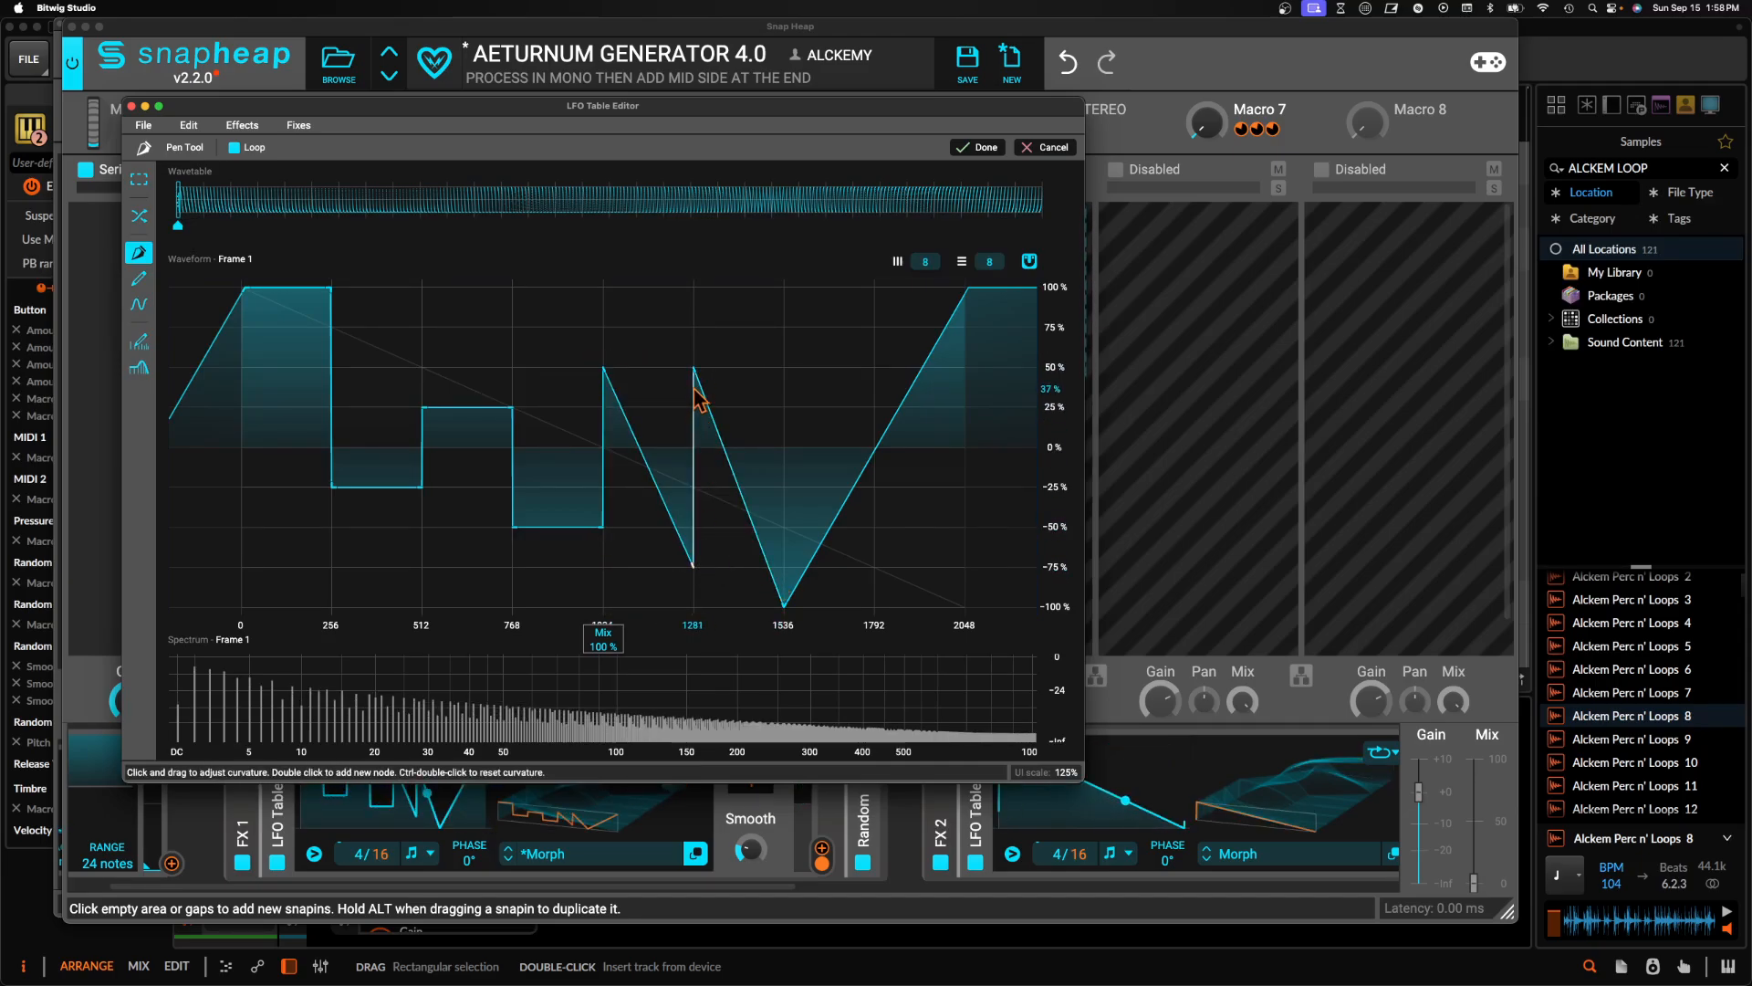
pyautogui.doubleClick(691, 566)
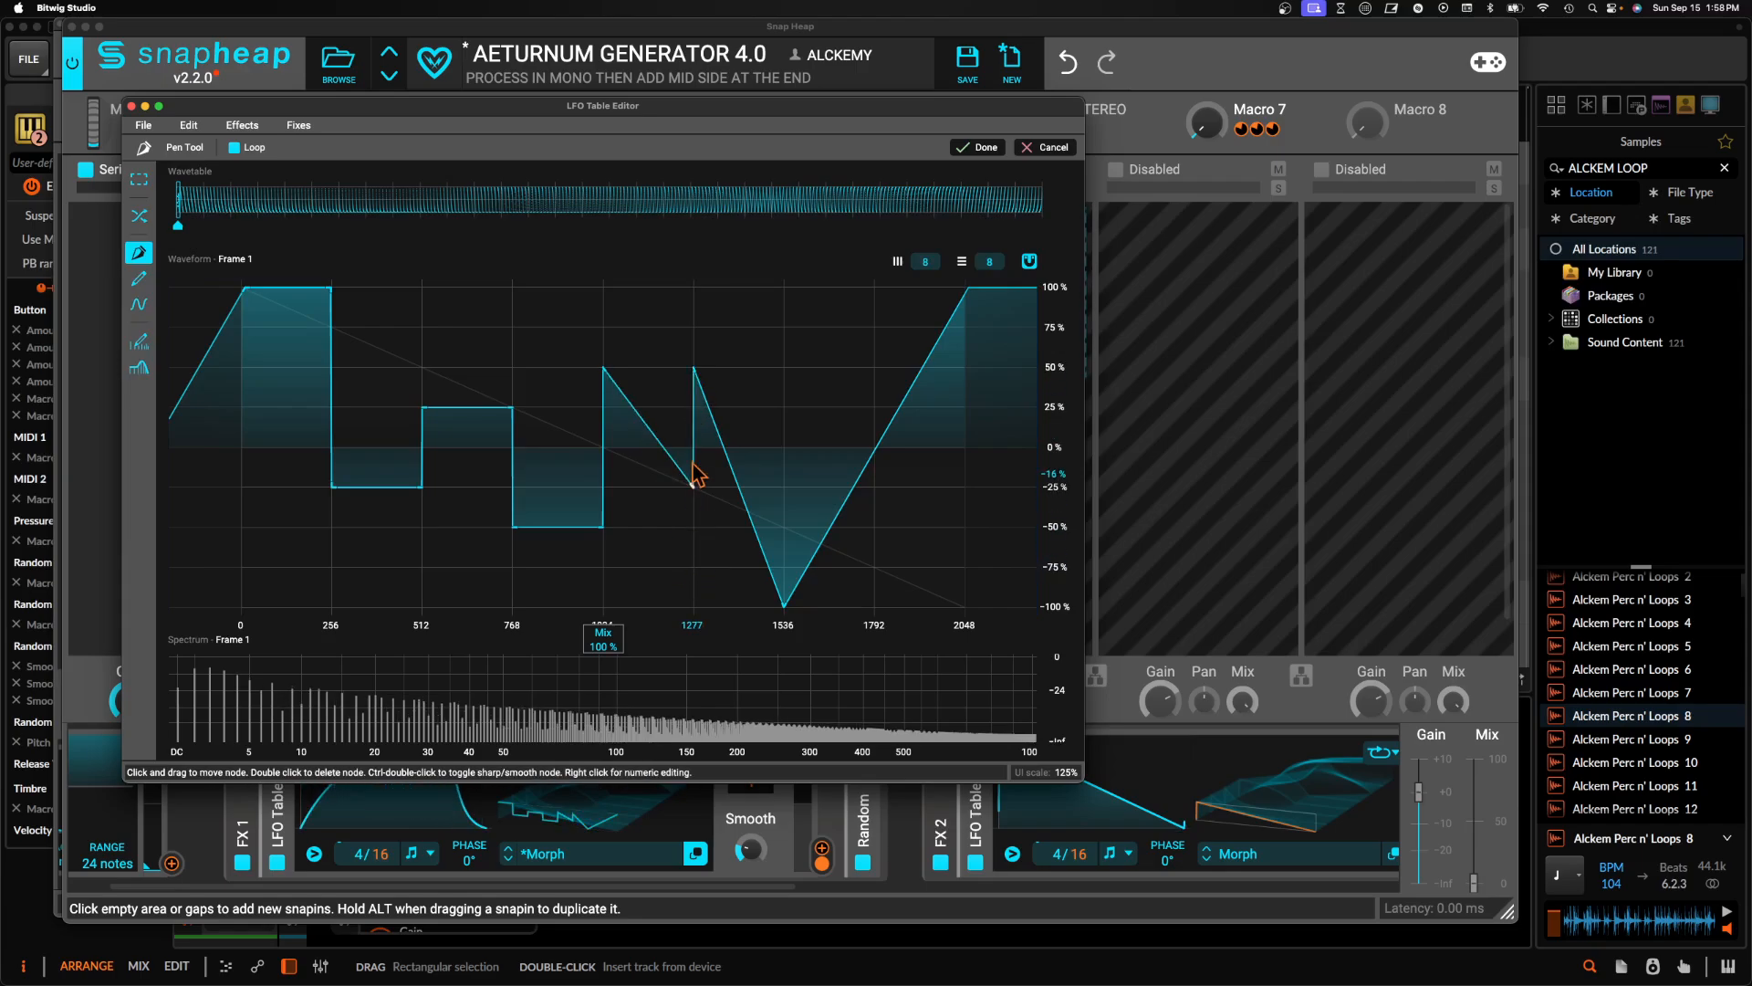
pyautogui.moveTo(699, 372); pyautogui.dragTo(697, 569)
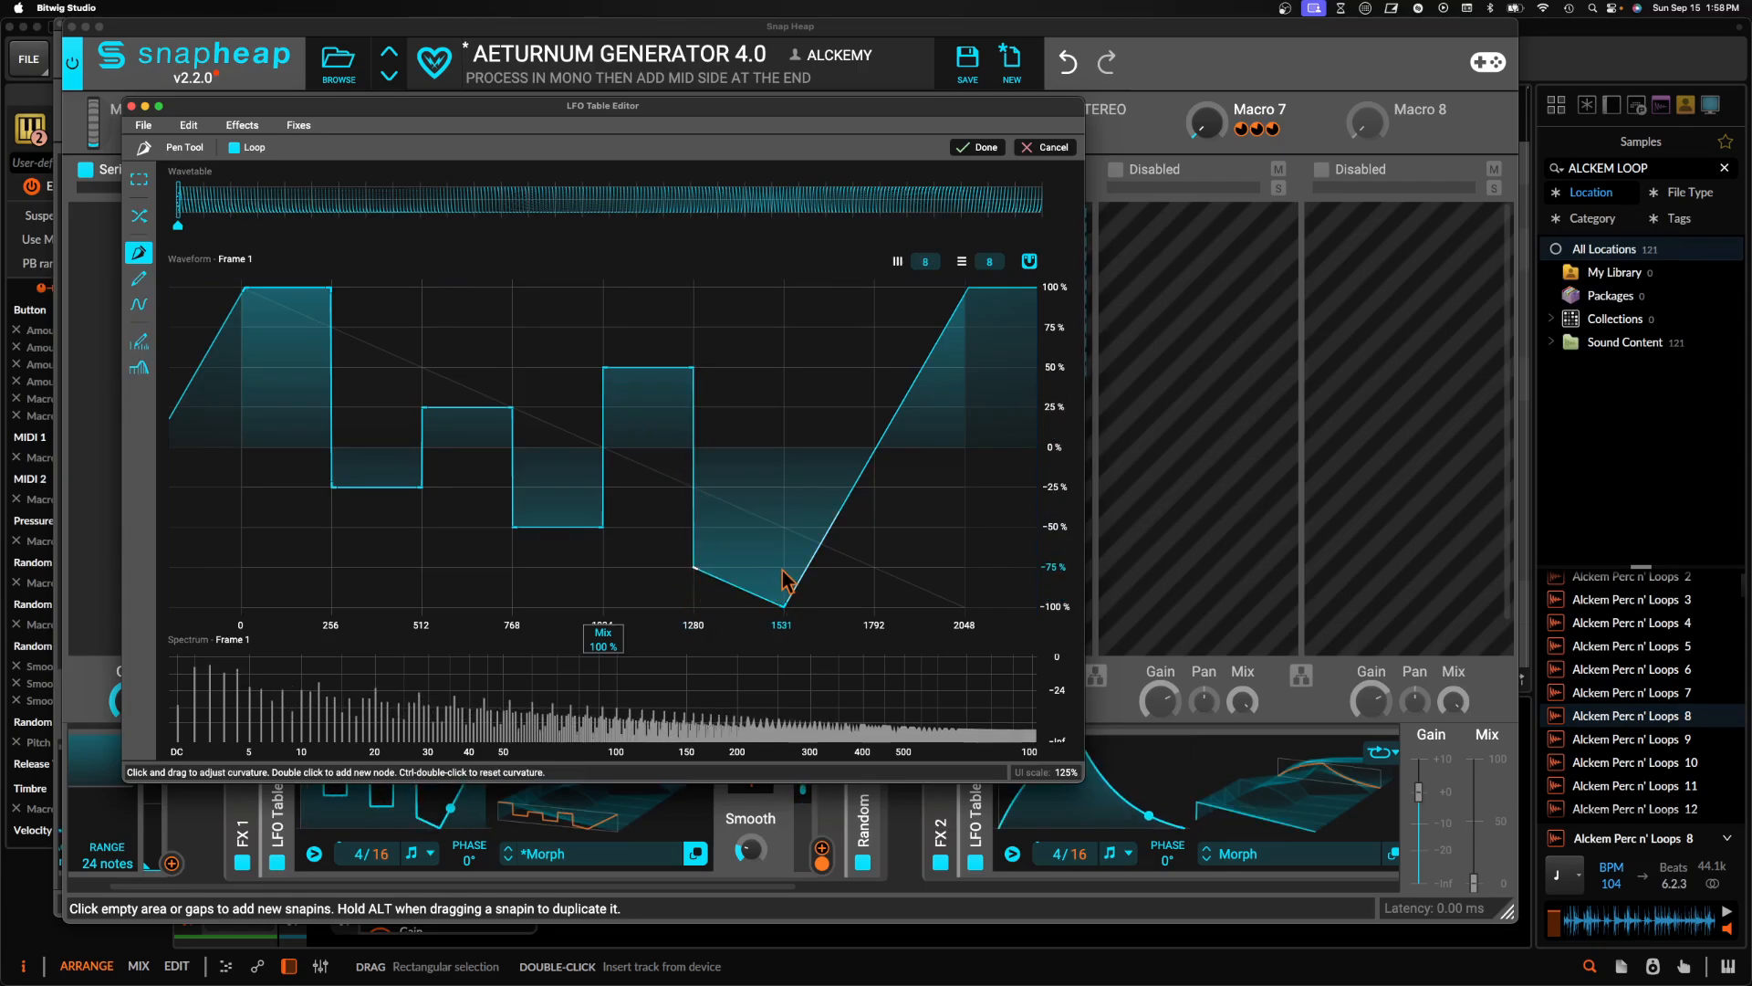
pyautogui.moveTo(784, 605); pyautogui.dragTo(785, 567)
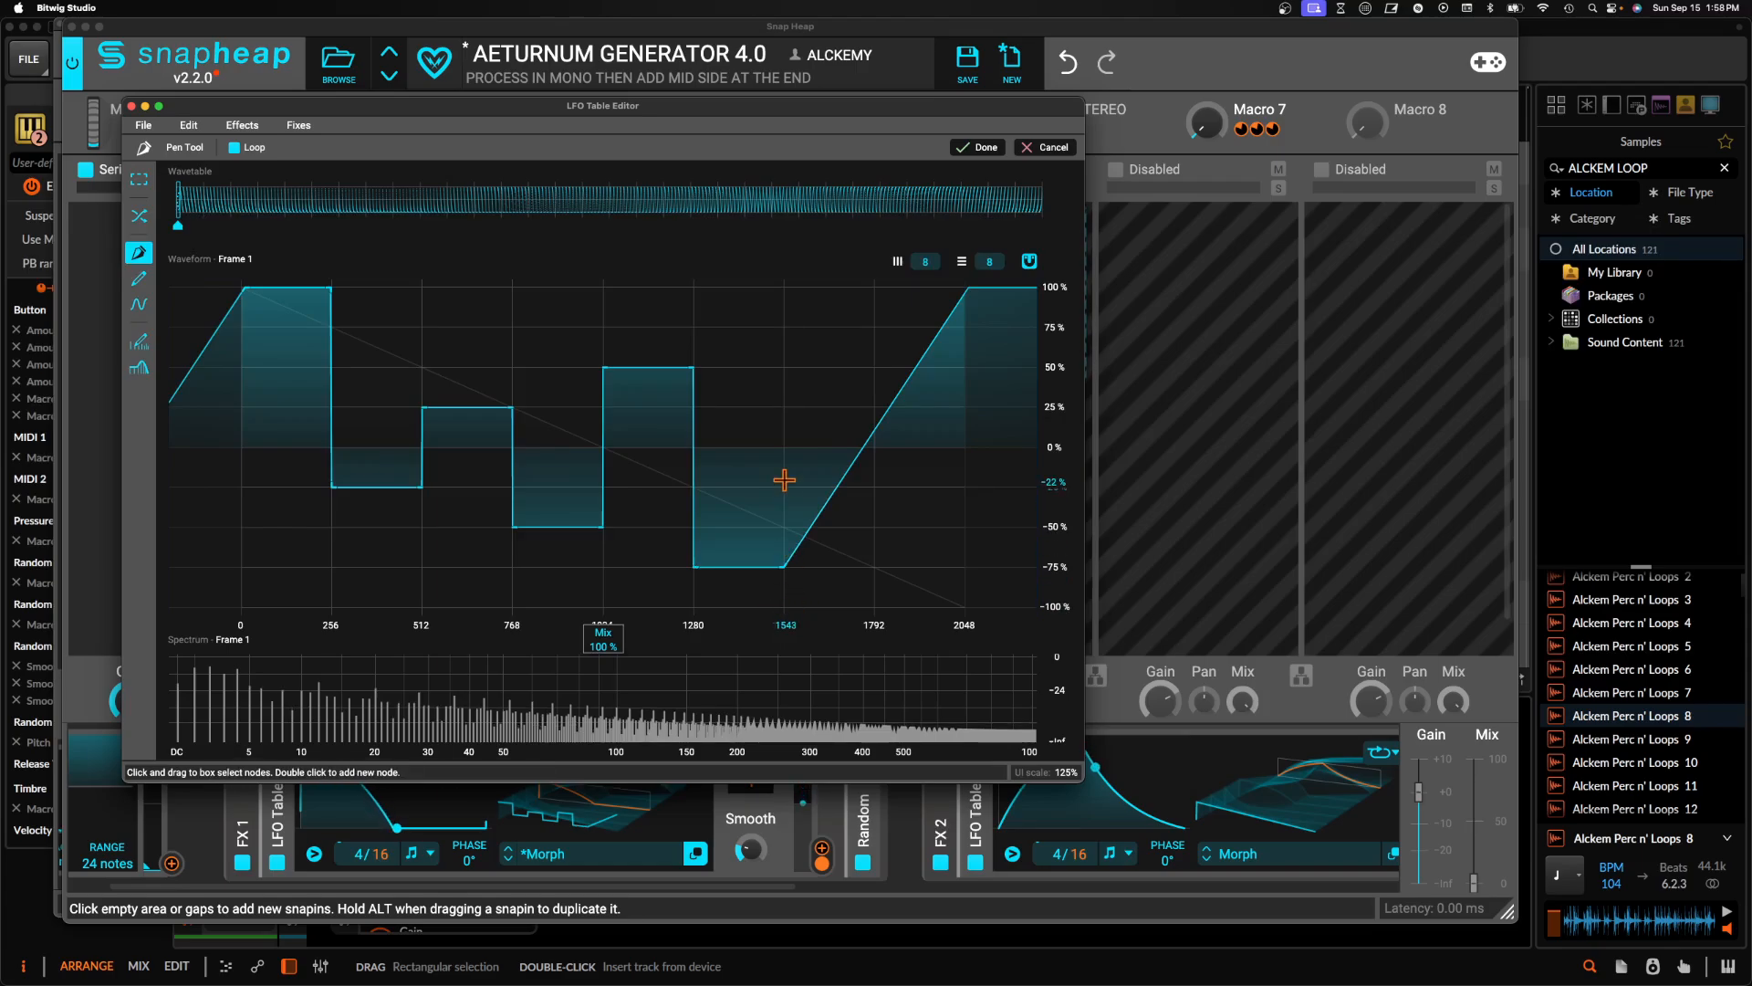
# Finish Frame 1 with a 75% level from 1536 to 1792 and a -75% level from 1792 to 2048
pyautogui.doubleClick(786, 330)
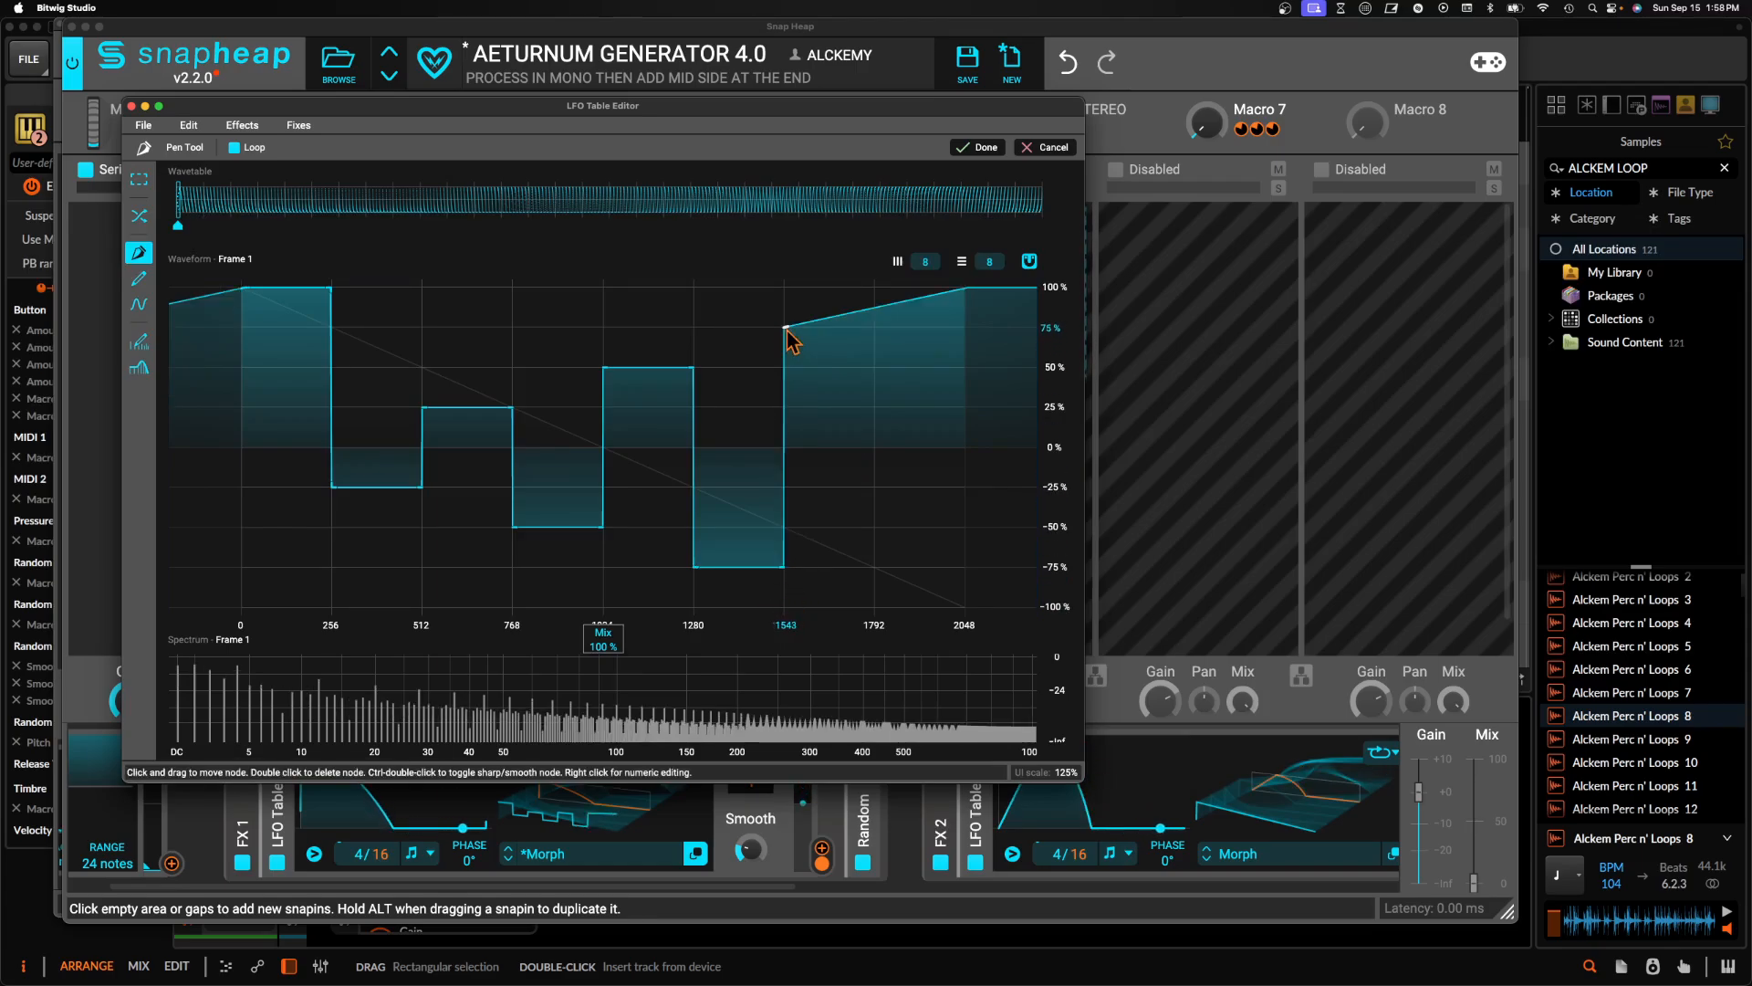
pyautogui.doubleClick(877, 340)
pyautogui.doubleClick(878, 573)
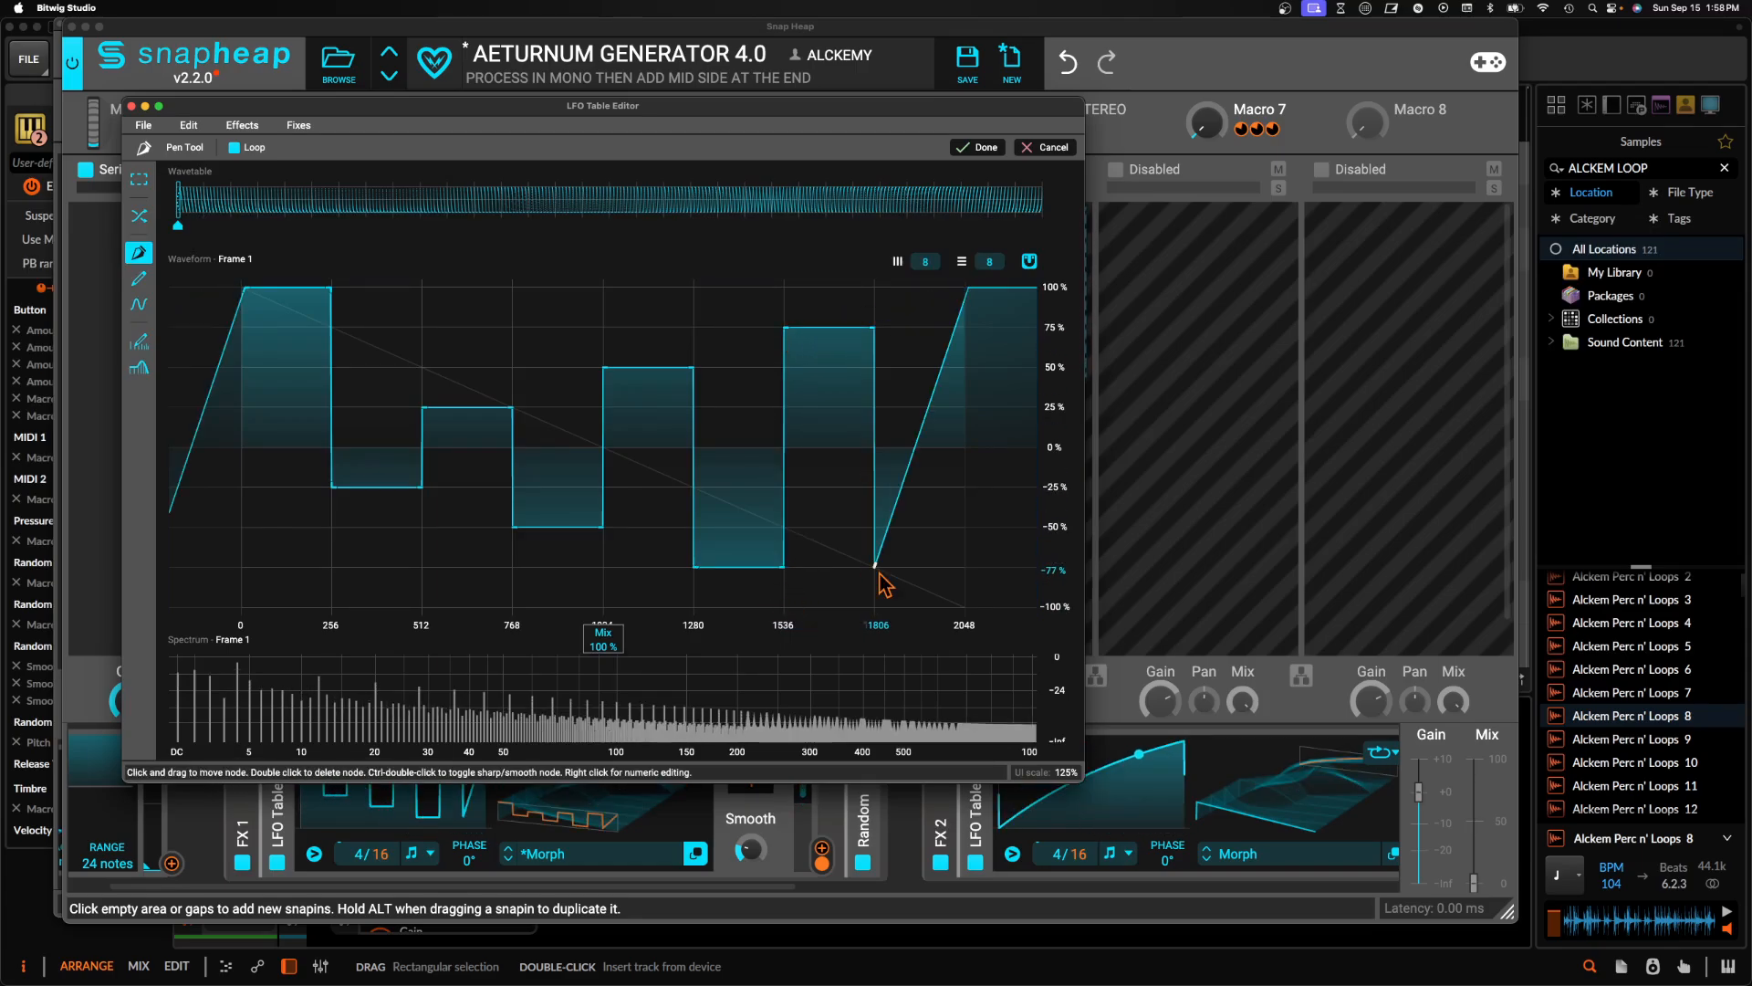
pyautogui.doubleClick(964, 569)
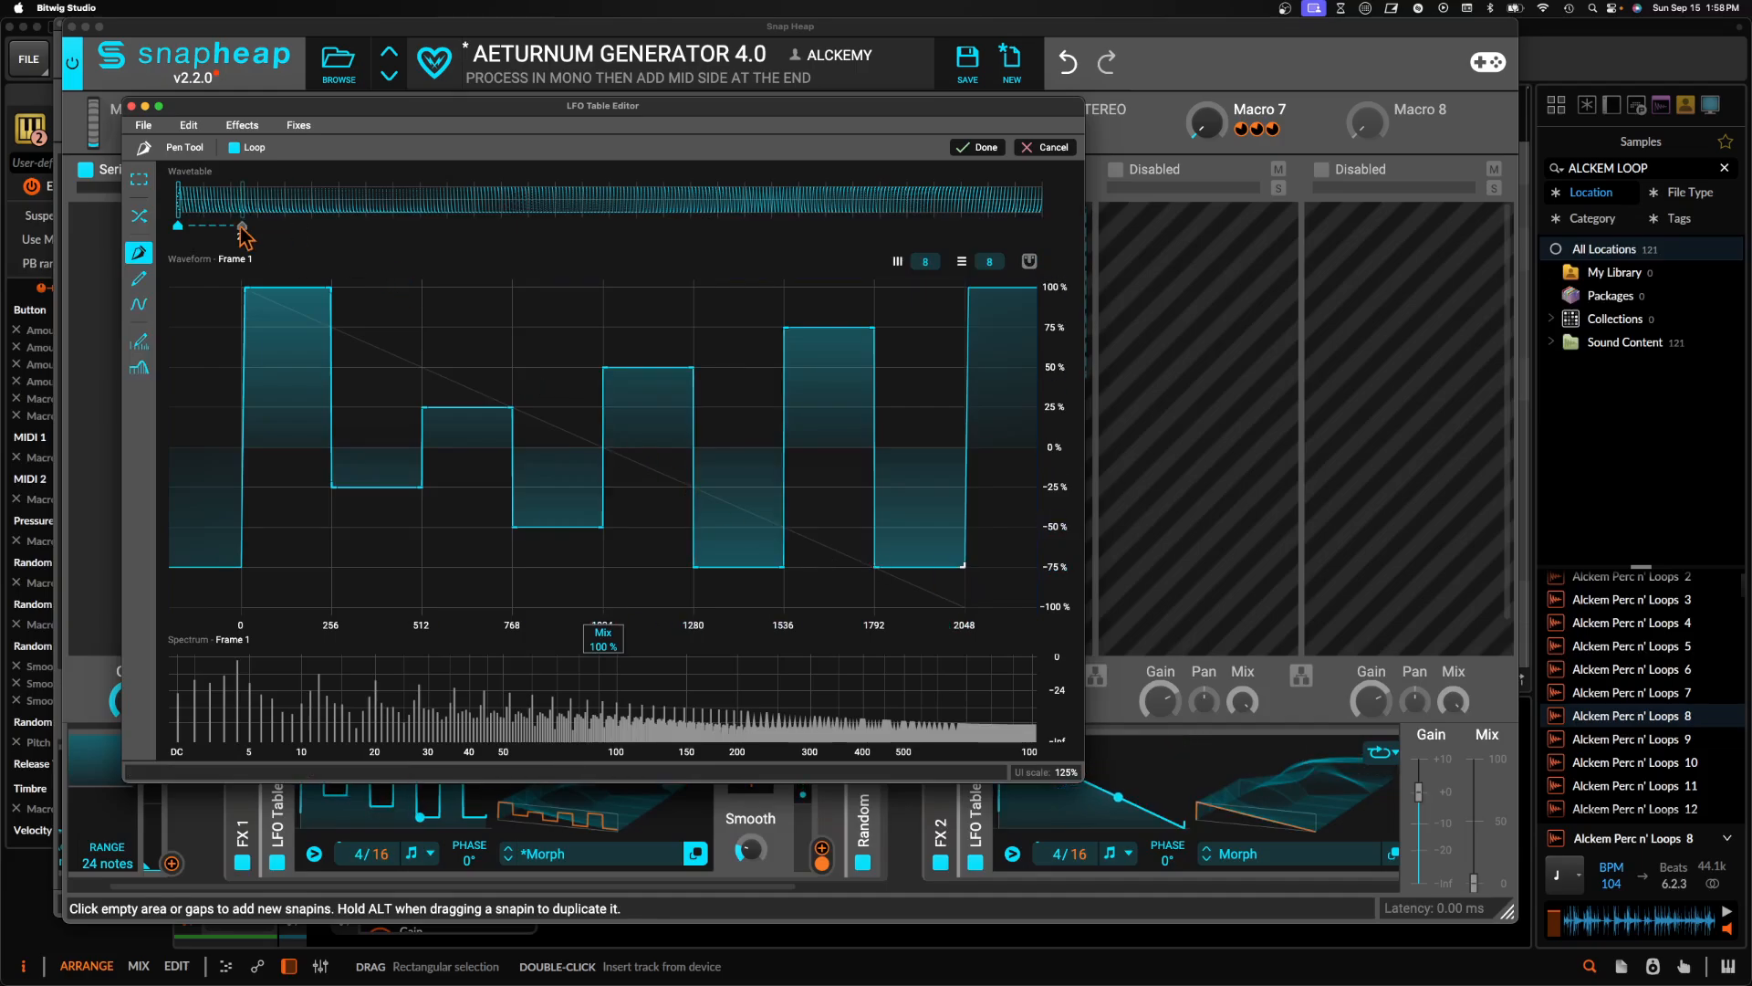
# Go to Frame 256 and reshape its first step into a flat 25% level from 0 to 256
pyautogui.click(1042, 210)
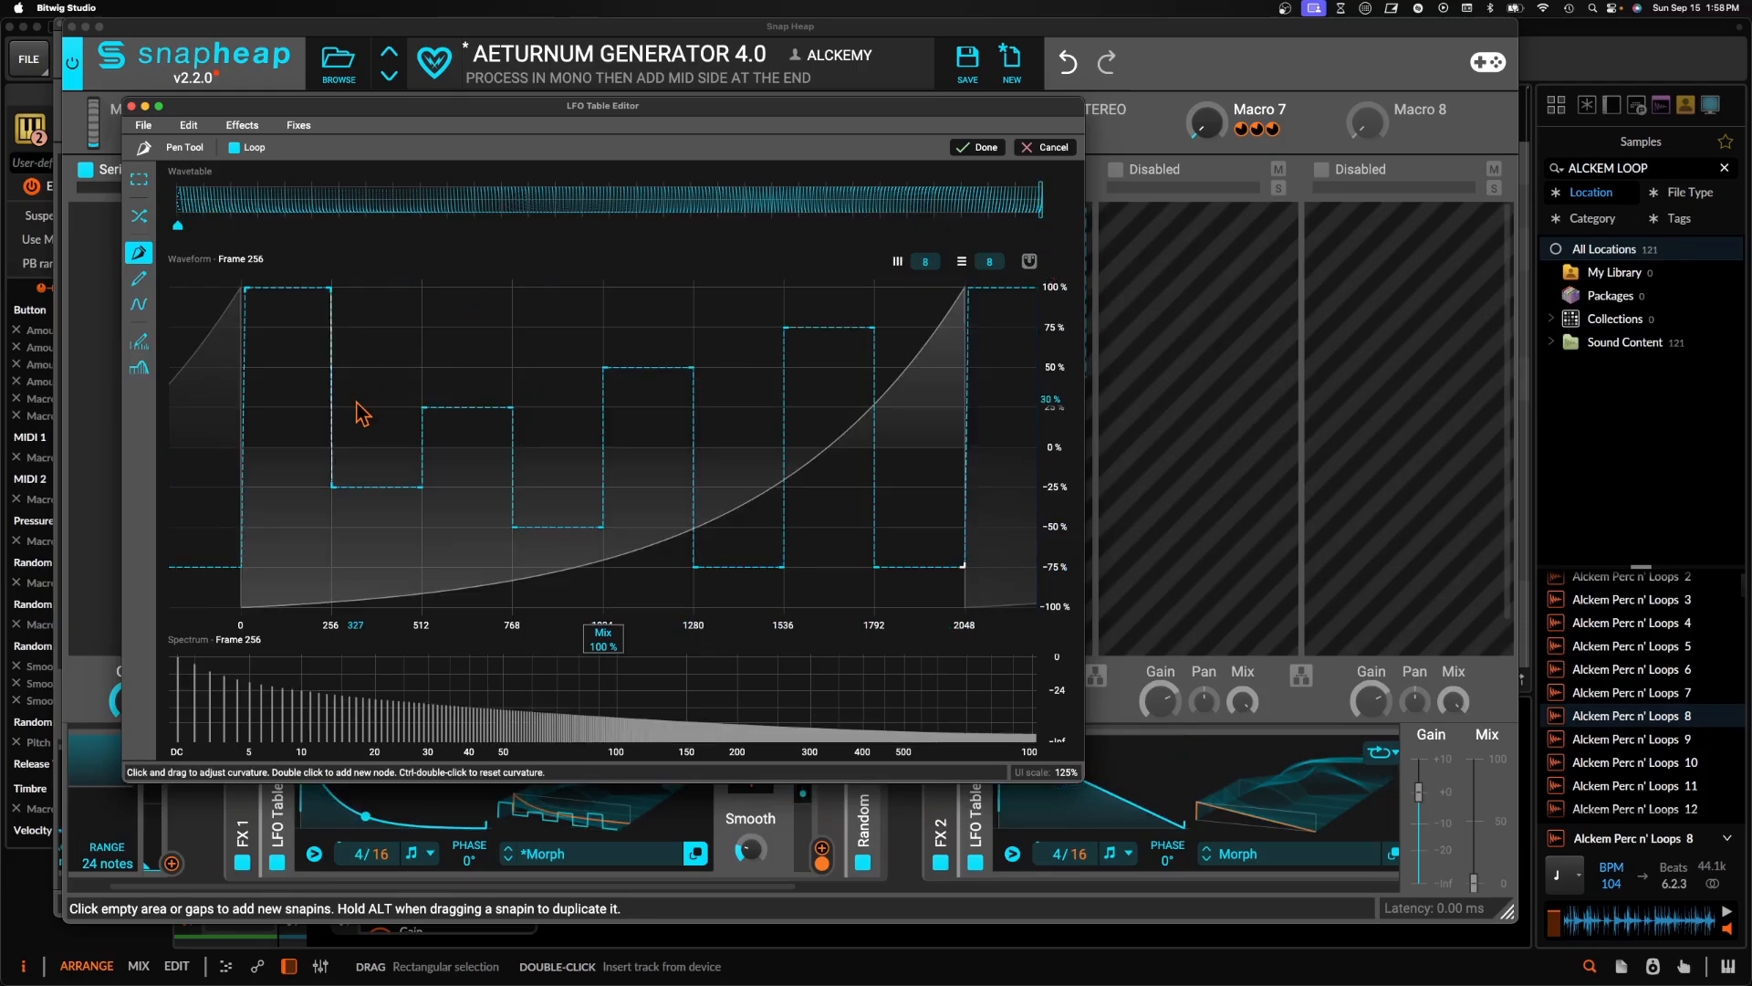
pyautogui.doubleClick(244, 408)
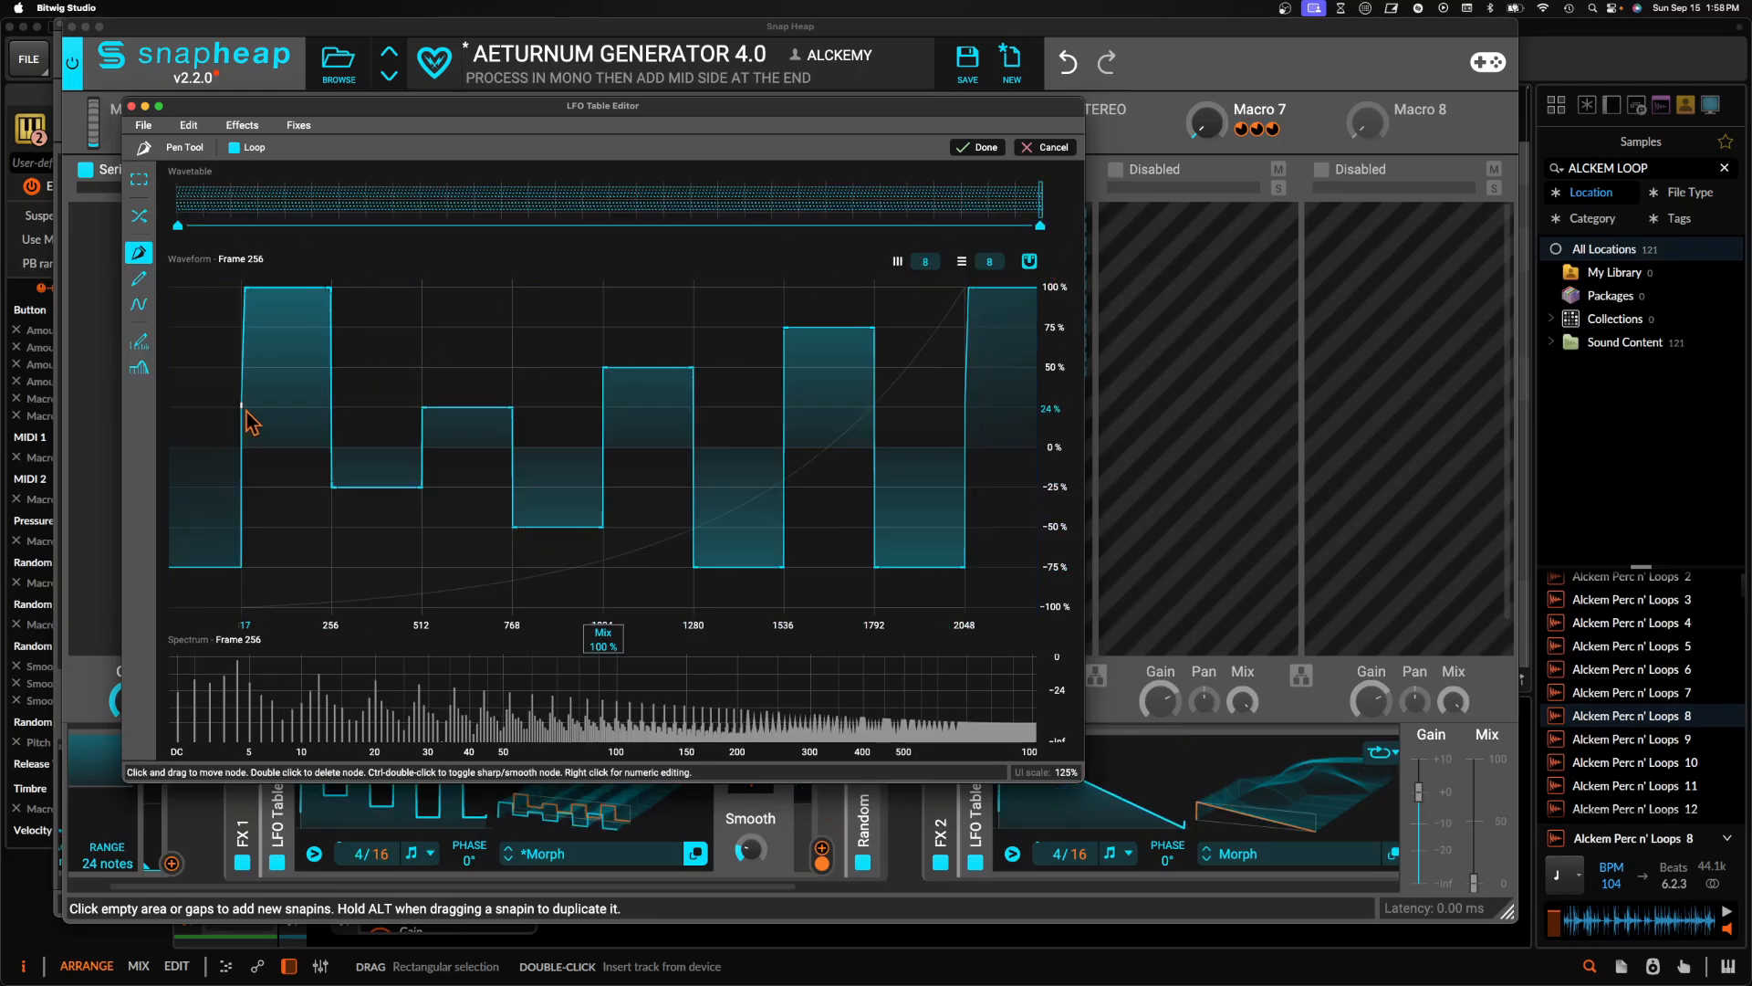
pyautogui.doubleClick(244, 289)
pyautogui.doubleClick(329, 290)
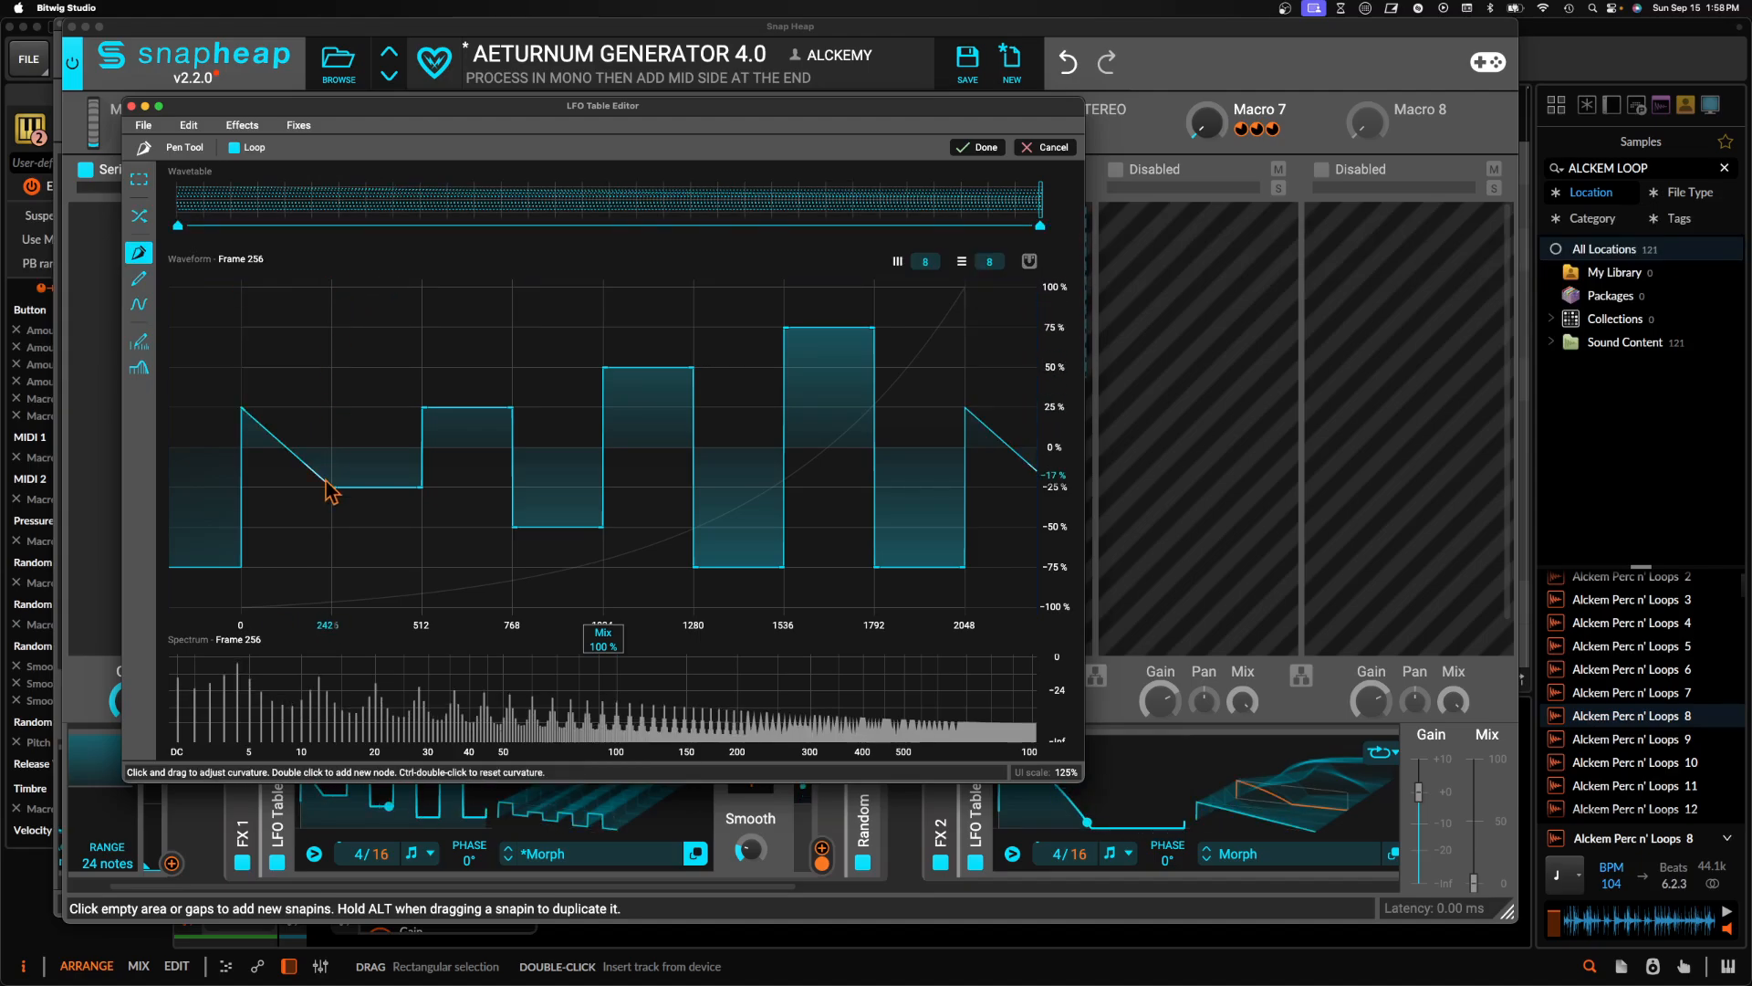
pyautogui.doubleClick(329, 408)
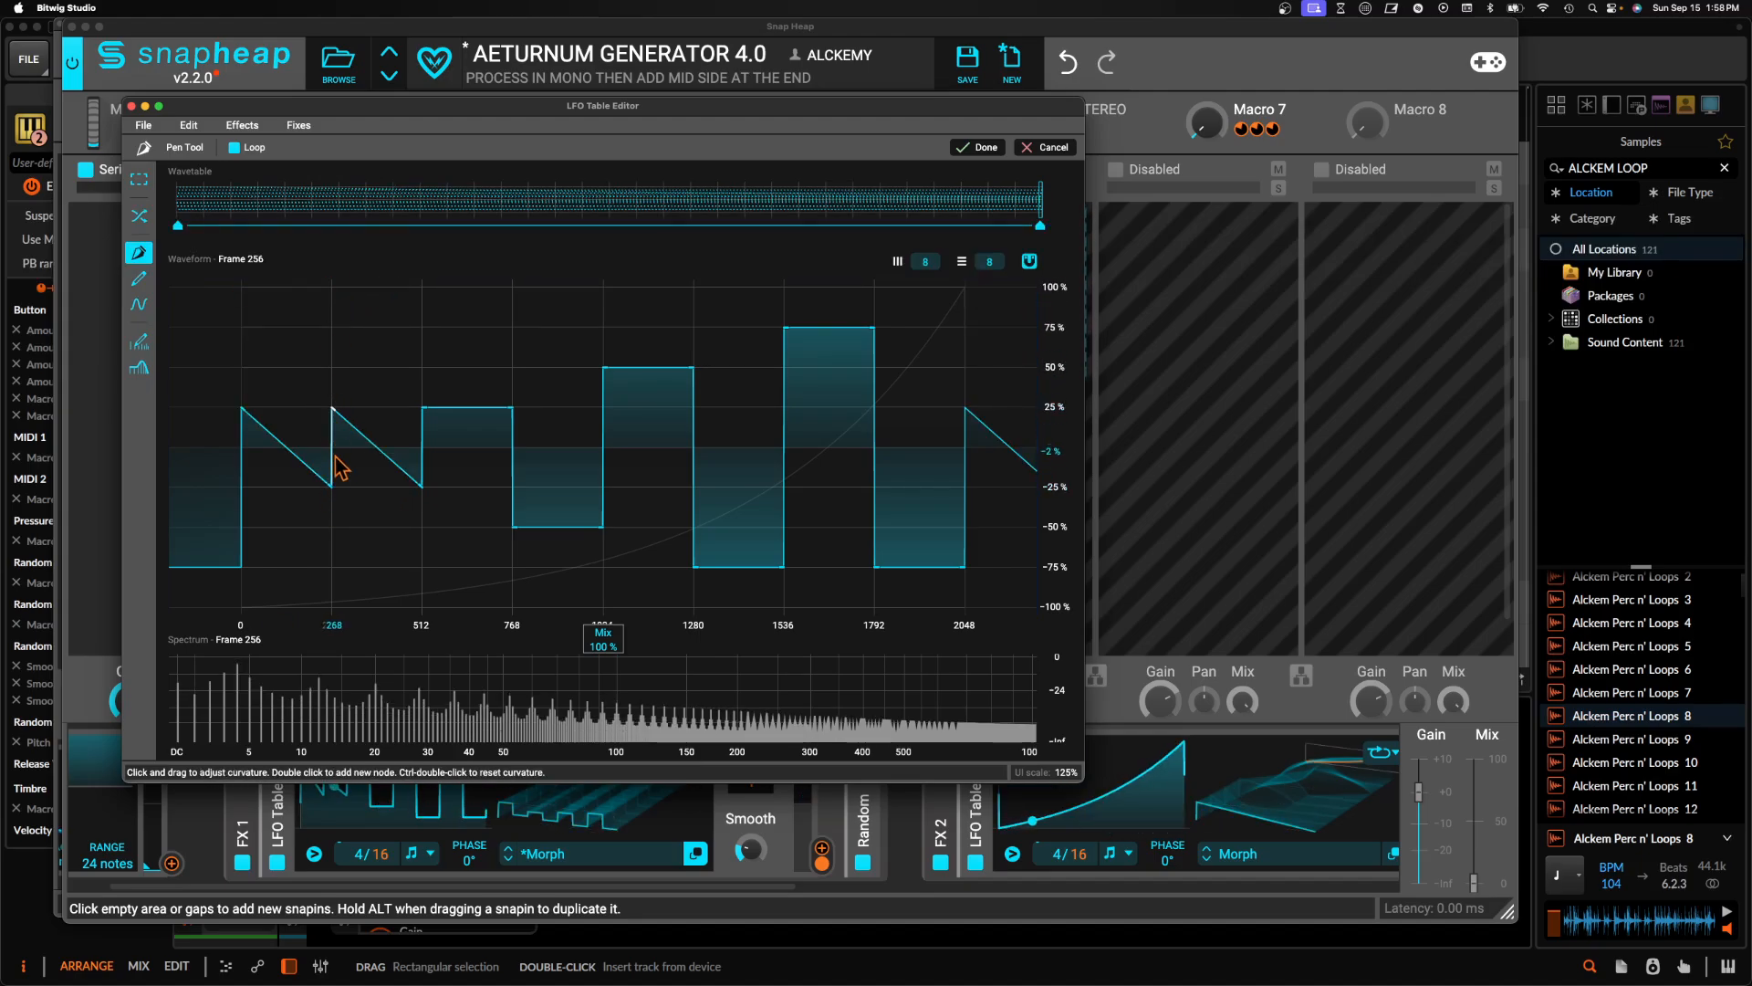
pyautogui.doubleClick(332, 487)
# Reshape Frame 256 into a 75% level from 256 to 512 and a -75% level from 512 to 768
pyautogui.moveTo(337, 408); pyautogui.dragTo(332, 329)
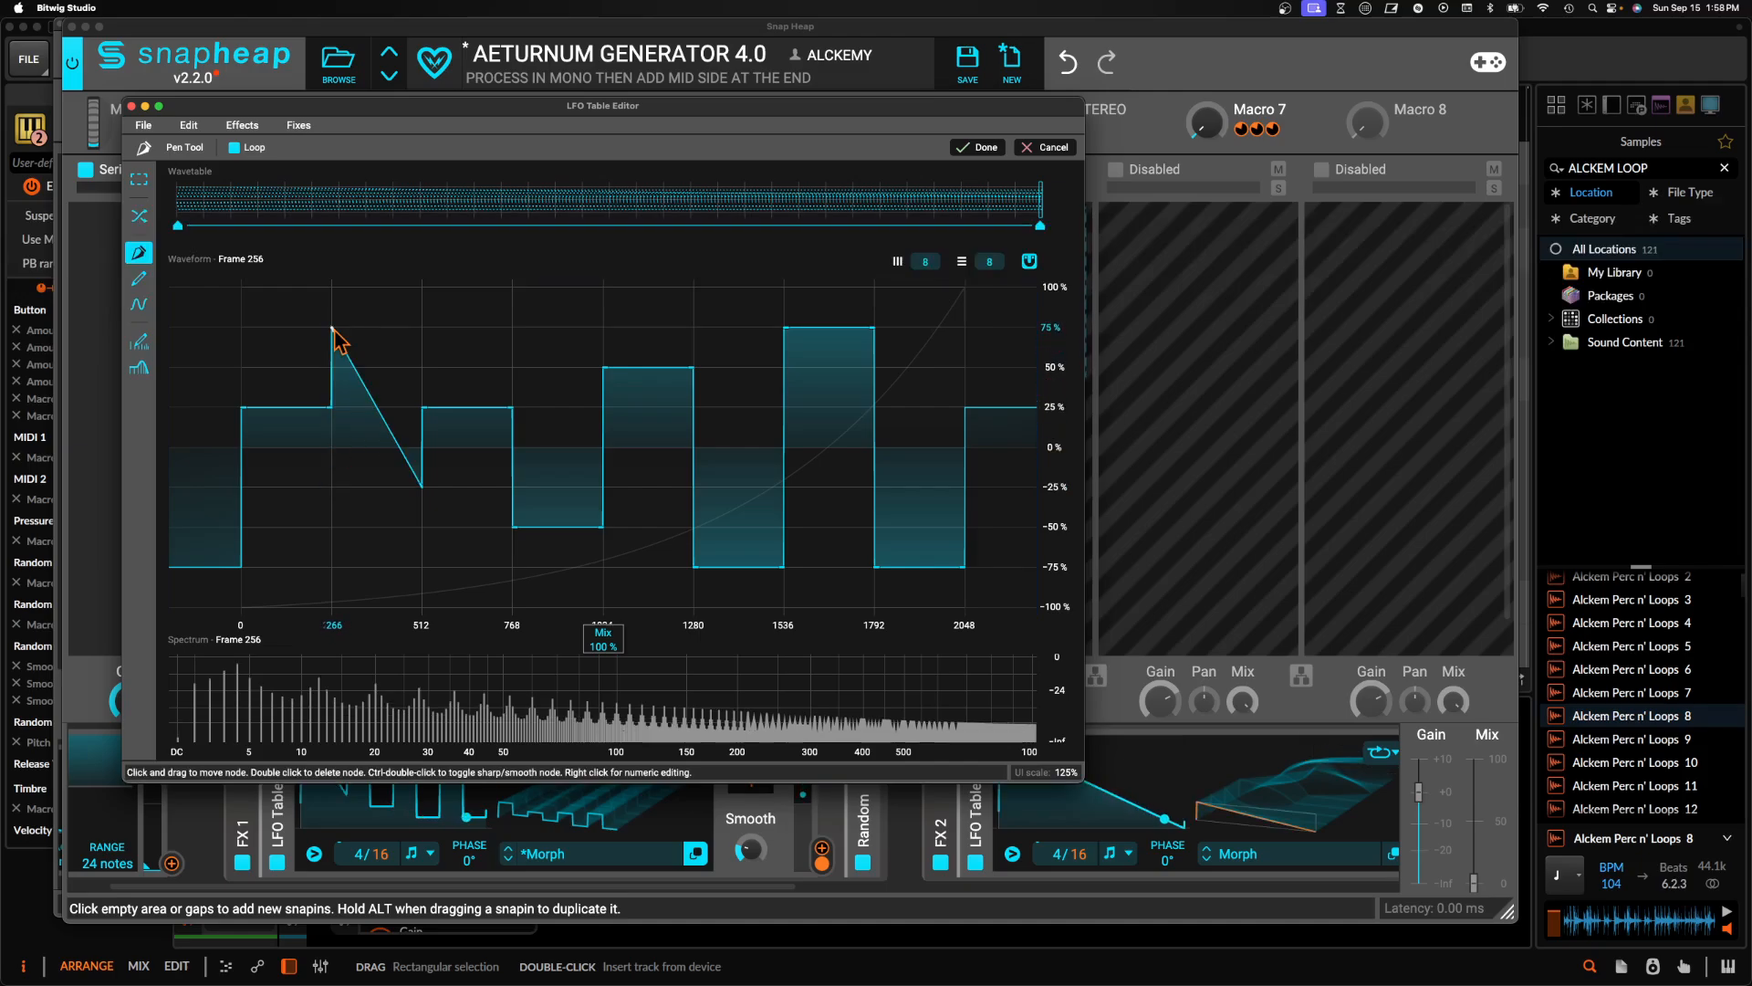
pyautogui.doubleClick(422, 326)
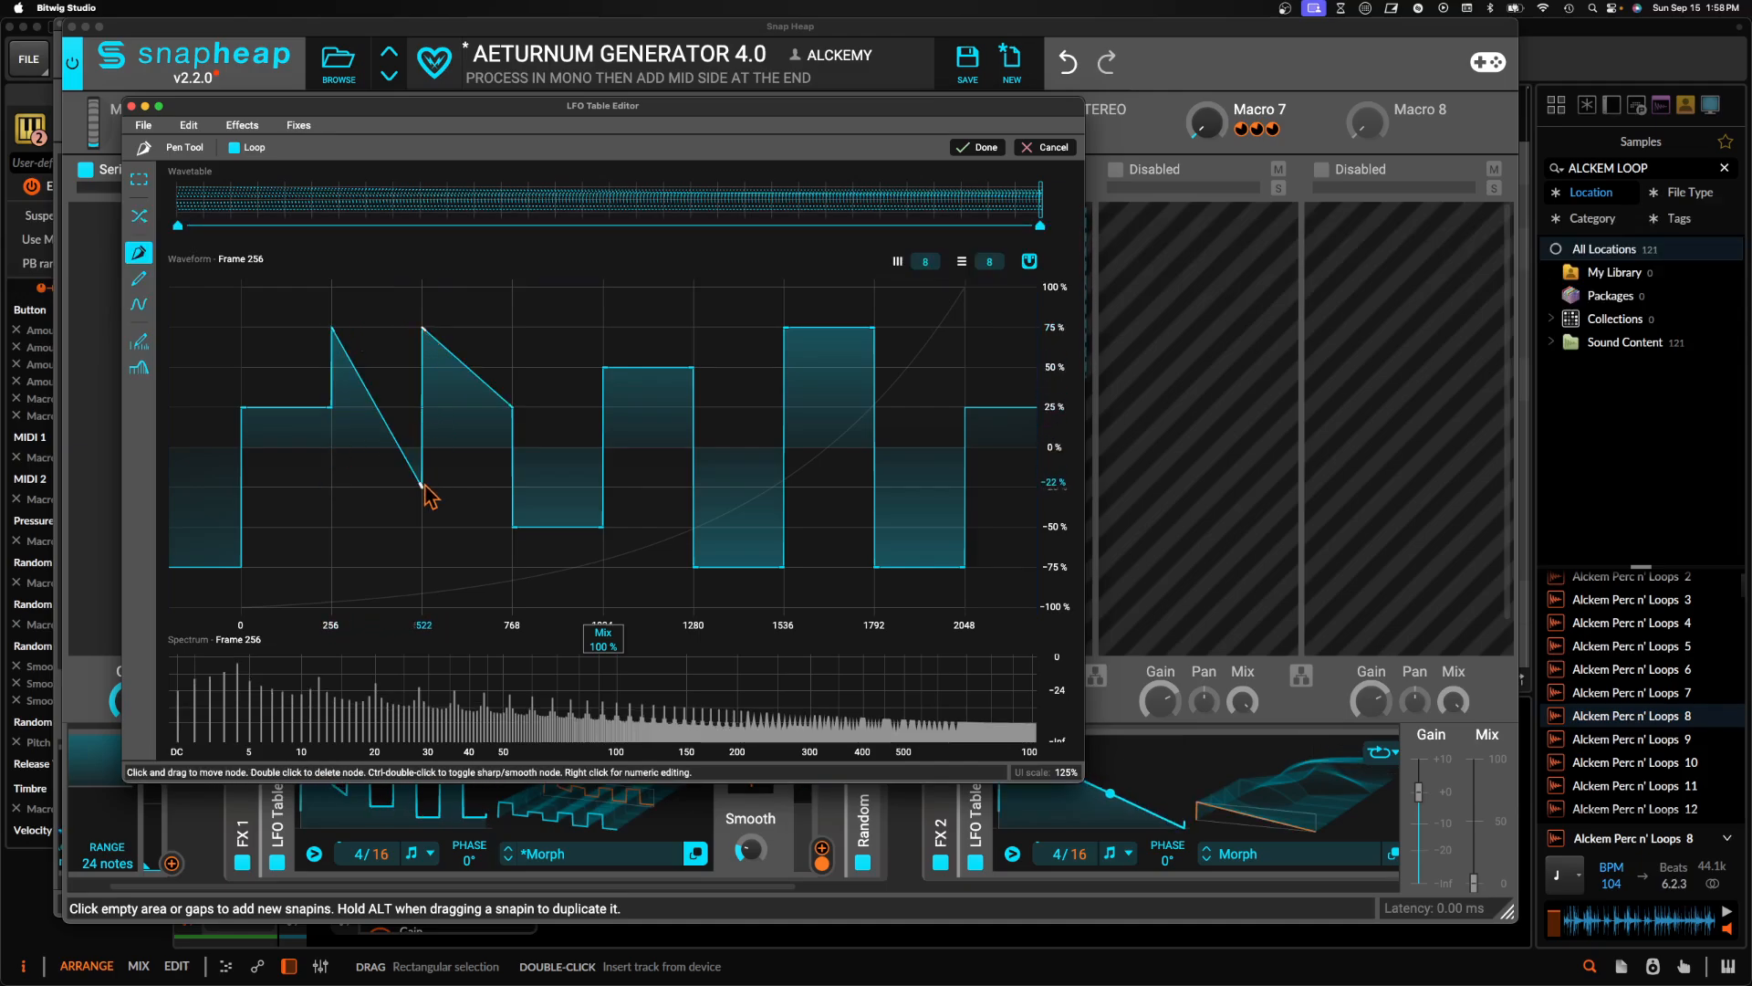
pyautogui.moveTo(421, 486); pyautogui.dragTo(420, 406)
pyautogui.doubleClick(421, 406)
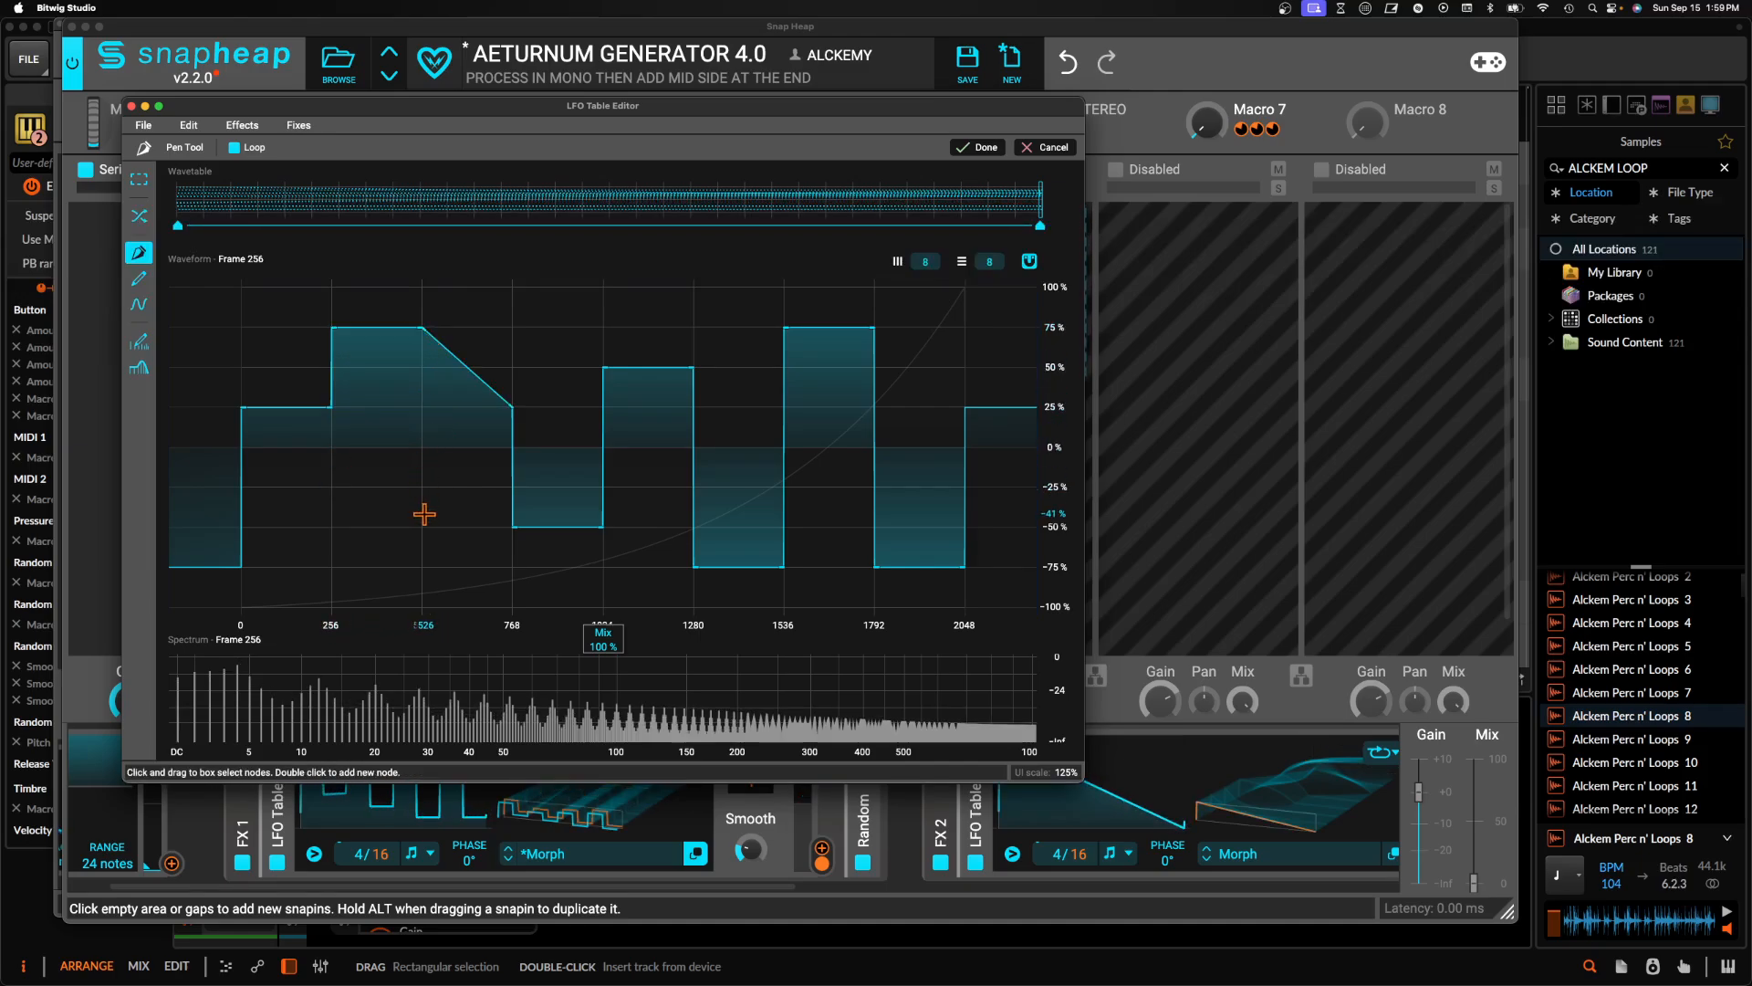
pyautogui.doubleClick(422, 572)
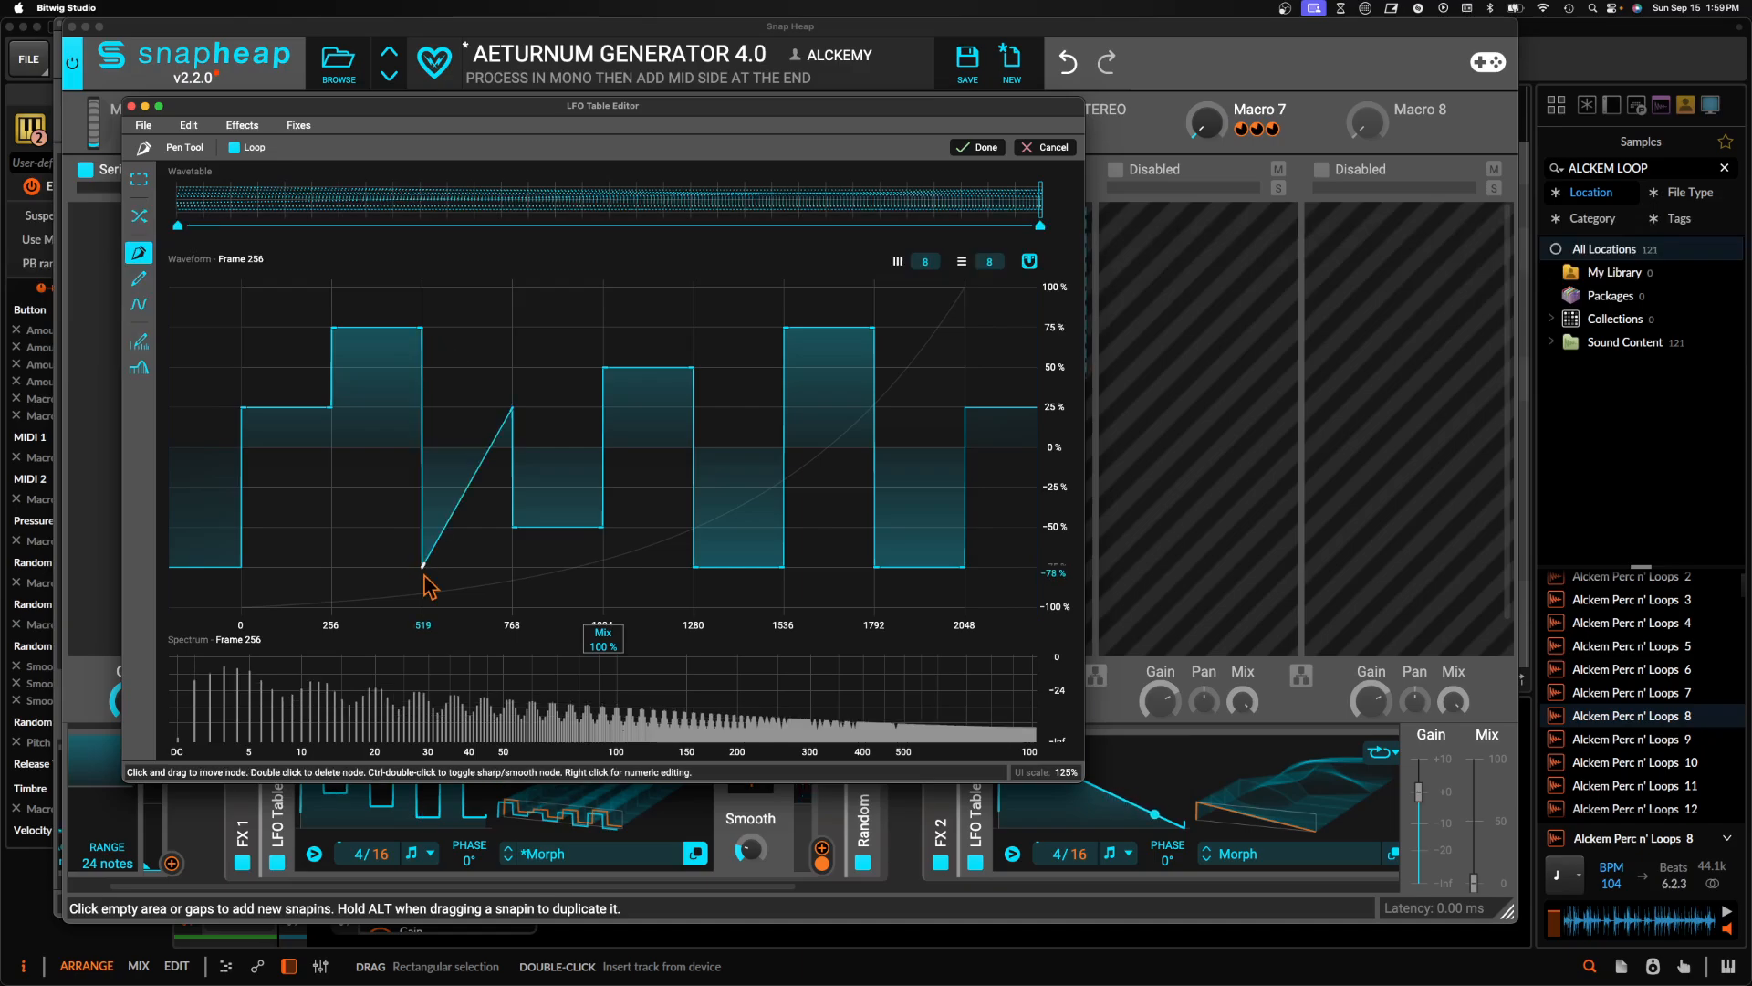
pyautogui.doubleClick(508, 566)
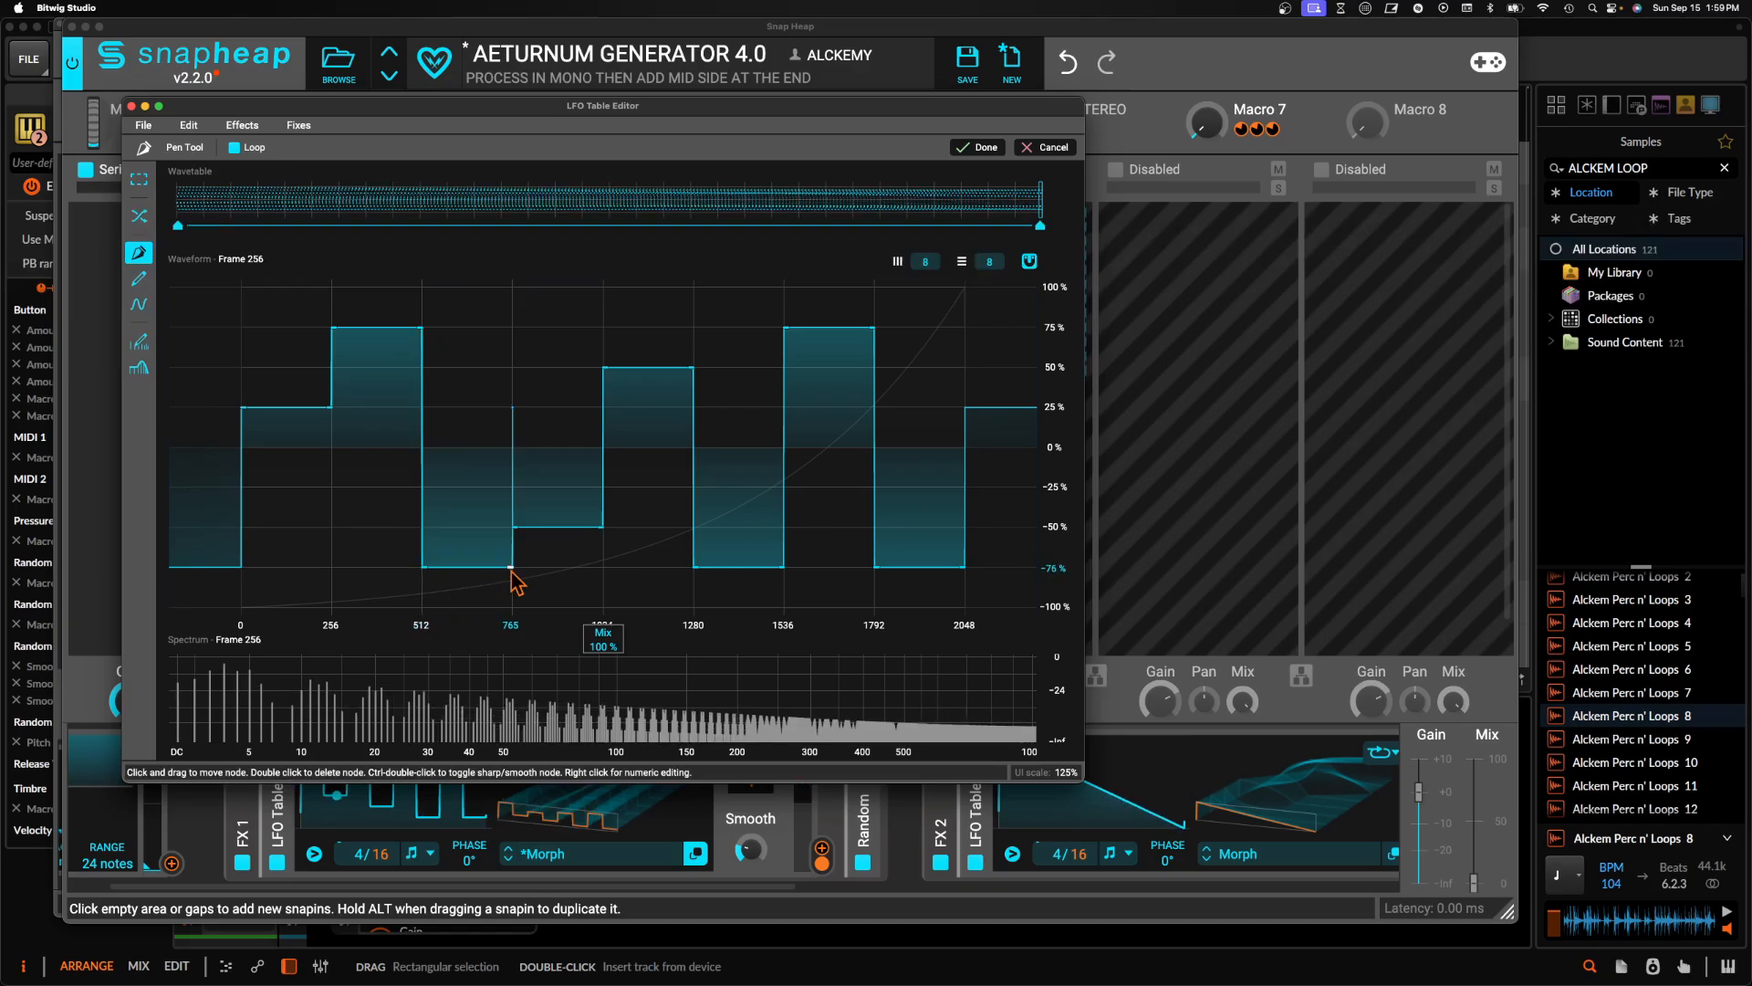
pyautogui.doubleClick(512, 407)
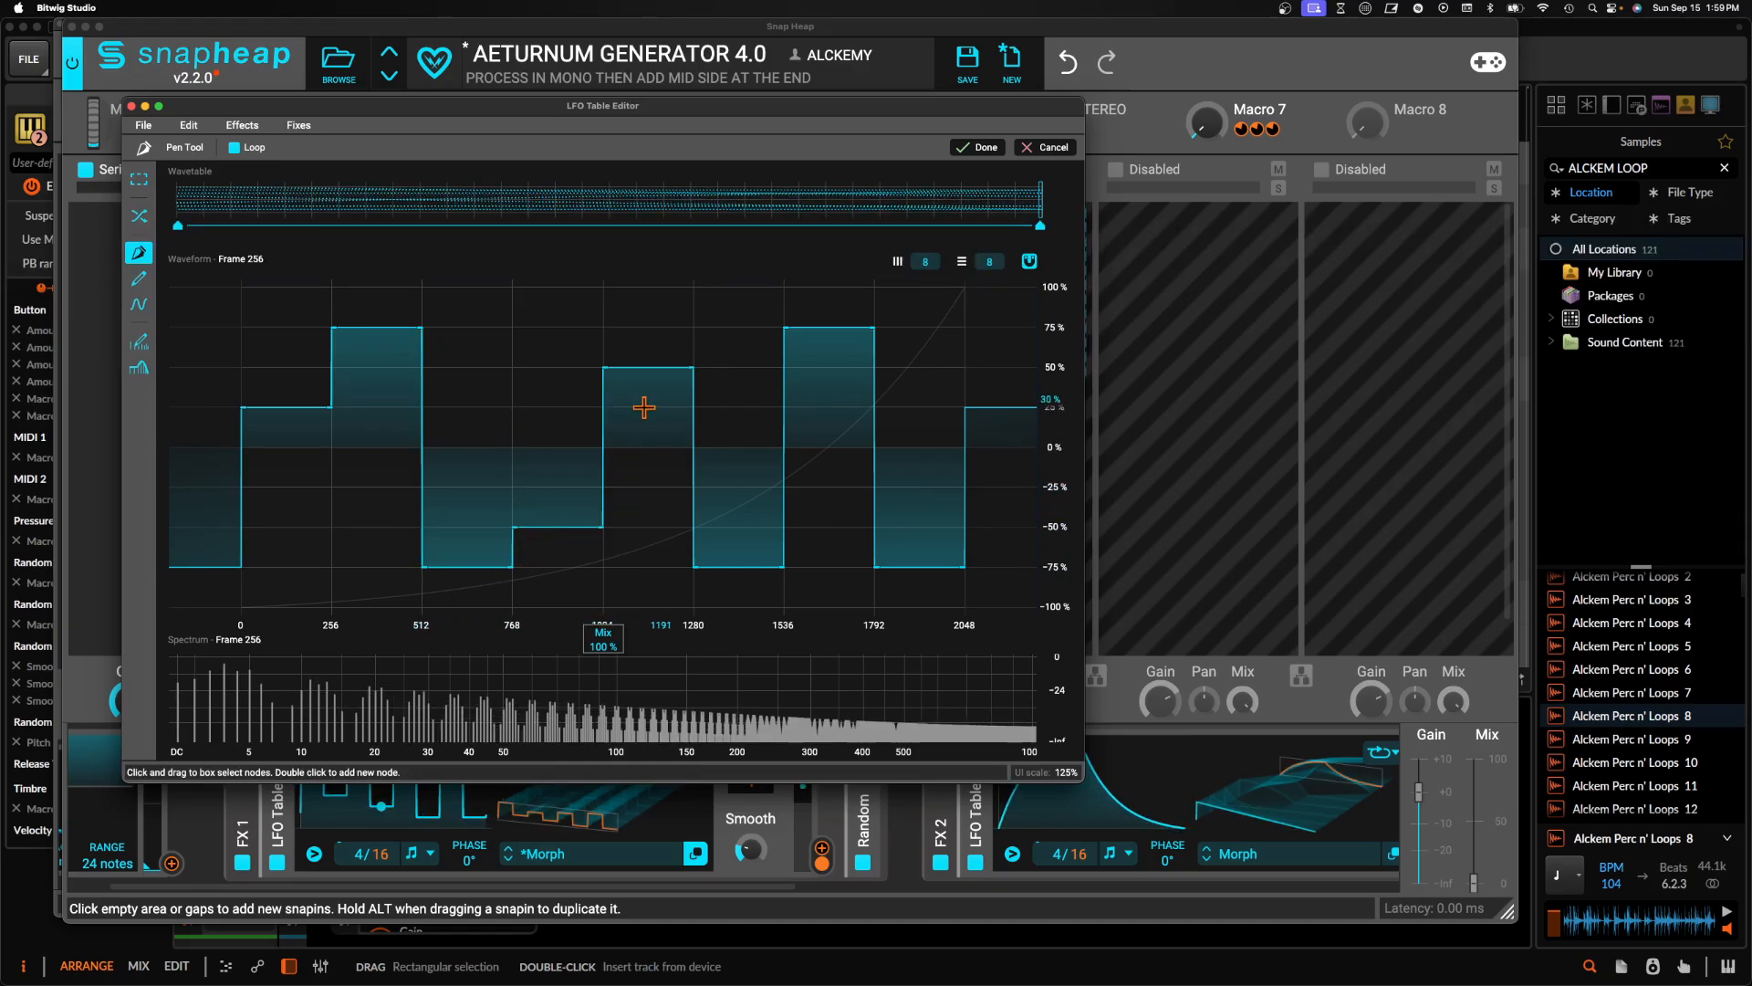
# Reshape Frame 256 into a 25% level from 1024 to 1280 and a 50% level from 1280 to 1536
pyautogui.moveTo(607, 422); pyautogui.dragTo(606, 415)
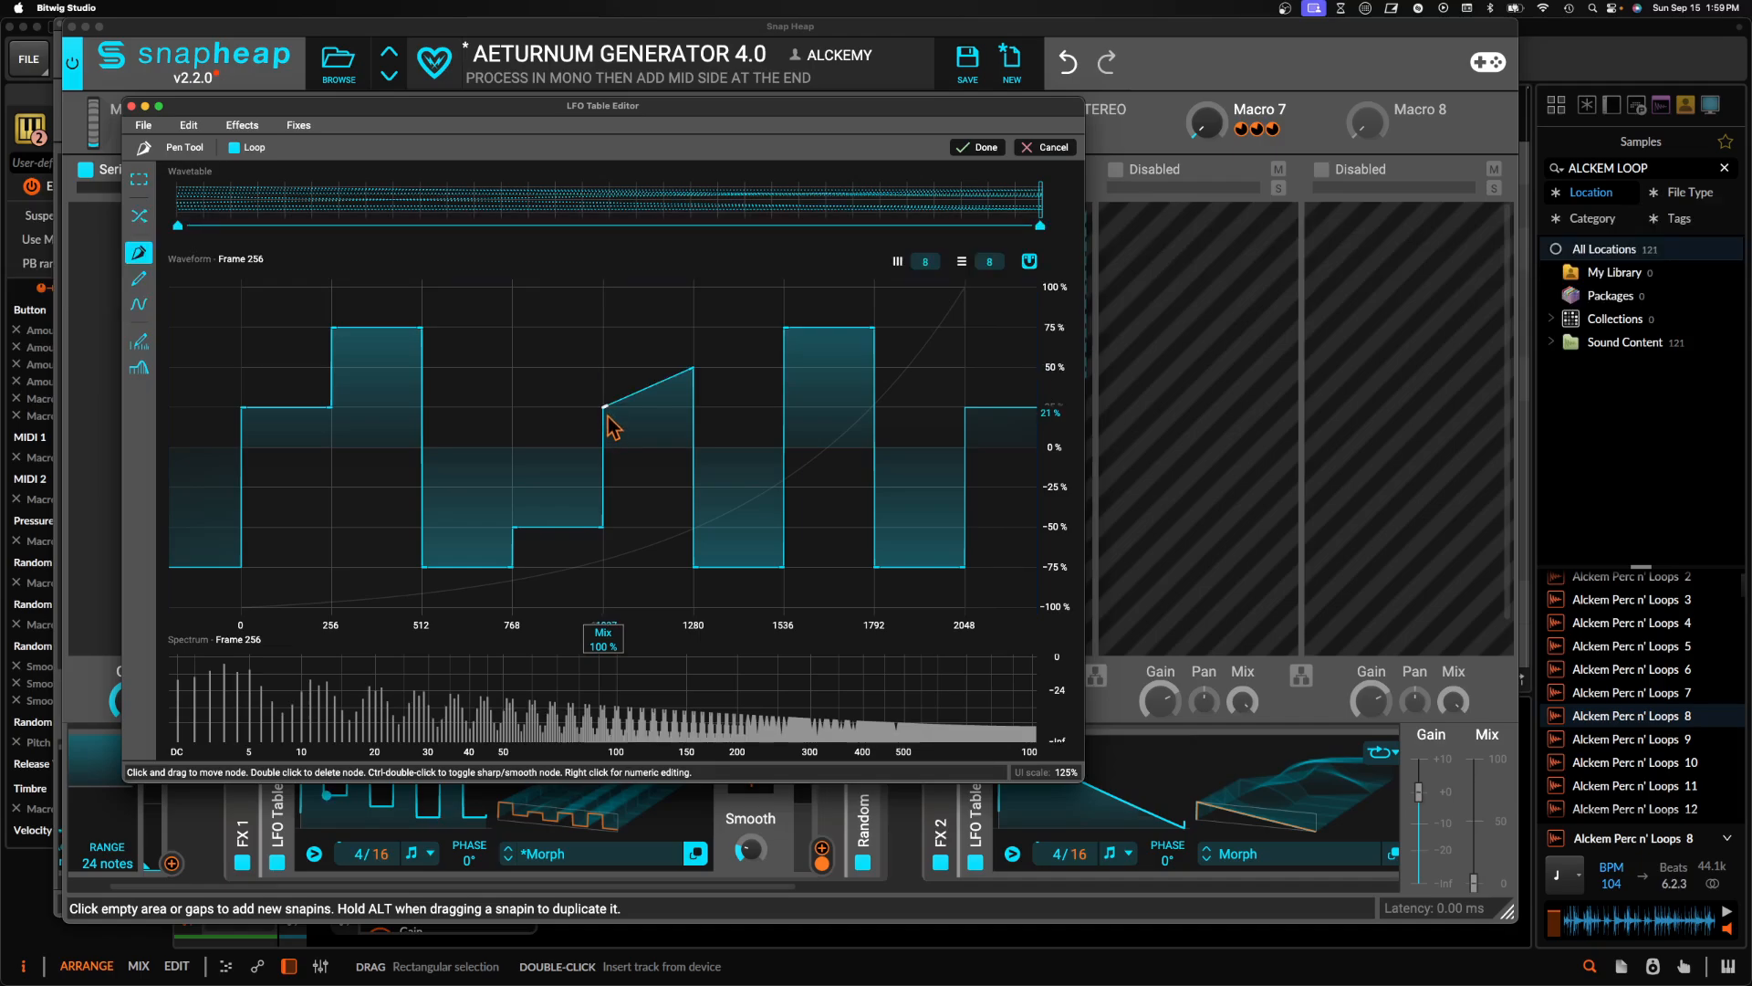
pyautogui.click(695, 414)
pyautogui.doubleClick(694, 369)
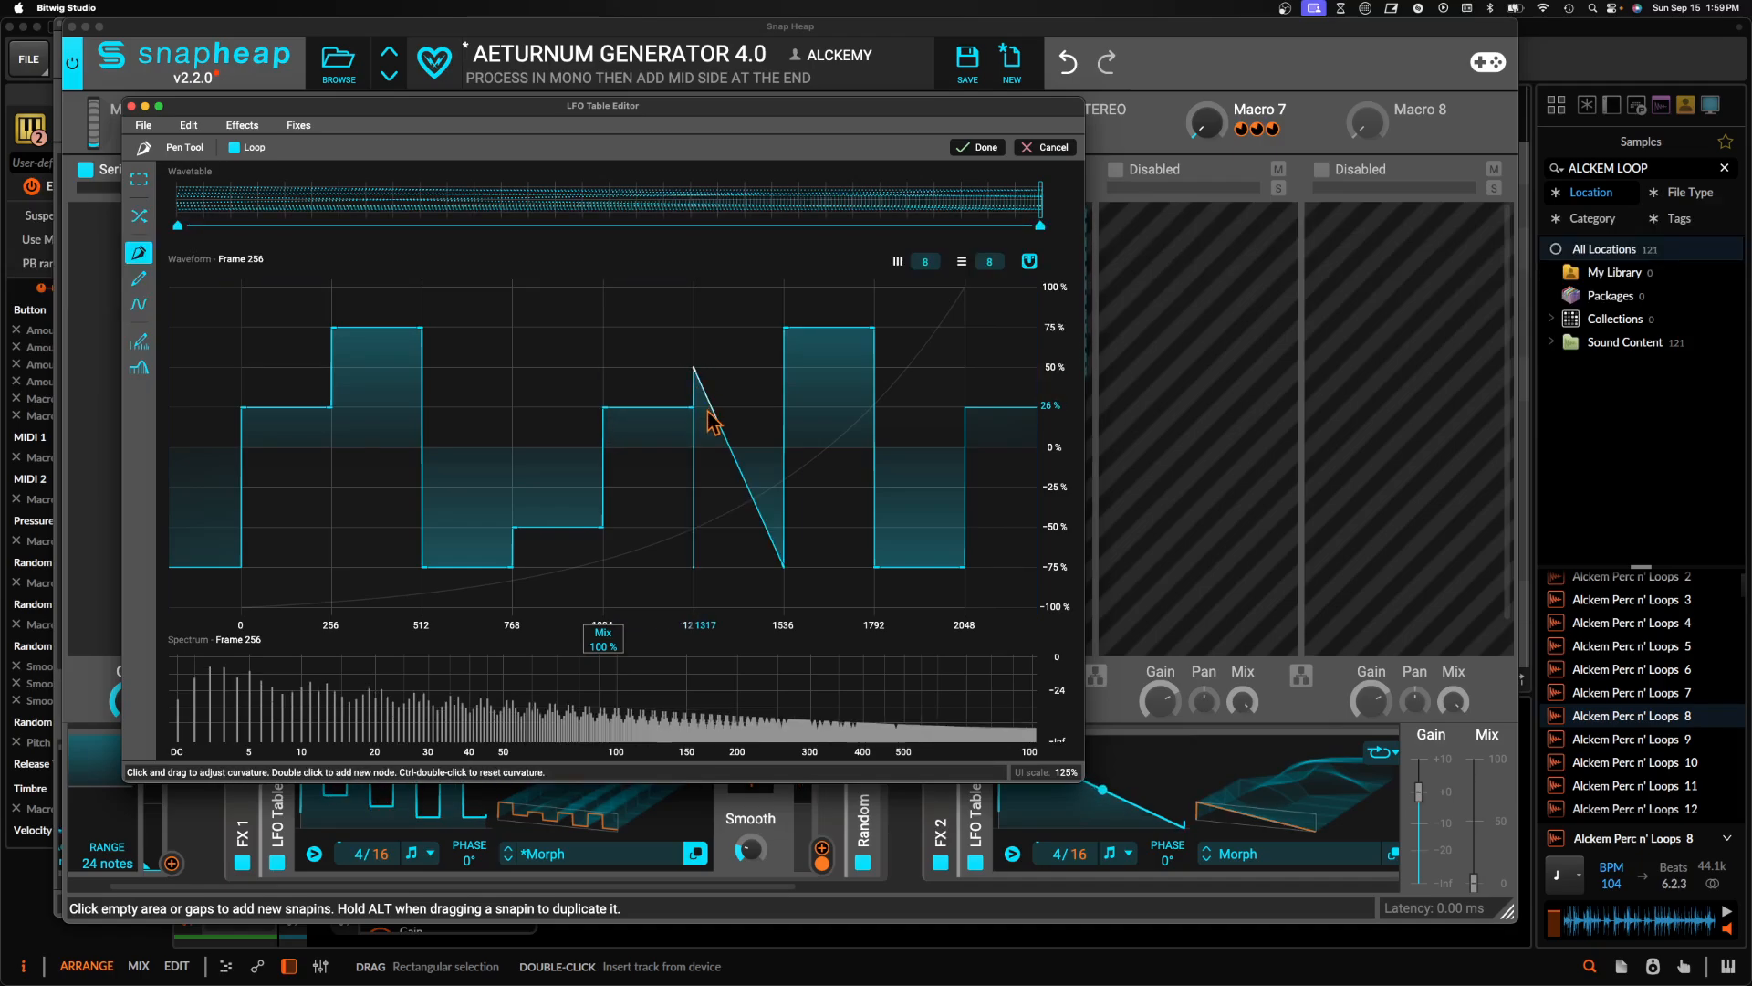
pyautogui.doubleClick(783, 566)
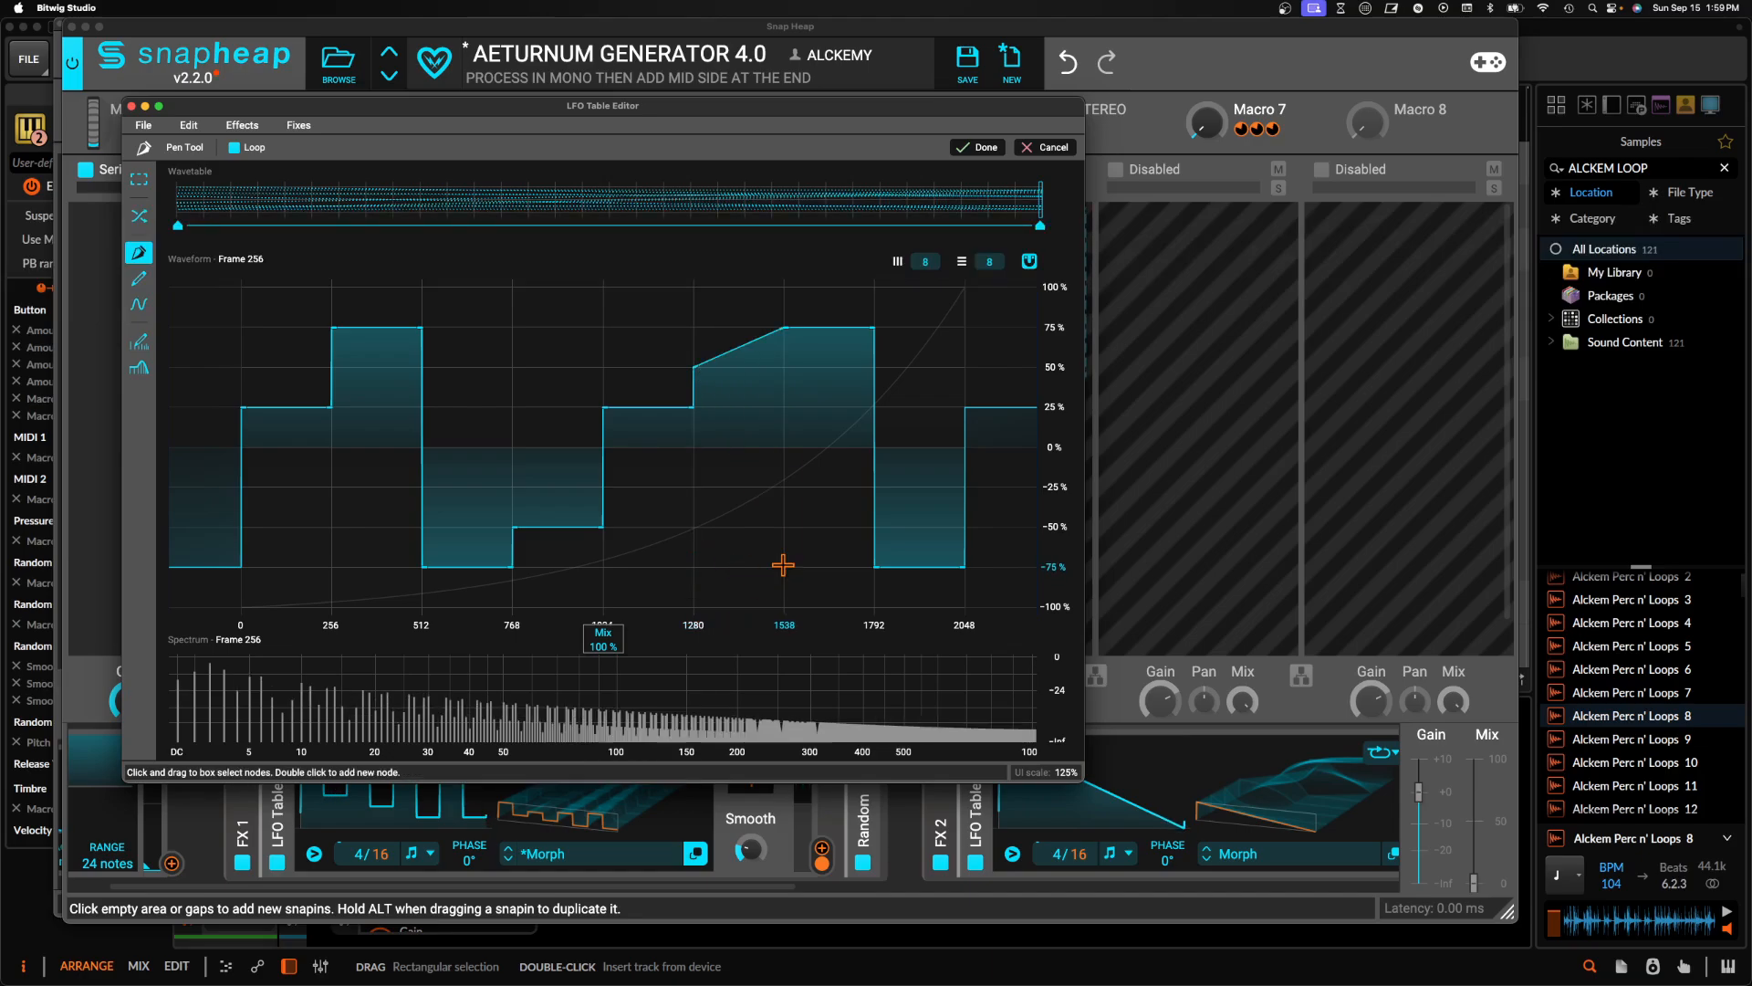
pyautogui.doubleClick(781, 327)
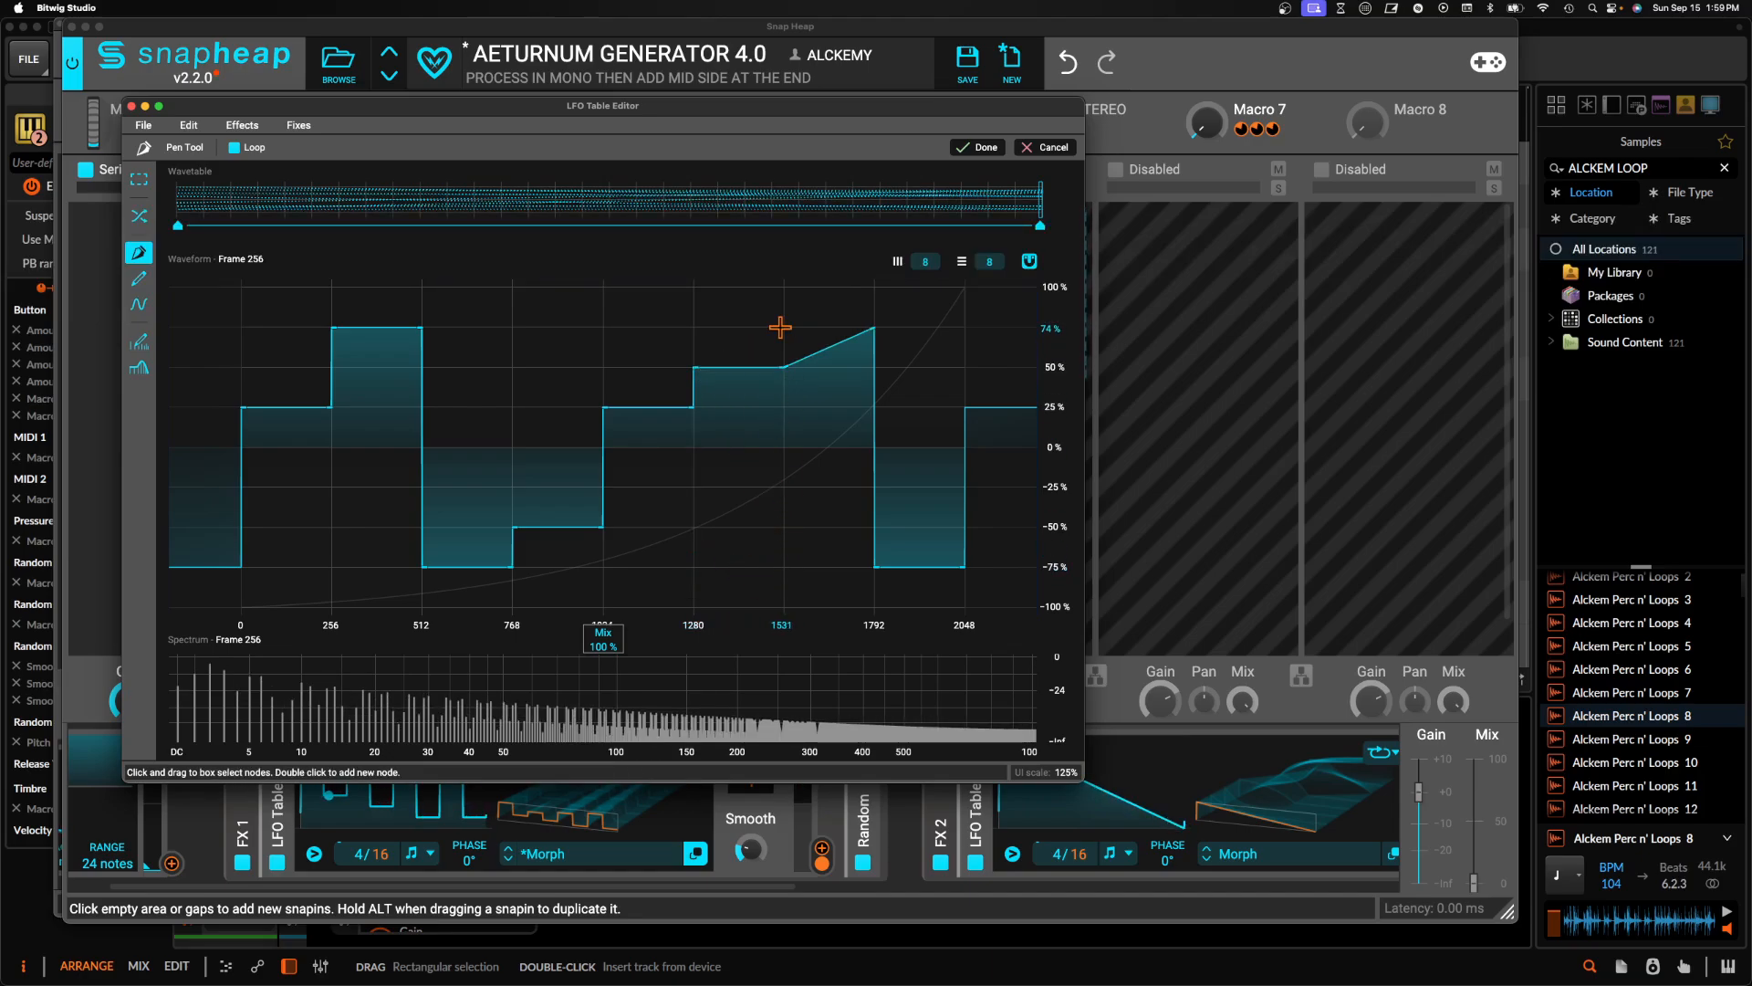
# Reshape the end of Frame 256 into a -25% level from 1536 to 1792 and a 75% level from 1792 to 2048
pyautogui.doubleClick(783, 486)
pyautogui.moveTo(876, 344); pyautogui.dragTo(879, 461)
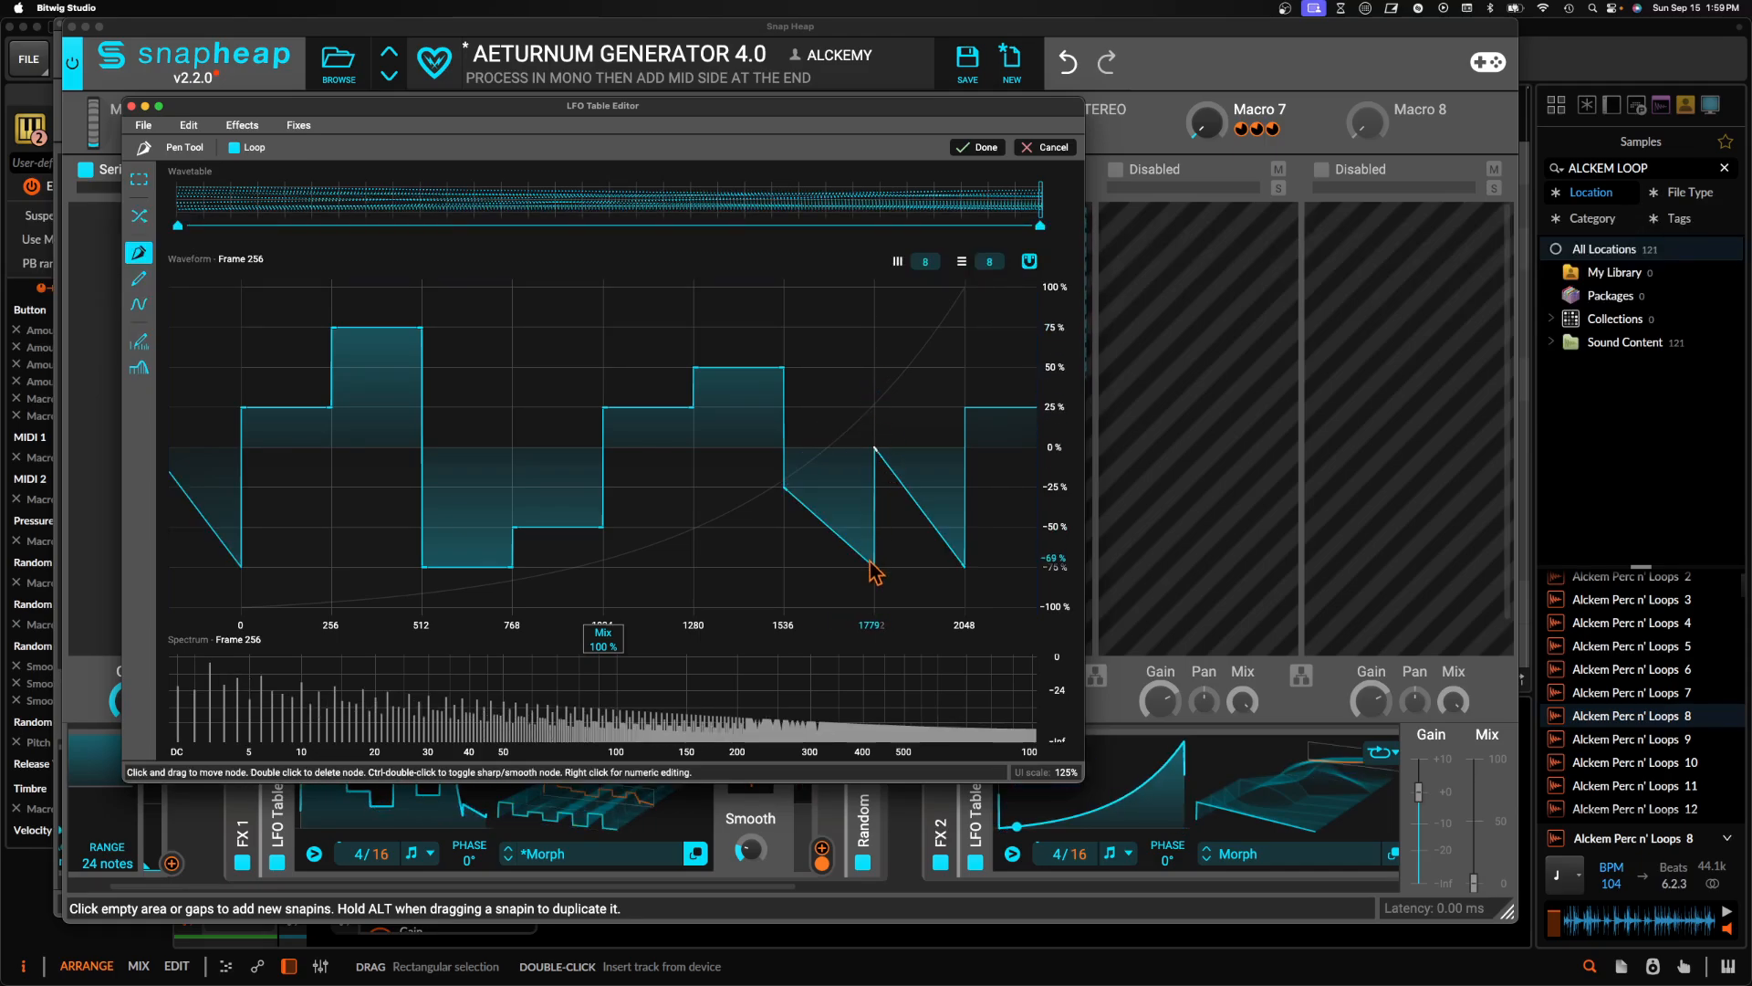
pyautogui.doubleClick(874, 566)
pyautogui.doubleClick(875, 489)
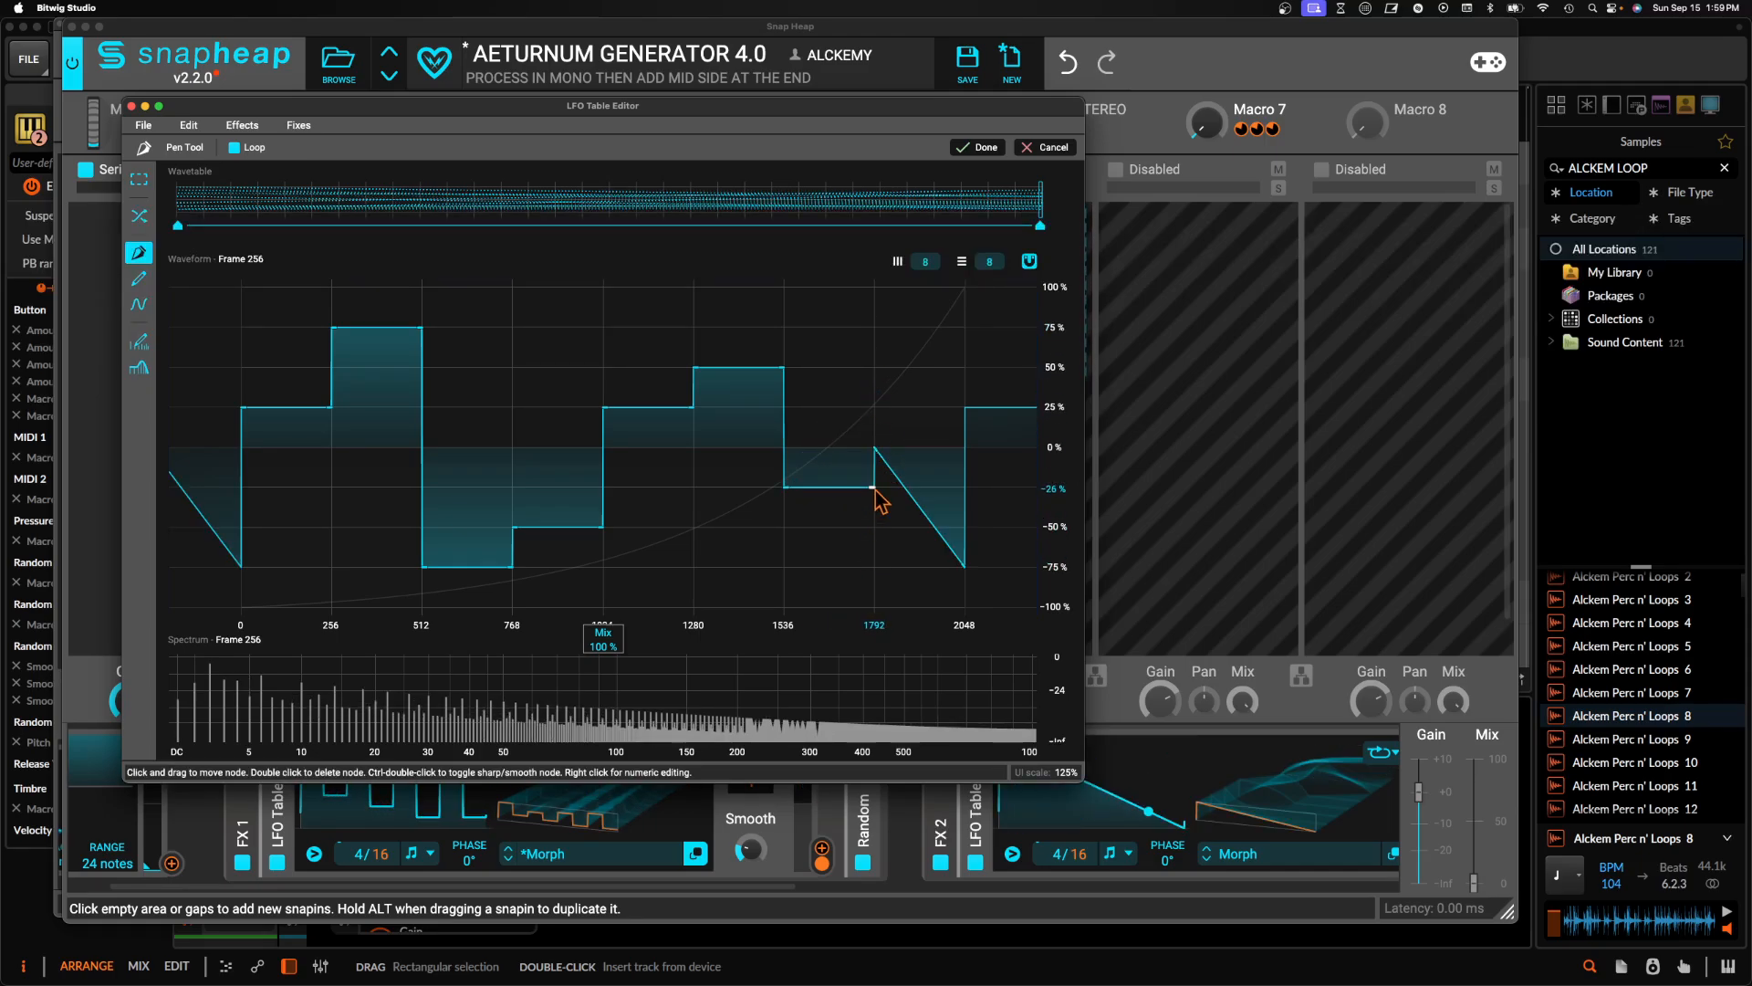
pyautogui.doubleClick(874, 449)
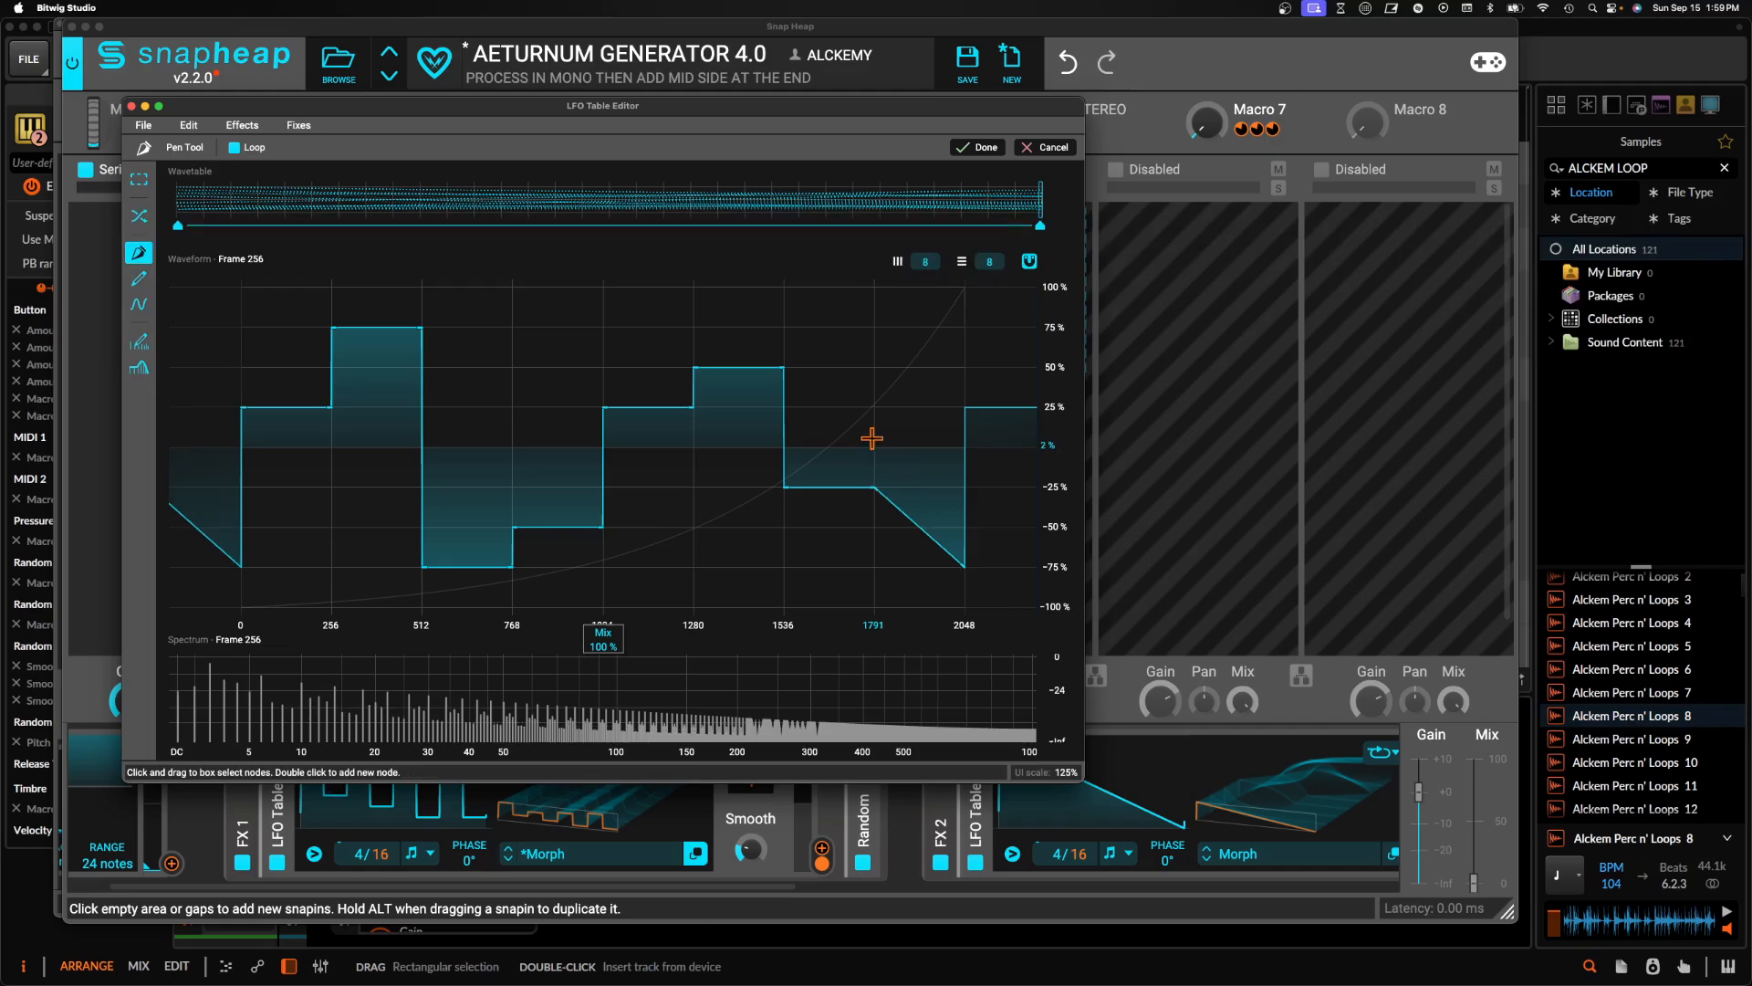
pyautogui.doubleClick(876, 330)
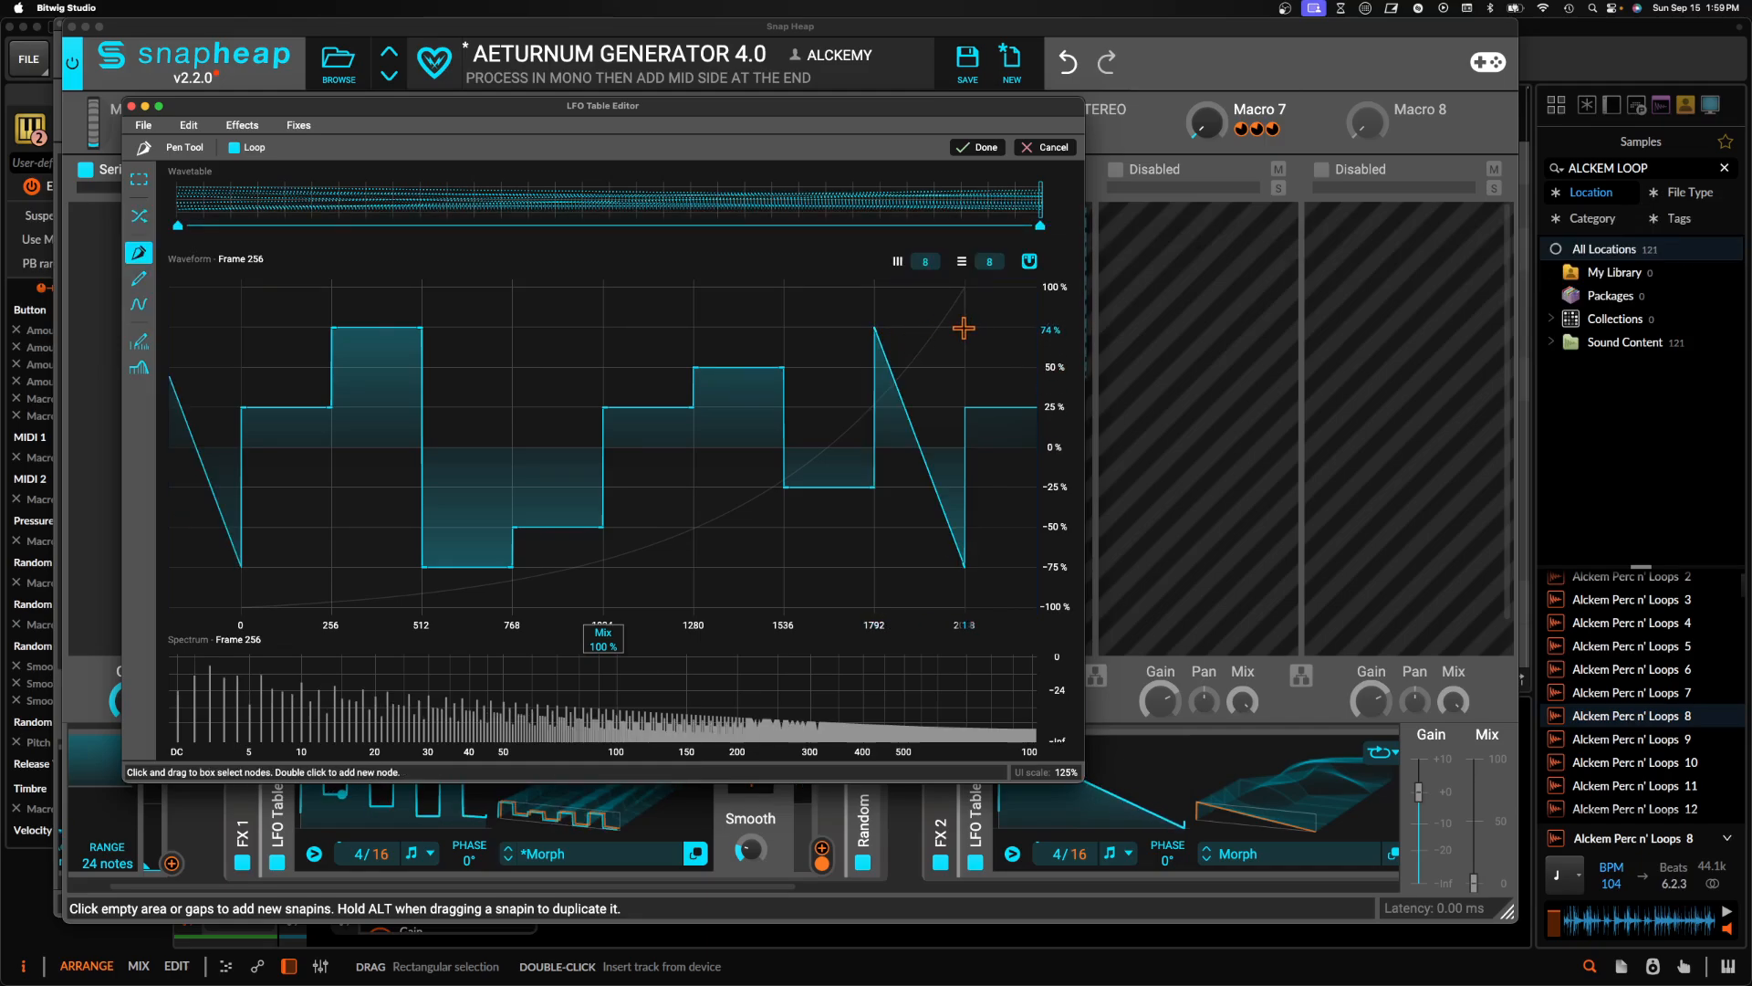
pyautogui.doubleClick(965, 567)
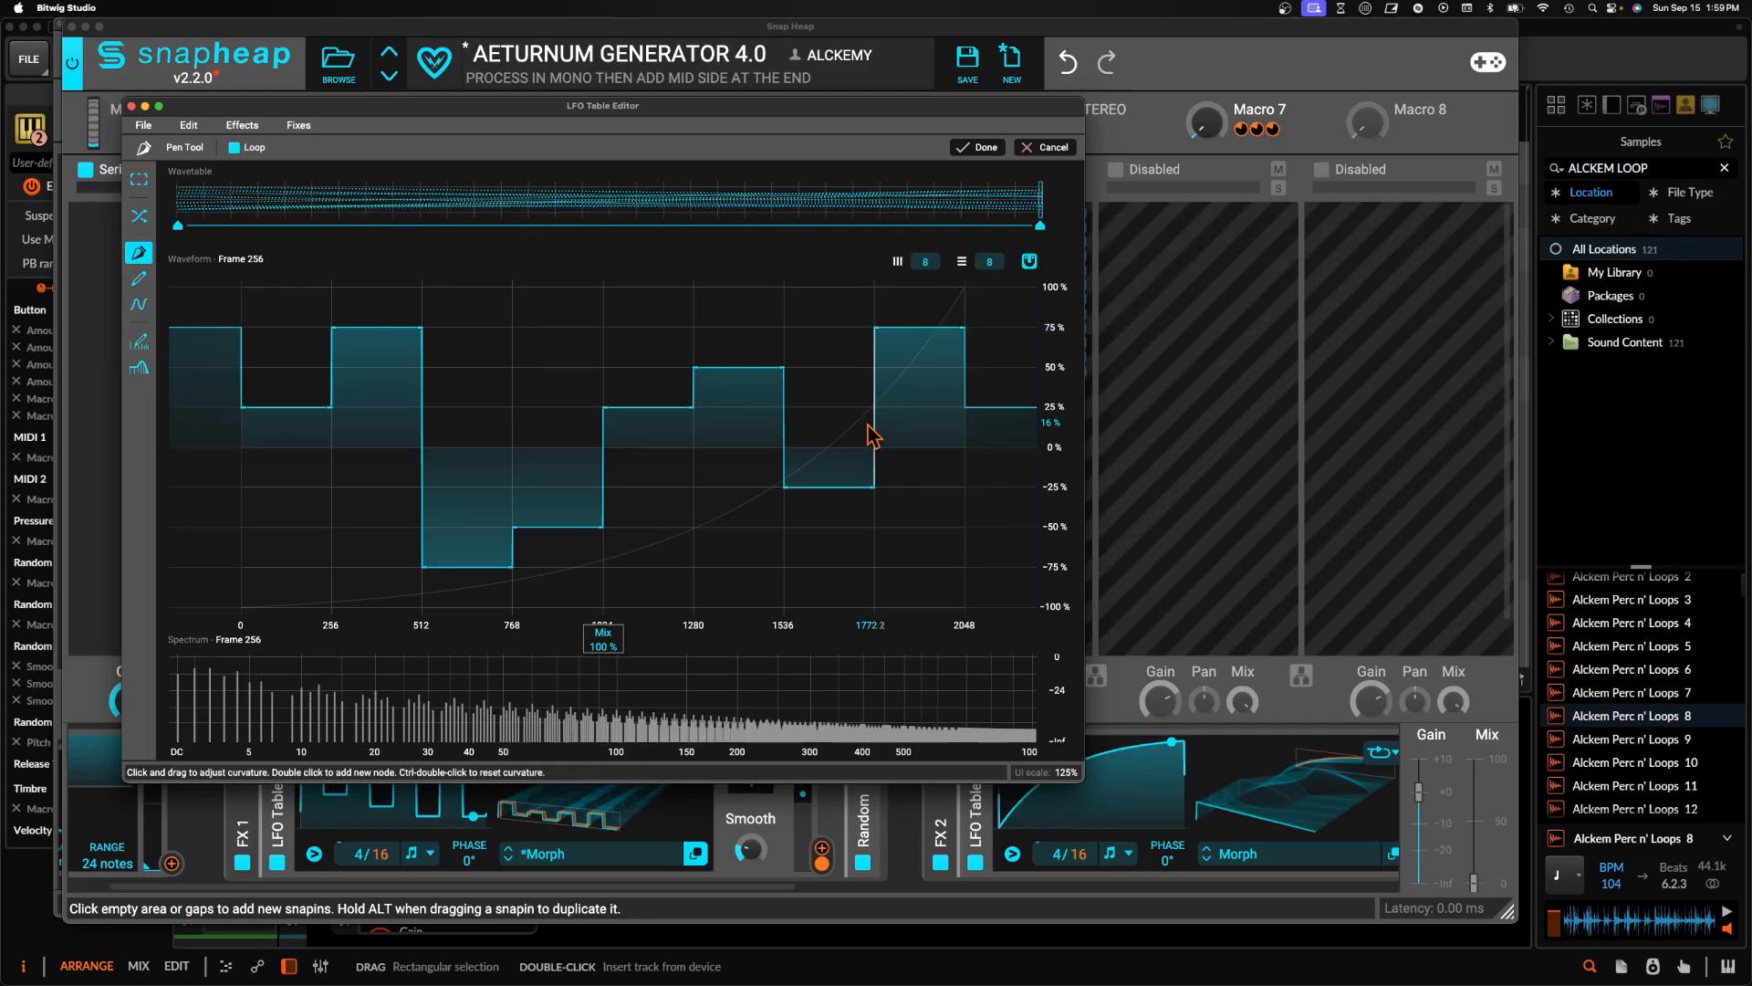
# Remove the extra 0% node just after 1536 on Frame 193, and return to Frame 256
pyautogui.moveTo(1041, 202); pyautogui.dragTo(827, 196)
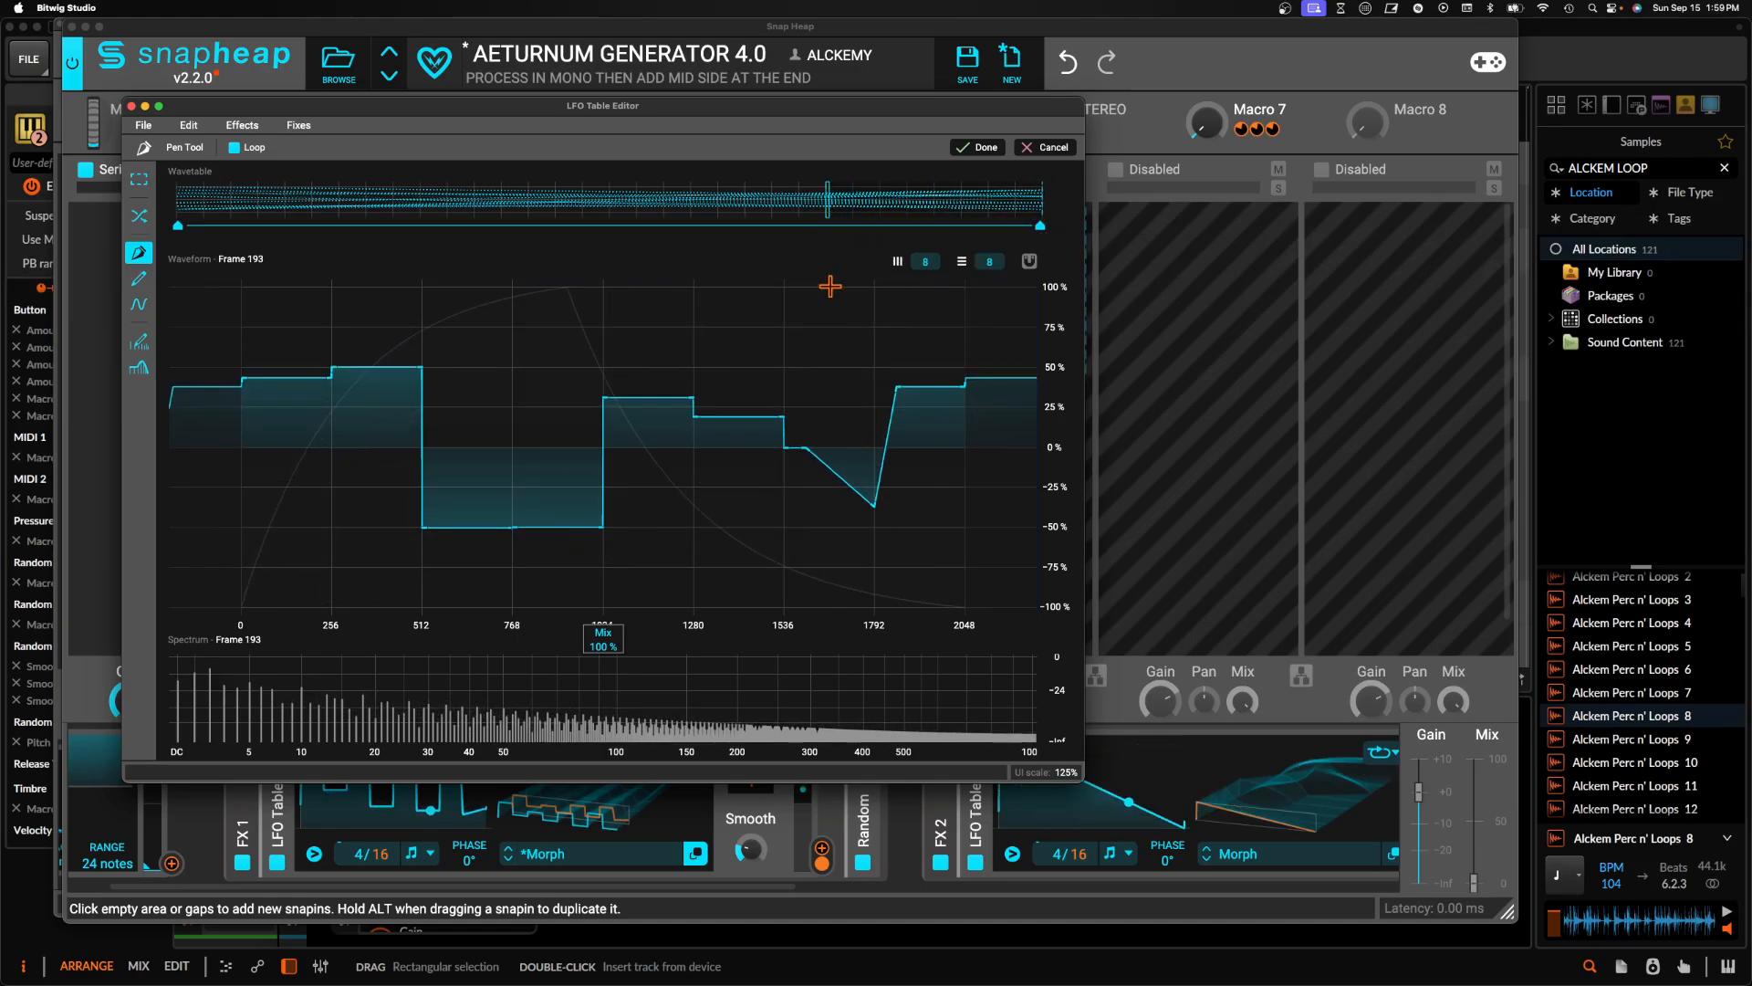
pyautogui.doubleClick(804, 448)
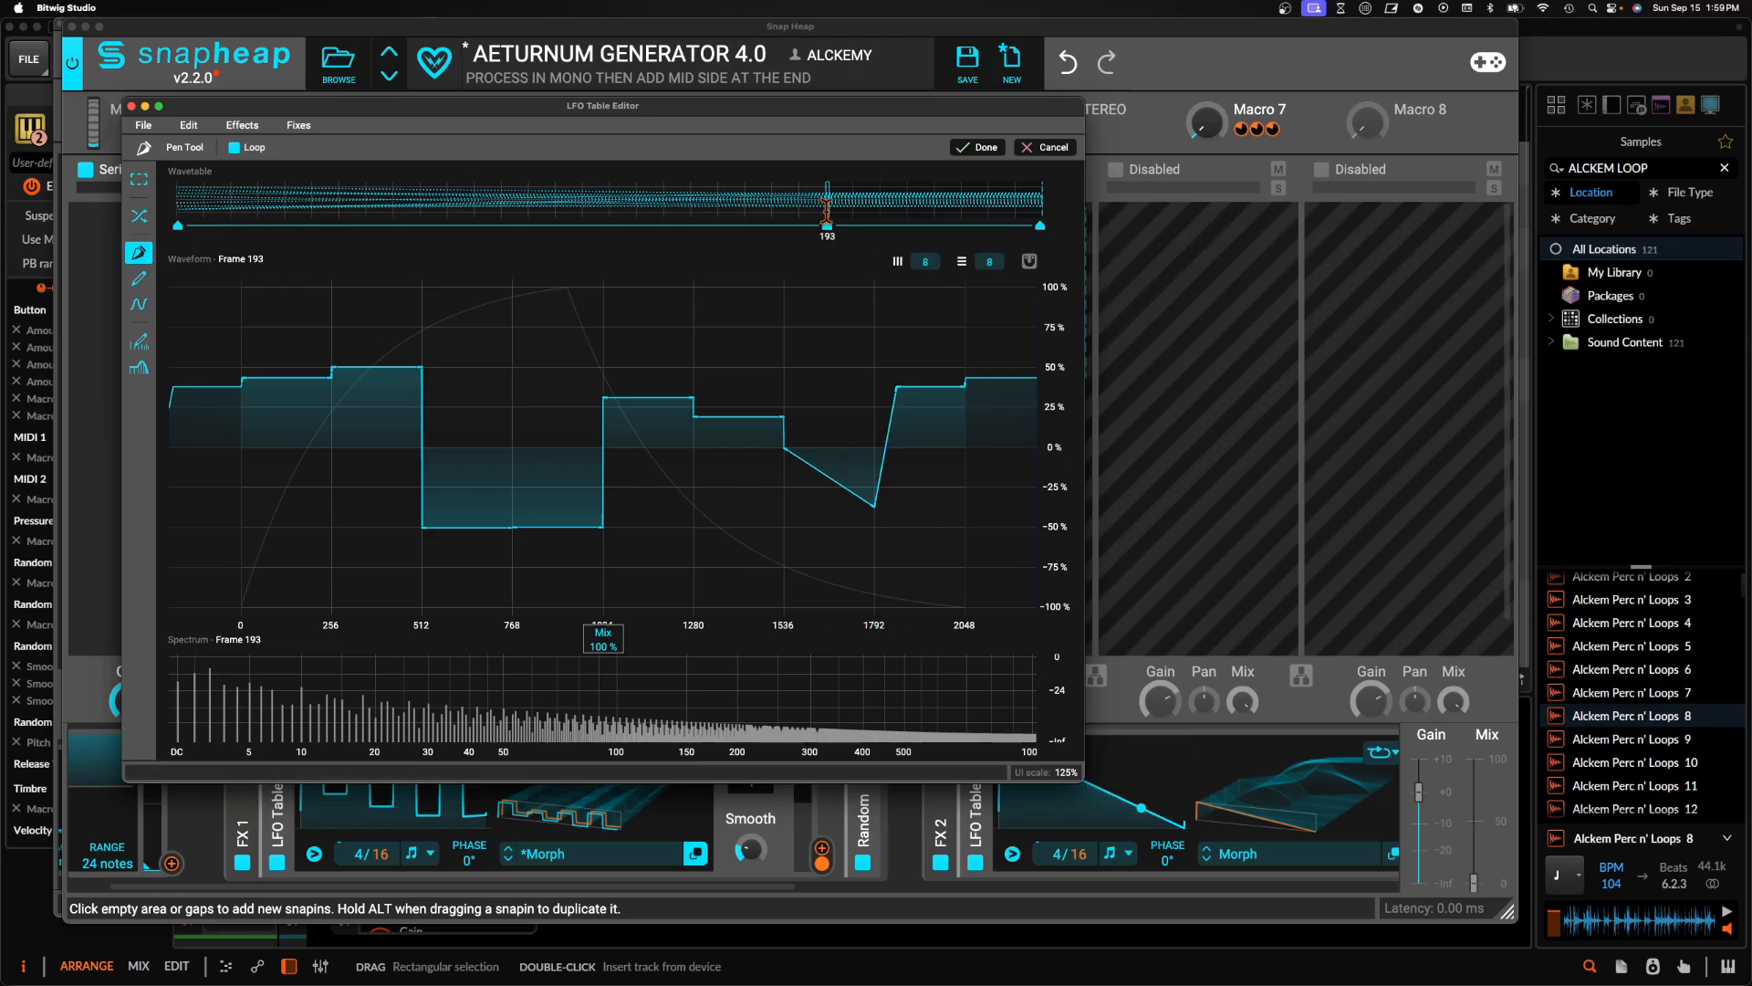
pyautogui.moveTo(827, 202); pyautogui.dragTo(1037, 199)
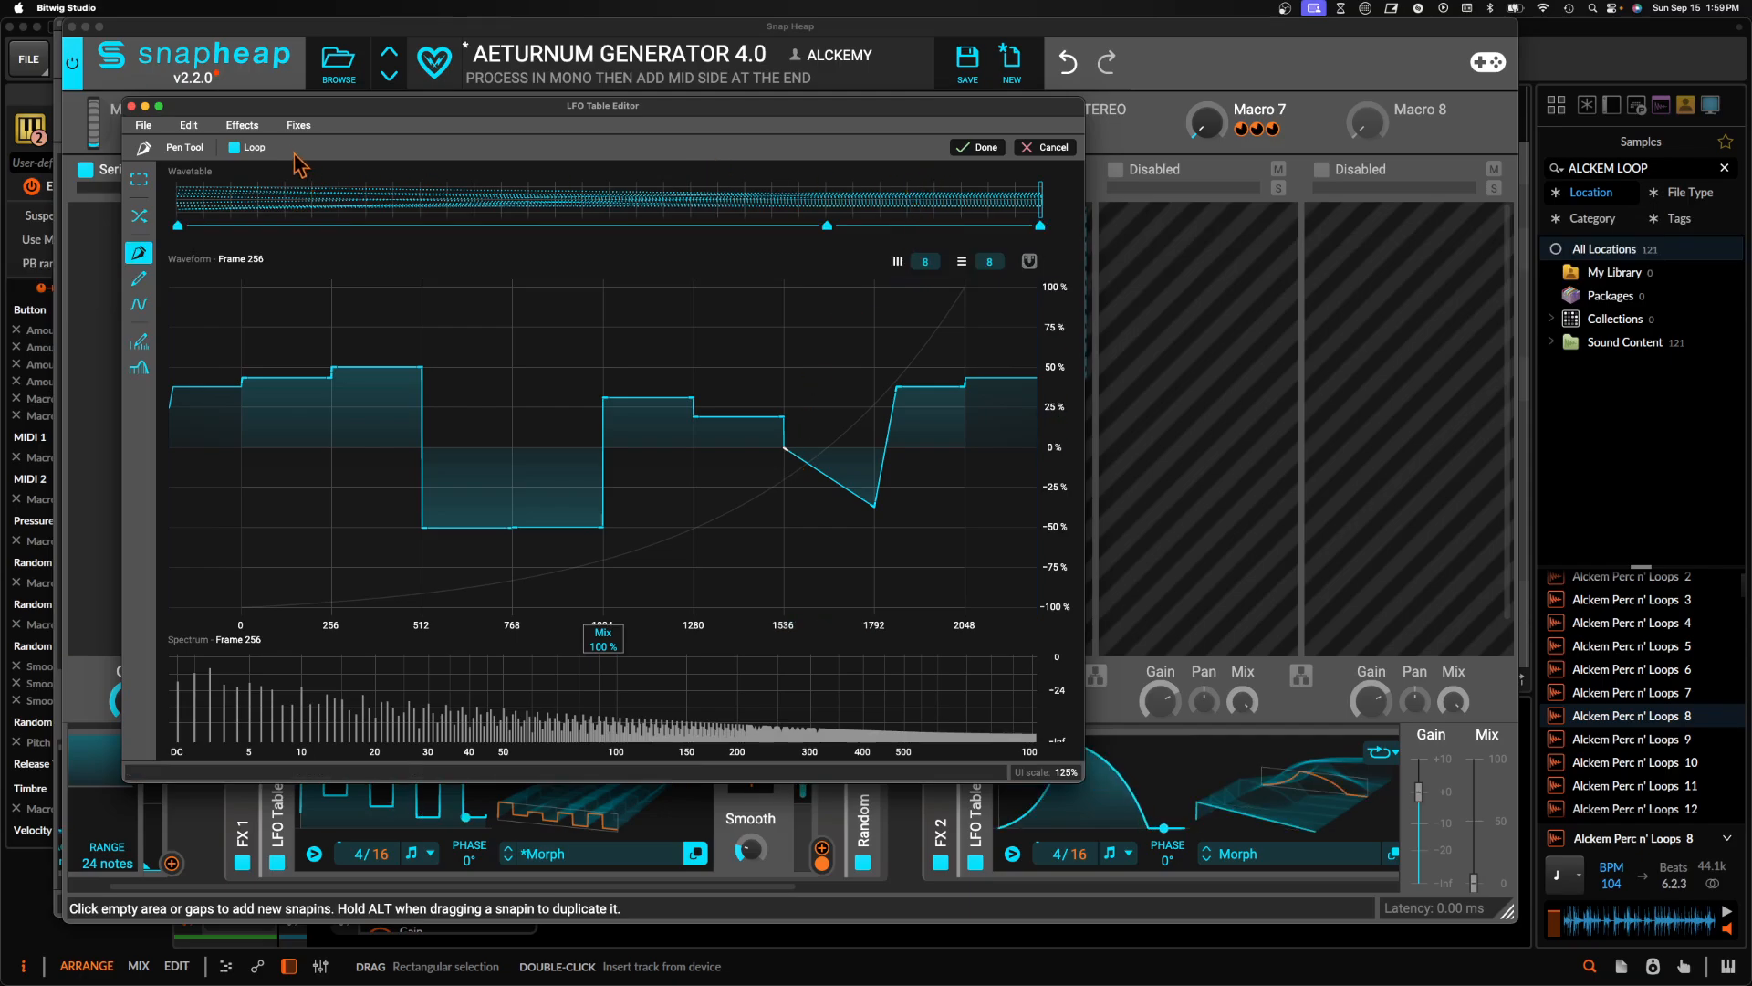
# Undo the recent node edits, including those on Frame 193, until Frame 256 has its stepped waveform again
pyautogui.click(190, 128)
pyautogui.click(193, 145)
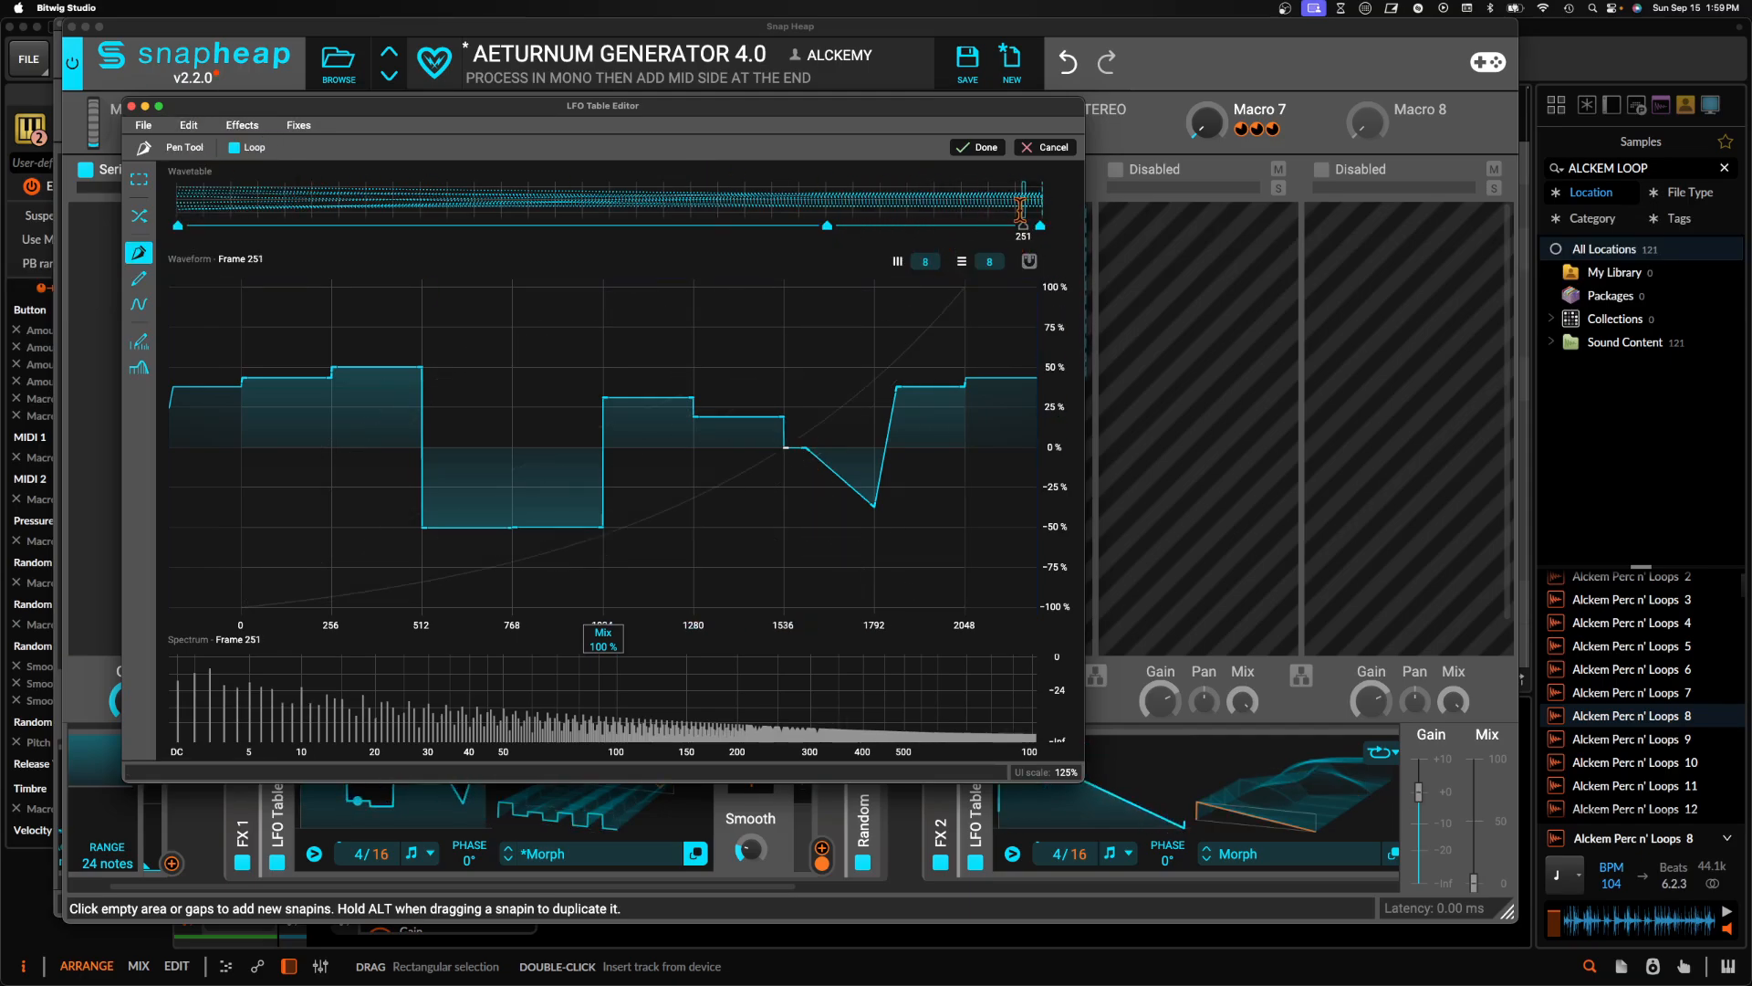
pyautogui.moveTo(796, 456); pyautogui.dragTo(782, 462)
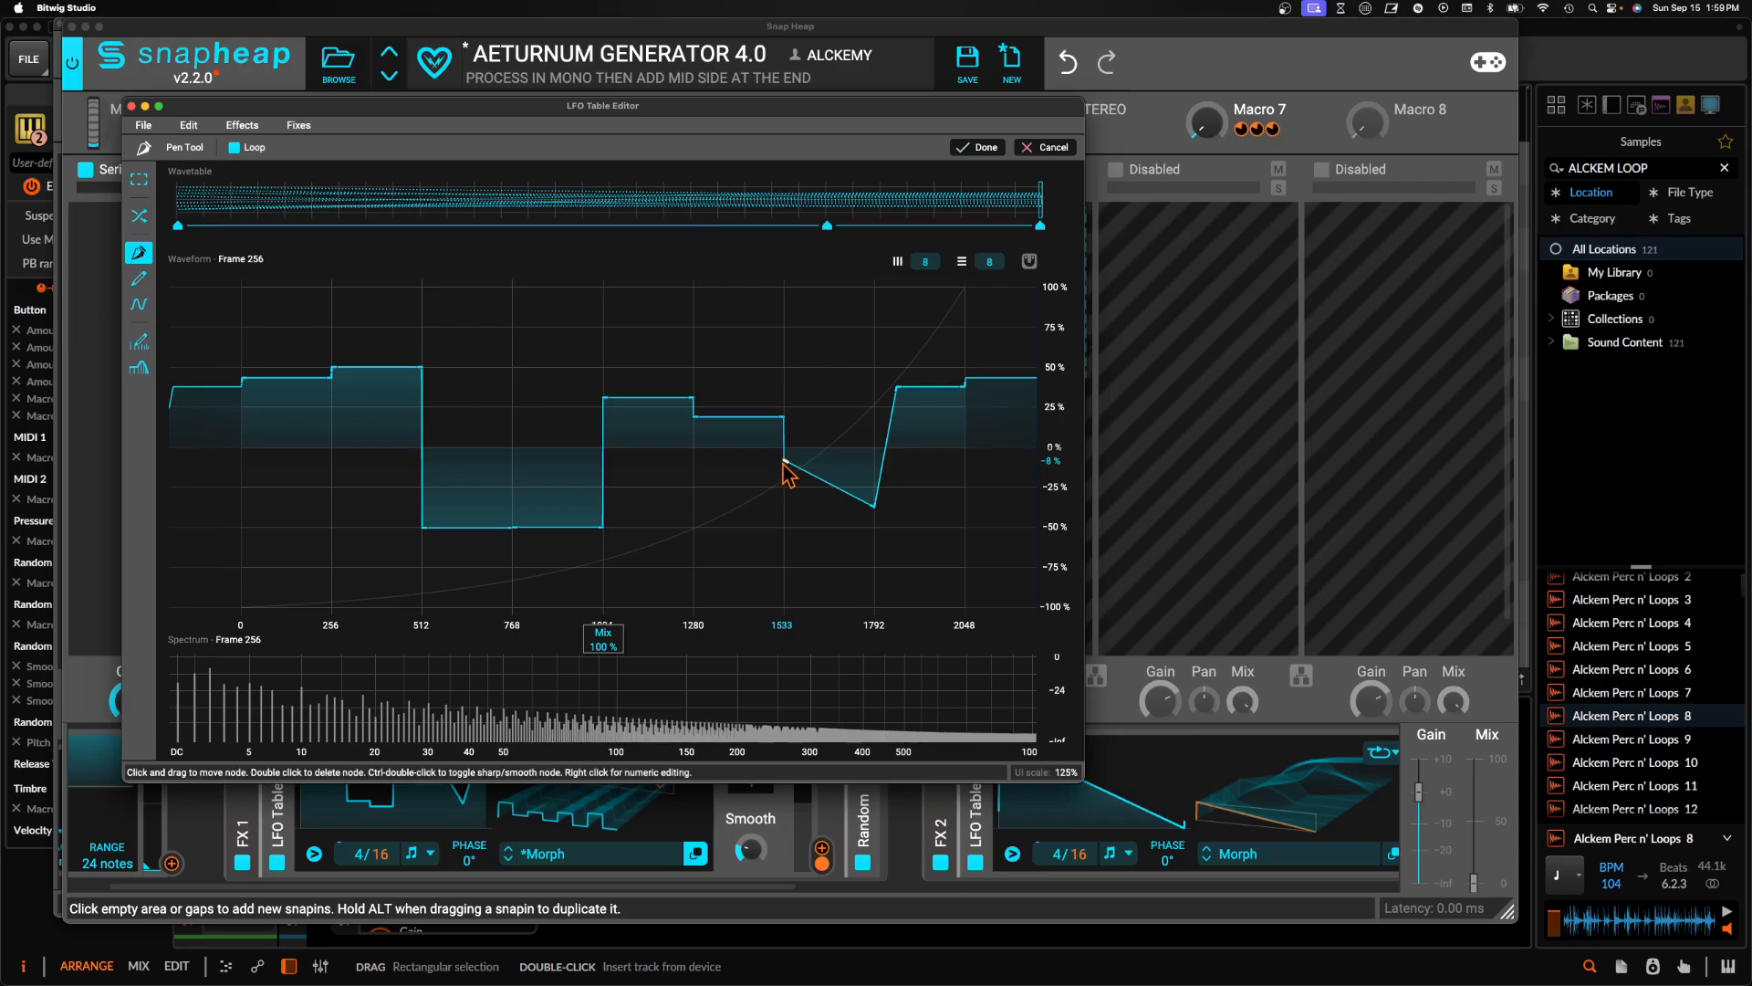
pyautogui.click(189, 125)
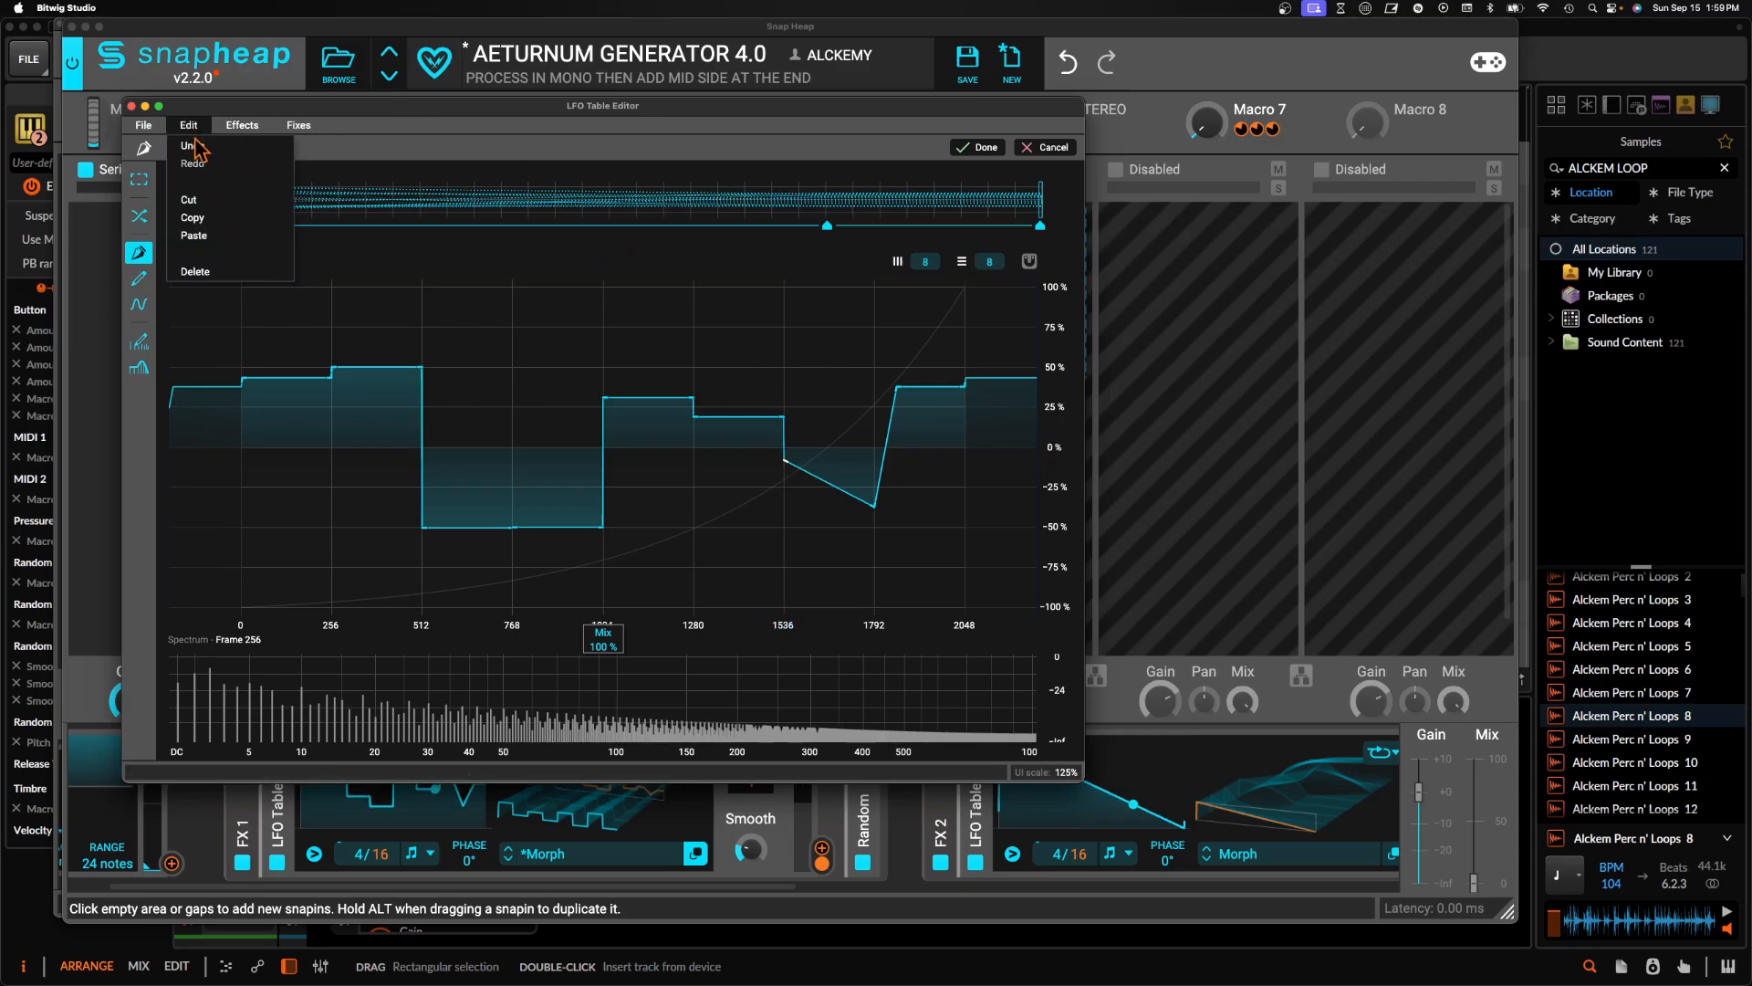
pyautogui.click(199, 157)
pyautogui.click(189, 125)
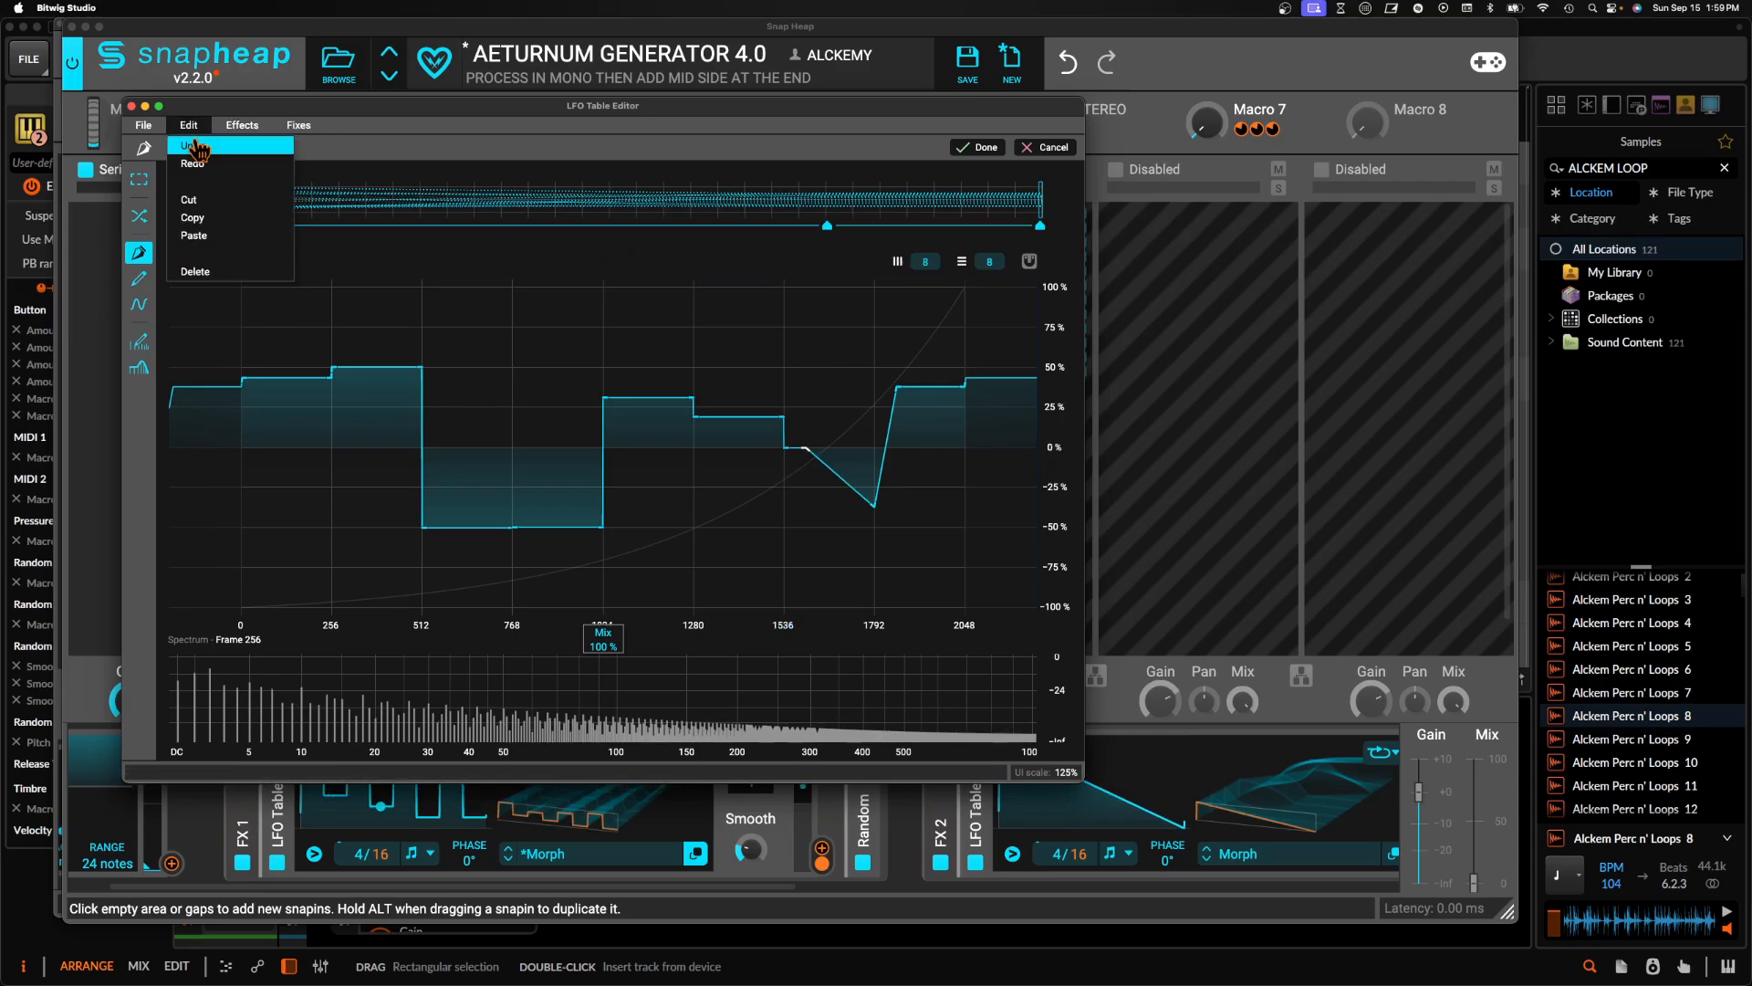
pyautogui.click(199, 156)
pyautogui.moveTo(1042, 188)
pyautogui.mouseDown()
pyautogui.moveTo(808, 202)
pyautogui.moveTo(1081, 192)
pyautogui.moveTo(947, 188)
pyautogui.moveTo(1063, 192)
pyautogui.mouseUp()
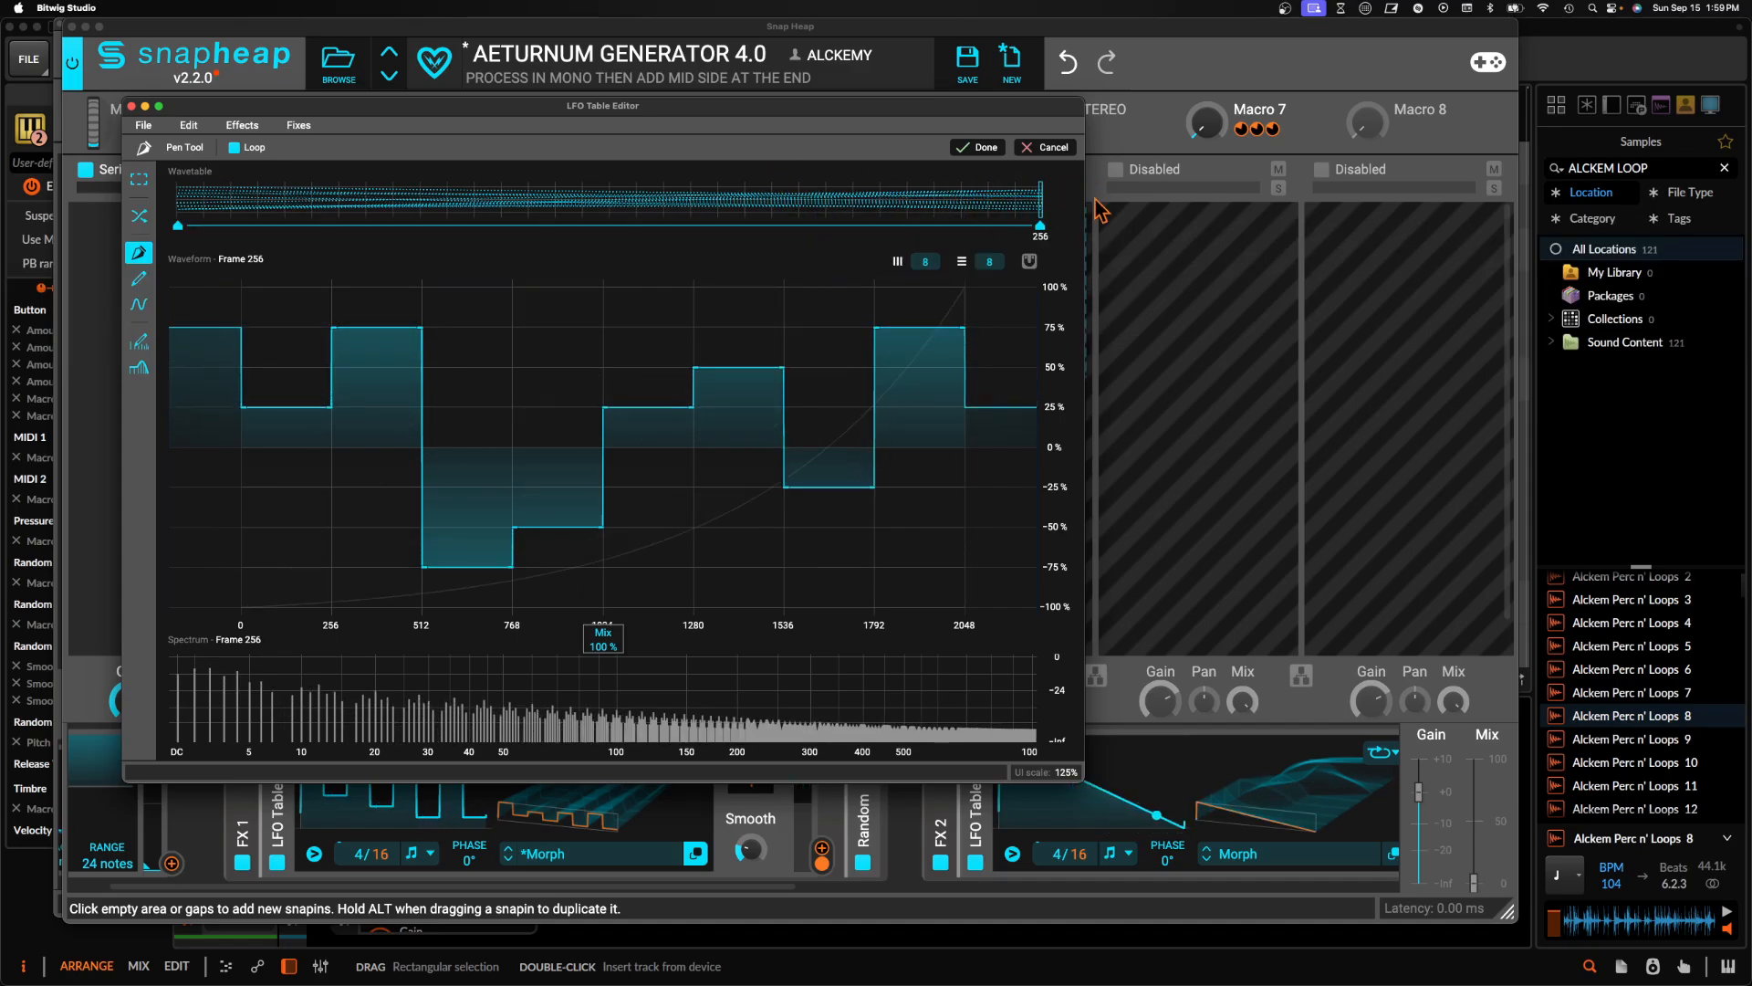
# Readjust Frame 256's node at 1536 to about -25% with grid snapping, and turn snapping off
pyautogui.moveTo(784, 487); pyautogui.dragTo(873, 486)
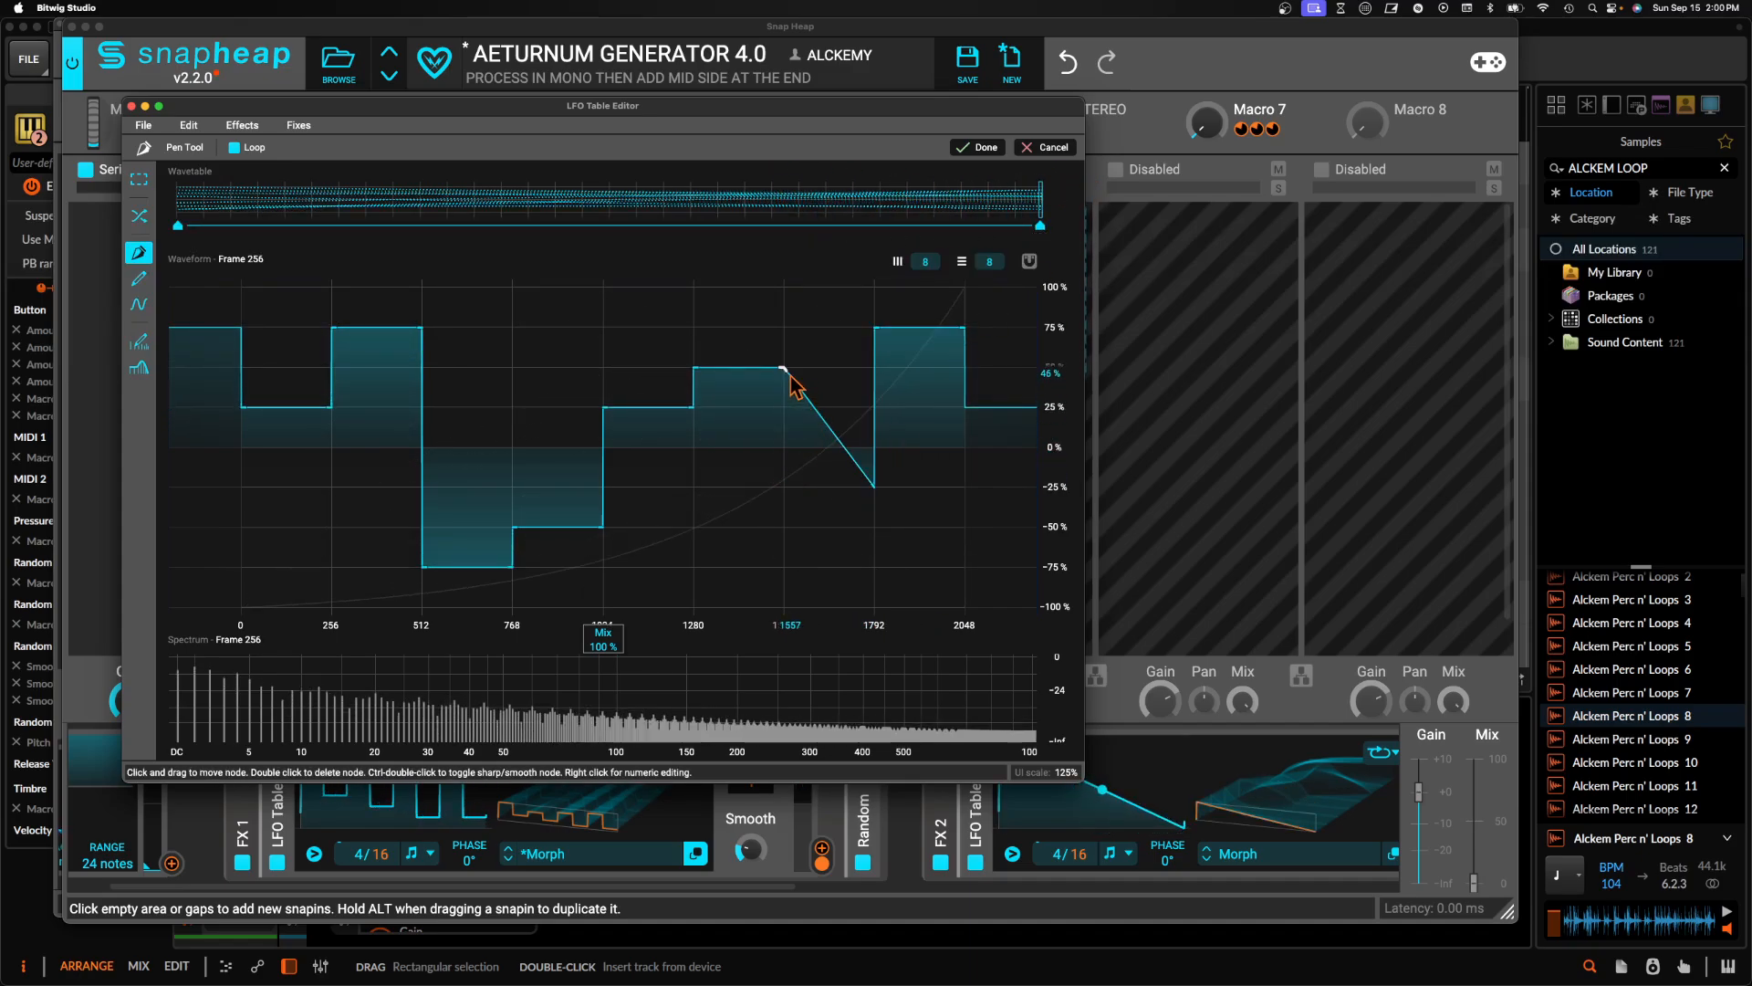
pyautogui.doubleClick(812, 409)
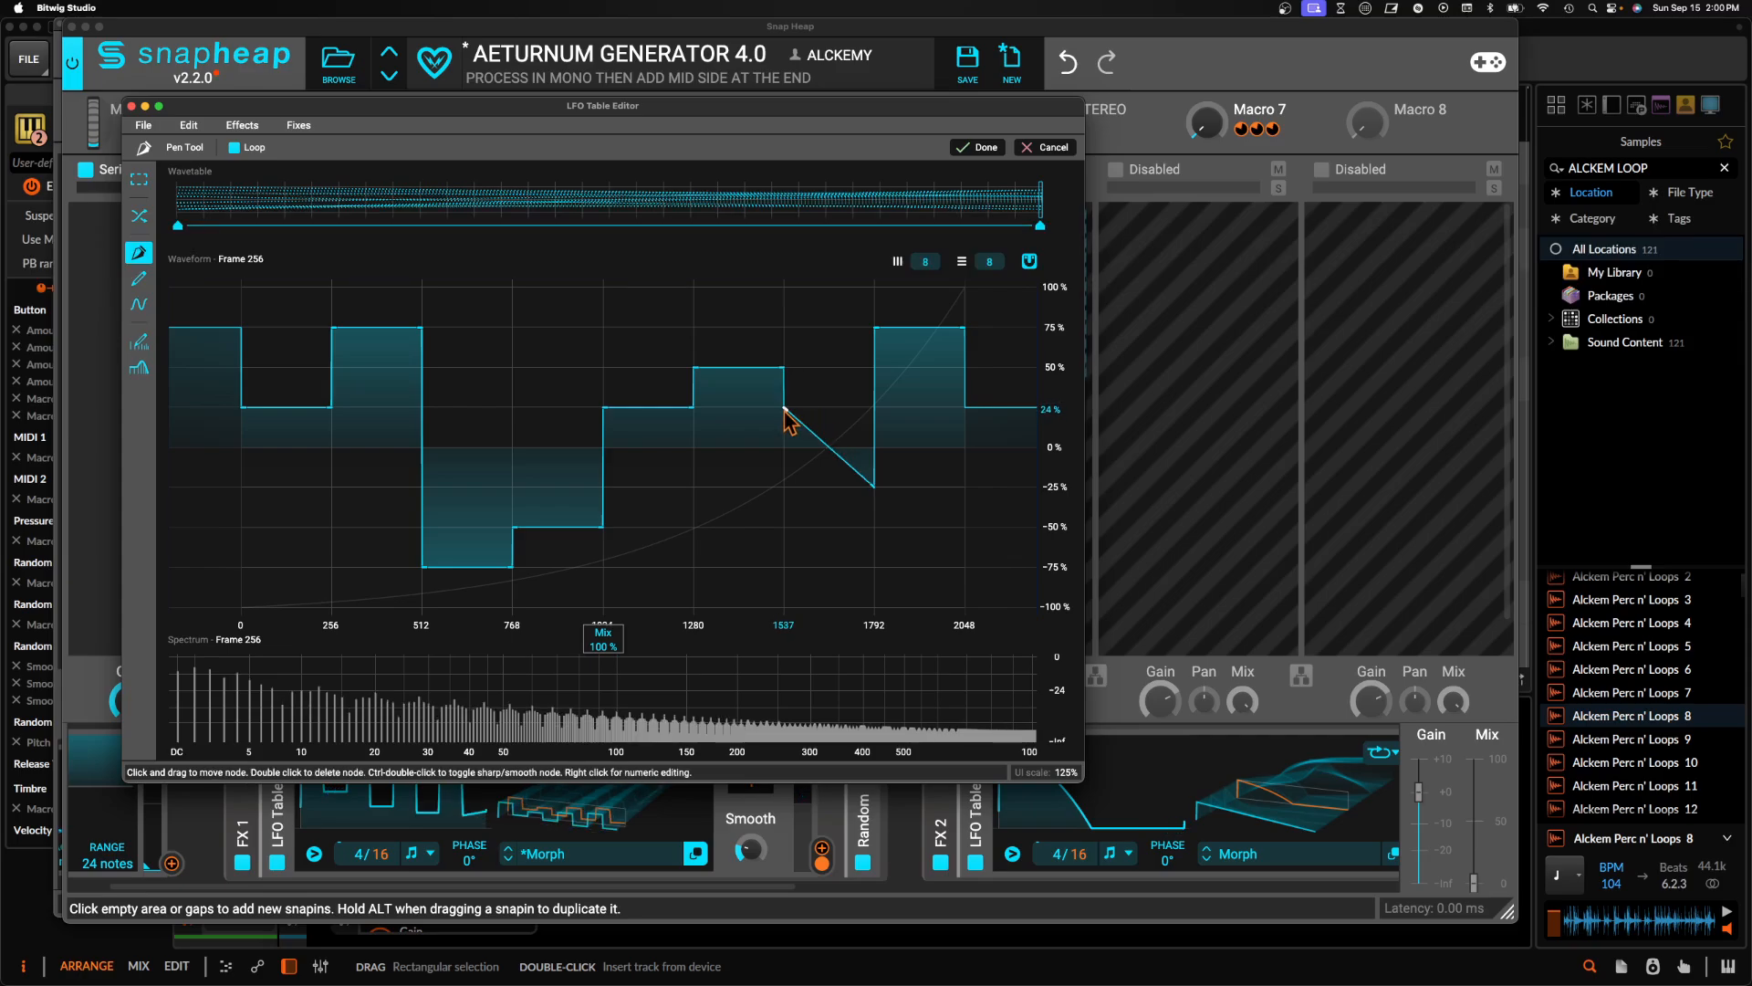
pyautogui.moveTo(790, 490)
pyautogui.mouseDown()
pyautogui.moveTo(783, 473)
pyautogui.moveTo(785, 489)
pyautogui.mouseUp()
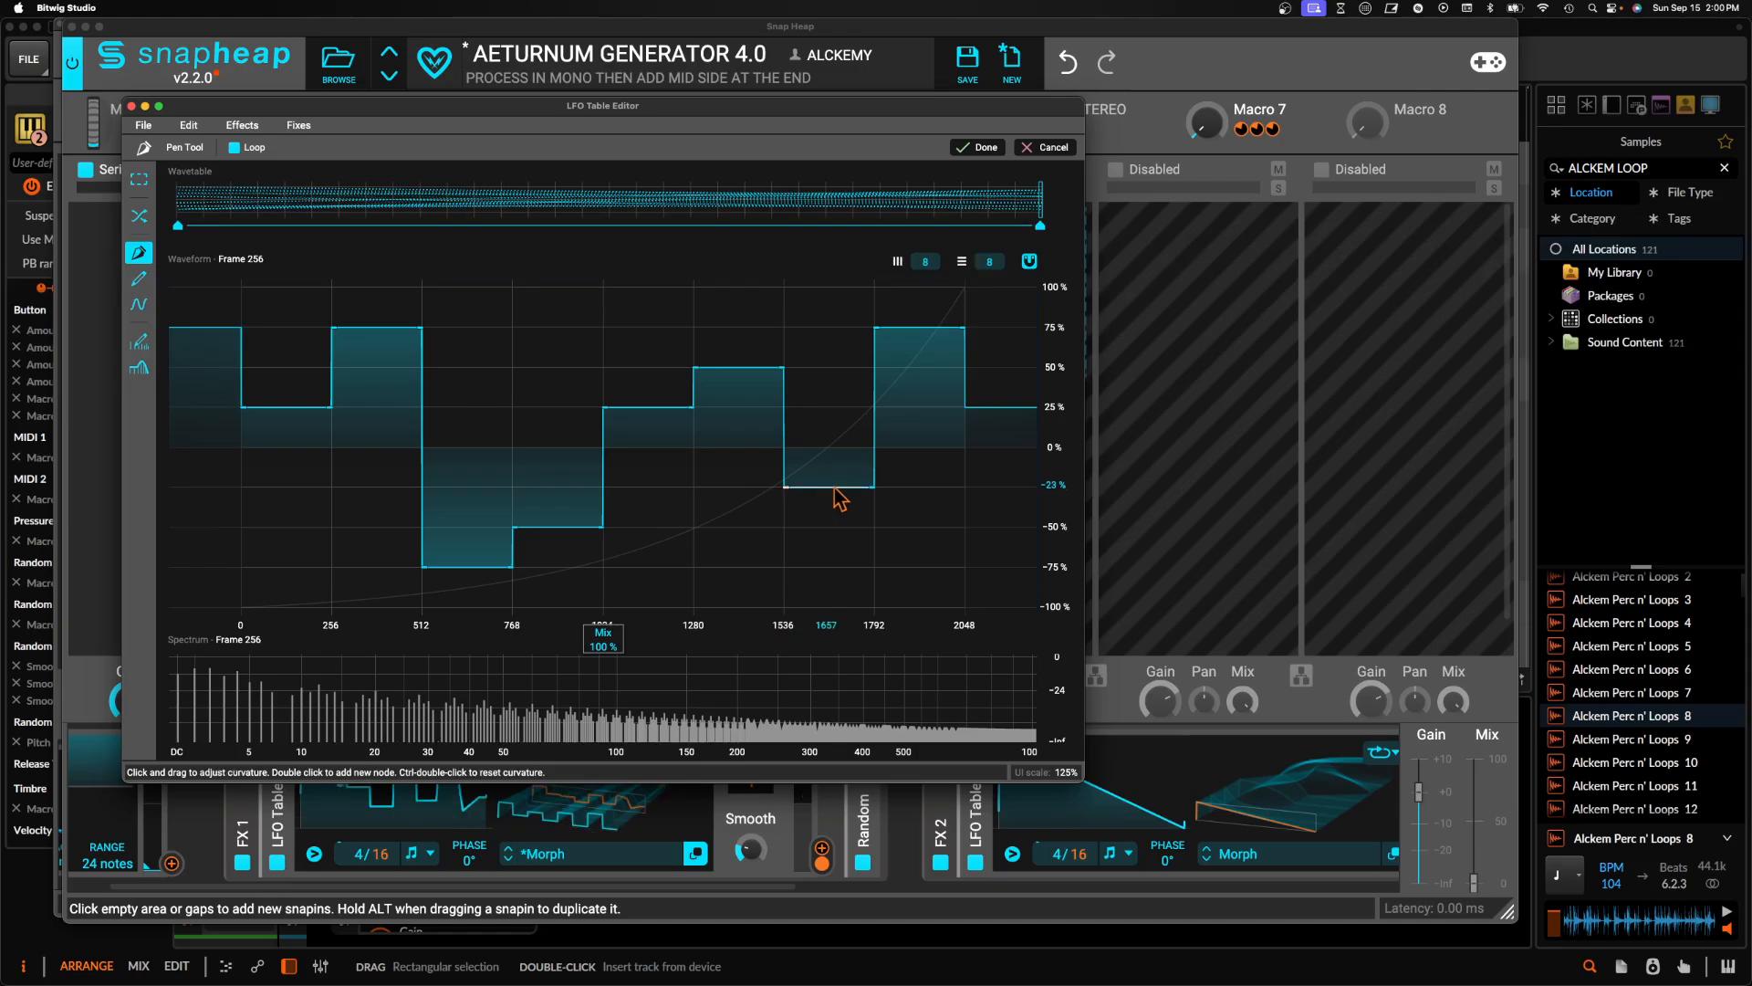
pyautogui.click(1030, 264)
pyautogui.click(1030, 264)
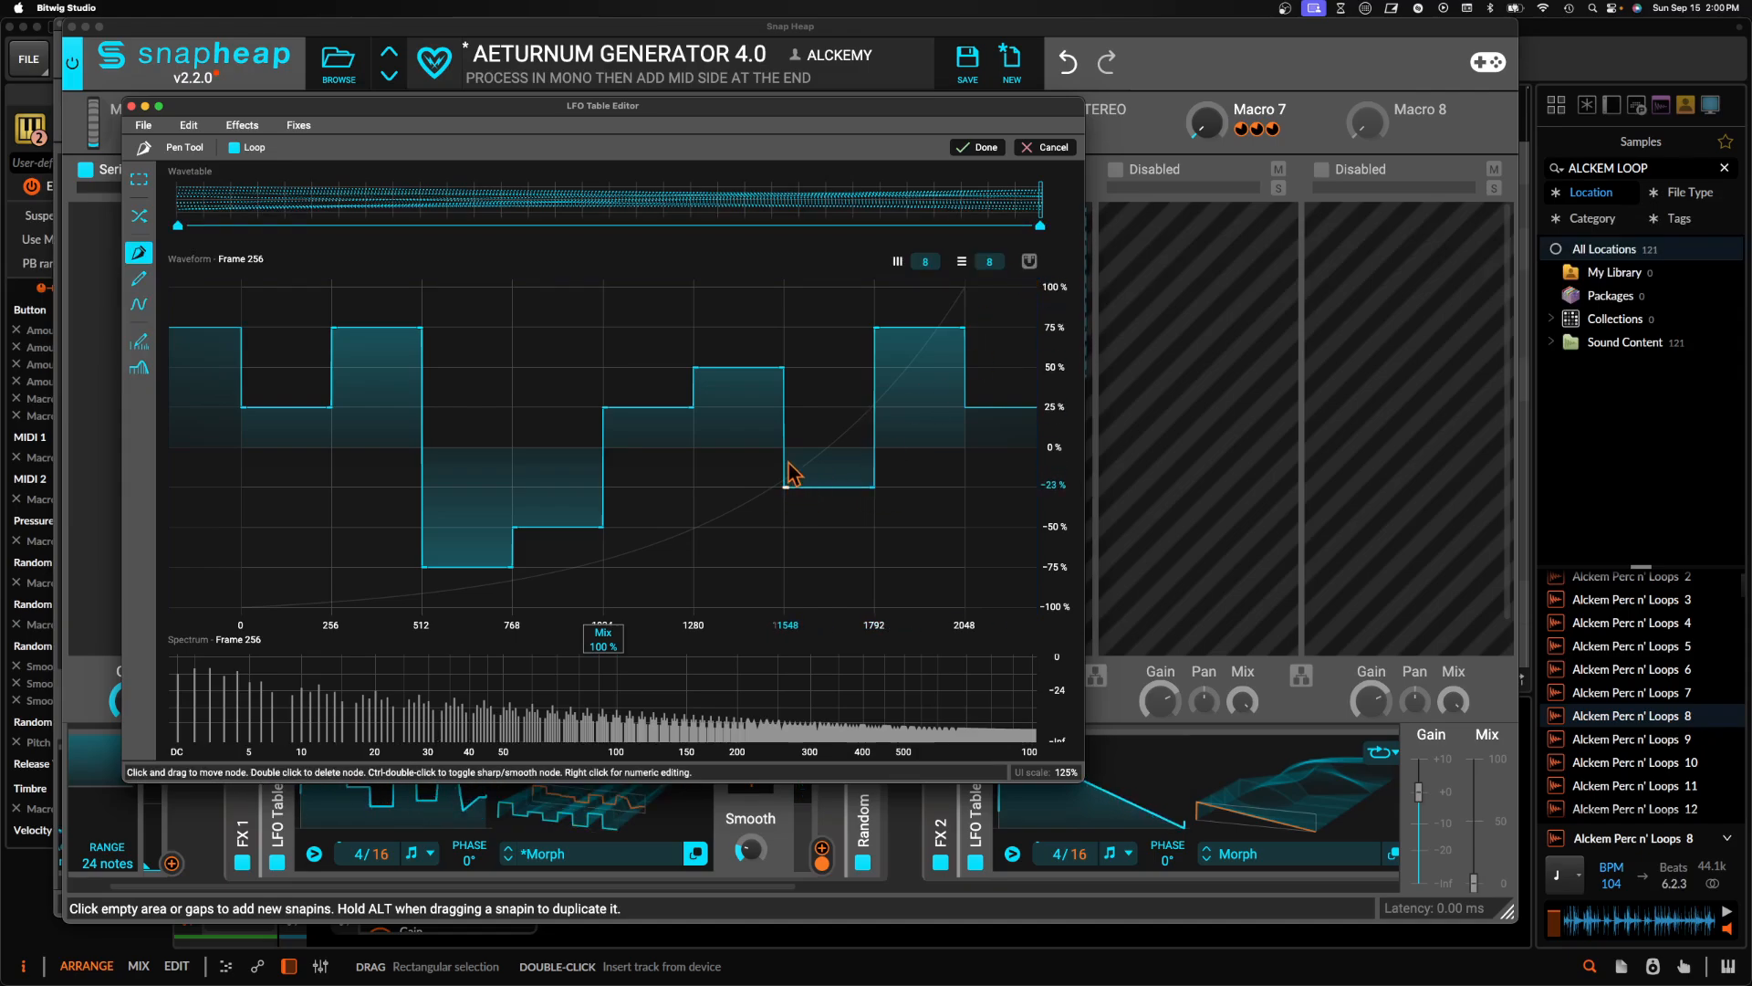
pyautogui.moveTo(786, 485)
pyautogui.mouseDown()
pyautogui.moveTo(788, 464)
pyautogui.moveTo(787, 486)
pyautogui.mouseUp()
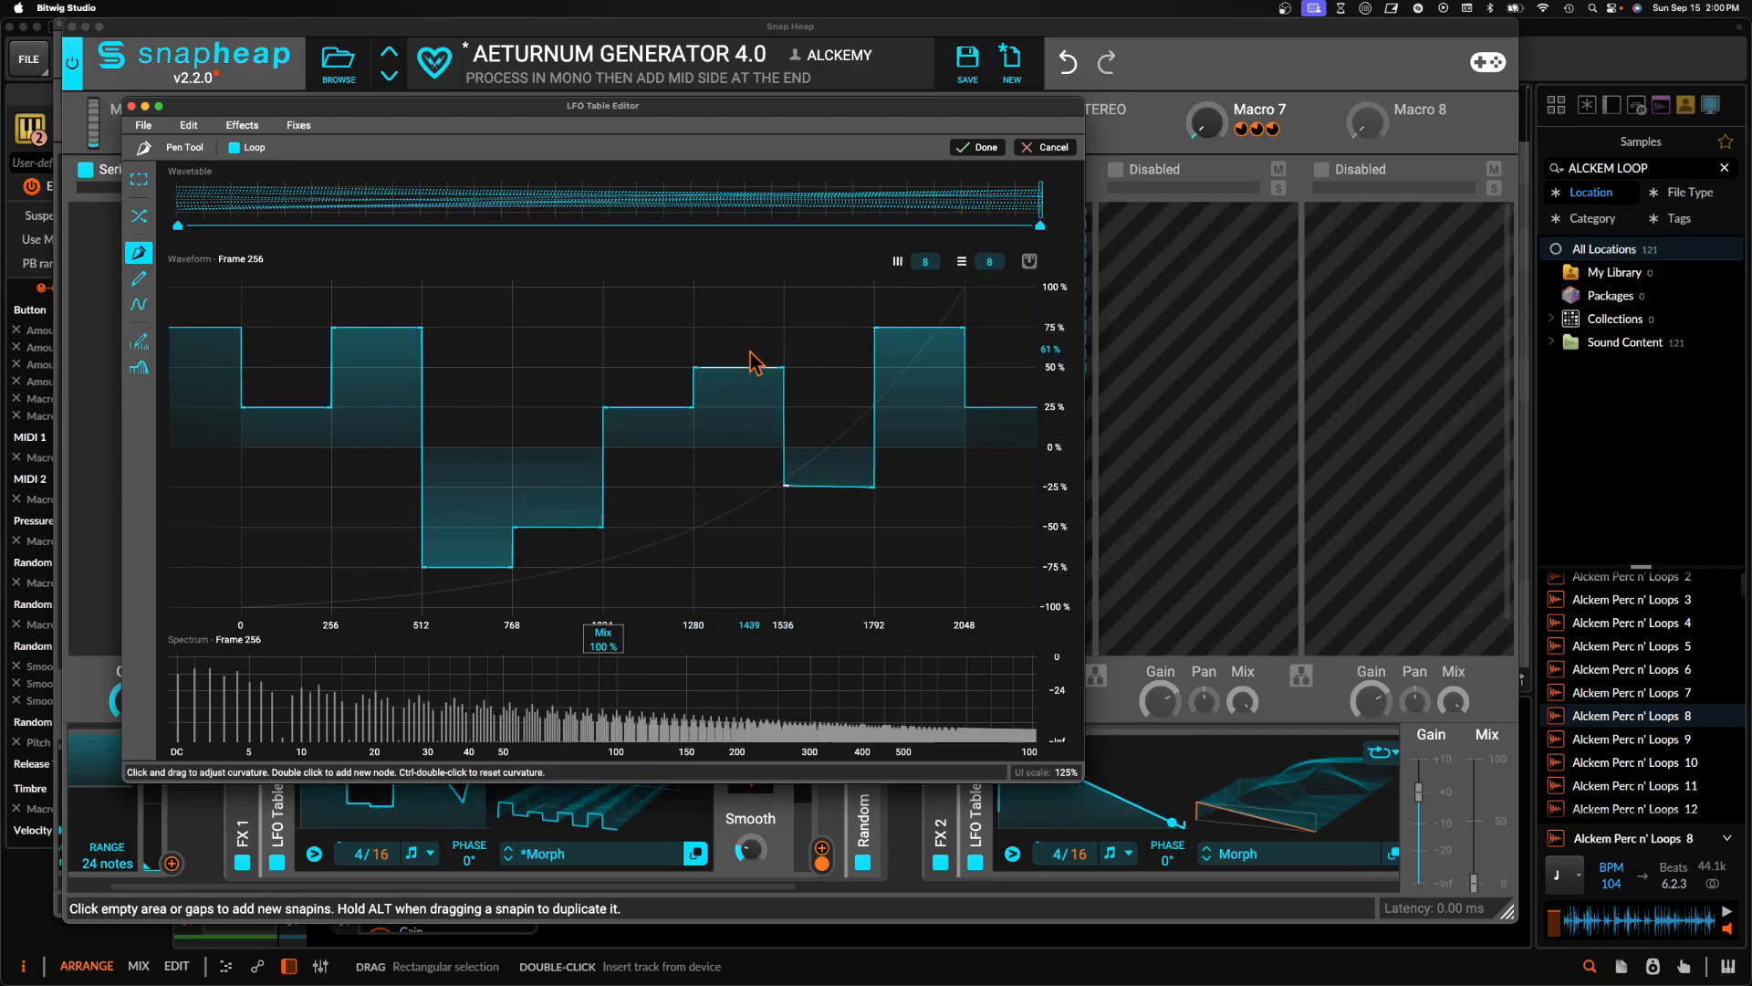
# Check the in-between shape at Frame 176, return to Frame 1 and apply the Pen Tool edits
pyautogui.moveTo(1038, 209)
pyautogui.mouseDown()
pyautogui.moveTo(311, 231)
pyautogui.moveTo(469, 255)
pyautogui.moveTo(1061, 267)
pyautogui.moveTo(770, 199)
pyautogui.mouseUp()
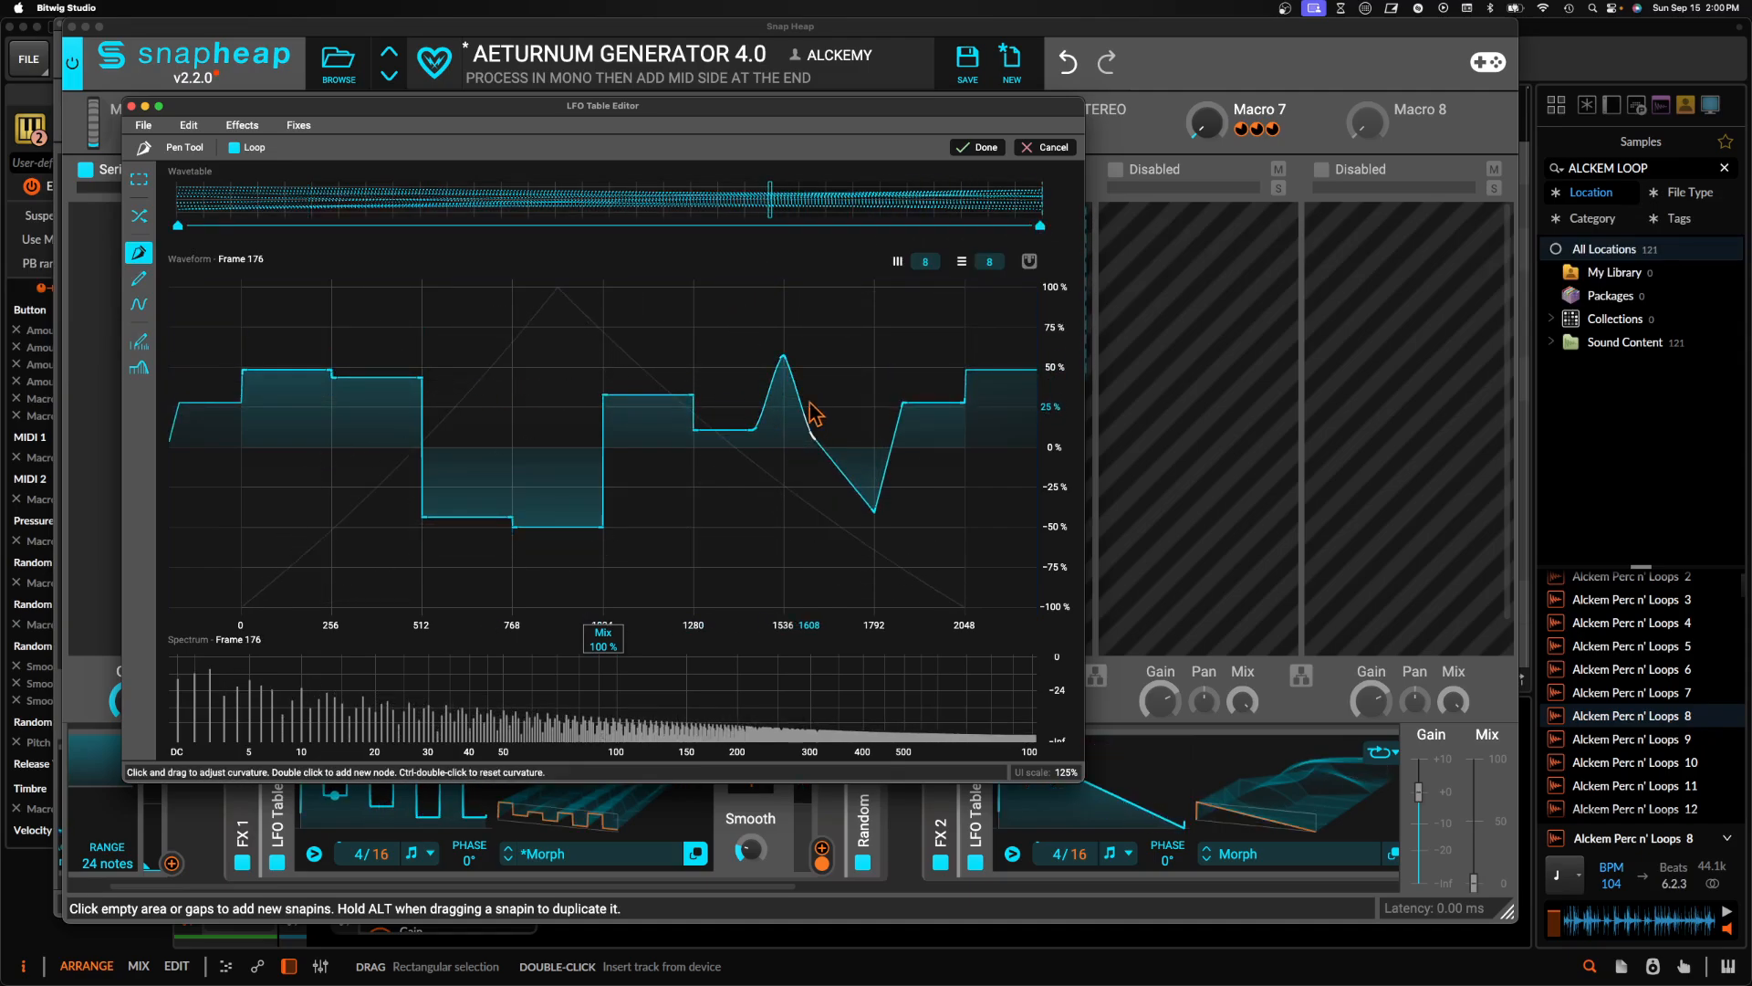
pyautogui.moveTo(770, 200)
pyautogui.mouseDown()
pyautogui.moveTo(457, 201)
pyautogui.moveTo(1009, 235)
pyautogui.moveTo(1083, 223)
pyautogui.moveTo(169, 225)
pyautogui.mouseUp()
pyautogui.moveTo(157, 137)
pyautogui.mouseDown()
pyautogui.moveTo(565, 183)
pyautogui.moveTo(1056, 188)
pyautogui.moveTo(142, 93)
pyautogui.mouseUp()
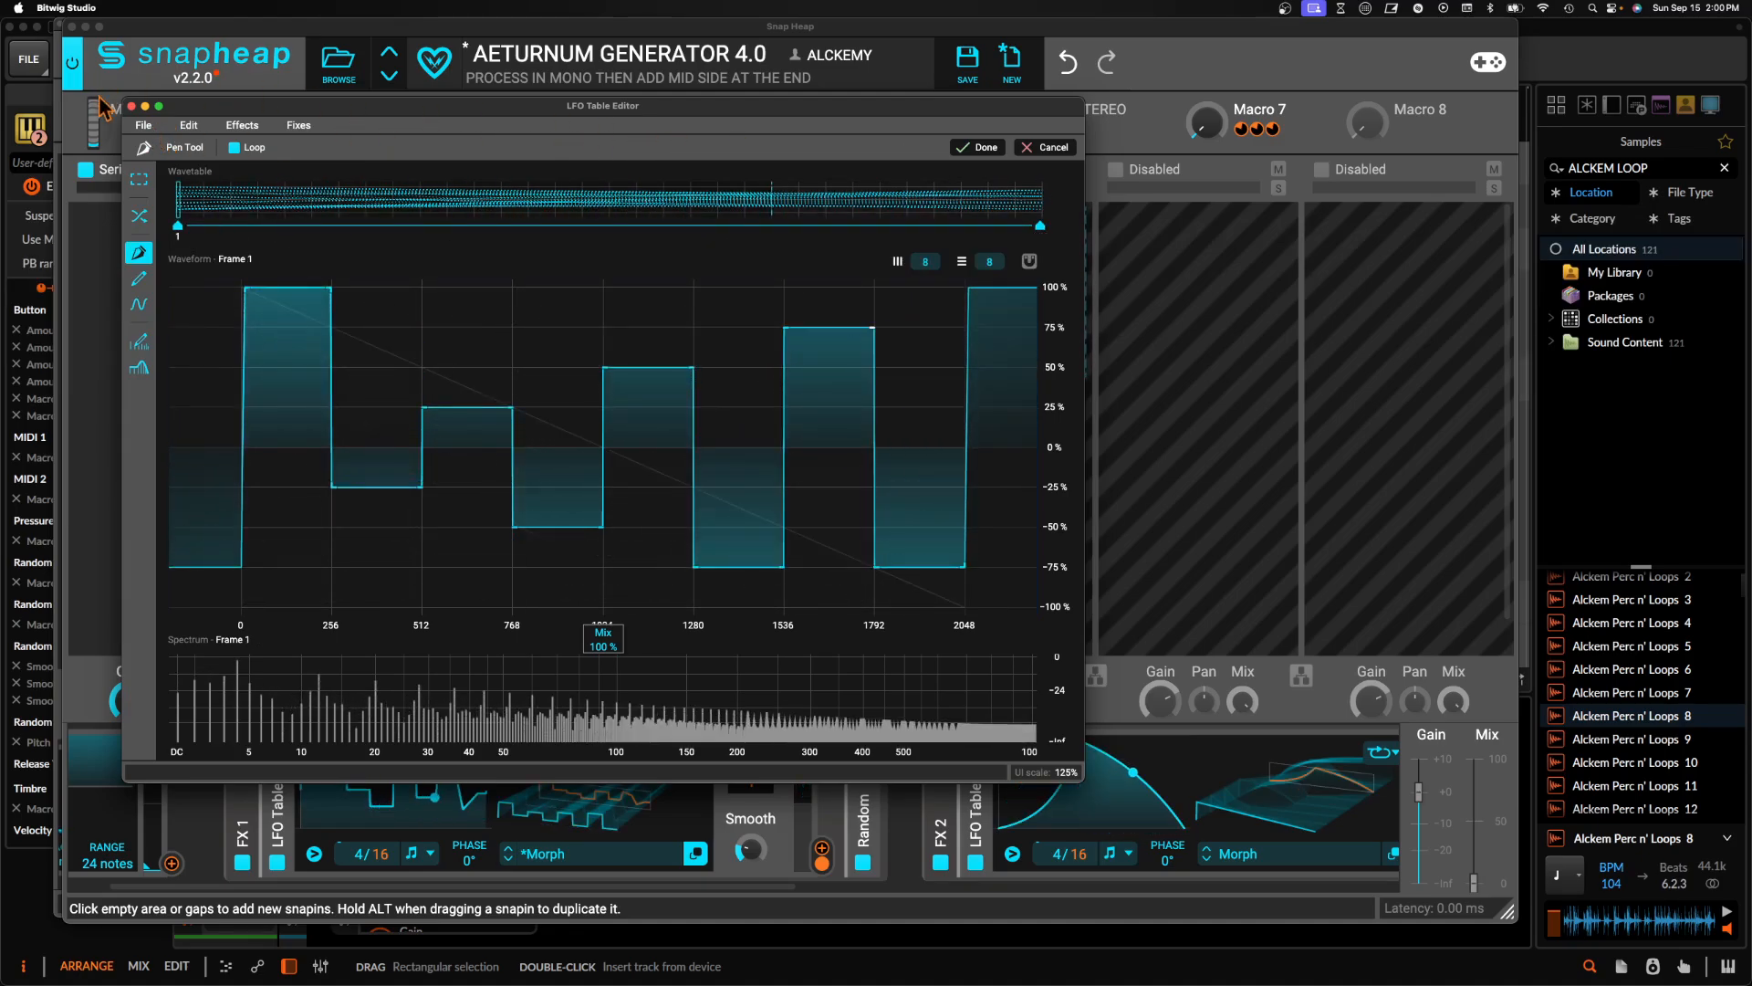
pyautogui.click(974, 147)
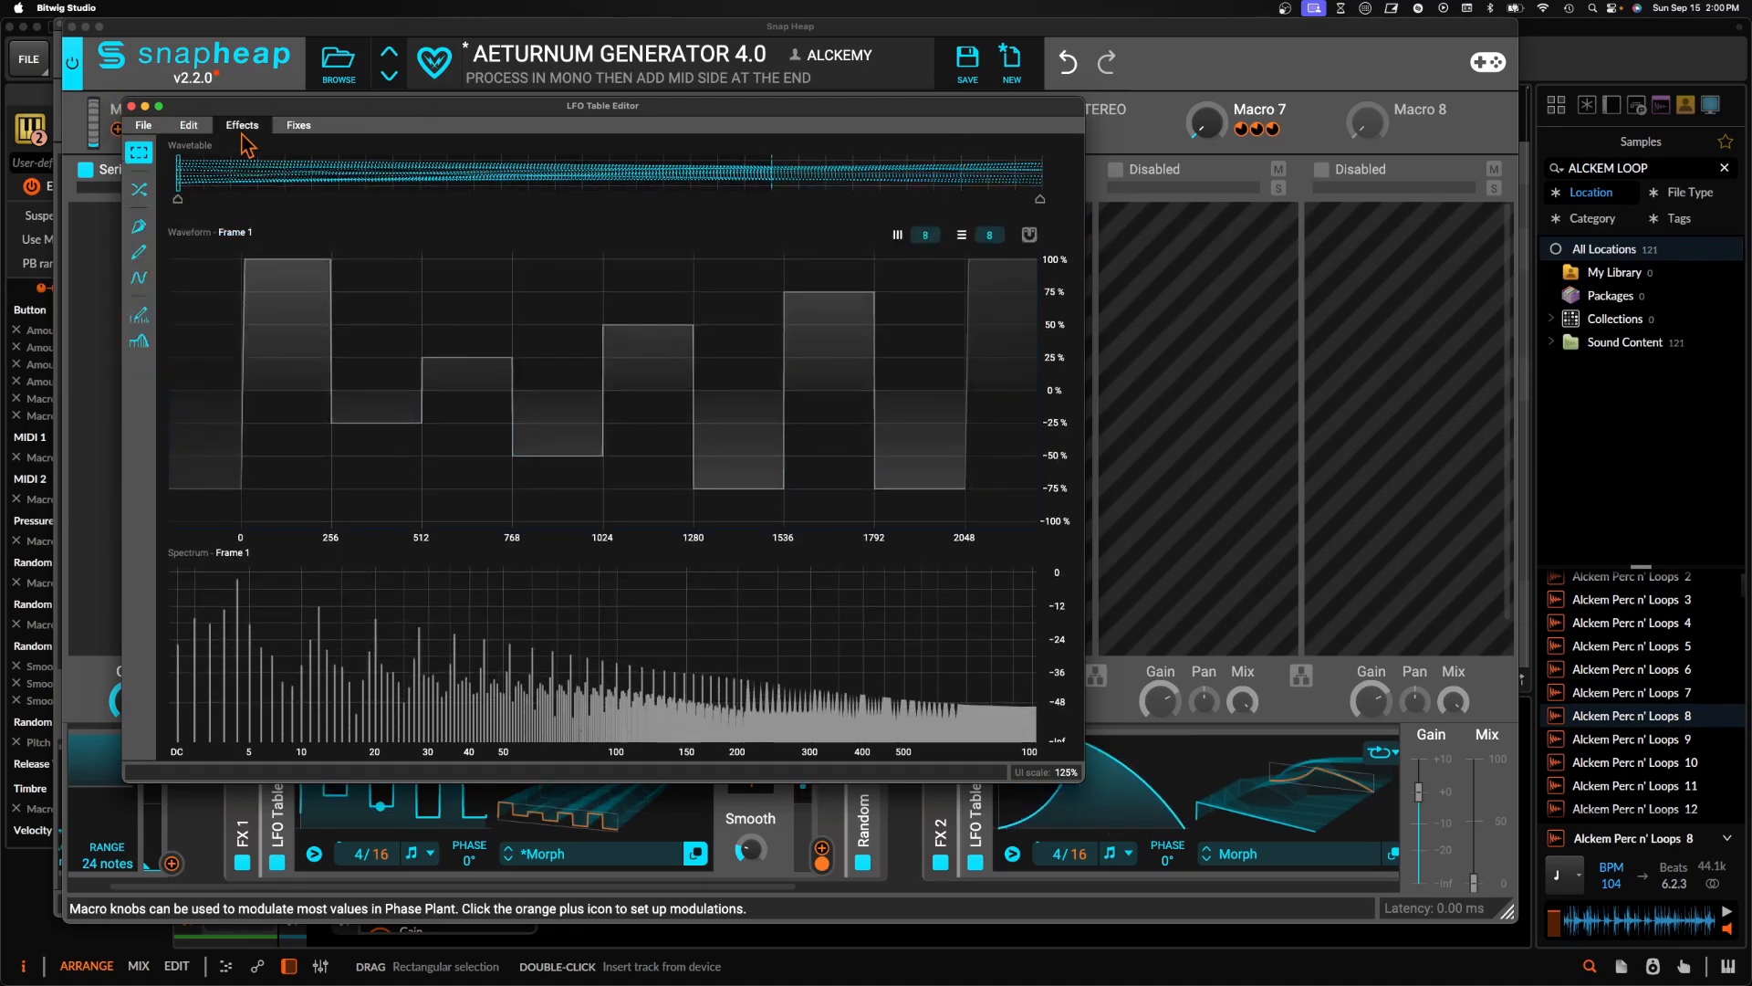
# Start saving the wavetable as a WAV named SHTEPPER, with the ÆTURNUM 3 TABLES folder selected
pyautogui.click(144, 125)
pyautogui.click(148, 163)
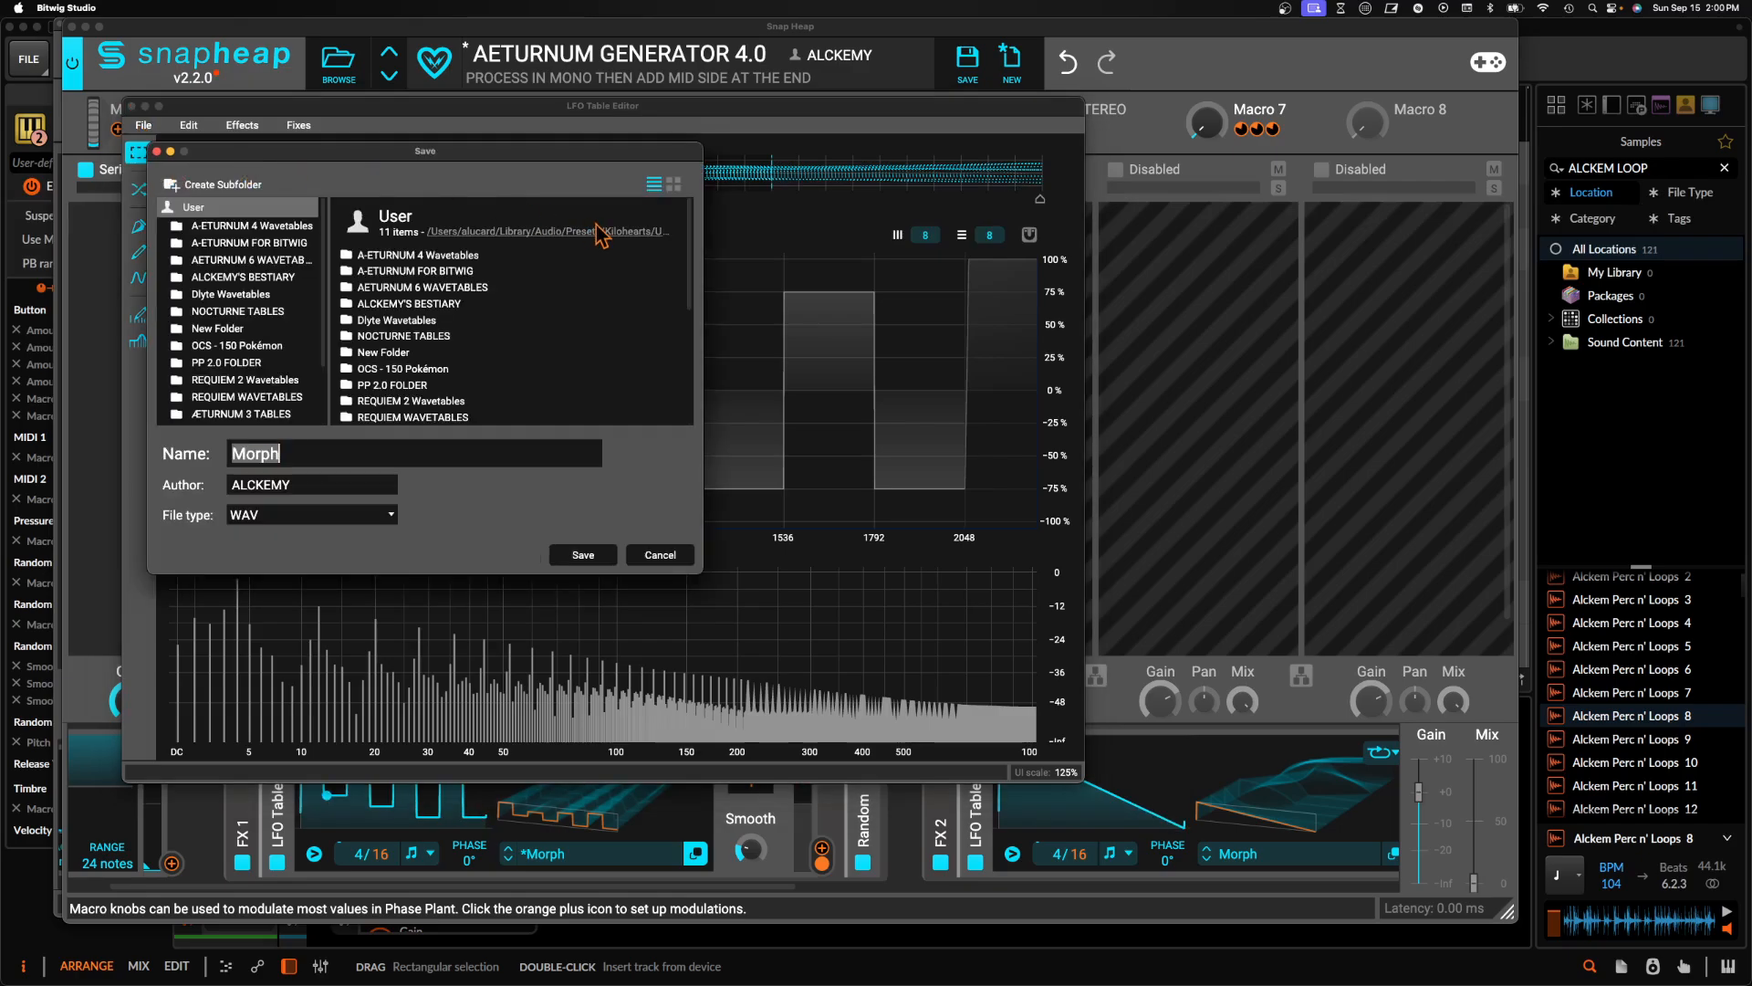
pyautogui.write('SHTEPPER')
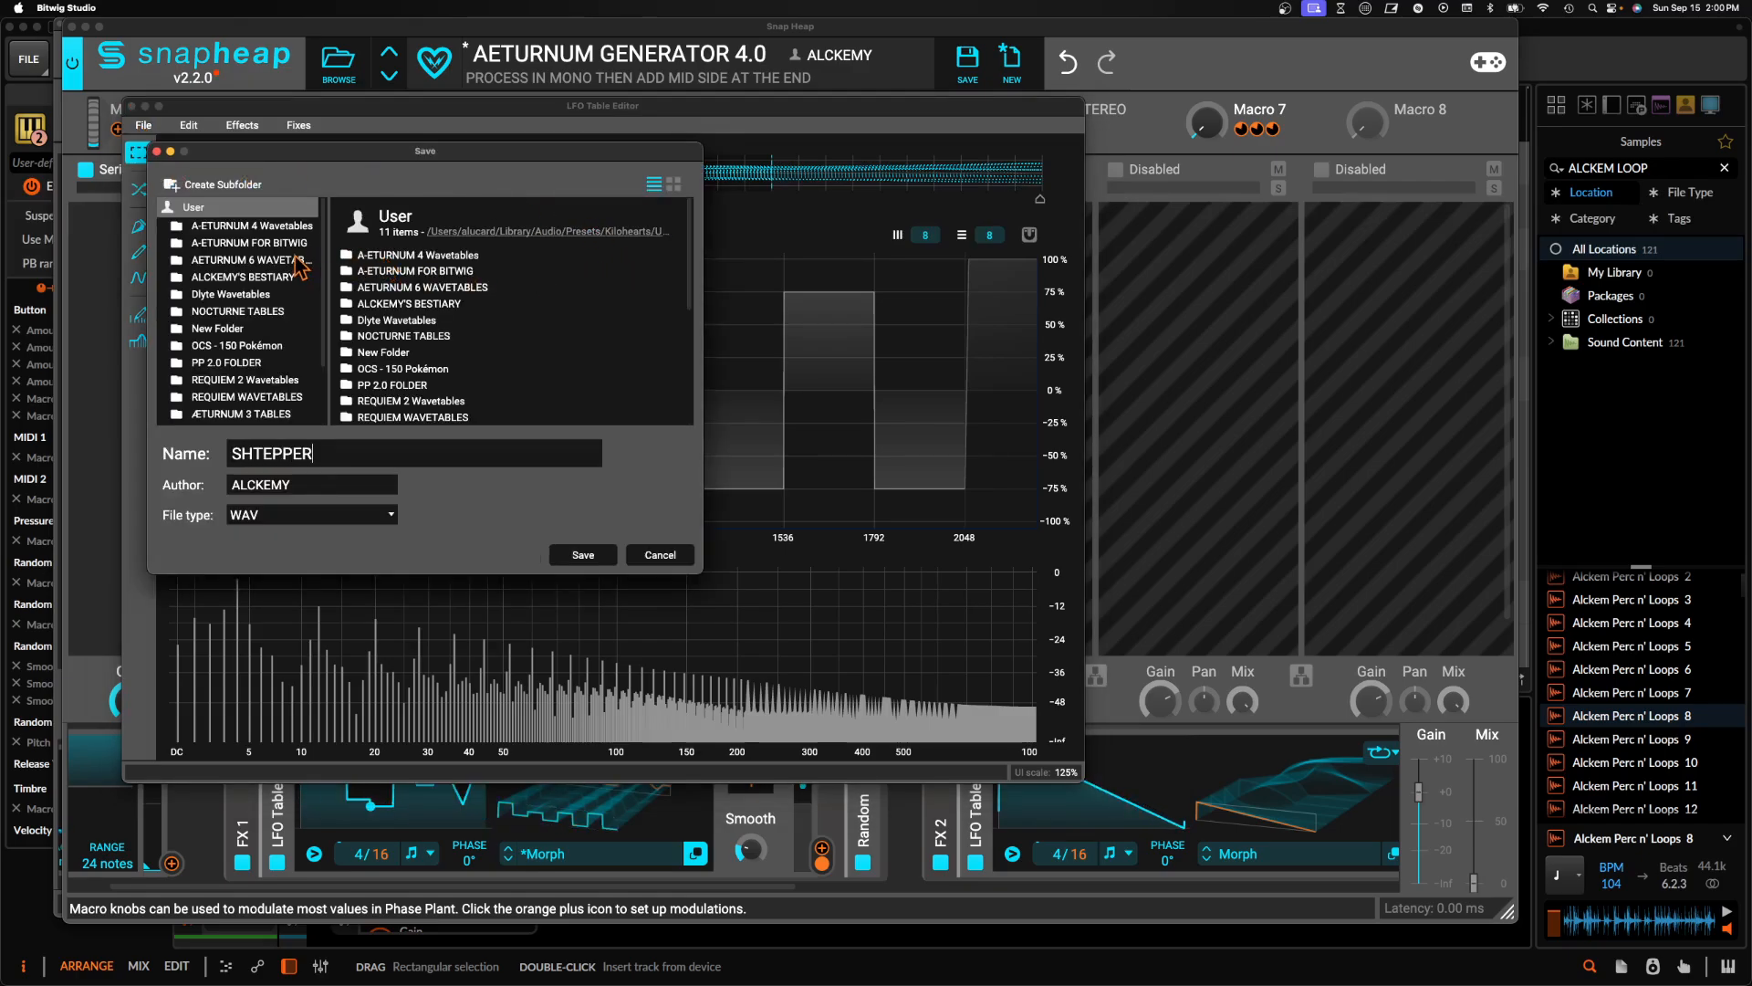
pyautogui.scroll(-3, 297, 267)
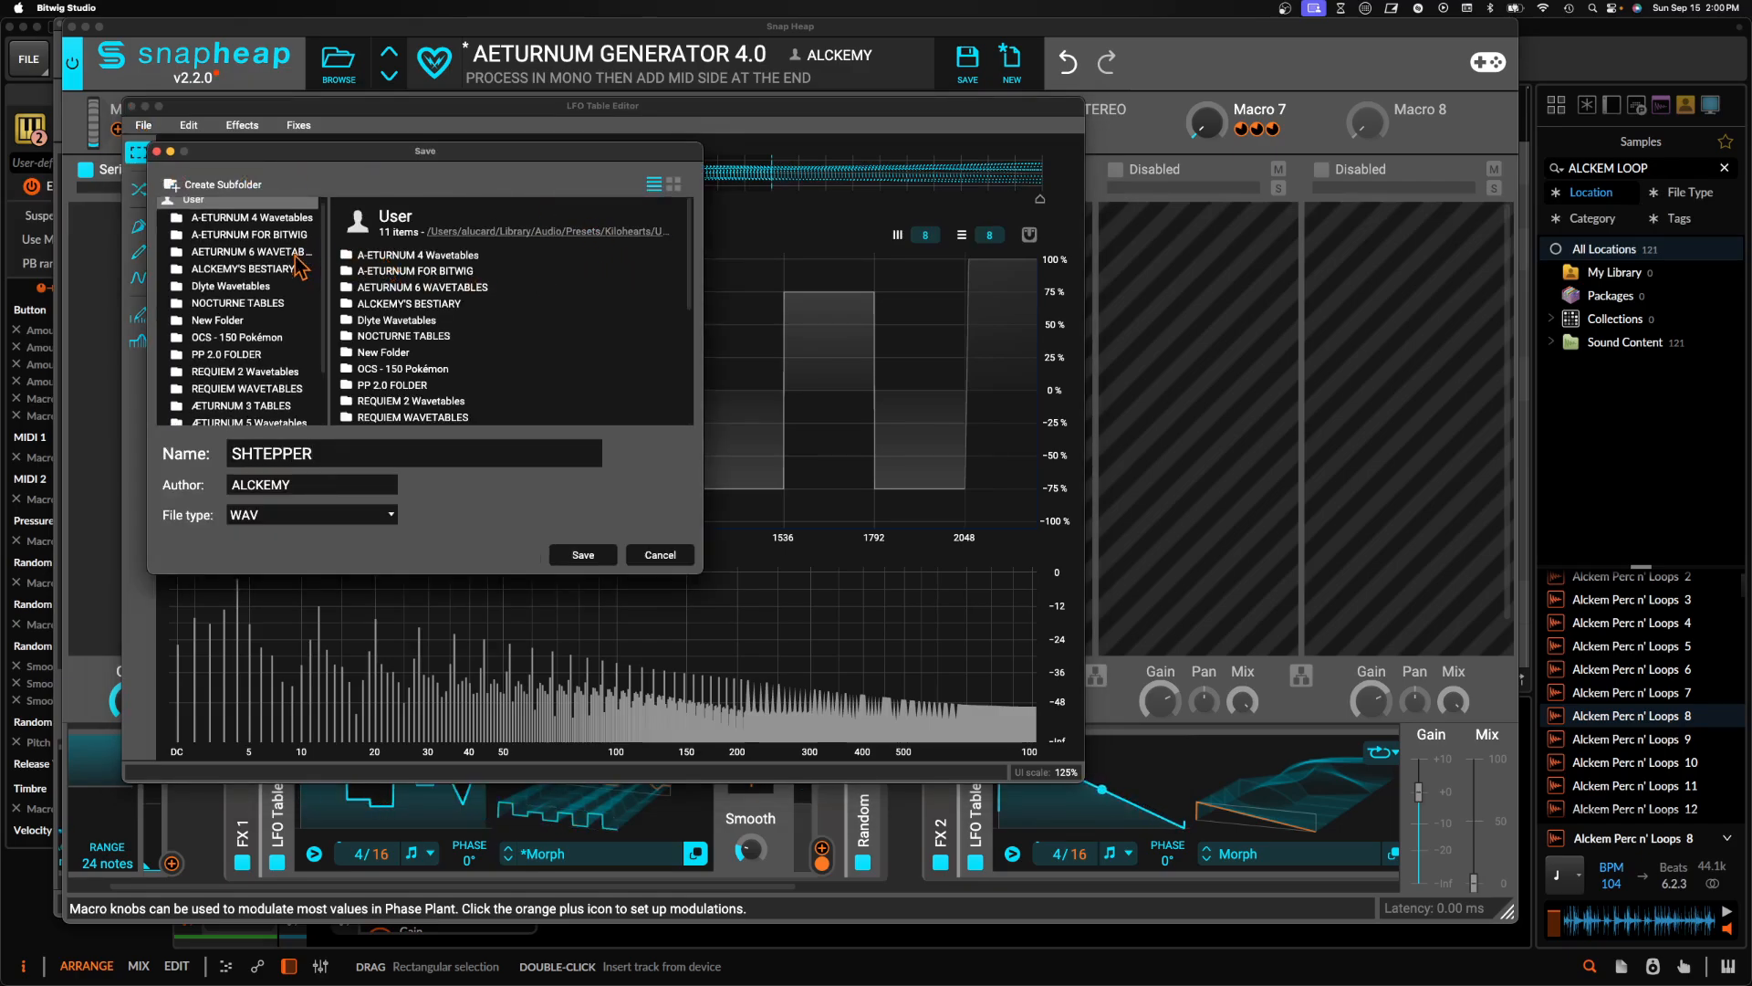
pyautogui.click(270, 349)
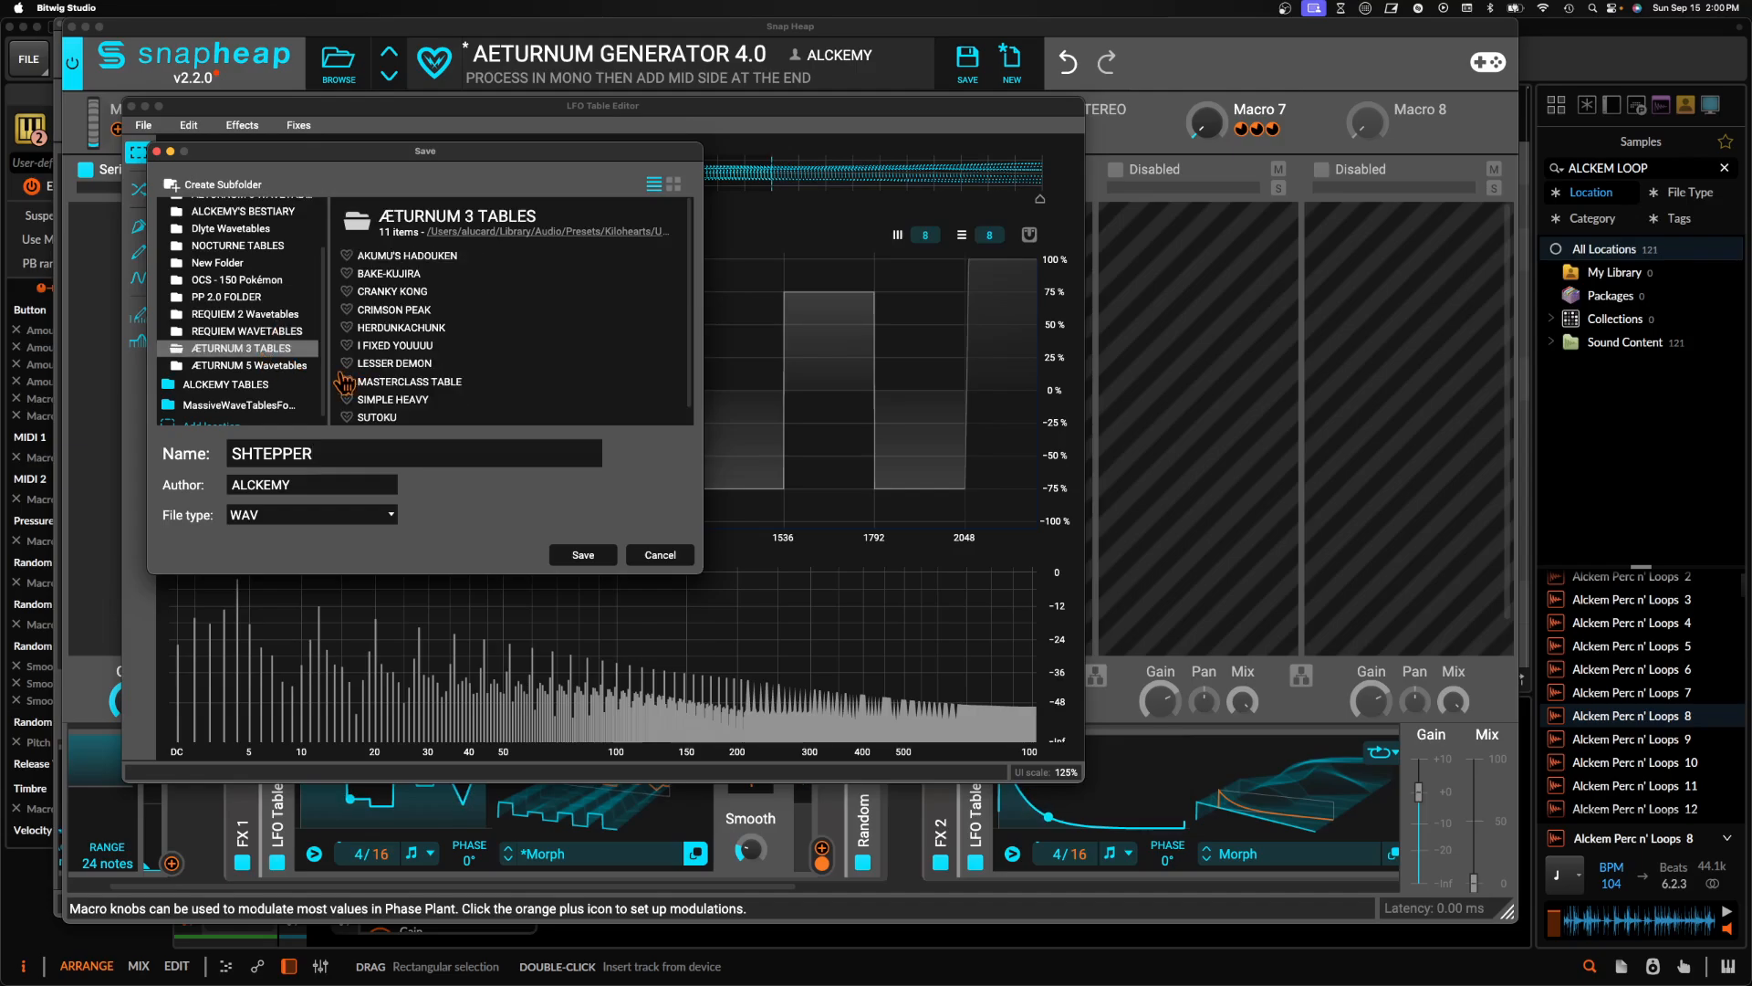
pyautogui.scroll(1, 291, 360)
pyautogui.scroll(1, 281, 354)
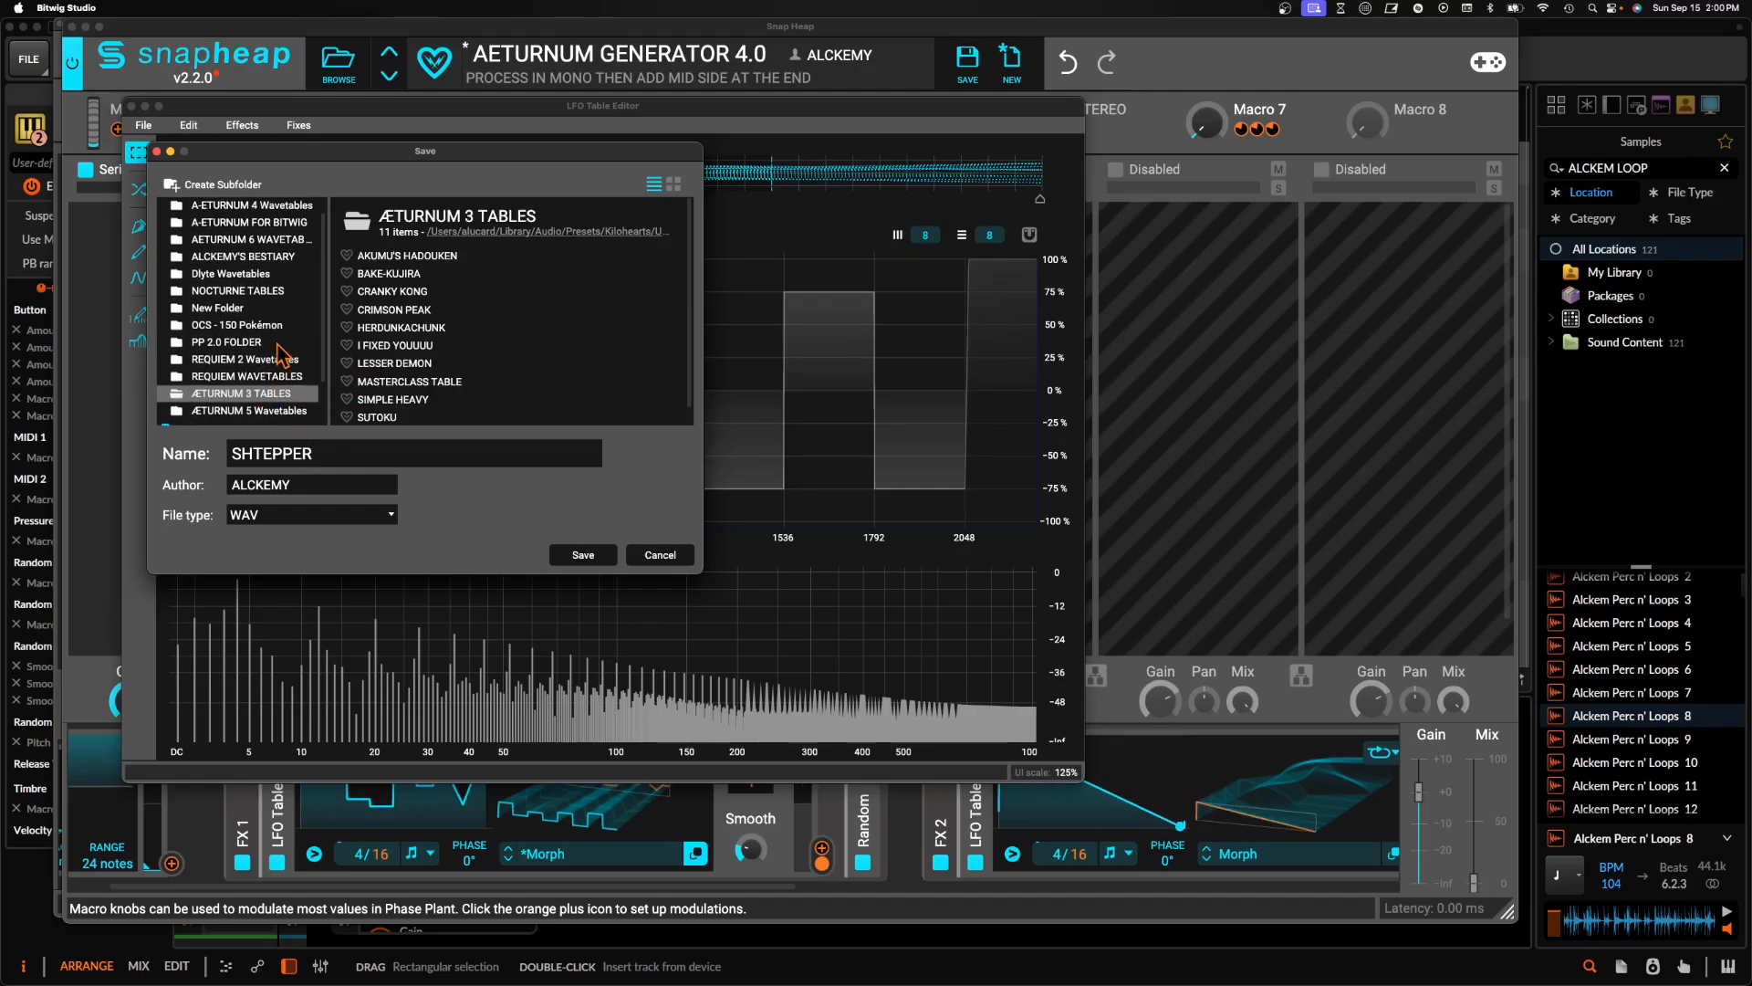
pyautogui.scroll(5, 279, 351)
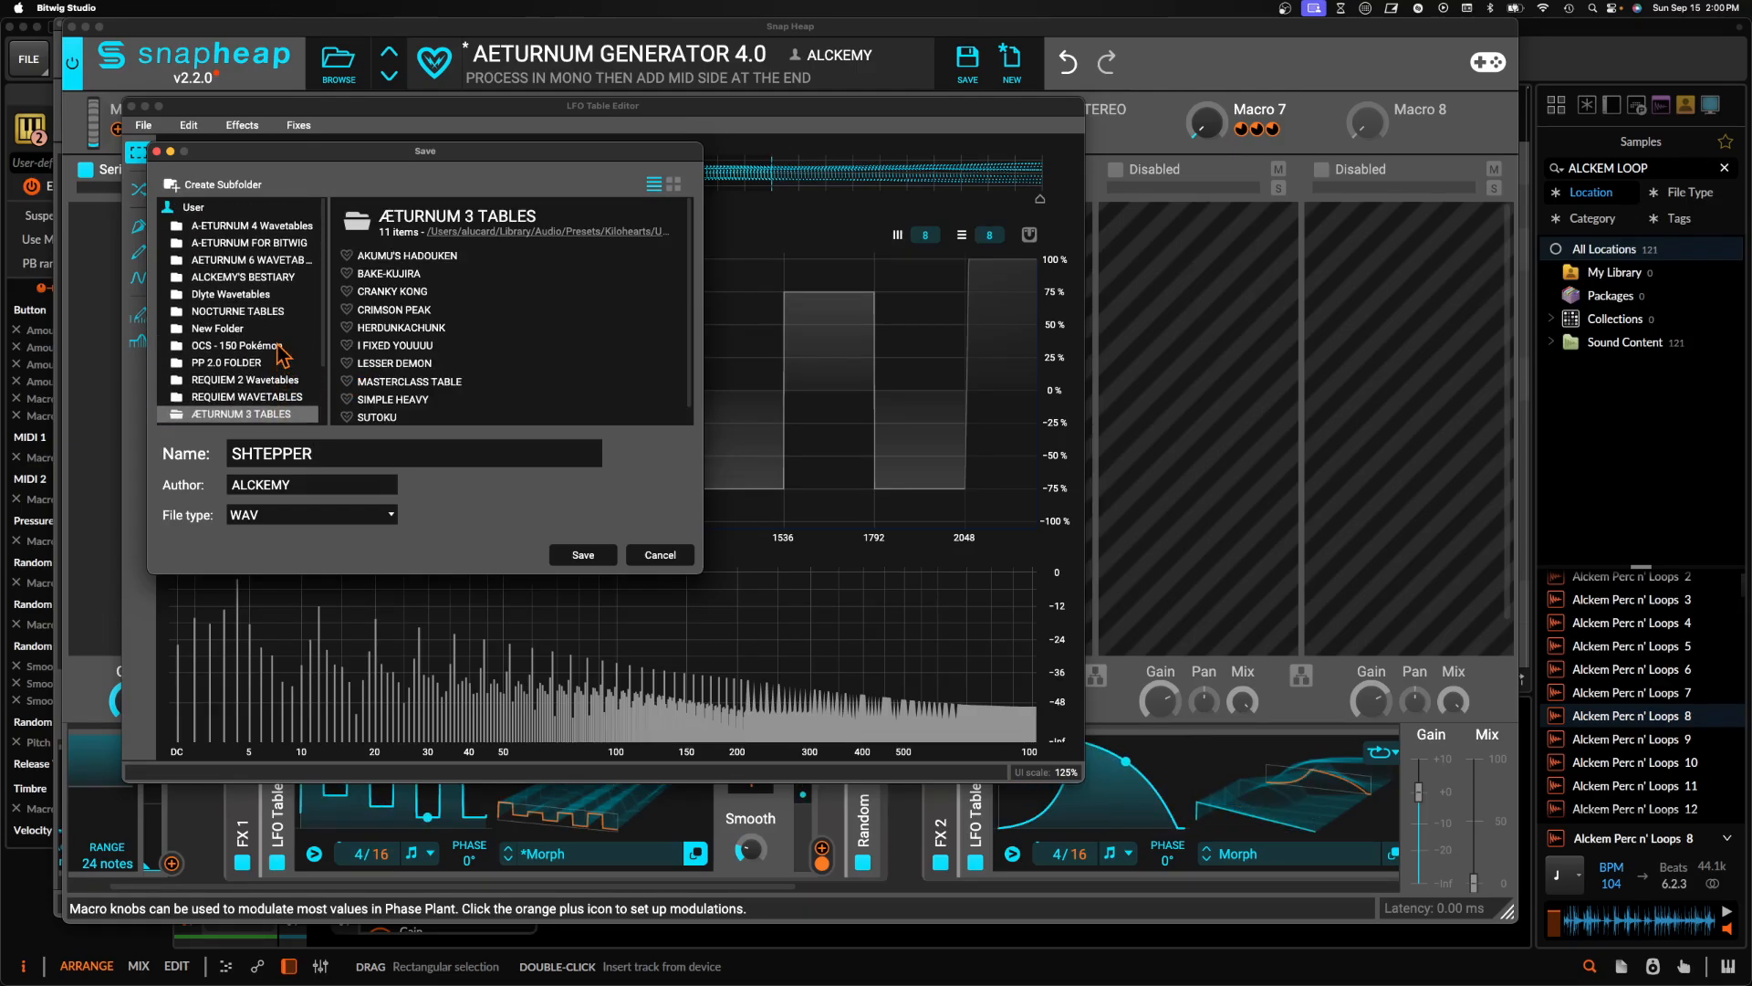
# Create a subfolder named REQUIEM 3 TABLES inside ÆTURNUM 3 TABLES, and leave the save dialog without saving
pyautogui.click(204, 188)
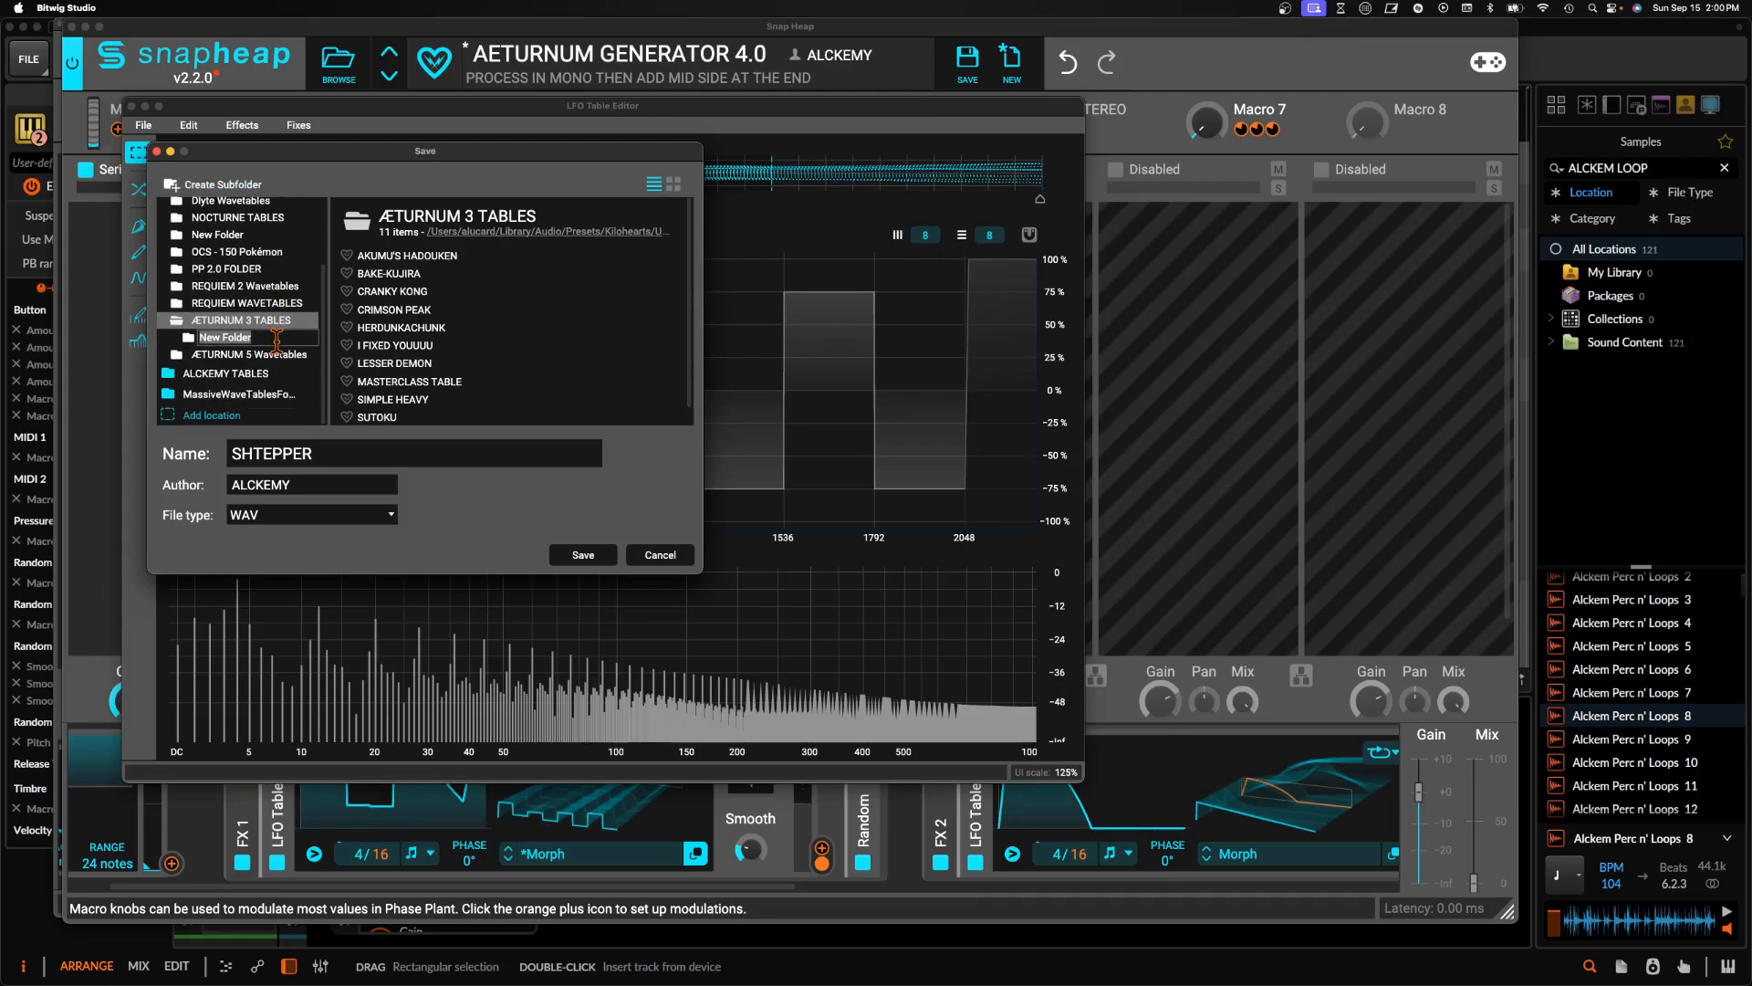
pyautogui.write('RE')
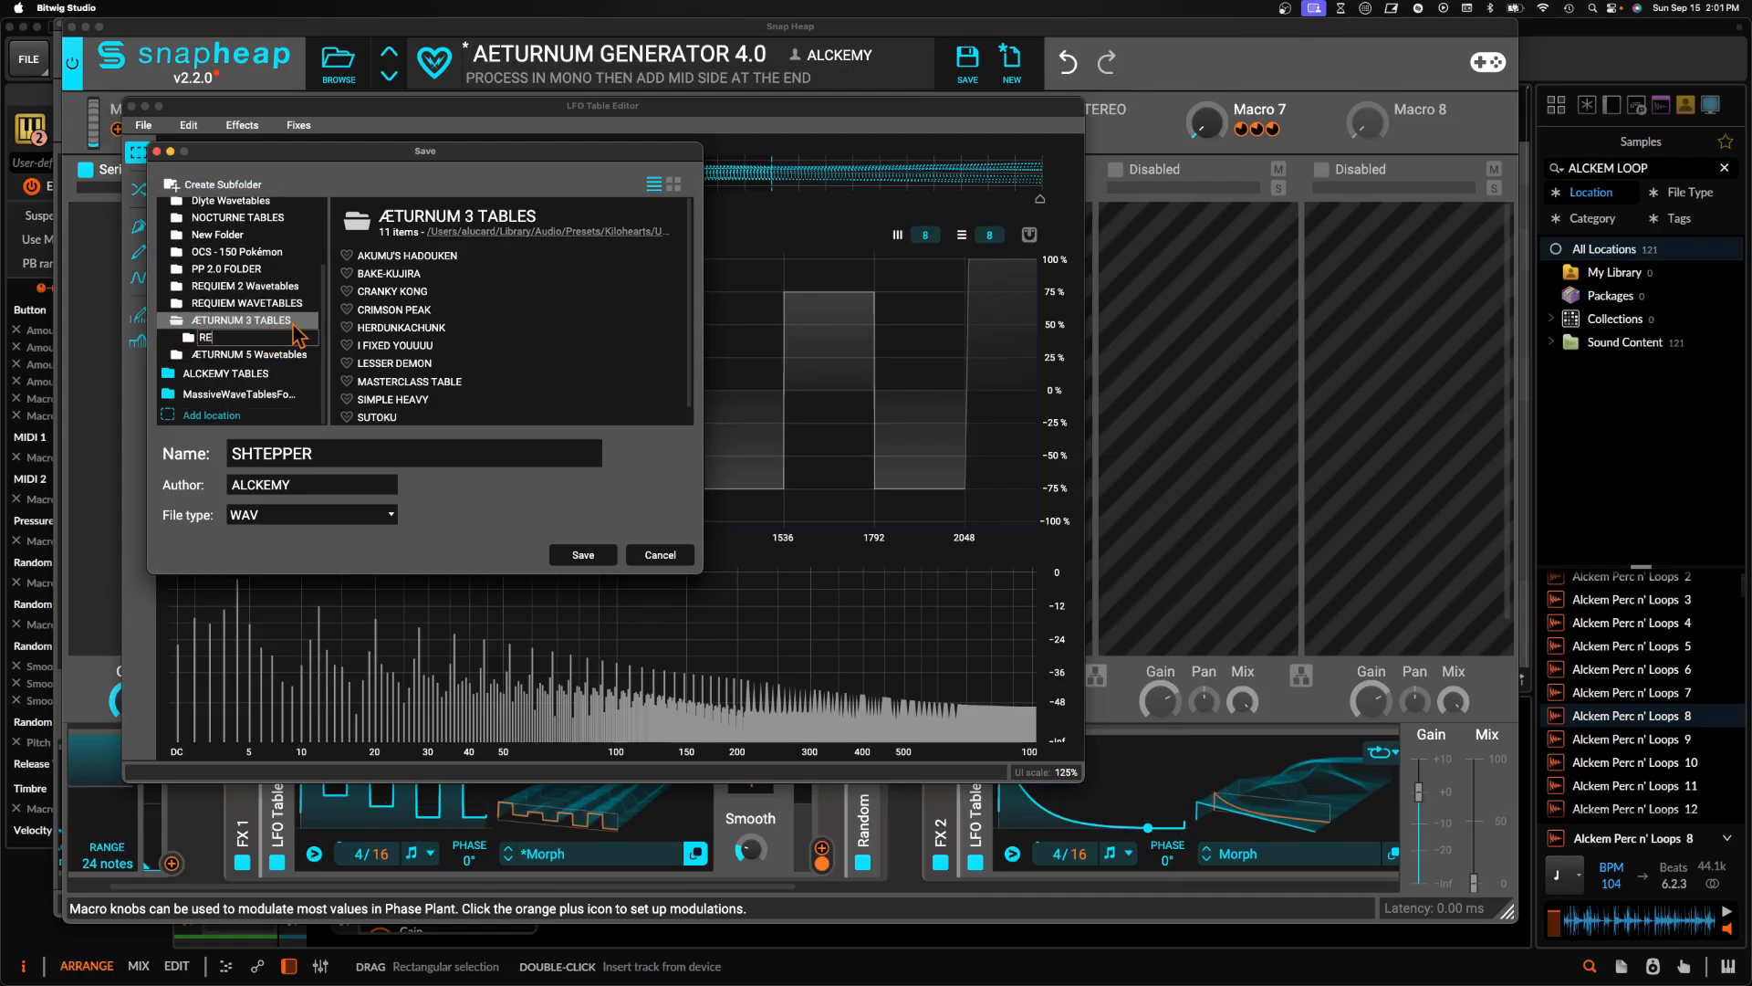
pyautogui.write('QUIEM 3 TABLES')
pyautogui.press('Return')
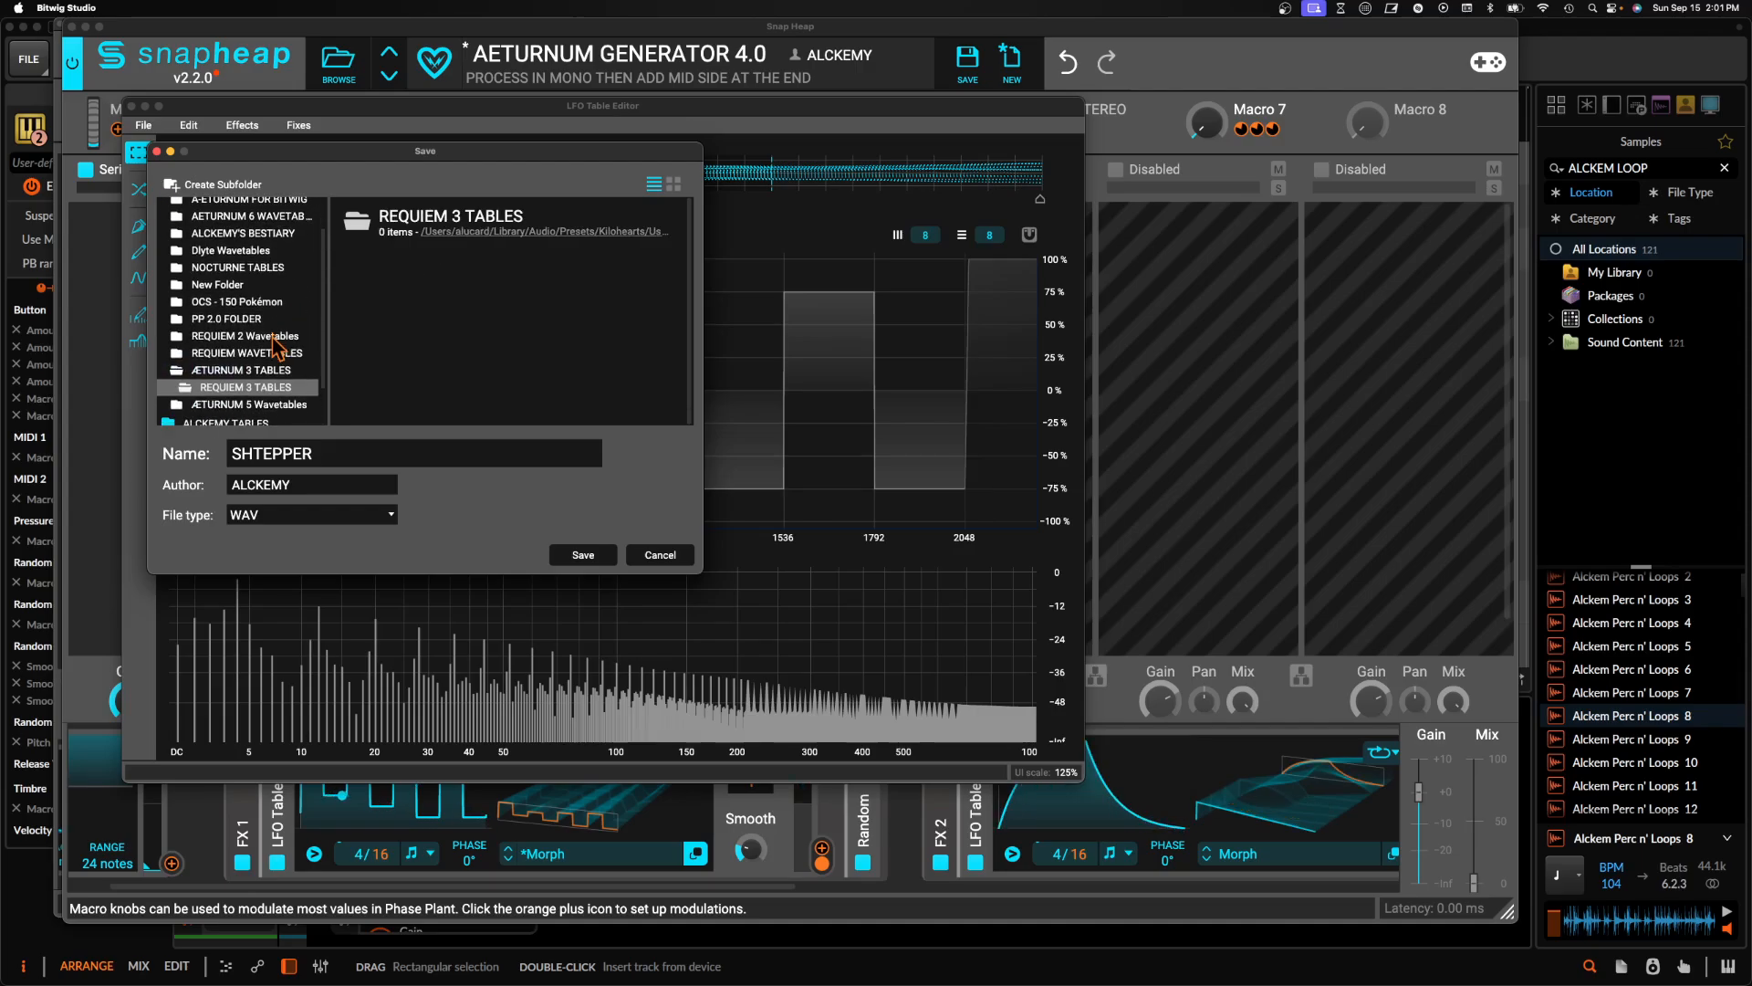
pyautogui.click(660, 555)
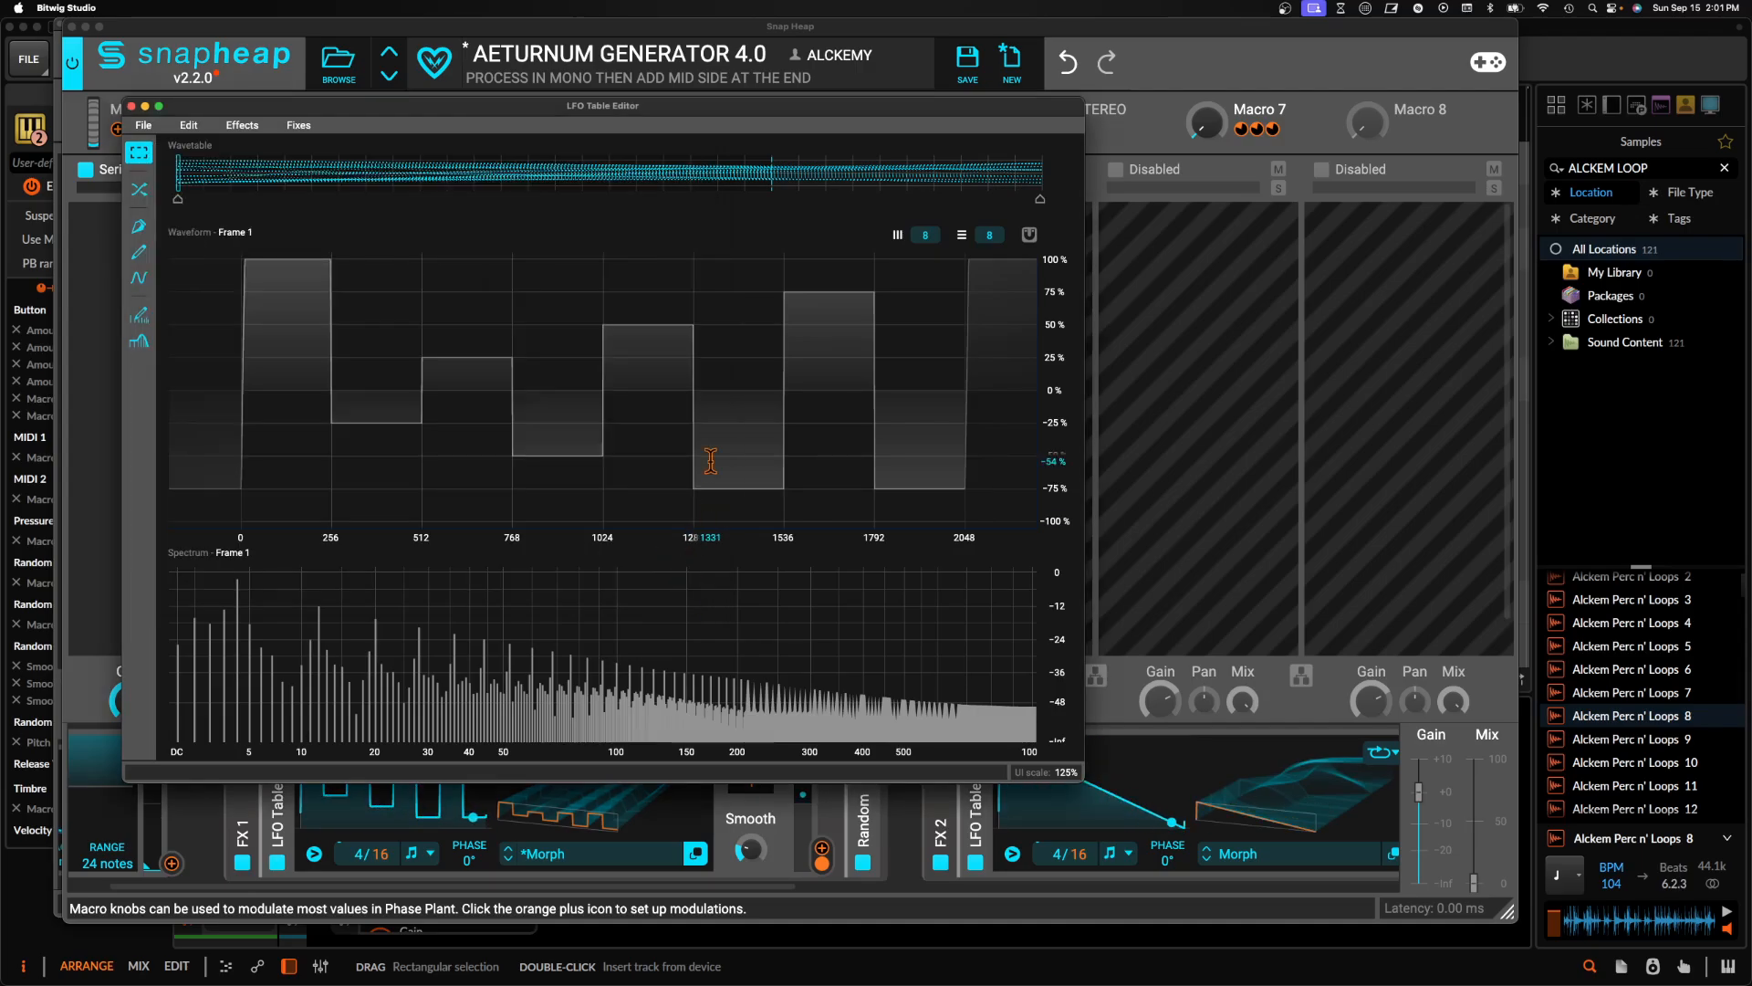
# Check the later frames, return to Frame 1 and apply the Morph Tool across the table, trying the SPECTRAL mode
pyautogui.click(806, 183)
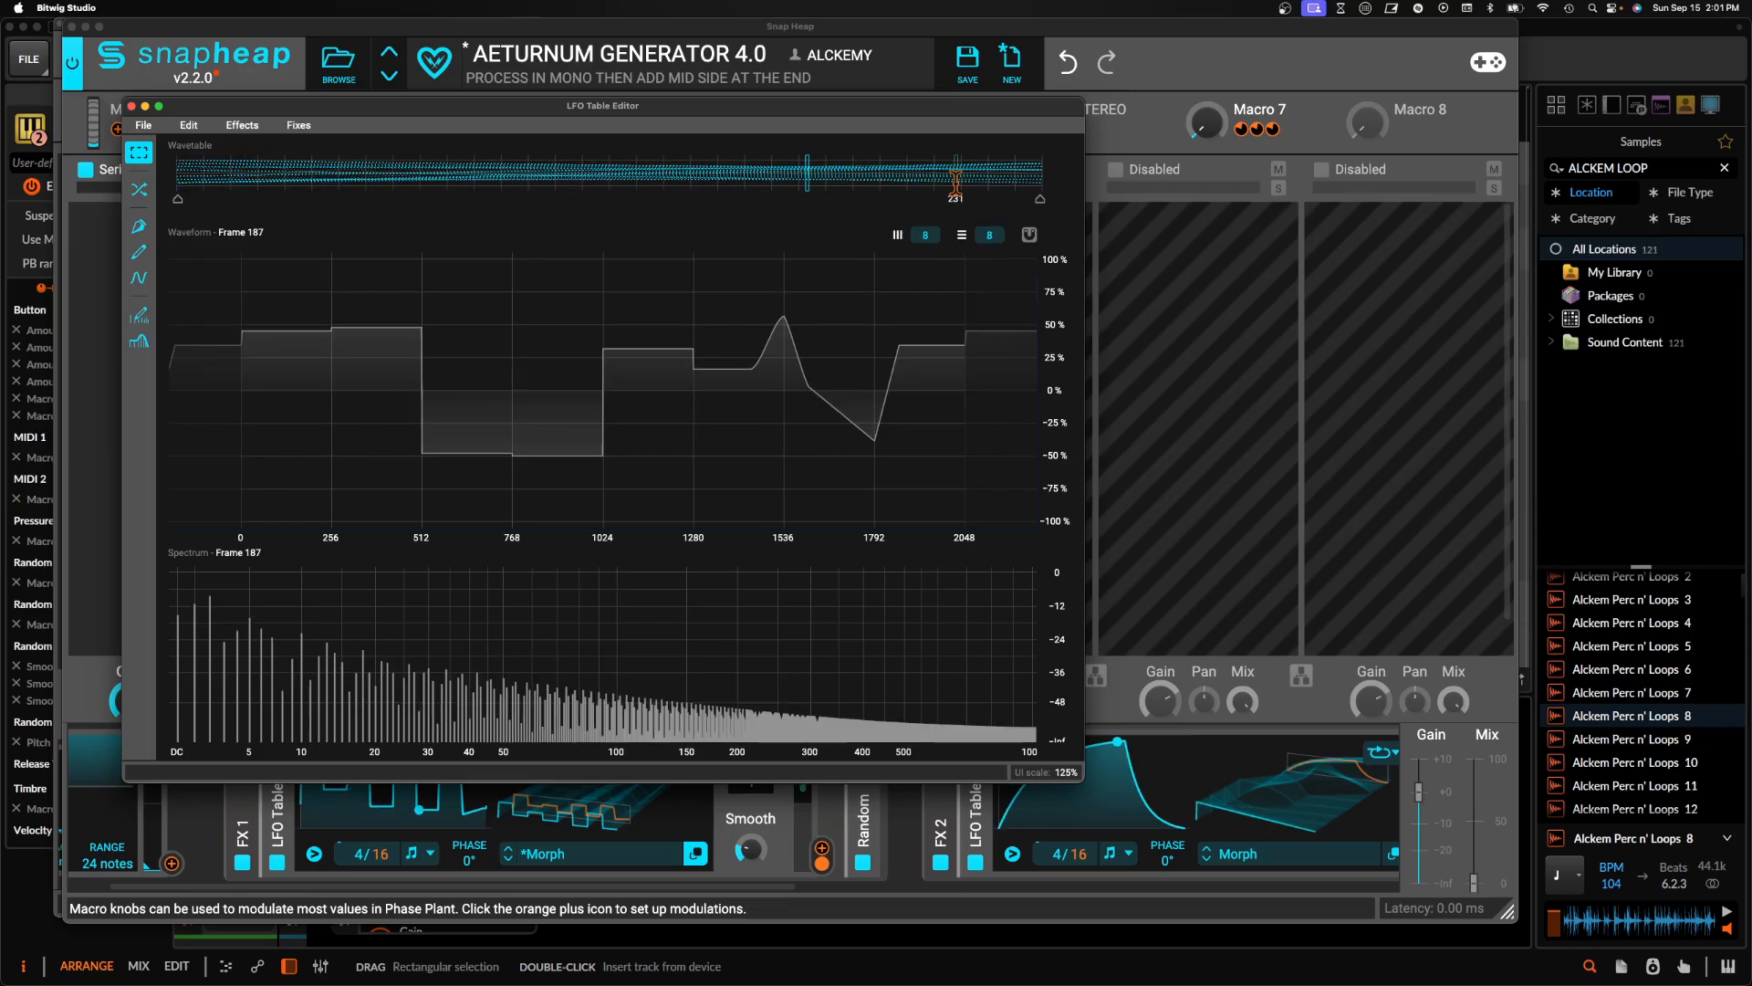
pyautogui.moveTo(1041, 176)
pyautogui.mouseDown()
pyautogui.moveTo(182, 162)
pyautogui.moveTo(333, 193)
pyautogui.moveTo(180, 184)
pyautogui.moveTo(273, 196)
pyautogui.moveTo(676, 211)
pyautogui.moveTo(178, 200)
pyautogui.mouseUp()
pyautogui.click(139, 189)
pyautogui.click(273, 147)
pyautogui.click(267, 177)
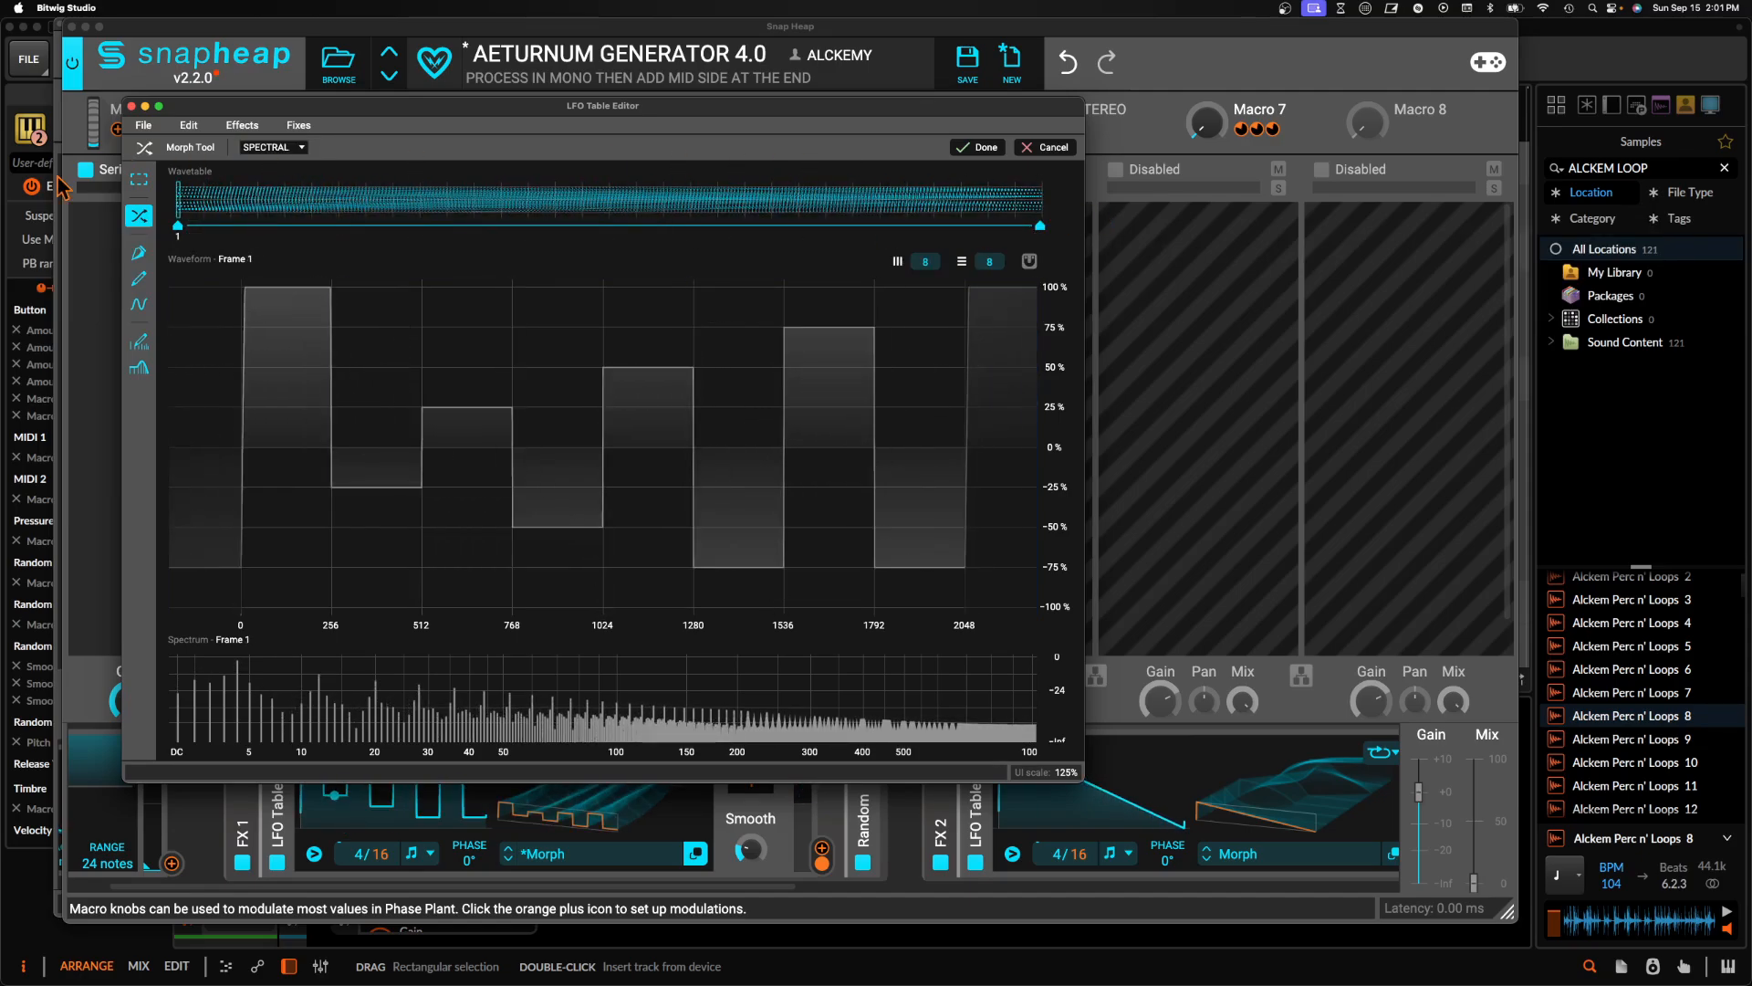
pyautogui.click(264, 148)
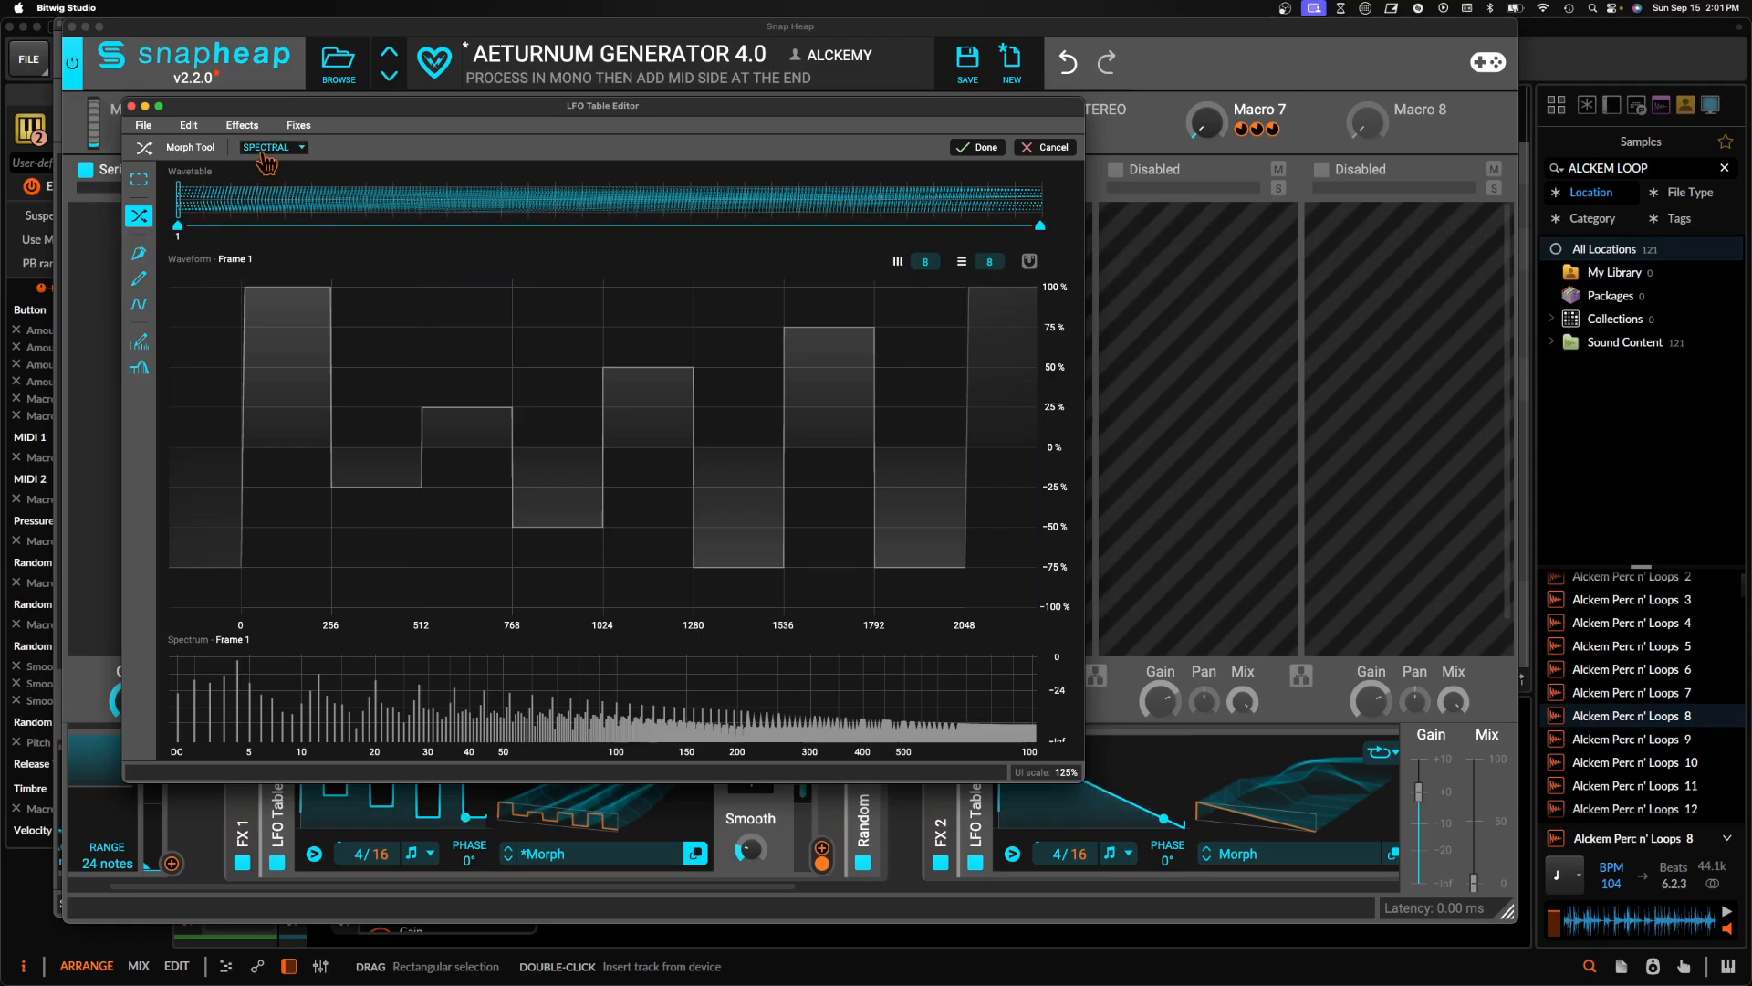
pyautogui.click(262, 148)
pyautogui.click(979, 147)
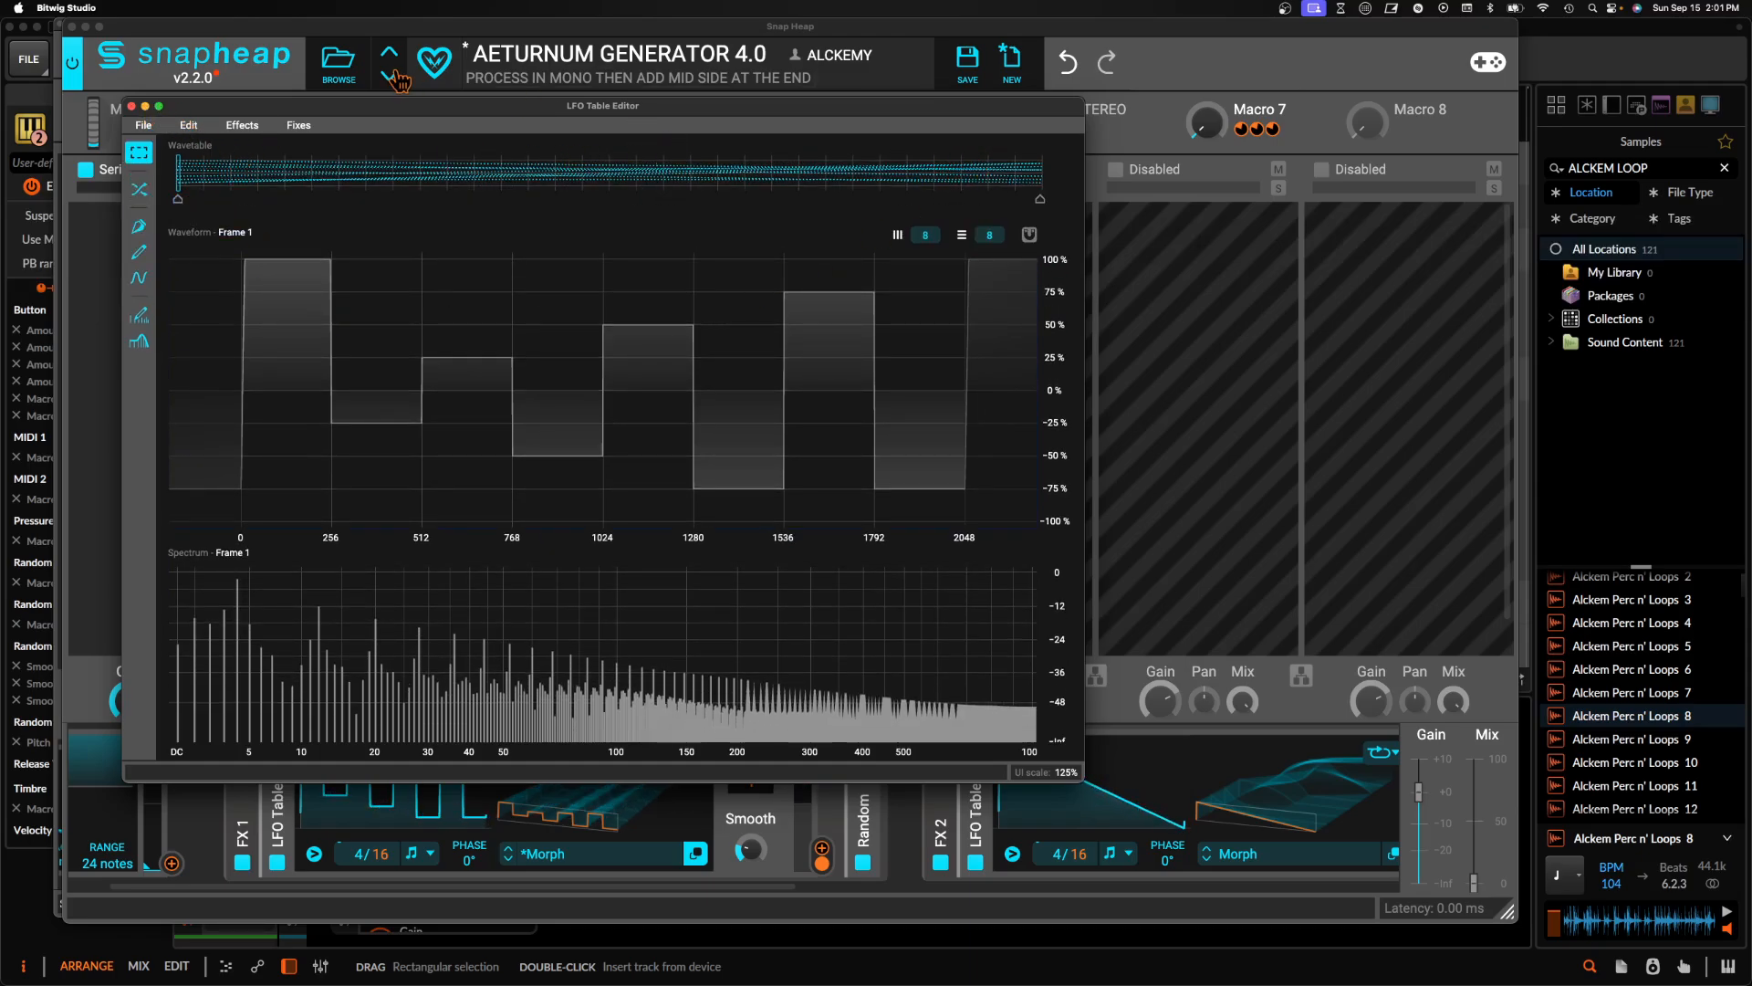
# Close the LFO Table Editor
pyautogui.click(143, 125)
pyautogui.click(201, 155)
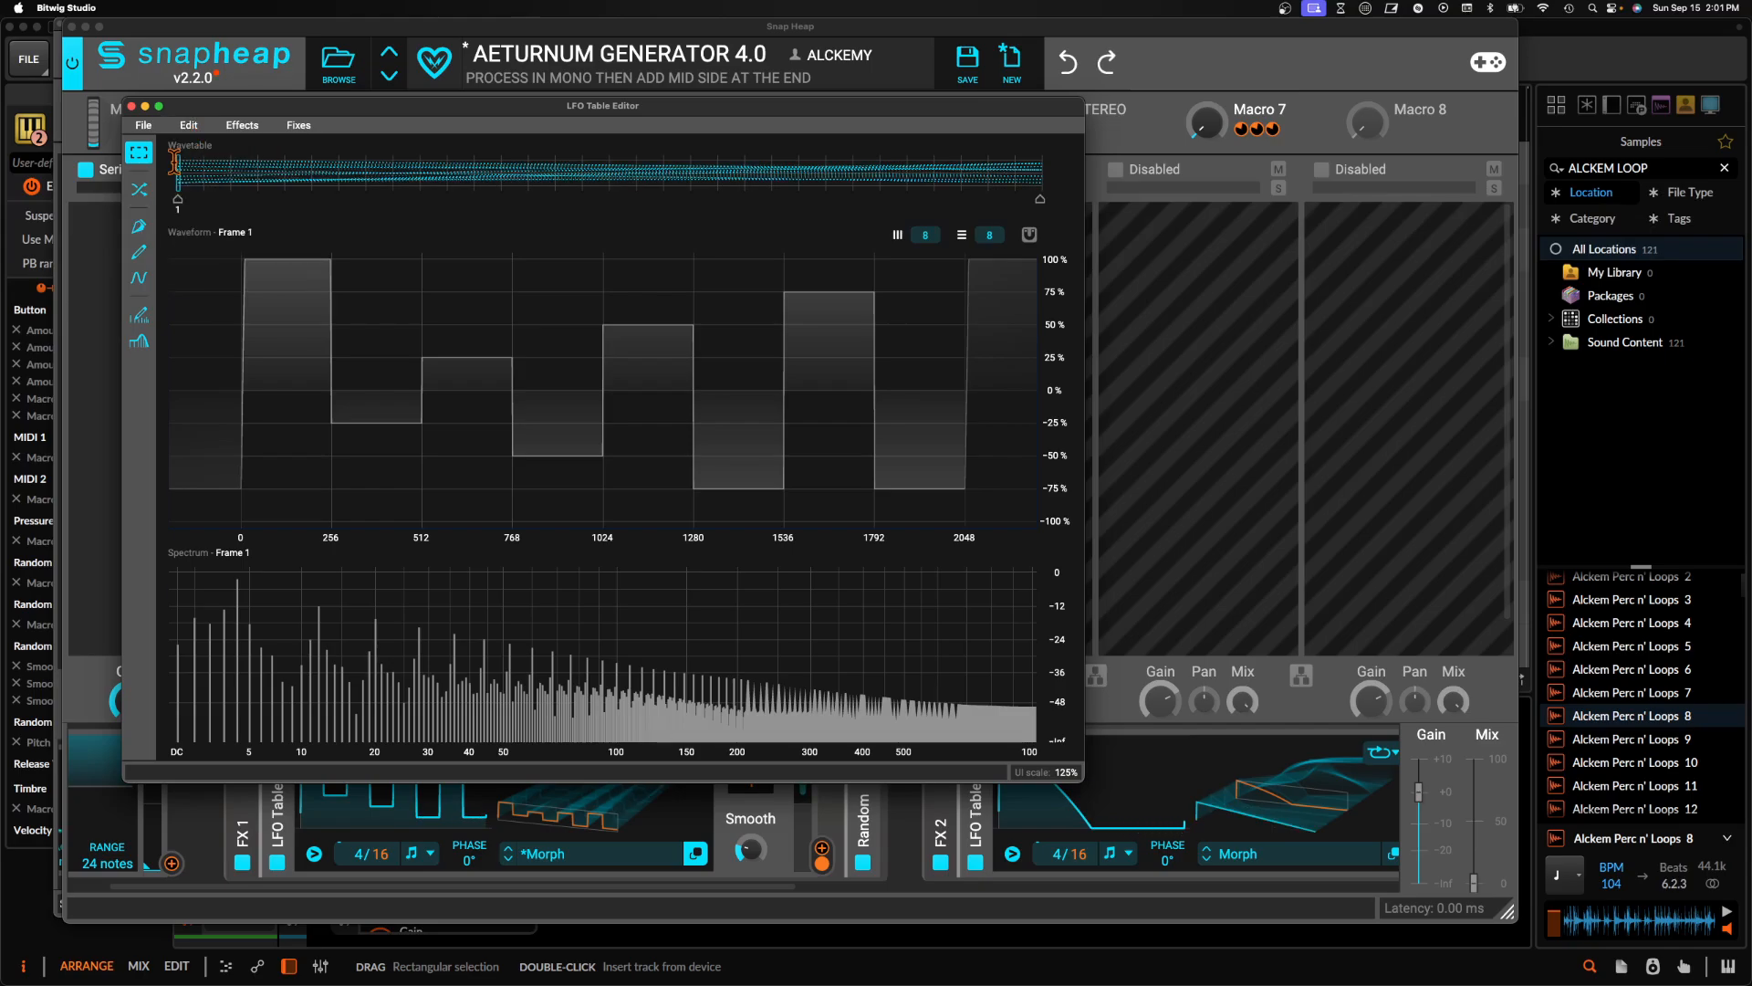
pyautogui.click(131, 107)
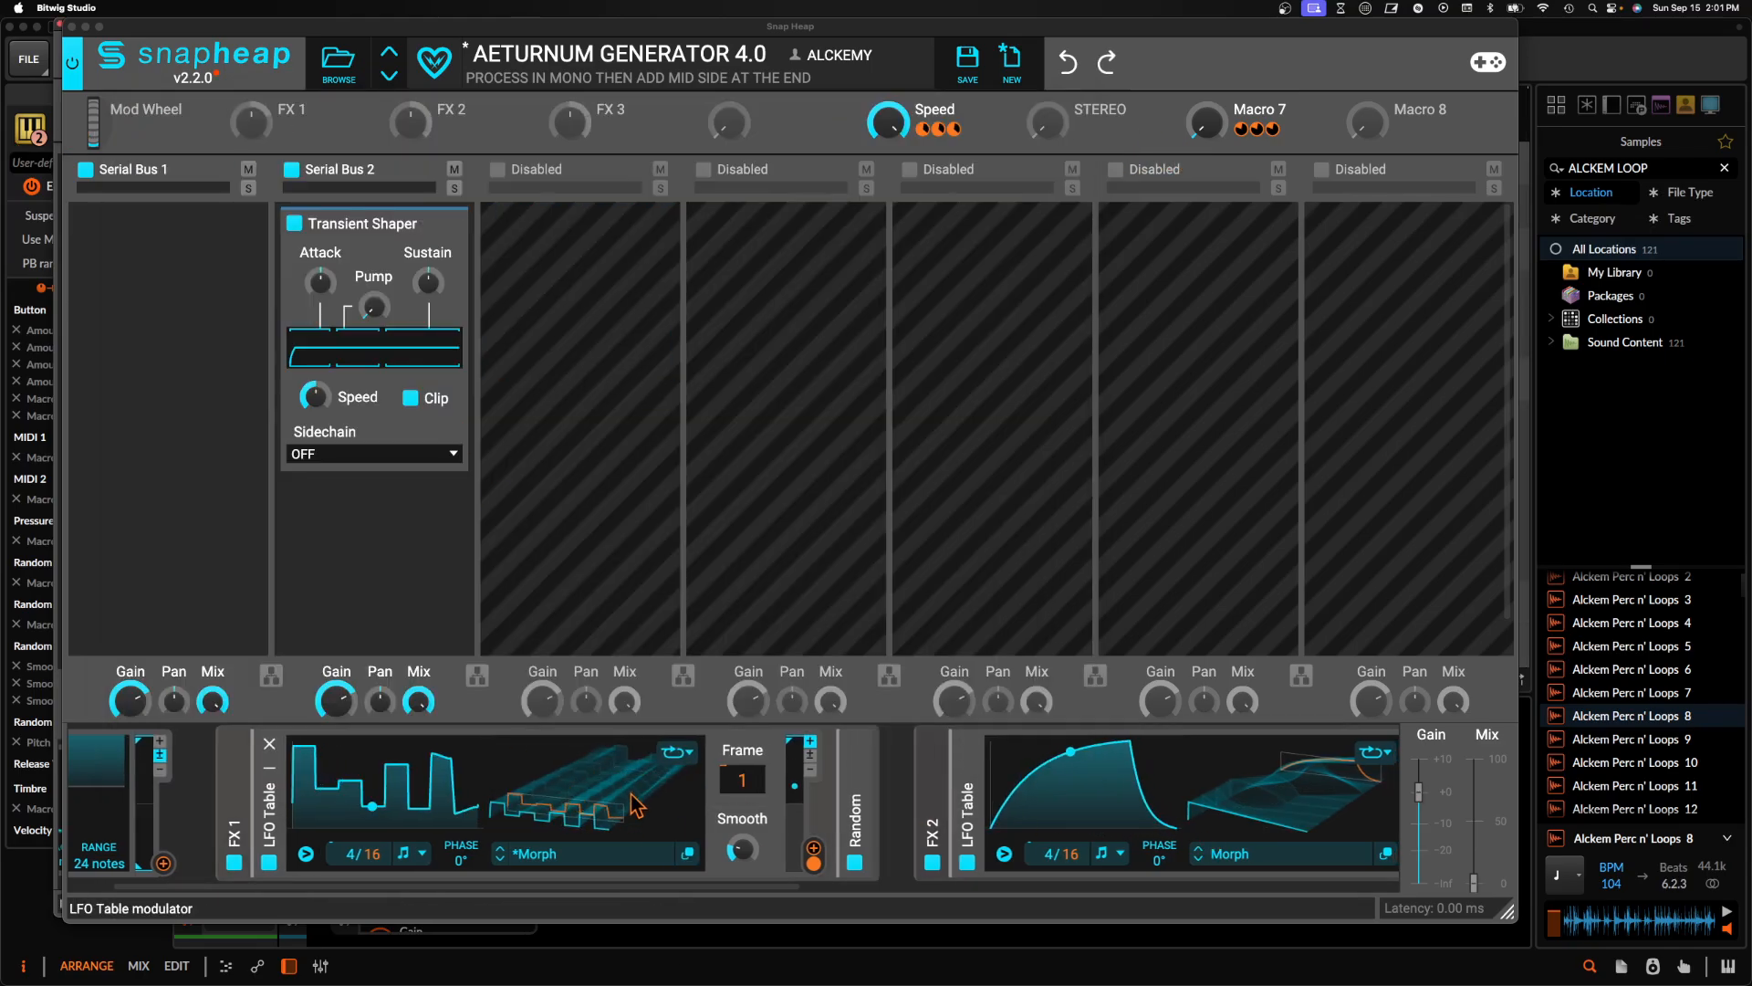
# Open the wavetable browser for the FX 2 LFO Table and go to the user folder ÆTURNUM 3 TABLES
pyautogui.hscroll(2, 718, 770)
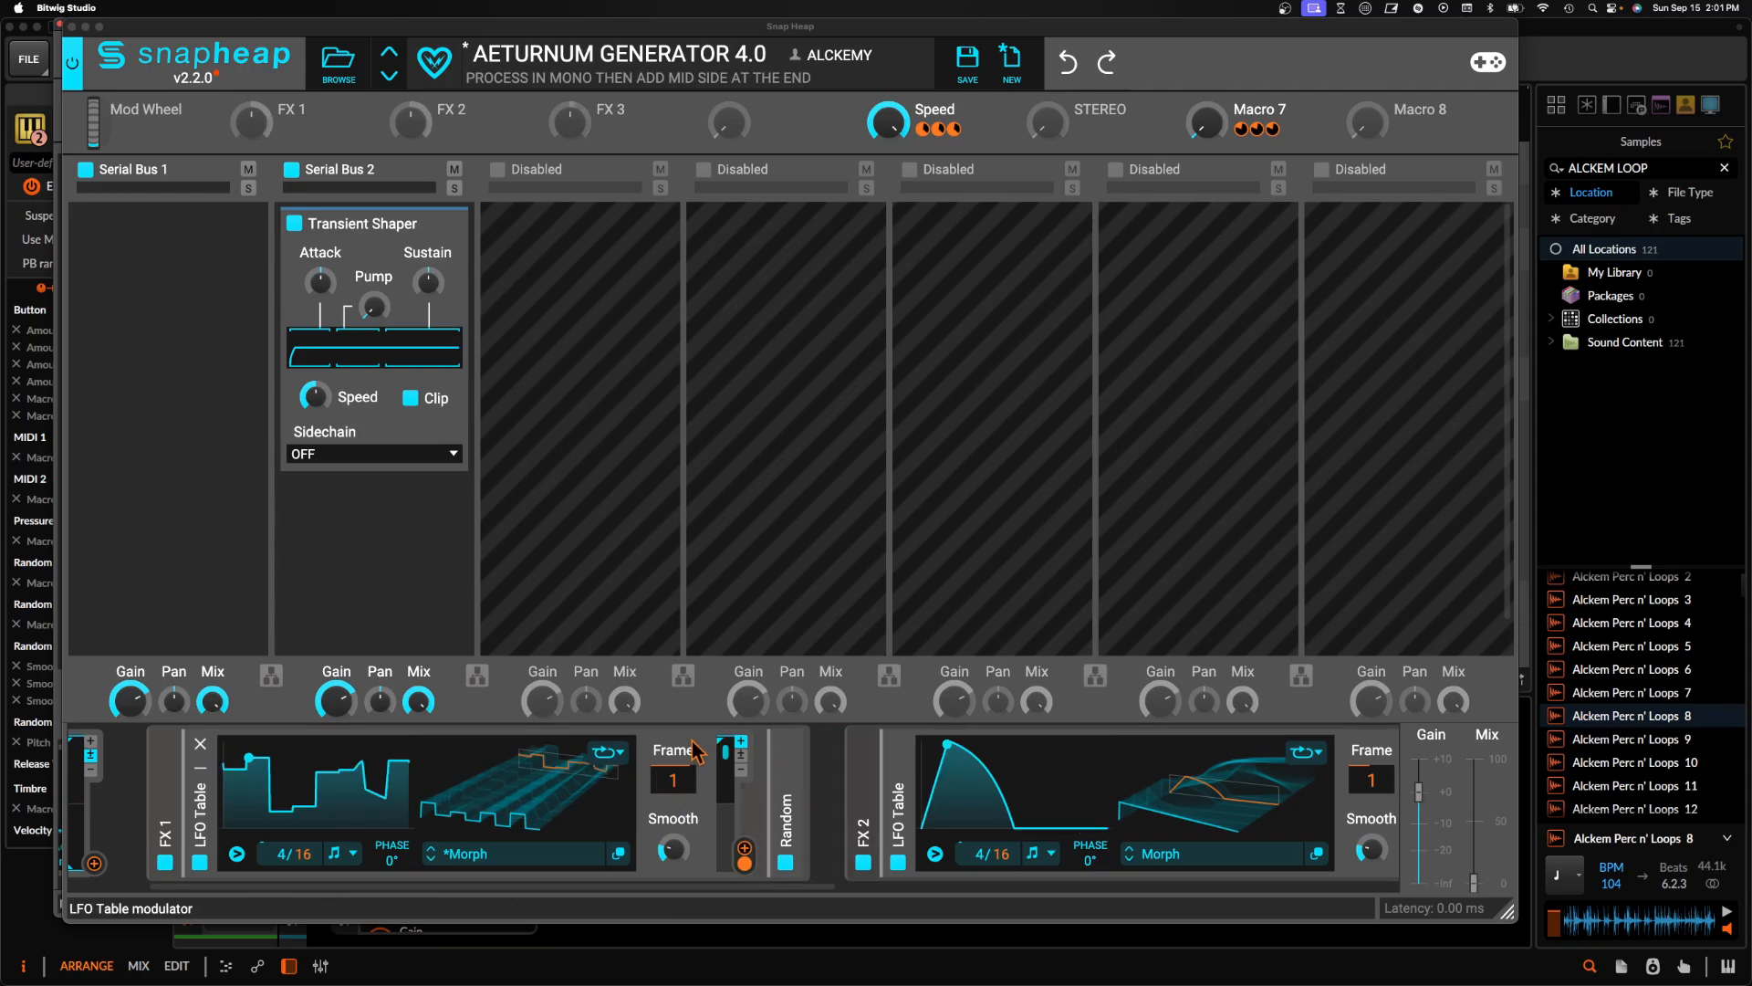
pyautogui.click(1178, 874)
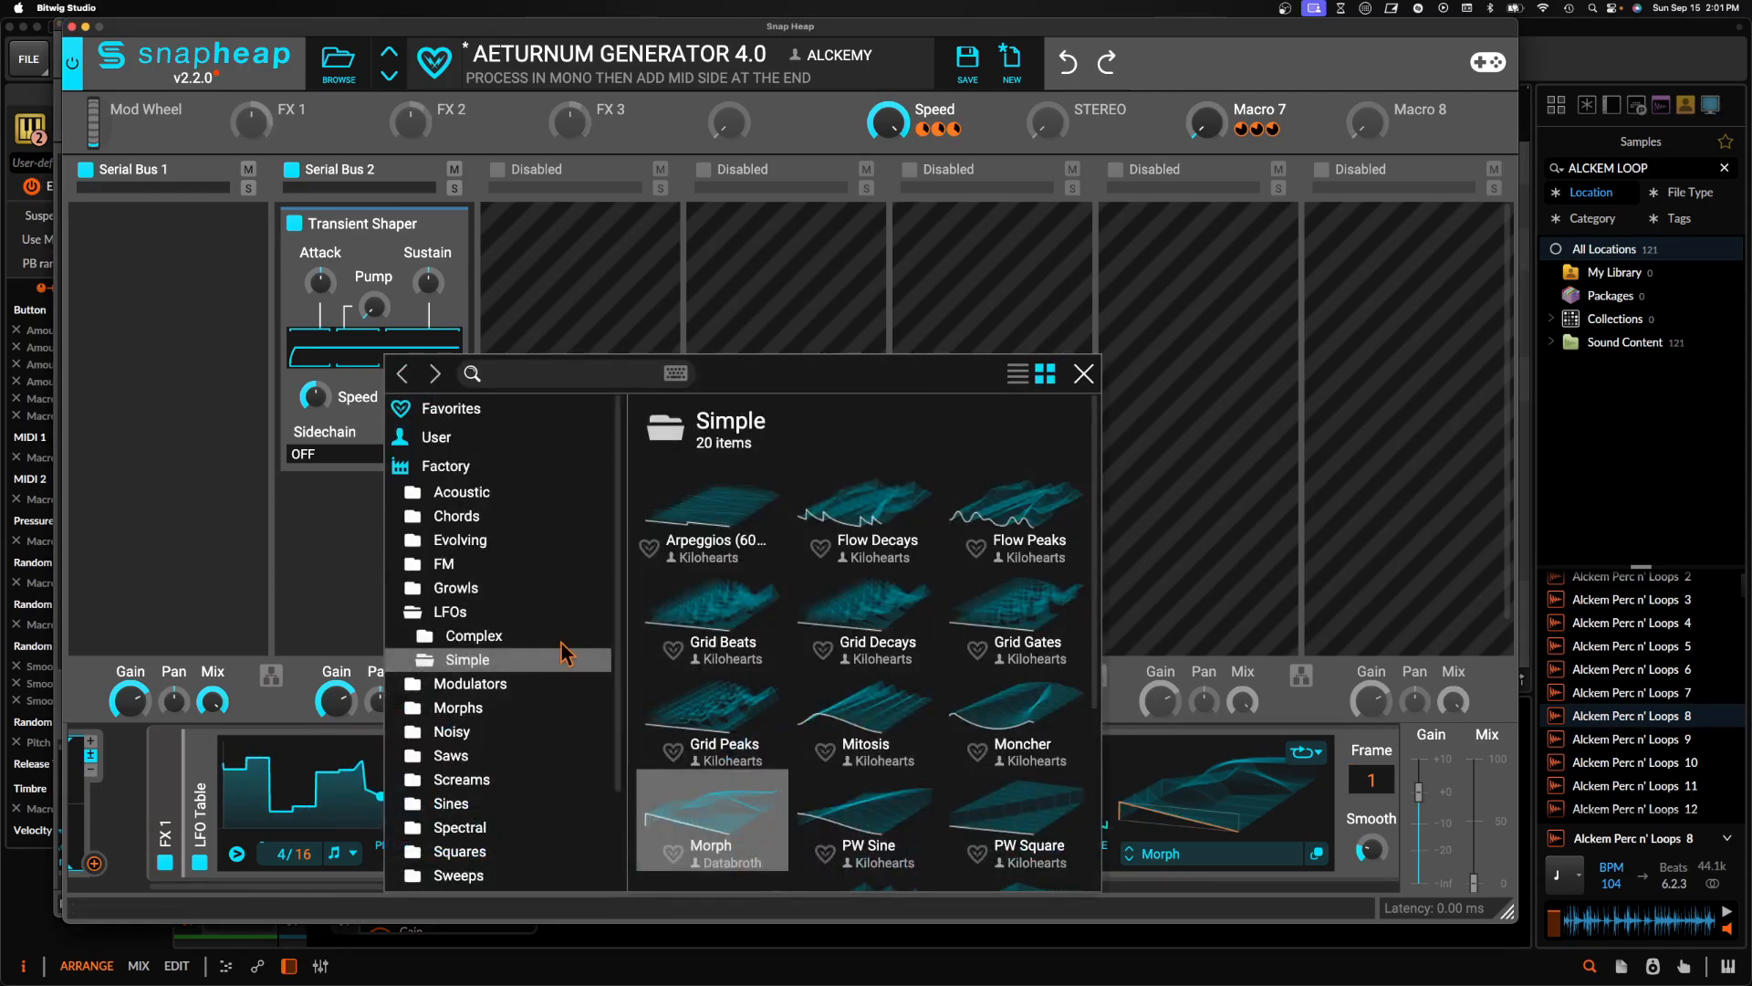
pyautogui.scroll(-2, 494, 595)
pyautogui.scroll(2, 493, 595)
pyautogui.click(445, 438)
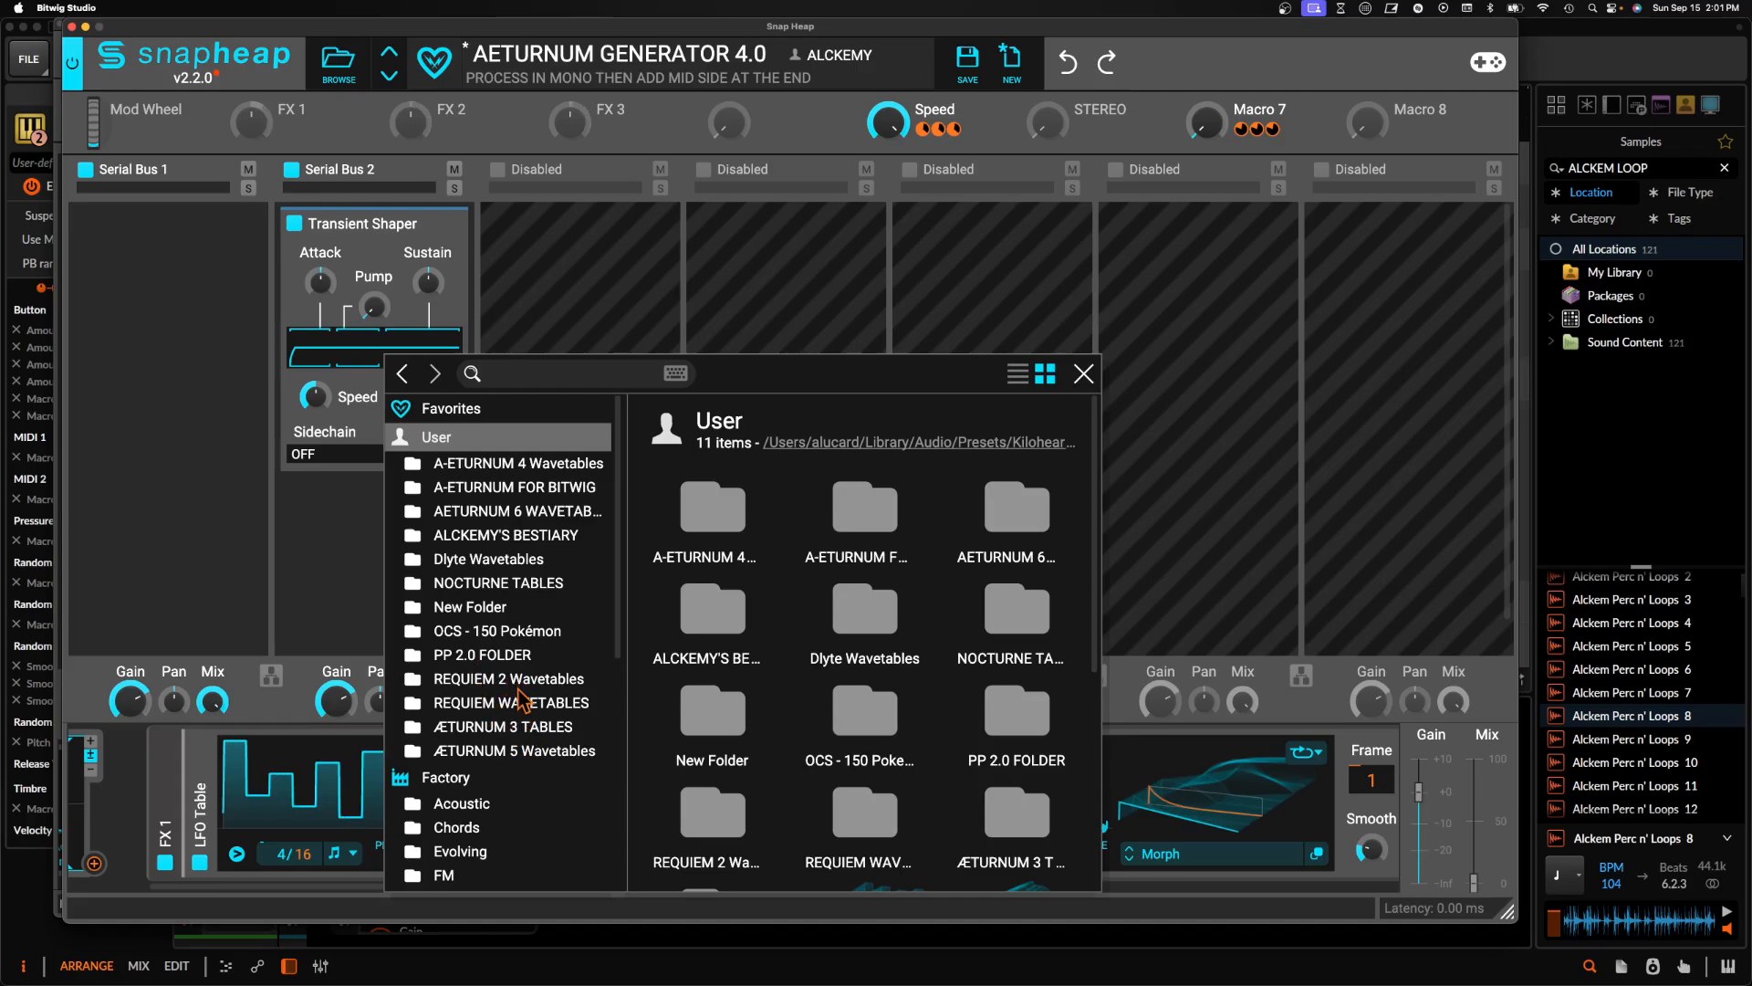
pyautogui.click(507, 728)
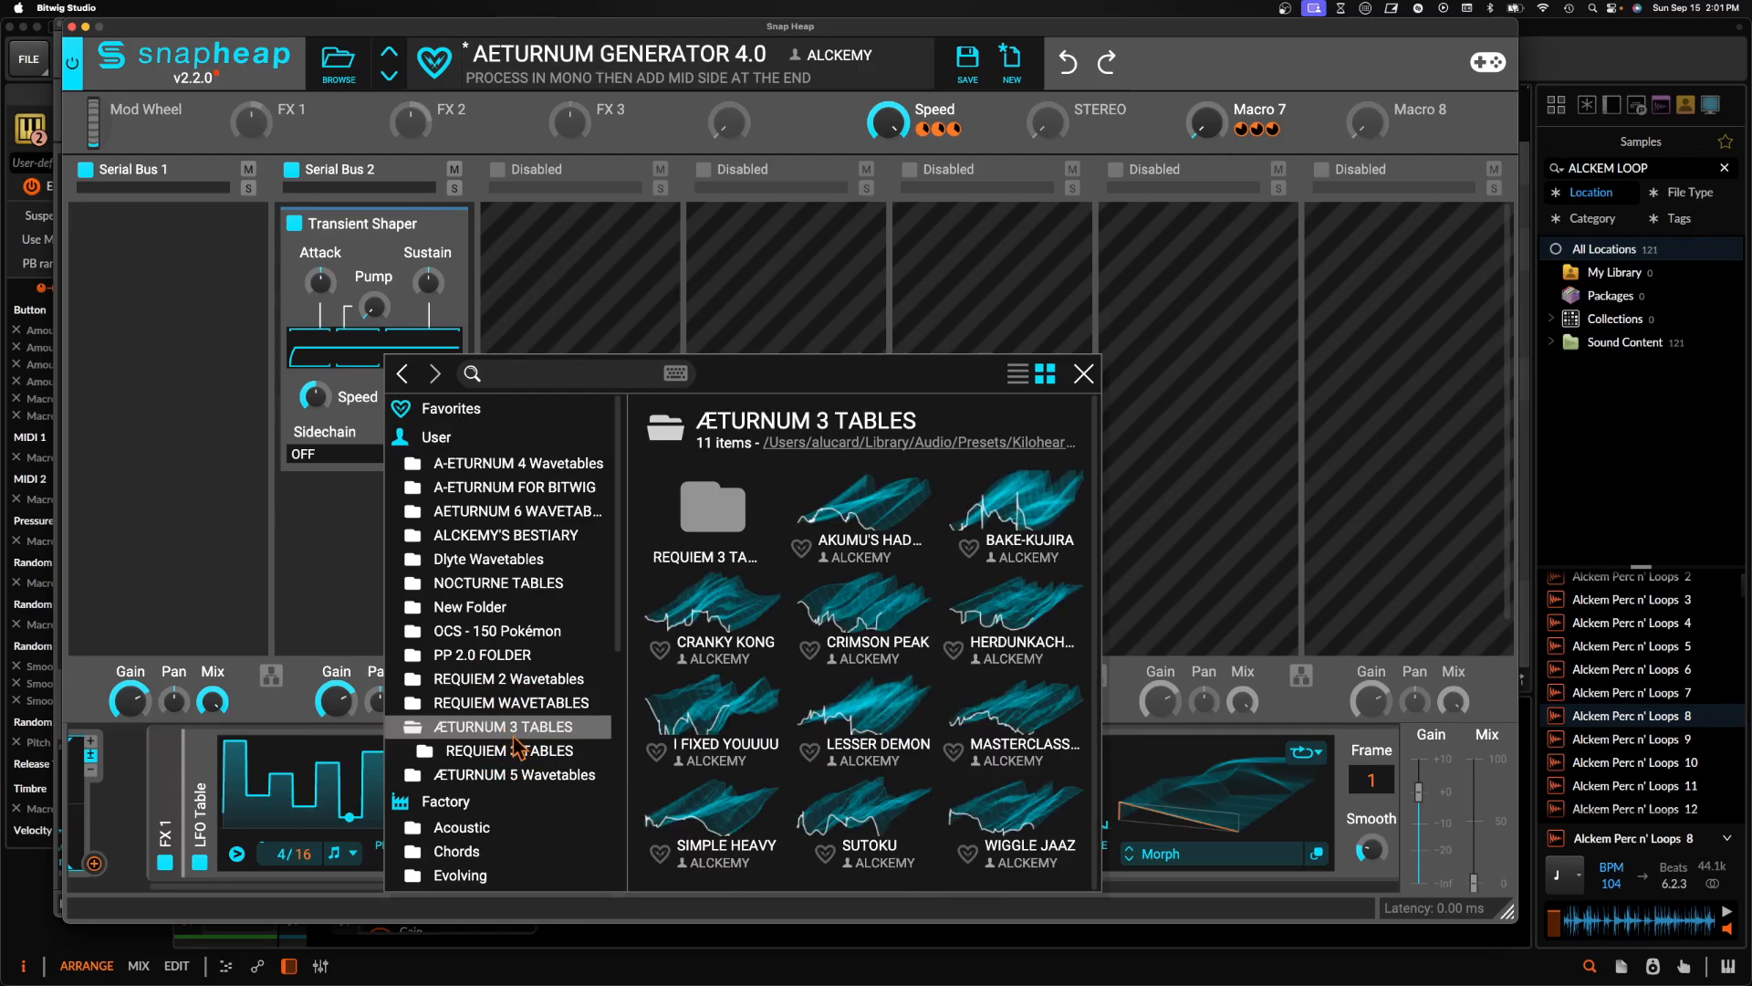
# Reveal the ÆTURNUM 3 TABLES folder in Finder and select its REQUIEM 3 TABLES subfolder
pyautogui.click(794, 442)
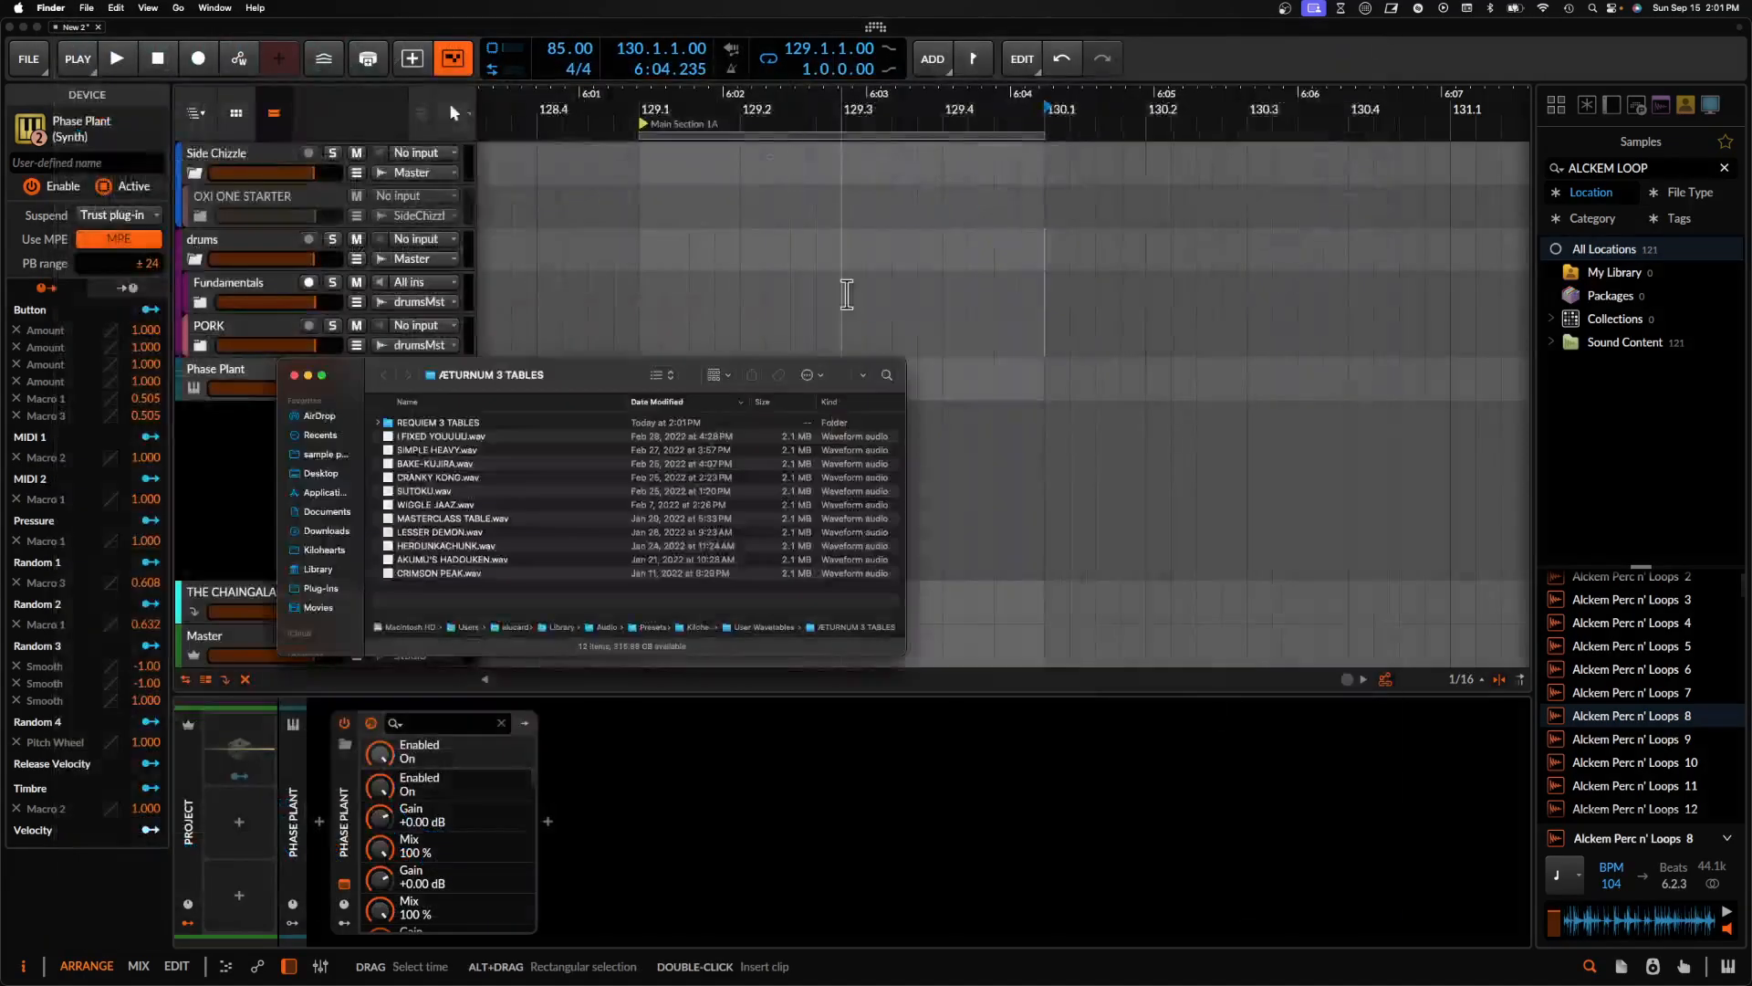
pyautogui.click(443, 424)
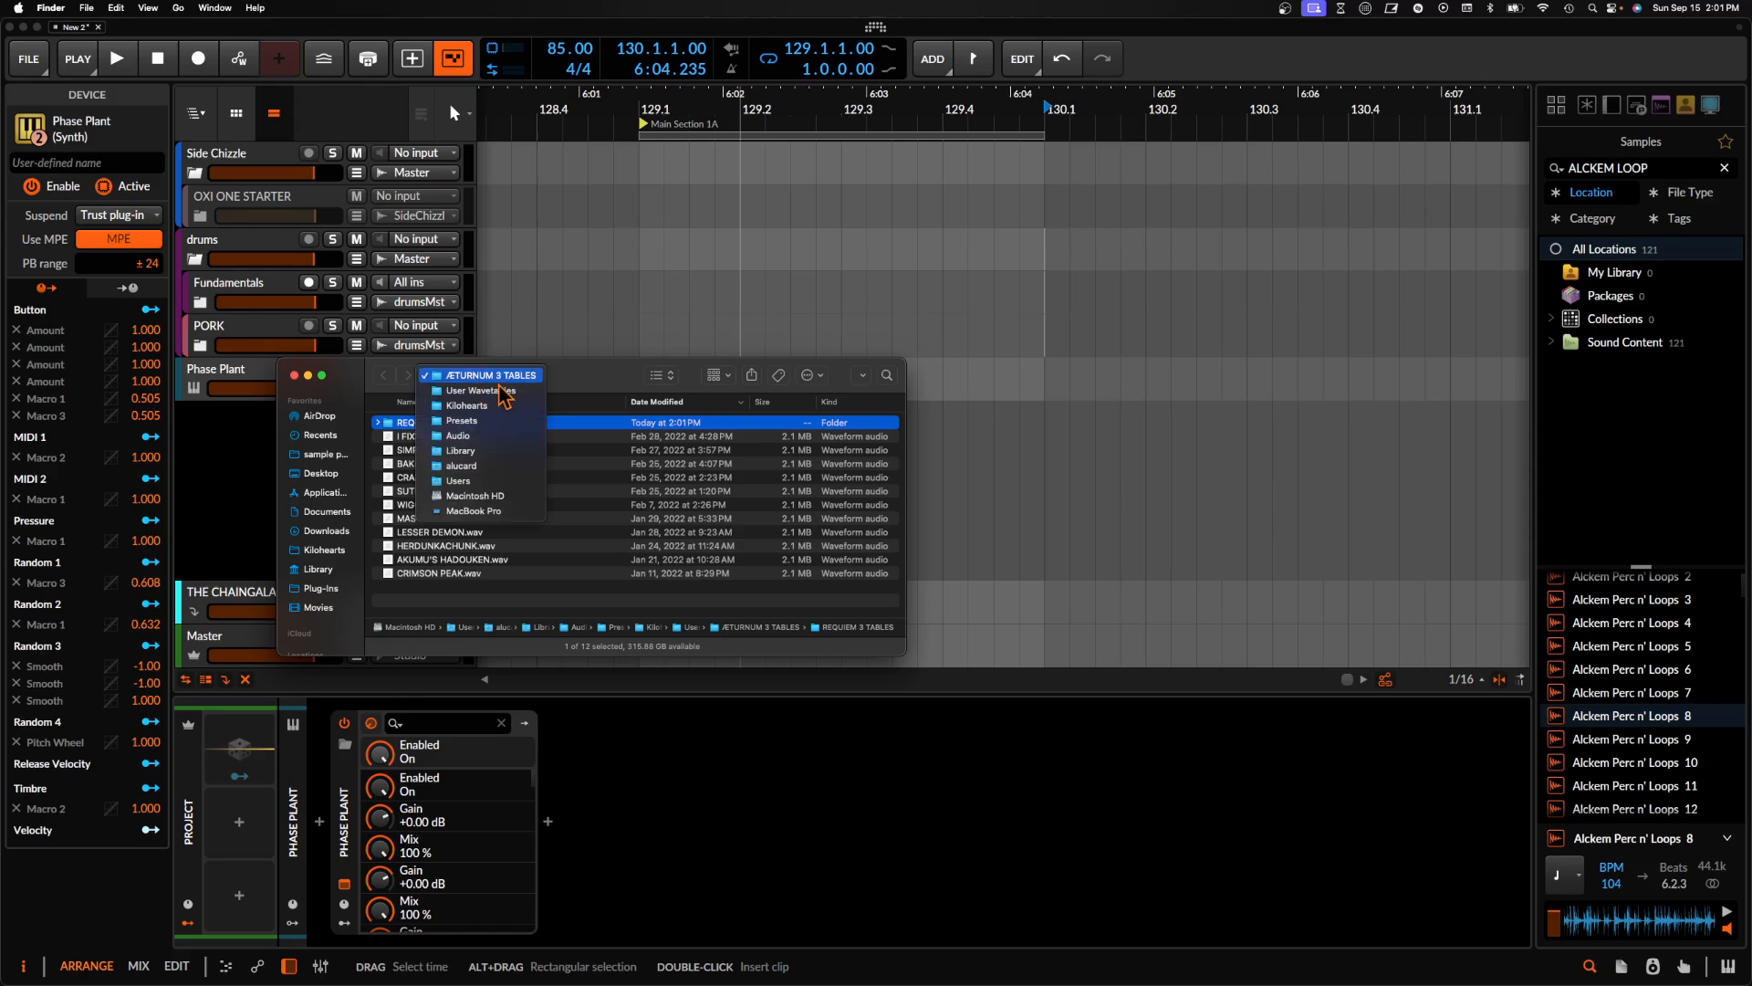
pyautogui.rightClick(567, 393)
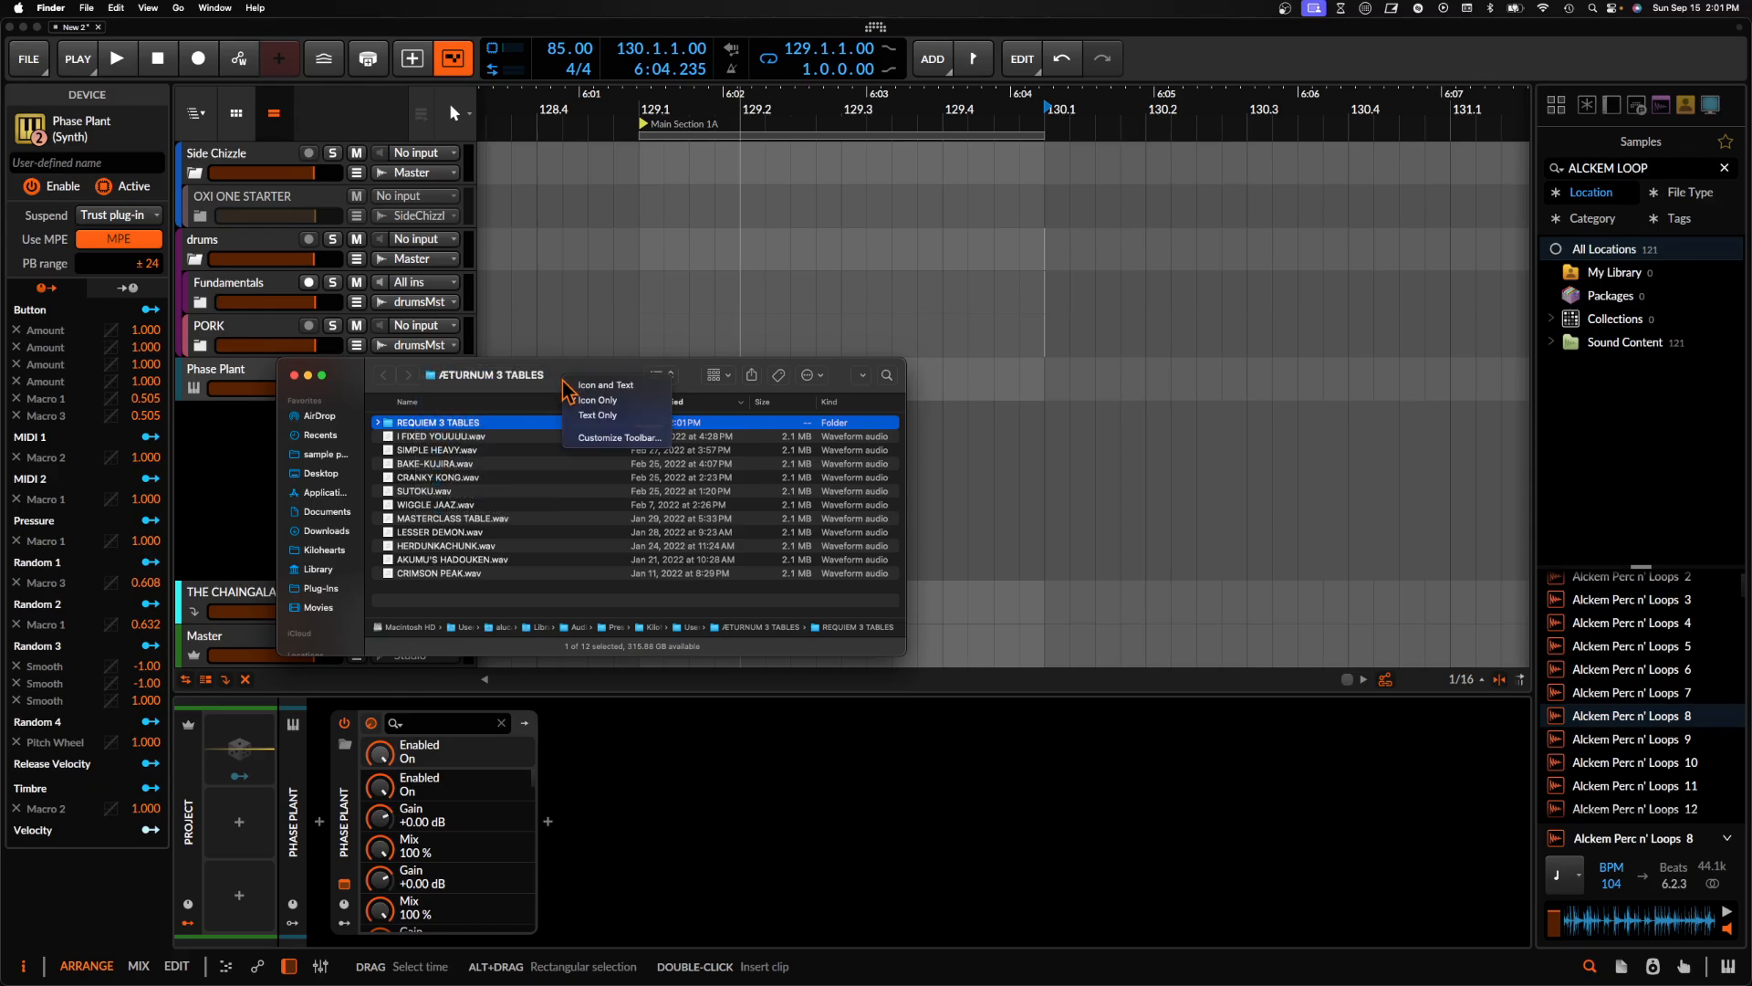
pyautogui.click(550, 376)
pyautogui.rightClick(521, 375)
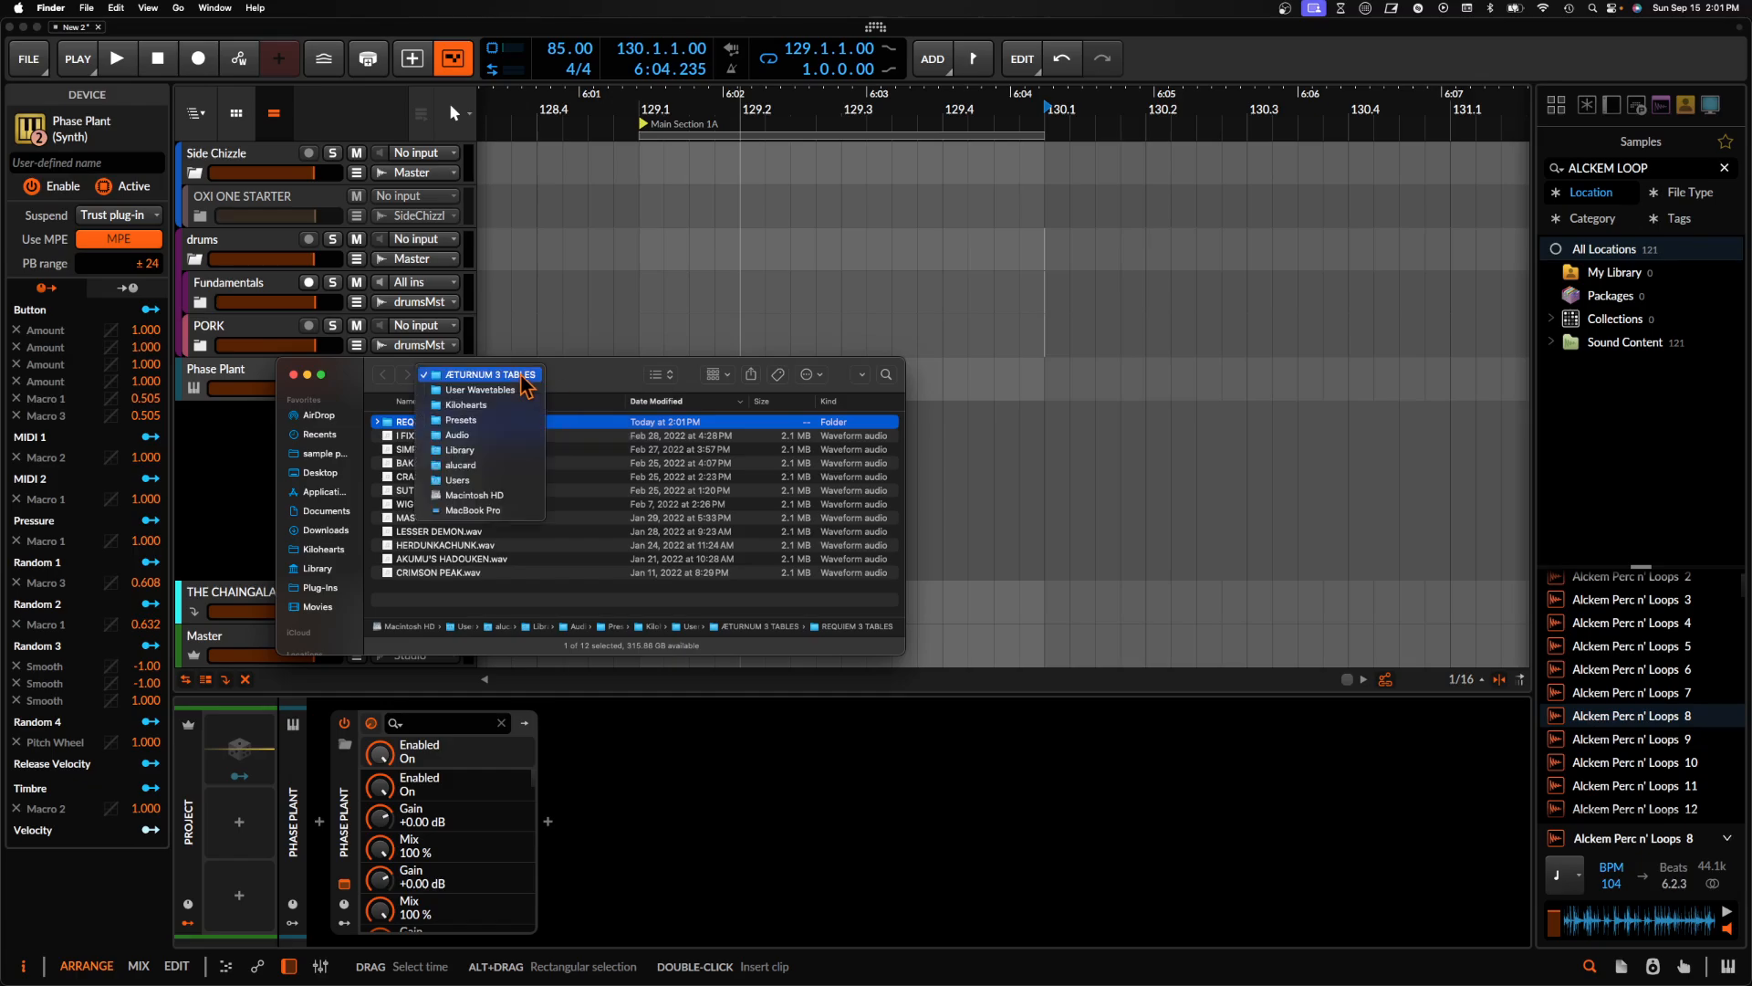
pyautogui.click(569, 380)
# Add a second Finder tab and show the Kilohearts folder in it
pyautogui.press('super+t')
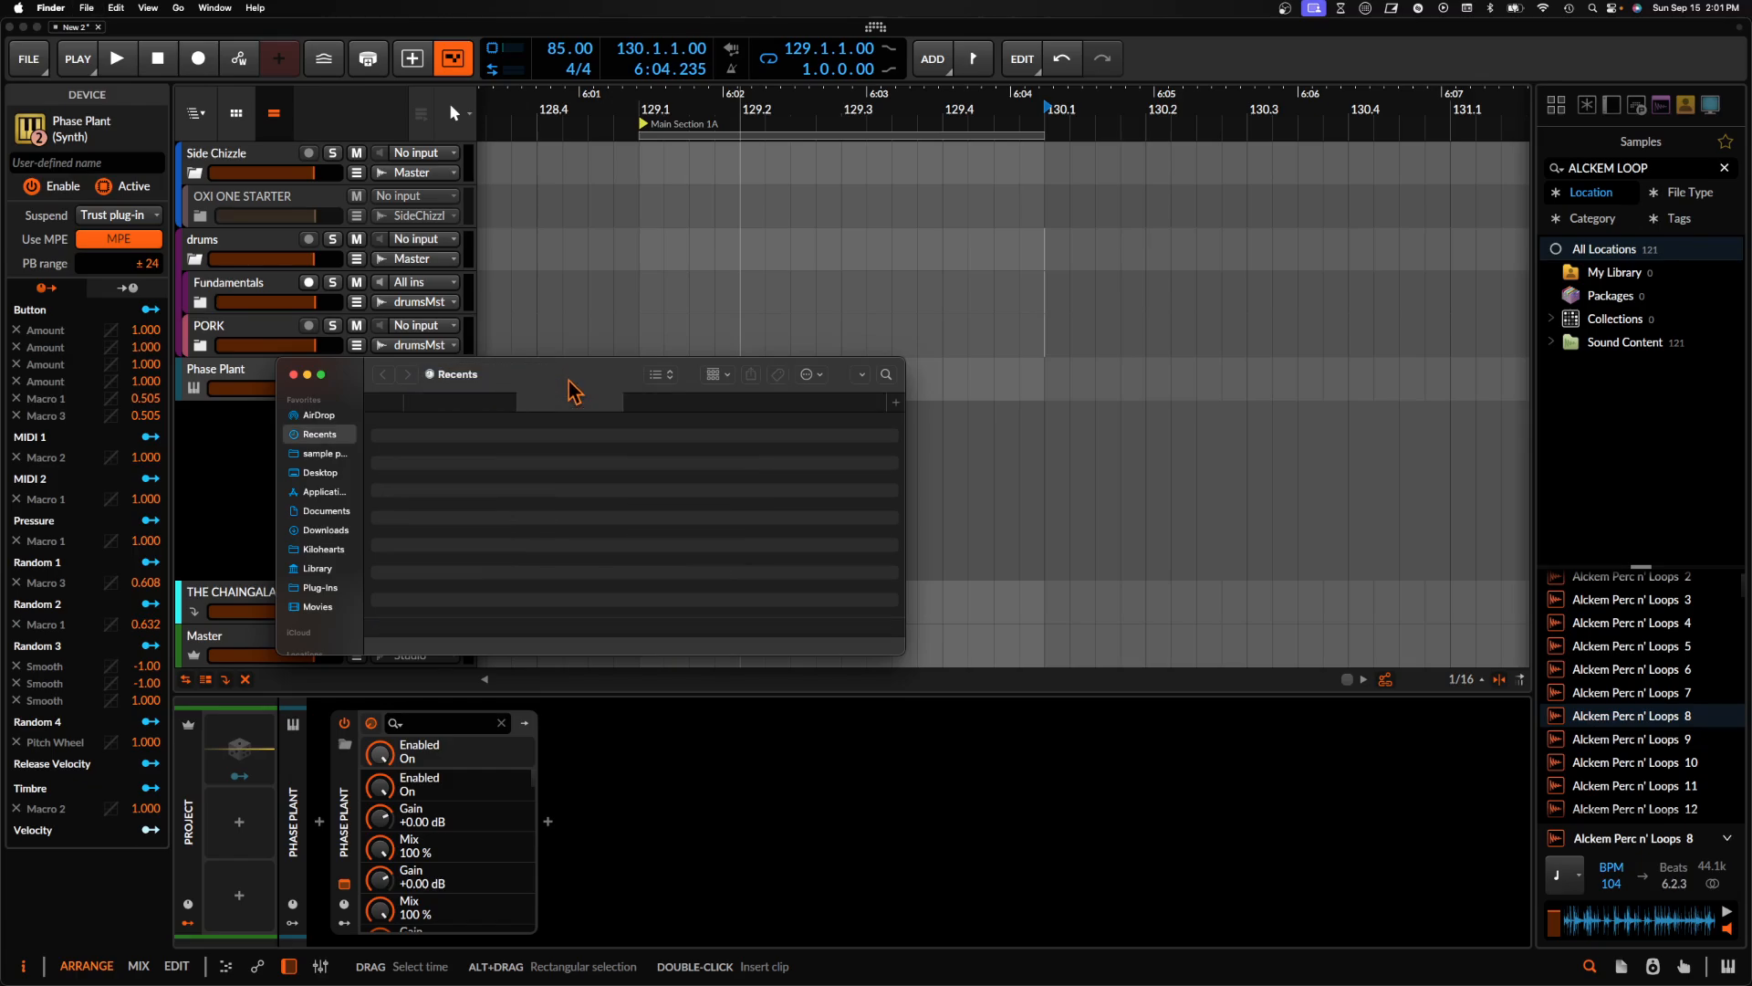
pyautogui.rightClick(455, 377)
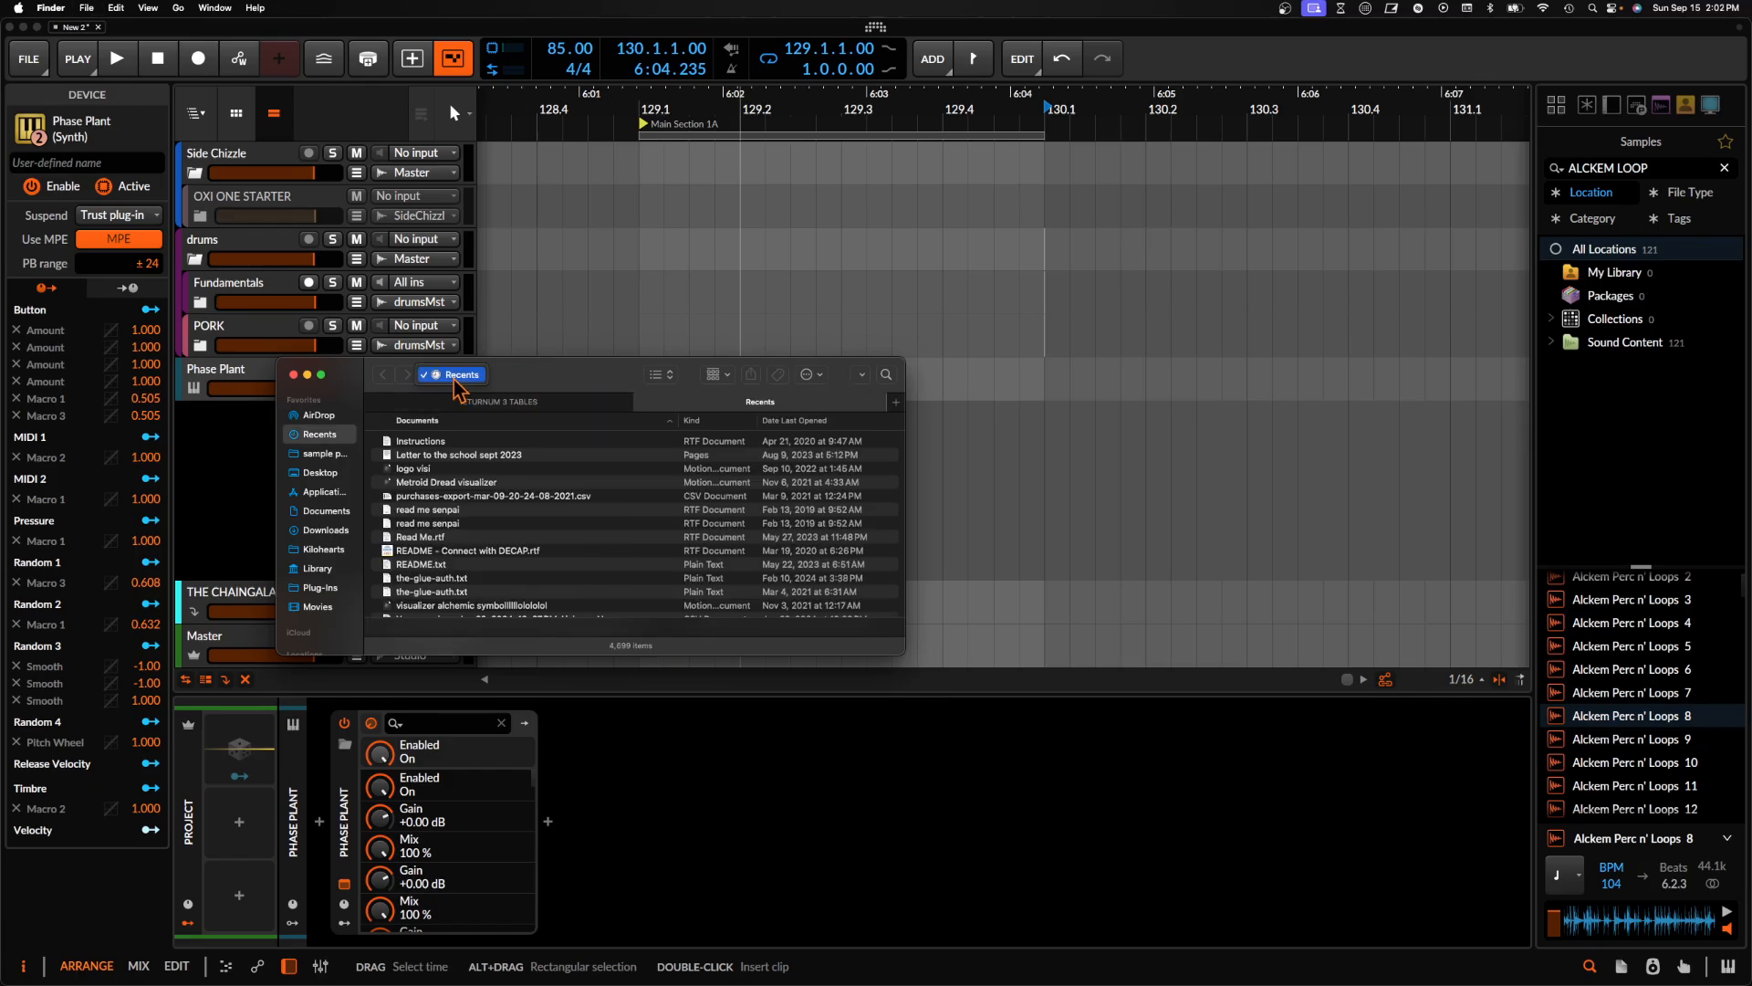
pyautogui.click(521, 378)
pyautogui.click(484, 402)
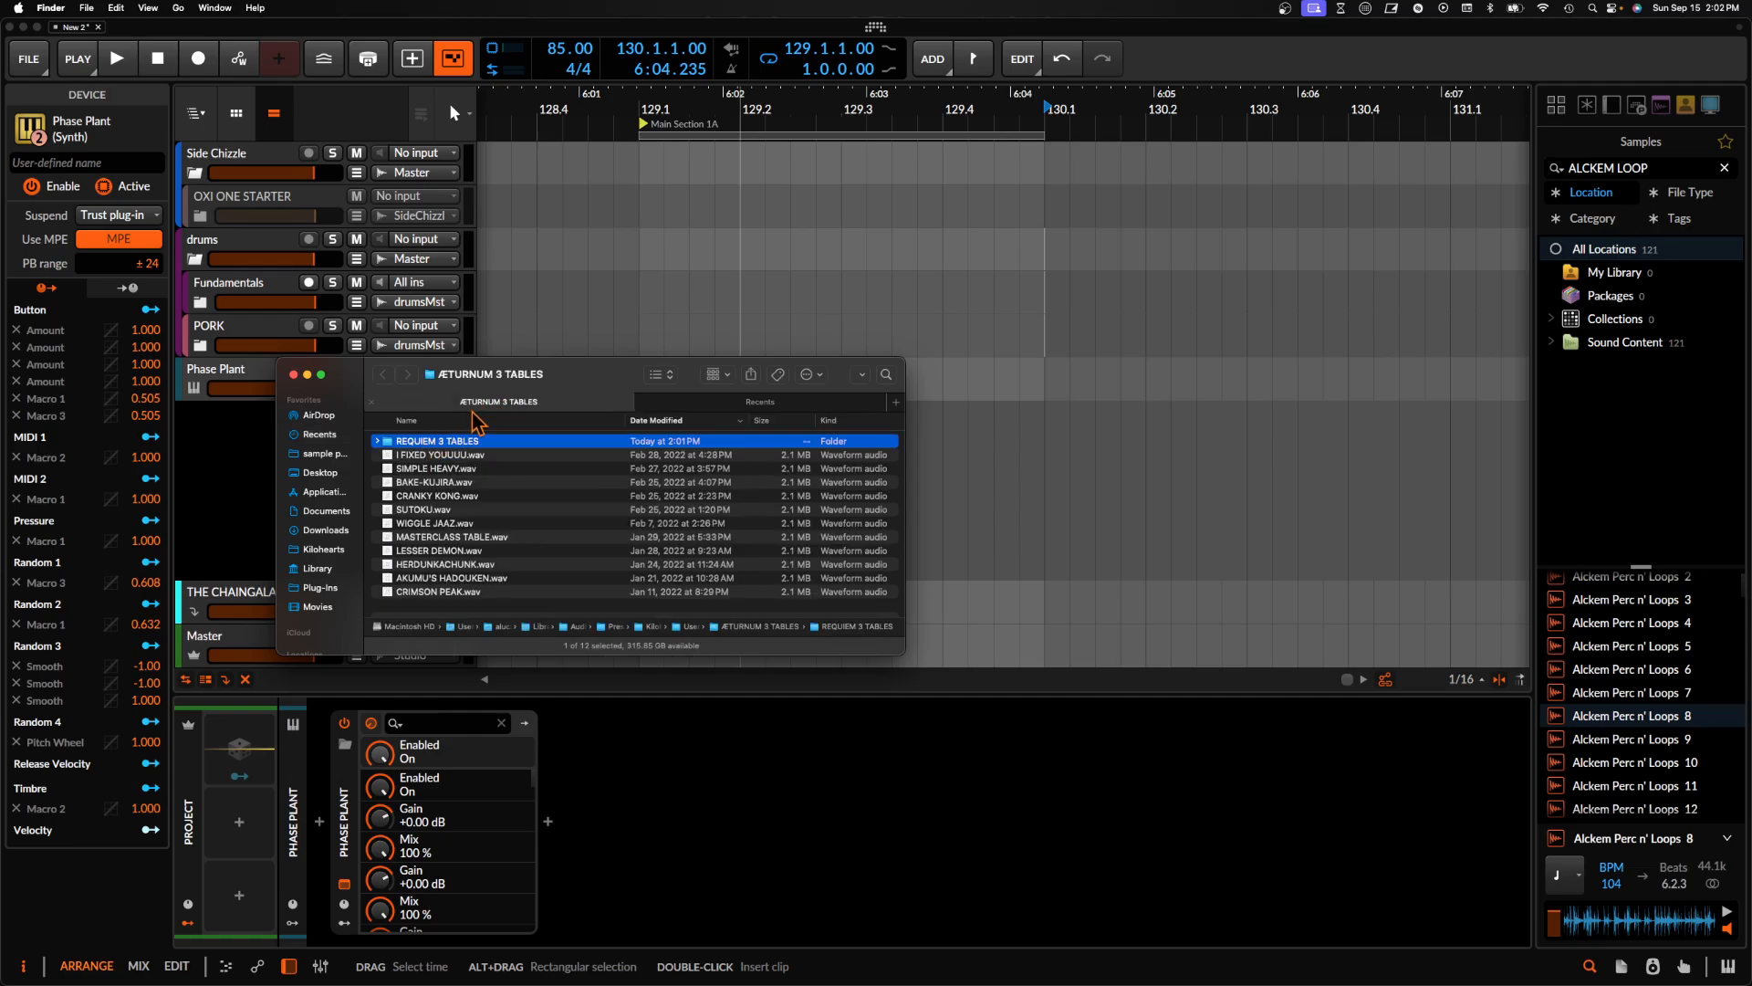
pyautogui.click(775, 405)
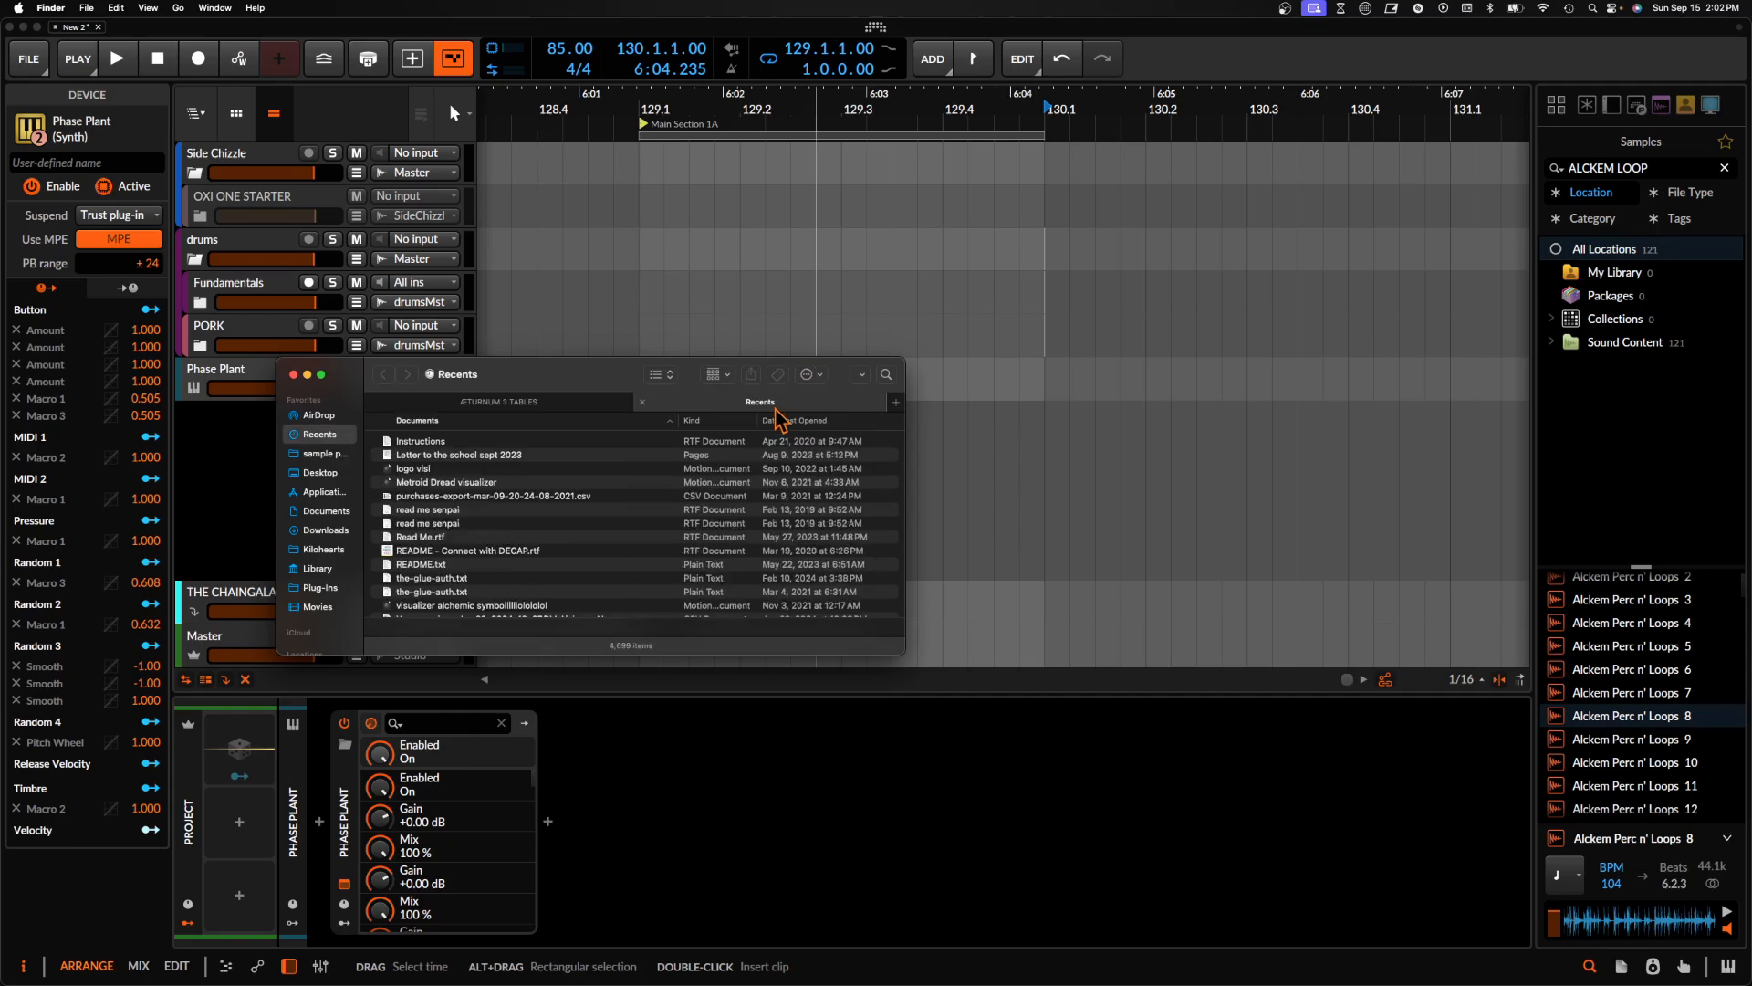
pyautogui.click(325, 547)
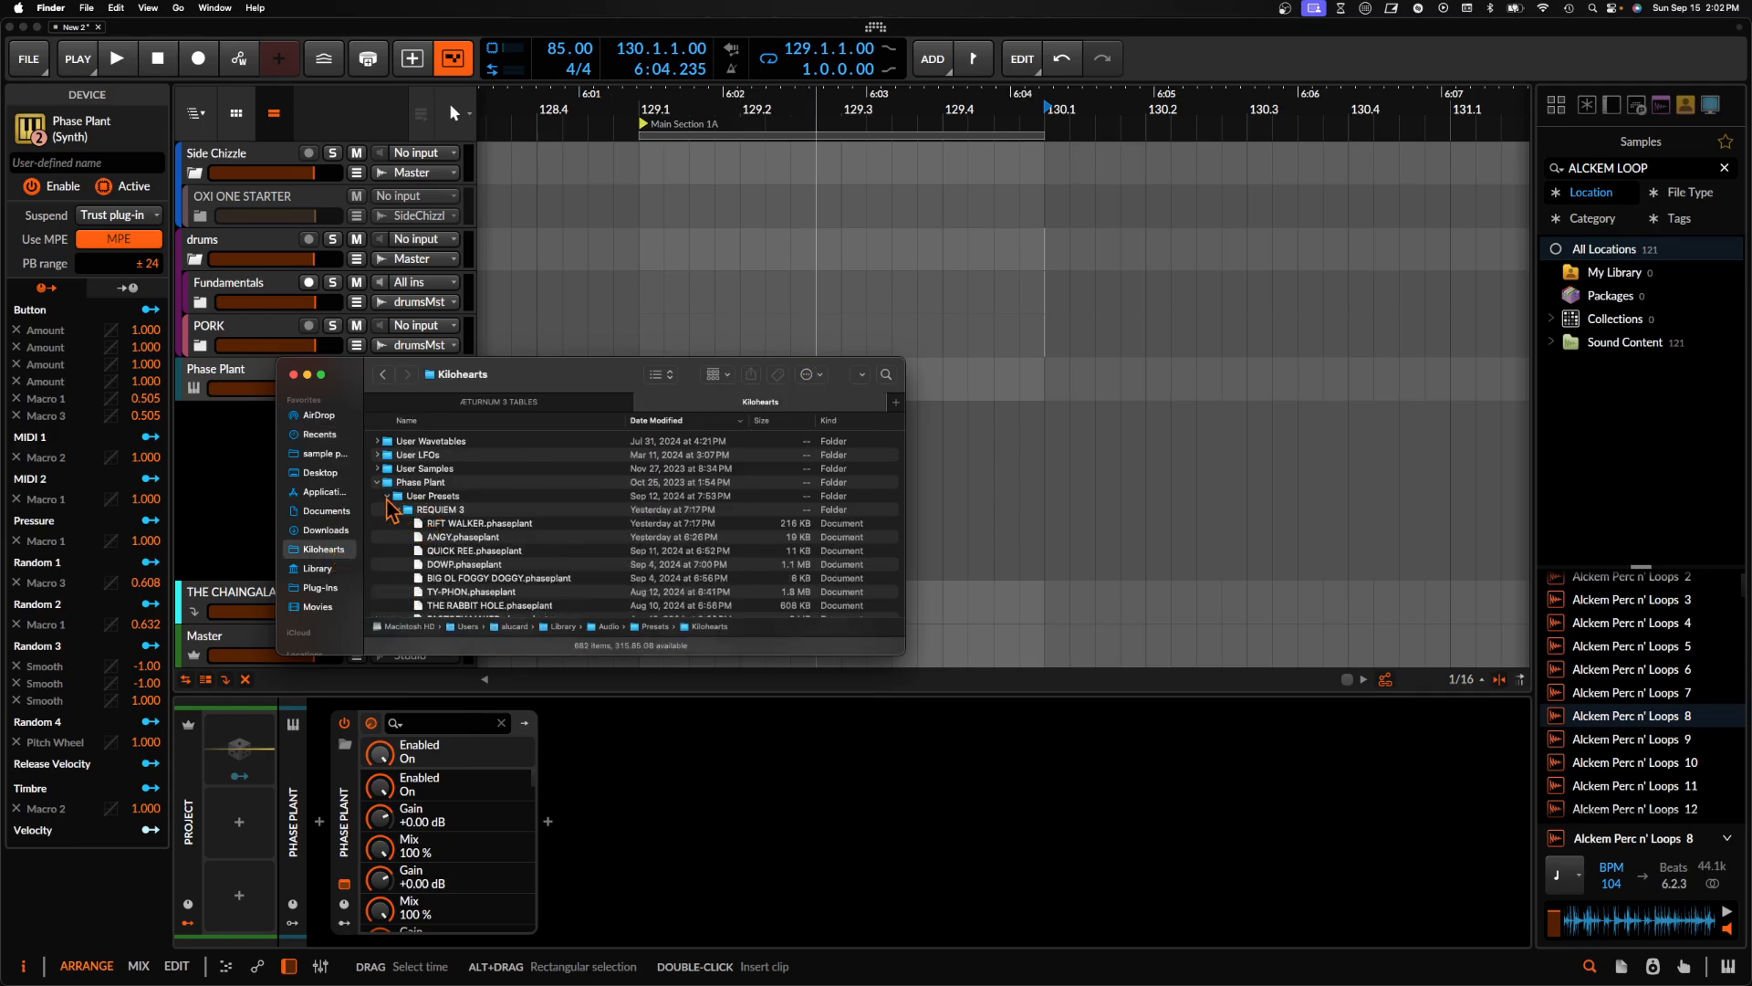
# Look through the Snap Heap user presets and their subfolders within the Kilohearts folder
pyautogui.click(378, 484)
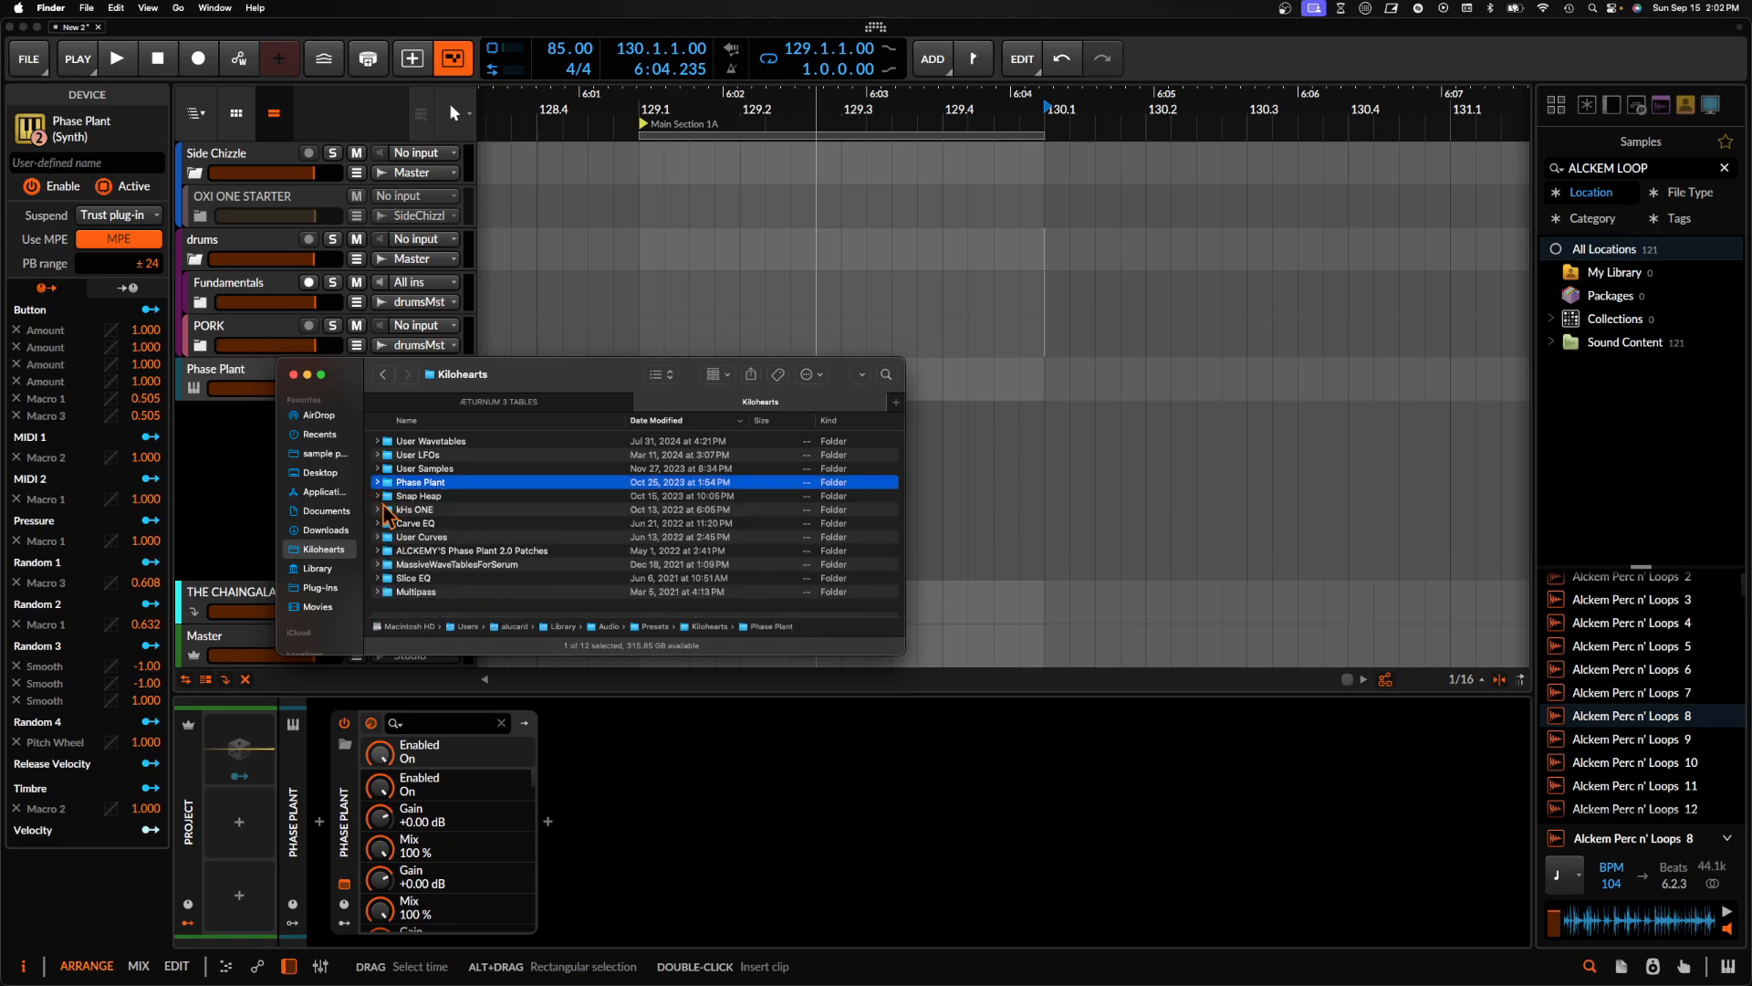
pyautogui.click(377, 496)
pyautogui.click(387, 509)
pyautogui.scroll(-2, 456, 507)
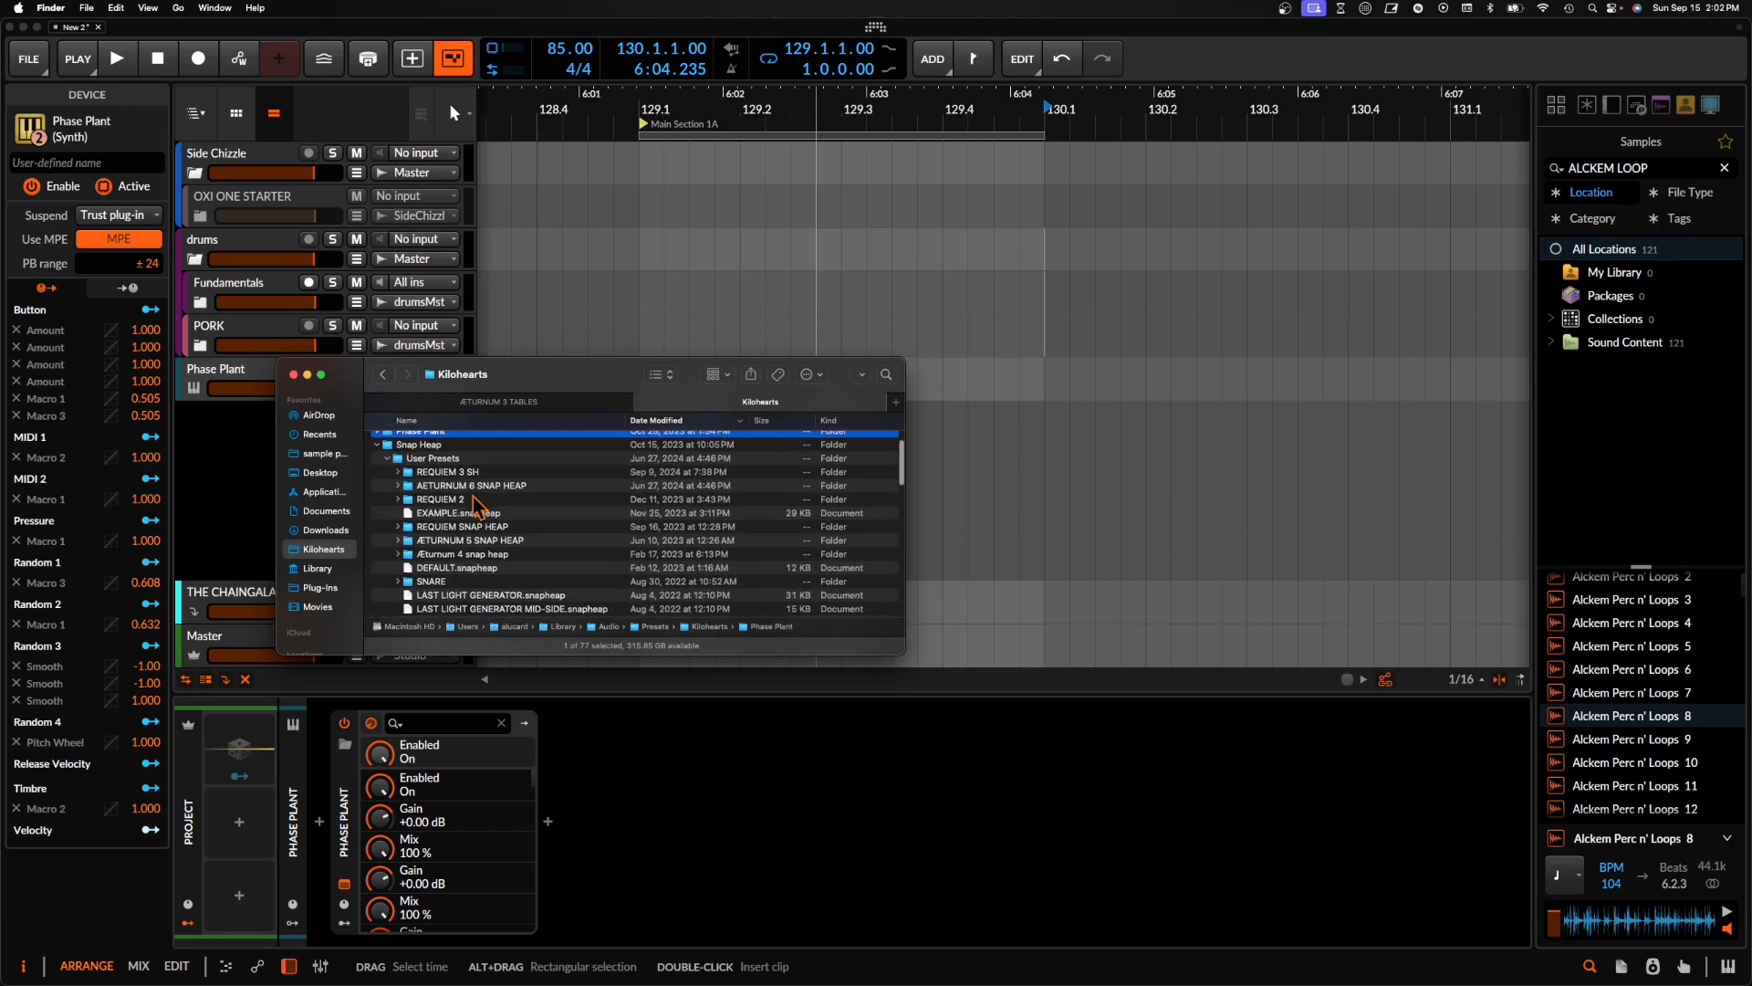
pyautogui.scroll(-3, 418, 513)
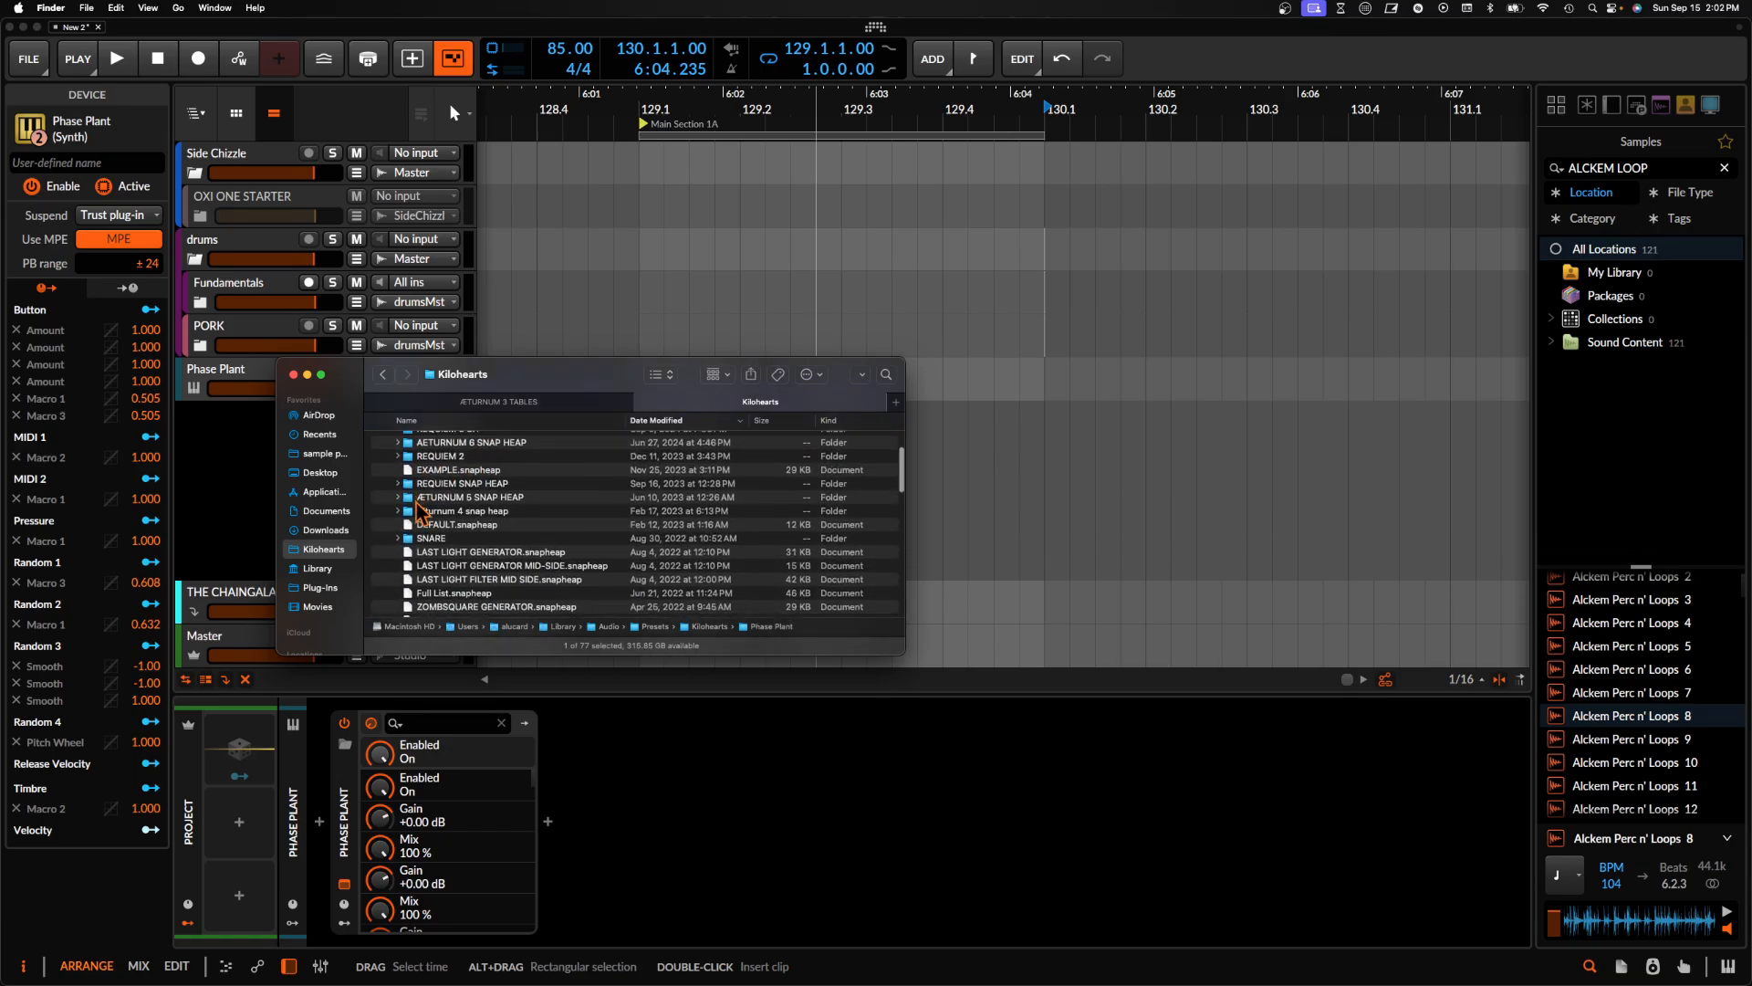
pyautogui.scroll(-5, 418, 513)
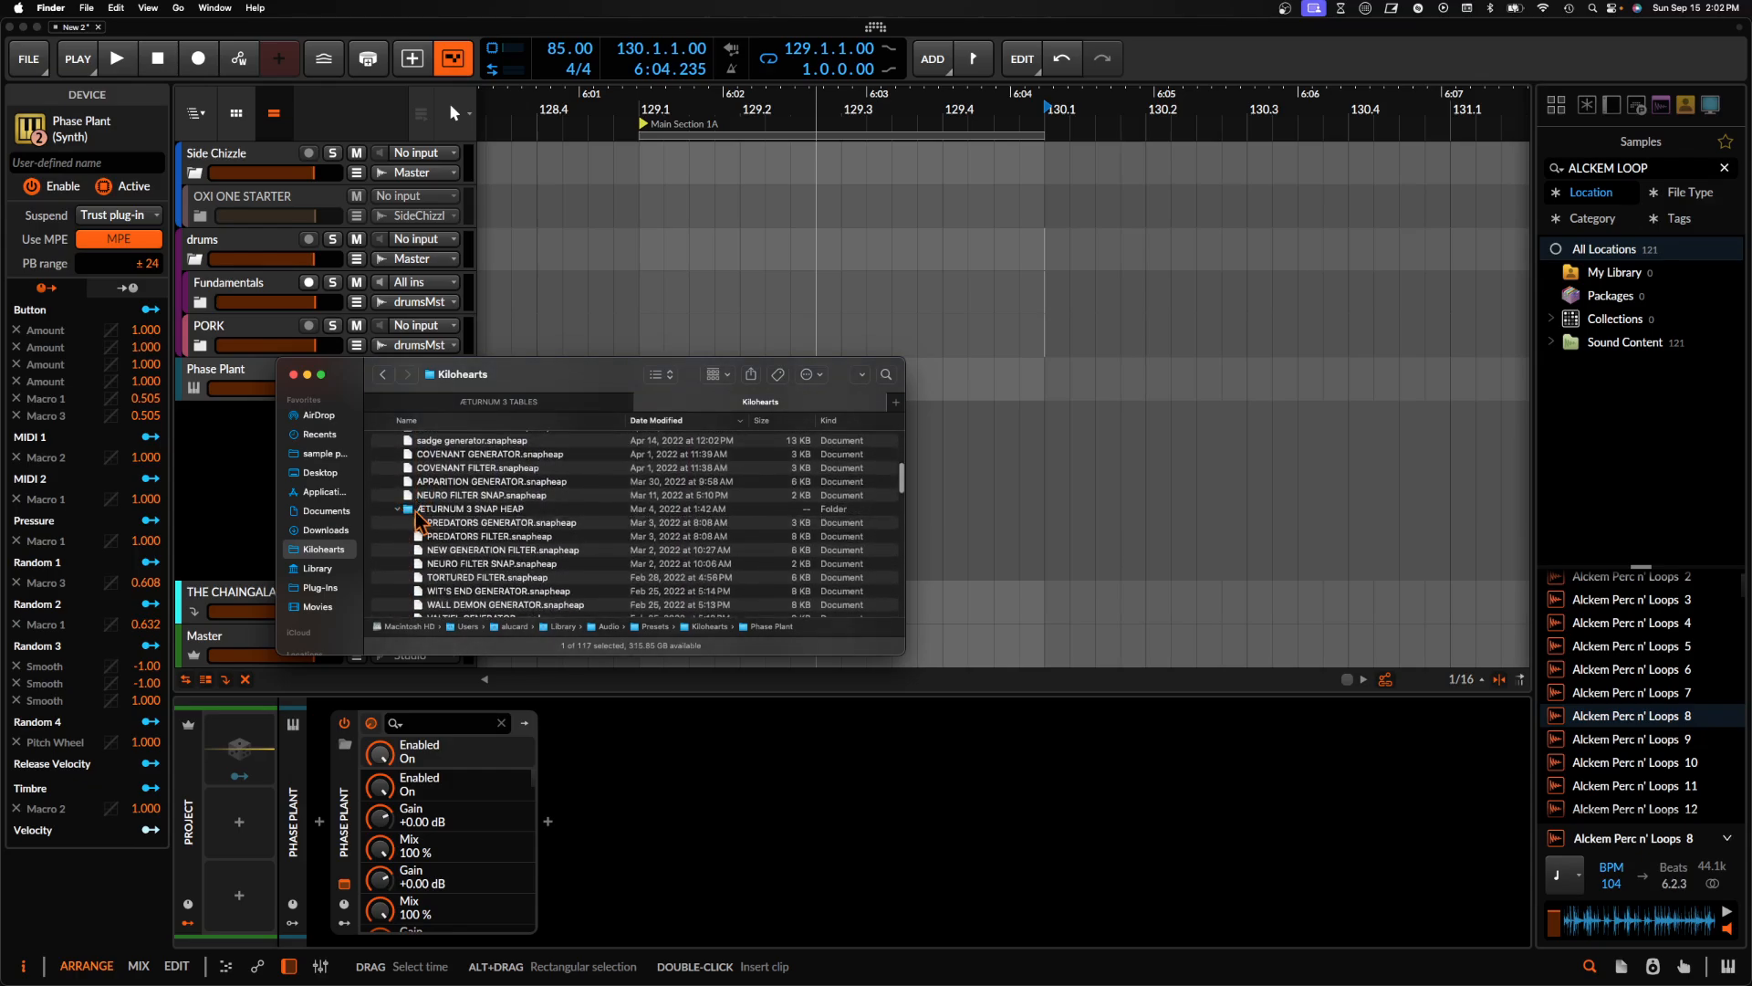
pyautogui.click(398, 509)
pyautogui.scroll(-3, 438, 525)
pyautogui.scroll(-10, 461, 534)
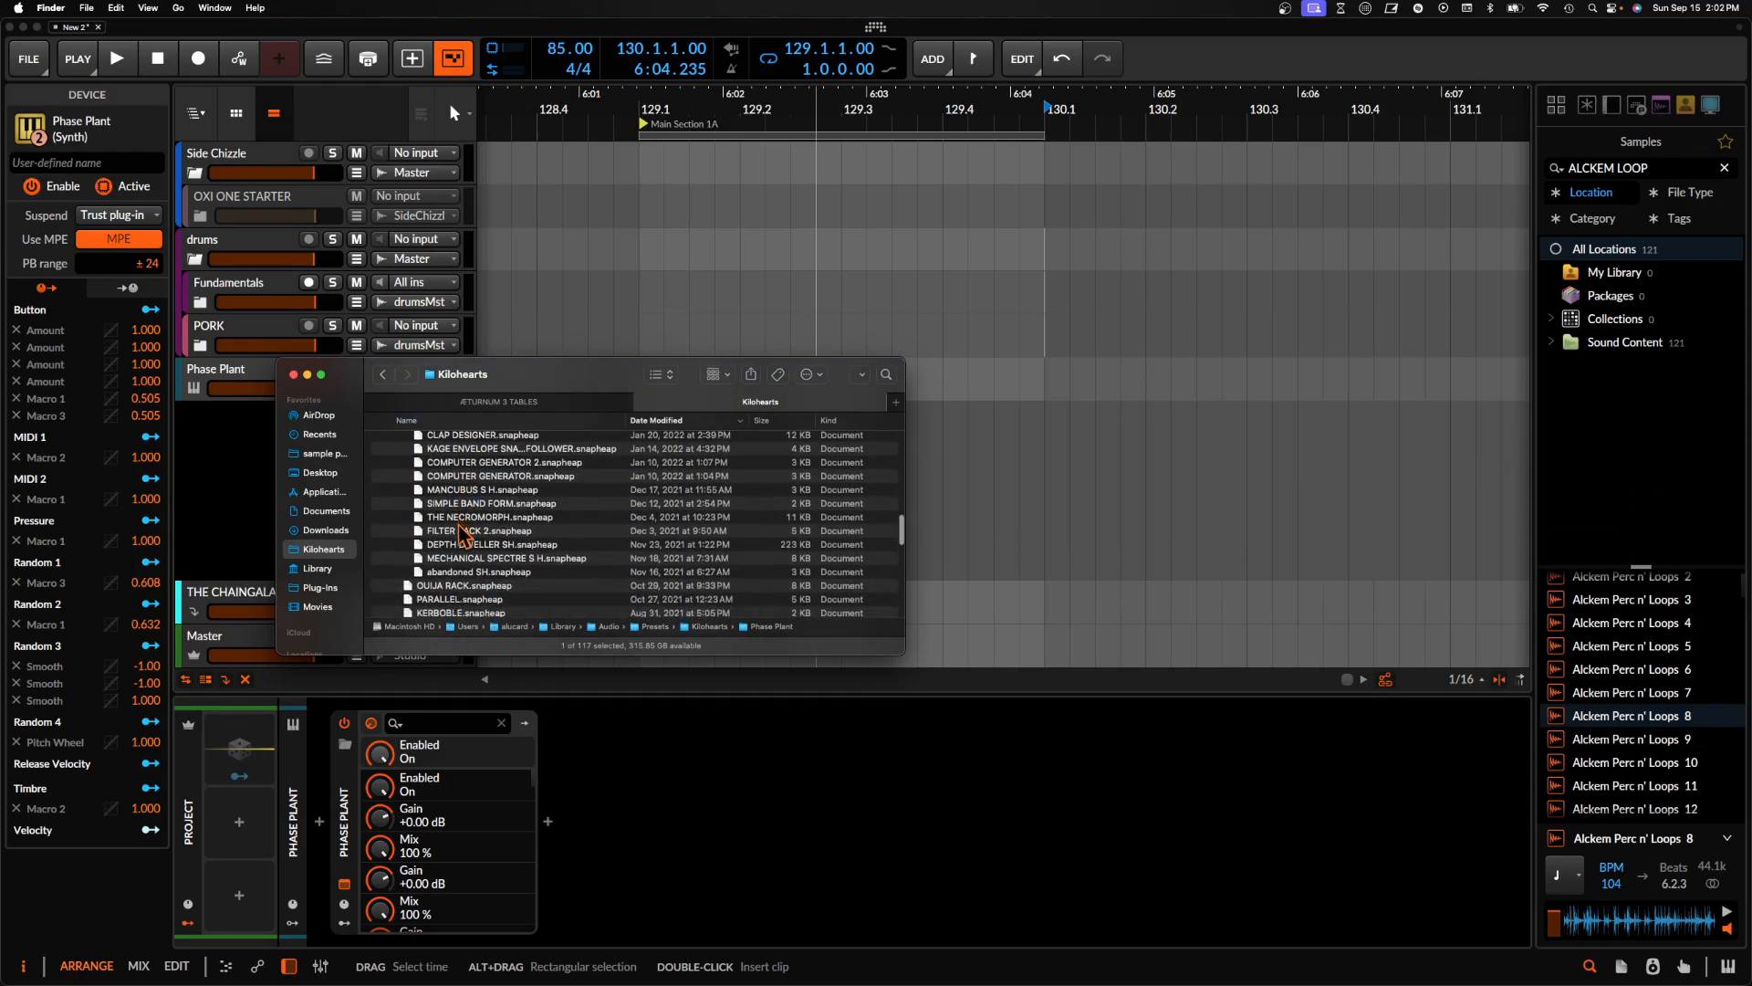
pyautogui.scroll(-5, 461, 533)
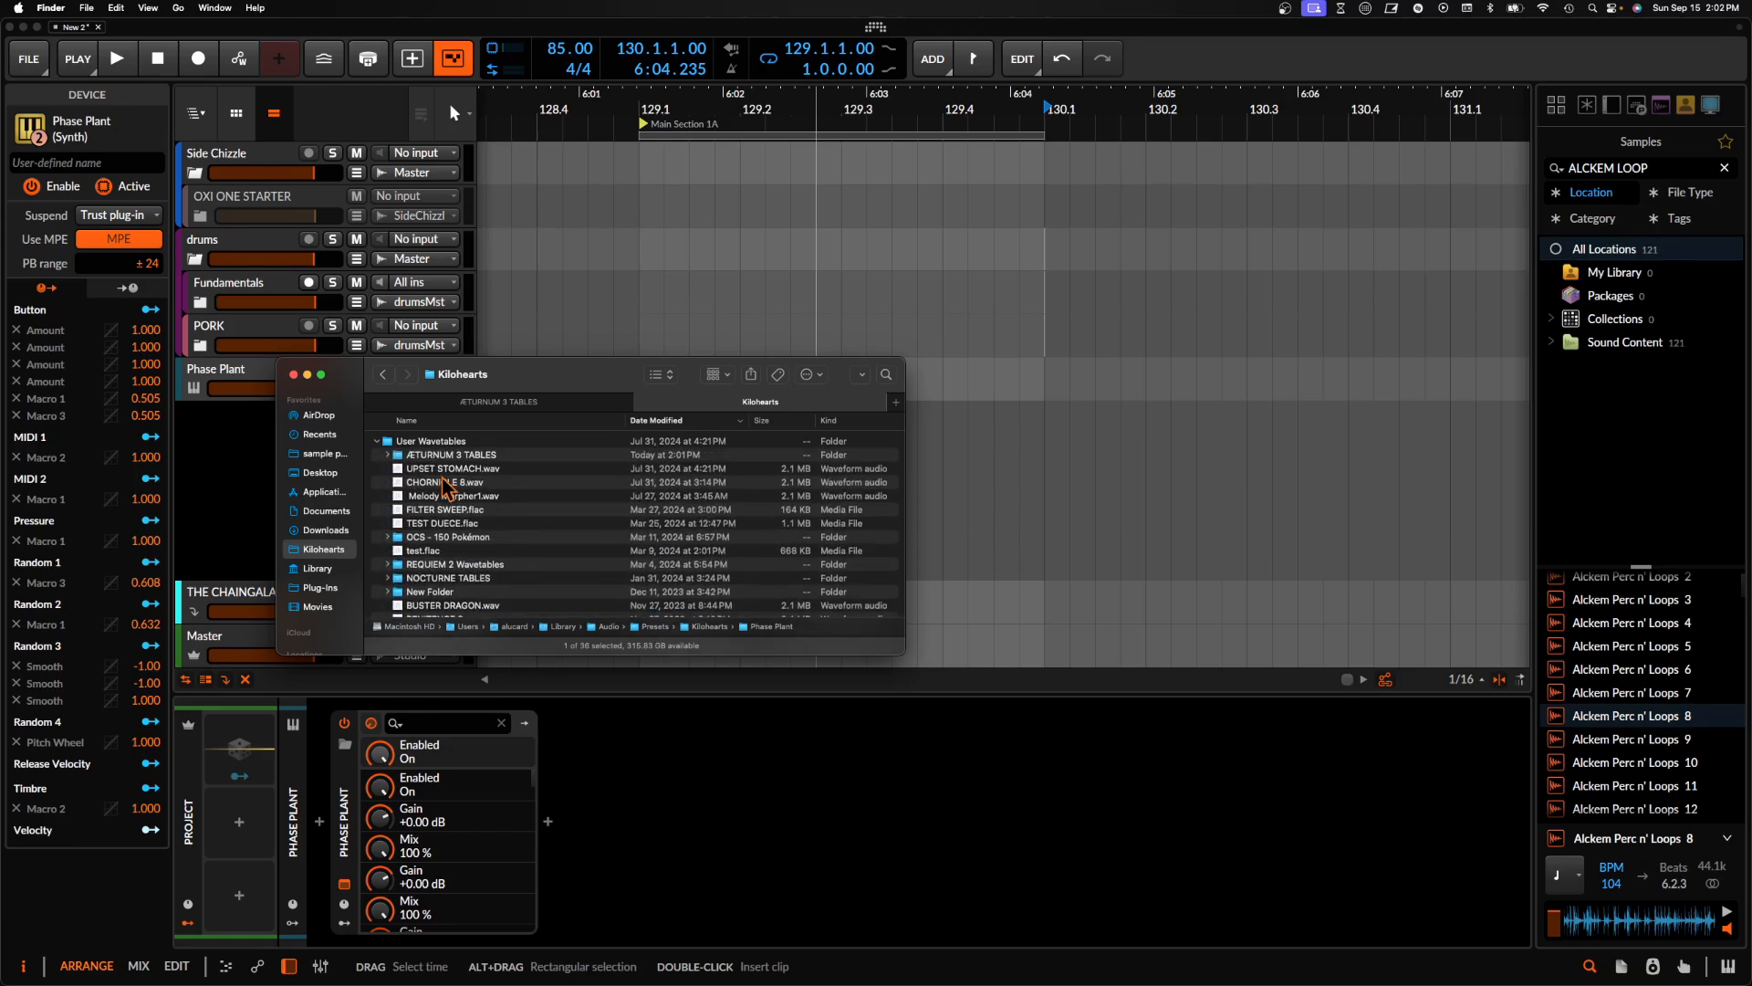
# Move the REQUIEM 3 TABLES folder out of ÆTURNUM 3 TABLES into User Wavetables, and close Finder
pyautogui.click(389, 456)
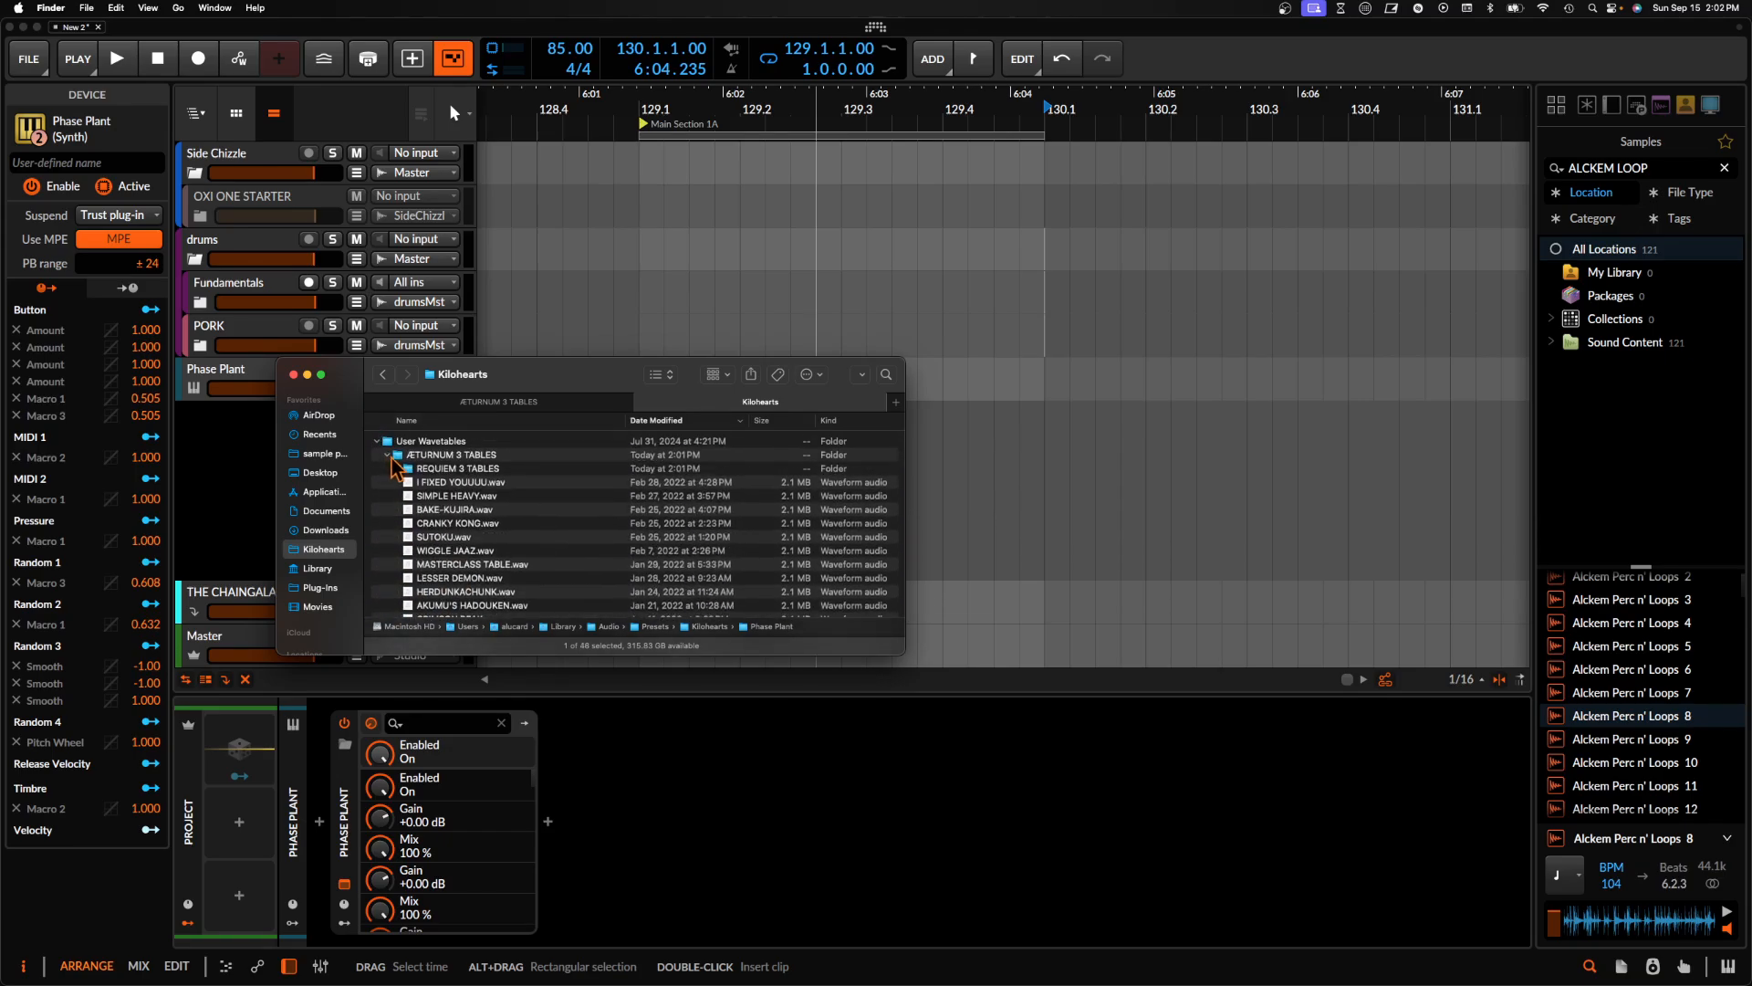
pyautogui.moveTo(436, 468); pyautogui.dragTo(438, 458)
pyautogui.moveTo(434, 447); pyautogui.dragTo(433, 444)
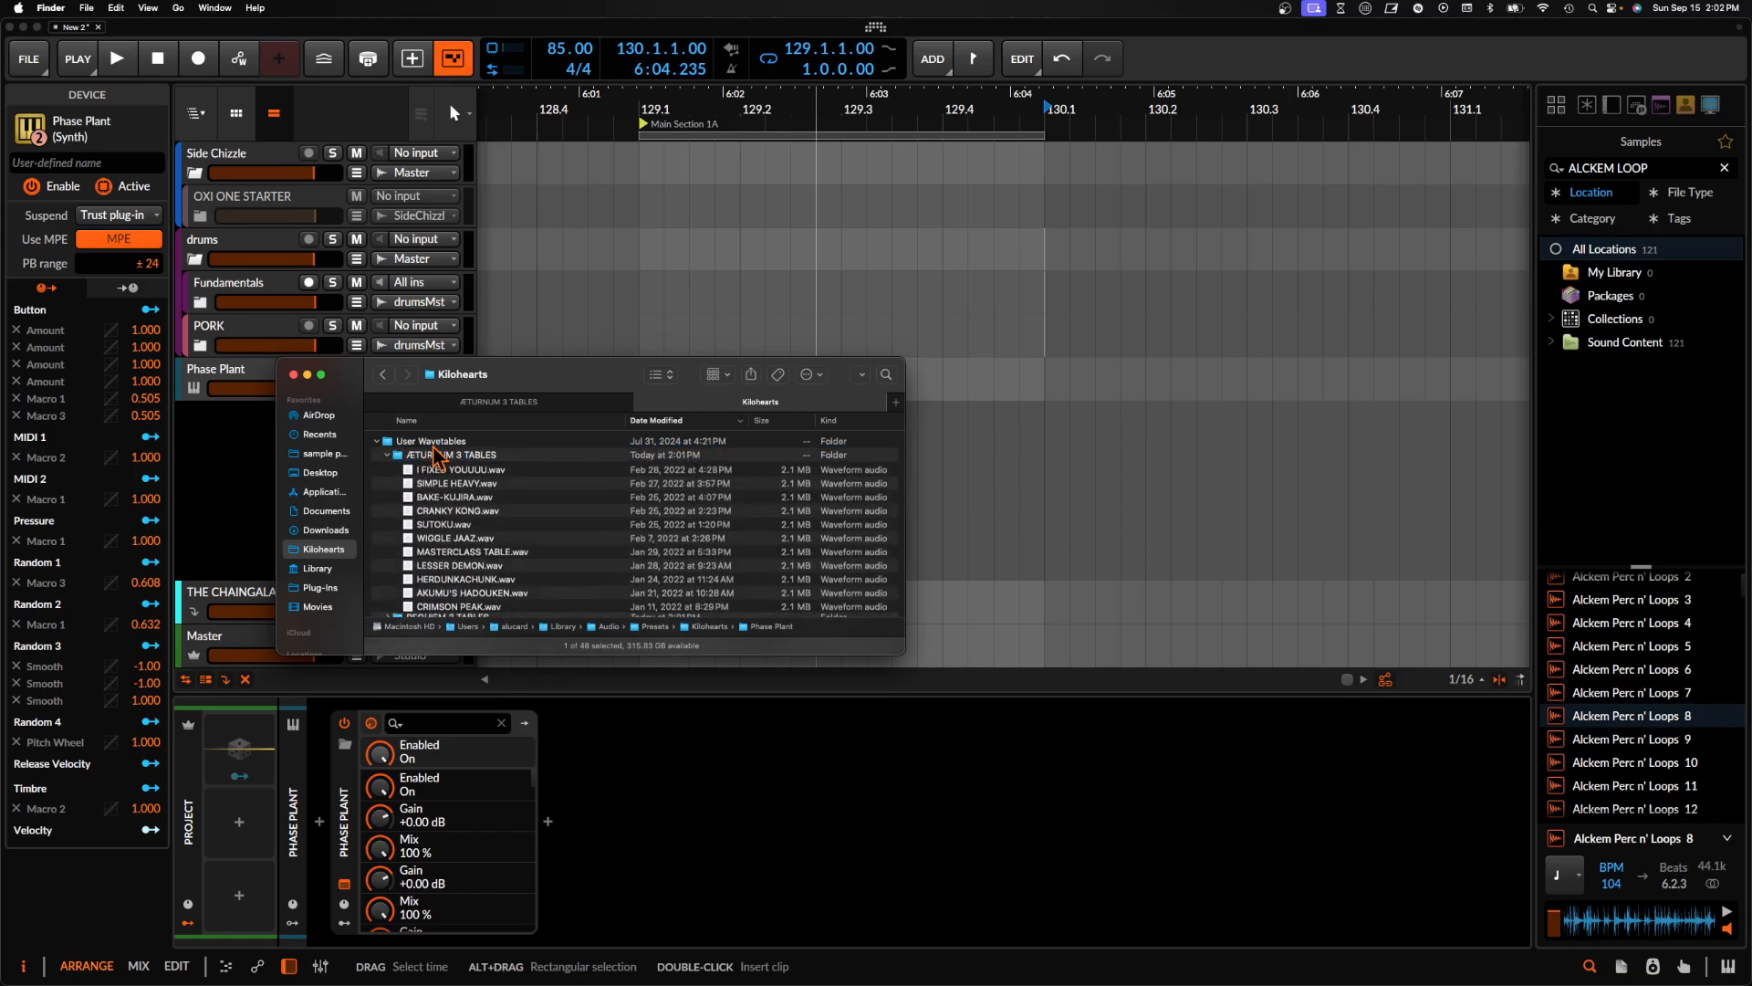
pyautogui.click(293, 374)
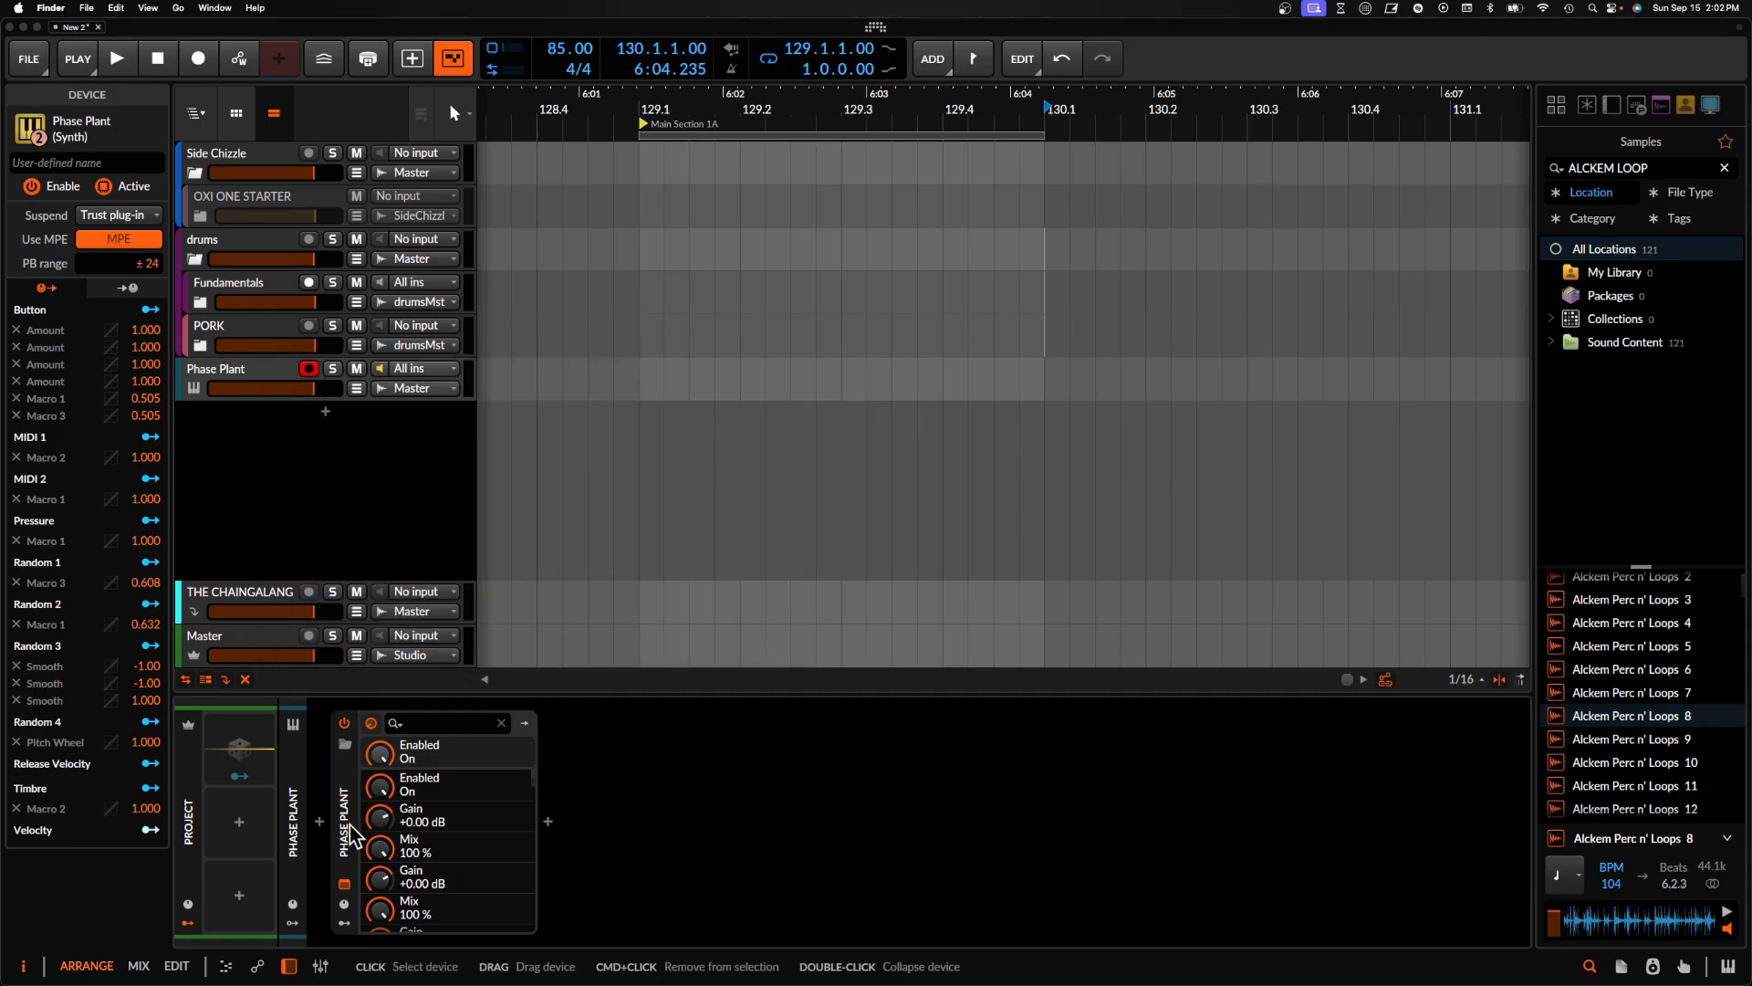
# Open the Phase Plant plug-in window in Bitwig Studio and the editor of its Lane 1 Snap Heap
pyautogui.click(344, 884)
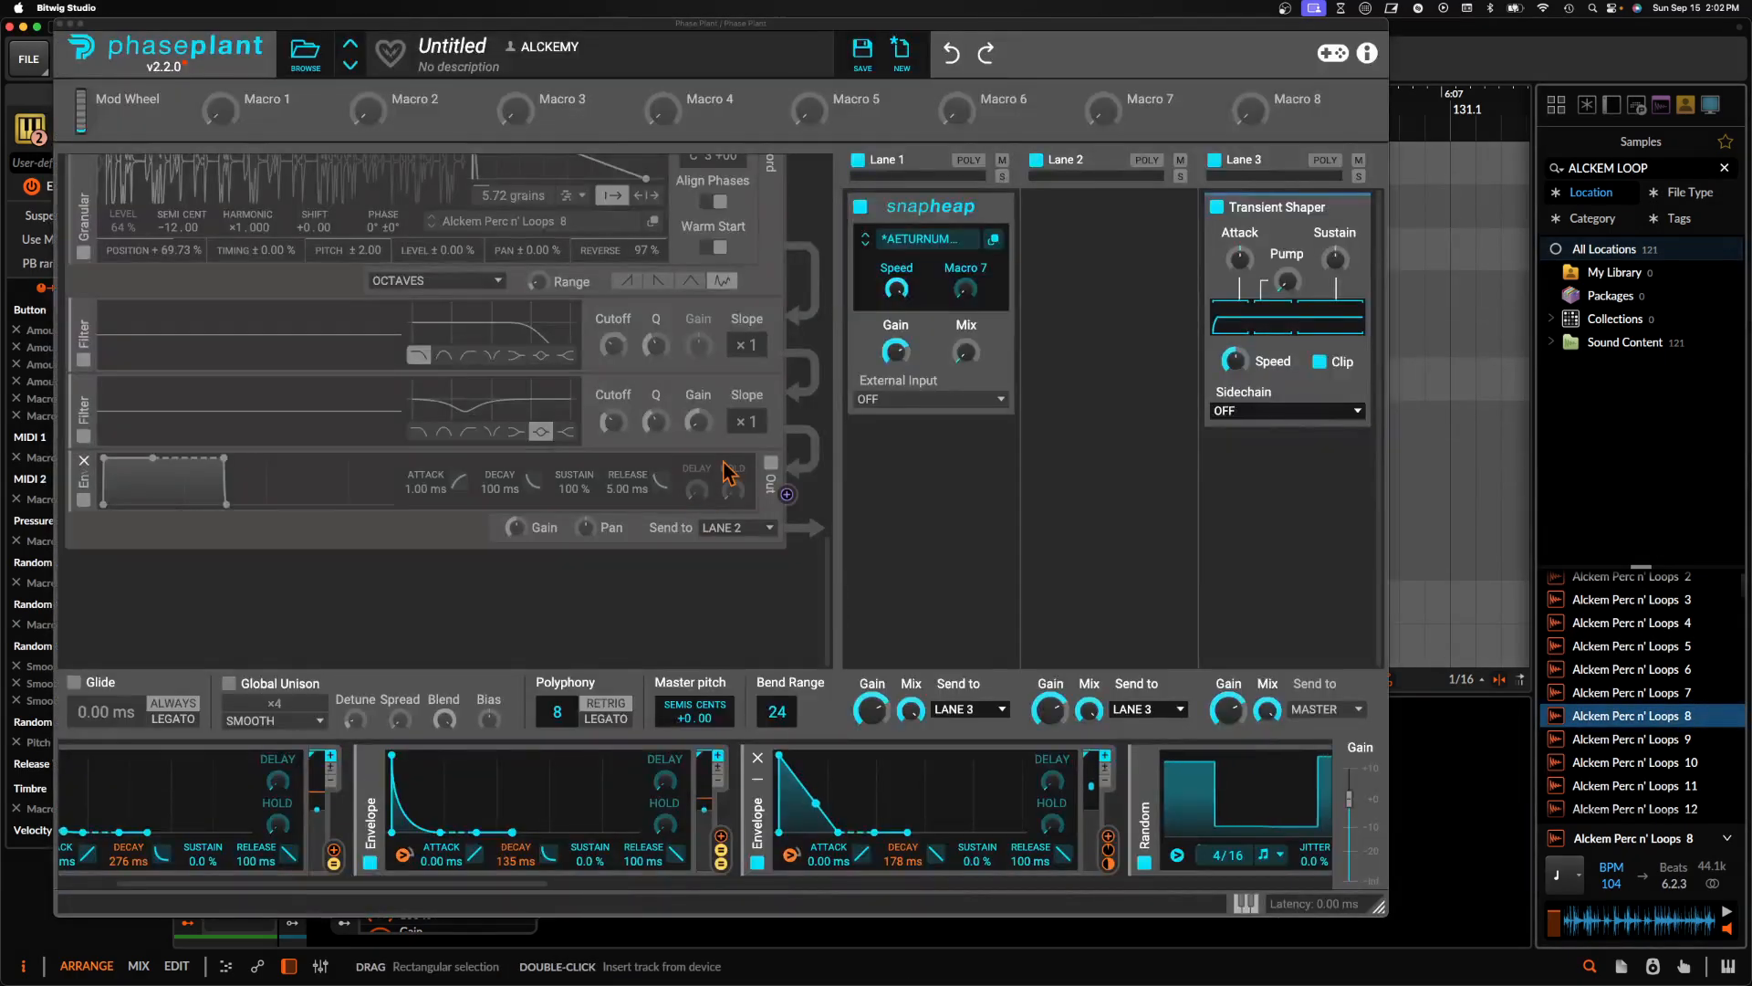
pyautogui.click(991, 240)
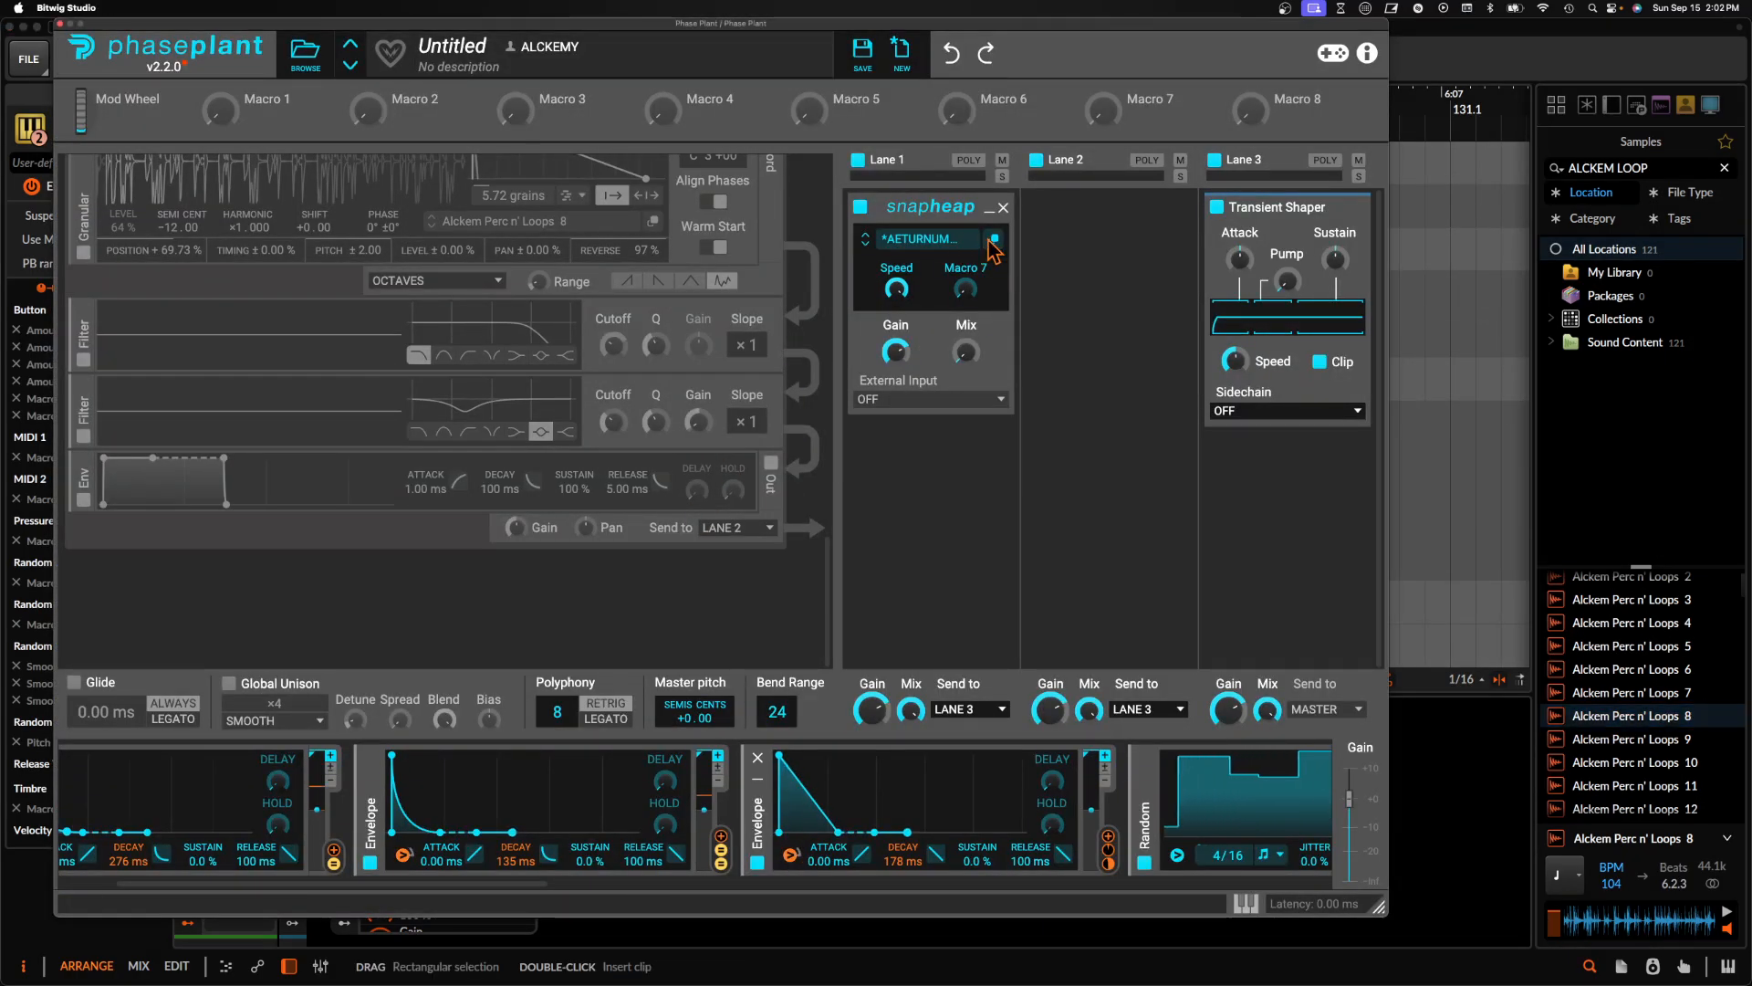
pyautogui.moveTo(986, 252); pyautogui.dragTo(573, 35)
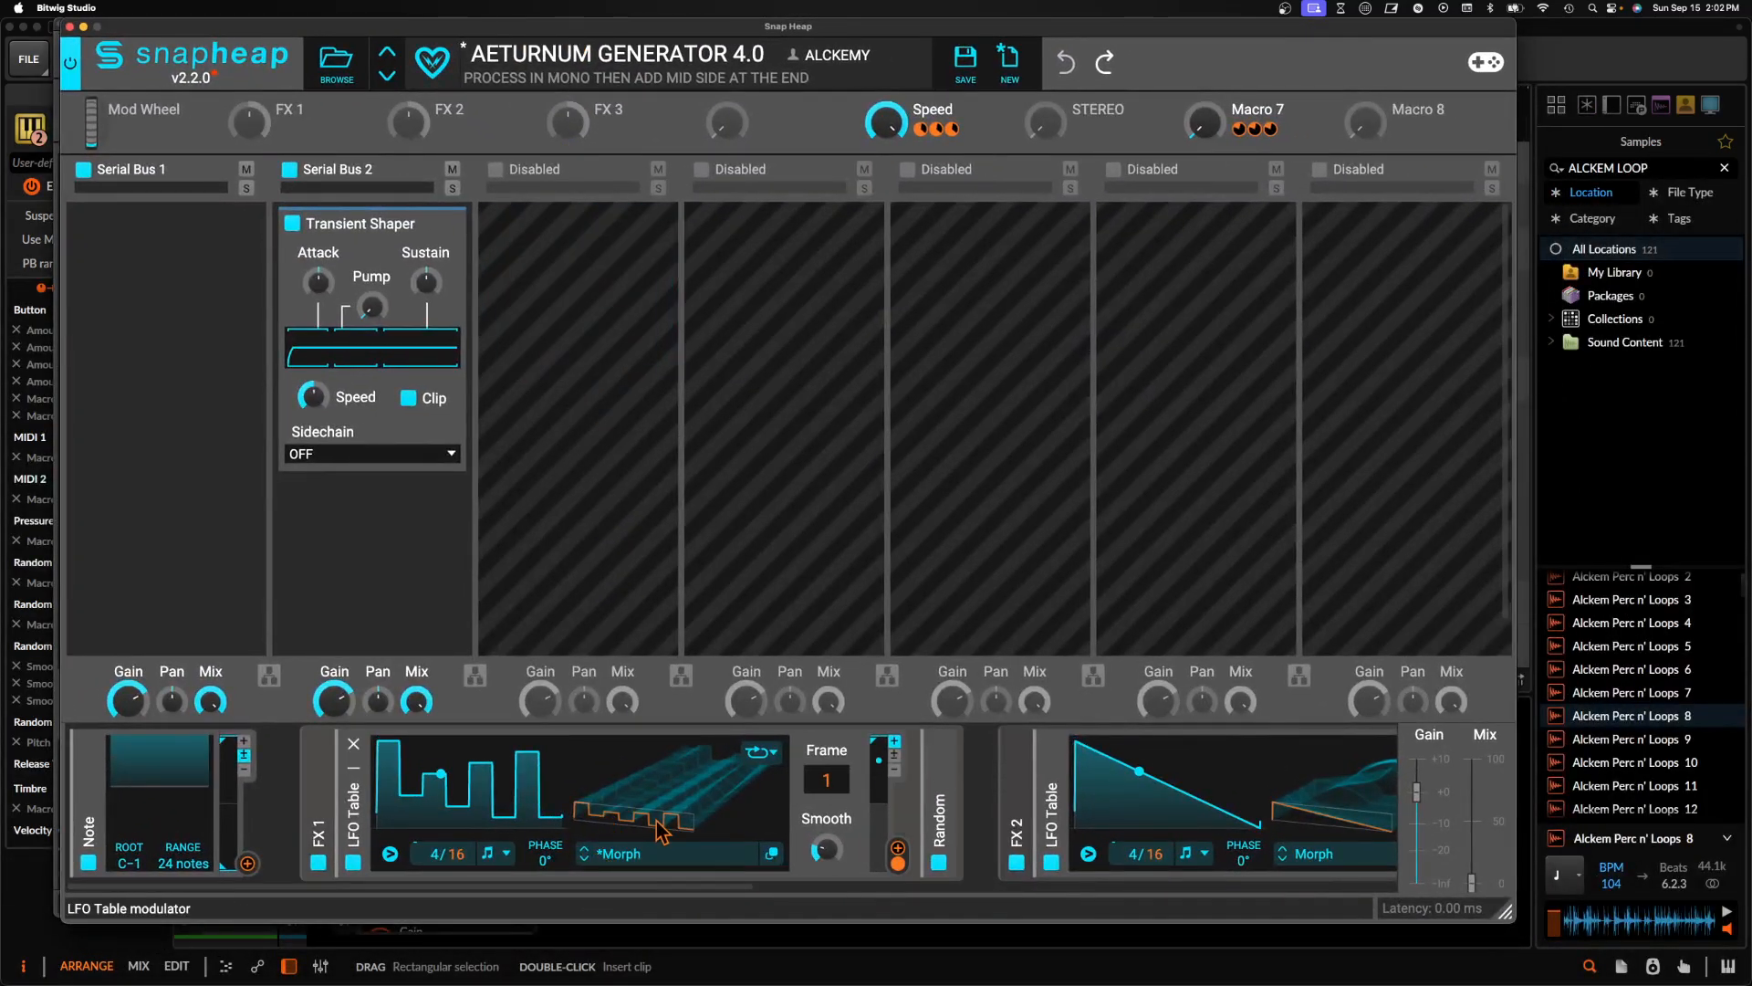
# Check the REQUIEM 3 TABLES folder among the user wavetables of the FX 2 LFO Table, without loading anything
pyautogui.hscroll(10, 663, 832)
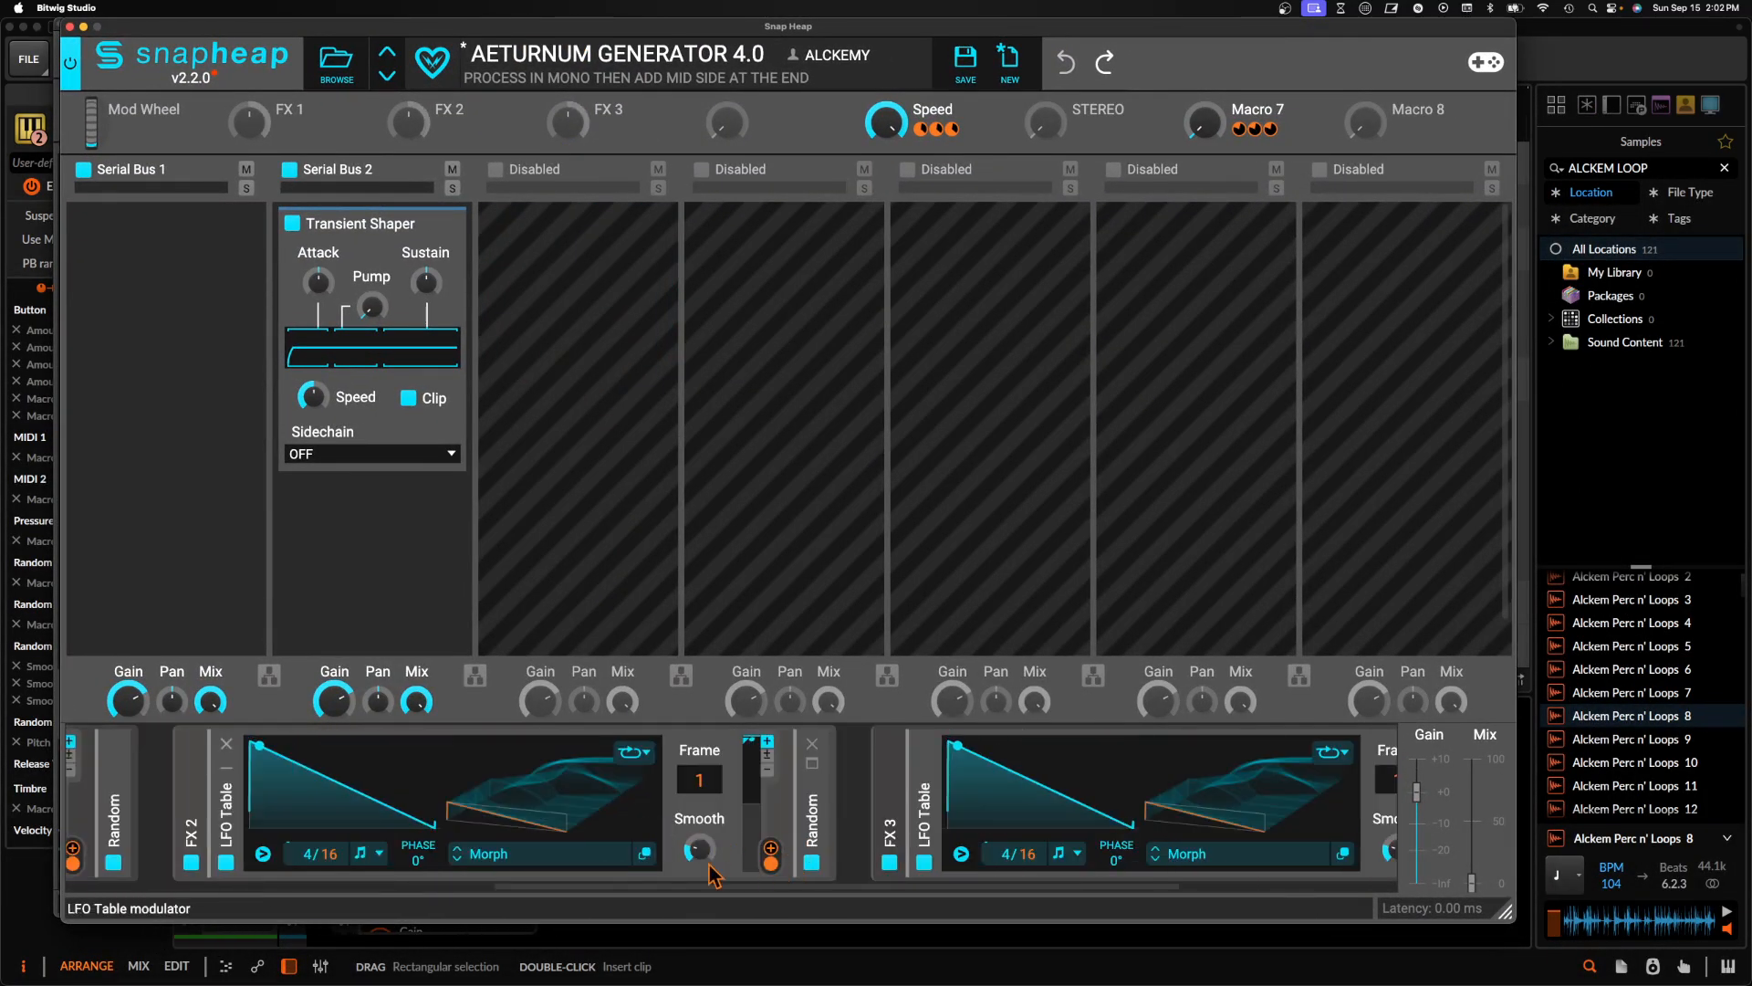
pyautogui.click(560, 856)
pyautogui.click(754, 445)
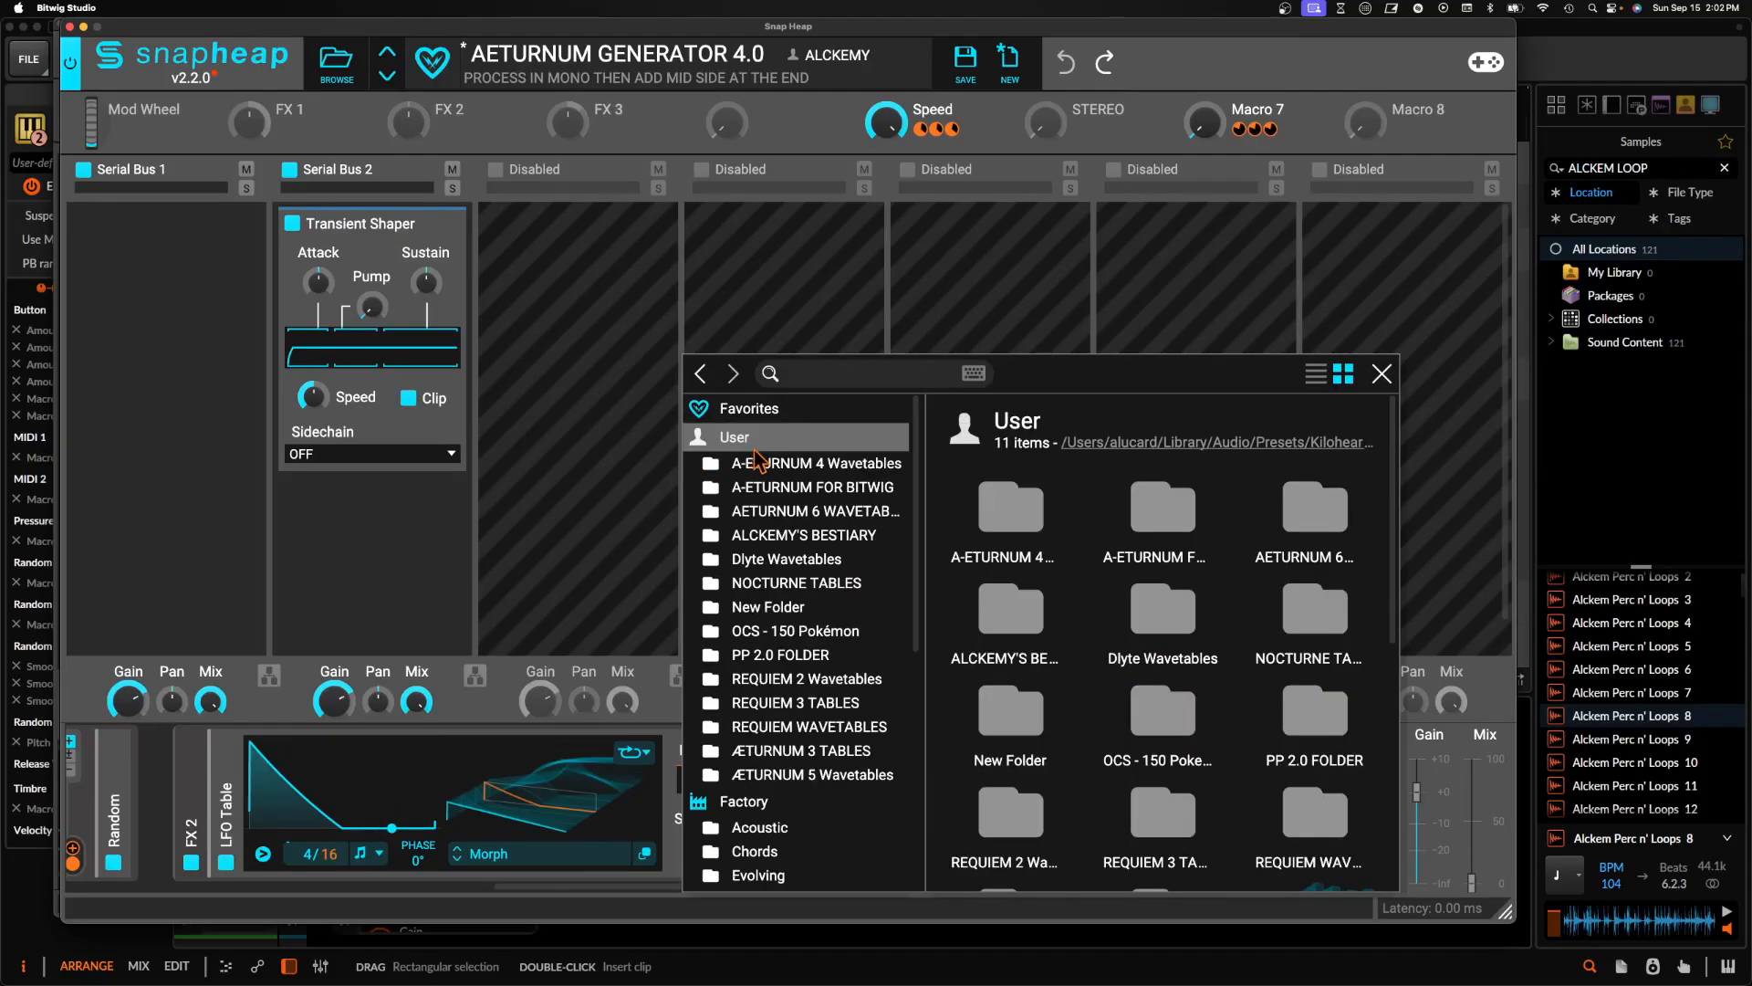
pyautogui.click(808, 705)
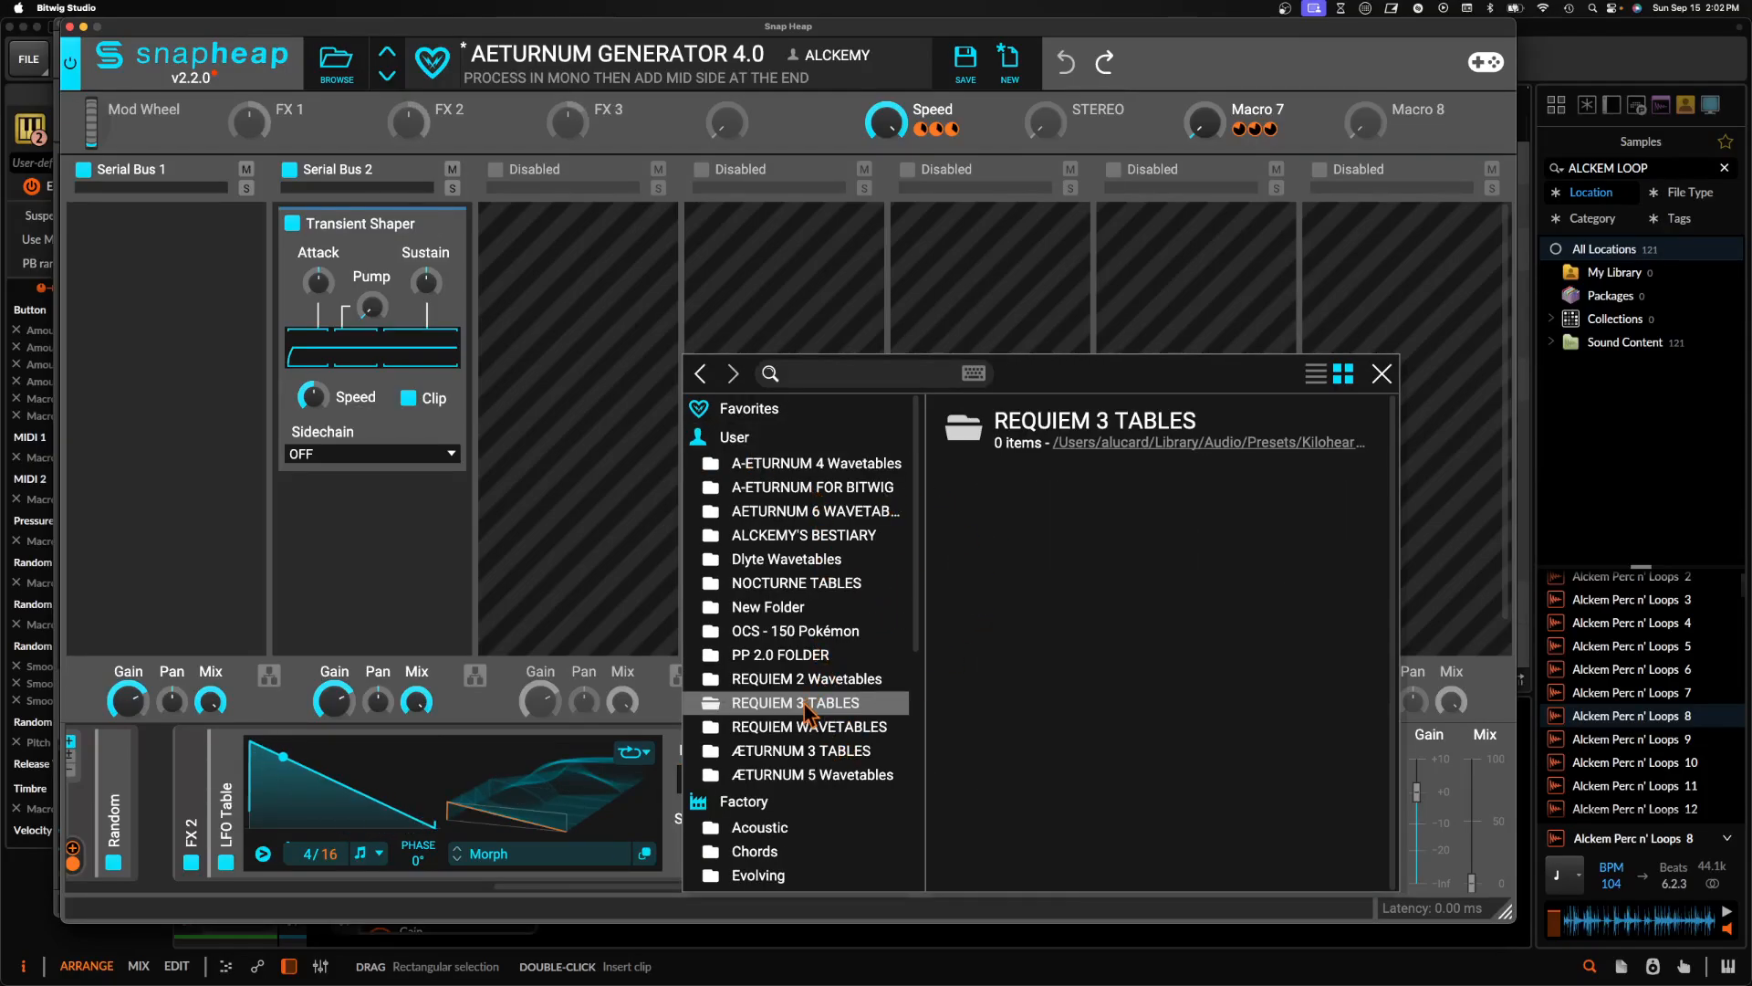
pyautogui.click(551, 805)
# Save the FX 1 LFO Table's wavetable as the WAV file SHTEPPY in REQUIEM 3 TABLES, and close the table editor
pyautogui.hscroll(-10, 551, 805)
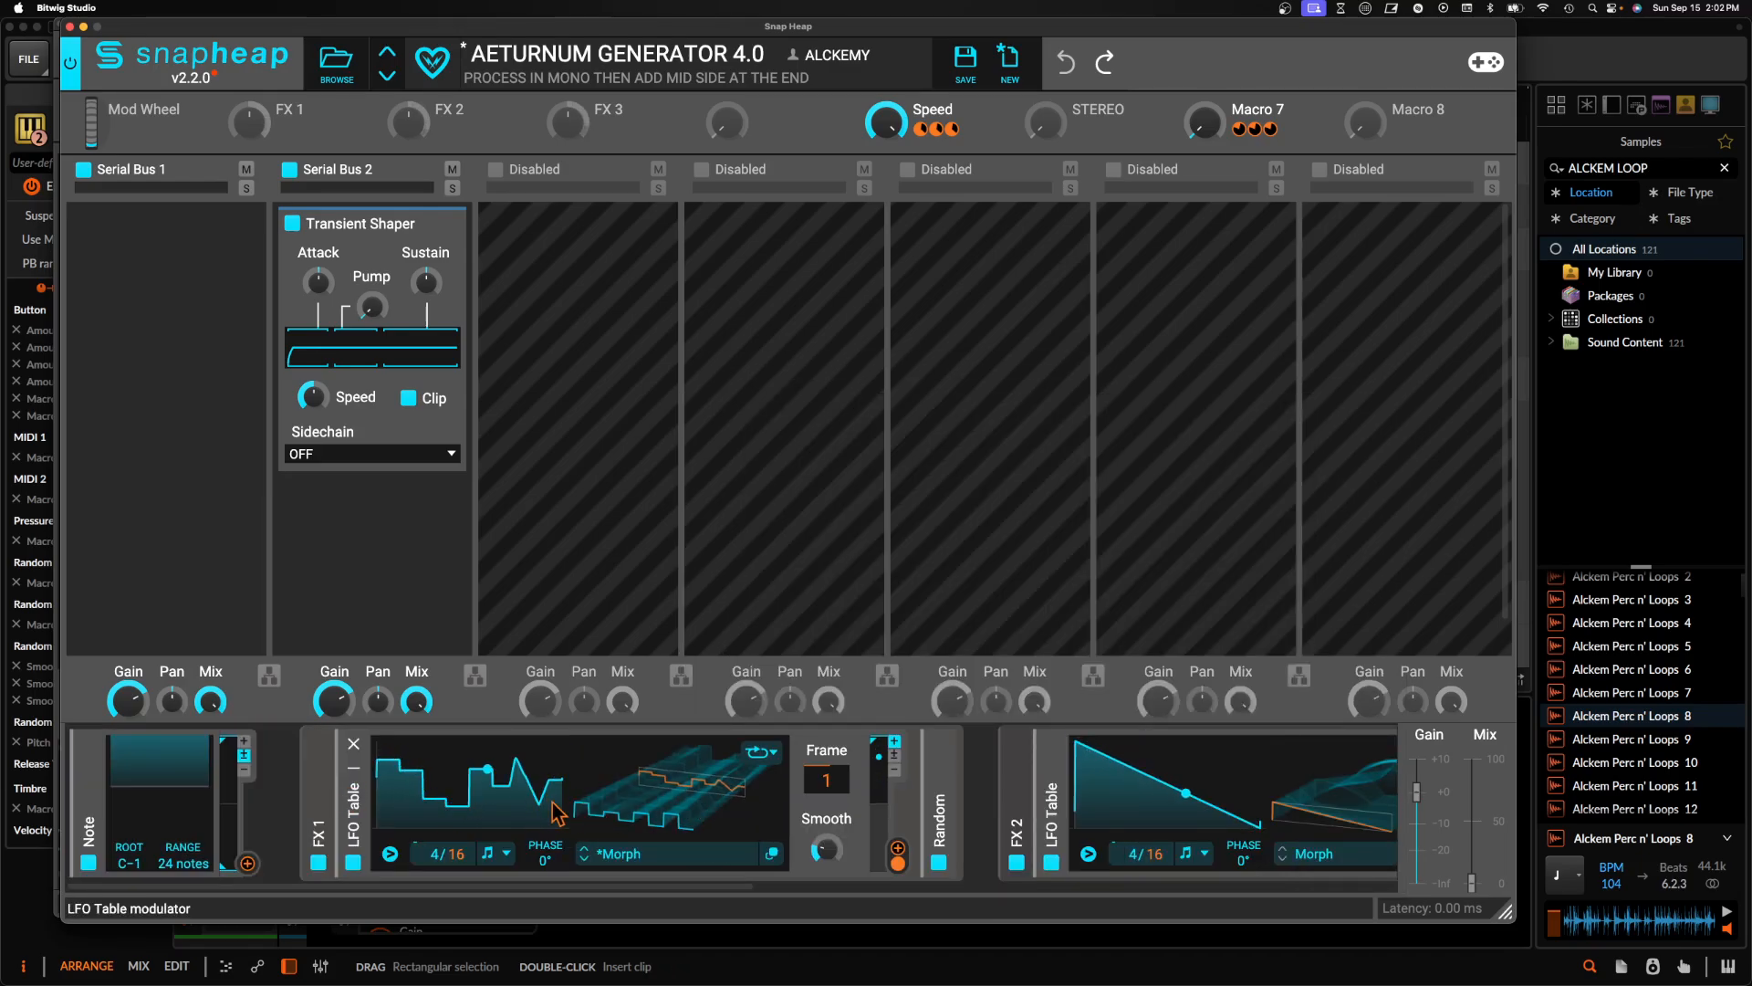
pyautogui.click(394, 789)
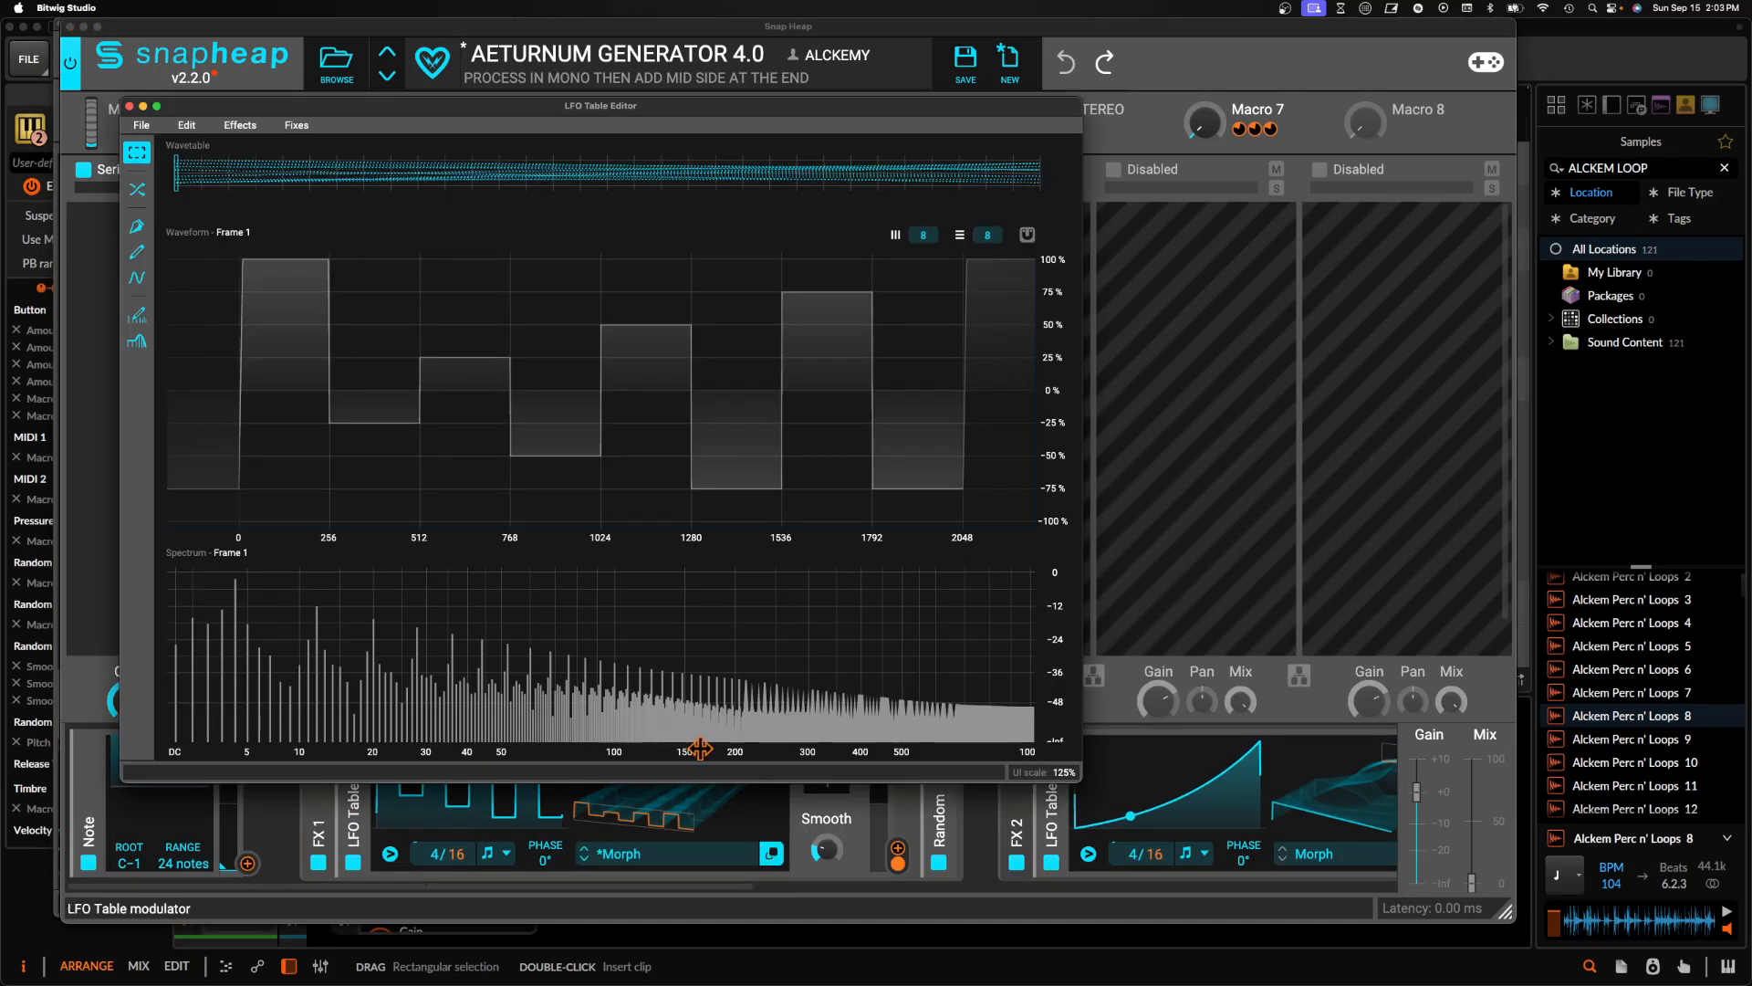
pyautogui.click(142, 125)
pyautogui.click(149, 163)
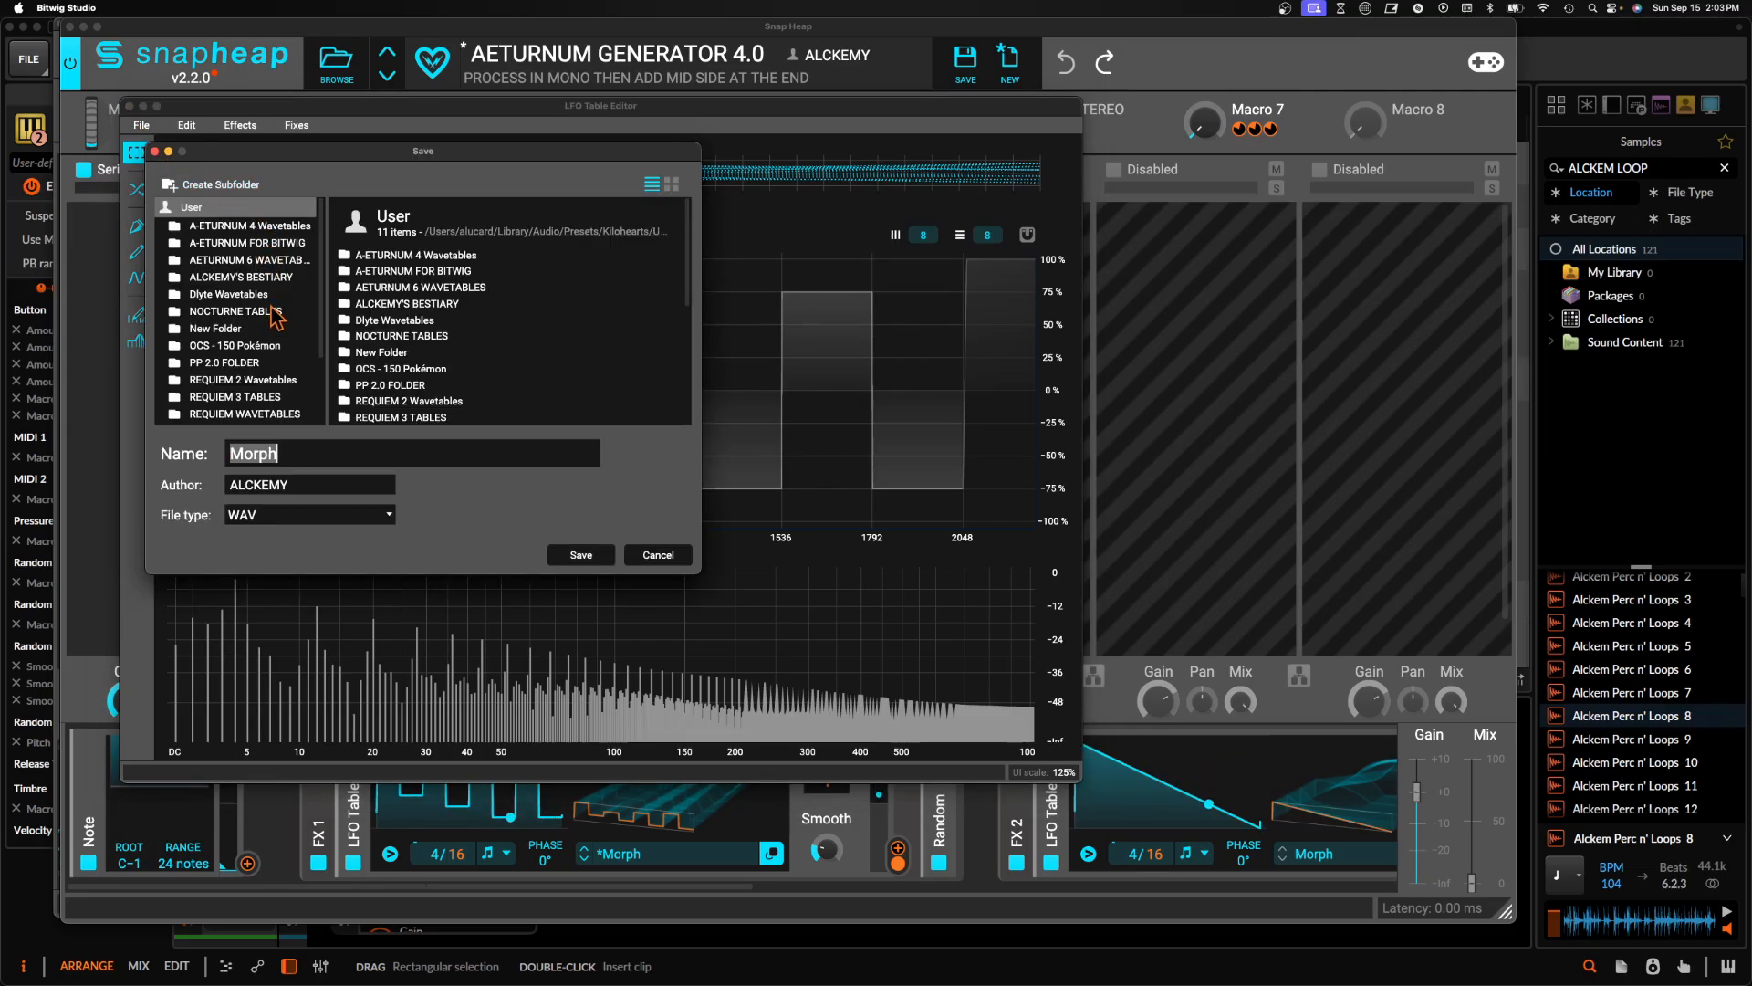
pyautogui.scroll(-3, 278, 320)
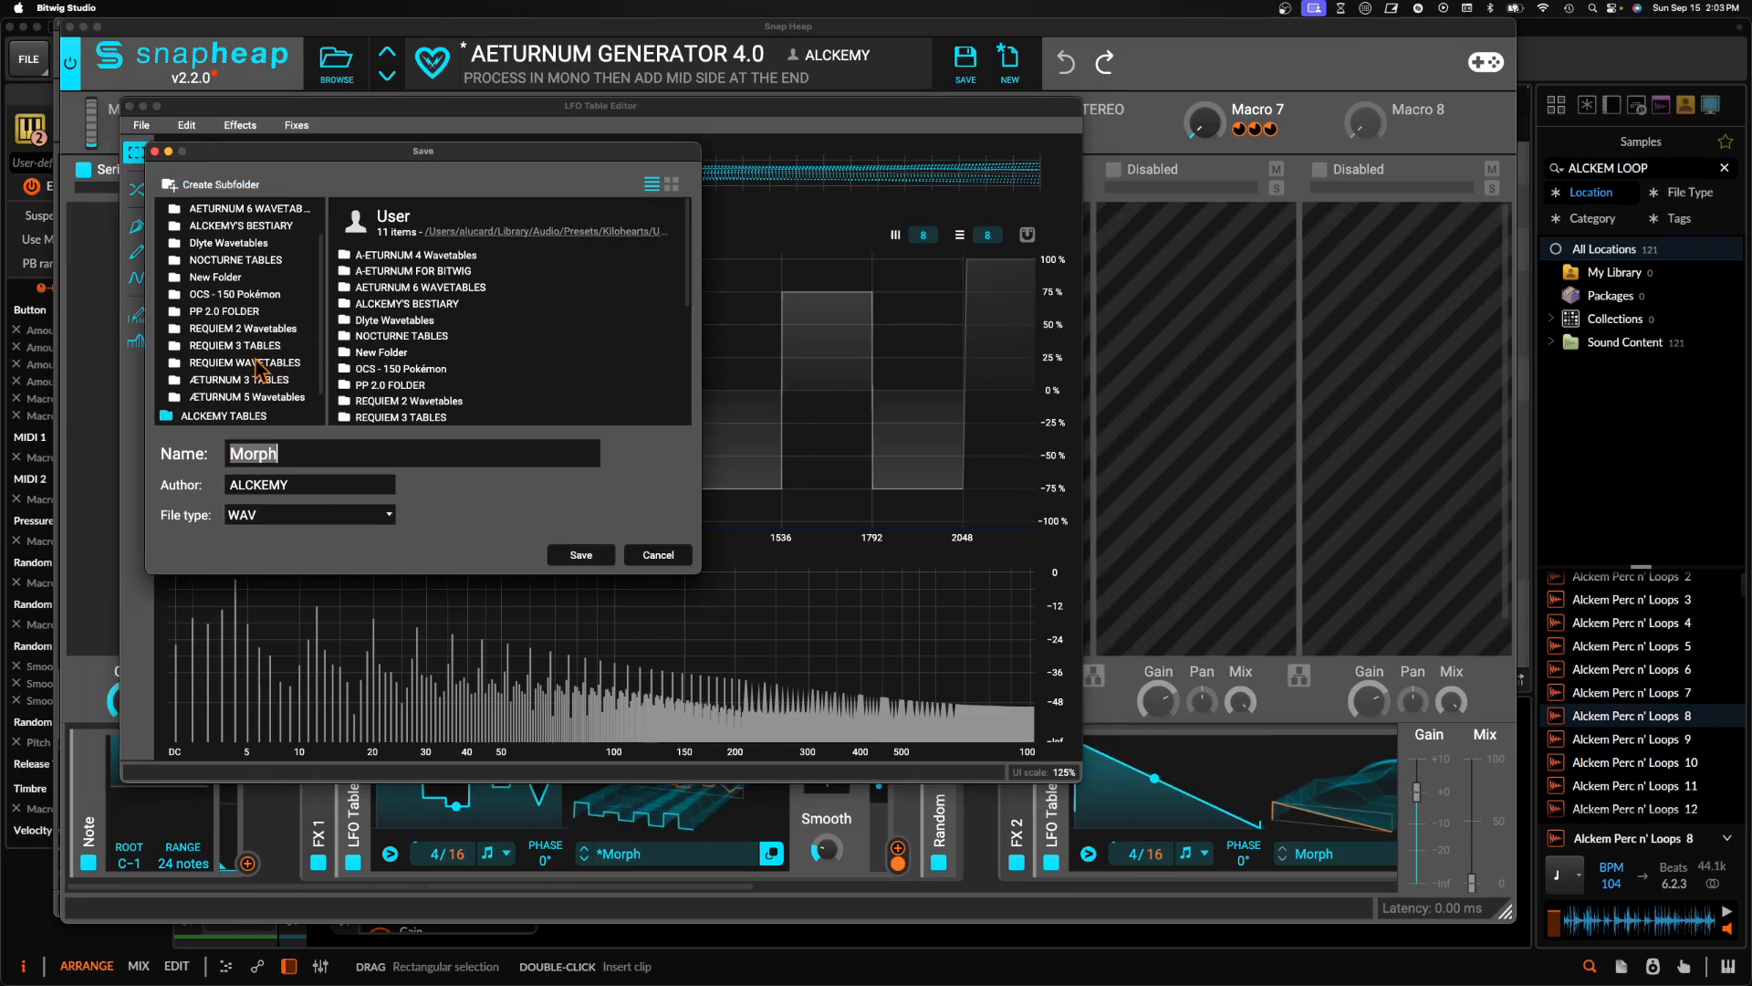
pyautogui.click(307, 349)
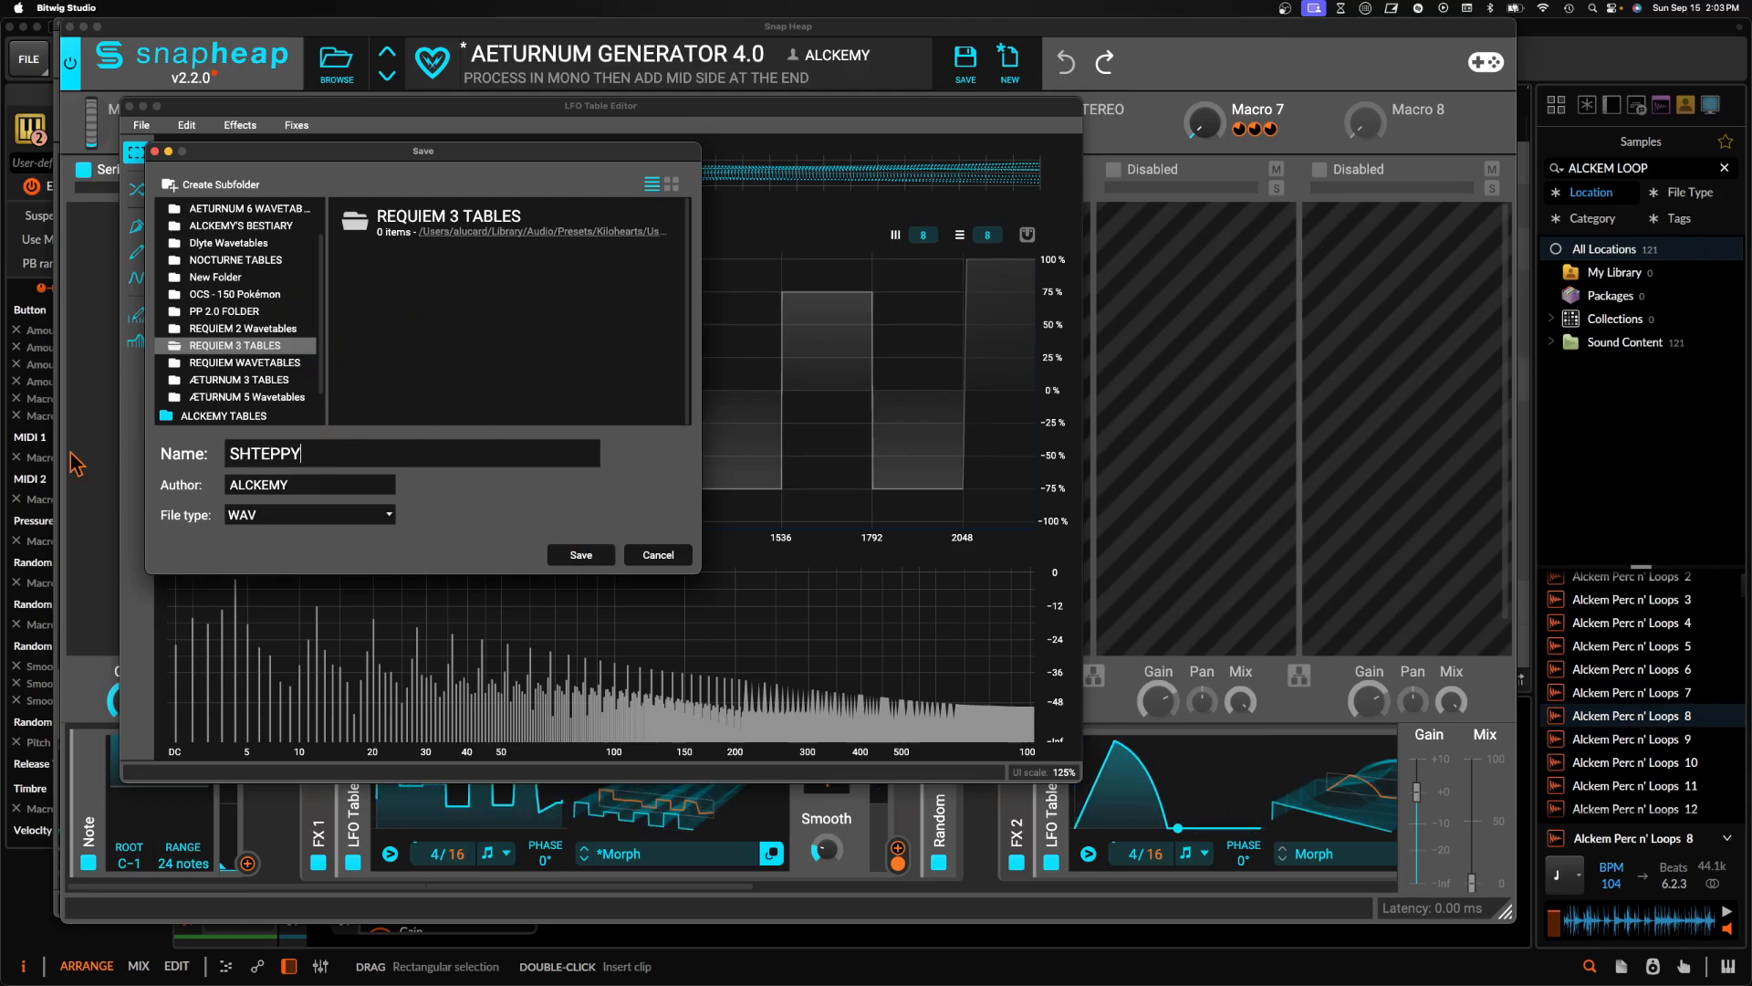
pyautogui.click(581, 555)
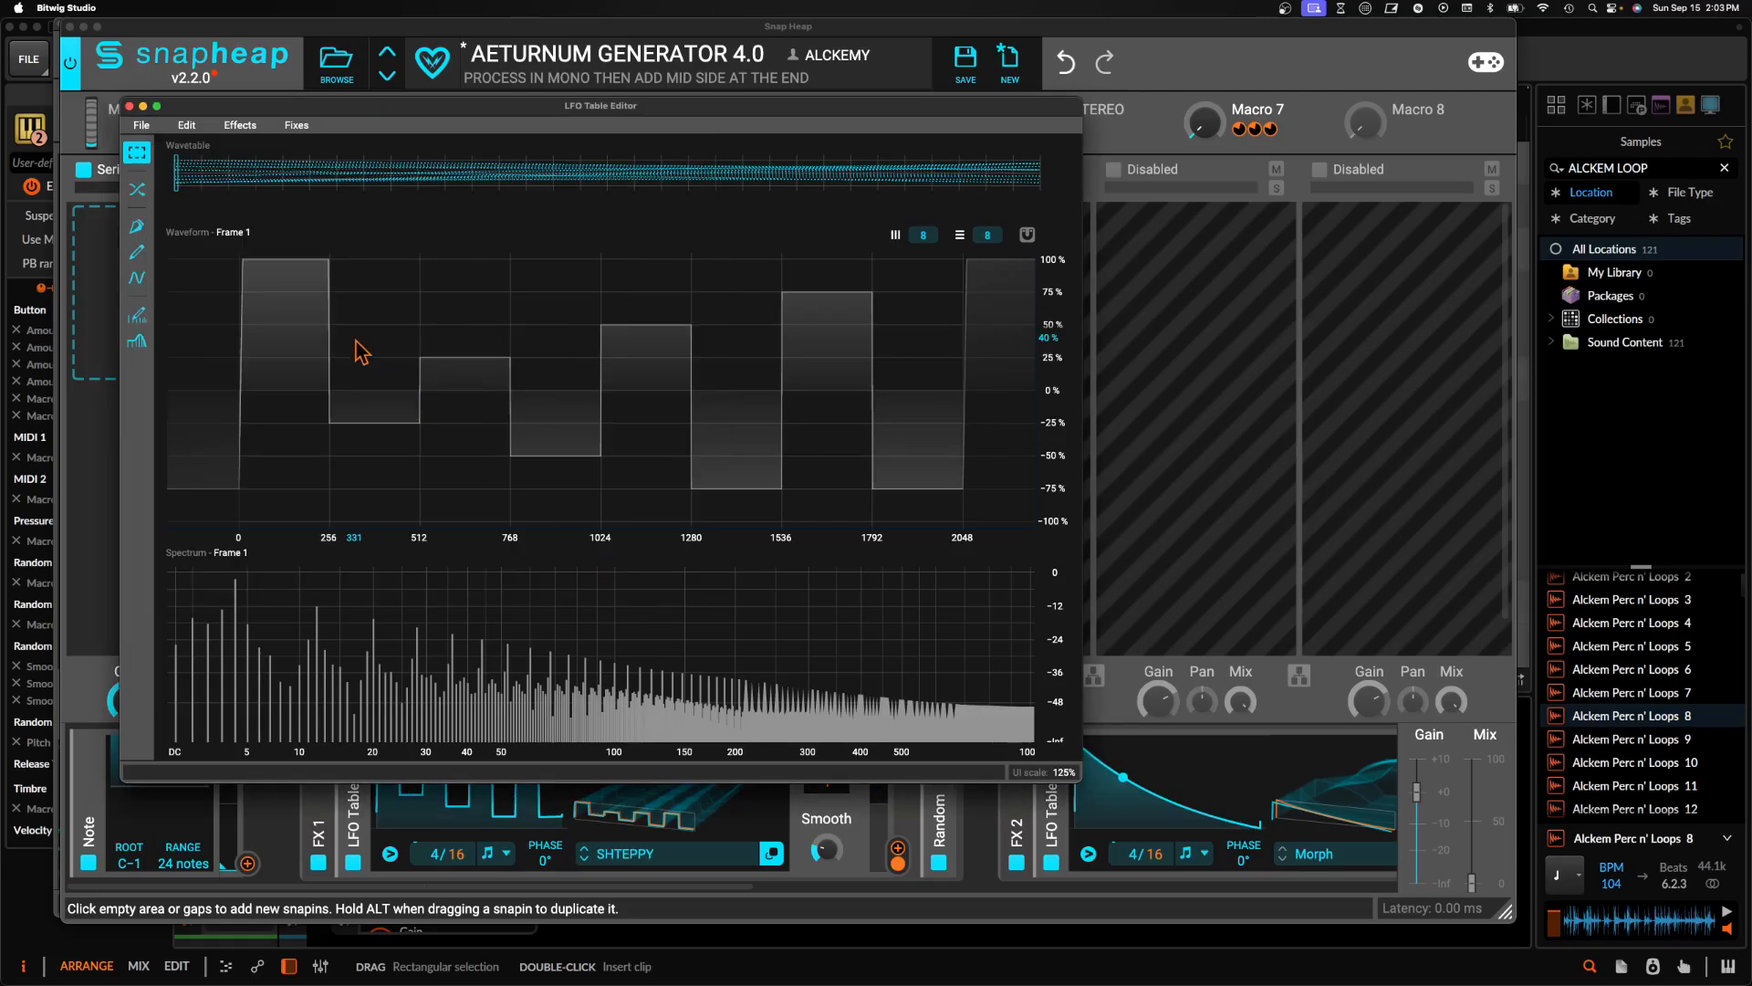
pyautogui.click(130, 107)
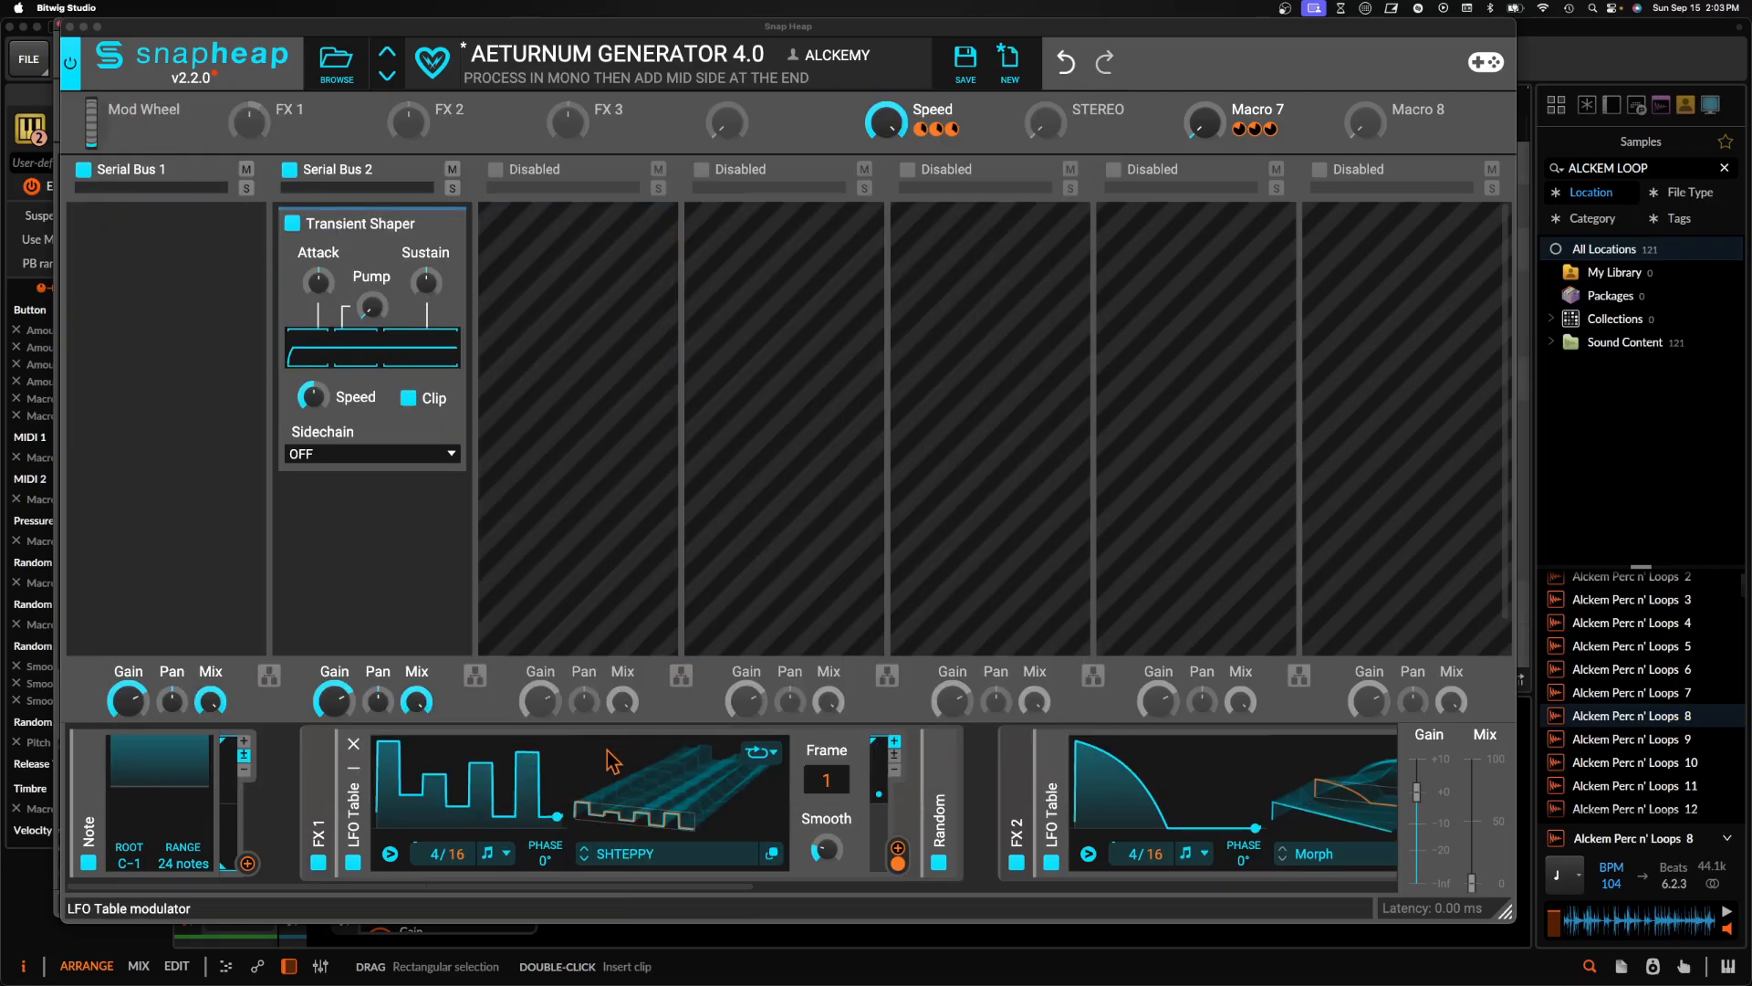
# Load the SHTEPPY wavetable from REQUIEM 3 TABLES into the FX 2 LFO Table
pyautogui.hscroll(5, 1001, 837)
pyautogui.click(1098, 859)
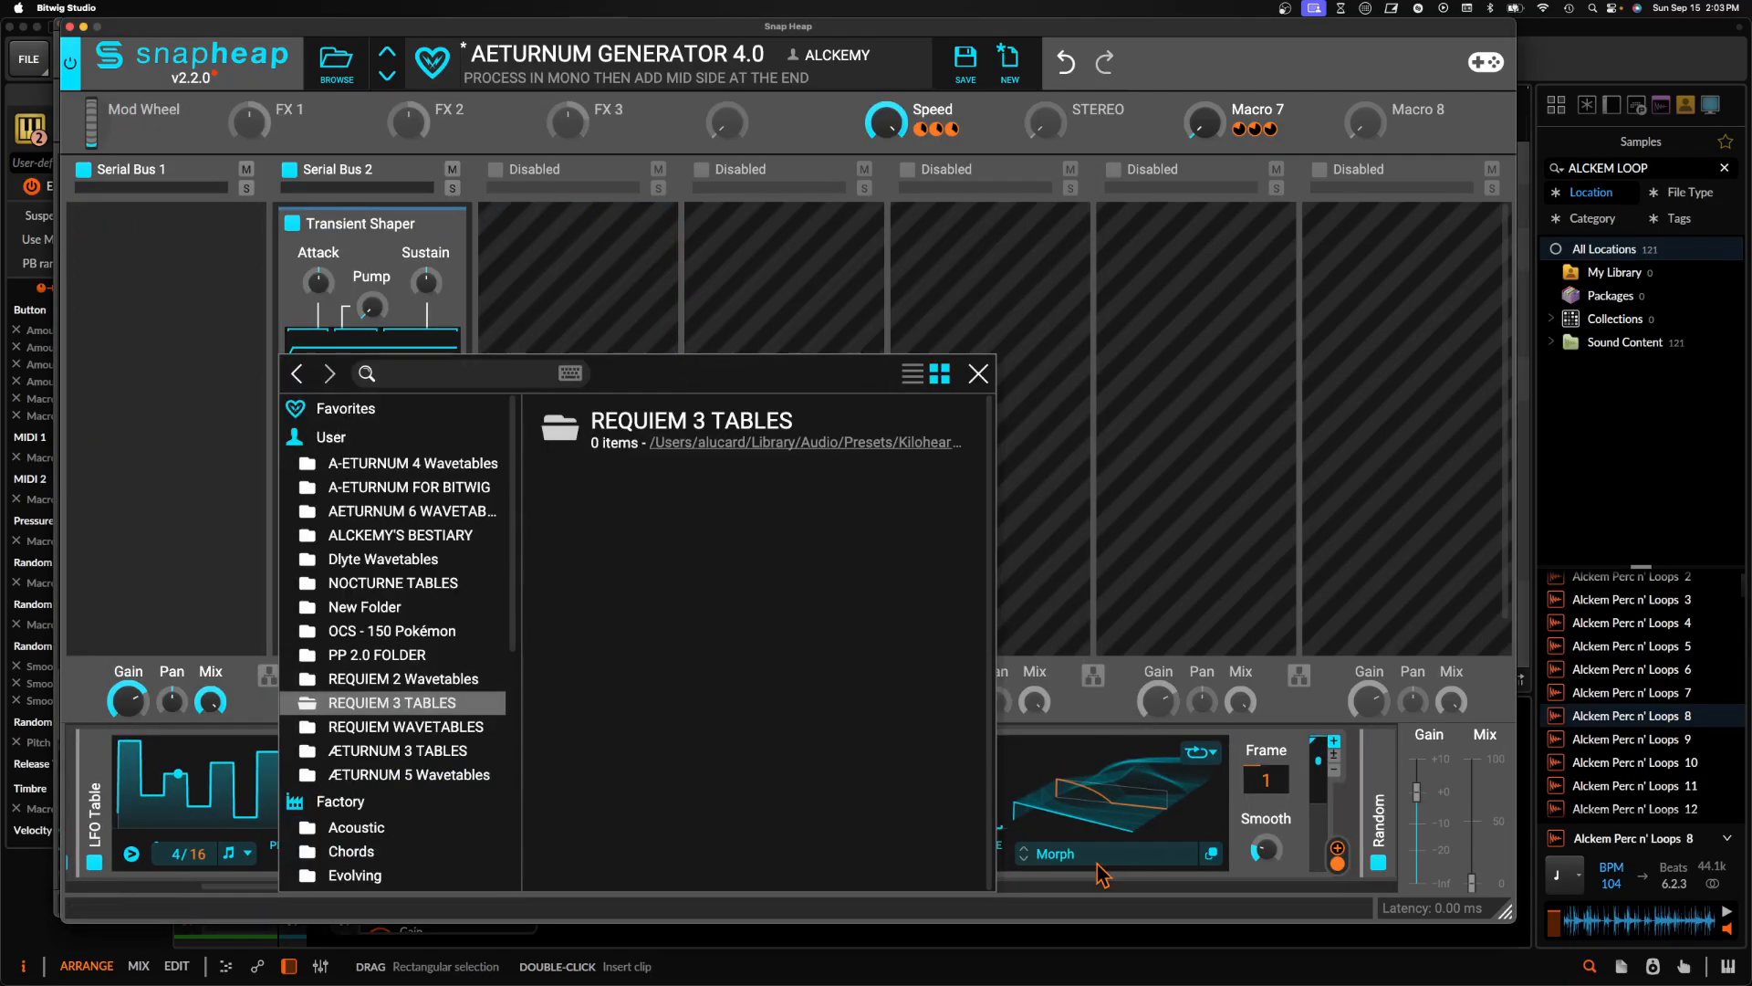
pyautogui.click(340, 439)
pyautogui.click(404, 704)
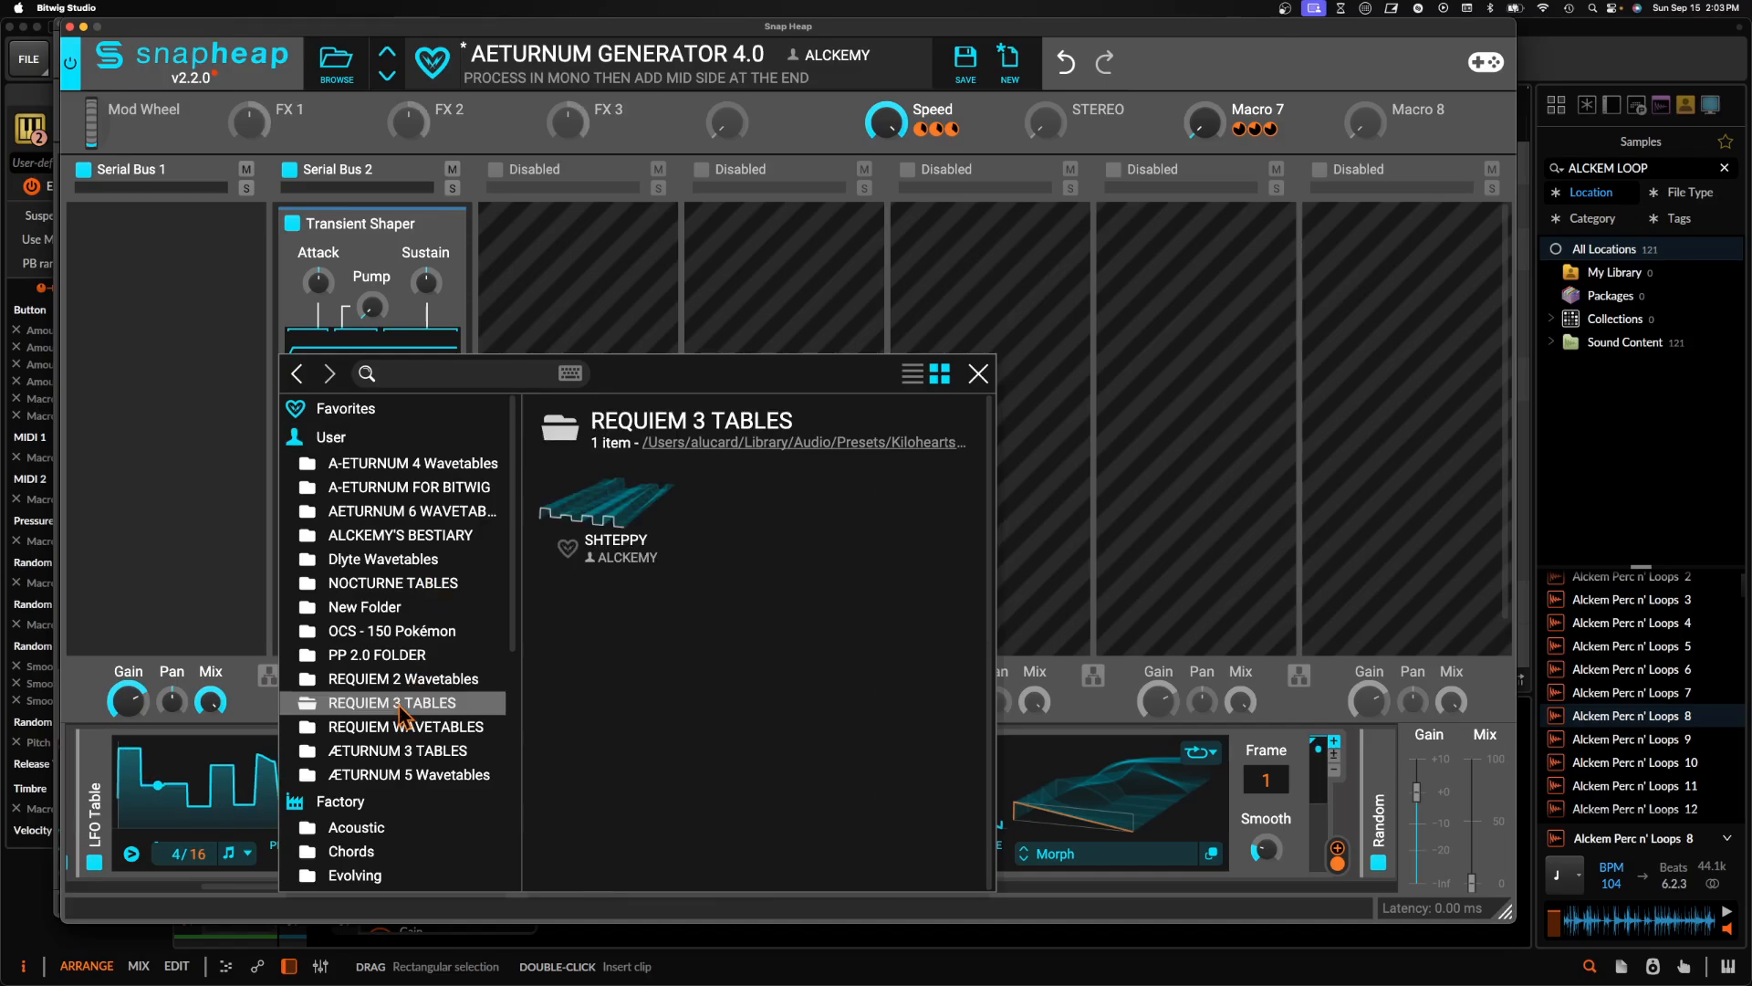
pyautogui.doubleClick(610, 522)
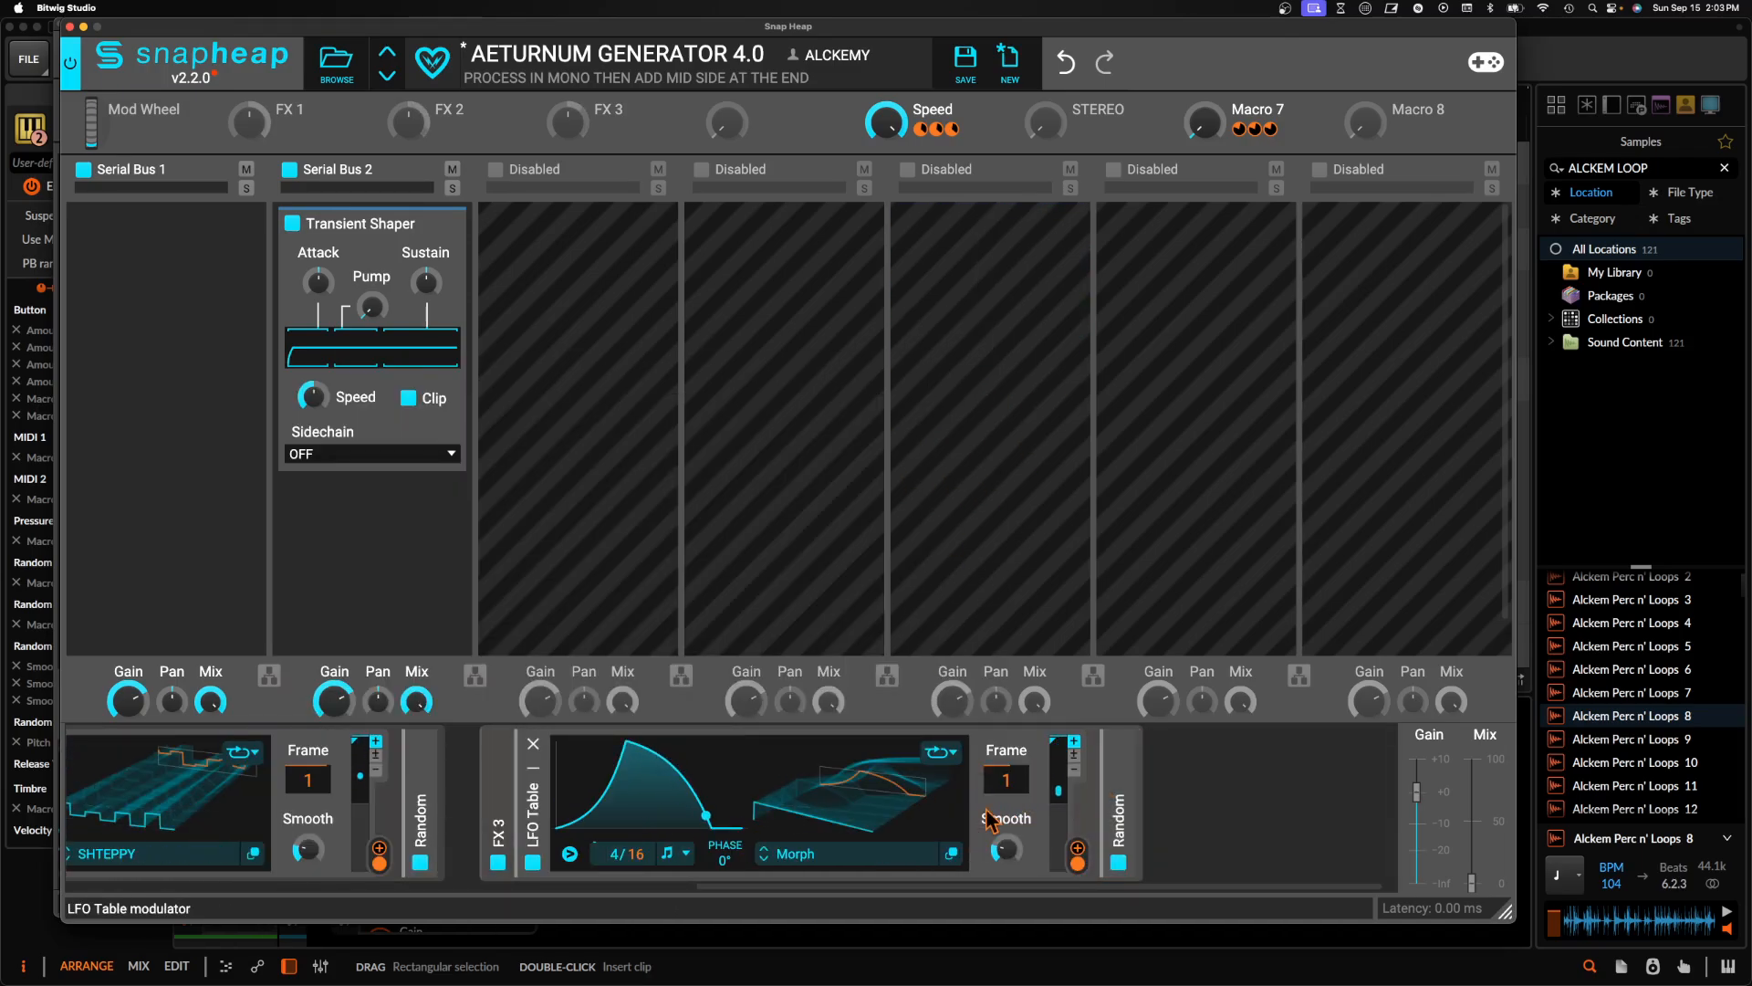
pyautogui.click(951, 853)
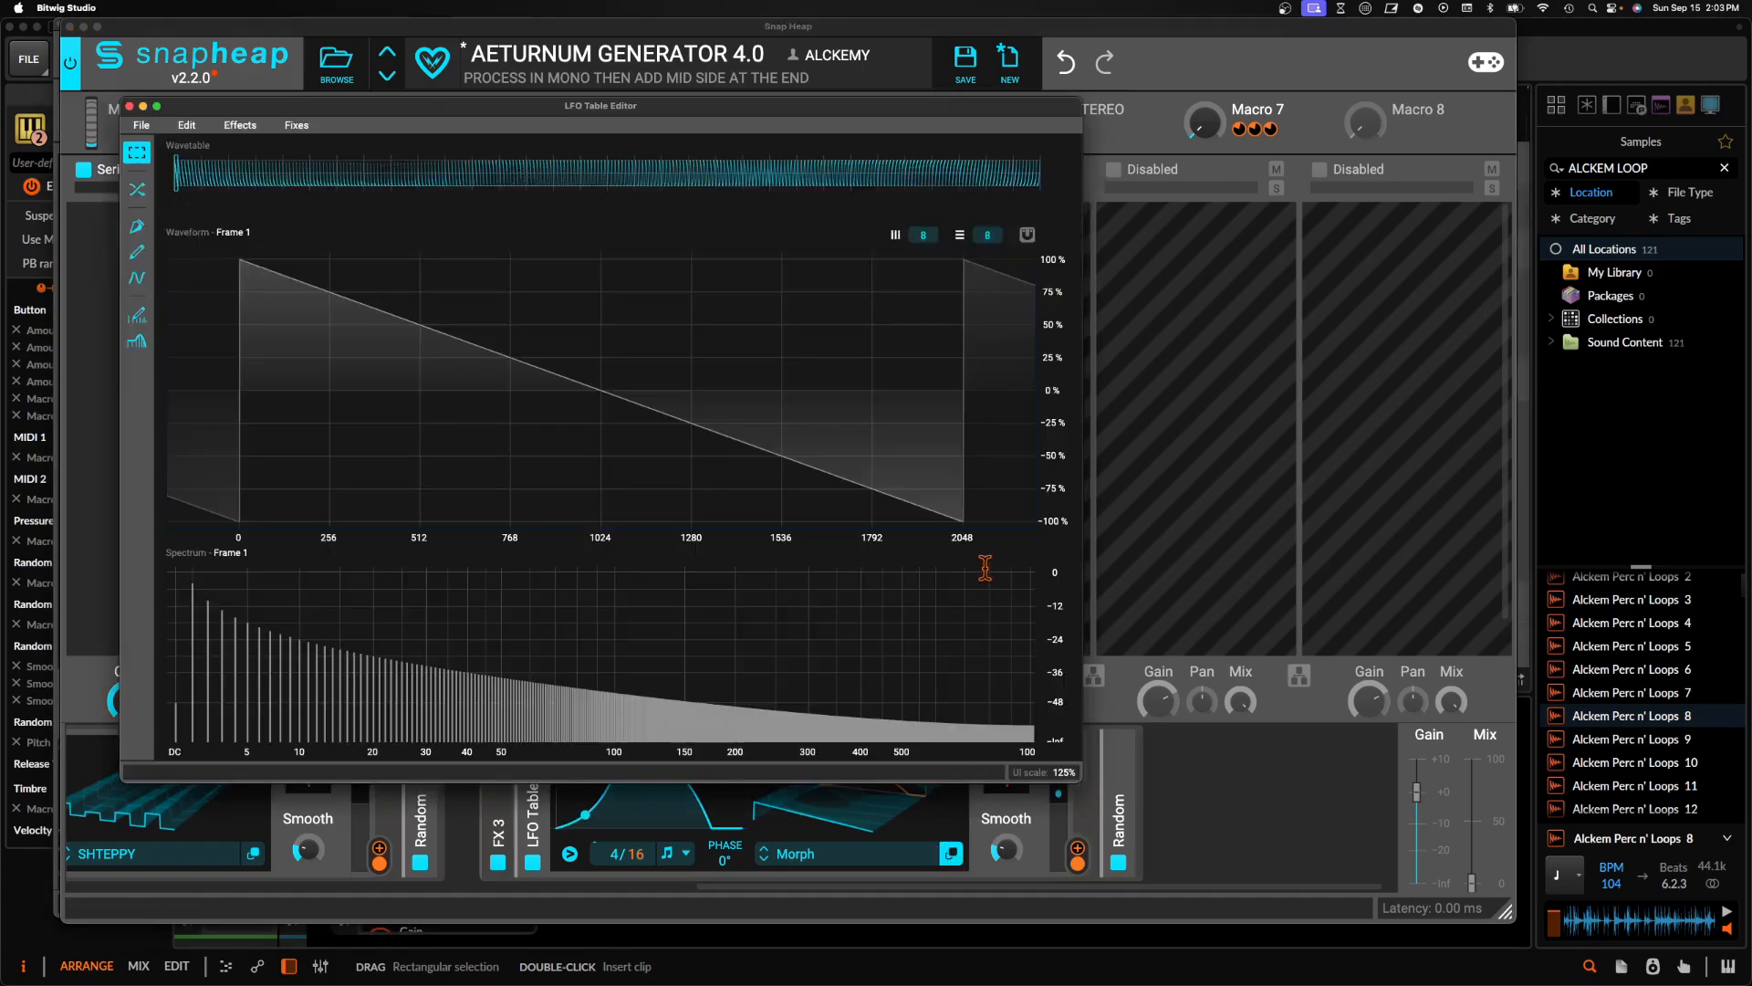
pyautogui.click(150, 128)
pyautogui.moveTo(189, 130)
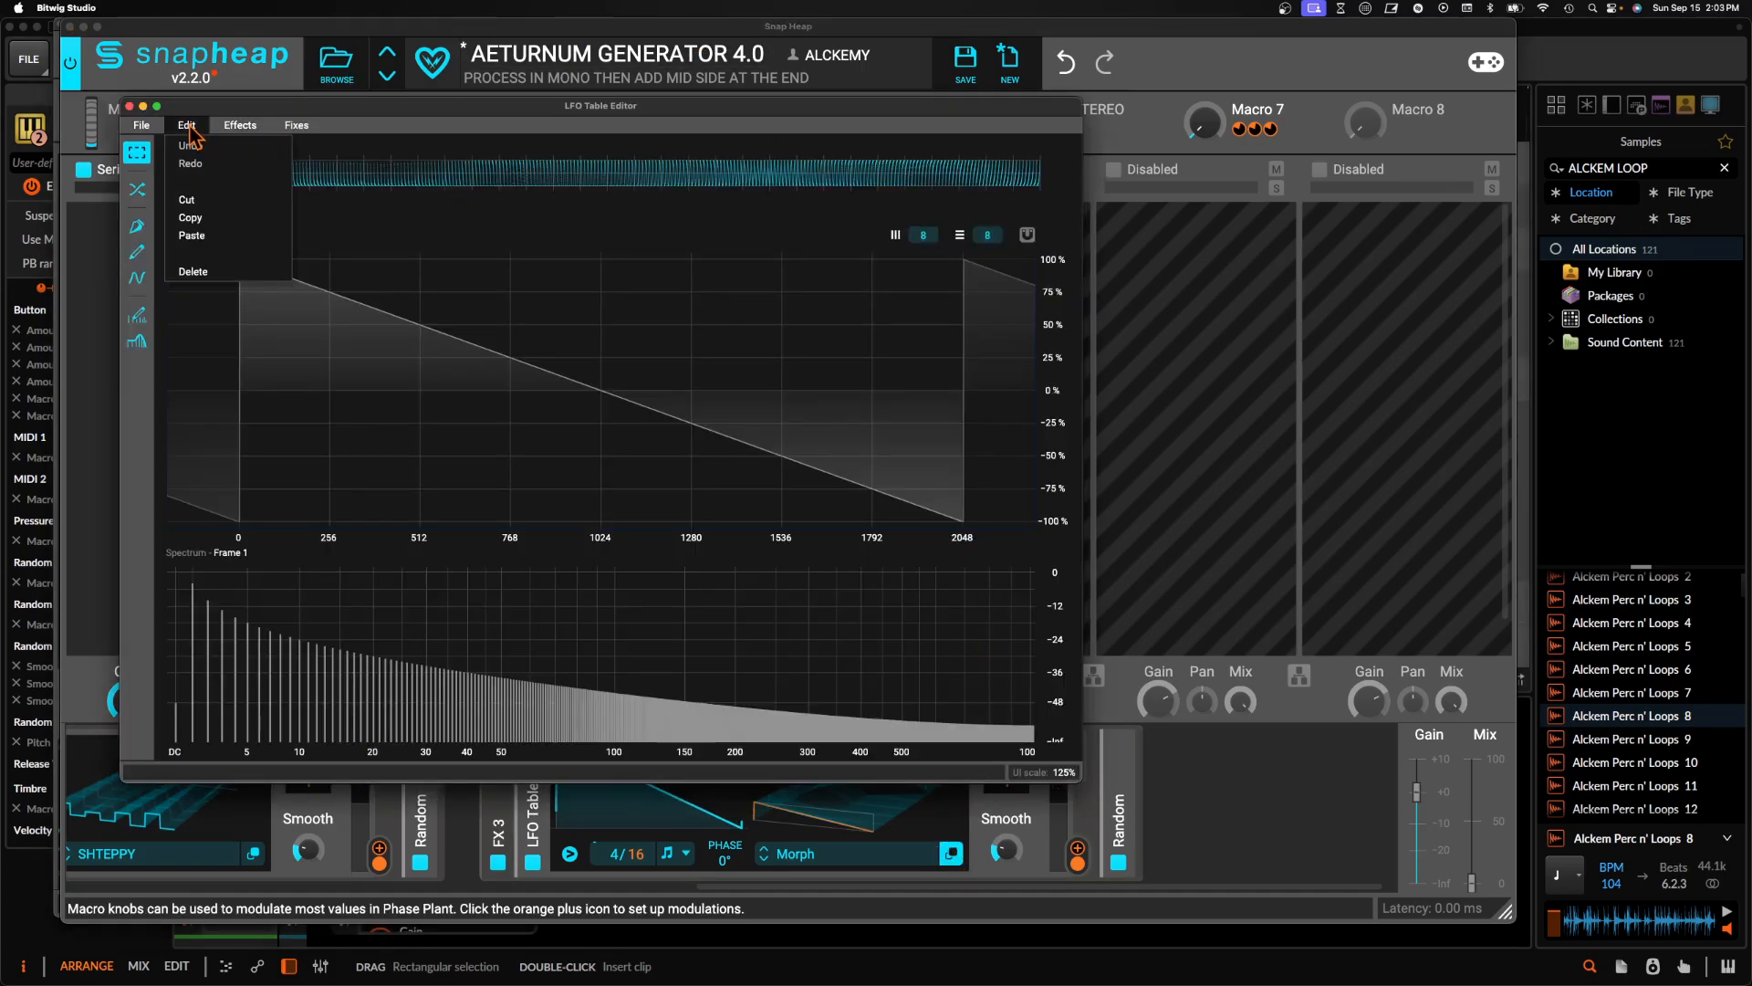
pyautogui.click(461, 373)
# Load the SHTEPPY wavetable from the user folder REQUIEM 3 TABLES into the FX 3 LFO Table and close the wavetable browser
pyautogui.click(815, 861)
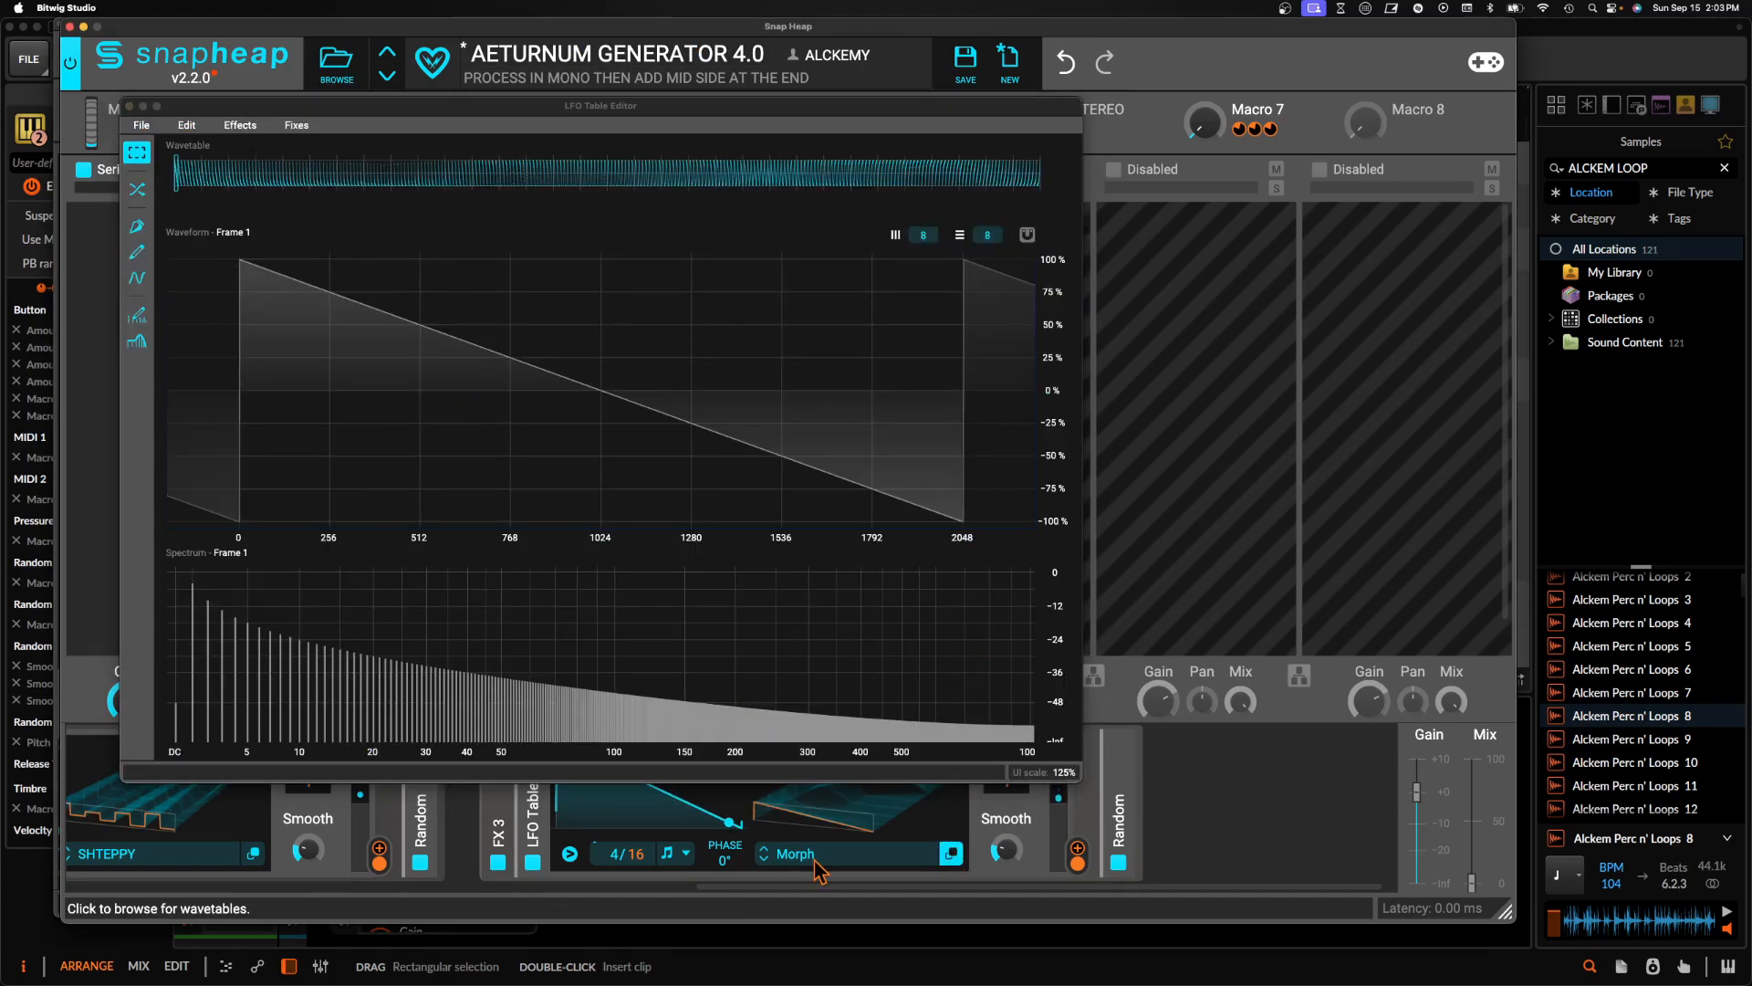
pyautogui.click(815, 861)
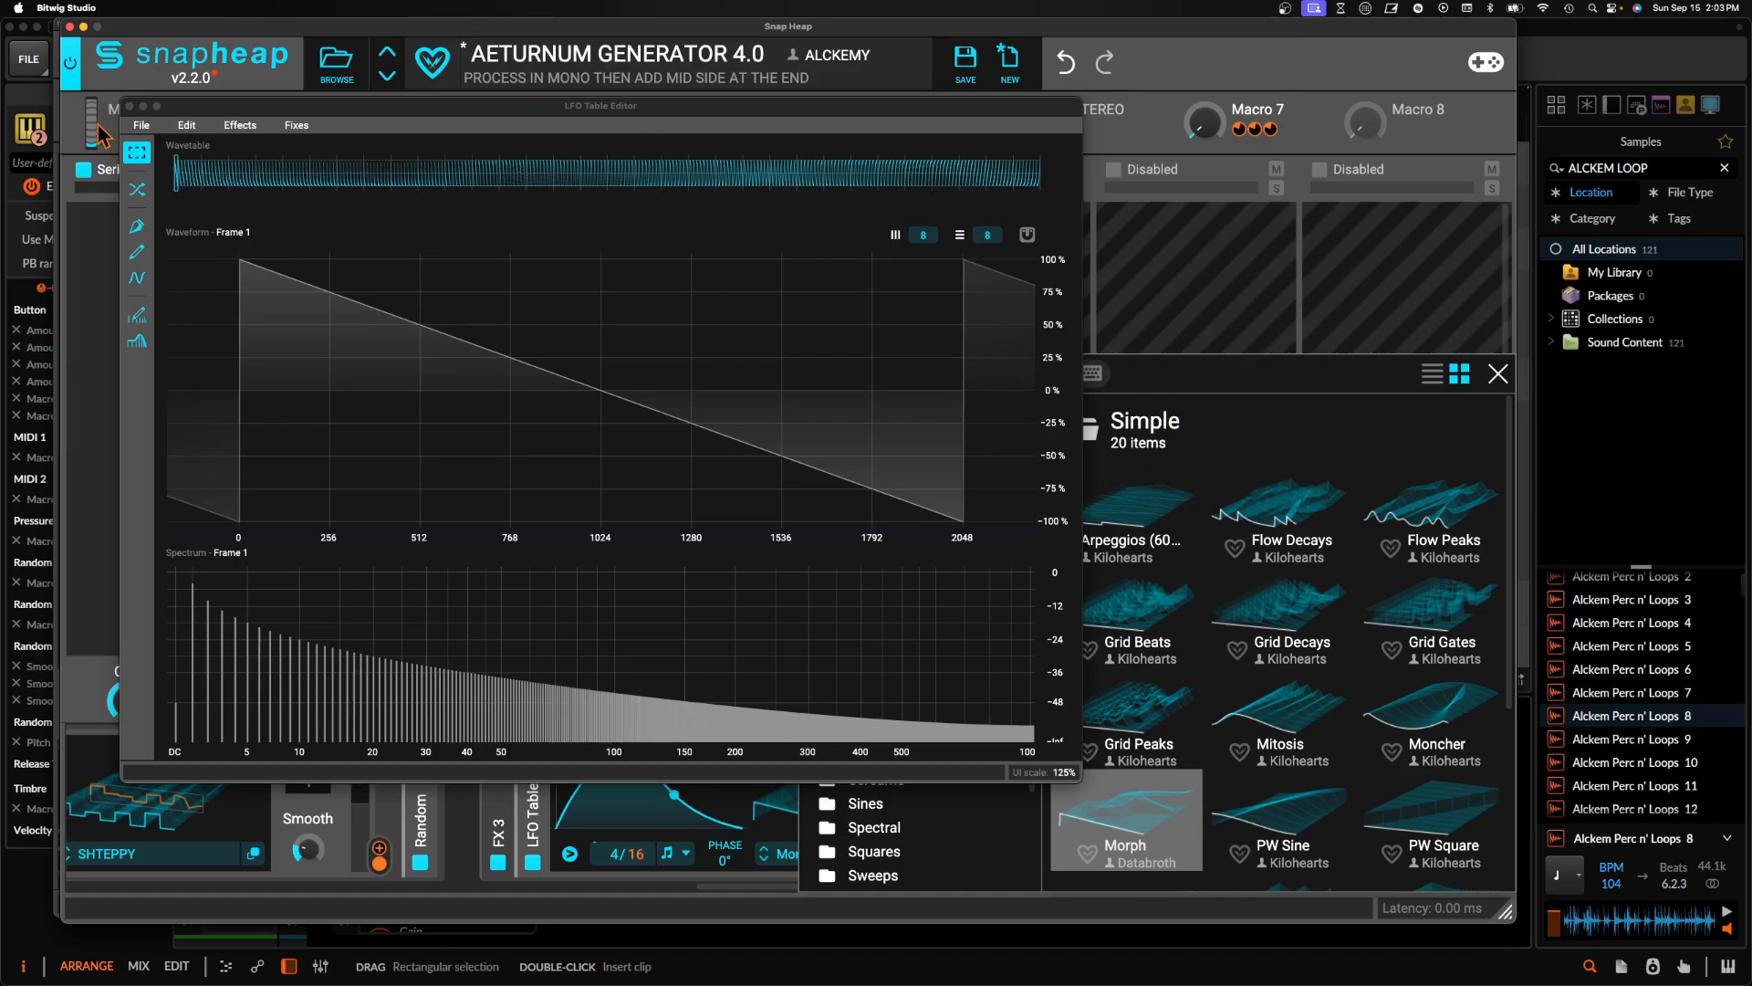
pyautogui.click(129, 106)
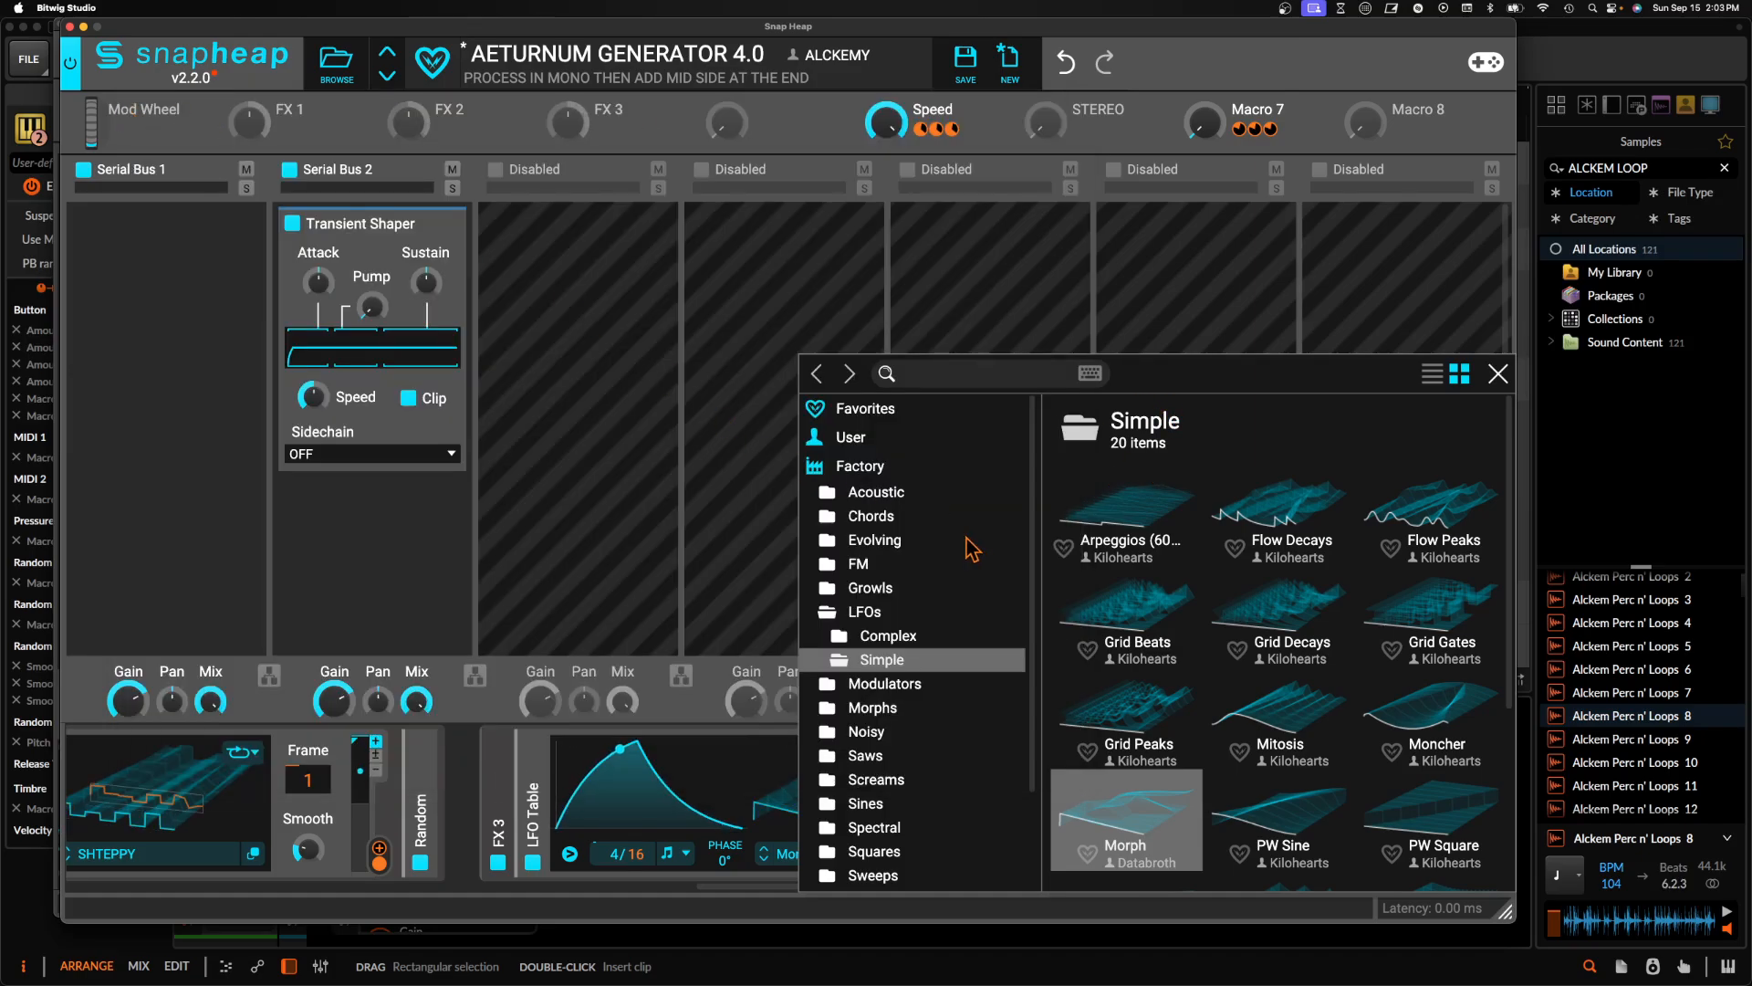
pyautogui.click(890, 409)
pyautogui.click(890, 439)
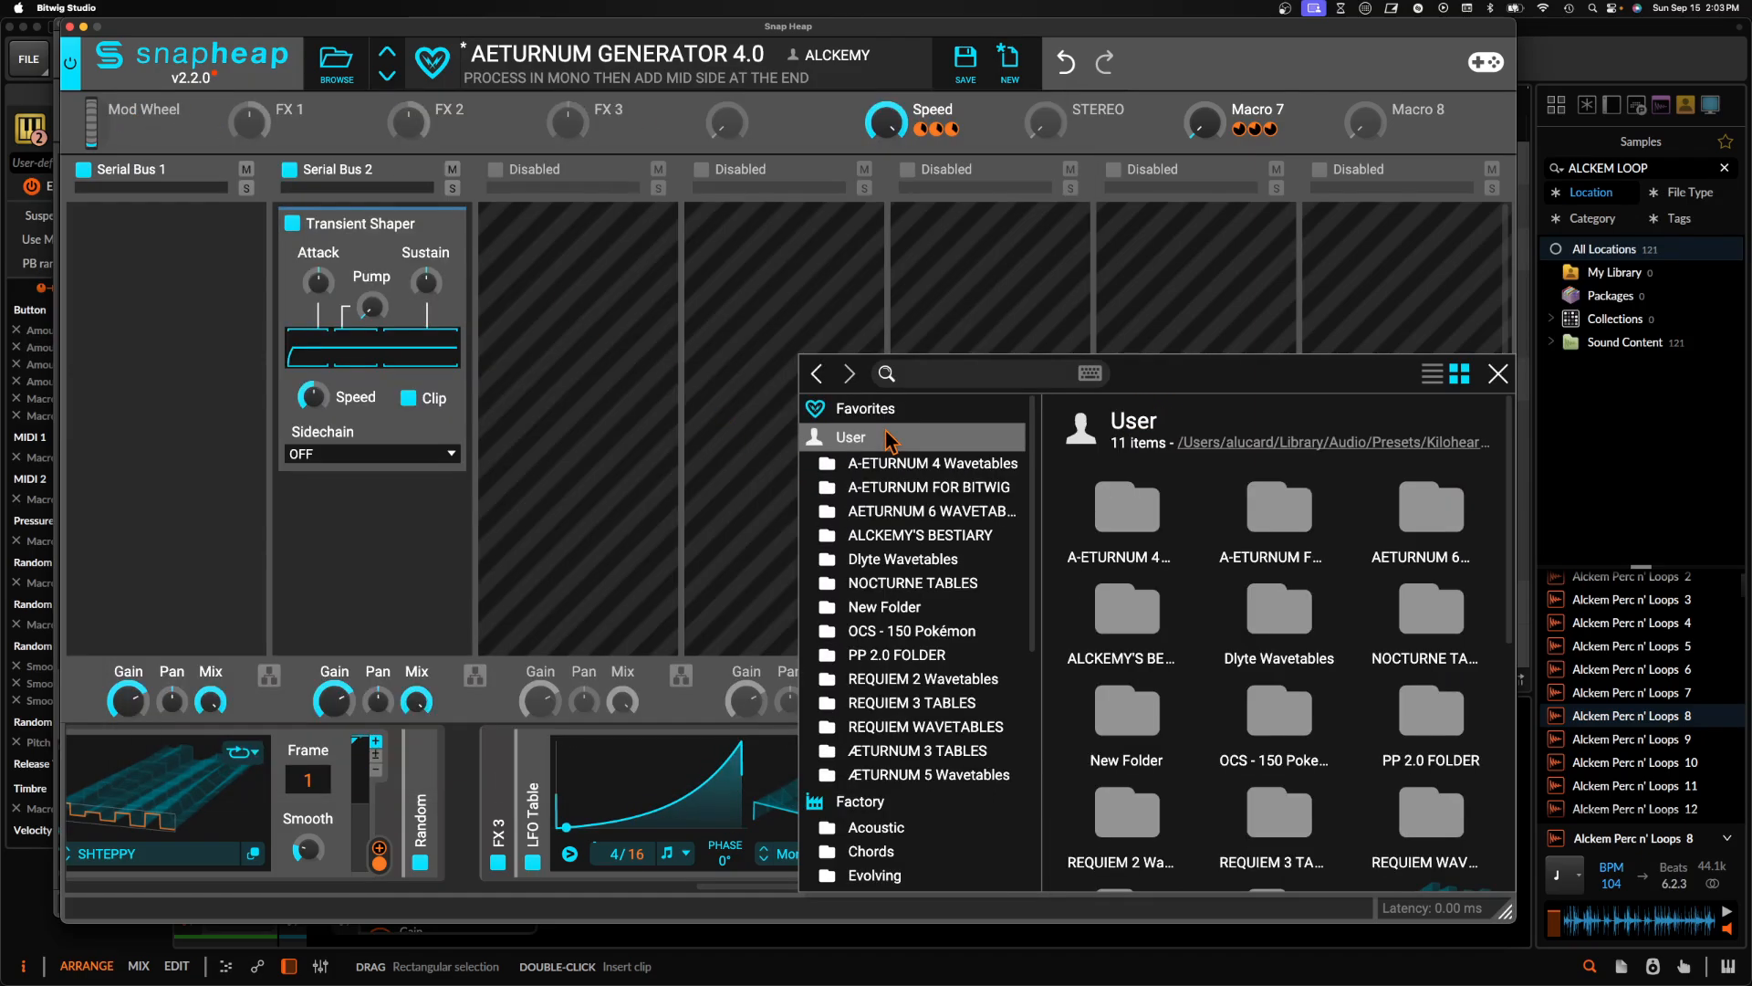
pyautogui.scroll(-5, 1229, 636)
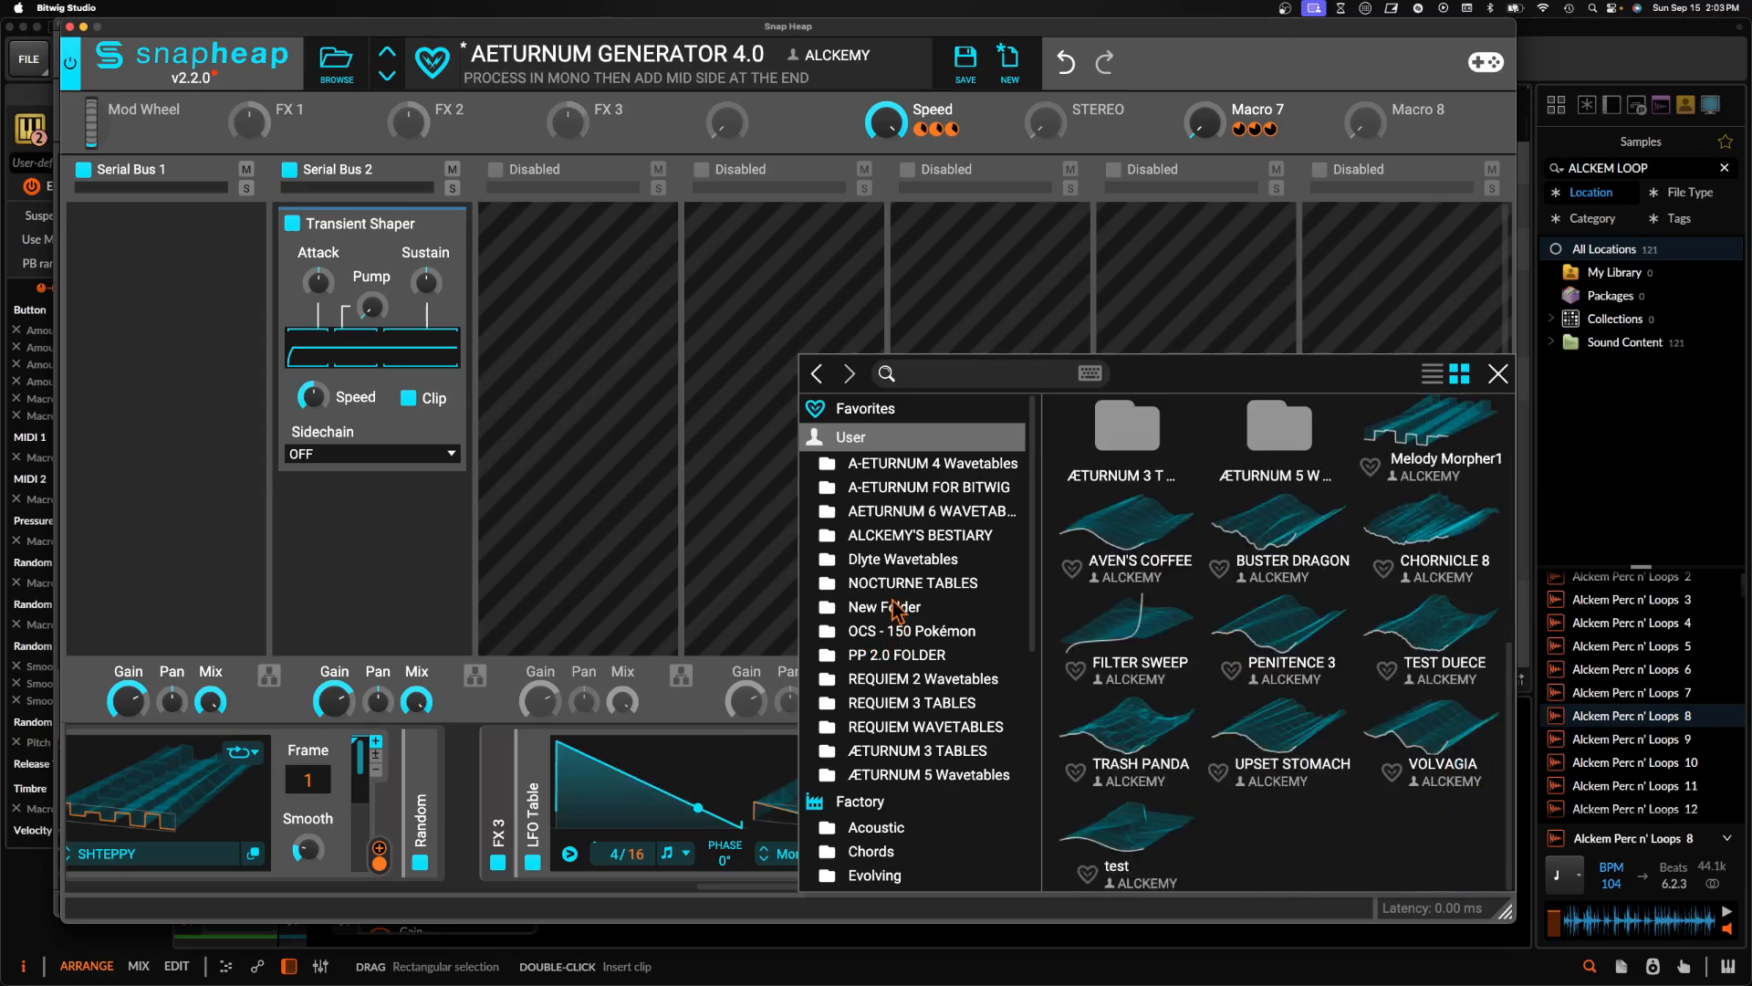
pyautogui.click(899, 704)
pyautogui.click(1129, 529)
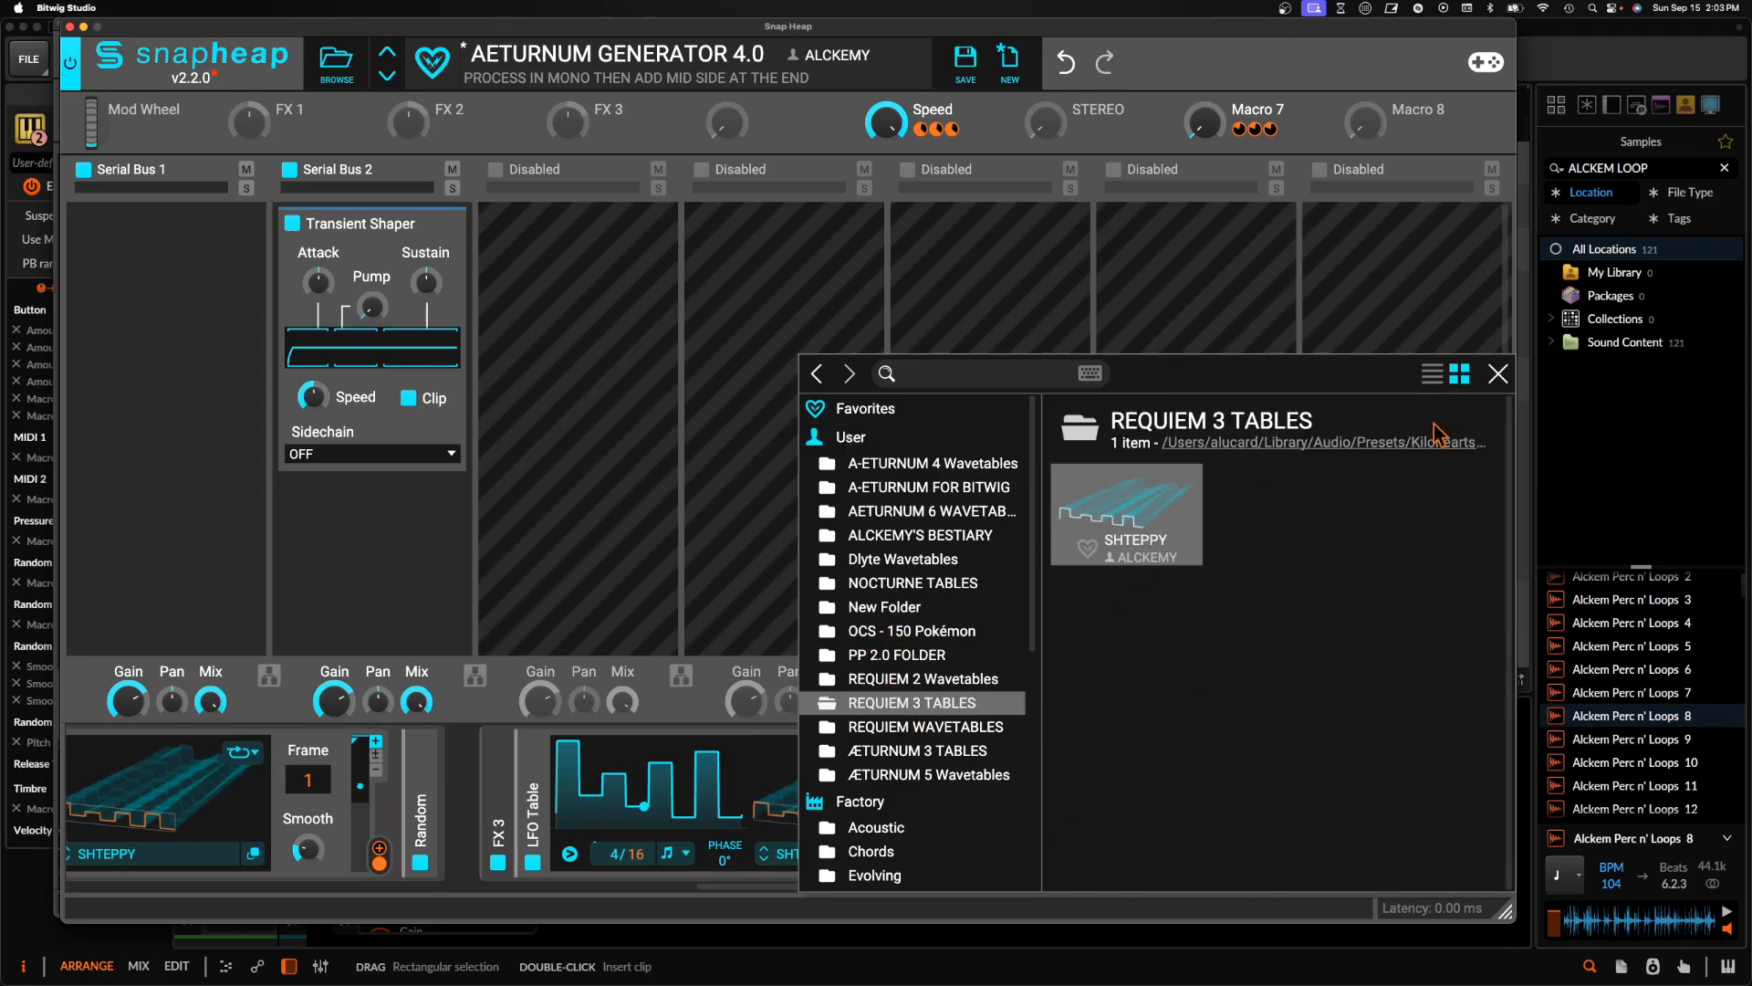
pyautogui.click(1497, 373)
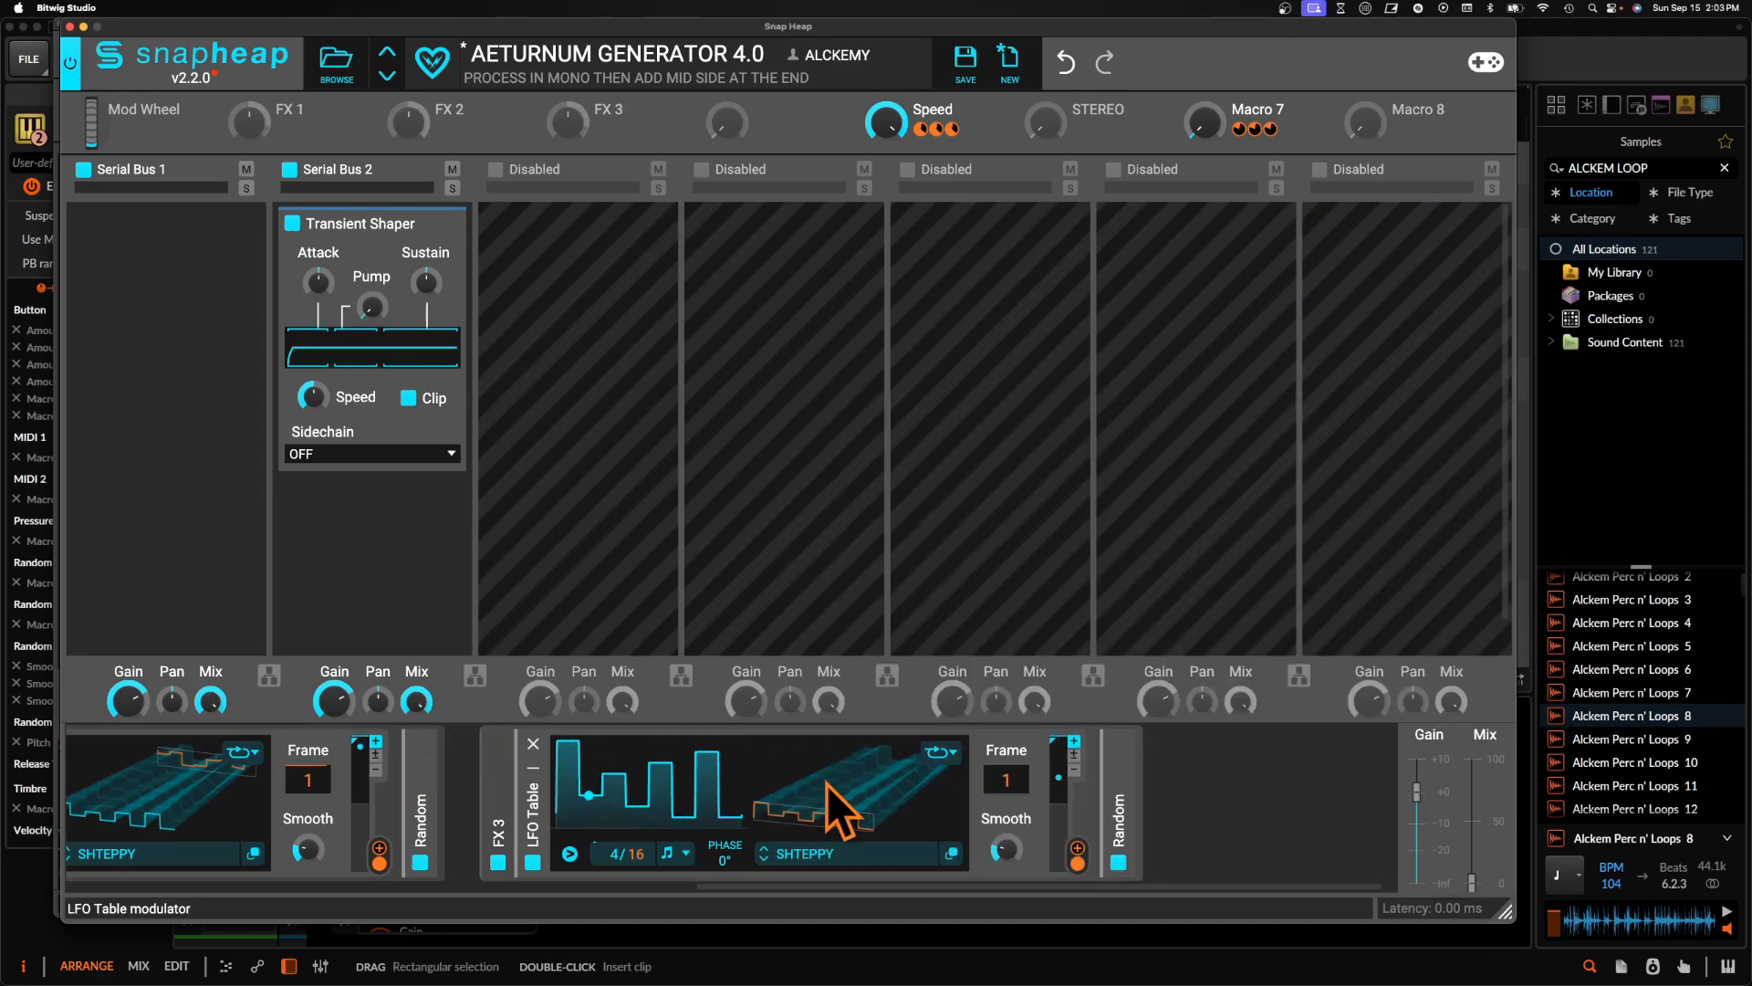
# Set the FX 2 LFO Table's rate to 16/8 and the FX 3 LFO Table's rate to 15/8
pyautogui.hscroll(-5, 830, 803)
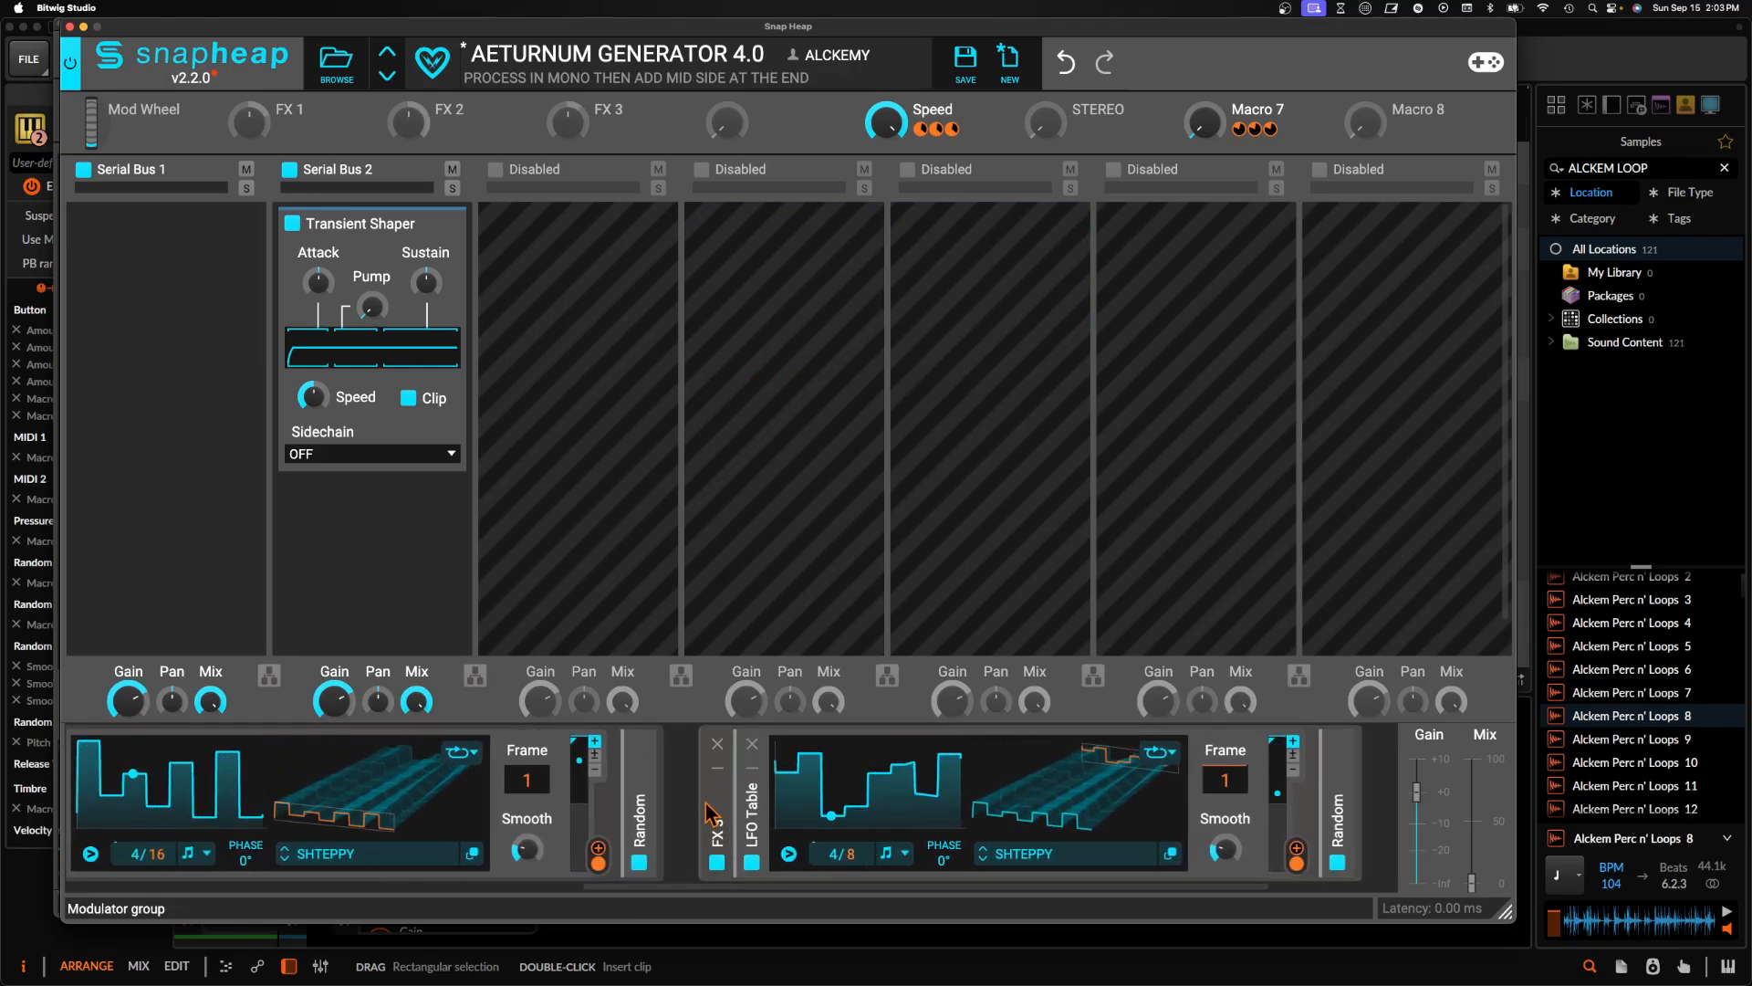
pyautogui.hscroll(-5, 710, 812)
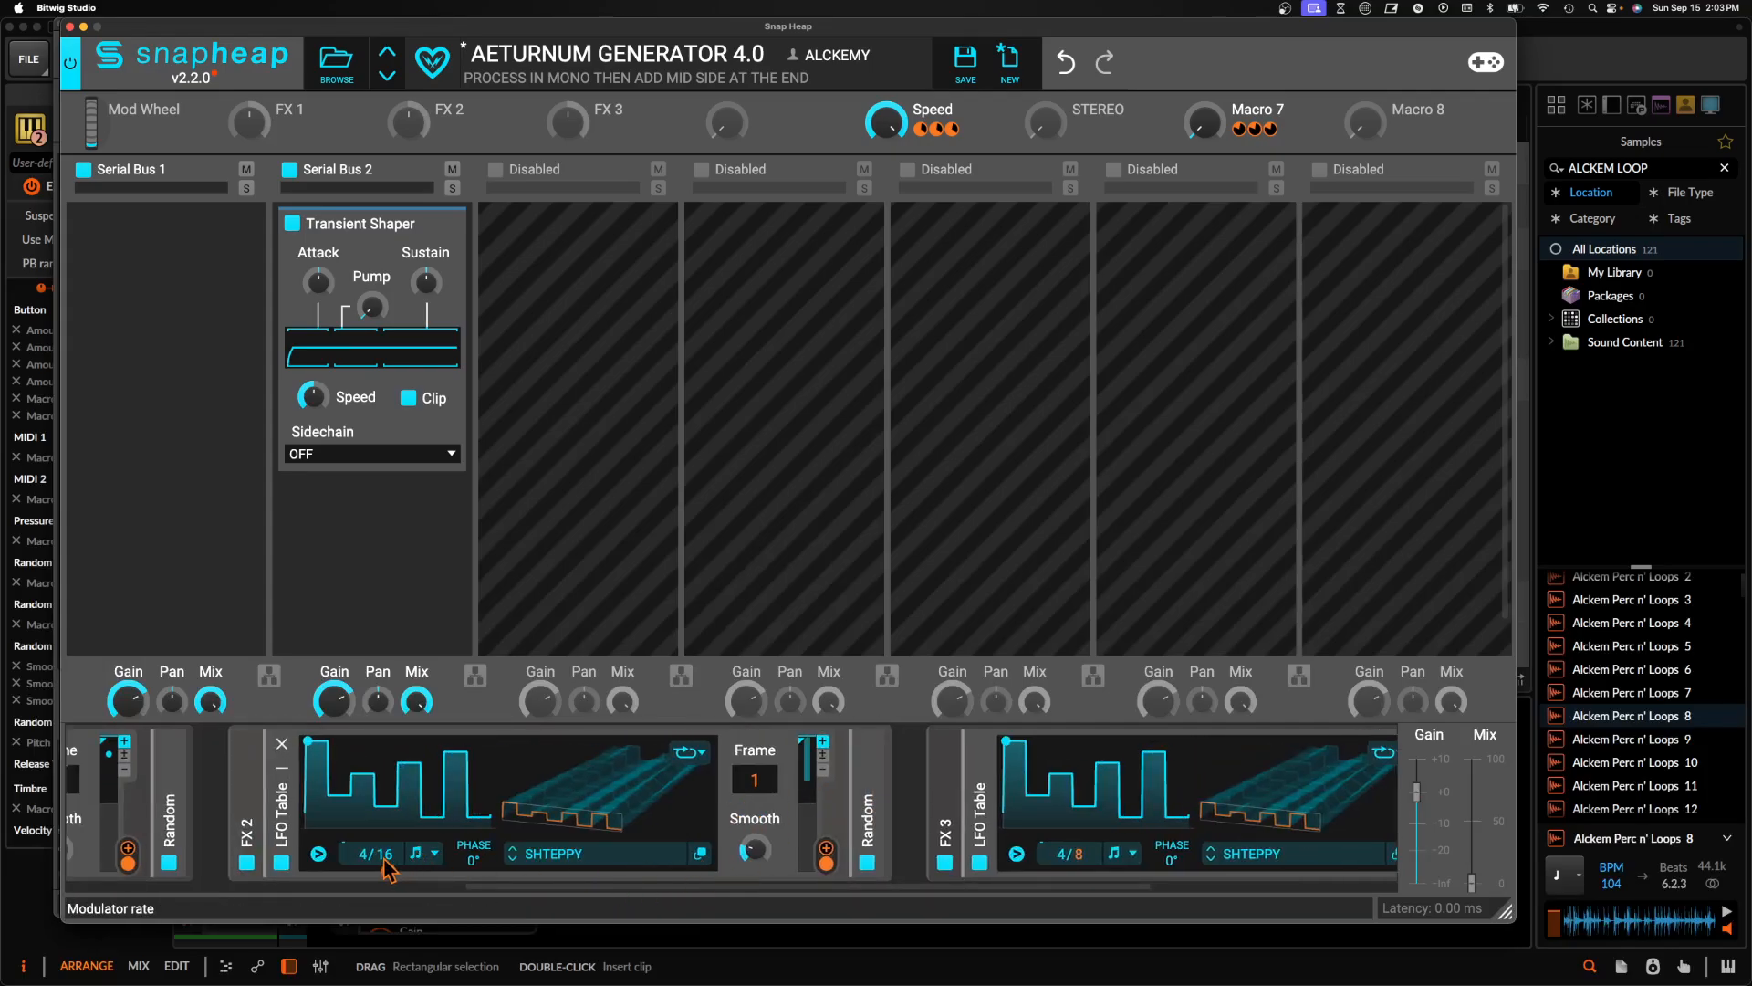
pyautogui.moveTo(382, 856); pyautogui.dragTo(381, 844)
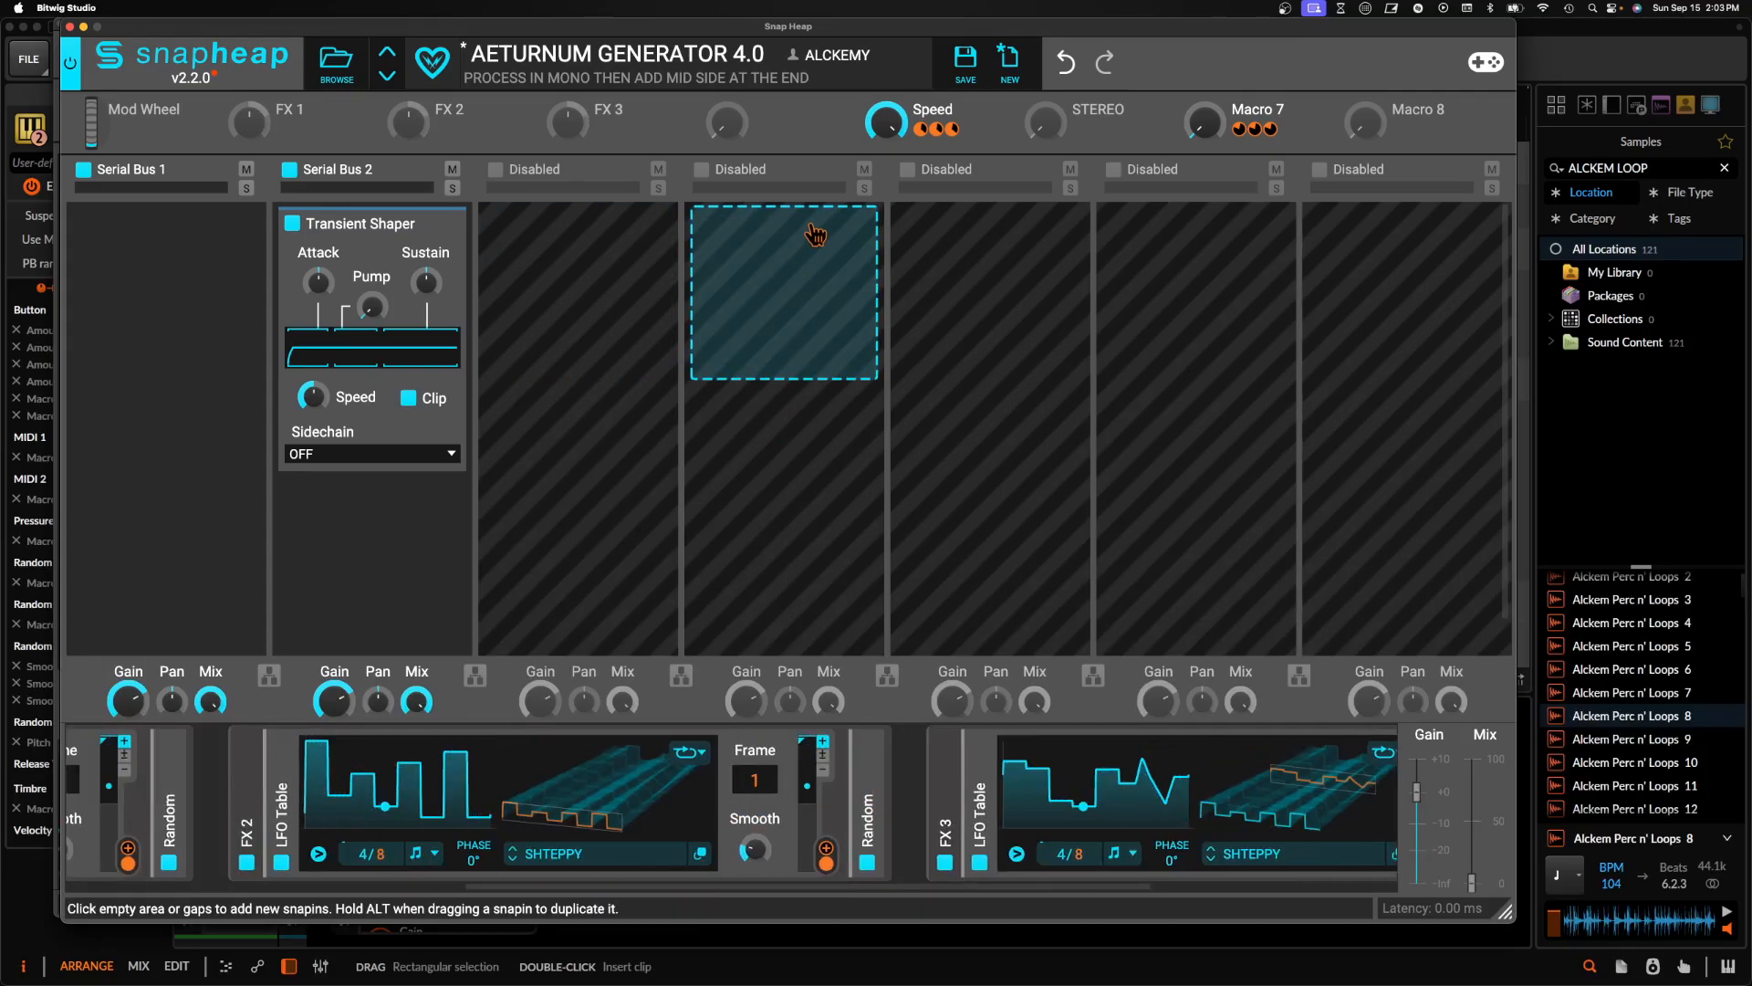
pyautogui.moveTo(884, 121); pyautogui.dragTo(883, 65)
pyautogui.moveTo(382, 856); pyautogui.dragTo(380, 859)
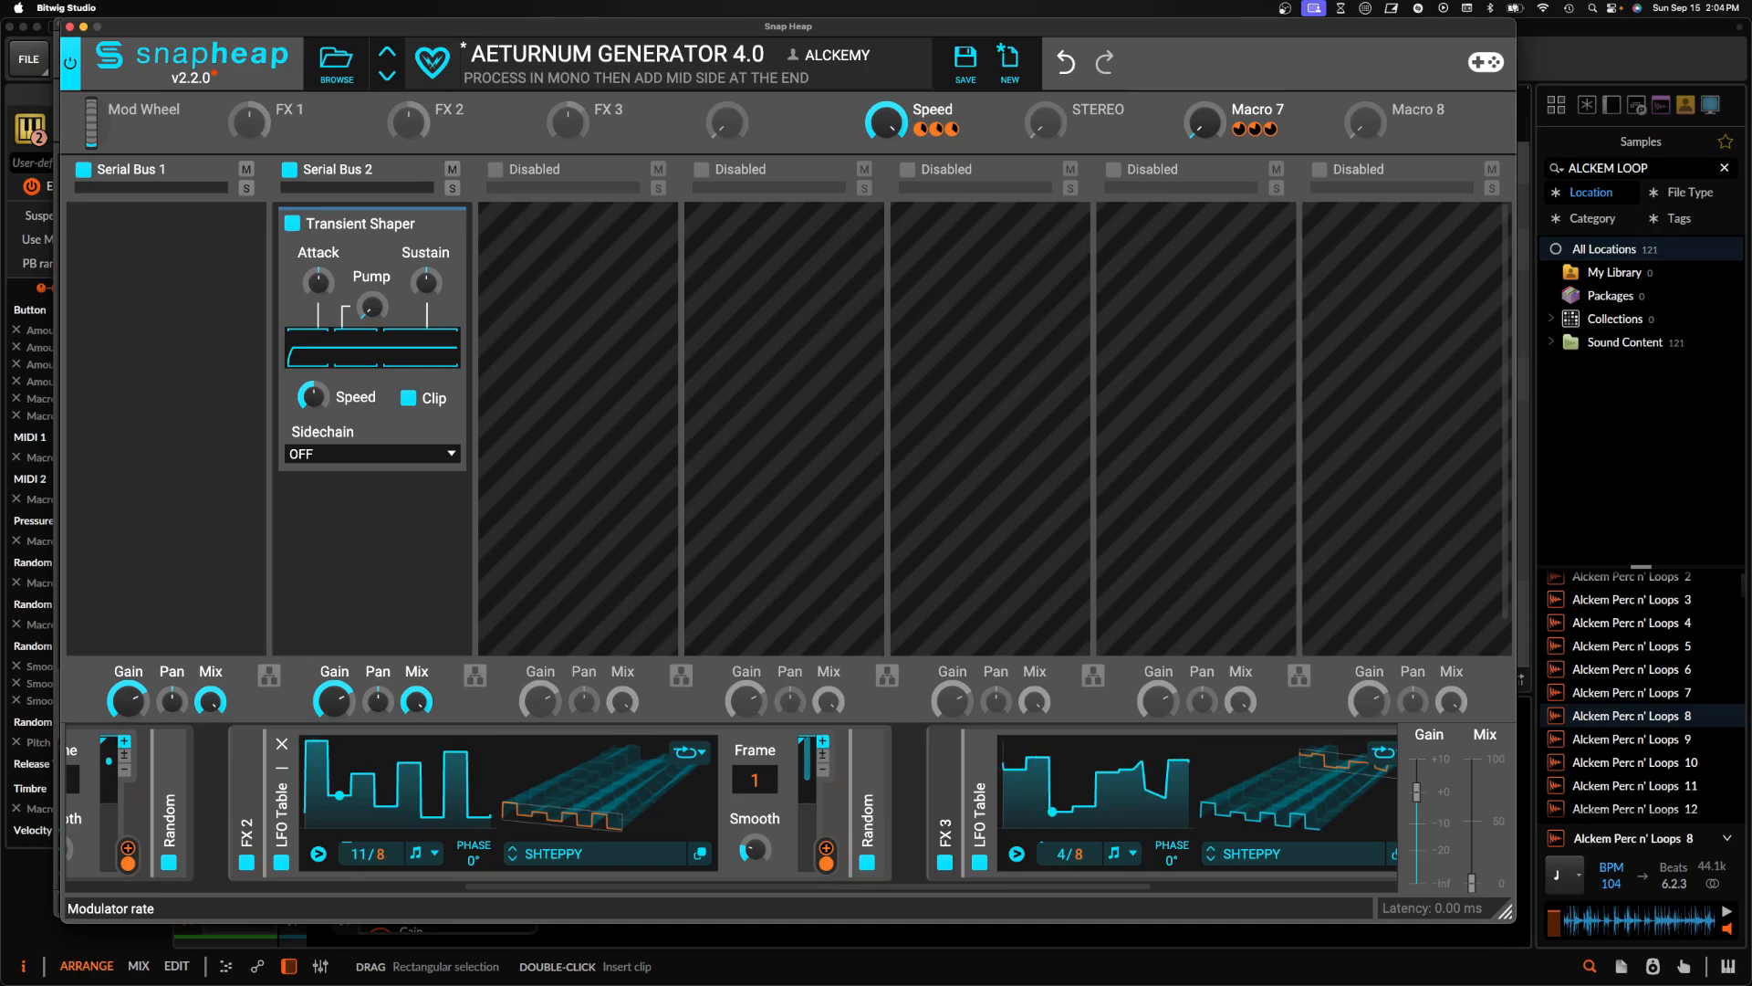
pyautogui.moveTo(380, 856); pyautogui.dragTo(380, 845)
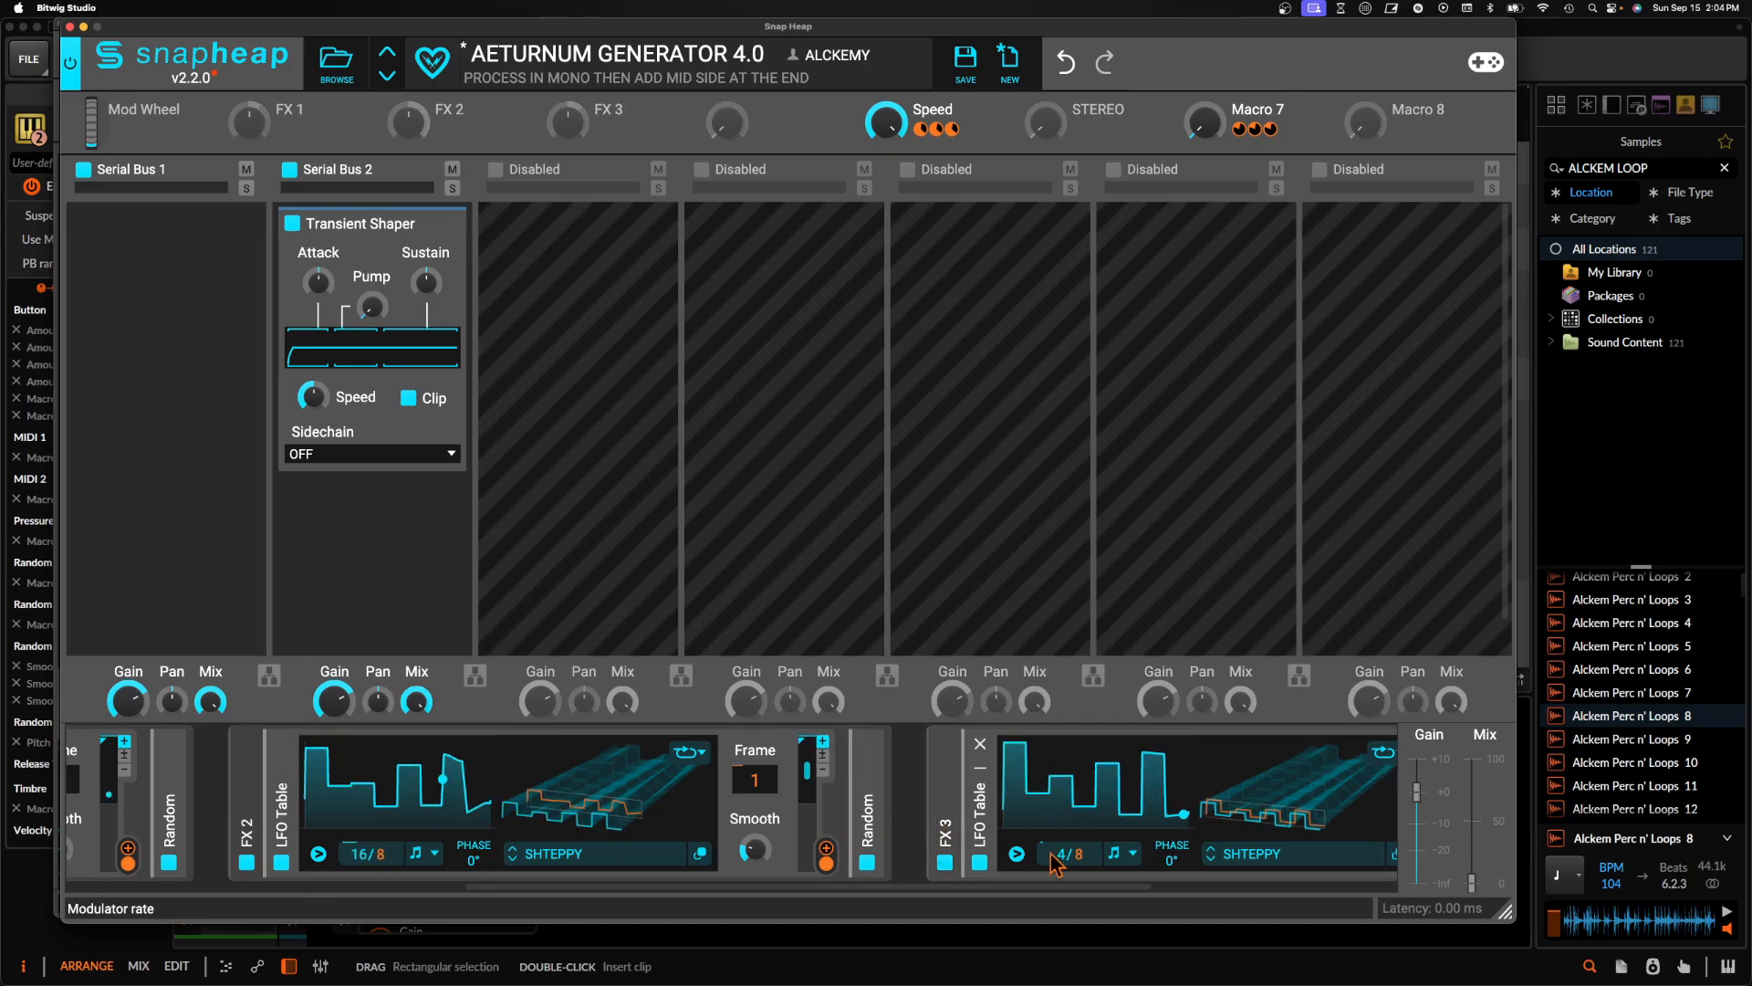
pyautogui.moveTo(1063, 853); pyautogui.dragTo(1063, 842)
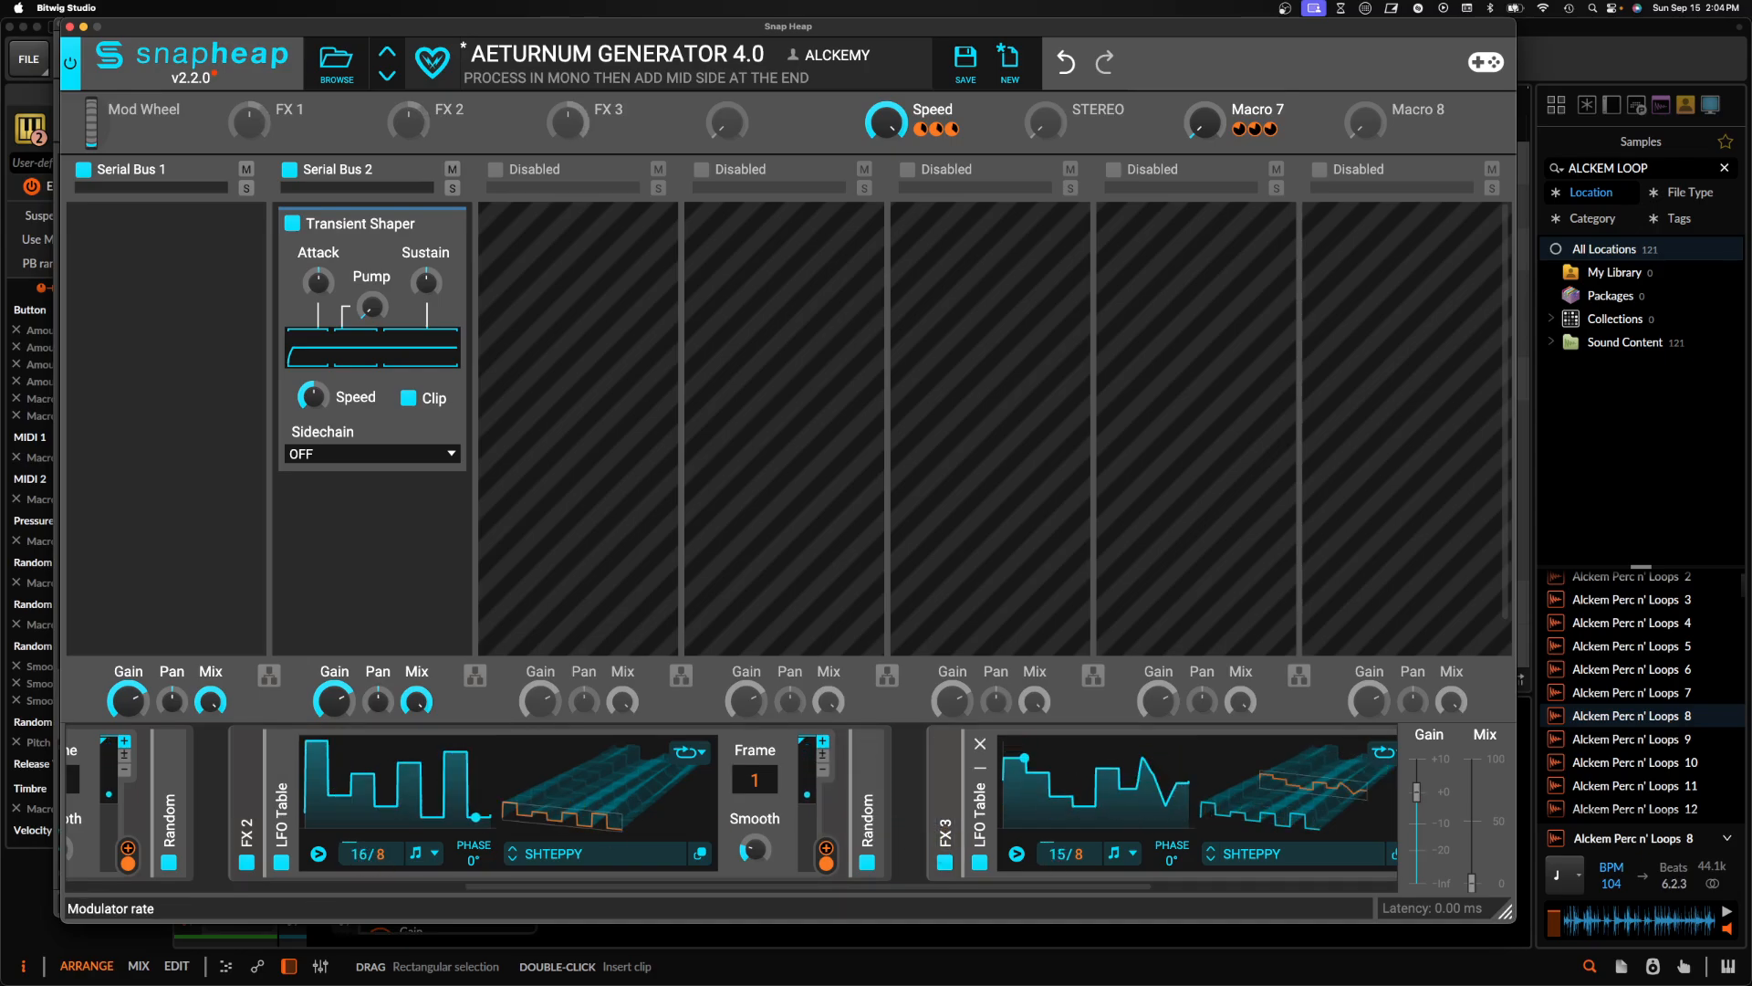
# Enlarge the Snap Heap window slightly and reposition it so the whole effect rack fits on screen
pyautogui.hscroll(-5, 724, 820)
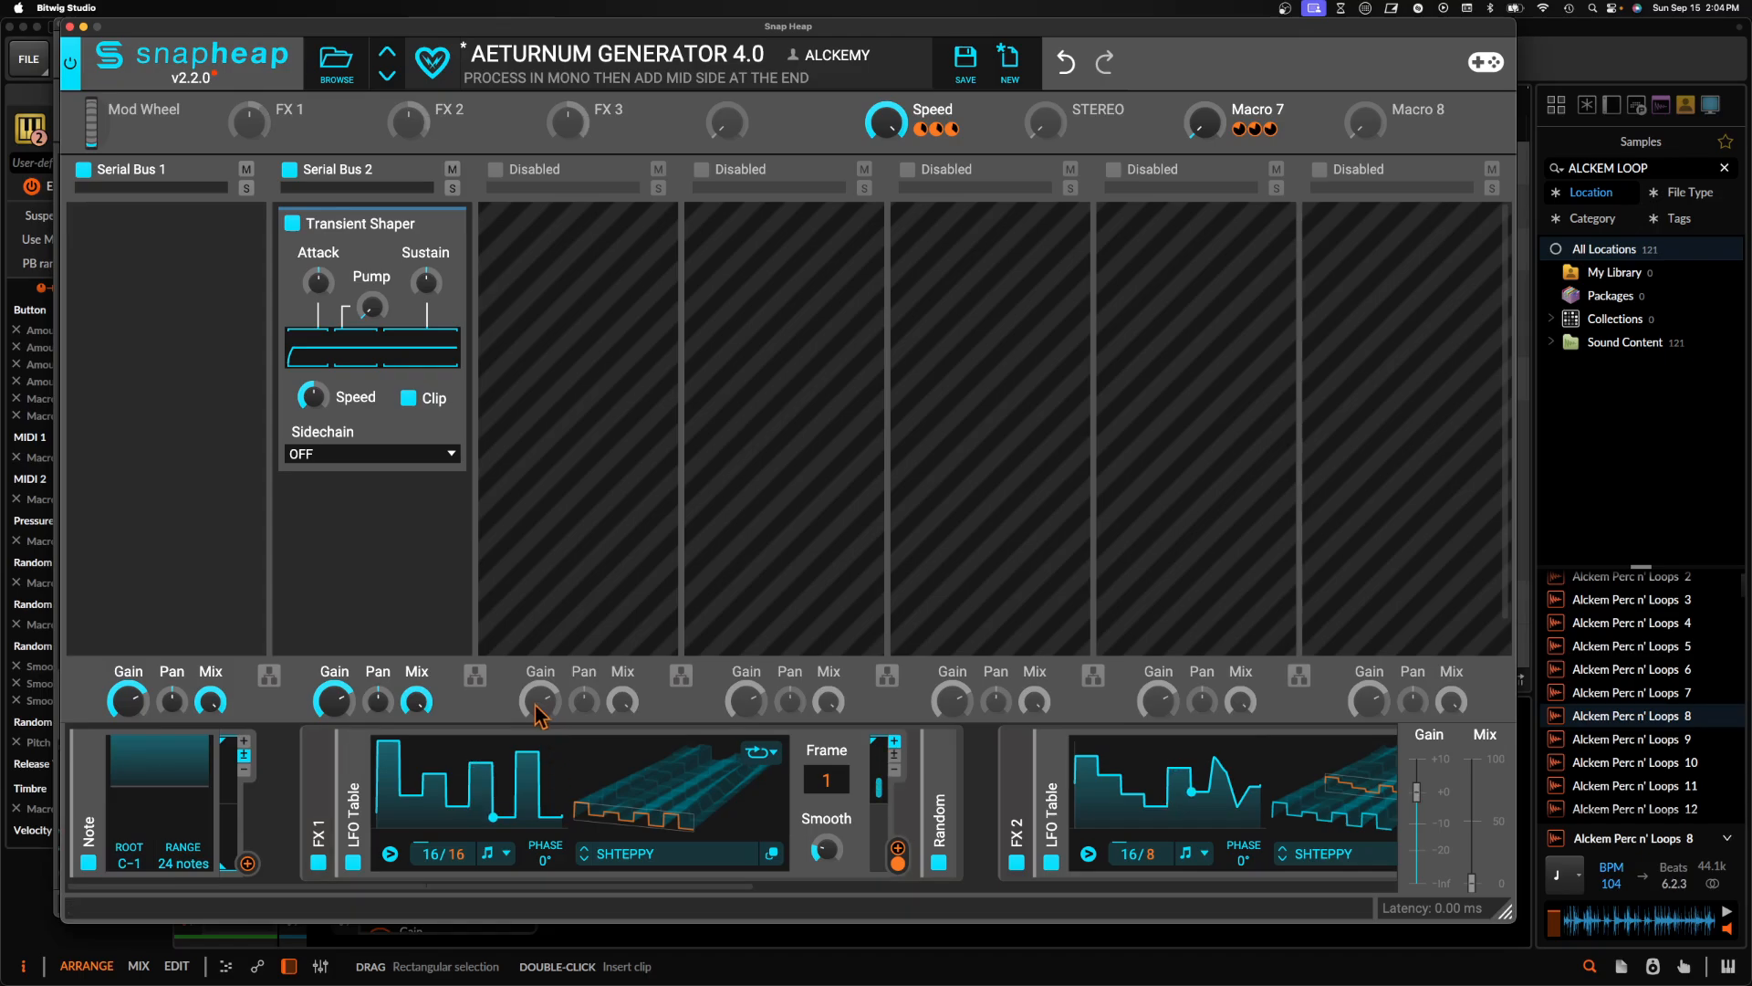
pyautogui.moveTo(334, 33); pyautogui.dragTo(287, 33)
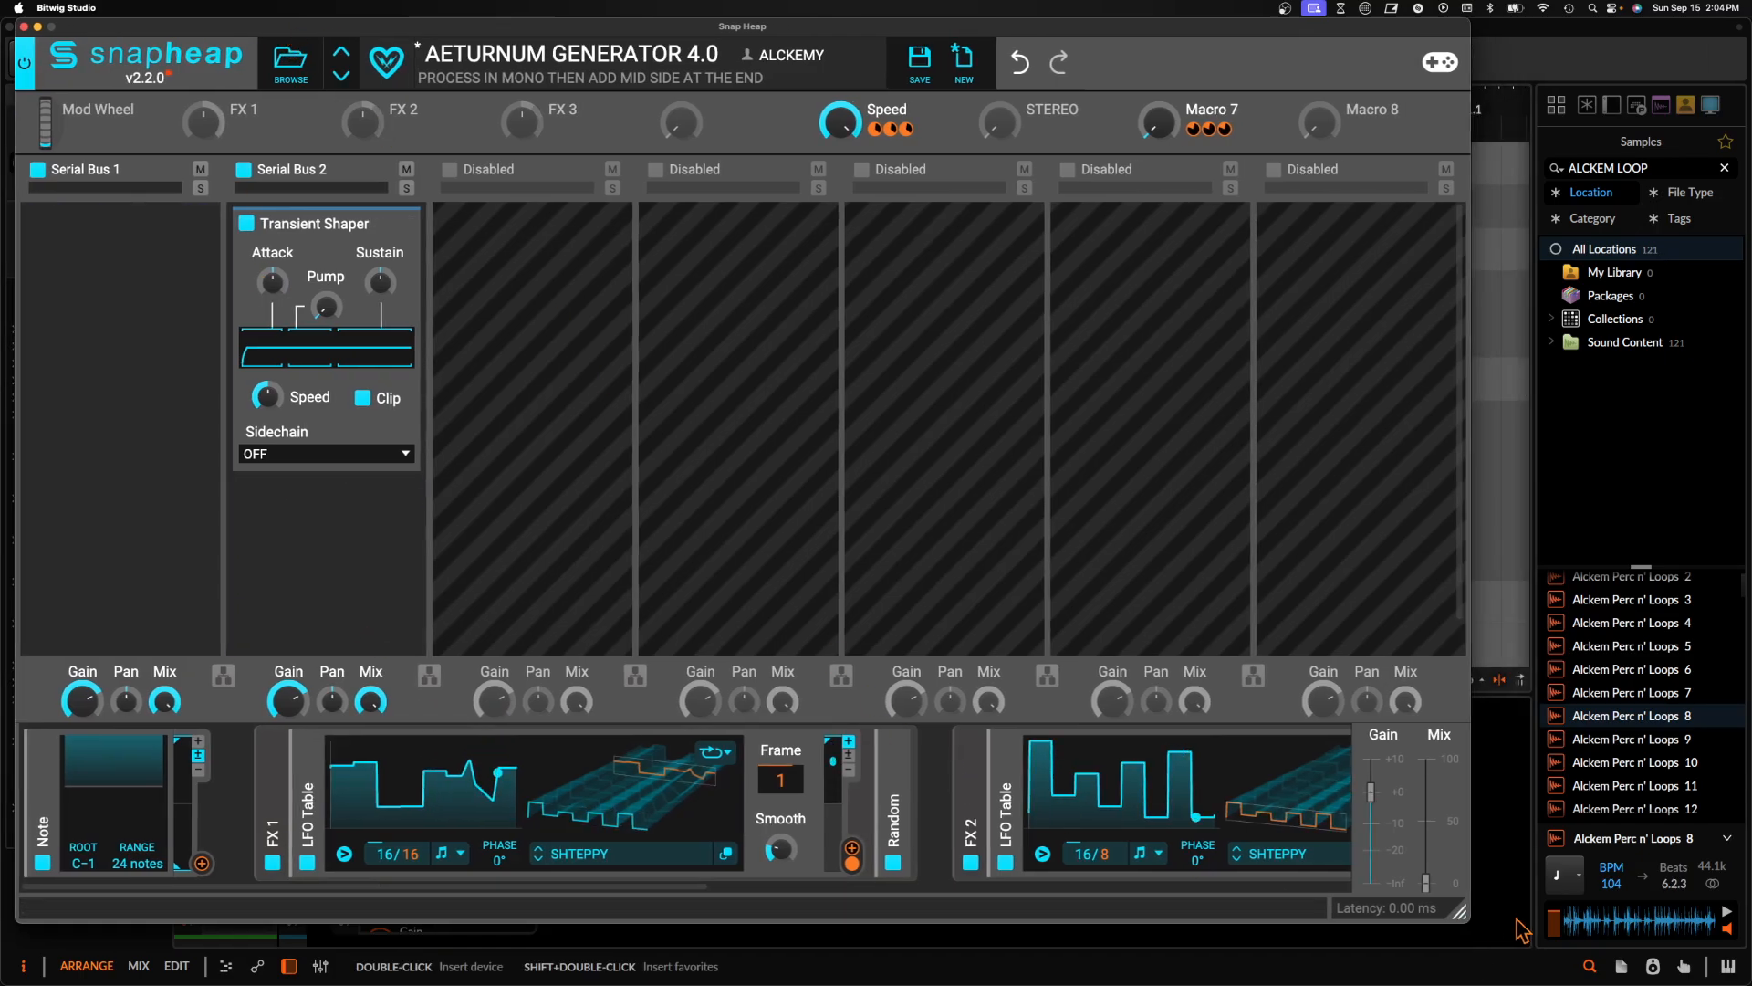
pyautogui.moveTo(1517, 919); pyautogui.dragTo(1560, 929)
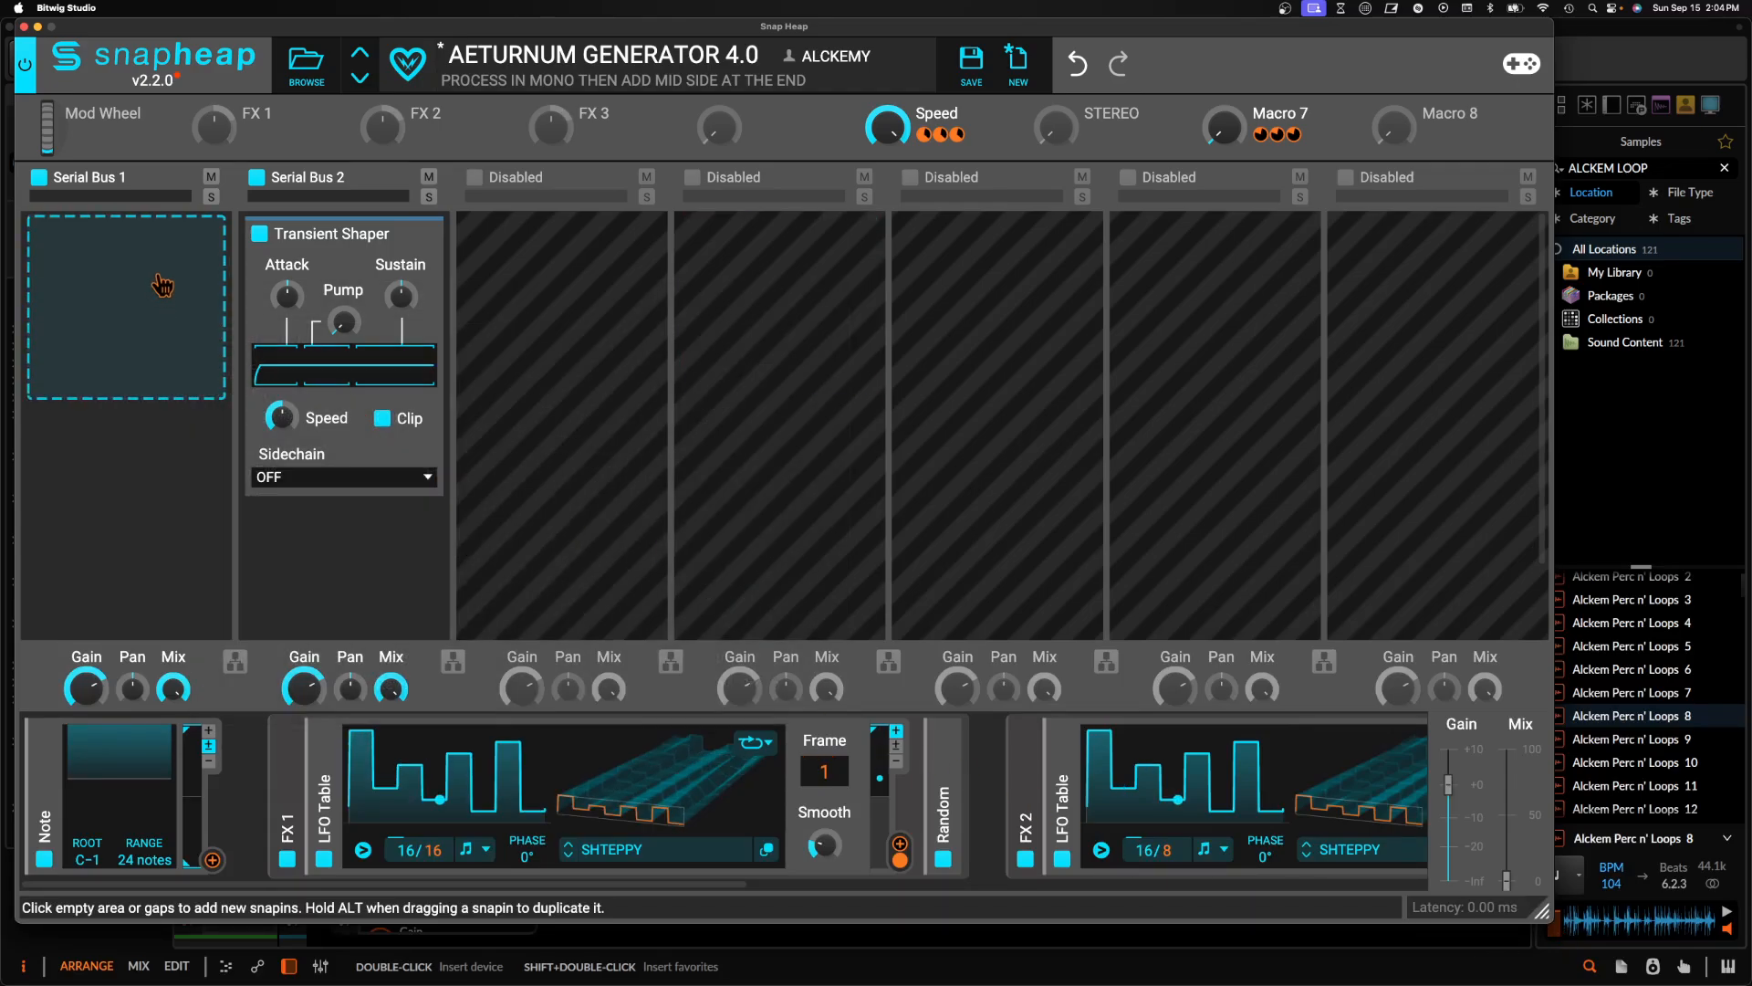
pyautogui.moveTo(122, 46); pyautogui.dragTo(250, 43)
# Add a Dual Delay to the empty Serial Bus 1 and switch its delay time to SYNC
pyautogui.click(236, 292)
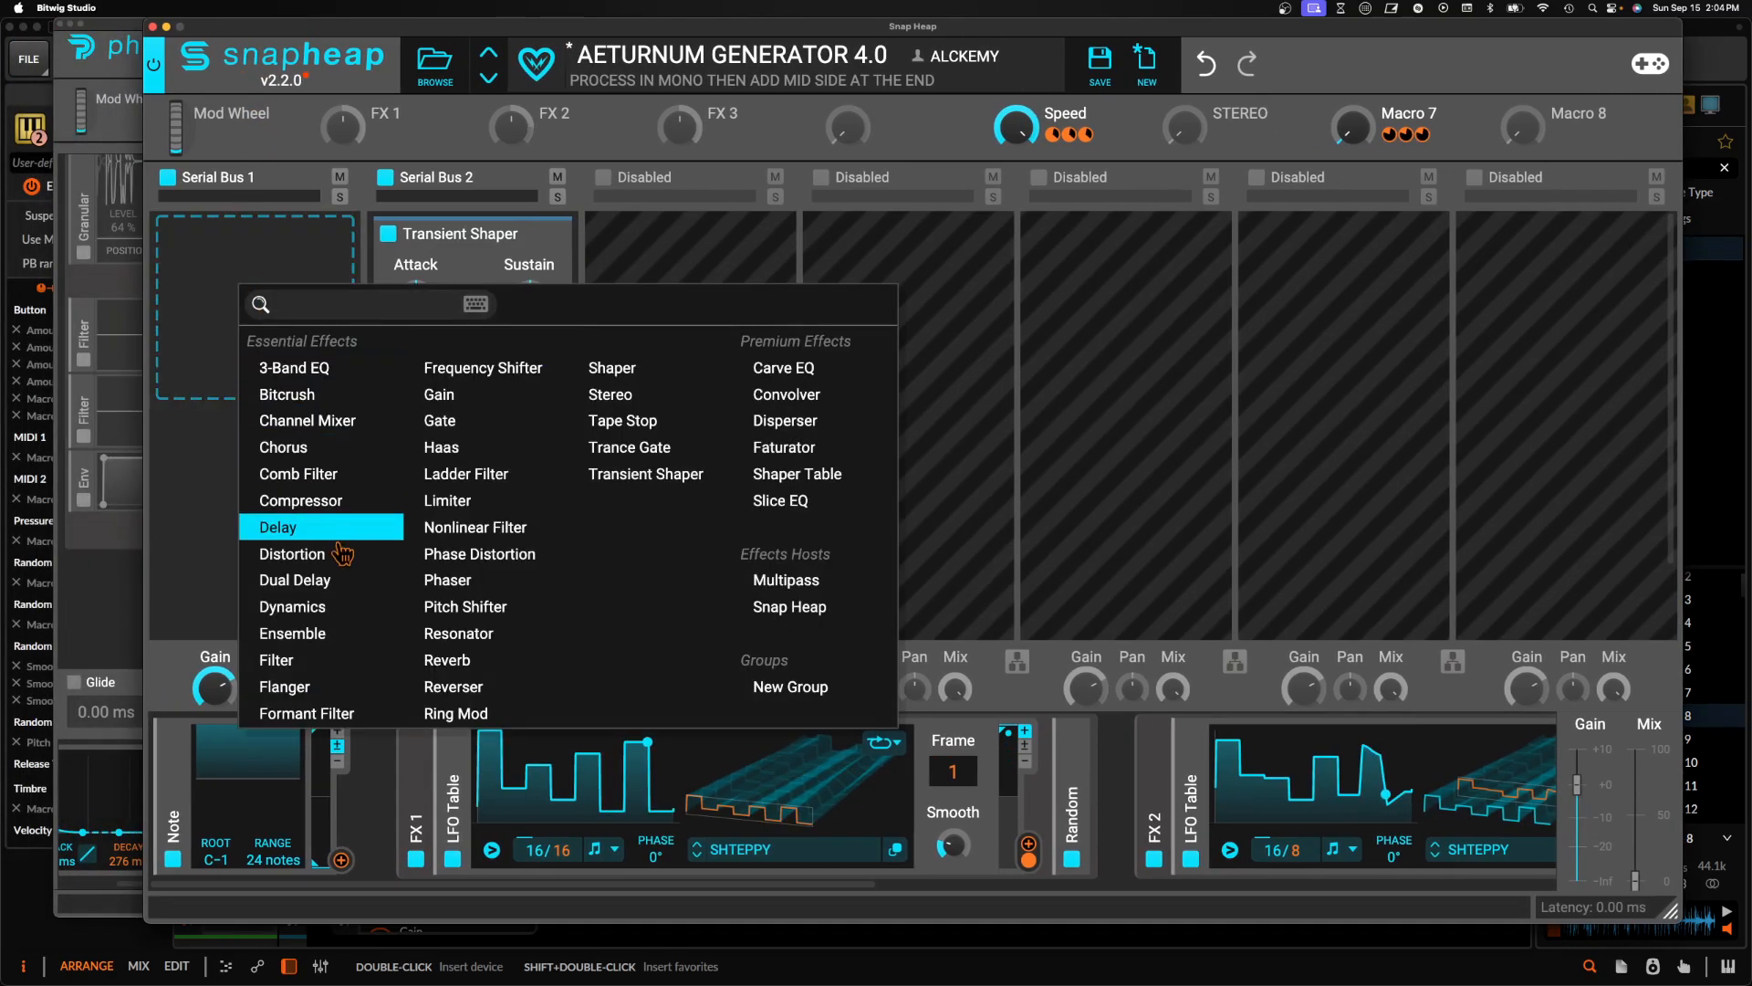
pyautogui.doubleClick(324, 580)
pyautogui.click(265, 330)
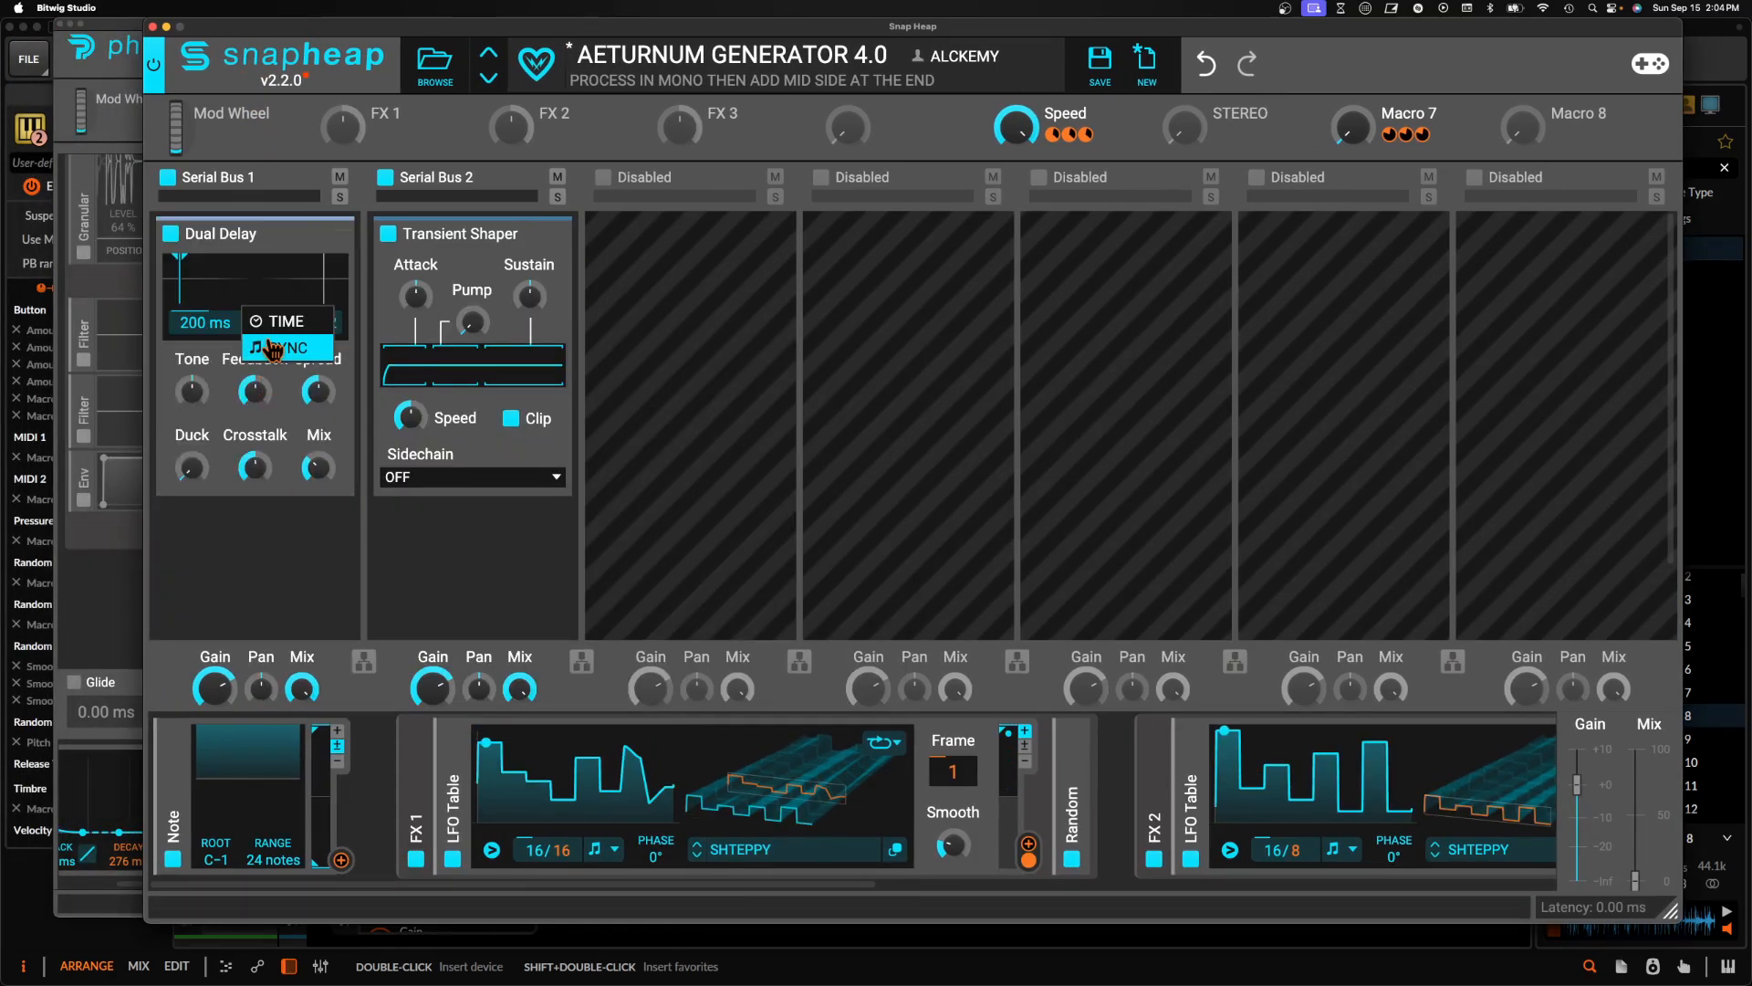
pyautogui.click(273, 354)
# Modulate the Dual Delay's synced time division with the FX 1 macro and its Mix with the FX 2 macro
pyautogui.click(378, 135)
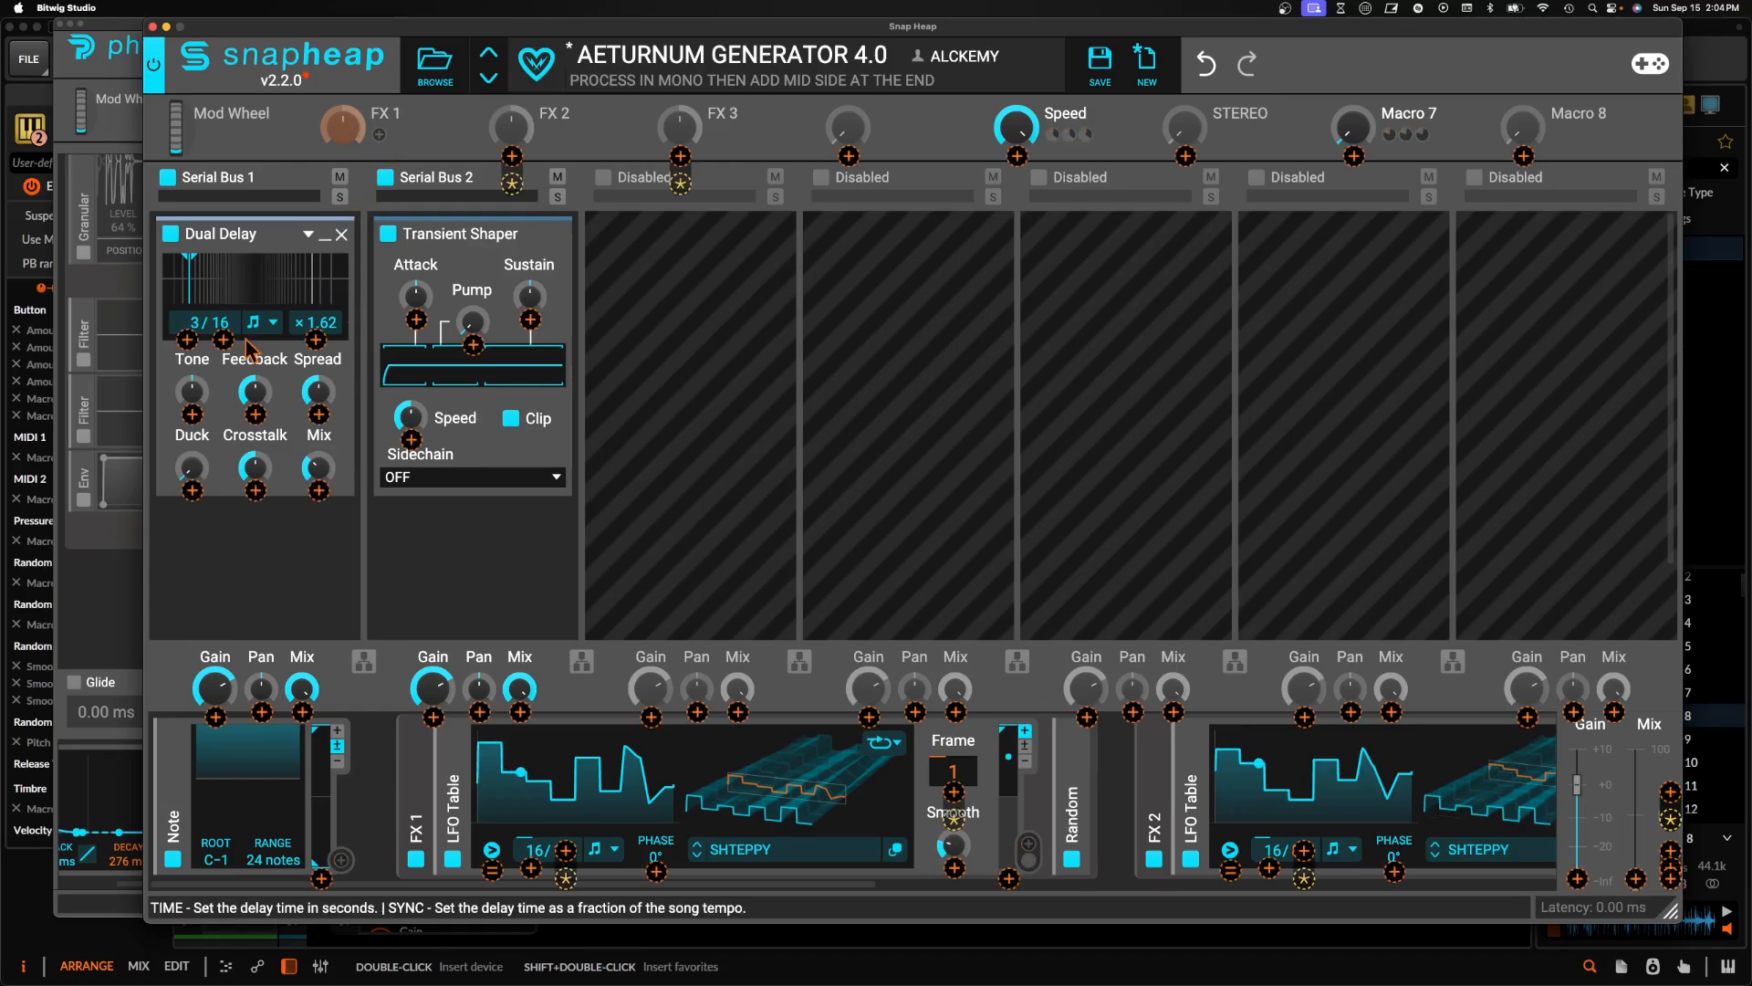
pyautogui.moveTo(223, 339); pyautogui.dragTo(224, 398)
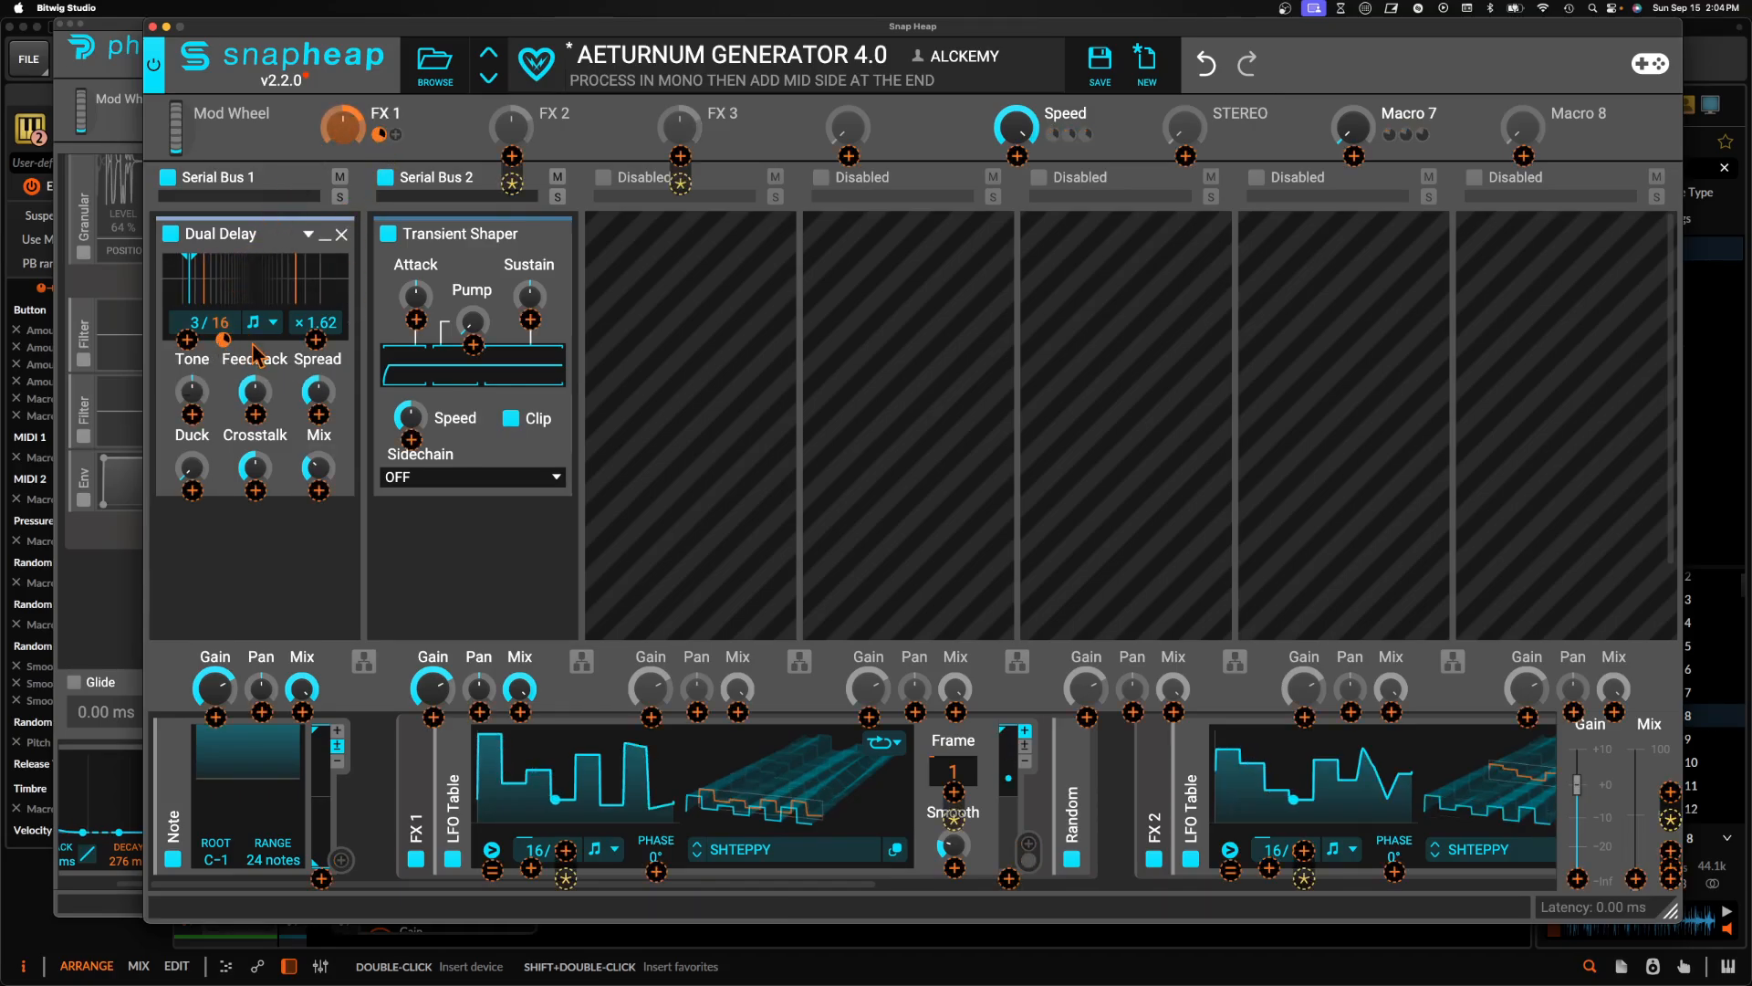
pyautogui.click(641, 158)
pyautogui.click(547, 135)
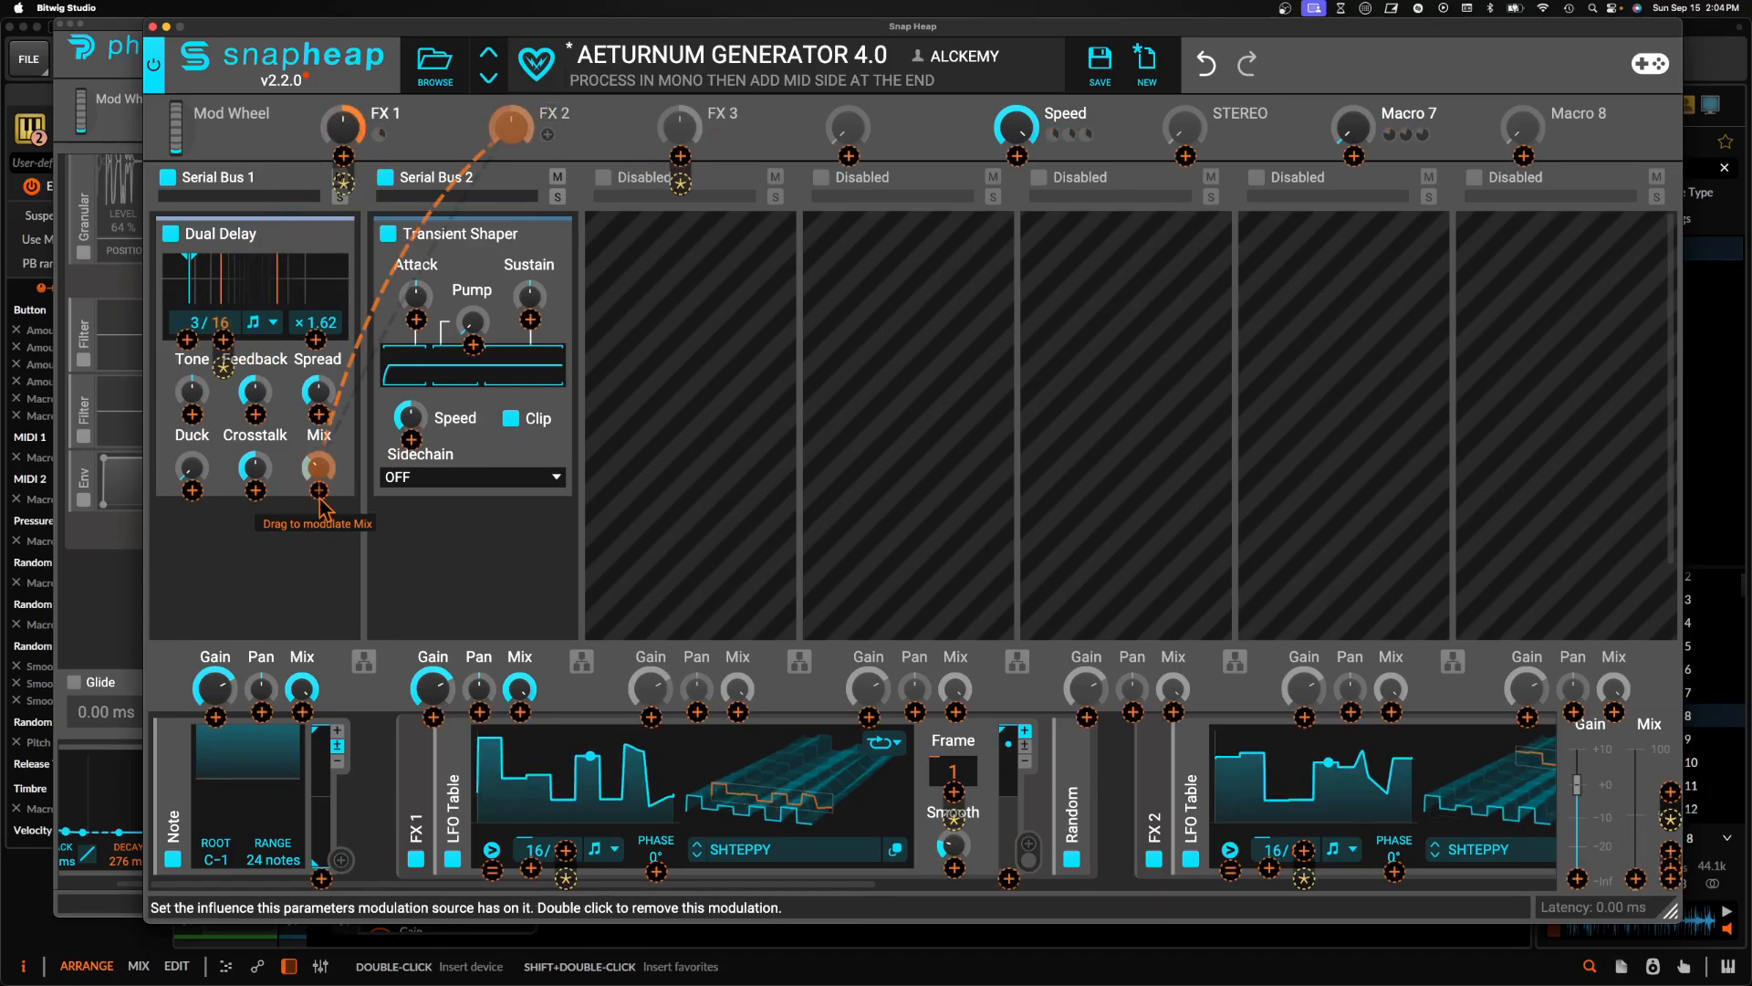
pyautogui.moveTo(318, 490); pyautogui.dragTo(320, 514)
pyautogui.click(276, 531)
# Add a Convolver with the Chapel Center impulse response below the Dual Delay and modulate its Mix with the FX 3 macro
pyautogui.click(248, 540)
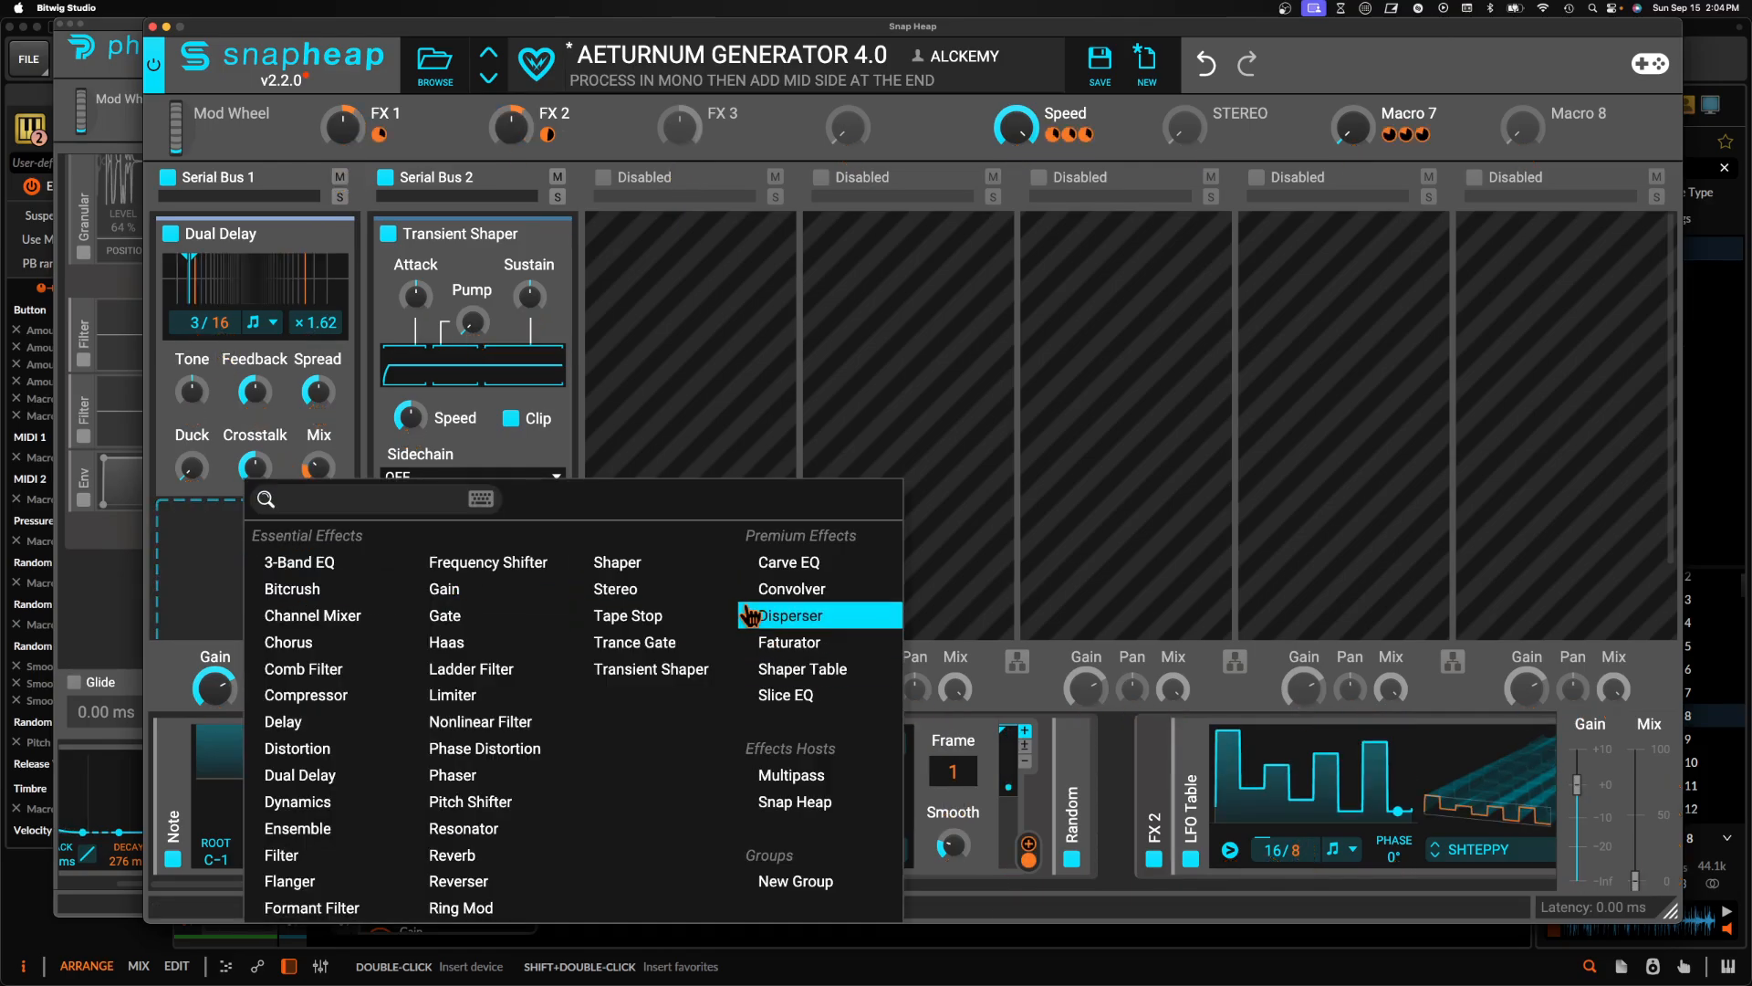
pyautogui.doubleClick(790, 588)
pyautogui.scroll(-5, 277, 445)
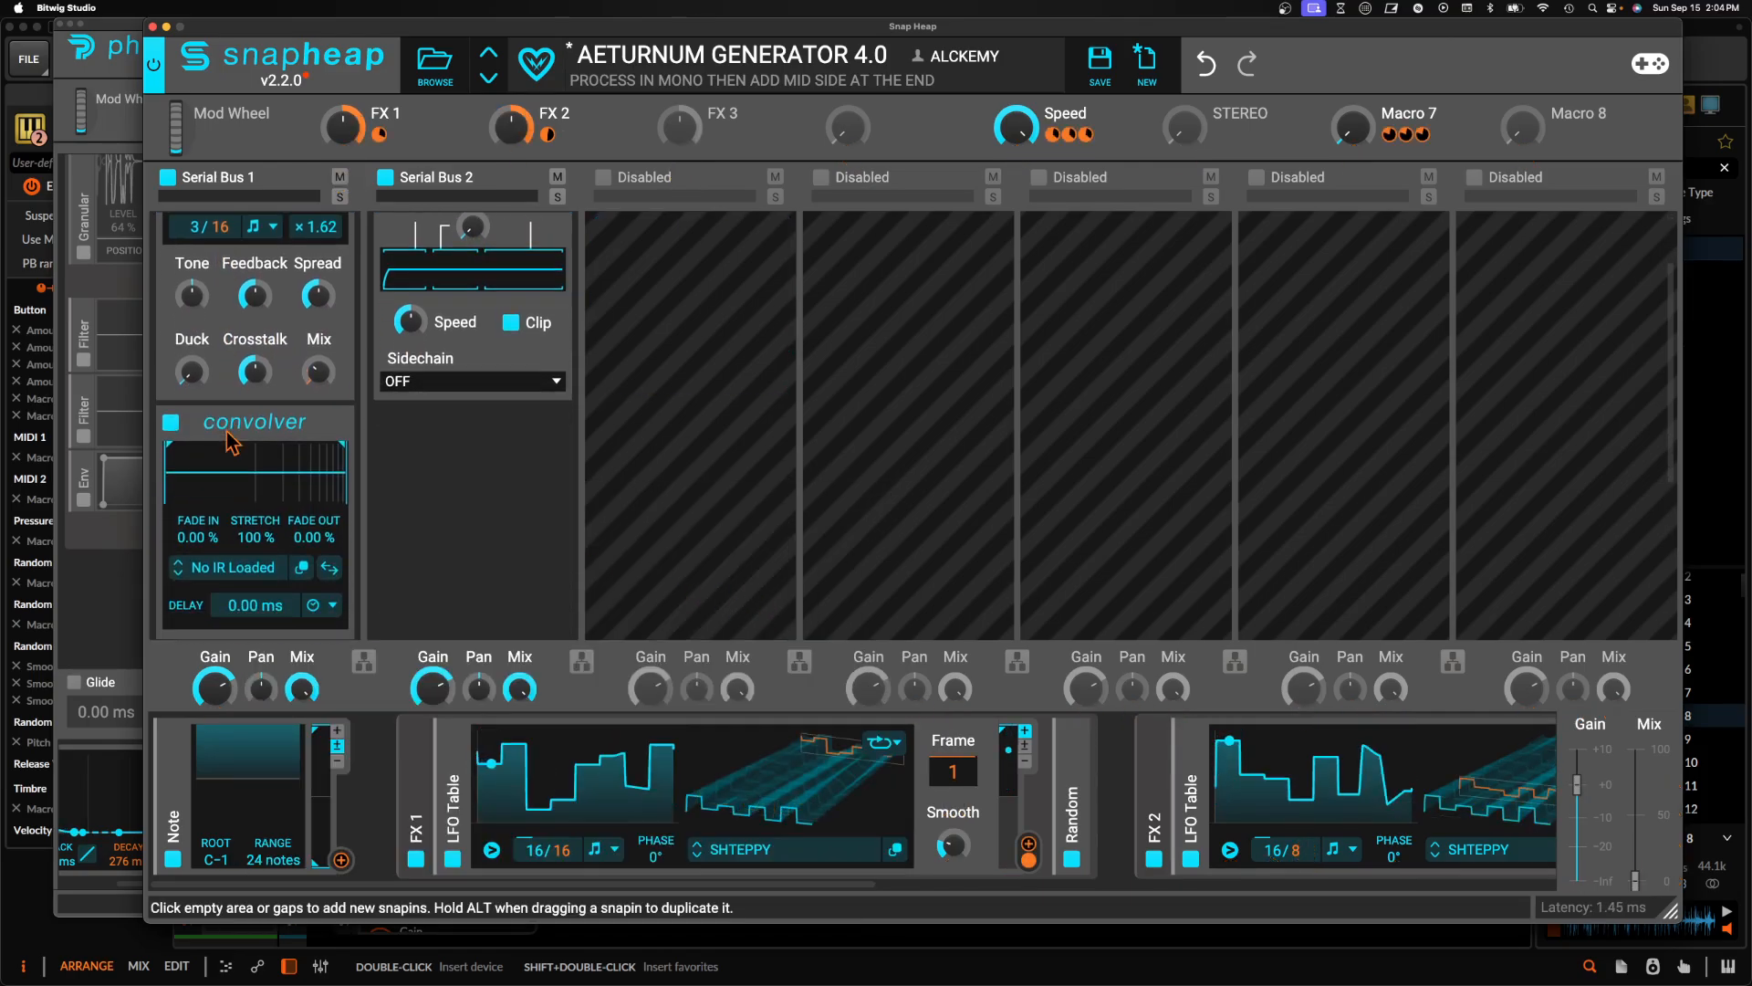
pyautogui.click(233, 397)
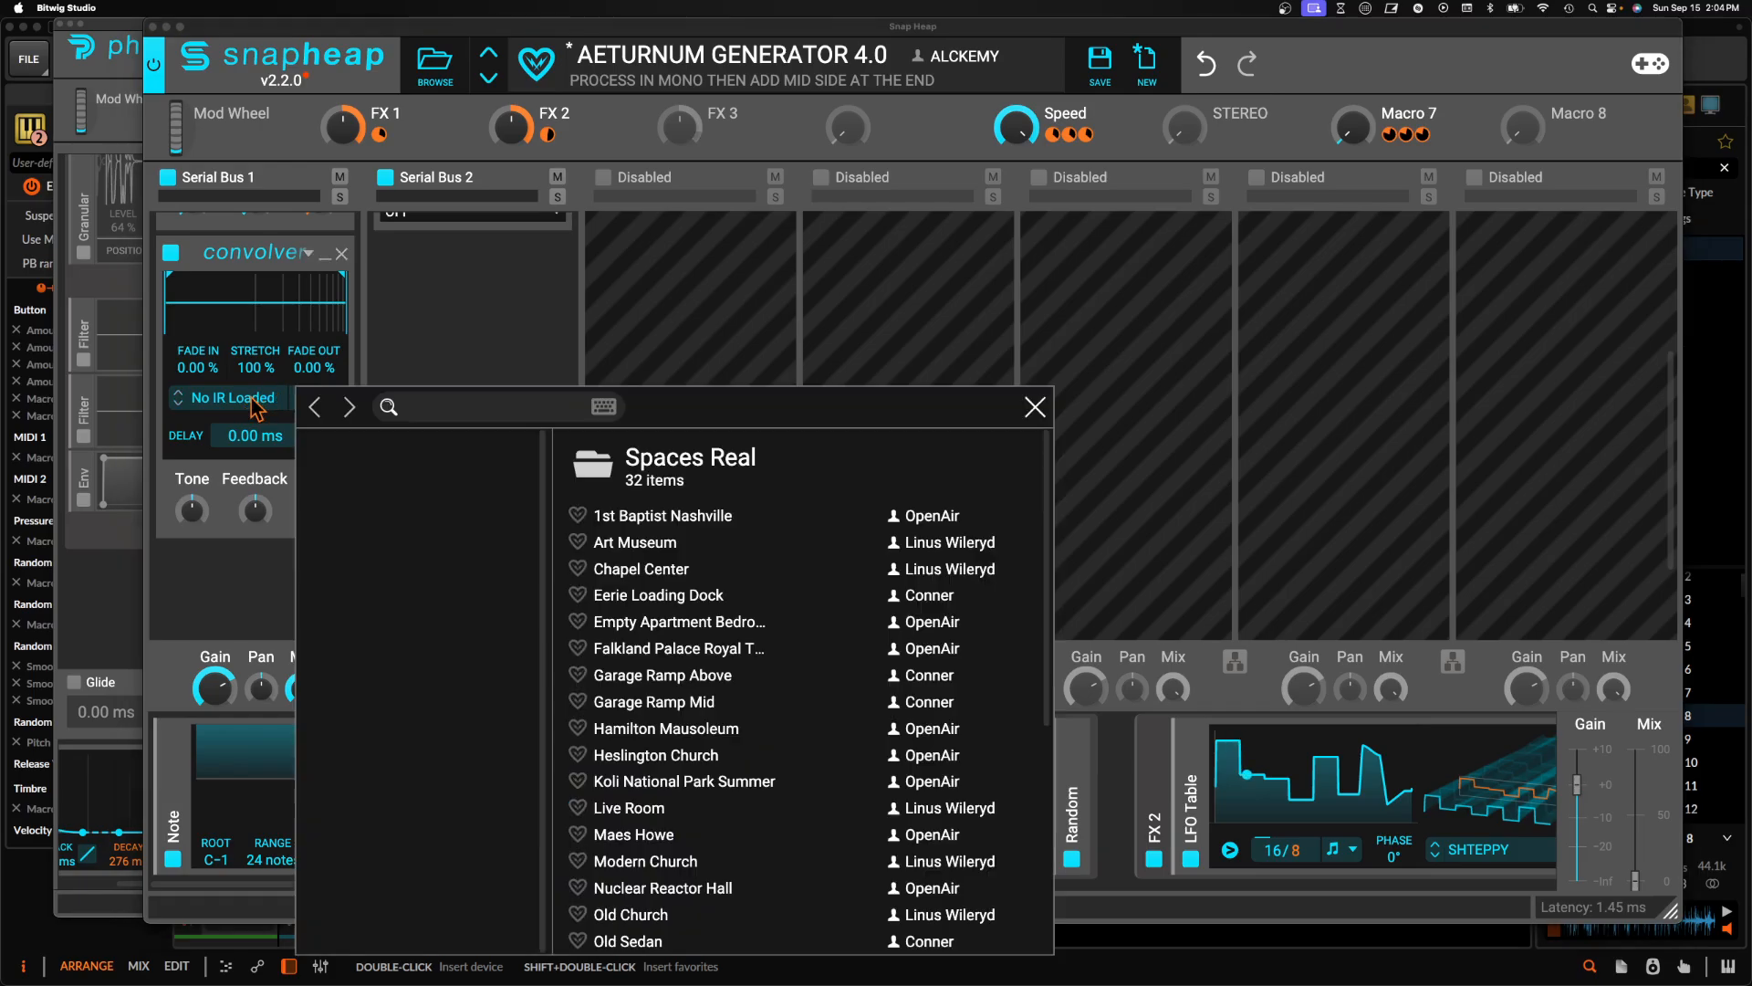
pyautogui.doubleClick(625, 570)
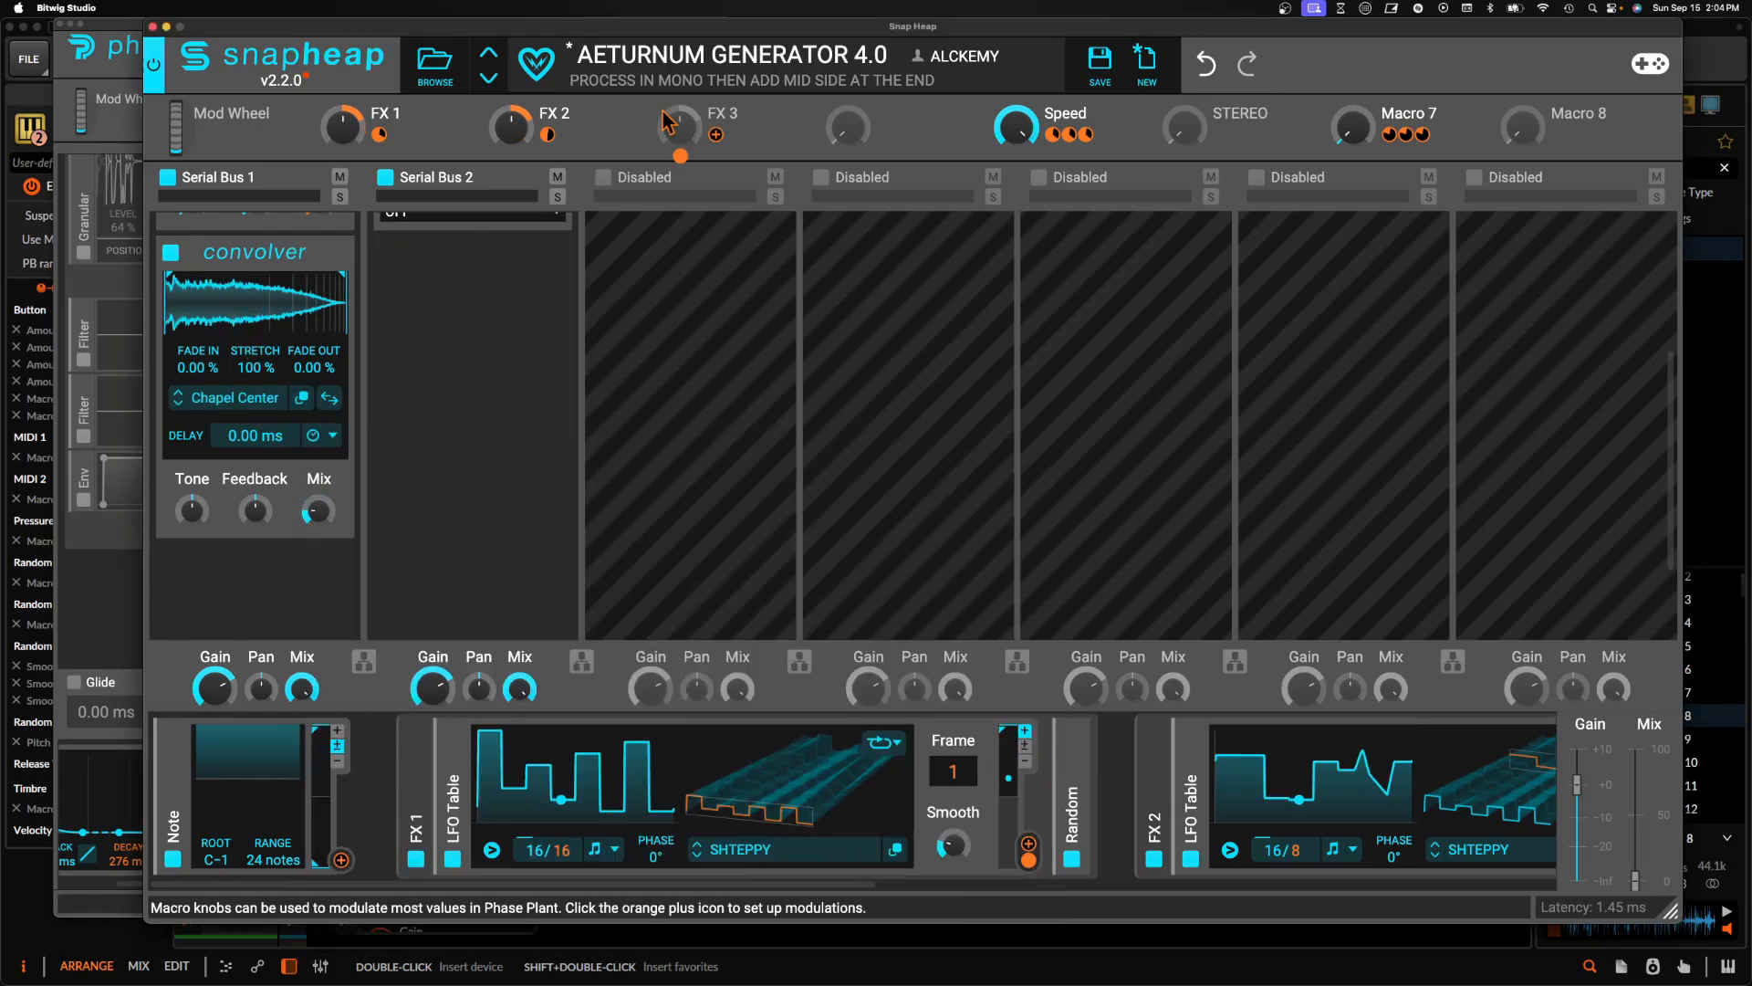
pyautogui.moveTo(680, 155); pyautogui.dragTo(317, 513)
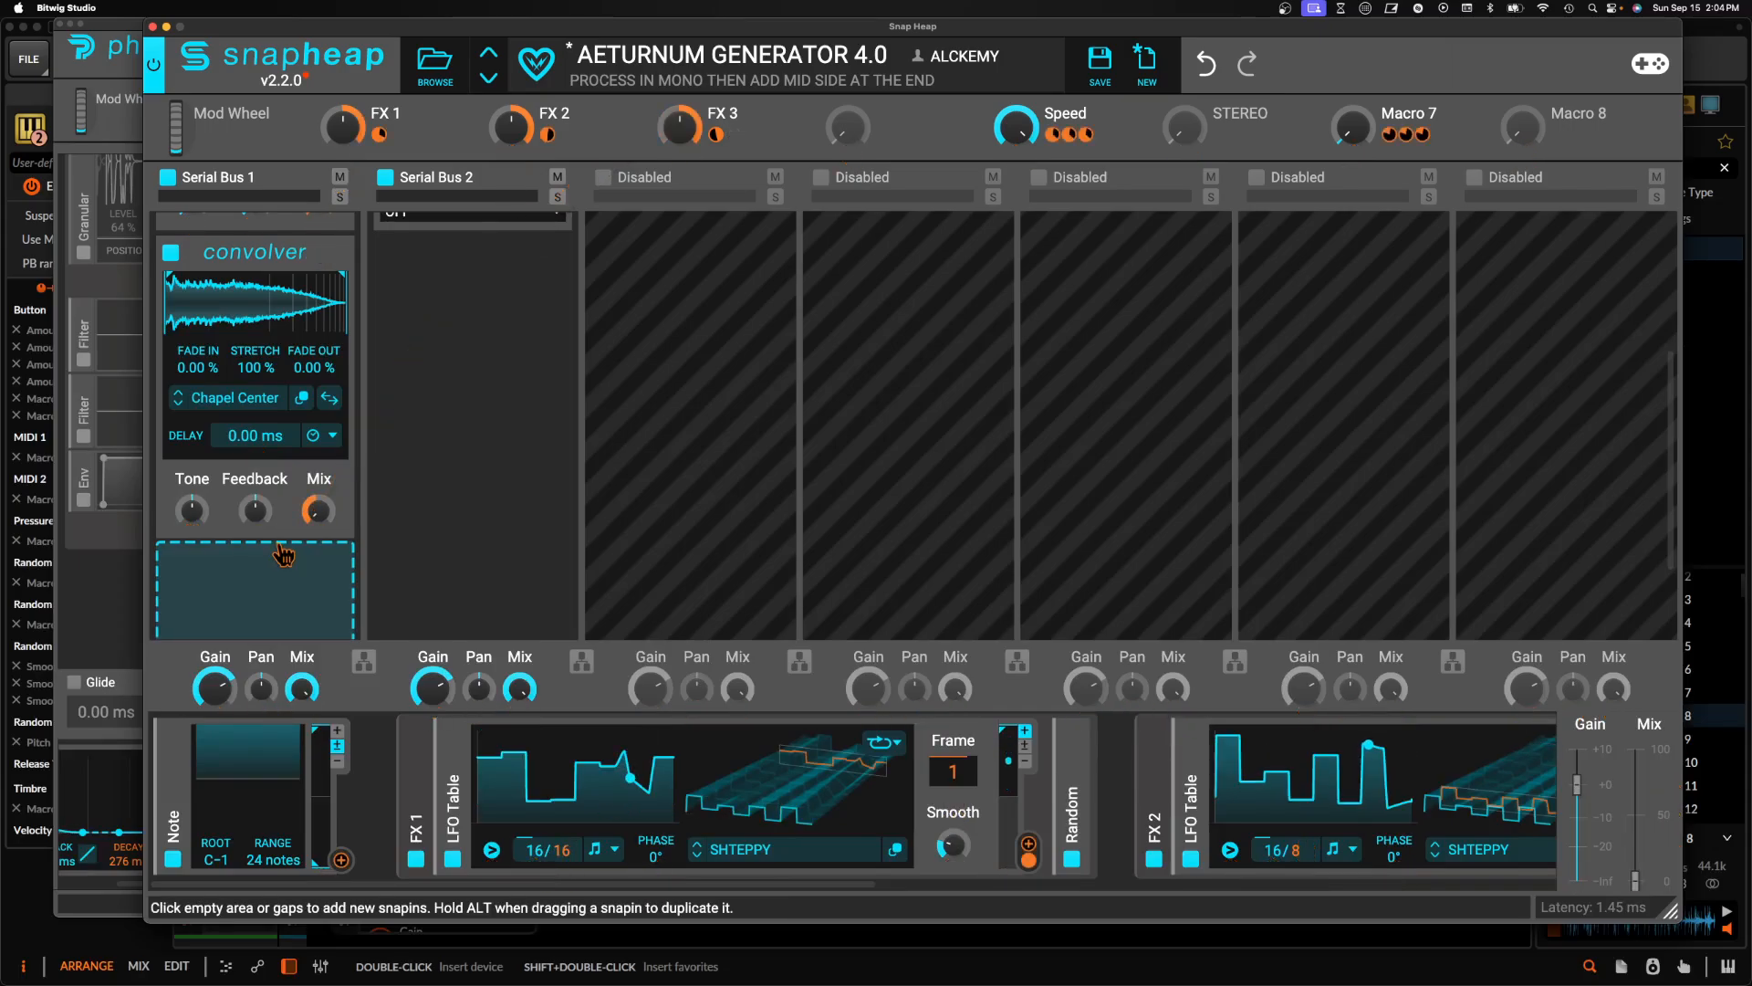
# Add a Reverb with its Mix modulated by the FX 2 macro below the Convolver, and collapse the Reverb
pyautogui.click(283, 553)
pyautogui.click(537, 848)
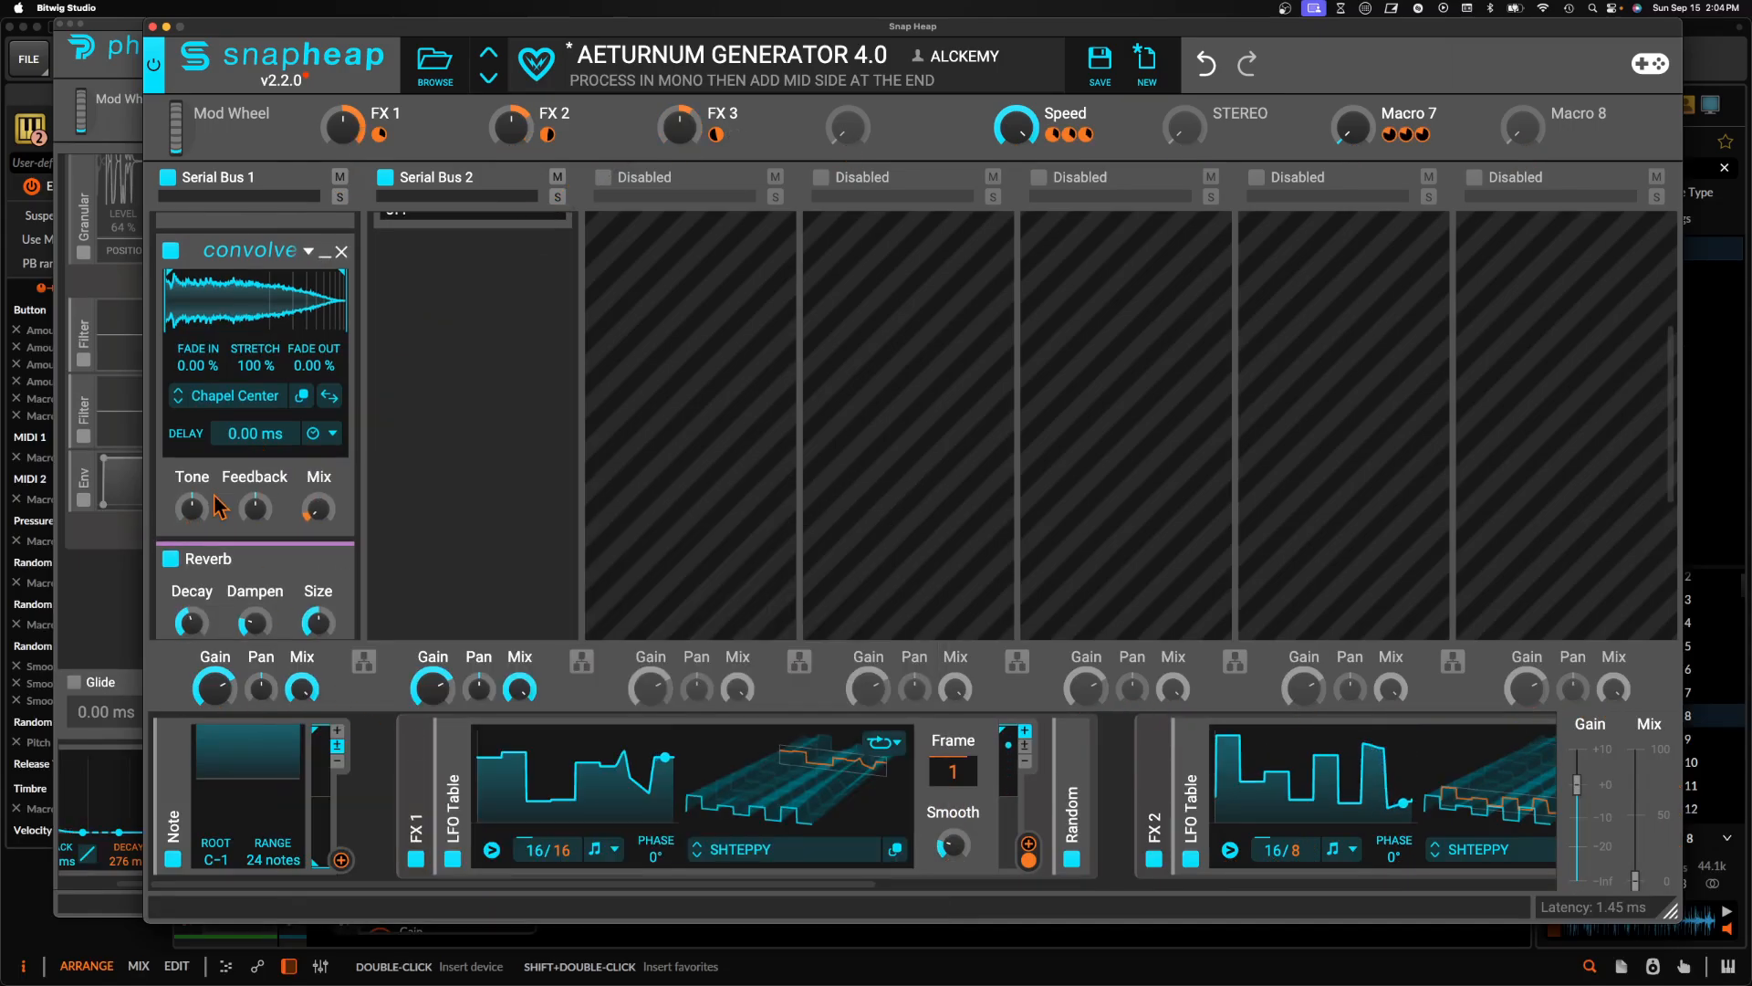
pyautogui.scroll(-3, 220, 507)
pyautogui.click(563, 135)
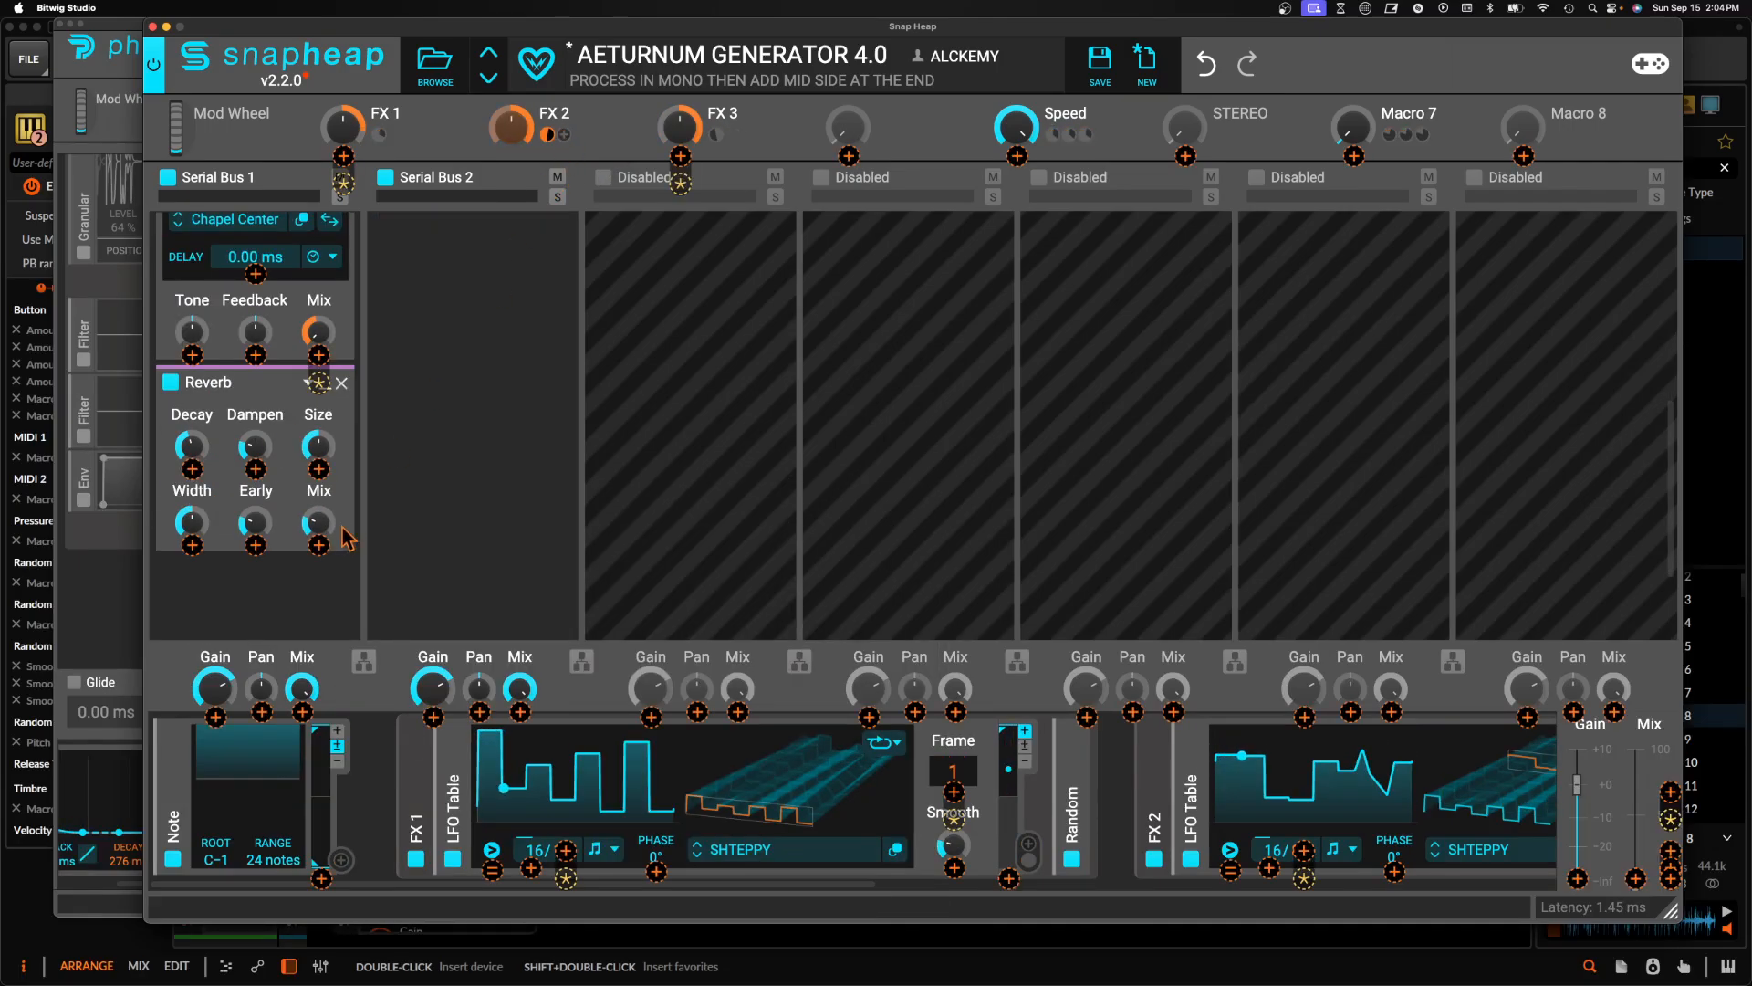
pyautogui.moveTo(318, 545); pyautogui.dragTo(321, 522)
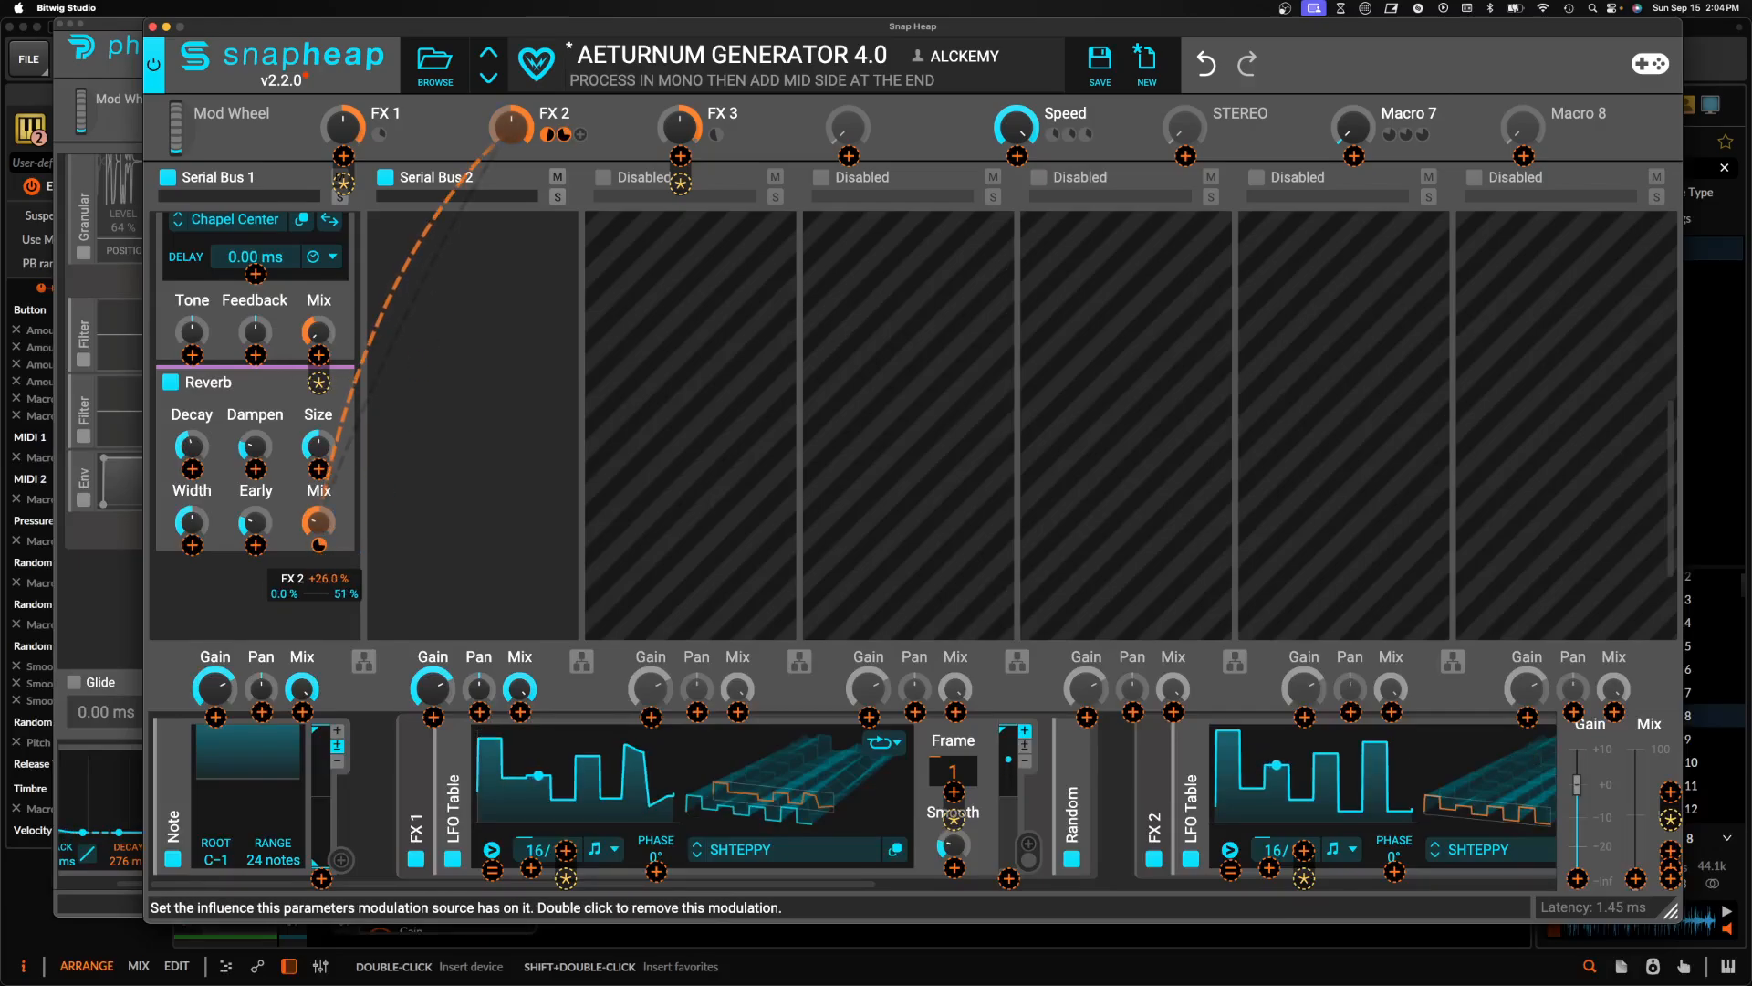
pyautogui.click(286, 520)
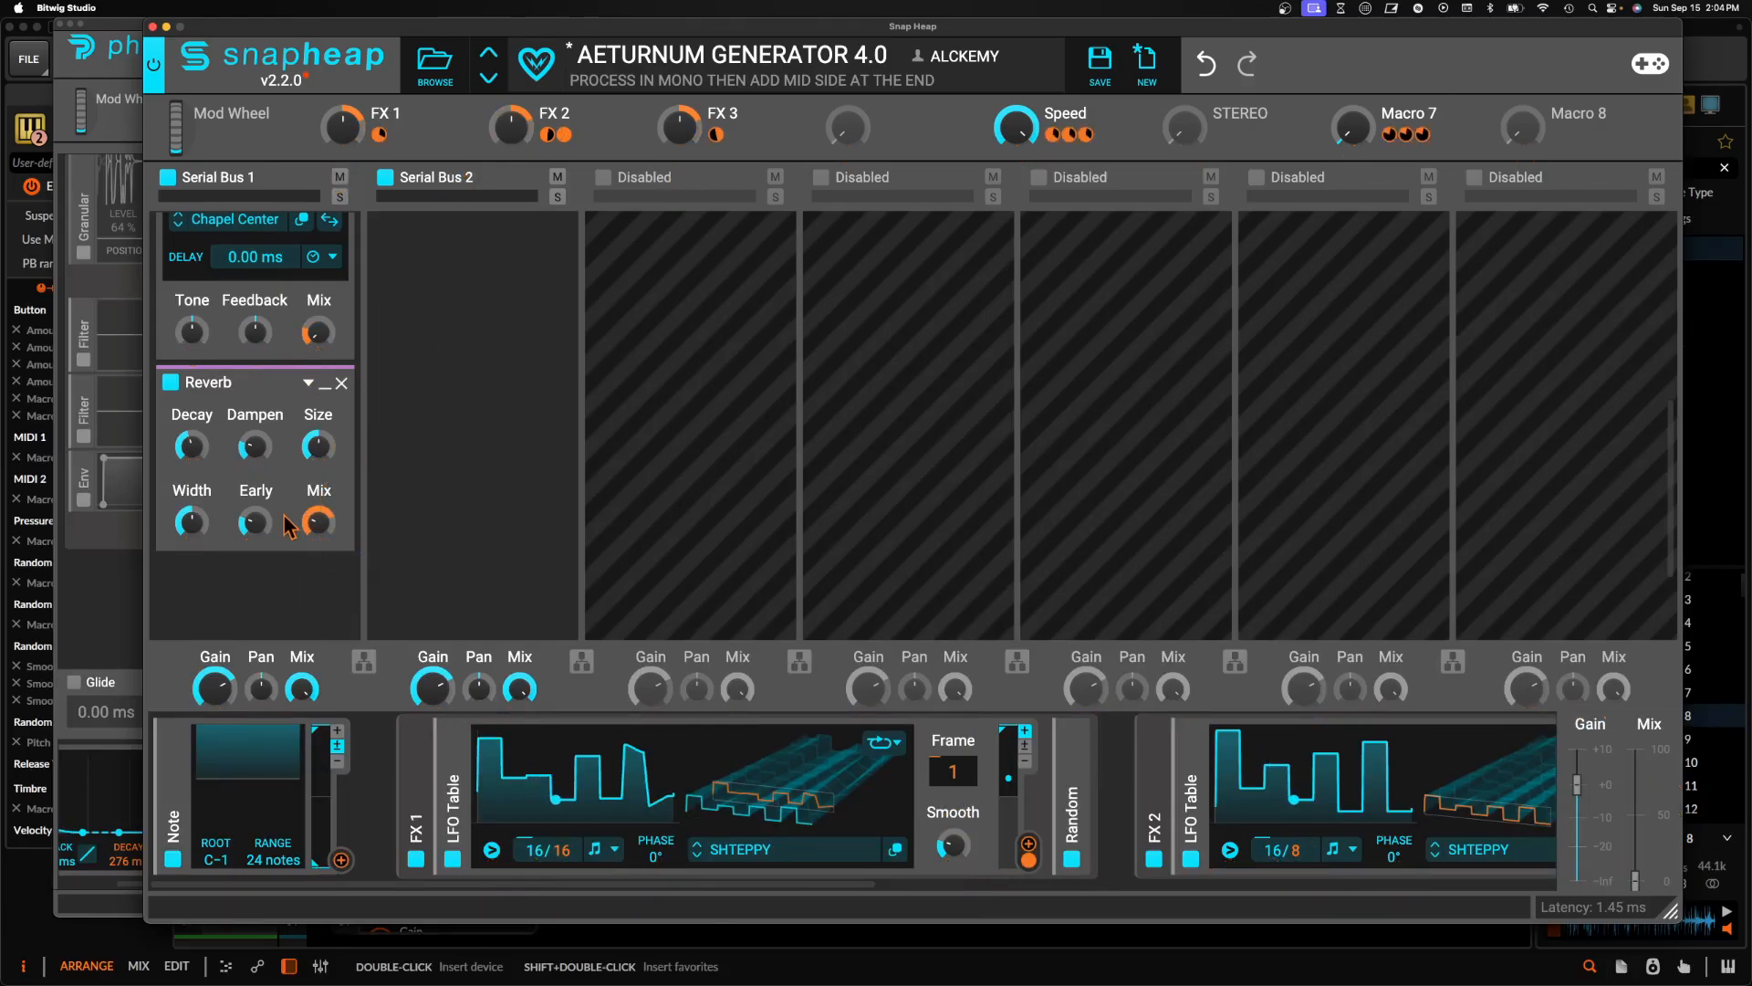
pyautogui.click(327, 386)
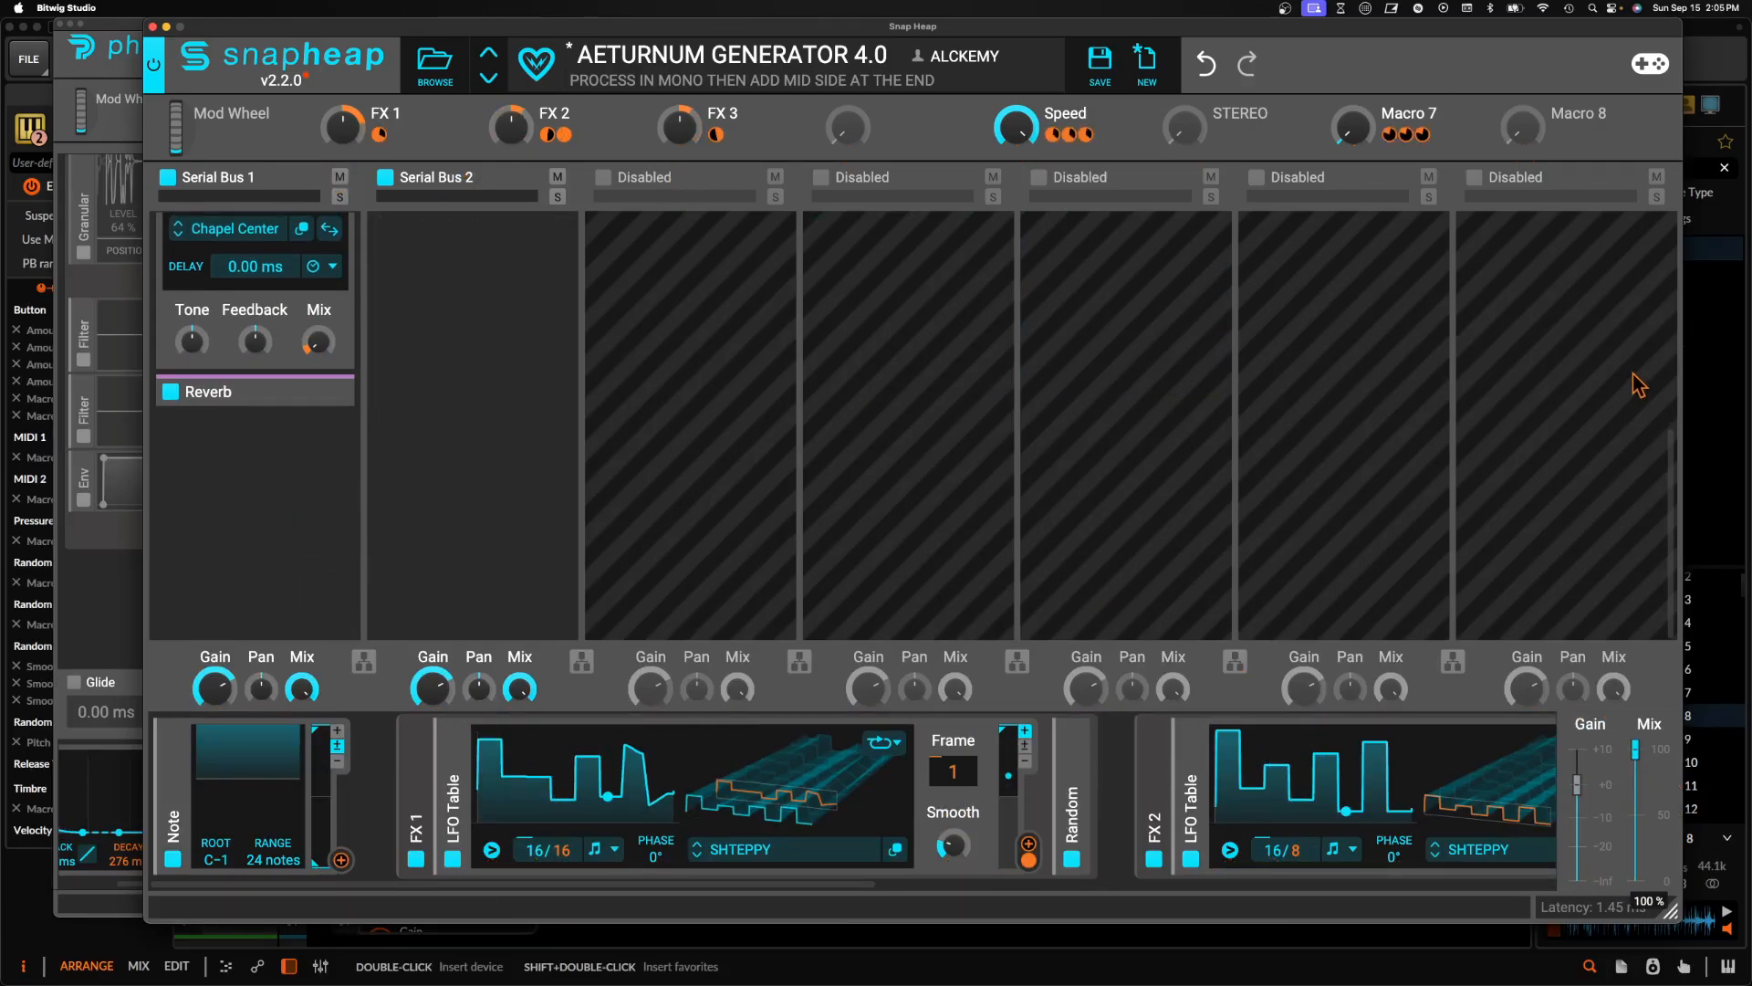
# Move the Snap Heap window aside to uncover Phase Plant and show the start of its generator list
pyautogui.moveTo(296, 32); pyautogui.dragTo(589, 114)
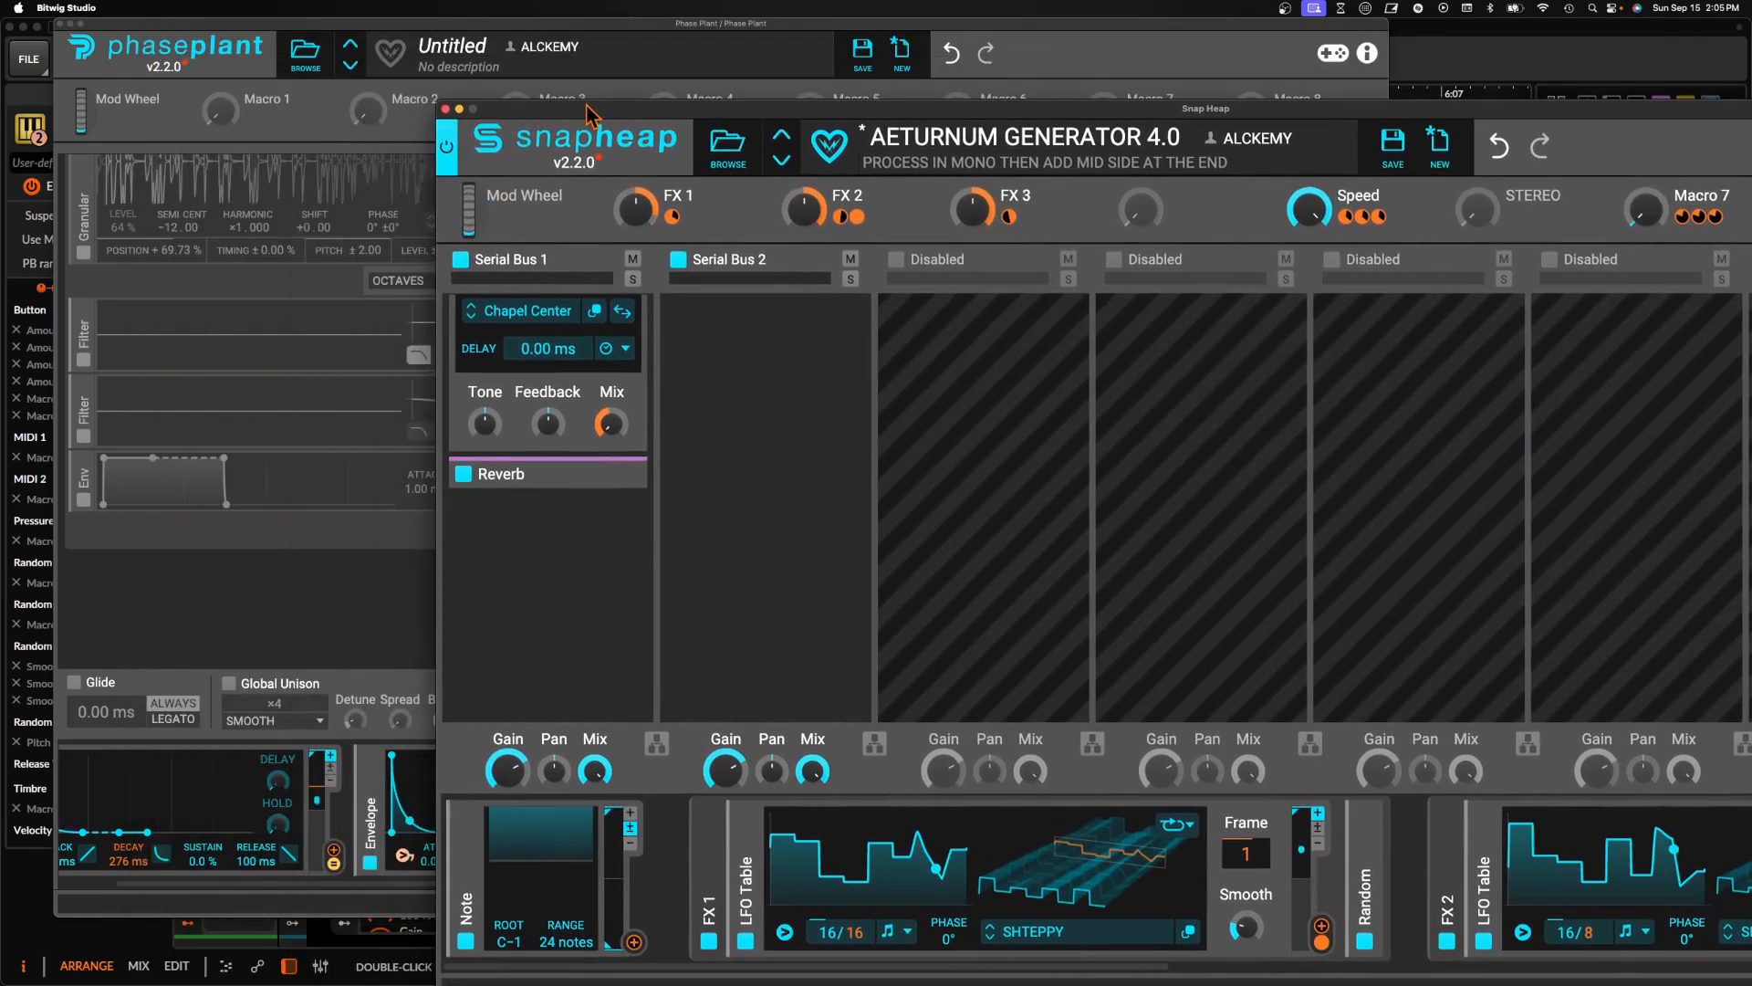
pyautogui.scroll(10, 265, 286)
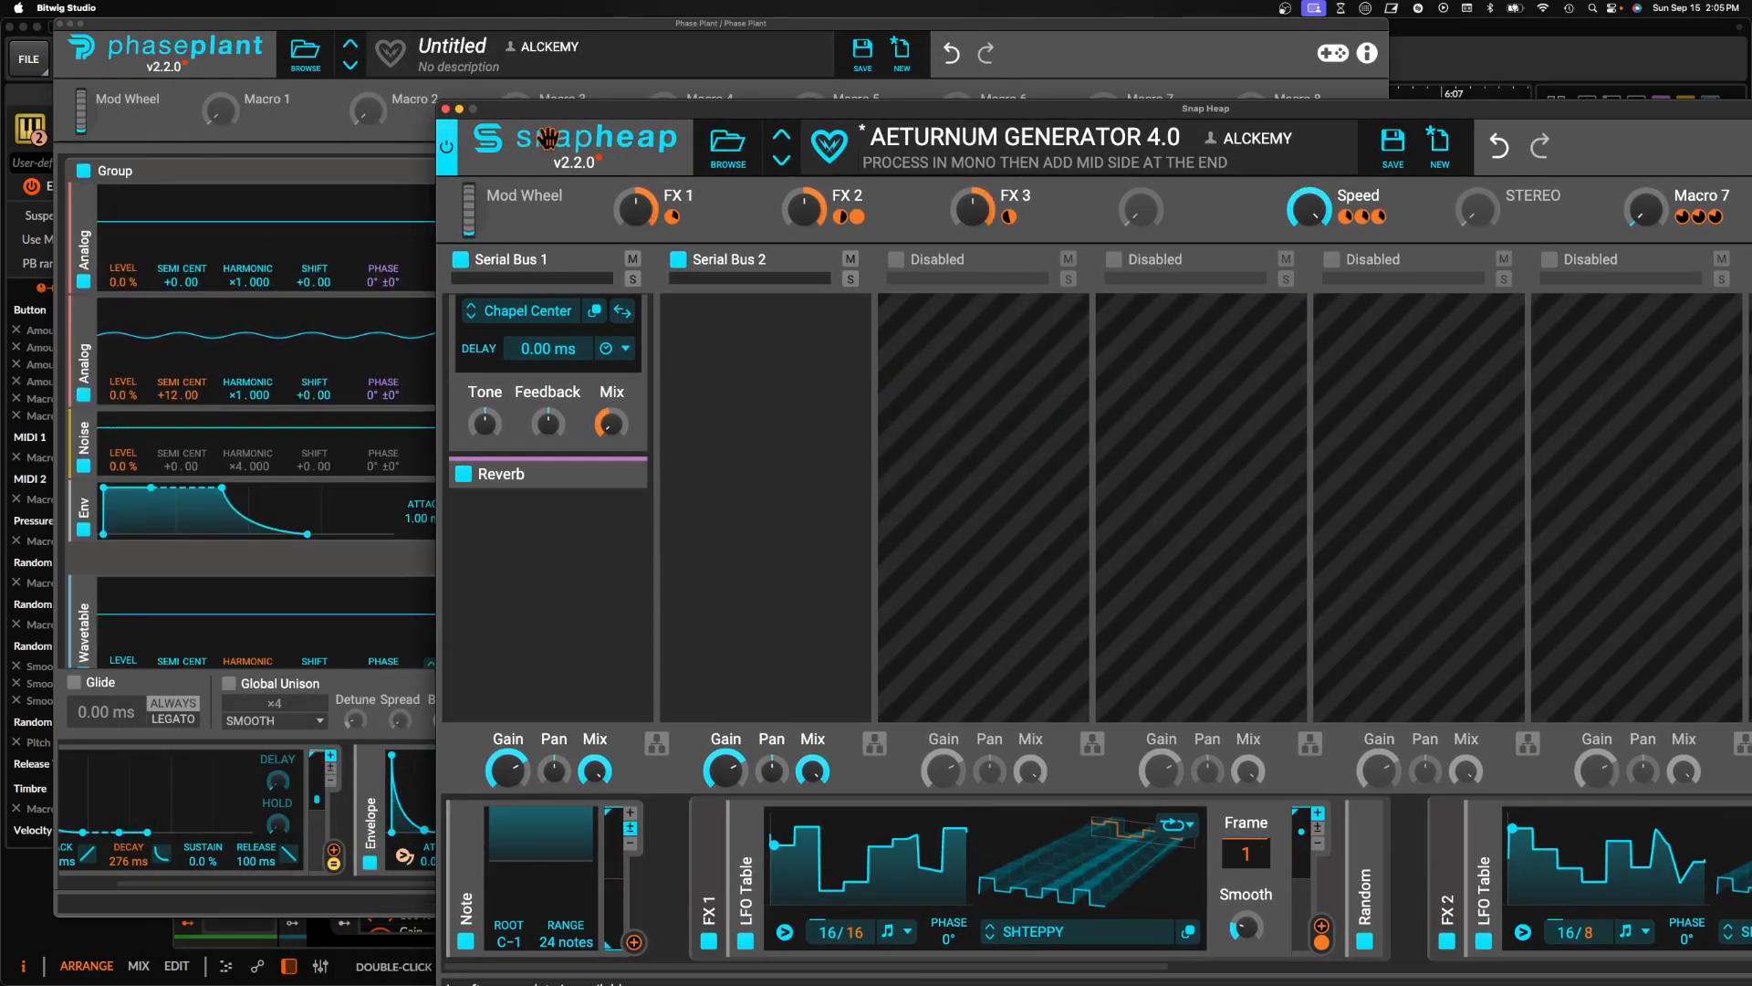
# Move the Snap Heap window back over Phase Plant and add a Pitch Shifter between the Dual Delay and the Convolver
pyautogui.moveTo(595, 119); pyautogui.dragTo(222, 48)
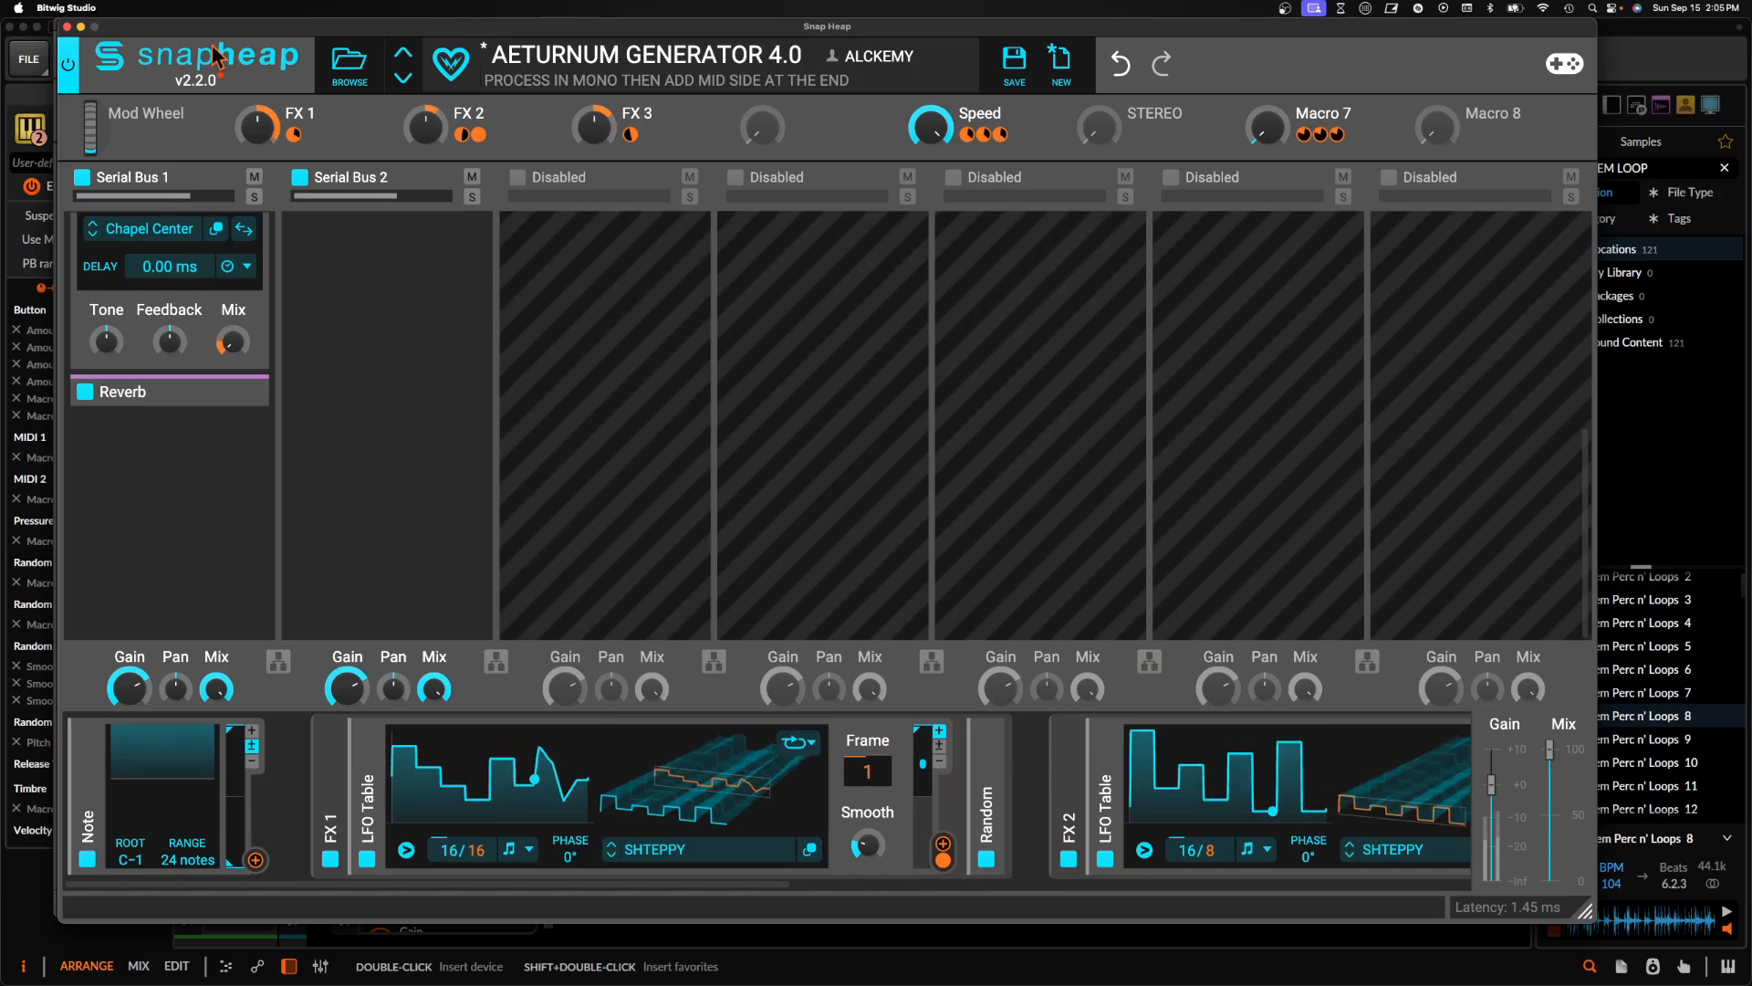
pyautogui.scroll(5, 108, 398)
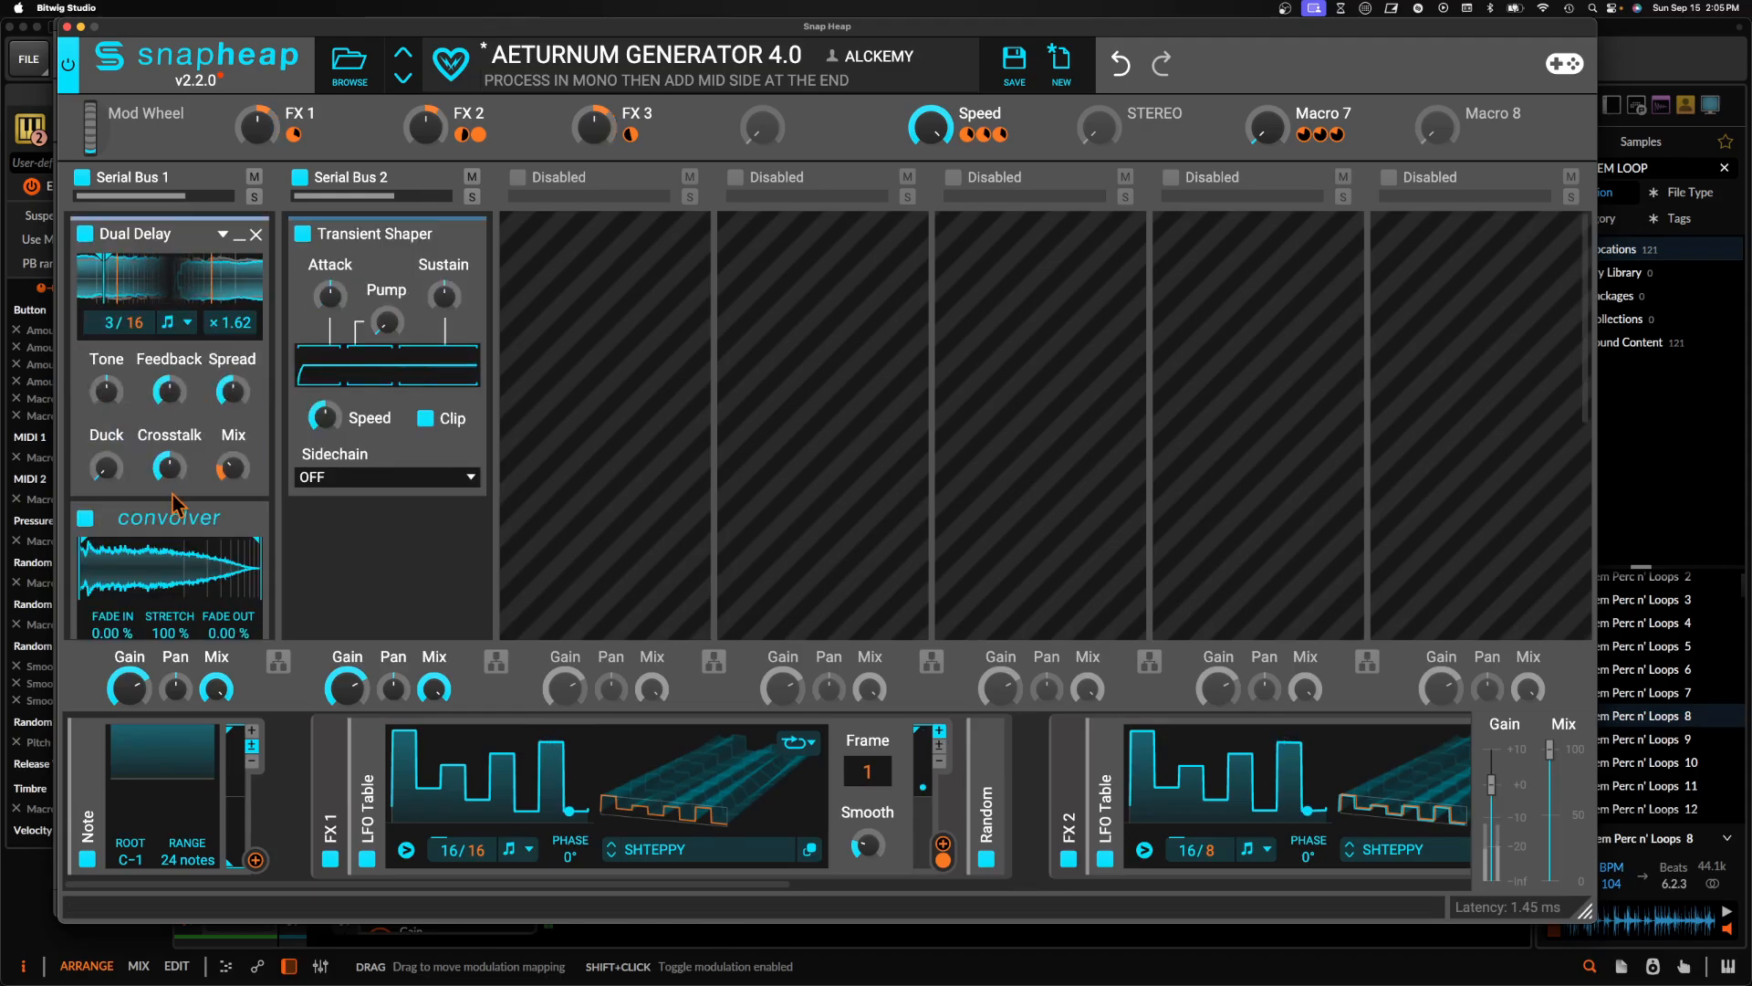
pyautogui.click(173, 495)
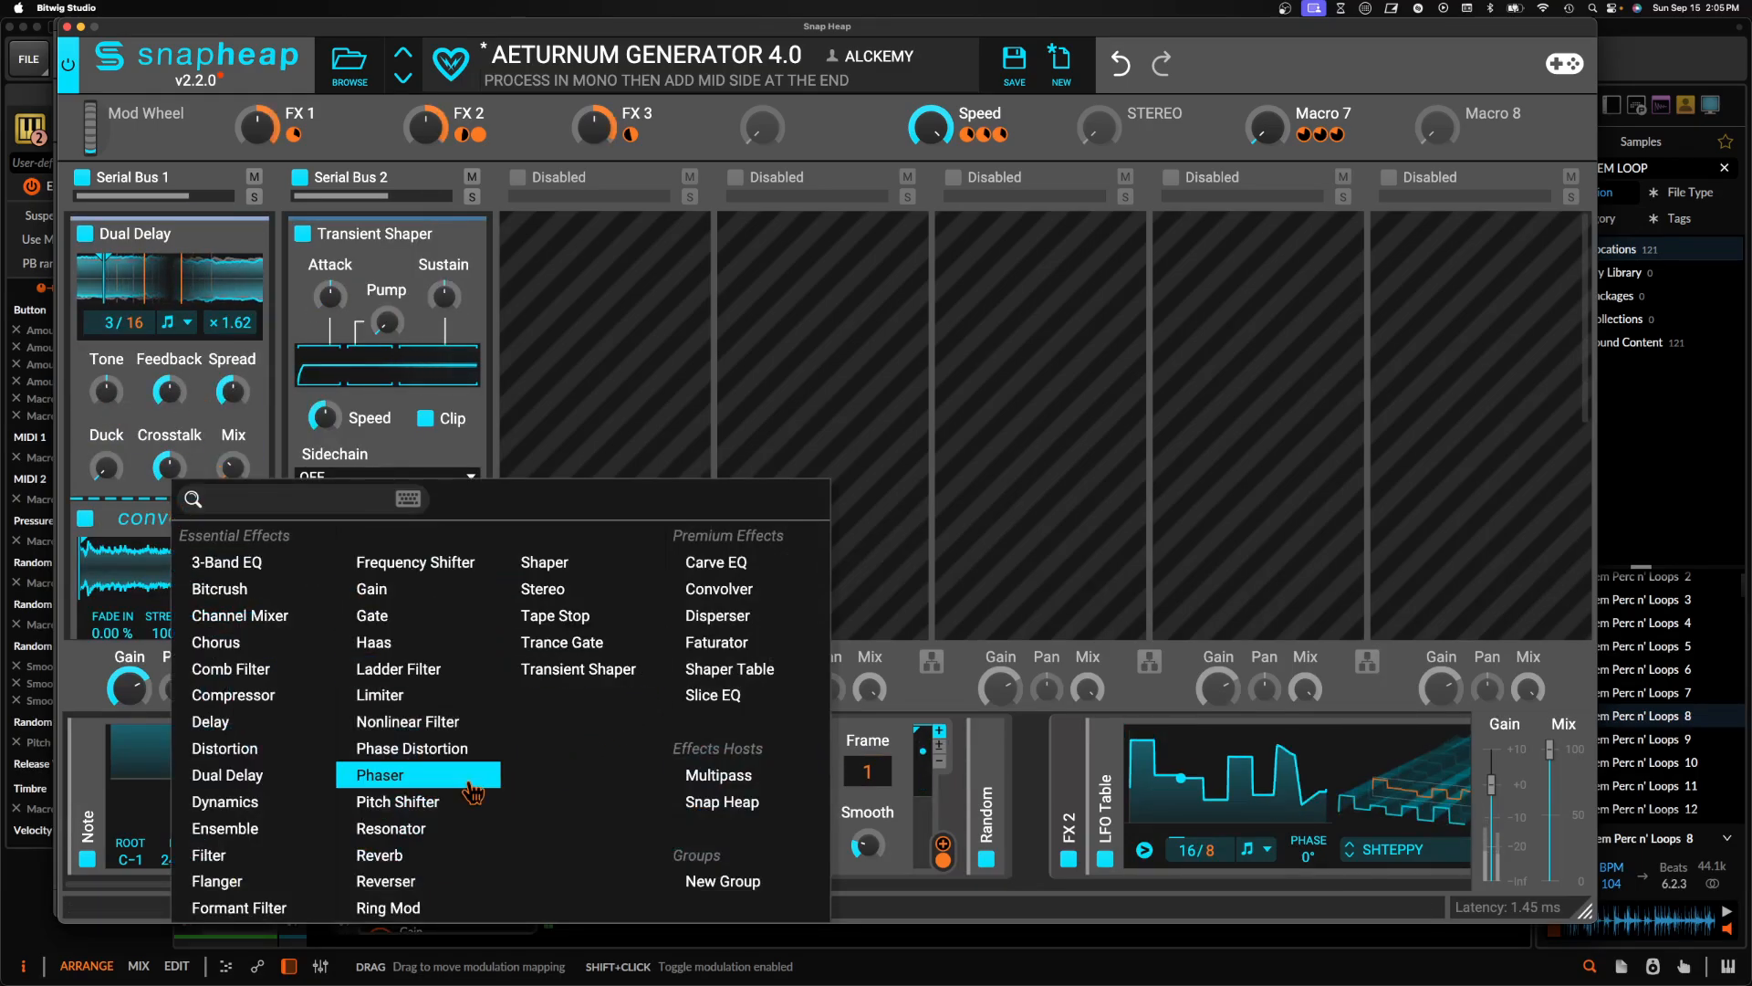
pyautogui.click(397, 801)
pyautogui.scroll(-2, 210, 561)
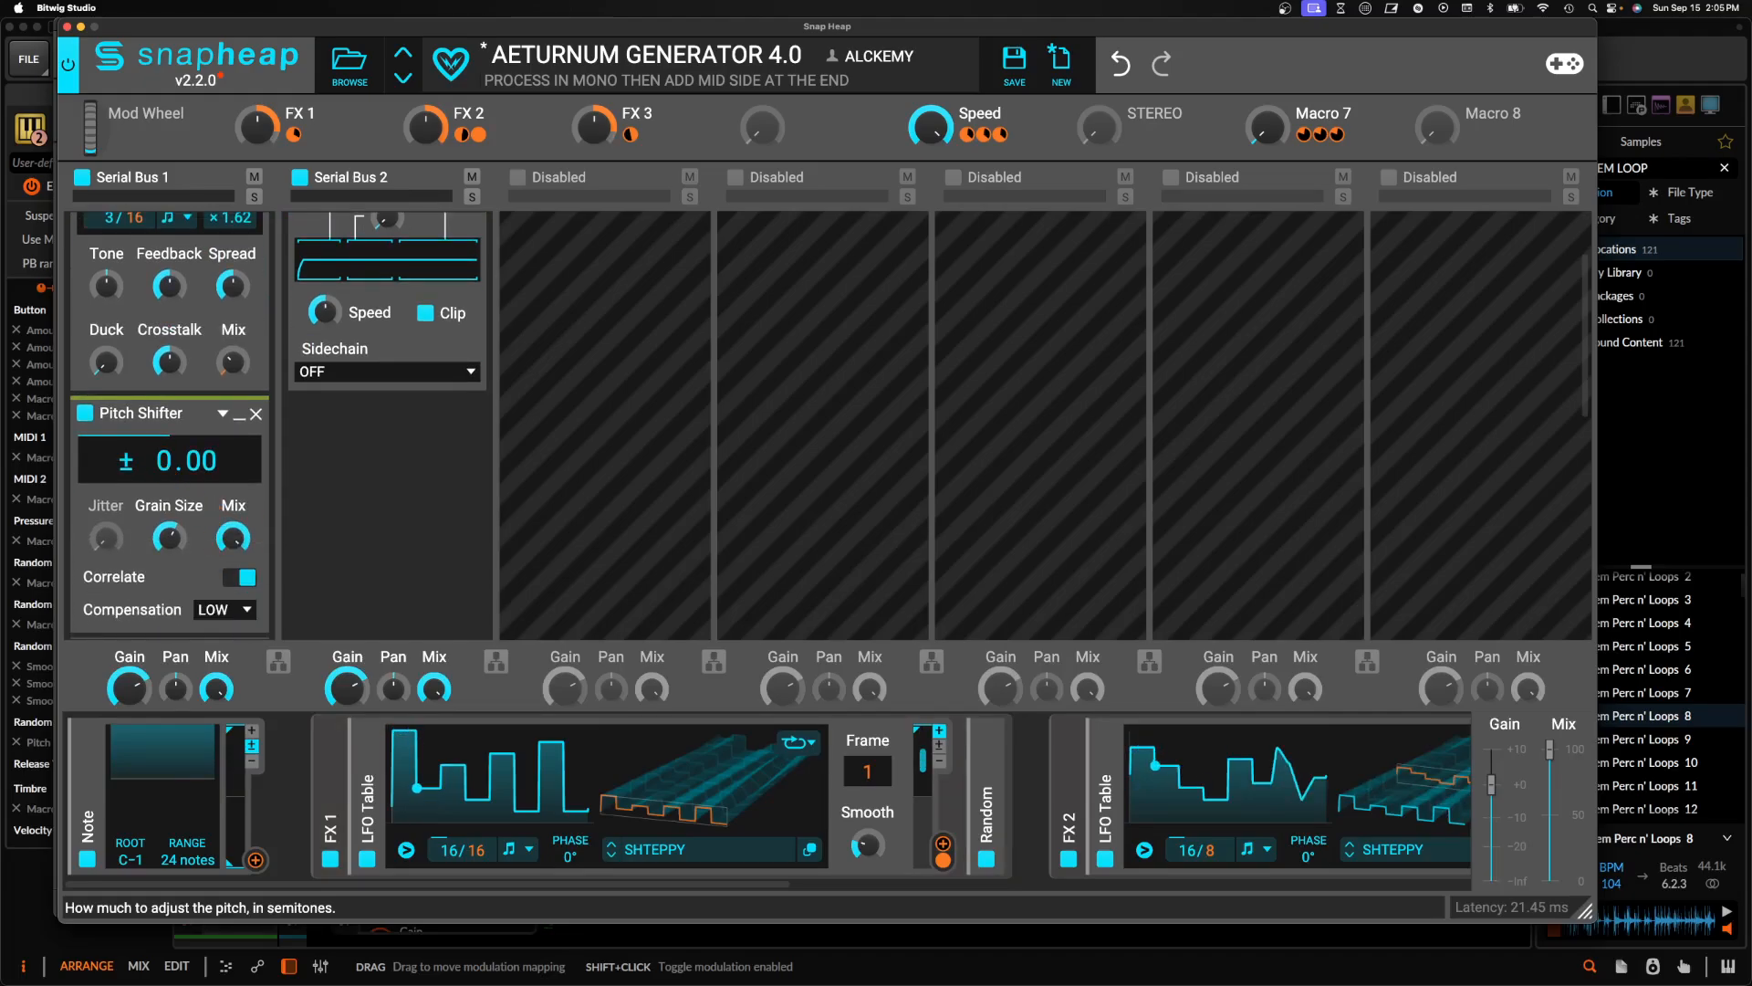
# Set the Pitch Shifter to +7.00 semitones, lower its Mix, and modulate that Mix with the FX 3 macro
pyautogui.moveTo(233, 536); pyautogui.dragTo(233, 676)
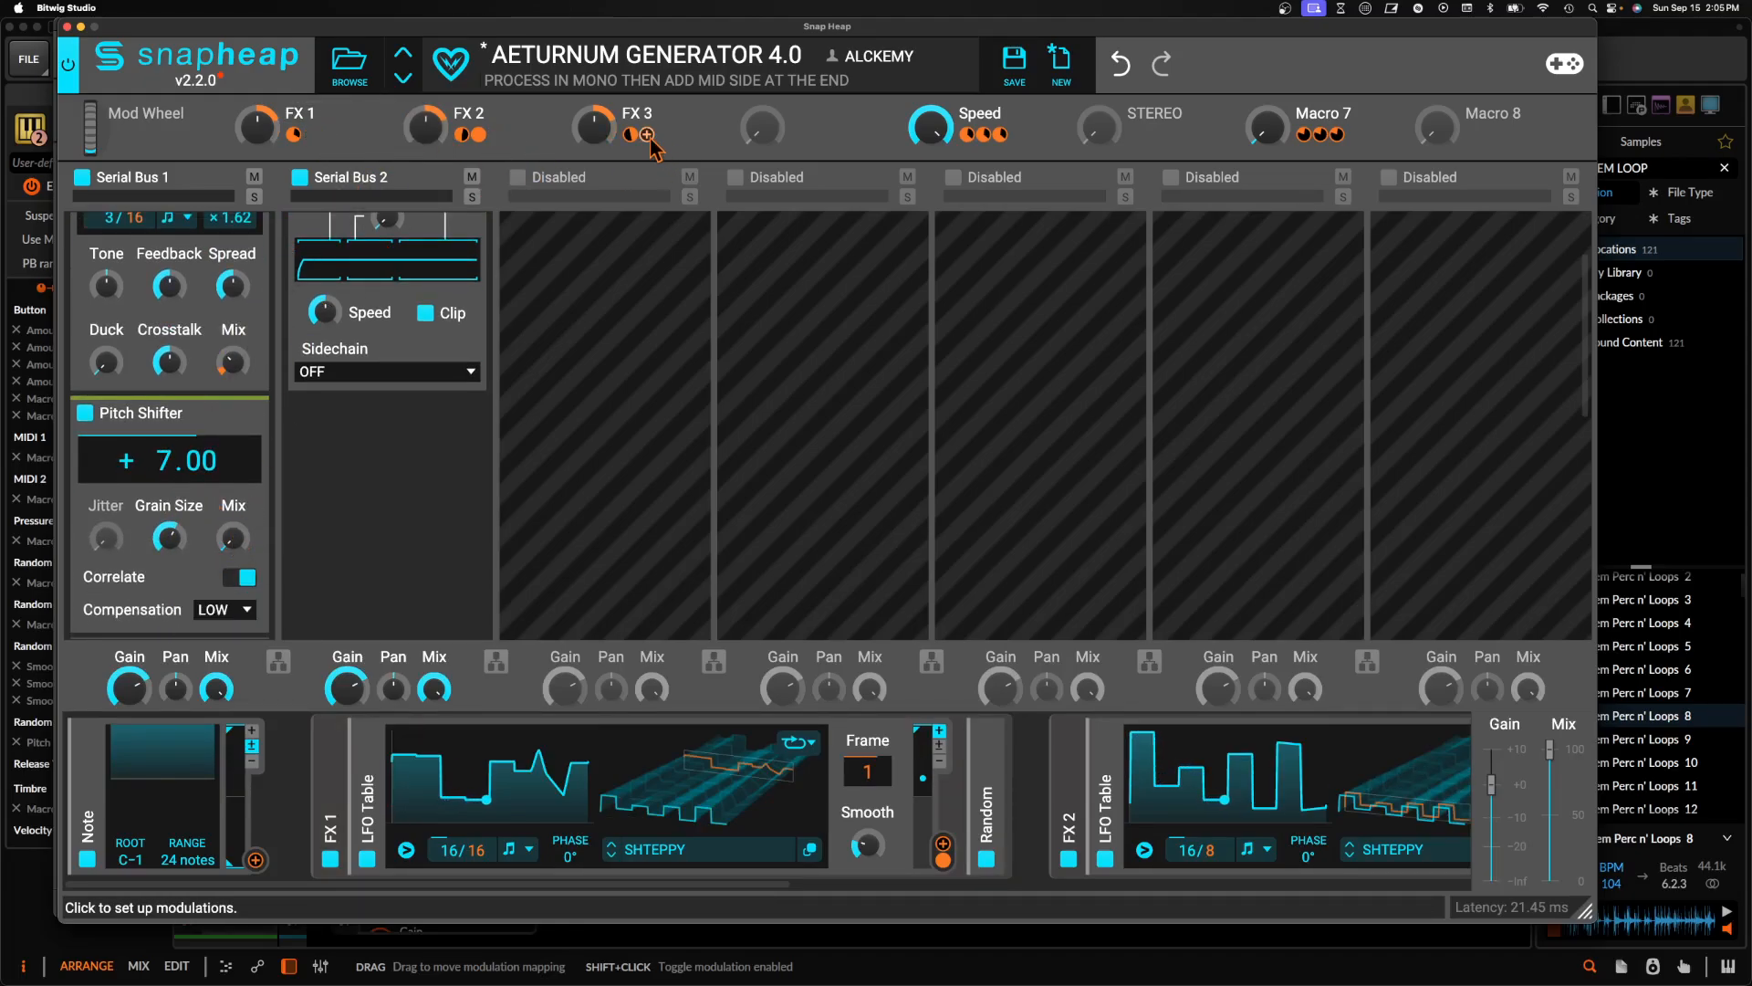
pyautogui.moveTo(594, 128); pyautogui.dragTo(234, 570)
pyautogui.scroll(-2, 233, 571)
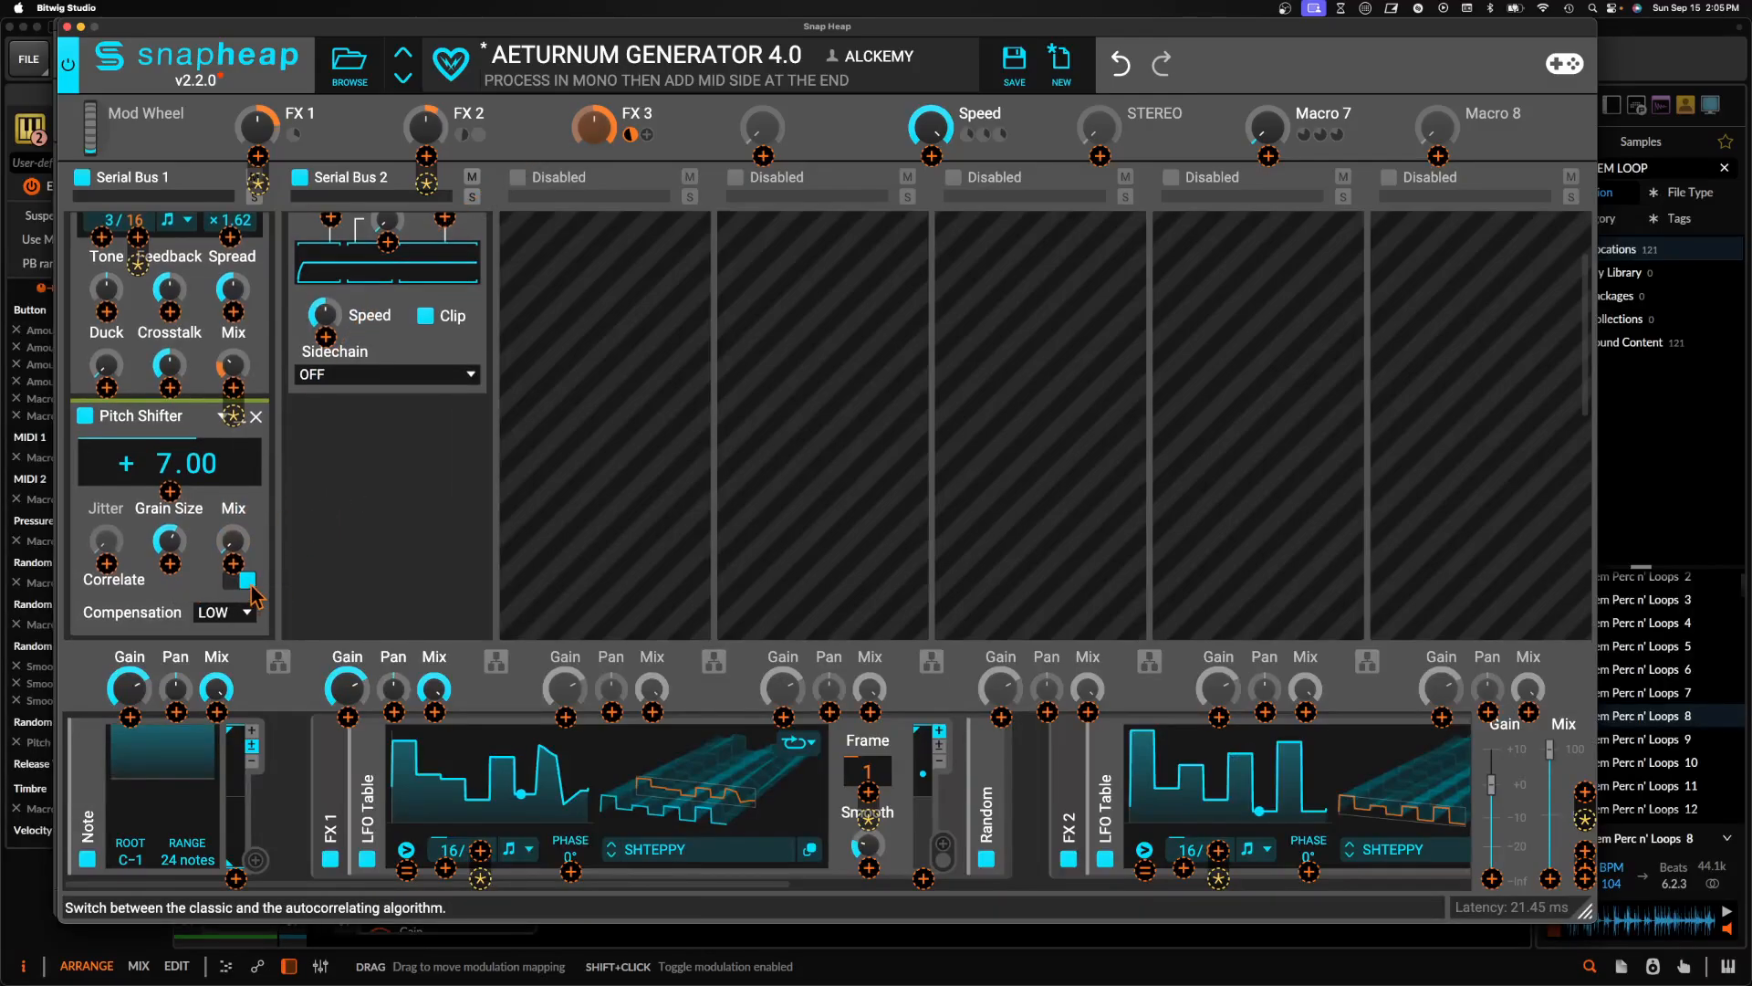
pyautogui.moveTo(239, 472); pyautogui.dragTo(234, 429)
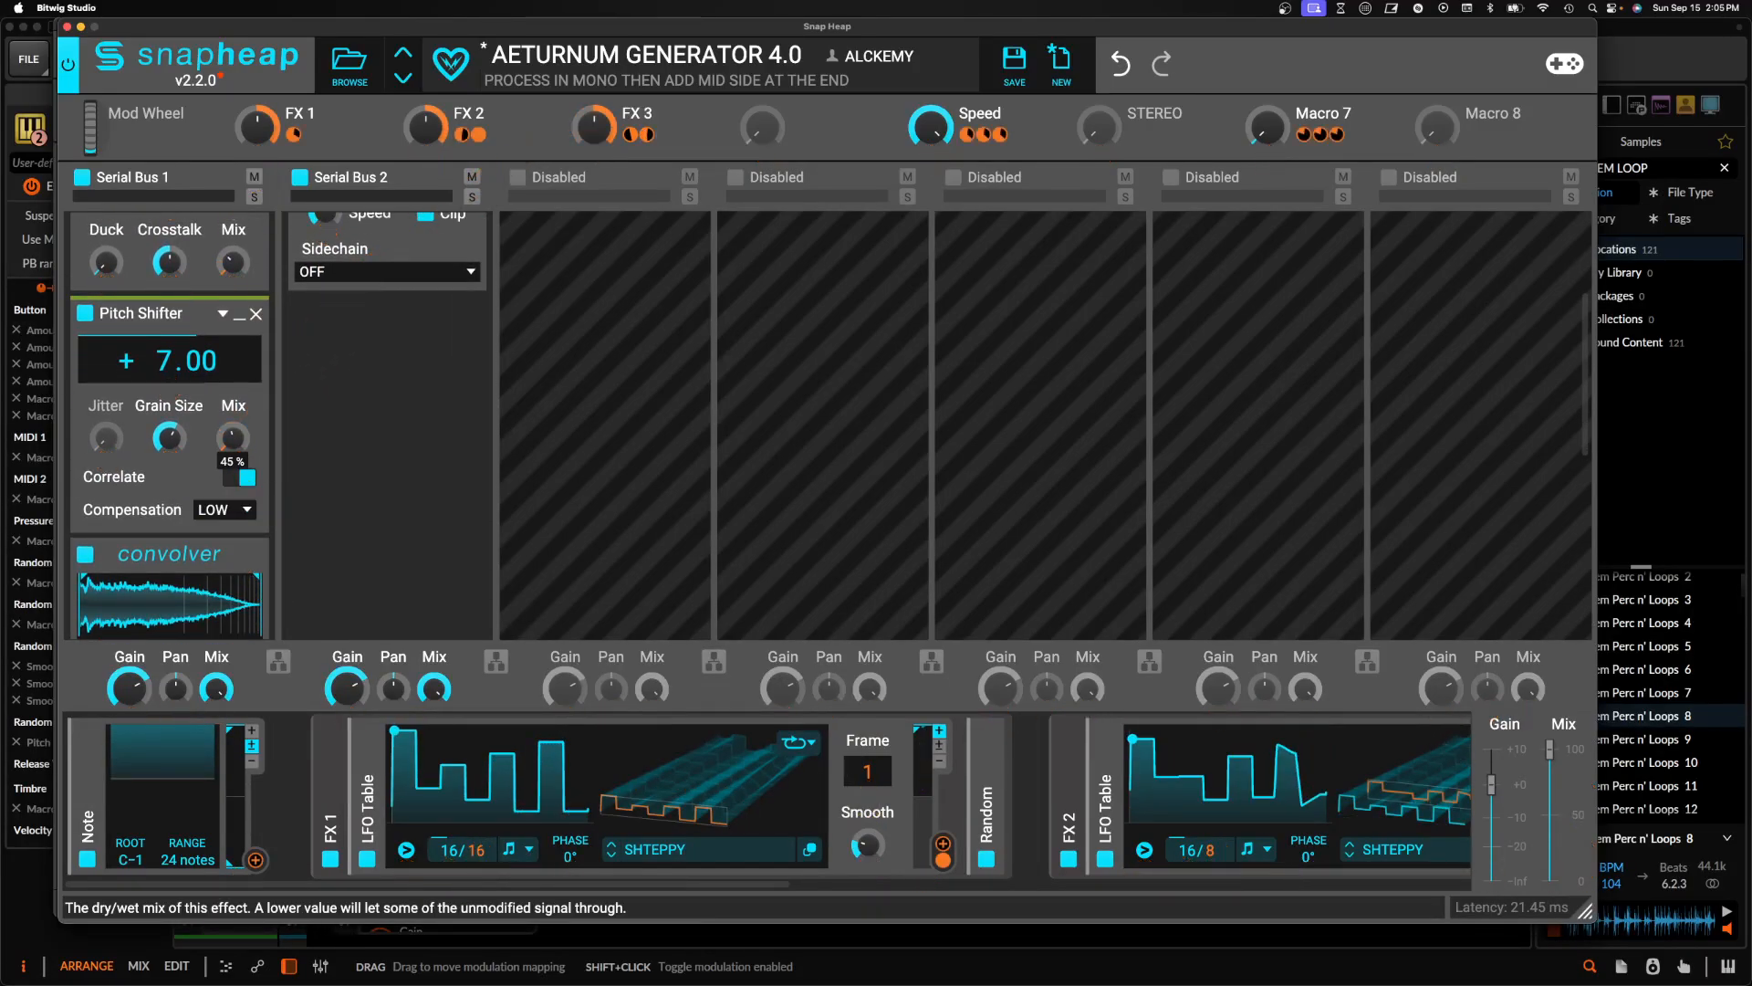
# Switch the FX 3, FX 2 and FX 1 macros to positive polarity and turn their knobs down to minimum
pyautogui.rightClick(603, 134)
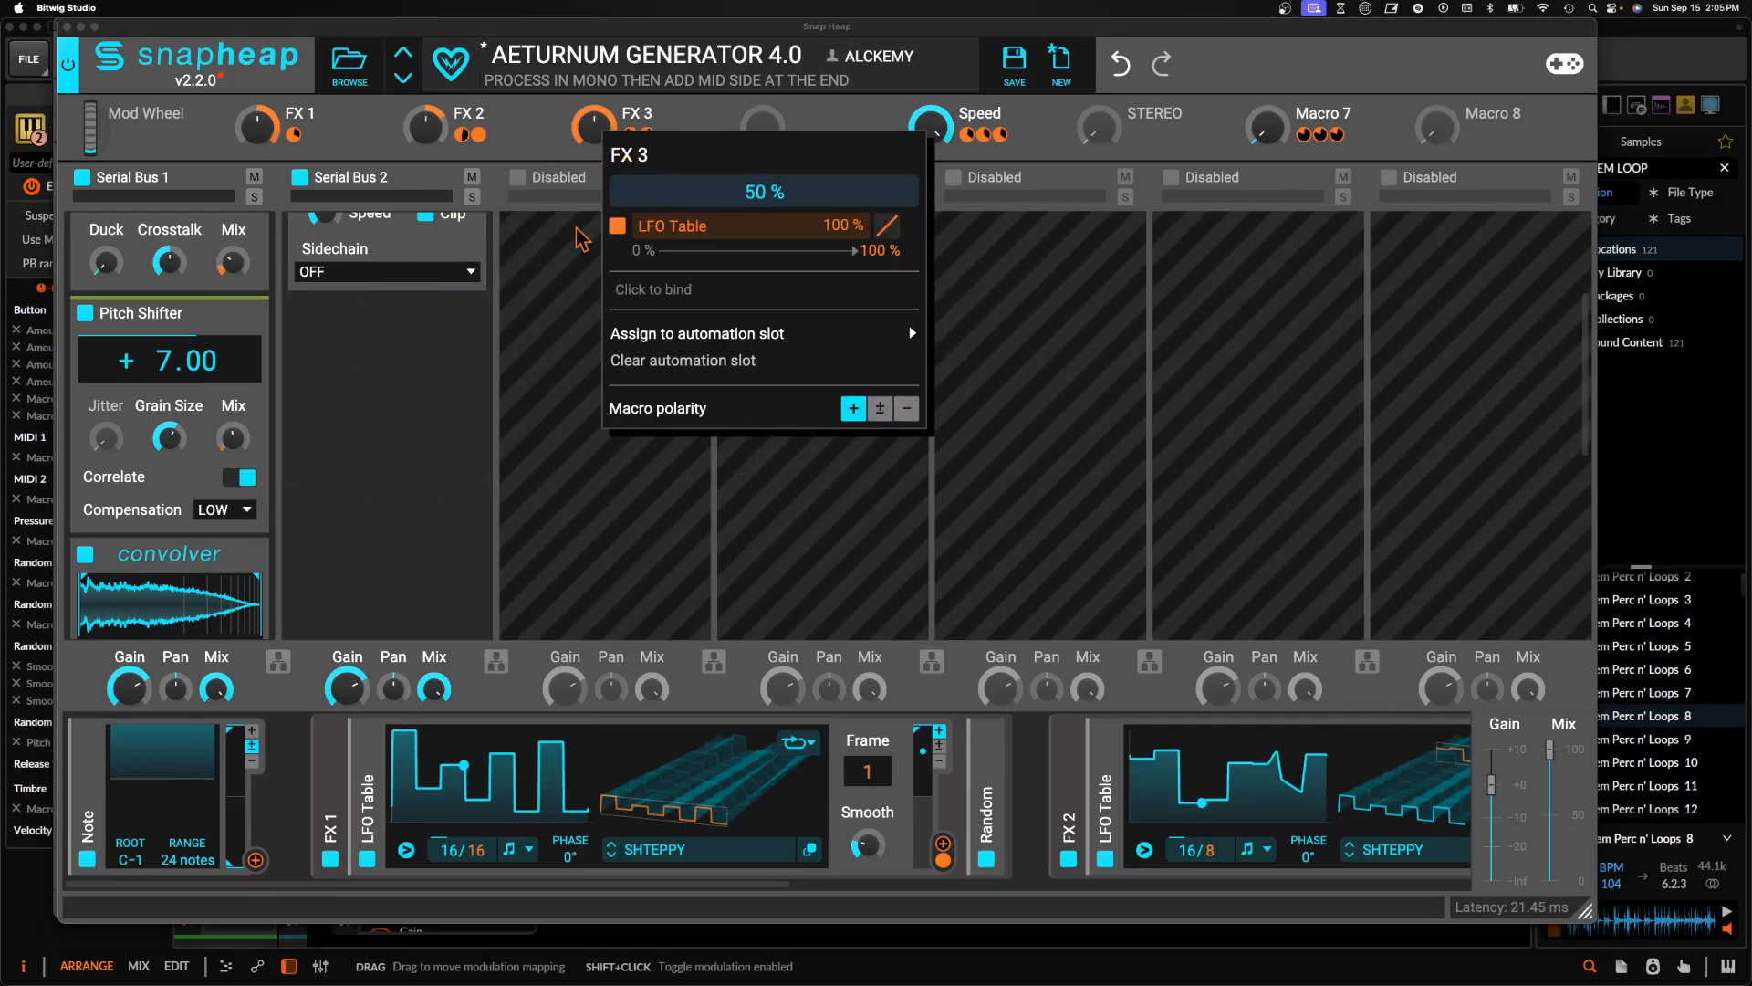
pyautogui.click(500, 153)
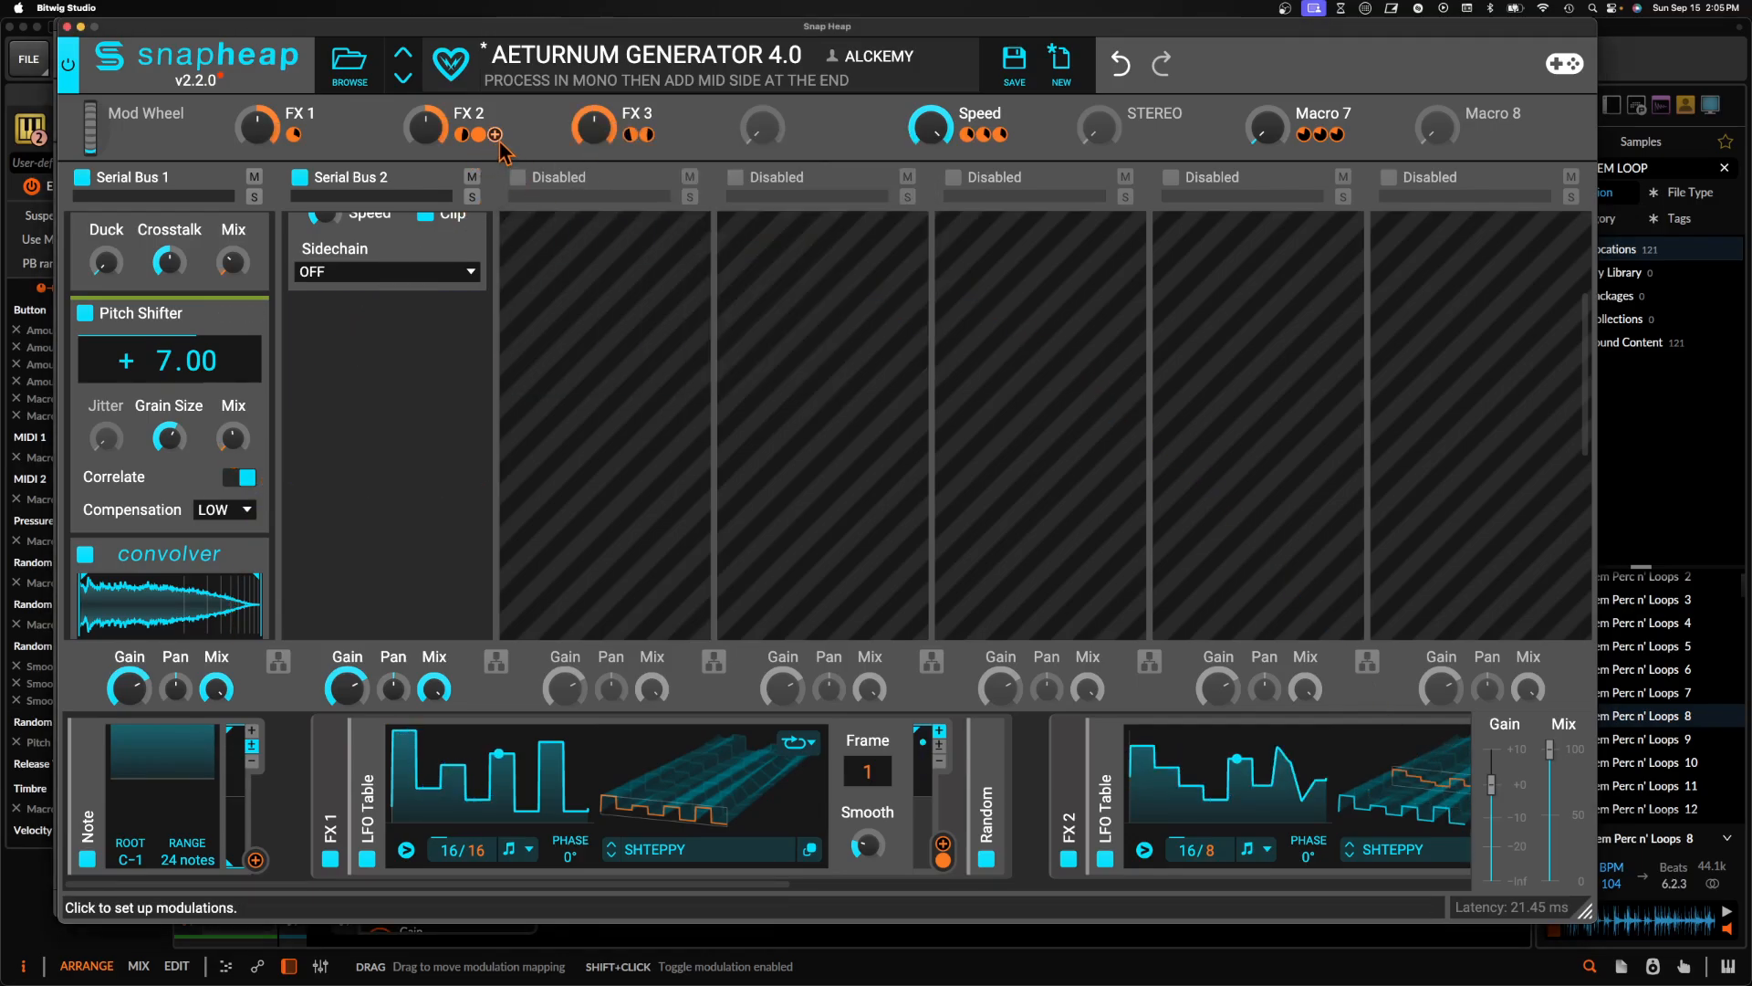
pyautogui.rightClick(427, 130)
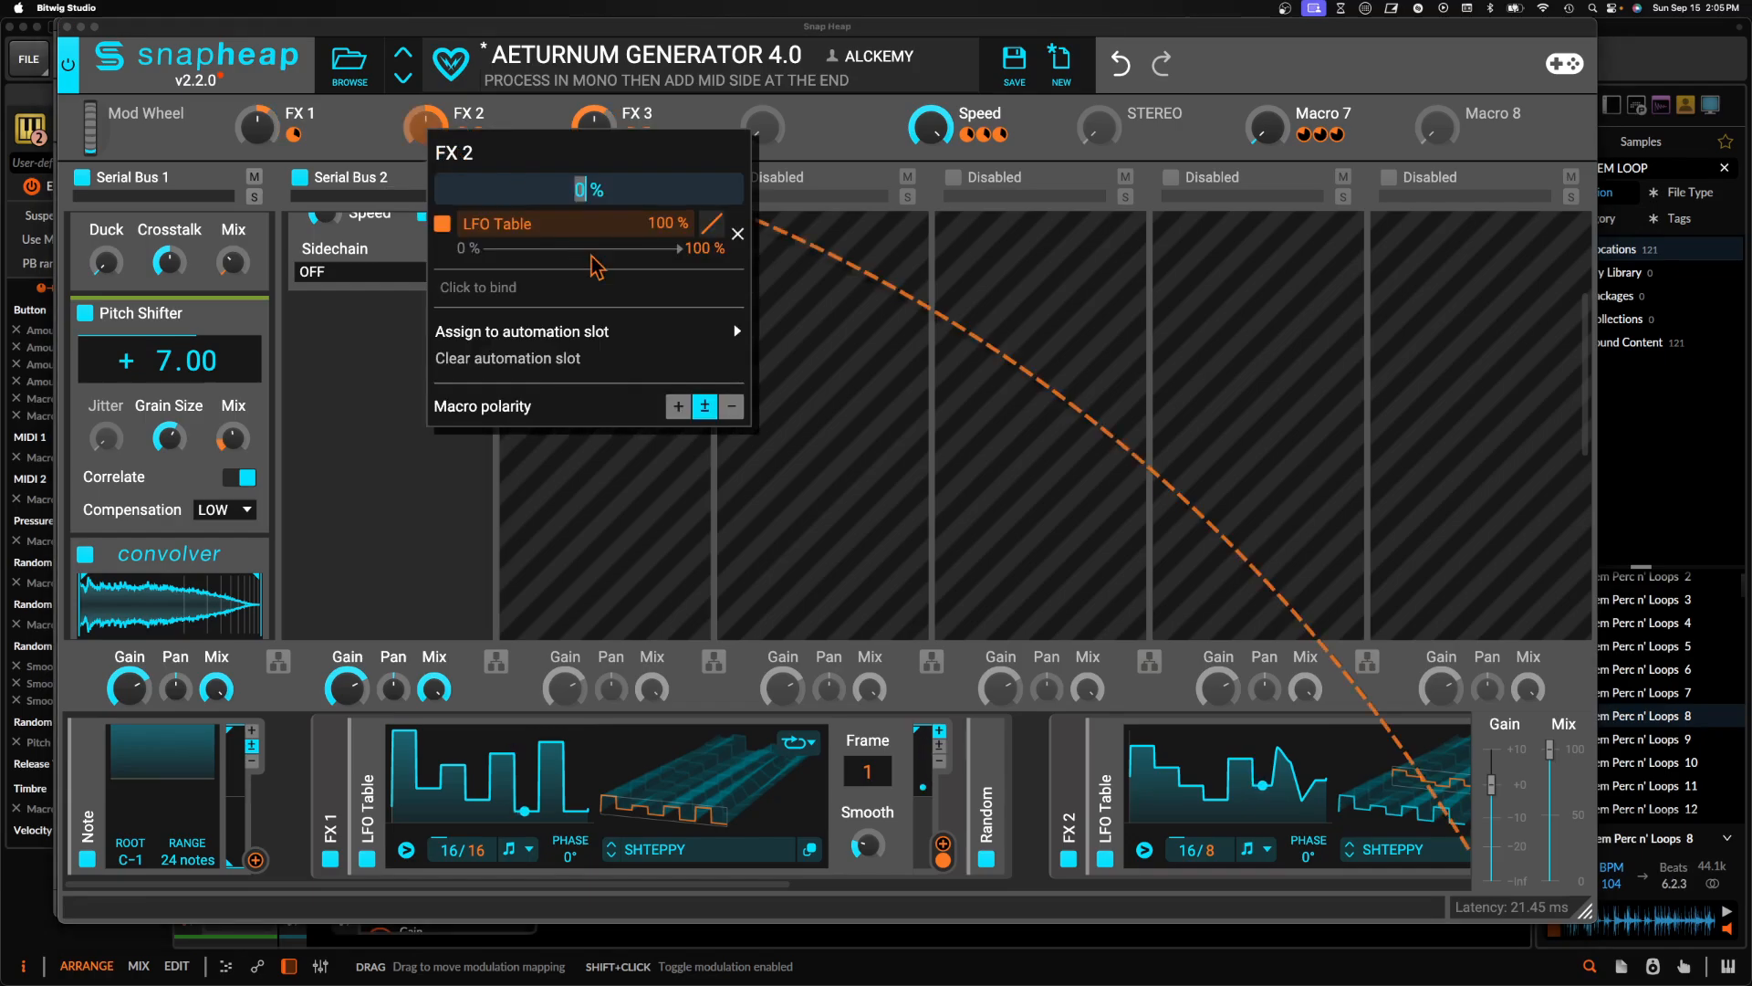
pyautogui.click(676, 407)
pyautogui.rightClick(252, 139)
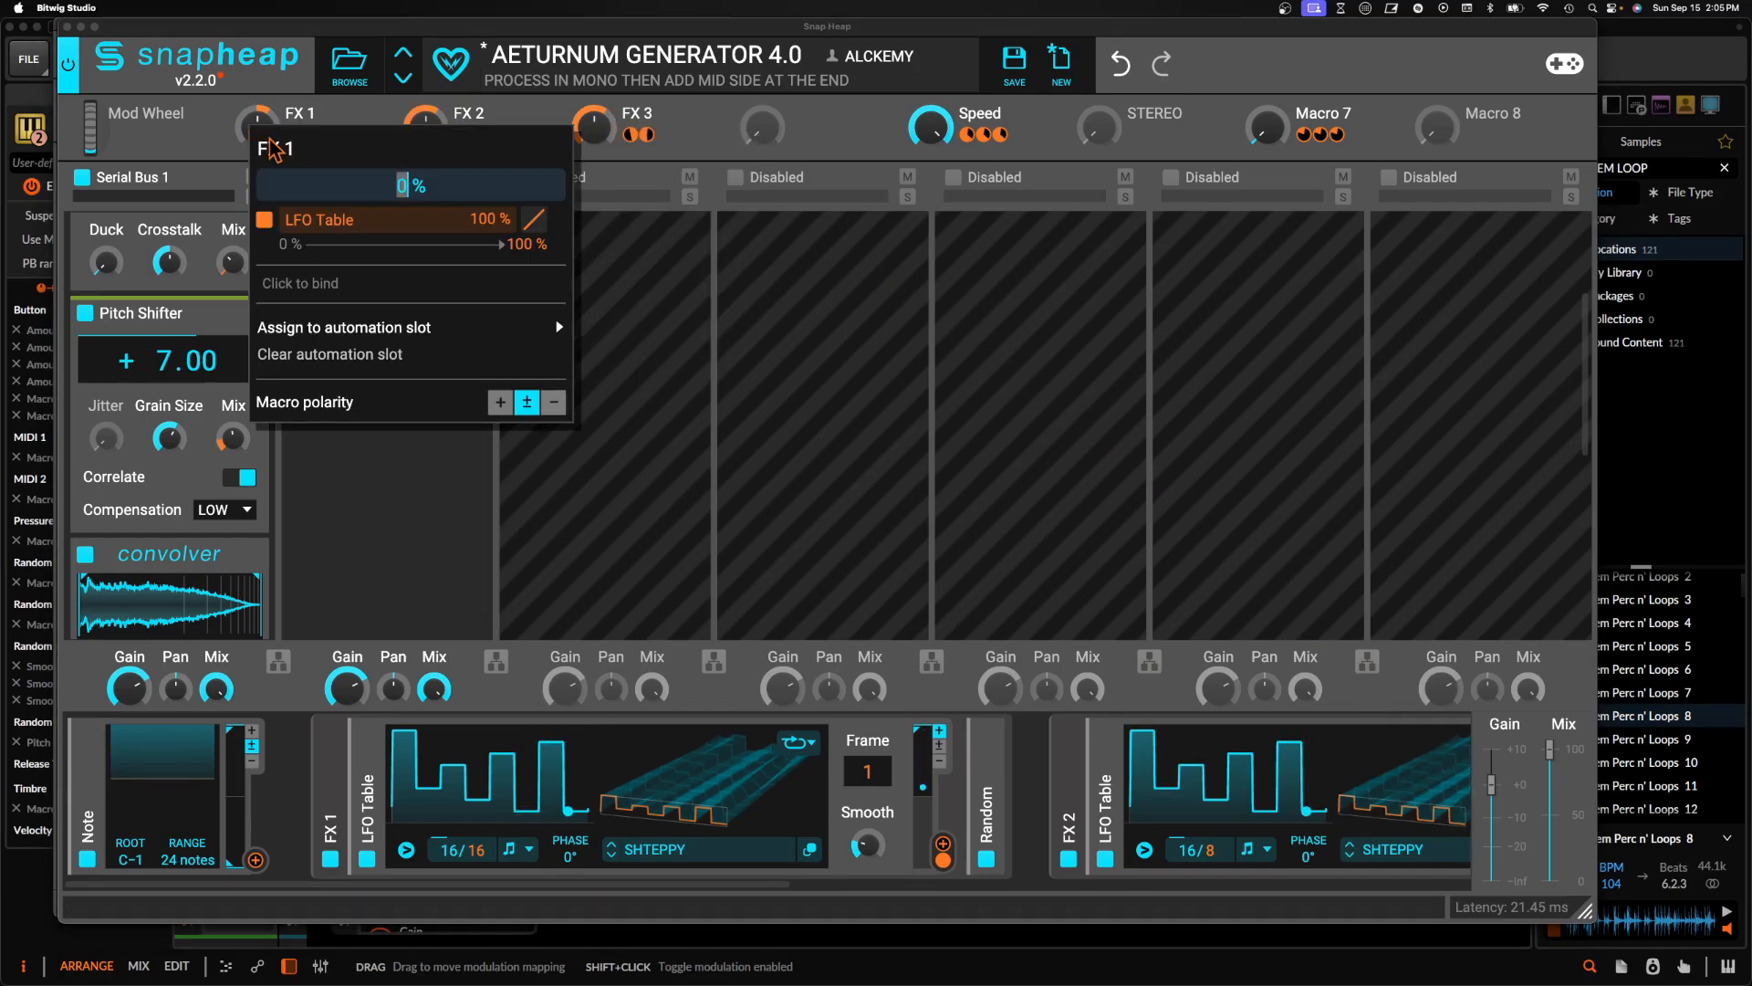
pyautogui.click(219, 159)
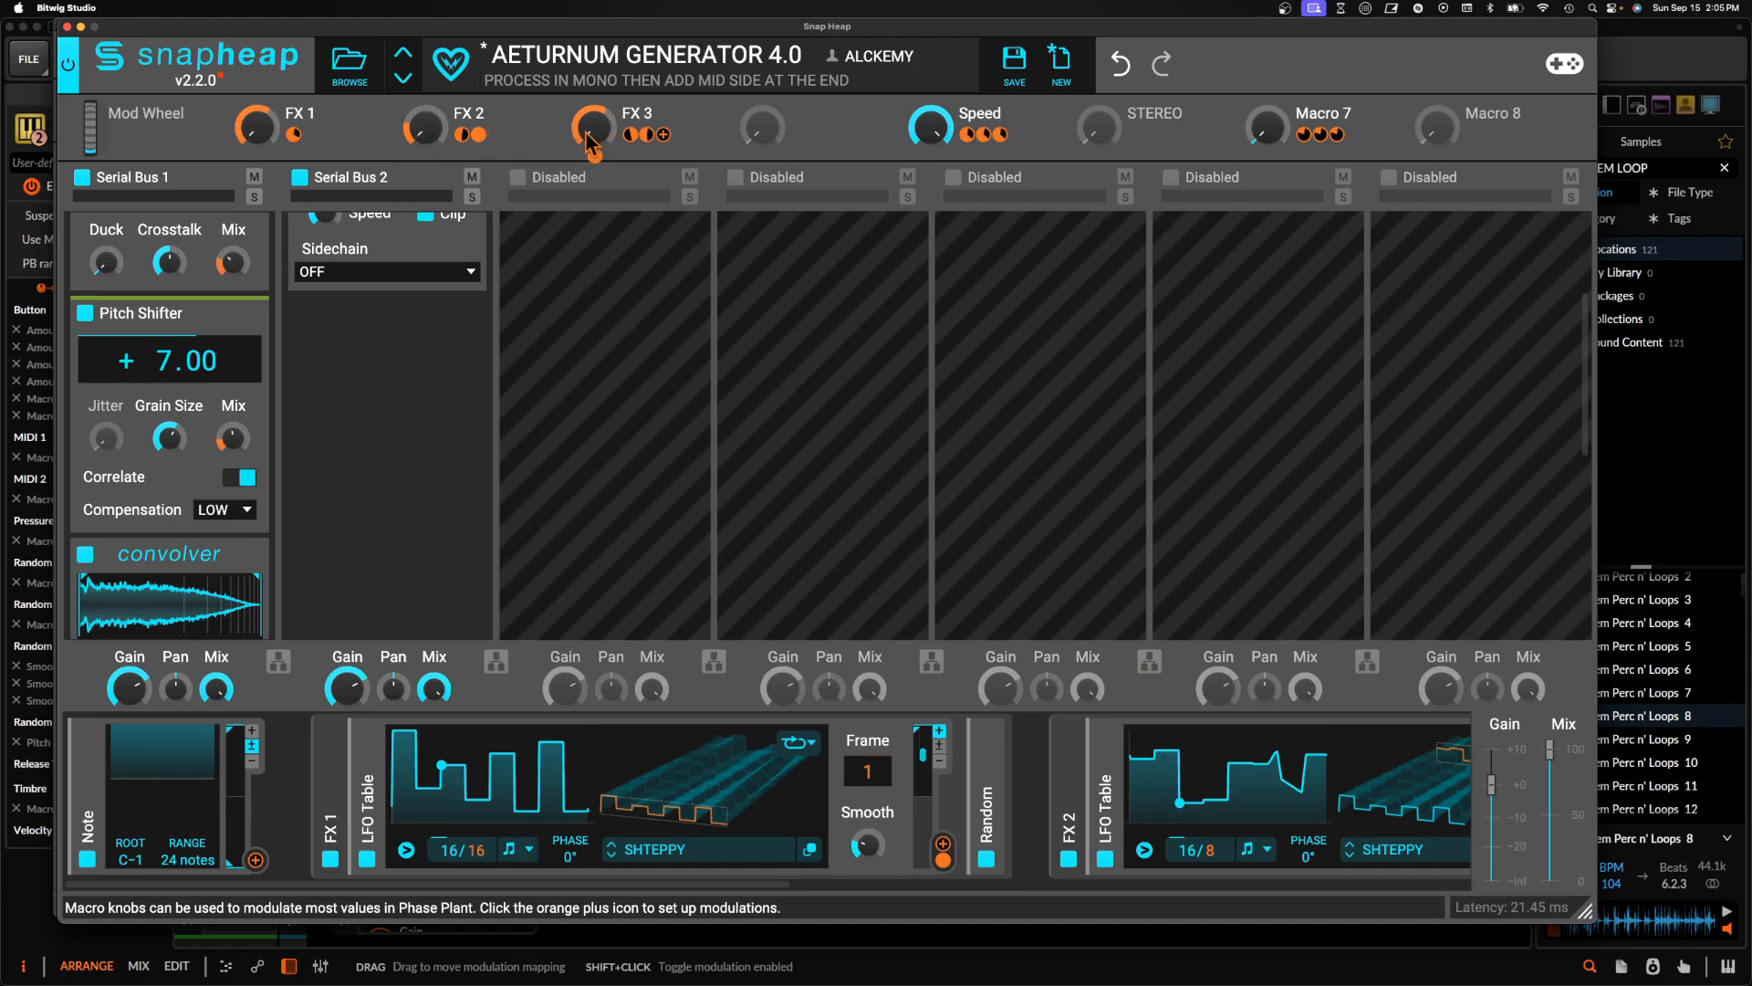
# Collapse the Pitch Shifter and duplicate it directly above the Convolver
pyautogui.scroll(-1, 198, 455)
pyautogui.scroll(1, 199, 455)
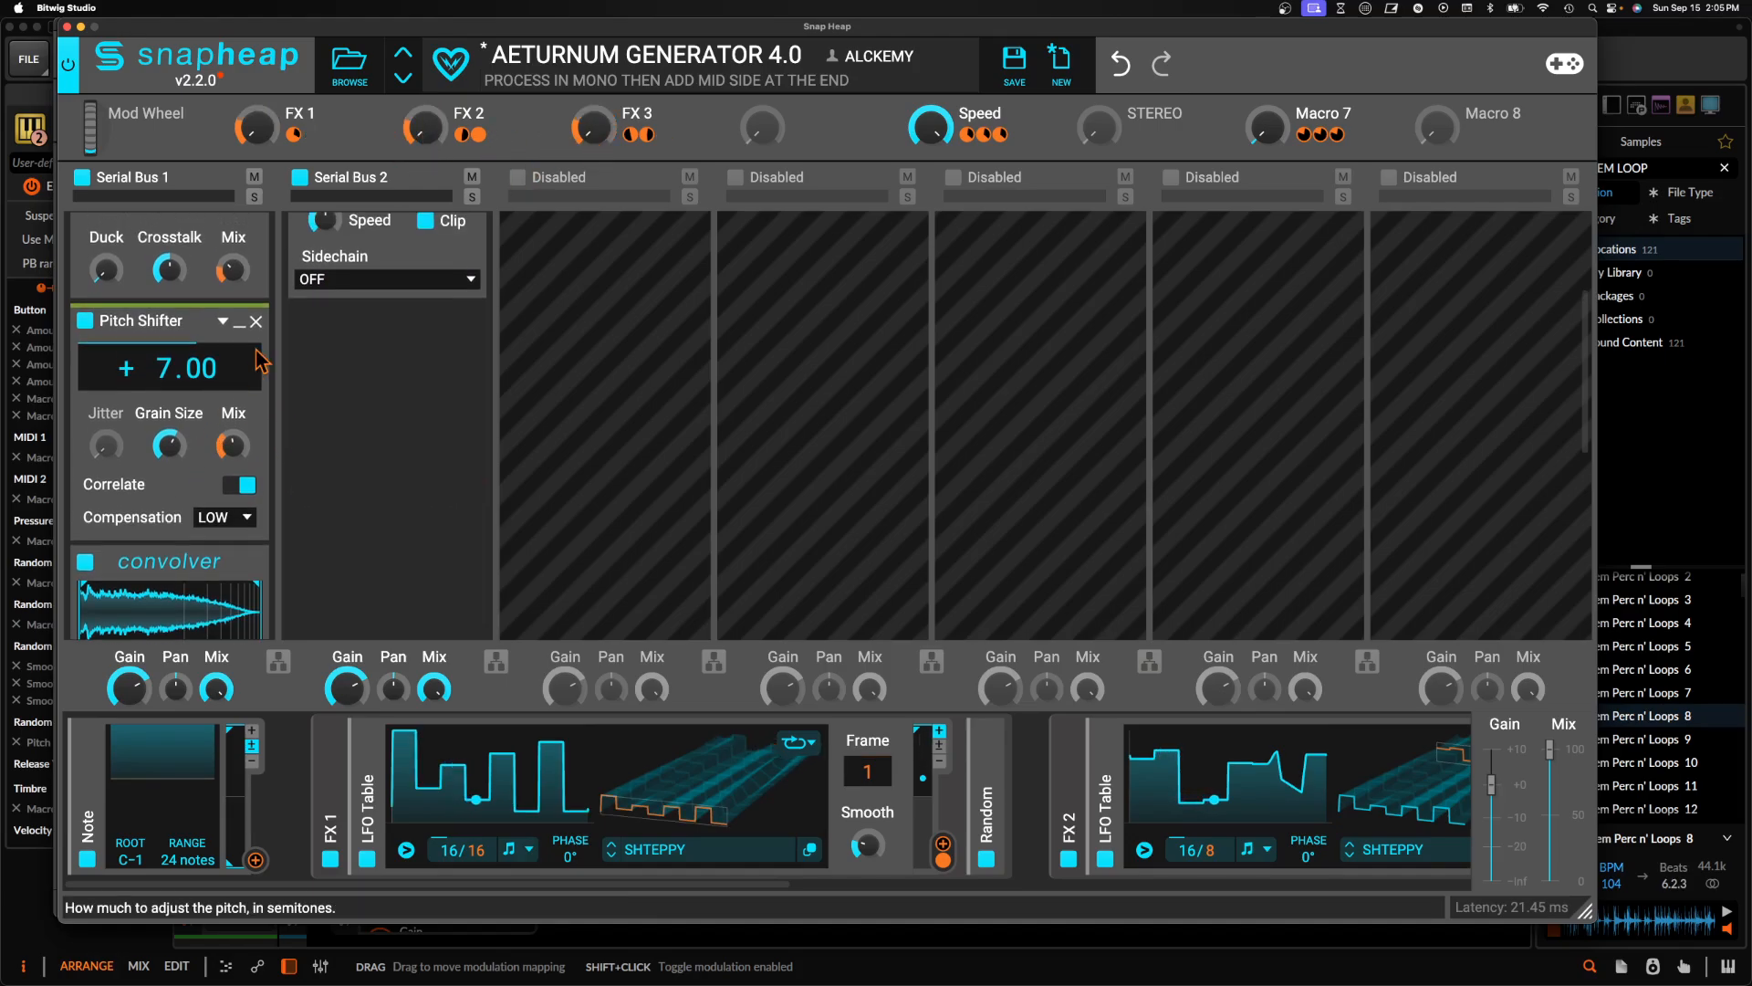
pyautogui.click(242, 325)
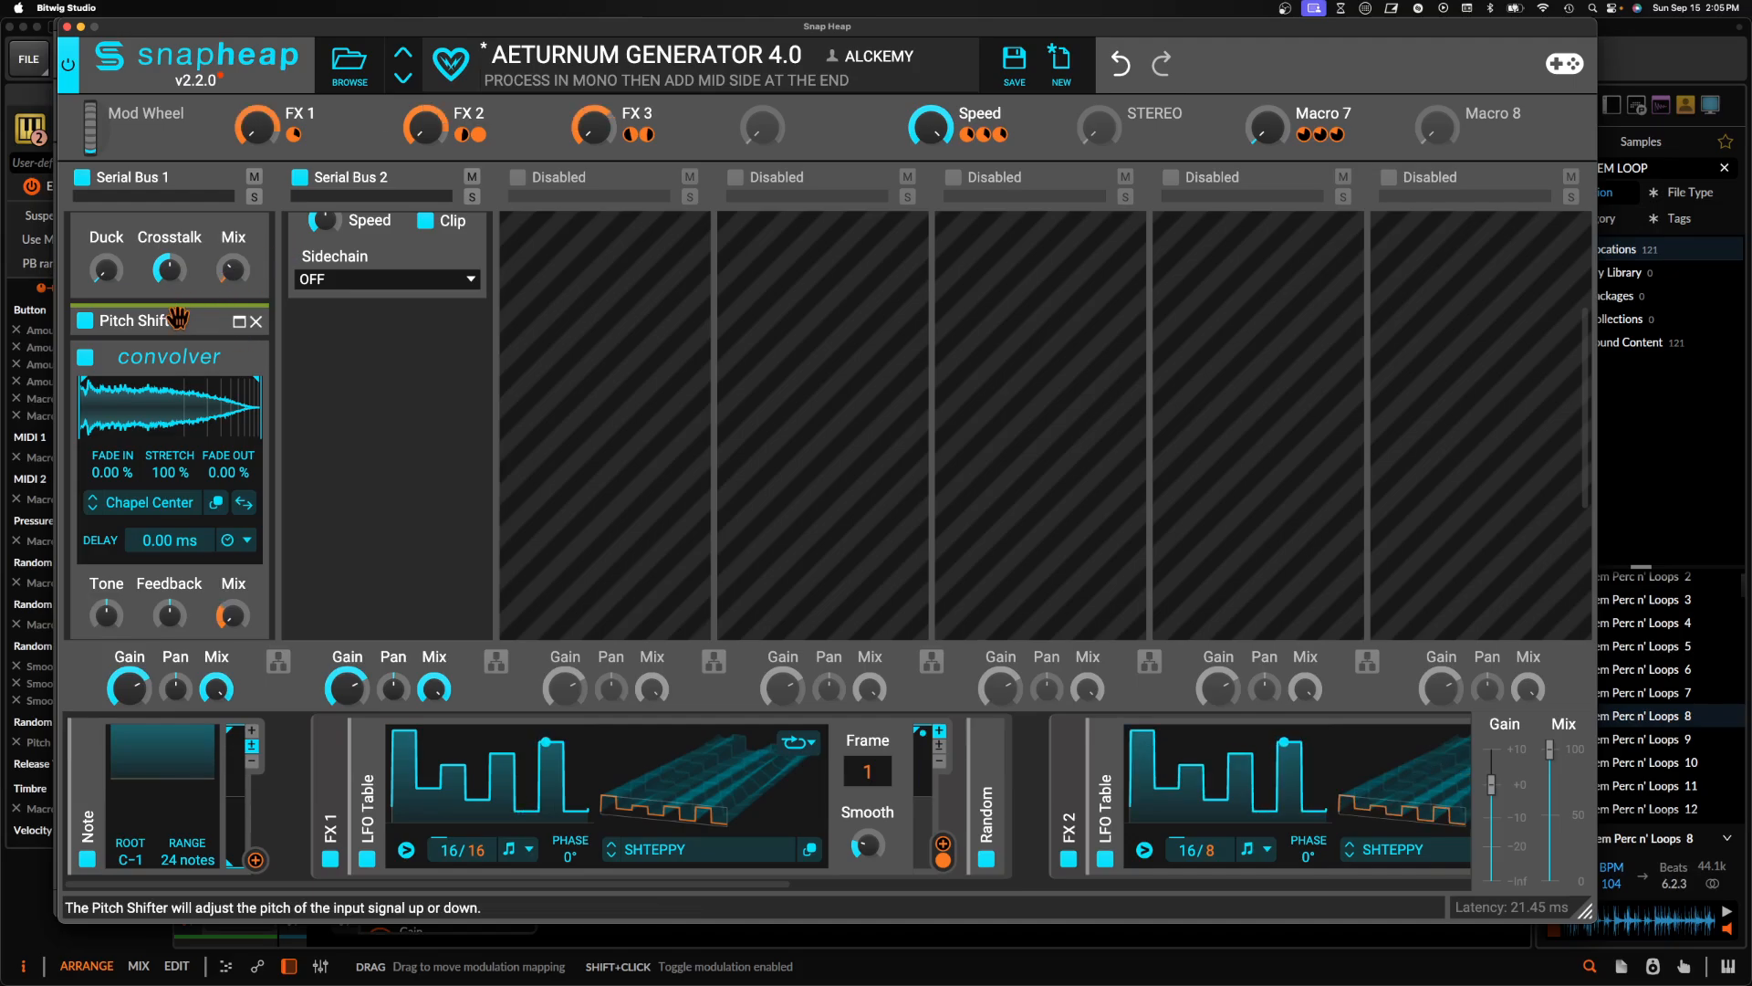
pyautogui.moveTo(177, 318); pyautogui.dragTo(187, 346)
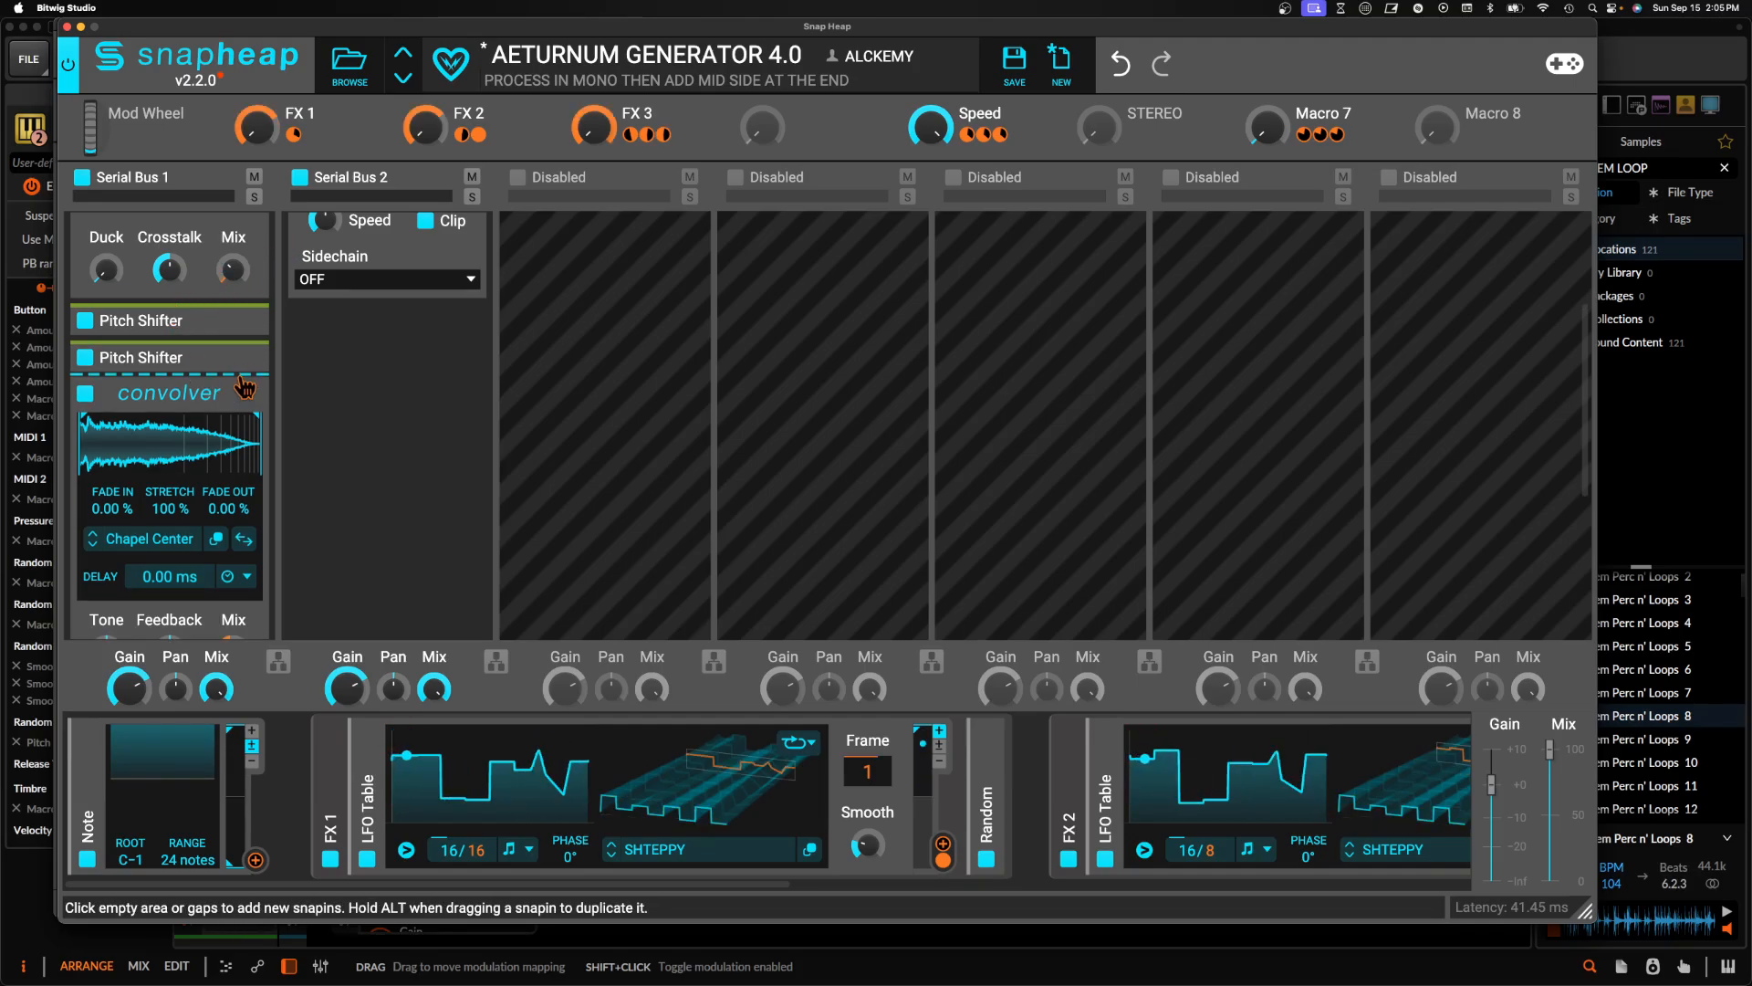
# Expand the duplicated Pitch Shifter, set it to +12.00 semitones, and modulate its Mix with the FX 1 macro instead of FX 3
pyautogui.click(241, 374)
pyautogui.click(220, 353)
pyautogui.click(241, 359)
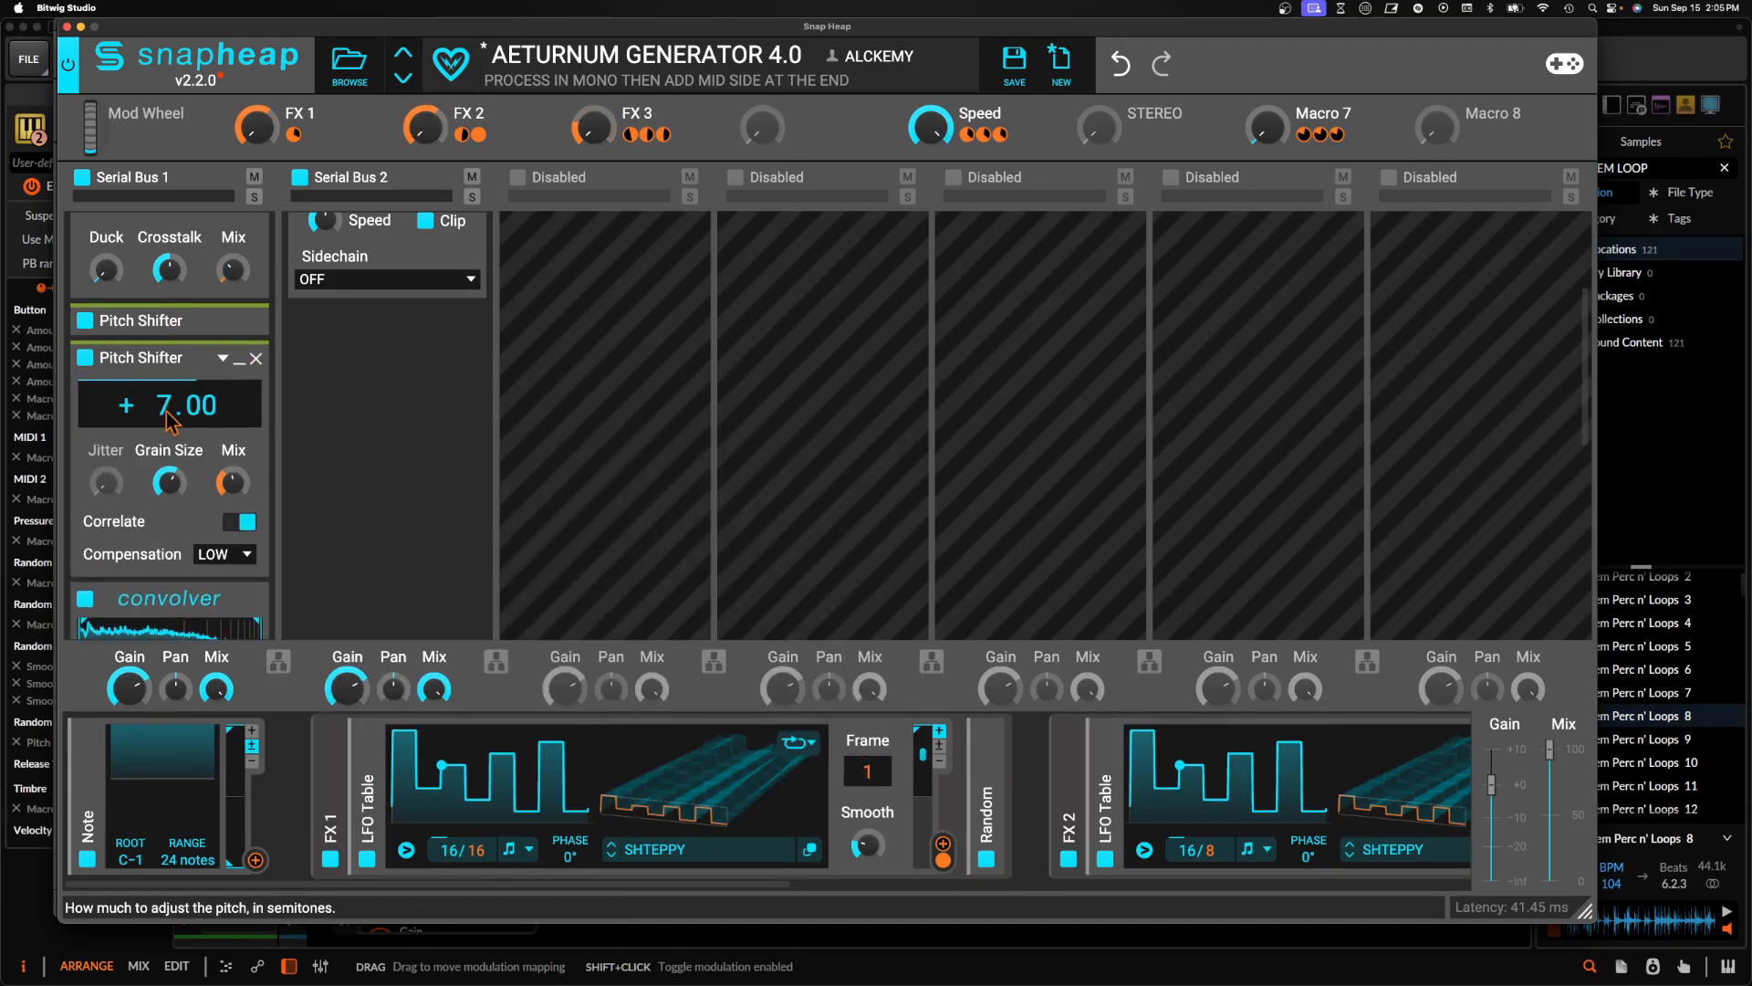
pyautogui.moveTo(235, 514); pyautogui.dragTo(297, 561)
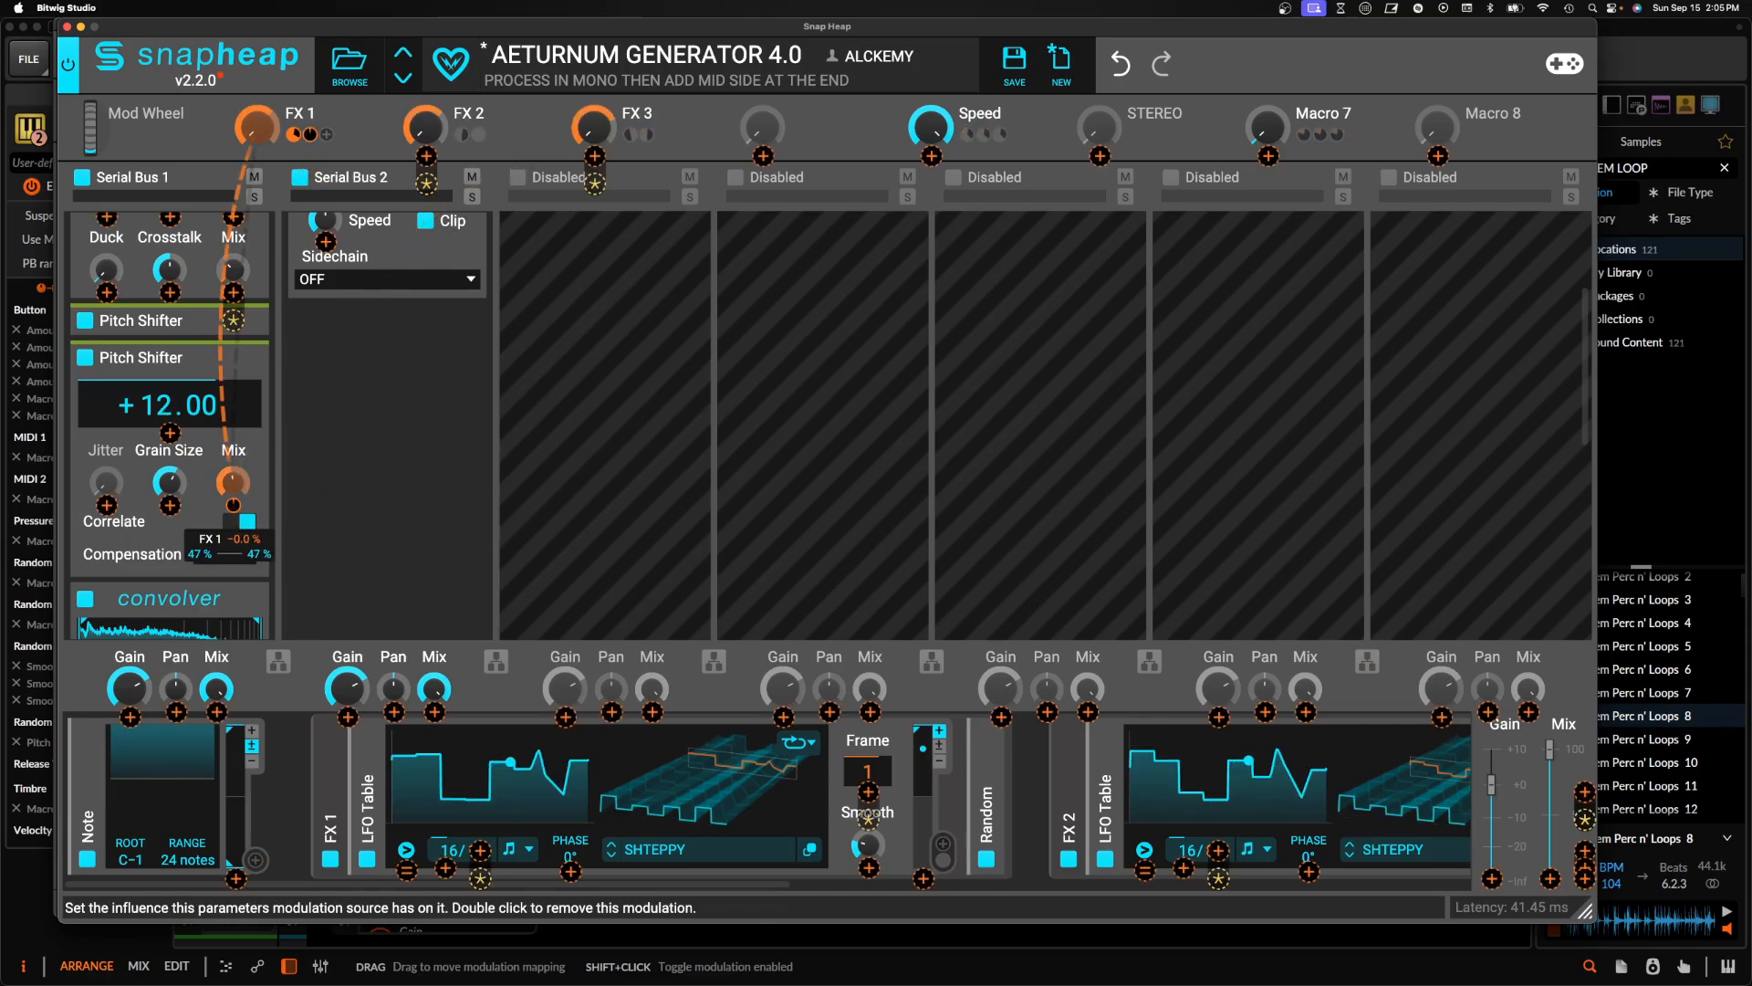
pyautogui.click(234, 506)
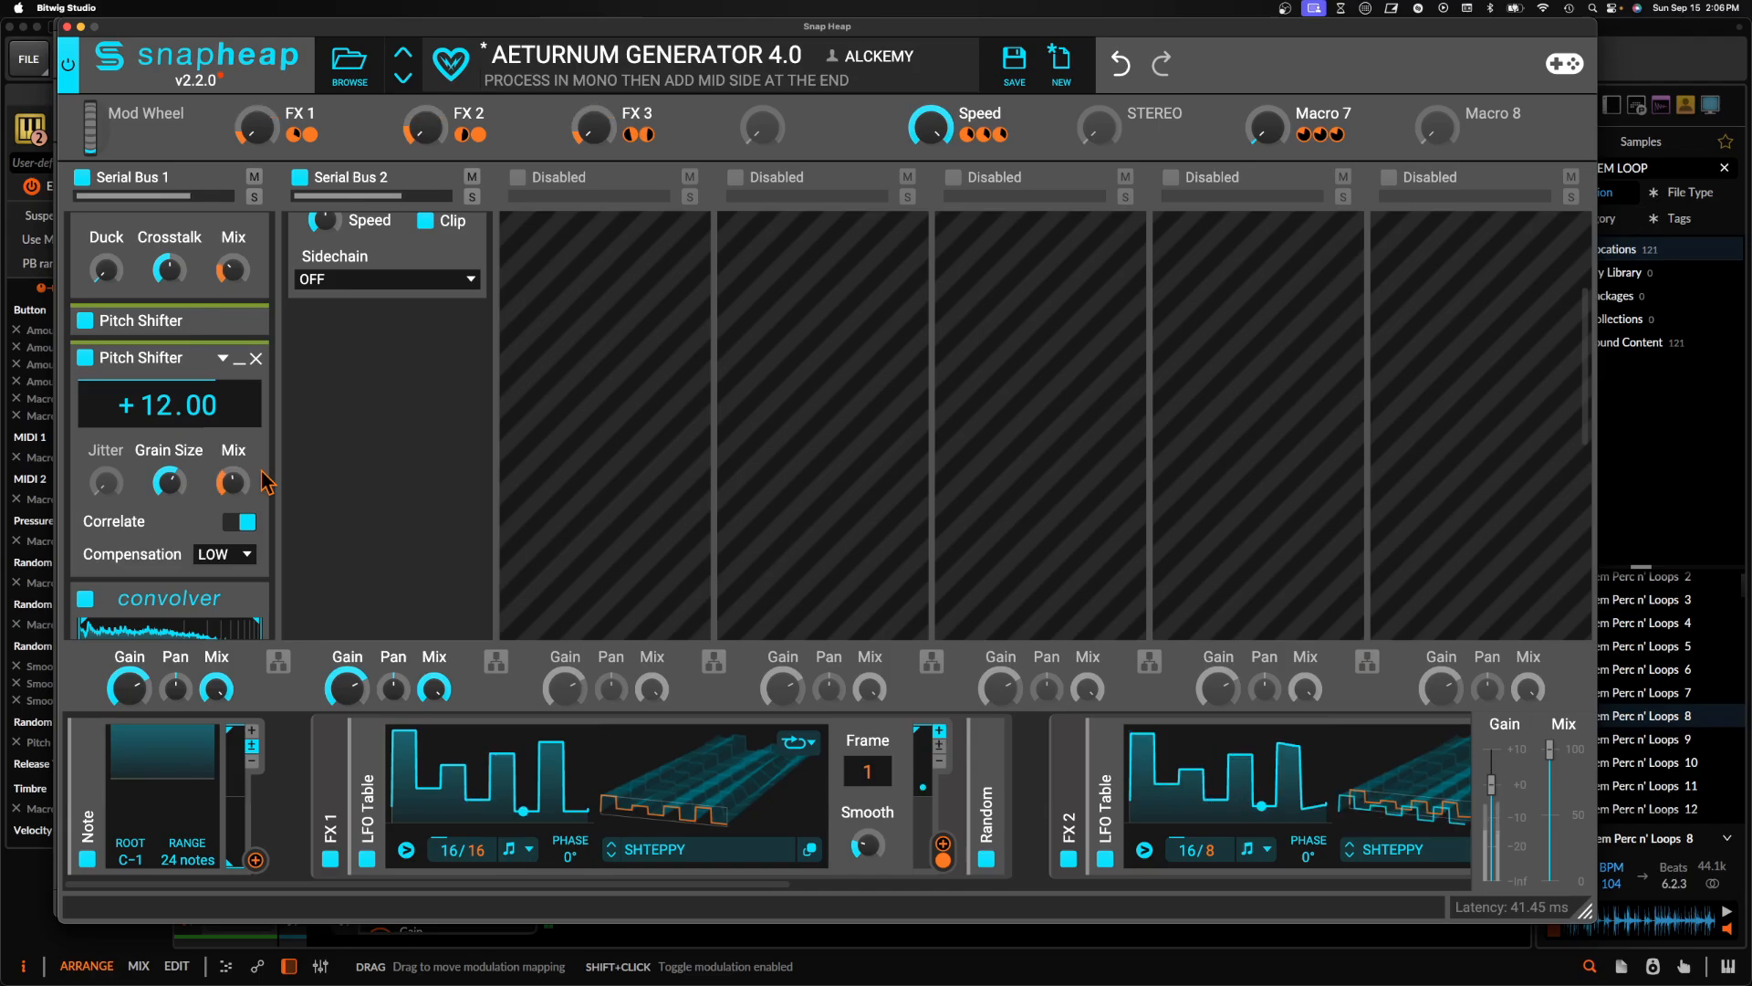
# Collapse the Dual Delay, the second Pitch Shifter and the Convolver in Serial Bus 1
pyautogui.scroll(3, 210, 302)
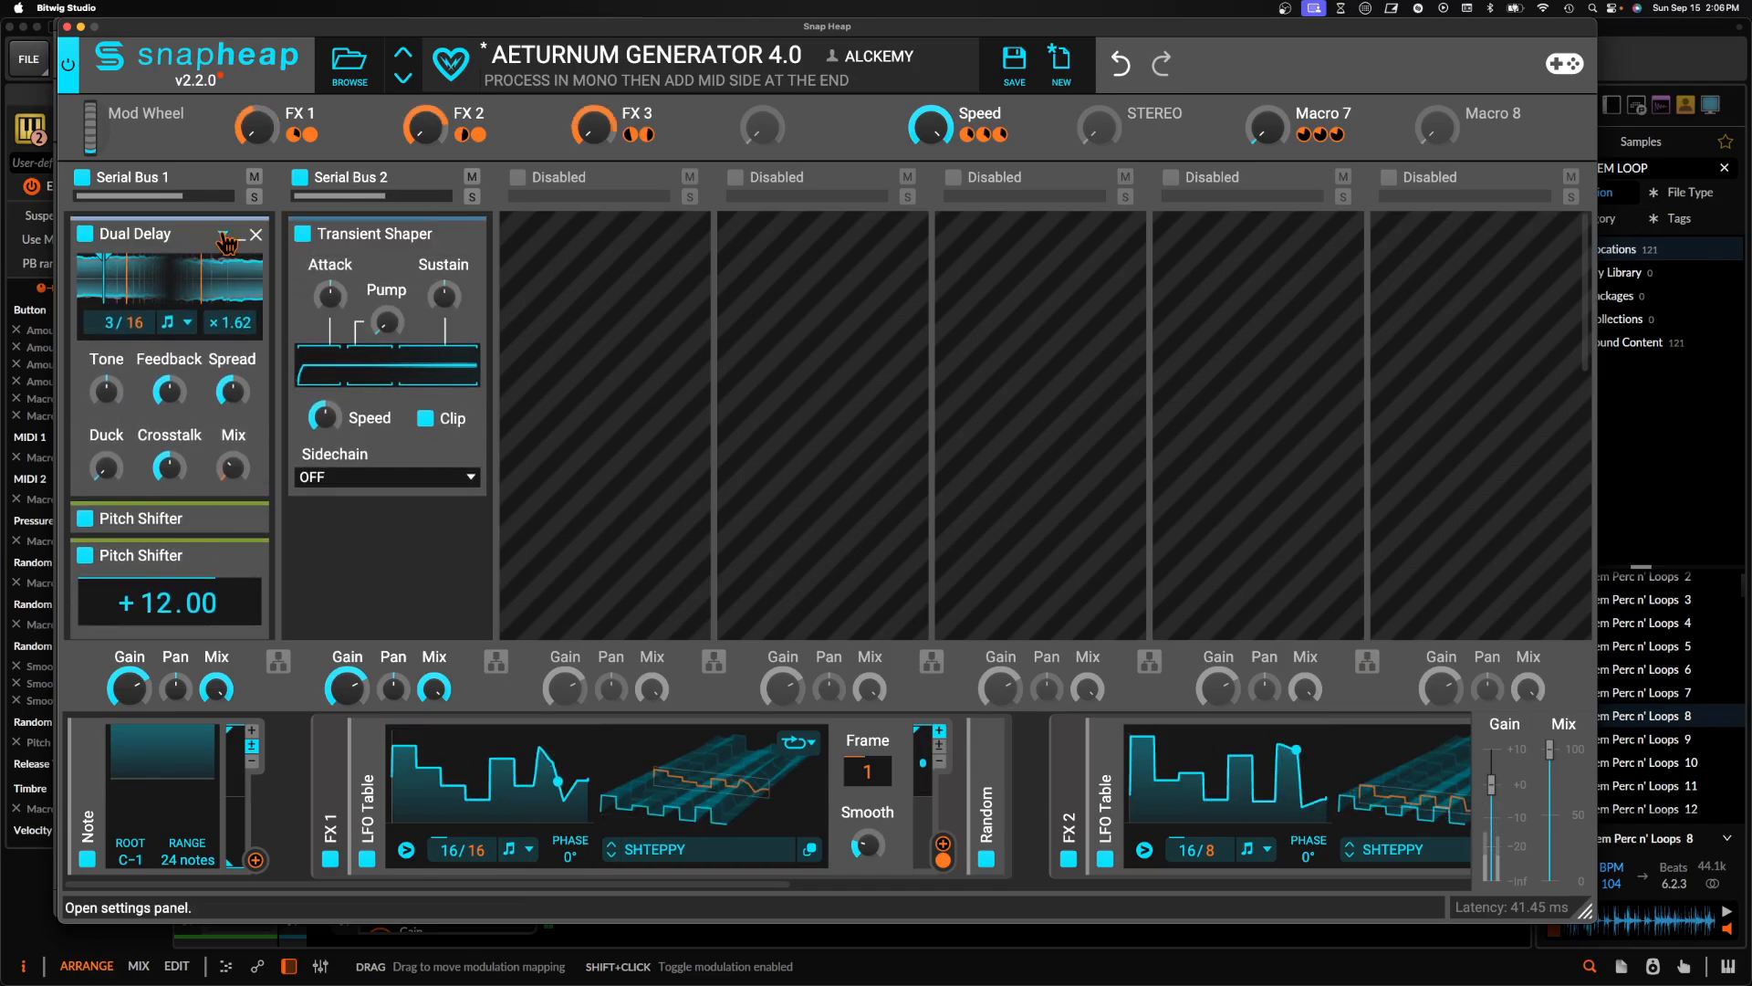
pyautogui.click(240, 240)
pyautogui.click(241, 306)
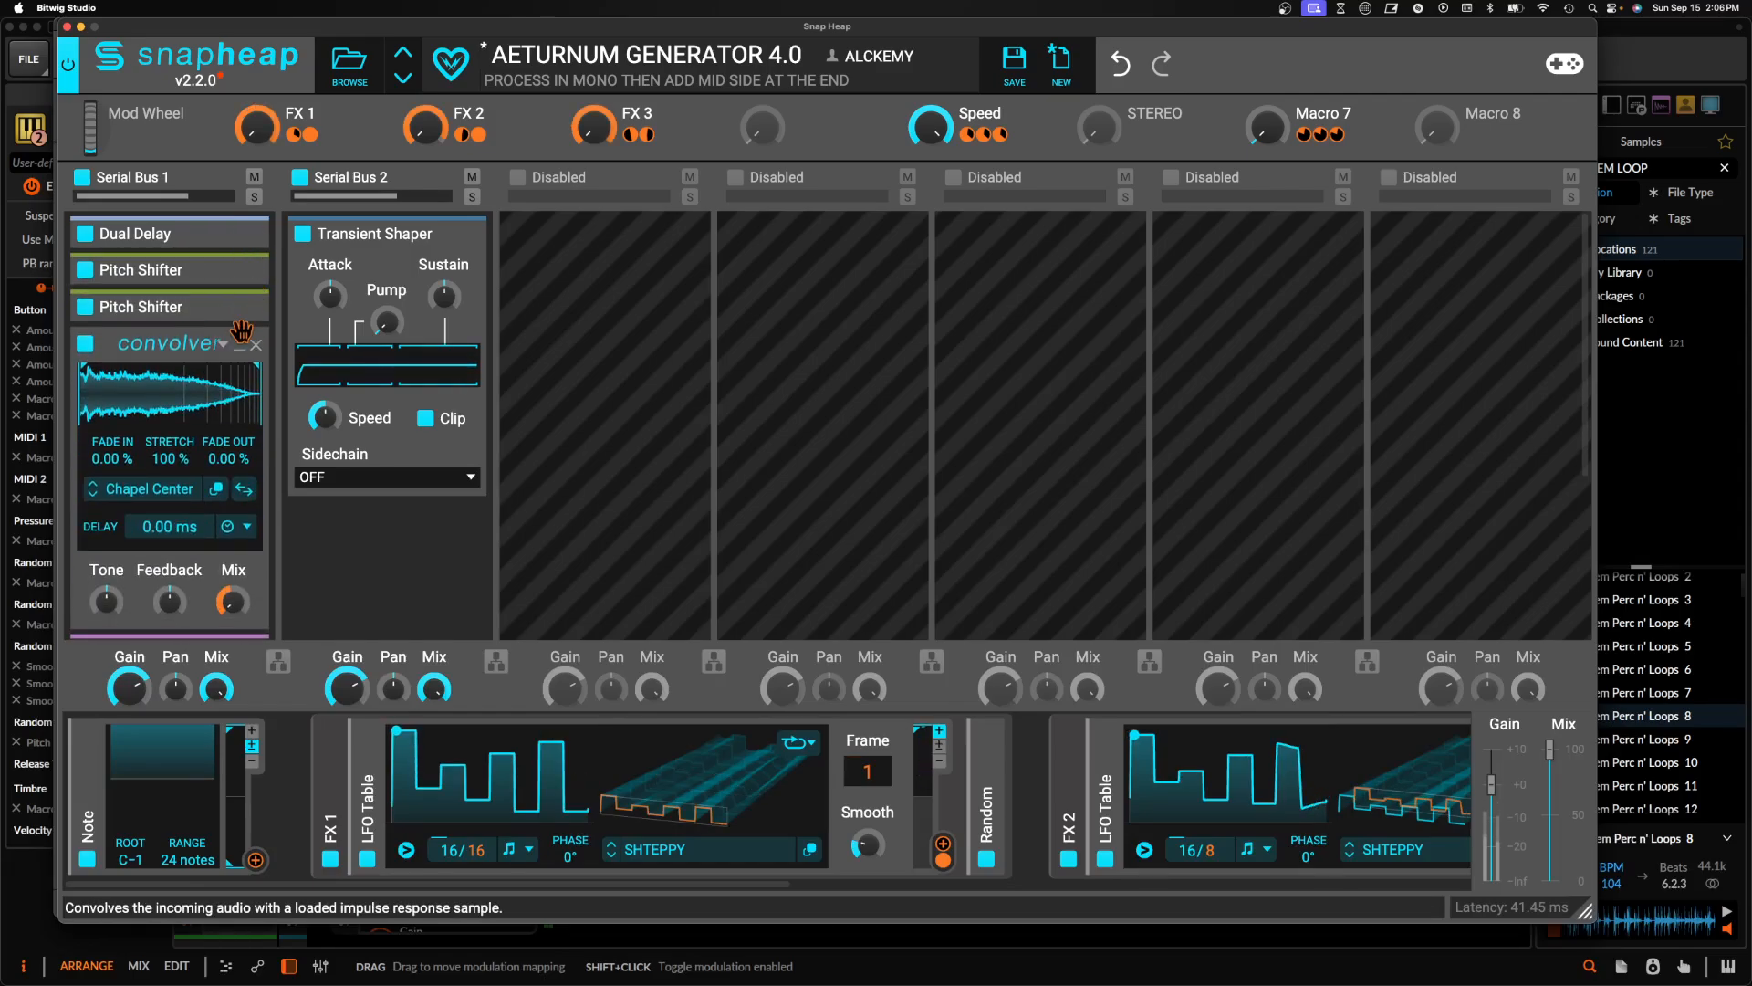
pyautogui.click(242, 355)
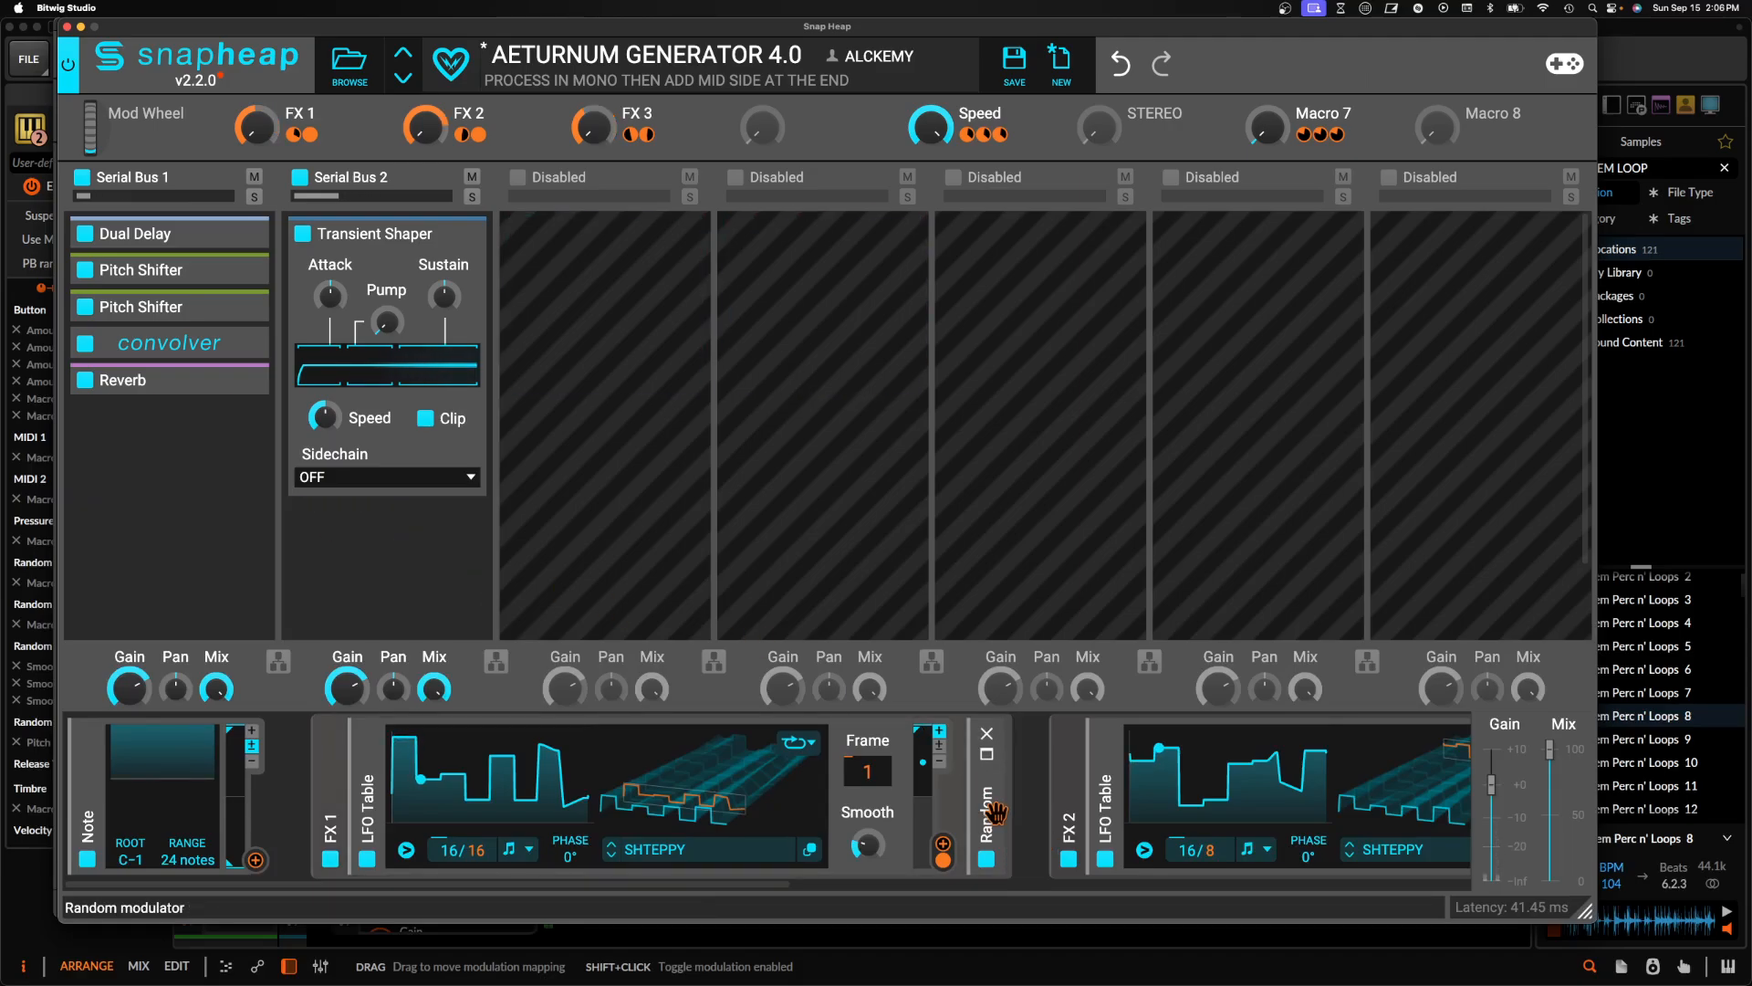
# Add a Random modulator after the FX 3 group and set its rate to a tempo-synced 16/16
pyautogui.hscroll(5, 995, 810)
pyautogui.click(1327, 772)
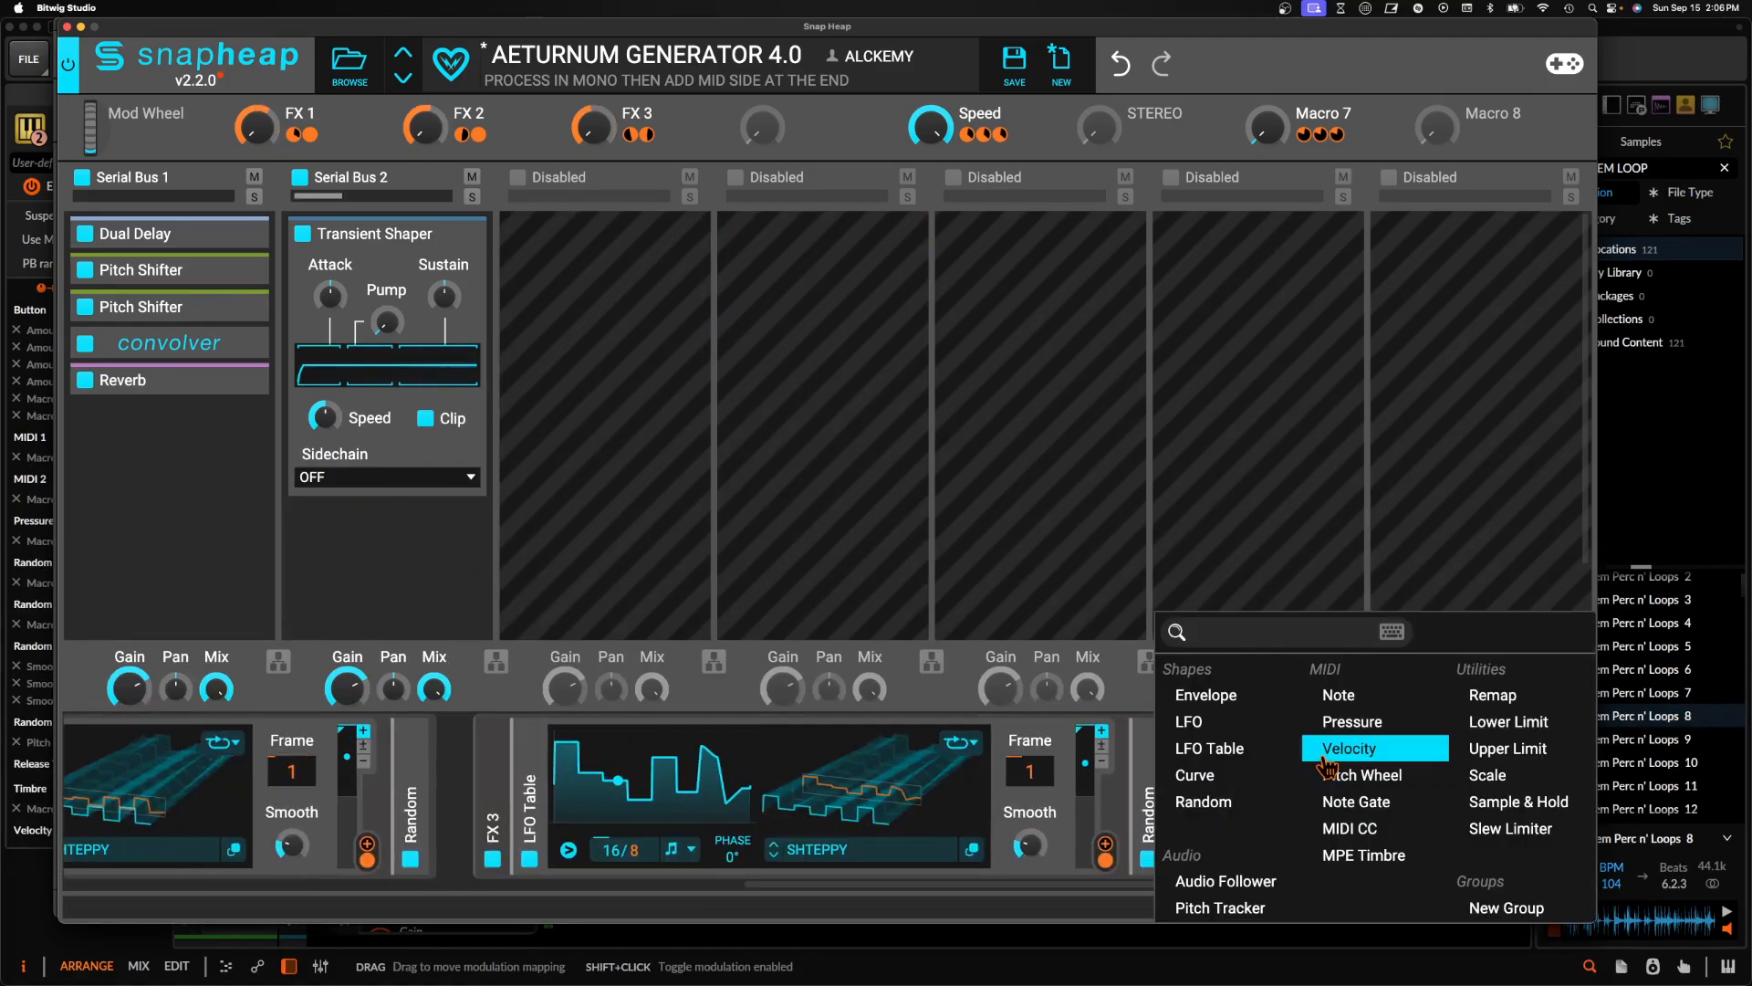
pyautogui.click(1202, 801)
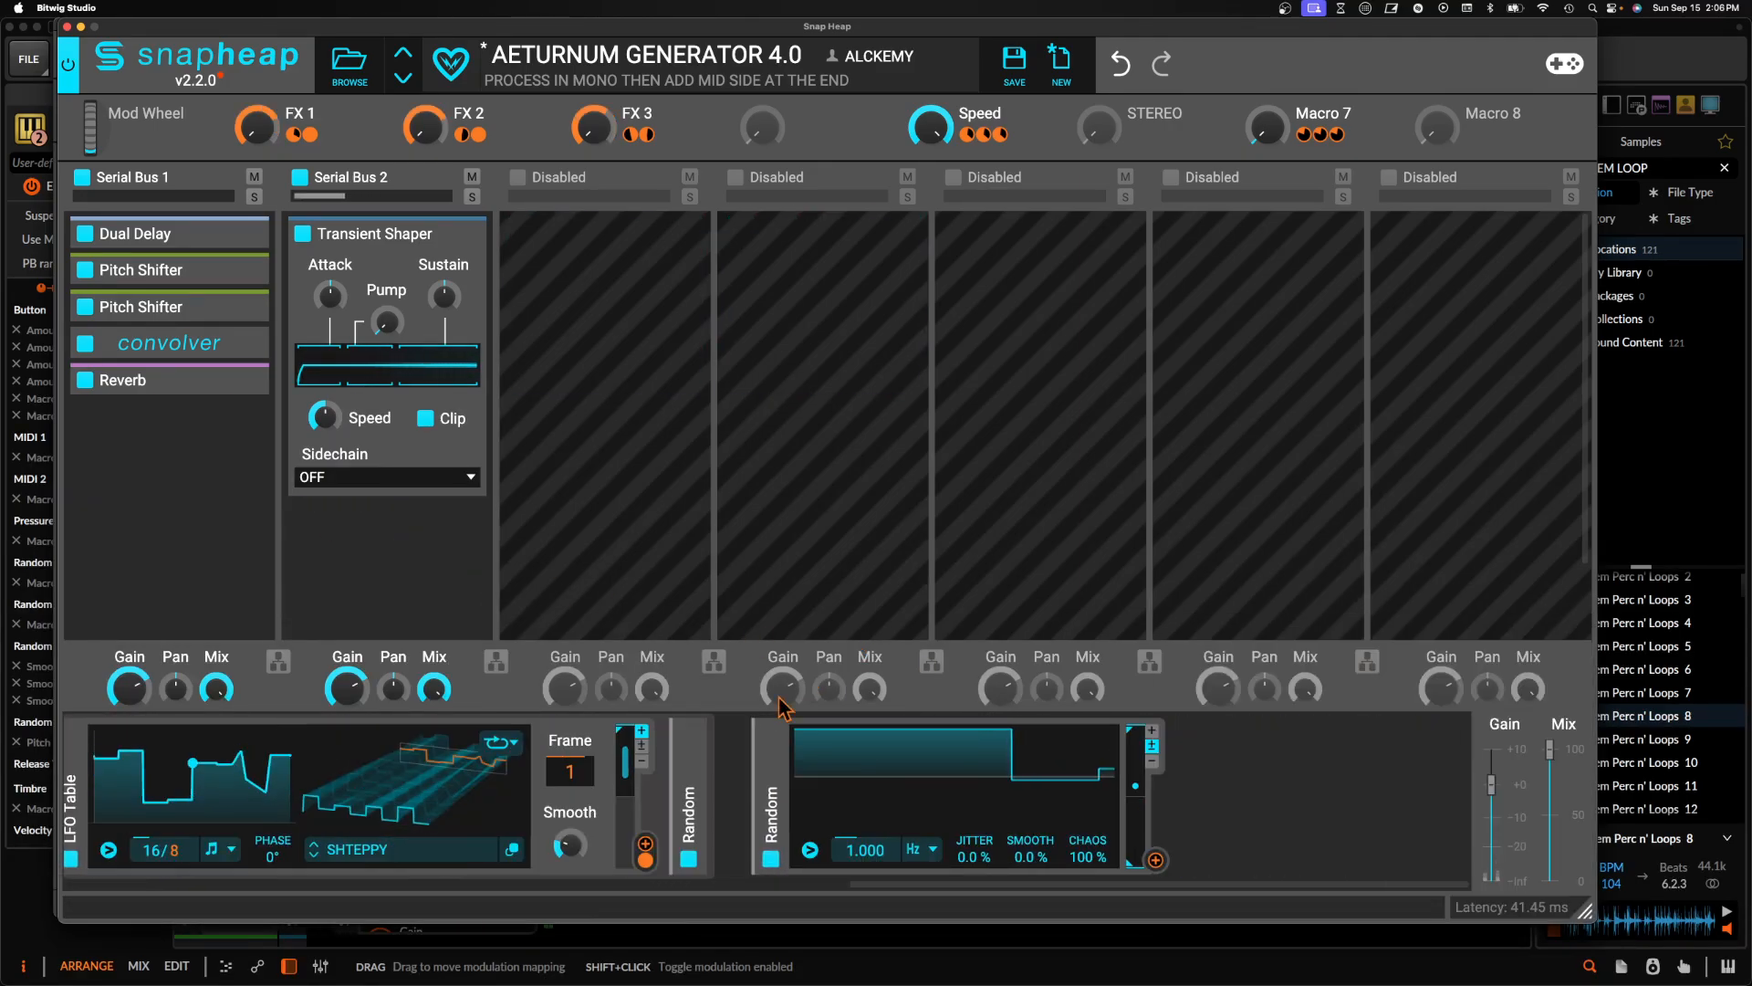
pyautogui.hscroll(-6, 274, 831)
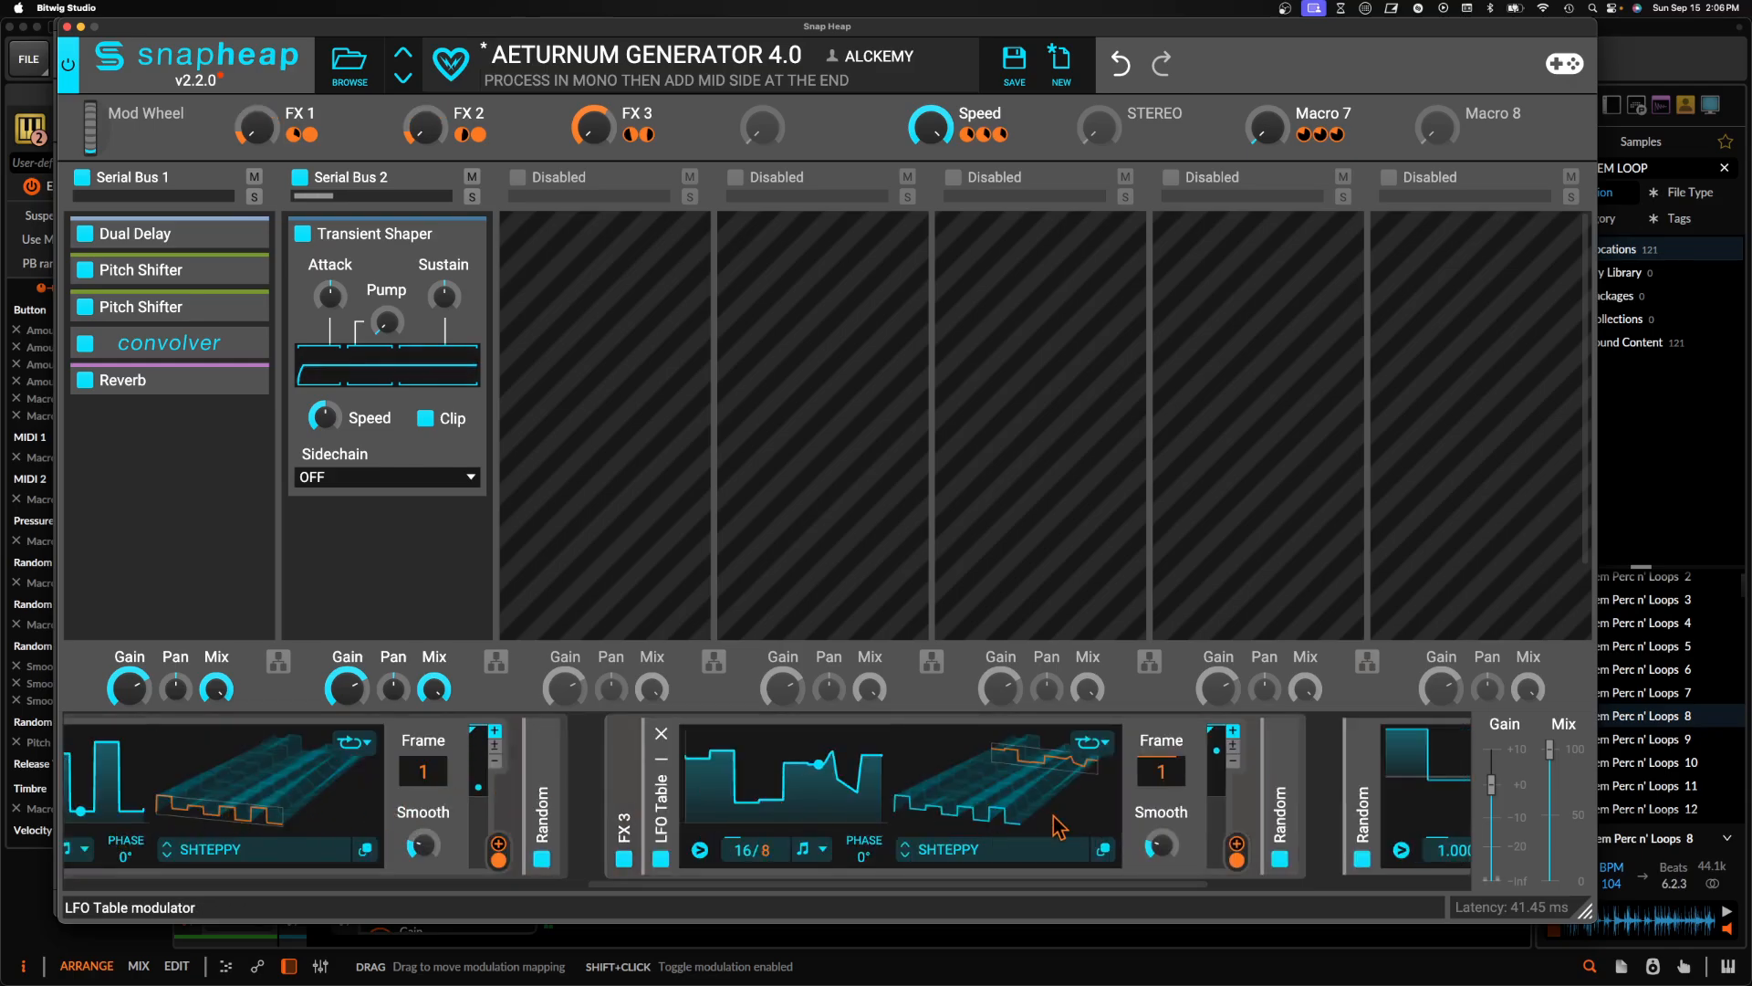
pyautogui.hscroll(6, 1376, 794)
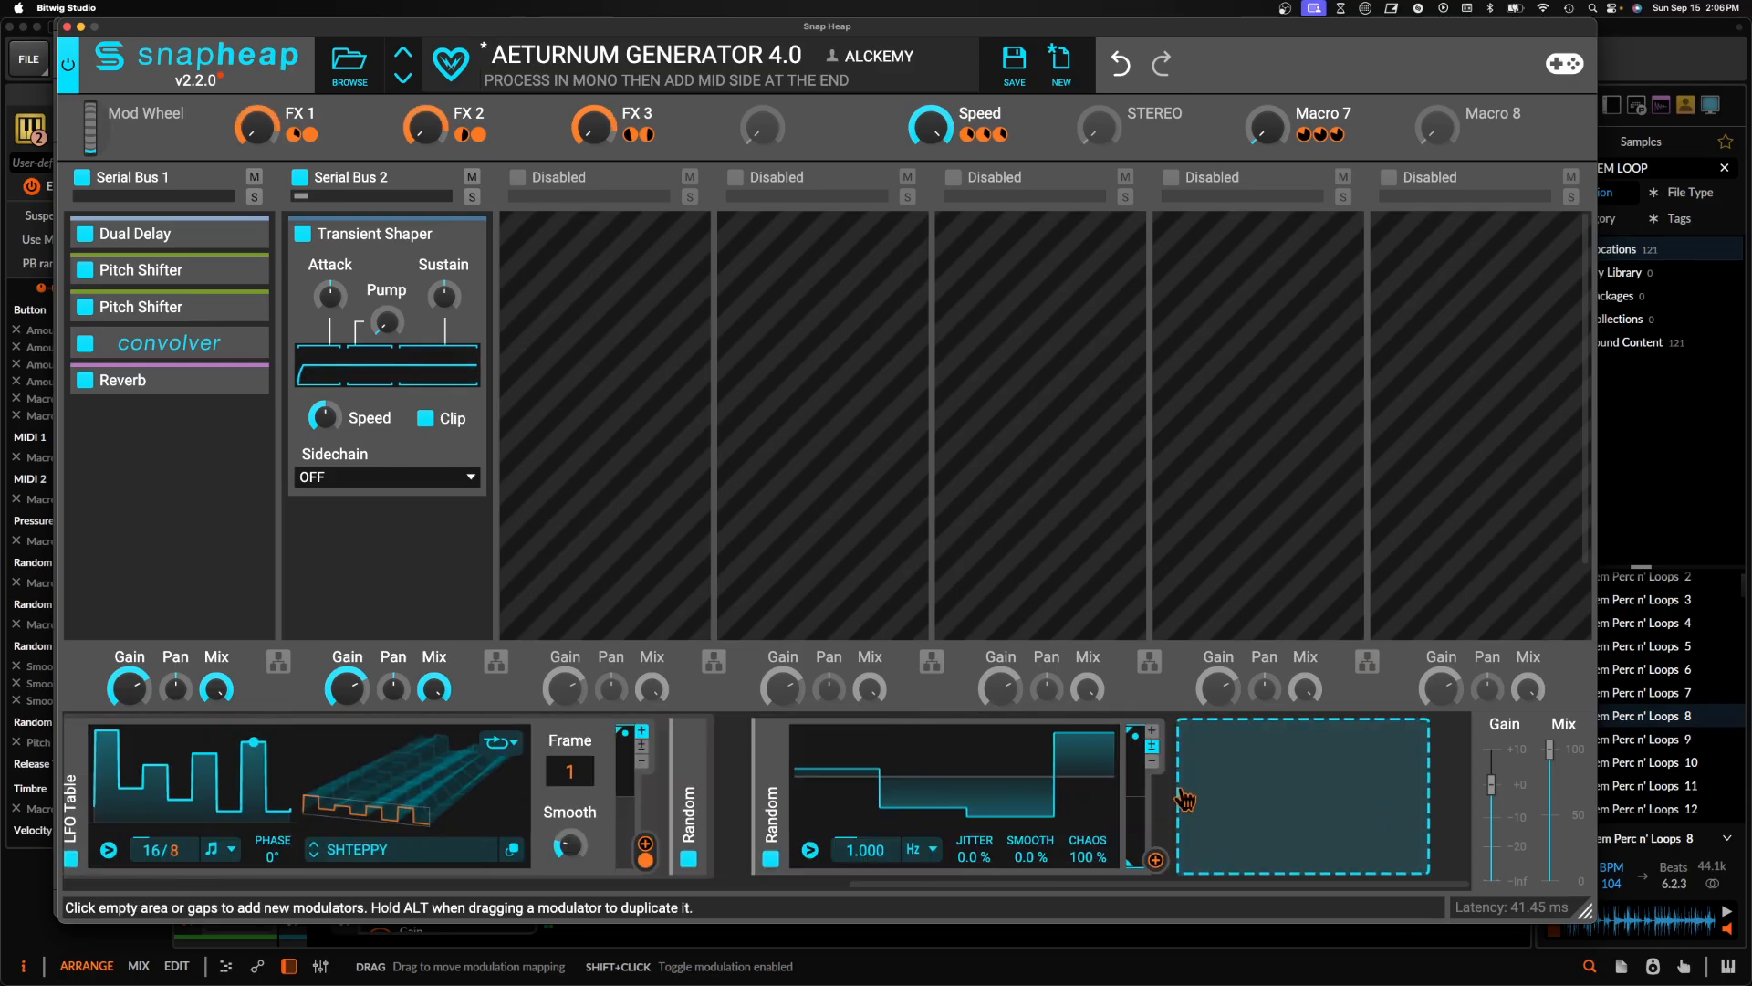
pyautogui.click(916, 851)
pyautogui.click(931, 873)
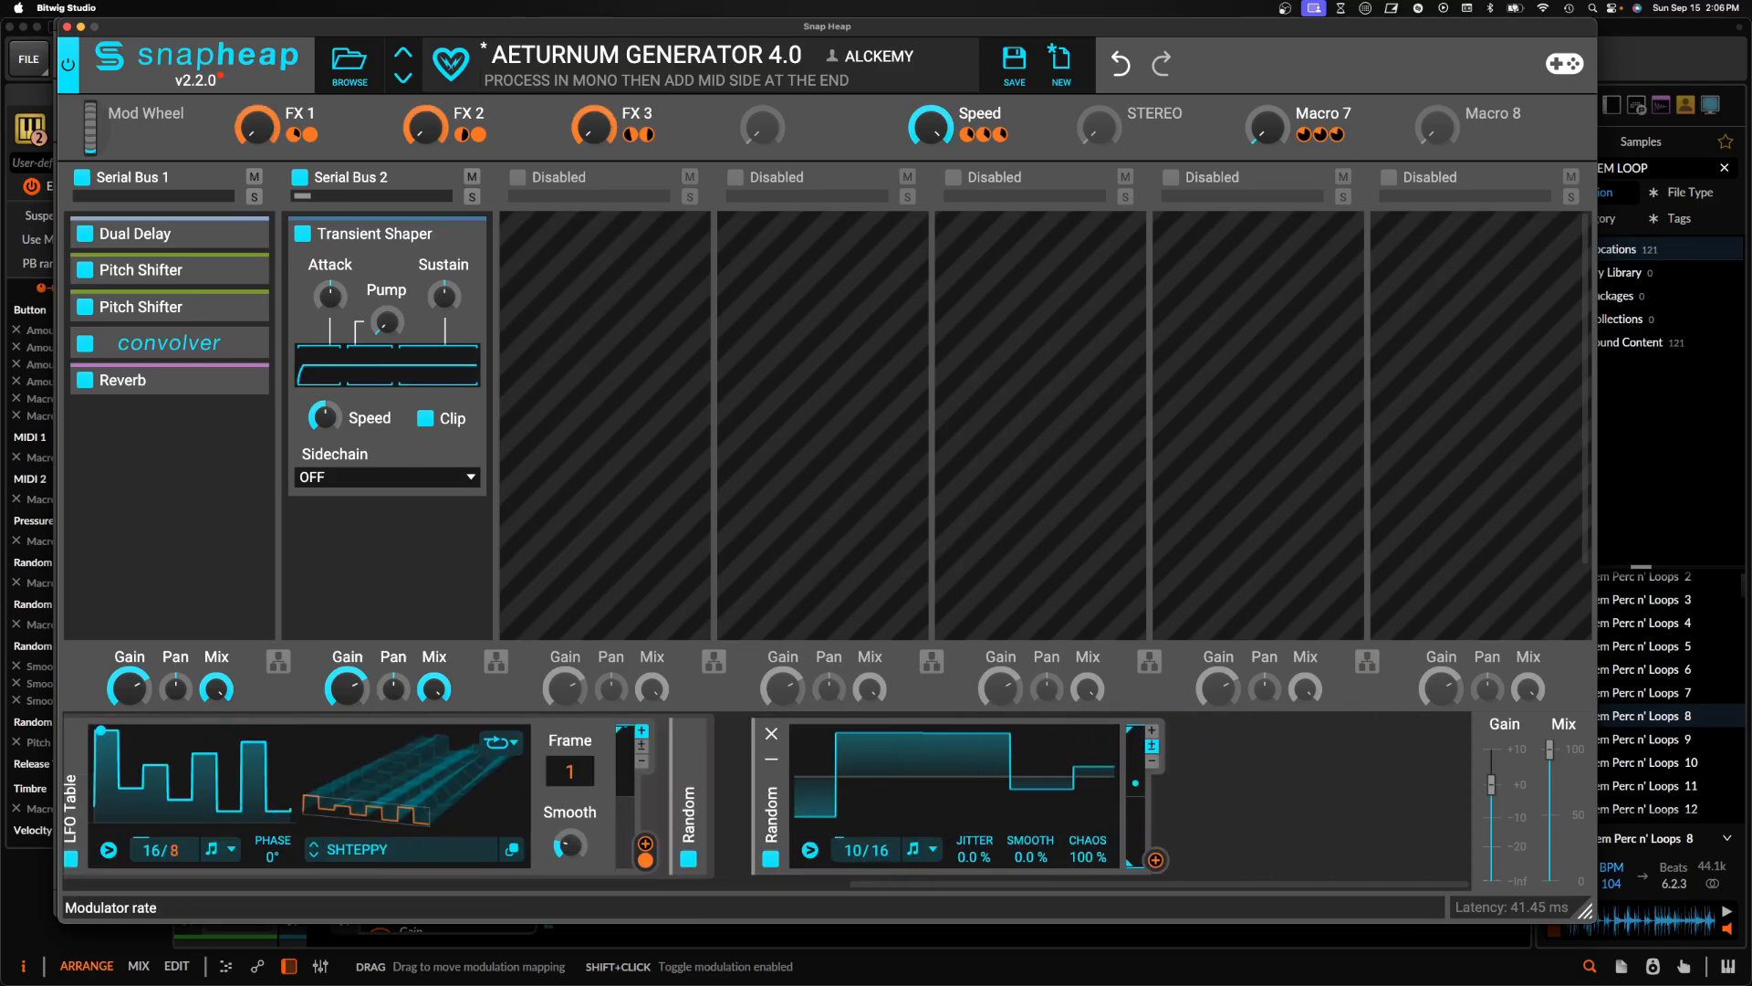
pyautogui.moveTo(857, 850); pyautogui.dragTo(858, 861)
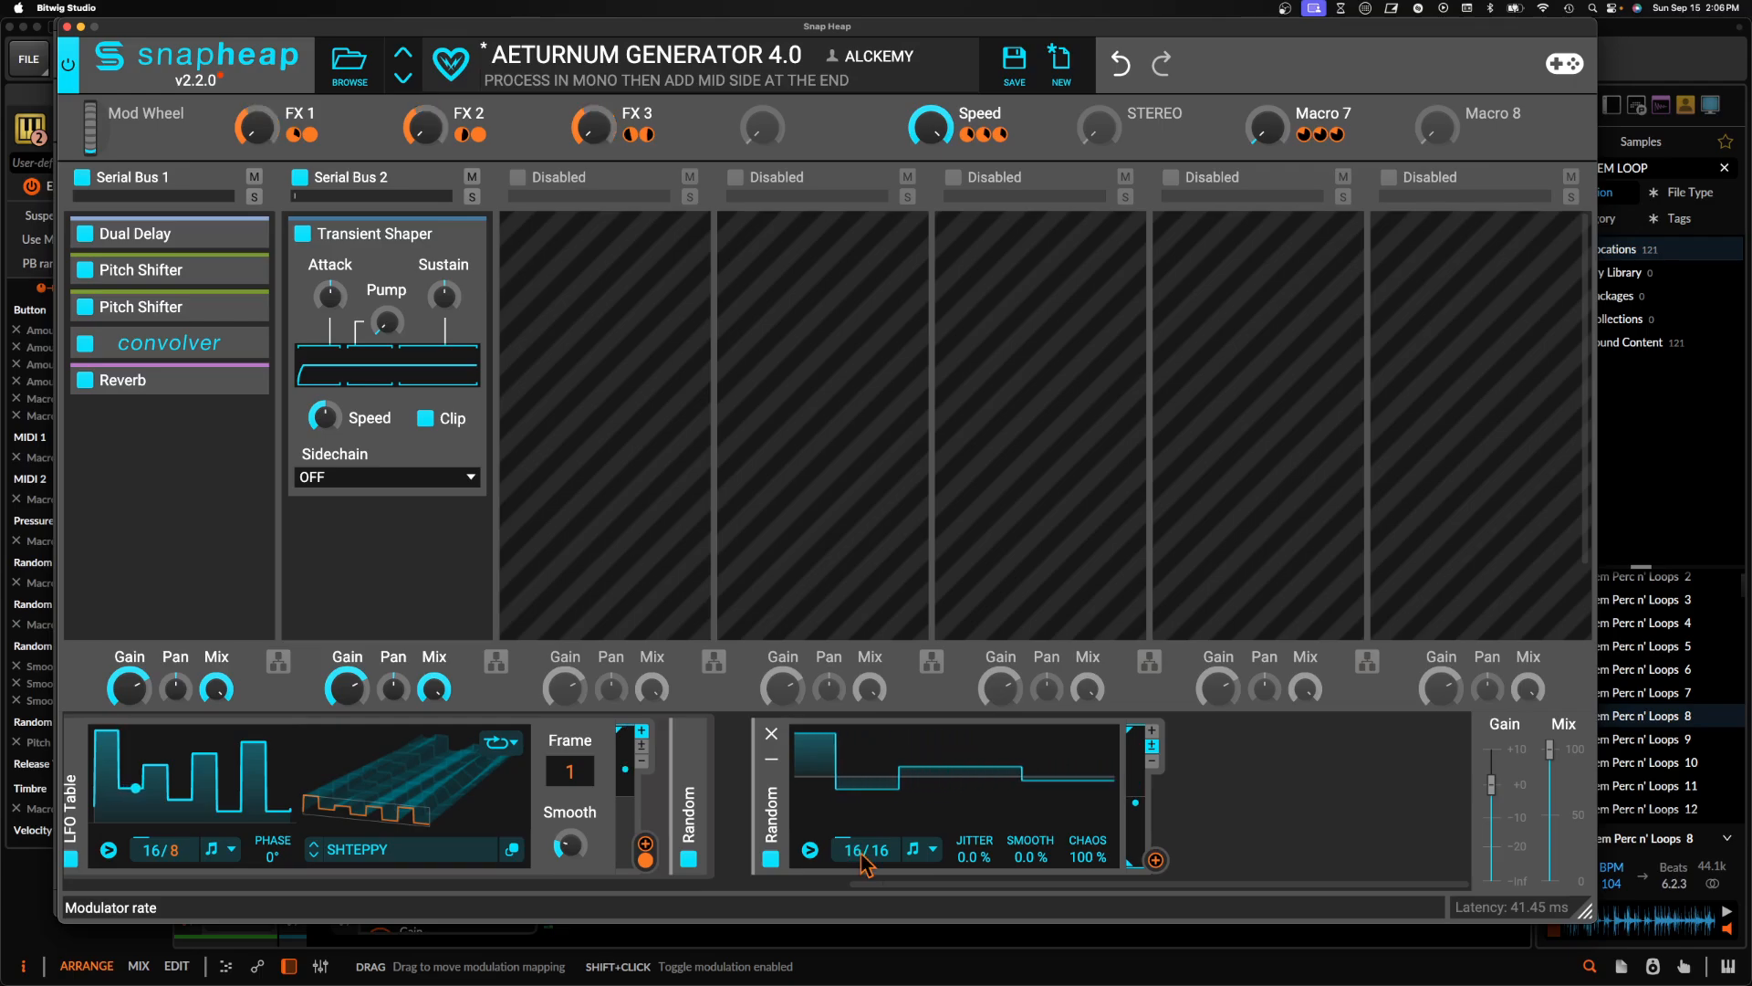
# Modulate the Depth of the FX 3, FX 2 and FX 1 LFO Tables with the new Random modulator
pyautogui.click(1155, 861)
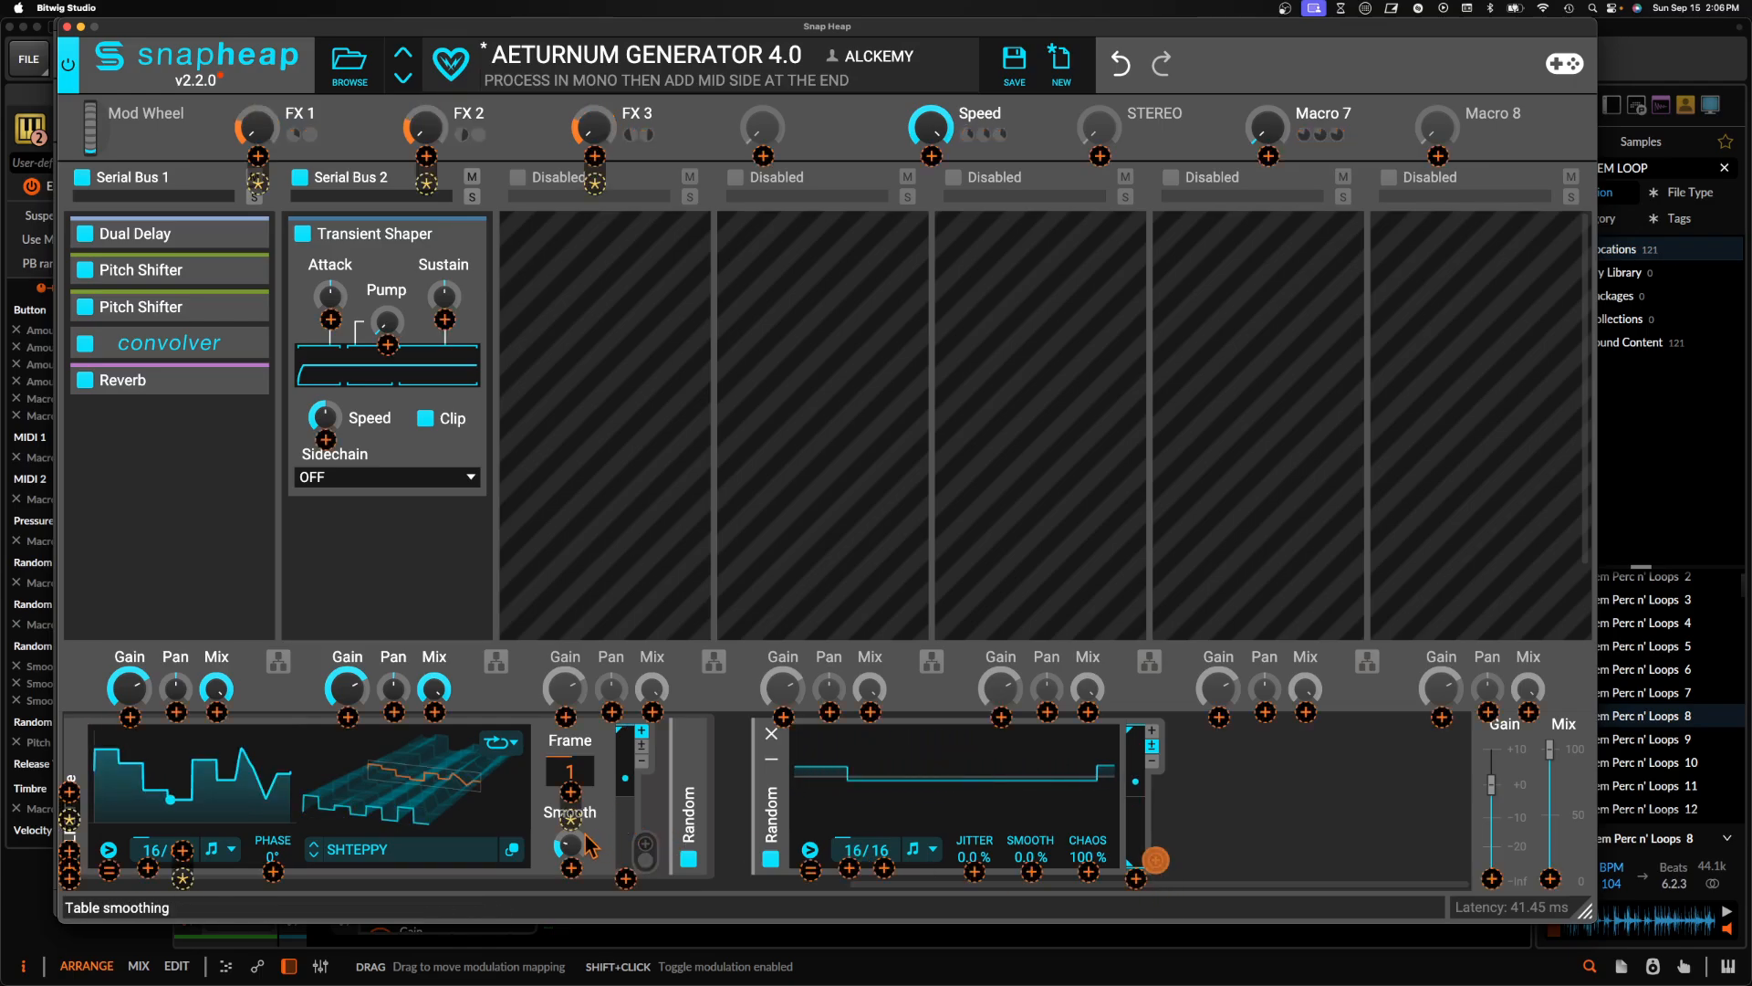
pyautogui.moveTo(625, 878); pyautogui.dragTo(625, 949)
pyautogui.hscroll(-10, 455, 764)
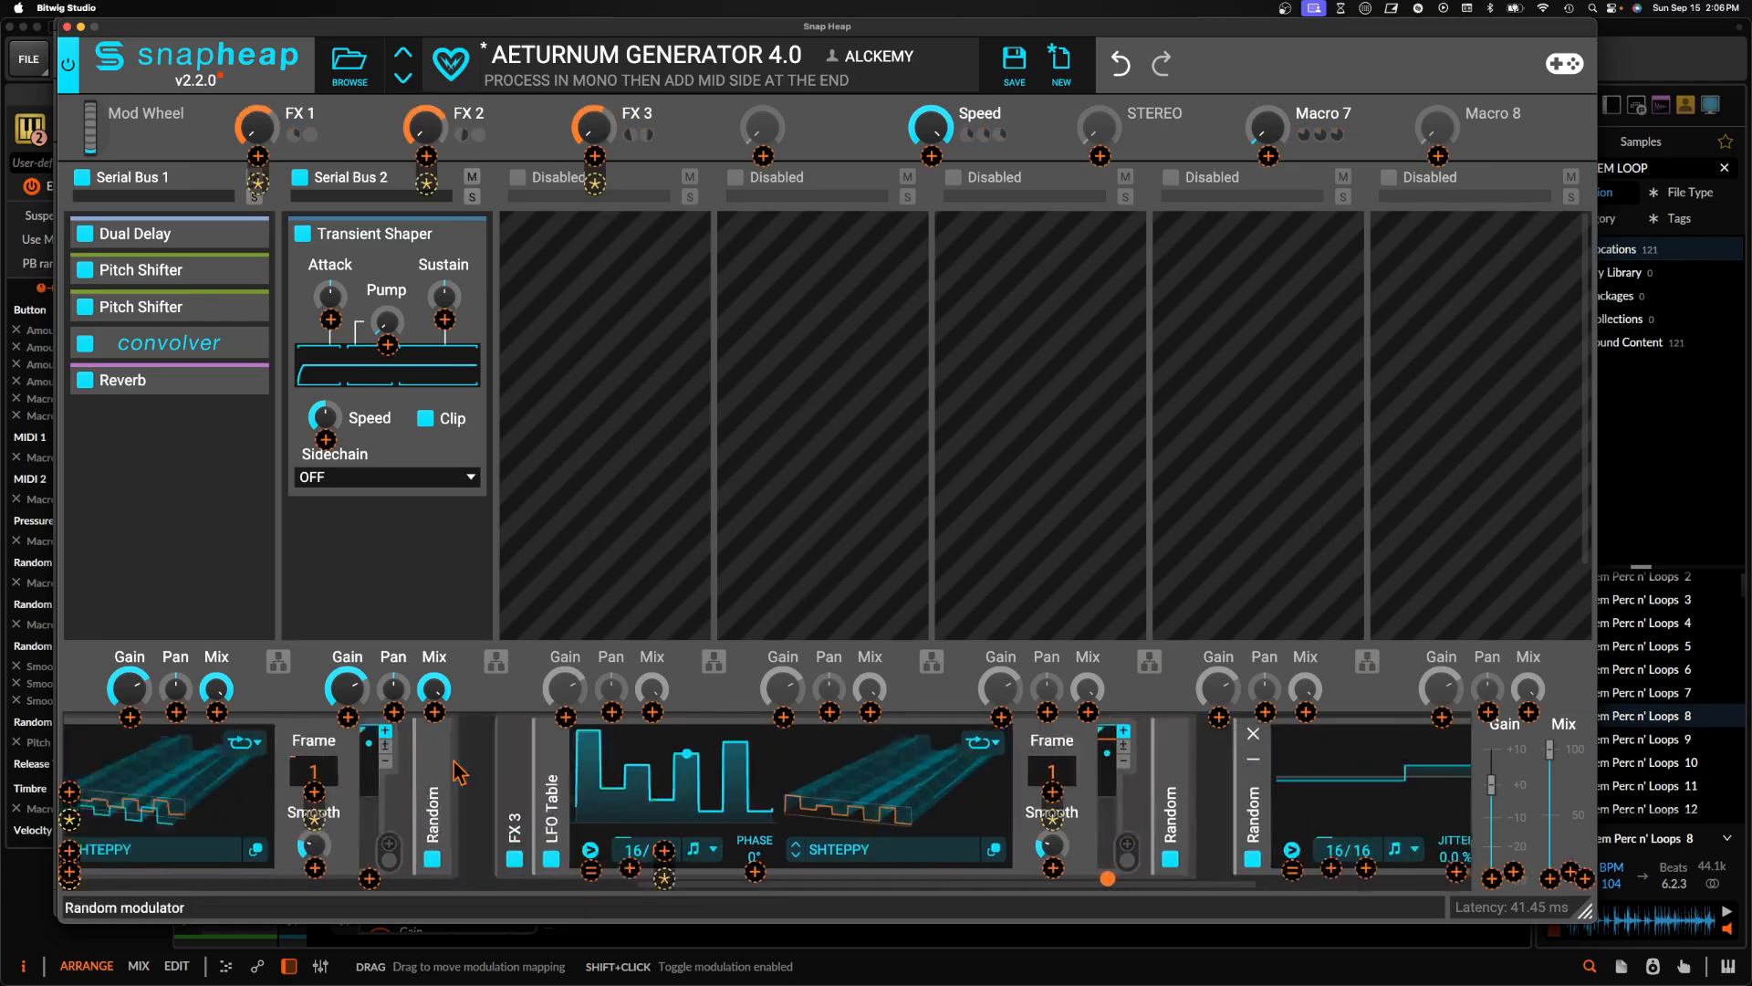
pyautogui.hscroll(-5, 609, 825)
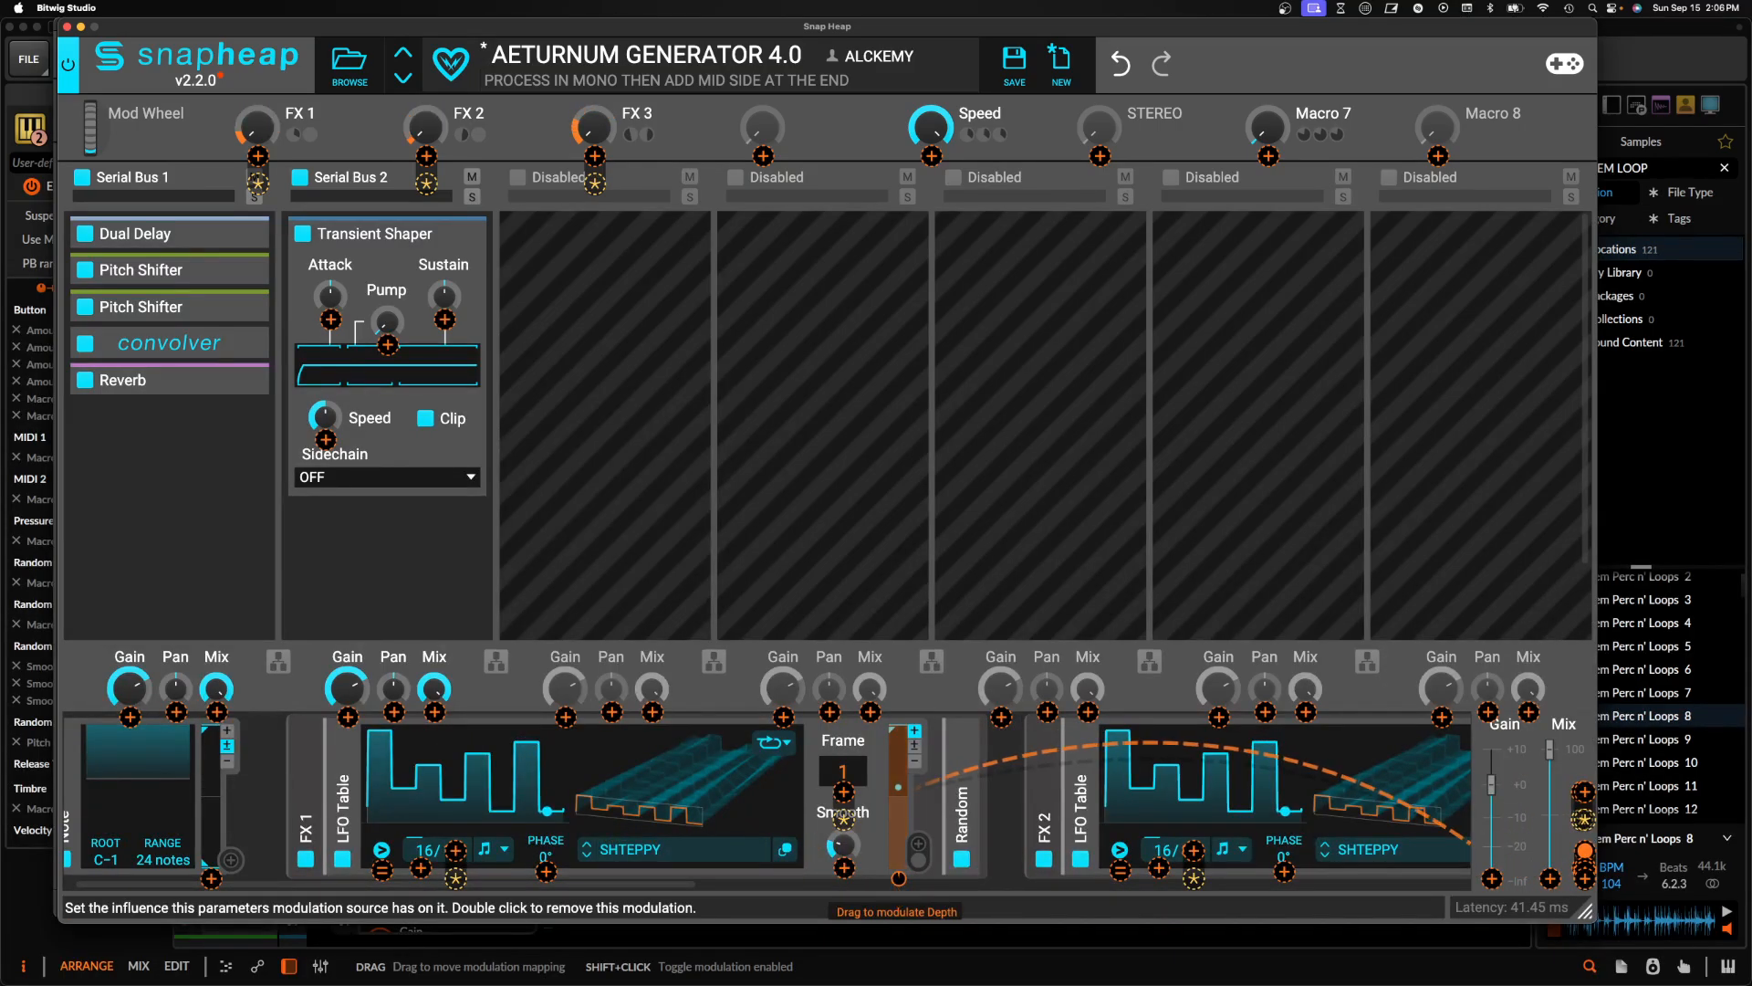
pyautogui.hscroll(-2, 643, 816)
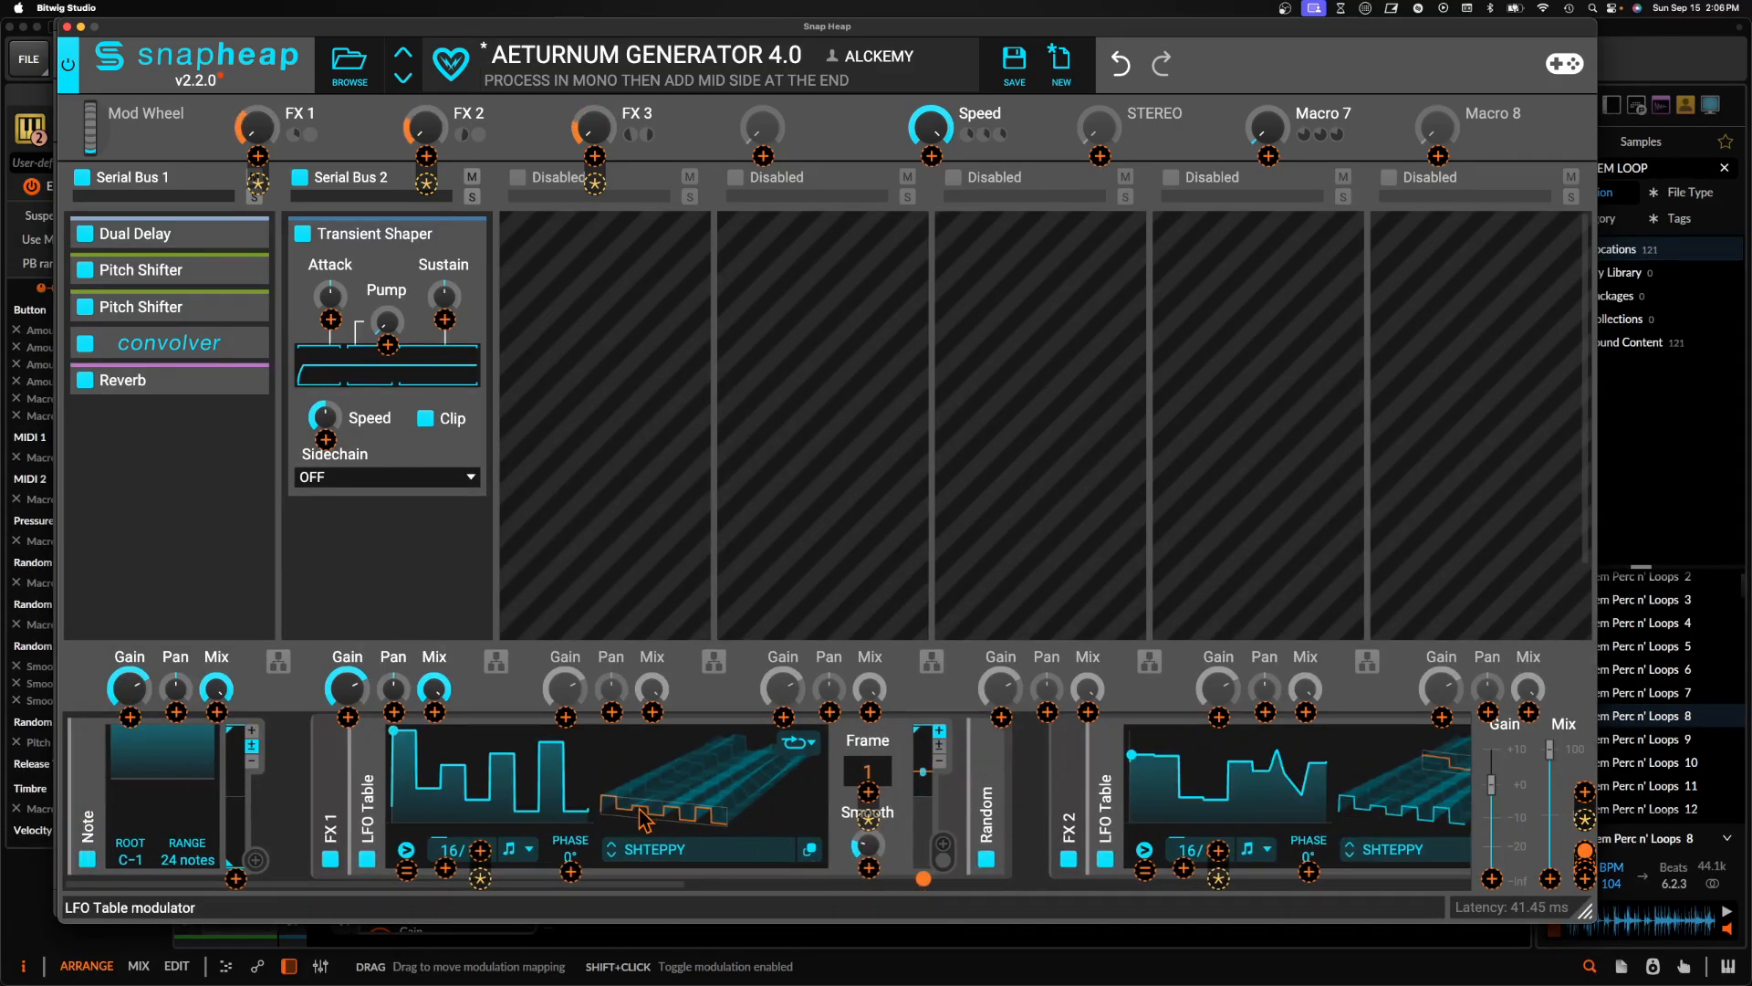
# Collapse the LFO Table modulators in the FX 1, FX 2 and FX 3 groups
pyautogui.click(376, 760)
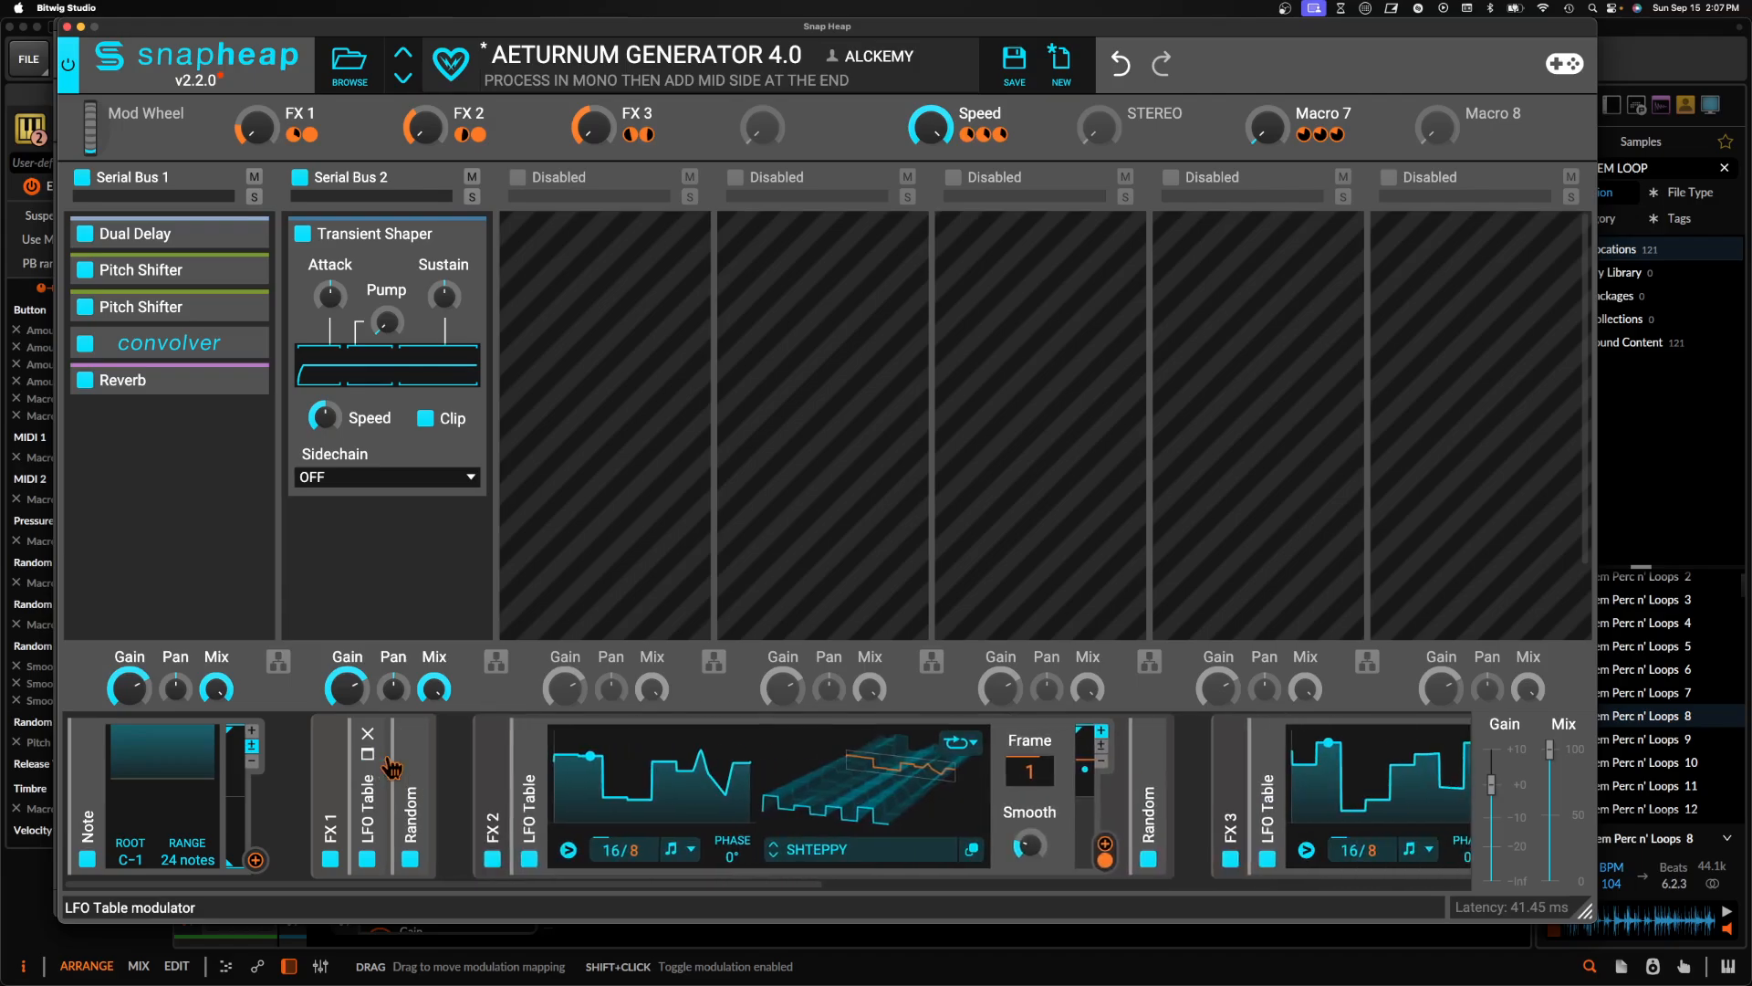
pyautogui.click(530, 759)
pyautogui.click(694, 761)
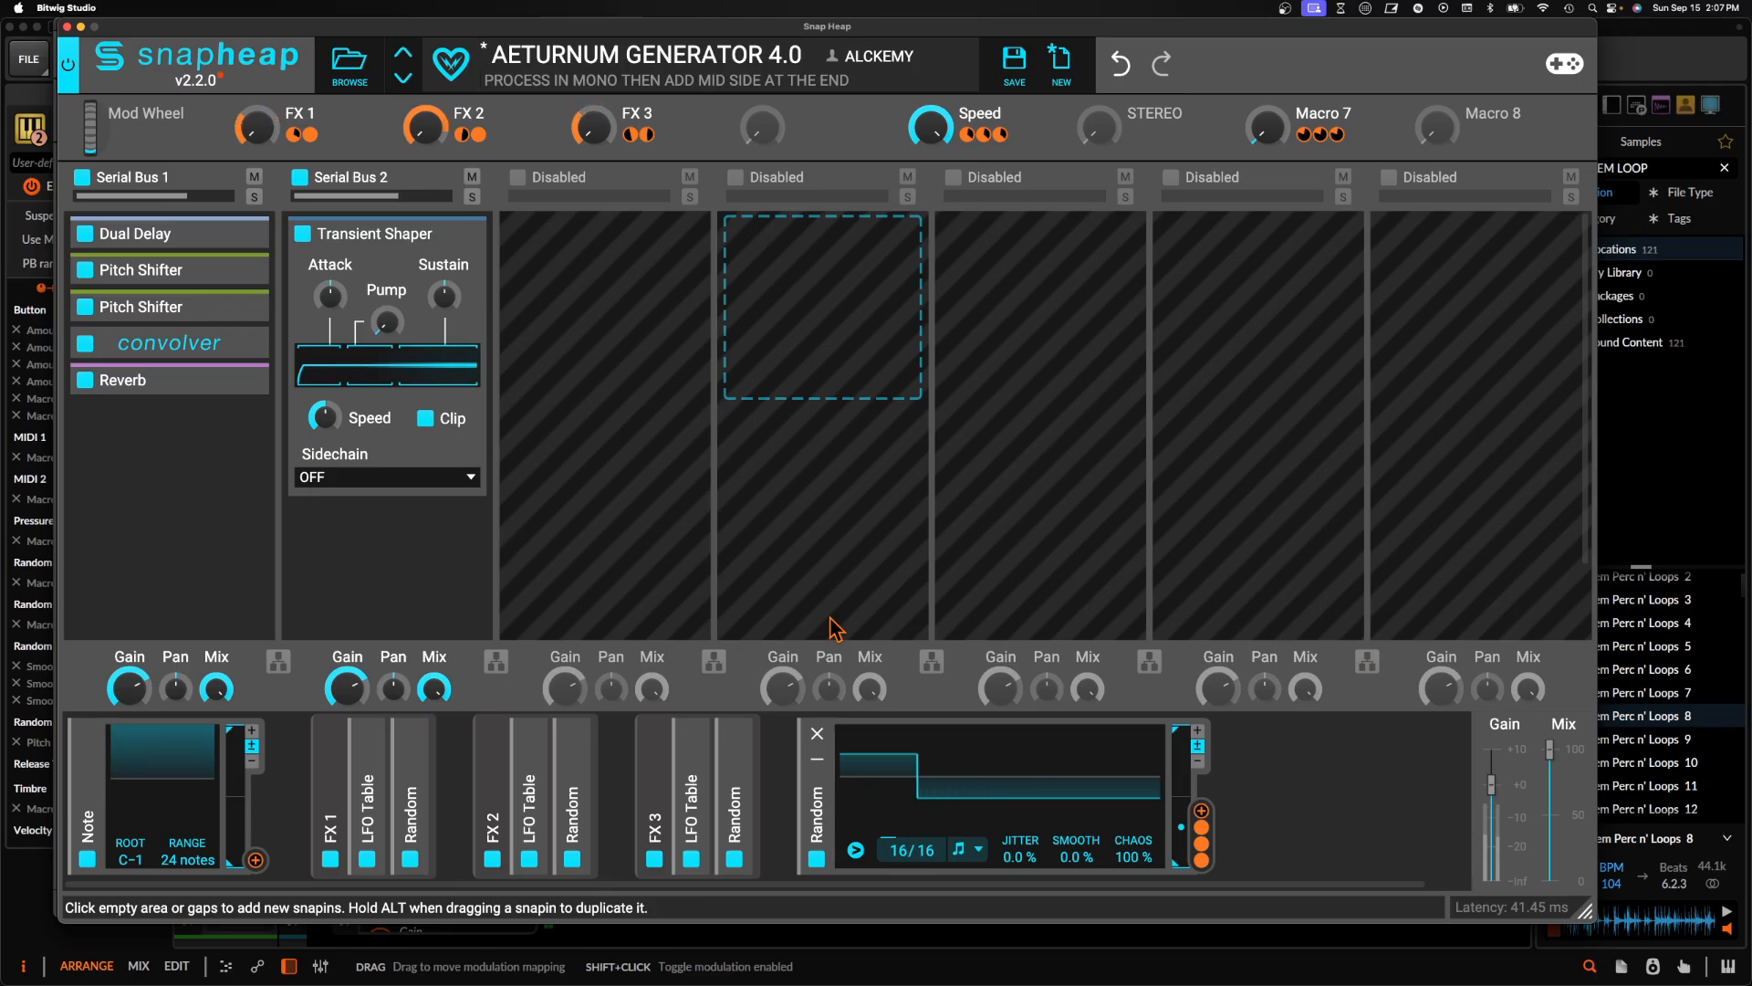
# Add another Dual Delay below the Reverb and switch its delay time to tempo sync at 3/16
pyautogui.click(140, 418)
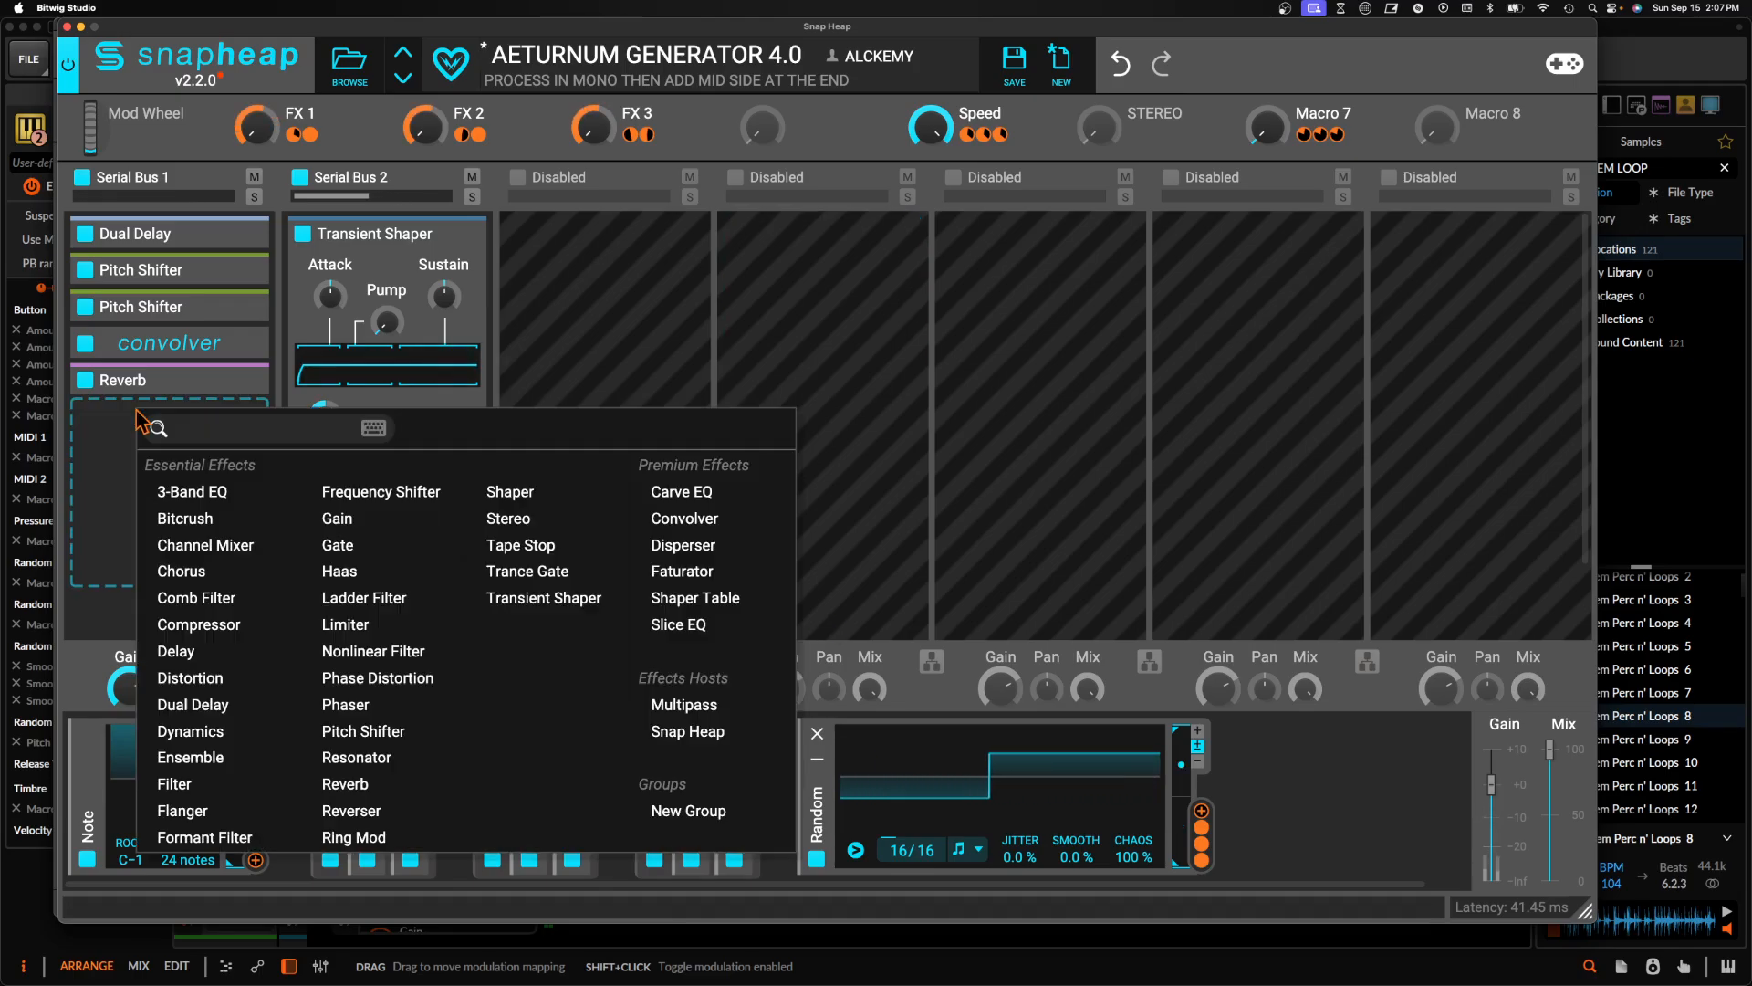
pyautogui.click(245, 712)
pyautogui.click(199, 505)
pyautogui.click(199, 531)
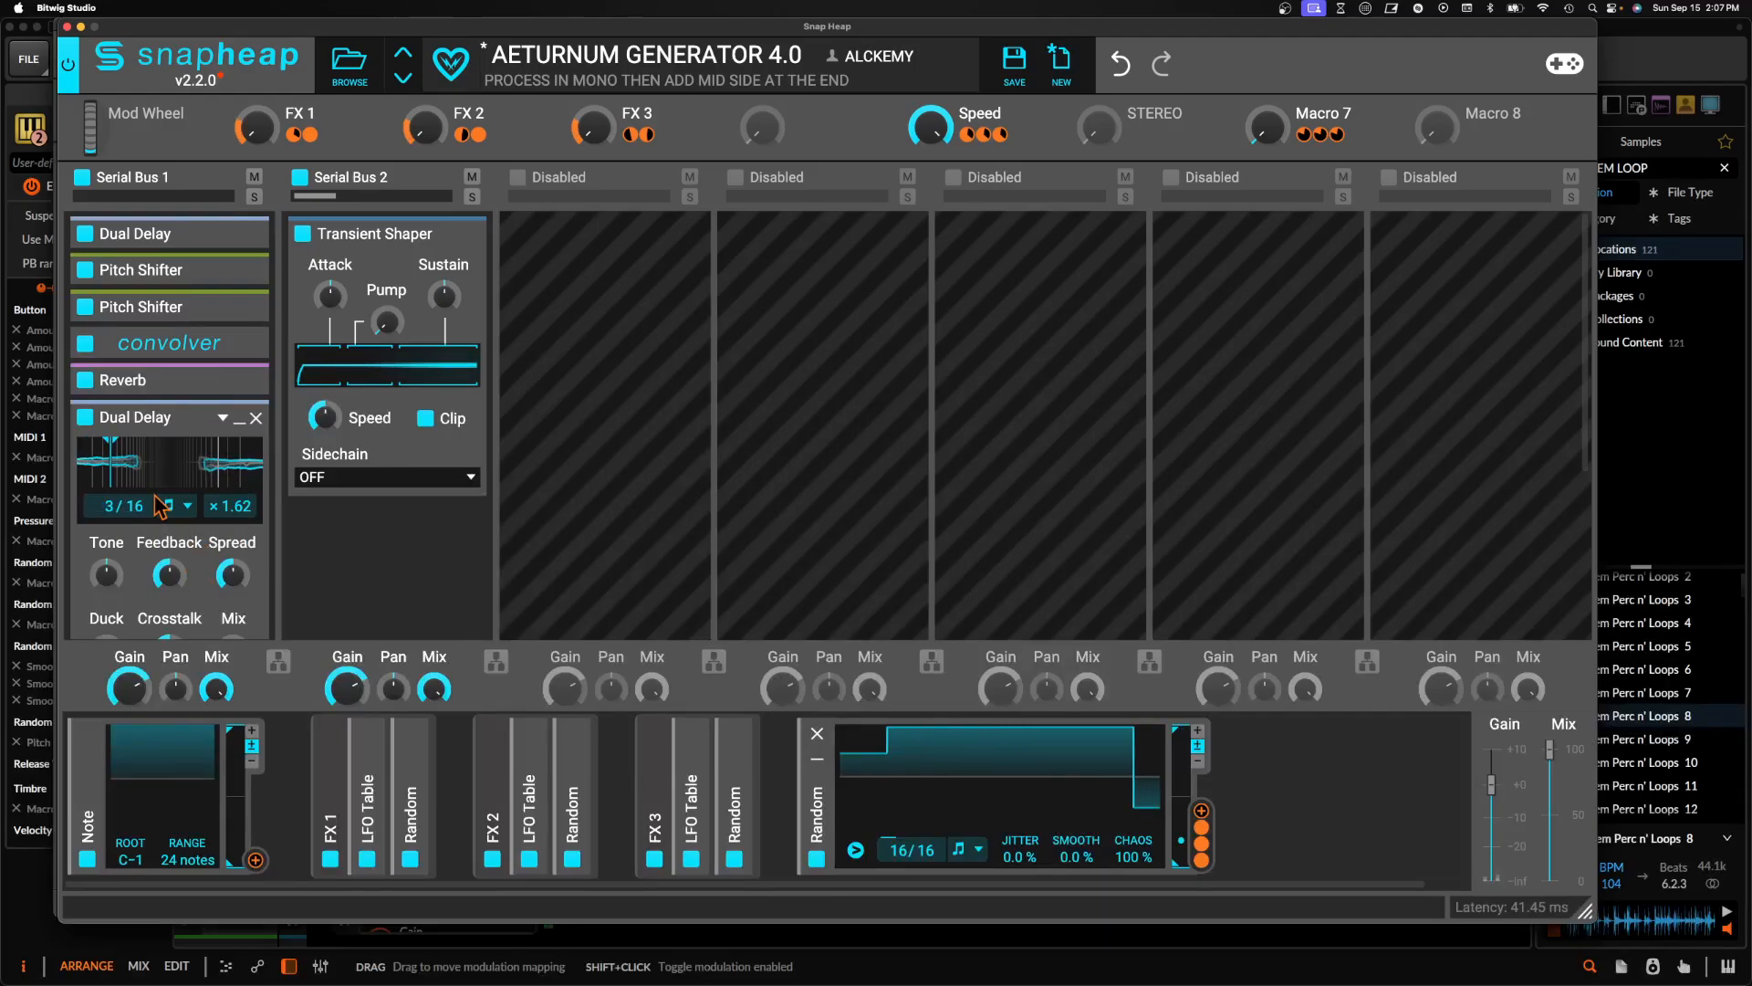
# Modulate the Mix of the last Dual Delay with the FX 3 macro and collapse the effect
pyautogui.scroll(-3, 215, 539)
pyautogui.moveTo(235, 530)
pyautogui.mouseDown()
pyautogui.moveTo(236, 584)
pyautogui.moveTo(234, 502)
pyautogui.mouseUp()
pyautogui.click(664, 134)
pyautogui.click(241, 301)
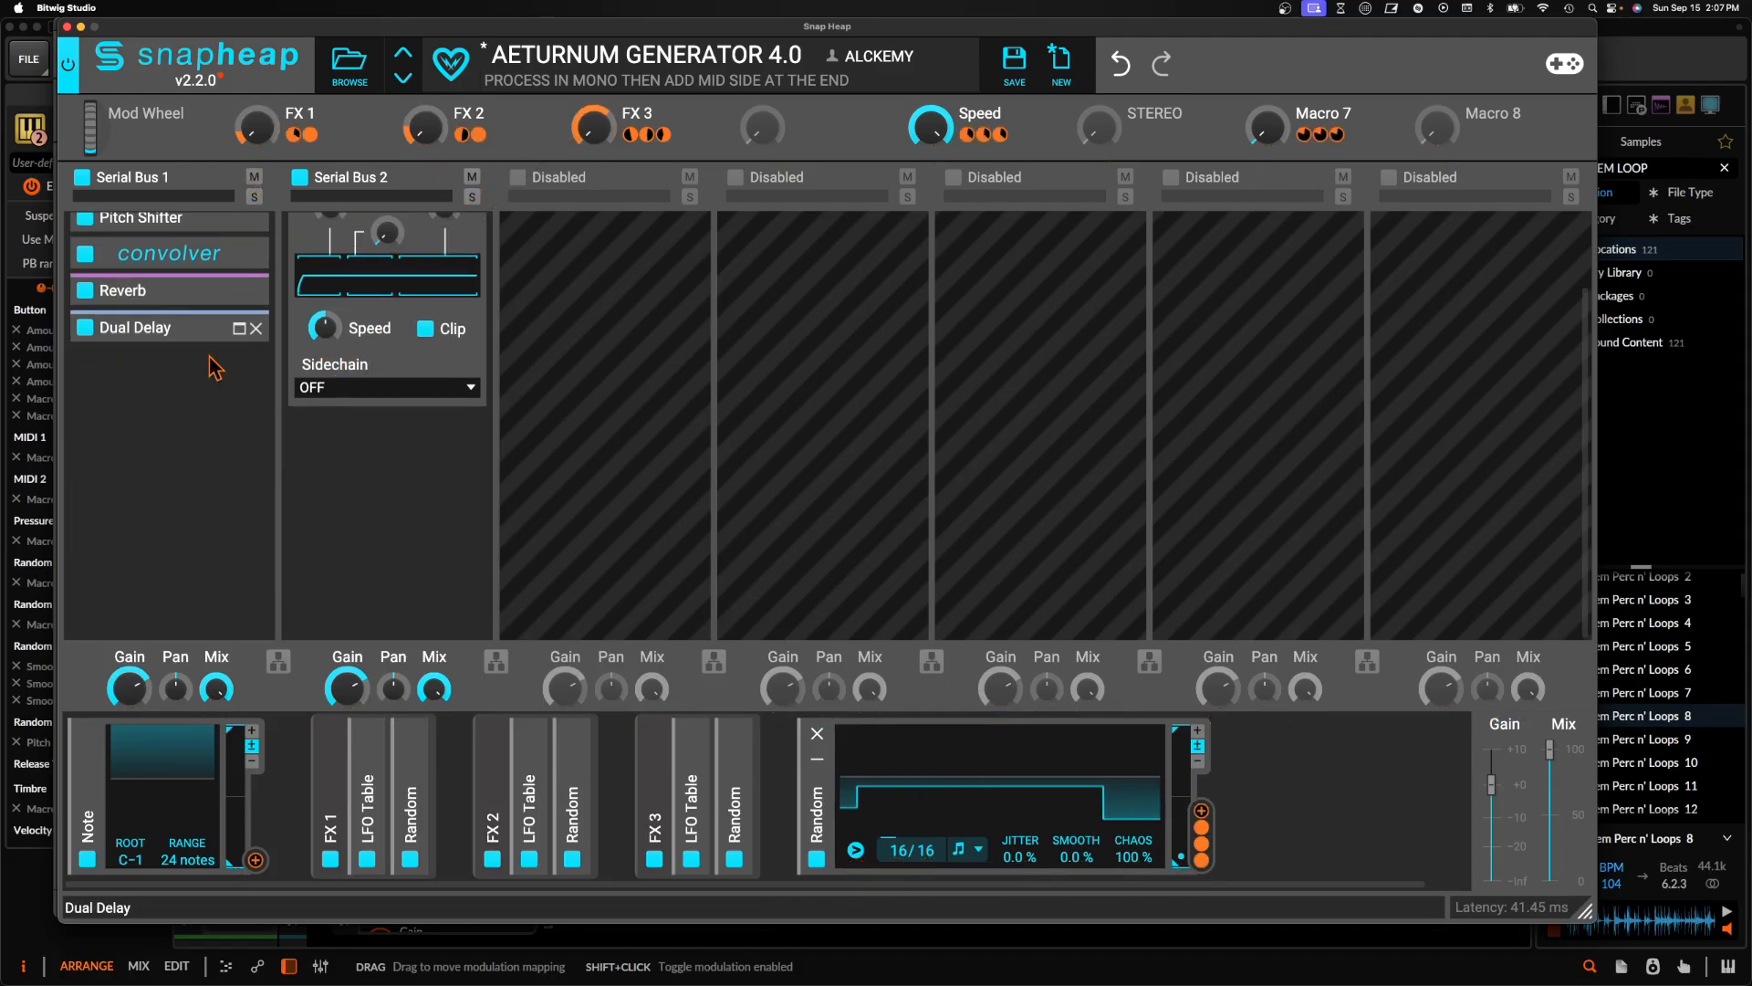
# Add a Comb Filter below the last Dual Delay and modulate its frequency with the FX 2 macro
pyautogui.doubleClick(121, 403)
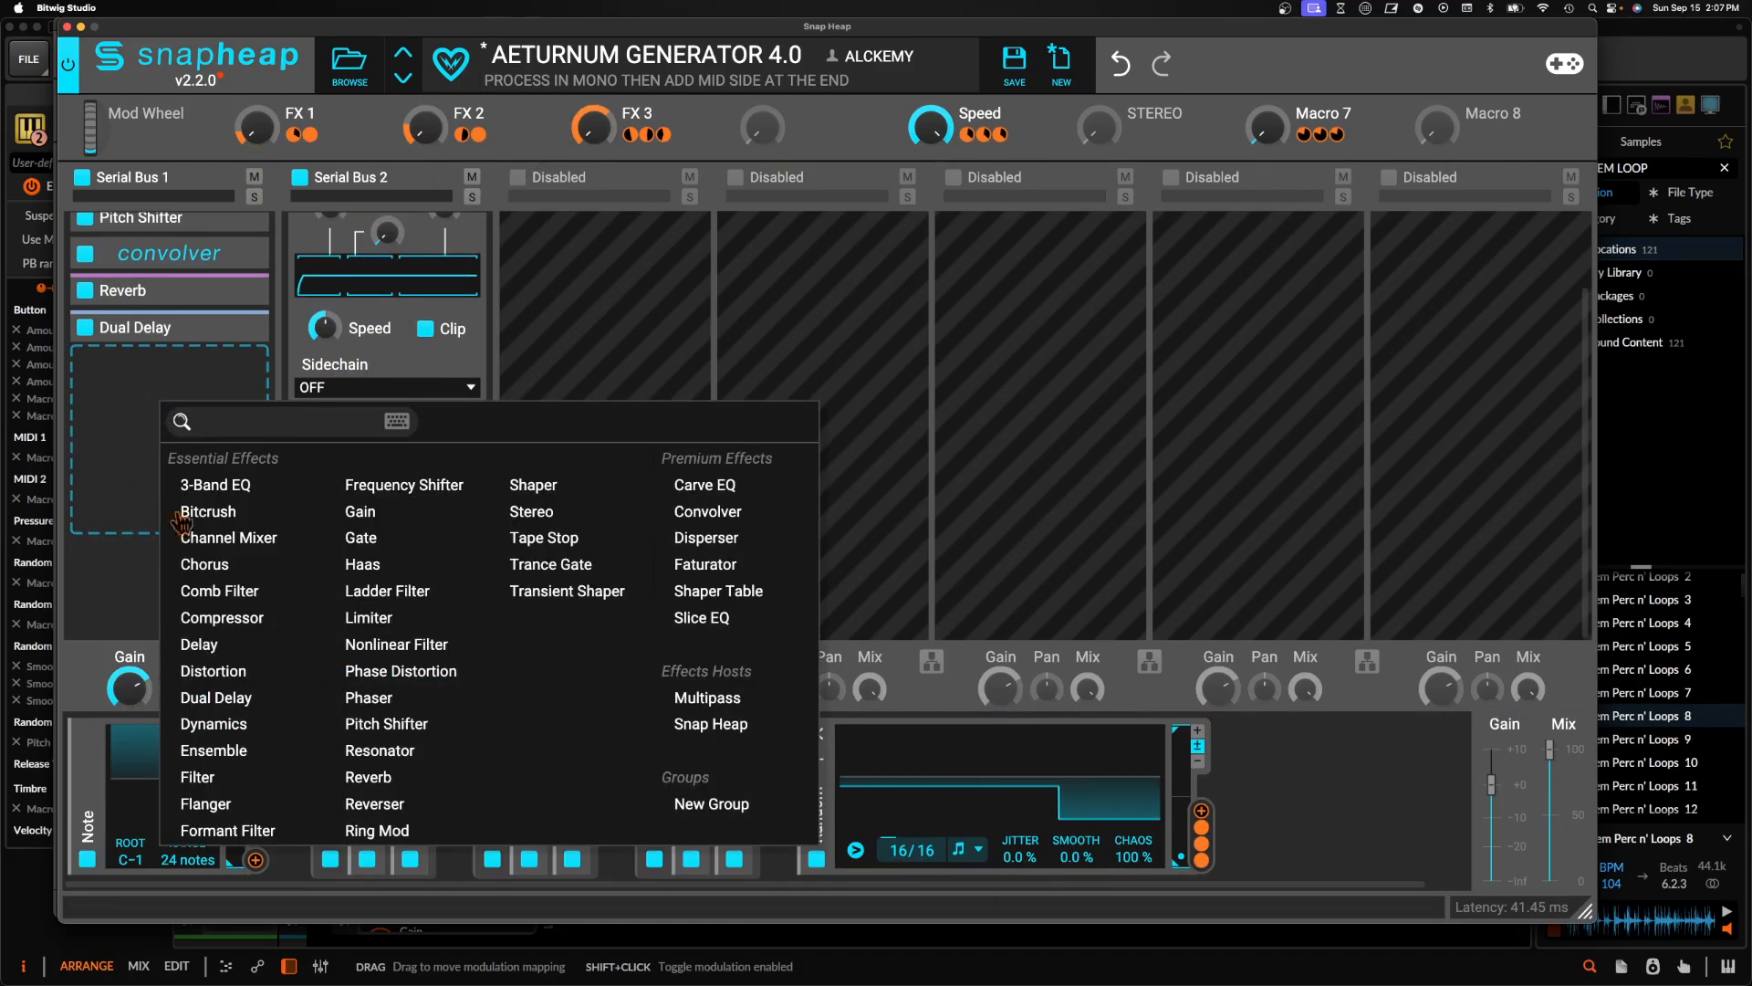
pyautogui.doubleClick(219, 590)
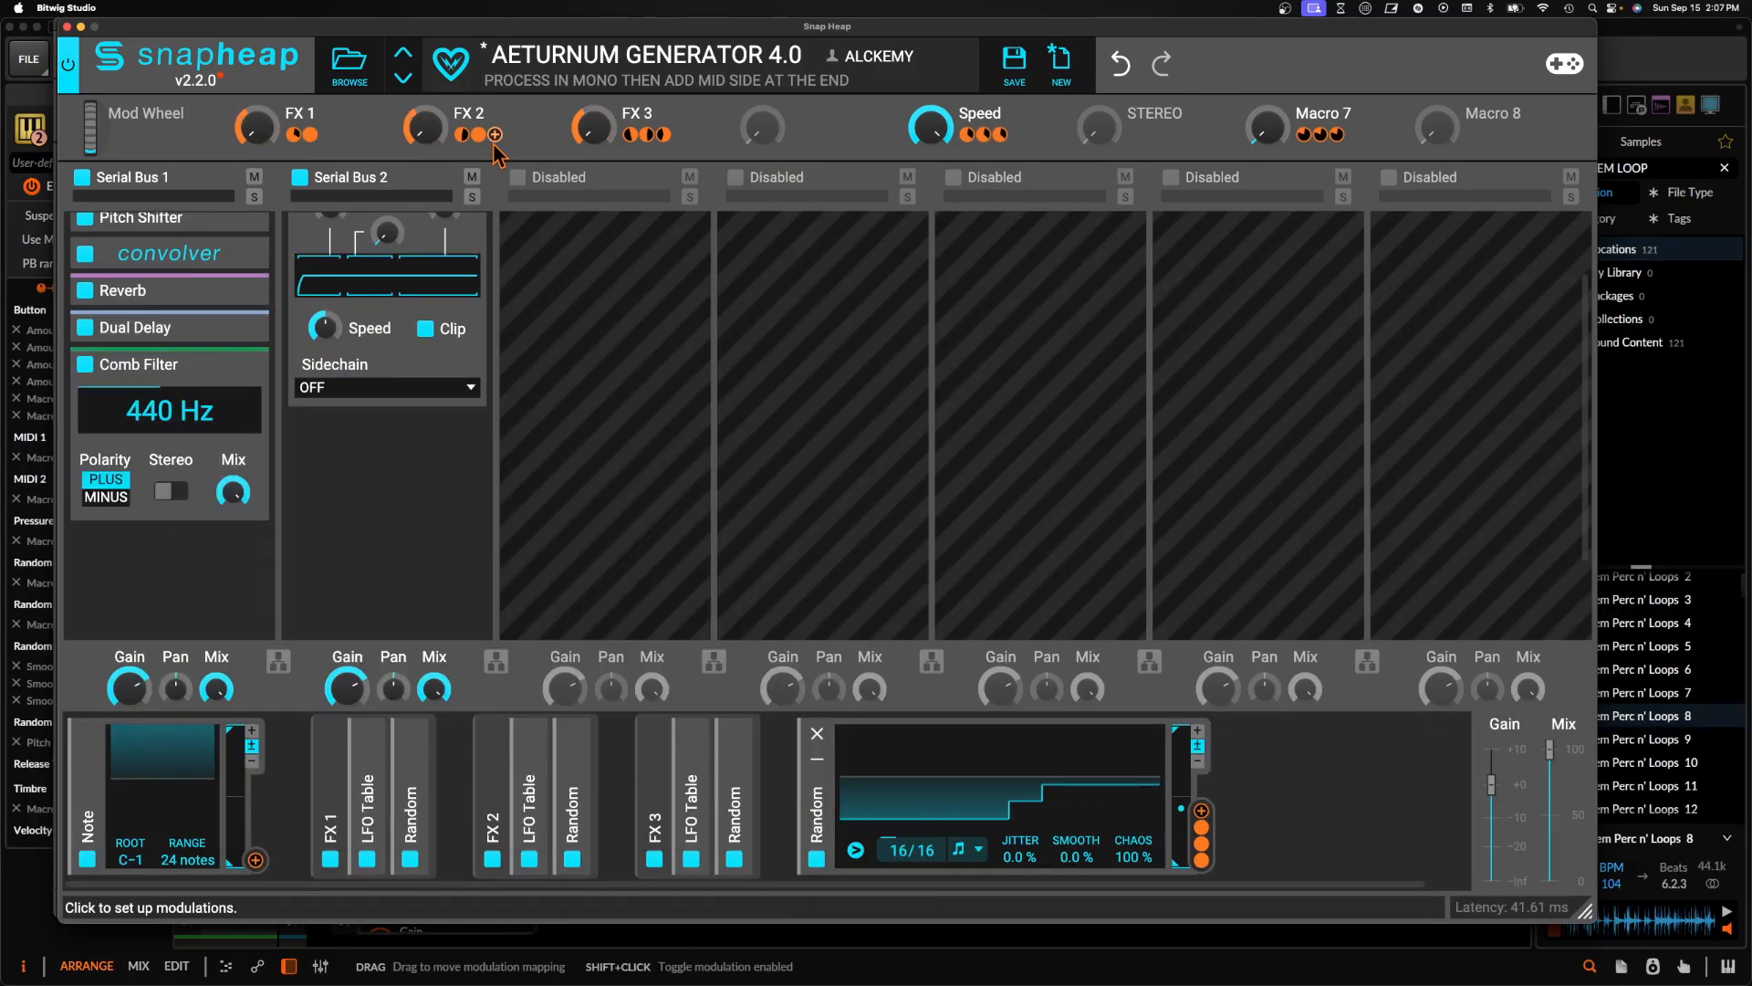
pyautogui.click(495, 134)
pyautogui.moveTo(170, 438); pyautogui.dragTo(170, 414)
# Modulate the Comb Filter's Mix with the FX 1 macro and enable its Stereo mode
pyautogui.click(326, 134)
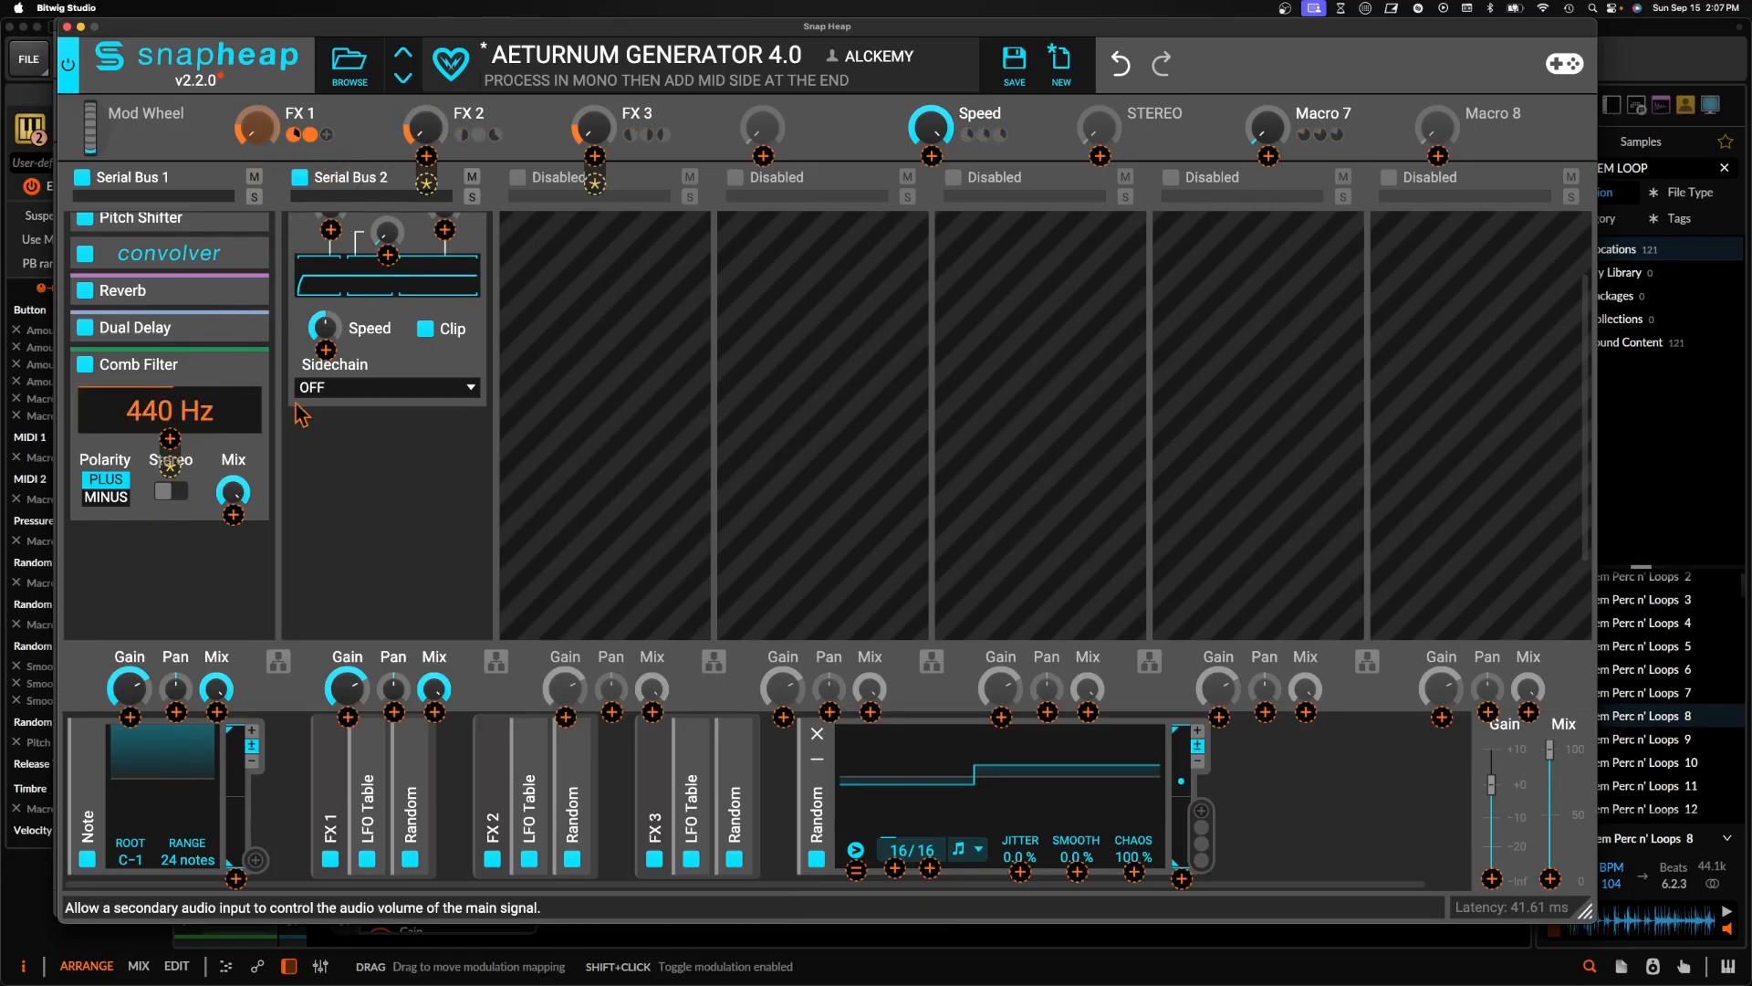
pyautogui.moveTo(234, 515); pyautogui.dragTo(234, 548)
pyautogui.click(206, 513)
pyautogui.click(177, 499)
# Add a Slice EQ after the Comb Filter and open its full editor, moved so the whole graph is in view
pyautogui.click(173, 574)
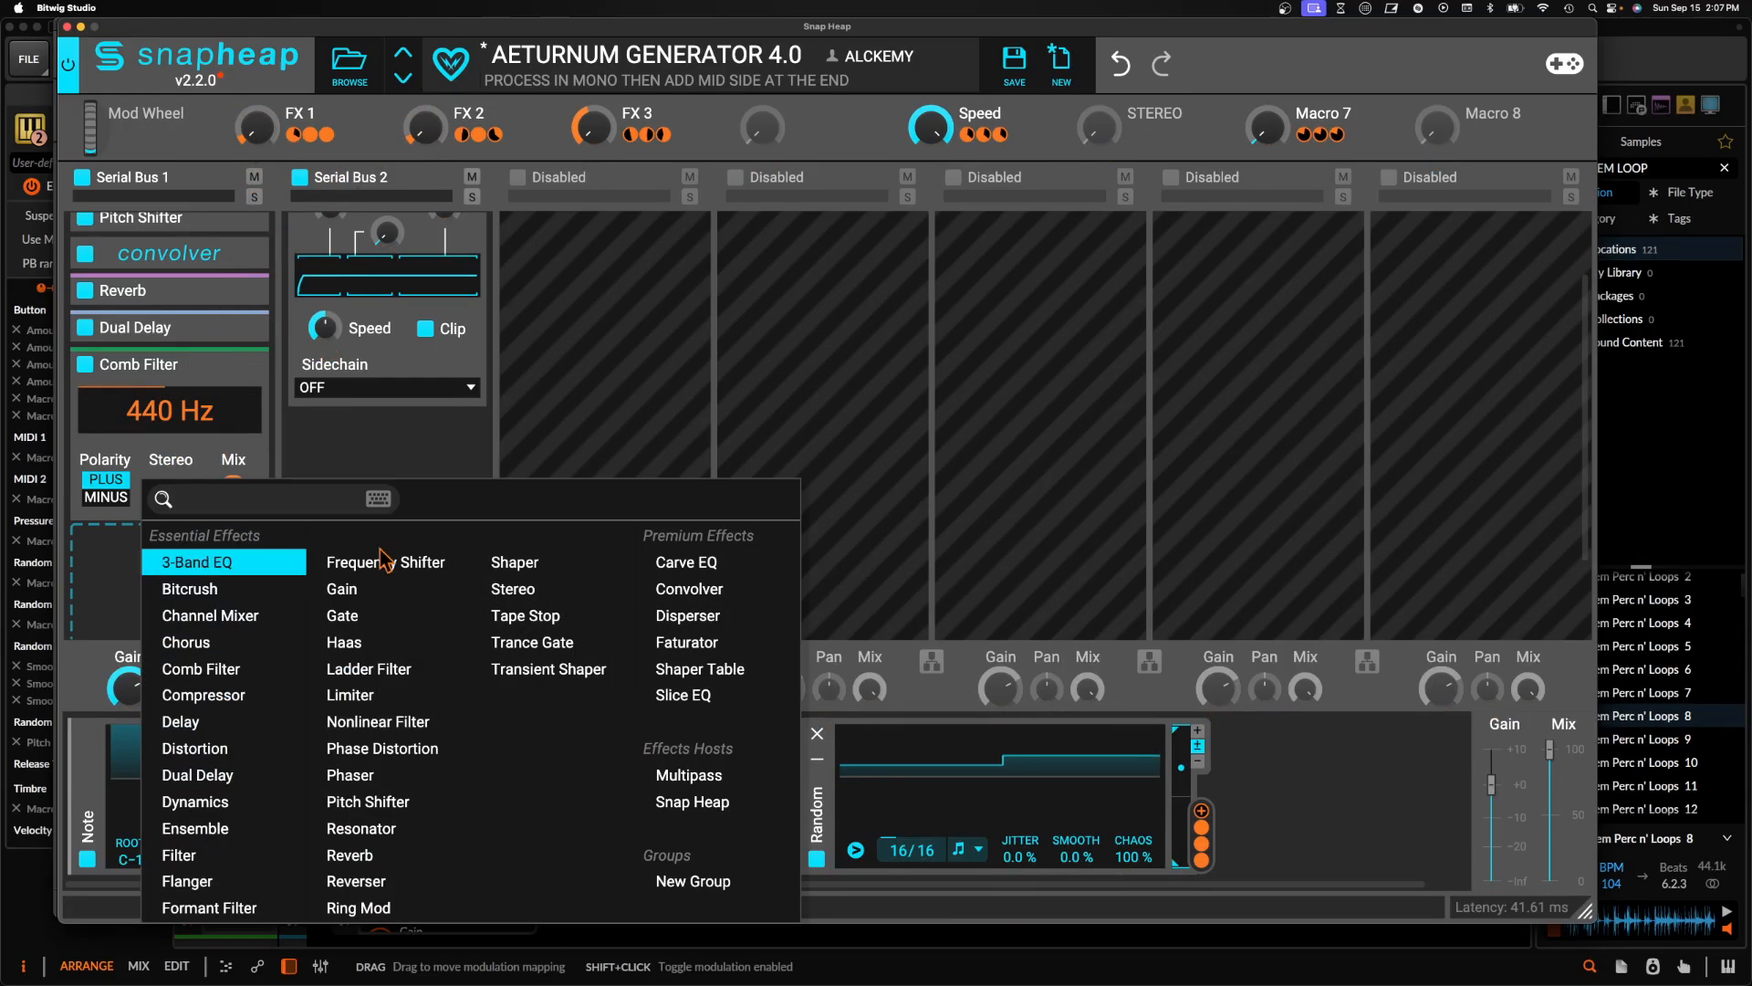
pyautogui.click(691, 704)
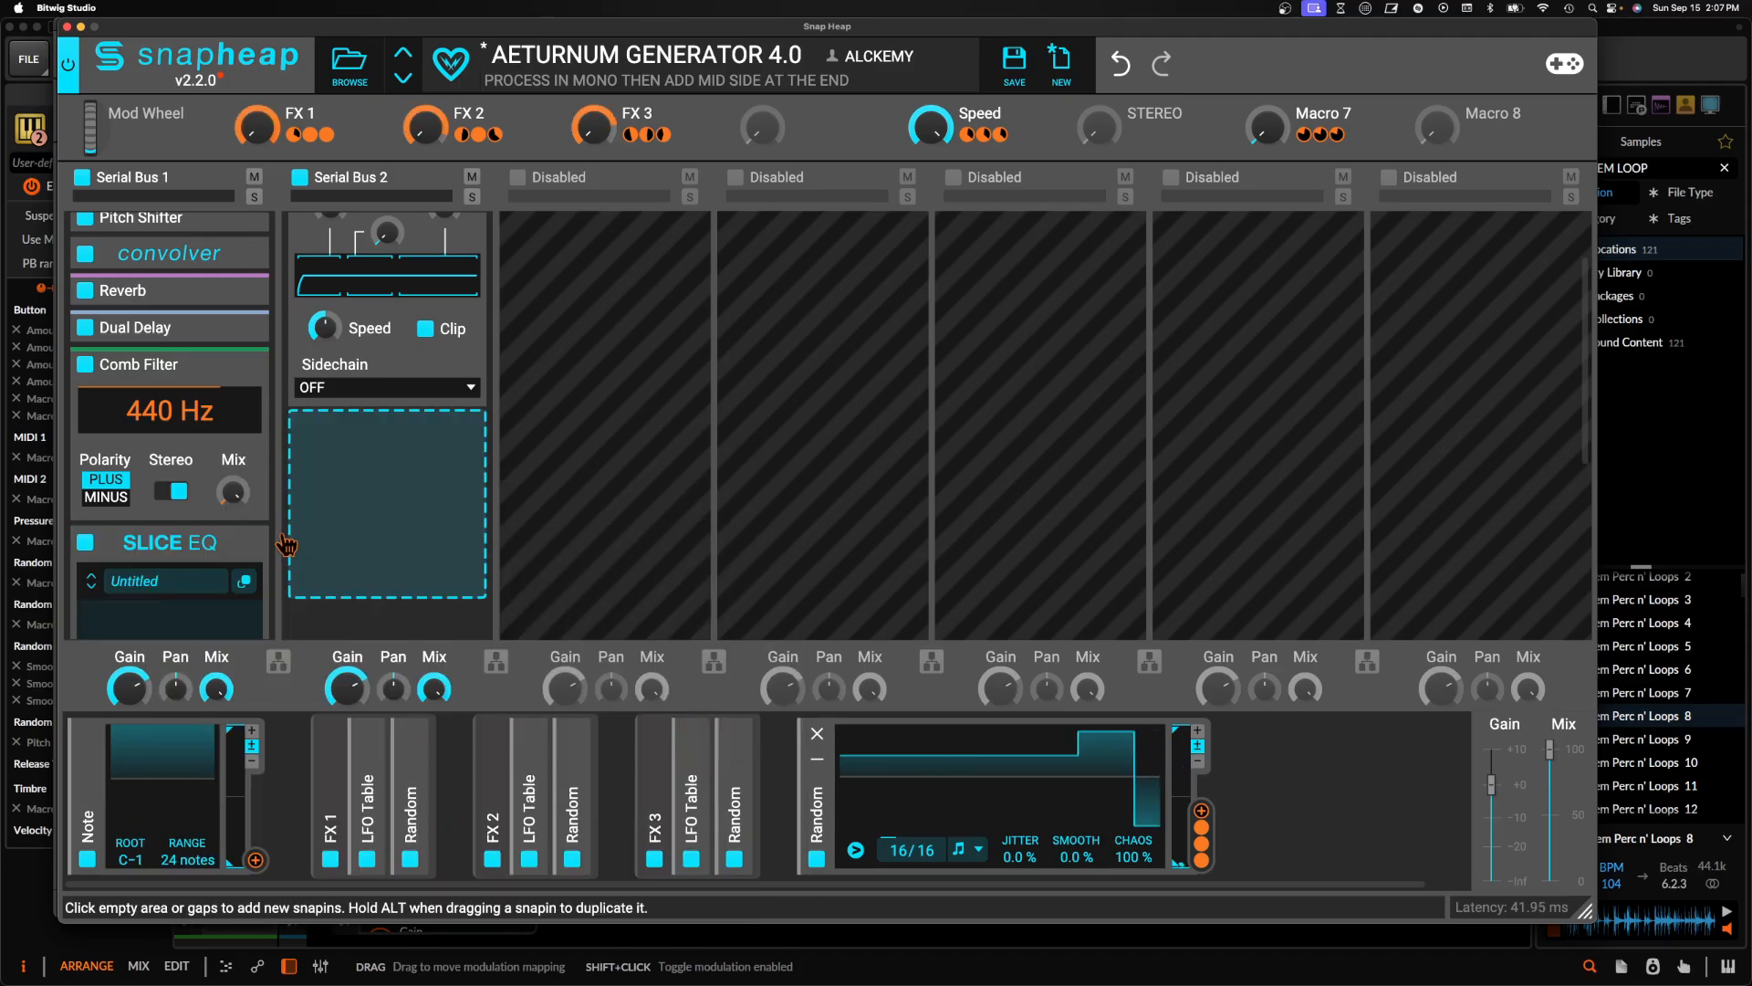
pyautogui.scroll(-3, 173, 411)
pyautogui.click(244, 305)
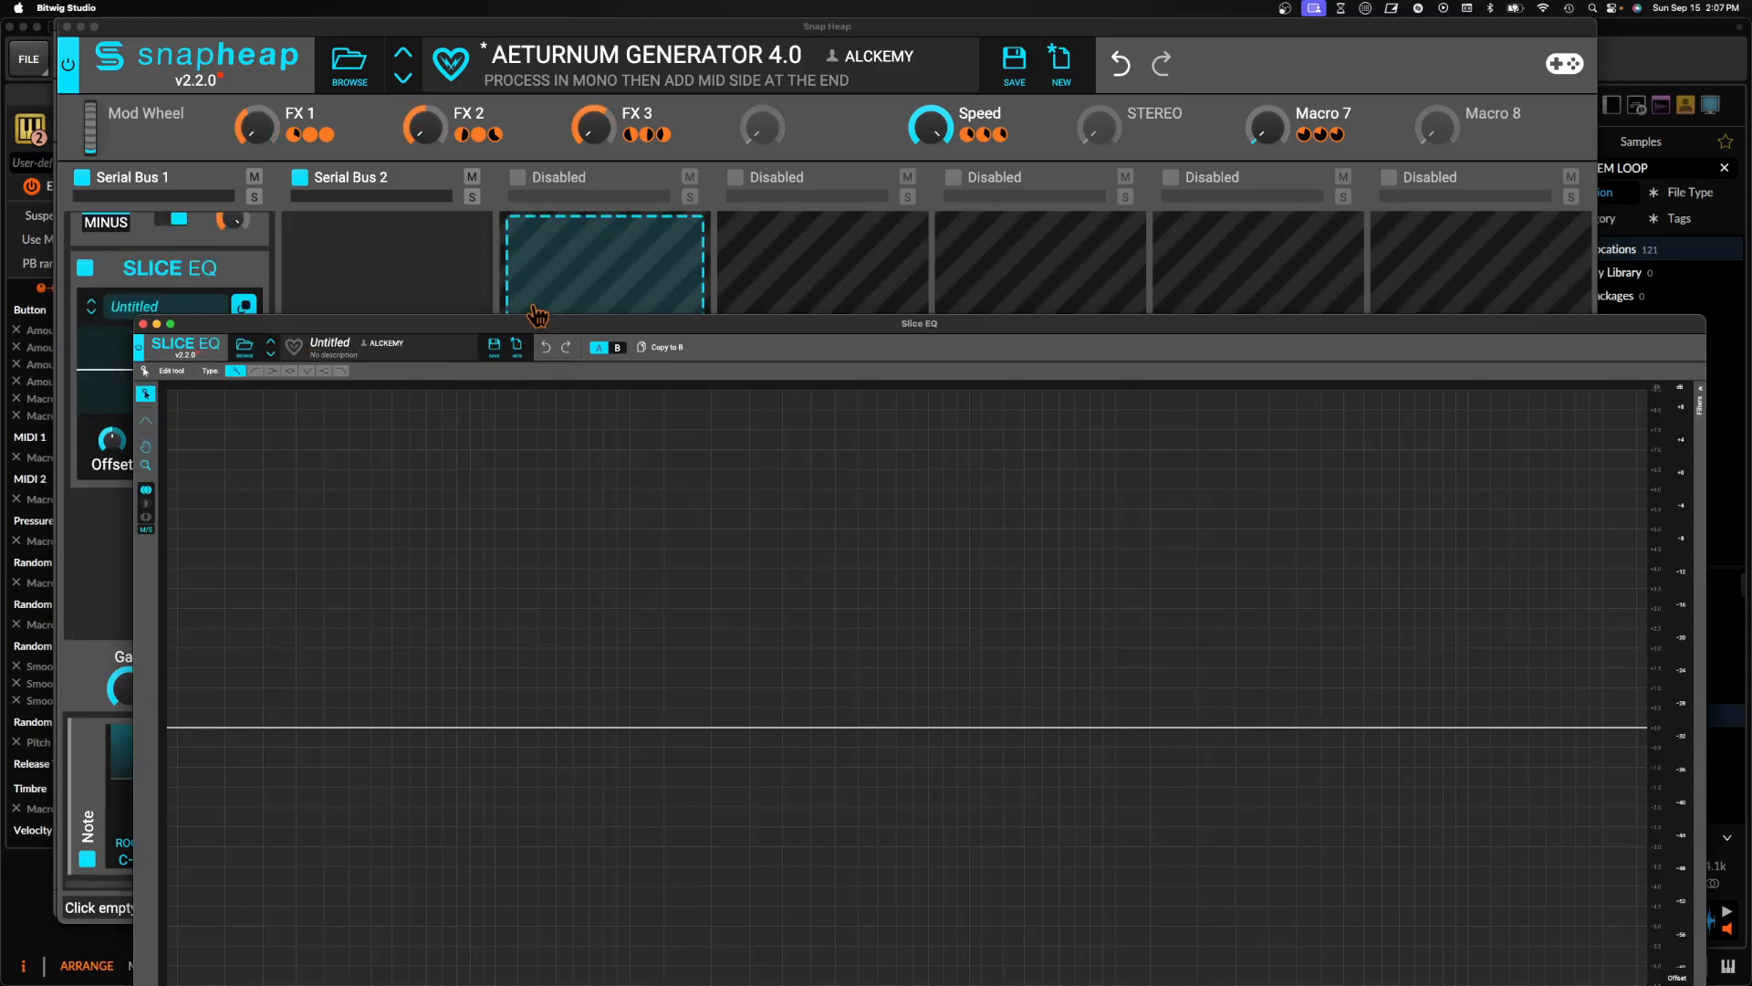
pyautogui.moveTo(529, 323); pyautogui.dragTo(394, 57)
# Shape the low end of the Slice EQ with boosts near 65 and 135 Hz and cuts near 90 and 220 Hz
pyautogui.moveTo(534, 466); pyautogui.dragTo(299, 208)
pyautogui.scroll(5, 345, 222)
pyautogui.moveTo(528, 464); pyautogui.dragTo(363, 704)
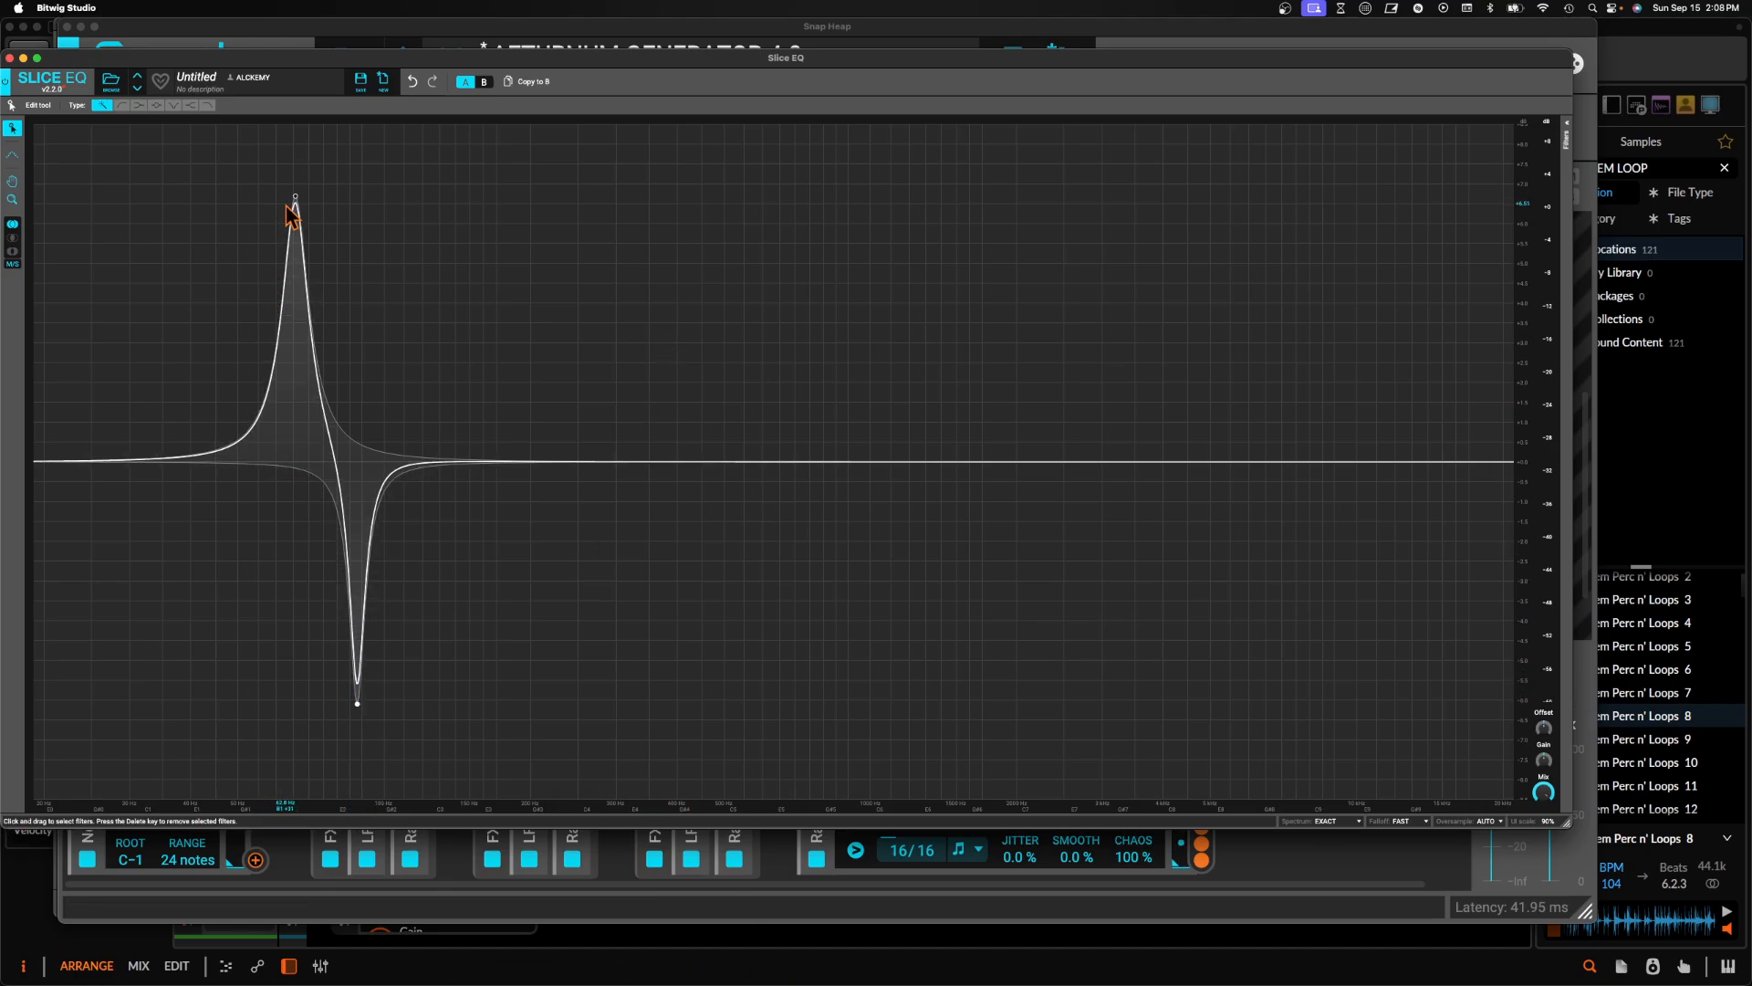
pyautogui.moveTo(539, 465); pyautogui.dragTo(450, 293)
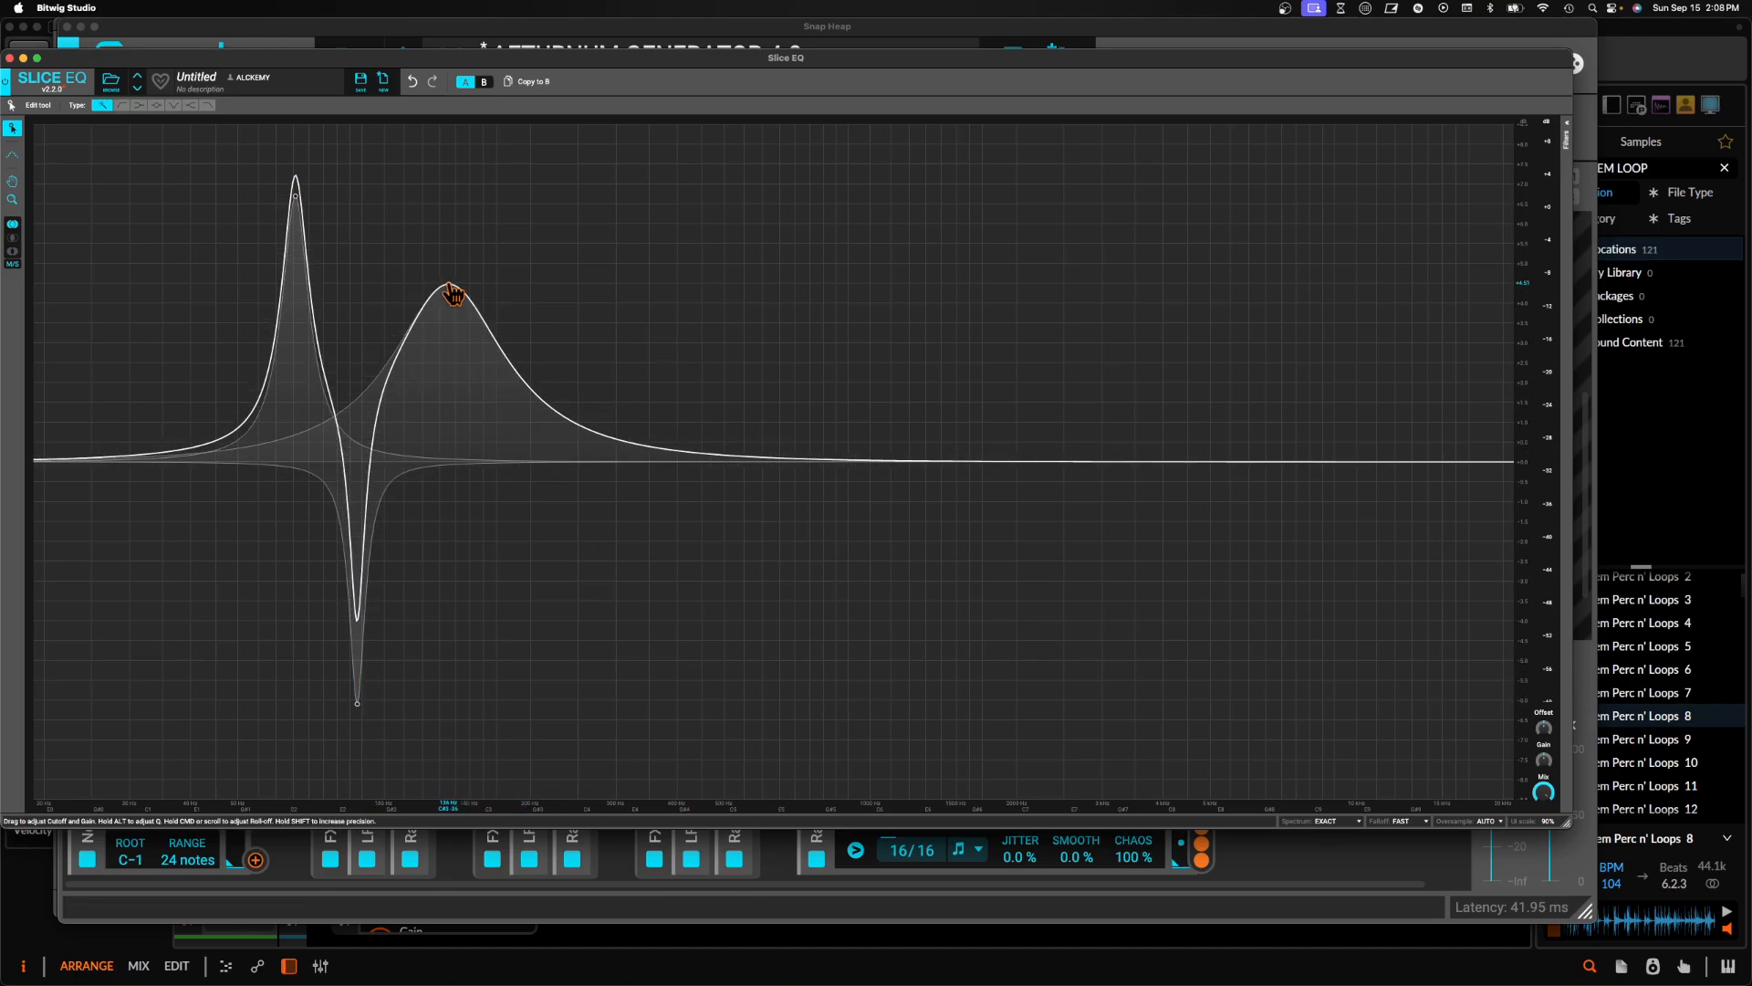
pyautogui.scroll(3, 450, 288)
pyautogui.moveTo(669, 470); pyautogui.dragTo(551, 680)
pyautogui.scroll(3, 551, 680)
# Add narrow Slice EQ boosts near 294 and 558 Hz and deep narrow cuts near 453 and 644 Hz
pyautogui.moveTo(682, 463); pyautogui.dragTo(616, 219)
pyautogui.scroll(3, 657, 286)
pyautogui.moveTo(804, 479); pyautogui.dragTo(704, 742)
pyautogui.scroll(3, 704, 626)
pyautogui.moveTo(790, 465); pyautogui.dragTo(747, 249)
pyautogui.scroll(3, 794, 372)
pyautogui.moveTo(859, 466); pyautogui.dragTo(781, 750)
pyautogui.scroll(3, 798, 599)
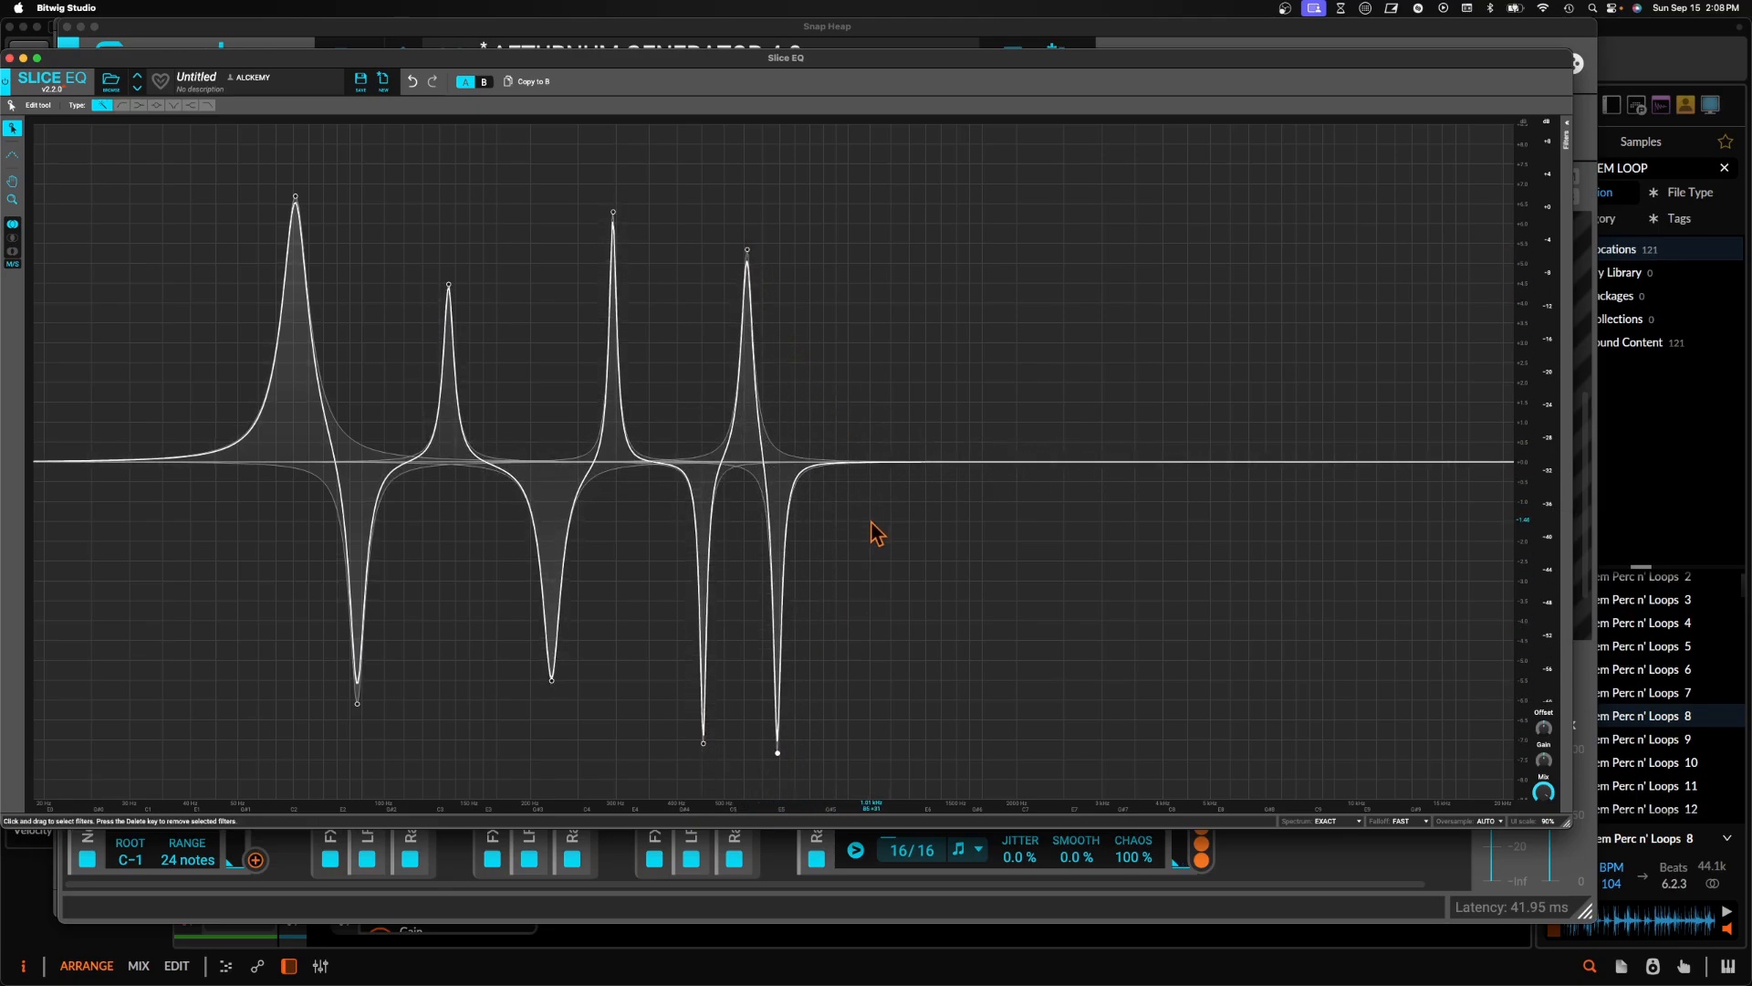
# Add narrow boosts near 1 and 2 kHz and deep cuts near 1.46 and 3.44 kHz
pyautogui.moveTo(864, 470); pyautogui.dragTo(954, 804)
pyautogui.scroll(3, 865, 727)
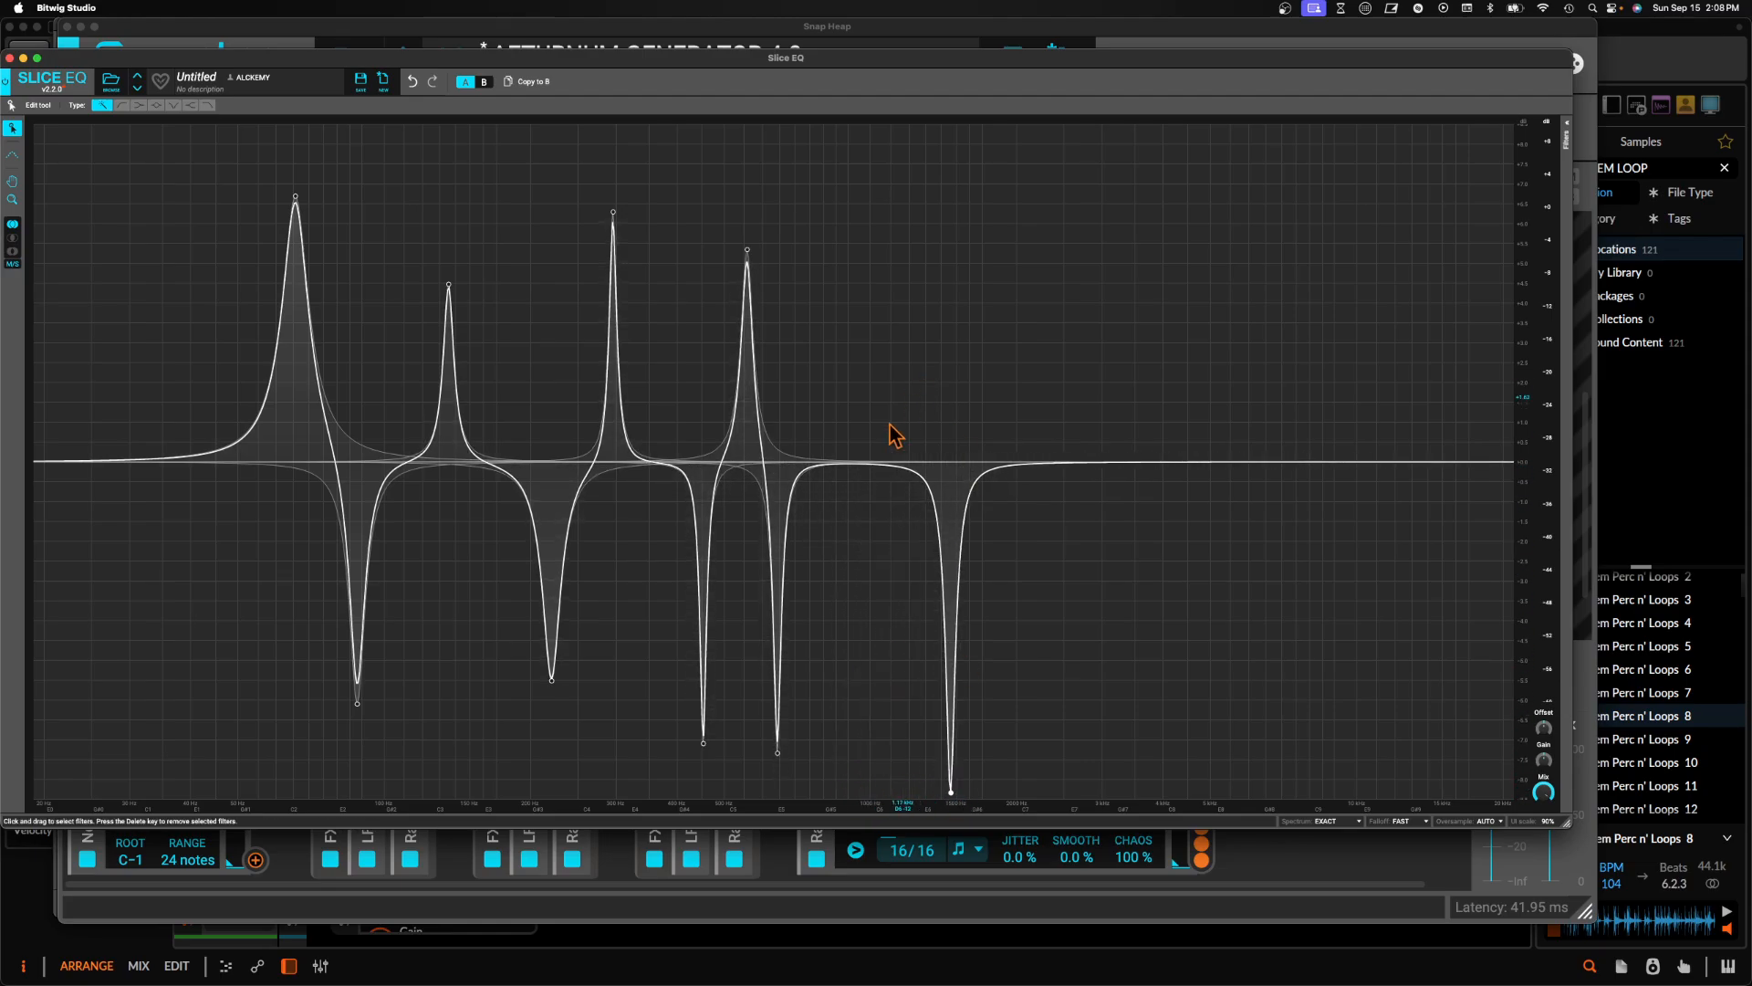
pyautogui.moveTo(876, 468); pyautogui.dragTo(873, 247)
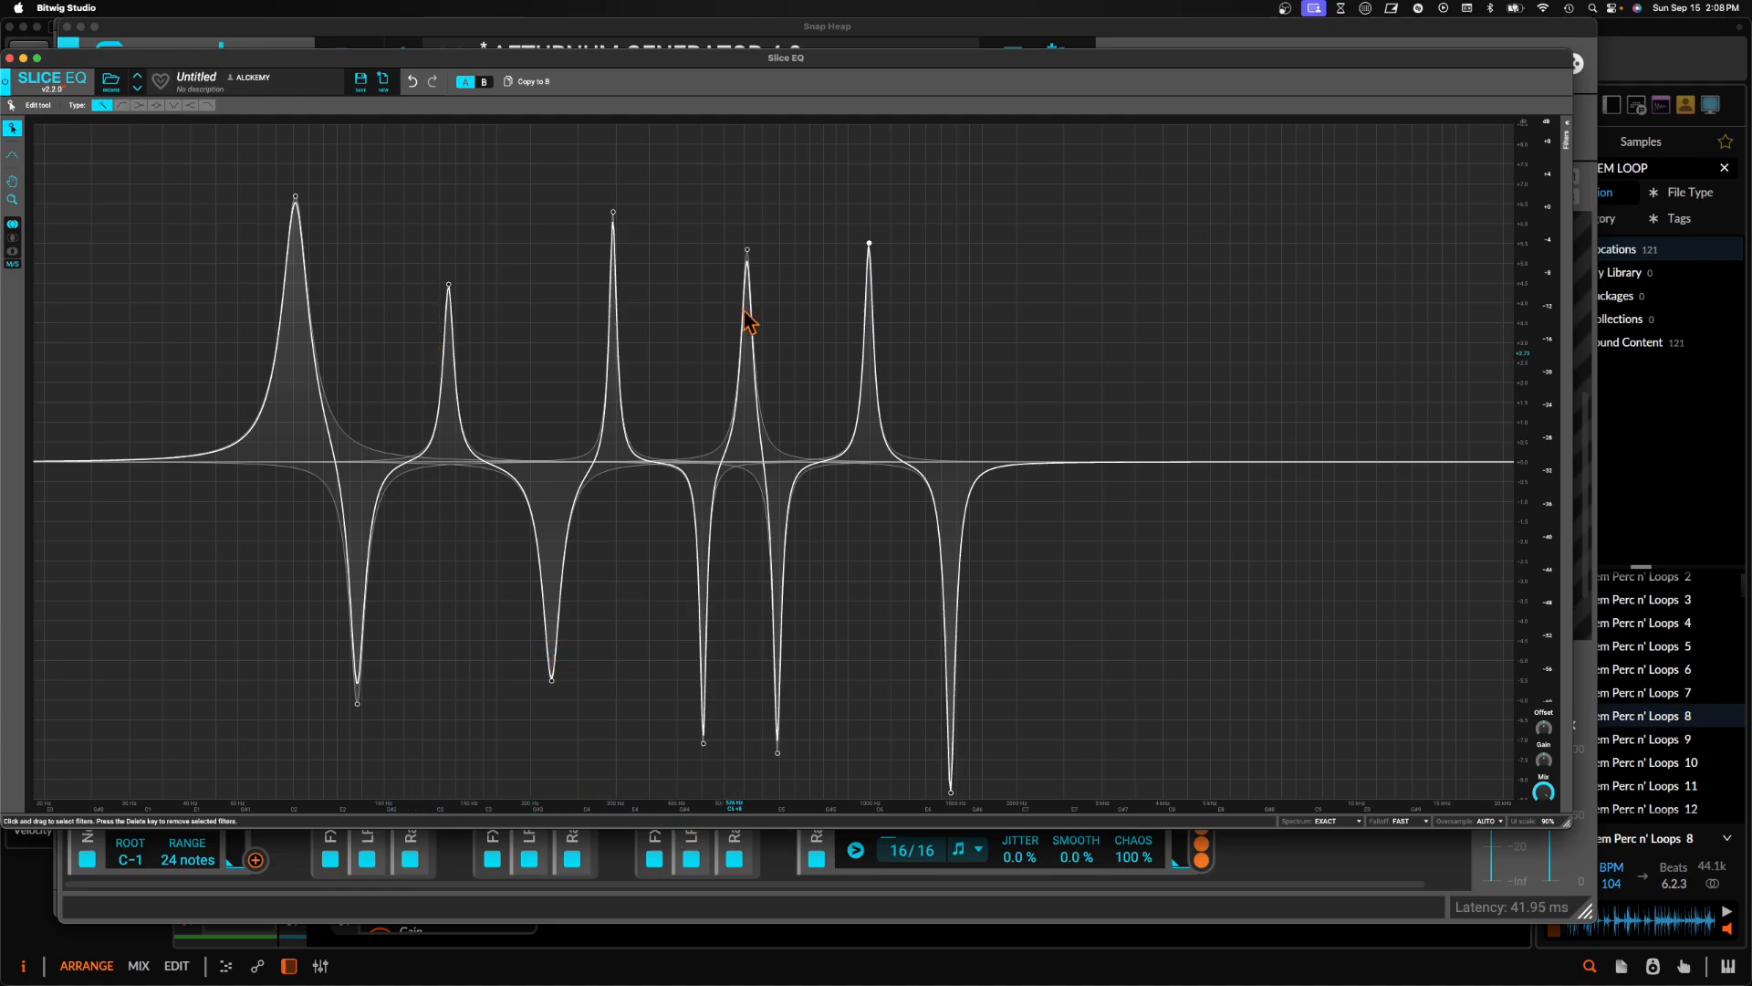
pyautogui.moveTo(1079, 454); pyautogui.dragTo(1021, 301)
pyautogui.scroll(3, 1064, 387)
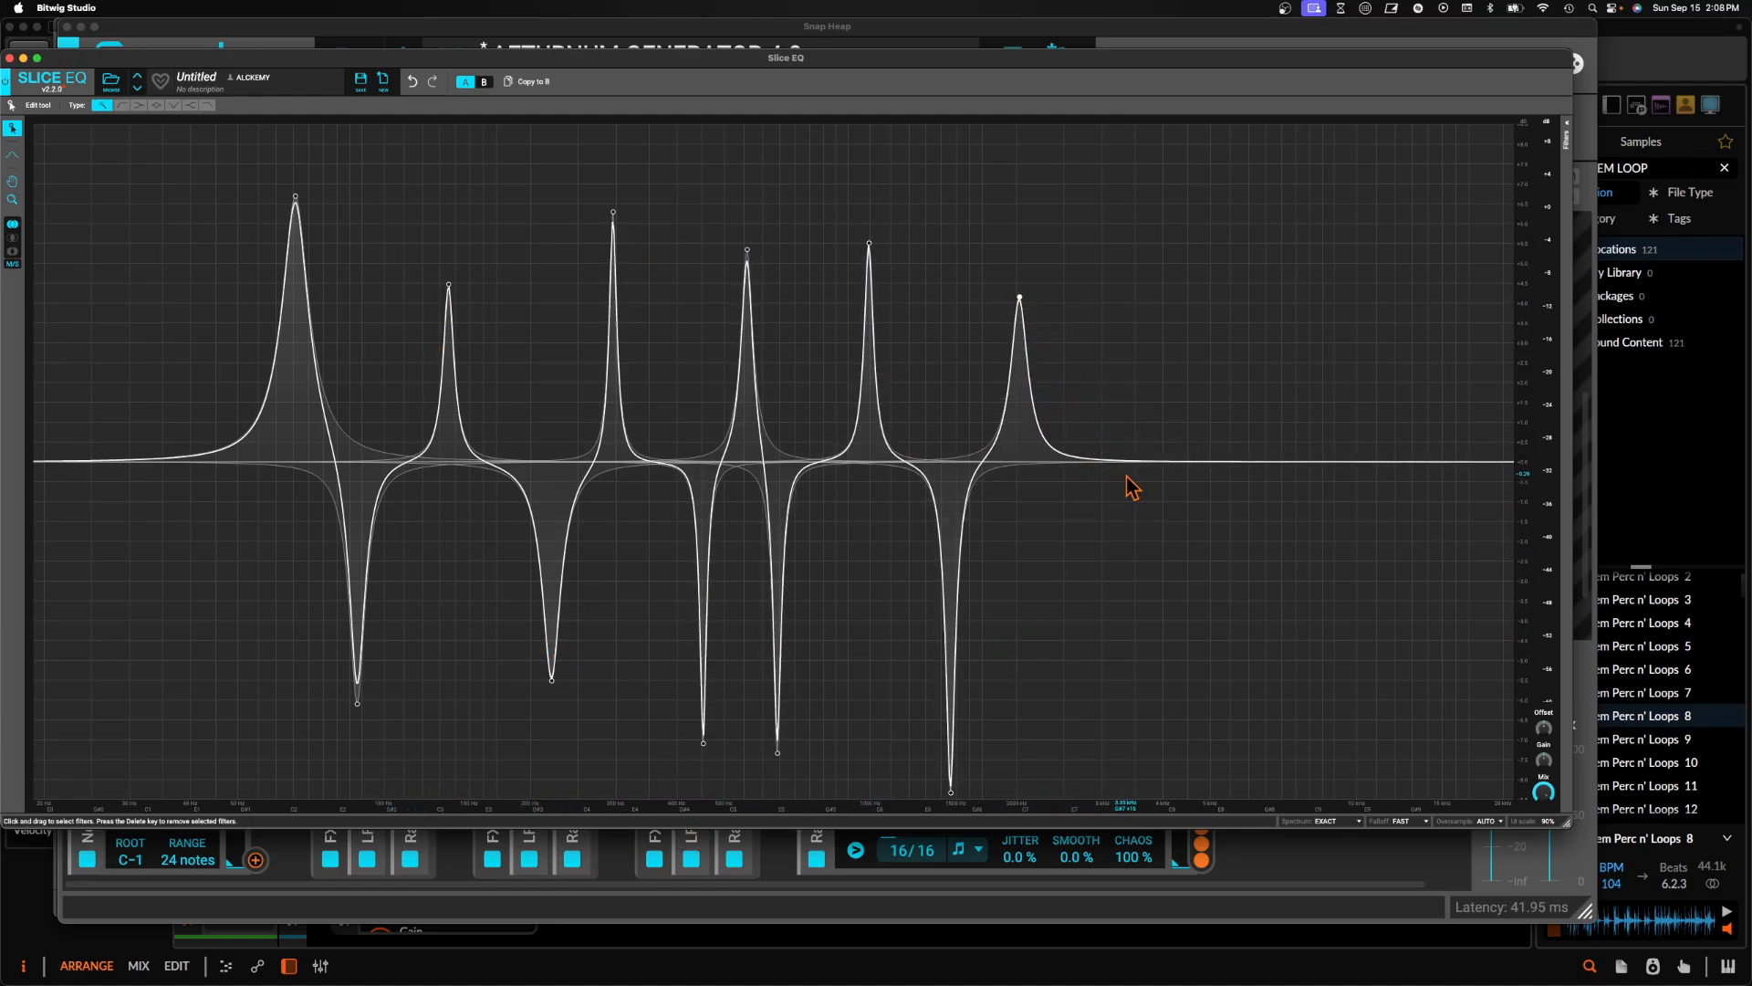
pyautogui.moveTo(1129, 462); pyautogui.dragTo(1133, 801)
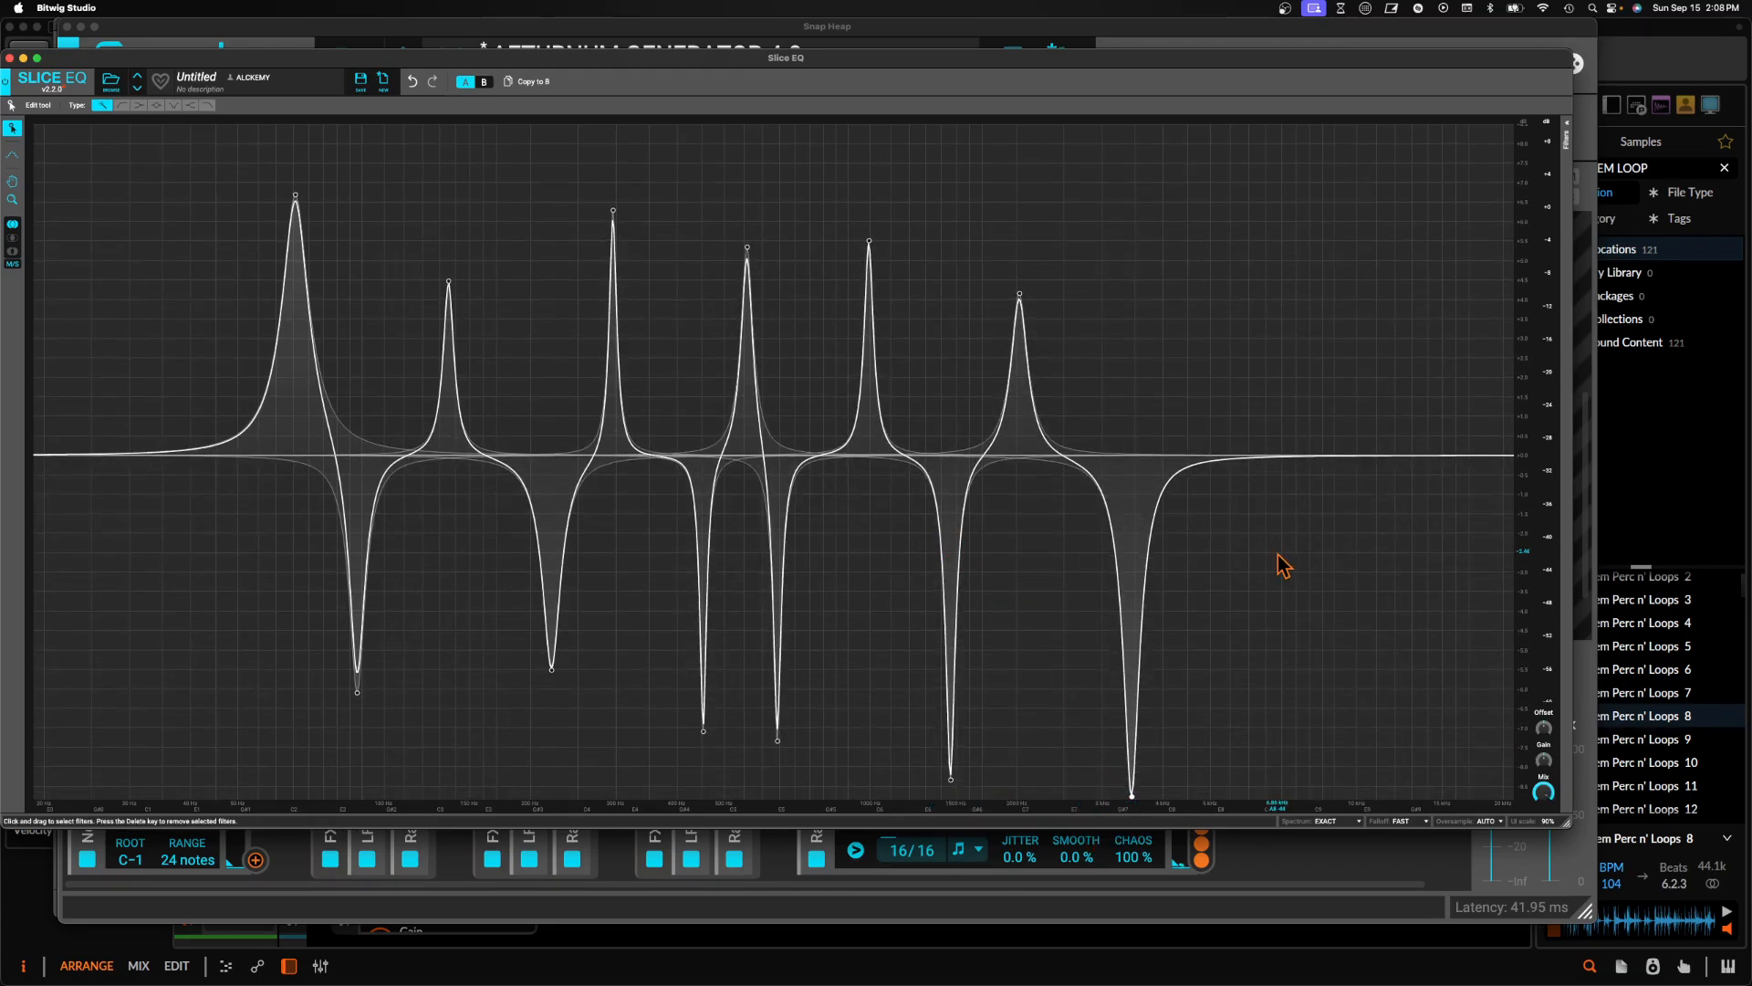
# Show the EQ's filter list and add a narrow boost near 4.6 kHz and a deep cut near 6.75 kHz
pyautogui.click(1567, 139)
pyautogui.scroll(-1, 1516, 290)
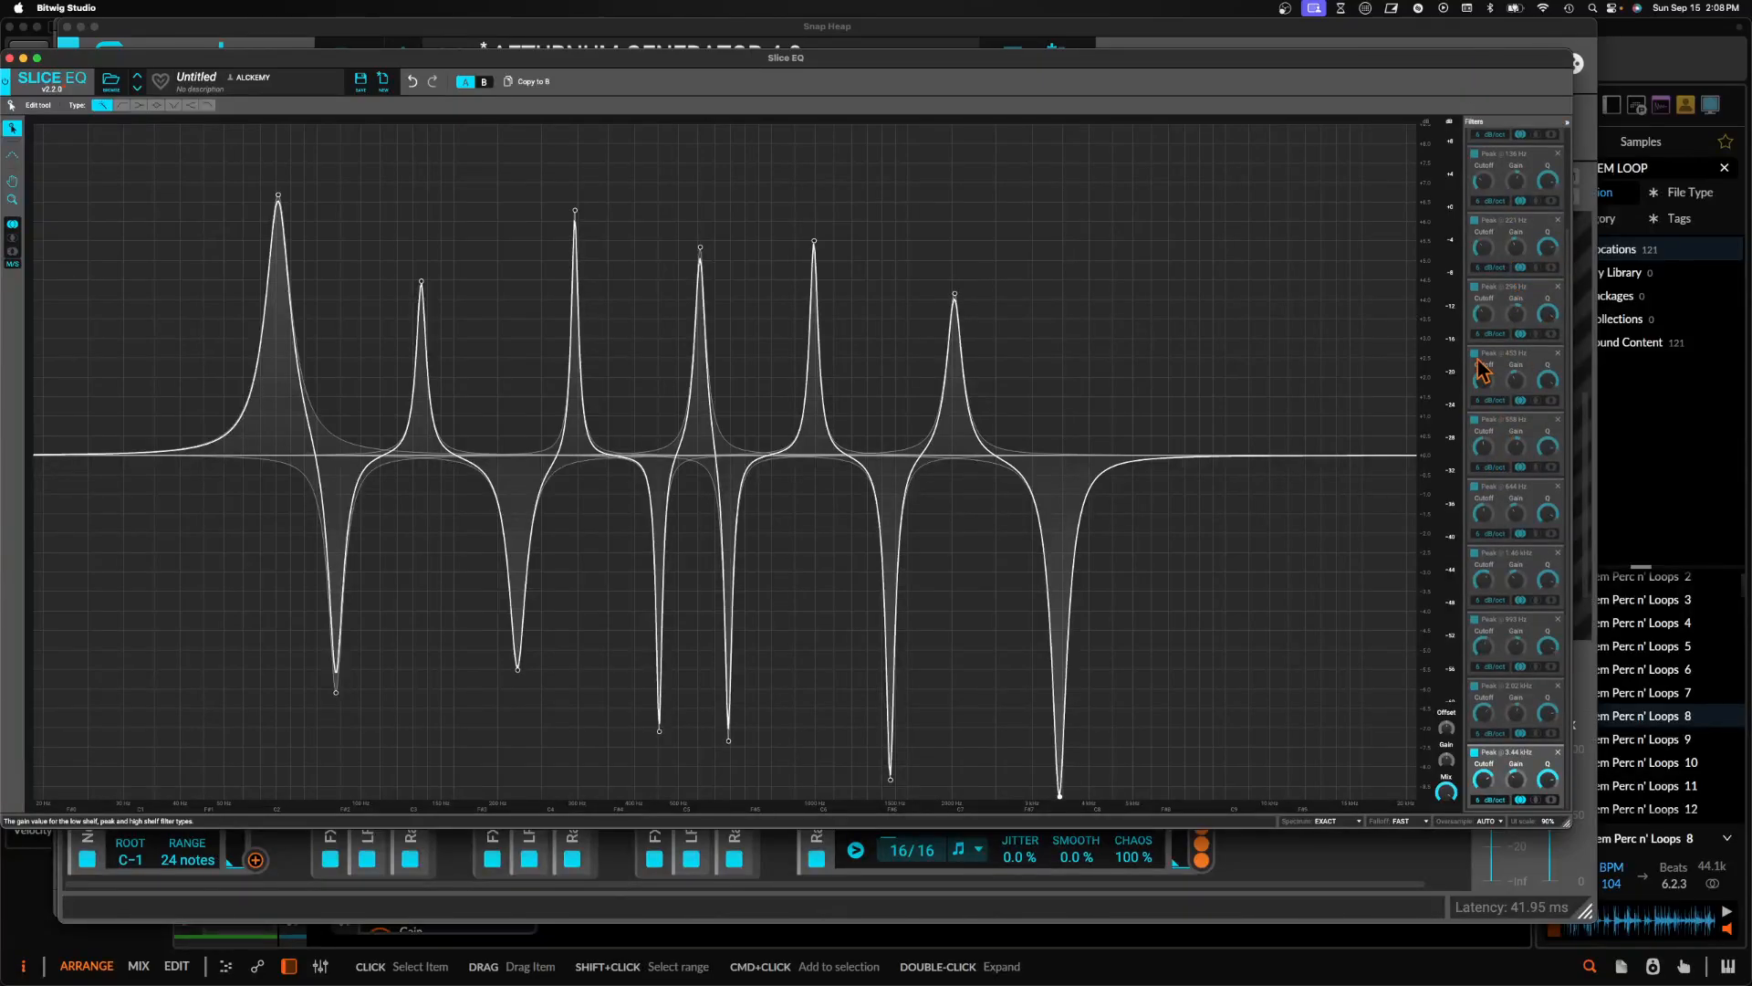
pyautogui.doubleClick(1143, 382)
pyautogui.moveTo(1142, 382); pyautogui.dragTo(1118, 322)
pyautogui.doubleClick(1196, 456)
pyautogui.moveTo(1196, 456); pyautogui.dragTo(1198, 813)
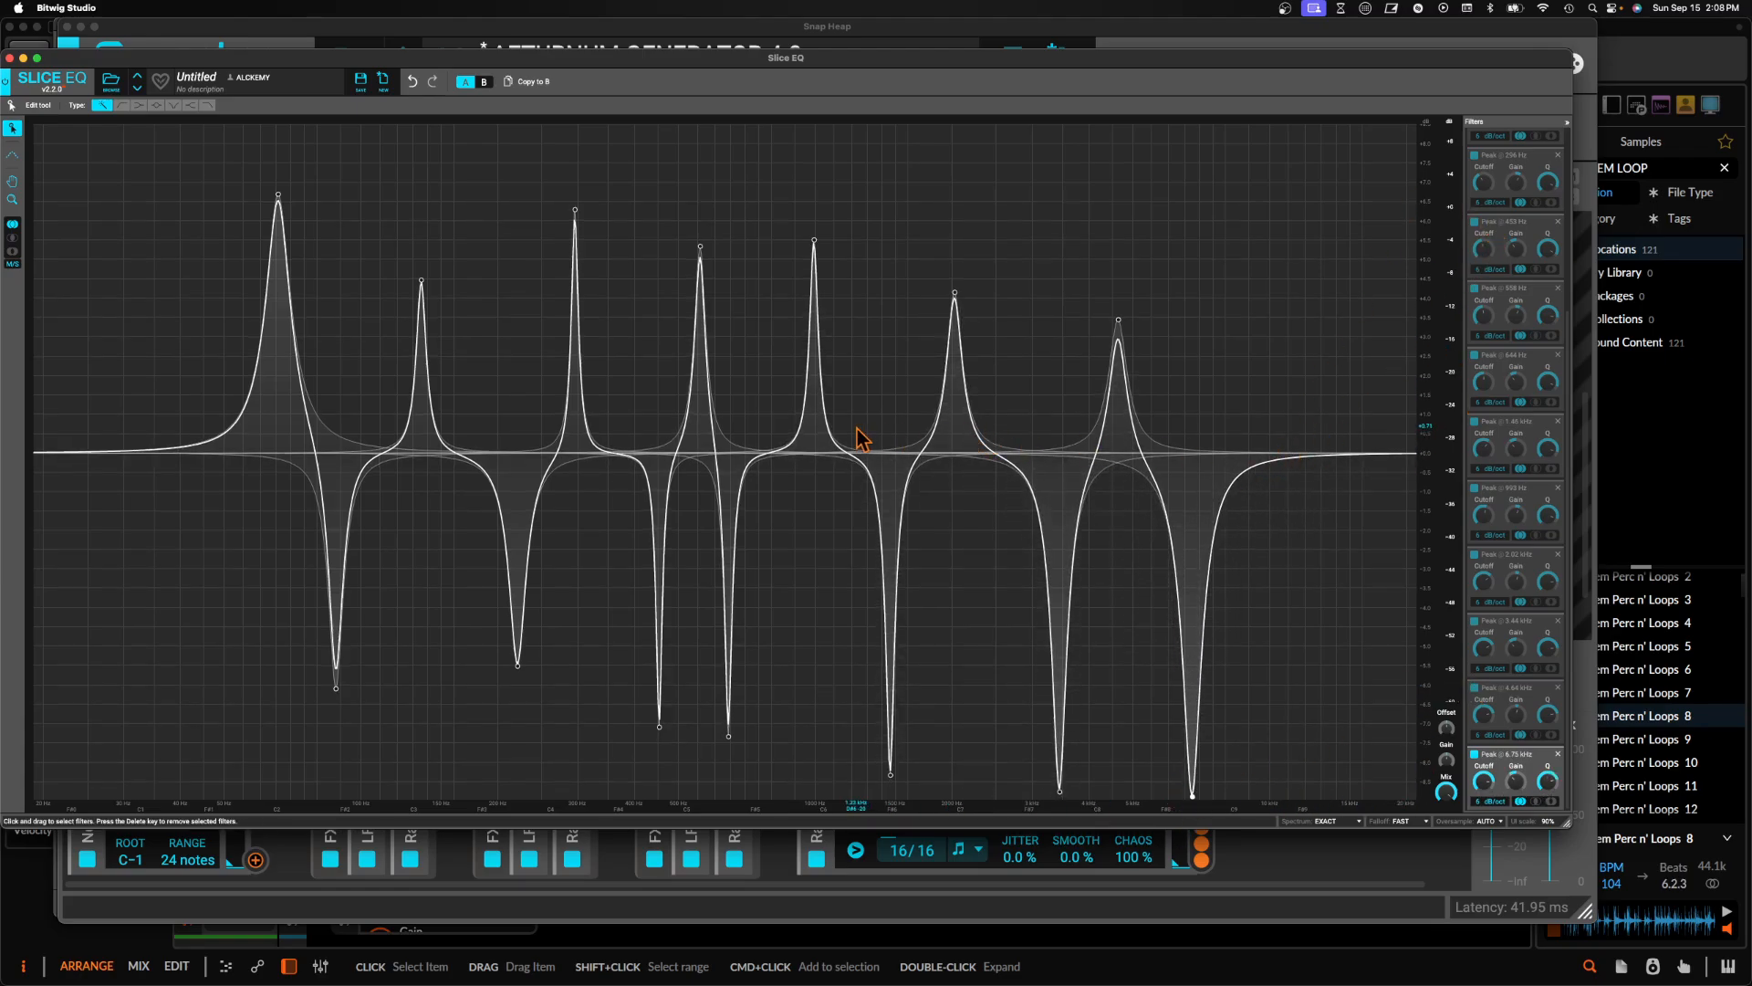
# Add two further deep cuts between the existing bands, near 810 Hz and 330 Hz
pyautogui.doubleClick(772, 459)
pyautogui.moveTo(772, 459); pyautogui.dragTo(785, 794)
pyautogui.doubleClick(628, 474)
pyautogui.moveTo(628, 475); pyautogui.dragTo(598, 690)
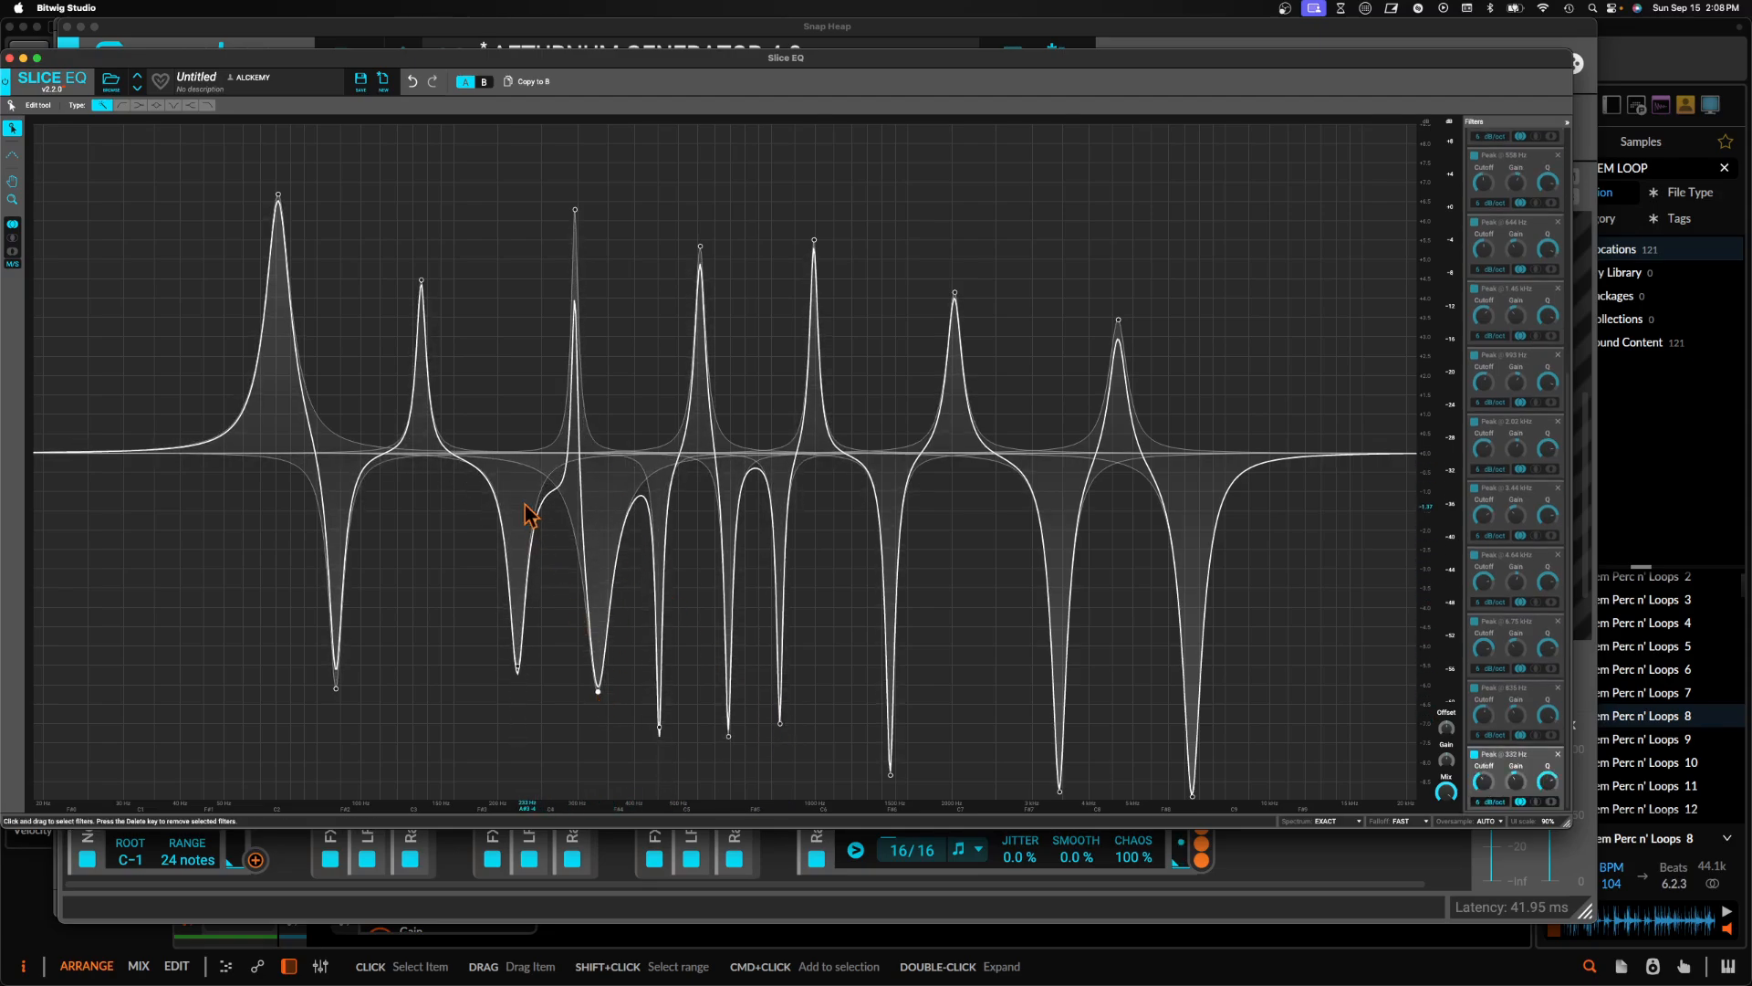
# Add a narrow boost near 180 Hz, raise the 135 Hz boost, and close the Slice EQ editor
pyautogui.doubleClick(477, 457)
pyautogui.moveTo(477, 457); pyautogui.dragTo(479, 383)
pyautogui.moveTo(481, 306); pyautogui.dragTo(420, 233)
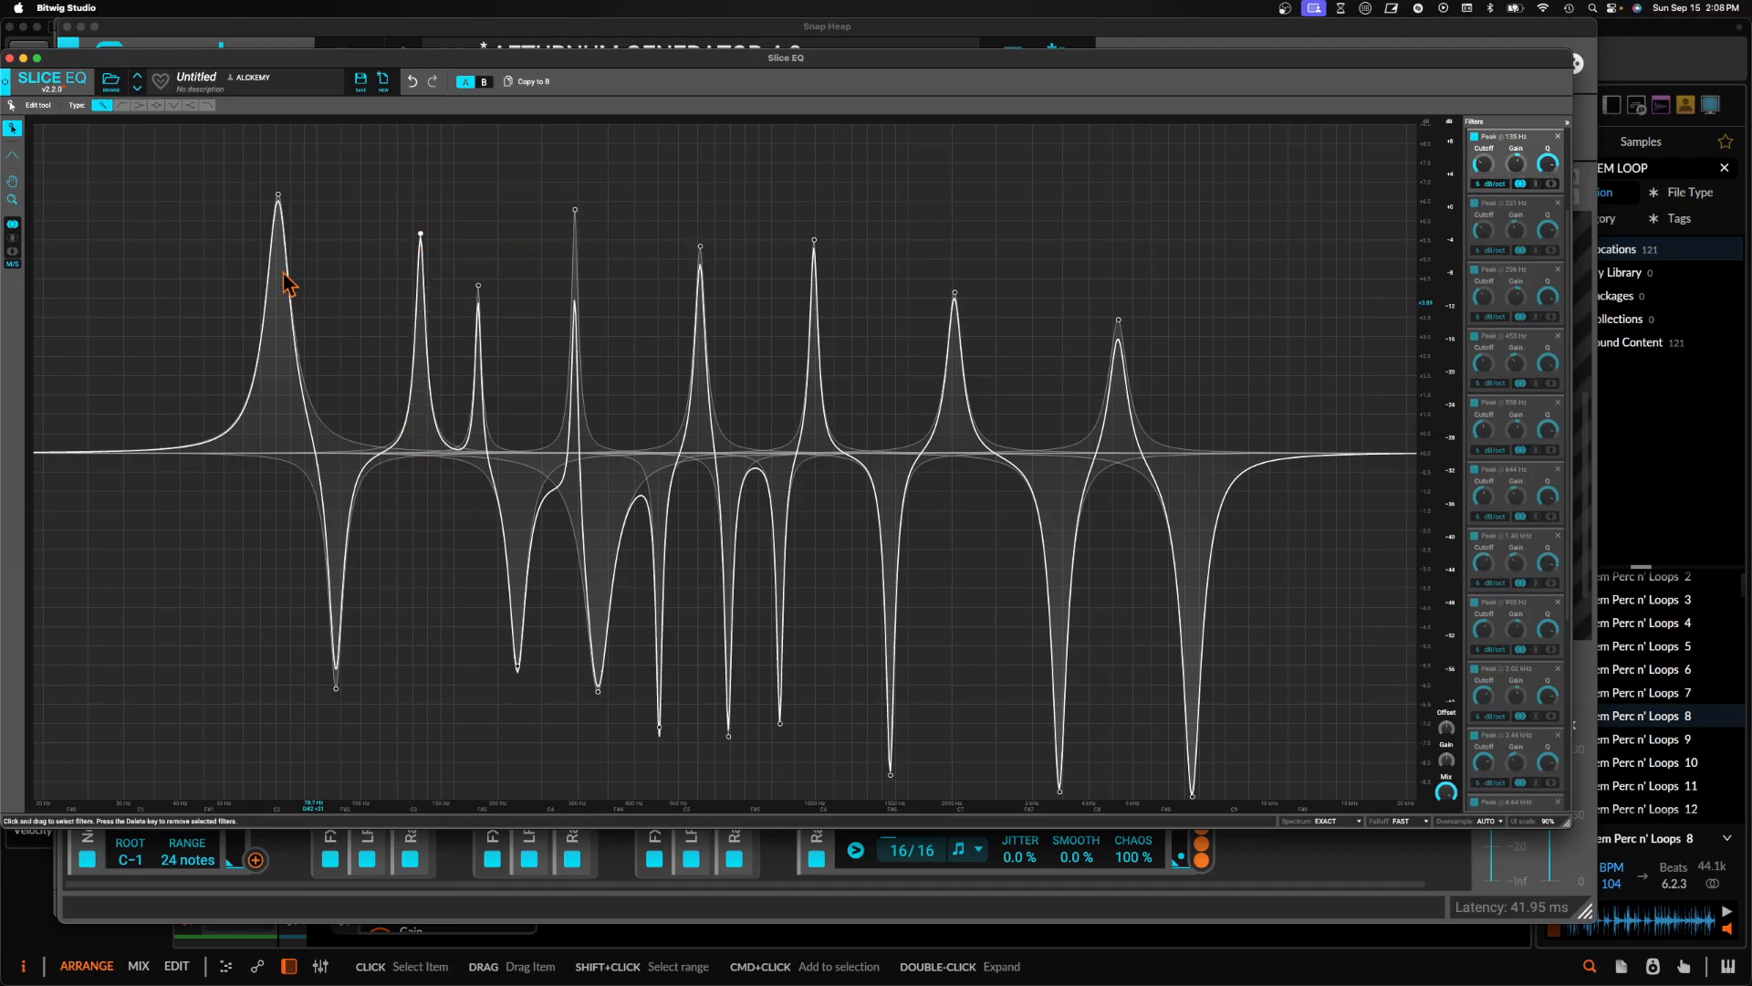
pyautogui.click(9, 58)
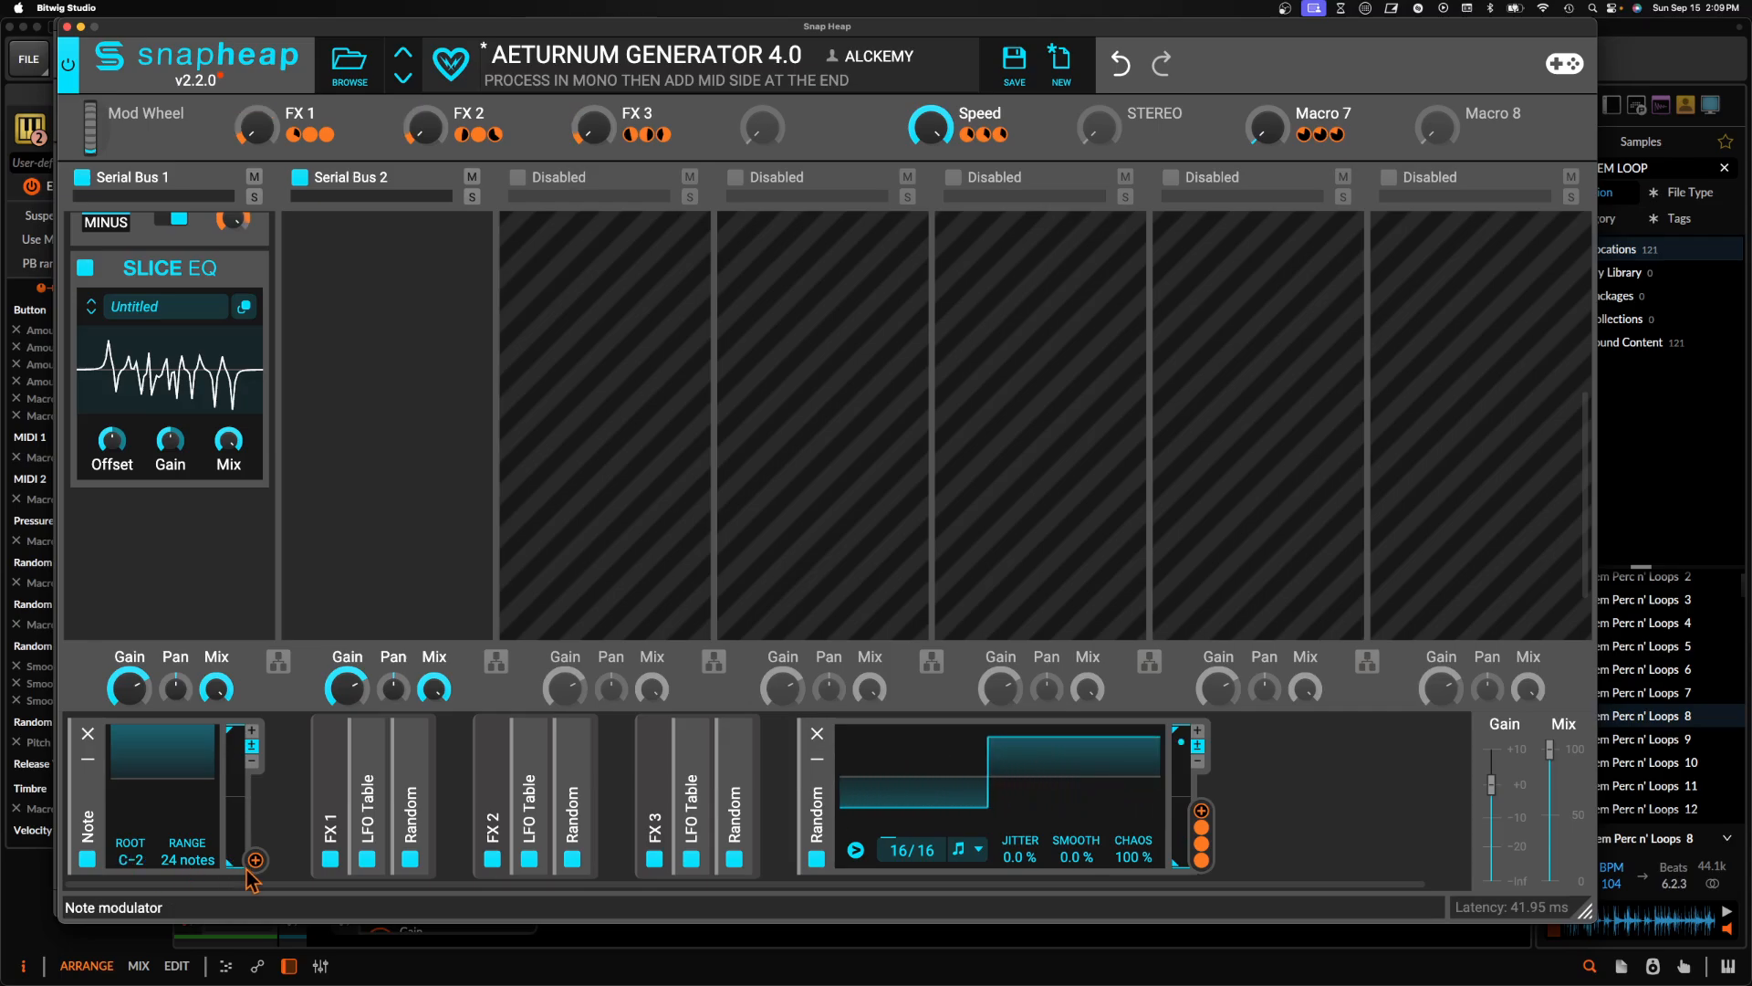
# Modulate the Slice EQ's Offset with the Note modulator at an amount of 50%
pyautogui.moveTo(256, 859); pyautogui.dragTo(111, 459)
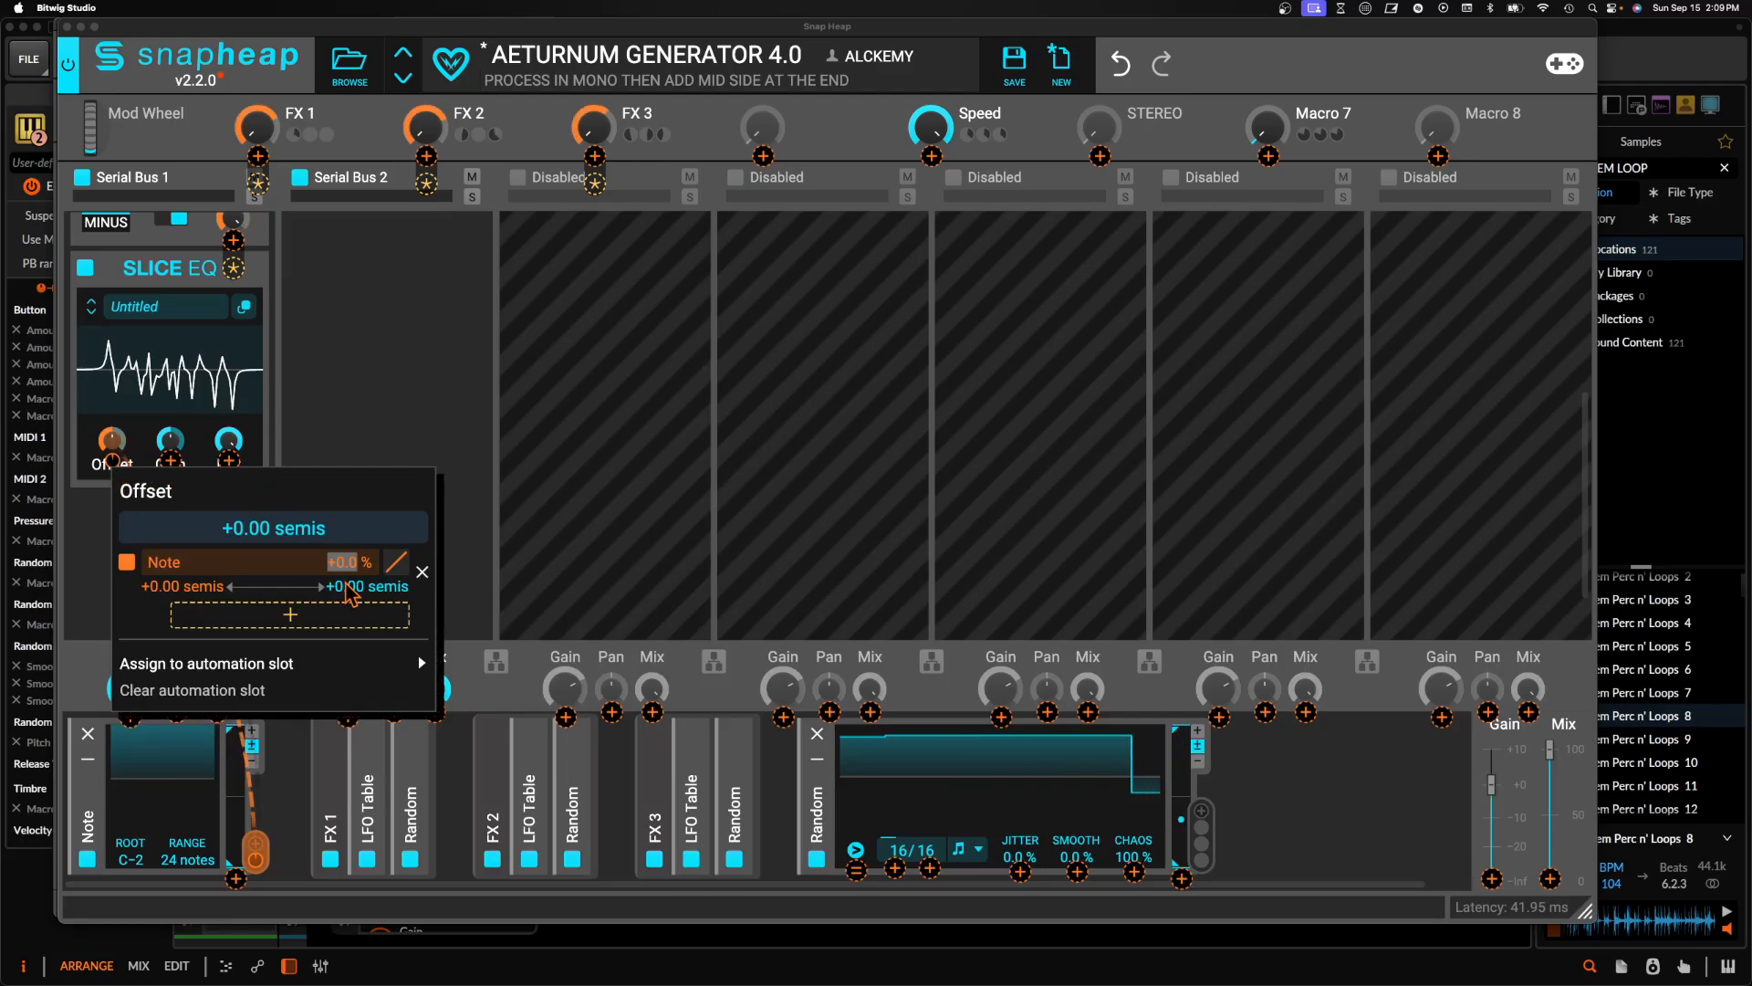
pyautogui.write('50')
pyautogui.press('Return')
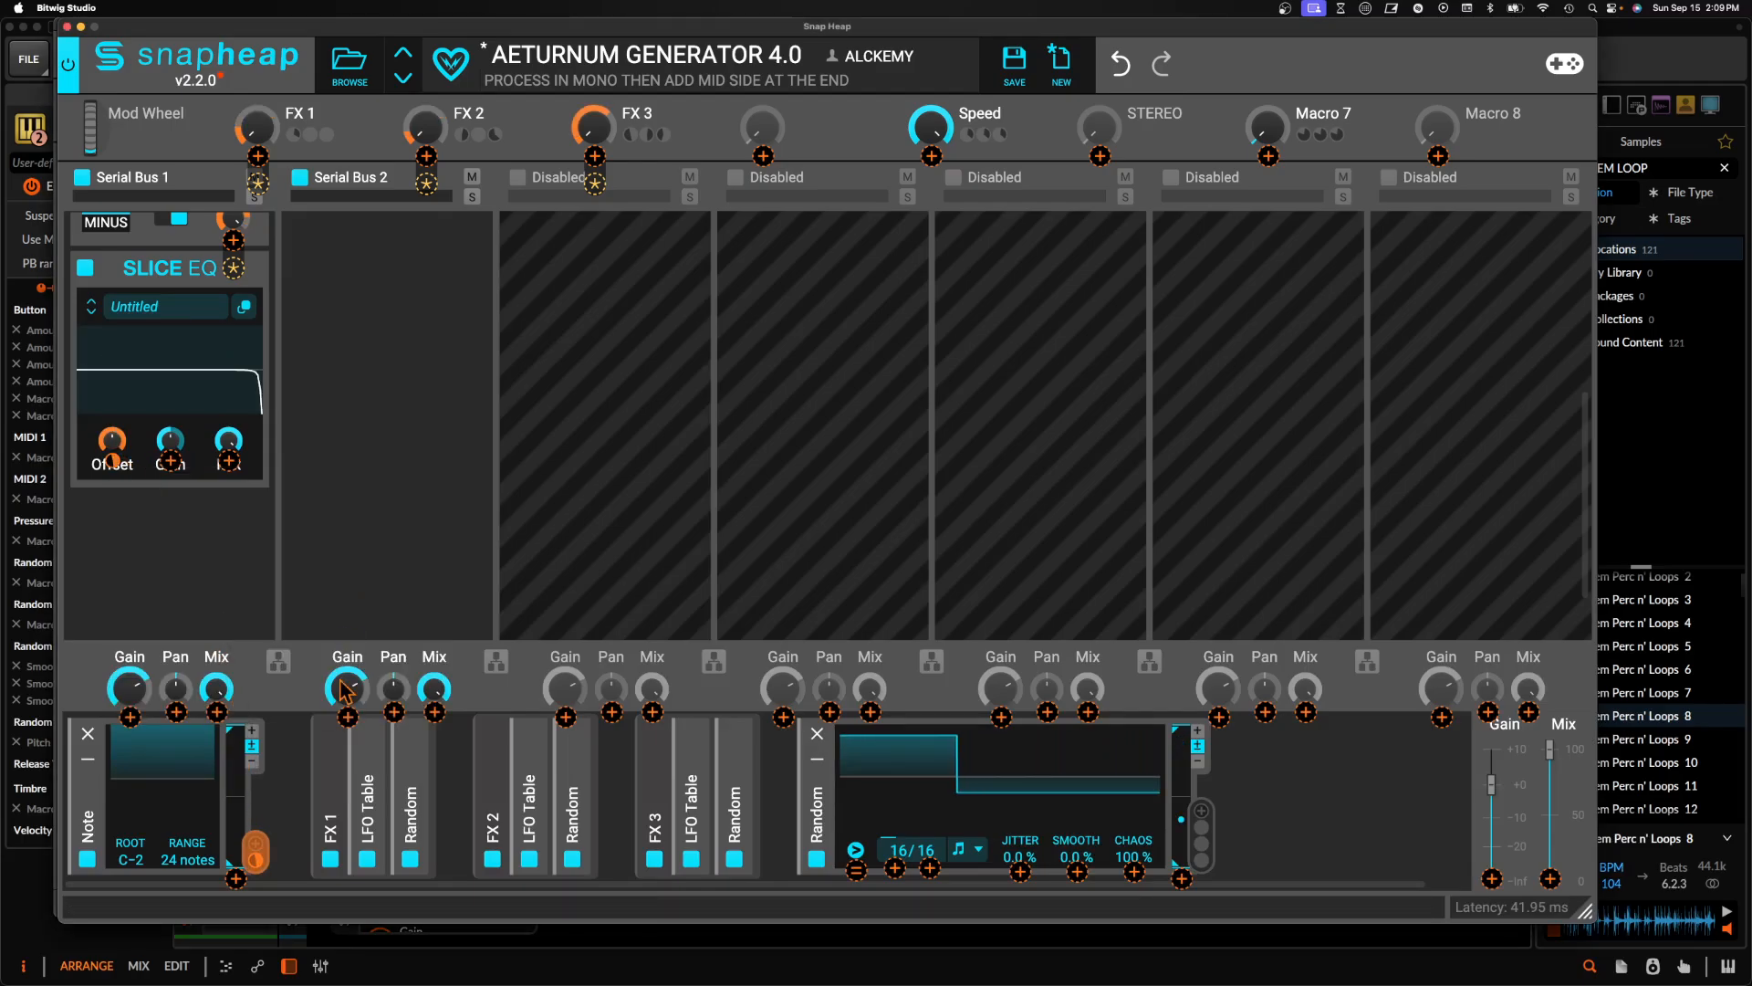
pyautogui.click(255, 851)
# Set the Note modulator's range to 48 notes
pyautogui.rightClick(182, 874)
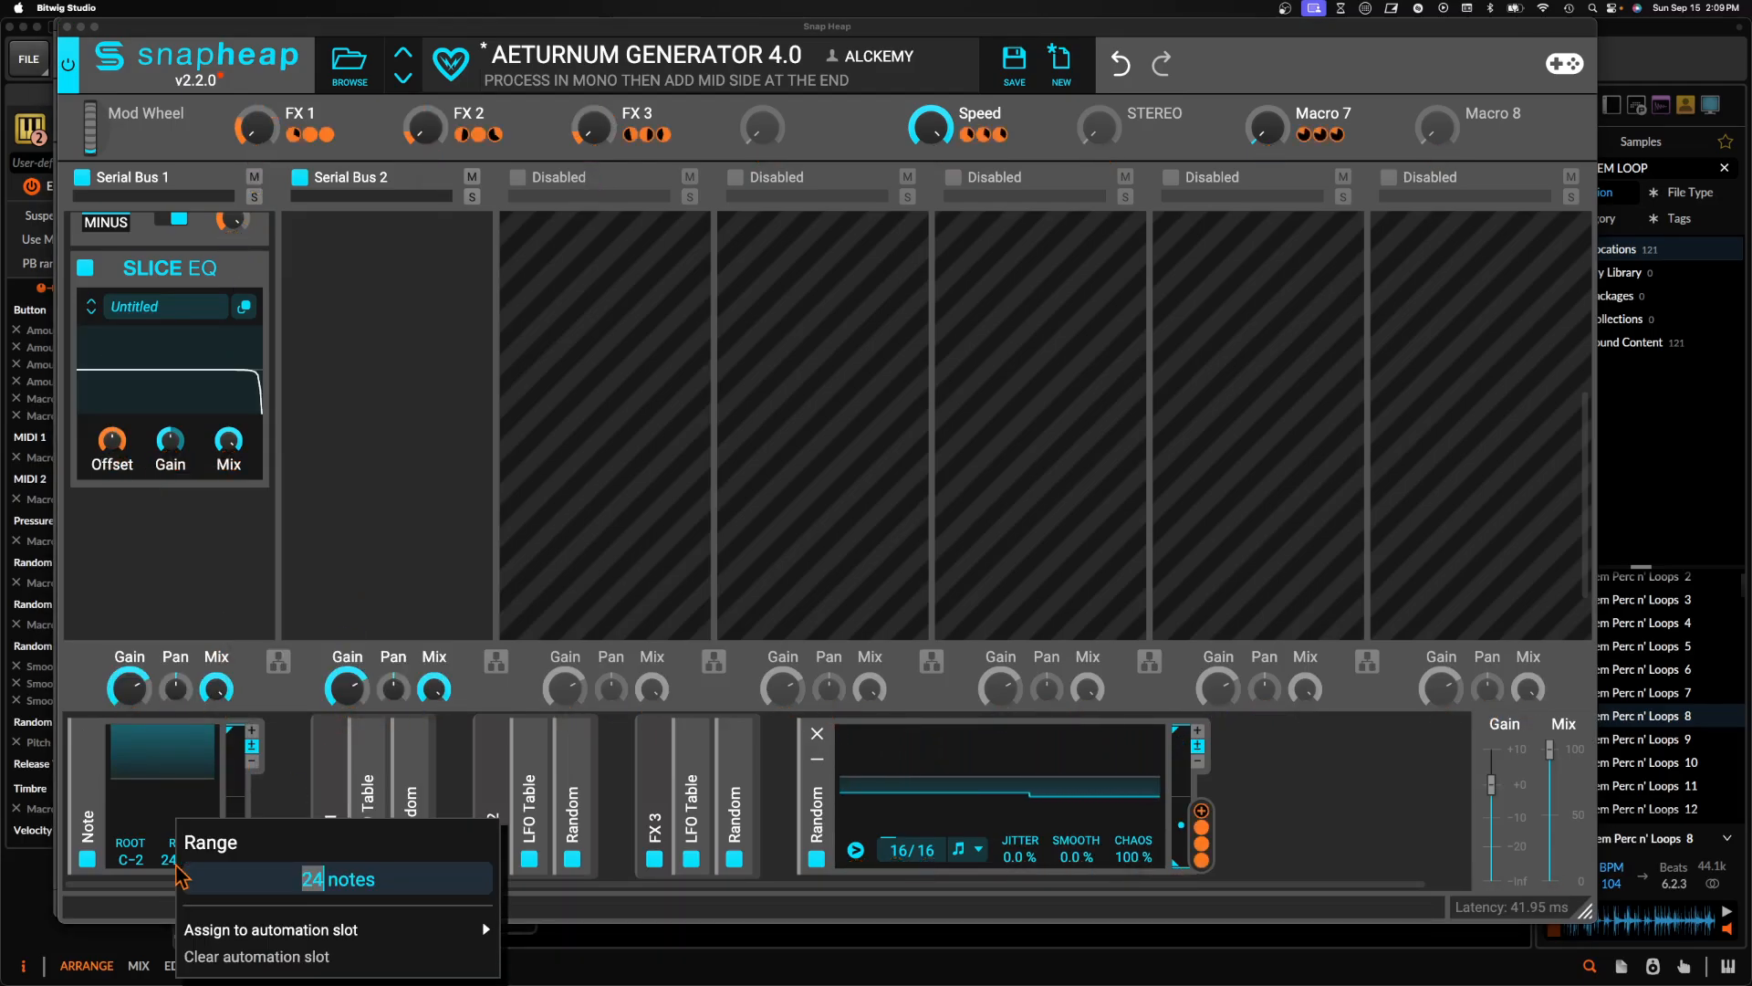
pyautogui.write('48')
pyautogui.press('Return')
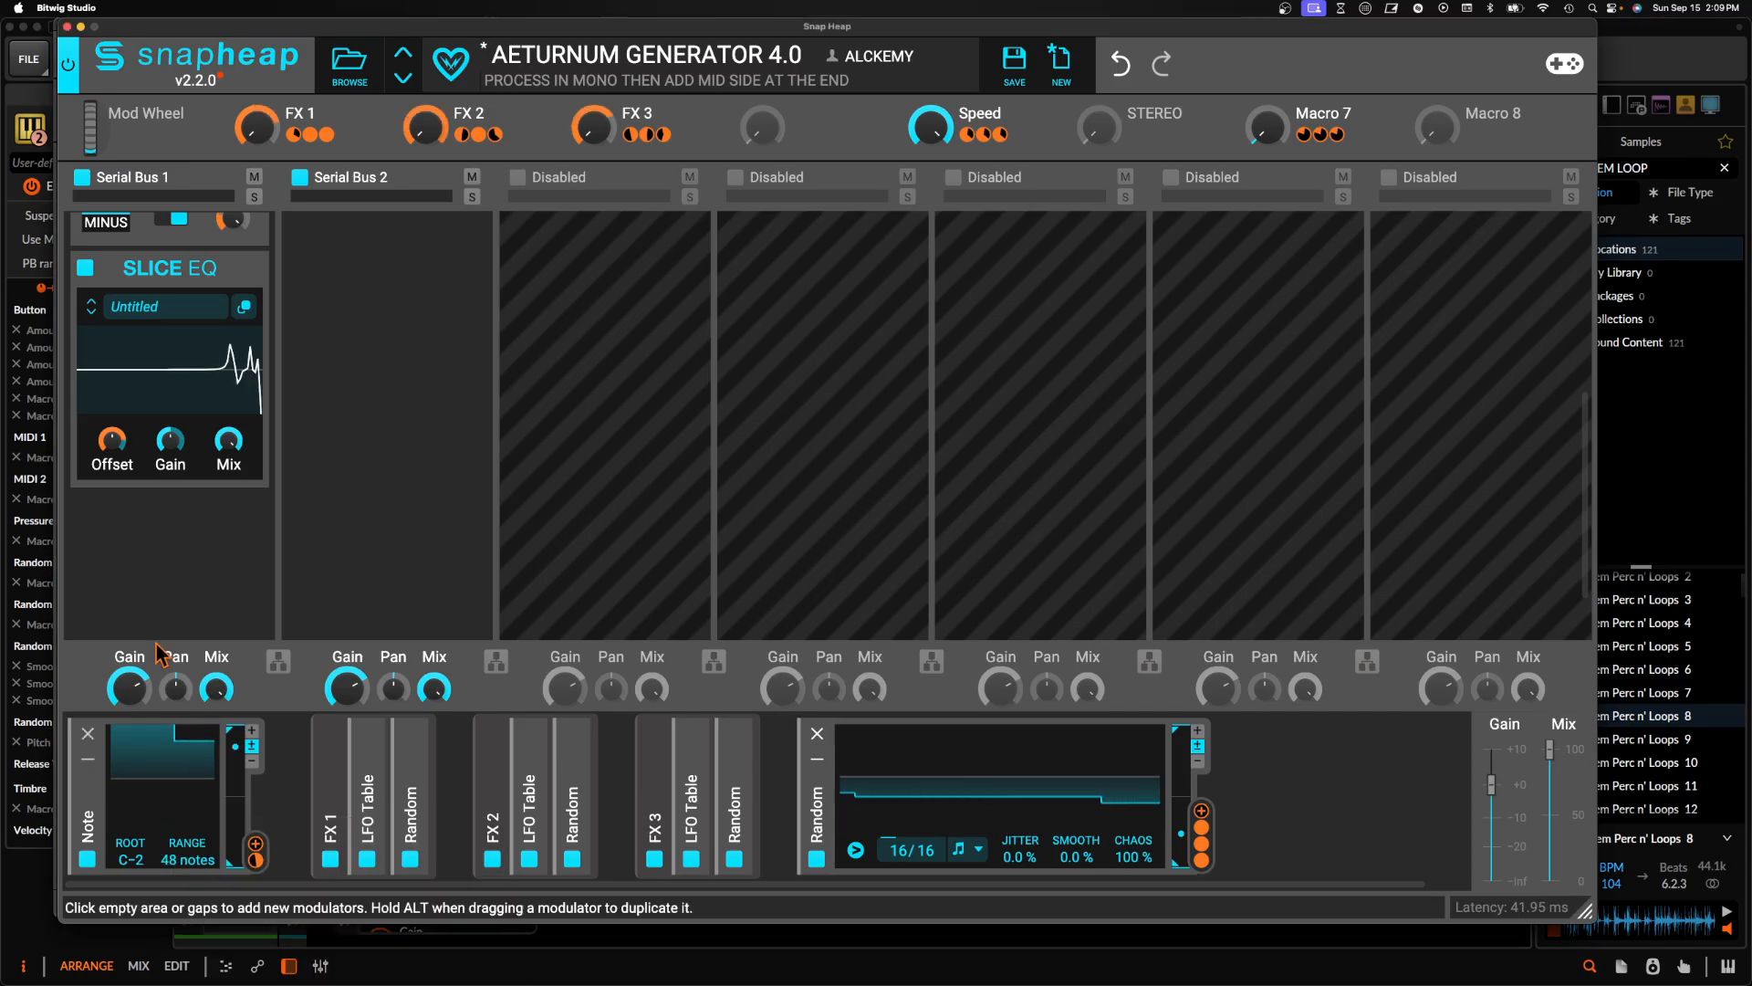
# Duplicate the Slice EQ directly below the original and close the Snap Heap window
pyautogui.keyDown('alt'); pyautogui.click(138, 272); pyautogui.keyUp('alt')
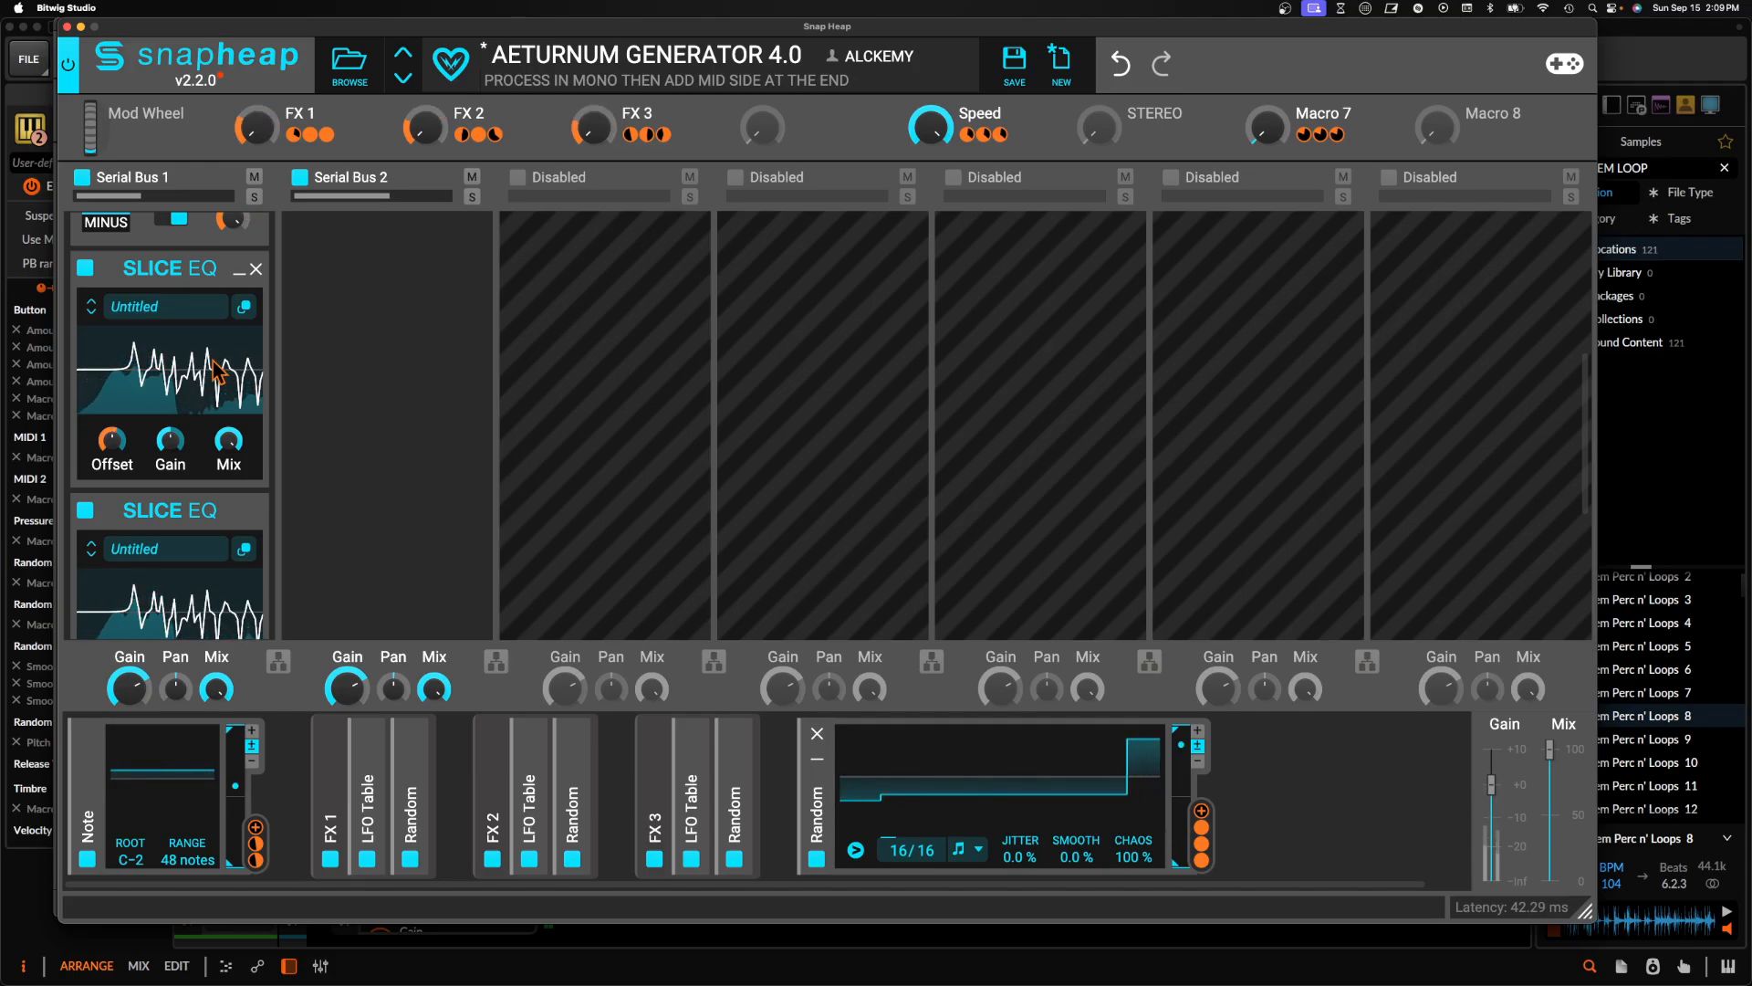
pyautogui.scroll(-2, 212, 362)
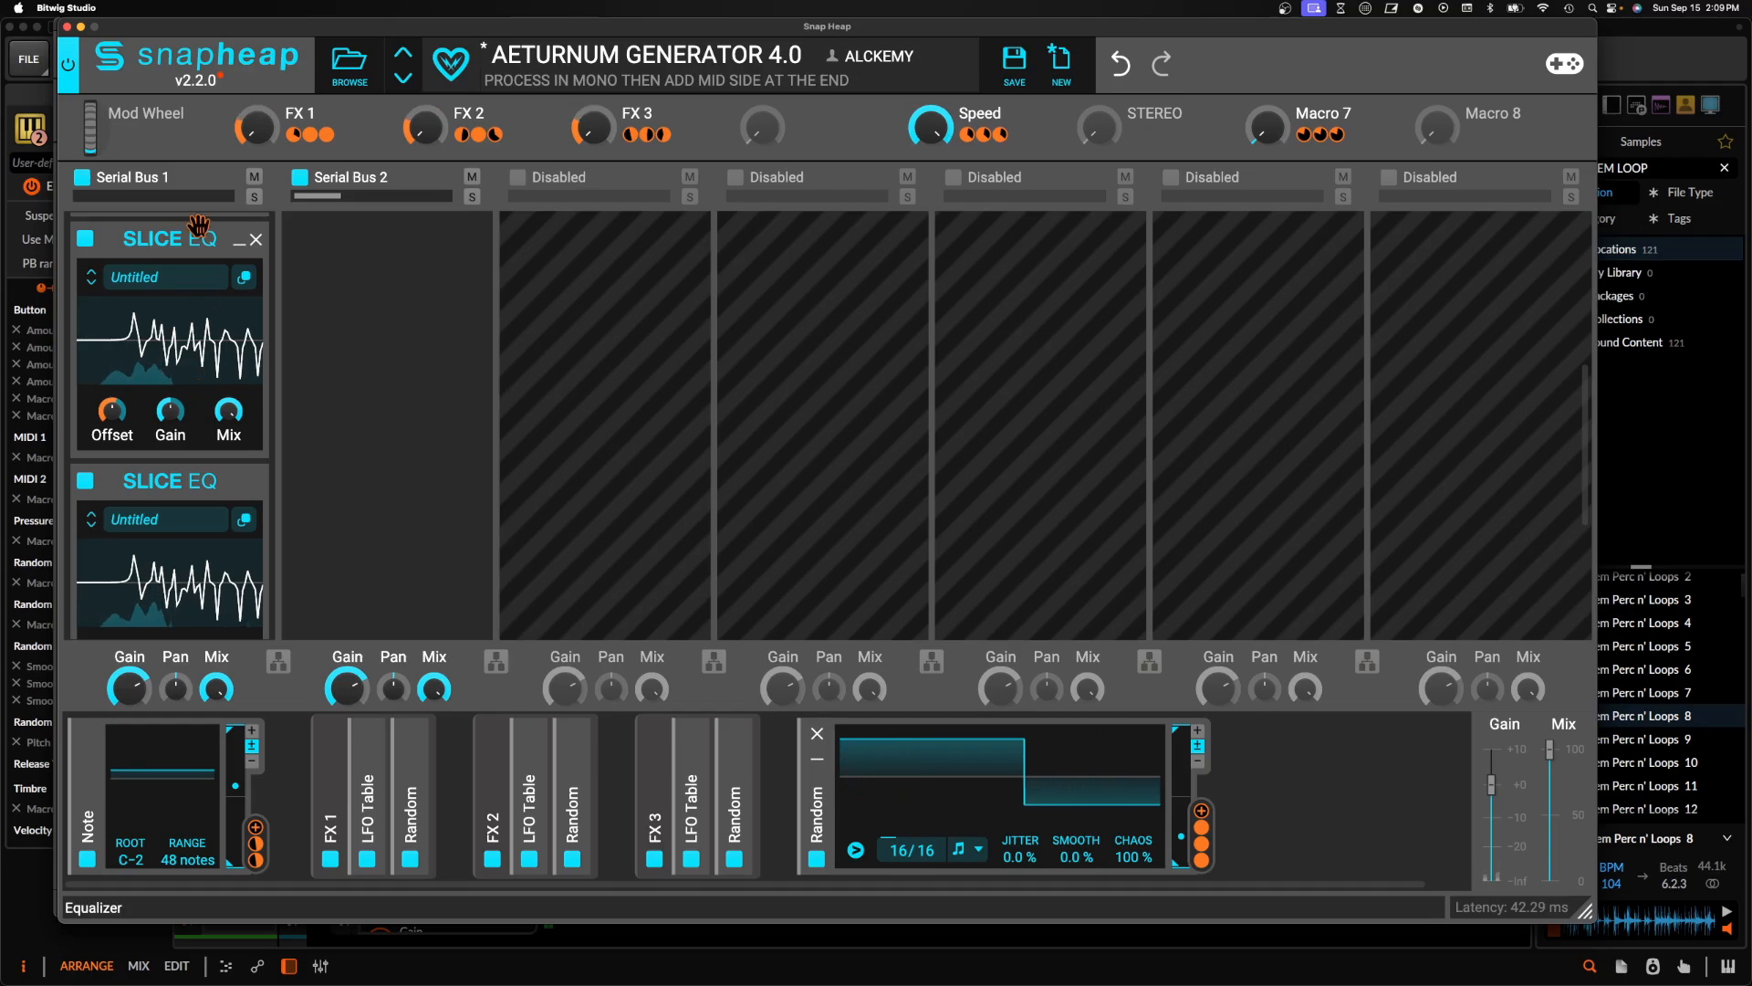
pyautogui.scroll(5, 187, 352)
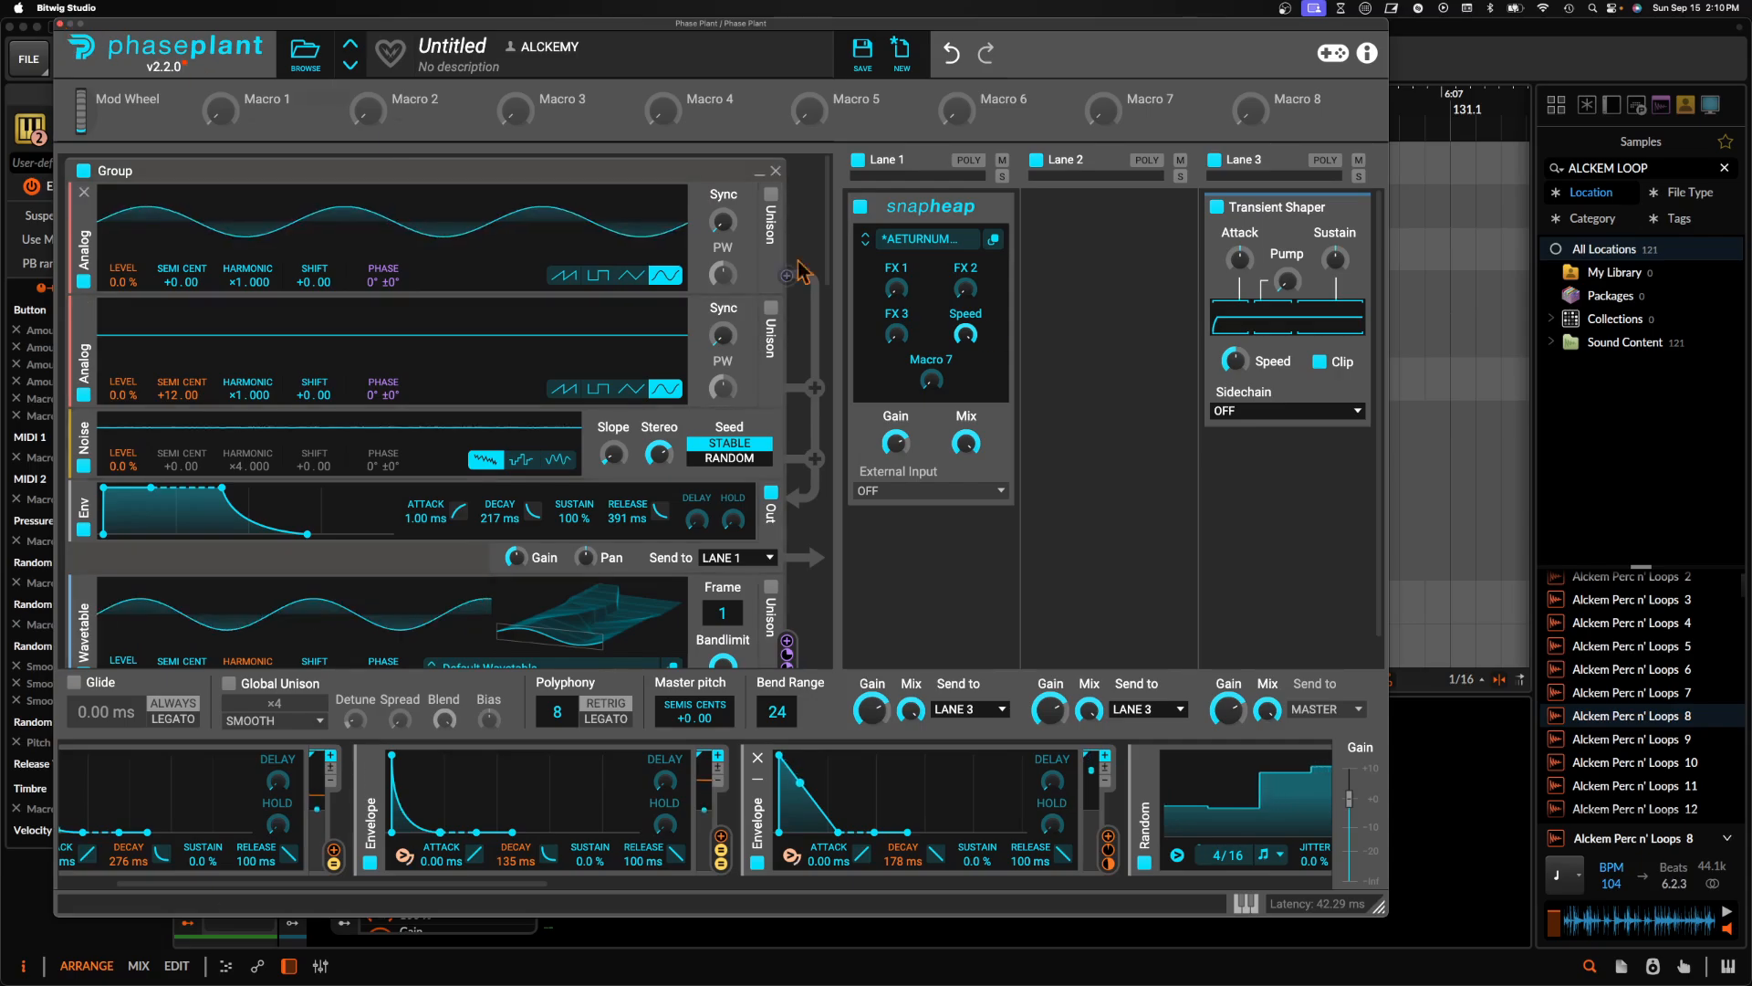
pyautogui.click(66, 27)
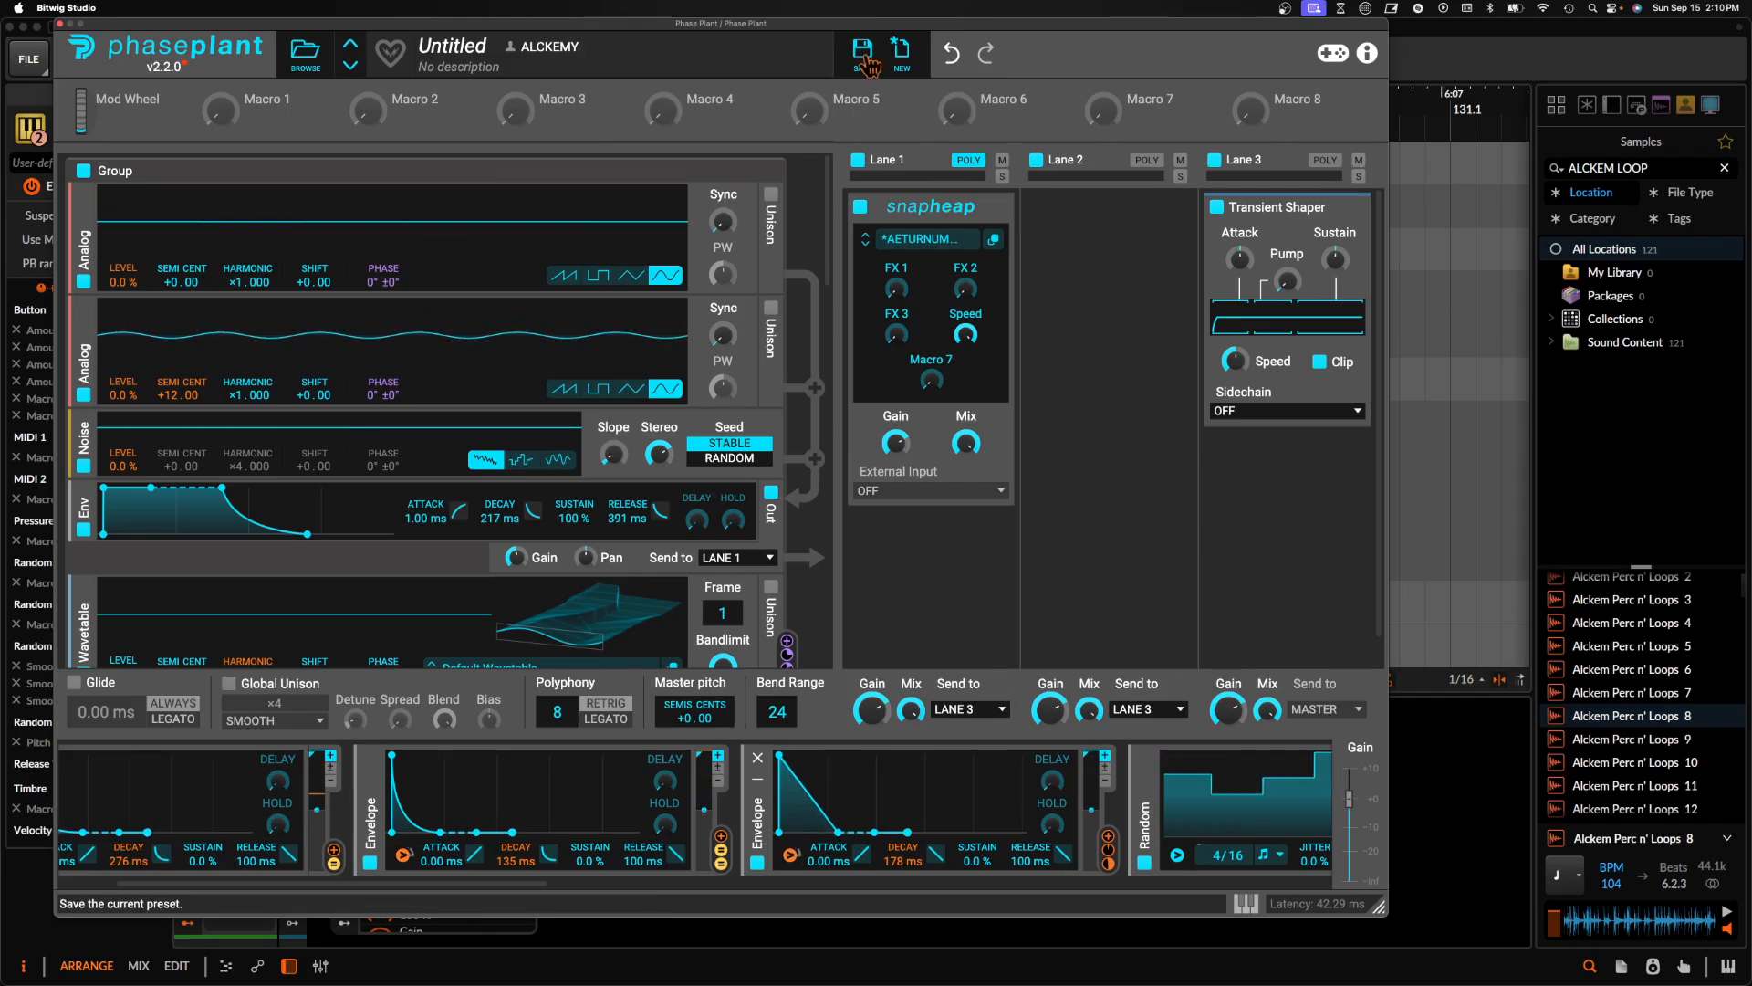
# Turn off polyphonic processing for Lane 1 in Phase Plant and reopen the lane's Snap Heap editor
pyautogui.moveTo(860, 31); pyautogui.dragTo(890, 144)
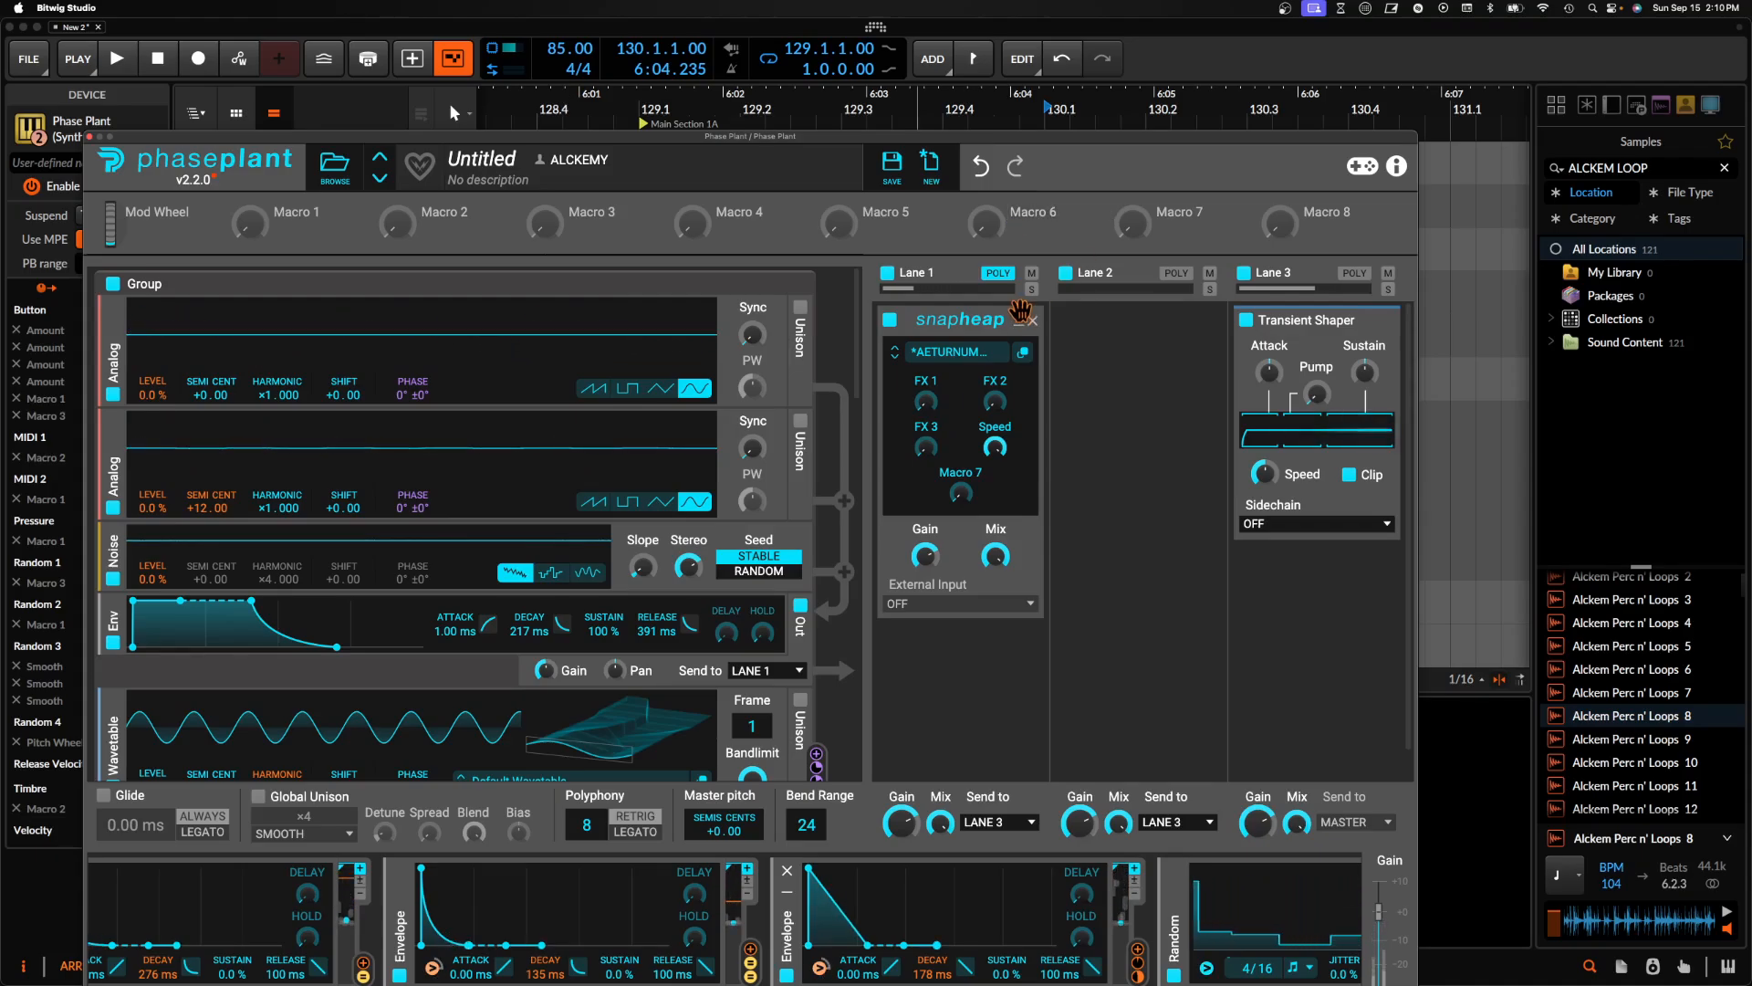
pyautogui.click(1004, 273)
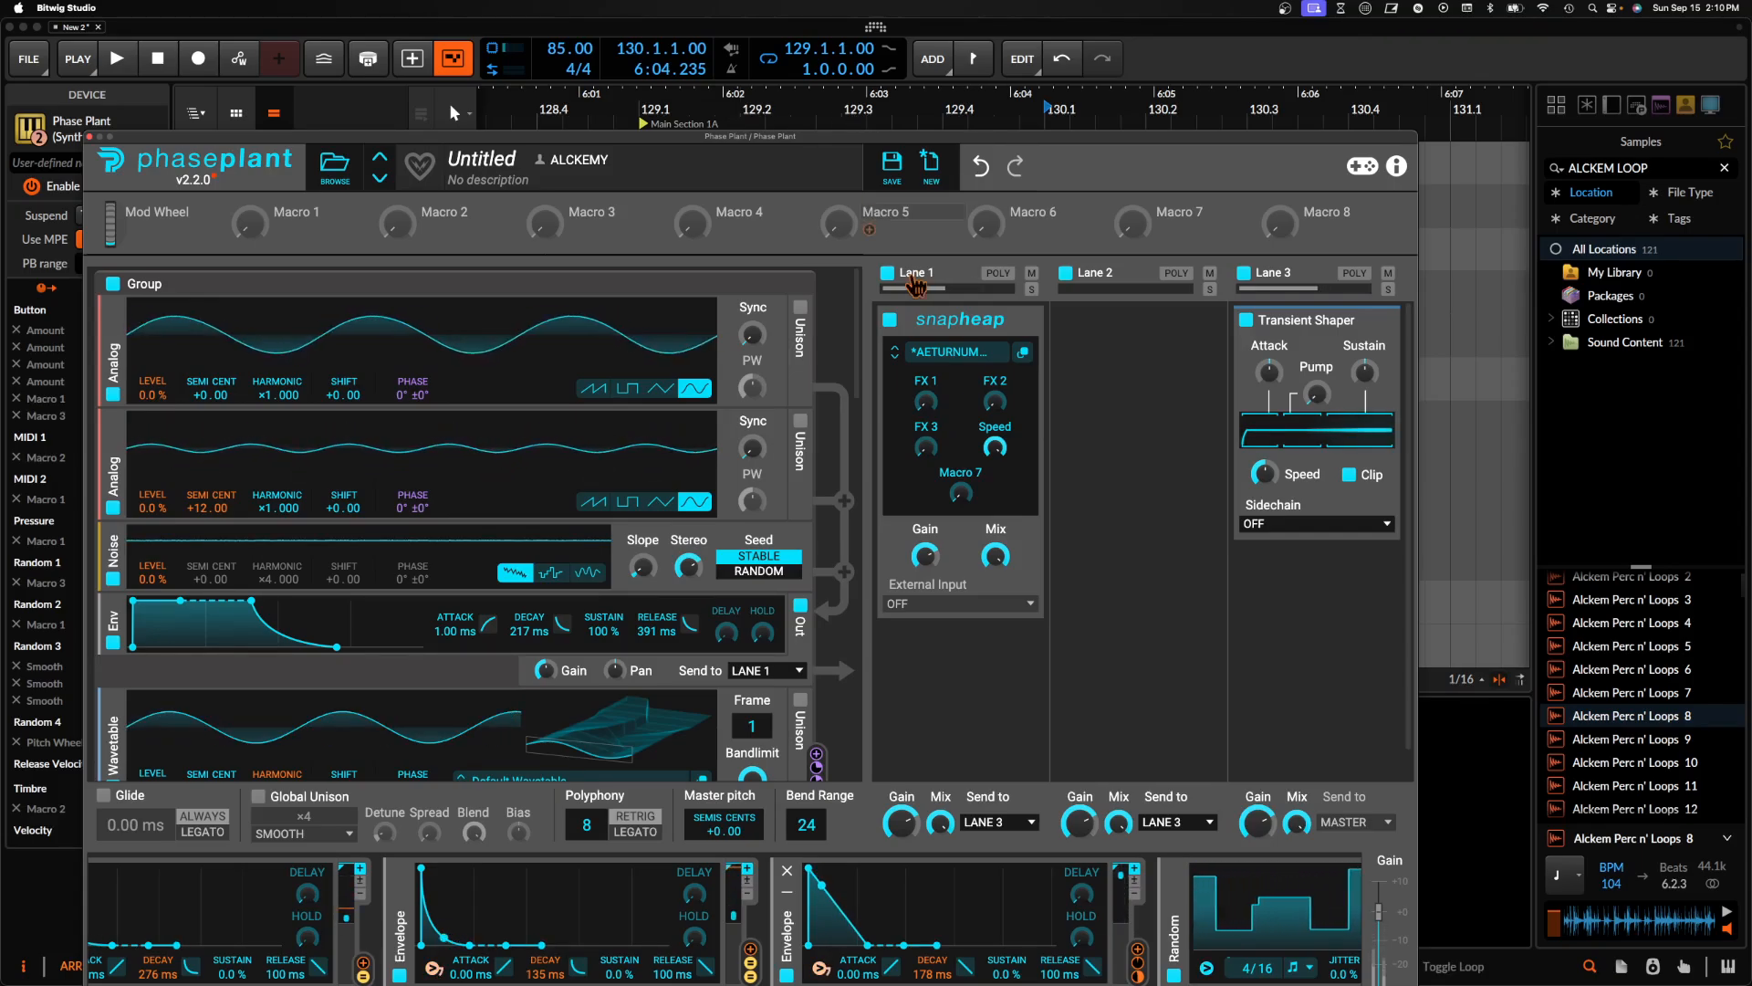
pyautogui.click(1023, 352)
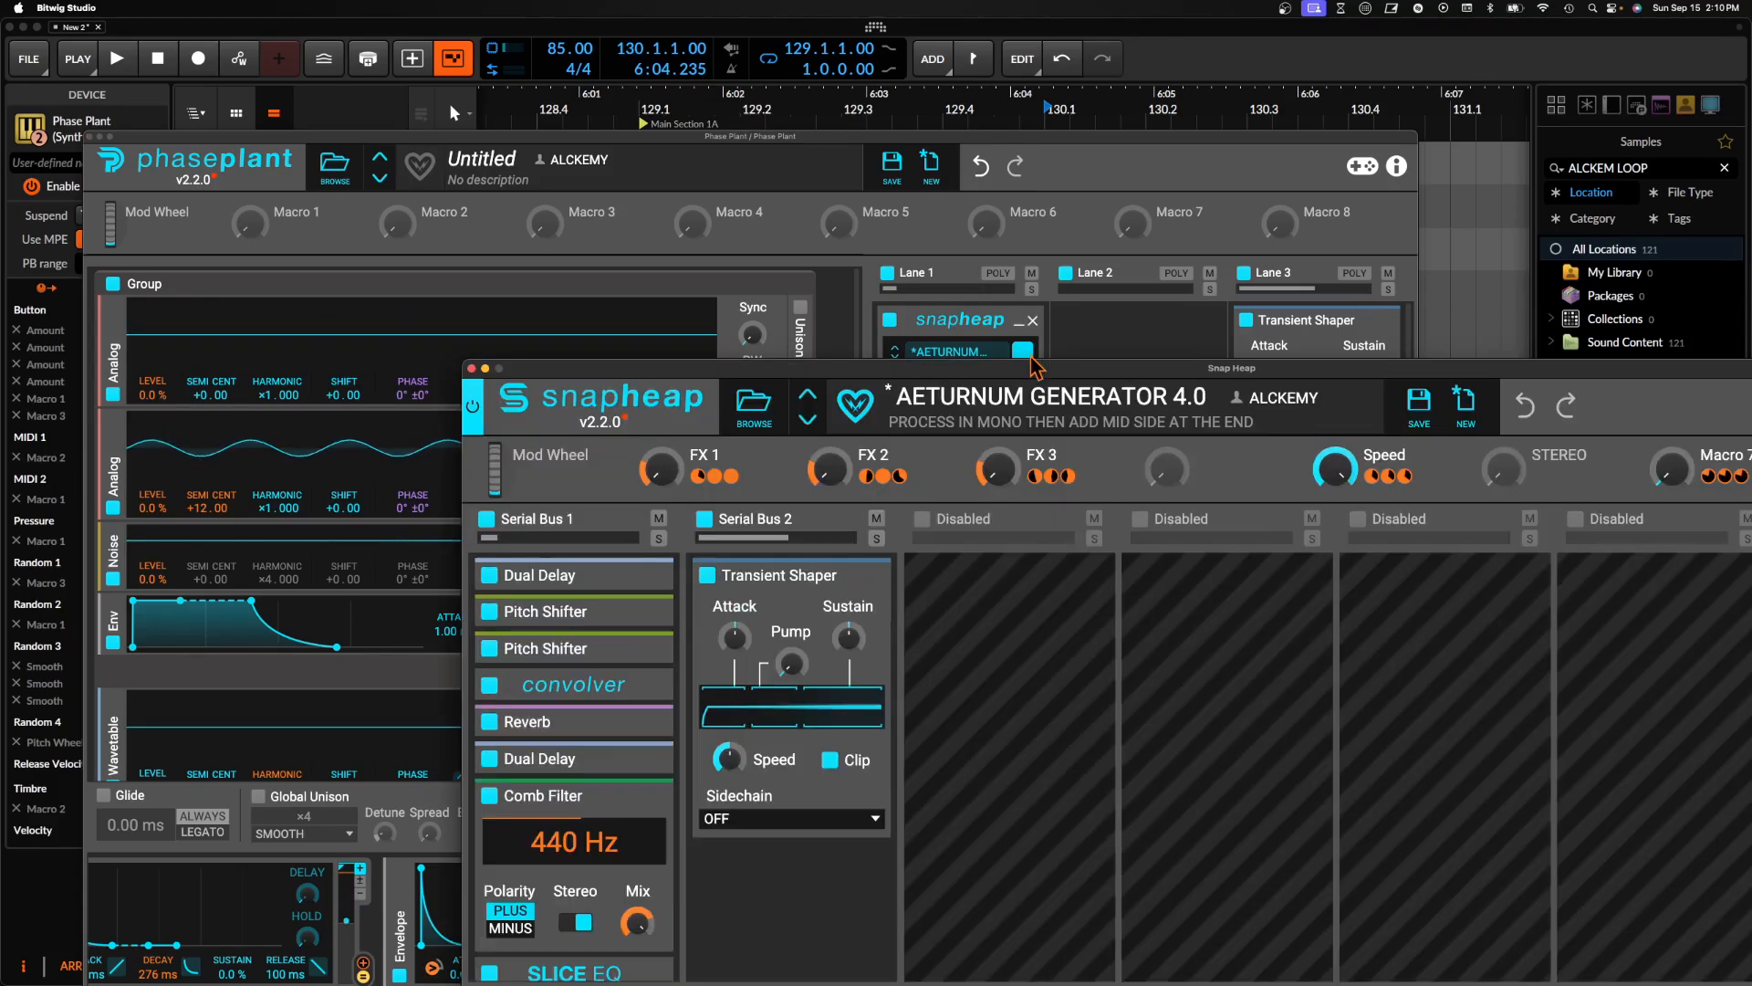
pyautogui.doubleClick(917, 370)
# Collapse the Comb Filter and both Slice EQ effects in Serial Bus 1
pyautogui.scroll(-3, 253, 379)
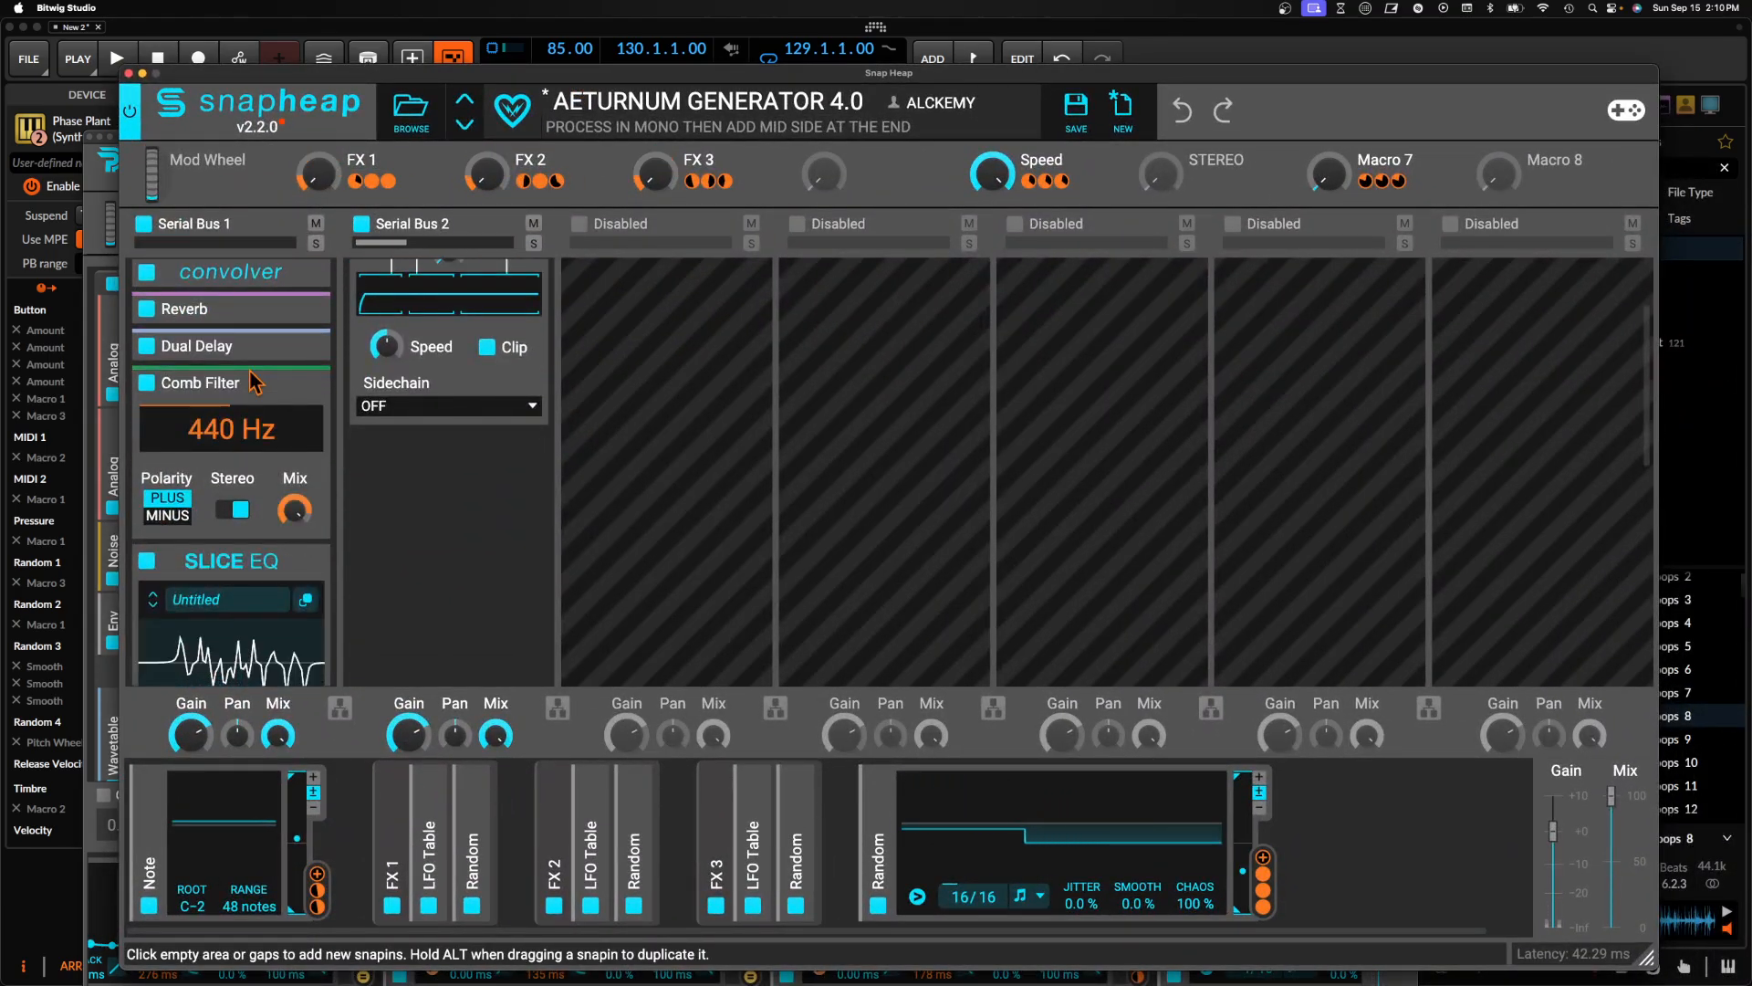
pyautogui.click(300, 387)
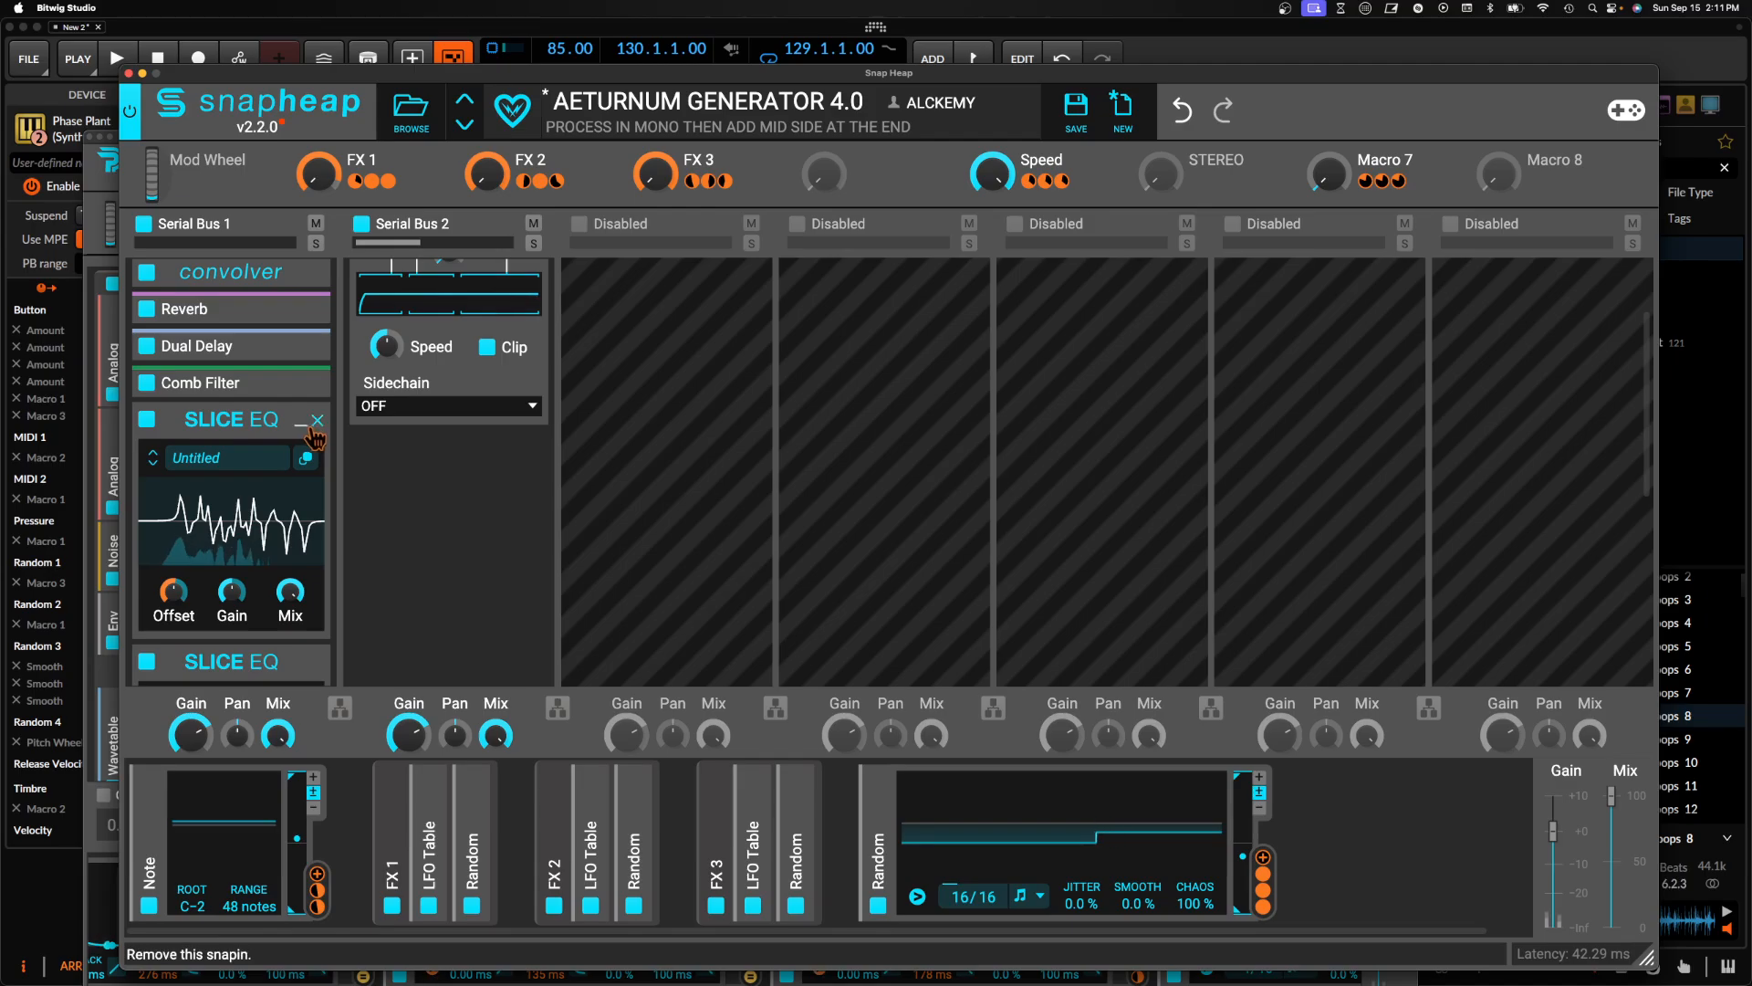
pyautogui.click(301, 422)
pyautogui.click(308, 466)
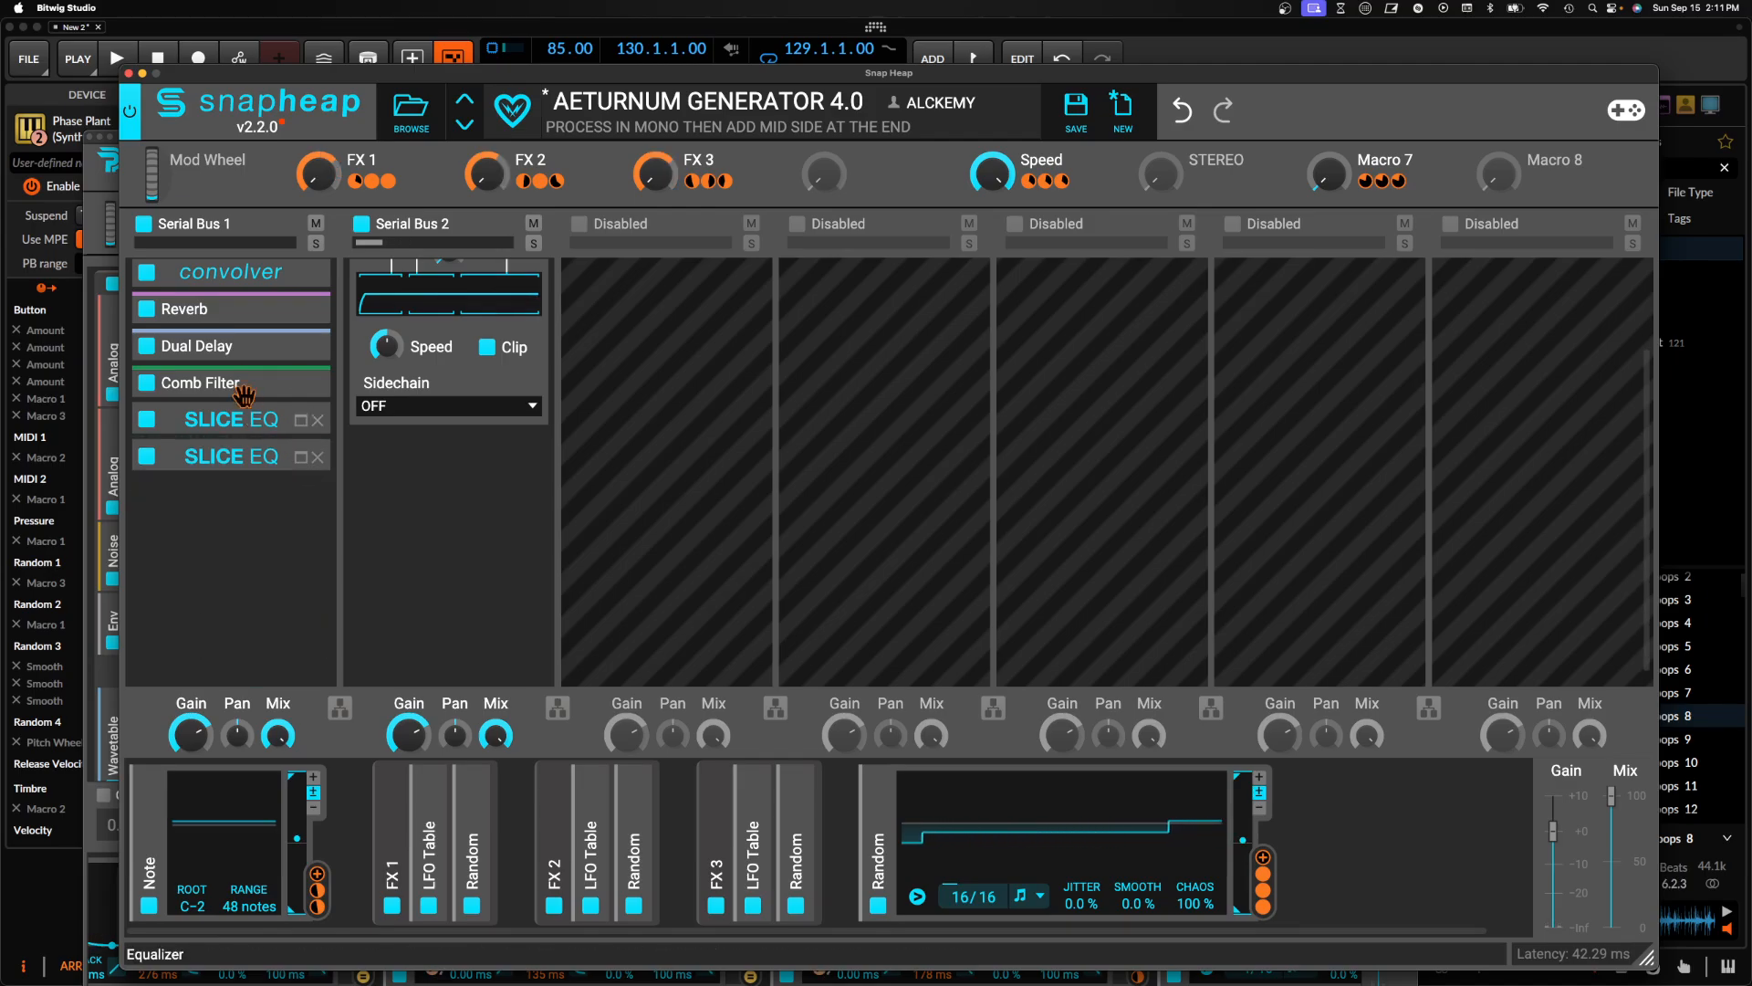
# Add another Reverb at the end of Serial Bus 1, below the second Slice EQ
pyautogui.scroll(3, 235, 391)
pyautogui.click(202, 611)
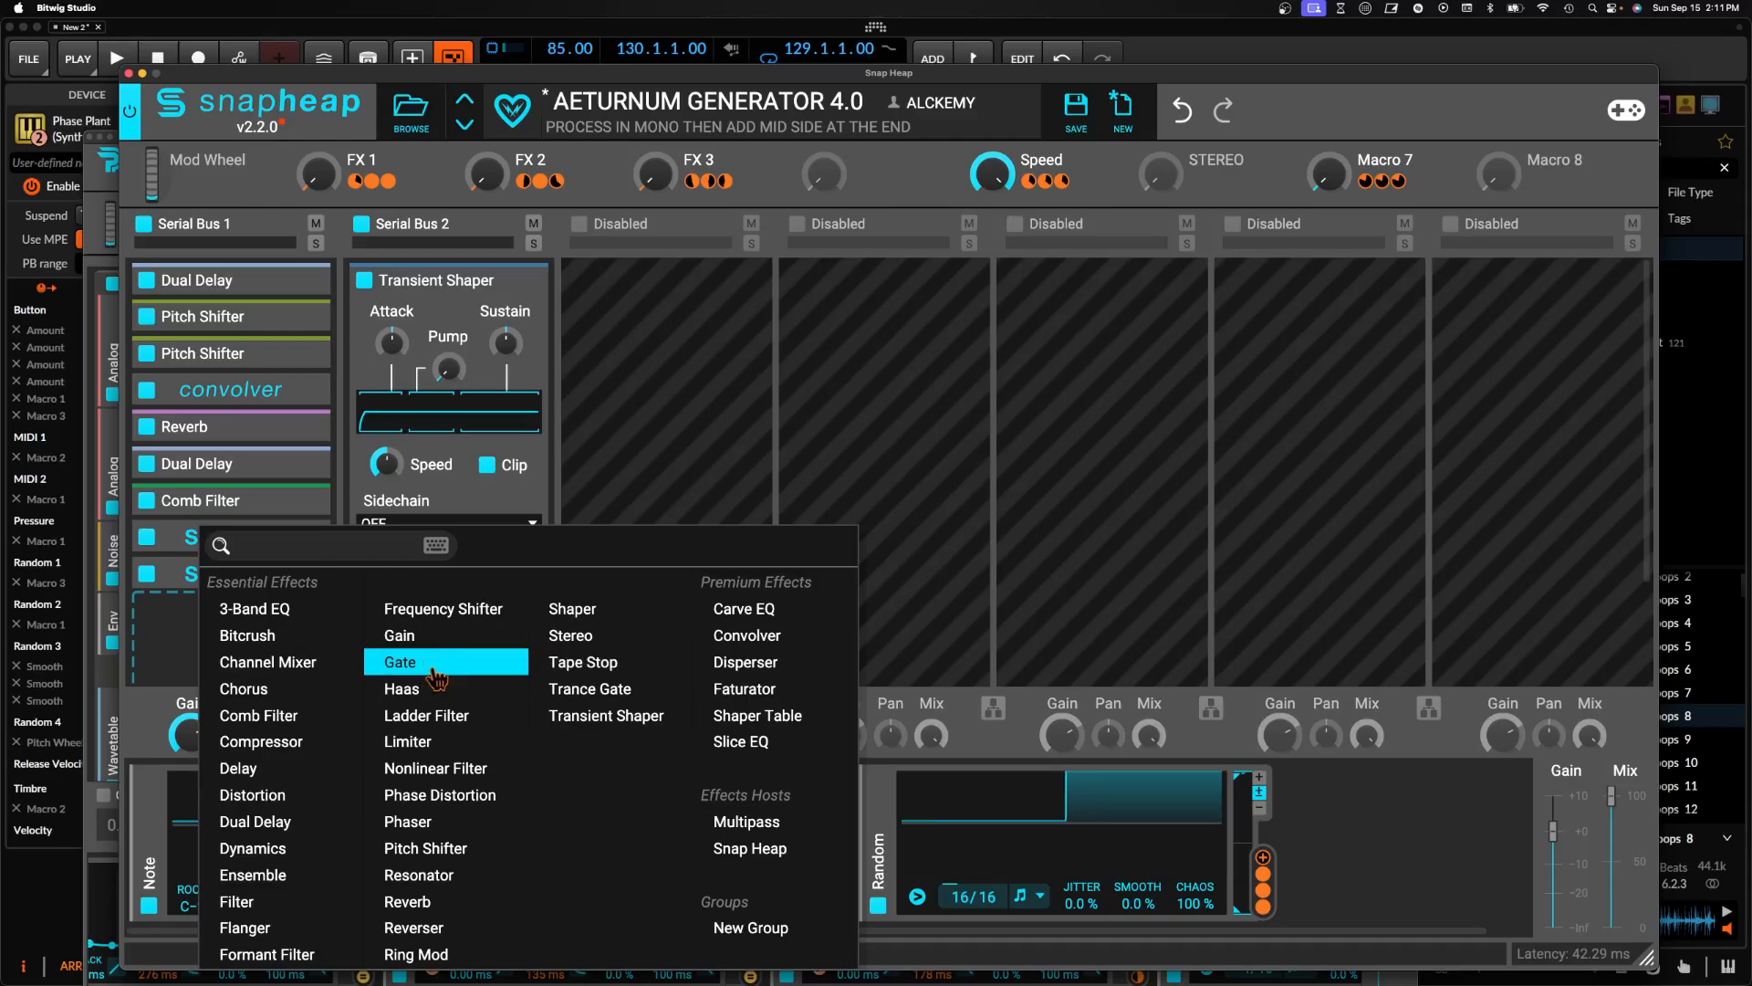
pyautogui.click(406, 902)
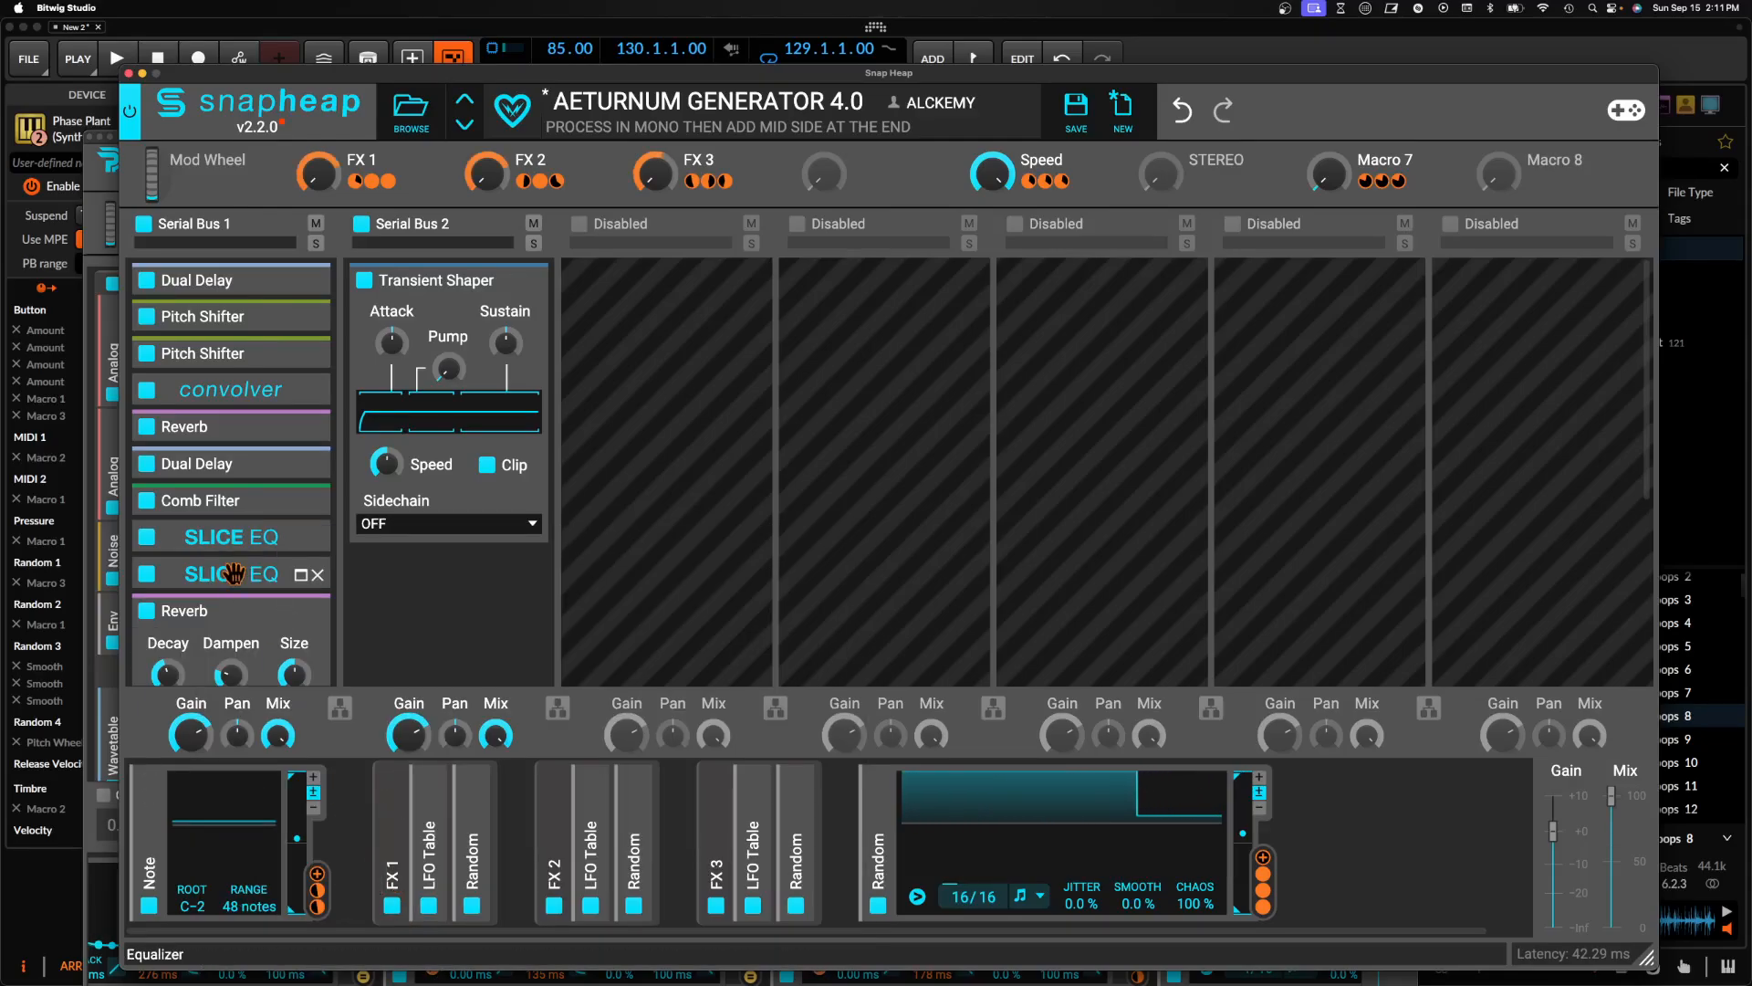
# Replace the last Reverb in Serial Bus 1 with a Reverser, setting its time to 8/4 and its Mix to minimum
pyautogui.scroll(-3, 274, 584)
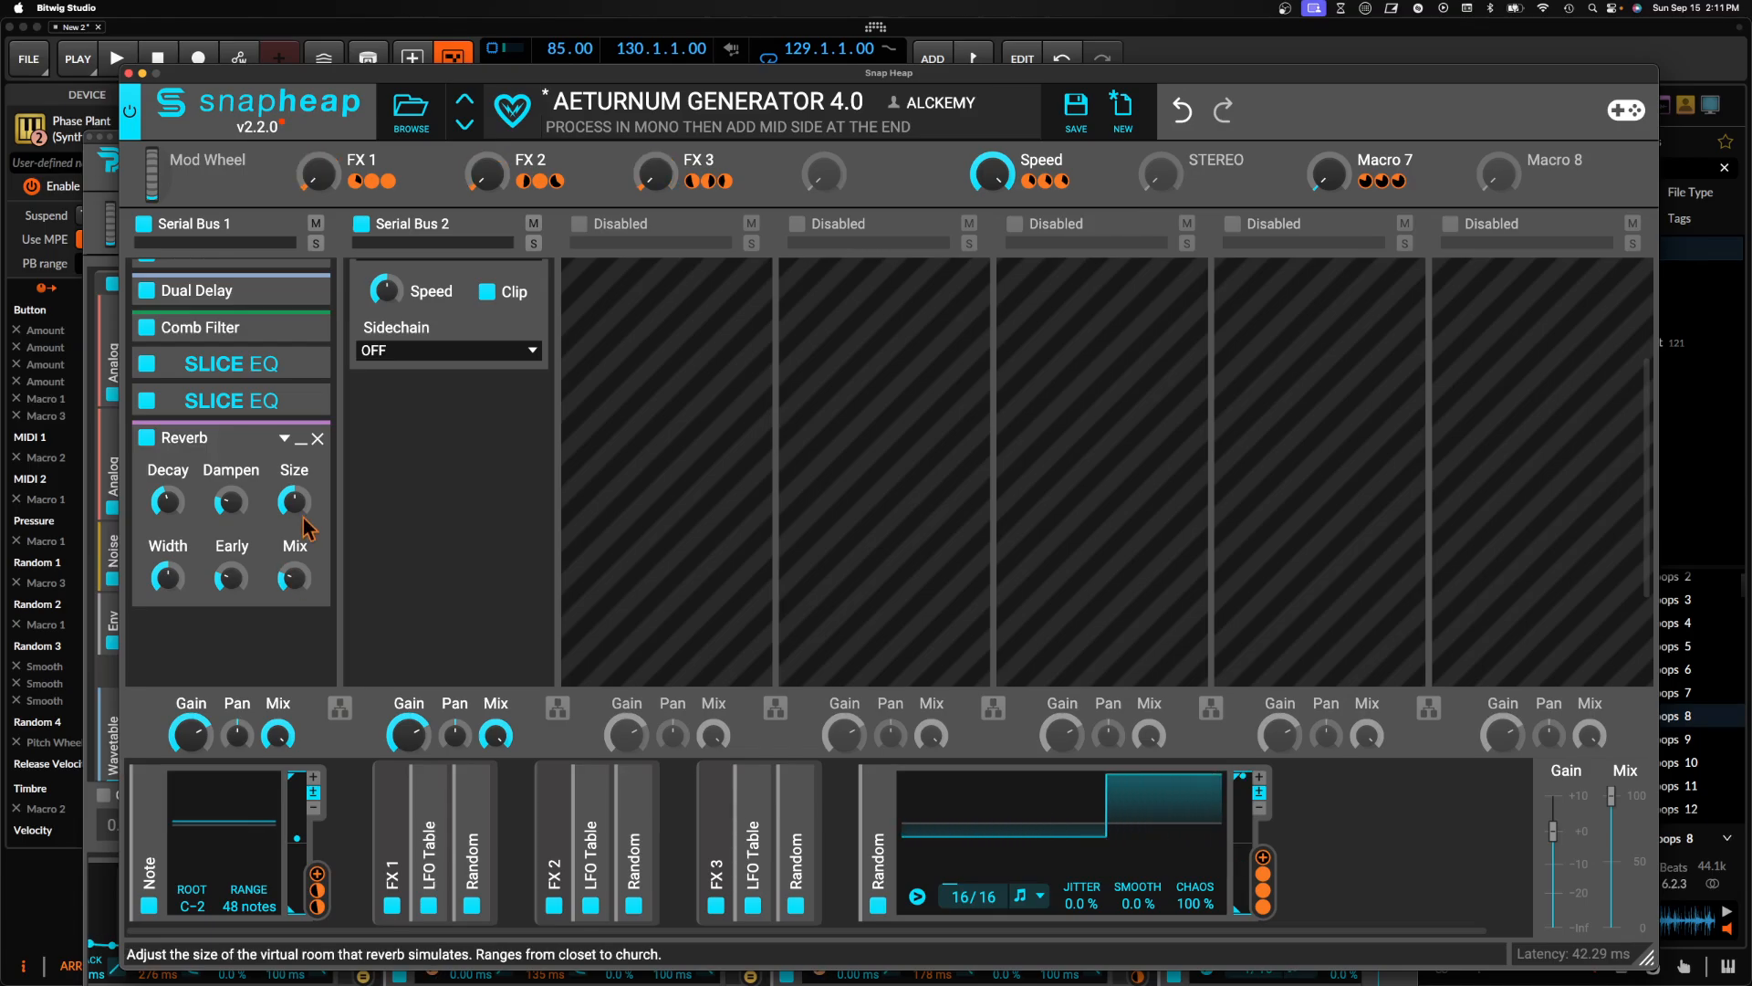
pyautogui.click(319, 444)
pyautogui.click(233, 487)
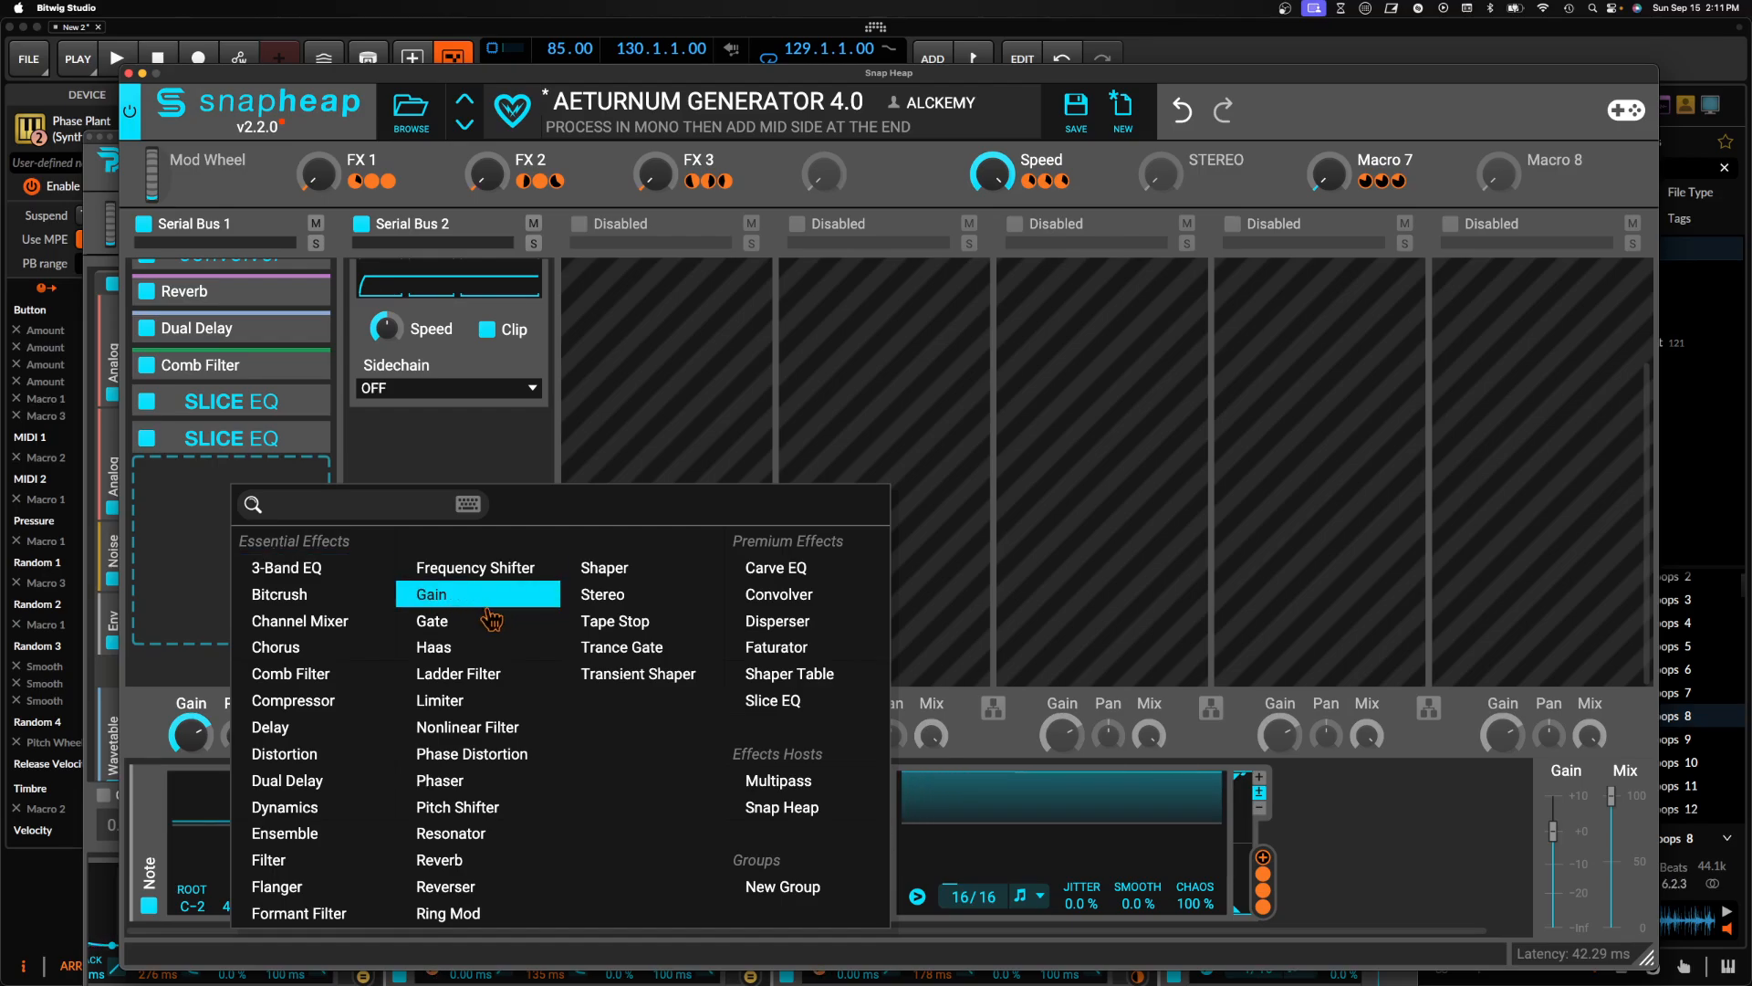
pyautogui.click(440, 886)
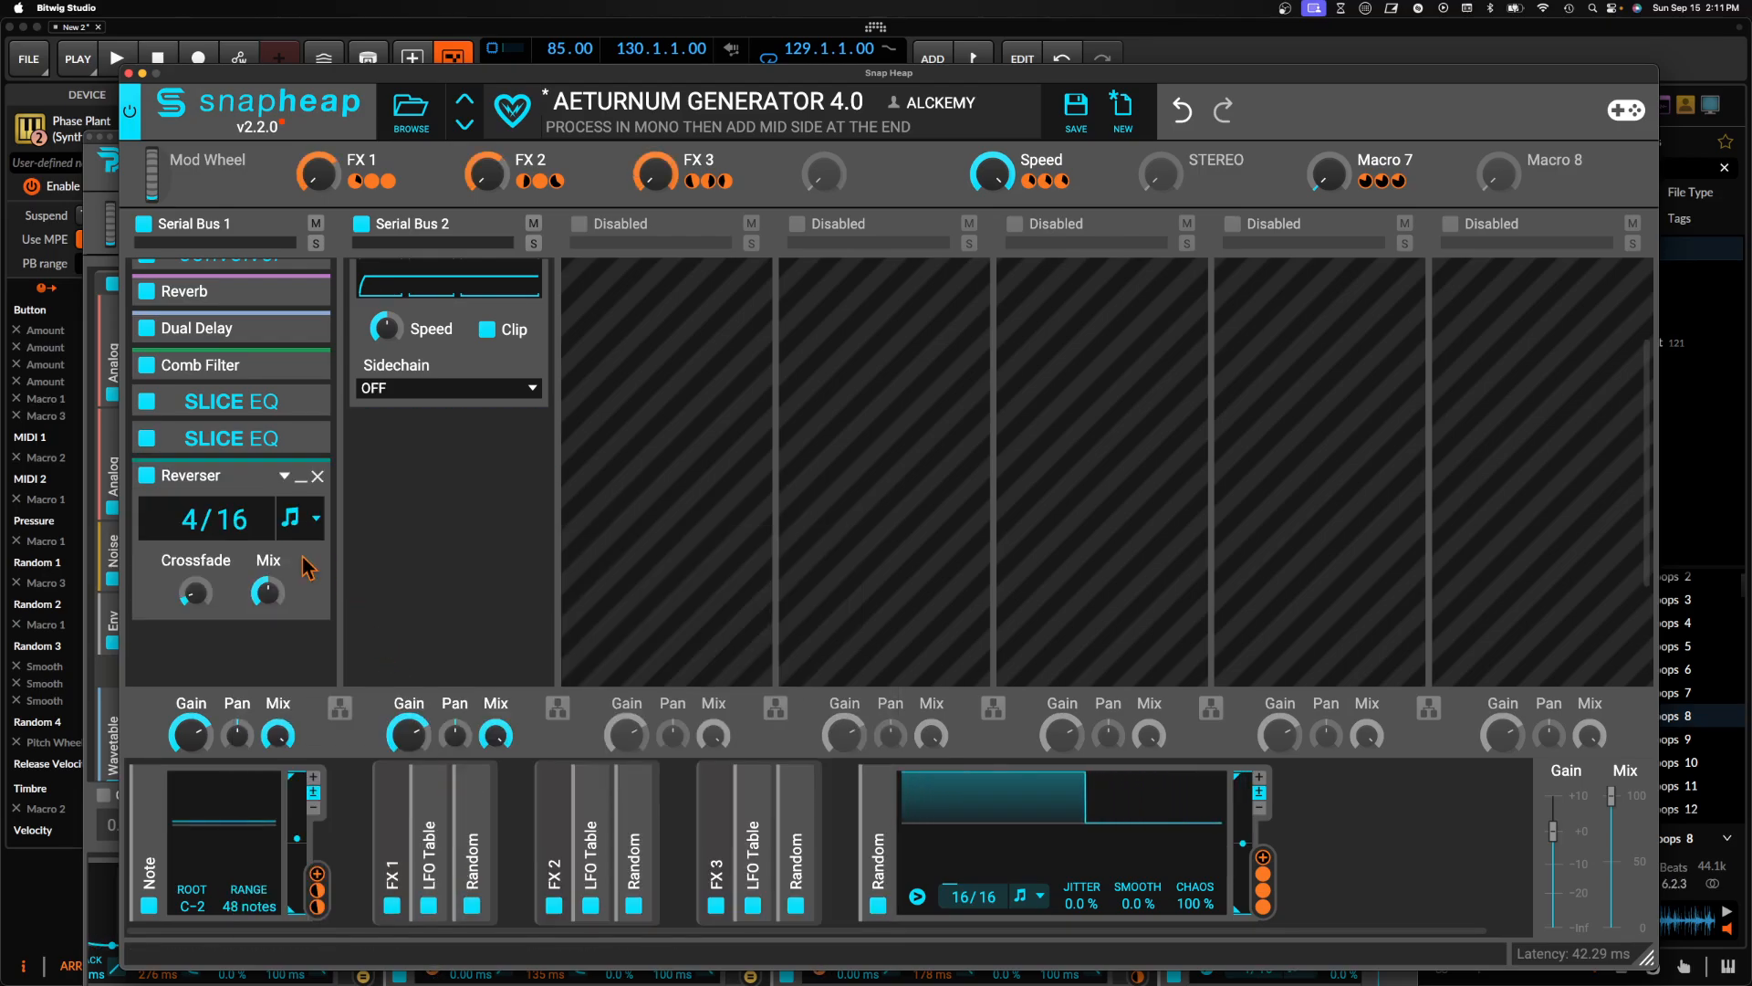
pyautogui.moveTo(237, 526); pyautogui.dragTo(237, 558)
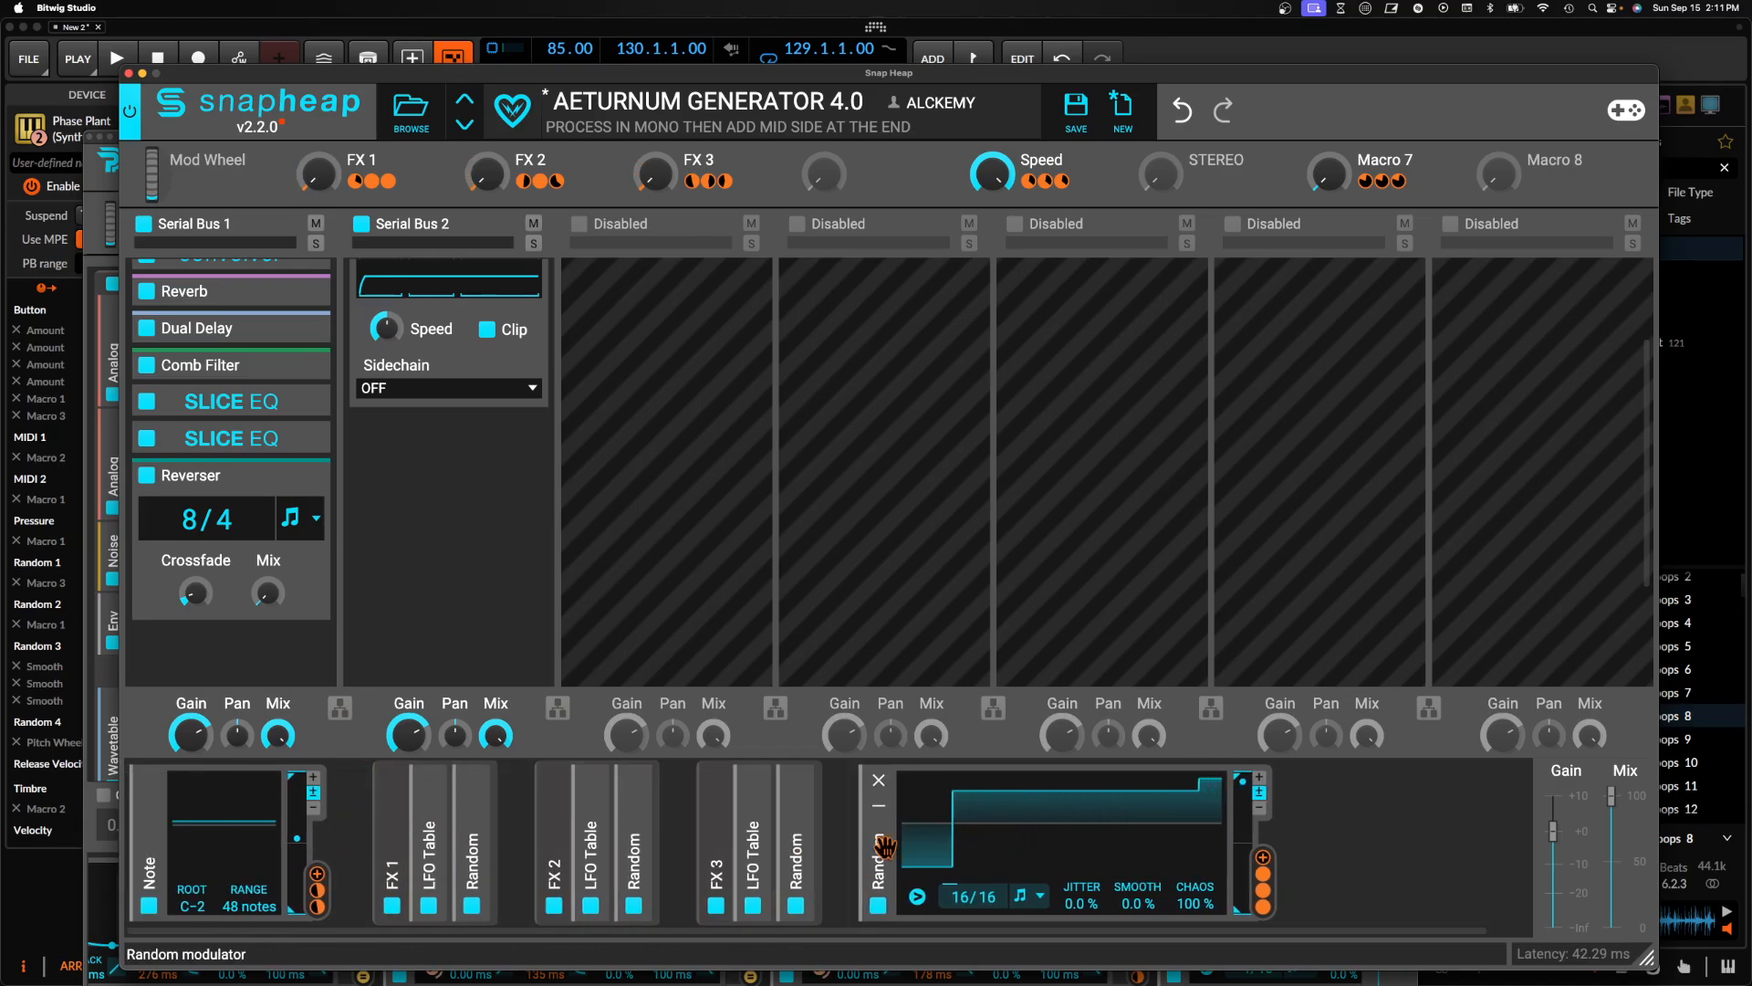
# Add a Random modulator before the last Random, with a tempo-synced rate of 32/4 and Smooth at 100 %
pyautogui.click(848, 824)
pyautogui.click(892, 736)
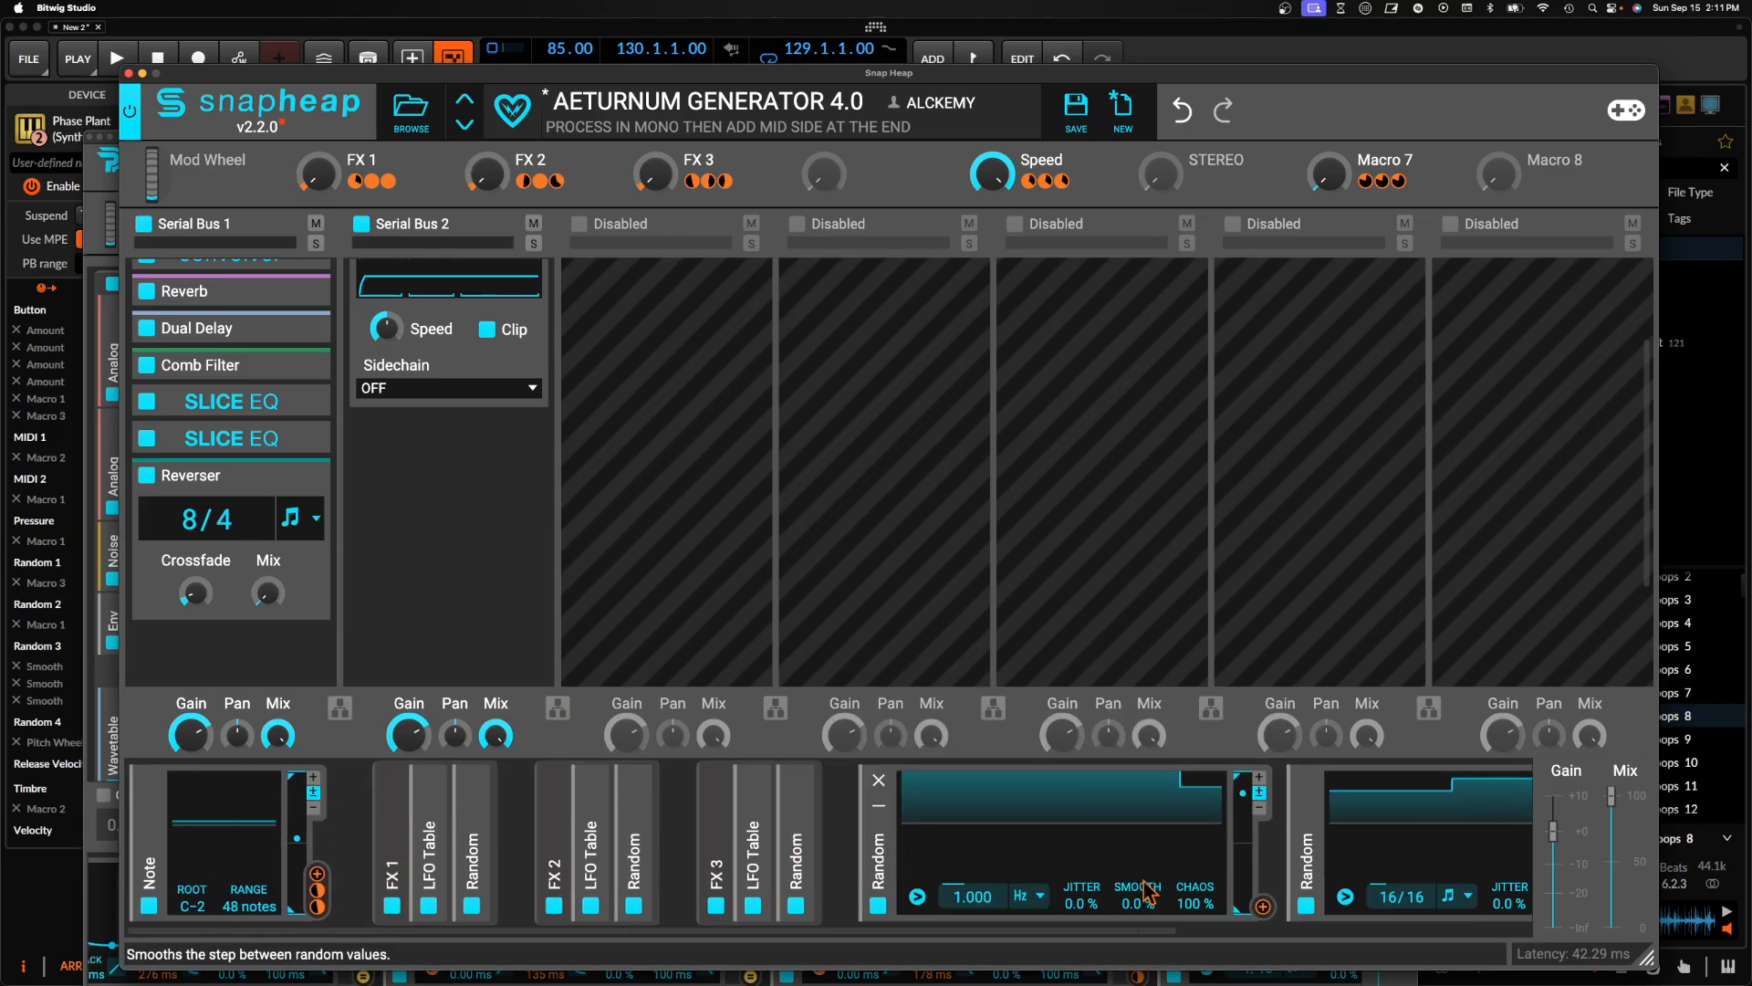
pyautogui.click(1024, 899)
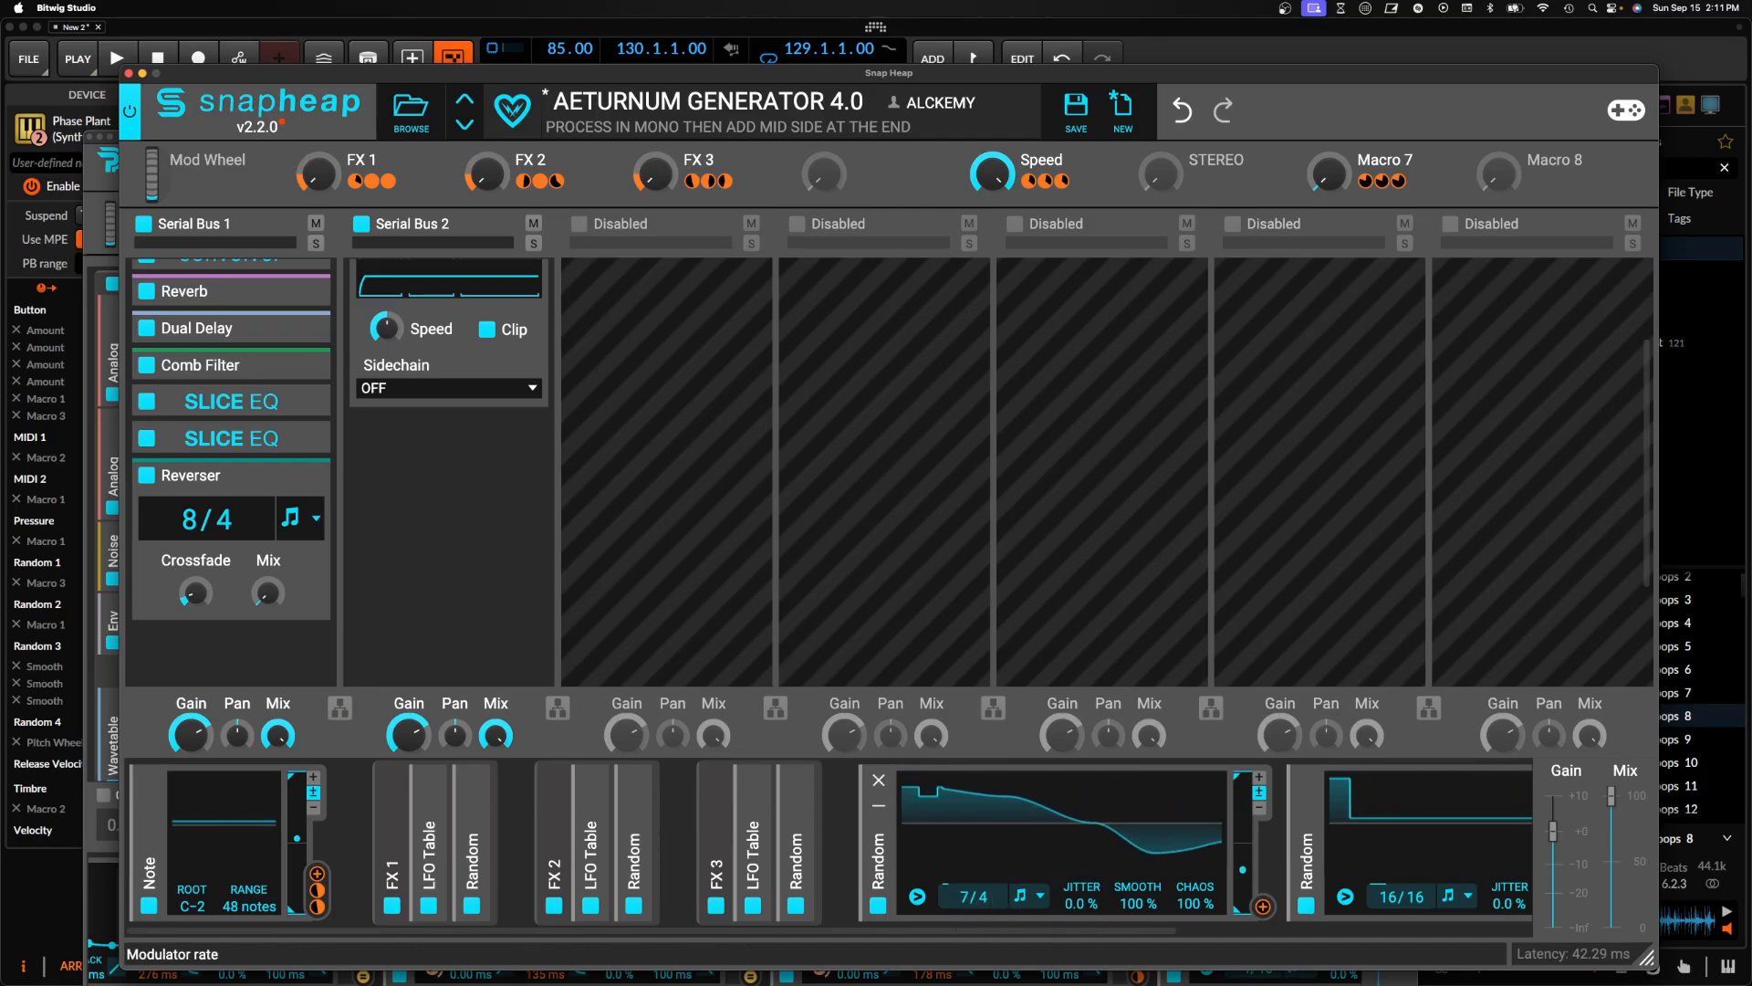
pyautogui.moveTo(965, 900); pyautogui.dragTo(965, 844)
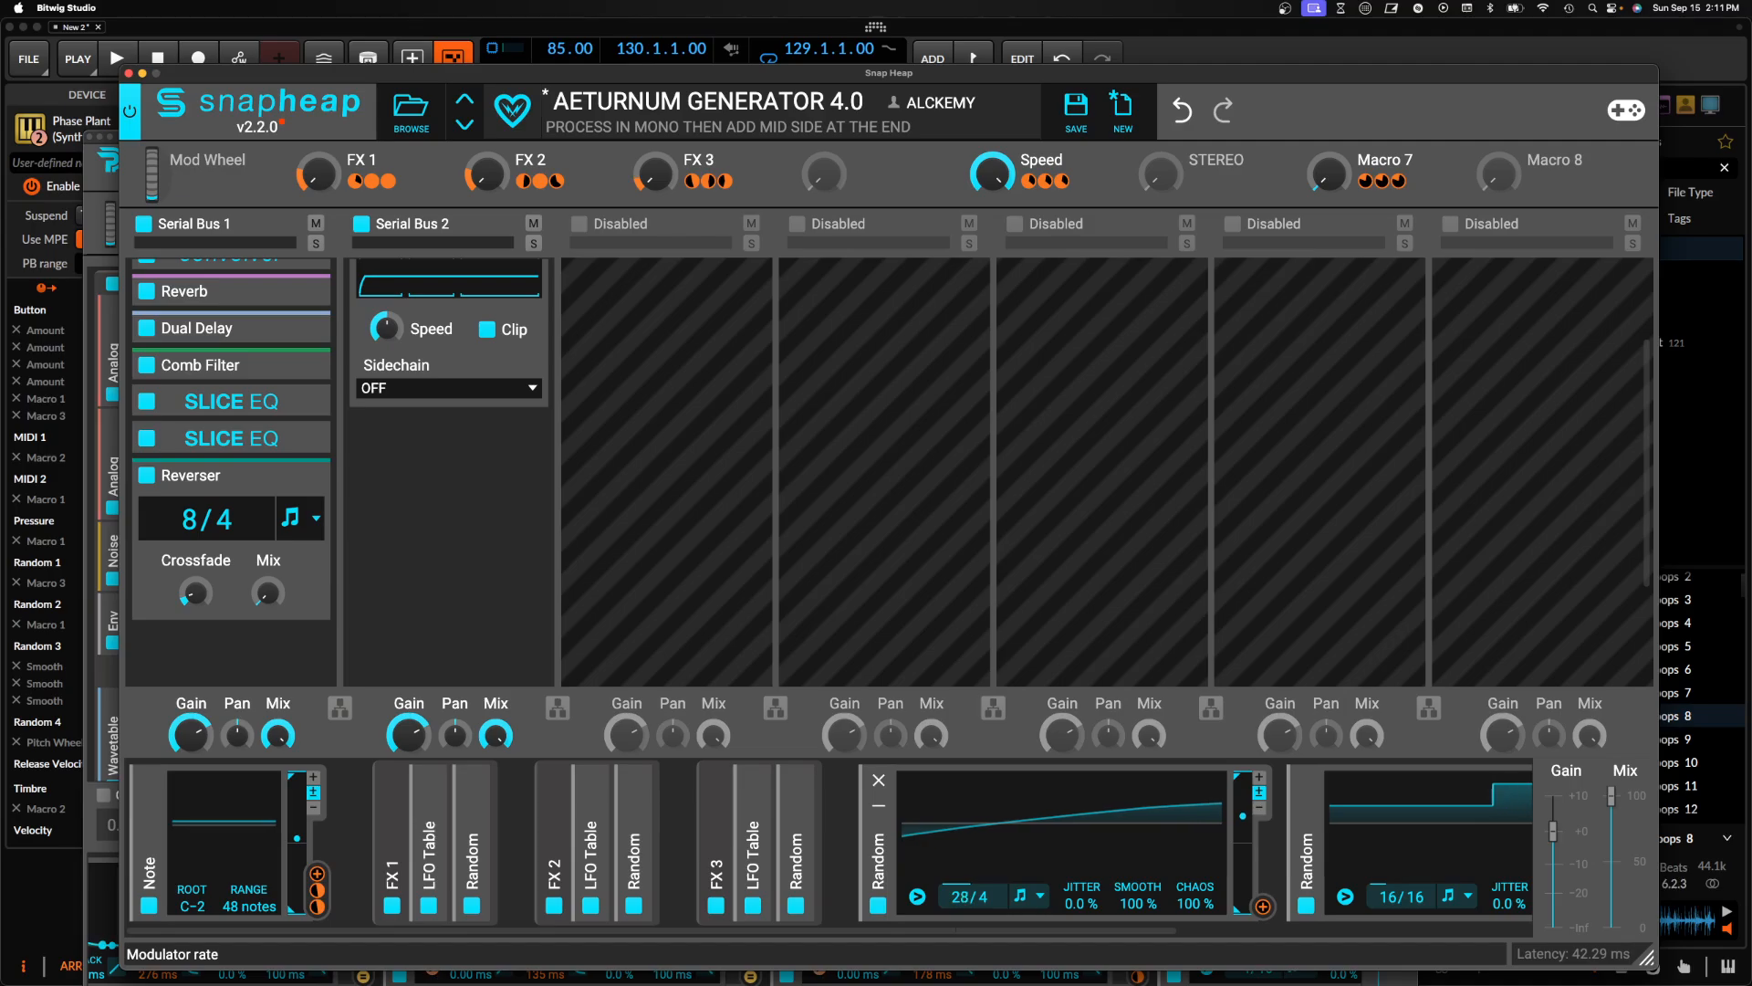
# Modulate the Reverser's Mix with the new Random modulator and set that modulator's note trigger to Never
pyautogui.click(1262, 906)
pyautogui.moveTo(268, 615); pyautogui.dragTo(269, 524)
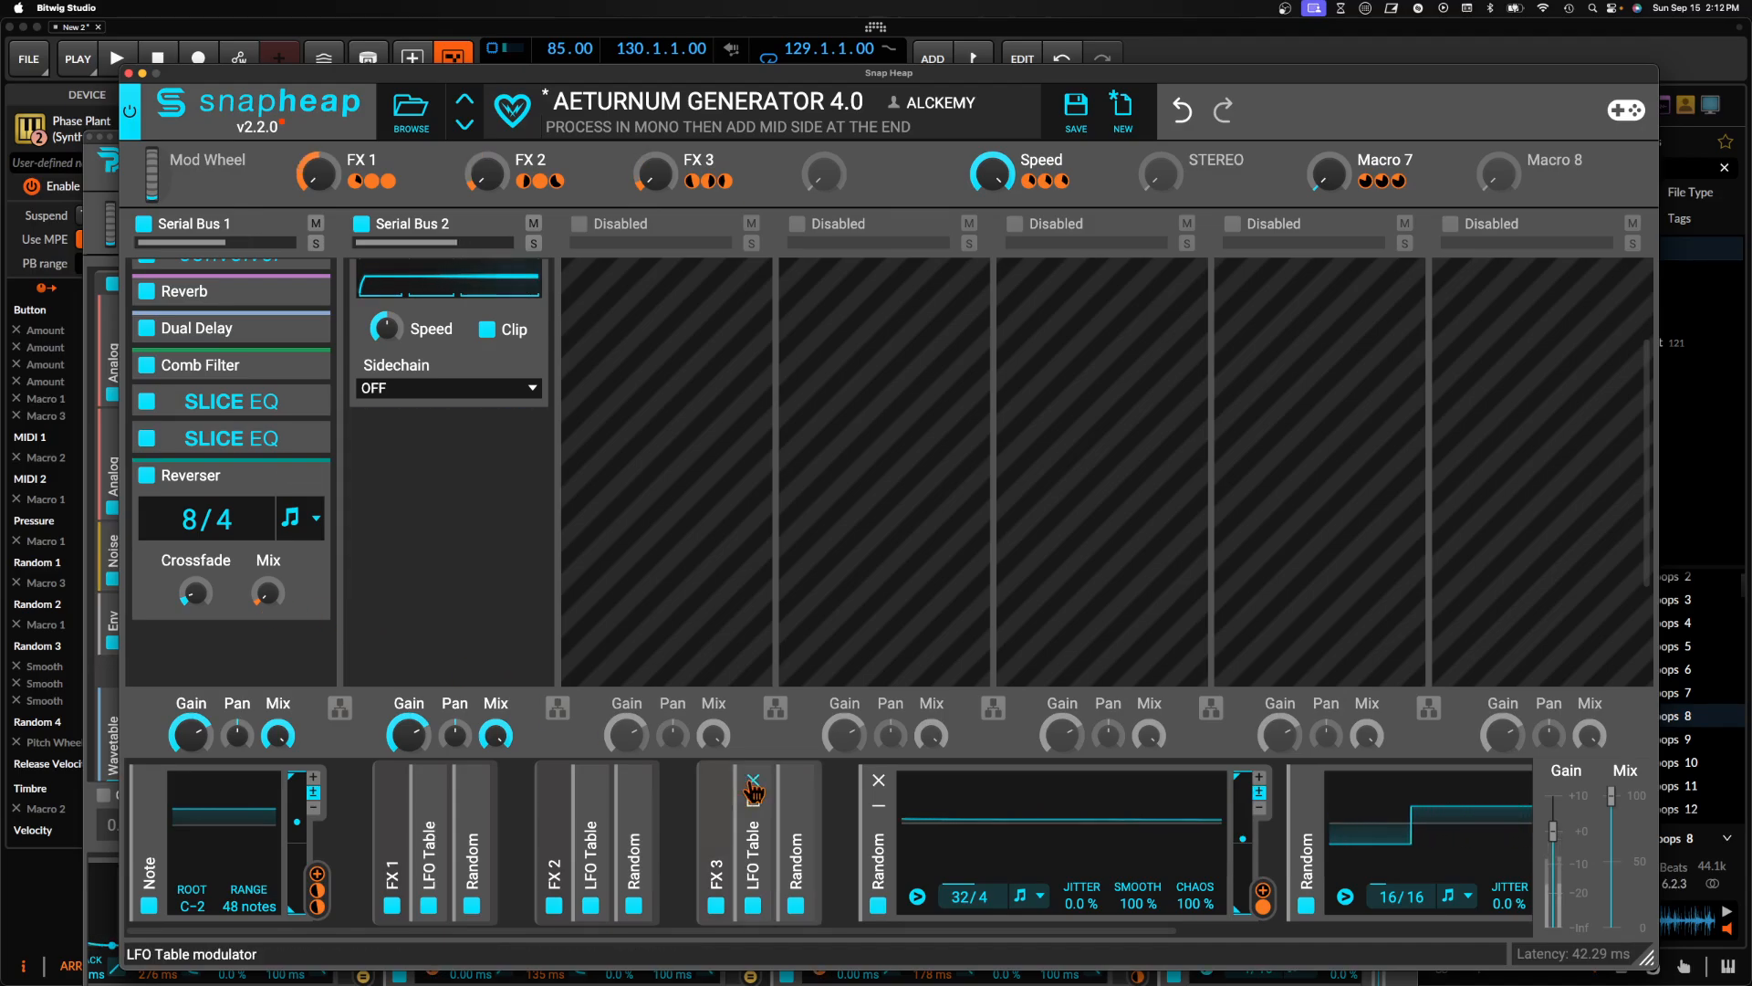
pyautogui.click(917, 897)
pyautogui.click(981, 908)
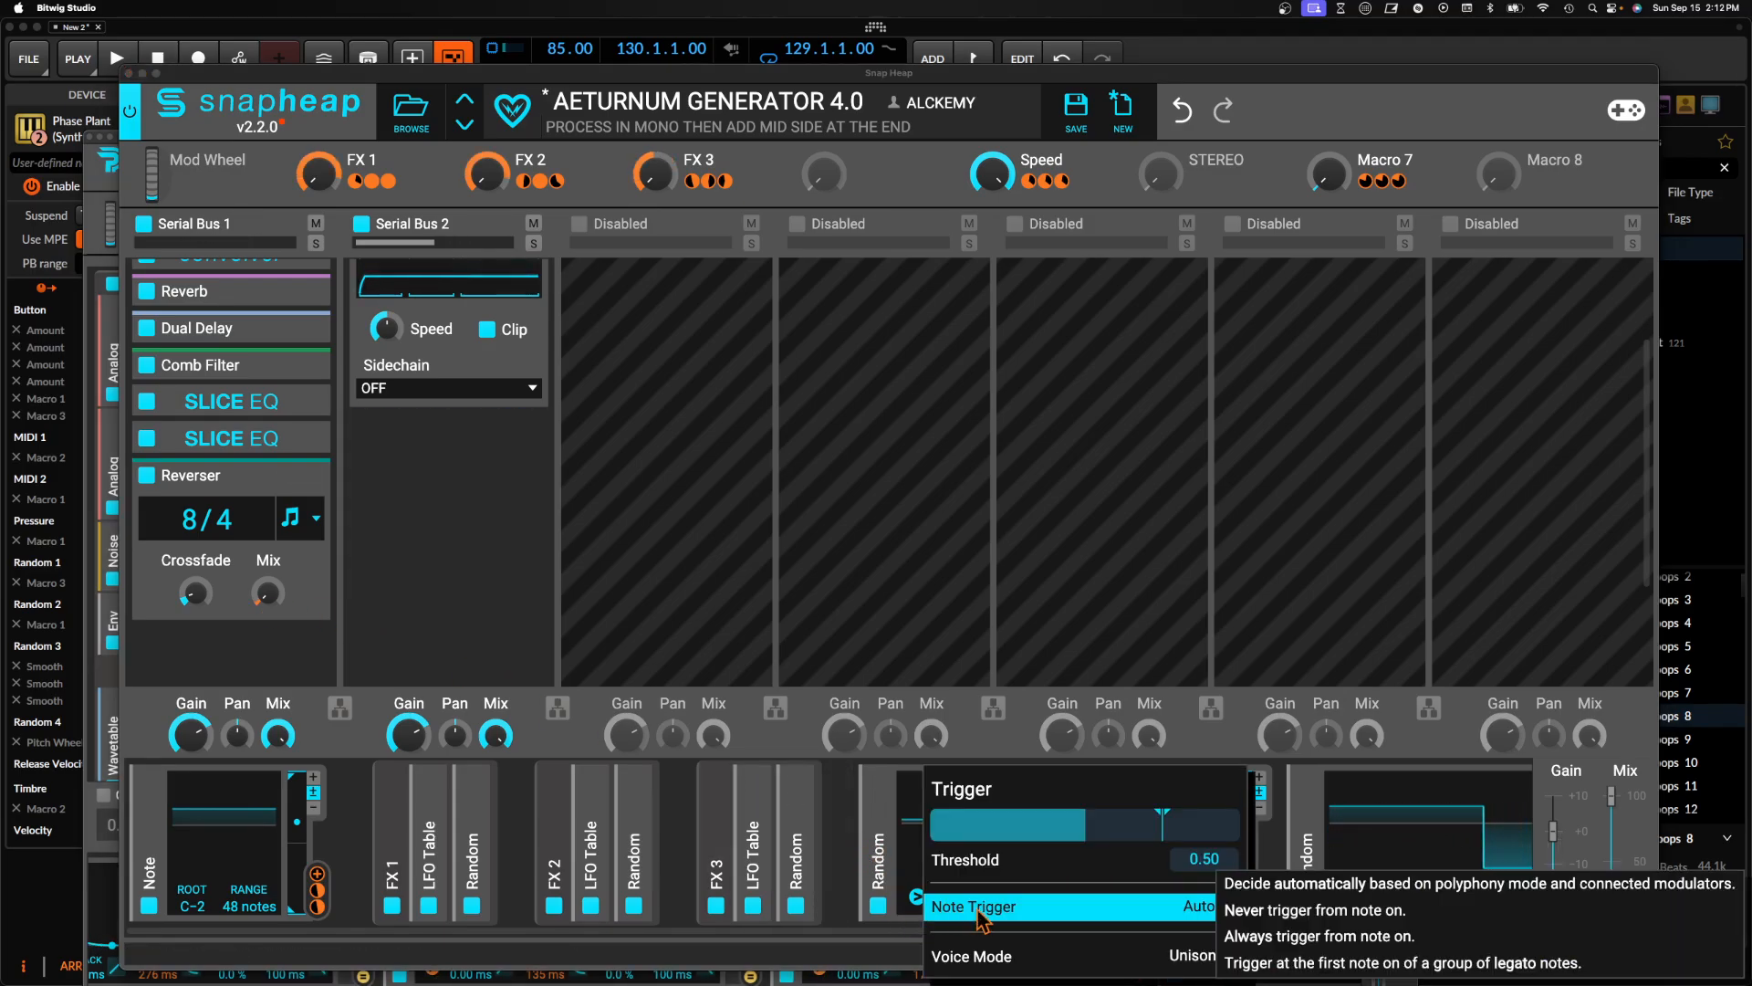
pyautogui.click(1266, 911)
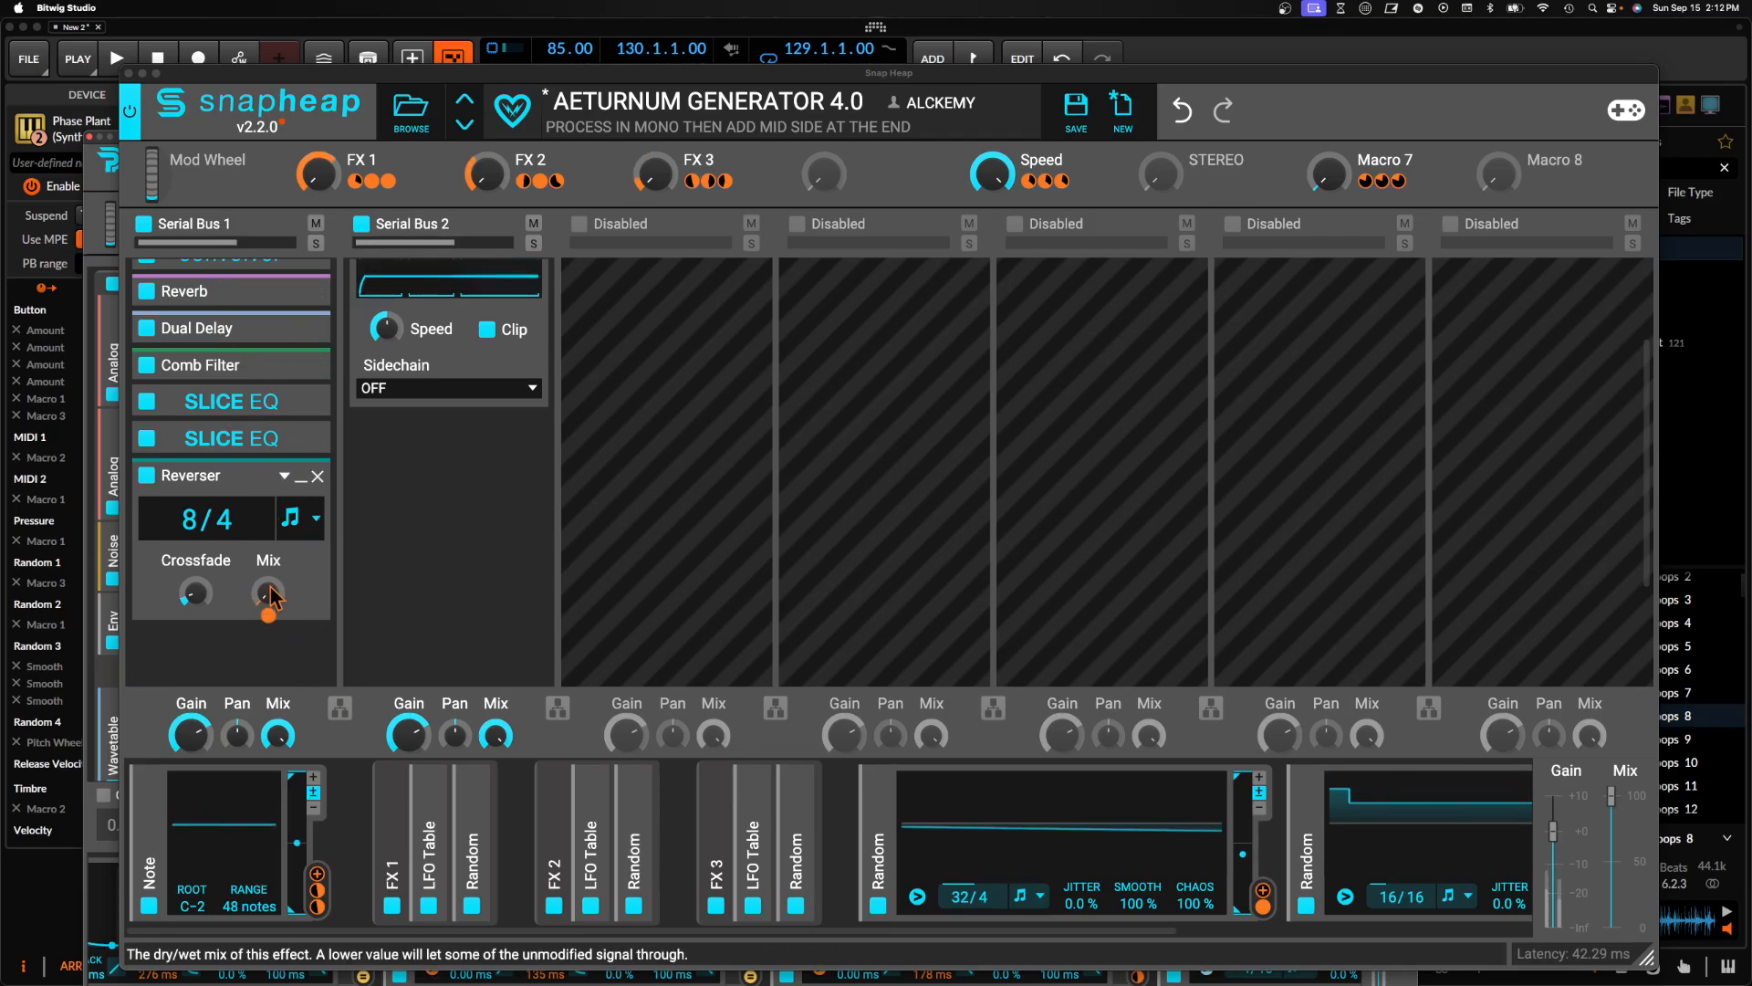
# Collapse the Reverser in Serial Bus 1
pyautogui.scroll(1, 249, 444)
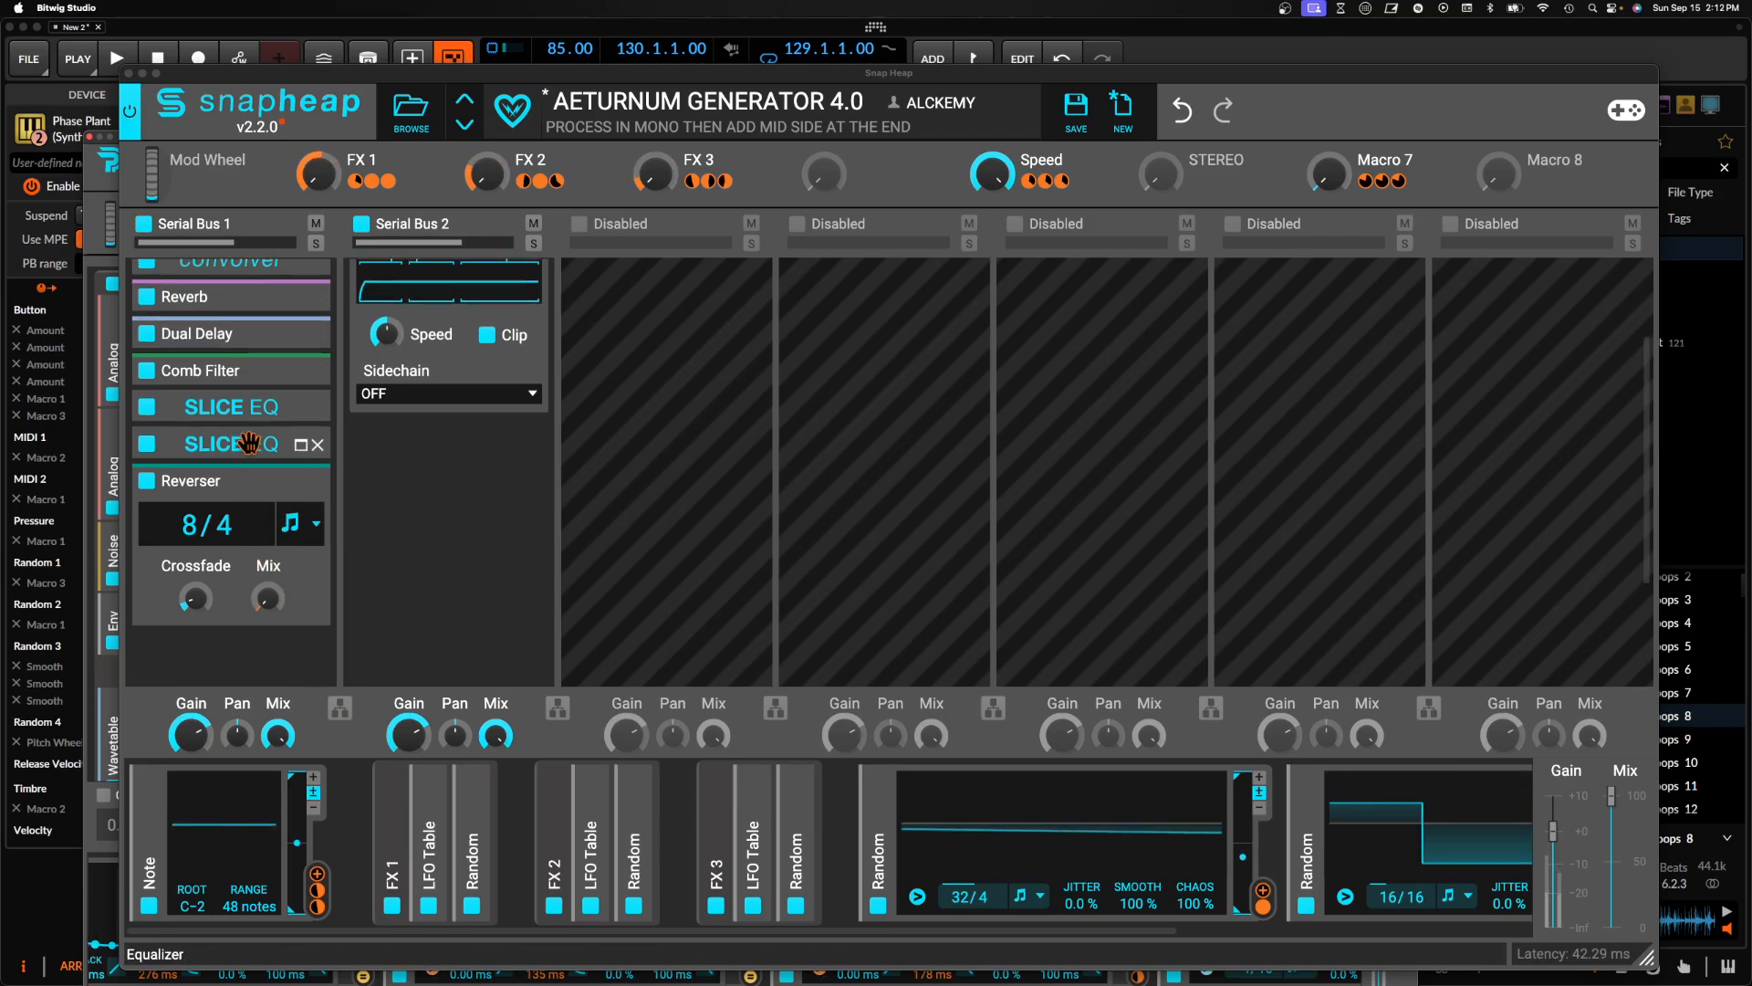
pyautogui.scroll(3, 251, 448)
pyautogui.scroll(-1, 253, 454)
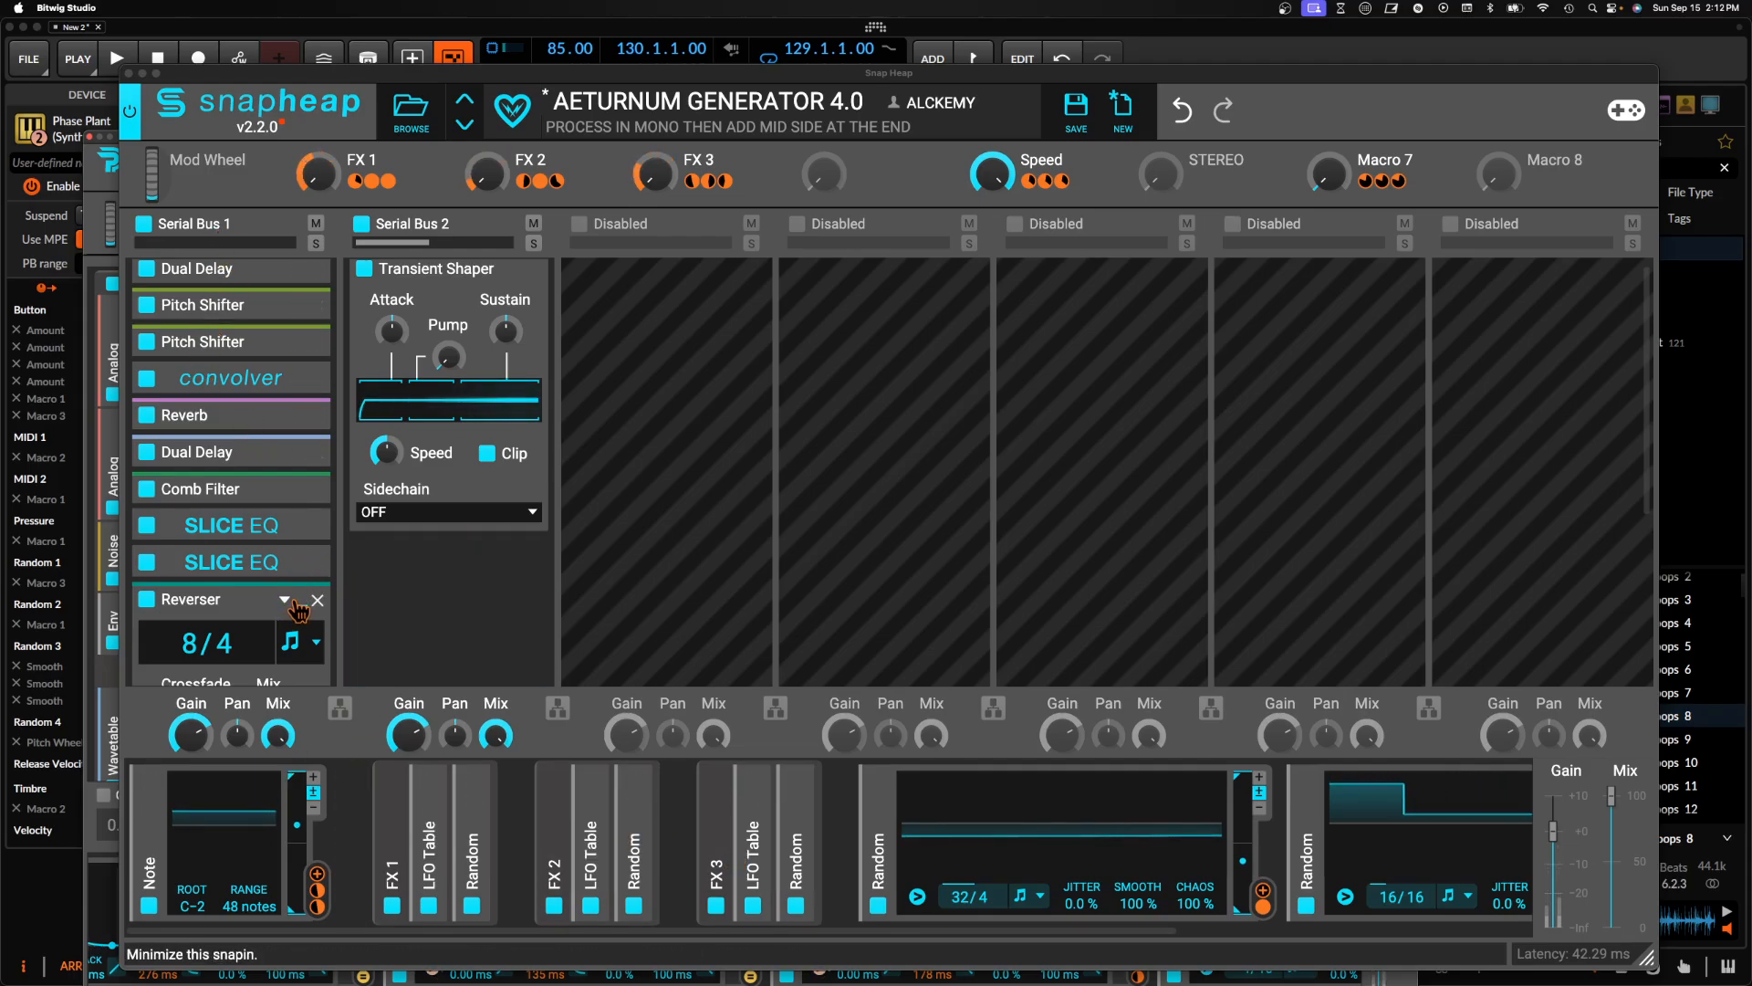
pyautogui.click(296, 603)
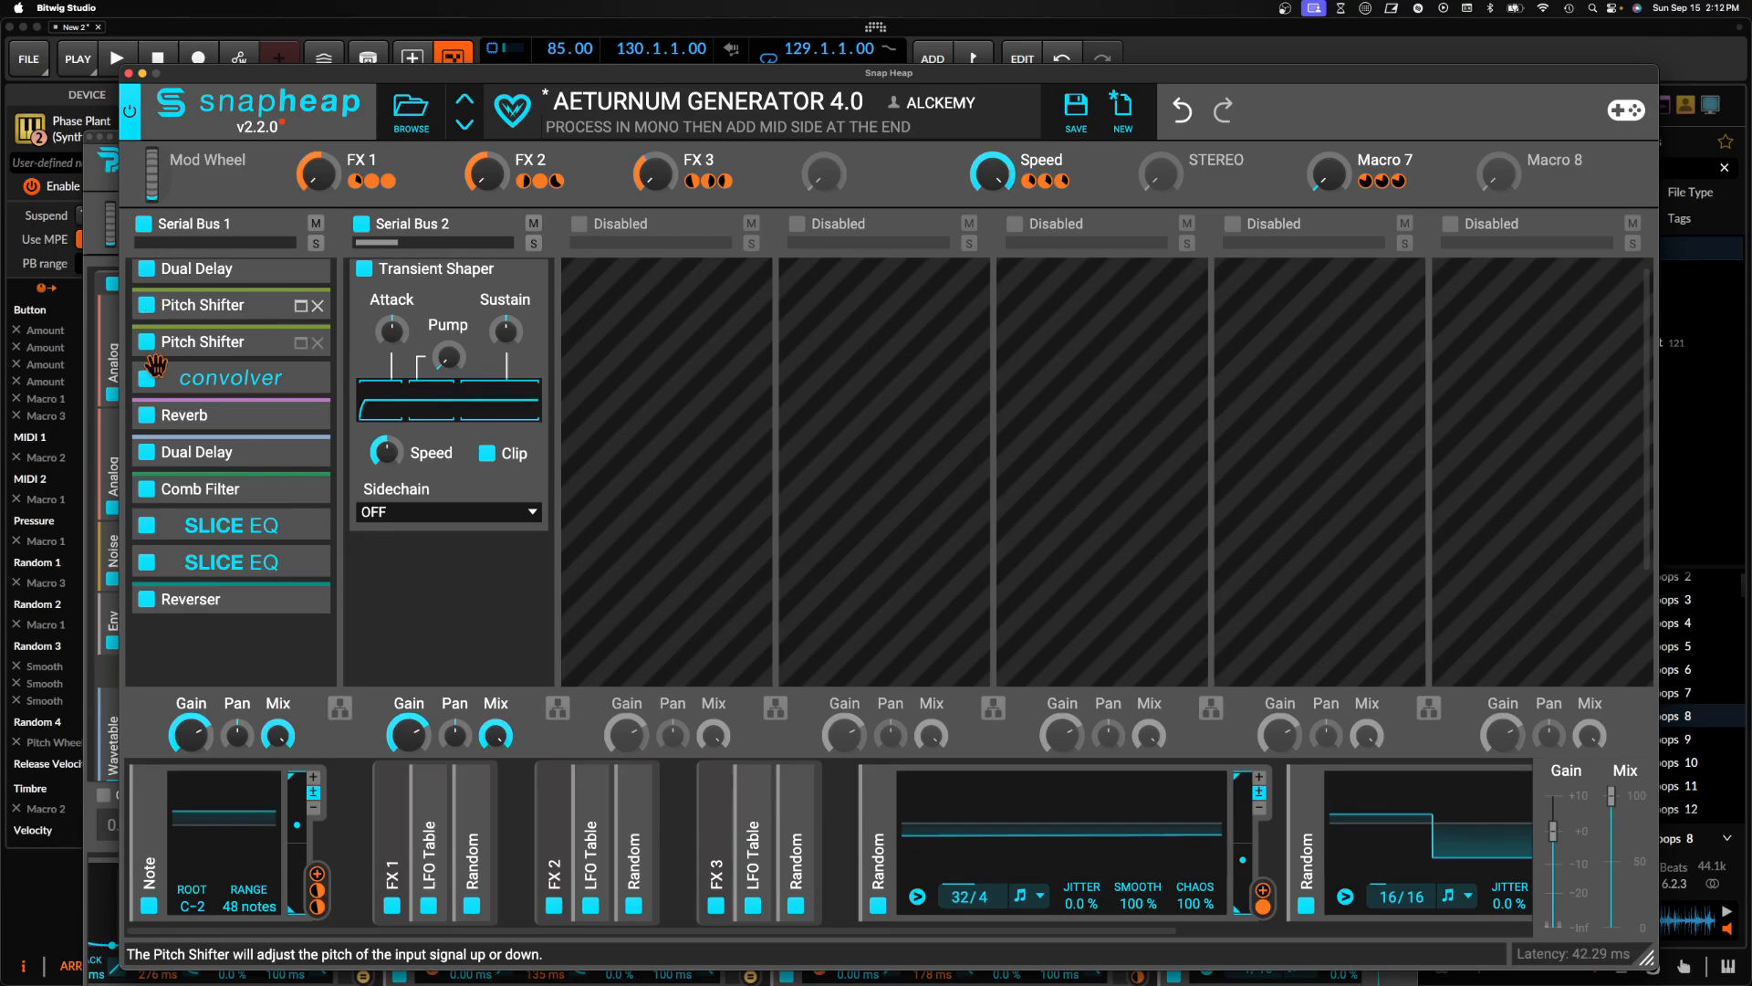
# Add a Slice EQ below the Reverser at the end of Serial Bus 1 and open its editor window
pyautogui.scroll(-3, 264, 504)
pyautogui.scroll(3, 263, 505)
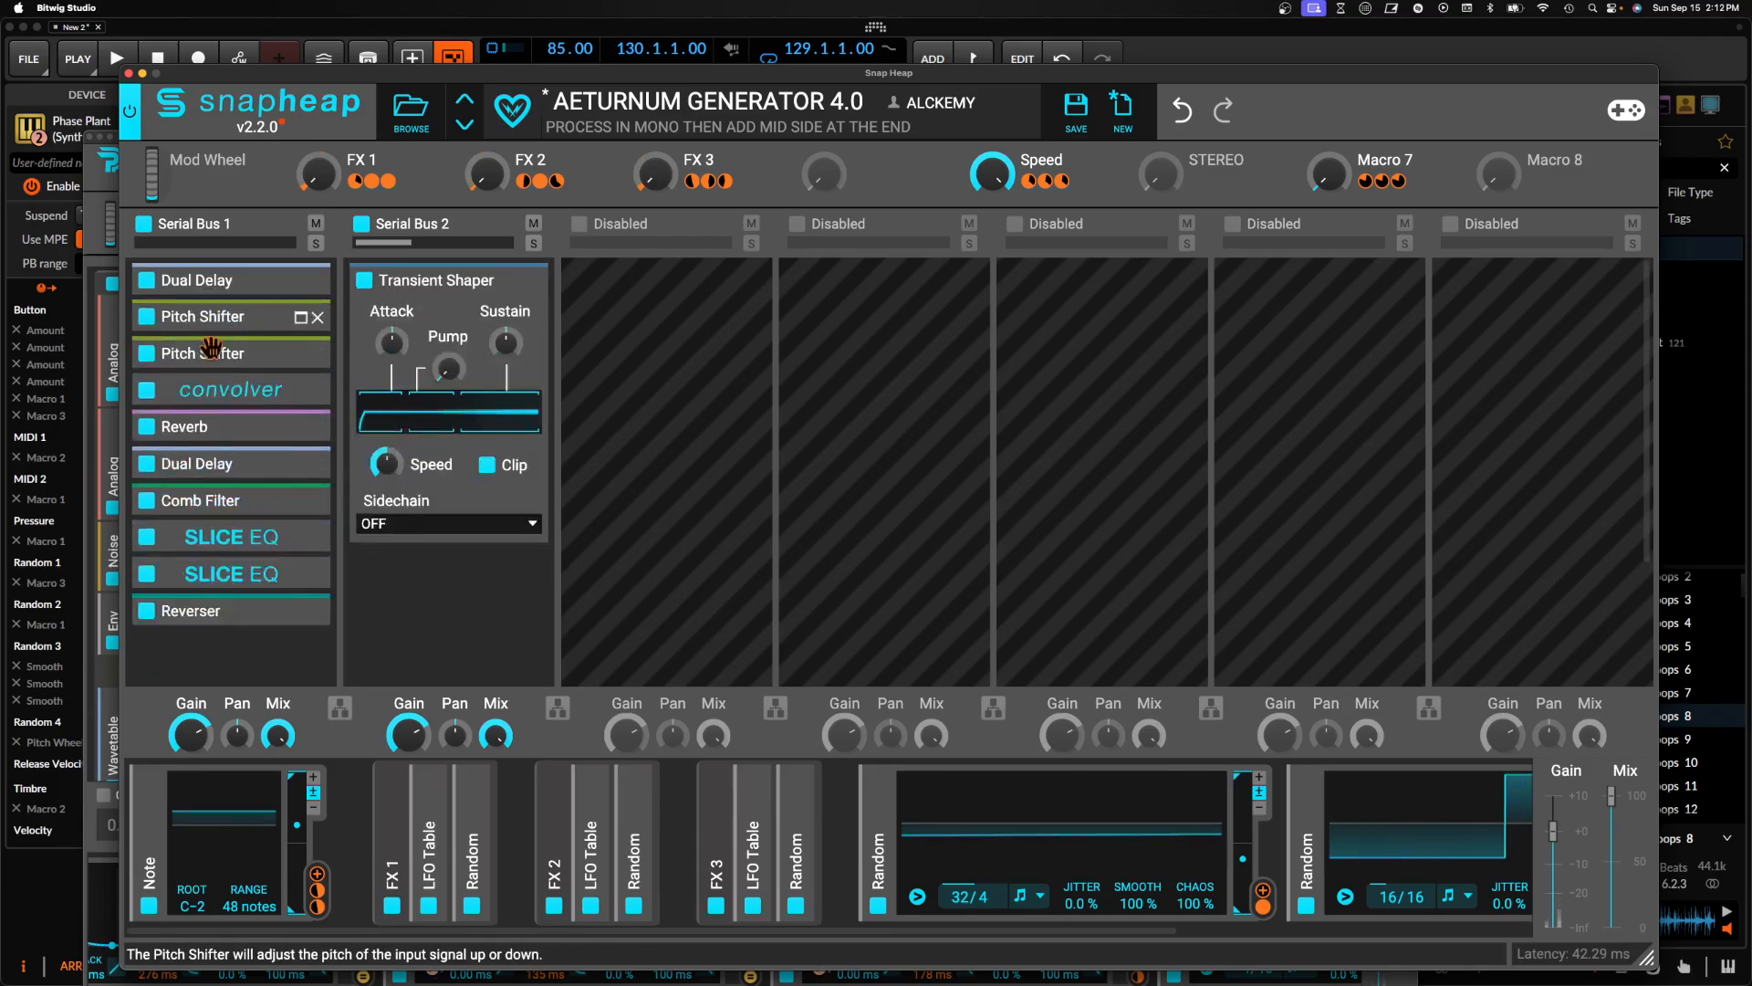
pyautogui.click(183, 657)
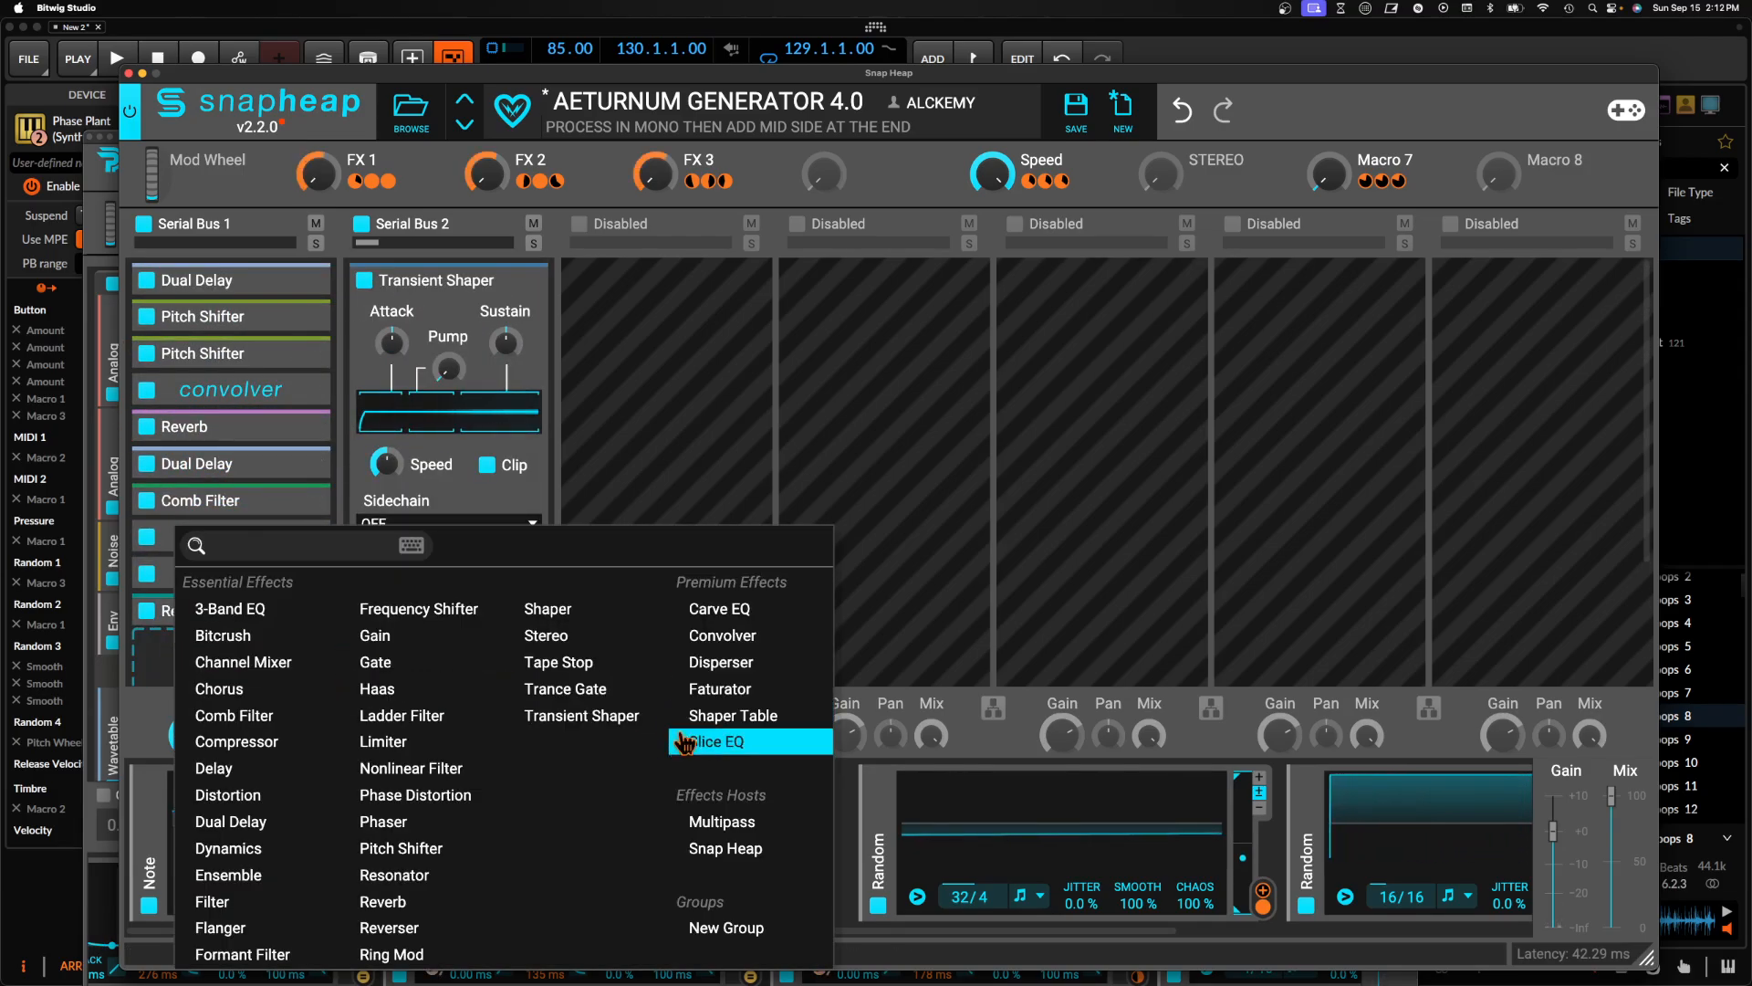
pyautogui.click(716, 741)
pyautogui.scroll(-3, 313, 491)
pyautogui.click(306, 489)
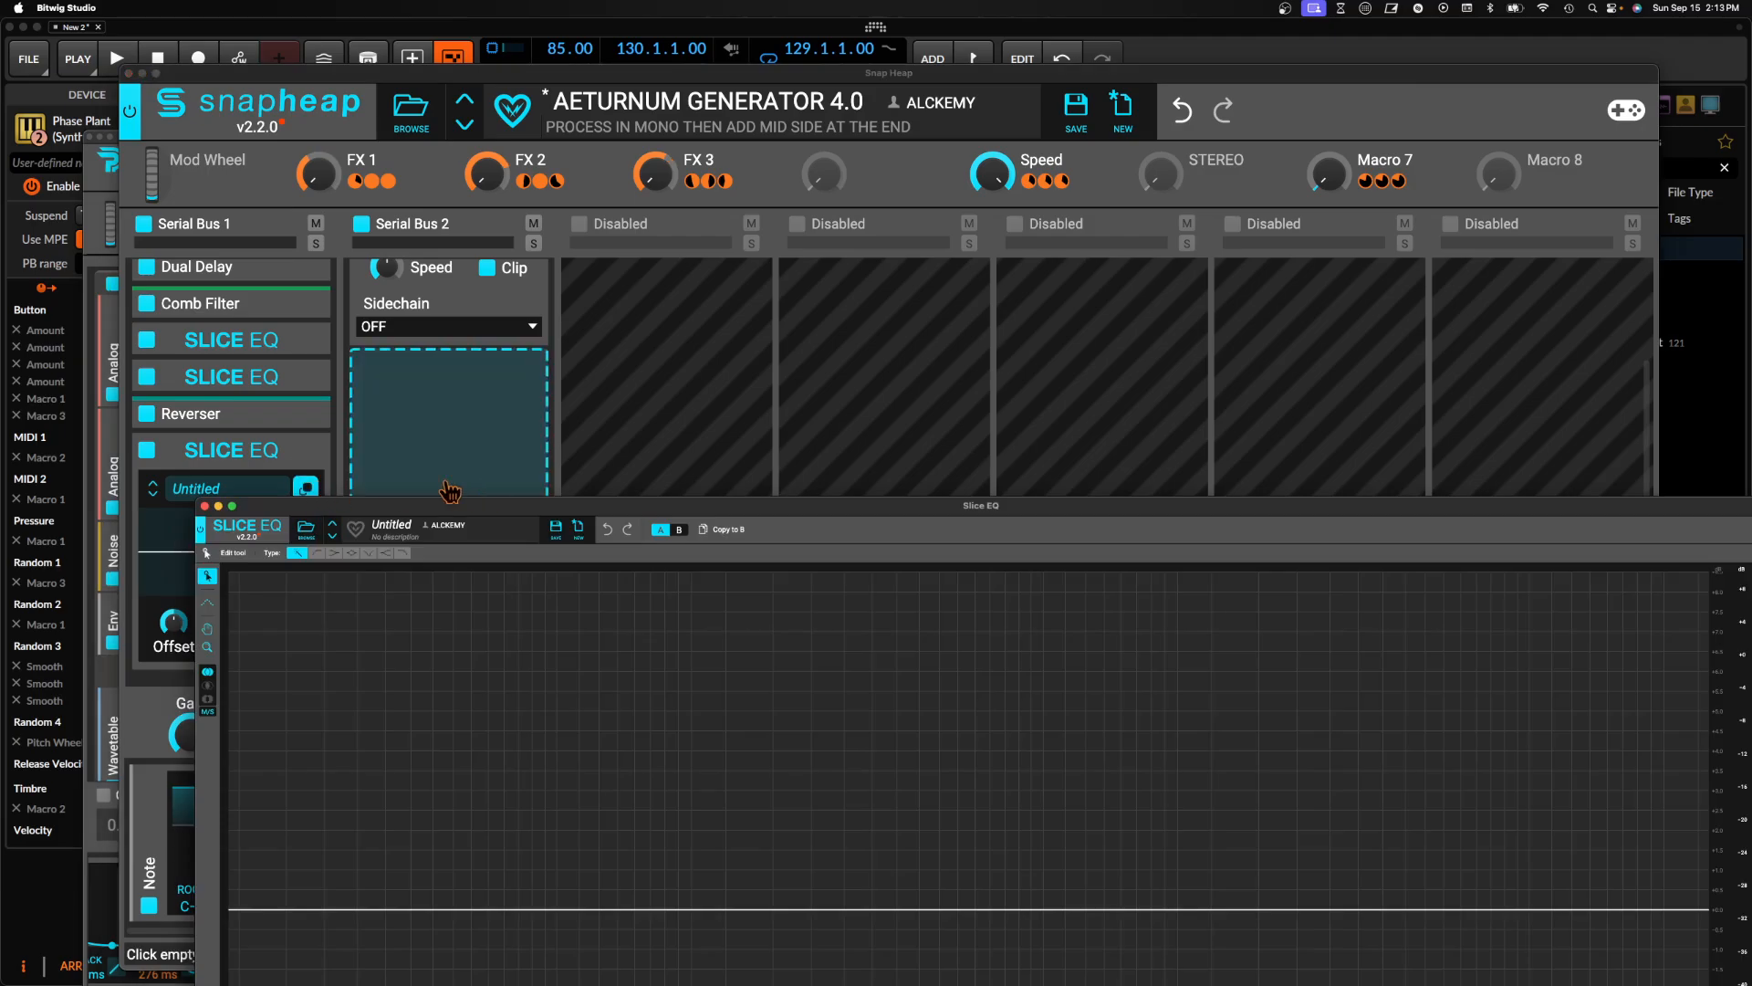
# Cut the new Slice EQ with three peak filters: deep dips in the lows and highs and a shallower mid dip
pyautogui.moveTo(511, 492); pyautogui.dragTo(415, 137)
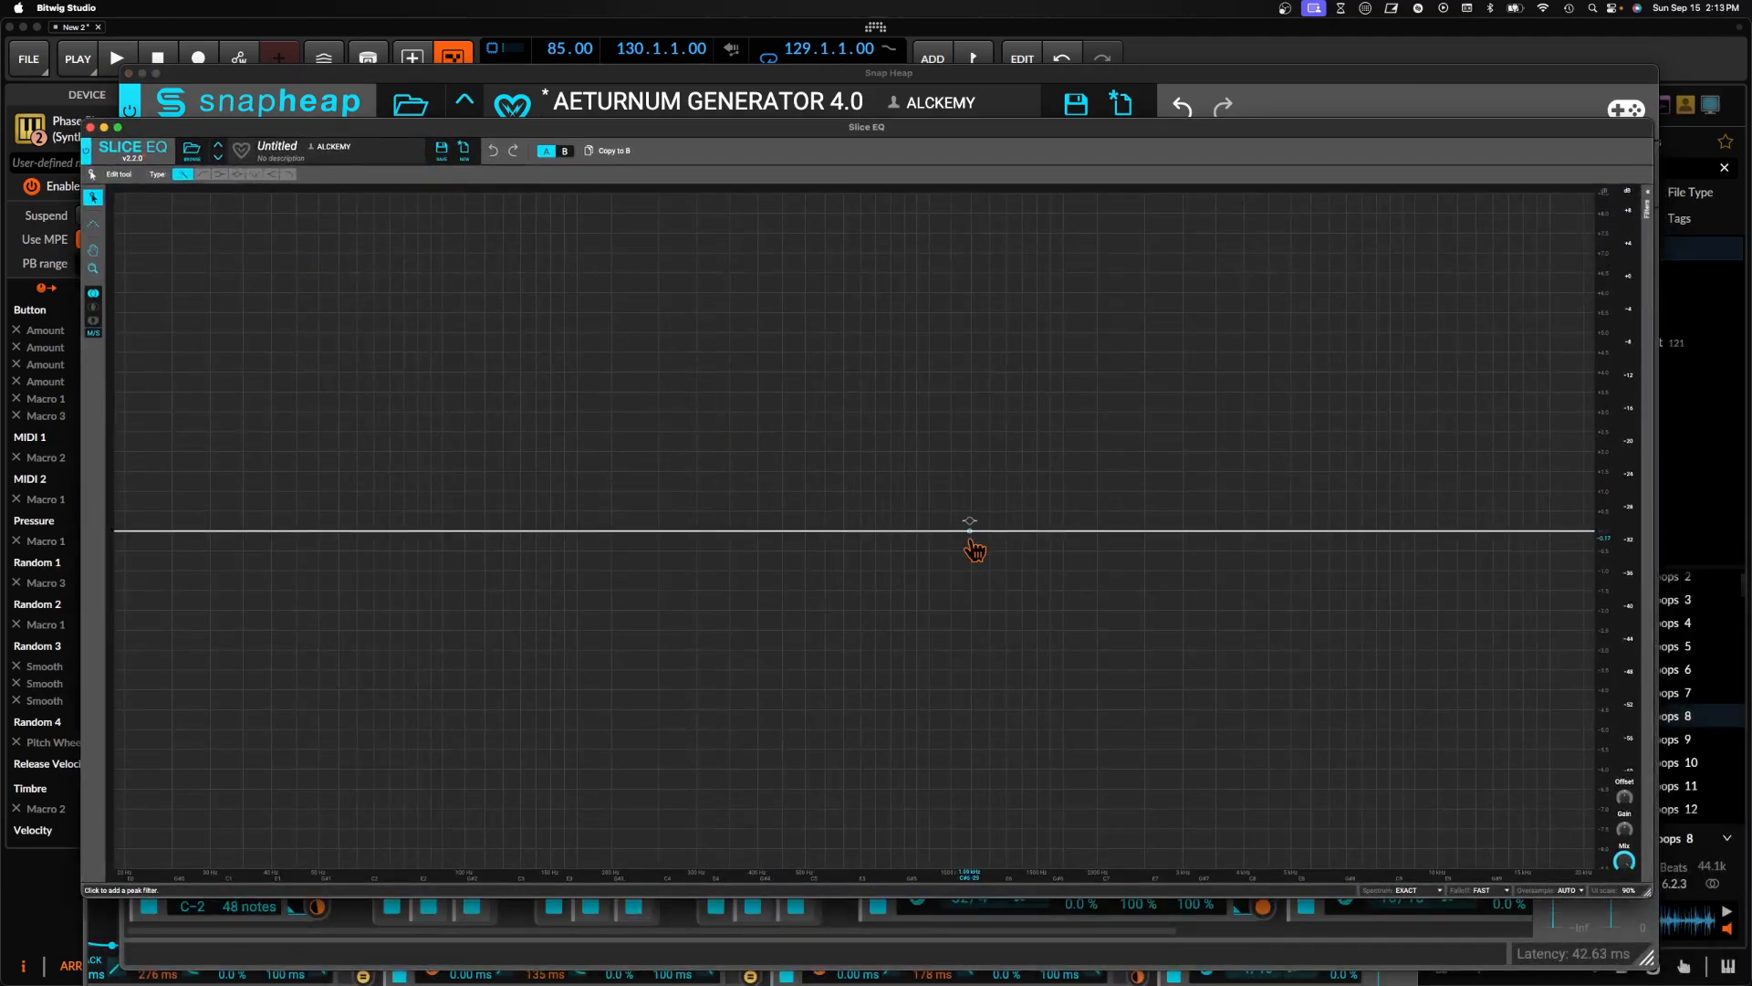
pyautogui.moveTo(1011, 540); pyautogui.dragTo(1083, 693)
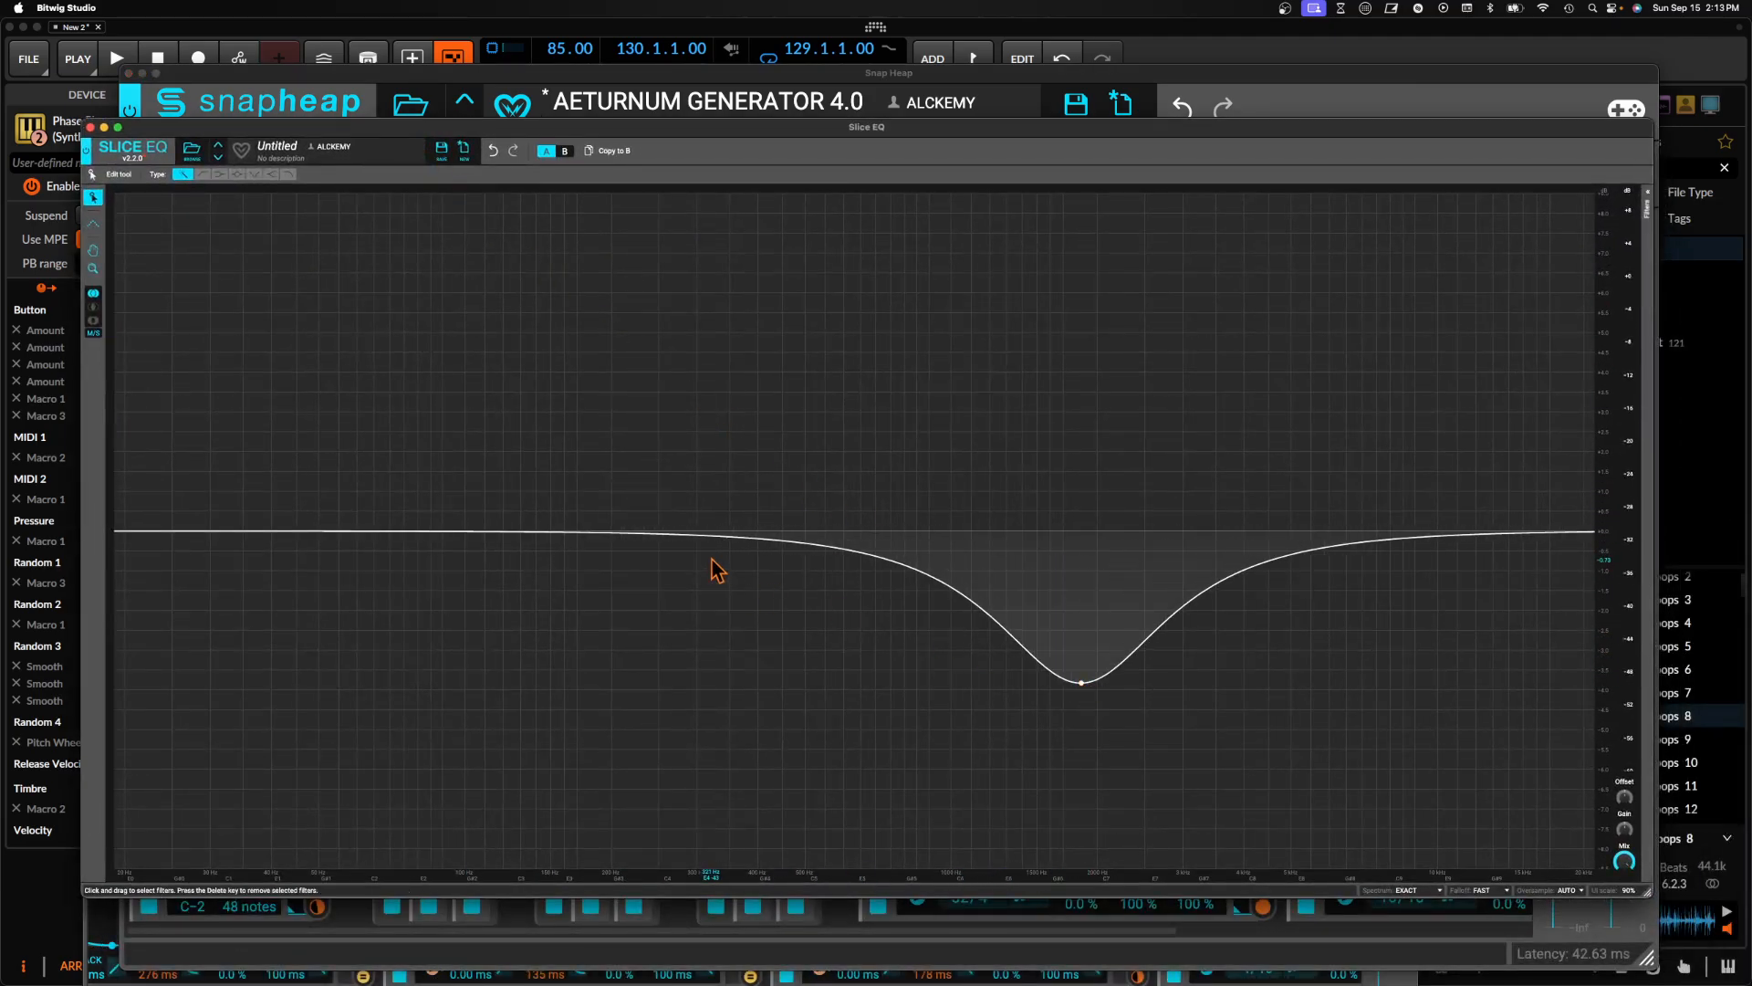
pyautogui.moveTo(714, 533); pyautogui.dragTo(532, 690)
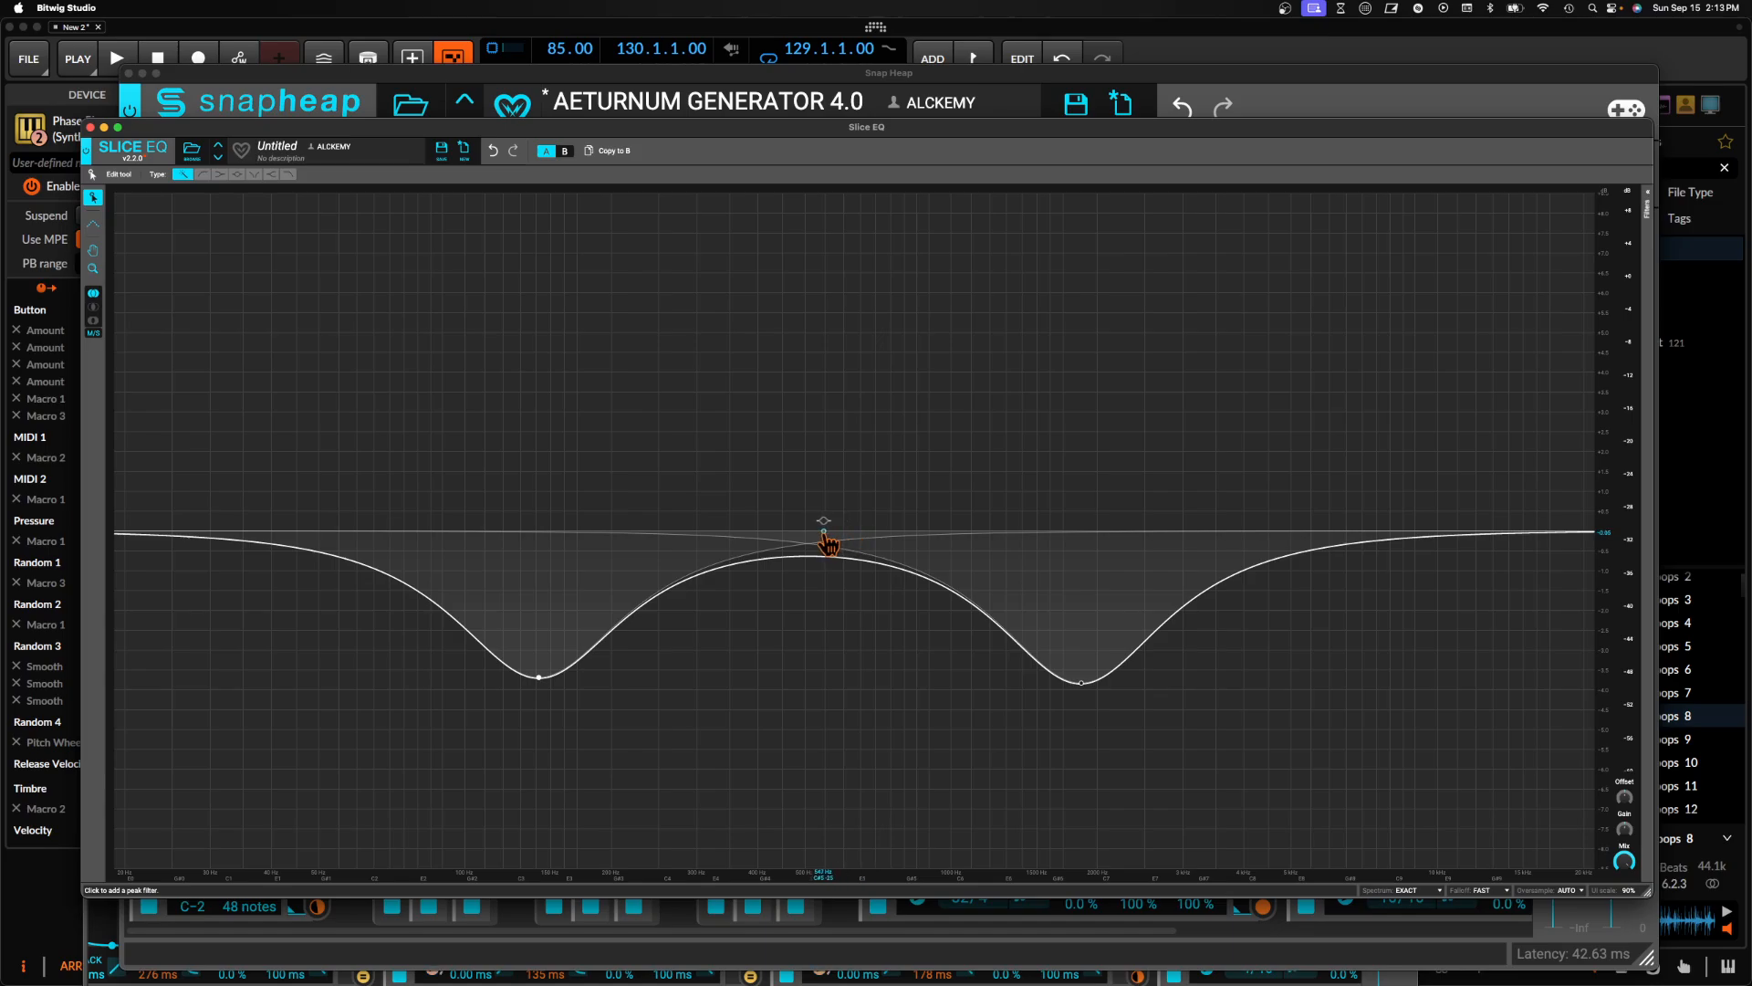
pyautogui.moveTo(824, 534); pyautogui.dragTo(797, 623)
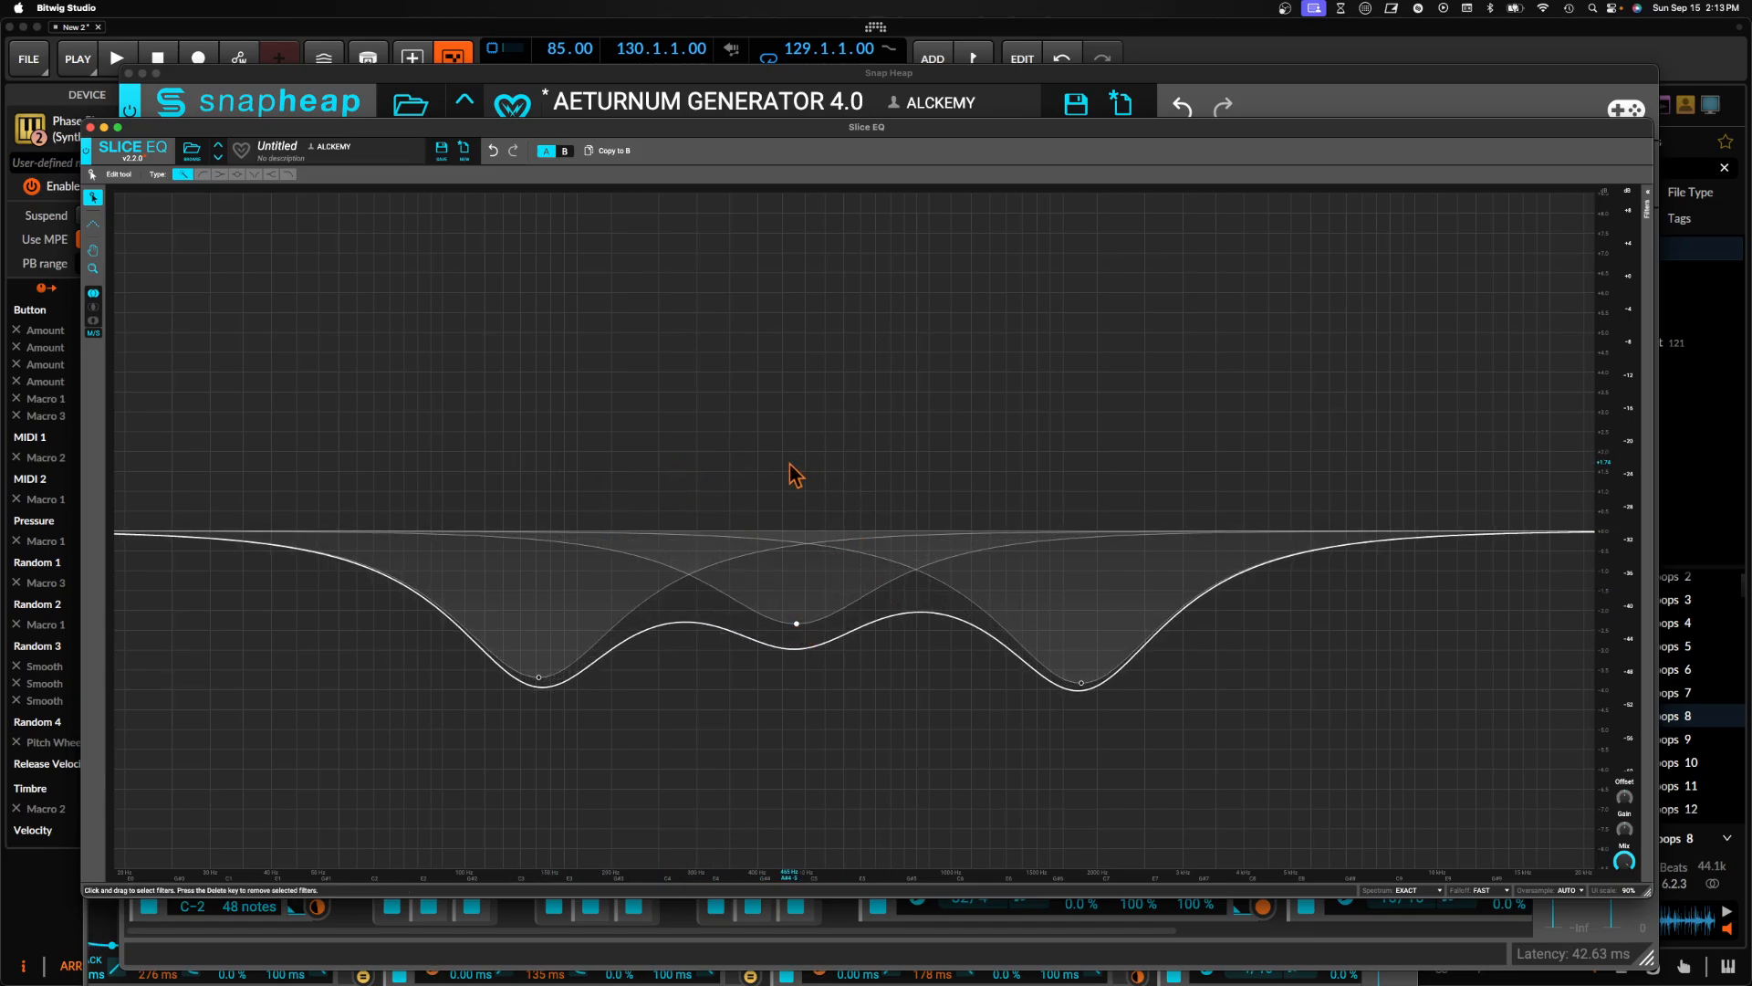
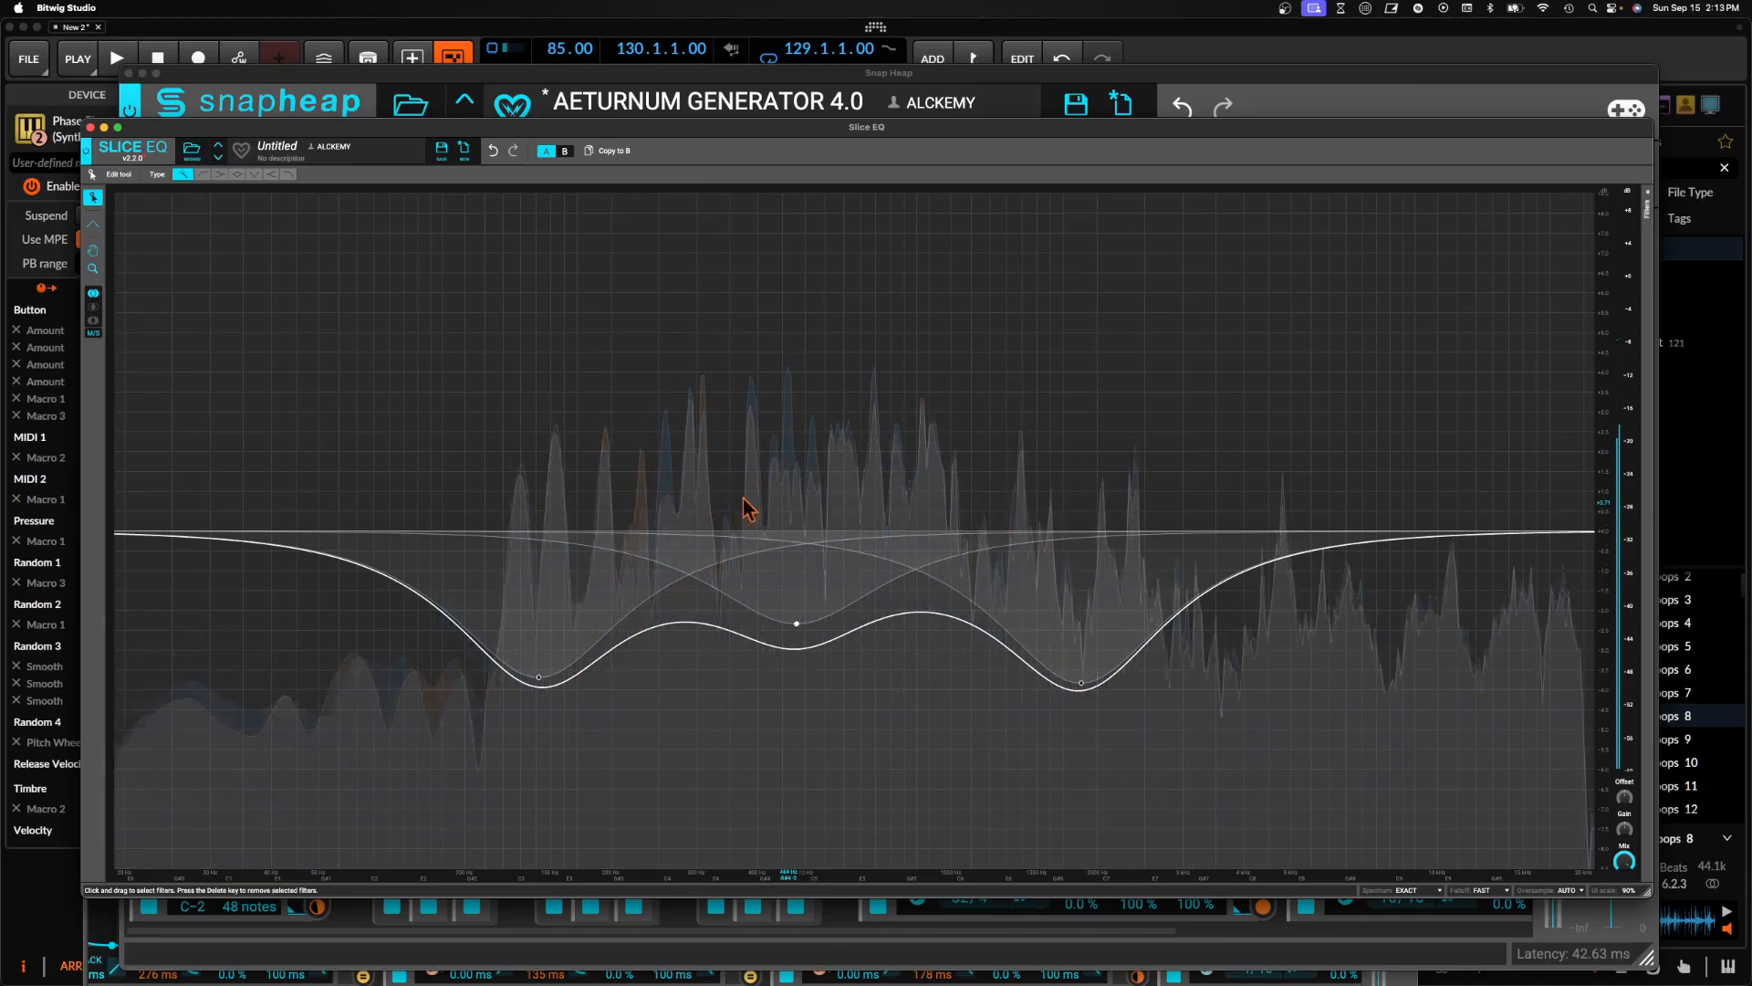
# Close the Slice EQ editor and collapse the new Slice EQ in Serial Bus 1
pyautogui.click(90, 128)
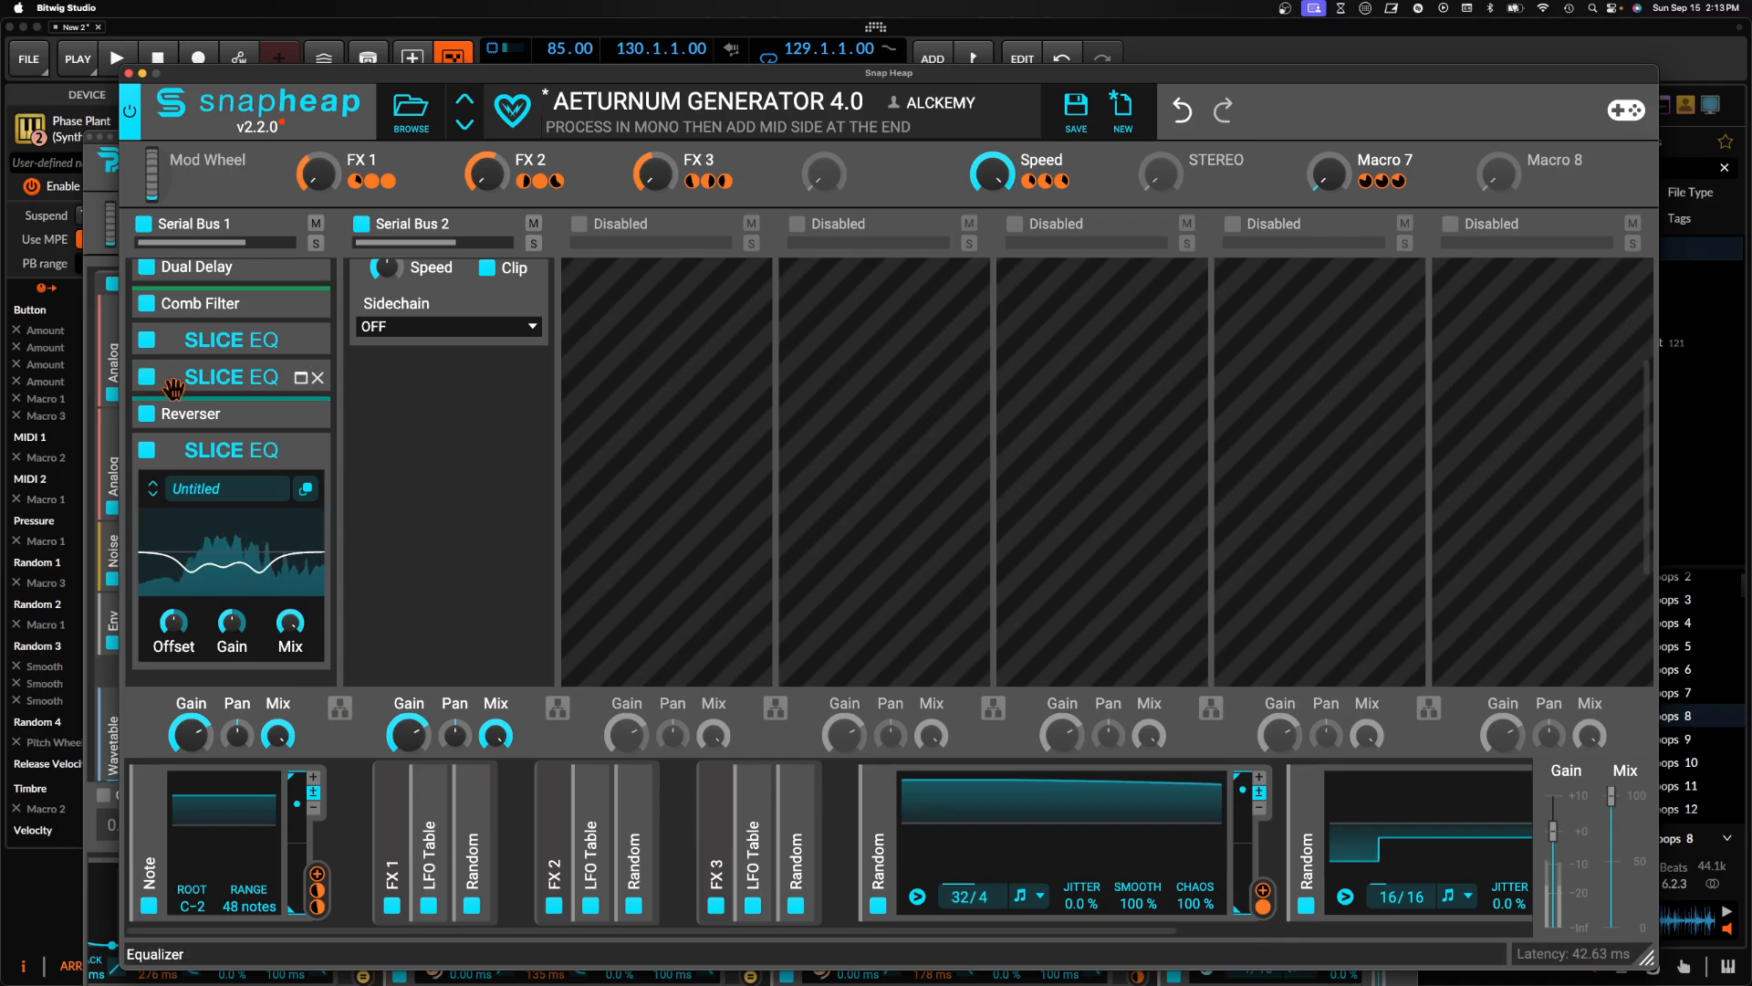
pyautogui.scroll(3, 274, 474)
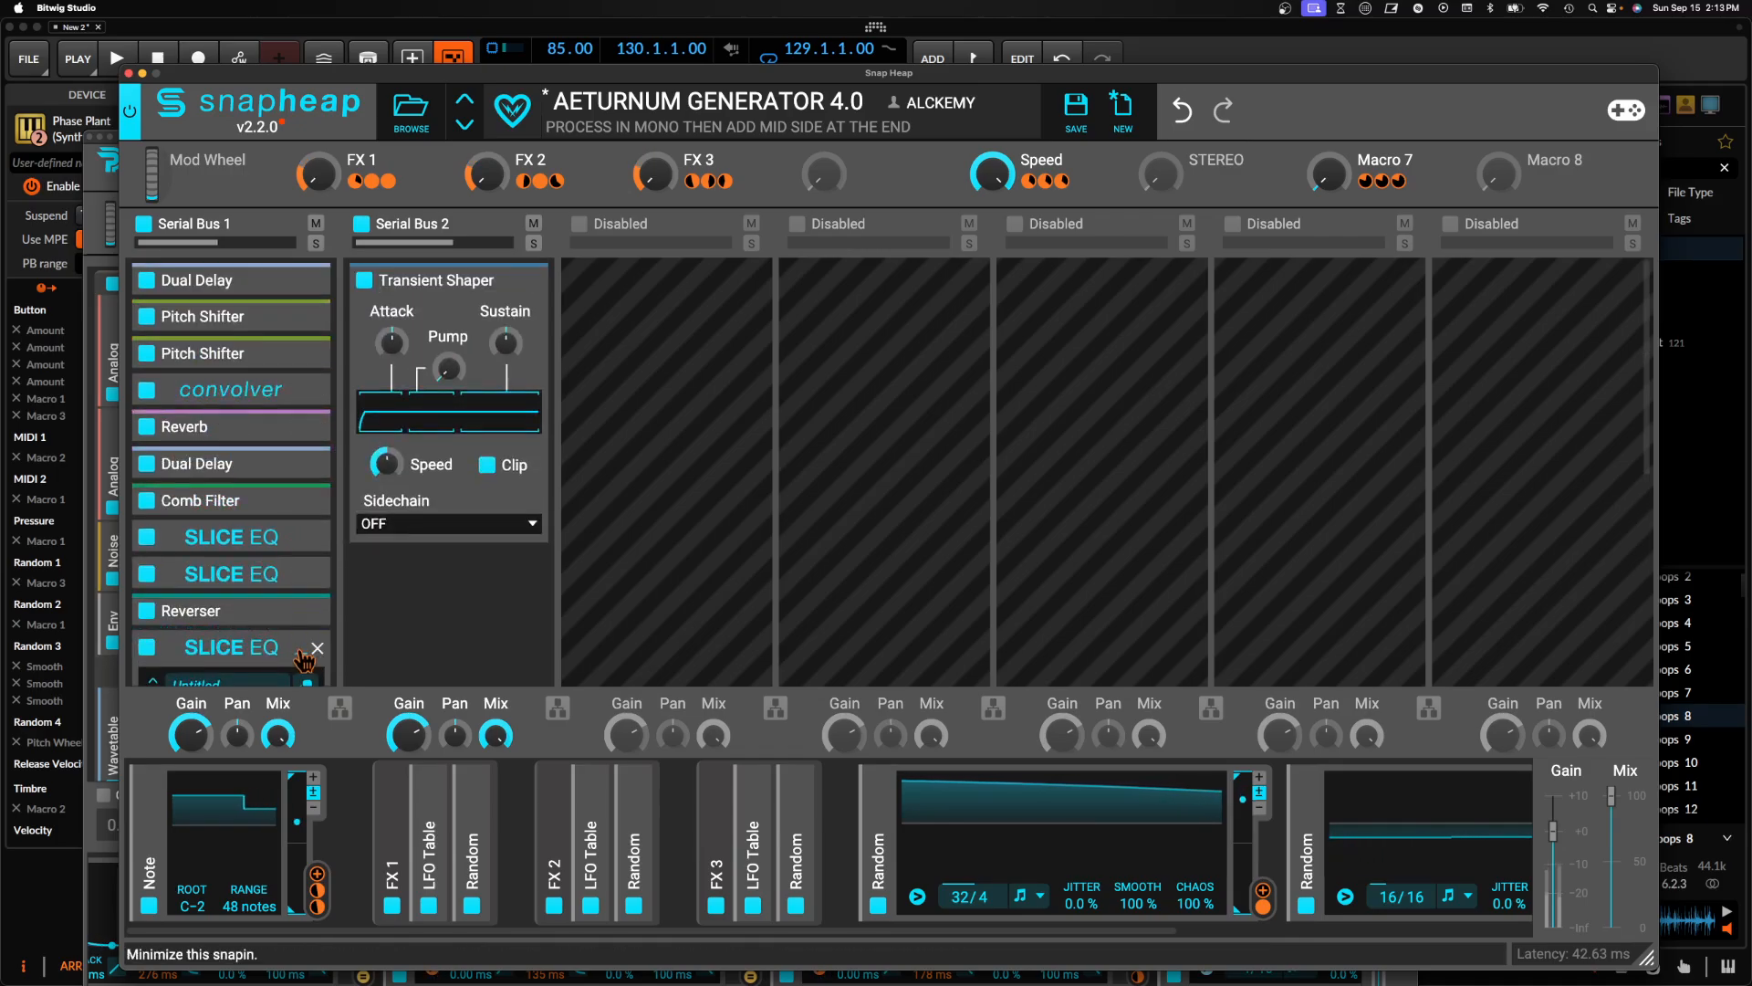
pyautogui.scroll(-3, 294, 653)
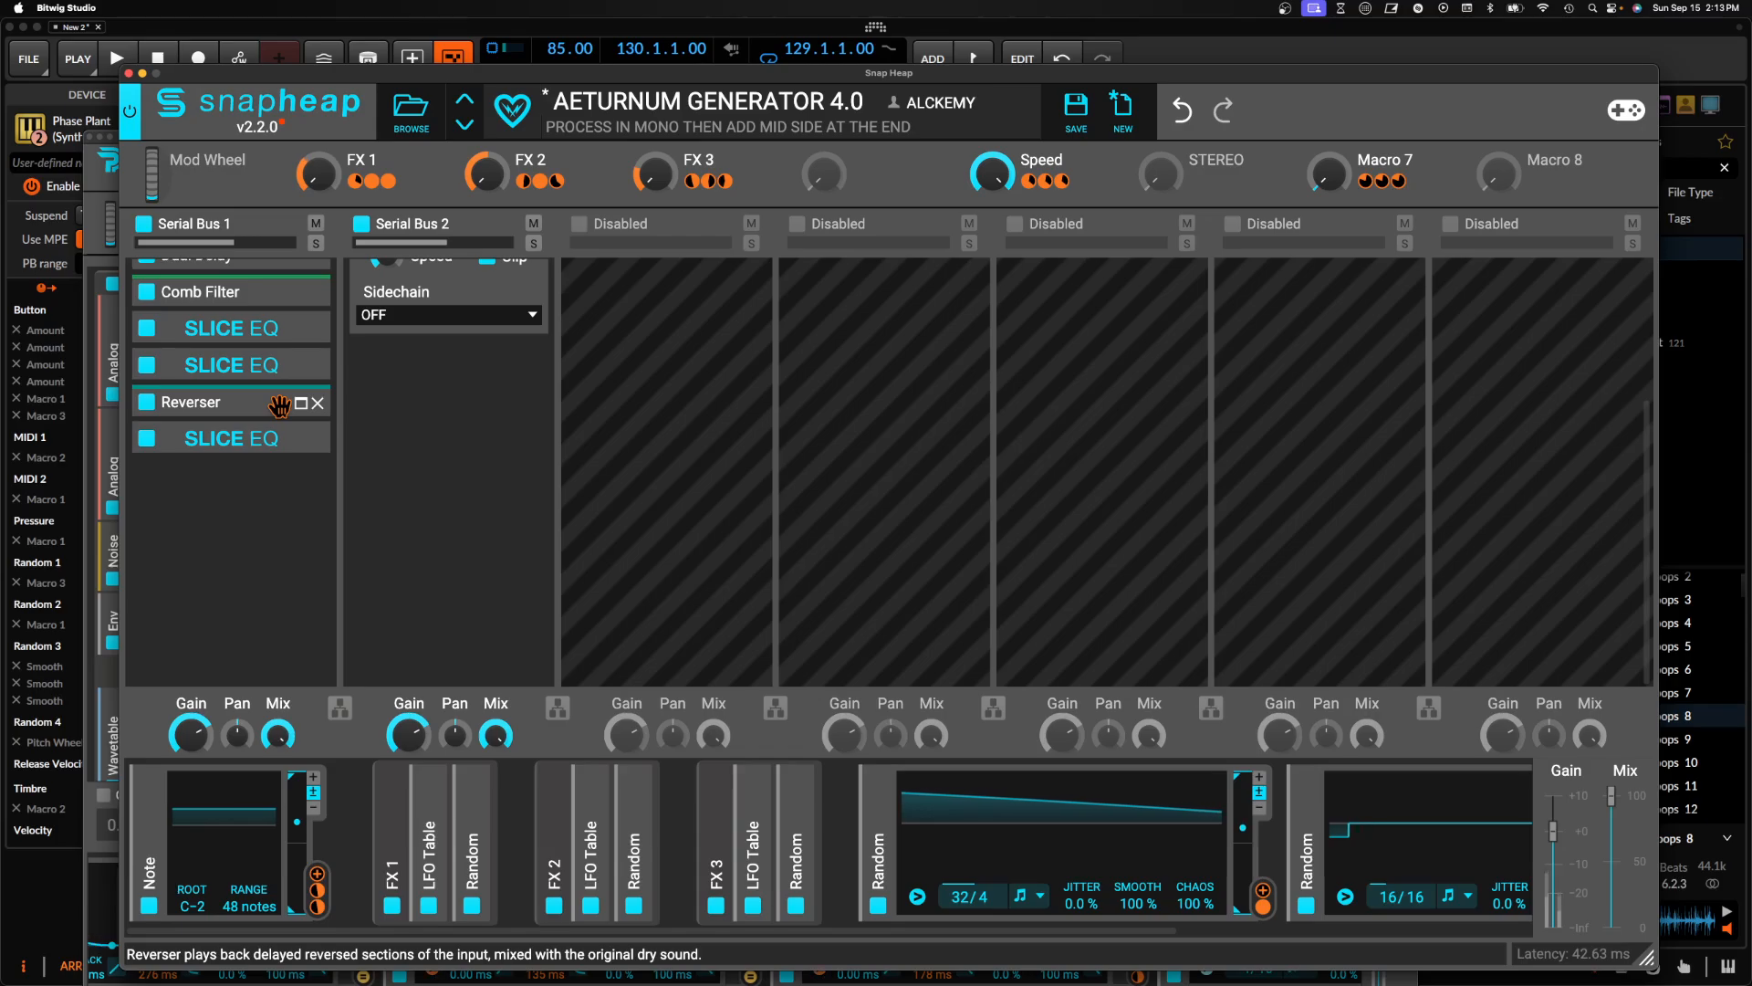
# Expand the Reverser to review its time, Crossfade and Mix settings, and collapse it again
pyautogui.scroll(3, 280, 405)
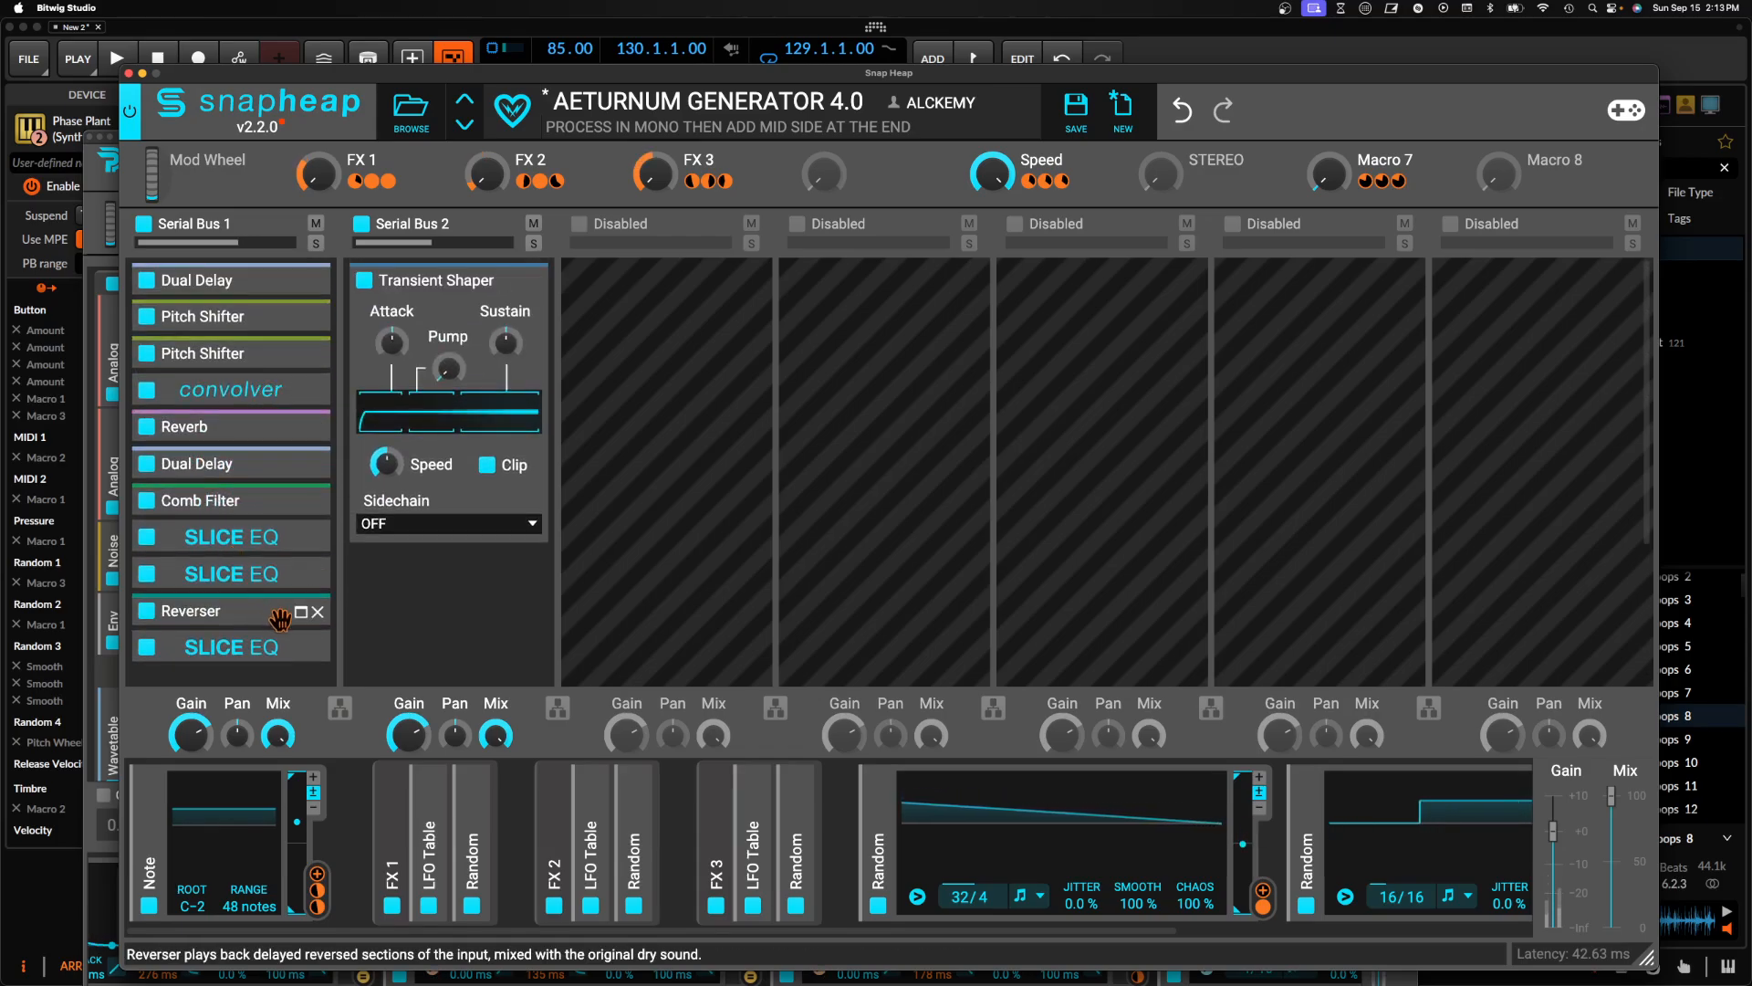
pyautogui.click(301, 613)
pyautogui.scroll(-3, 301, 614)
pyautogui.moveTo(271, 493)
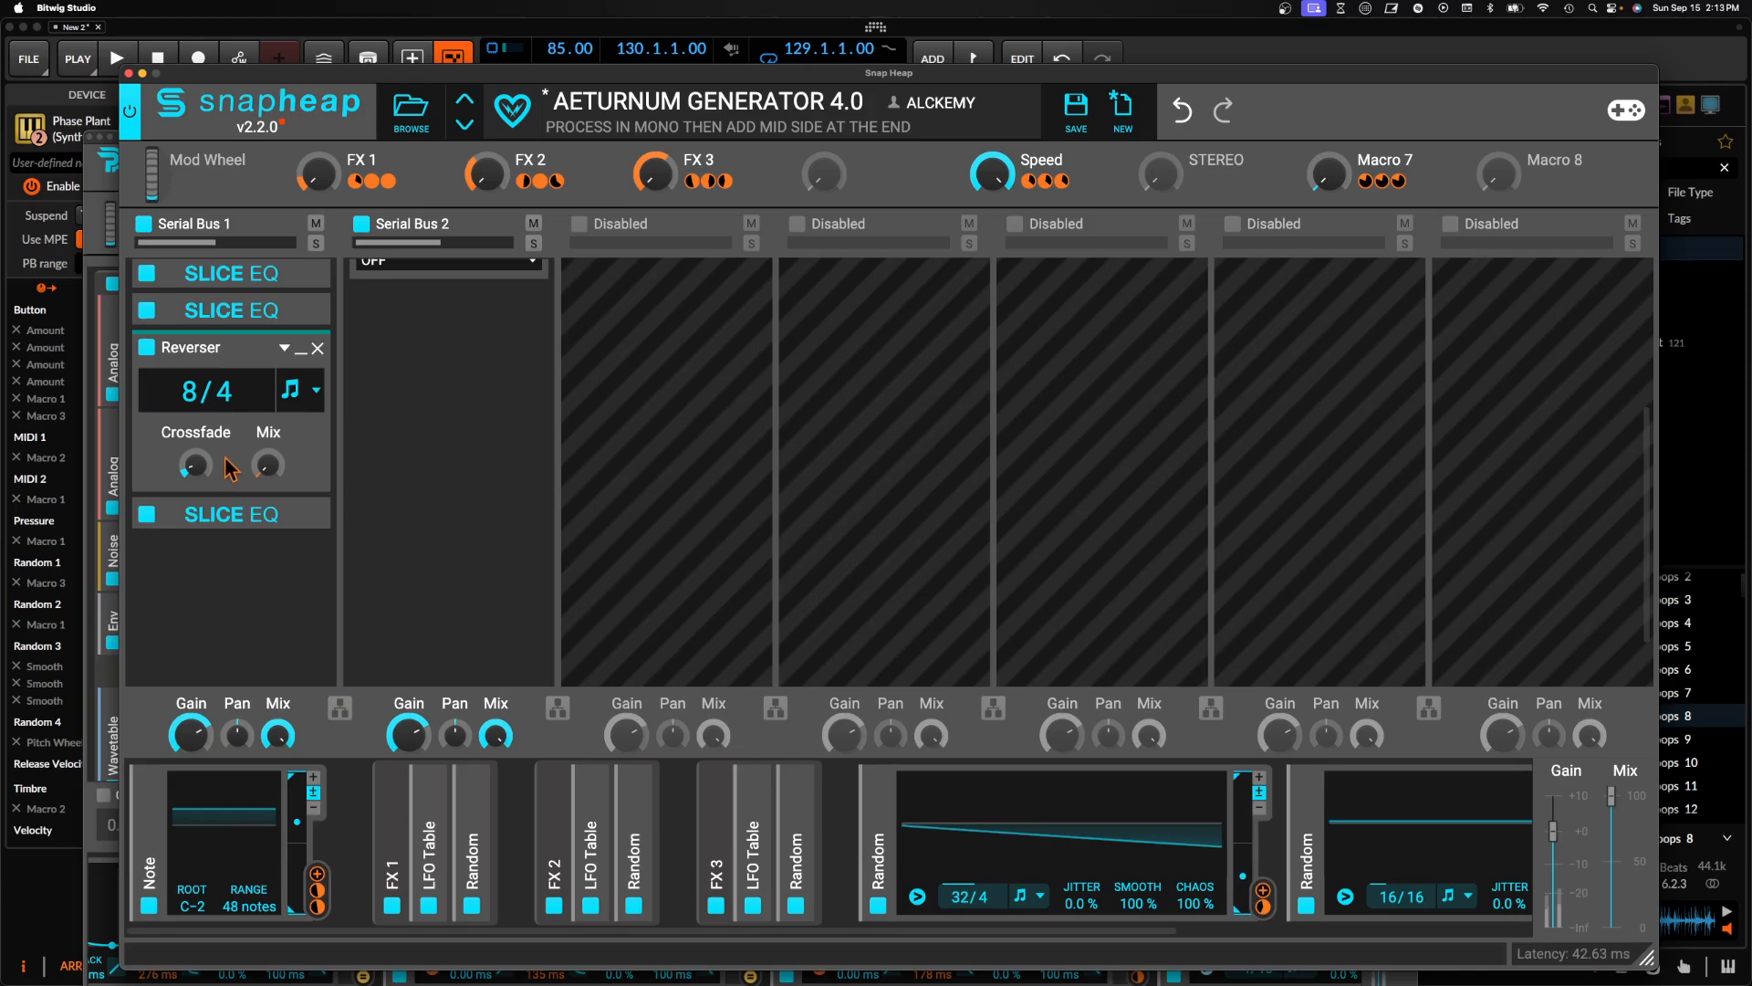
pyautogui.scroll(3, 230, 469)
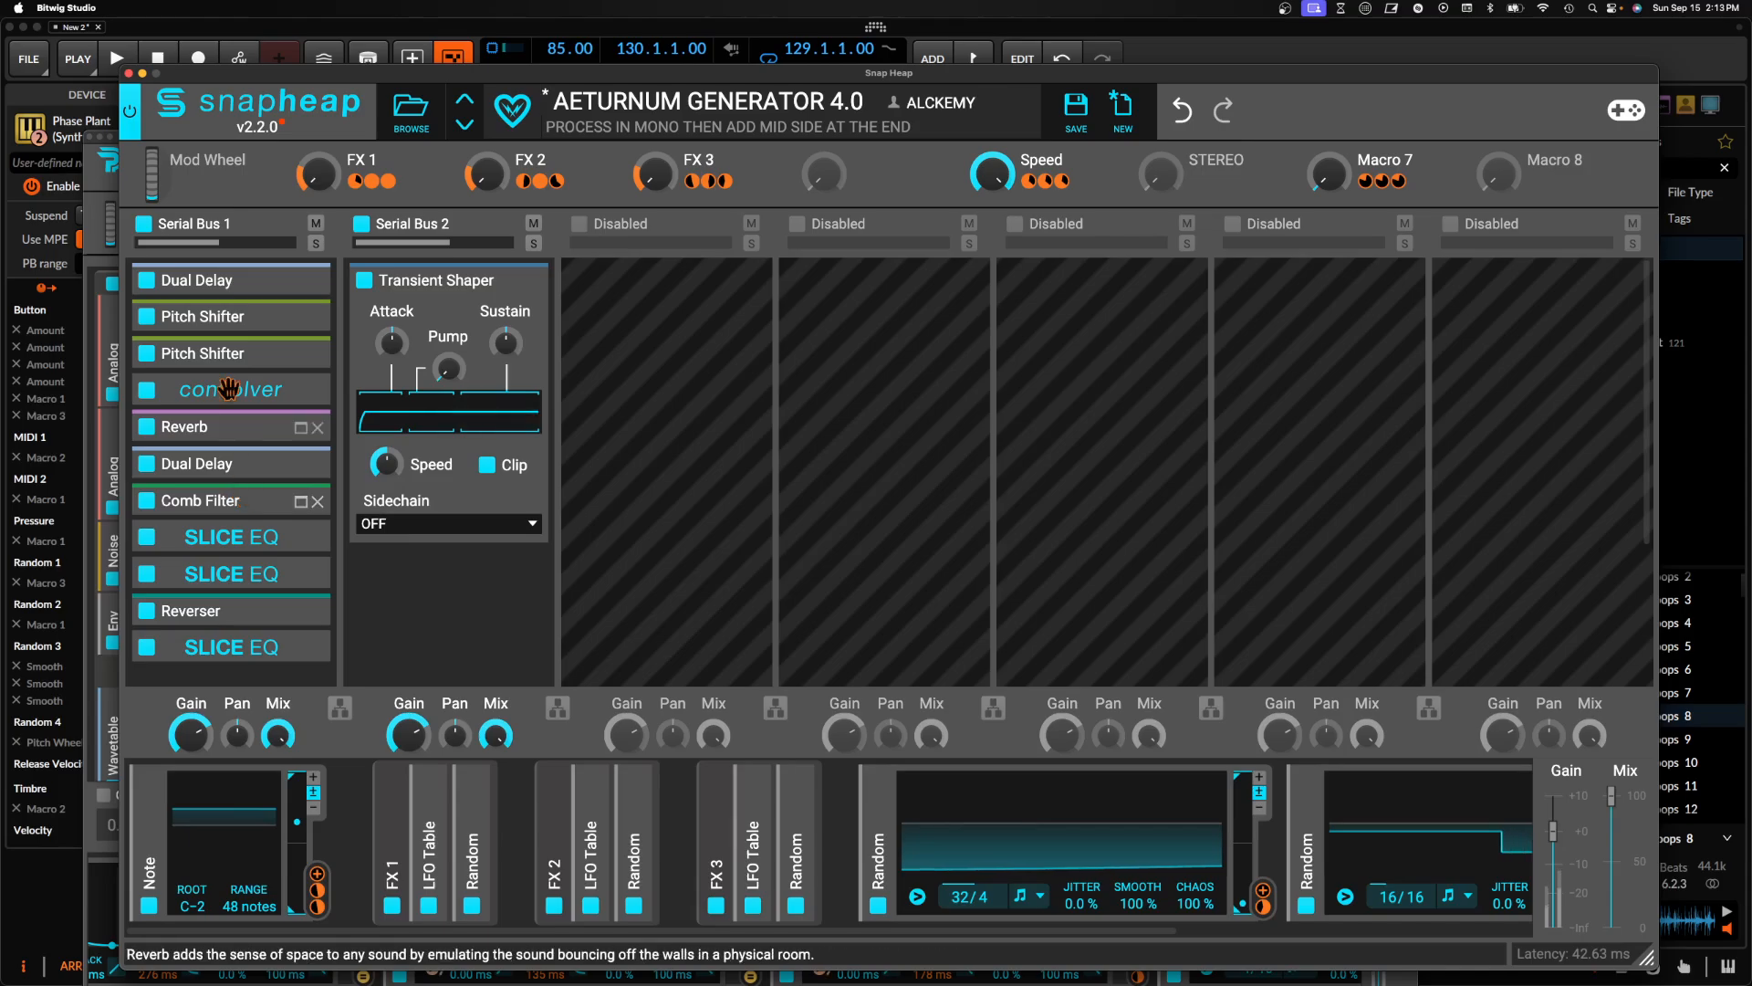
# Duplicate the Snap Heap below the original in Phase Plant's Lane 1 and open the copy's editor window
pyautogui.click(129, 74)
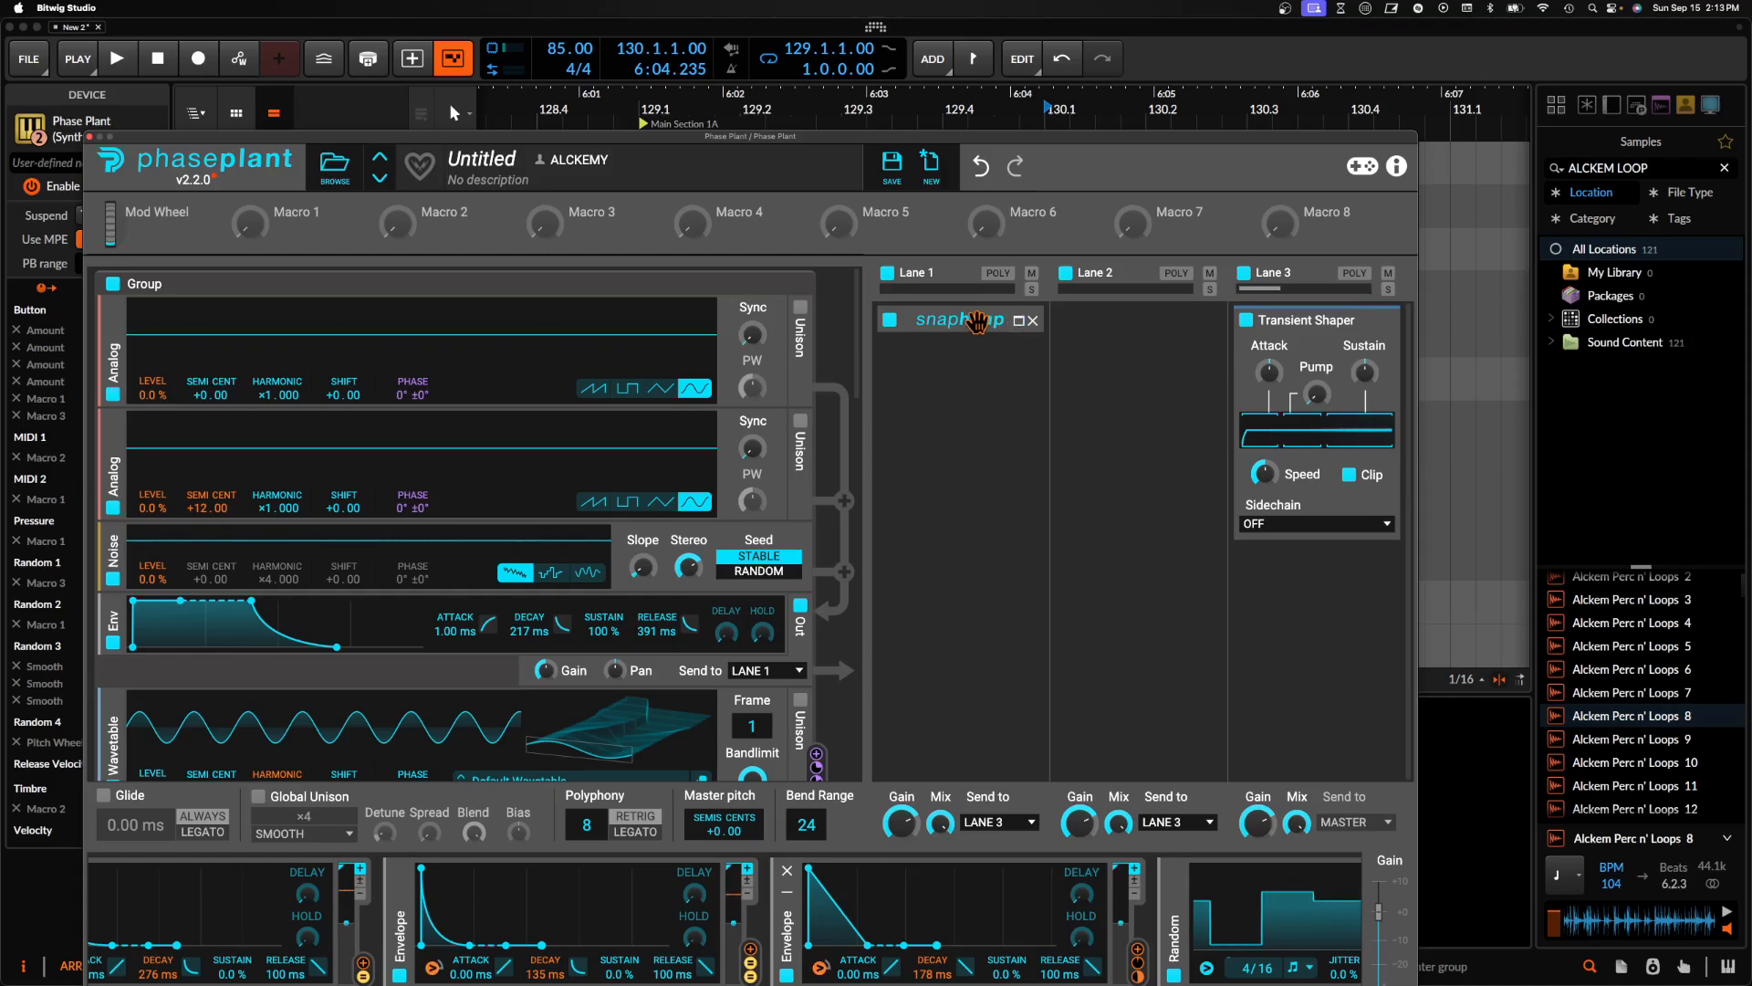
pyautogui.moveTo(980, 322); pyautogui.dragTo(997, 340)
pyautogui.click(1020, 353)
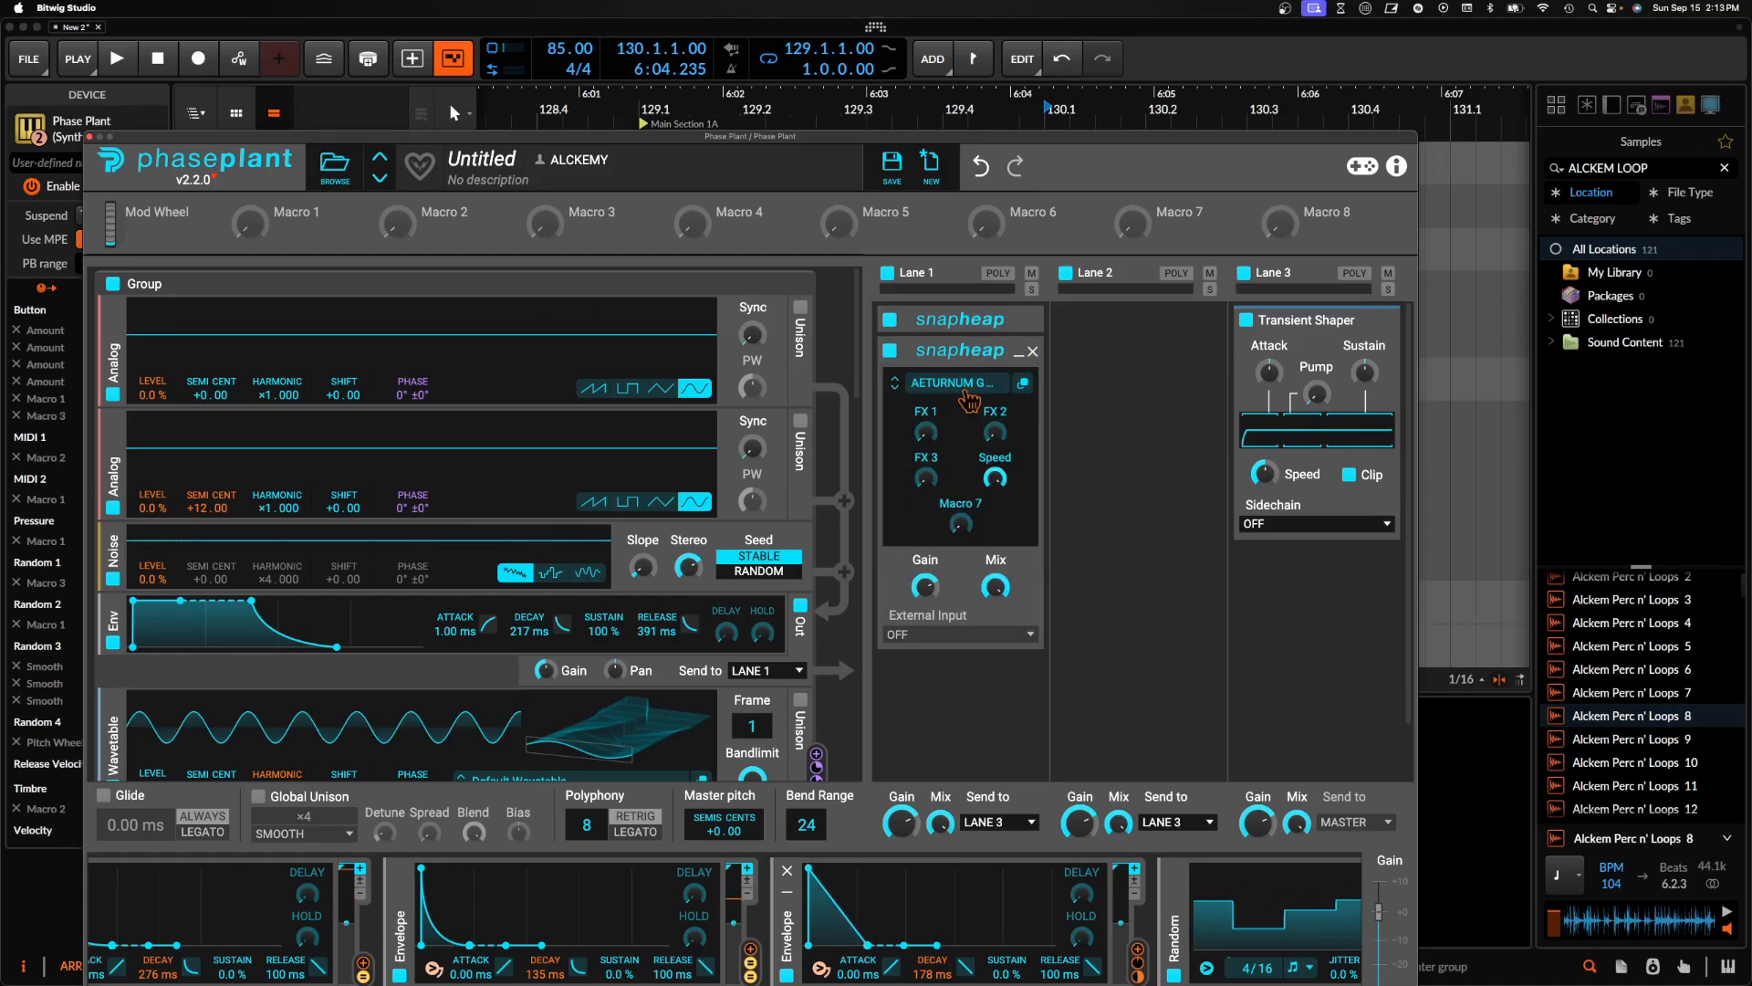
pyautogui.click(1023, 383)
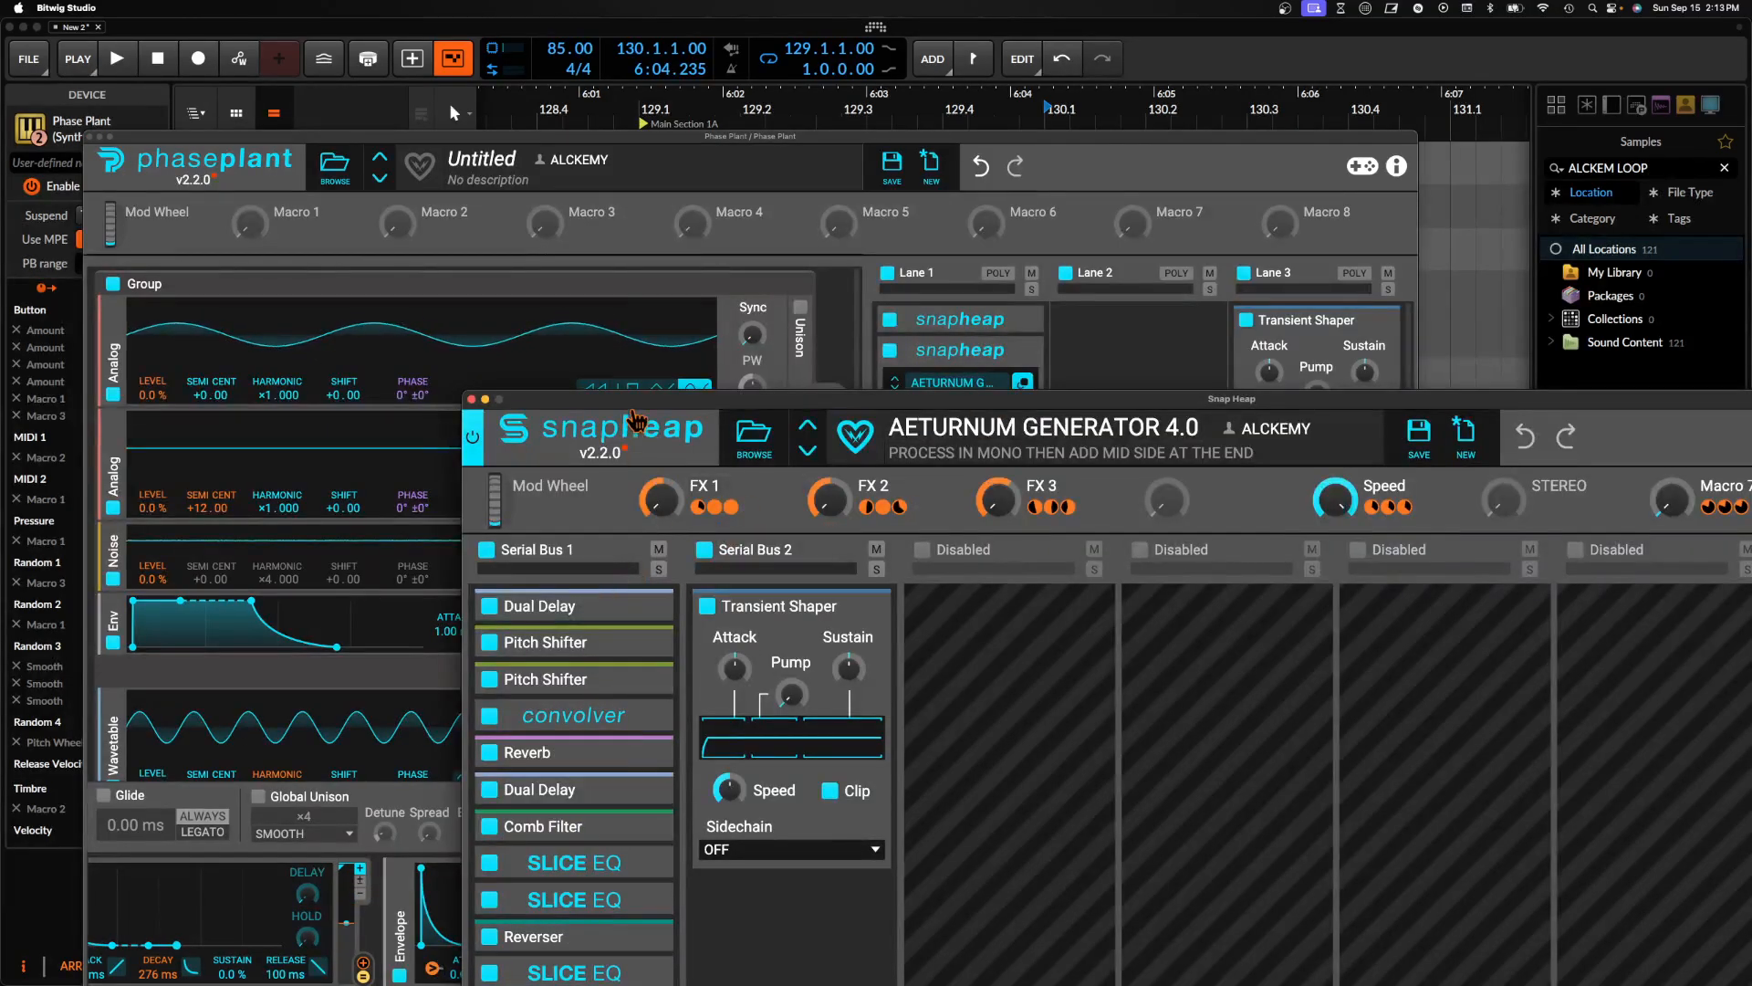
pyautogui.moveTo(631, 399); pyautogui.dragTo(385, 99)
# Remove every effect above the last Slice EQ from Serial Bus 1 of the duplicated Snap Heap
pyautogui.click(416, 307)
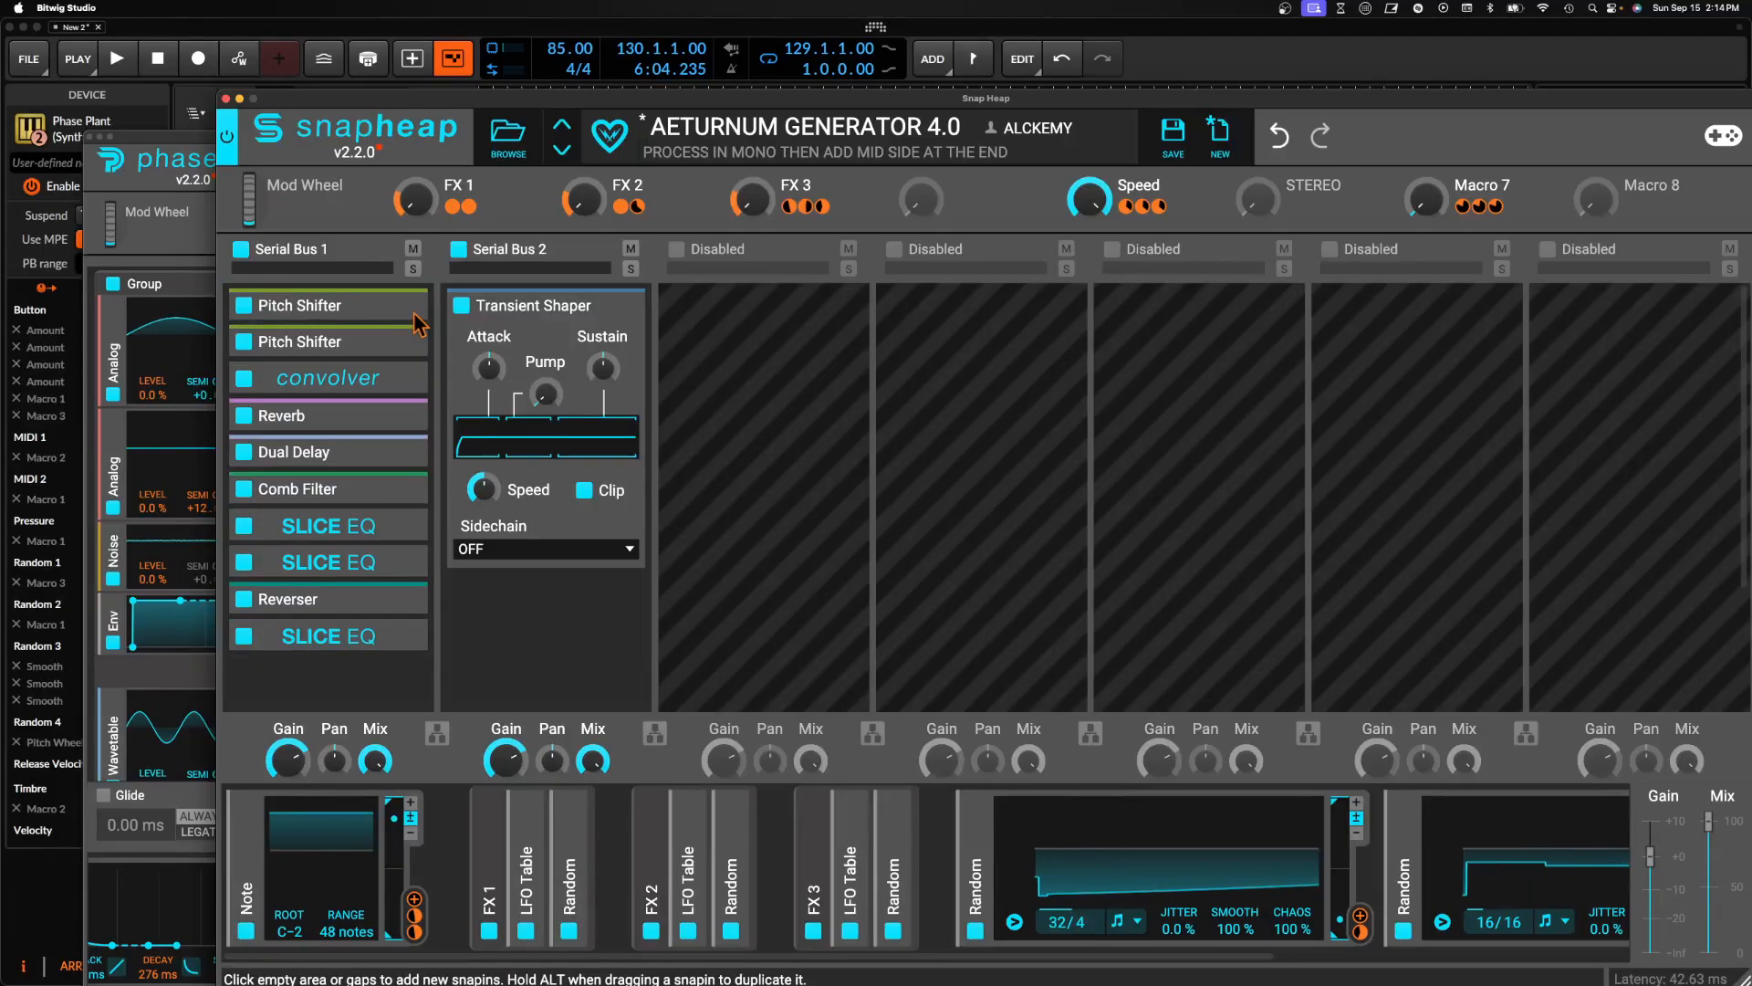
pyautogui.click(415, 307)
pyautogui.click(415, 306)
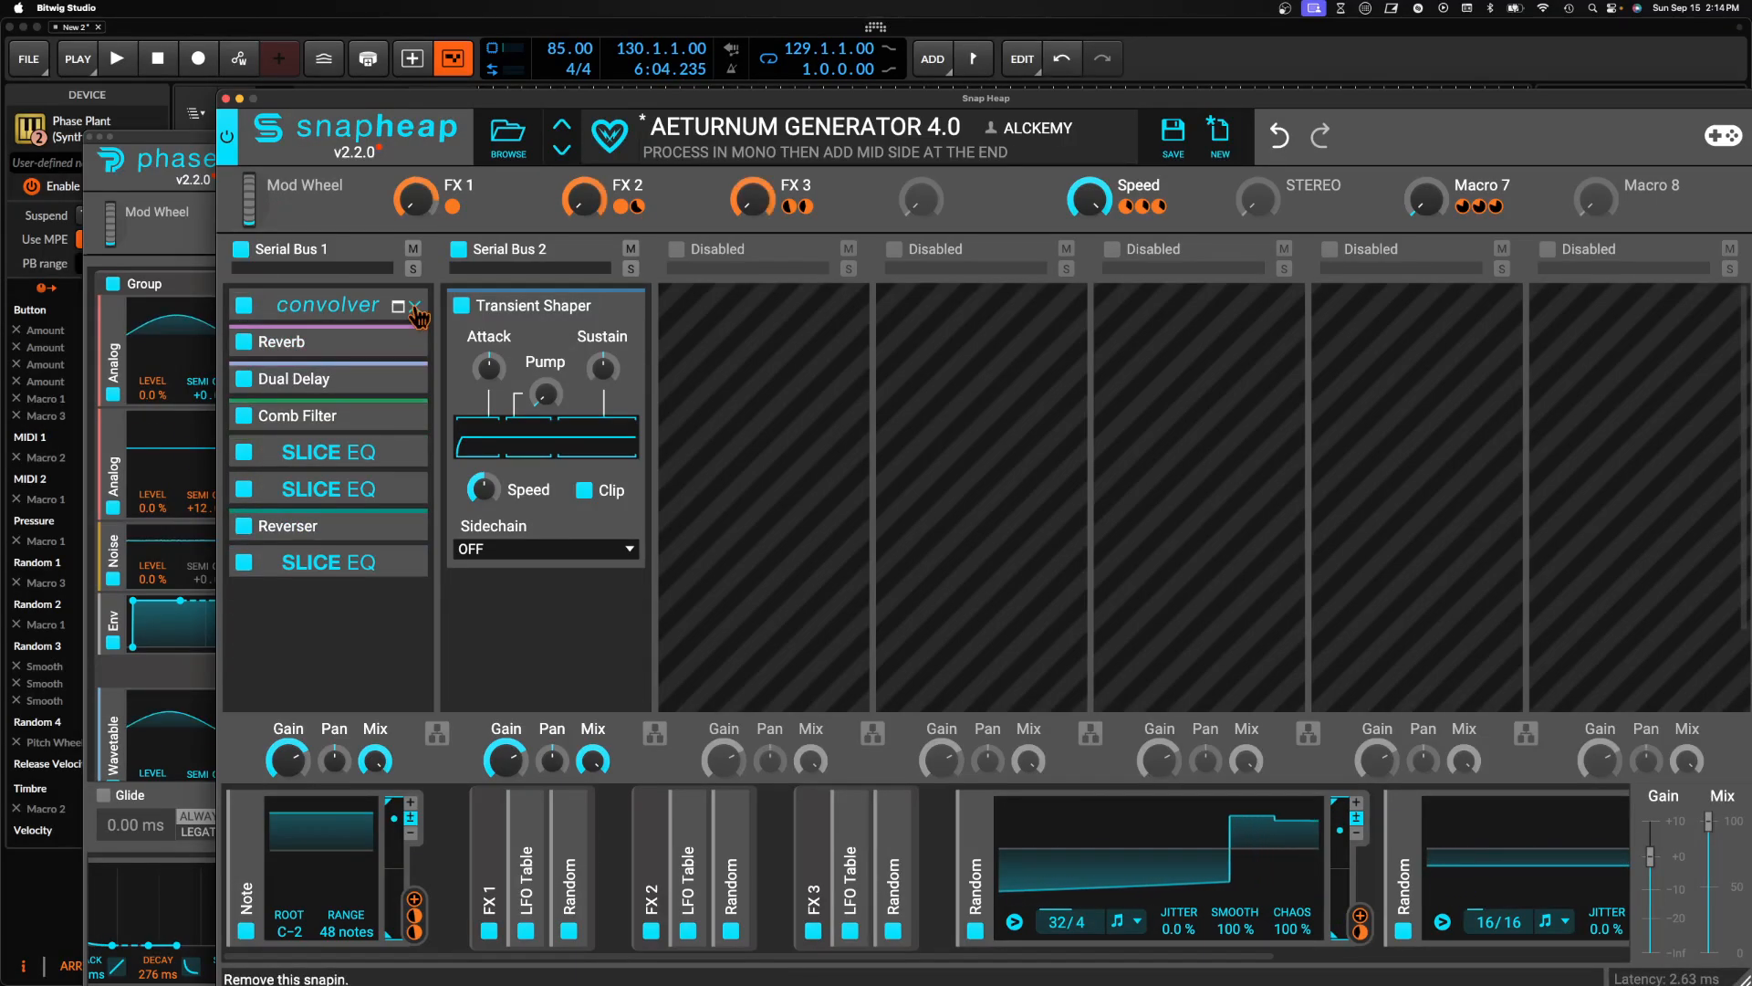
pyautogui.click(416, 306)
pyautogui.click(415, 307)
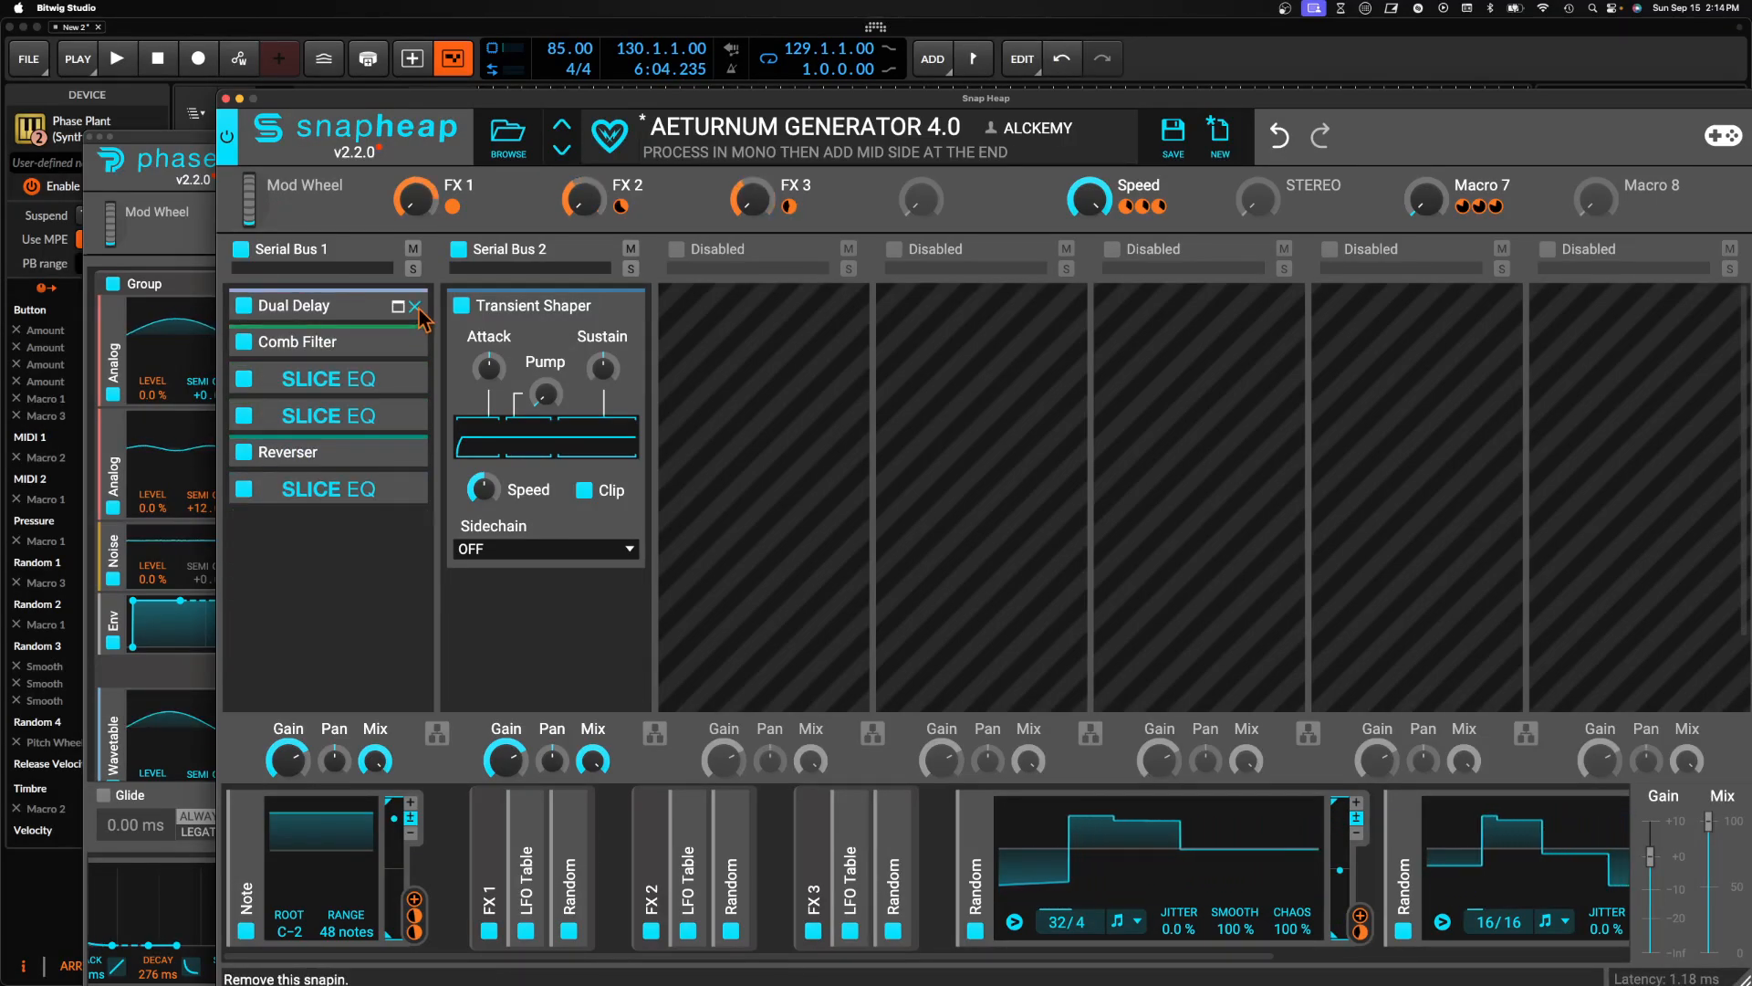
pyautogui.click(415, 307)
pyautogui.click(415, 306)
pyautogui.click(415, 307)
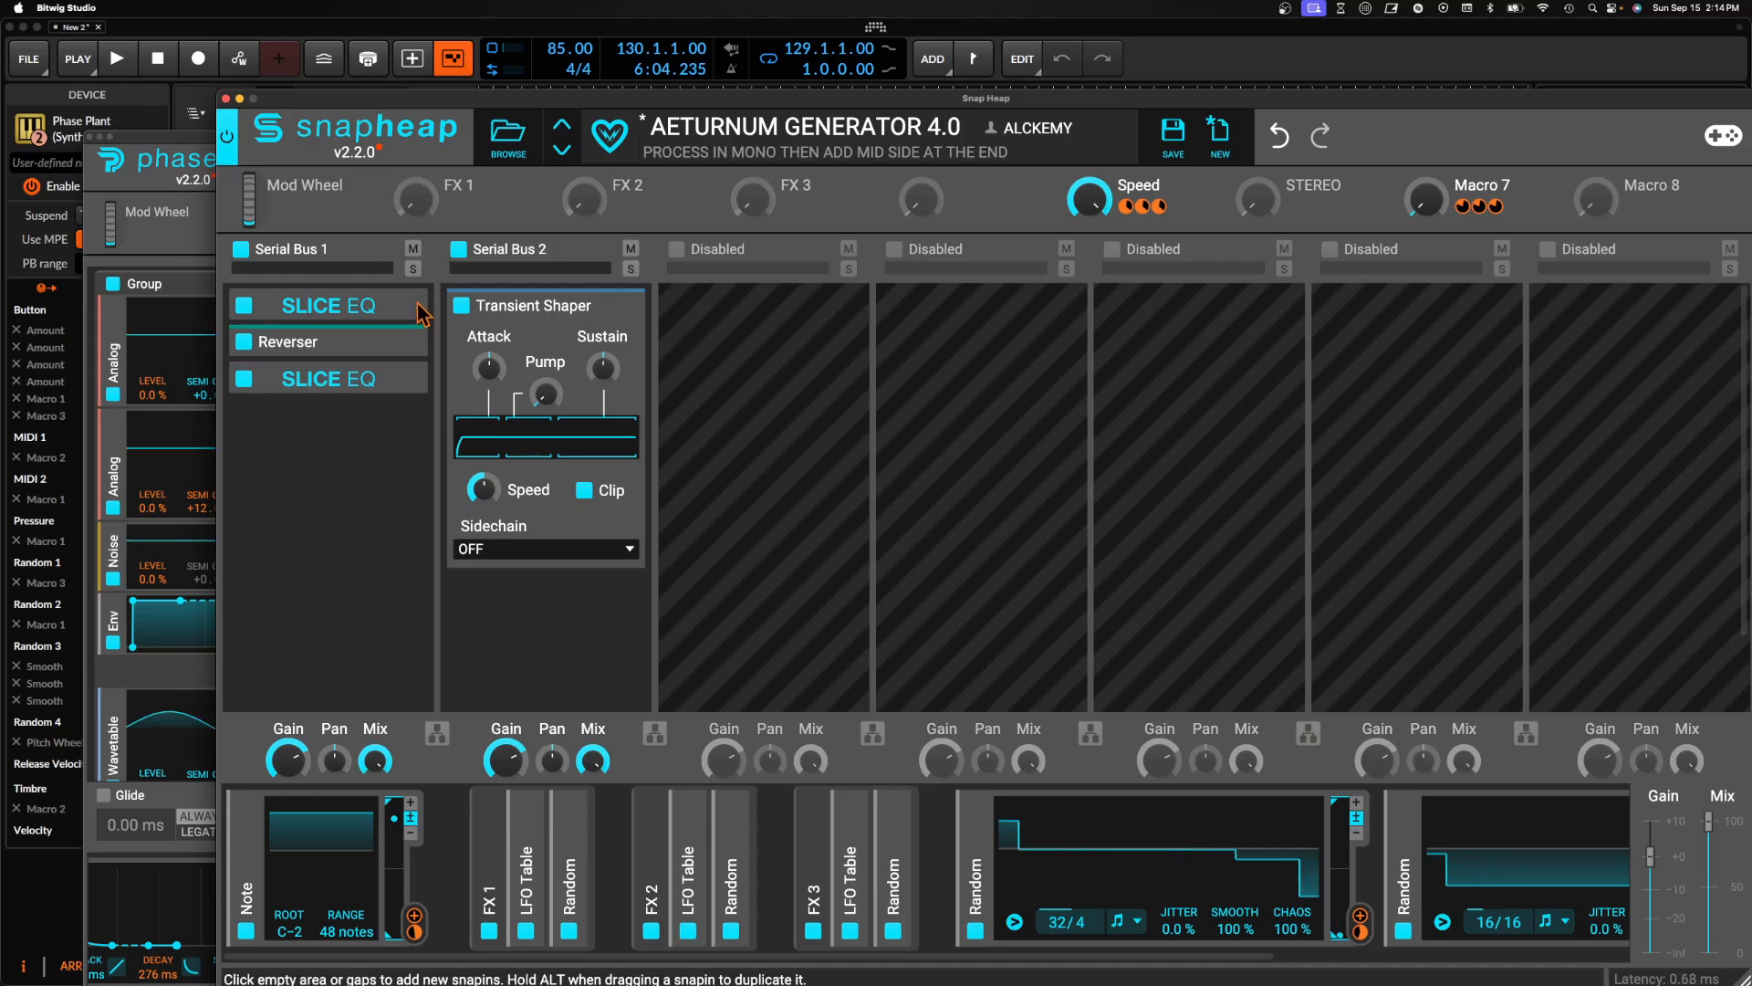
pyautogui.click(415, 307)
pyautogui.click(415, 306)
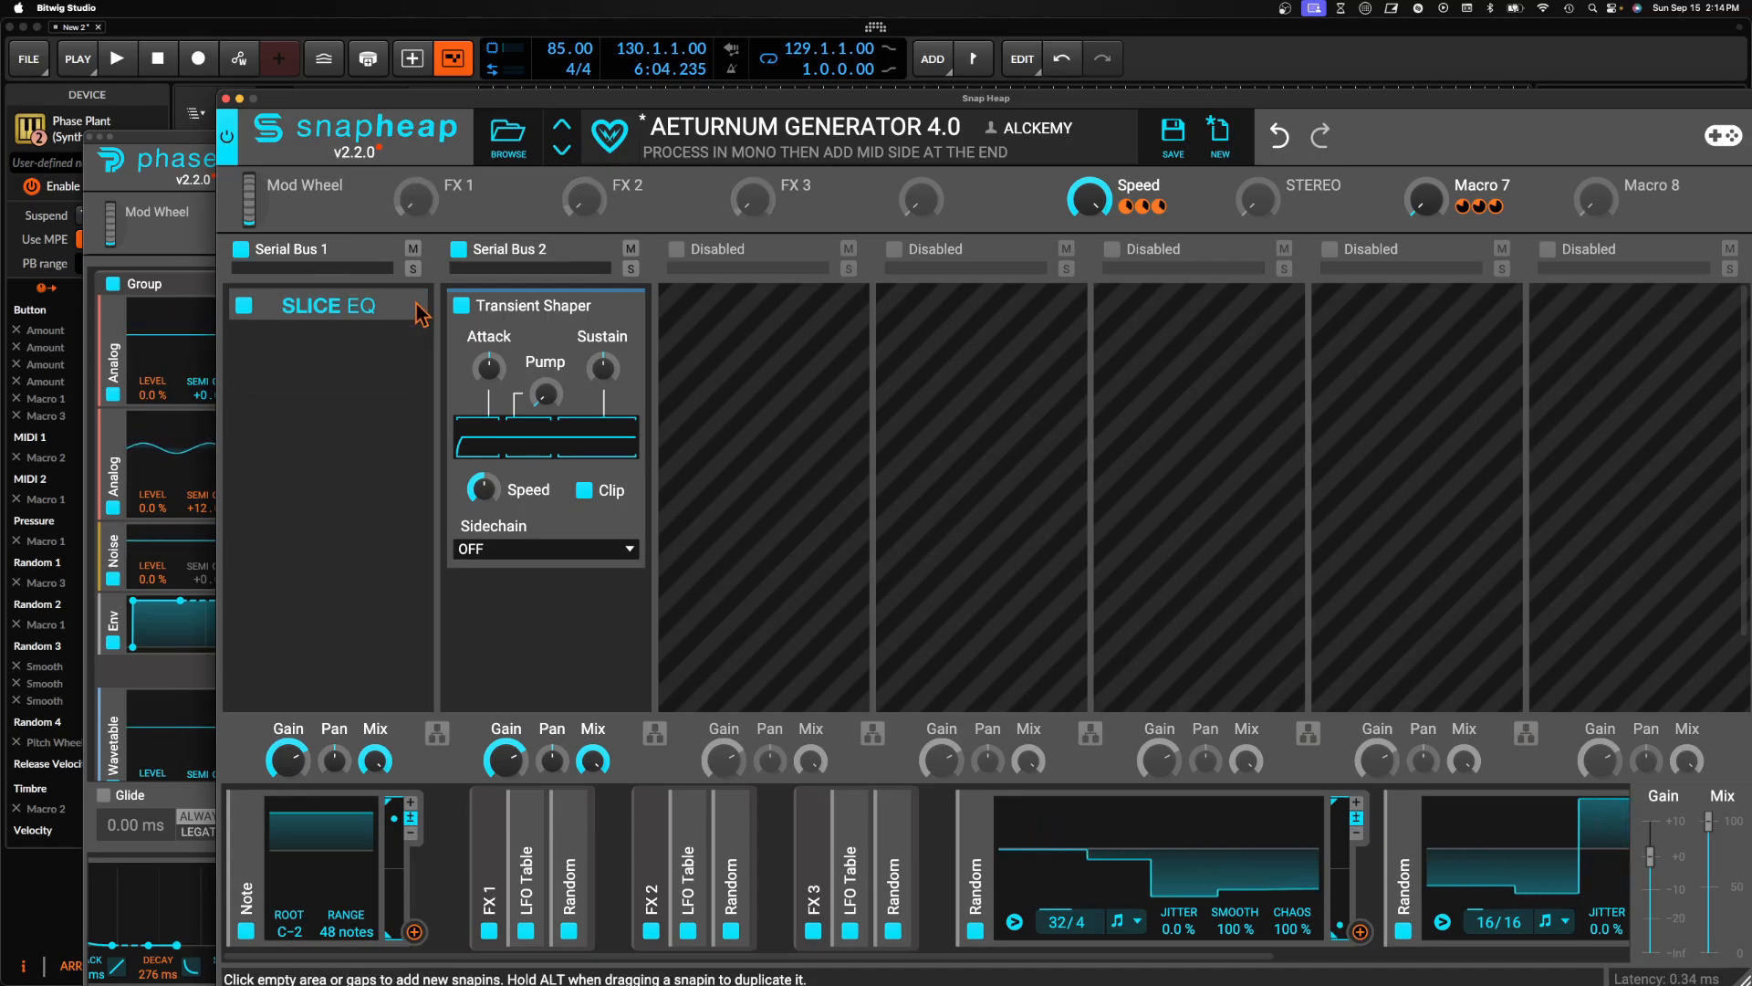
# Remove the remaining Slice EQ from Serial Bus 1 and save the preset as REQ GENERATOR 4.0 in the REQUIEM 3 SH folder
pyautogui.click(416, 306)
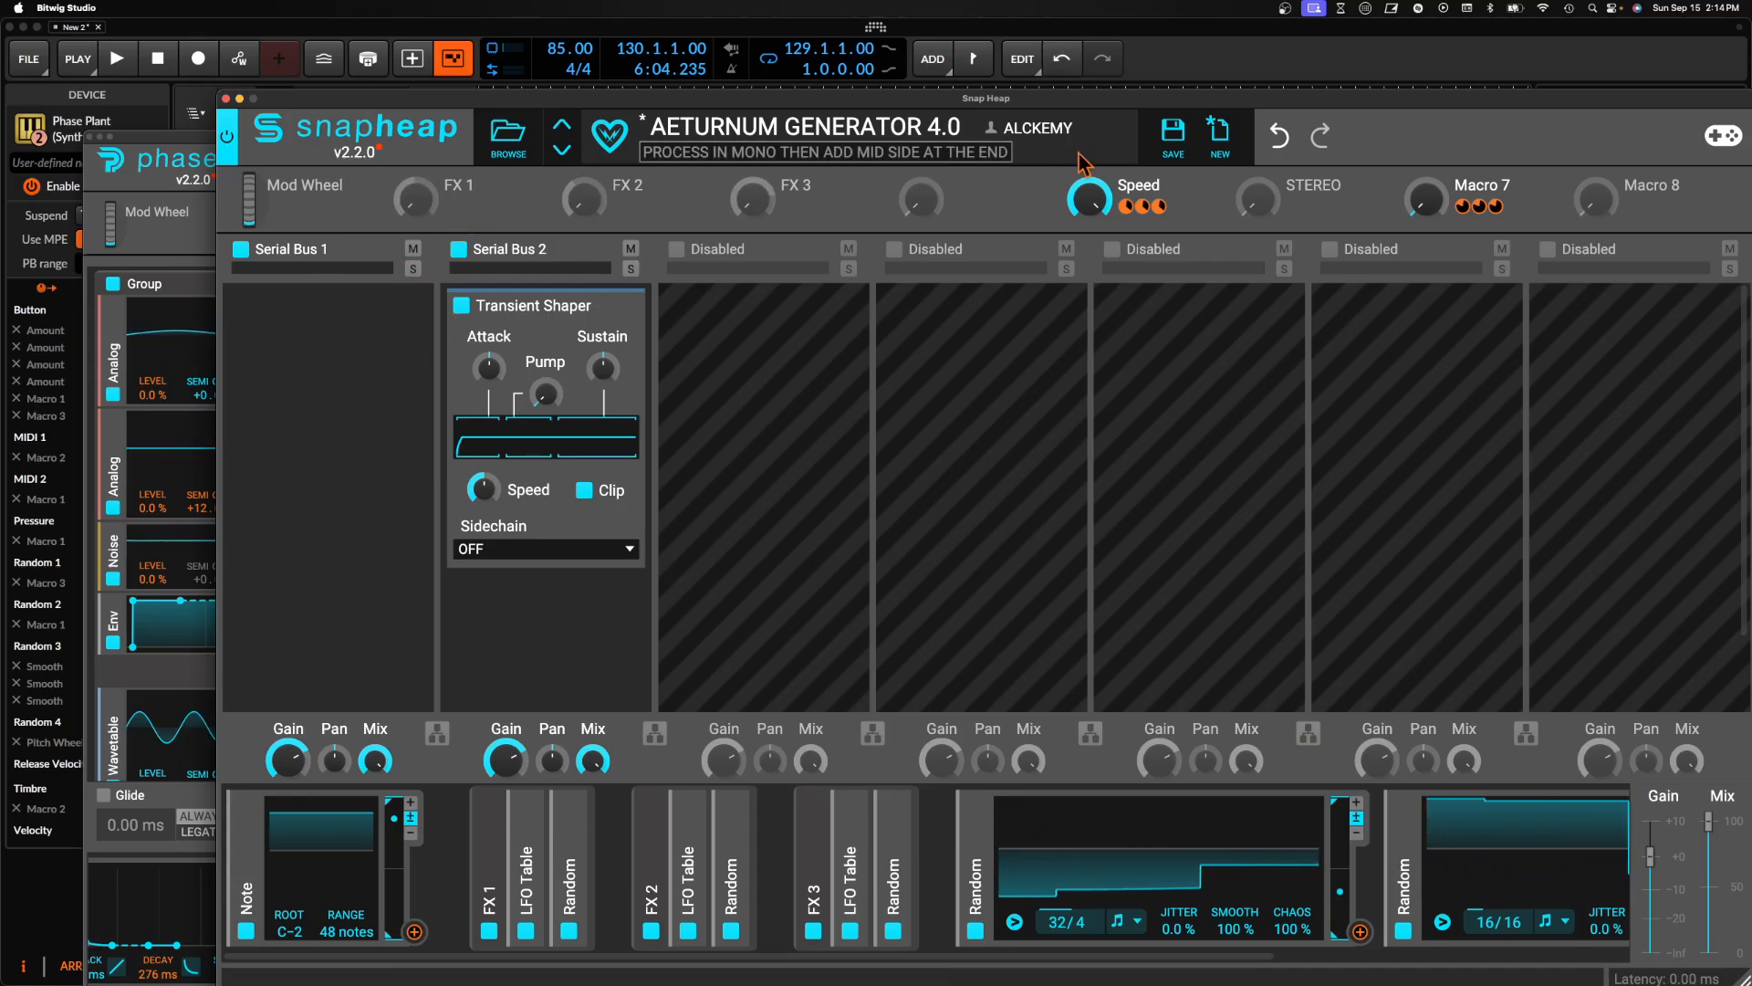
pyautogui.click(1172, 137)
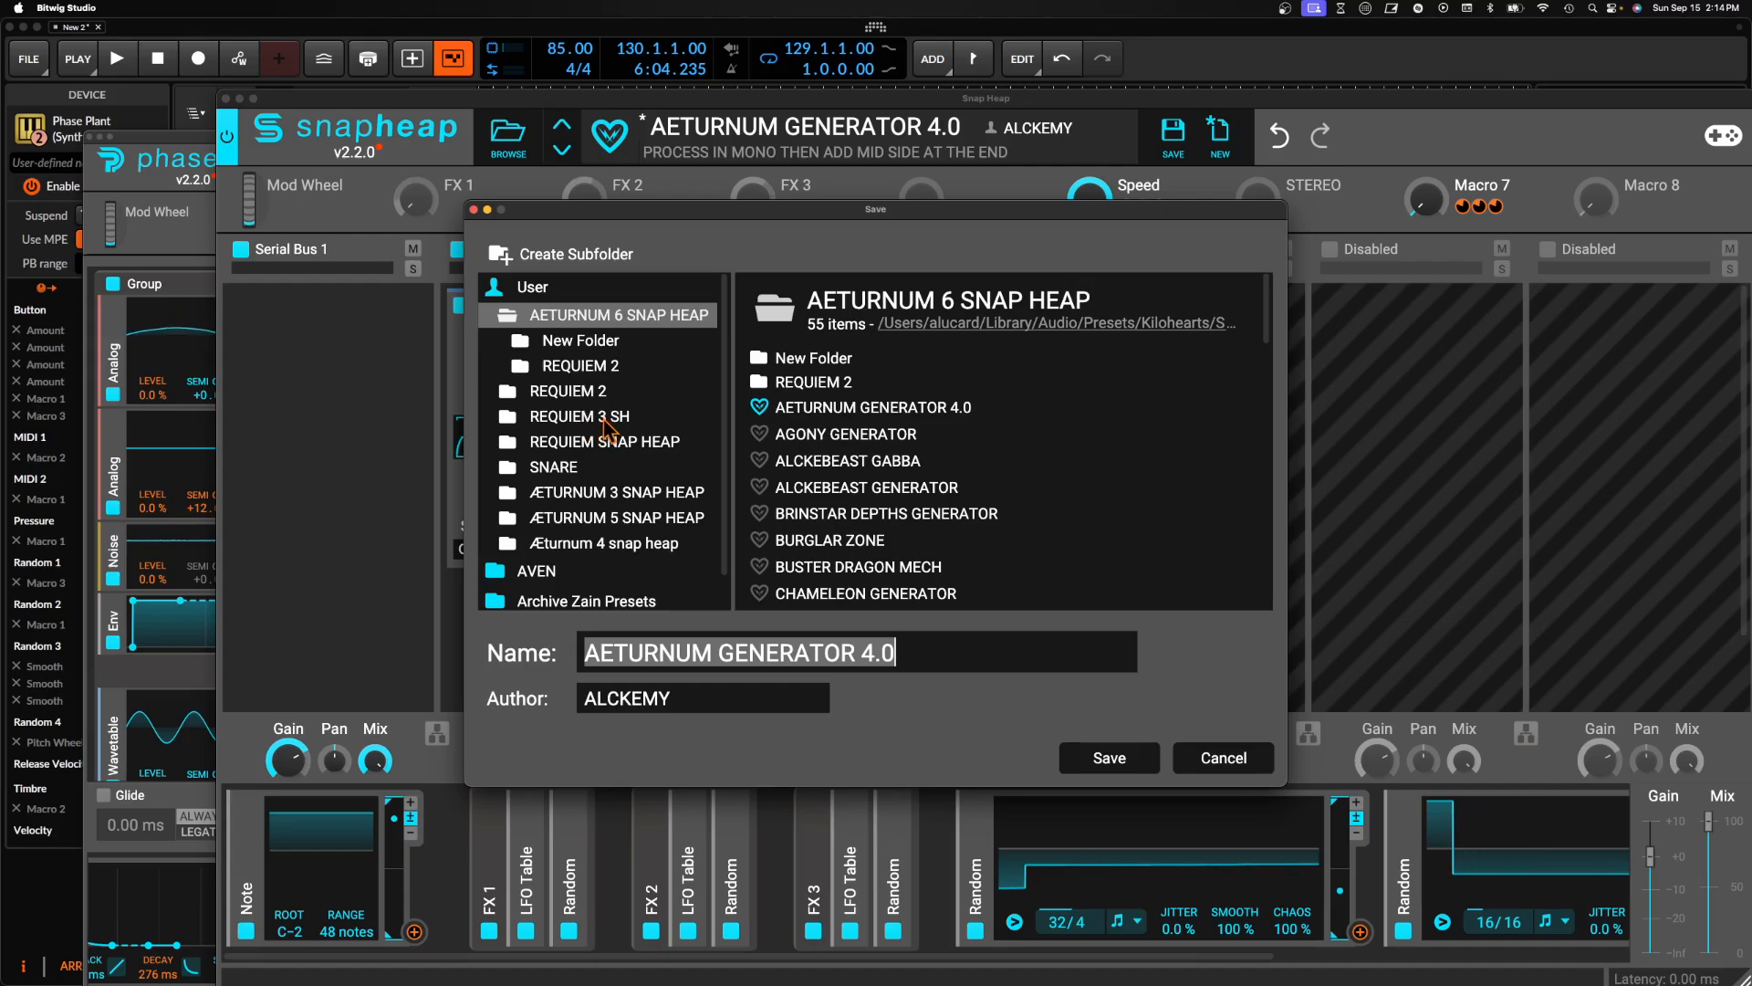
pyautogui.click(639, 417)
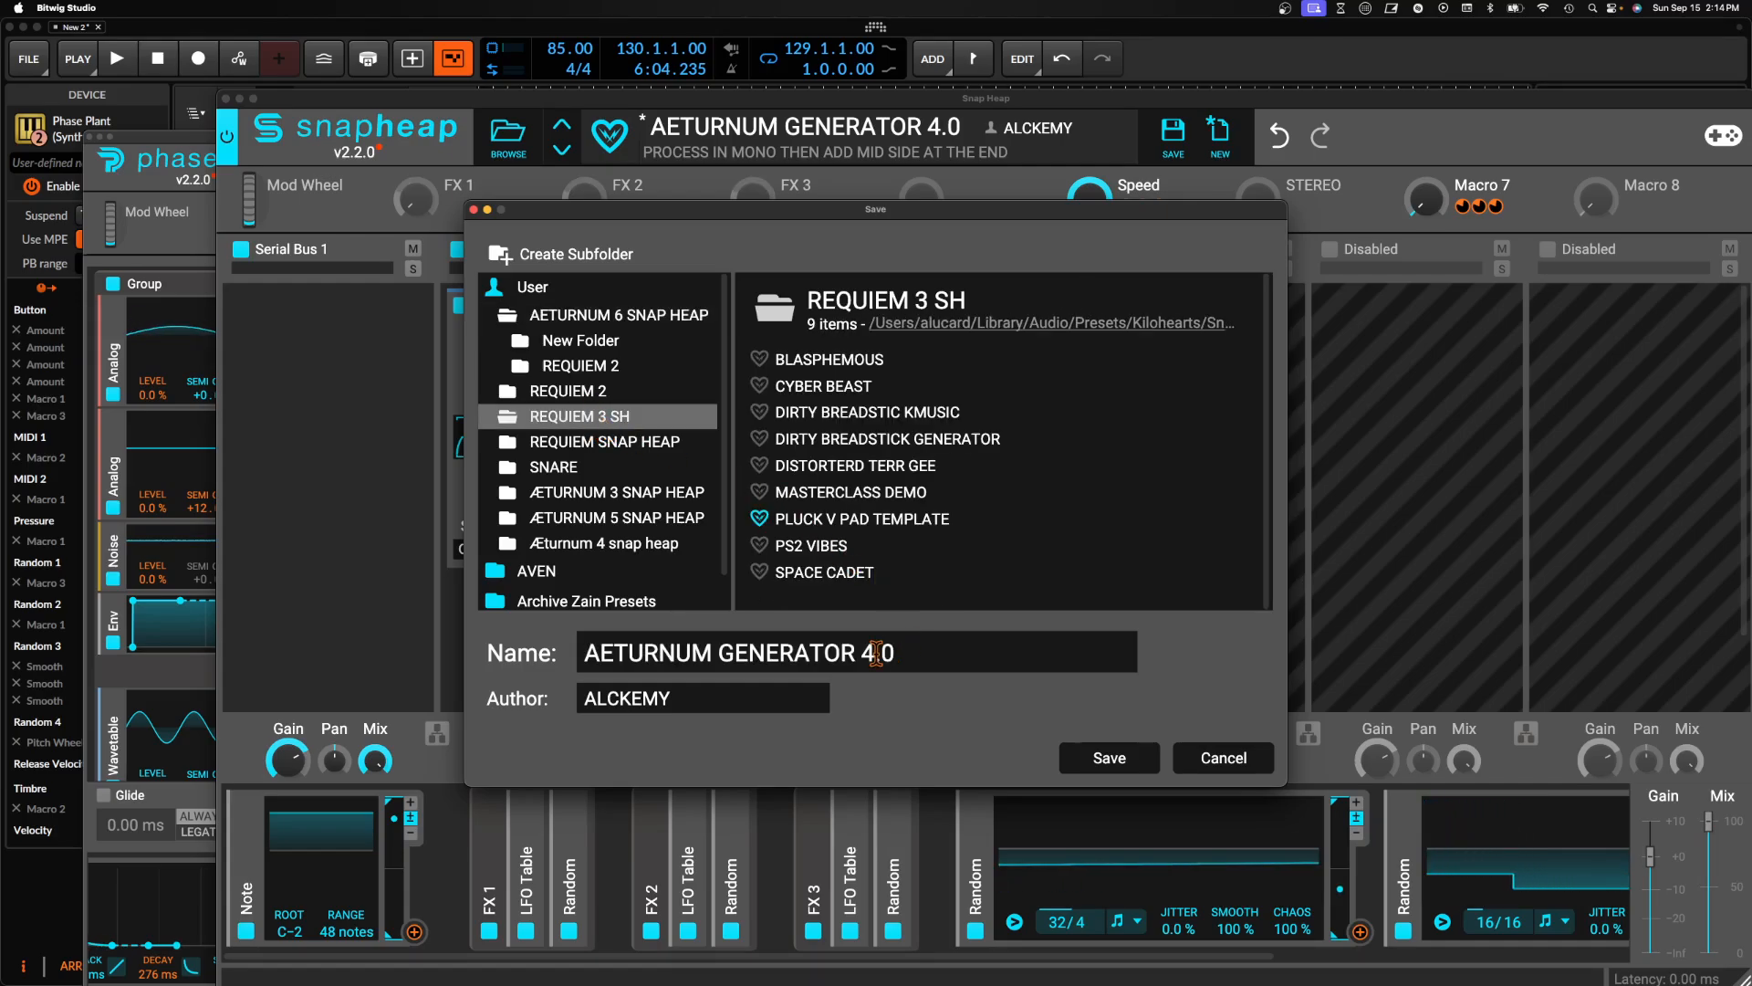
pyautogui.moveTo(798, 653); pyautogui.dragTo(551, 653)
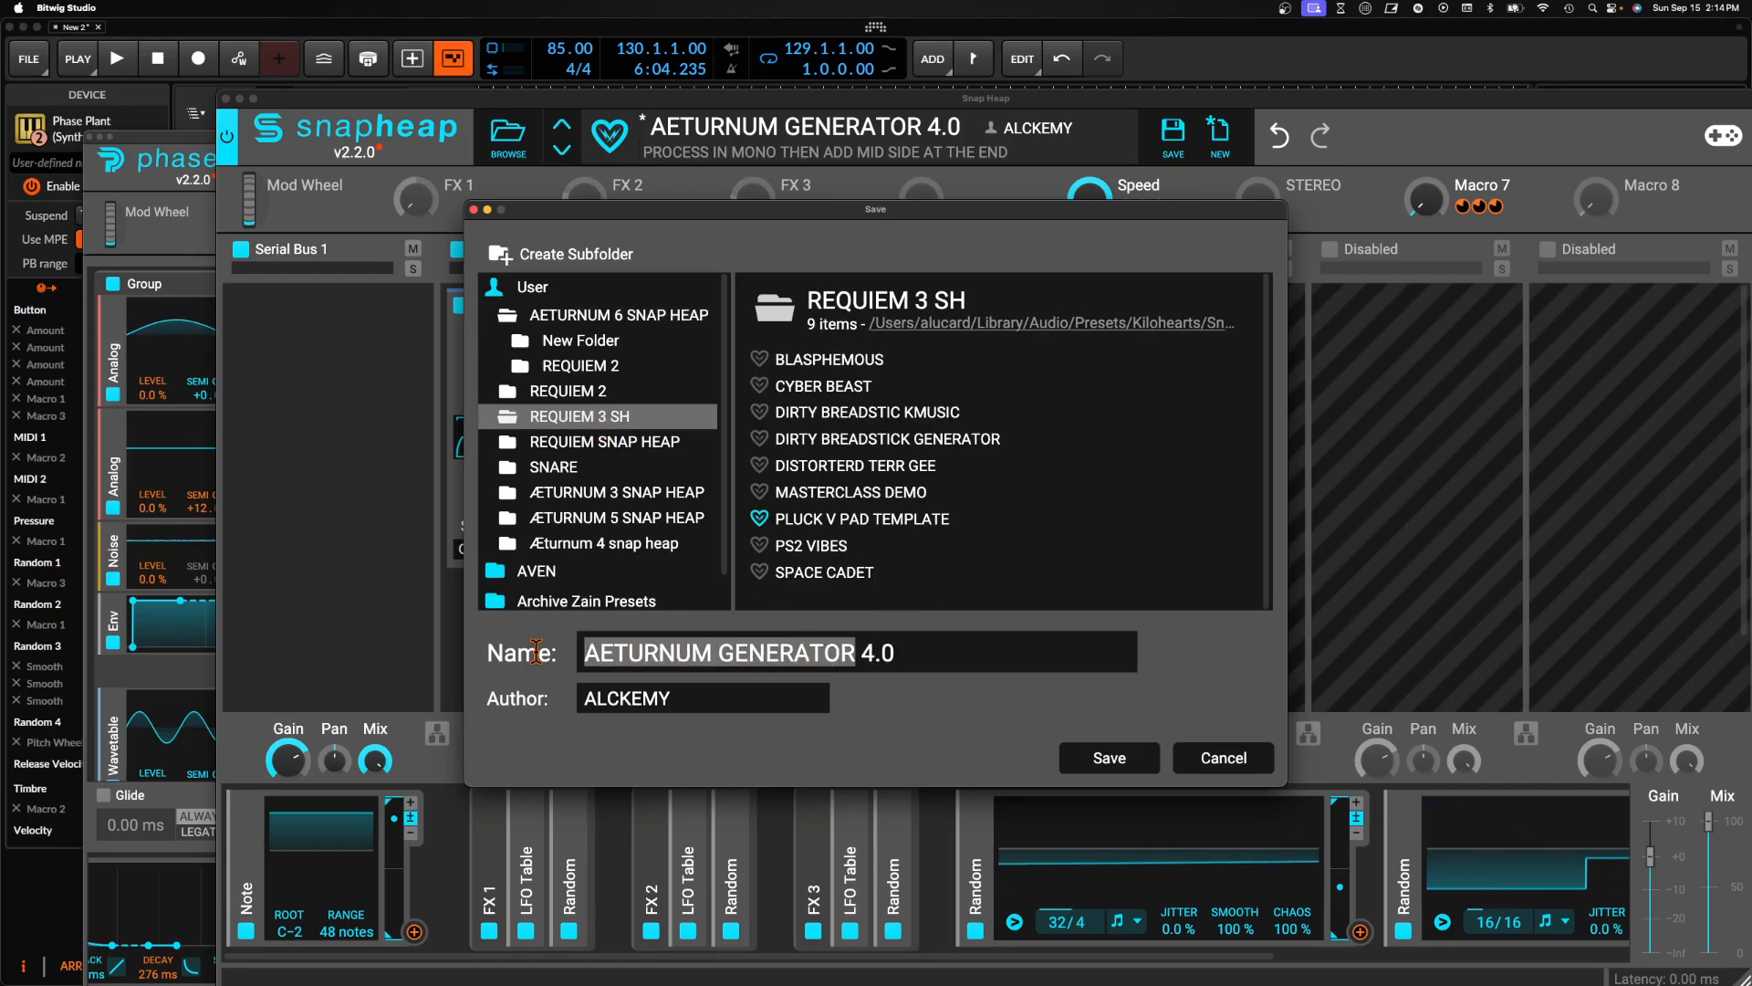
pyautogui.write('REQ')
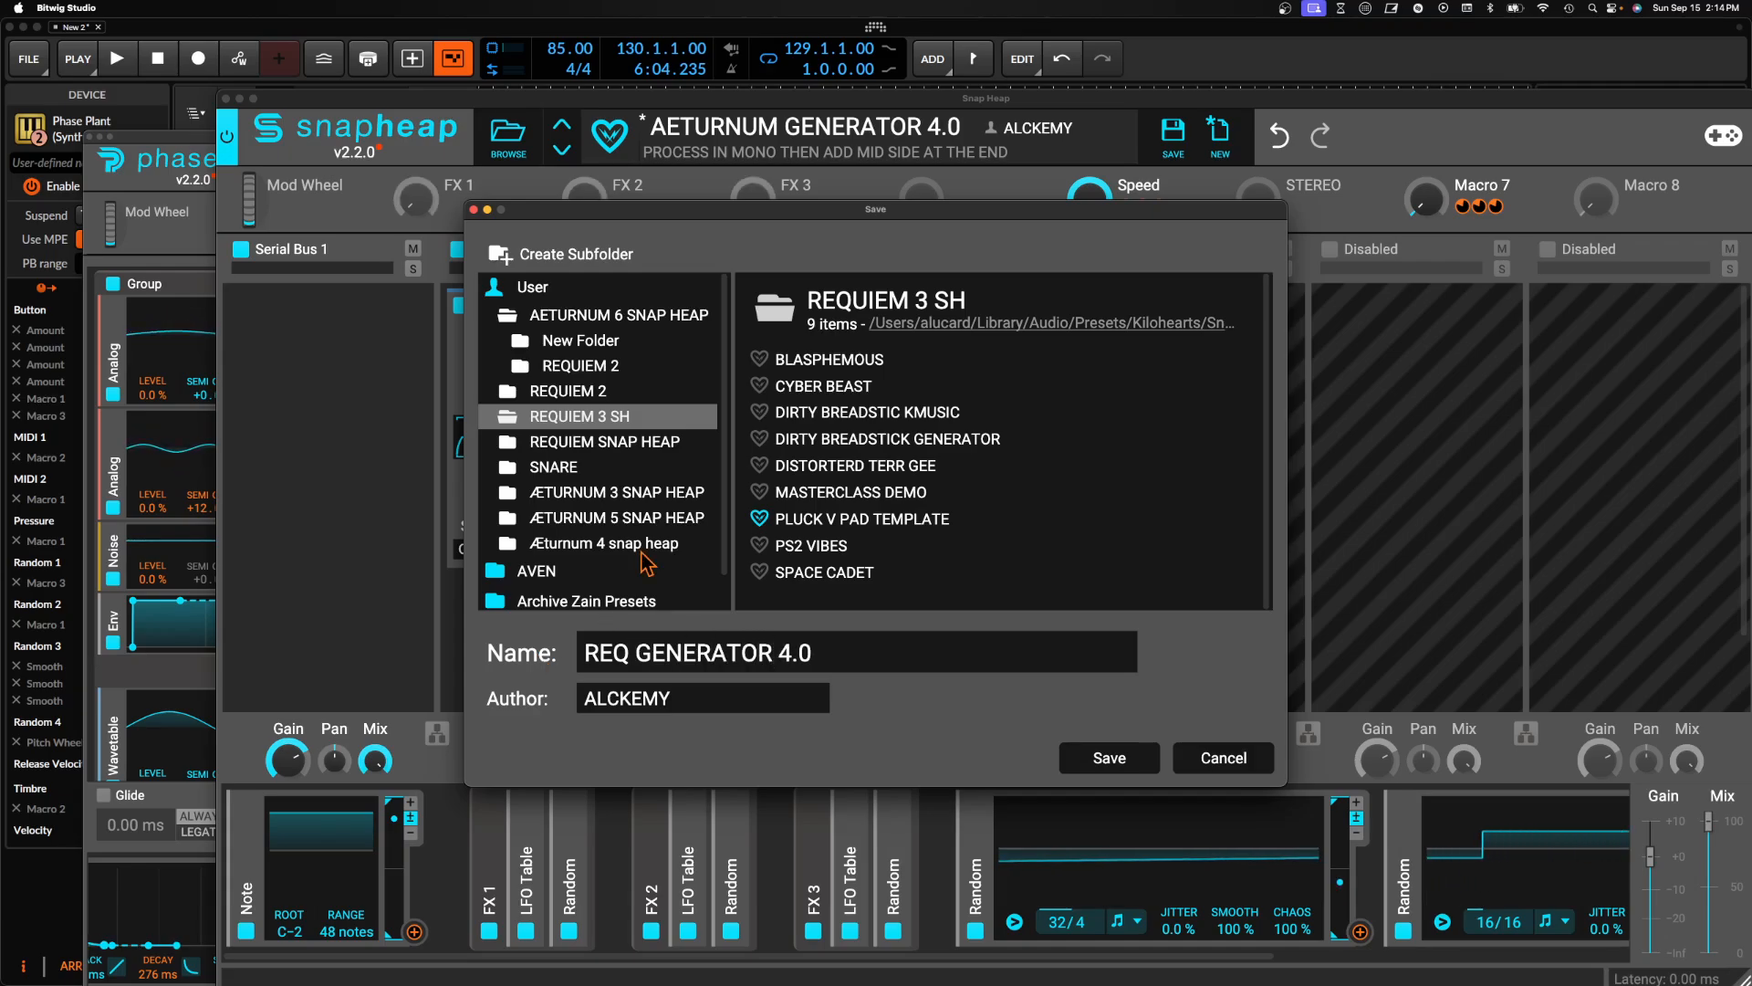
pyautogui.click(1069, 756)
# Load the MASTERCLASS DEMO preset from the REQUIEM 3 SH folder in the preset browser
pyautogui.click(508, 153)
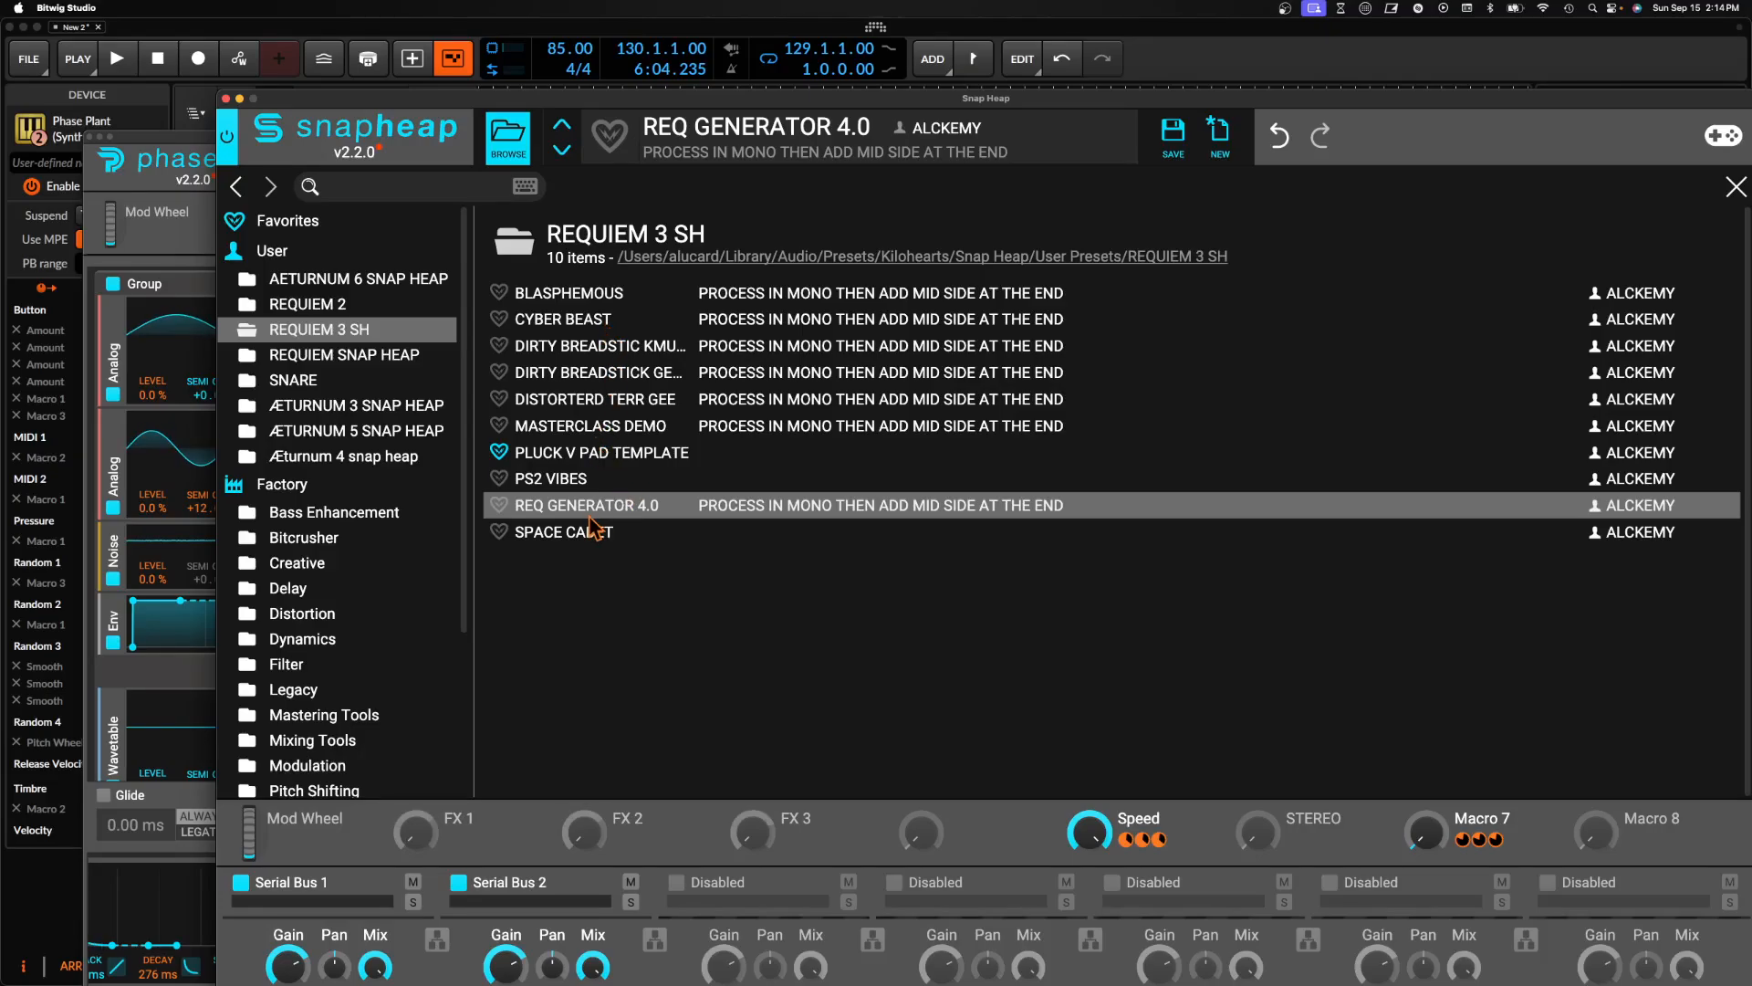
pyautogui.click(579, 431)
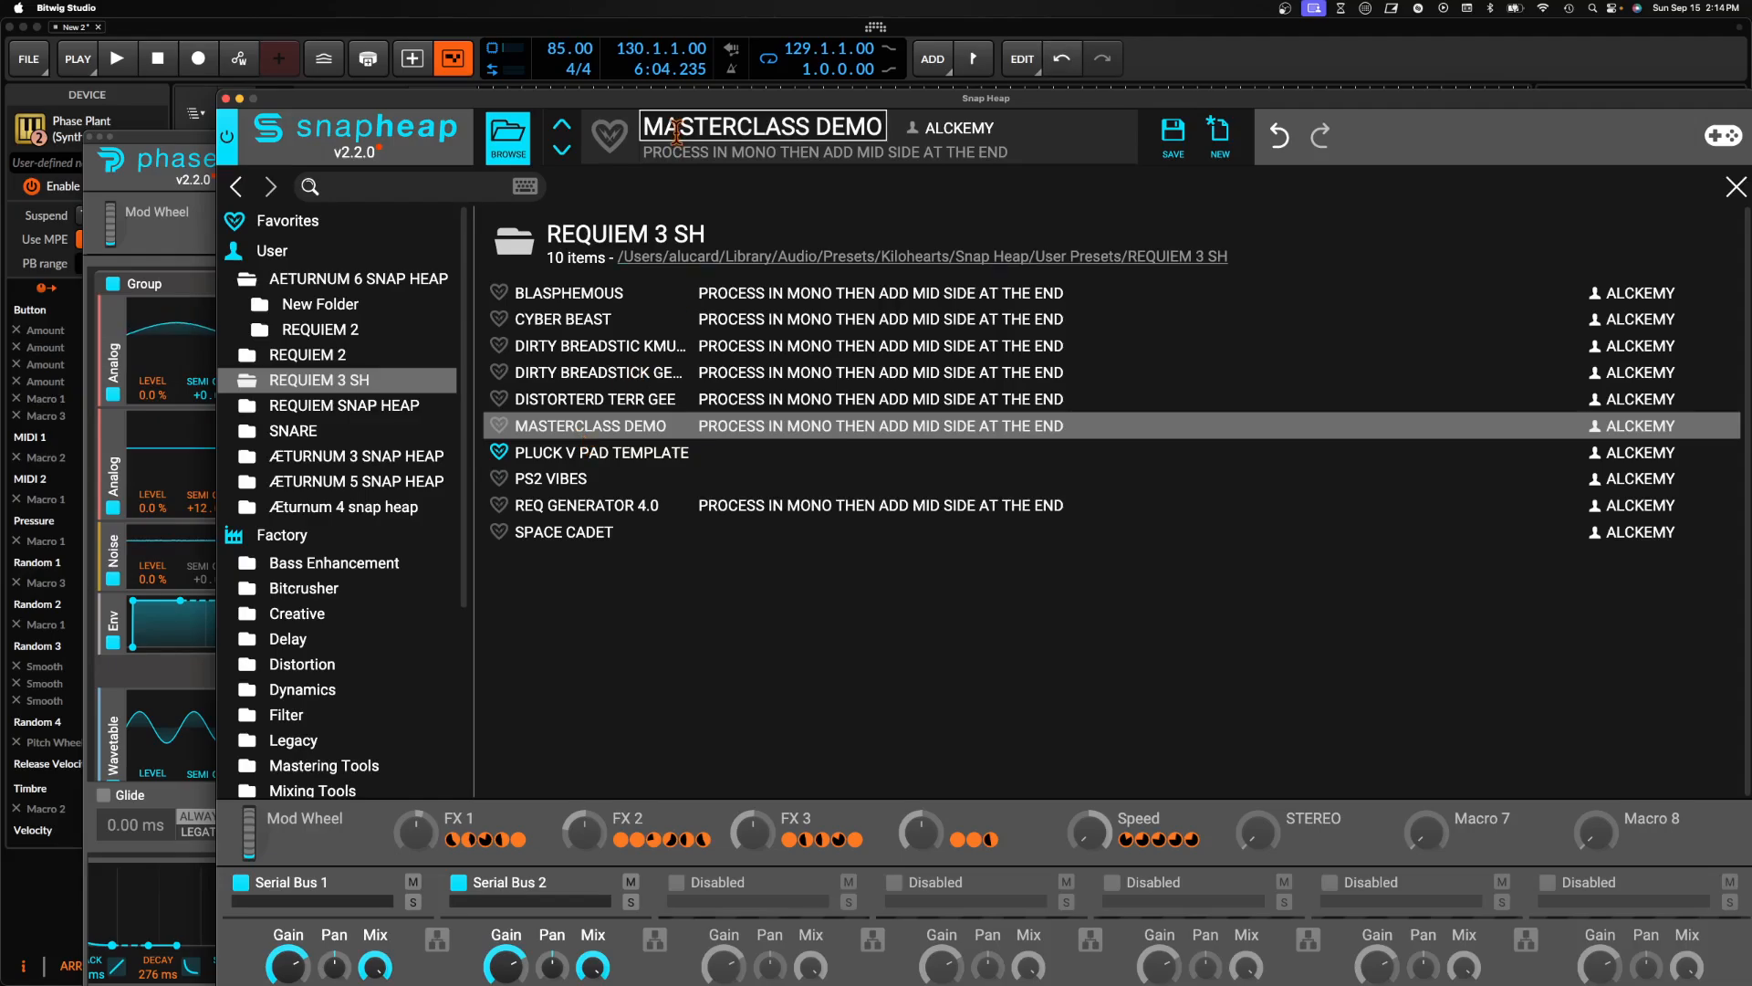
pyautogui.moveTo(670, 97); pyautogui.dragTo(464, 11)
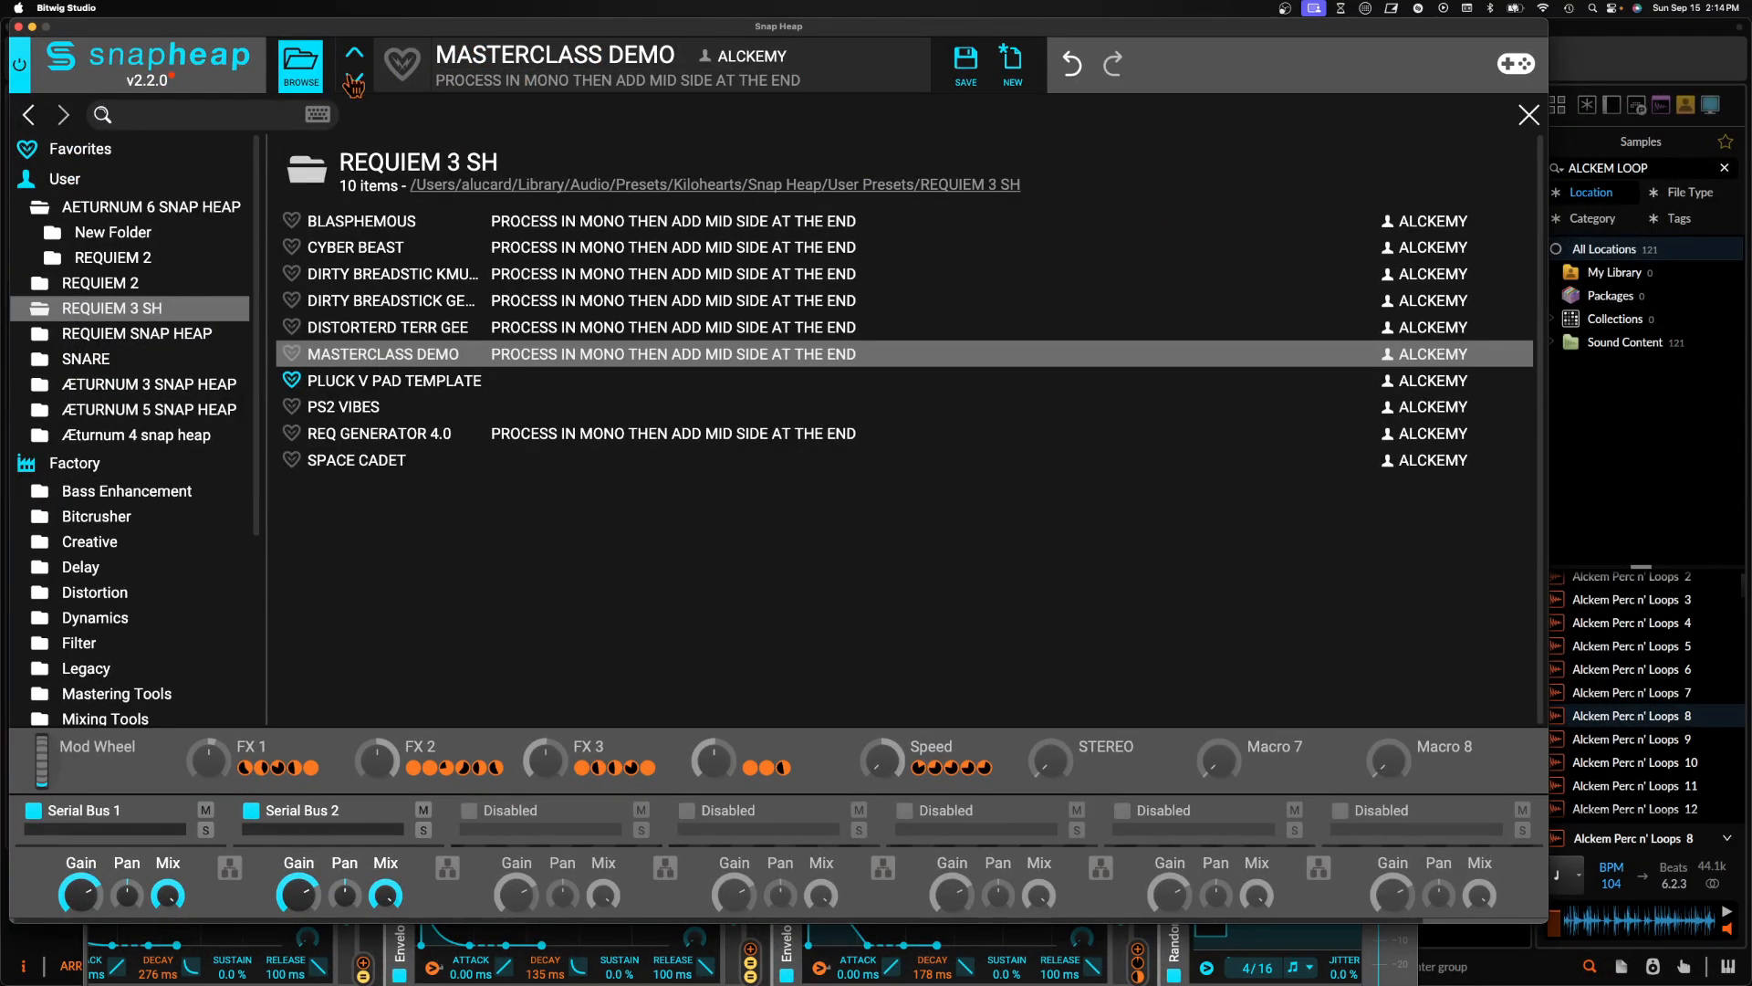
pyautogui.click(319, 64)
pyautogui.click(311, 64)
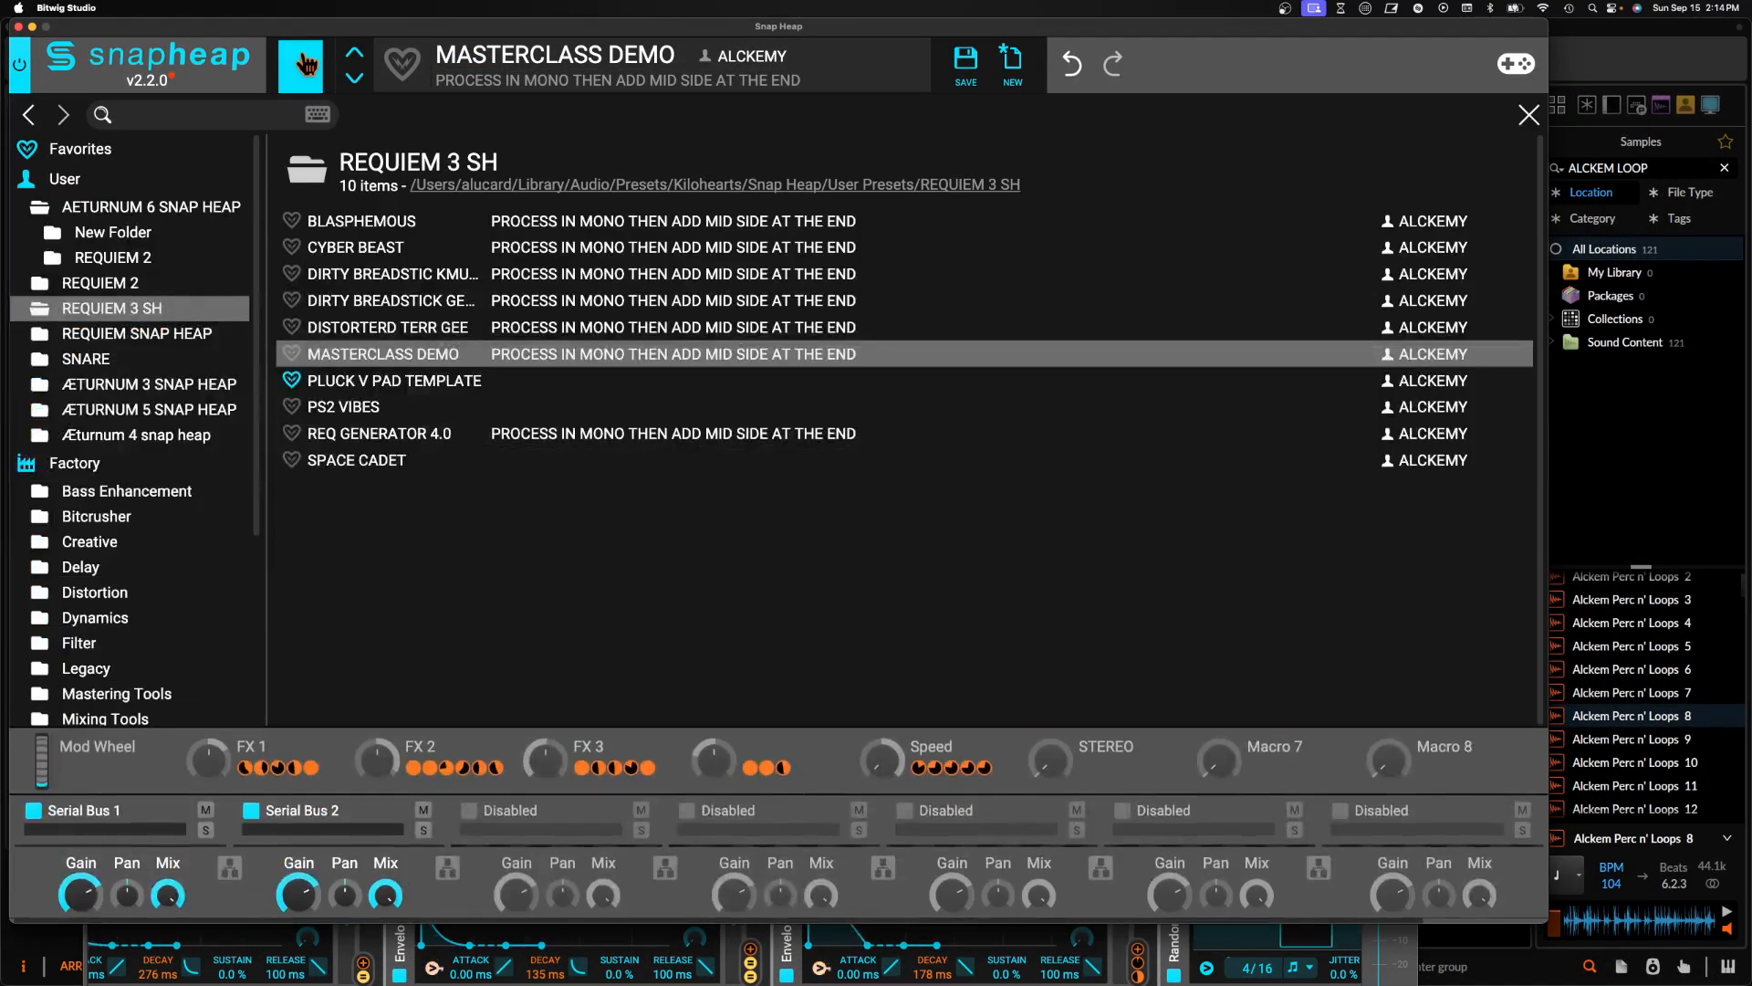
# Load REQ GENERATOR 4.0, mark it as a favorite and close the preset browser
pyautogui.click(380, 434)
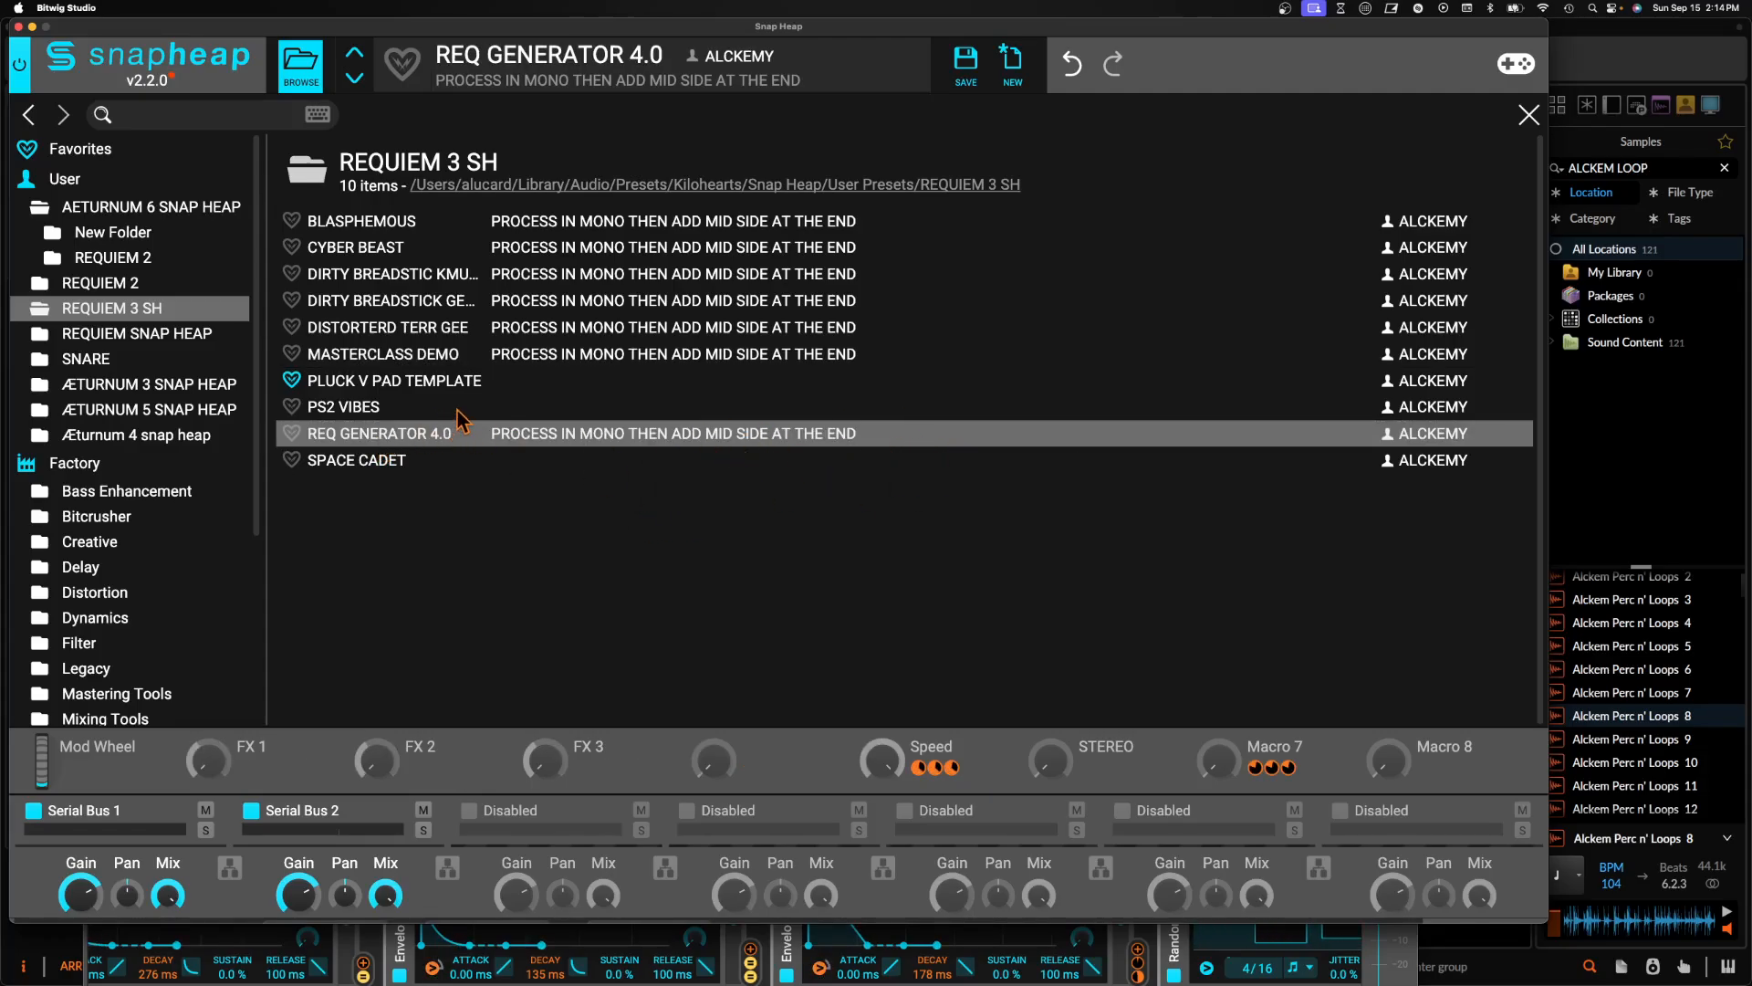
pyautogui.moveTo(267, 28); pyautogui.dragTo(439, 29)
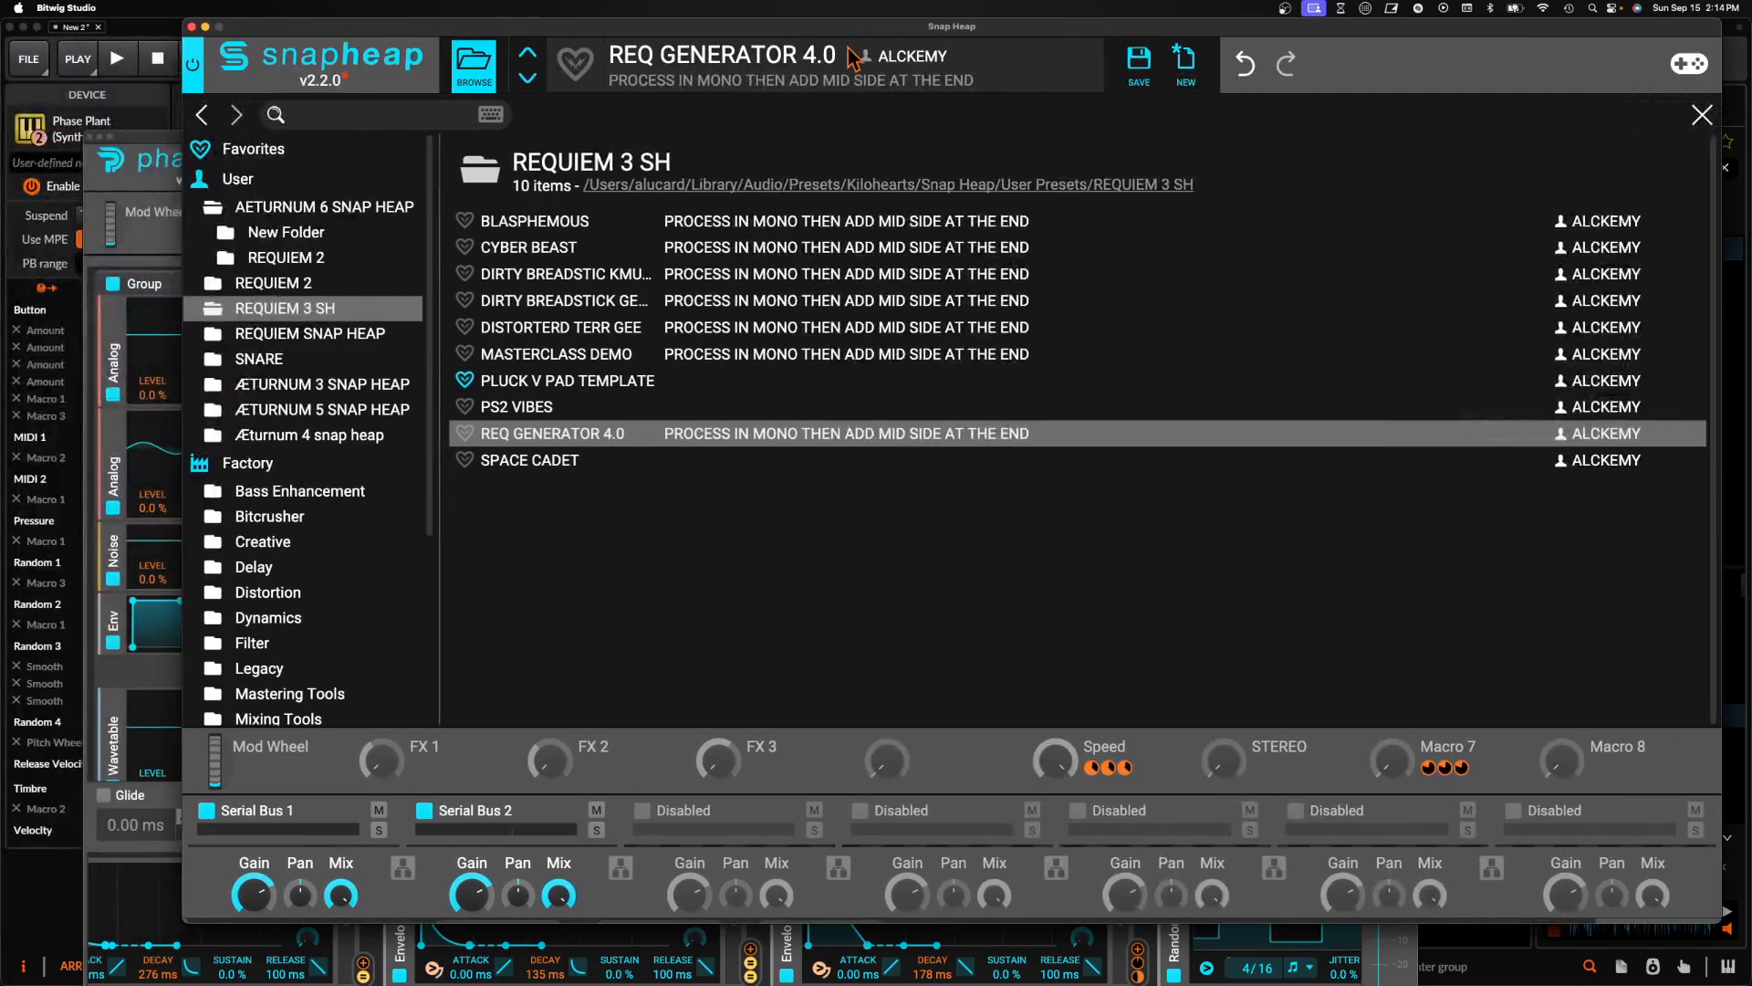
pyautogui.rightClick(502, 431)
pyautogui.click(560, 446)
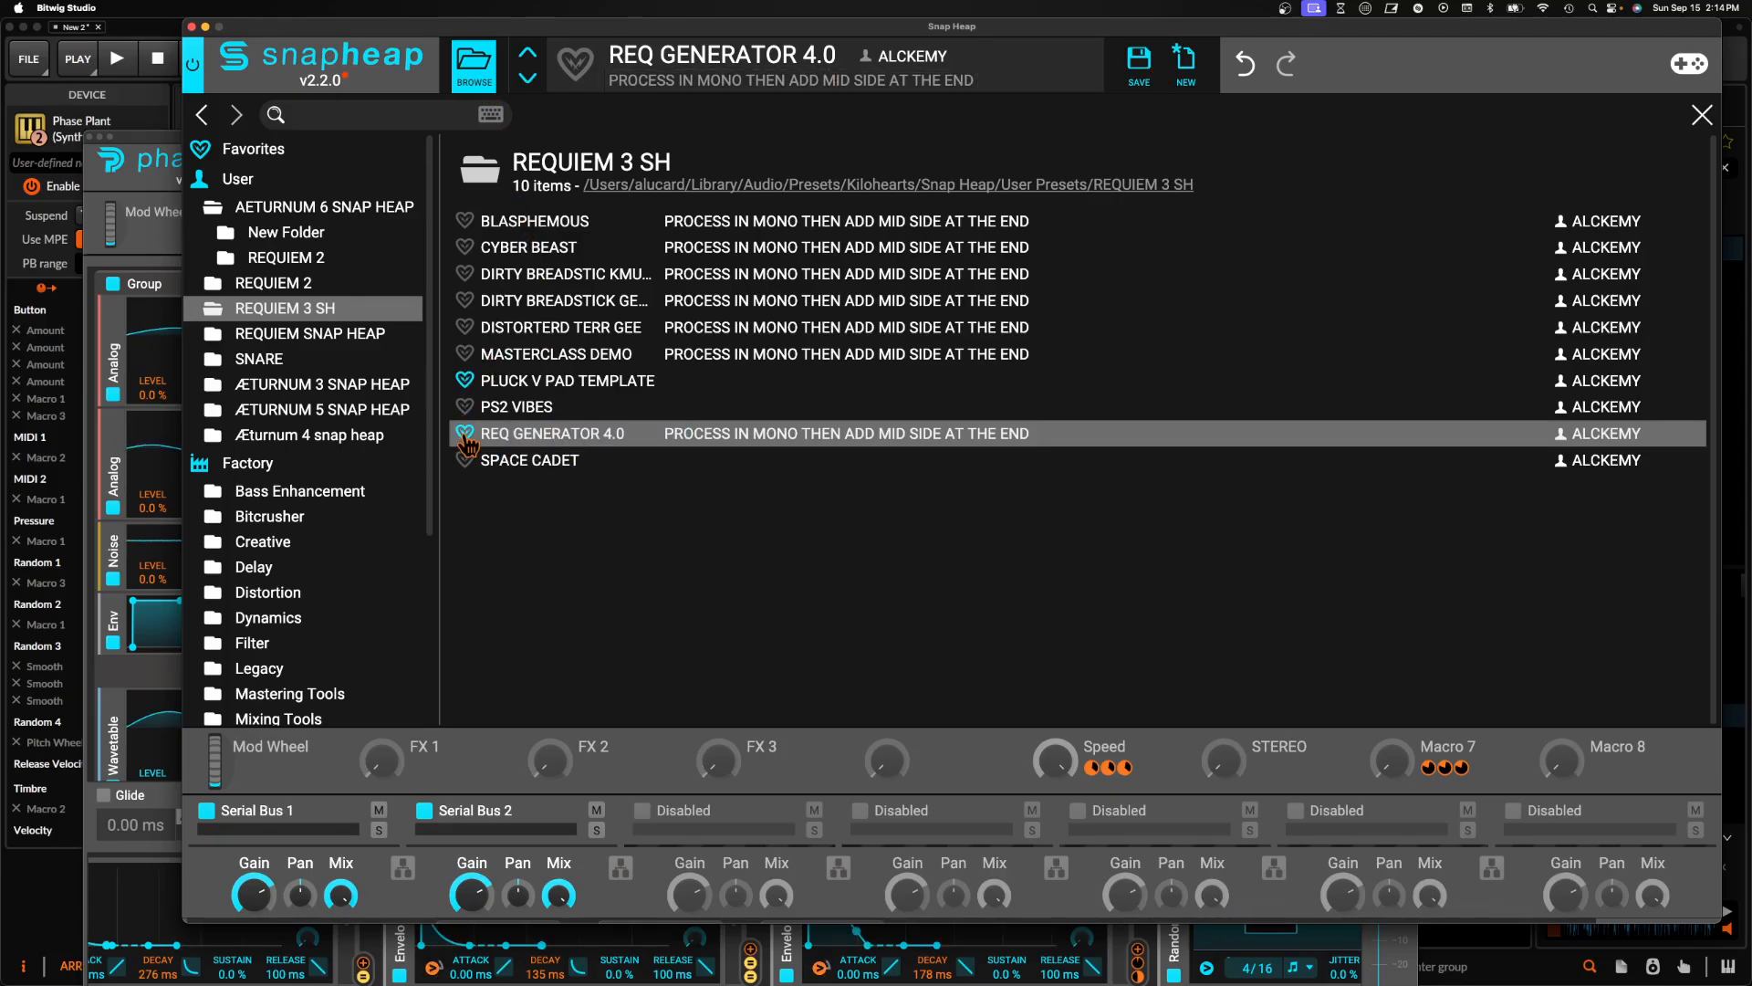
pyautogui.click(474, 66)
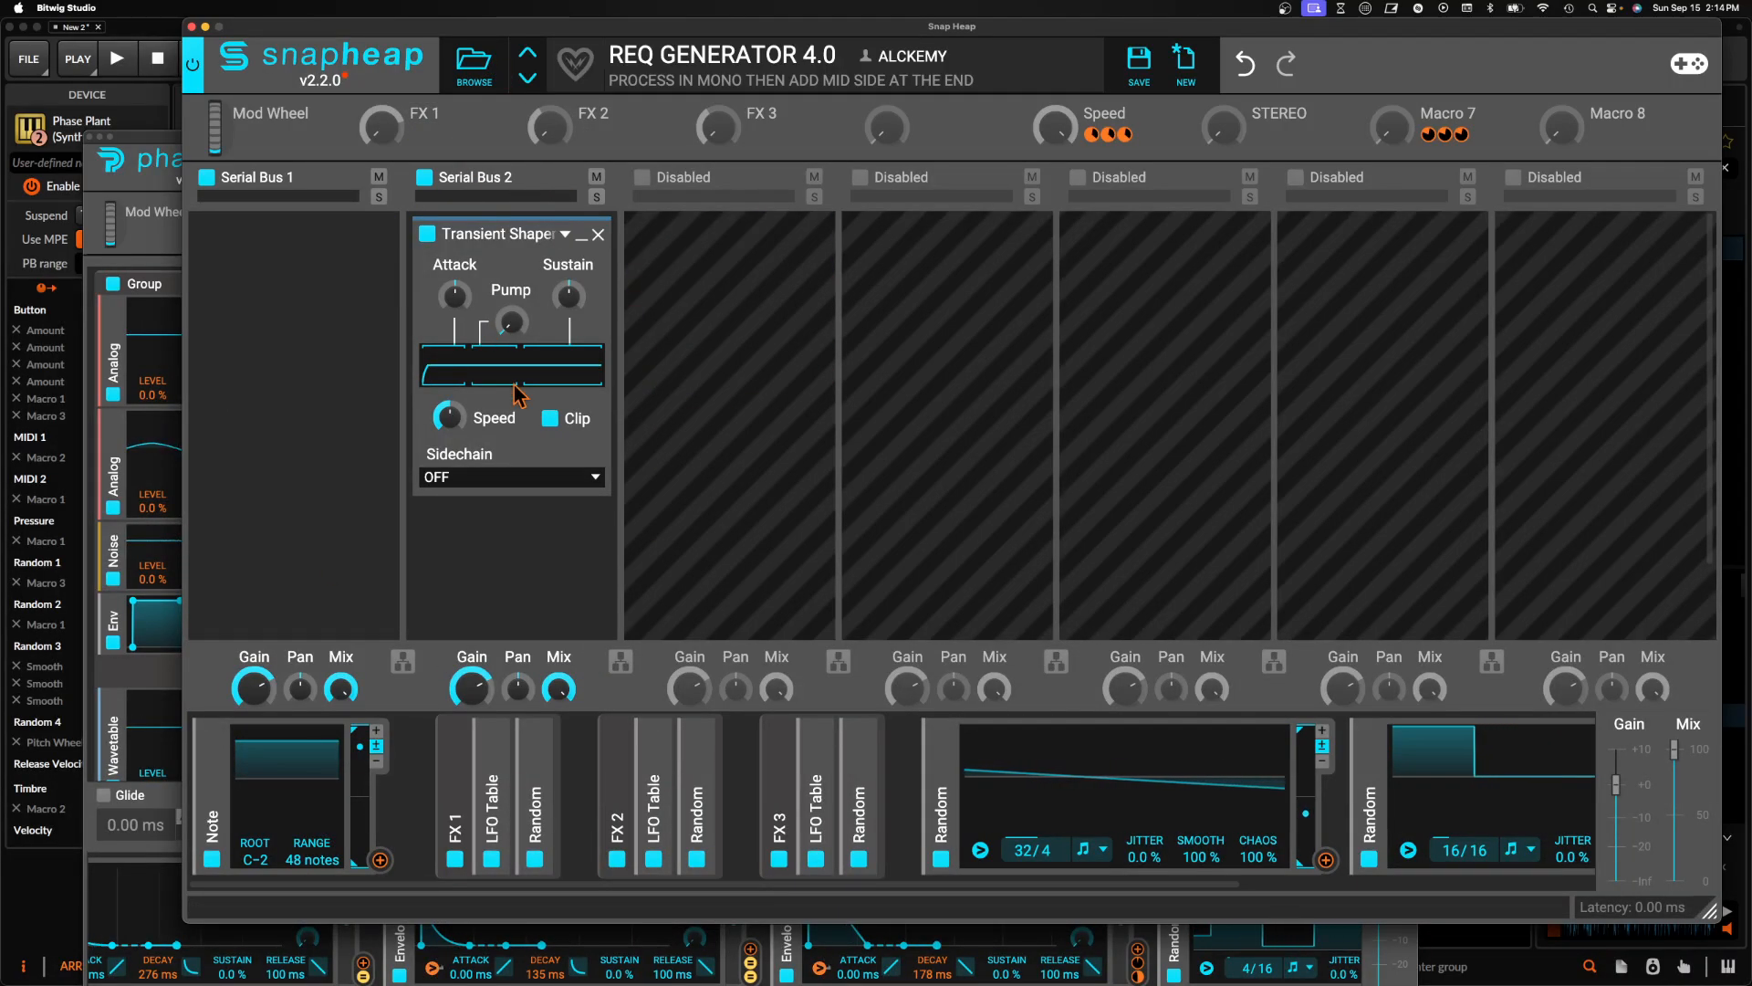
# Add an Ensemble effect to Serial Bus 1 and set it to 2 voices
pyautogui.click(356, 259)
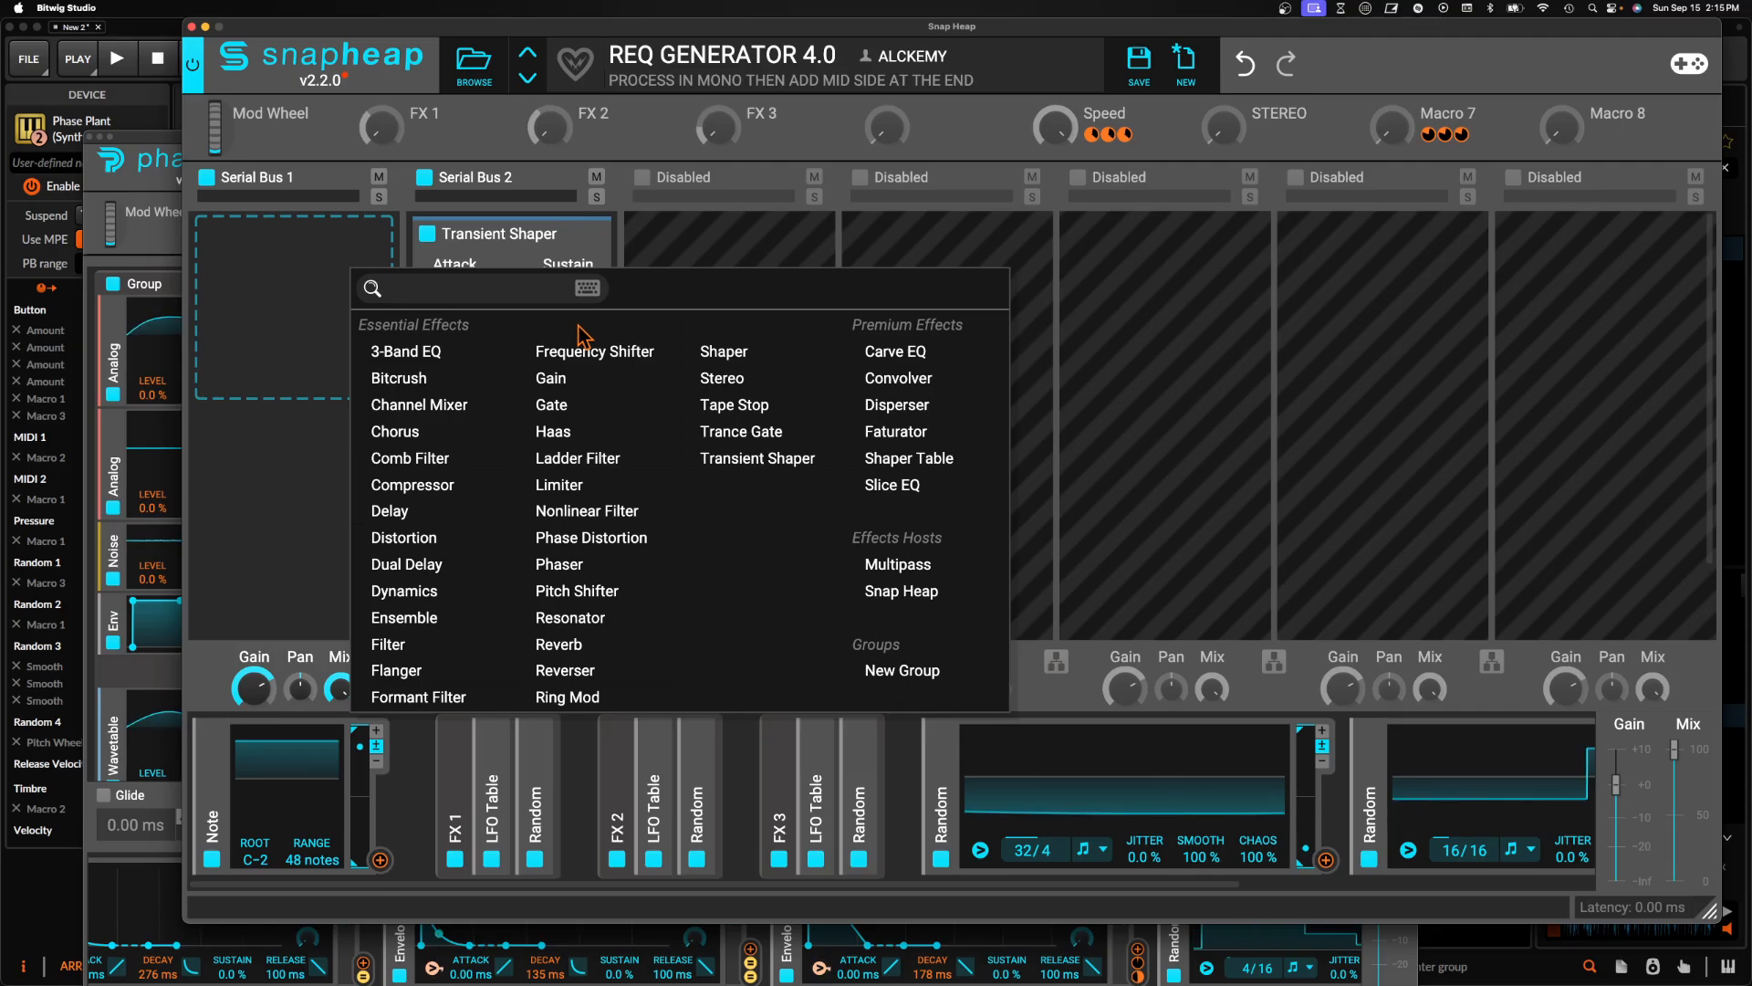
pyautogui.click(267, 247)
pyautogui.click(324, 253)
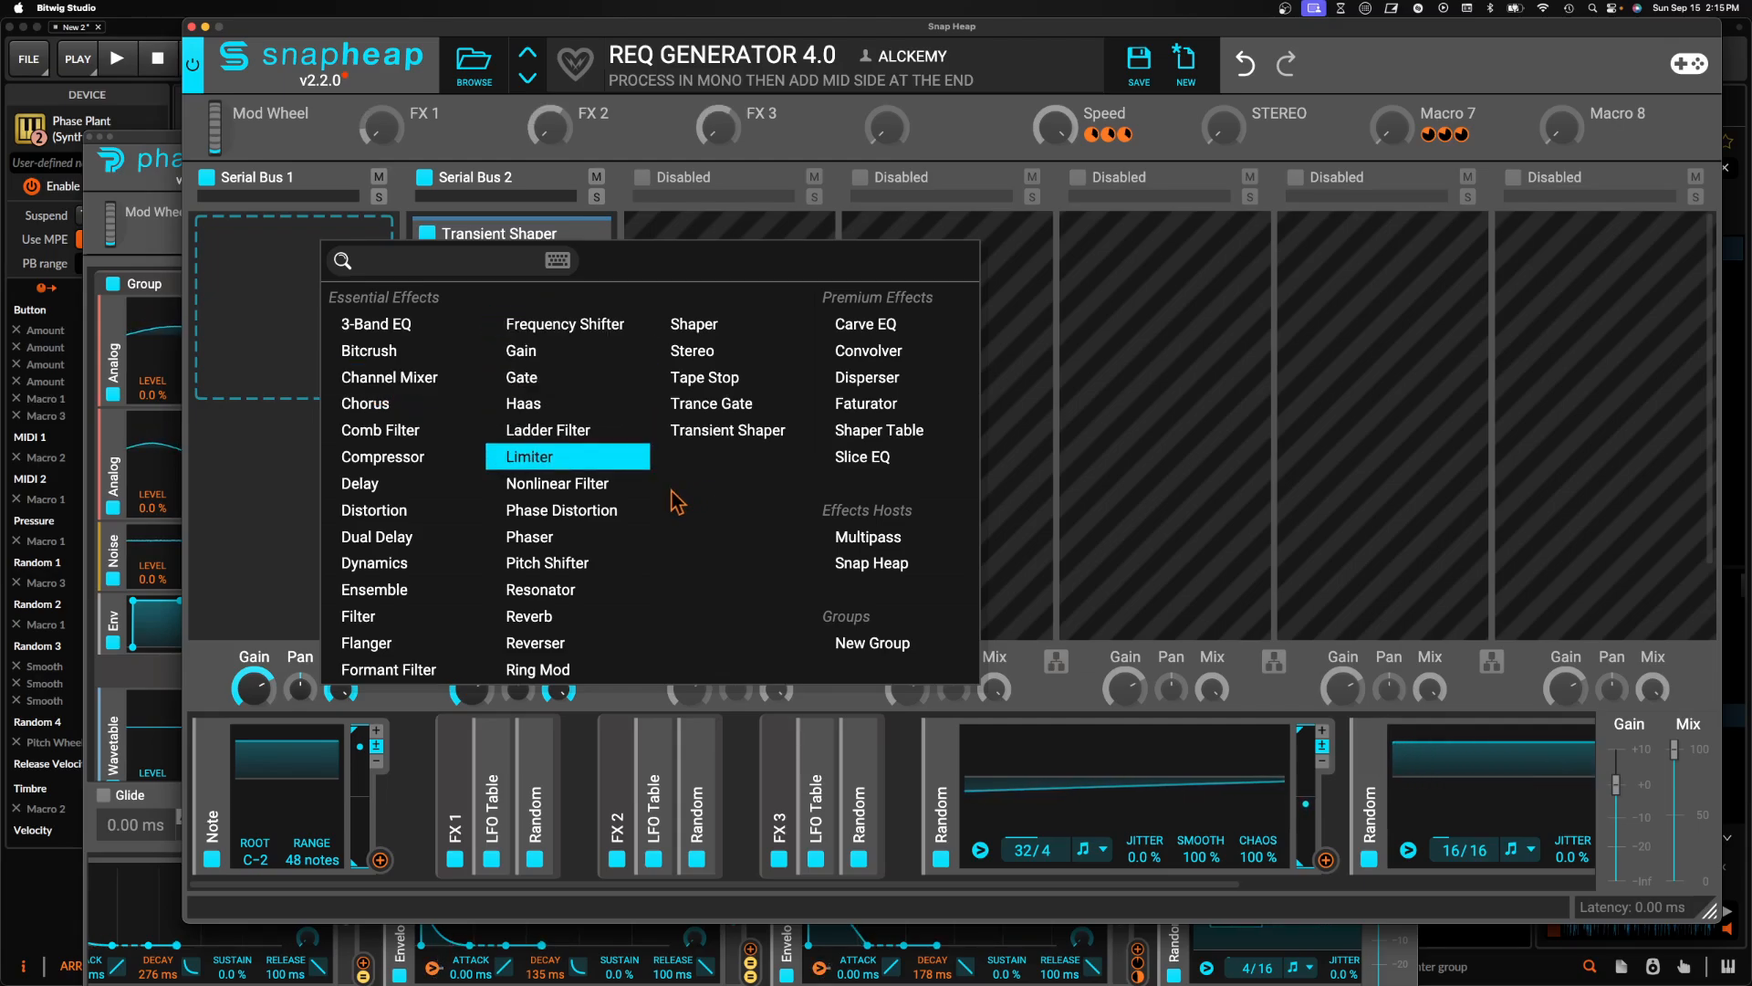
pyautogui.click(401, 590)
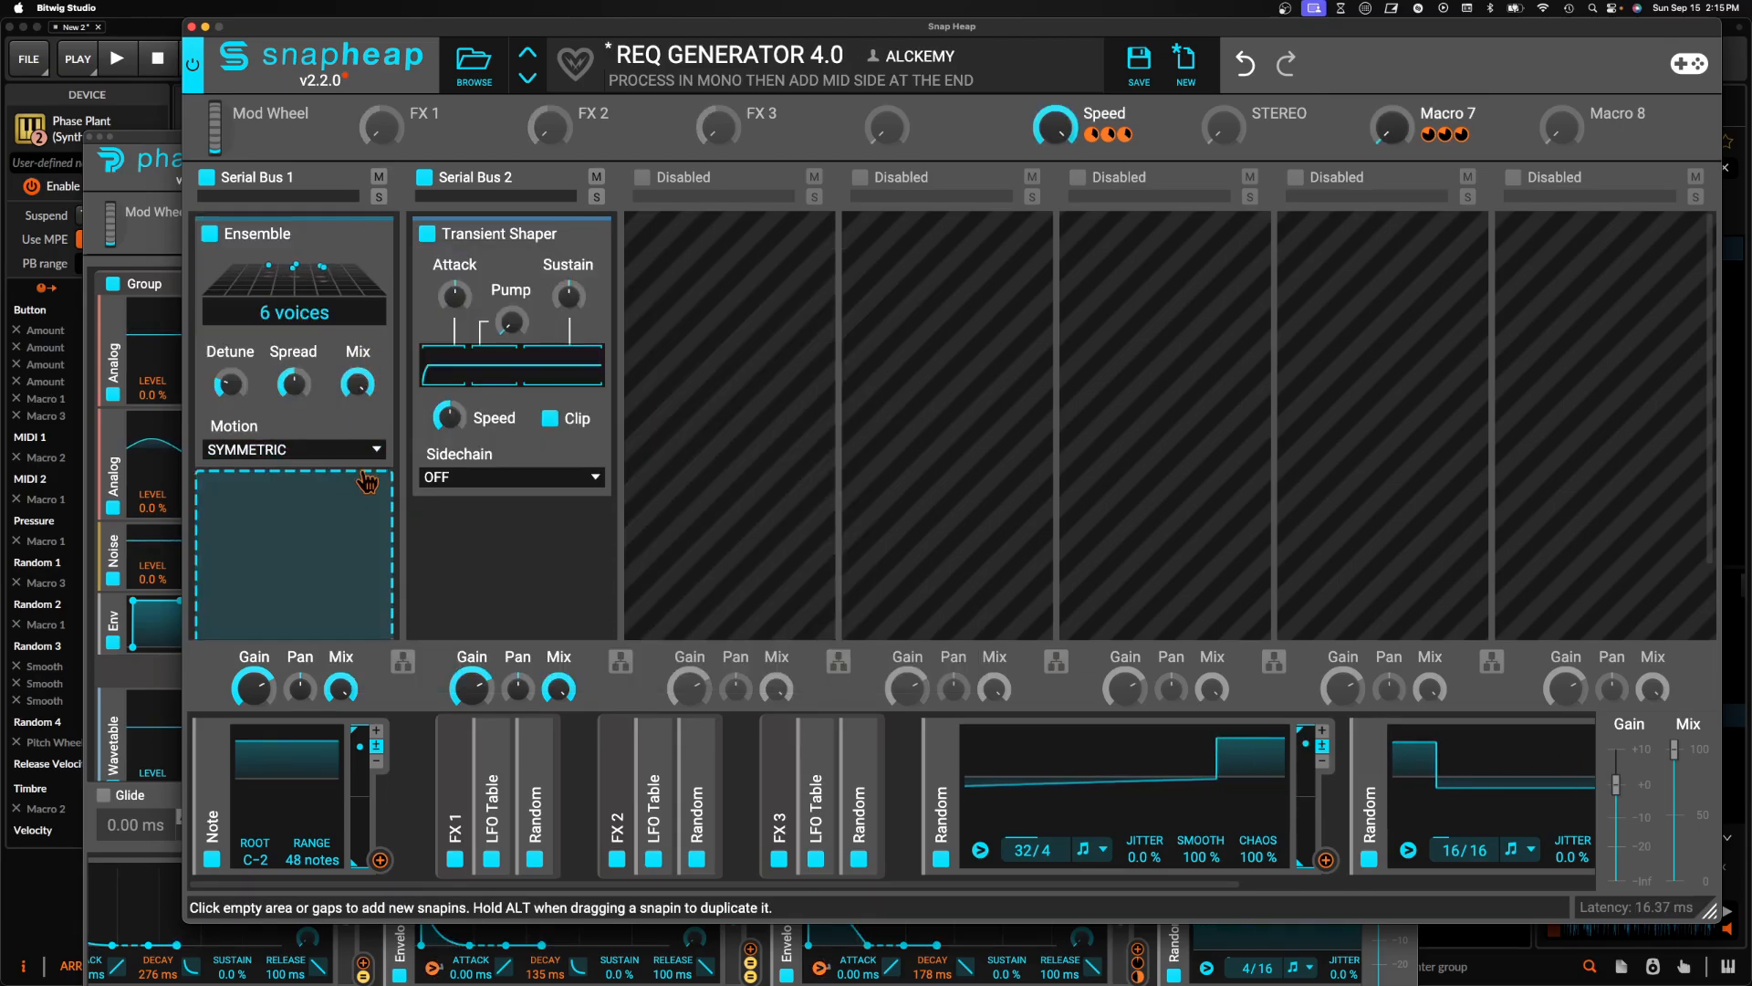
pyautogui.click(302, 482)
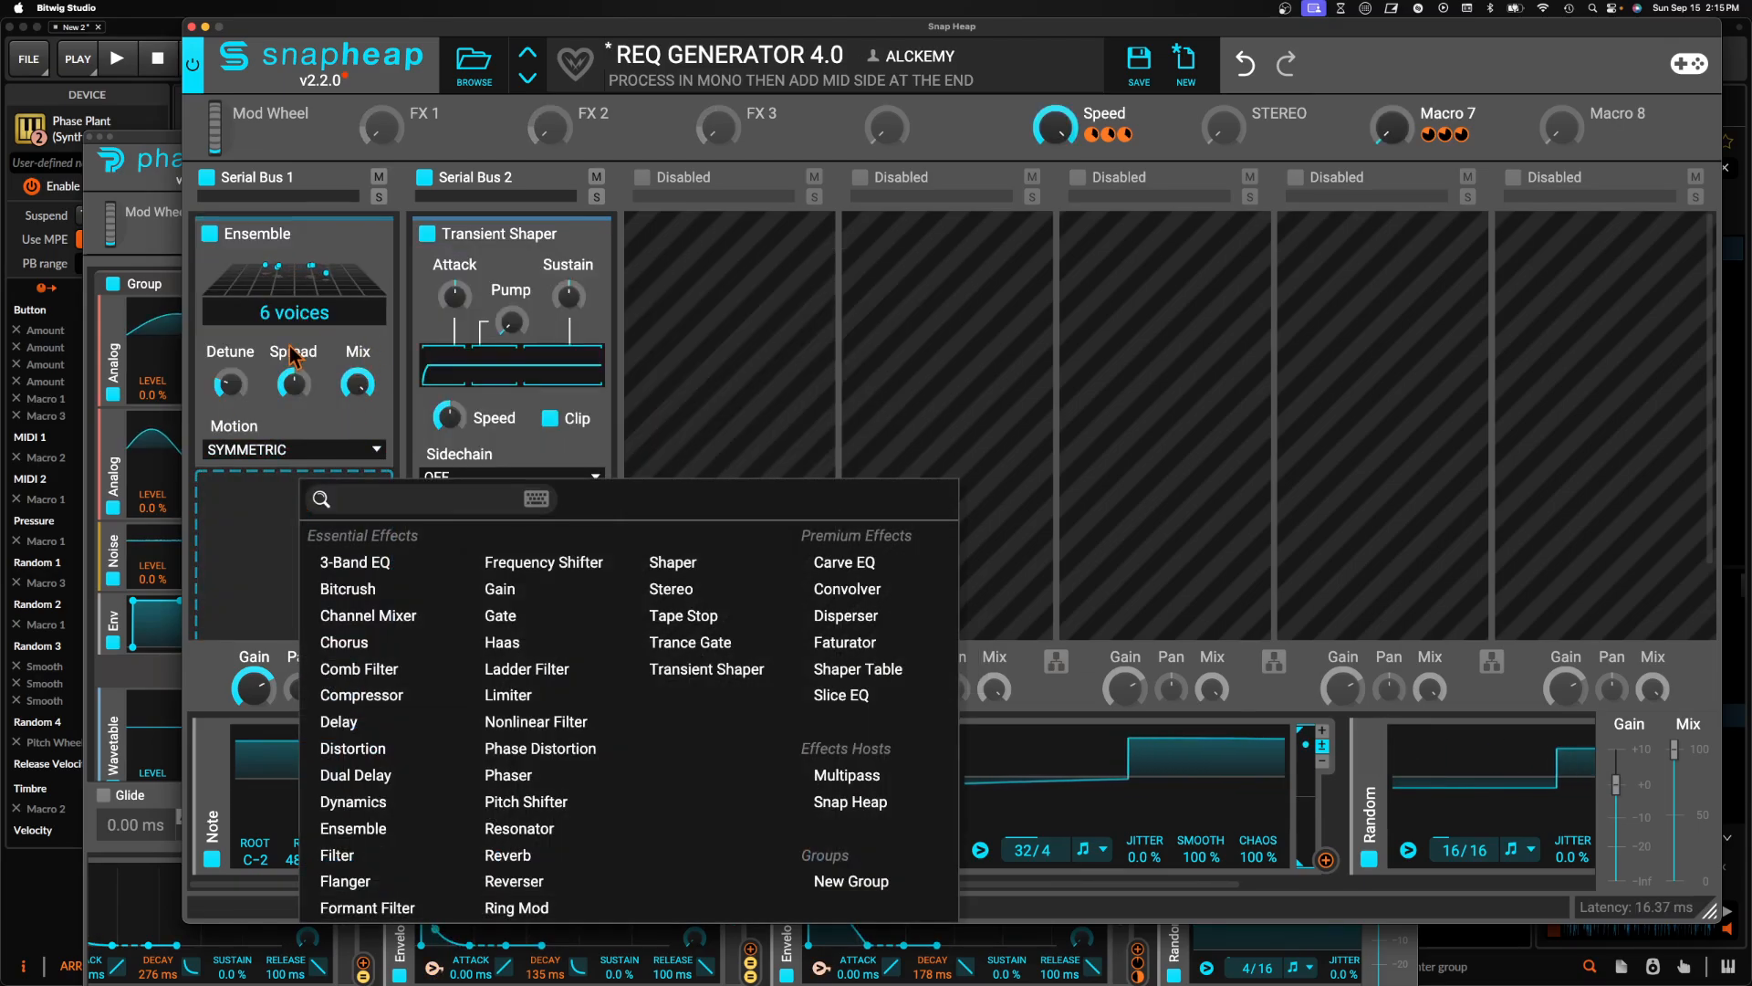
pyautogui.click(304, 253)
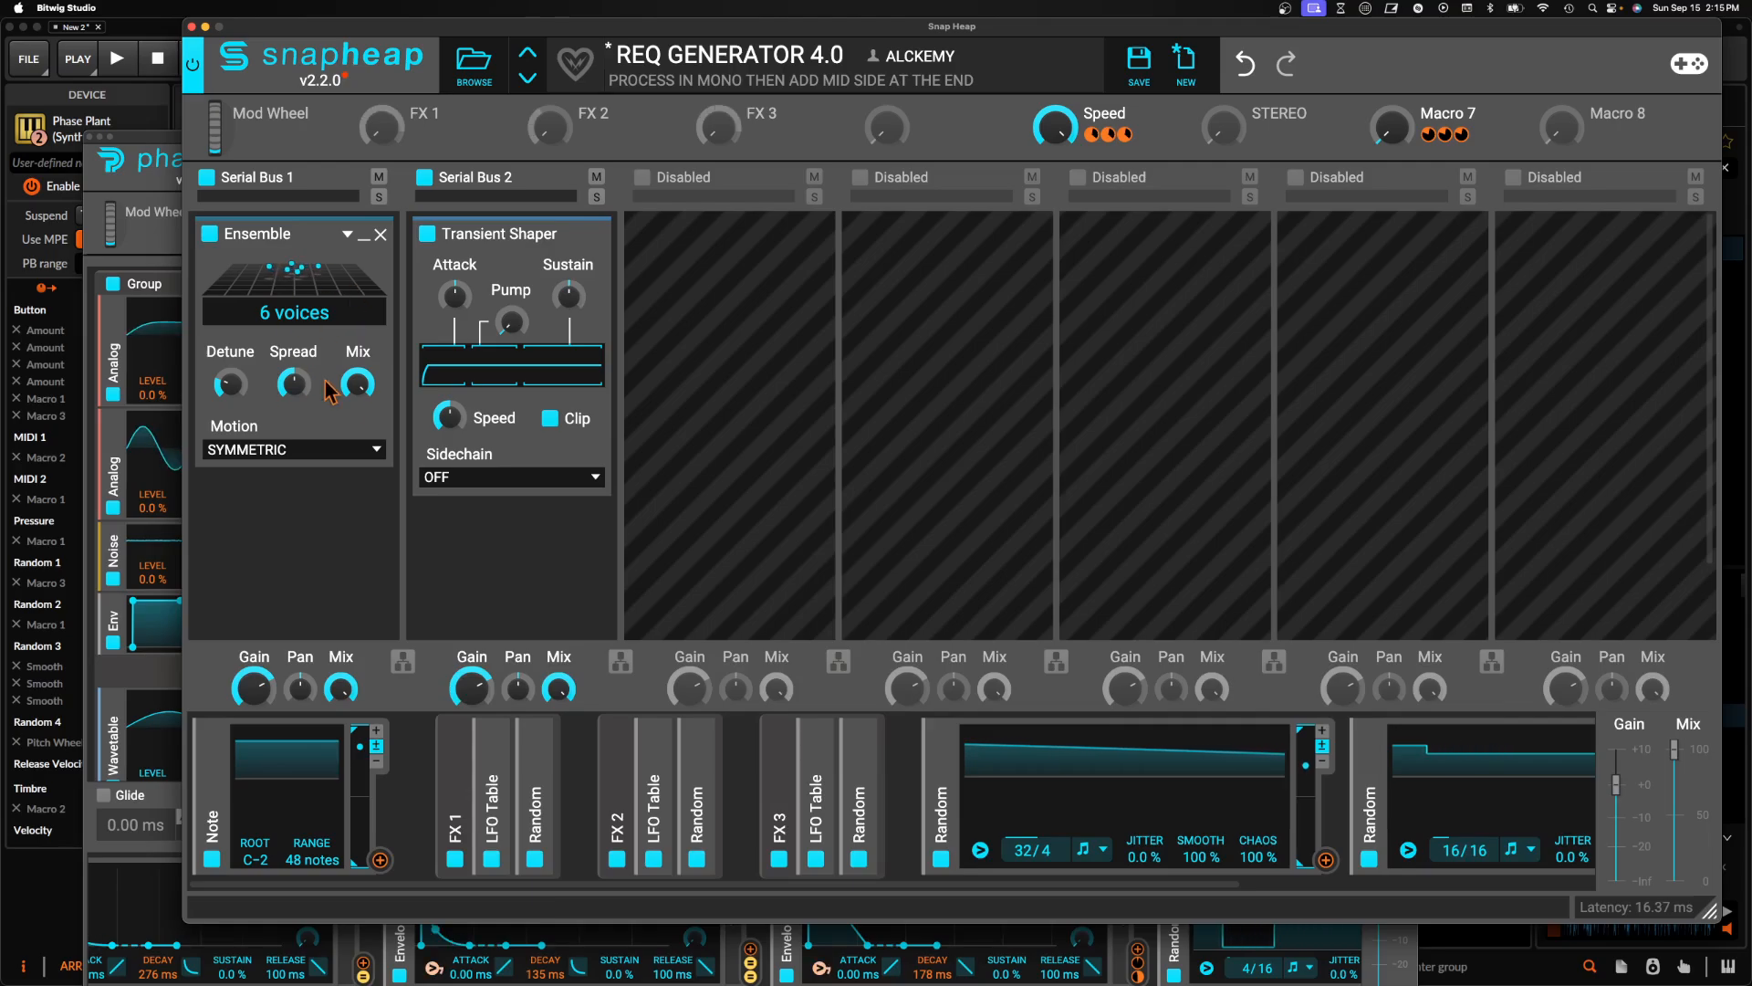
pyautogui.click(316, 502)
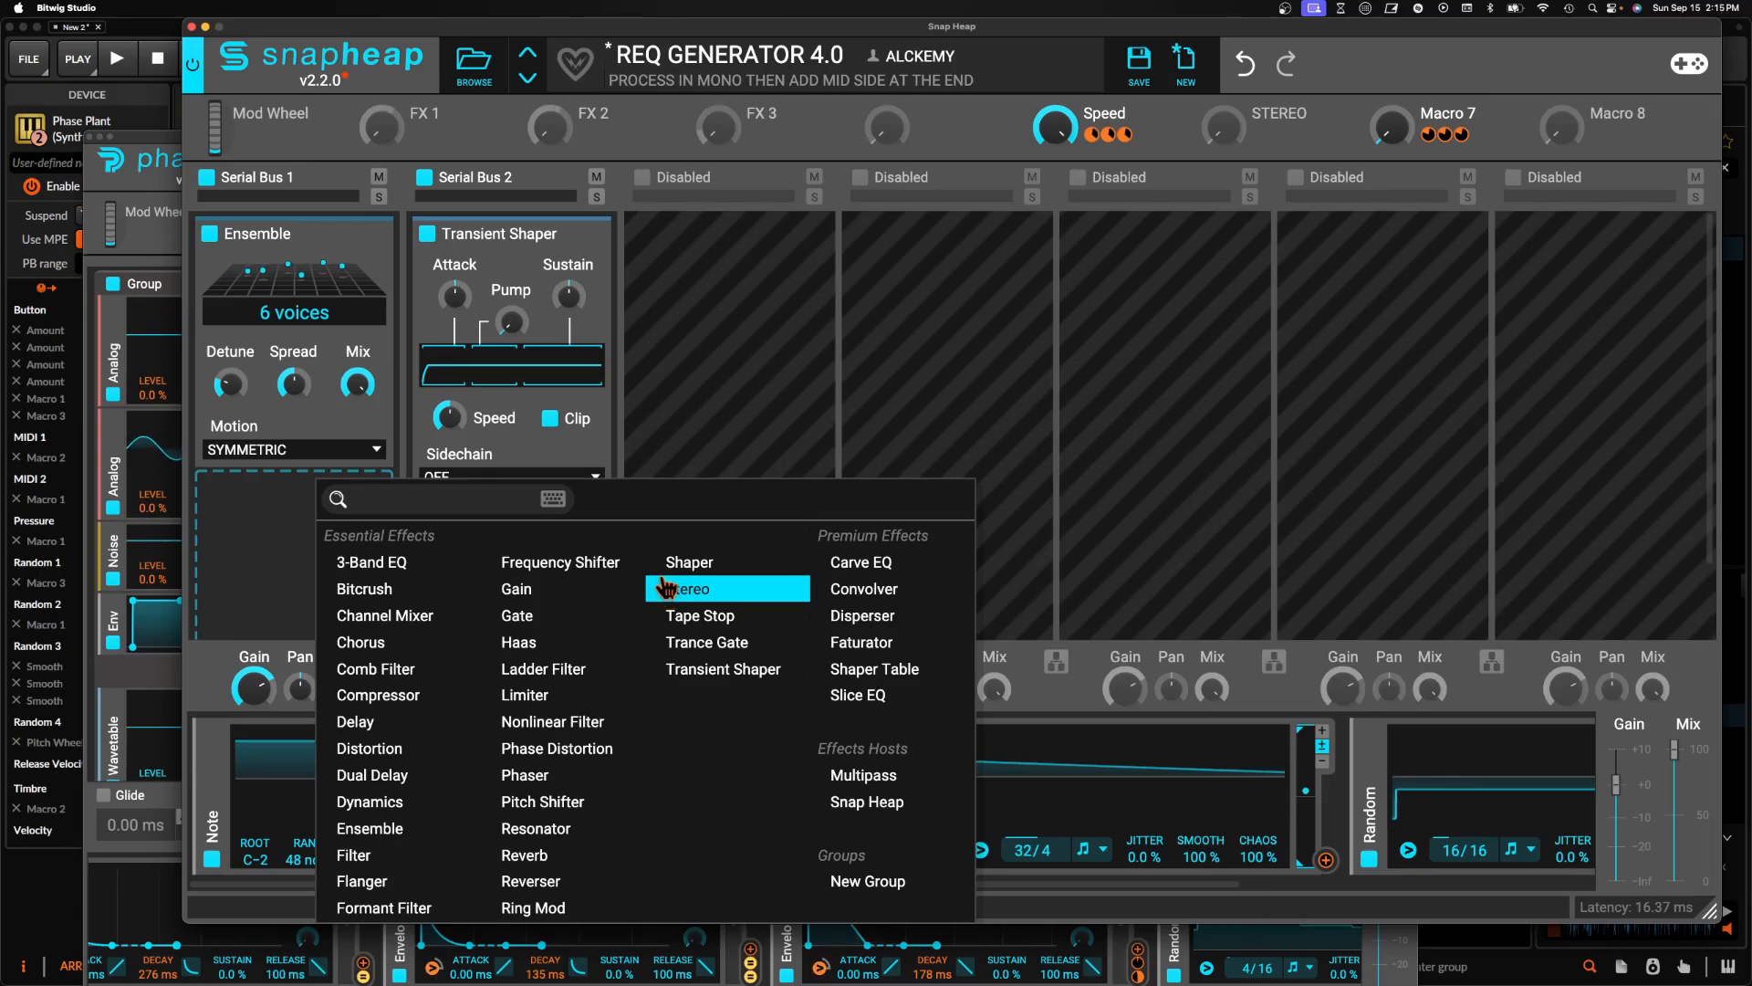
pyautogui.click(320, 311)
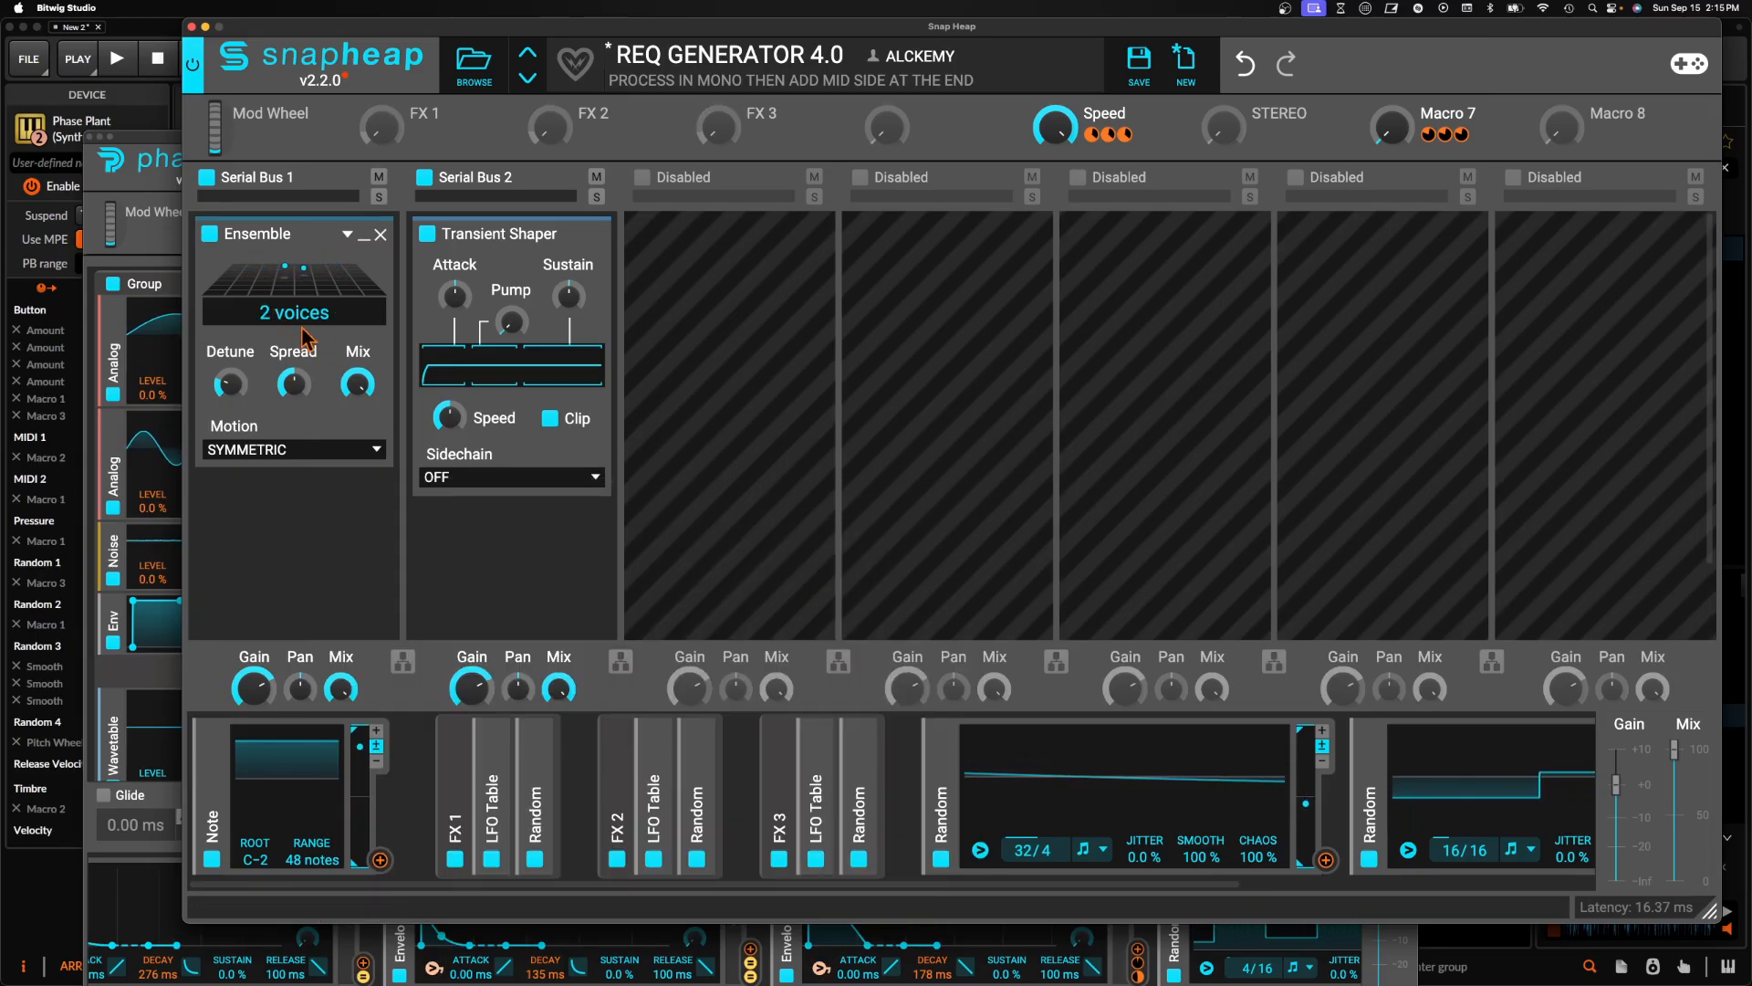
# Turn the Ensemble's Mix fully down and modulate it with the FX 1 macro
pyautogui.moveTo(357, 385); pyautogui.dragTo(358, 511)
pyautogui.click(417, 136)
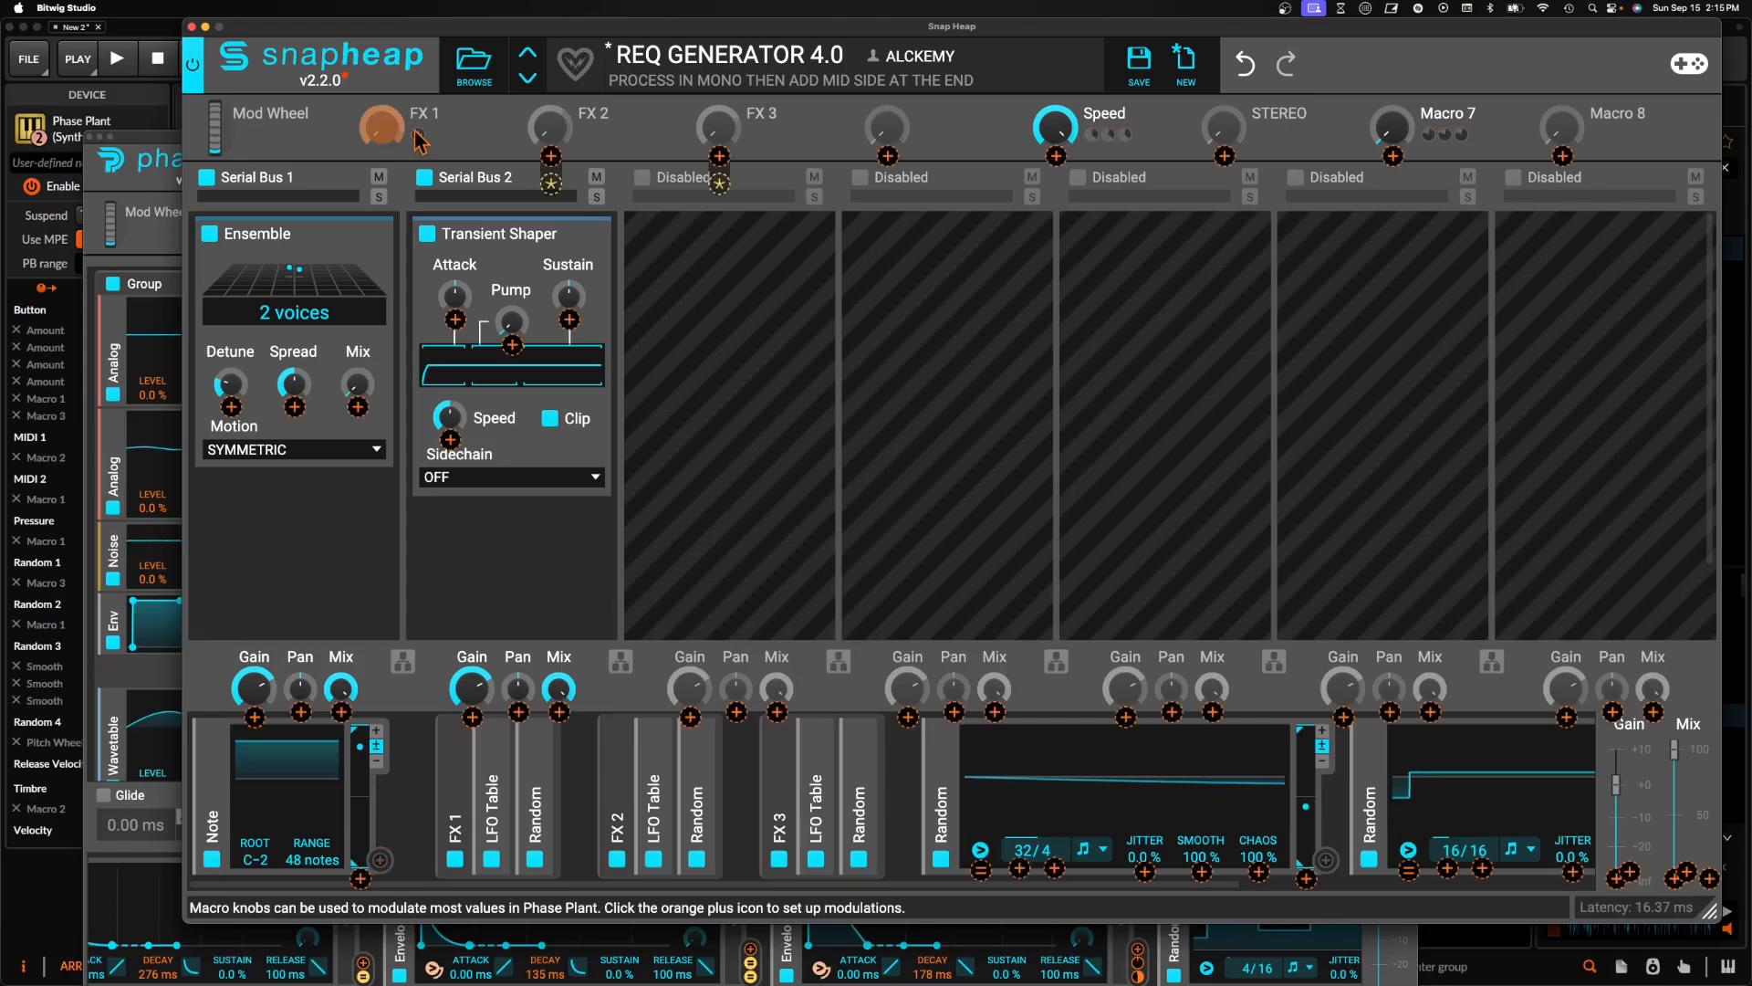
pyautogui.click(358, 407)
# Add a Trance Gate below the Ensemble with its Sustain fully down and its tied steps separated
pyautogui.click(305, 529)
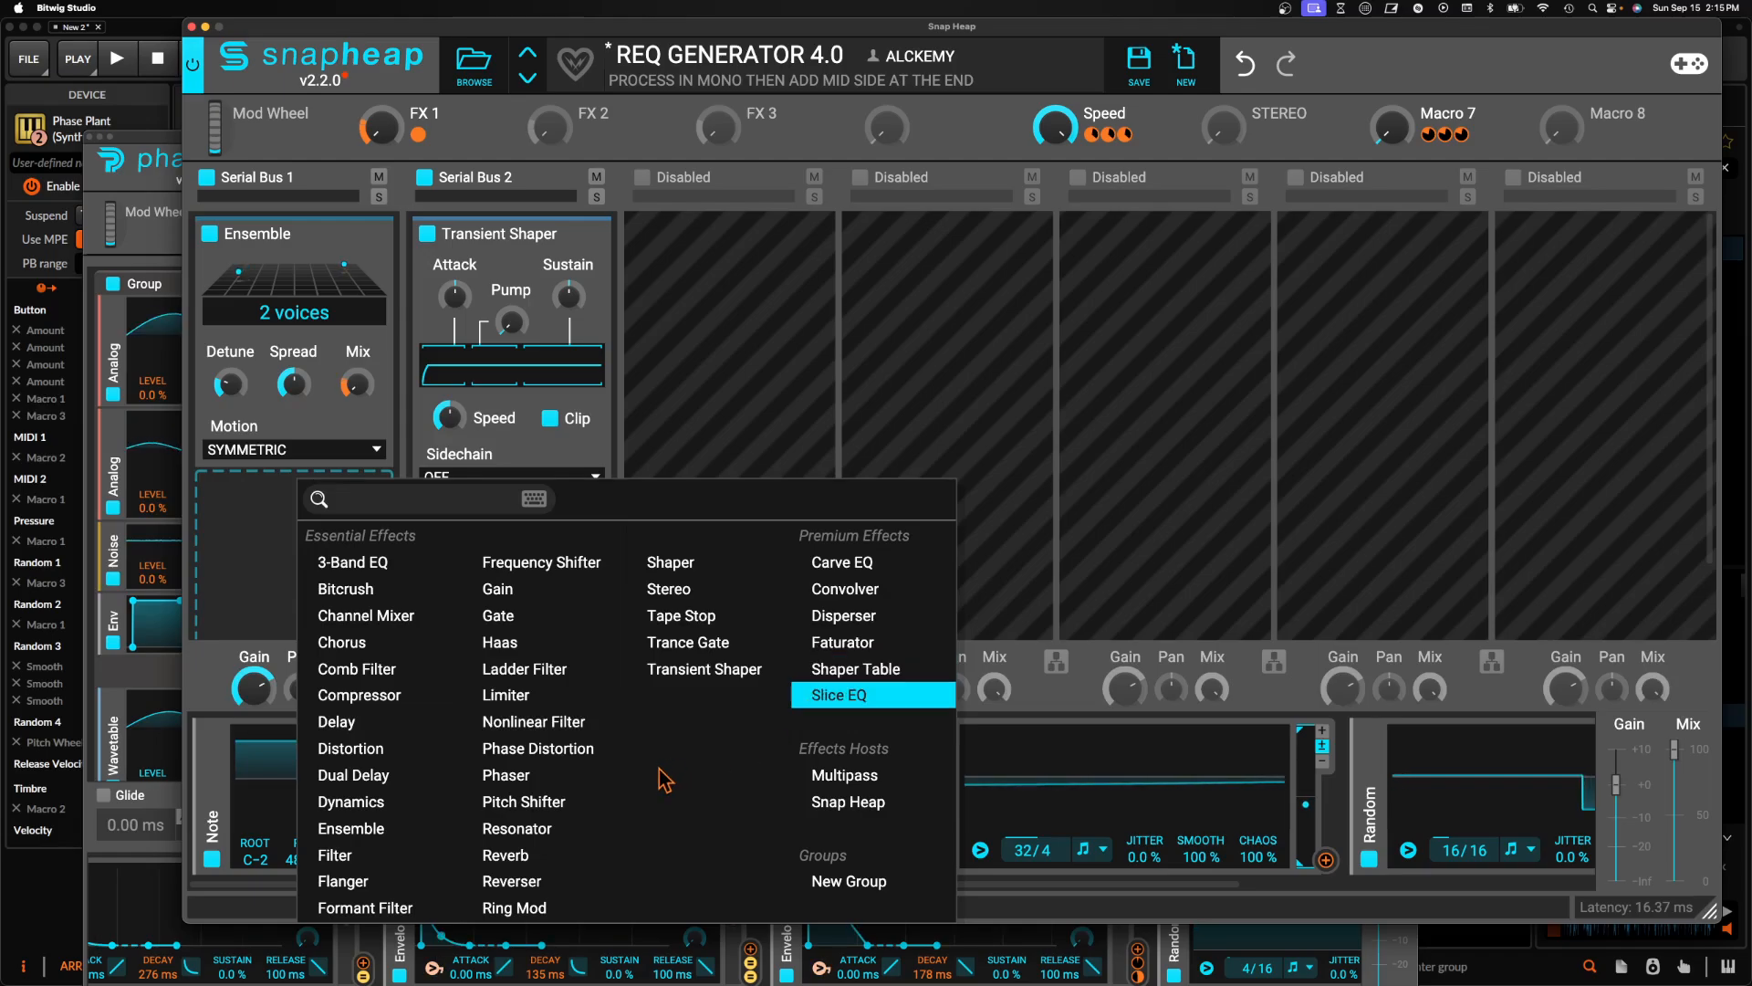
pyautogui.click(688, 642)
pyautogui.scroll(-2, 280, 507)
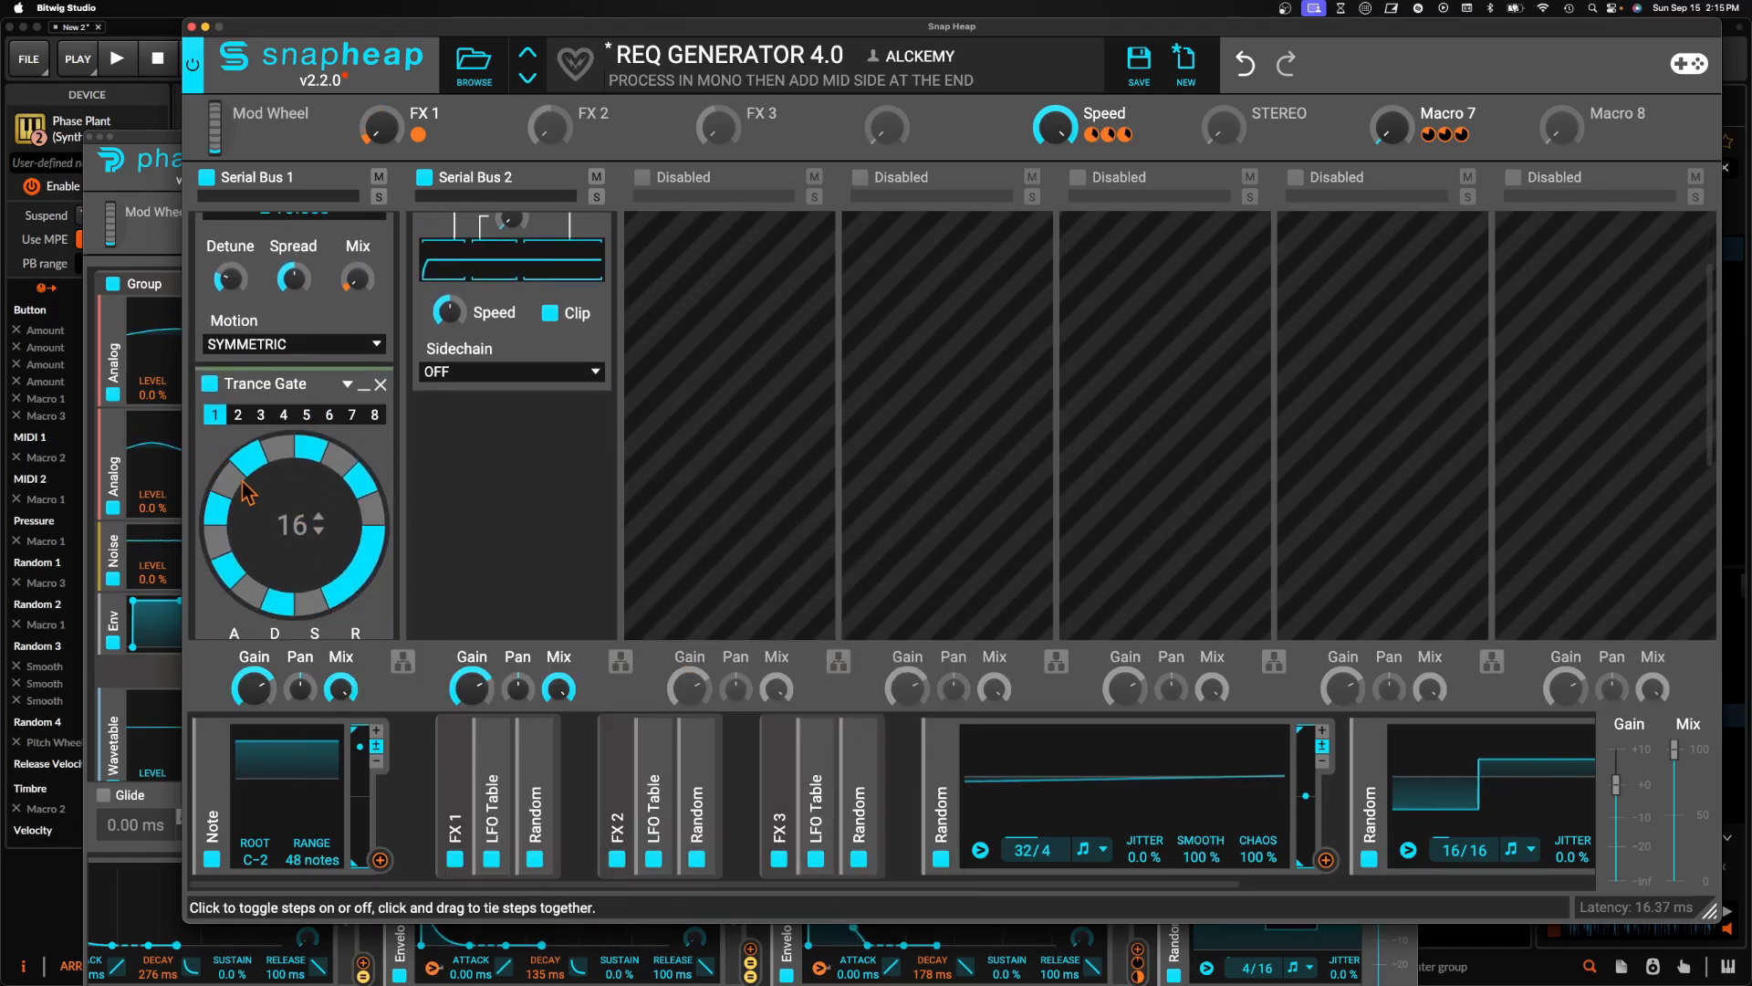
pyautogui.scroll(-3, 260, 497)
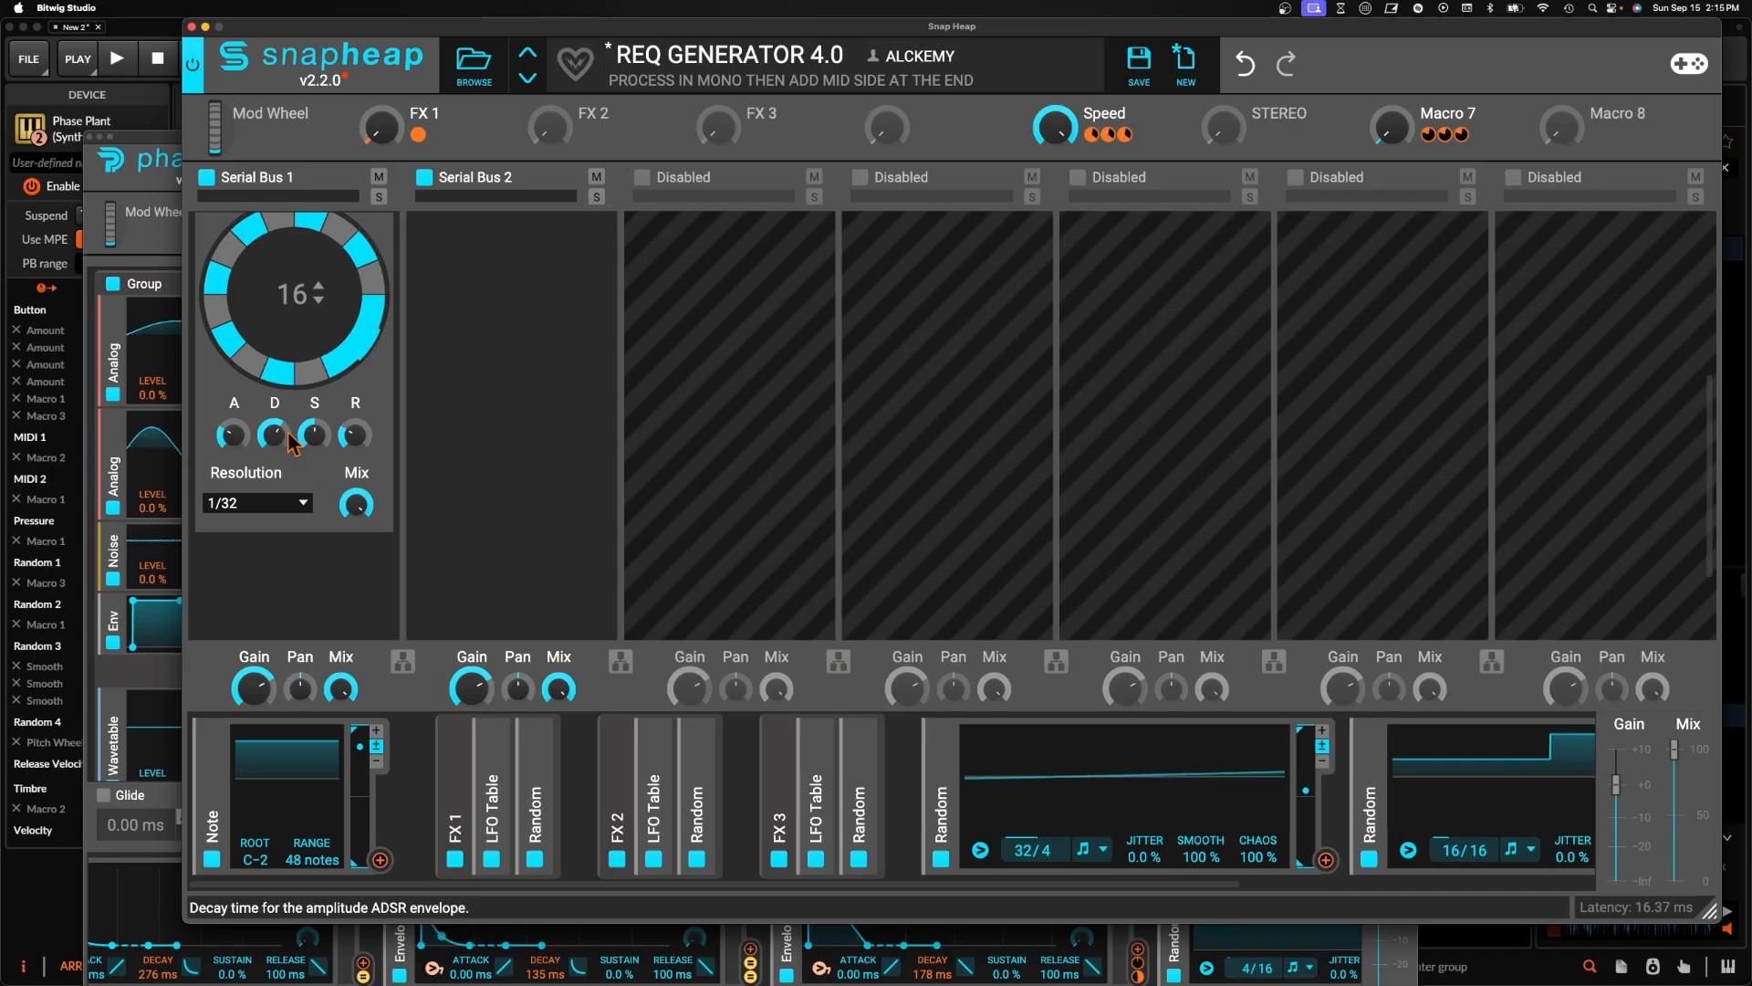
pyautogui.moveTo(312, 432); pyautogui.dragTo(312, 493)
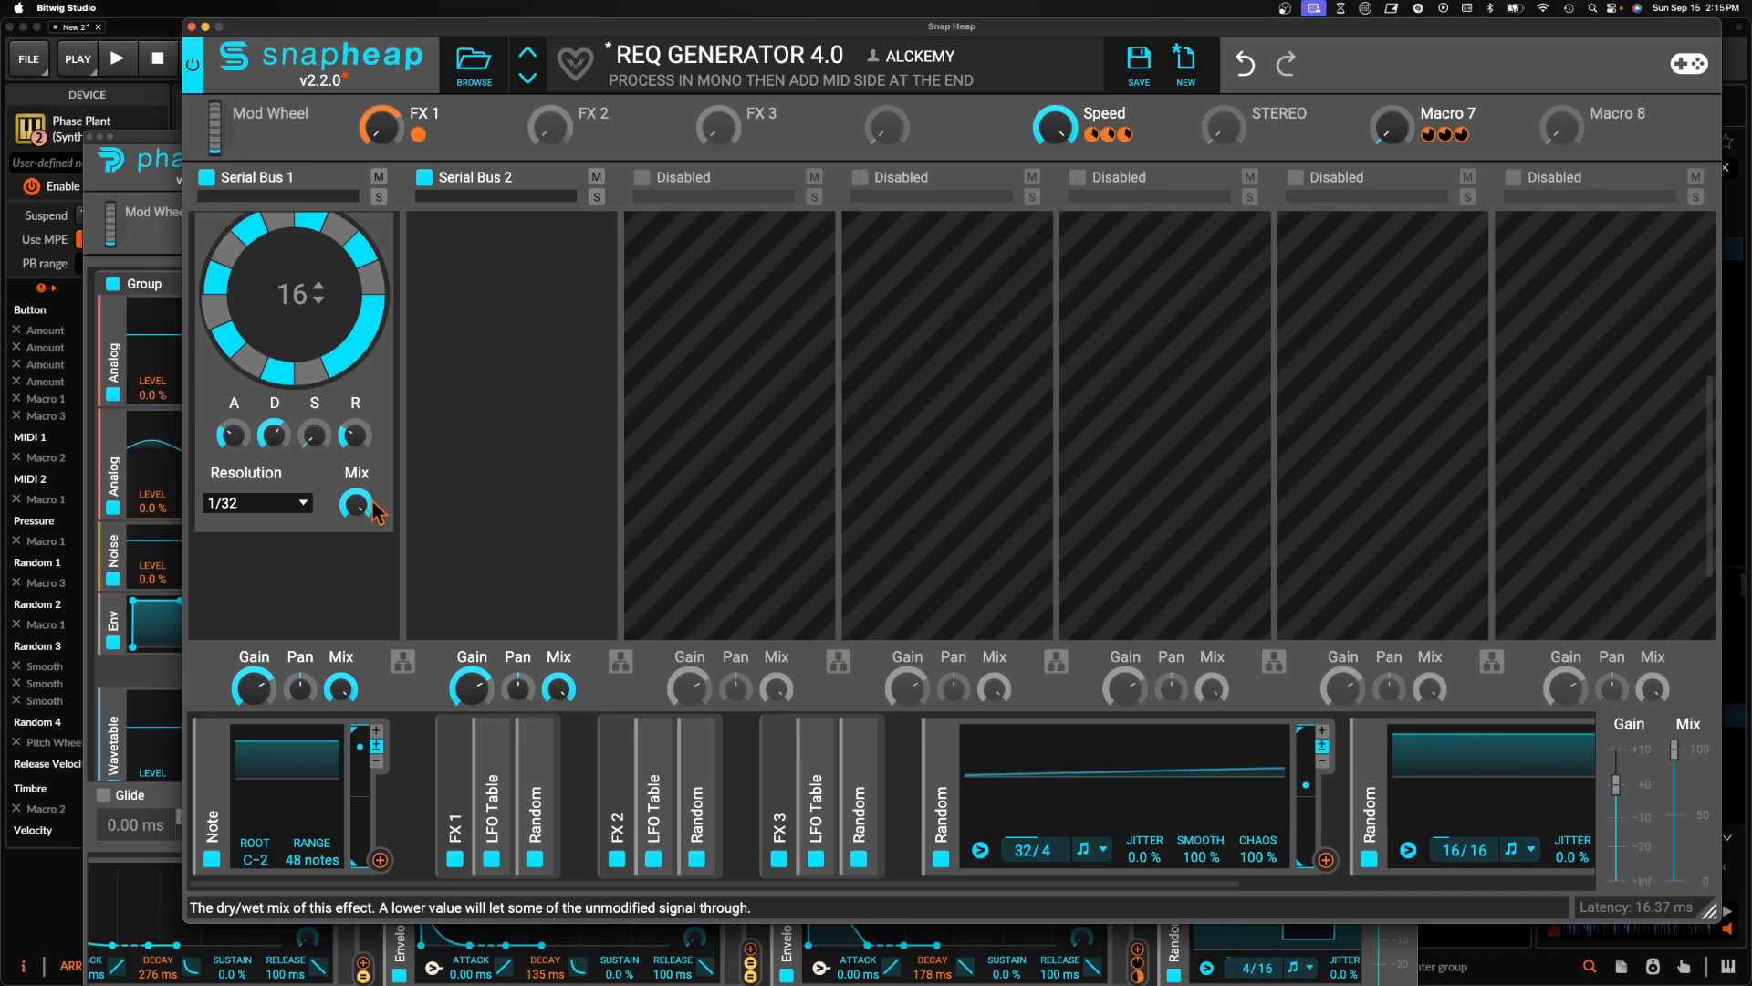
pyautogui.scroll(1, 347, 489)
pyautogui.scroll(3, 310, 302)
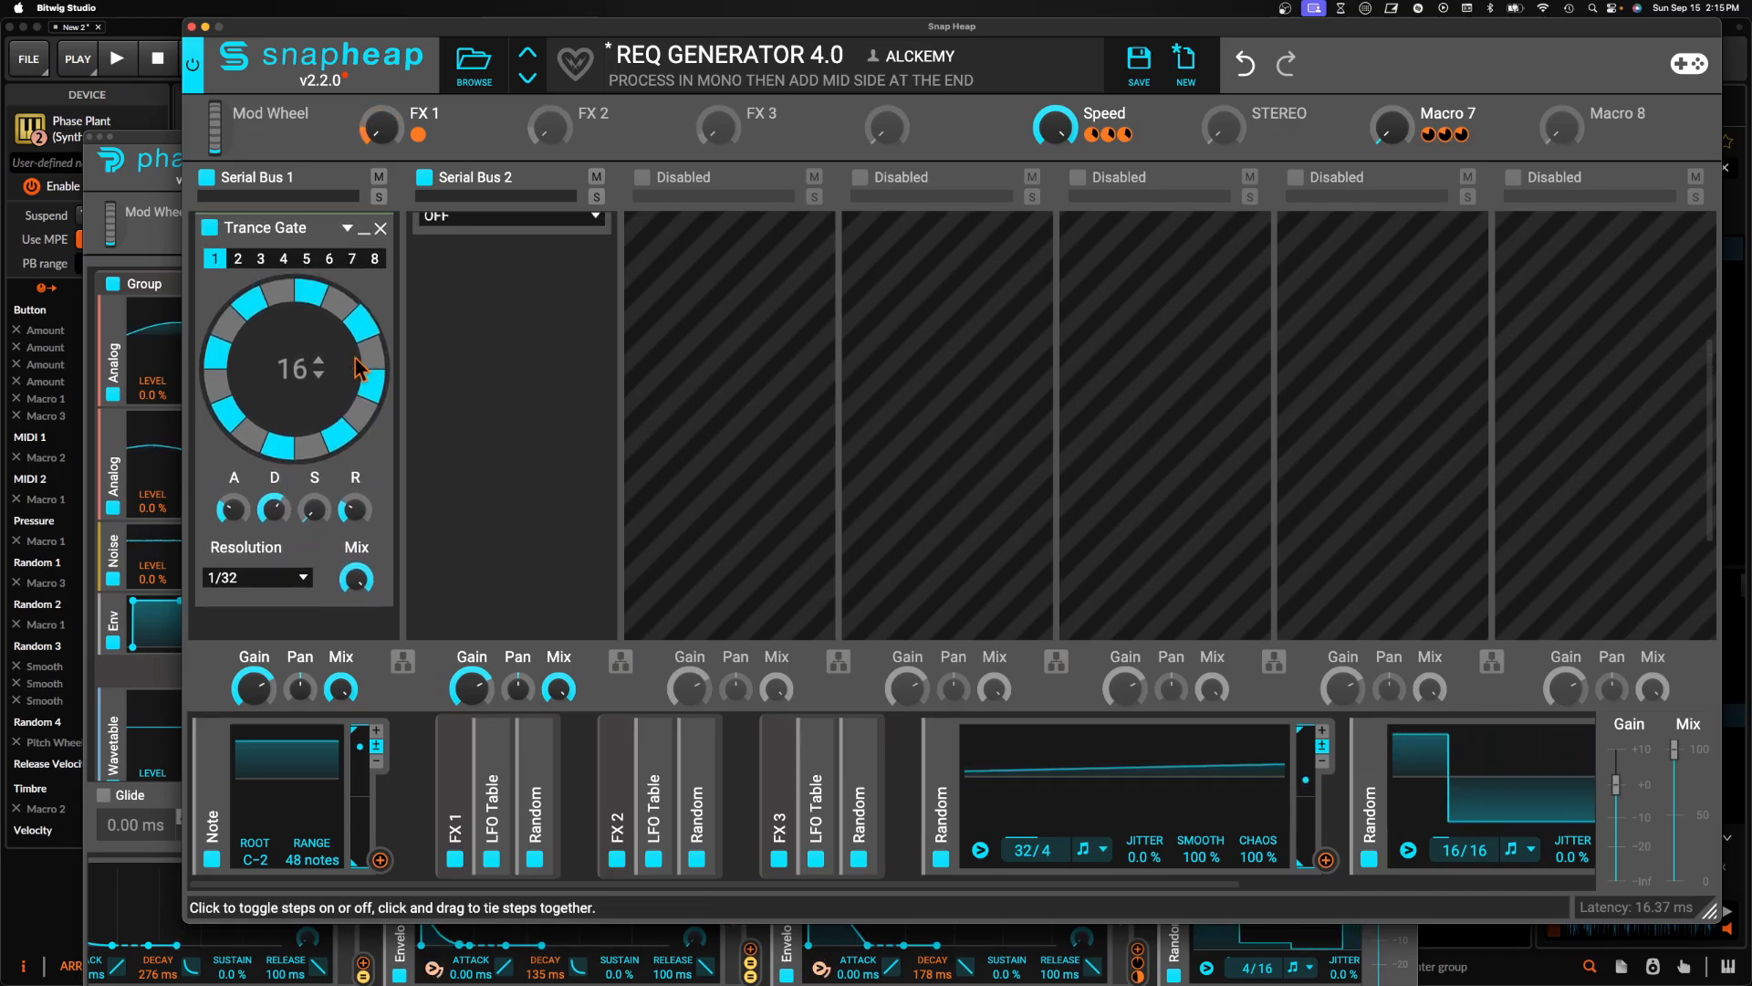
# Duplicate the Trance Gate below the first one and set the copy's resolution to 1/16
pyautogui.scroll(-5, 296, 401)
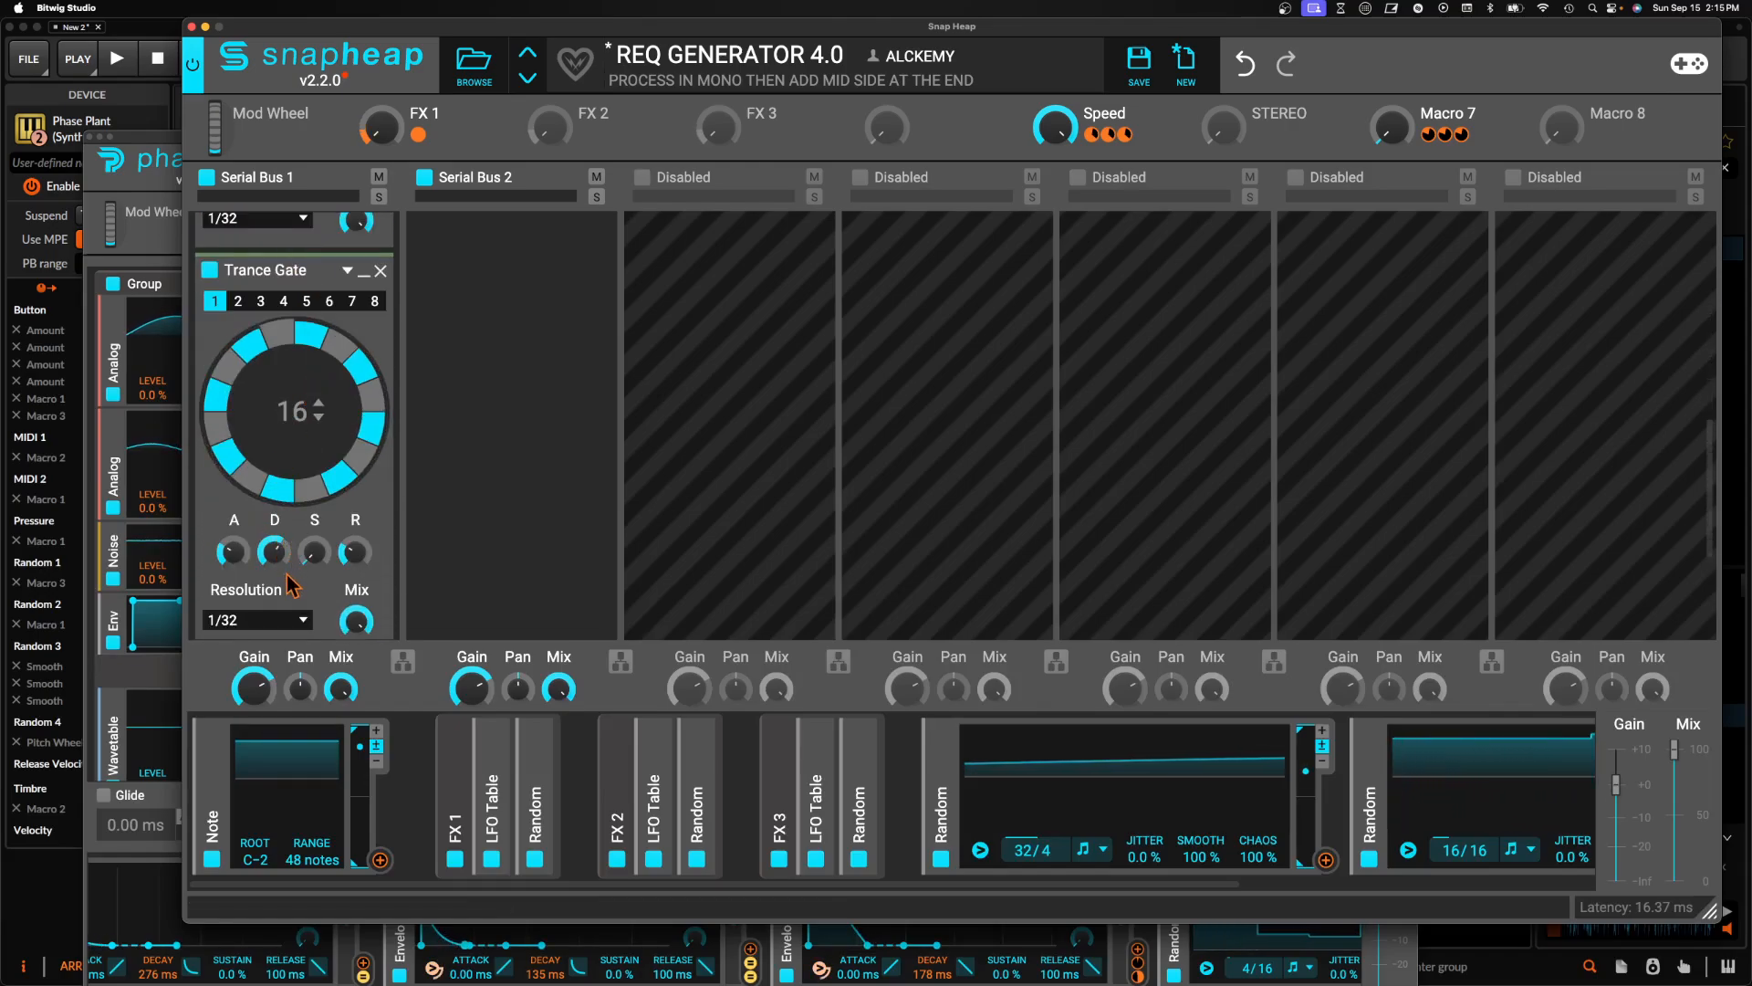
pyautogui.click(262, 620)
pyautogui.click(239, 540)
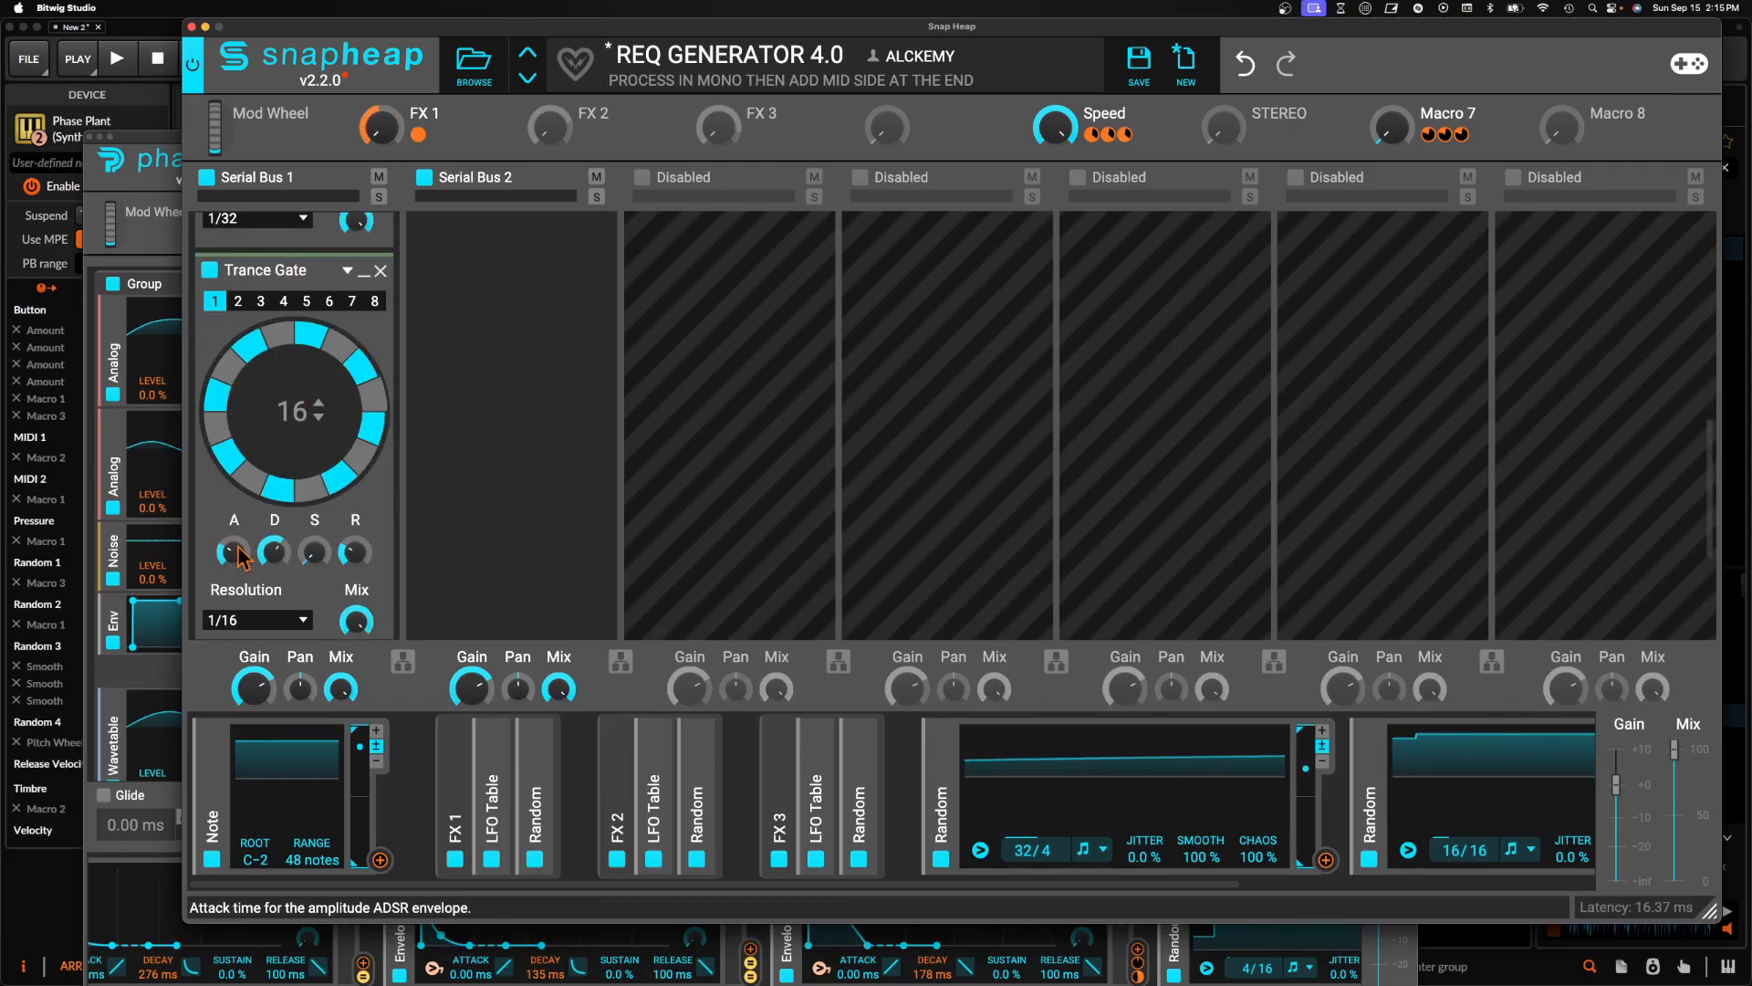
# Turn the second Trance Gate's Mix fully down and map the FX 2 macro to the Mix of both Trance Gates
pyautogui.scroll(3, 349, 519)
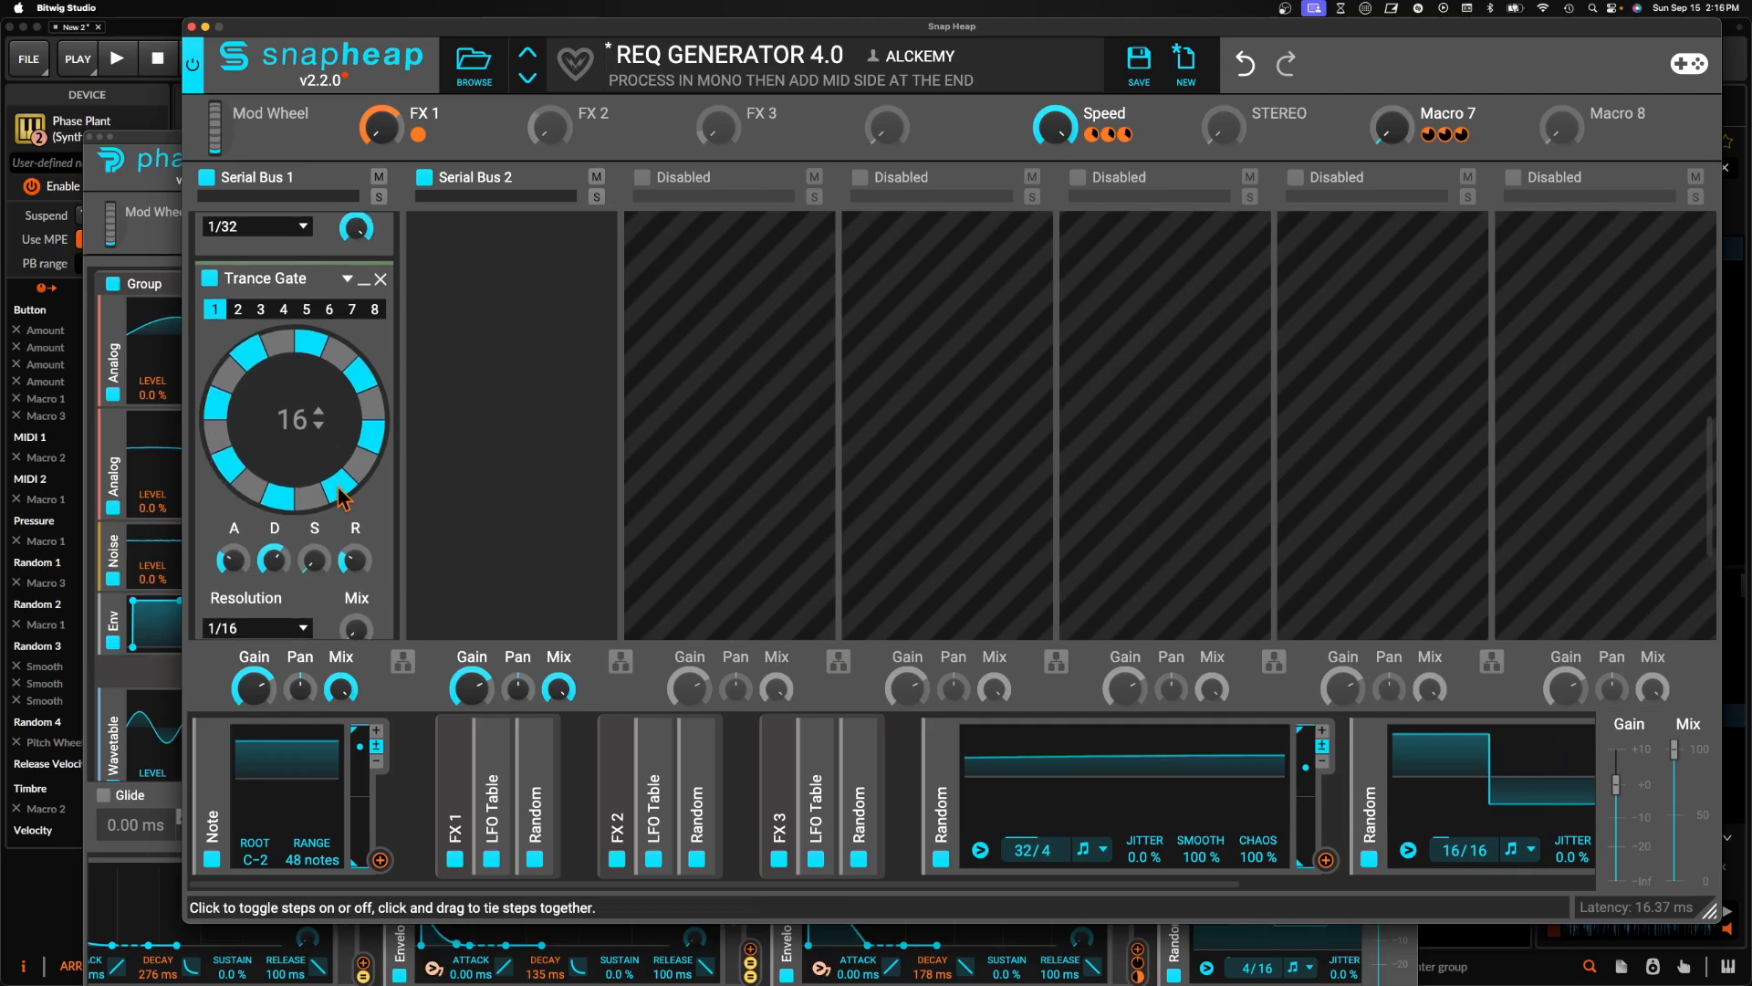
pyautogui.click(587, 134)
pyautogui.scroll(-4, 365, 511)
pyautogui.click(356, 594)
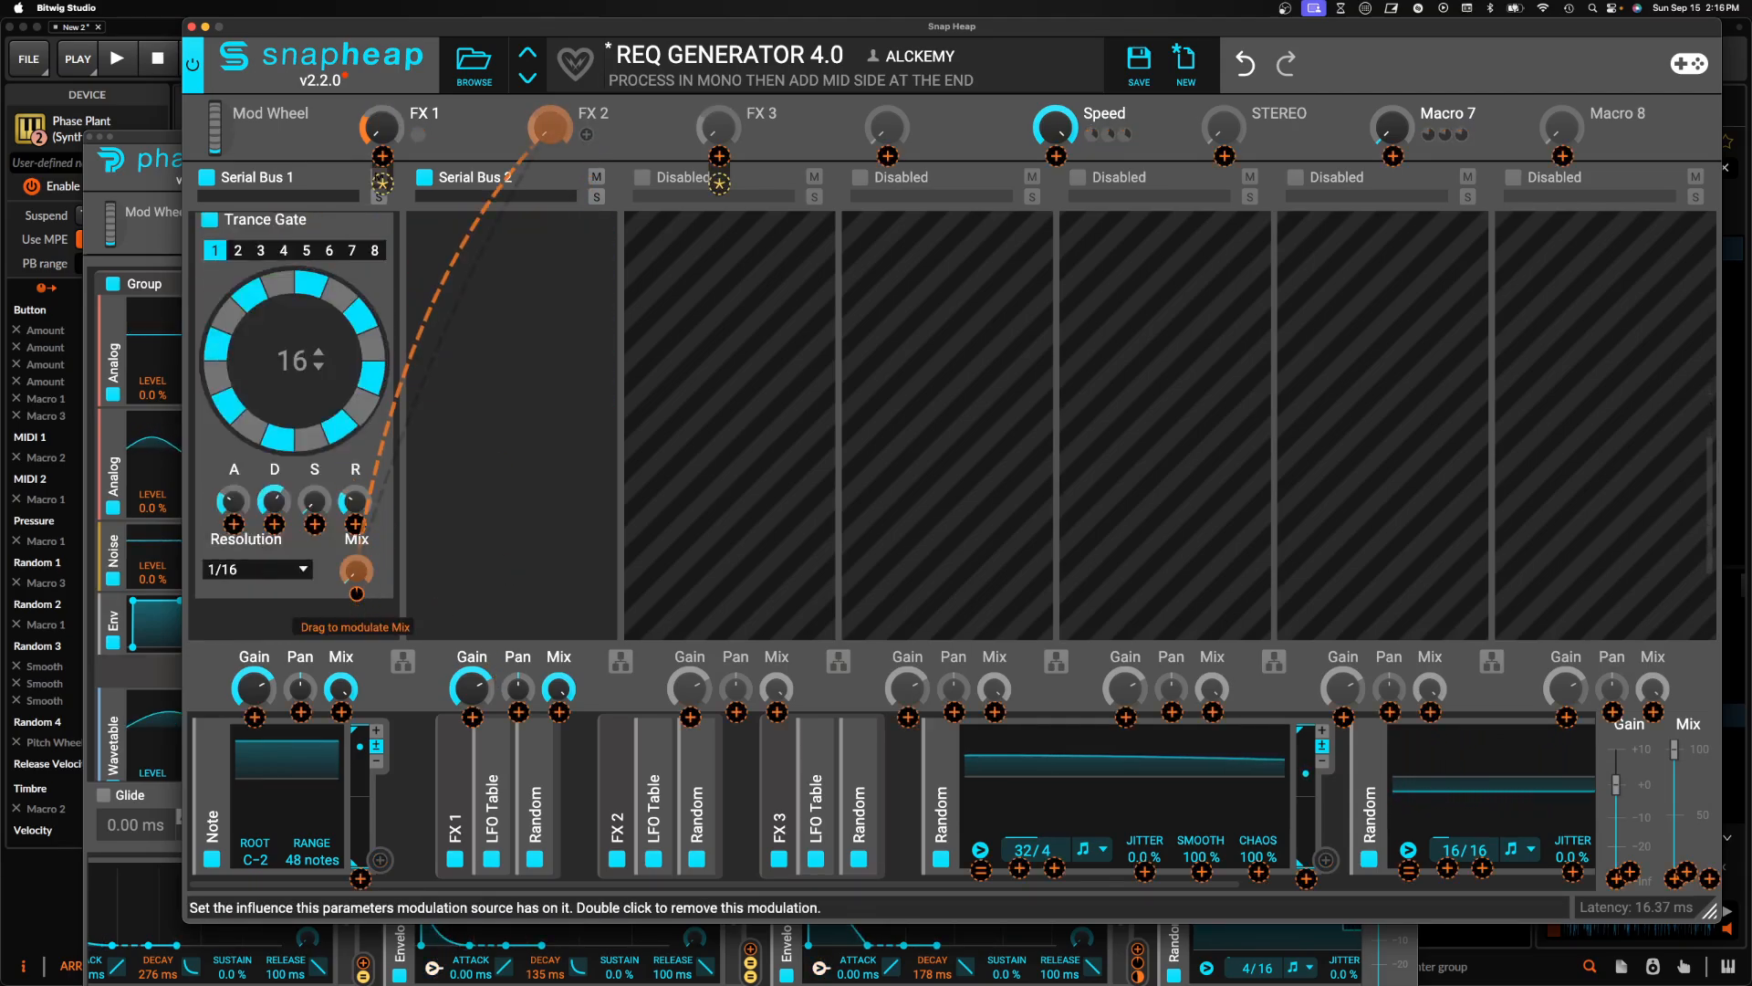
pyautogui.scroll(5, 276, 454)
pyautogui.click(356, 417)
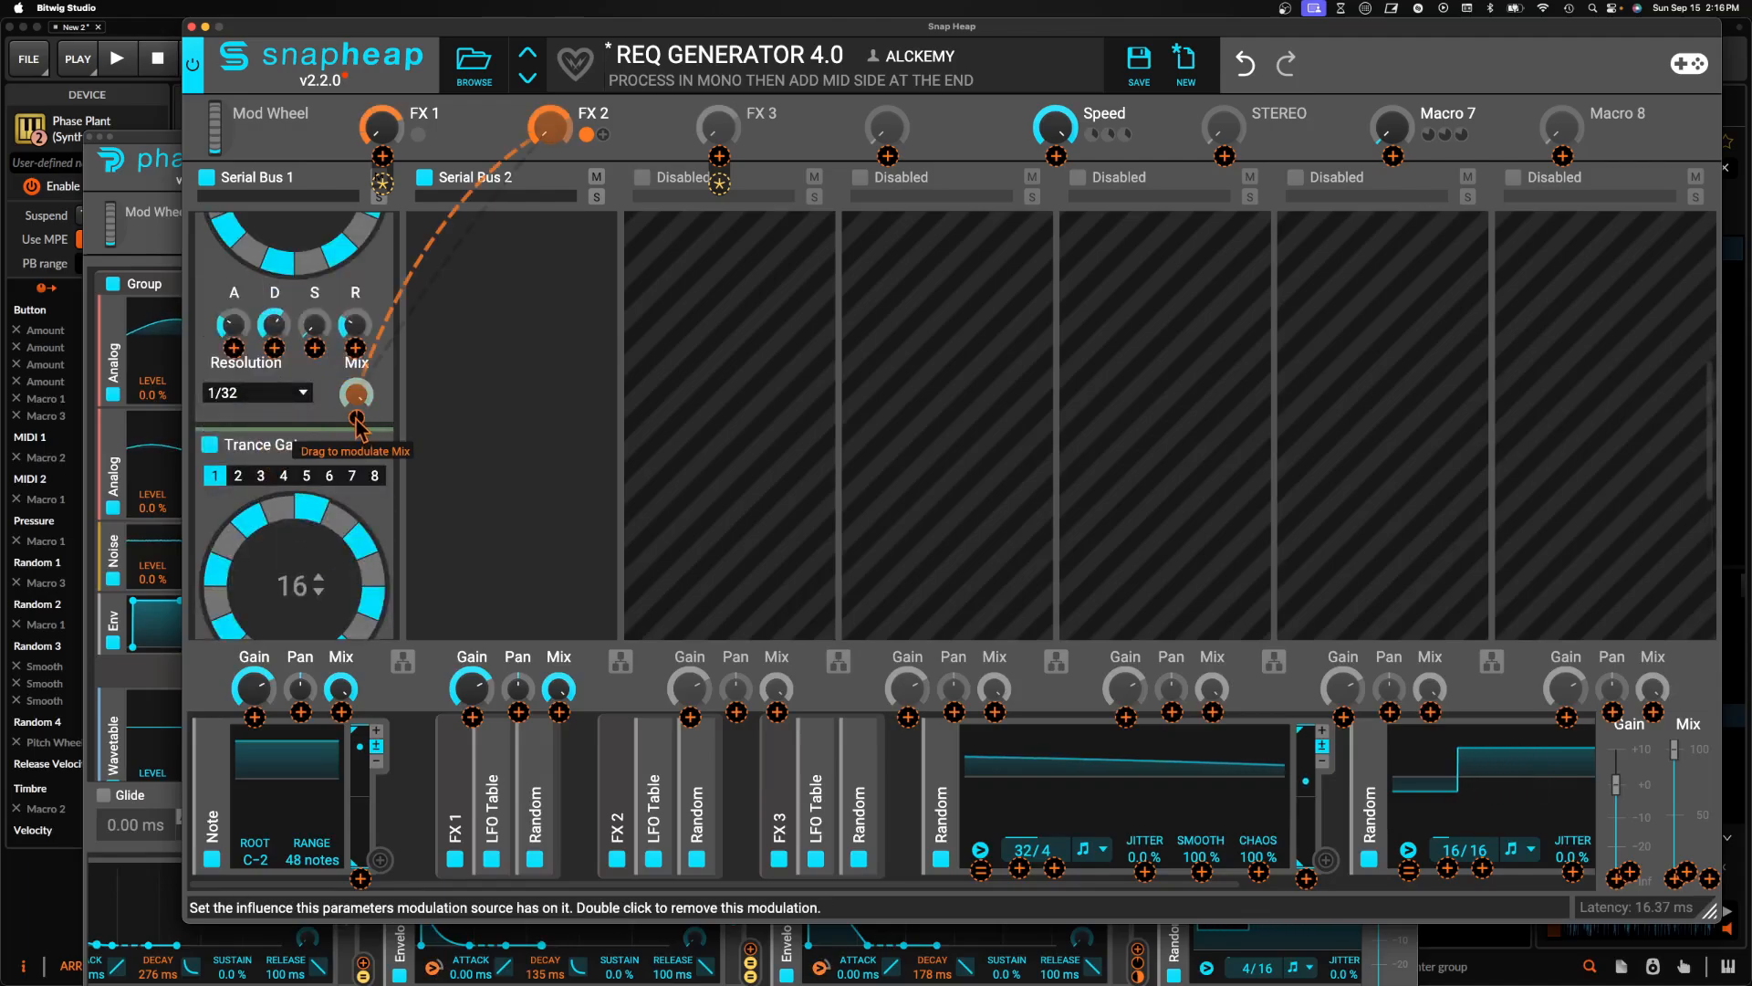
pyautogui.click(587, 134)
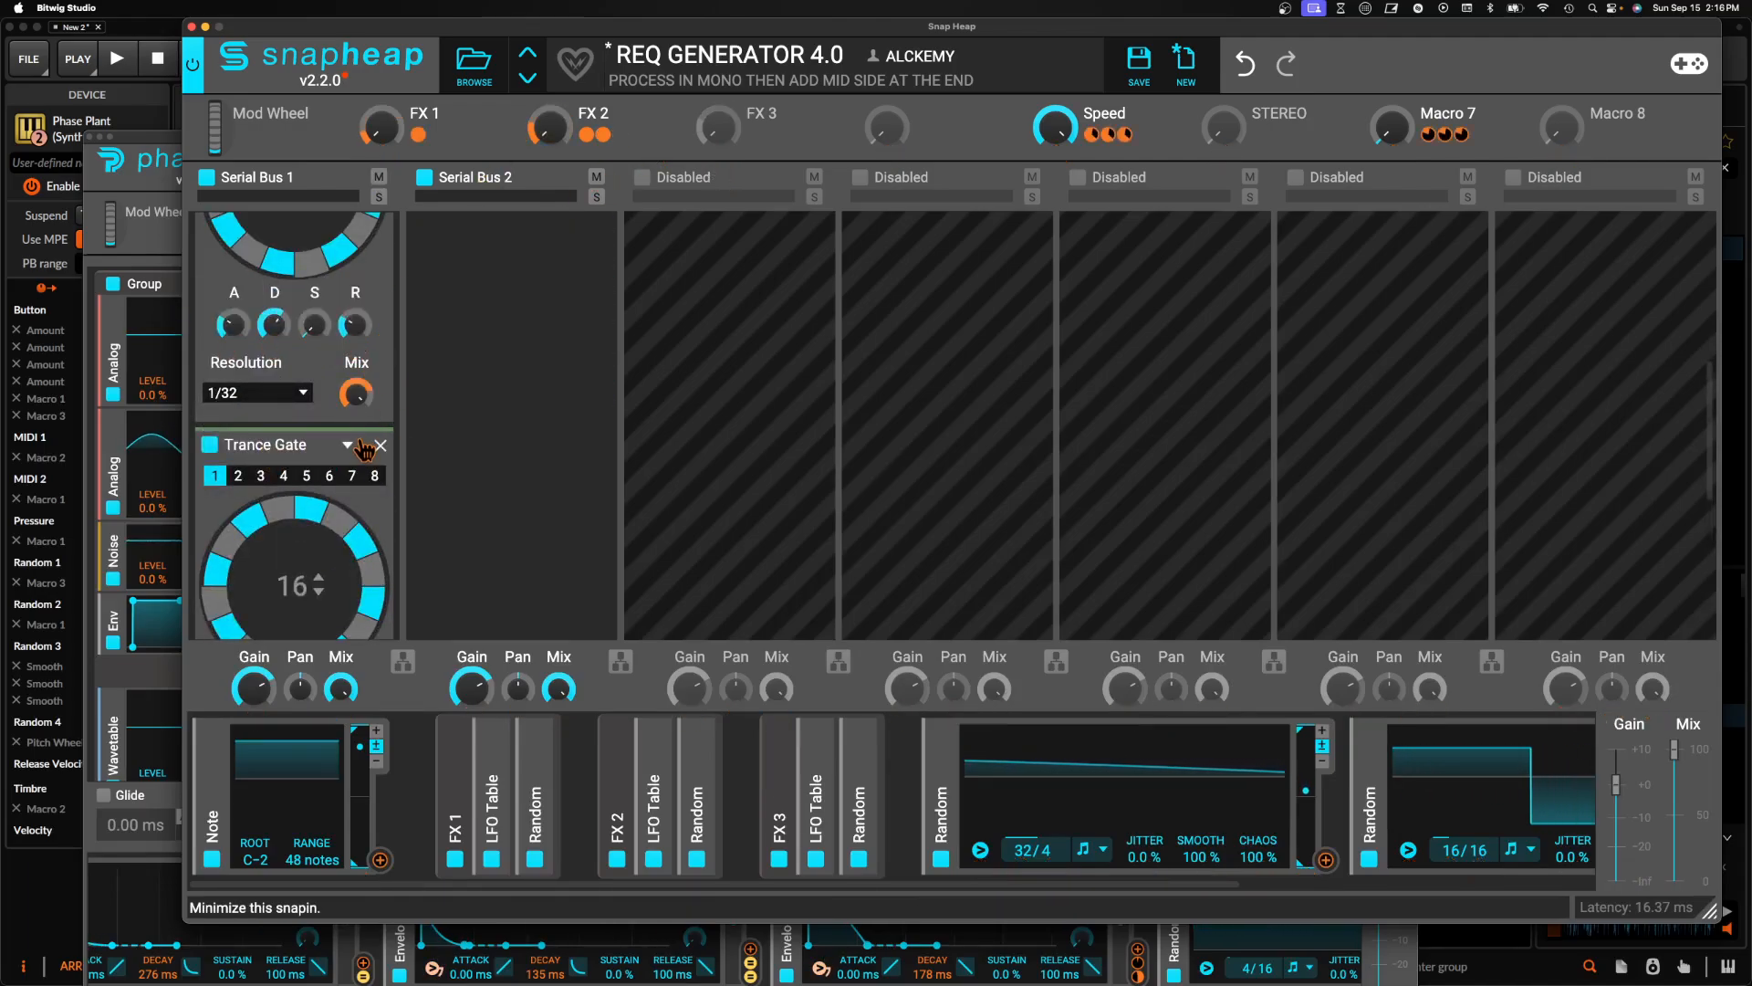
# Collapse both Trance Gates and add a Reverb below them in Serial Bus 1
pyautogui.click(371, 444)
pyautogui.click(371, 391)
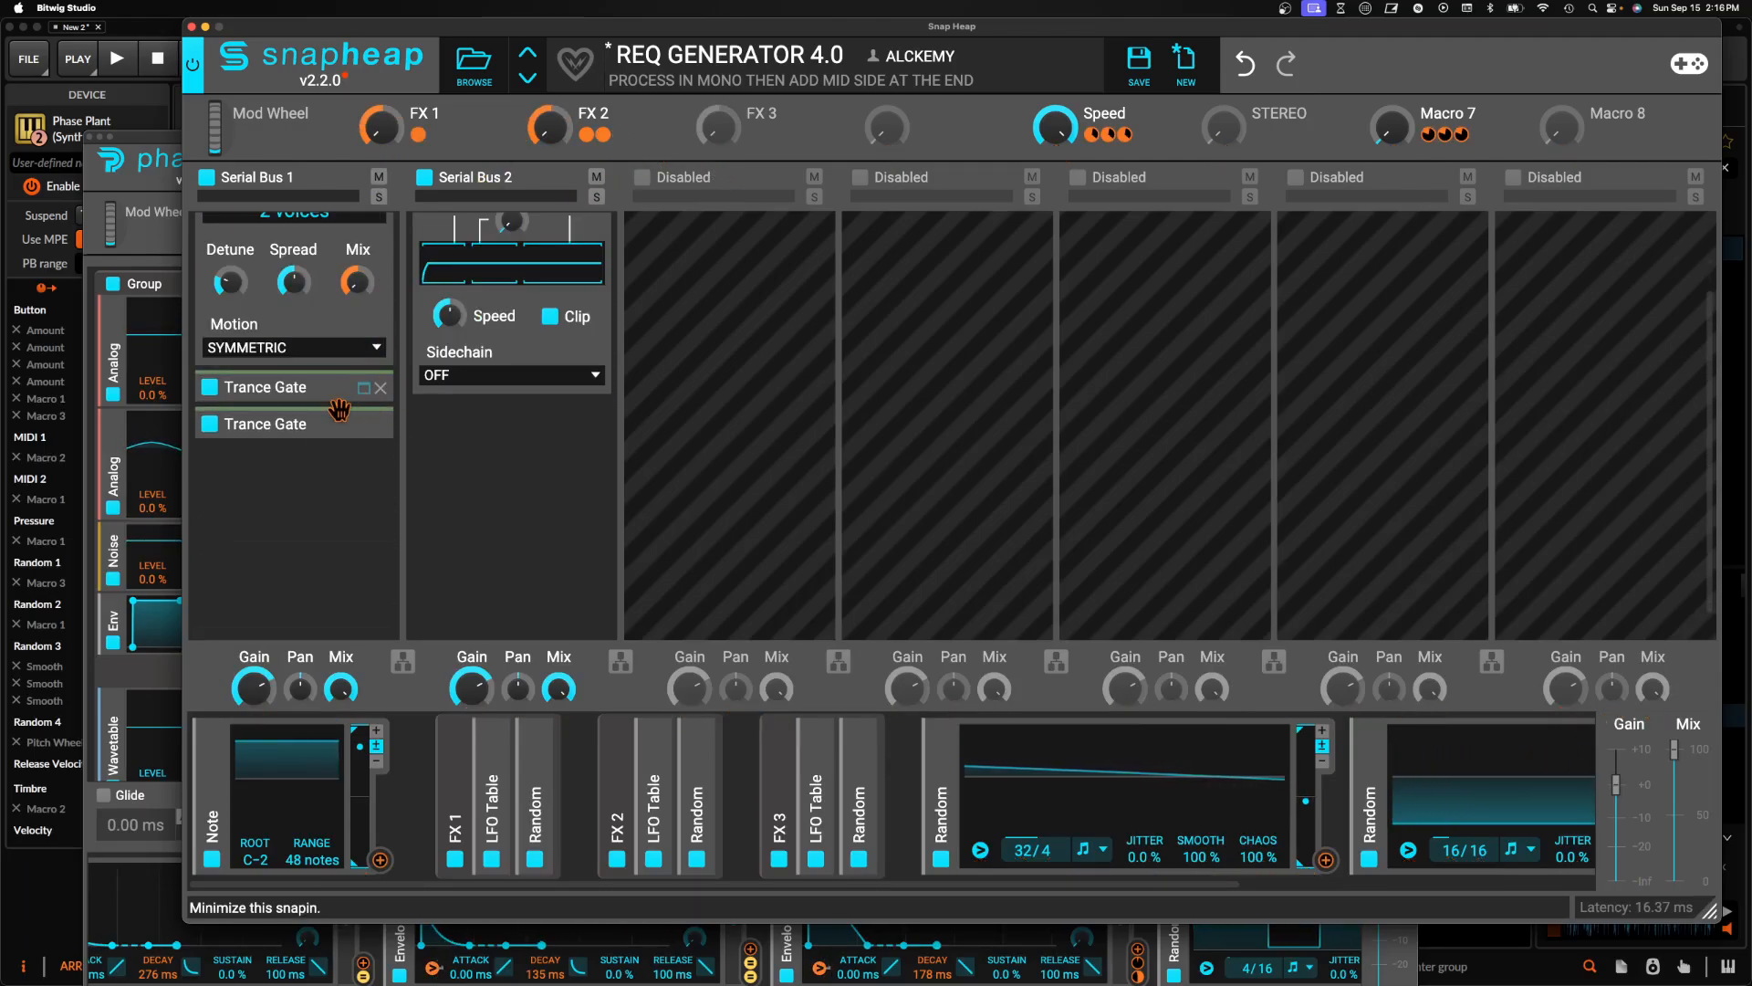
pyautogui.click(264, 493)
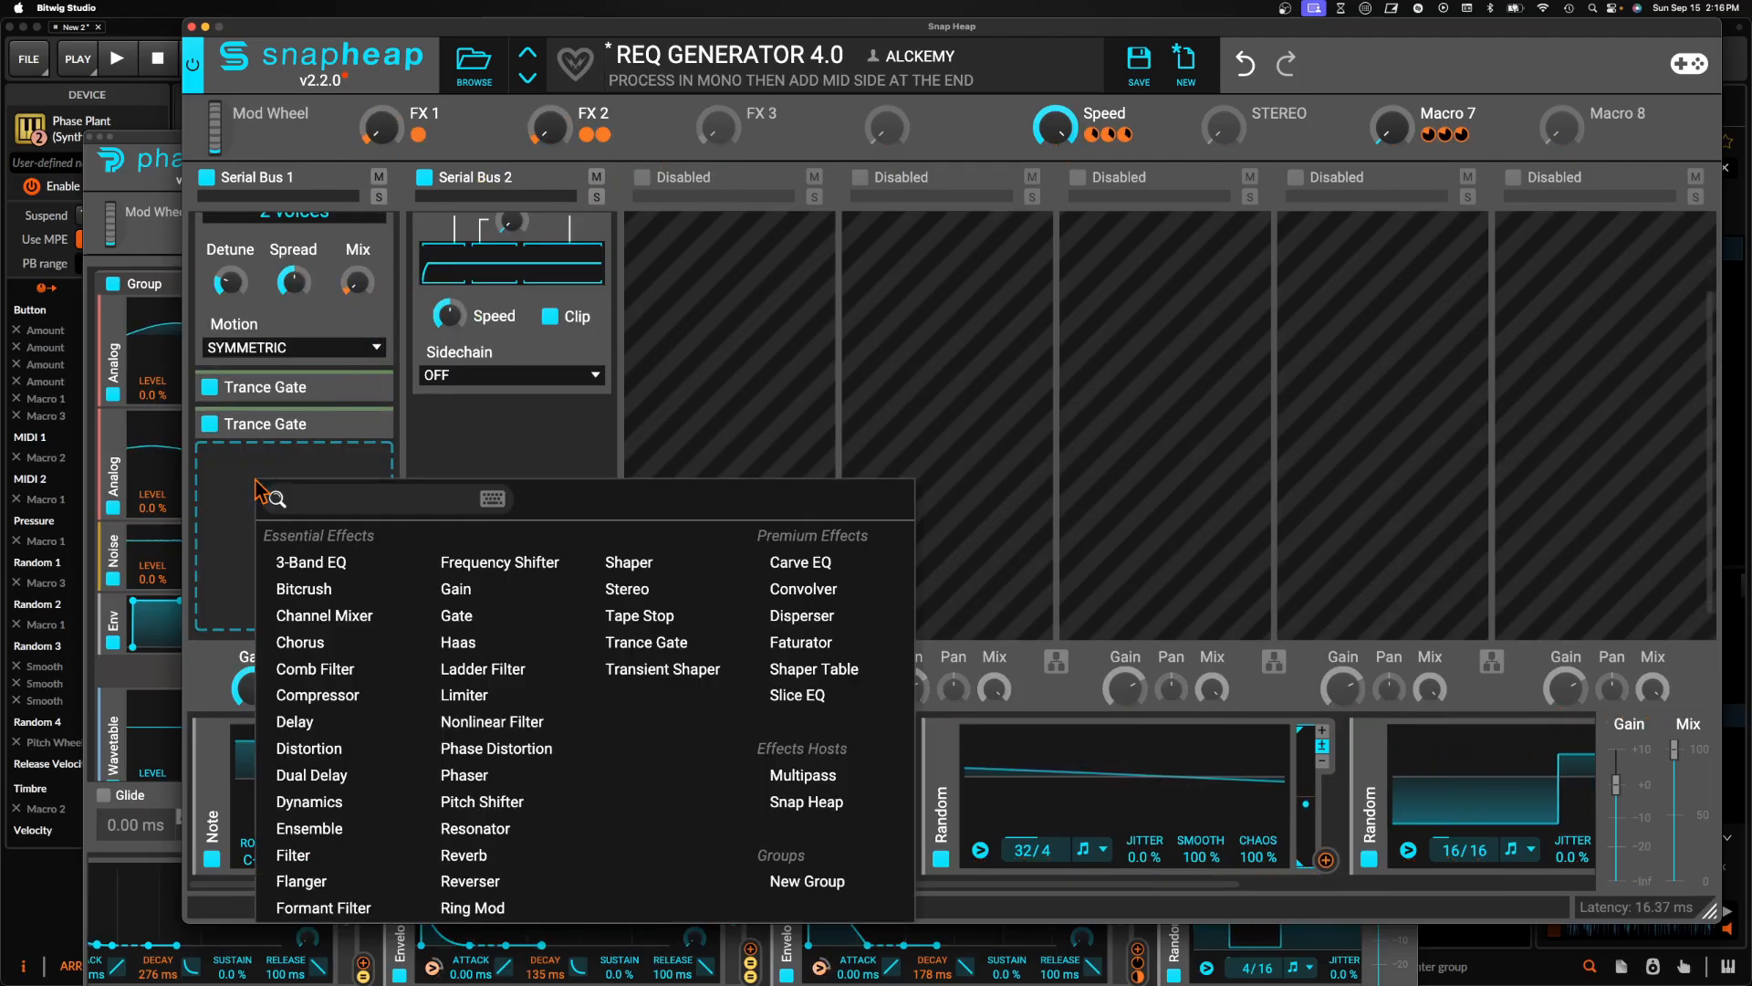
pyautogui.click(470, 855)
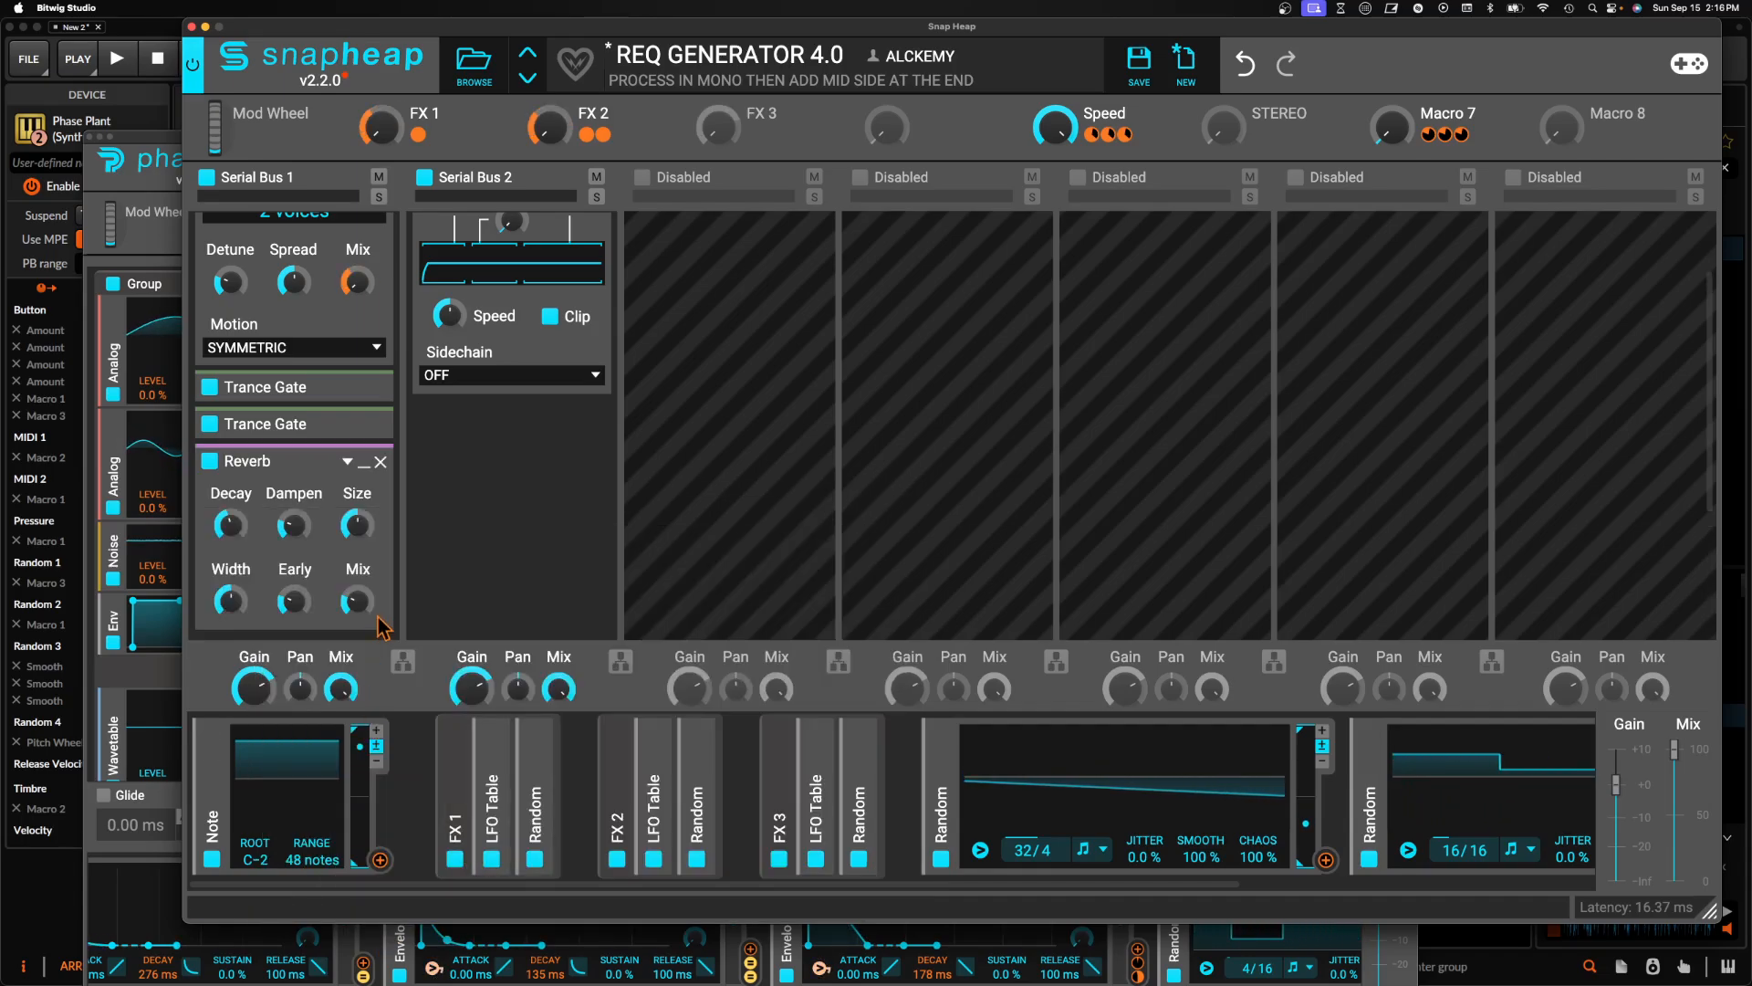
# Map the FX 3 macro to the Reverb's Mix, collapse the Reverb and close the Snap Heap editor
pyautogui.moveTo(756, 137); pyautogui.dragTo(328, 609)
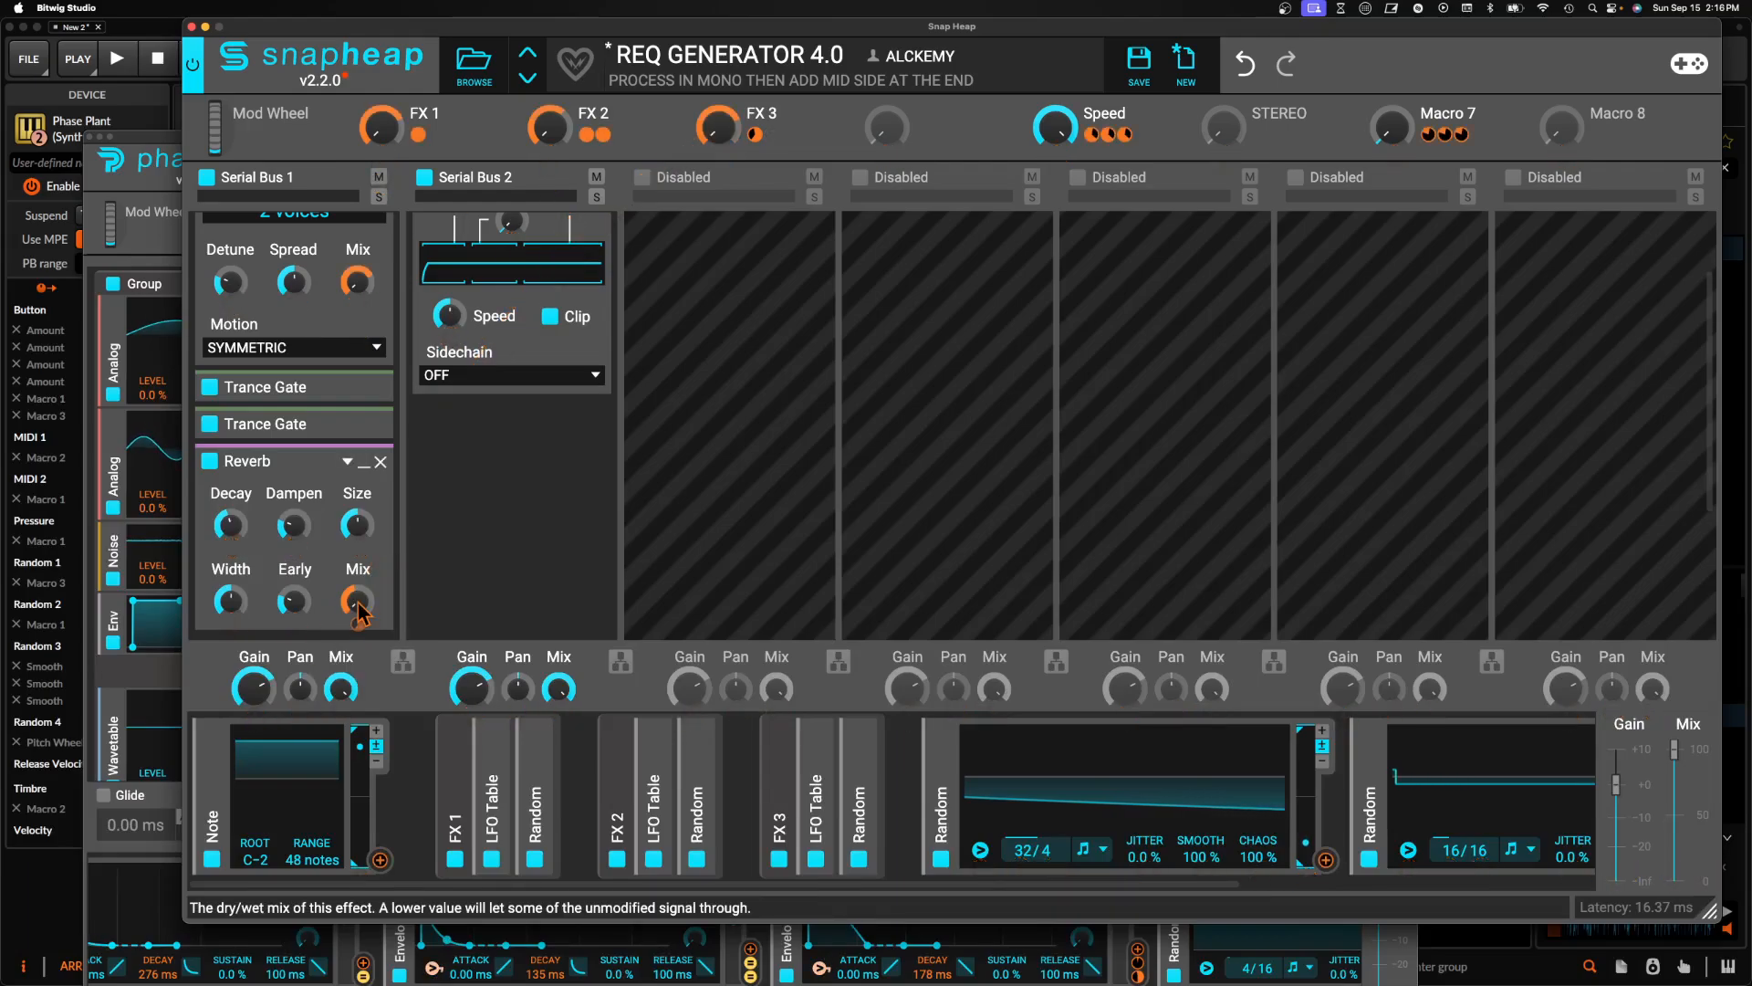
pyautogui.click(359, 462)
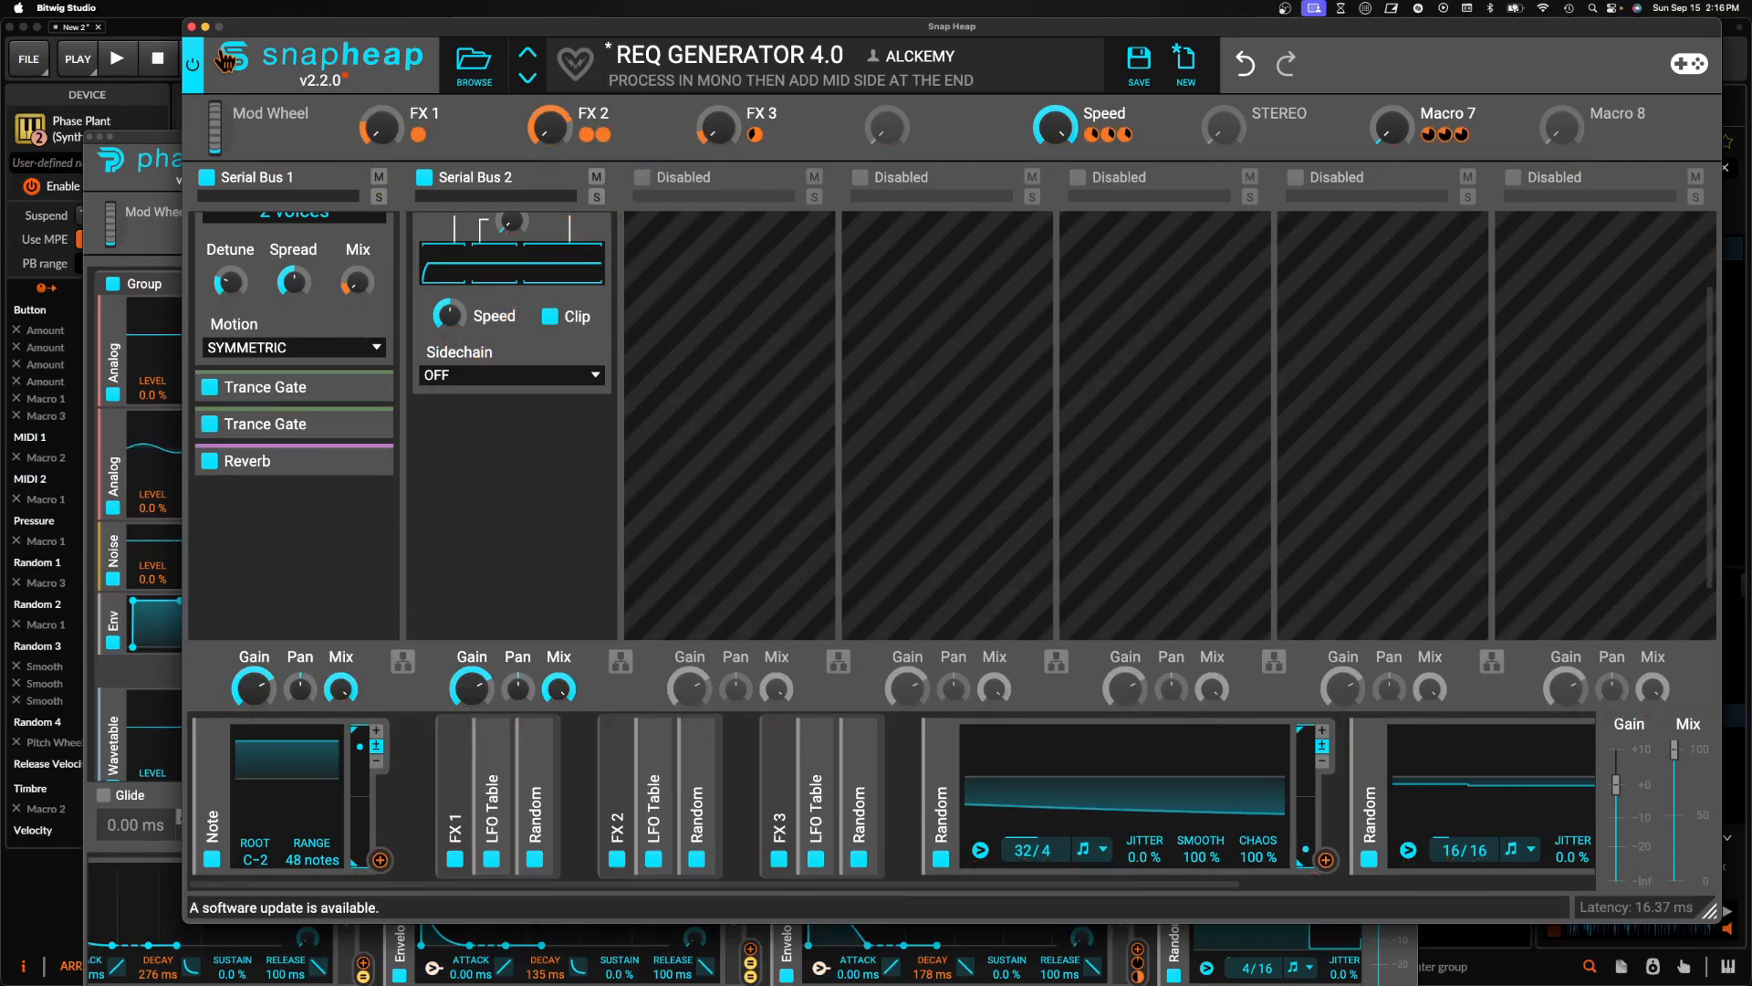
pyautogui.click(192, 27)
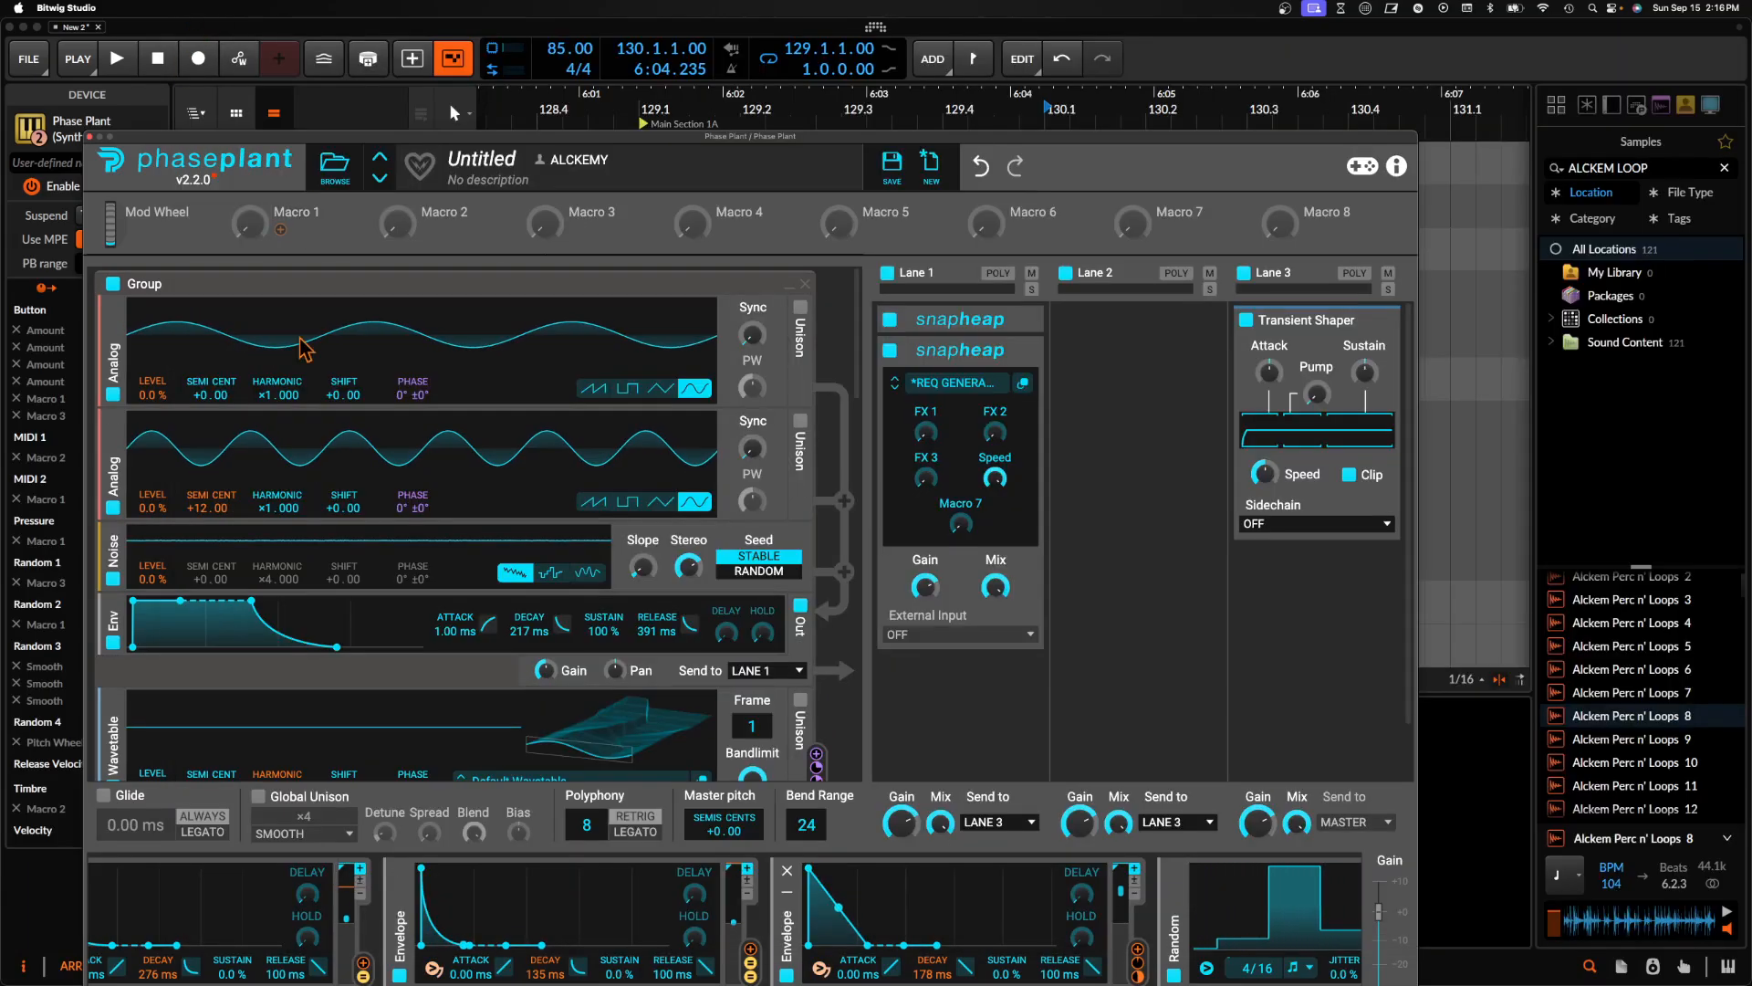
# Map Macro 1 to the Mix of both Snap Heaps in Lane 1 and turn the second one's Mix fully down
pyautogui.moveTo(329, 140); pyautogui.dragTo(316, 46)
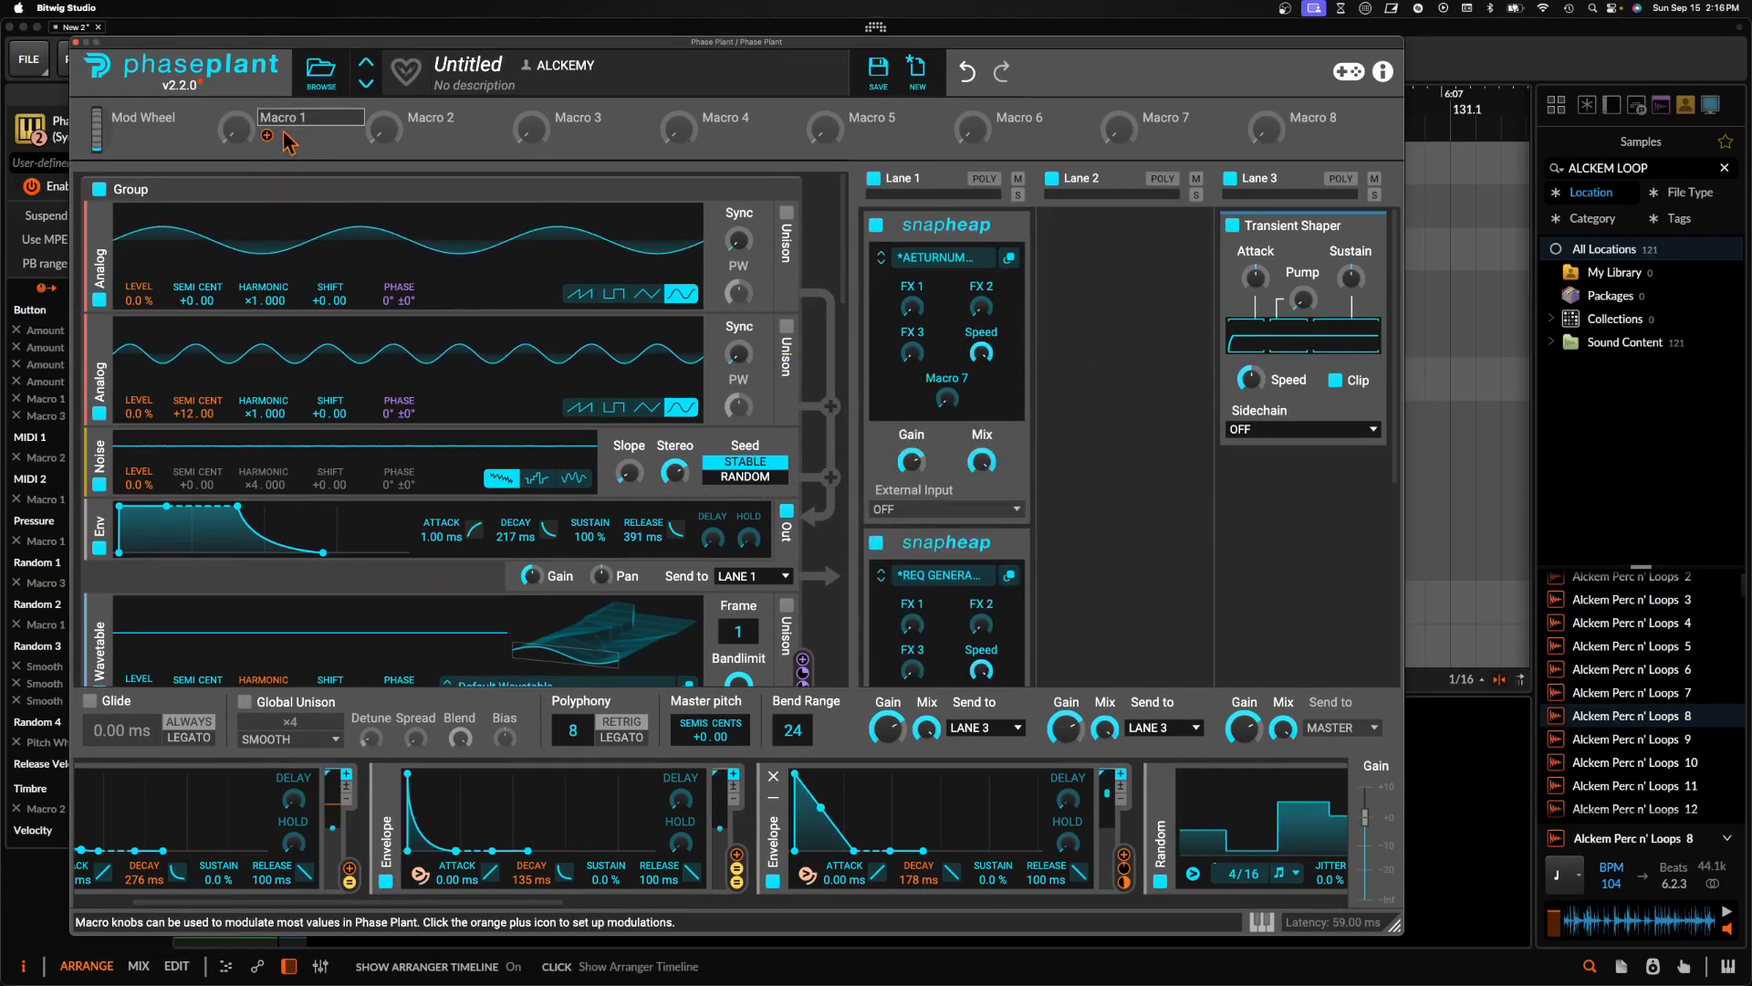
pyautogui.moveTo(236, 128); pyautogui.dragTo(982, 460)
pyautogui.scroll(-1, 984, 565)
pyautogui.scroll(-2, 981, 573)
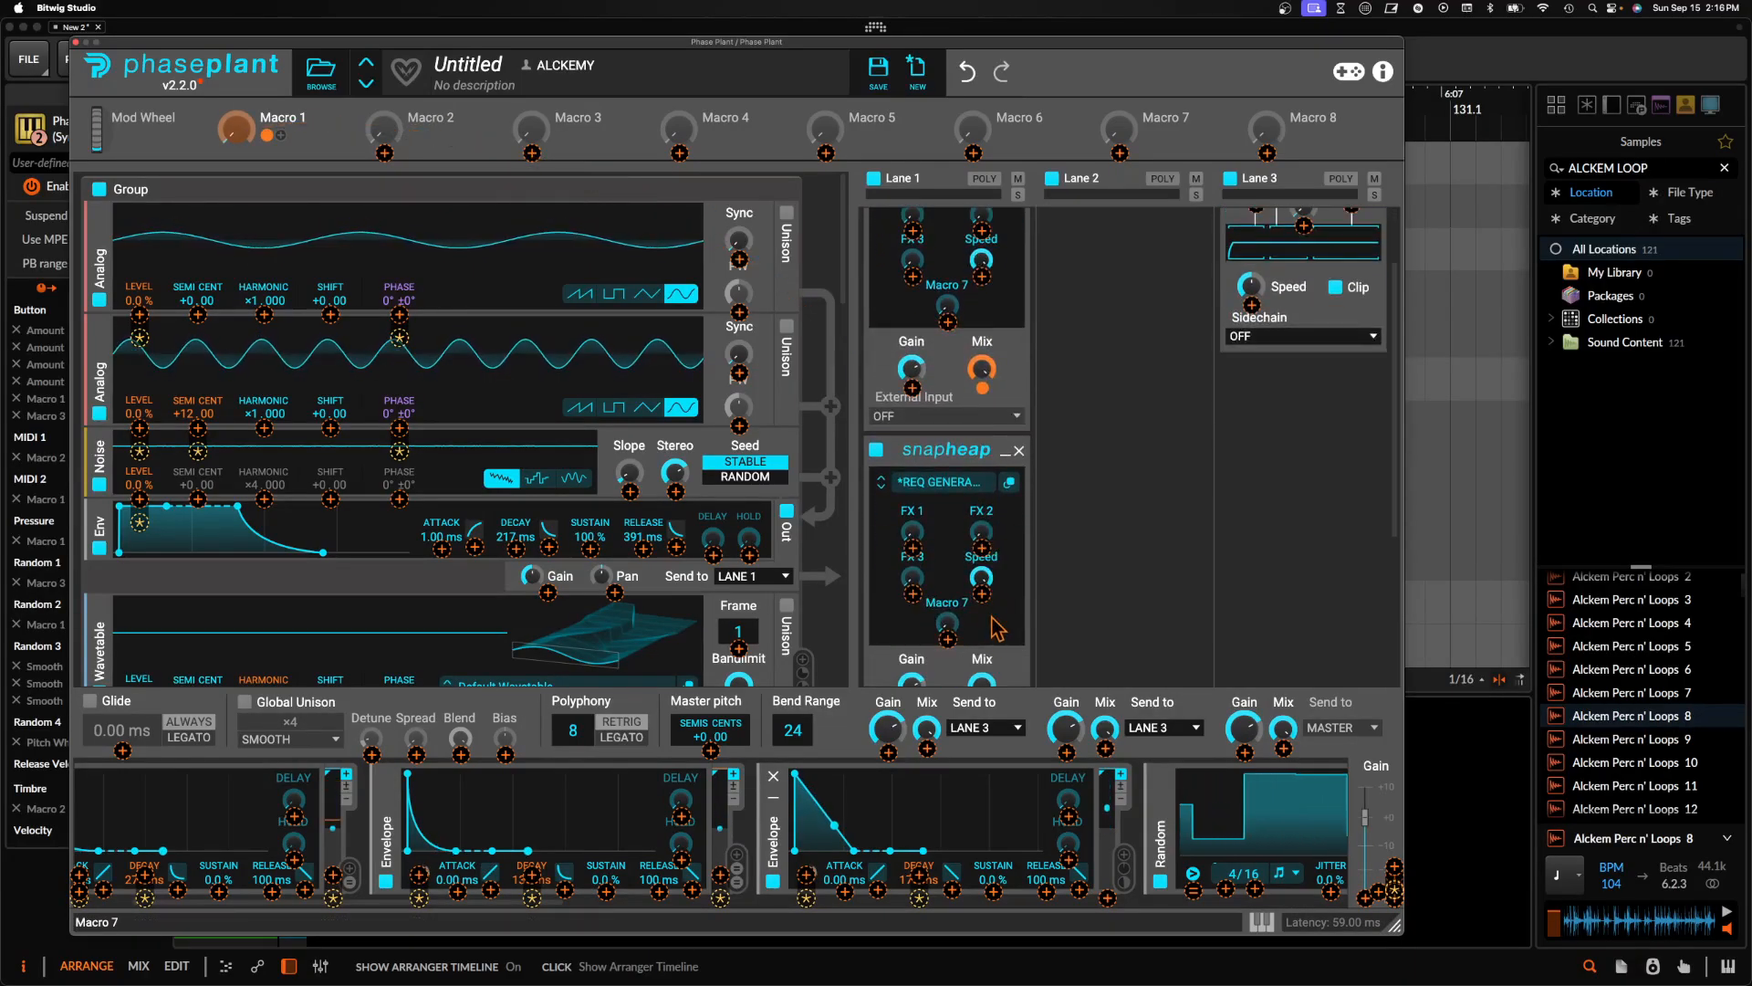
pyautogui.scroll(-3, 991, 628)
pyautogui.click(982, 620)
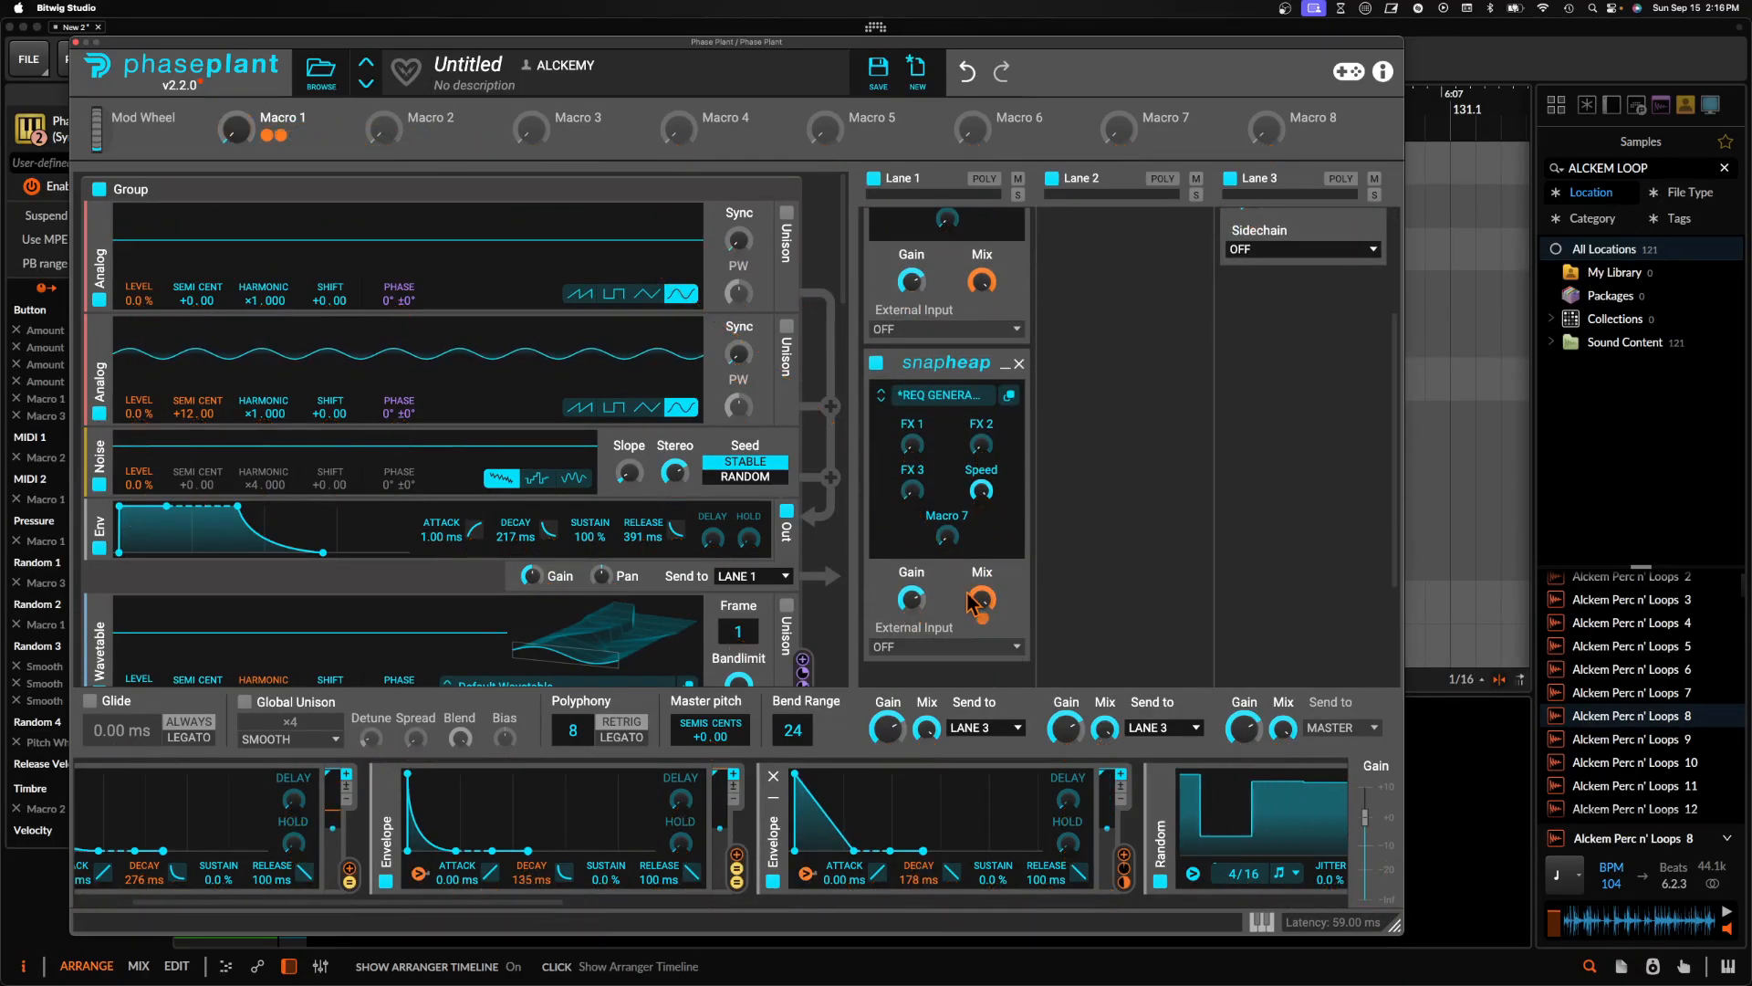
pyautogui.moveTo(982, 599); pyautogui.dragTo(982, 637)
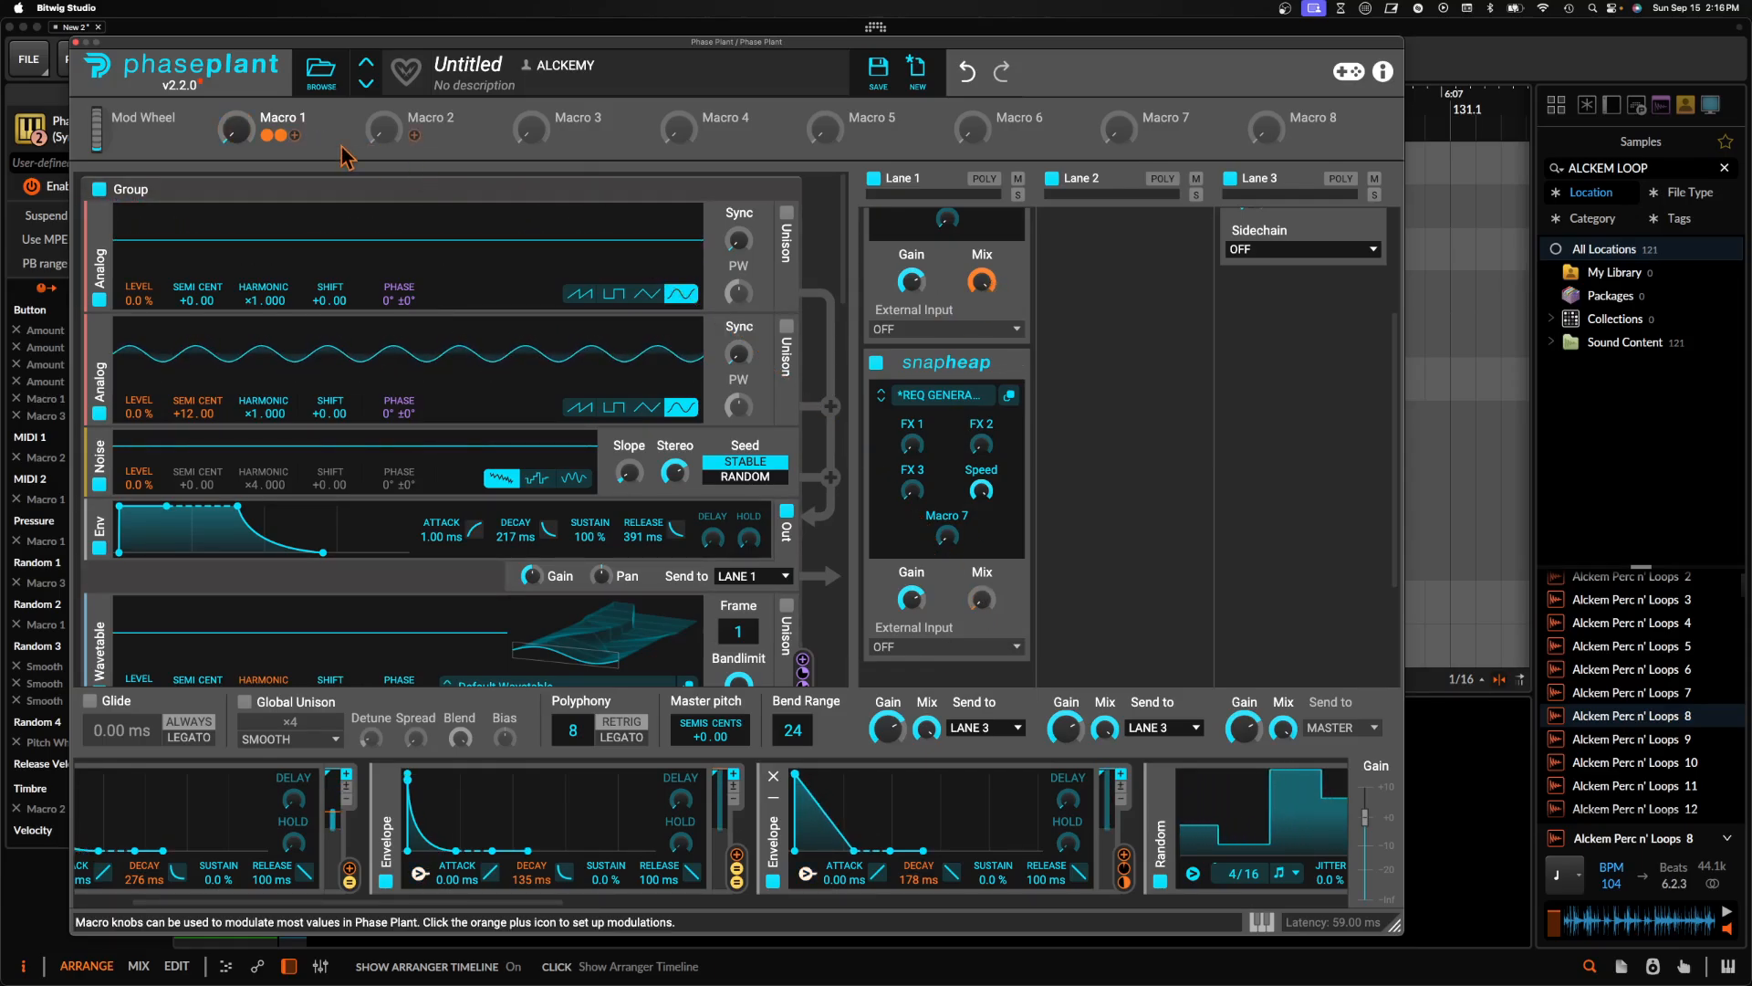
pyautogui.moveTo(237, 129)
pyautogui.mouseDown()
pyautogui.moveTo(236, 36)
pyautogui.moveTo(236, 129)
pyautogui.mouseUp()
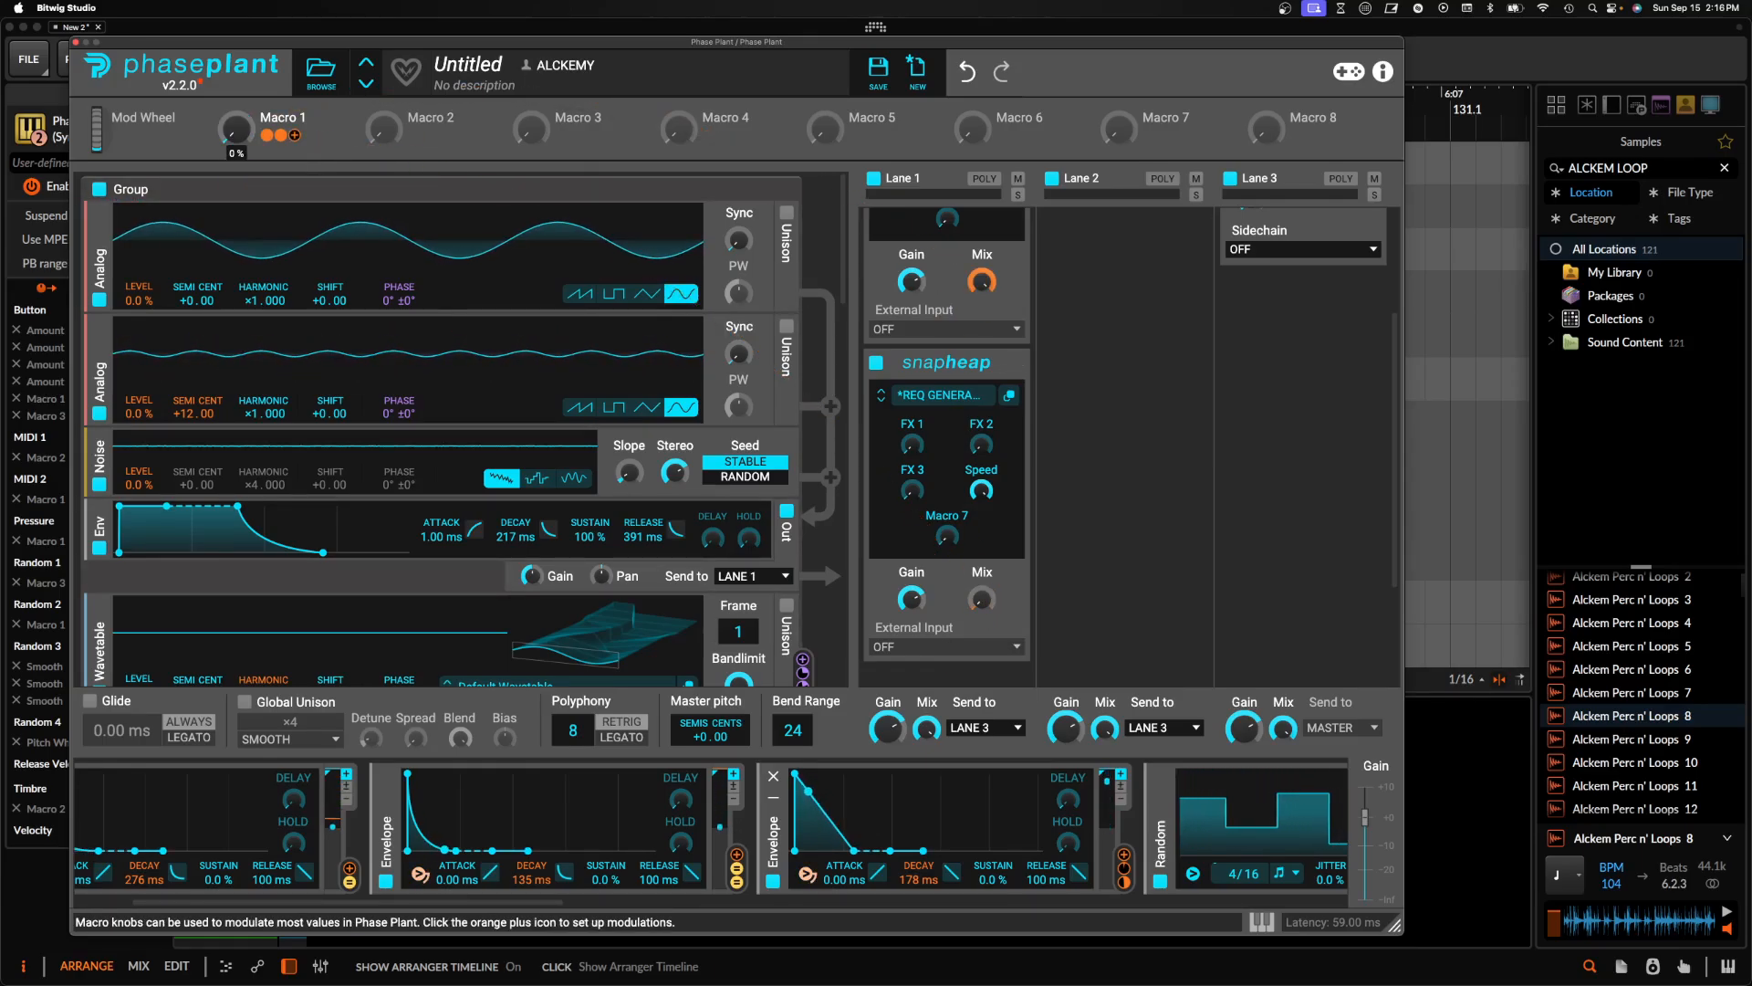
# Collapse the expanded Envelope, Random, LFO and Remap modulators in the modulator row
pyautogui.scroll(1, 903, 498)
pyautogui.scroll(2, 908, 501)
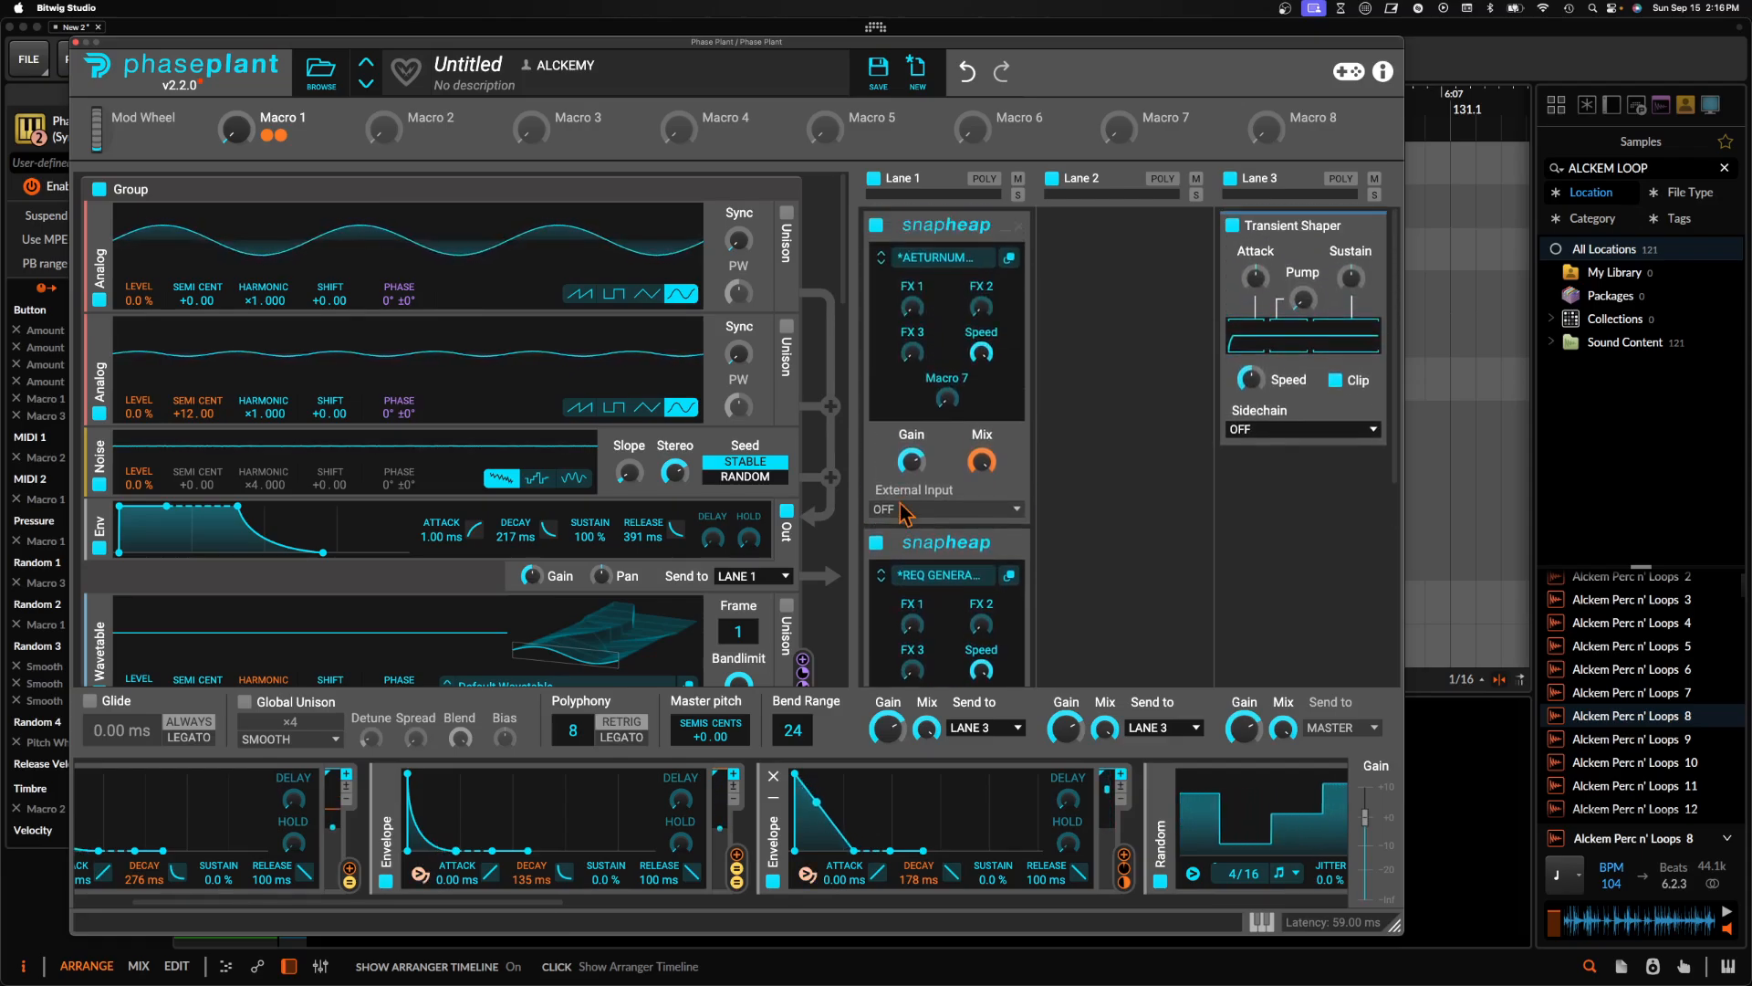
pyautogui.click(773, 796)
pyautogui.click(386, 796)
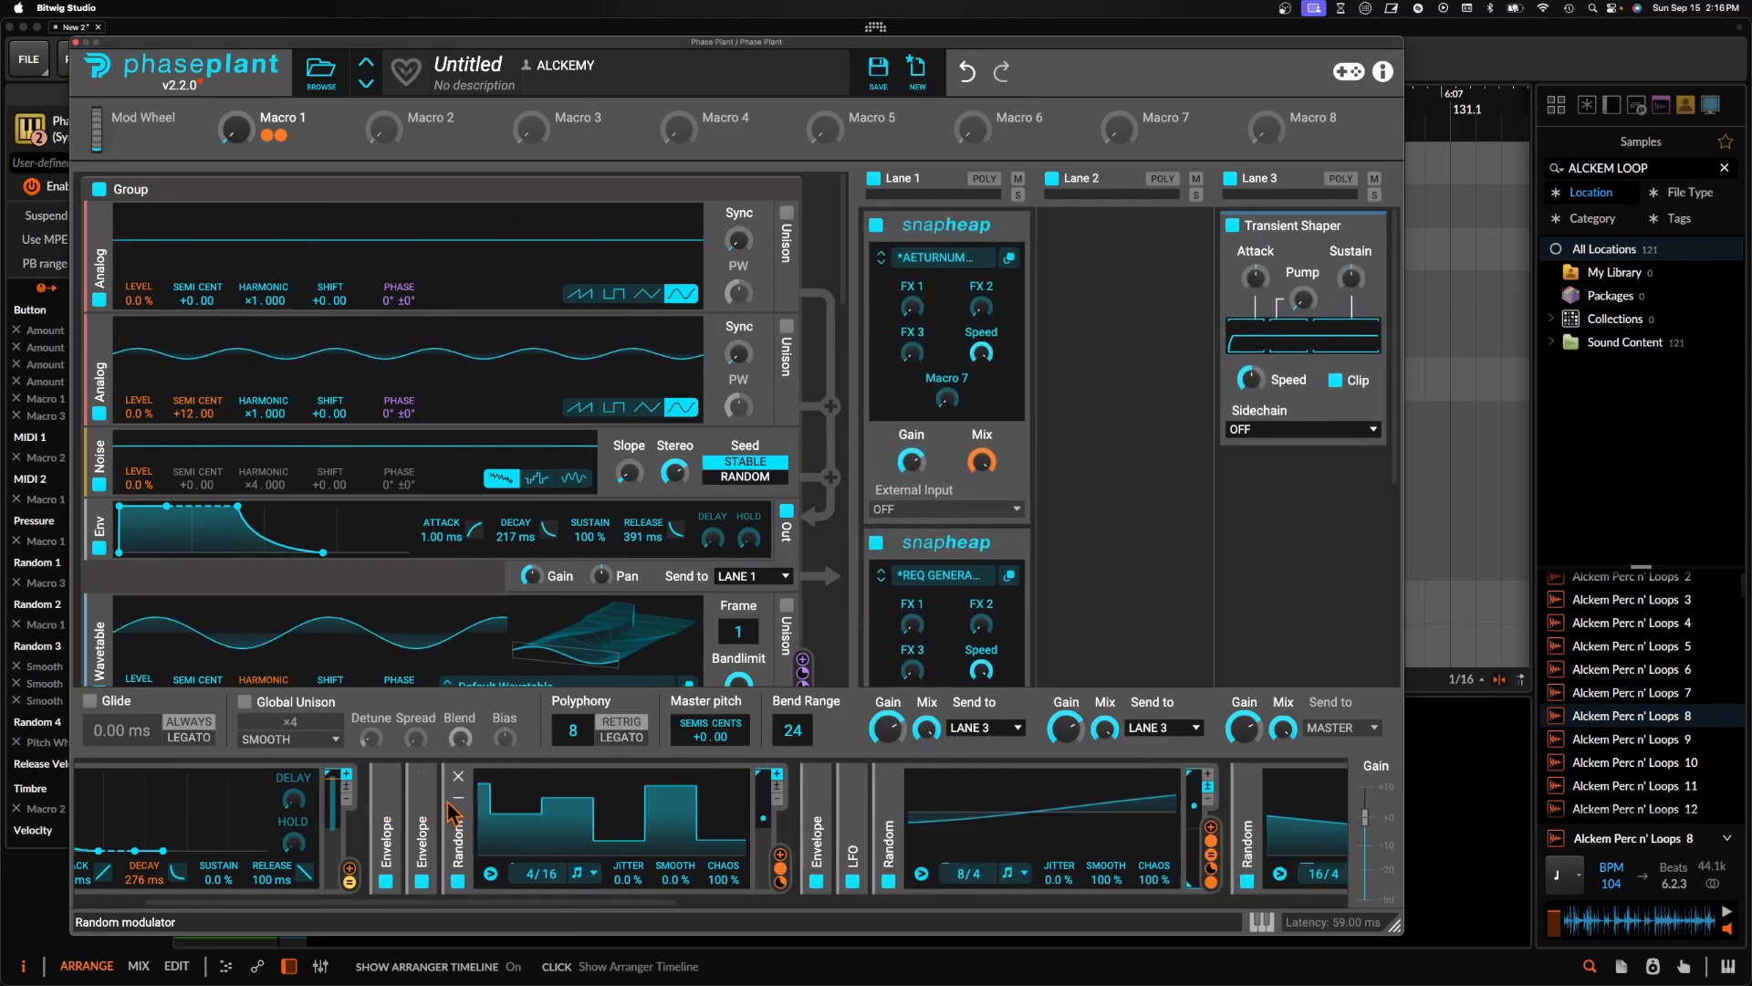
pyautogui.click(458, 796)
pyautogui.click(567, 797)
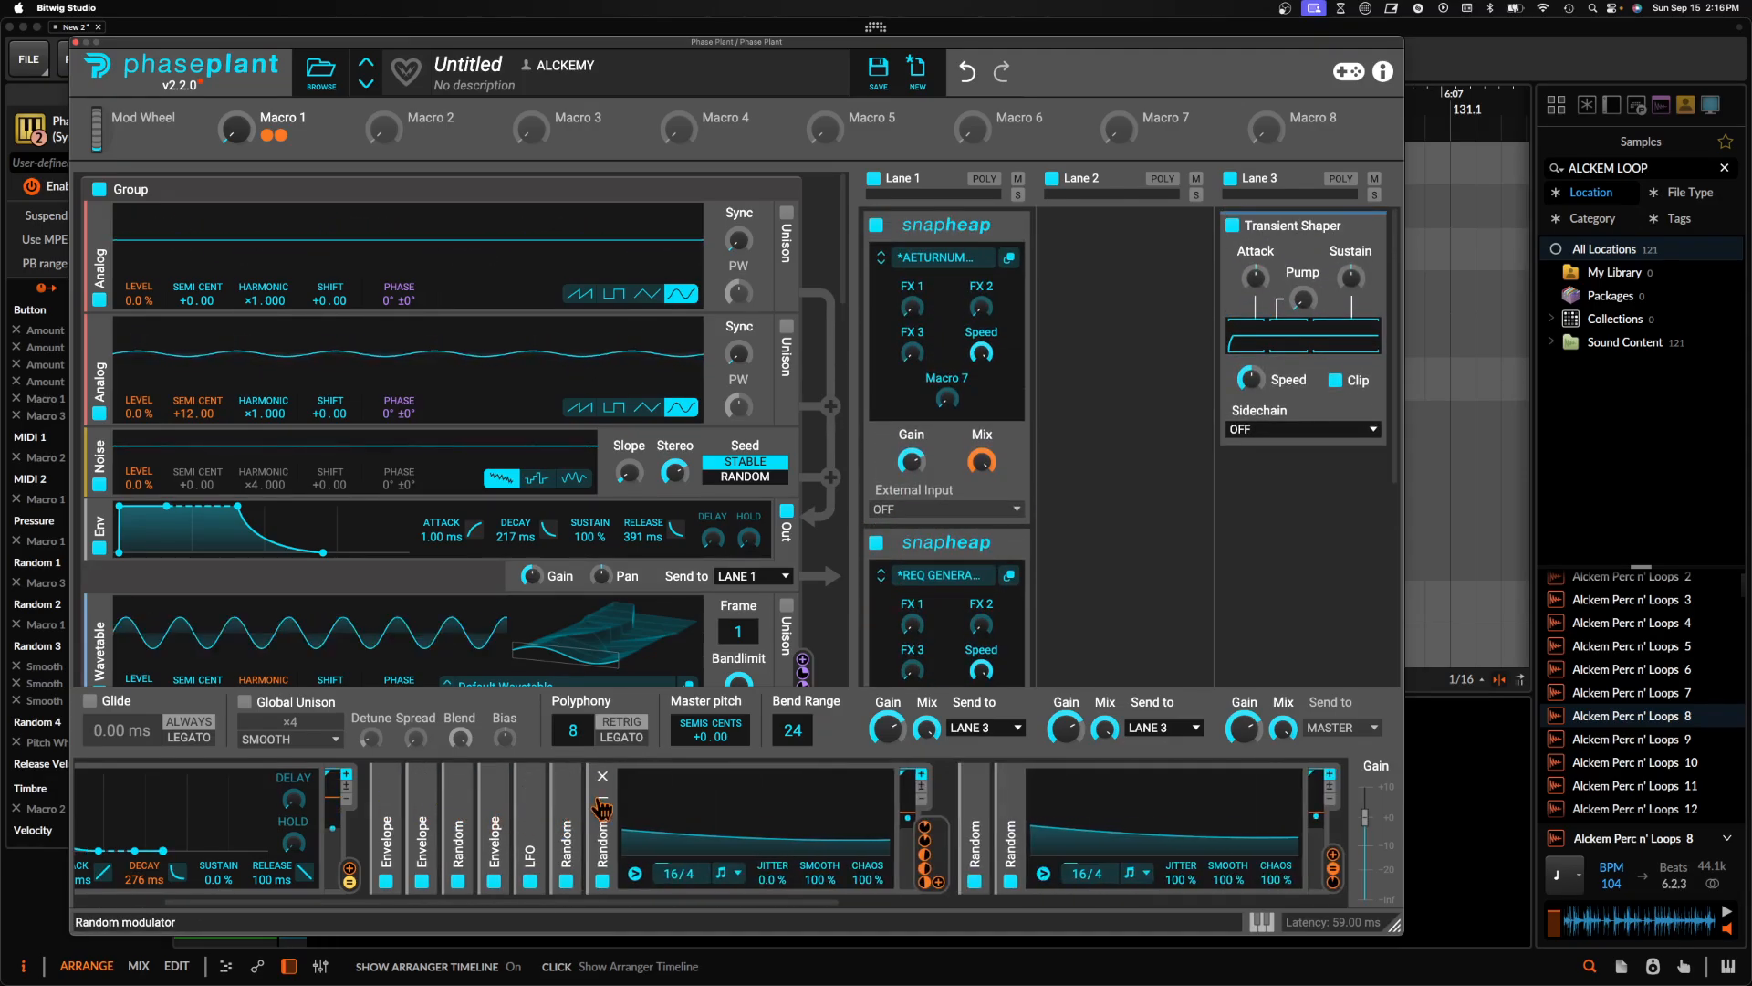
pyautogui.click(602, 796)
pyautogui.click(676, 800)
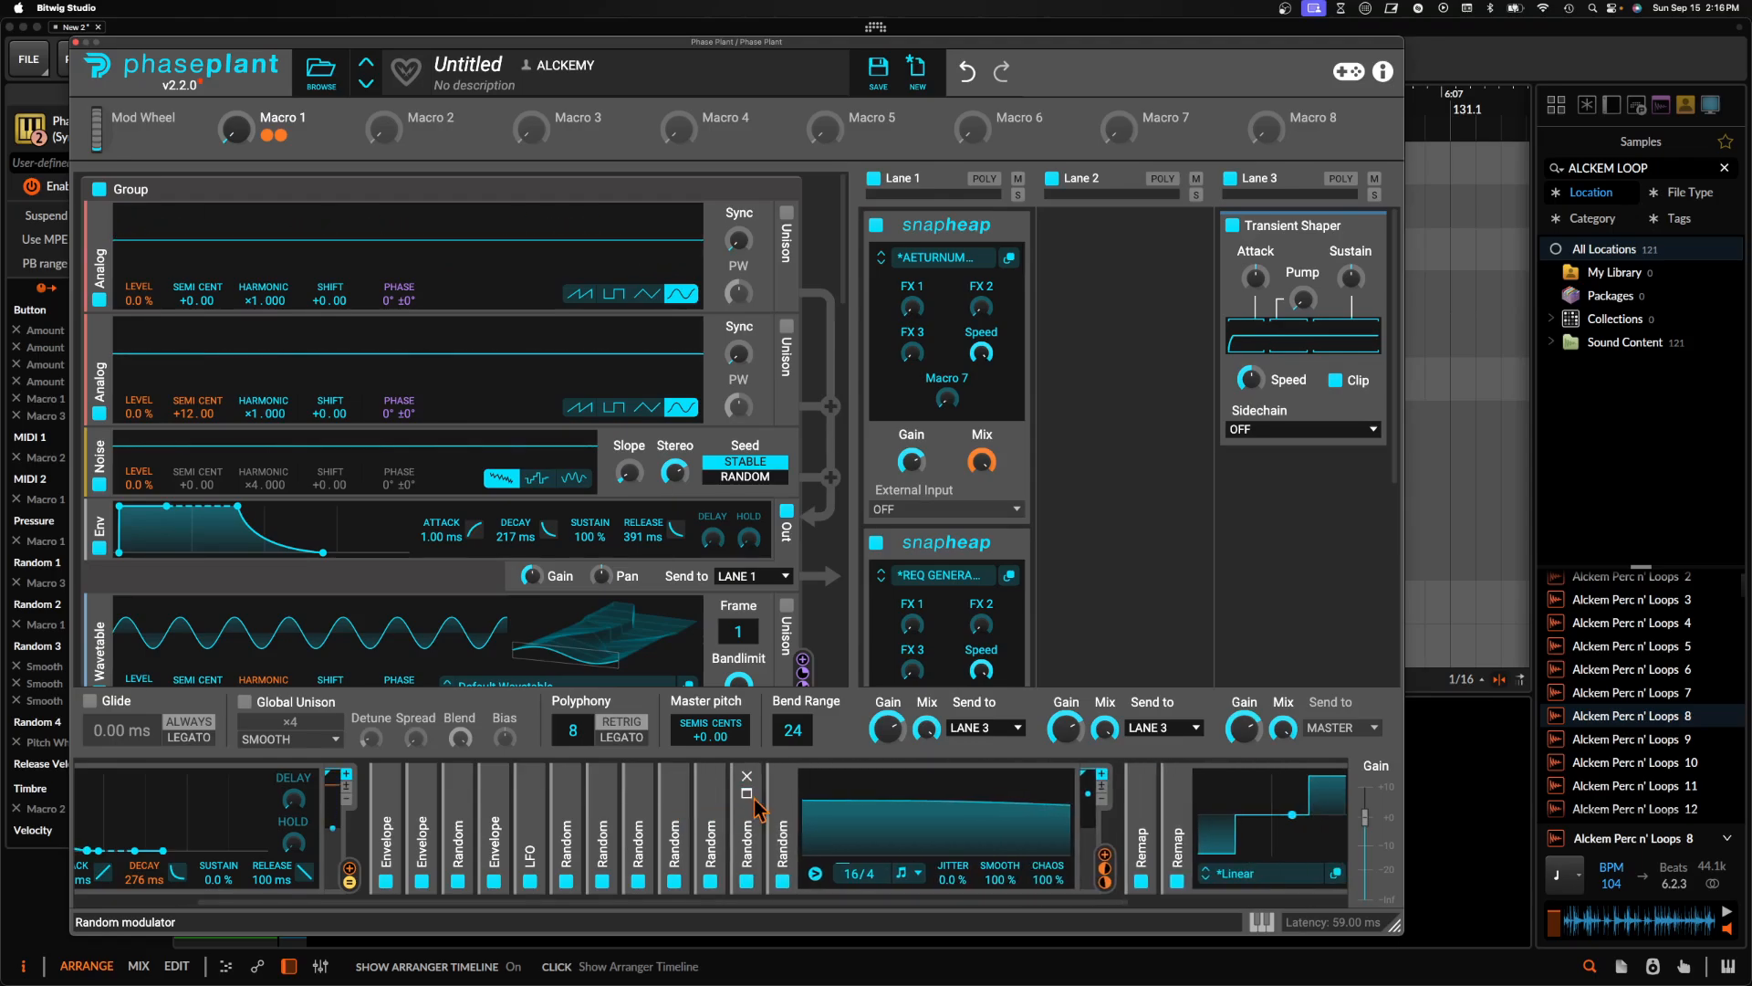
pyautogui.click(790, 802)
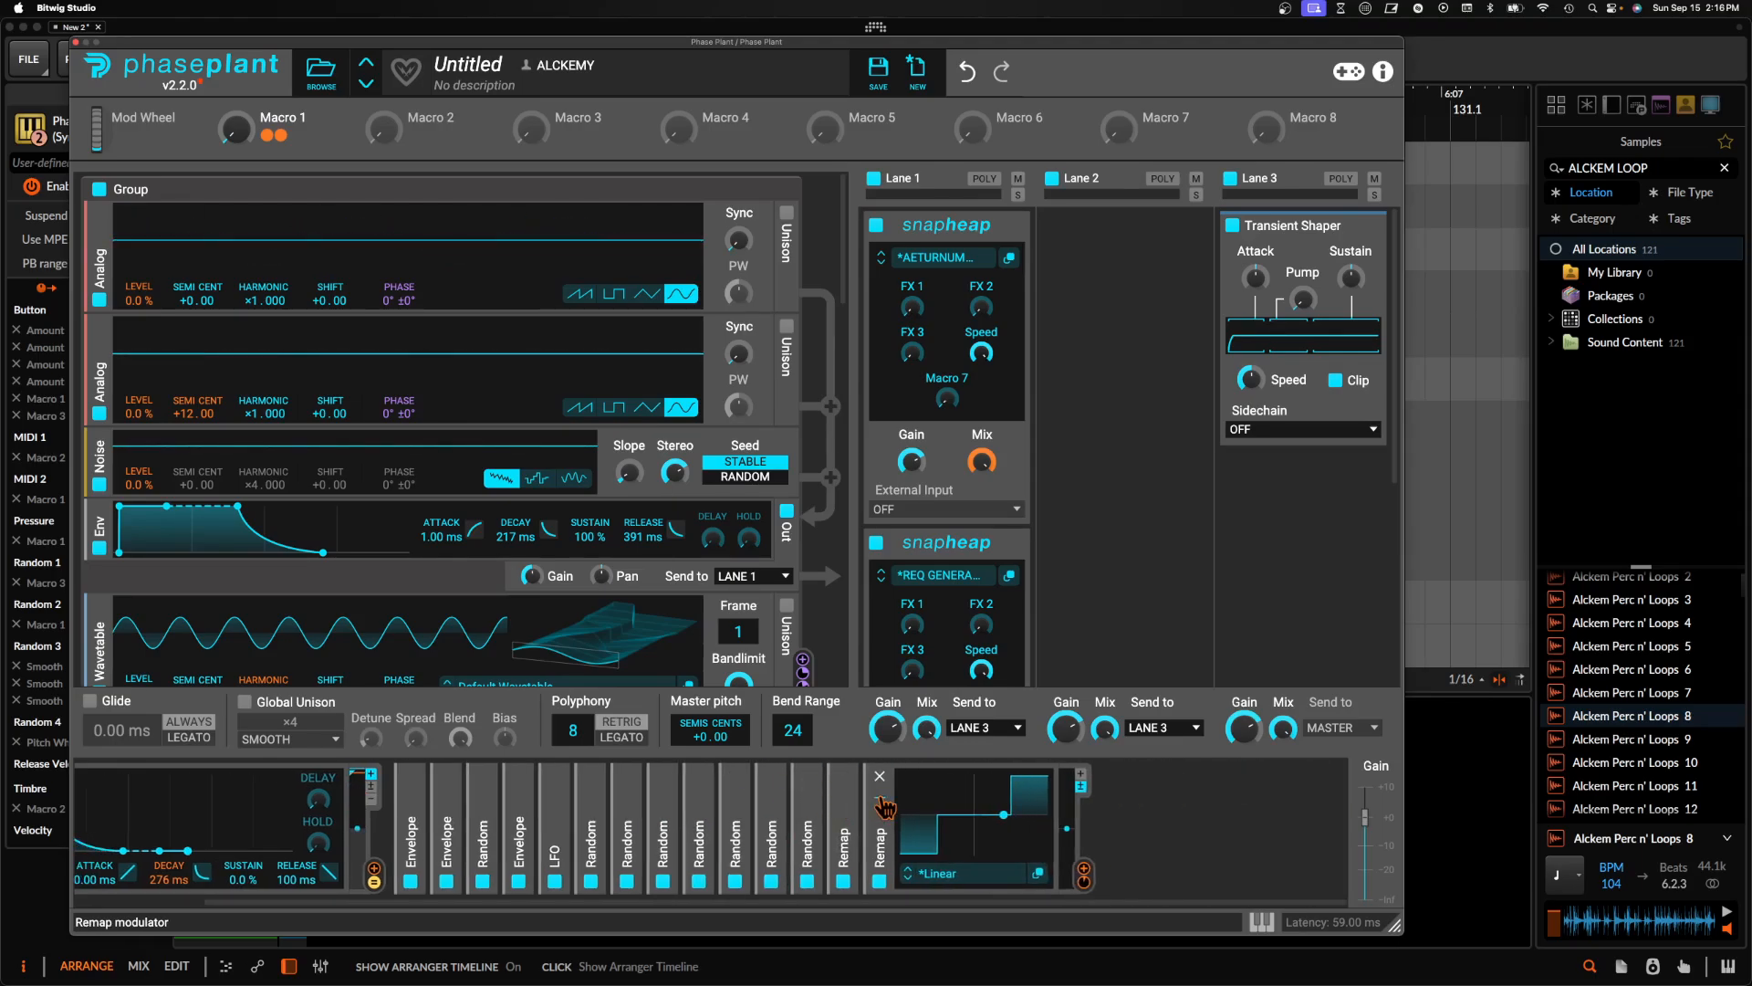
pyautogui.click(880, 800)
# Add a Random modulator at the end of the row and map it to Lane 1's output Mix
pyautogui.click(1113, 812)
pyautogui.click(1109, 810)
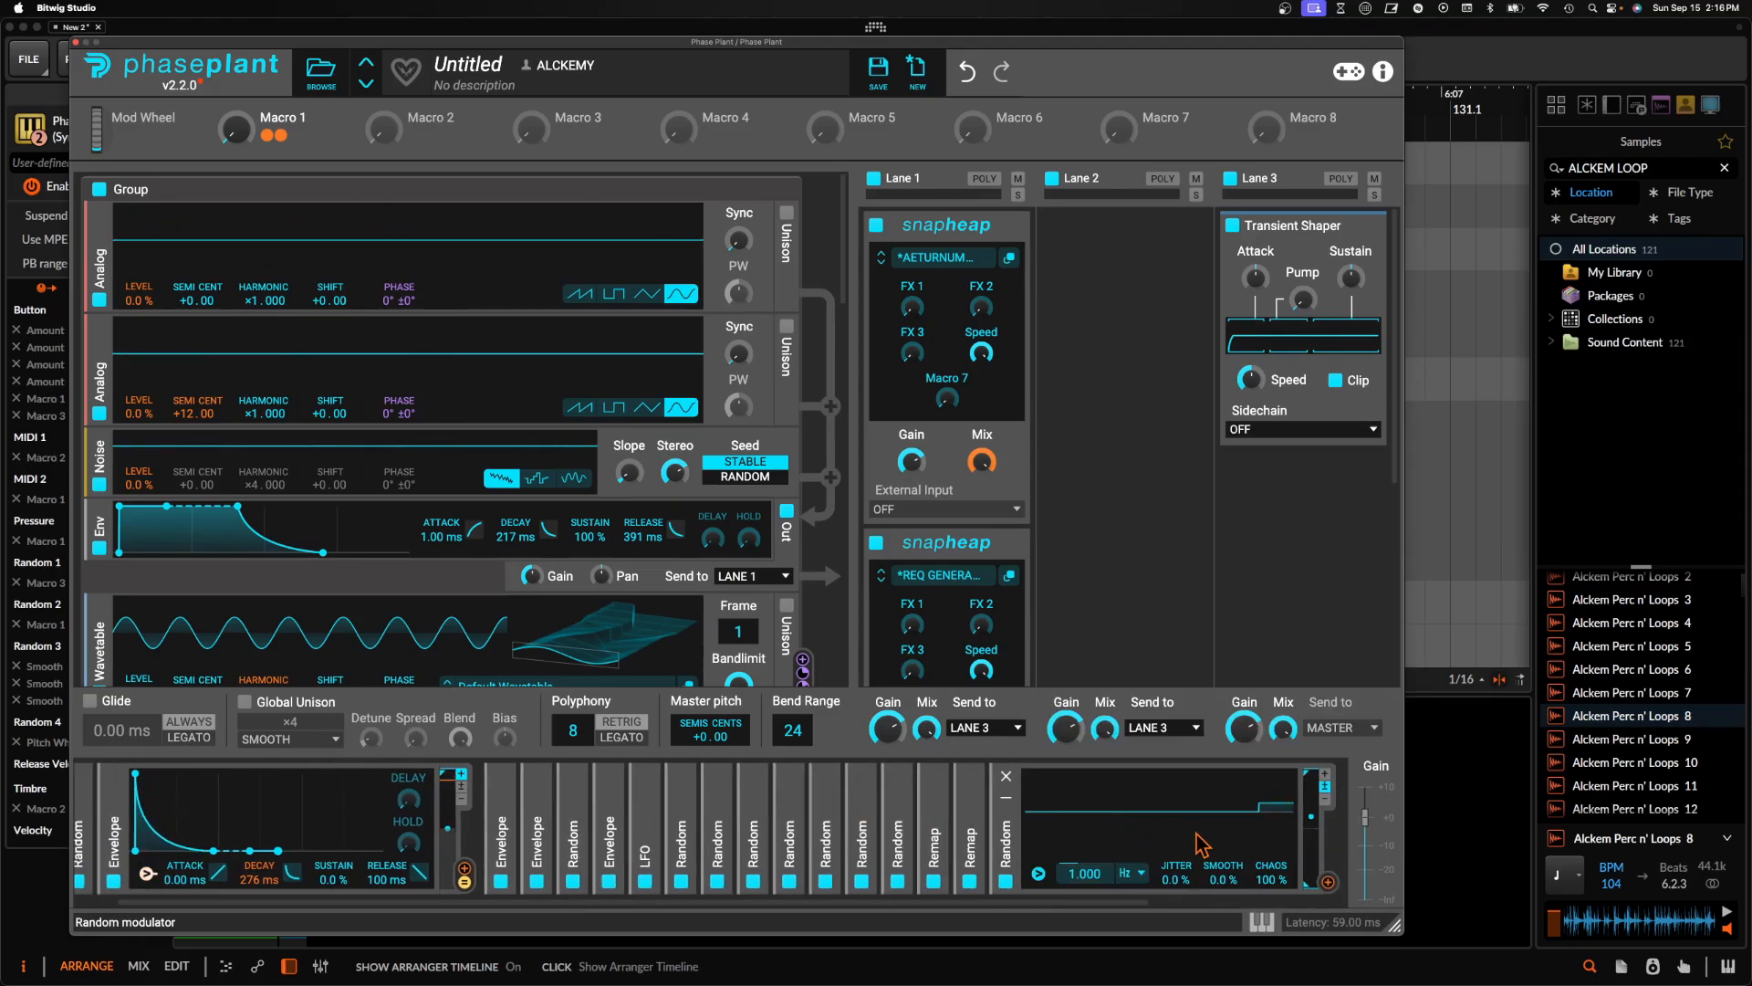
pyautogui.moveTo(1125, 876); pyautogui.dragTo(927, 734)
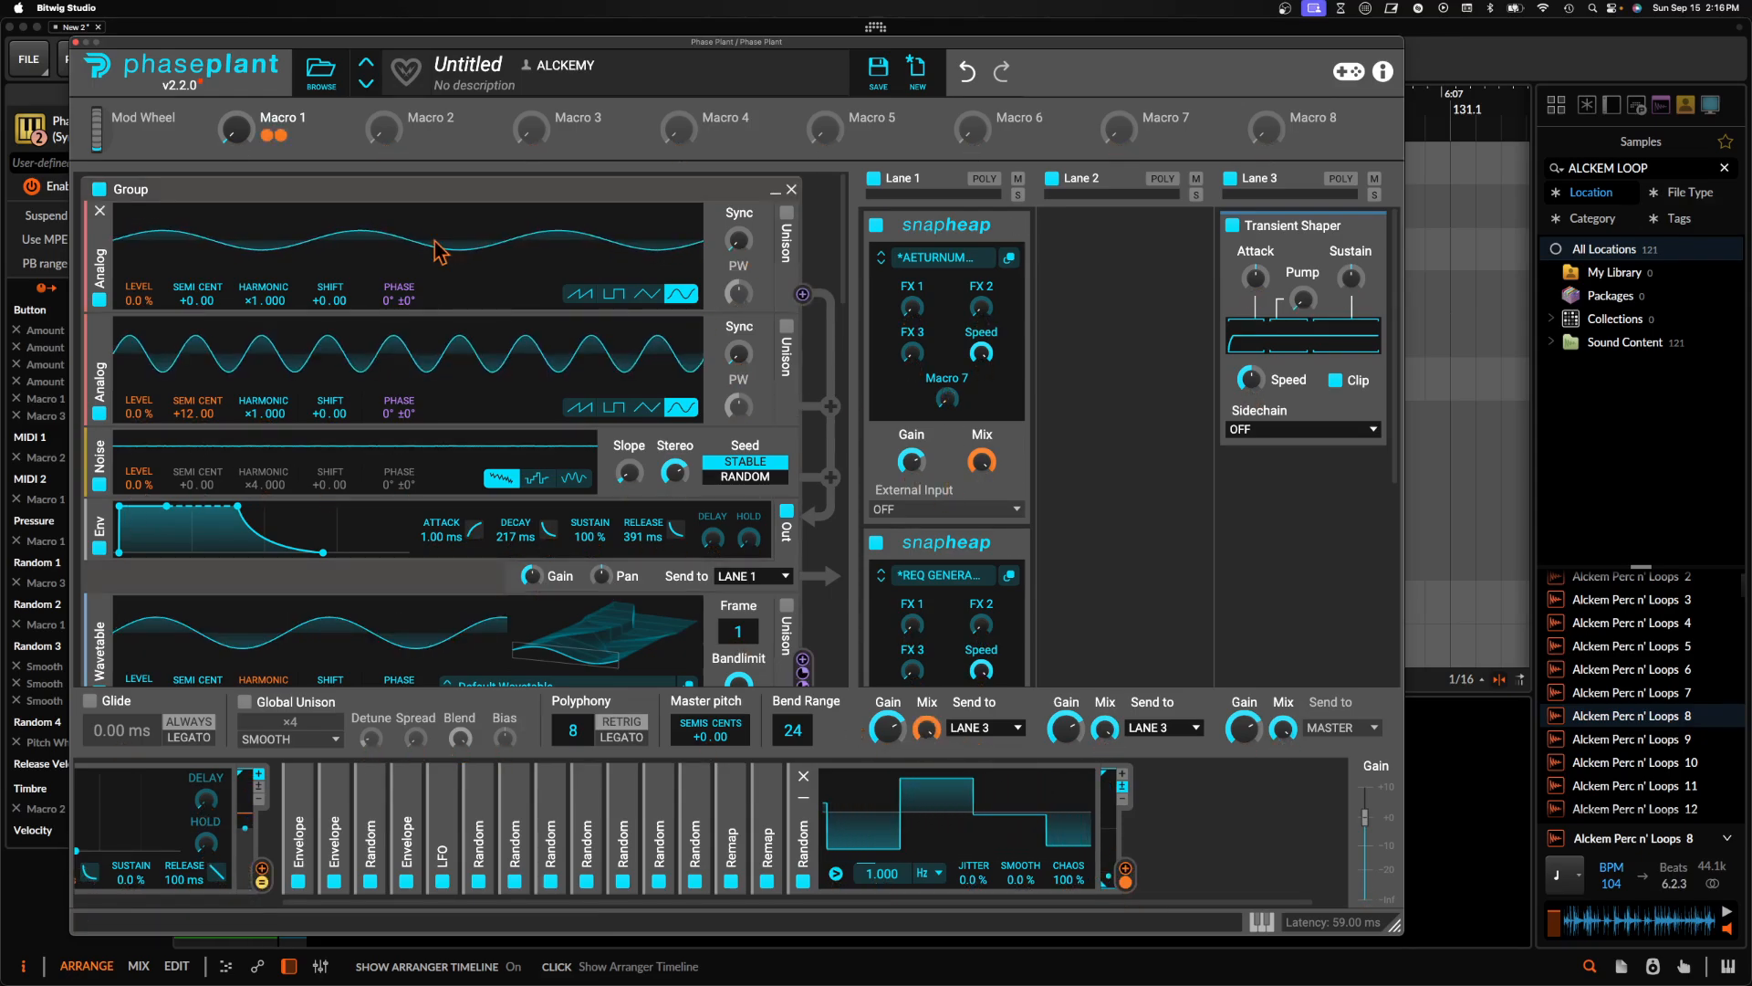
# Switch the new Random modulator to a tempo-synced rate and duplicate it, giving the pair rates of 16/4 and 32/4
pyautogui.scroll(-1, 938, 267)
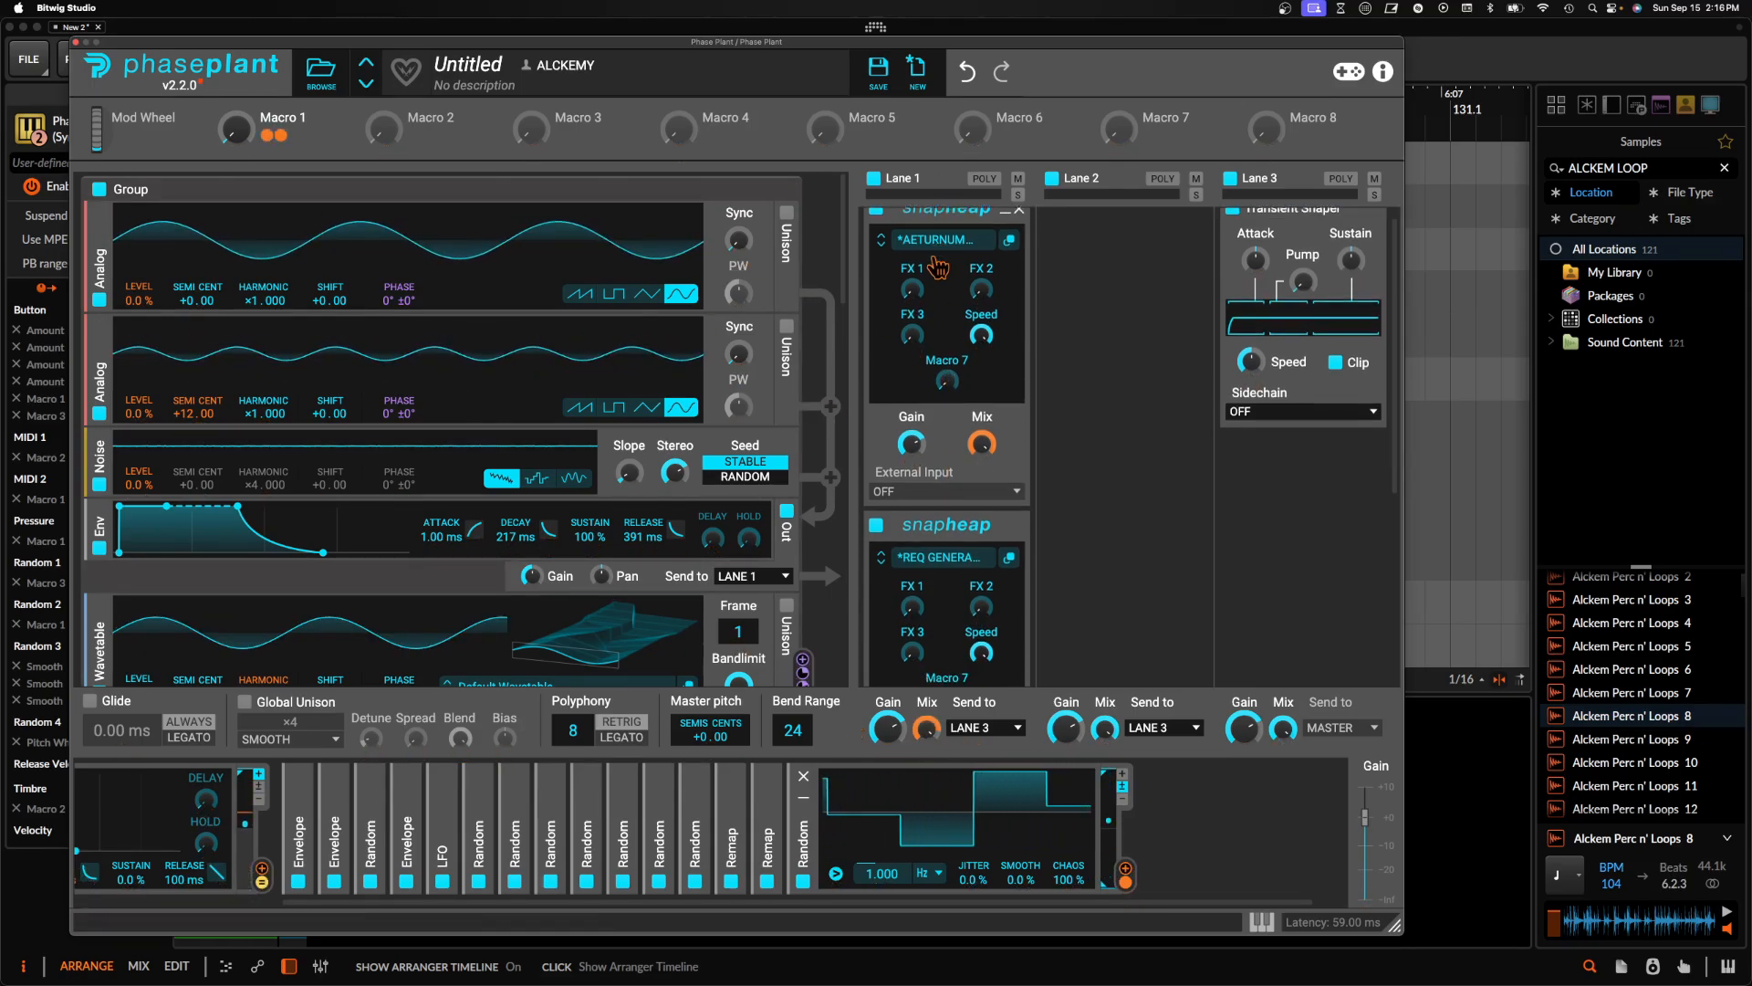
pyautogui.scroll(-5, 939, 267)
pyautogui.scroll(-5, 1301, 365)
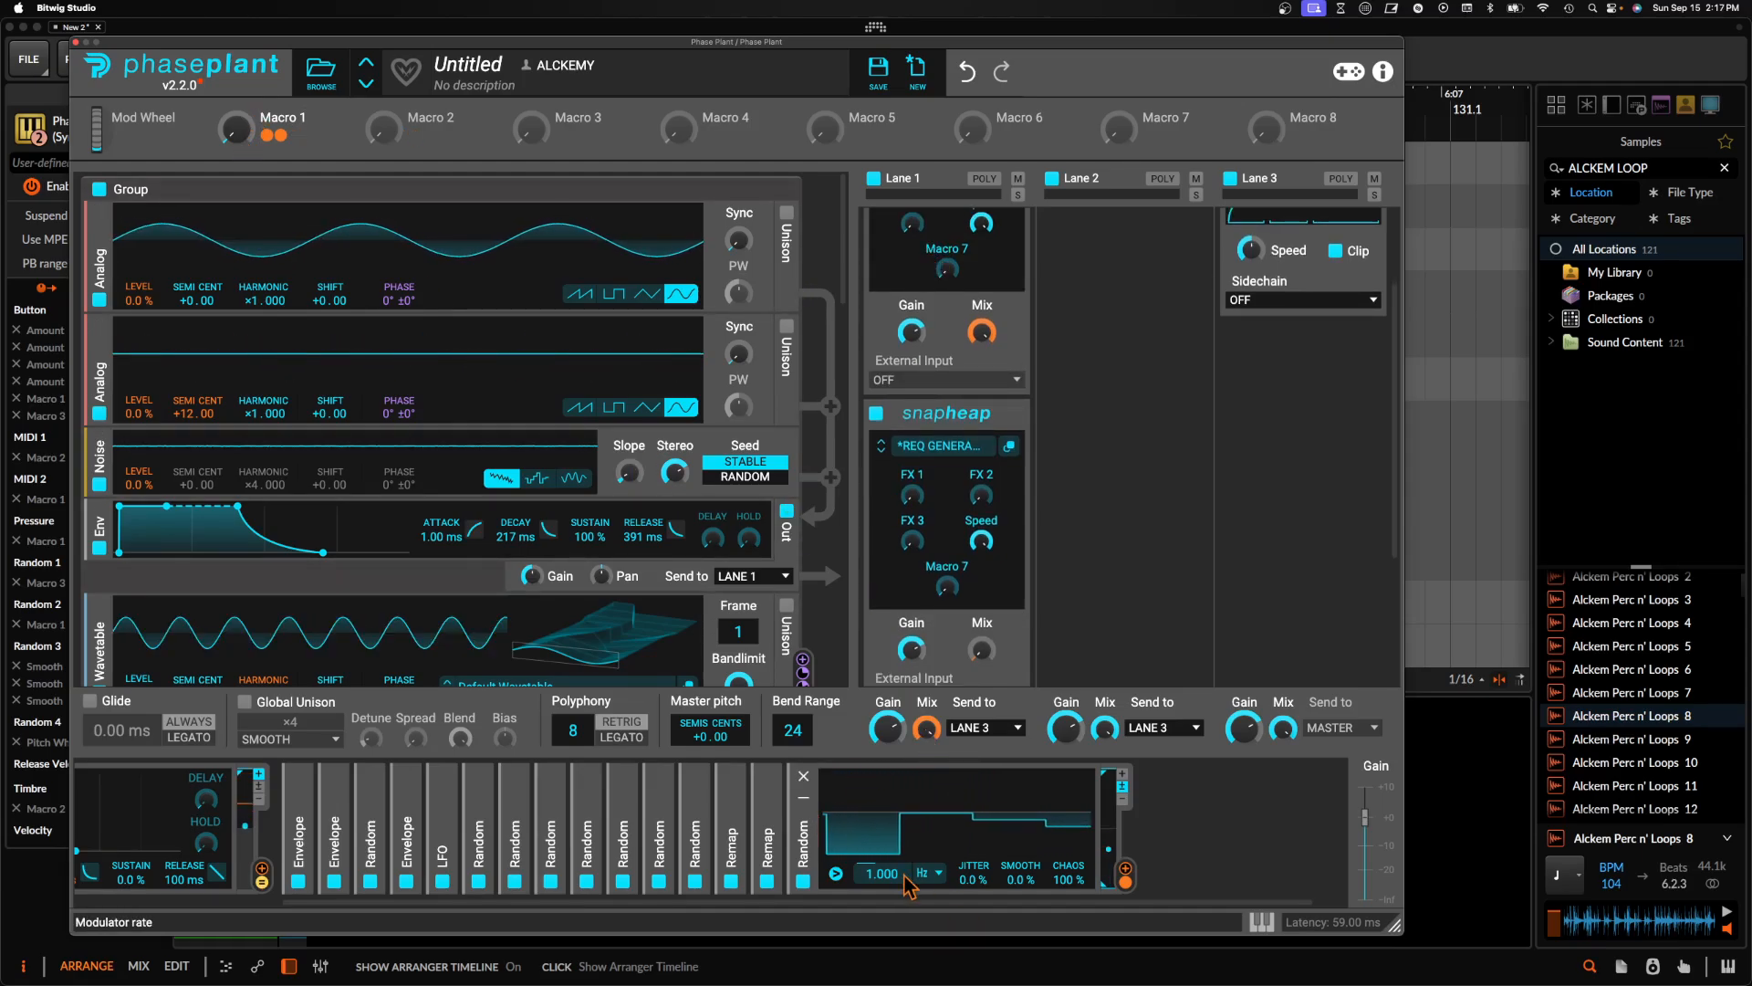
pyautogui.click(937, 873)
pyautogui.click(956, 906)
pyautogui.moveTo(879, 880)
pyautogui.mouseDown()
pyautogui.moveTo(880, 803)
pyautogui.moveTo(890, 899)
pyautogui.mouseUp()
pyautogui.press('super+d')
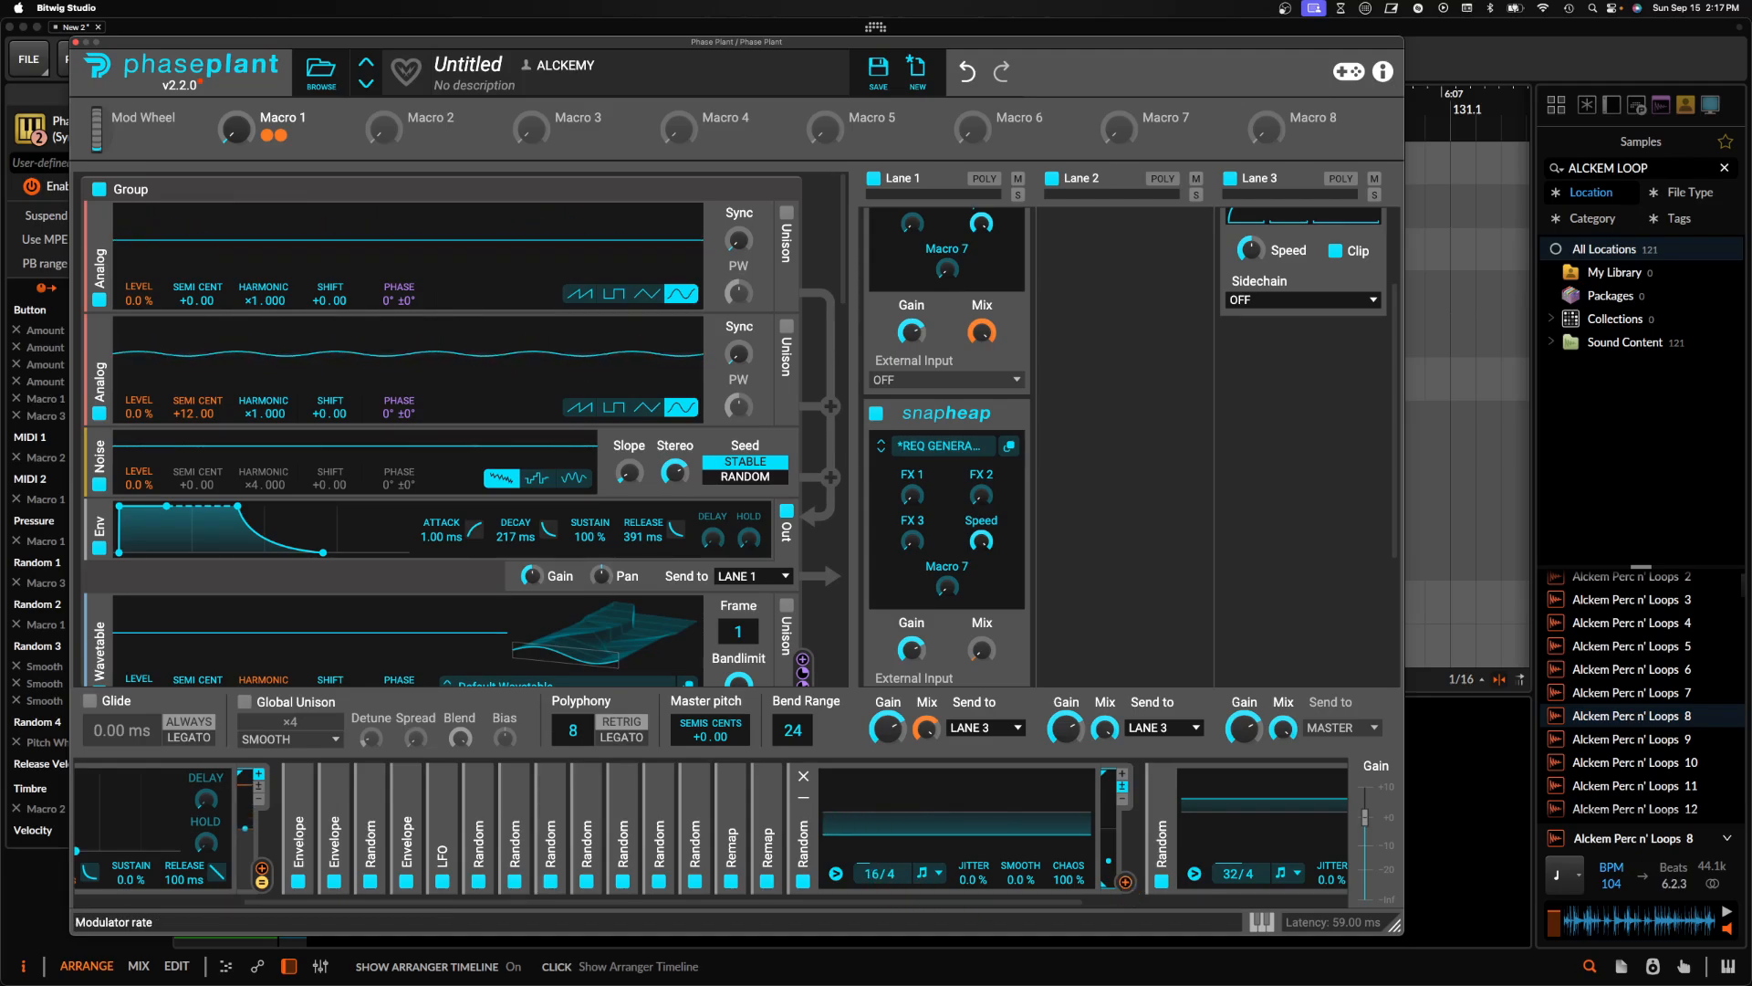
# Map the 16/4 Random modulator to Macro 1 and rename the macro LANE 1 MORPER
pyautogui.moveTo(1125, 881); pyautogui.dragTo(236, 130)
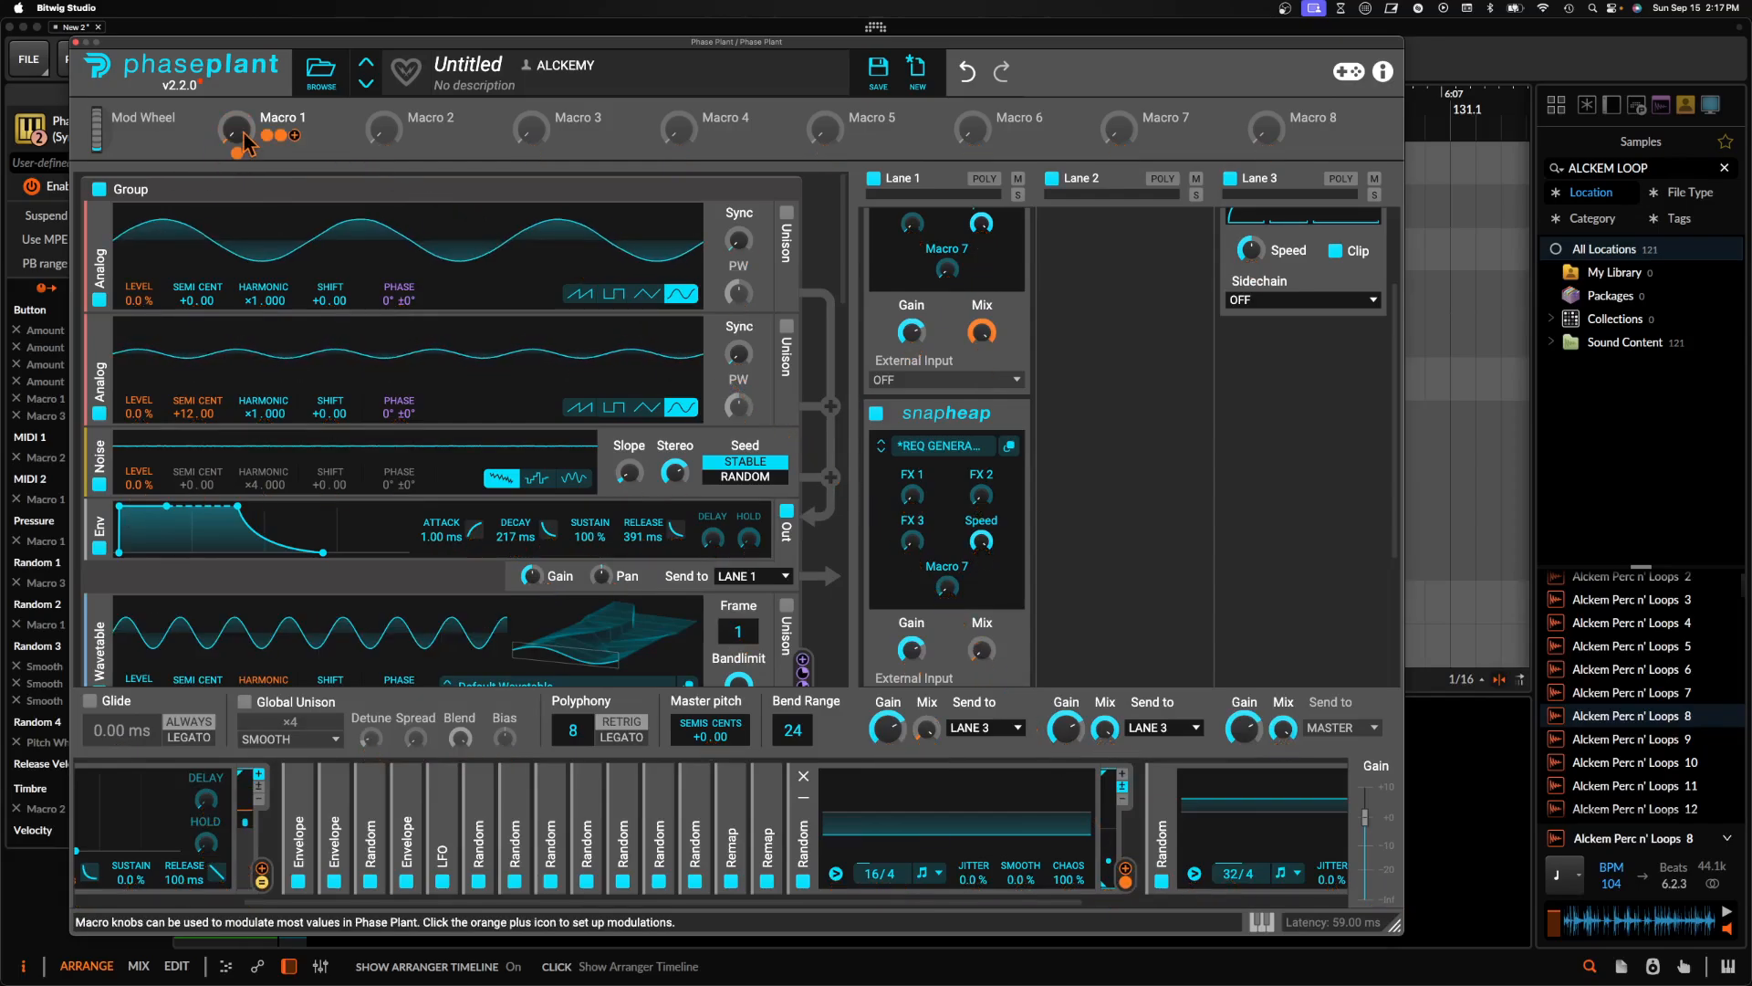
pyautogui.doubleClick(292, 116)
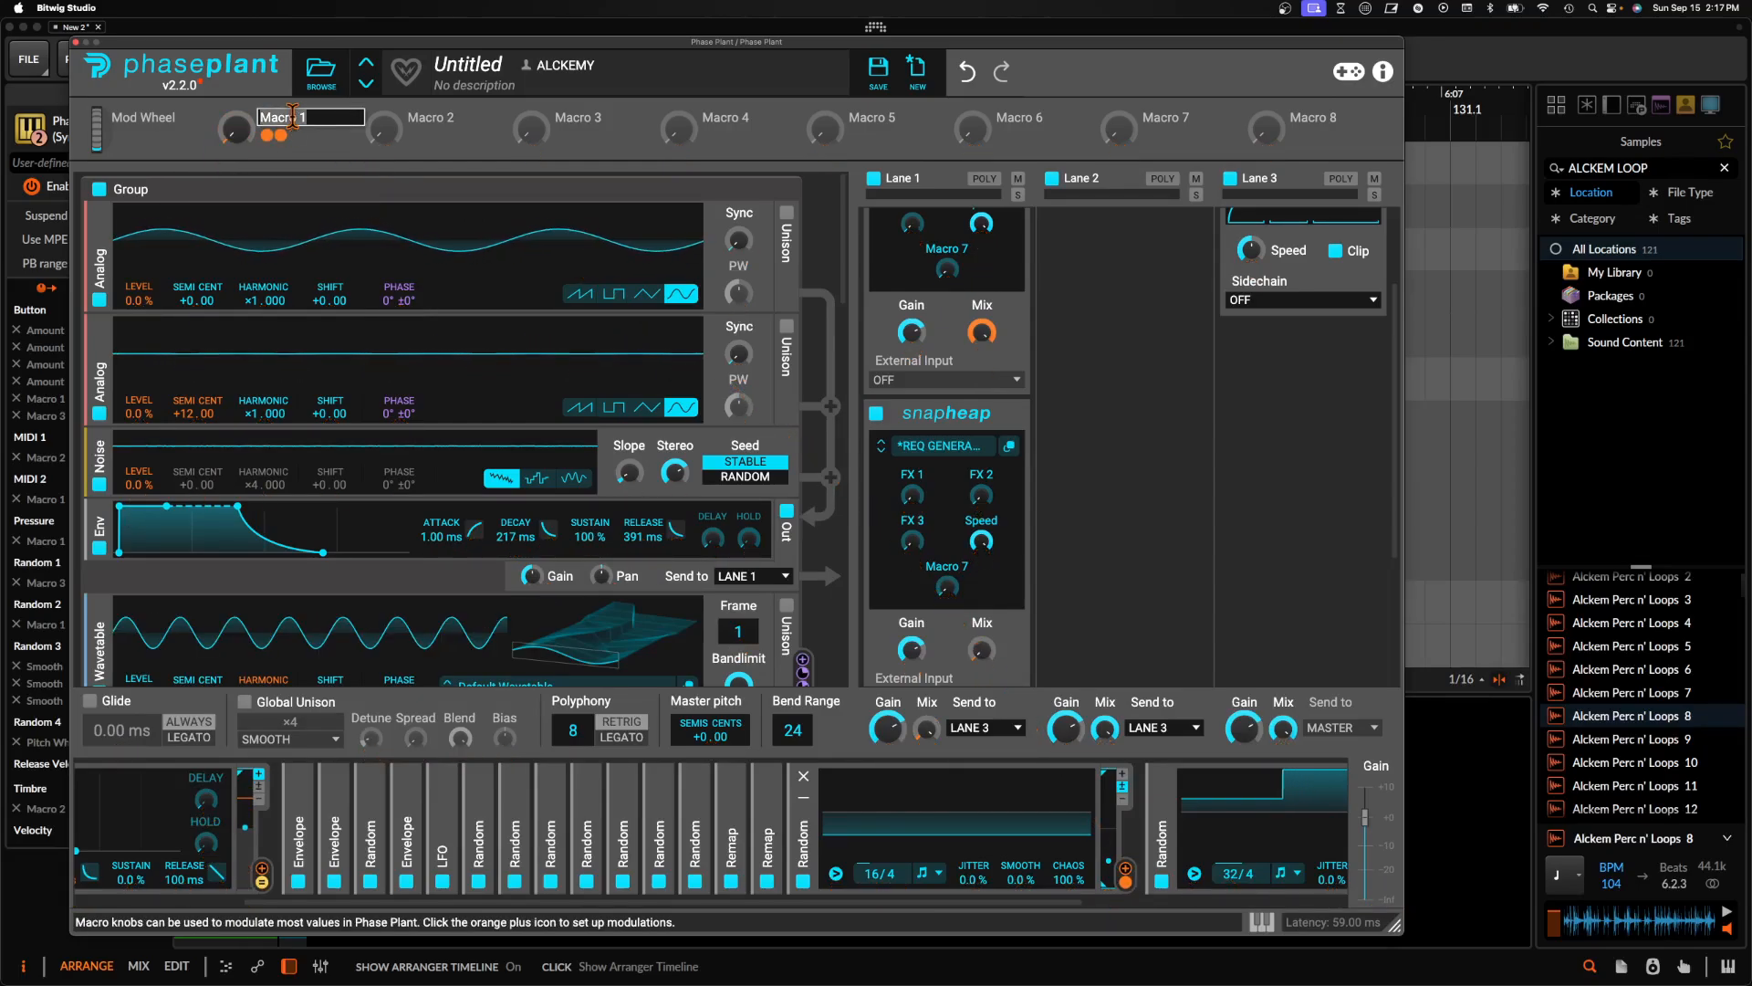
pyautogui.write('LANE 1 MORP')
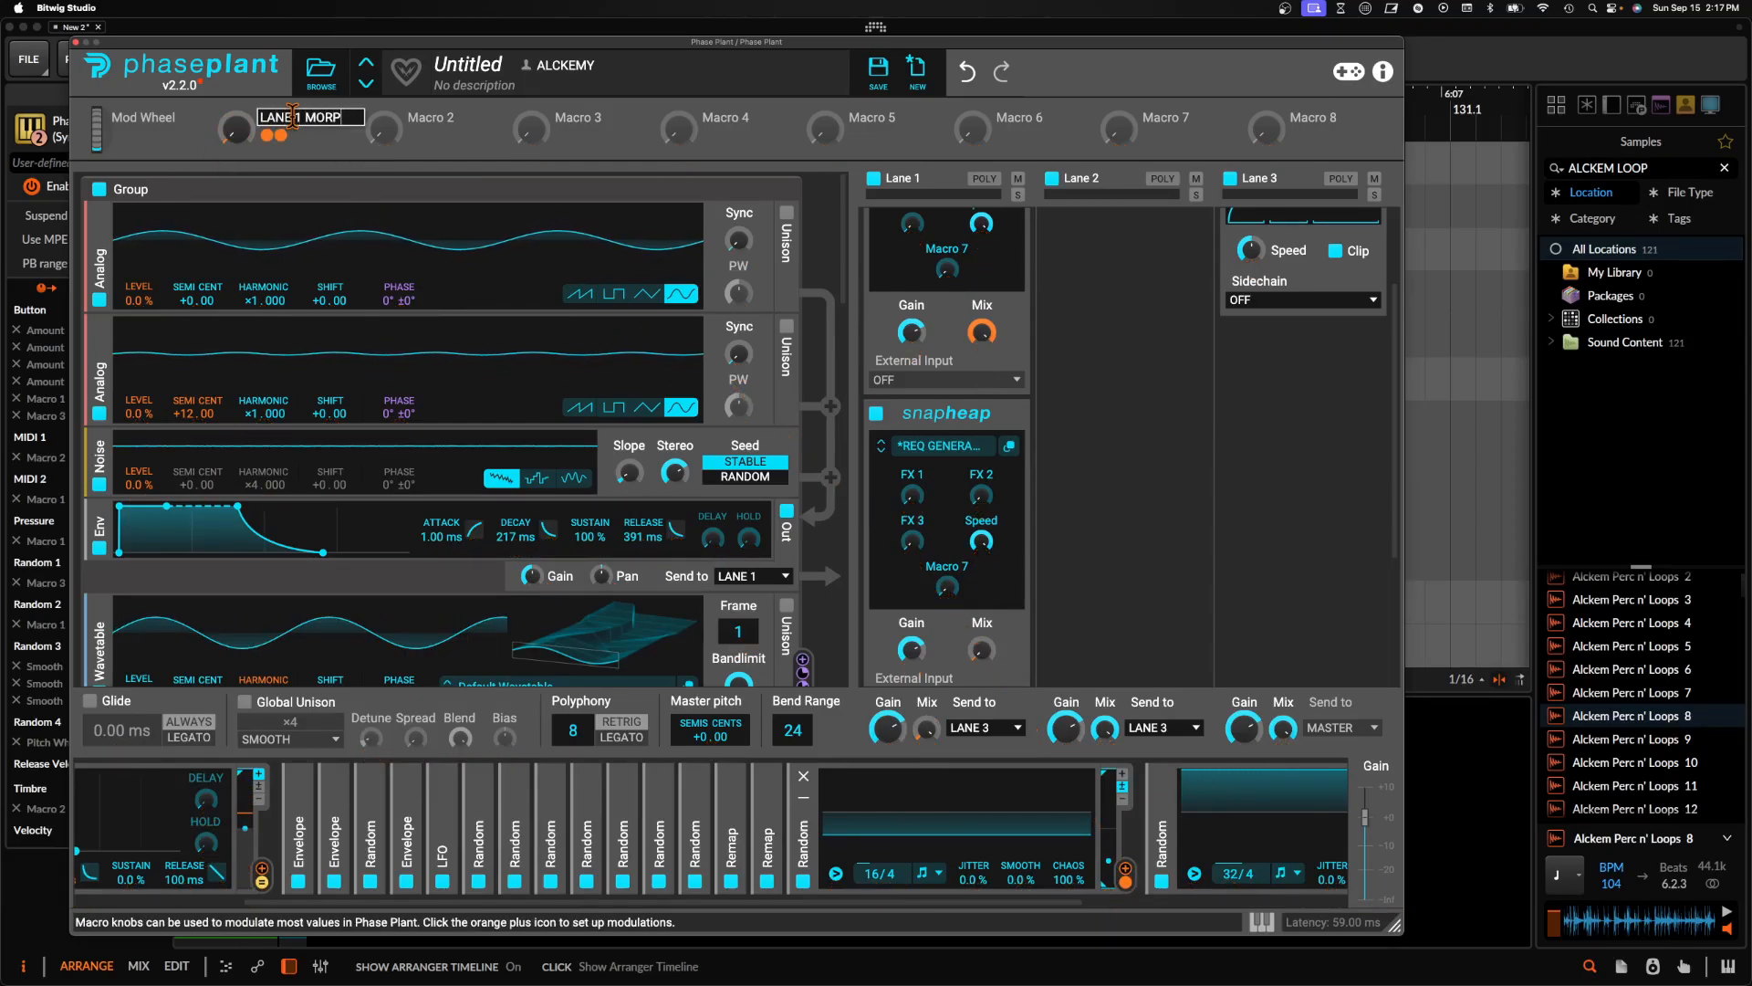
pyautogui.write('ER')
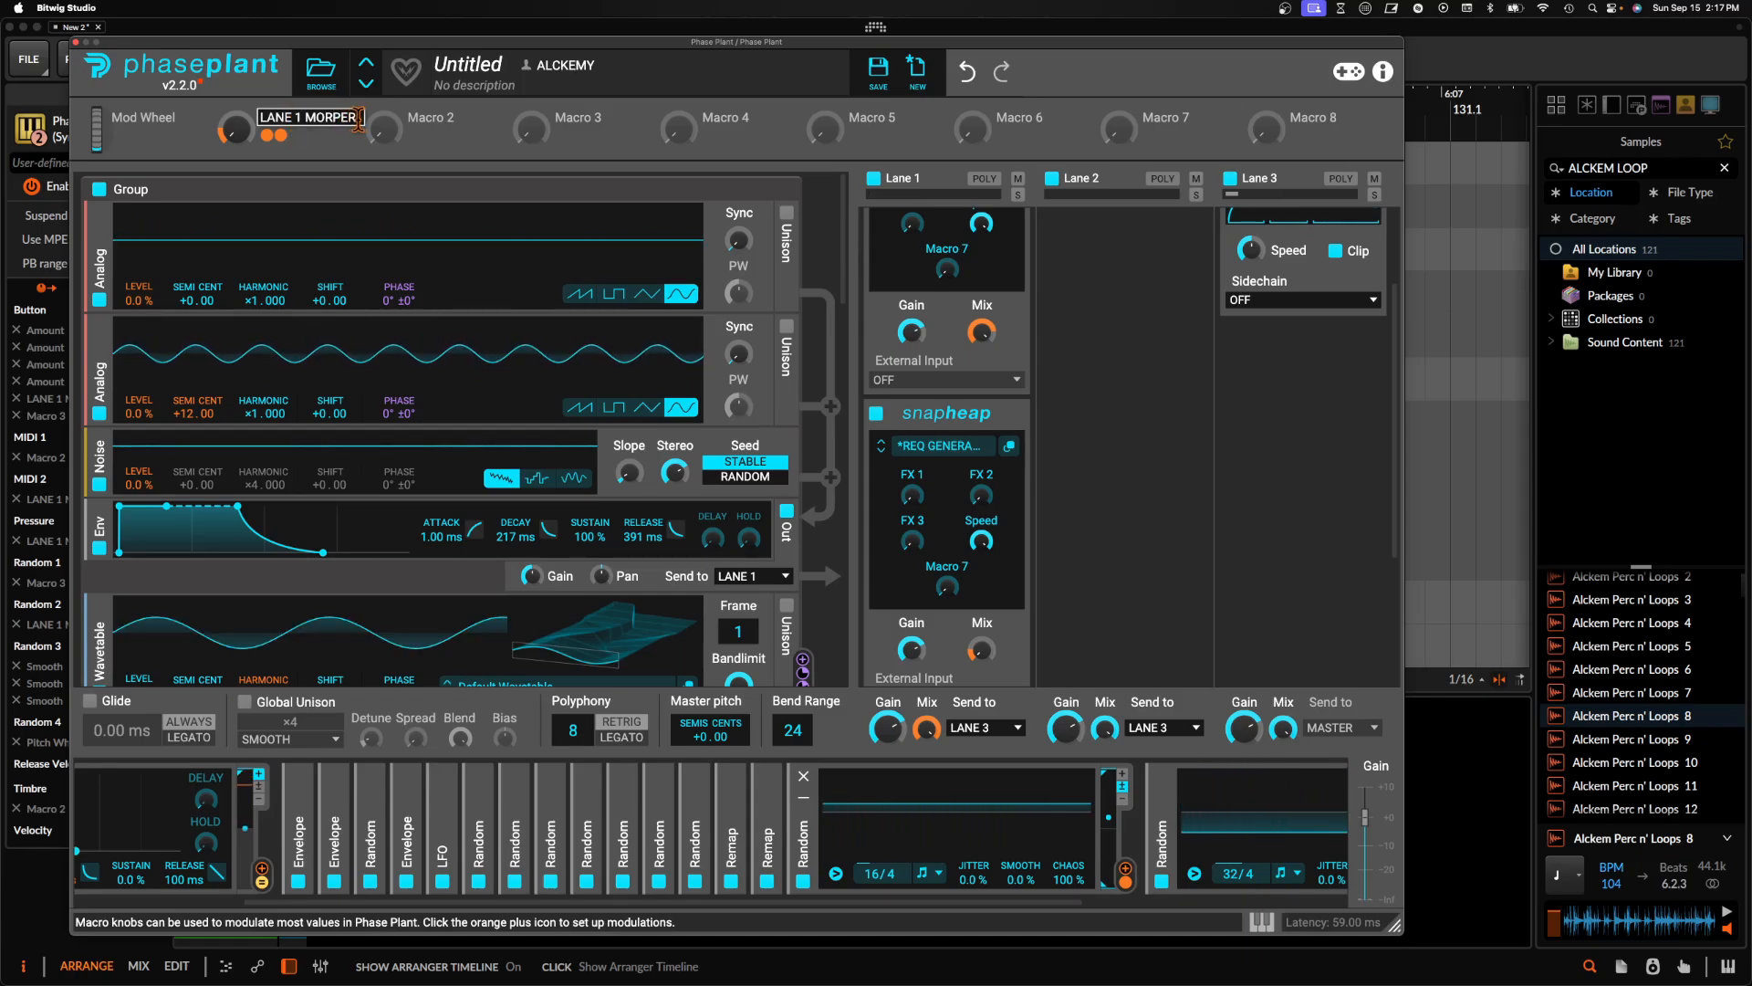
pyautogui.press('Return')
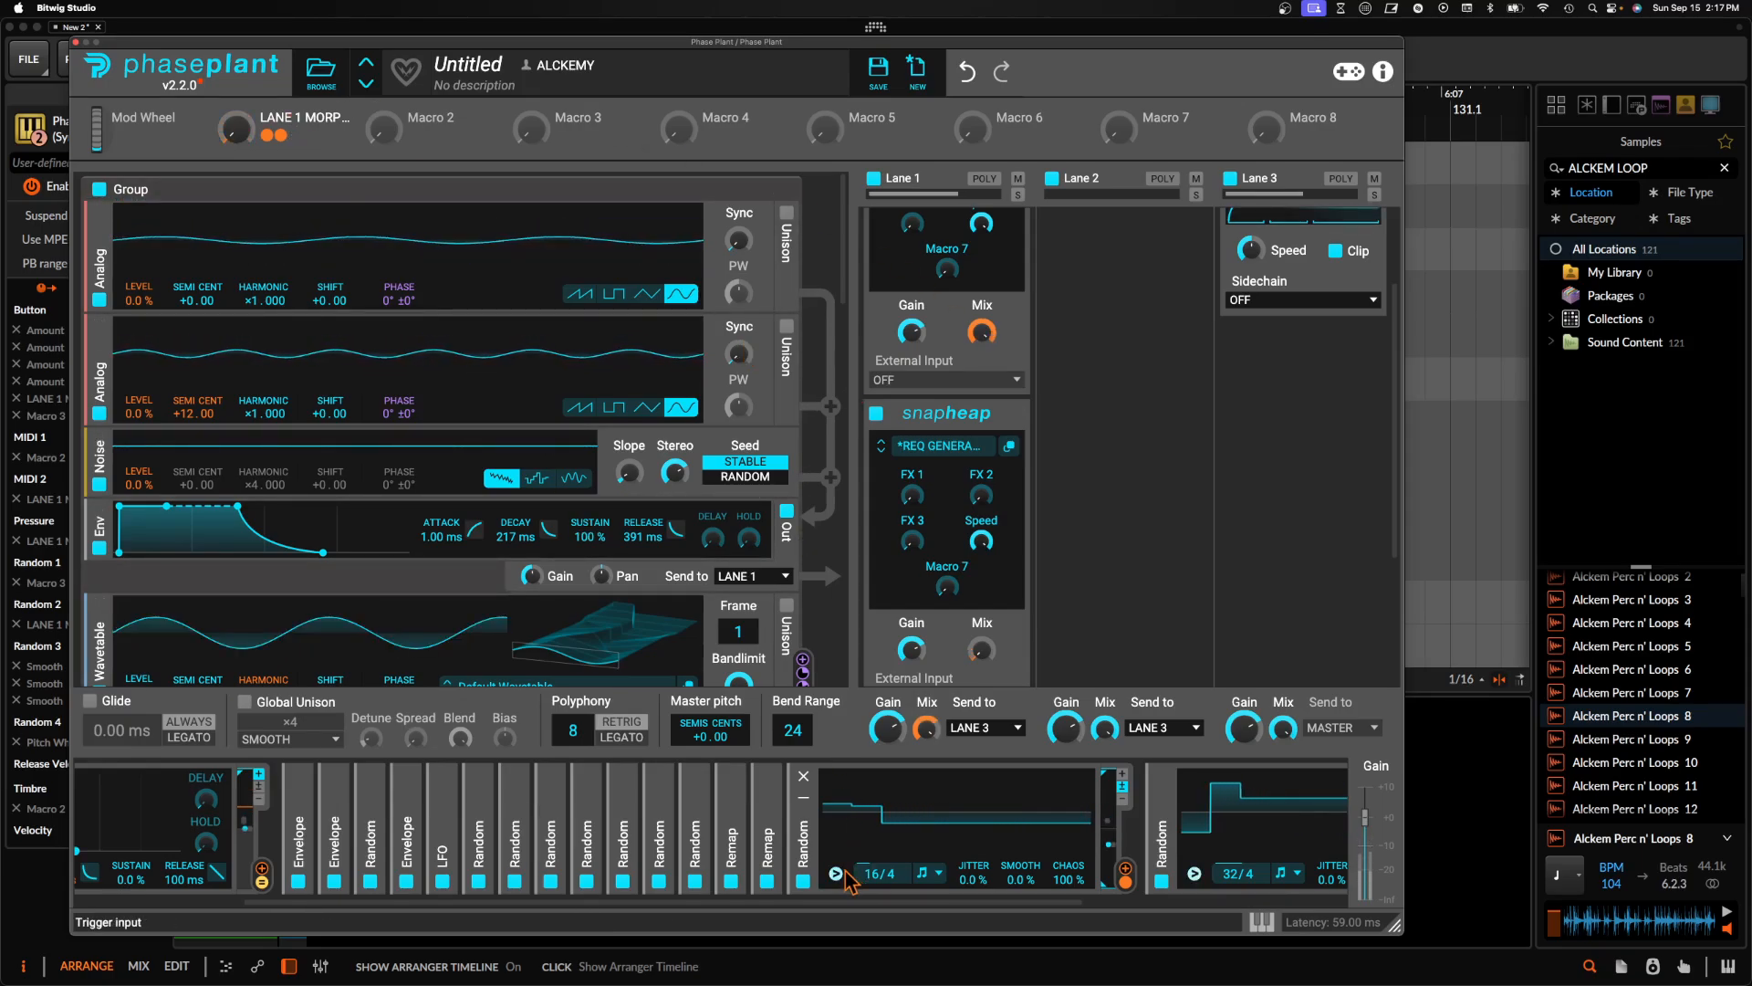
# Set Note Trigger to never trigger from note on for both the 16/4 and 32/4 Random modulators
pyautogui.rightClick(844, 803)
pyautogui.moveTo(975, 924)
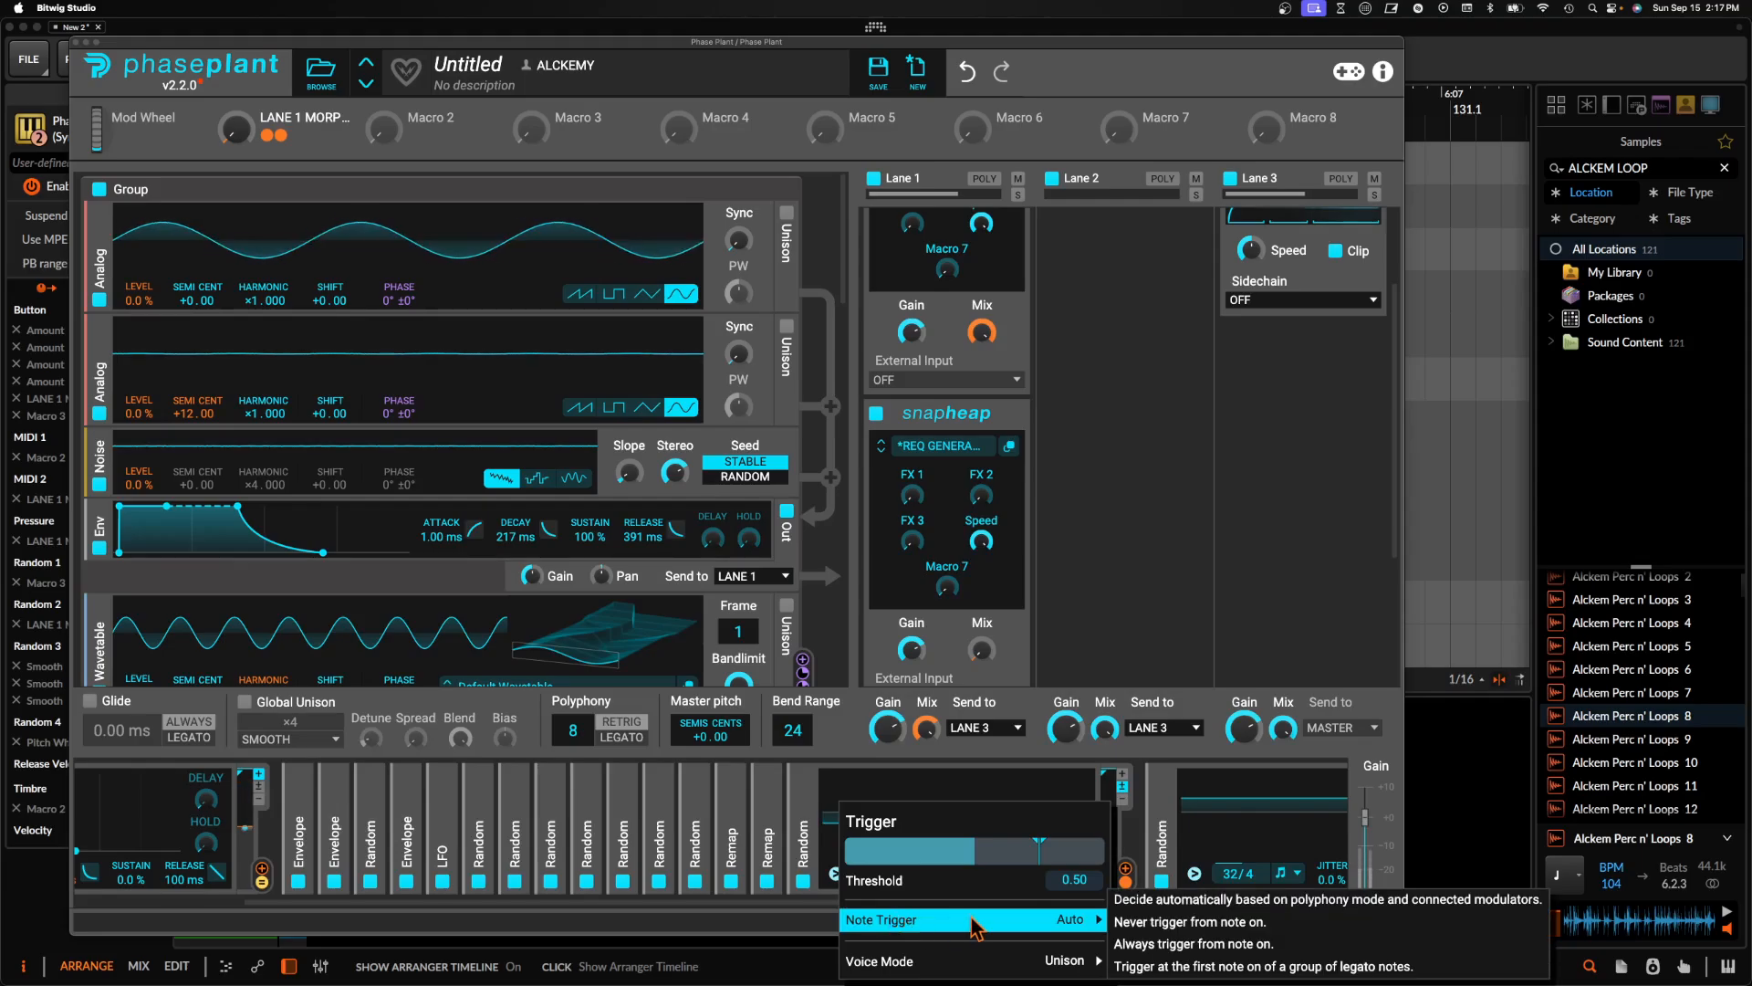
pyautogui.click(1150, 928)
pyautogui.hscroll(4, 922, 878)
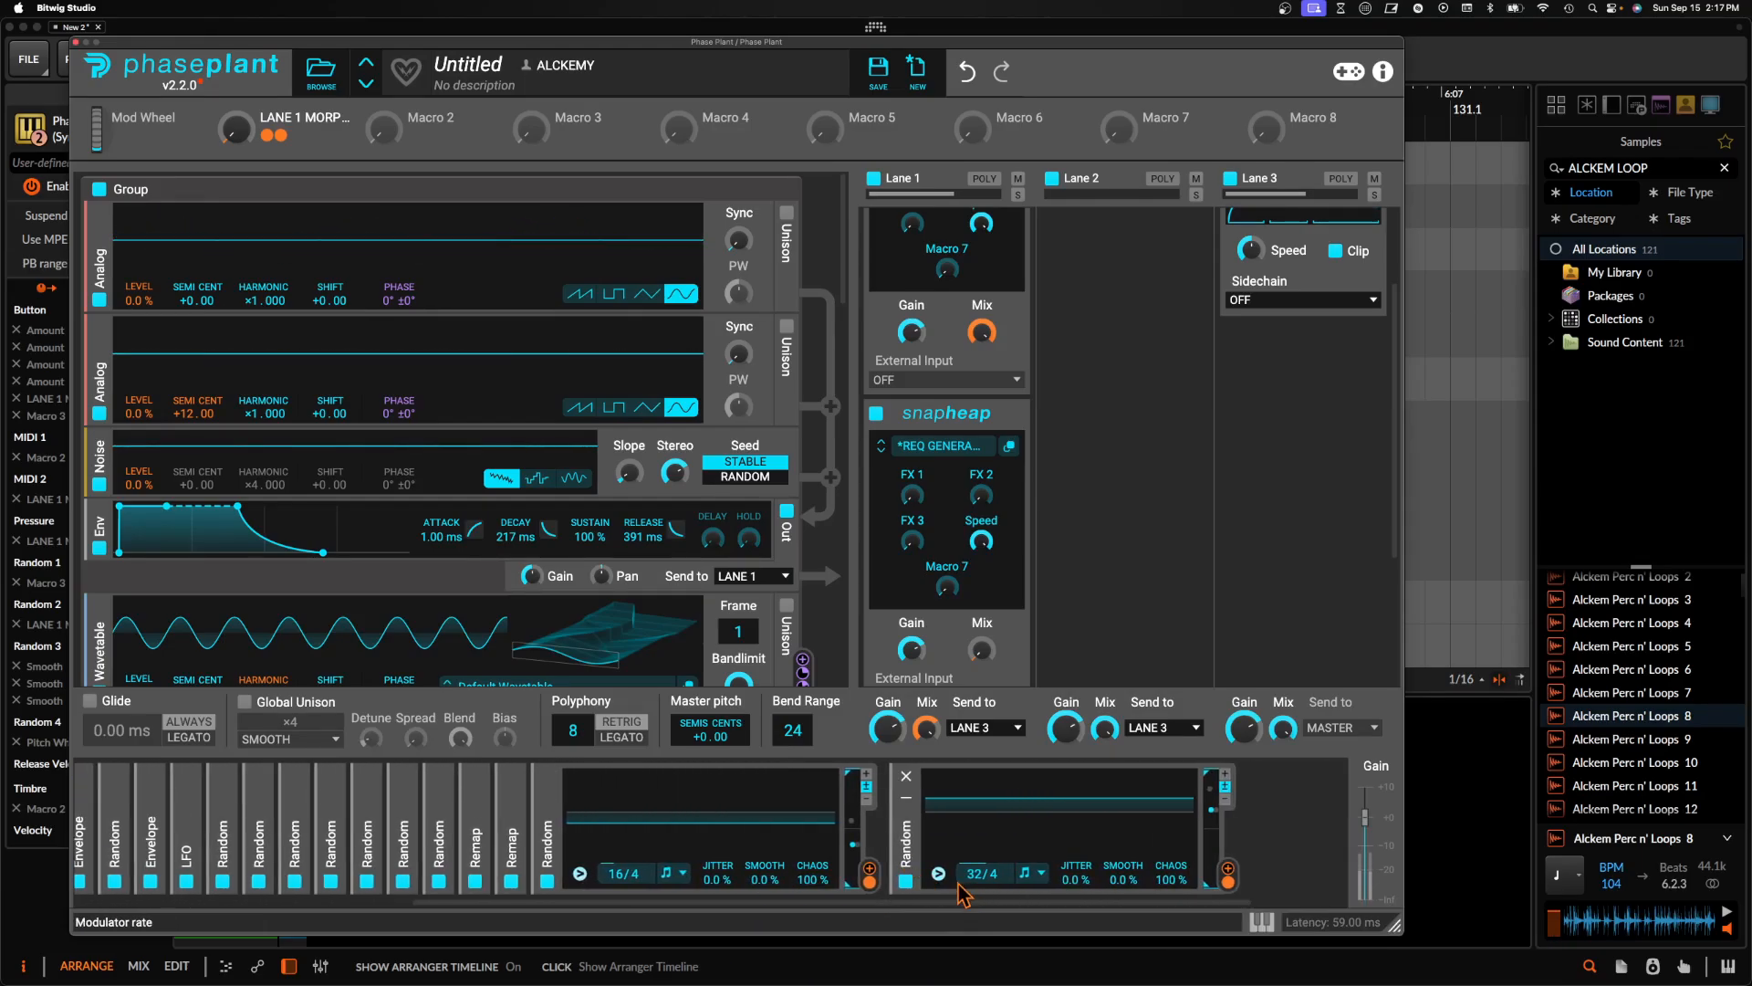
pyautogui.click(941, 875)
pyautogui.moveTo(1011, 924)
pyautogui.click(1223, 928)
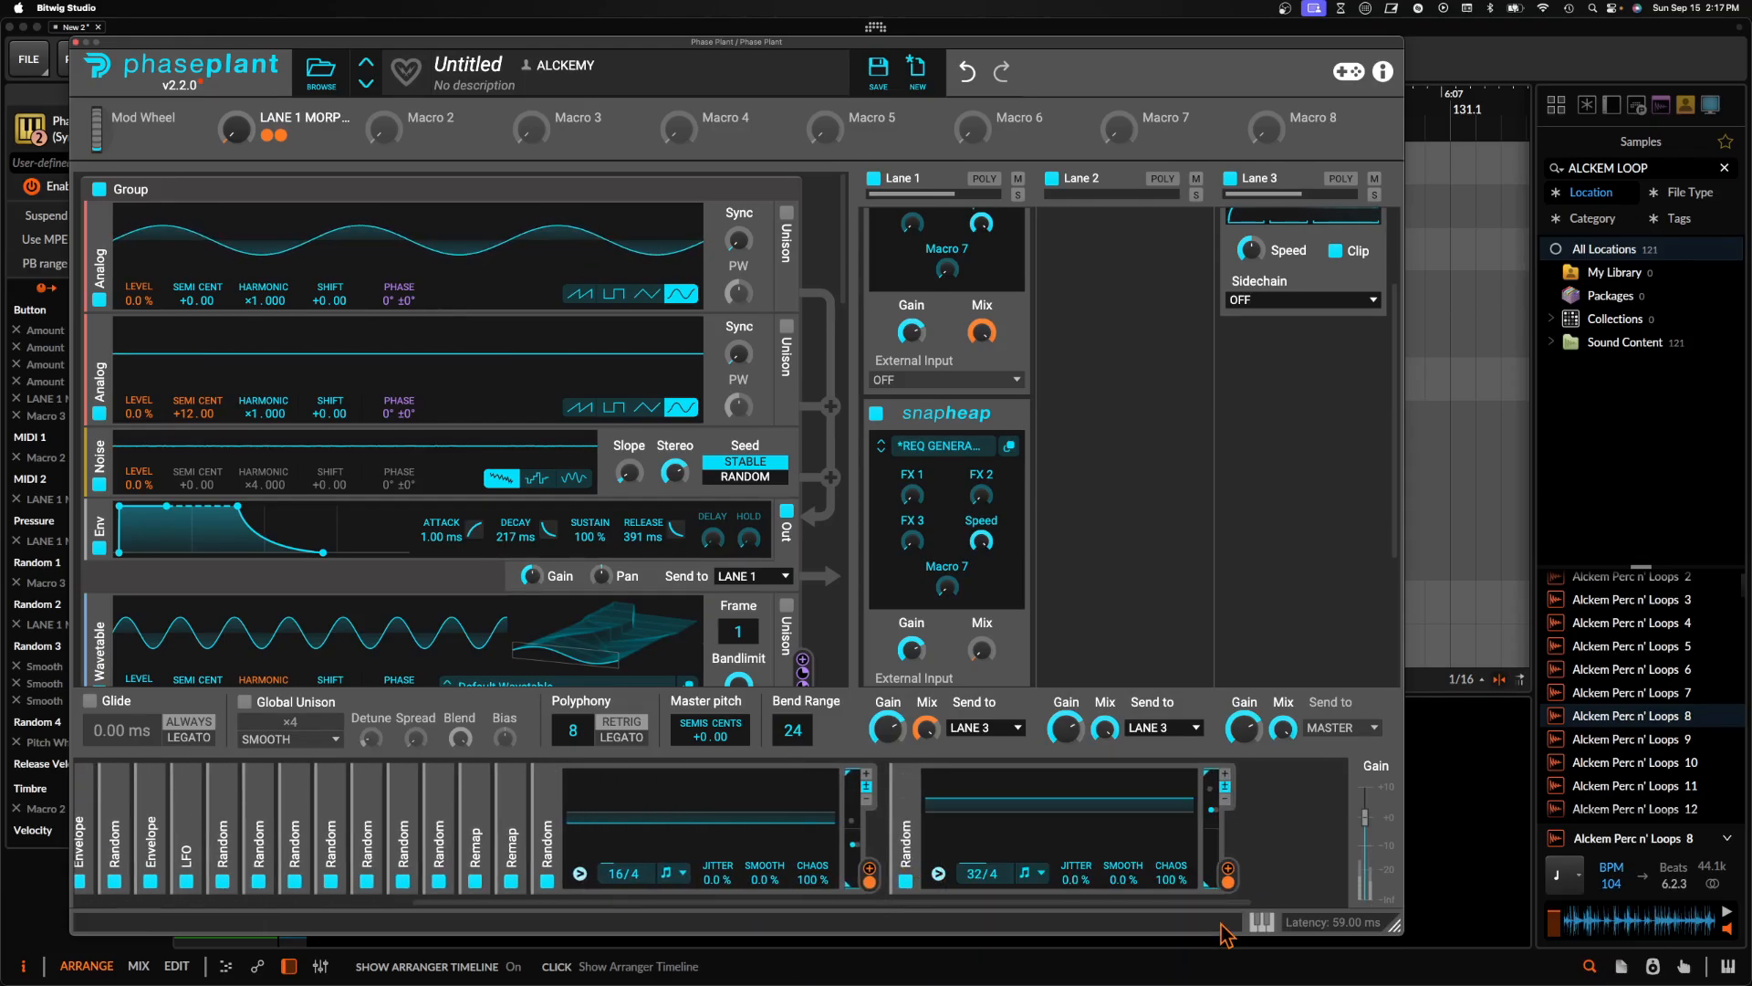
# Set Smooth to 100% on both new Random modulators and leave only the 16/4 one expanded
pyautogui.click(550, 798)
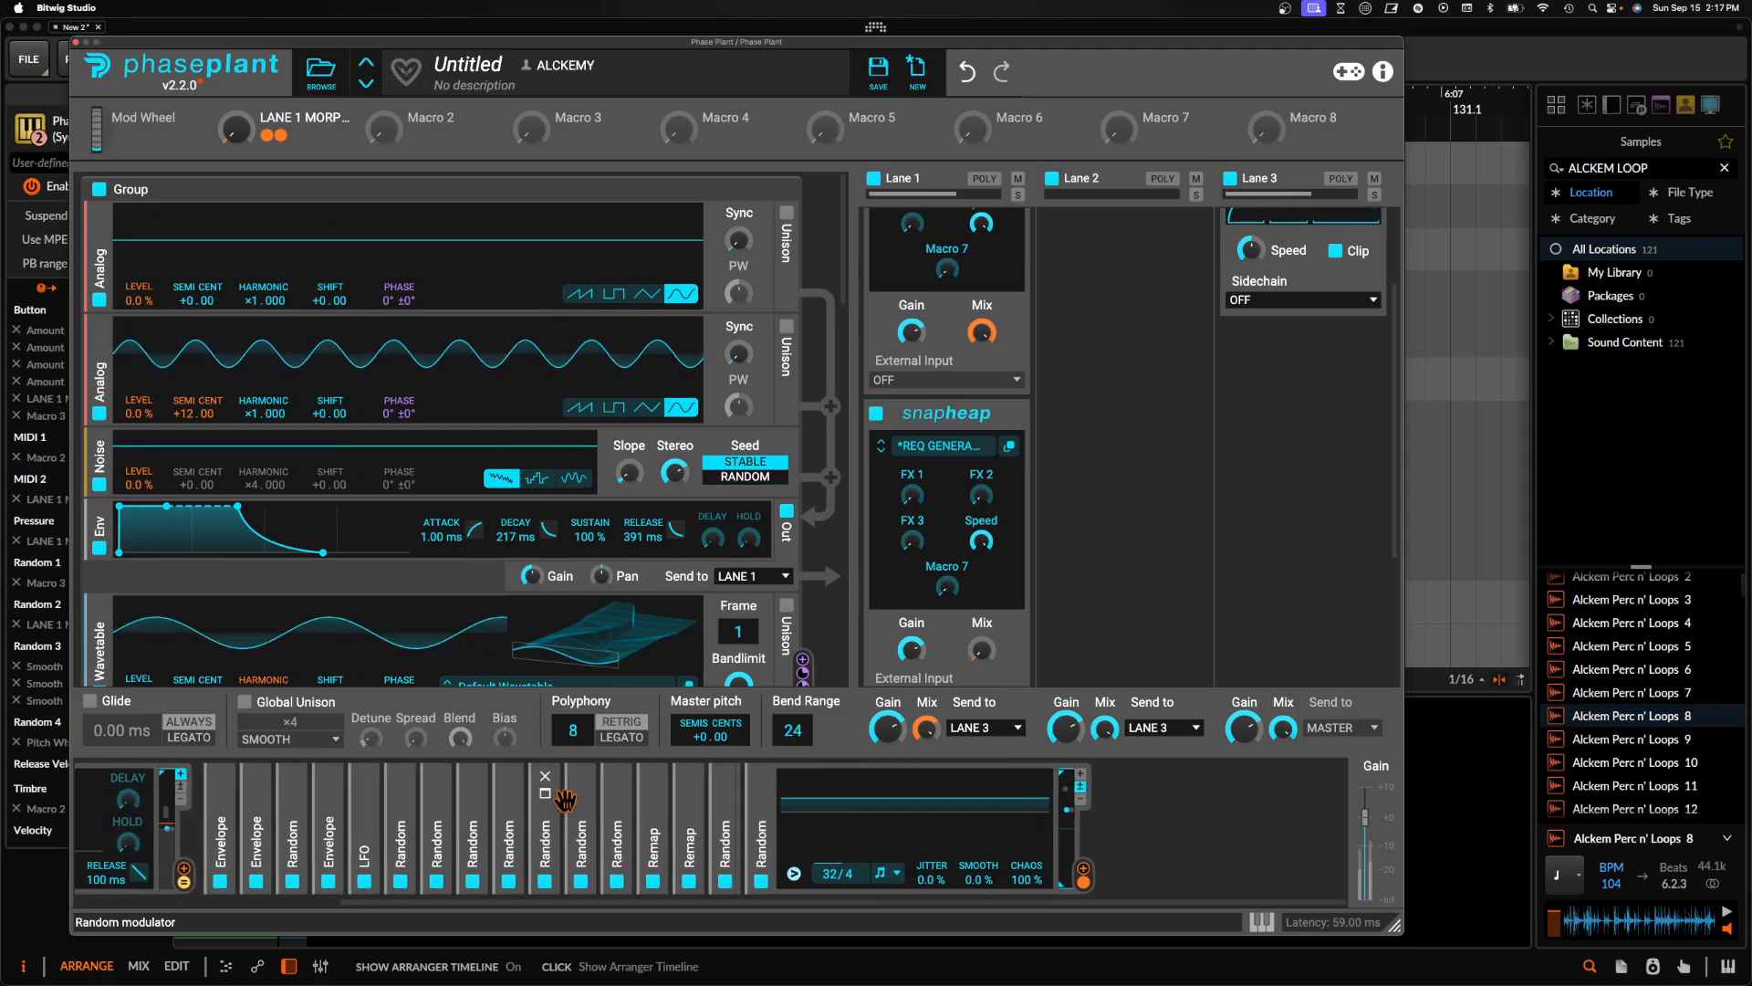
pyautogui.click(763, 800)
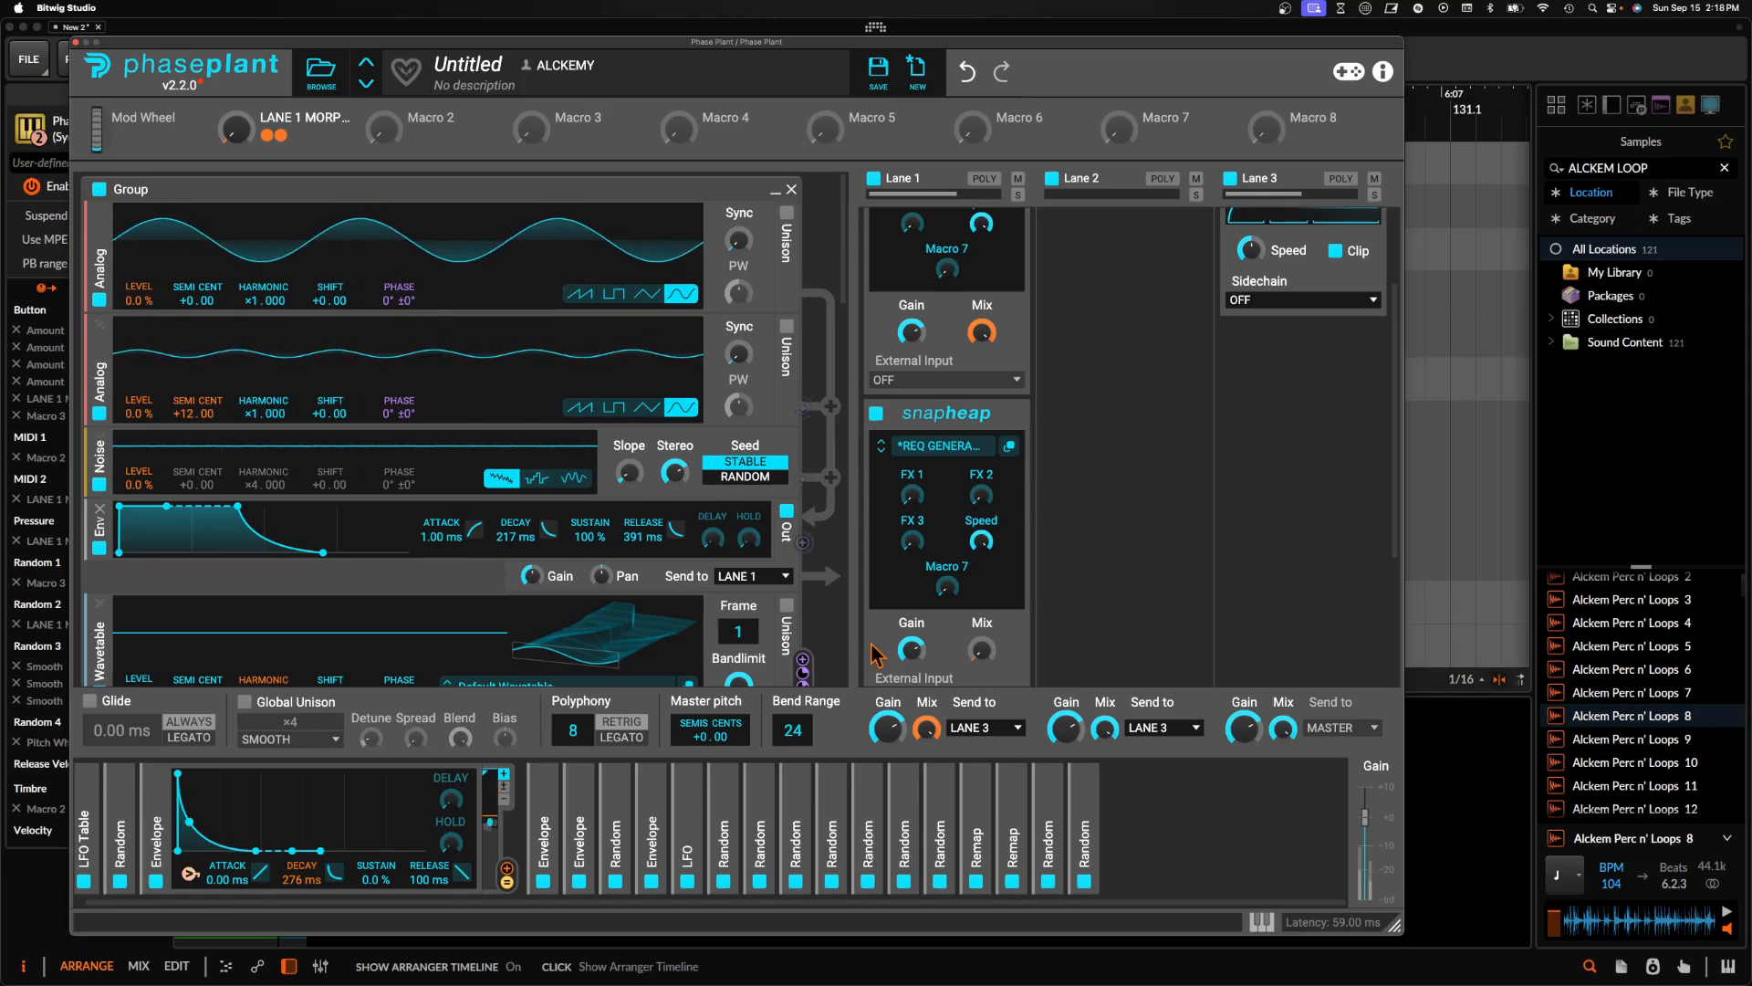
pyautogui.click(1051, 807)
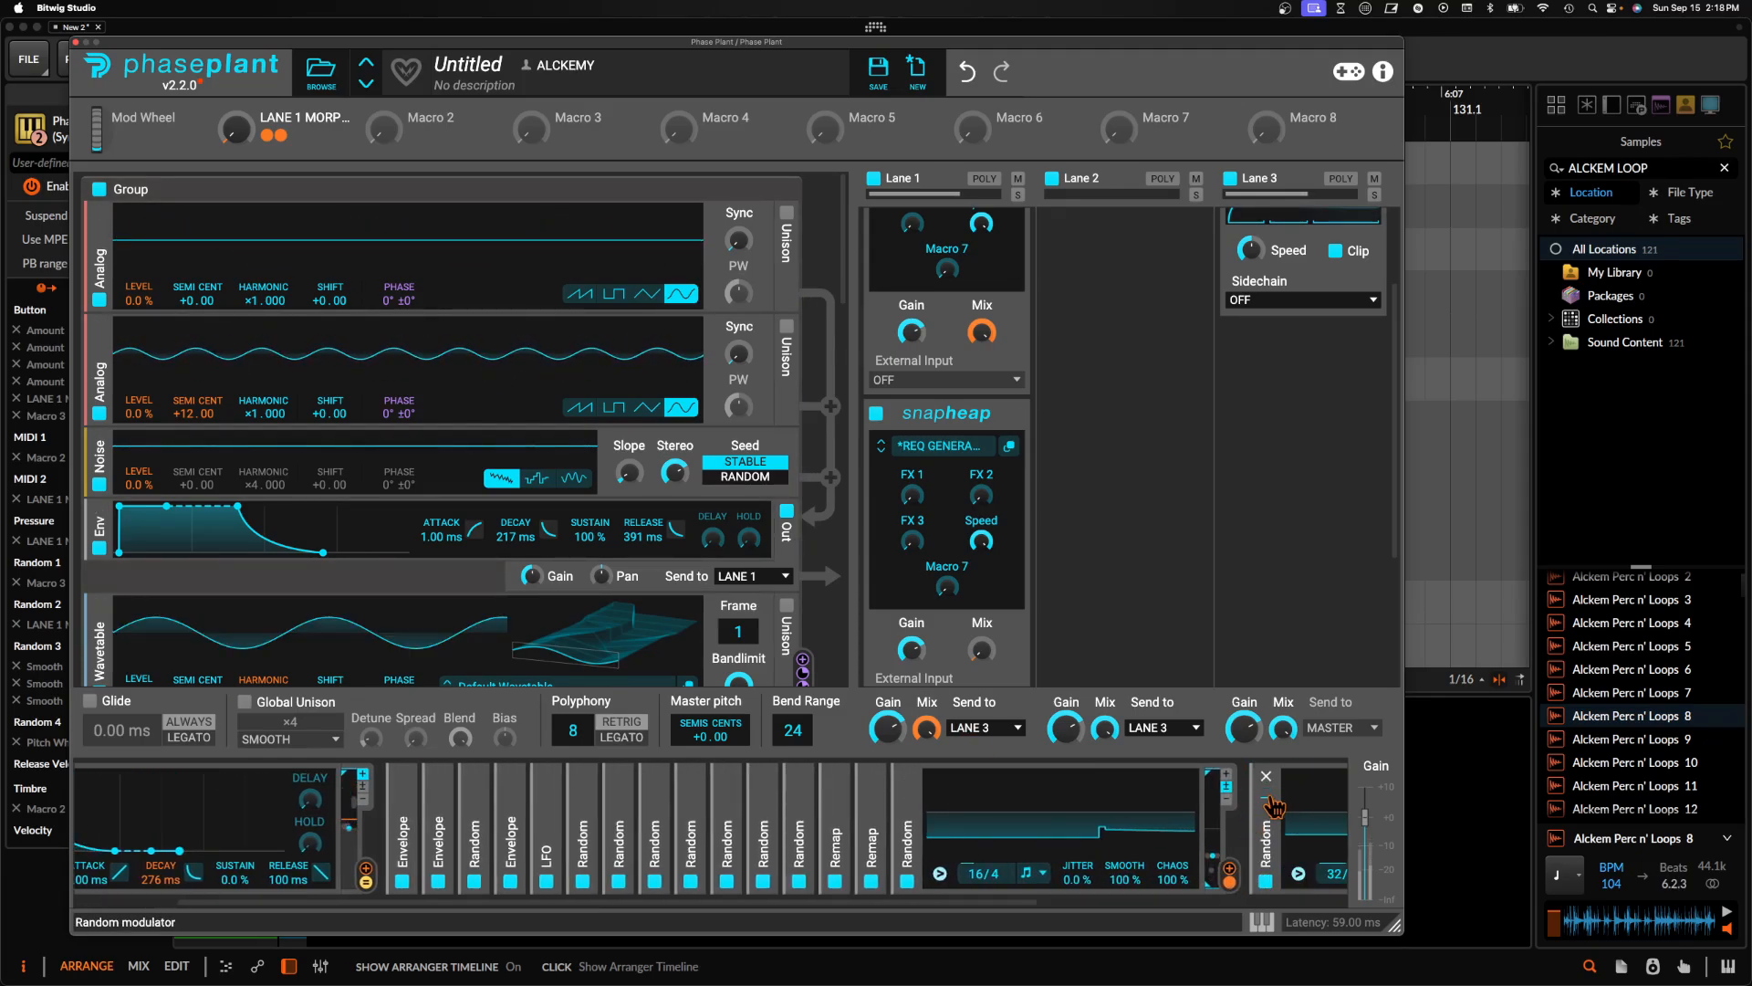
pyautogui.click(1266, 826)
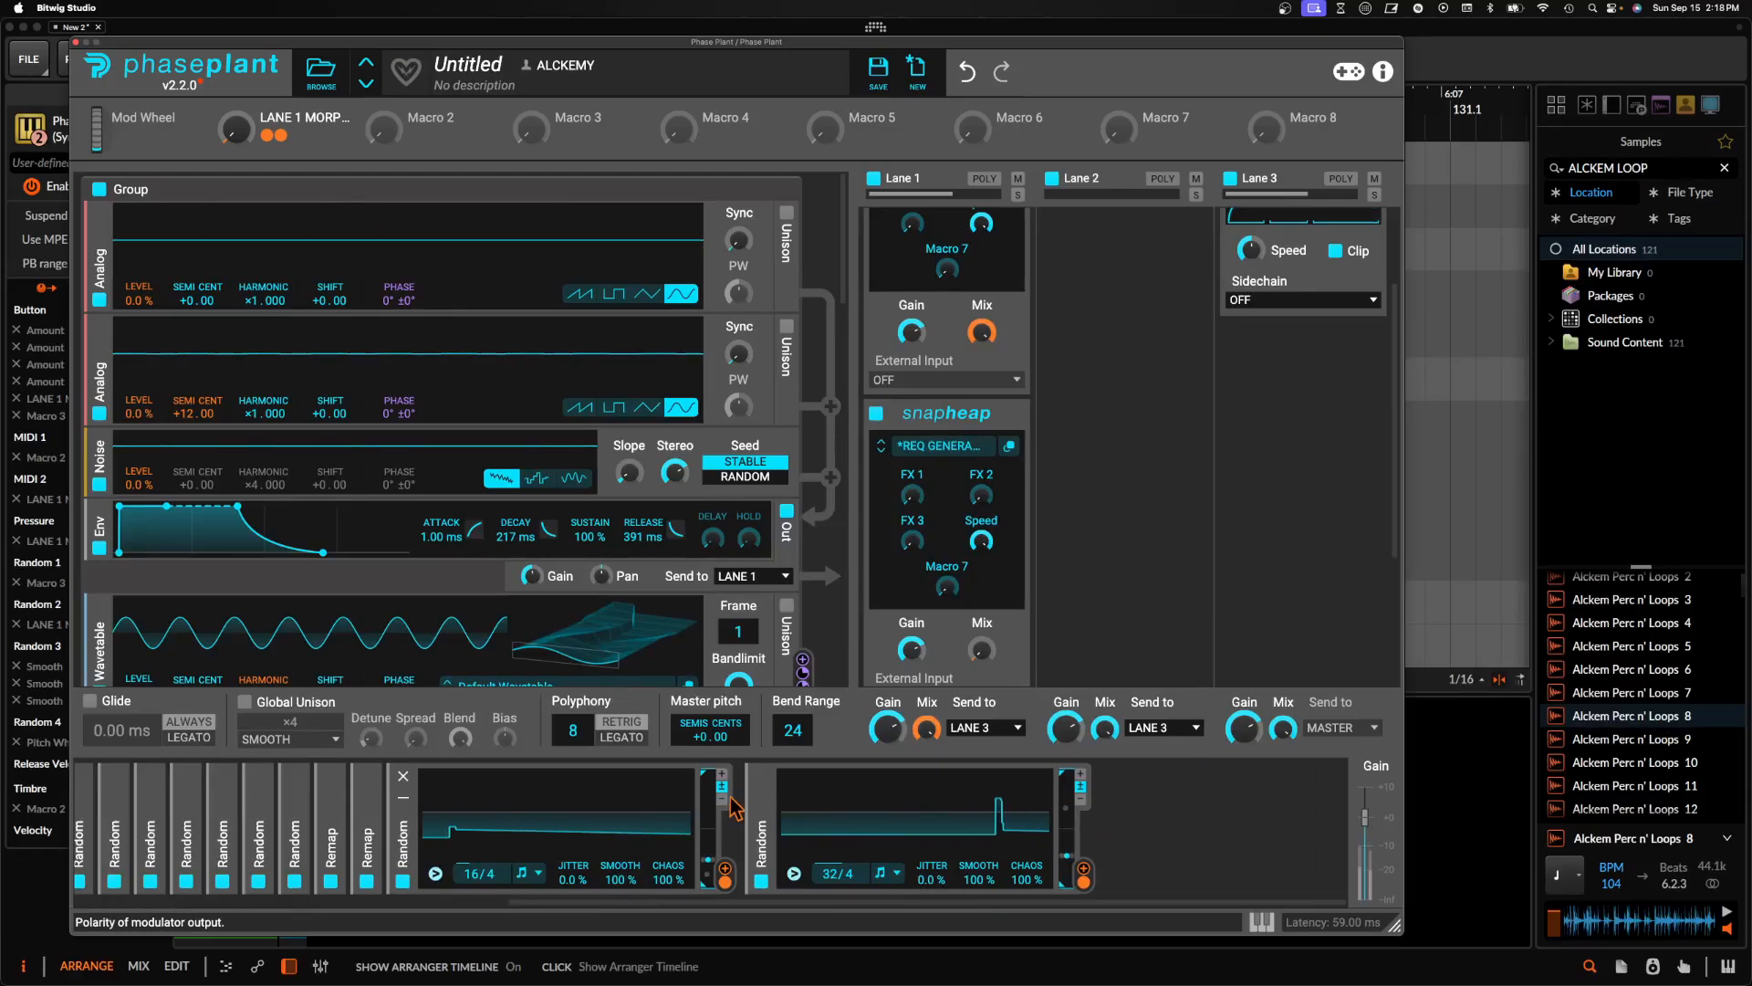
pyautogui.click(762, 797)
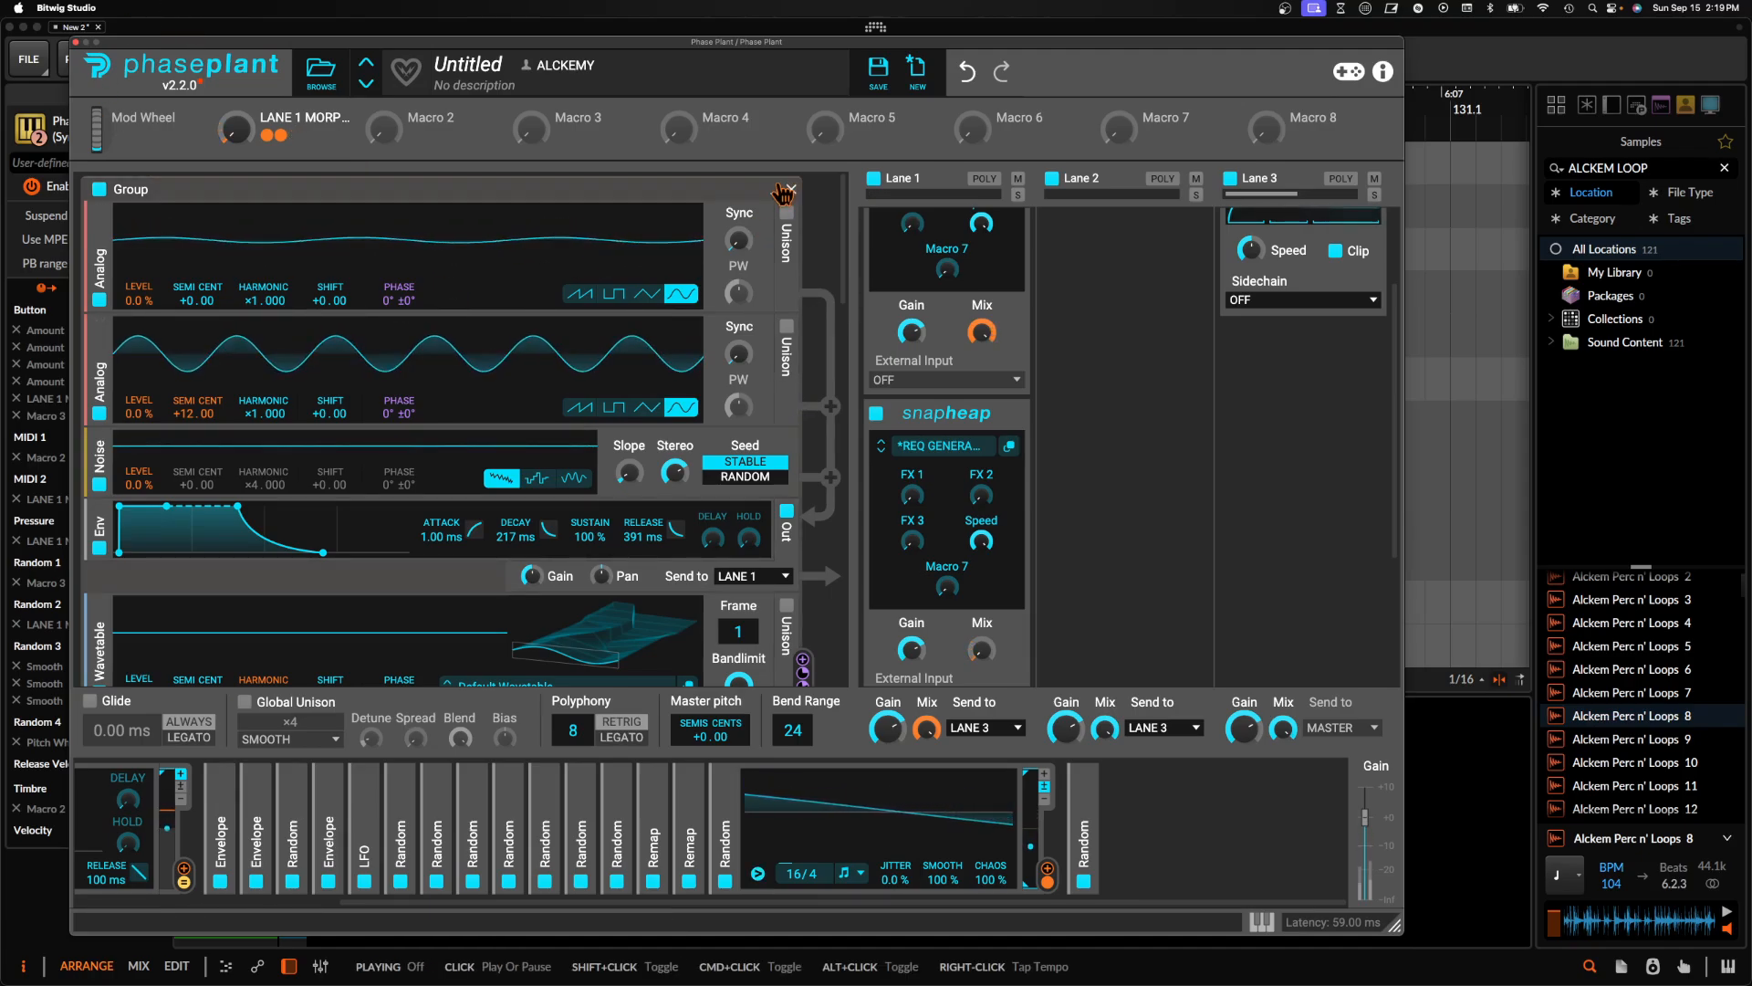
# Collapse the first generator group and enable the three disabled groups below it
pyautogui.scroll(-5, 457, 274)
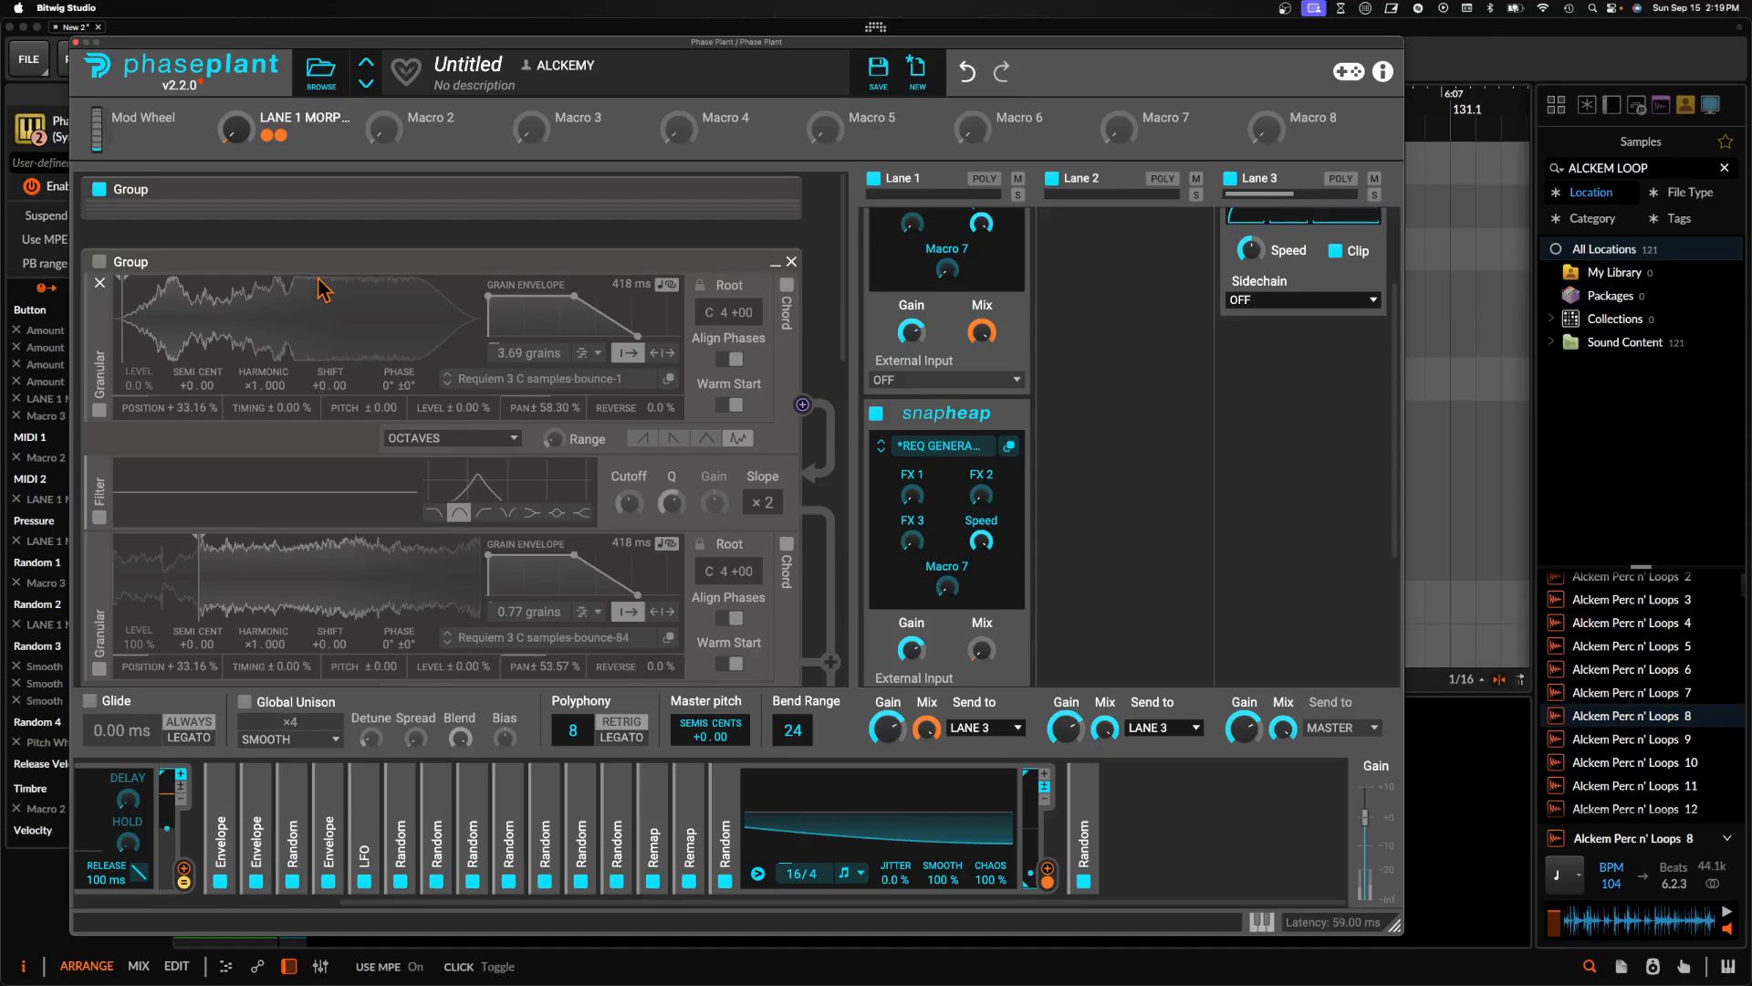
pyautogui.click(99, 261)
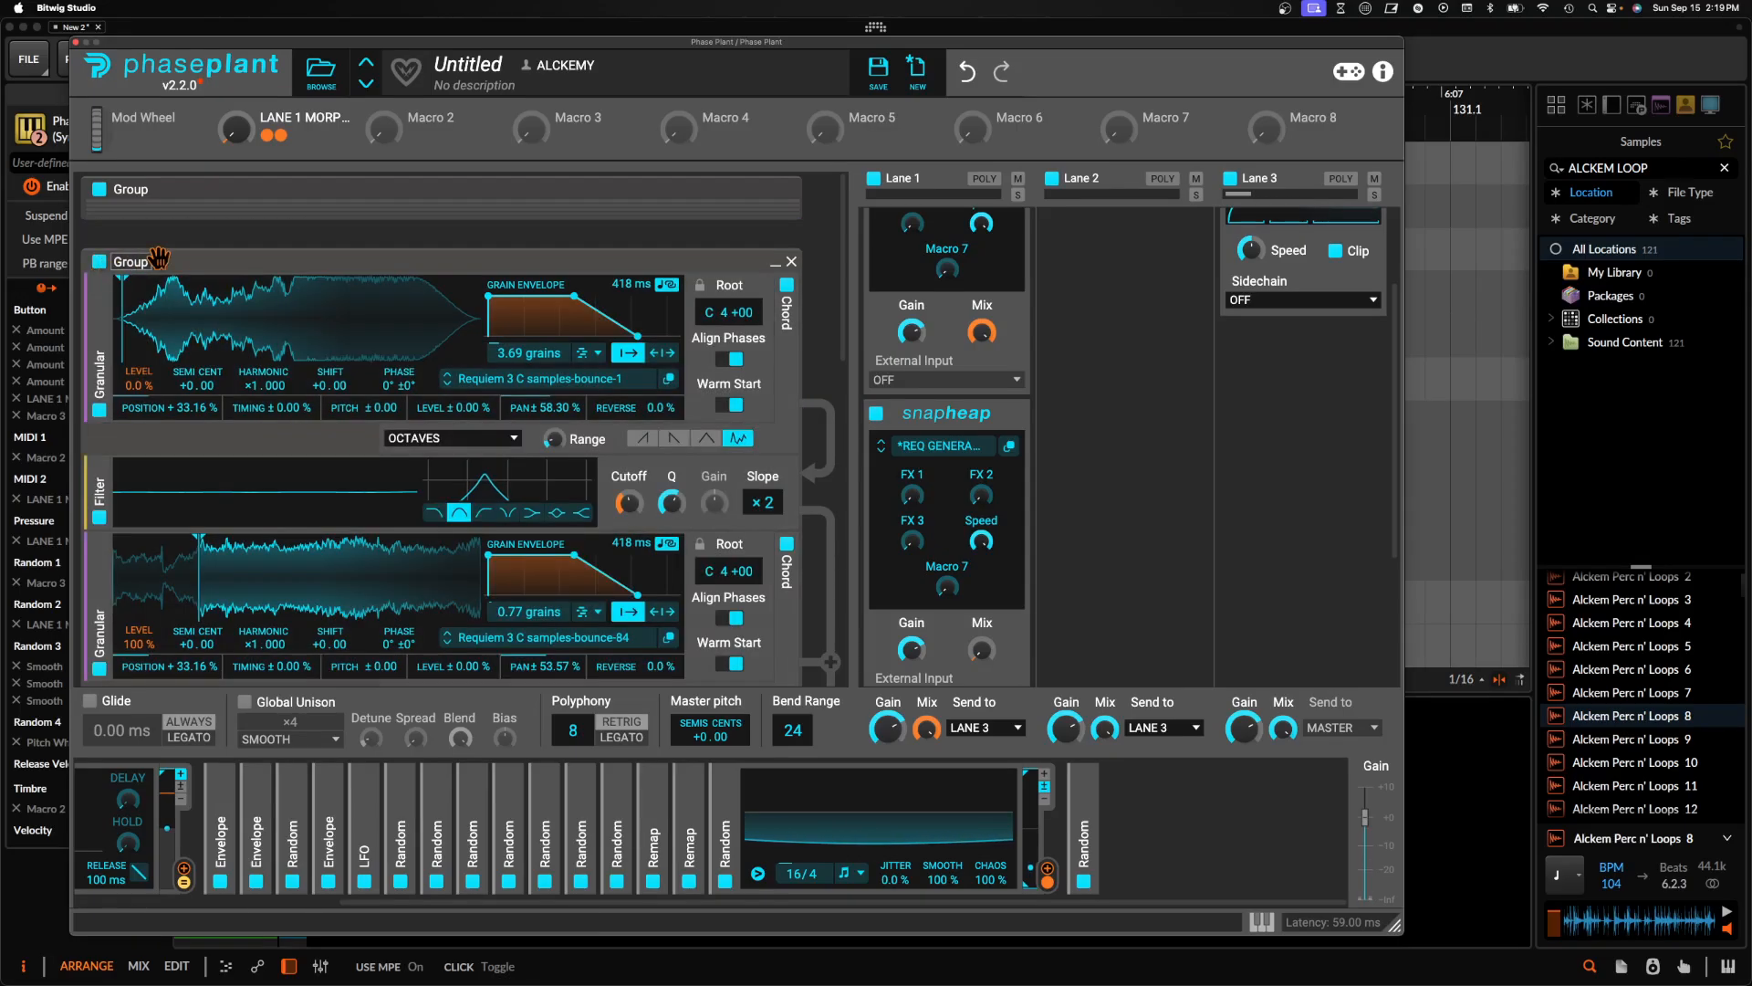
pyautogui.scroll(-4, 159, 264)
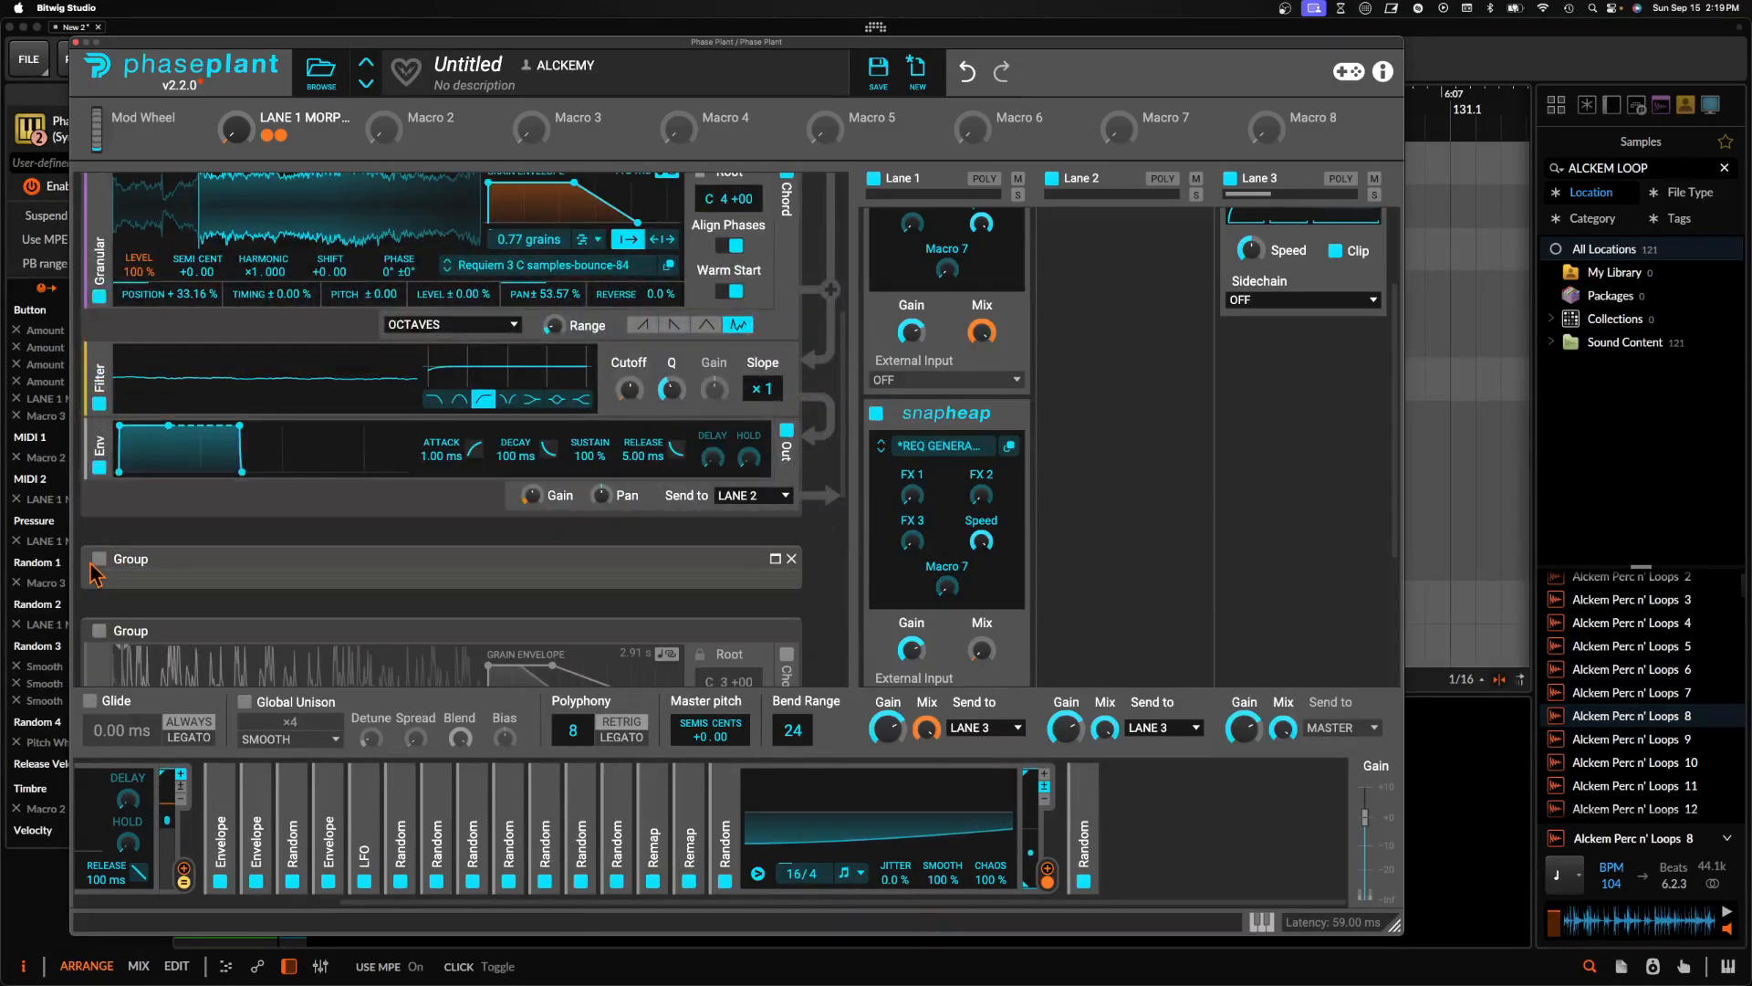
pyautogui.click(98, 559)
pyautogui.click(99, 631)
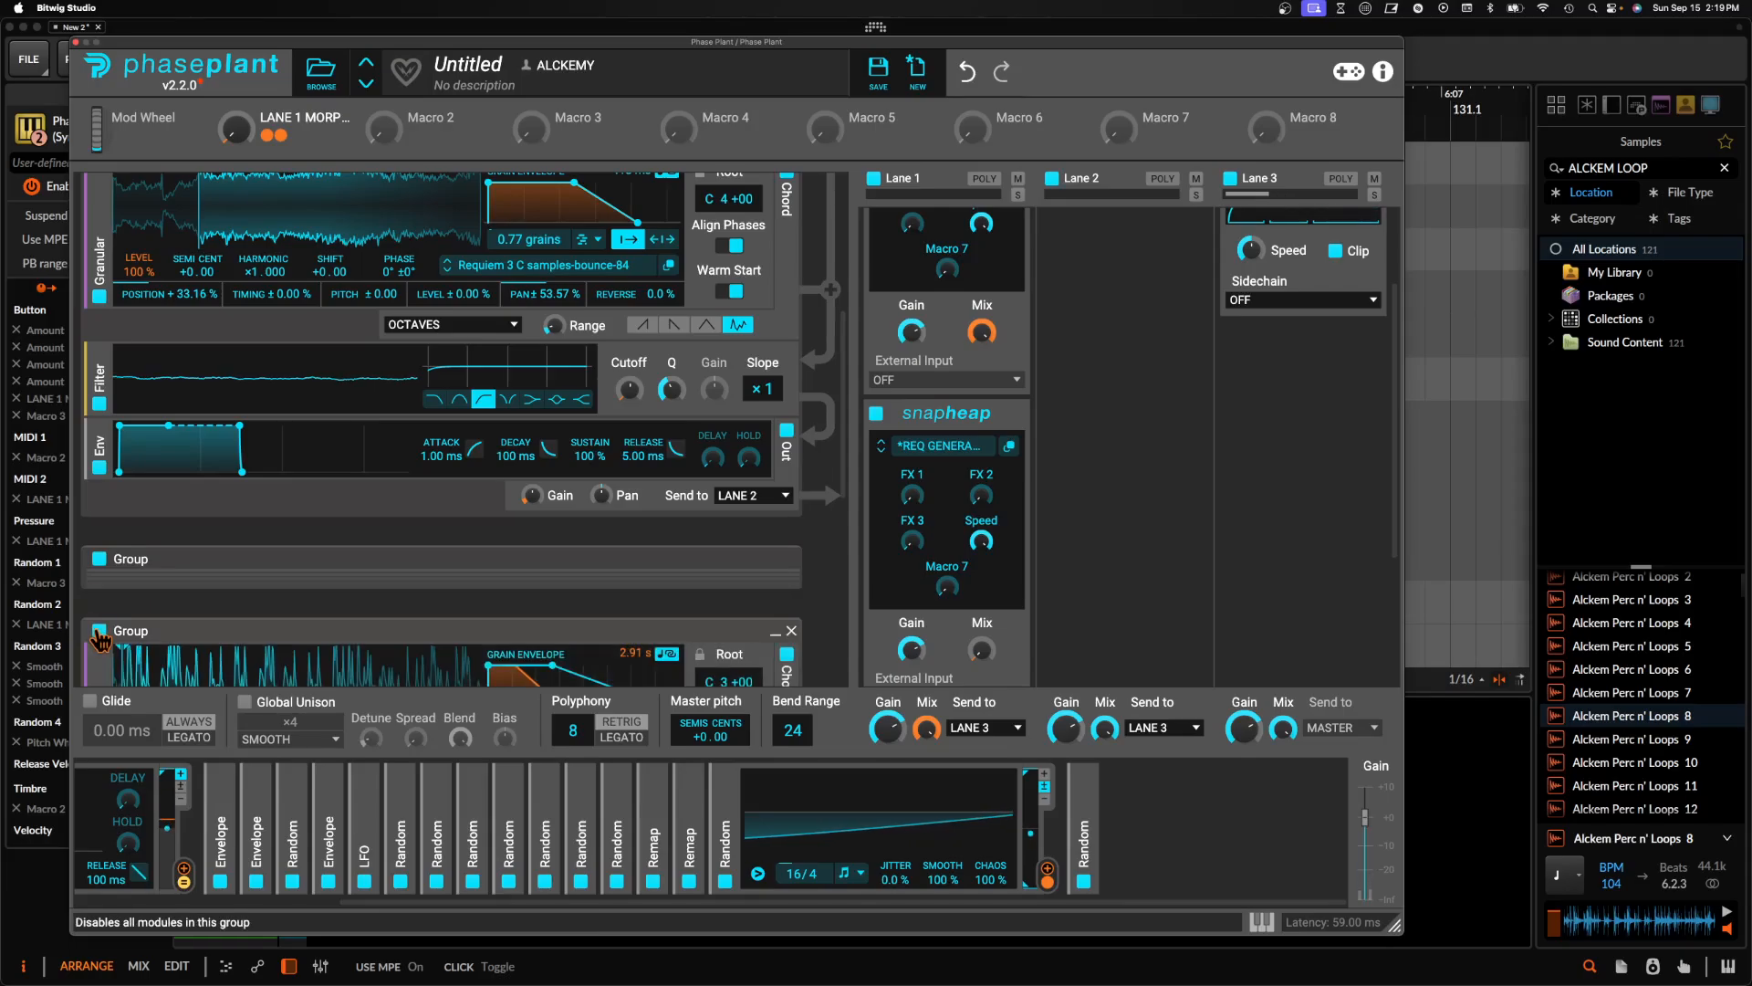
# Look through the enabled generator groups and check their output routing against Lane 1 and Lane 2
pyautogui.scroll(-4, 401, 447)
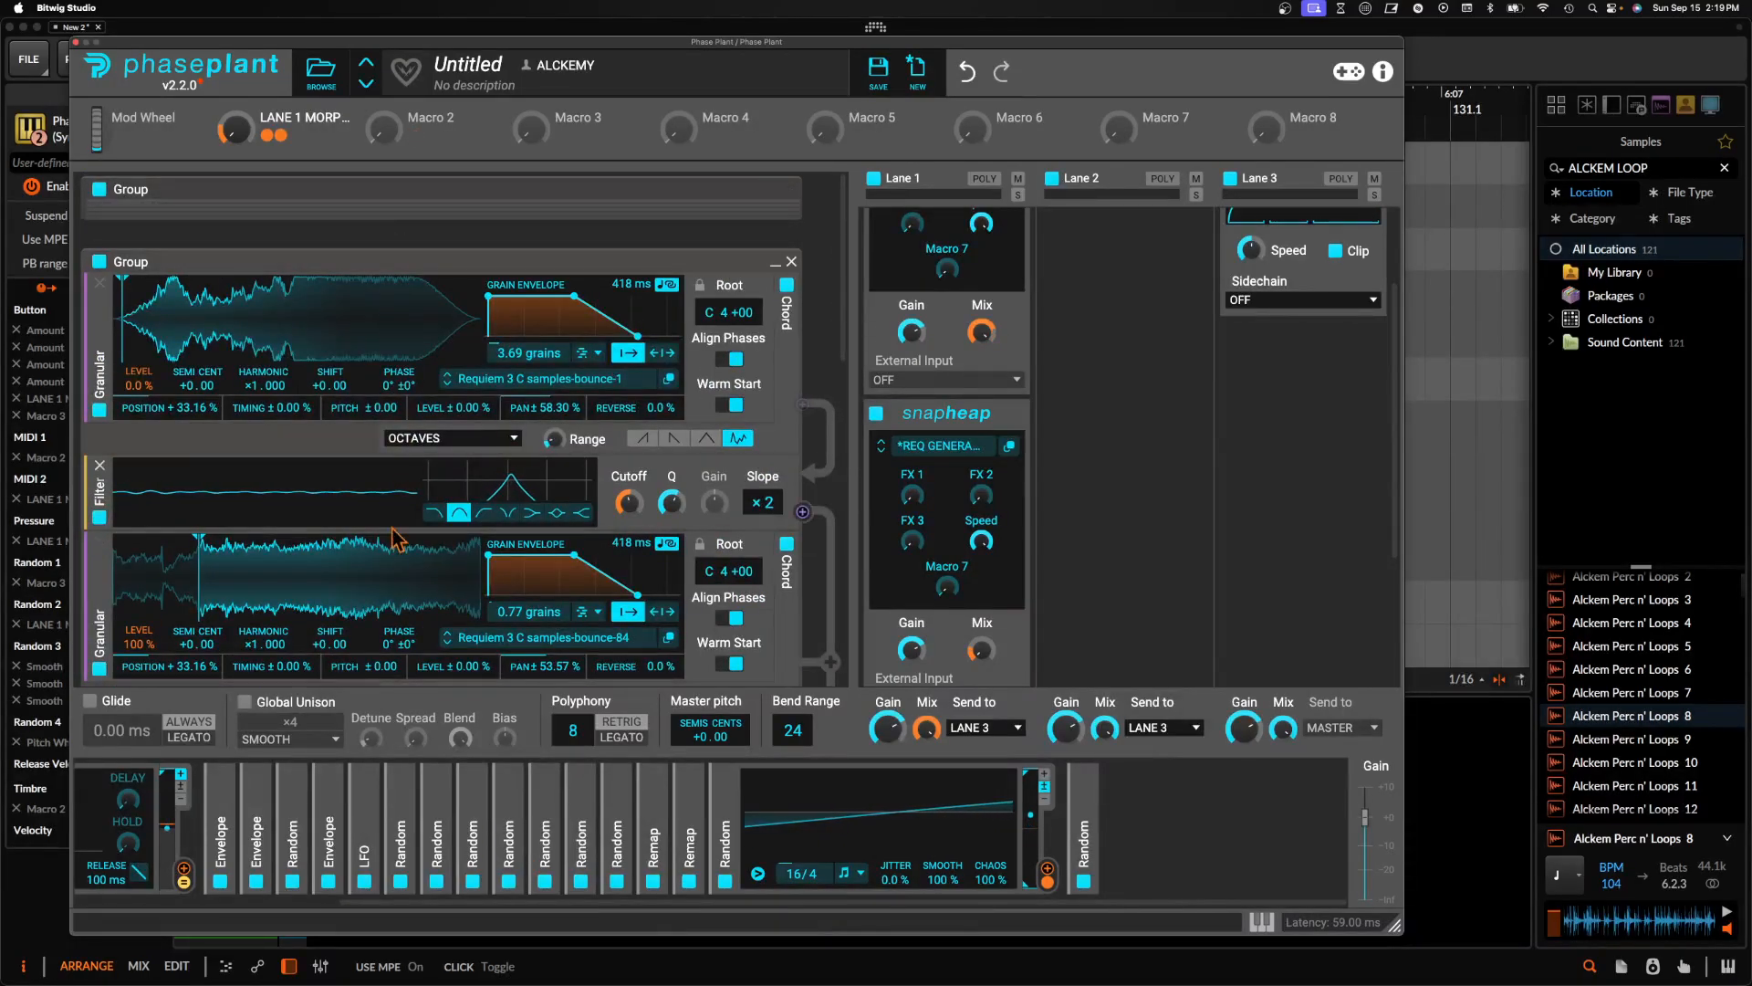
pyautogui.scroll(3, 1122, 273)
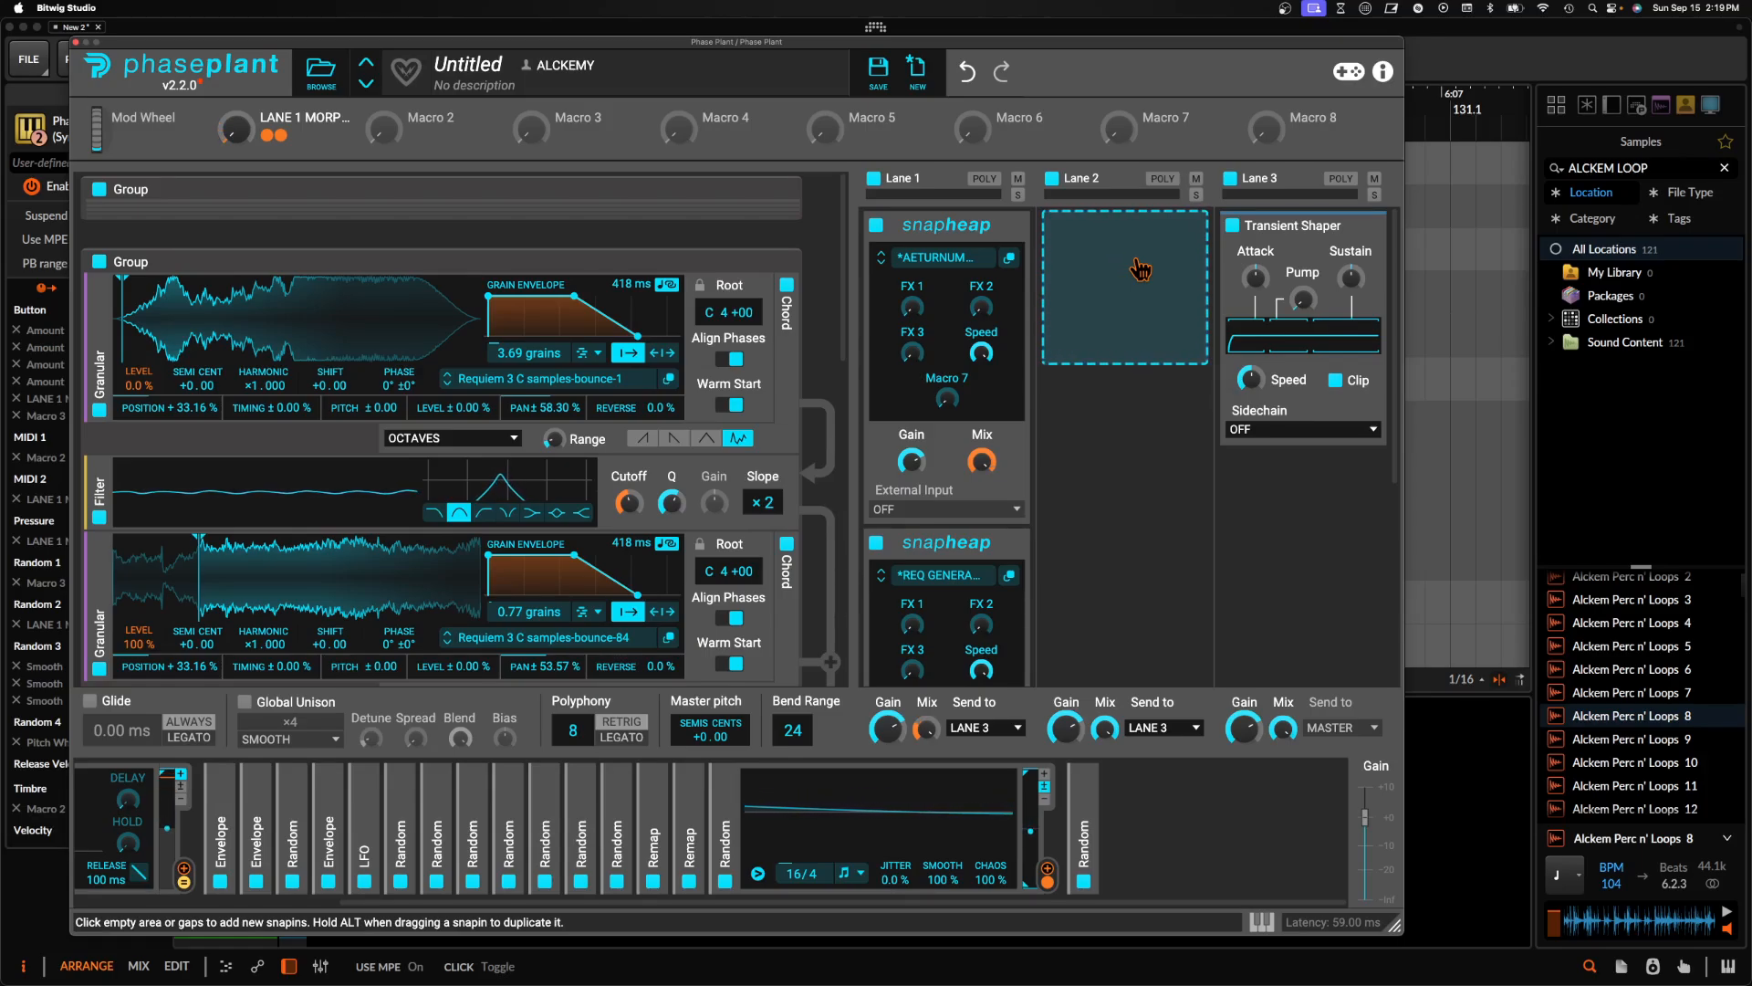
pyautogui.scroll(-3, 442, 497)
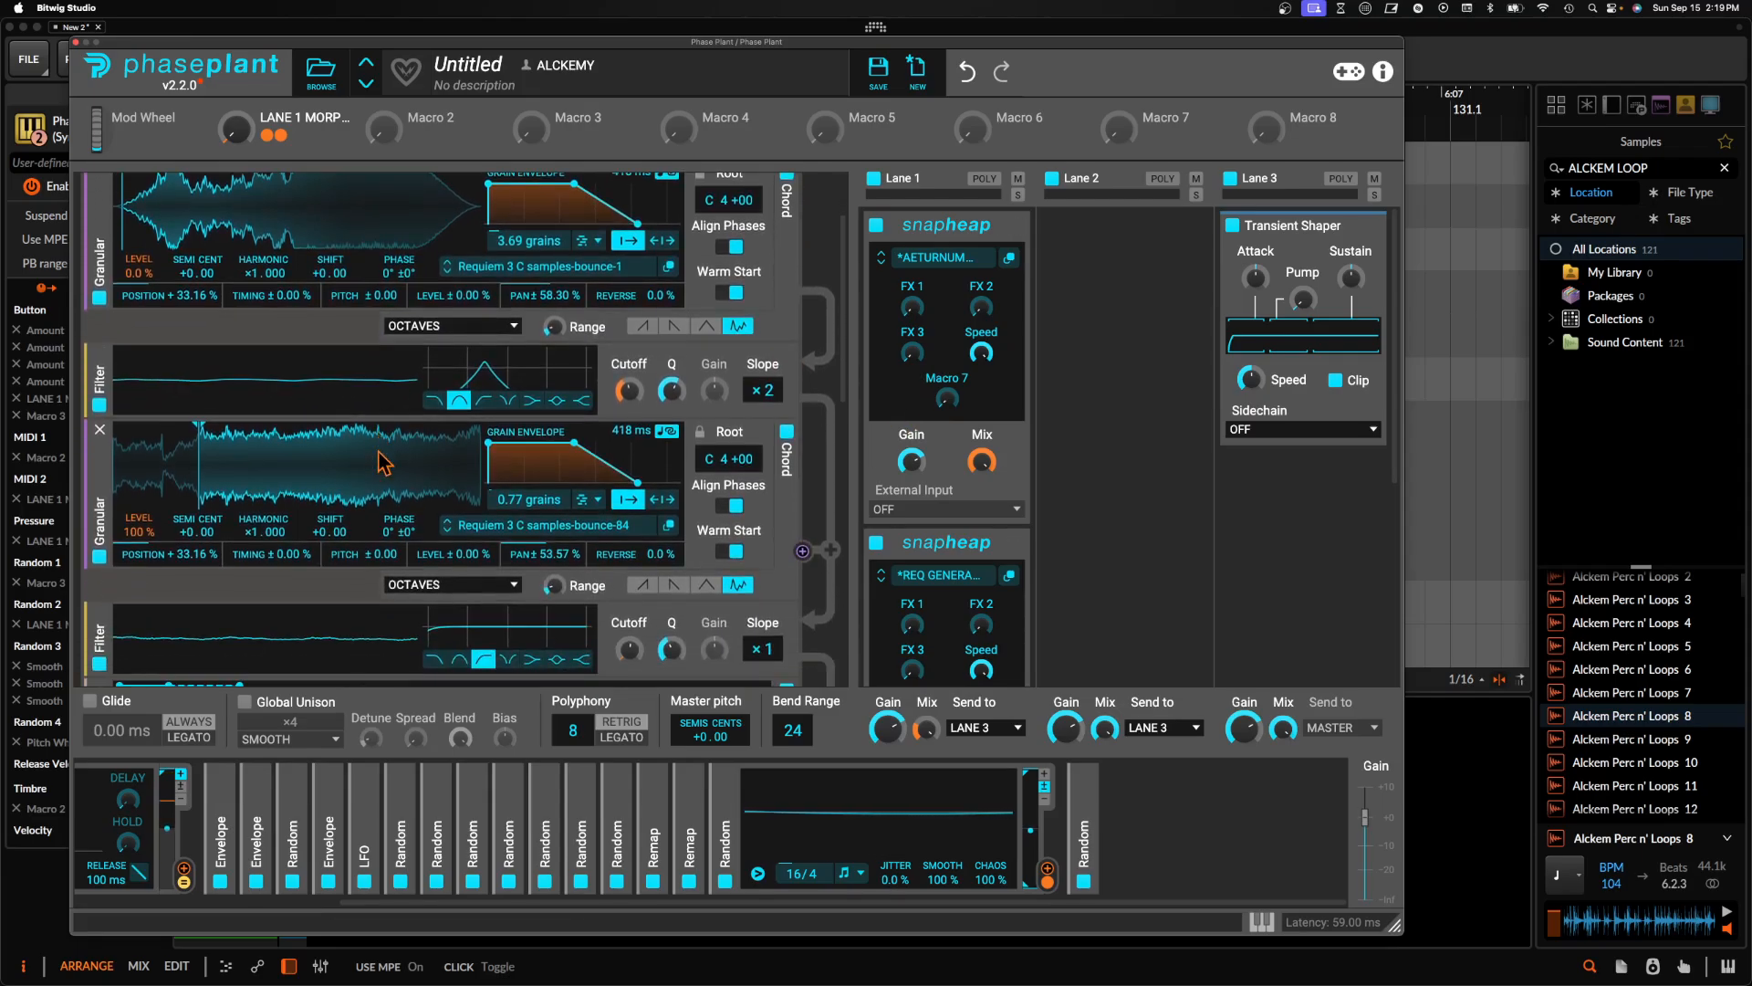
pyautogui.scroll(3, 260, 365)
pyautogui.scroll(-12, 266, 379)
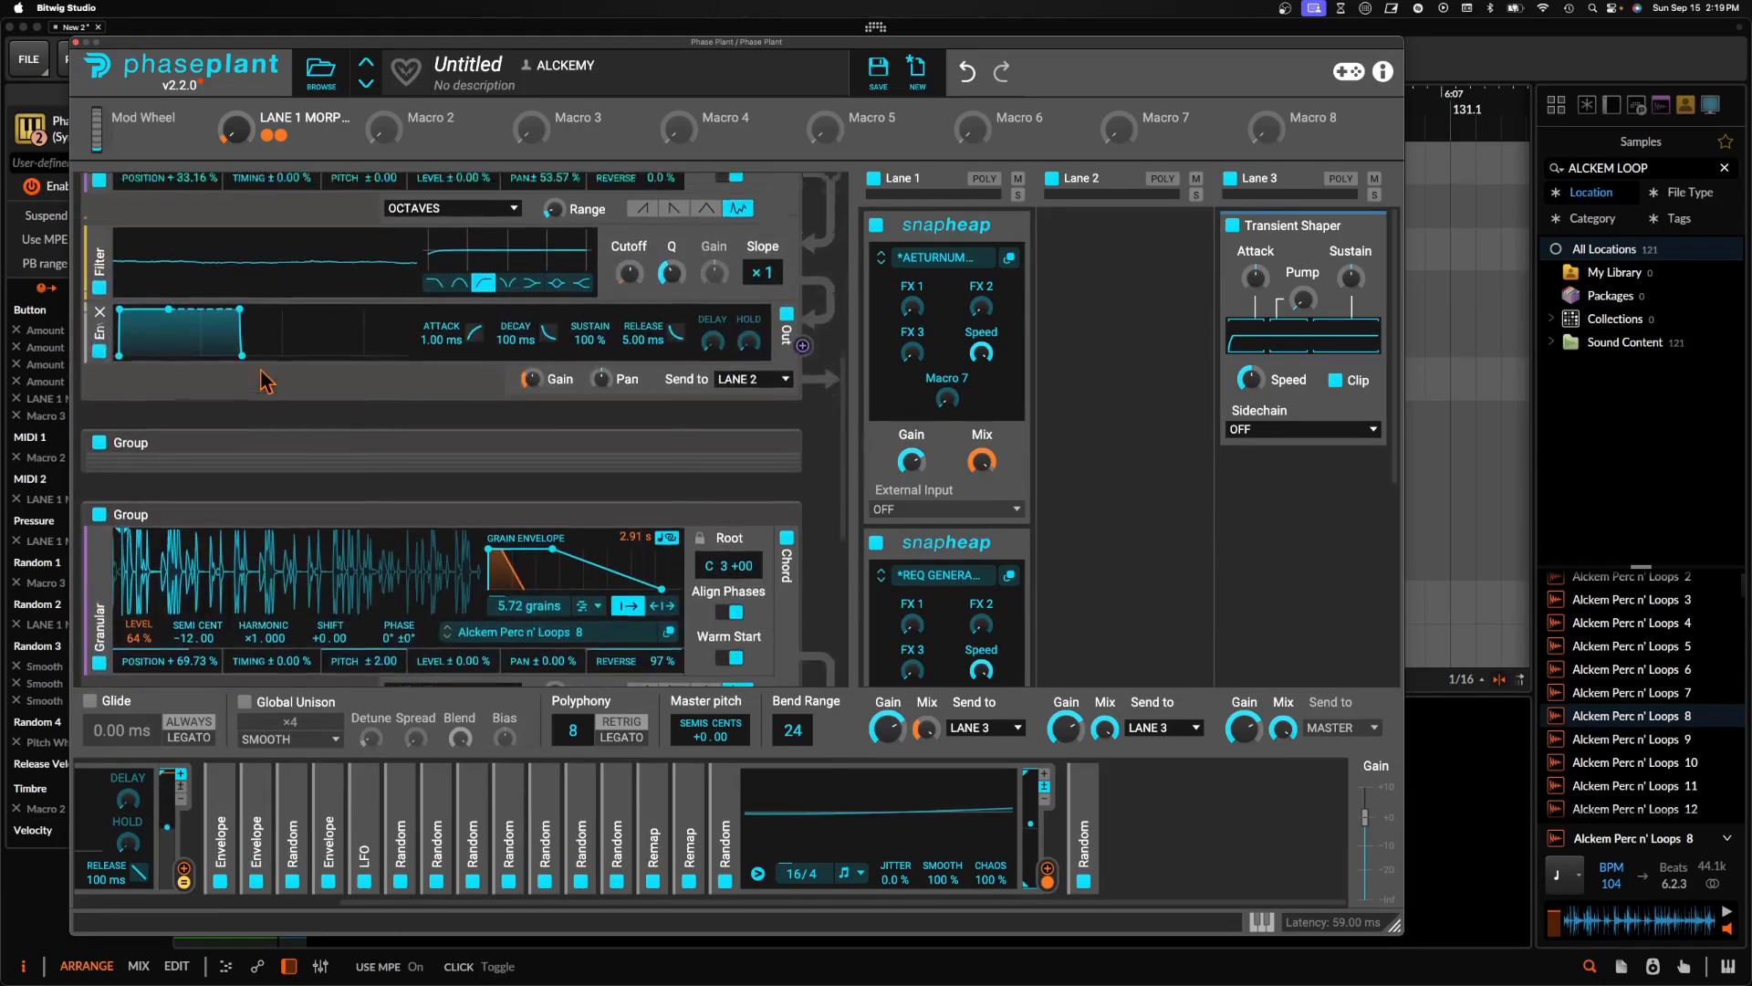
pyautogui.scroll(12, 266, 381)
pyautogui.scroll(3, 500, 379)
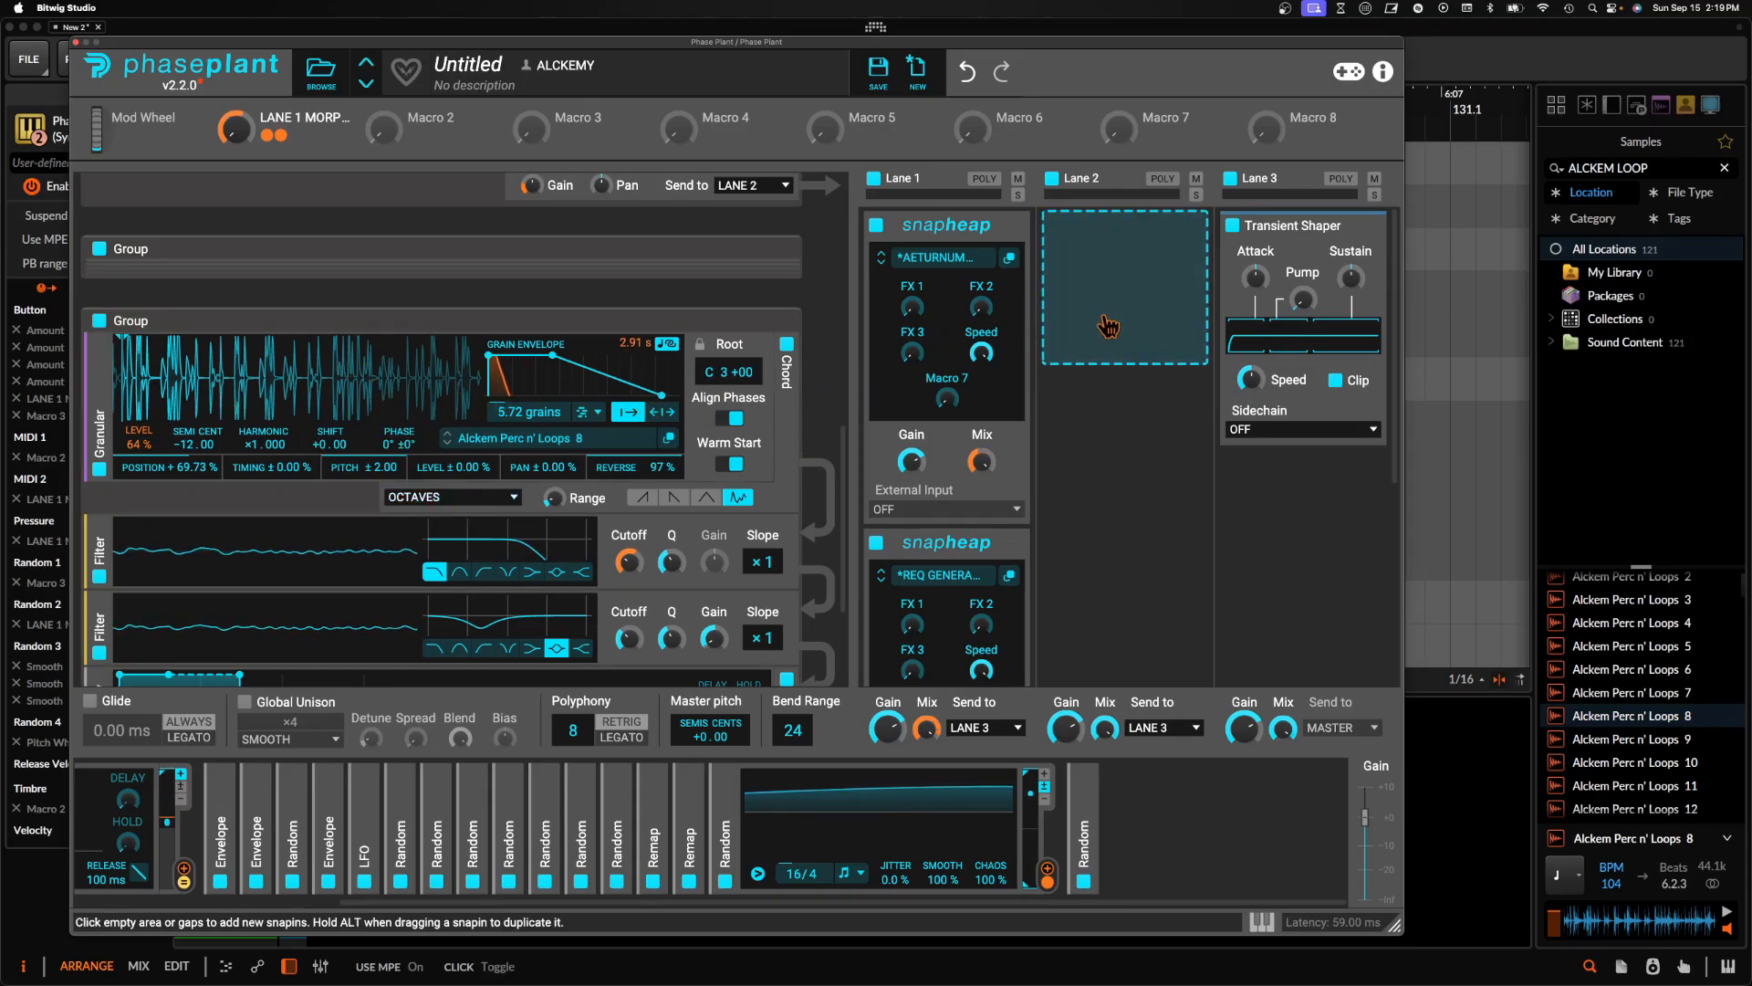
# Add a Snap Heap to the empty Lane 2 and open its editor window in full view
pyautogui.click(1136, 245)
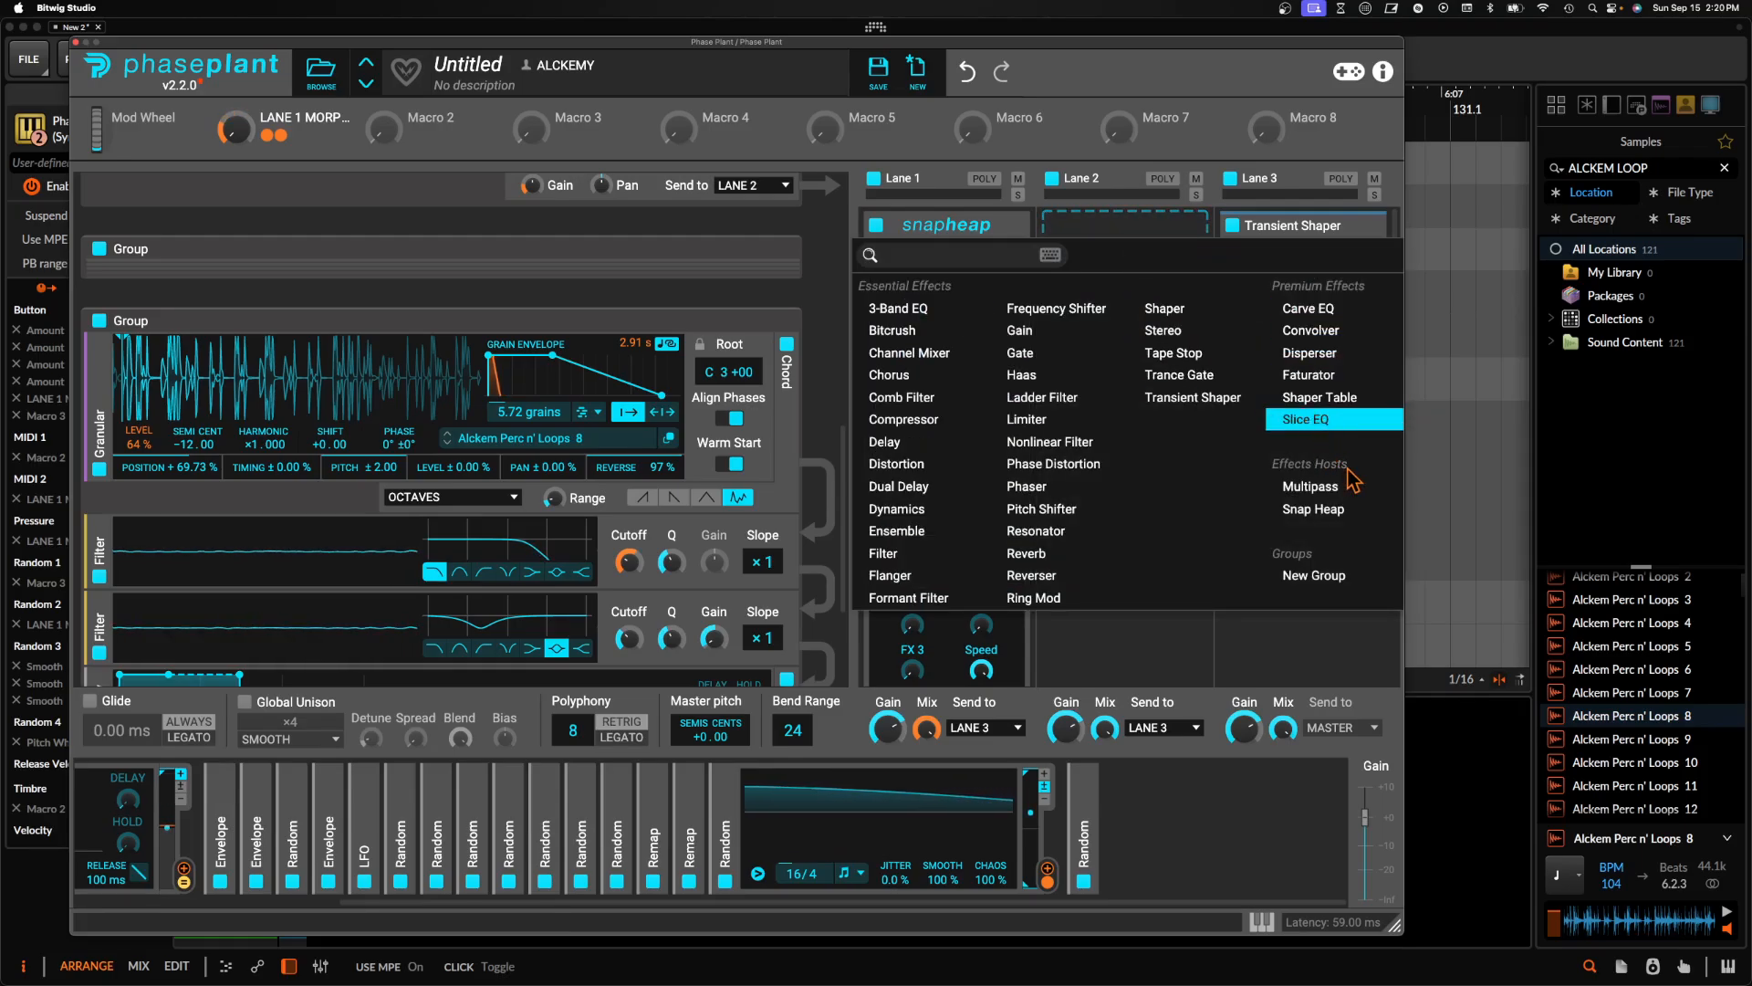
pyautogui.click(1337, 510)
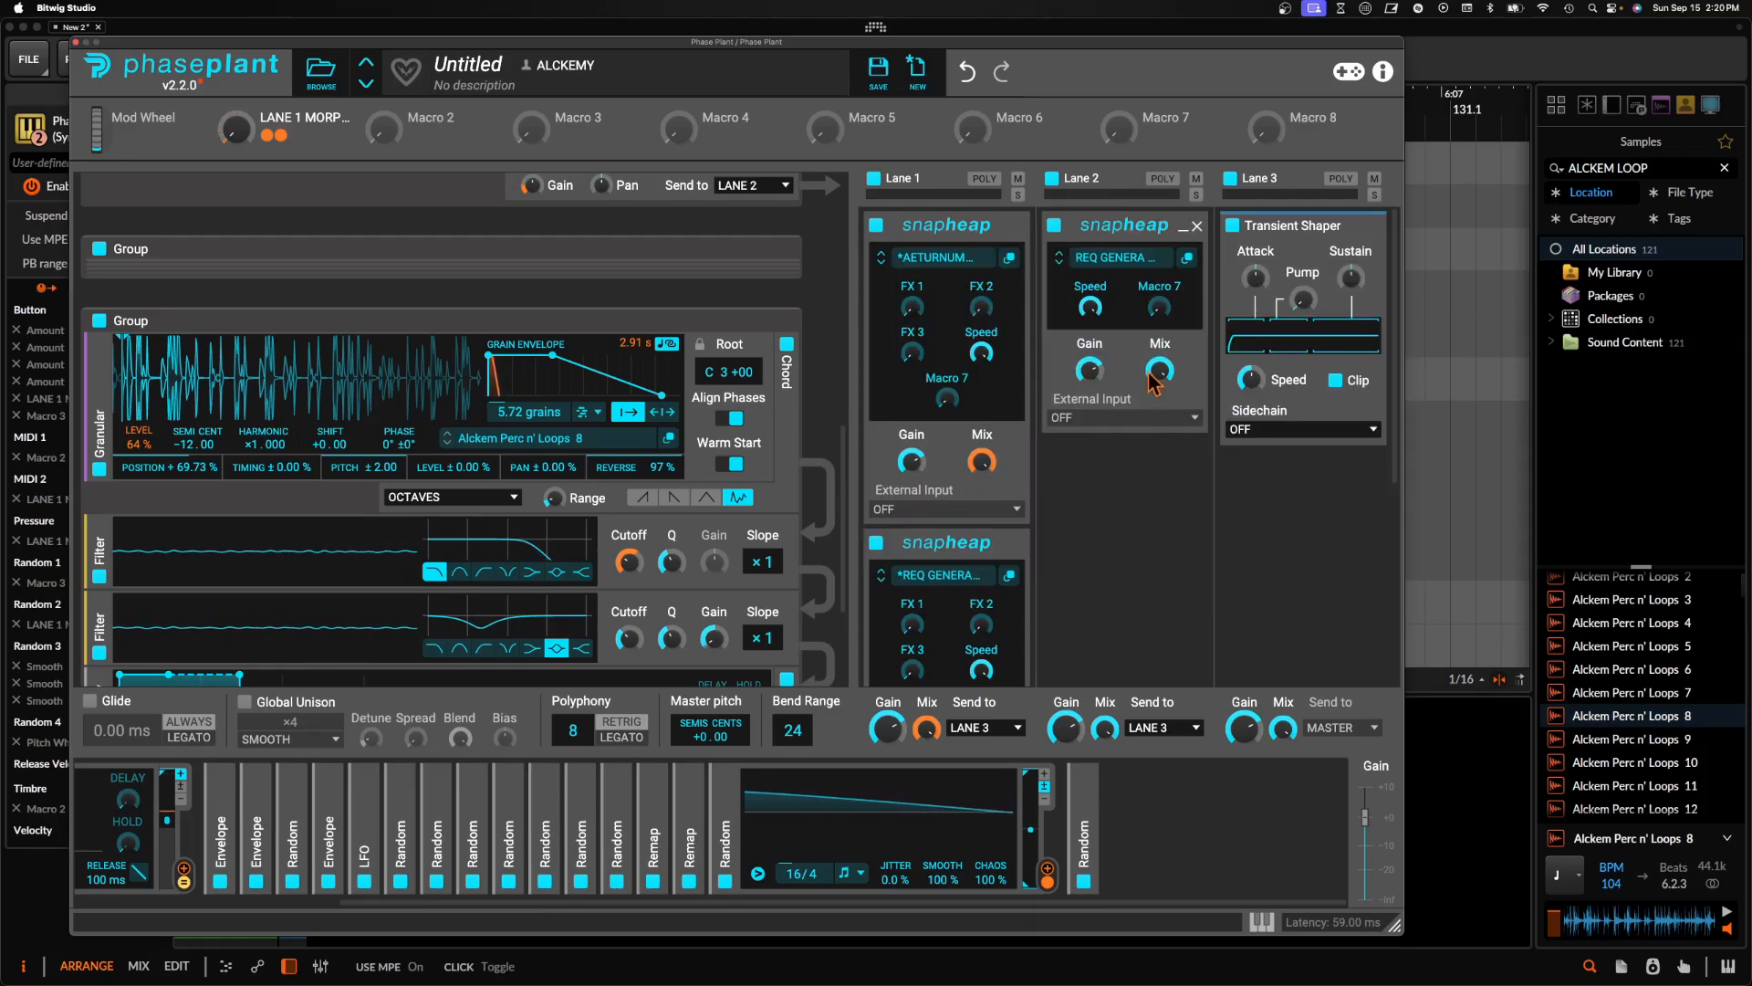
pyautogui.click(1187, 258)
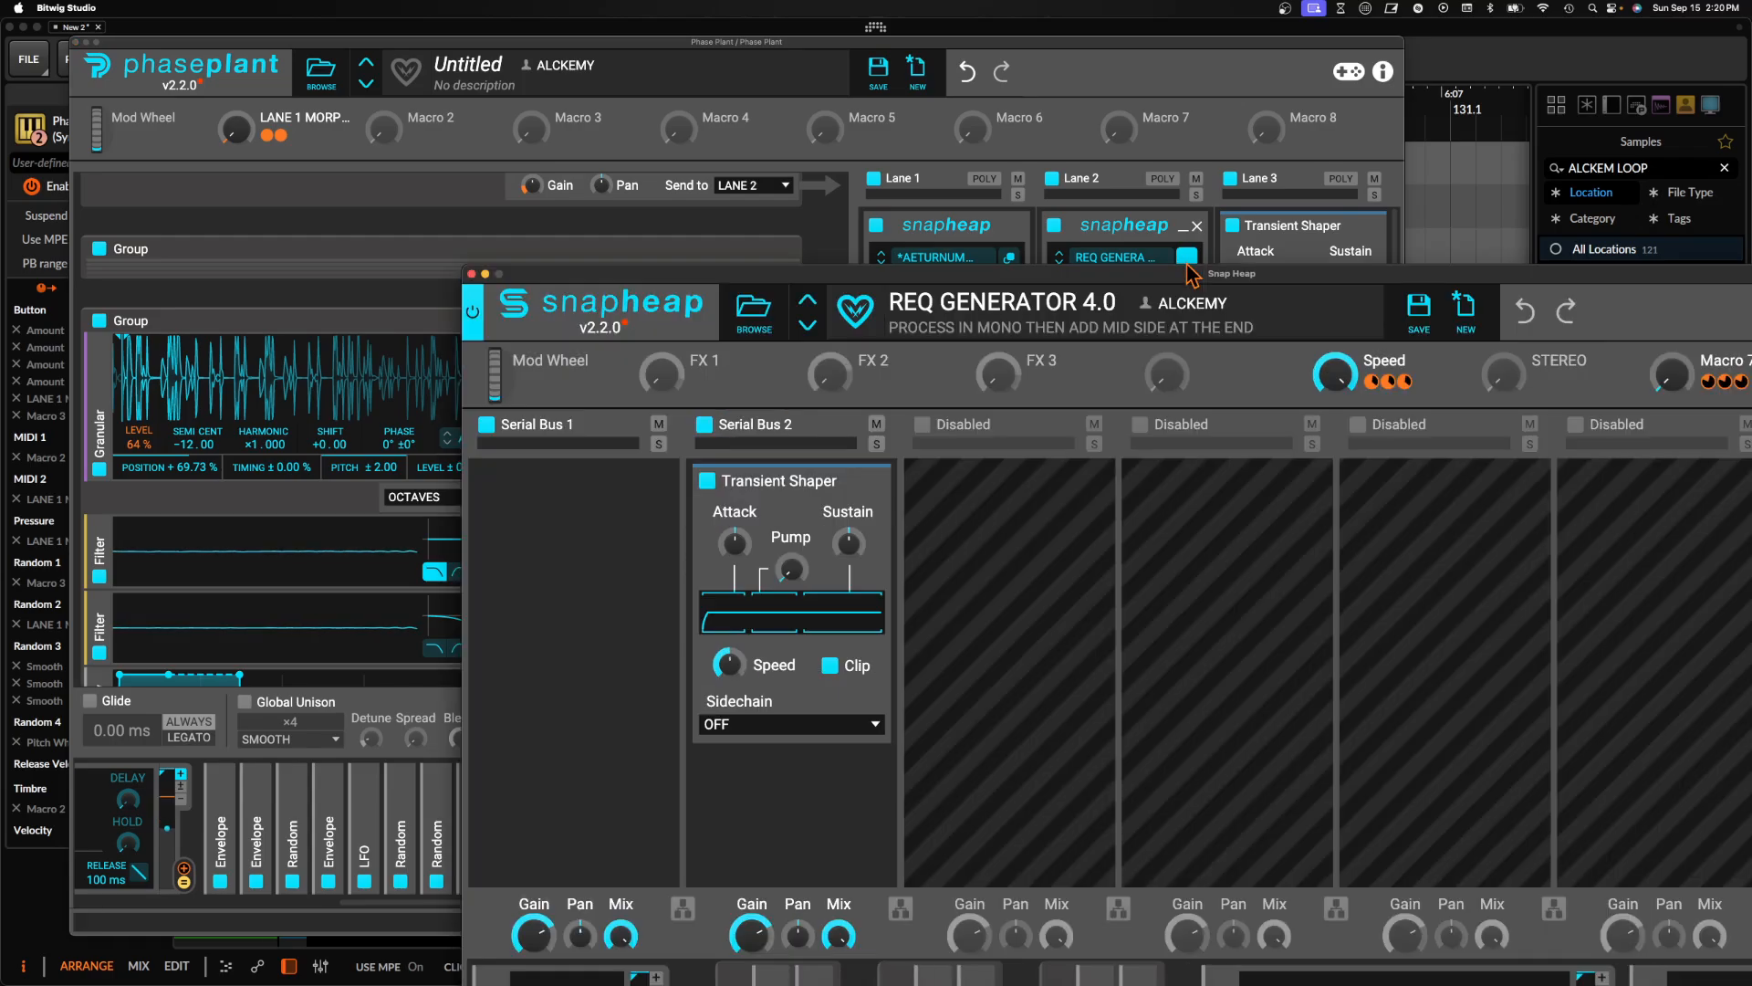
pyautogui.moveTo(977, 264); pyautogui.dragTo(625, 16)
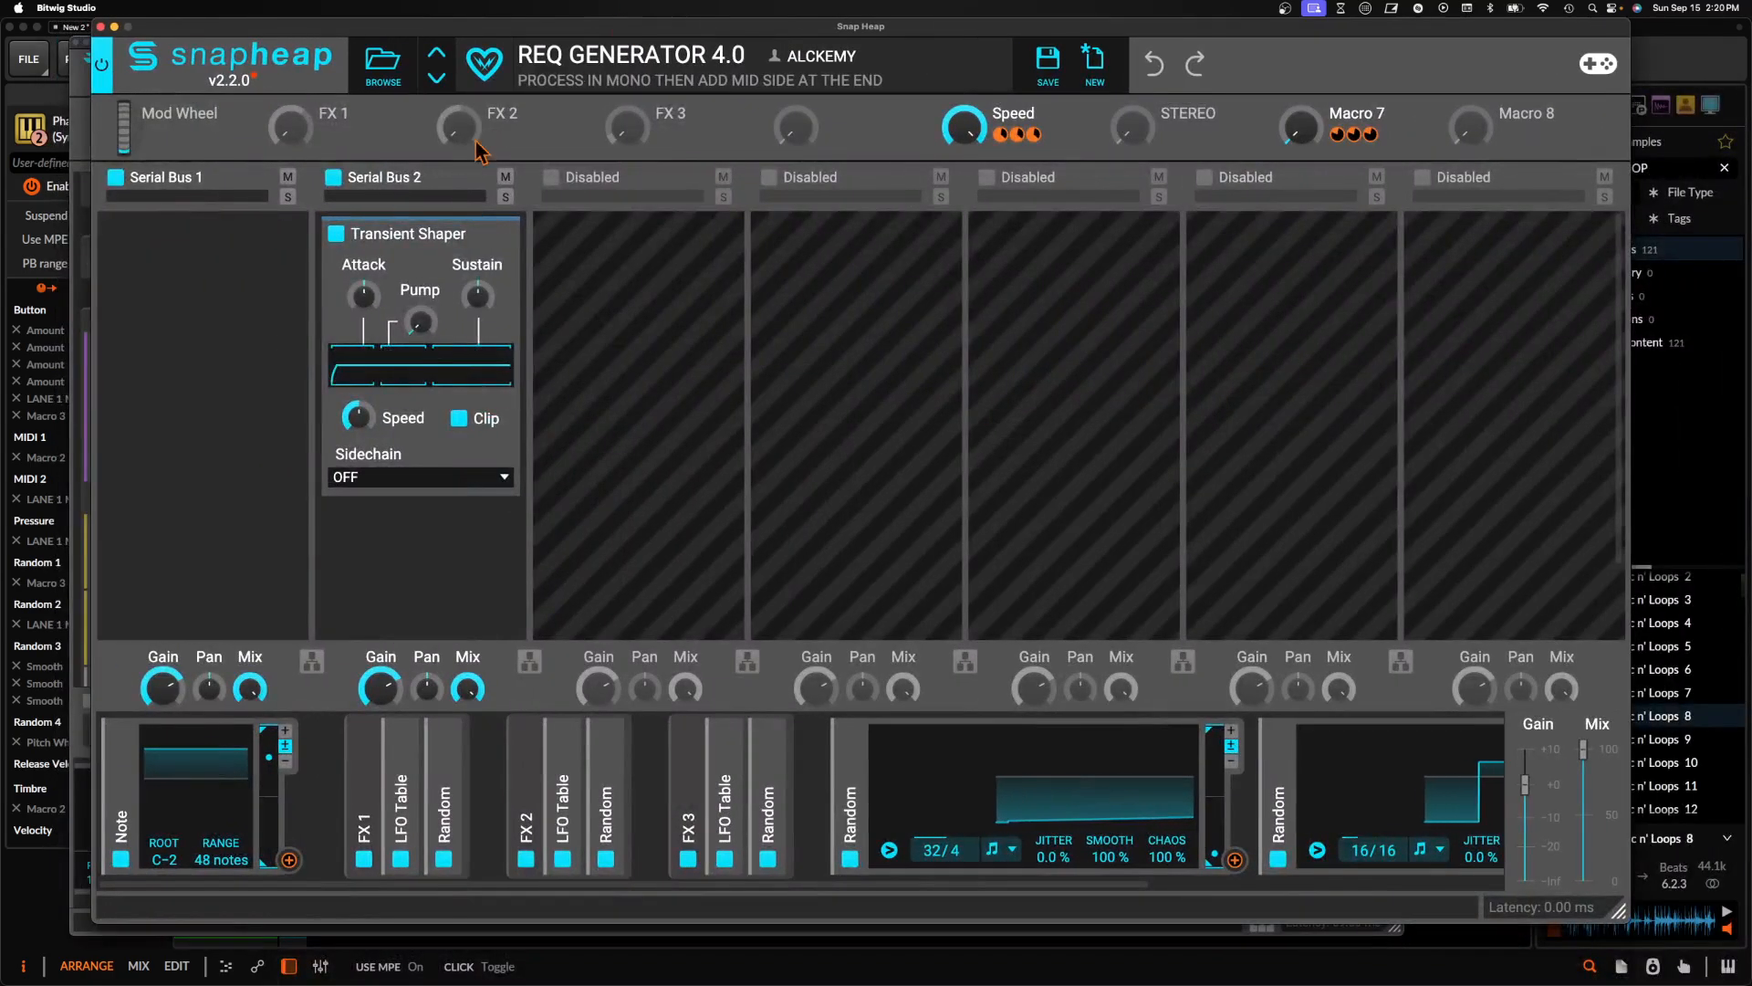
# Add a Filter to Serial Bus 1 and modulate its Cutoff with the FX 1 macro
pyautogui.click(239, 272)
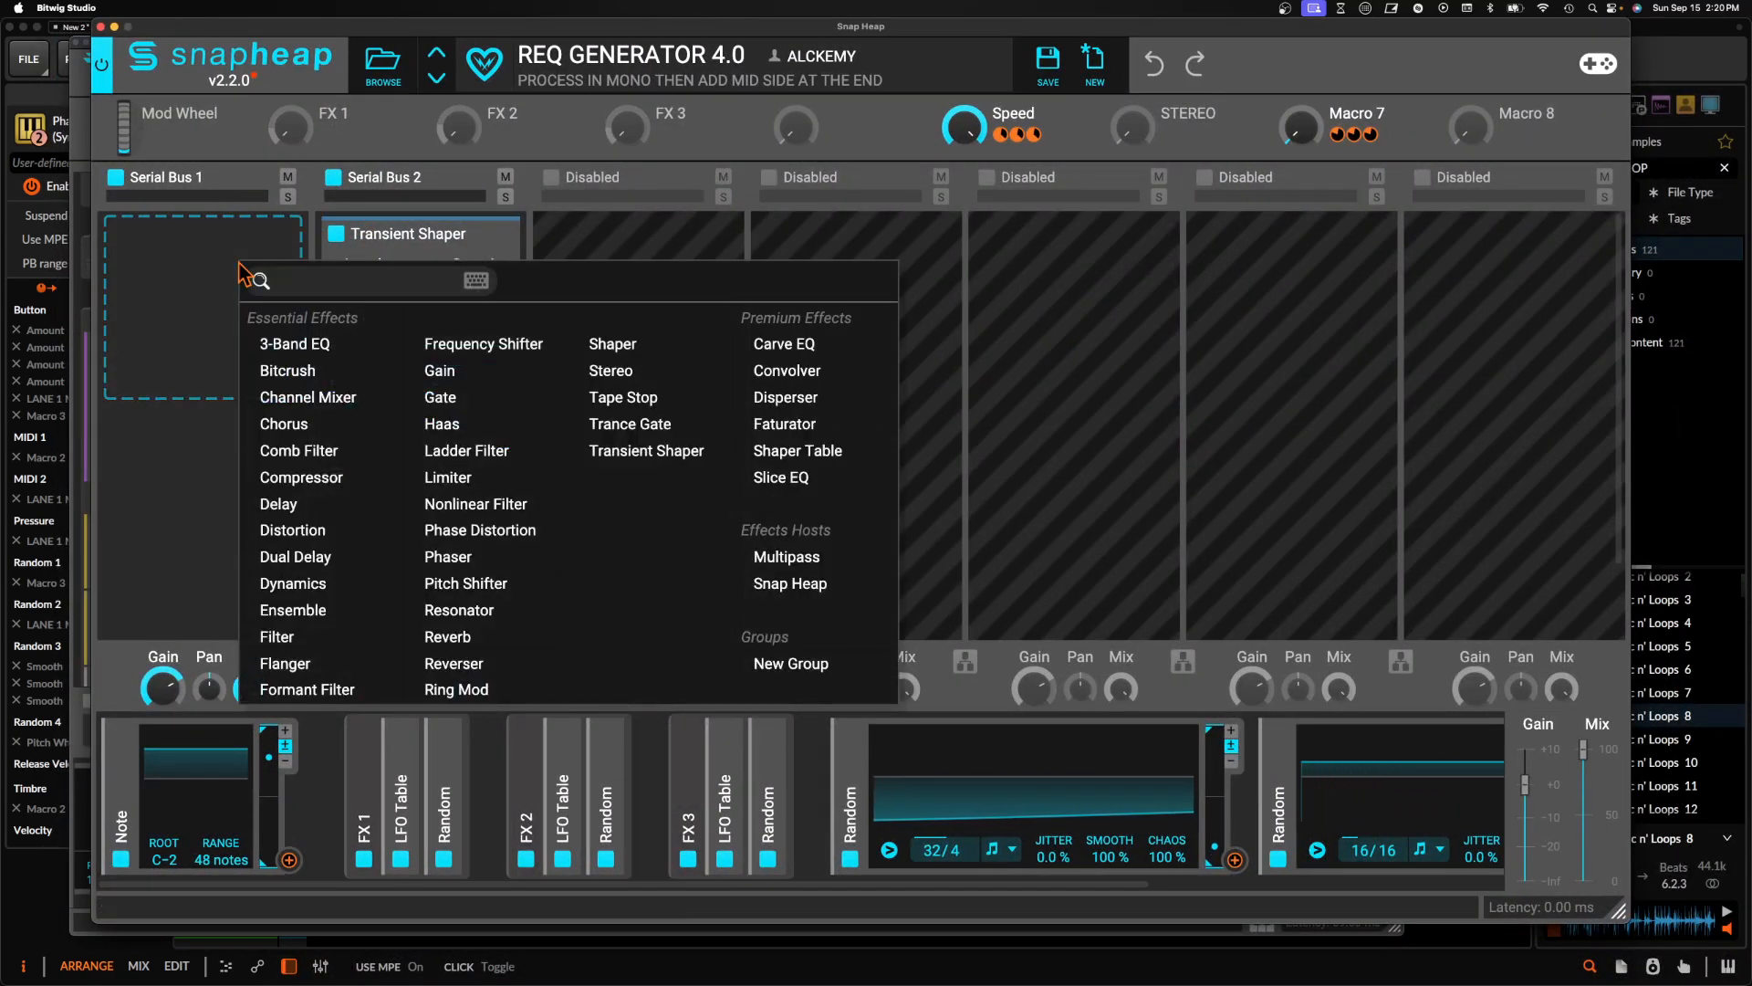
pyautogui.click(276, 636)
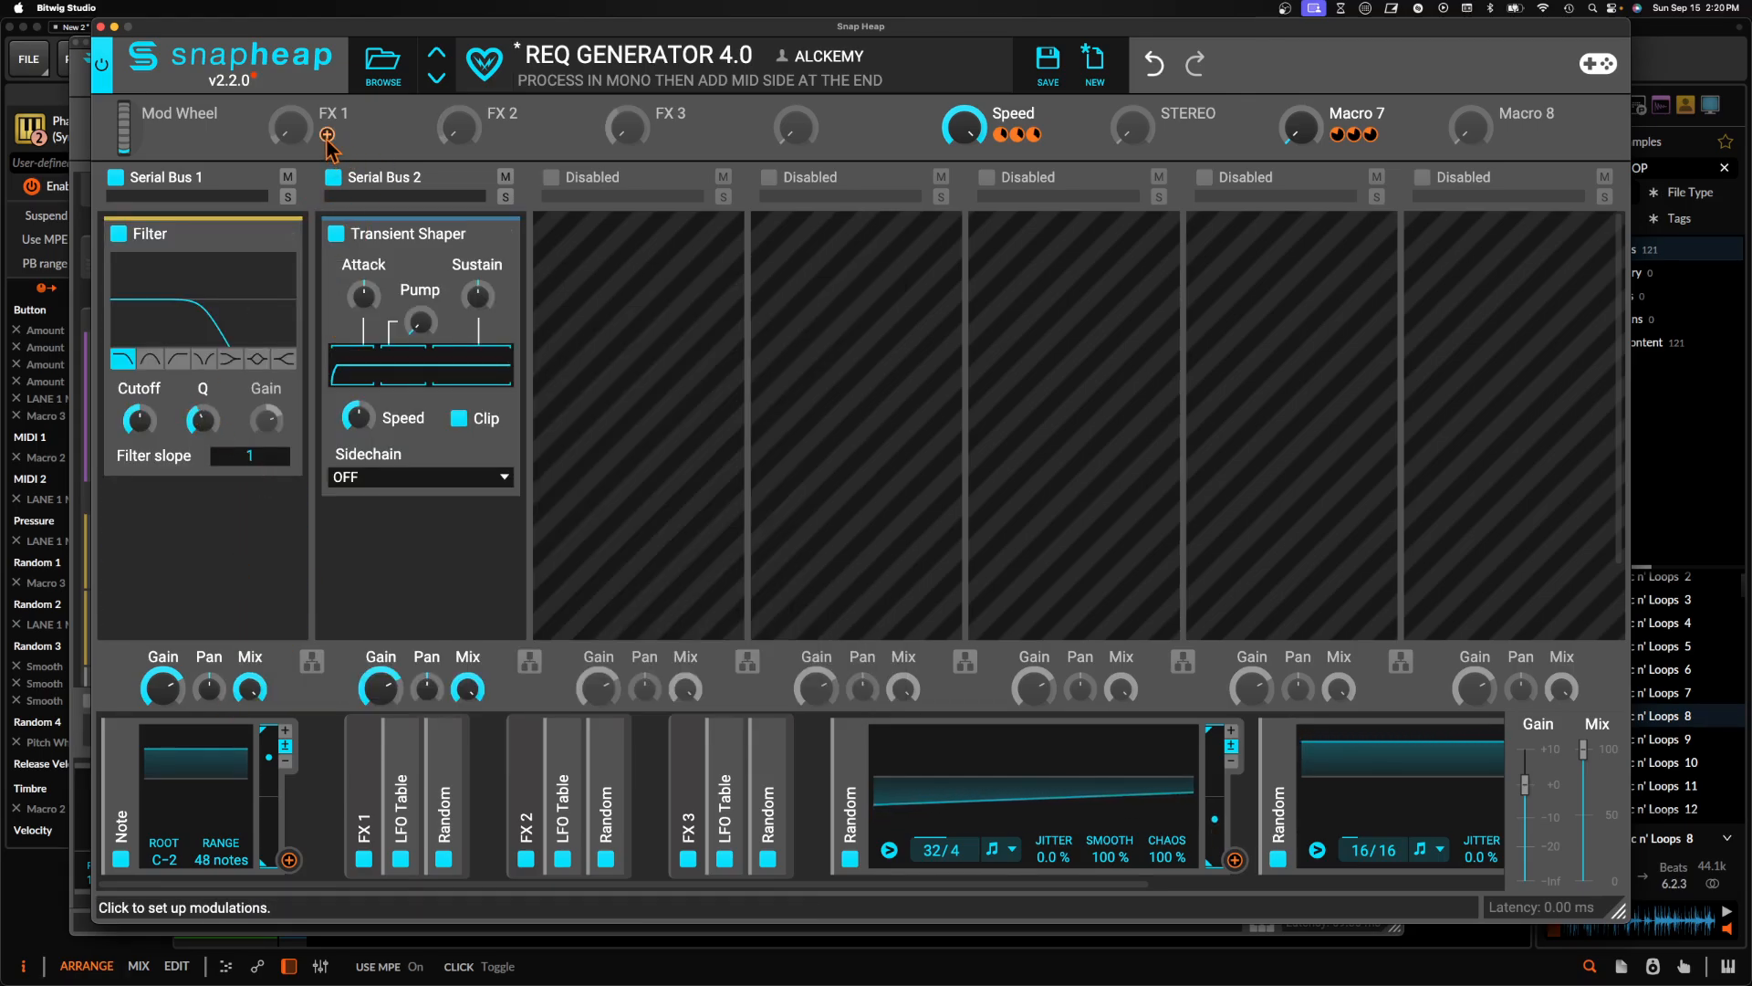
pyautogui.click(289, 126)
pyautogui.click(140, 443)
pyautogui.moveTo(139, 442); pyautogui.dragTo(139, 356)
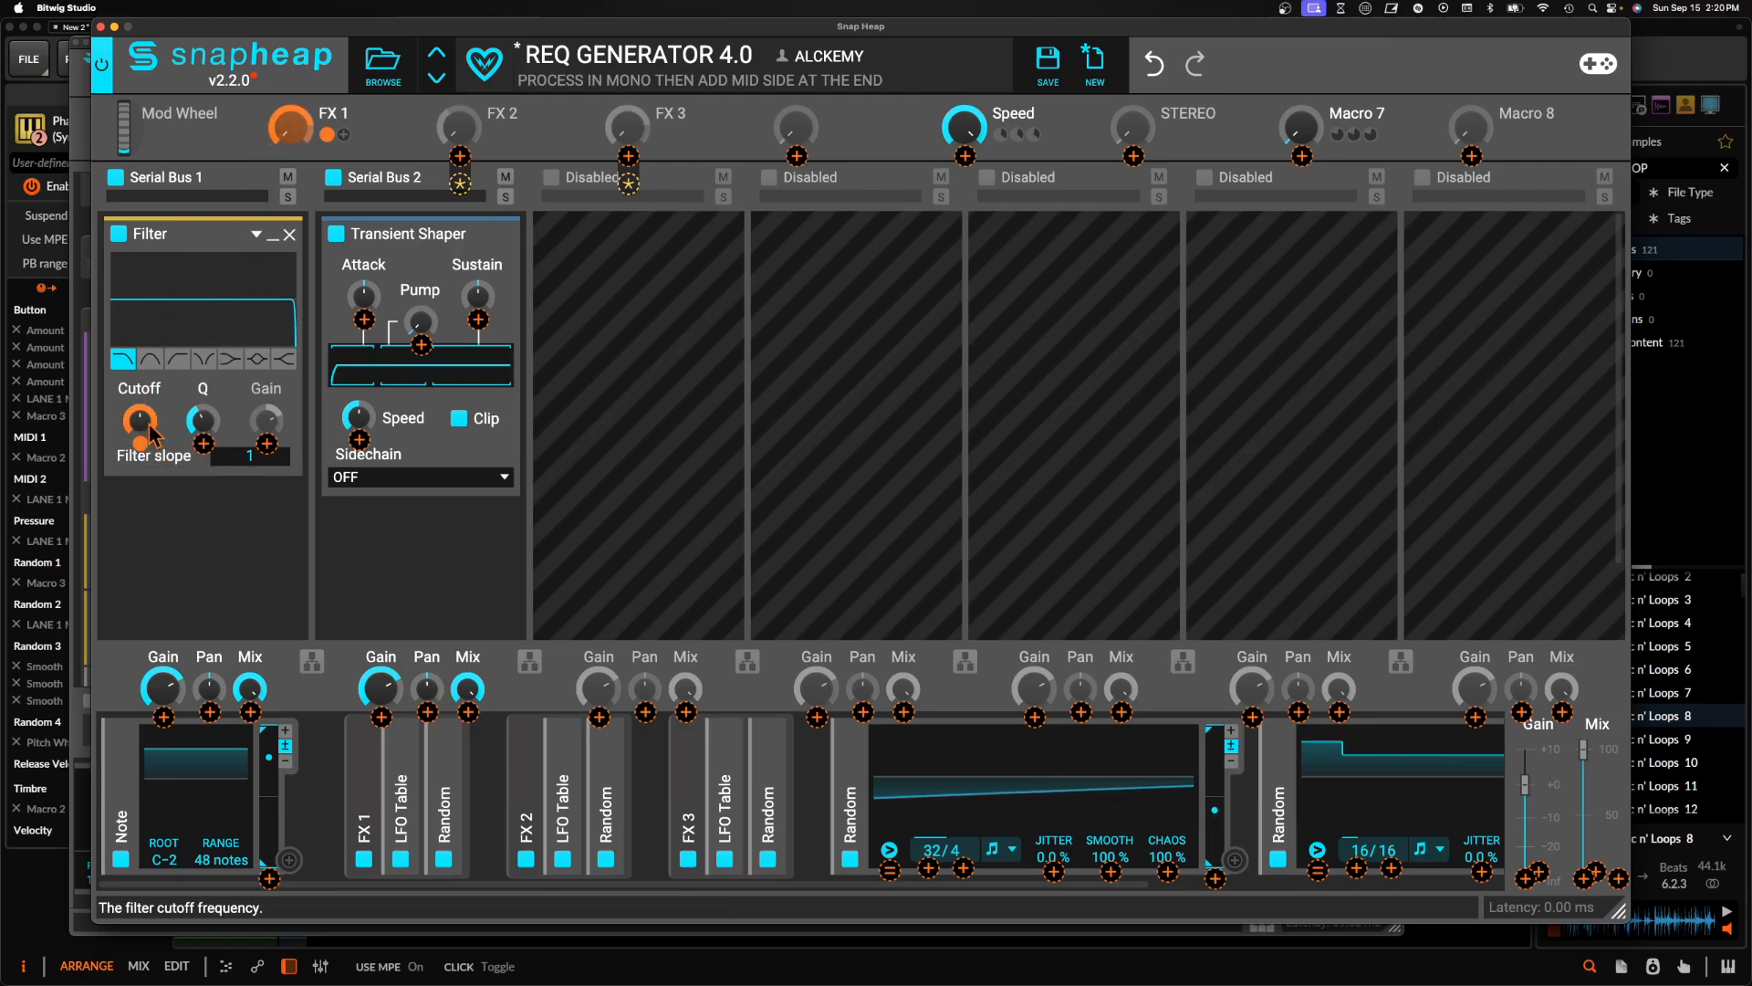
pyautogui.click(140, 427)
# Increase Smooth on the FX 1 LFO Table modulator and minimise the Filter in Serial Bus 1
pyautogui.click(401, 754)
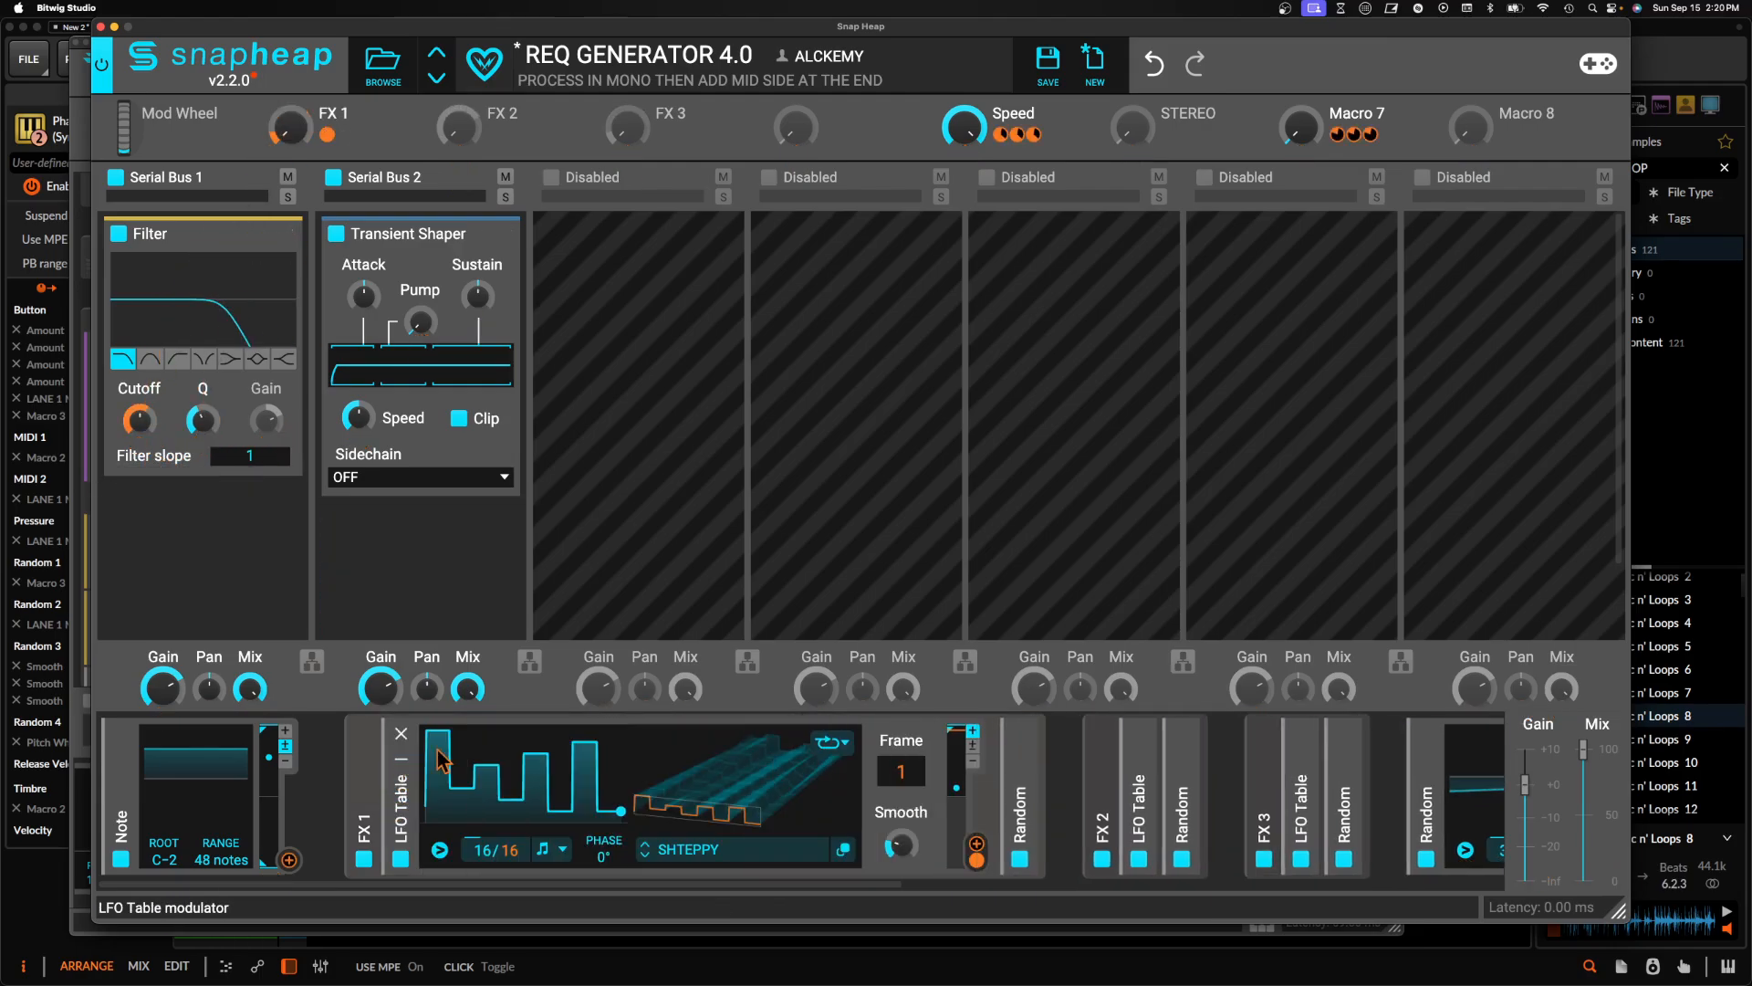
pyautogui.moveTo(922, 844); pyautogui.dragTo(923, 839)
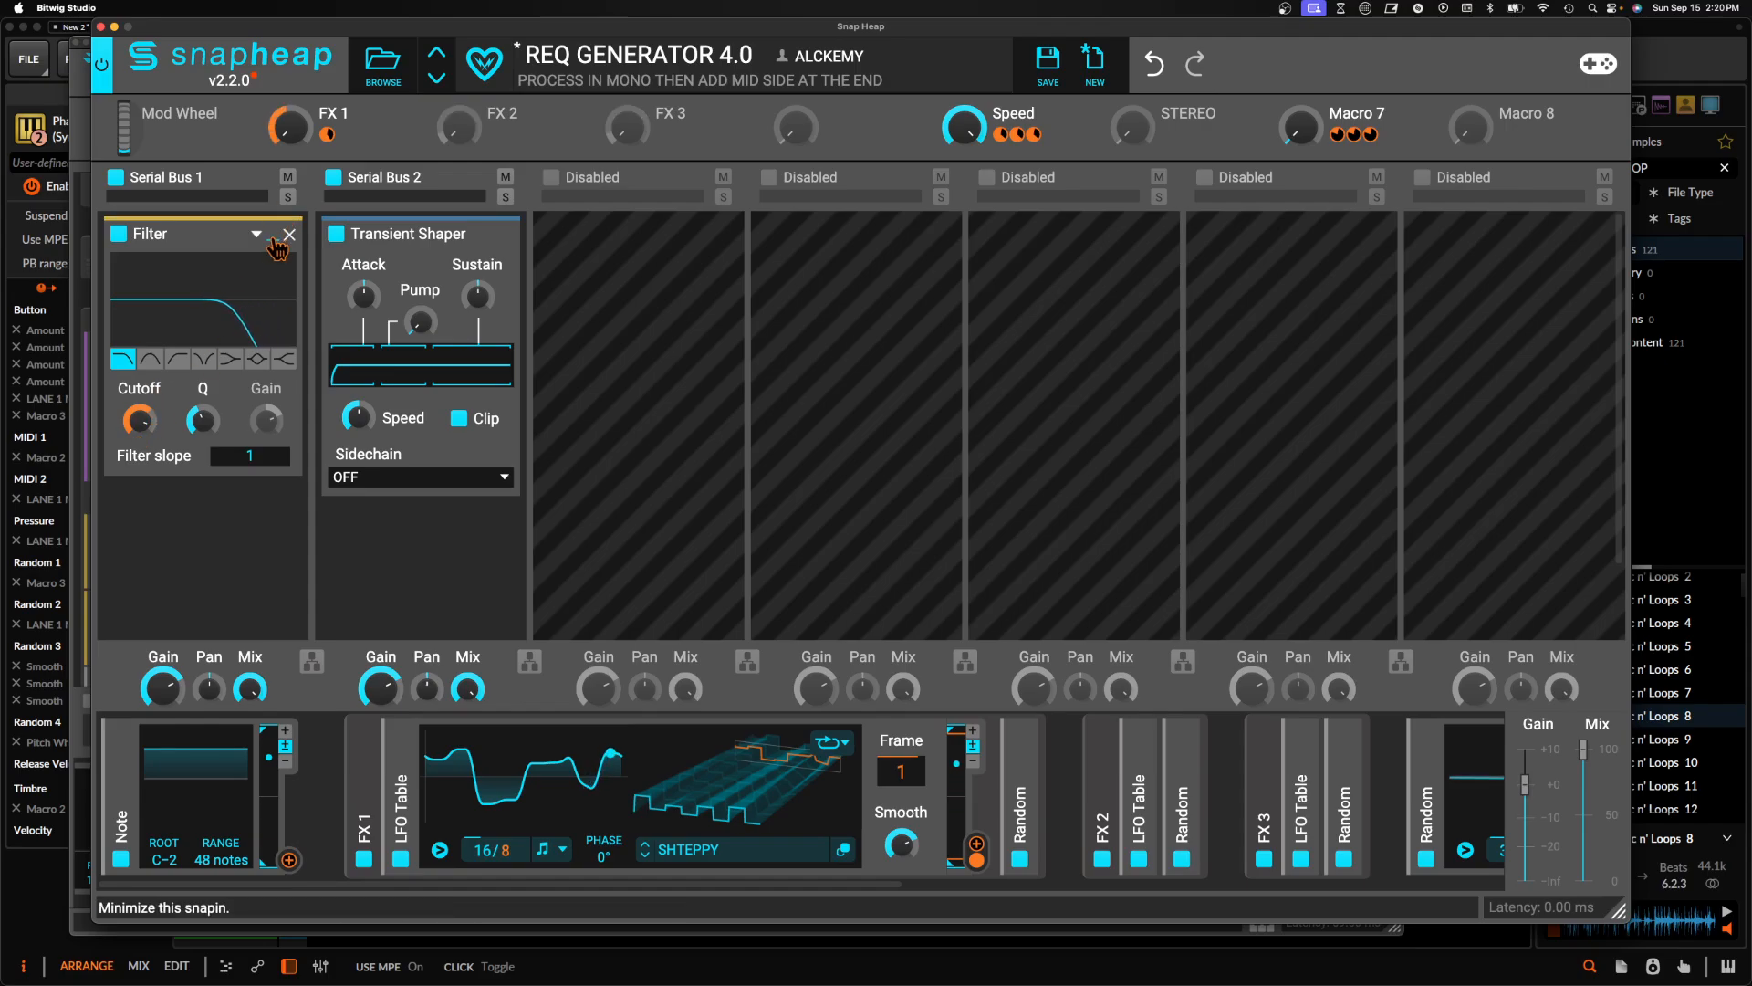
pyautogui.click(272, 236)
# Add a Convolver below the Filter in Serial Bus 1 and load the Art Museum impulse response
pyautogui.click(221, 272)
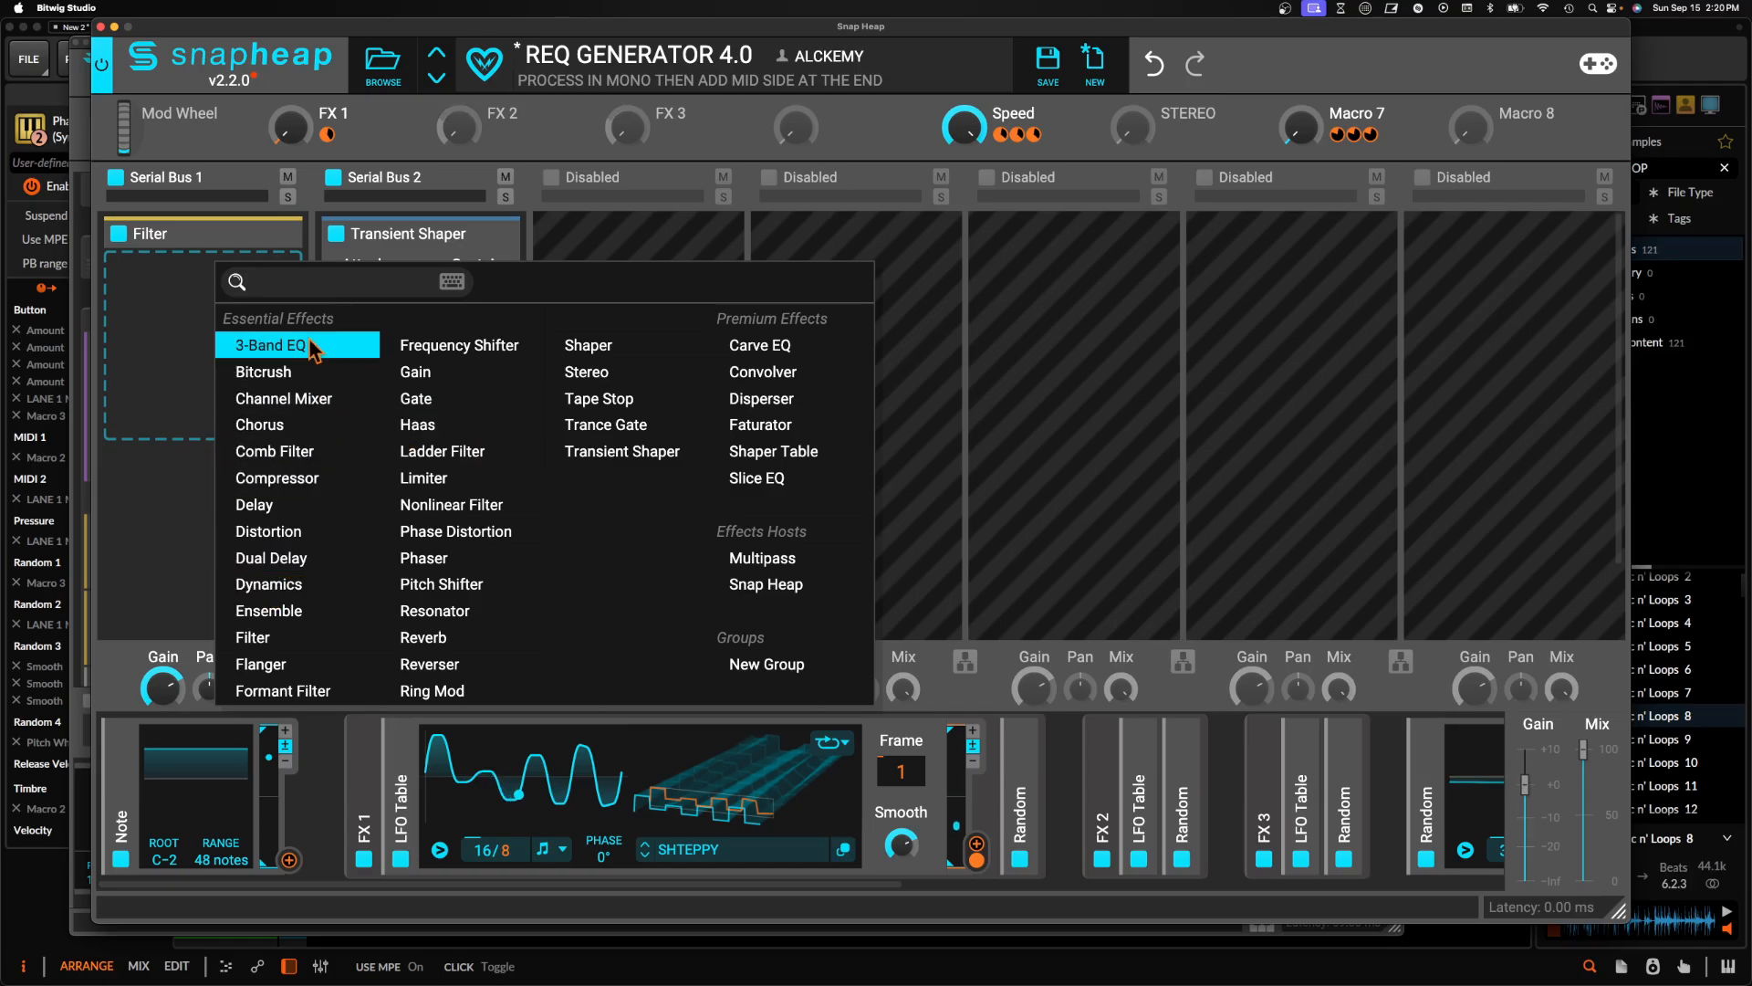
pyautogui.click(763, 372)
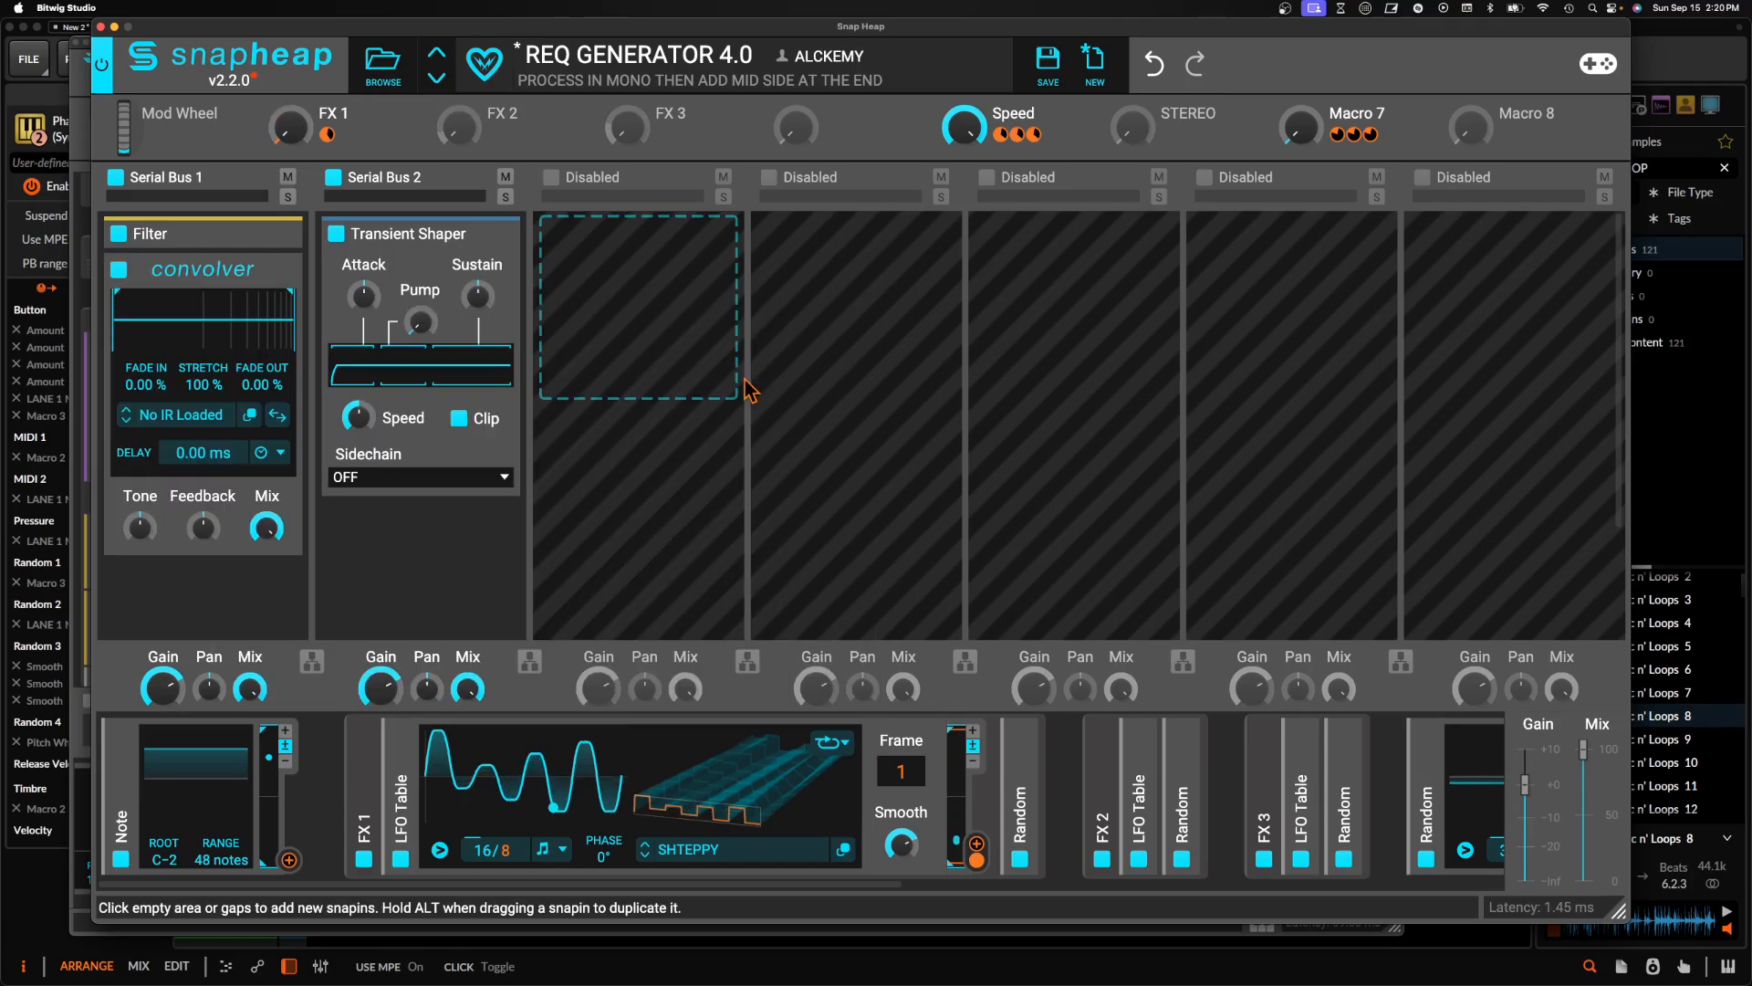
pyautogui.click(202, 416)
pyautogui.doubleClick(606, 559)
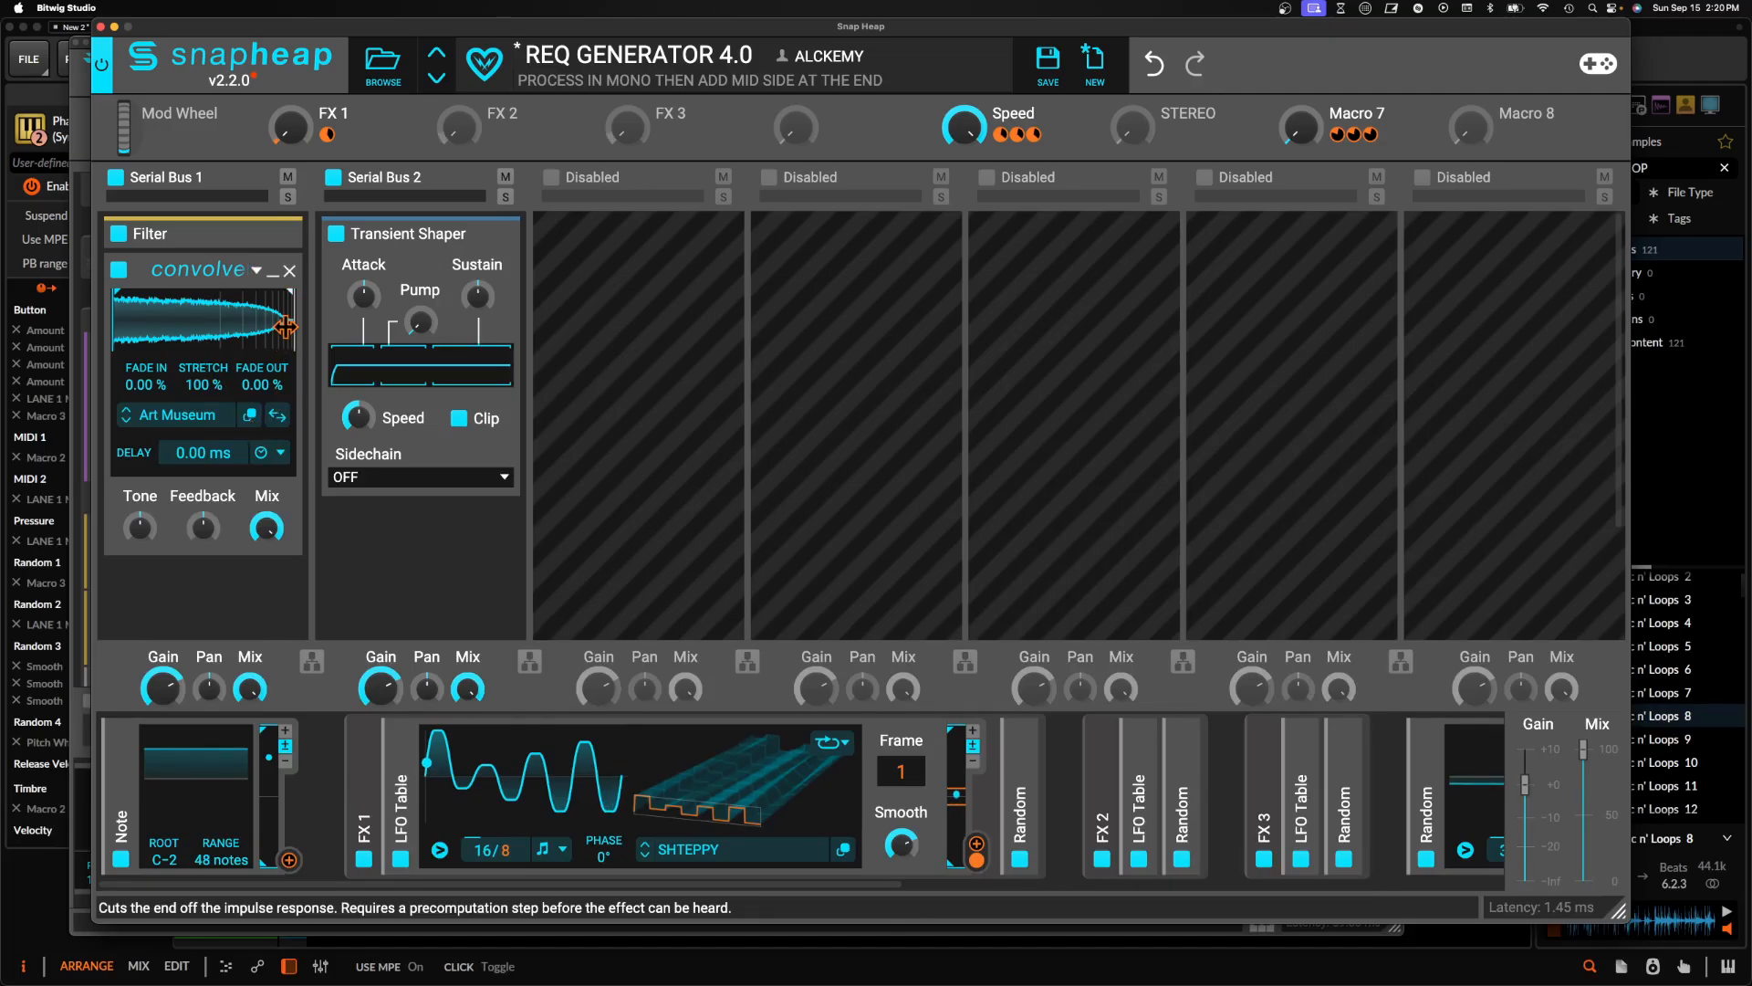
# Set the Convolver's Fade Out to 100% and lower its Mix
pyautogui.moveTo(292, 325); pyautogui.dragTo(153, 319)
pyautogui.moveTo(261, 384); pyautogui.dragTo(261, 301)
pyautogui.moveTo(154, 320); pyautogui.dragTo(375, 320)
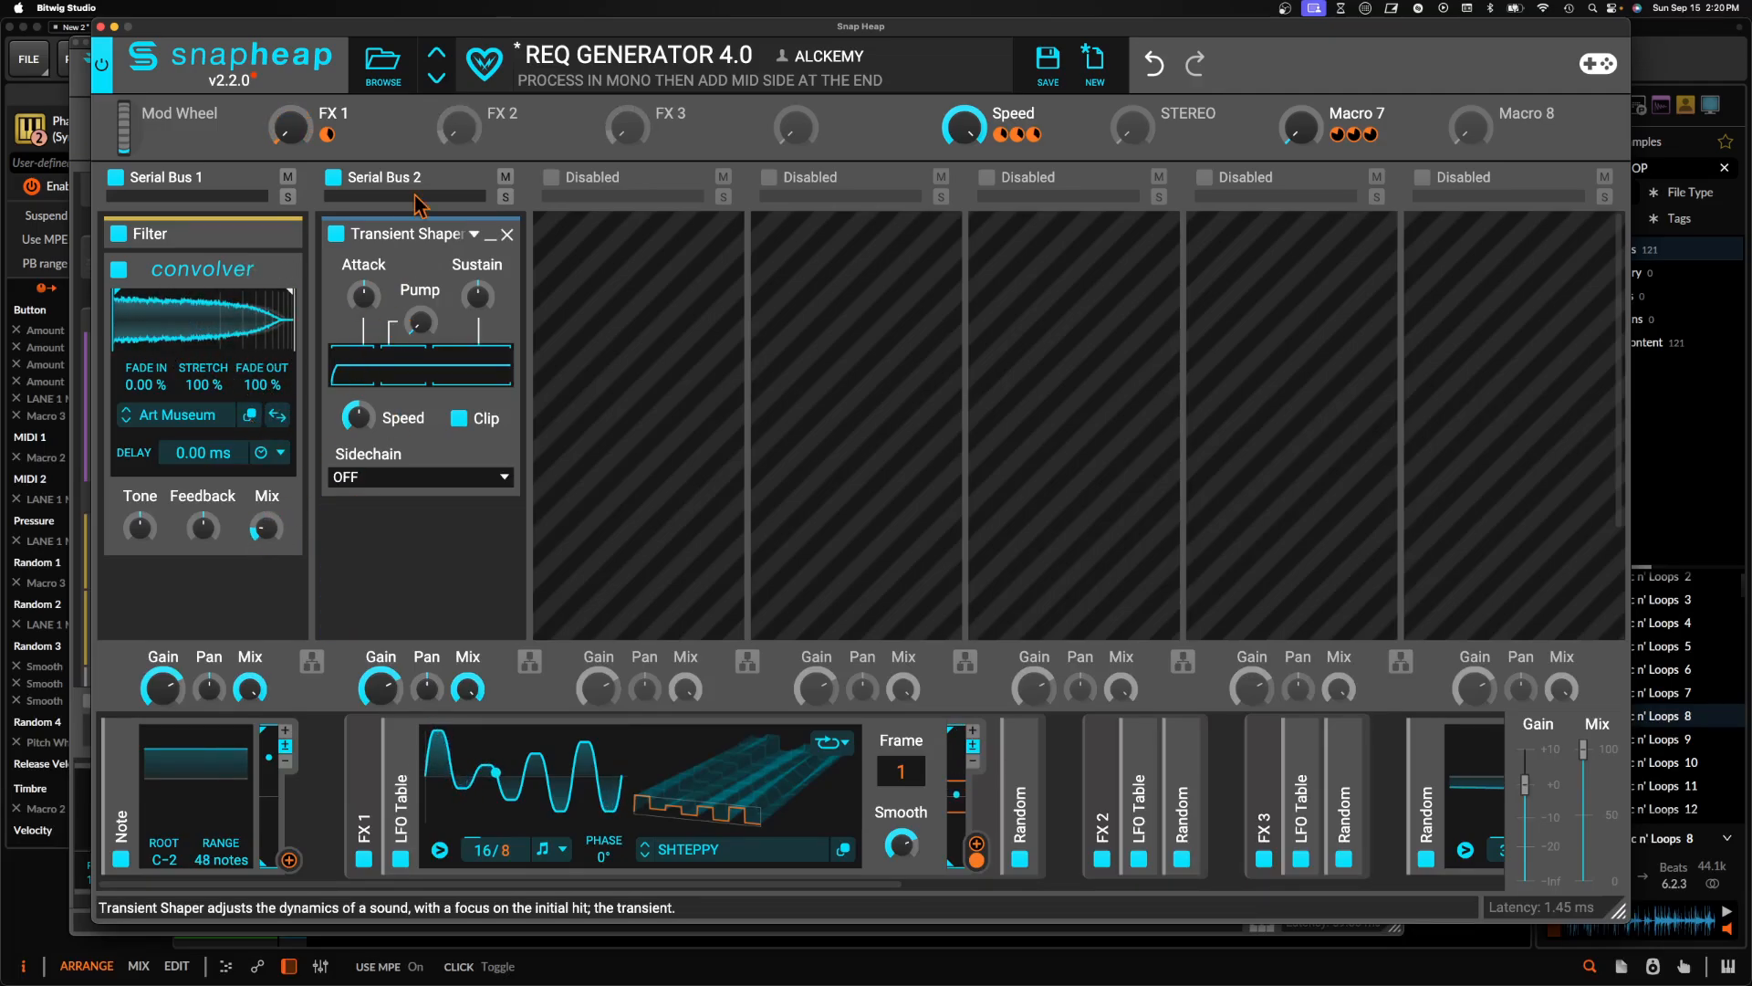
# Modulate the Convolver's Mix with the FX 2 macro
pyautogui.click(495, 134)
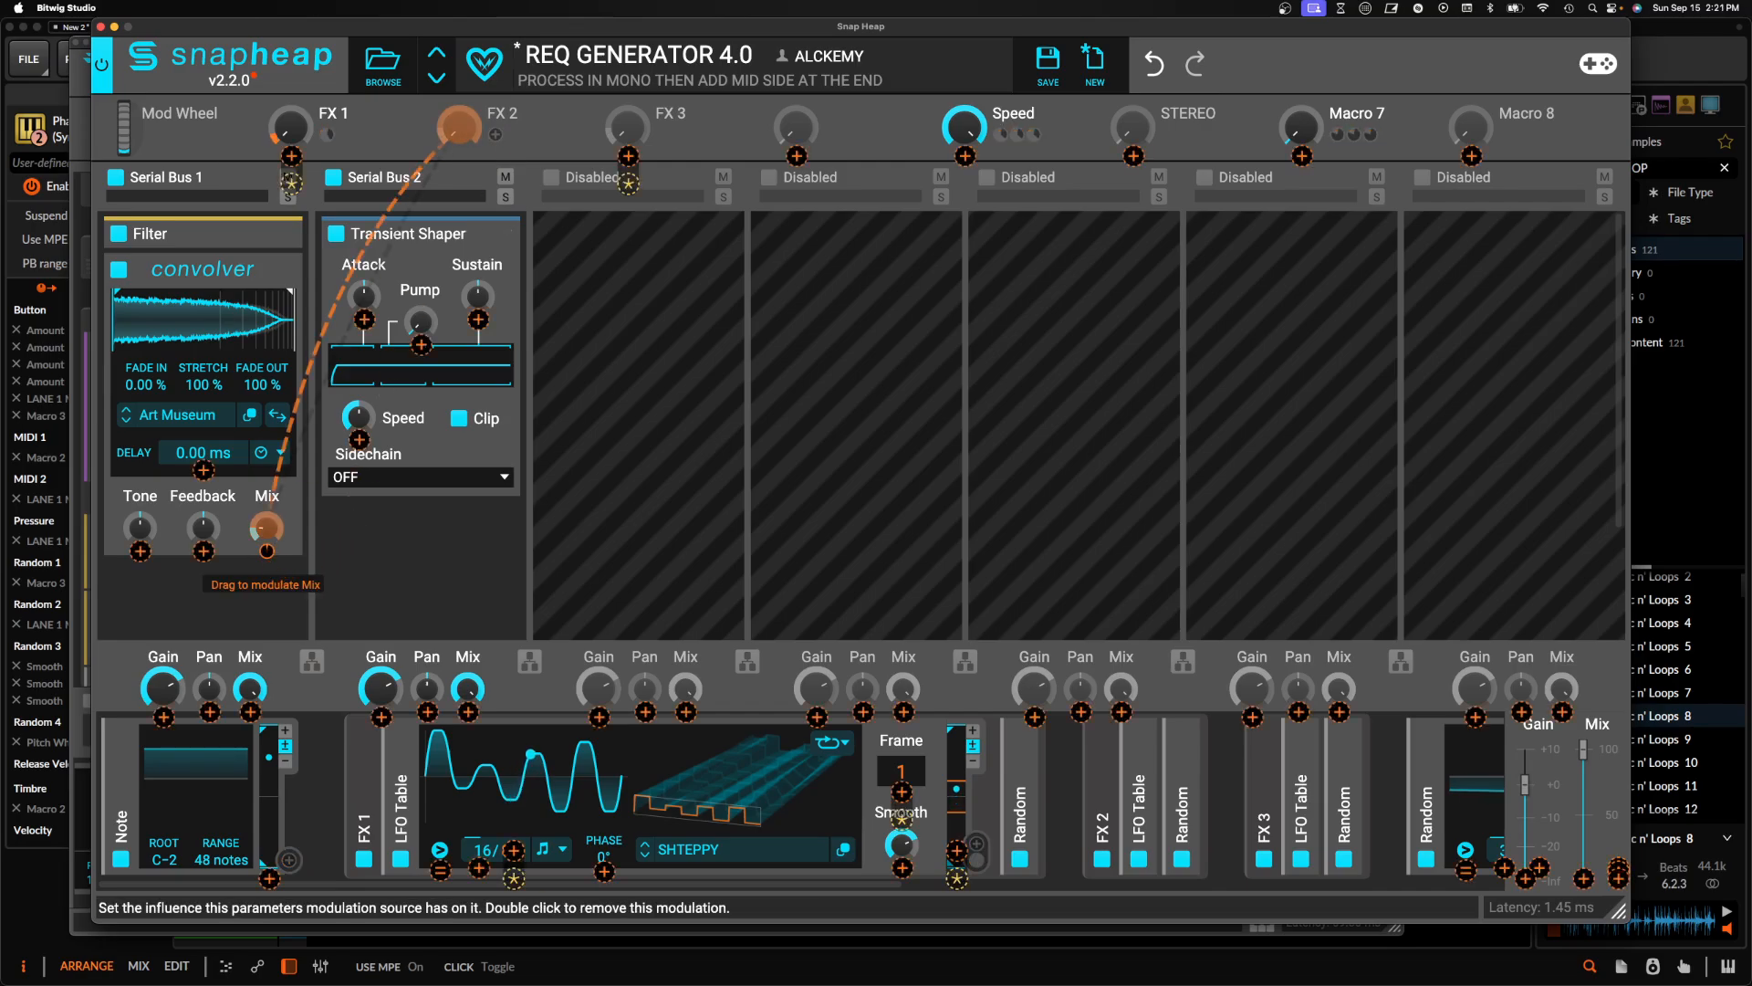
pyautogui.moveTo(266, 552); pyautogui.dragTo(267, 511)
pyautogui.click(259, 526)
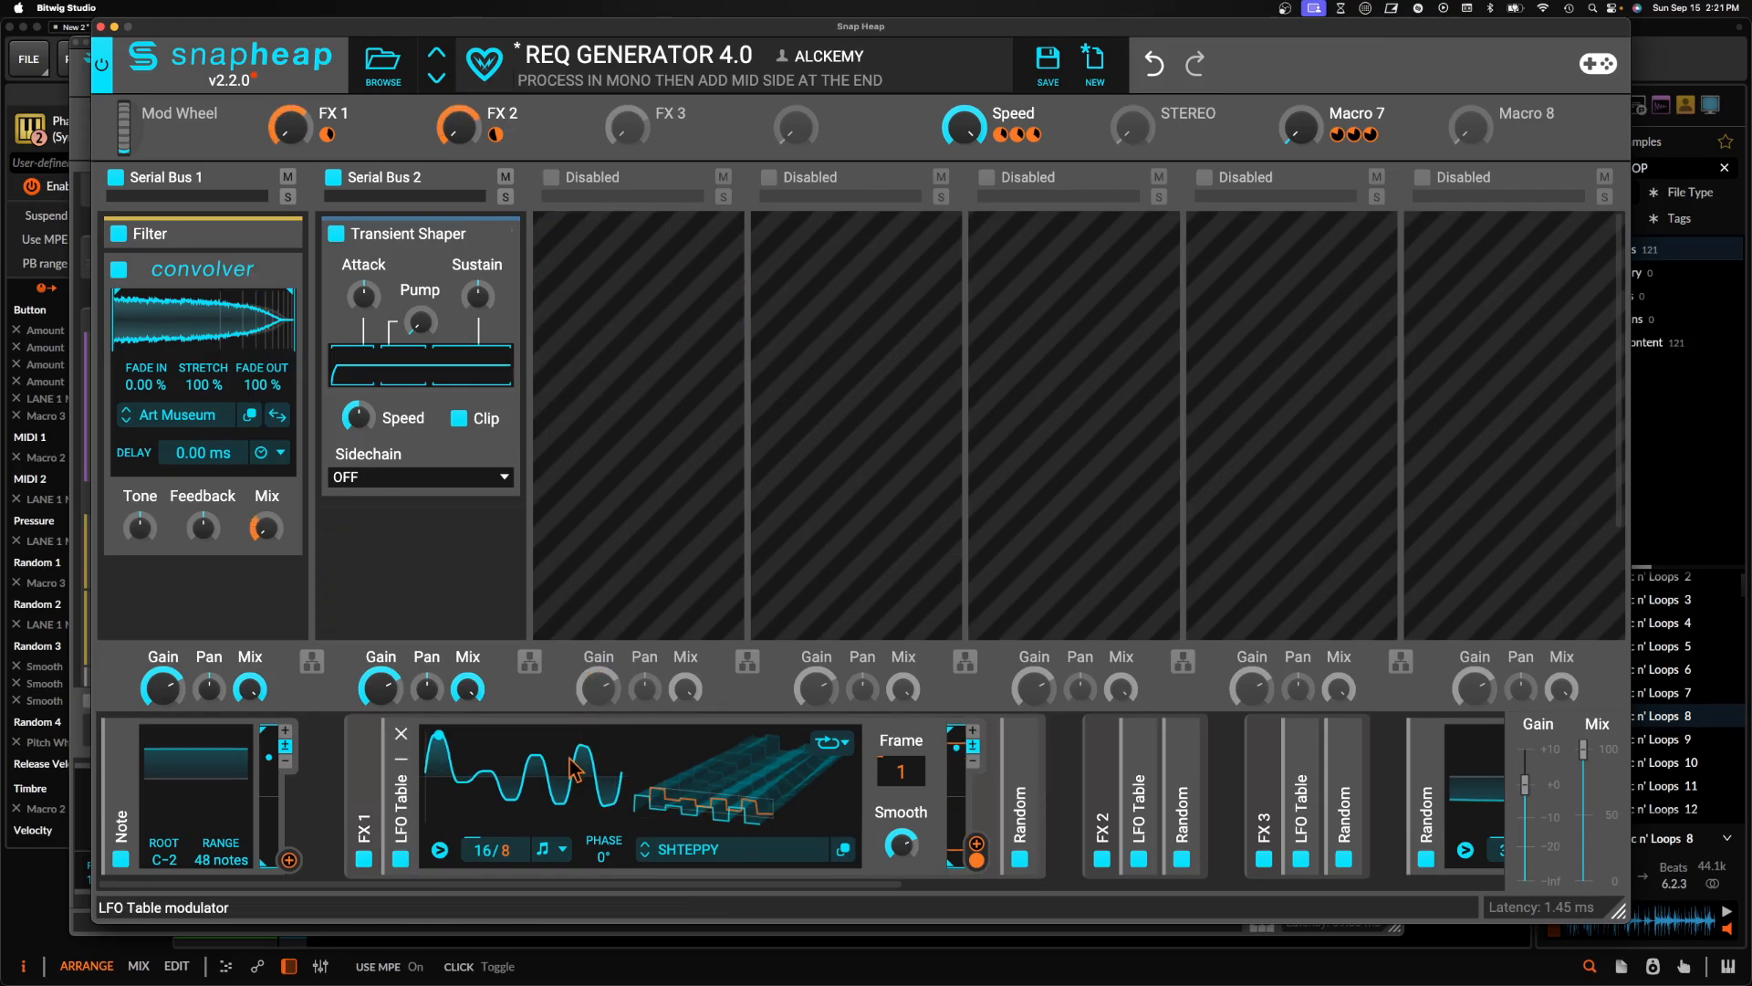
# Expand the FX 2 LFO Table modulator and increase its Smooth
pyautogui.click(1140, 771)
pyautogui.hscroll(1, 1147, 771)
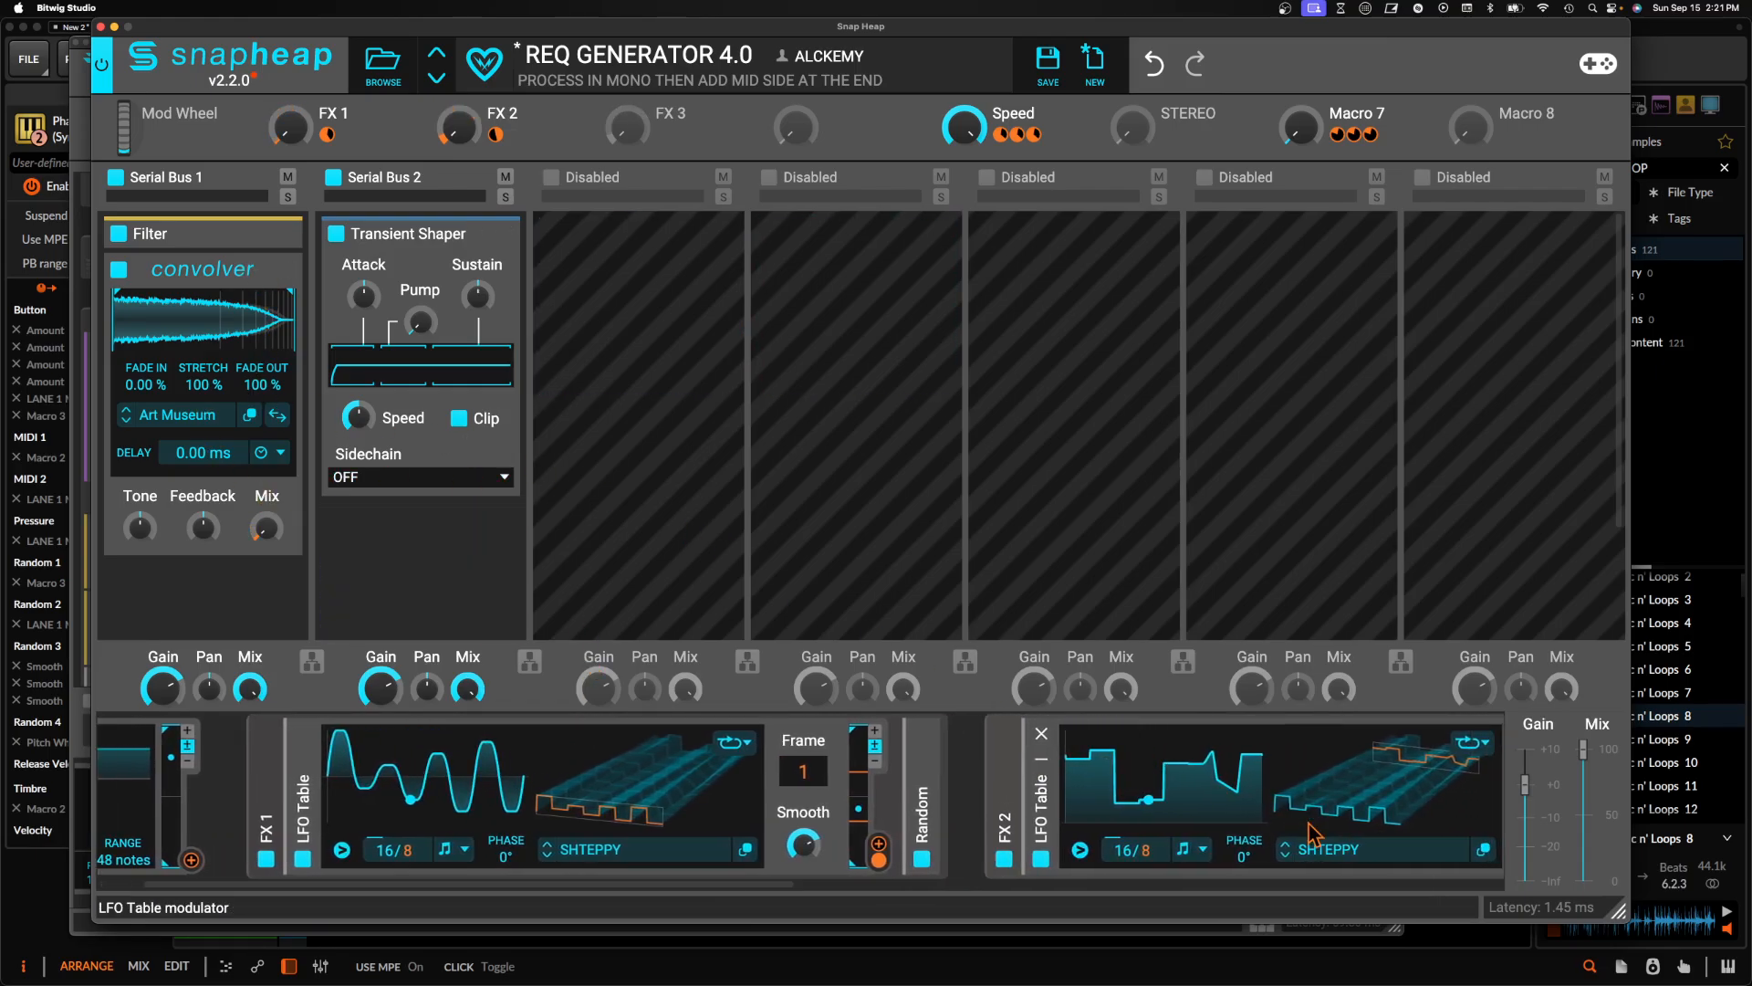
pyautogui.hscroll(5, 1366, 840)
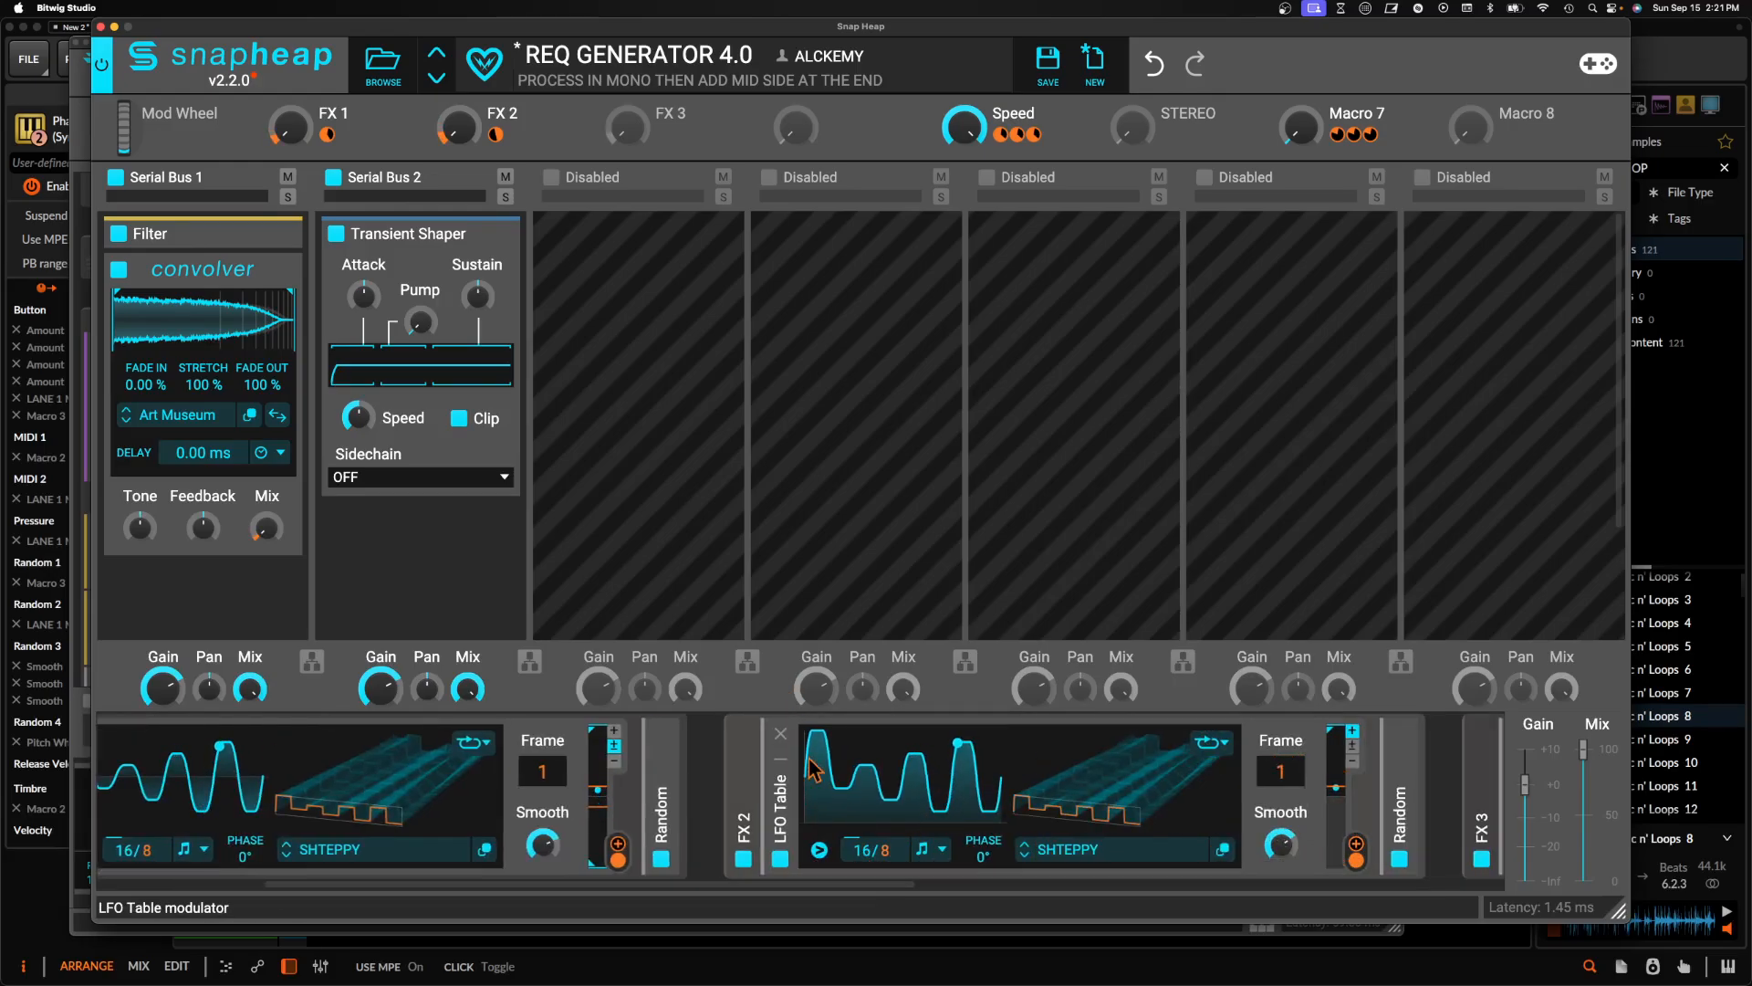
# Add a Reverb below the Convolver in Serial Bus 1 and modulate its Mix with the FX 2 LFO Table
pyautogui.click(181, 584)
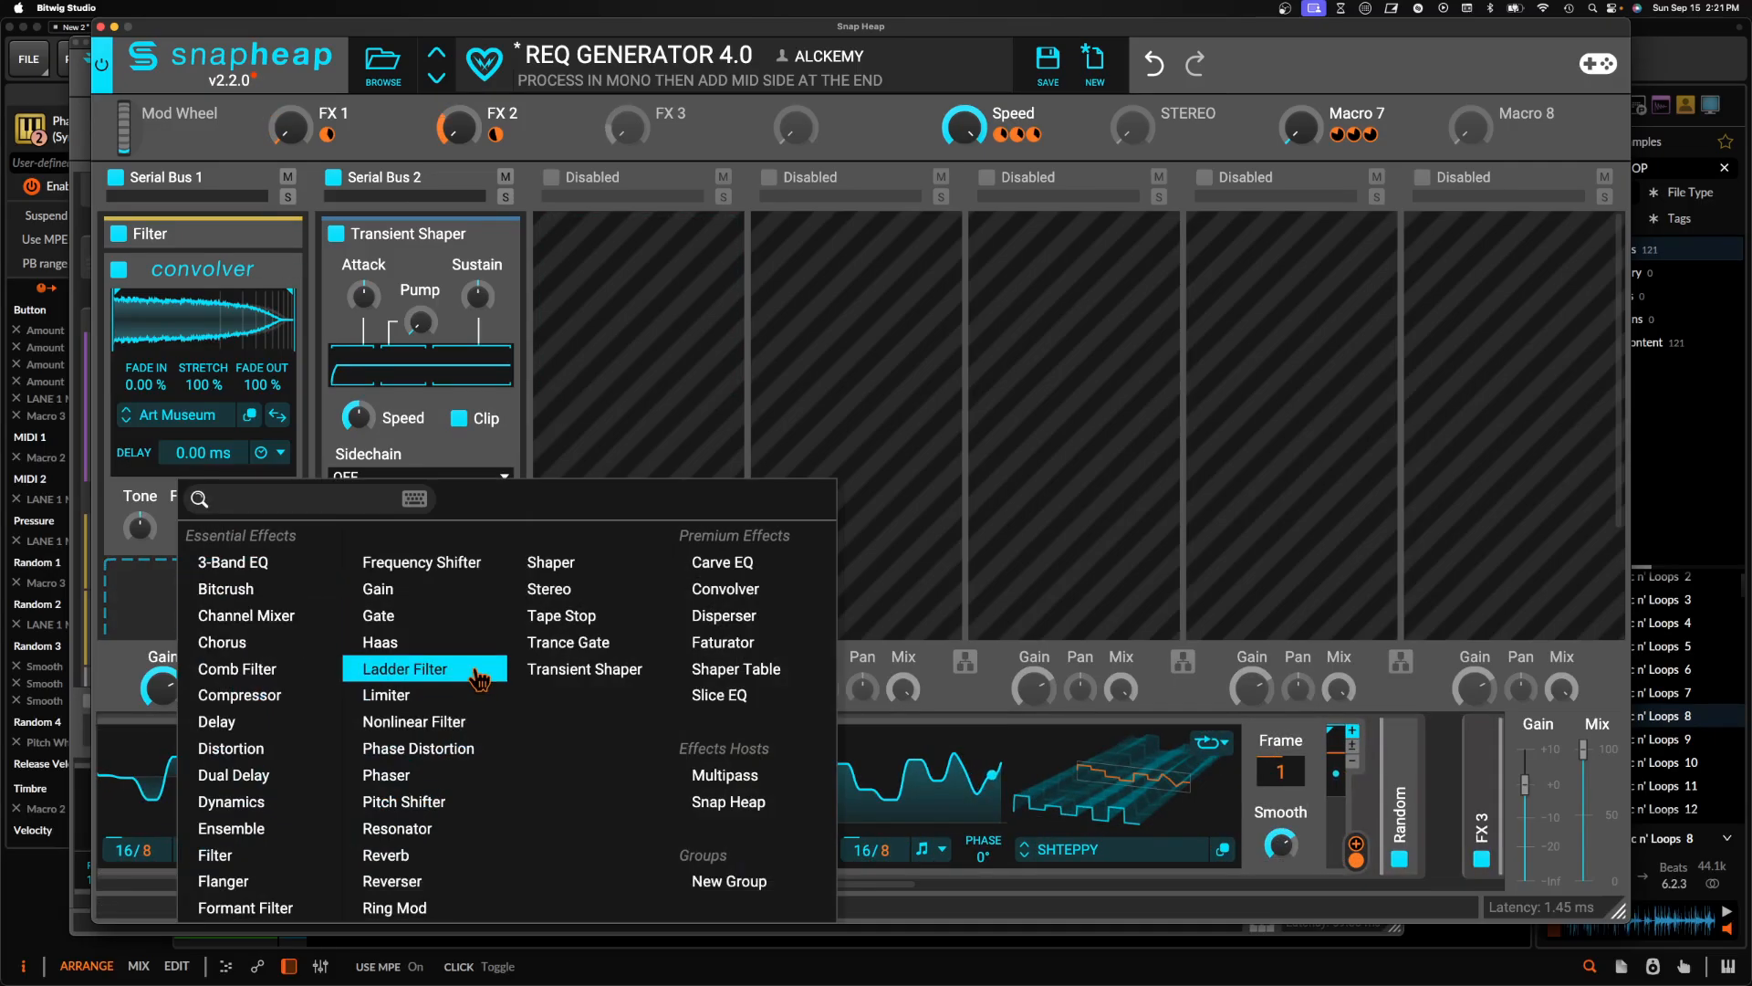
pyautogui.click(386, 855)
pyautogui.scroll(-3, 247, 566)
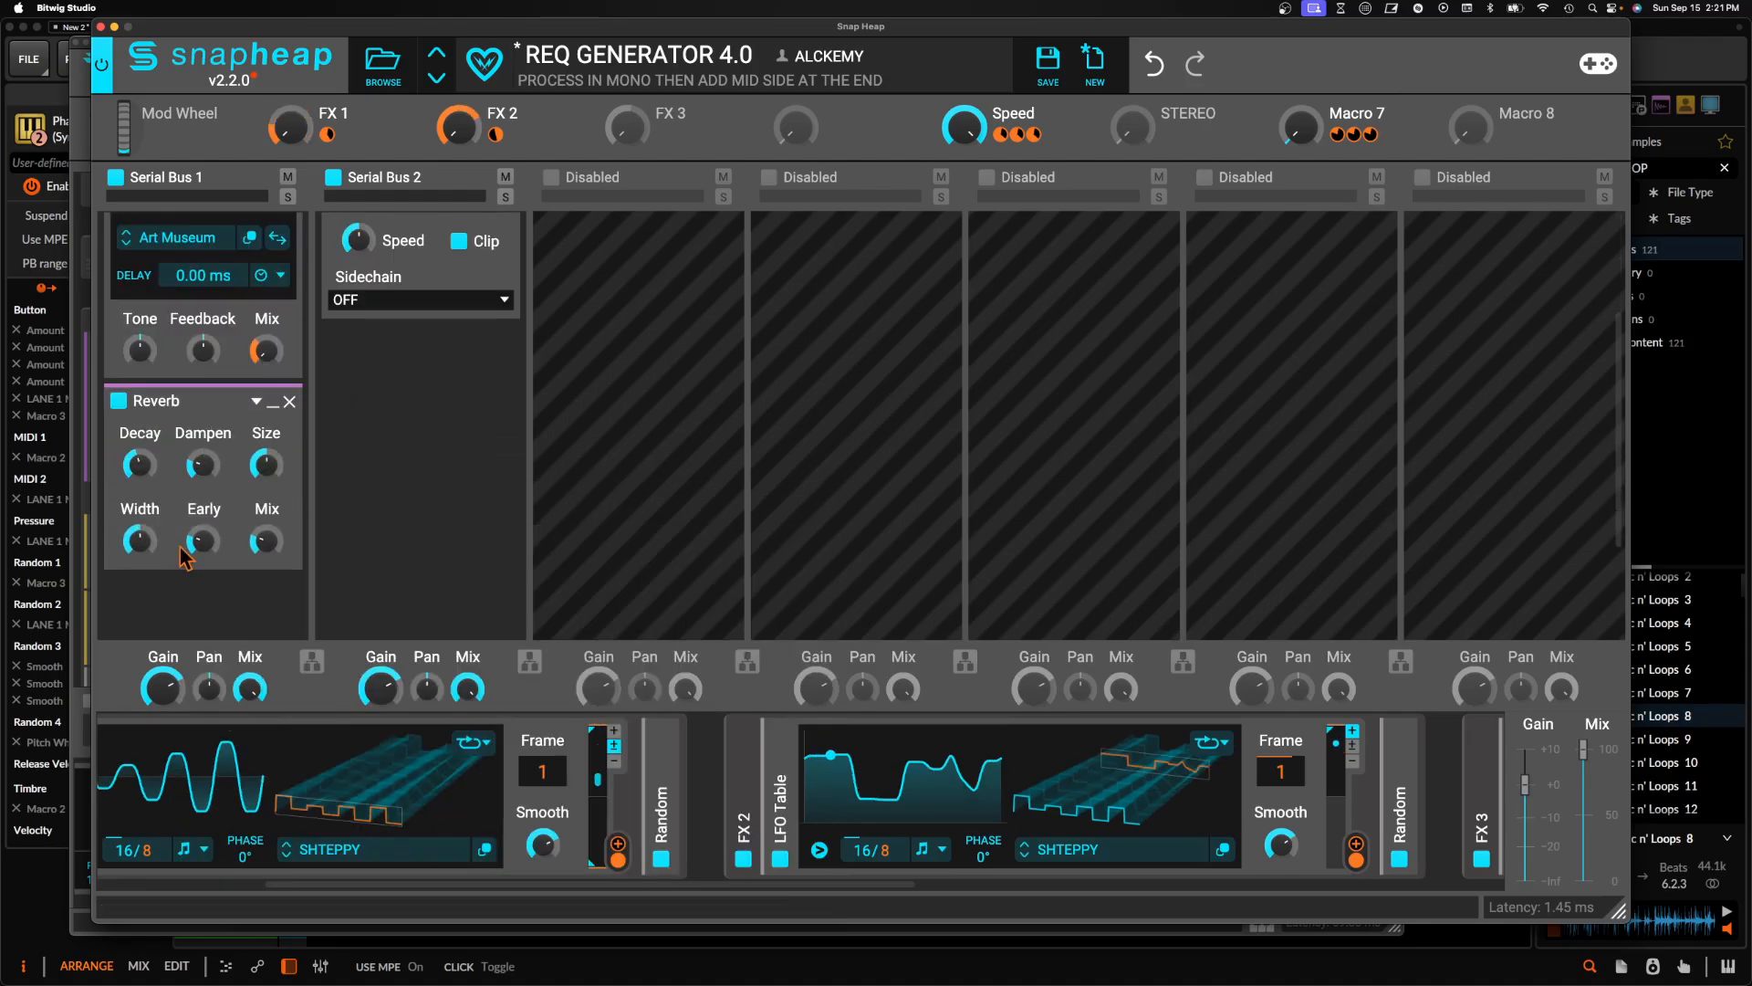
pyautogui.click(1356, 844)
pyautogui.click(267, 564)
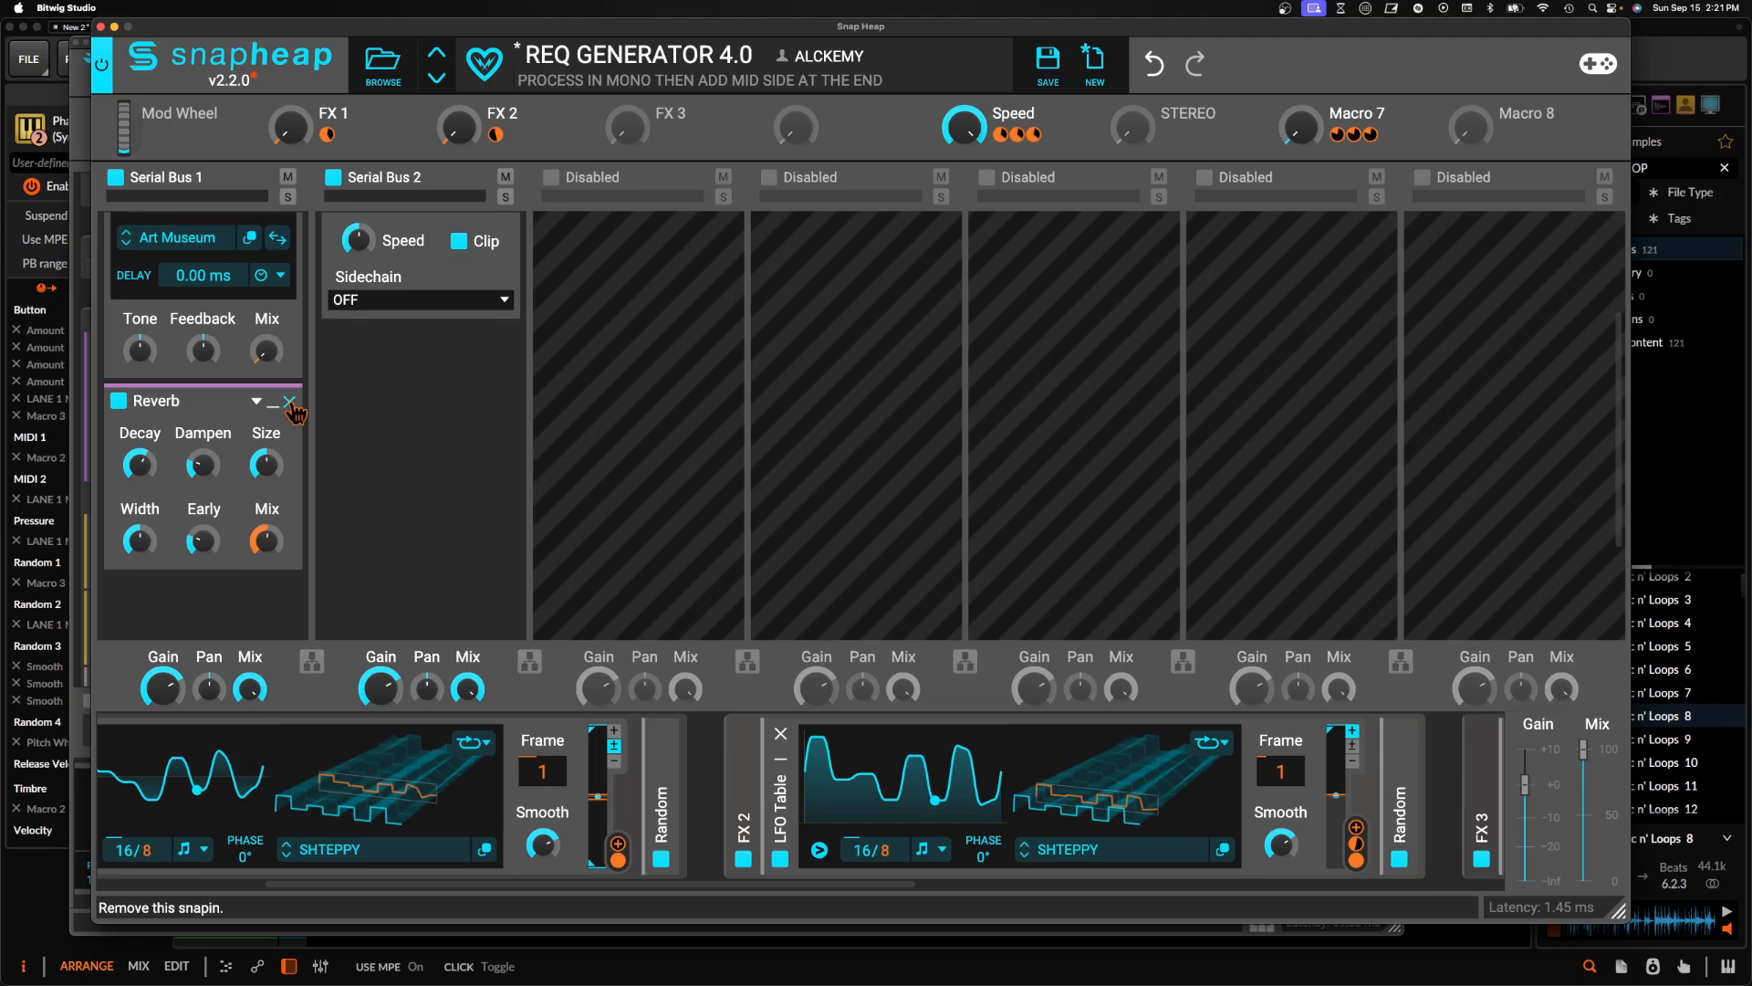
# Minimise the Reverb and the Convolver in Serial Bus 1
pyautogui.scroll(1, 261, 305)
pyautogui.scroll(5, 262, 306)
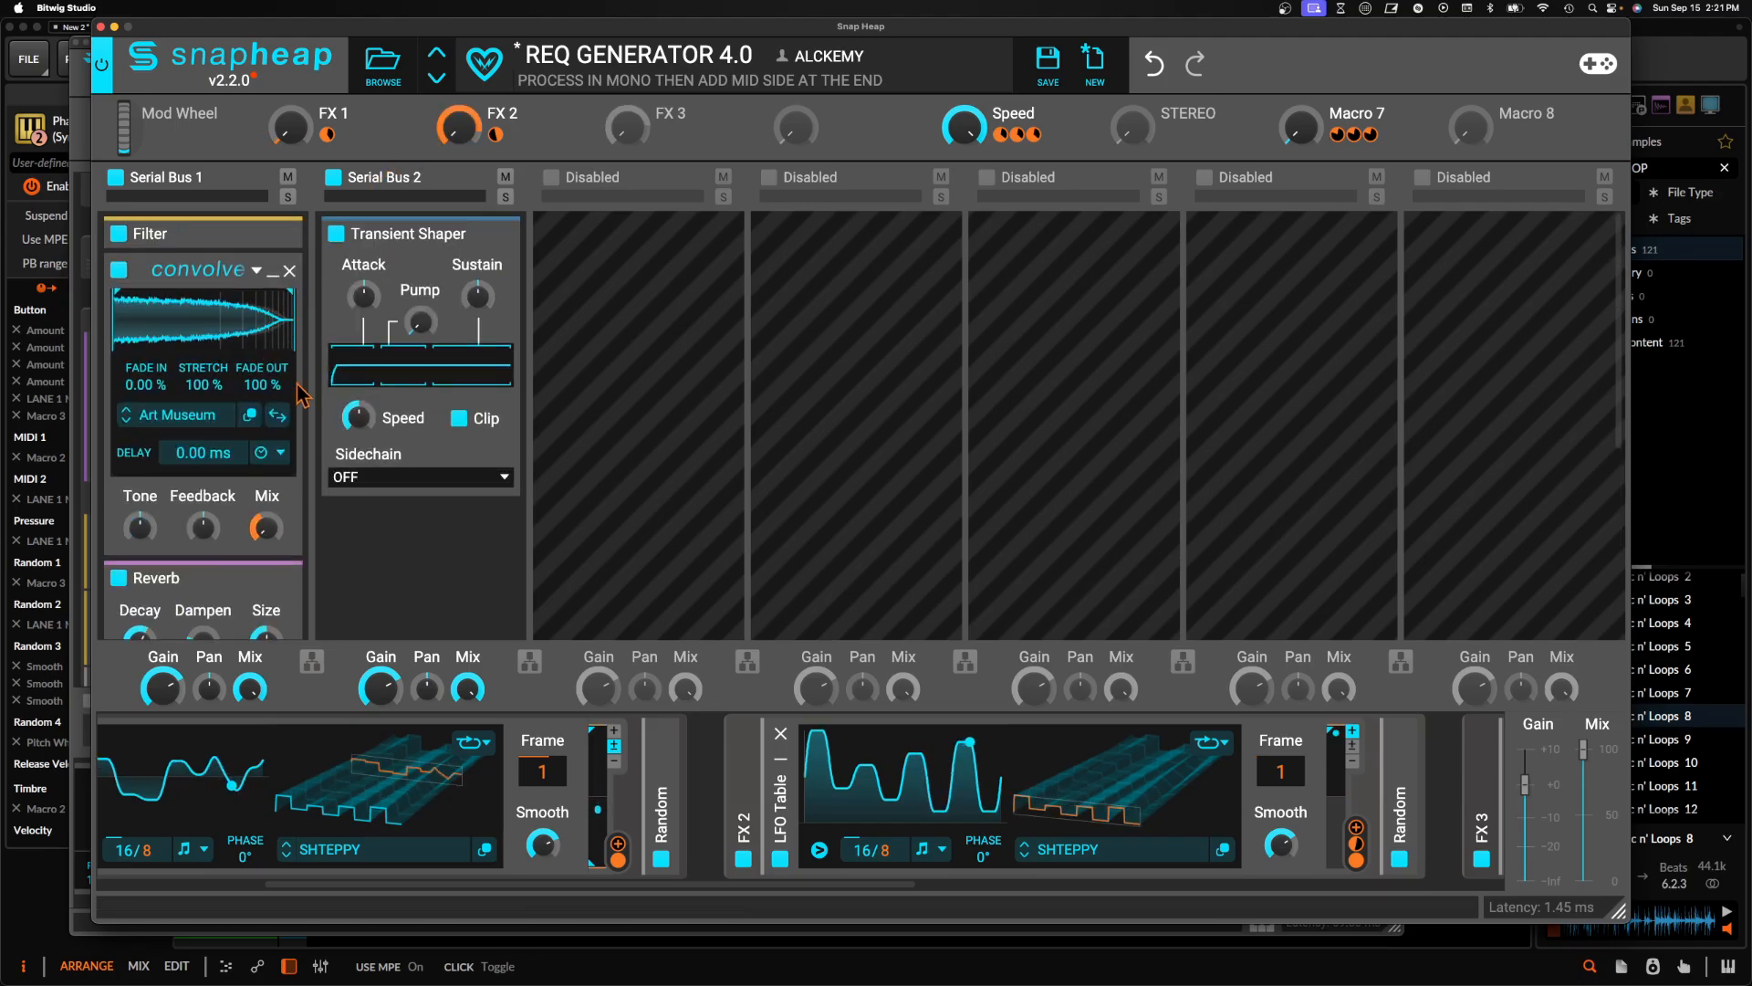
pyautogui.click(273, 578)
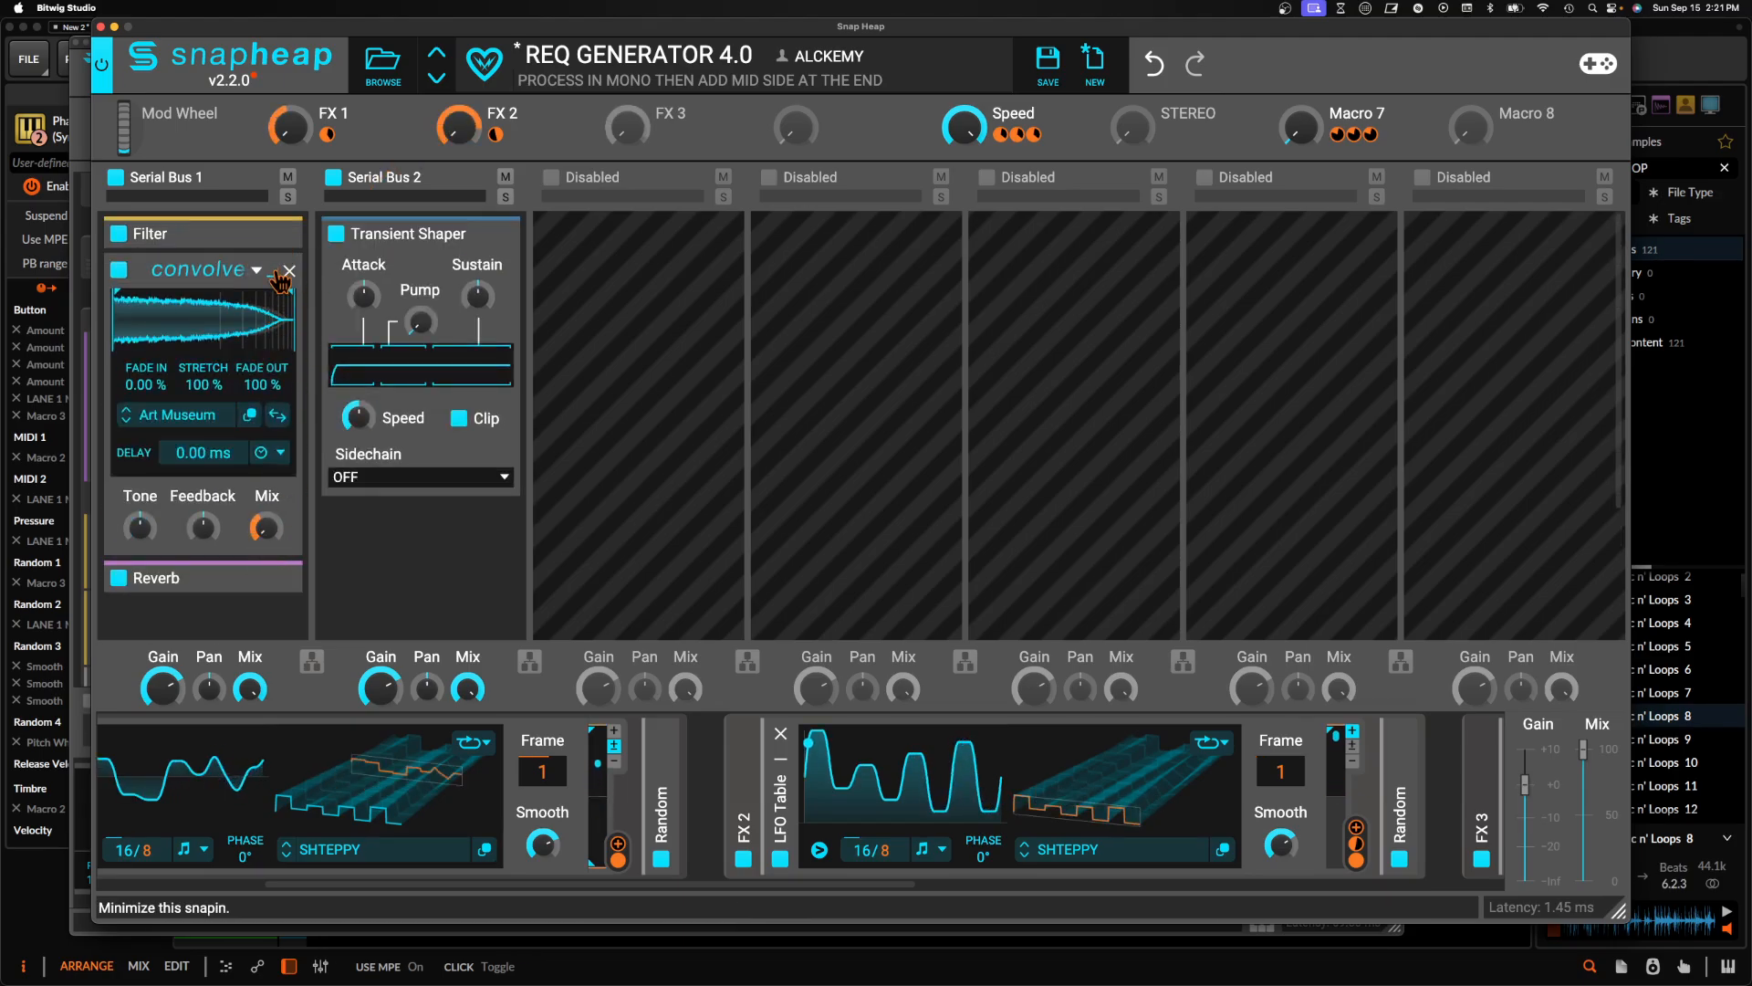
pyautogui.click(273, 270)
# Add a Flanger below the Reverb with its Mix modulated by the FX 3 macro and Scroll turned on
pyautogui.click(146, 366)
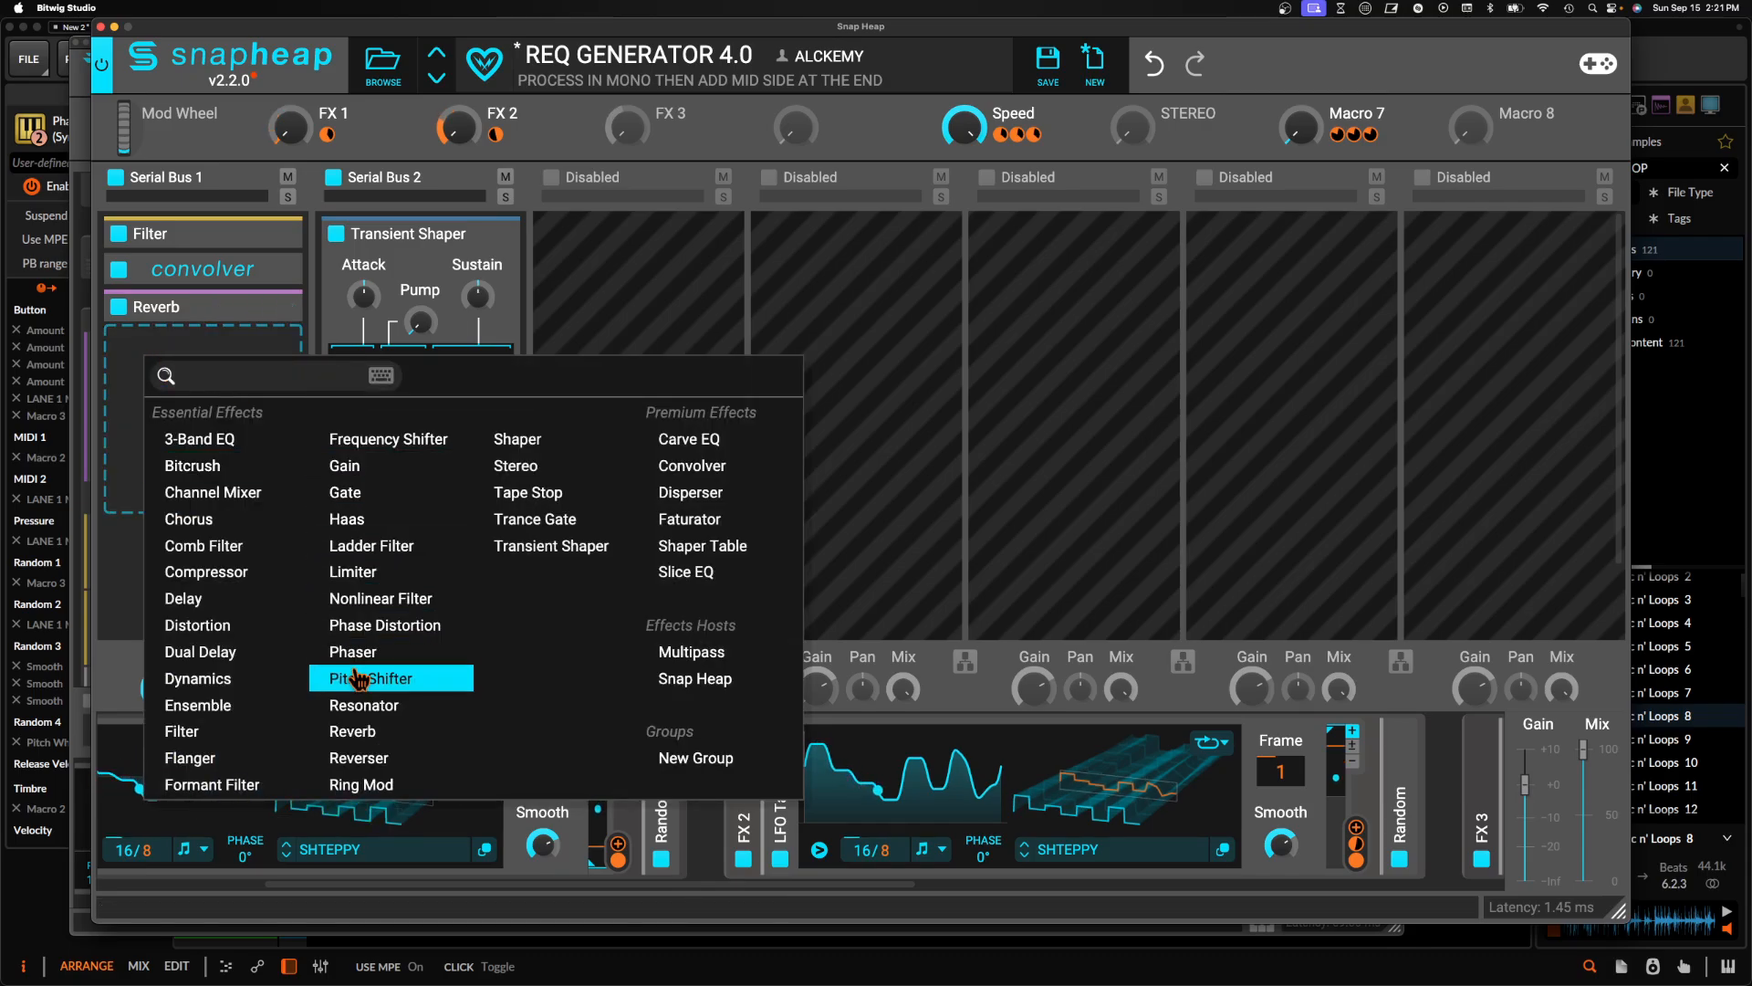
pyautogui.click(187, 757)
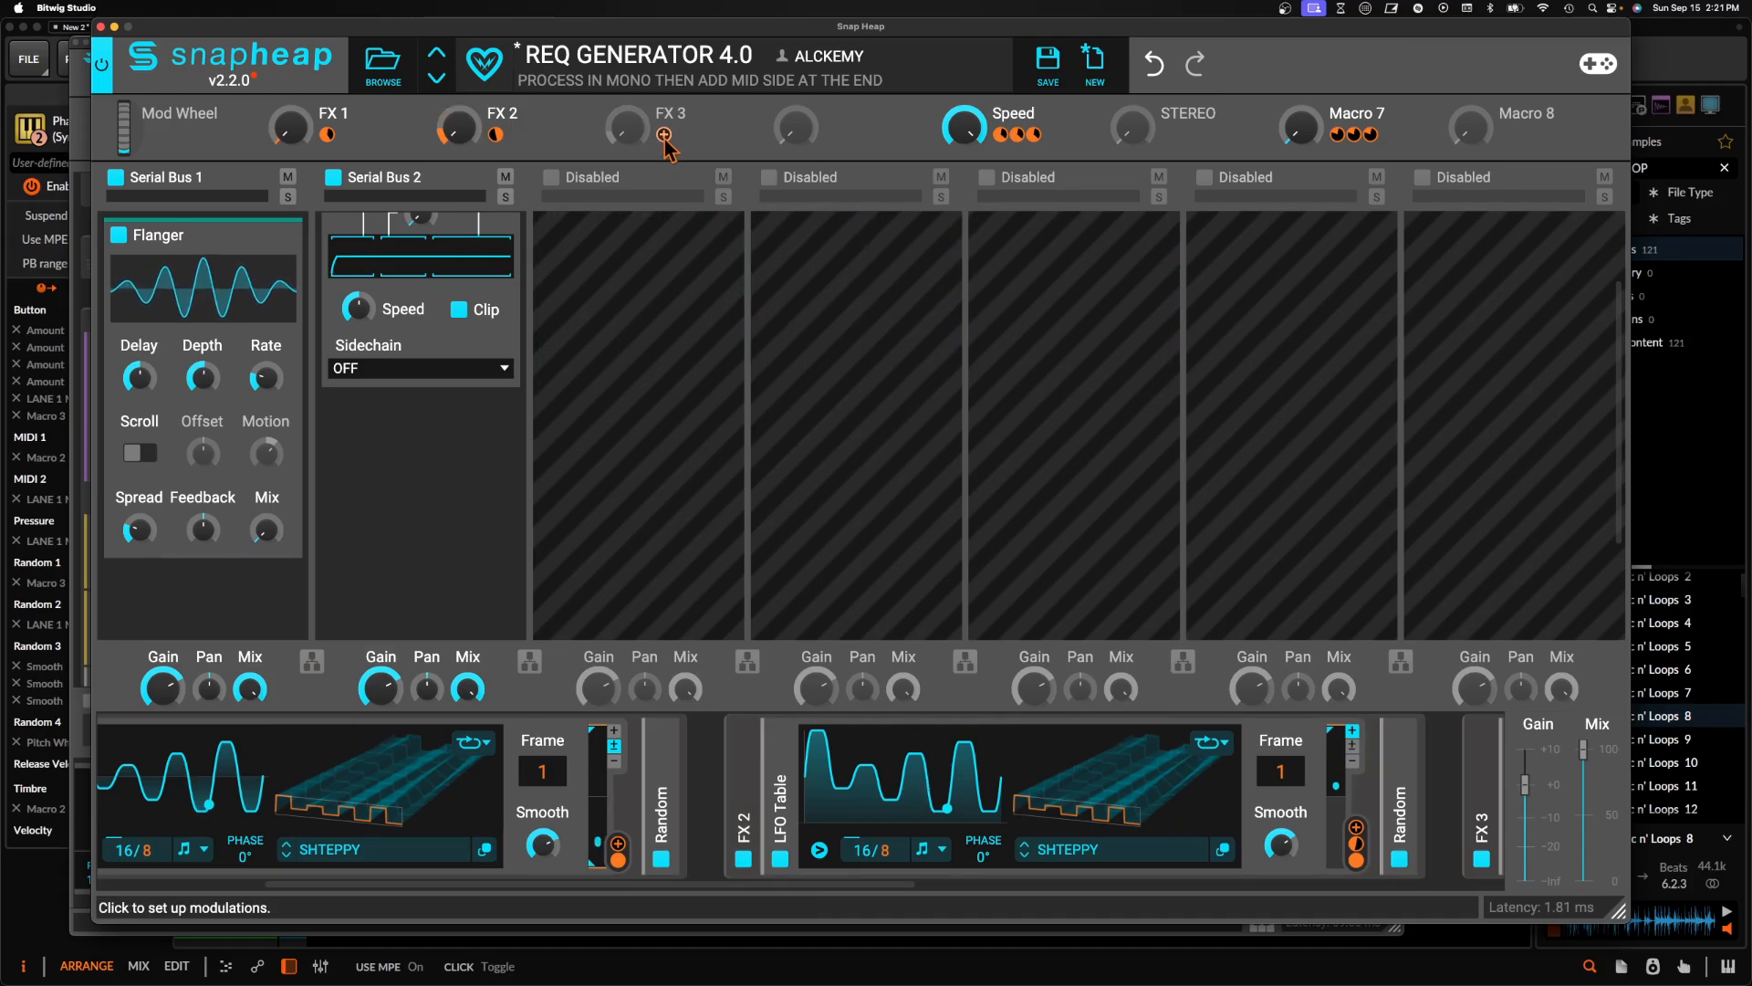
pyautogui.moveTo(664, 135); pyautogui.dragTo(240, 530)
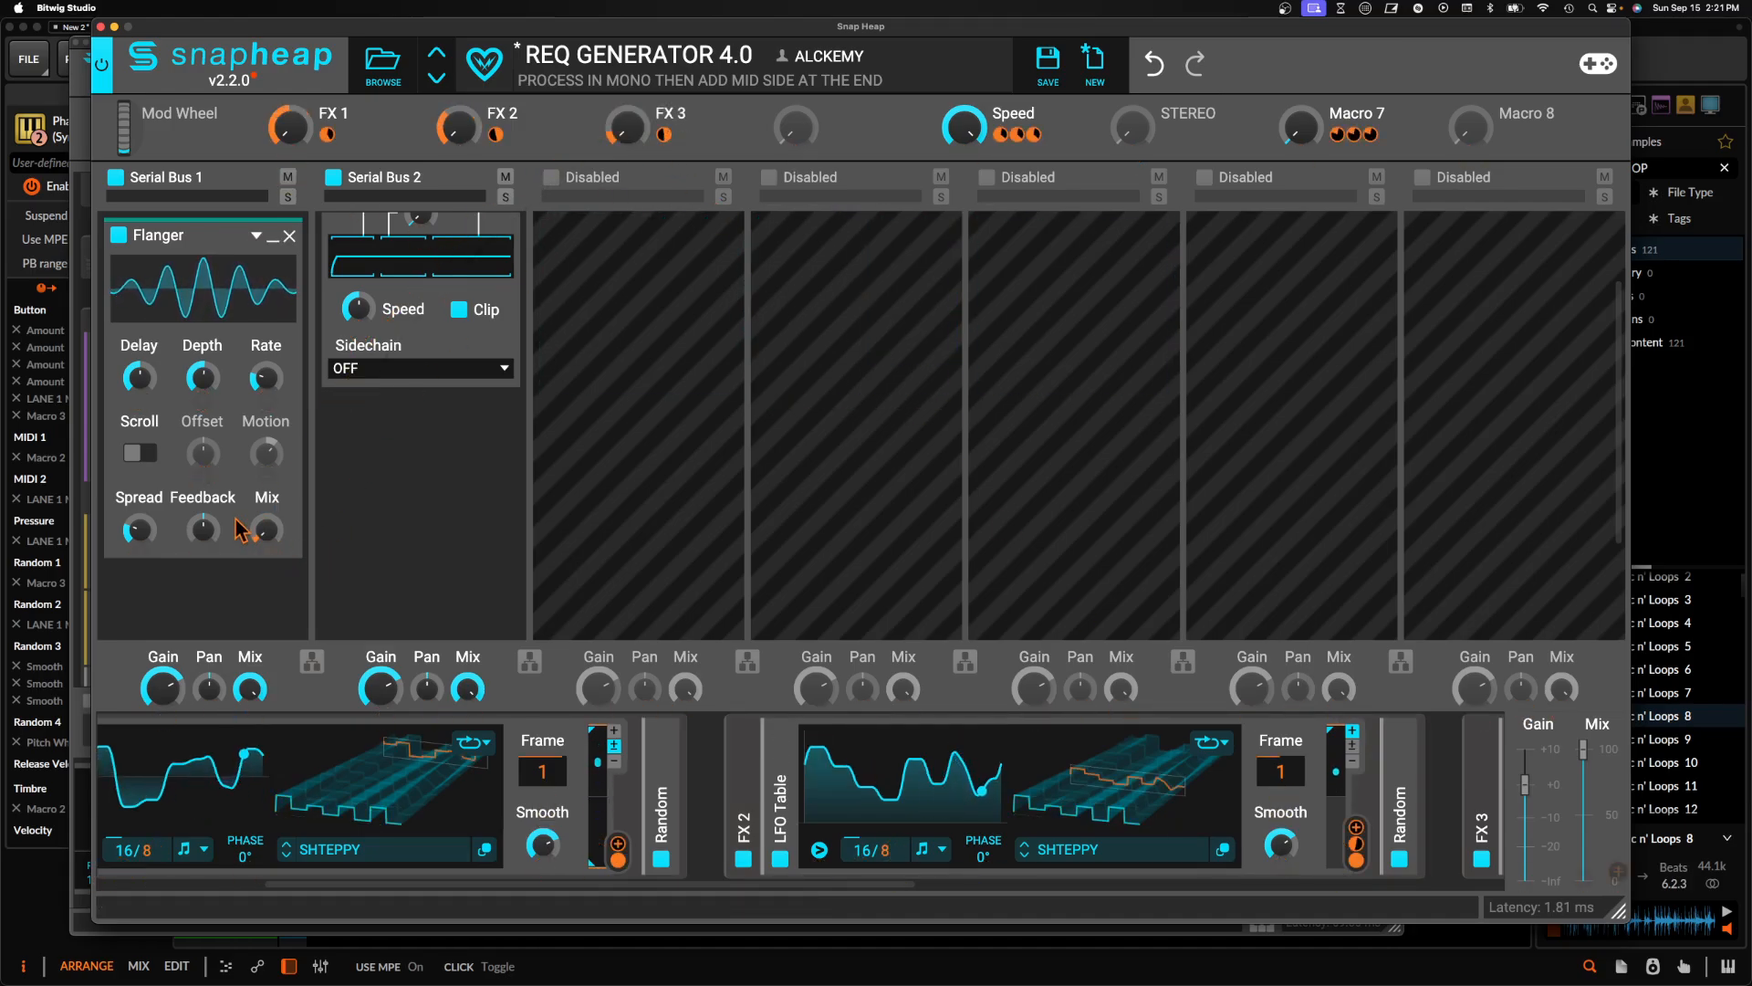
pyautogui.click(141, 453)
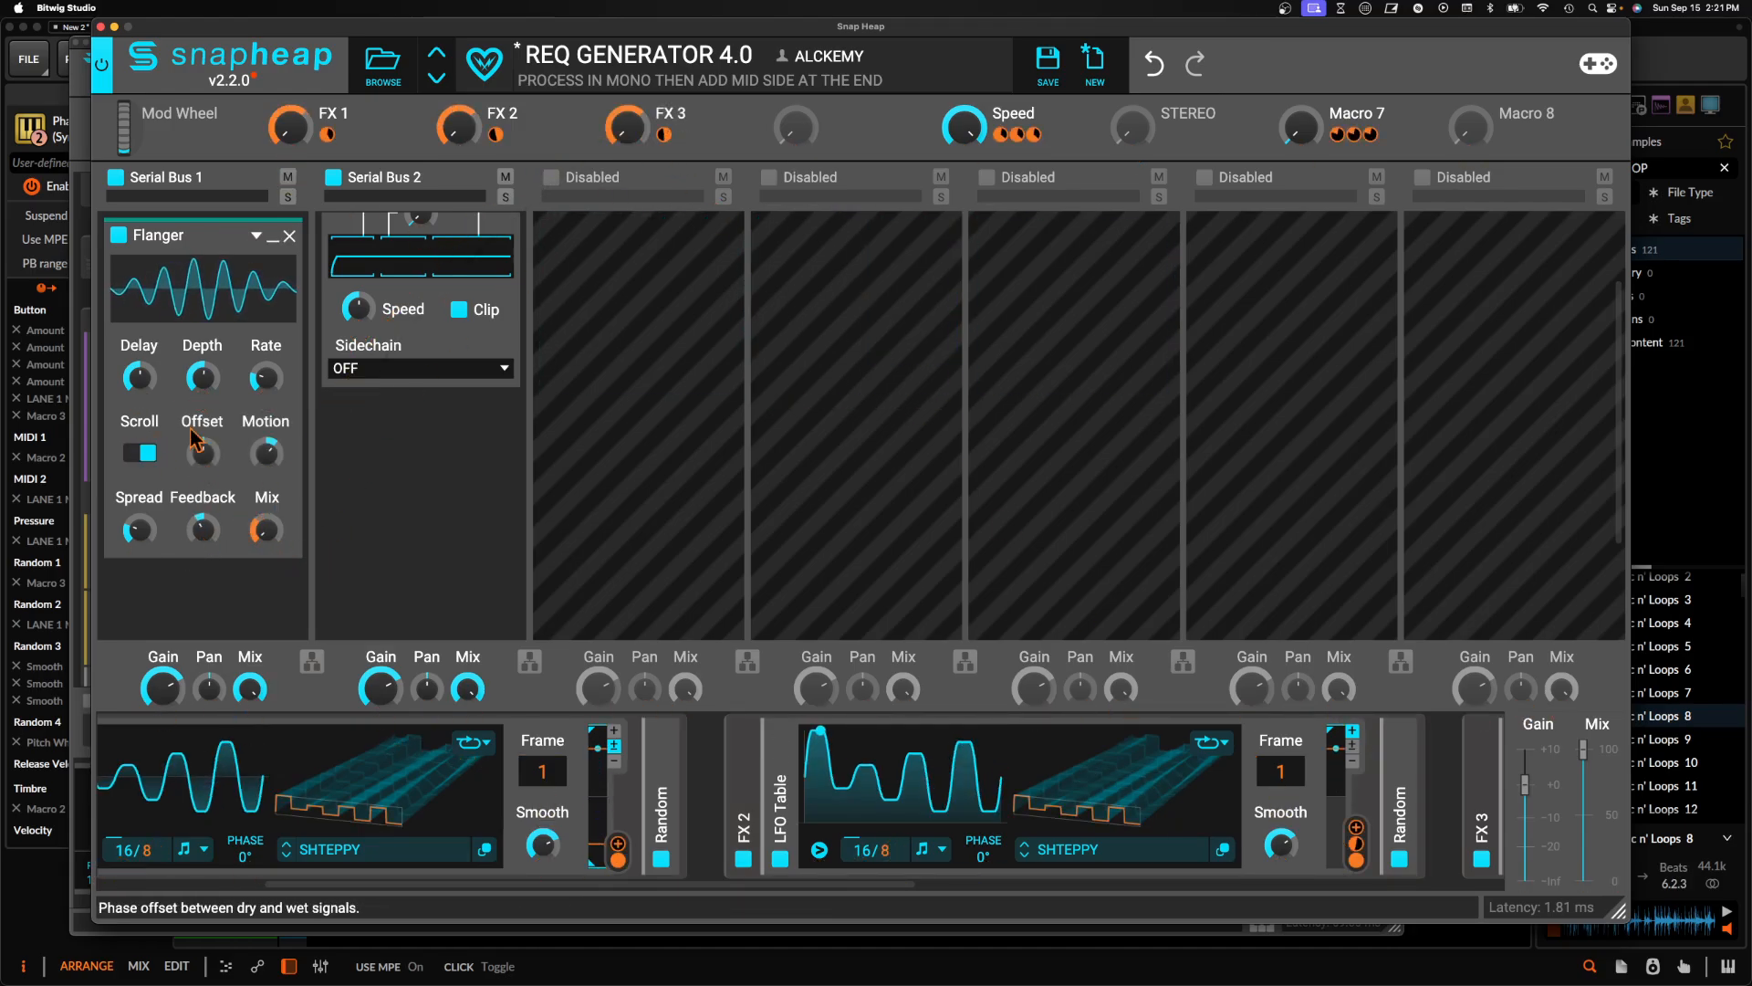
# Minimise the Flanger, then add a Slice EQ below it and open the EQ's editor window in full view
pyautogui.click(273, 237)
pyautogui.click(183, 322)
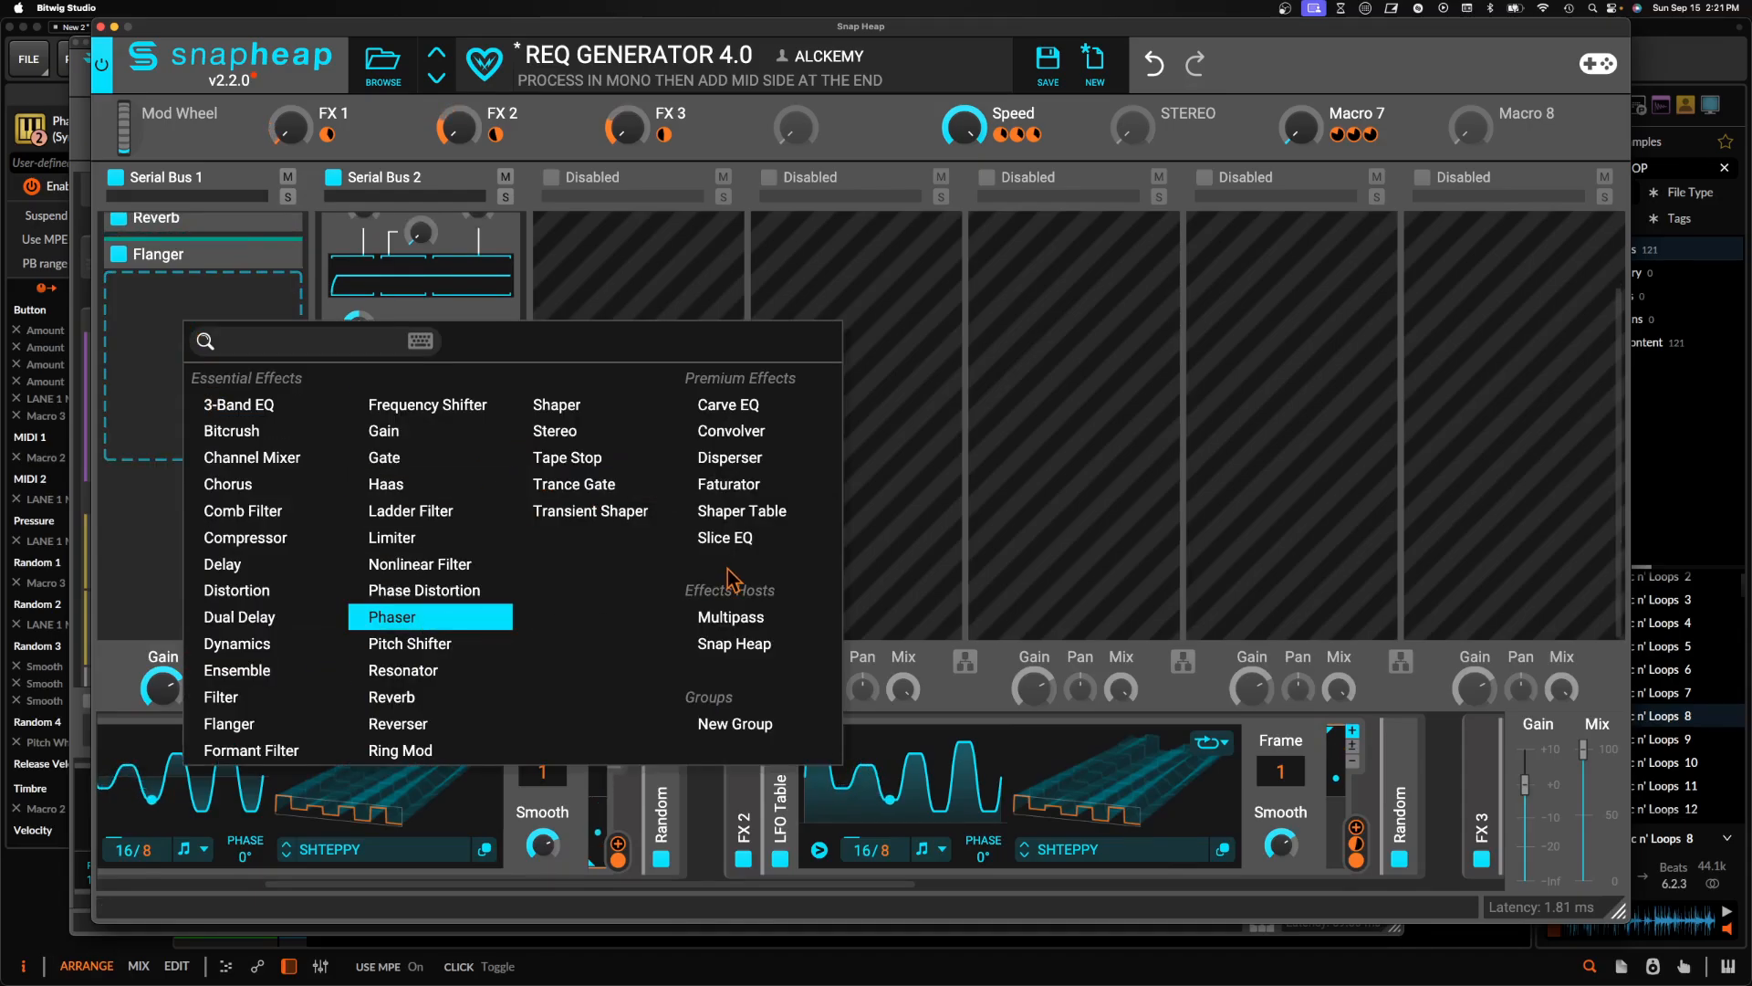
pyautogui.click(726, 538)
pyautogui.click(278, 328)
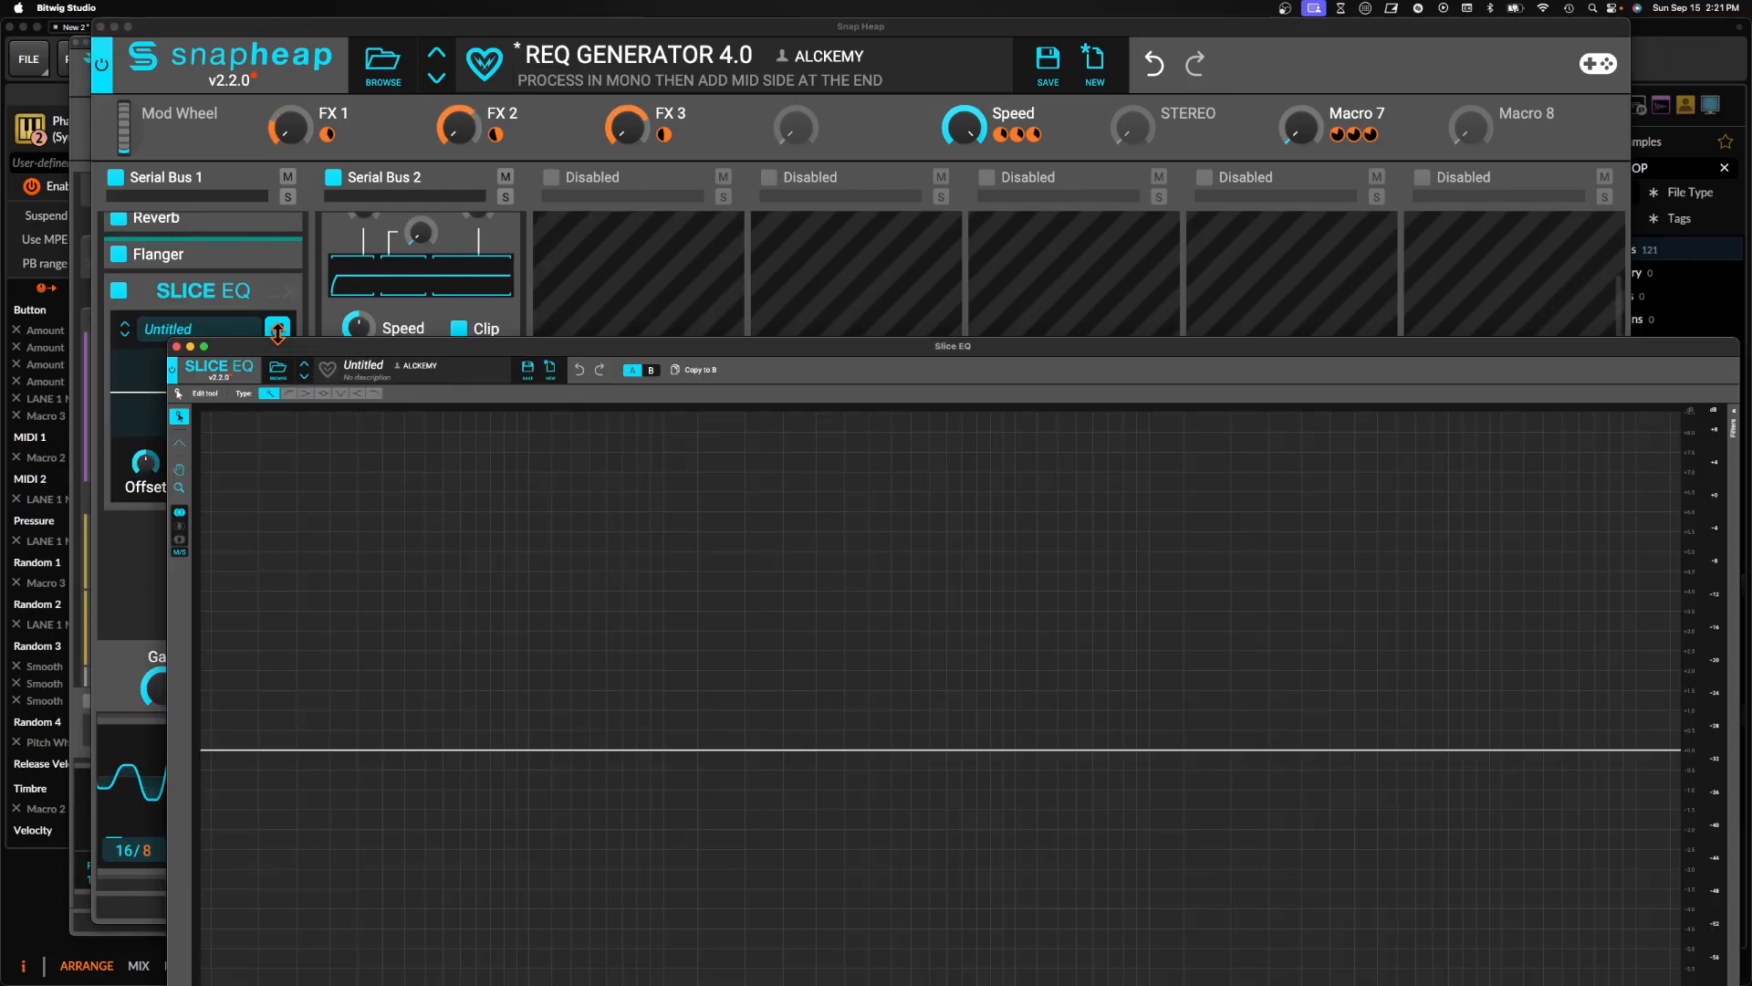
pyautogui.moveTo(415, 349); pyautogui.dragTo(223, 111)
# Add six peak filters in the Slice EQ, alternating boosts and cuts from the lows into the mids, with narrower curves higher up
pyautogui.moveTo(578, 490); pyautogui.dragTo(168, 164)
pyautogui.moveTo(626, 578); pyautogui.dragTo(403, 767)
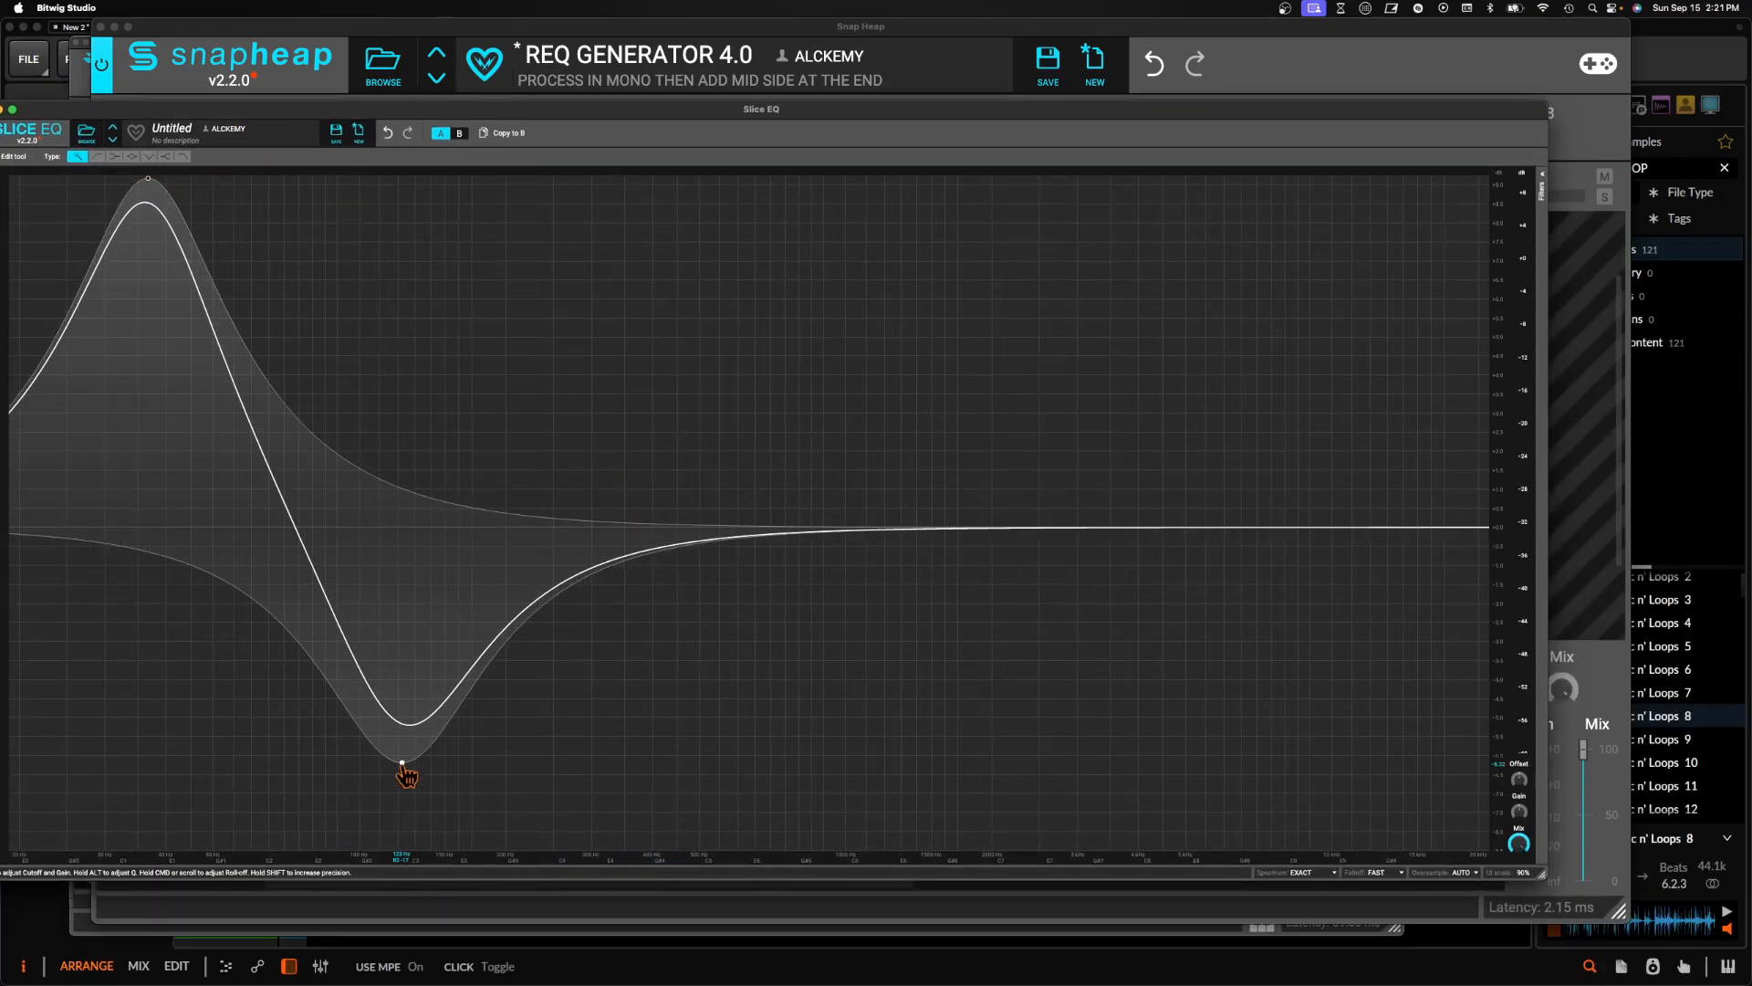
pyautogui.moveTo(626, 546); pyautogui.dragTo(583, 358)
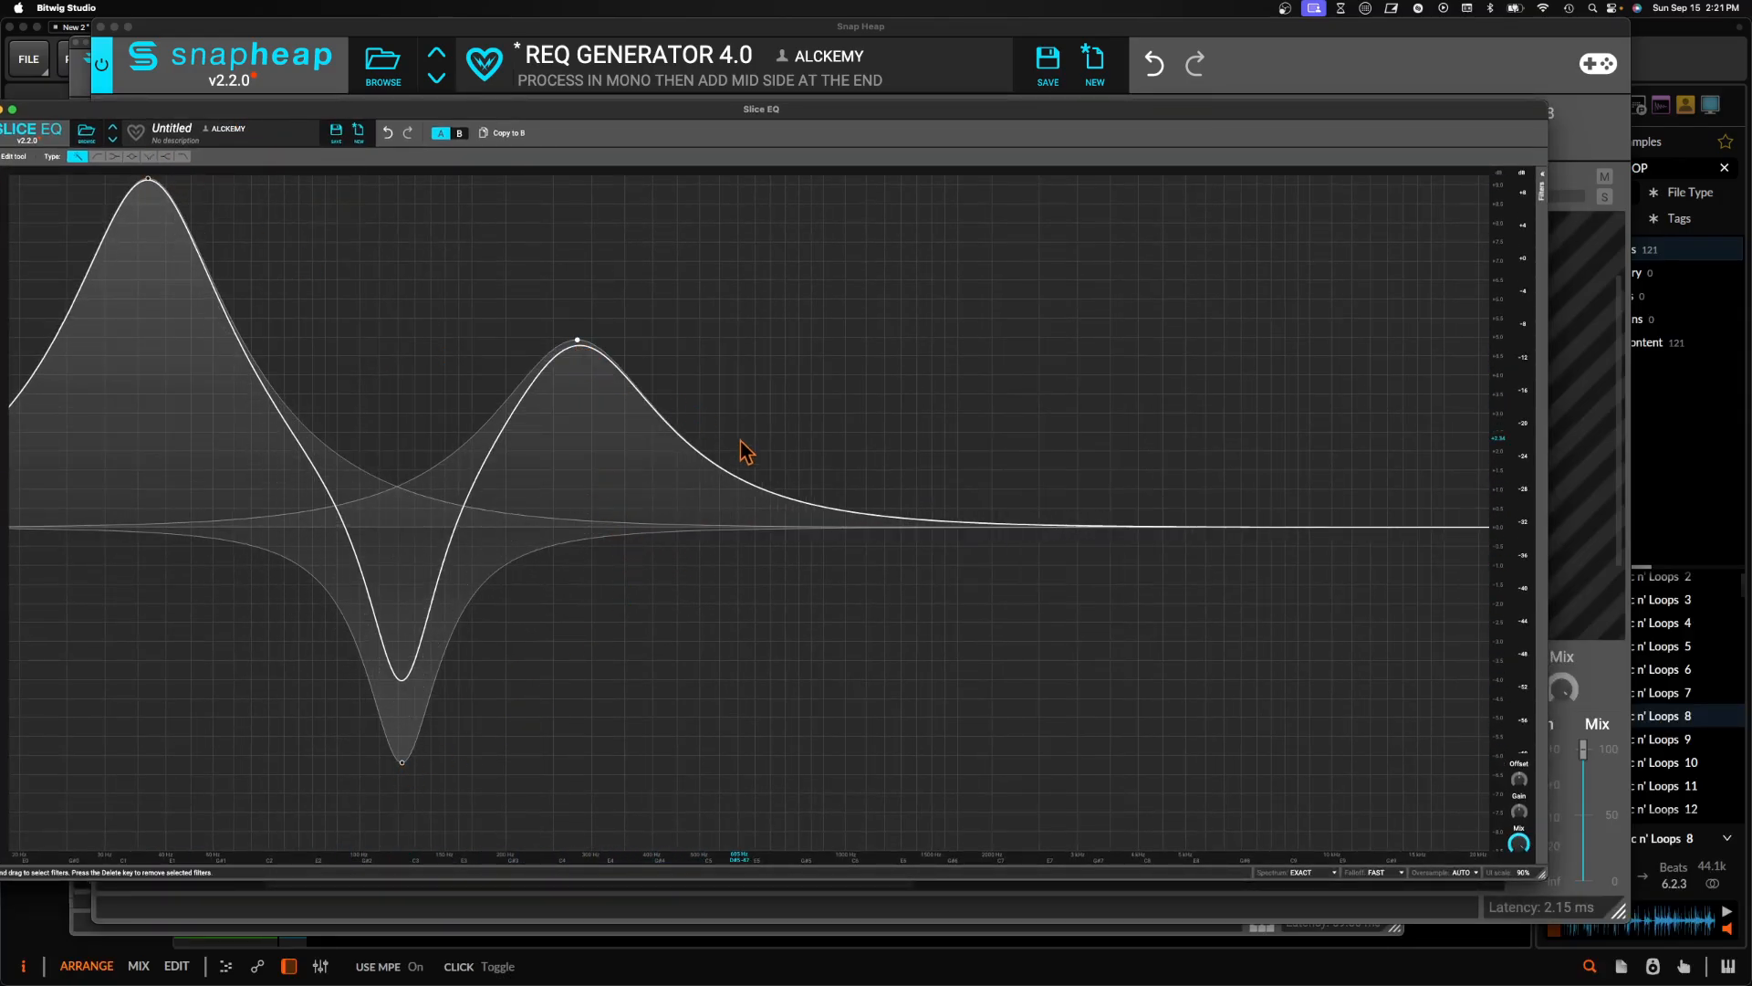
pyautogui.moveTo(663, 111); pyautogui.dragTo(780, 111)
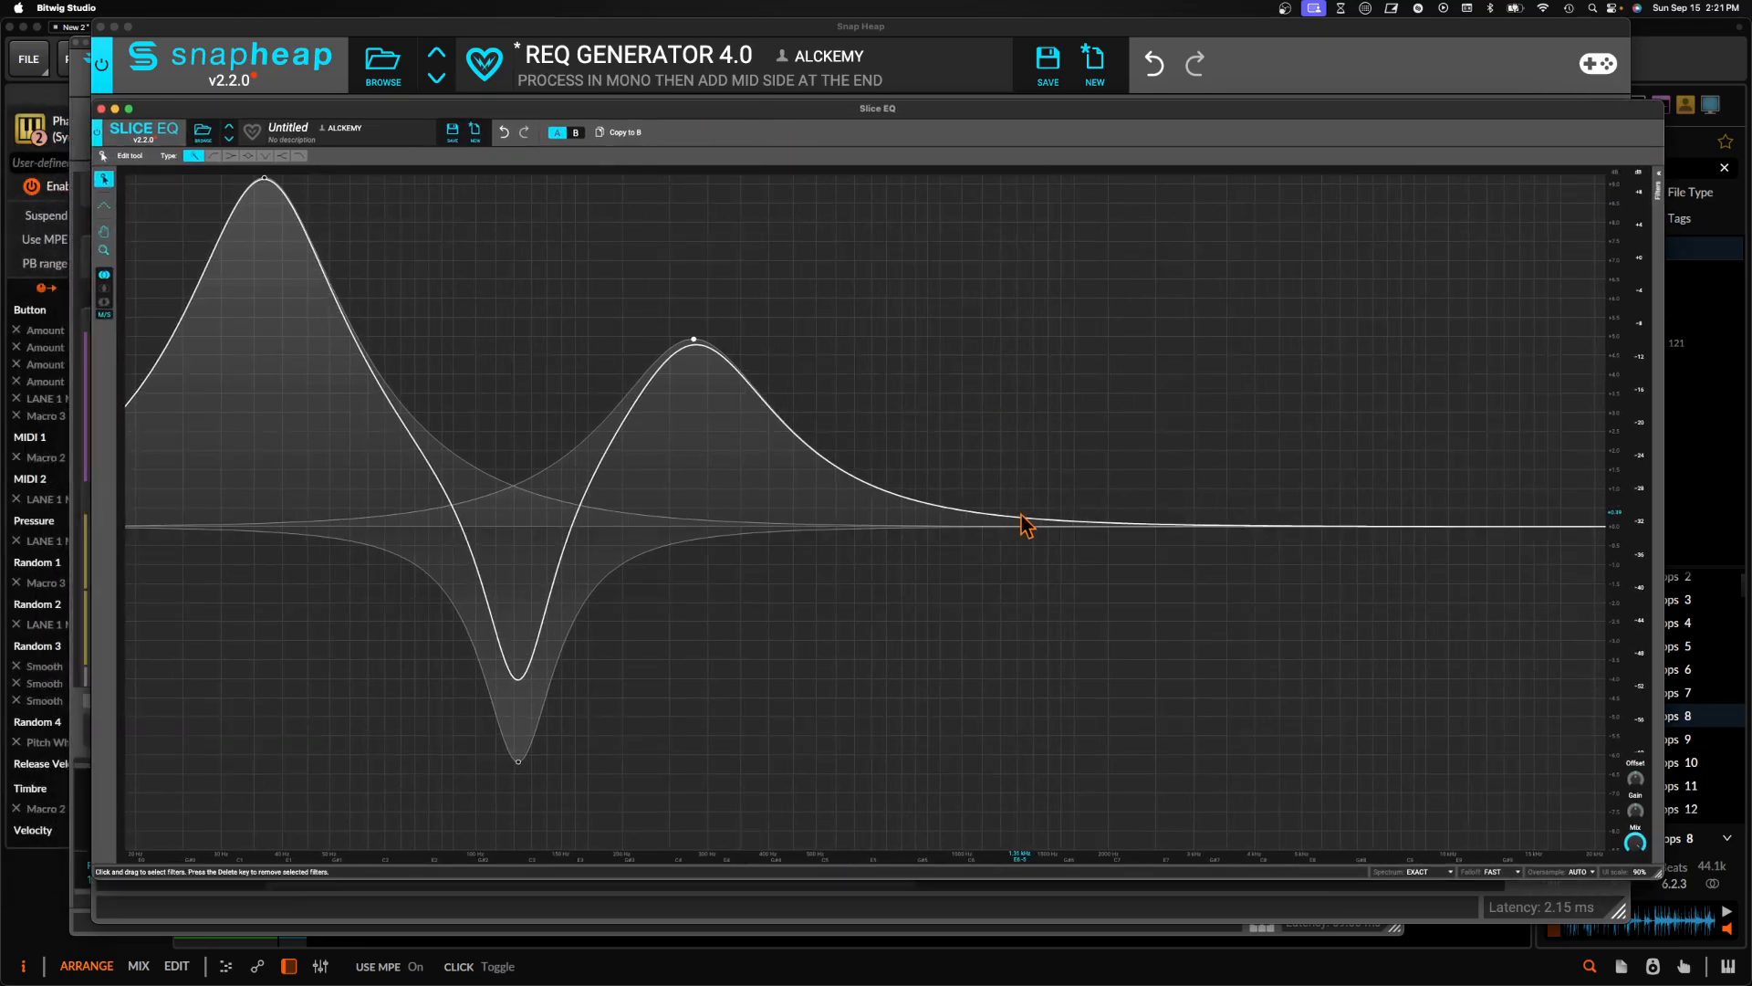
pyautogui.moveTo(1023, 527); pyautogui.dragTo(730, 787)
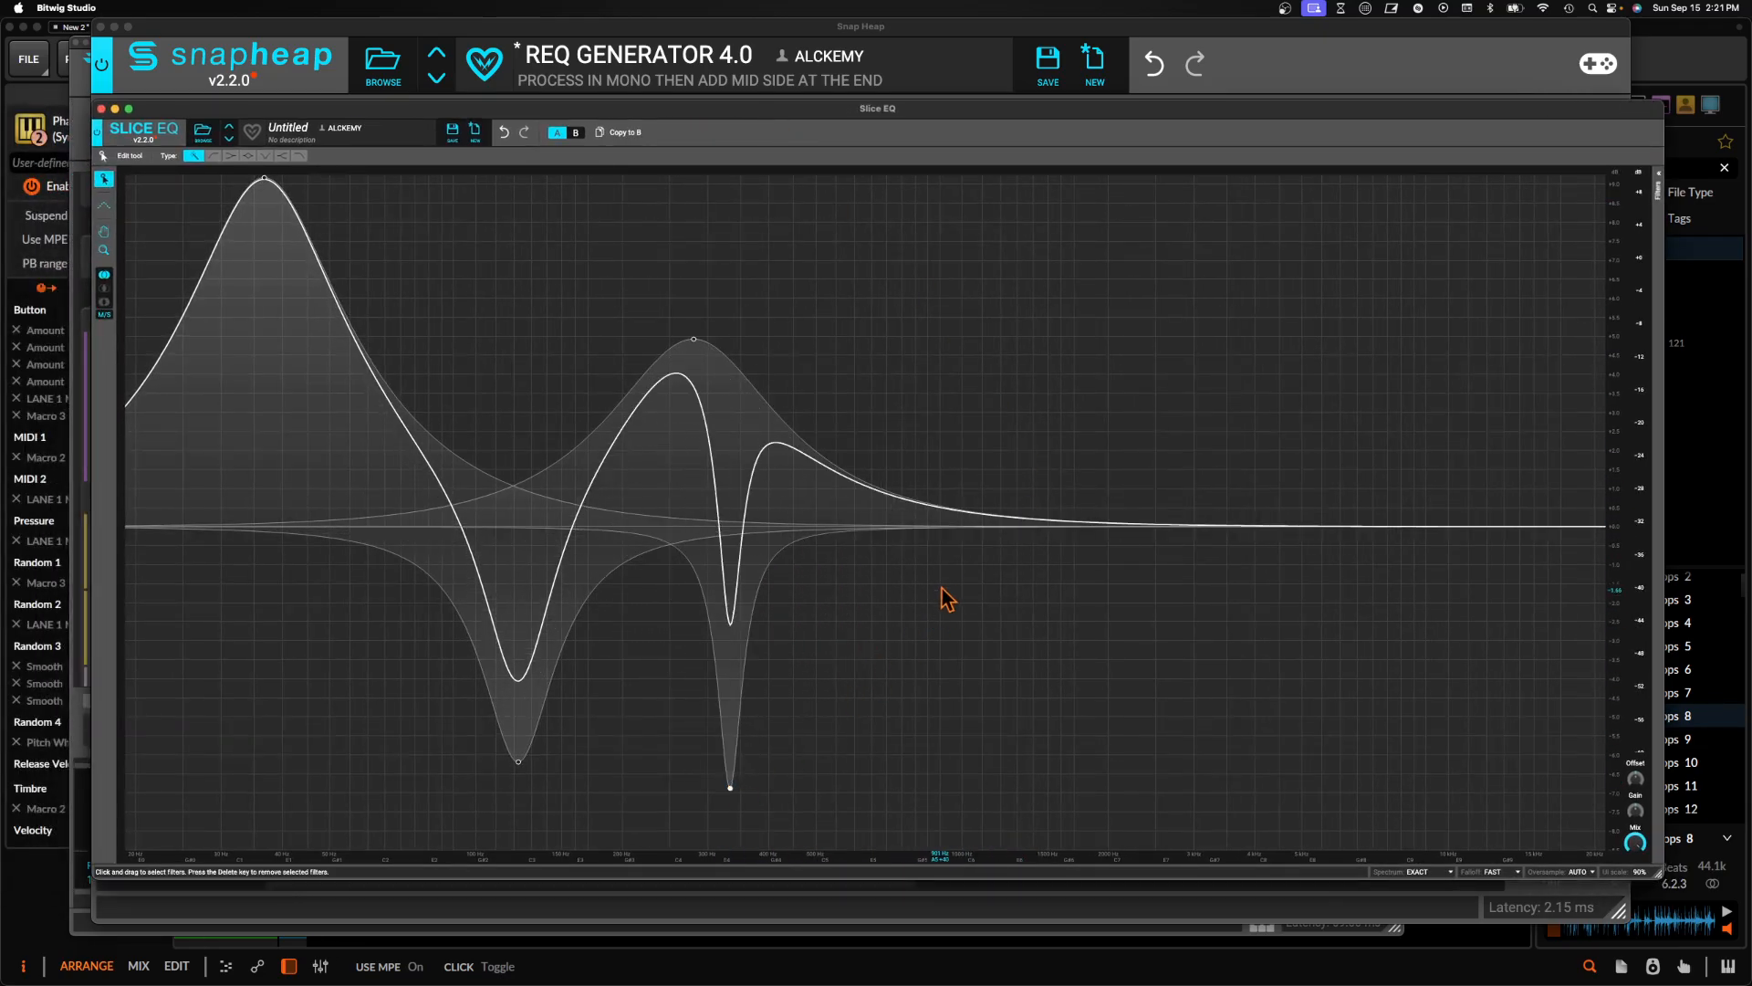
pyautogui.moveTo(947, 547); pyautogui.dragTo(959, 391)
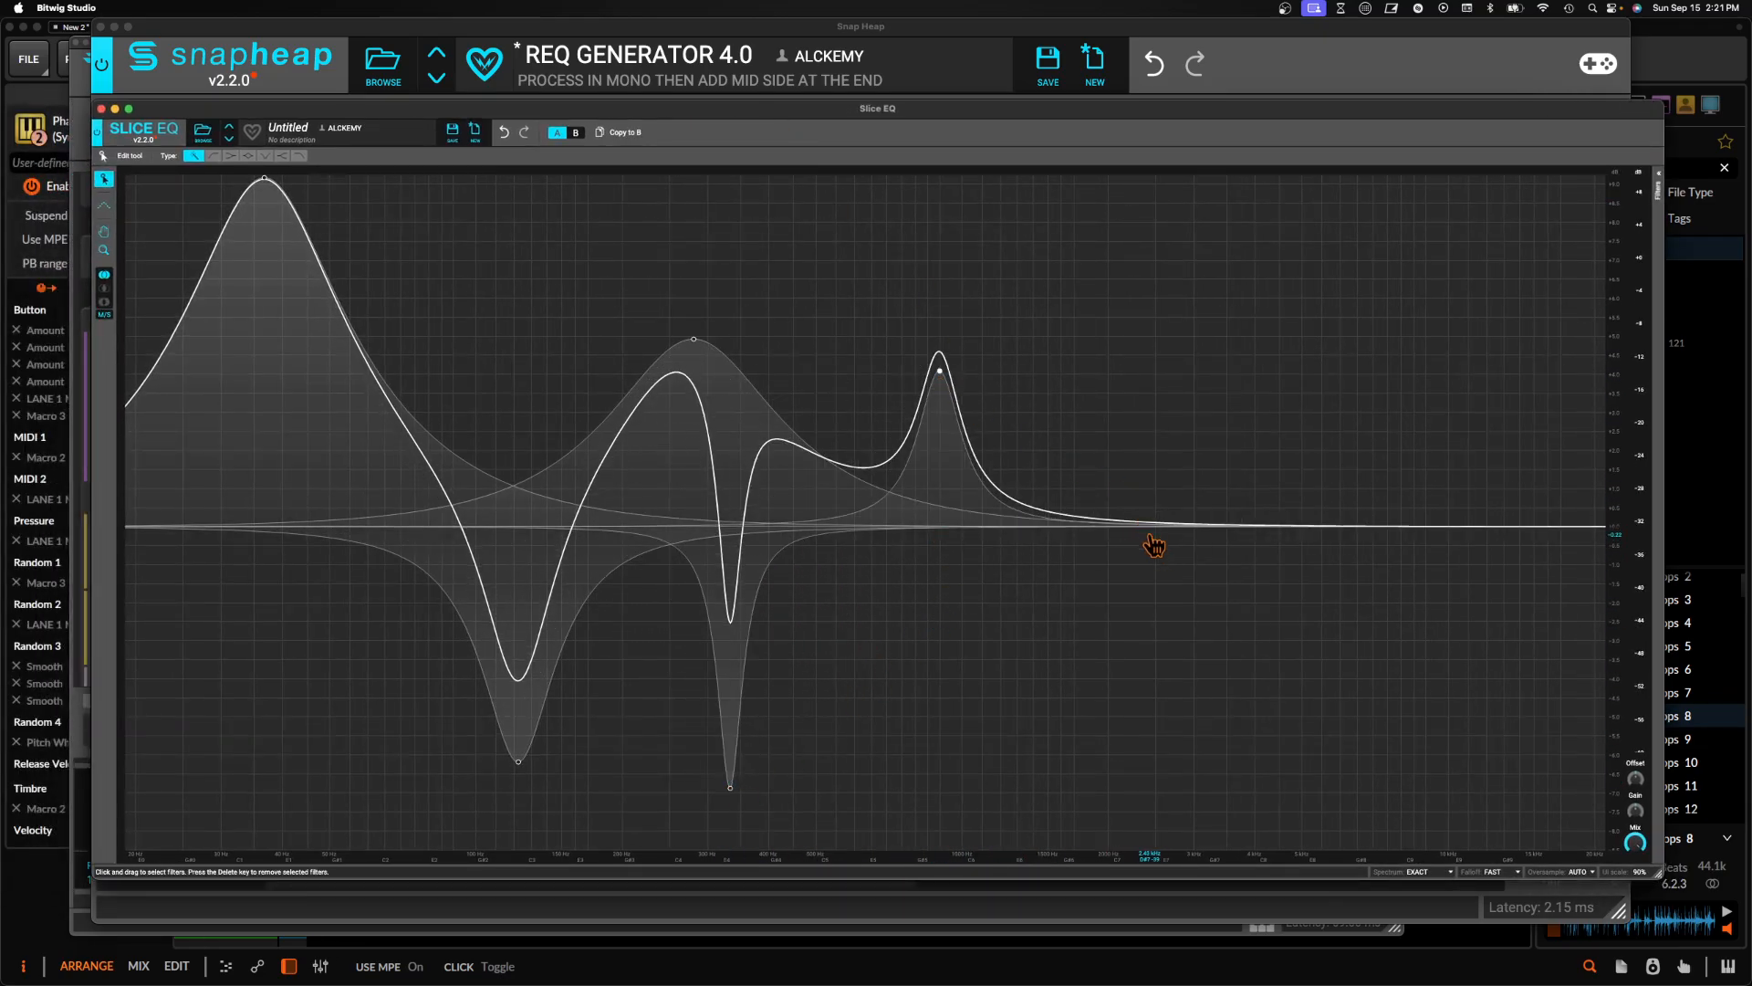
pyautogui.moveTo(1158, 544); pyautogui.dragTo(920, 798)
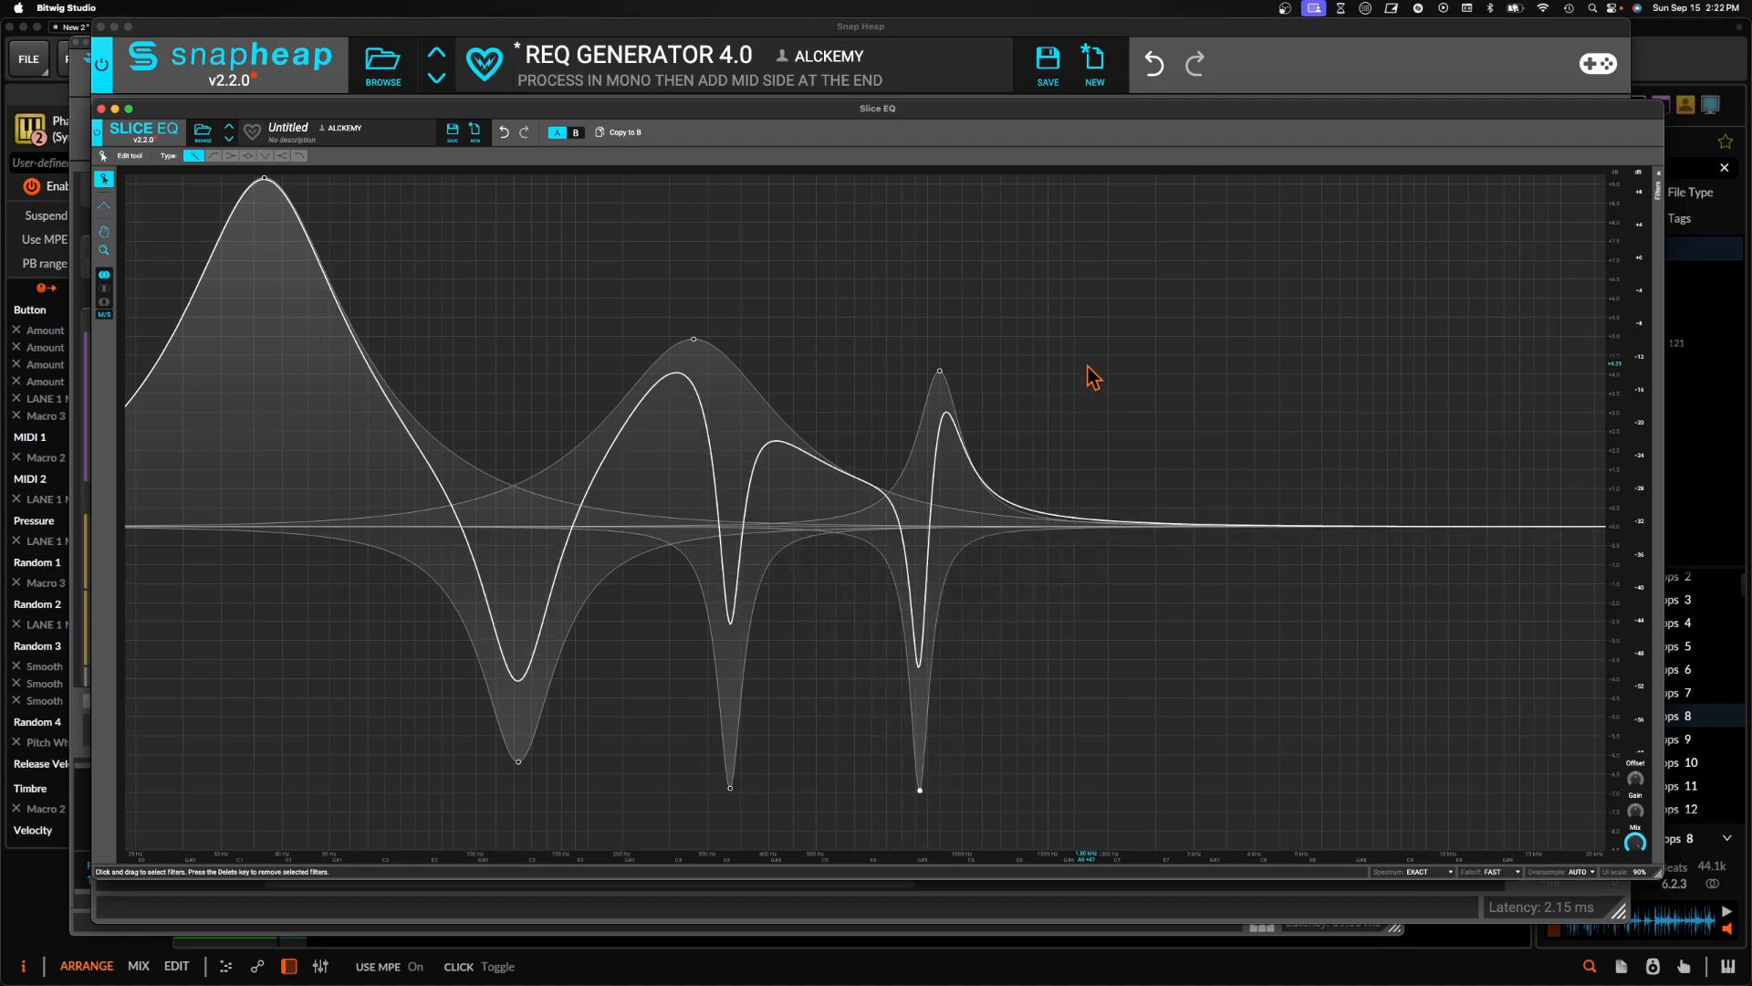
# Add a deep peak cut above the existing filters, and shift the lowest boost upward in frequency while lowering and narrowing it
pyautogui.moveTo(275, 196); pyautogui.dragTo(375, 261)
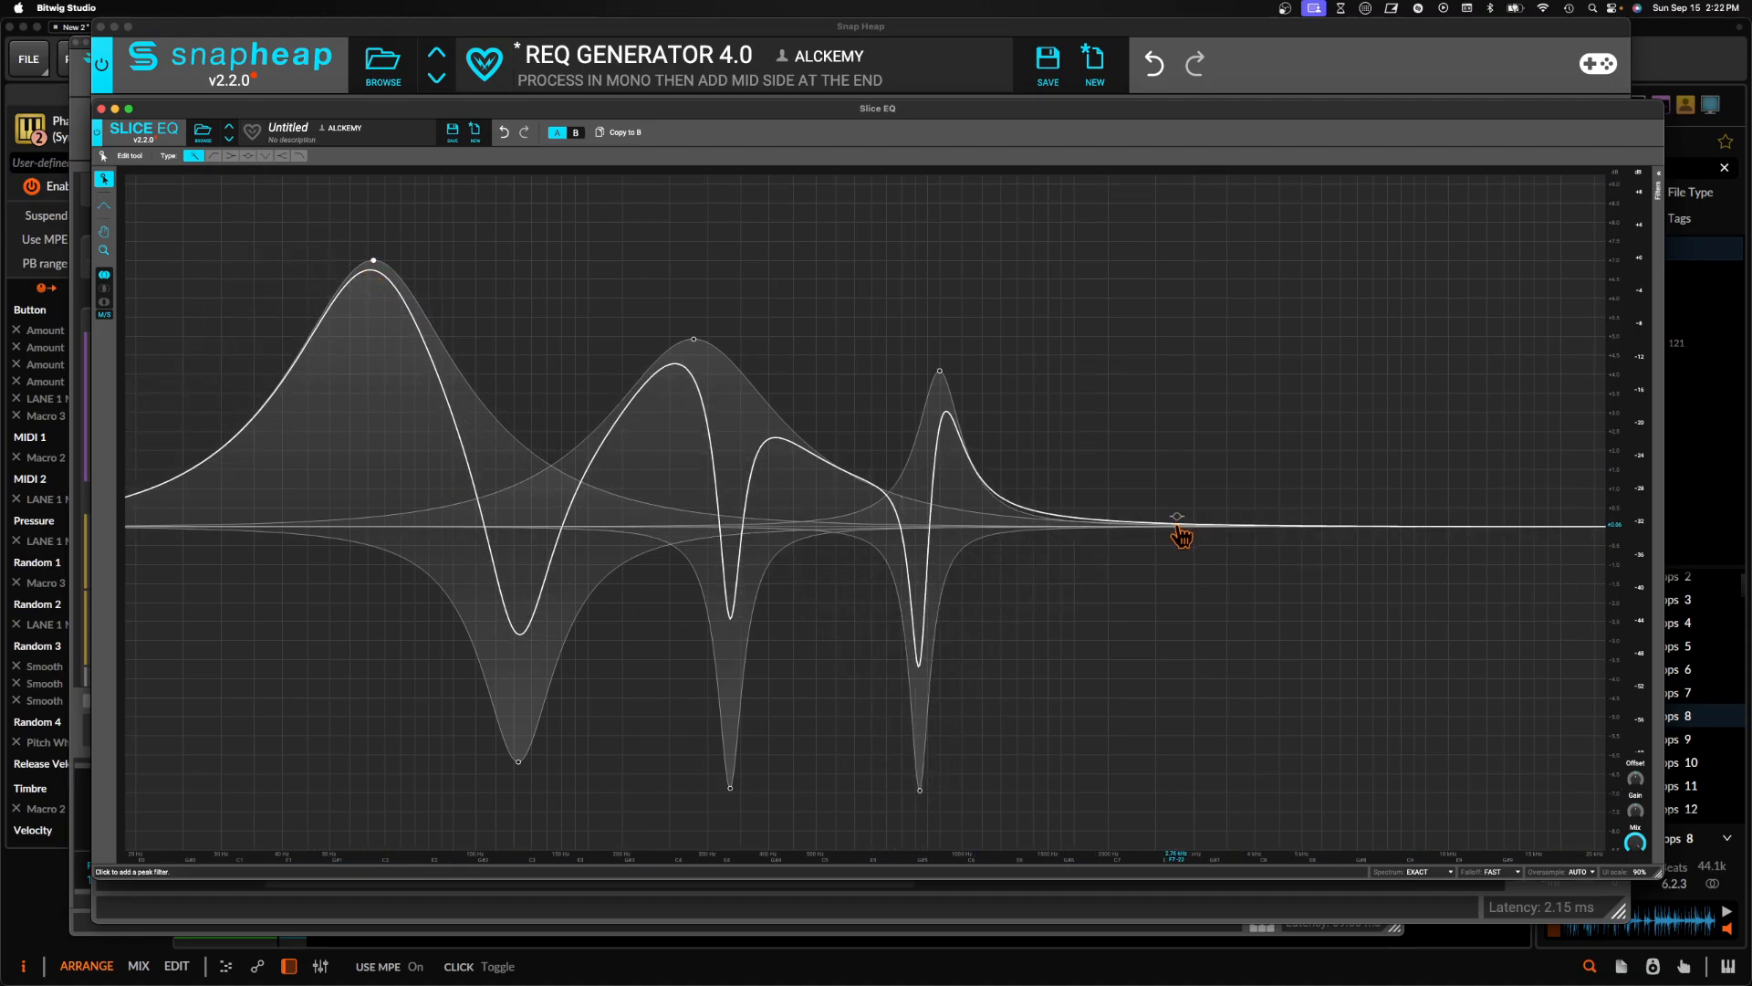
pyautogui.moveTo(1179, 531); pyautogui.dragTo(1071, 790)
pyautogui.moveTo(373, 267); pyautogui.dragTo(433, 300)
pyautogui.scroll(3, 434, 300)
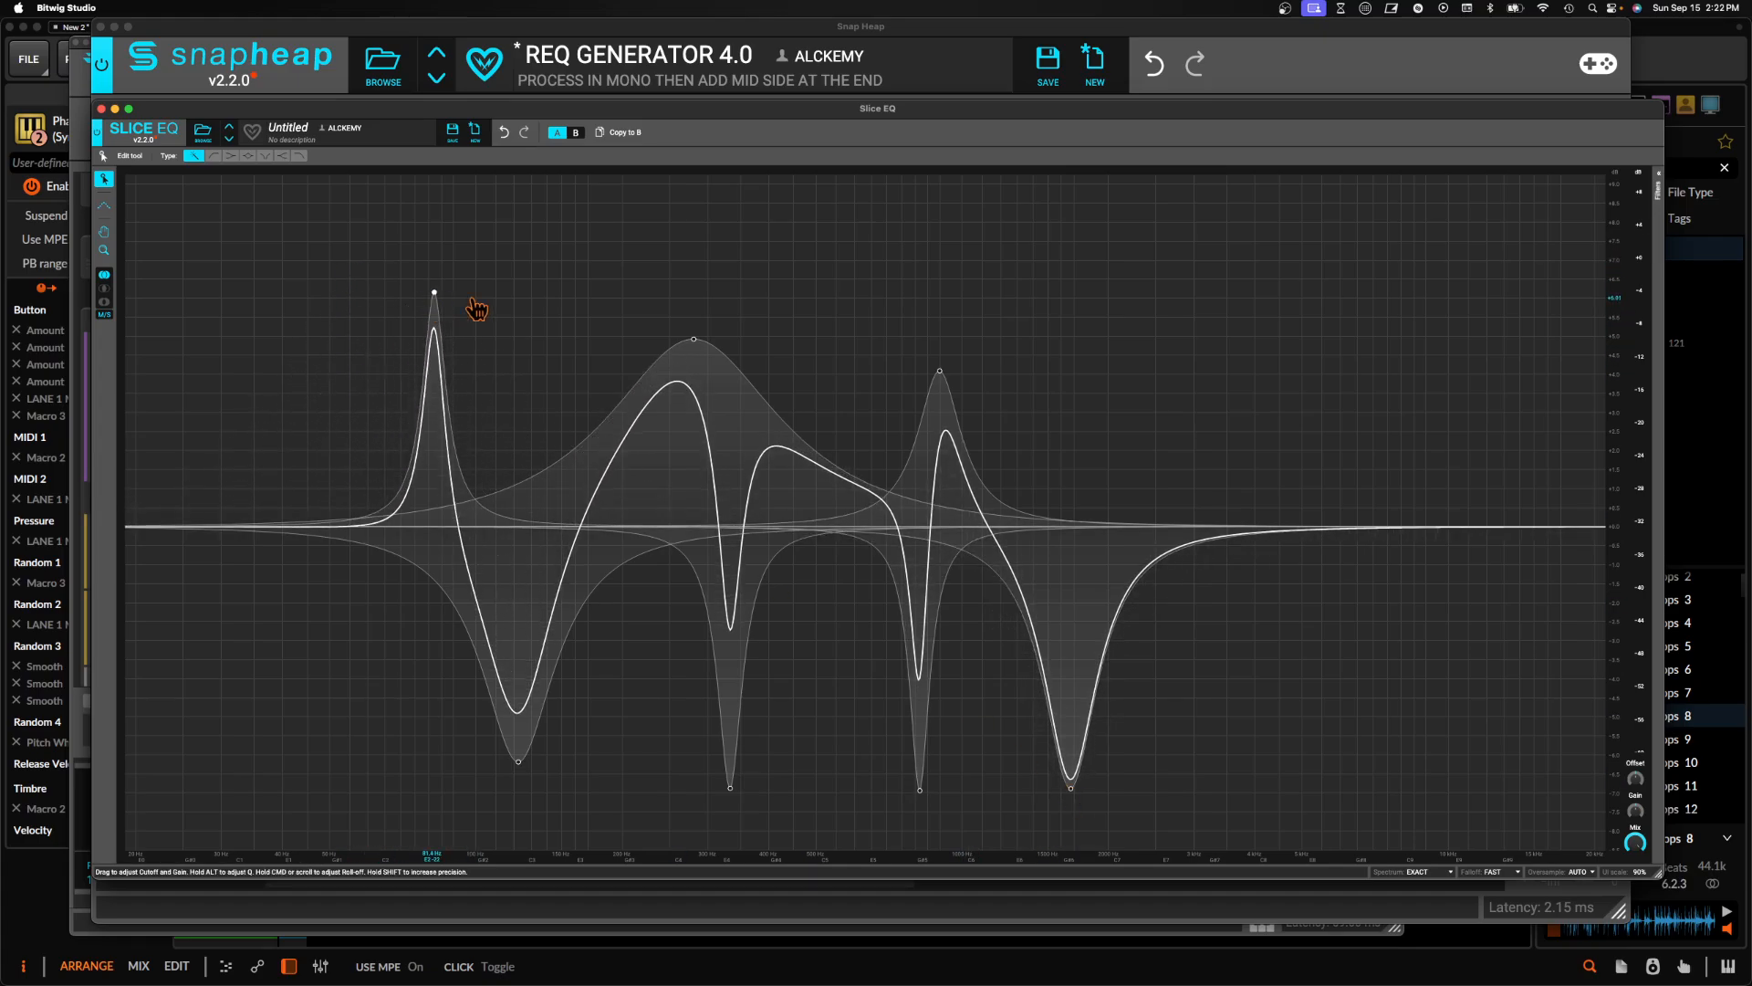
# Reshape the middle and upper filters: narrow the second boost, bring the two narrow cuts closer and deeper, and raise the third boost
pyautogui.moveTo(695, 345); pyautogui.dragTo(656, 340)
pyautogui.scroll(5, 655, 341)
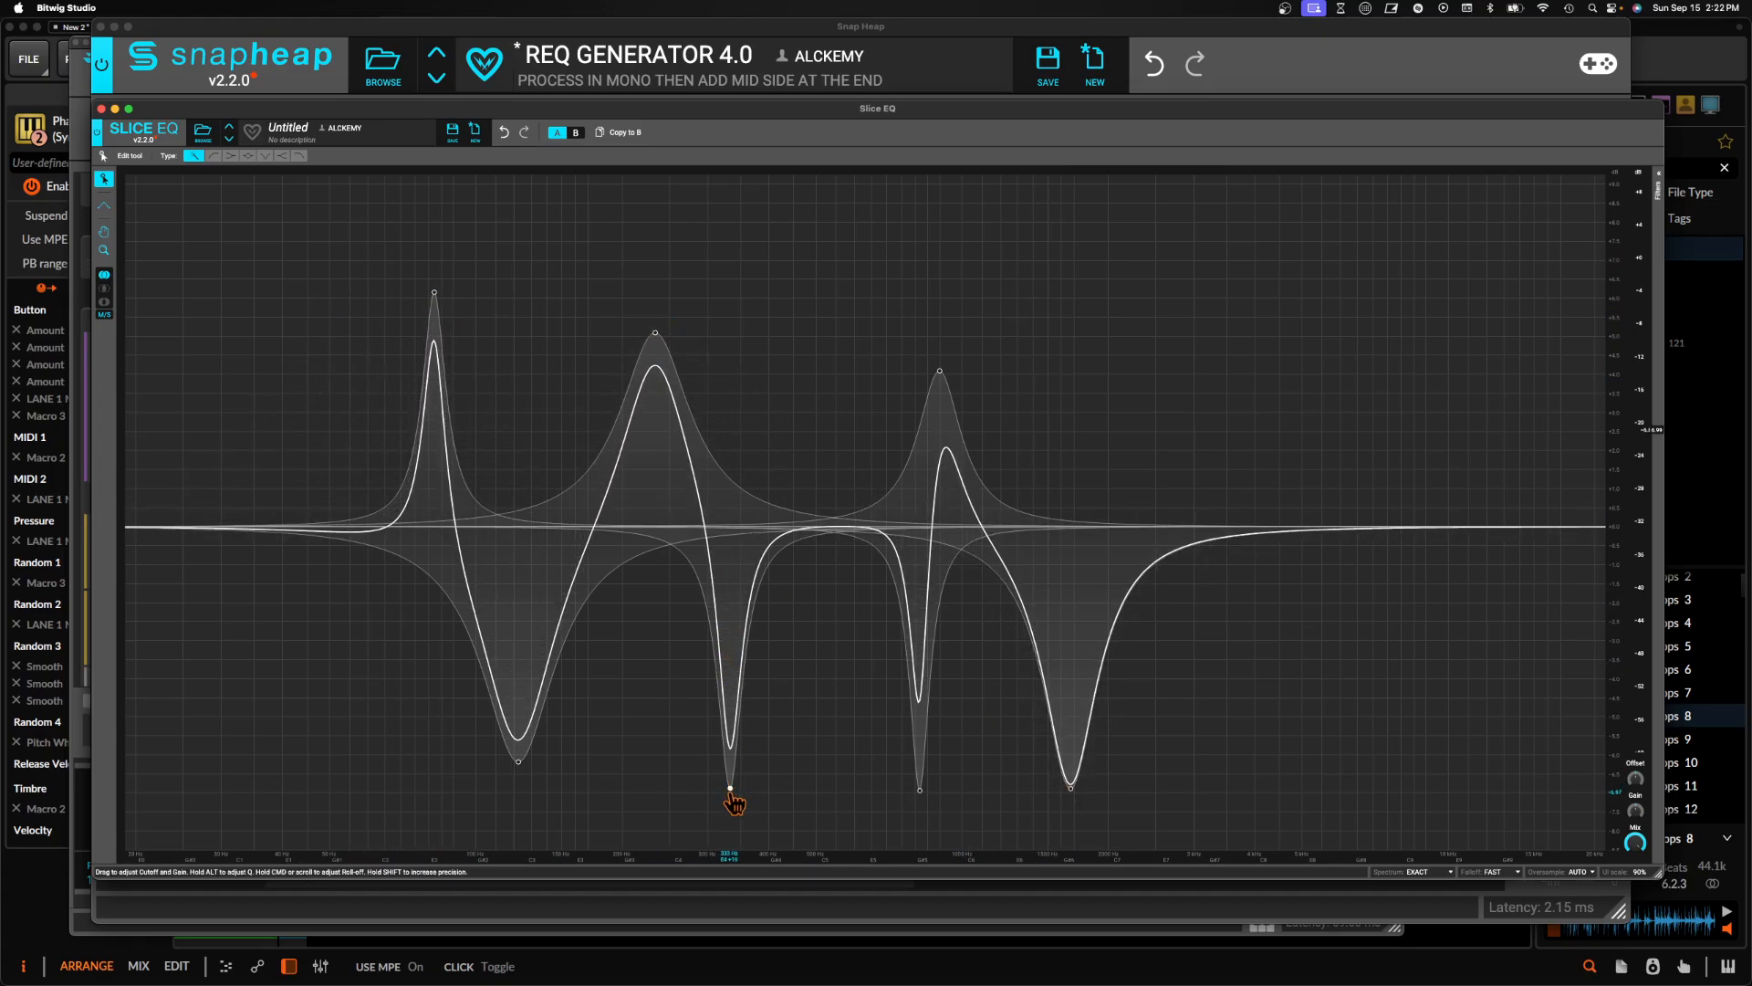
pyautogui.moveTo(731, 794); pyautogui.dragTo(765, 847)
pyautogui.moveTo(927, 791); pyautogui.dragTo(865, 857)
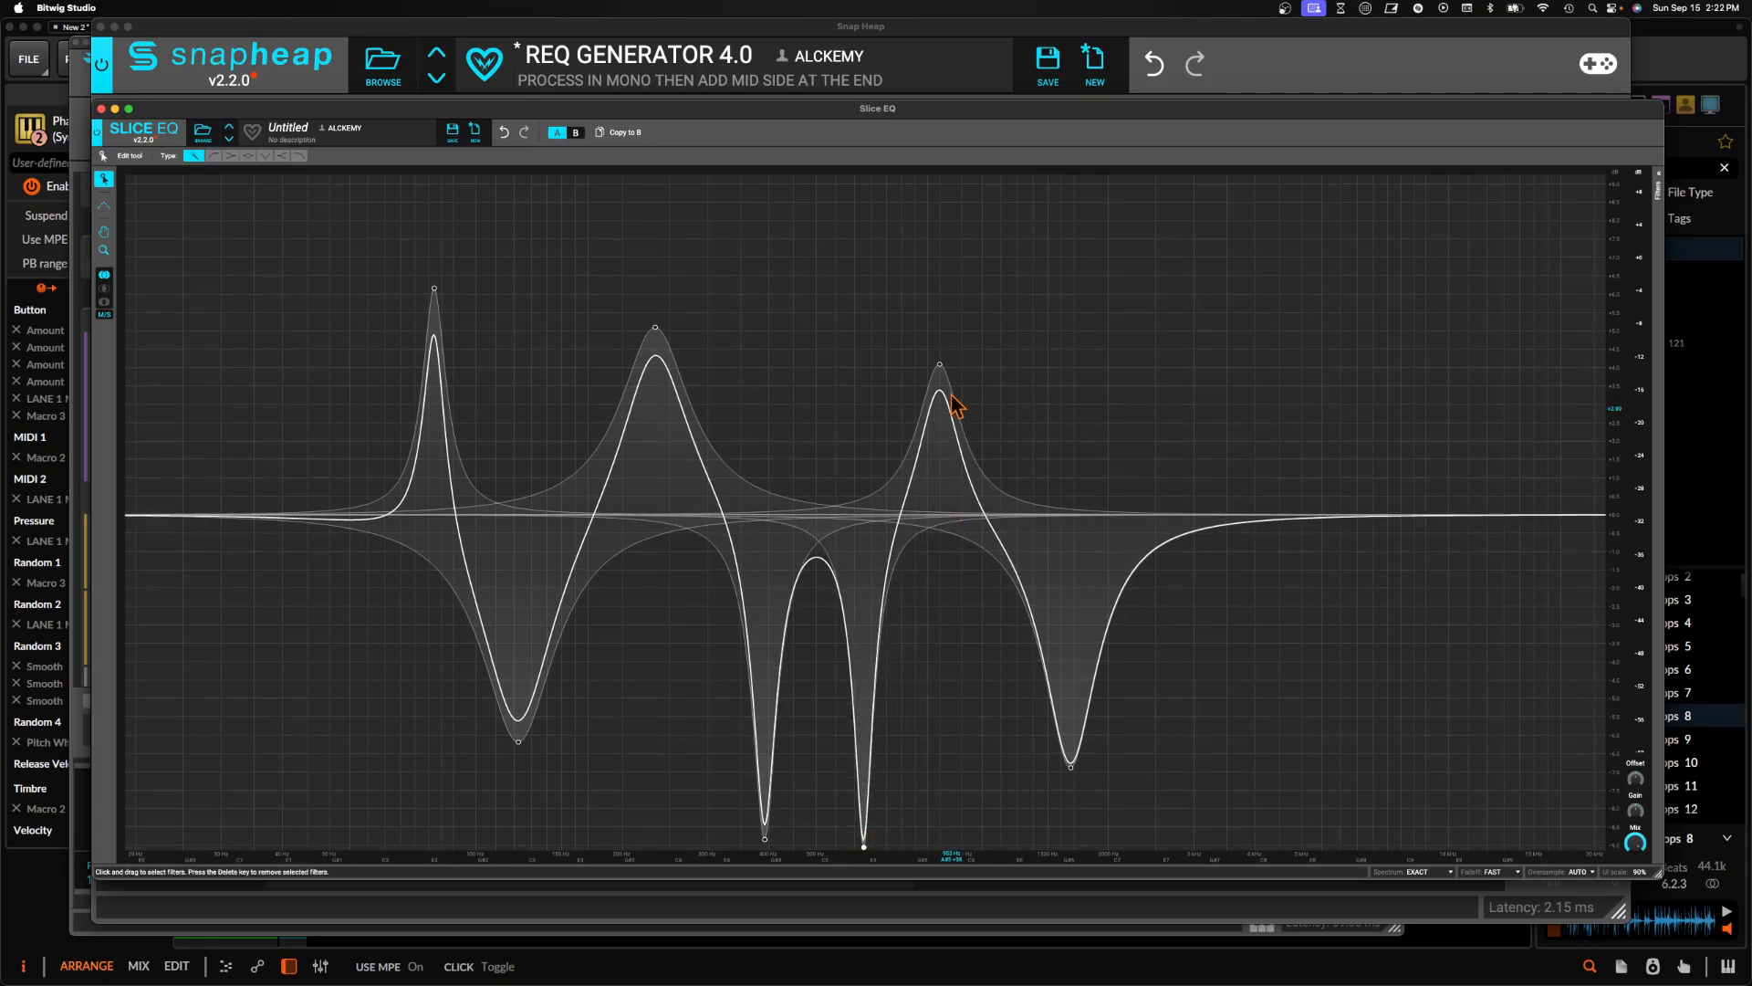
pyautogui.moveTo(940, 365); pyautogui.dragTo(970, 278)
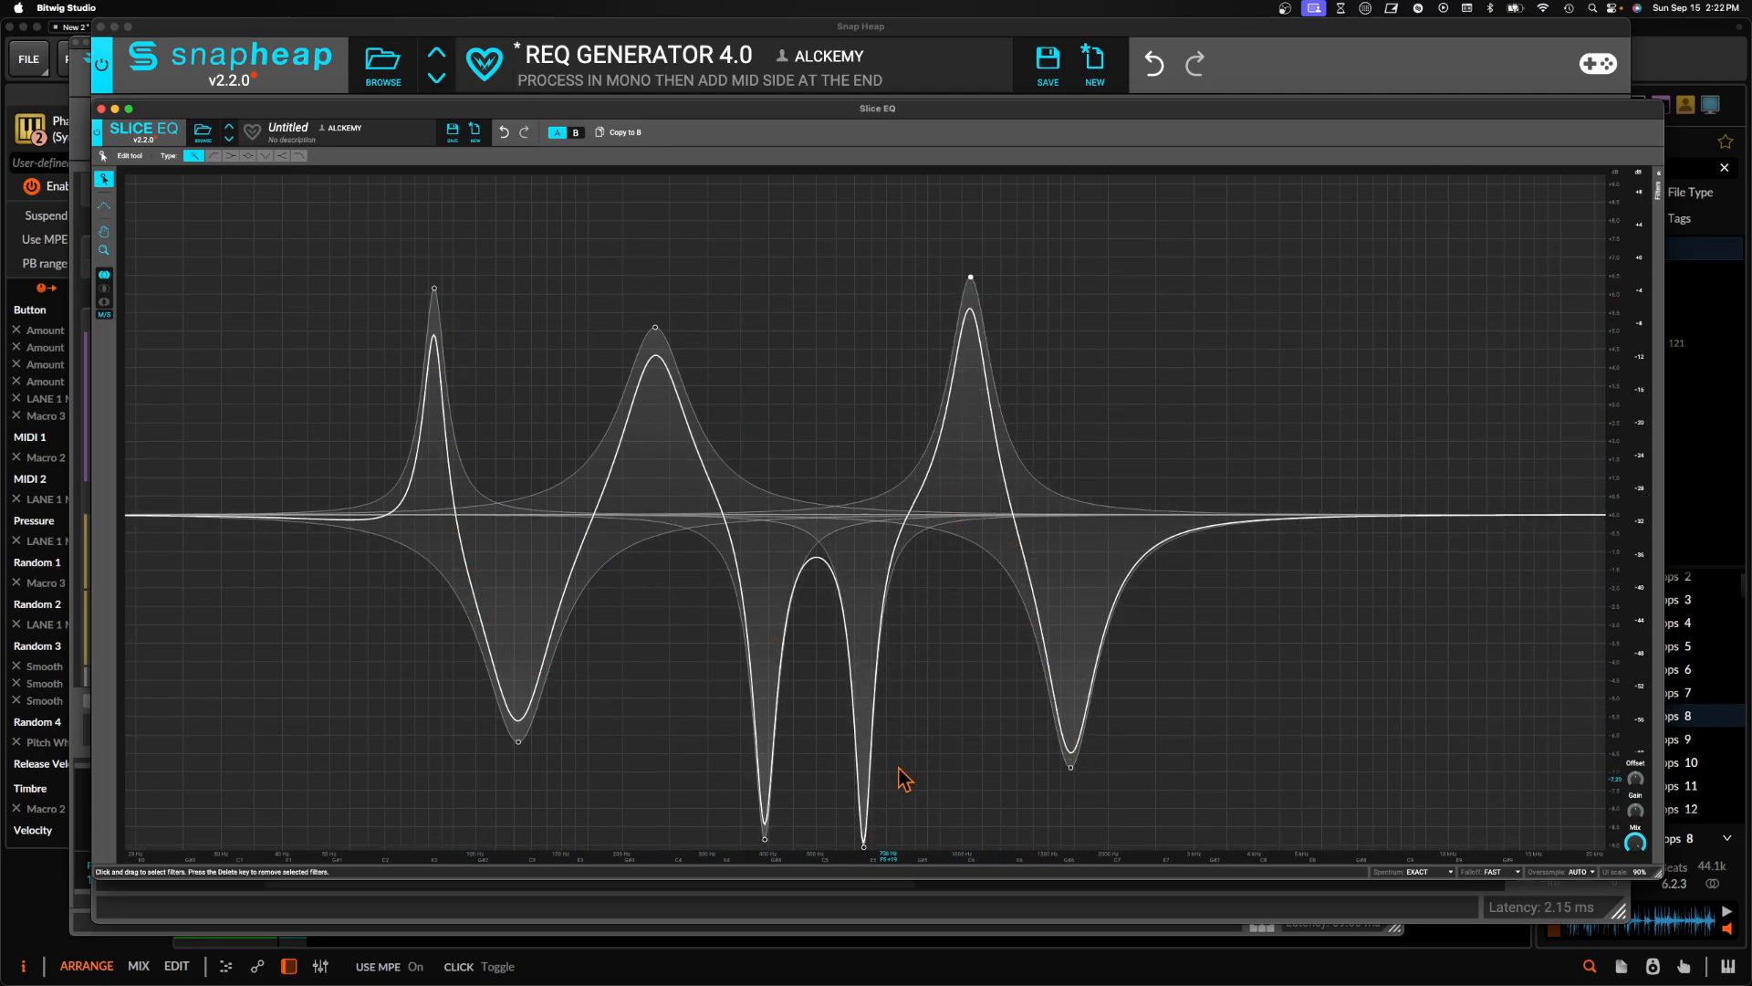
pyautogui.moveTo(1071, 769); pyautogui.dragTo(1100, 797)
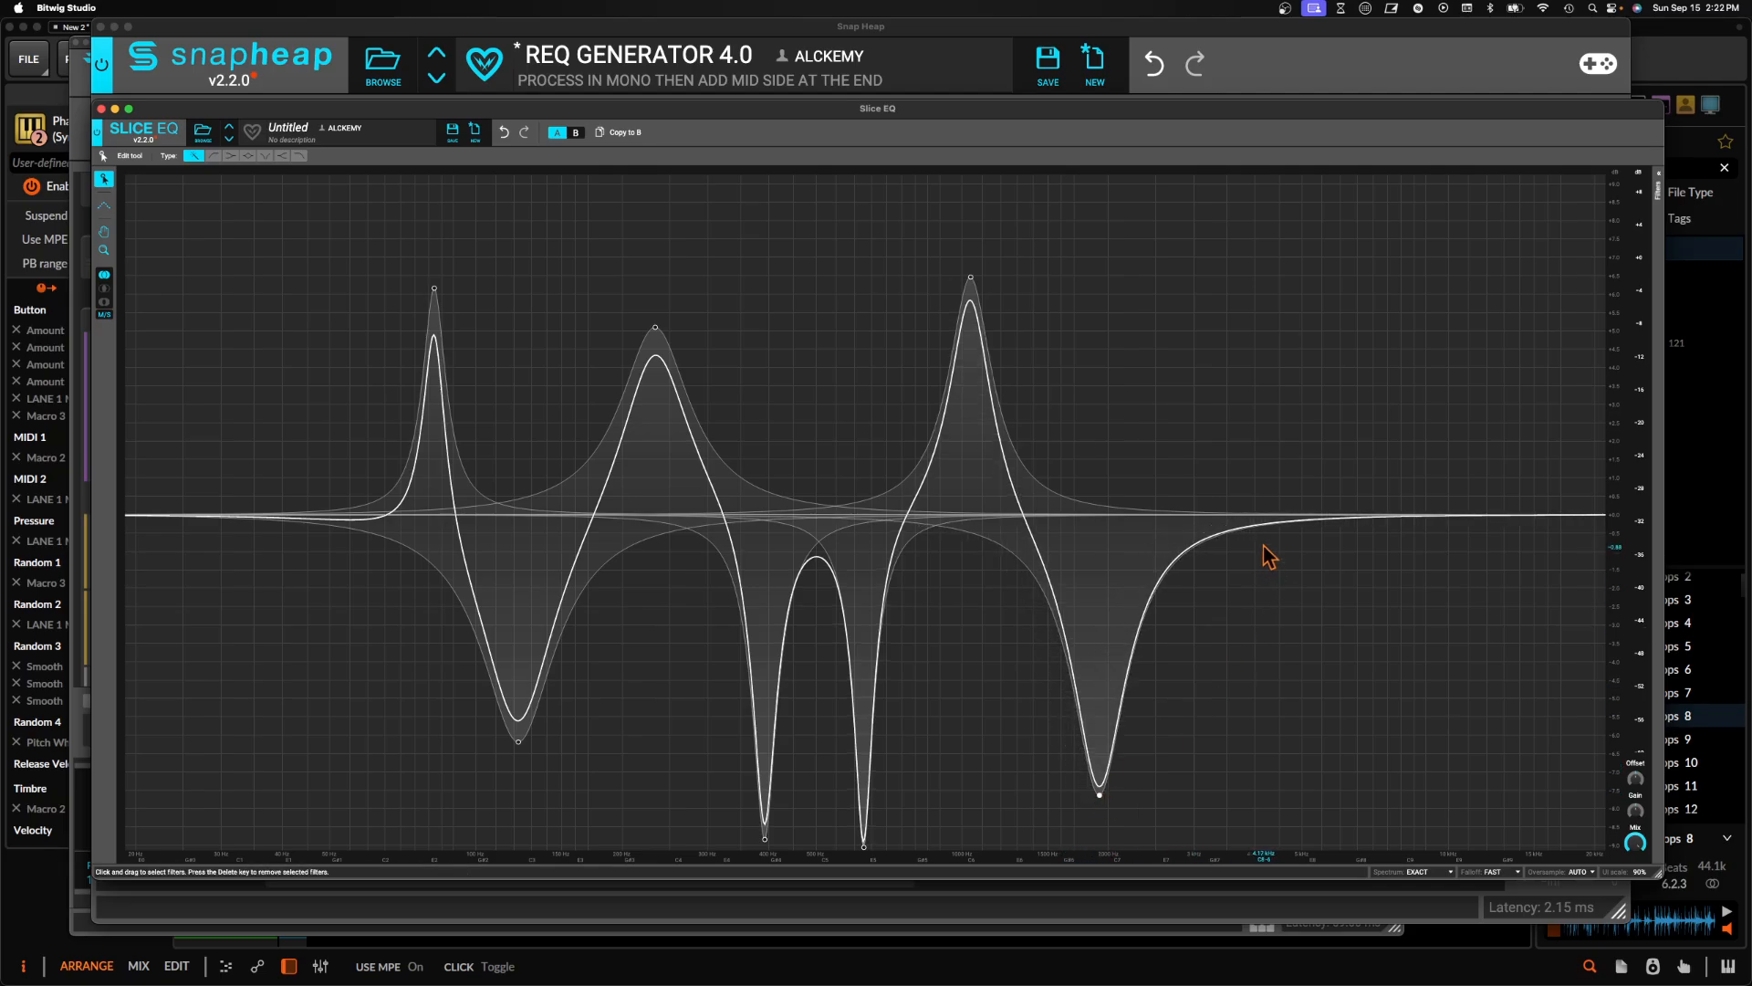
# Add a treble peak boost and attenuate both spectrum ends with high-shelf and low-shelf cuts, then close the EQ editor
pyautogui.moveTo(1251, 514); pyautogui.dragTo(1237, 366)
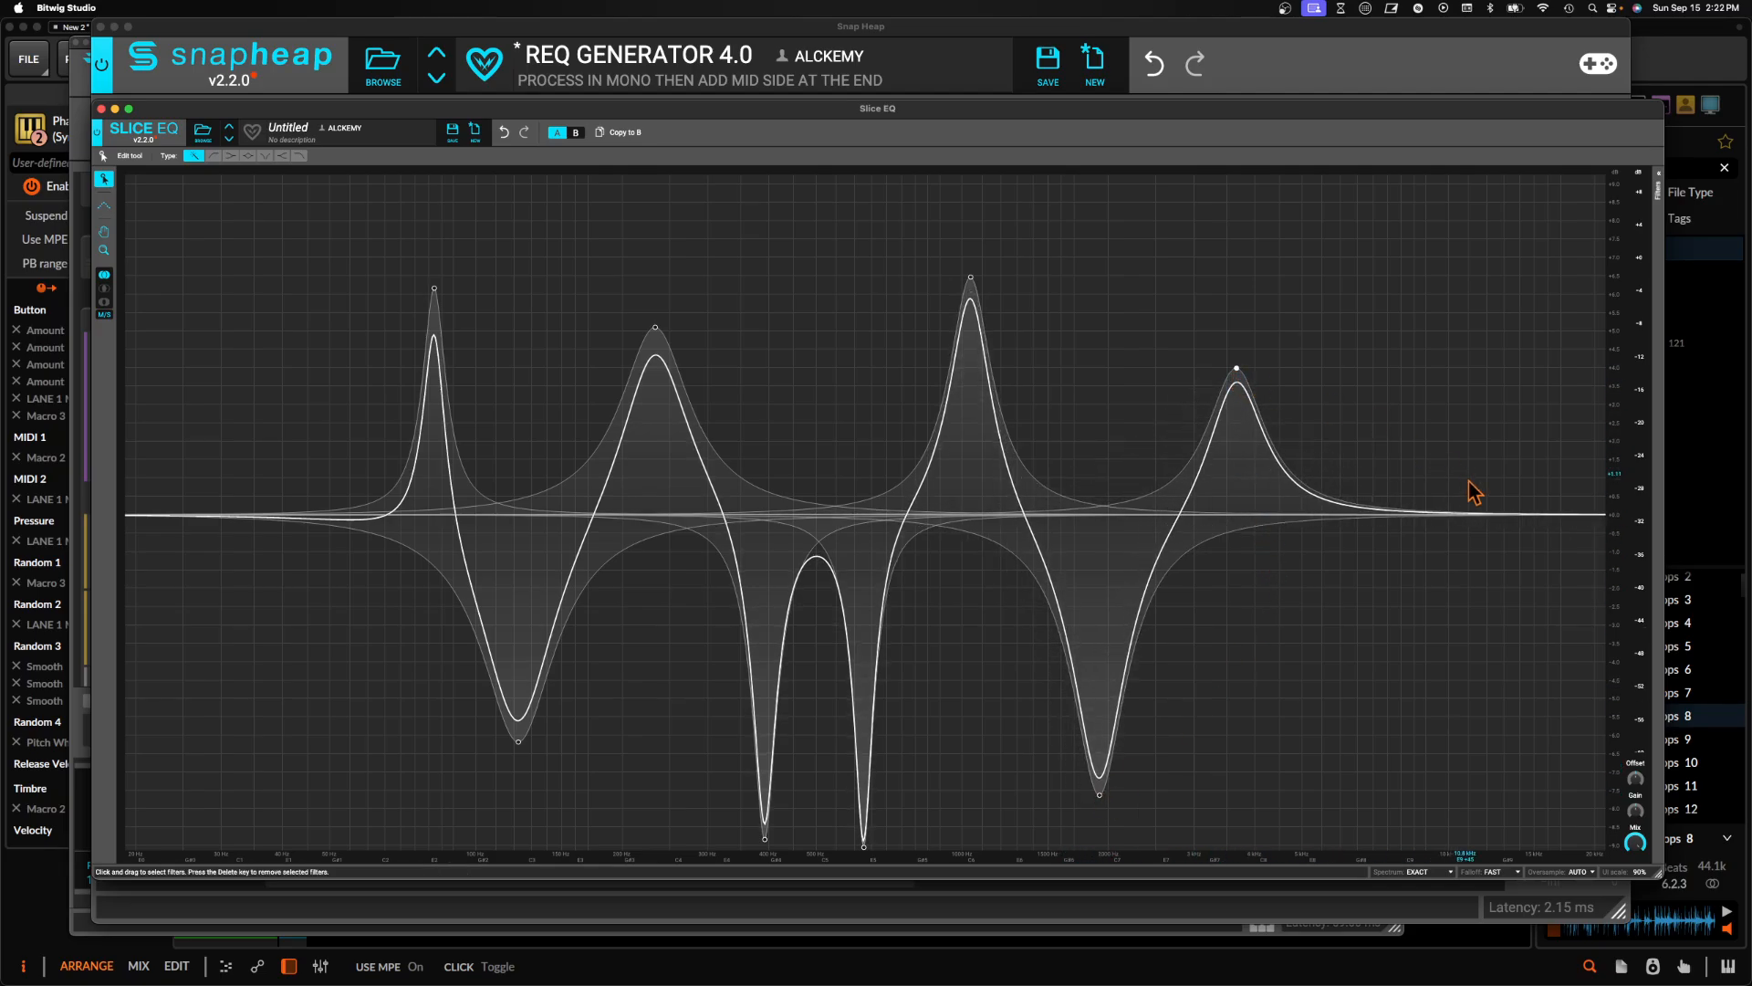
pyautogui.moveTo(1446, 516); pyautogui.dragTo(1498, 774)
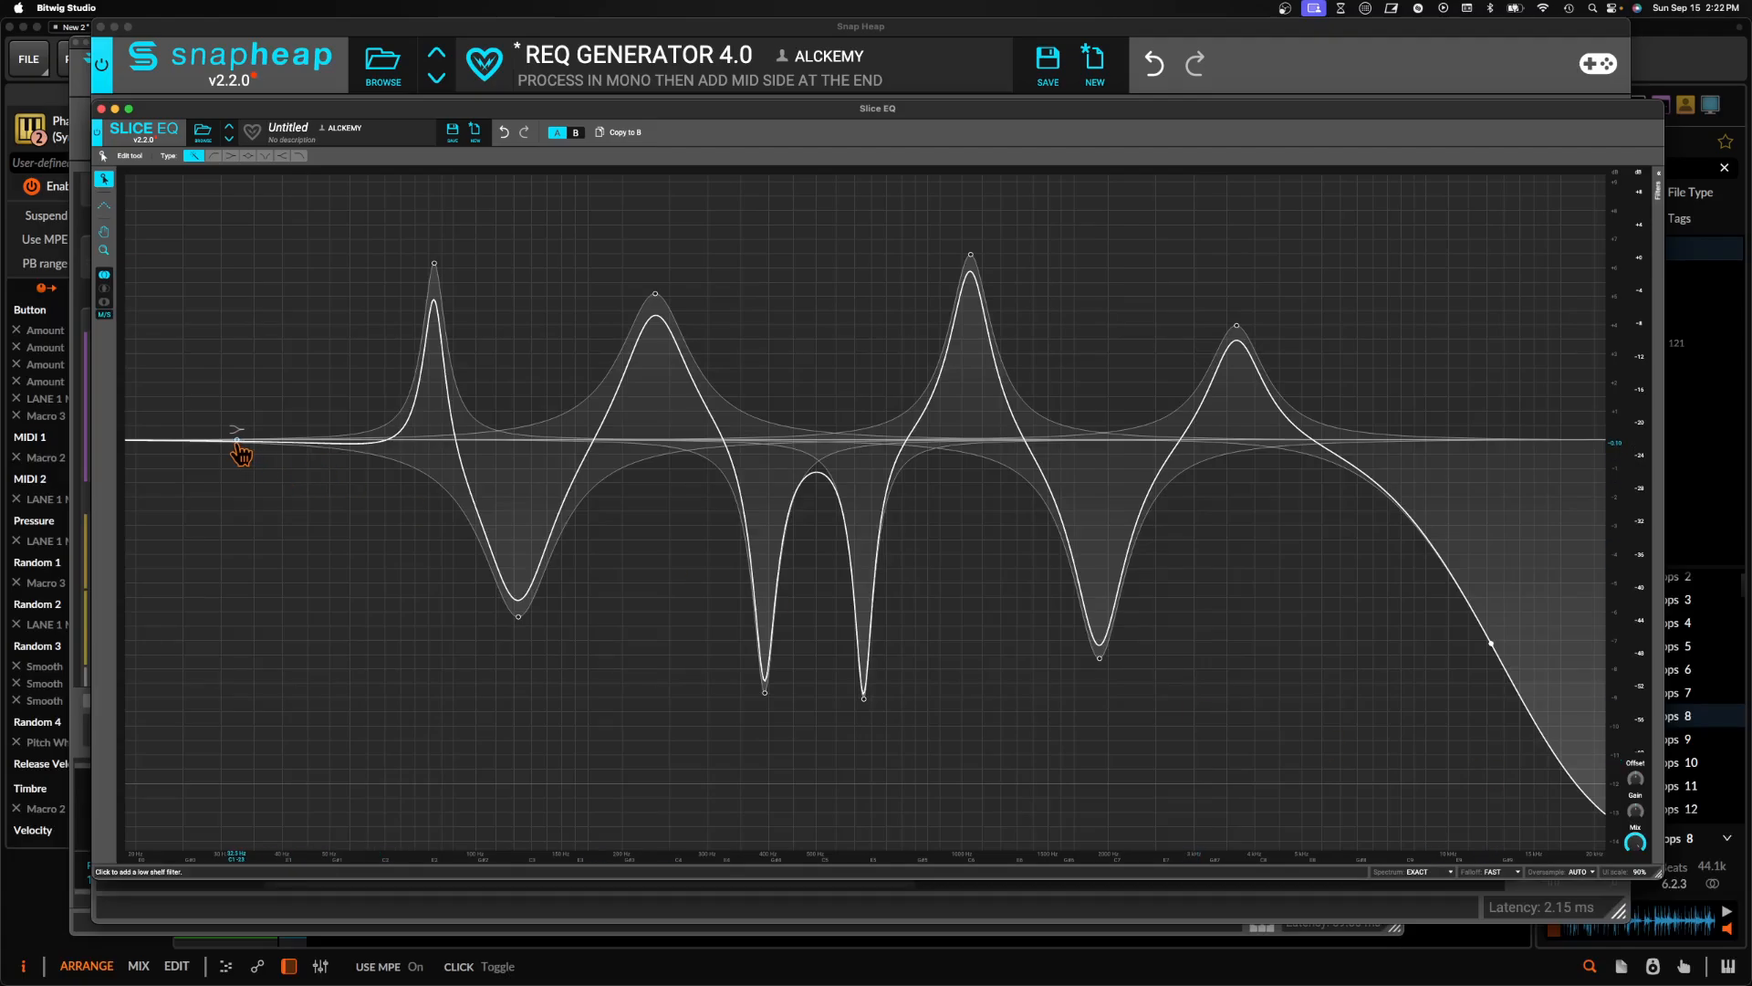
pyautogui.moveTo(238, 441); pyautogui.dragTo(260, 610)
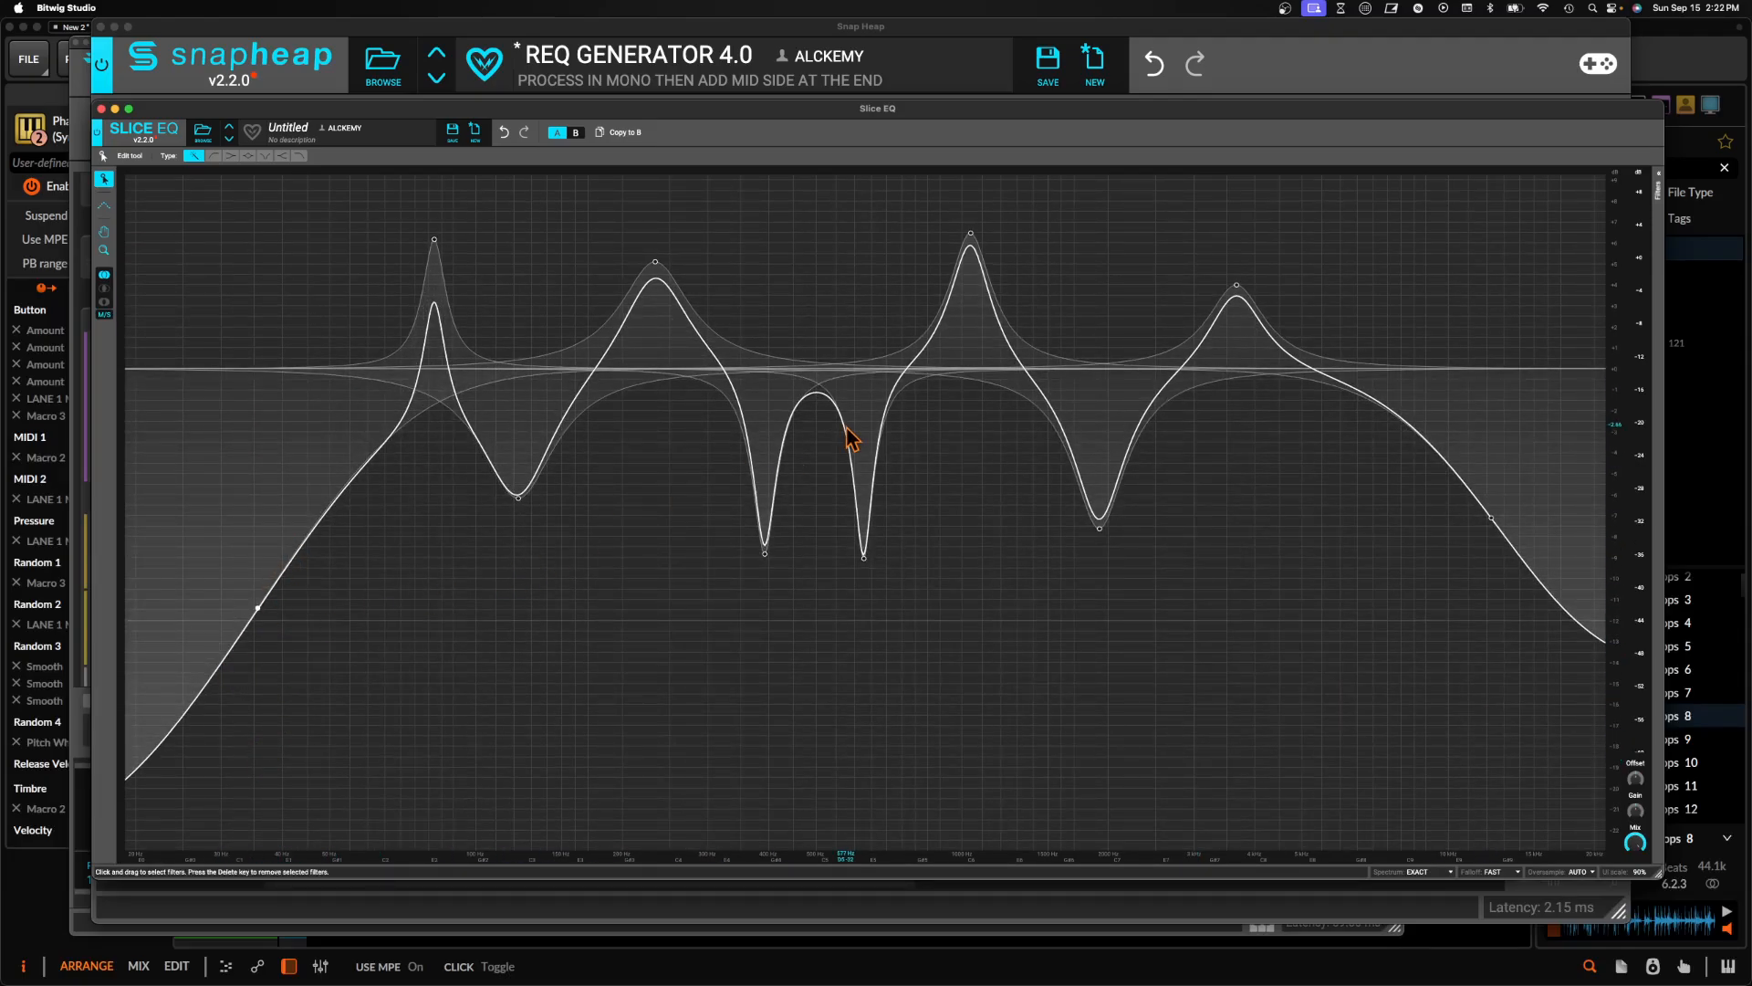
pyautogui.click(101, 109)
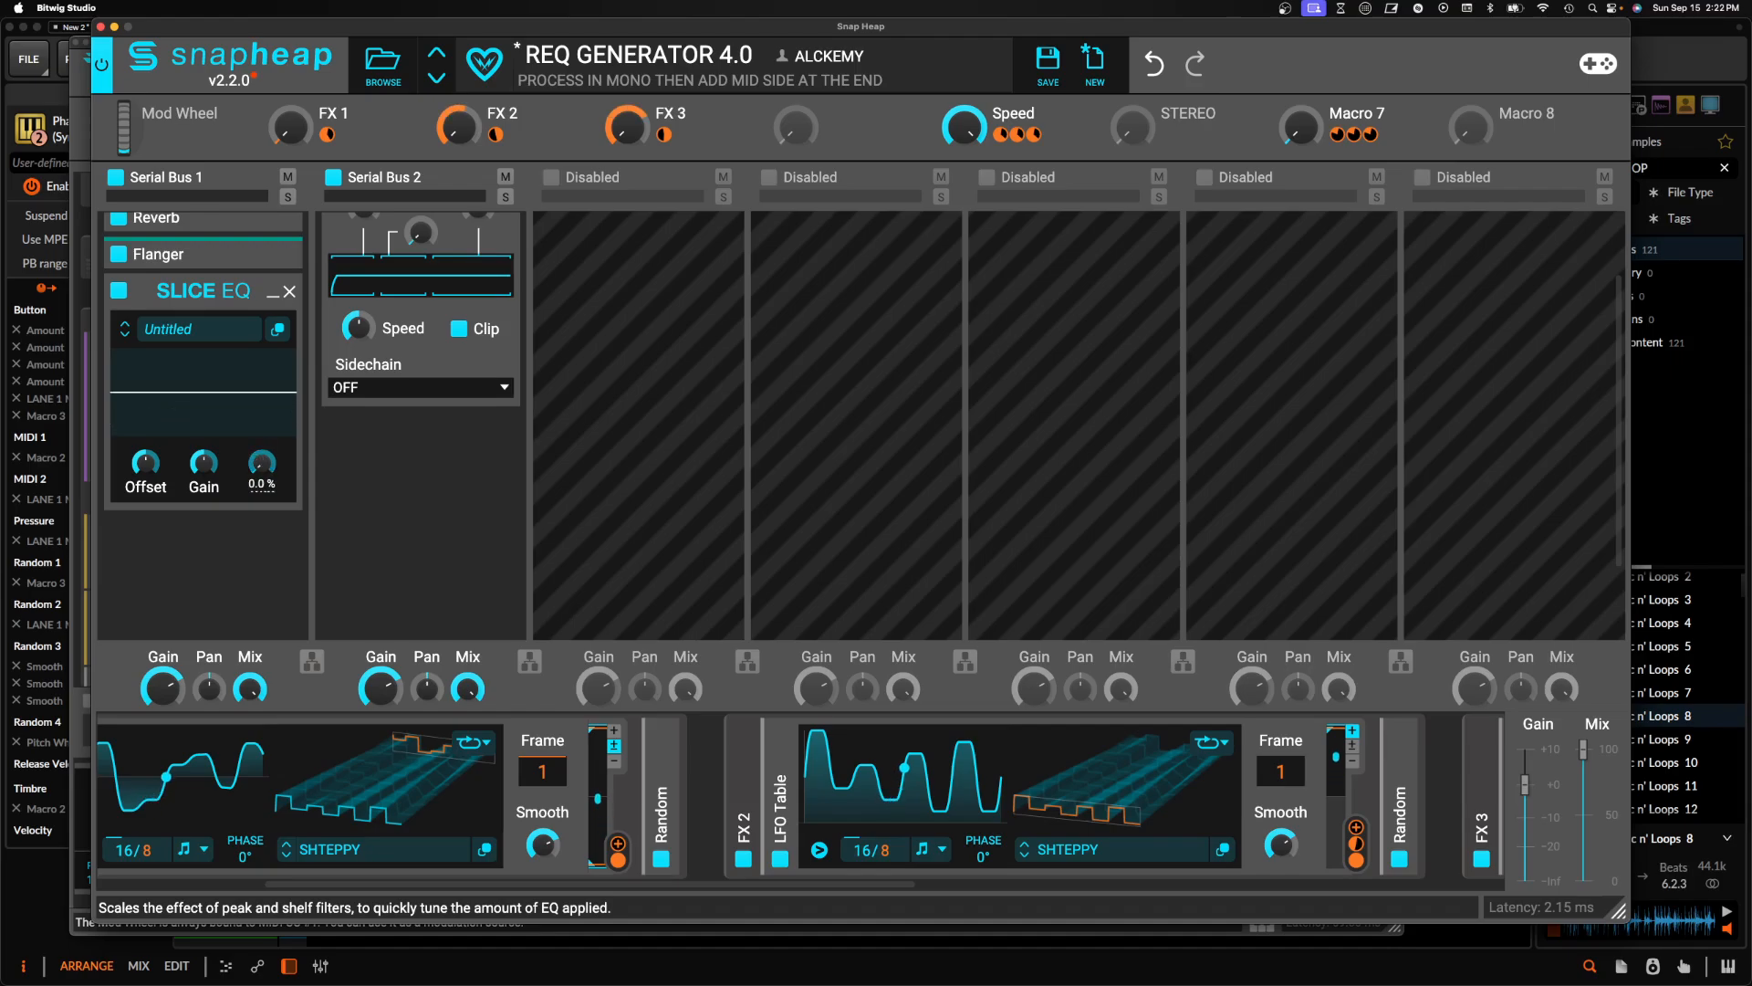
# Reopen the Slice EQ editor, add a second low-shelf cut at the very bottom of the spectrum, and close the editor
pyautogui.click(277, 329)
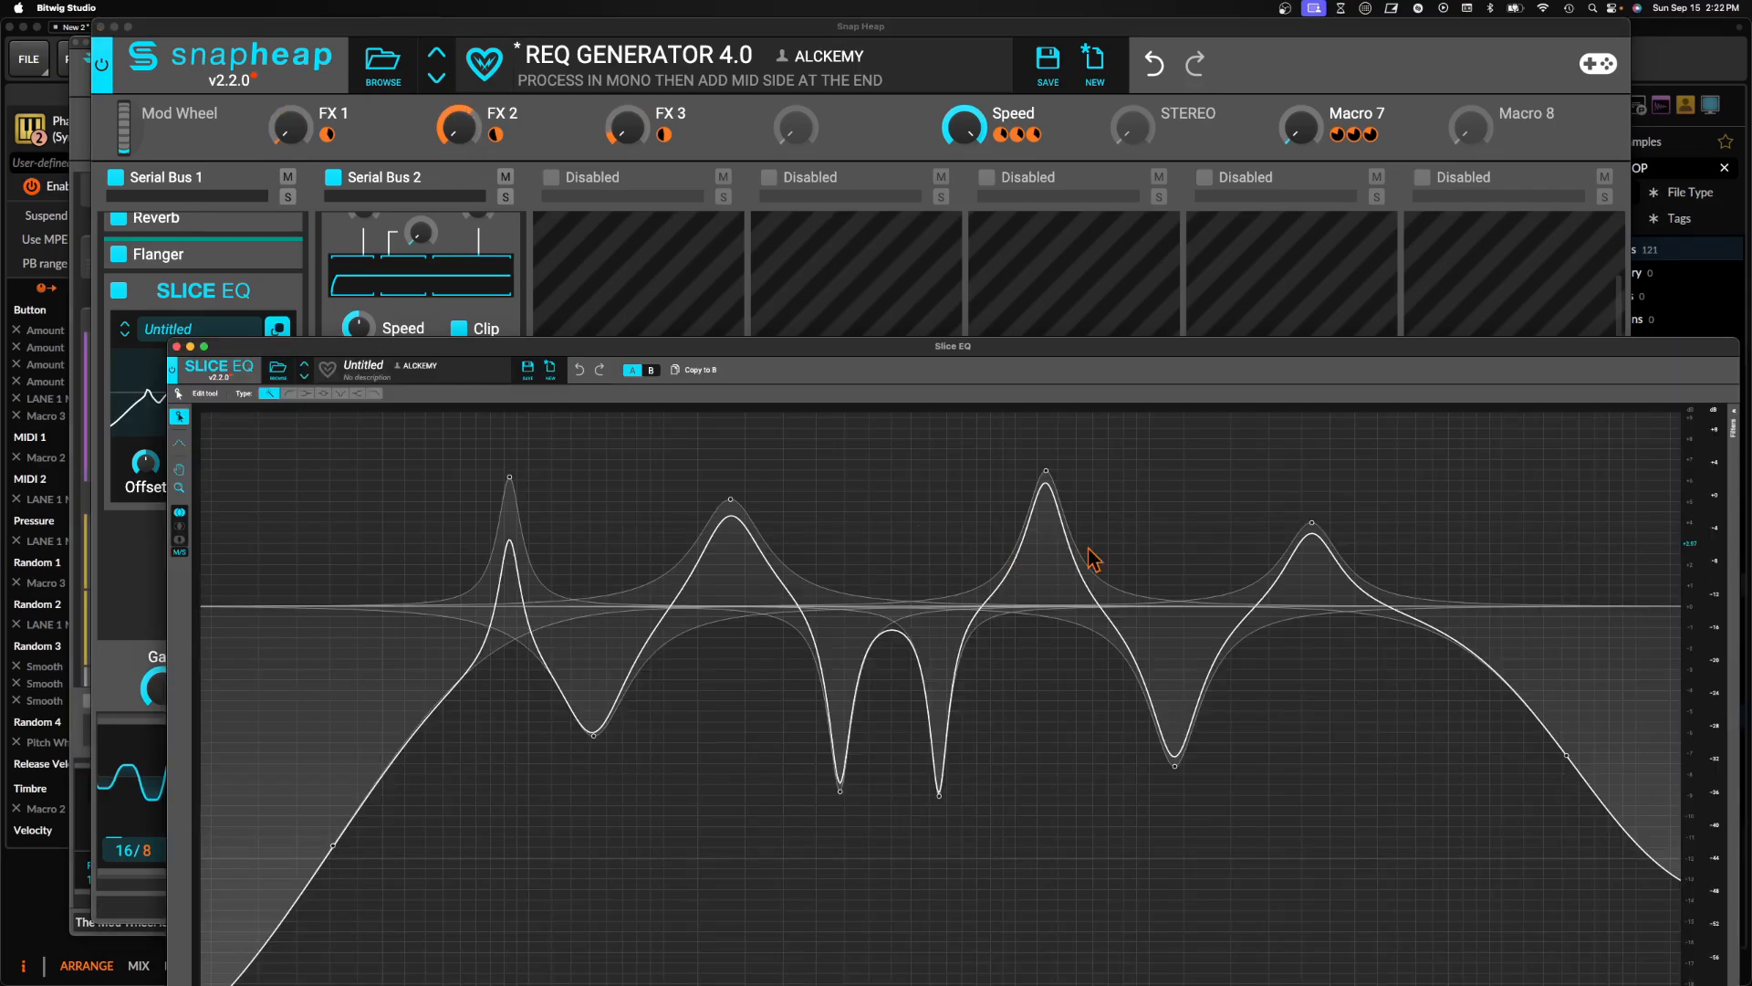
pyautogui.moveTo(1124, 347); pyautogui.dragTo(908, 126)
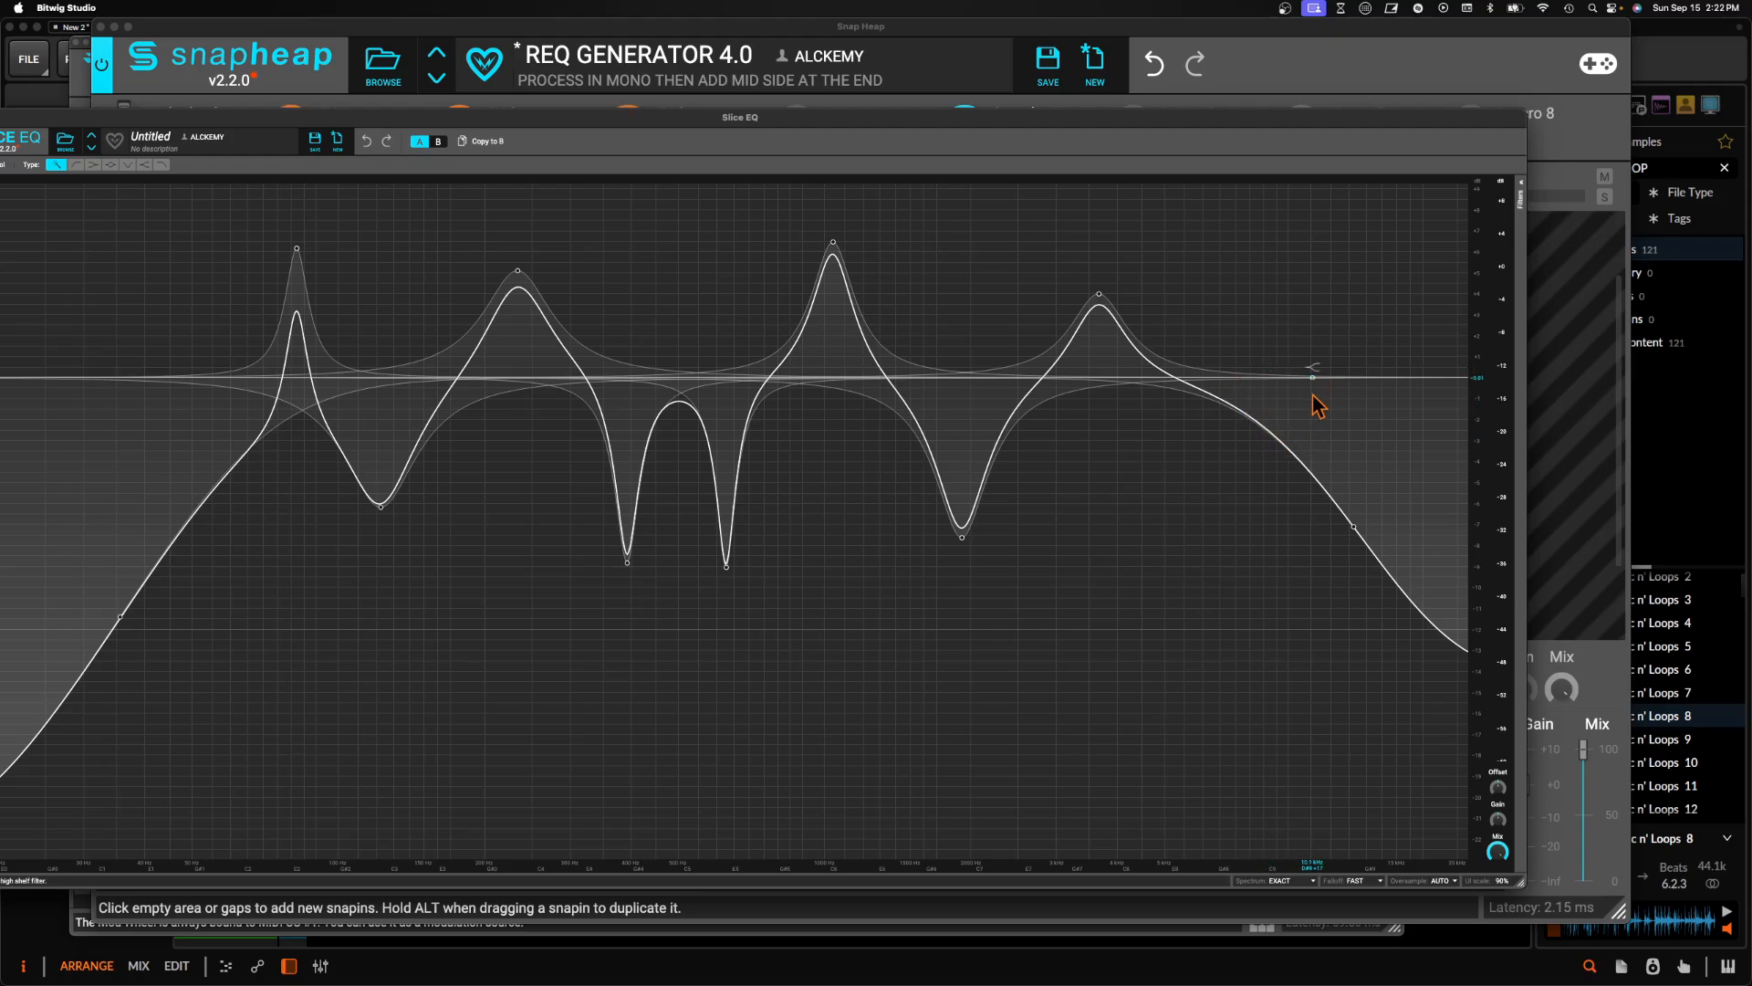
pyautogui.moveTo(900, 120); pyautogui.dragTo(993, 128)
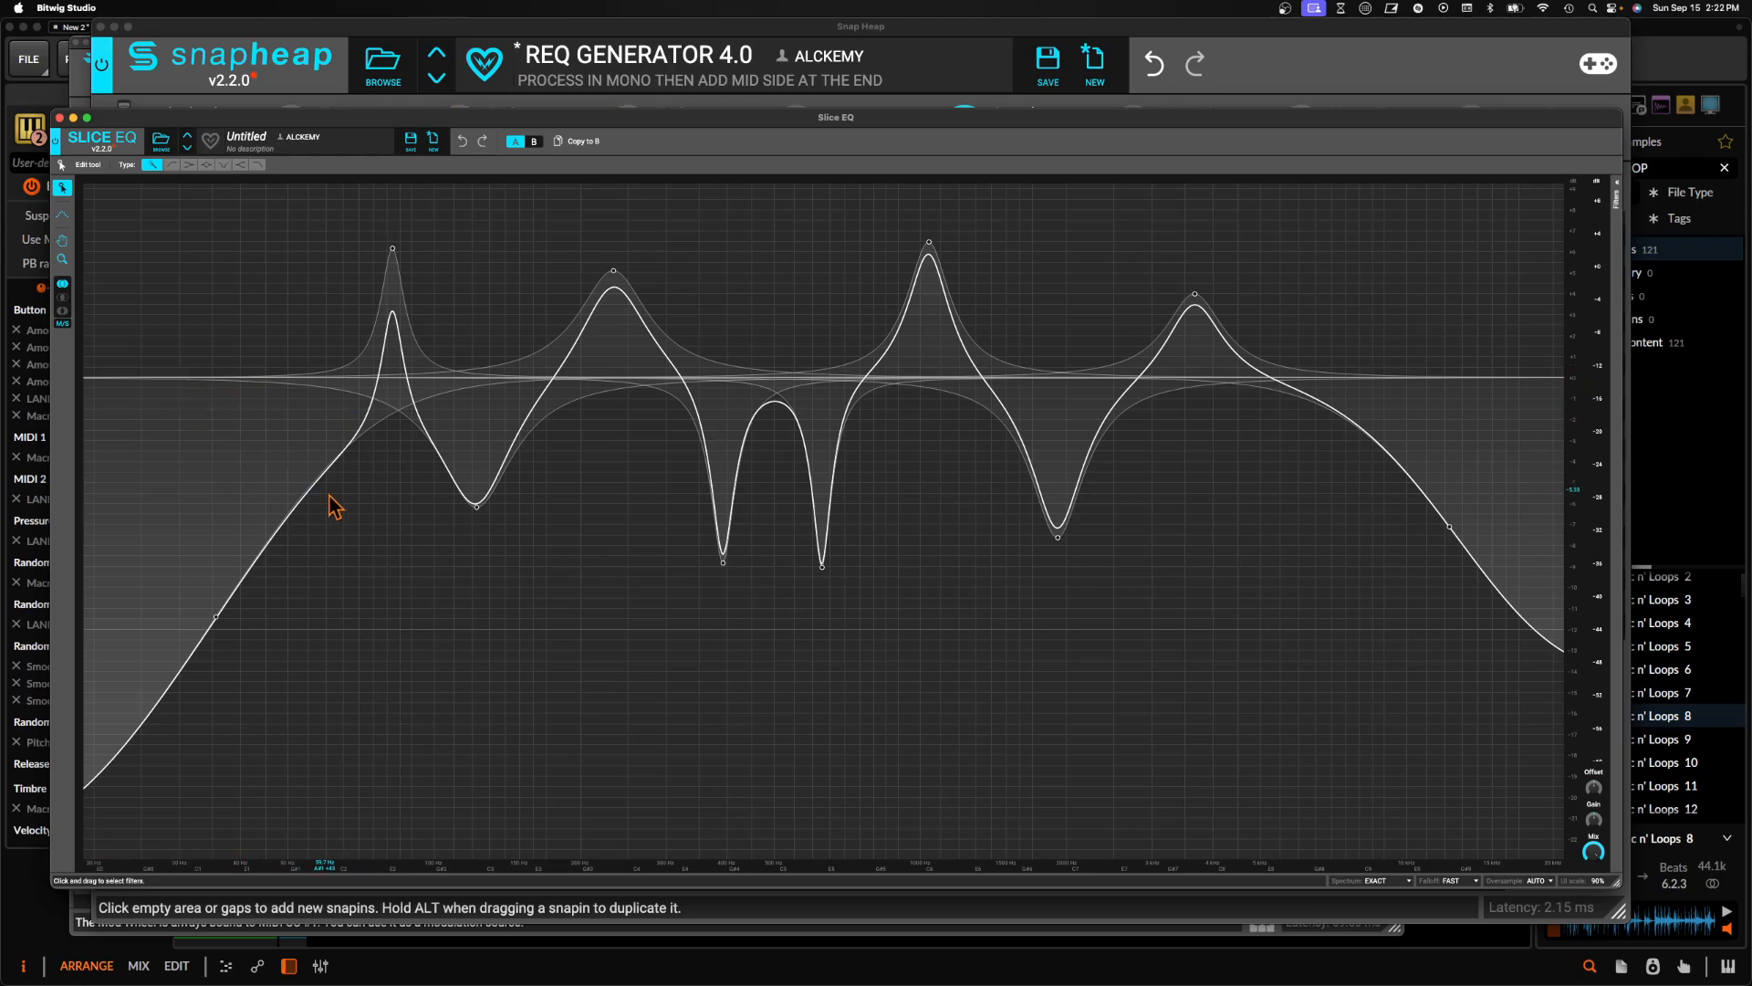
pyautogui.click(116, 377)
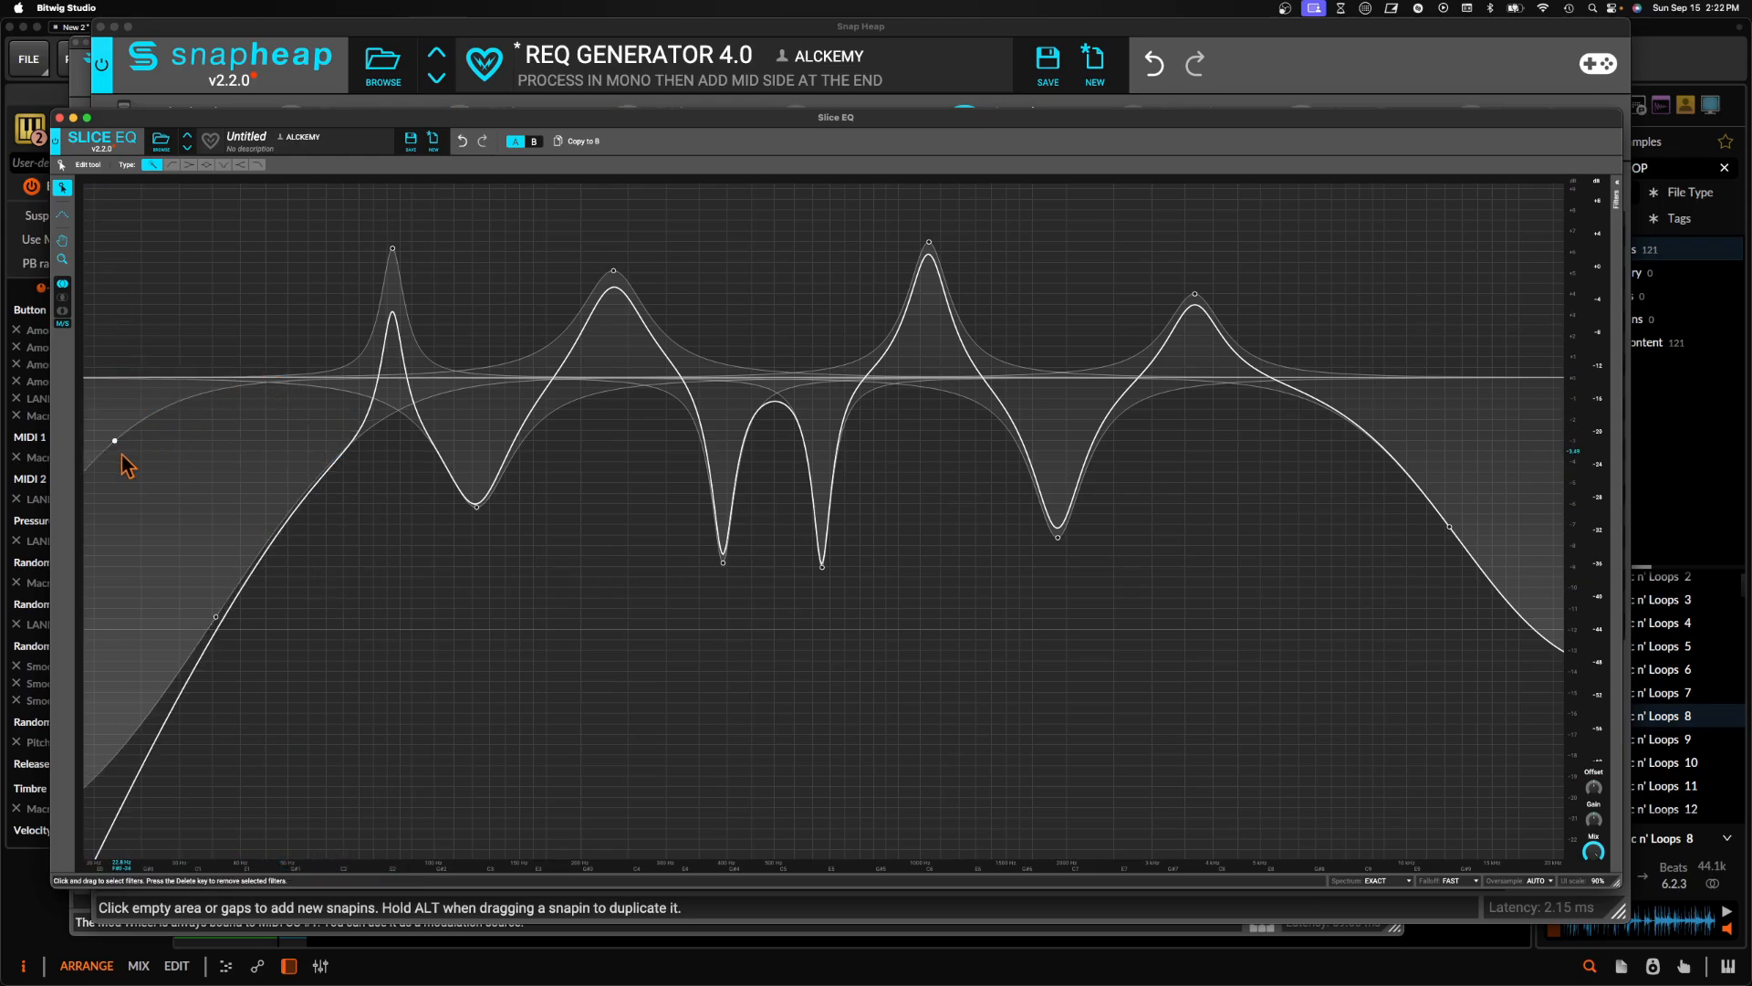
pyautogui.moveTo(115, 442); pyautogui.dragTo(211, 439)
pyautogui.click(60, 118)
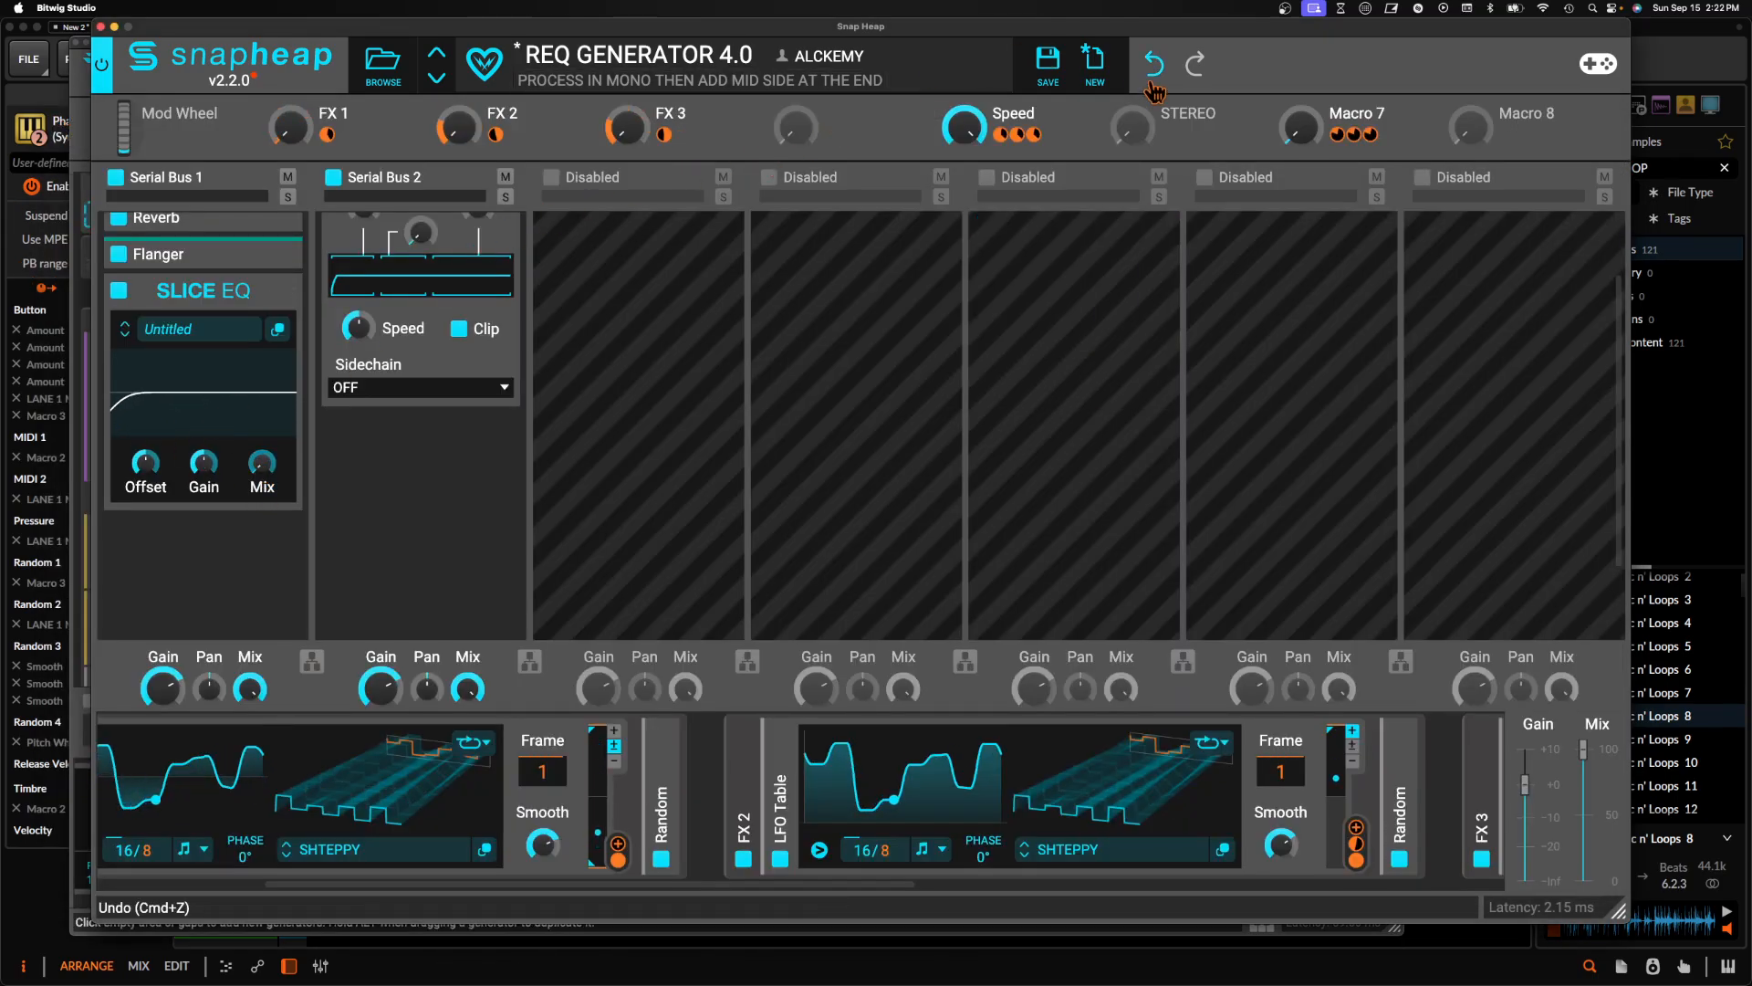
pyautogui.click(458, 328)
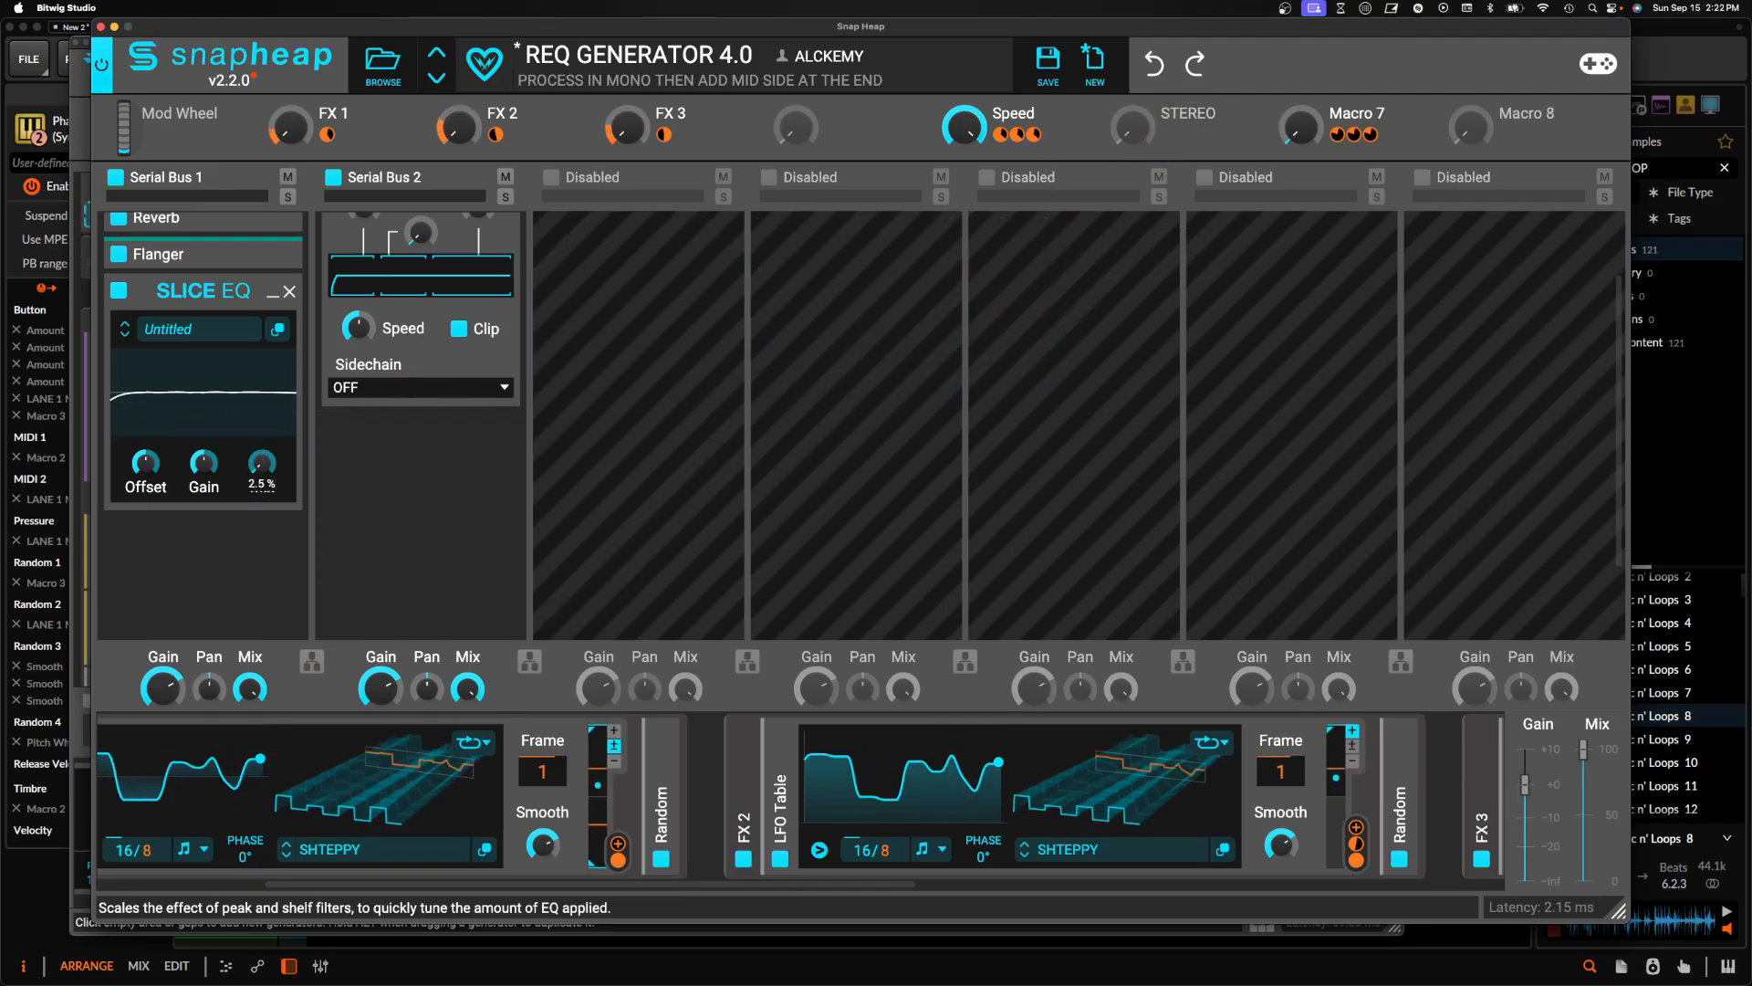
# Reopen the Slice EQ editor, deepen the four peak cuts between the boosts, and close the editor
pyautogui.click(277, 328)
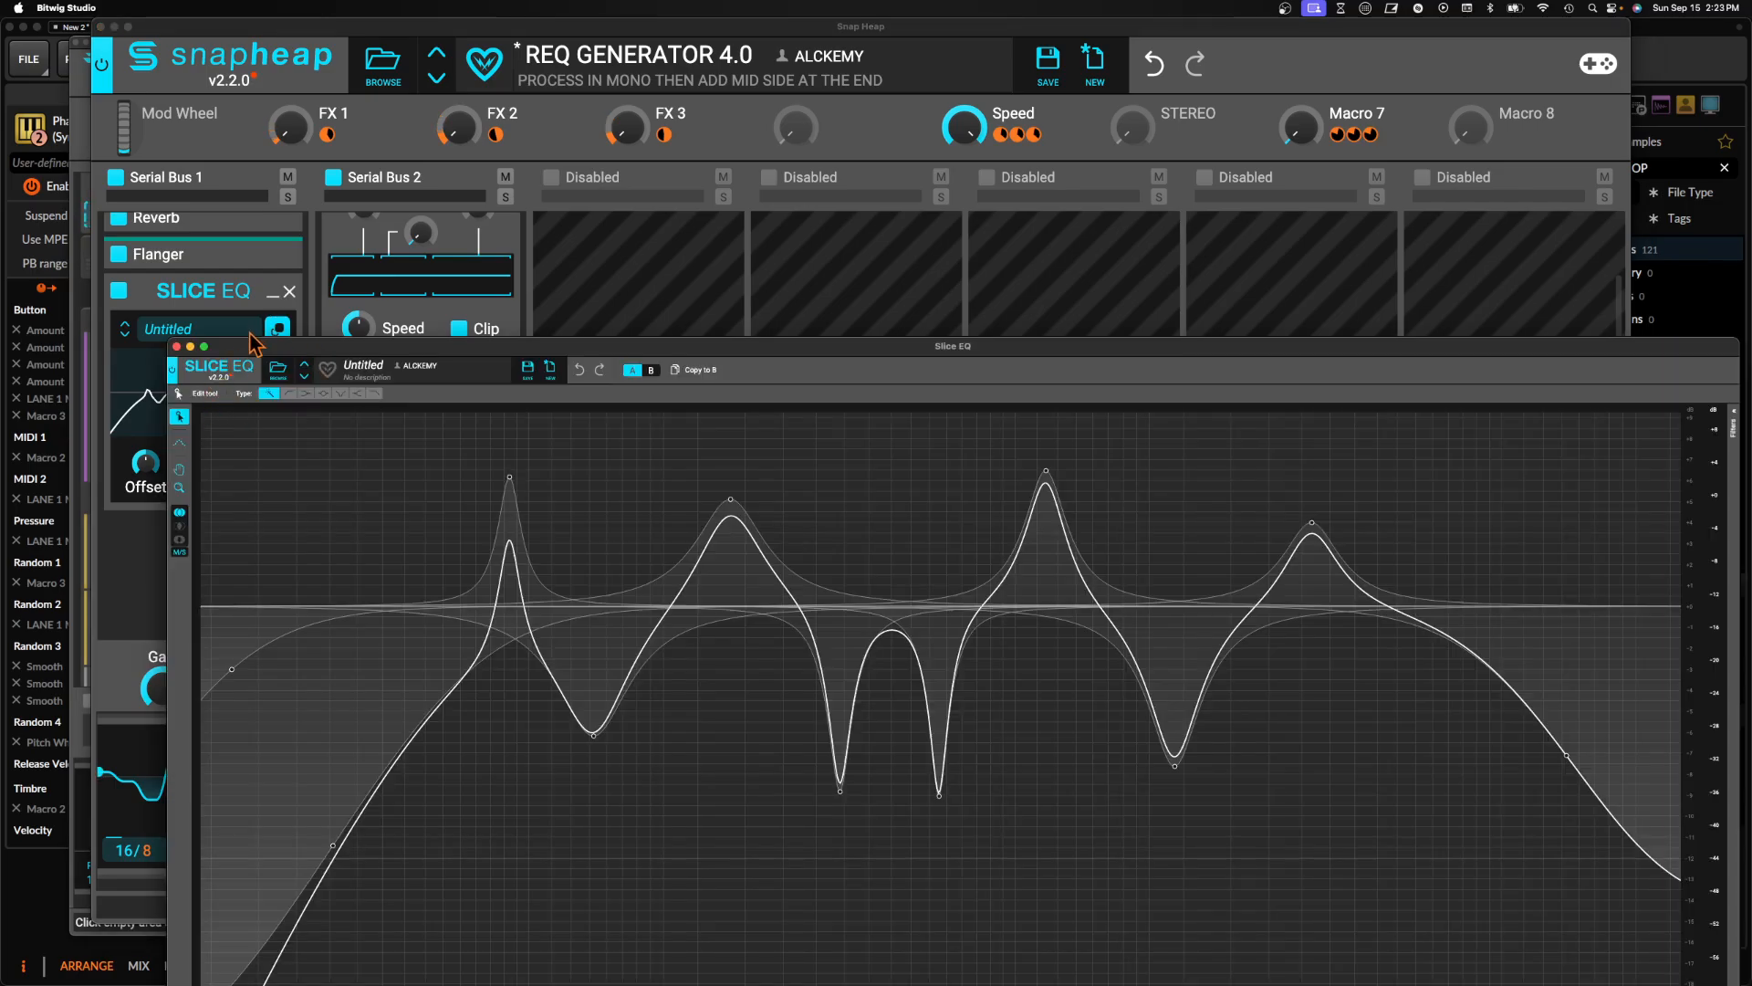
pyautogui.moveTo(256, 347); pyautogui.dragTo(567, 260)
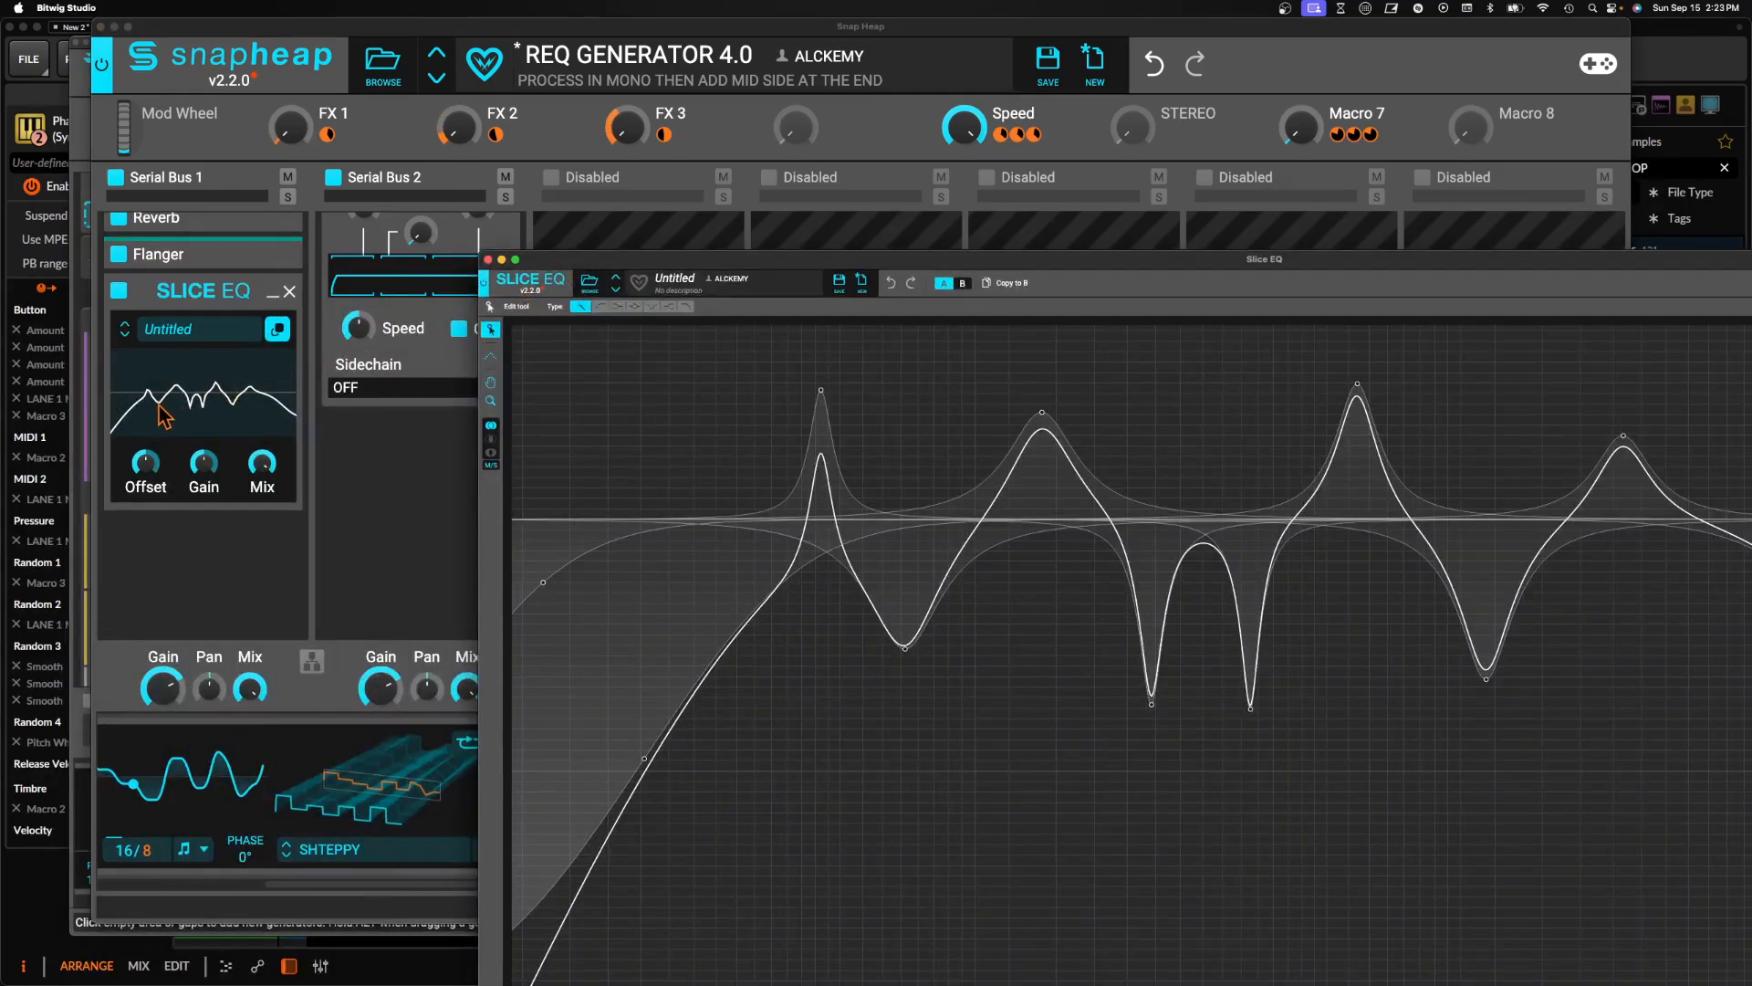
pyautogui.moveTo(915, 649); pyautogui.dragTo(914, 836)
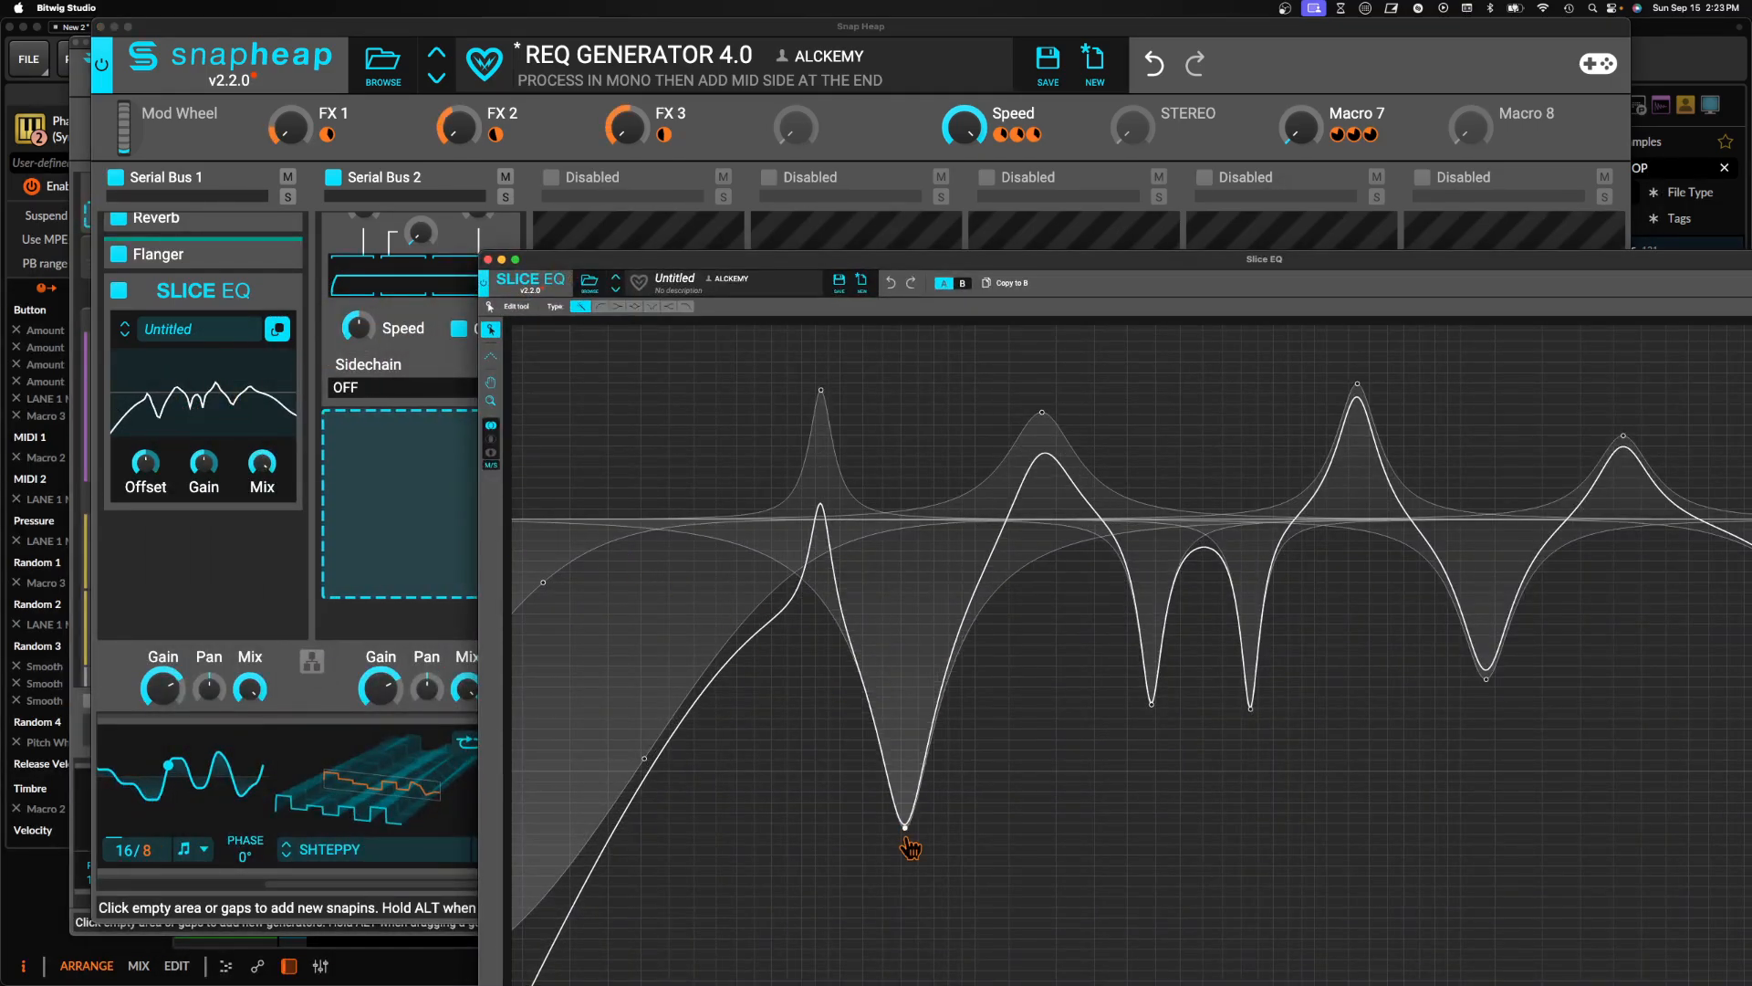
pyautogui.moveTo(1152, 707); pyautogui.dragTo(1140, 854)
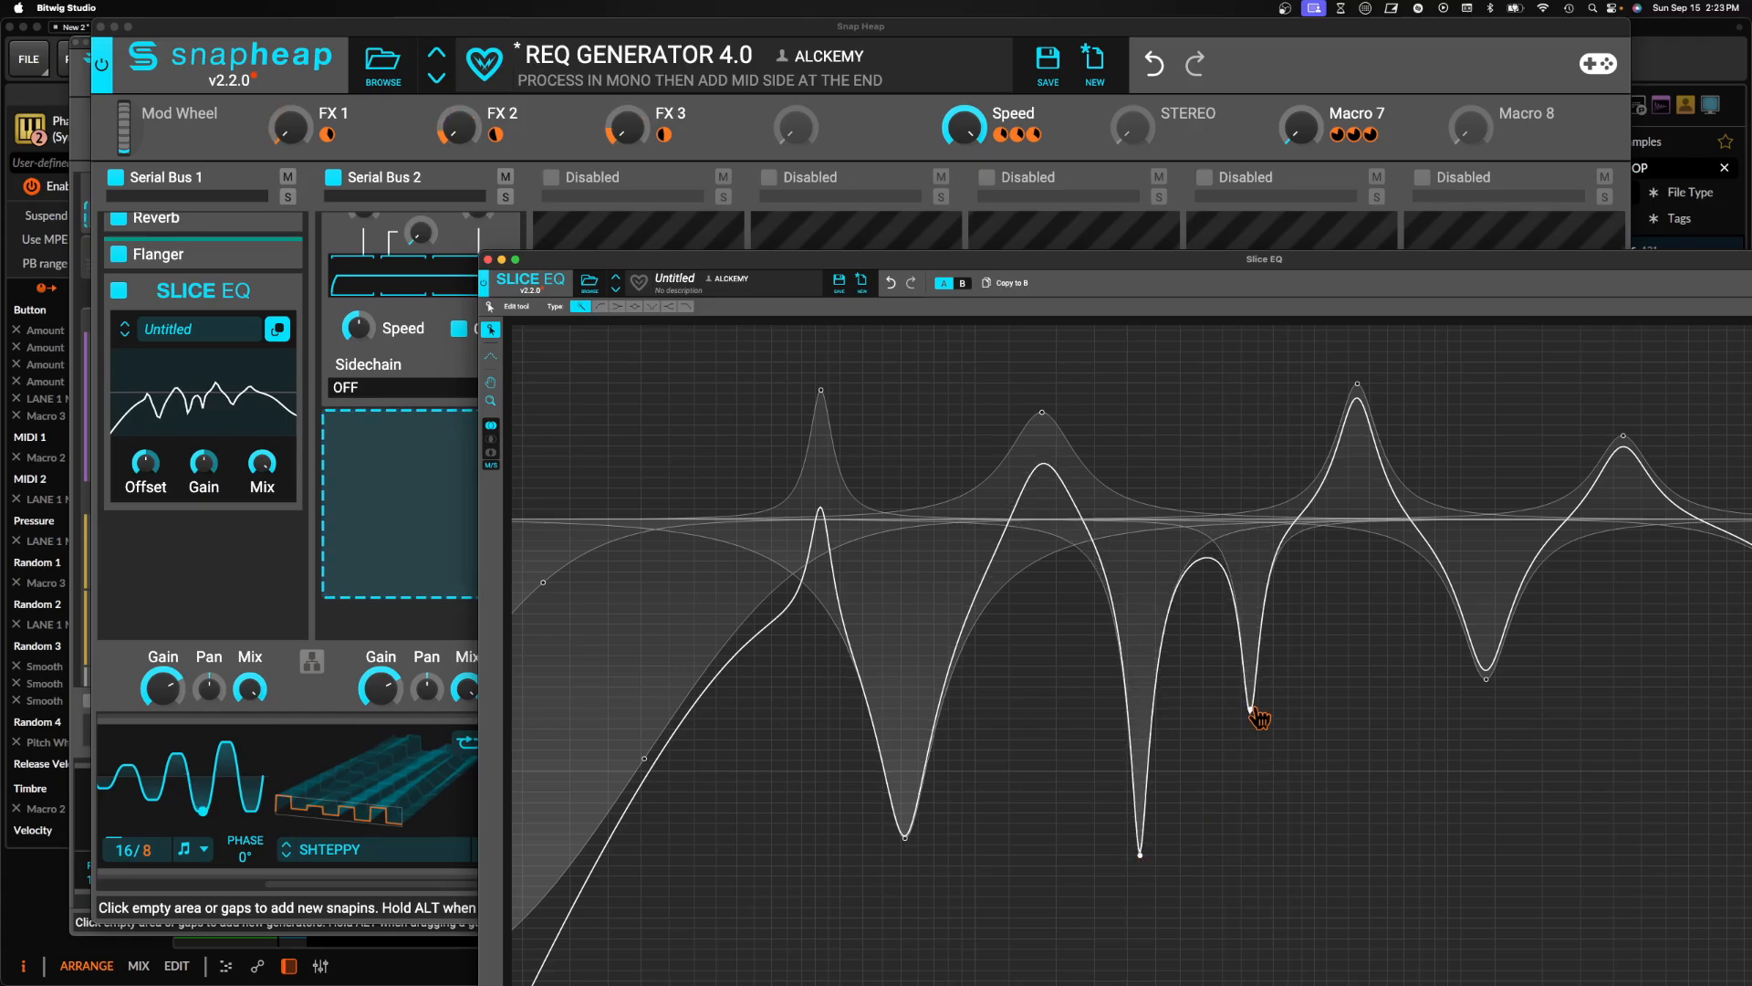
pyautogui.moveTo(1252, 710); pyautogui.dragTo(1249, 910)
pyautogui.moveTo(1493, 692); pyautogui.dragTo(1493, 806)
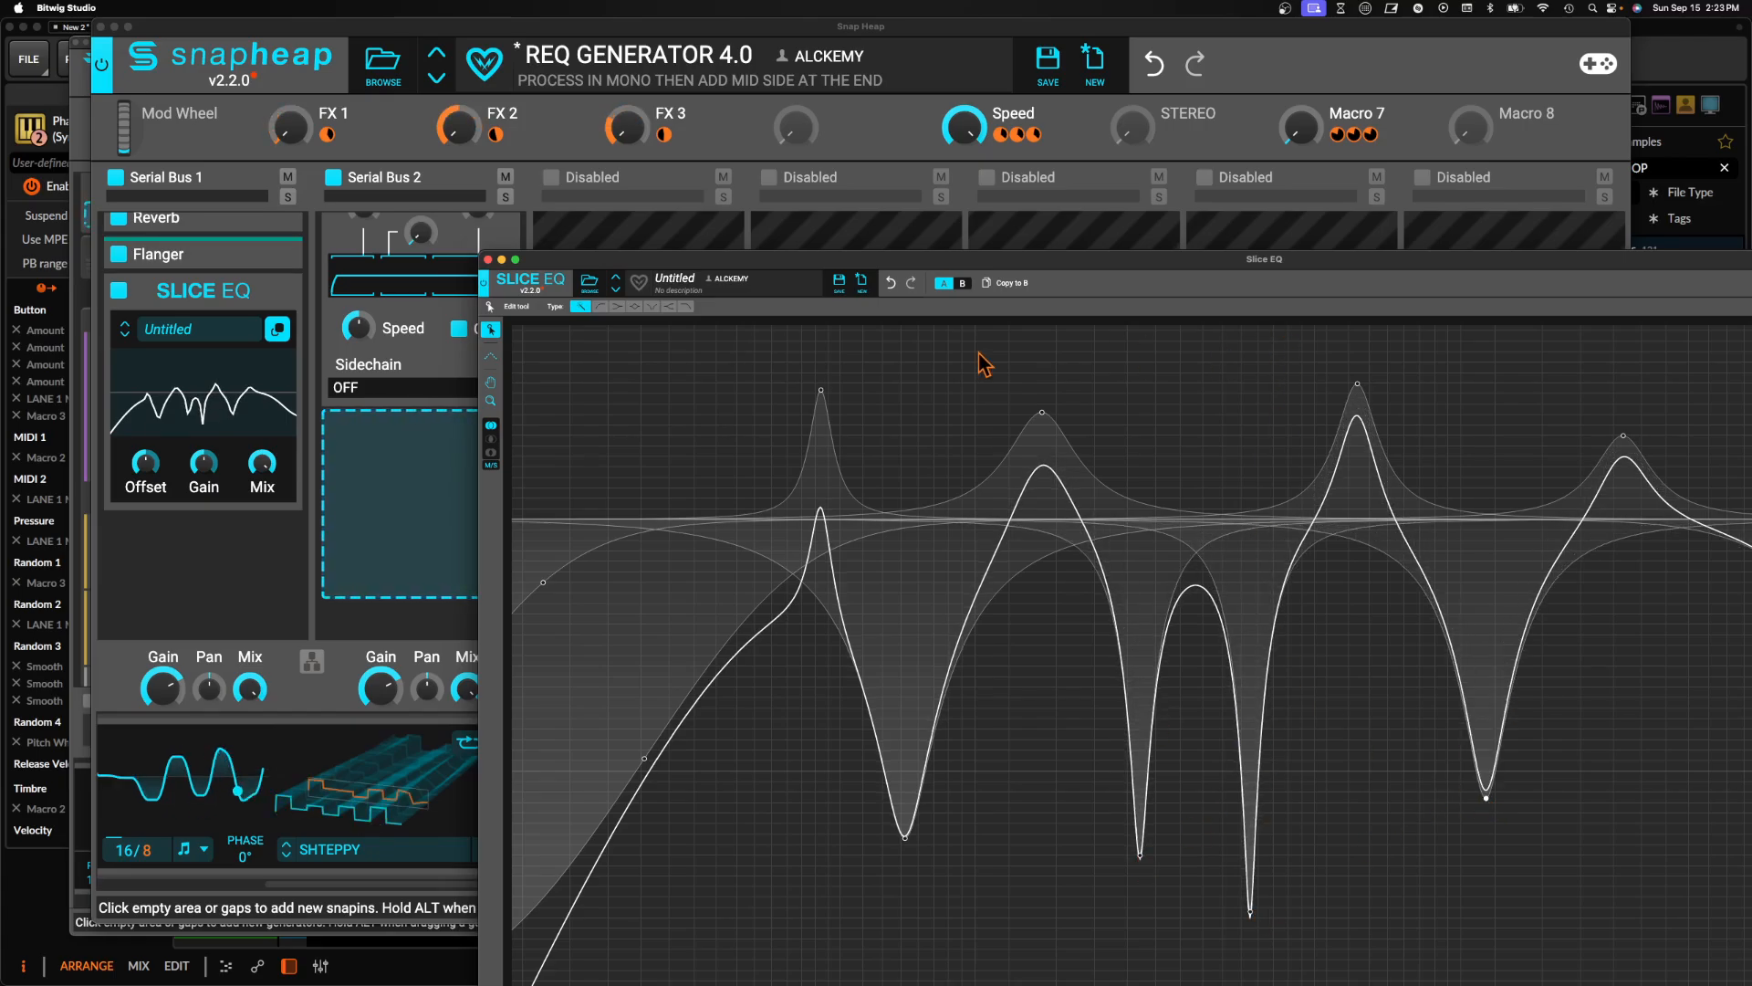
pyautogui.click(488, 260)
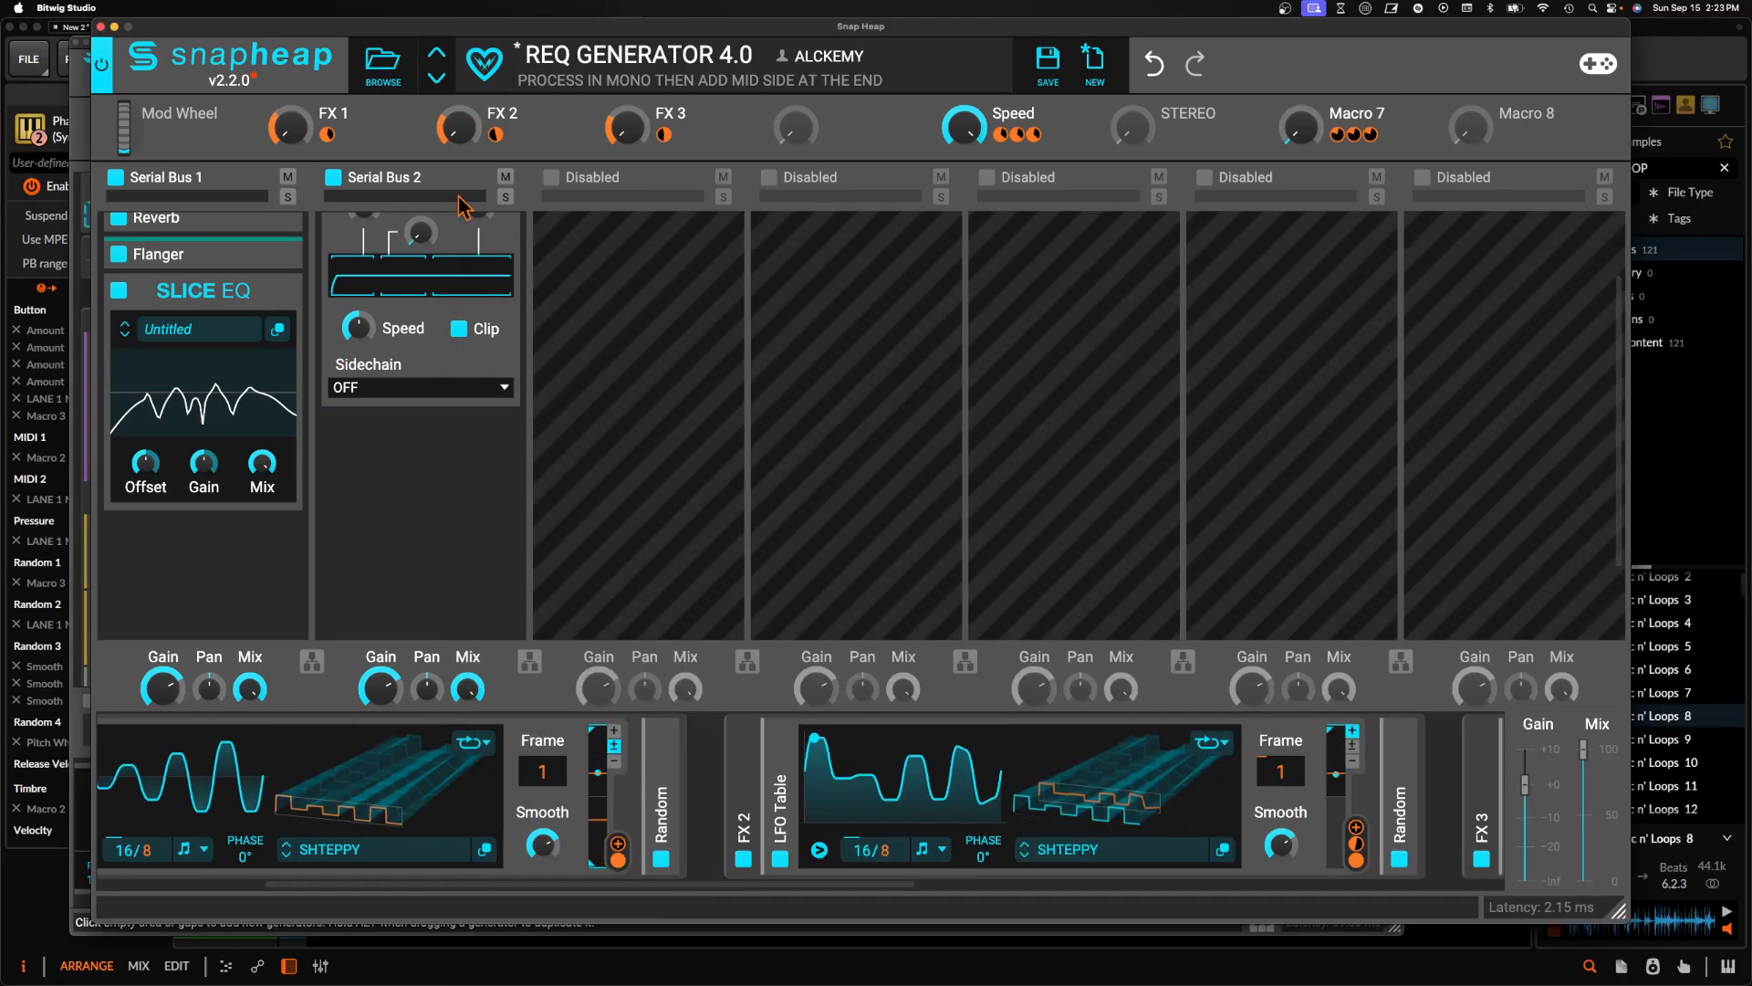
# Modulate the Slice EQ's Offset in Serial Bus 1 from the FX 3 macro
pyautogui.click(680, 136)
pyautogui.click(145, 483)
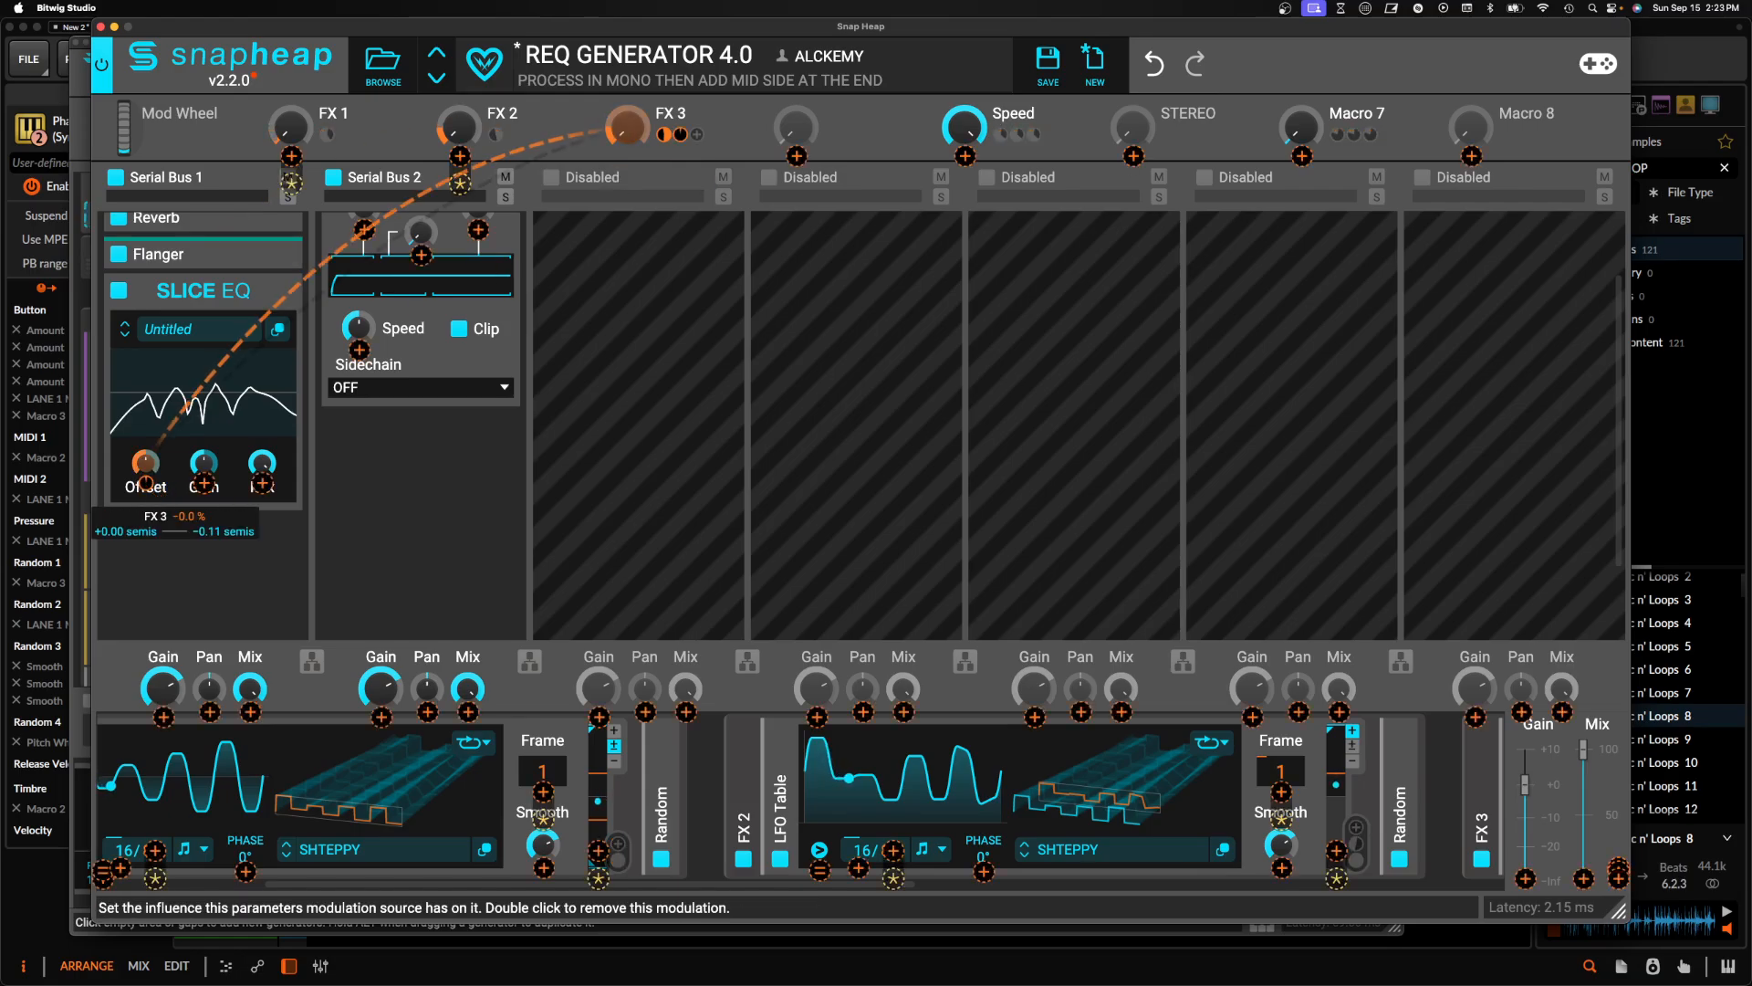
pyautogui.click(204, 358)
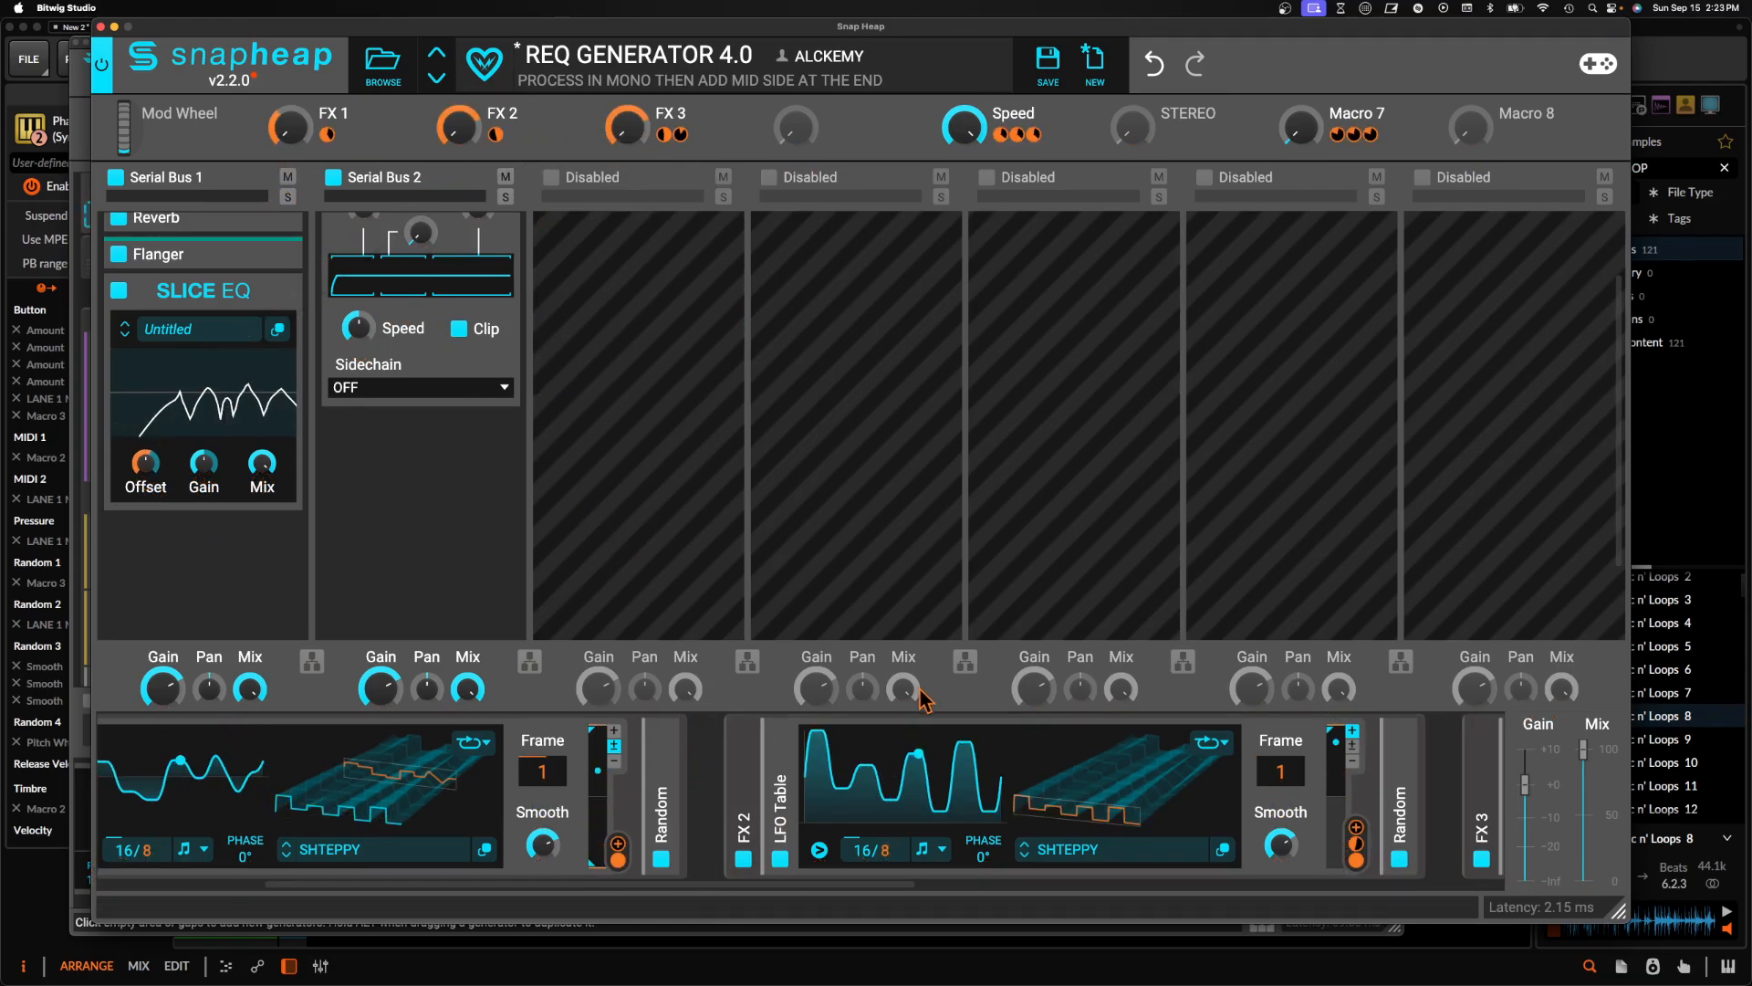
# Assign the Random modulator beside the FX 3 LFO Table to modulate that LFO Table's Smooth
pyautogui.hscroll(6, 904, 762)
pyautogui.click(952, 754)
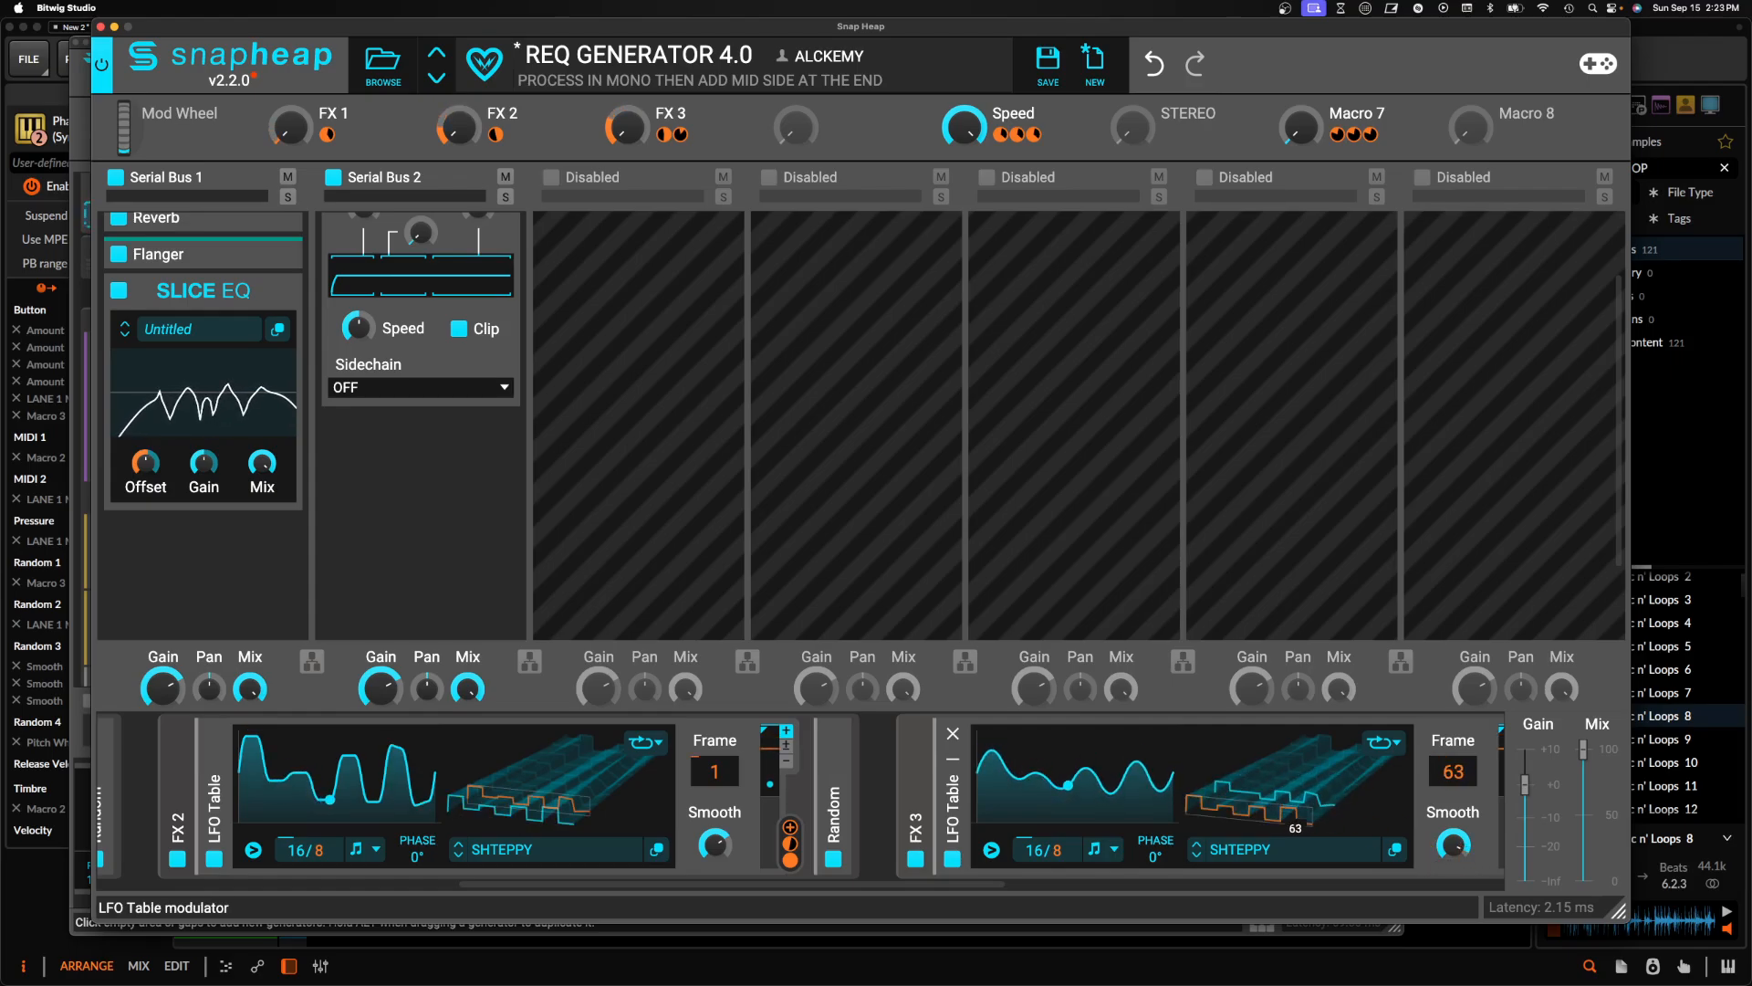
pyautogui.hscroll(8, 1294, 799)
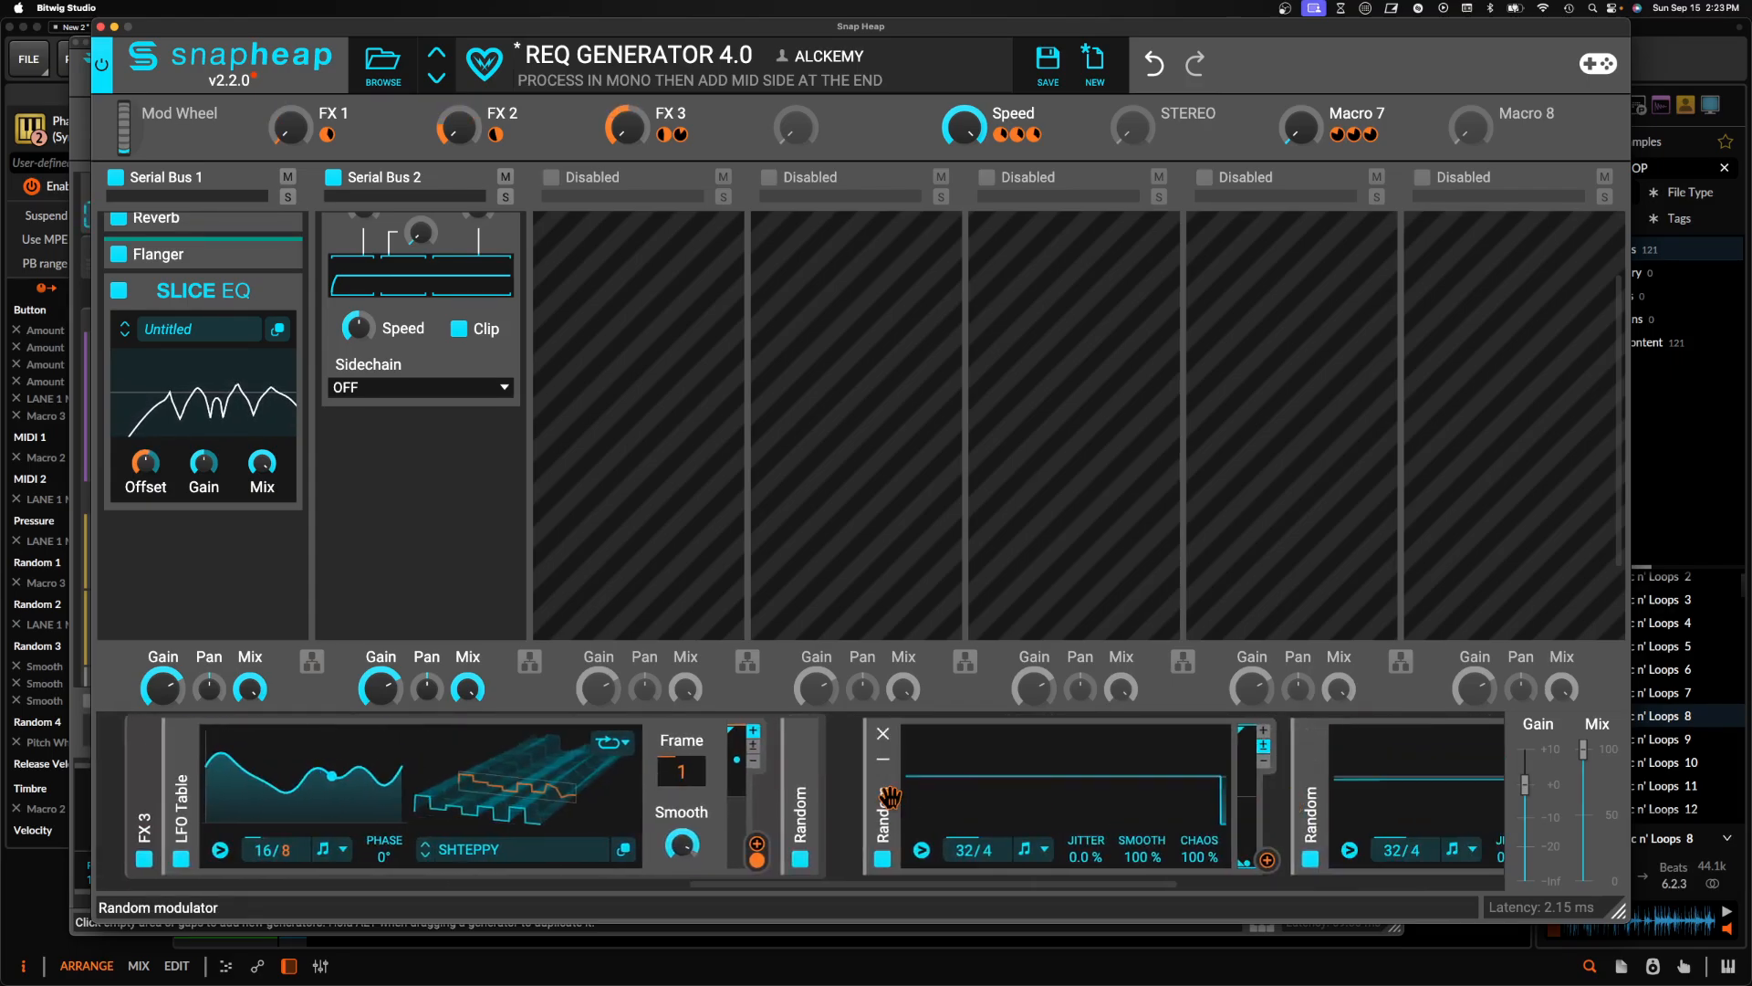
pyautogui.click(1267, 860)
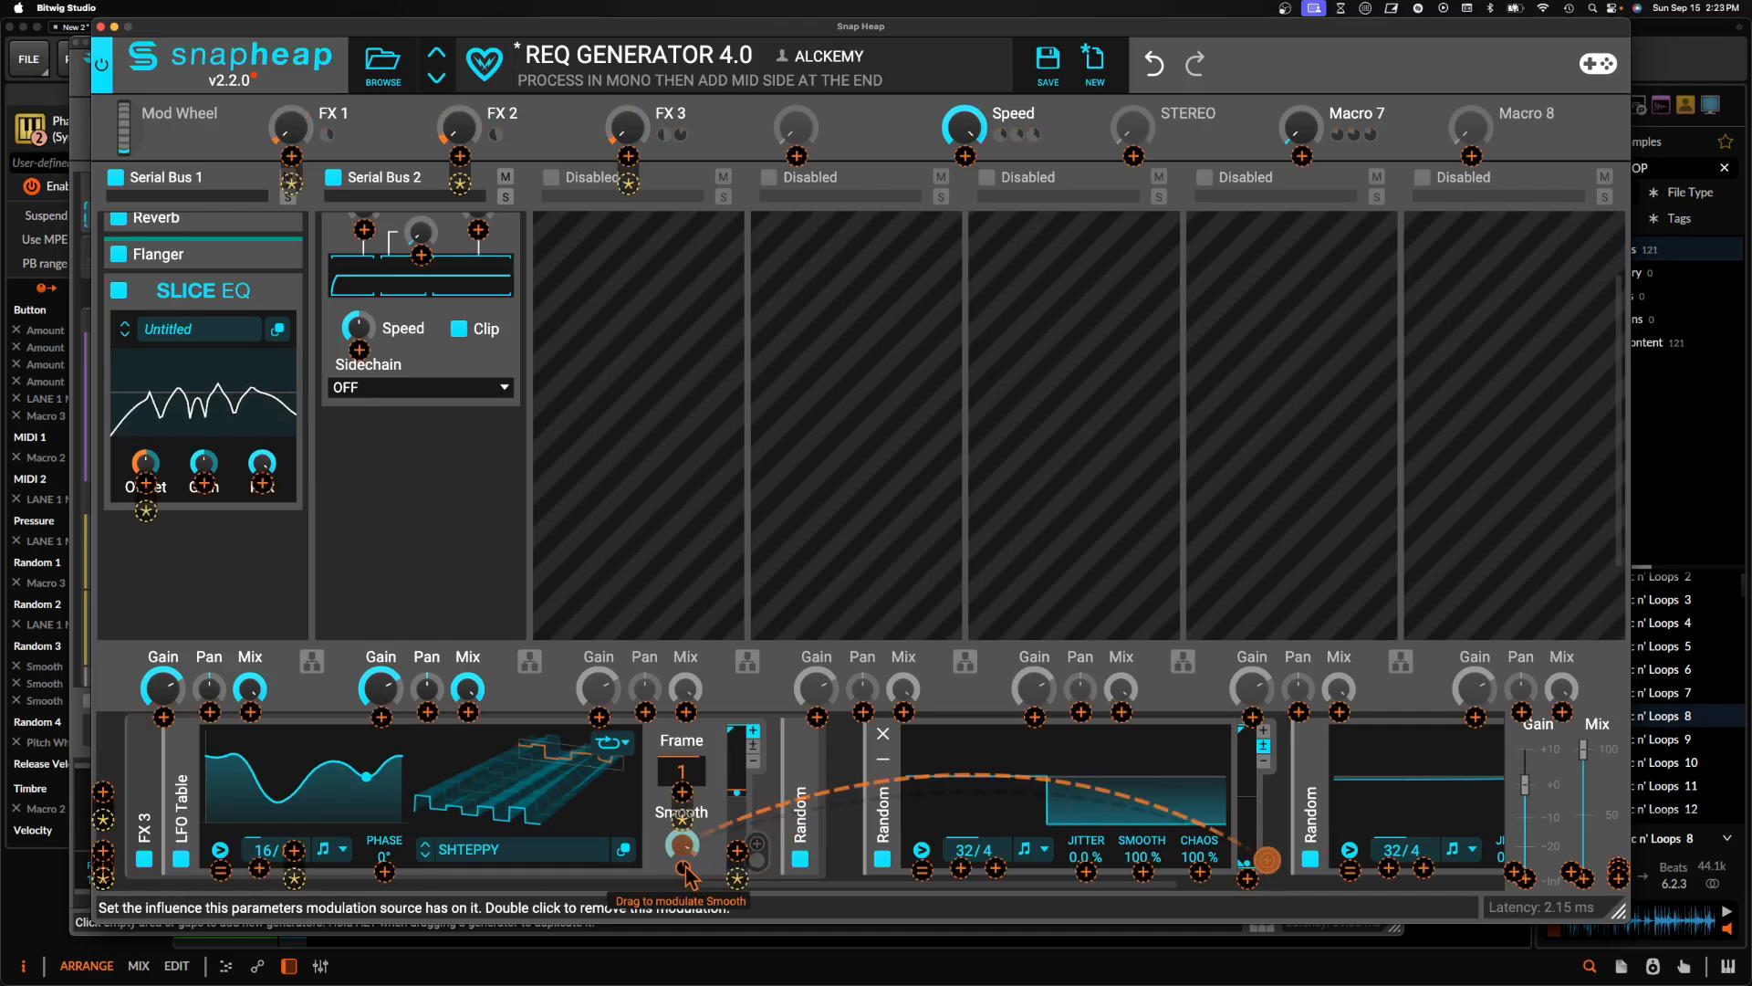
pyautogui.moveTo(683, 867); pyautogui.dragTo(685, 805)
pyautogui.click(393, 742)
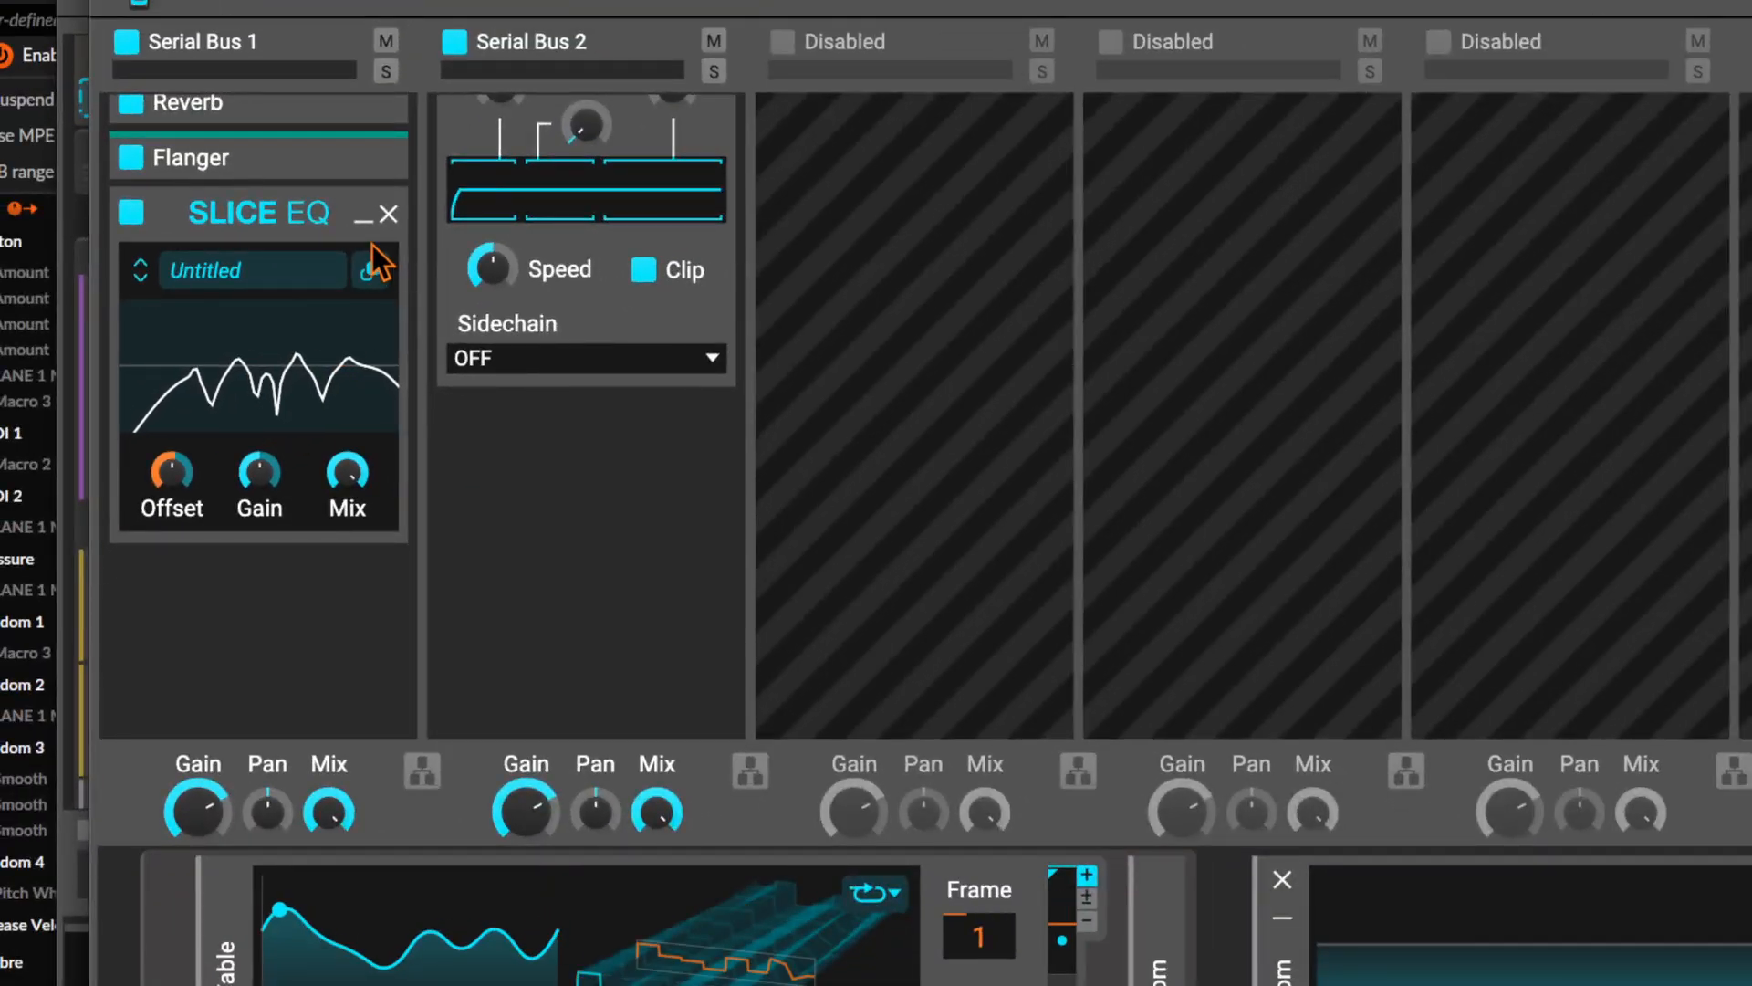
# Collapse the Slice EQ and add a Chorus below it with 3 taps and its mix at 0%
pyautogui.click(364, 219)
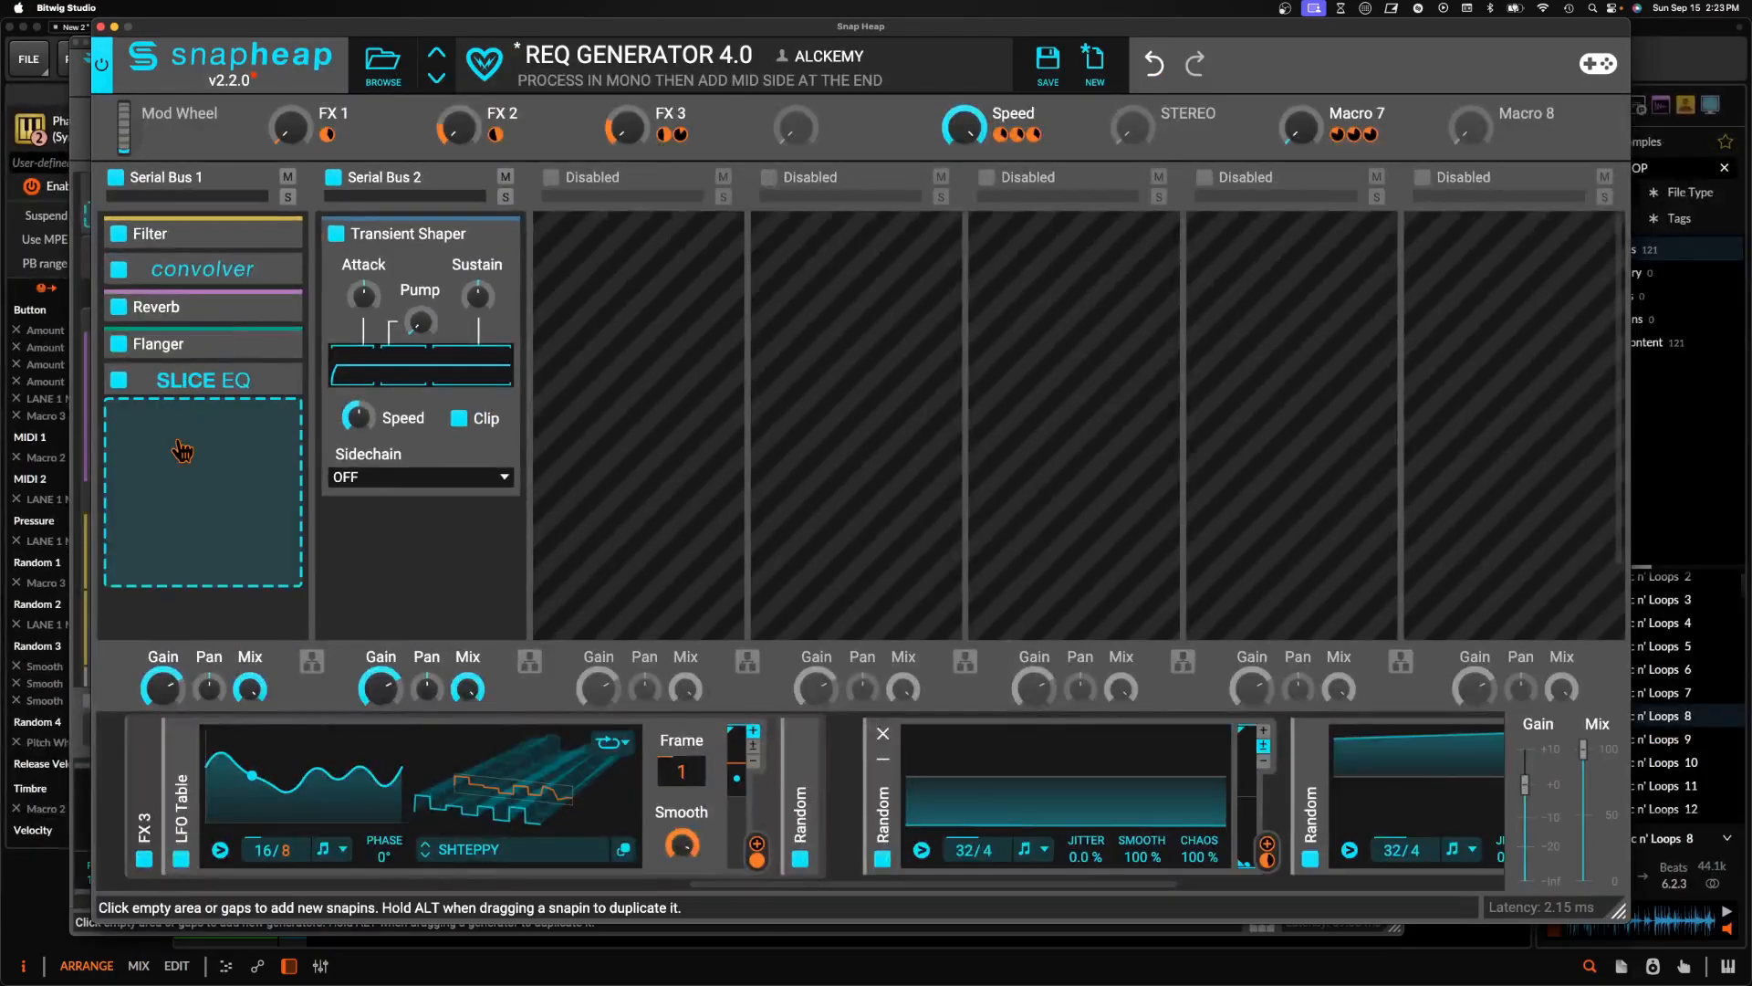
pyautogui.click(258, 476)
pyautogui.click(219, 606)
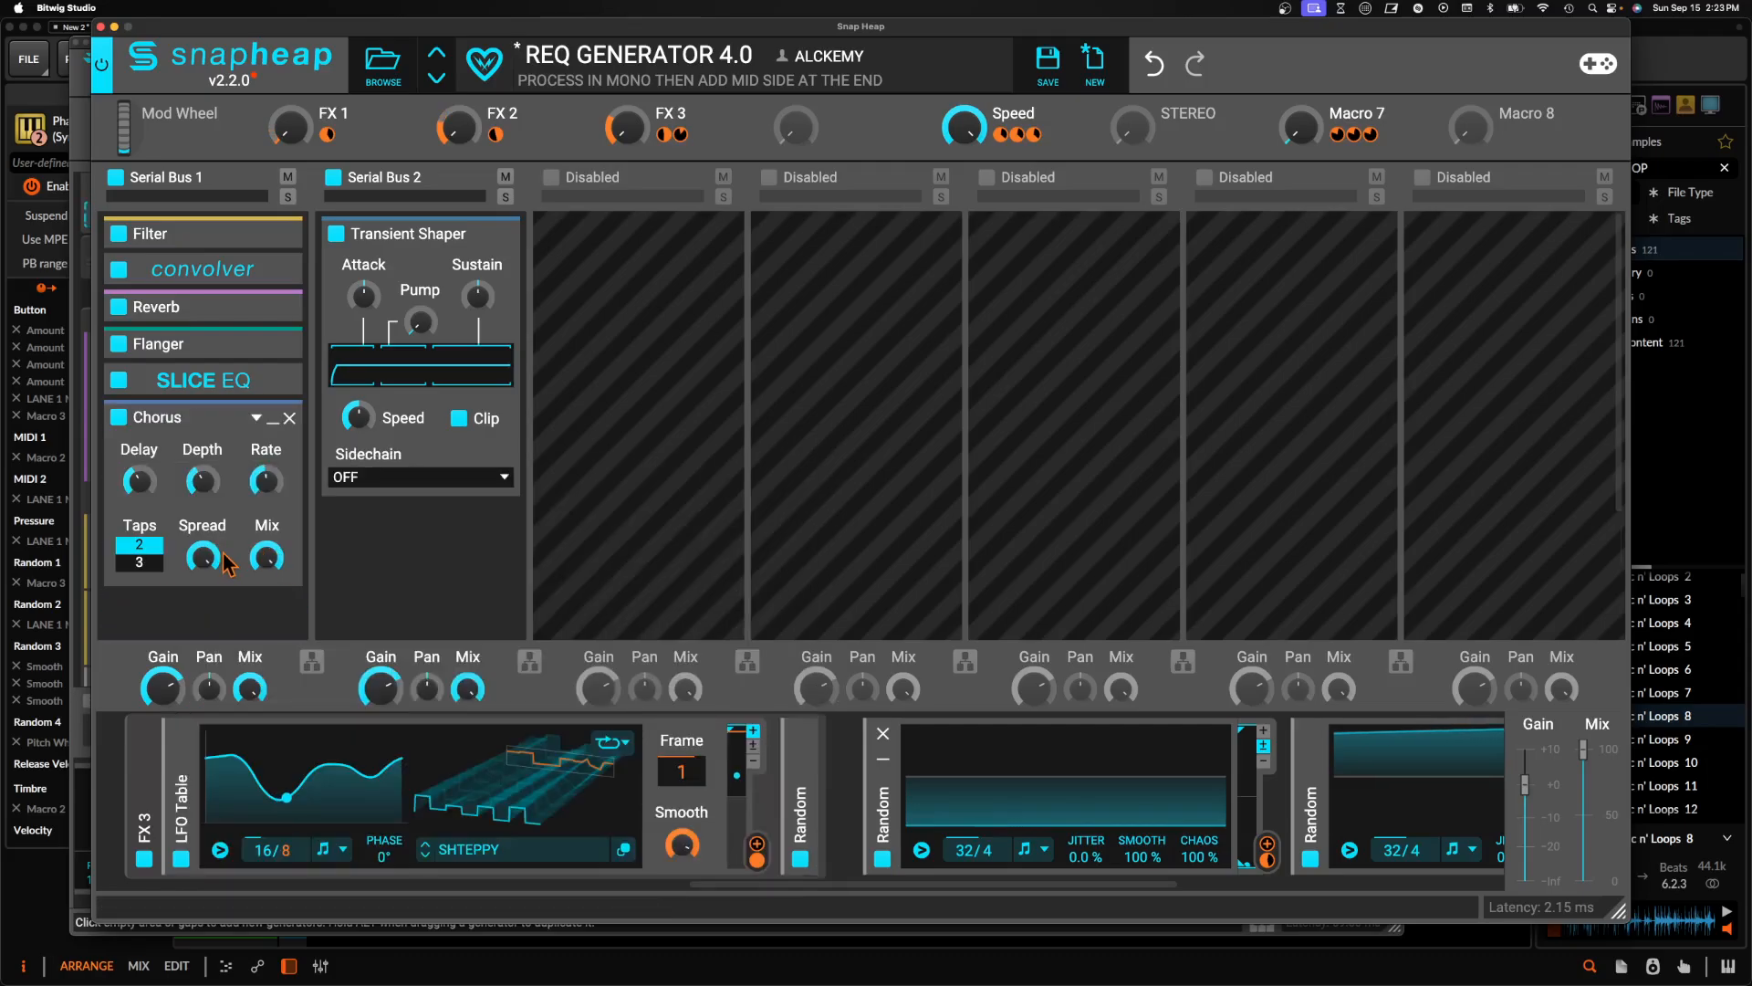
pyautogui.click(150, 563)
pyautogui.moveTo(267, 558); pyautogui.dragTo(267, 712)
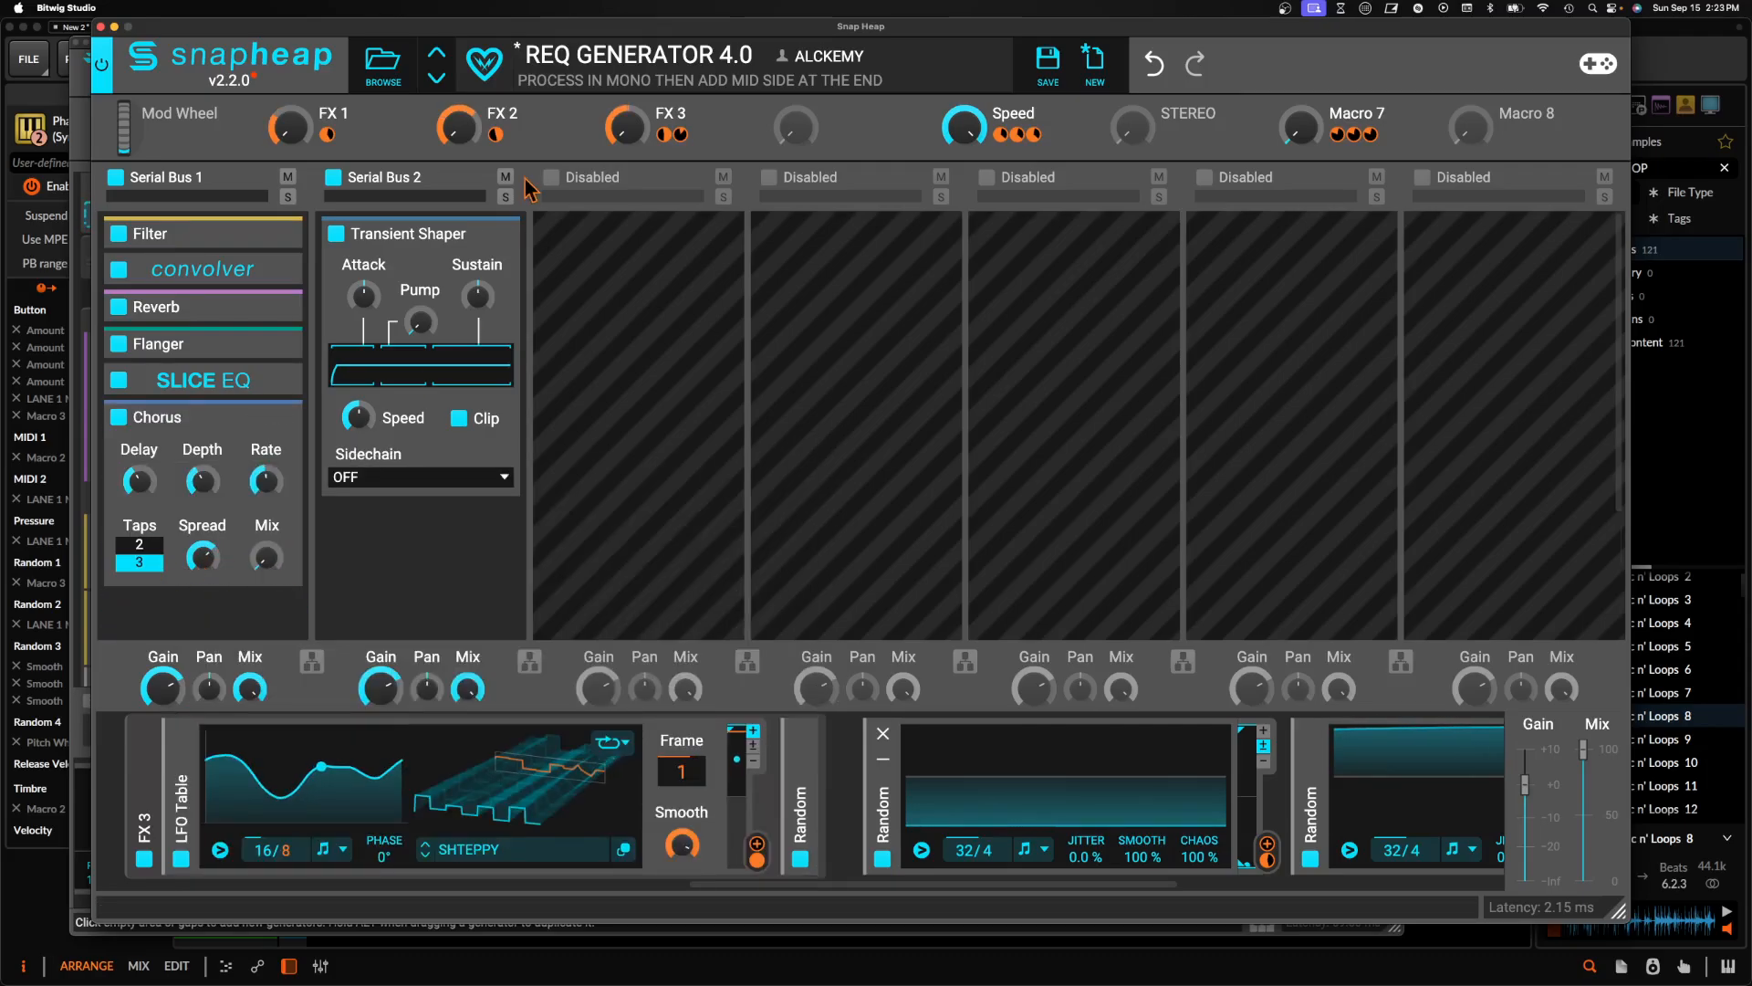
# Modulate the Chorus mix from the FX 1 macro by about +48%
pyautogui.click(343, 134)
pyautogui.click(266, 581)
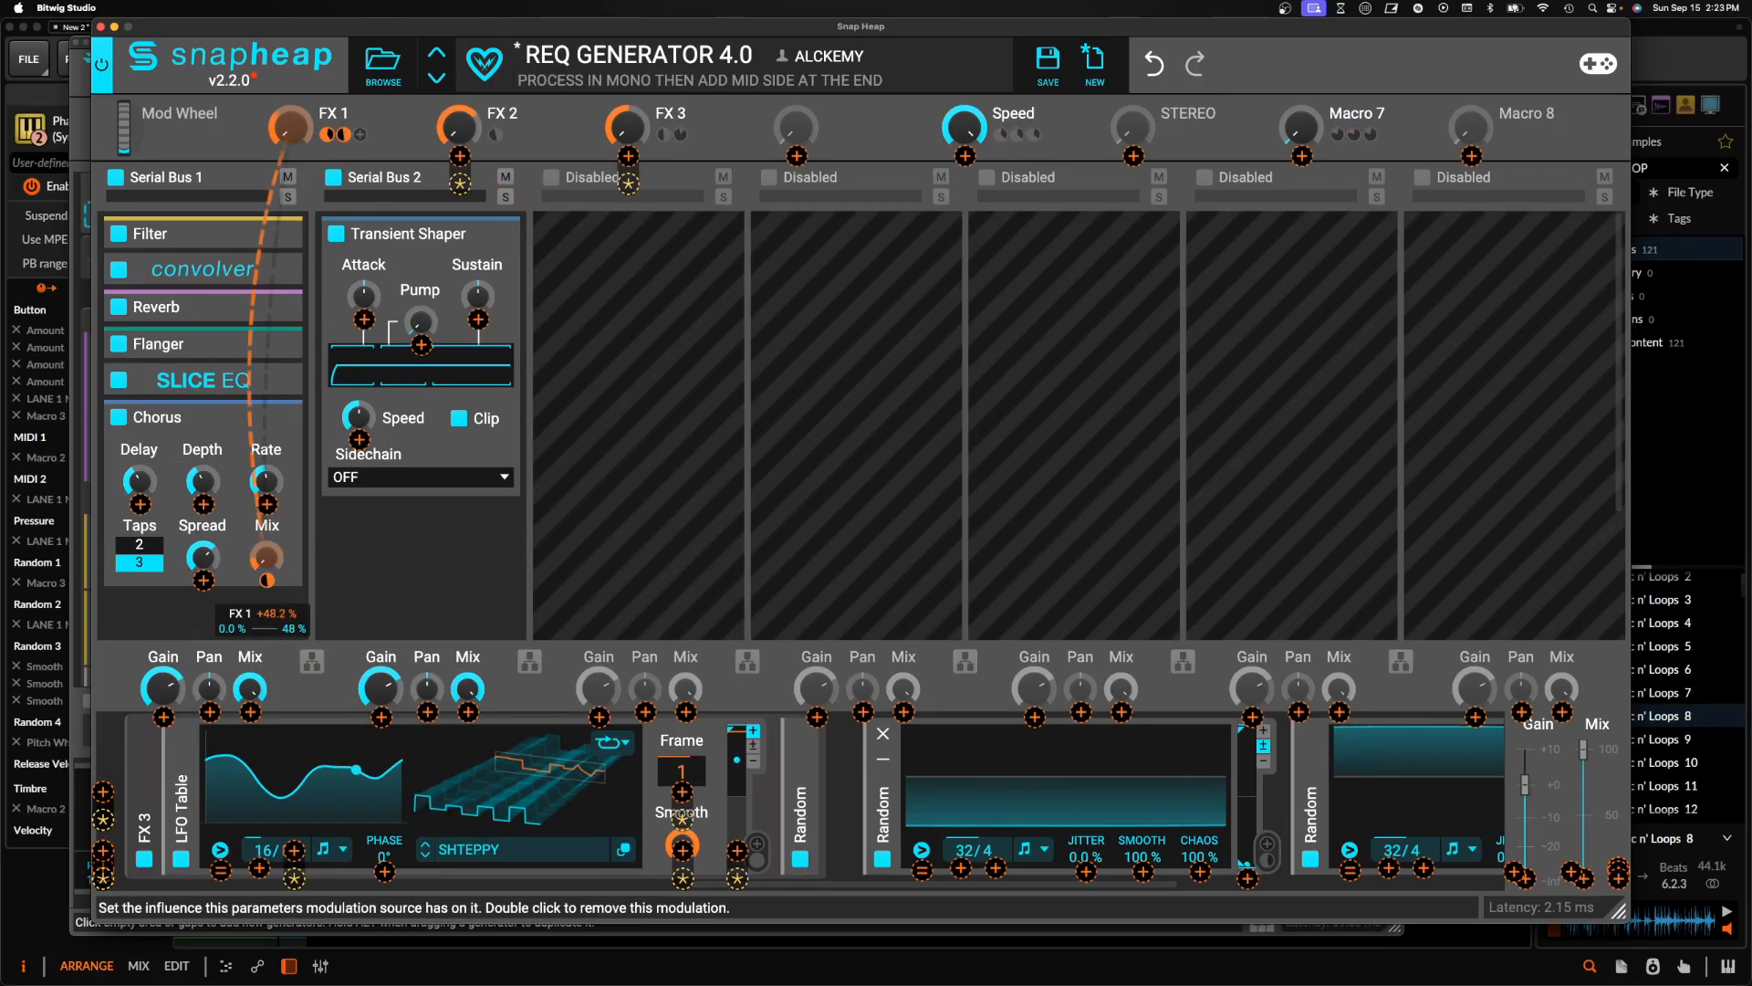
pyautogui.click(272, 535)
# Collapse the Chorus snapin in Serial Bus 1, undoing its accidental removal
pyautogui.click(283, 424)
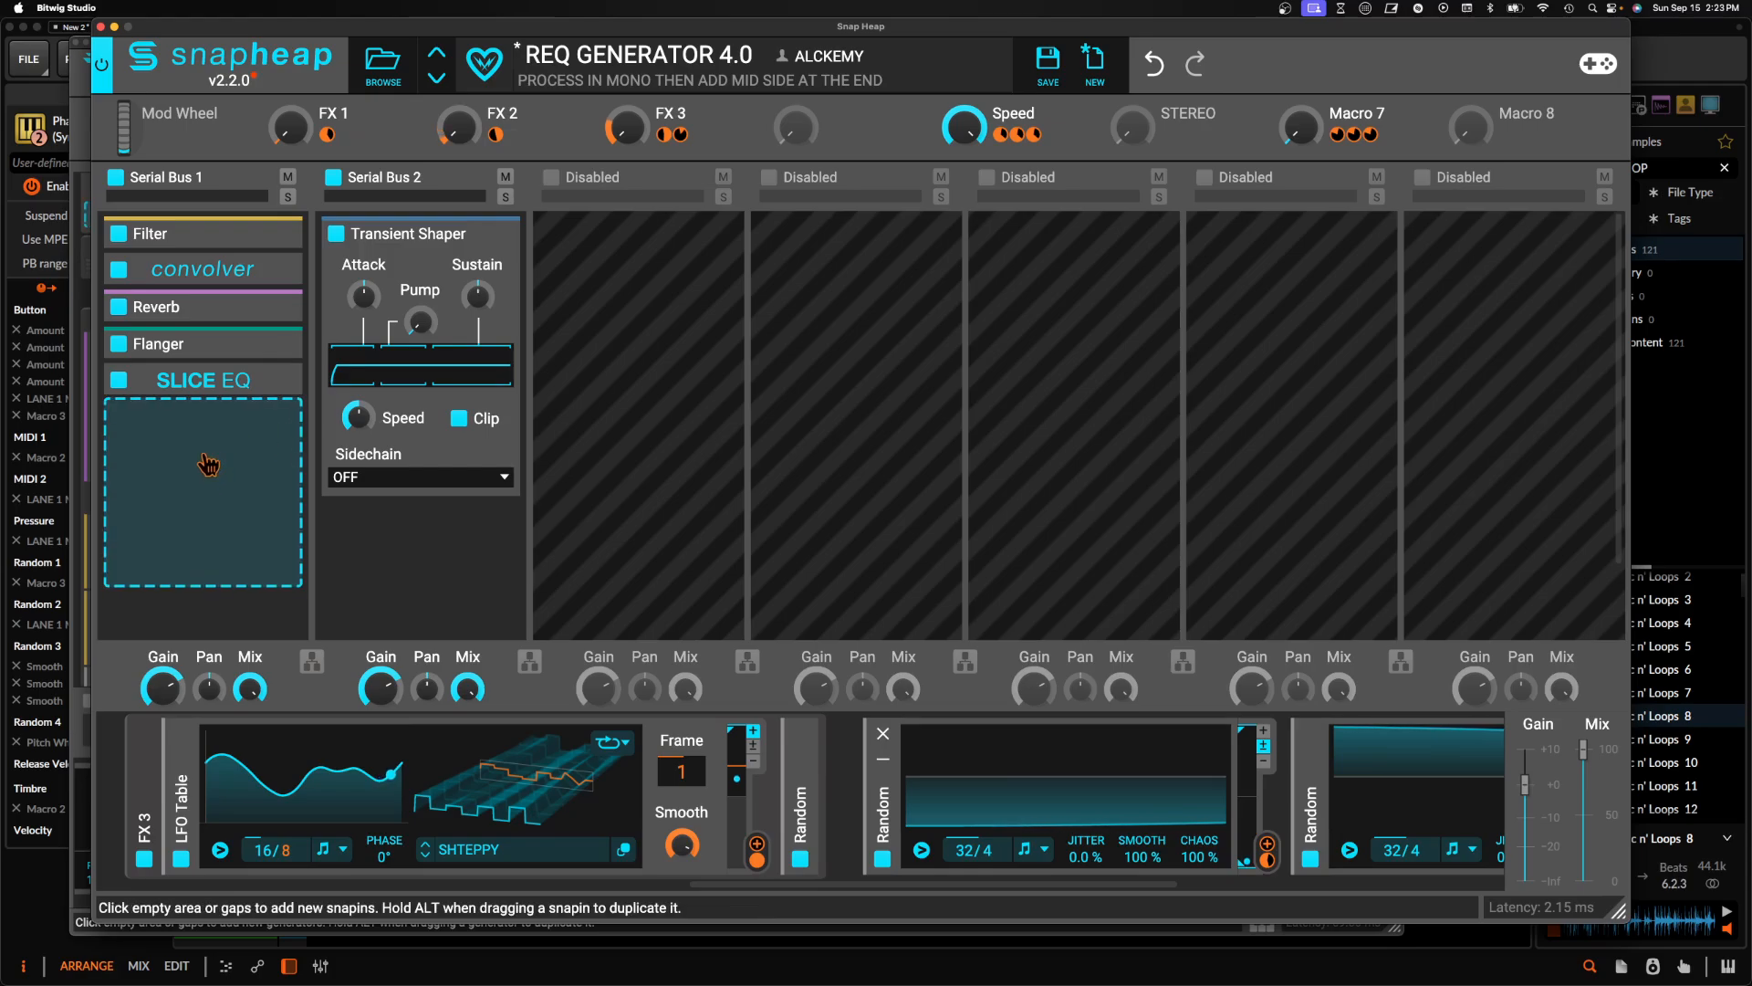
pyautogui.click(179, 431)
pyautogui.click(790, 170)
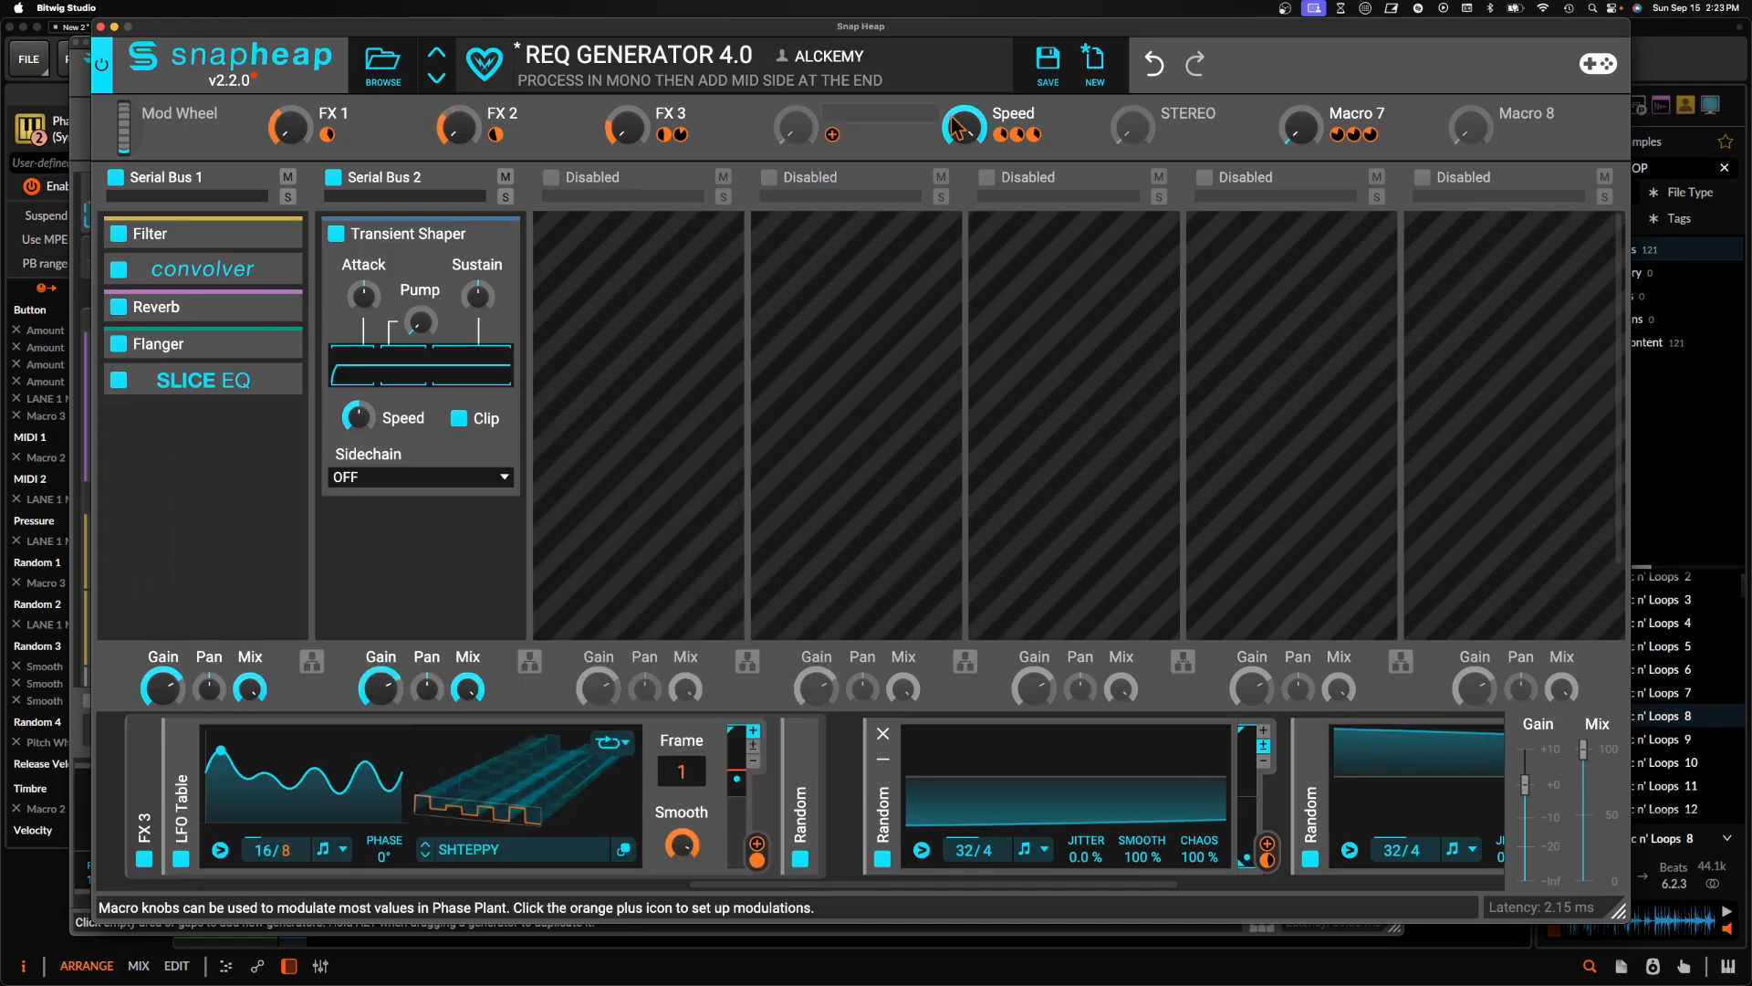
pyautogui.click(1154, 64)
pyautogui.click(289, 420)
# Try a Delay below the Chorus in Serial Bus 1, with its delay time modulated from FX 2
pyautogui.click(274, 461)
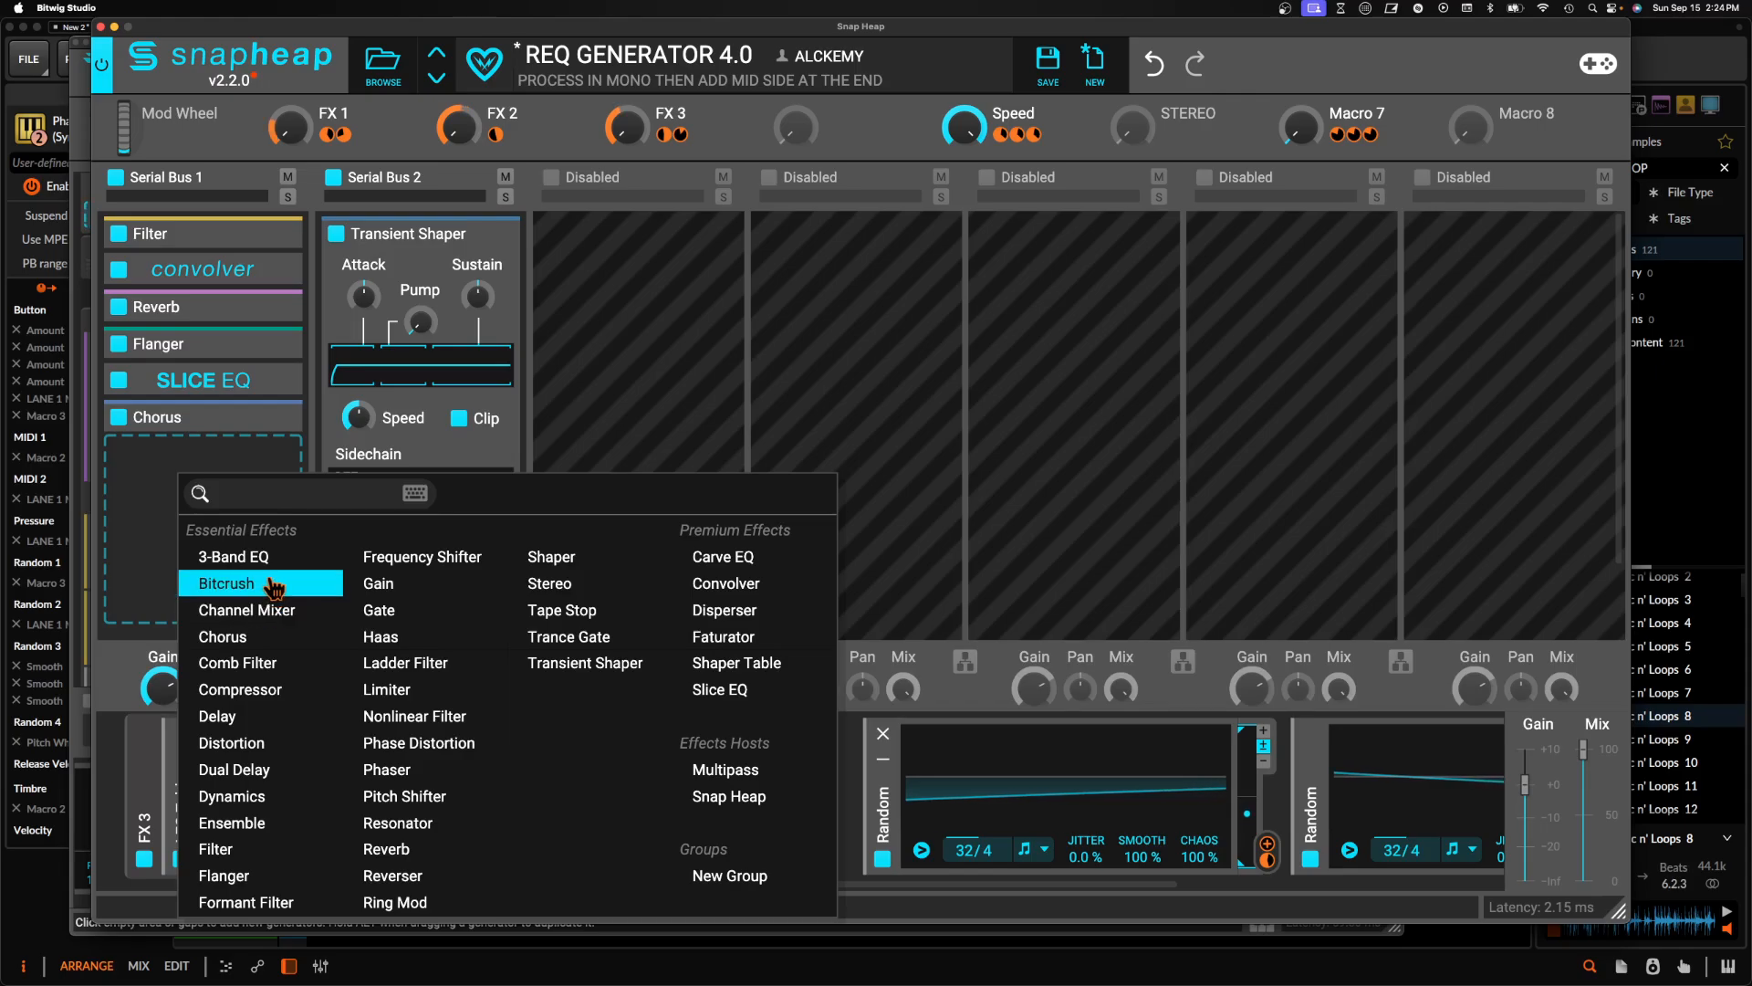
pyautogui.click(274, 720)
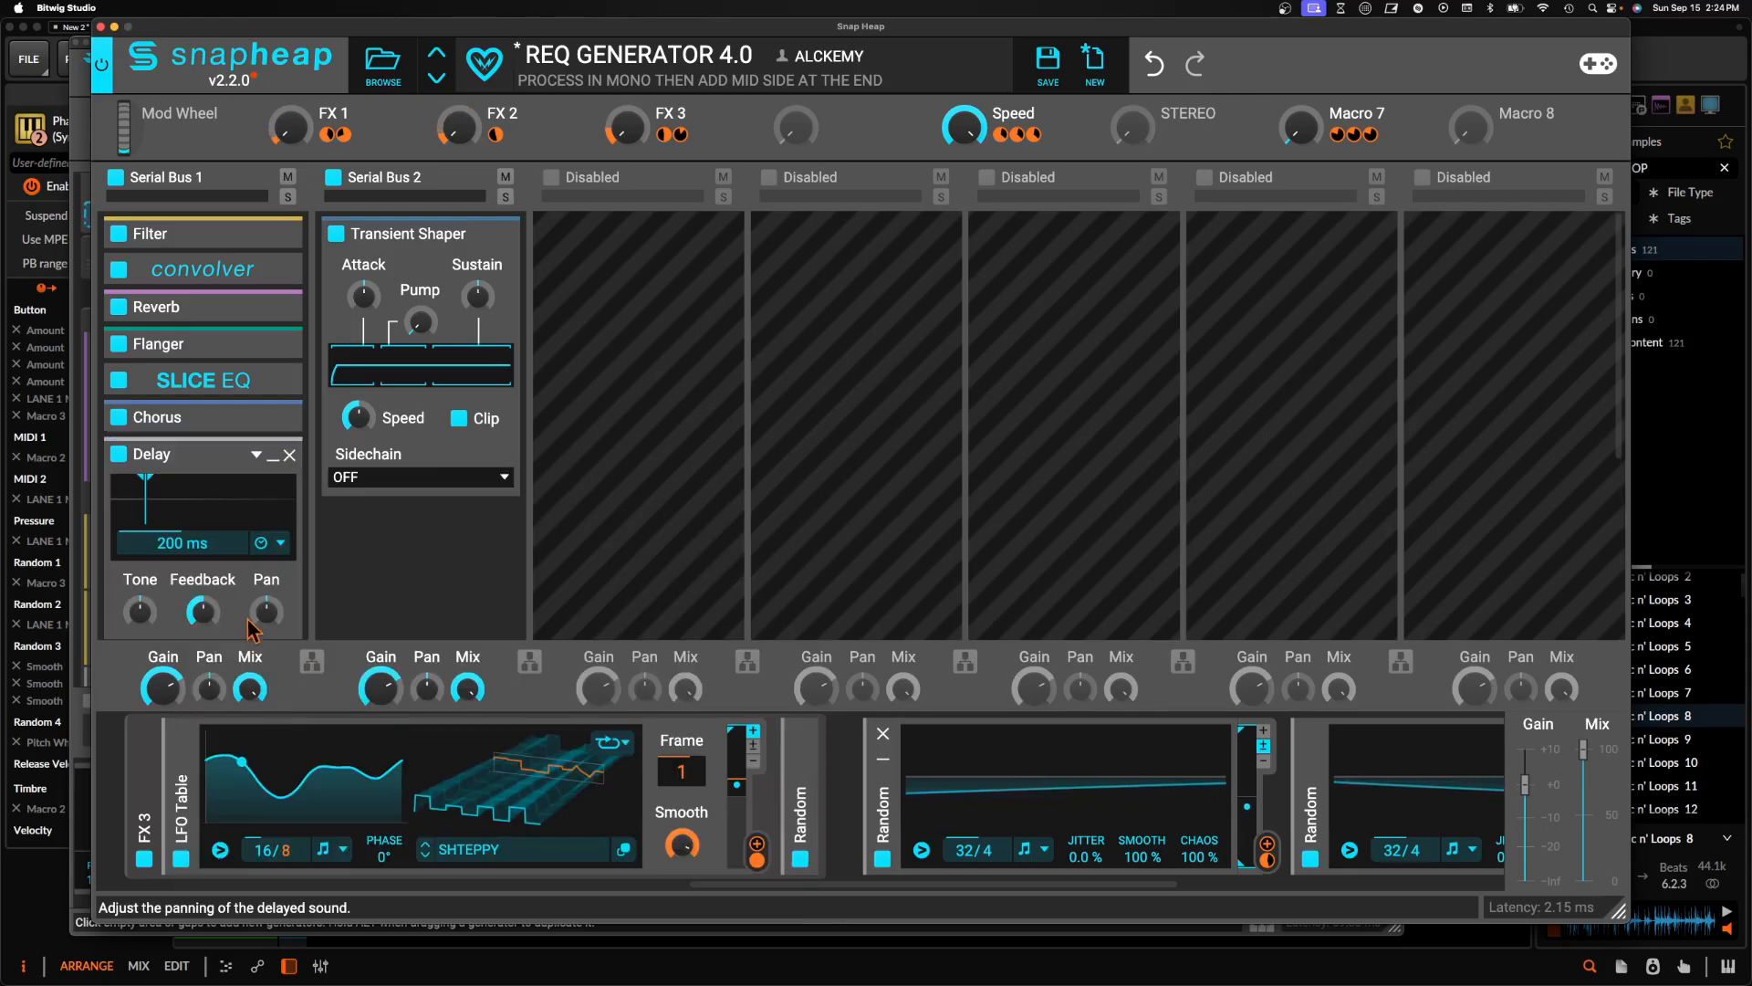
pyautogui.scroll(-2, 224, 484)
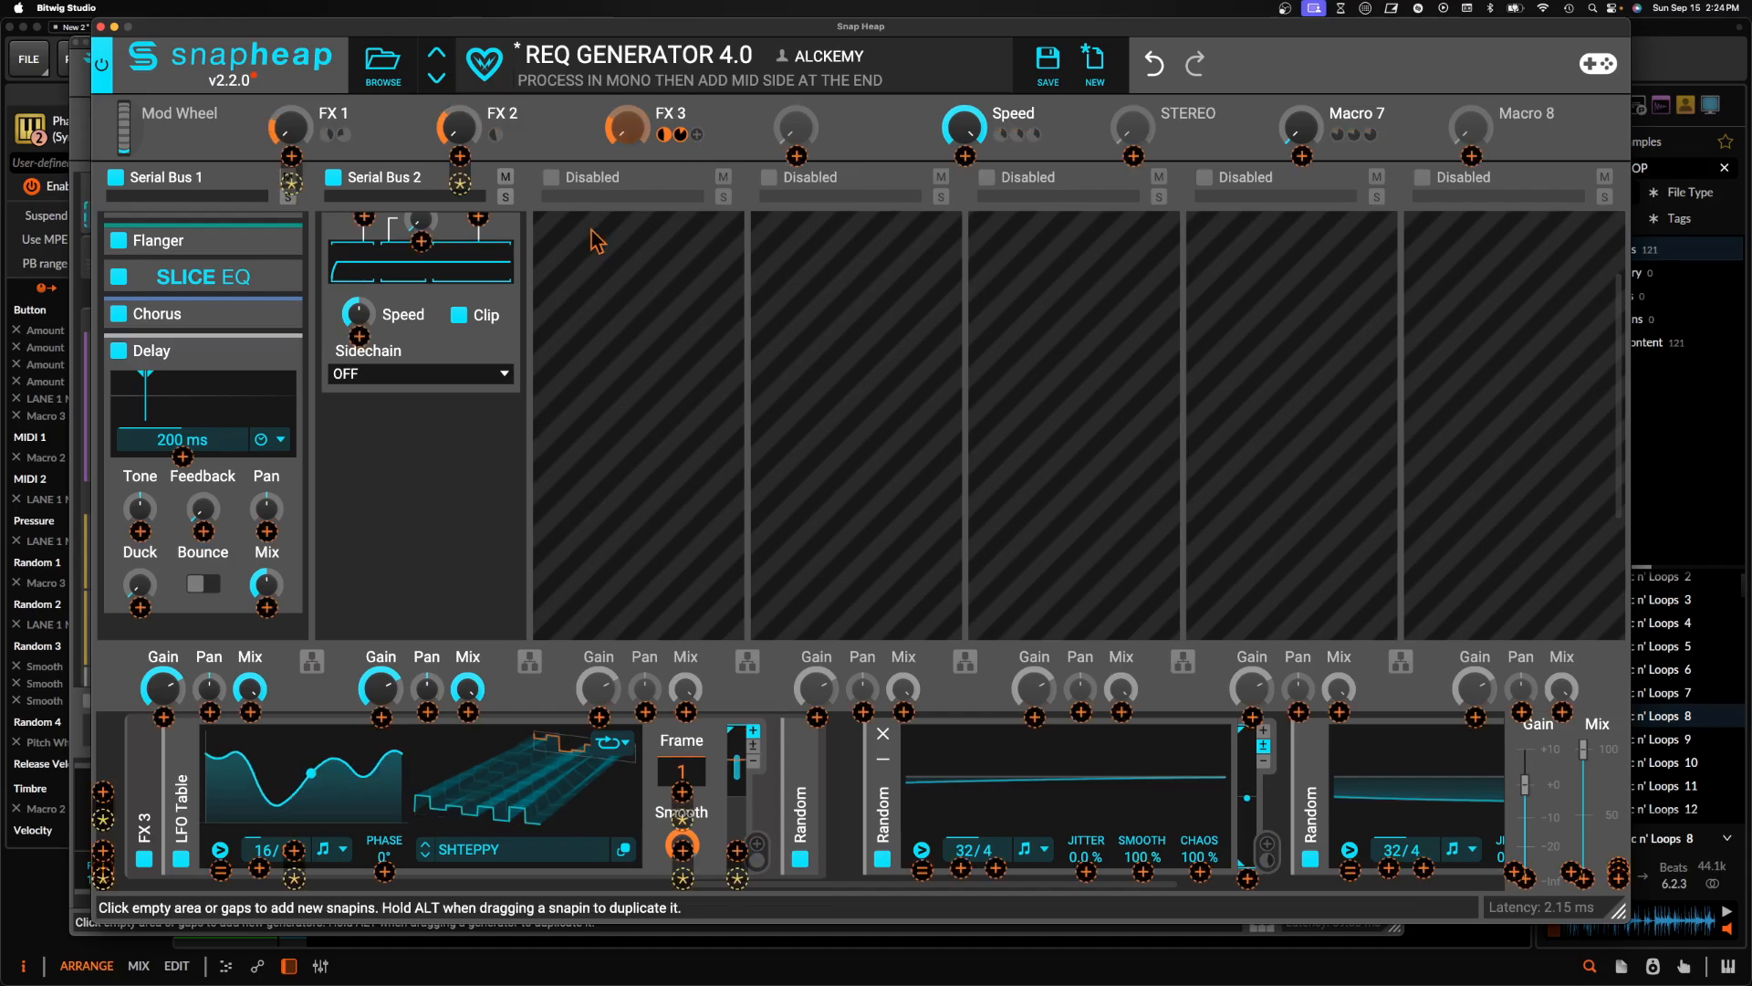
pyautogui.click(513, 134)
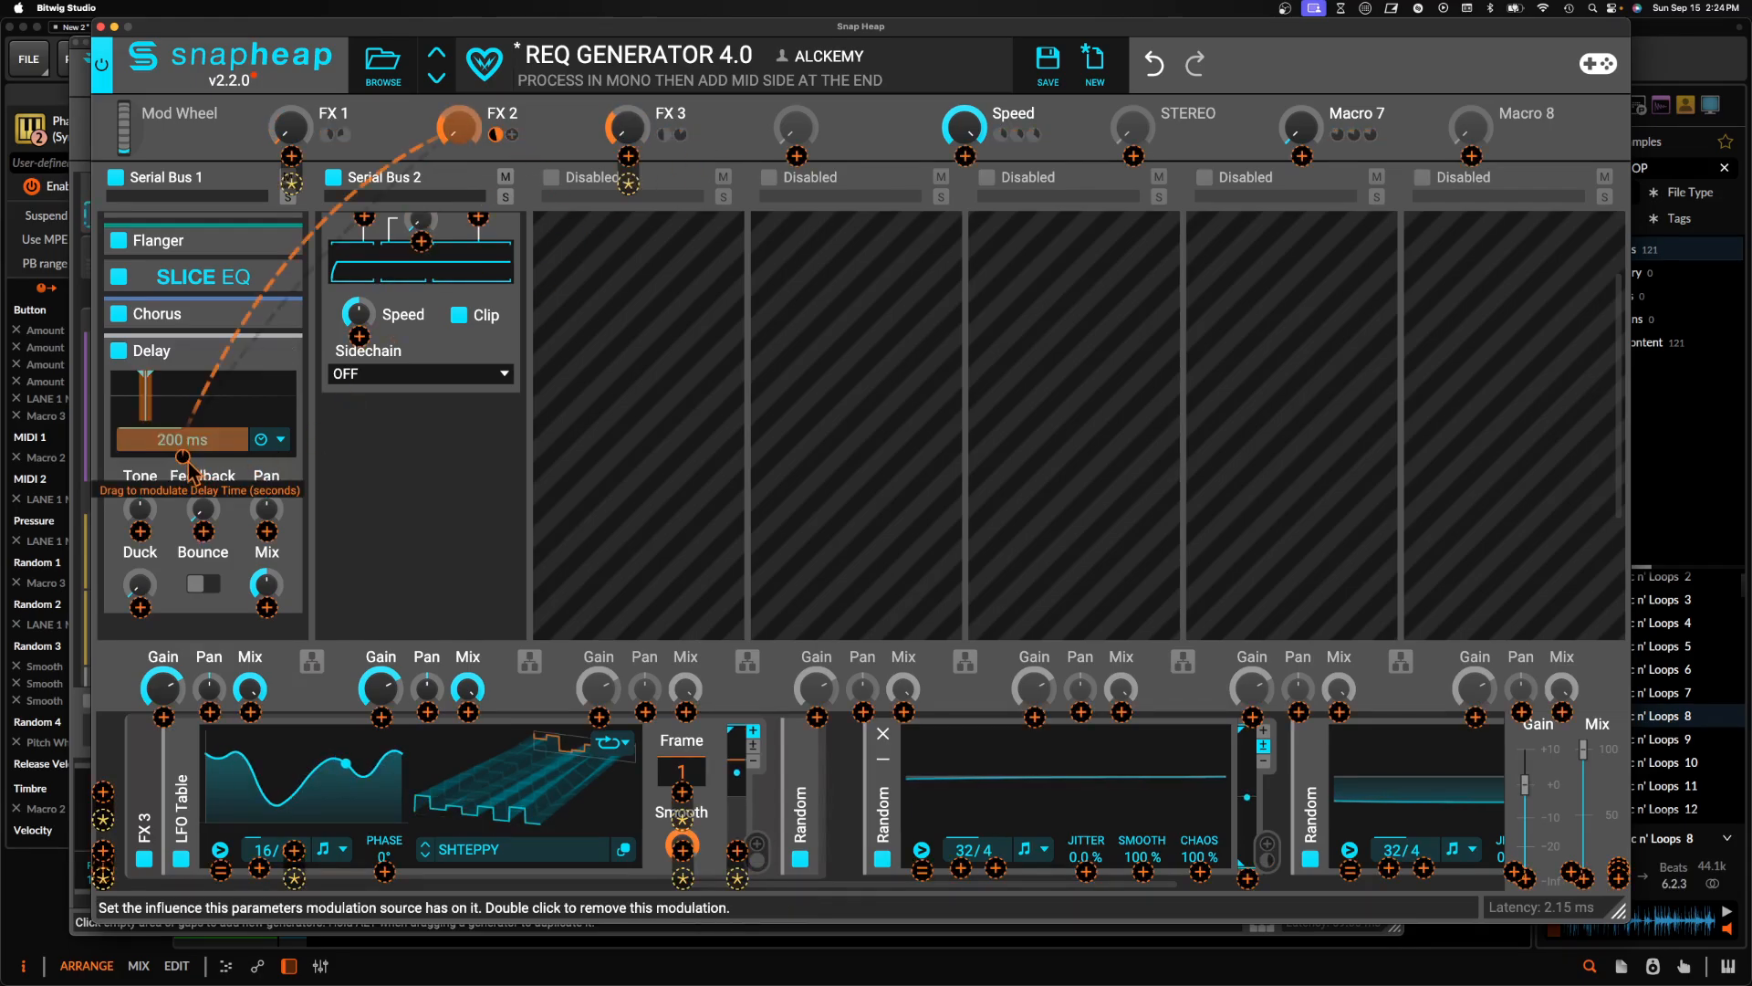
pyautogui.moveTo(182, 456); pyautogui.dragTo(188, 392)
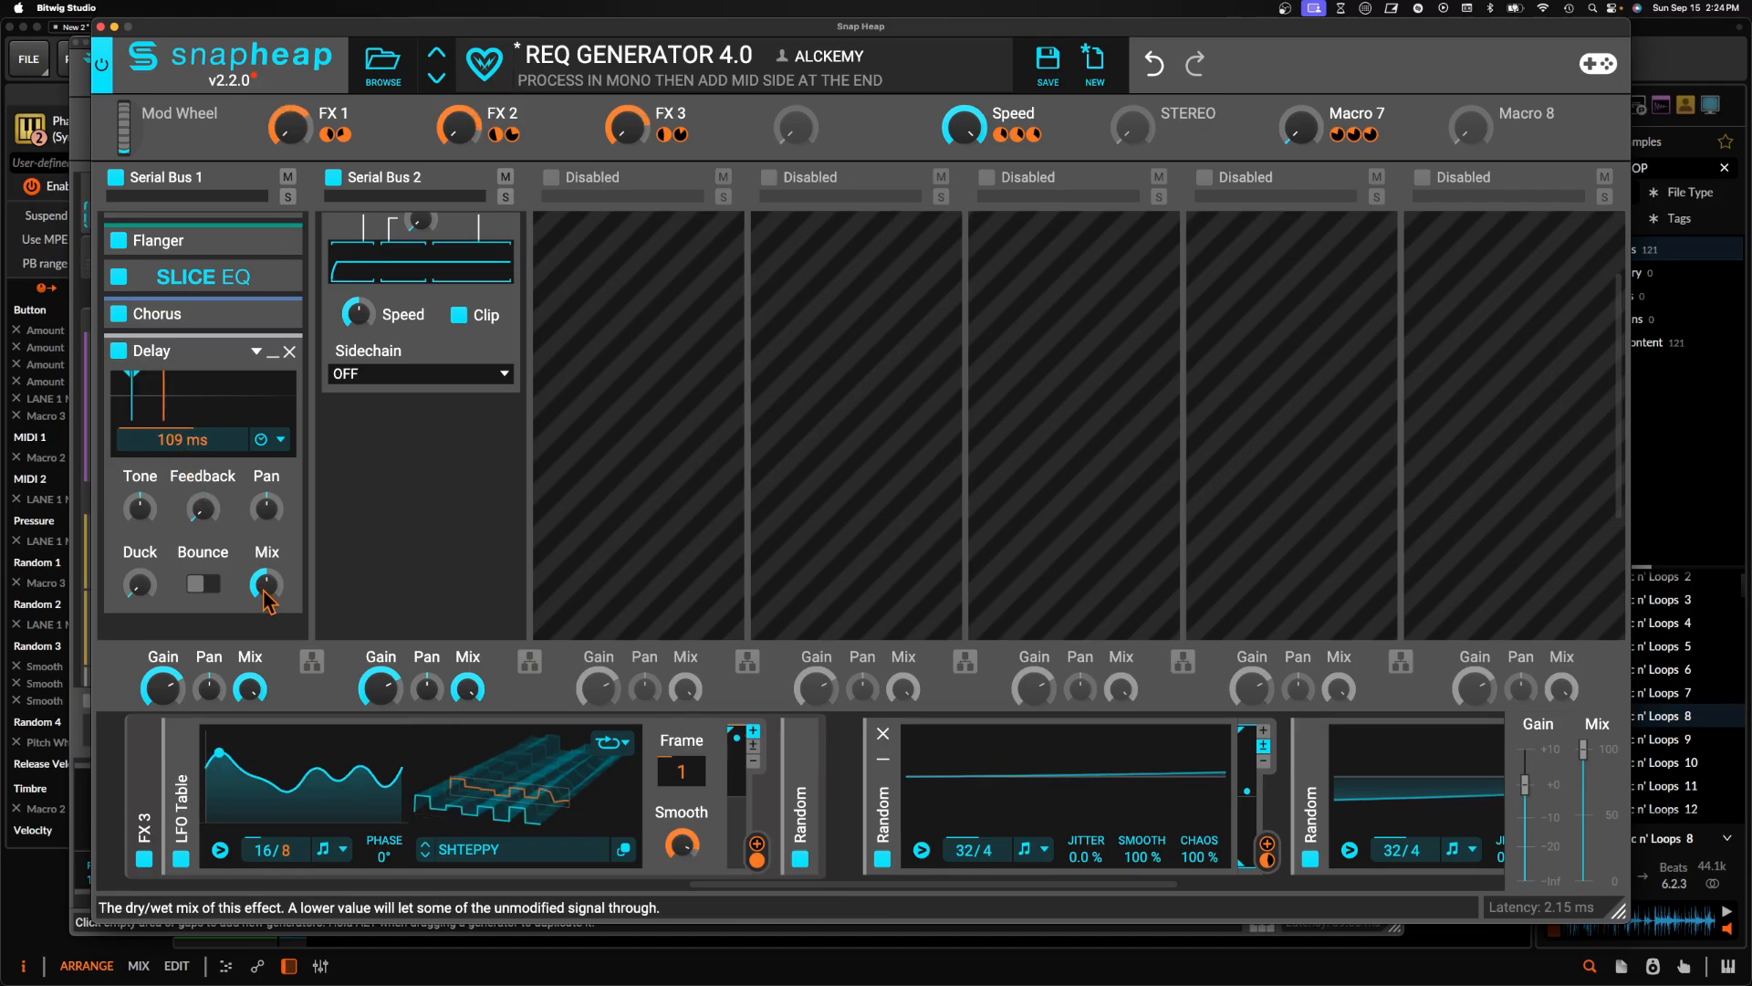
# Modulate the Delay's mix from FX 1 by about +100%, and remove the Delay from Serial Bus 1
pyautogui.click(359, 135)
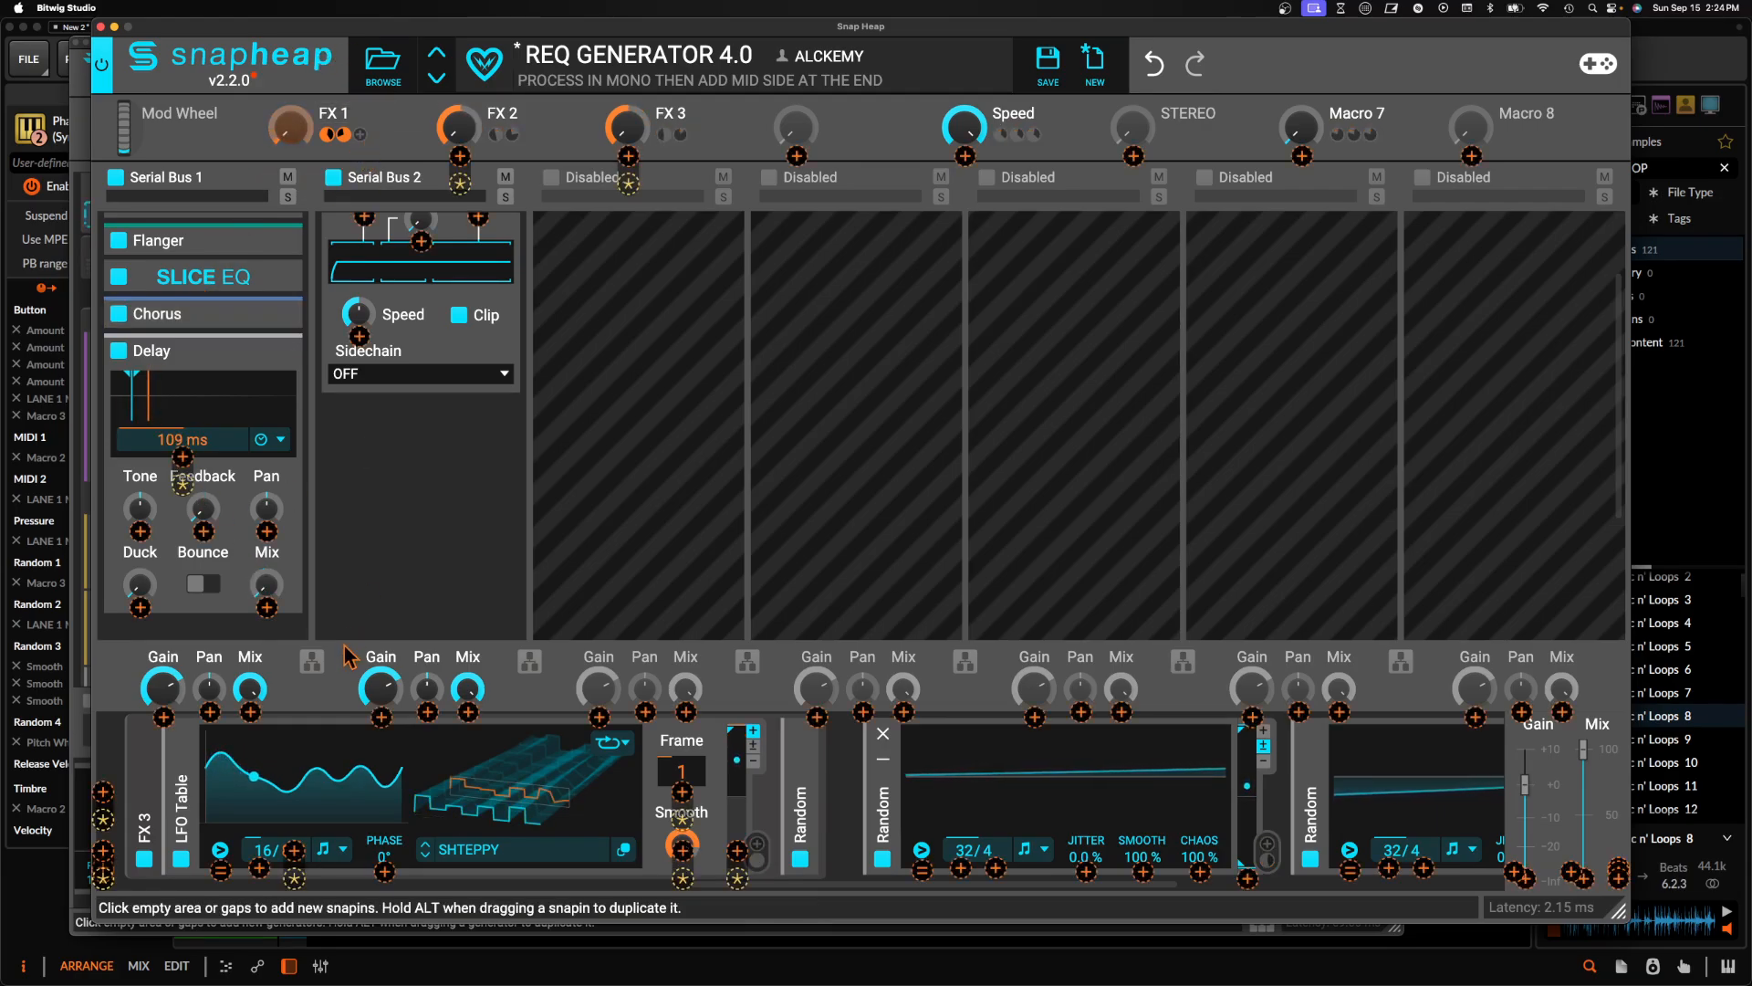
pyautogui.moveTo(267, 607); pyautogui.dragTo(266, 538)
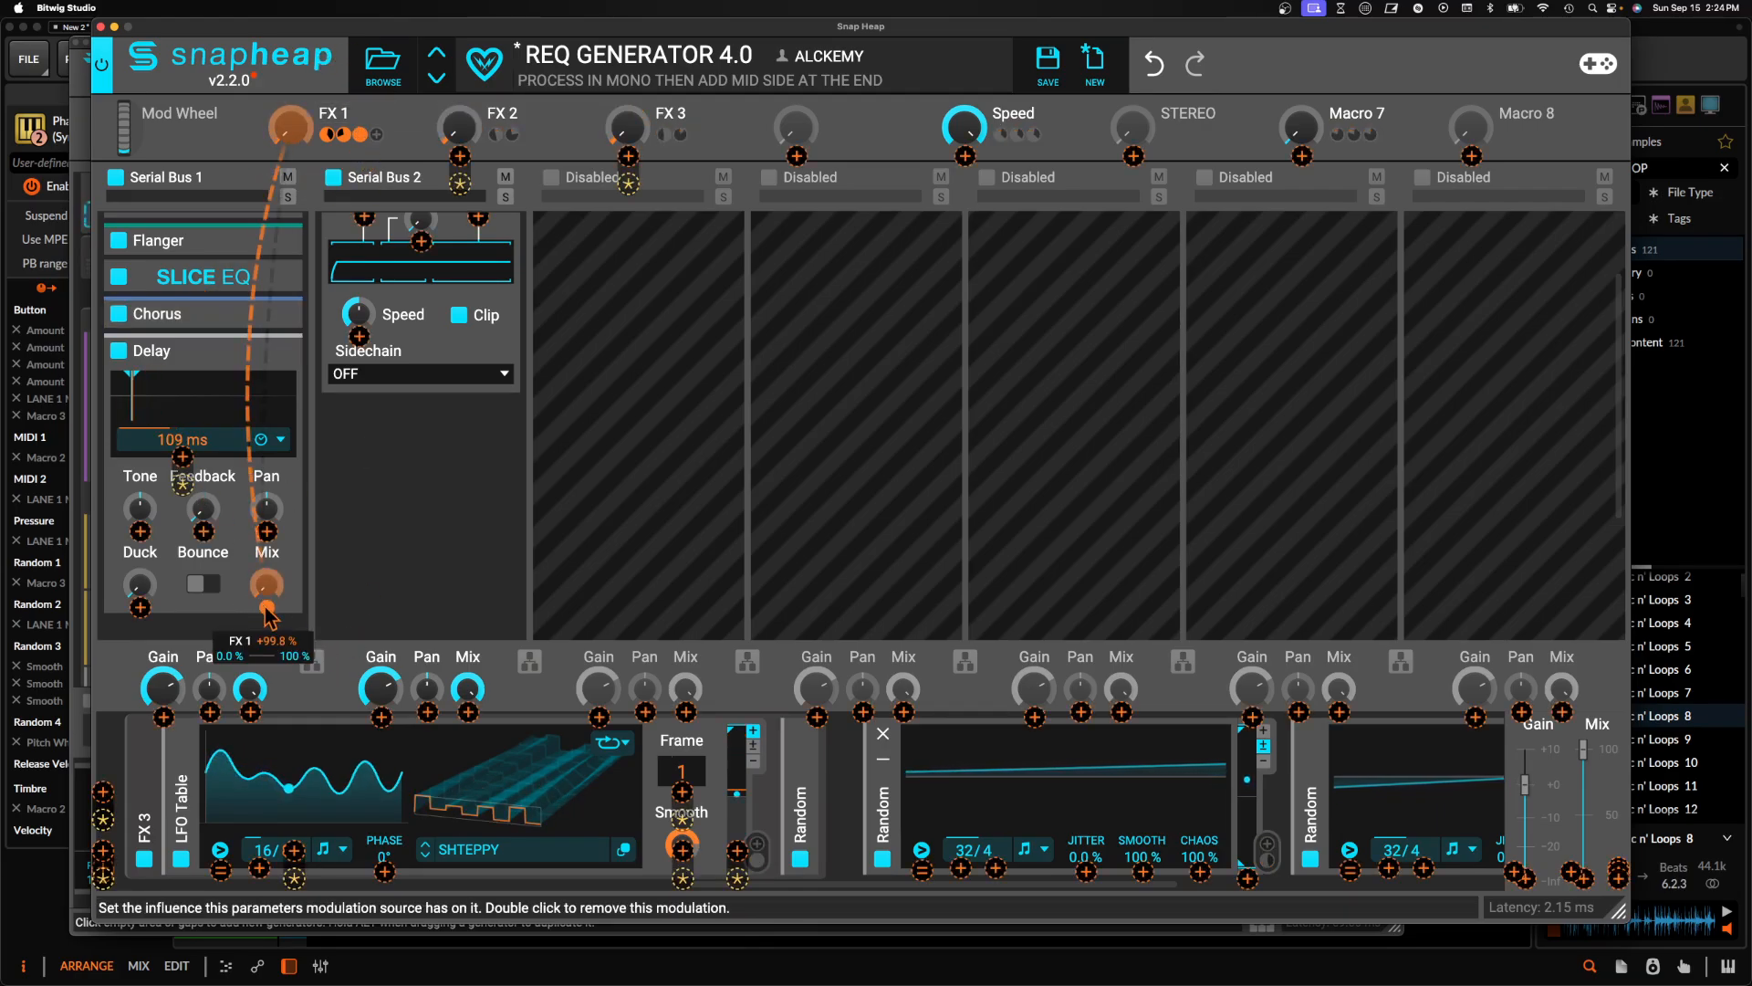
pyautogui.click(226, 560)
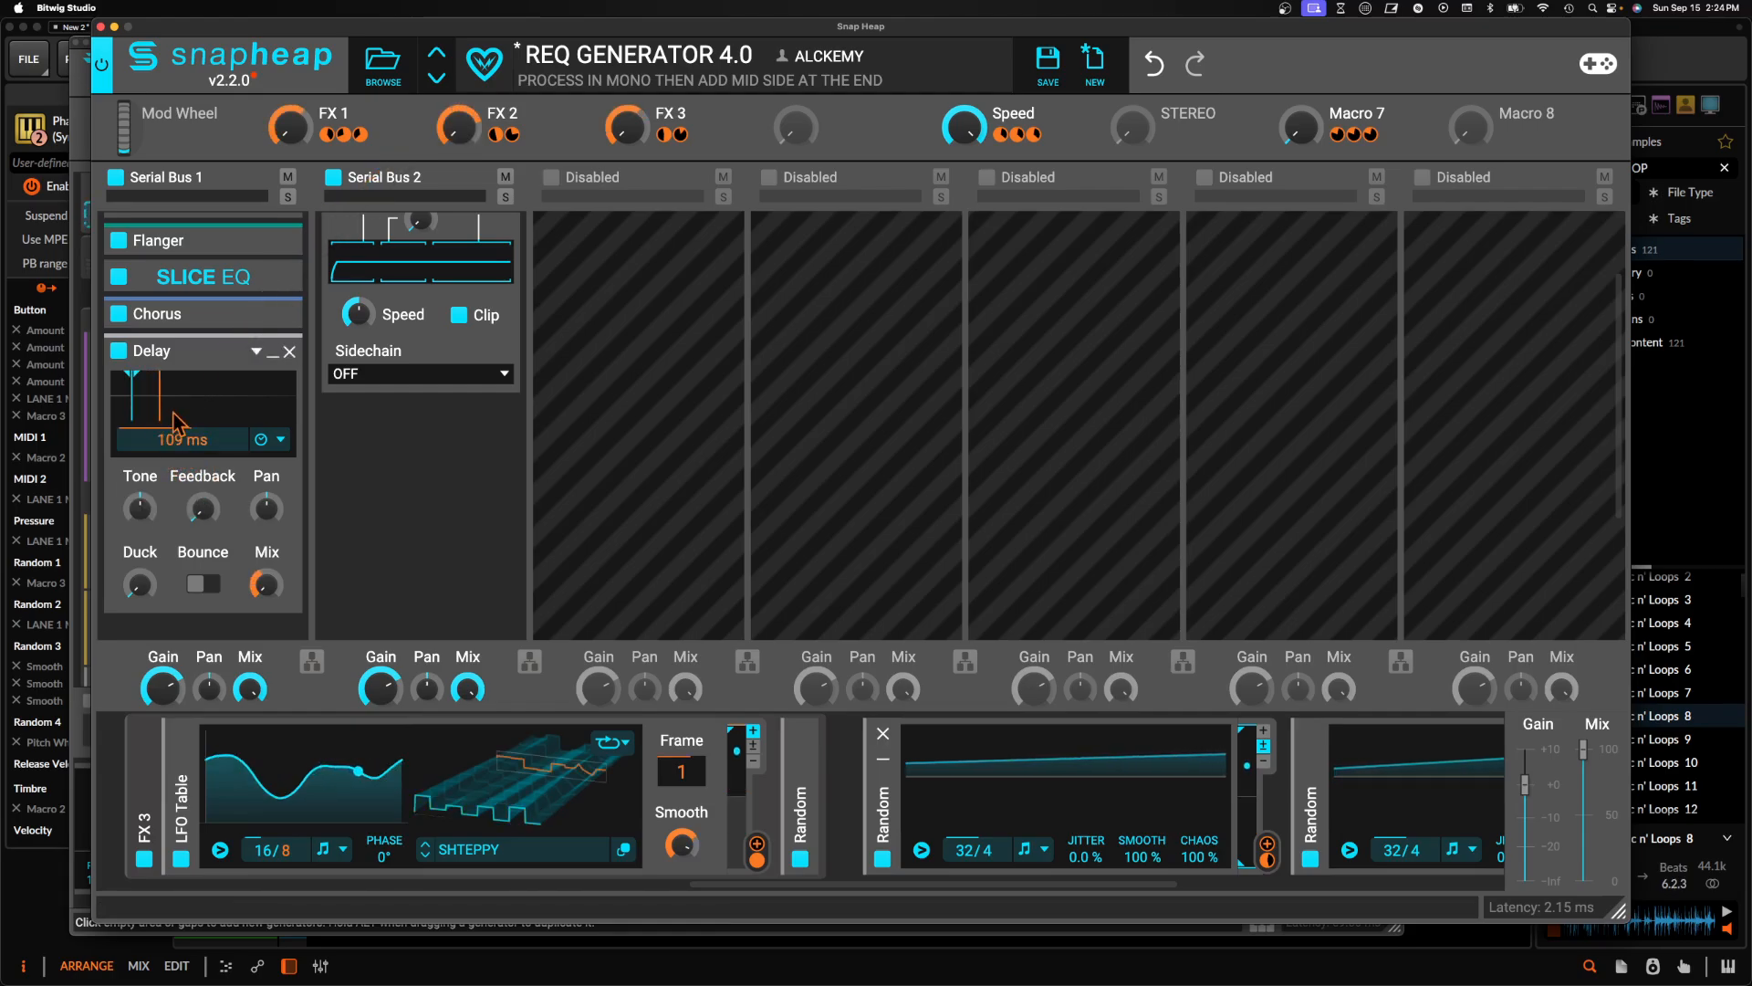
pyautogui.click(289, 351)
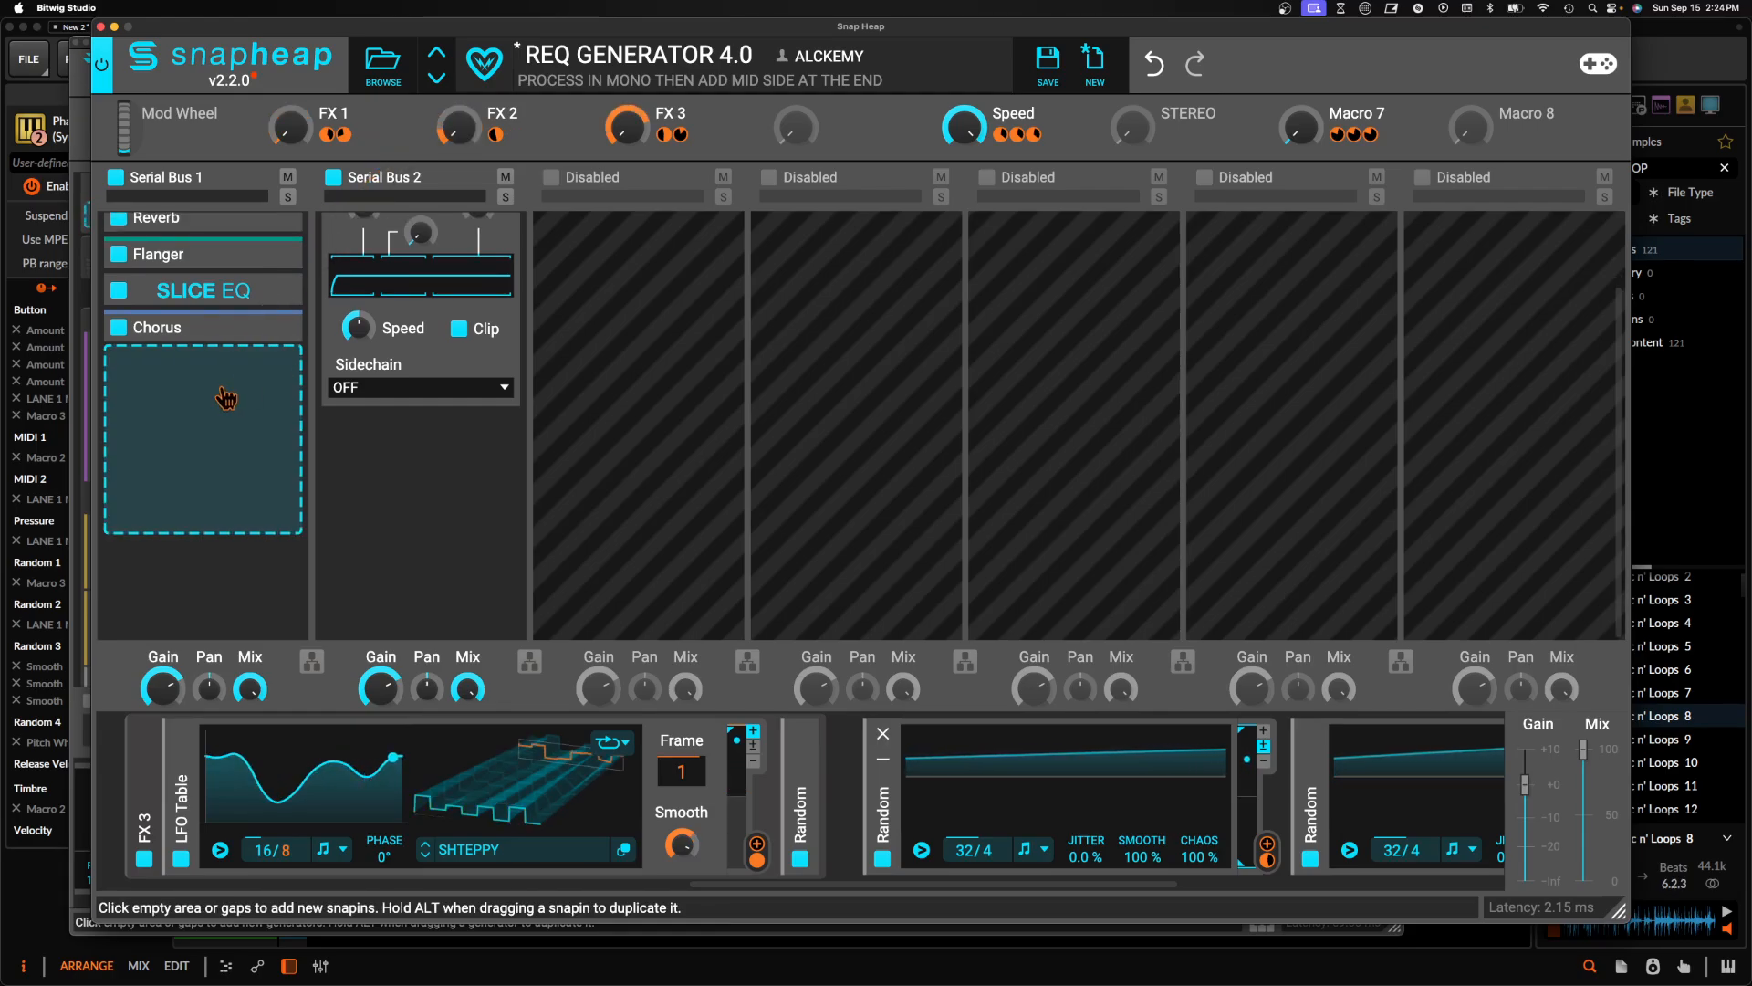
# Add a Dual Delay below the Chorus, set its time to 65.2 ms and modulate that time from FX 1
pyautogui.click(222, 392)
pyautogui.click(237, 726)
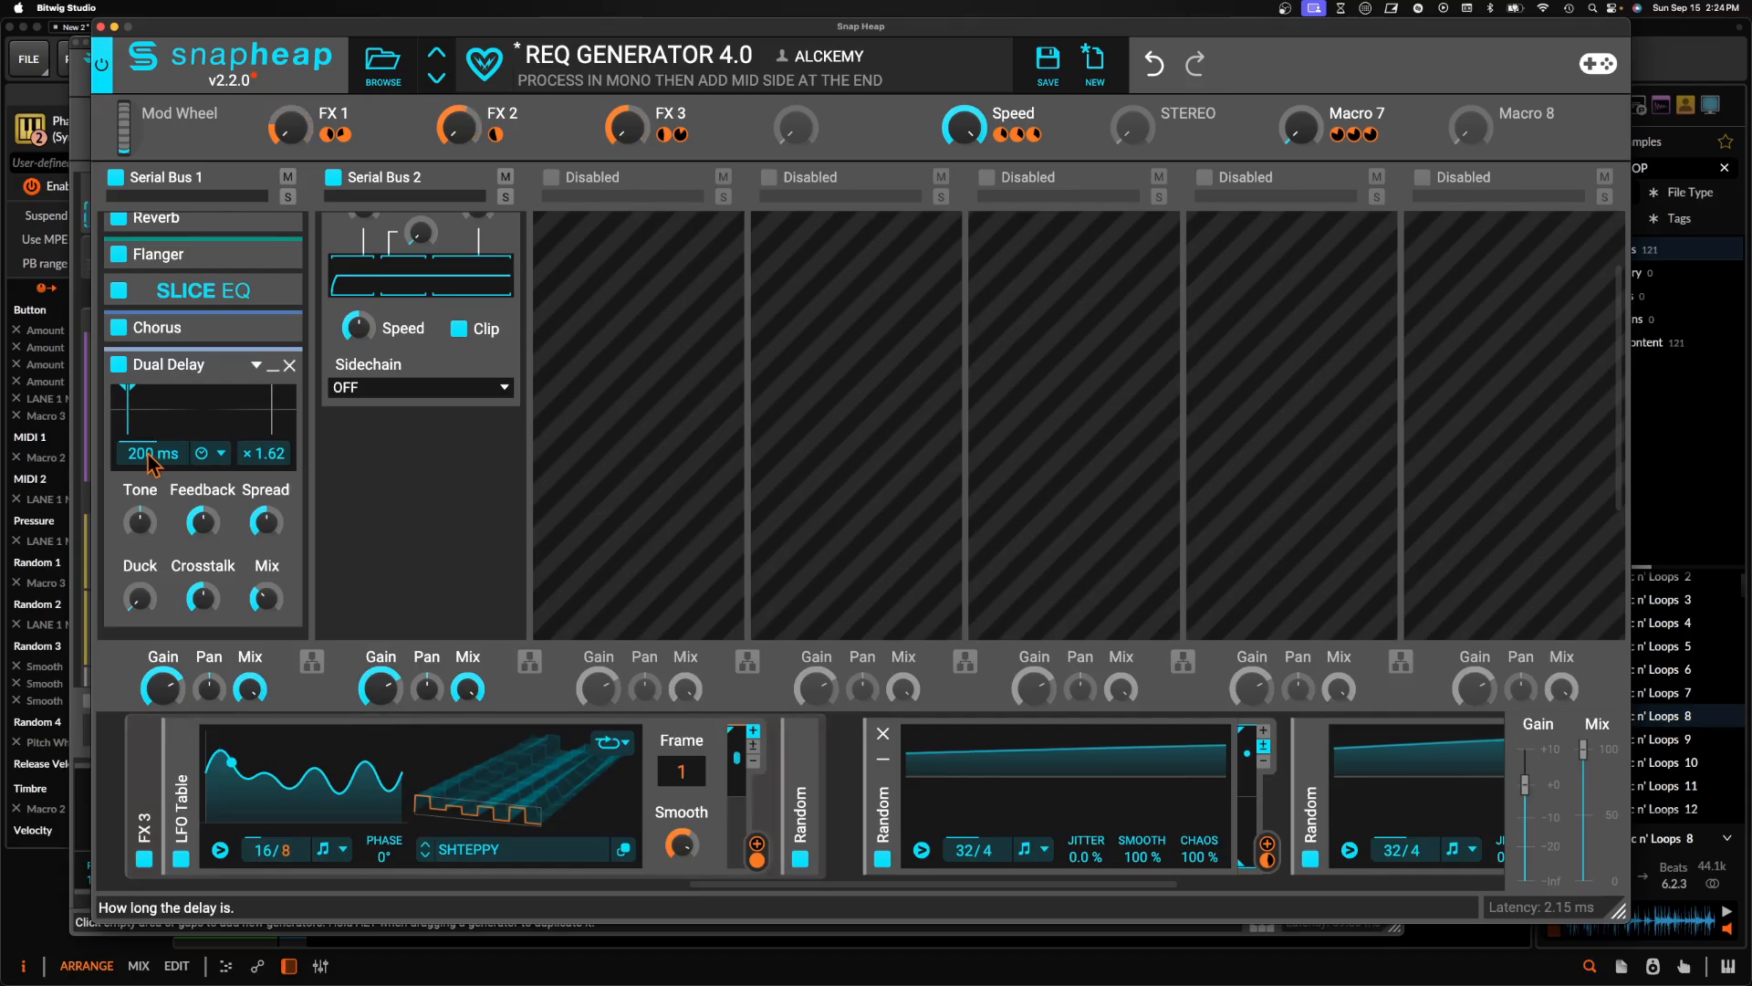
pyautogui.moveTo(290, 128); pyautogui.dragTo(150, 460)
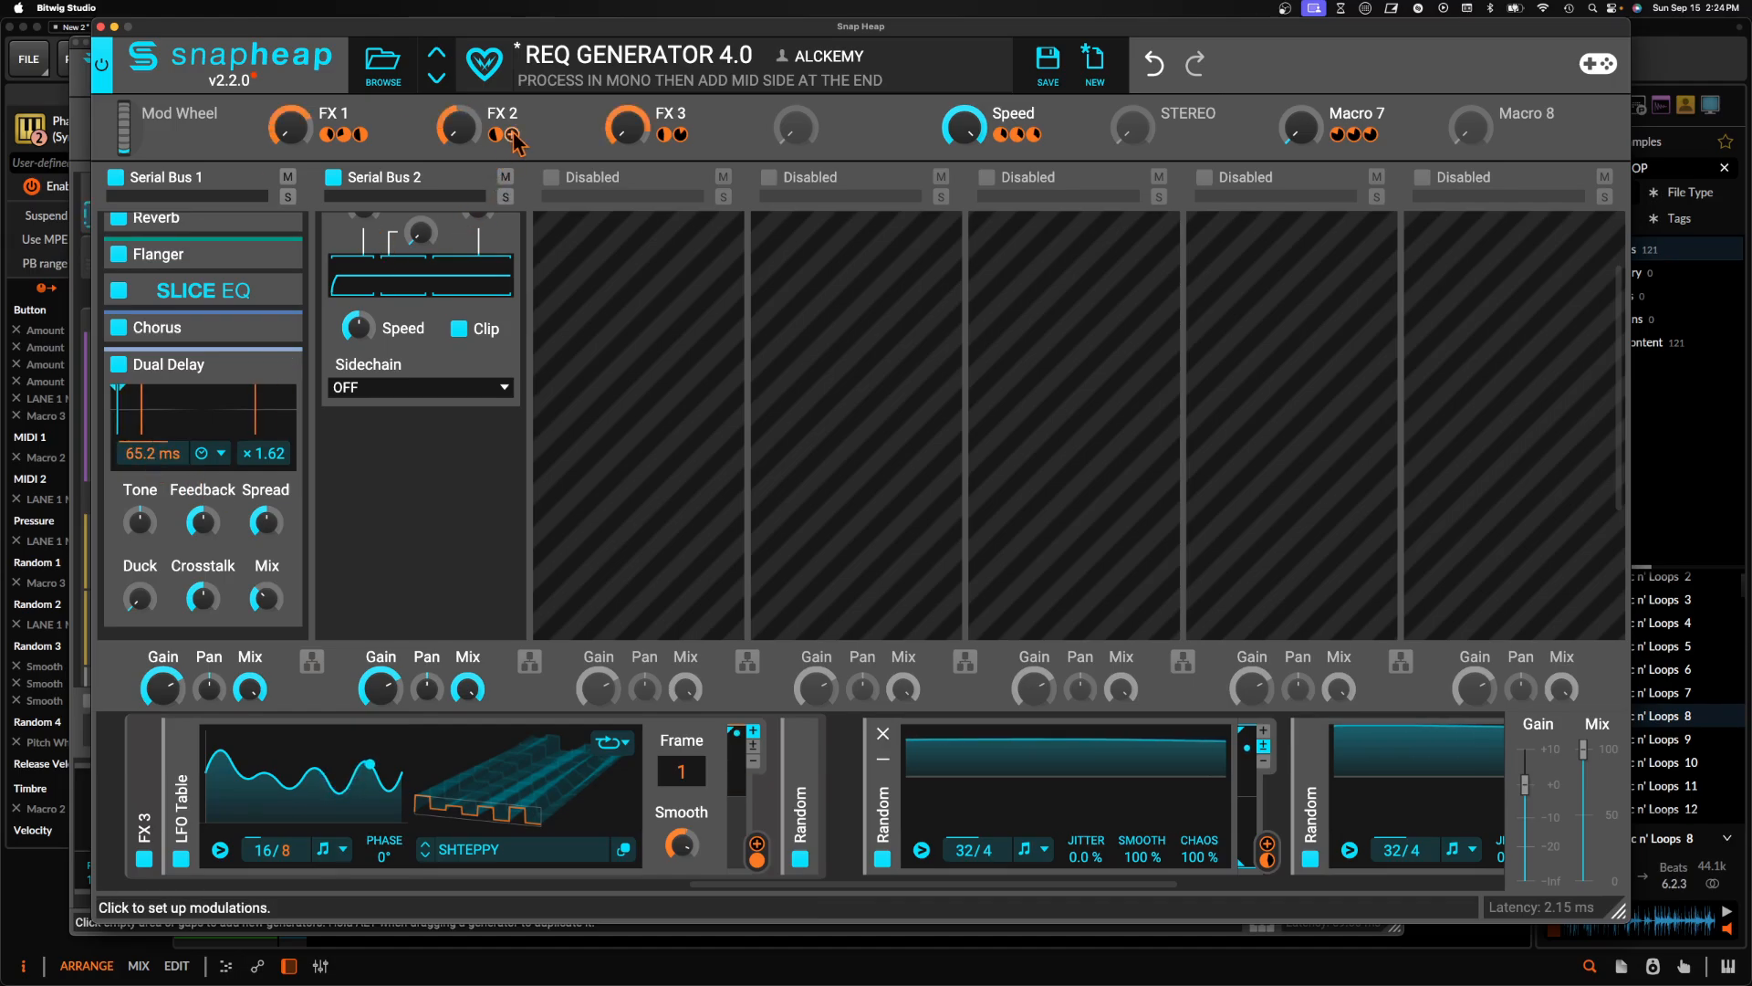
# Modulate the Dual Delay's mix from the FX 2 macro and collapse the snapin
pyautogui.moveTo(516, 139); pyautogui.dragTo(268, 639)
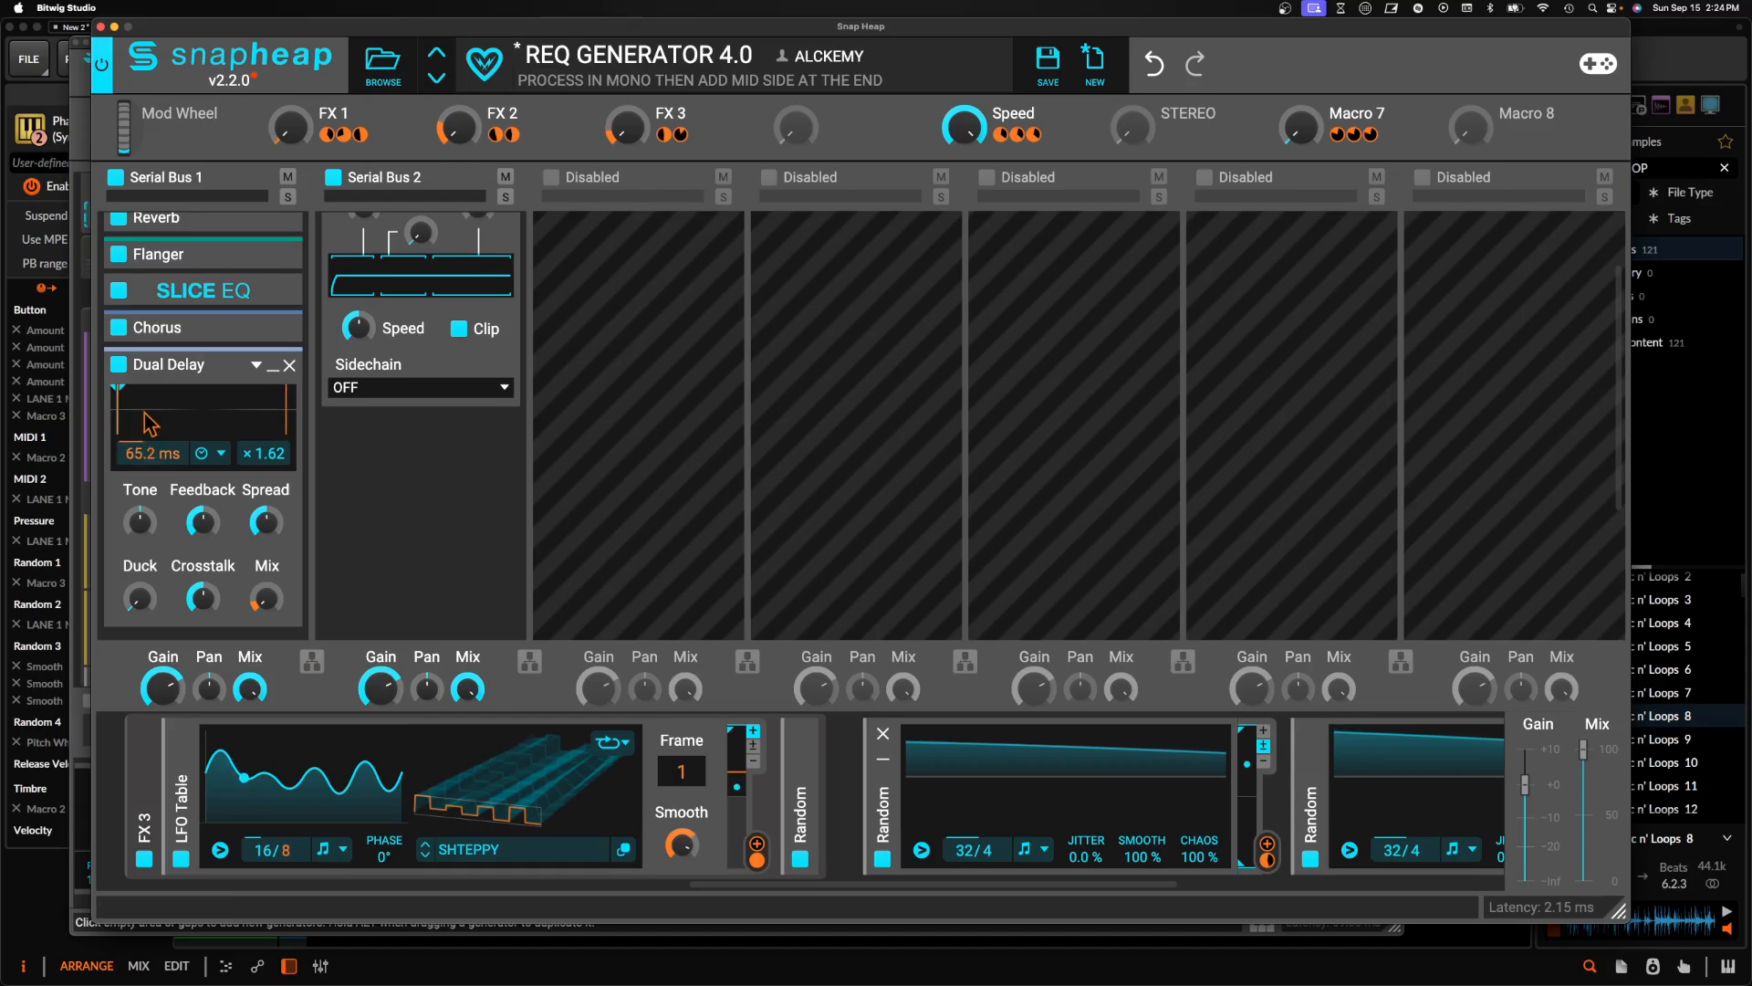
pyautogui.click(273, 368)
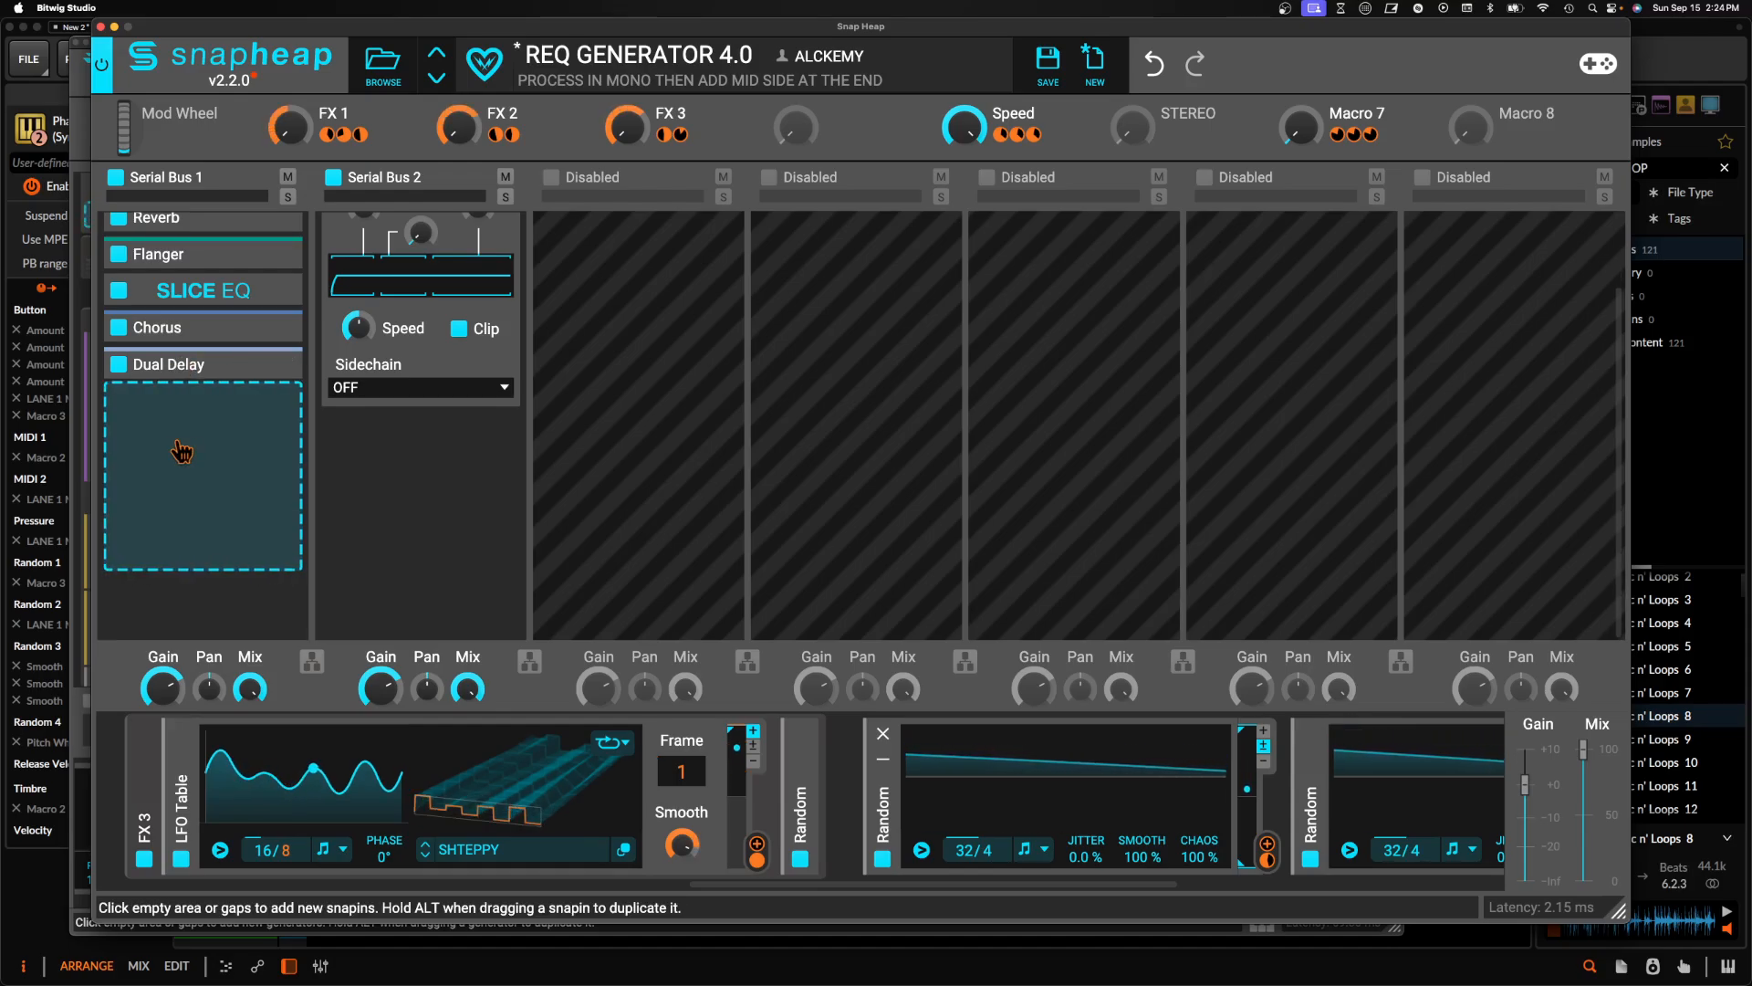
# Close the Snap Heap editor and expand the collapsed generator group below the granular group in Phase Plant
pyautogui.click(100, 26)
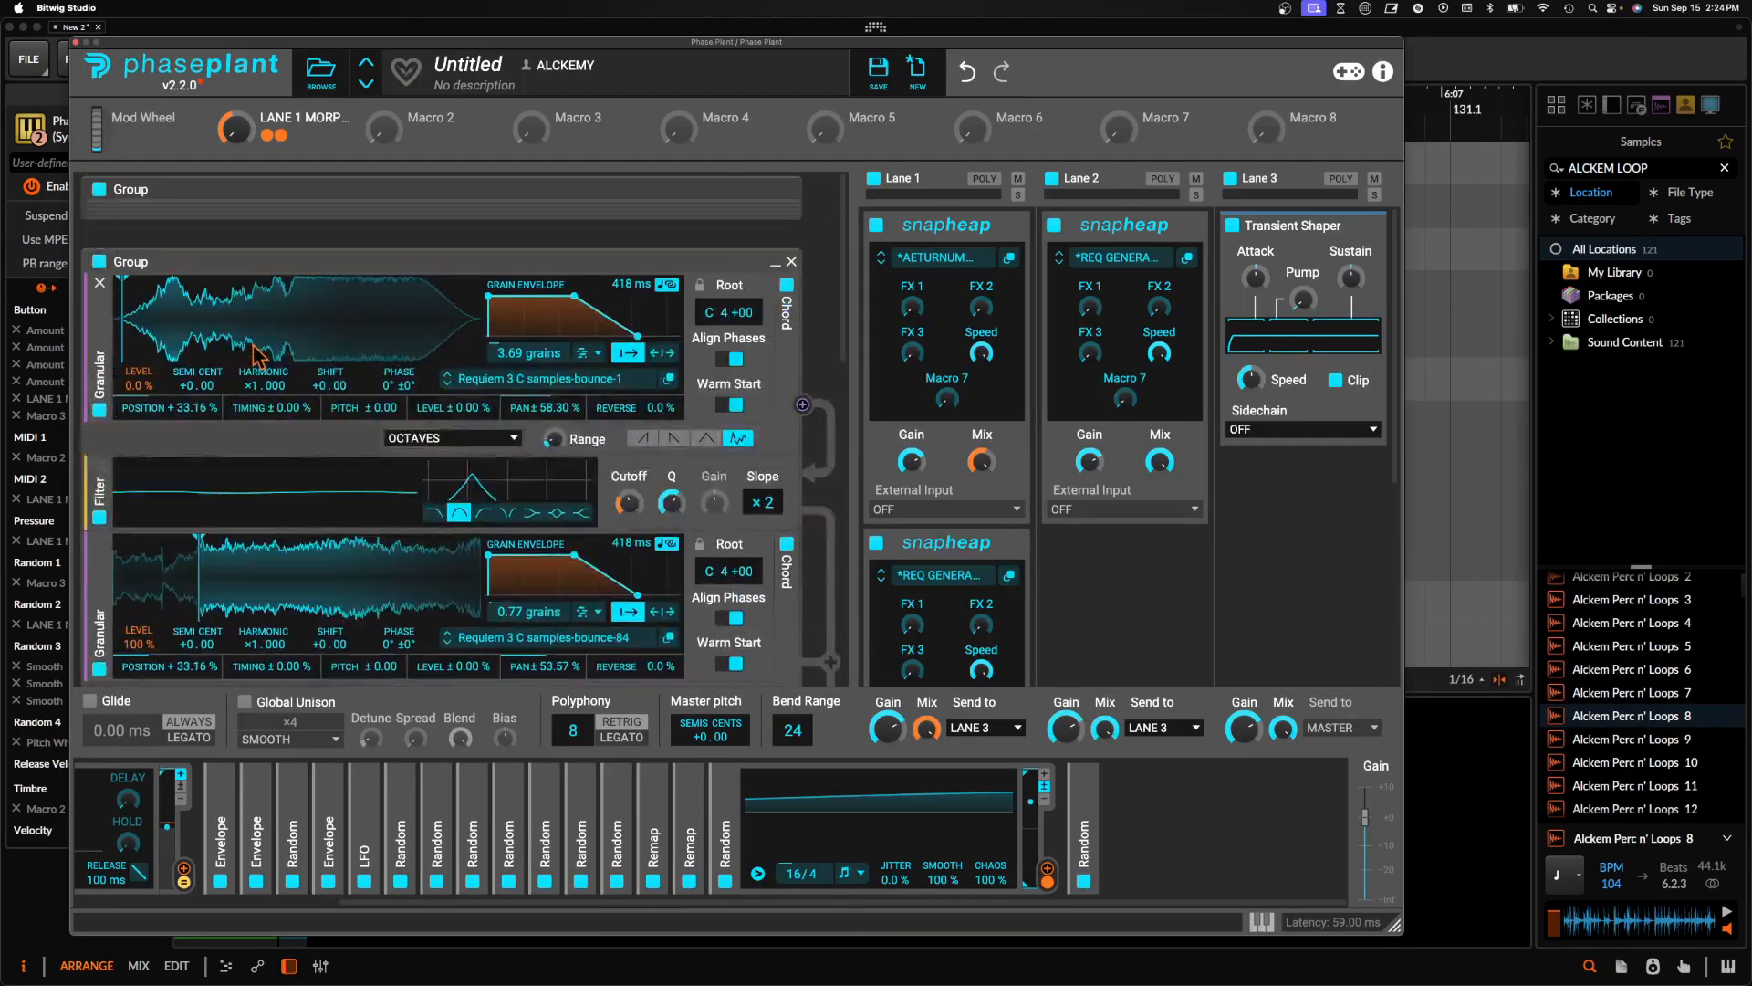
pyautogui.scroll(-2, 173, 306)
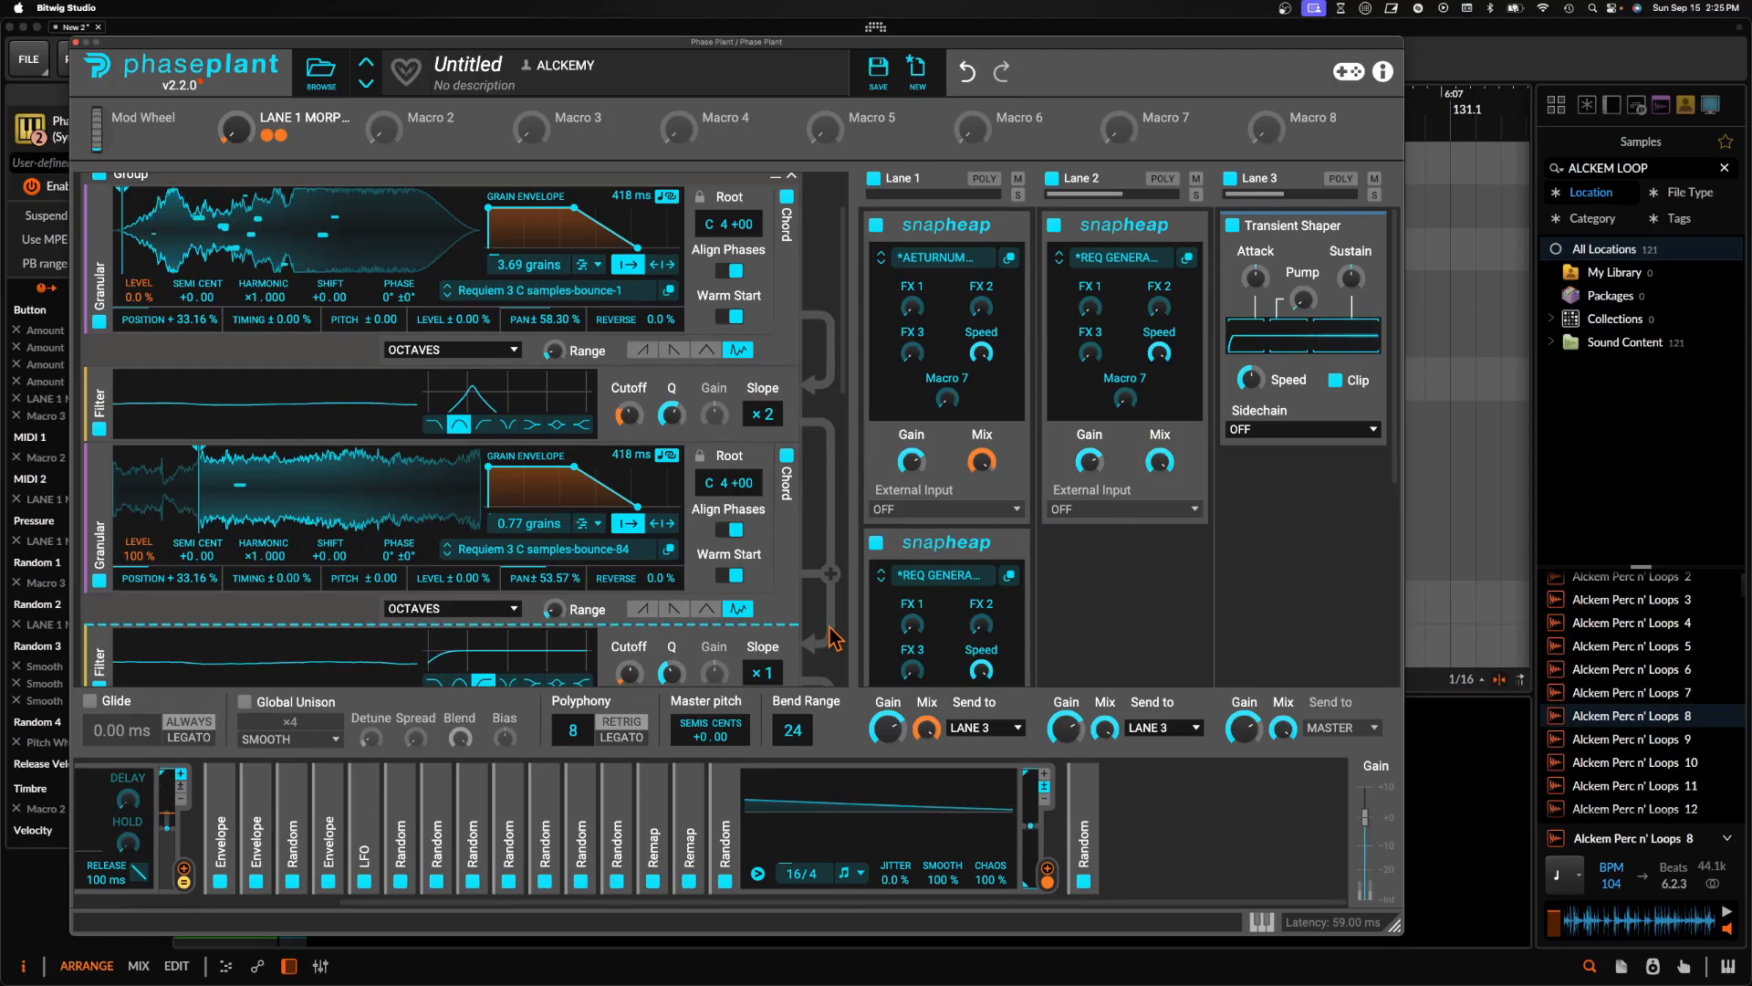
pyautogui.scroll(-1, 394, 470)
pyautogui.scroll(-10, 394, 470)
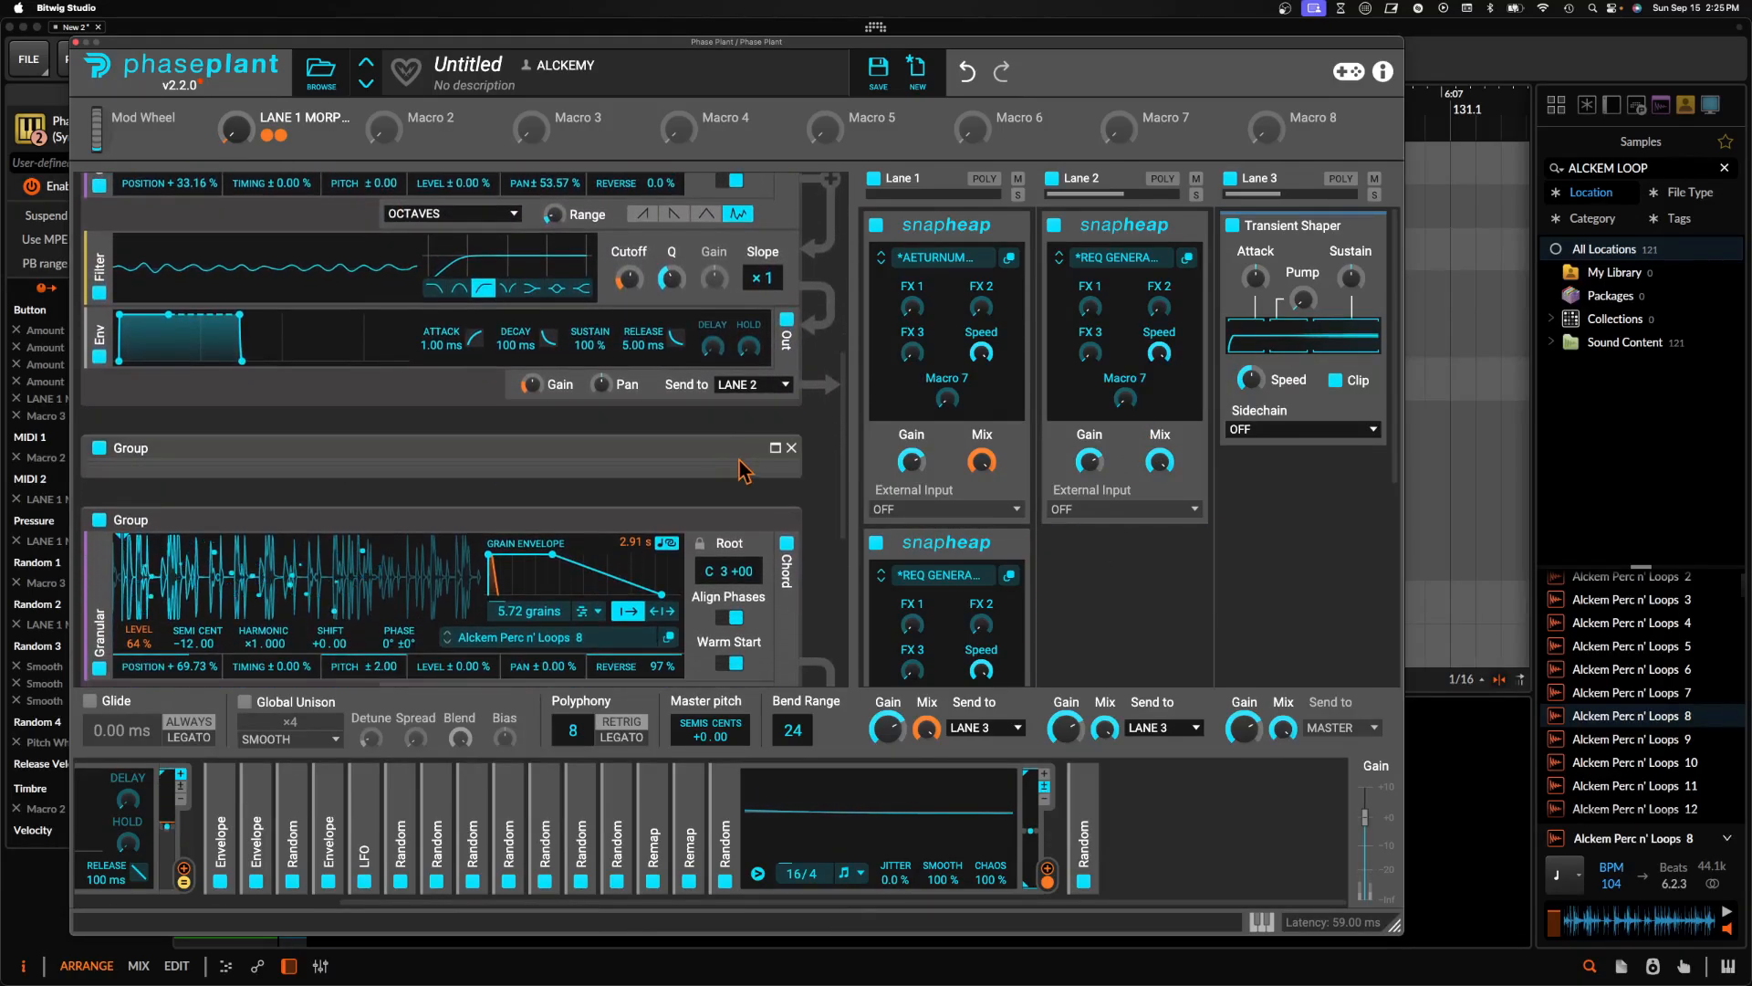
pyautogui.click(766, 447)
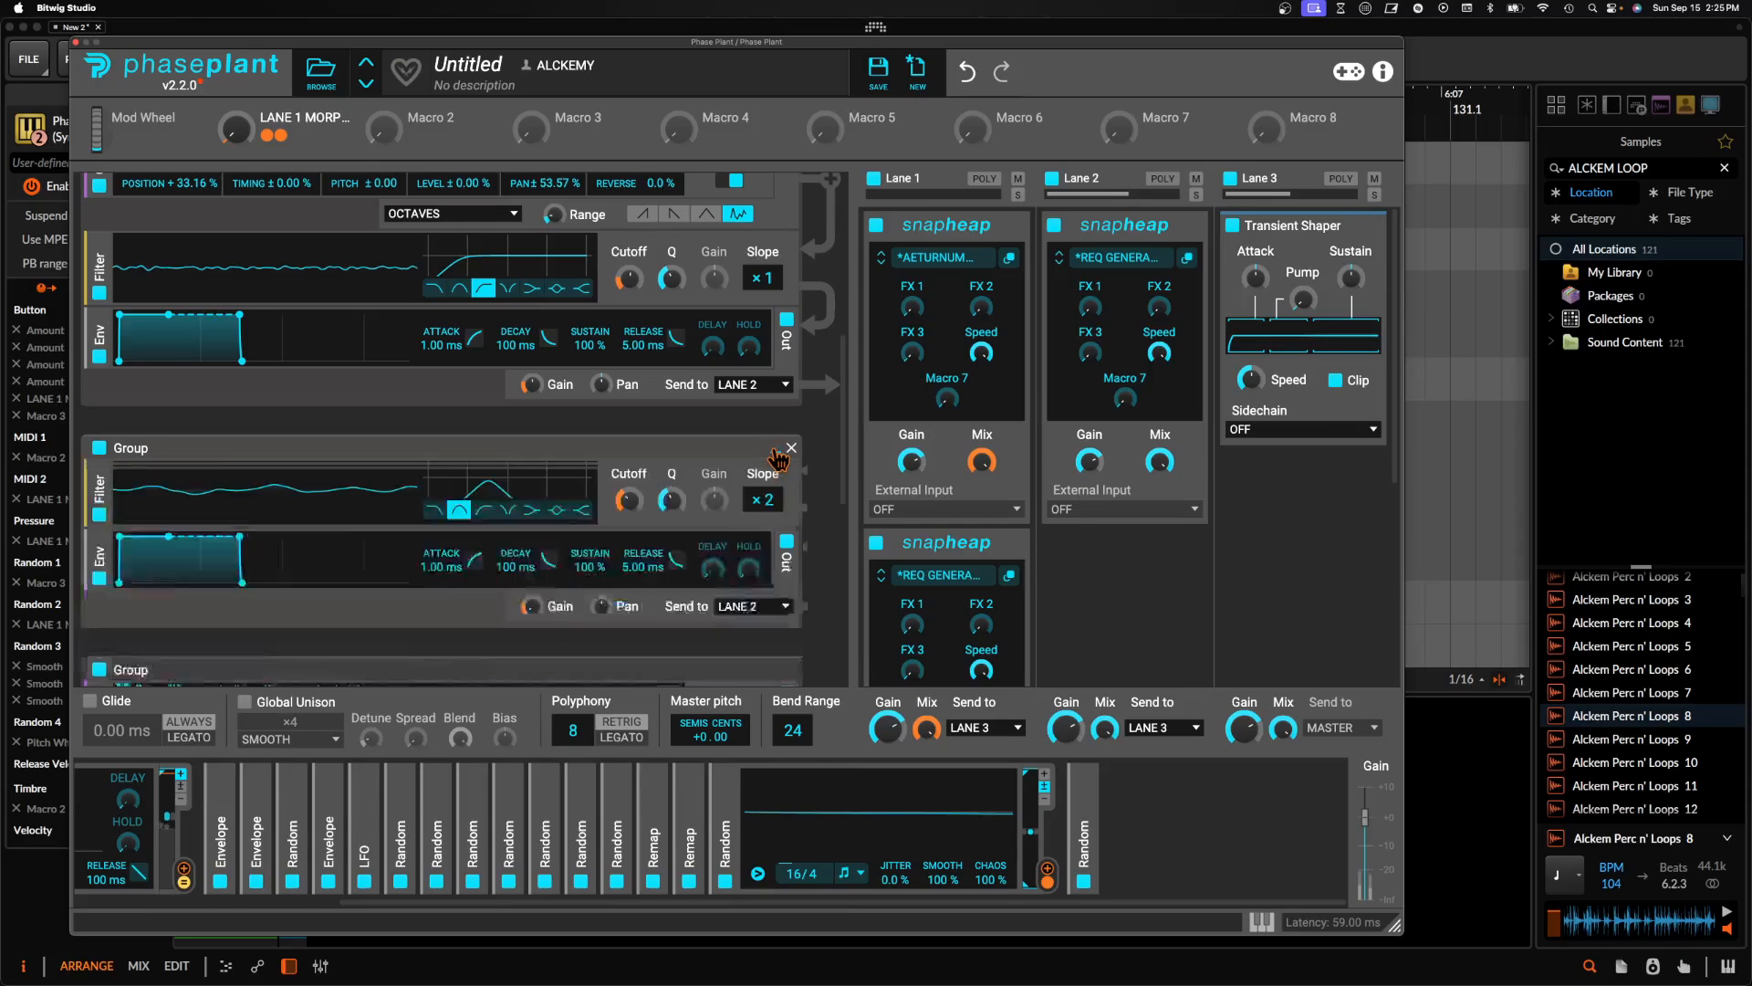
# Reopen the Lane 2 Snap Heap and insert a Shaper Table before the Filter in Serial Bus 1
pyautogui.click(1188, 259)
pyautogui.click(636, 470)
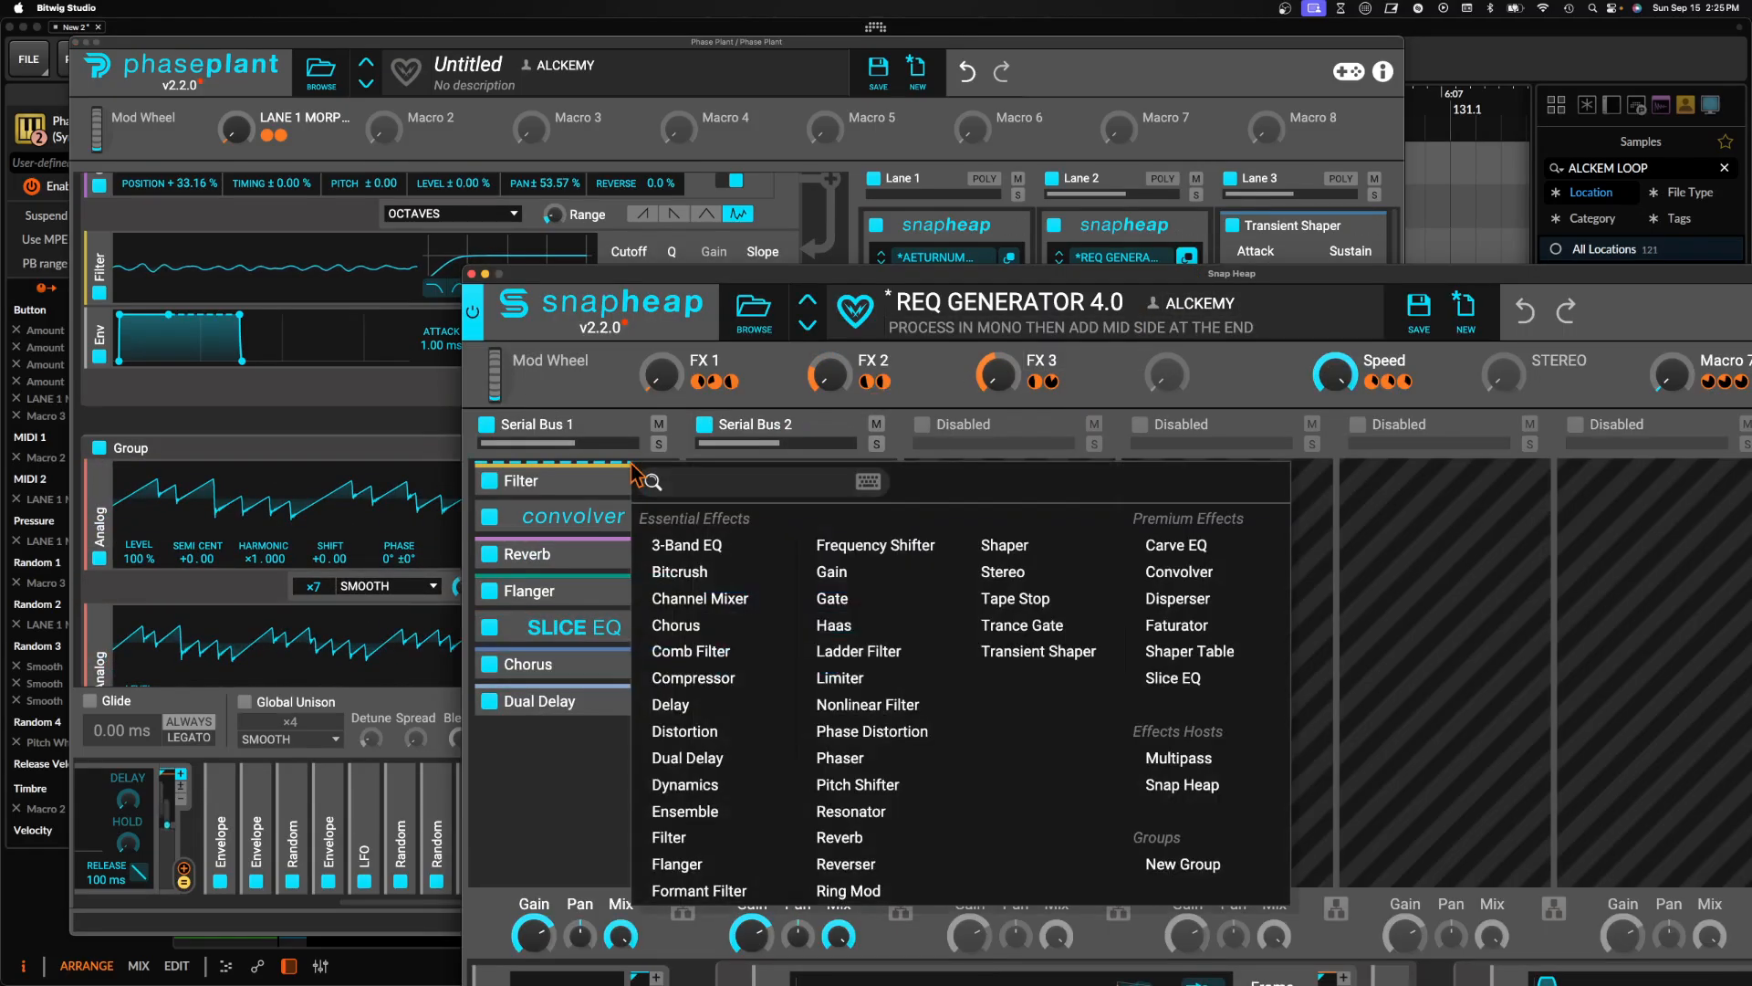
pyautogui.click(1170, 644)
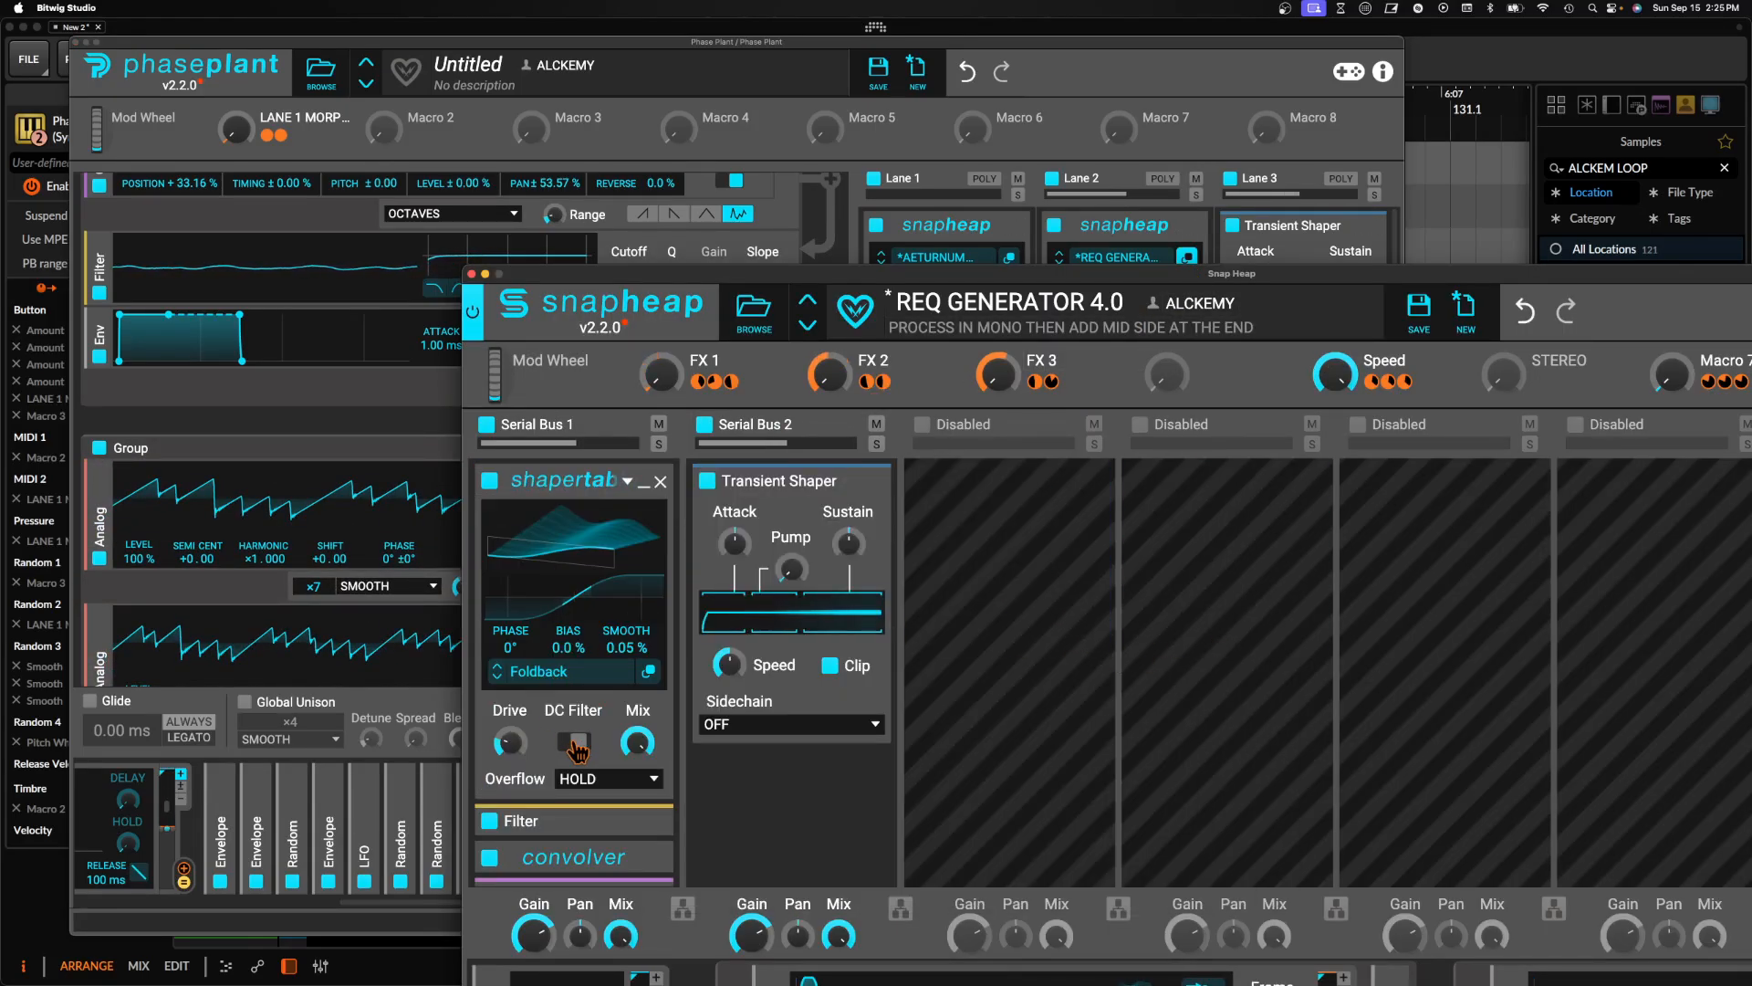
pyautogui.moveTo(659, 275); pyautogui.dragTo(449, 47)
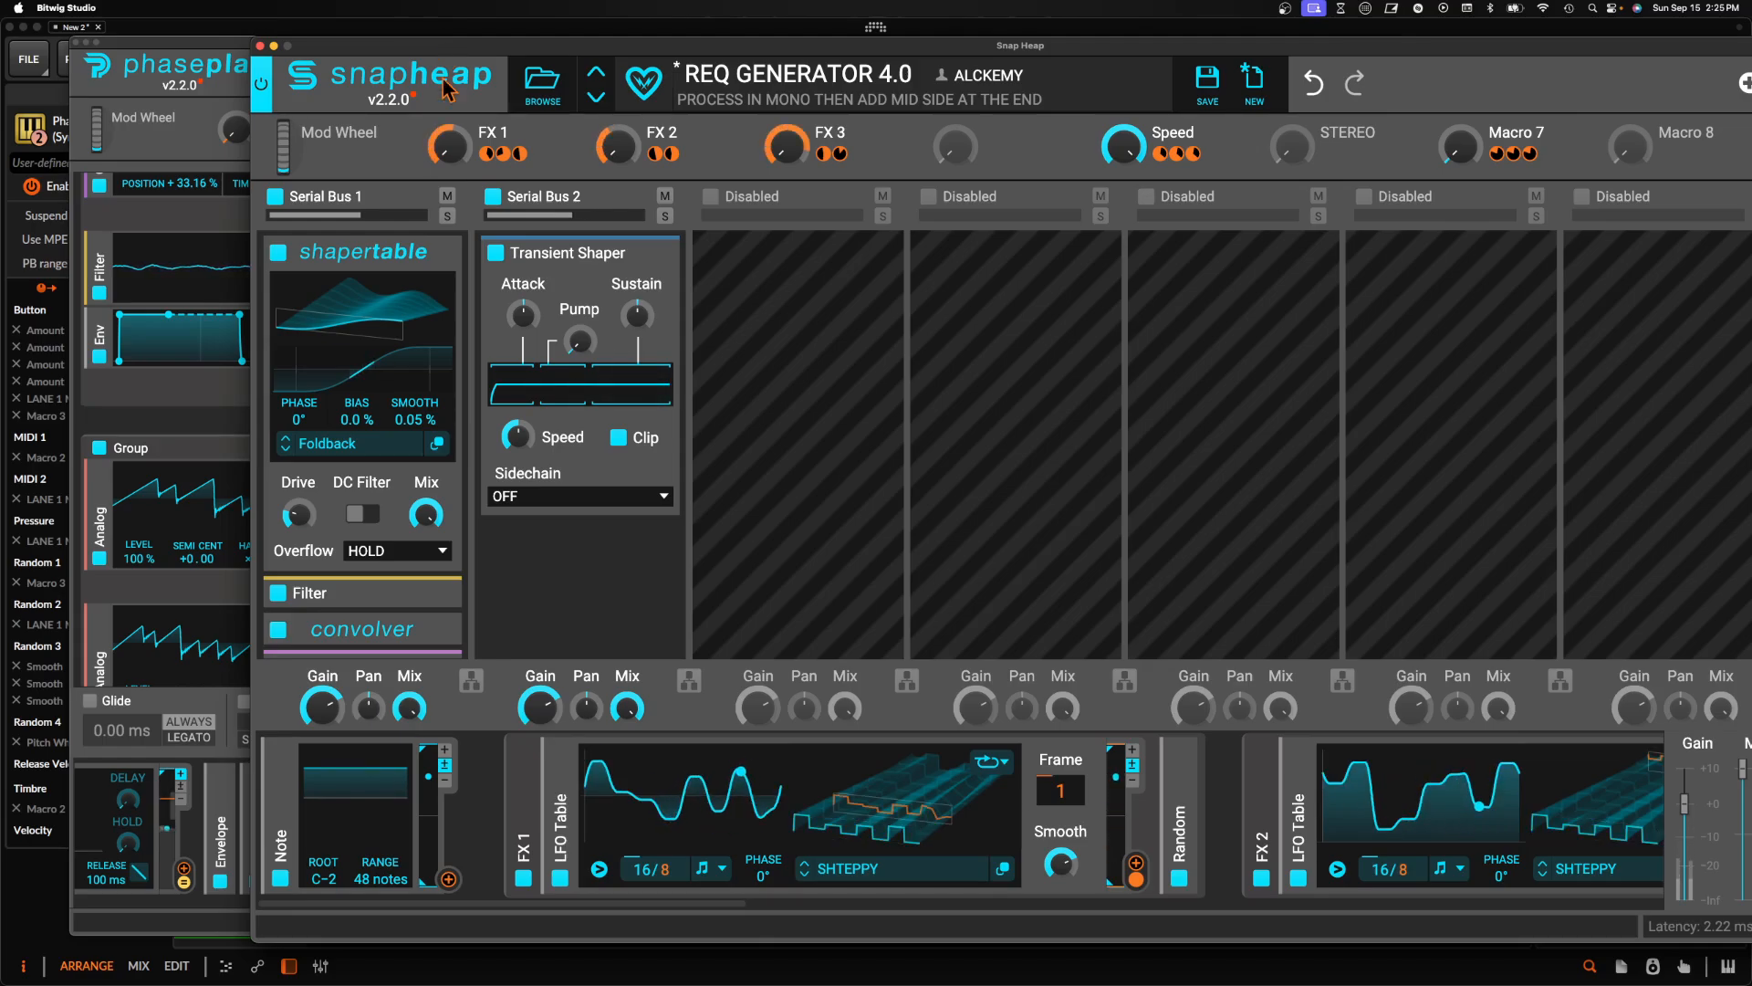
# Expand the Slice EQ in Serial Bus 1, modulate its mix from the FX 1 macro, and collapse the snapin
pyautogui.scroll(-5, 429, 511)
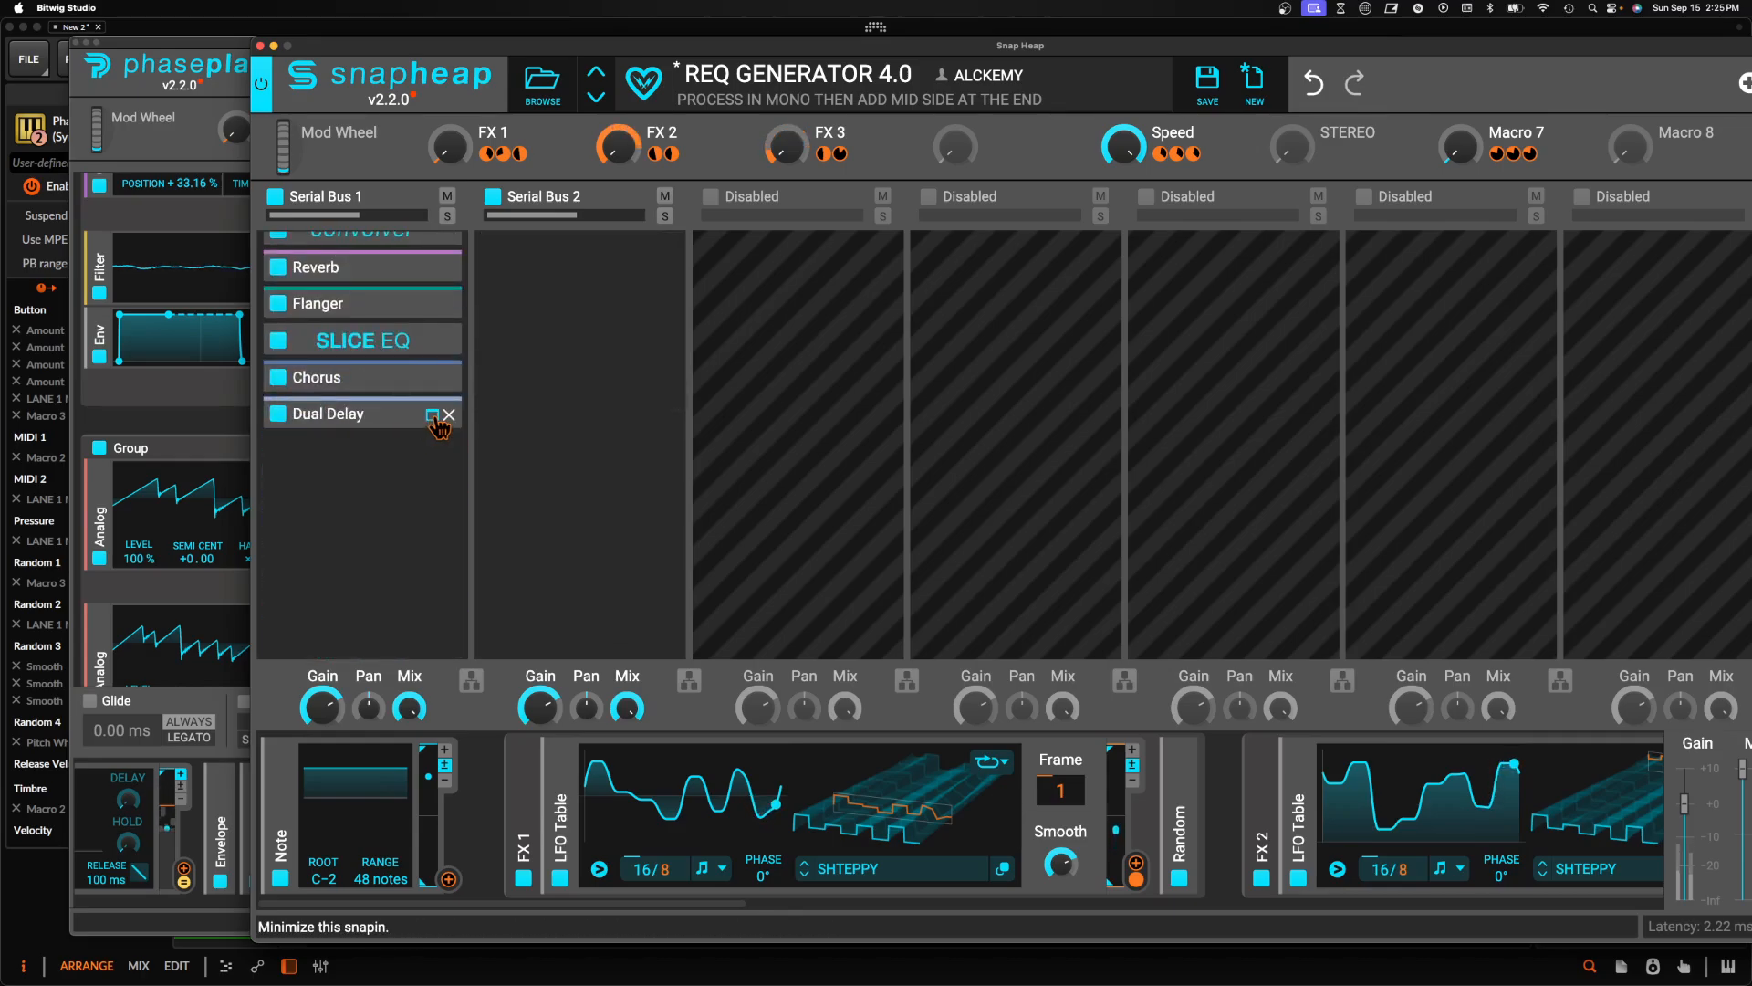
pyautogui.click(437, 350)
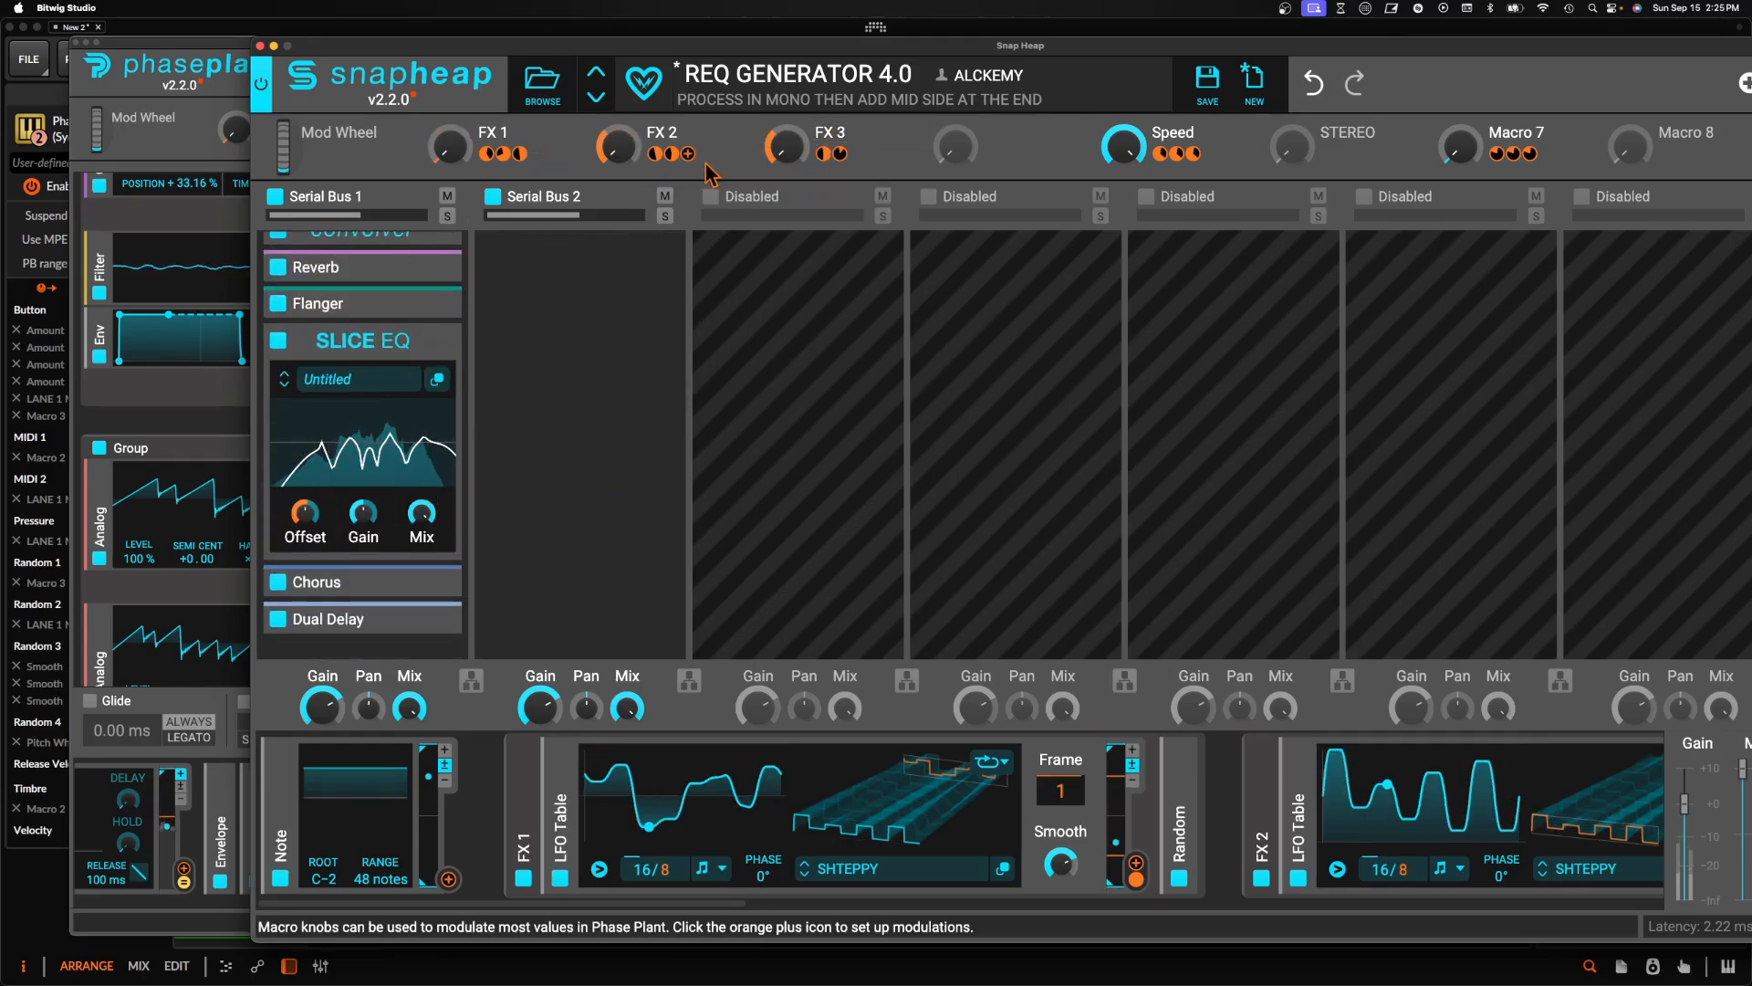
pyautogui.moveTo(669, 157)
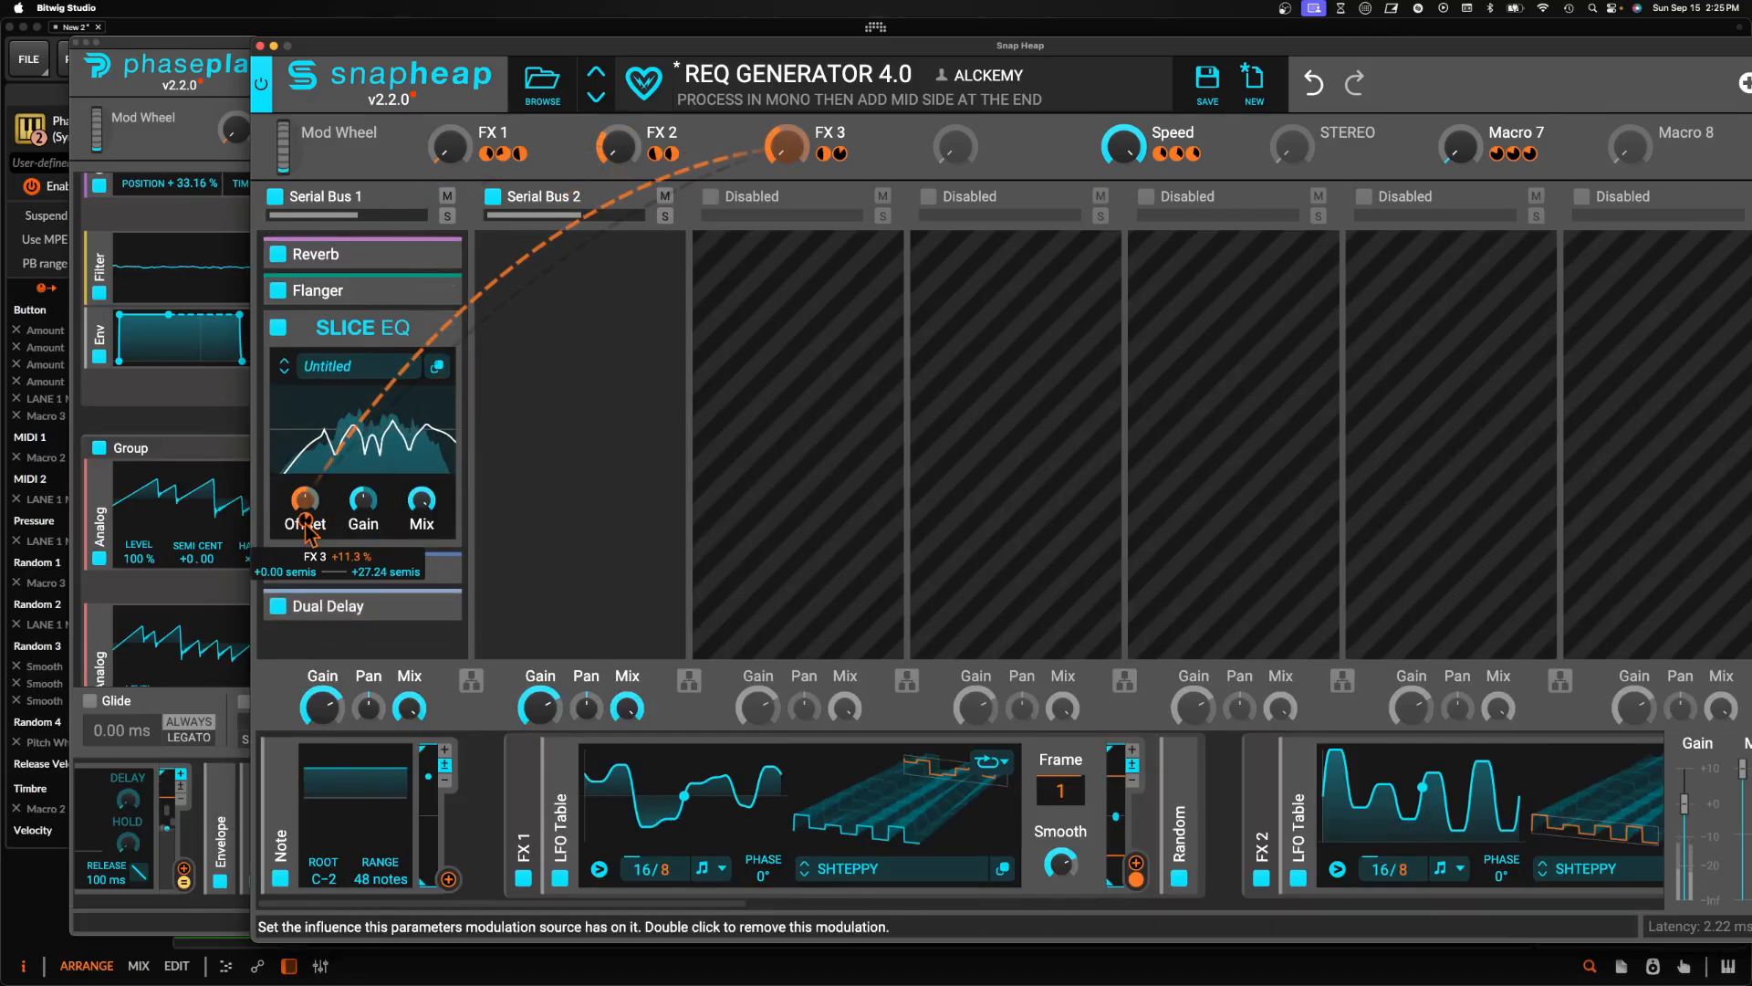
pyautogui.click(536, 153)
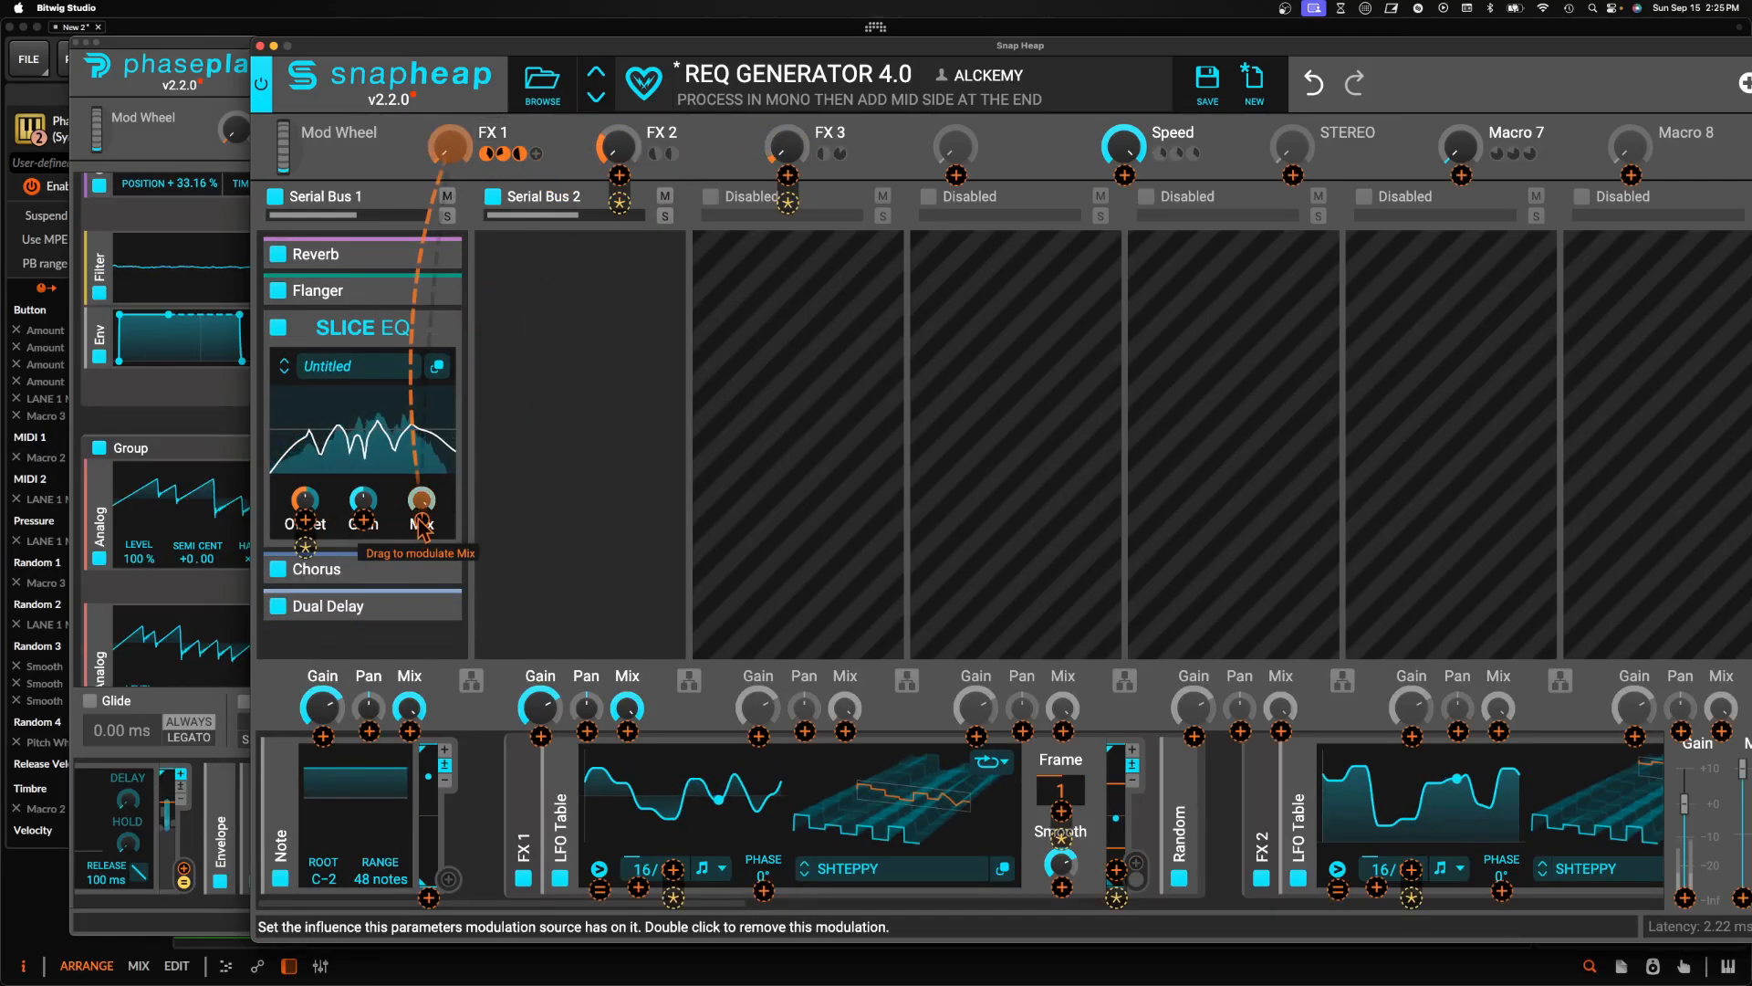
pyautogui.moveTo(422, 520); pyautogui.dragTo(422, 611)
pyautogui.click(363, 419)
pyautogui.click(430, 332)
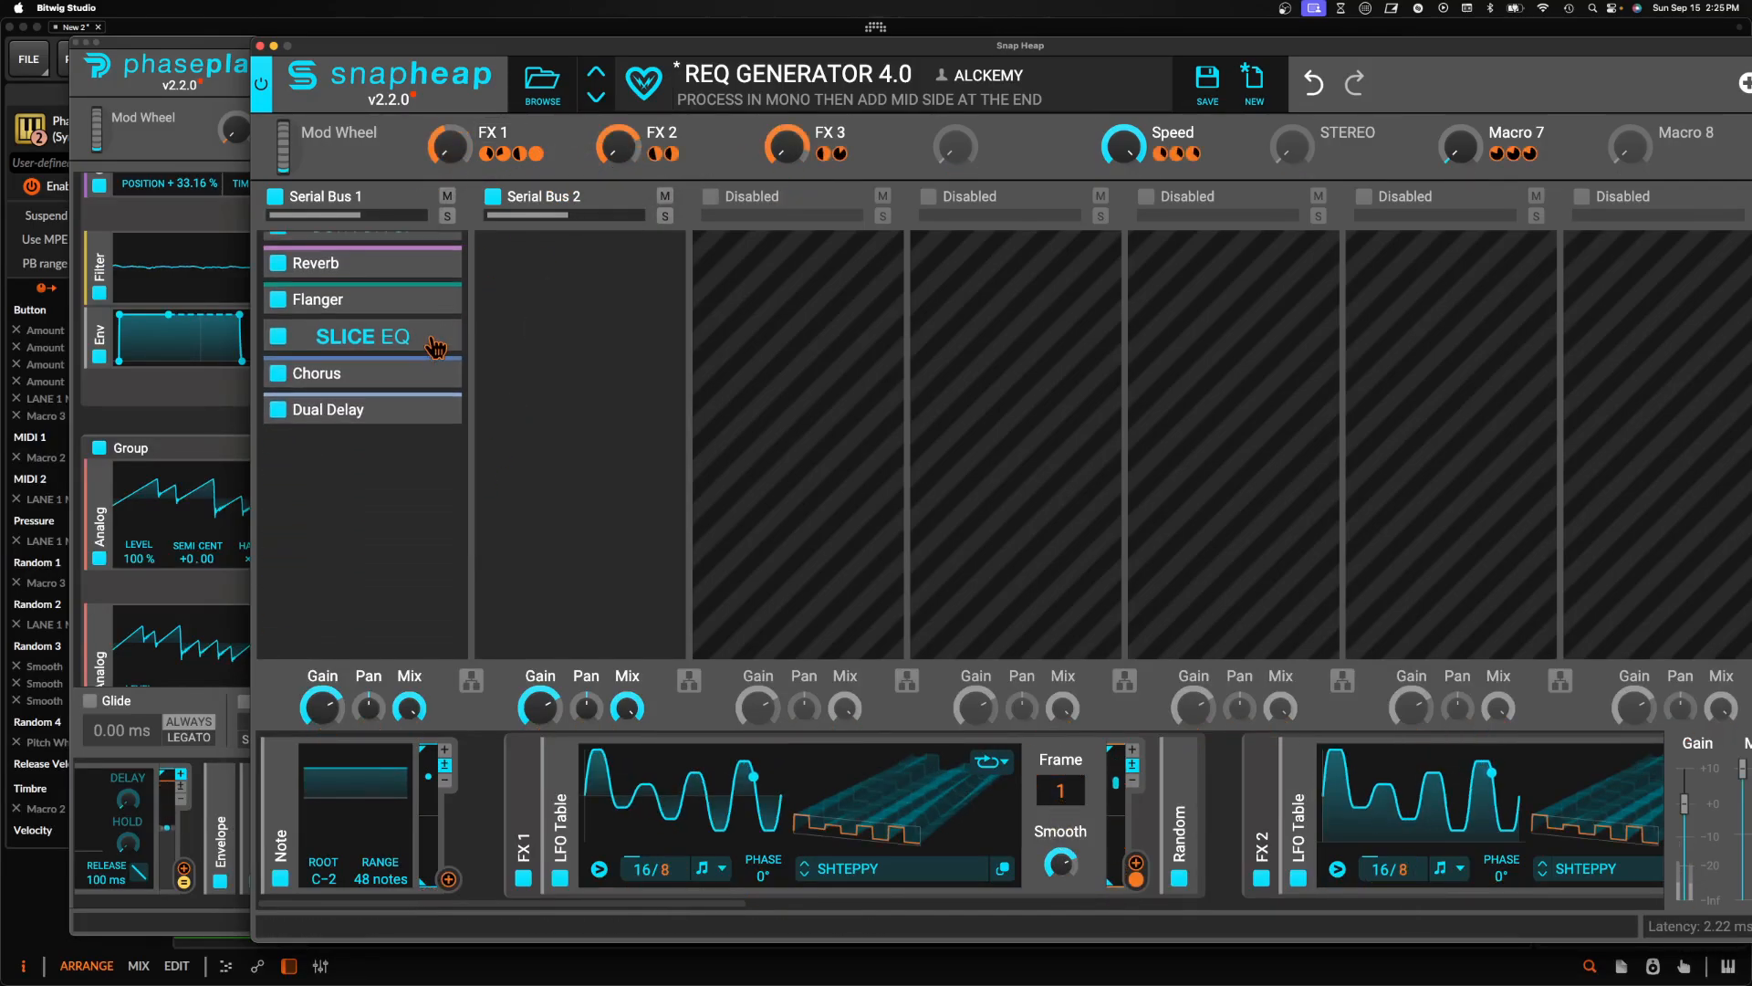
# Set the FX 3 modulation of the Flanger's mix to +16.3 %, and collapse the Shaper Table and Flanger snapins
pyautogui.scroll(2, 432, 337)
pyautogui.click(429, 390)
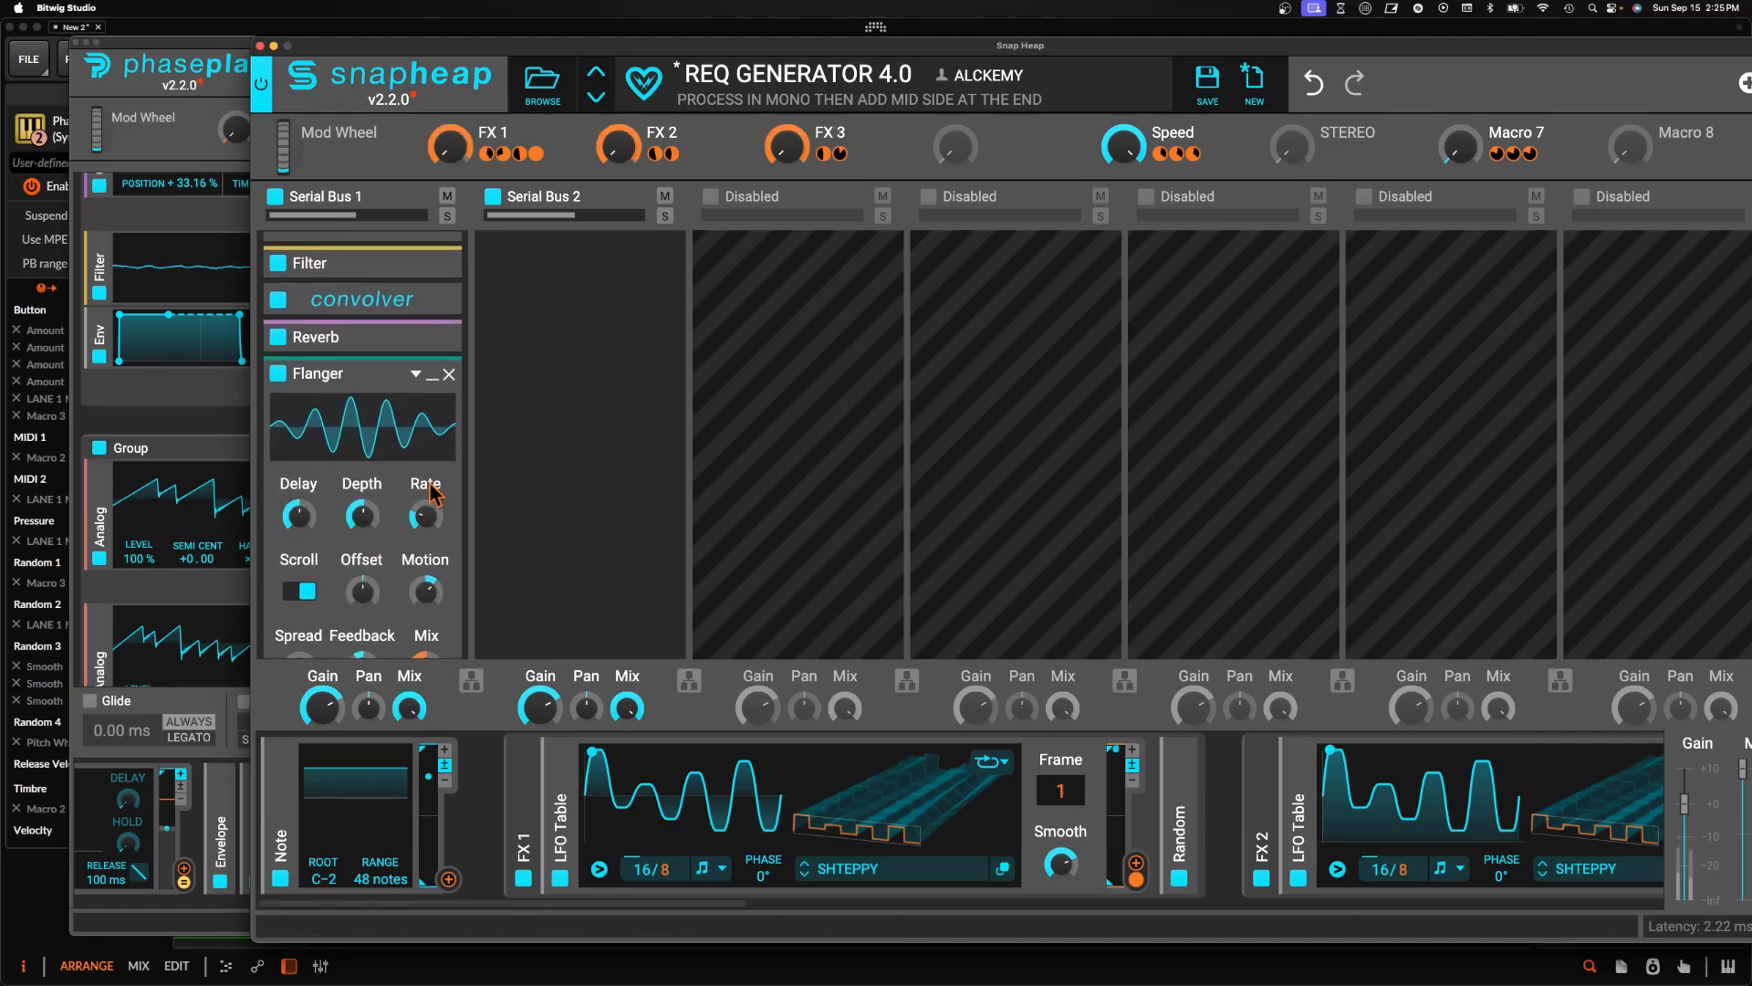
pyautogui.scroll(-3, 431, 493)
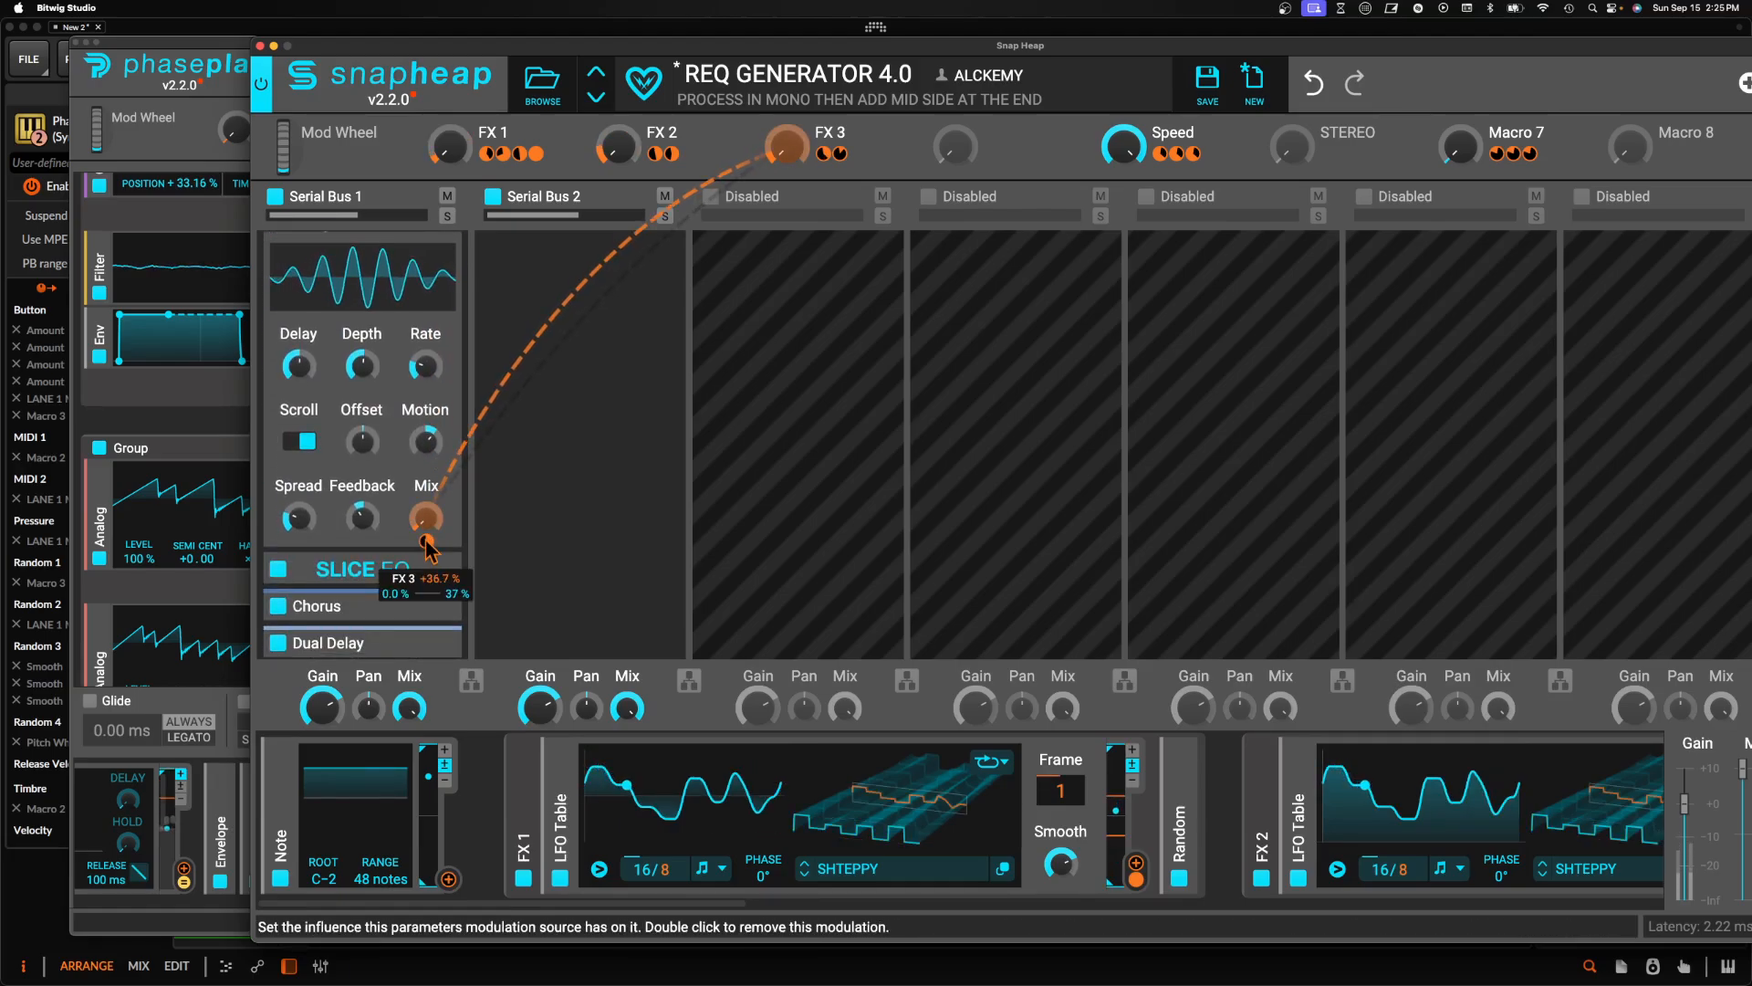
pyautogui.scroll(4, 411, 529)
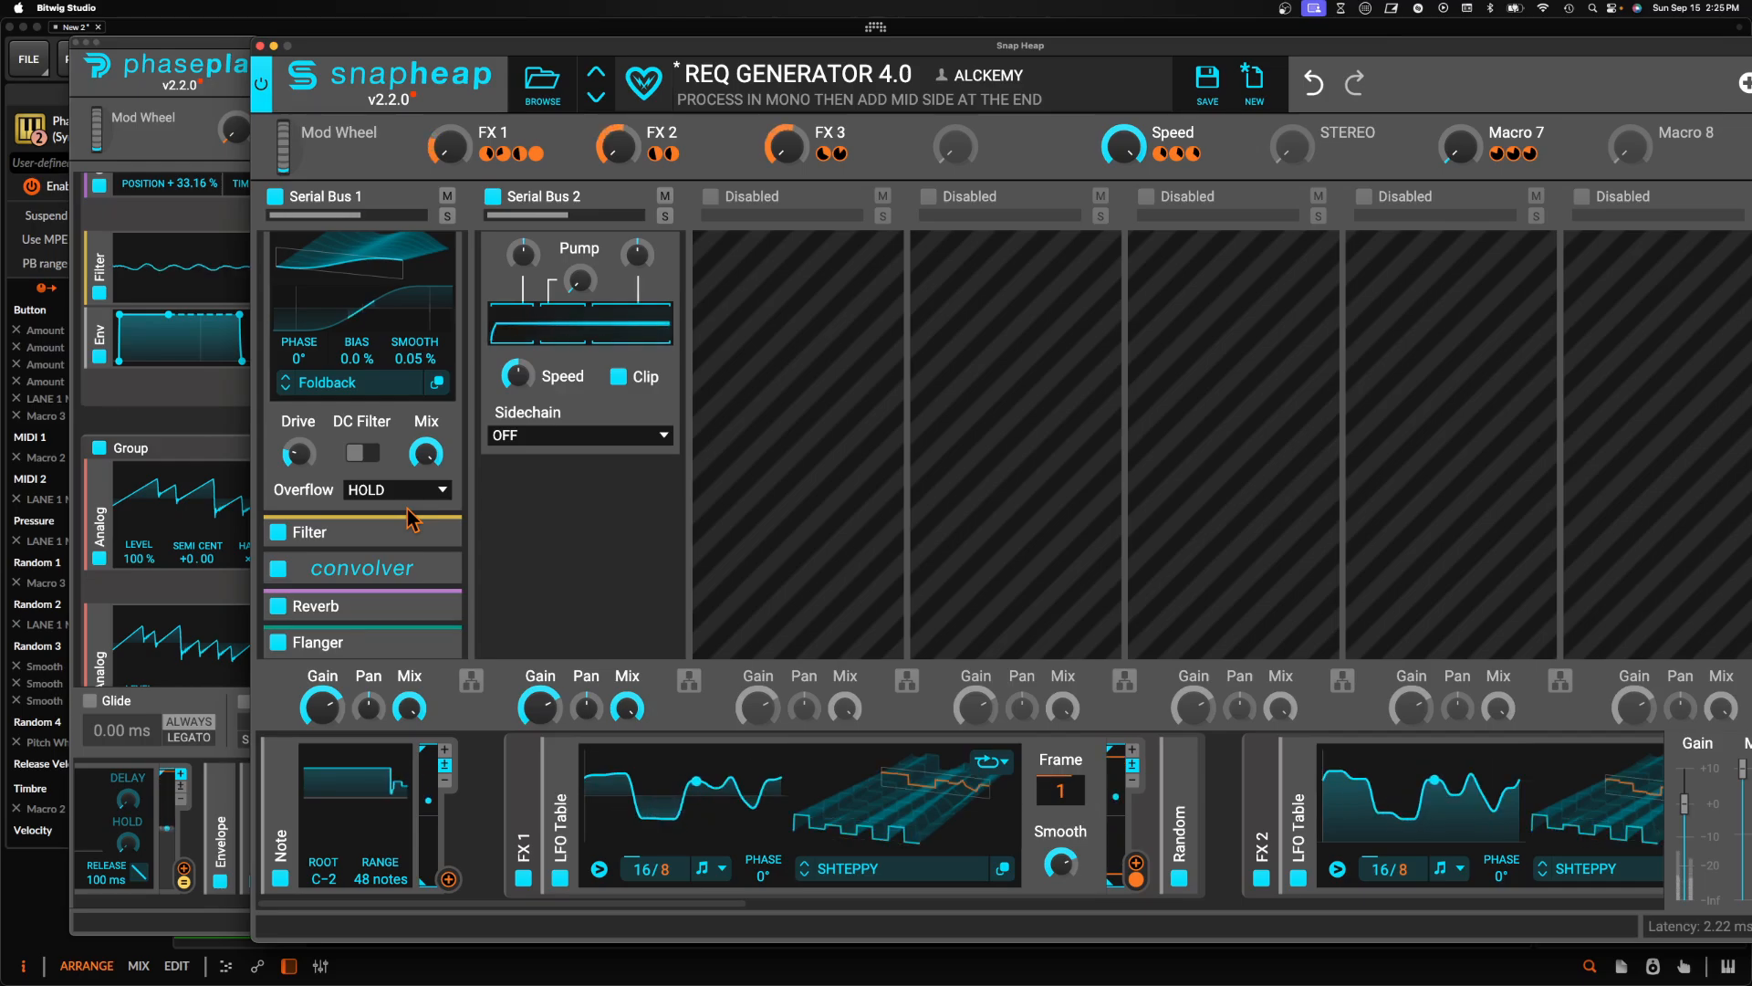
pyautogui.scroll(3, 408, 520)
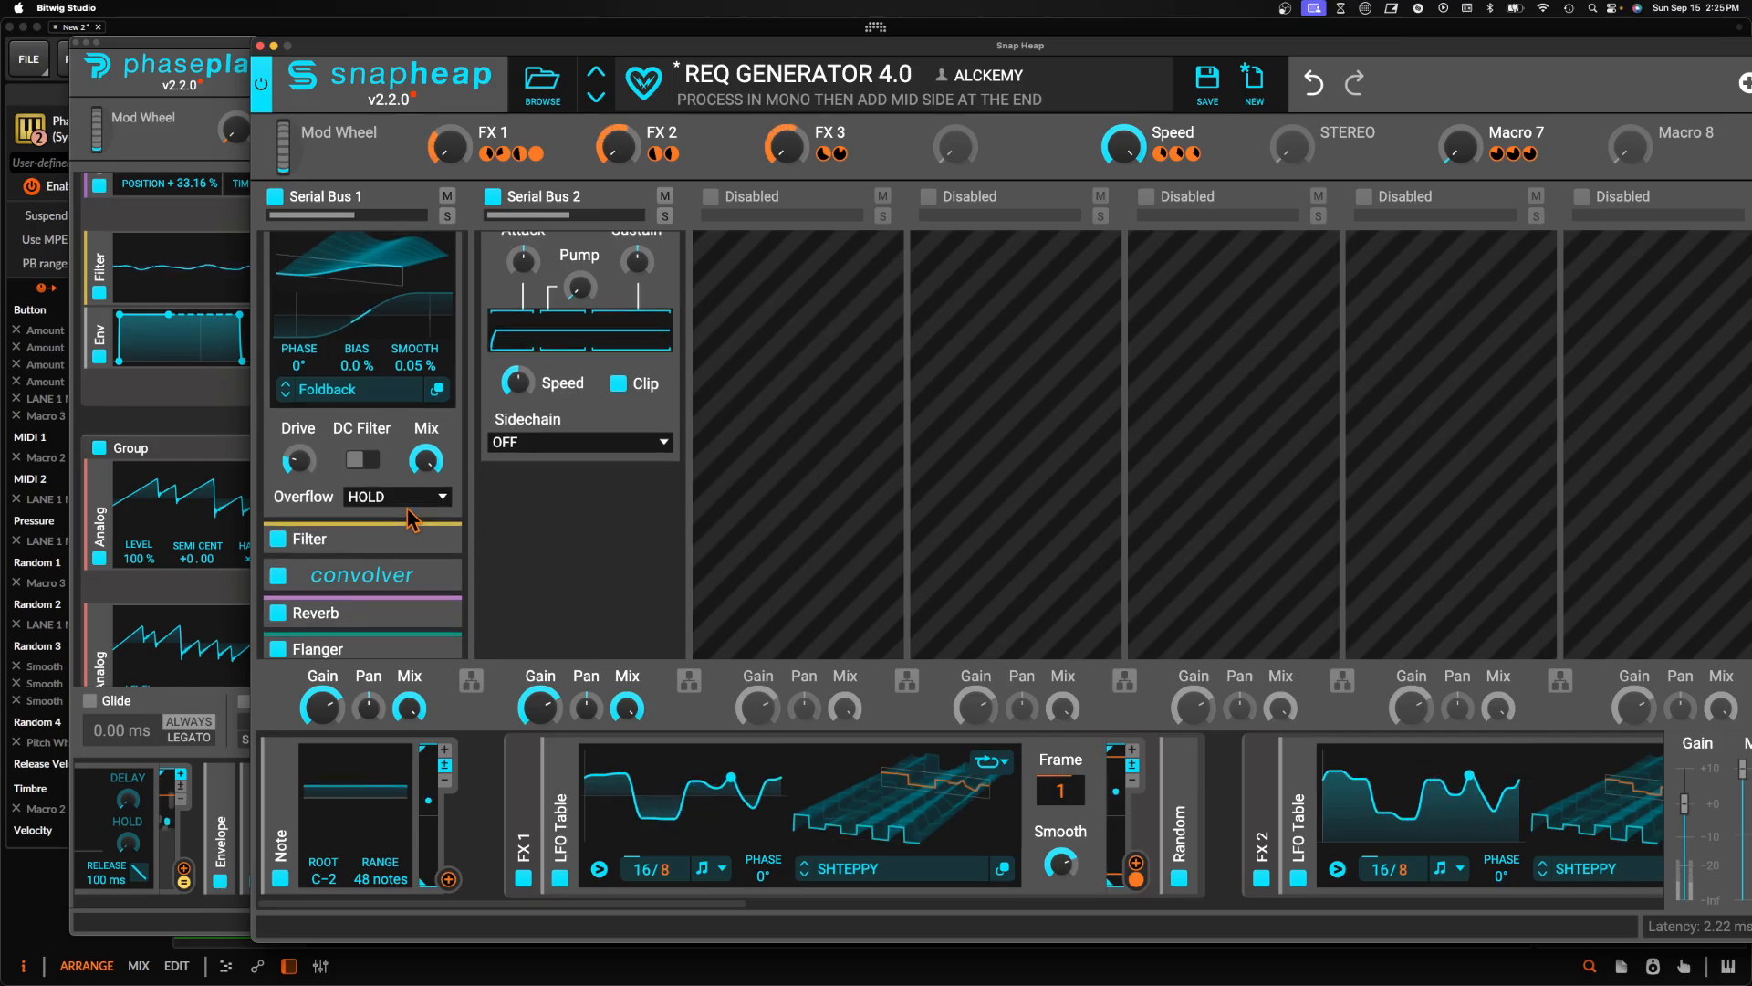
pyautogui.click(434, 263)
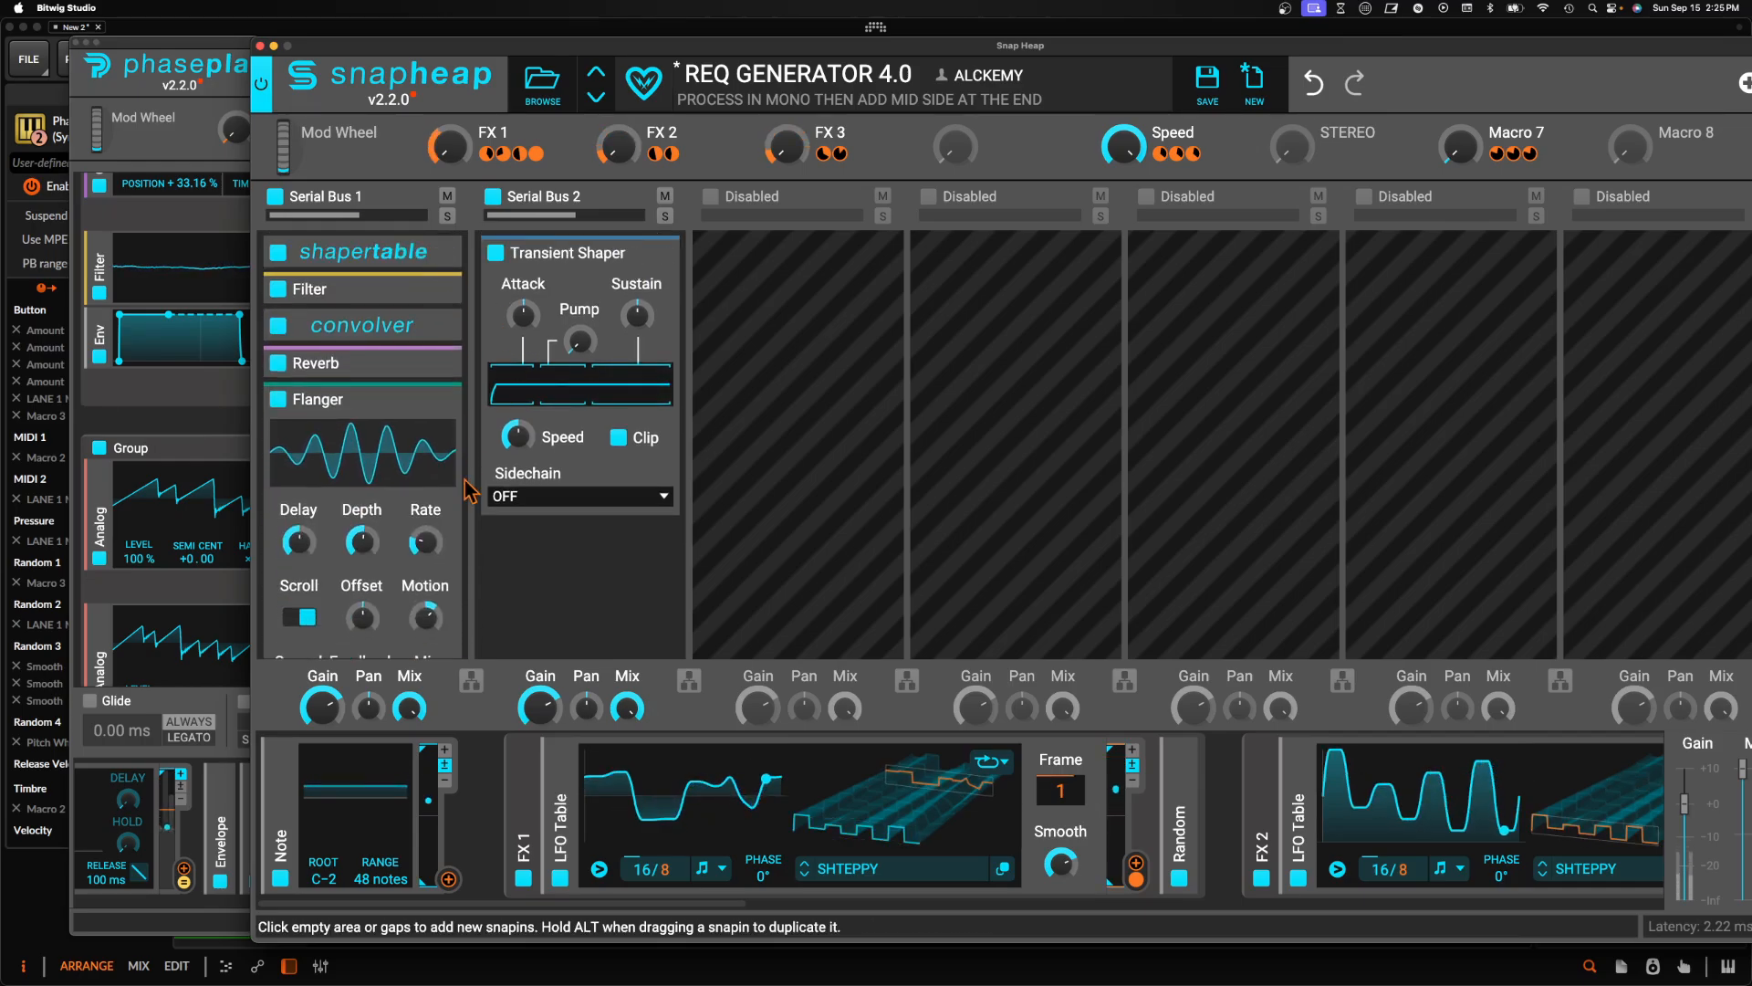
pyautogui.scroll(-10, 429, 493)
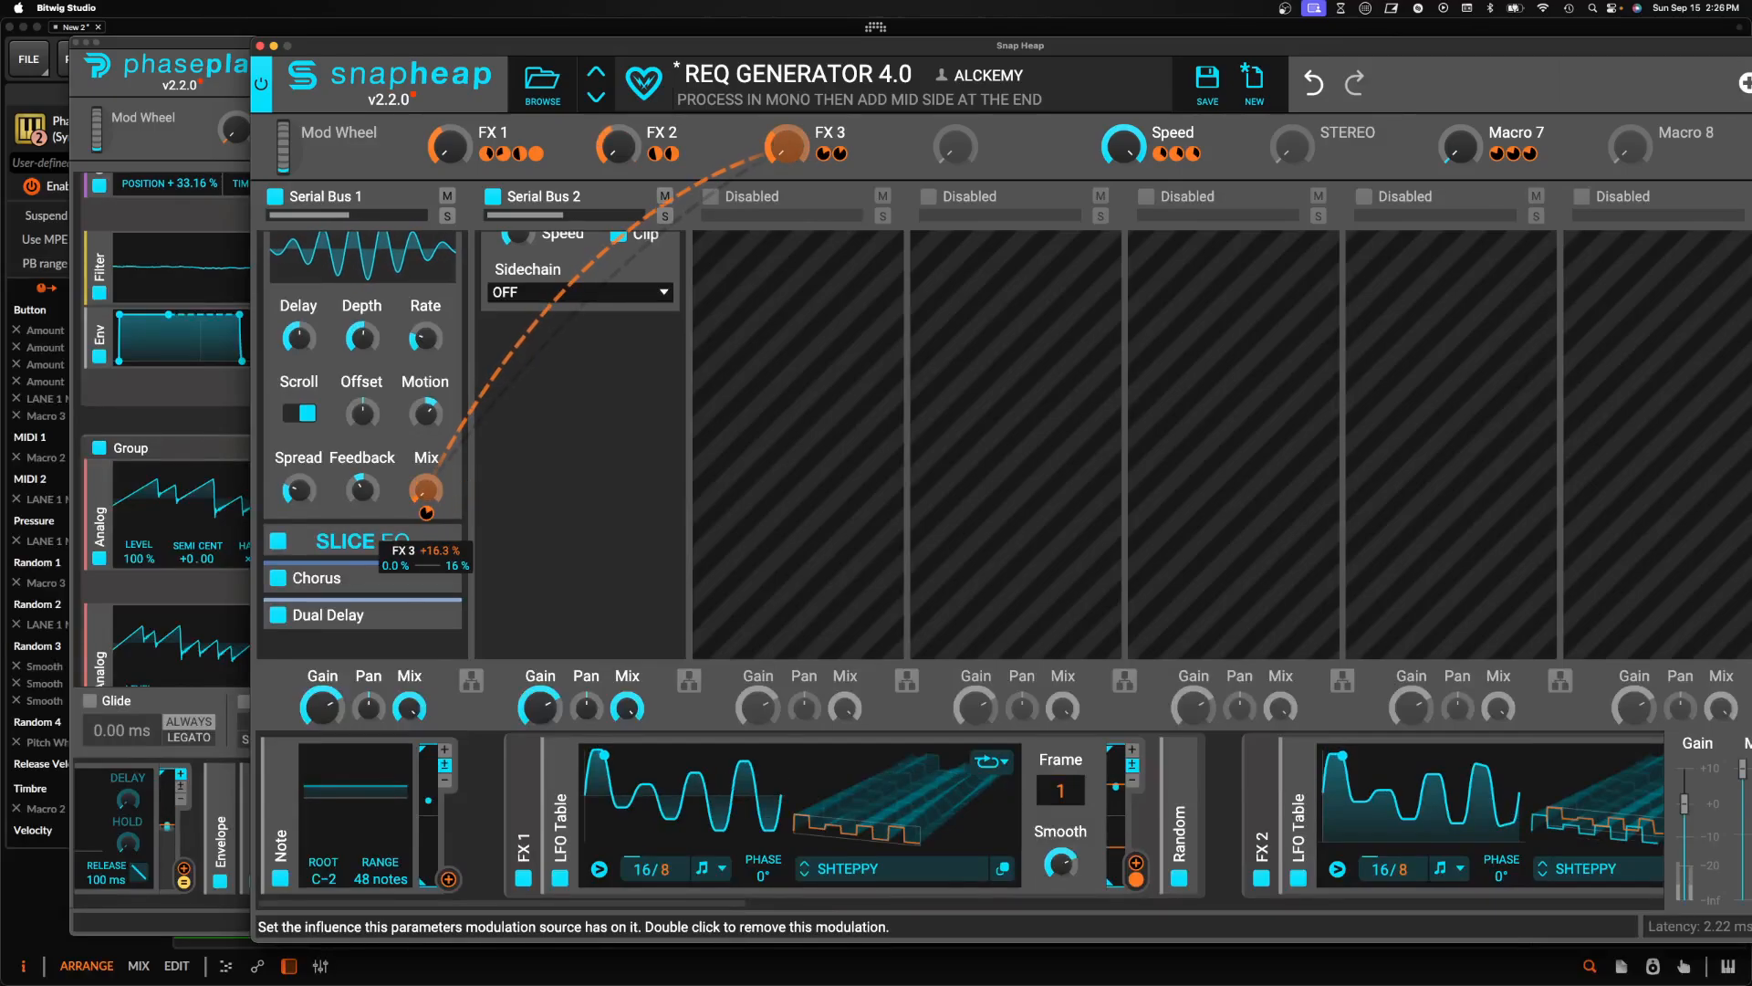
pyautogui.scroll(6, 418, 470)
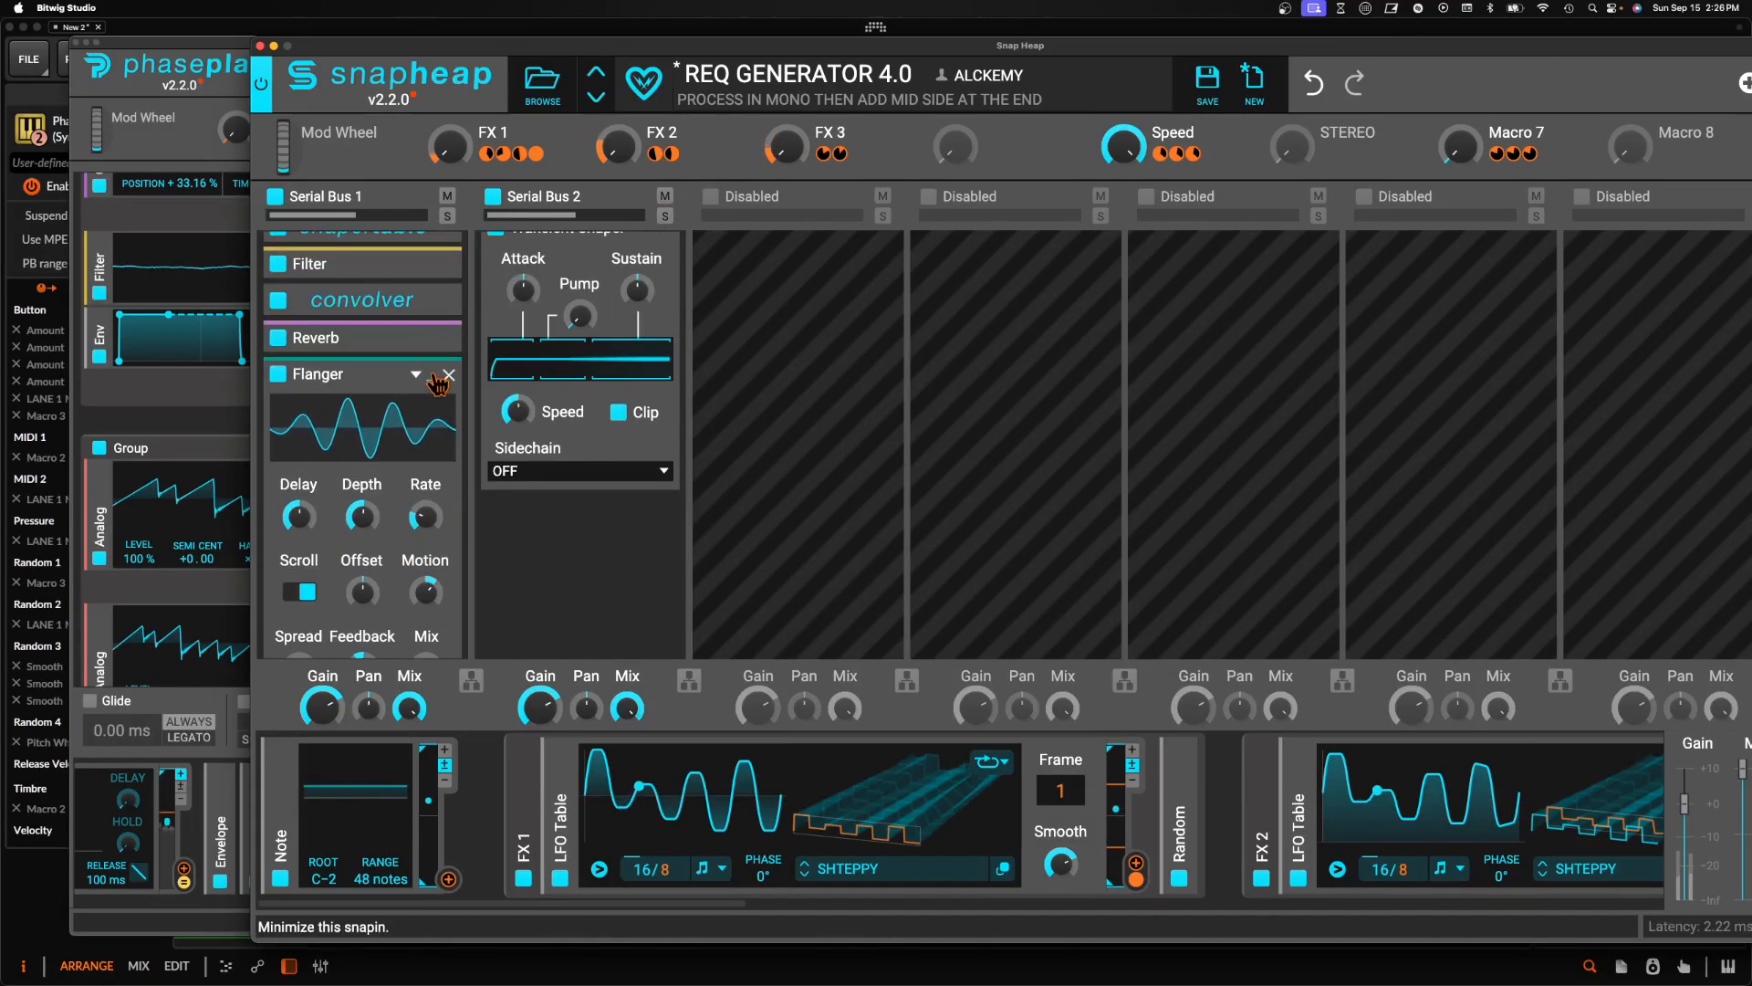
pyautogui.click(432, 380)
# Add a Pitch Shifter below the Dual Delay in Serial Bus 1 and set its pitch to +12.00 semitones
pyautogui.click(440, 418)
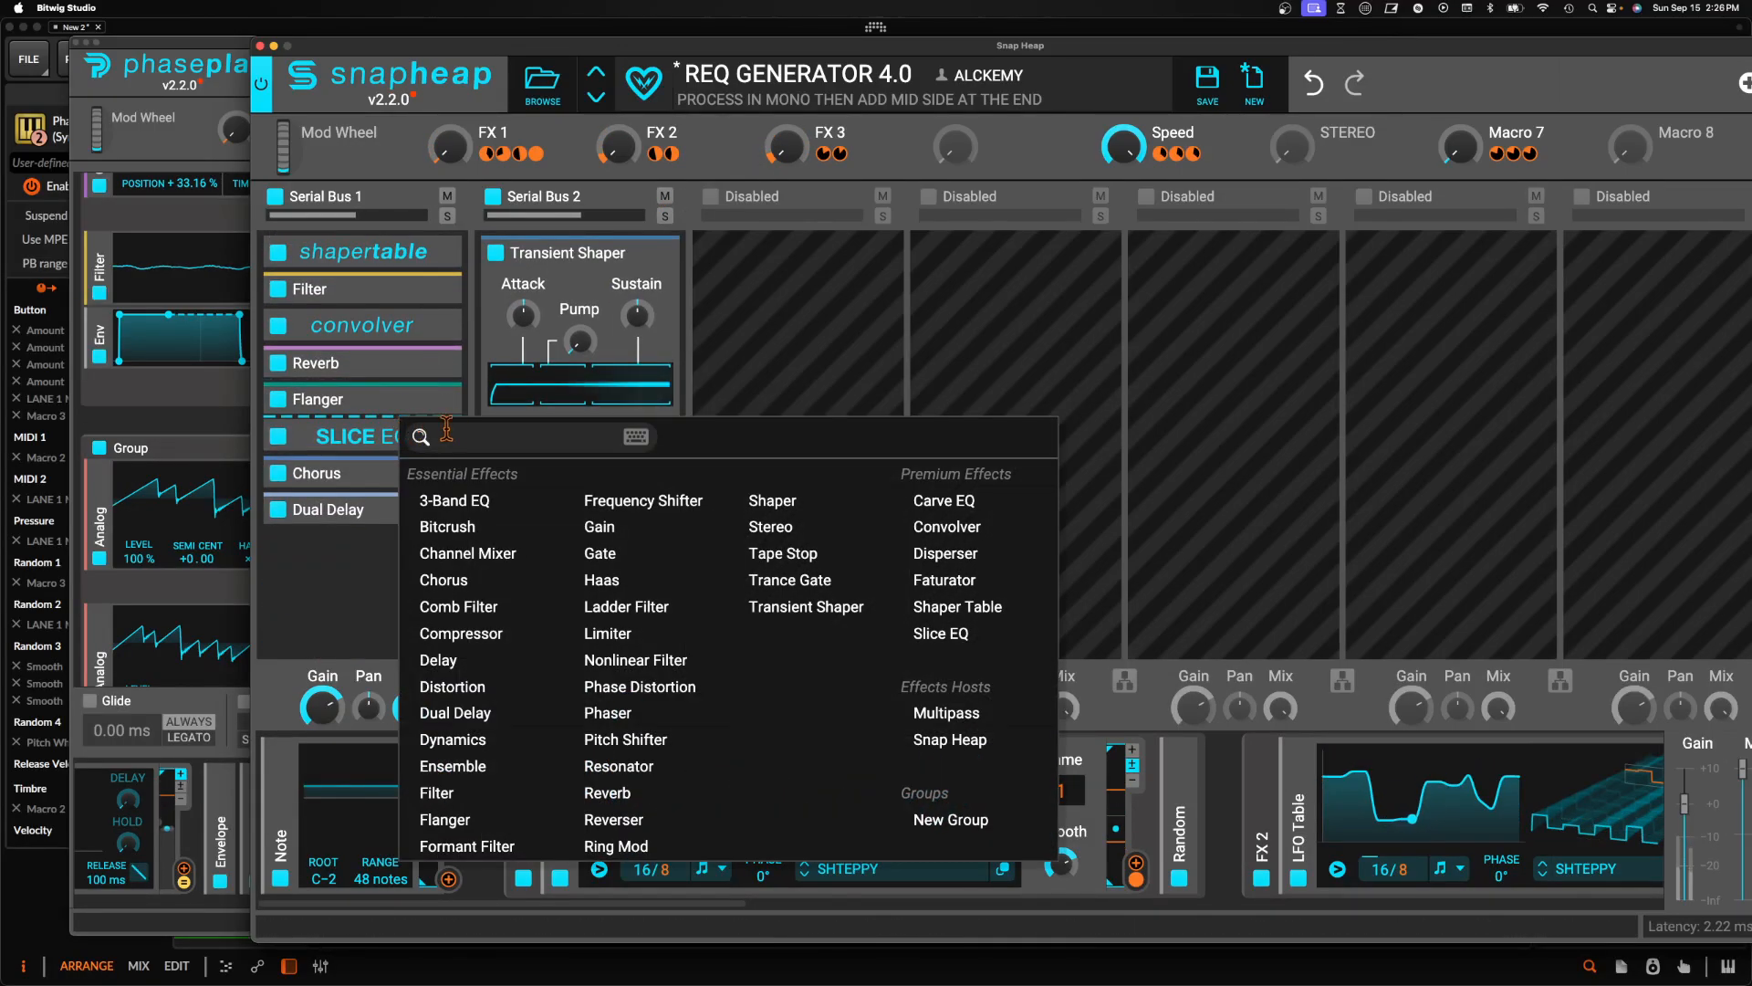
pyautogui.click(312, 550)
pyautogui.click(312, 564)
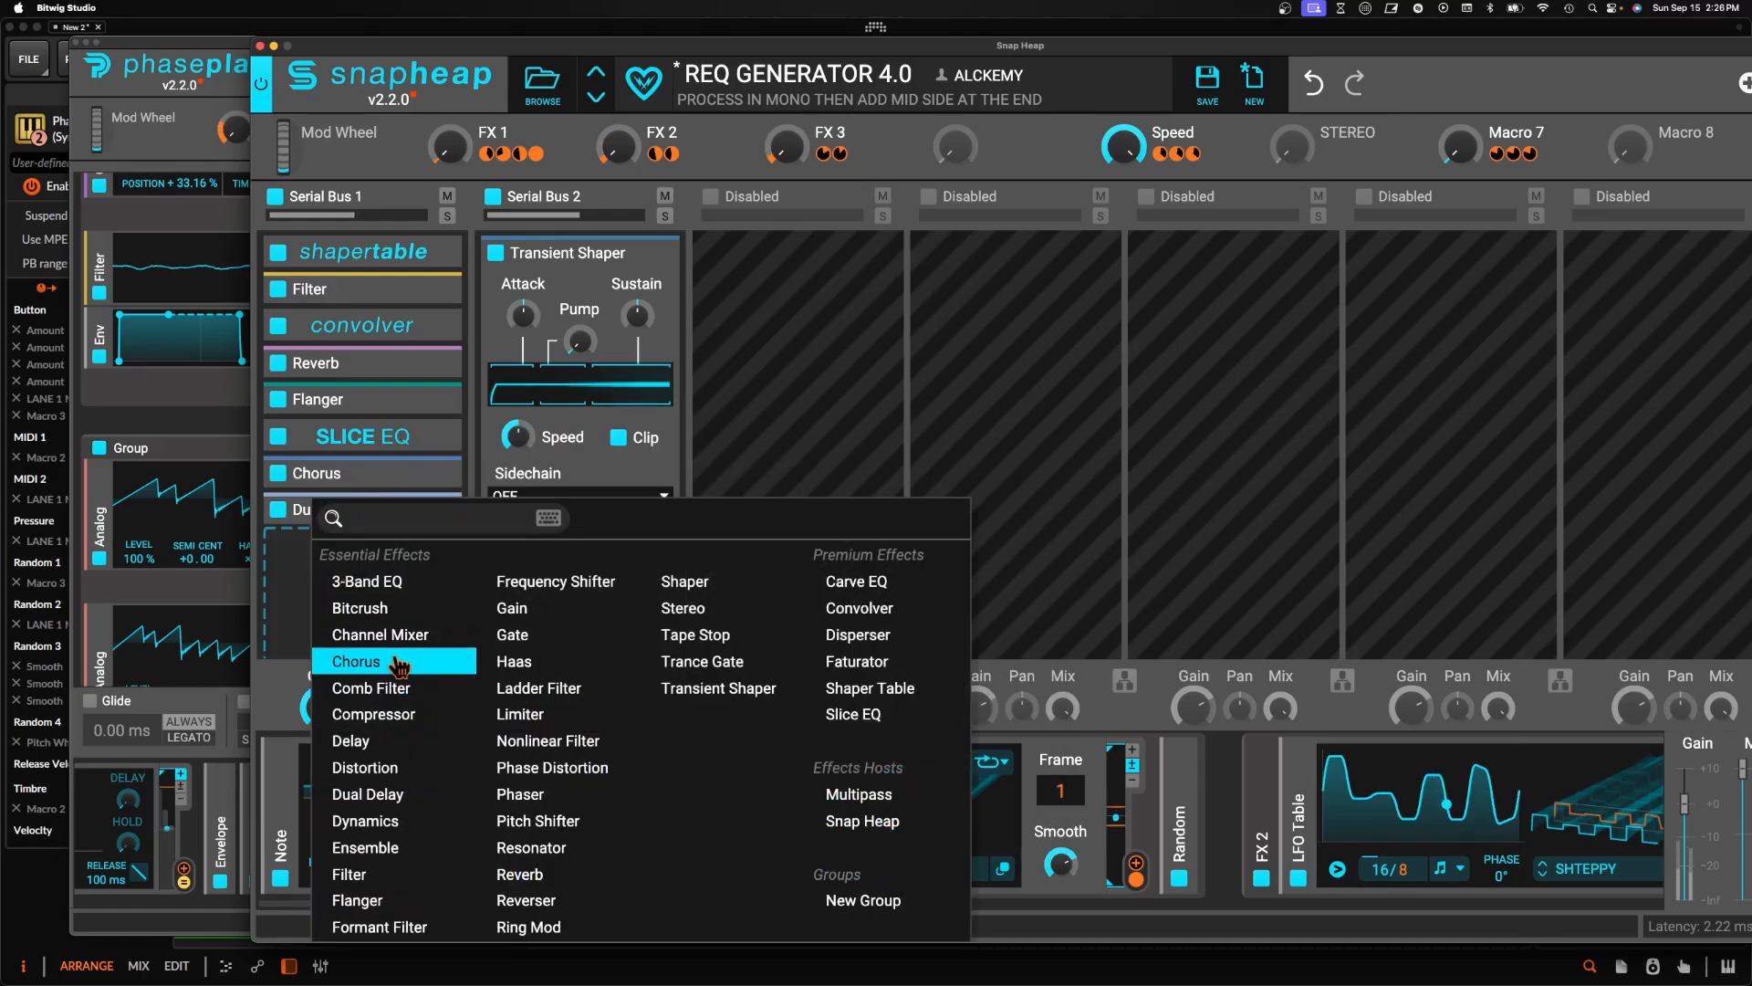
pyautogui.click(301, 547)
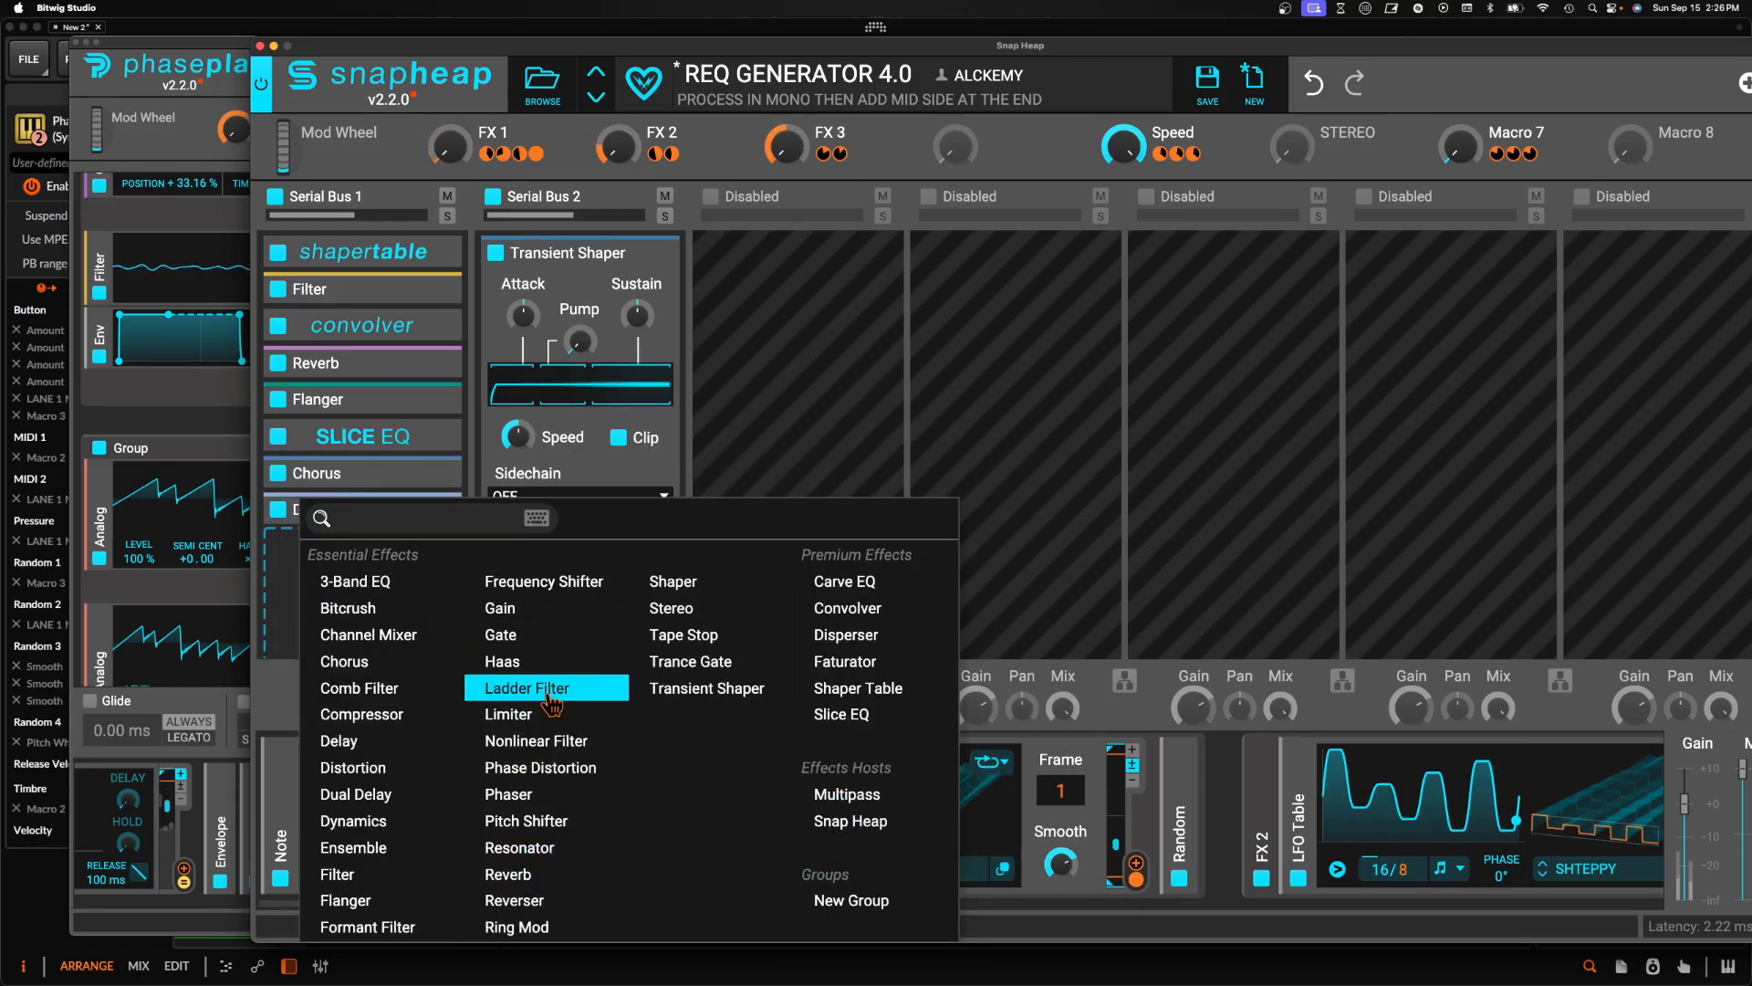
pyautogui.click(526, 821)
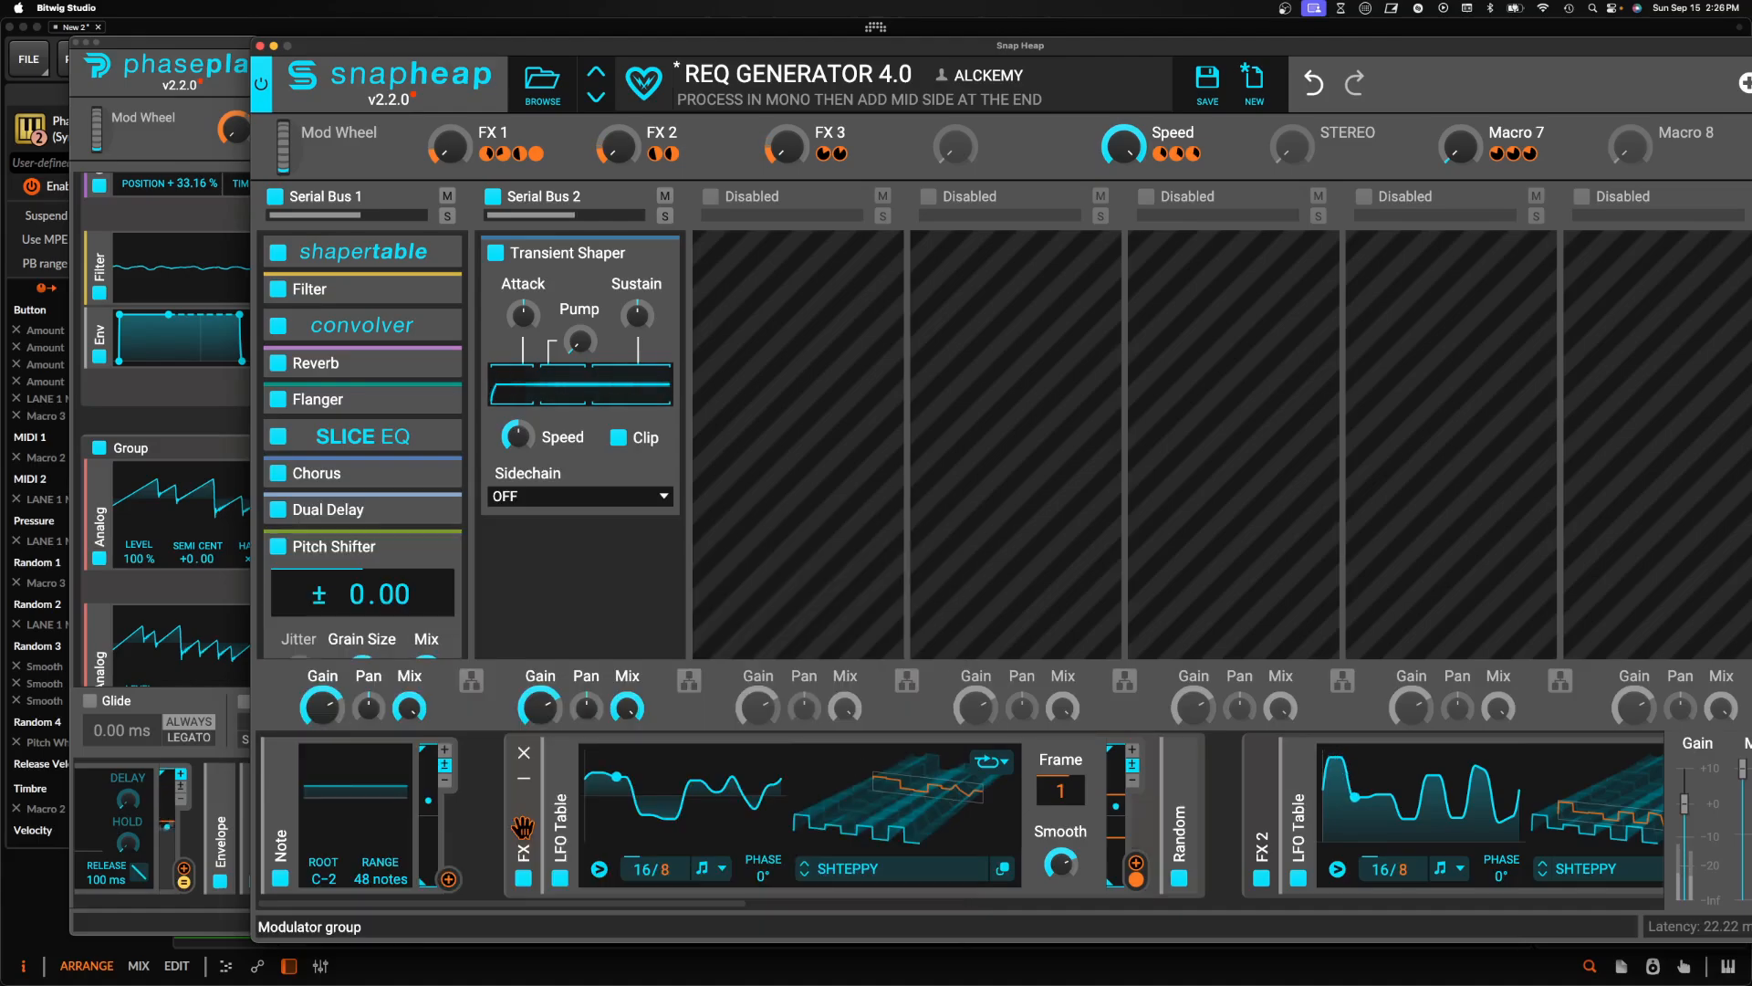
pyautogui.moveTo(379, 593); pyautogui.dragTo(379, 571)
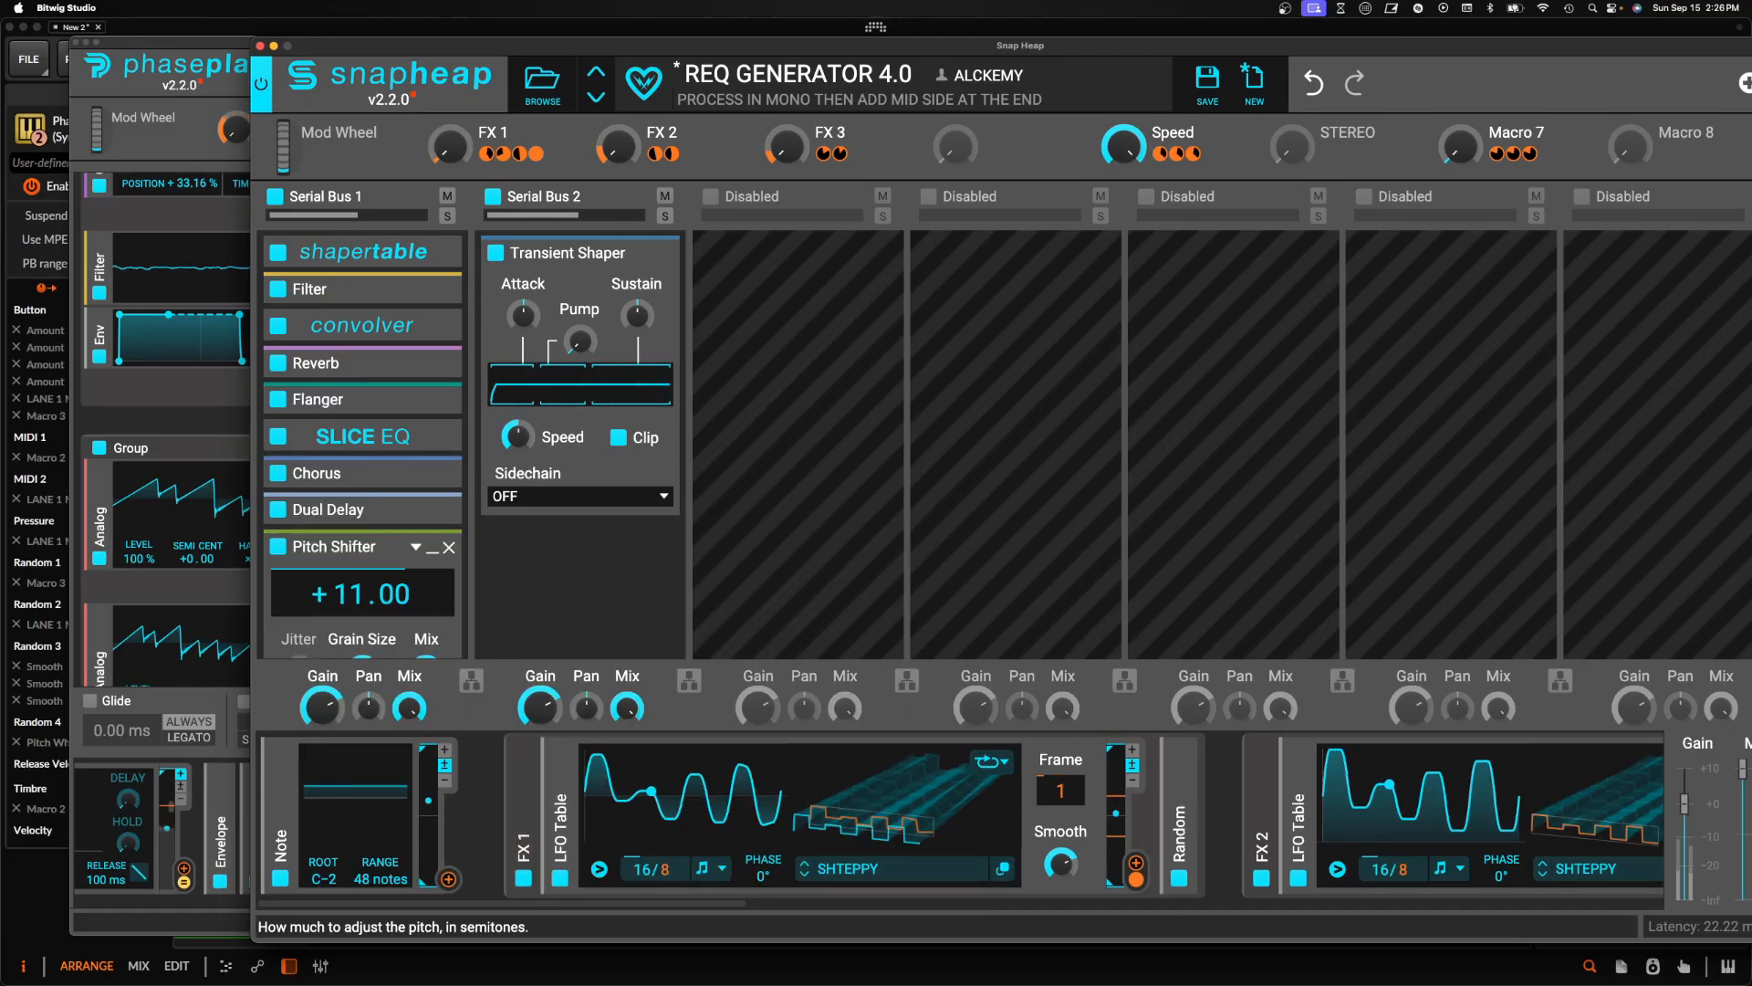
# Lower the Pitch Shifter's mix and turn off its Correlate option
pyautogui.scroll(-3, 362, 598)
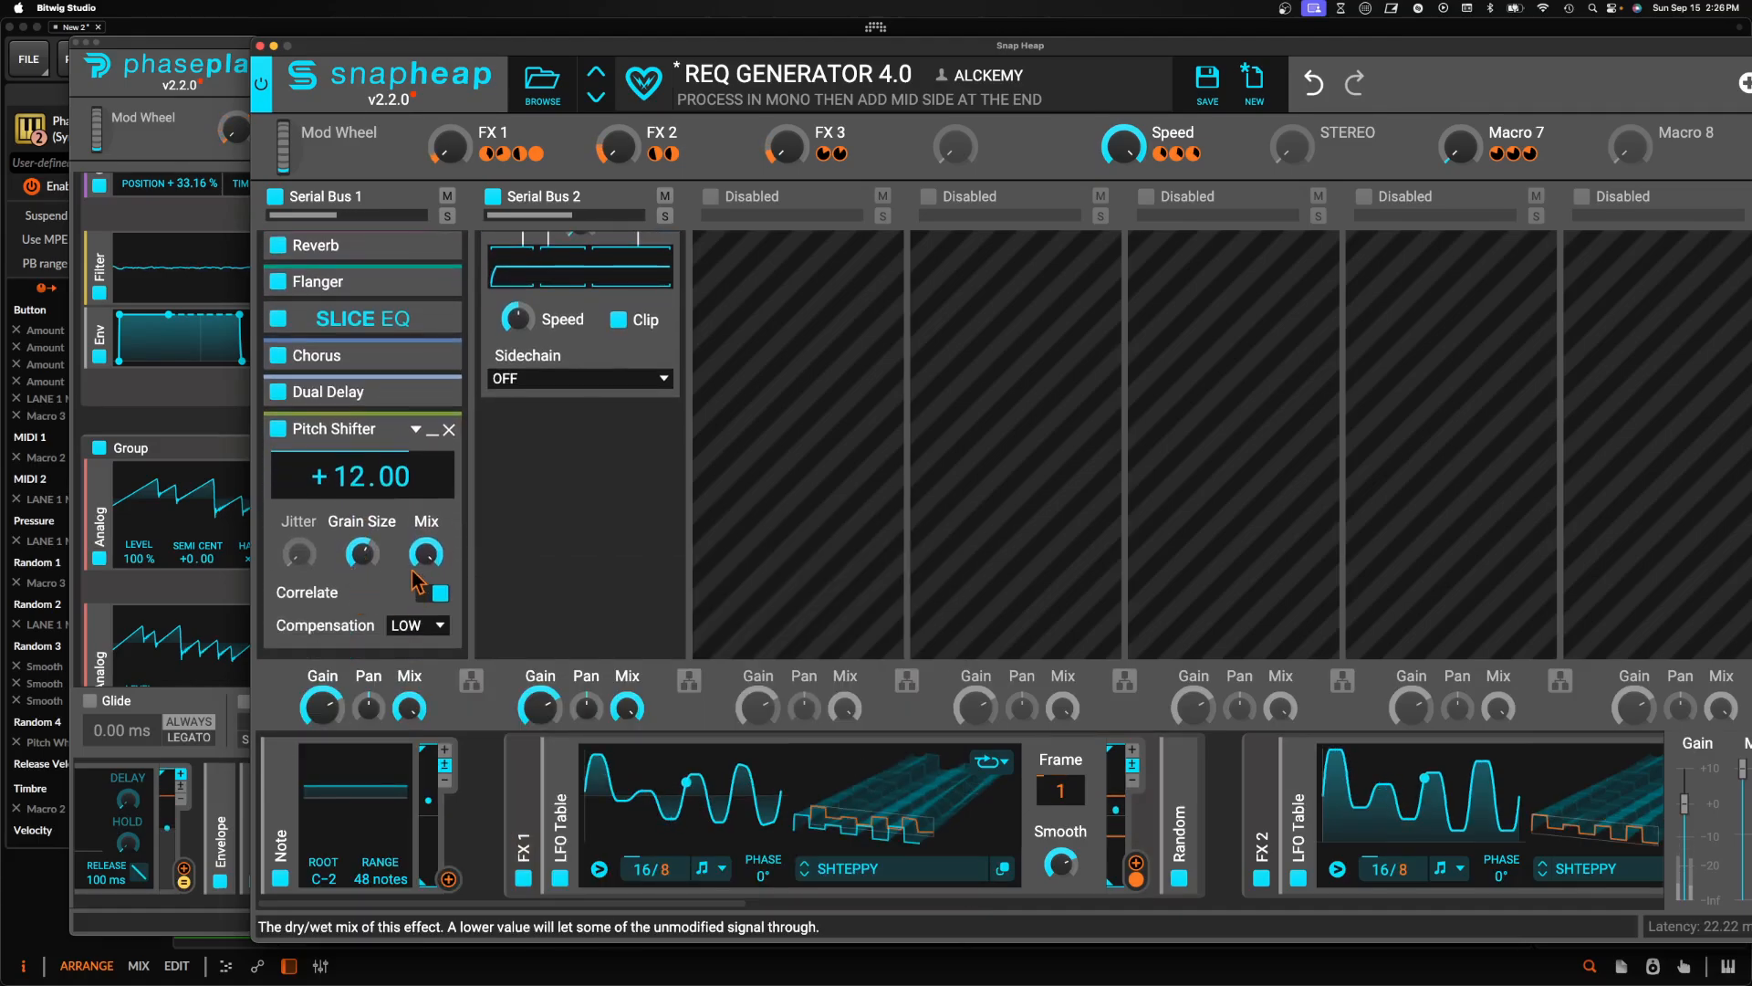
pyautogui.moveTo(426, 555); pyautogui.dragTo(426, 566)
pyautogui.click(433, 592)
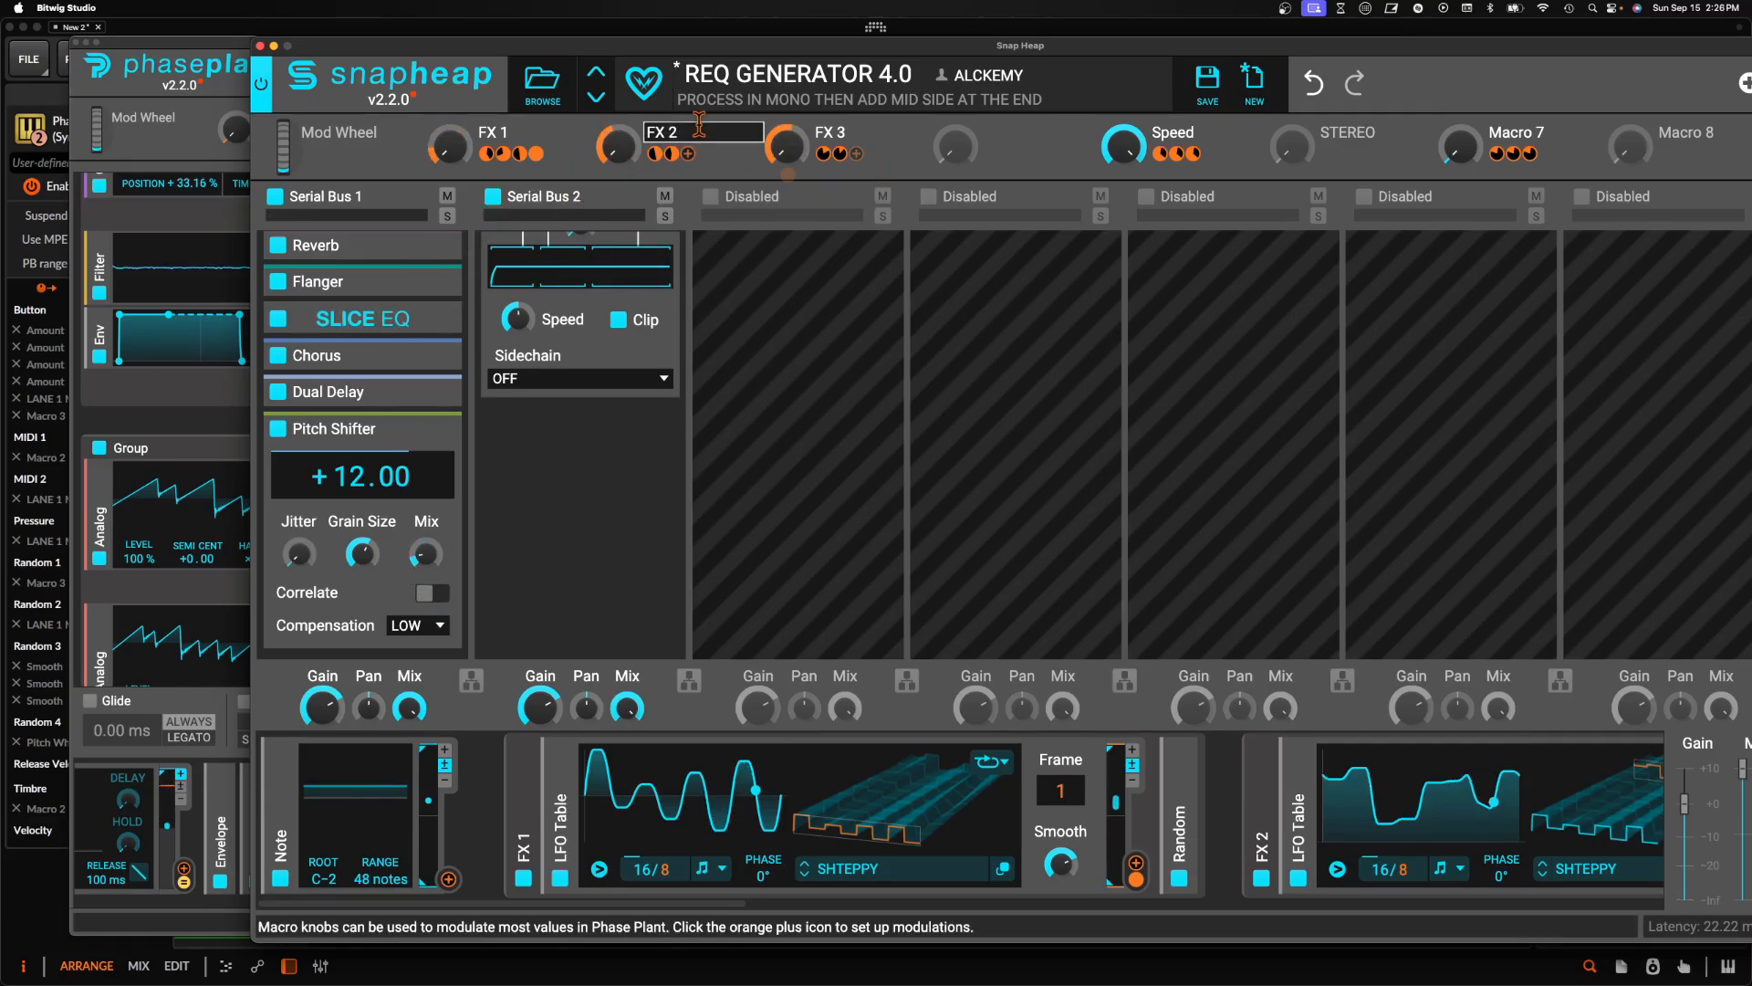
# Modulate the Pitch Shifter's mix from the FX 1 macro and collapse the snapin
pyautogui.click(555, 157)
pyautogui.moveTo(555, 157); pyautogui.dragTo(408, 553)
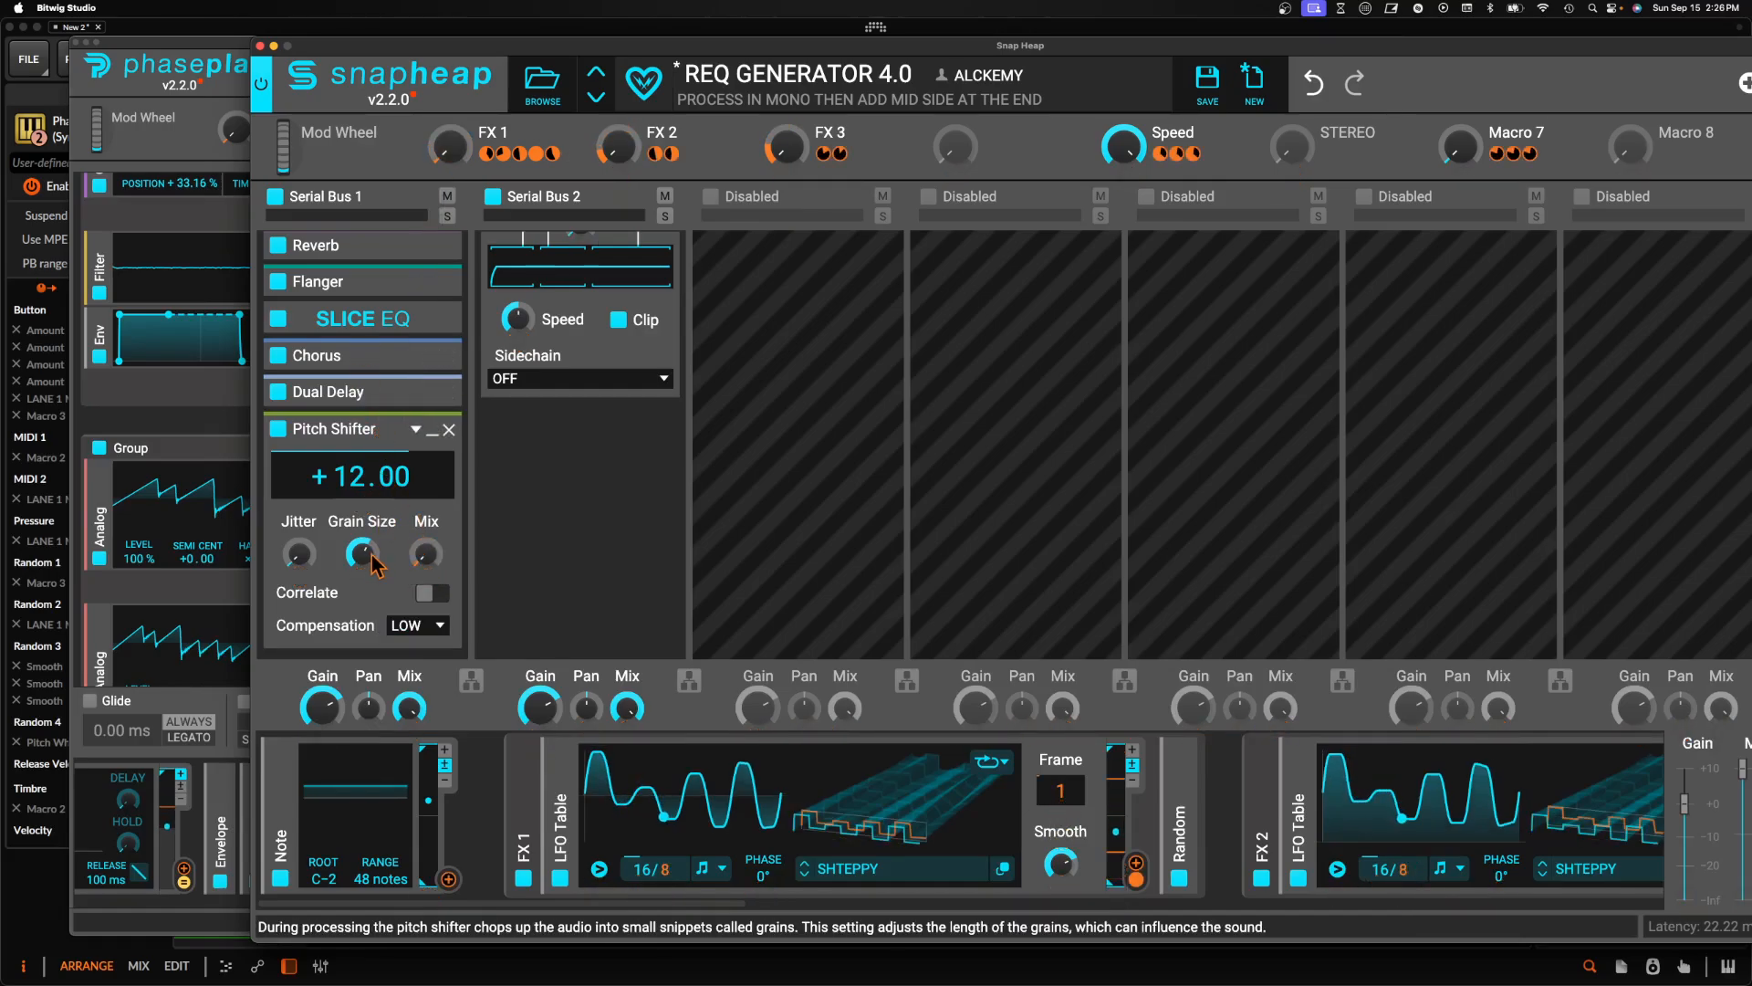
pyautogui.click(431, 430)
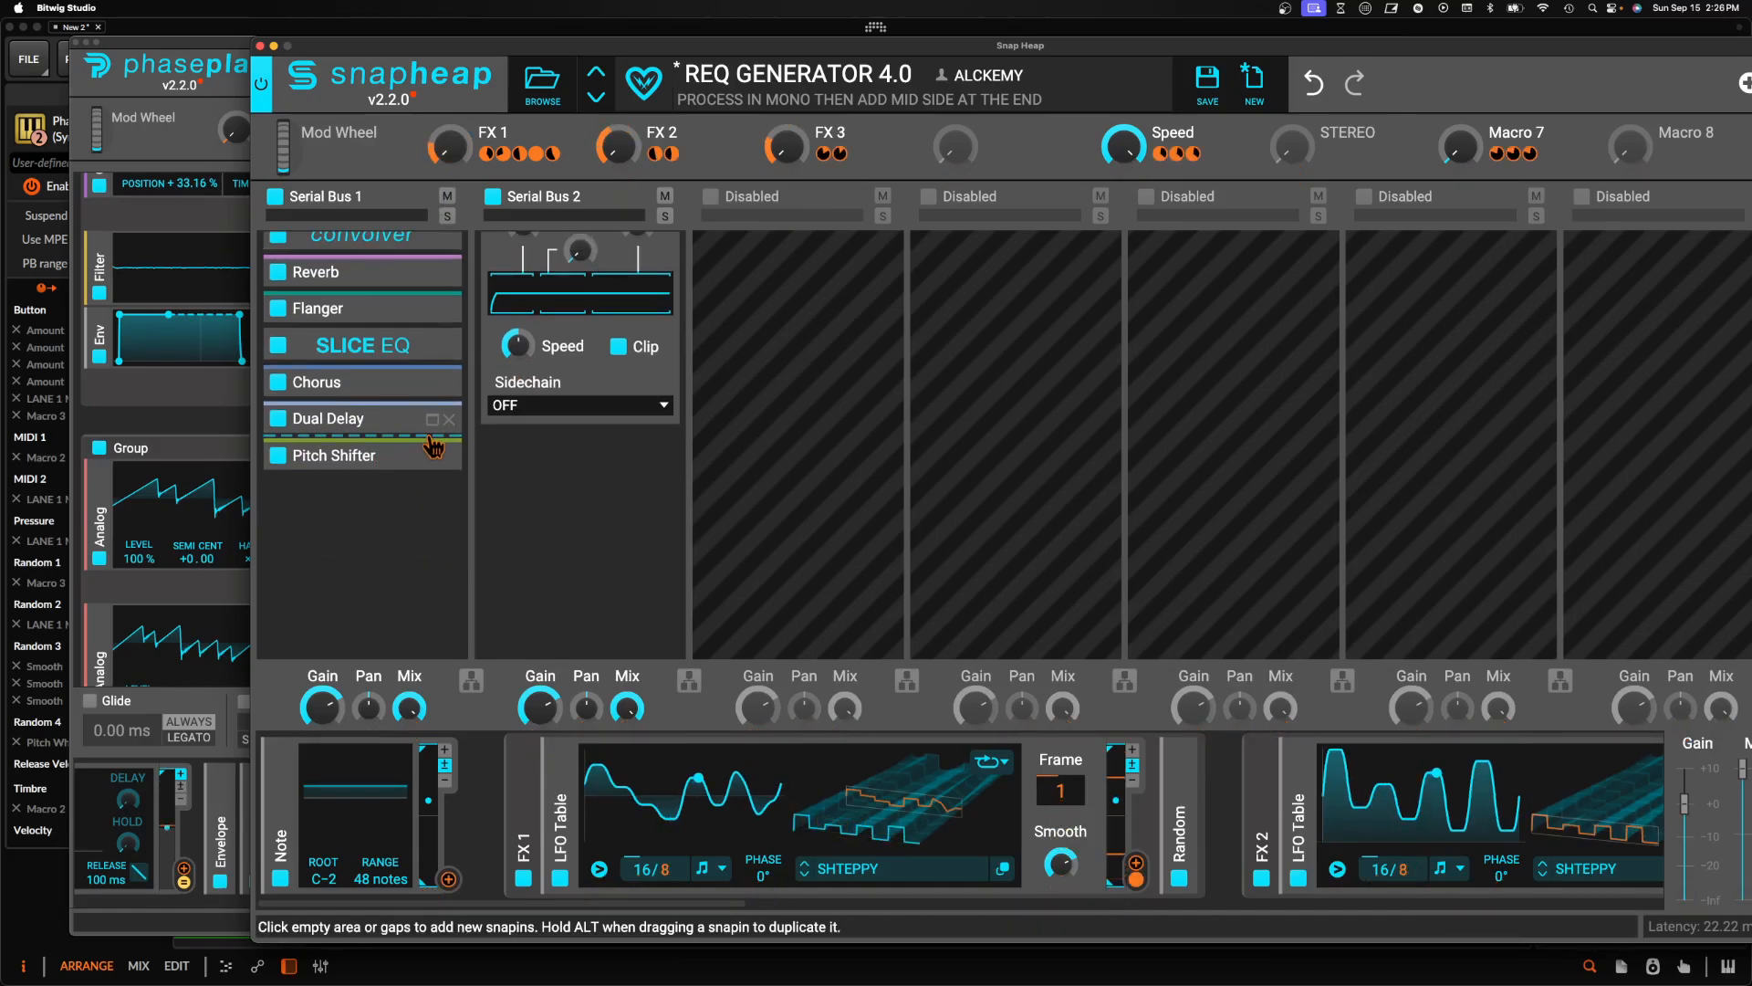
# Move the Pitch Shifter above the Dual Delay in Serial Bus 1 and check the Dual Delay's settings
pyautogui.moveTo(379, 461); pyautogui.dragTo(379, 415)
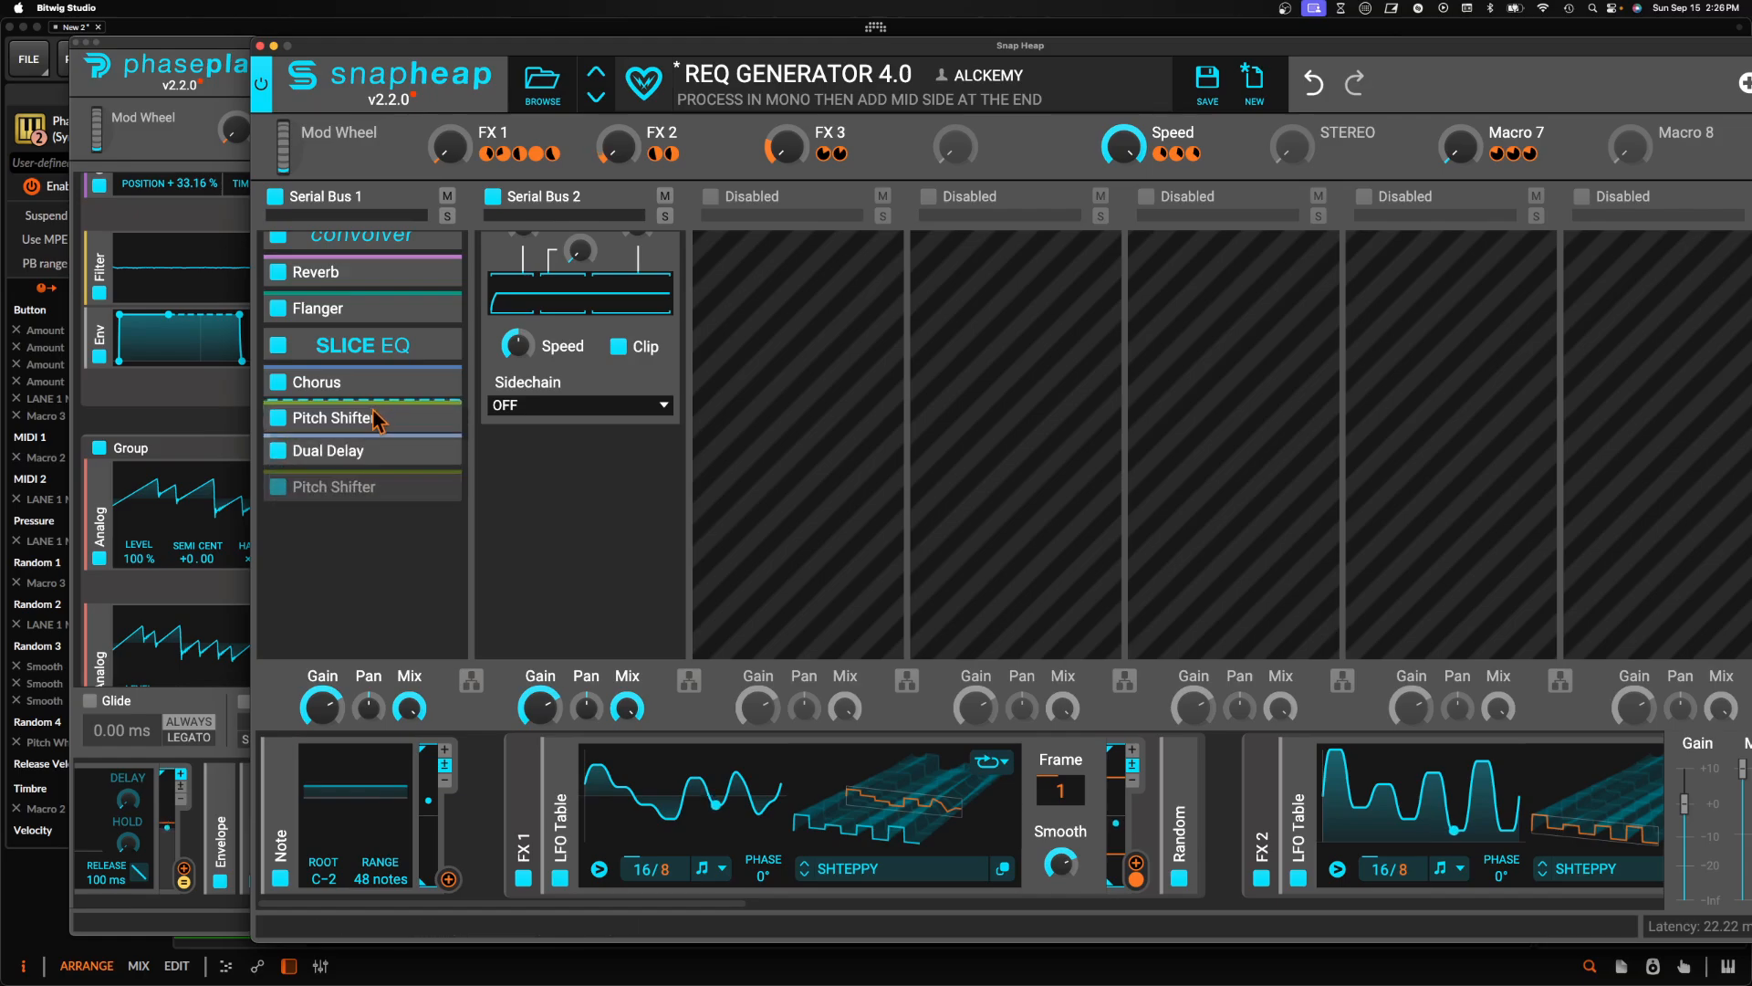
pyautogui.click(432, 456)
pyautogui.moveTo(318, 569)
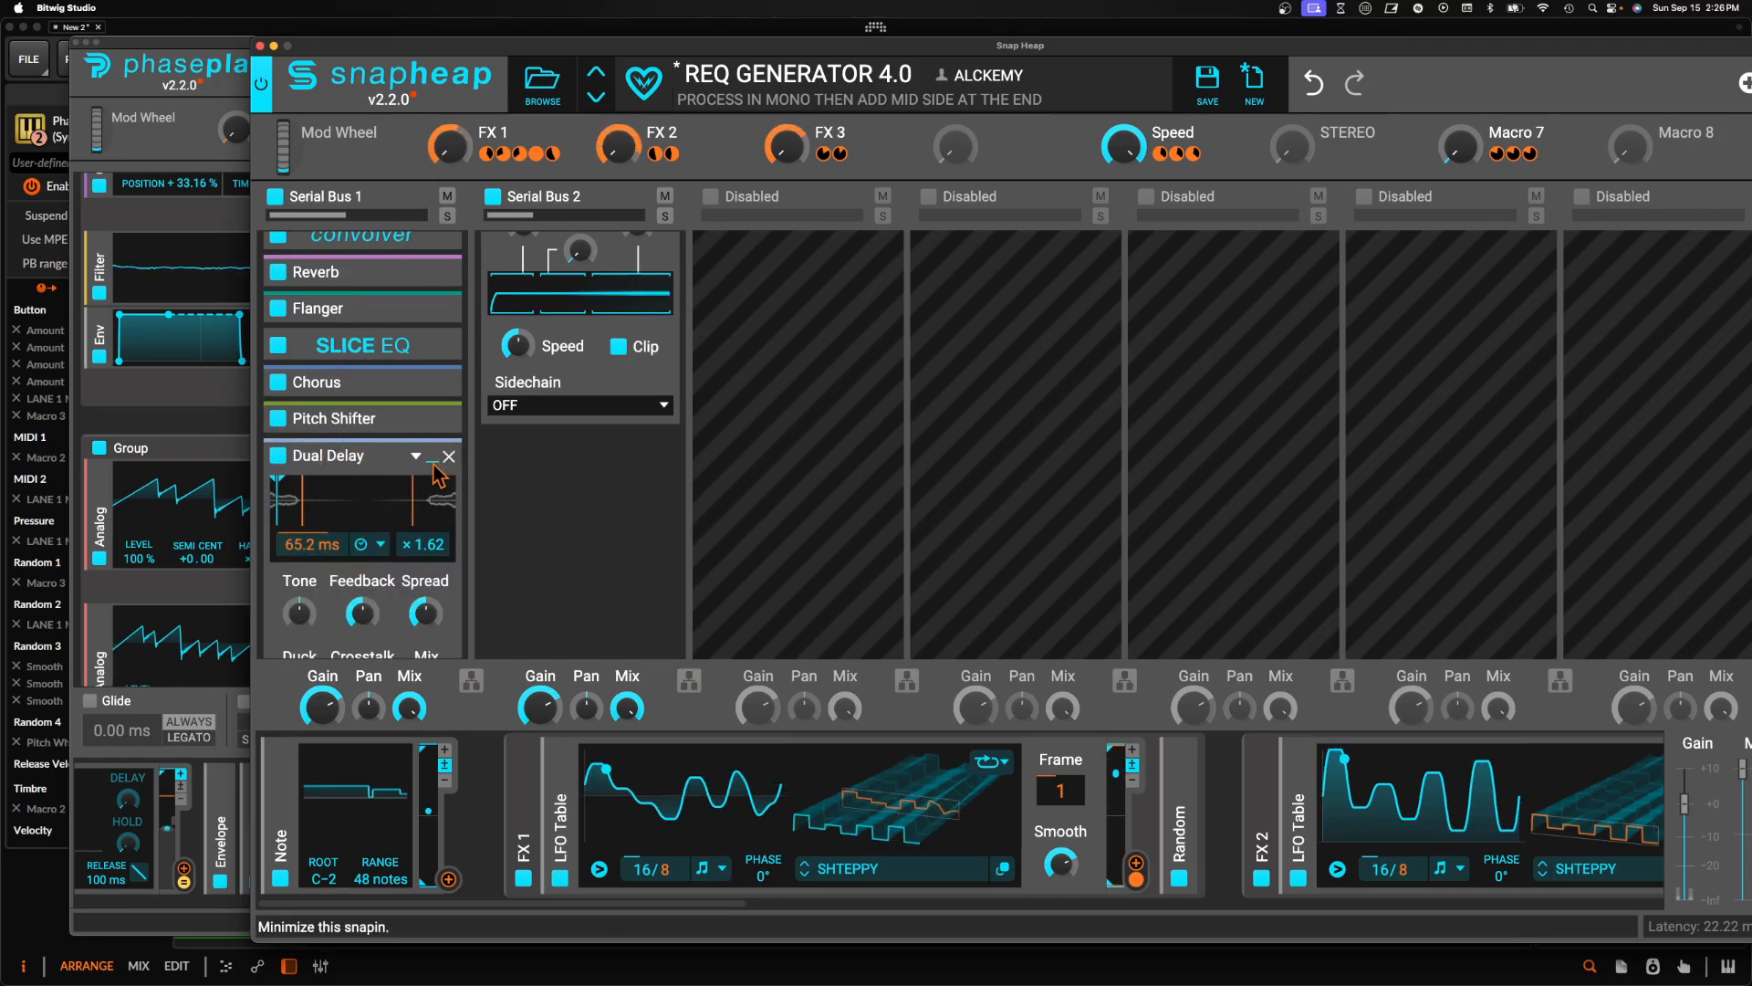
pyautogui.scroll(-1, 433, 476)
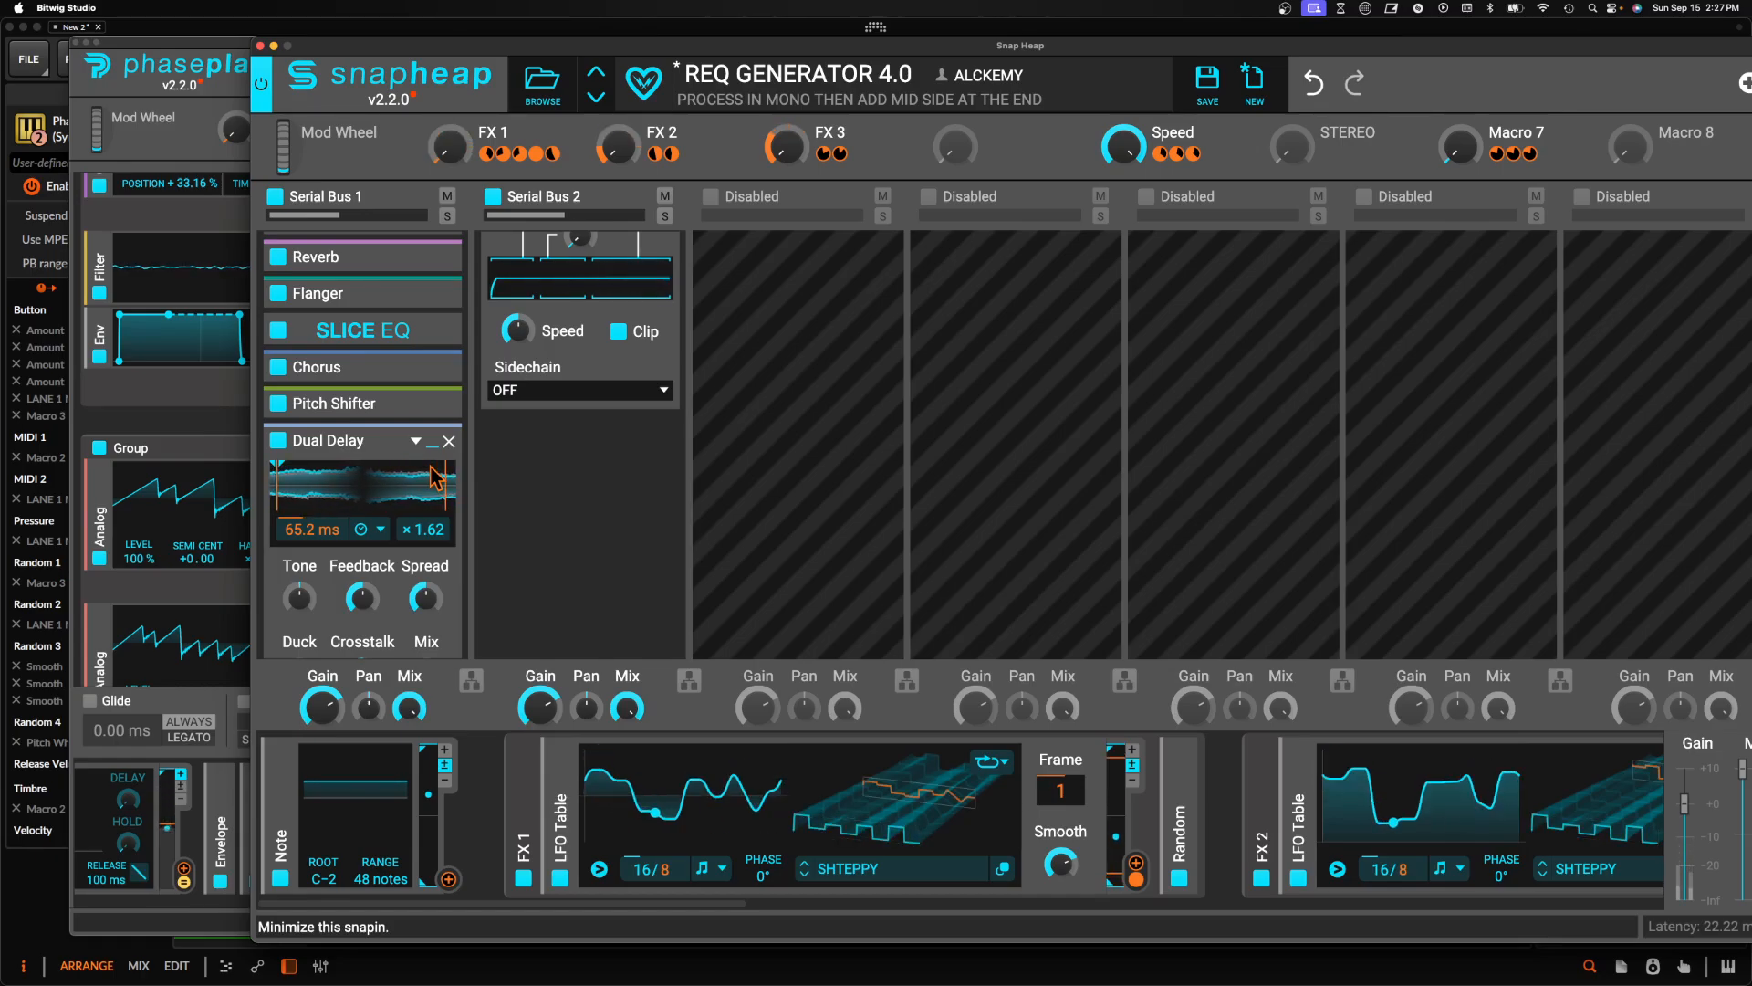
pyautogui.click(435, 448)
pyautogui.scroll(3, 397, 383)
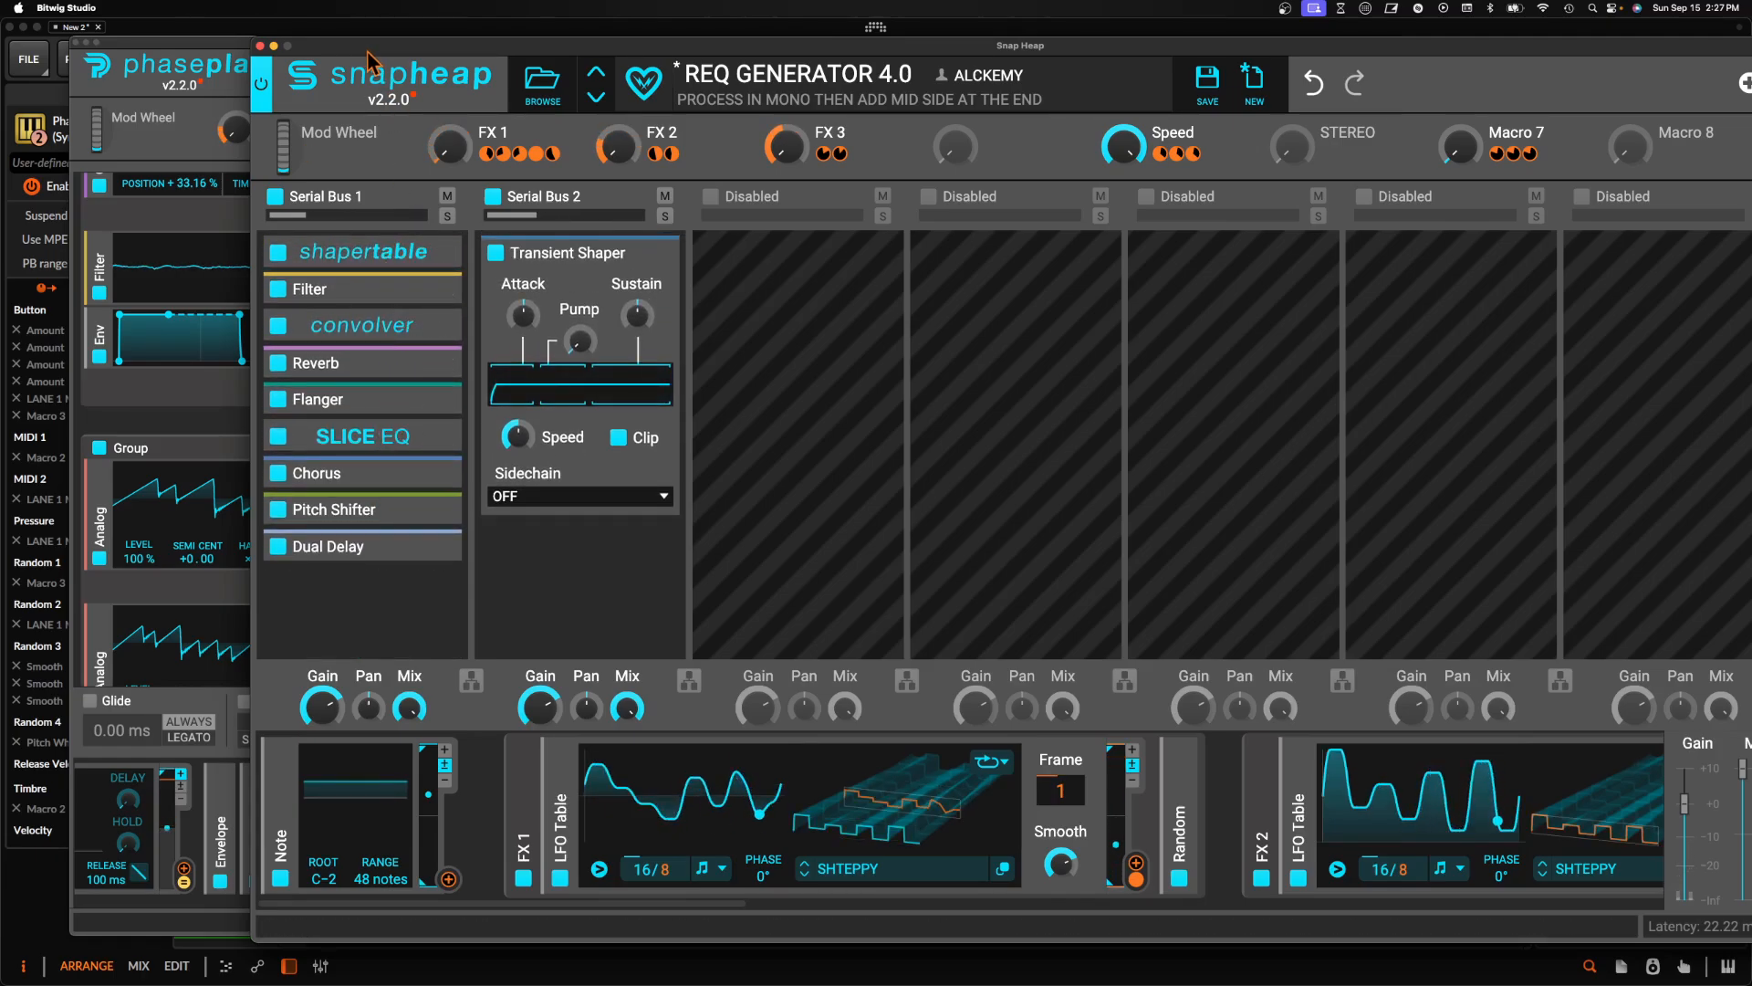
# Close the Snap Heap editor, then turn the Lane 2 Snap Heap's mix fully down with modulation from Macro 2
pyautogui.moveTo(1136, 52); pyautogui.dragTo(927, 51)
pyautogui.click(52, 46)
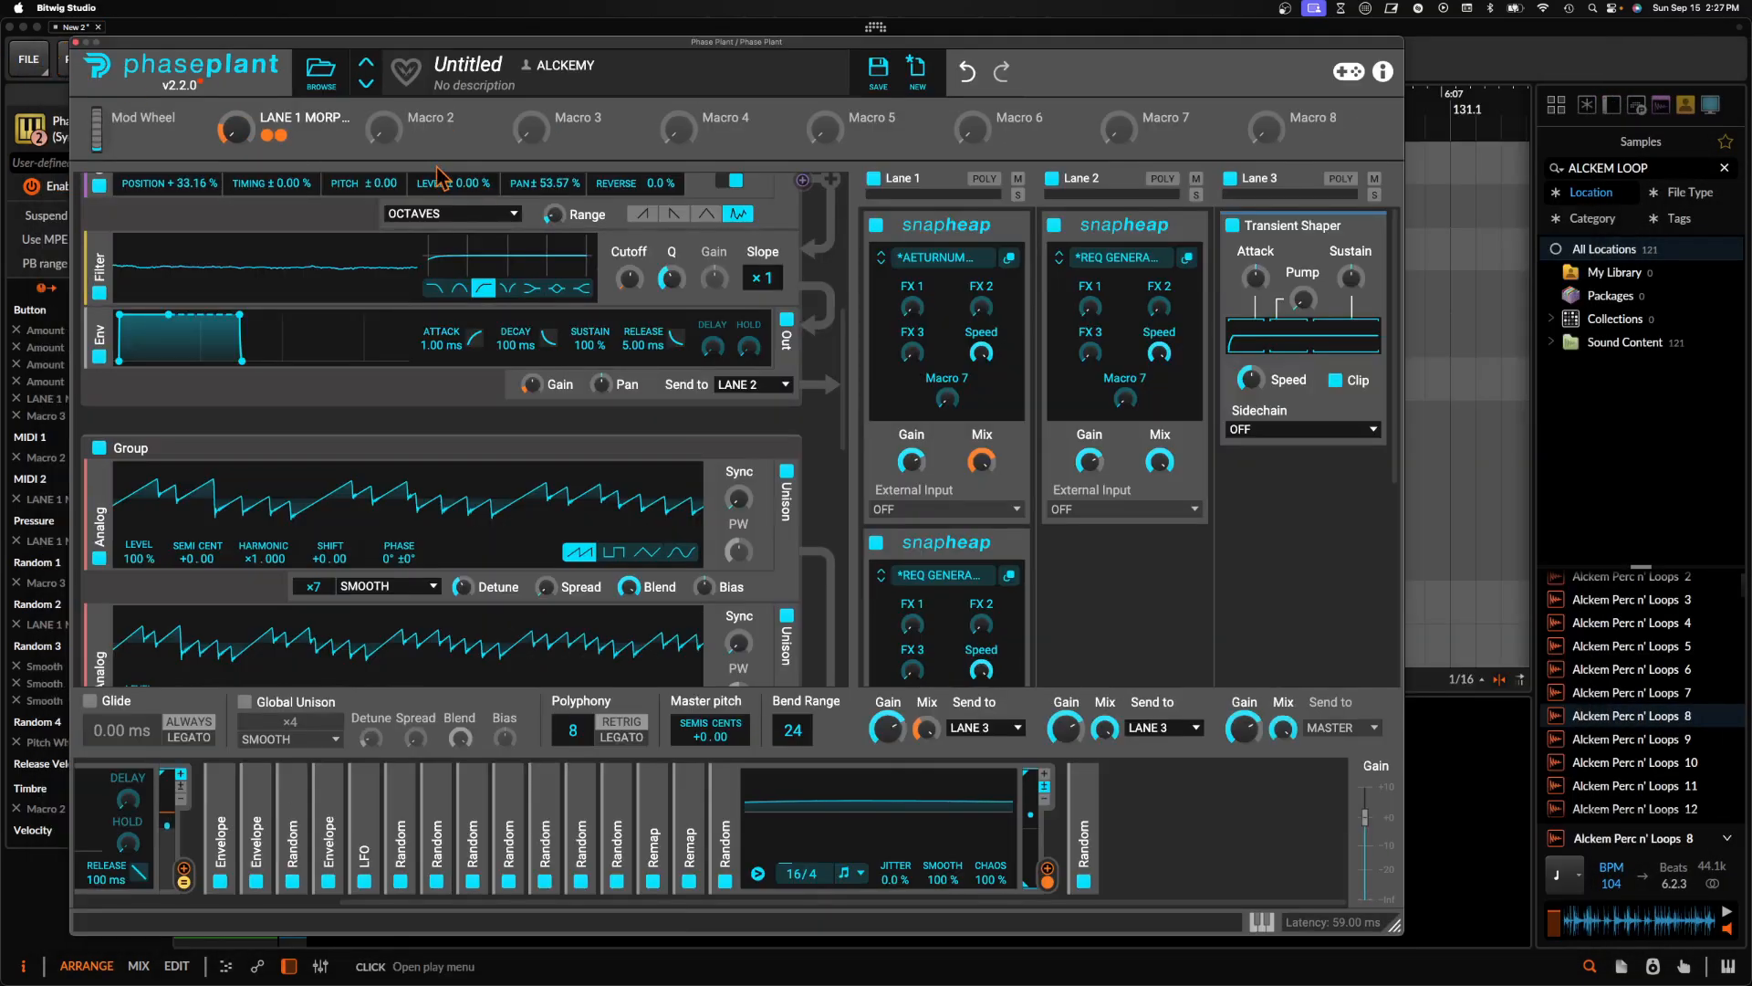
pyautogui.moveTo(1141, 466); pyautogui.dragTo(1152, 463)
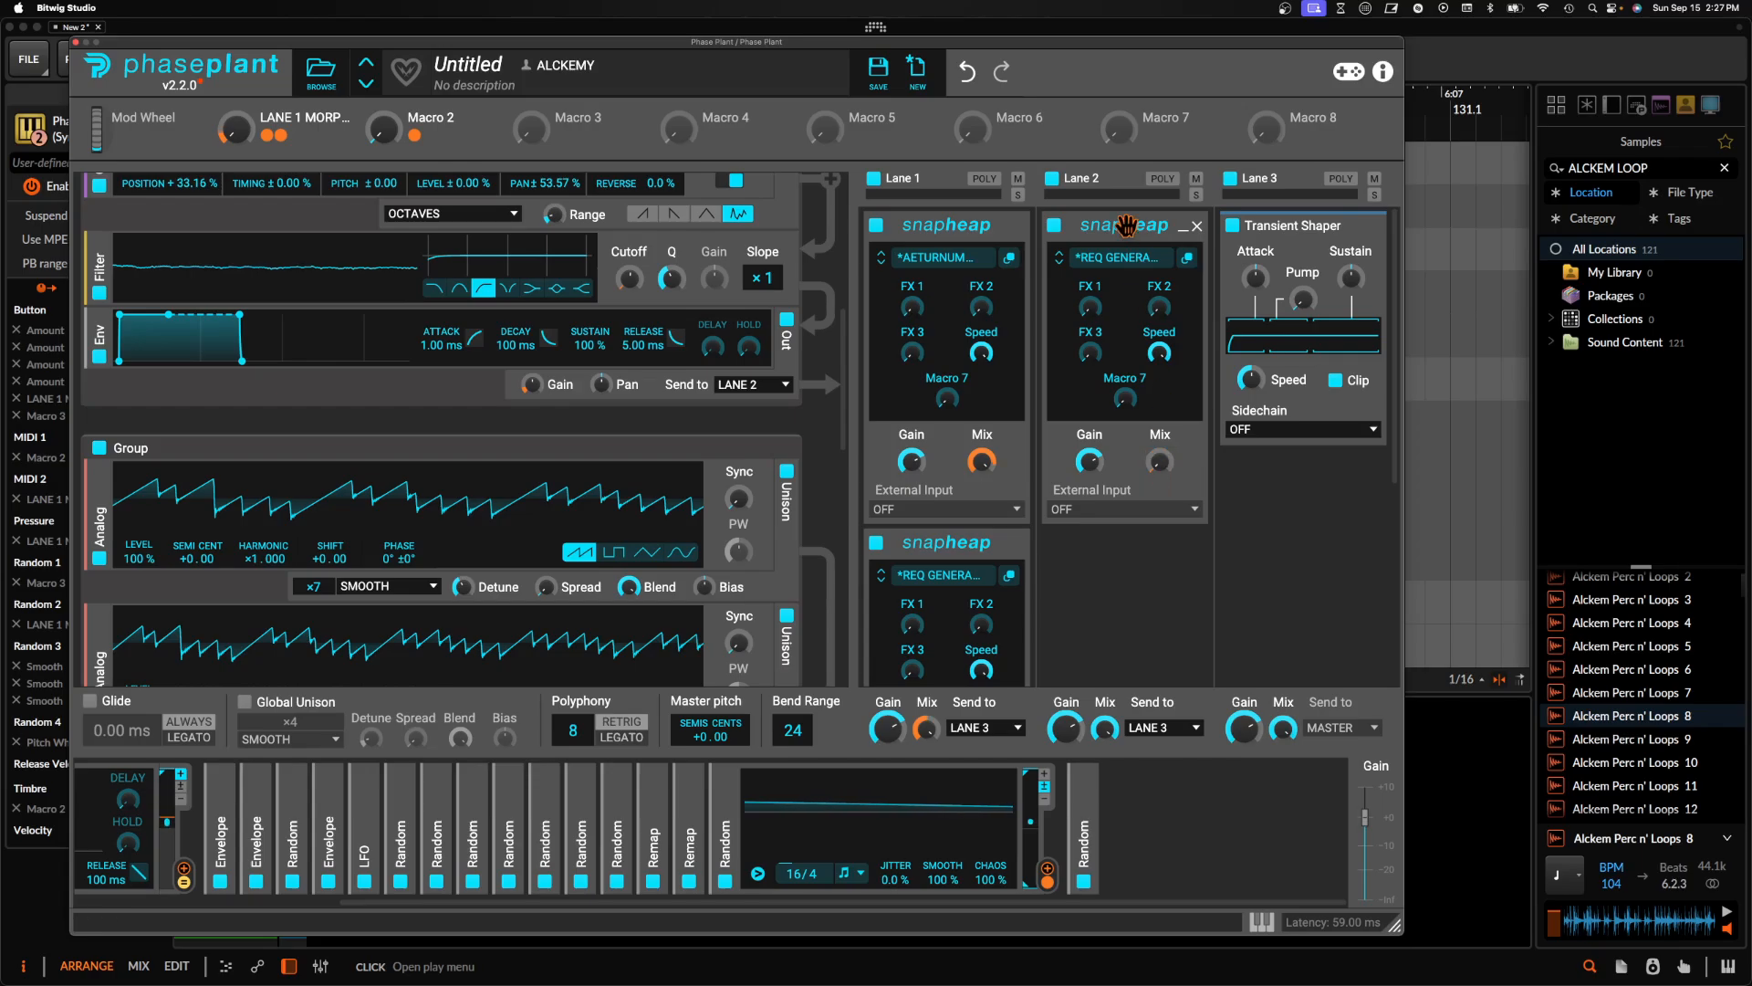
# Duplicate the Lane 2 Snap Heap below the original and open the duplicate's editor in clear view
pyautogui.moveTo(1126, 224); pyautogui.dragTo(1182, 411)
pyautogui.click(1187, 575)
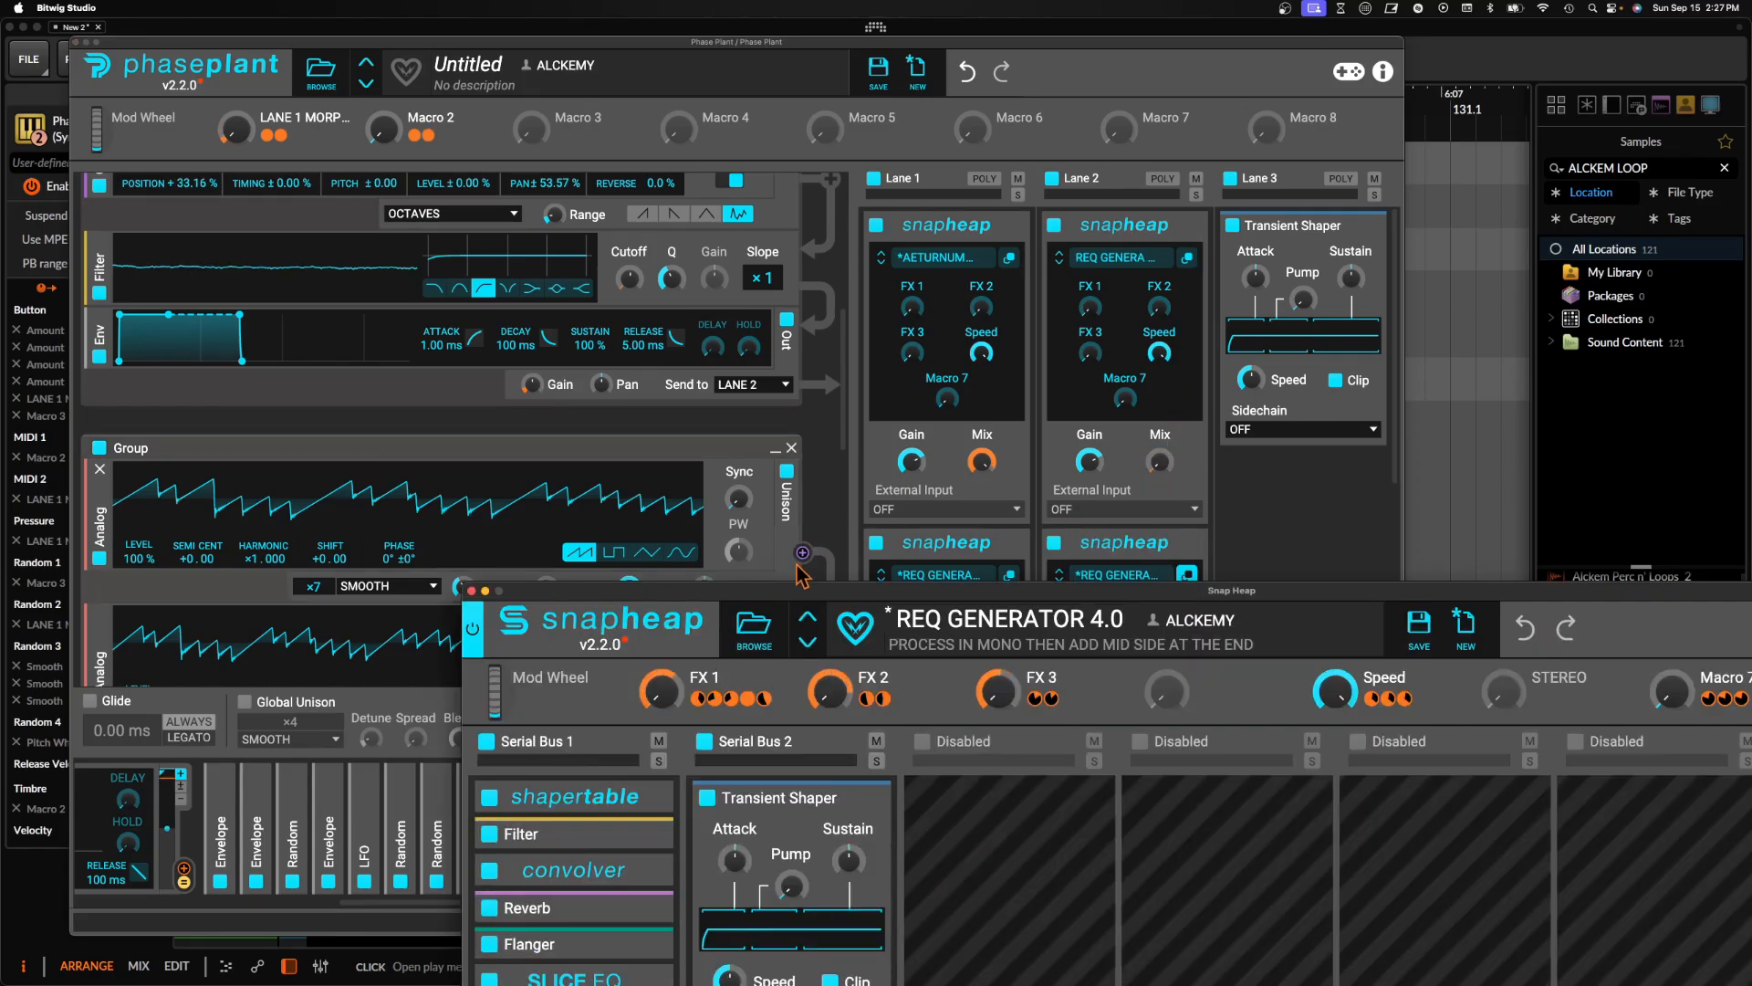
pyautogui.moveTo(795, 592); pyautogui.dragTo(644, 109)
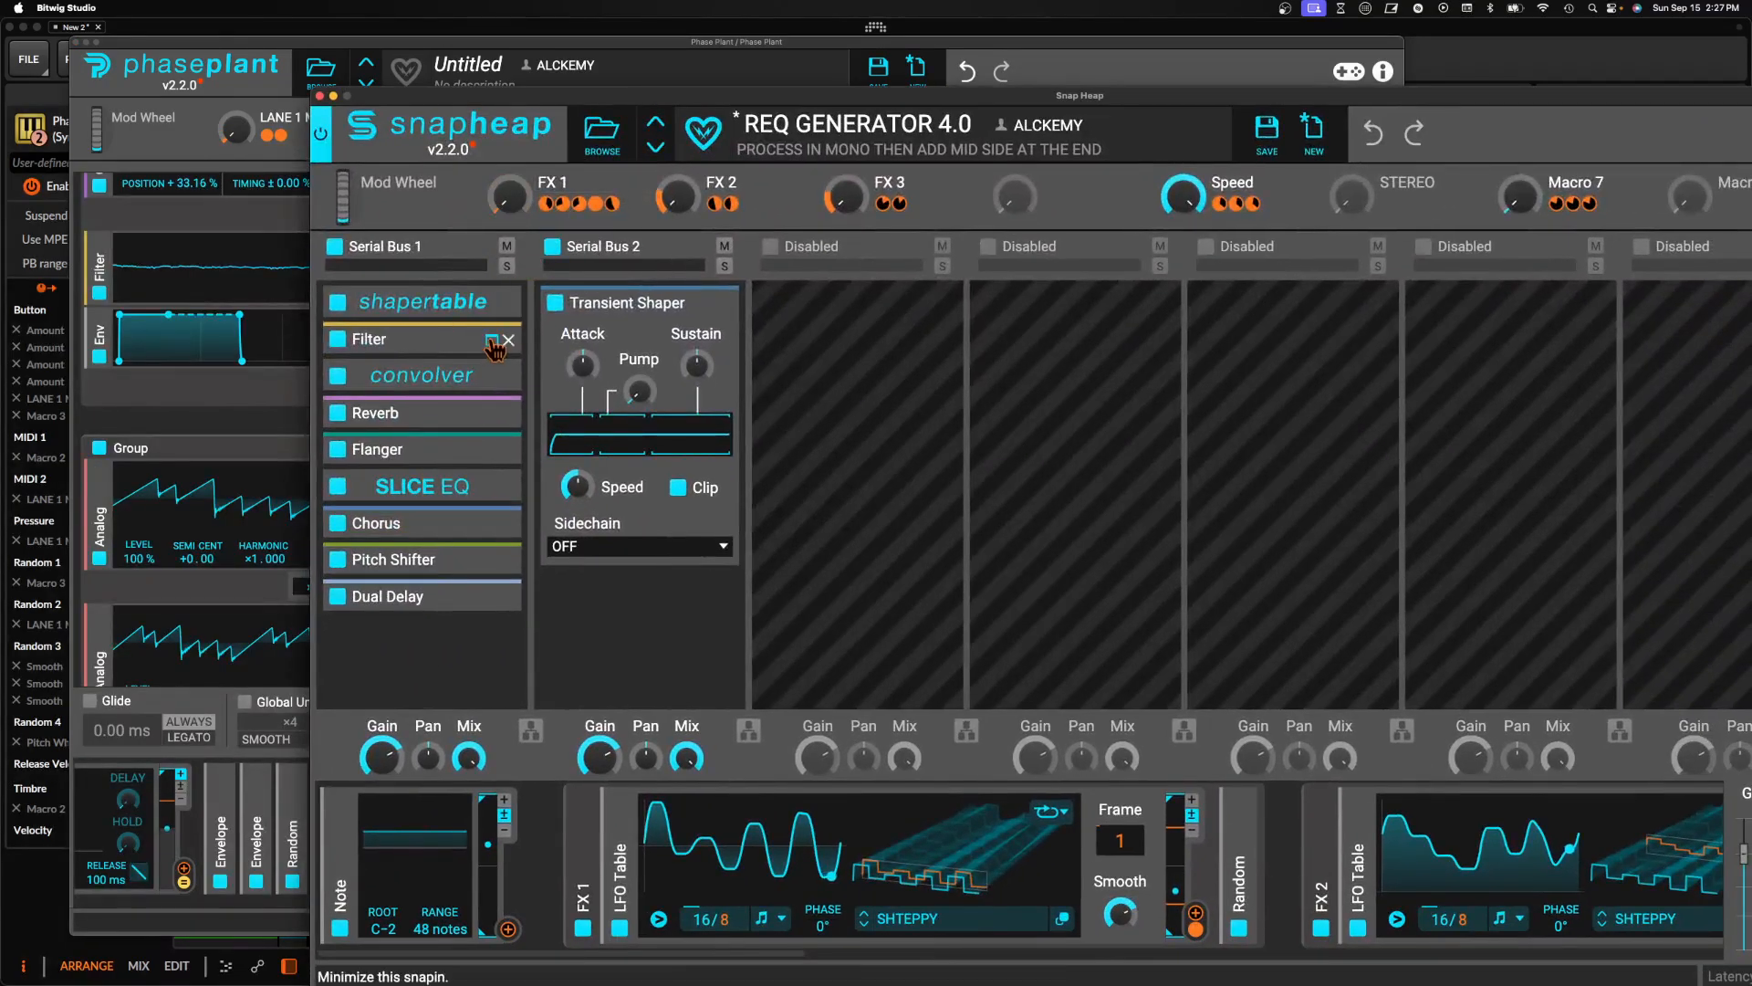
# Remove all snapins from Serial Bus 1 of the duplicated Snap Heap, from the Shaper Table through the Dual Delay
pyautogui.click(511, 303)
pyautogui.click(511, 302)
pyautogui.click(511, 302)
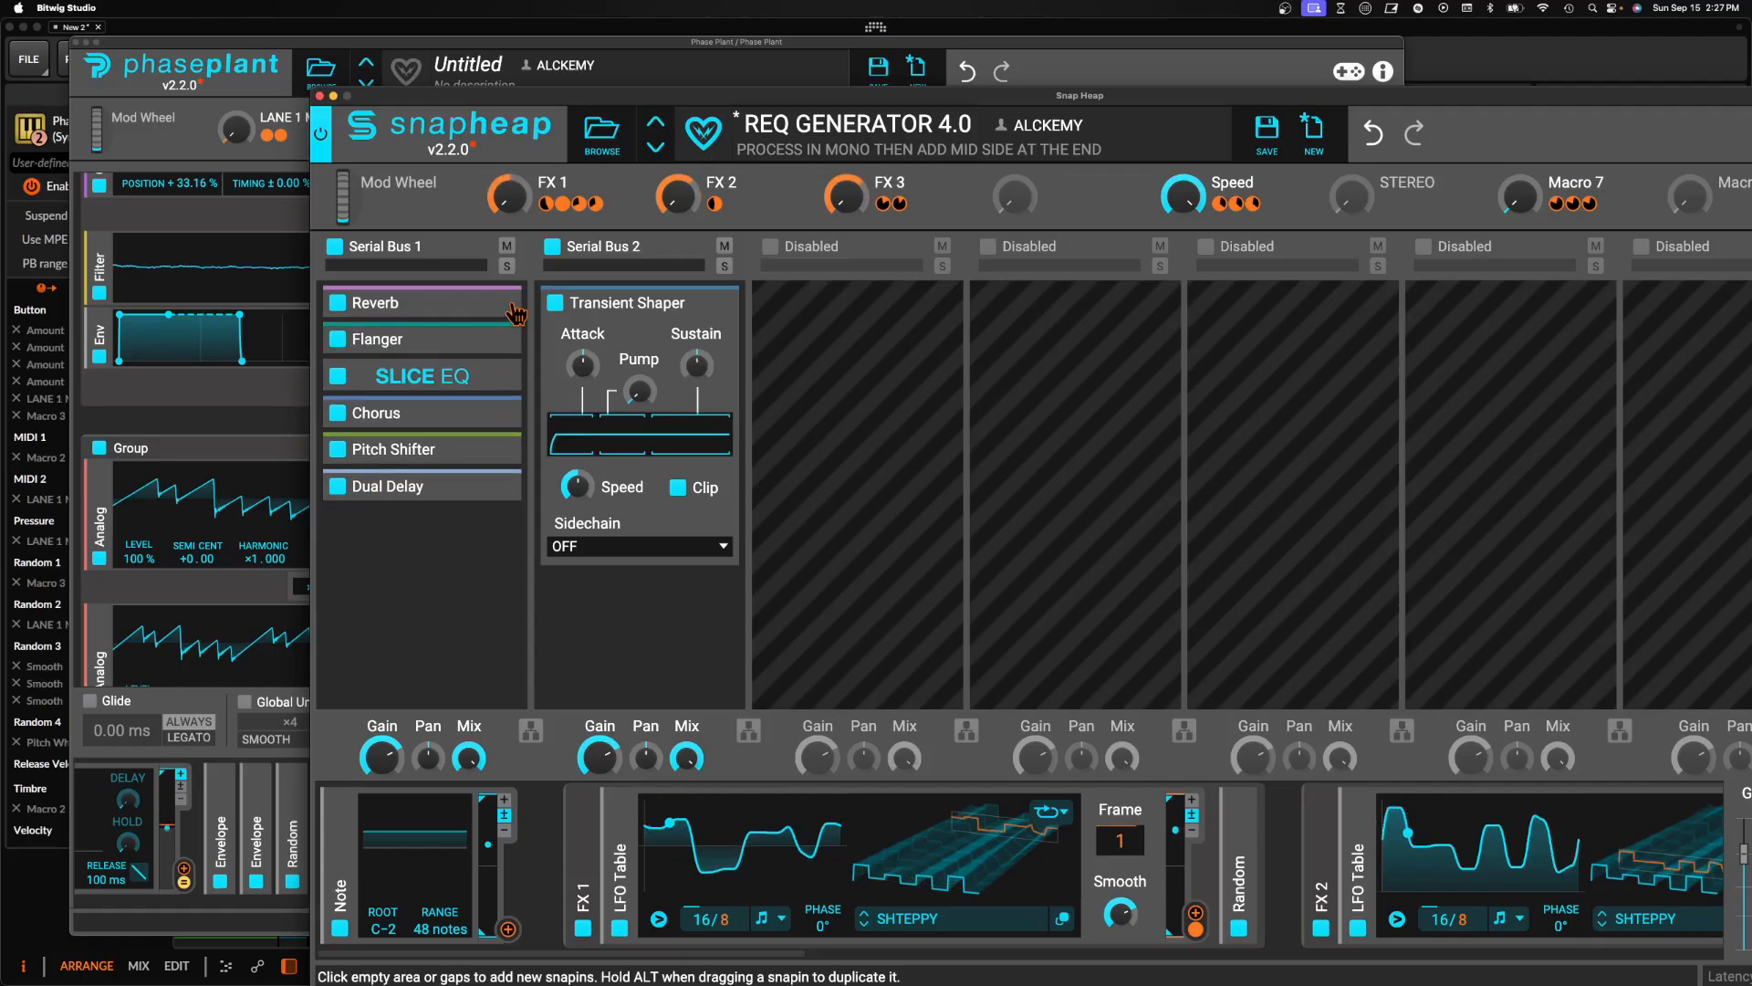
pyautogui.click(511, 304)
pyautogui.click(509, 304)
pyautogui.click(509, 304)
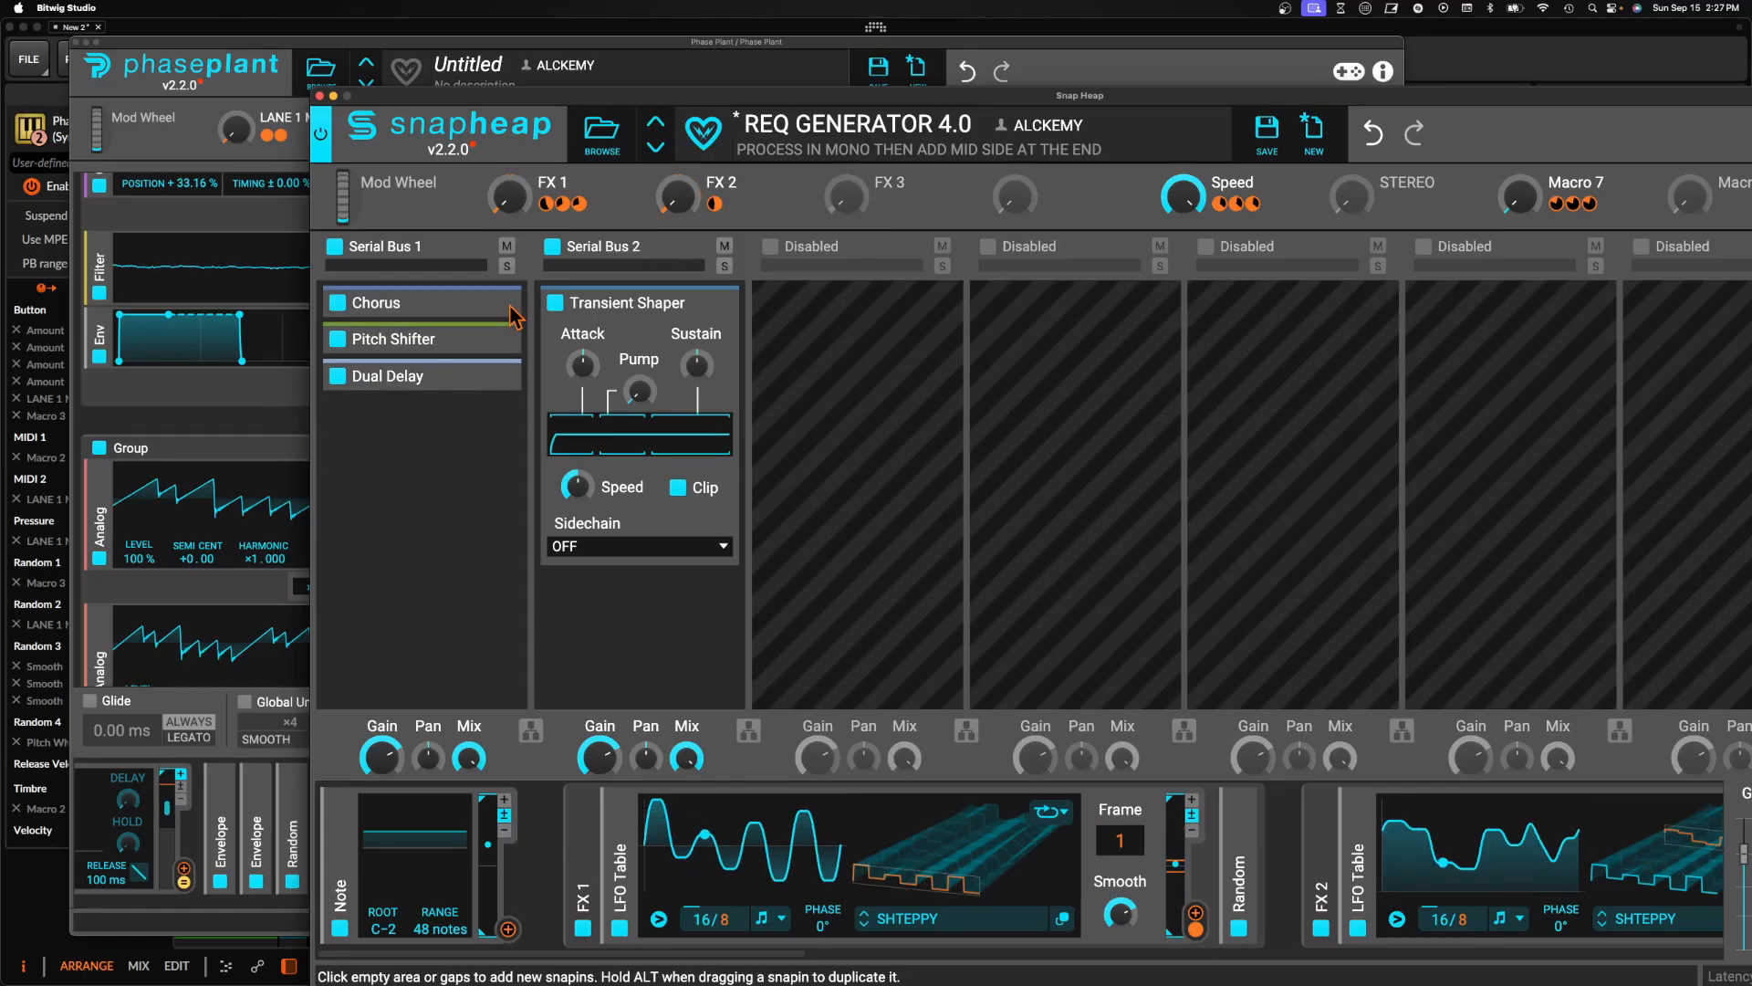
pyautogui.click(509, 304)
pyautogui.click(509, 304)
pyautogui.click(509, 304)
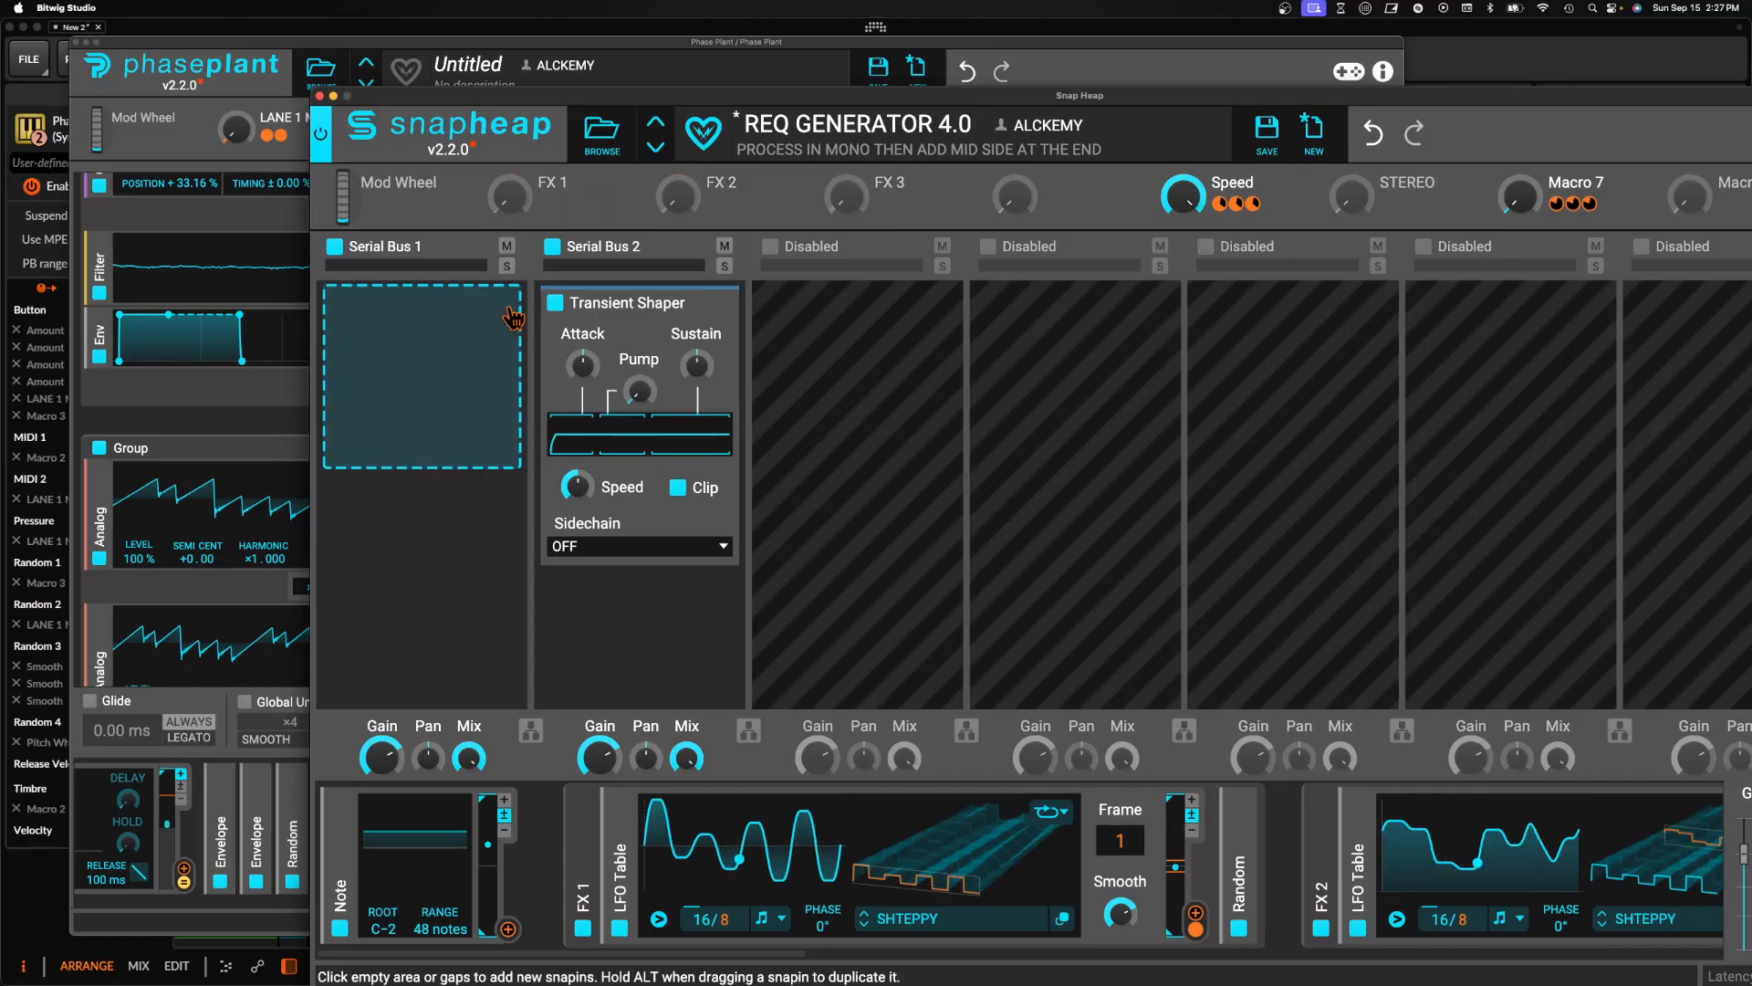
pyautogui.click(433, 326)
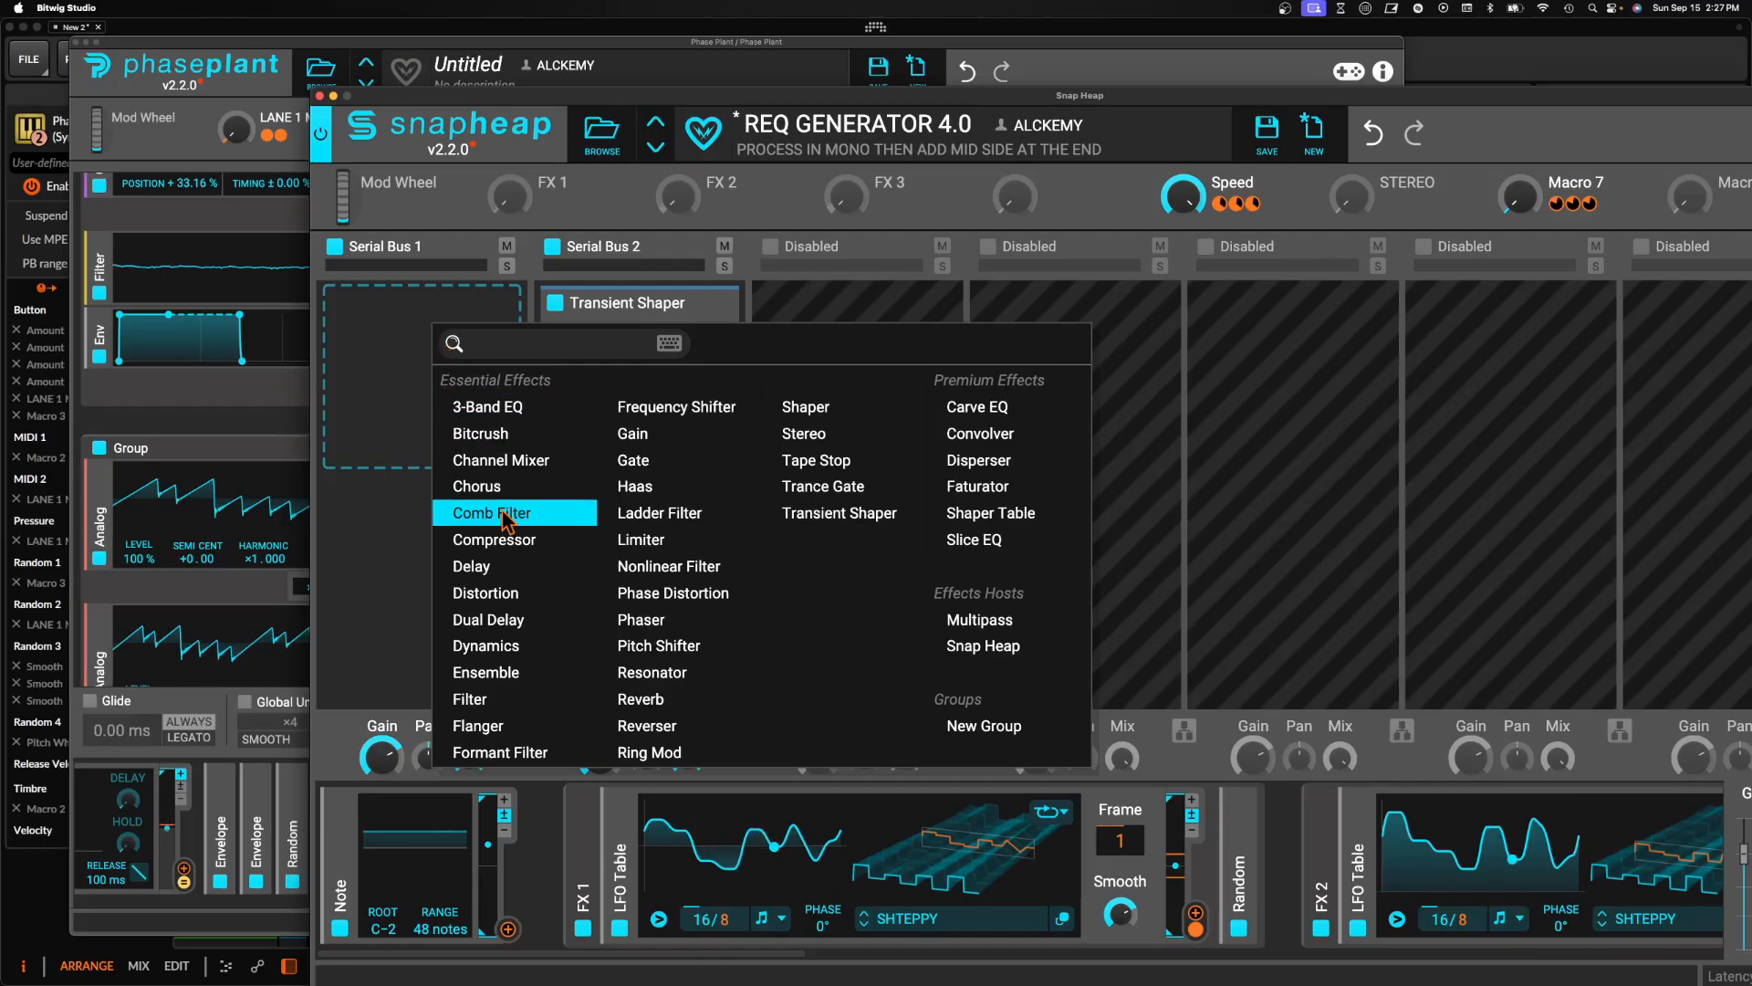
pyautogui.click(485, 570)
pyautogui.click(509, 304)
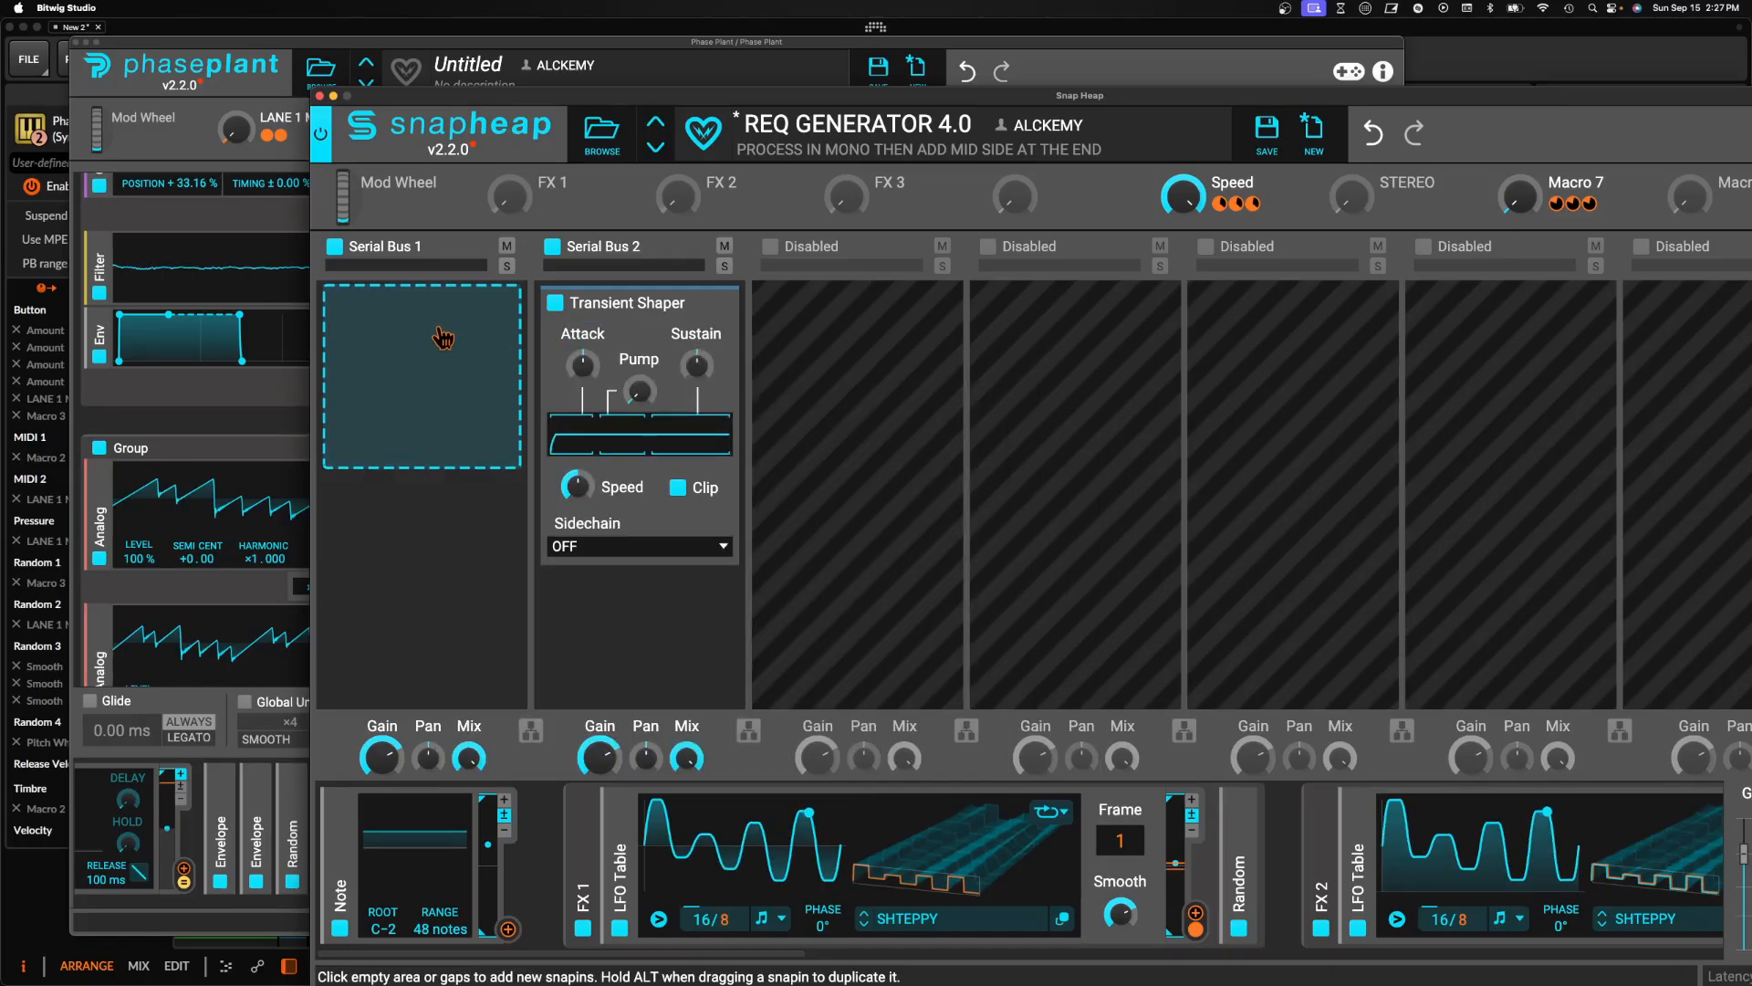
# Add a Dual Delay to the empty Serial Bus 1
pyautogui.click(439, 331)
pyautogui.click(511, 624)
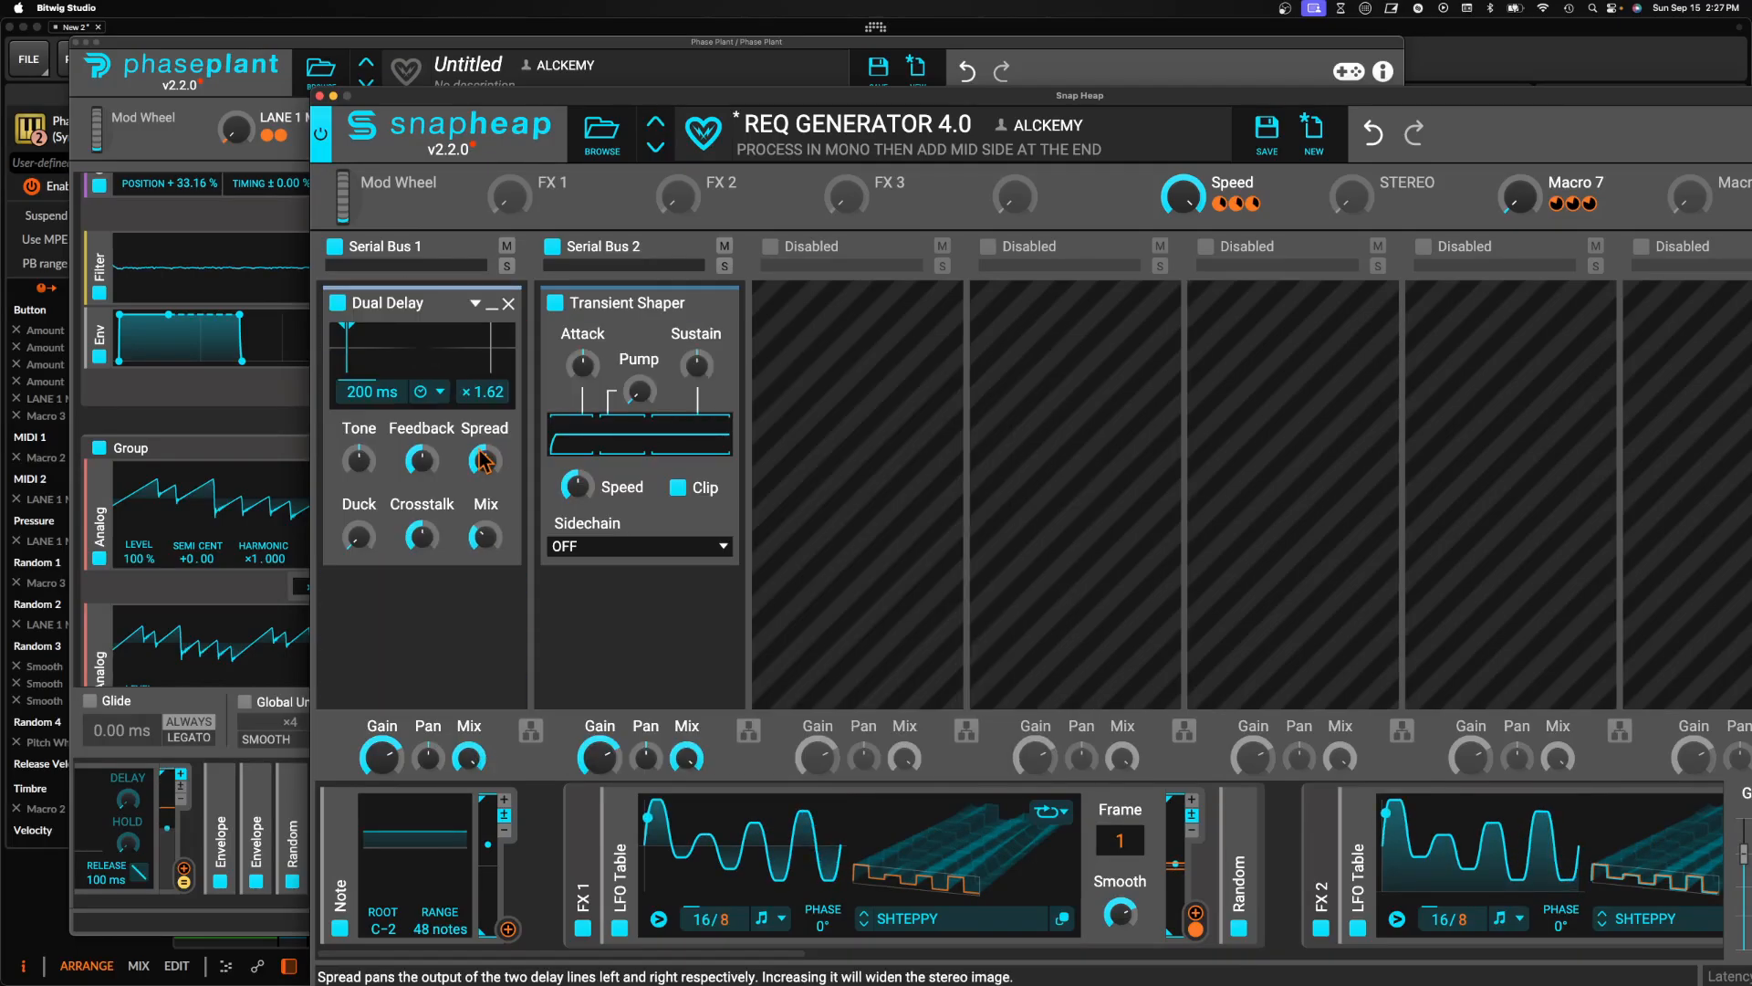
# Sync the Dual Delay time to 3/16 notes and modulate it with FX 1, then modulate its zeroed mix with FX 2
pyautogui.click(437, 402)
pyautogui.click(441, 412)
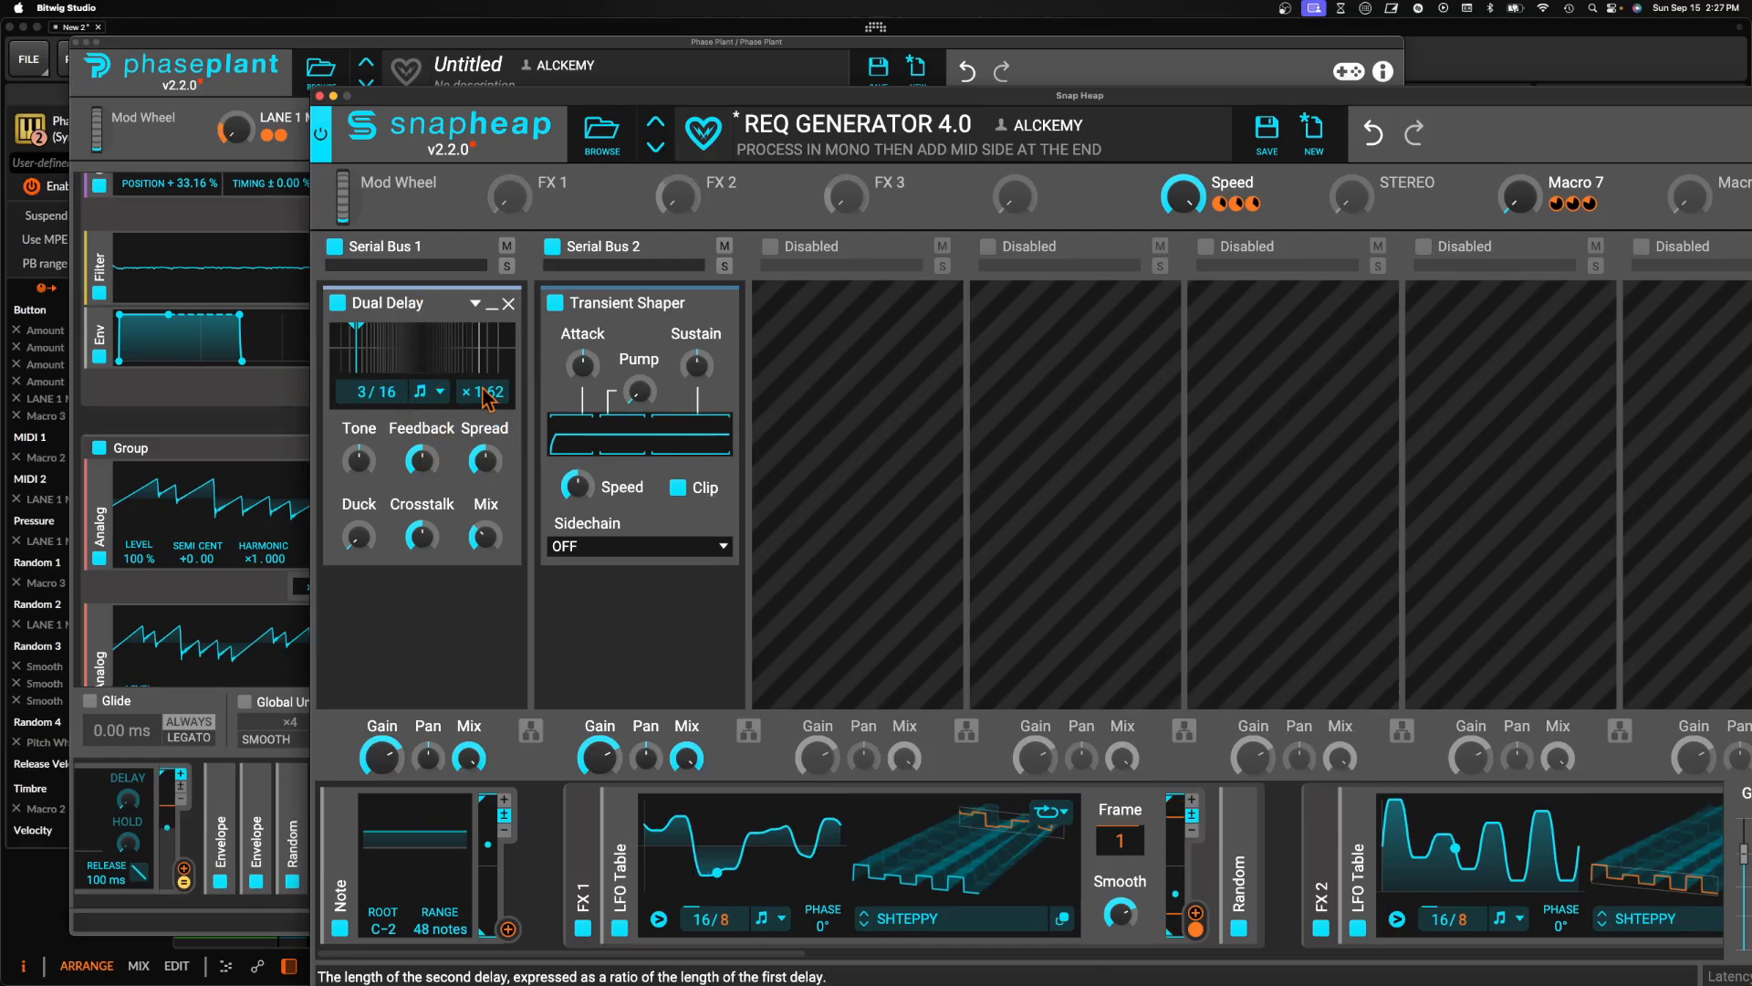
pyautogui.moveTo(545, 204); pyautogui.dragTo(393, 410)
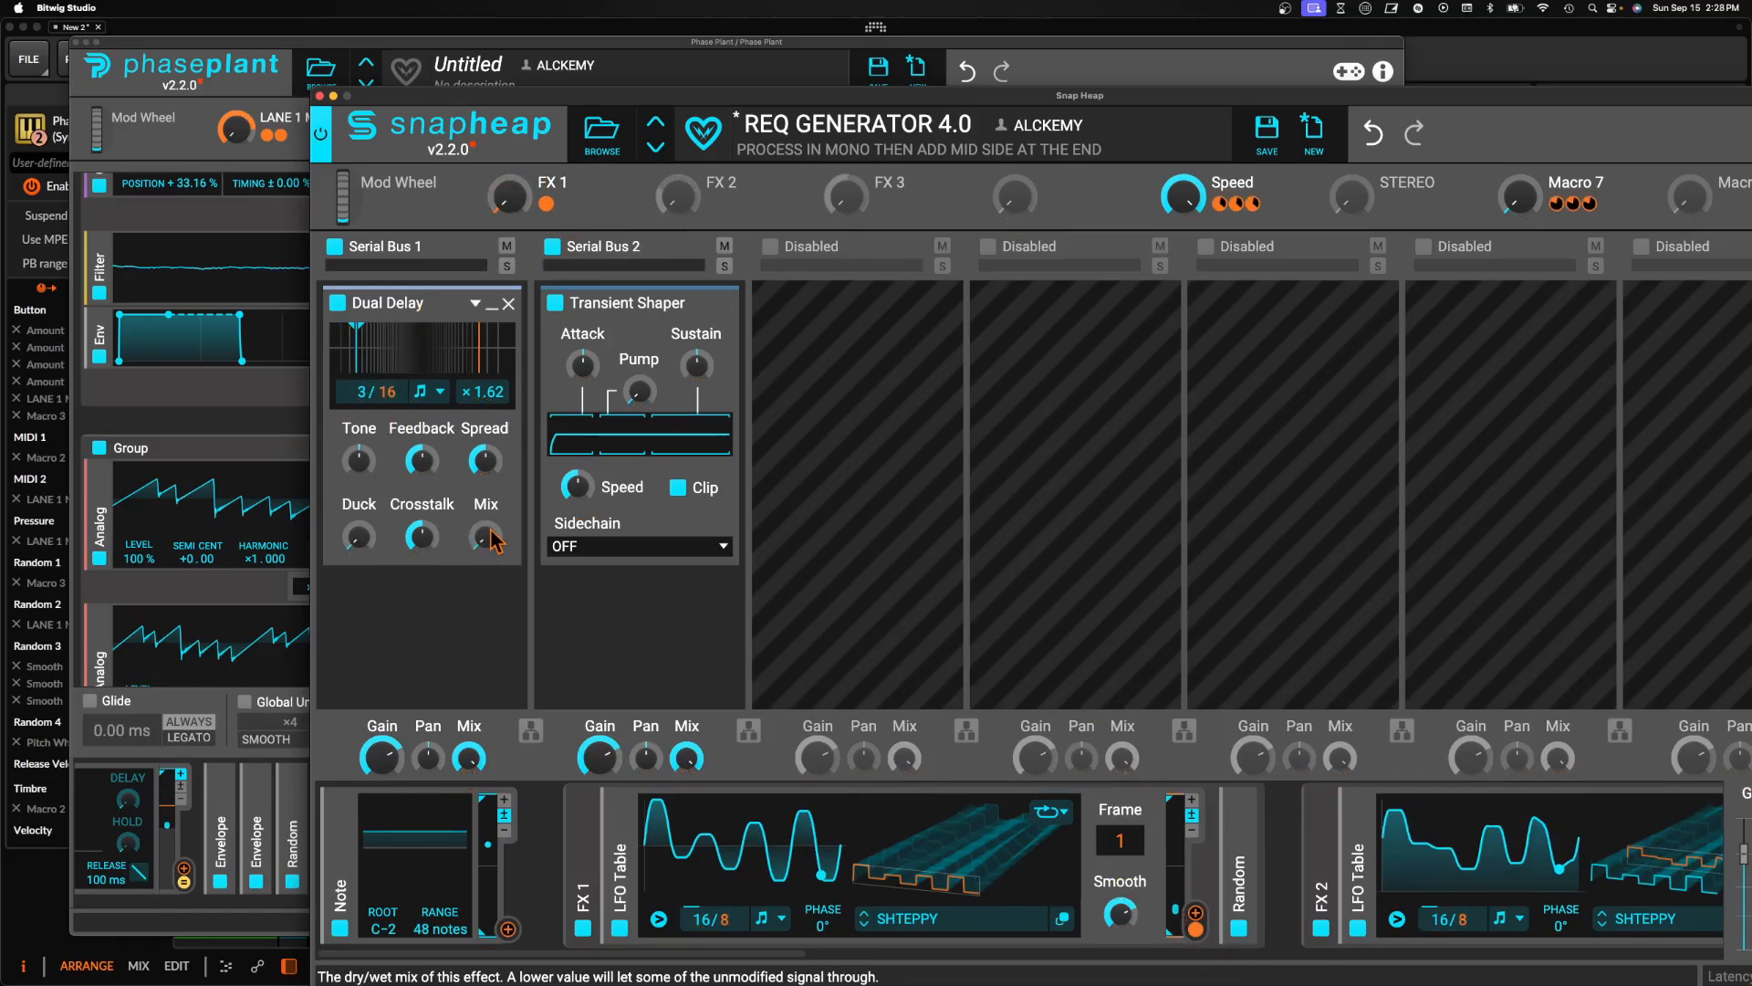
pyautogui.moveTo(716, 208); pyautogui.dragTo(486, 561)
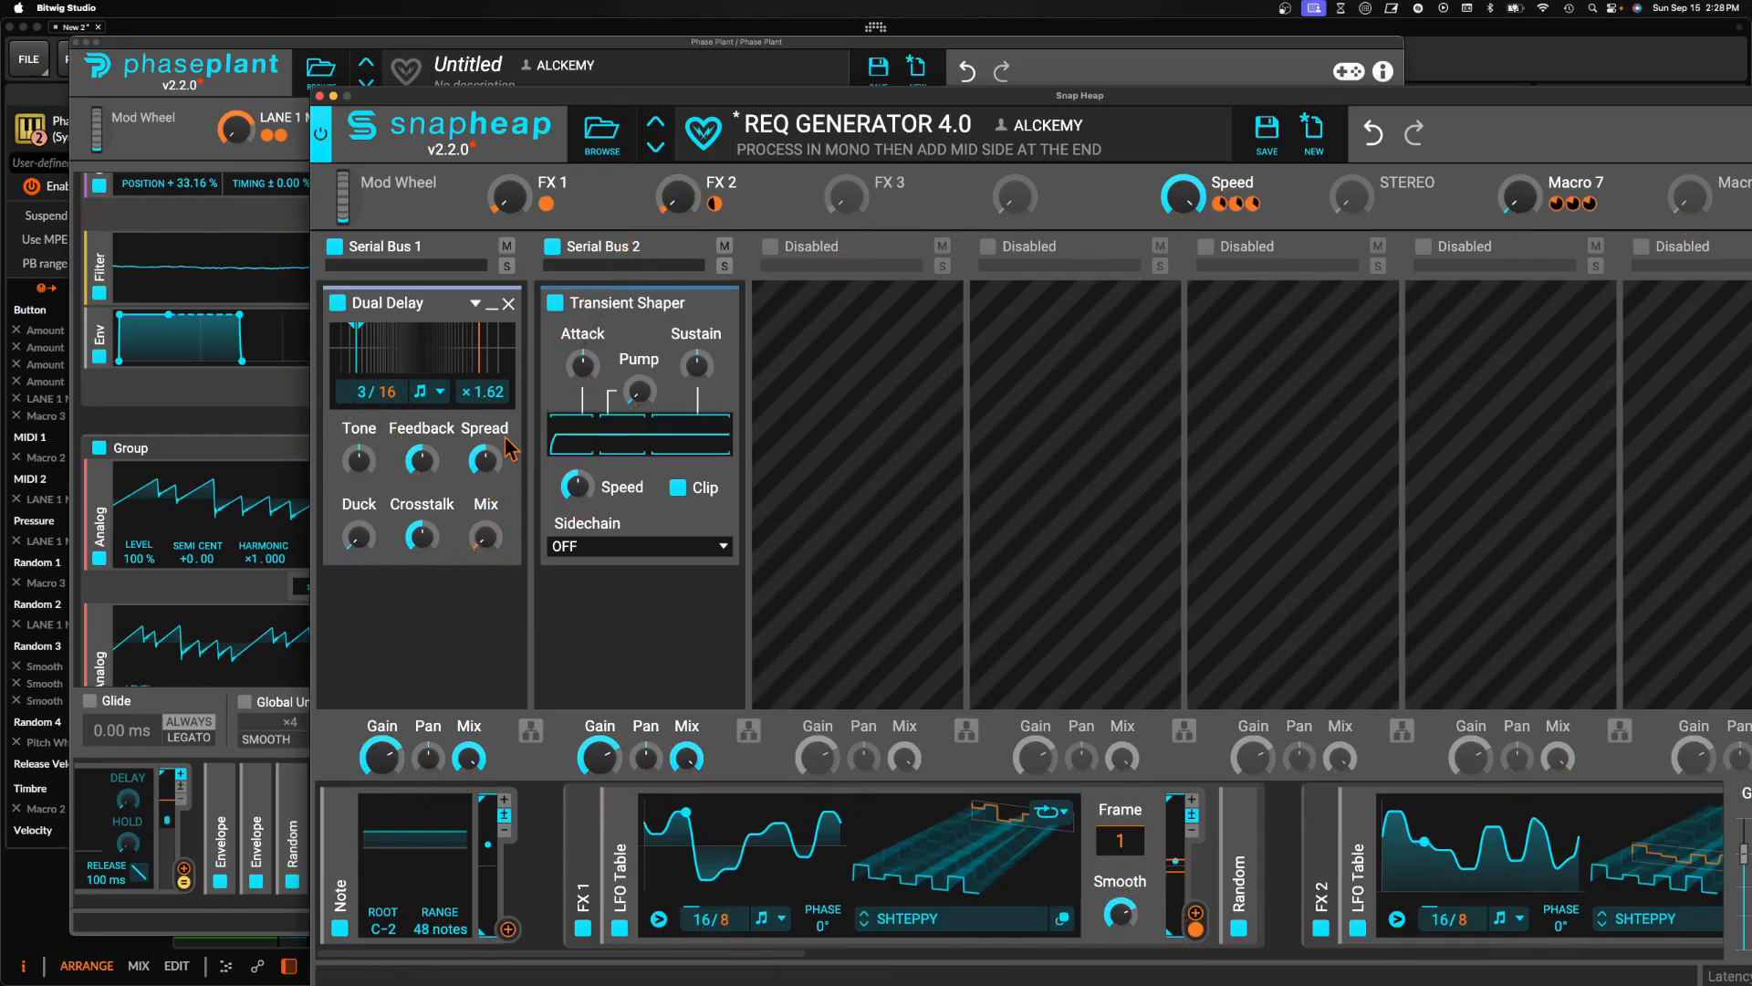
# Collapse the Dual Delay and add a Pitch Shifter below it with Correlate off and its mix modulated about 53% by FX 3
pyautogui.click(493, 305)
pyautogui.click(420, 414)
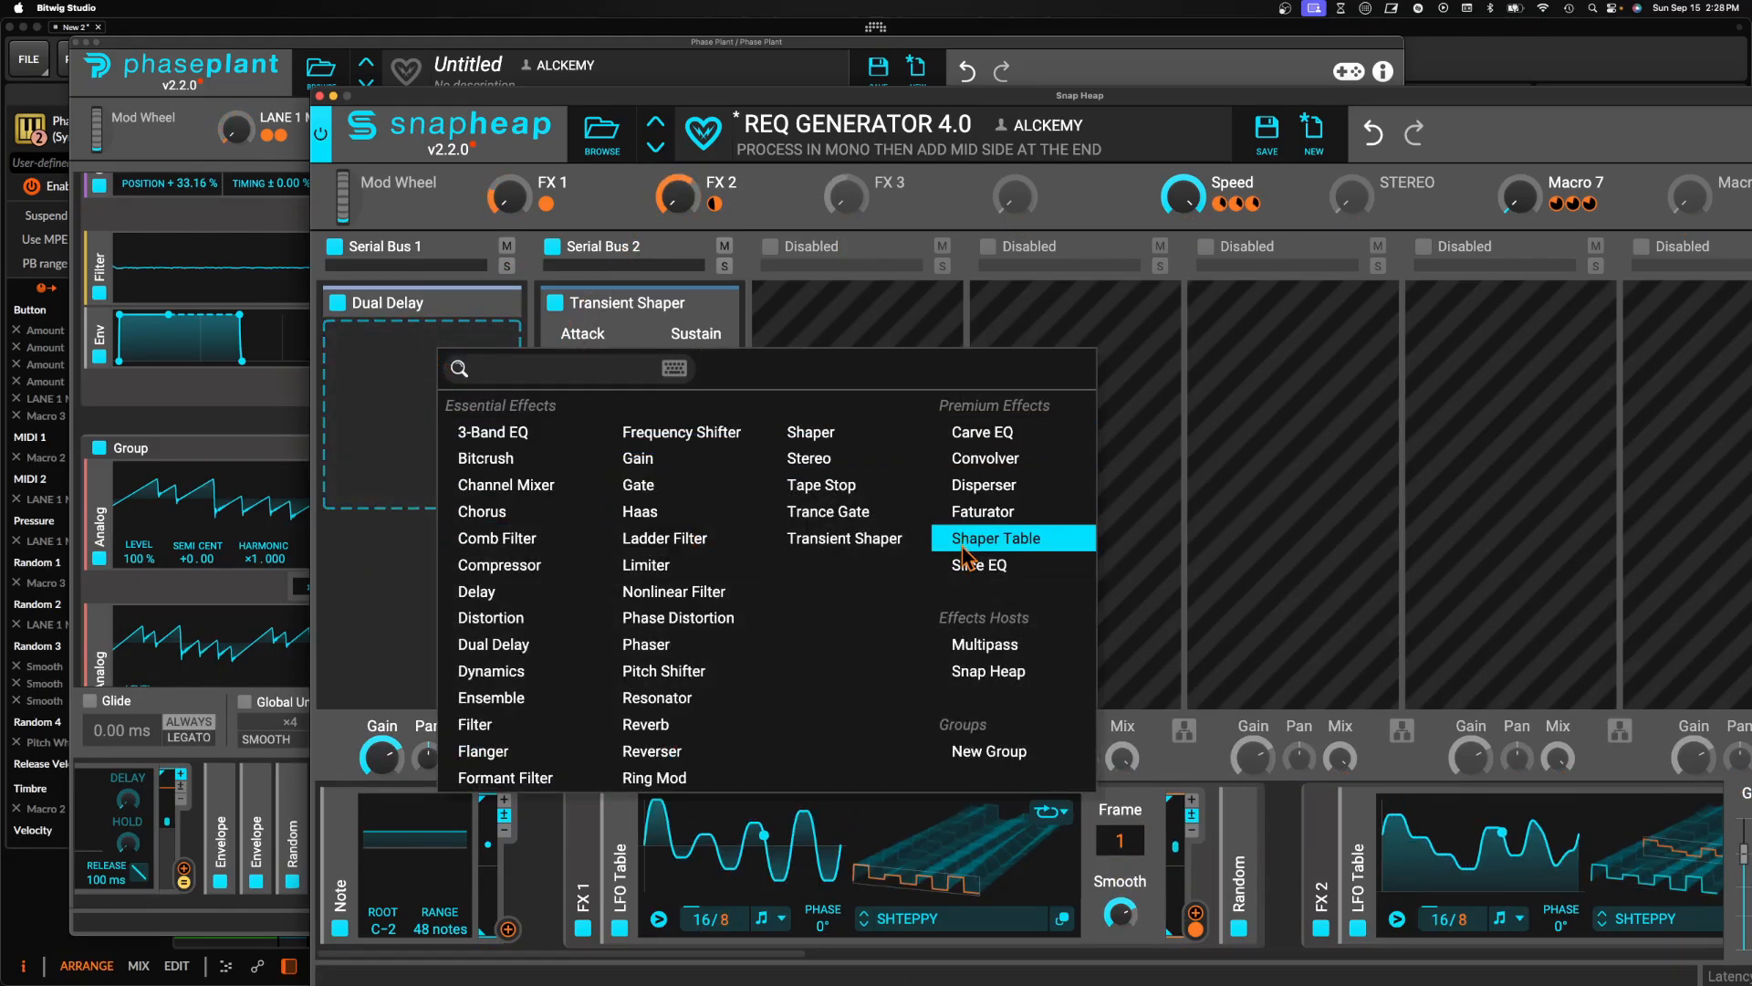
pyautogui.click(730, 680)
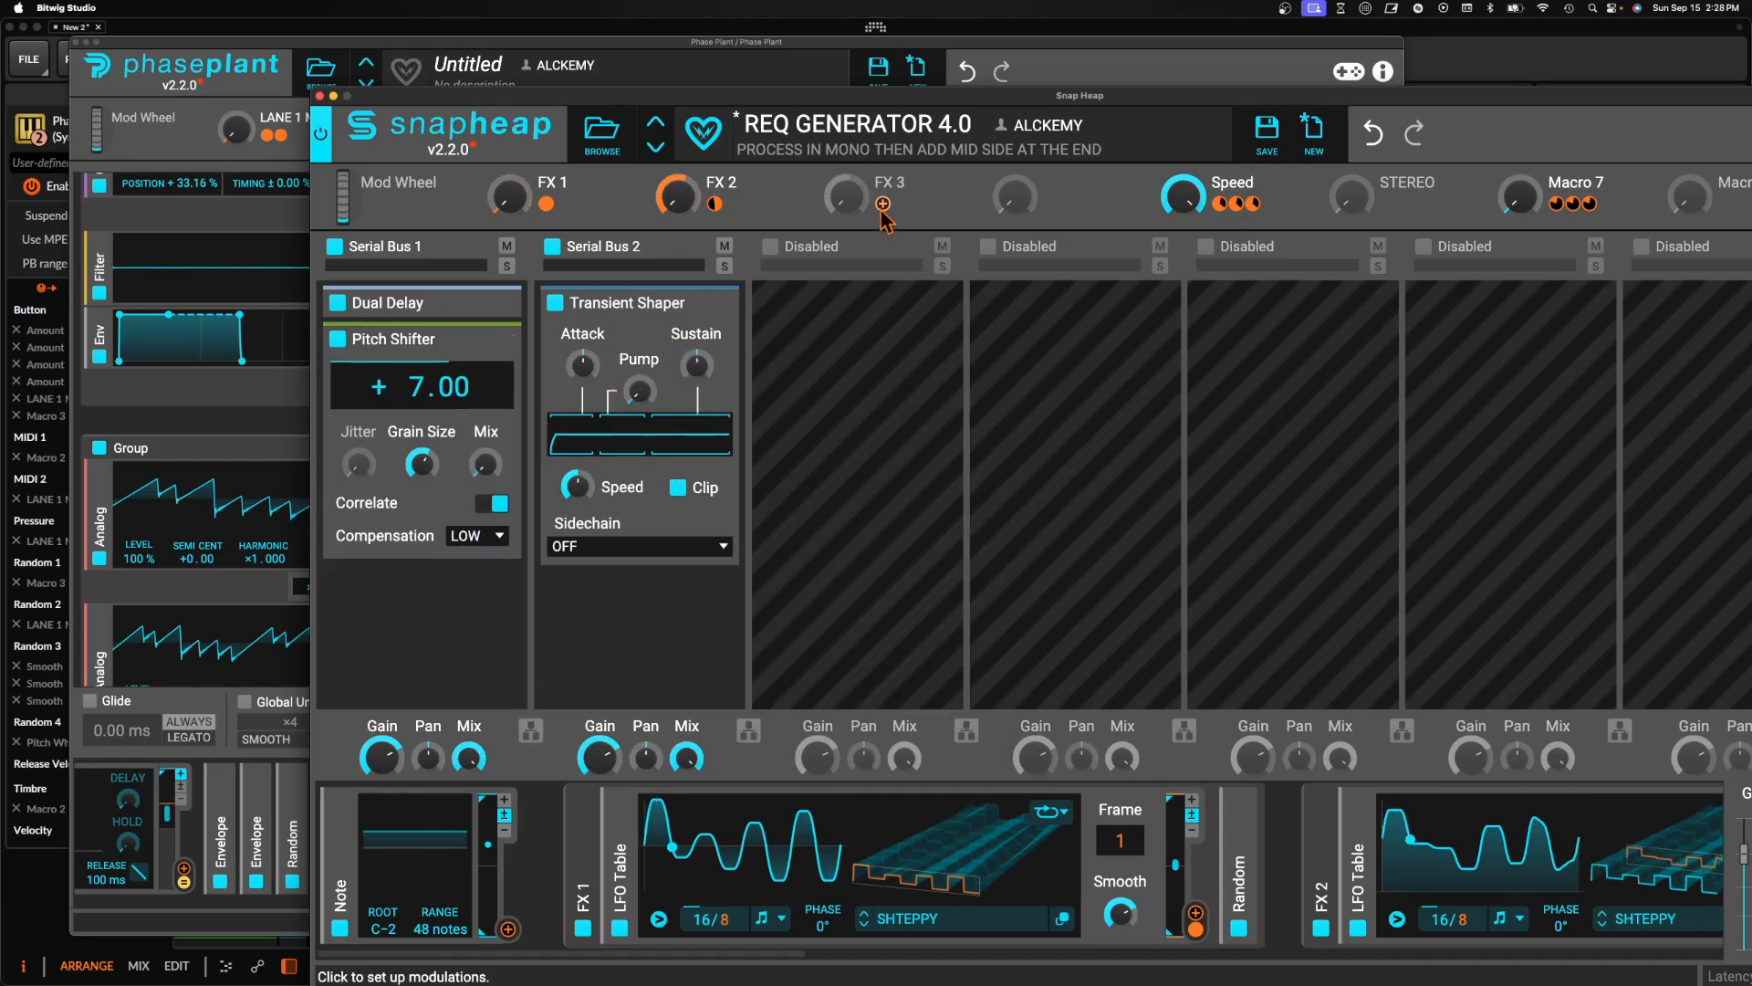
pyautogui.click(883, 207)
pyautogui.moveTo(487, 489); pyautogui.dragTo(486, 411)
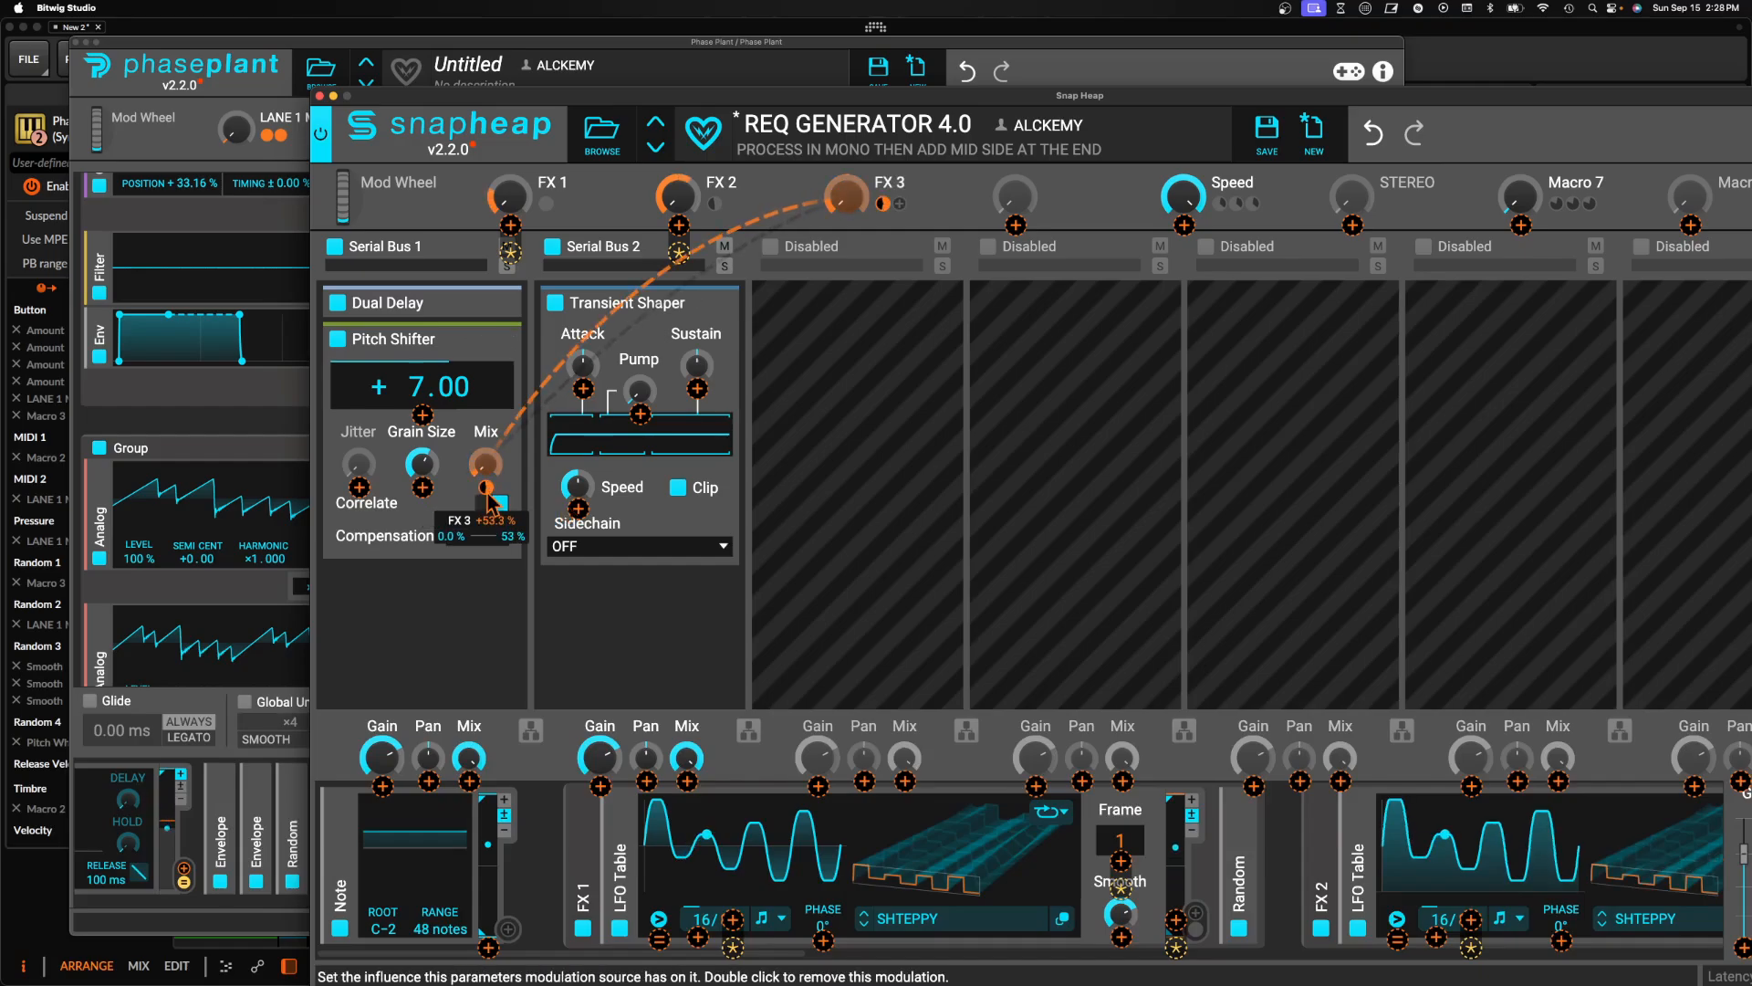
pyautogui.click(455, 516)
# Add a Reverb below the Pitch Shifter with a longer decay and its mix fully down, modulated by FX 2
pyautogui.click(465, 593)
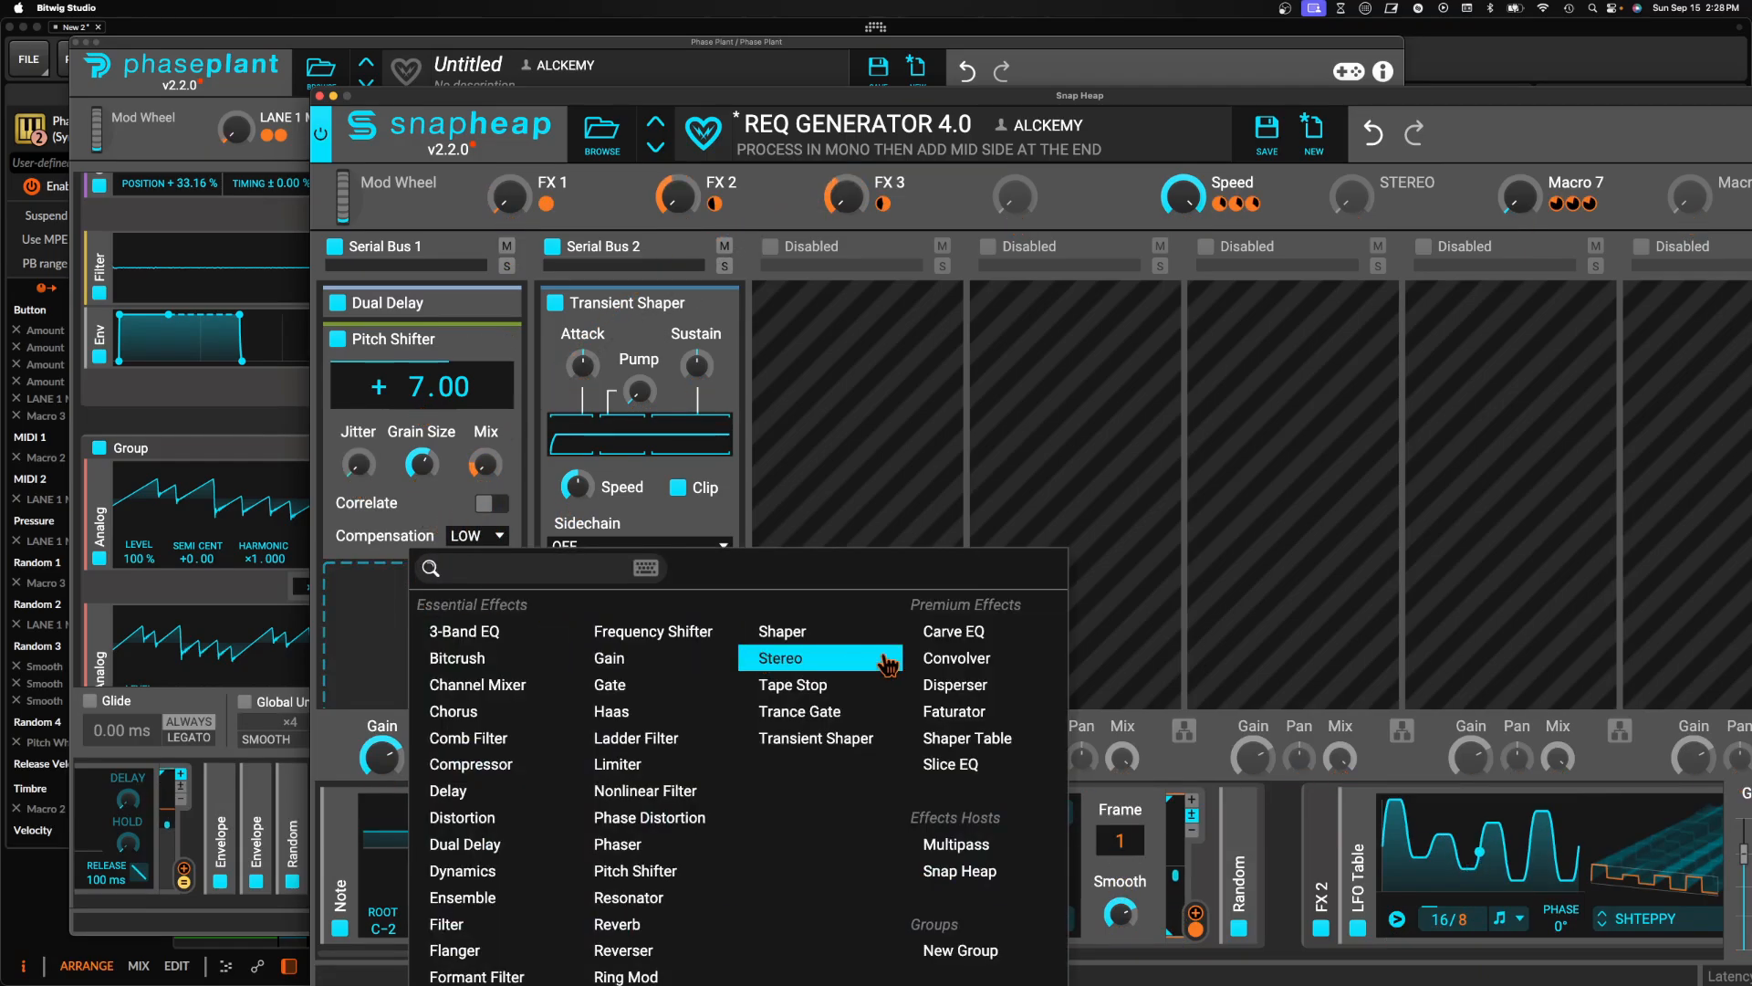
pyautogui.click(628, 923)
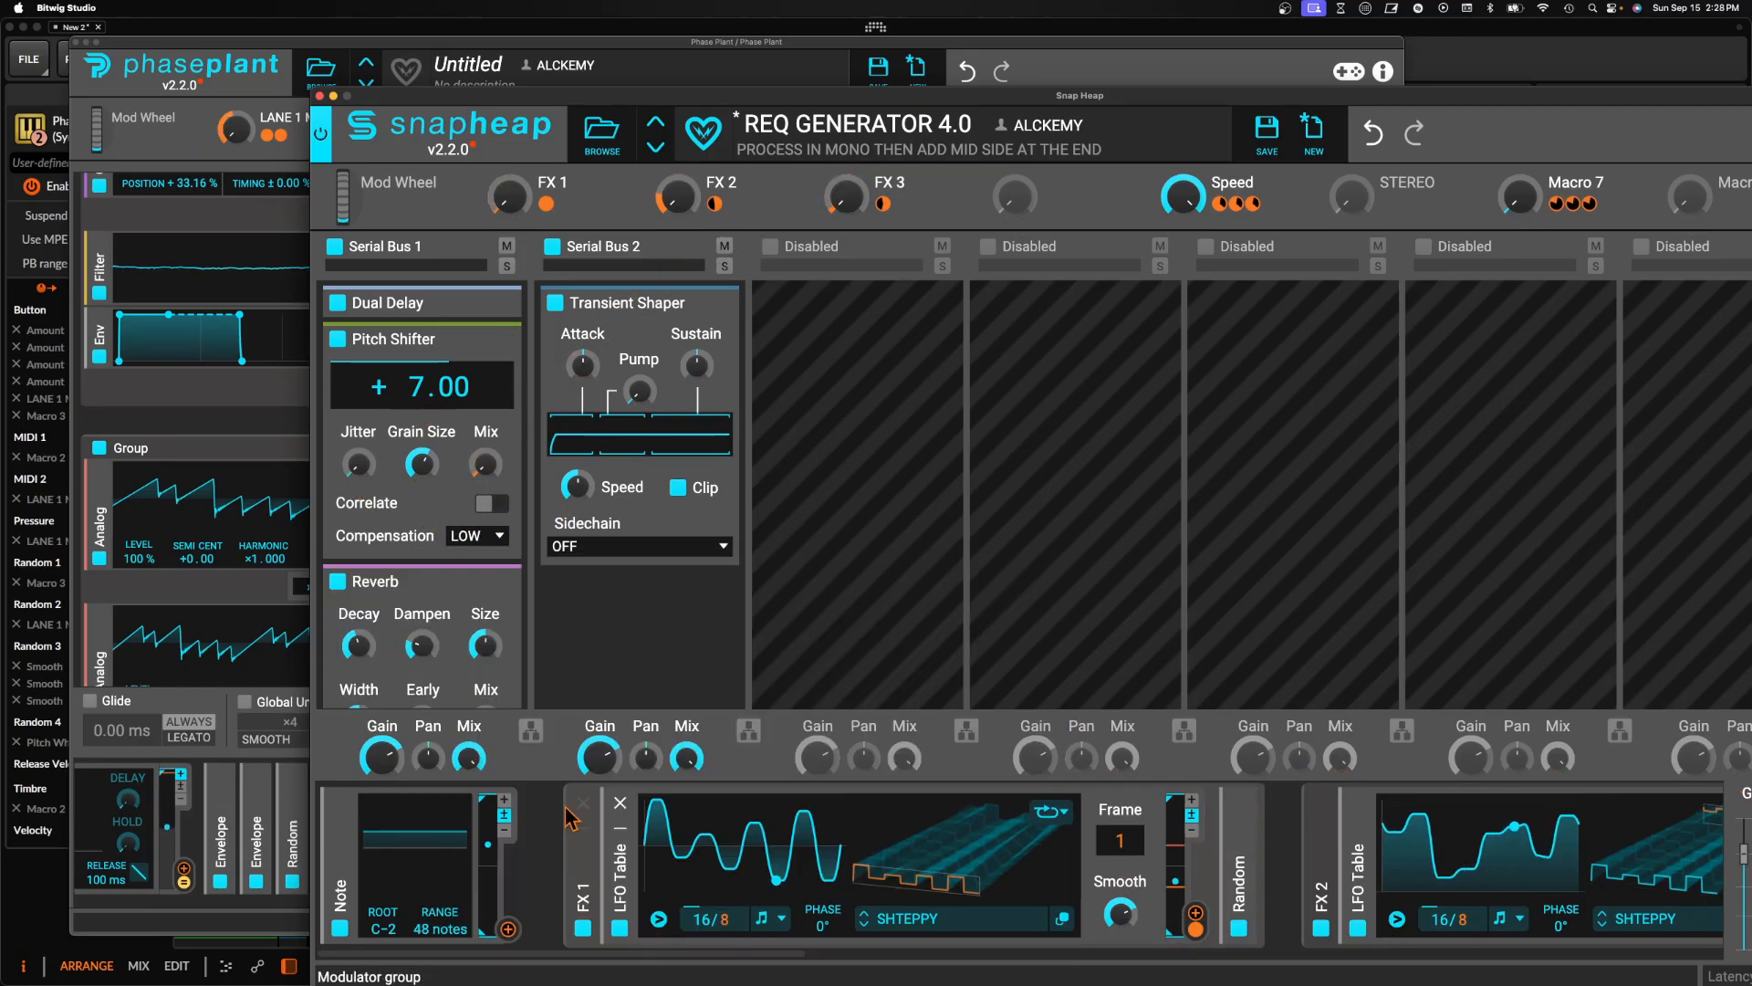
pyautogui.scroll(-3, 377, 505)
pyautogui.moveTo(359, 444); pyautogui.dragTo(358, 433)
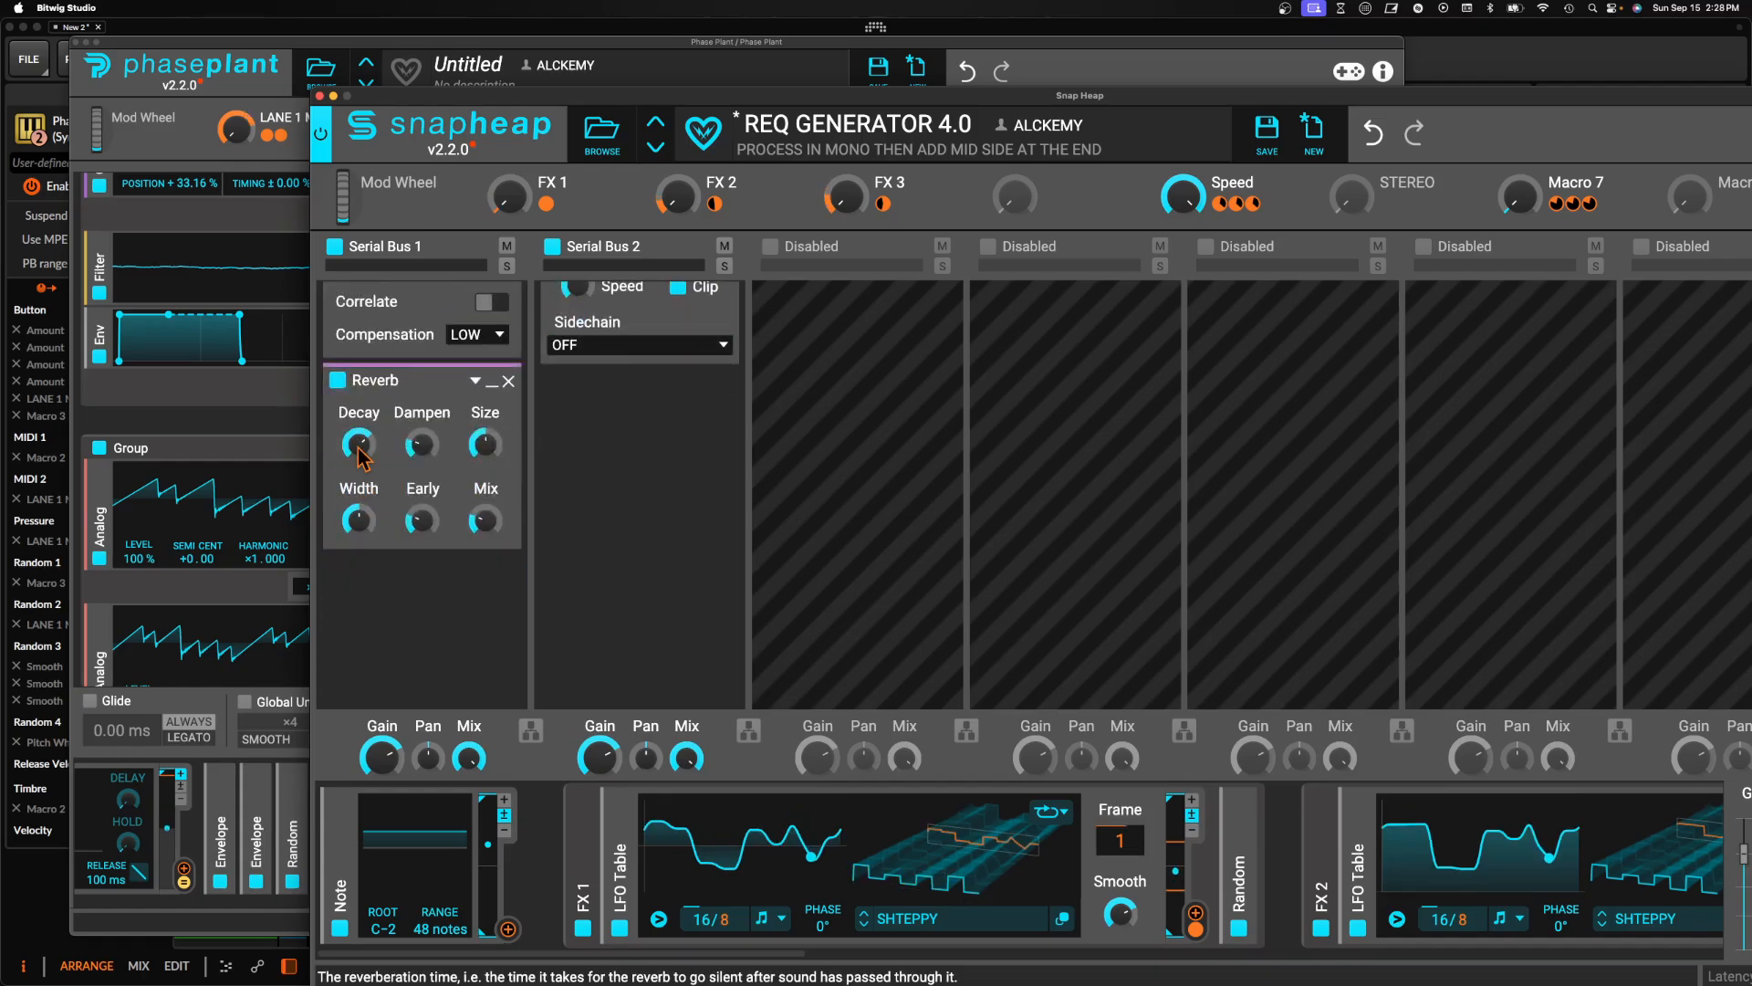
pyautogui.moveTo(715, 202); pyautogui.dragTo(486, 520)
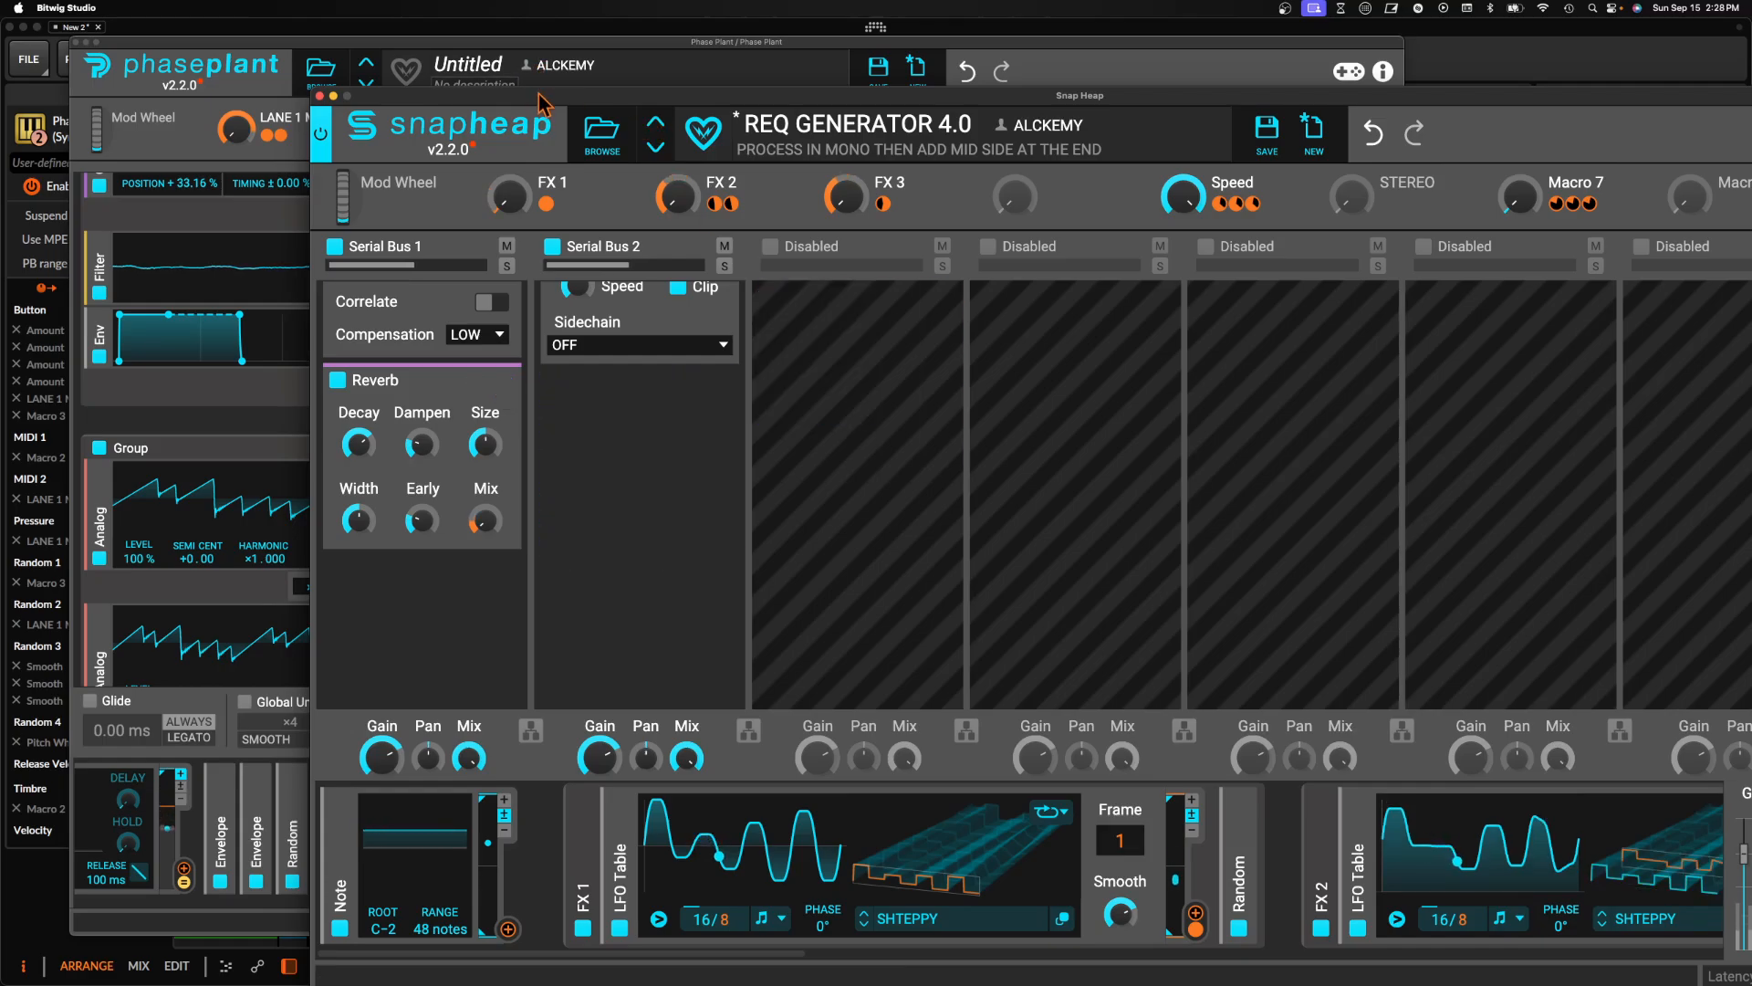
# Move and resize the Snap Heap editor window so the whole device is in view
pyautogui.moveTo(541, 100); pyautogui.dragTo(281, 44)
pyautogui.moveTo(1574, 867); pyautogui.dragTo(1551, 420)
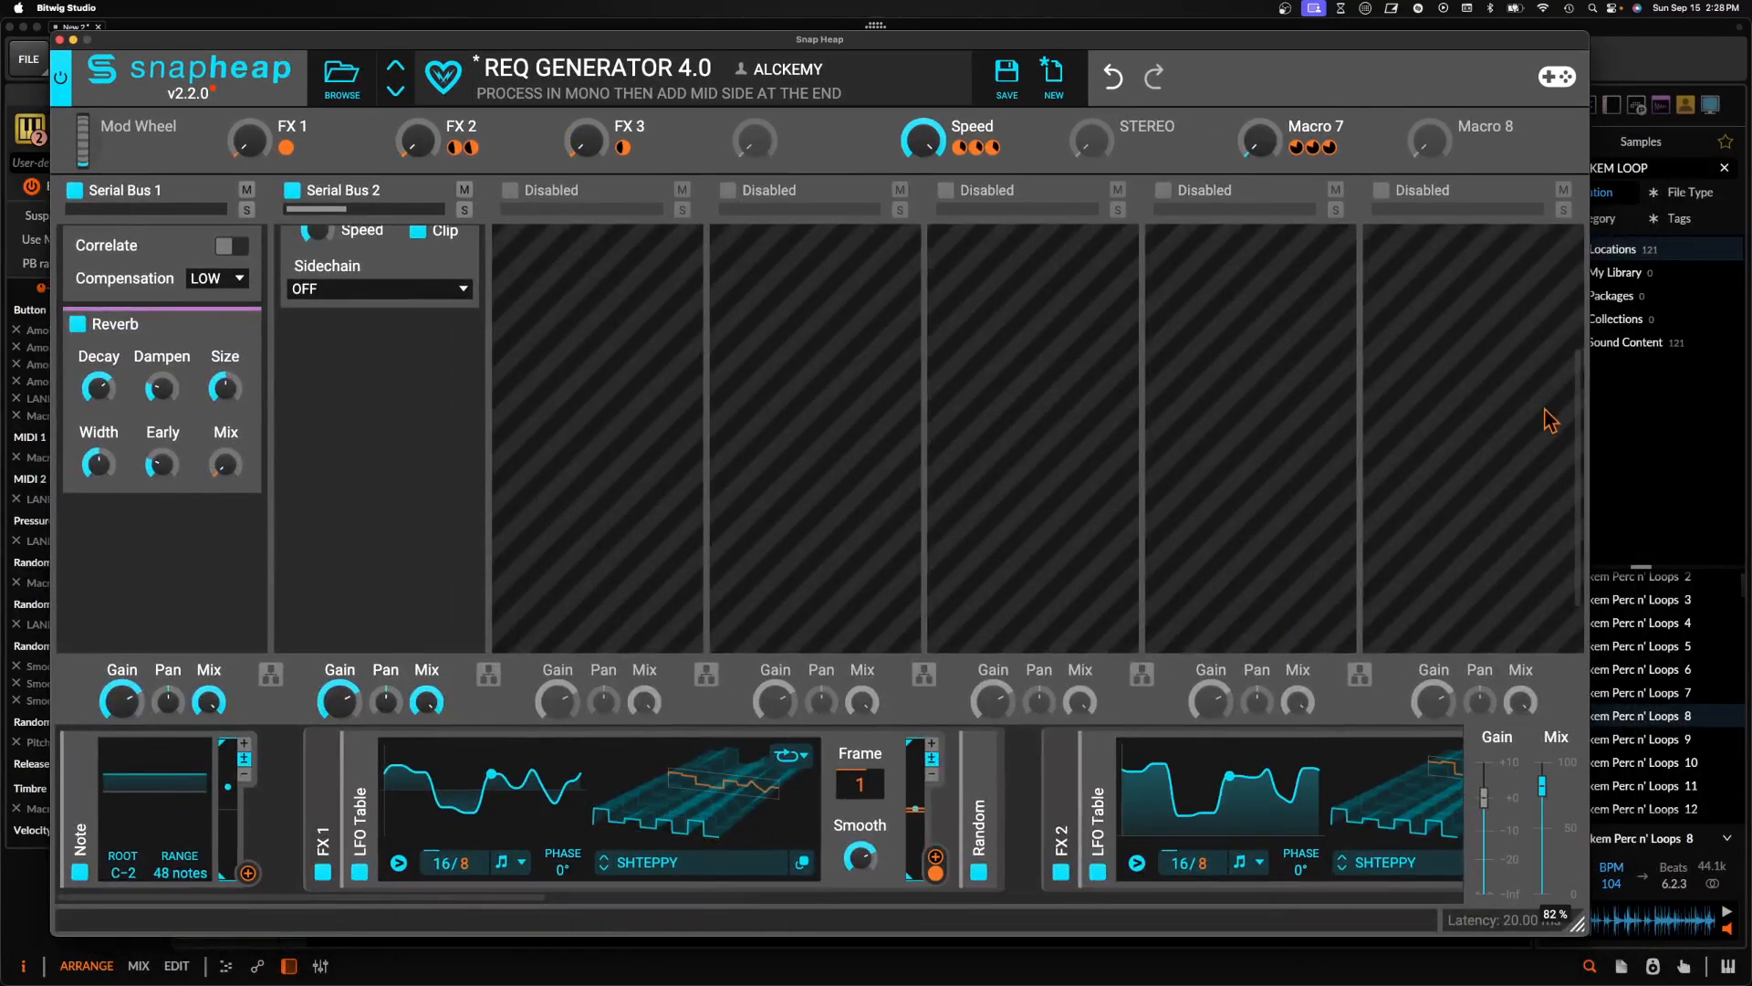
pyautogui.moveTo(698, 47); pyautogui.dragTo(752, 71)
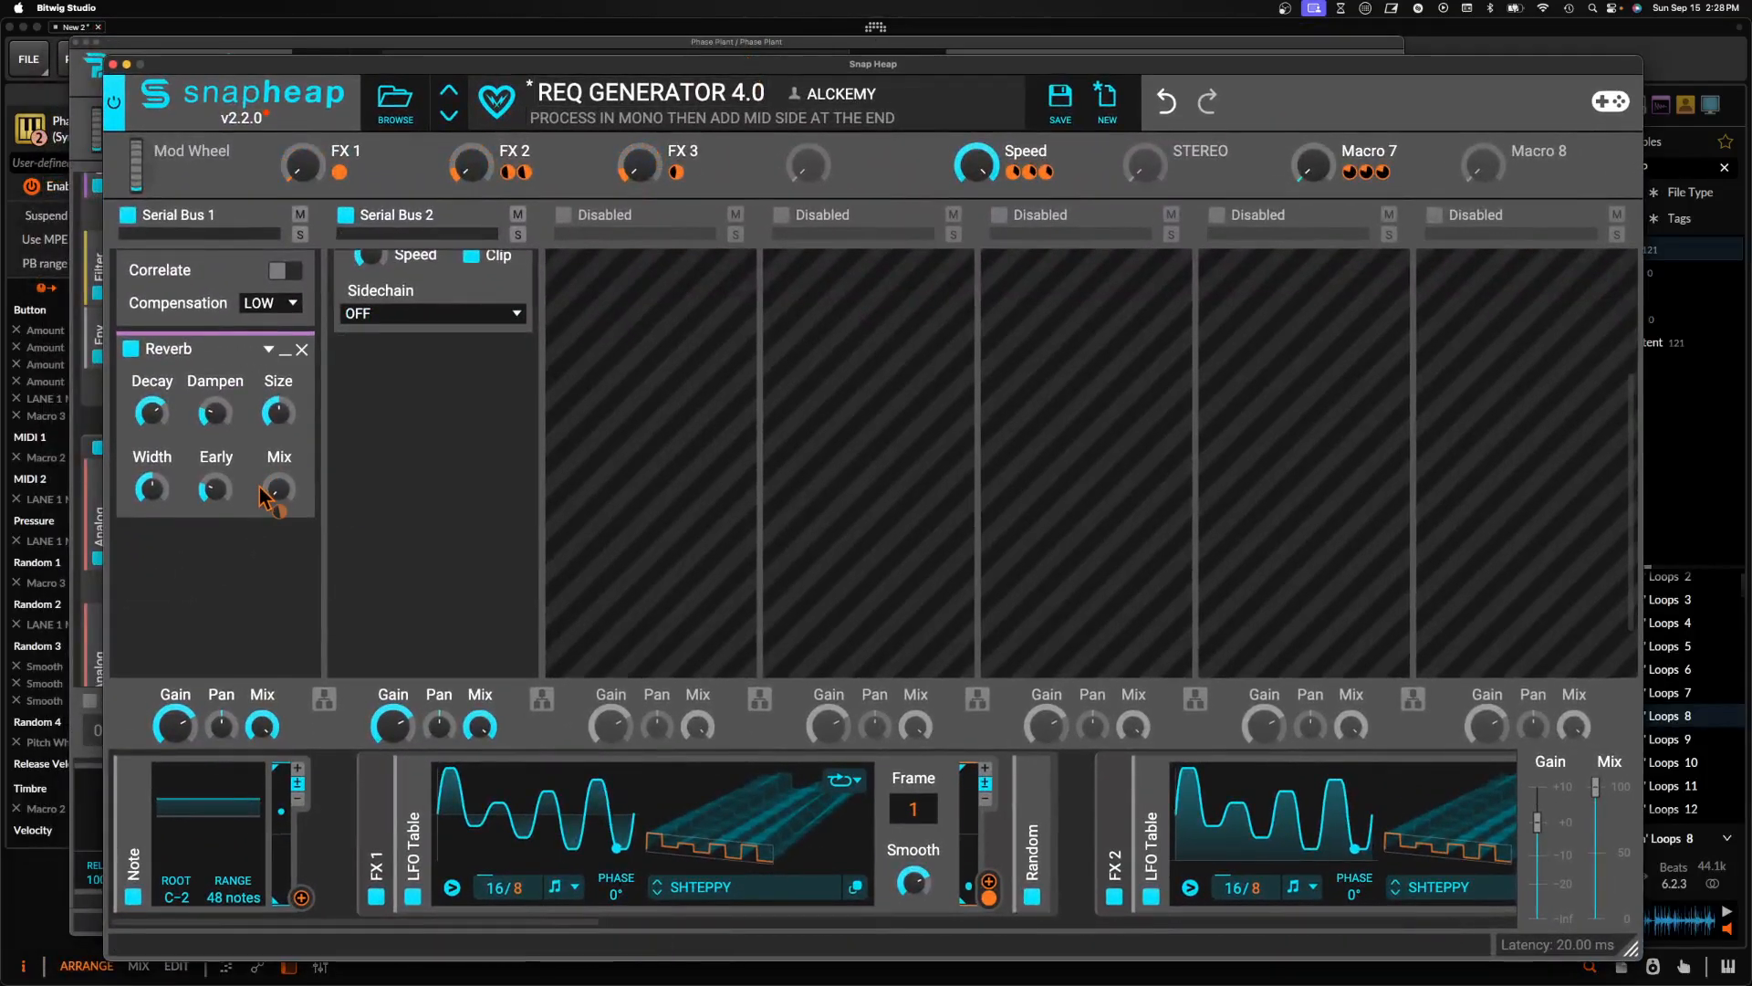
pyautogui.scroll(2, 263, 497)
pyautogui.scroll(2, 263, 497)
# Collapse the Pitch Shifter and Reverb, then add a notch Filter with a slope of 3 below them
pyautogui.click(286, 308)
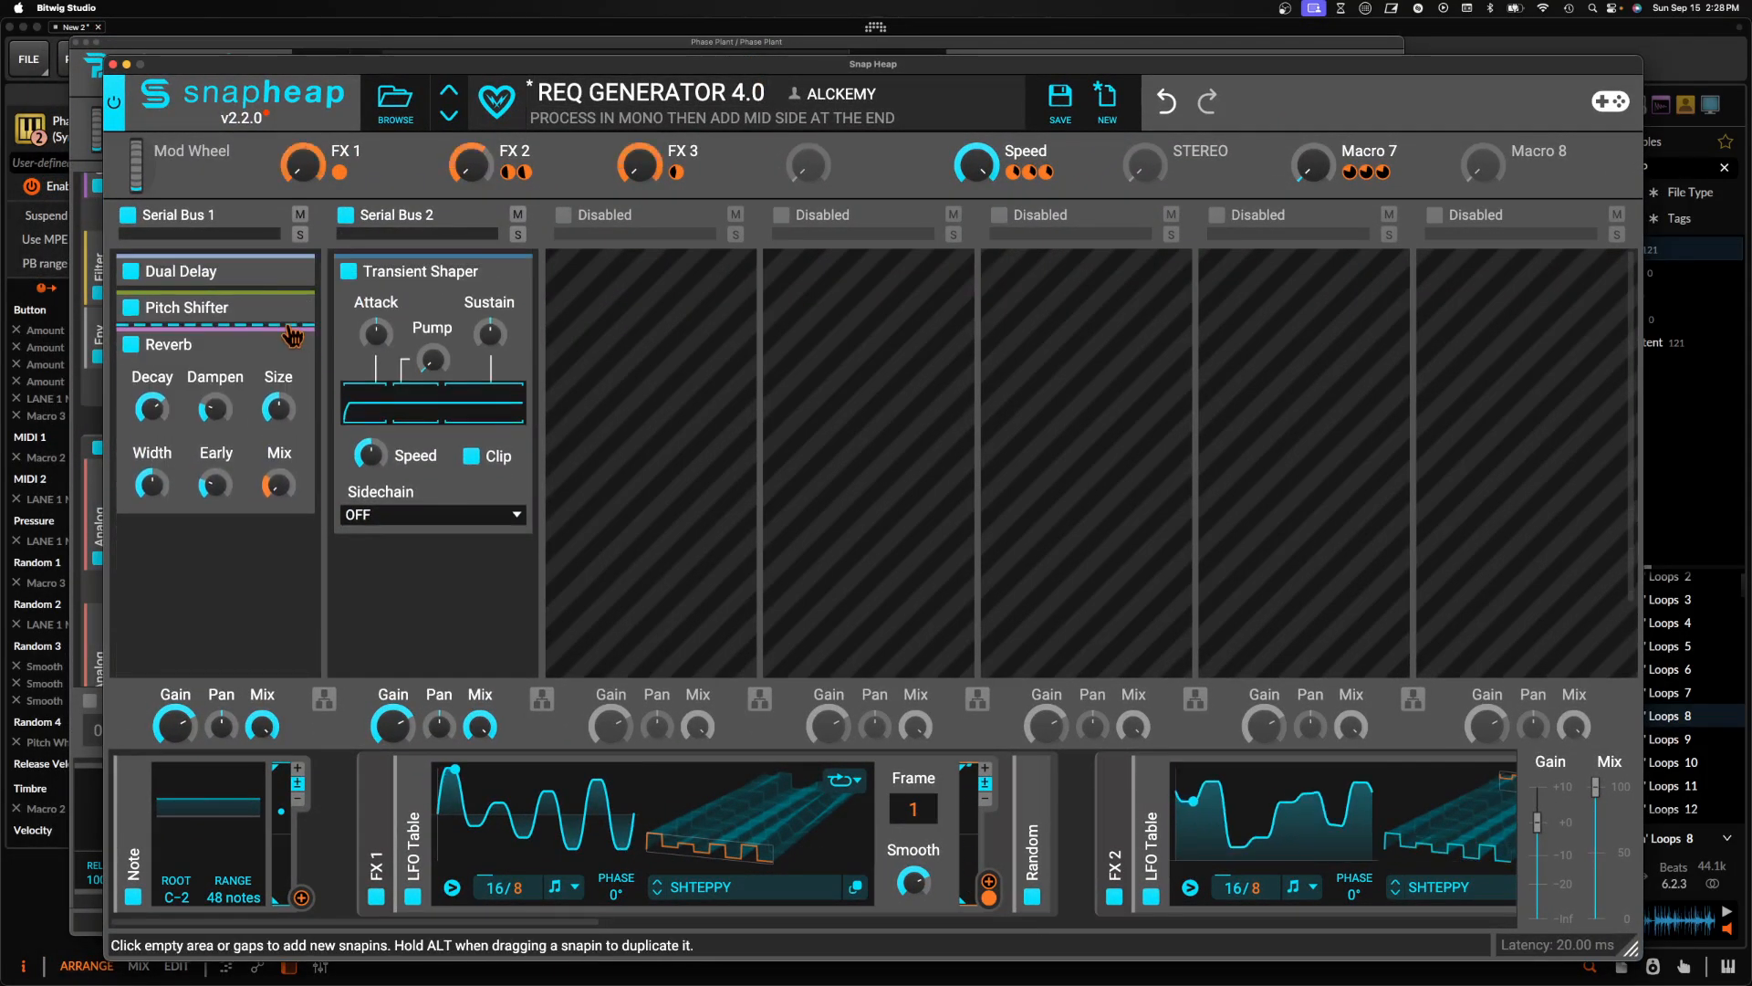
pyautogui.click(284, 346)
pyautogui.click(212, 389)
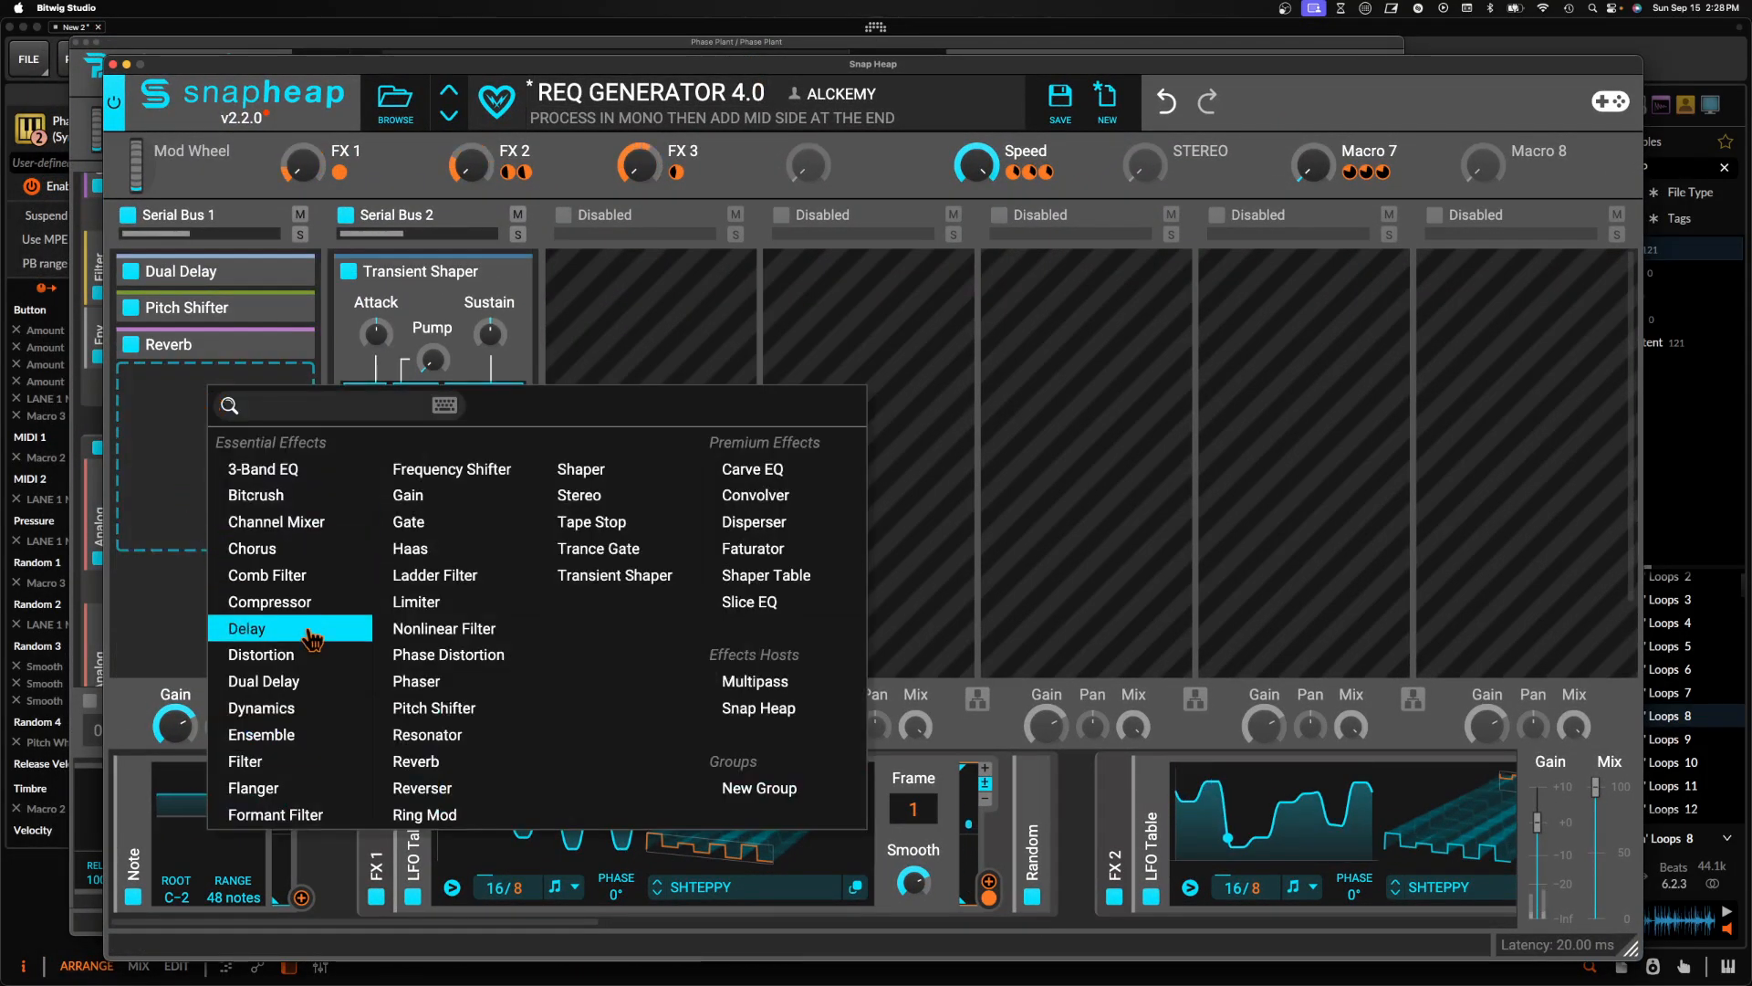
pyautogui.click(296, 764)
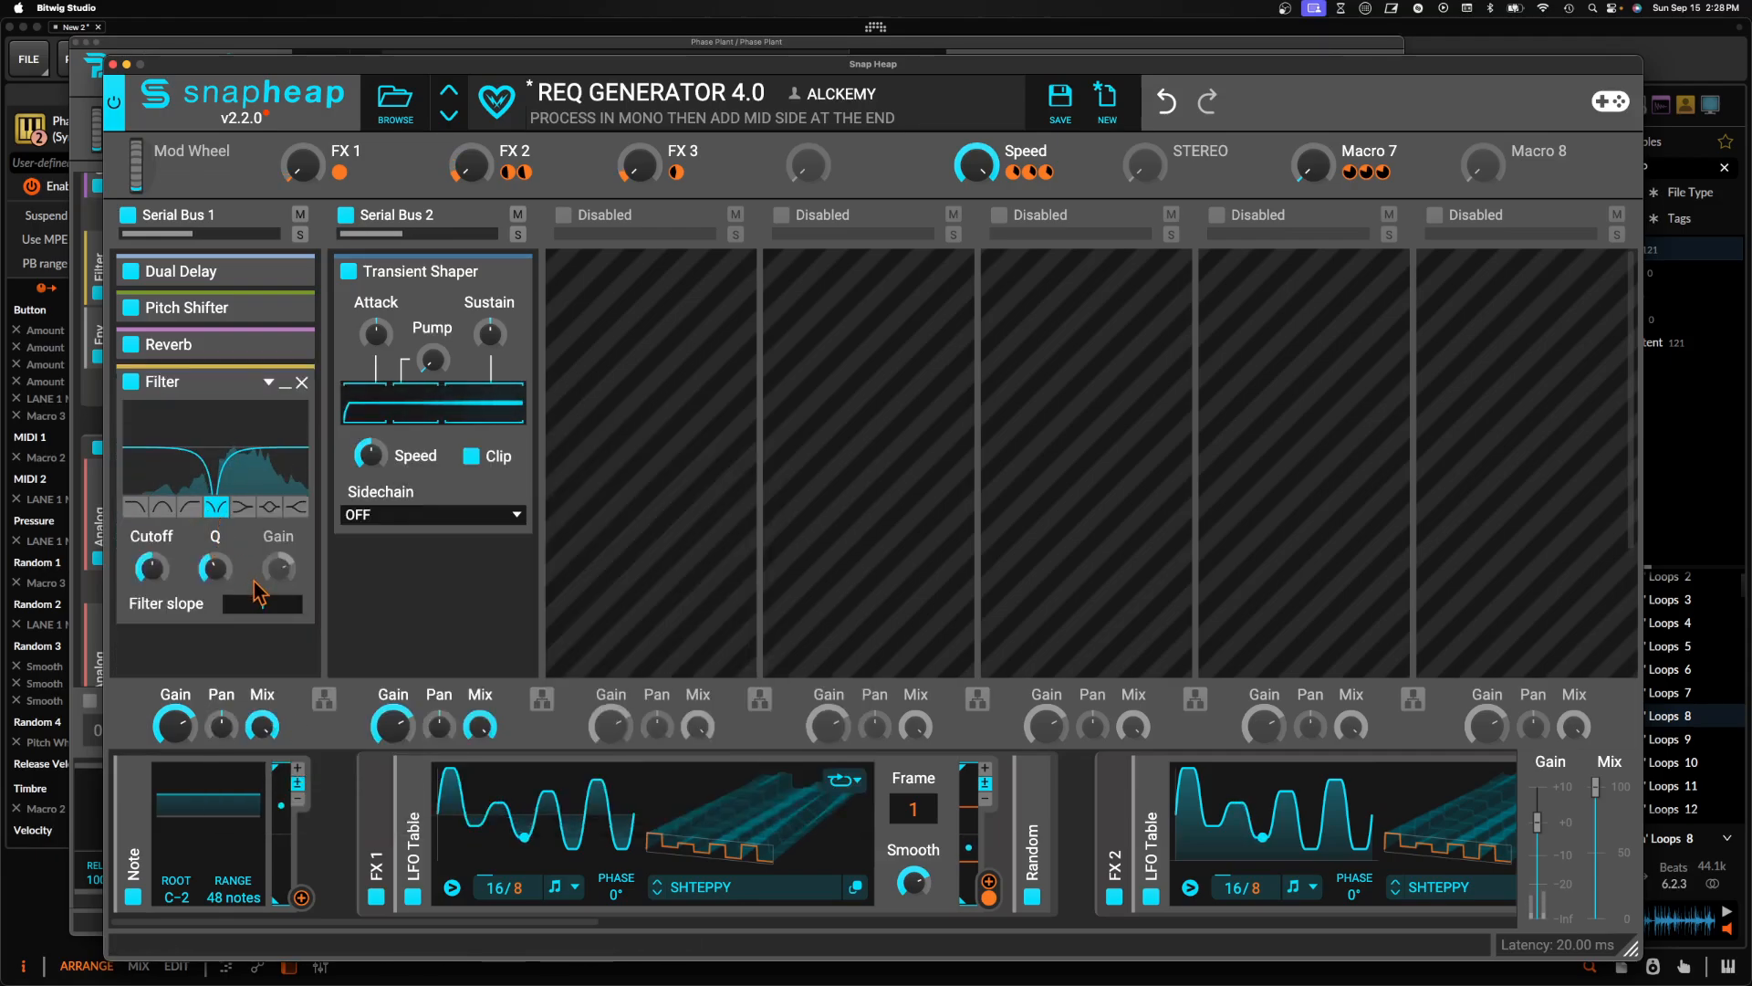
pyautogui.moveTo(256, 605); pyautogui.dragTo(257, 584)
# Modulate the Filter's cutoff with FX 2 and its Q with FX 1 by about 26%
pyautogui.click(541, 173)
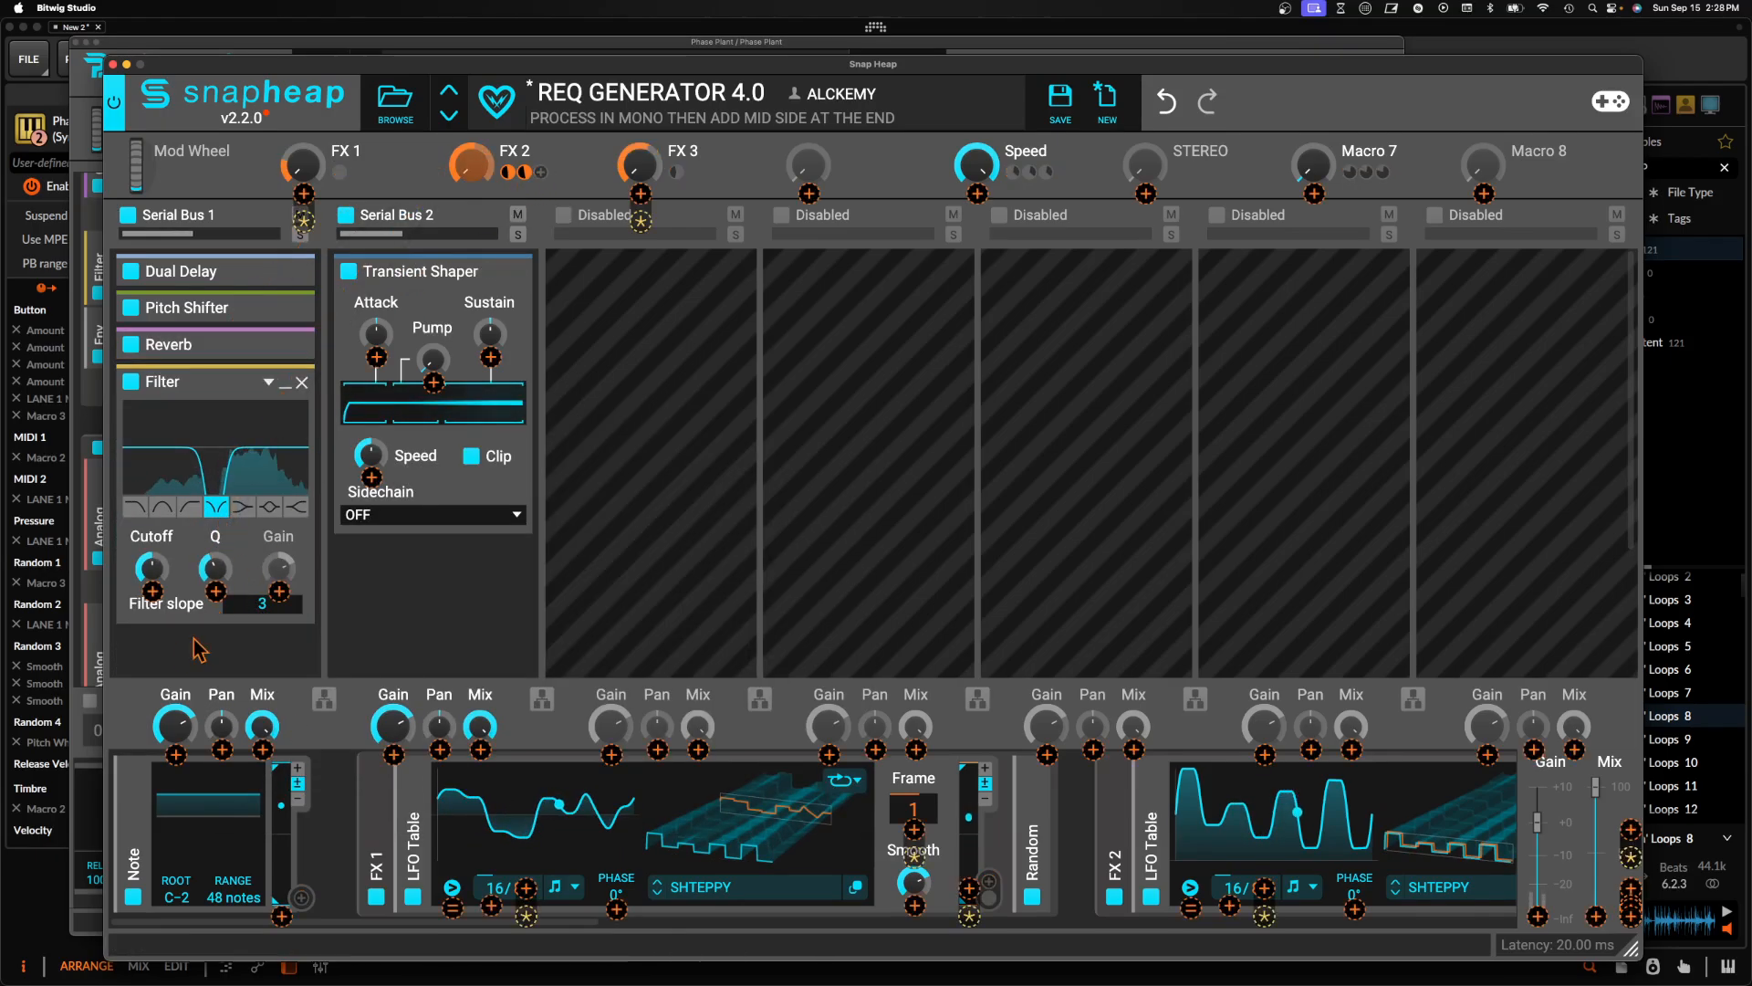
pyautogui.click(151, 592)
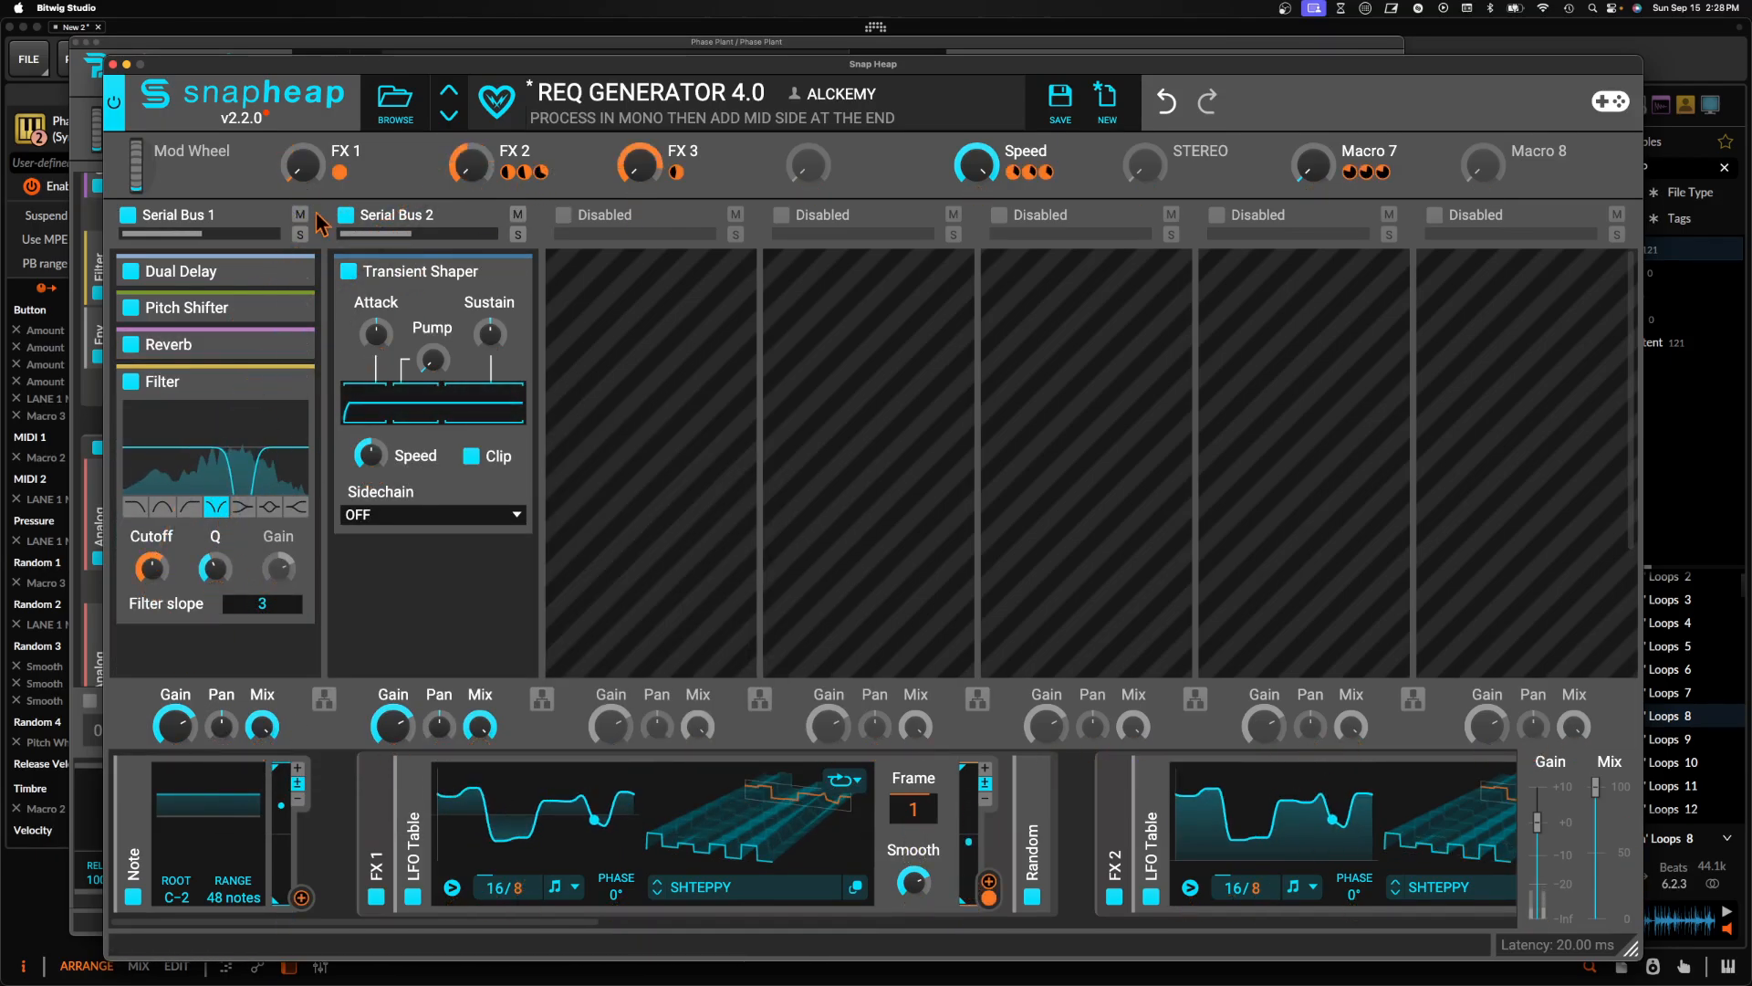
pyautogui.click(356, 173)
pyautogui.moveTo(215, 593); pyautogui.dragTo(215, 567)
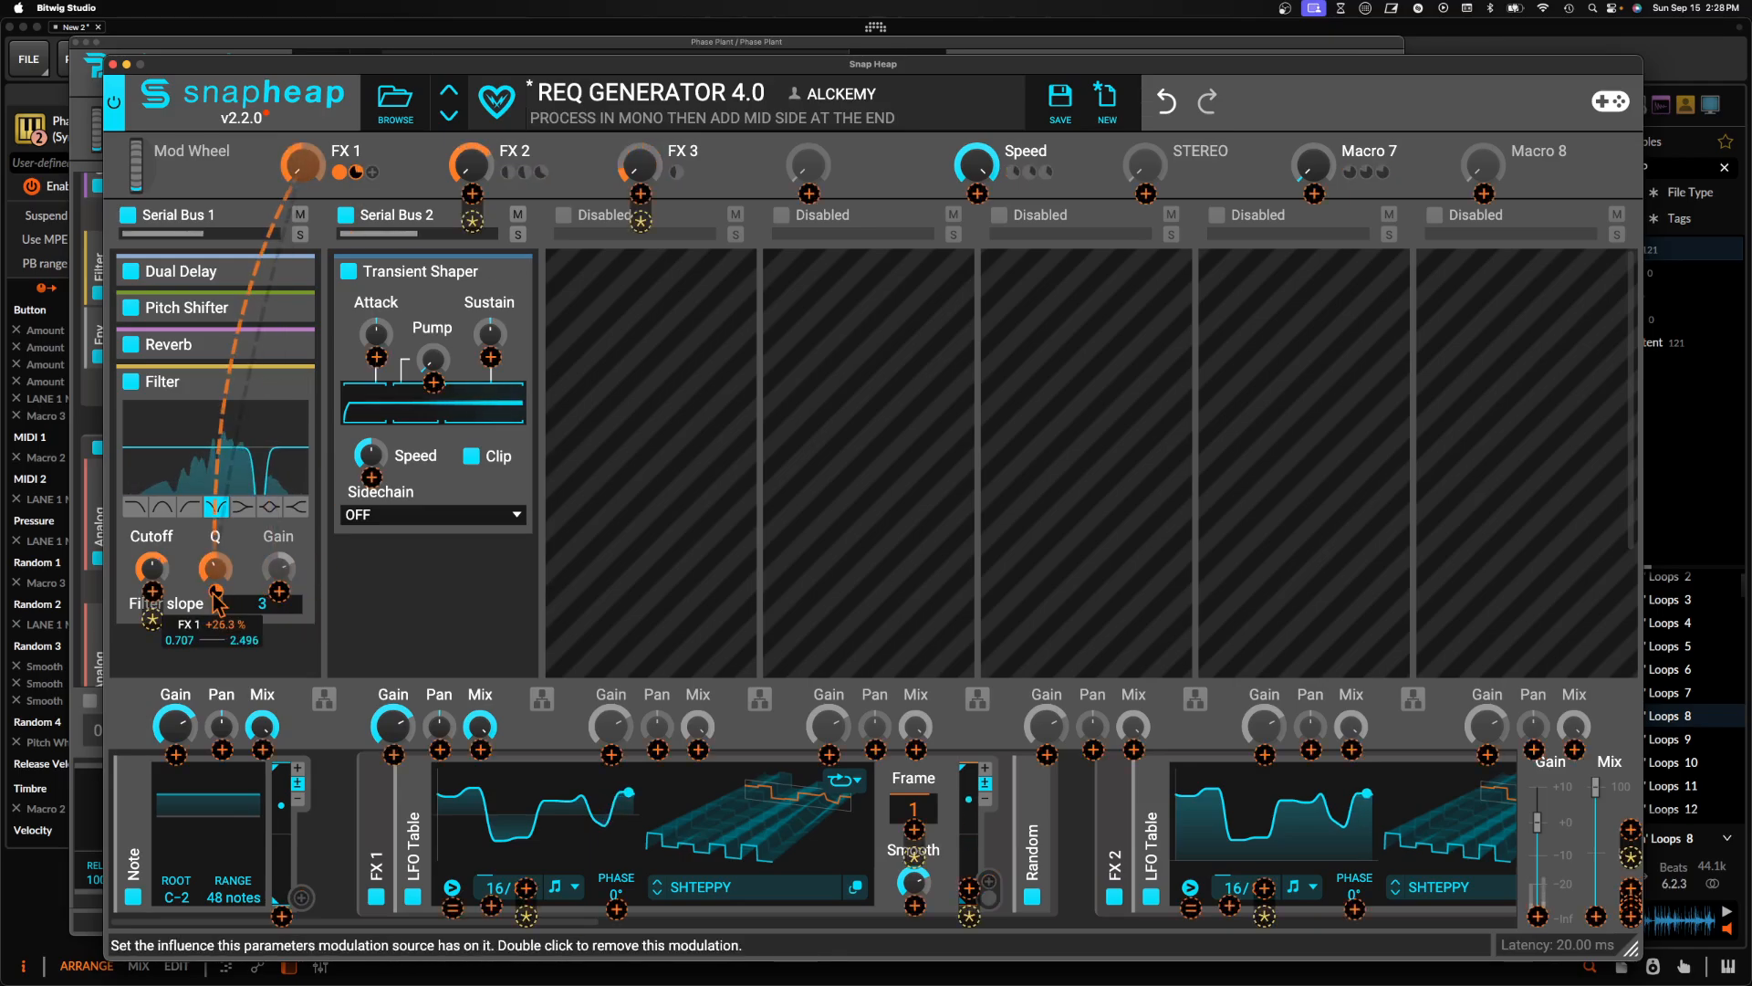
pyautogui.click(188, 540)
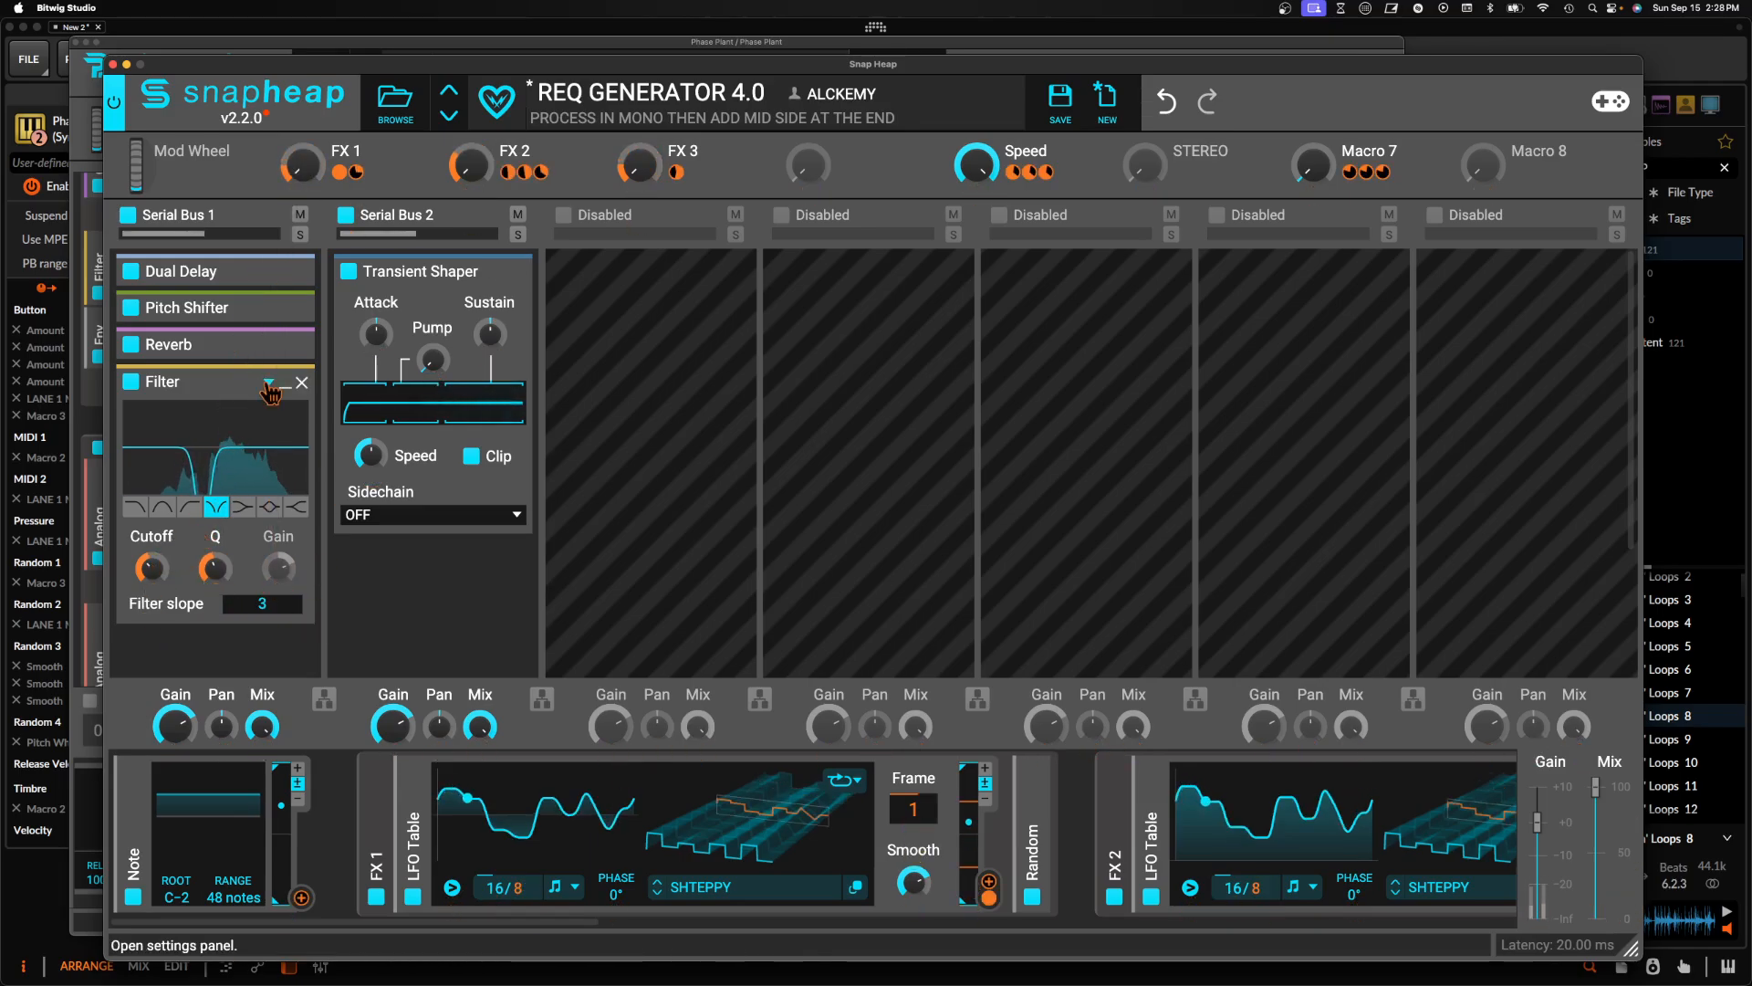
# Collapse the Filter and move it above the Reverb in Serial Bus 1
pyautogui.click(270, 384)
pyautogui.click(179, 578)
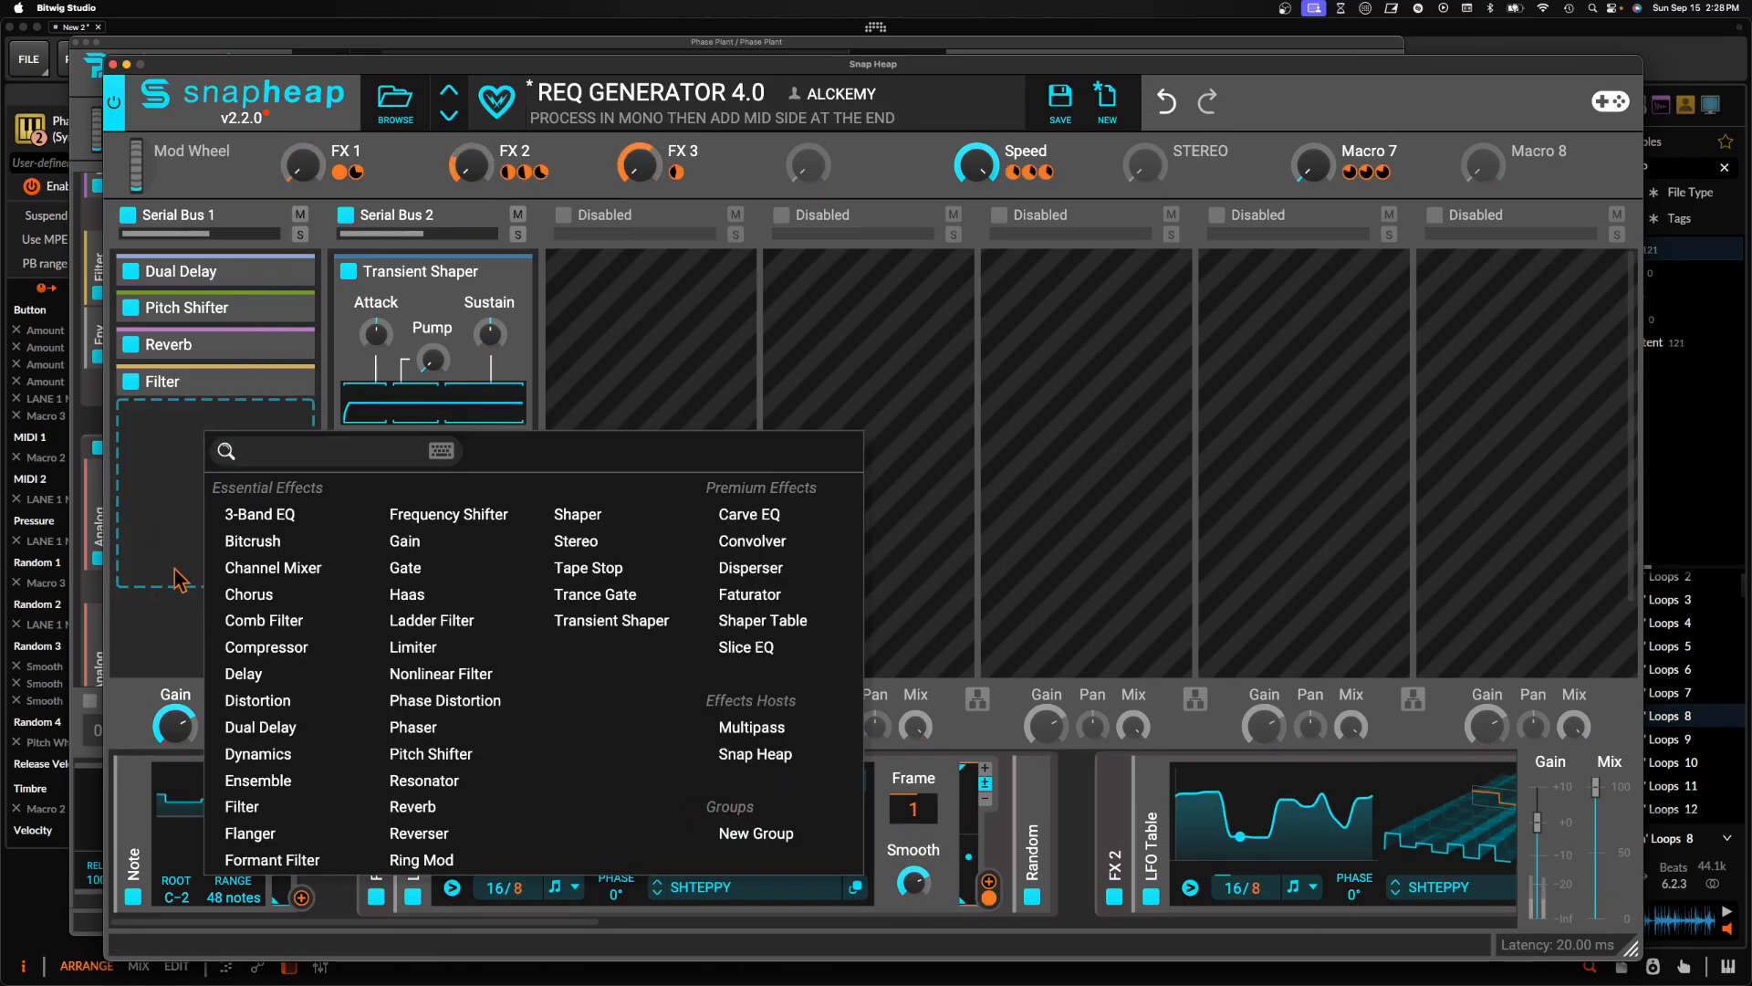
pyautogui.click(200, 401)
pyautogui.moveTo(192, 381); pyautogui.dragTo(192, 345)
# Add a Ring Mod below the Reverb and set its modulator to Low-Pass Noise
pyautogui.click(199, 428)
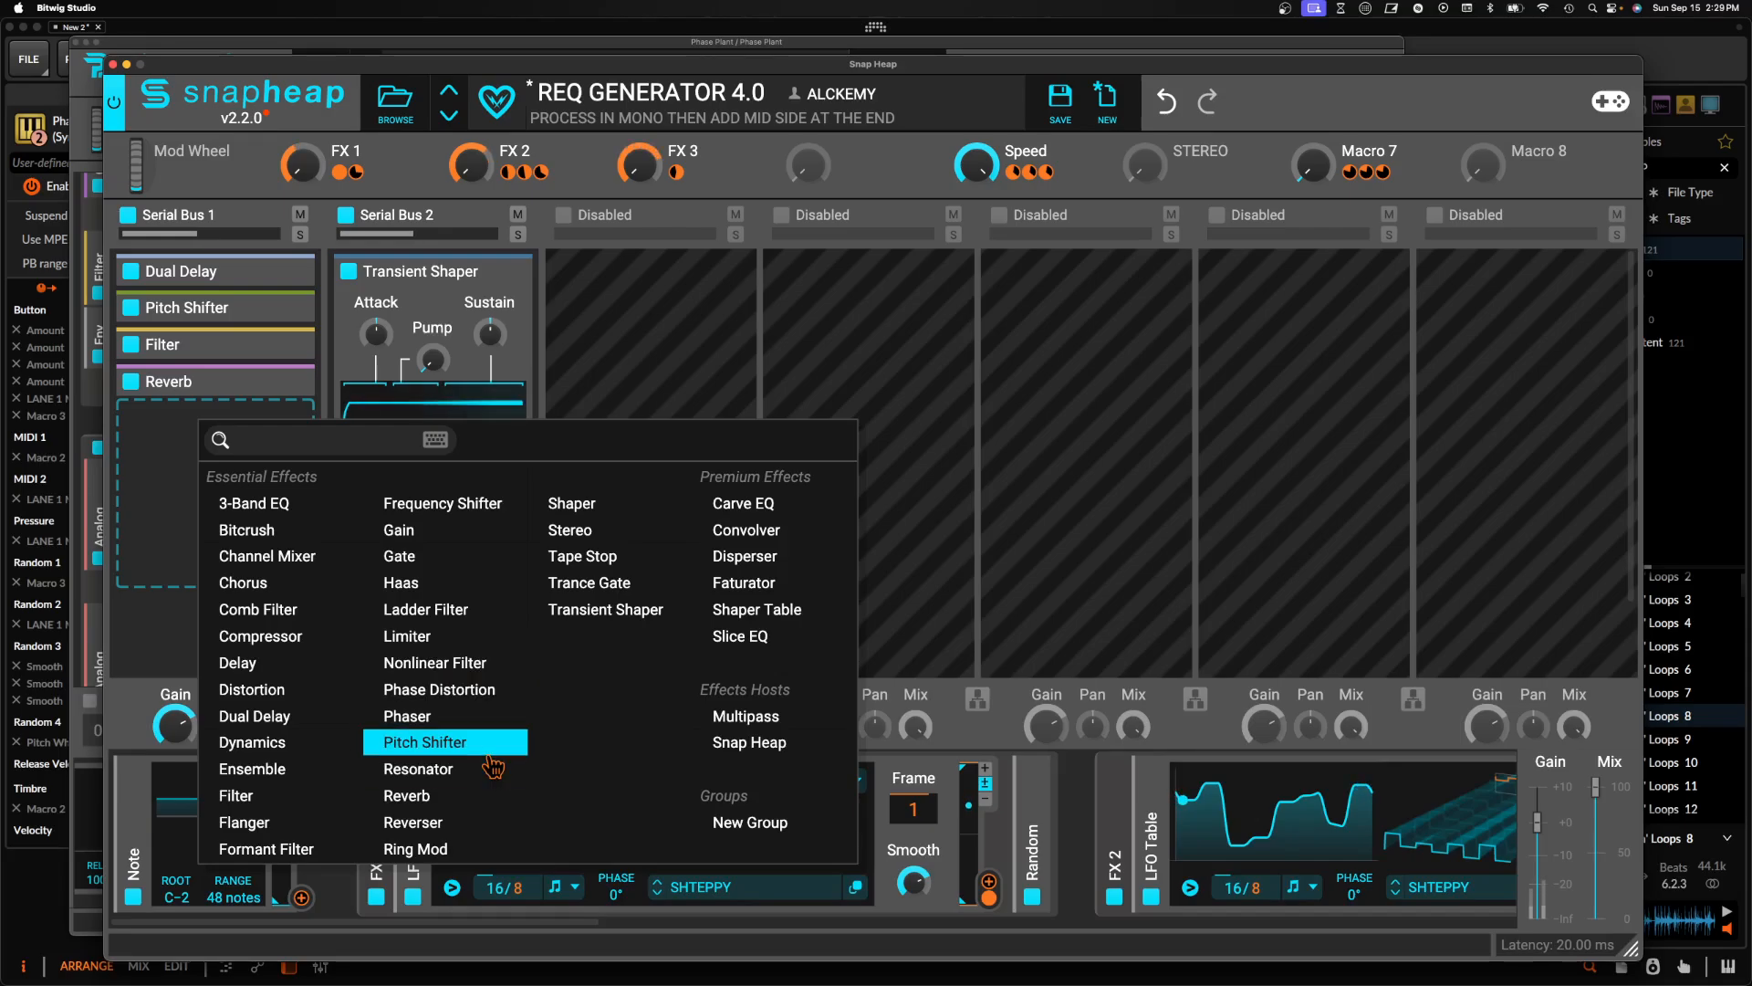
pyautogui.click(430, 865)
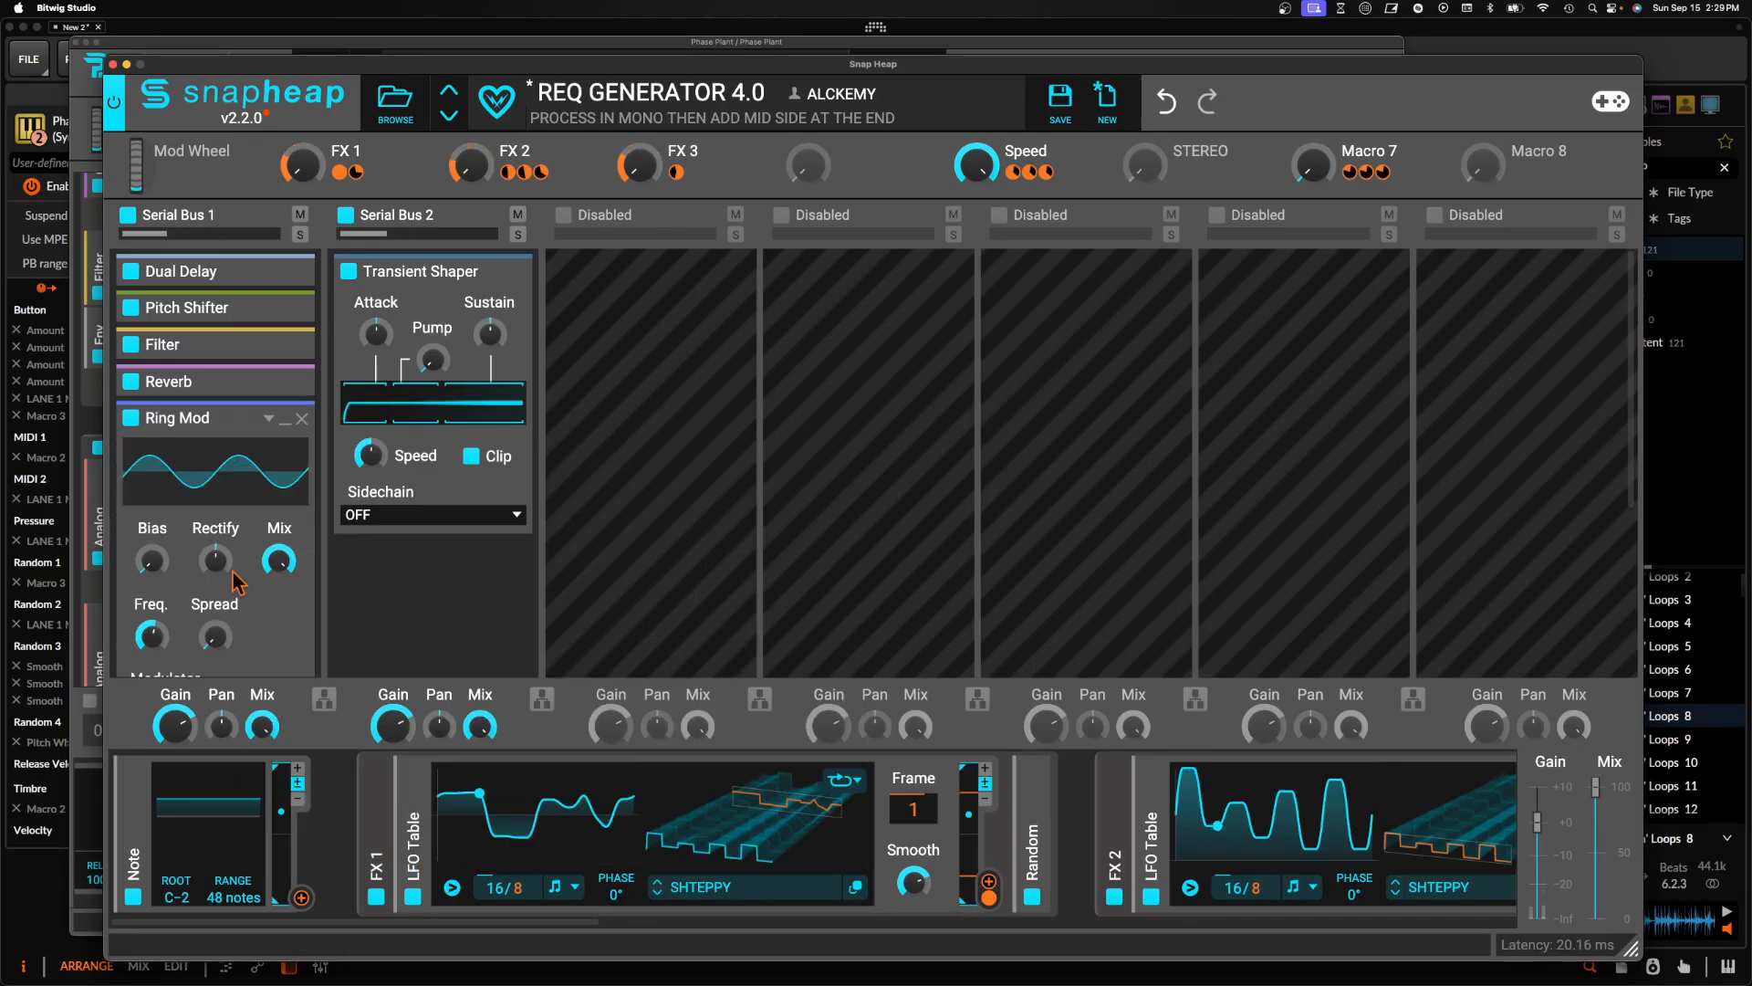
pyautogui.scroll(-3, 219, 456)
pyautogui.click(219, 513)
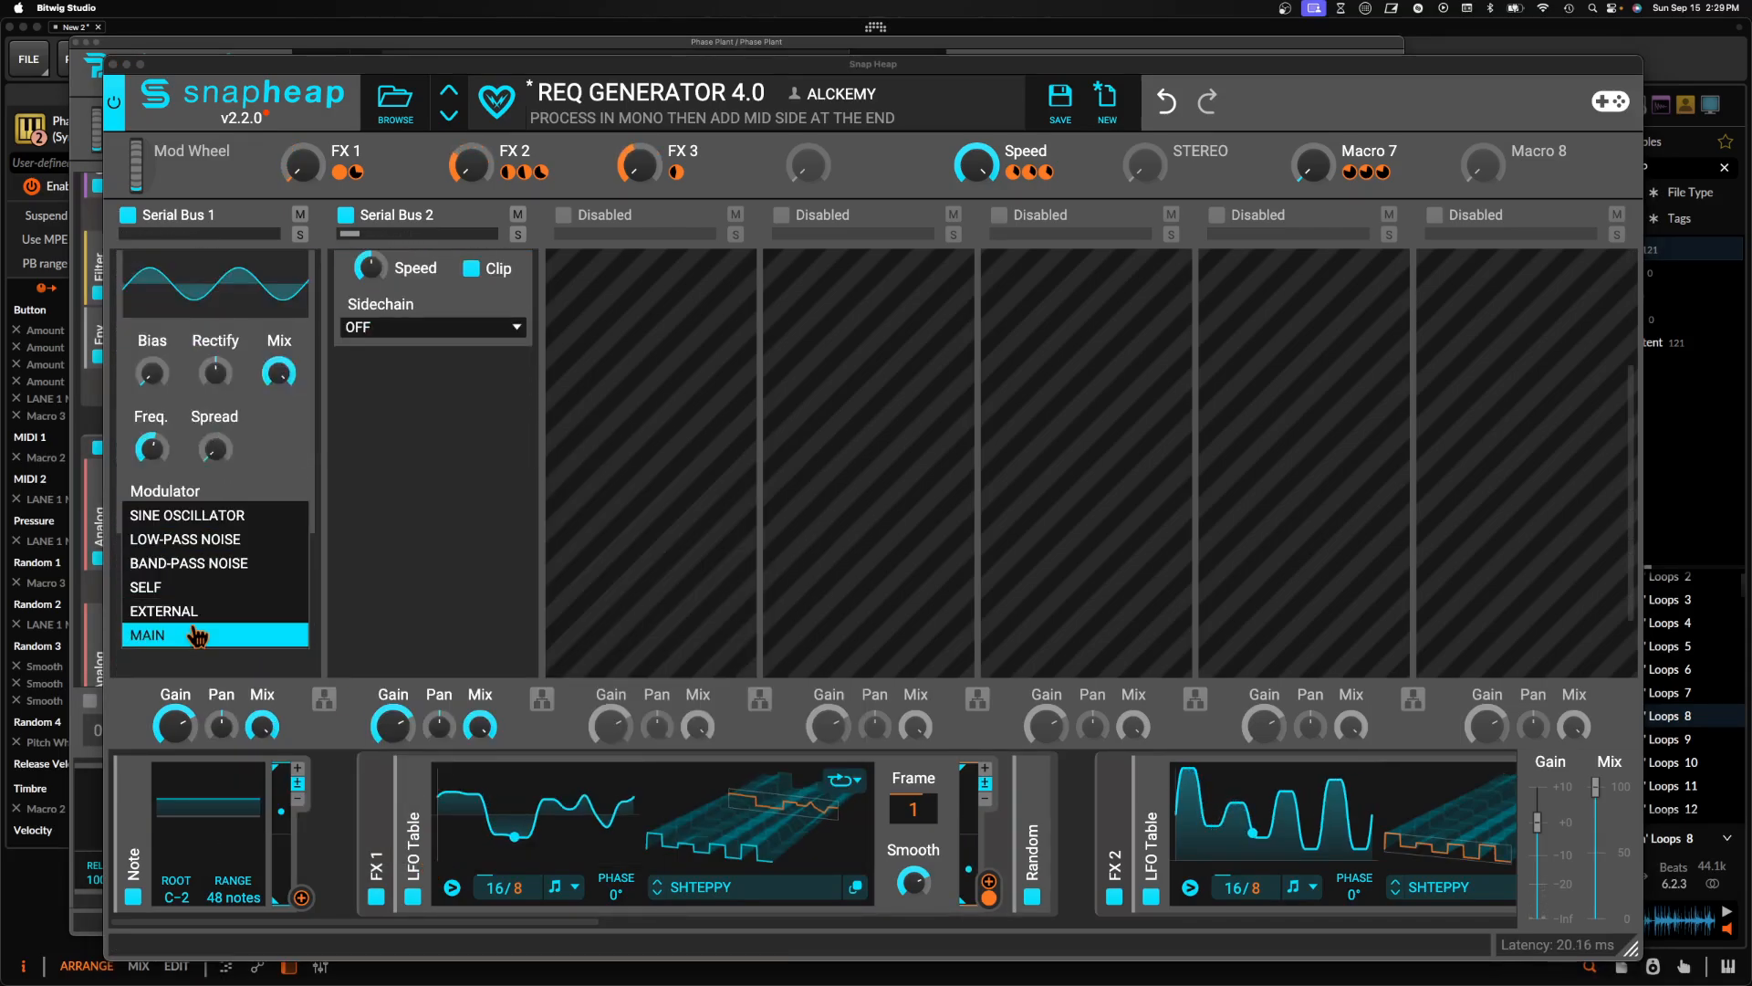
pyautogui.click(185, 538)
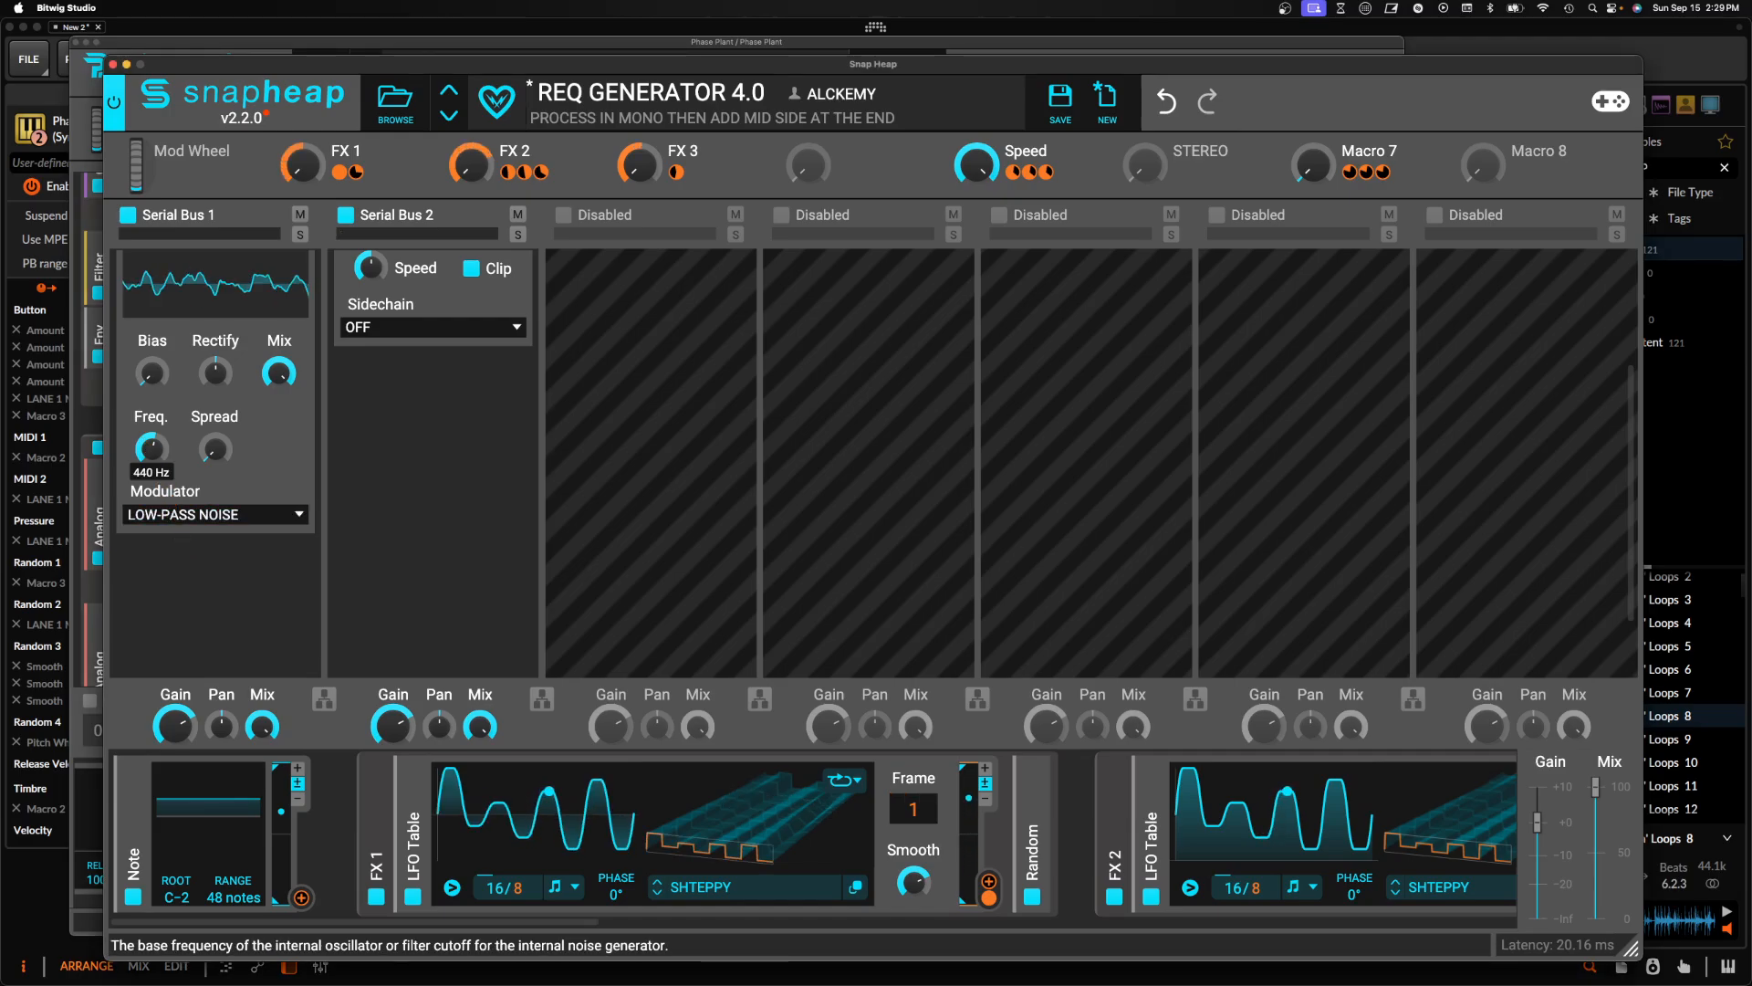
# Raise the Ring Mod's frequency to maximum and turn its mix fully down with modulation from FX 3
pyautogui.moveTo(279, 374)
pyautogui.moveTo(278, 375); pyautogui.dragTo(278, 511)
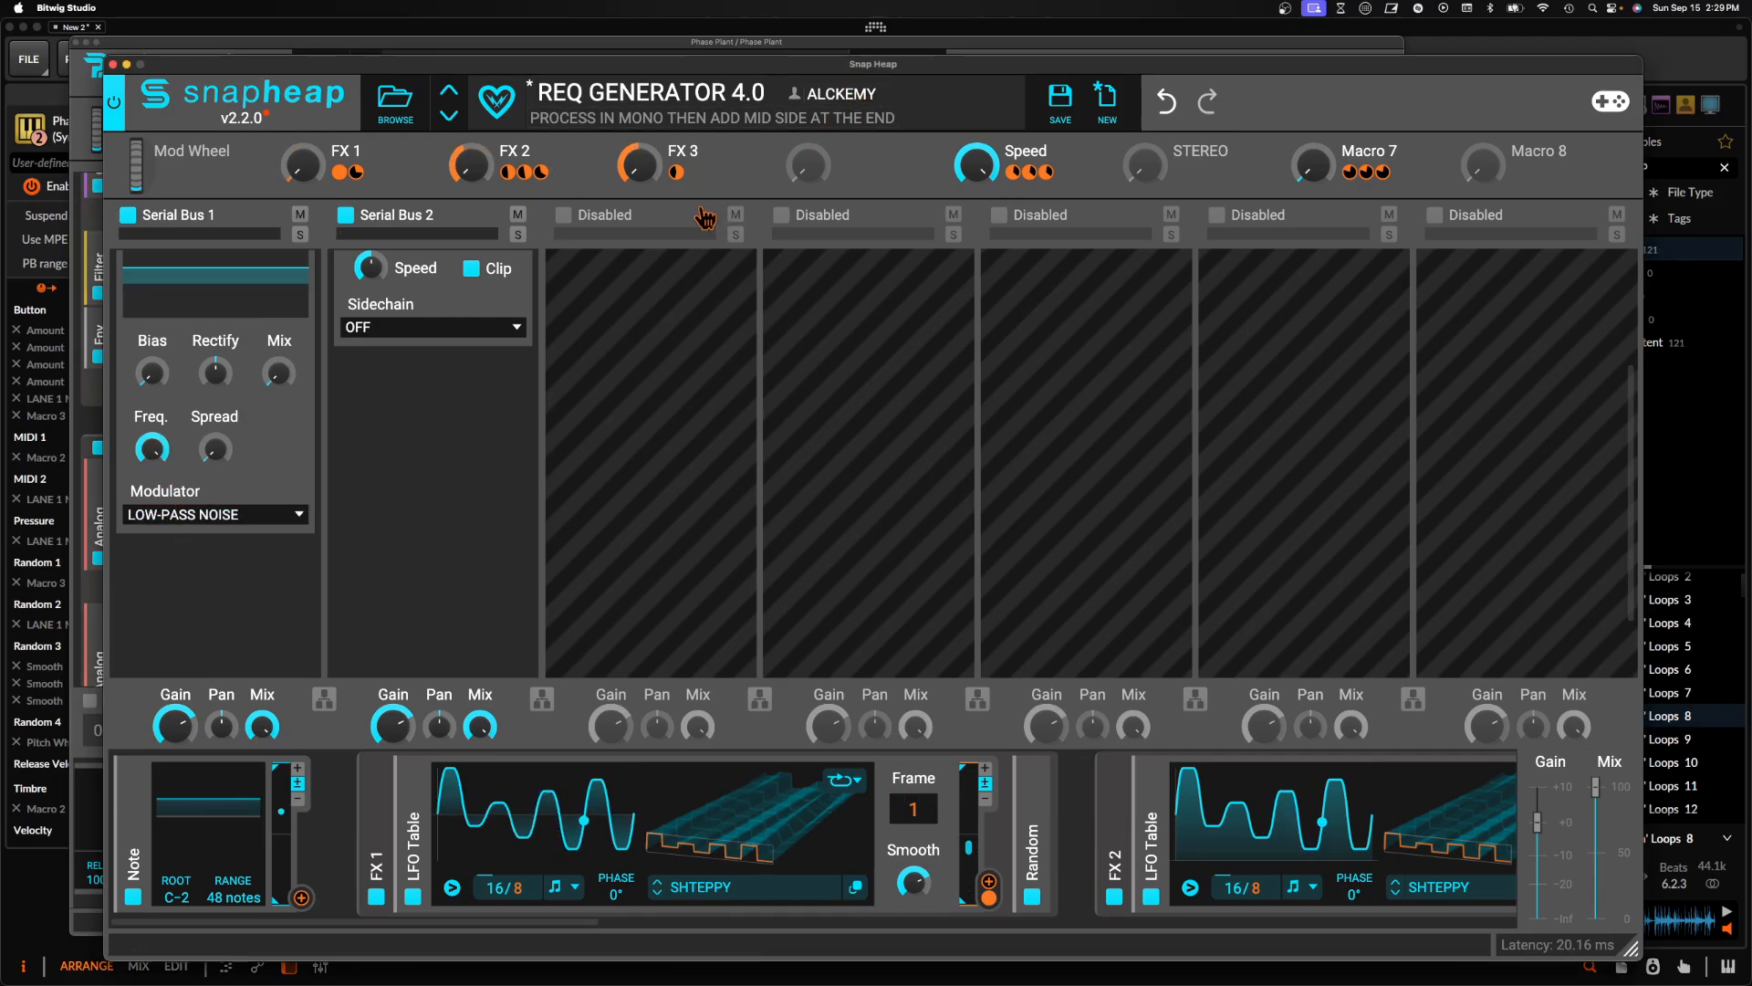
pyautogui.click(692, 172)
pyautogui.moveTo(279, 396); pyautogui.dragTo(279, 337)
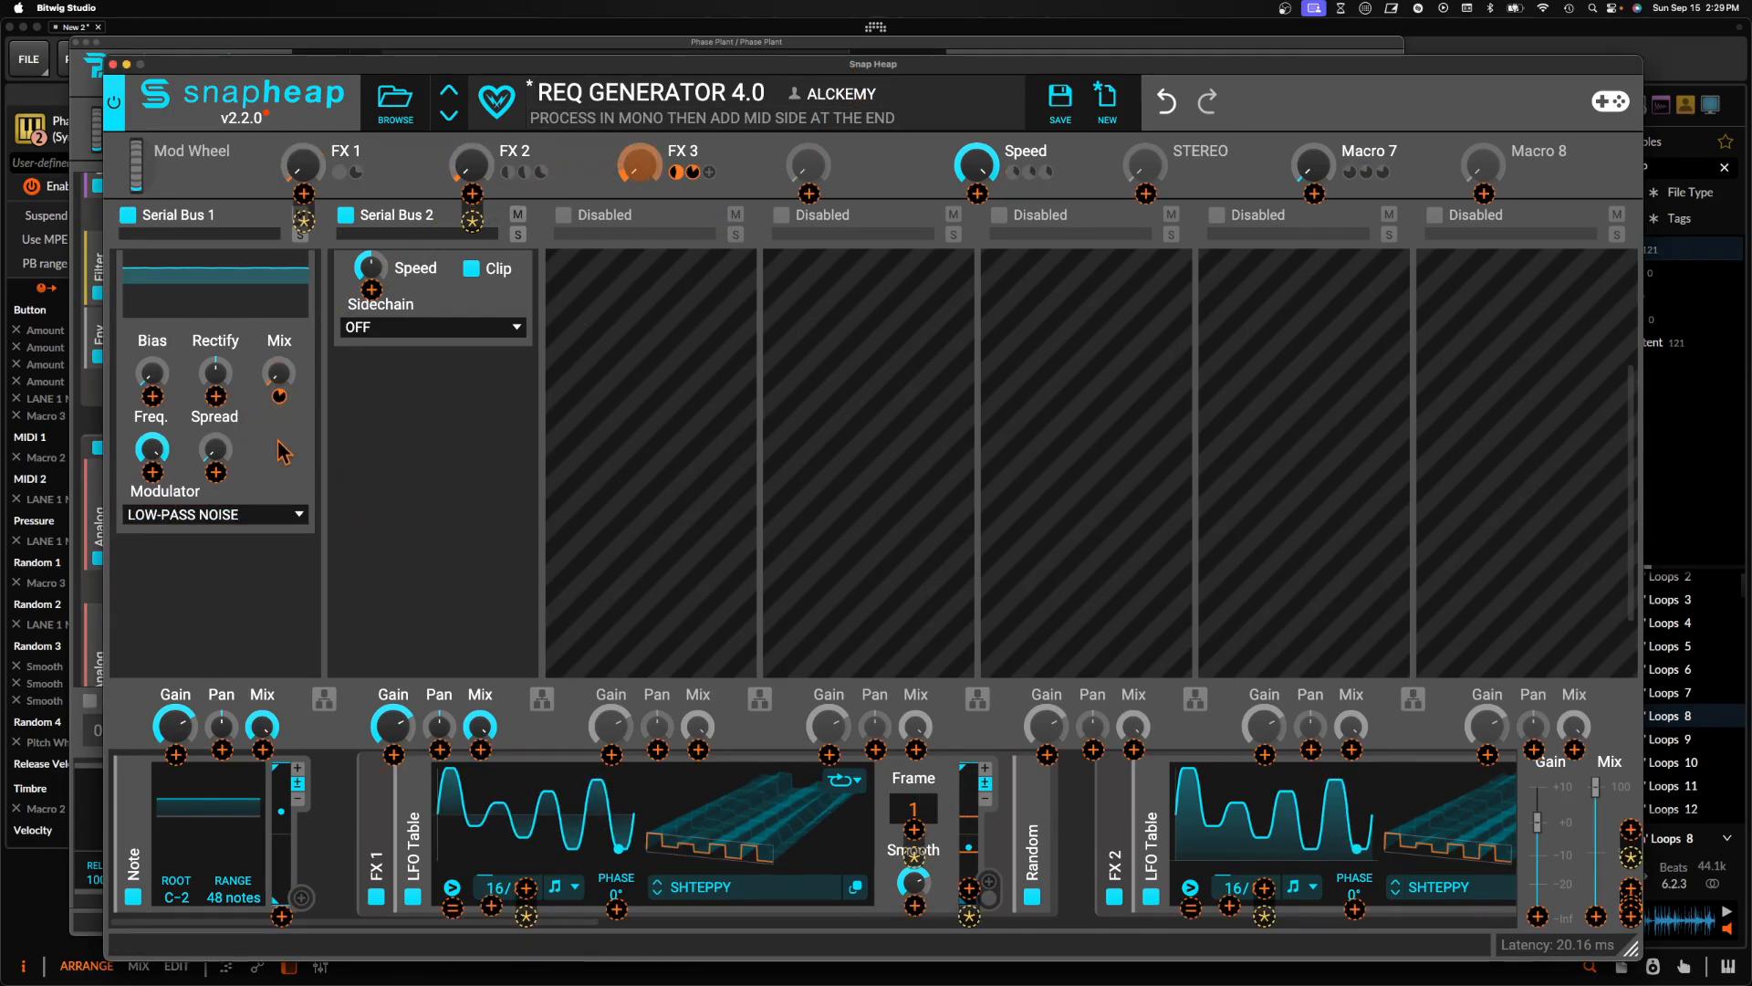
pyautogui.click(268, 441)
# Collapse the Ring Mod and add a nested Snap Heap below it in Serial Bus 1
pyautogui.scroll(2, 262, 368)
pyautogui.click(268, 314)
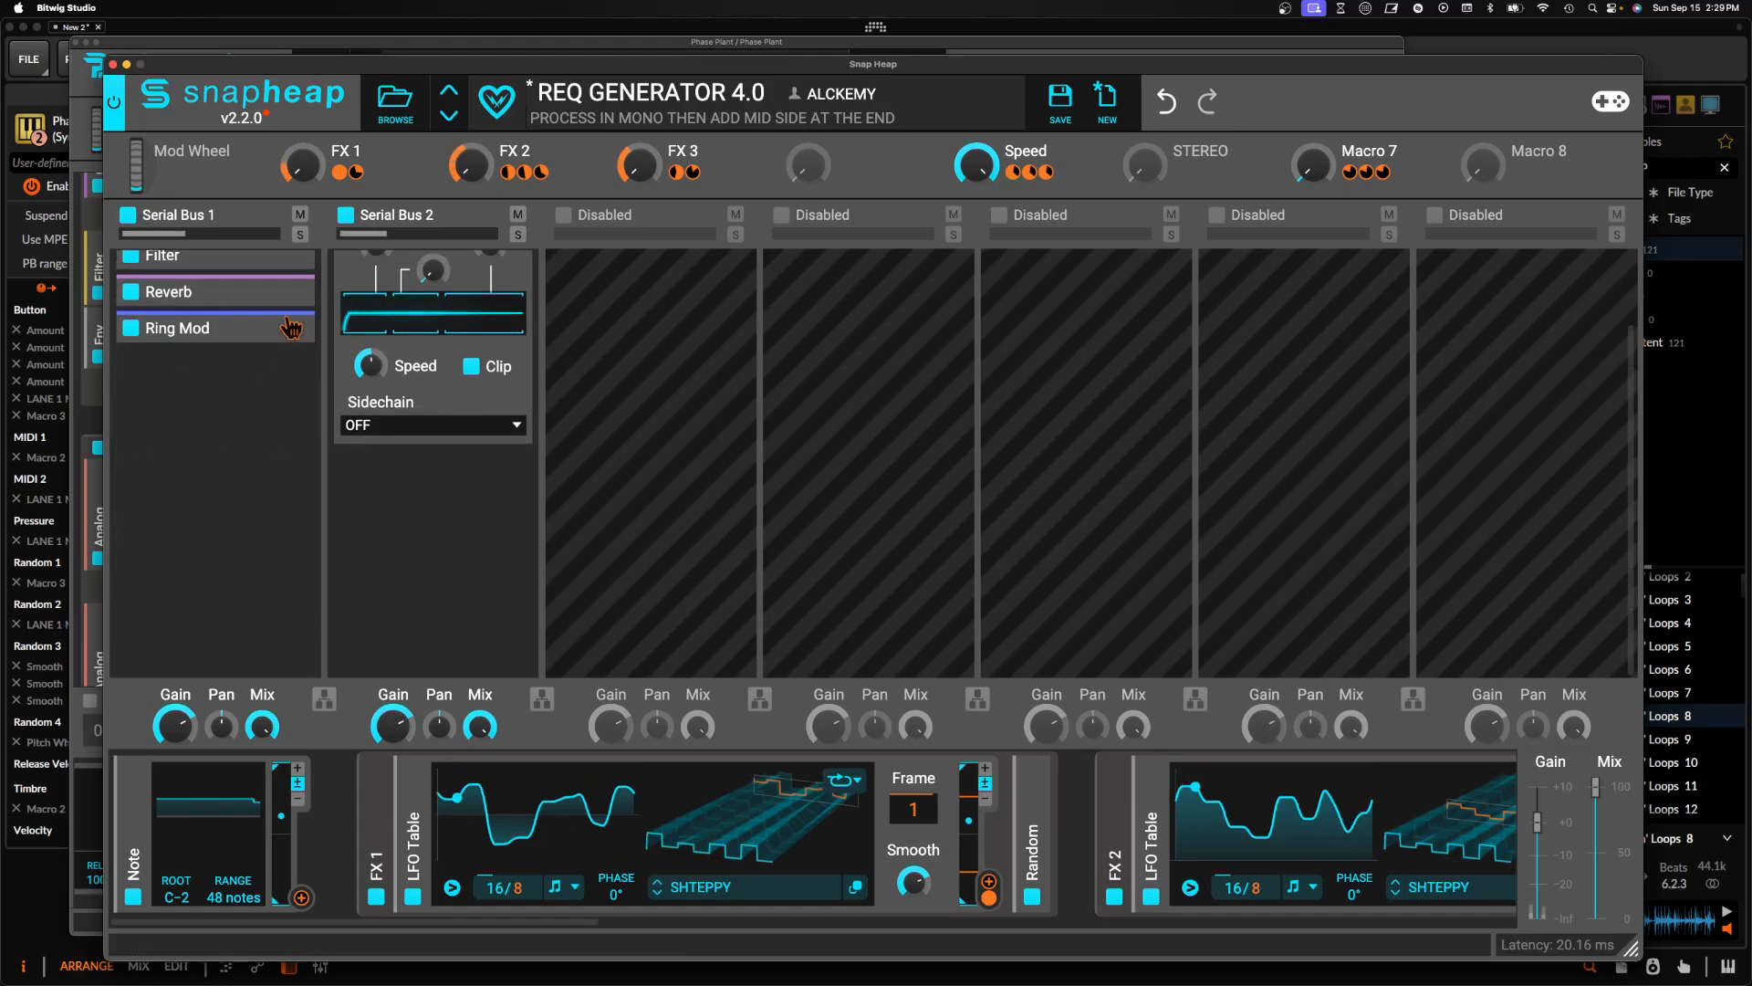
pyautogui.click(203, 374)
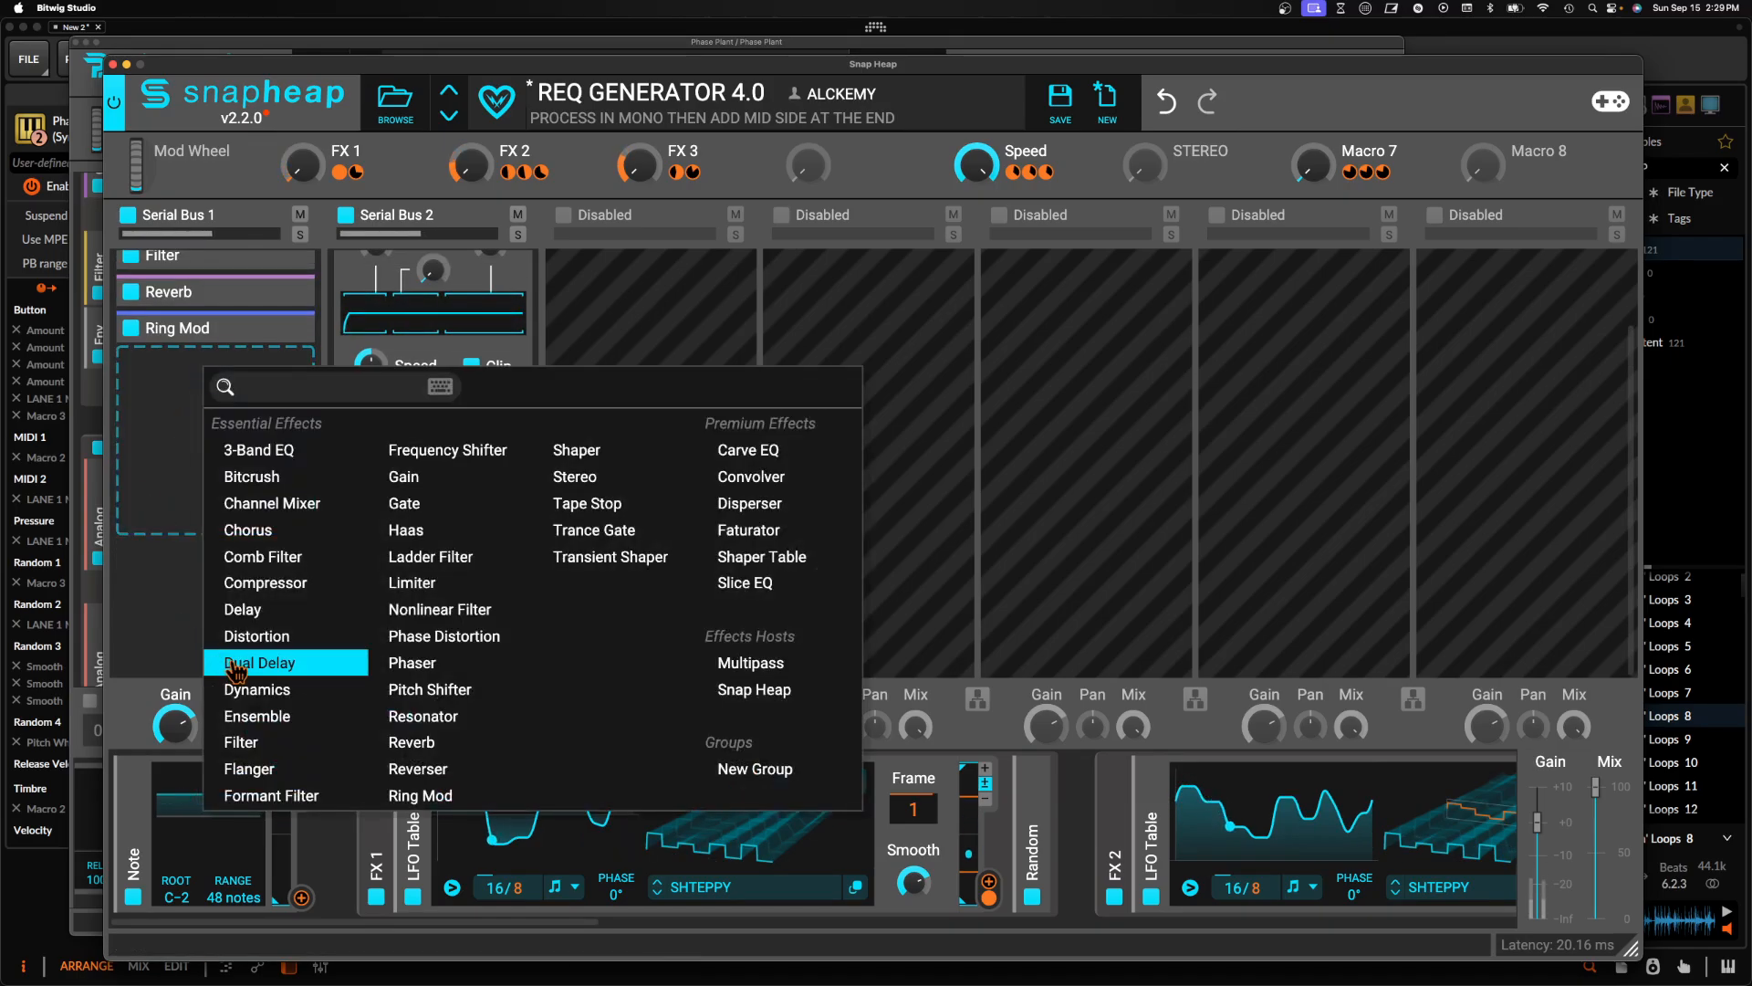
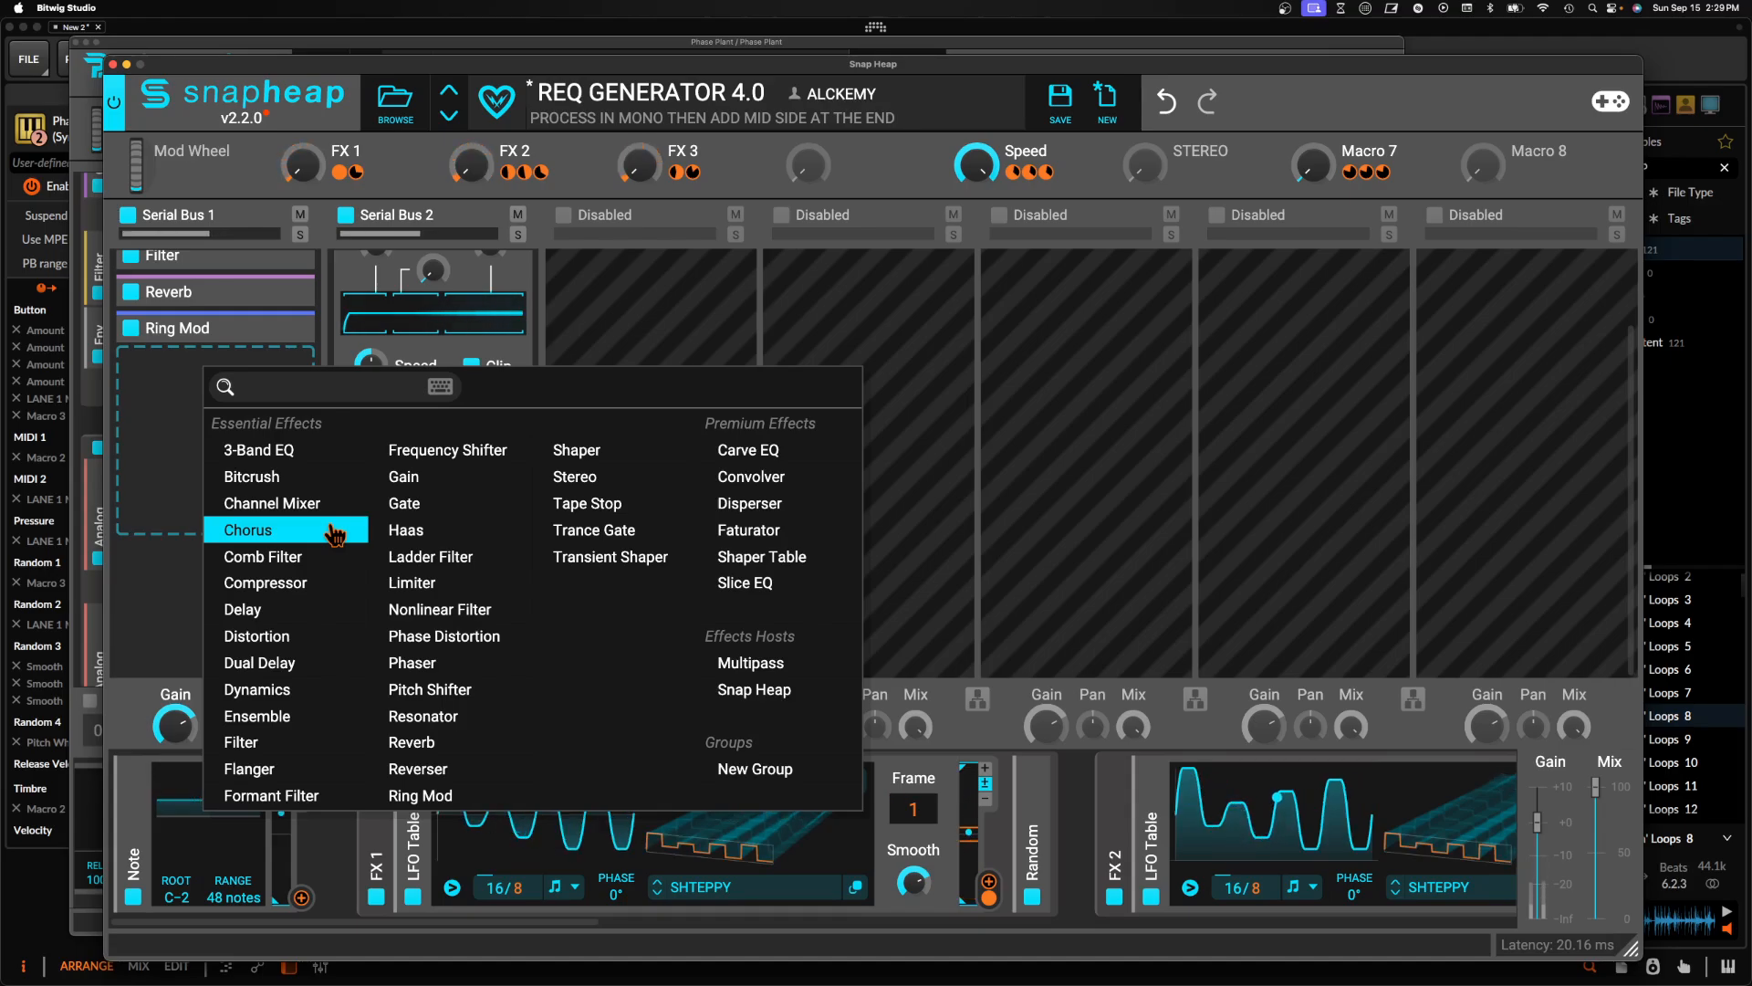
pyautogui.click(169, 402)
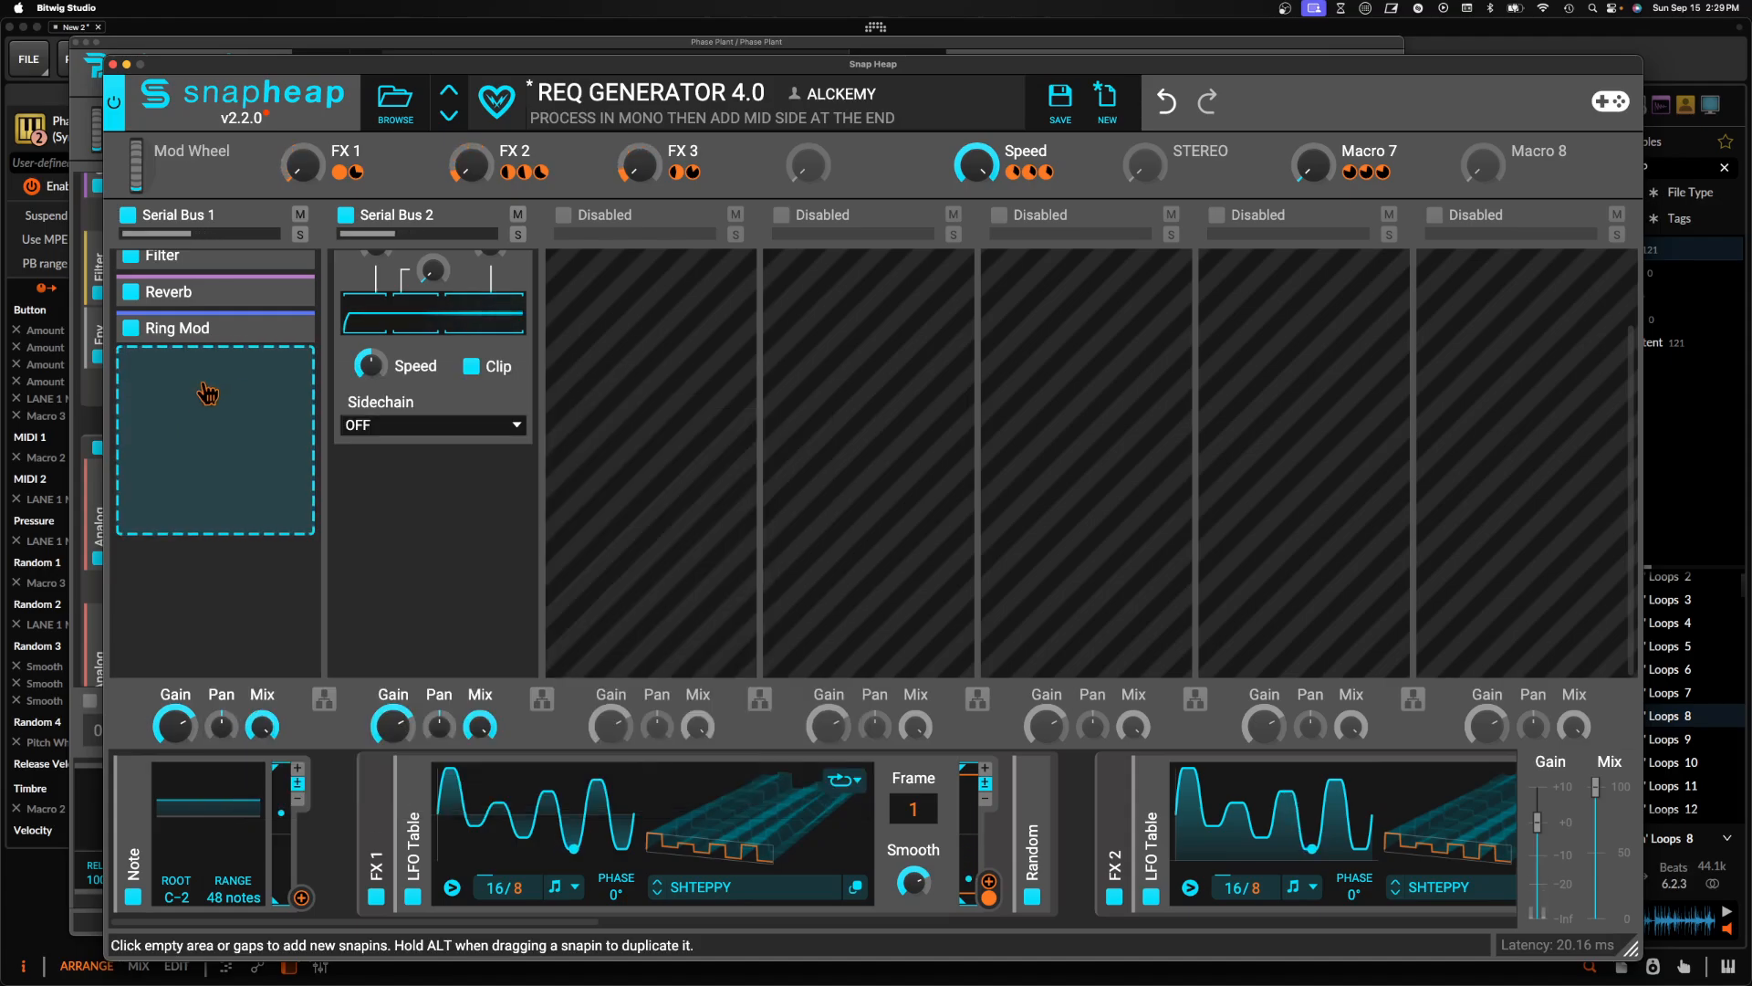
pyautogui.click(210, 388)
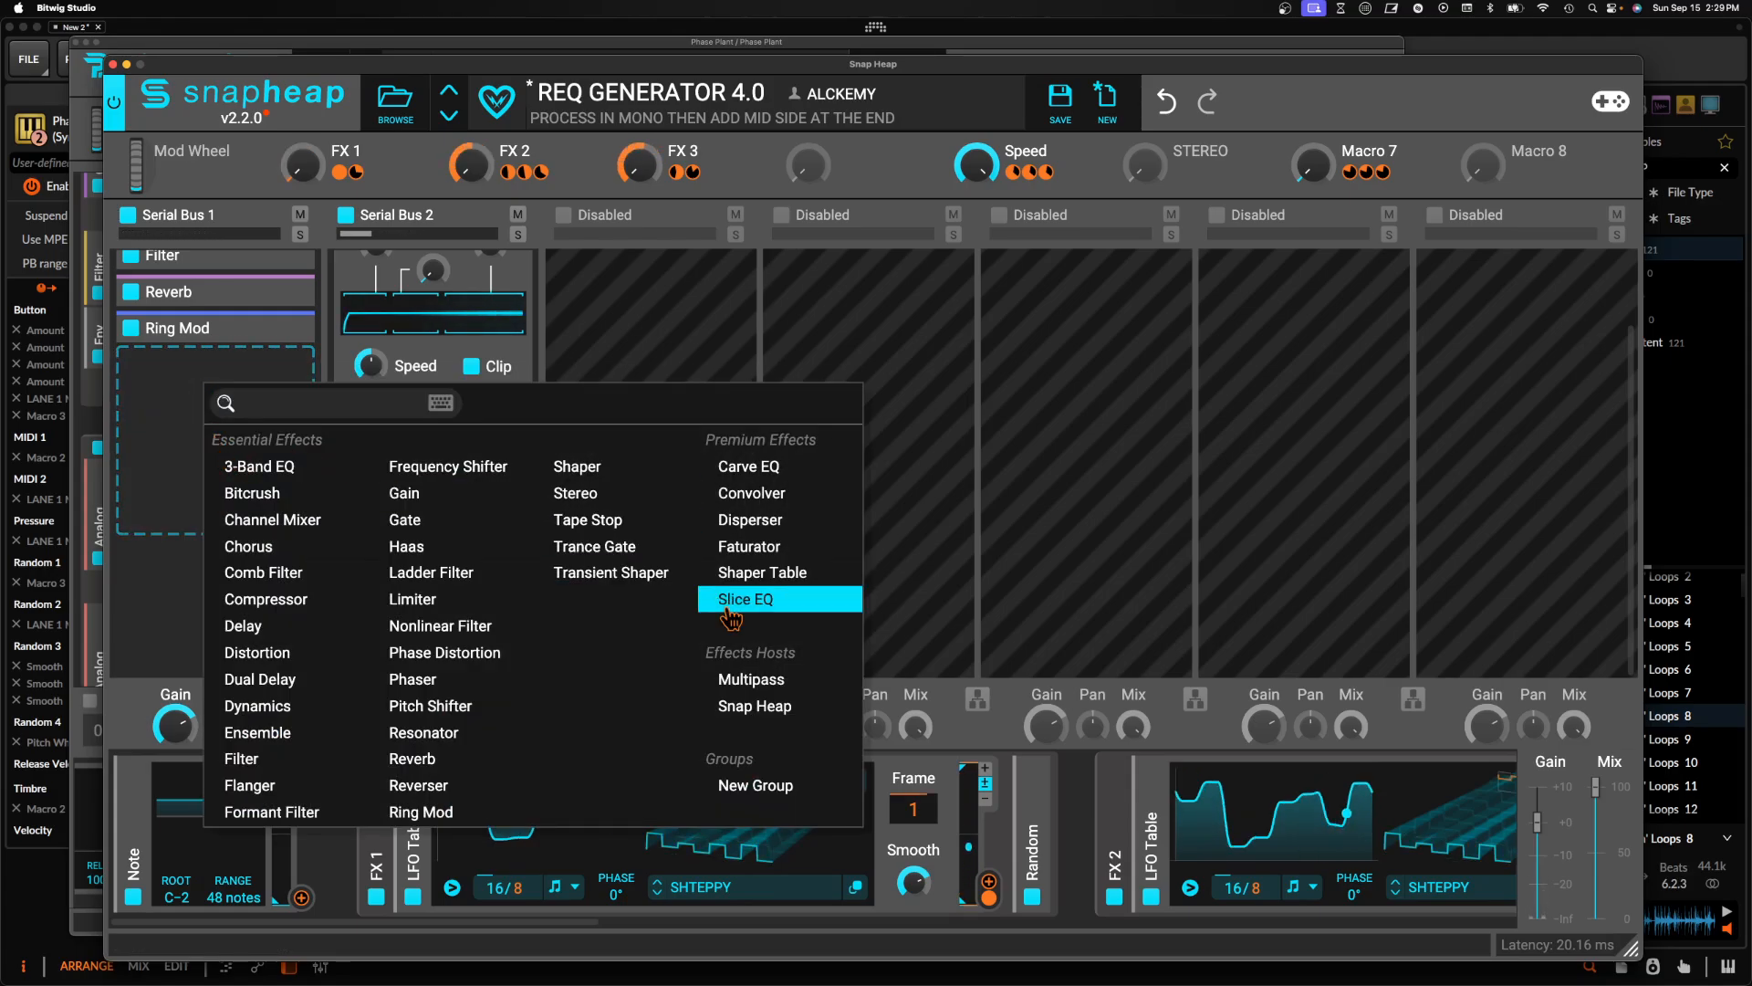
pyautogui.click(753, 705)
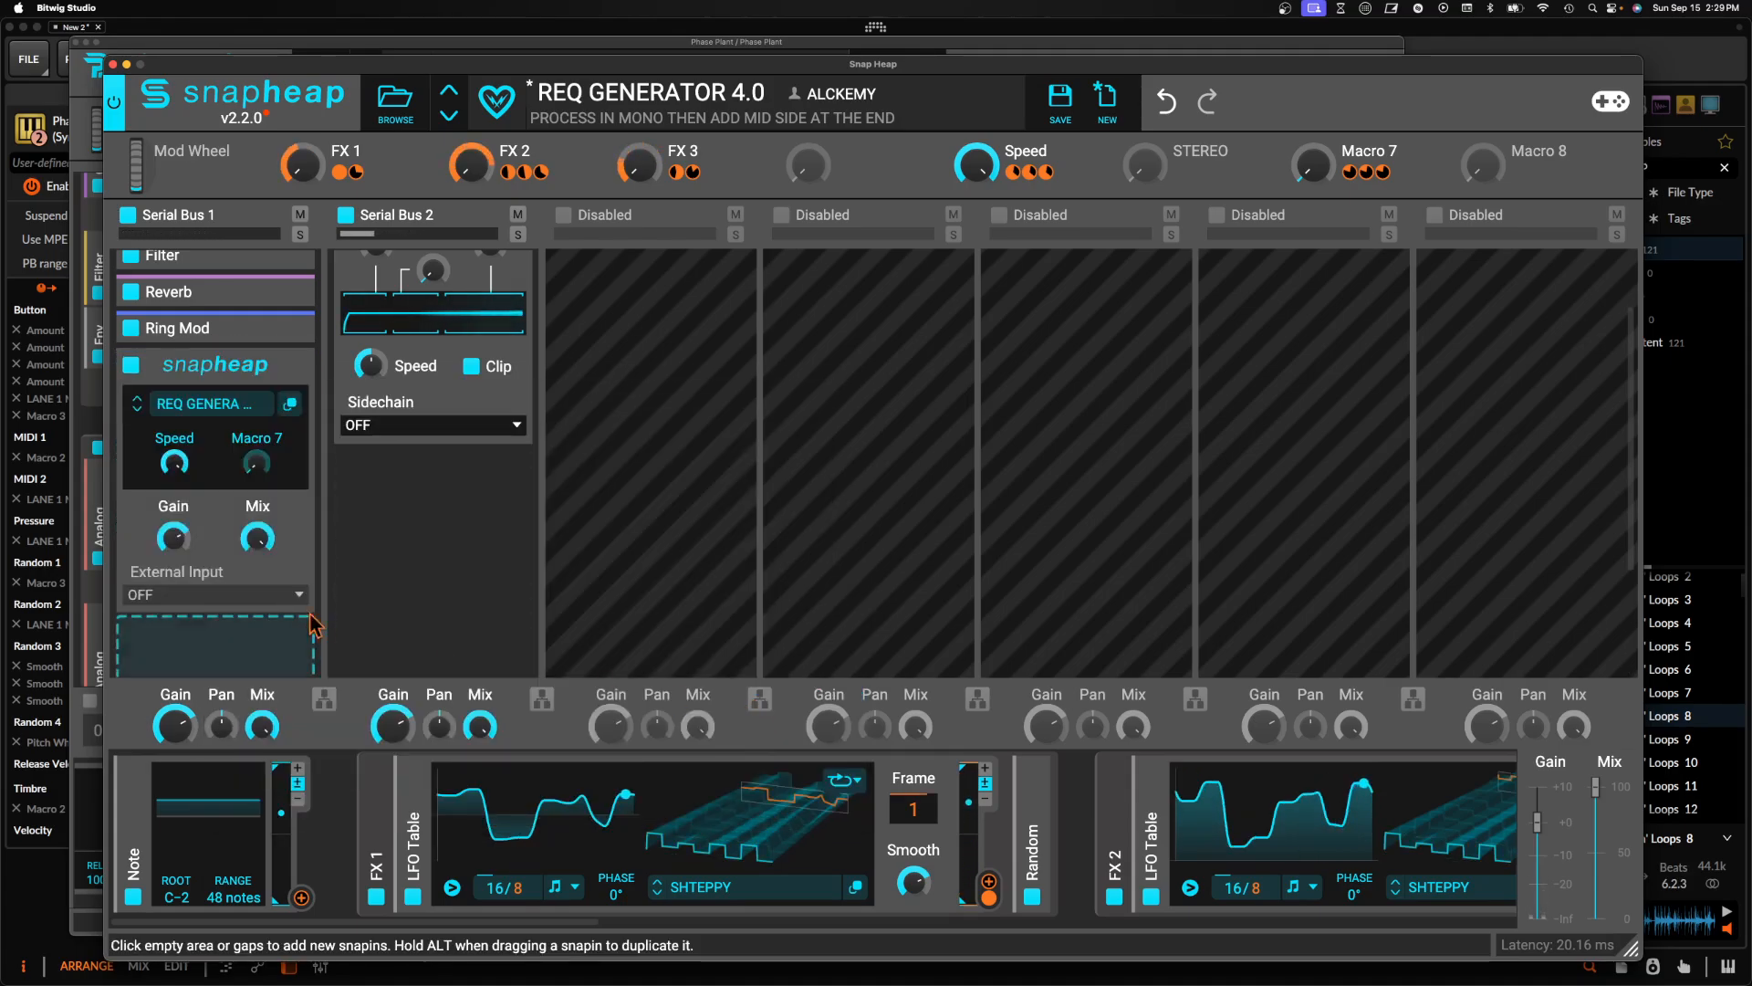
# Open the nested Snap Heap's editor and bring its window into clear view
pyautogui.click(239, 404)
pyautogui.click(161, 377)
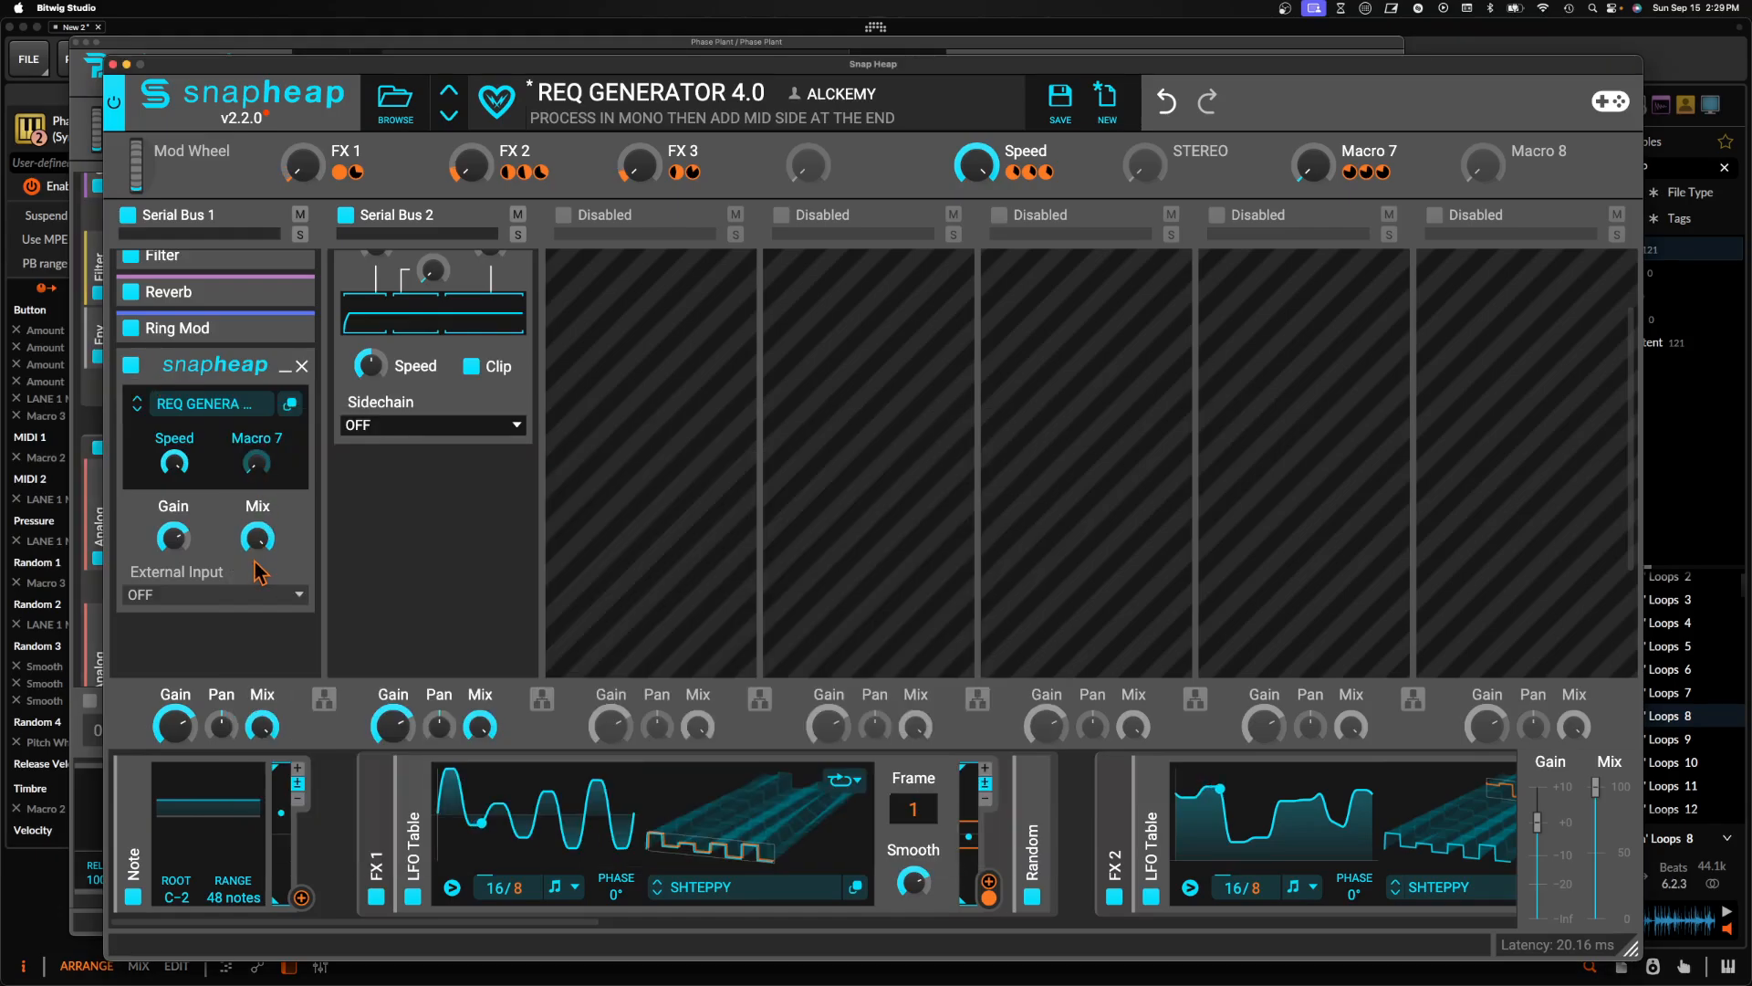
pyautogui.click(292, 404)
pyautogui.moveTo(493, 420); pyautogui.dragTo(454, 62)
# Run the nested Snap Heap's lanes 1 and 2 in parallel and move the Transient Shaper to the third lane
pyautogui.click(360, 701)
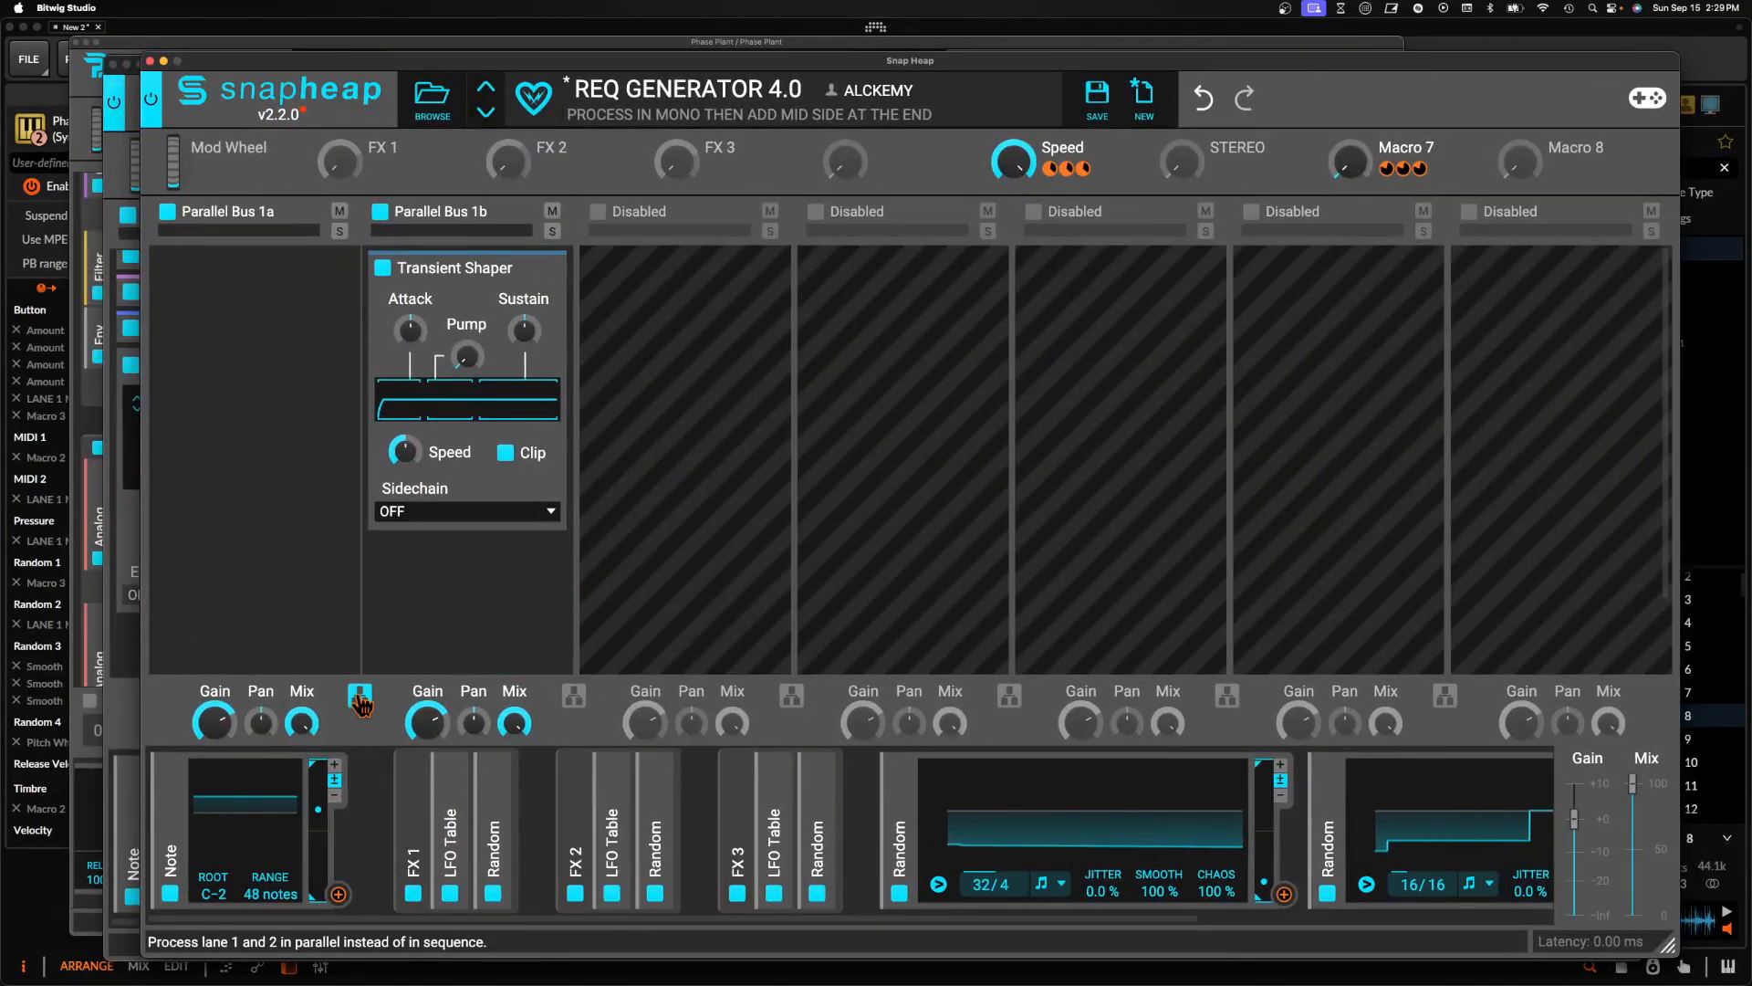
pyautogui.moveTo(452, 265); pyautogui.dragTo(602, 274)
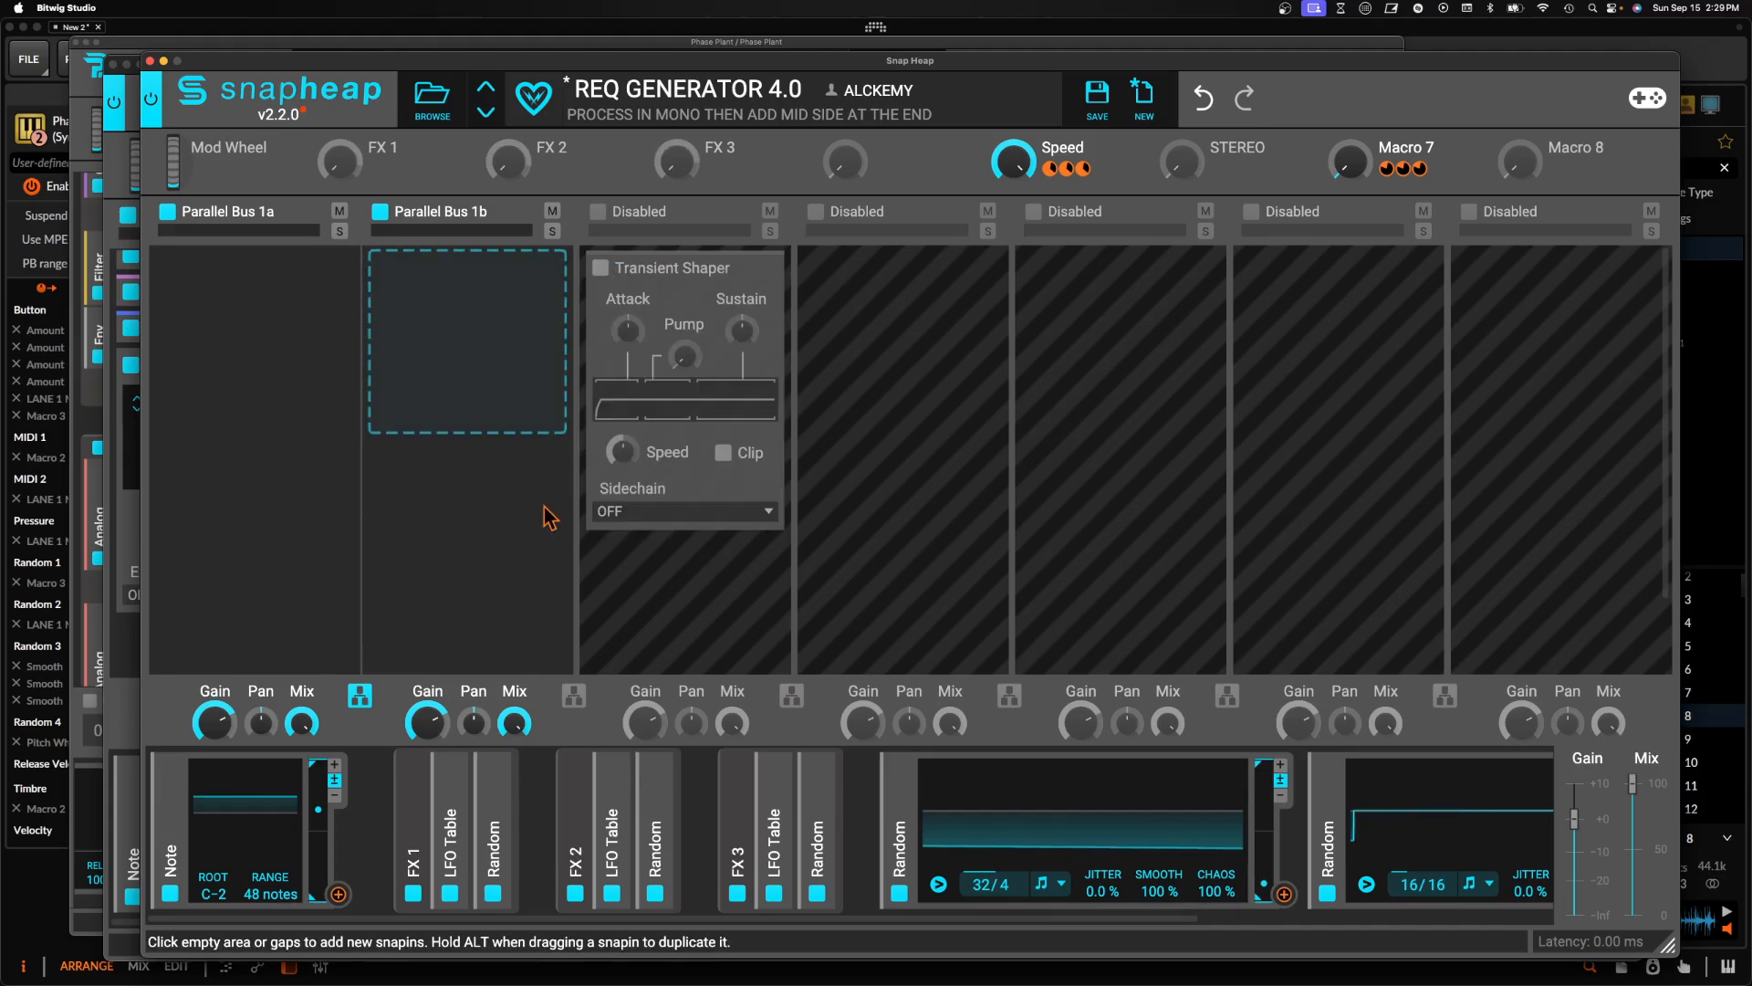
# Add a high-pass Filter to Parallel Bus 1a and turn the bus's gain fully down
pyautogui.click(289, 288)
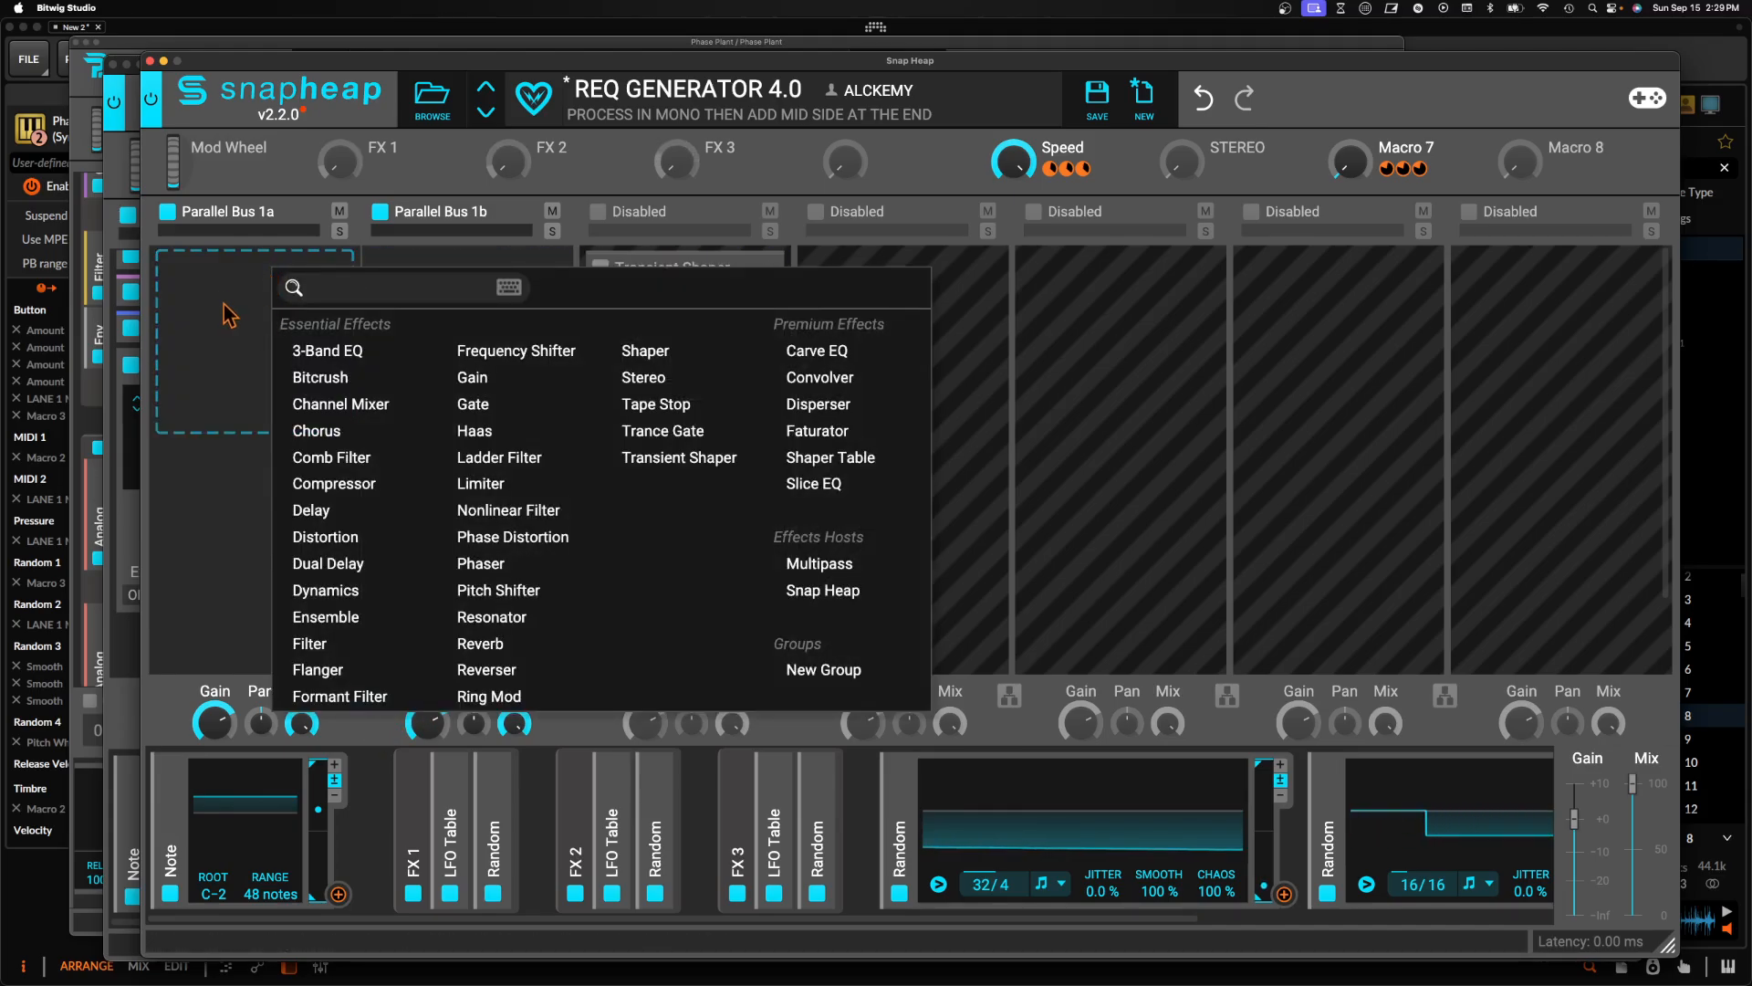
pyautogui.click(219, 674)
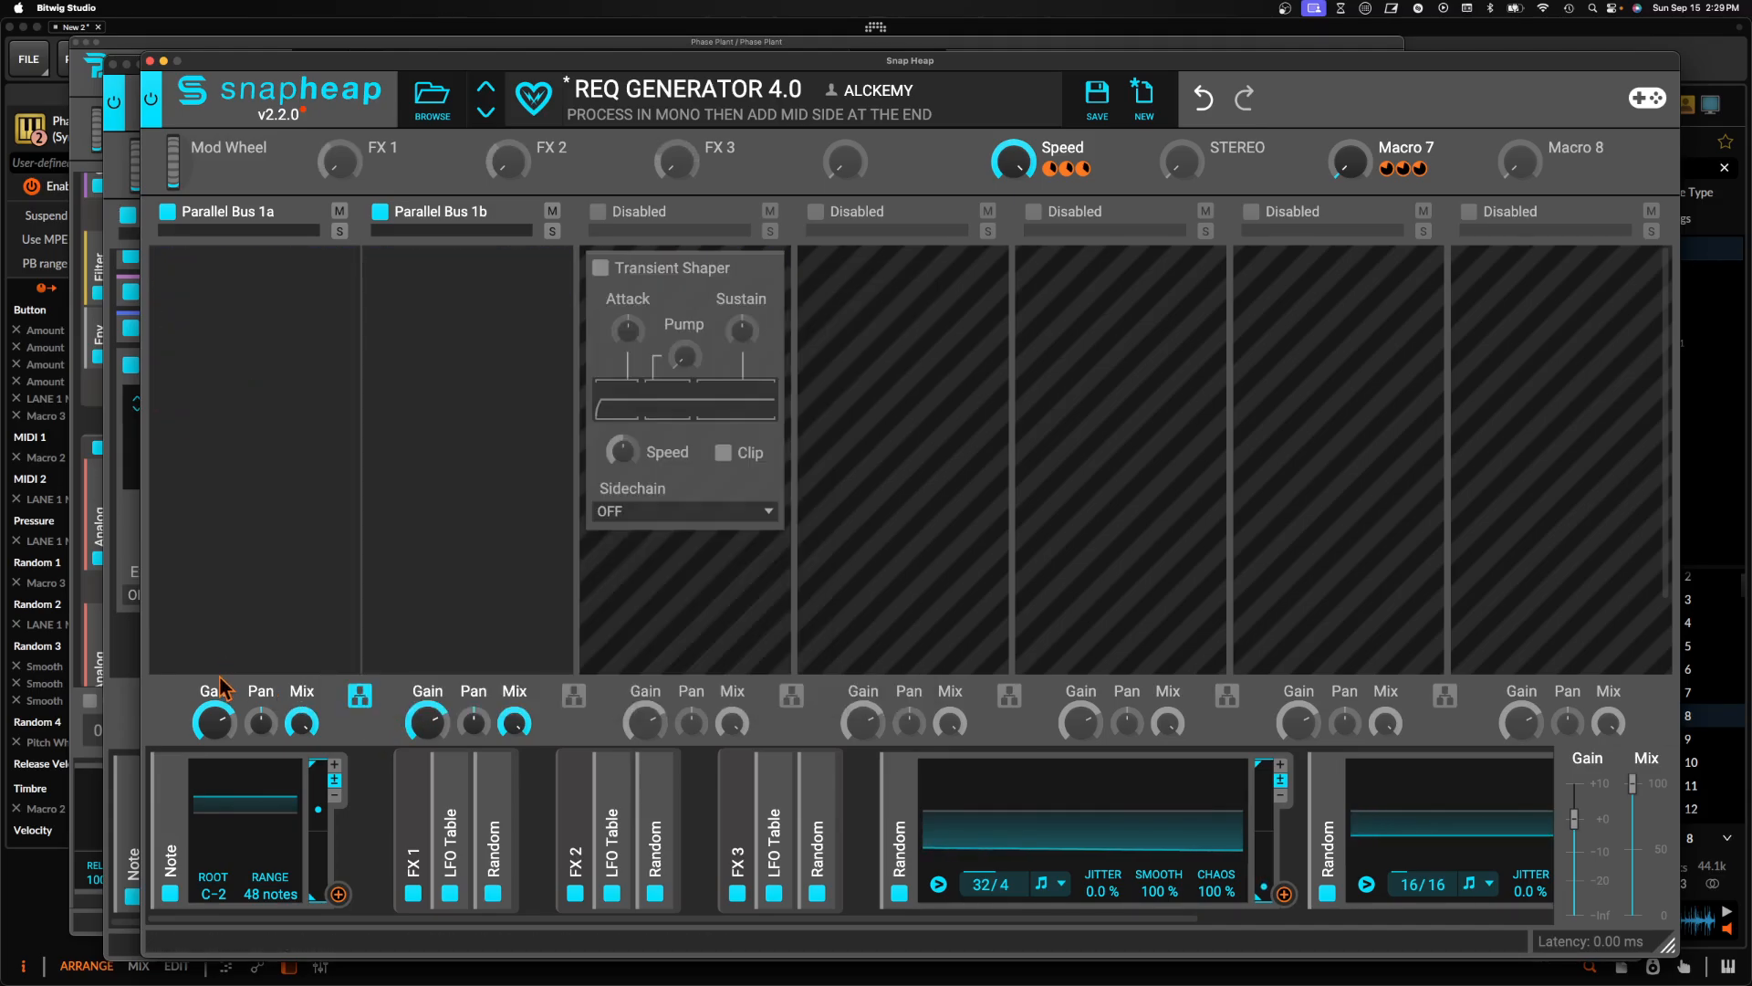
pyautogui.click(215, 551)
pyautogui.click(253, 726)
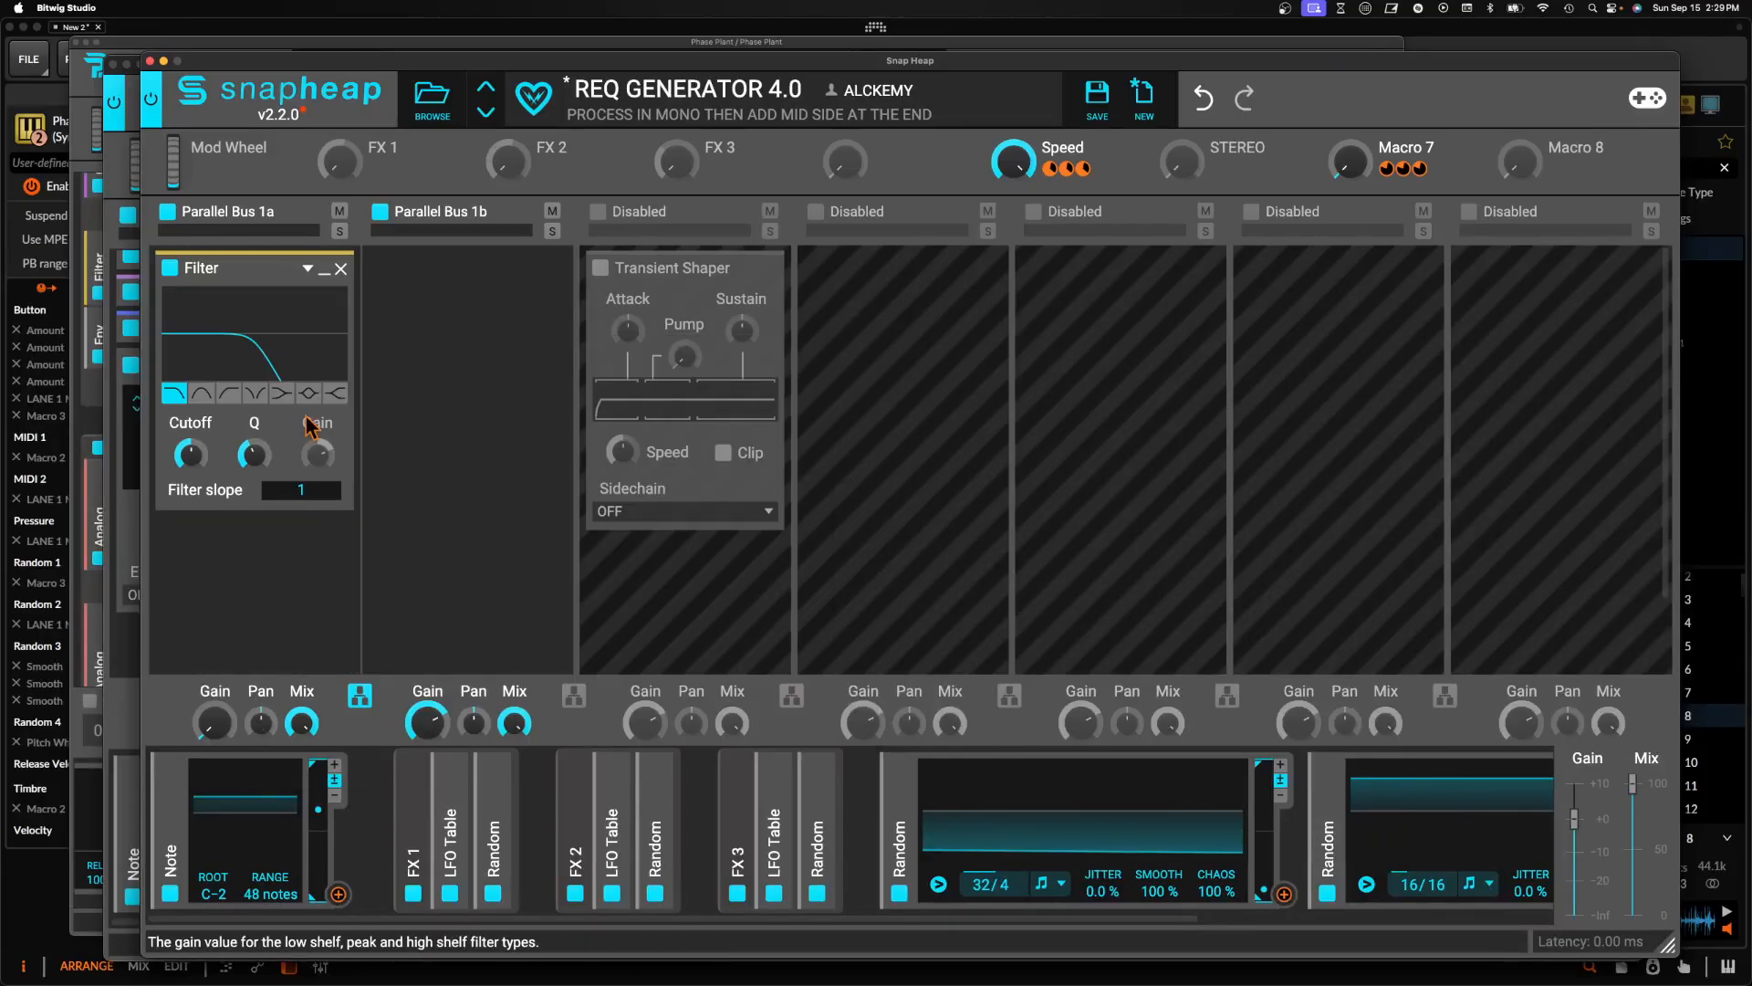
# Add a Pitch Shifter set to +12.00 semitones below the Filter and collapse the Filter
pyautogui.click(274, 578)
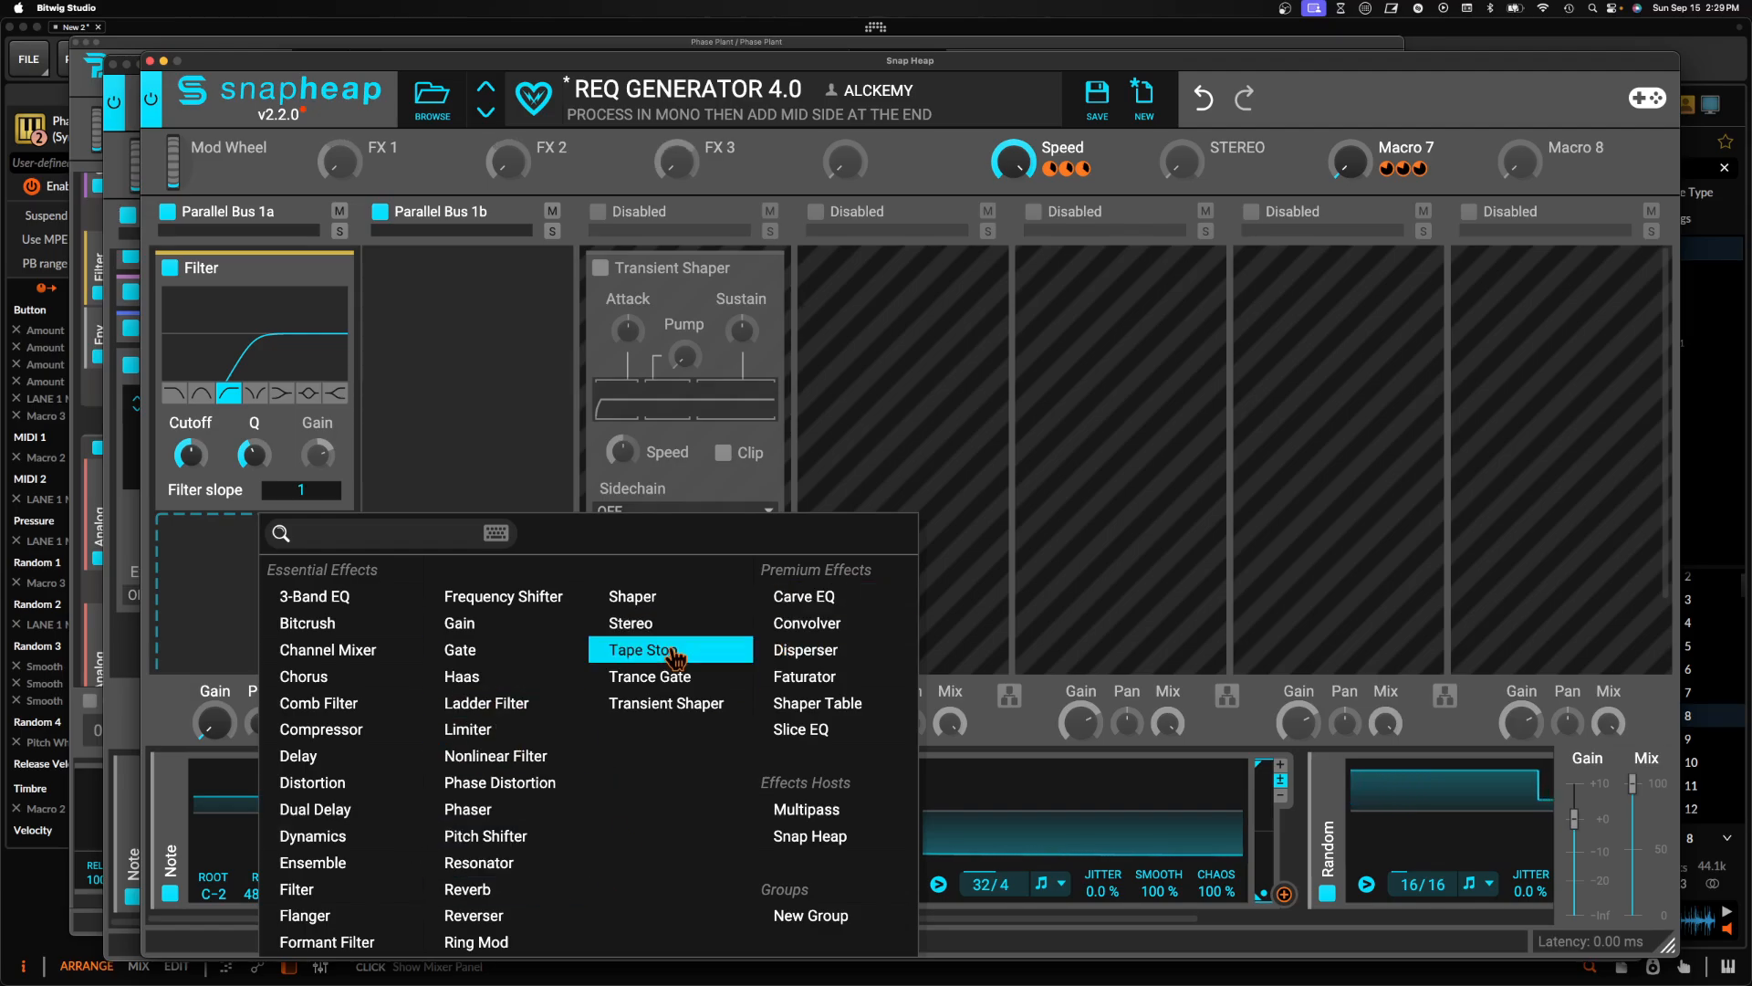
pyautogui.click(487, 834)
pyautogui.moveTo(252, 579); pyautogui.dragTo(252, 541)
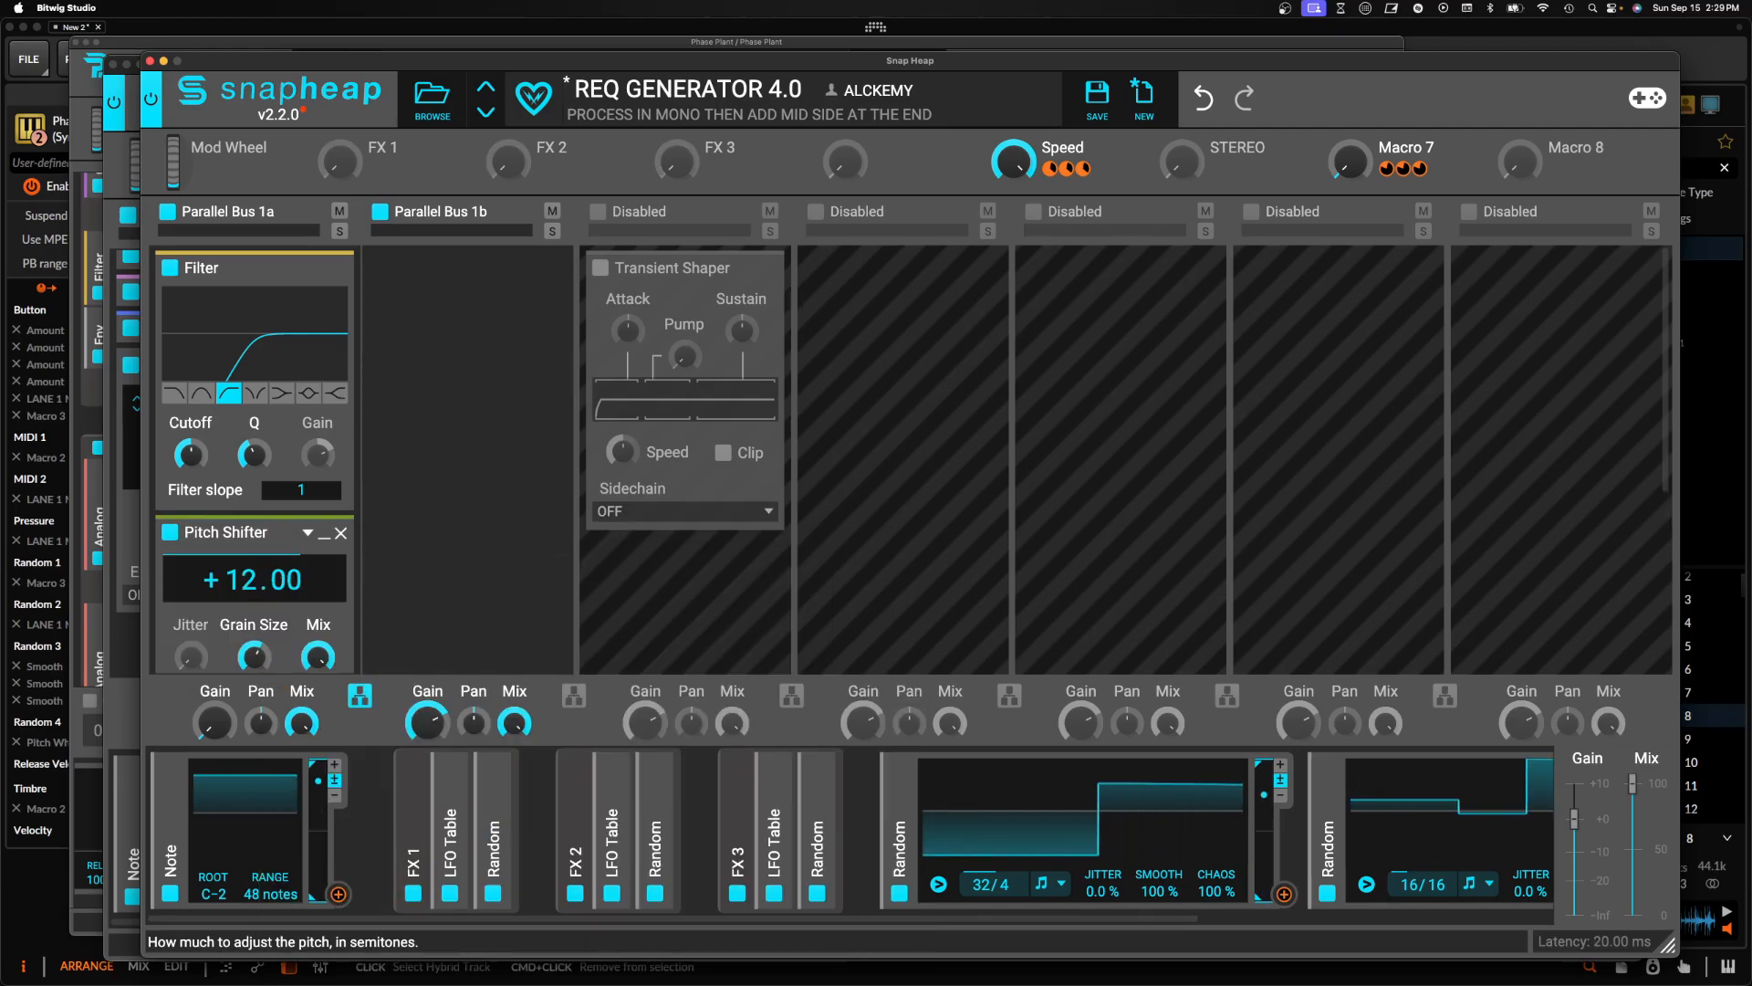
pyautogui.click(328, 270)
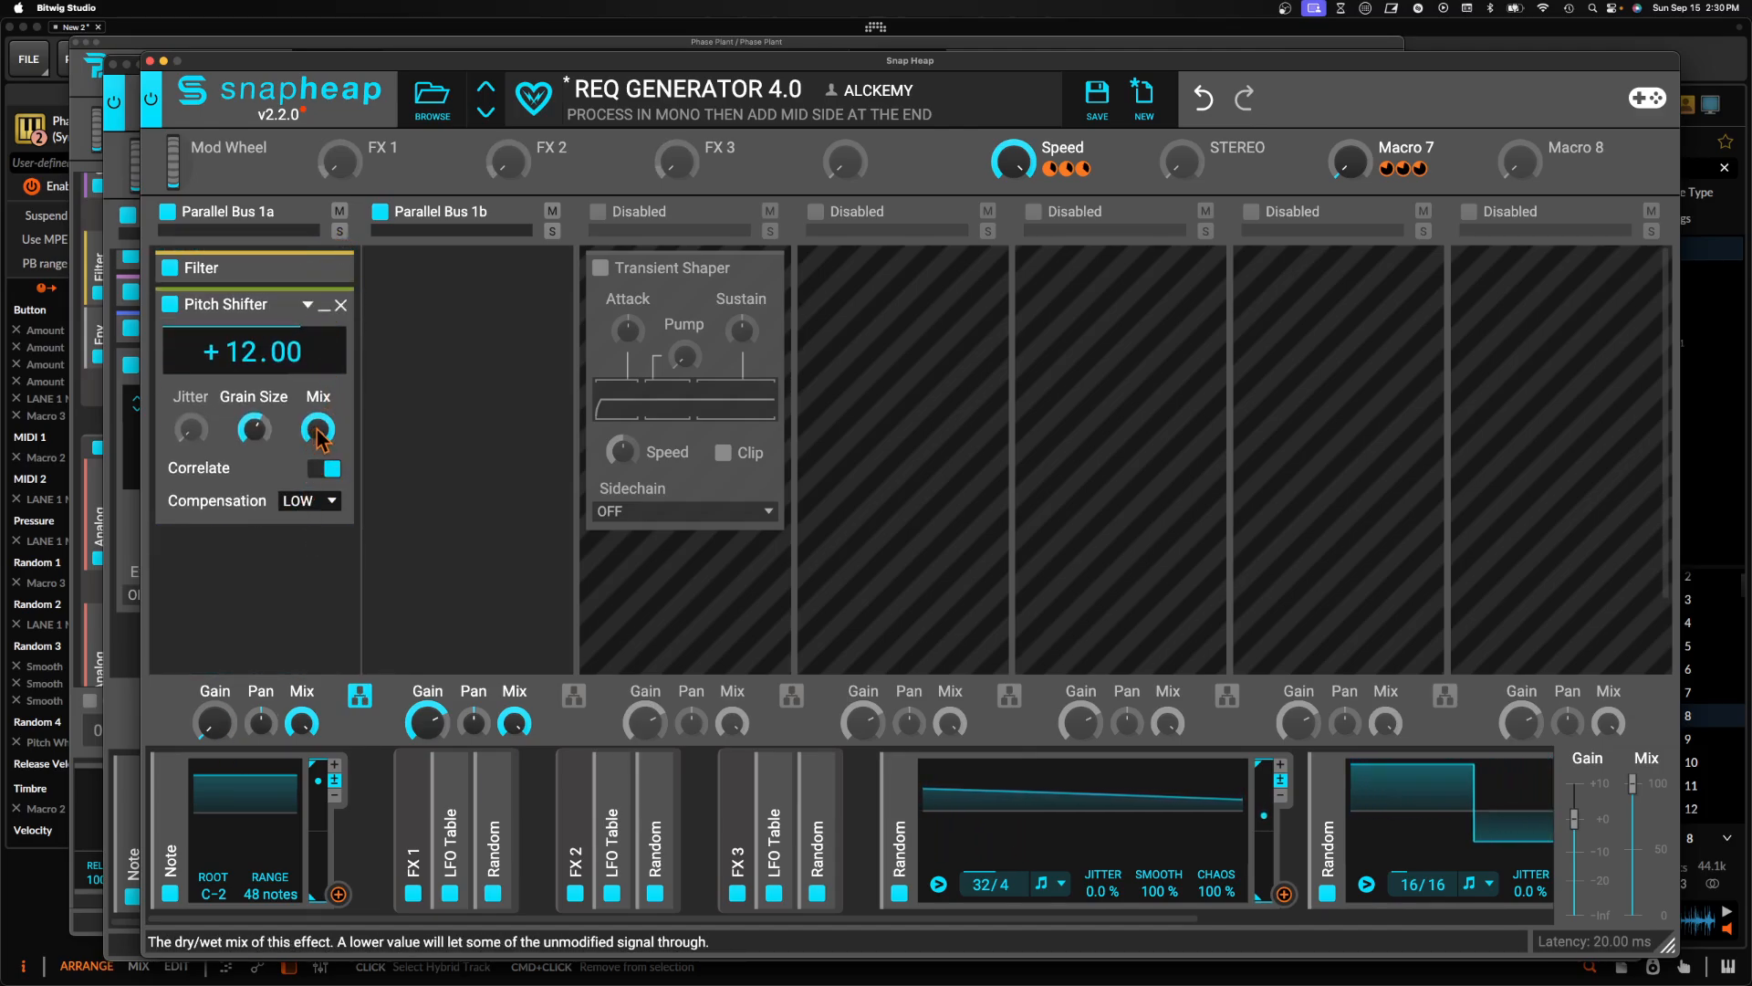
# Add a Dual Delay below the Pitch Shifter and turn off the Pitch Shifter's Correlate option
pyautogui.click(208, 607)
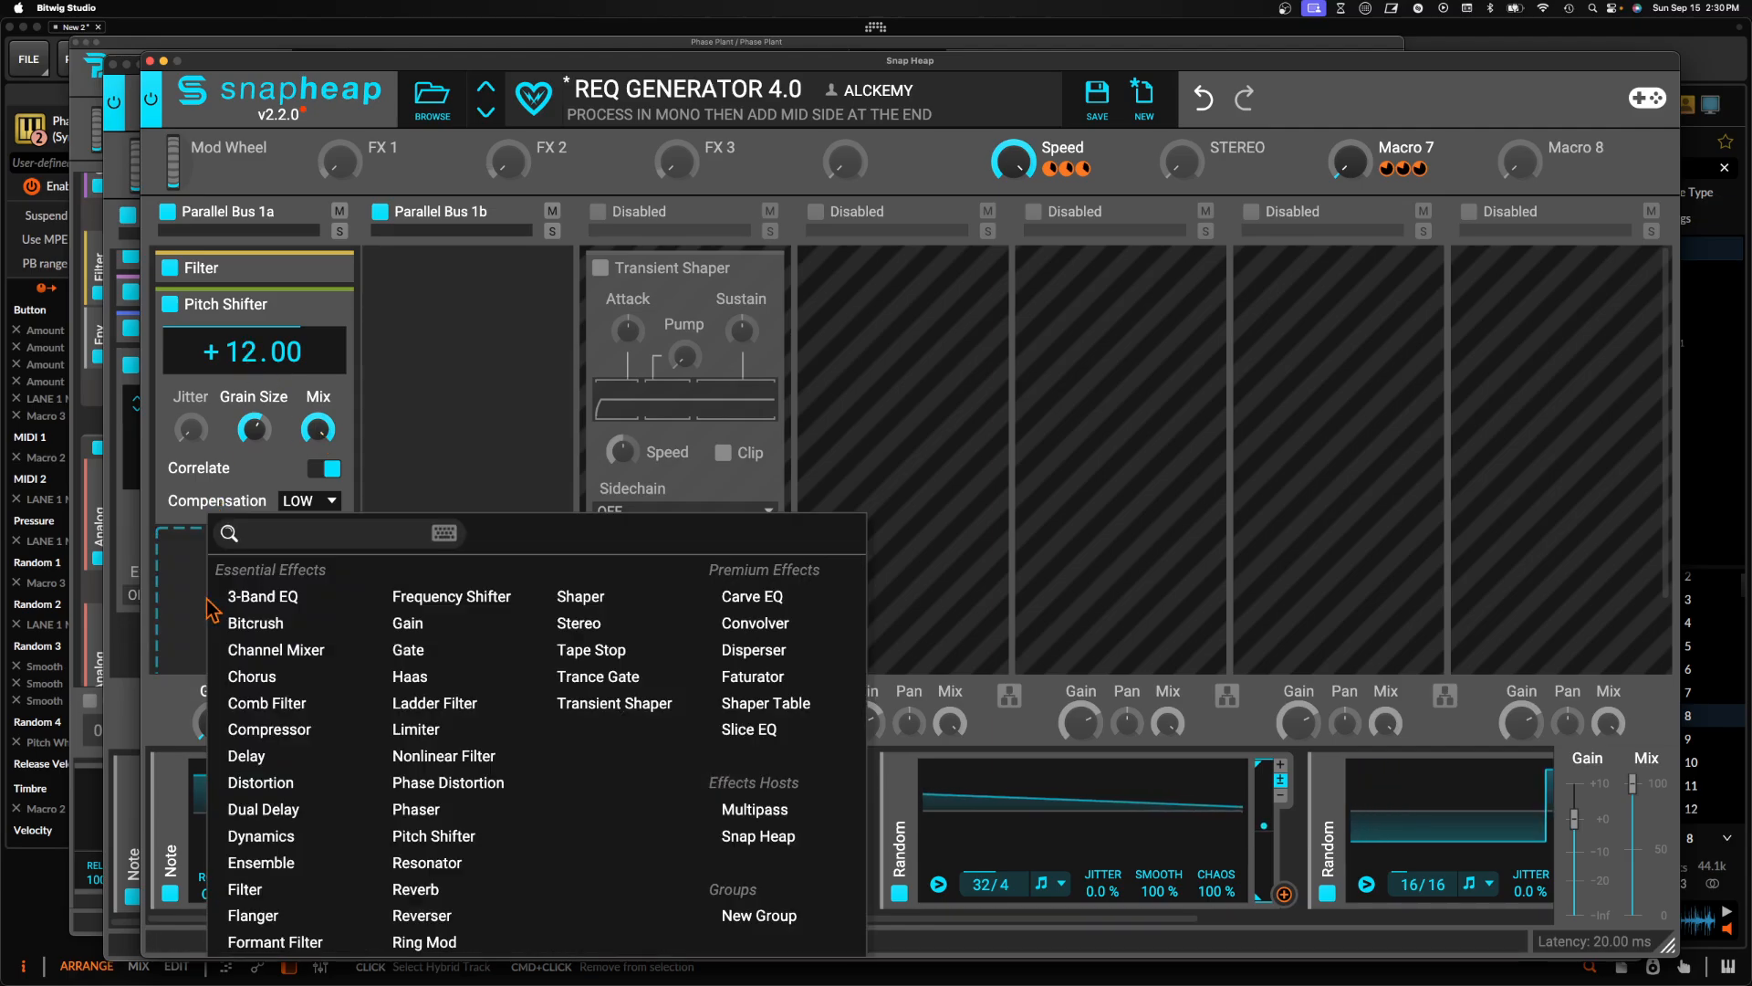
pyautogui.click(262, 809)
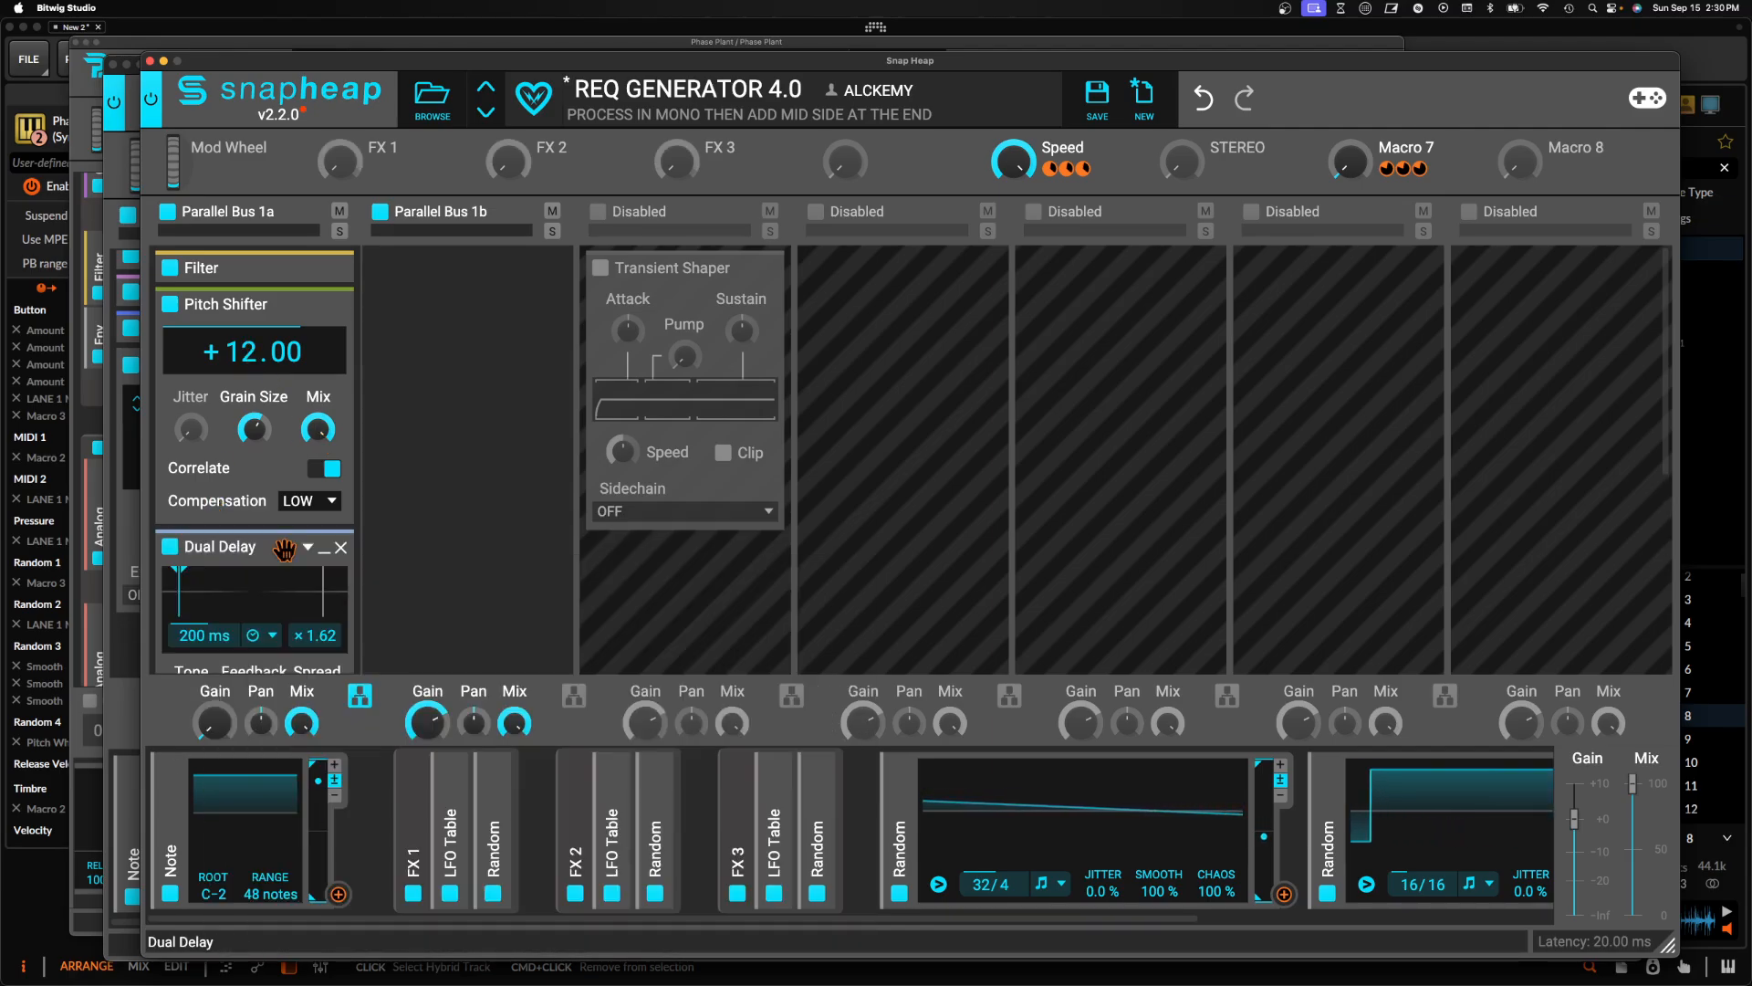
pyautogui.click(334, 470)
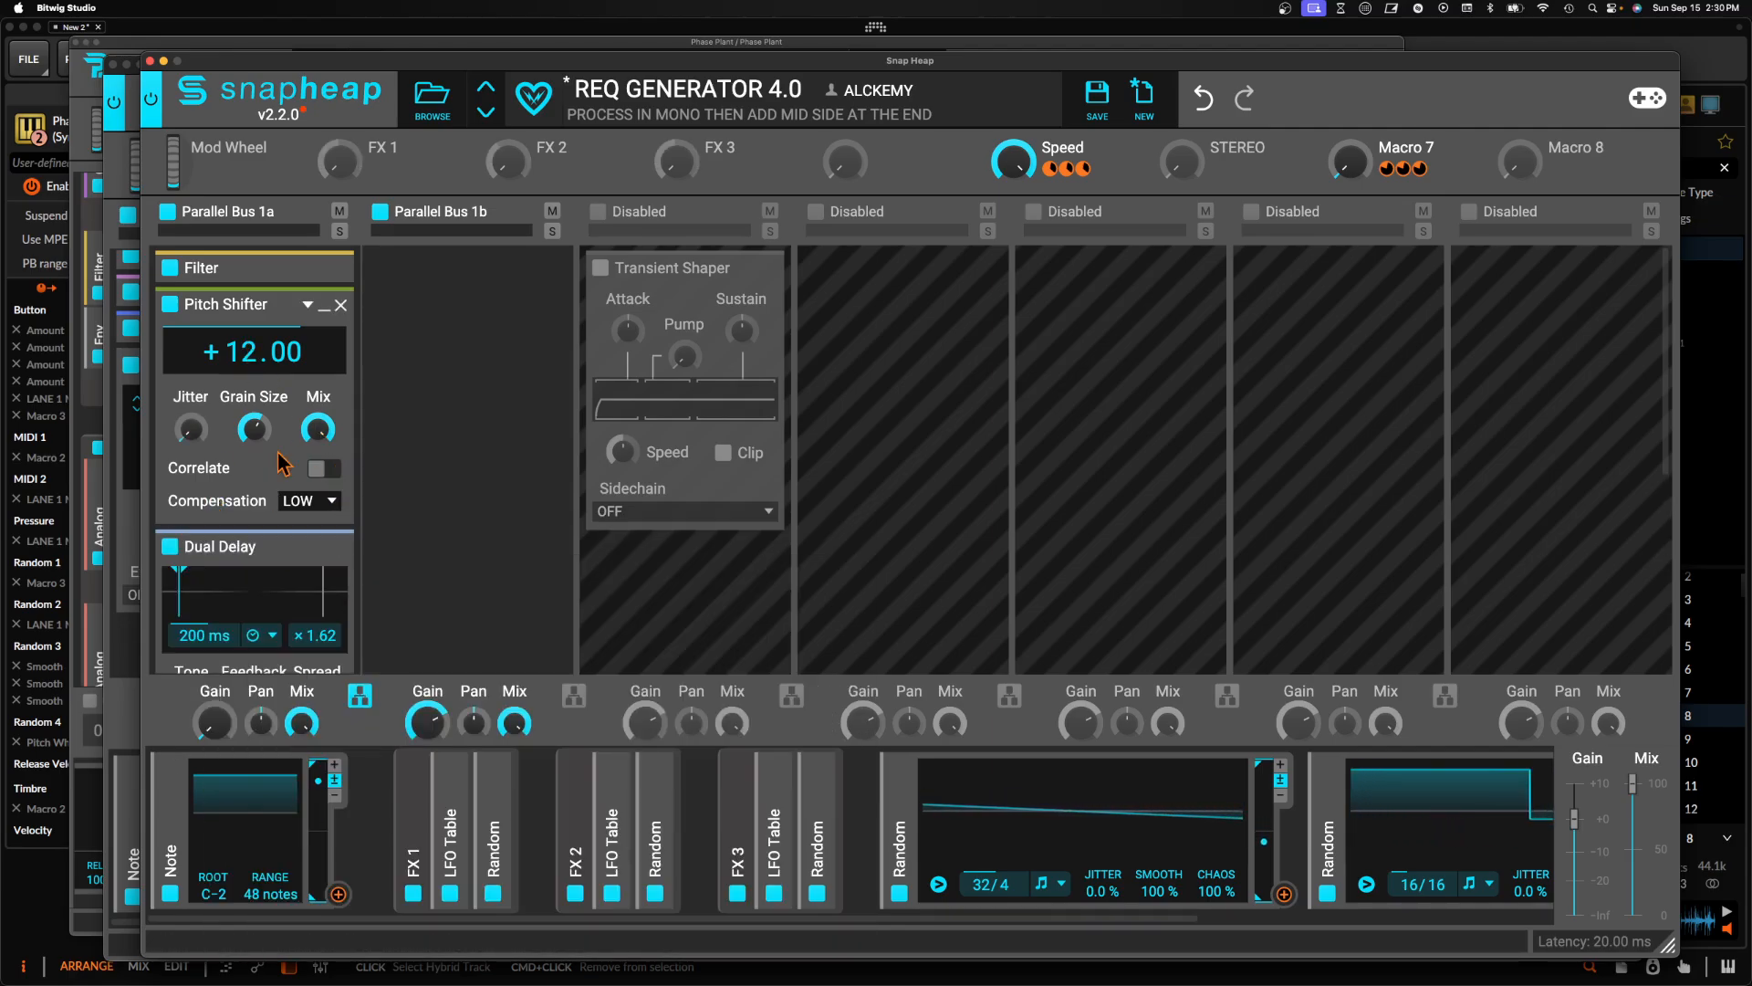
# Switch the Dual Delay to tempo-synced timing with a delay length of 3/16
pyautogui.scroll(-2, 266, 576)
pyautogui.click(265, 549)
pyautogui.click(270, 573)
pyautogui.scroll(-4, 227, 564)
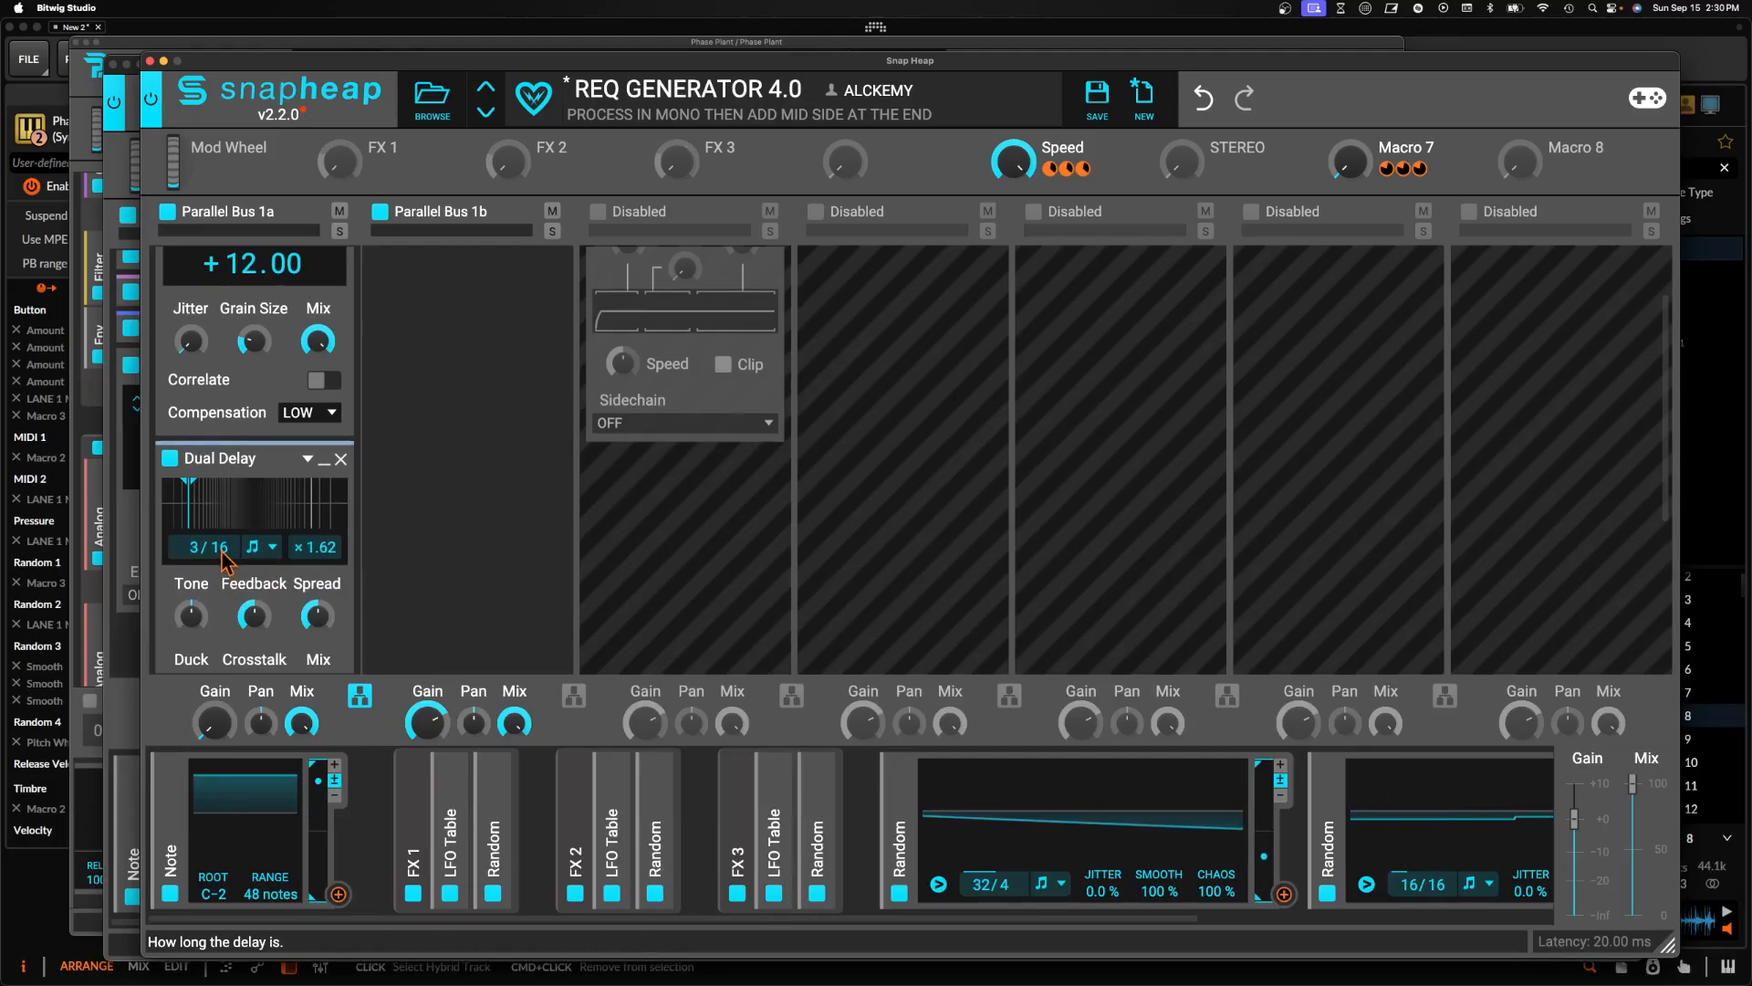
pyautogui.moveTo(316, 531); pyautogui.dragTo(317, 529)
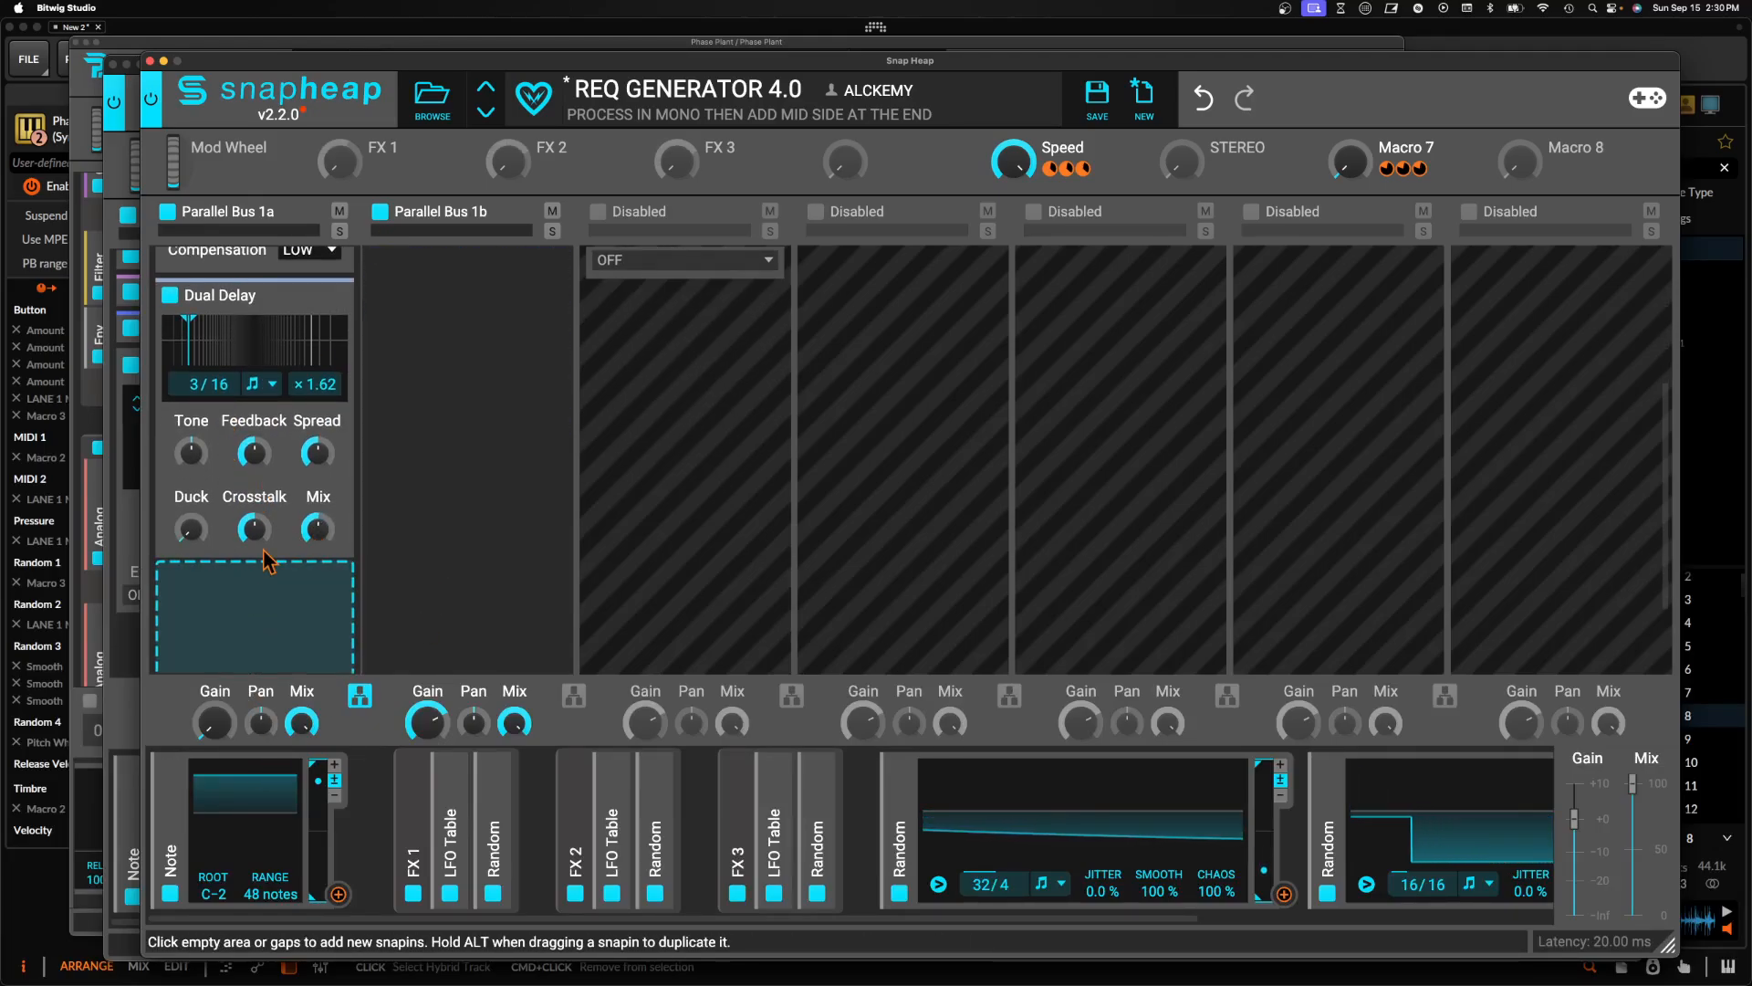
# Modulate Parallel Bus 1a's gain from the FX 1 macro by about +71 %
pyautogui.click(376, 169)
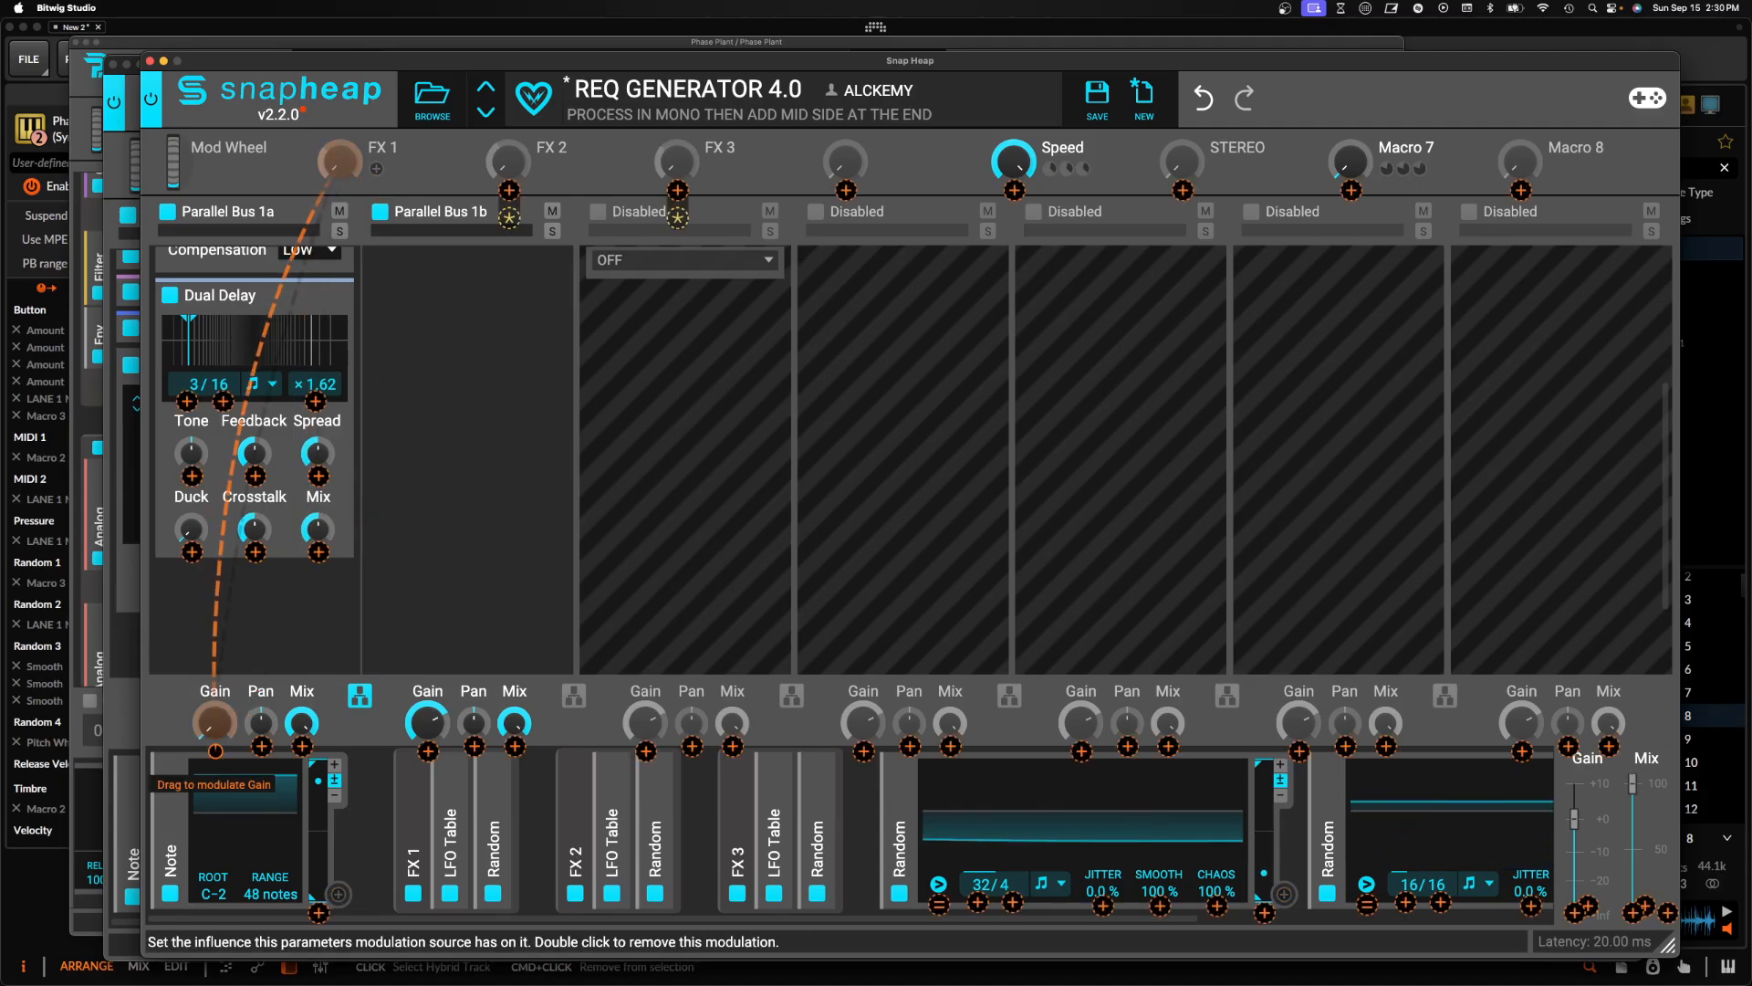
pyautogui.moveTo(215, 750); pyautogui.dragTo(216, 730)
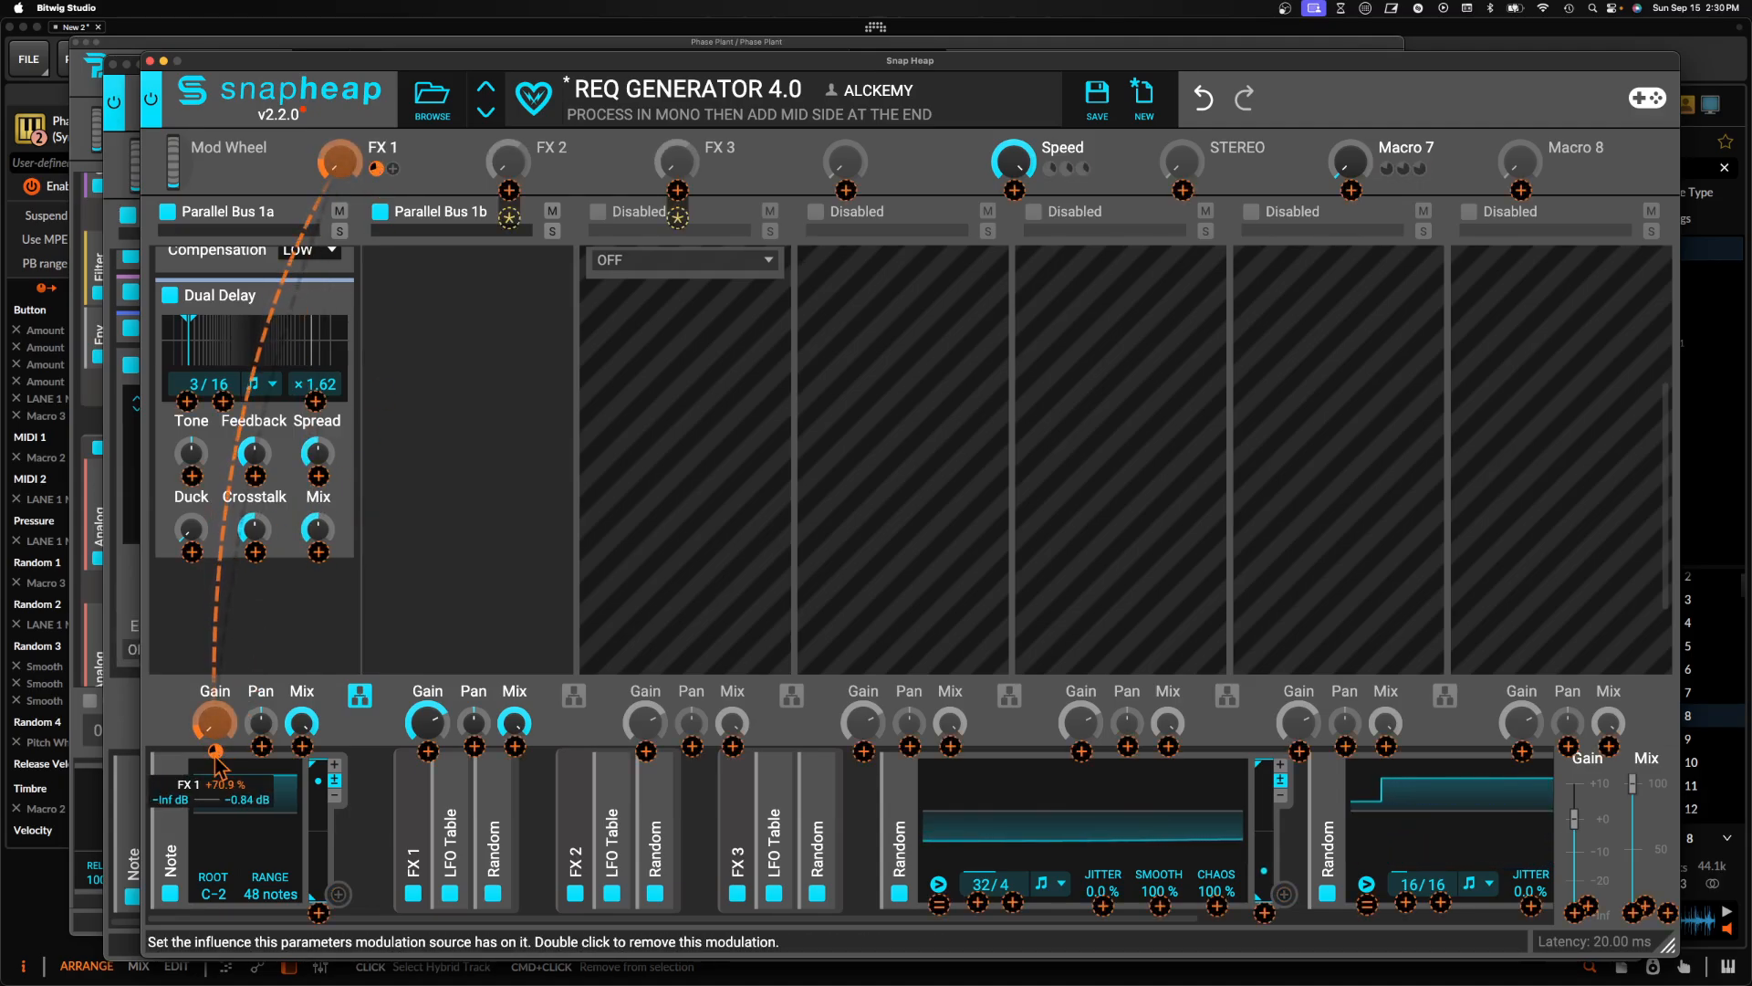
pyautogui.click(376, 169)
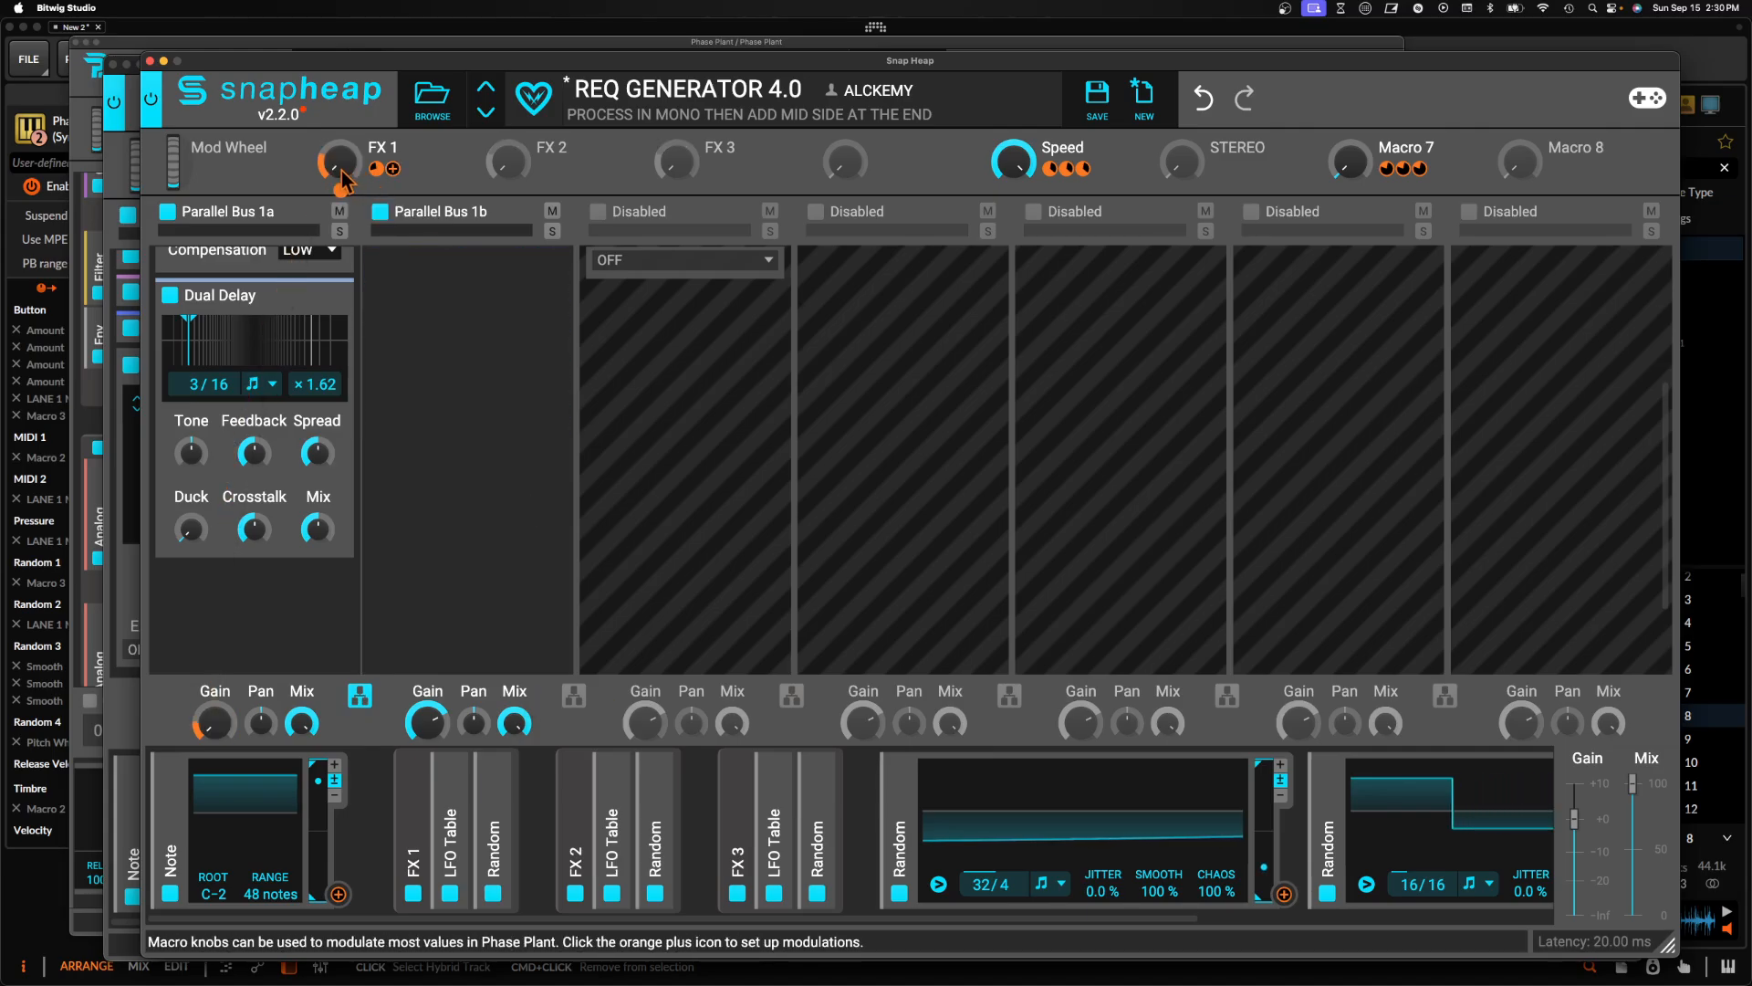
# Delete the Note modulator, expand the FX 1 group's LFO Table and briefly inspect its waveform editor
pyautogui.click(170, 767)
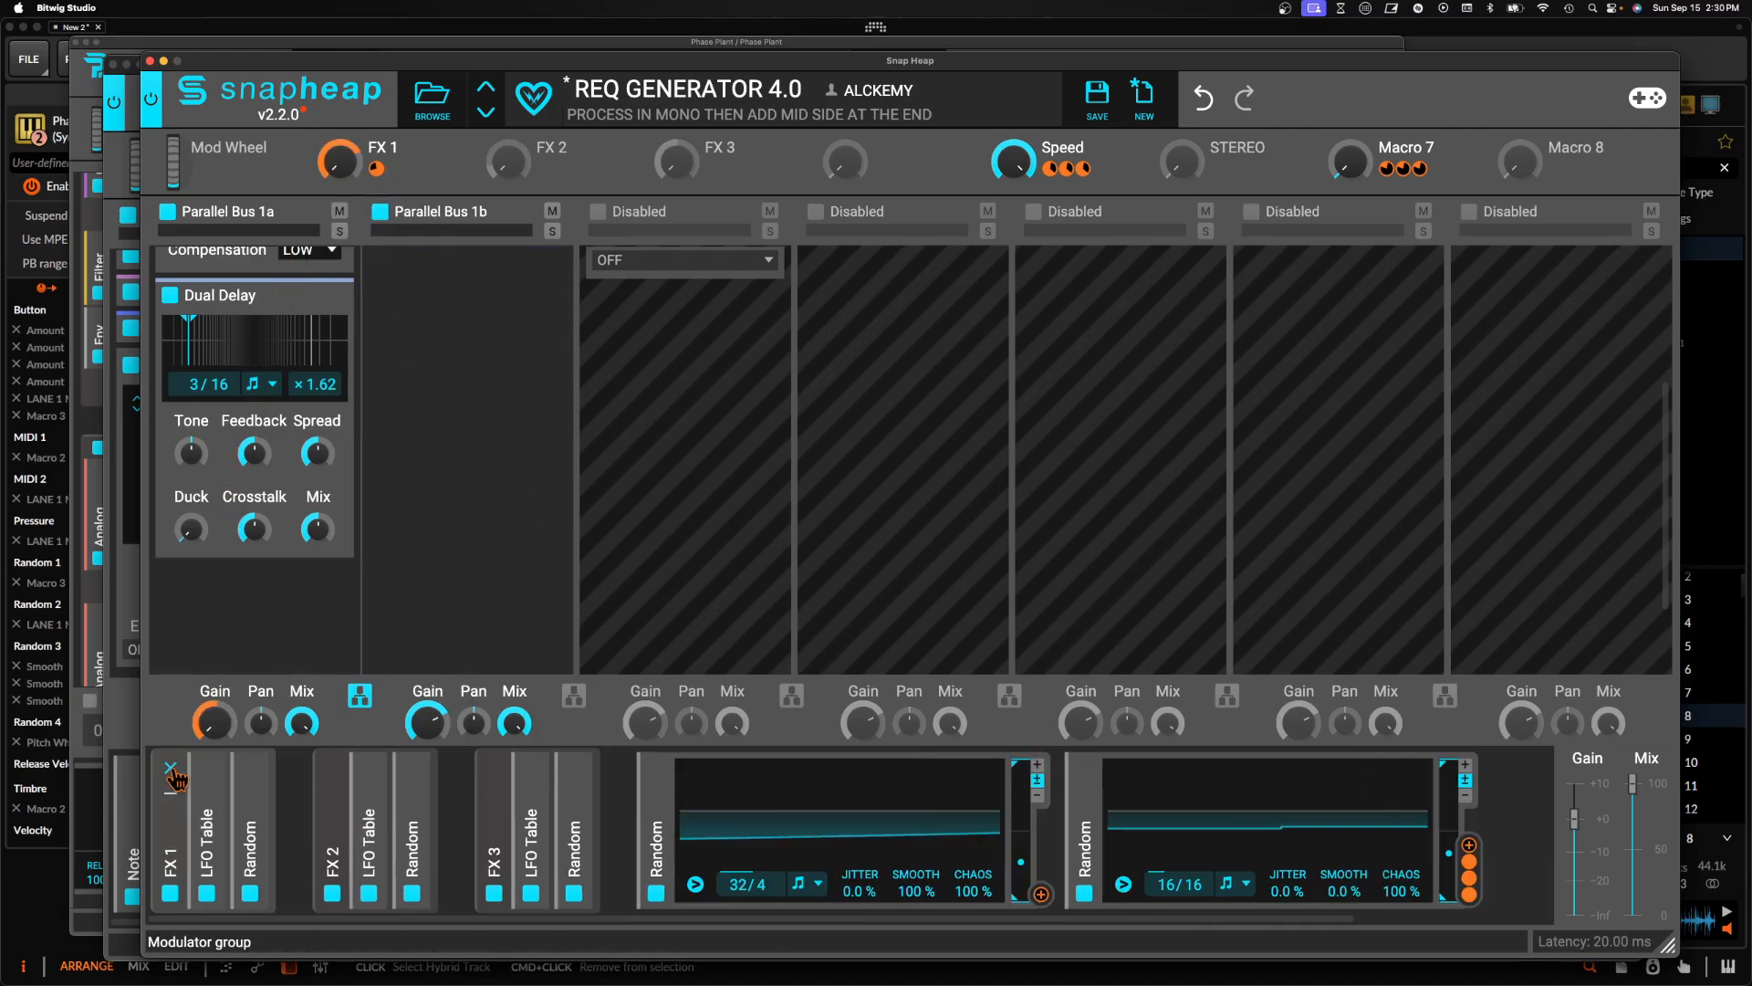
pyautogui.click(207, 789)
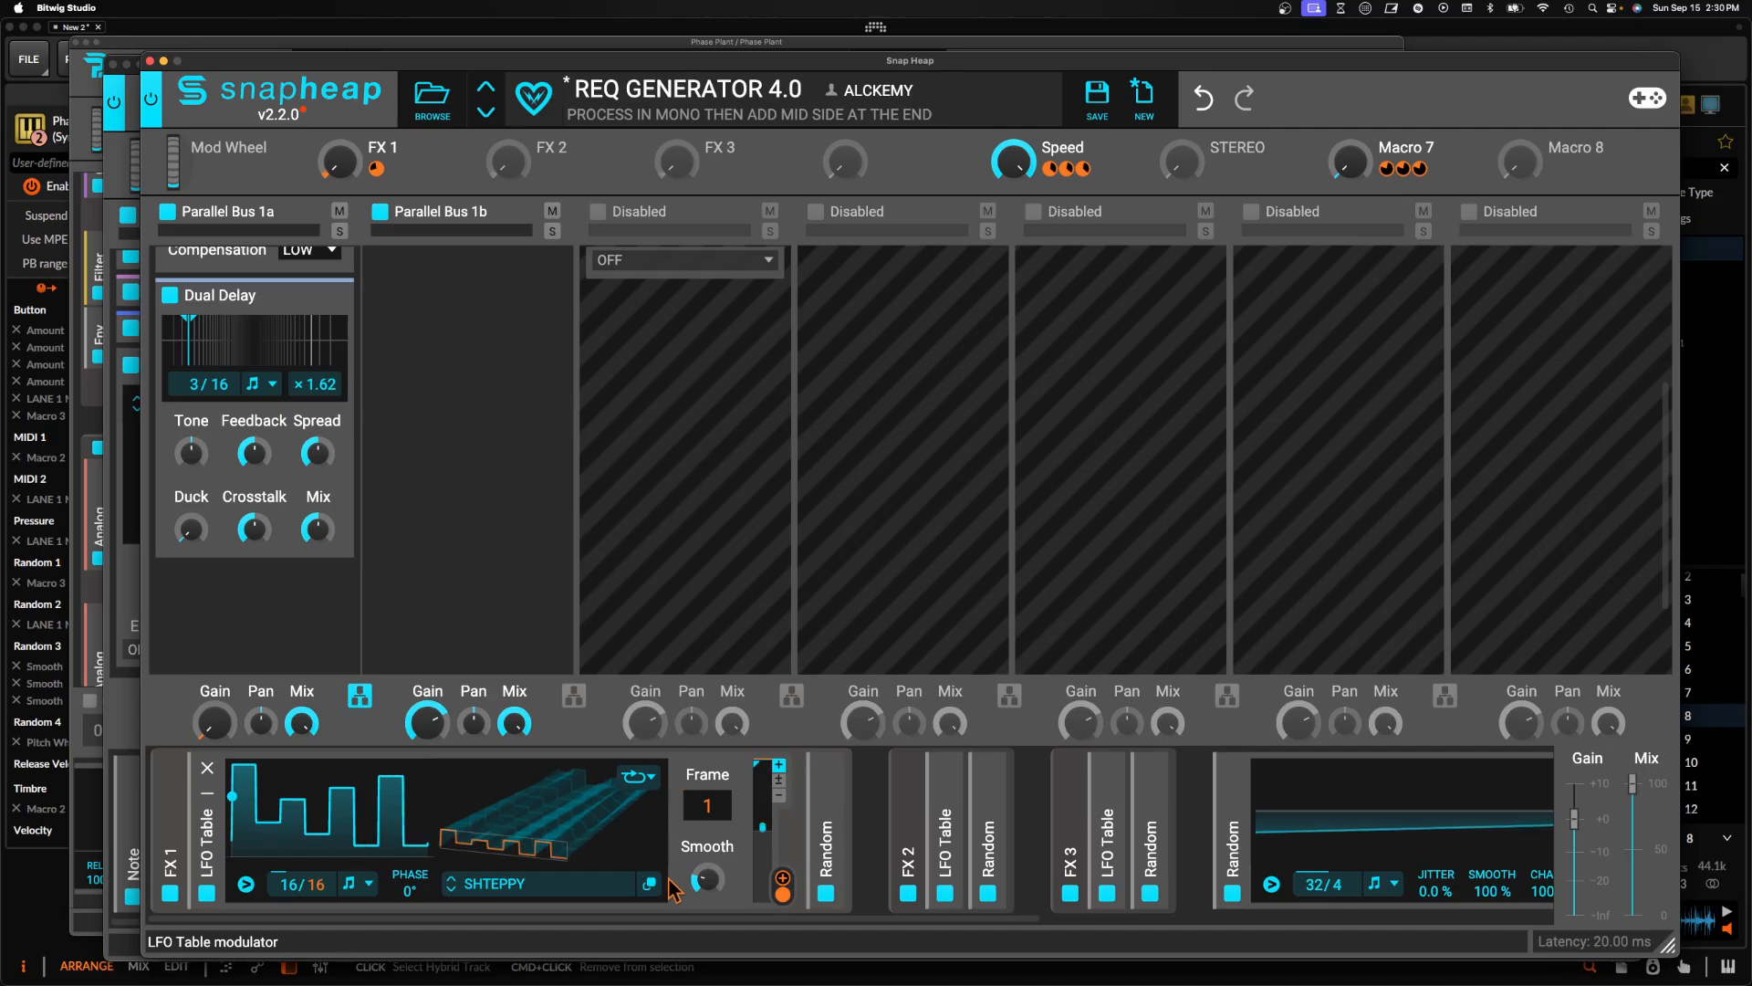
pyautogui.click(483, 814)
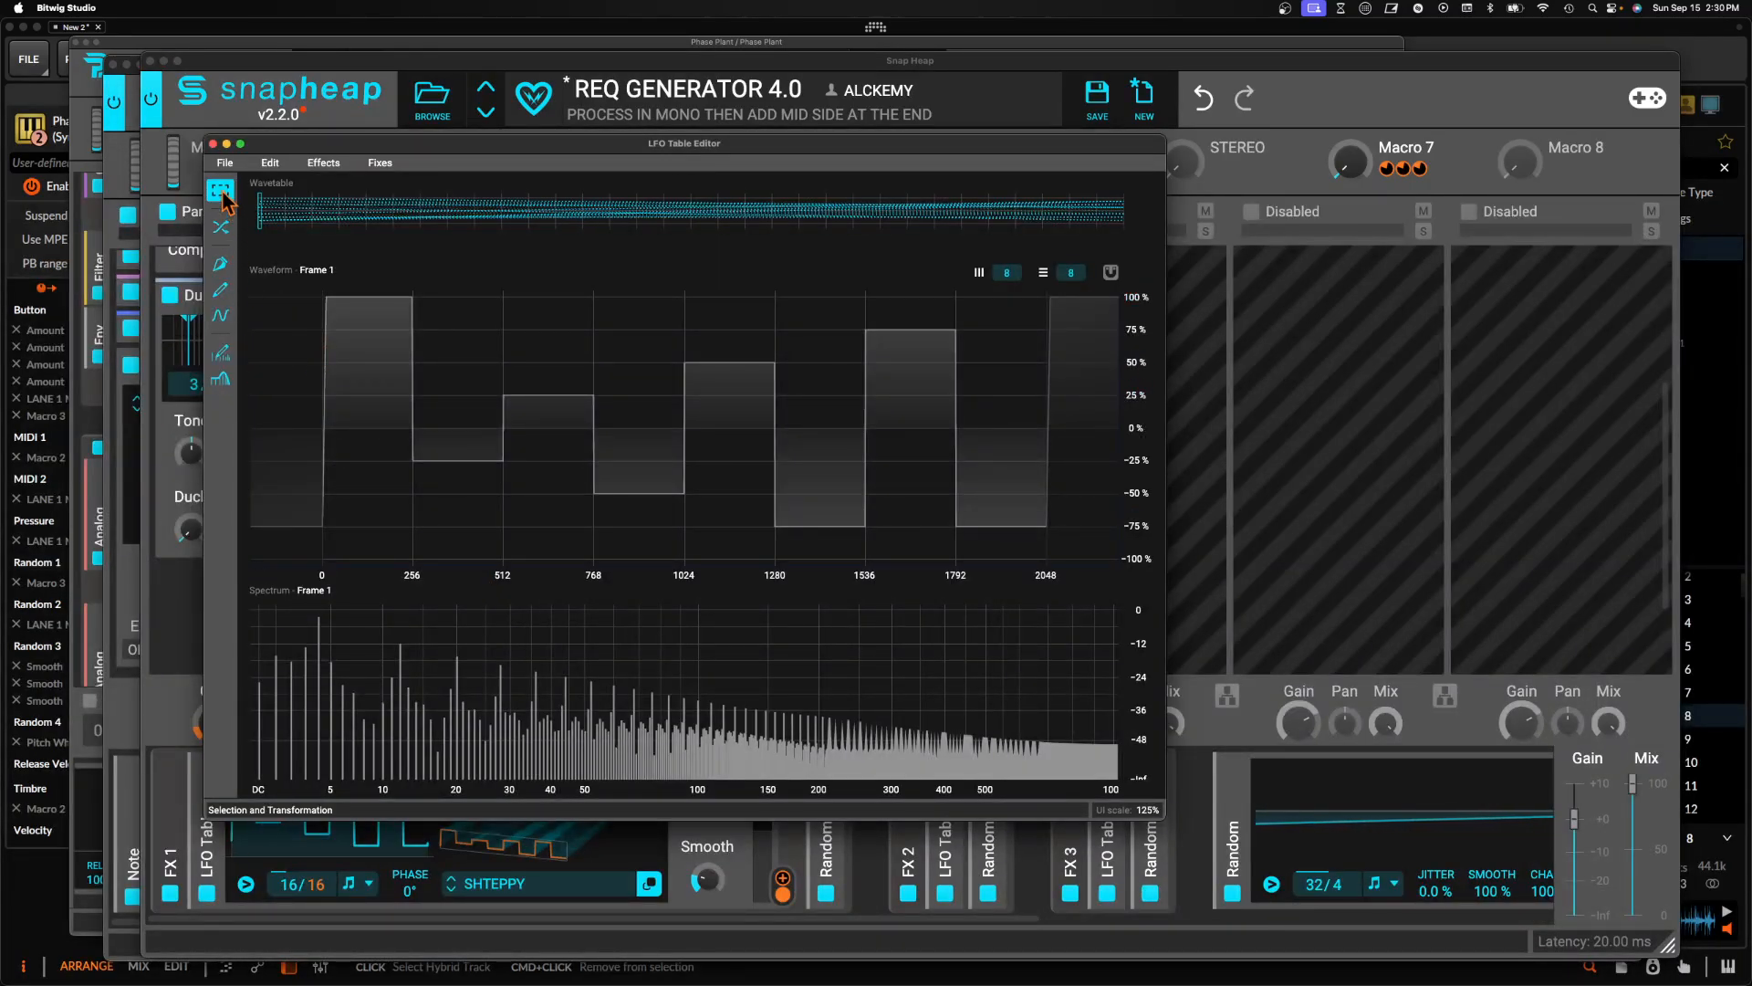
pyautogui.click(212, 143)
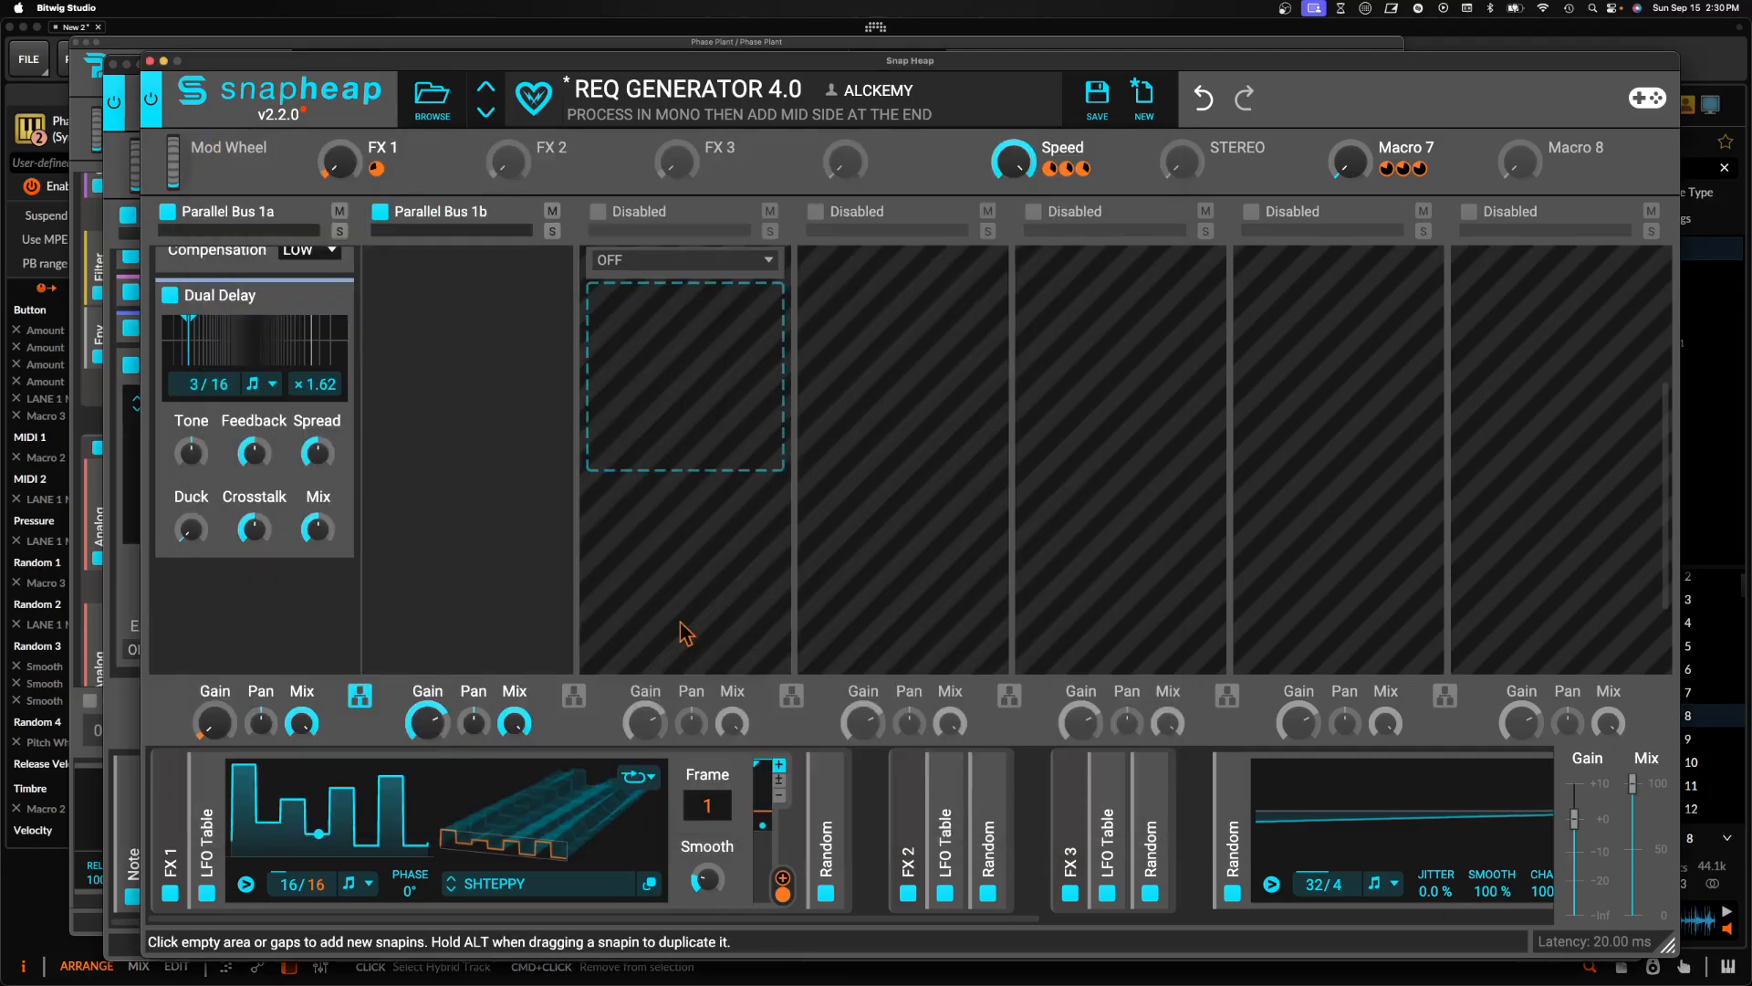
# Delete the FX 2 and FX 3 modulator groups and the two standalone Random modulators
pyautogui.click(911, 771)
pyautogui.click(910, 770)
pyautogui.click(911, 770)
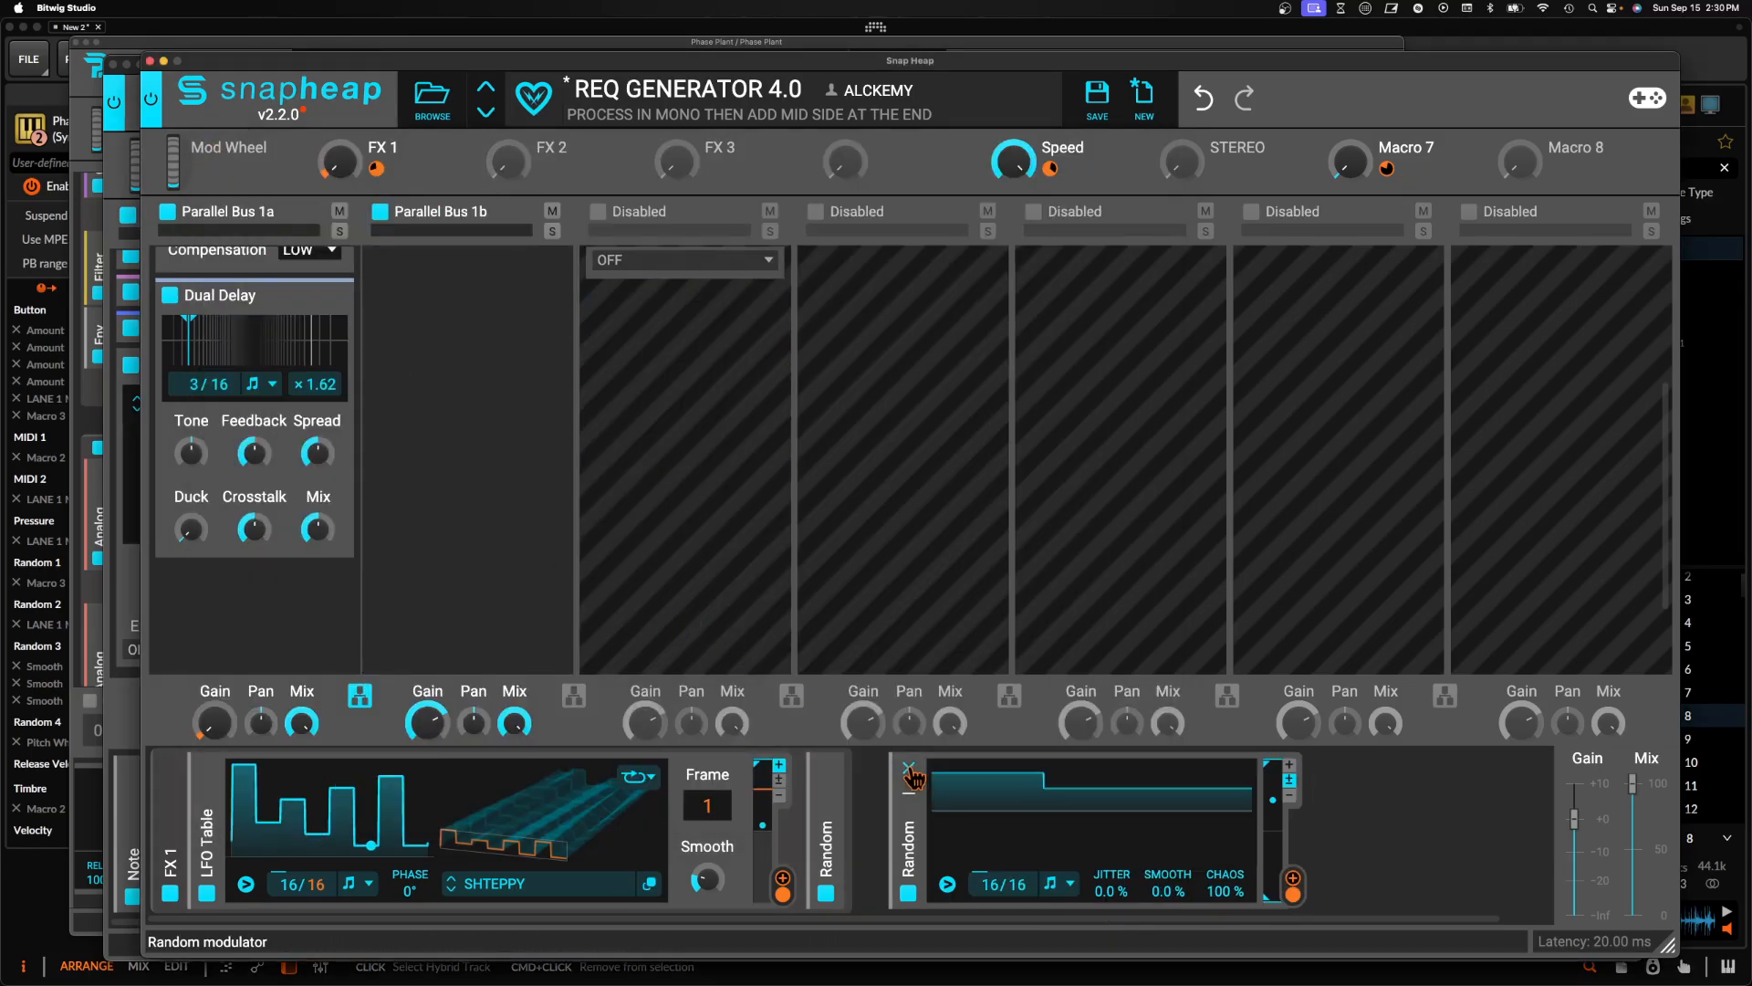
pyautogui.click(911, 770)
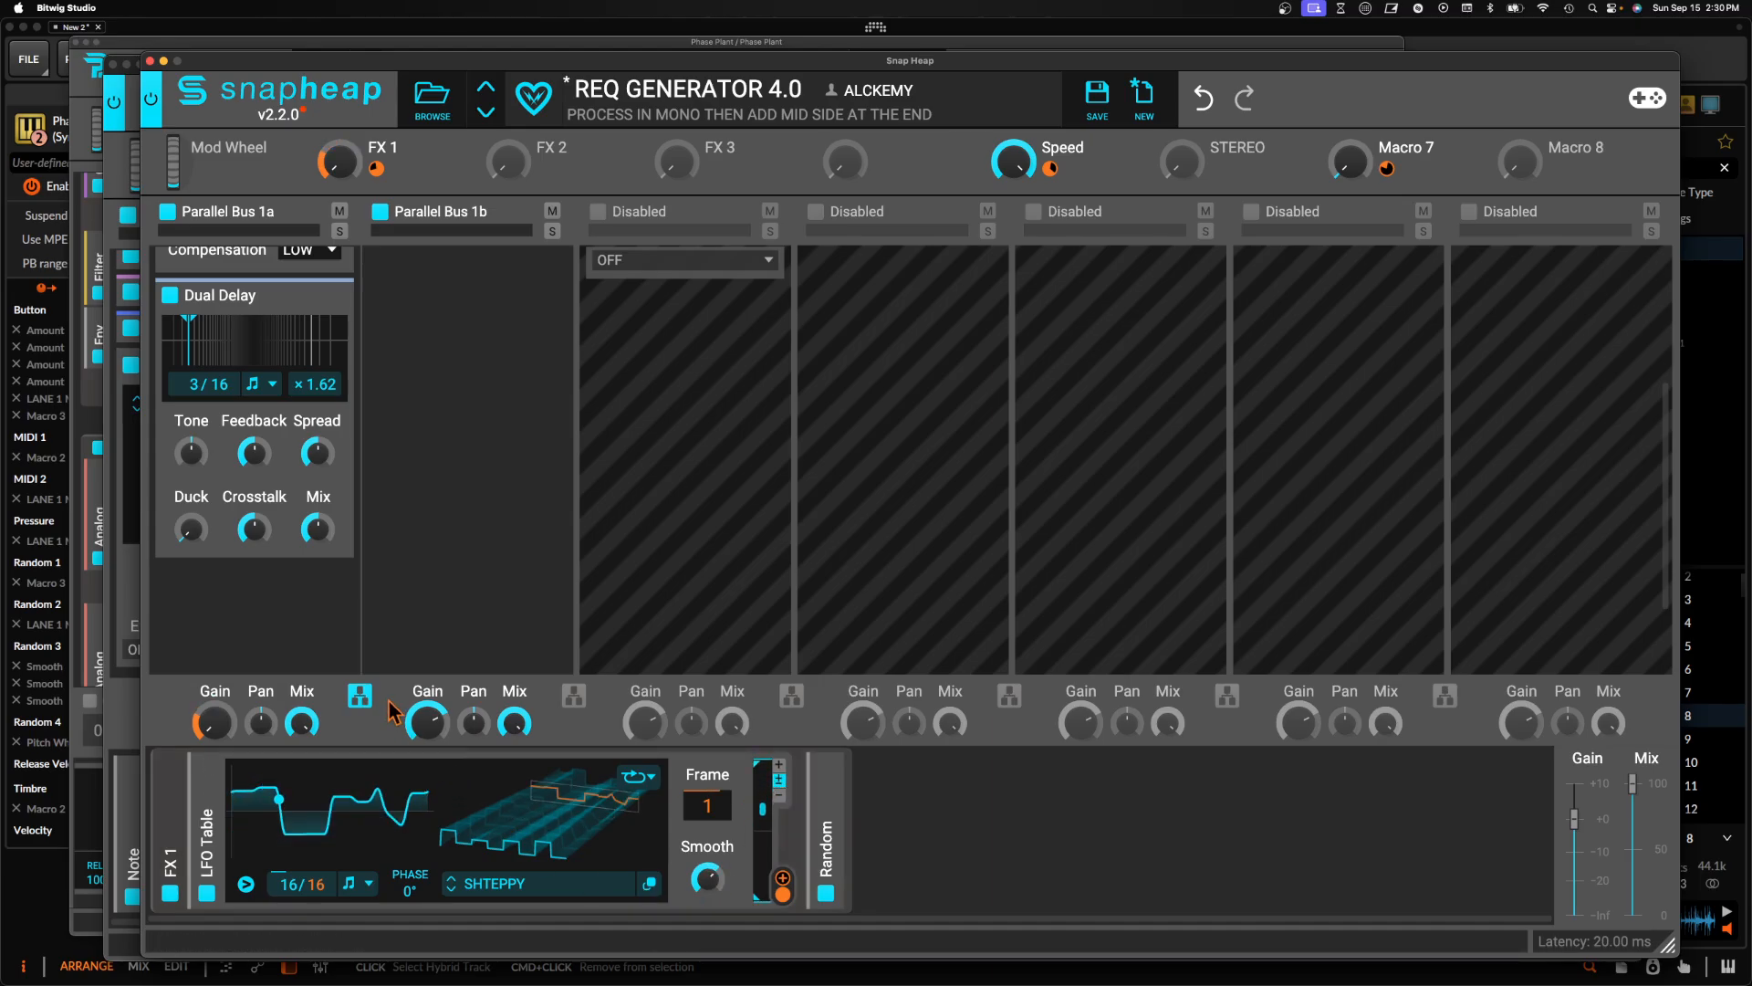
# Replace frame 1 of the FX 1 group's LFO table with a square wave using the Wave Tool
pyautogui.moveTo(217, 752)
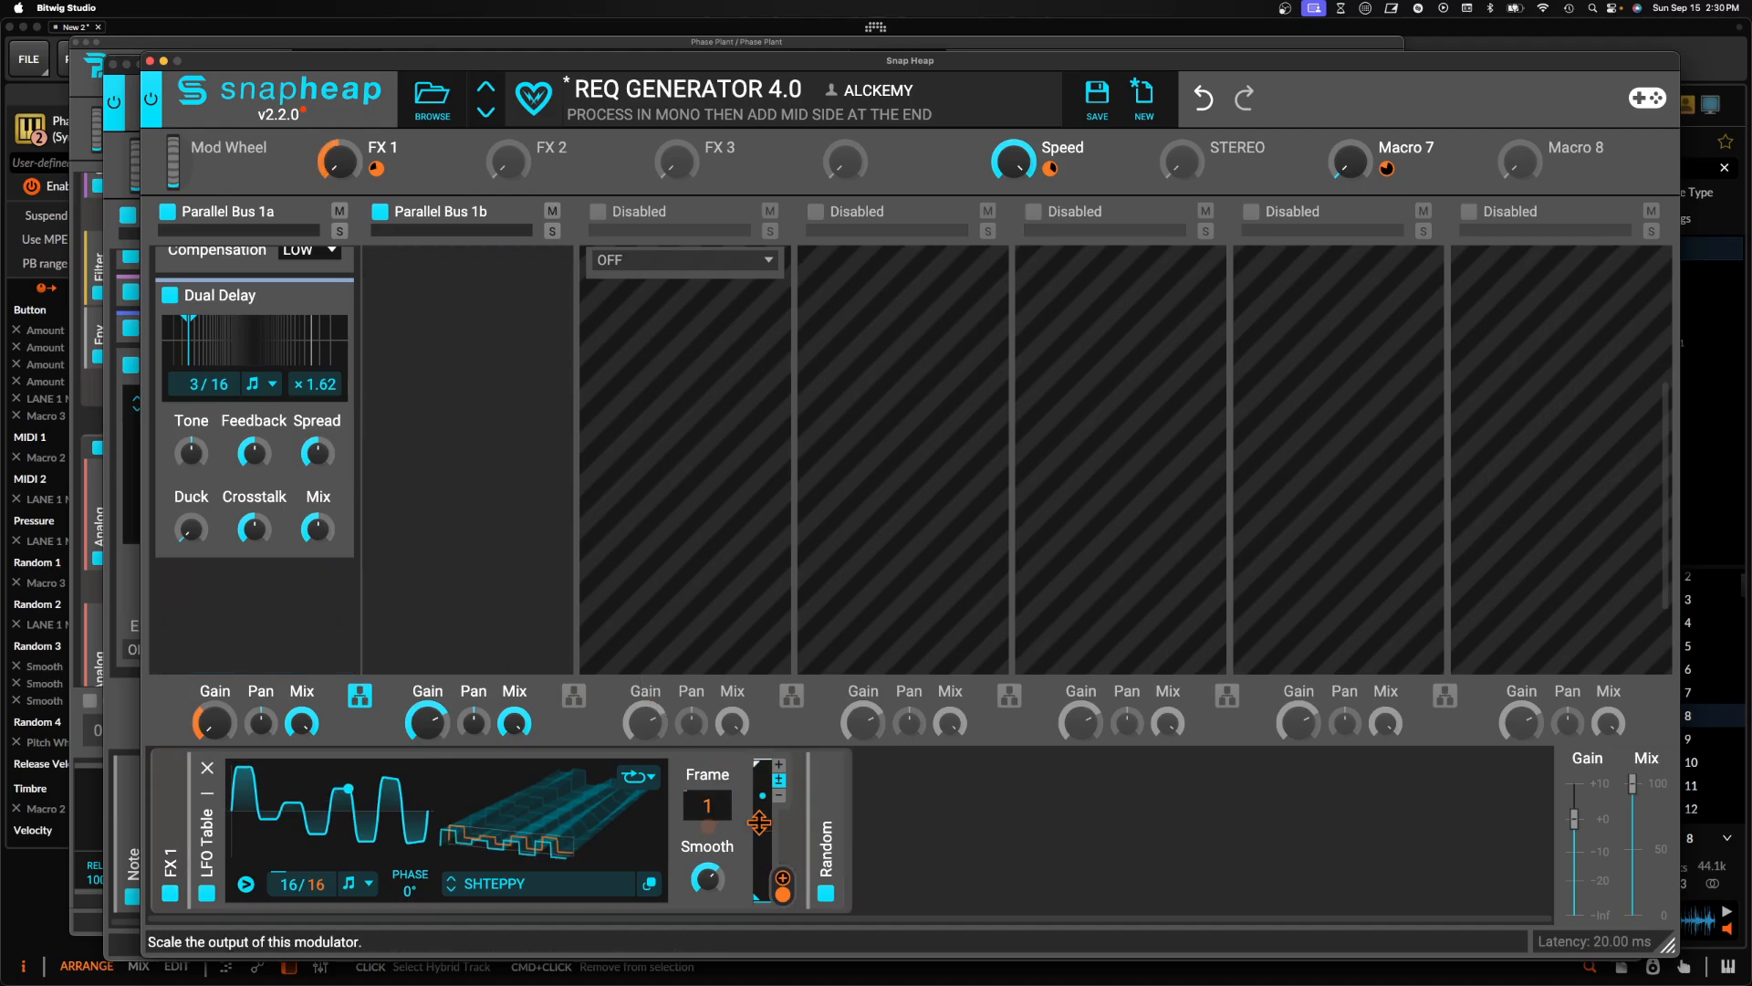
pyautogui.click(329, 803)
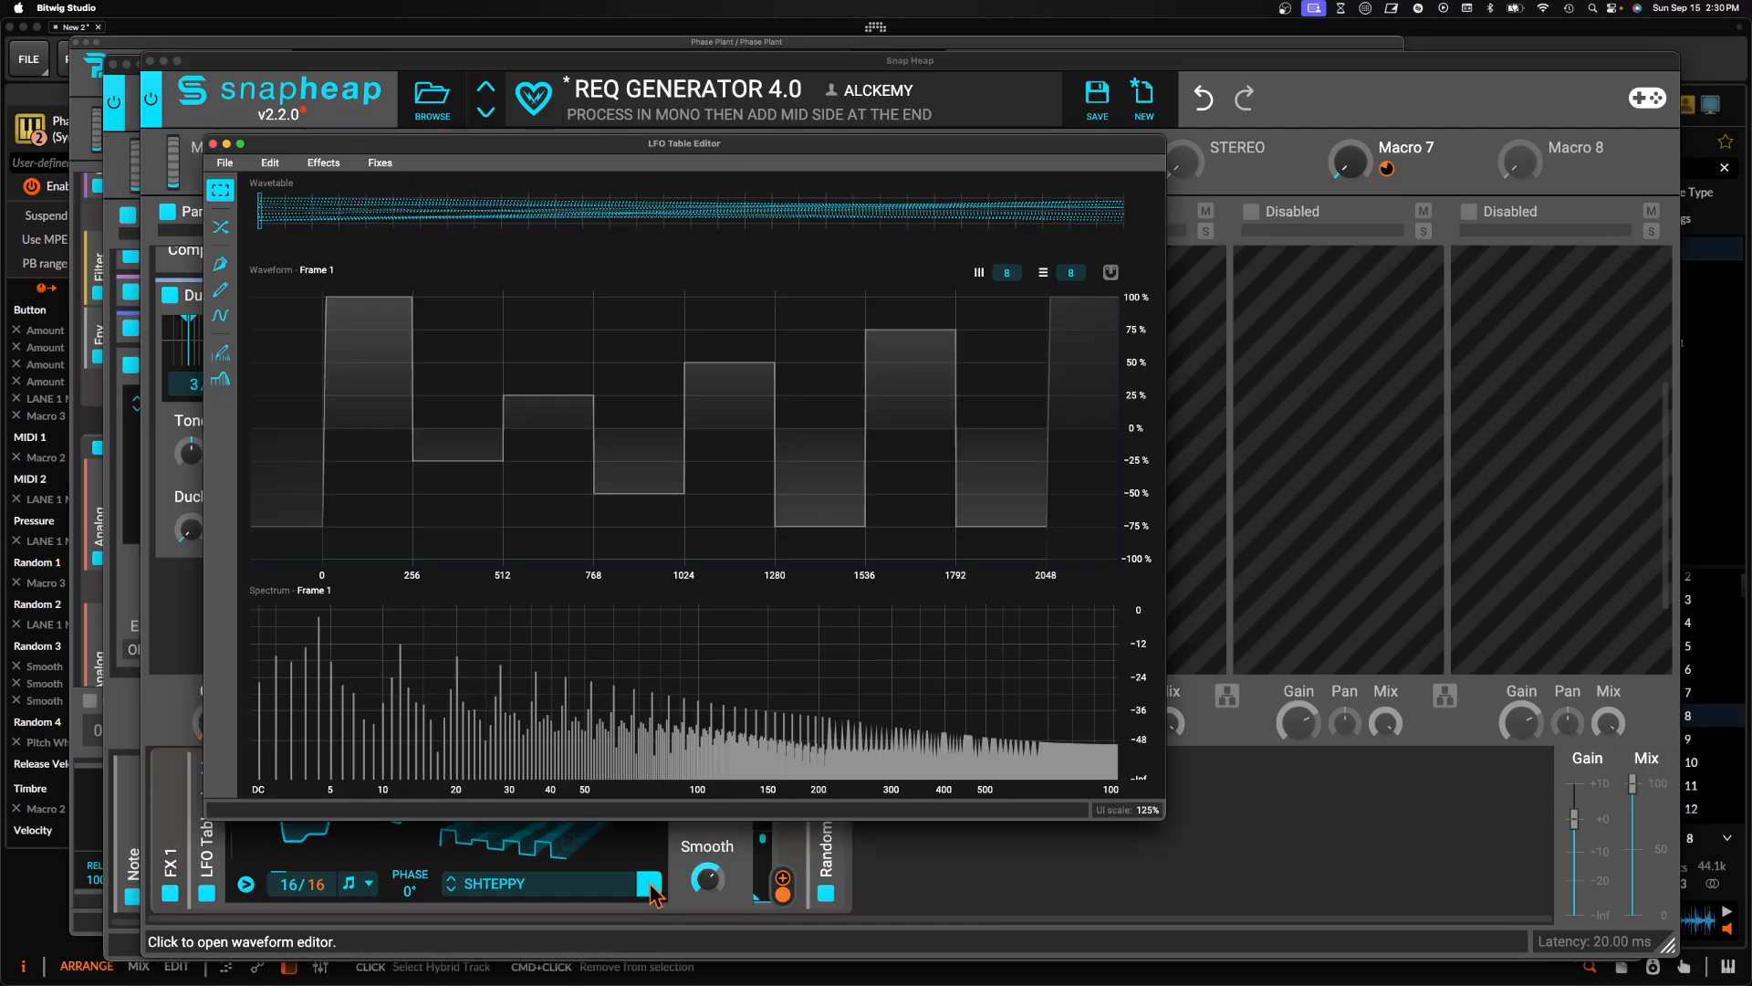
pyautogui.click(222, 291)
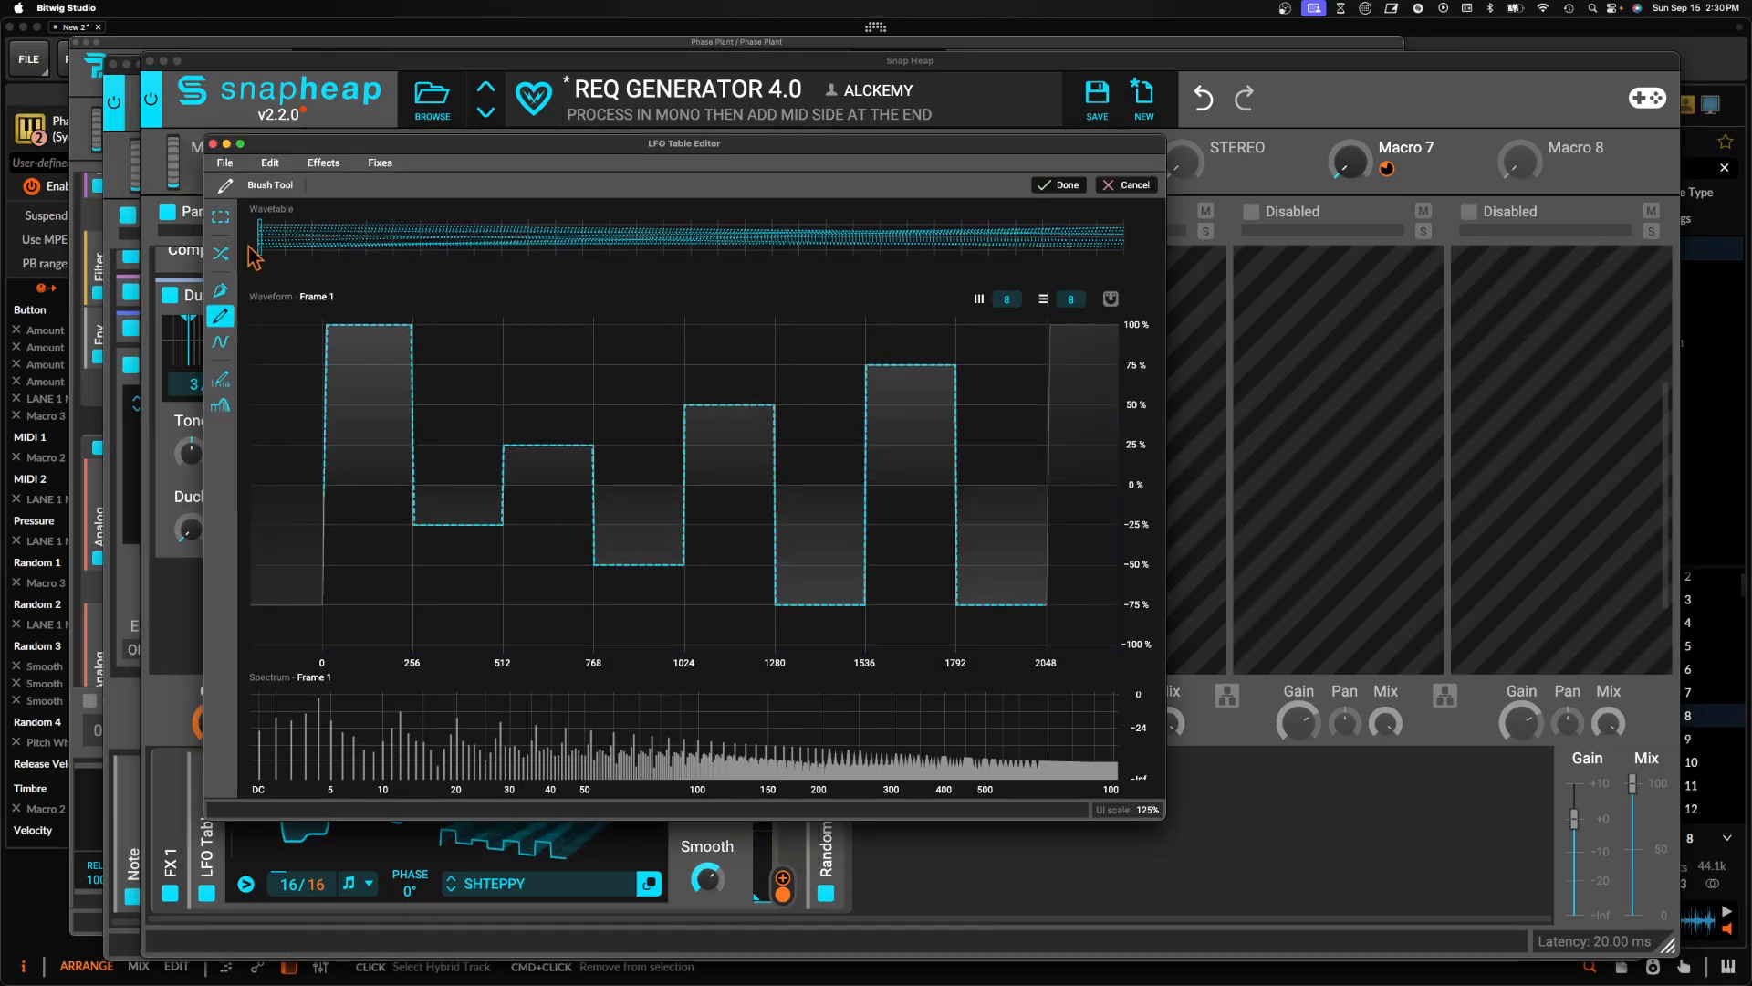
pyautogui.click(220, 342)
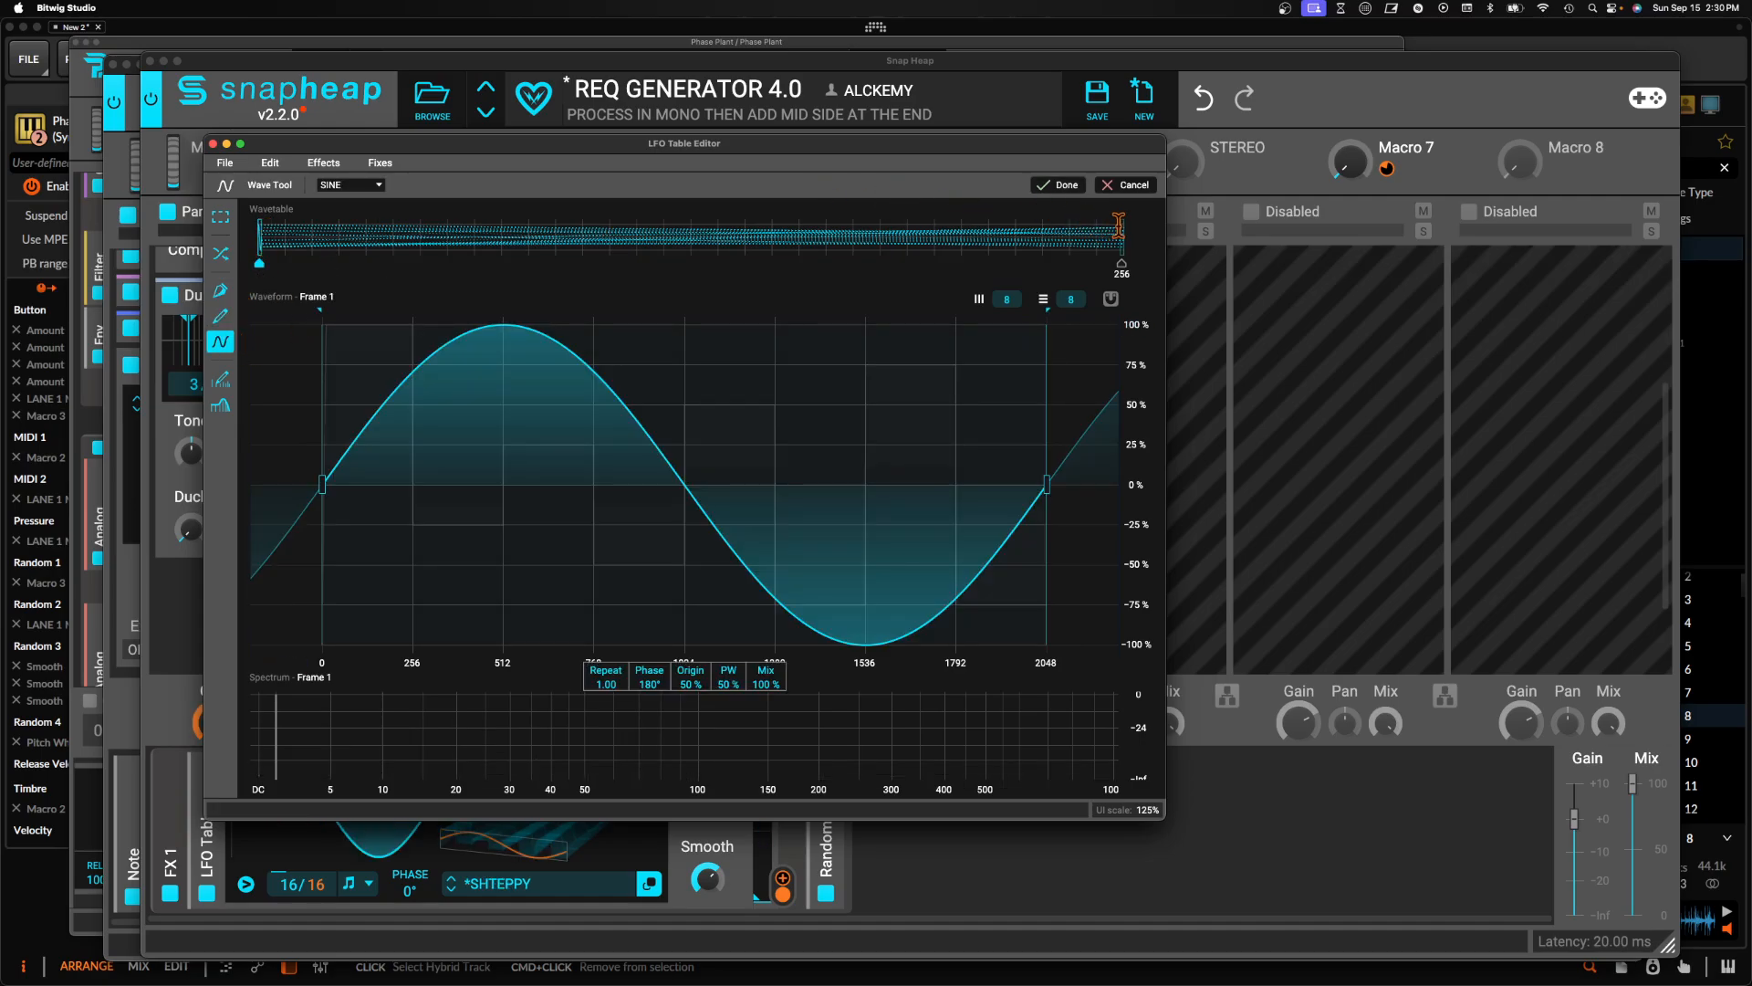
pyautogui.click(1119, 225)
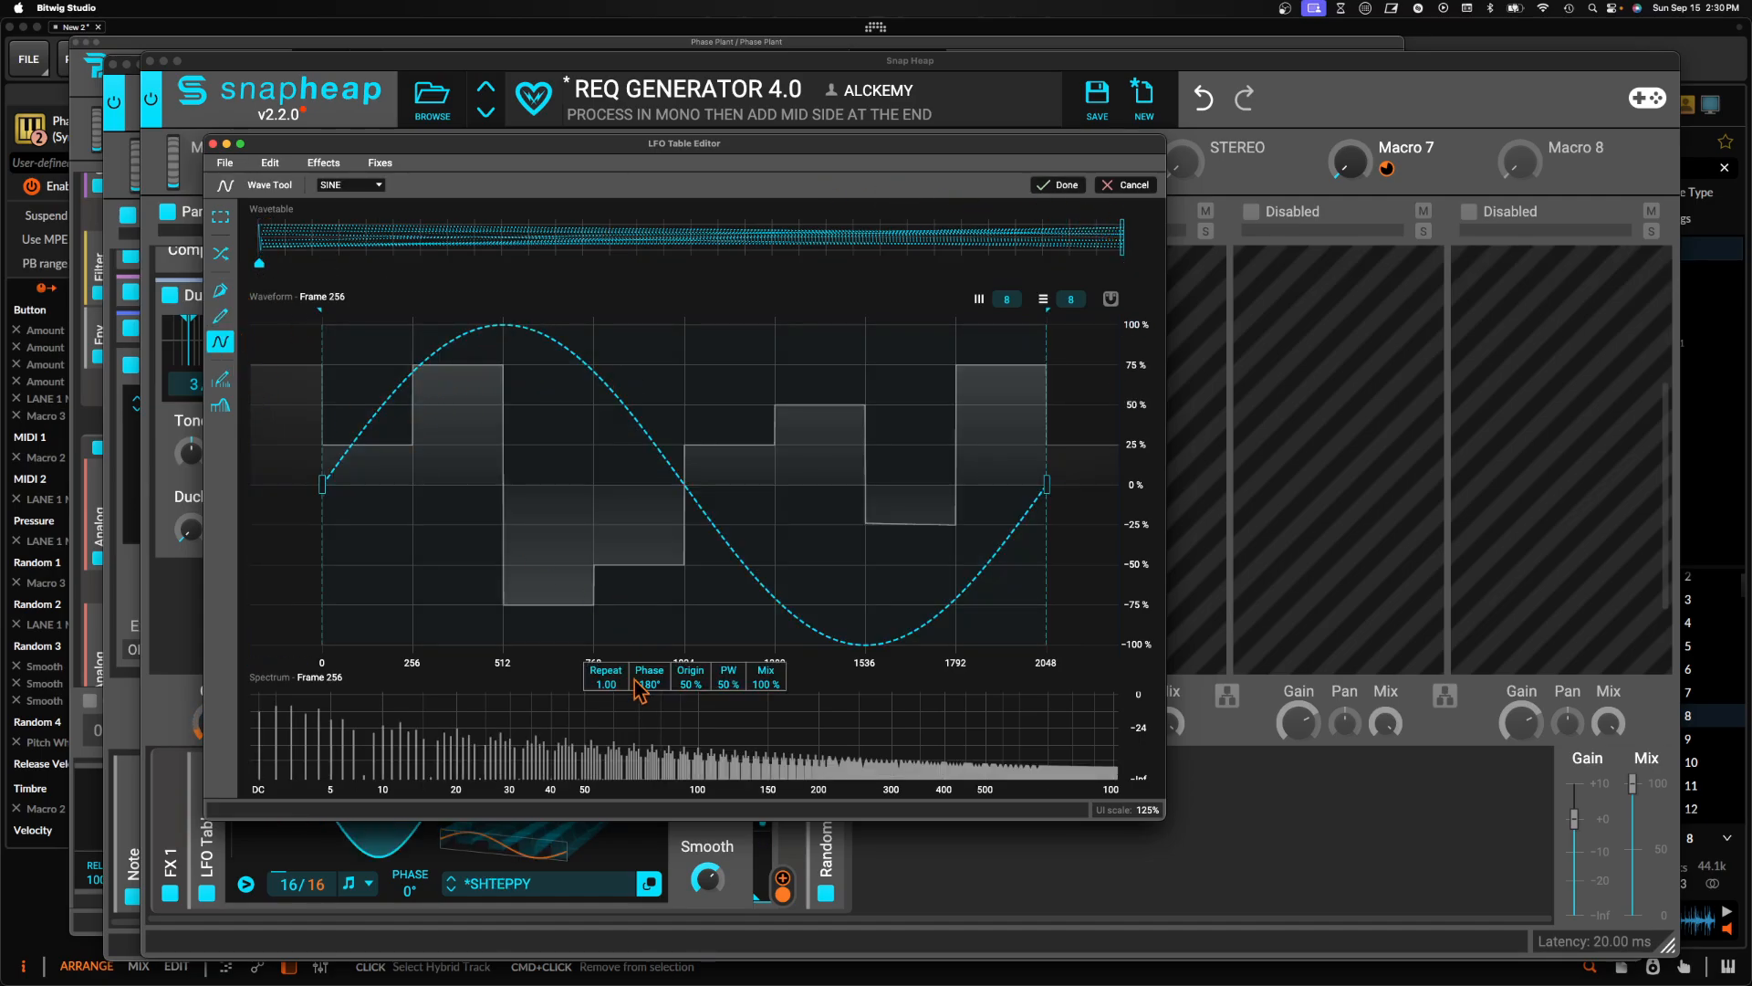
pyautogui.click(351, 185)
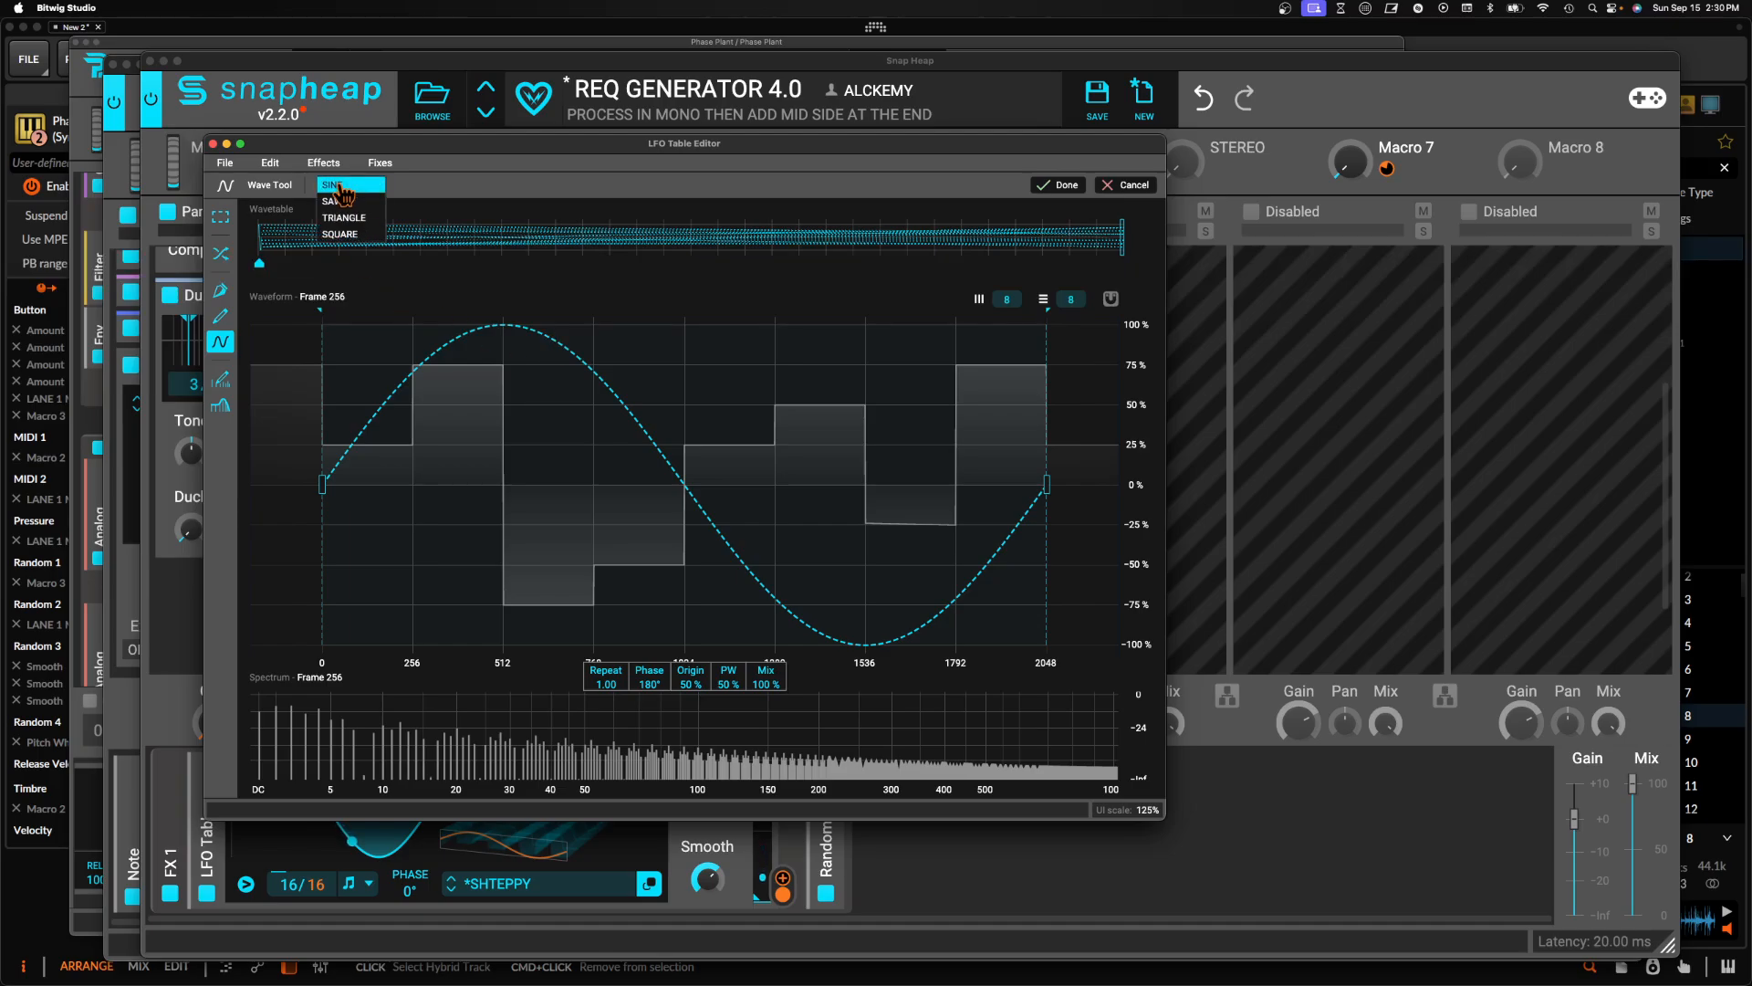
pyautogui.click(368, 235)
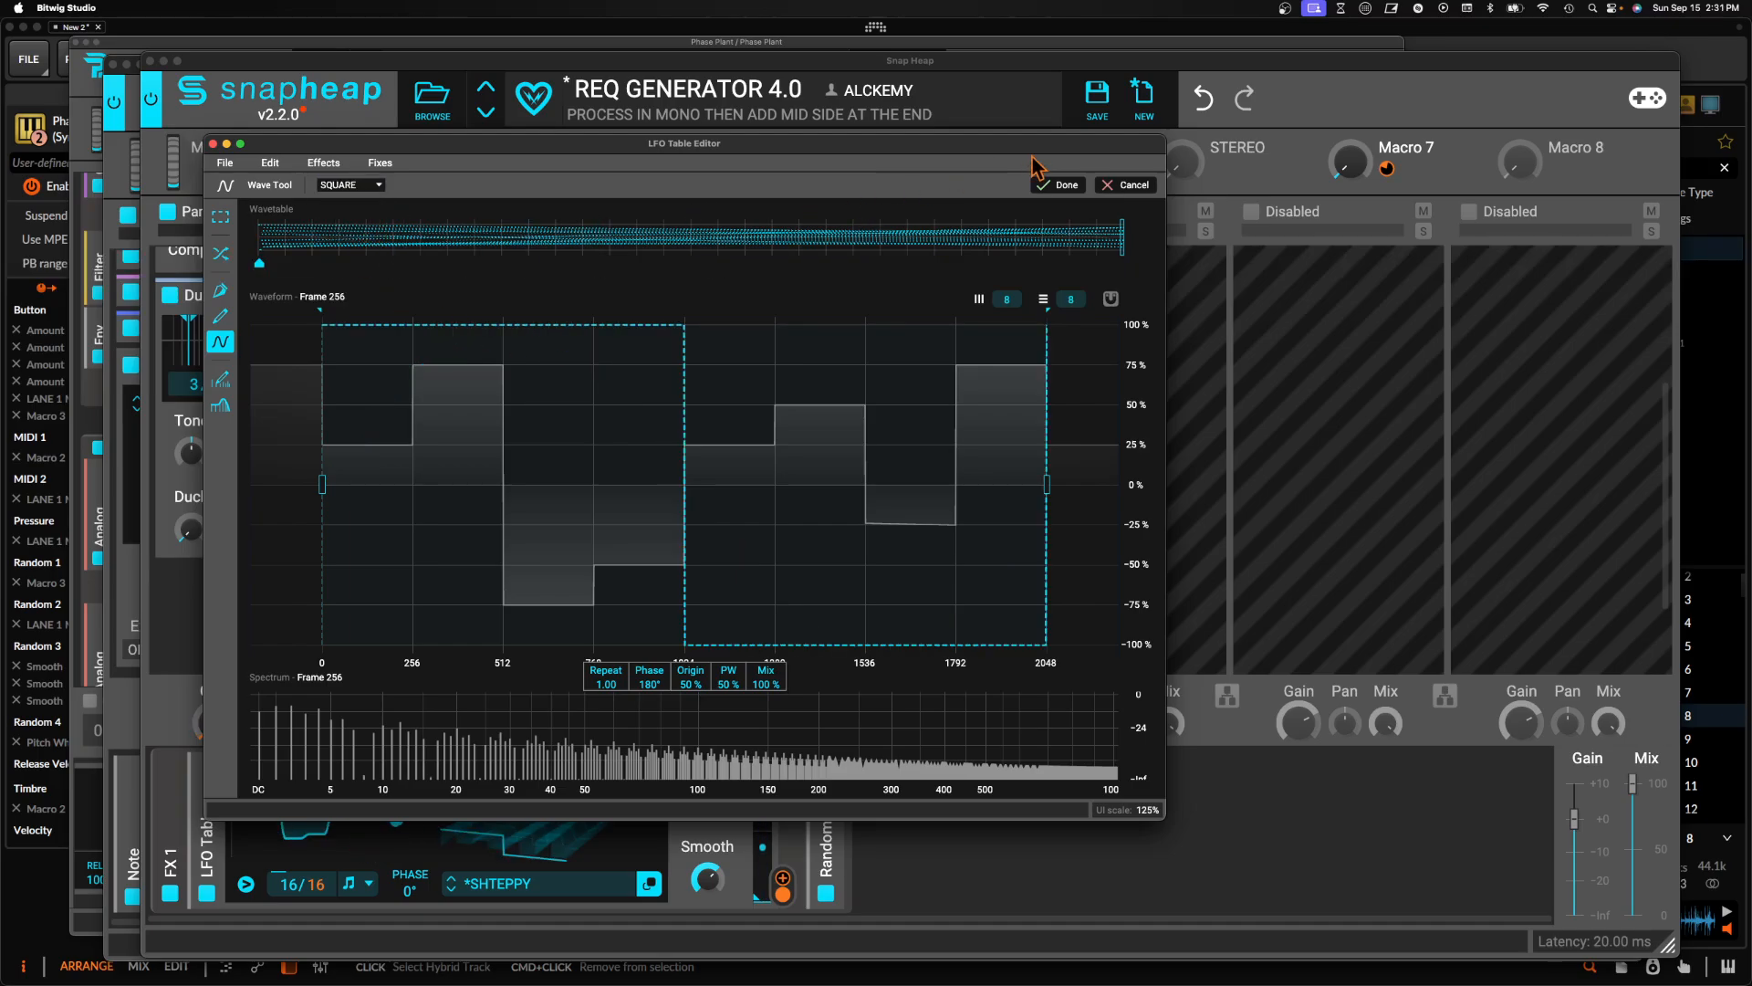
pyautogui.moveTo(1121, 225)
pyautogui.mouseDown()
pyautogui.moveTo(256, 229)
pyautogui.moveTo(1132, 222)
pyautogui.mouseUp()
pyautogui.click(258, 235)
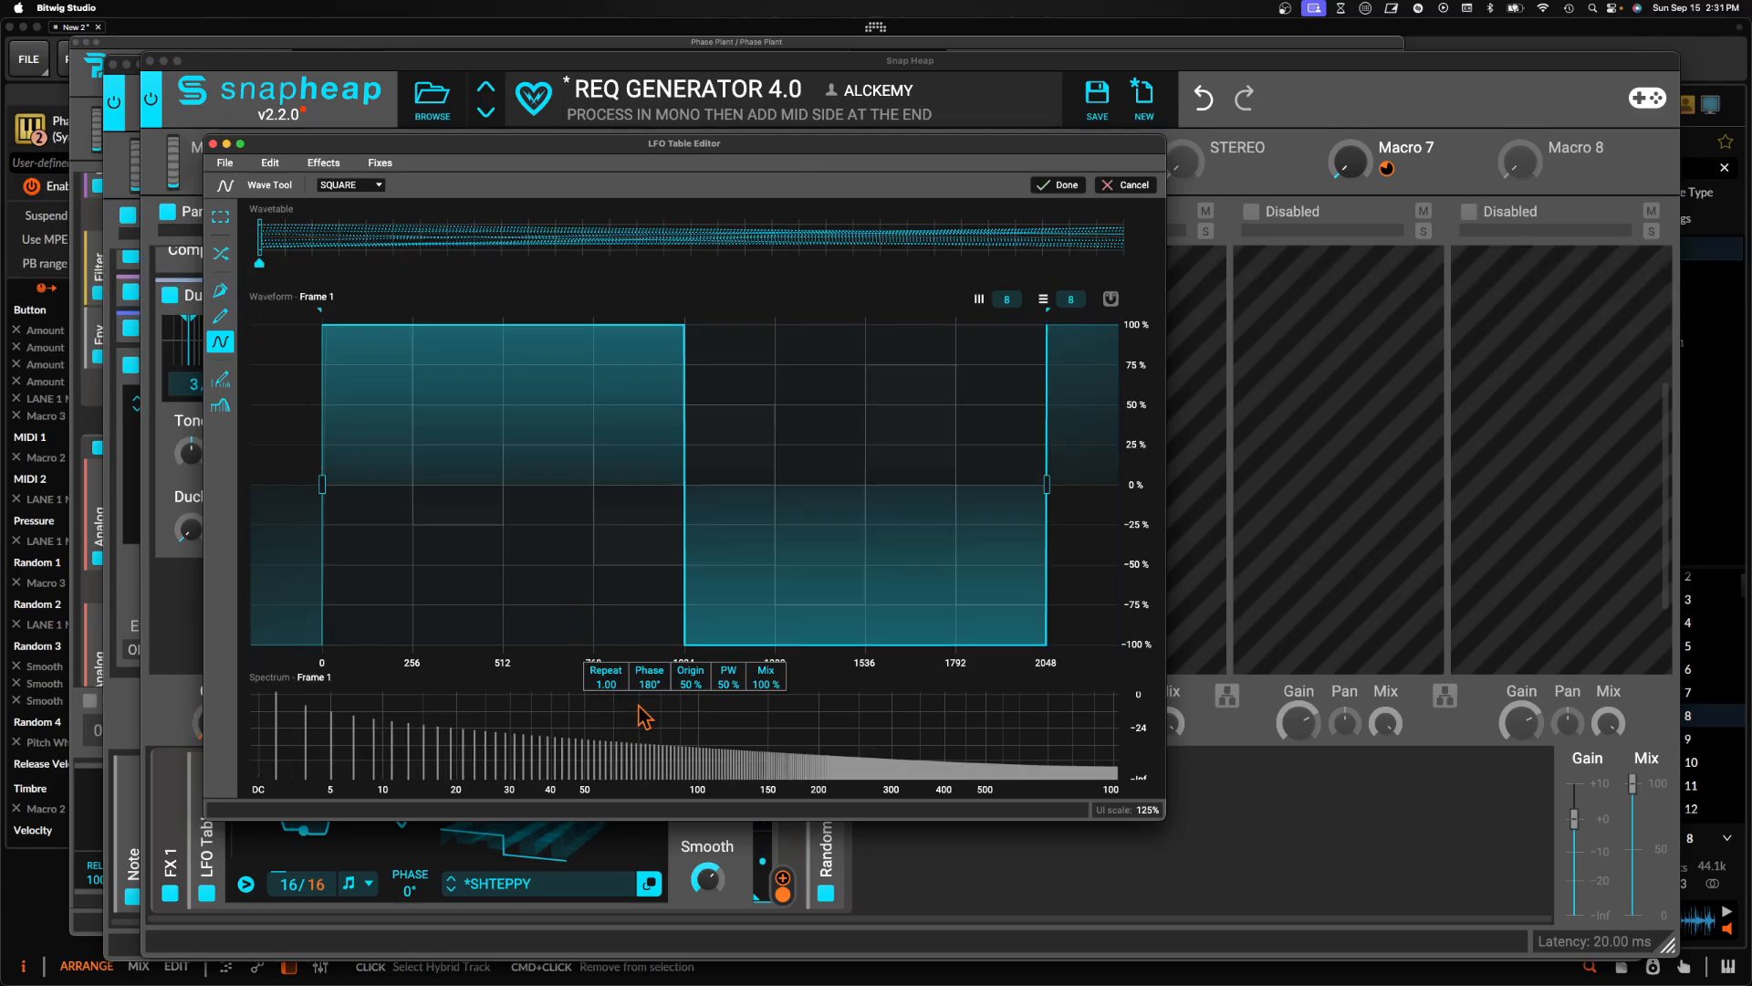
pyautogui.click(1056, 185)
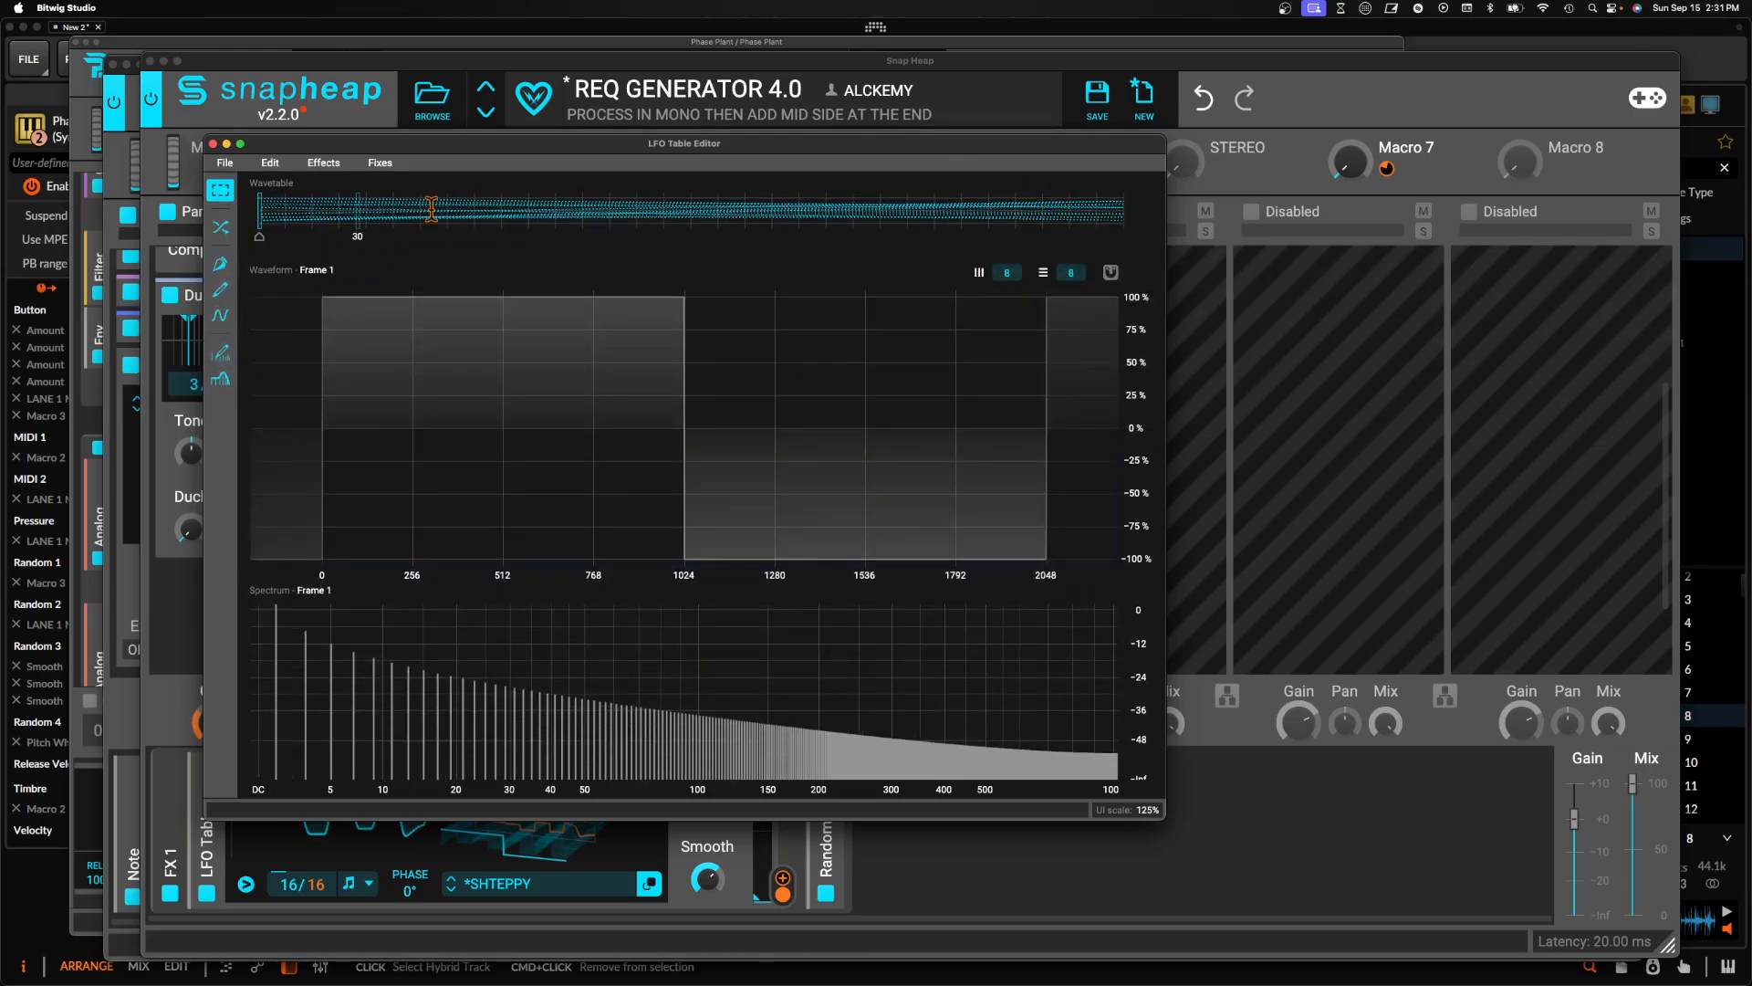
# Replace frame 256 of the LFO table with a sine wave using the Wave Tool
pyautogui.click(1120, 202)
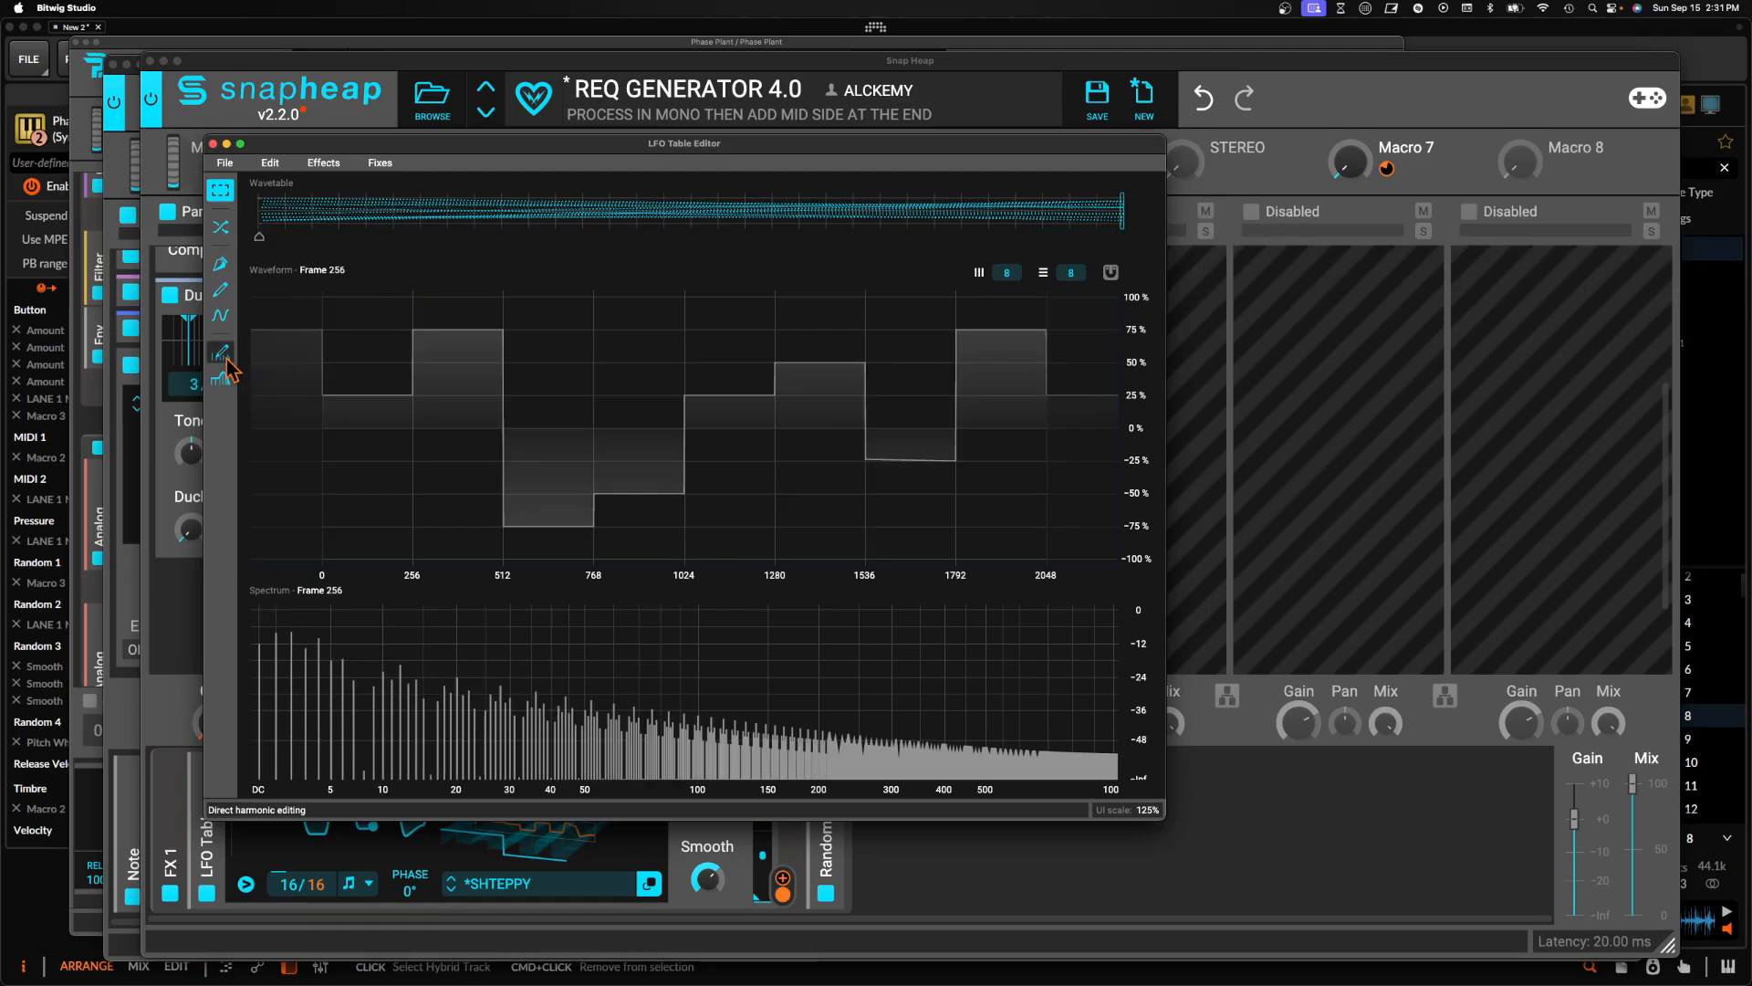
pyautogui.click(221, 316)
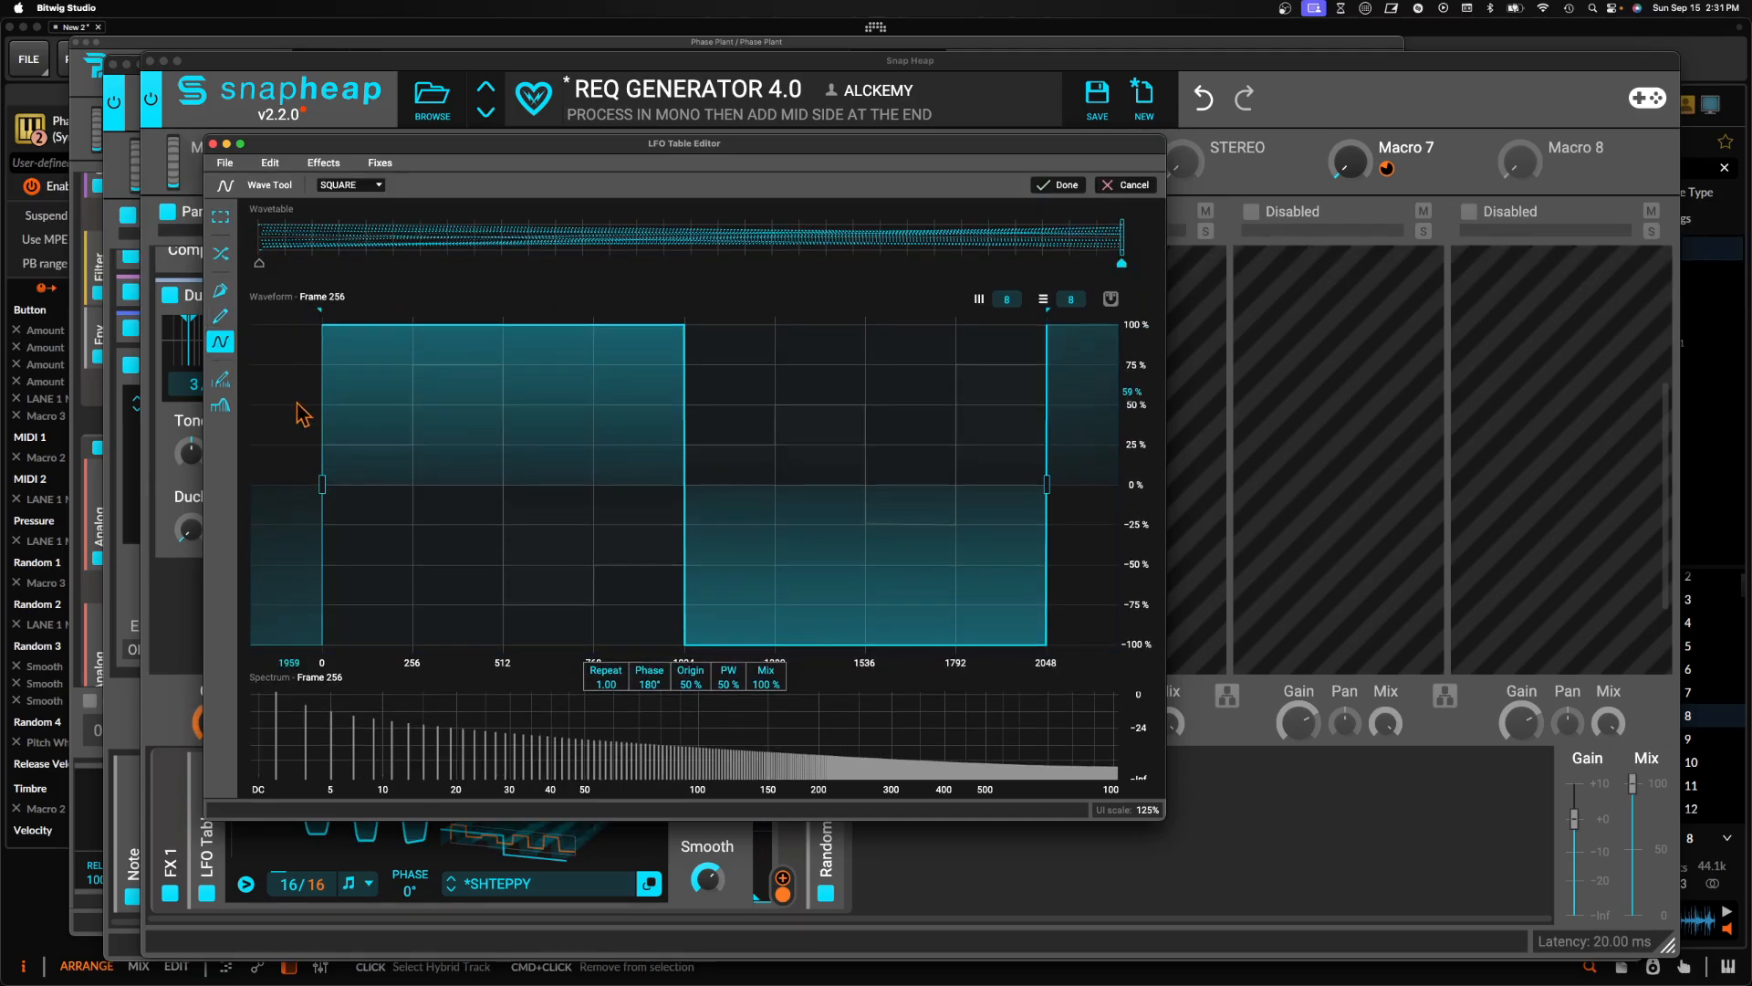
pyautogui.click(363, 186)
pyautogui.click(339, 185)
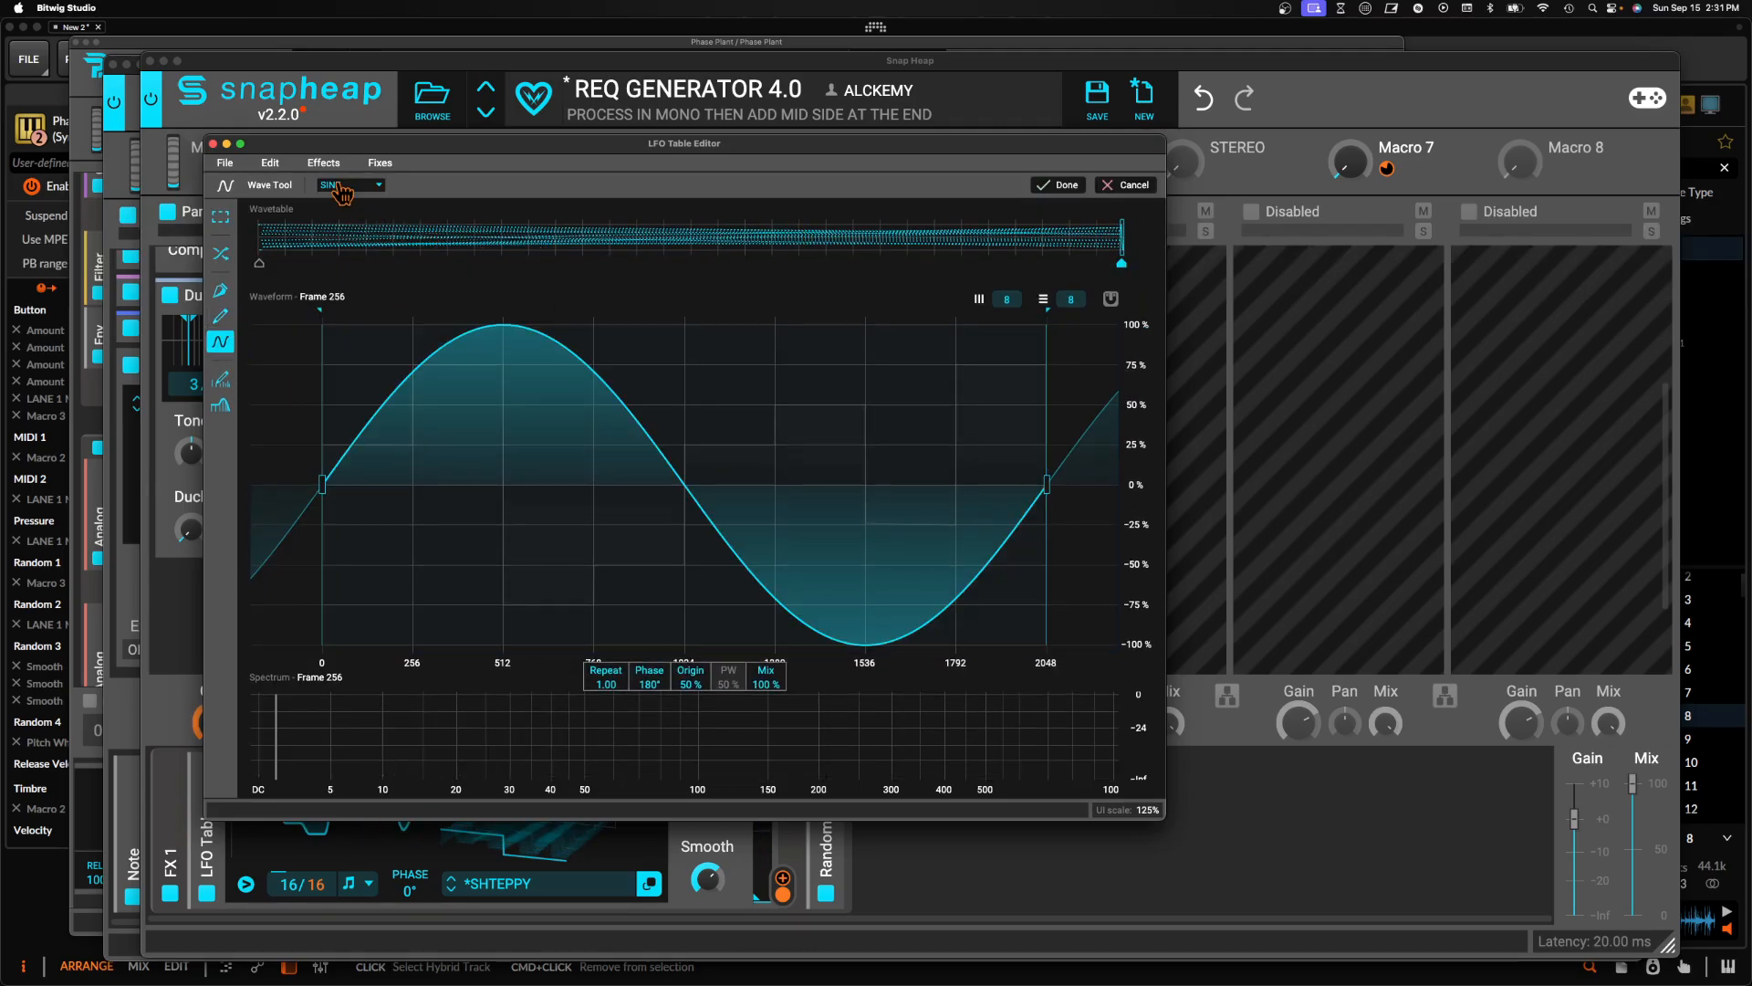
pyautogui.click(1061, 186)
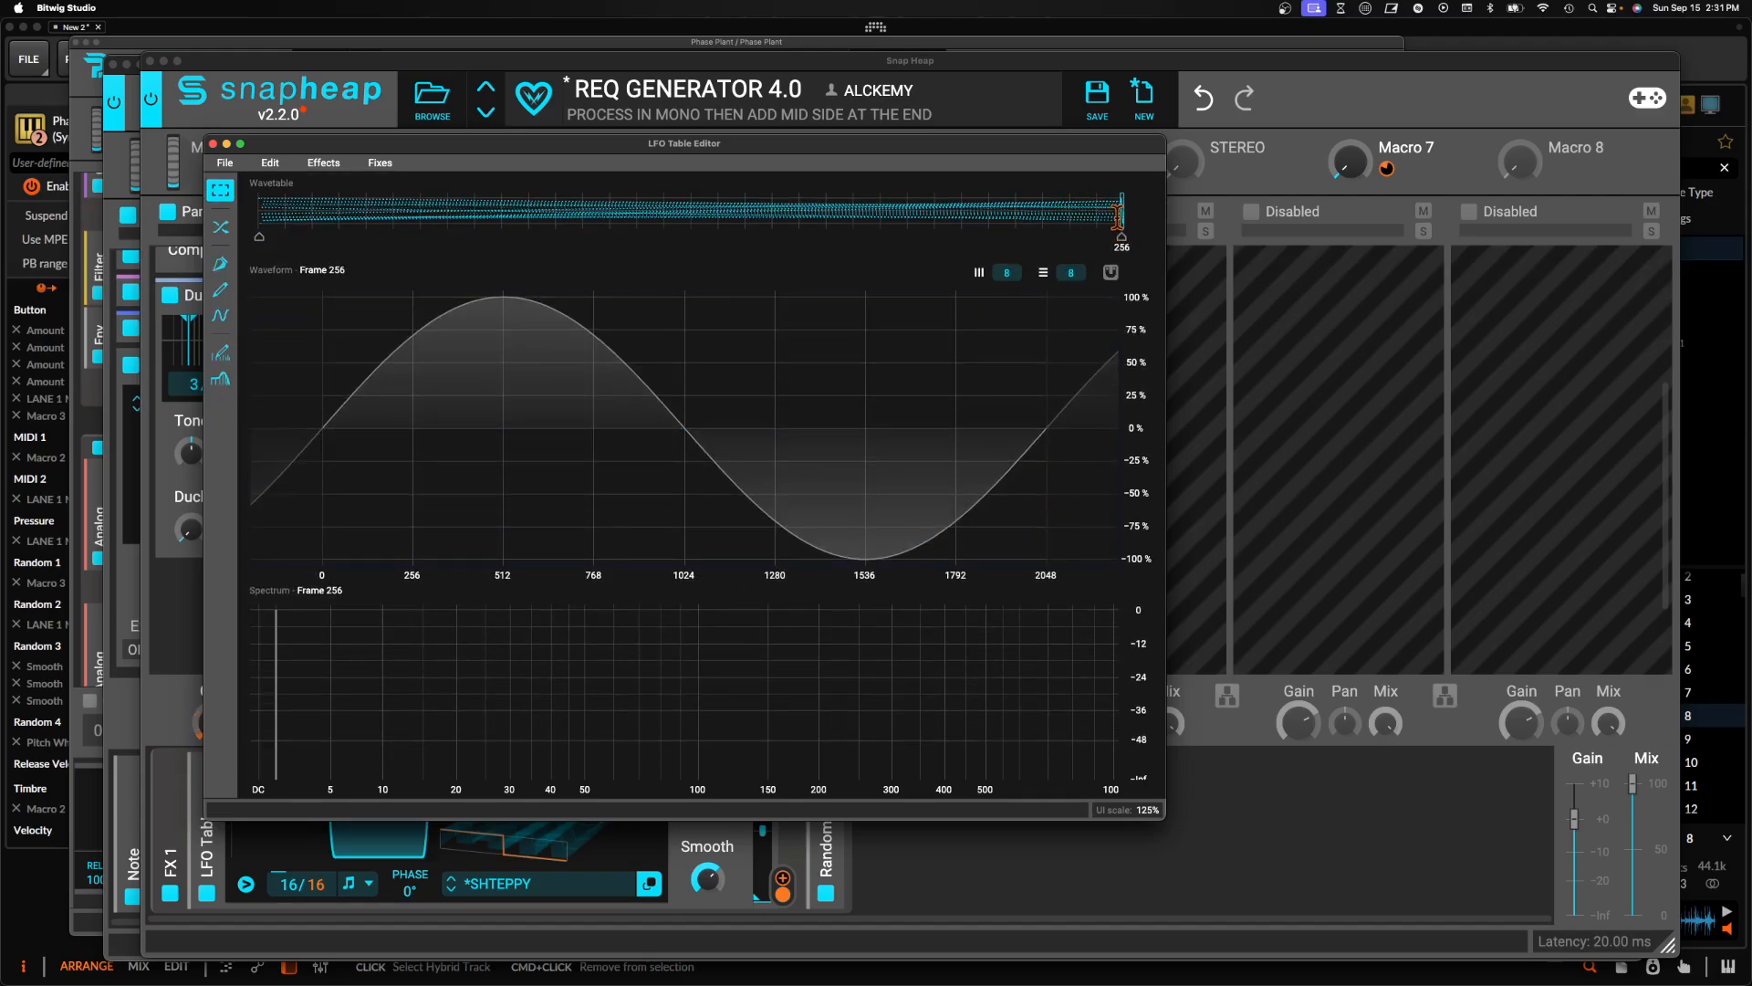
# Select frames 1 through 256 and apply a linear morph between the first and last frames
pyautogui.moveTo(1128, 214); pyautogui.dragTo(259, 227)
pyautogui.click(220, 227)
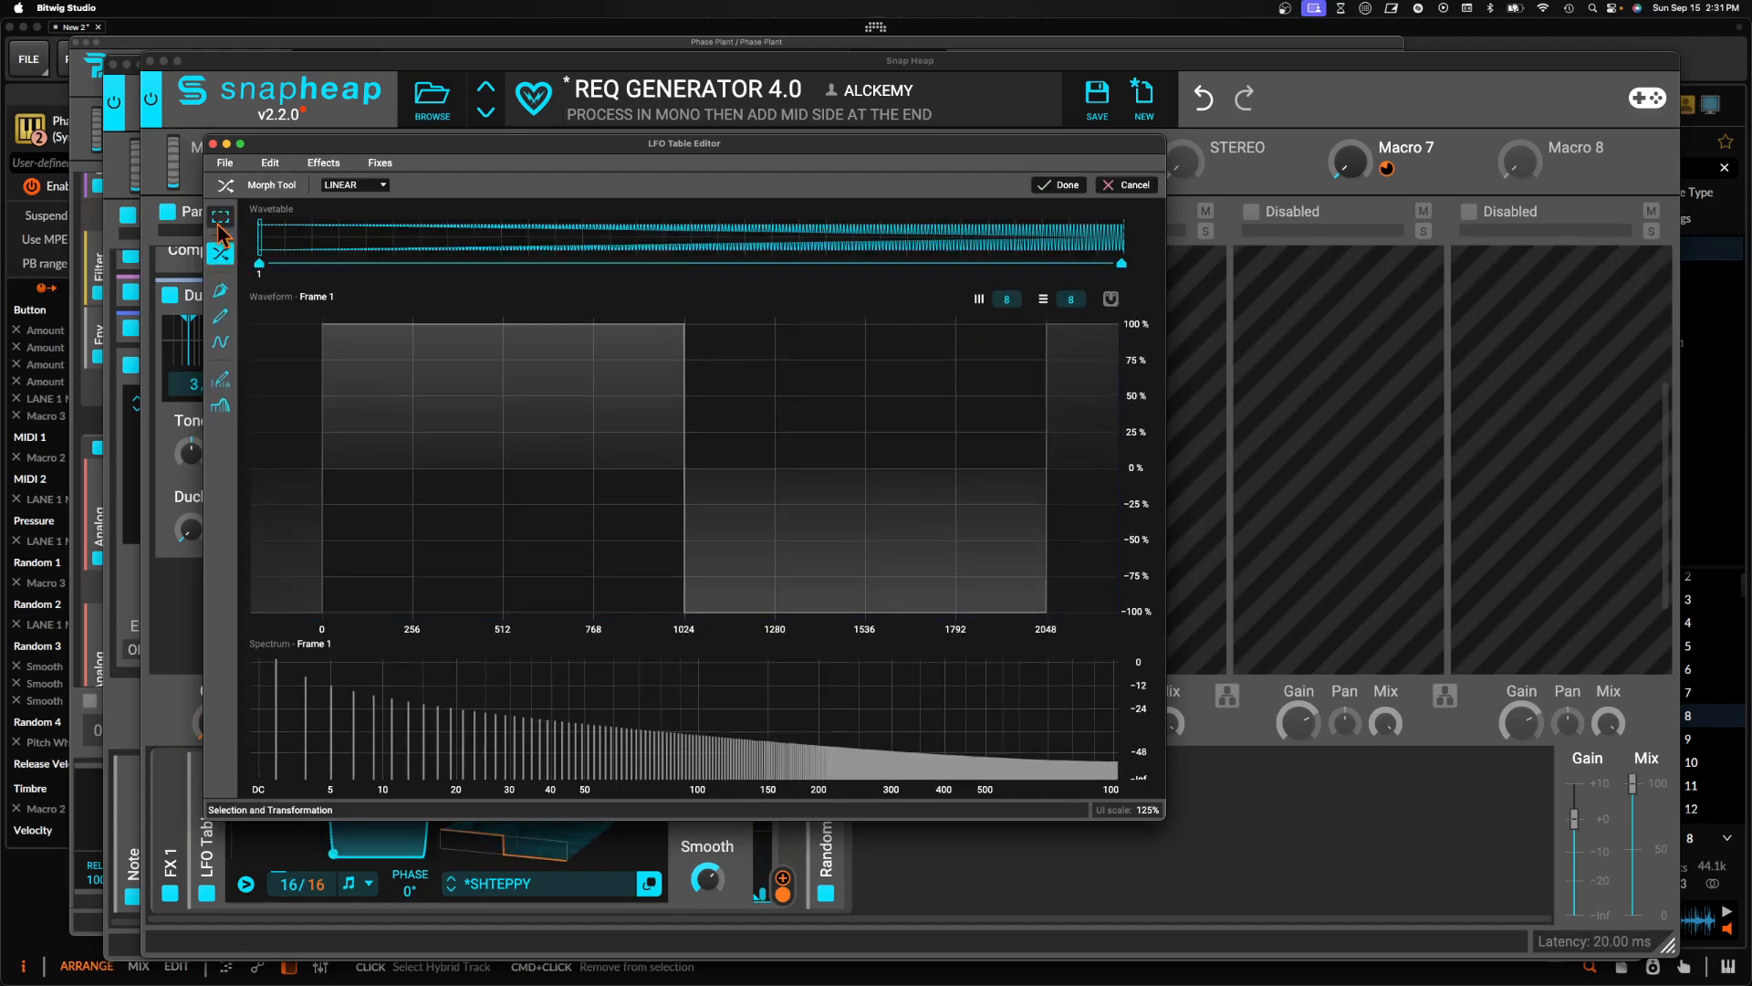
pyautogui.click(1047, 189)
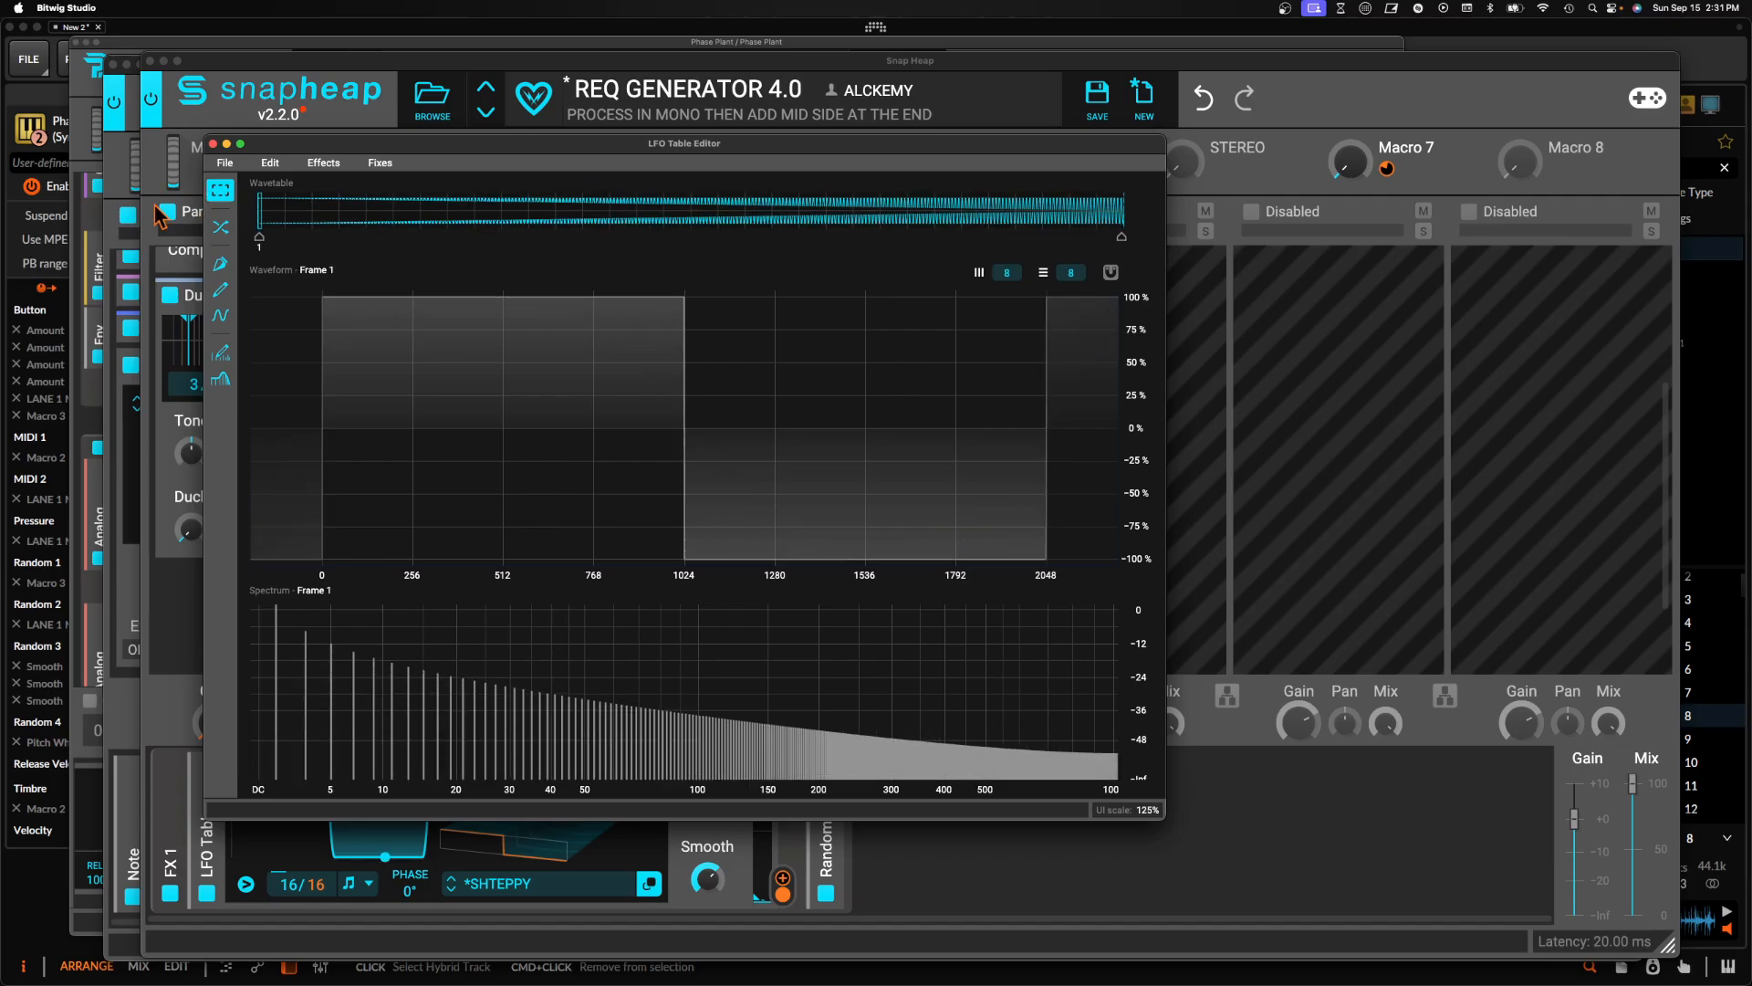
# Close the LFO table editor and nested Snap Heap, and move the collapsed nested Snap Heap between Filter and Reverb
pyautogui.click(212, 143)
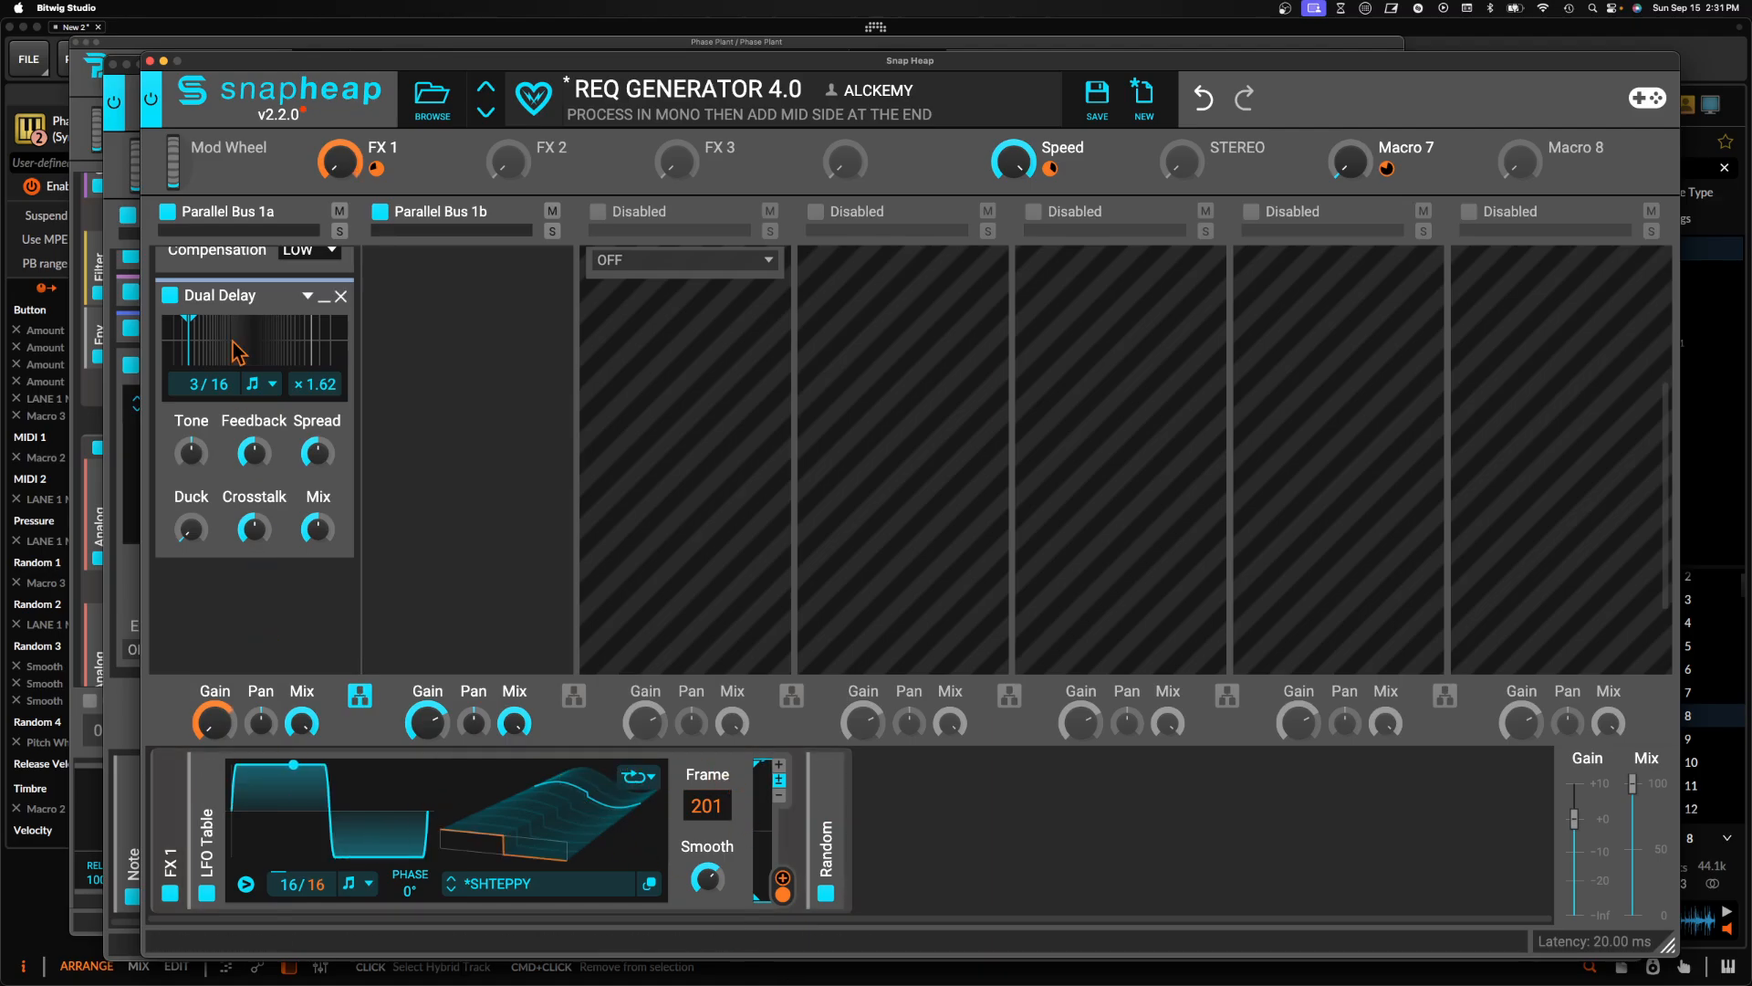
pyautogui.click(150, 60)
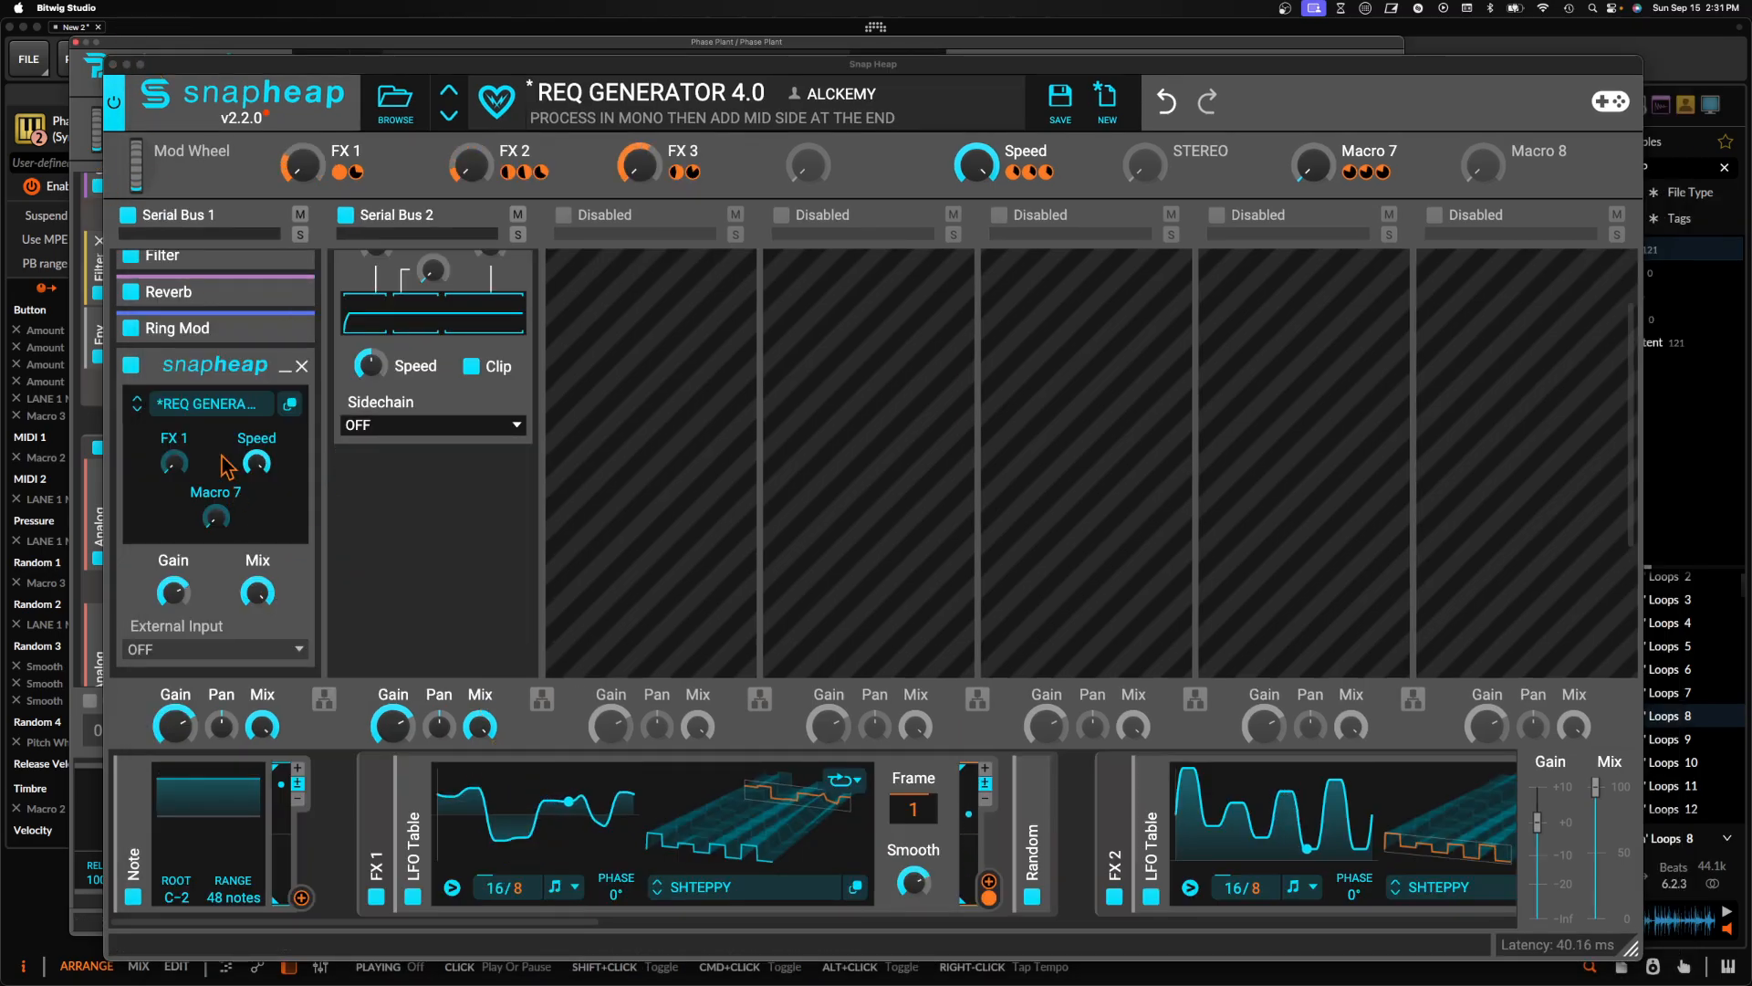
pyautogui.click(286, 366)
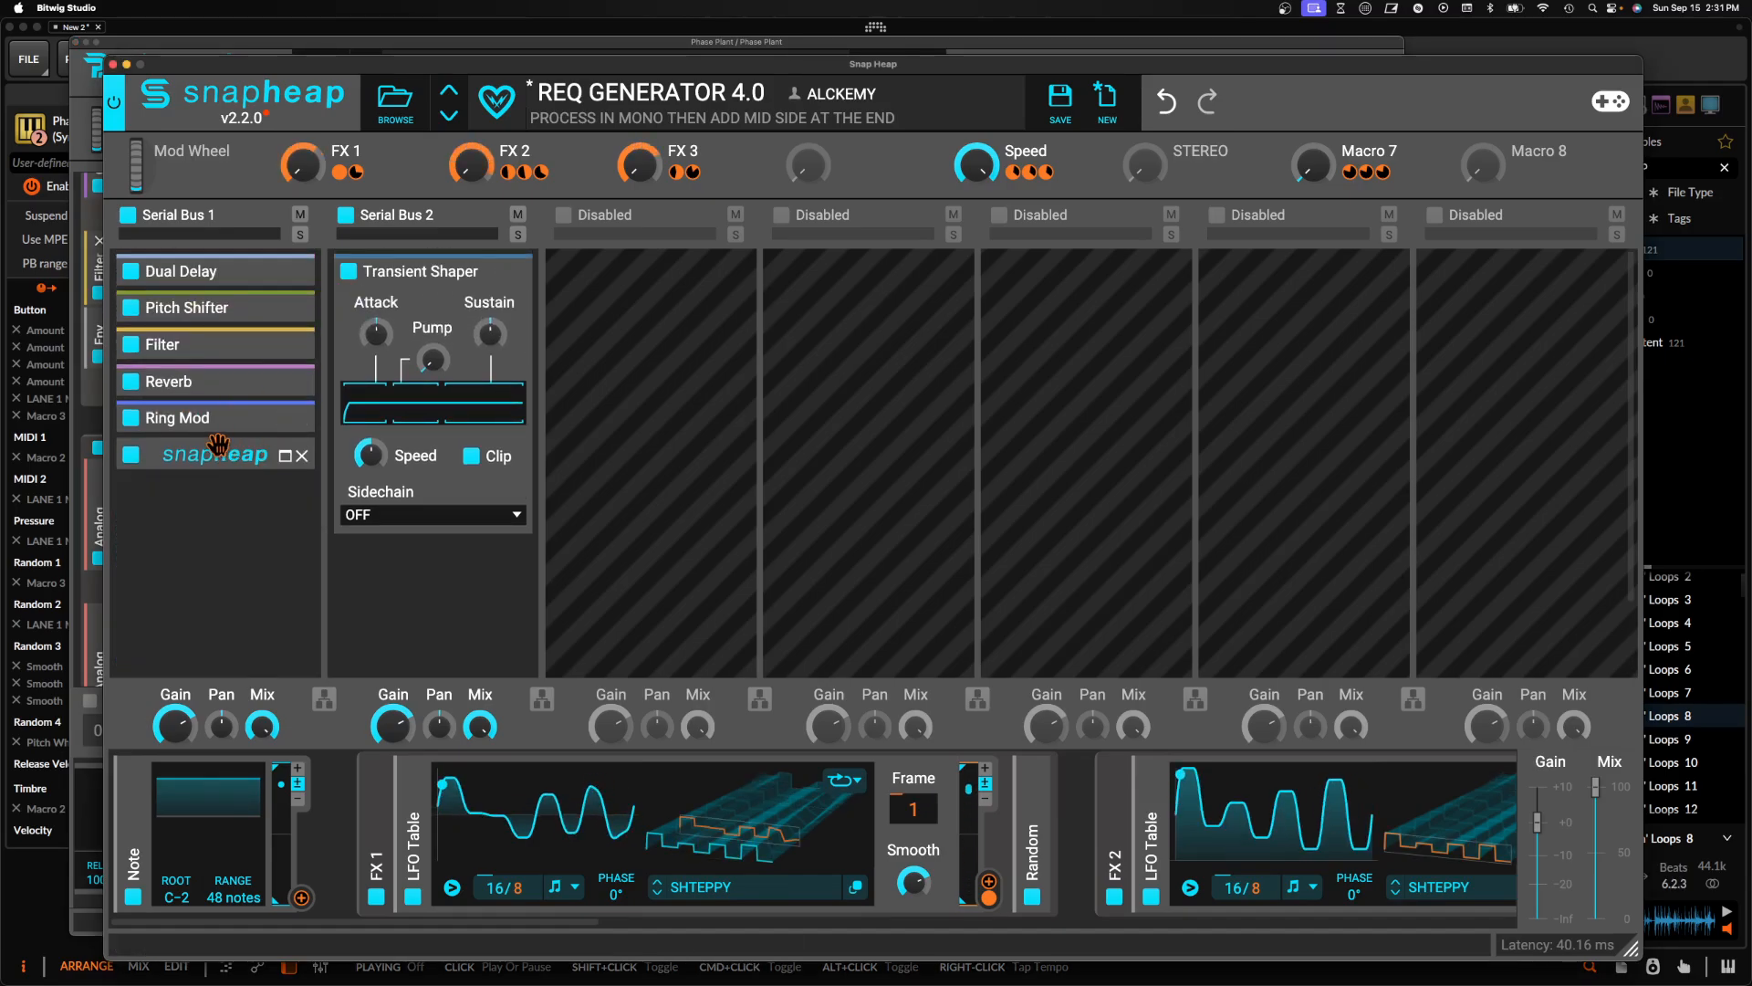
pyautogui.moveTo(217, 457); pyautogui.dragTo(217, 369)
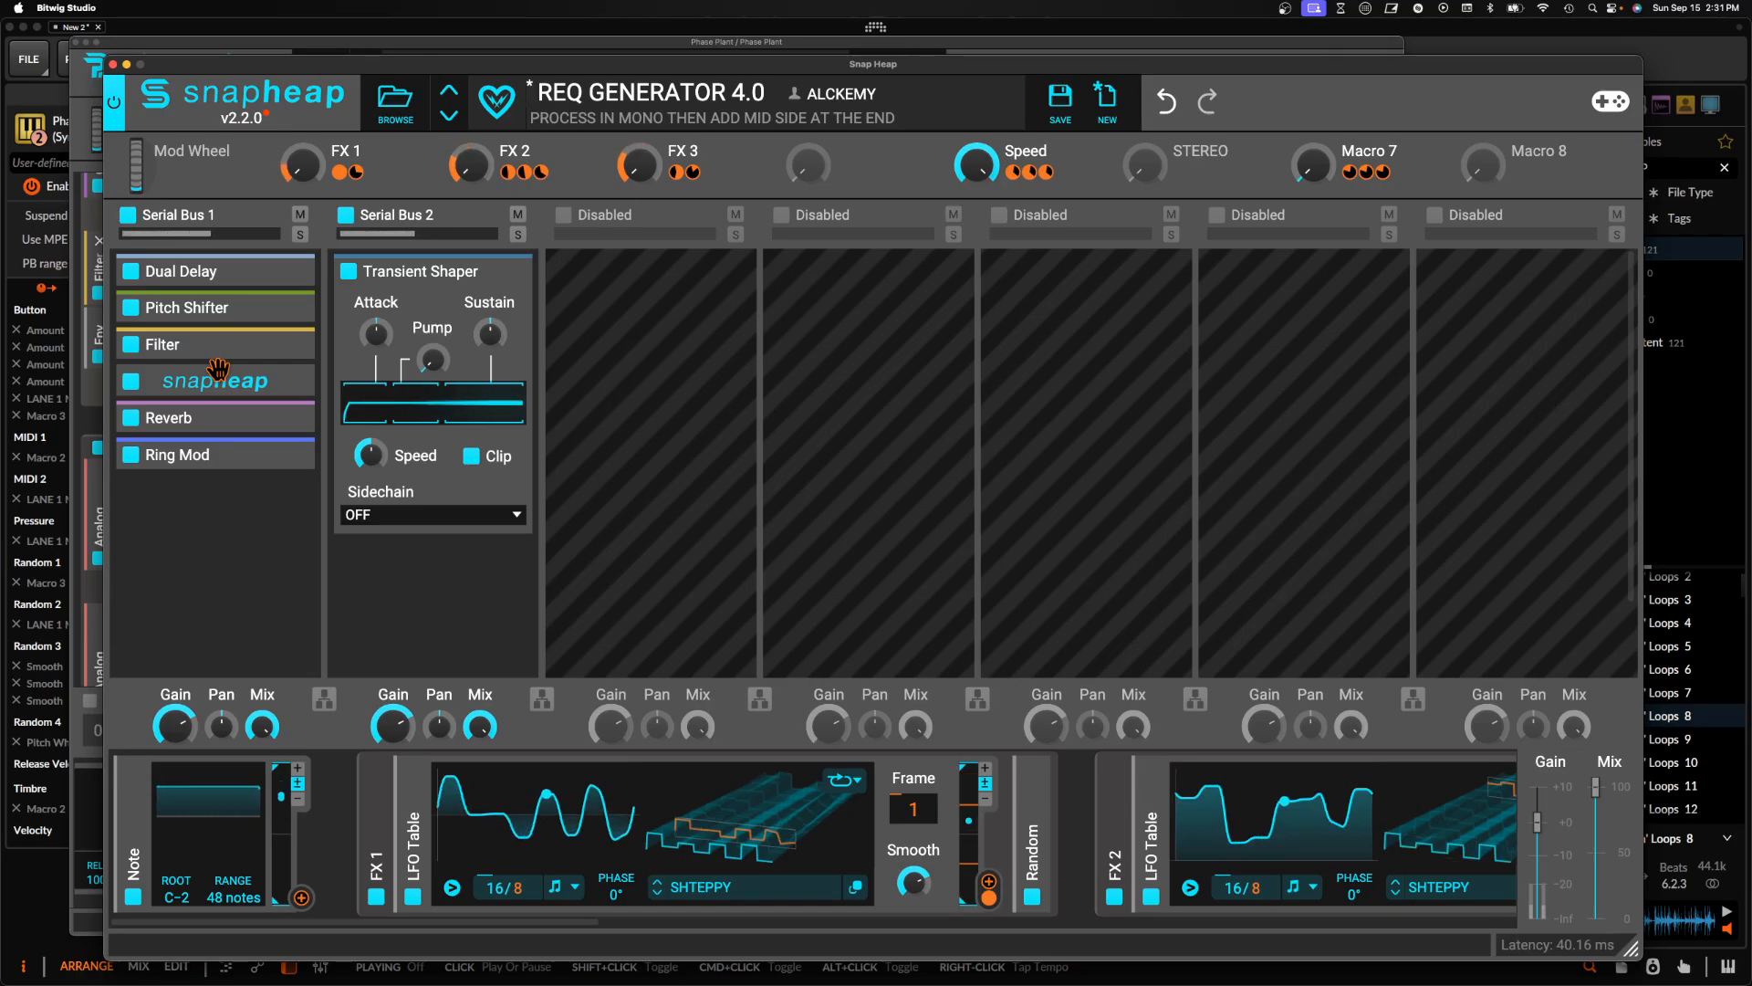
pyautogui.click(112, 64)
# Reopen the lower Snap Heap in Lane 2, expand its nested Snap Heap and open that for editing
pyautogui.scroll(-3, 419, 461)
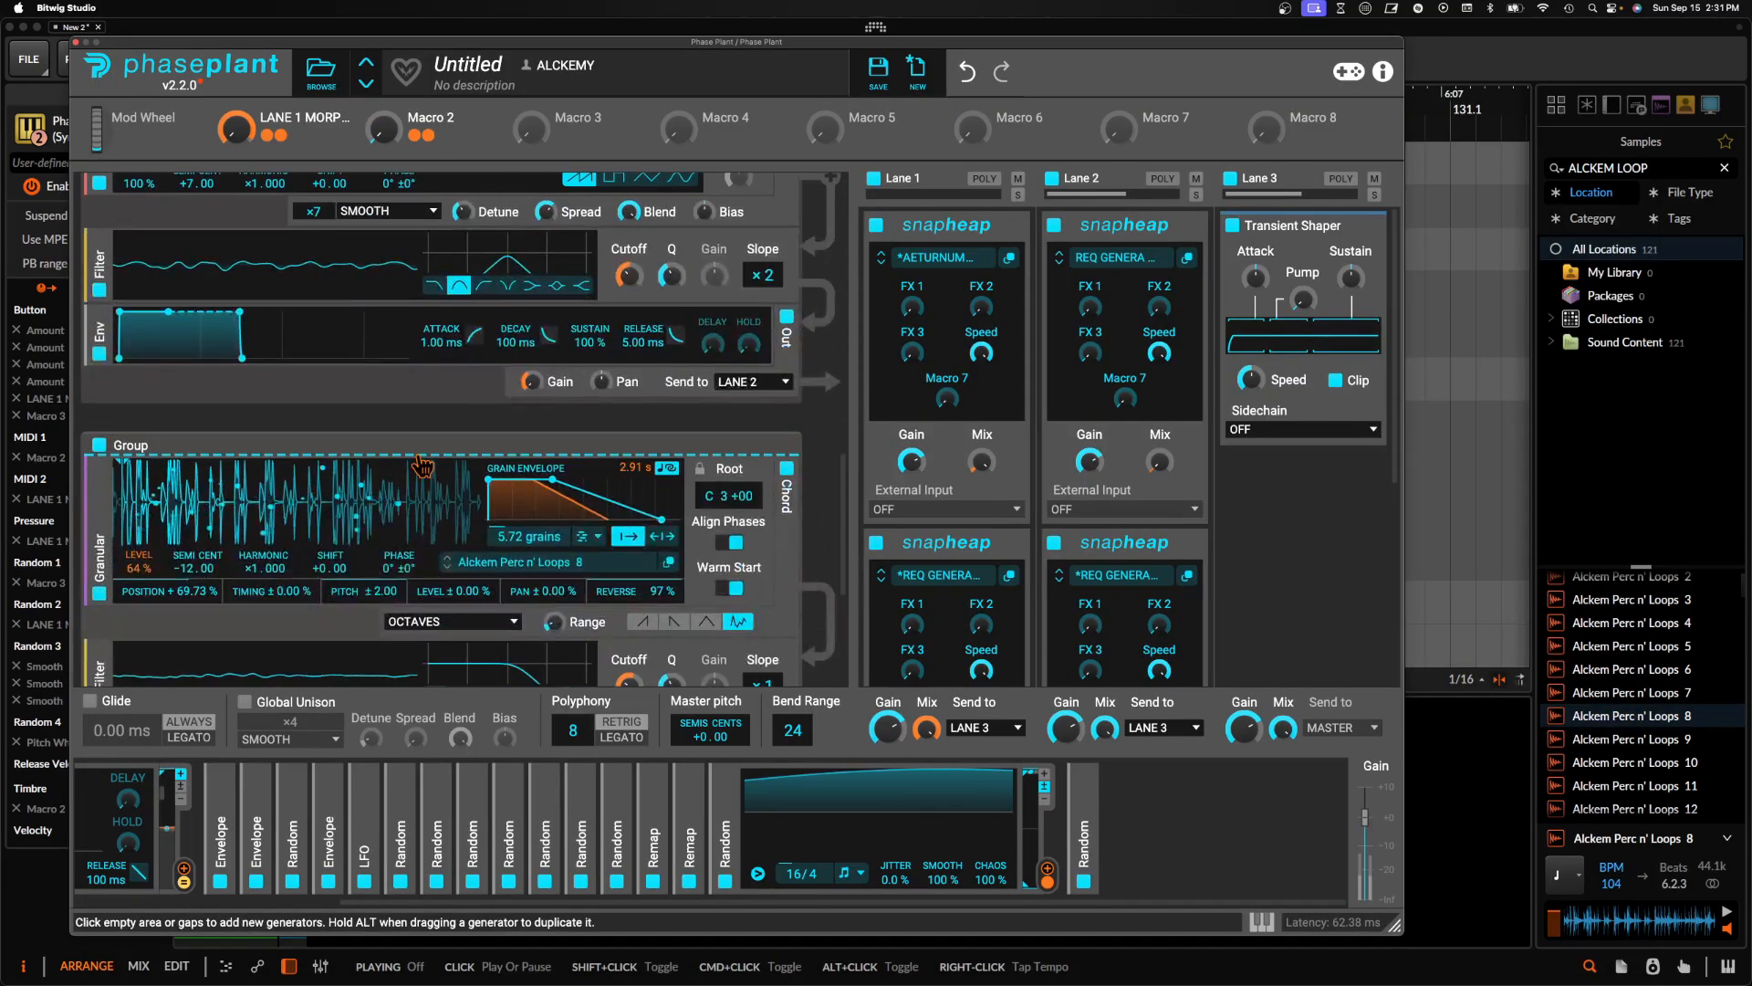
pyautogui.scroll(-3, 422, 466)
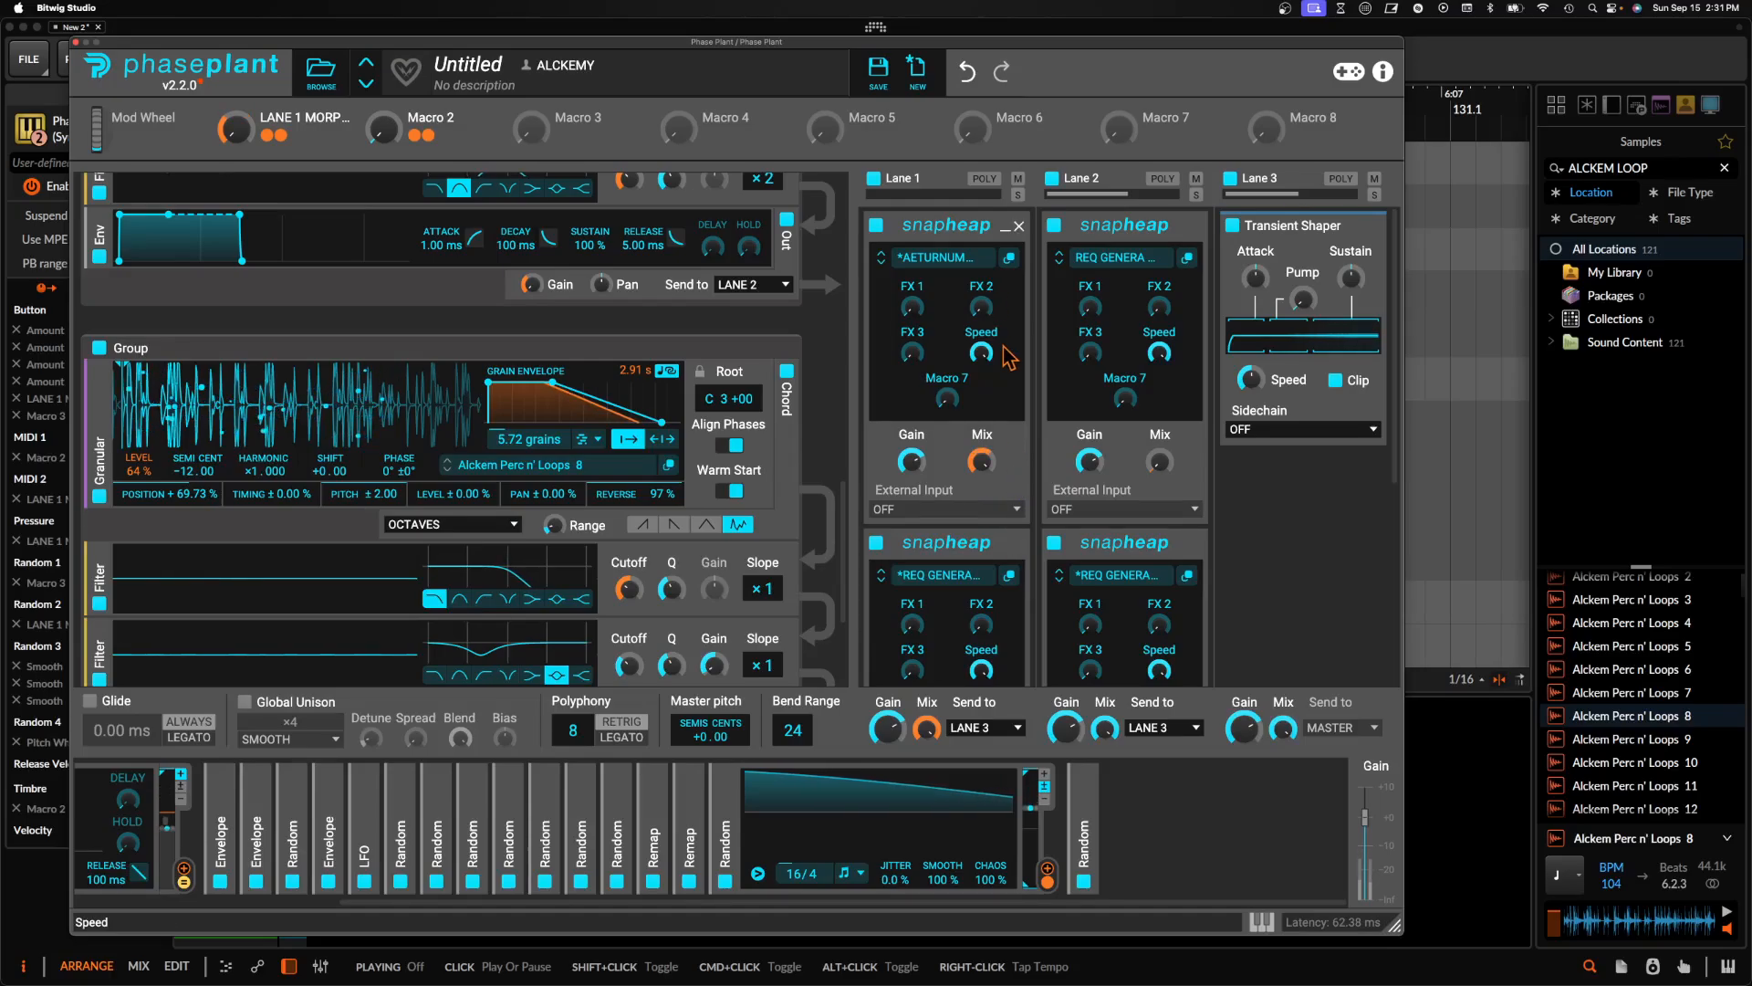
pyautogui.click(1186, 574)
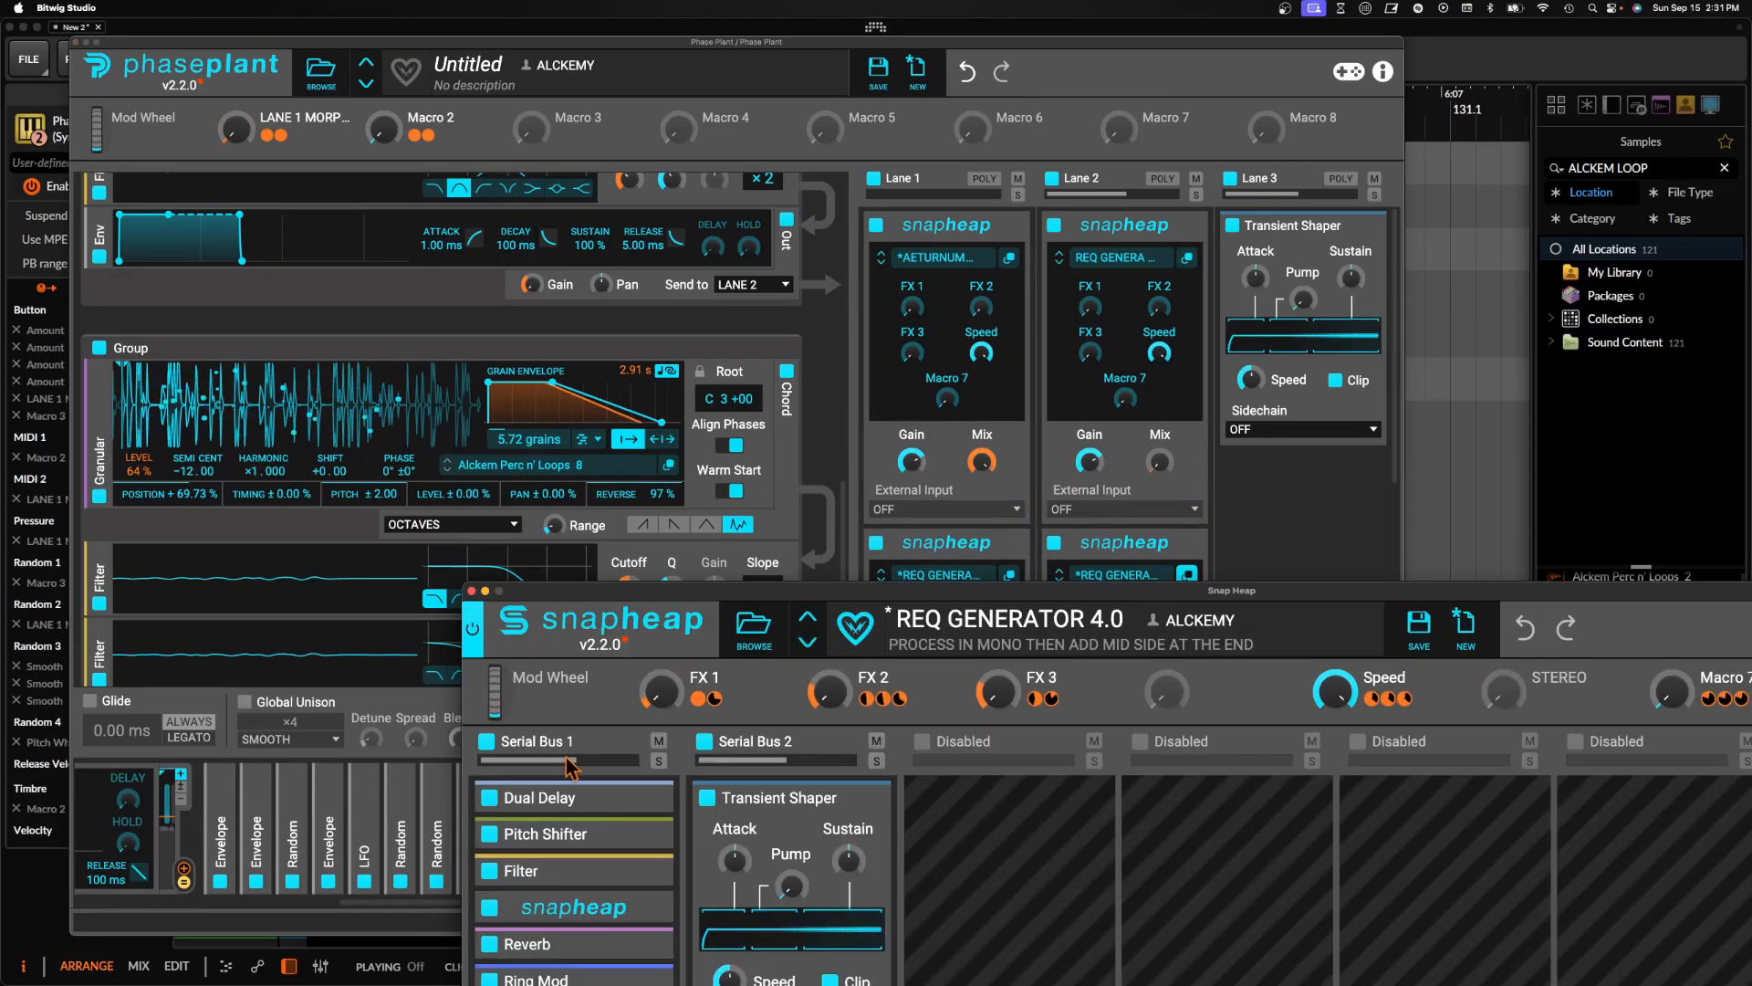
pyautogui.moveTo(557, 591); pyautogui.dragTo(230, 135)
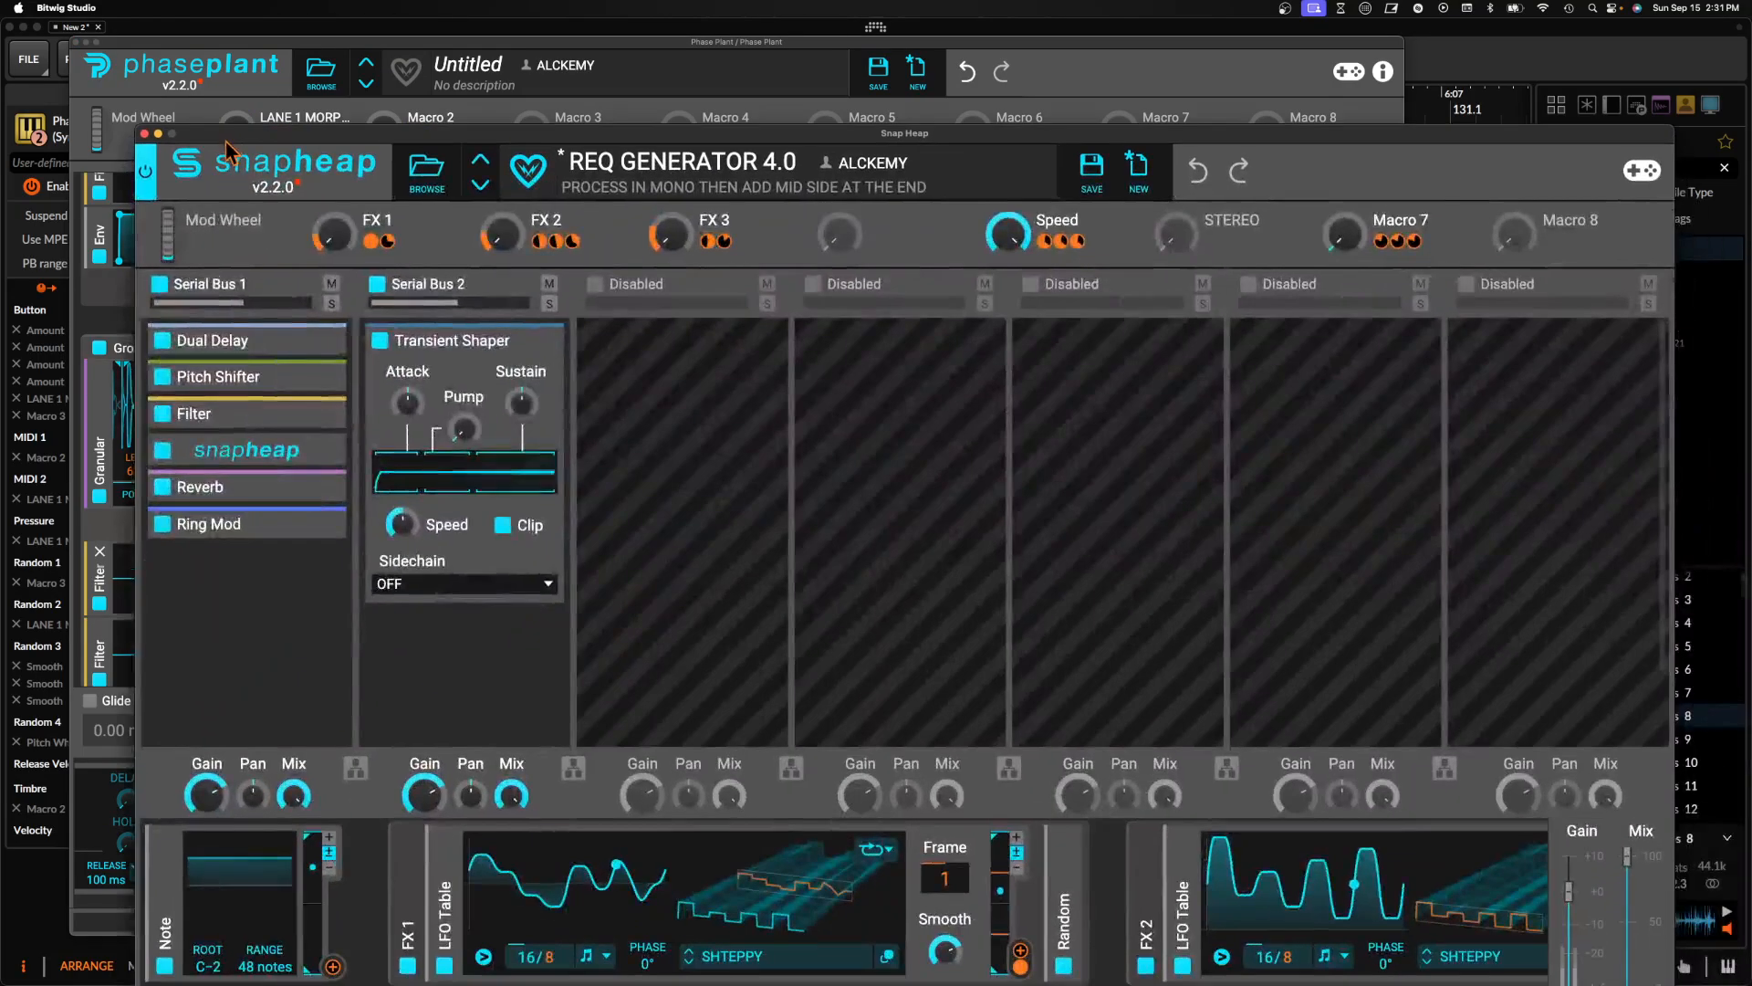
pyautogui.click(319, 452)
pyautogui.scroll(-3, 283, 498)
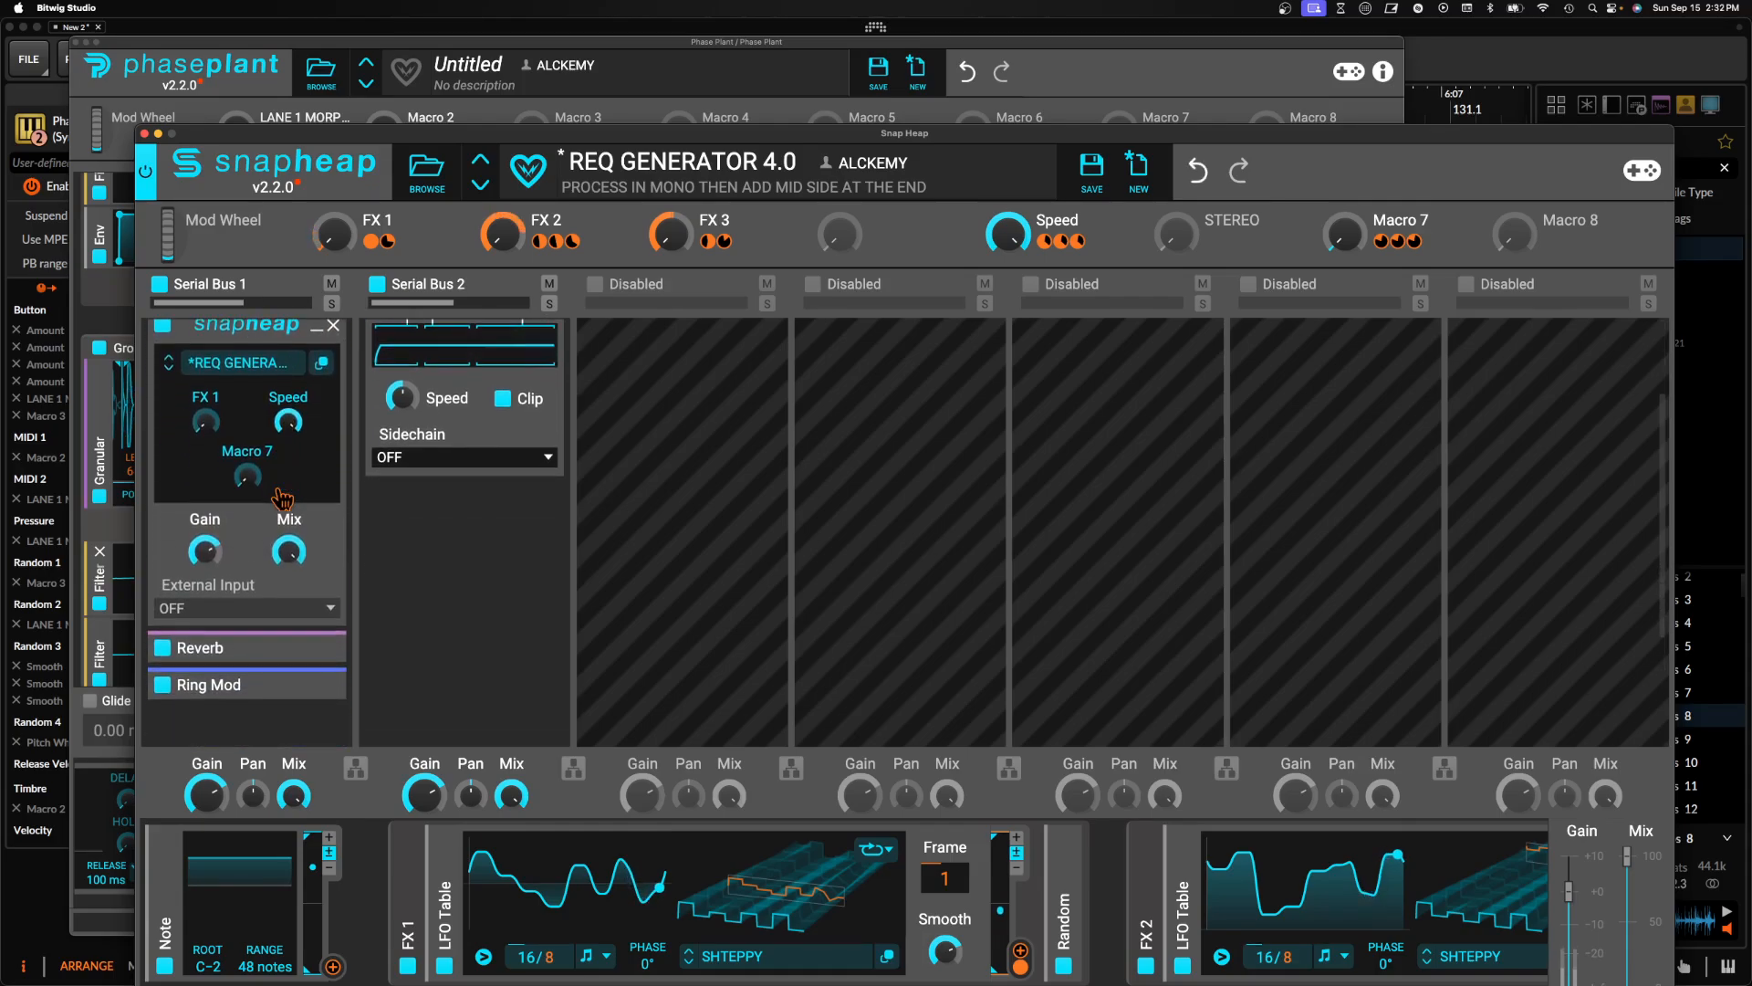
pyautogui.scroll(1, 283, 497)
pyautogui.click(322, 393)
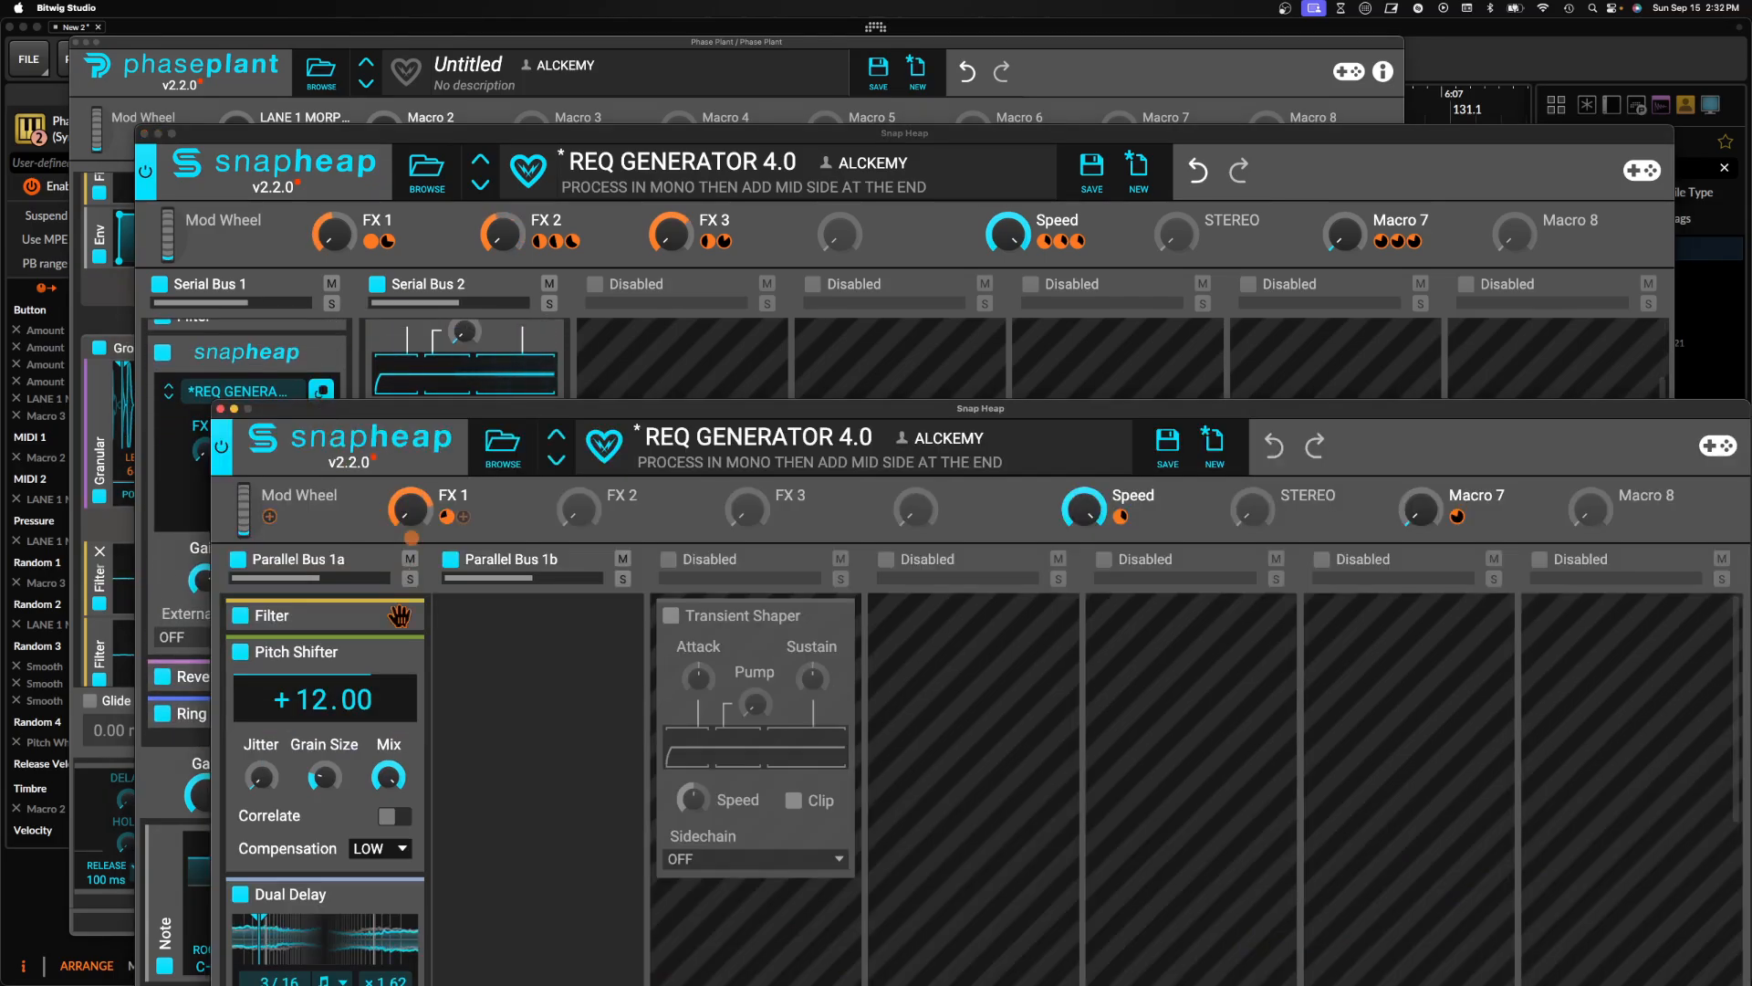
pyautogui.scroll(-5, 340, 739)
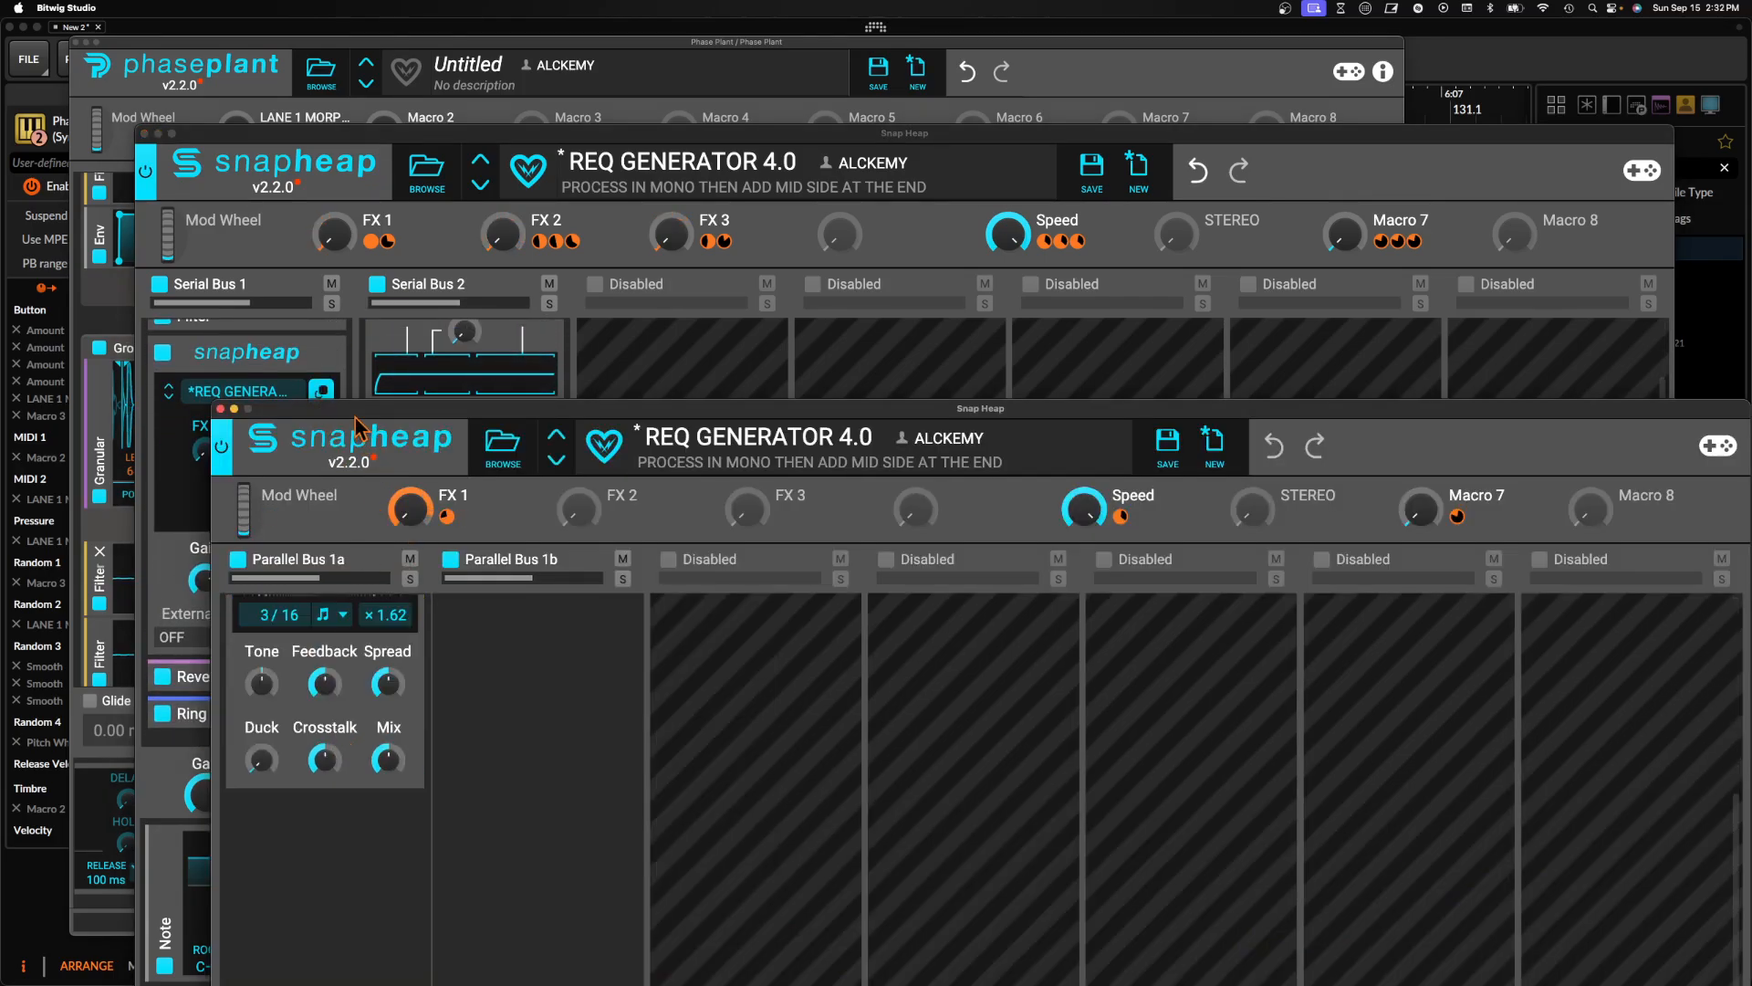
pyautogui.moveTo(355, 417); pyautogui.dragTo(328, 104)
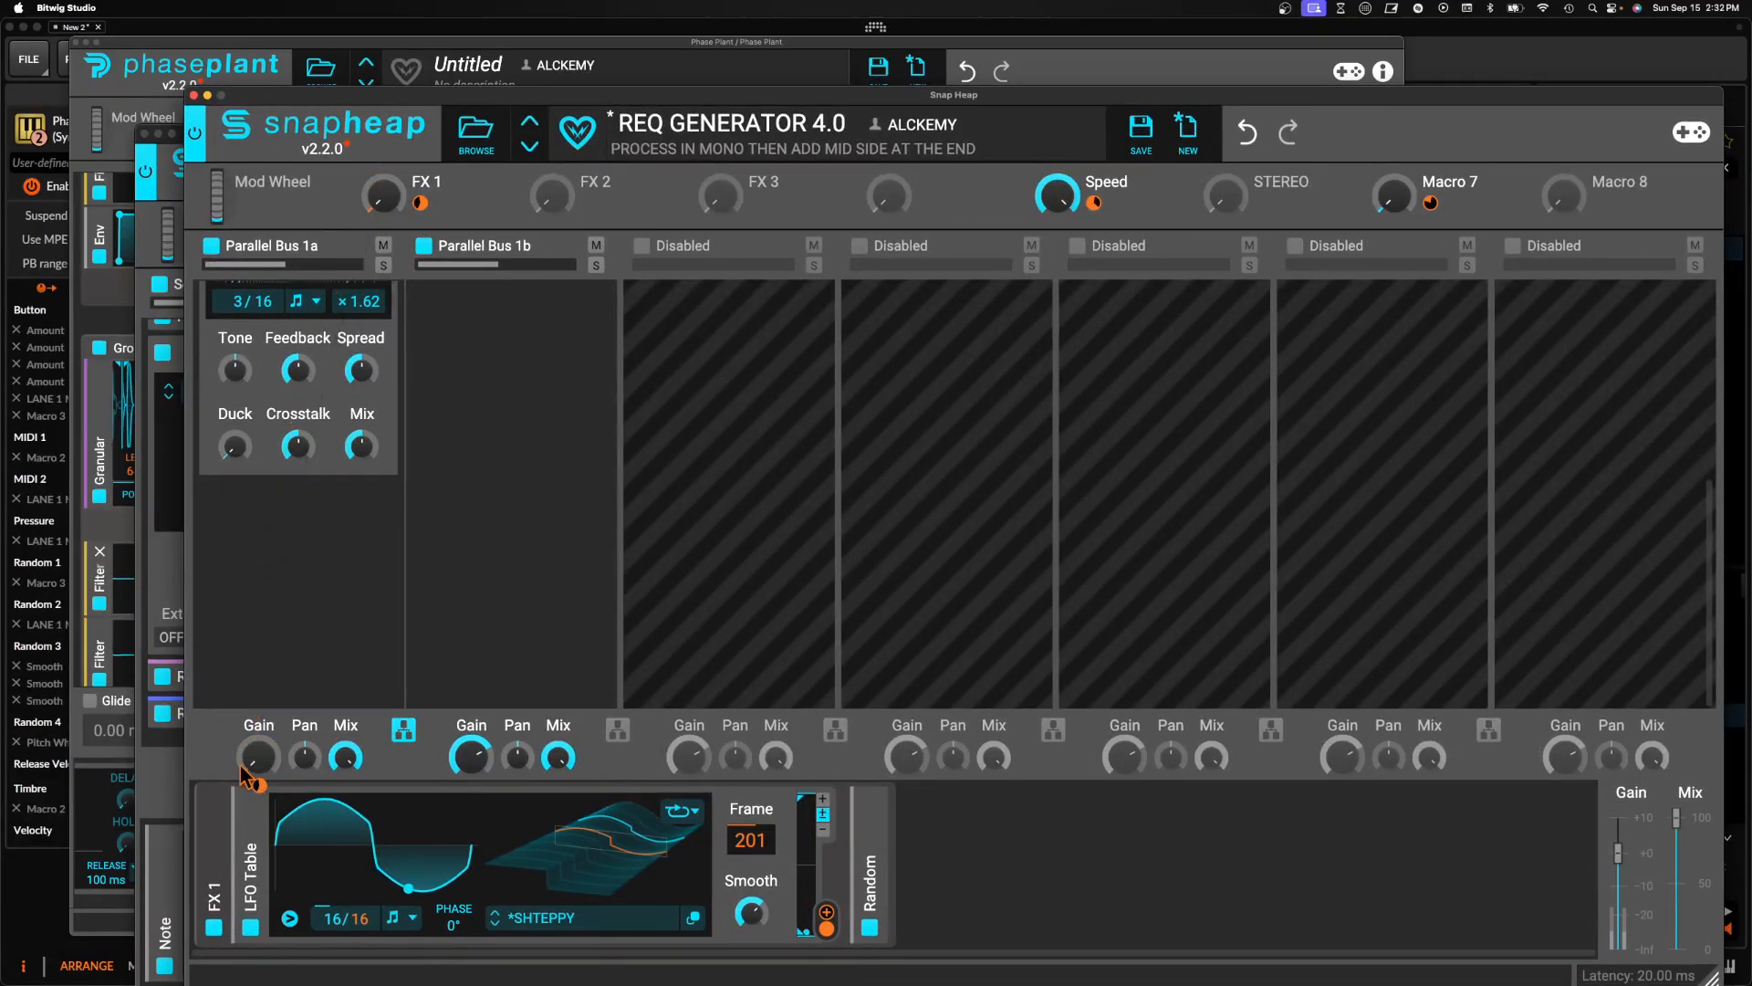
# Set the nested Snap Heap's LFO Table rate to 16/4, and collapse that modulator and the Dual Delay
pyautogui.scroll(2, 290, 470)
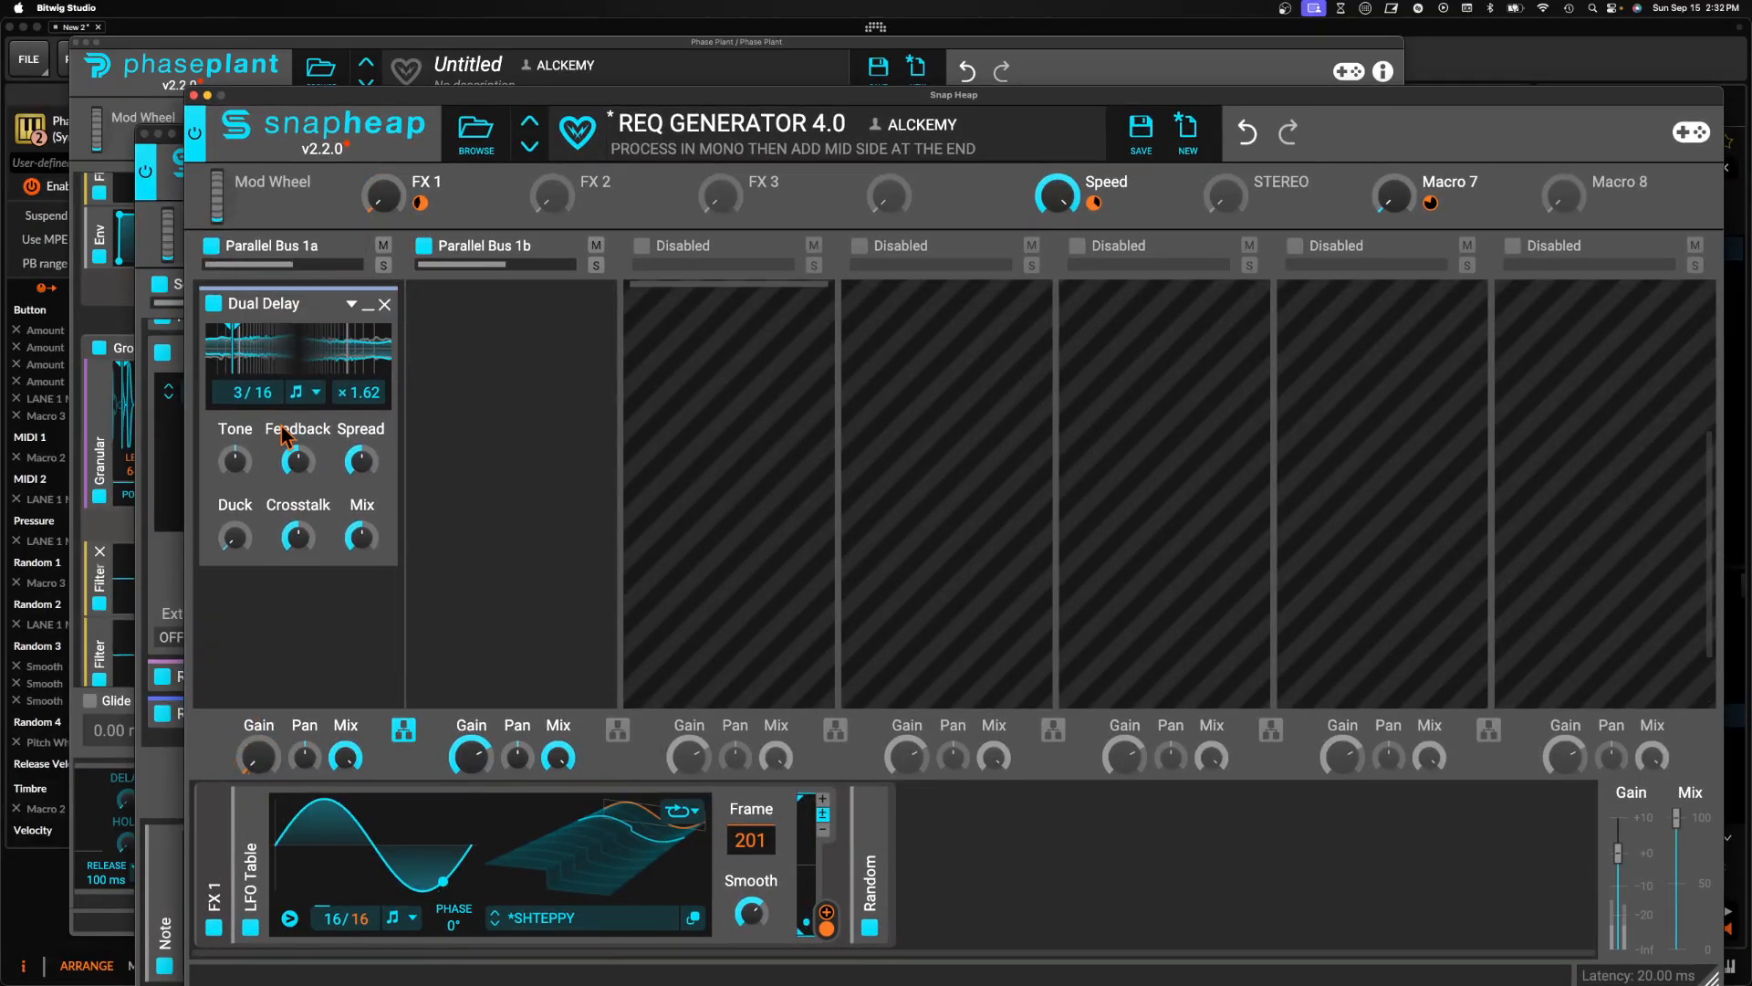
pyautogui.scroll(3, 294, 465)
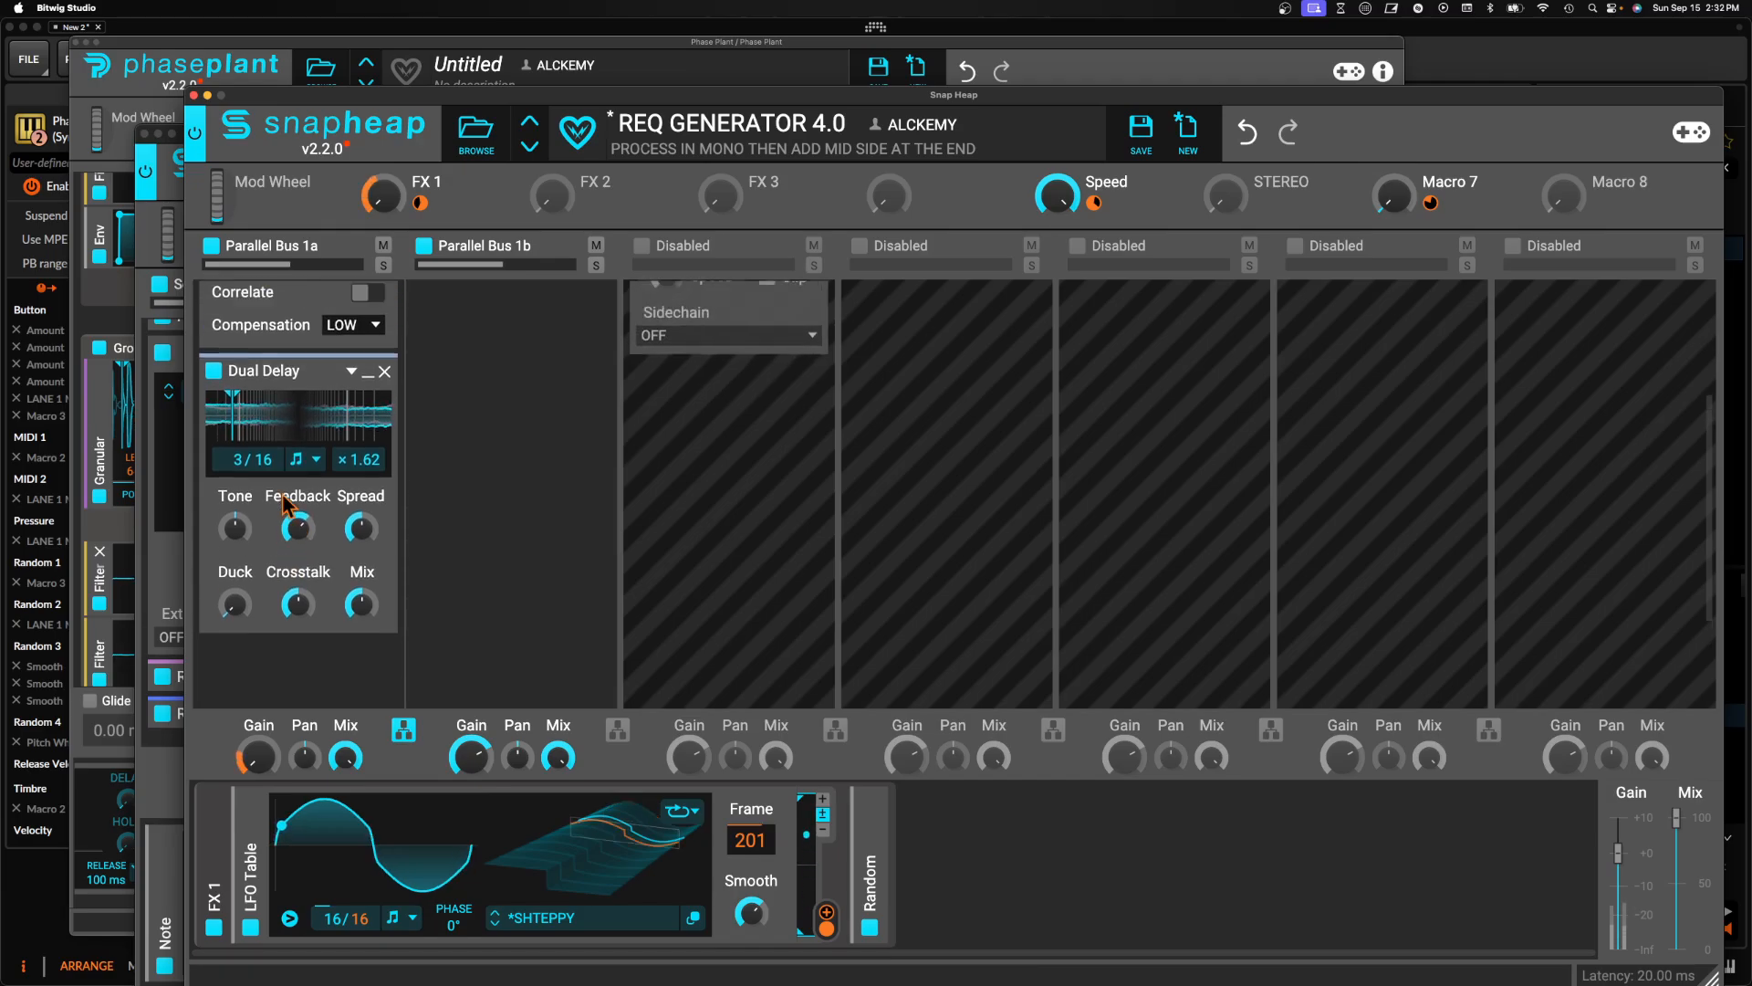
pyautogui.click(370, 459)
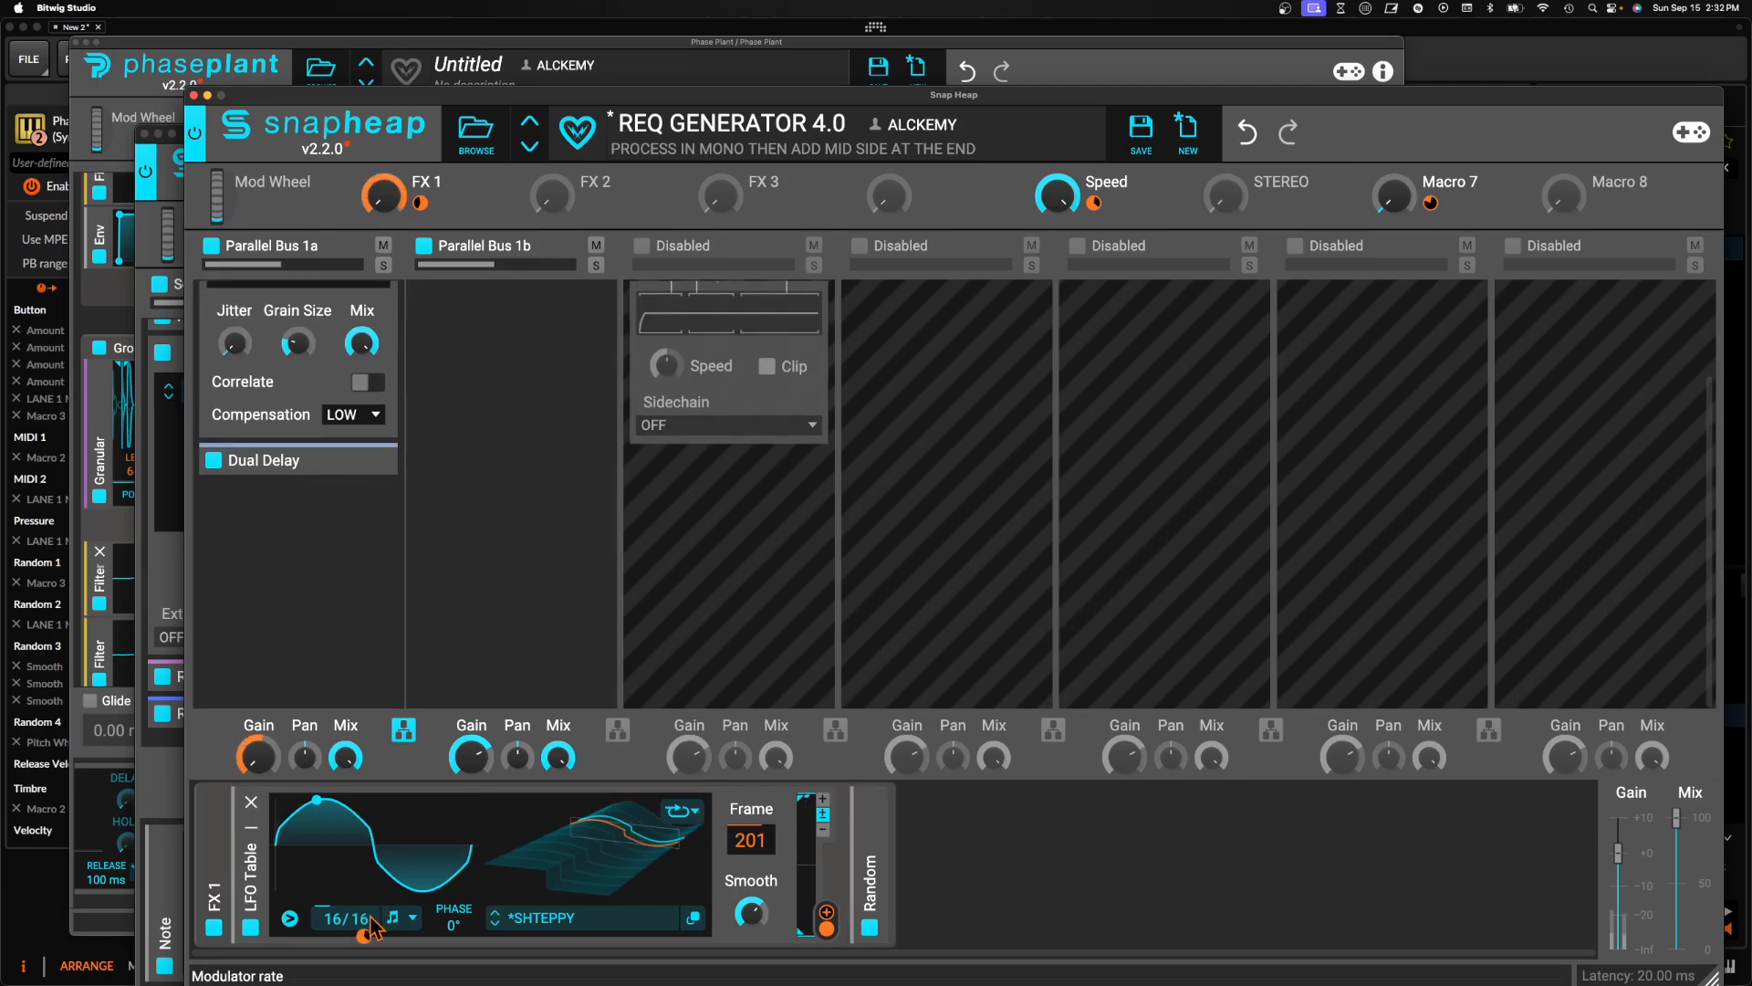
pyautogui.moveTo(369, 918); pyautogui.dragTo(369, 927)
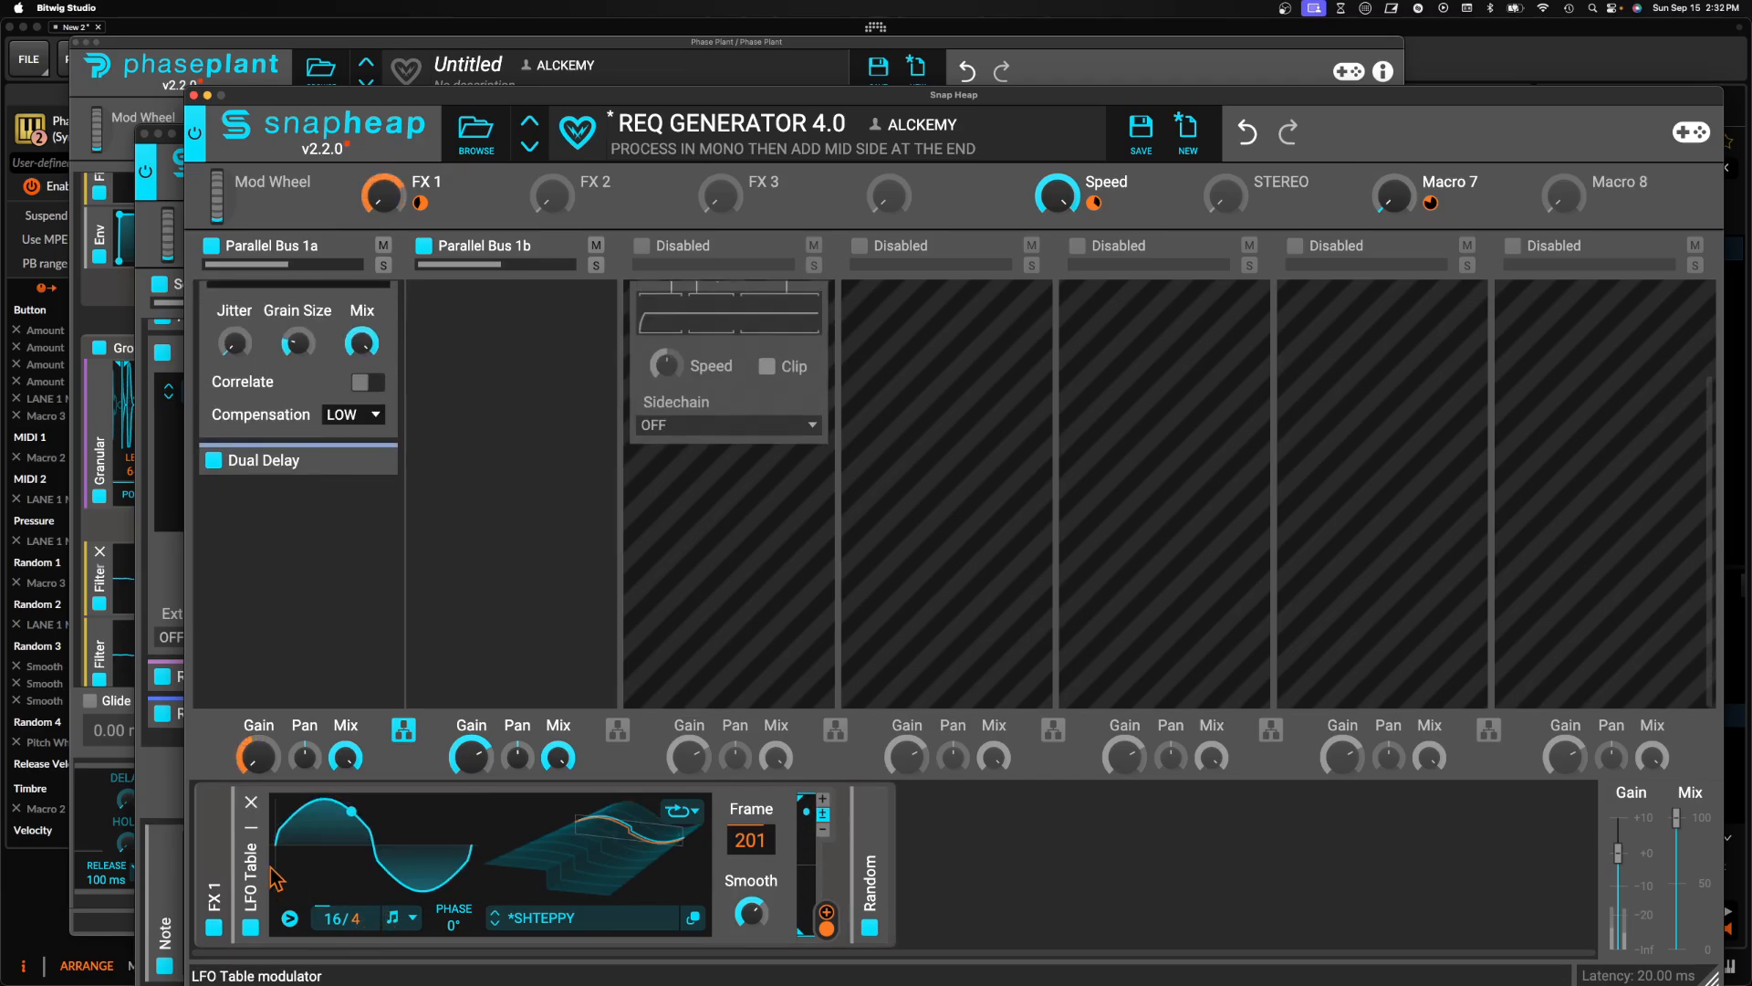
pyautogui.click(252, 827)
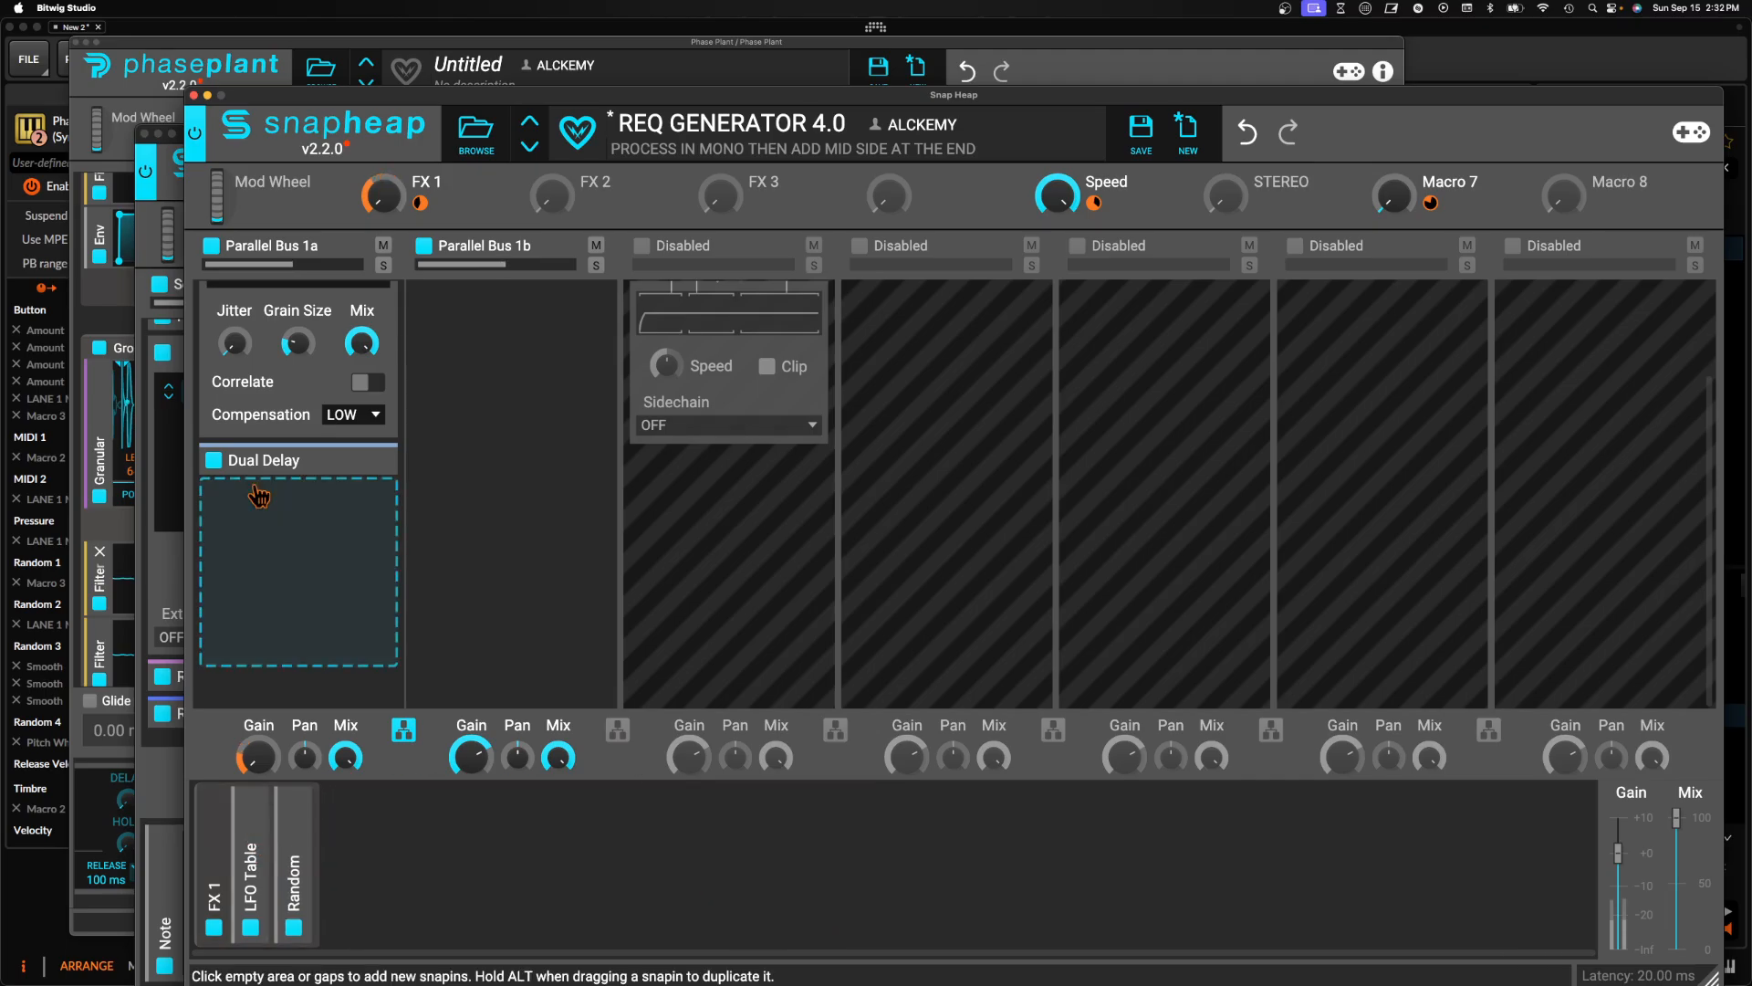
pyautogui.click(194, 95)
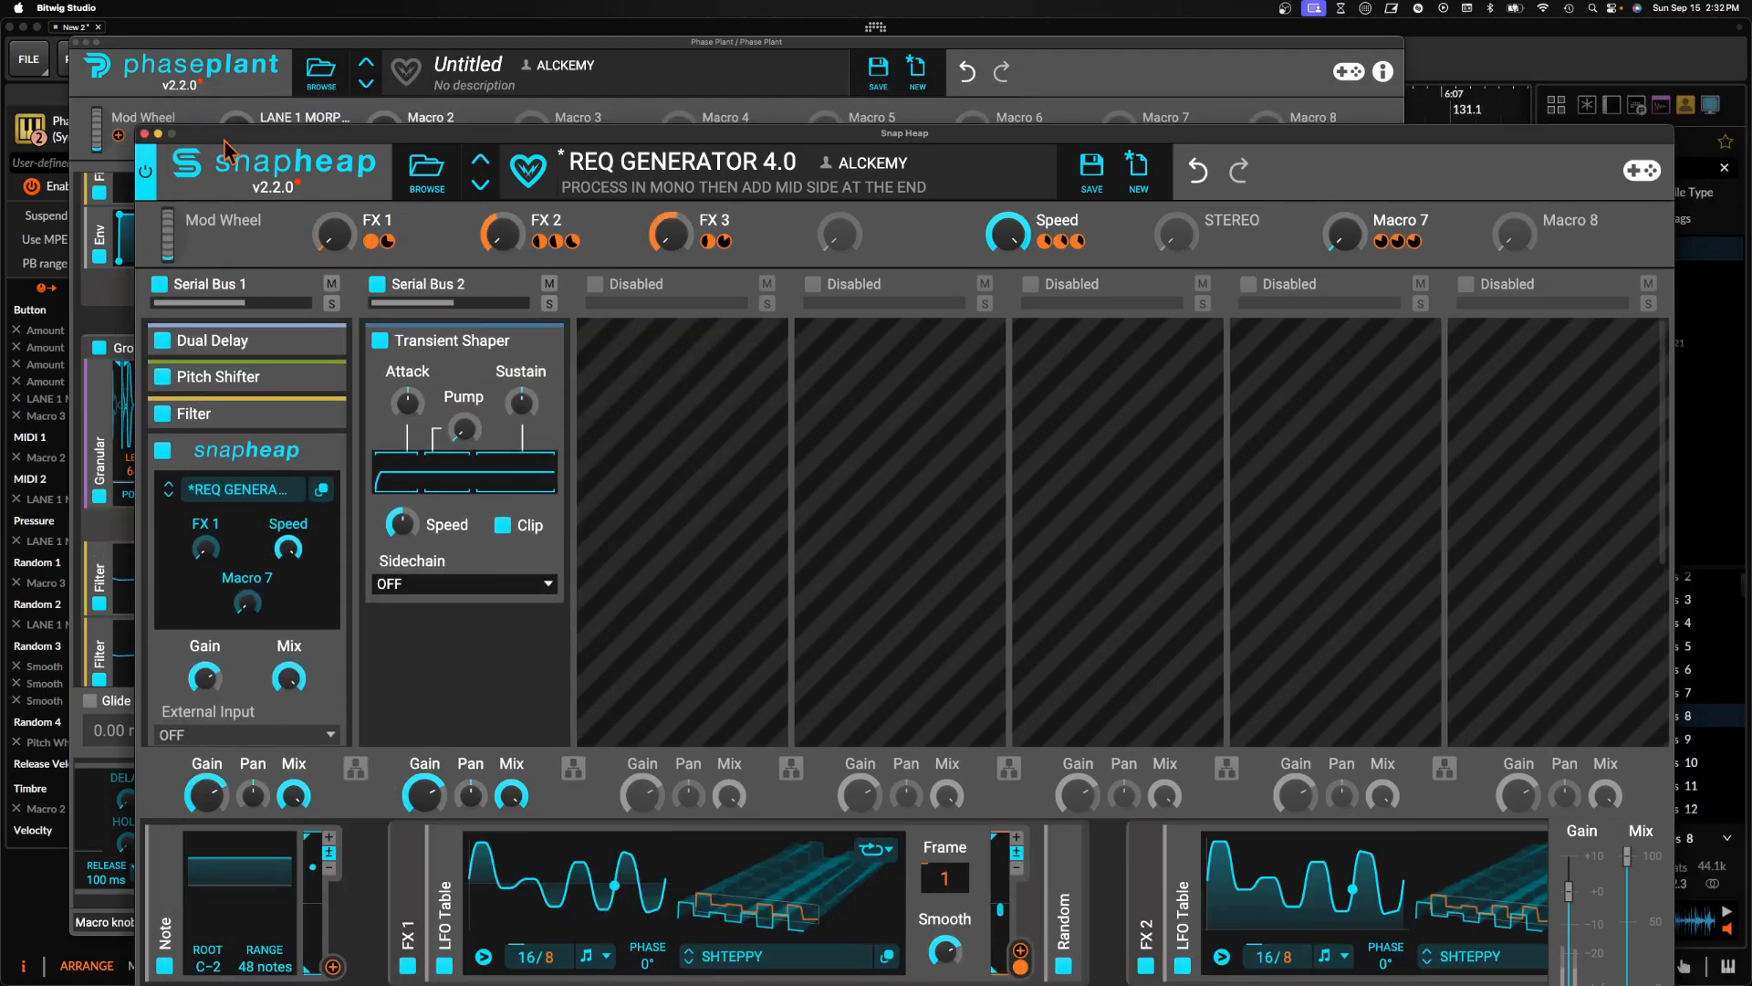
pyautogui.click(144, 134)
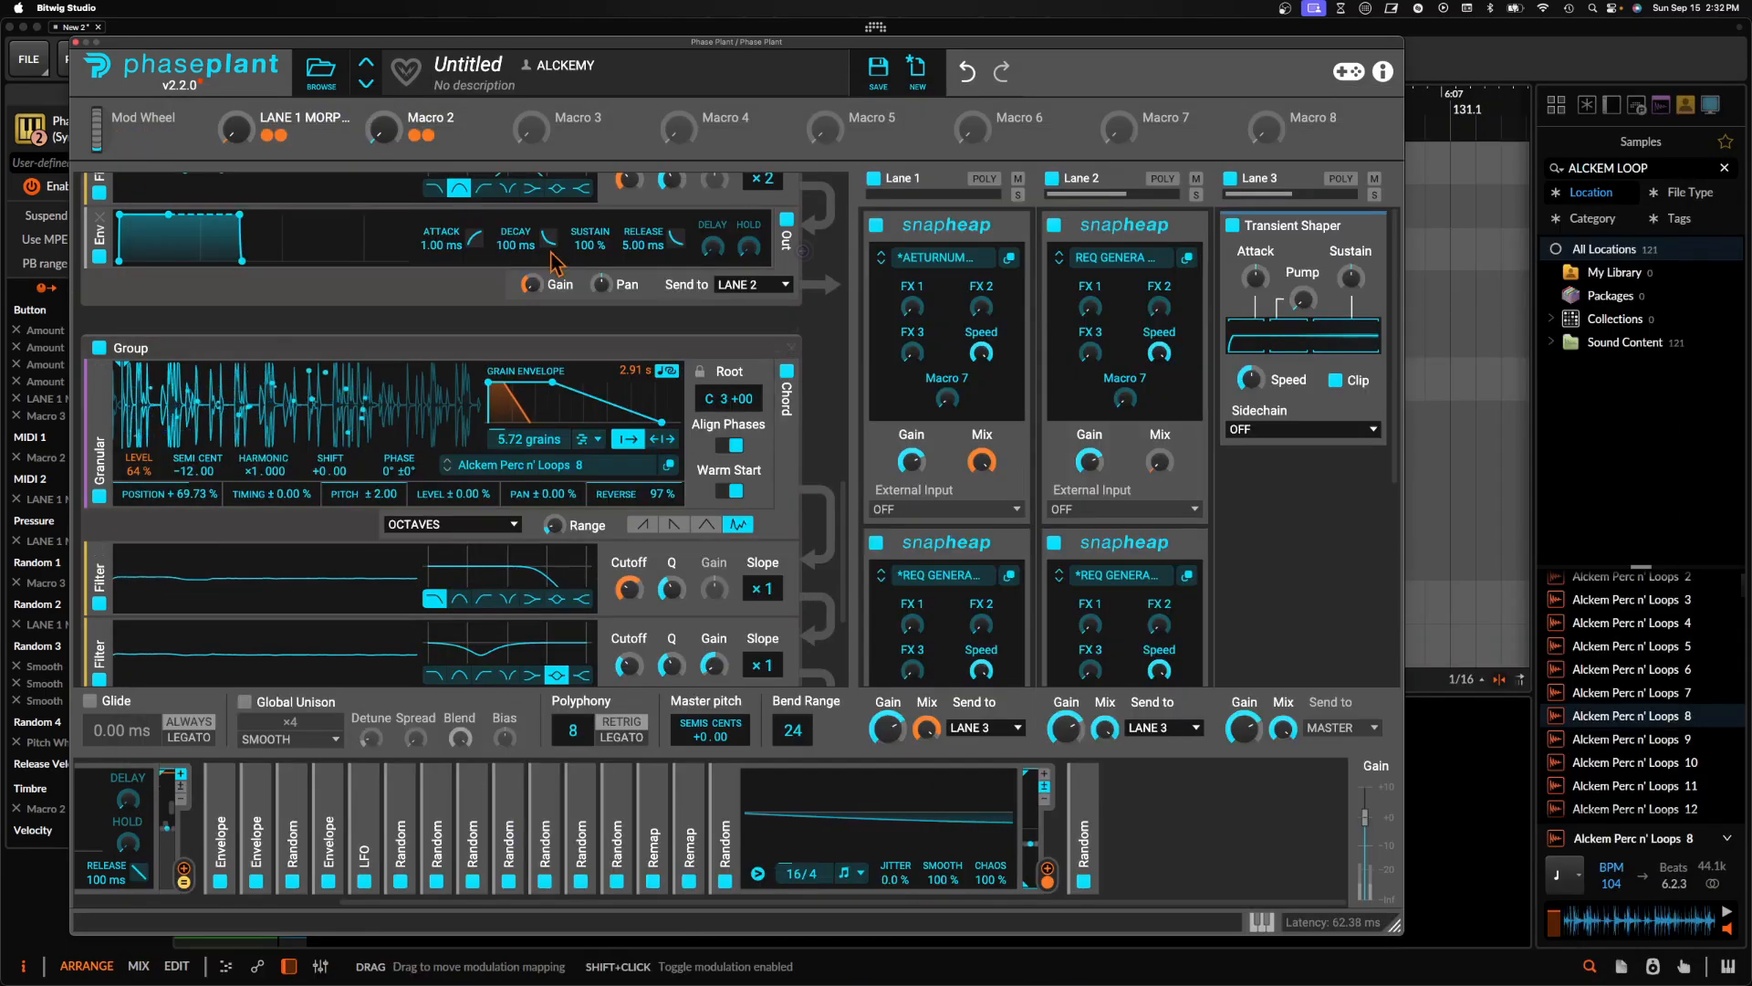
# Review the generator groups and sweep Macro 2 to audition its Snap Heap mix modulation, returning the macro to minimum
pyautogui.scroll(10, 324, 440)
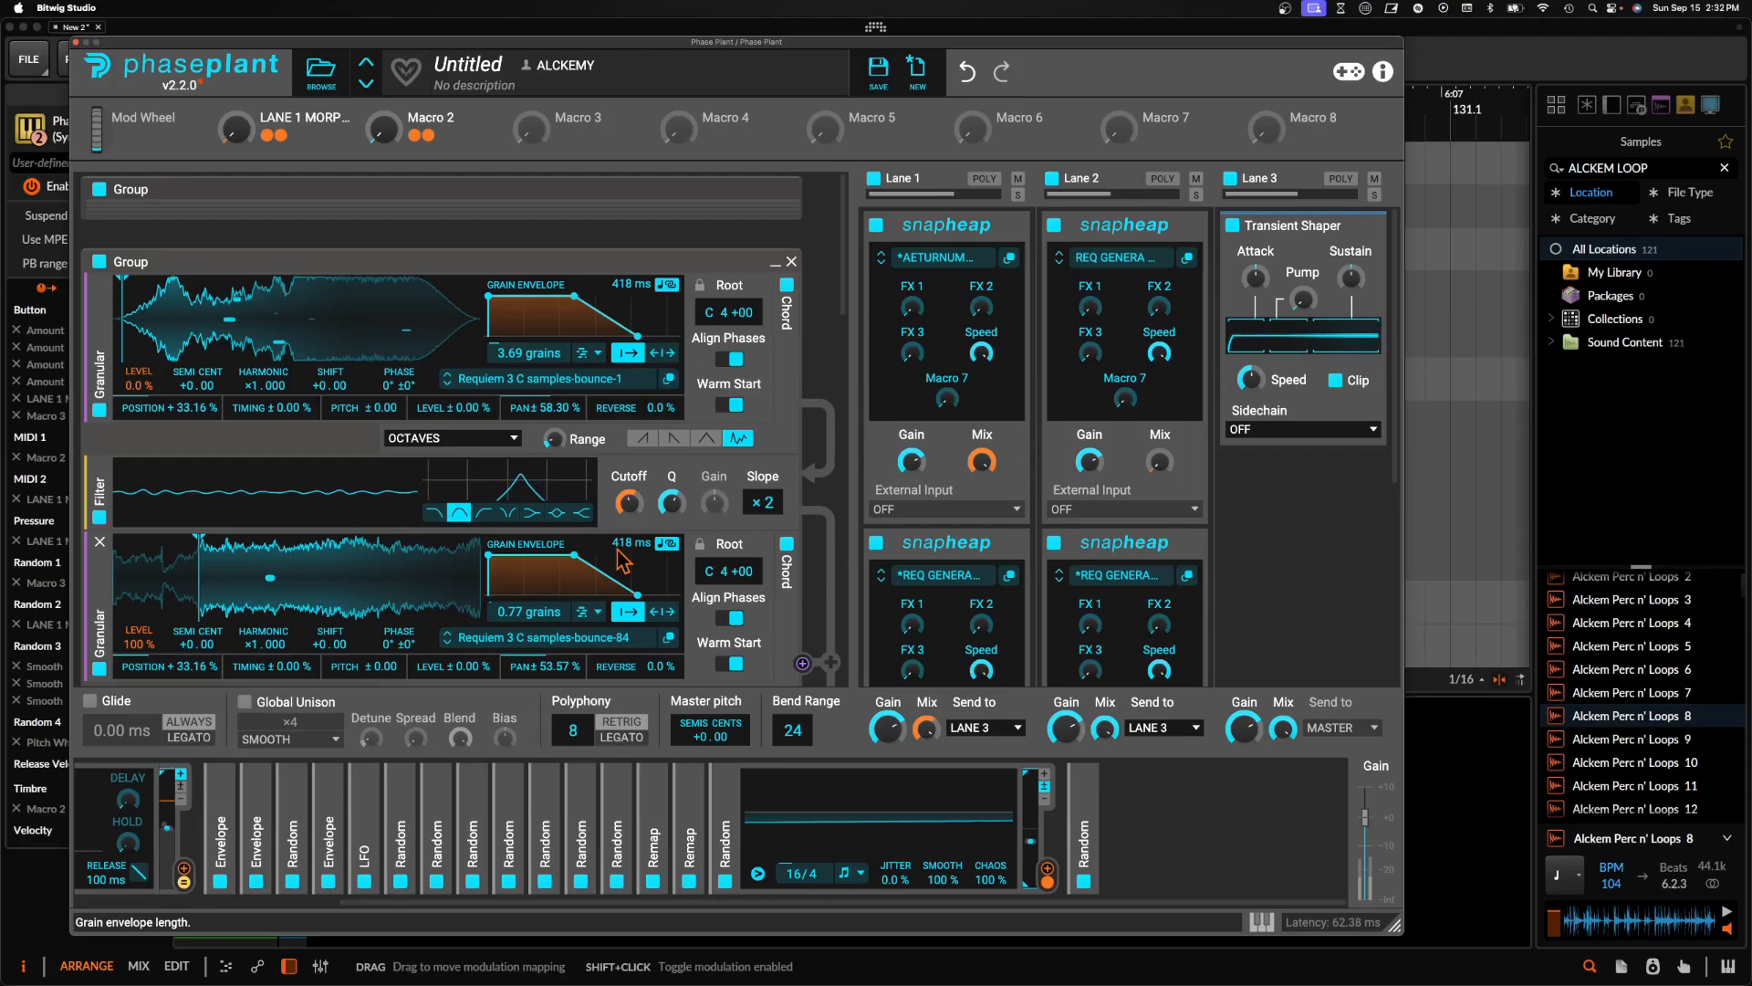
pyautogui.scroll(-10, 621, 558)
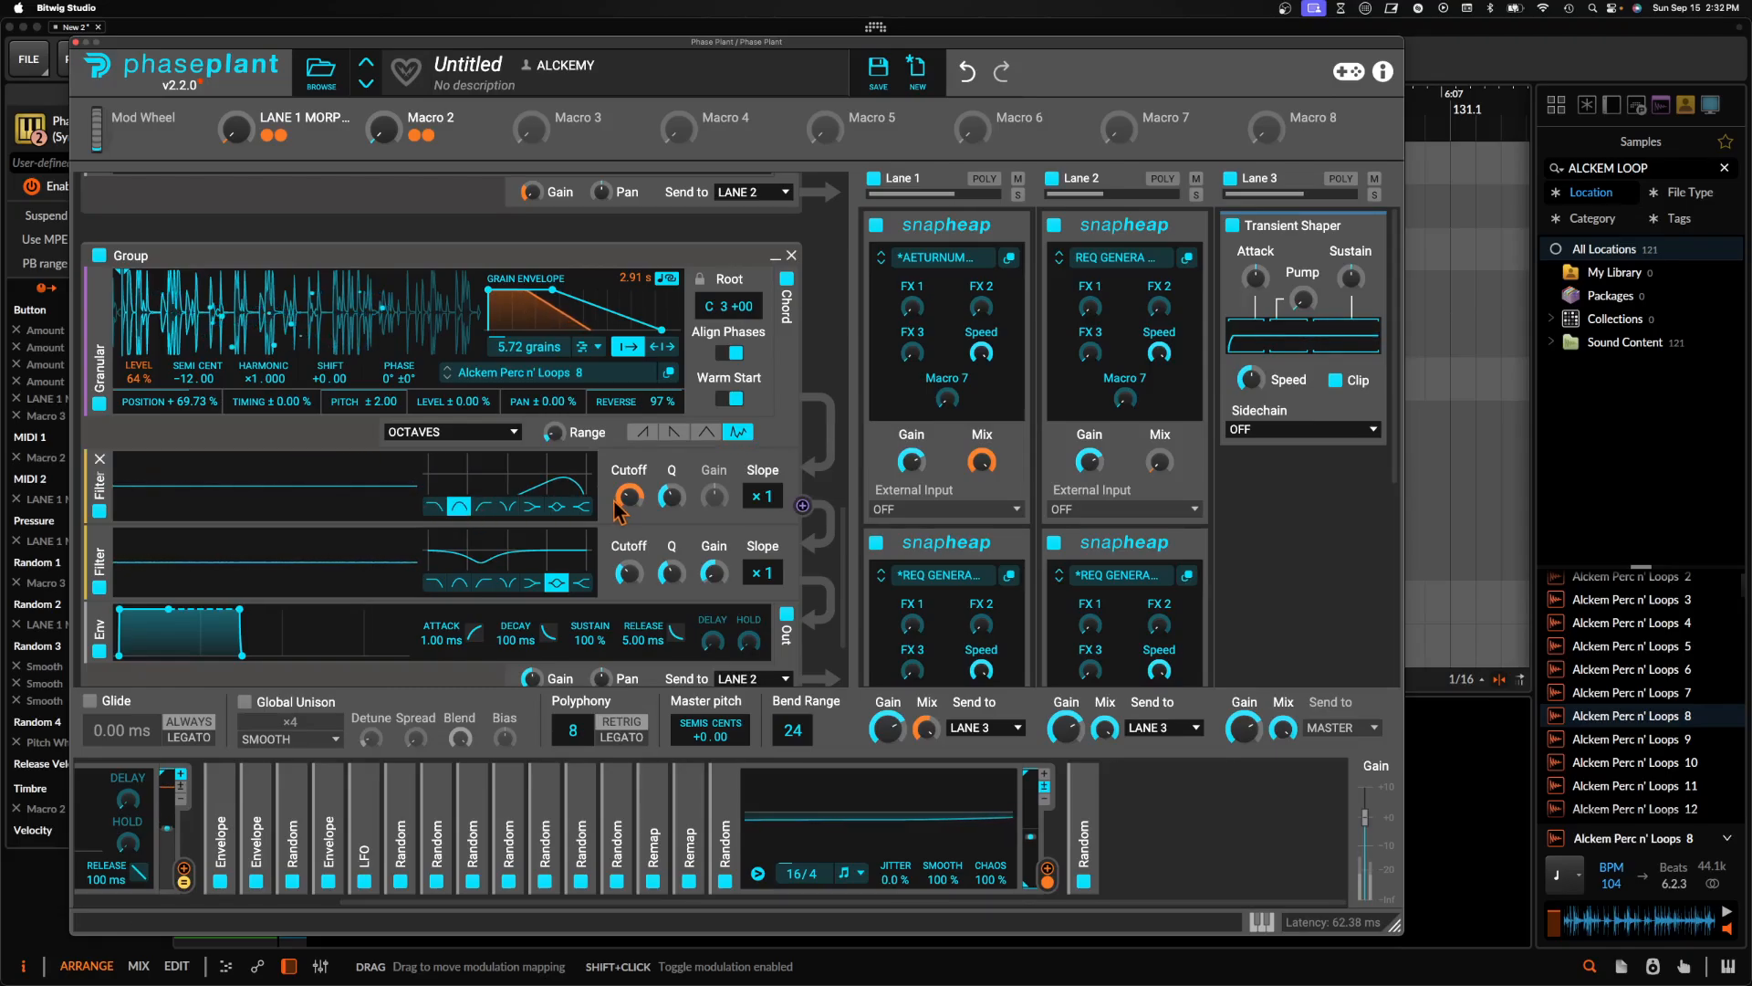
pyautogui.moveTo(146, 401)
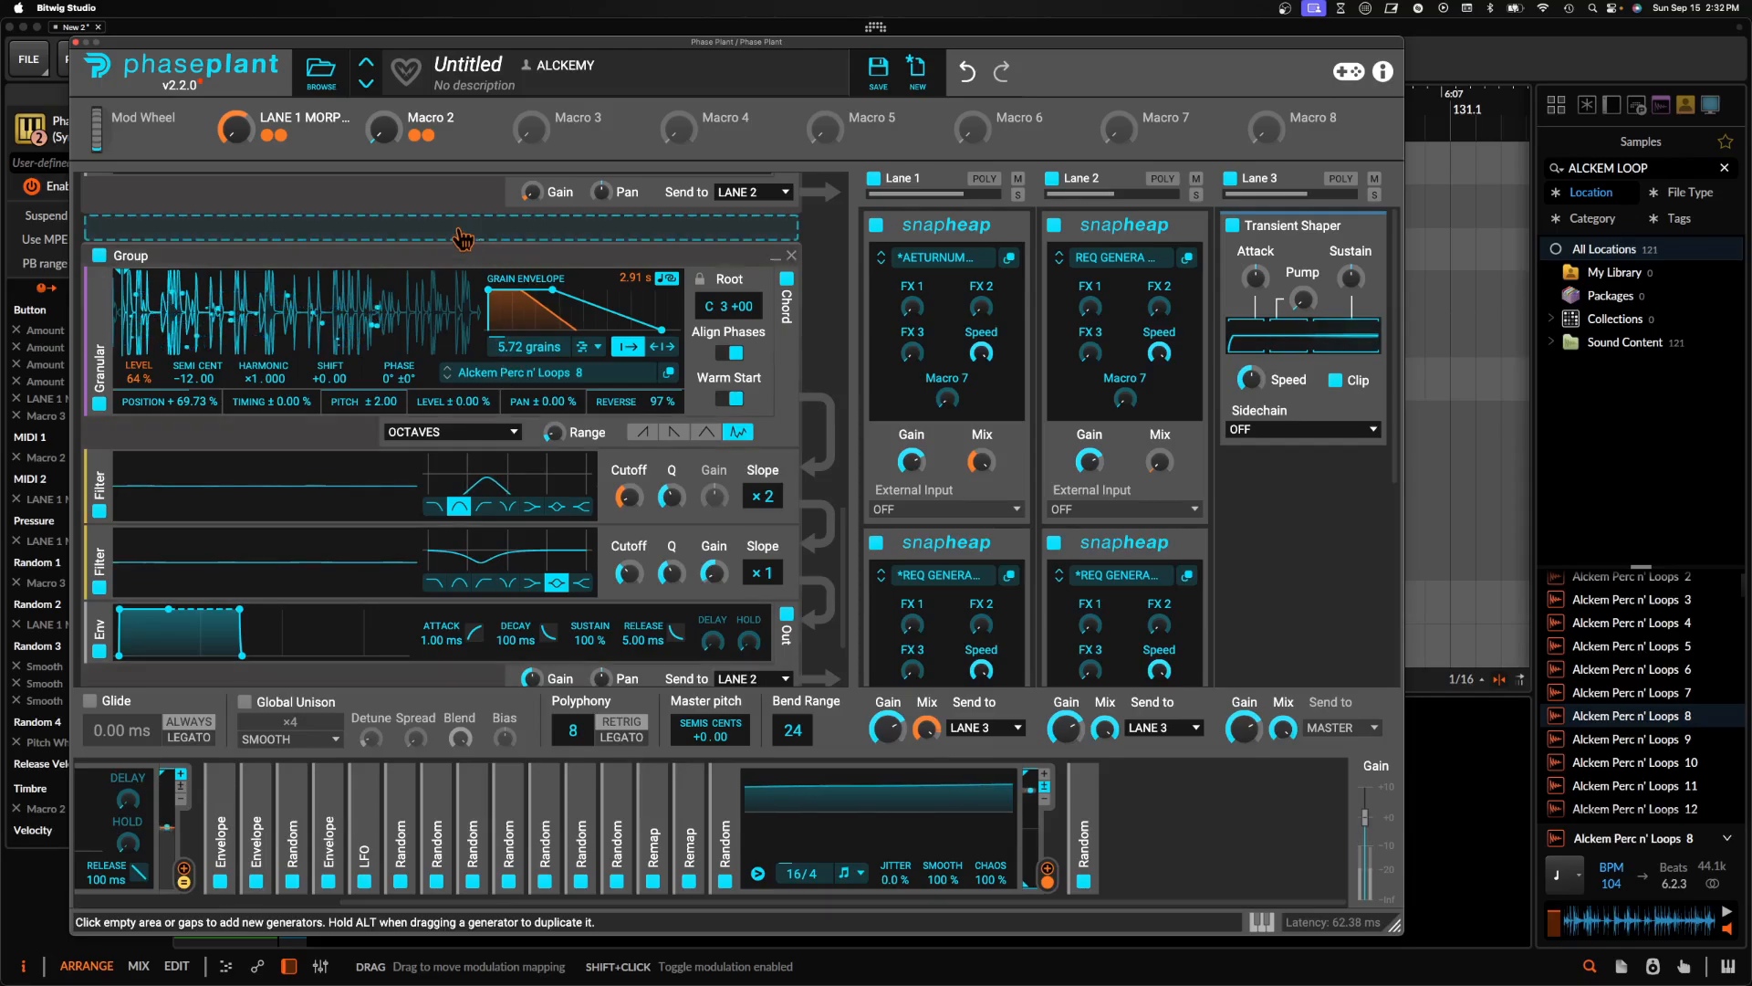
pyautogui.moveTo(432, 138)
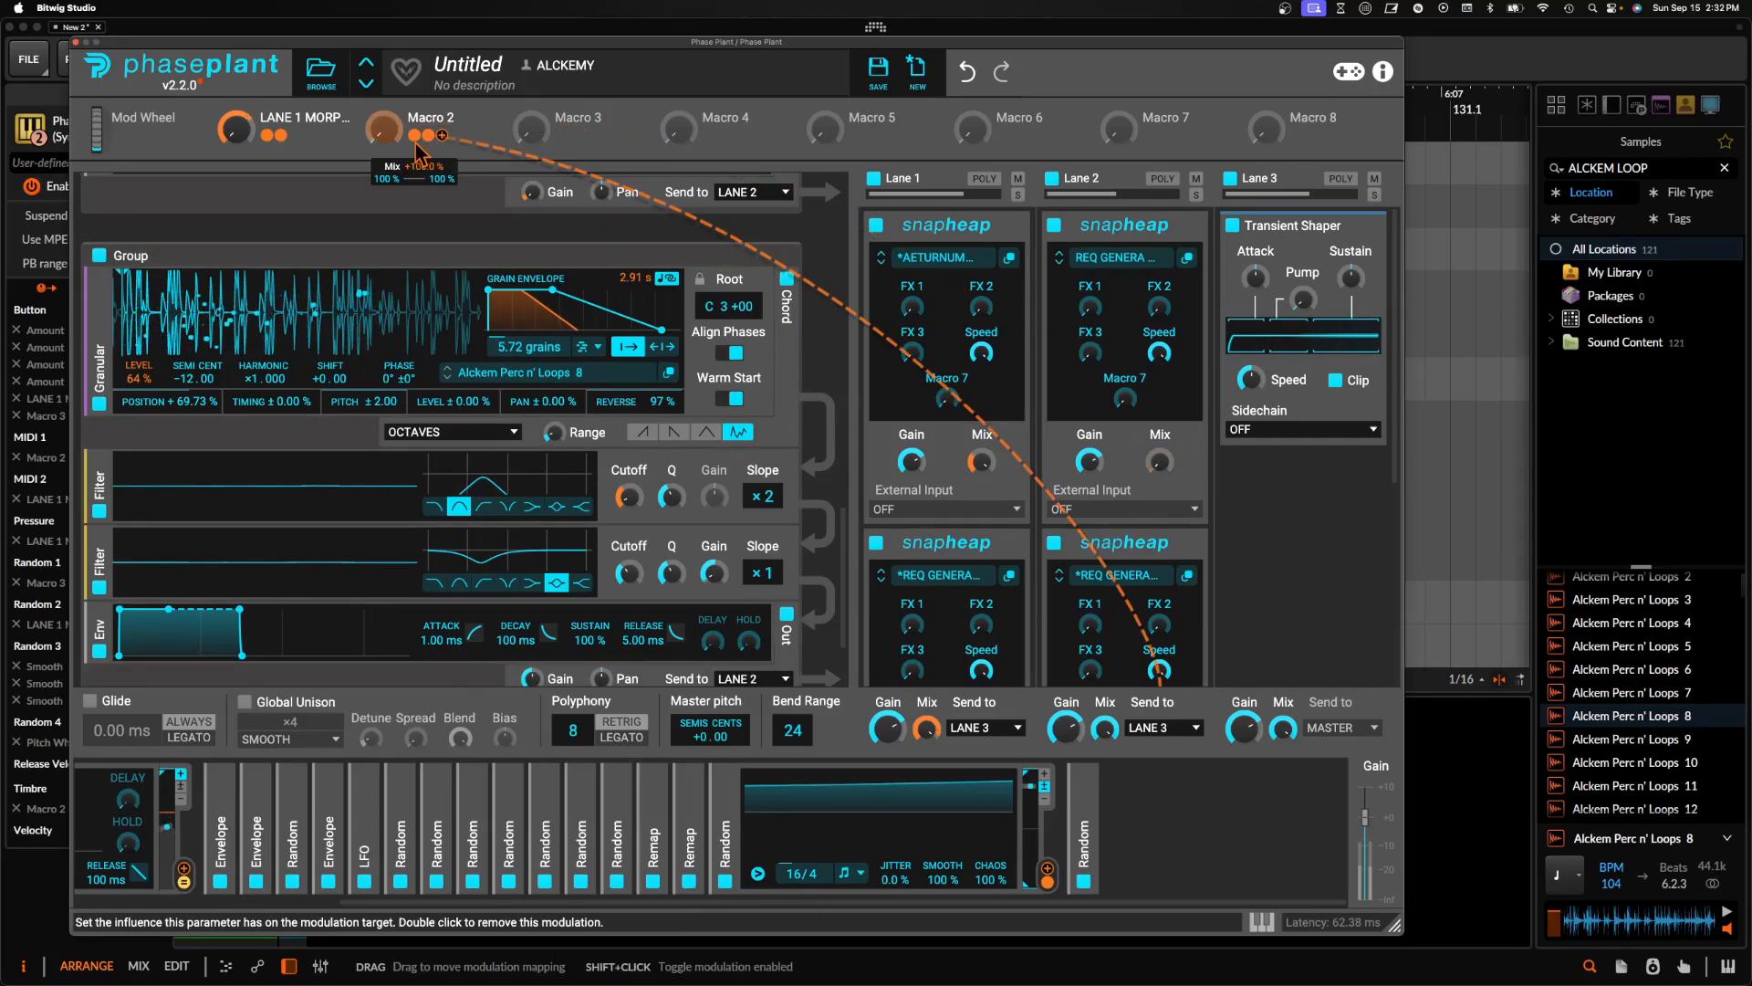
pyautogui.moveTo(393, 134); pyautogui.dragTo(393, 132)
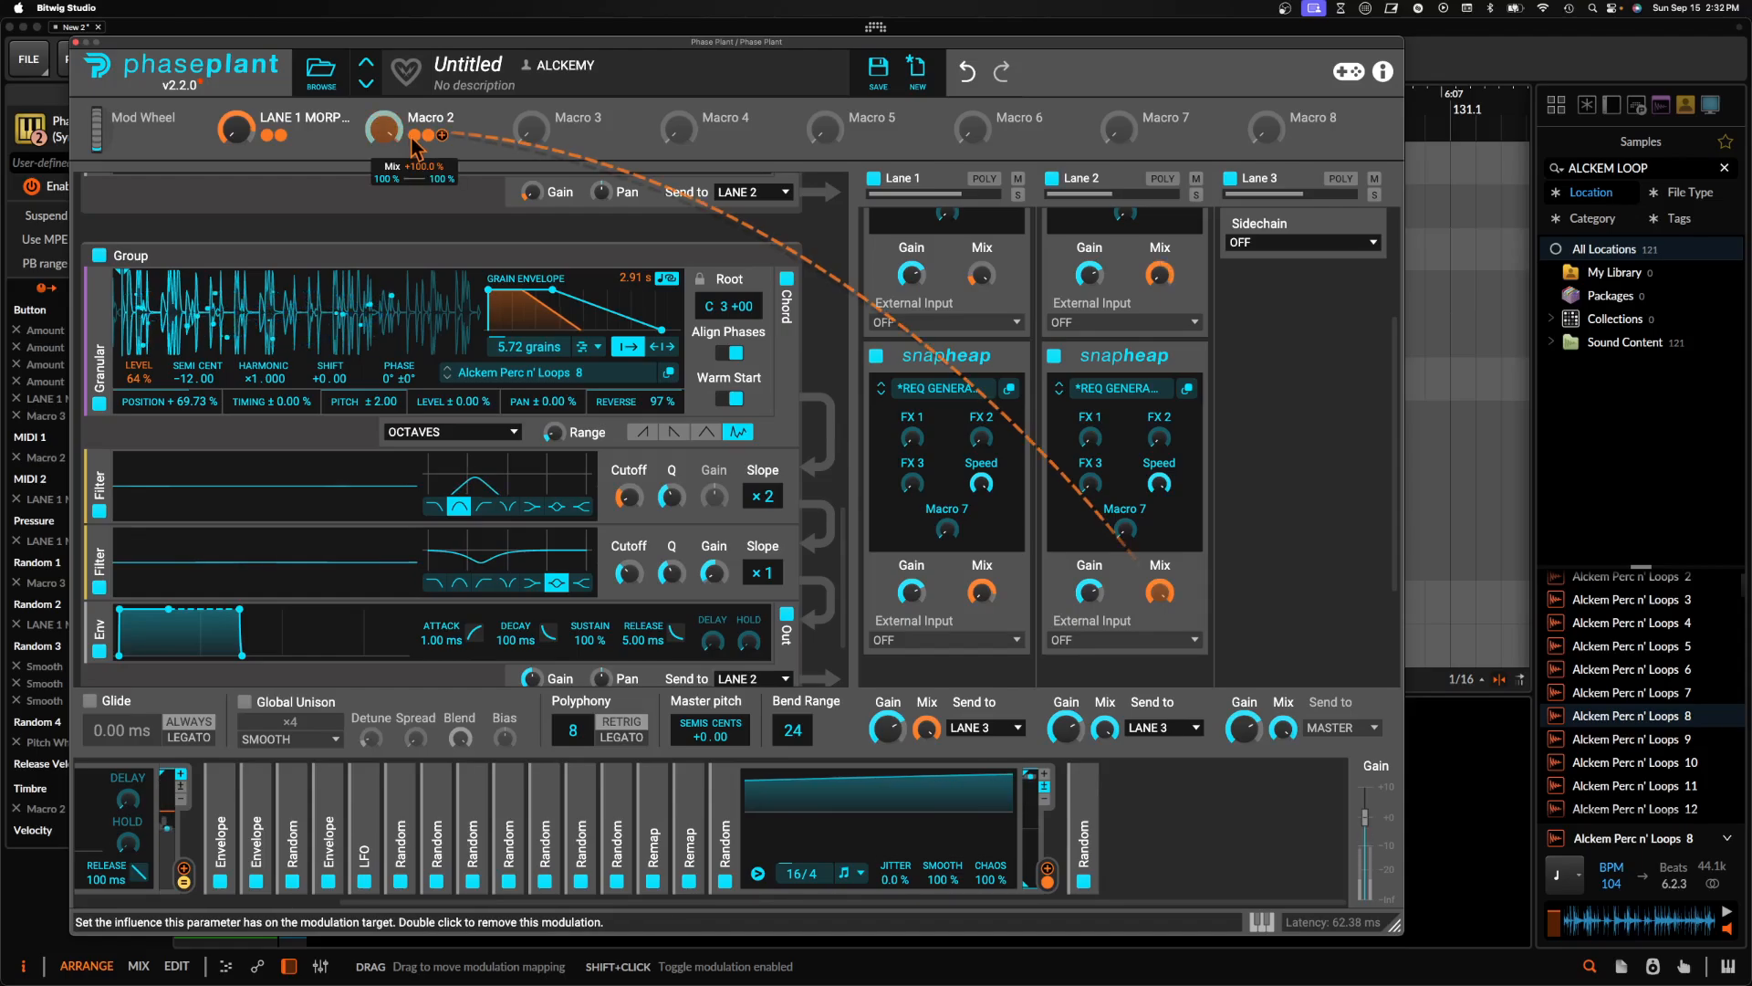
pyautogui.moveTo(416, 137); pyautogui.dragTo(415, 82)
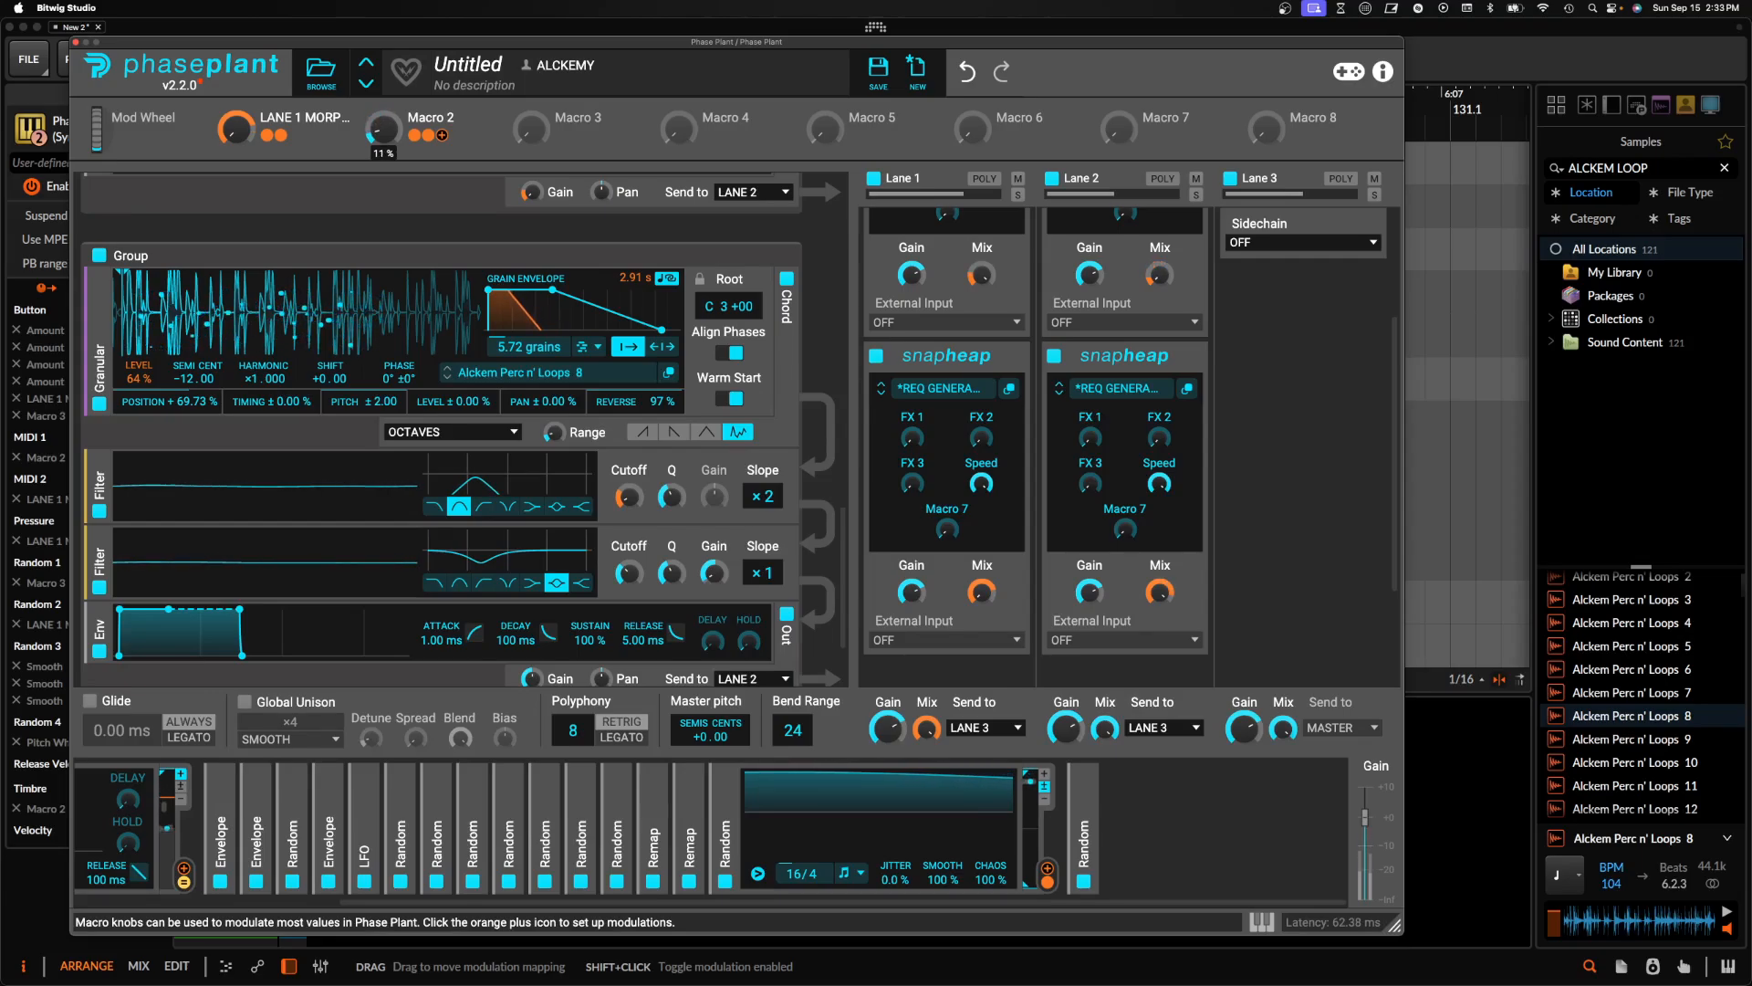
pyautogui.moveTo(383, 130); pyautogui.dragTo(384, 147)
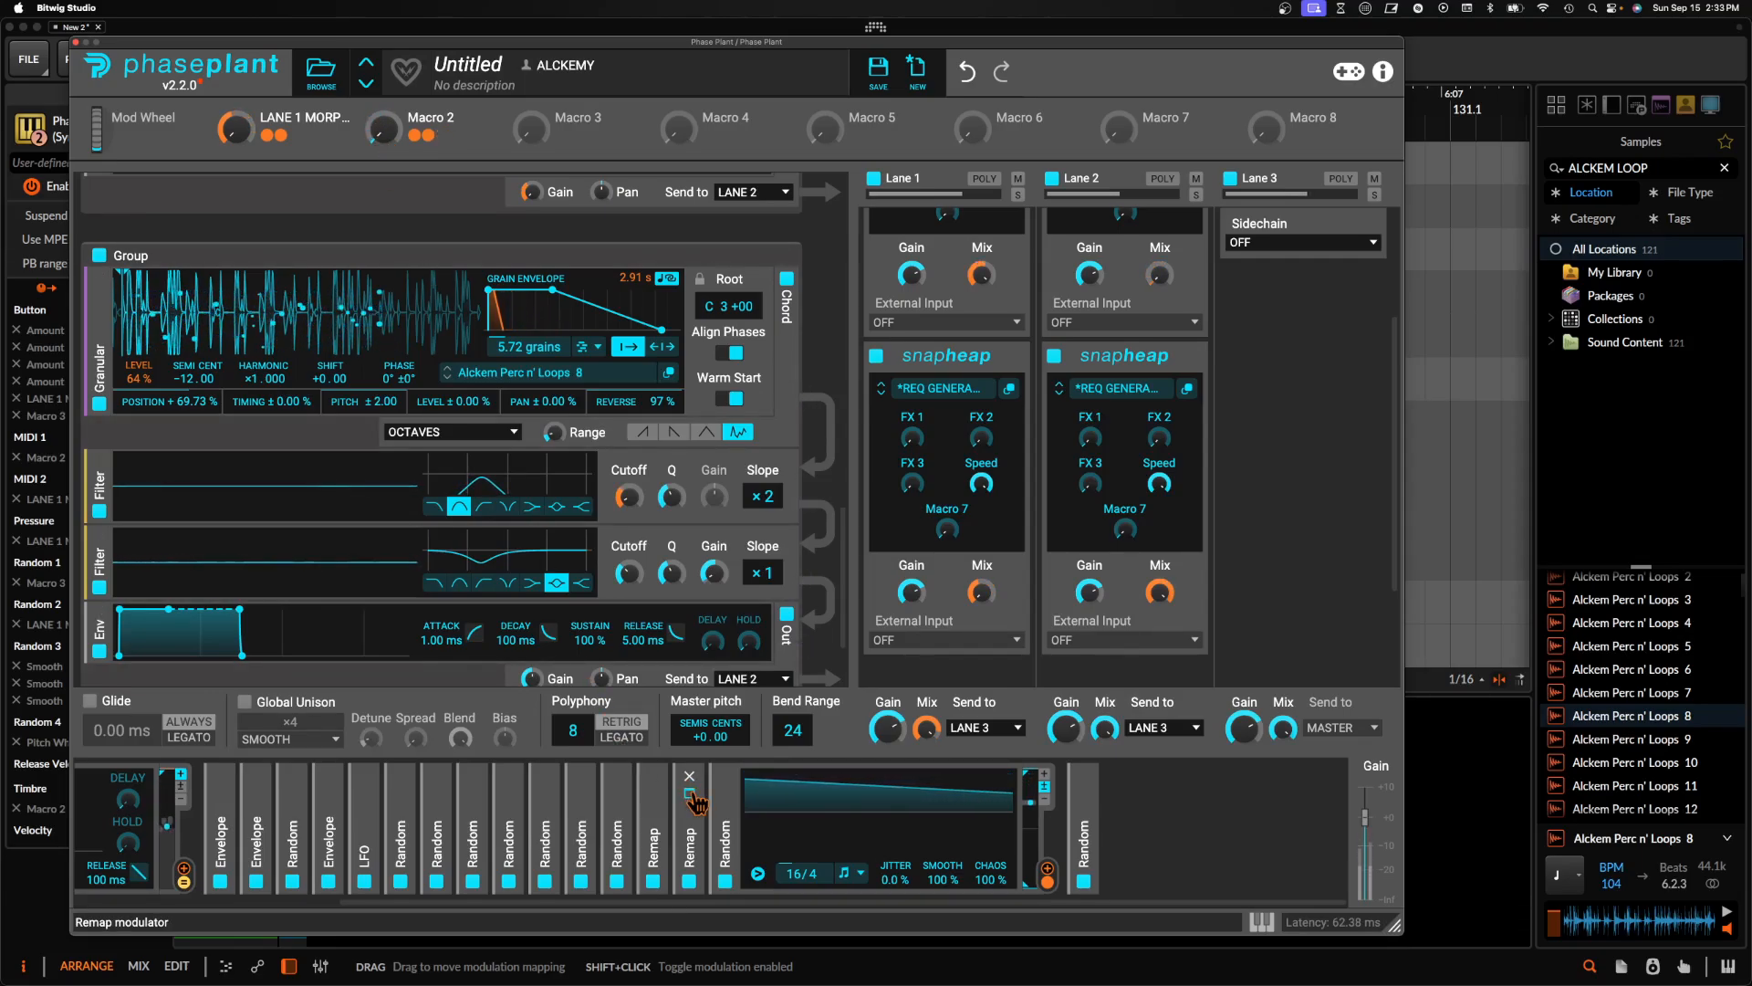
# Insert a Shaper Table before the Transient Shaper in Lane 3 and raise its Drive slightly
pyautogui.scroll(3, 1314, 274)
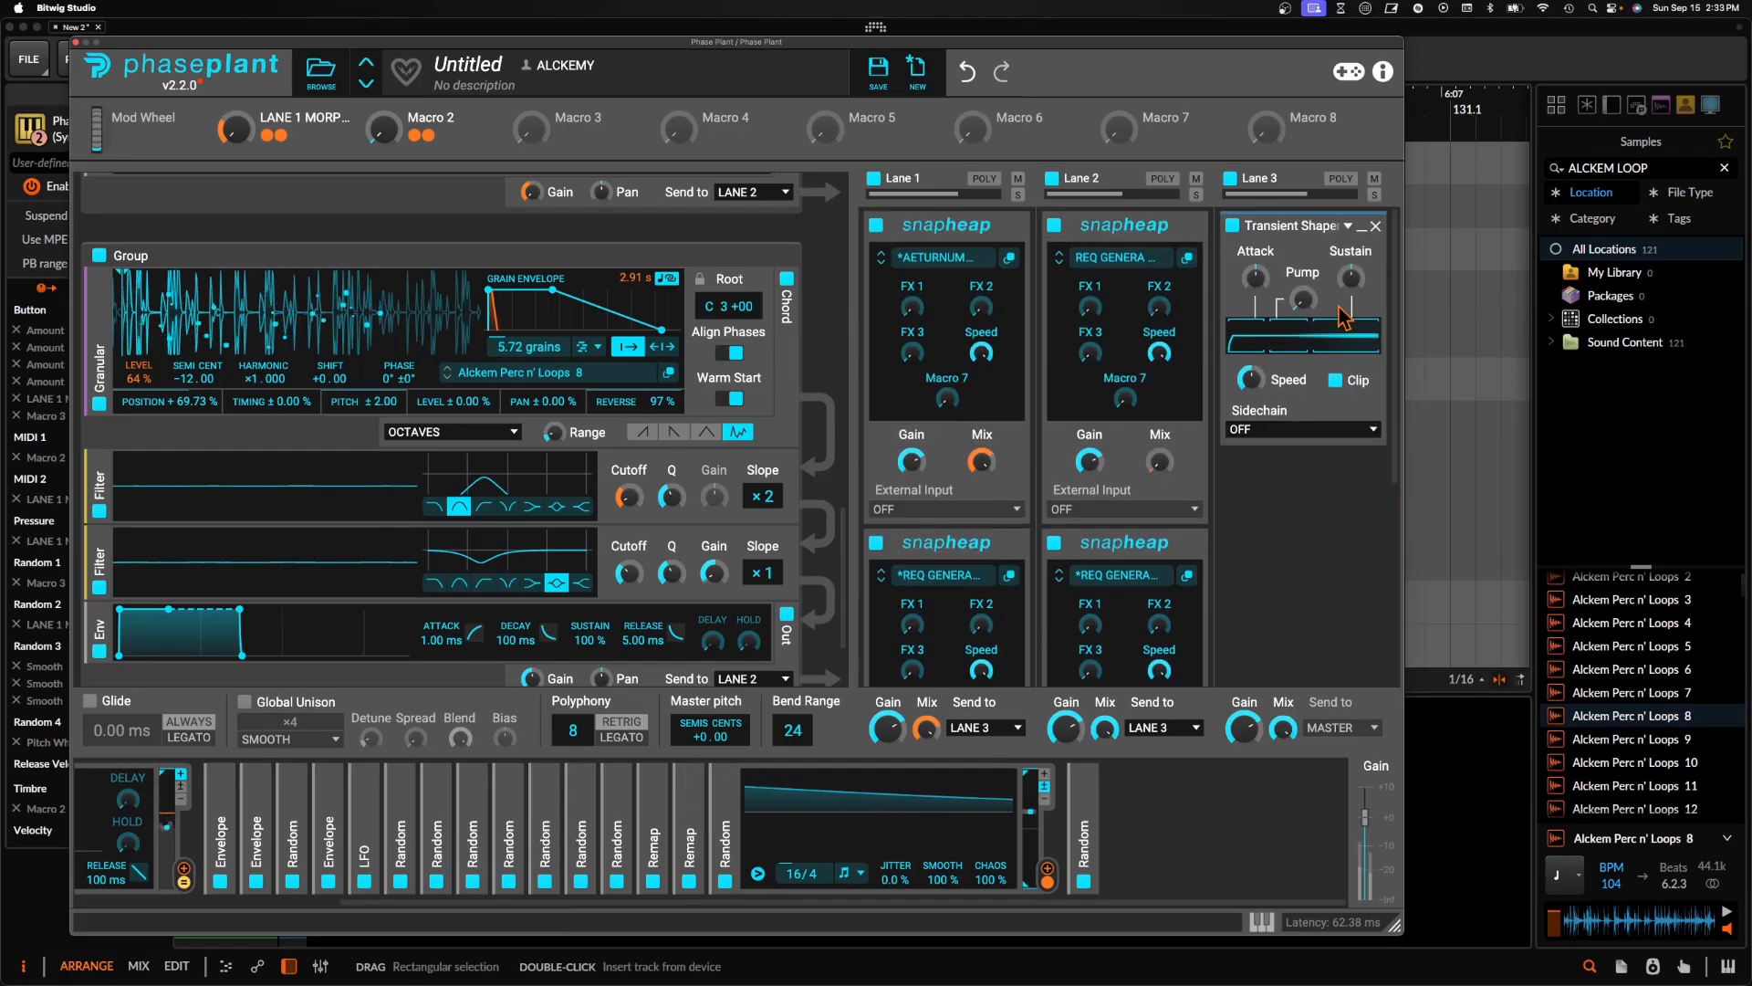
pyautogui.click(1307, 217)
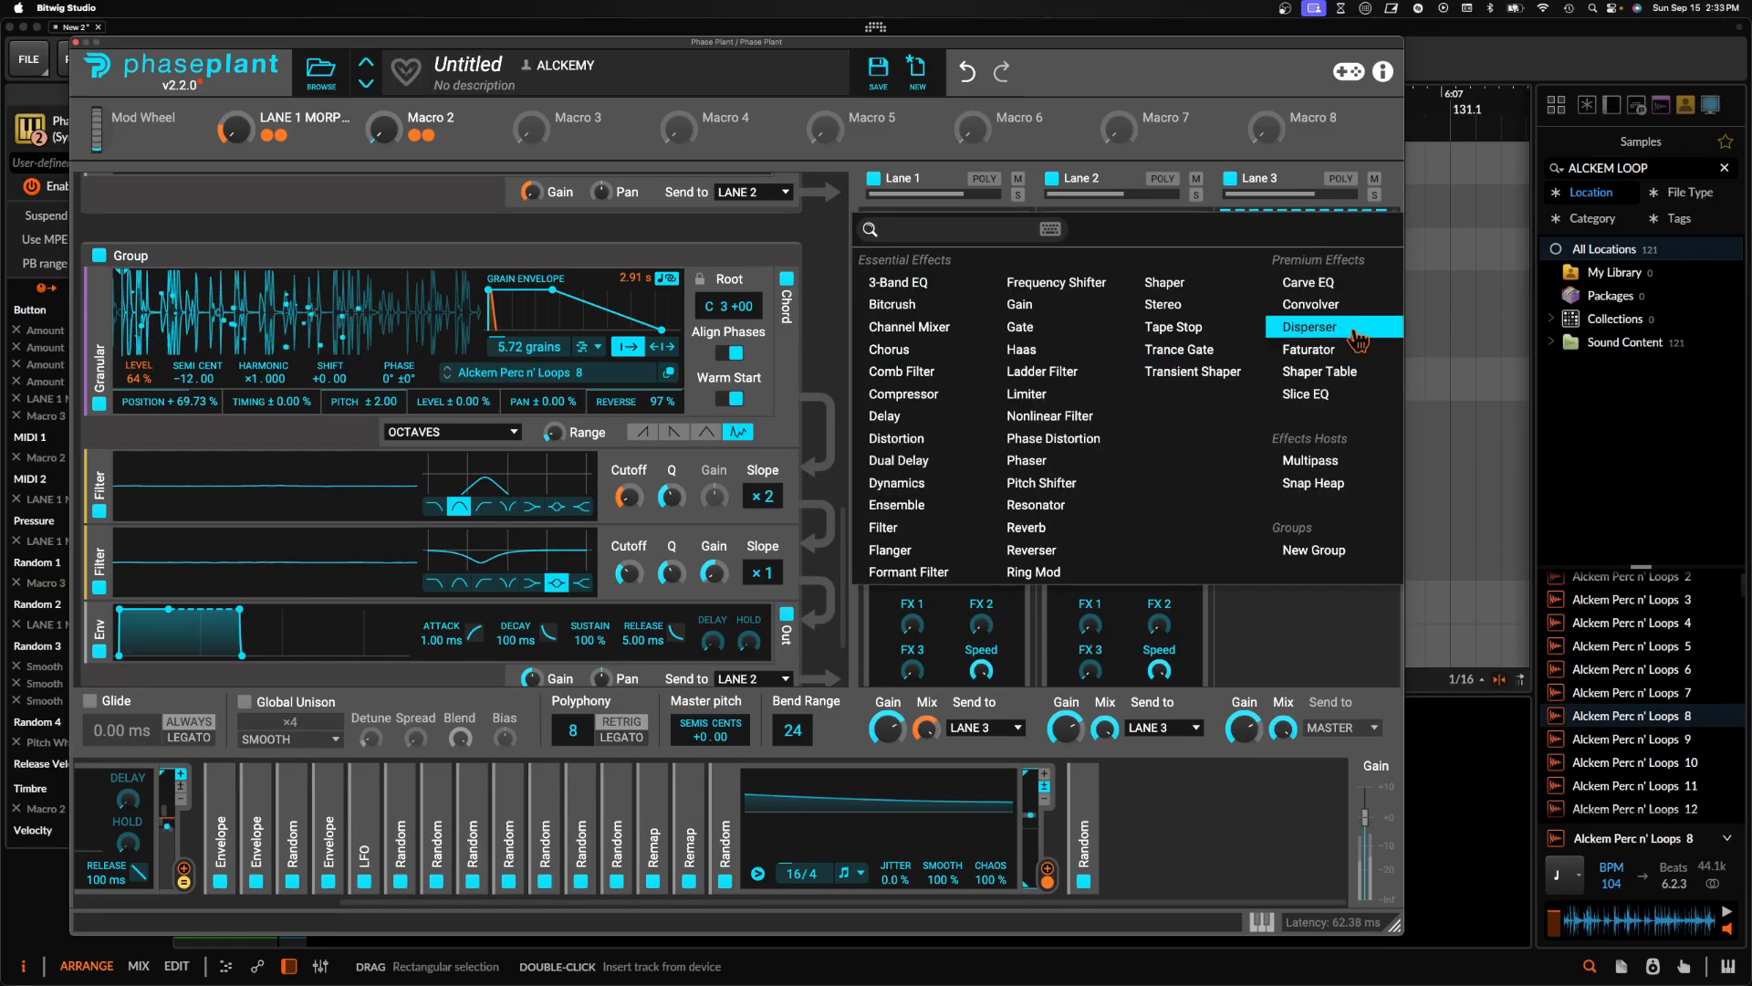
pyautogui.click(1321, 371)
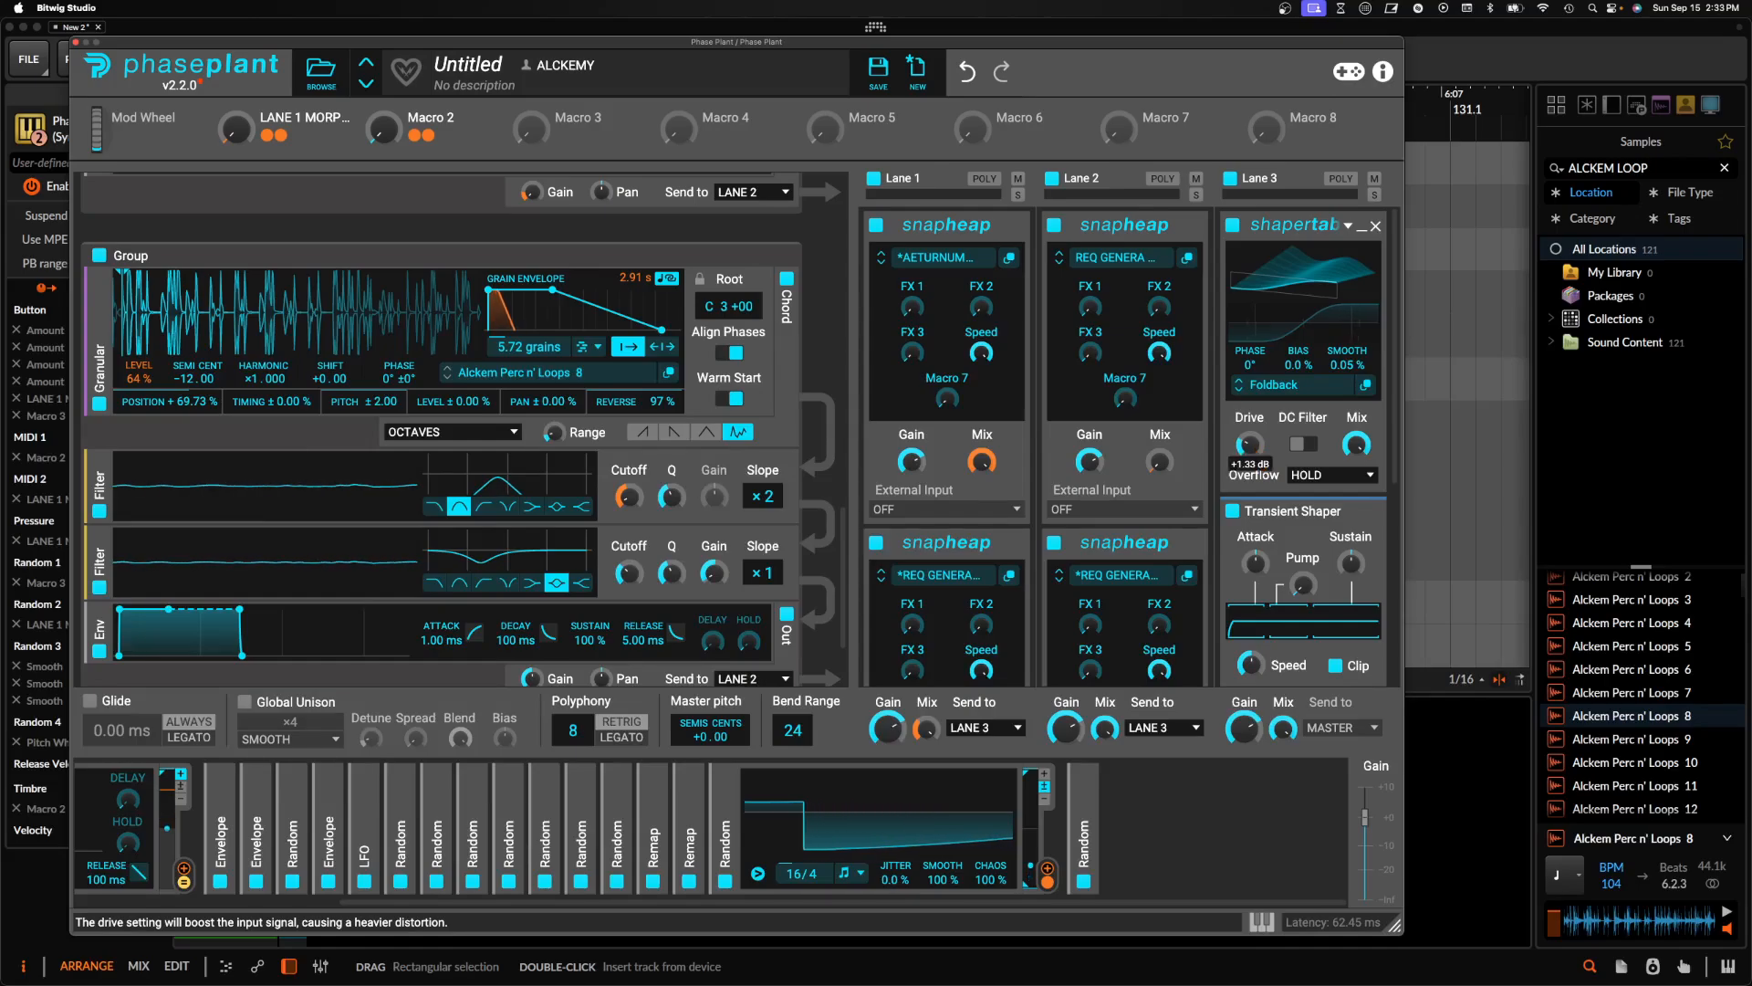
pyautogui.moveTo(1254, 447); pyautogui.dragTo(1254, 447)
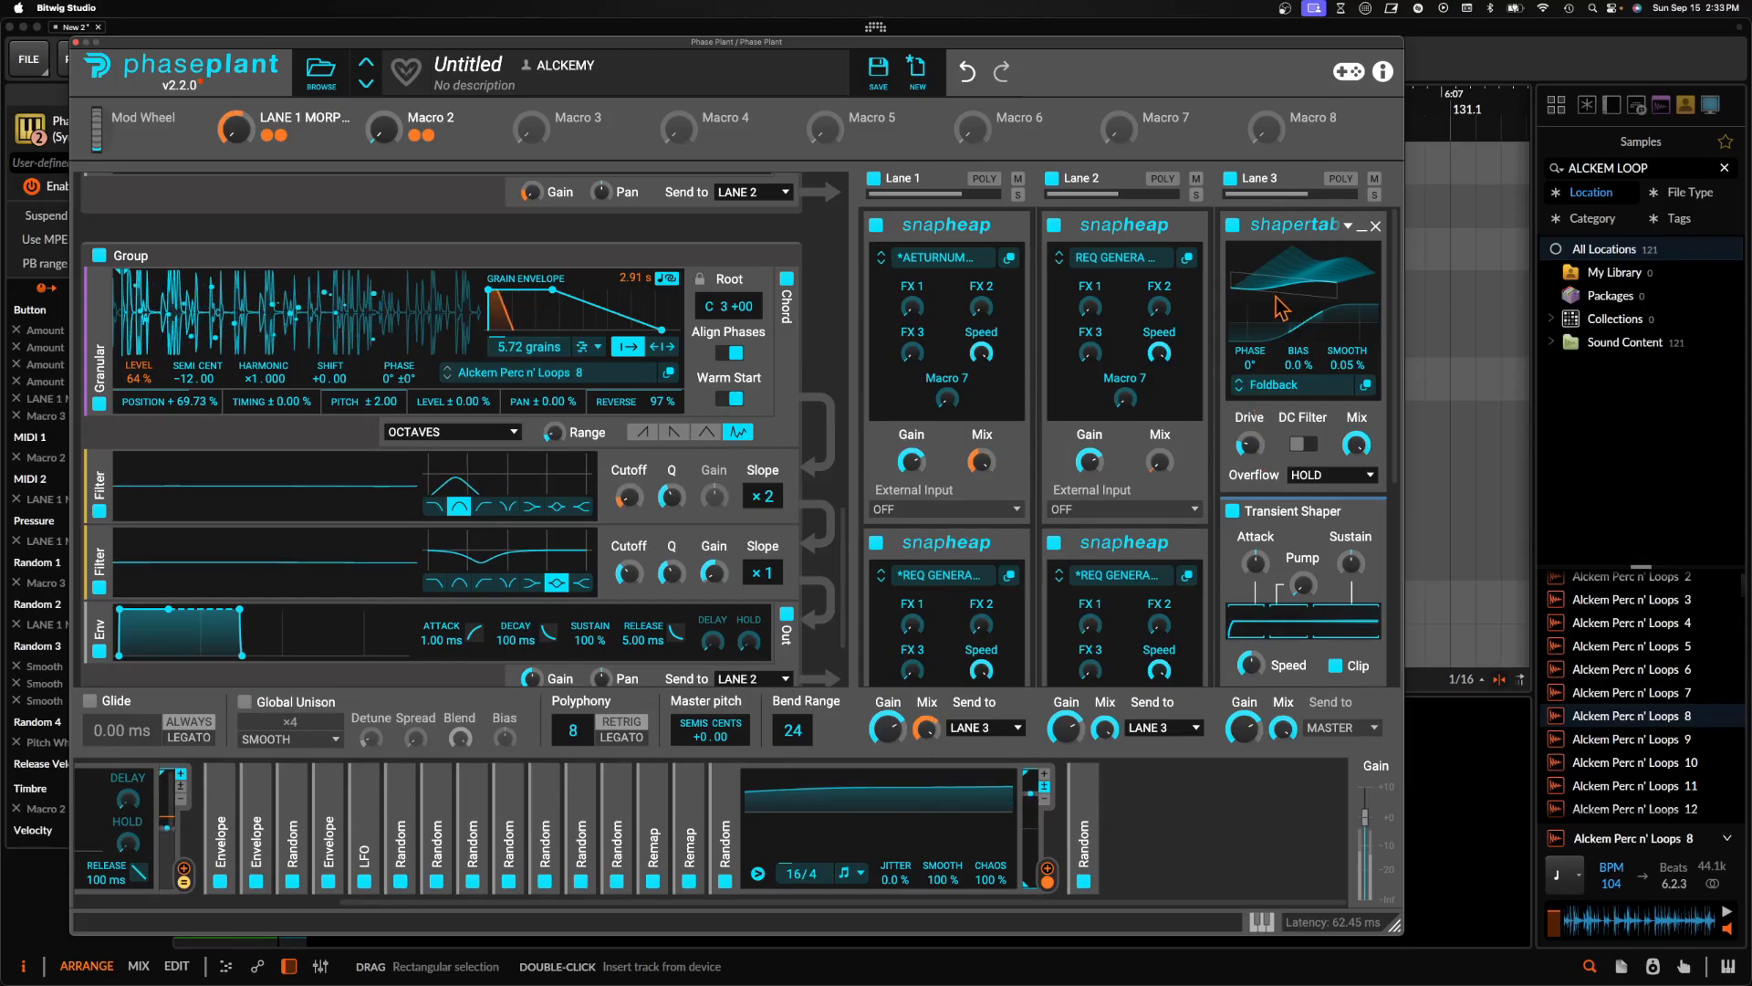
# Collapse the upper Snap Heap in Lane 2 and the expanded Envelope modulator
pyautogui.click(1184, 227)
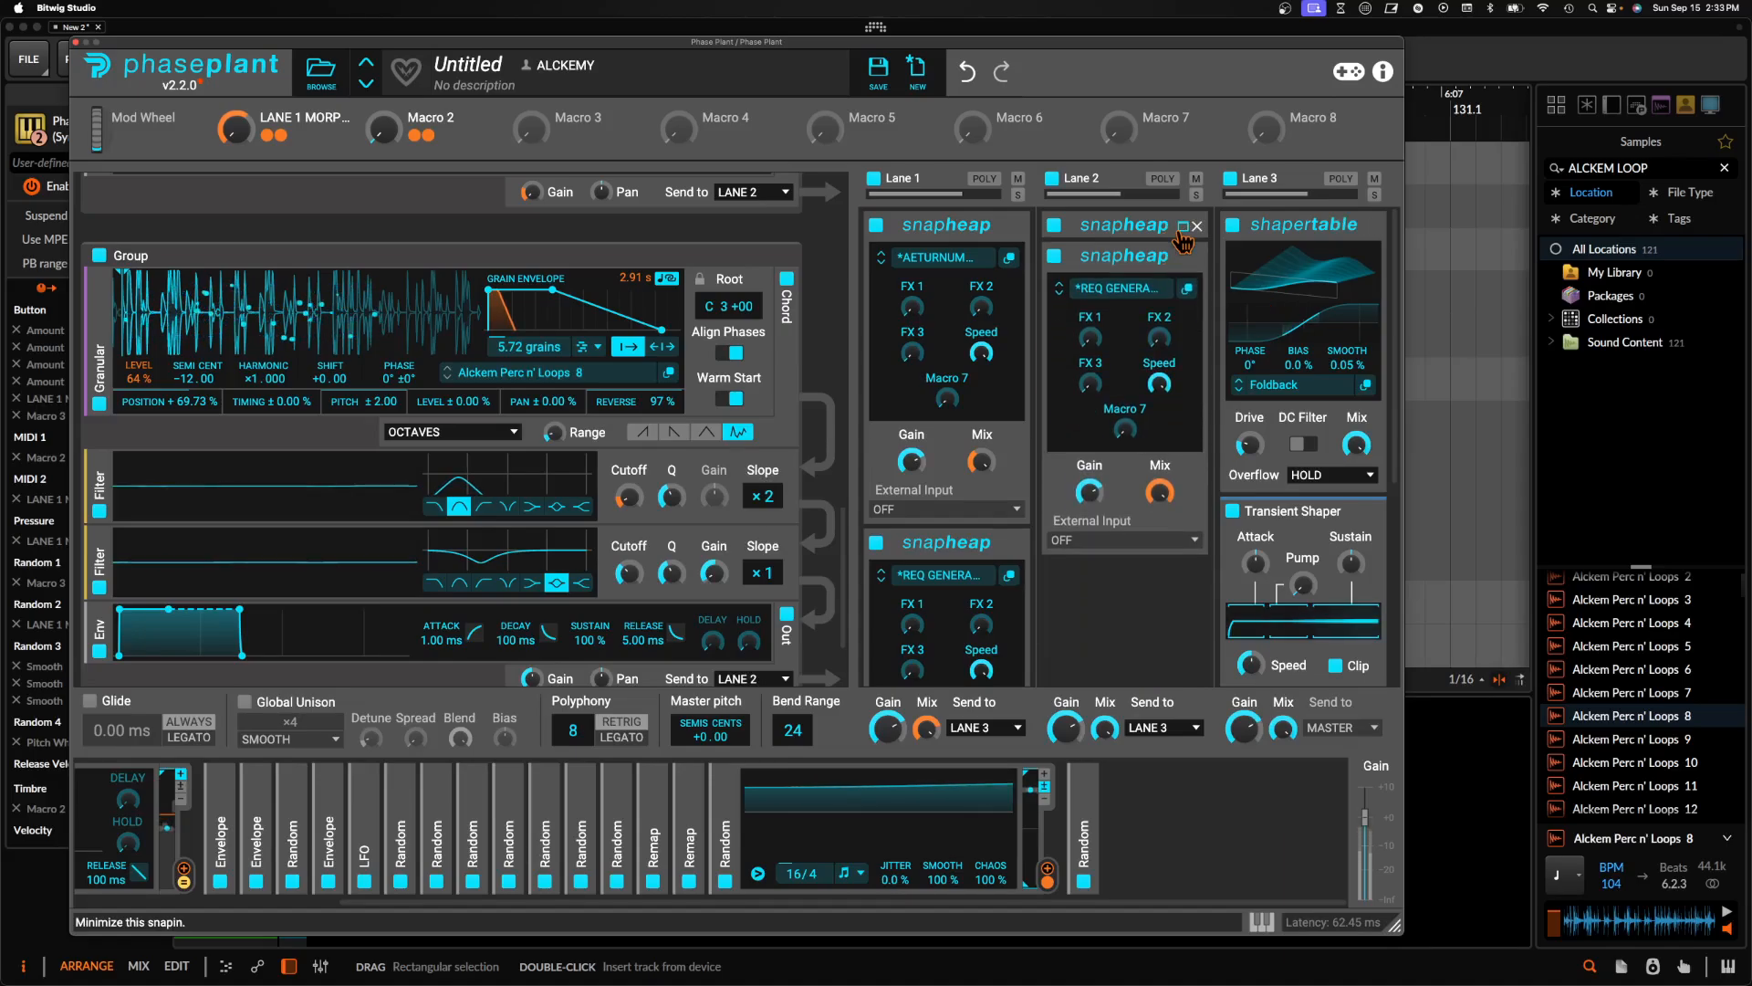
pyautogui.scroll(-10, 391, 388)
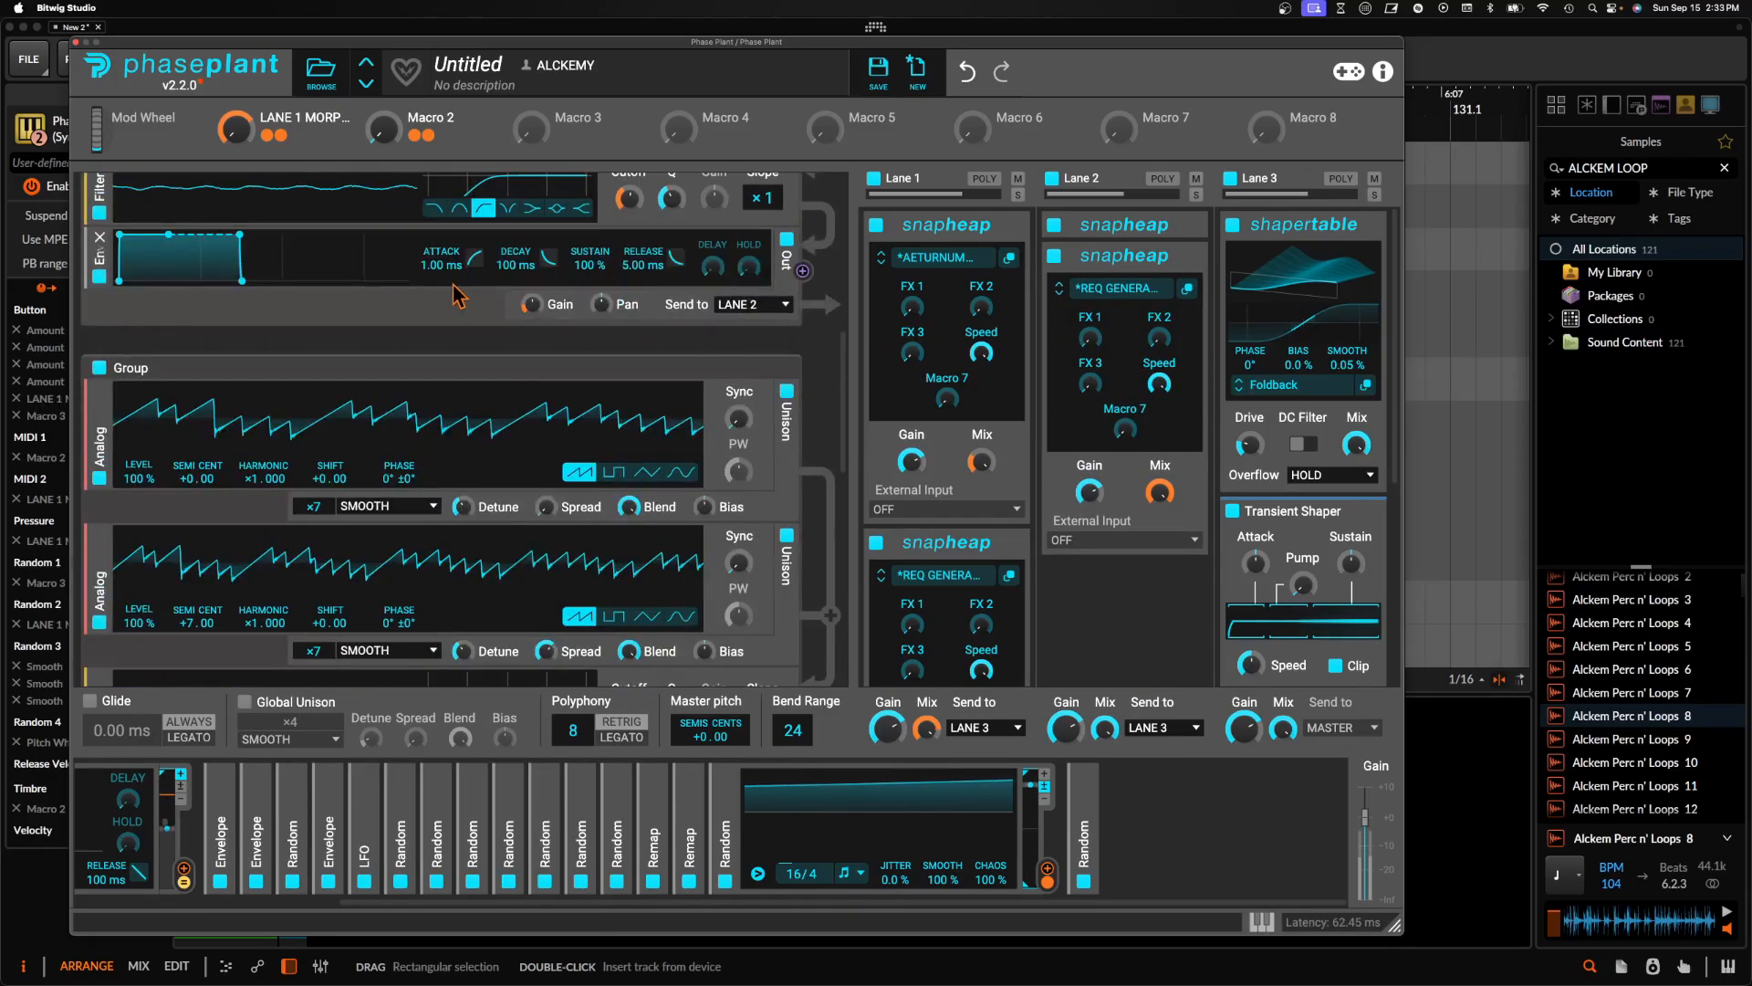
pyautogui.scroll(5, 532, 251)
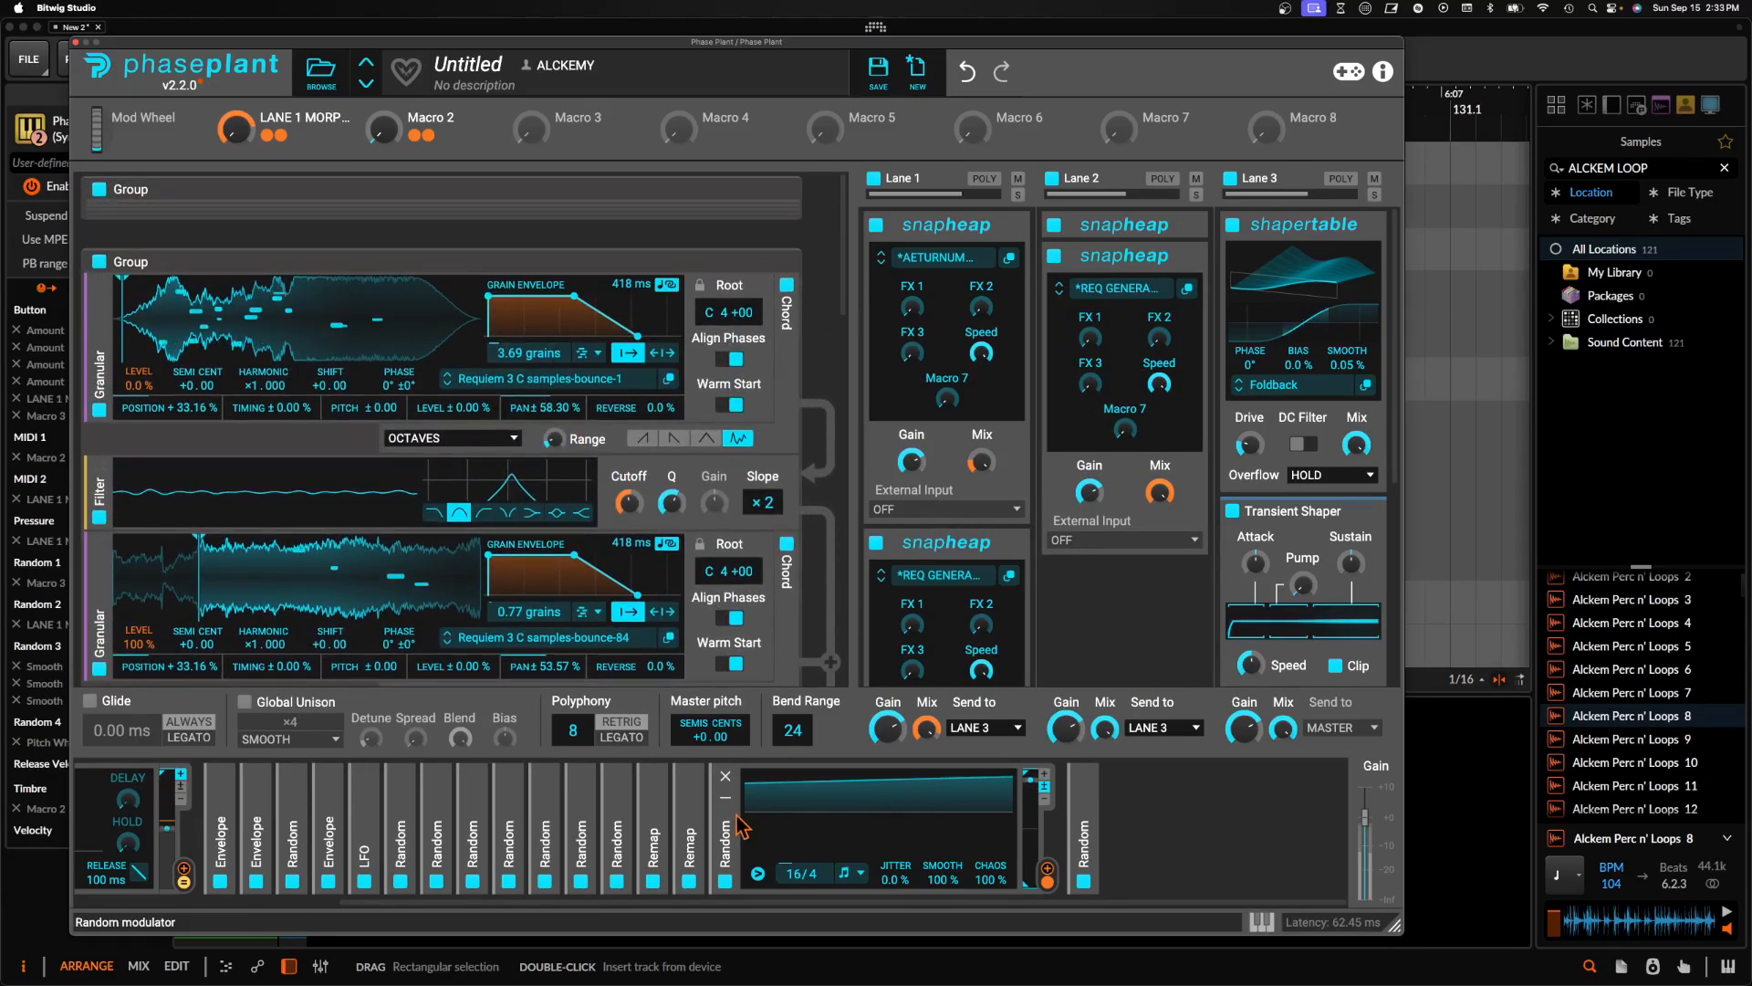
pyautogui.hscroll(-3, 739, 822)
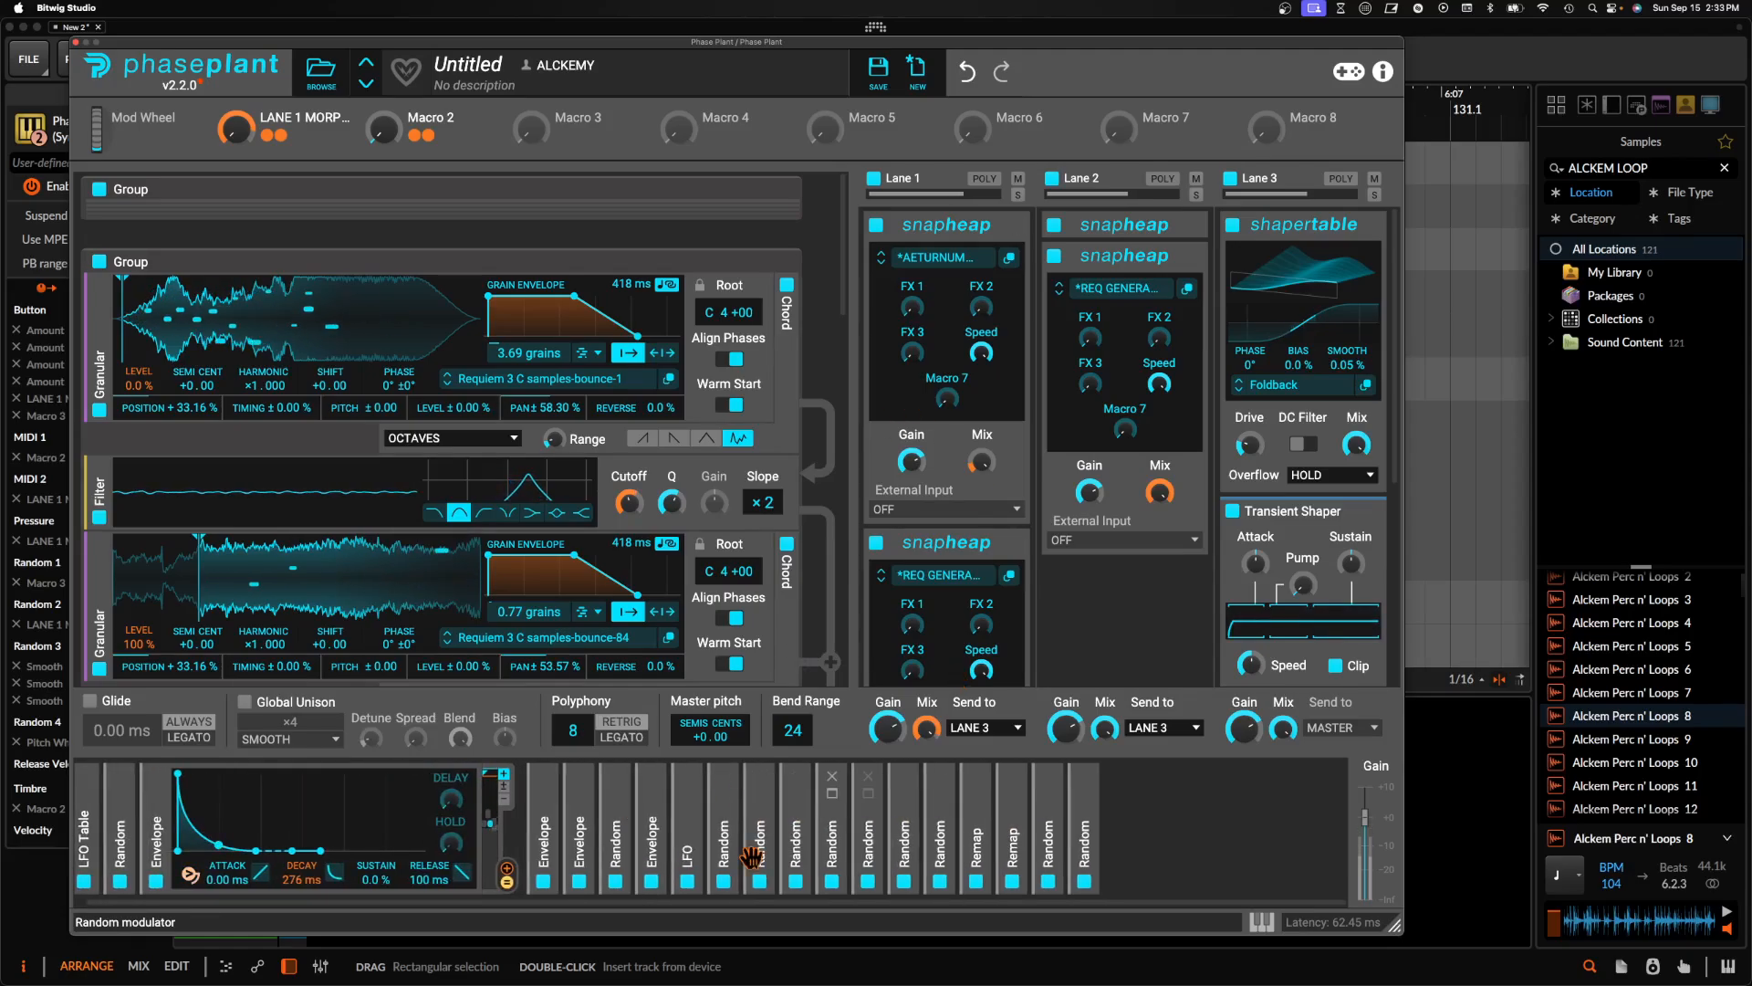
pyautogui.click(156, 798)
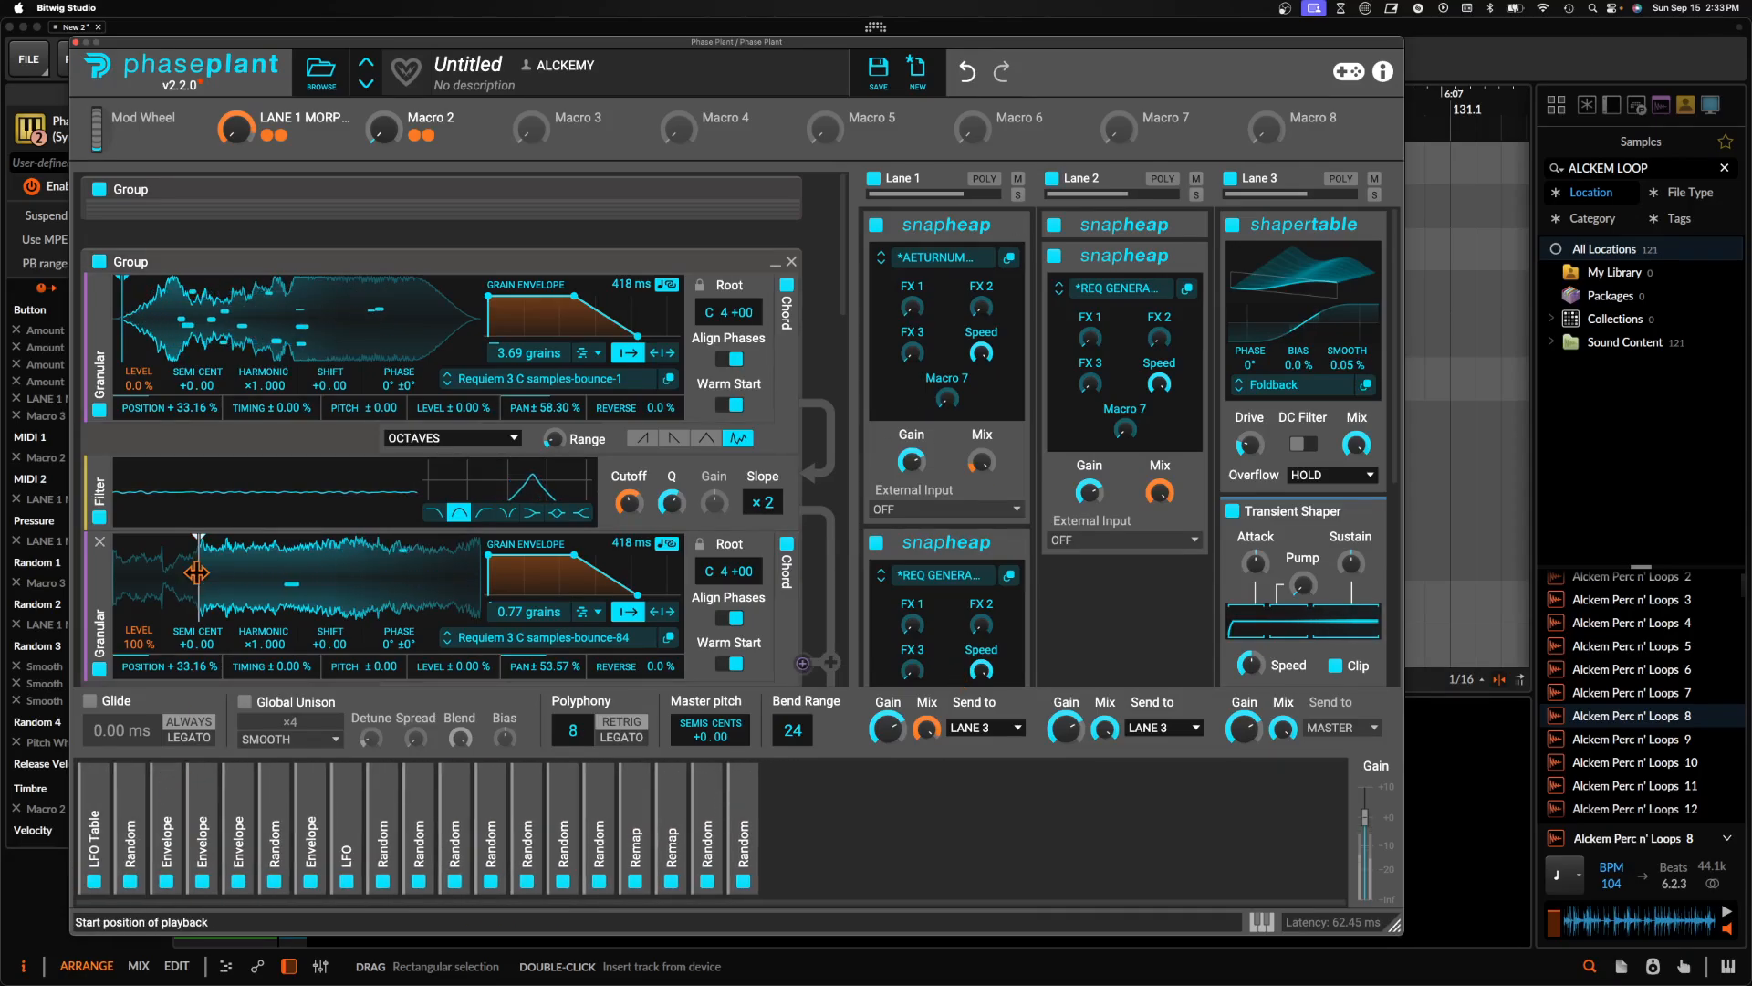
# Duplicate the last Random modulator, running at 32/4, and assign one of the pair to modulate Macro 2
pyautogui.scroll(-3, 196, 548)
pyautogui.scroll(-5, 196, 502)
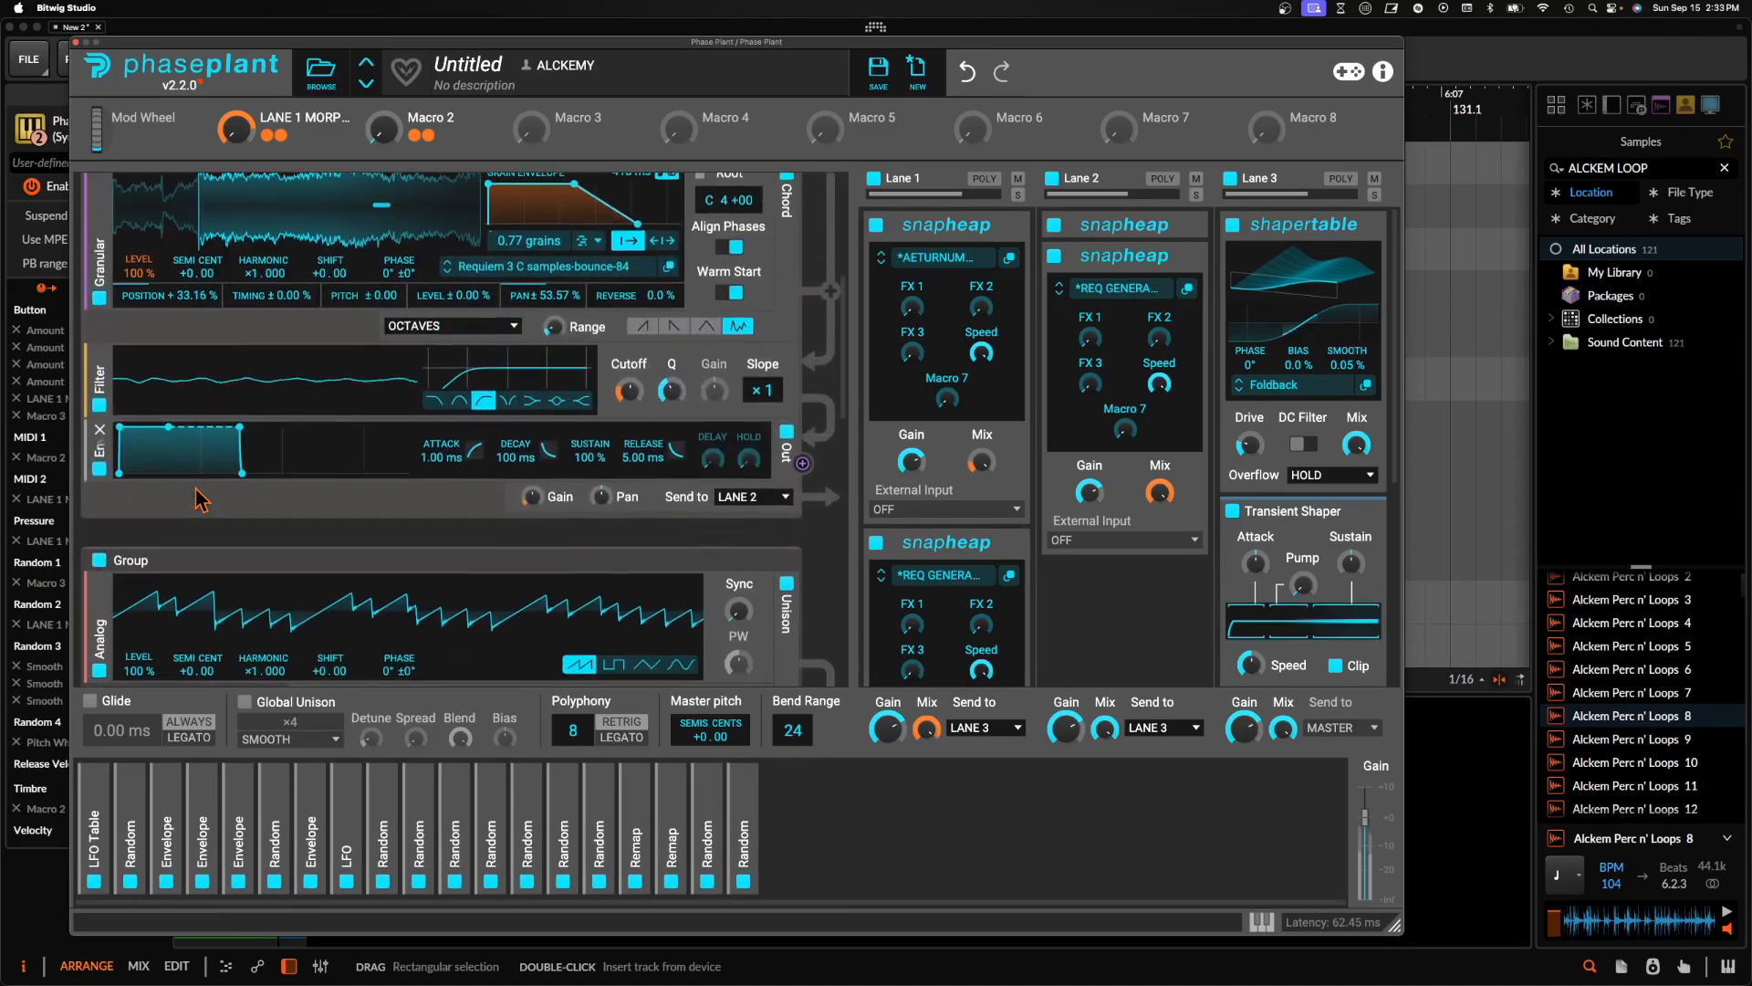
pyautogui.scroll(-2, 201, 499)
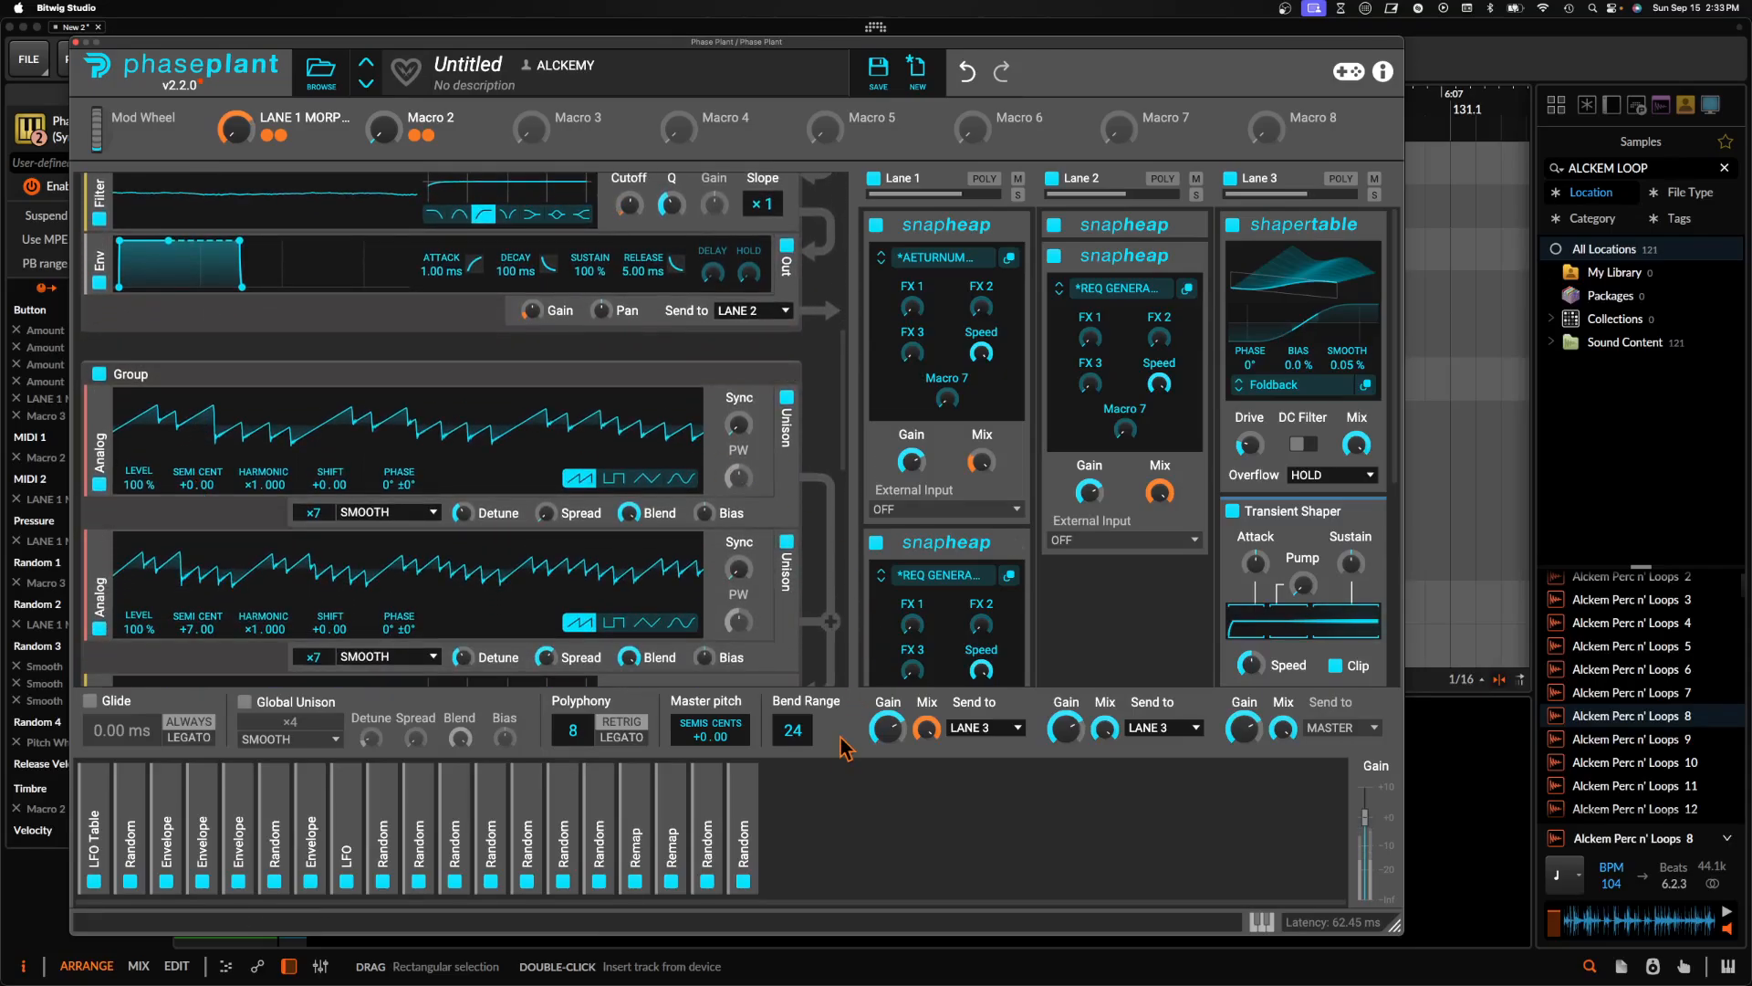
pyautogui.click(746, 818)
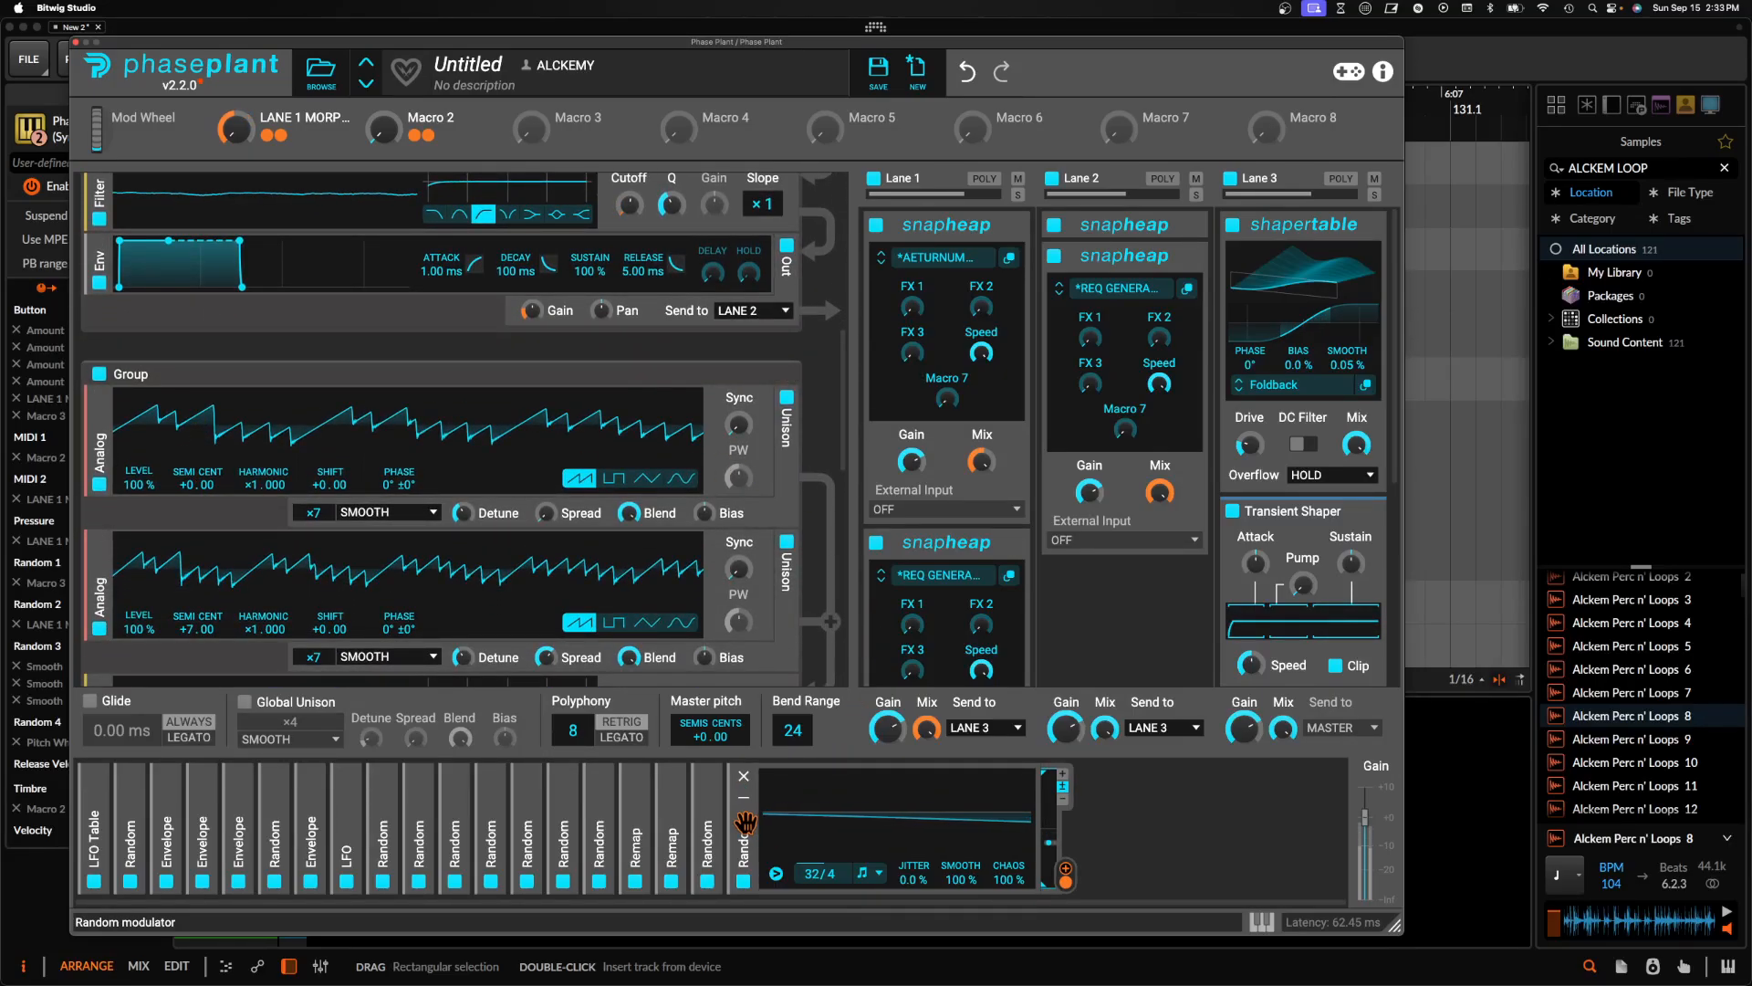
pyautogui.moveTo(746, 823); pyautogui.dragTo(1116, 845)
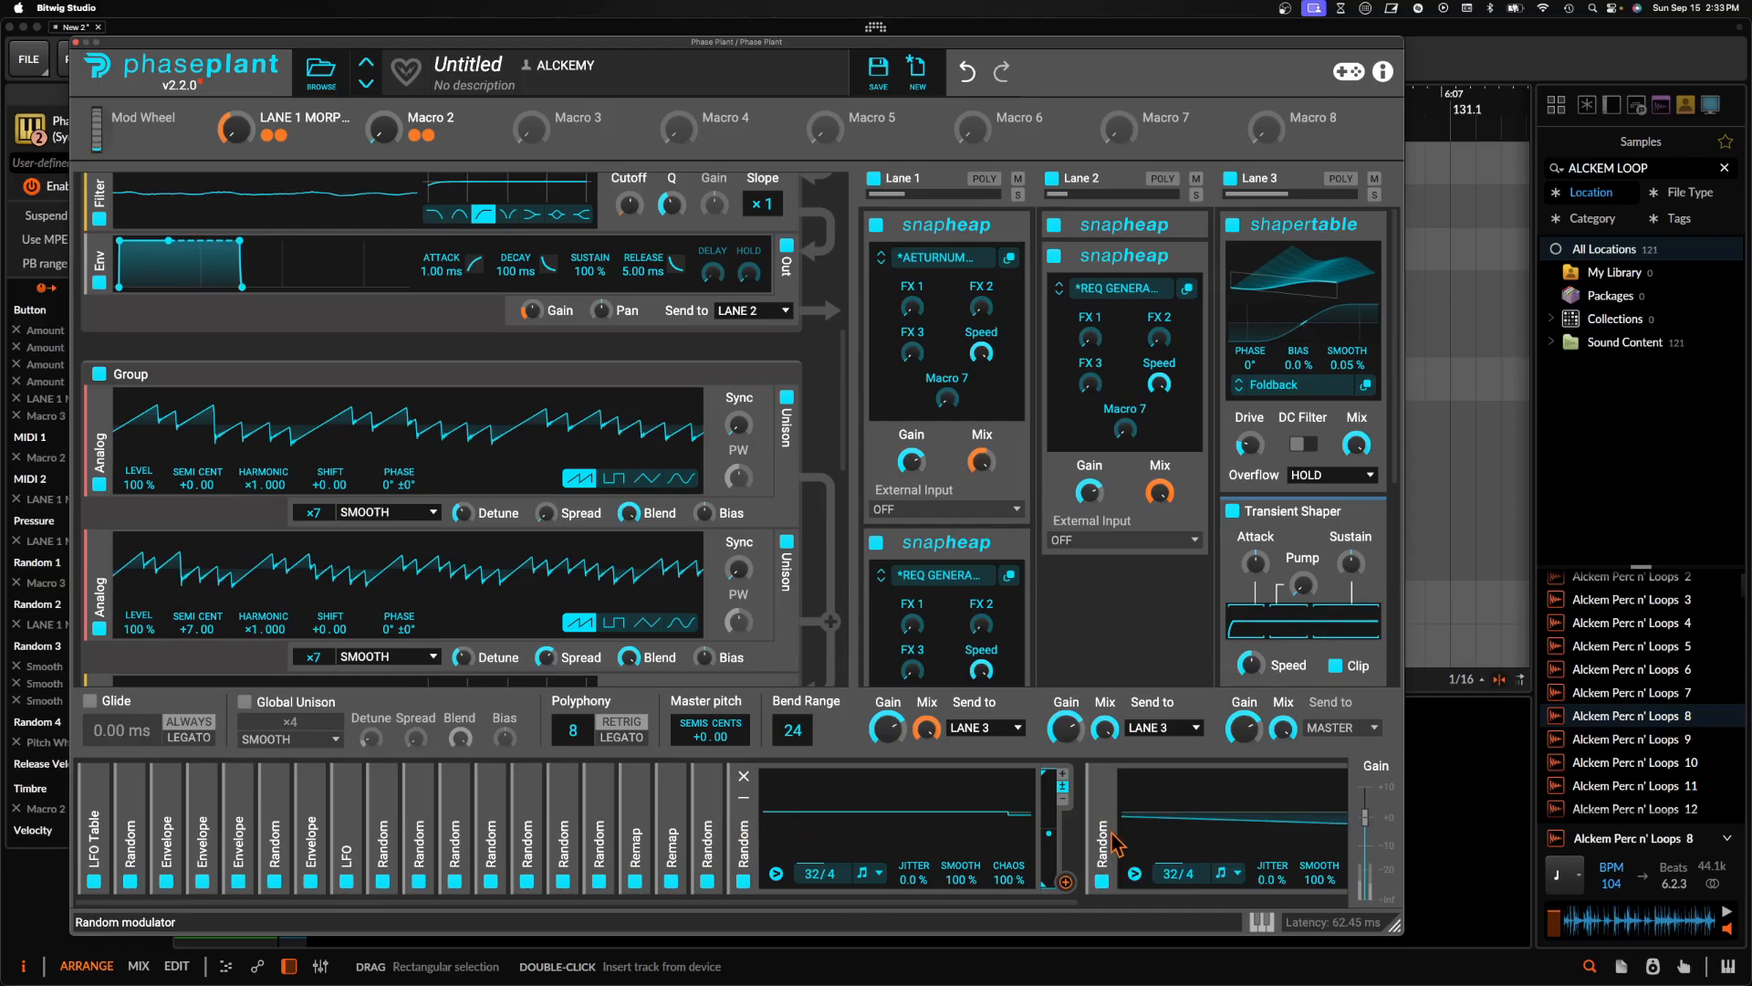
pyautogui.click(1066, 882)
pyautogui.click(384, 153)
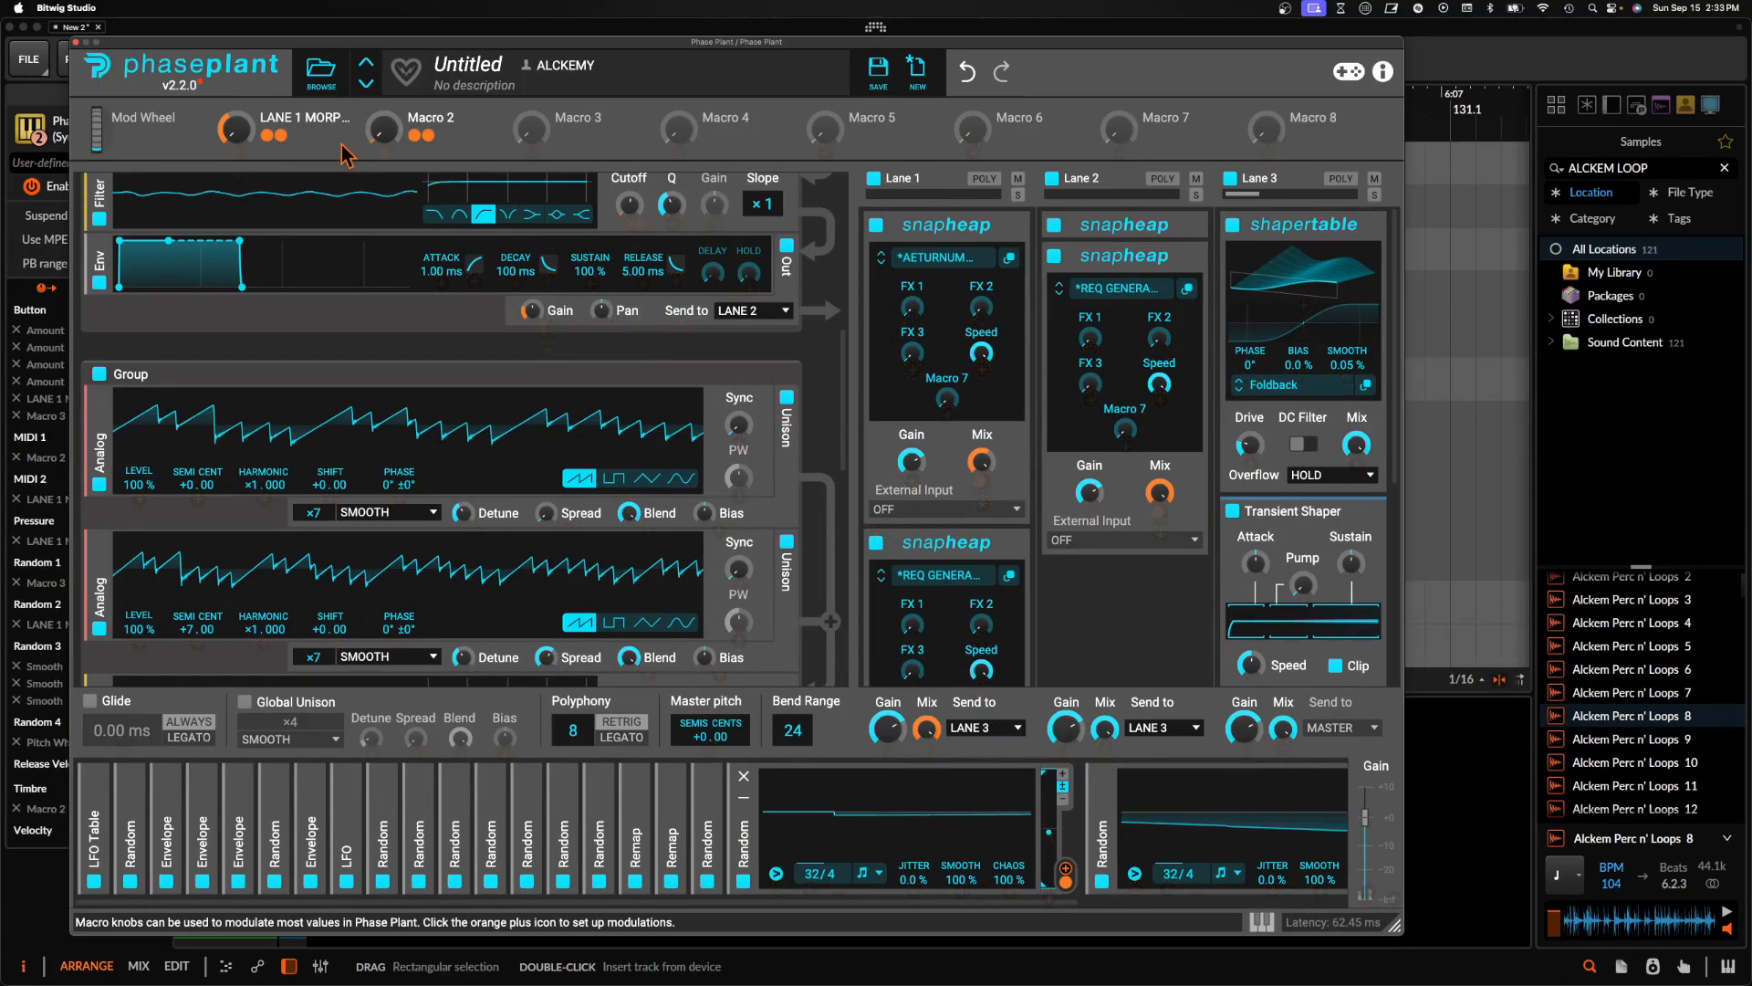
# Duplicate the 16/4 Random modulator and assign the unassigned one to Lane 2's Mix
pyautogui.hscroll(3, 890, 838)
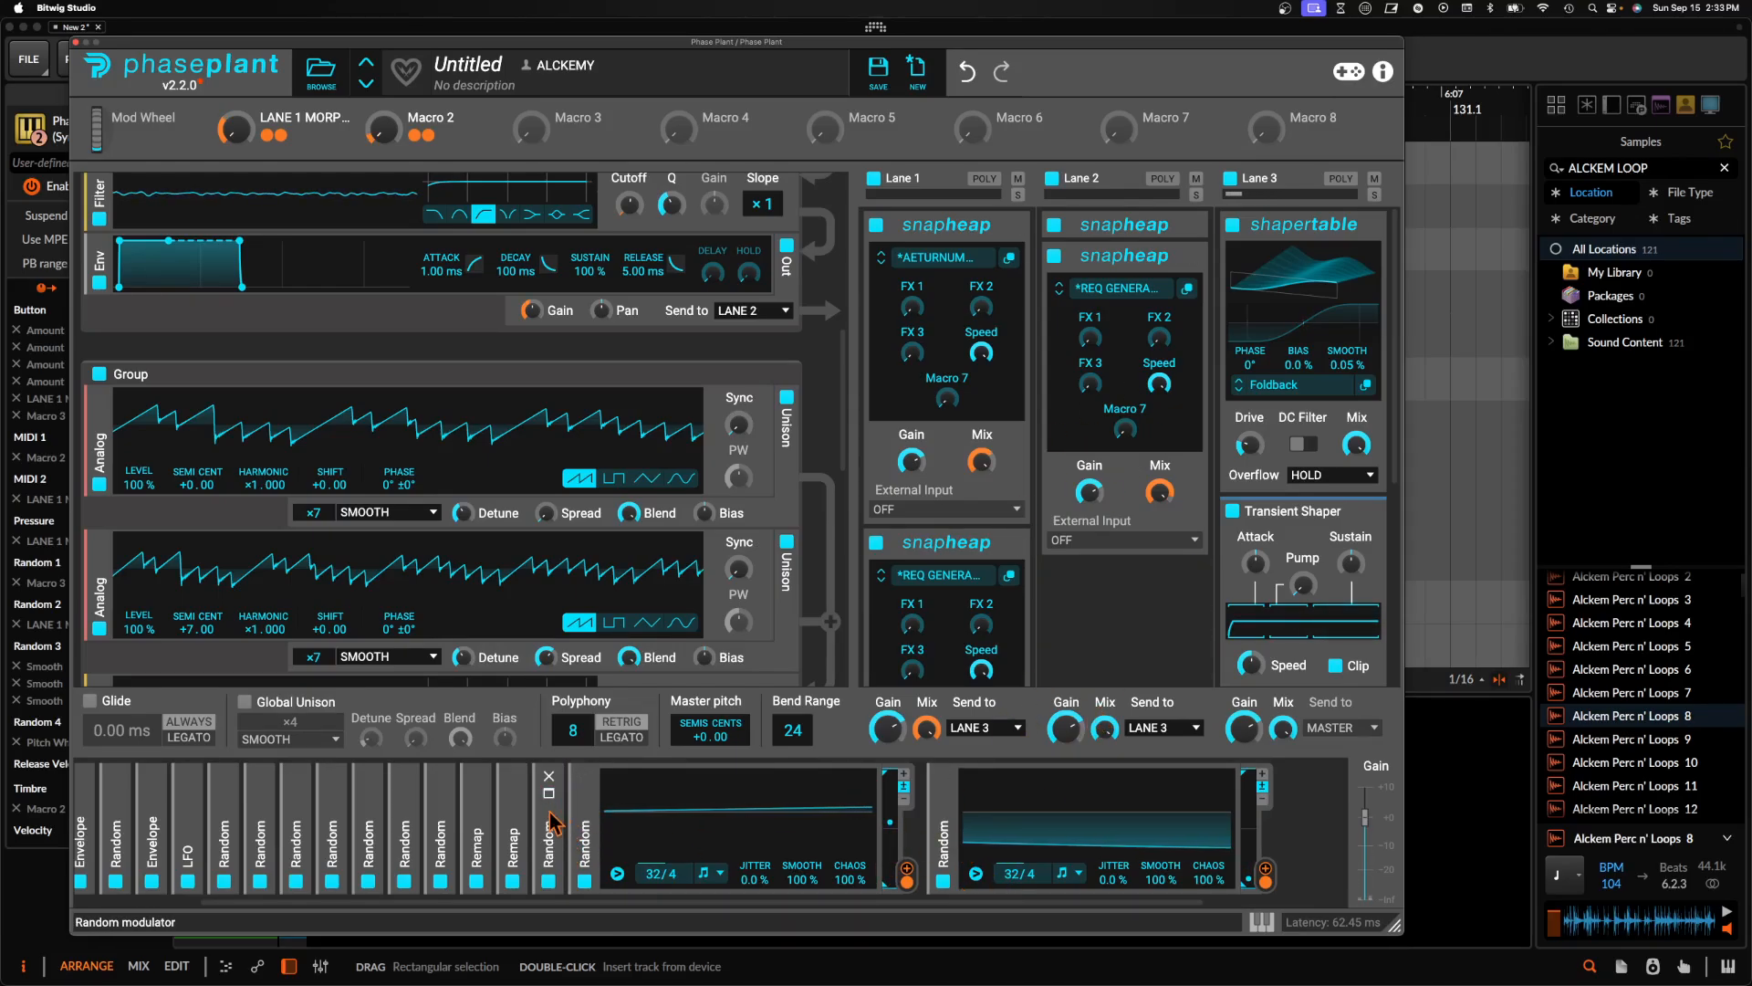
pyautogui.click(548, 793)
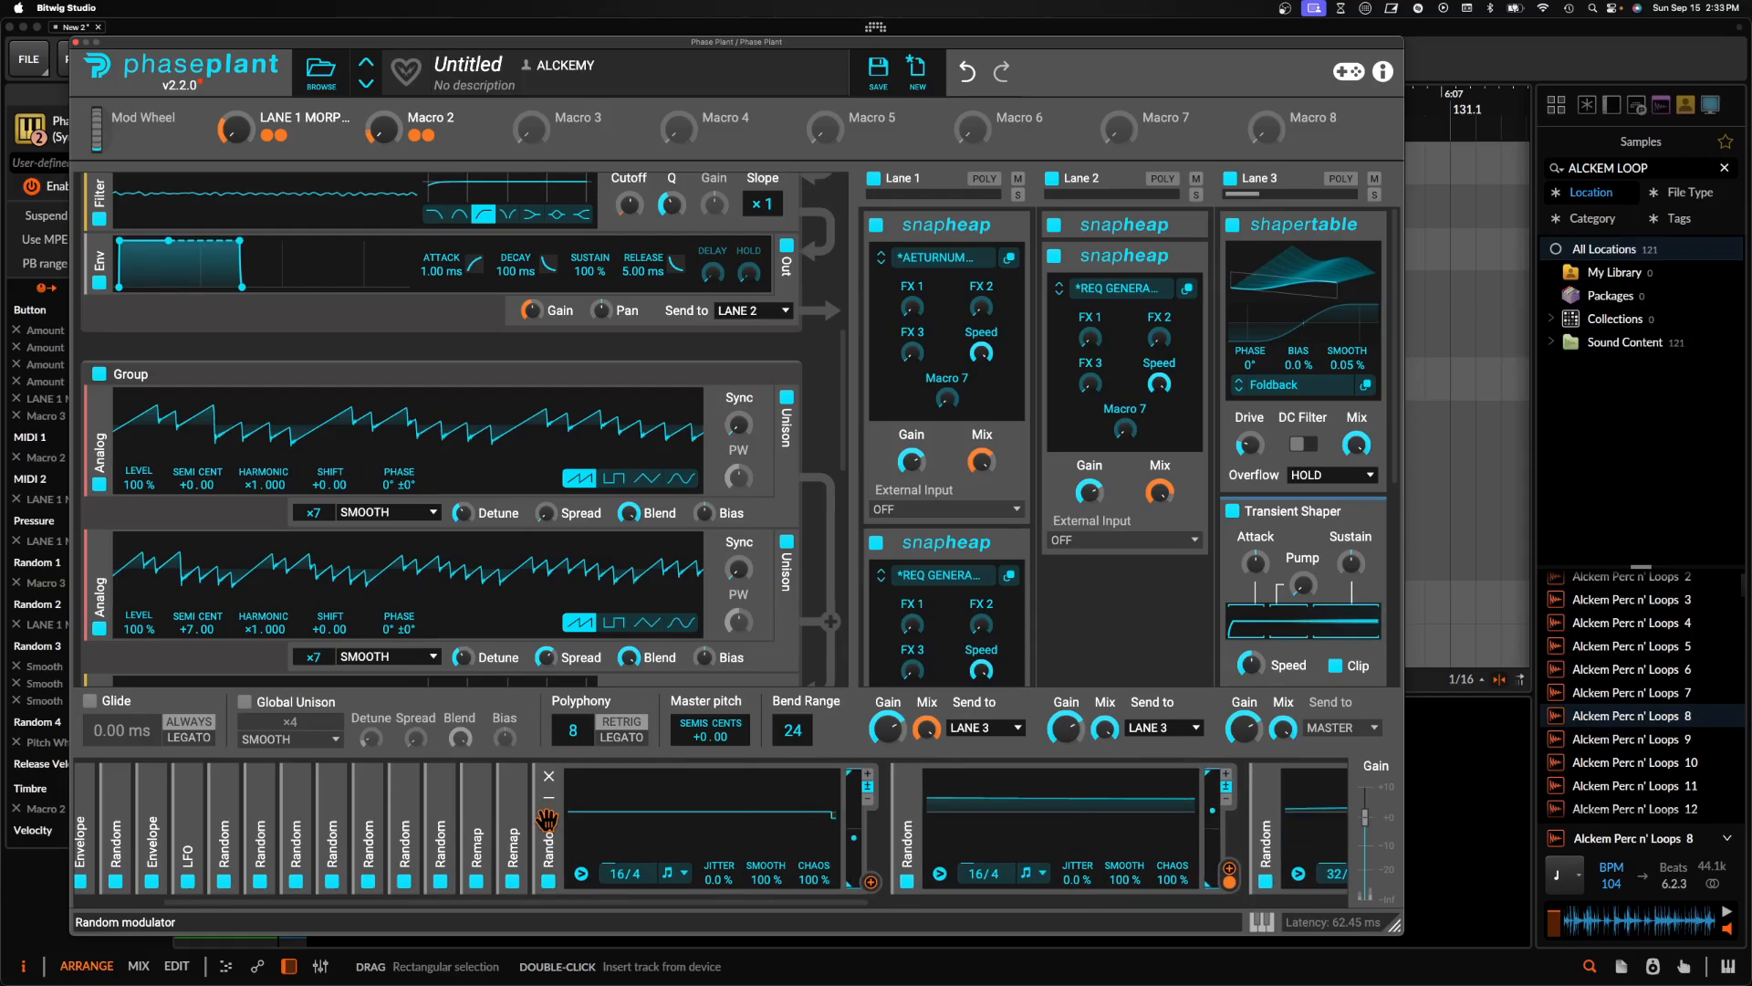
pyautogui.moveTo(871, 882); pyautogui.dragTo(1100, 726)
pyautogui.scroll(-1, 956, 611)
pyautogui.scroll(1, 952, 647)
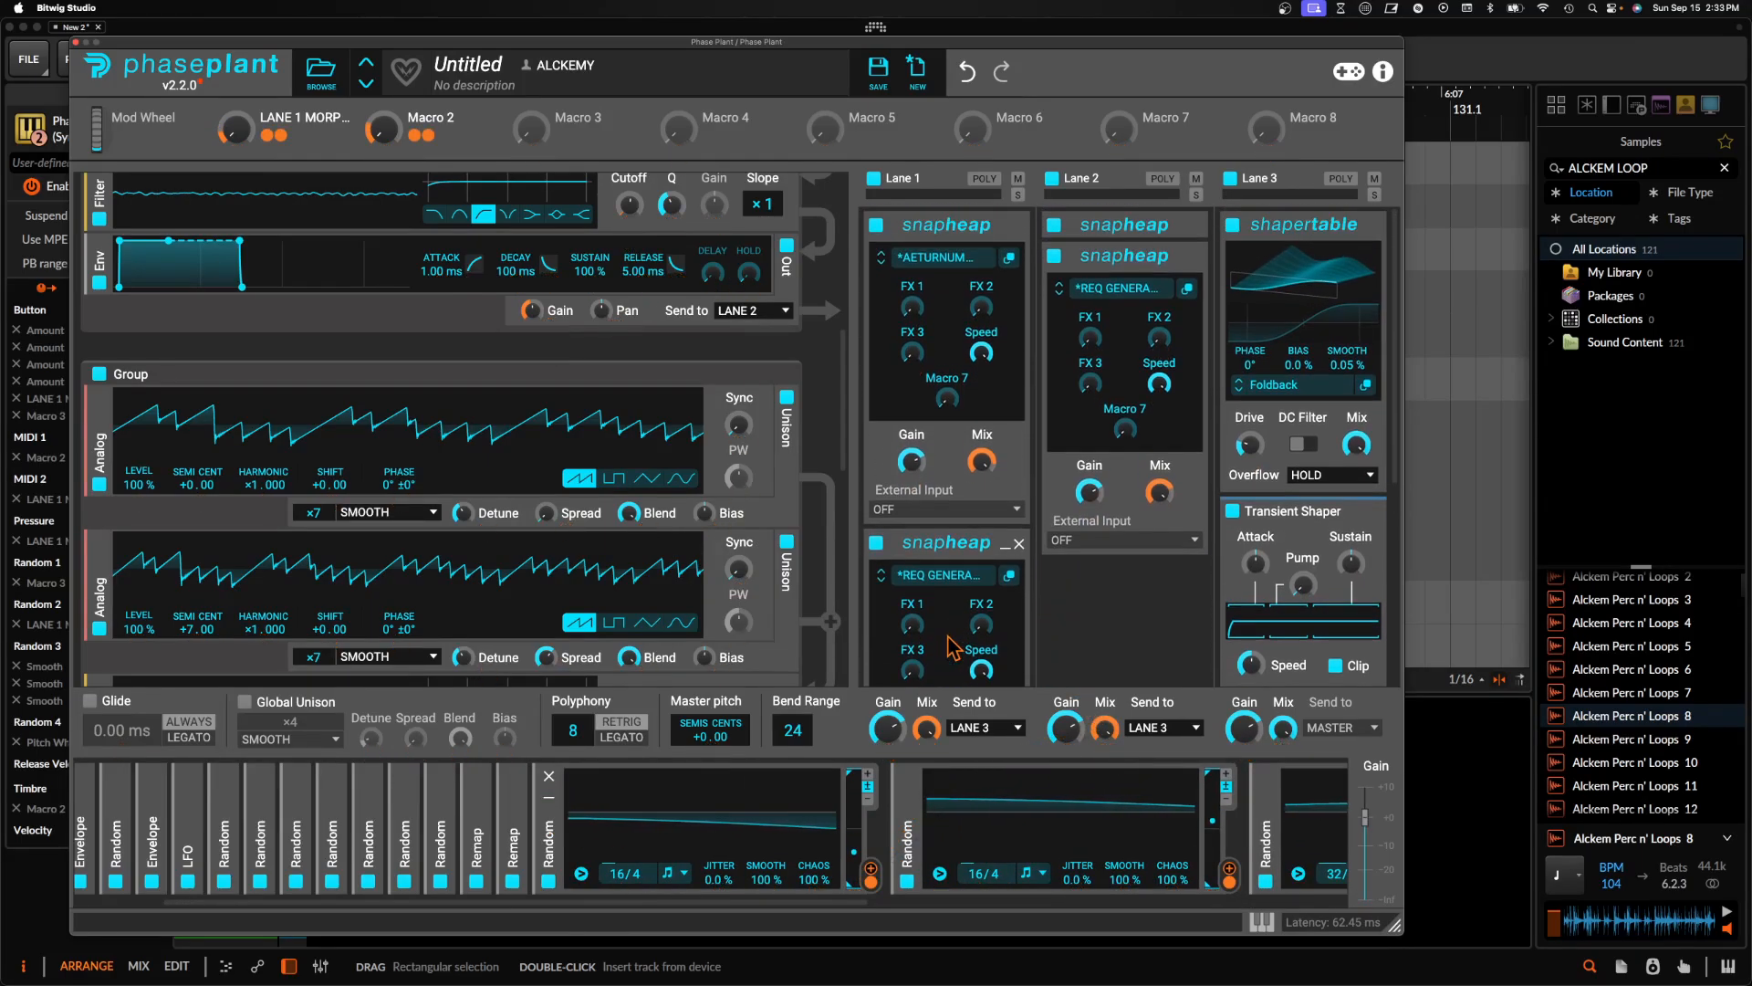
# Collapse the expanded Snap Heaps in Lanes 1 and 2, and the Shaper Table and Transient Shaper in Lane 3
pyautogui.click(1006, 227)
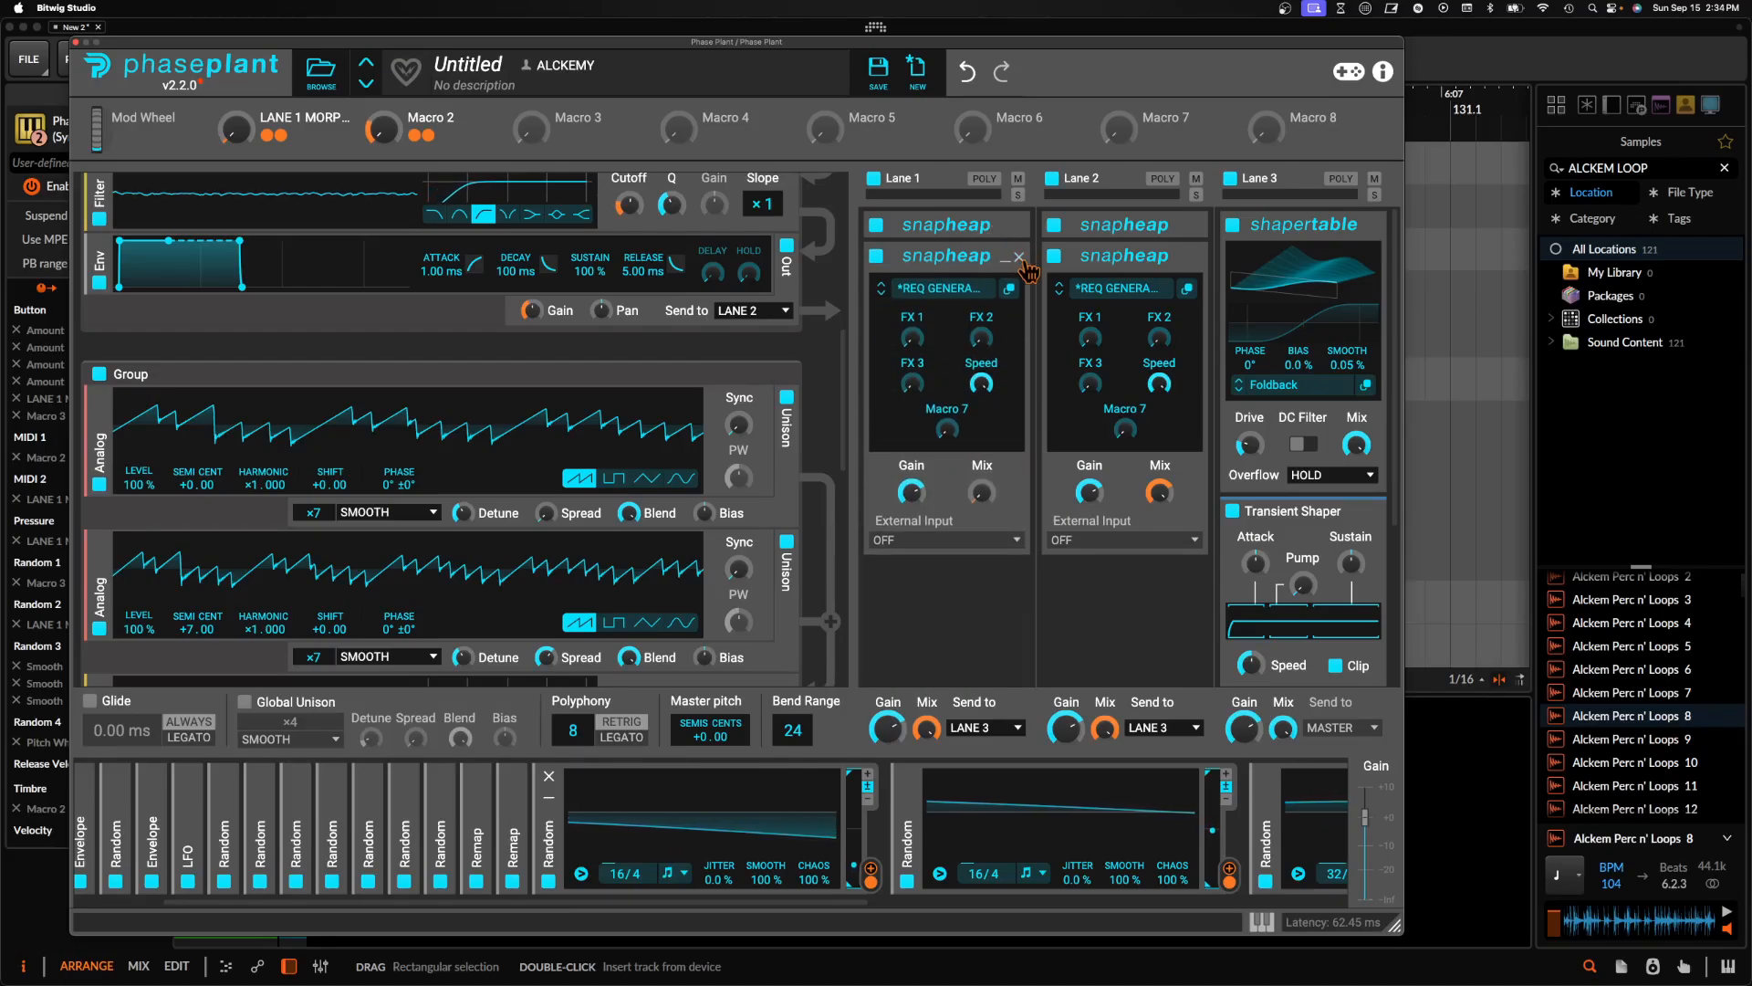
pyautogui.click(1007, 261)
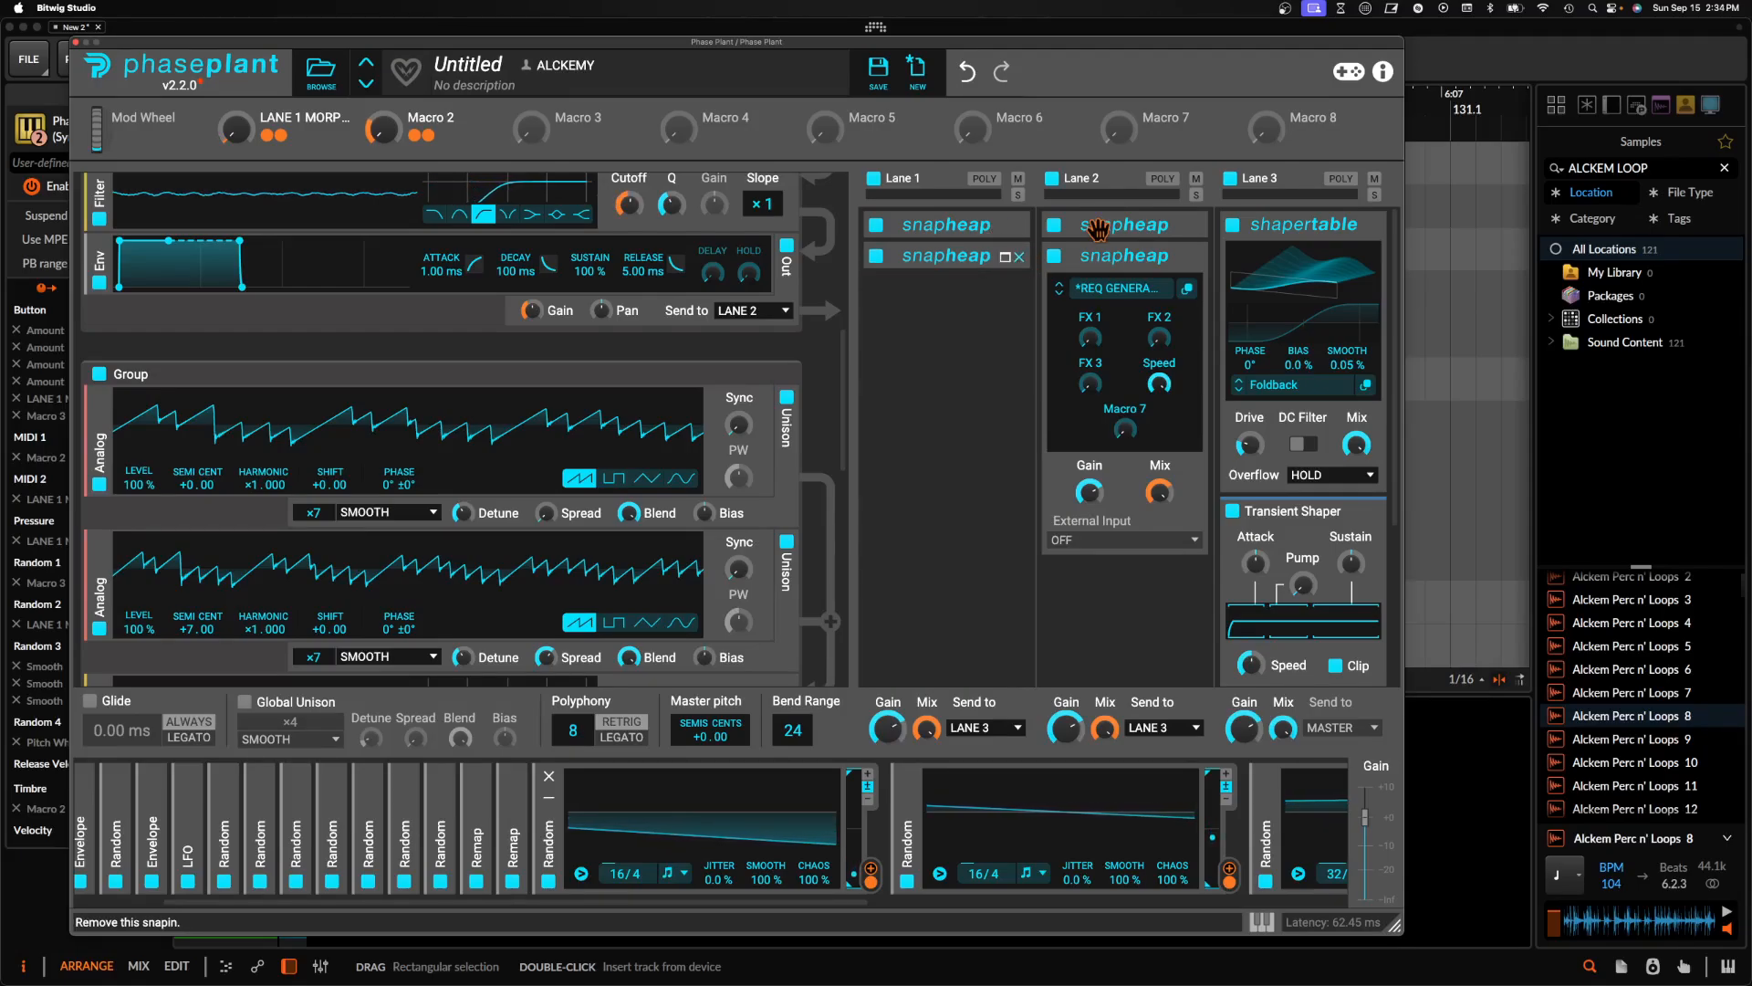
pyautogui.click(1184, 258)
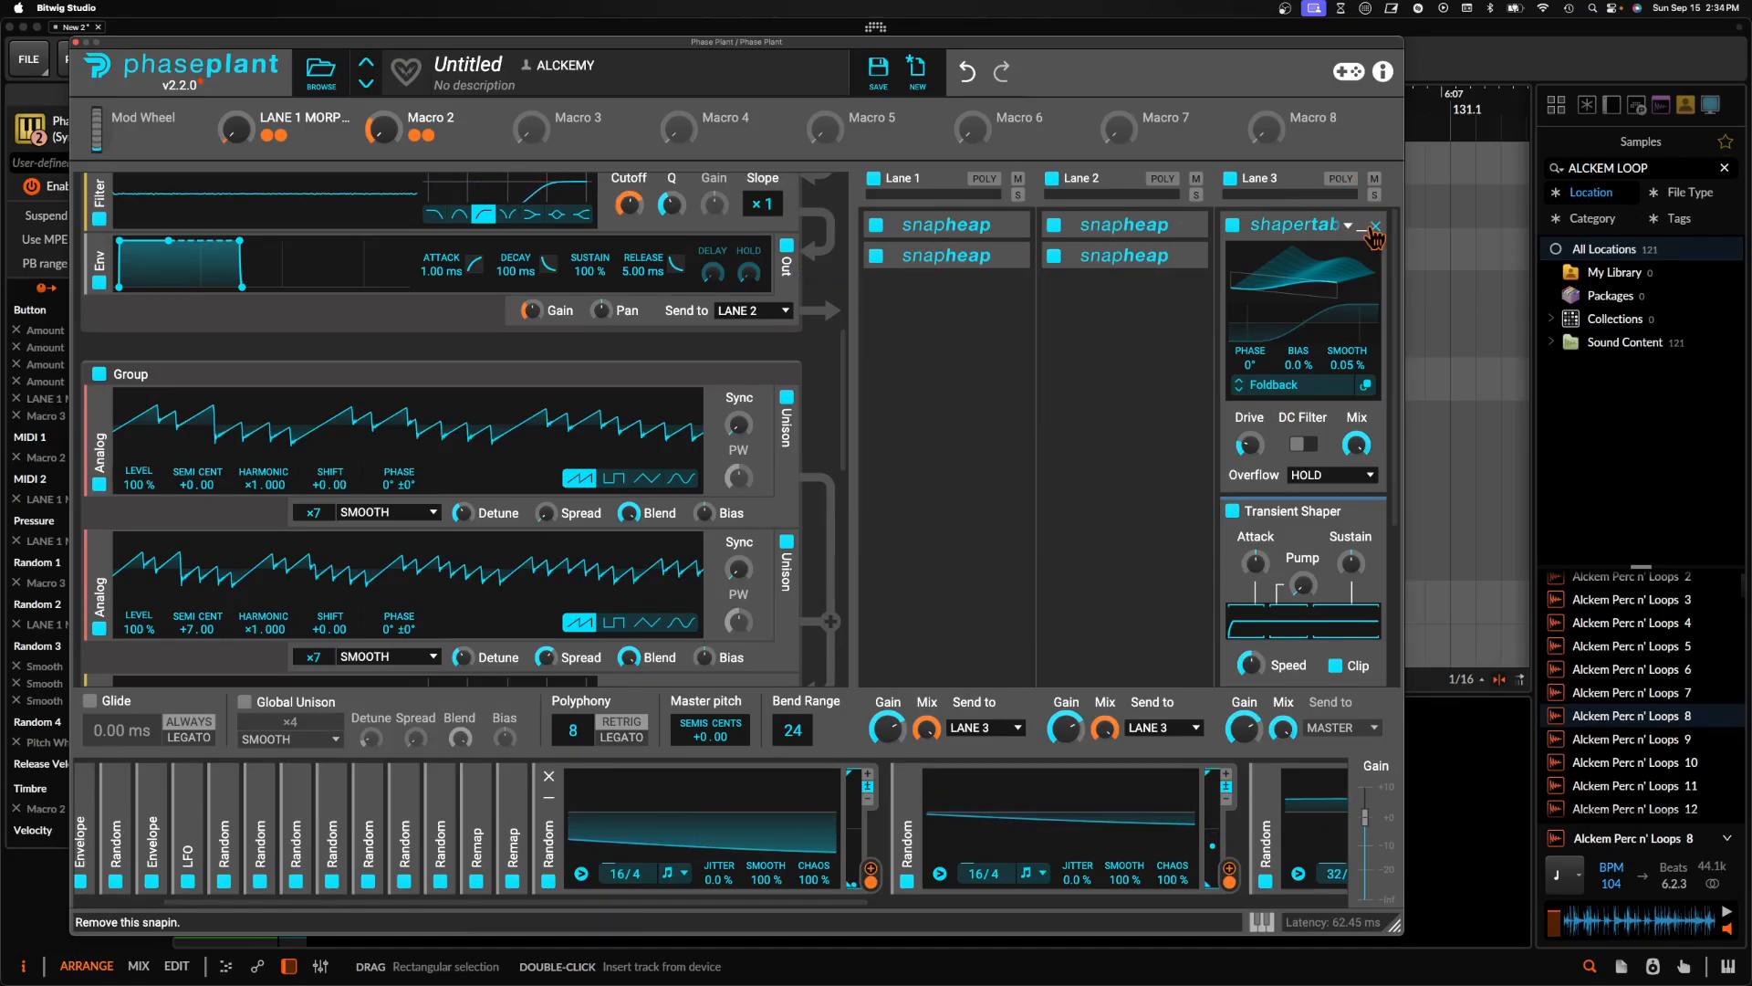
pyautogui.click(1361, 225)
pyautogui.click(1360, 257)
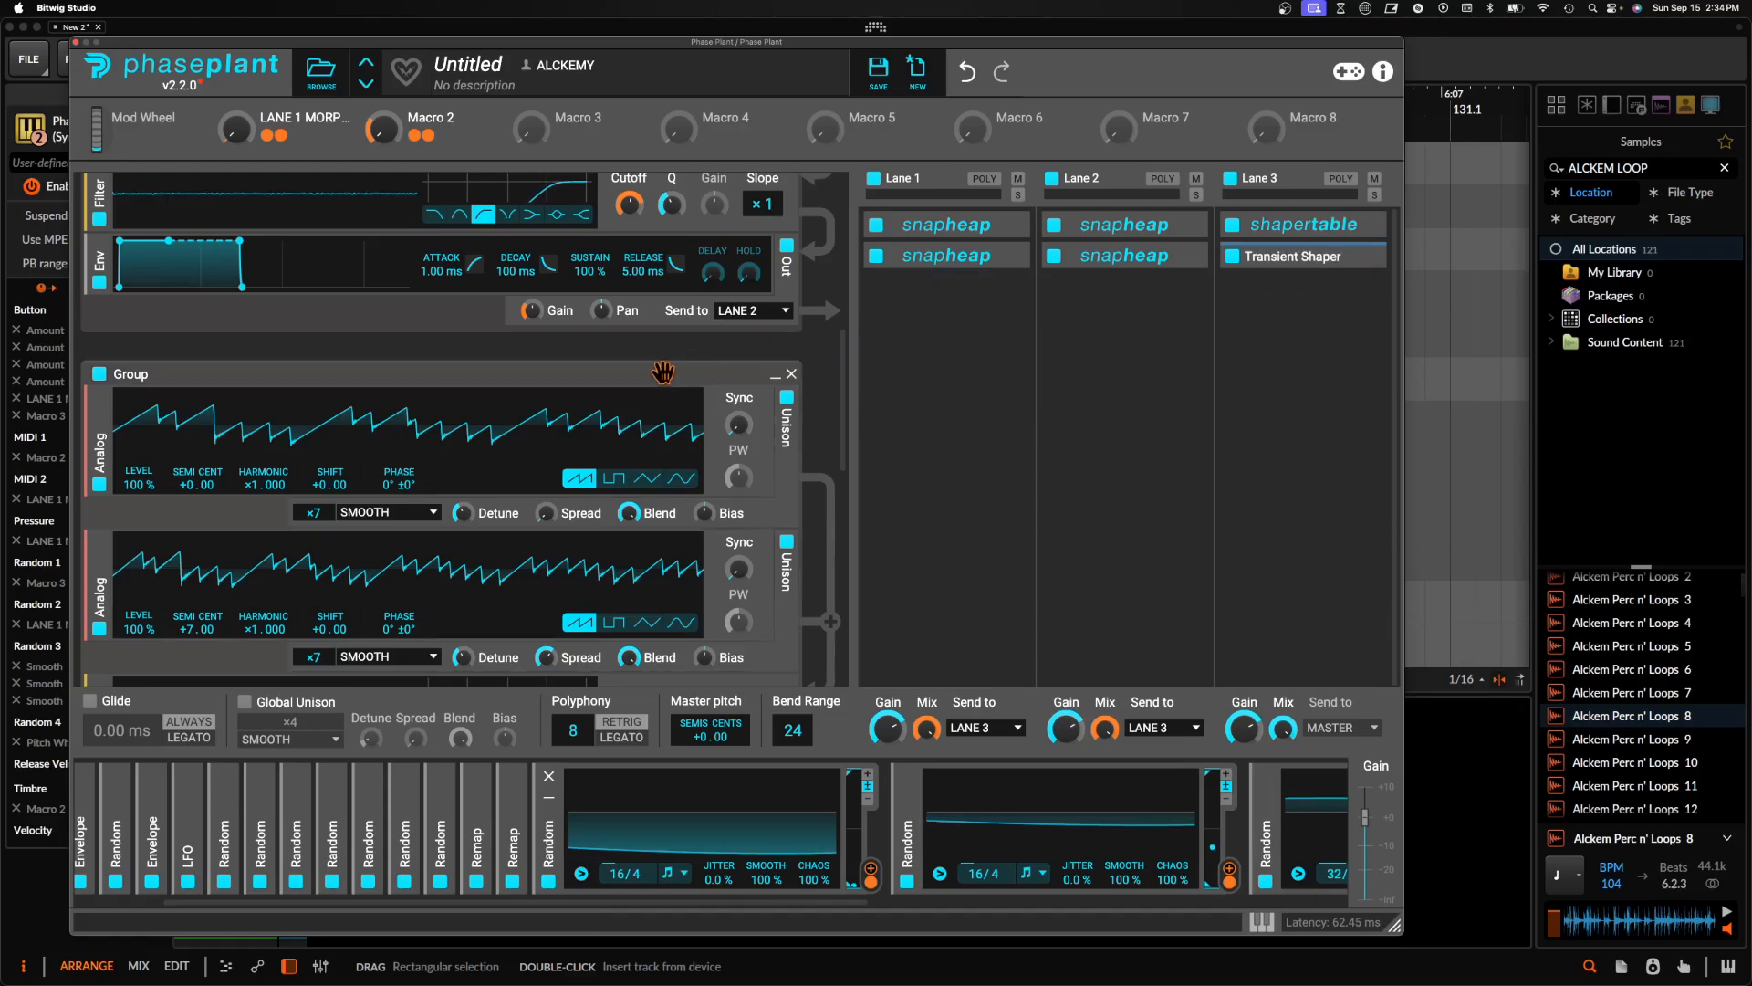
# Collapse the three expanded generator groups and the four expanded Random modulators
pyautogui.scroll(5, 757, 259)
pyautogui.click(774, 262)
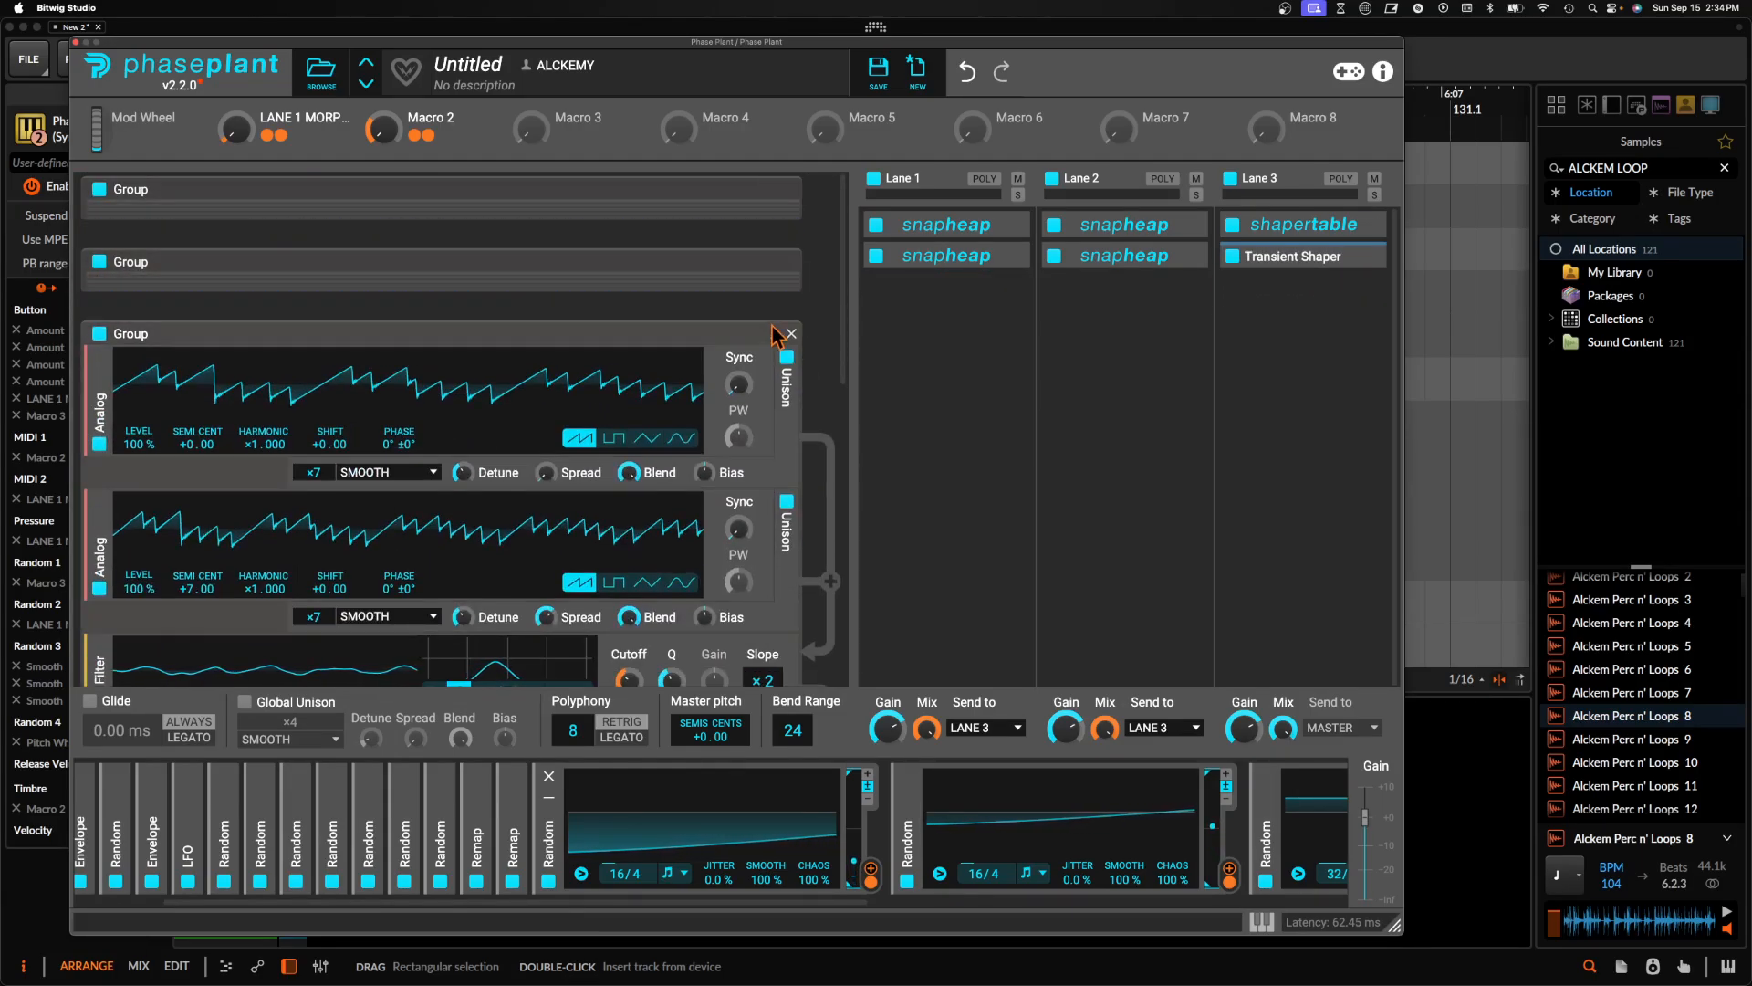
pyautogui.click(744, 328)
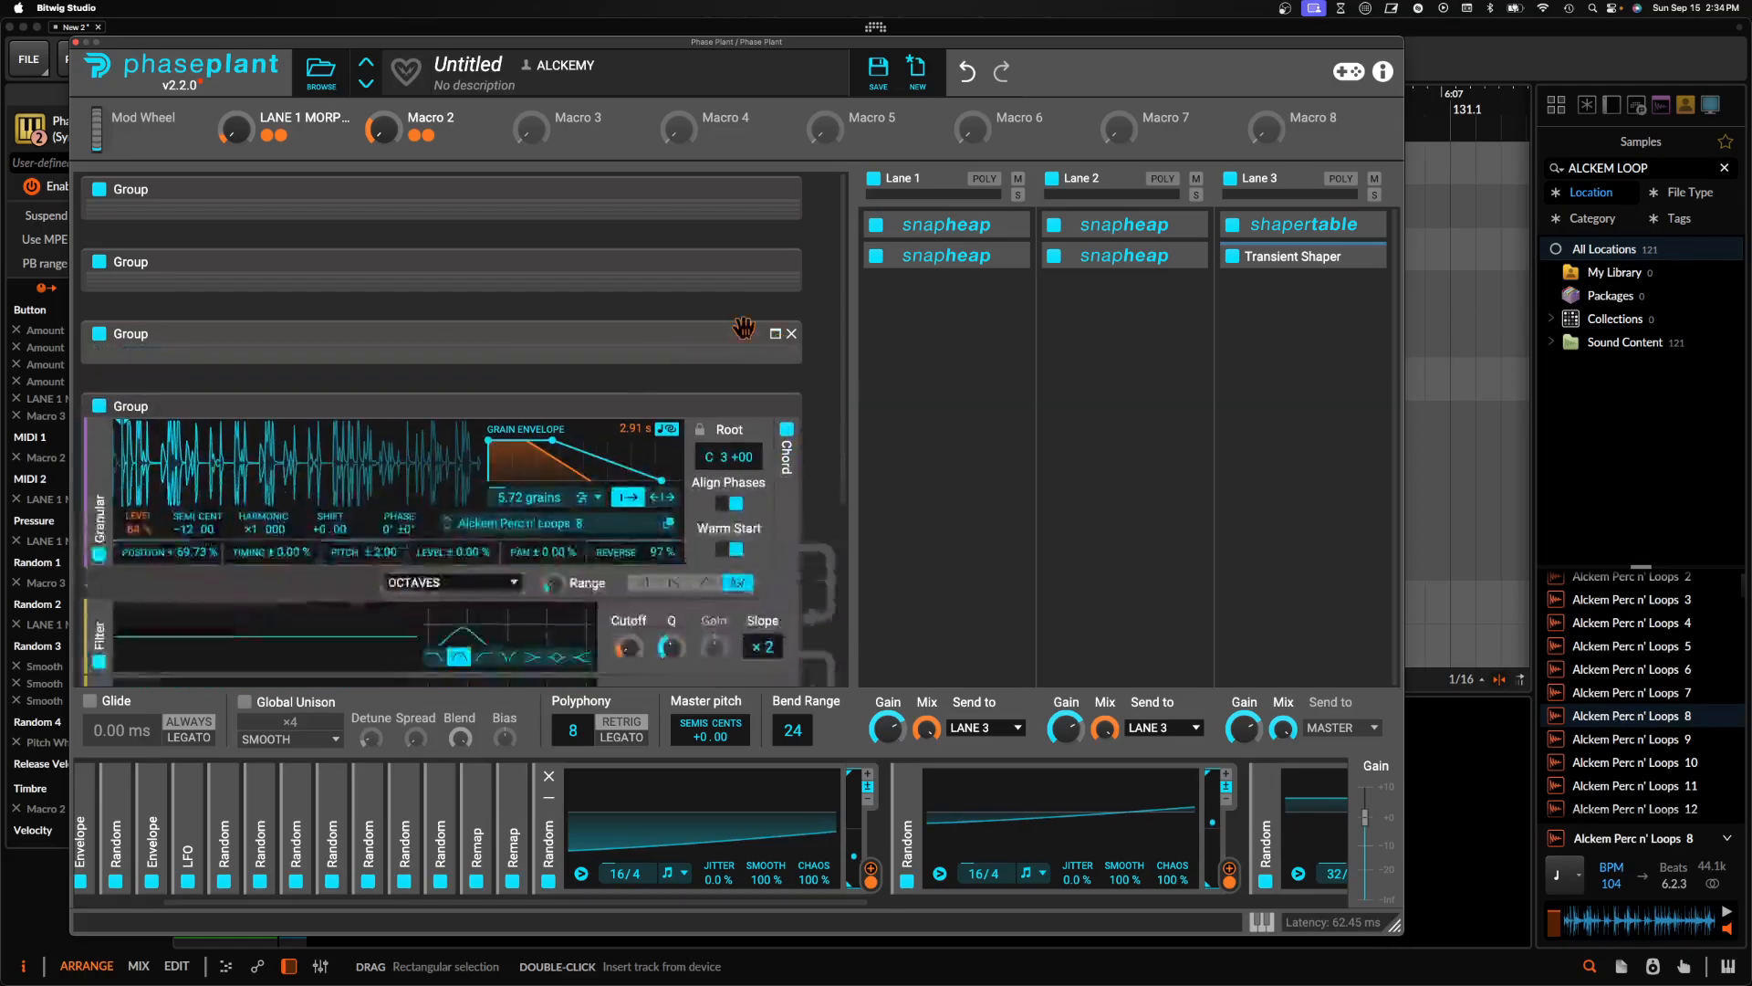
pyautogui.click(771, 408)
pyautogui.click(548, 797)
pyautogui.click(585, 795)
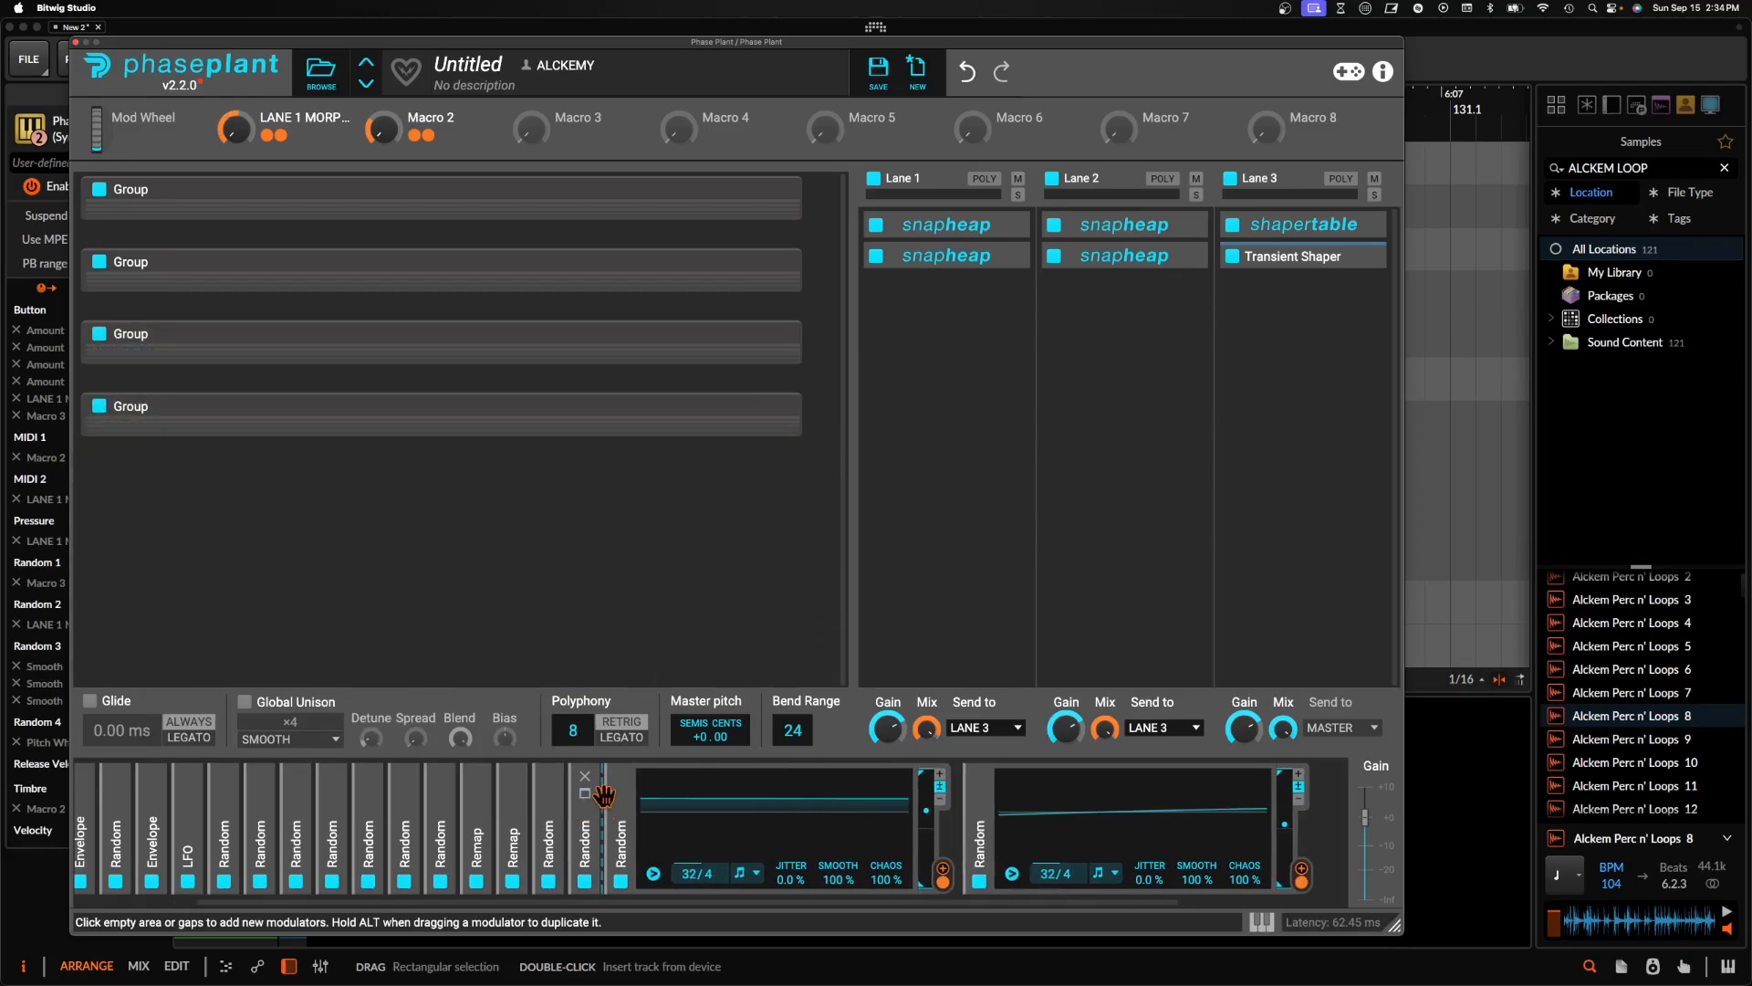
pyautogui.click(621, 794)
pyautogui.click(764, 803)
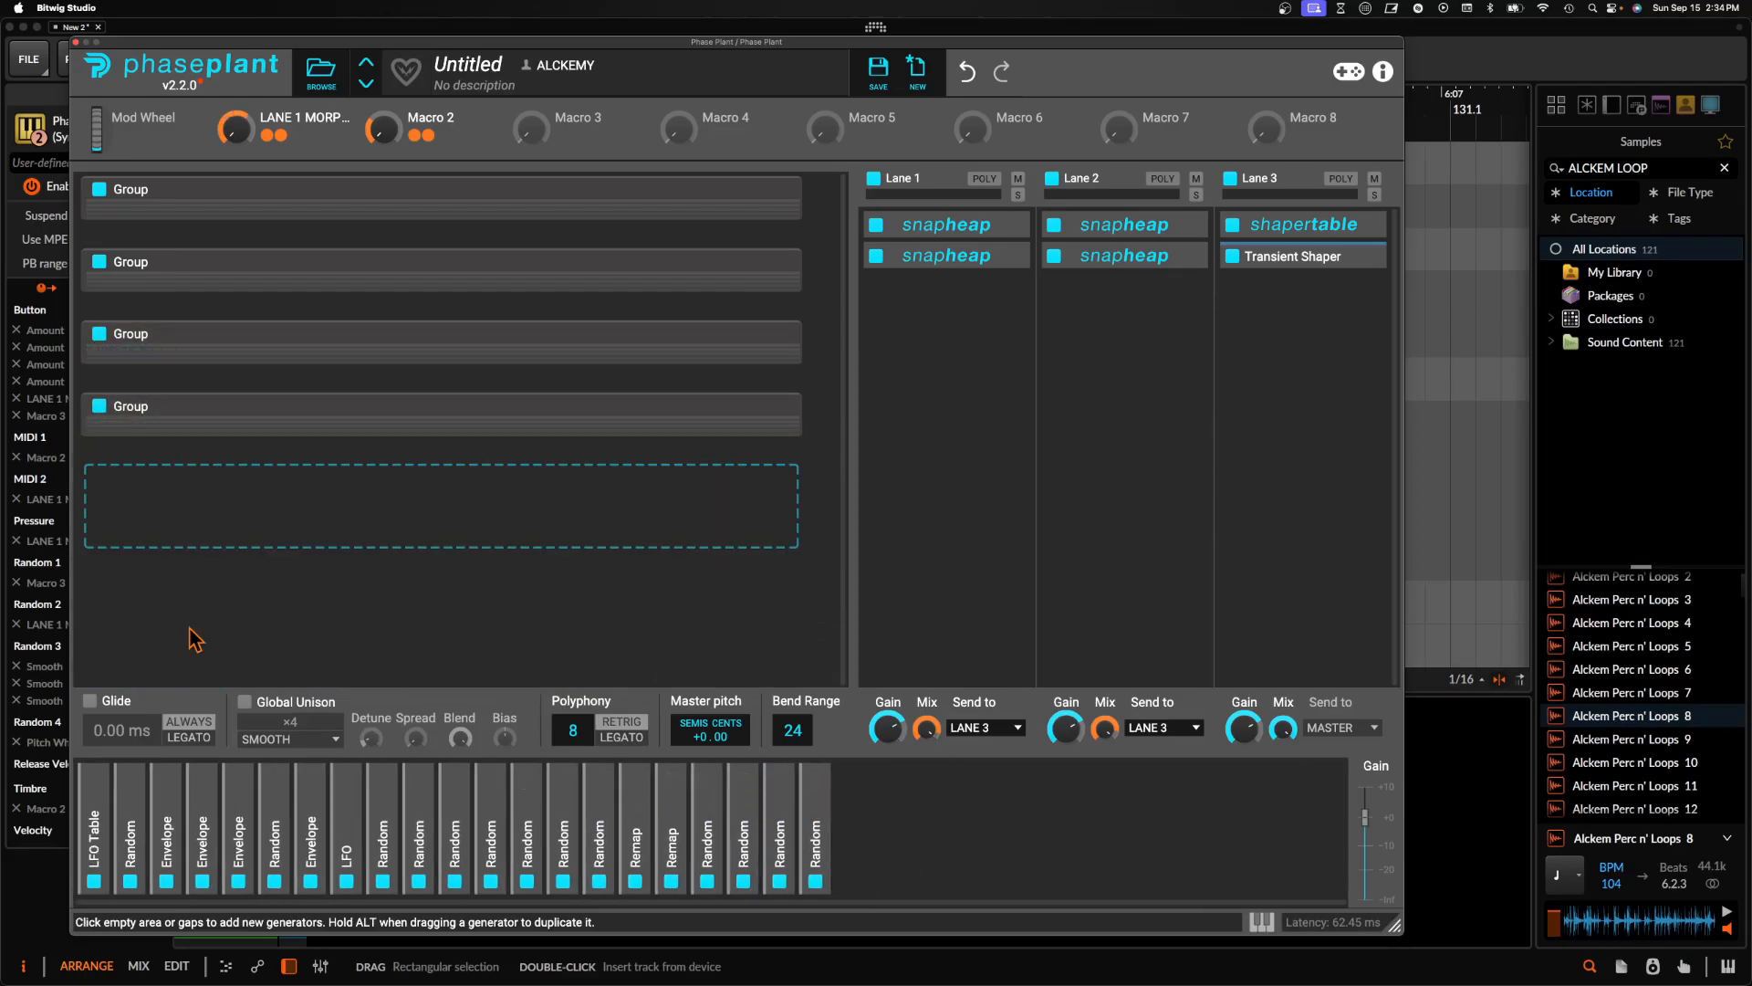
# Add an Analog generator in a new group below the others and set its waveform to square
pyautogui.click(139, 507)
pyautogui.click(173, 572)
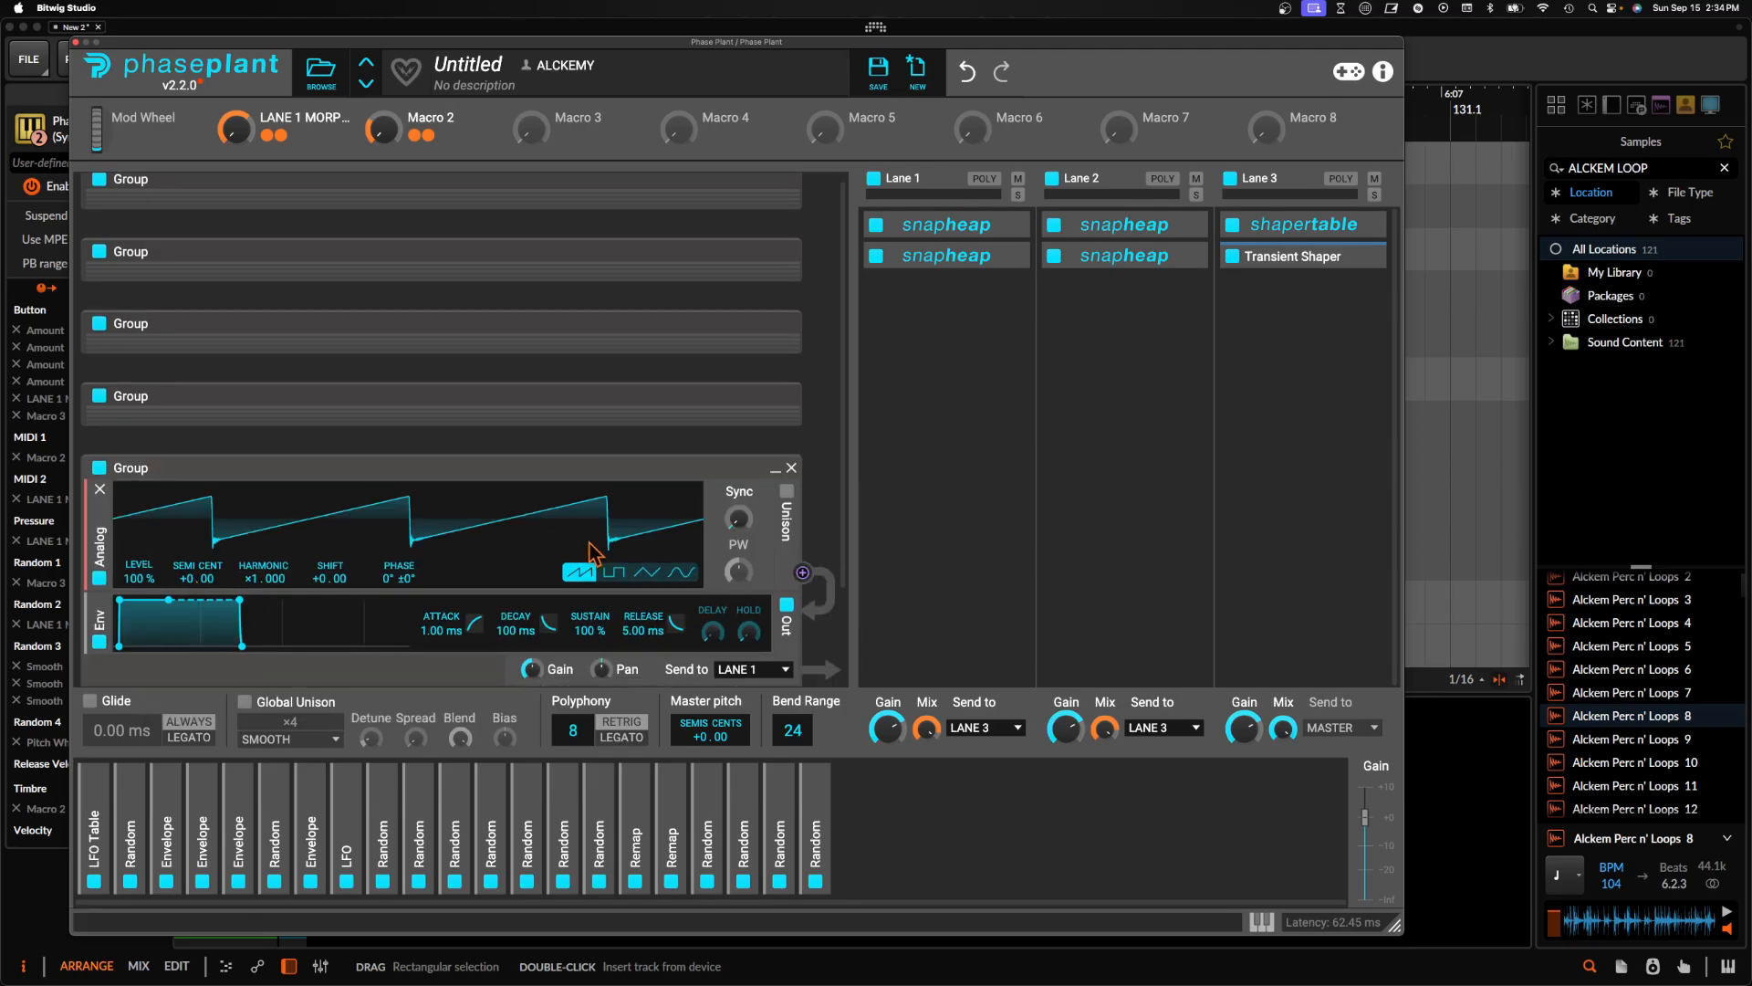
pyautogui.click(614, 573)
pyautogui.scroll(-1, 381, 569)
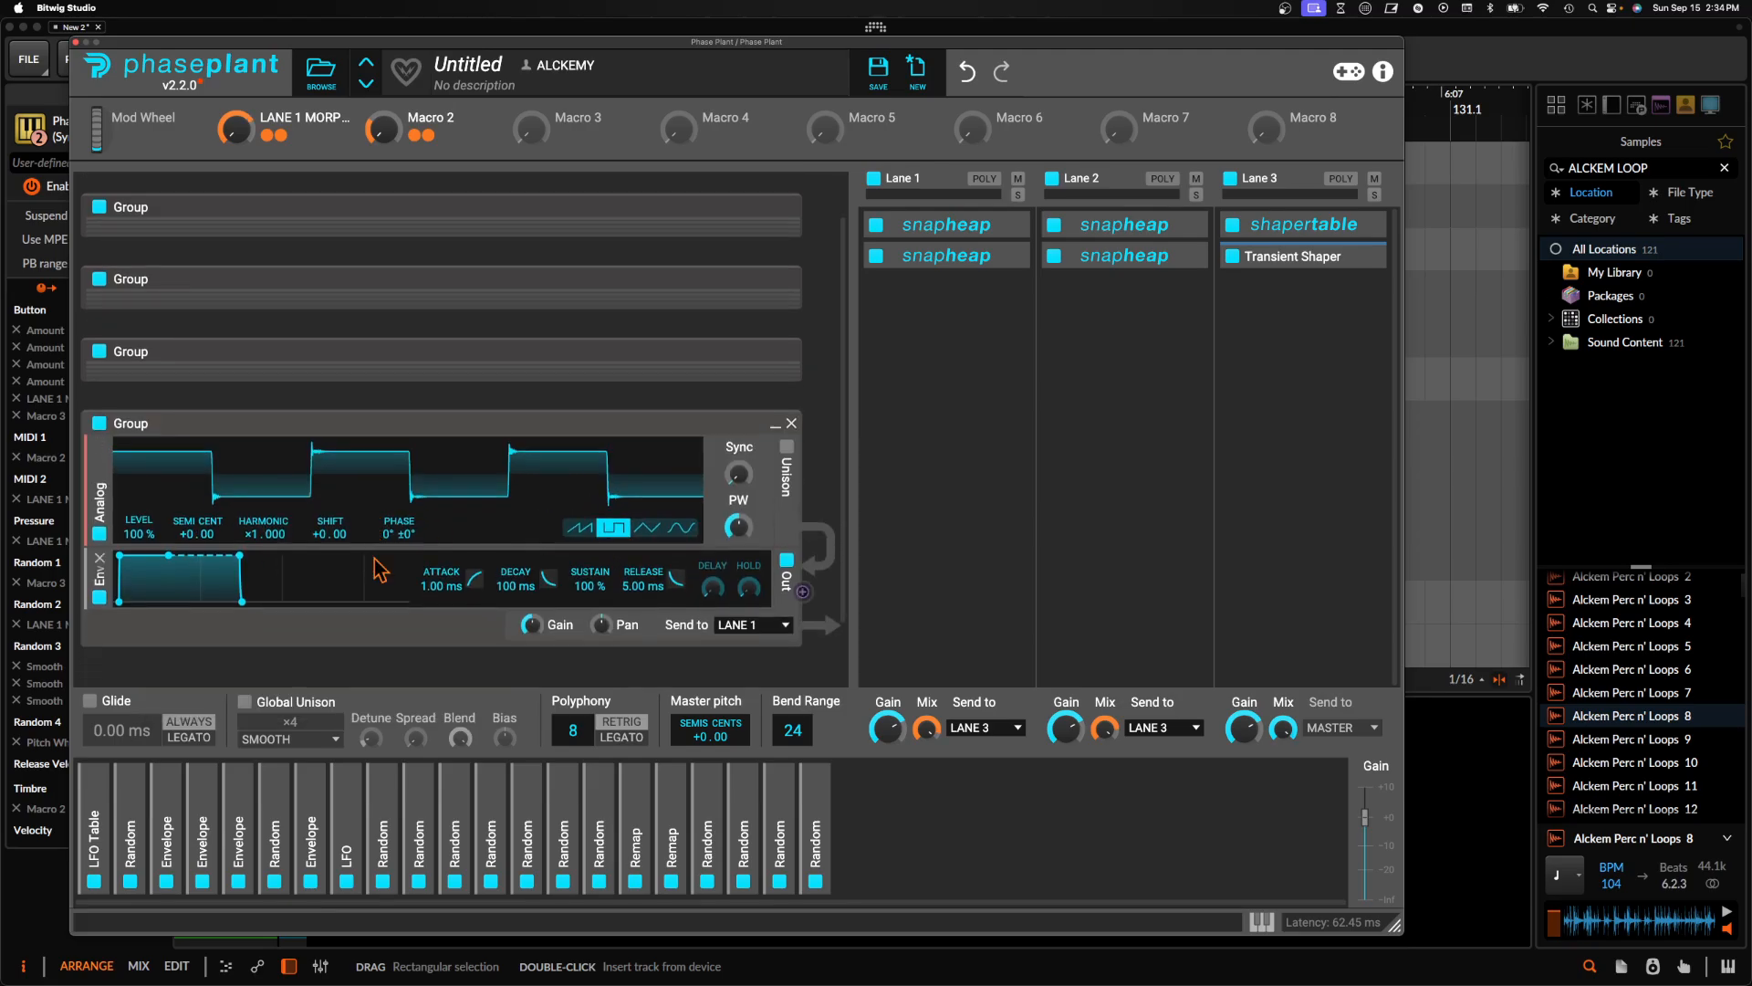
pyautogui.click(374, 548)
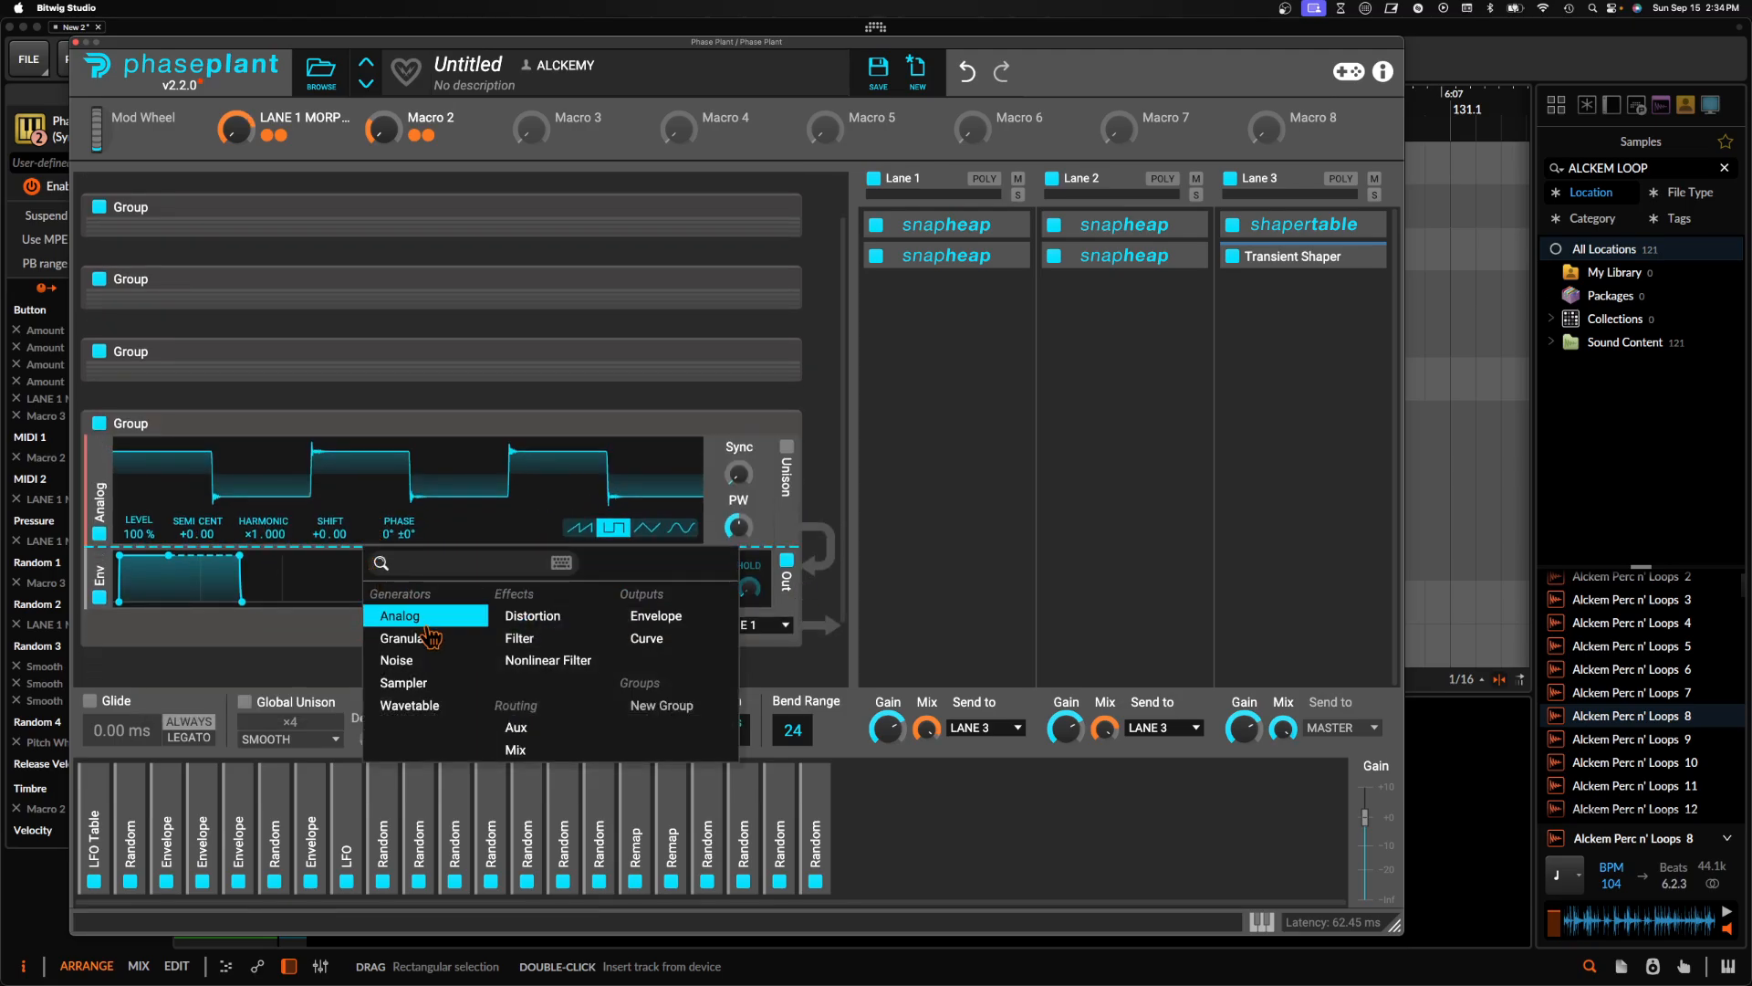
pyautogui.click(306, 490)
# Disable the four original generator groups, keeping only the new Analog group enabled
pyautogui.scroll(2, 123, 388)
pyautogui.click(101, 189)
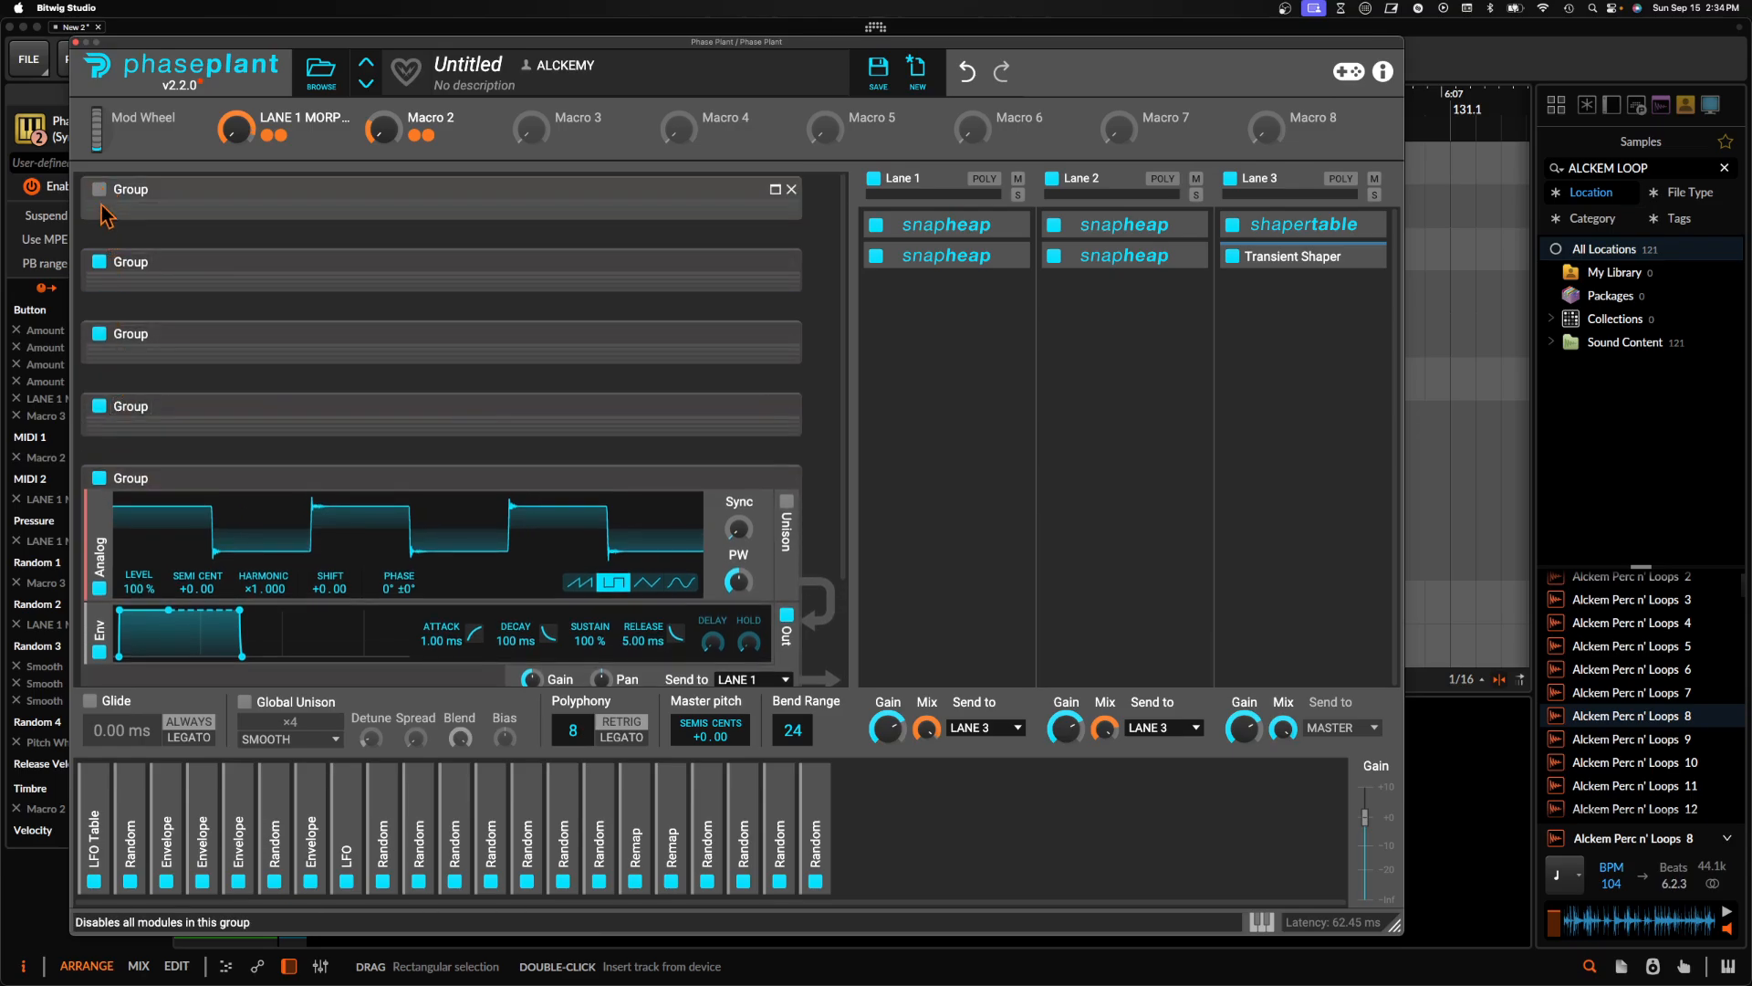
pyautogui.click(100, 262)
pyautogui.click(100, 334)
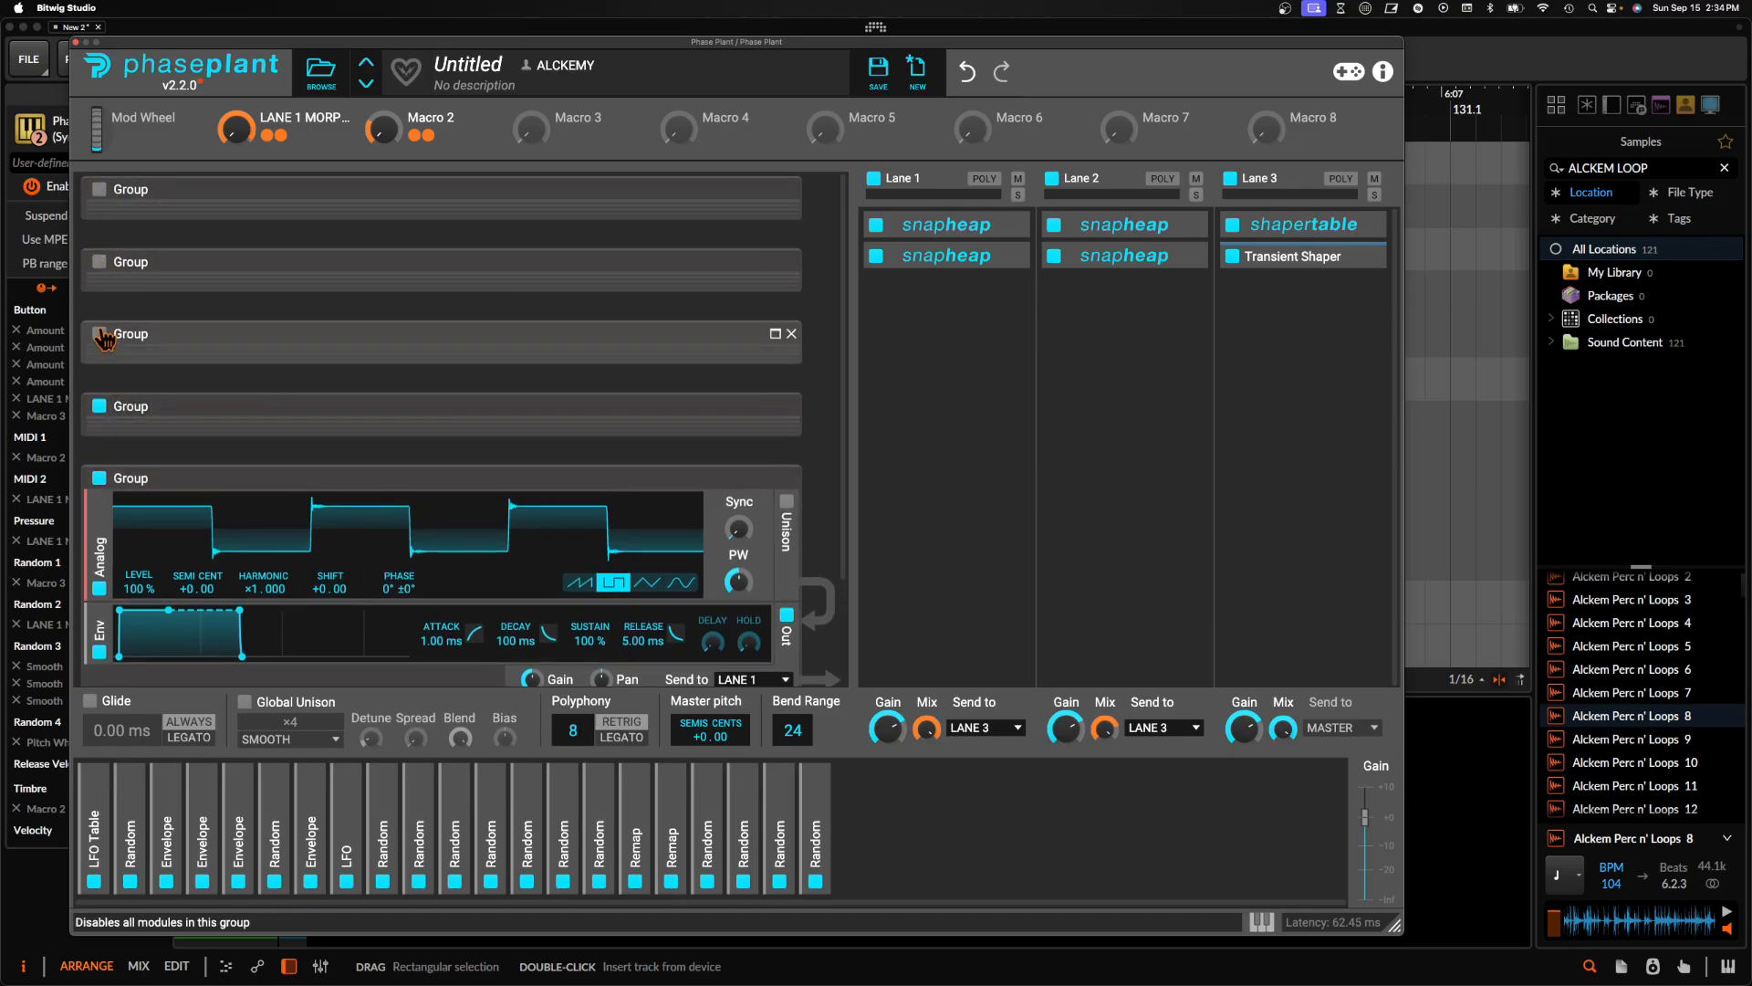
pyautogui.click(101, 407)
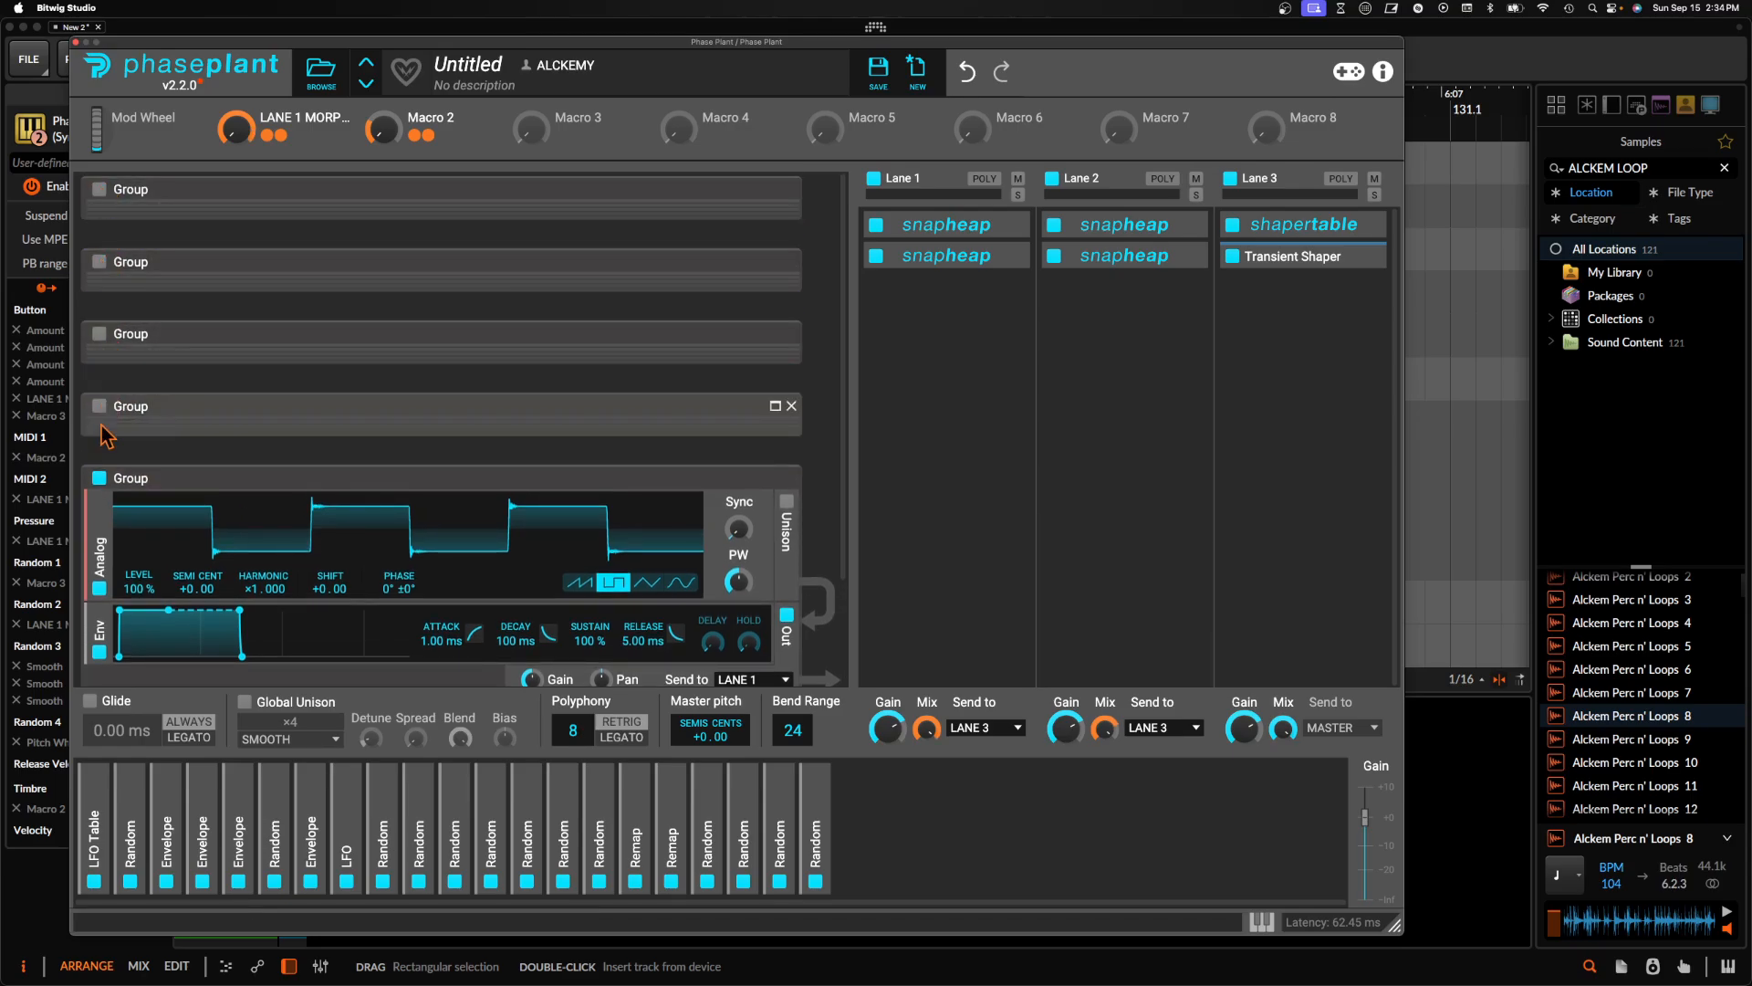
pyautogui.click(100, 478)
pyautogui.click(100, 478)
pyautogui.scroll(-1, 254, 503)
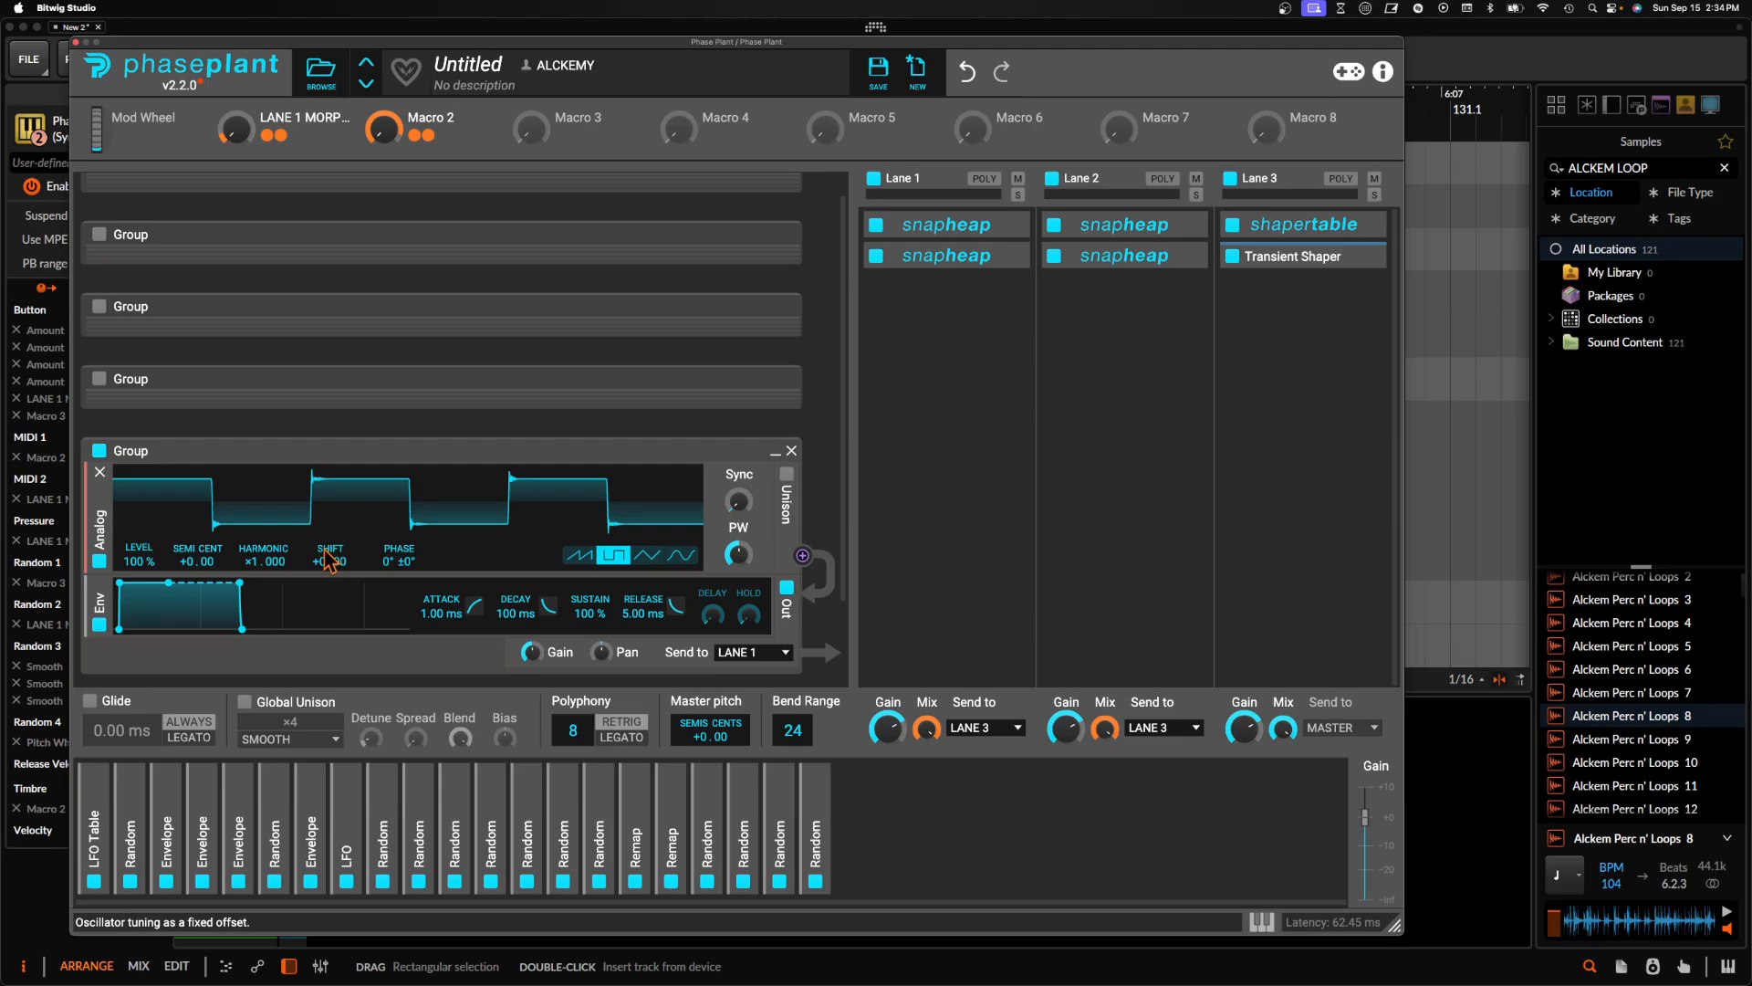
# Add an LFO modulator after the last Random and open its shape in the LFO Editor
pyautogui.click(900, 803)
pyautogui.click(924, 739)
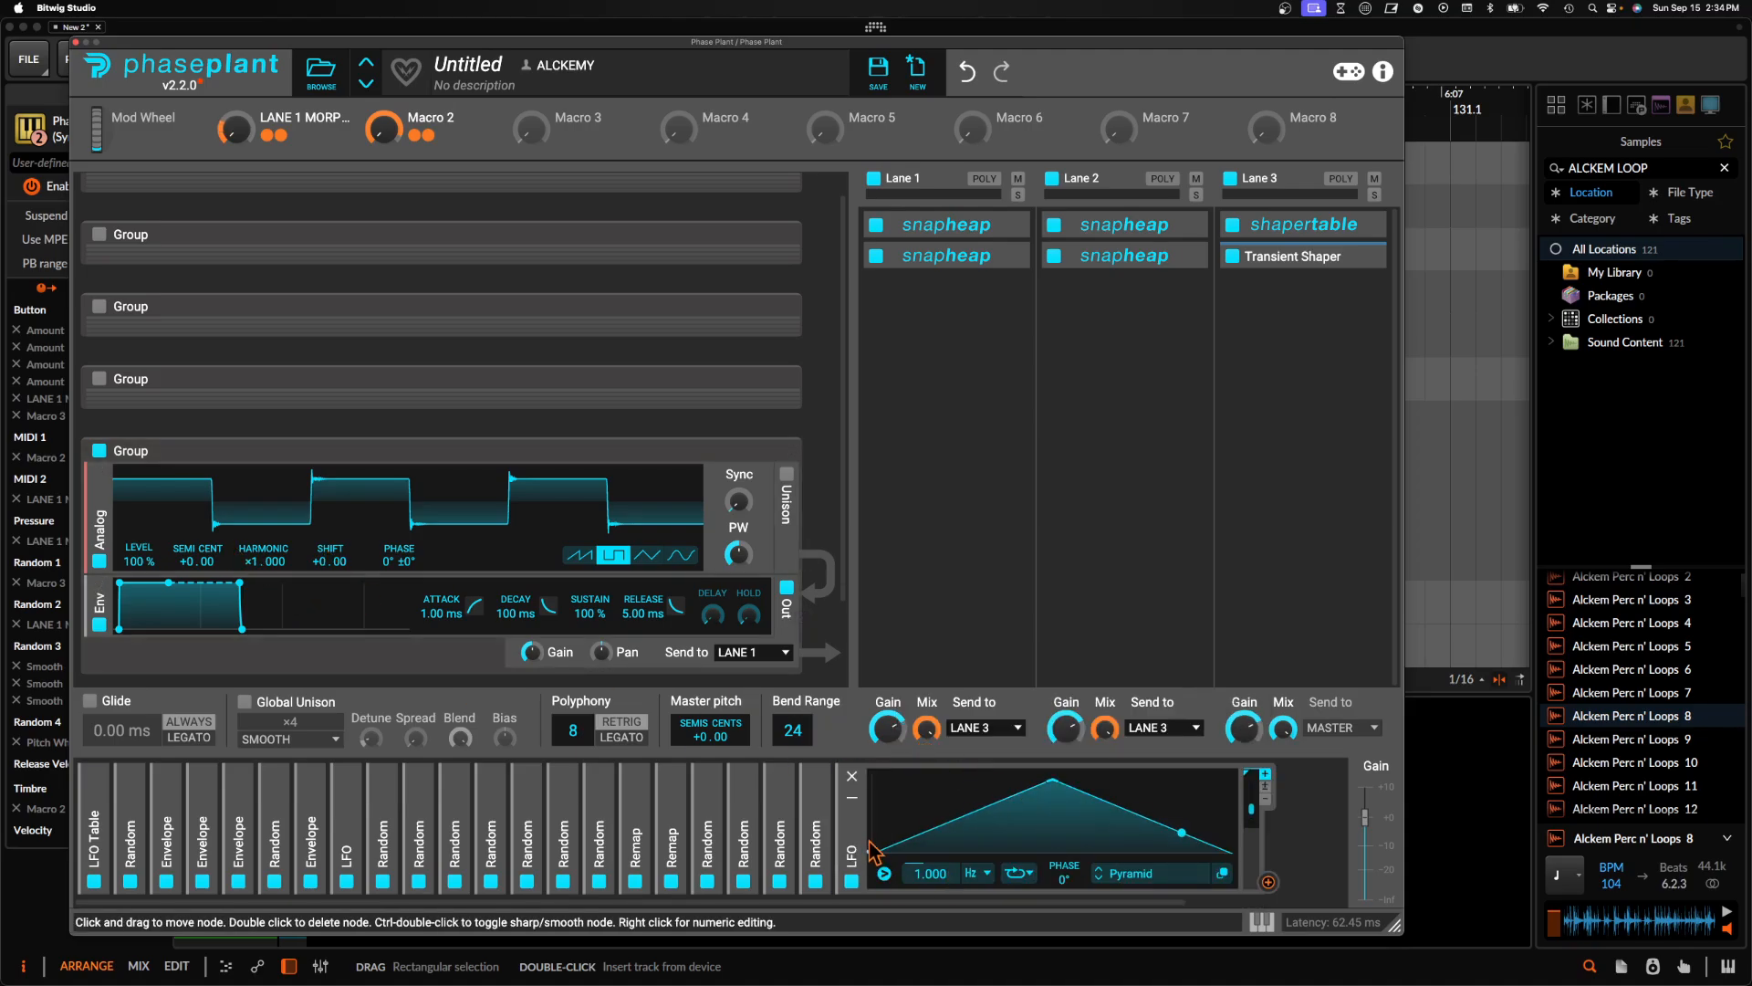
pyautogui.click(1222, 874)
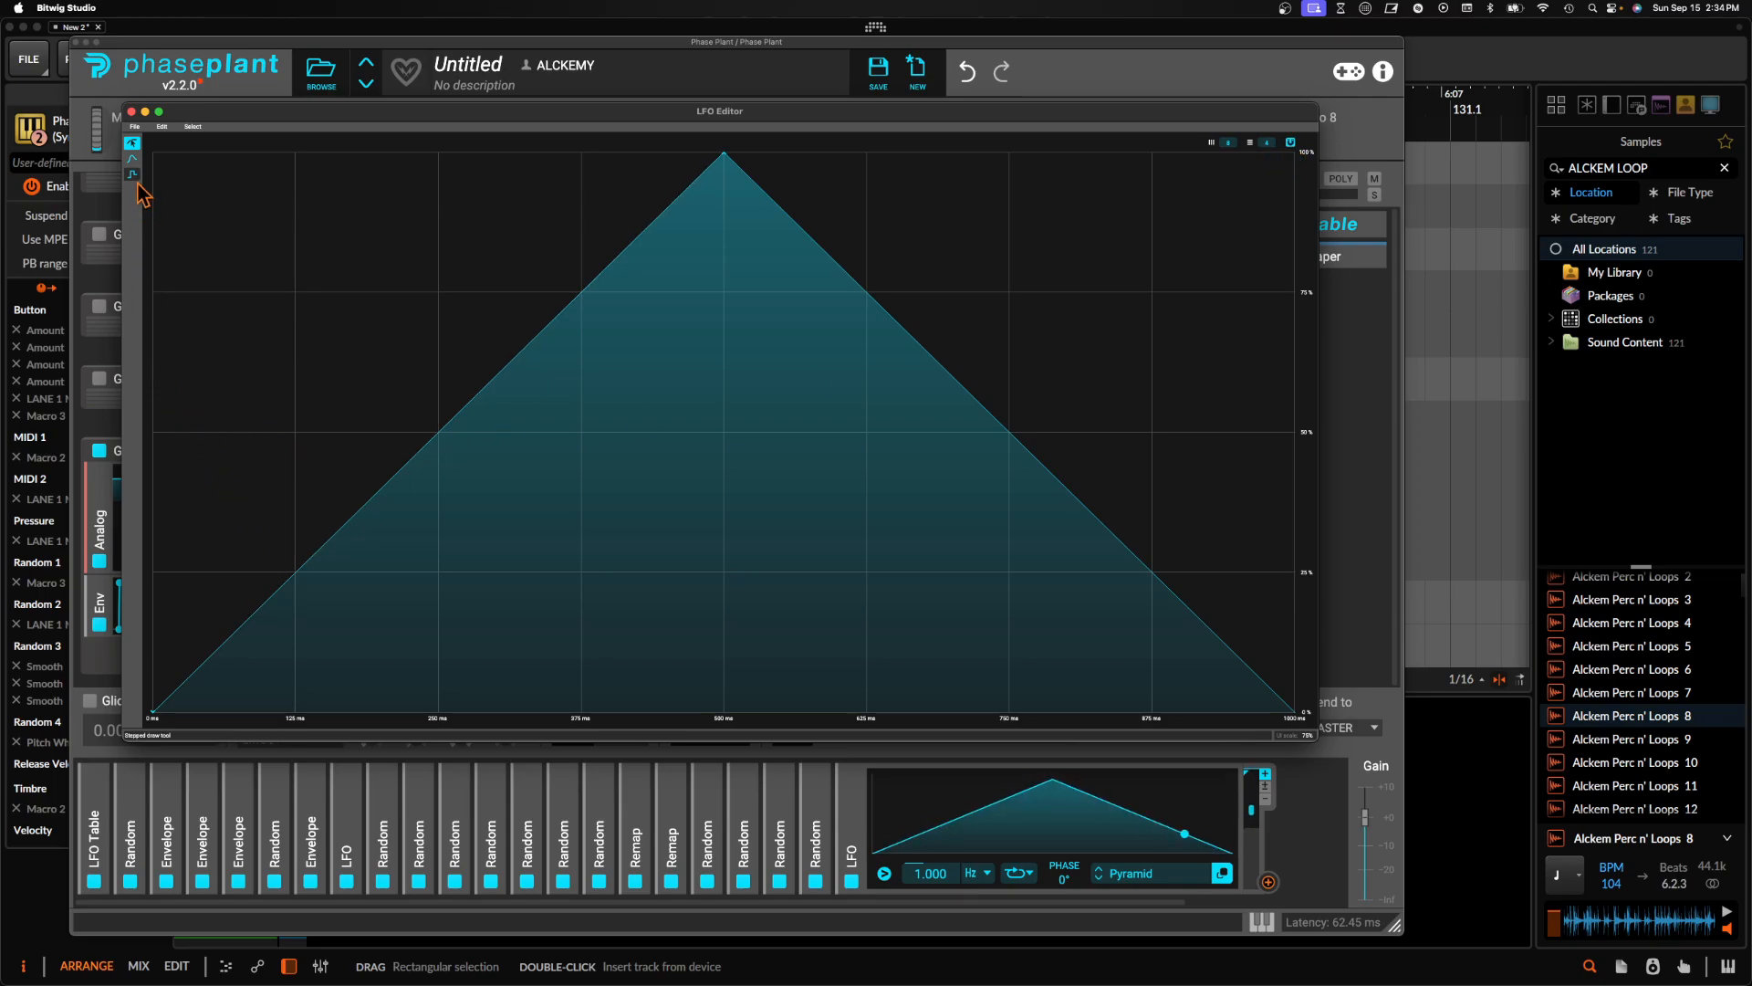
# Replace parts of the pyramid LFO shape with flat steps at 50%, 100% and 25%, and close the editor
pyautogui.click(236, 439)
pyautogui.click(474, 434)
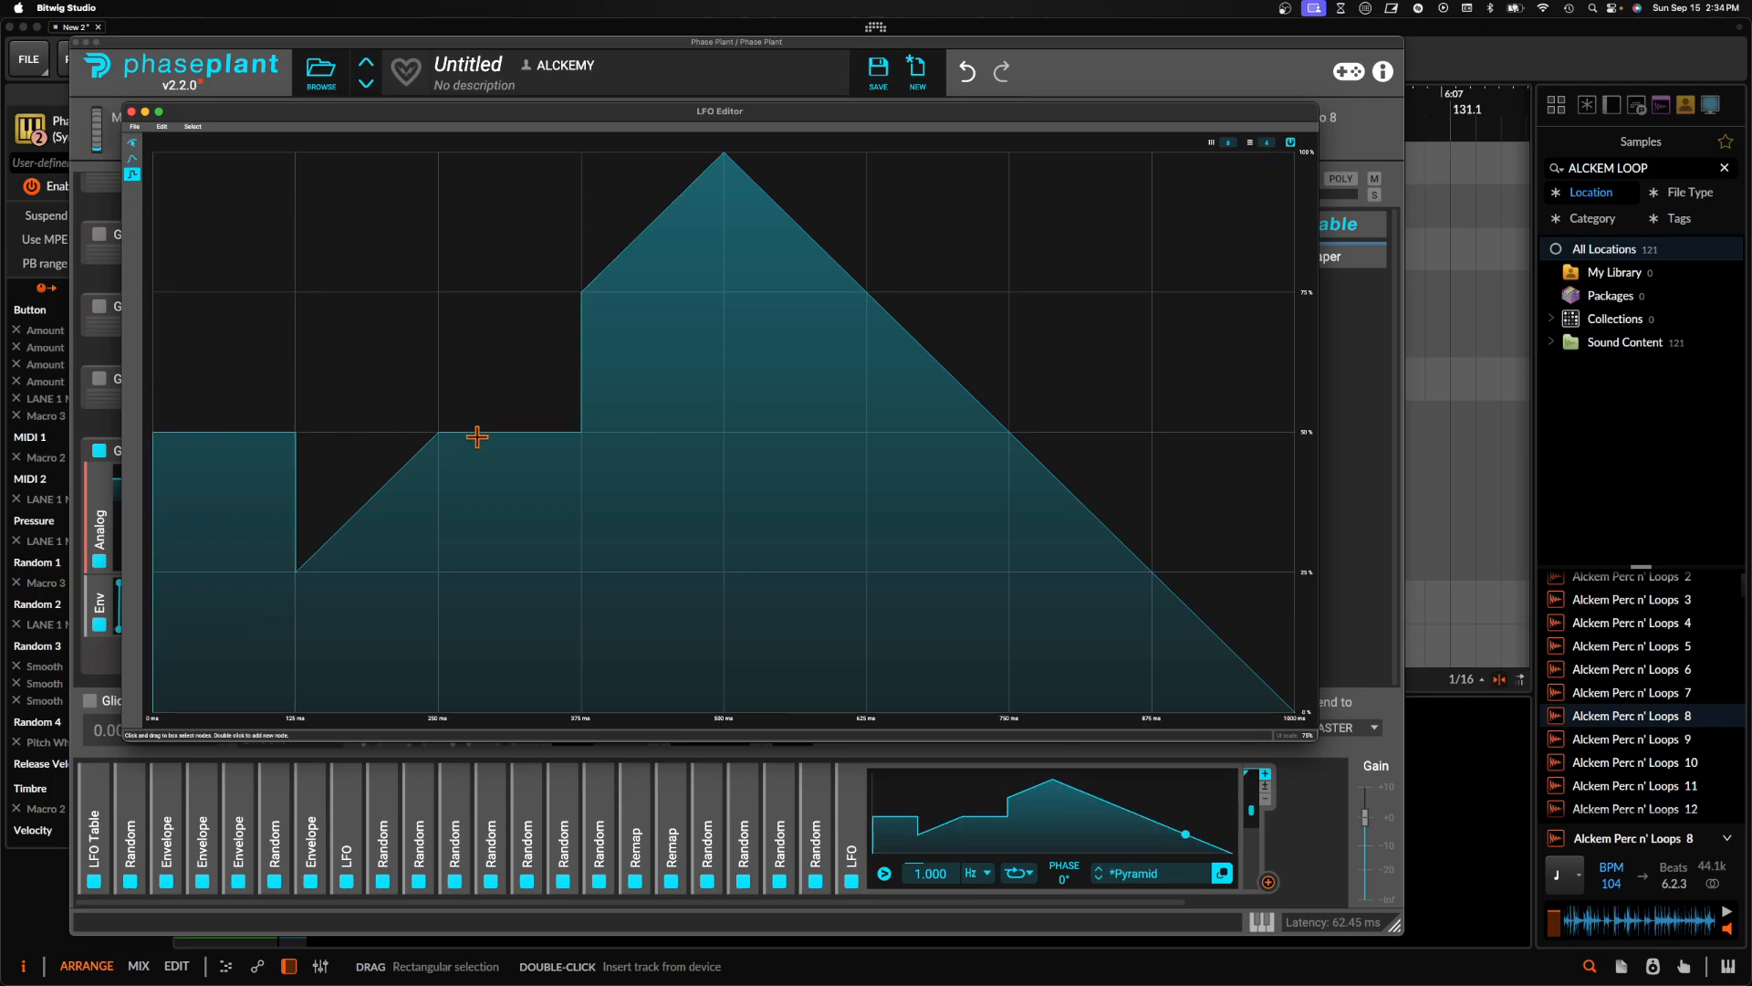
pyautogui.click(390, 444)
pyautogui.click(540, 177)
pyautogui.click(715, 168)
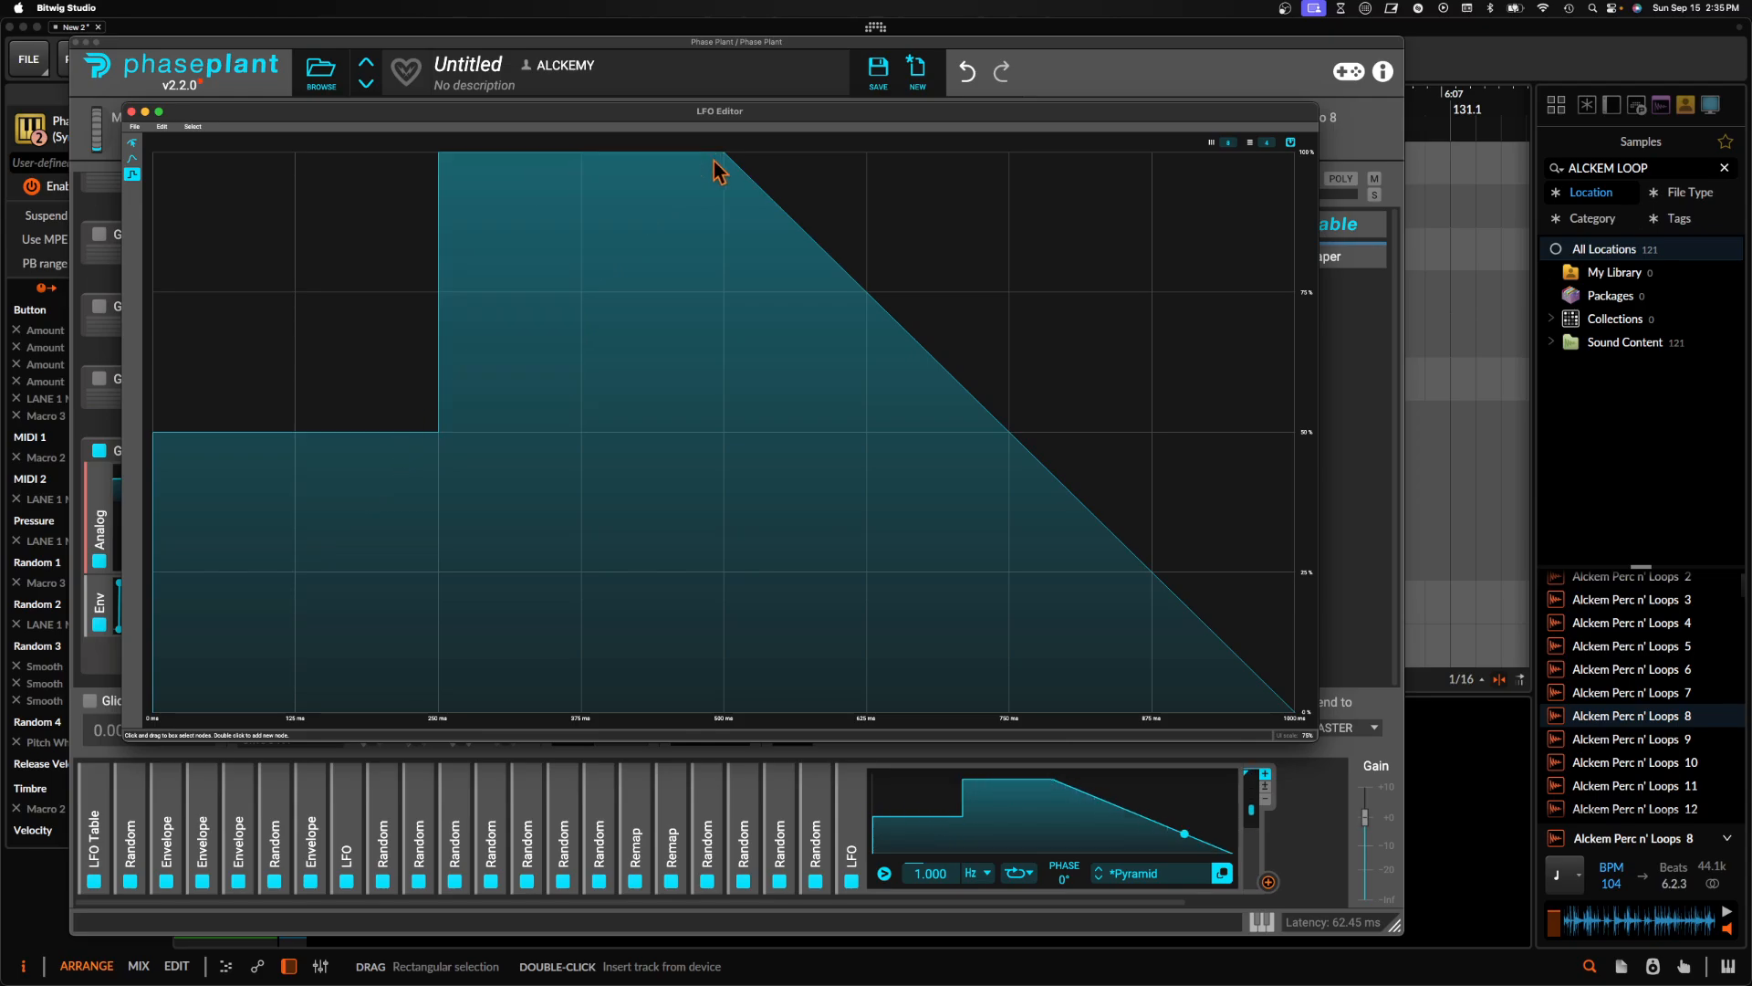
pyautogui.click(787, 173)
pyautogui.click(920, 561)
pyautogui.click(1184, 572)
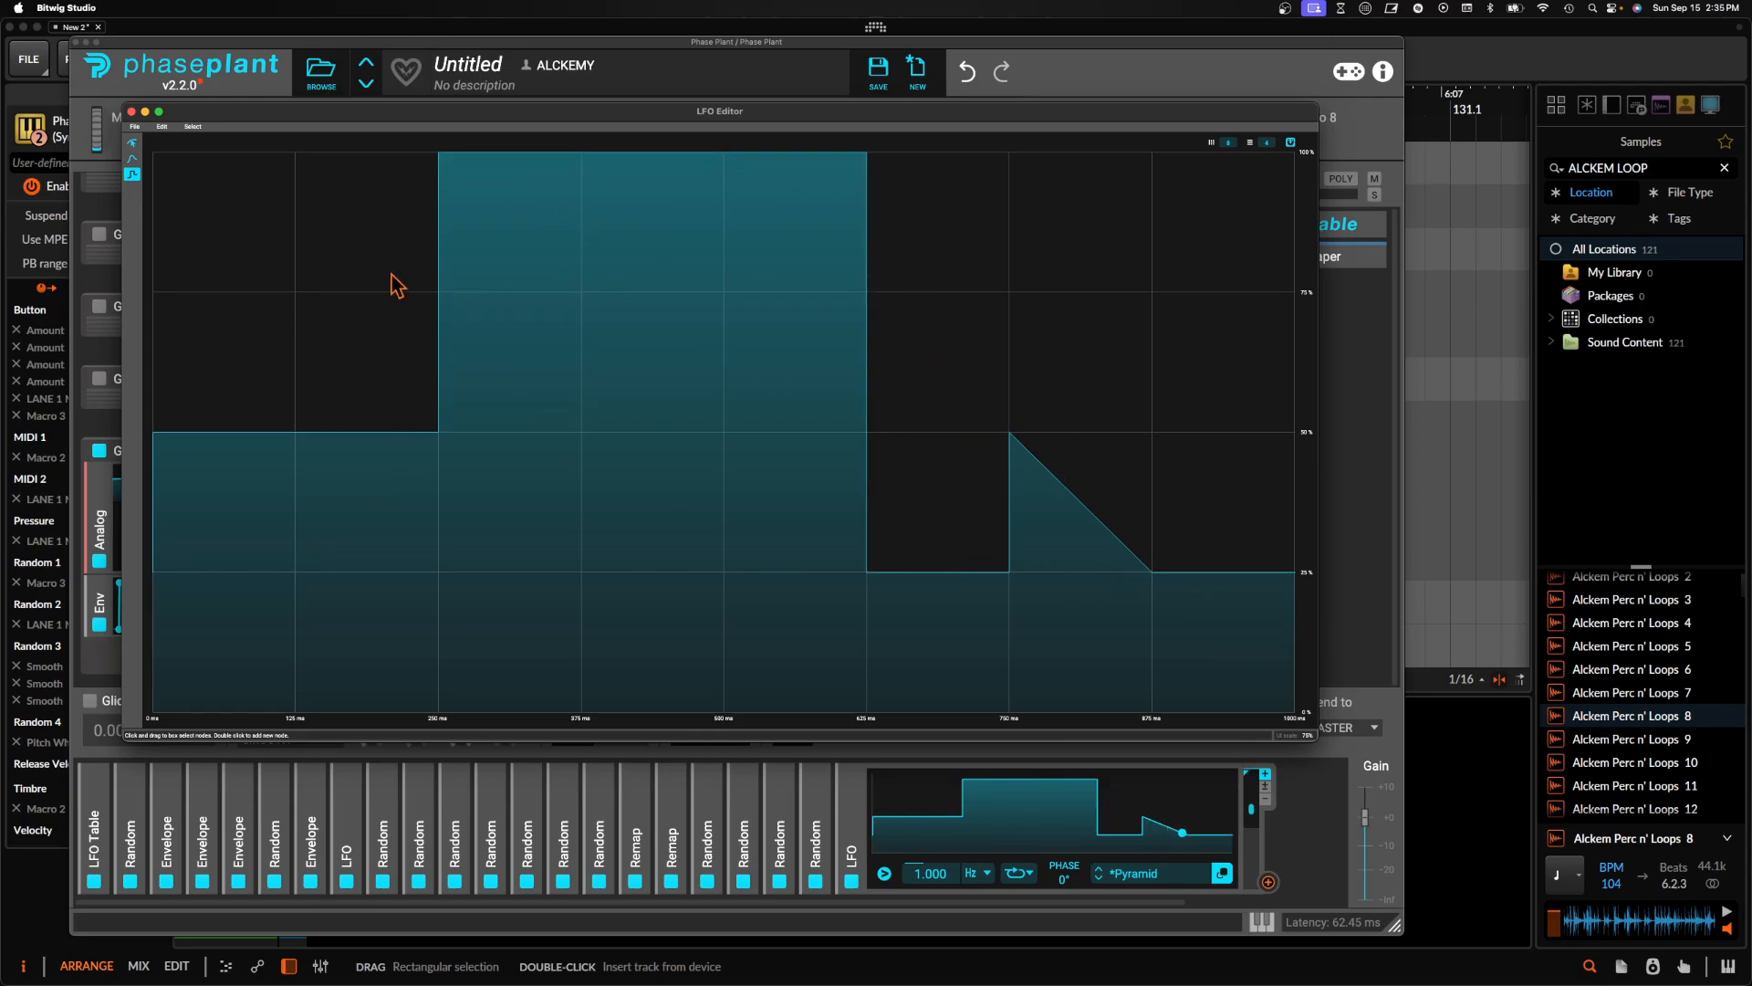
pyautogui.click(132, 112)
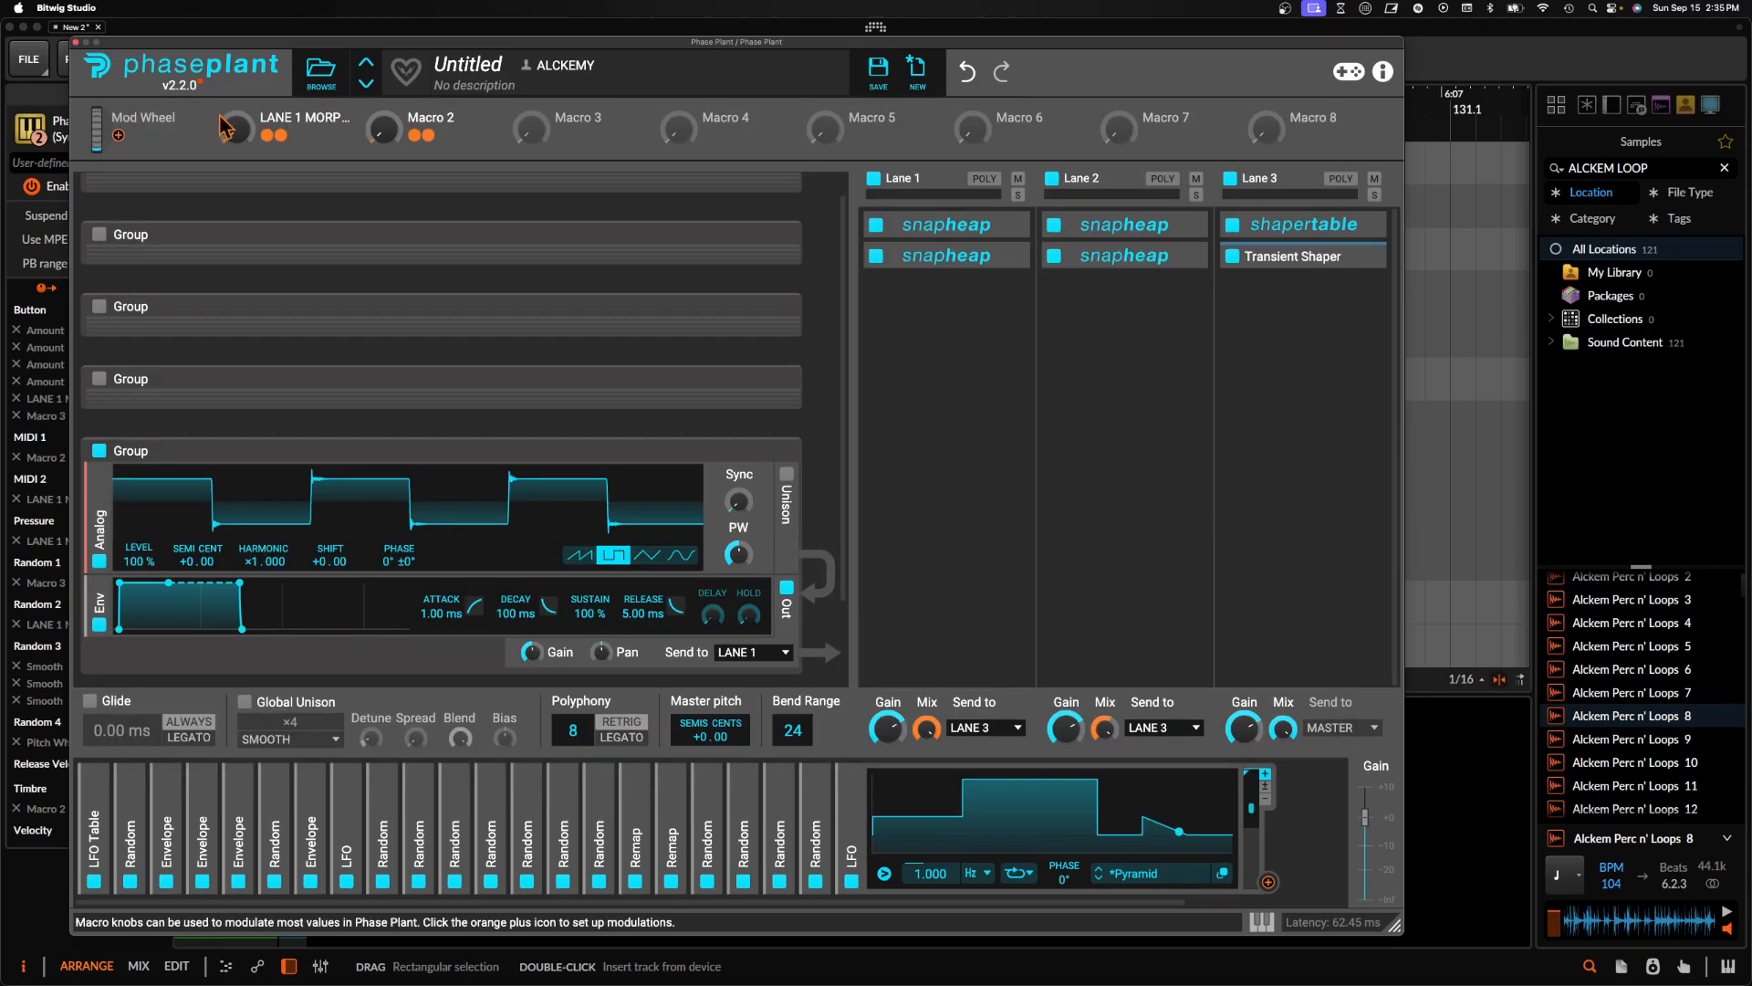
# Delete the LFO modulator and the square-wave Analog group
pyautogui.click(851, 776)
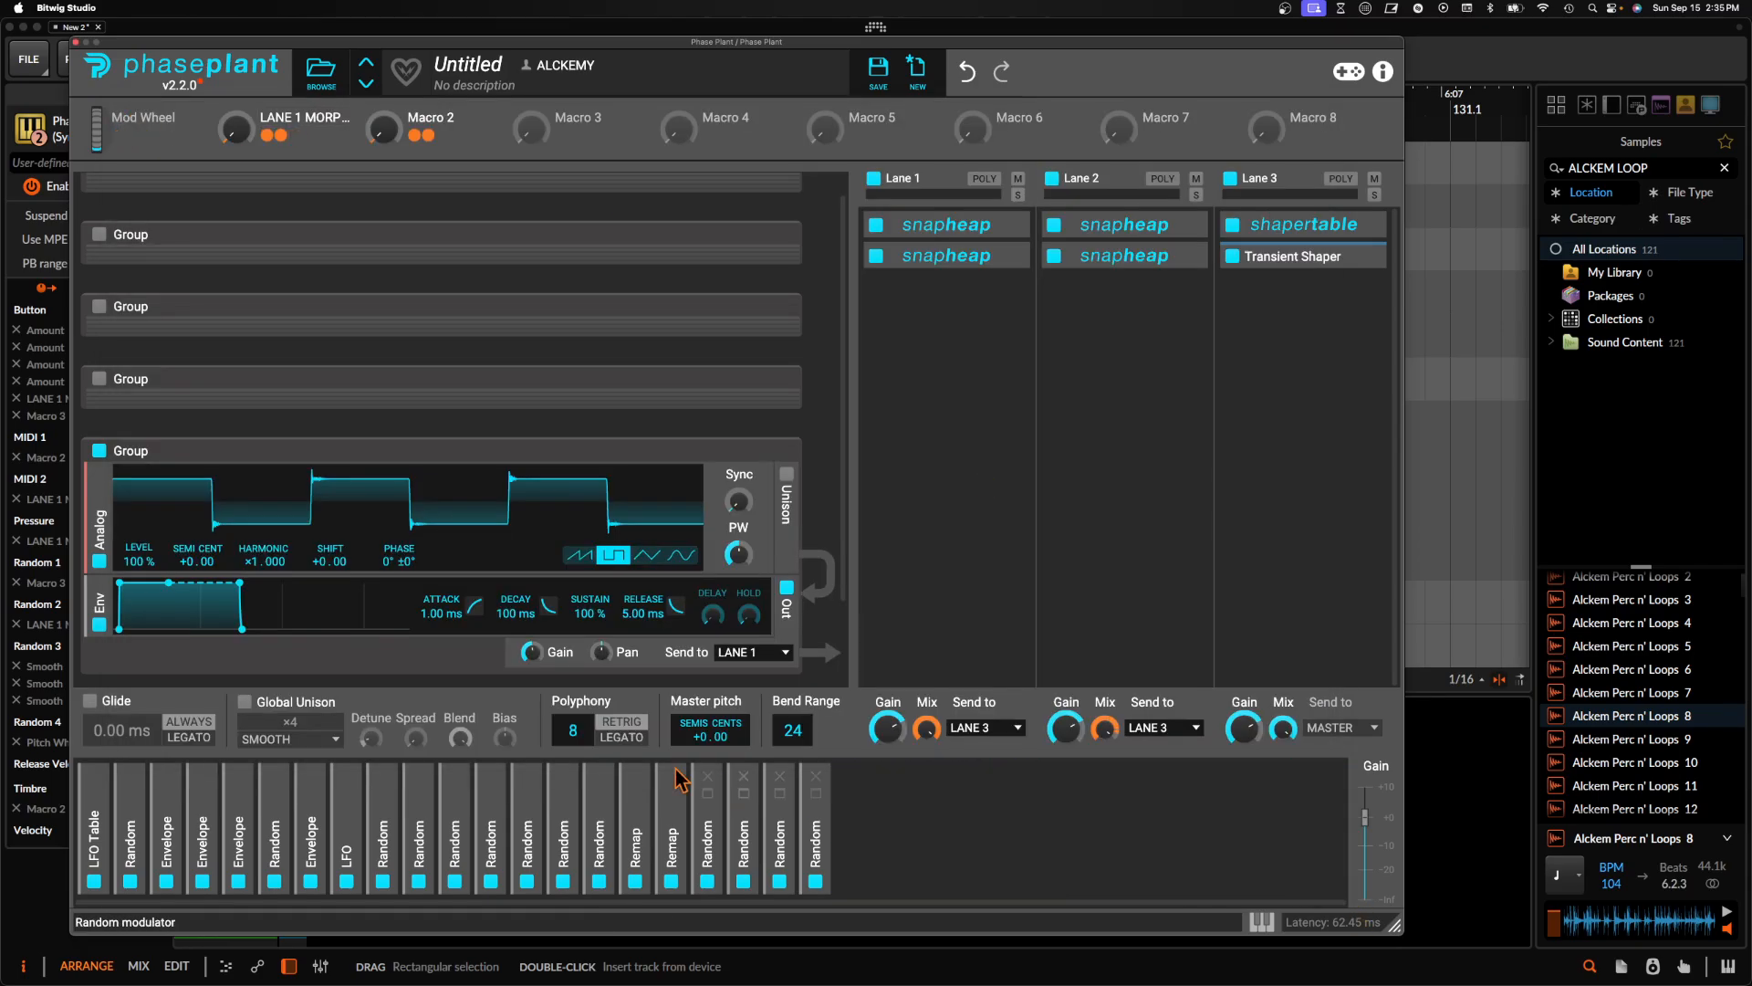
pyautogui.click(783, 451)
# Add a fresh Analog generator in a new group below the disabled ones and set its waveform to sine
pyautogui.click(228, 537)
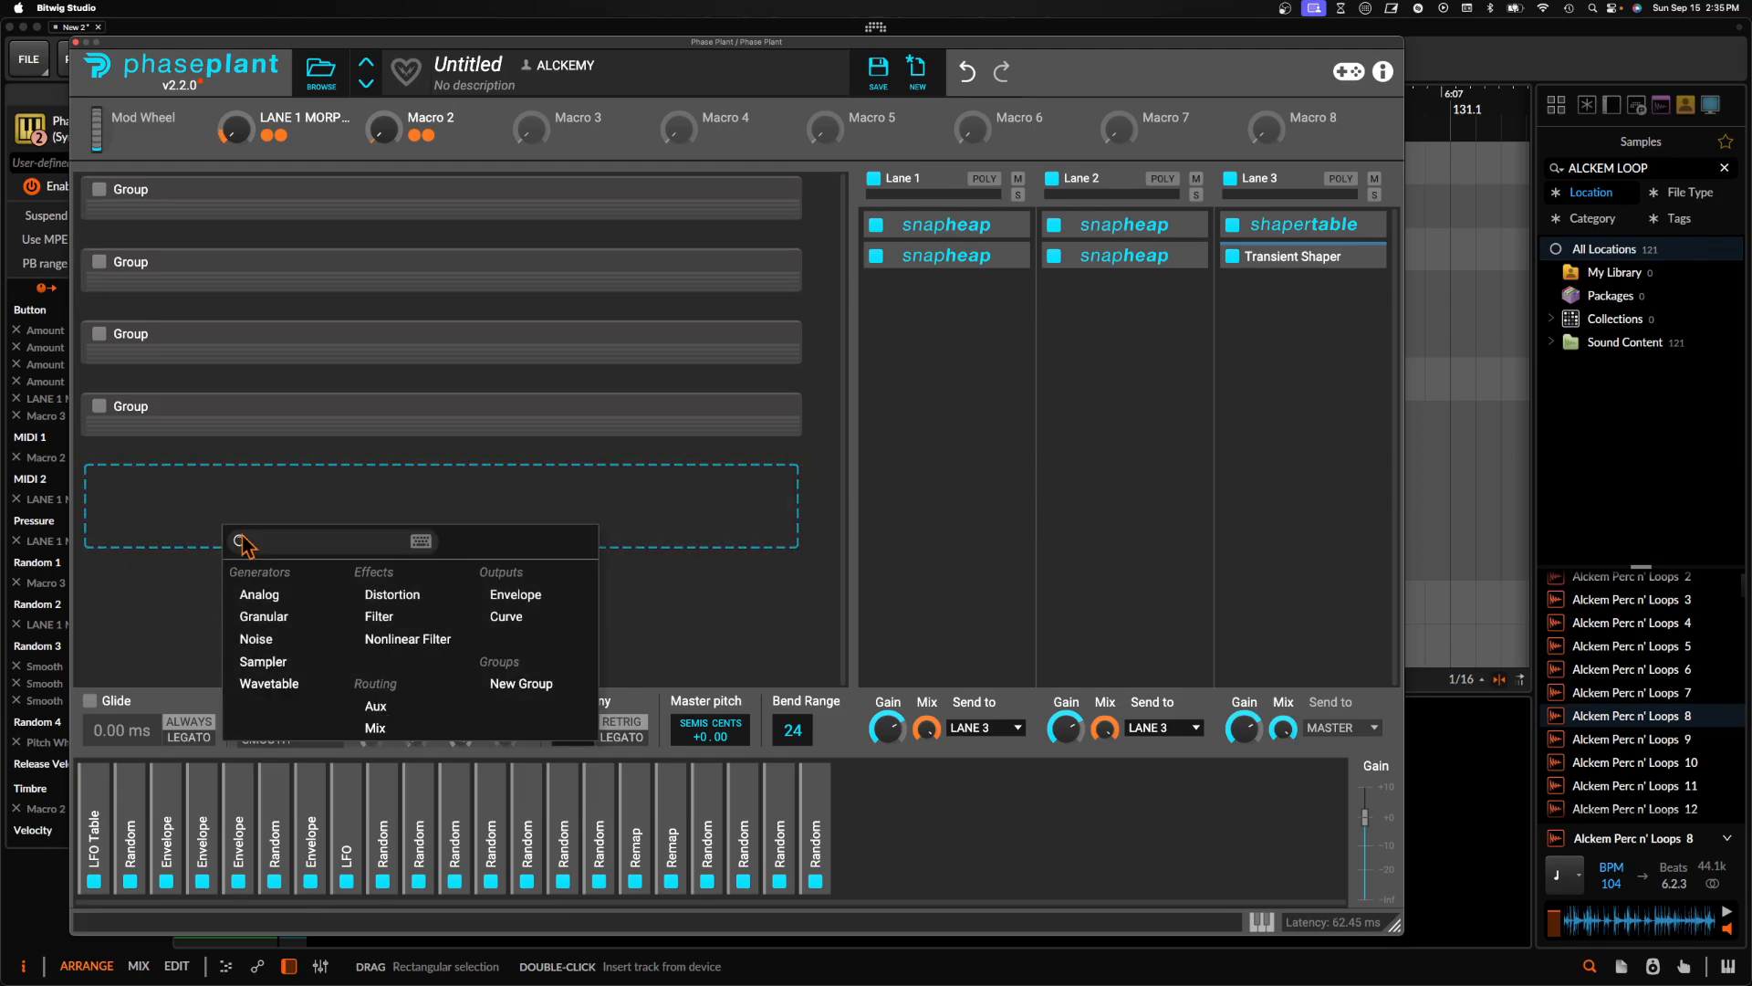
pyautogui.click(259, 594)
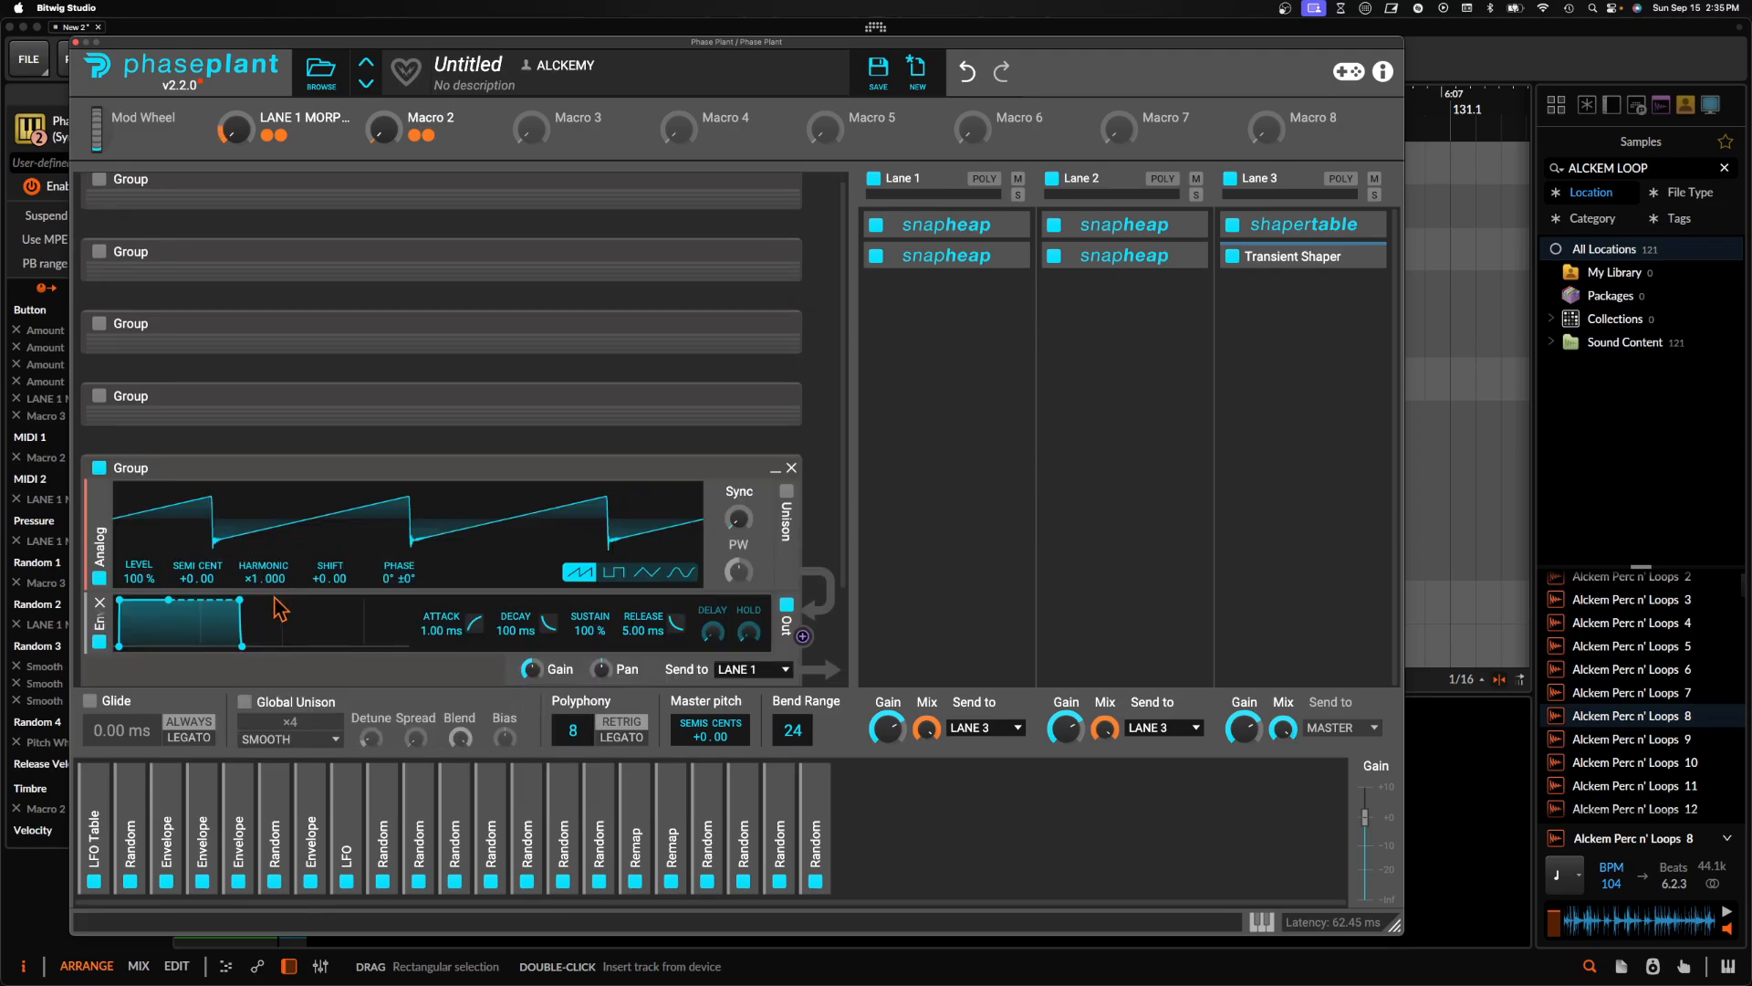
pyautogui.click(681, 575)
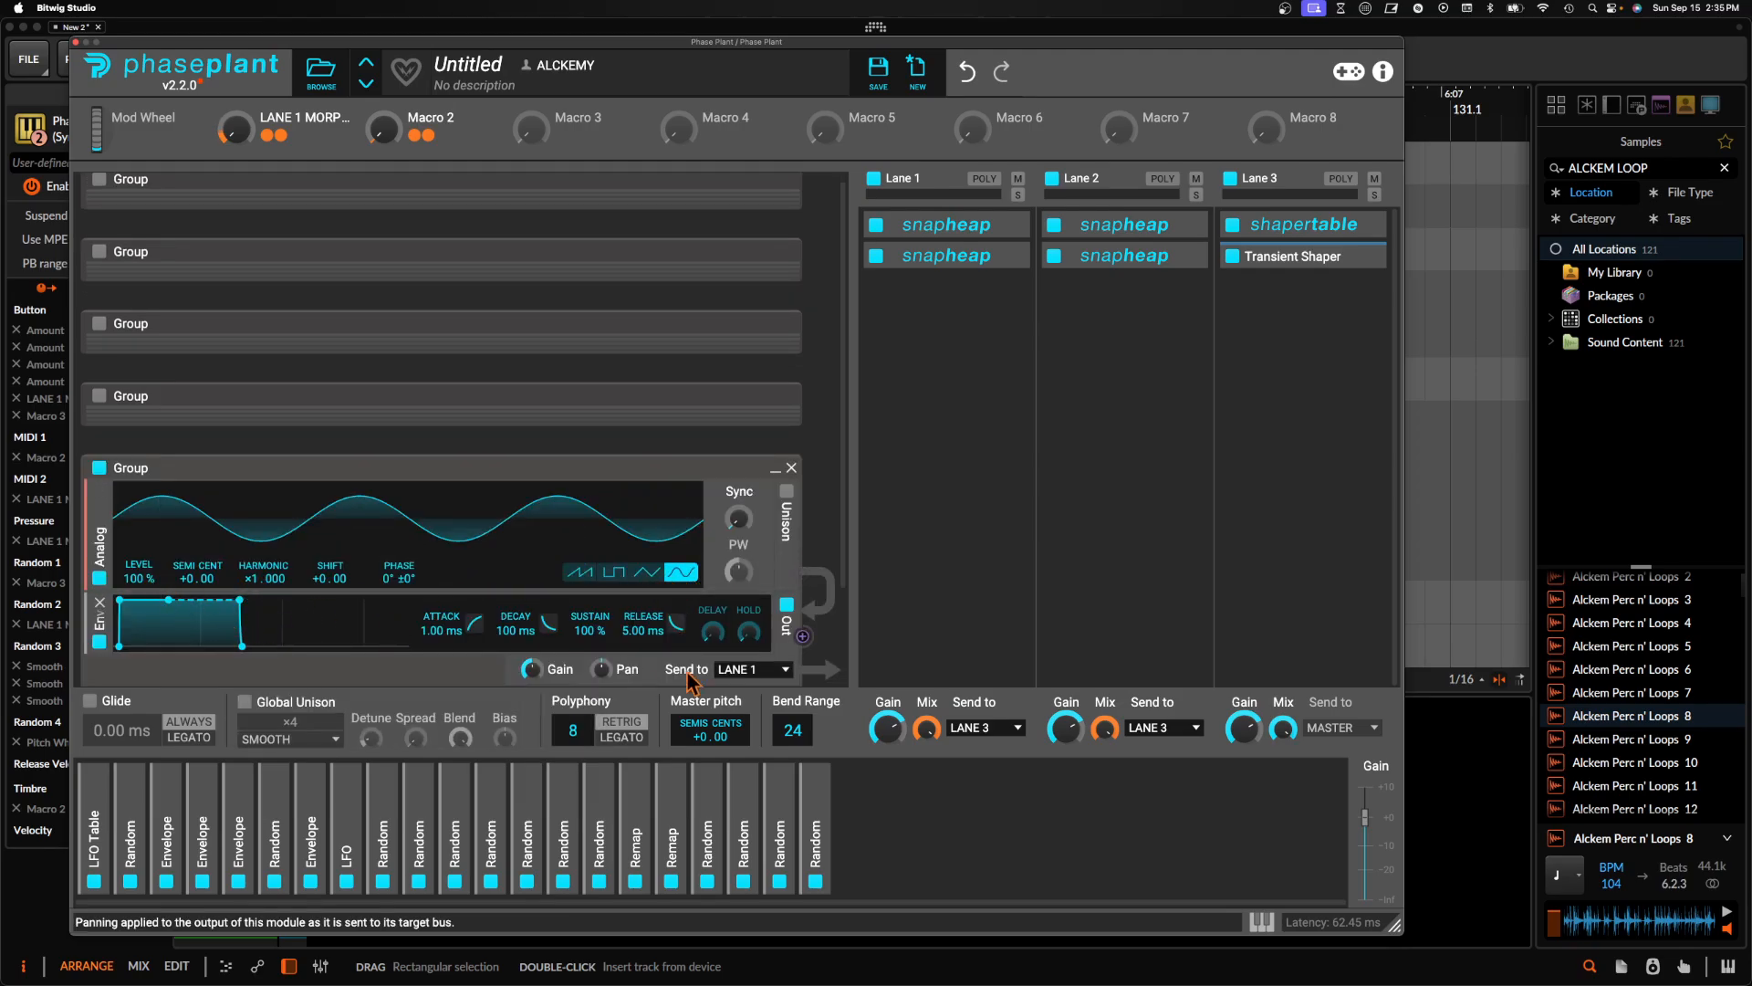
# Add an Envelope modulator shaped as a short curved decay with 0 ms attack, 109 ms decay and 0% sustain
pyautogui.click(990, 807)
pyautogui.click(1032, 725)
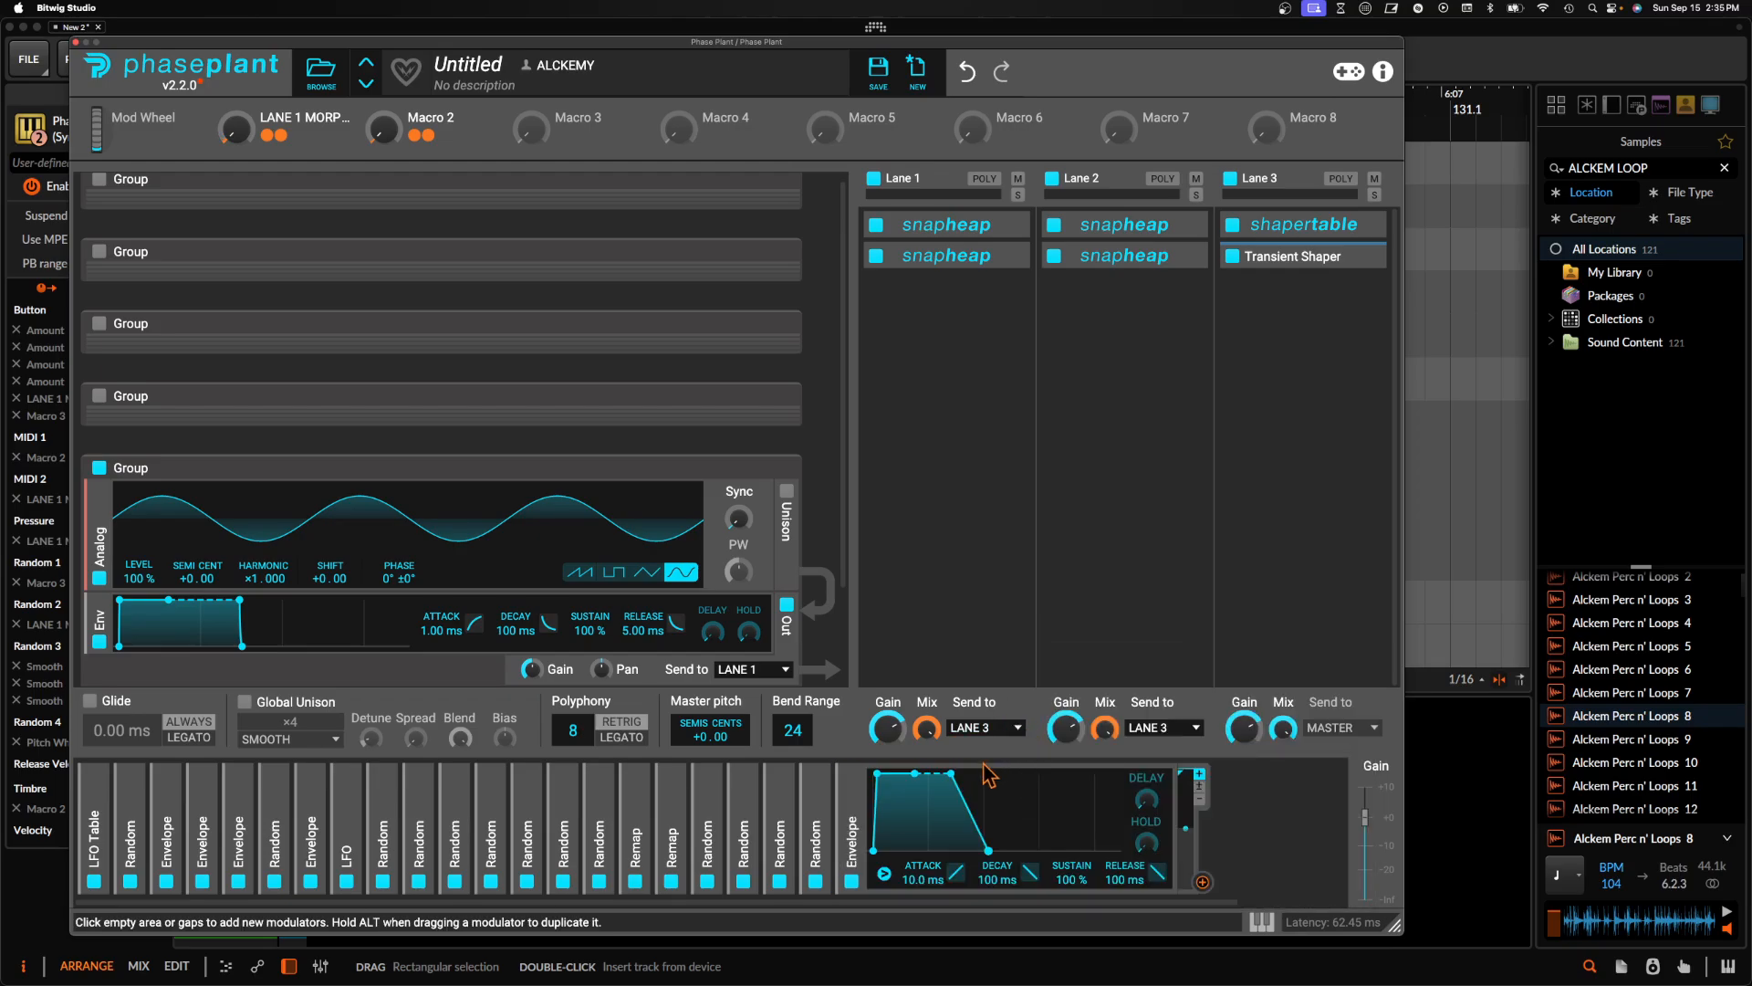
pyautogui.moveTo(911, 773); pyautogui.dragTo(916, 845)
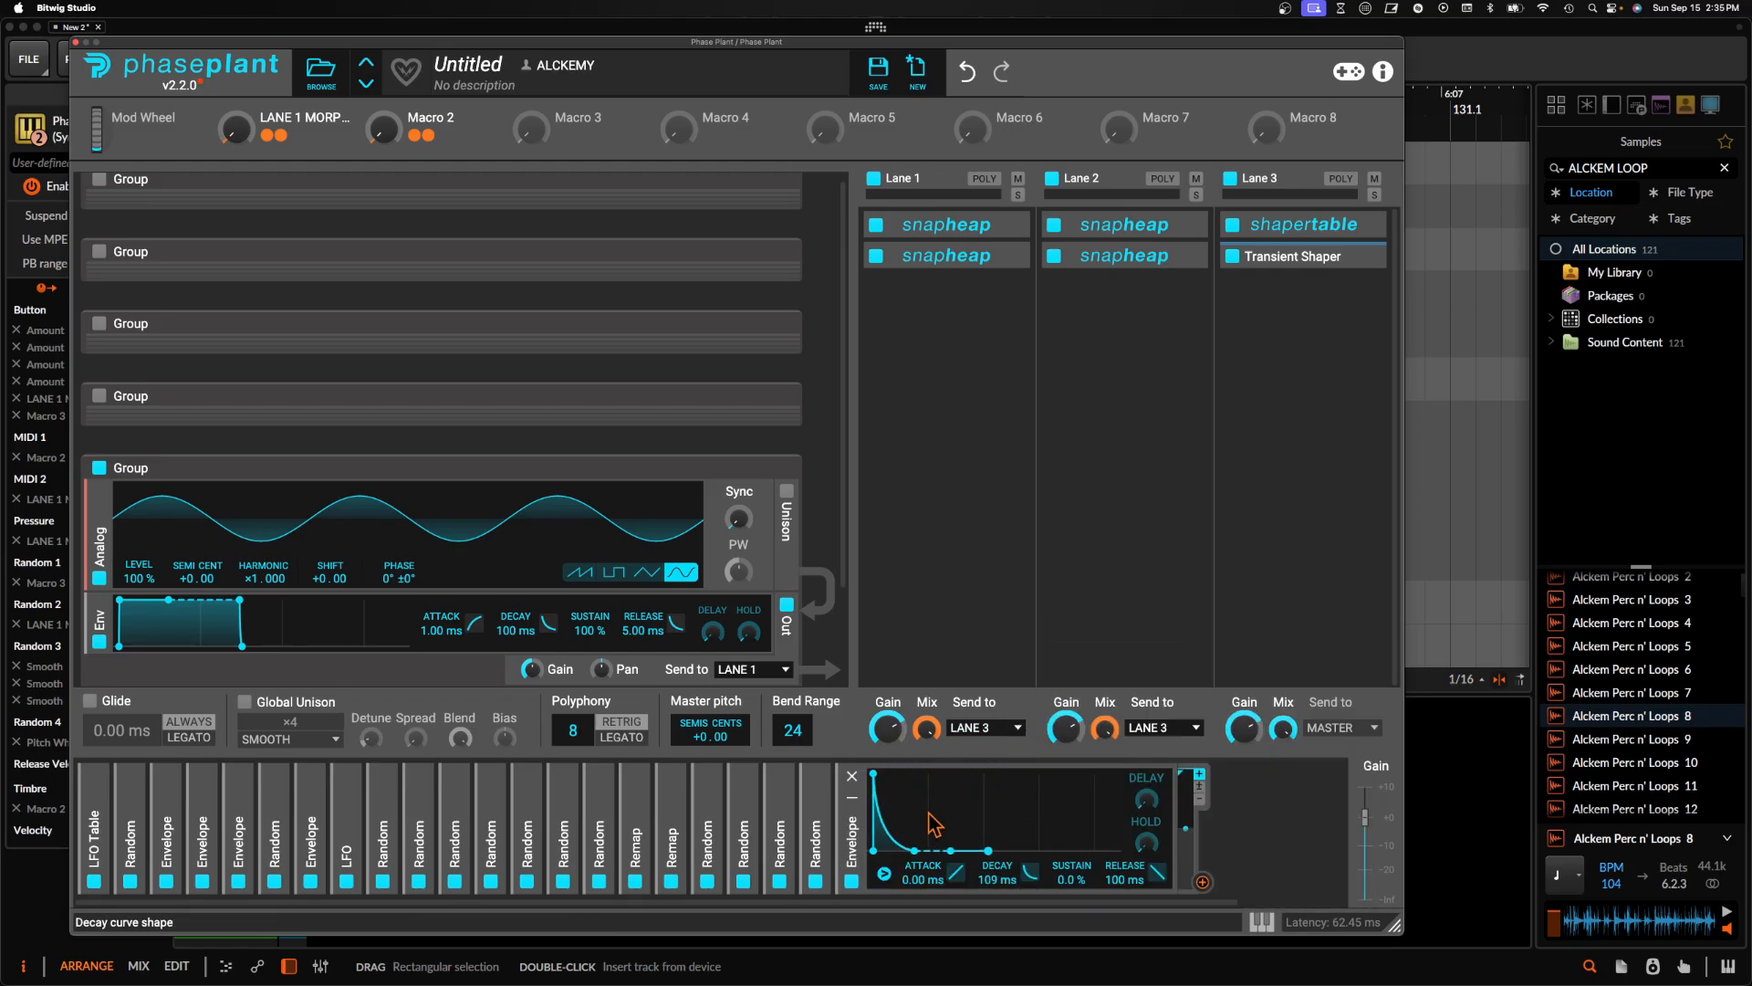
# Modulate the sine Analog's Semi Cent pitch with the new envelope by about +25.61
pyautogui.click(1202, 881)
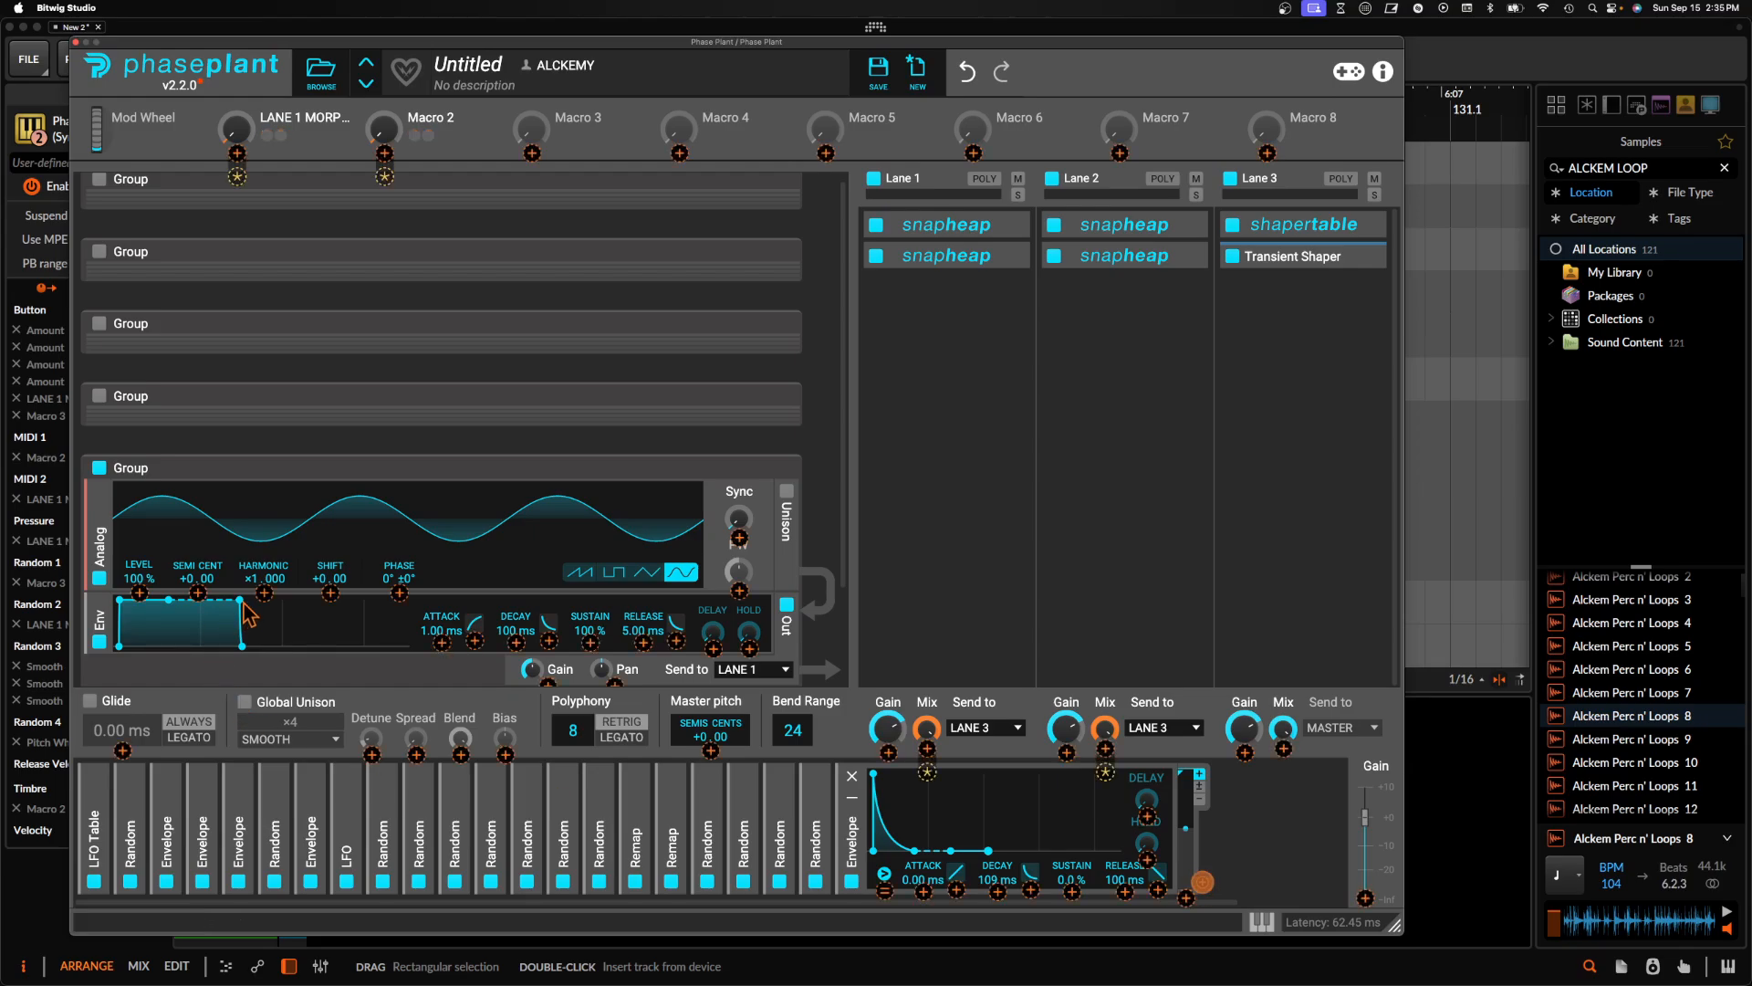
pyautogui.moveTo(198, 593); pyautogui.dragTo(198, 547)
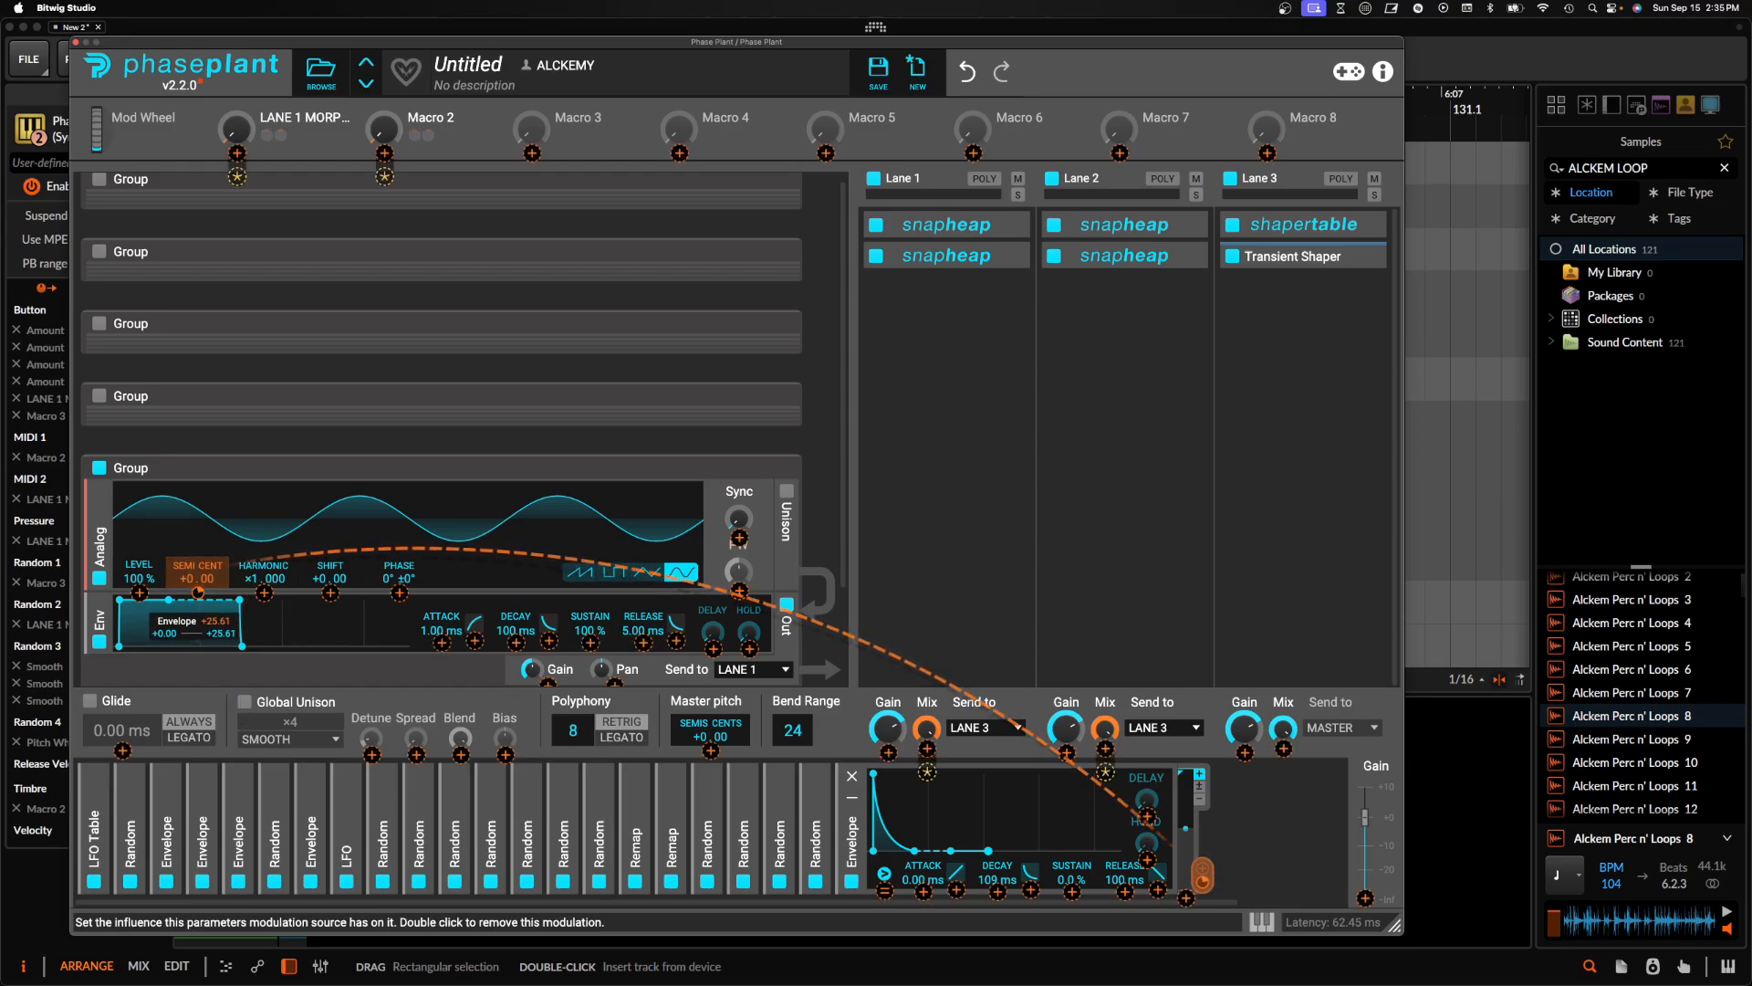
pyautogui.click(189, 529)
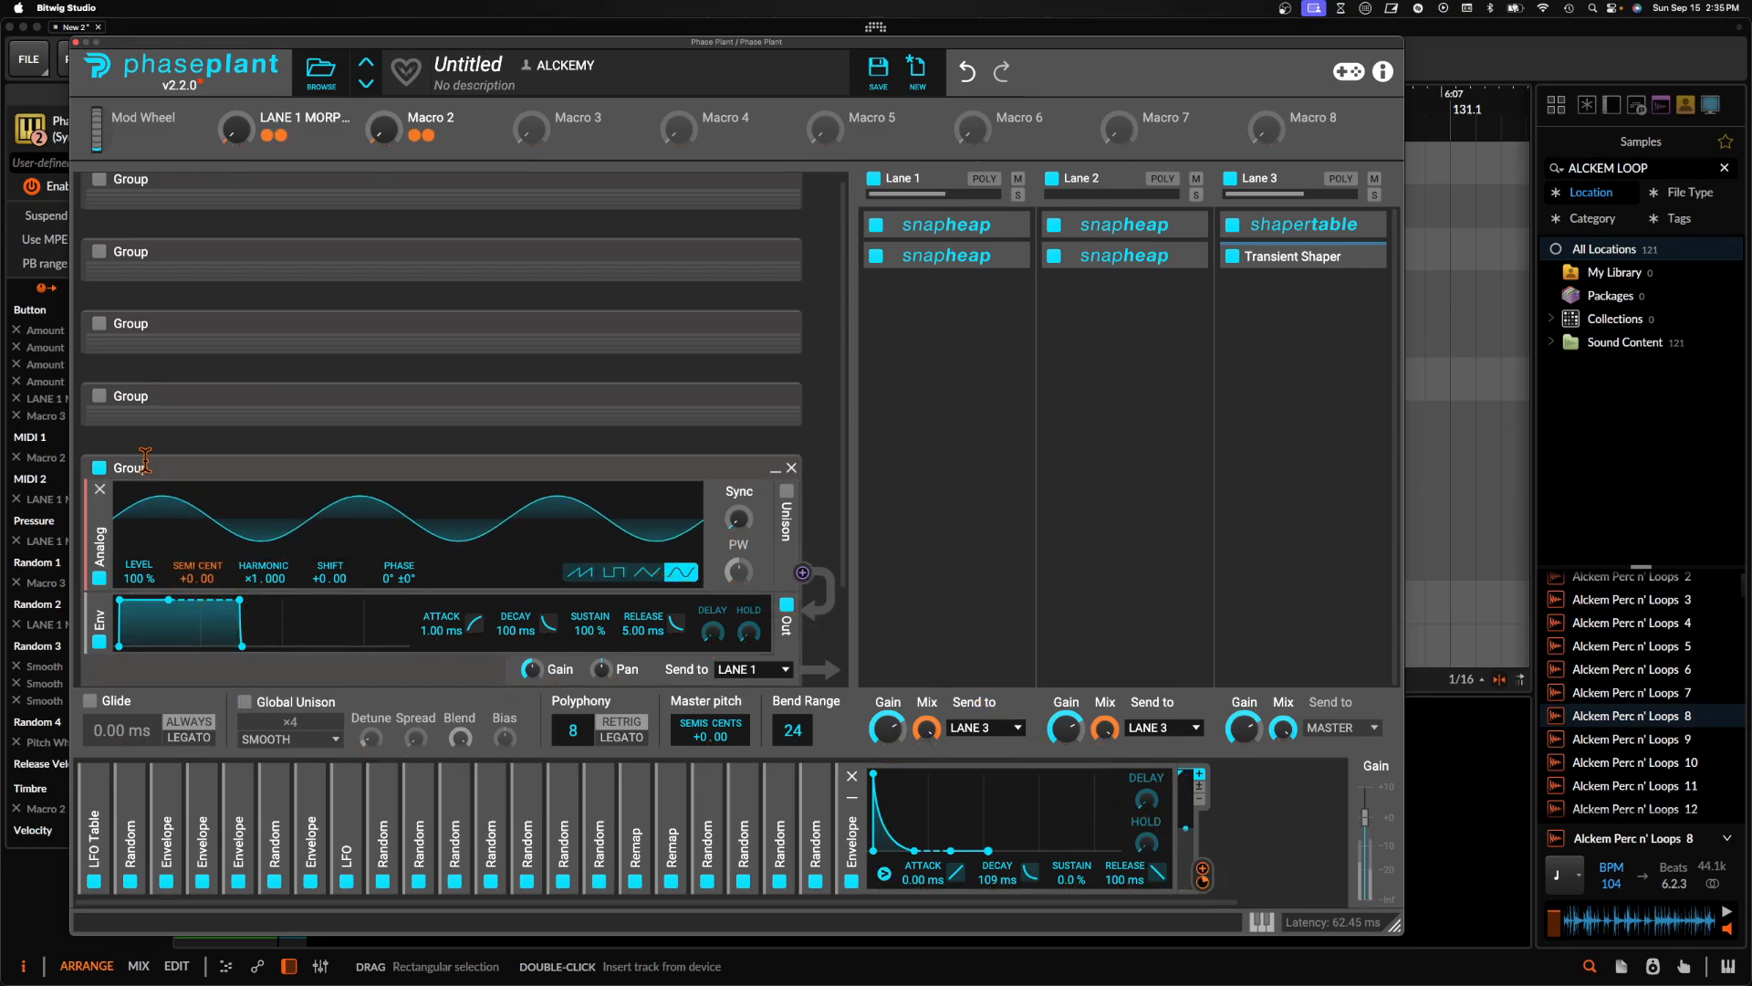
pyautogui.moveTo(145, 461); pyautogui.dragTo(143, 456)
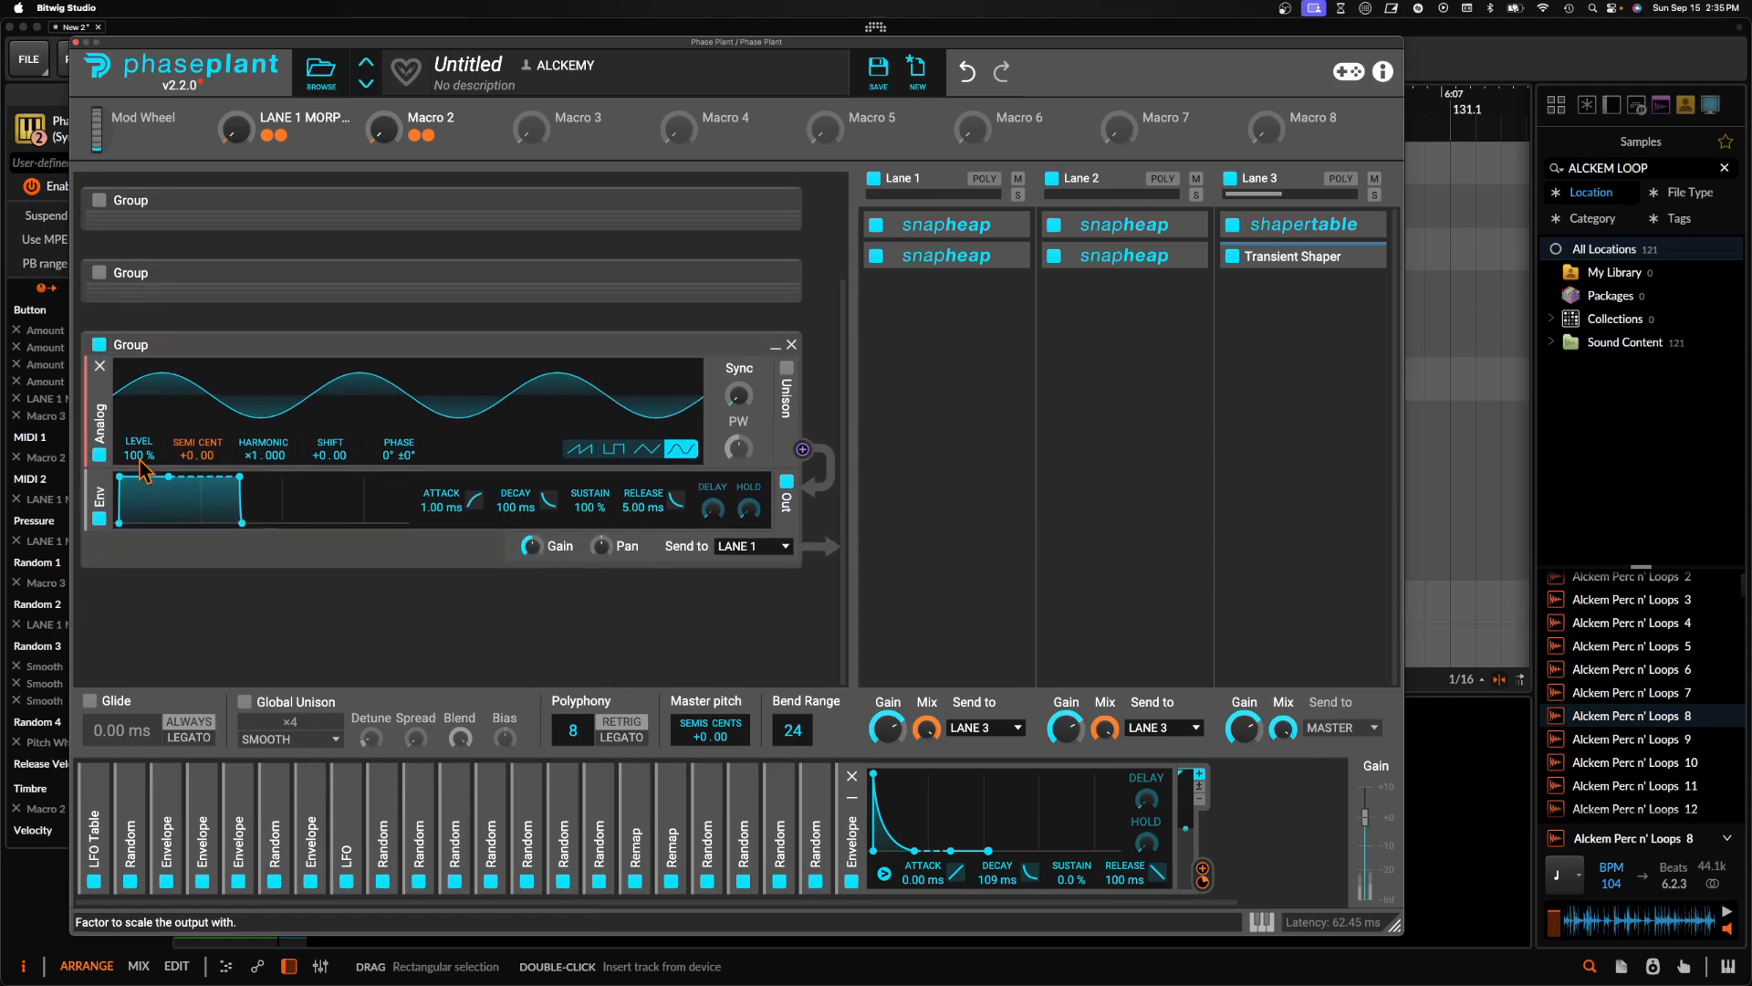
# Send the sine group's output to Lane 3 and shorten the pitch envelope's decay to 80.9 ms
pyautogui.click(745, 547)
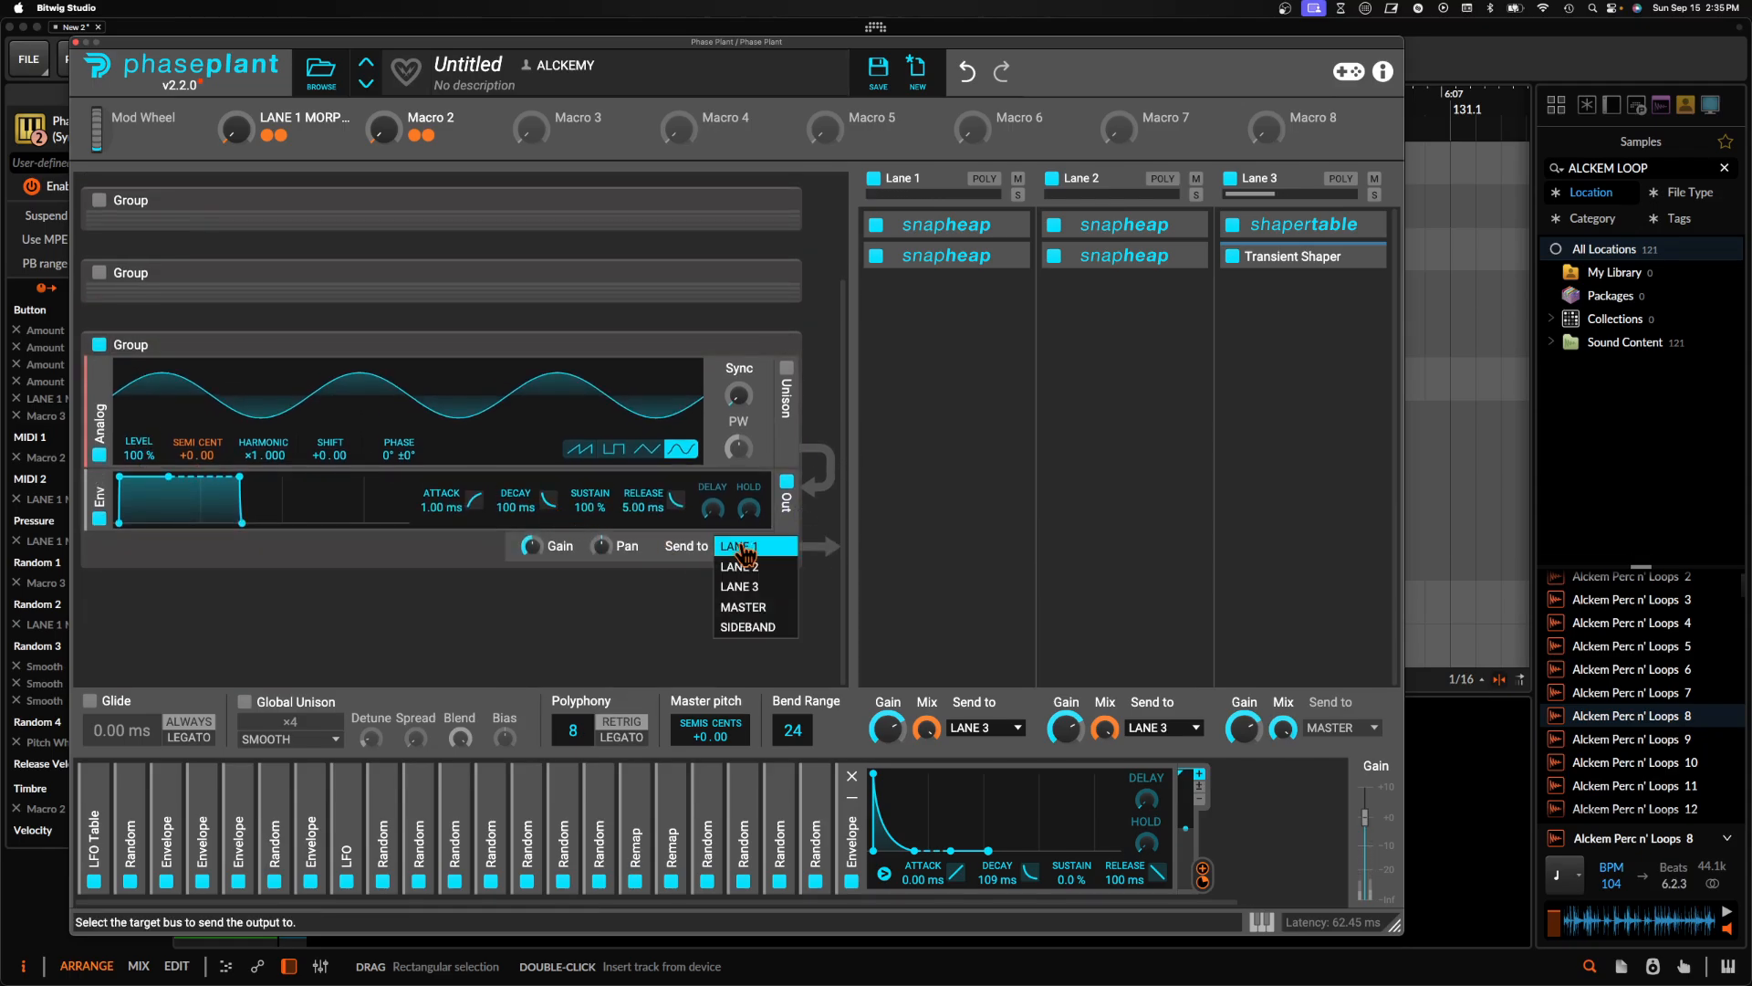
pyautogui.click(778, 587)
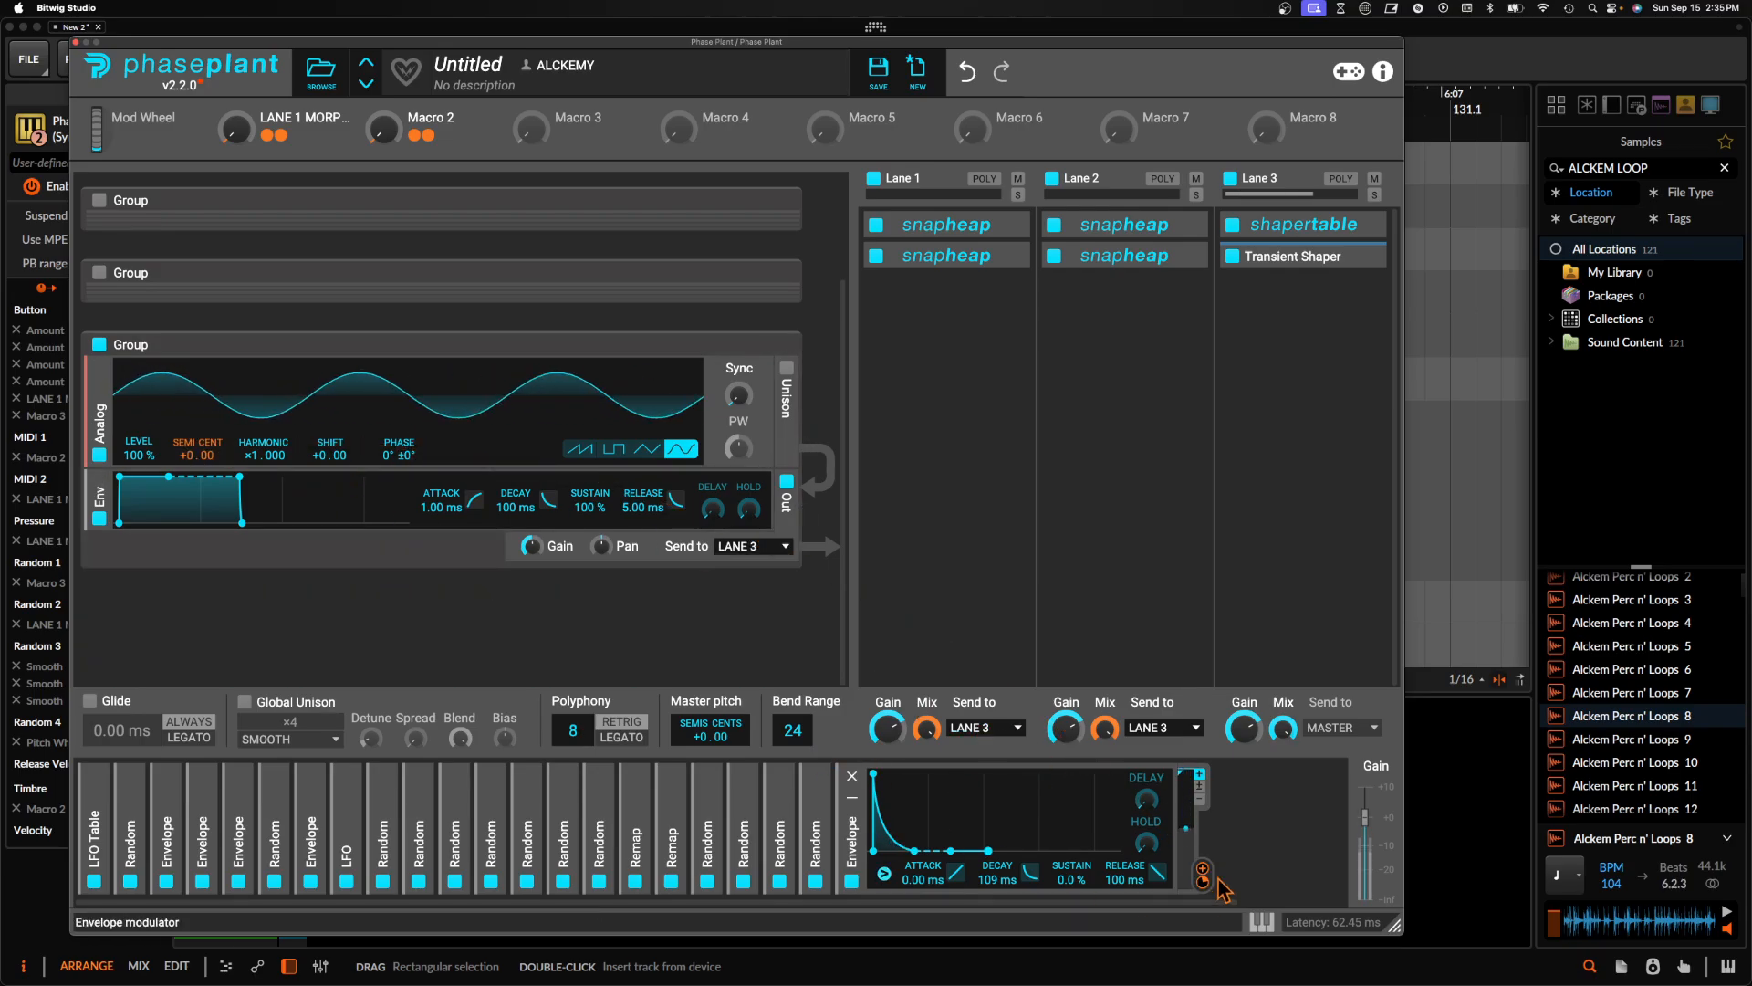
pyautogui.moveTo(906, 851); pyautogui.dragTo(905, 850)
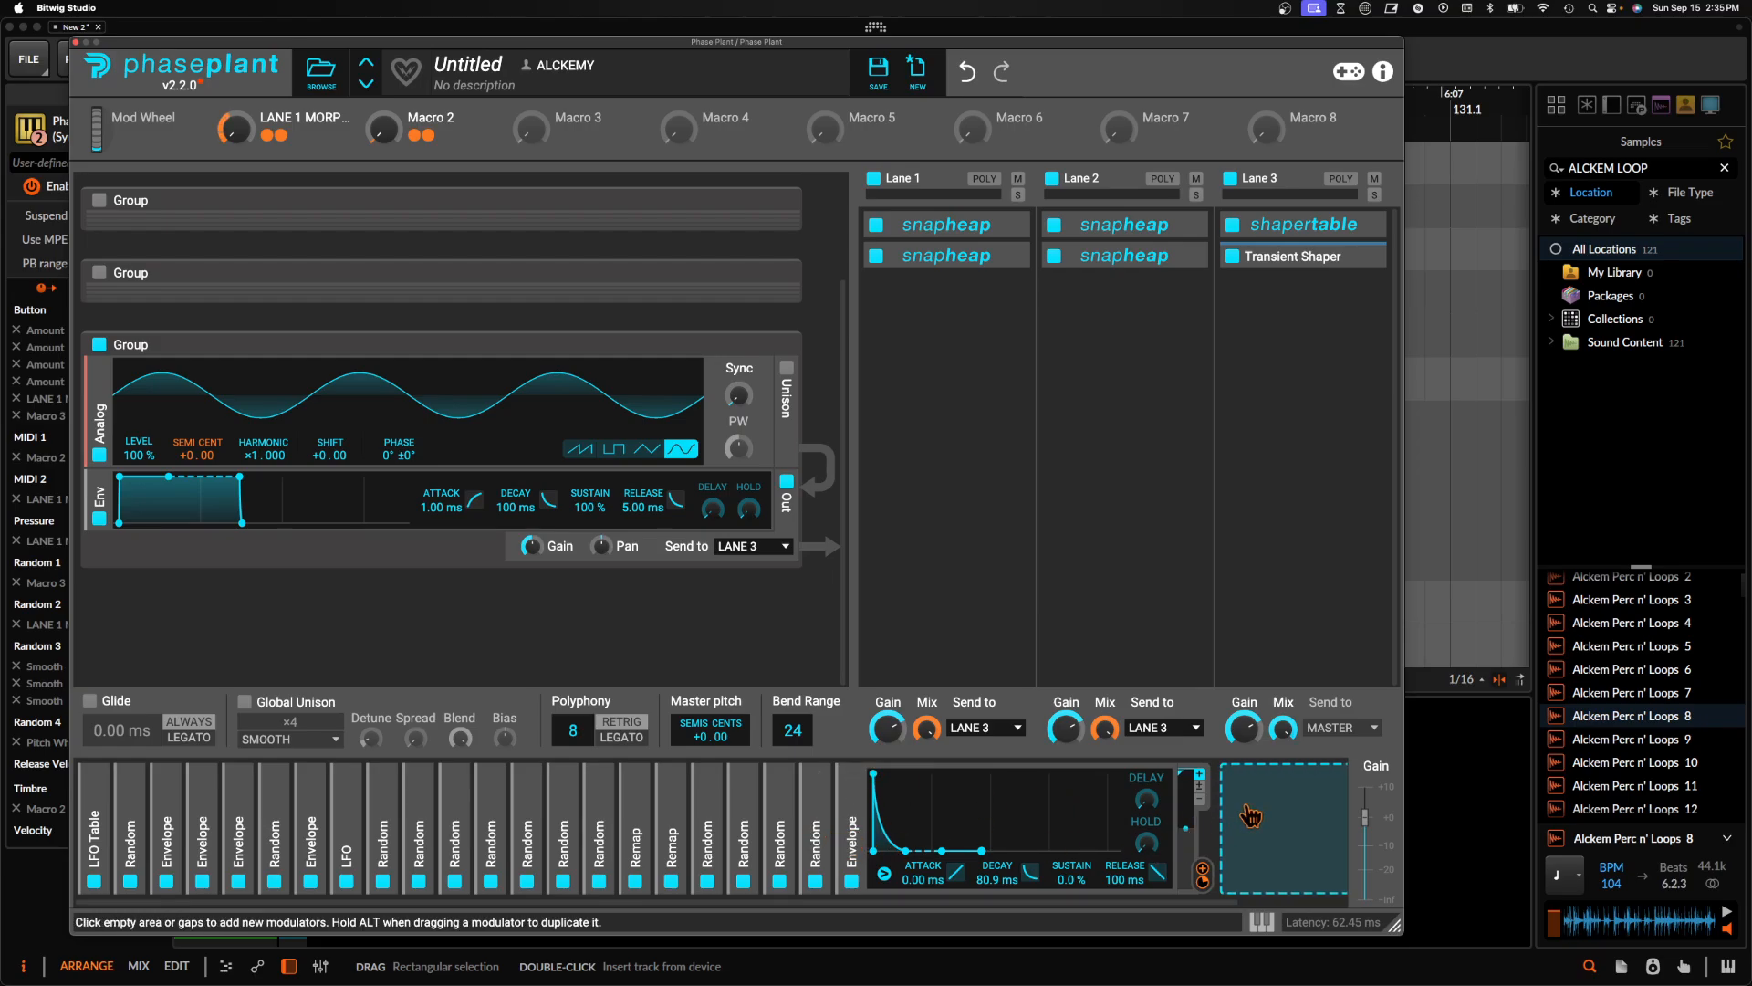
# Add a second Envelope modulator after the pitch envelope with 0 ms attack, 100 ms decay and 0% sustain
pyautogui.click(1251, 815)
pyautogui.click(1086, 720)
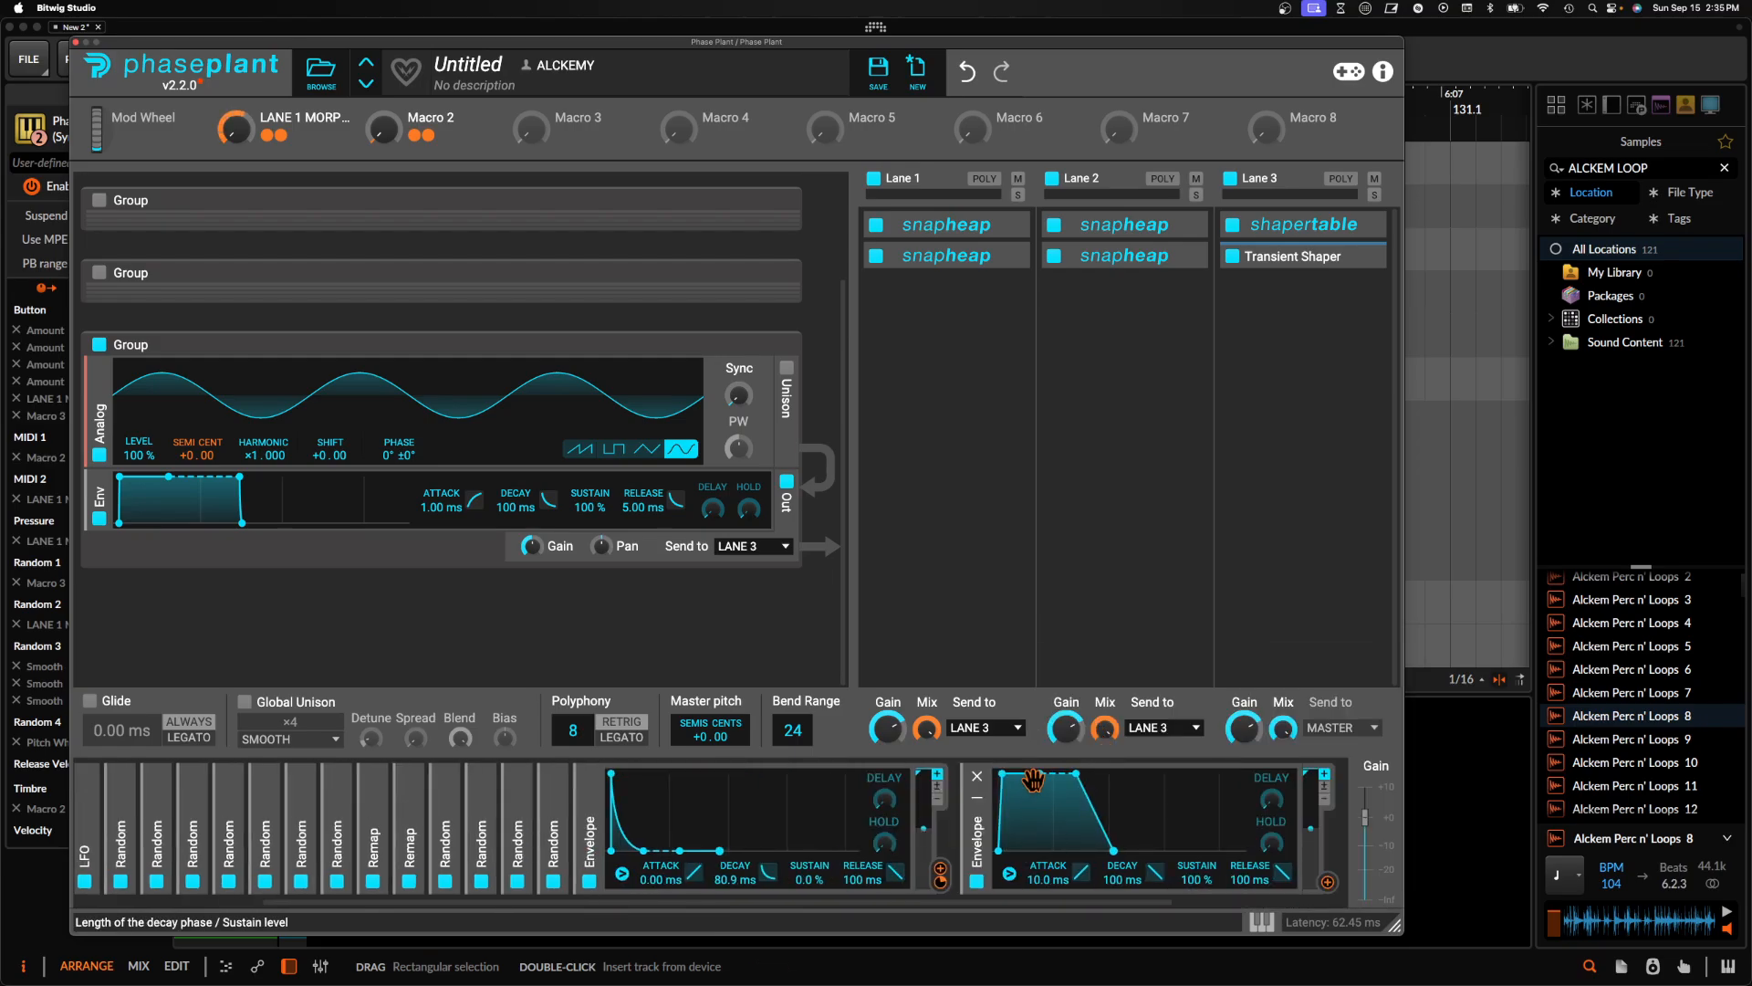
pyautogui.moveTo(1032, 779); pyautogui.dragTo(1036, 849)
pyautogui.moveTo(1001, 774); pyautogui.dragTo(995, 774)
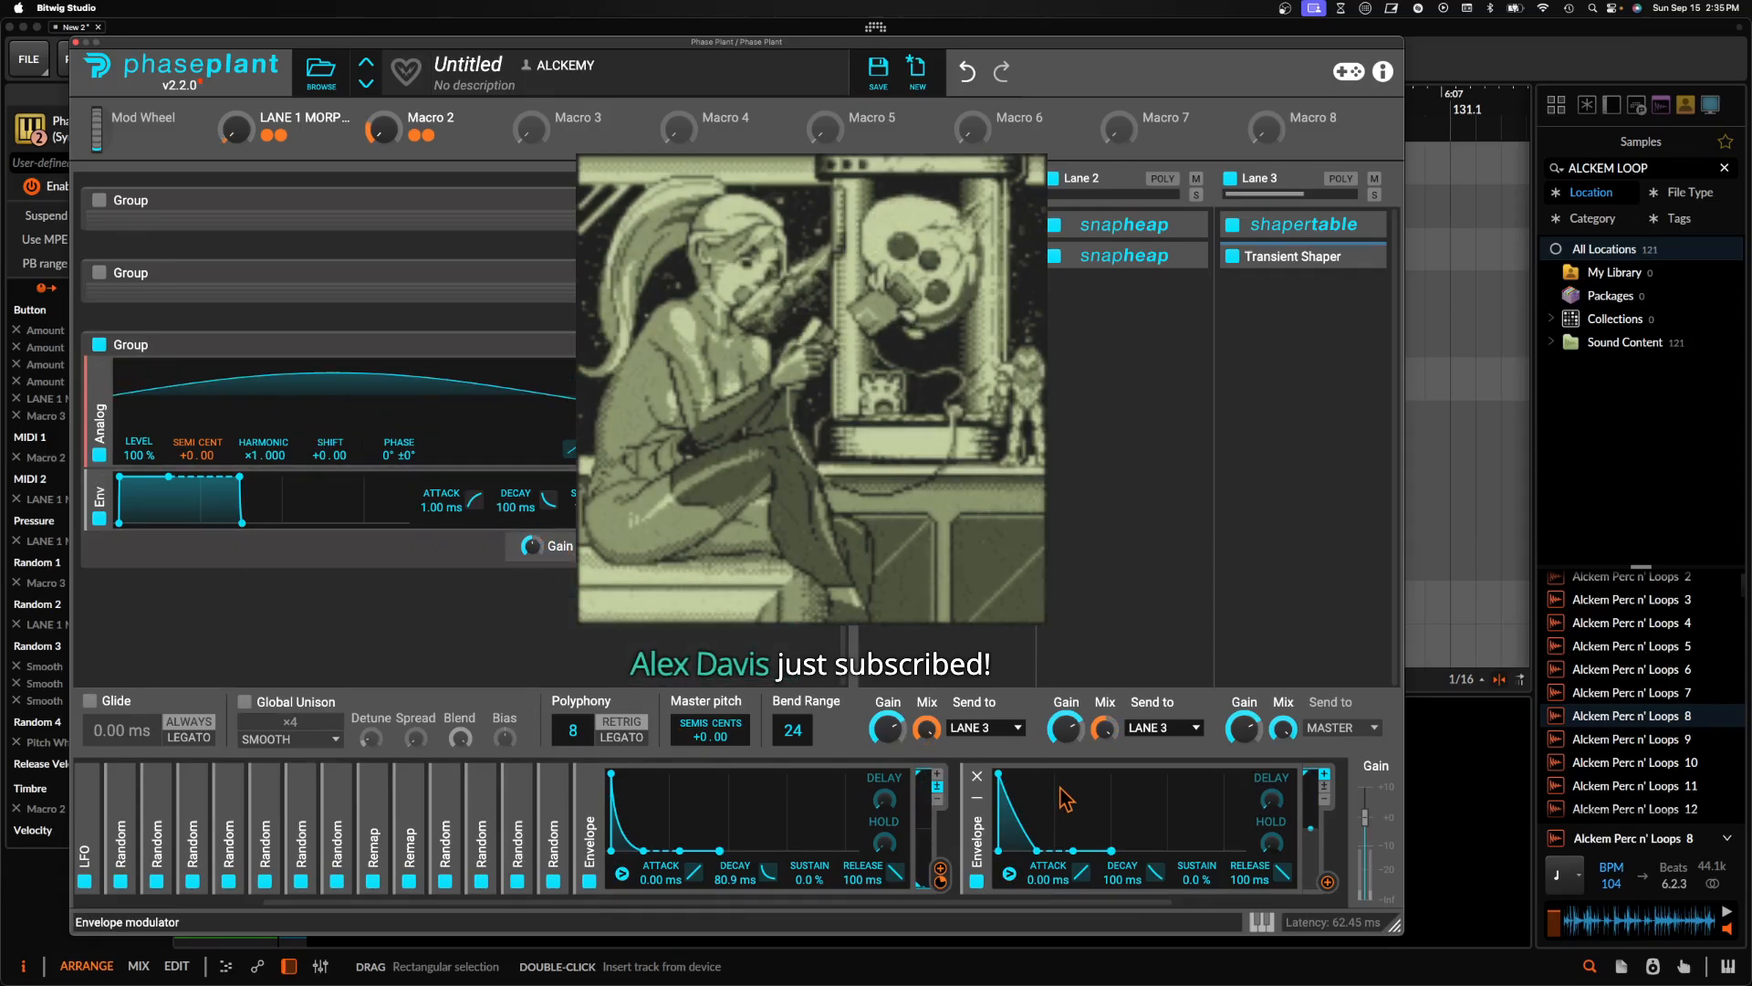
# Modulate the sine Analog's Level with the second envelope by 100% and set the base level to 0%
pyautogui.click(1325, 882)
pyautogui.hscroll(1, 1328, 892)
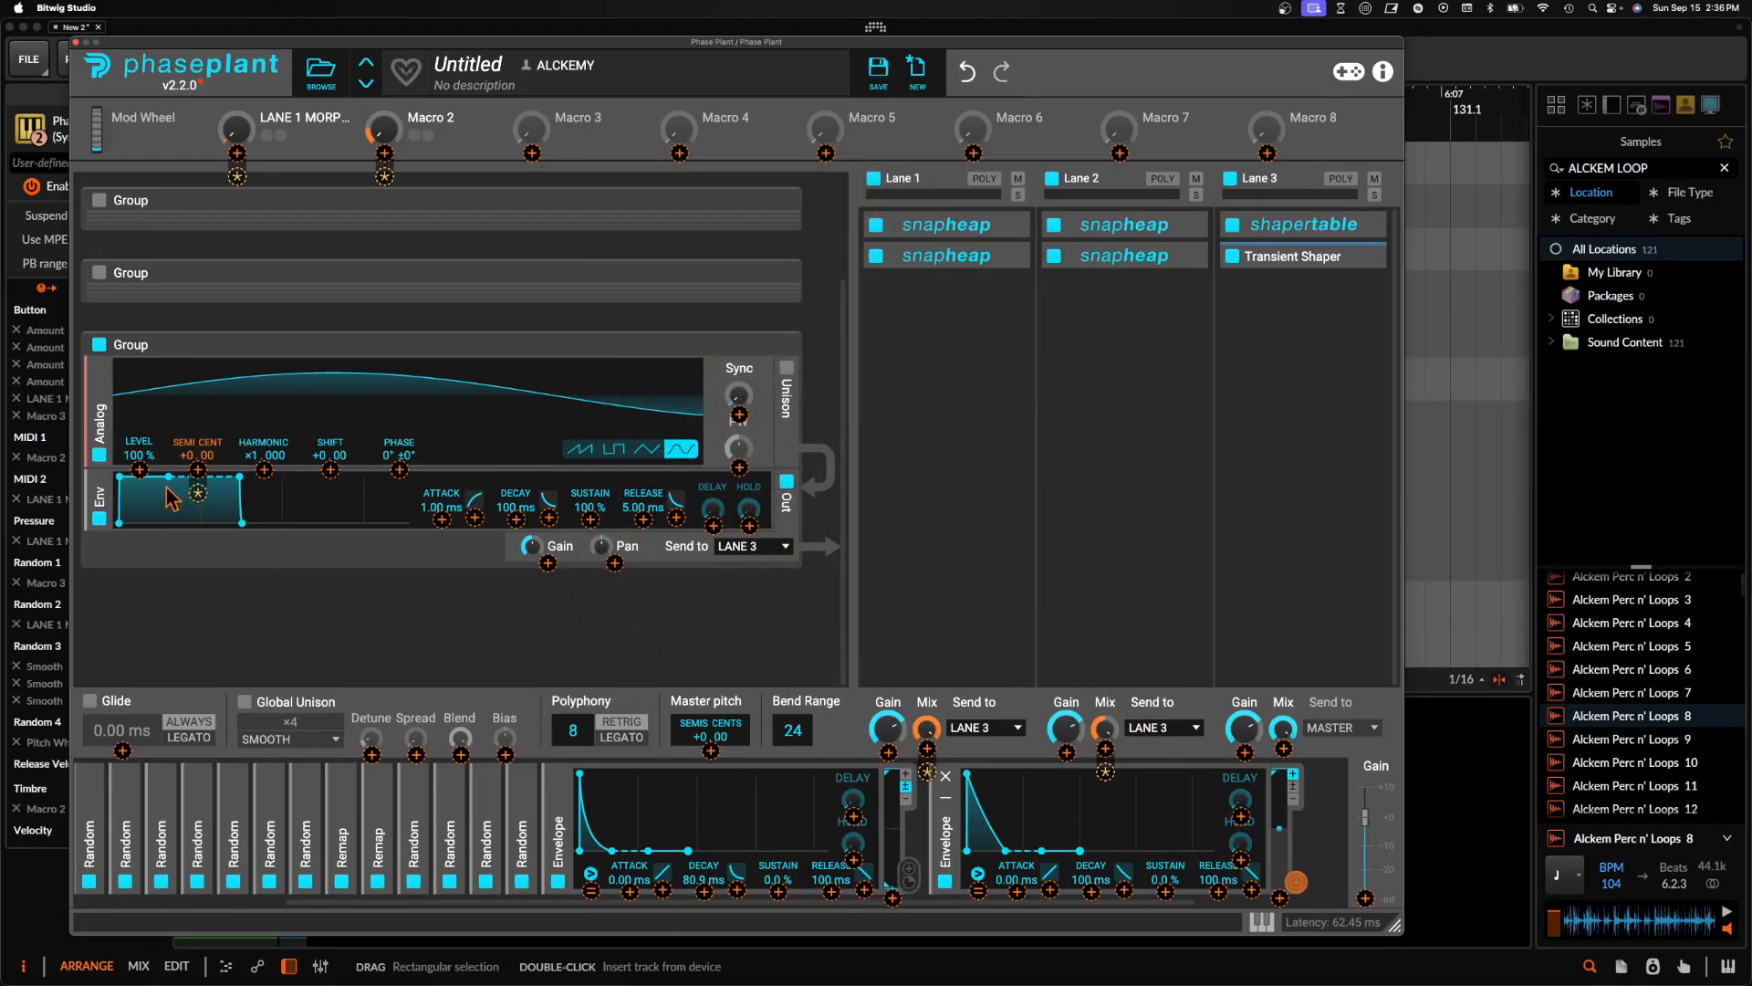
pyautogui.click(139, 470)
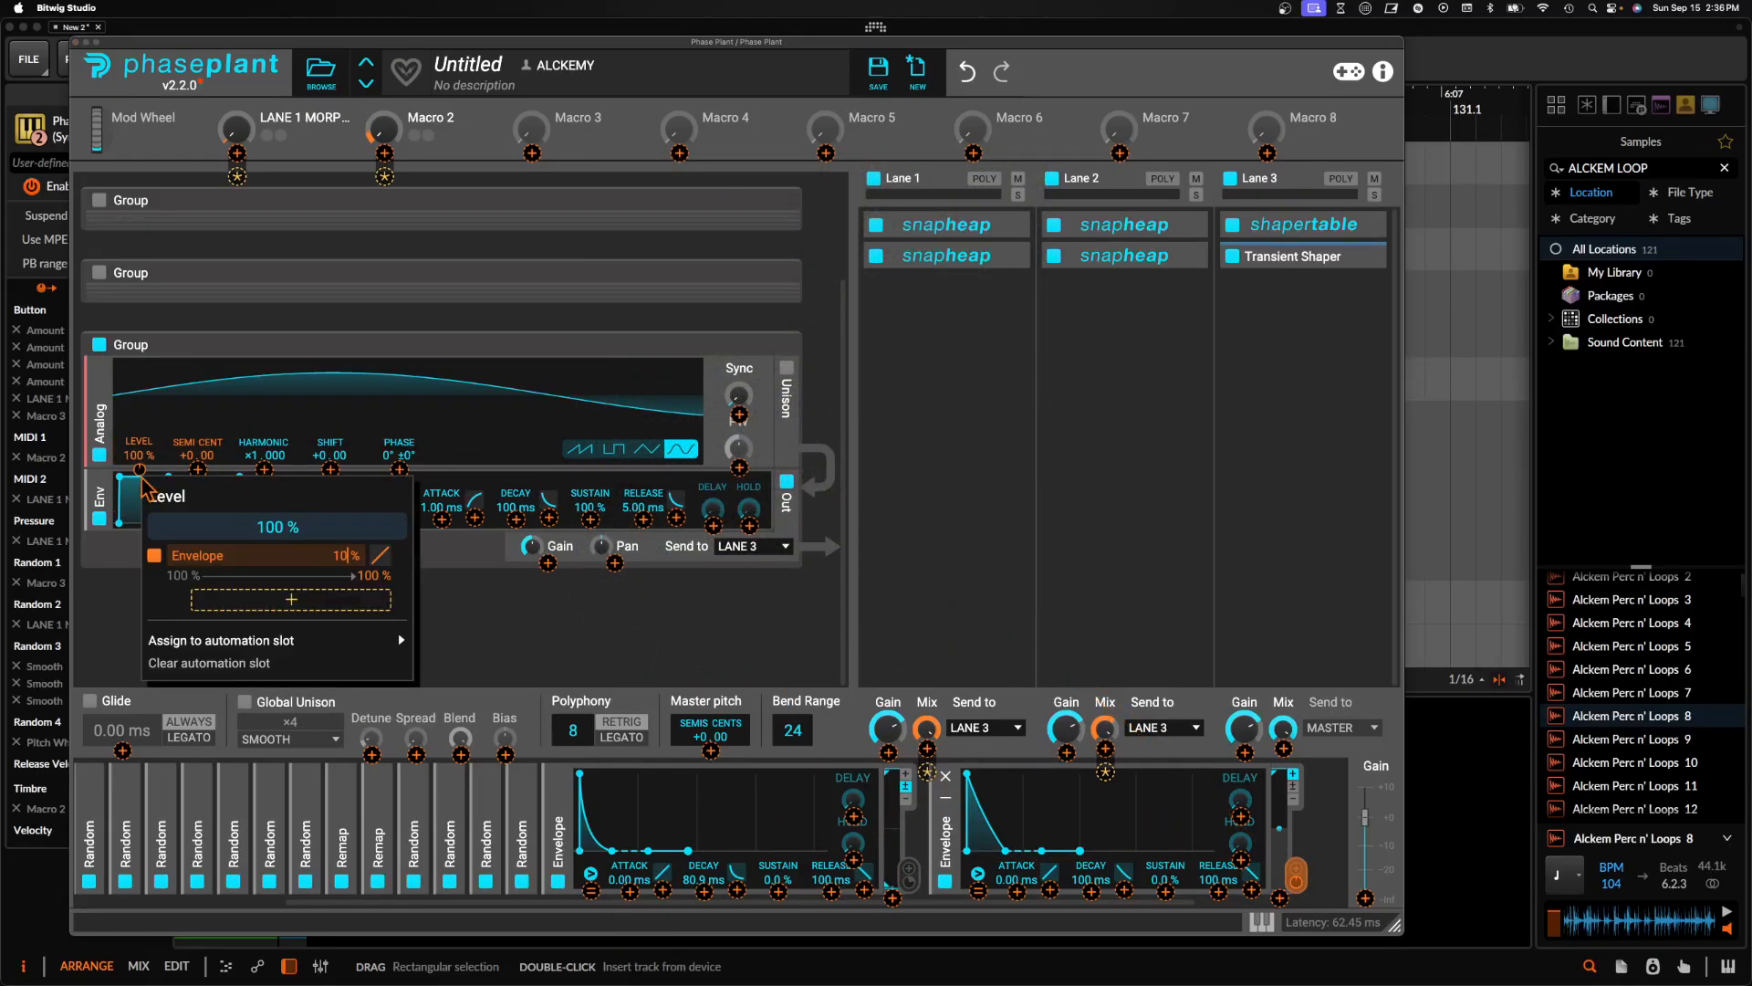
pyautogui.click(142, 475)
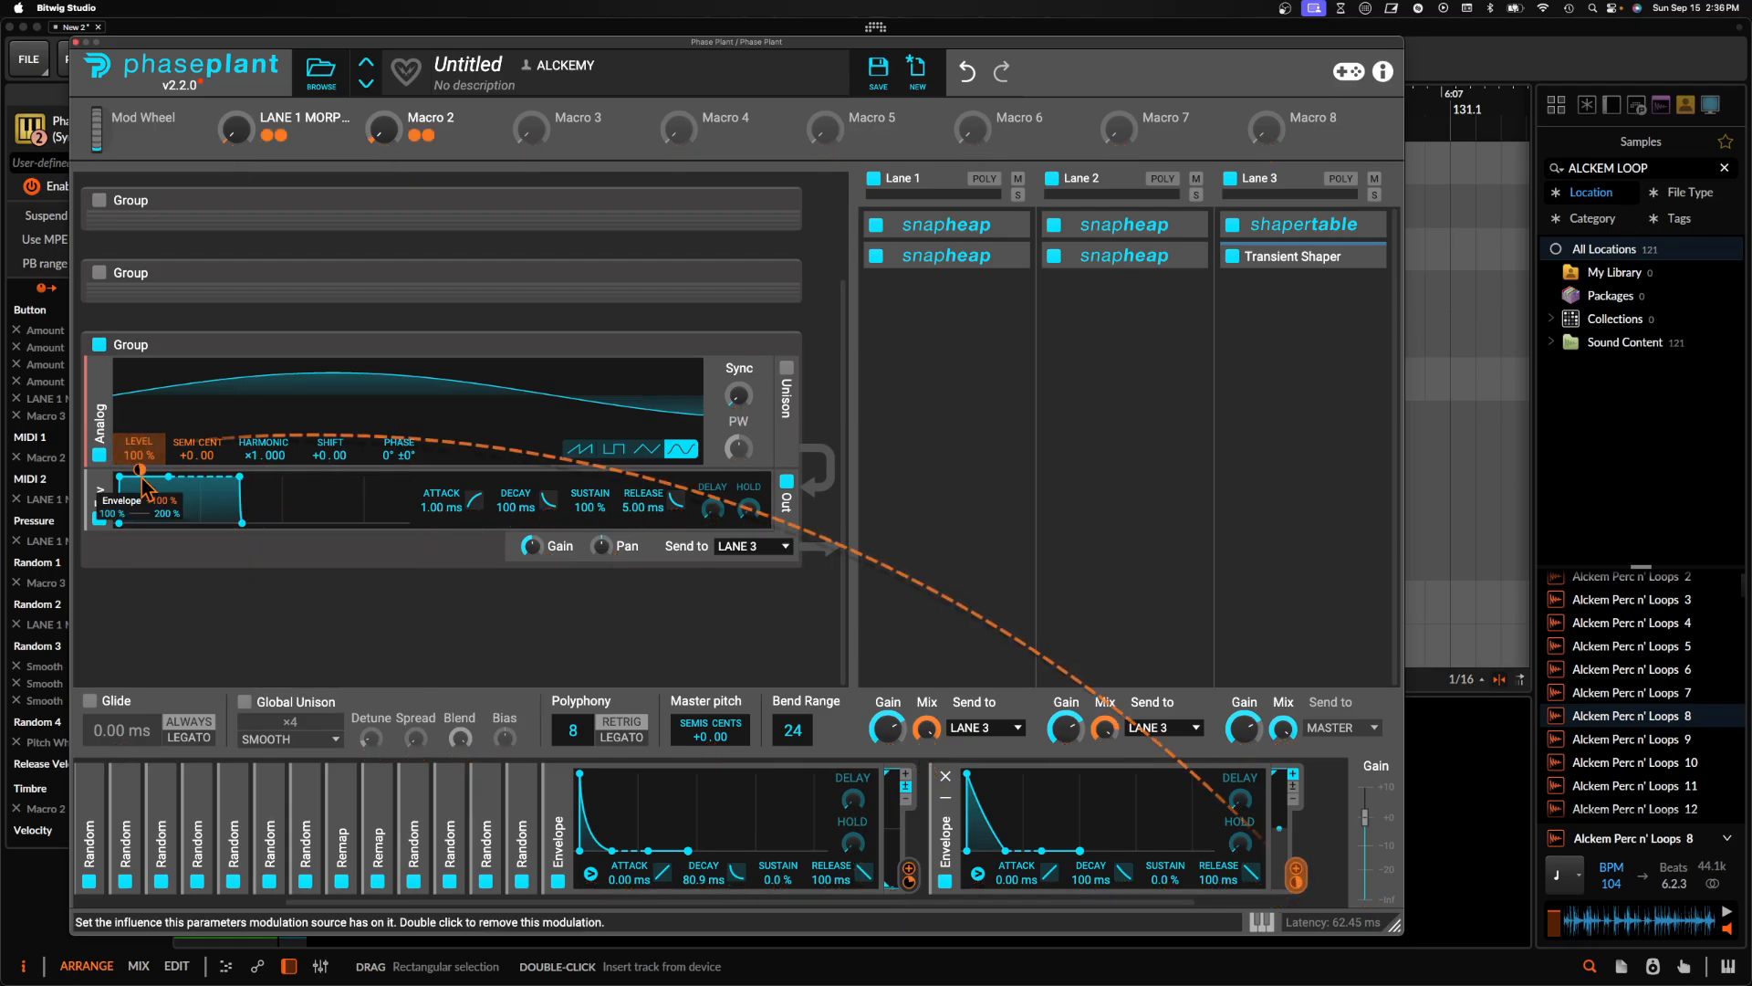
pyautogui.click(138, 432)
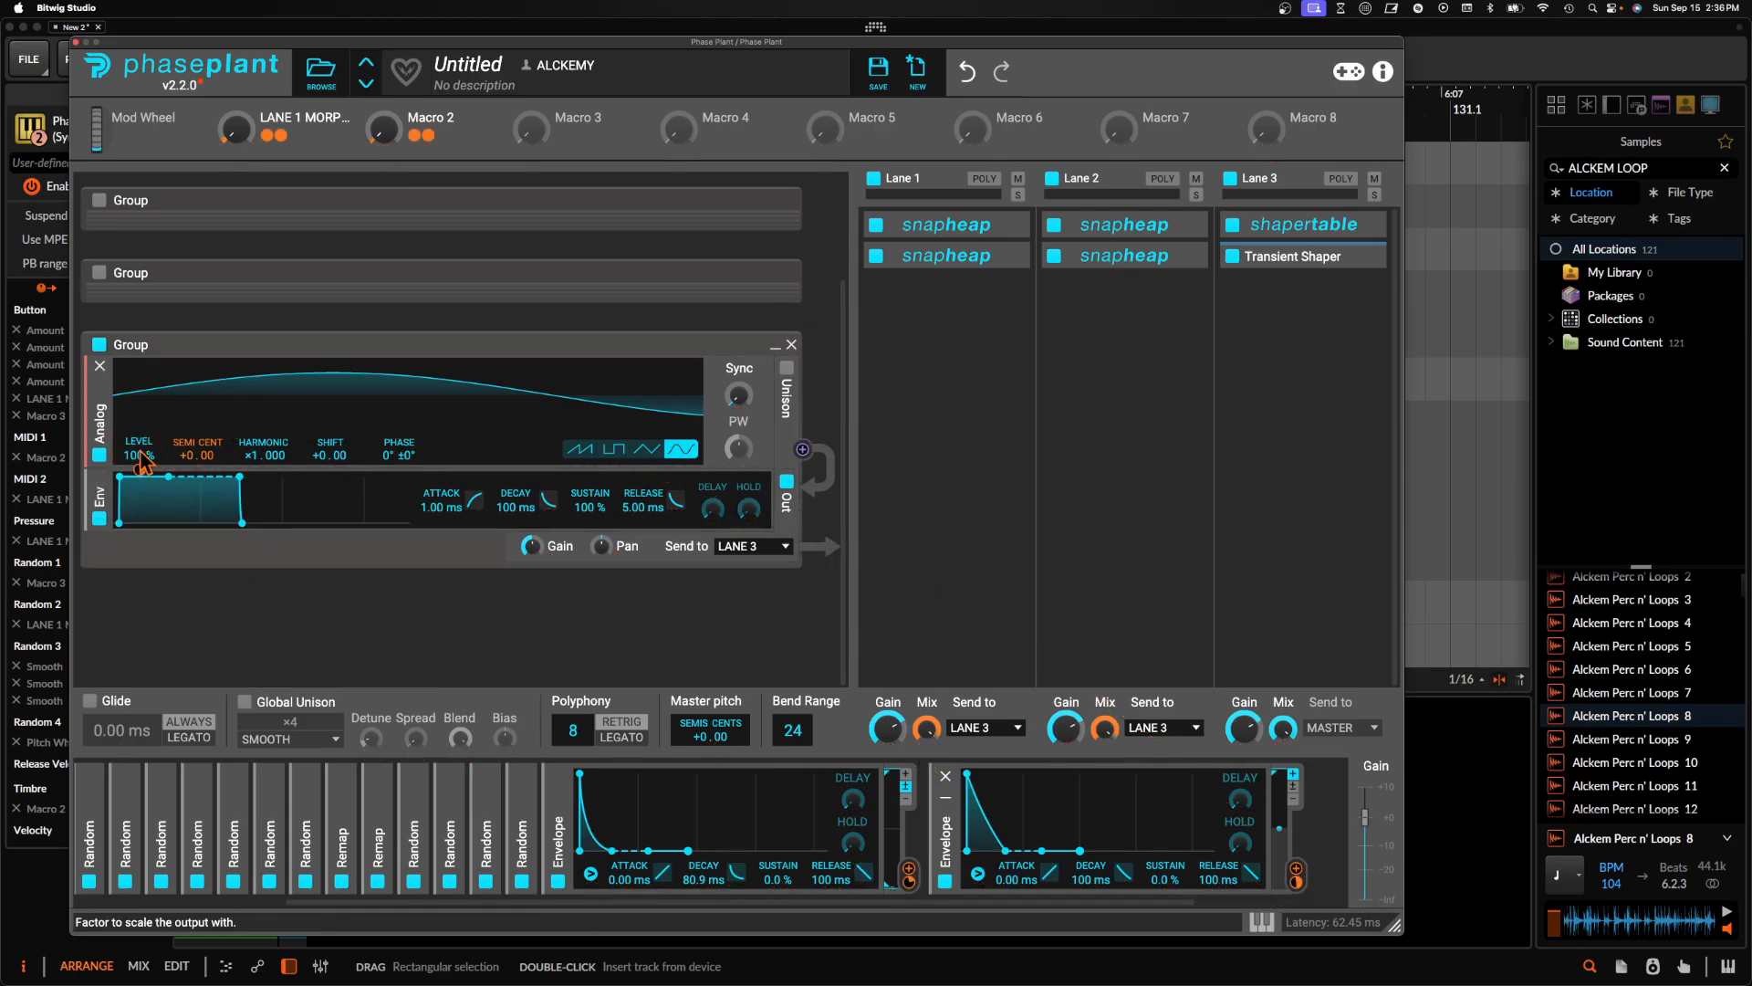
pyautogui.moveTo(142, 449); pyautogui.dragTo(141, 454)
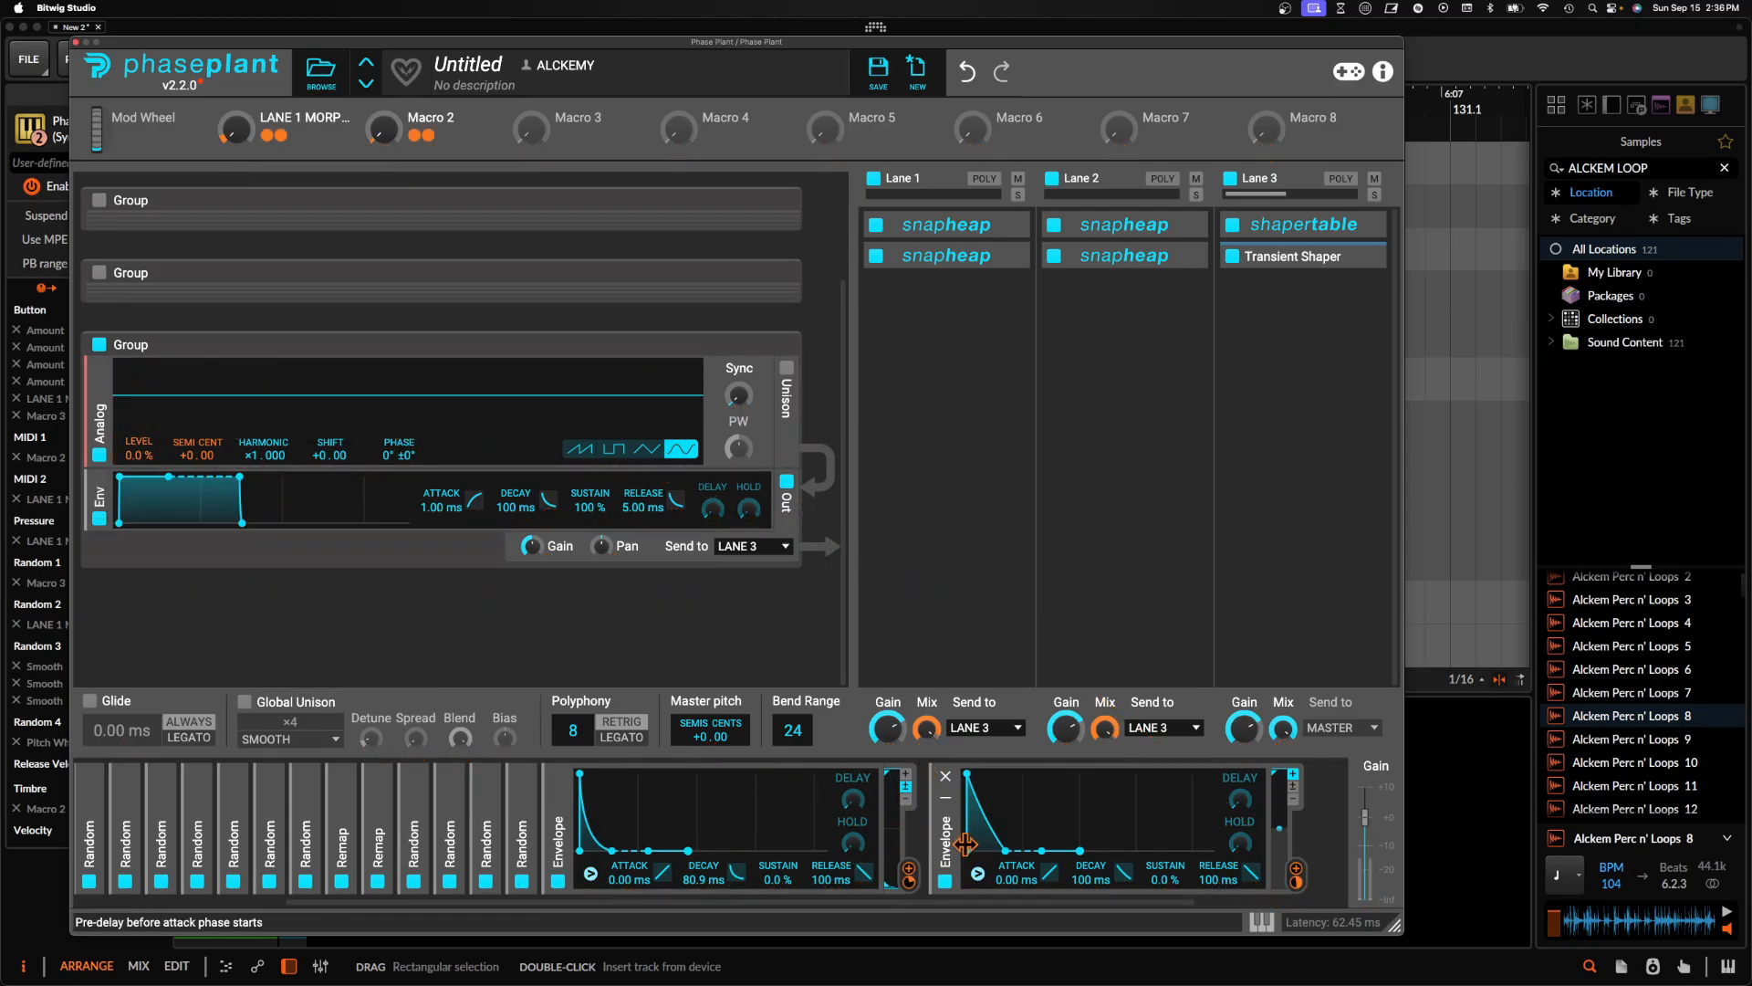
# Lengthen the level envelope's decay to 284 ms
pyautogui.moveTo(1004, 850); pyautogui.dragTo(1006, 818)
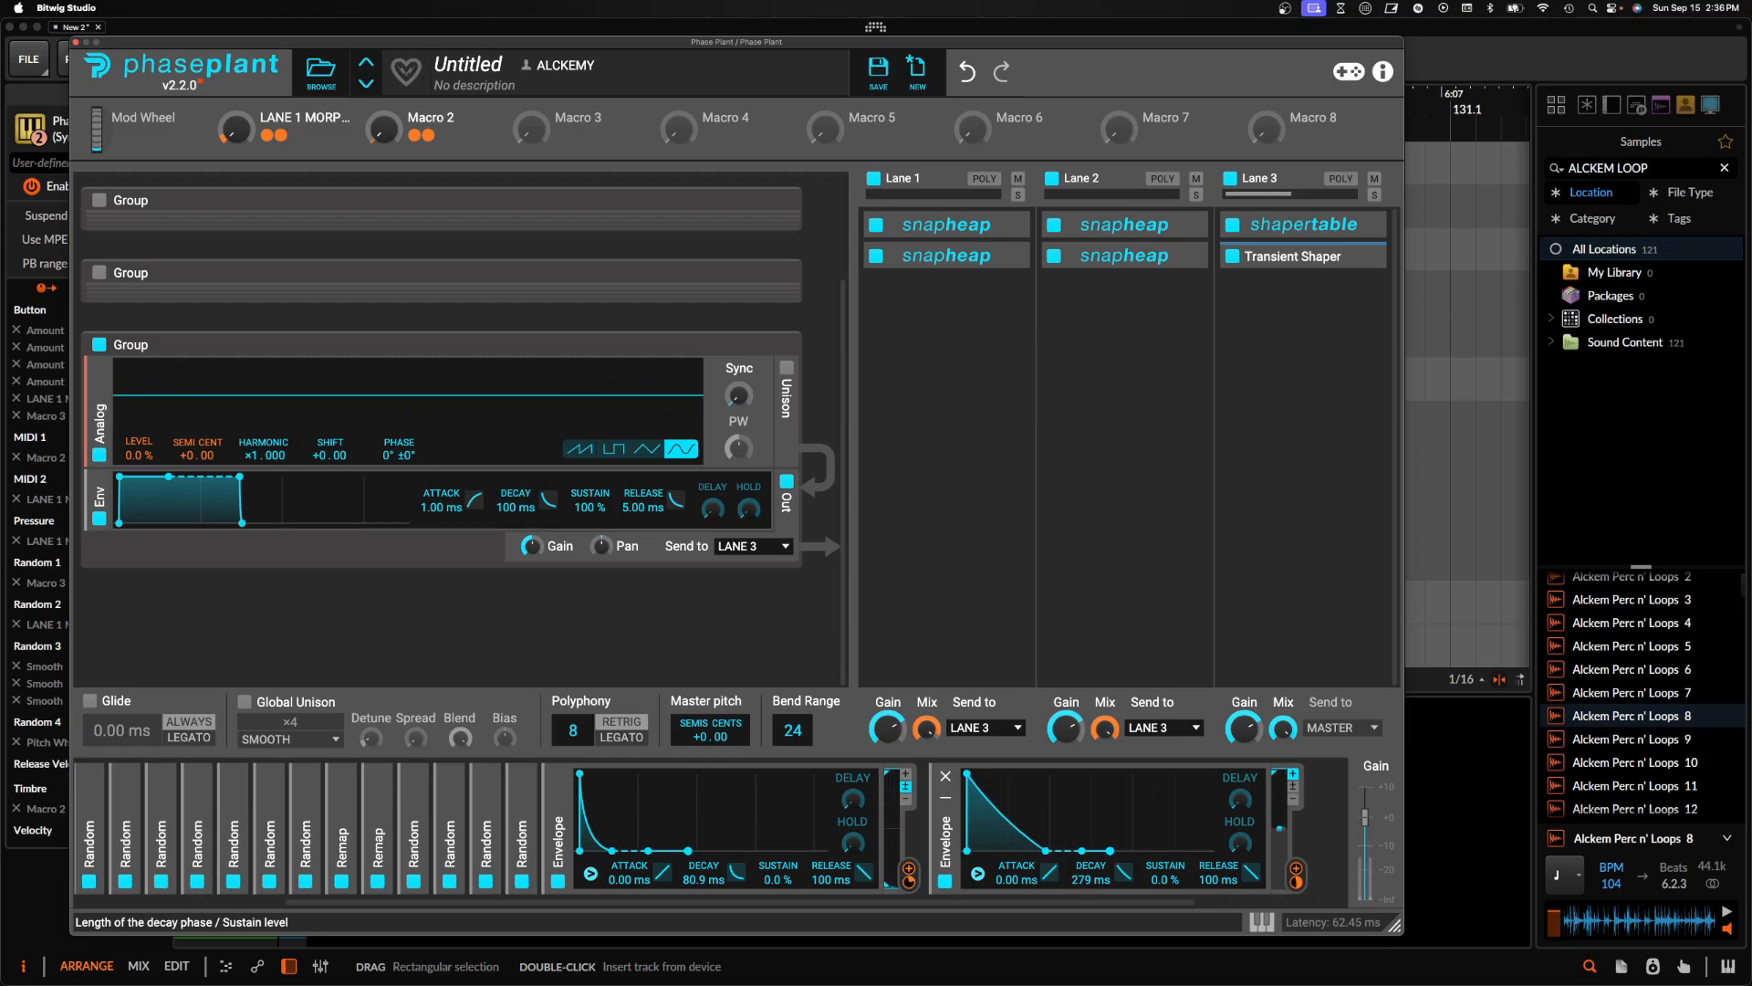
pyautogui.click(948, 799)
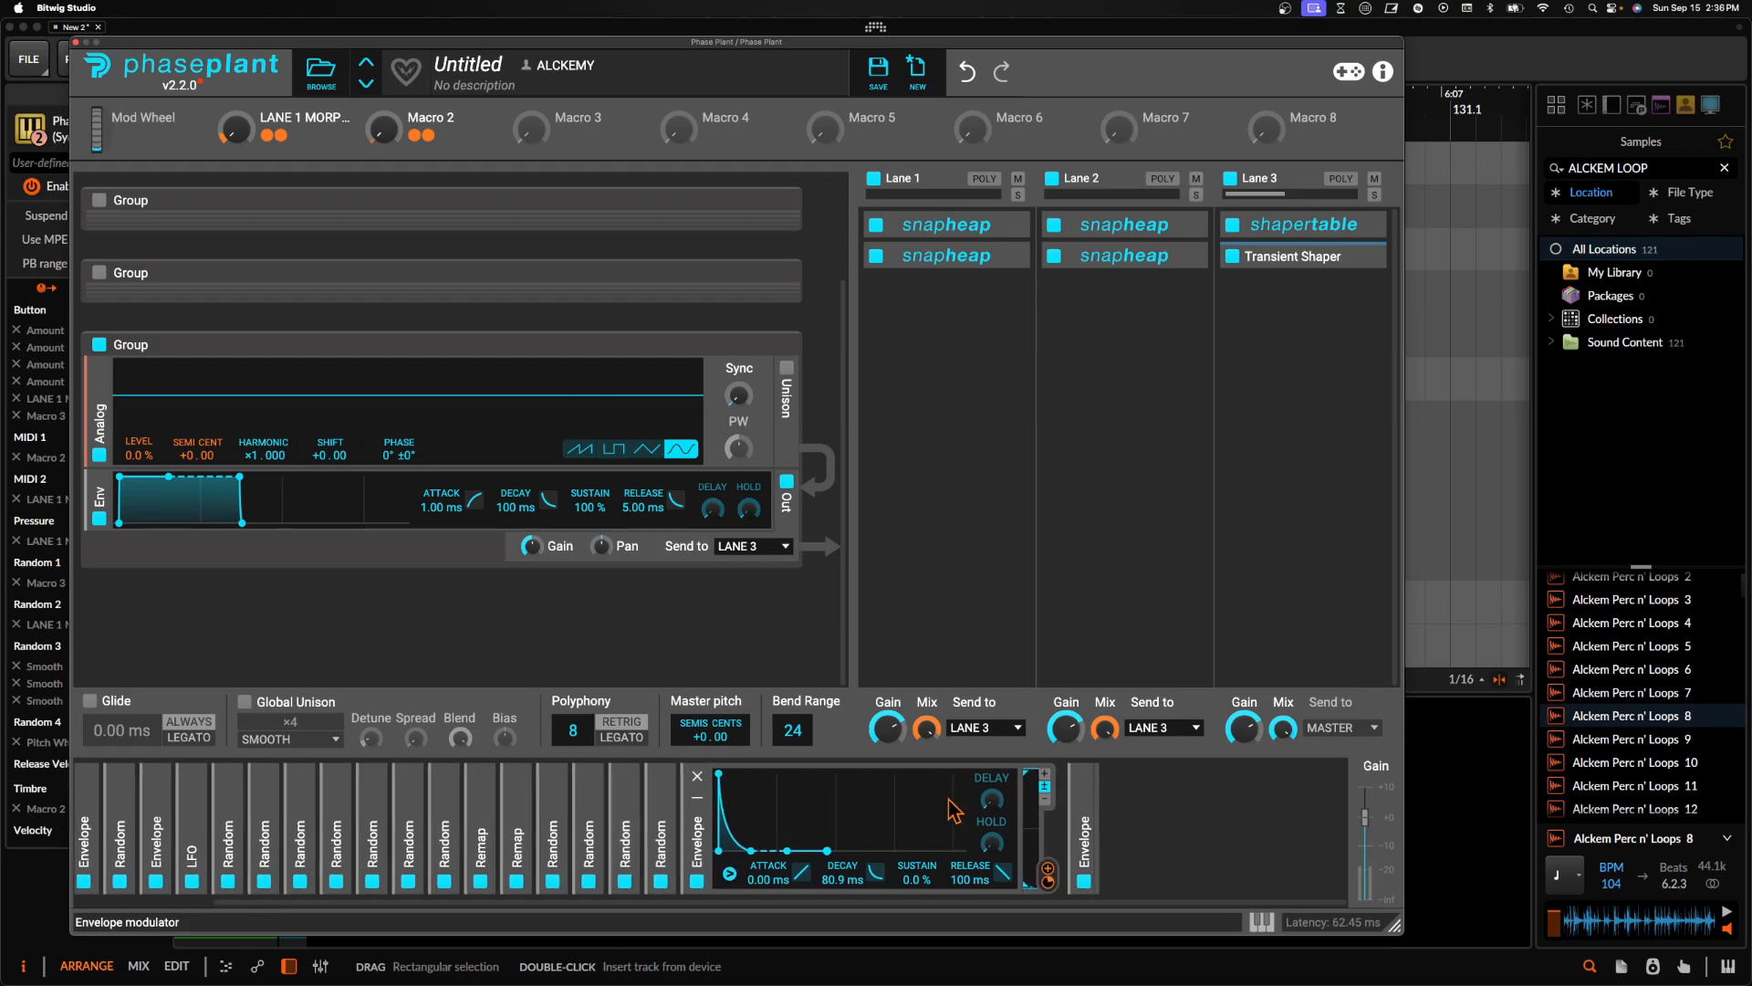
pyautogui.click(1084, 793)
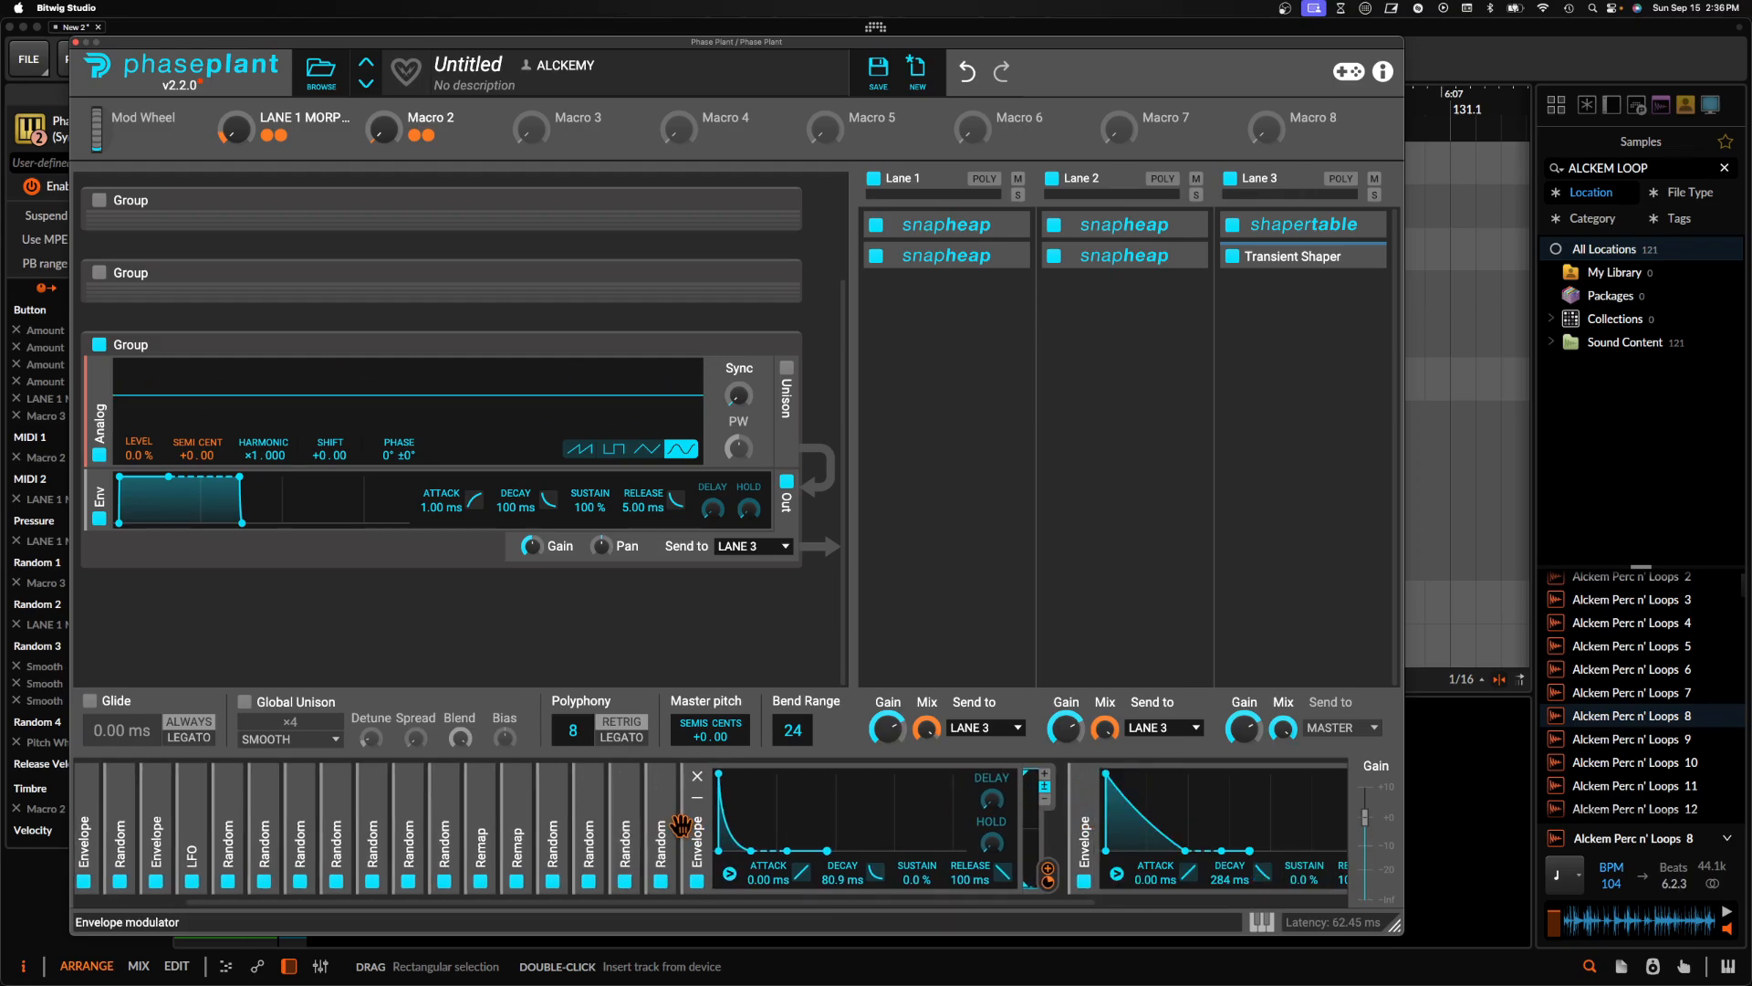
# Add an LFO modulator before the two envelopes, reshape its pyramid into a falling ramp and tempo-sync its rate at 4/16
pyautogui.click(684, 832)
pyautogui.click(721, 728)
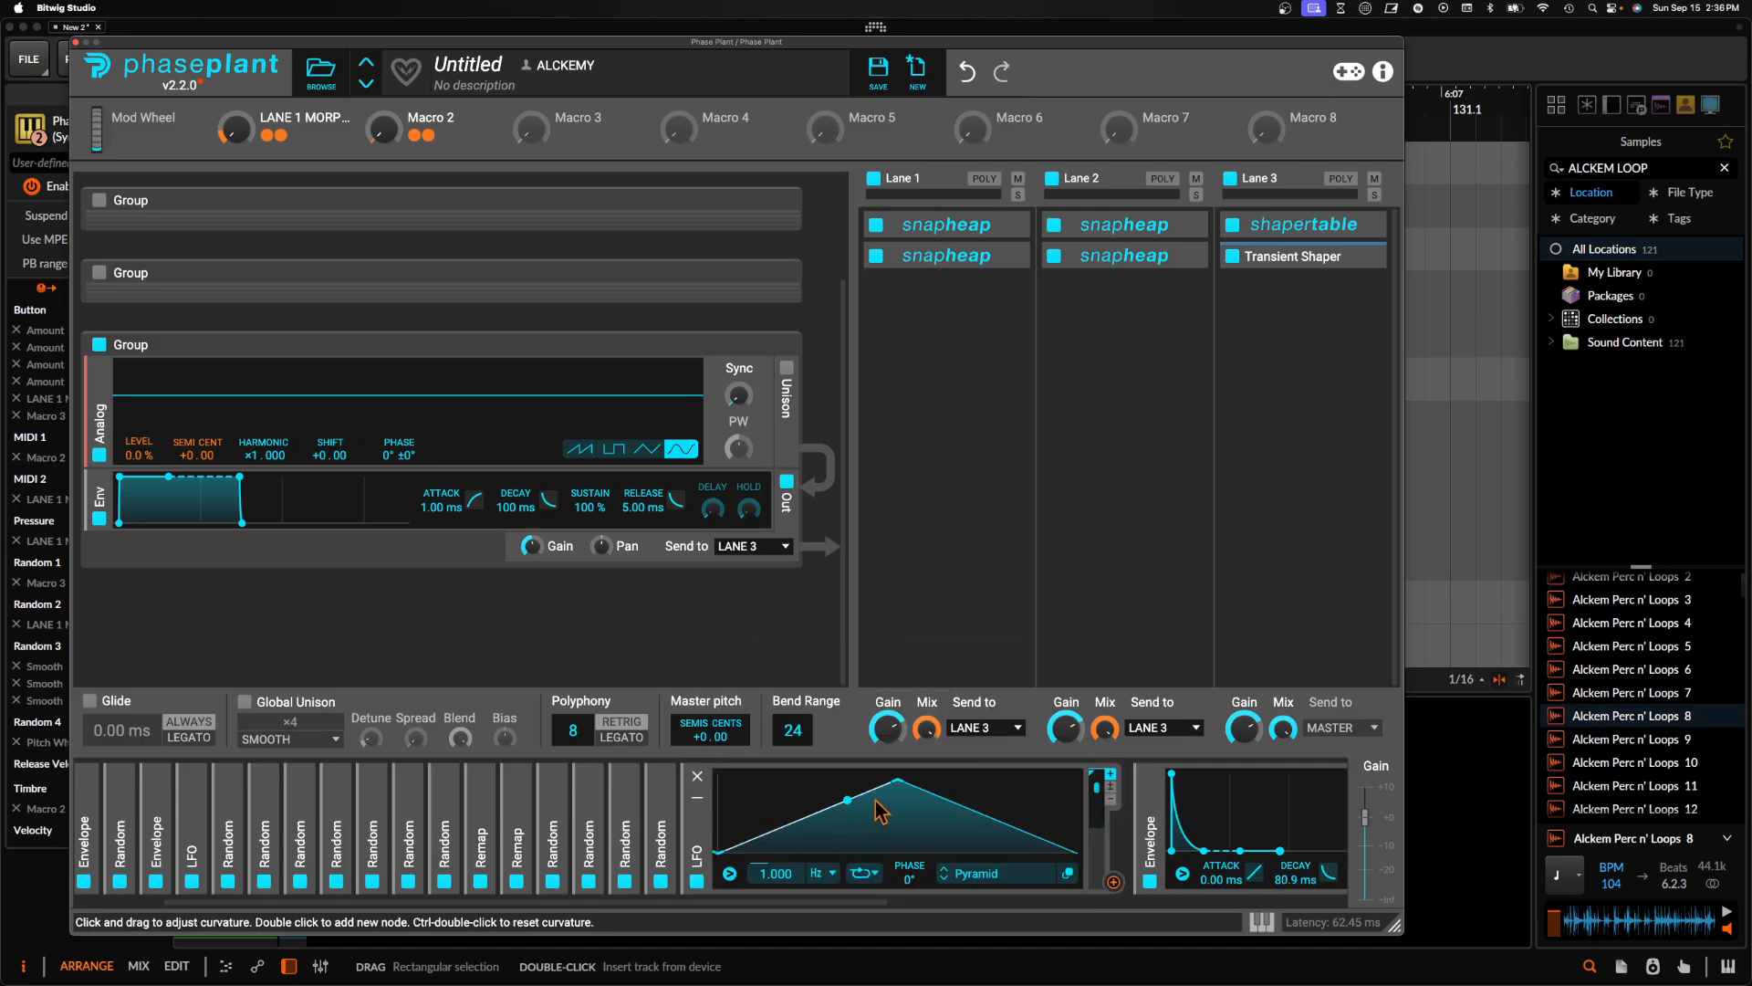
pyautogui.moveTo(898, 780); pyautogui.dragTo(719, 778)
pyautogui.click(826, 873)
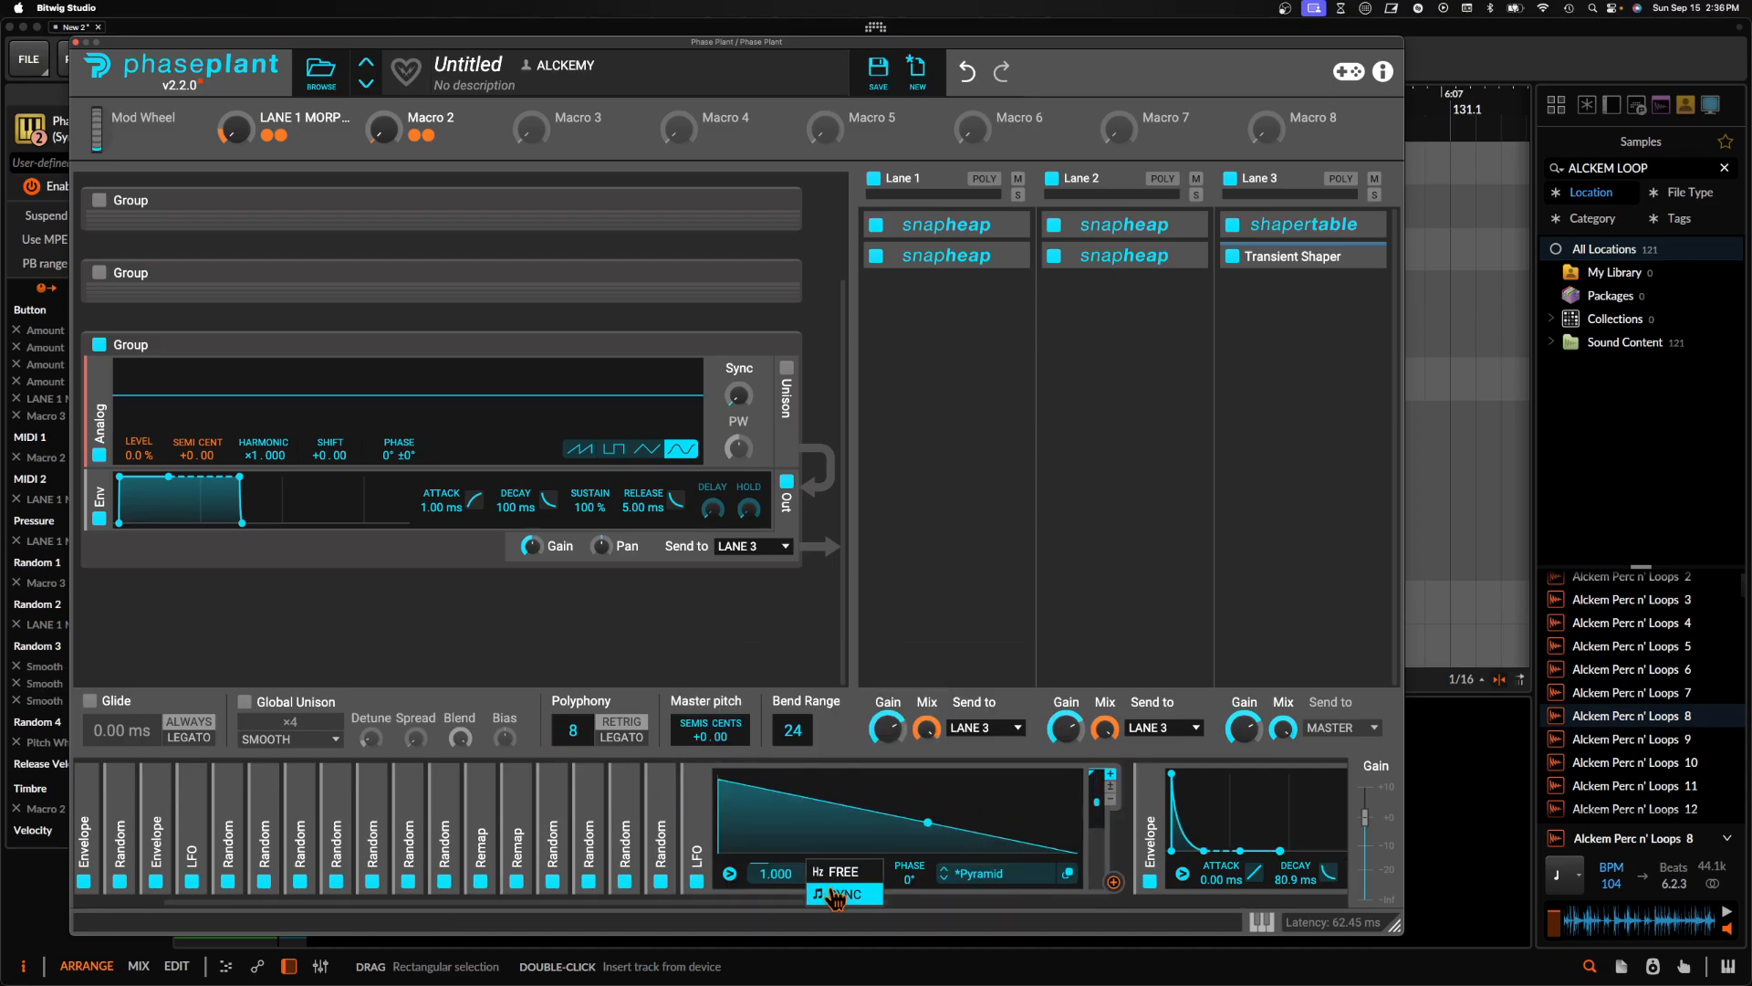
pyautogui.click(835, 895)
# Assign the ramp LFO to the trigger inputs of both the pitch and level envelopes
pyautogui.hscroll(5, 862, 881)
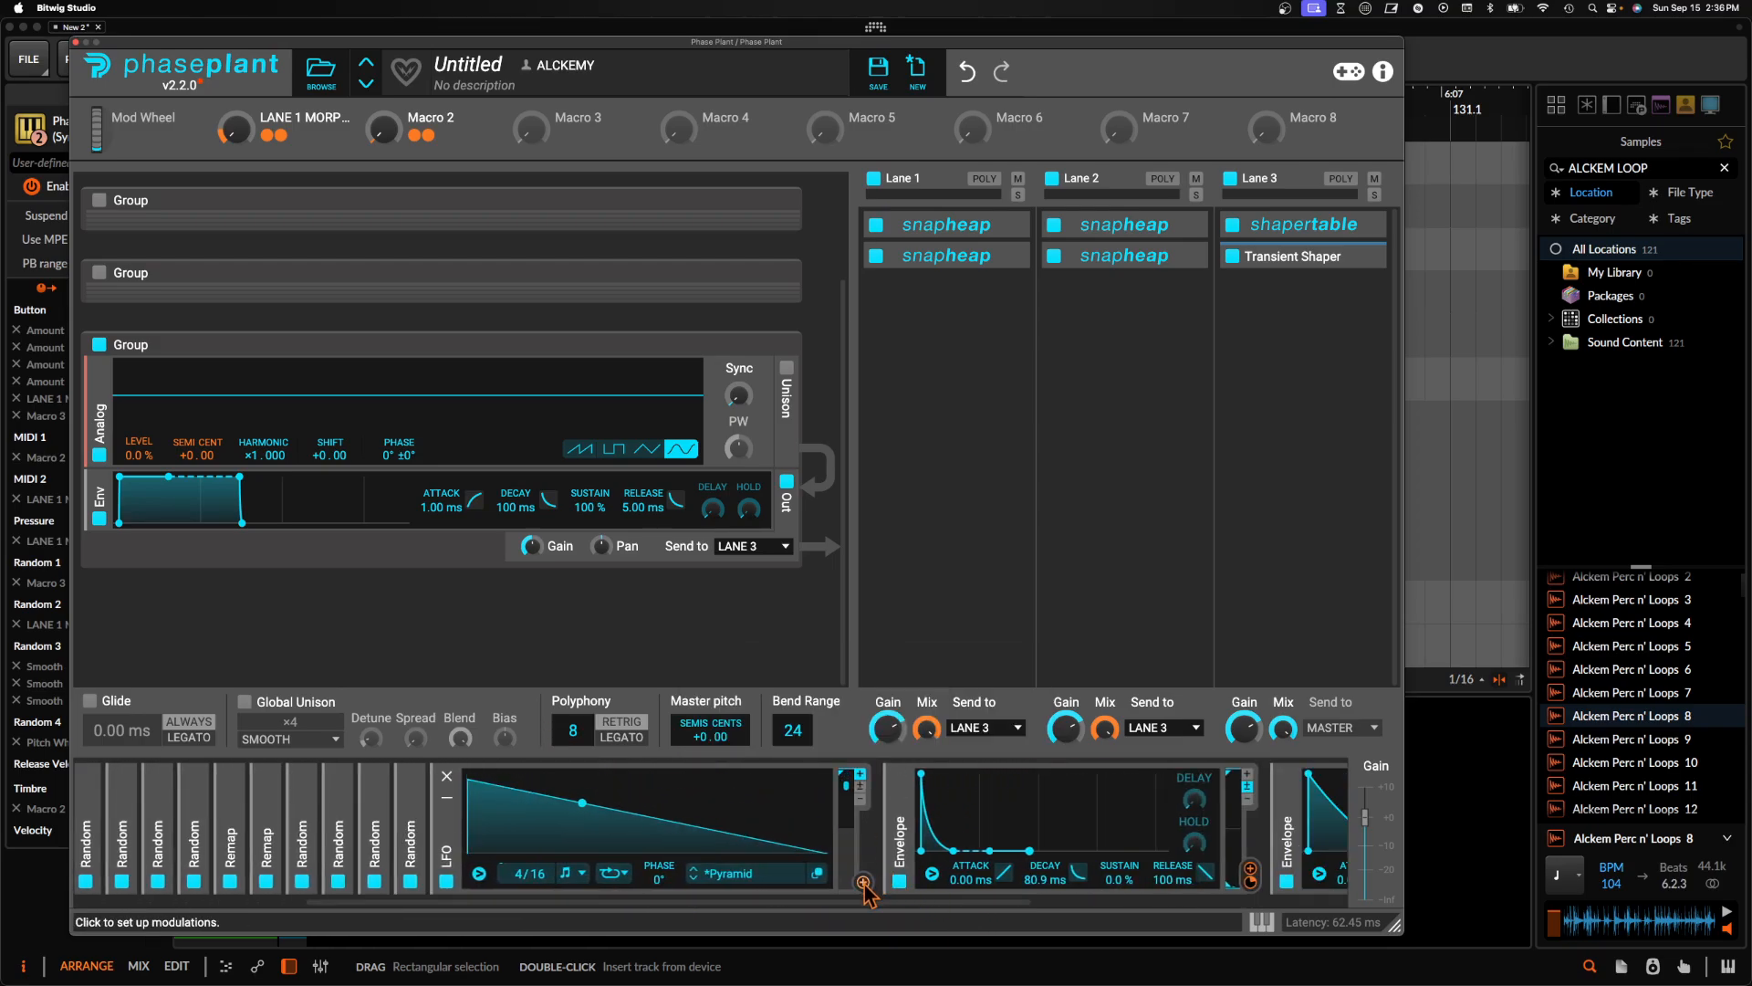
pyautogui.click(864, 883)
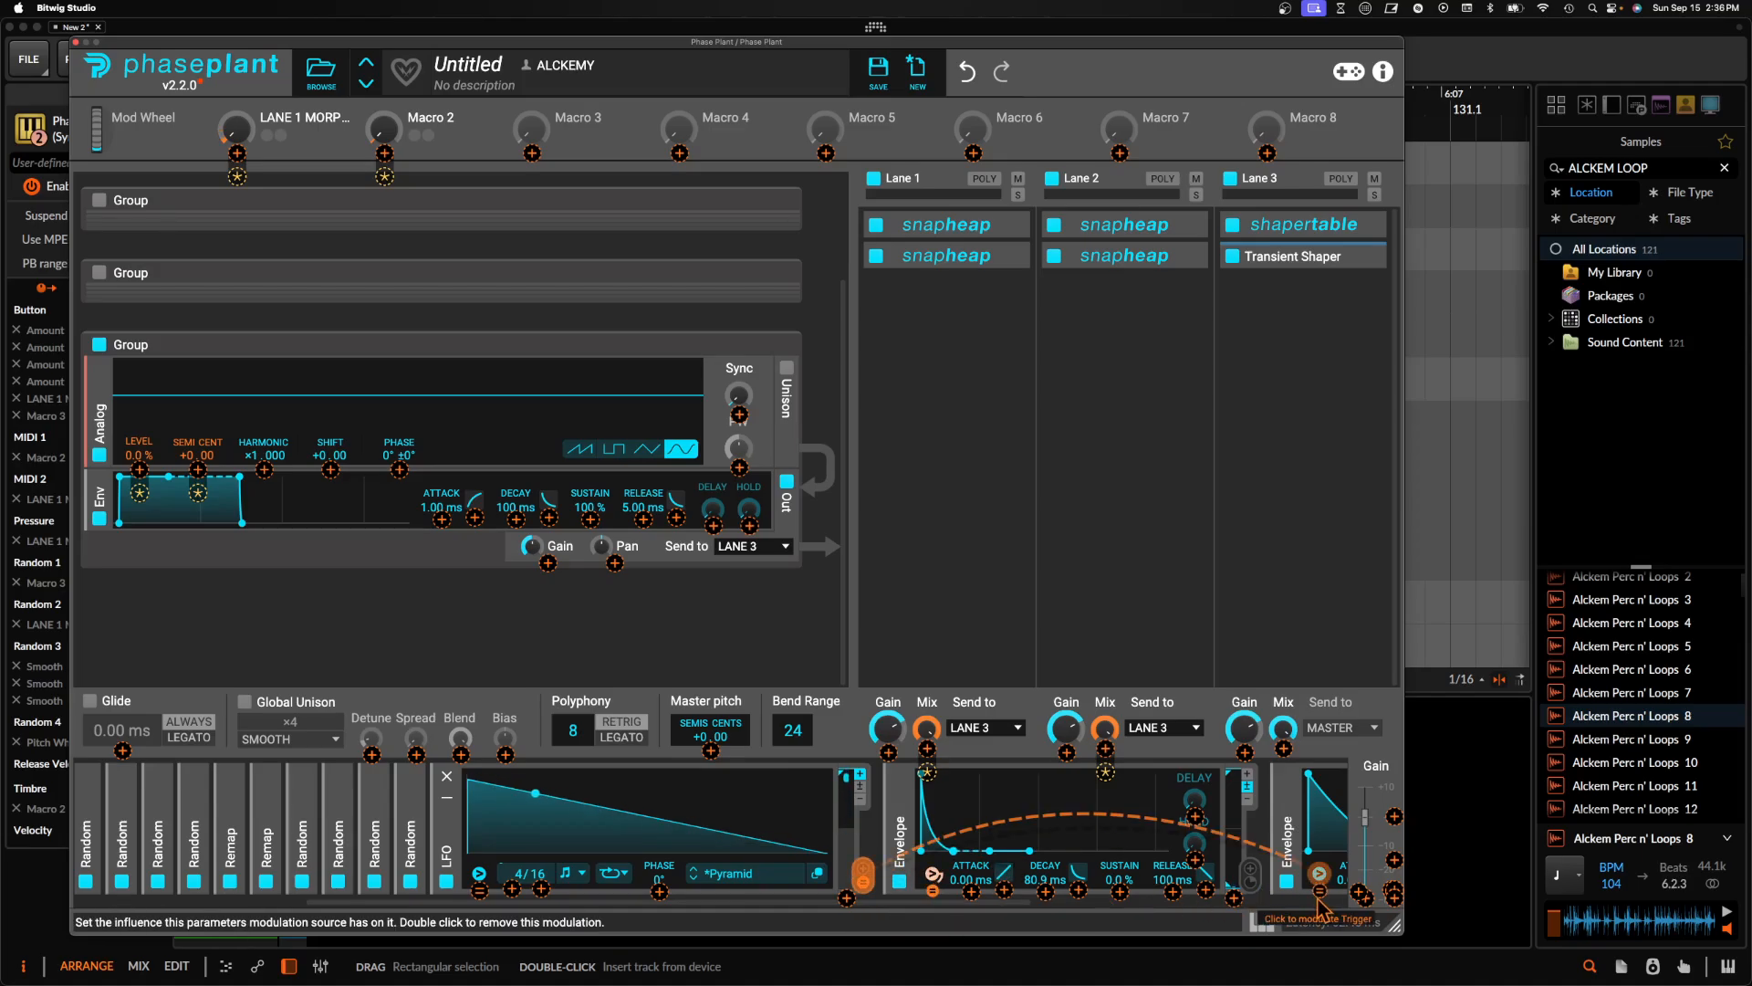
pyautogui.click(863, 876)
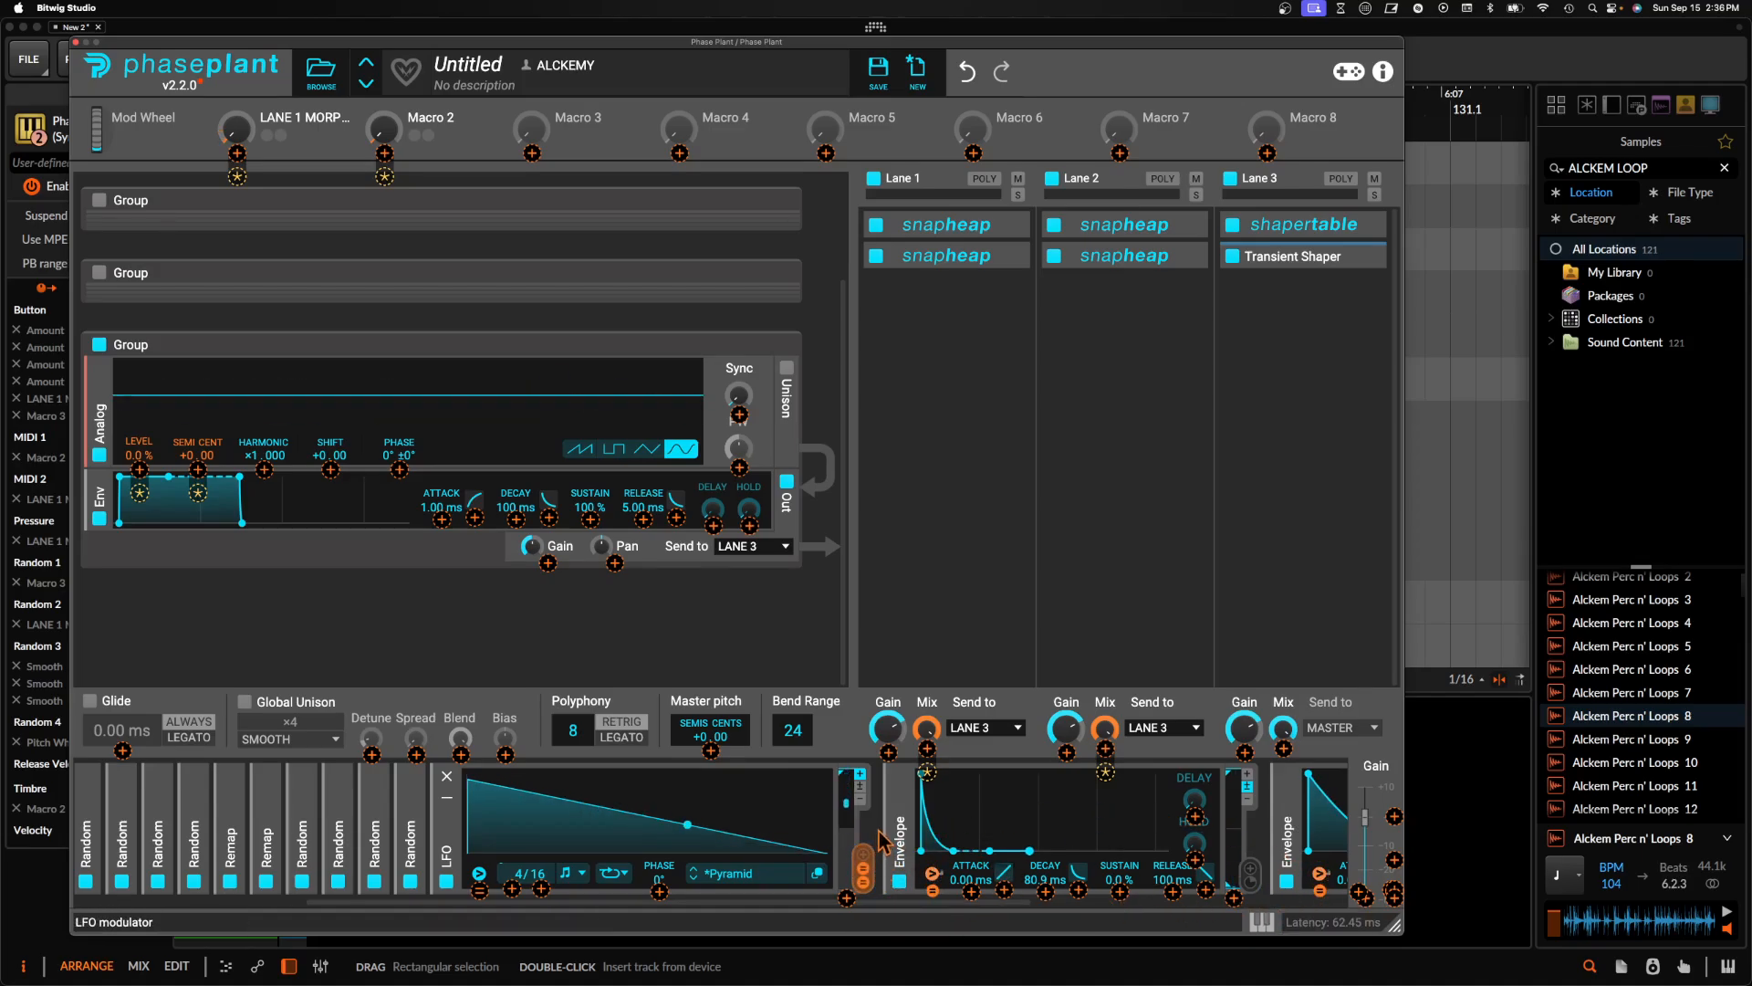
# Send the sine group's output to Master and set the pitch envelope's decay to 96.4 ms
pyautogui.click(769, 546)
pyautogui.click(744, 607)
pyautogui.click(751, 552)
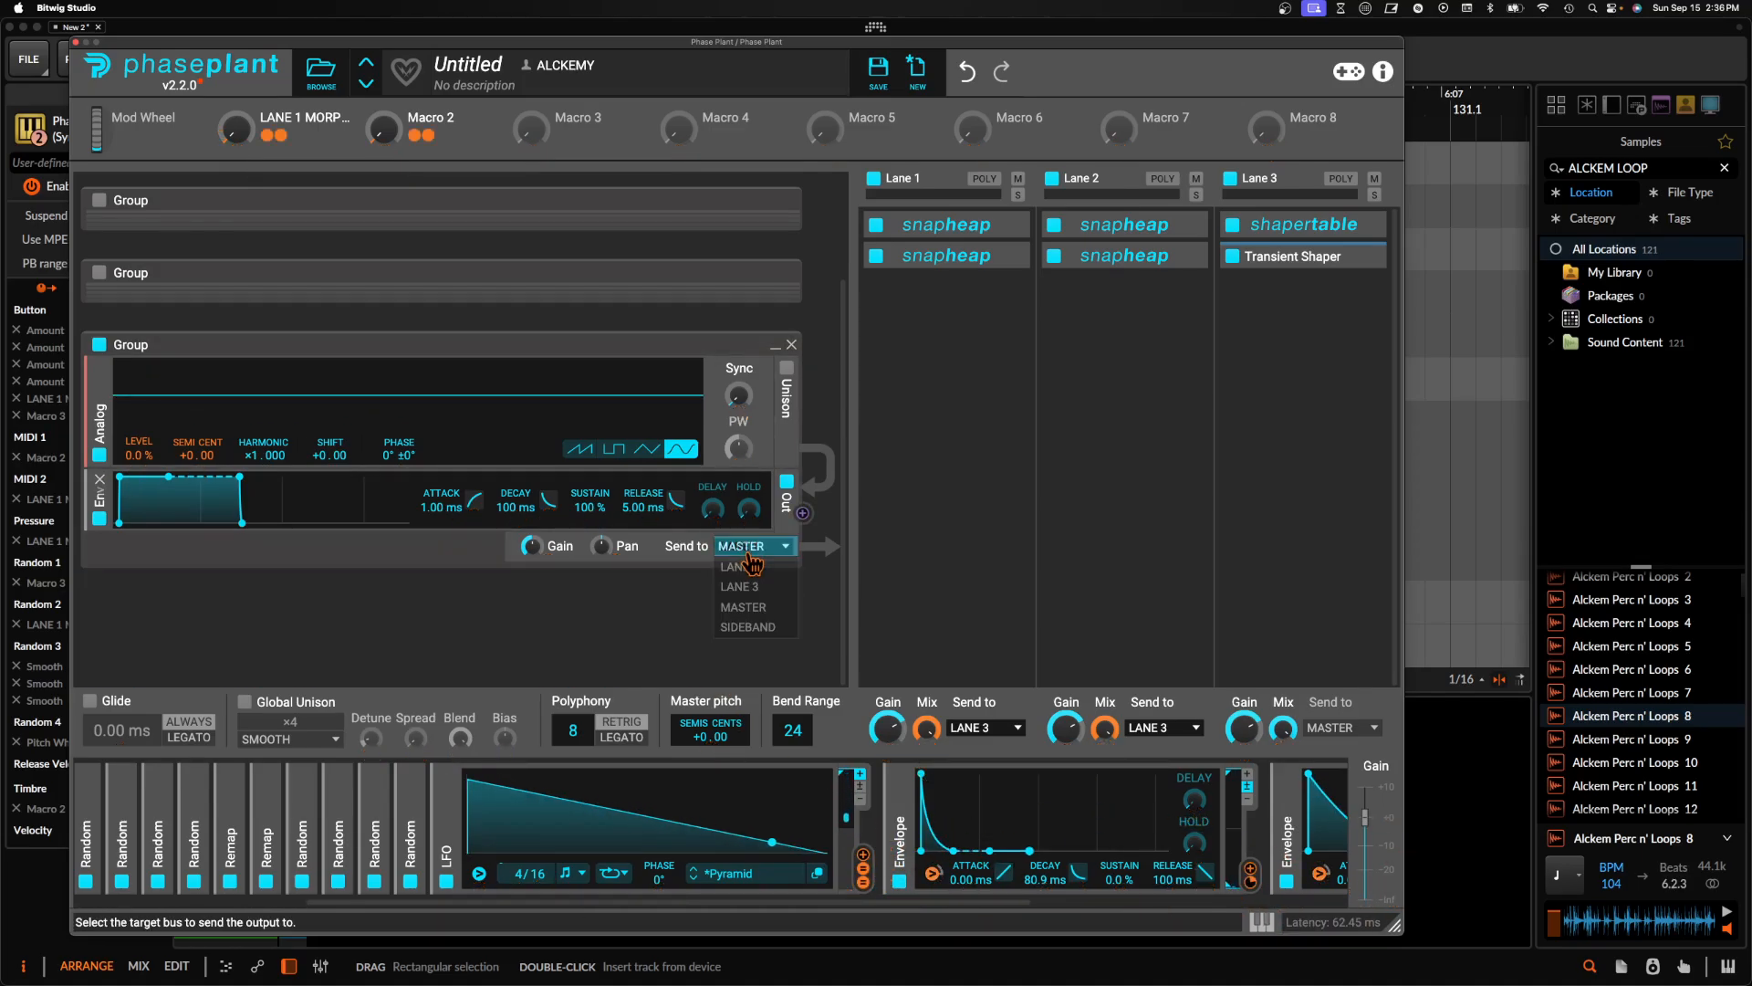
pyautogui.click(605, 447)
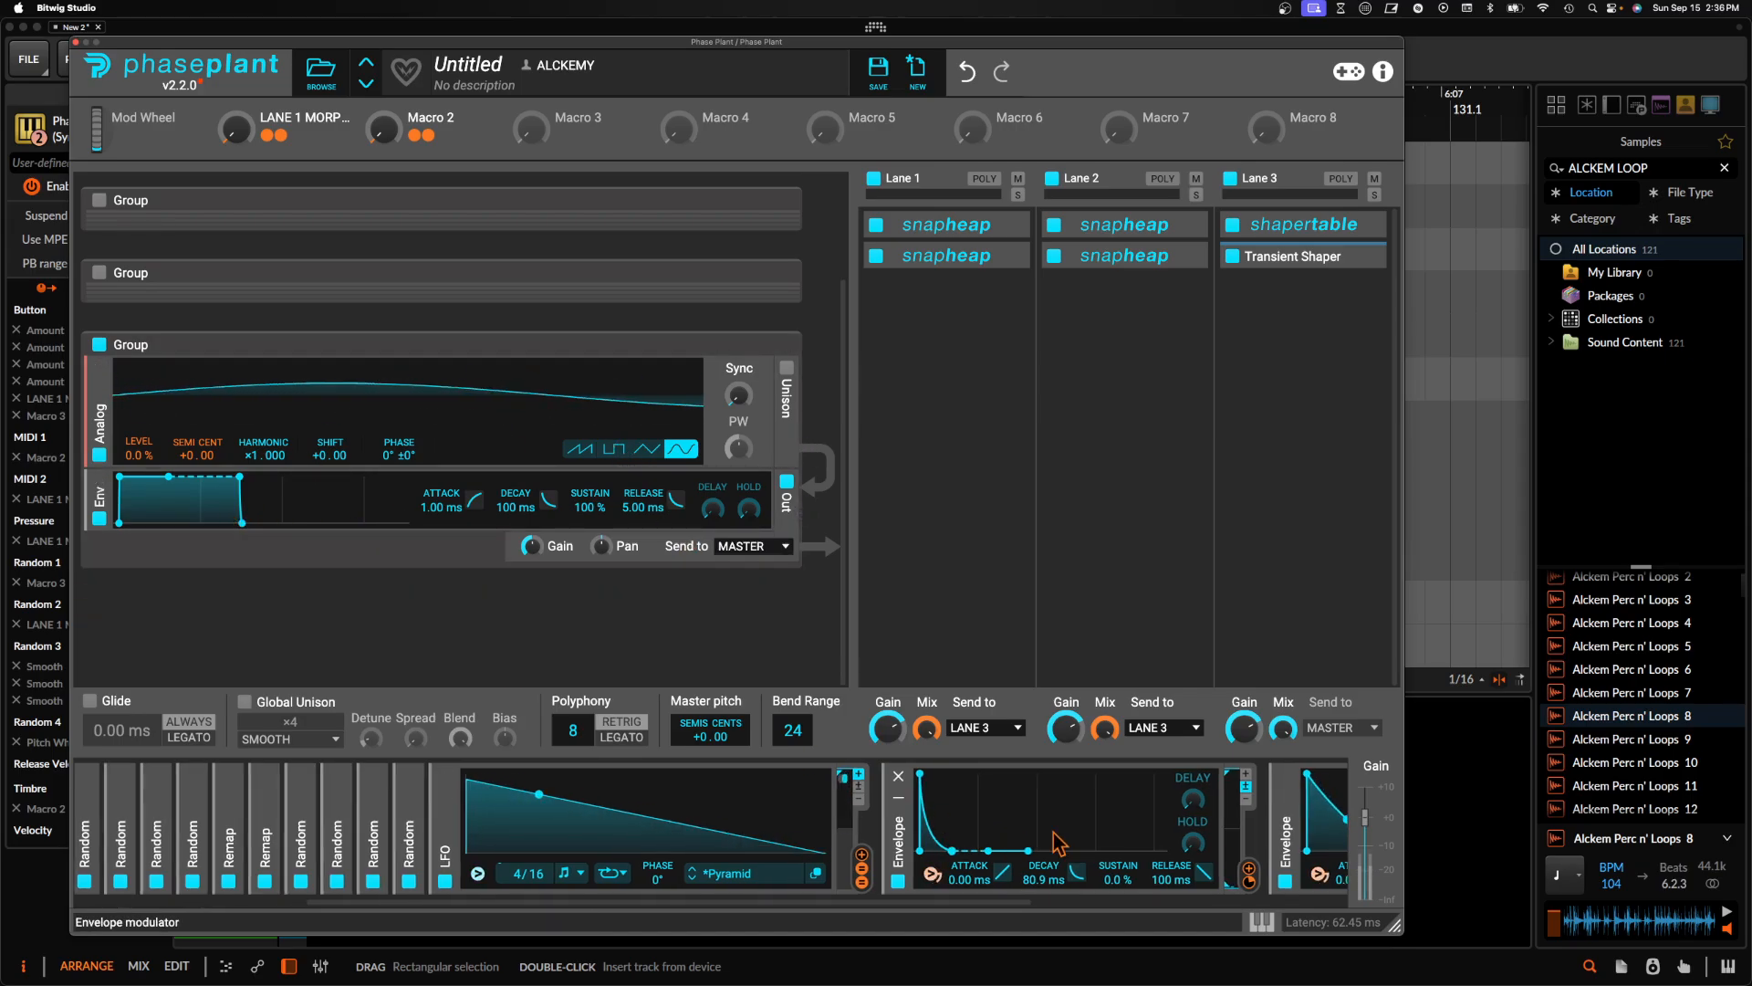
pyautogui.hscroll(3, 1177, 832)
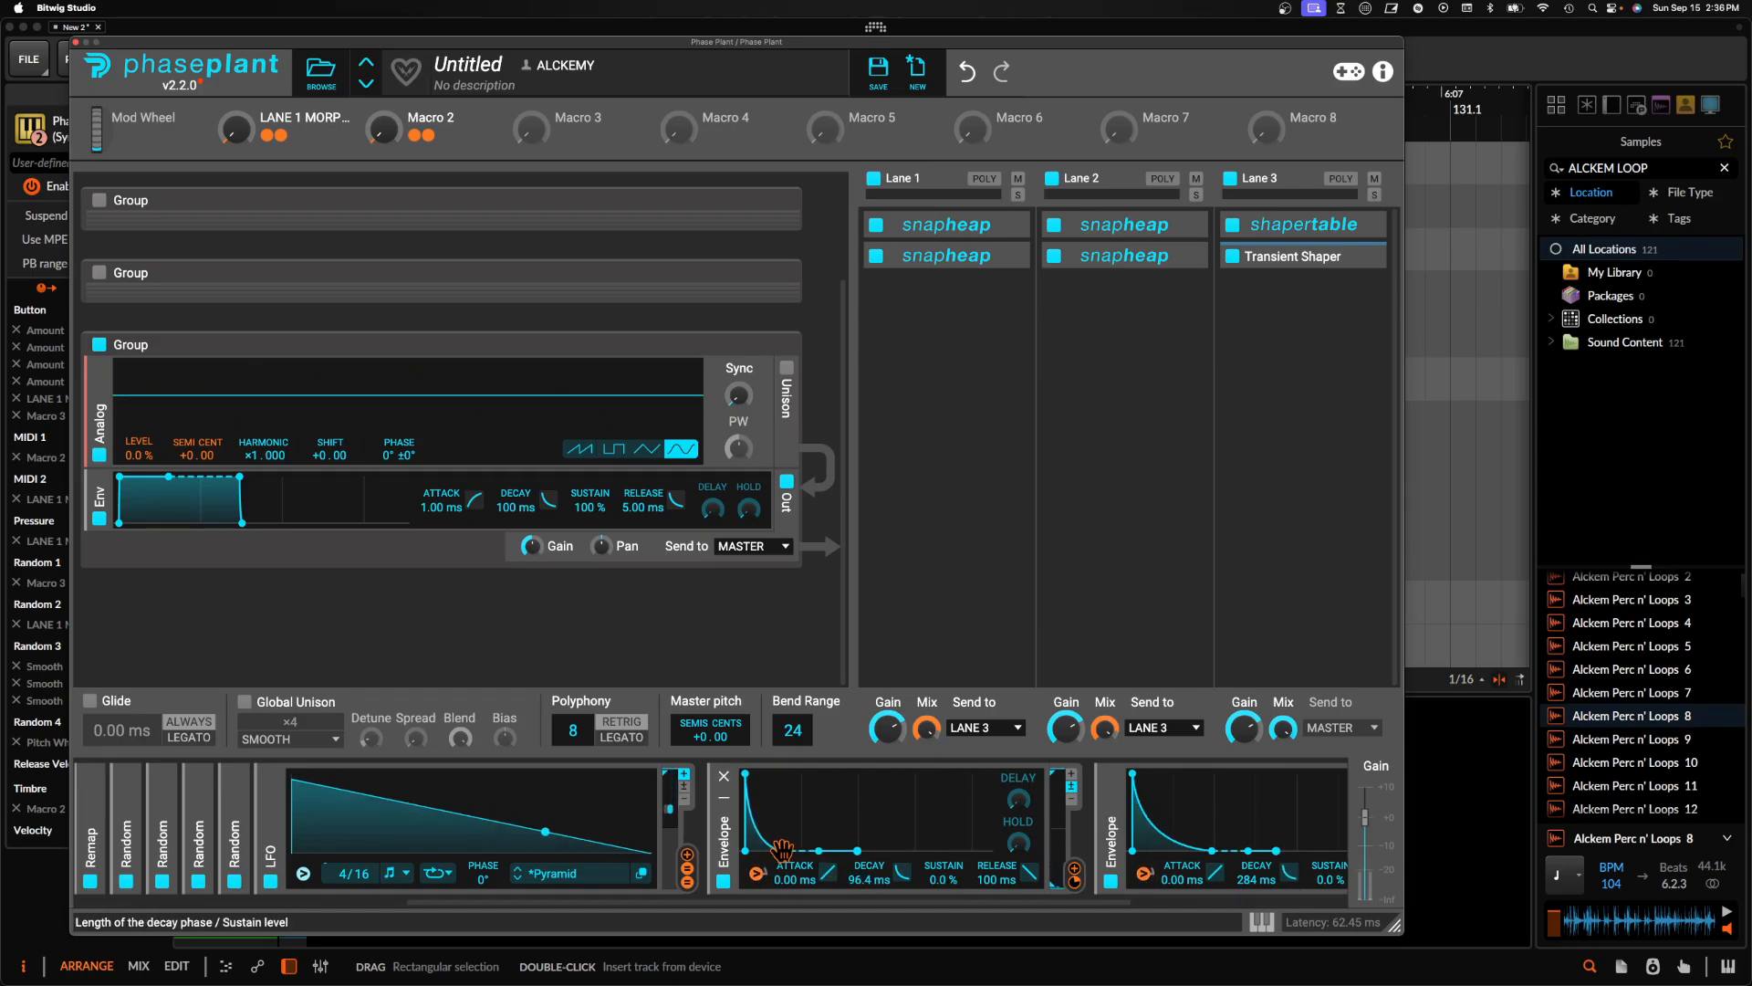
# Insert a Distortion effect between the sine Analog and its output envelope and set its type to Saturate
pyautogui.click(513, 469)
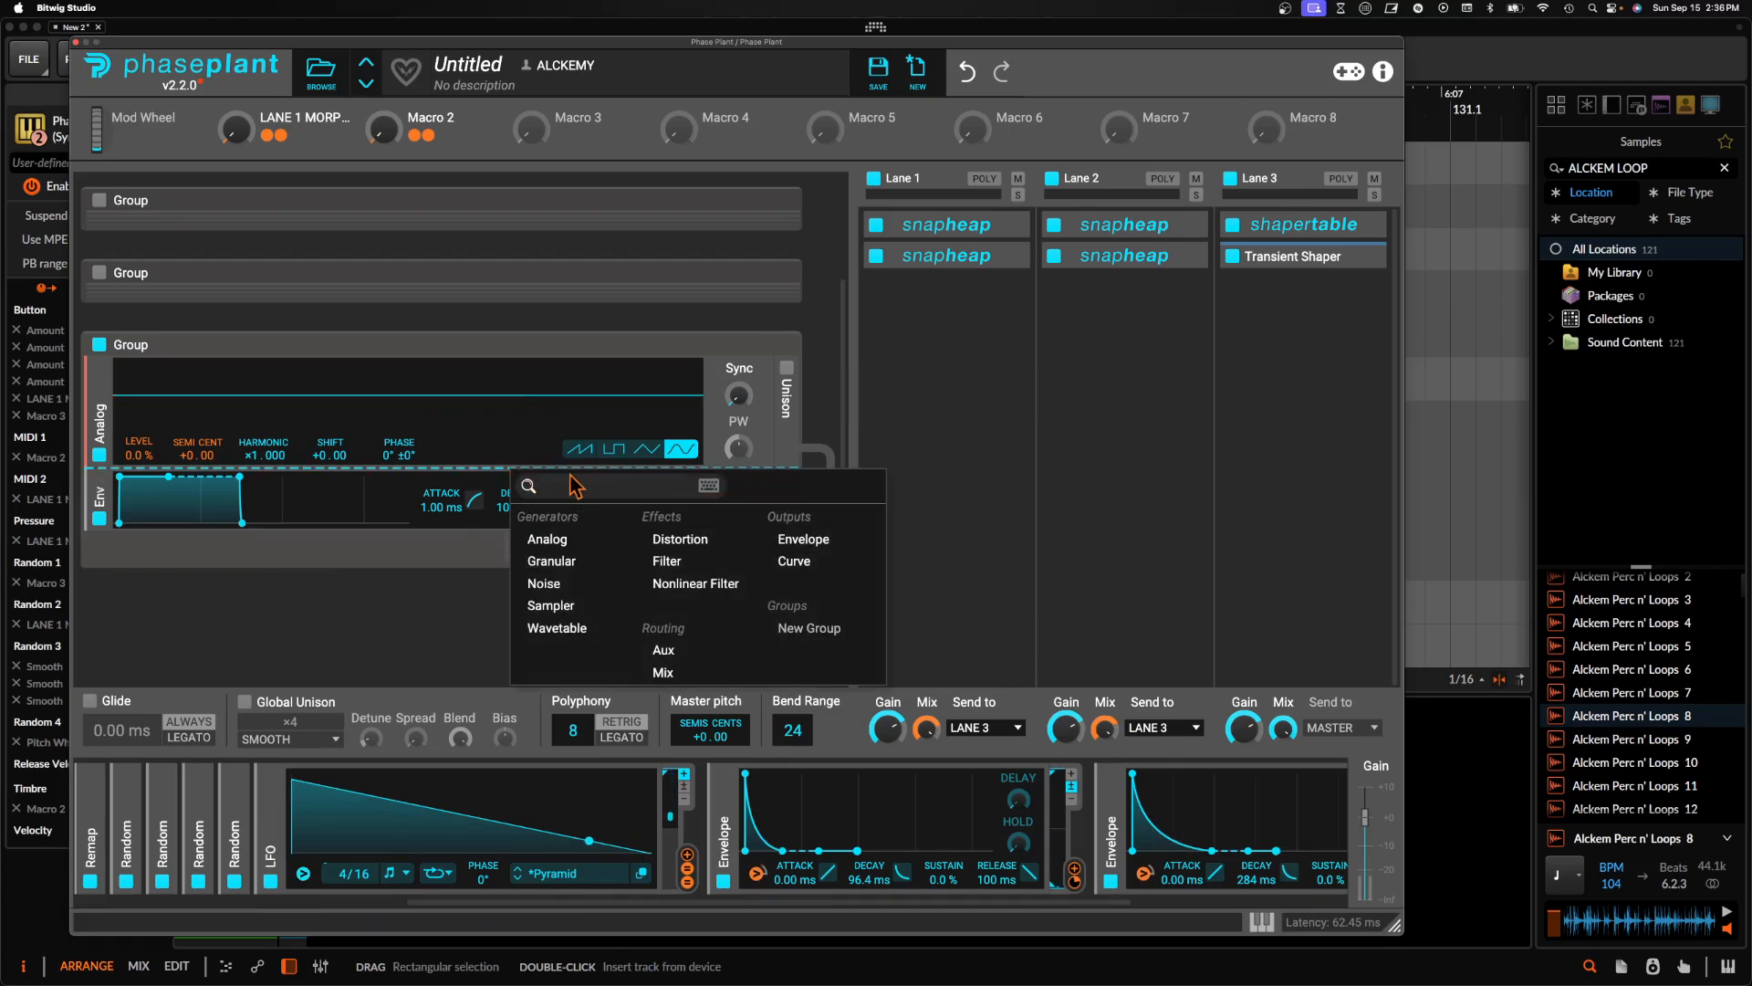
pyautogui.click(675, 540)
pyautogui.click(464, 531)
pyautogui.click(470, 548)
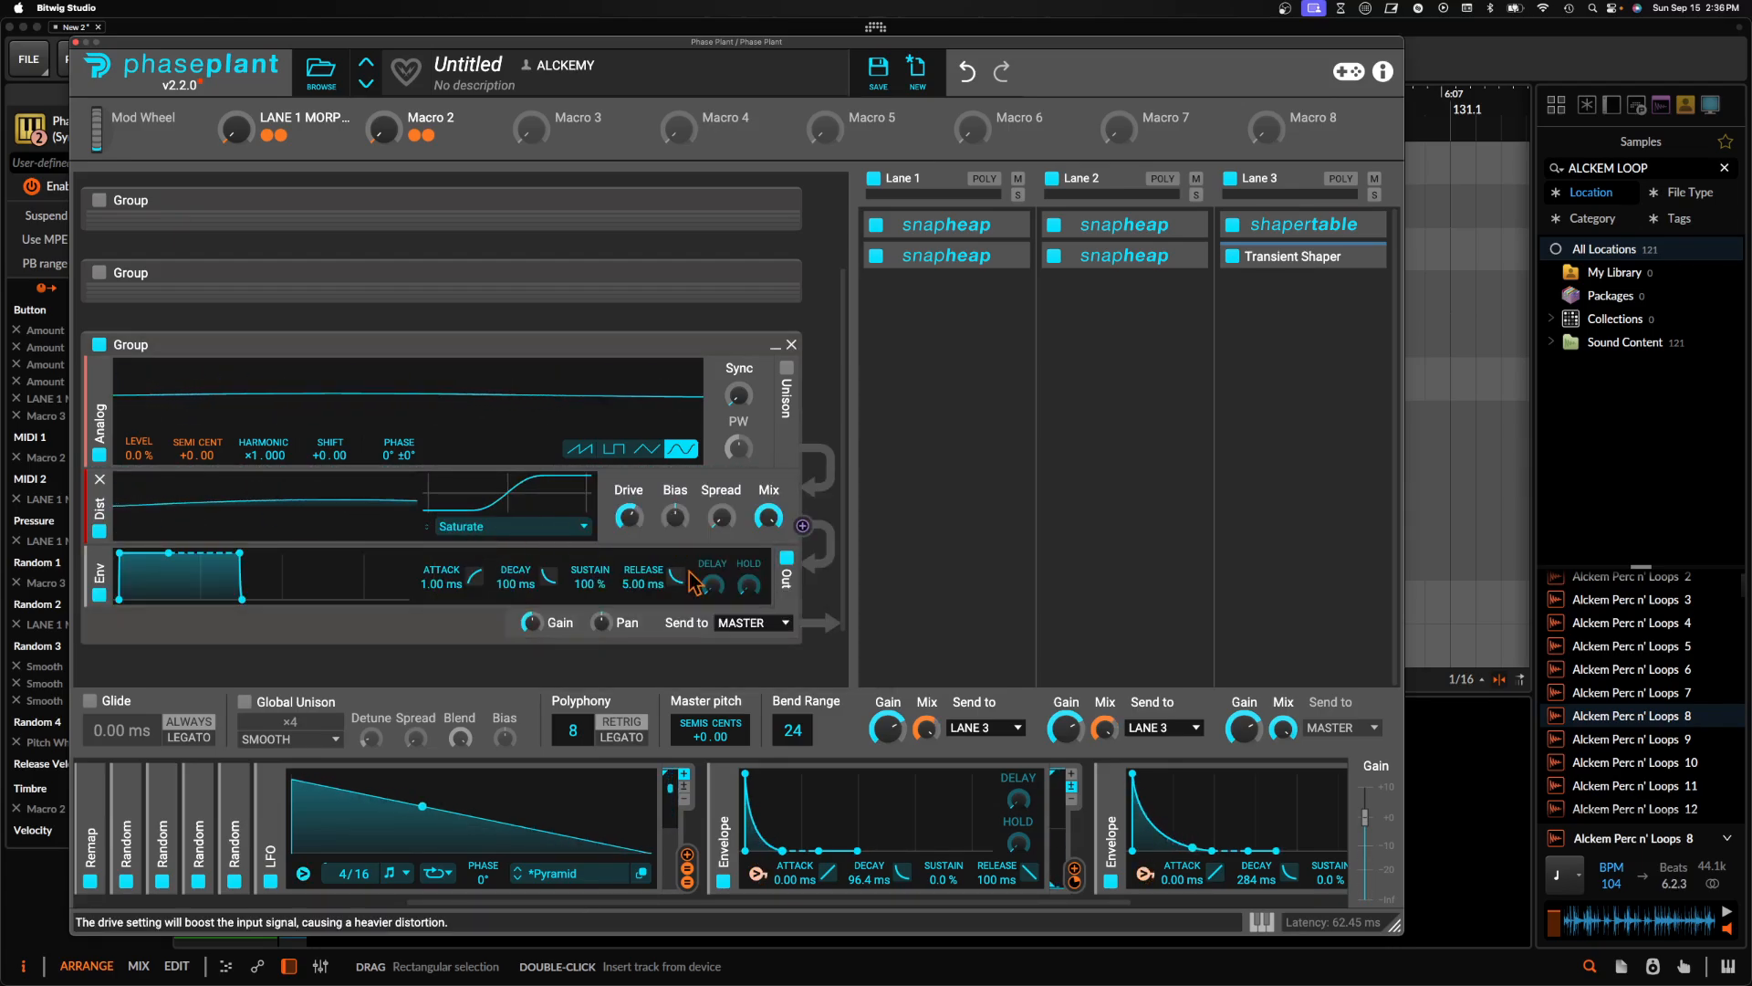
# Set the Distortion's base Drive to about 2 dB and modulate it with the level envelope by about +24%
pyautogui.moveTo(1074, 874); pyautogui.dragTo(630, 518)
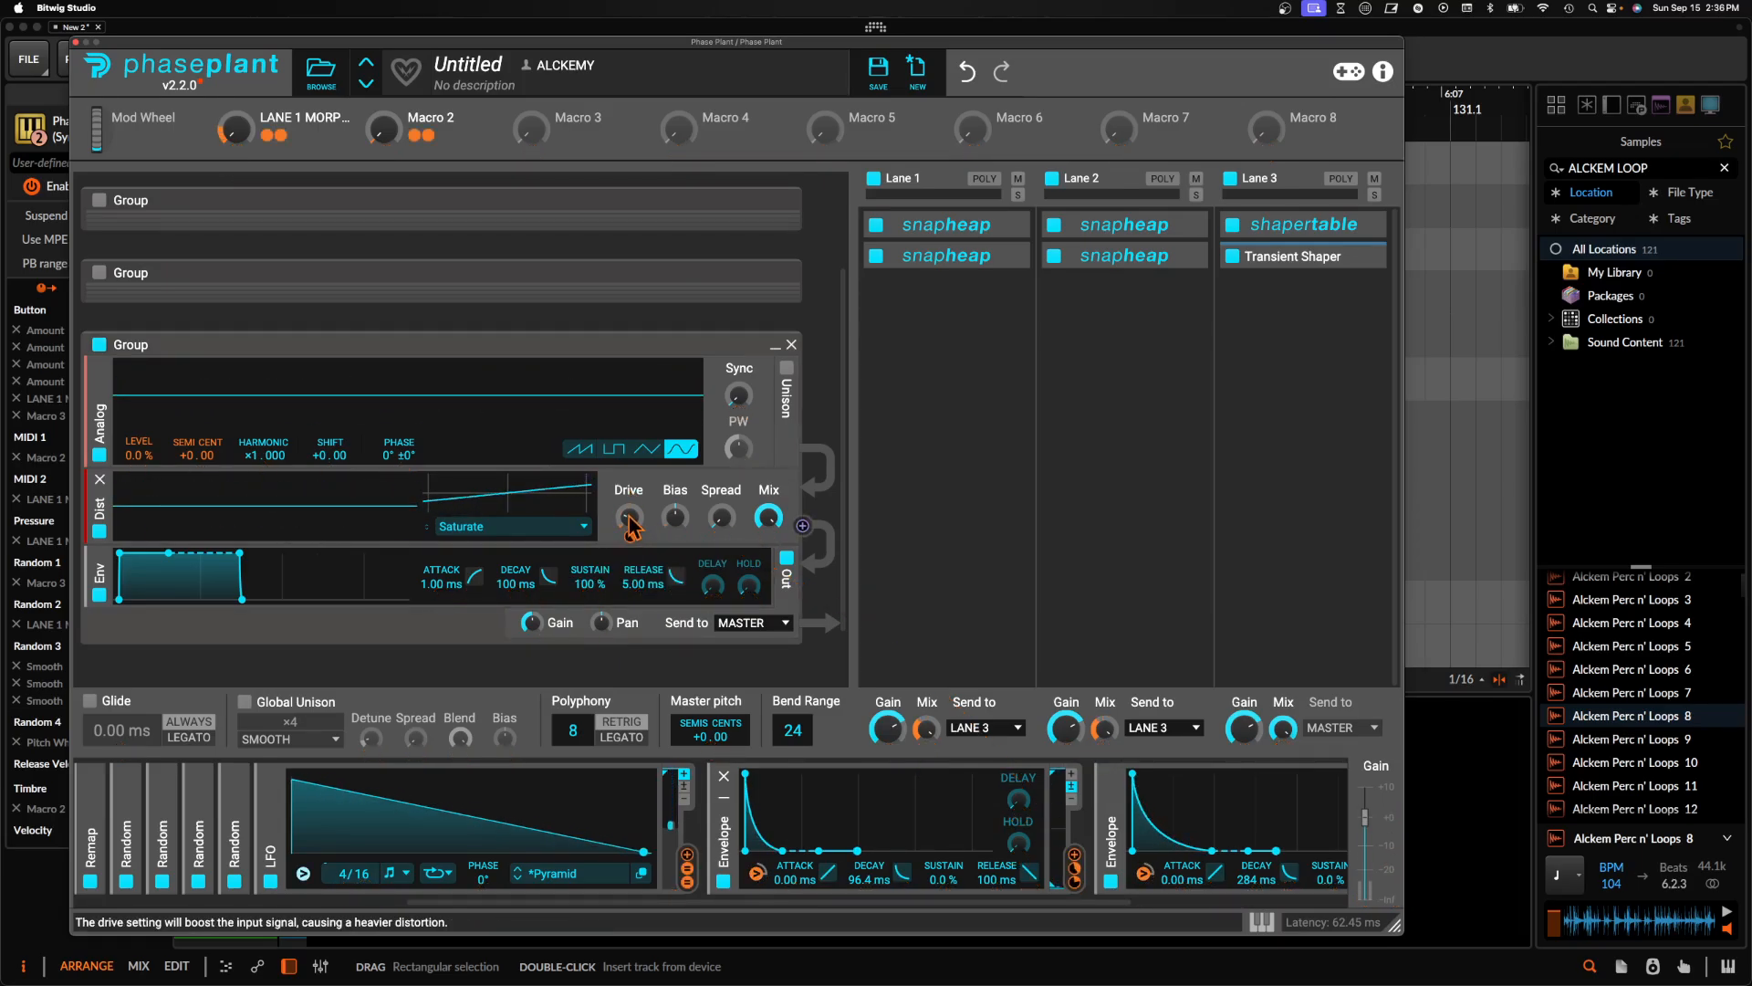
pyautogui.moveTo(632, 540)
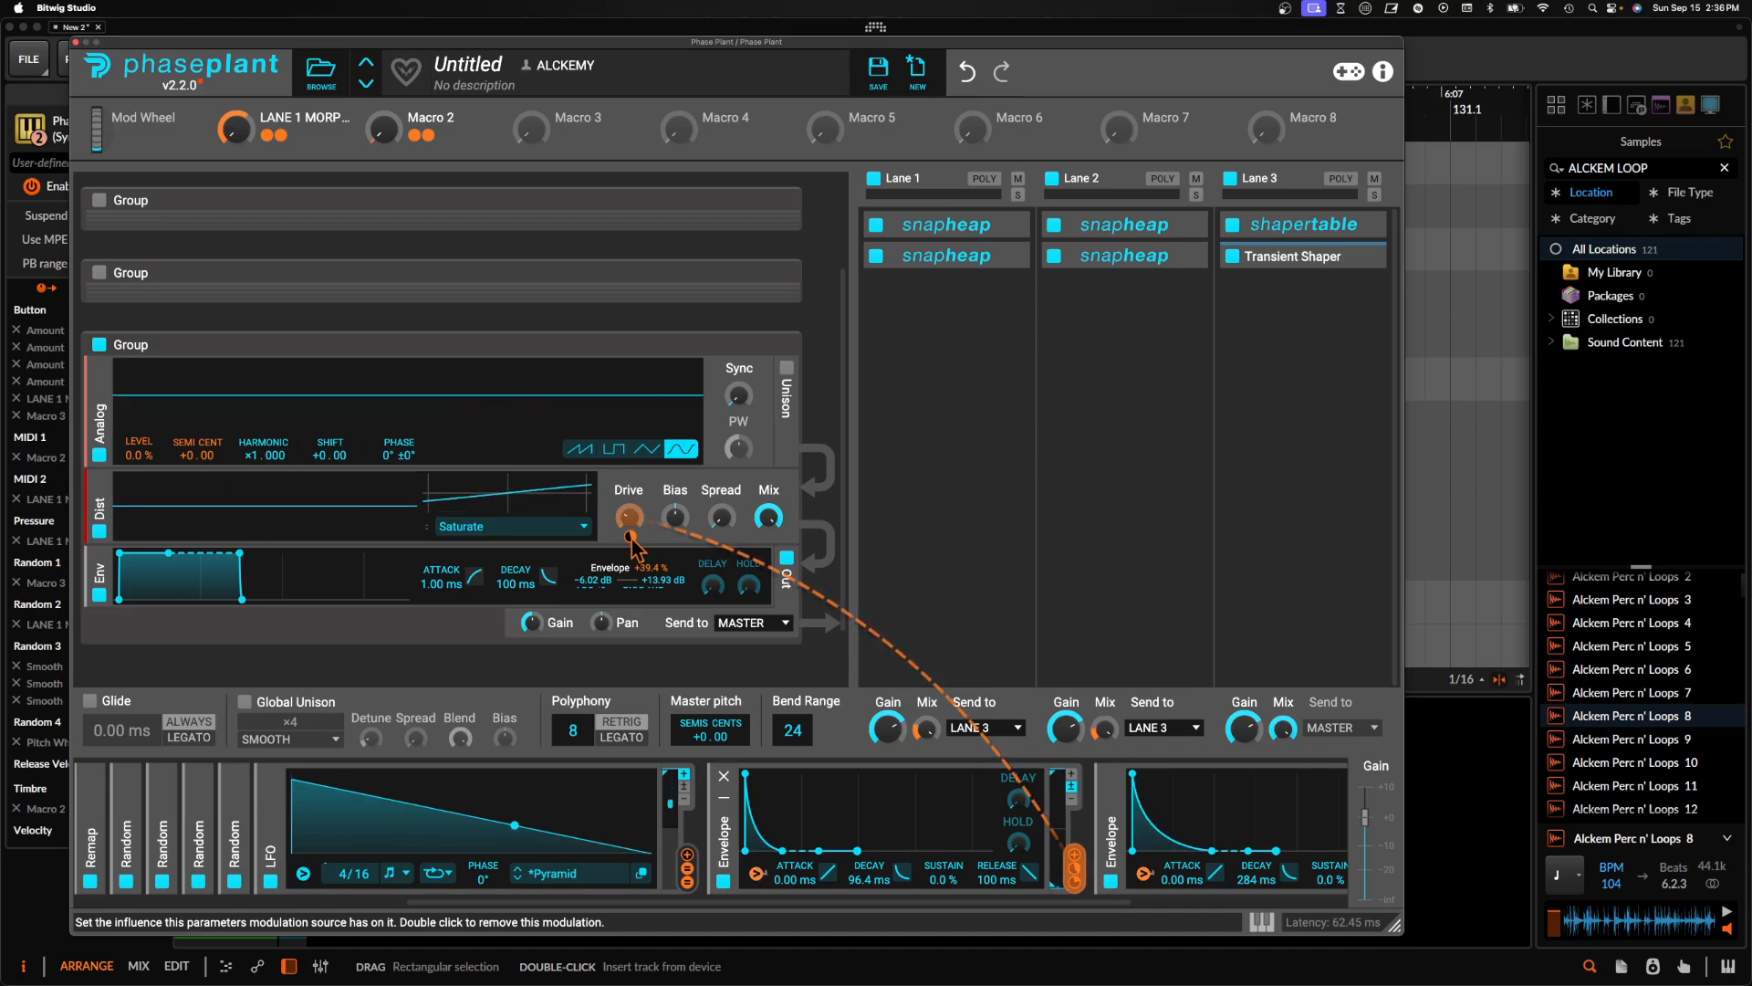
pyautogui.hscroll(3, 958, 826)
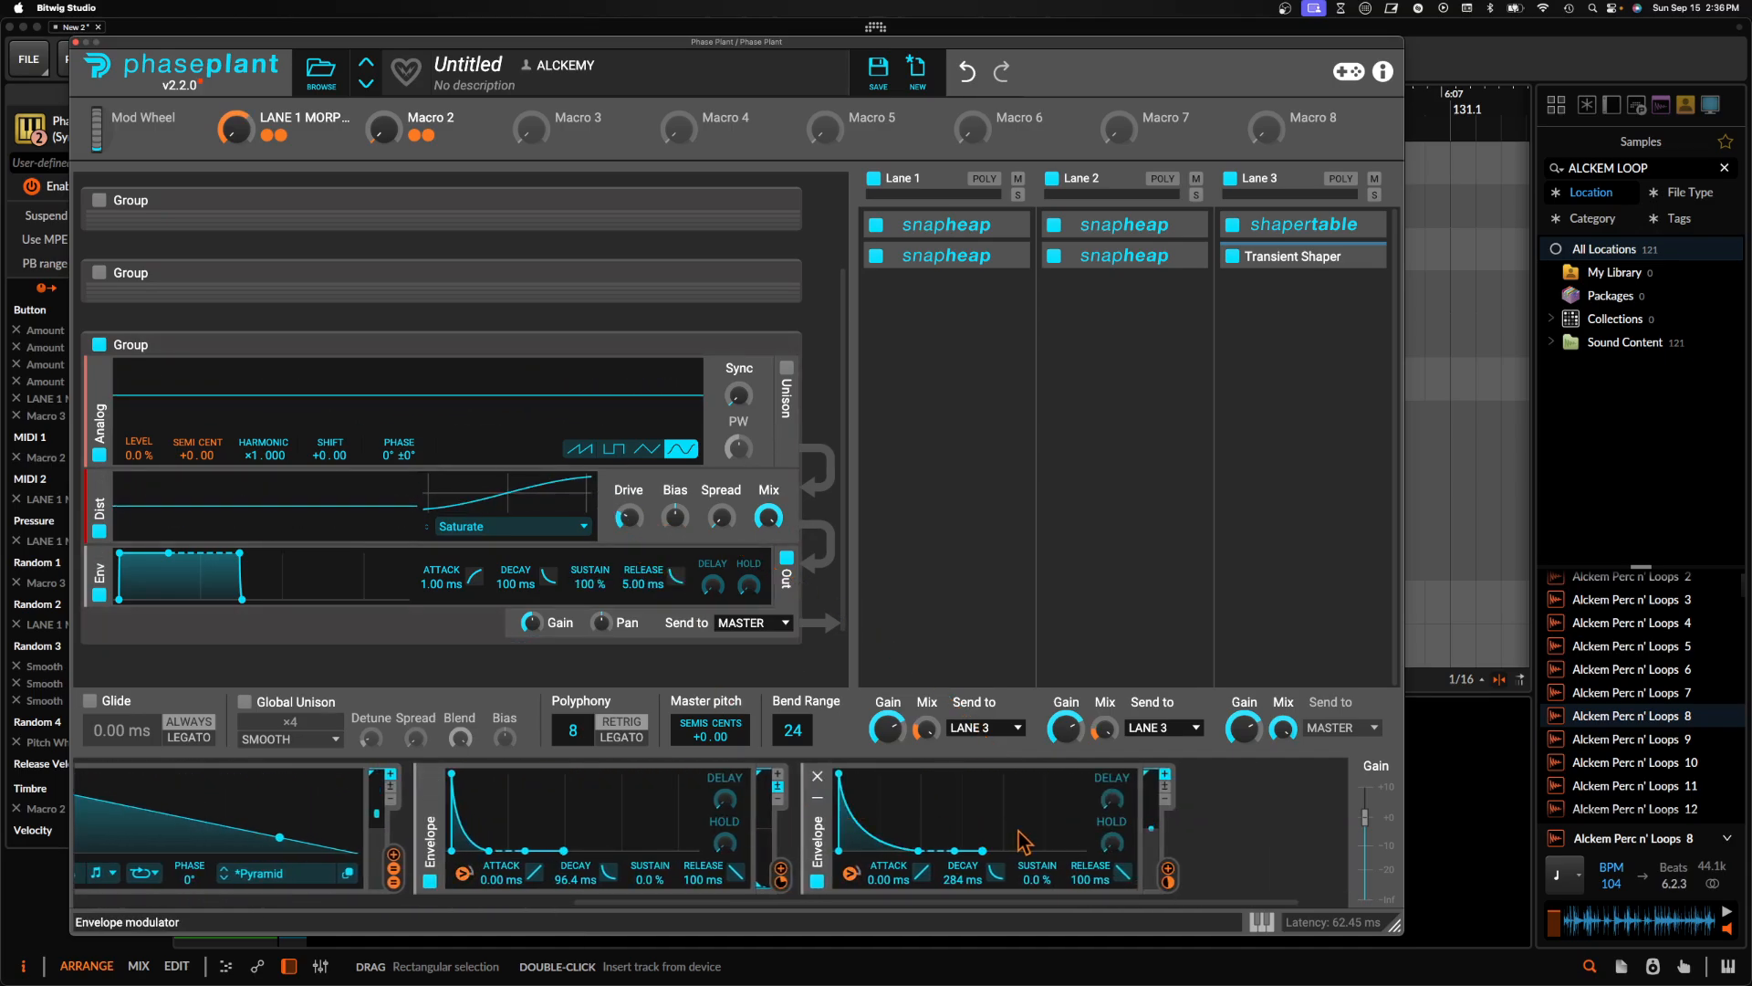
pyautogui.click(1164, 873)
pyautogui.moveTo(630, 537); pyautogui.dragTo(630, 498)
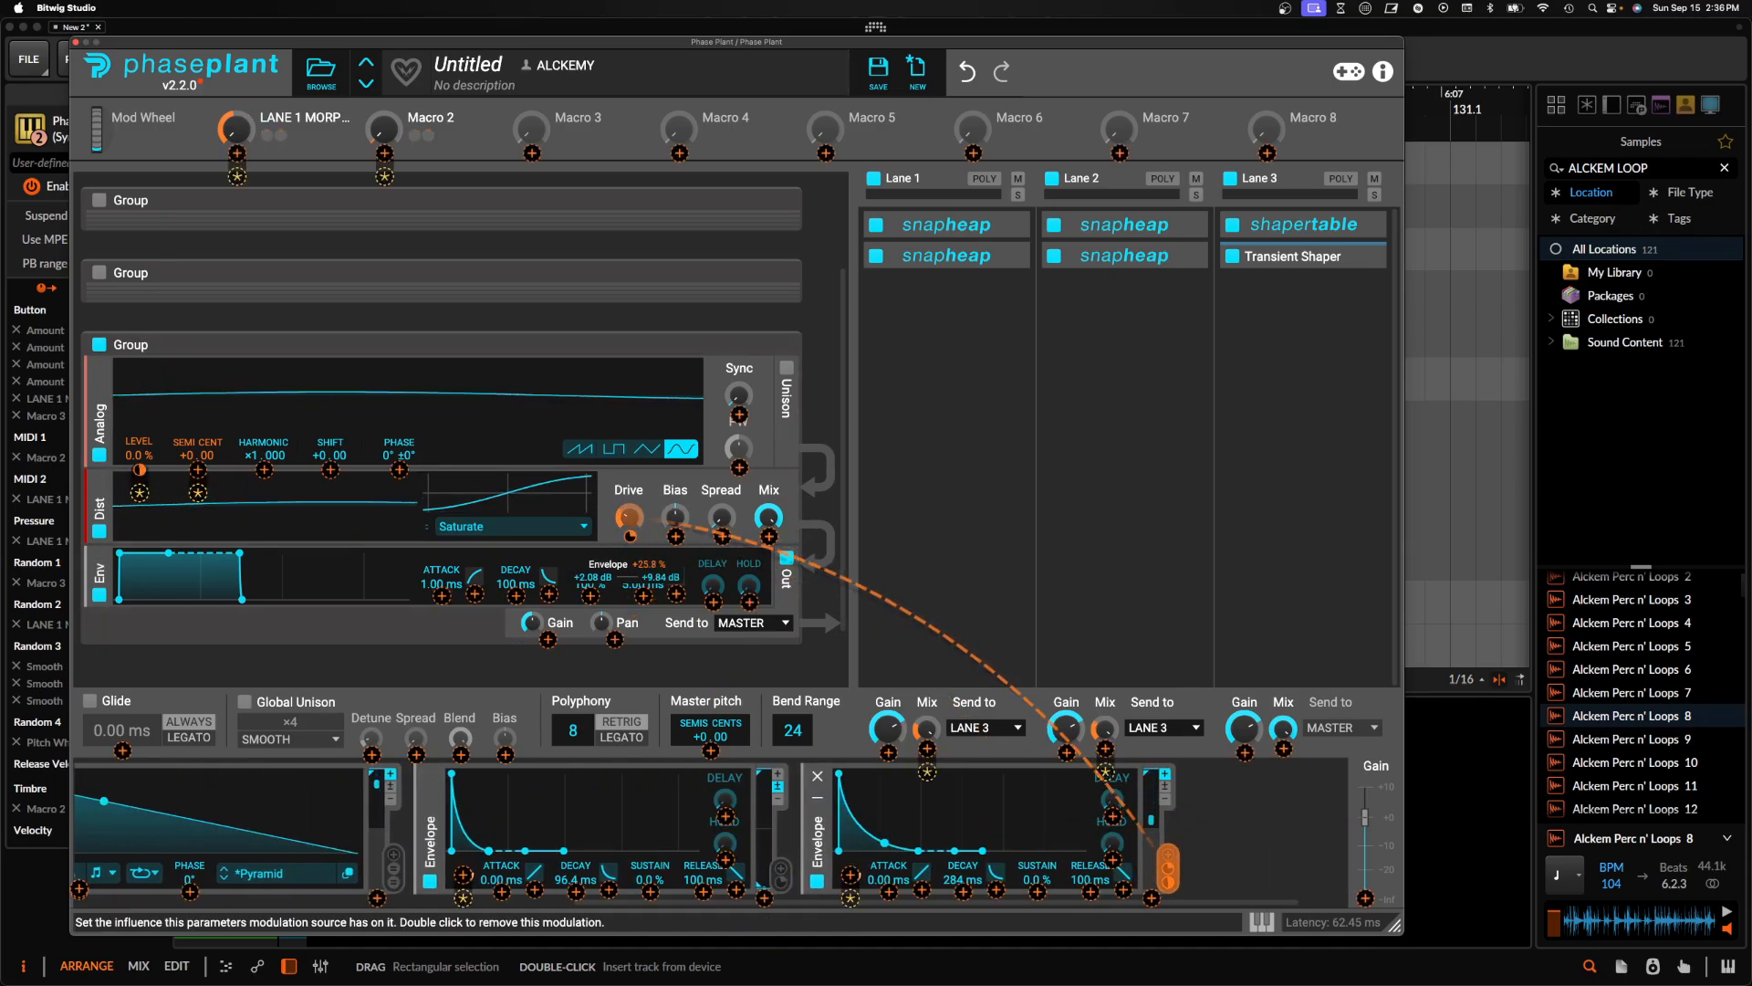
pyautogui.click(623, 519)
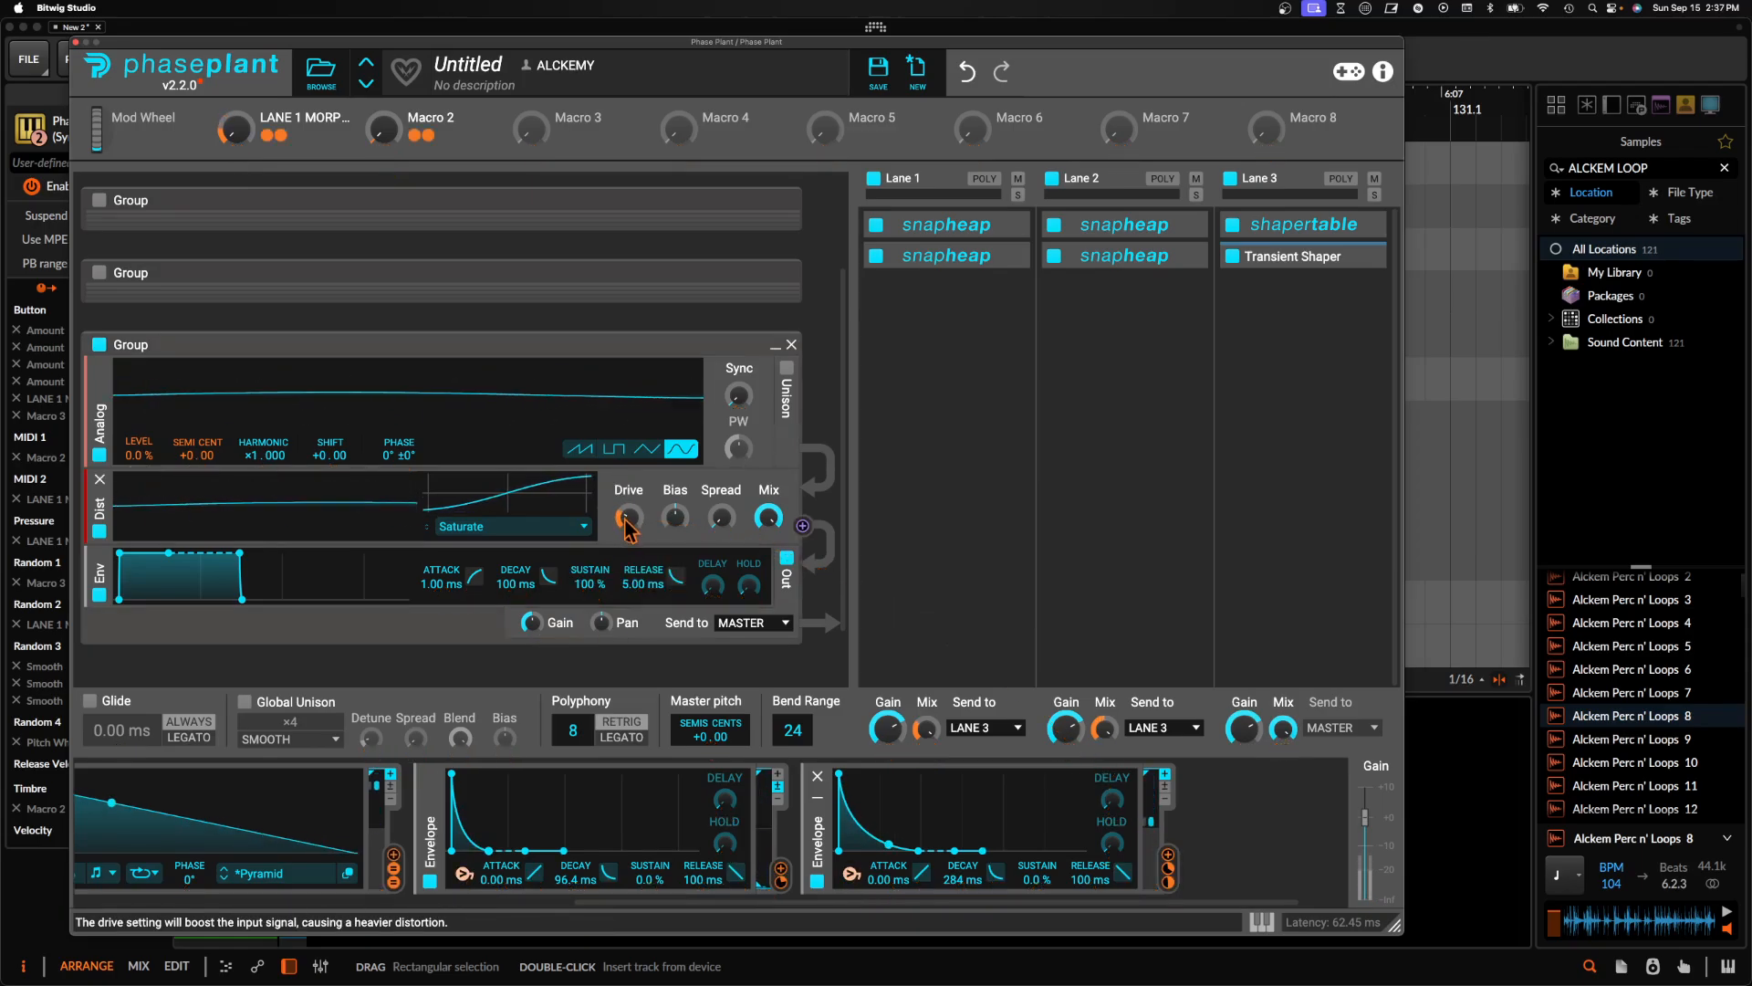
# Insert a low-pass Filter after the Distortion, lower its cutoff slightly and raise its Q to about 1.8
pyautogui.click(461, 545)
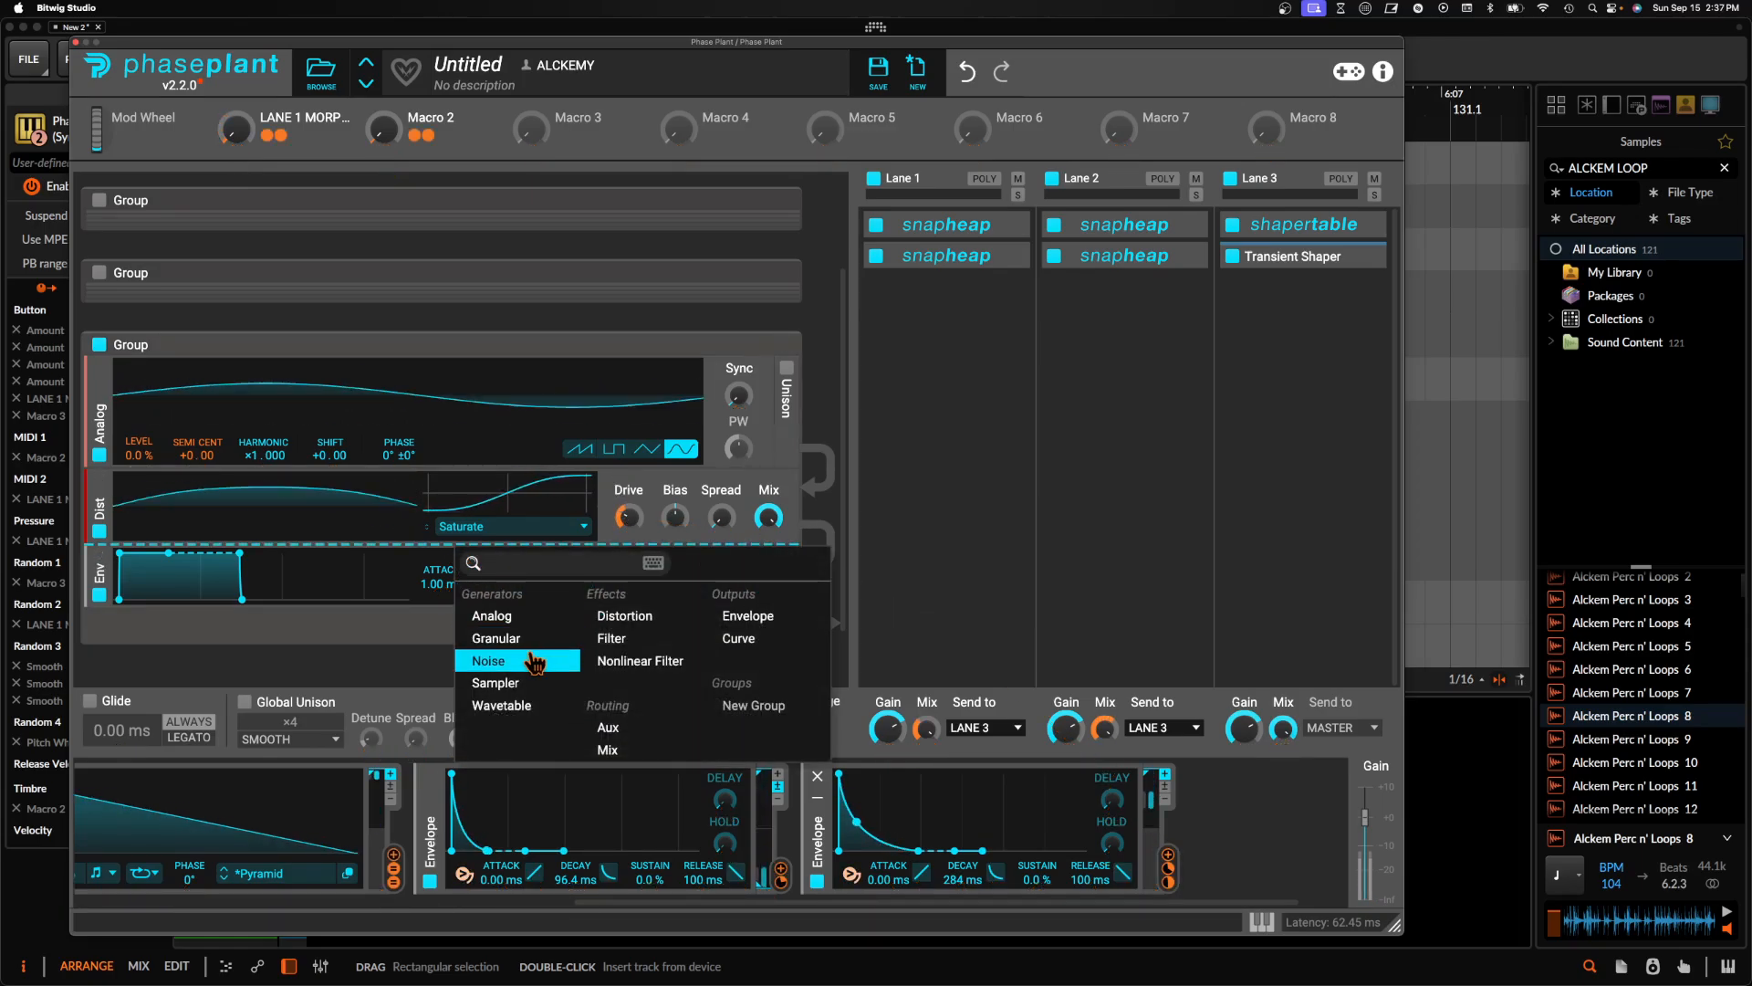
pyautogui.click(610, 640)
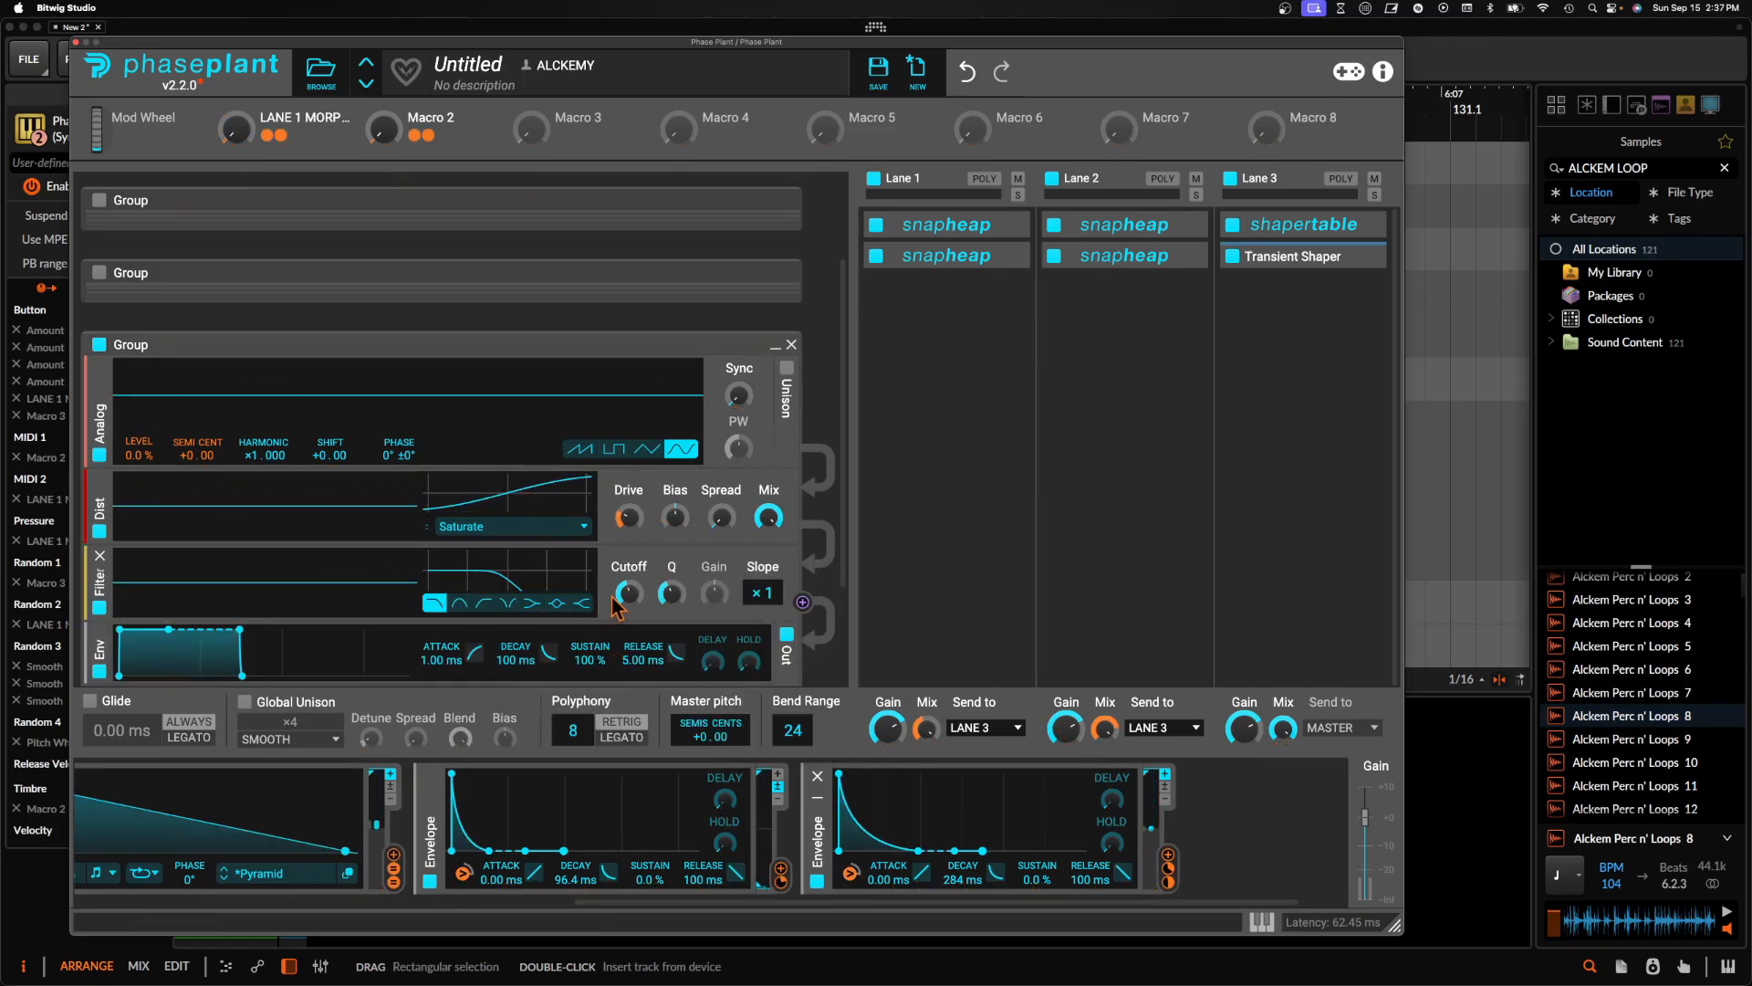
pyautogui.moveTo(627, 596)
pyautogui.mouseDown()
pyautogui.moveTo(671, 584)
pyautogui.moveTo(628, 608)
pyautogui.mouseUp()
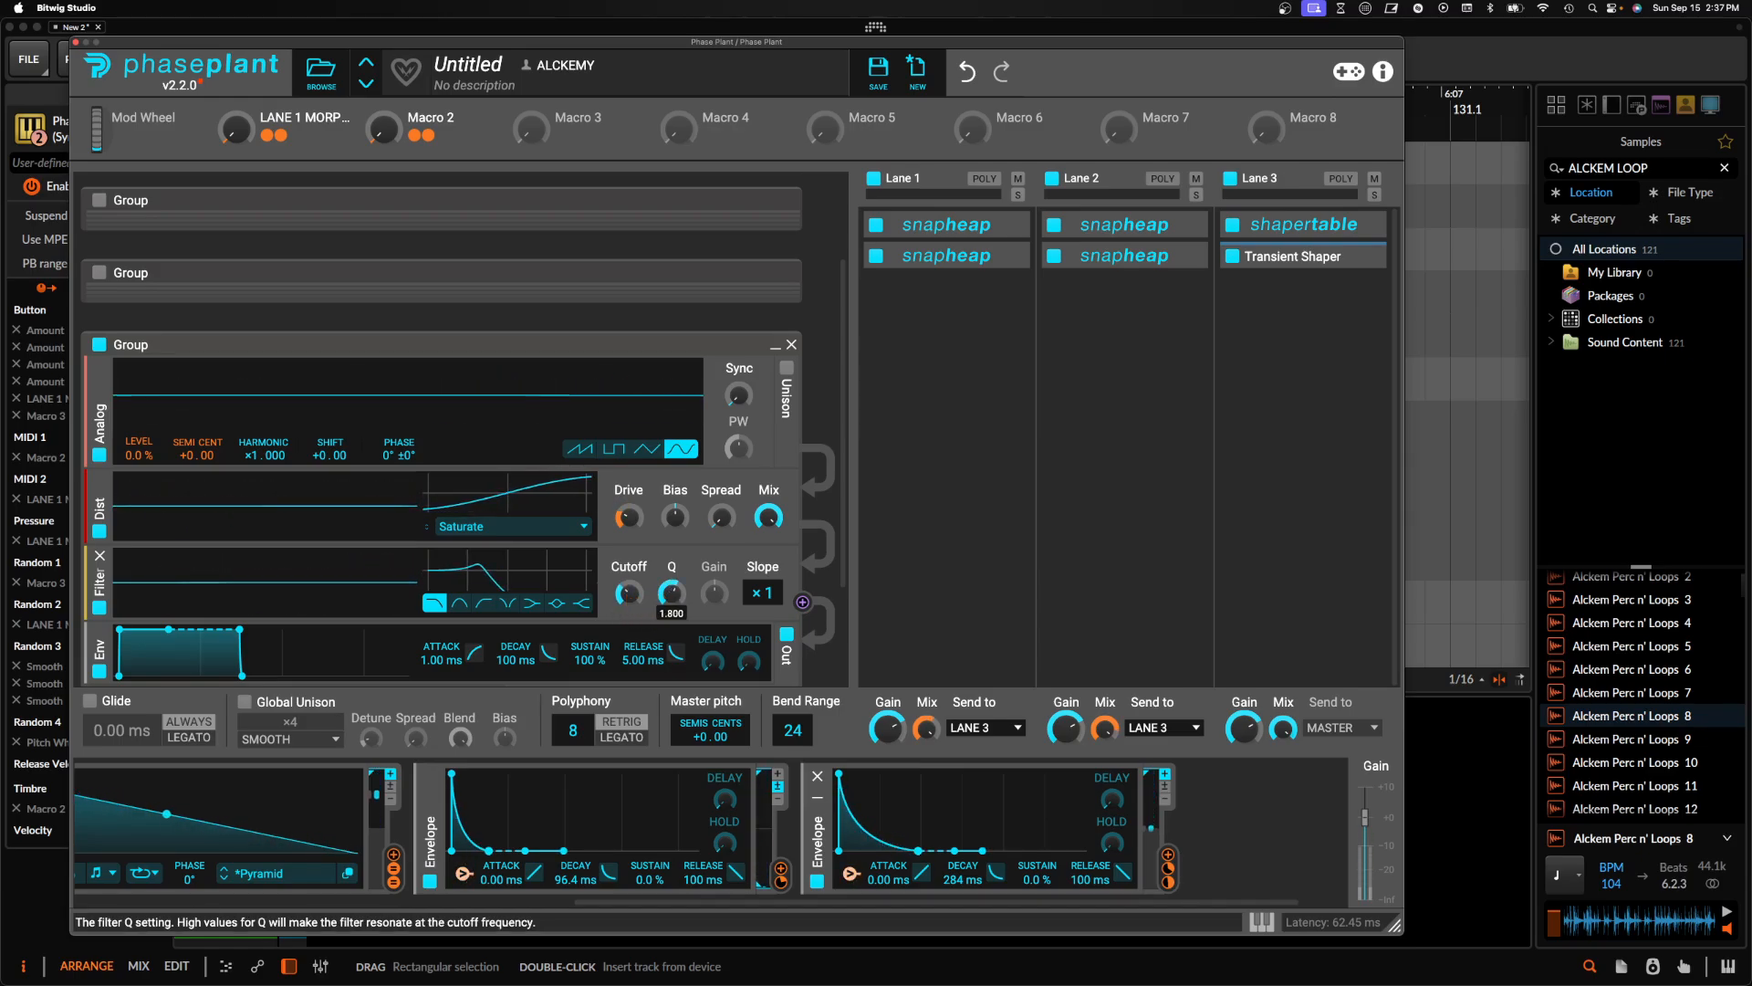
# Re-enable the four disabled generator groups above the sine group
pyautogui.scroll(3, 274, 456)
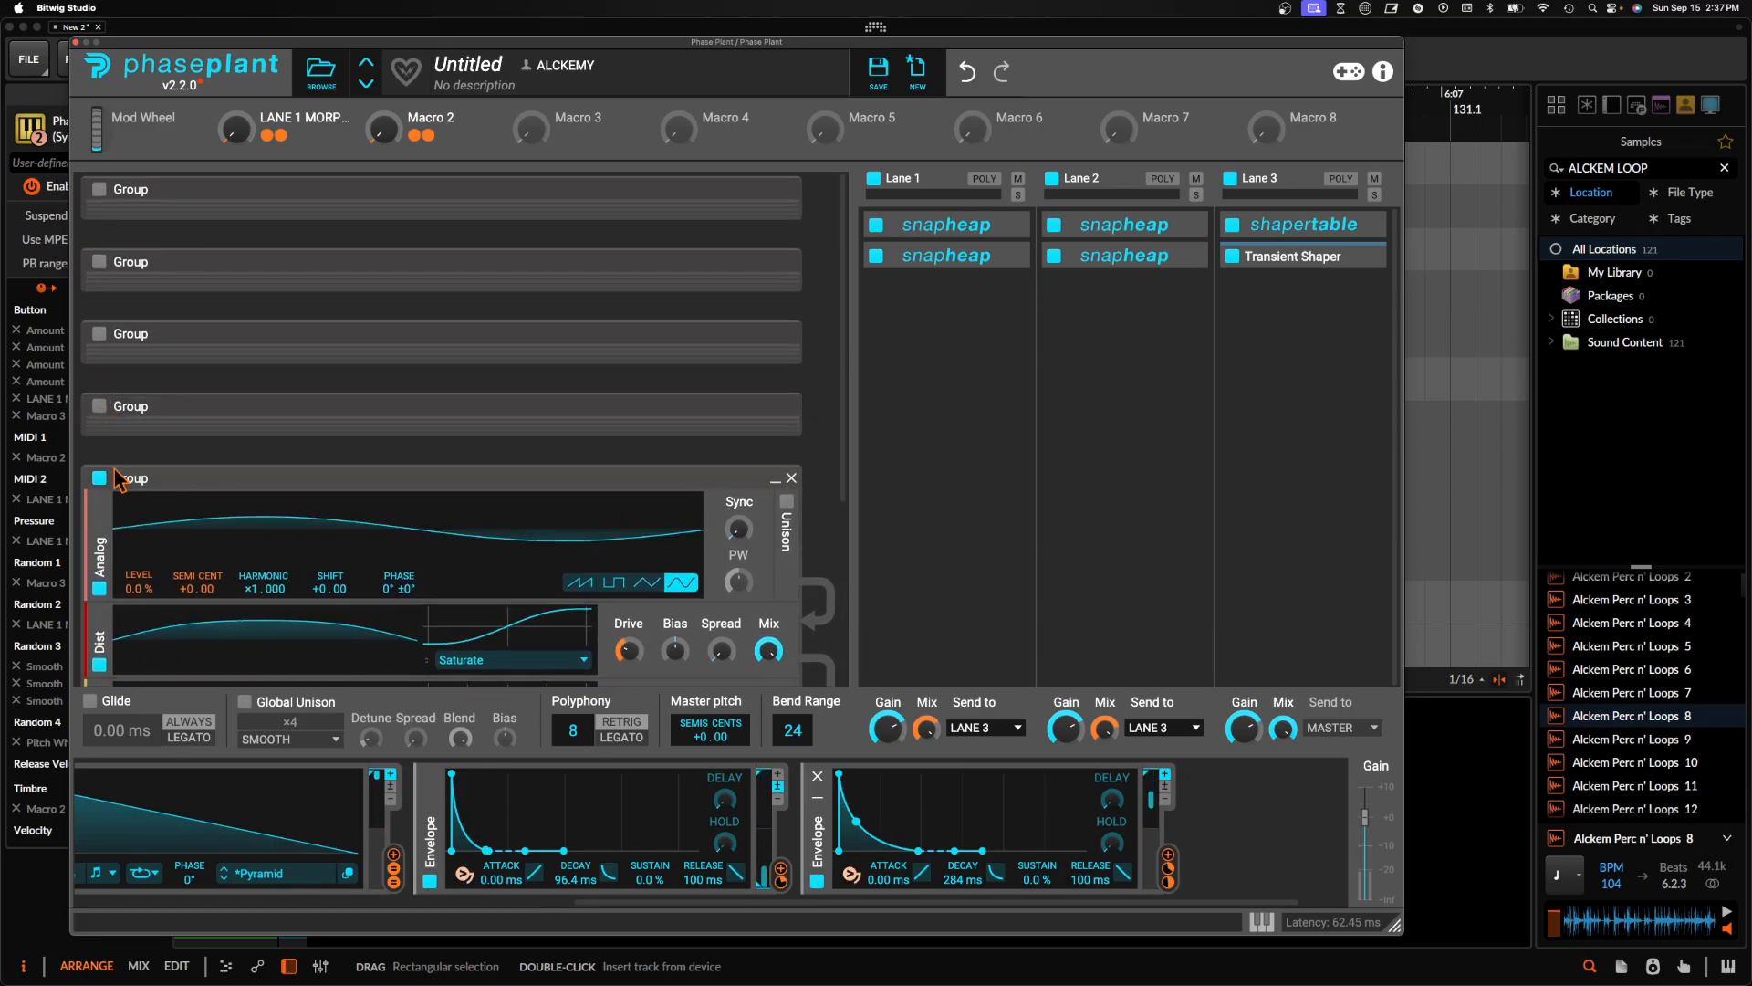
pyautogui.scroll(-2, 274, 495)
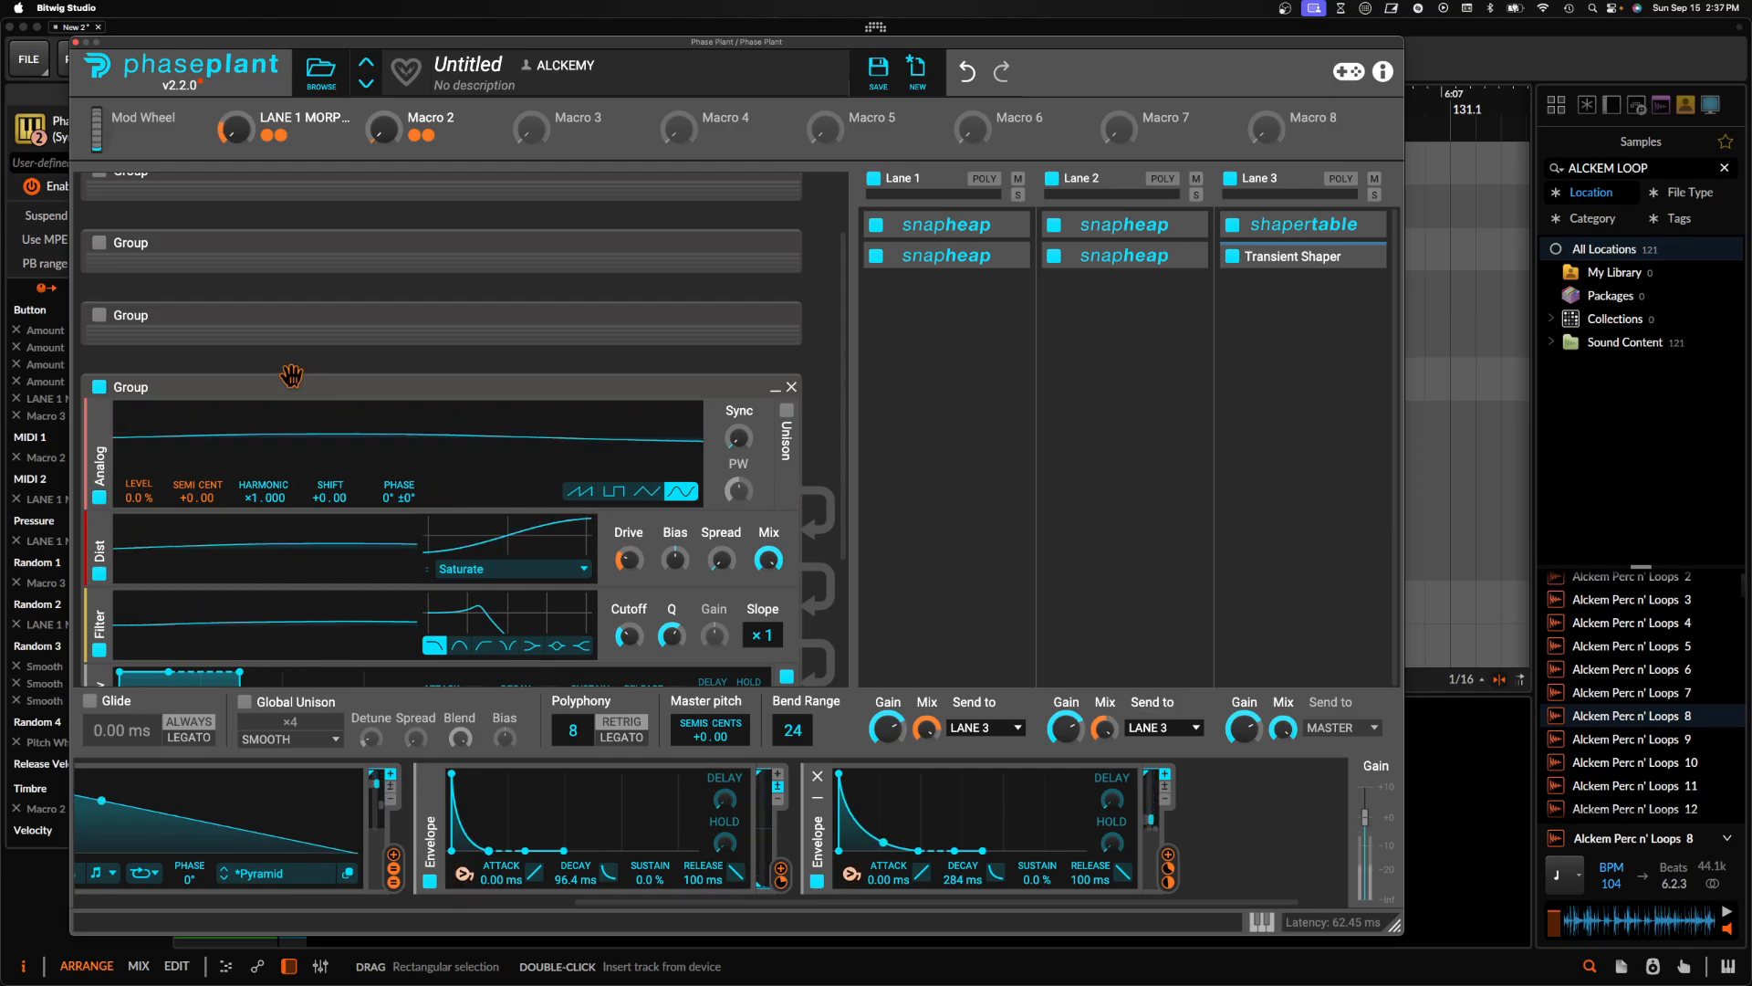
pyautogui.click(99, 314)
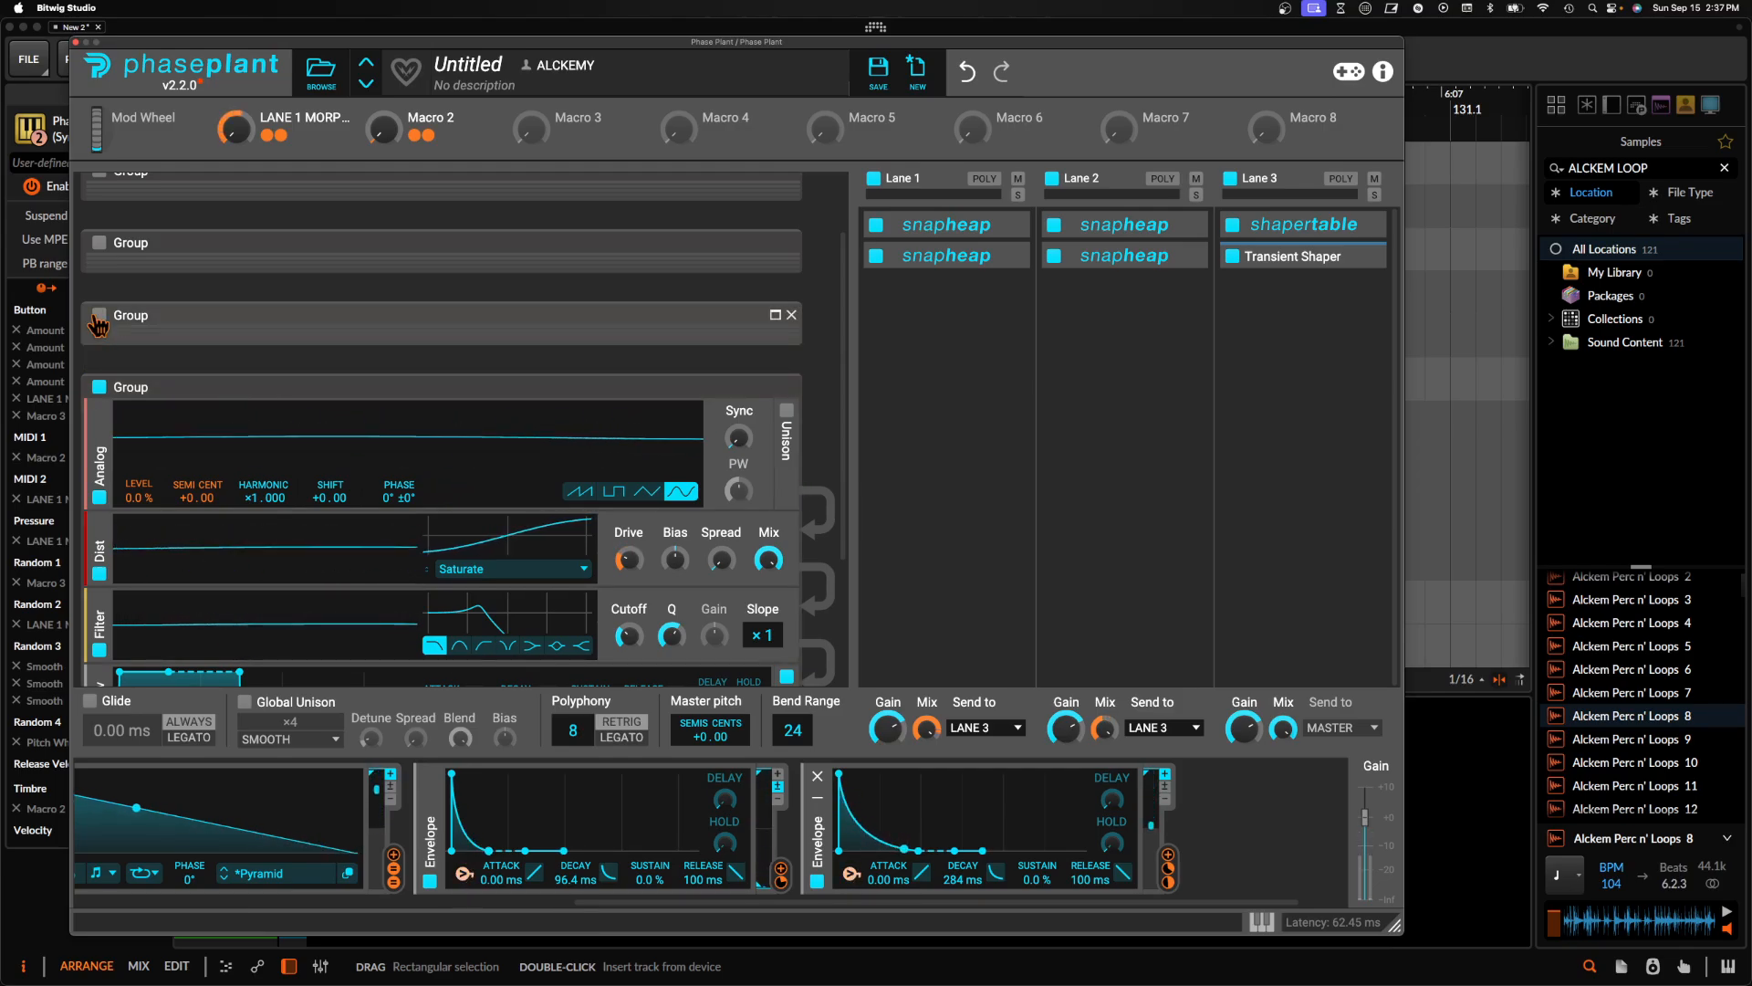
pyautogui.click(99, 242)
pyautogui.scroll(2, 105, 248)
pyautogui.click(100, 262)
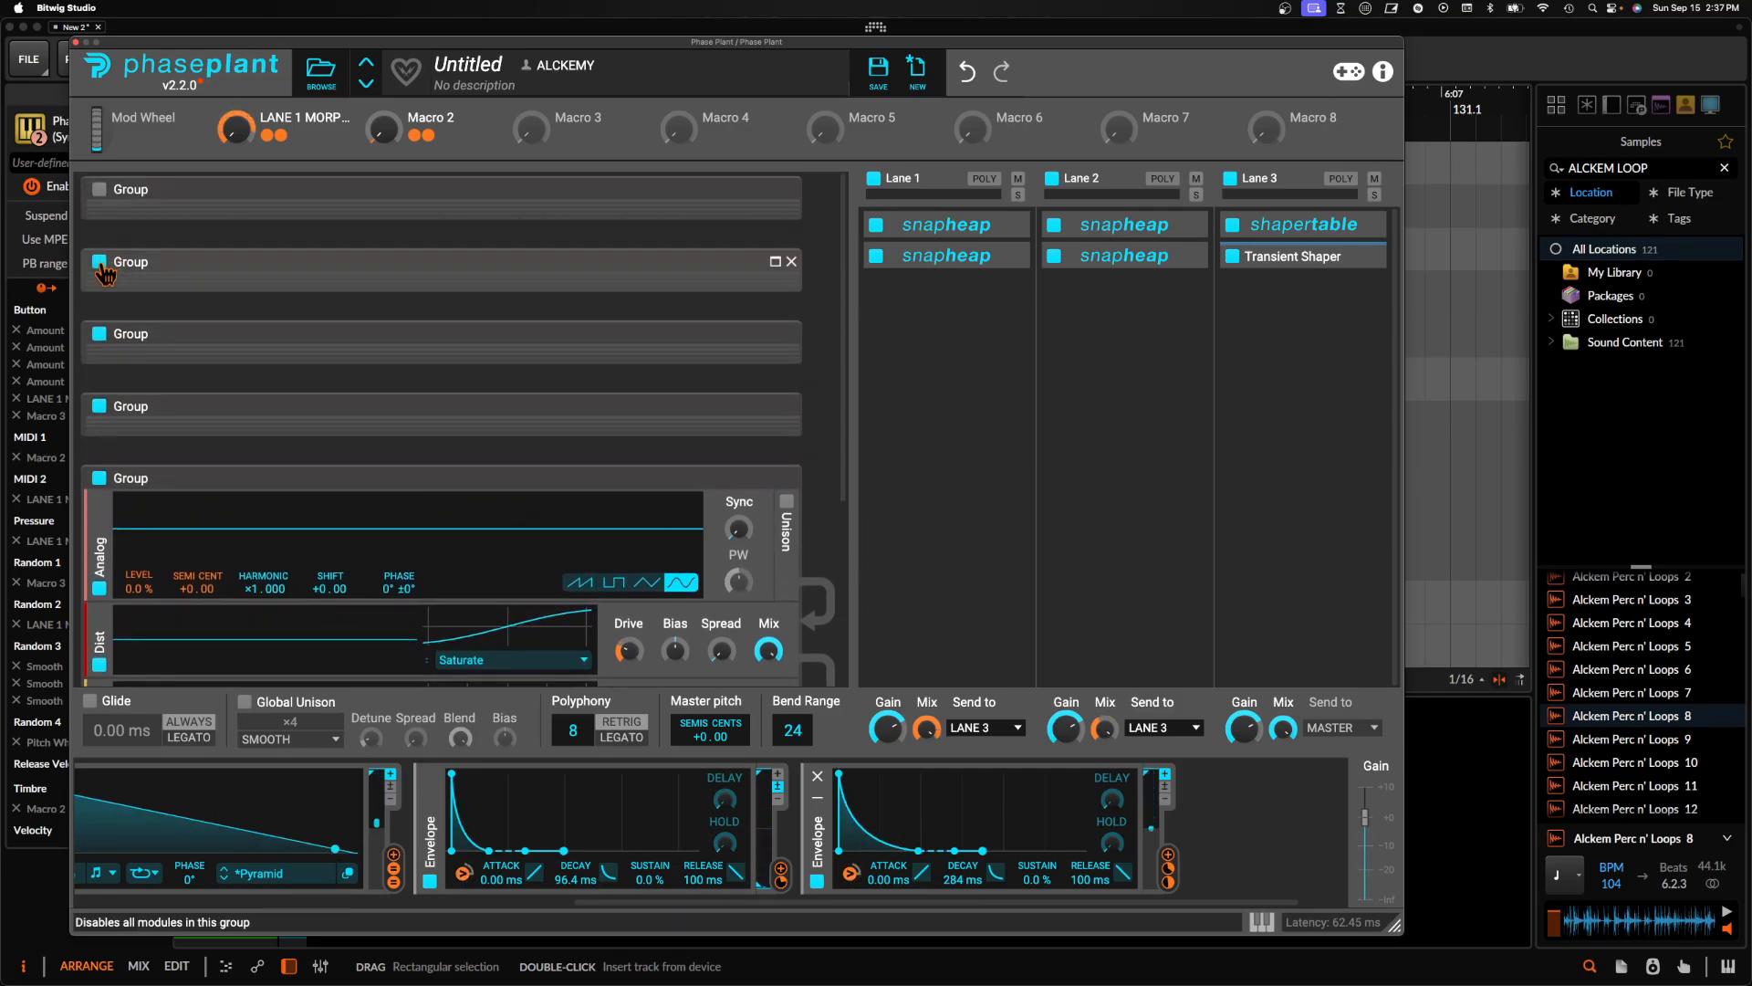
pyautogui.click(100, 196)
pyautogui.scroll(-2, 501, 379)
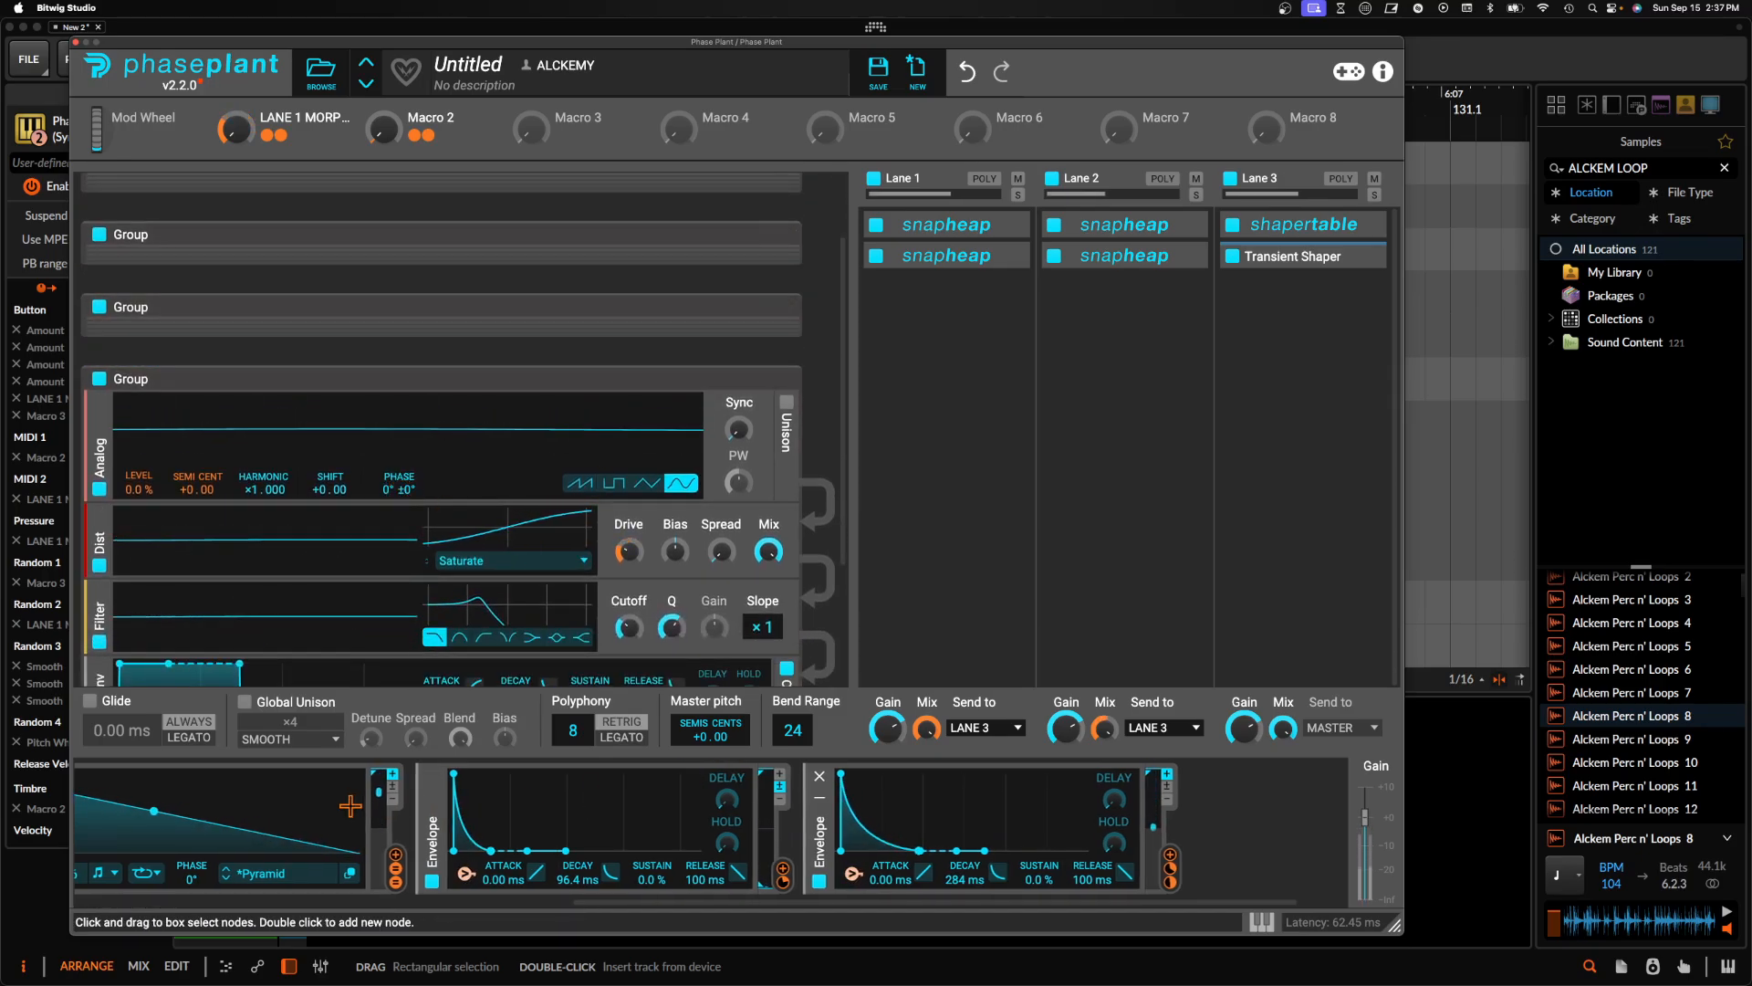
# Disable the sine kick group
pyautogui.hscroll(-5, 436, 774)
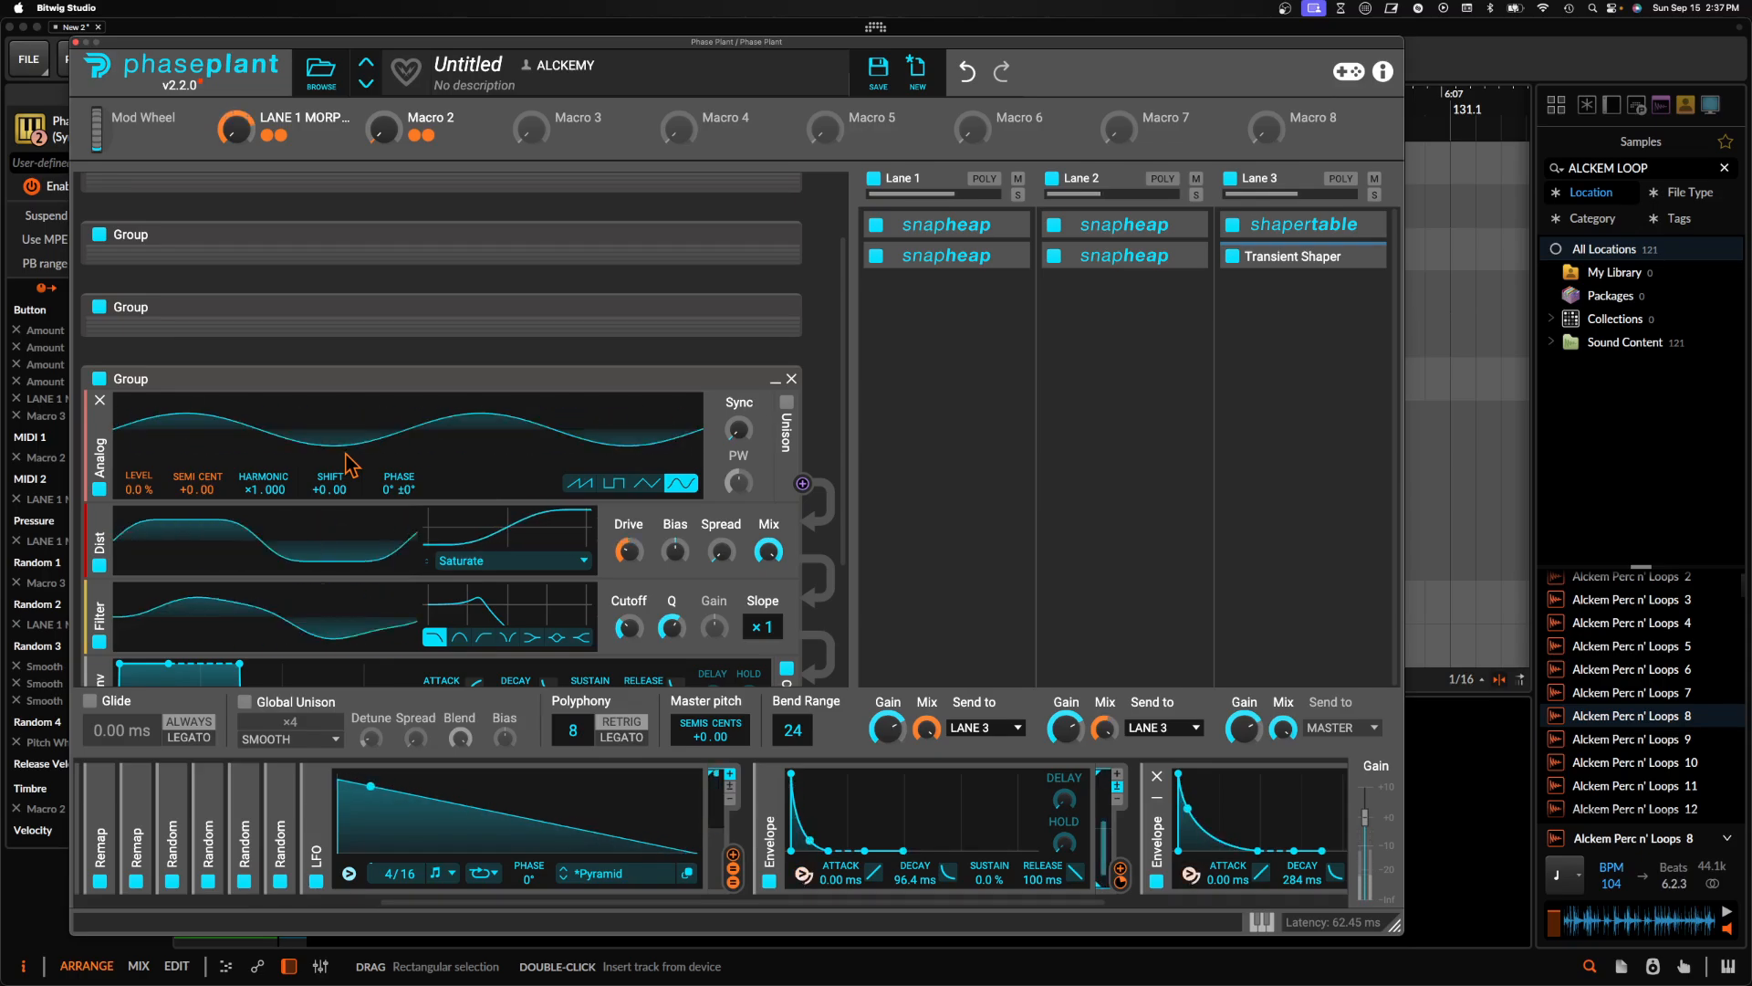
pyautogui.click(775, 378)
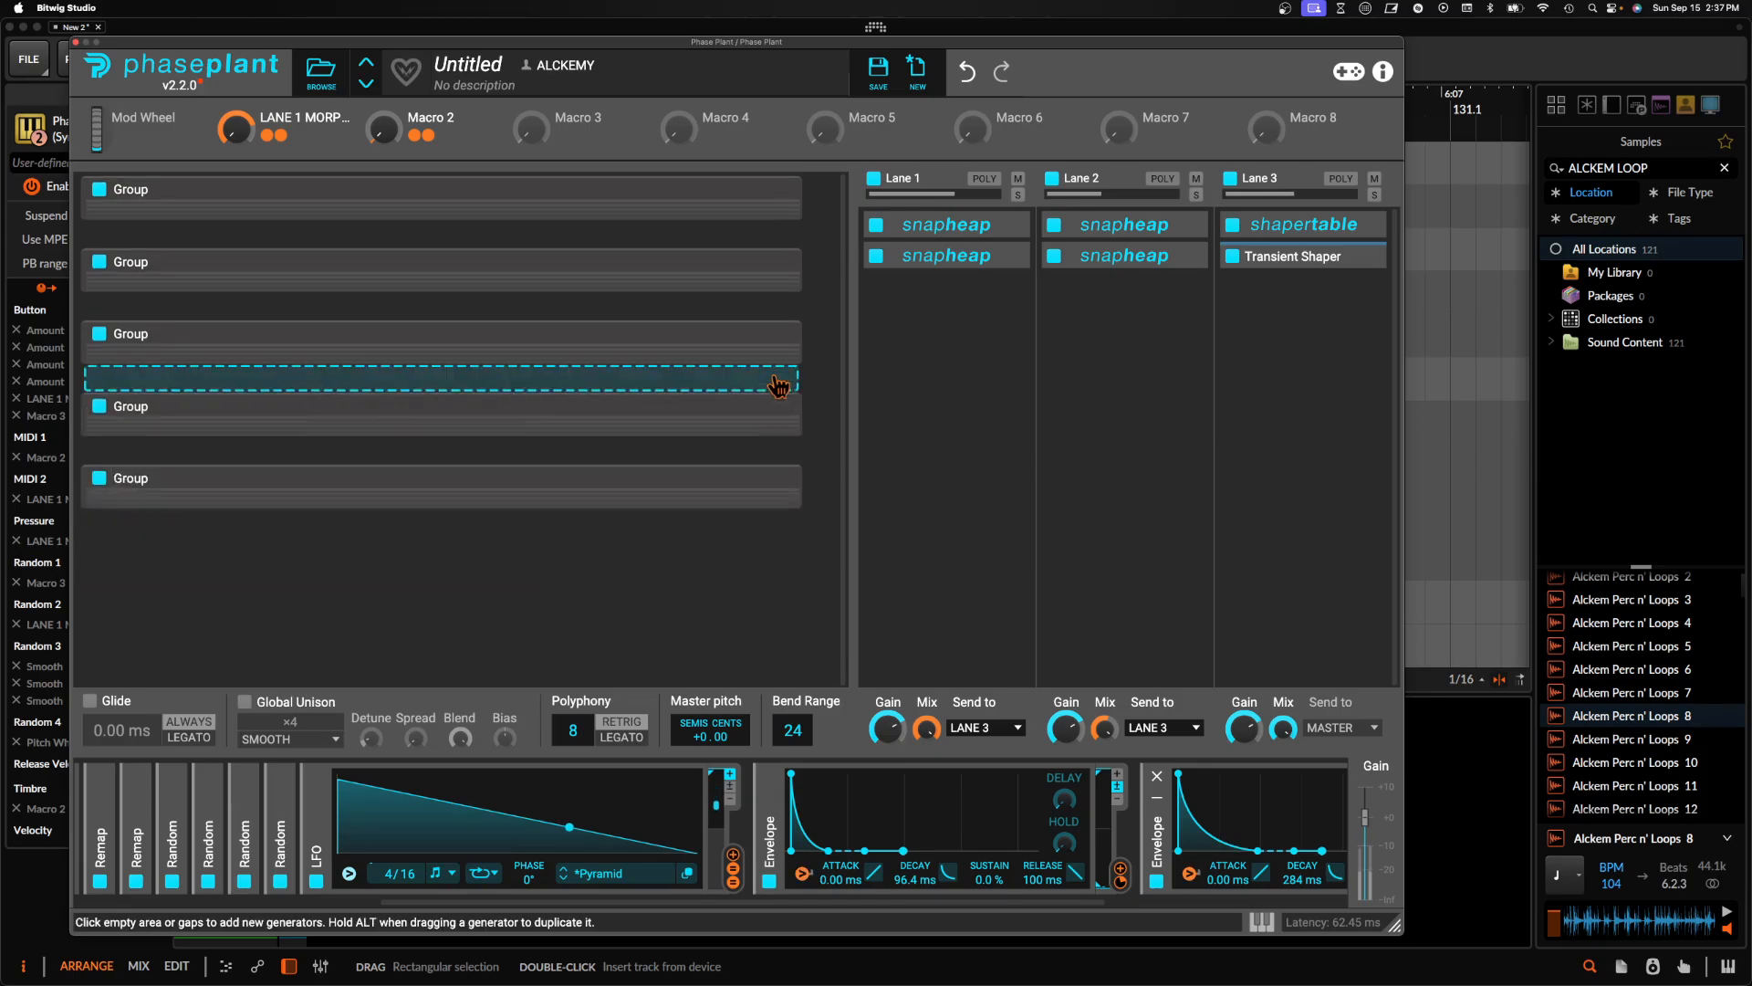
pyautogui.click(775, 477)
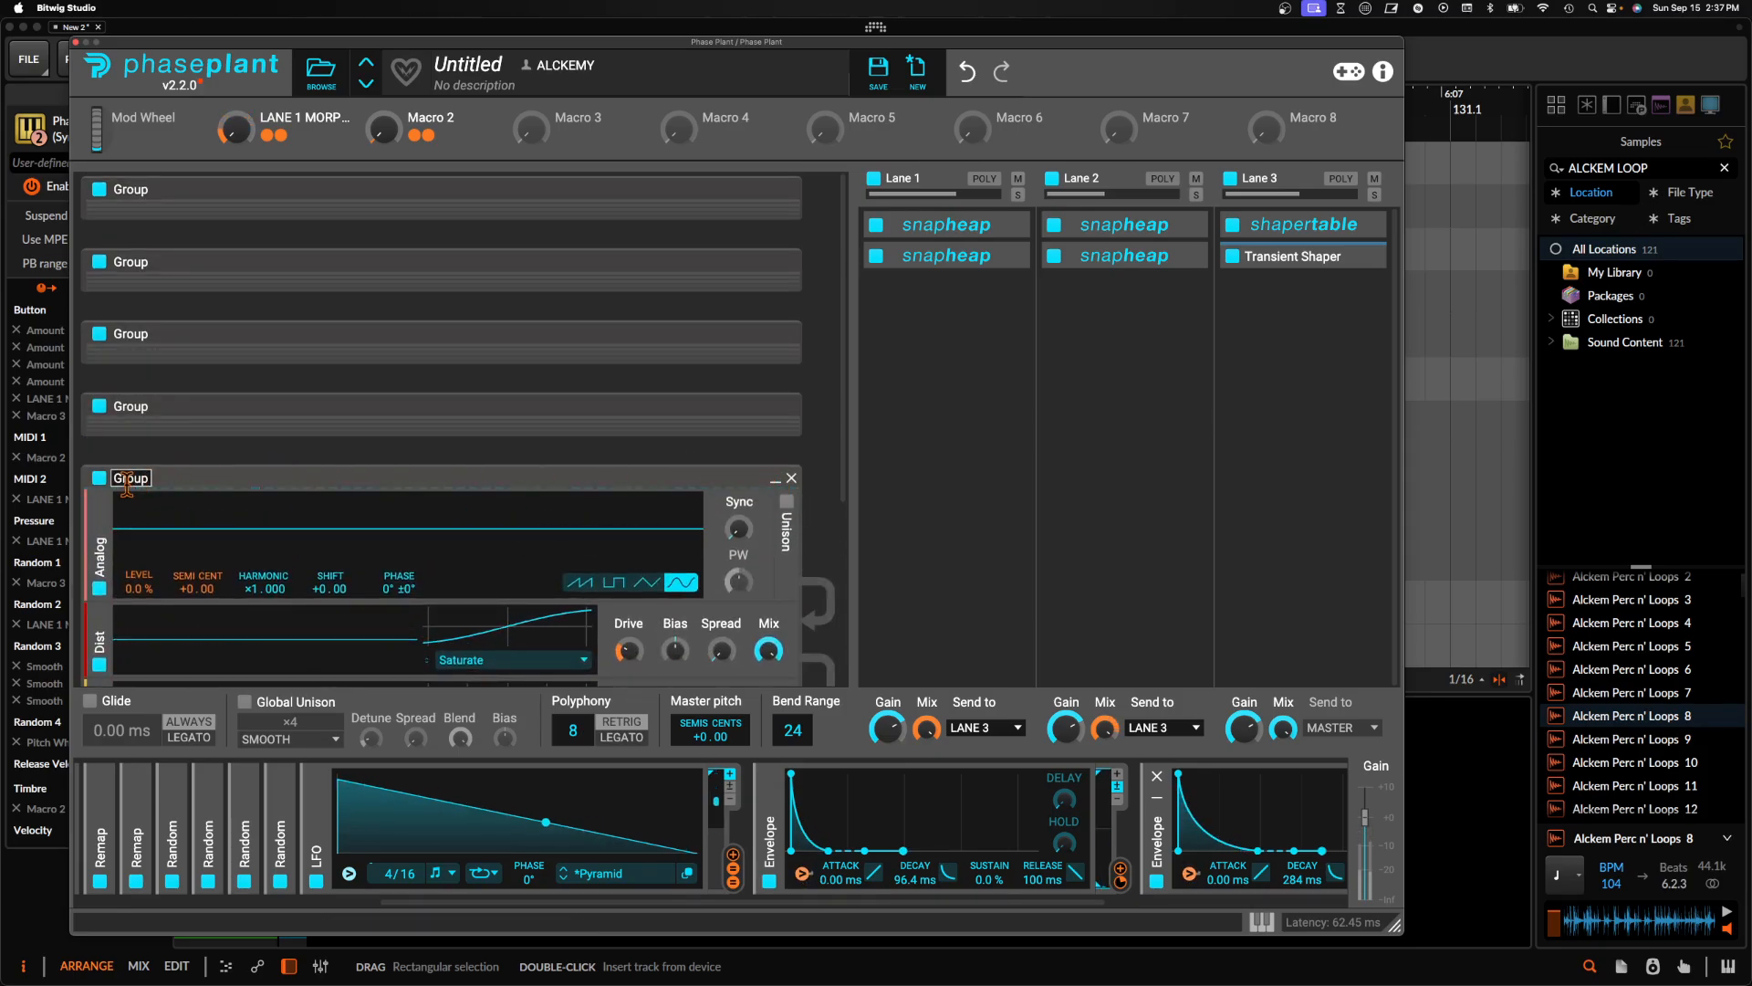
pyautogui.click(100, 477)
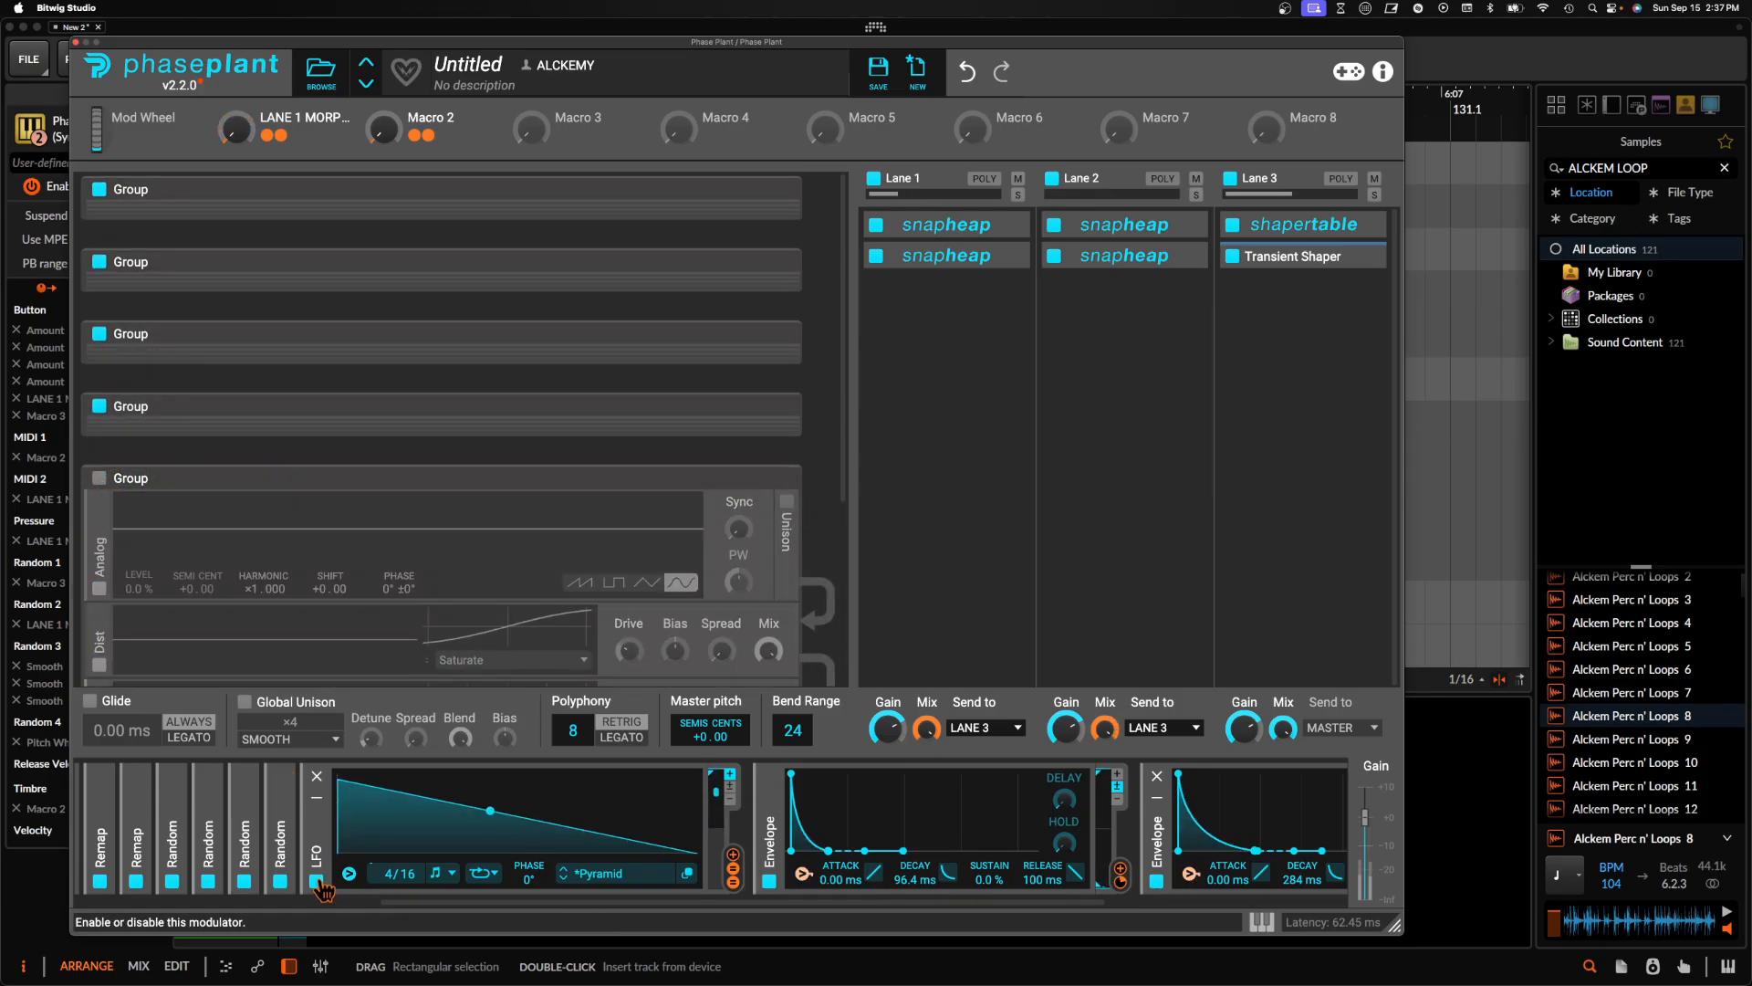
# Disable the kick layer's trigger LFO and its pitch and level envelopes, and minimize the LFO and pitch envelope
pyautogui.click(317, 795)
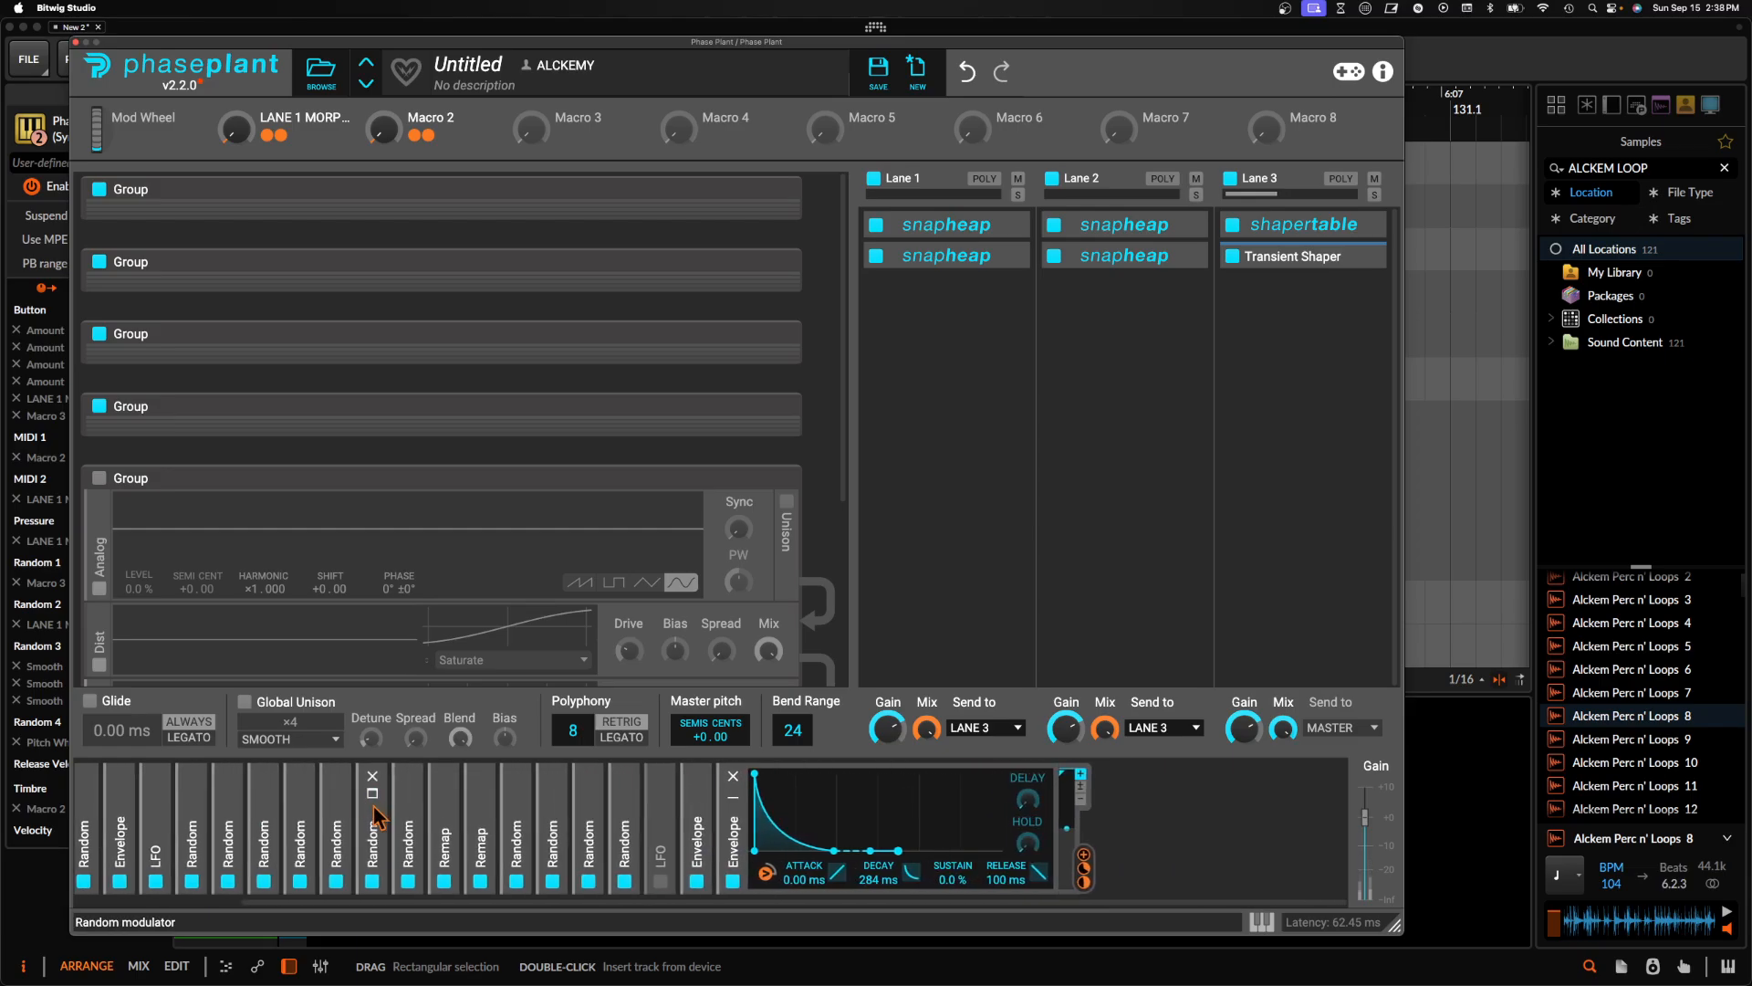
pyautogui.click(352, 796)
pyautogui.click(733, 880)
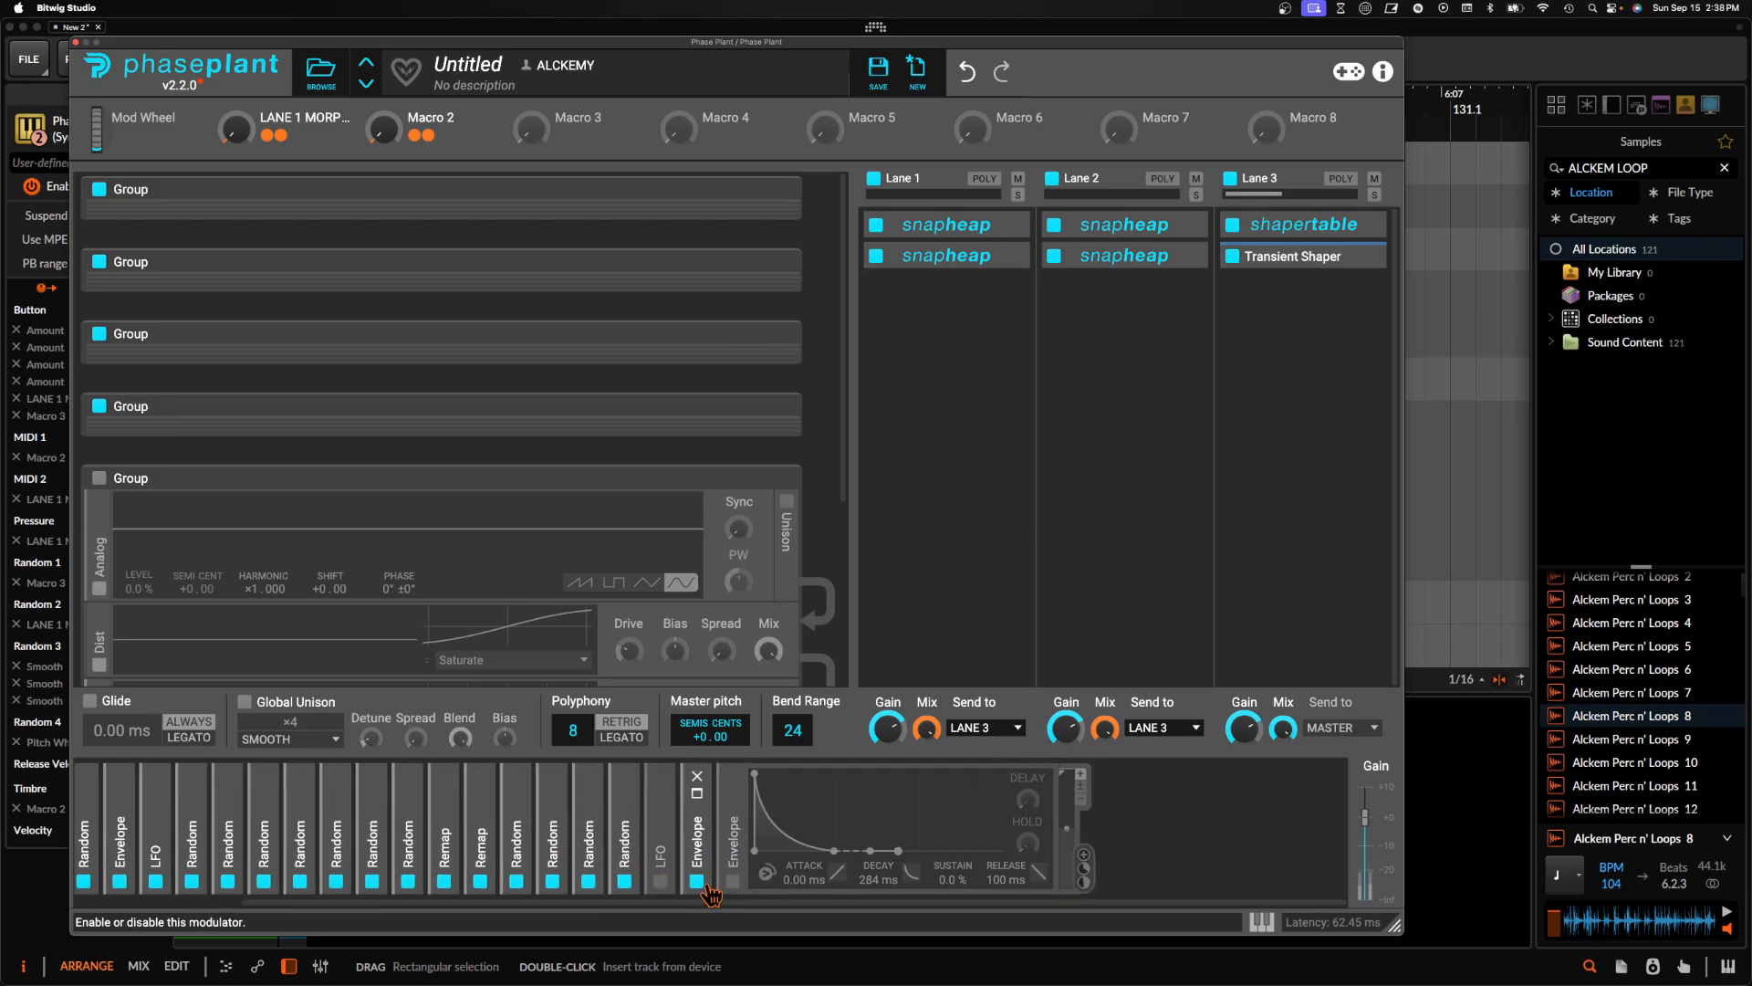
pyautogui.click(696, 880)
# Collapse the disabled sine group and minimize the kick's level envelope
pyautogui.scroll(-3, 242, 378)
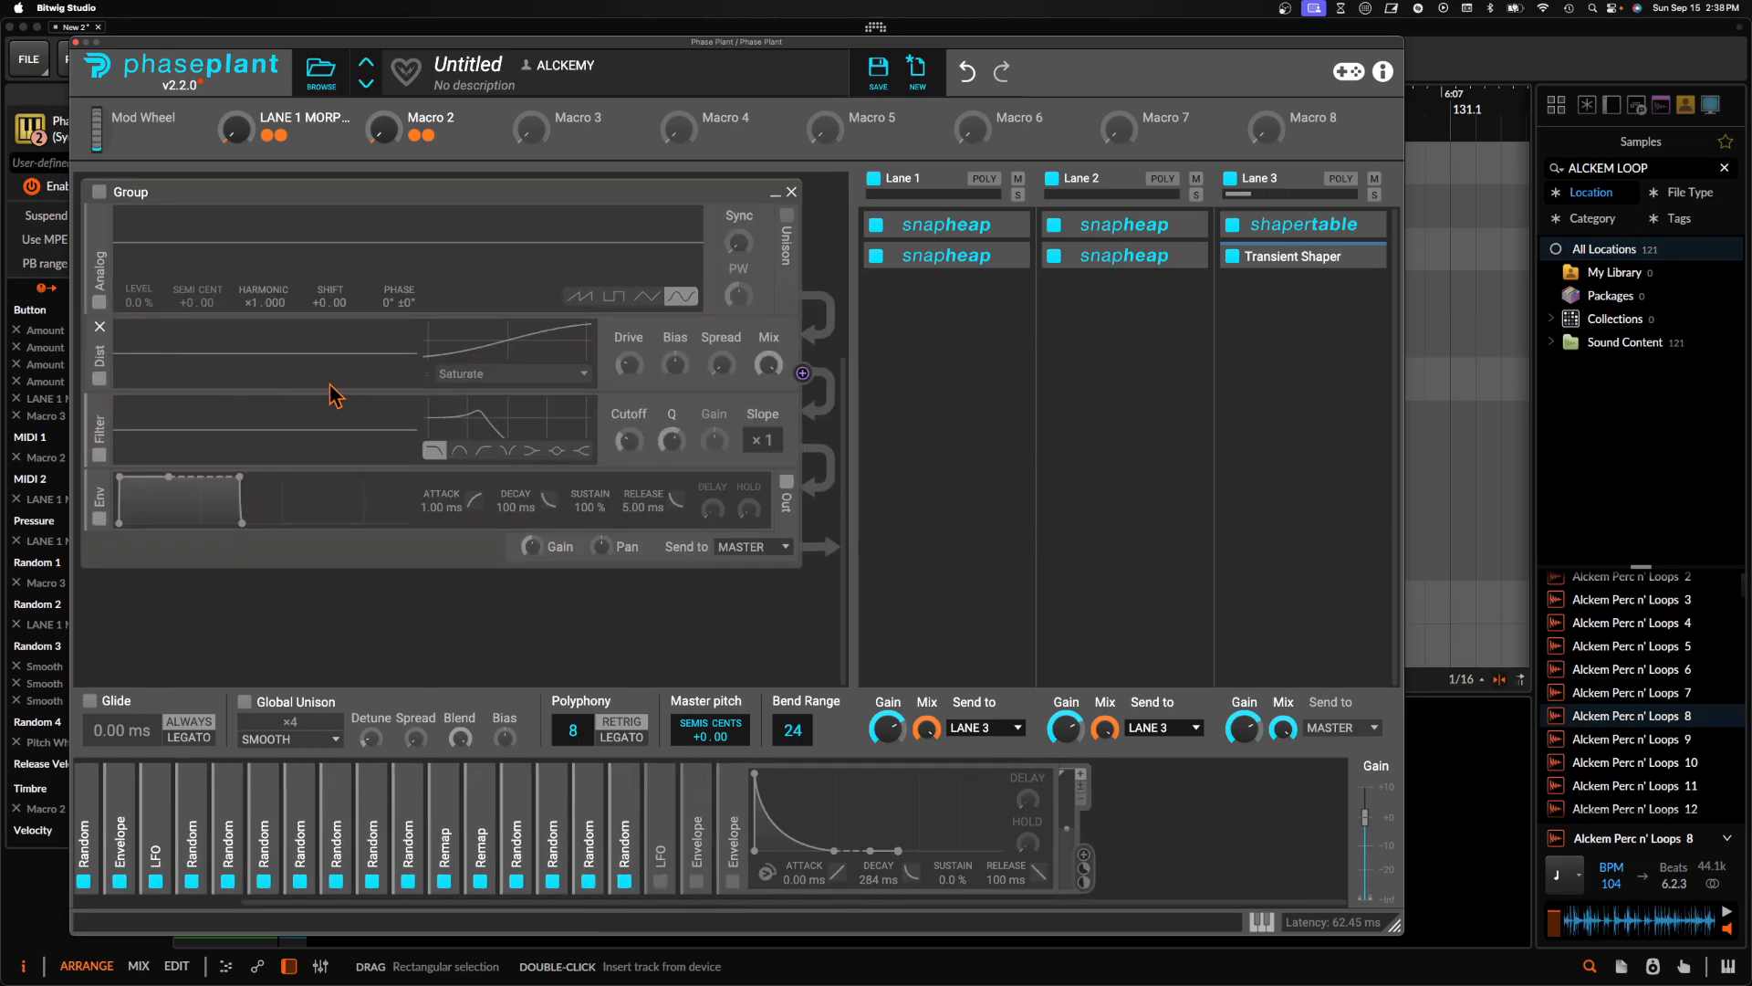
pyautogui.scroll(3, 336, 394)
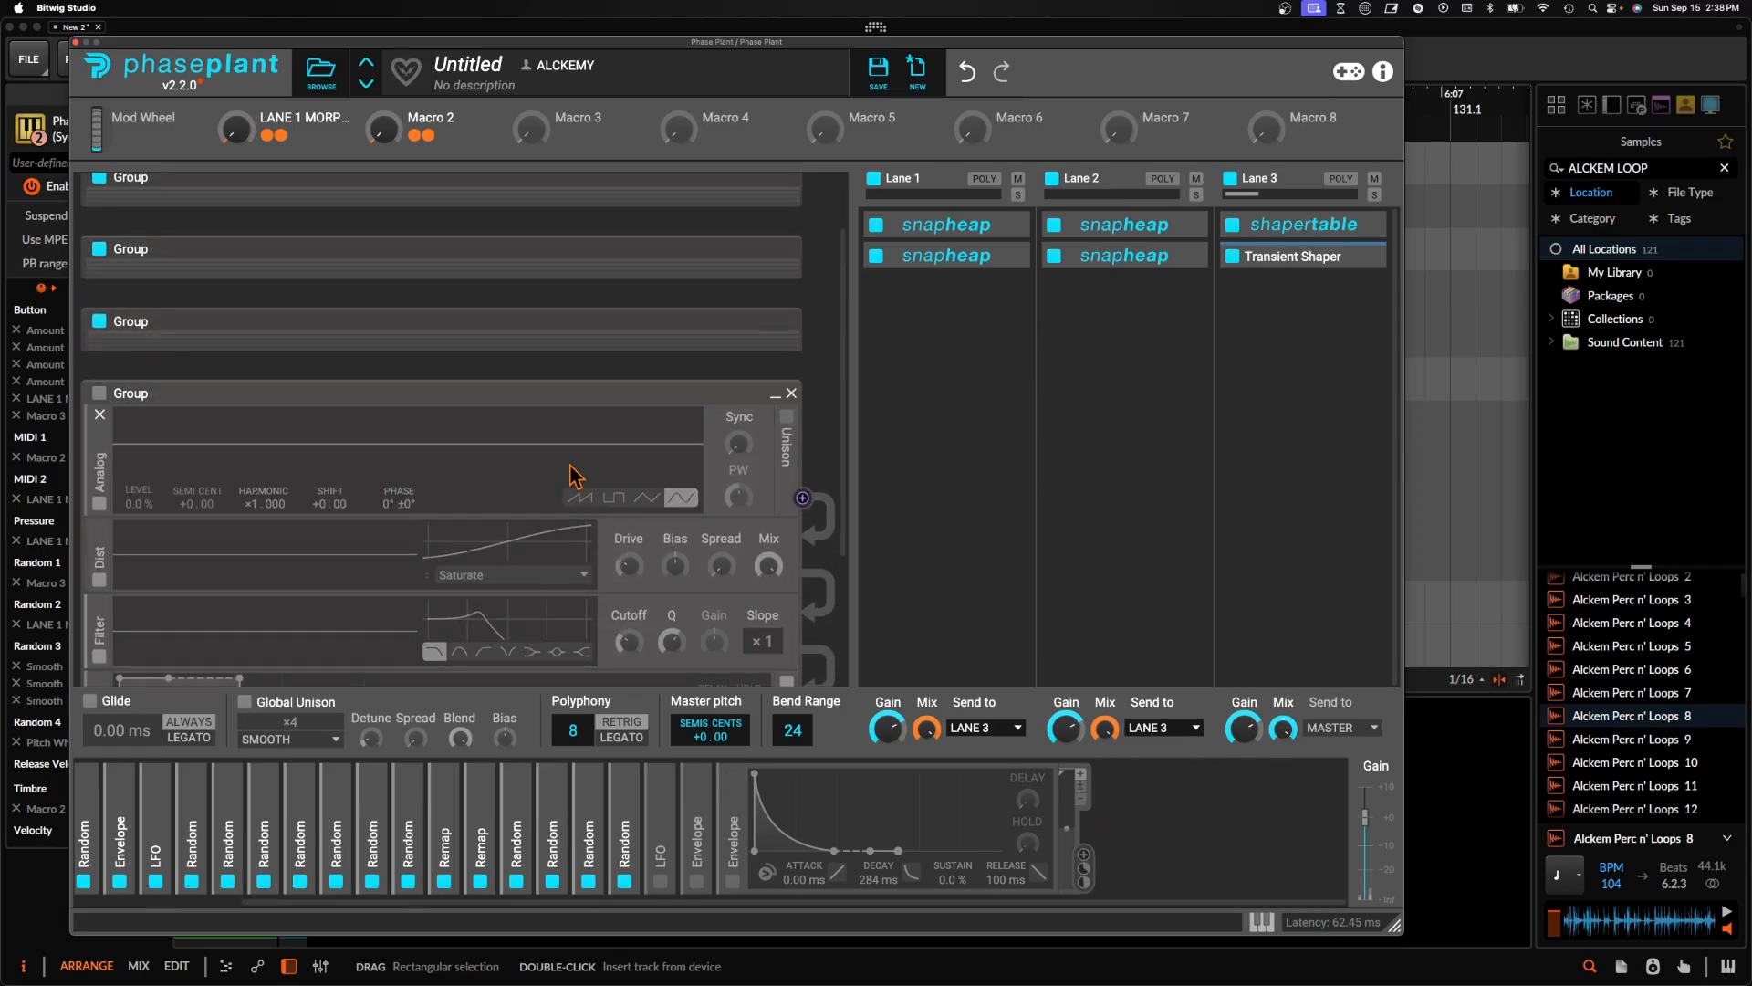
pyautogui.click(776, 401)
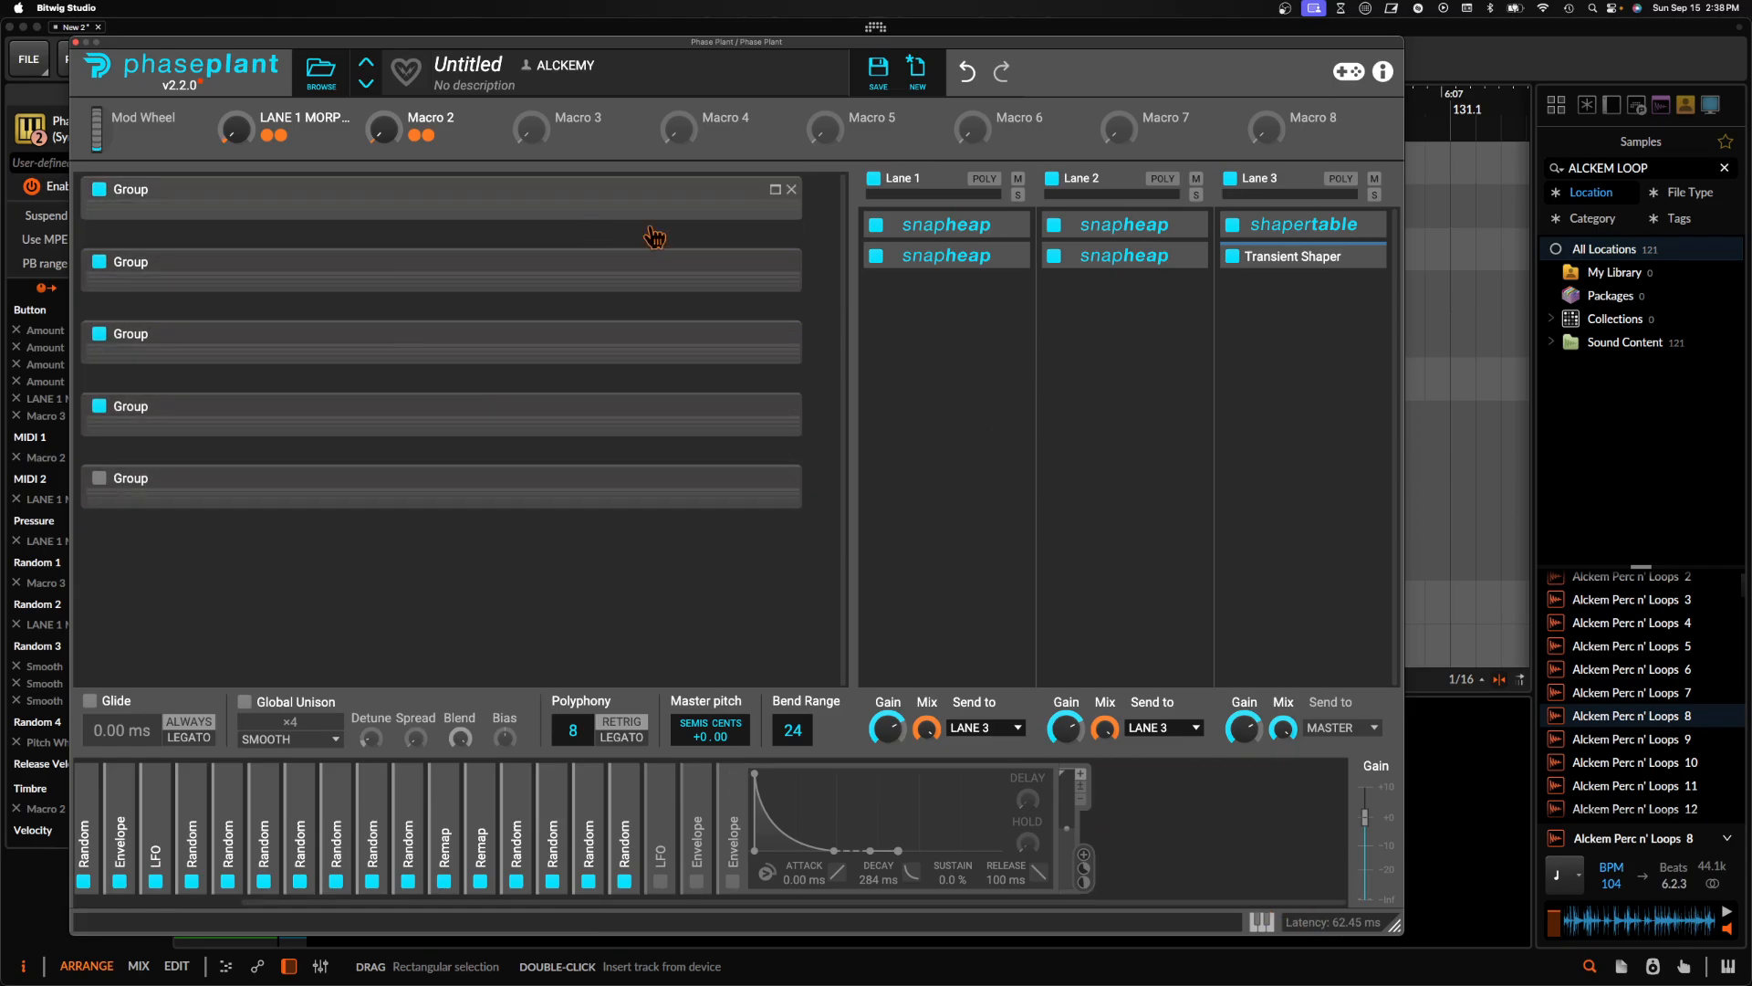
pyautogui.click(735, 809)
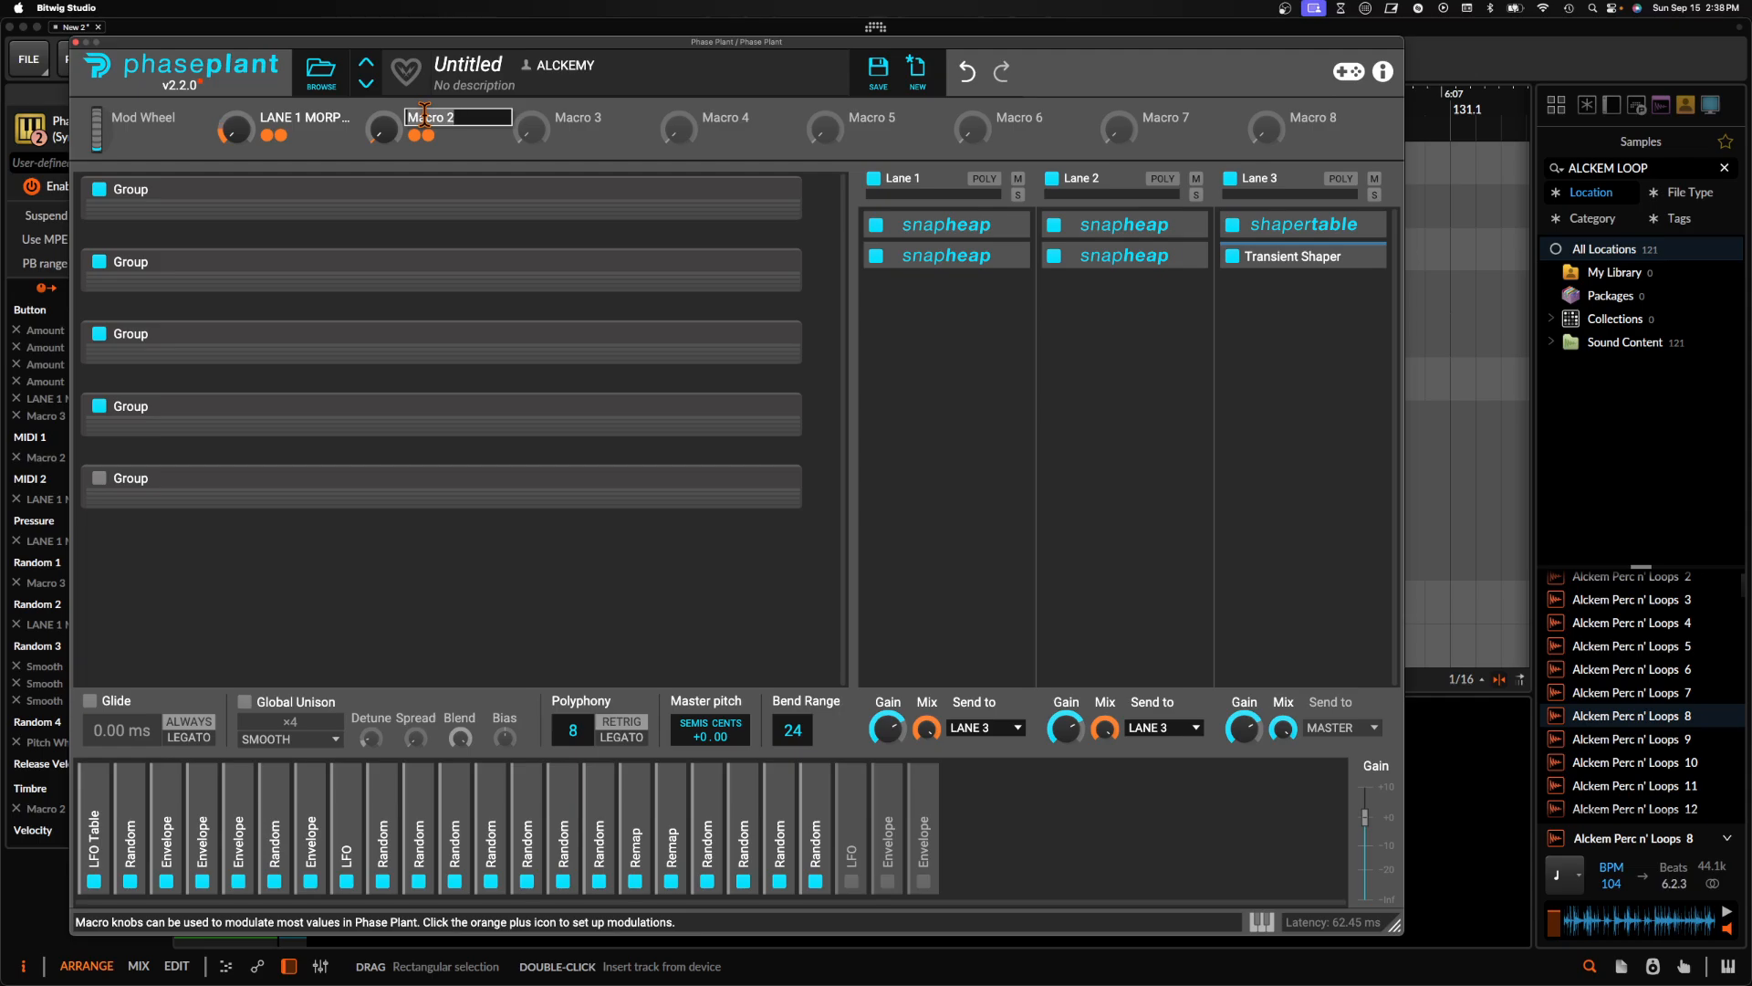
# Check the first Snap Heap in Lane 1 and the second in Lane 2, and rename Macro 2 to LANE MORPHER 2
pyautogui.click(1015, 232)
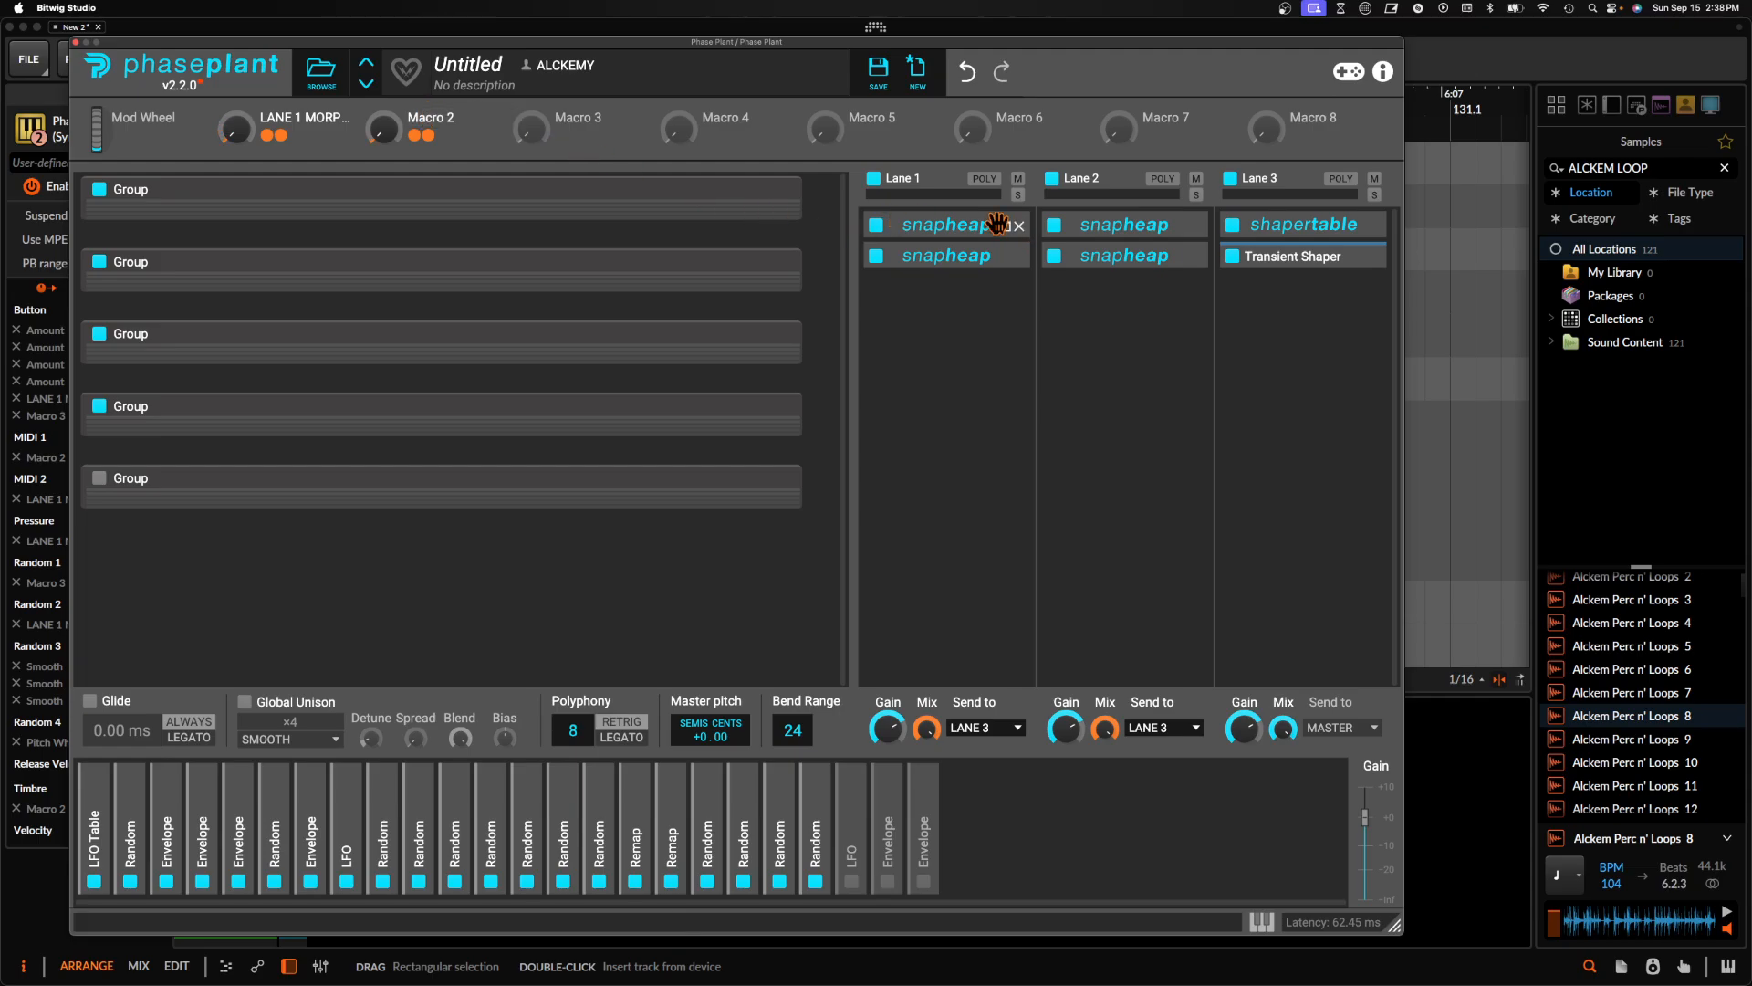
pyautogui.click(999, 226)
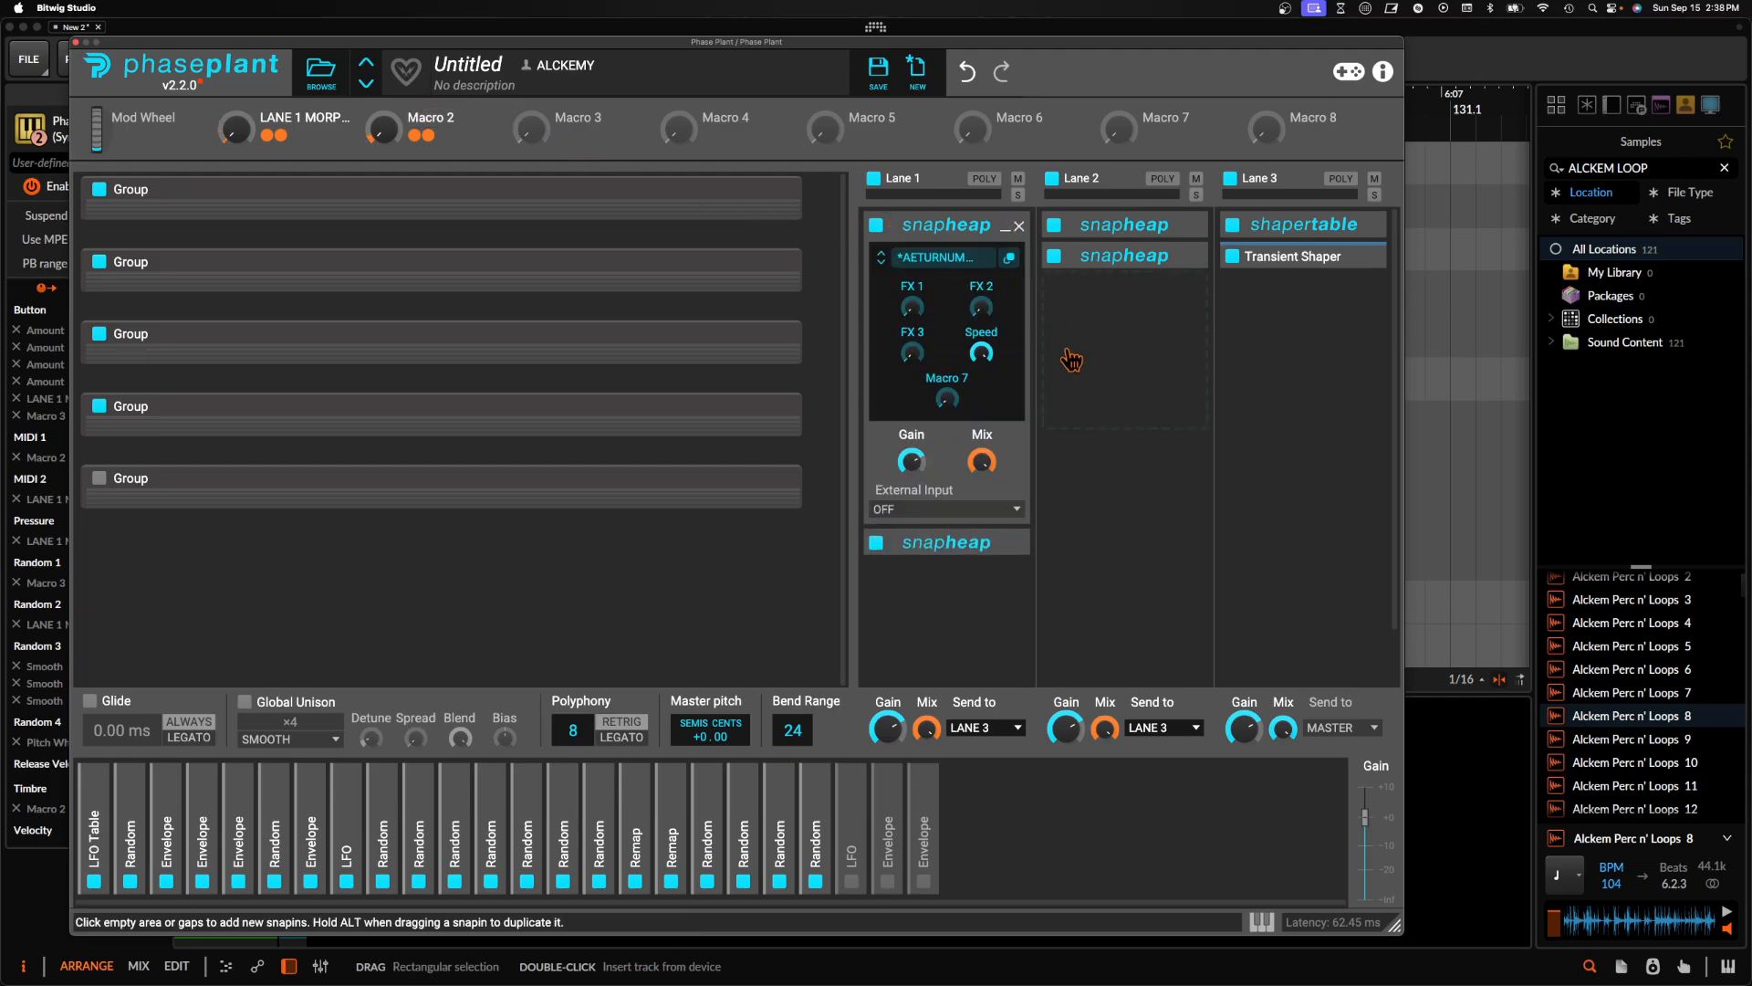
pyautogui.click(1006, 234)
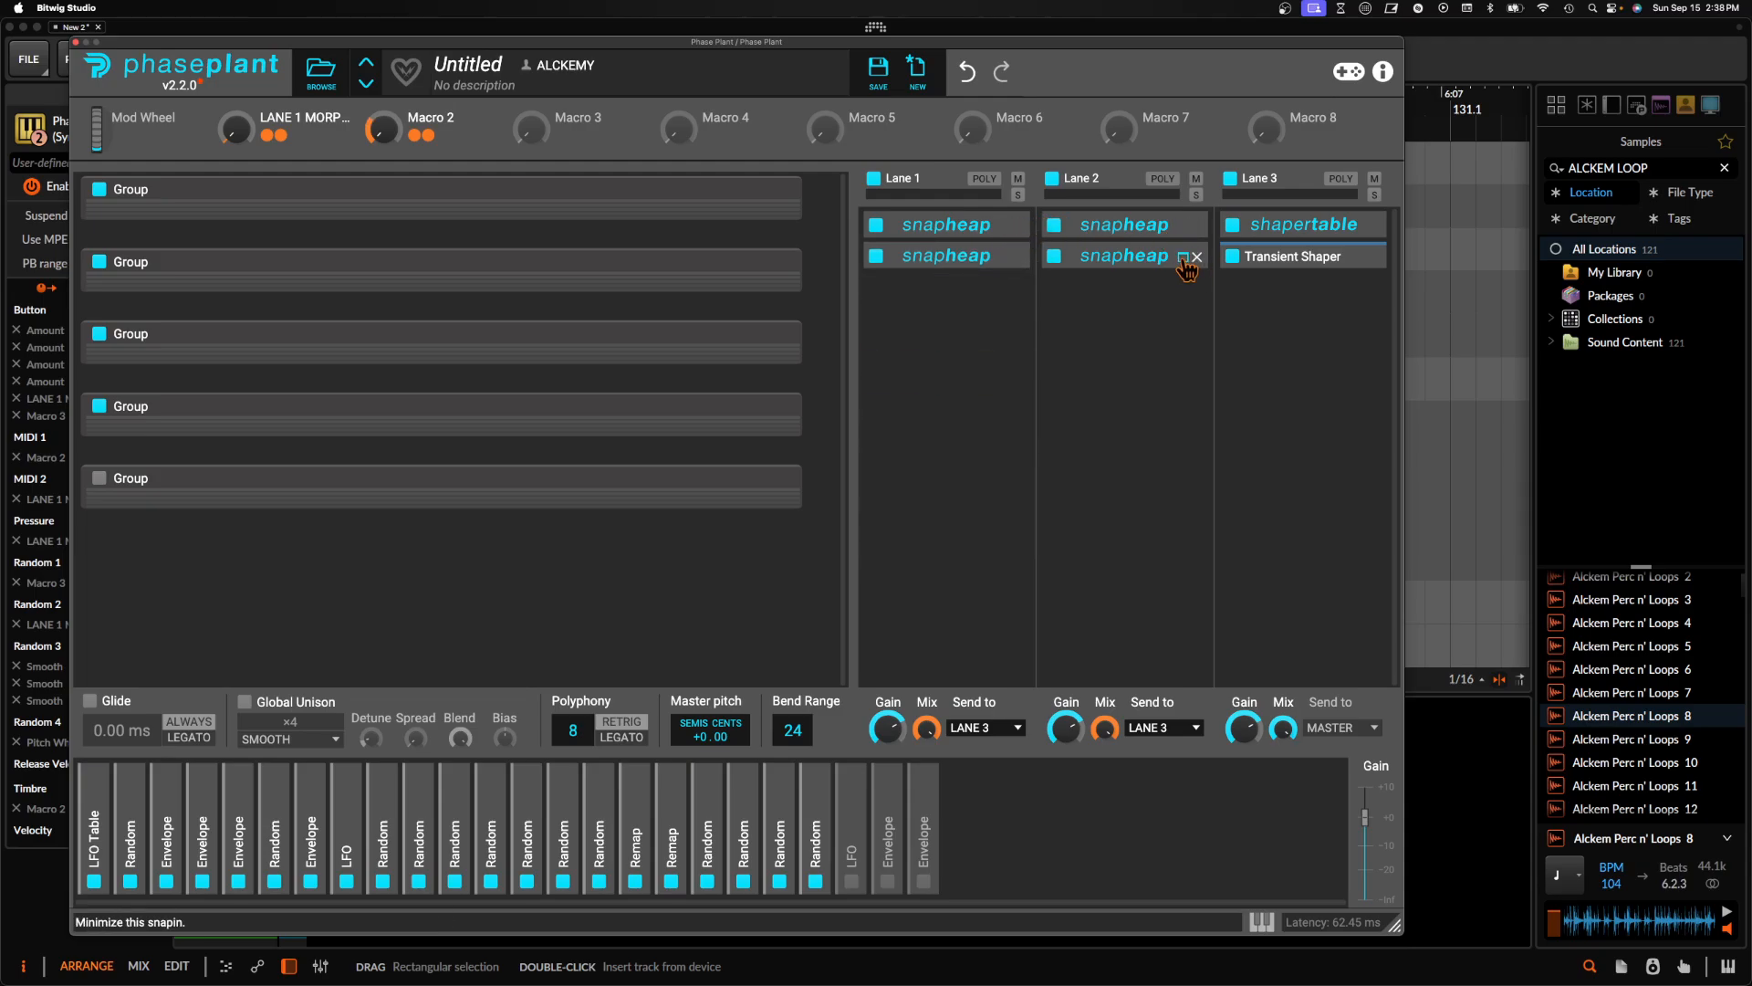
pyautogui.click(1184, 258)
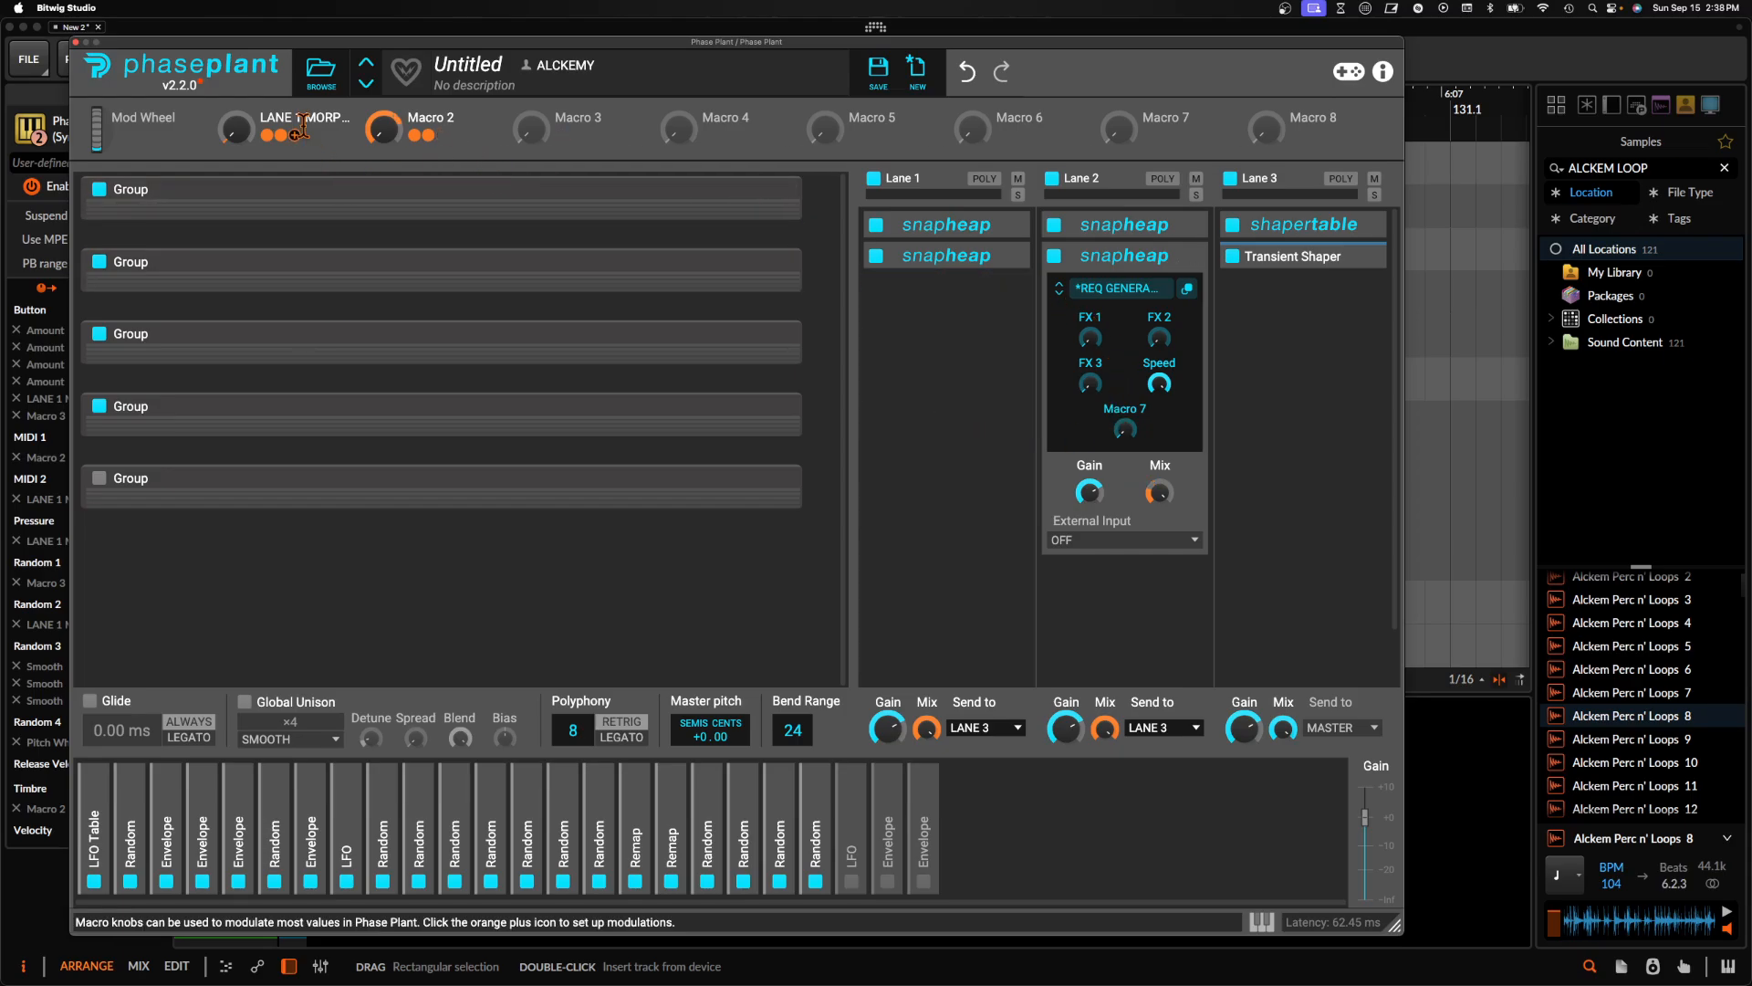
pyautogui.doubleClick(439, 116)
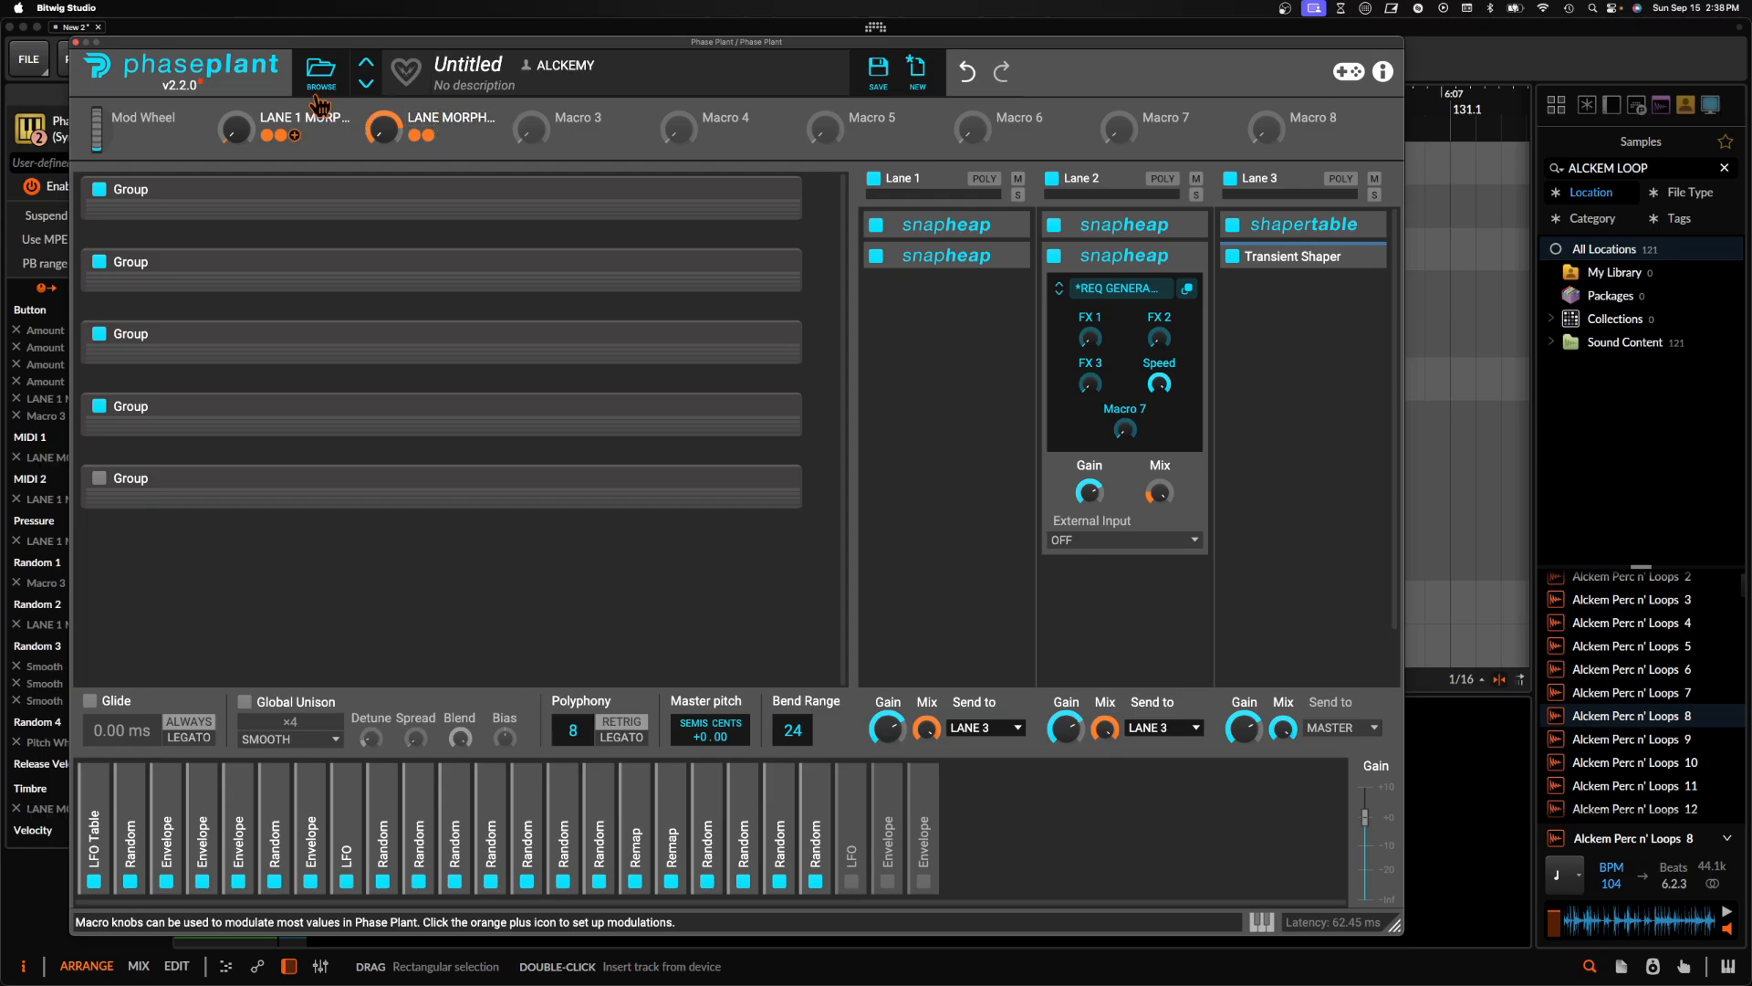
# Close the Phase Plant window and create a one-bar clip at bar 129 on the Phase Plant track
pyautogui.click(75, 42)
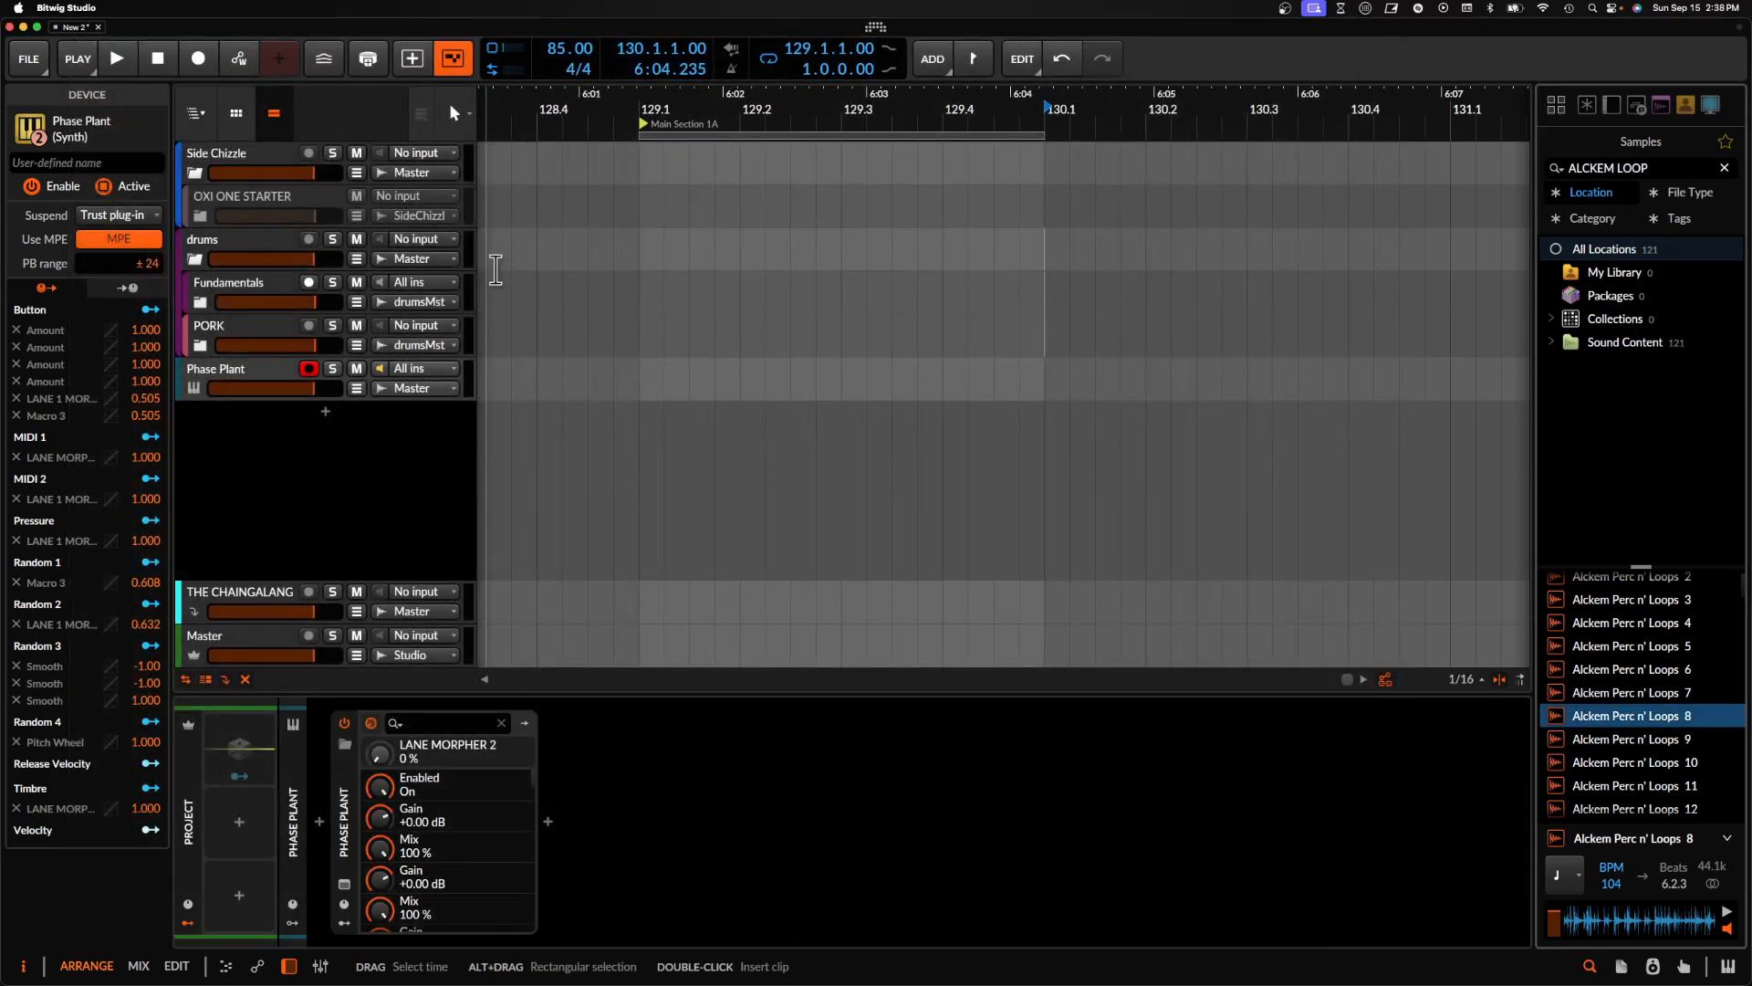
pyautogui.click(642, 383)
pyautogui.scroll(4, 641, 385)
pyautogui.doubleClick(697, 384)
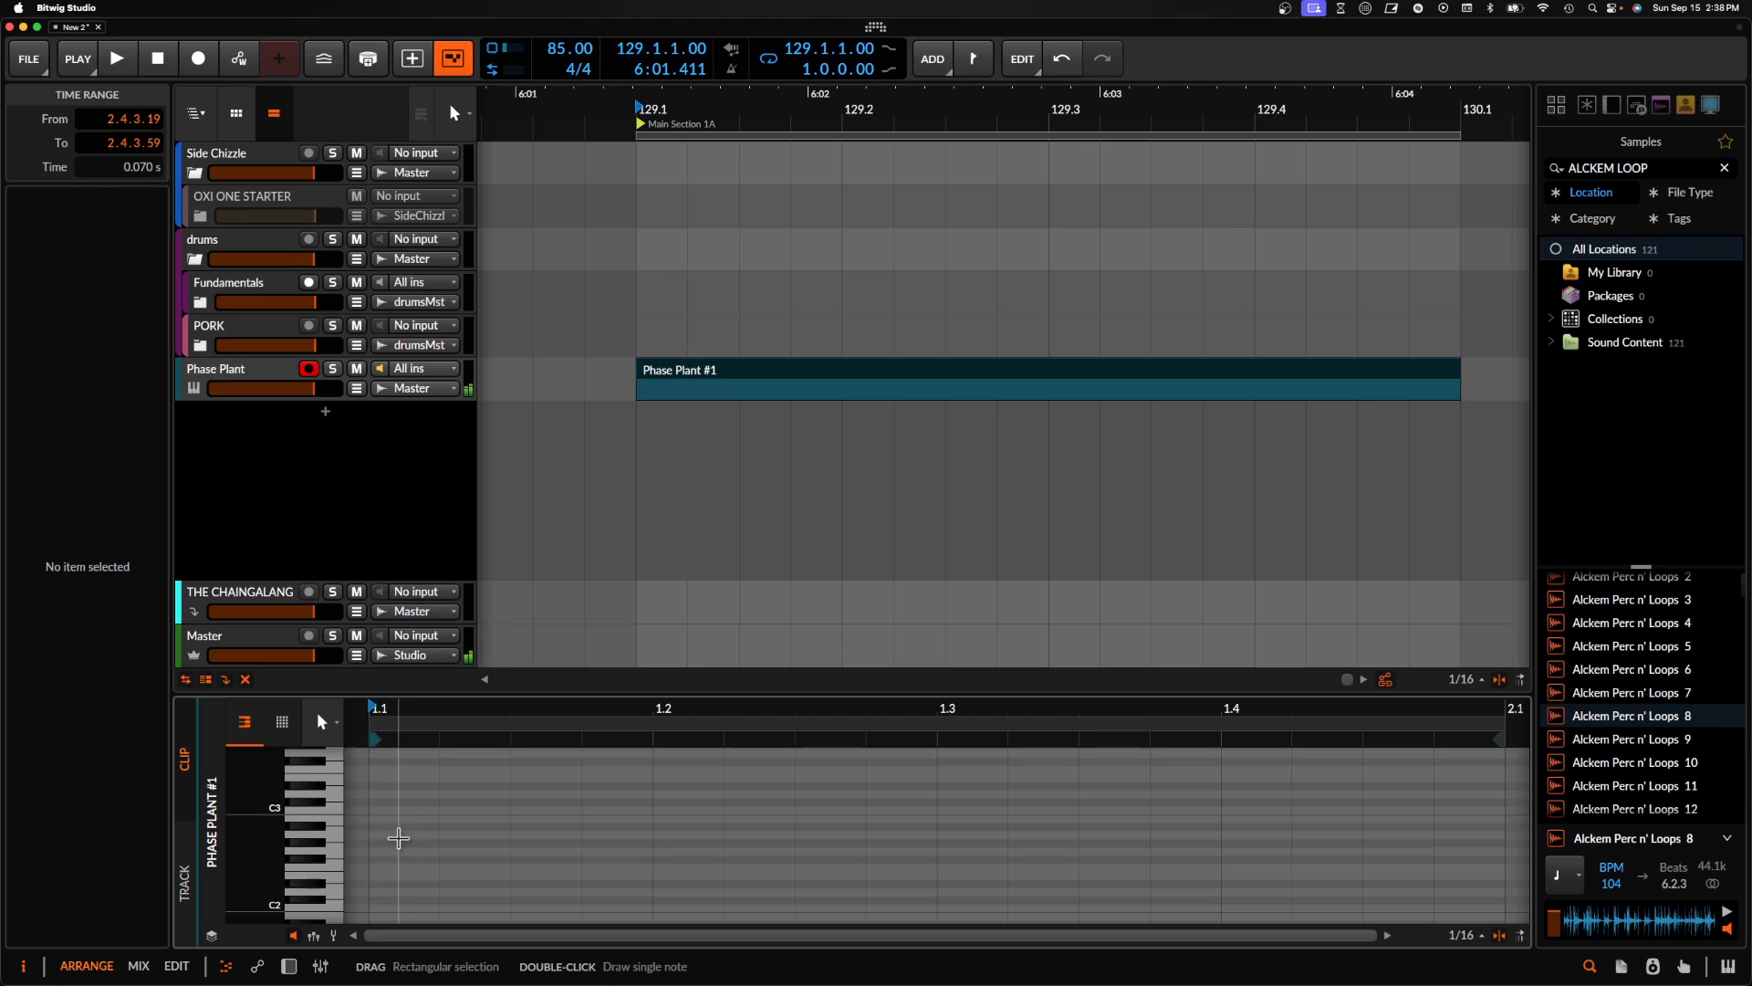
# Add the notes C2, D#2, G2 and C3 at the clip's start and extend all four to the full bar
pyautogui.doubleClick(377, 907)
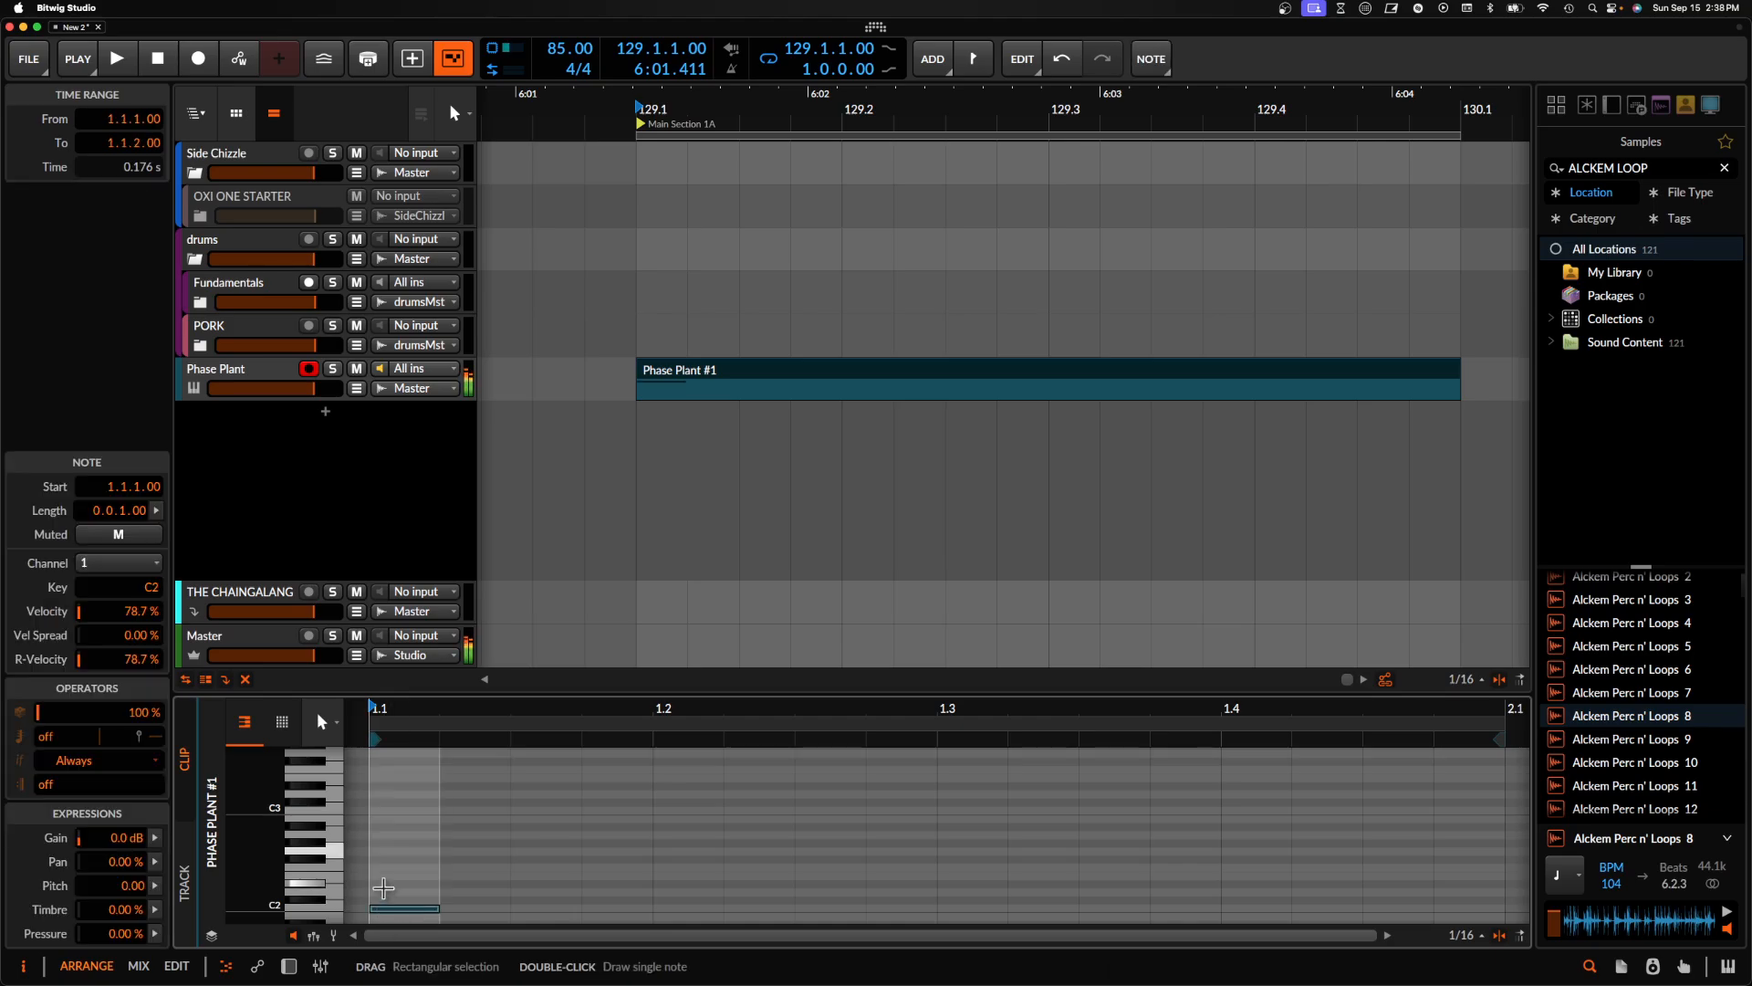
pyautogui.doubleClick(384, 885)
pyautogui.doubleClick(383, 851)
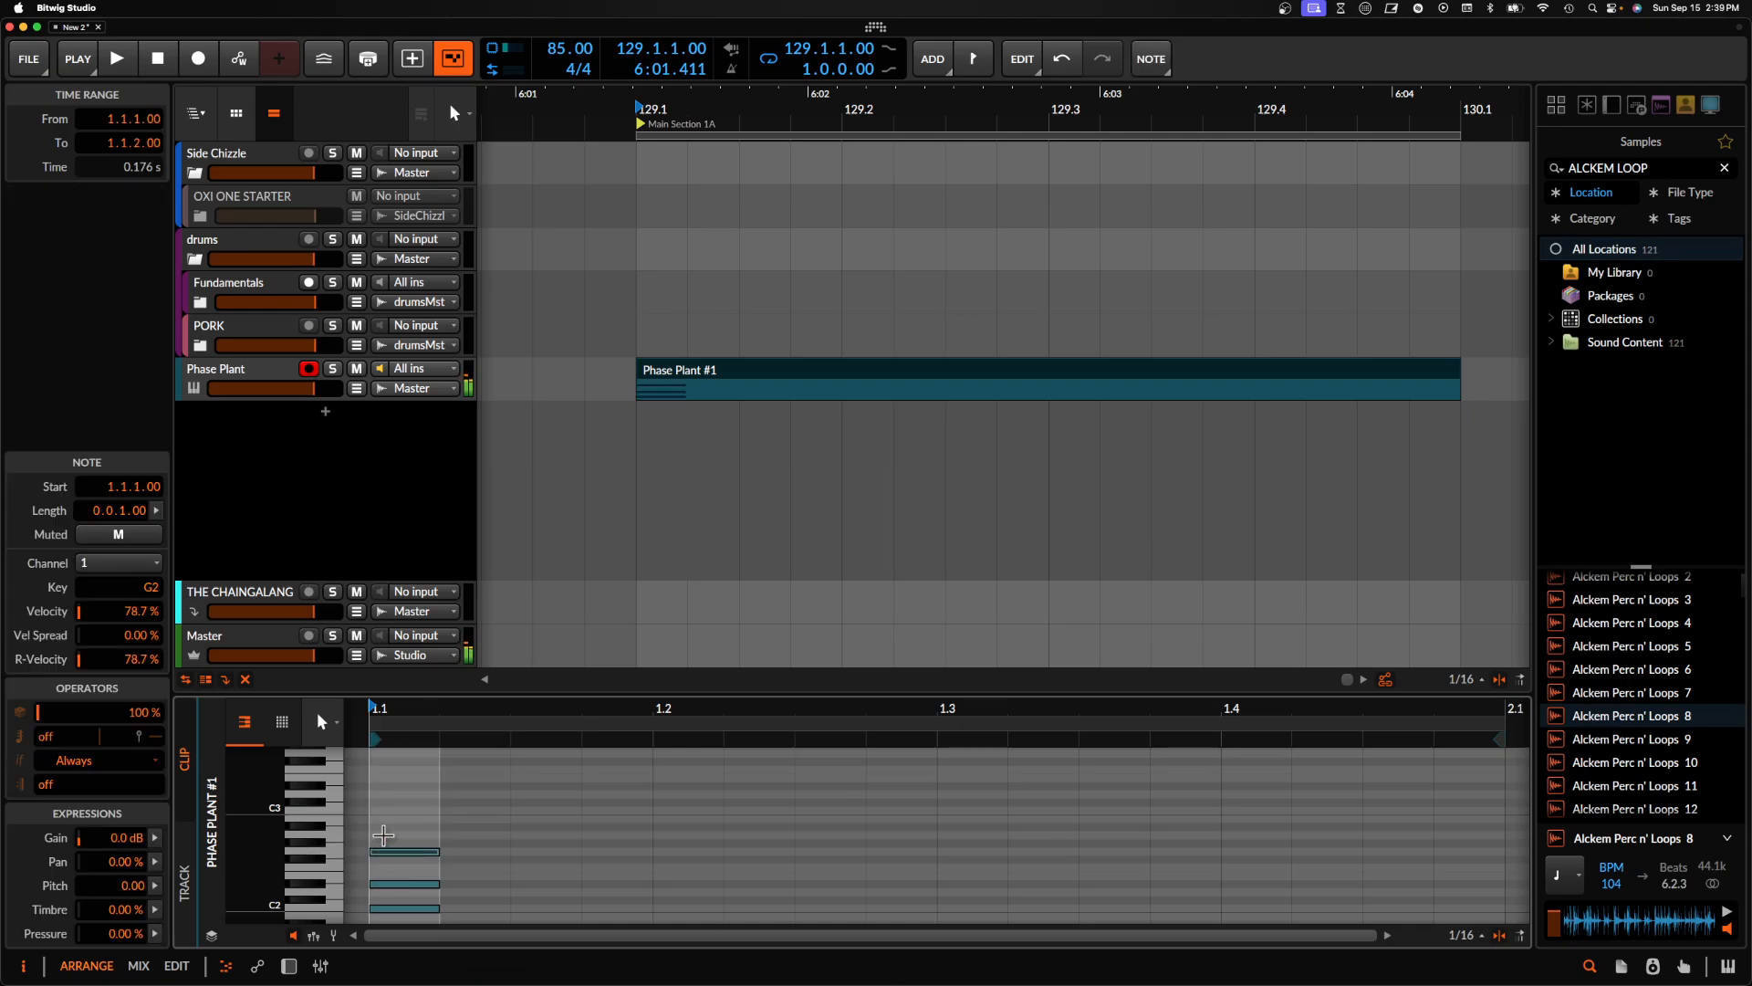
pyautogui.doubleClick(383, 810)
pyautogui.moveTo(463, 788); pyautogui.dragTo(383, 922)
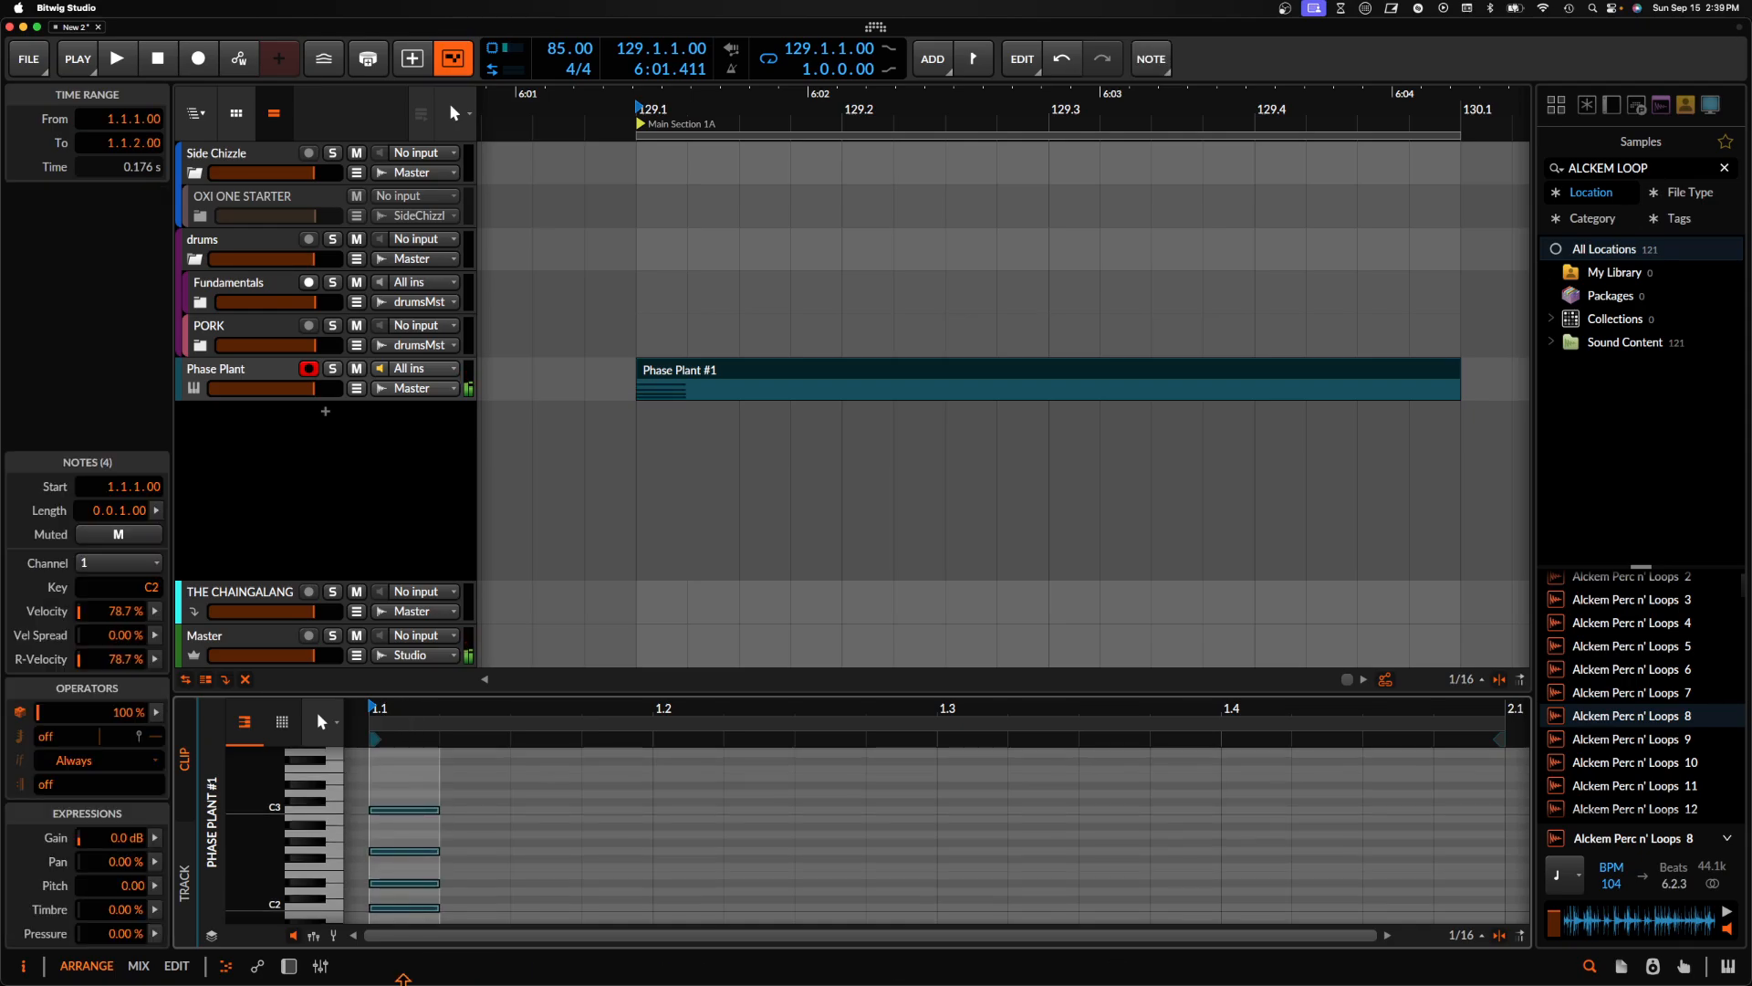
pyautogui.moveTo(439, 809); pyautogui.dragTo(1489, 809)
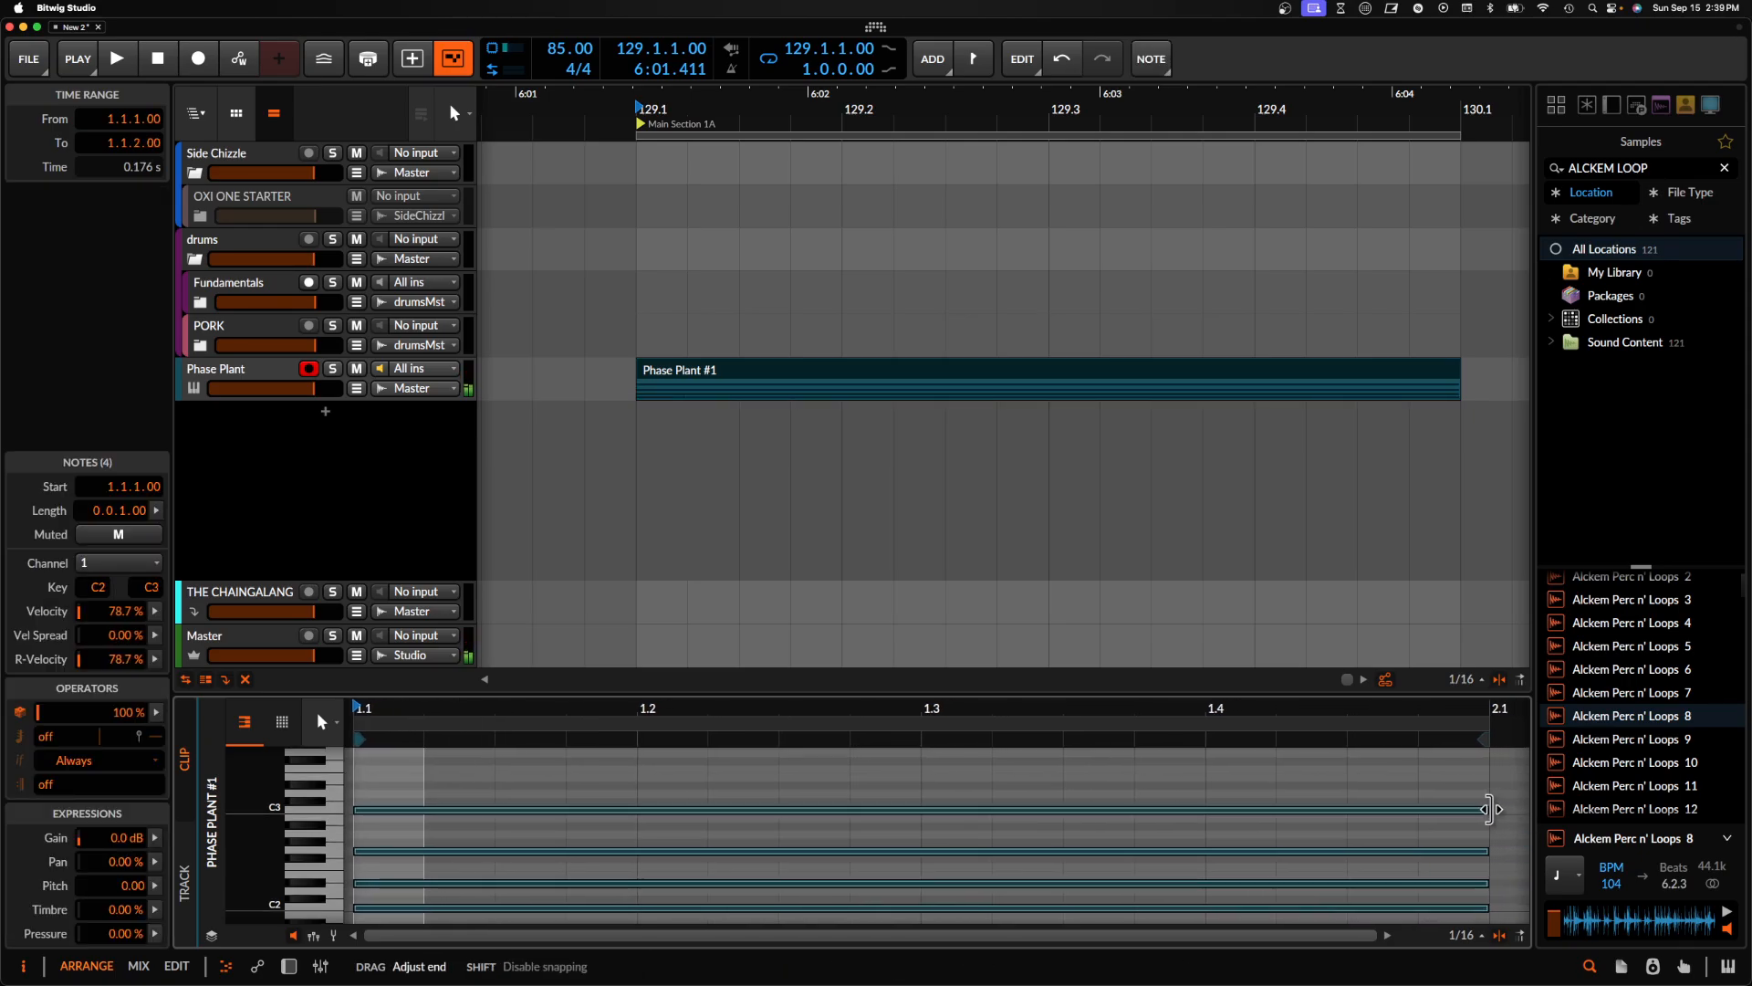
# Stretch the Phase Plant clip with its notes to four bars and extend the arranger loop region to four bars
pyautogui.scroll(-3, 1269, 365)
pyautogui.click(1241, 379)
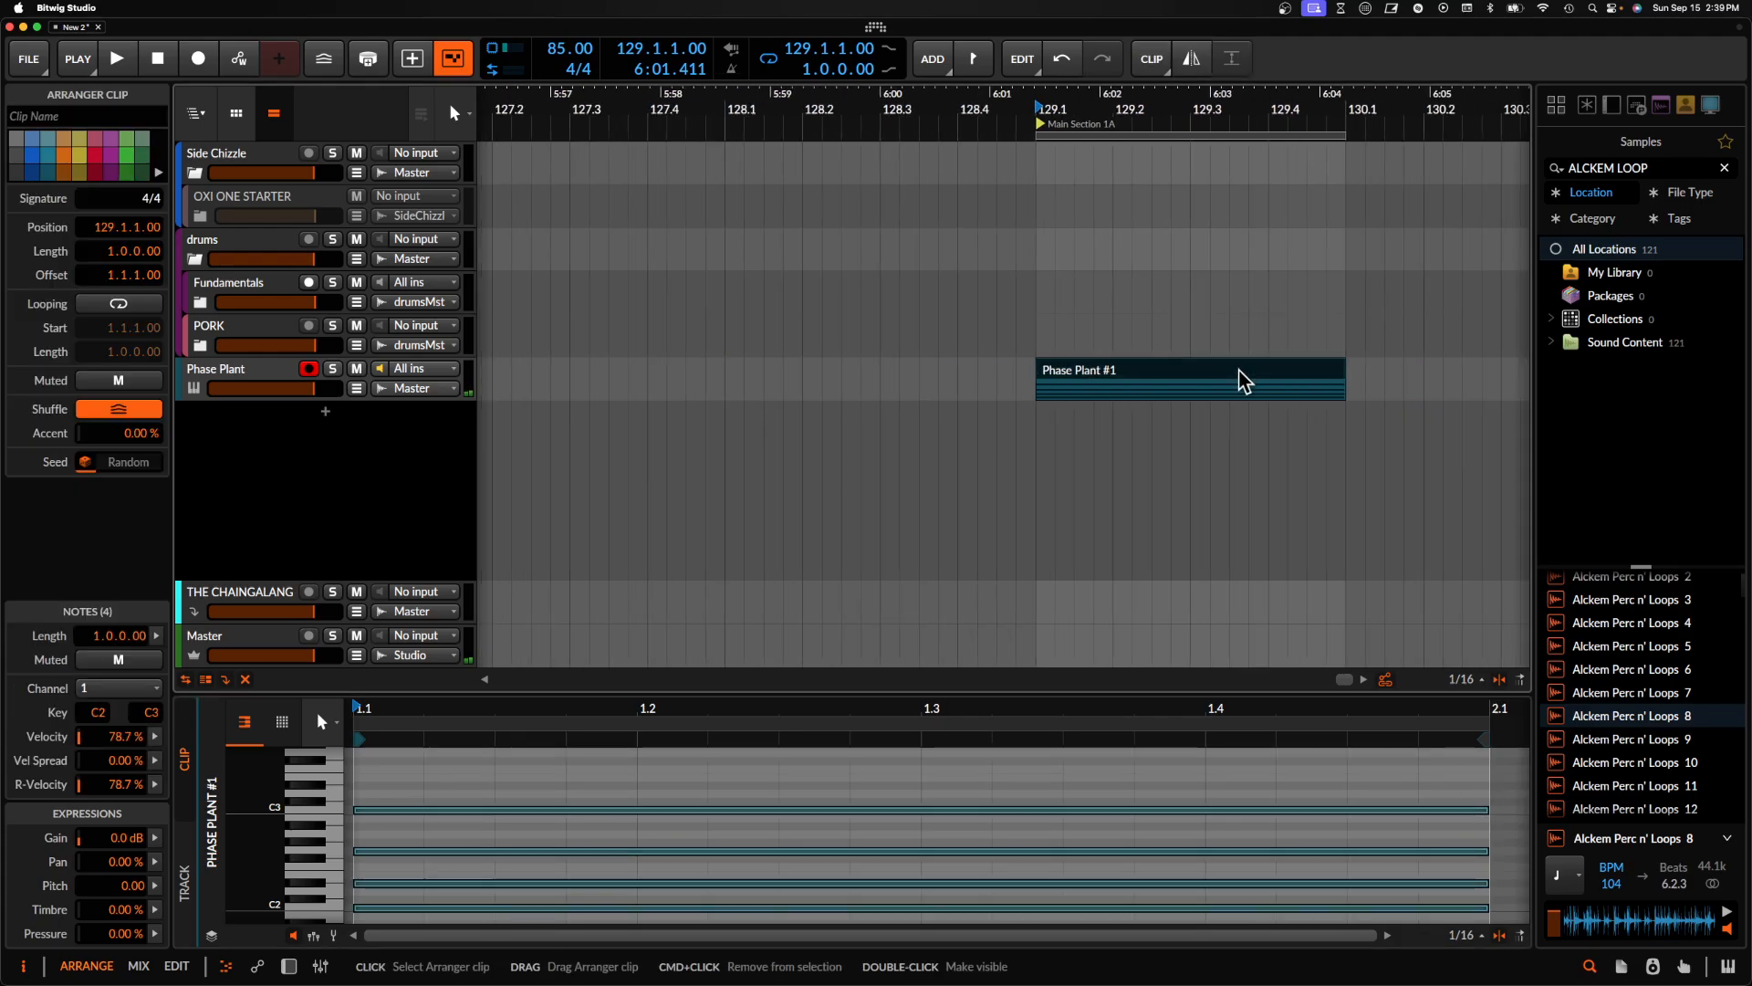
pyautogui.hotkey('alt', 'shift', 'Right')
pyautogui.hotkey('alt', 'shift', 'Right')
pyautogui.scroll(-5, 1240, 370)
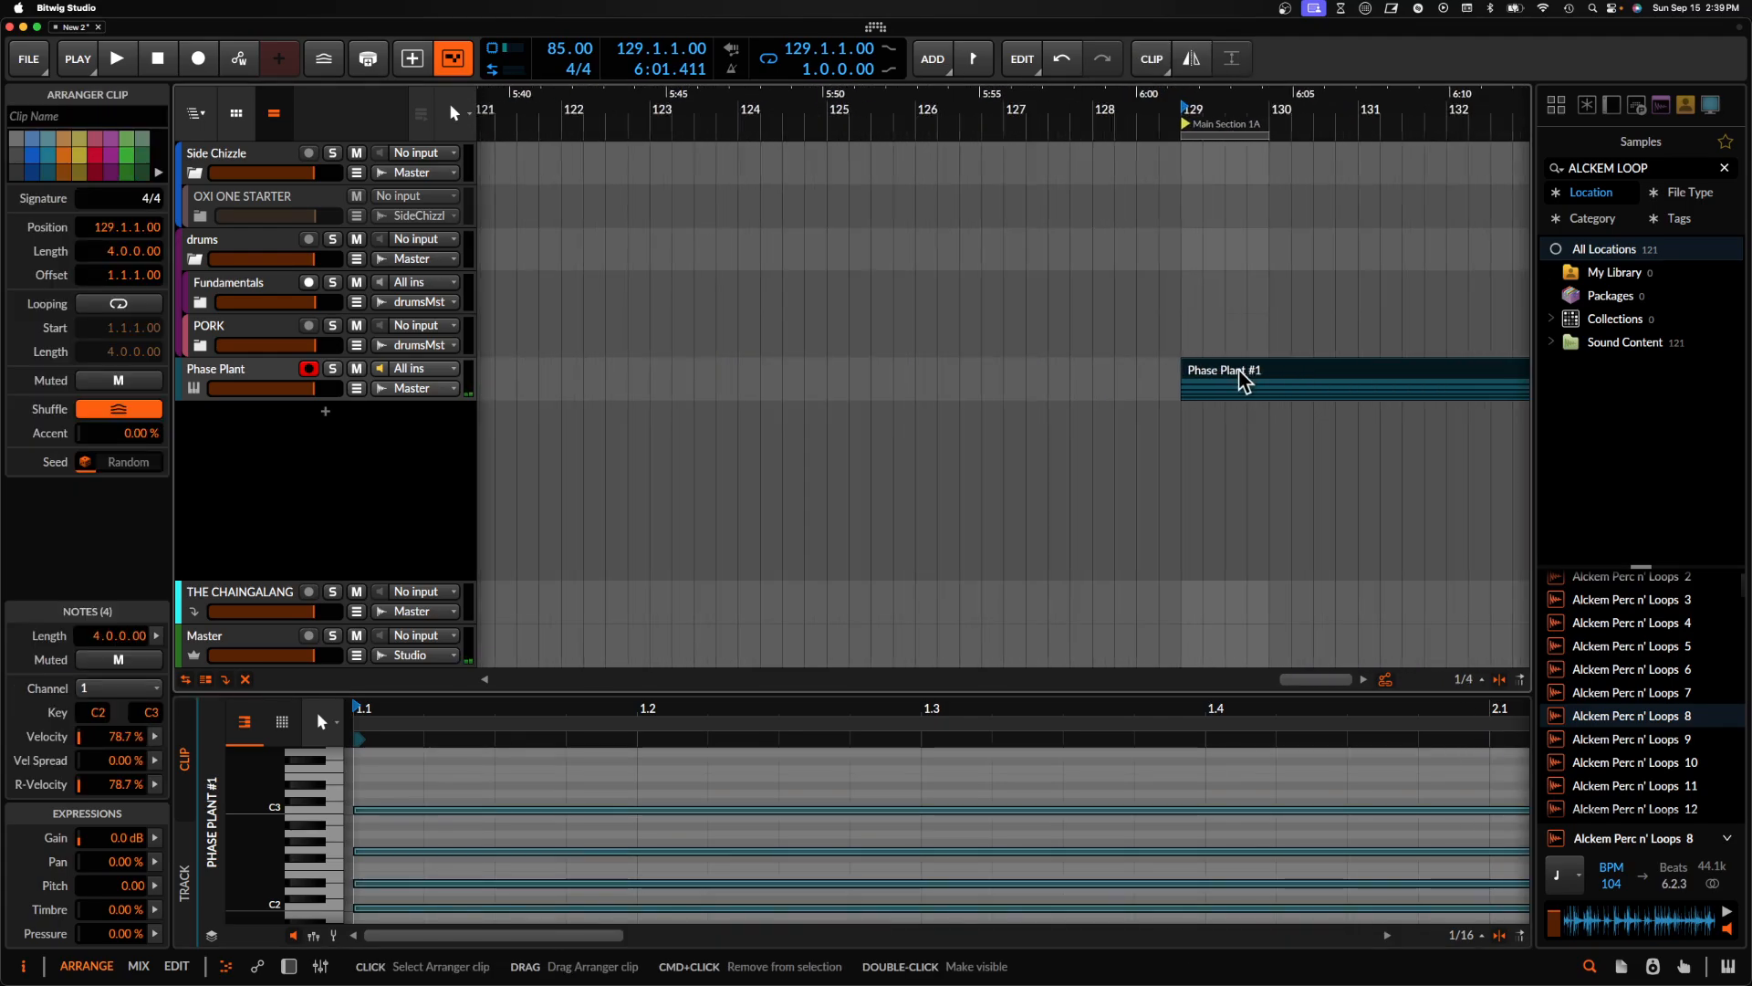
pyautogui.hscroll(4, 1219, 359)
pyautogui.moveTo(928, 135); pyautogui.dragTo(1111, 137)
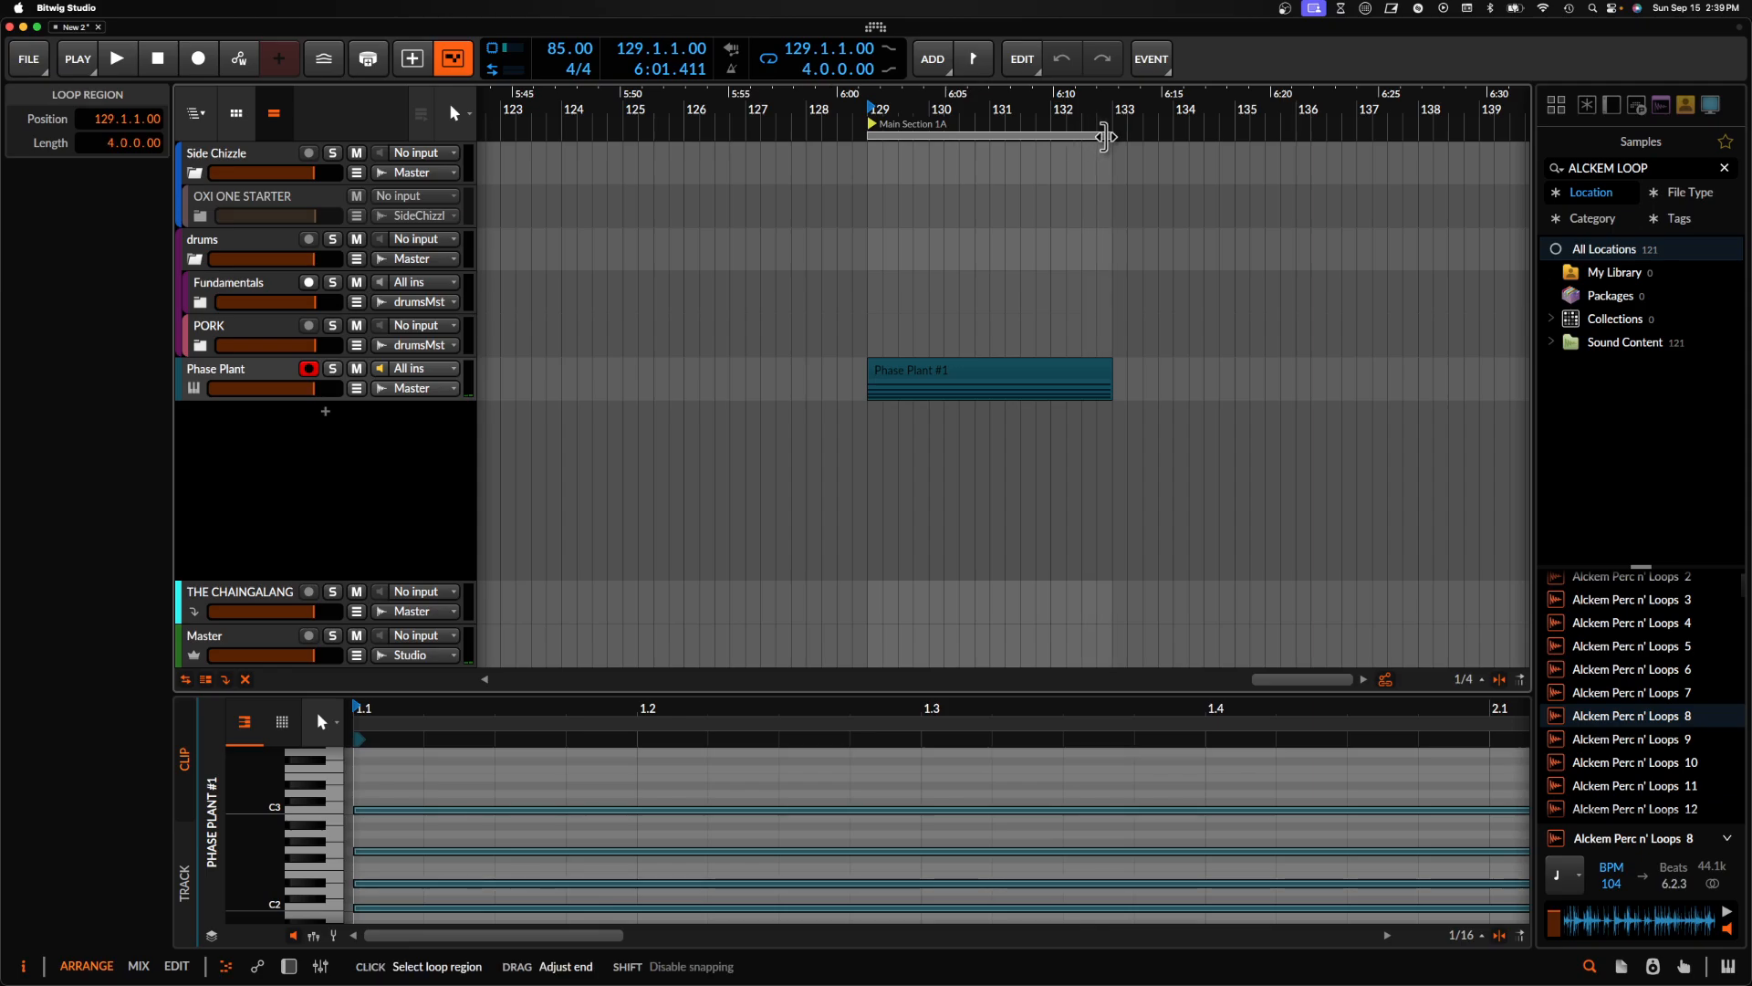
# Start playback of the looped chord clip and reopen the Phase Plant plug-in window
pyautogui.click(984, 376)
pyautogui.press('space')
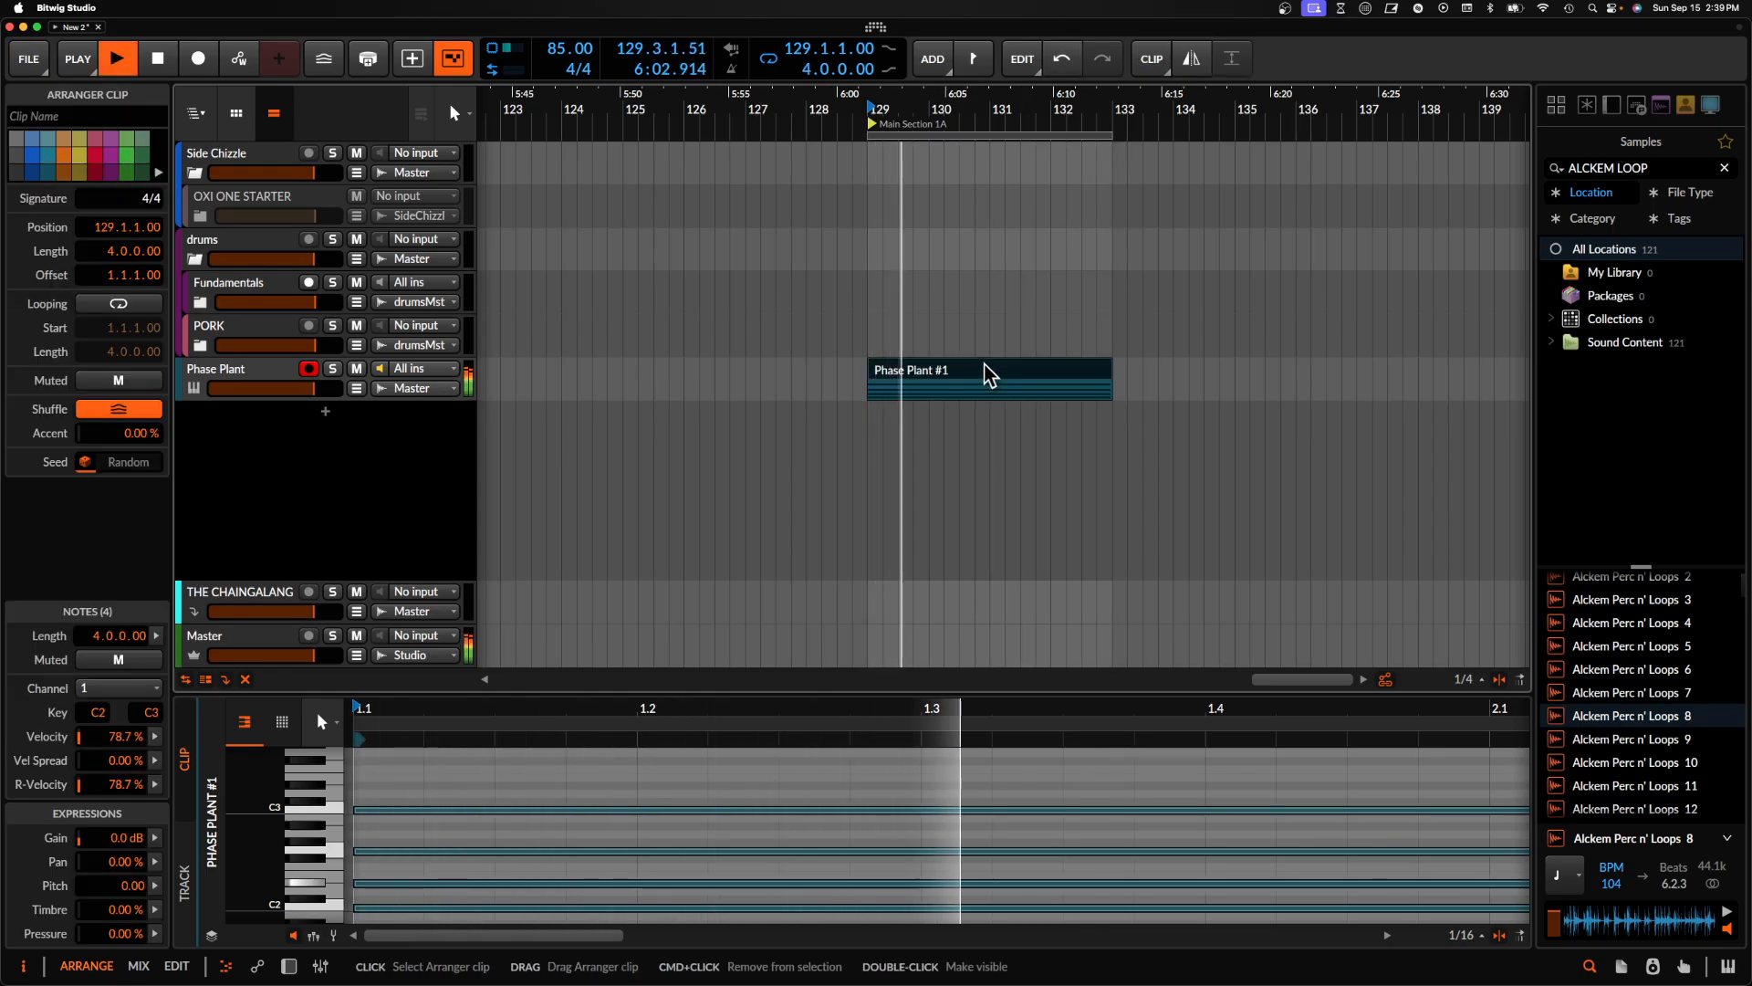
pyautogui.click(258, 385)
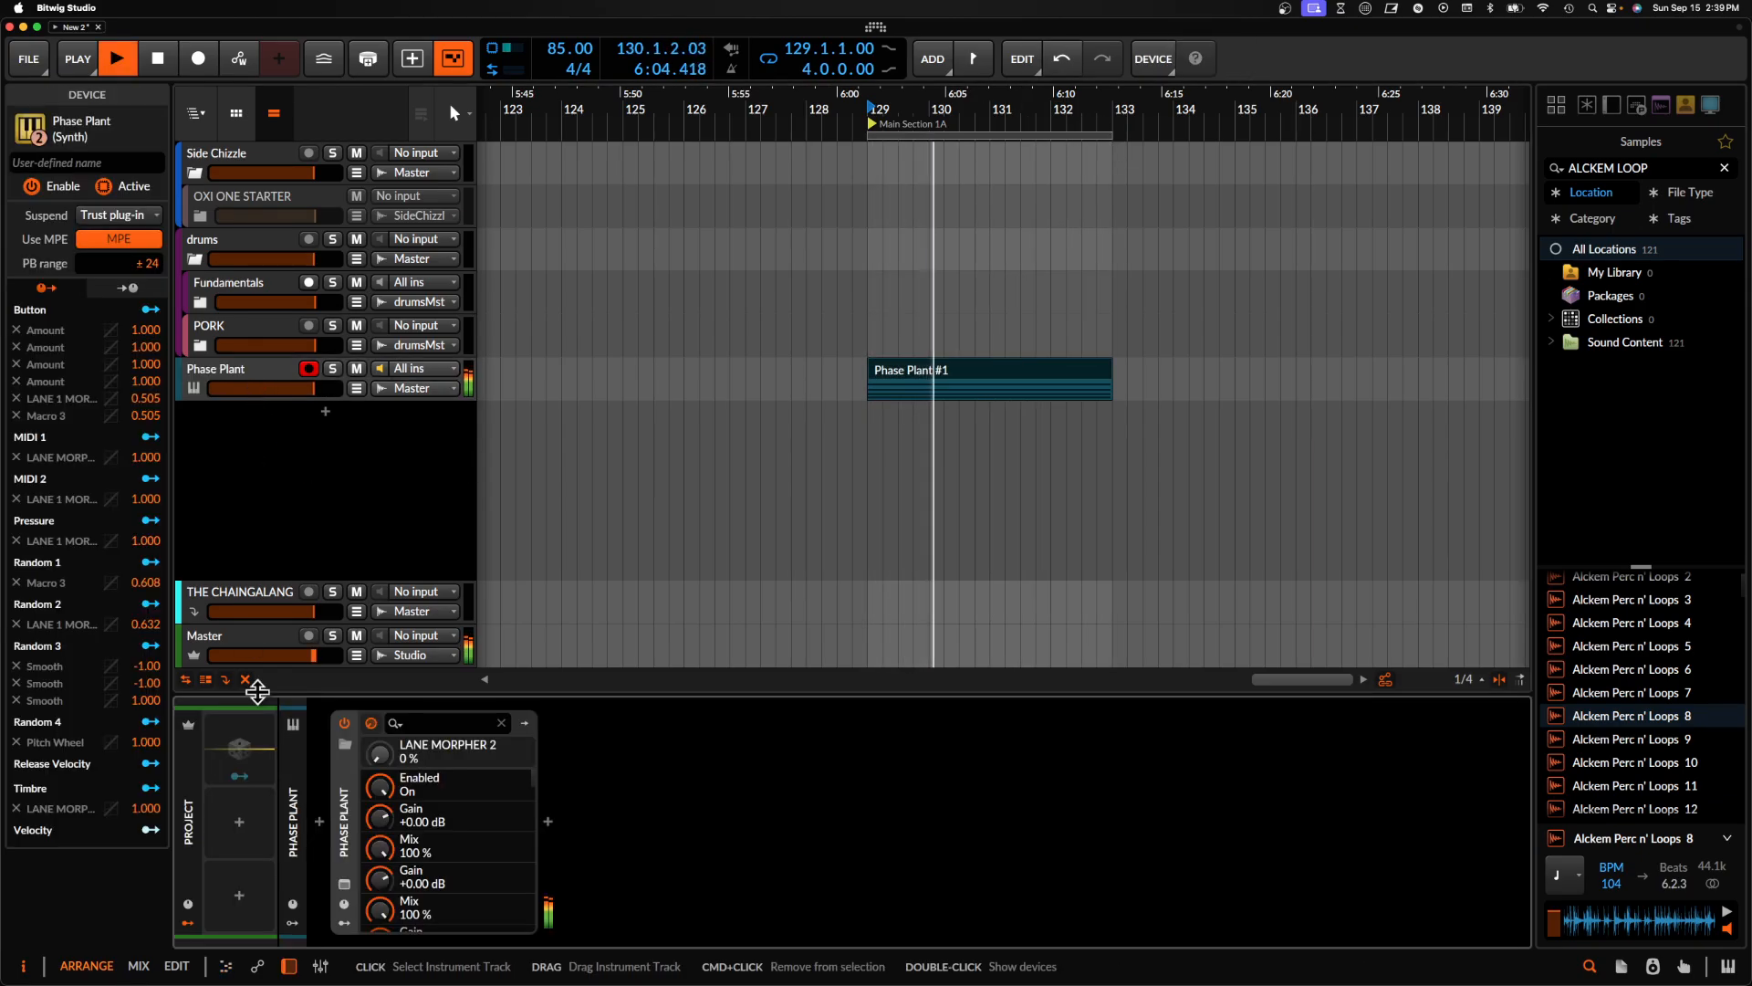
pyautogui.click(344, 883)
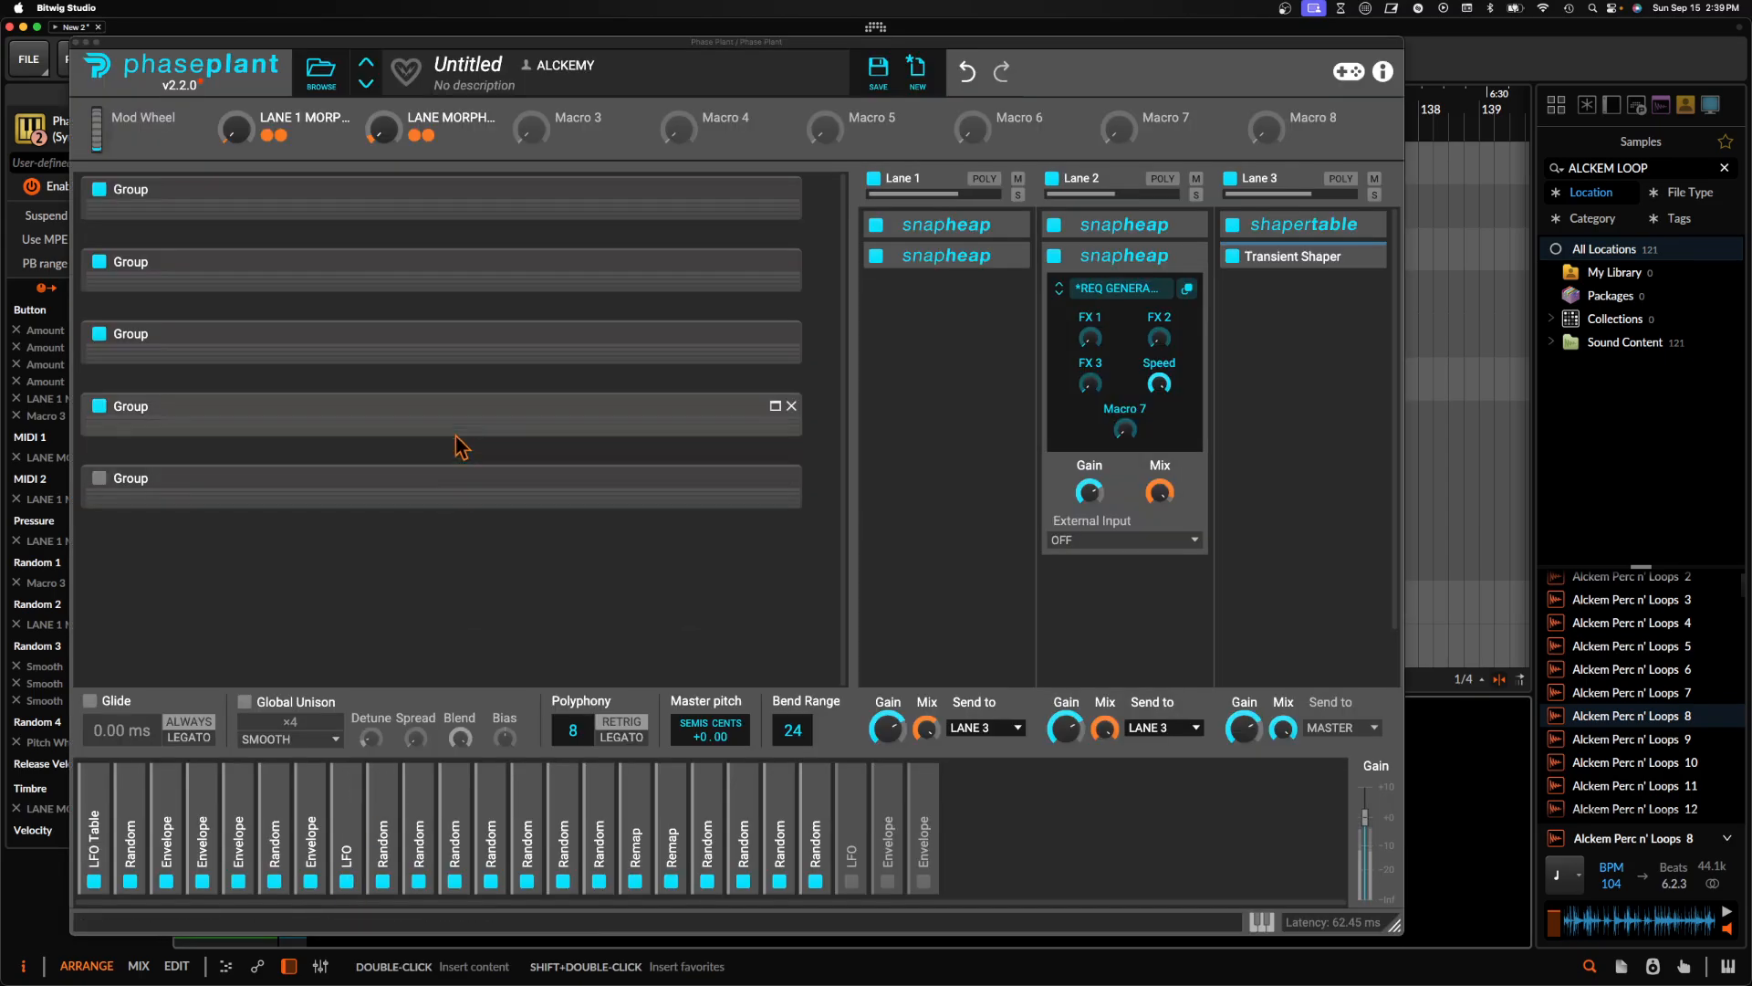
# Expand the Shaper Table in Lane 3 and the four enabled generator groups, and review their generators from the first group downward
pyautogui.click(1363, 229)
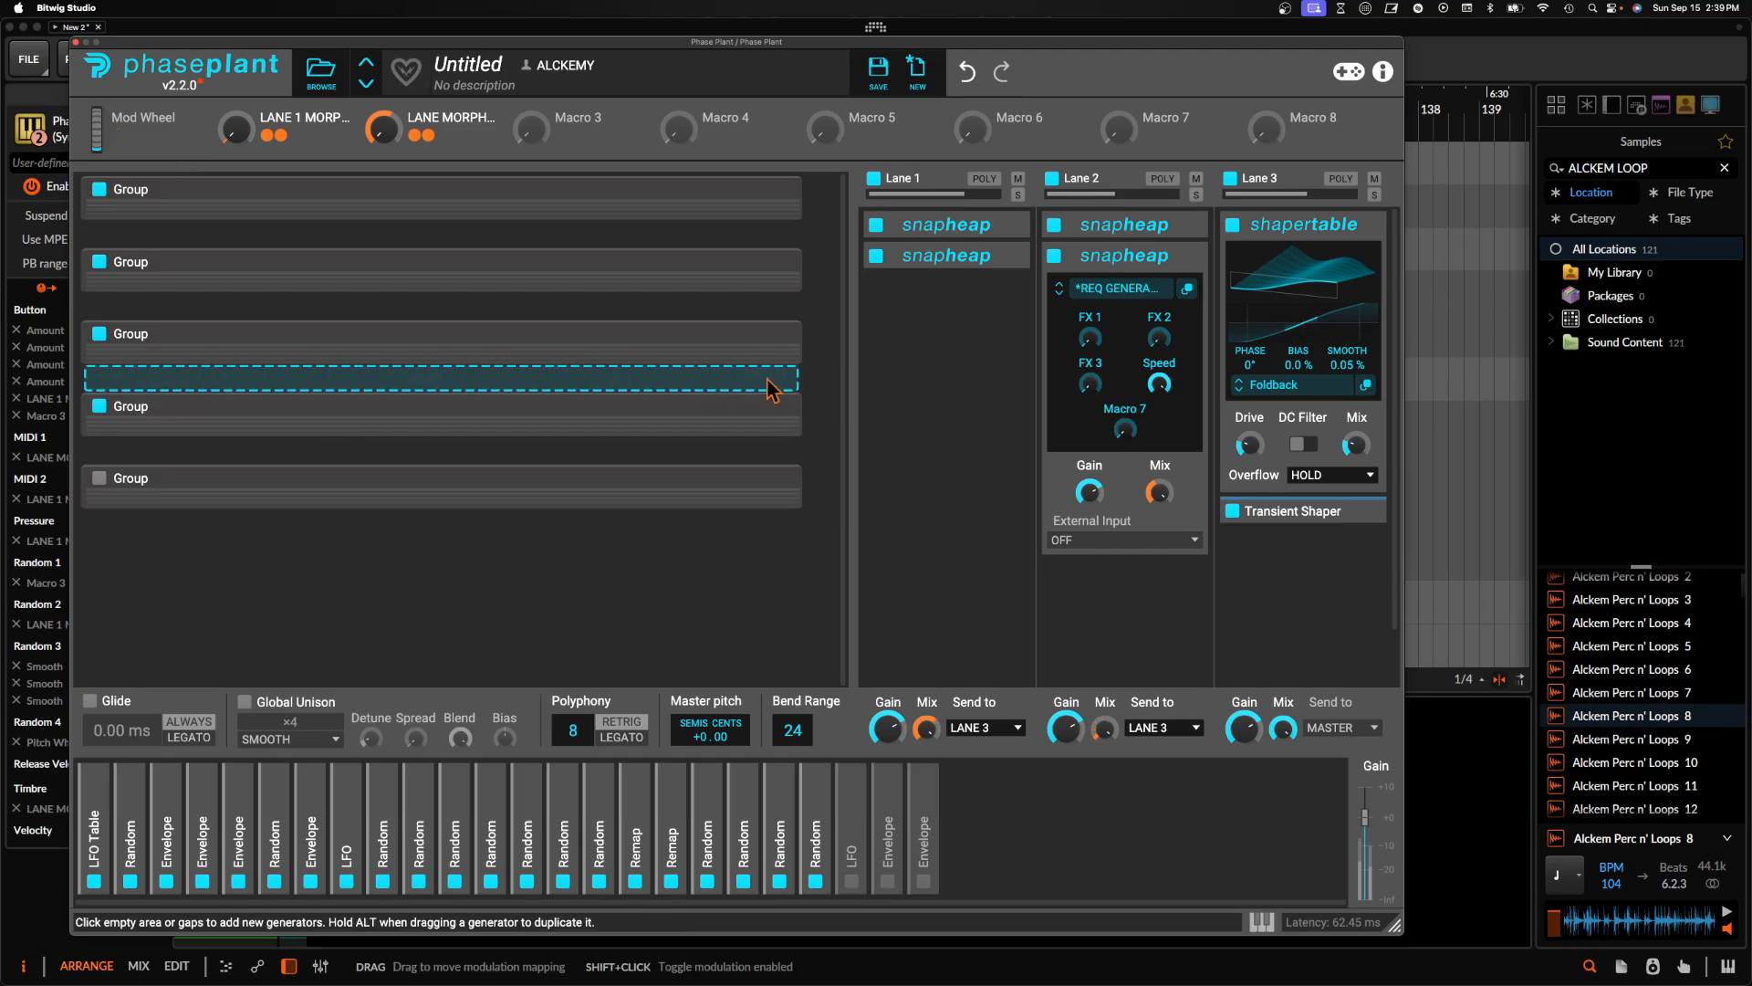
pyautogui.click(780, 407)
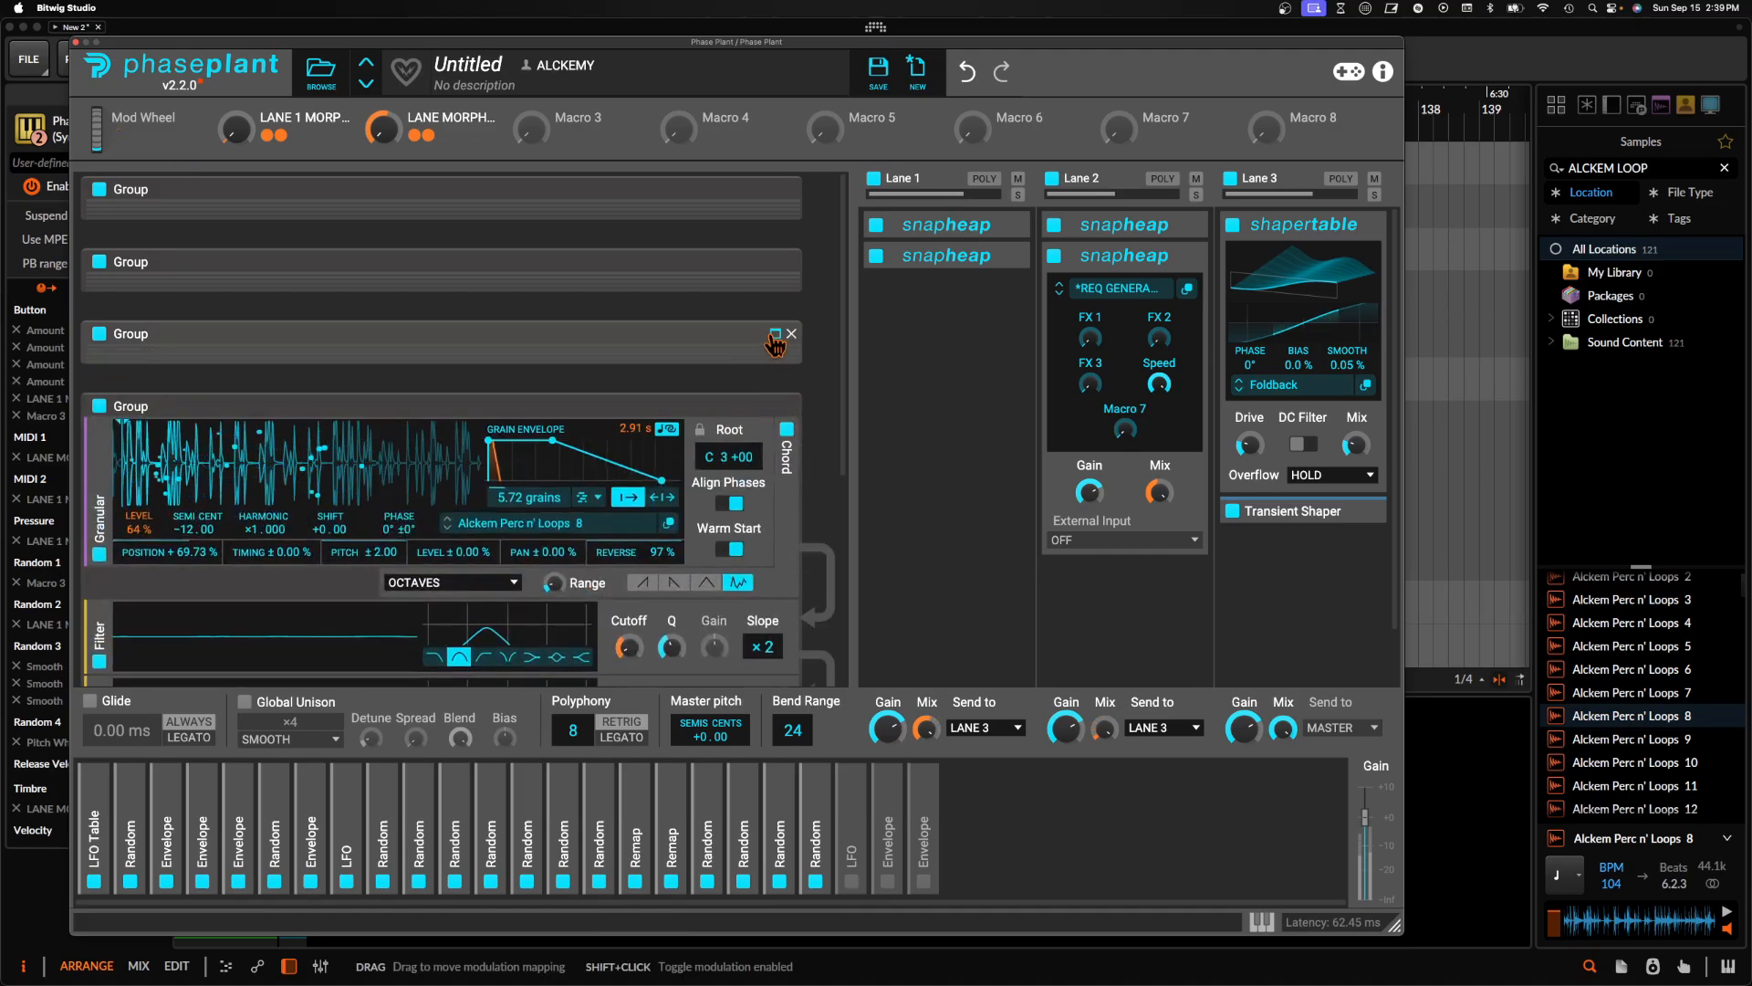
pyautogui.click(776, 335)
pyautogui.scroll(-1, 774, 345)
pyautogui.scroll(2, 782, 235)
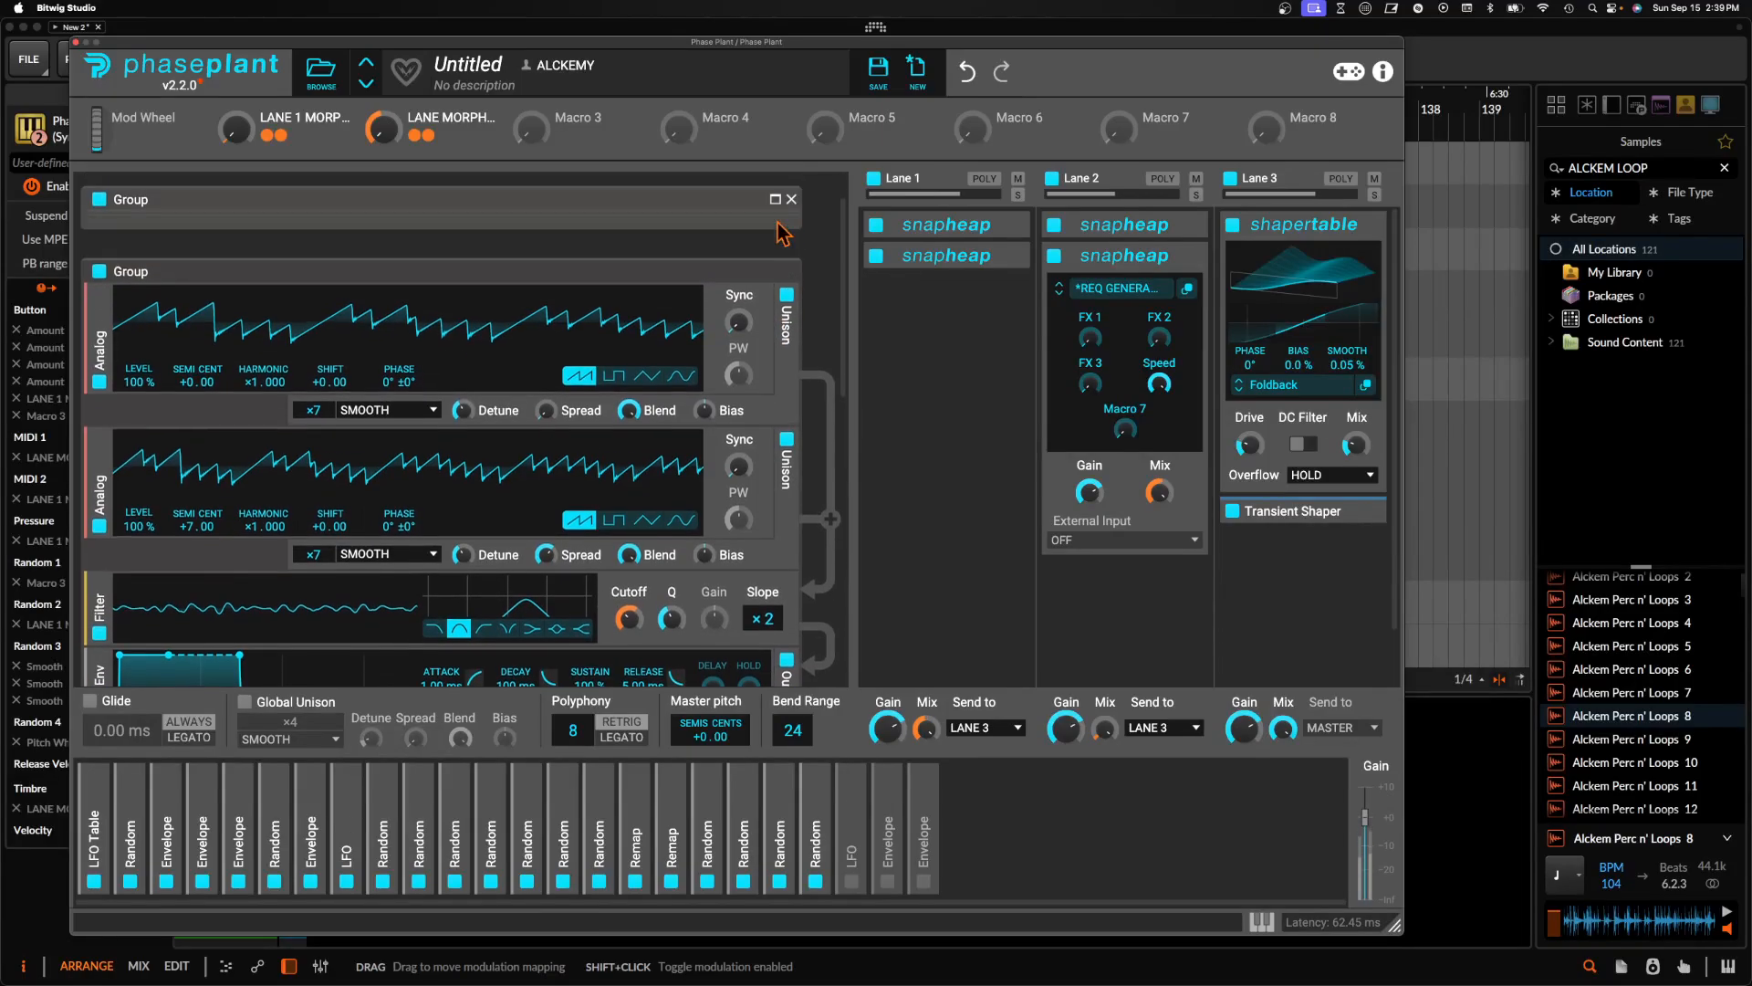
pyautogui.click(779, 262)
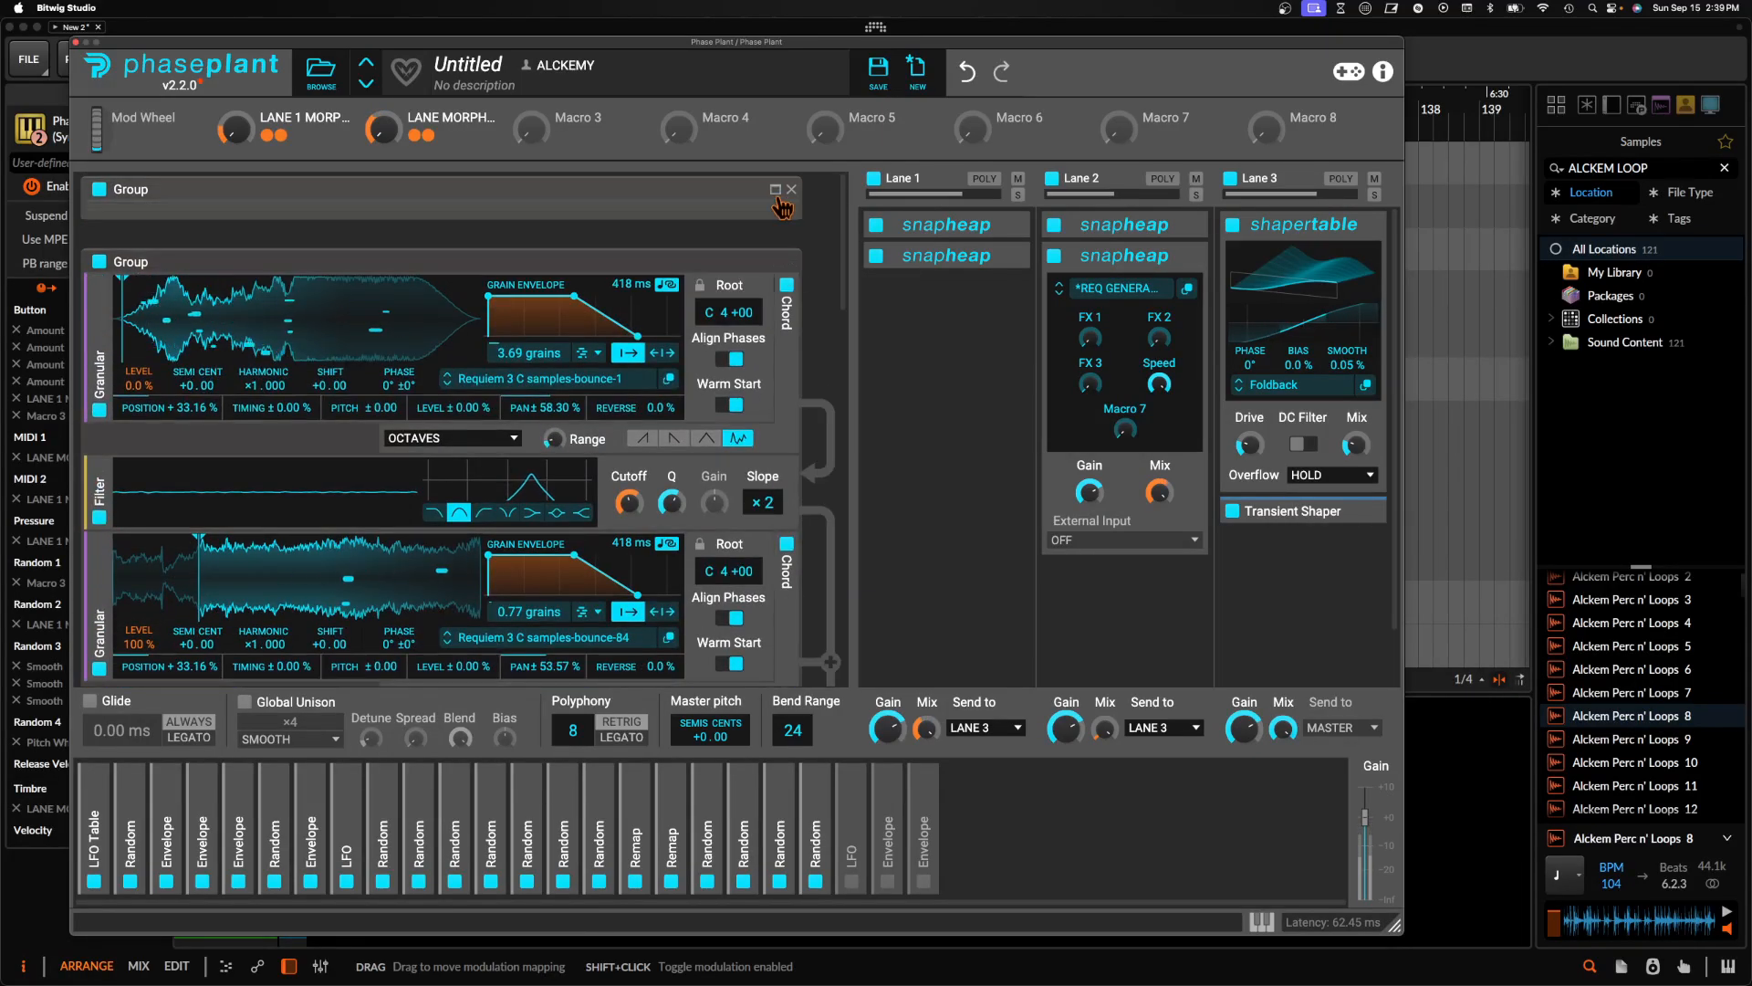
pyautogui.click(776, 189)
pyautogui.scroll(-6, 589, 272)
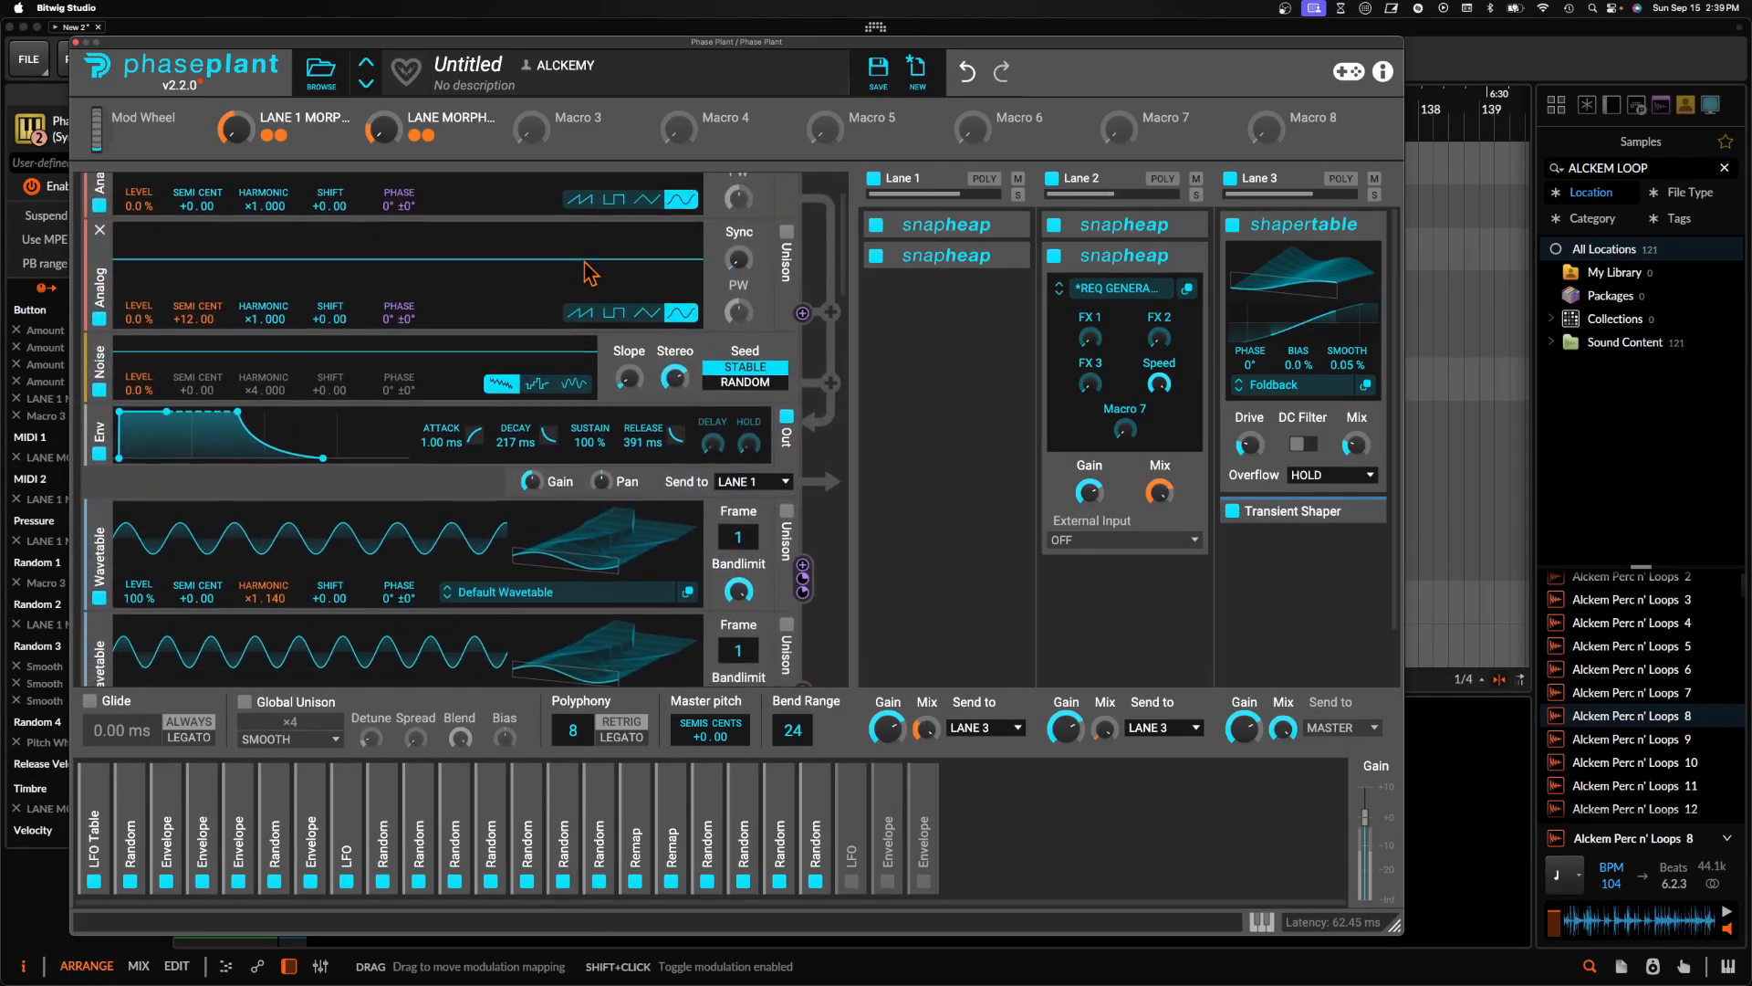
pyautogui.scroll(-8, 587, 272)
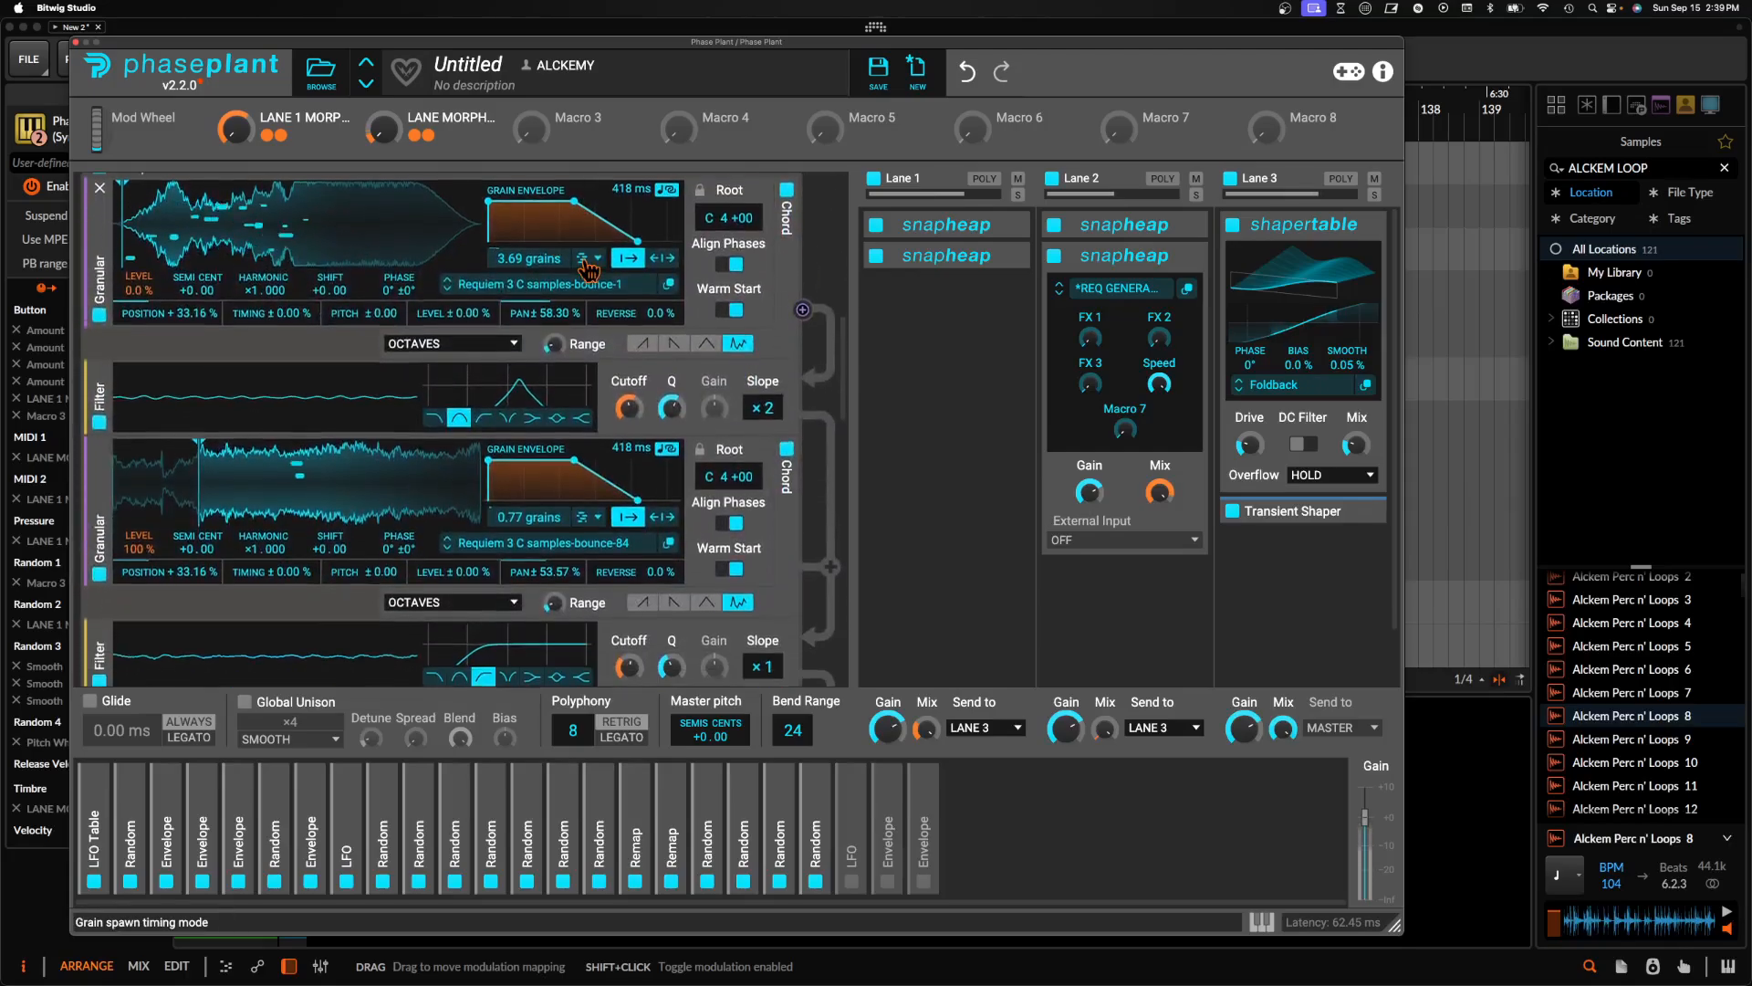
pyautogui.scroll(-5, 586, 272)
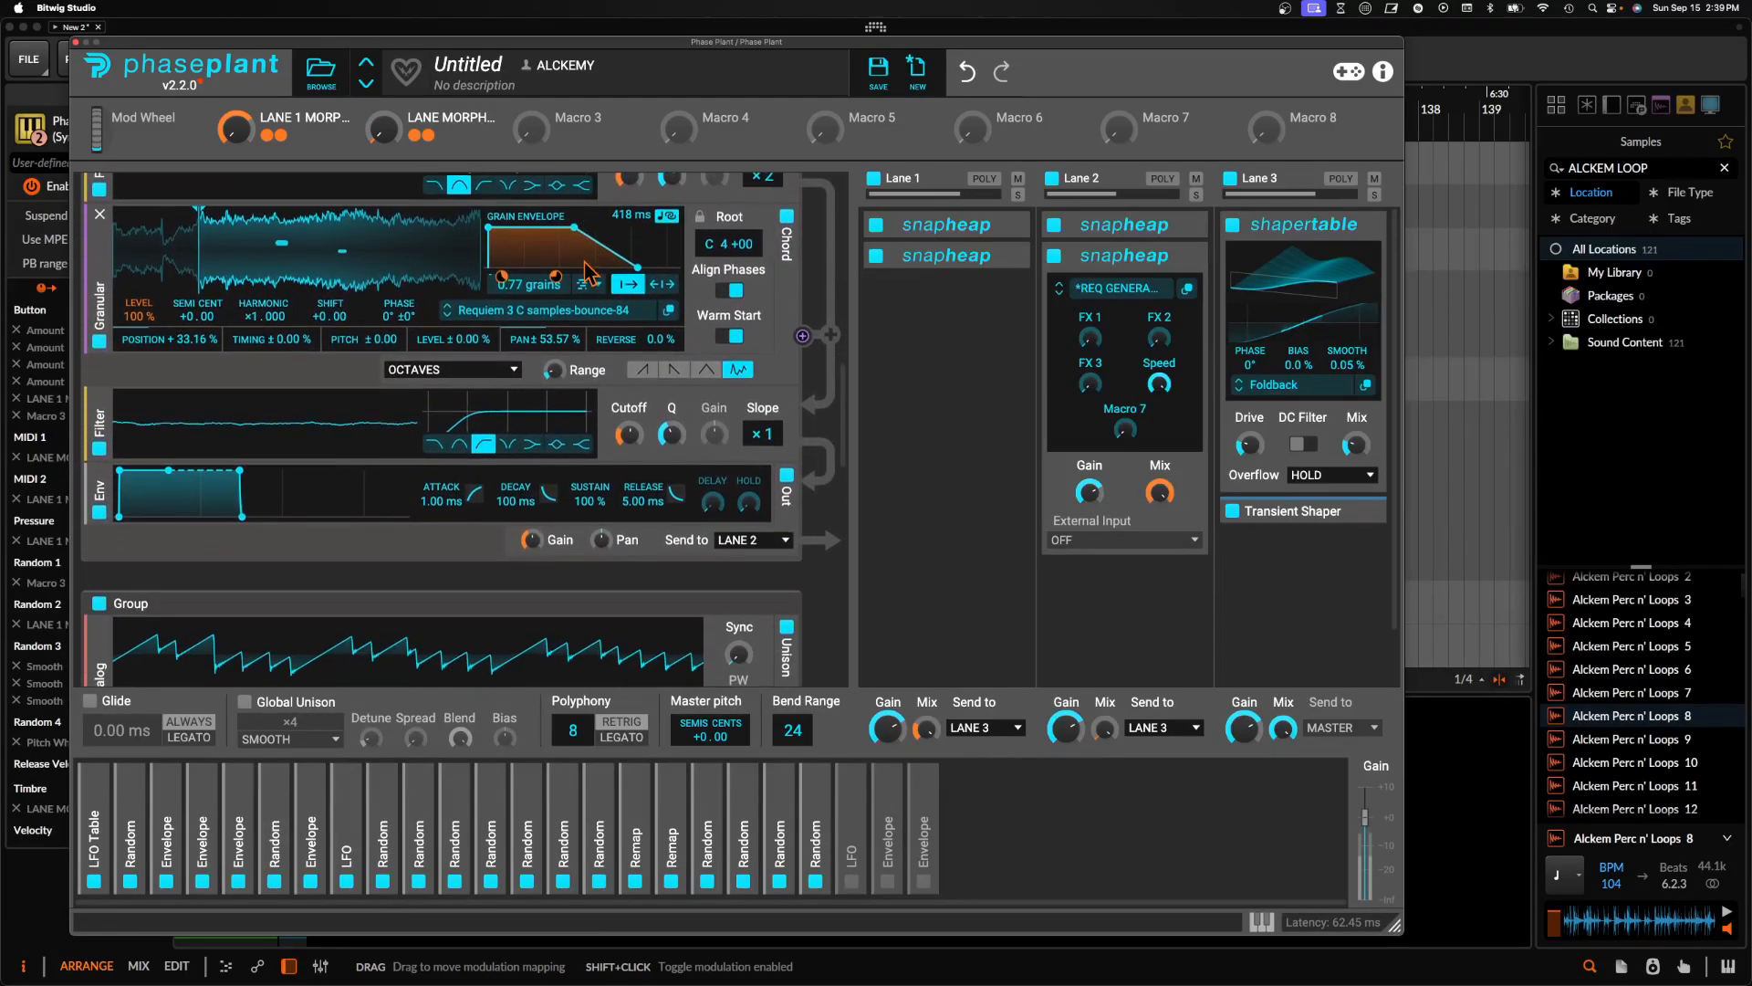
pyautogui.scroll(-1, 588, 272)
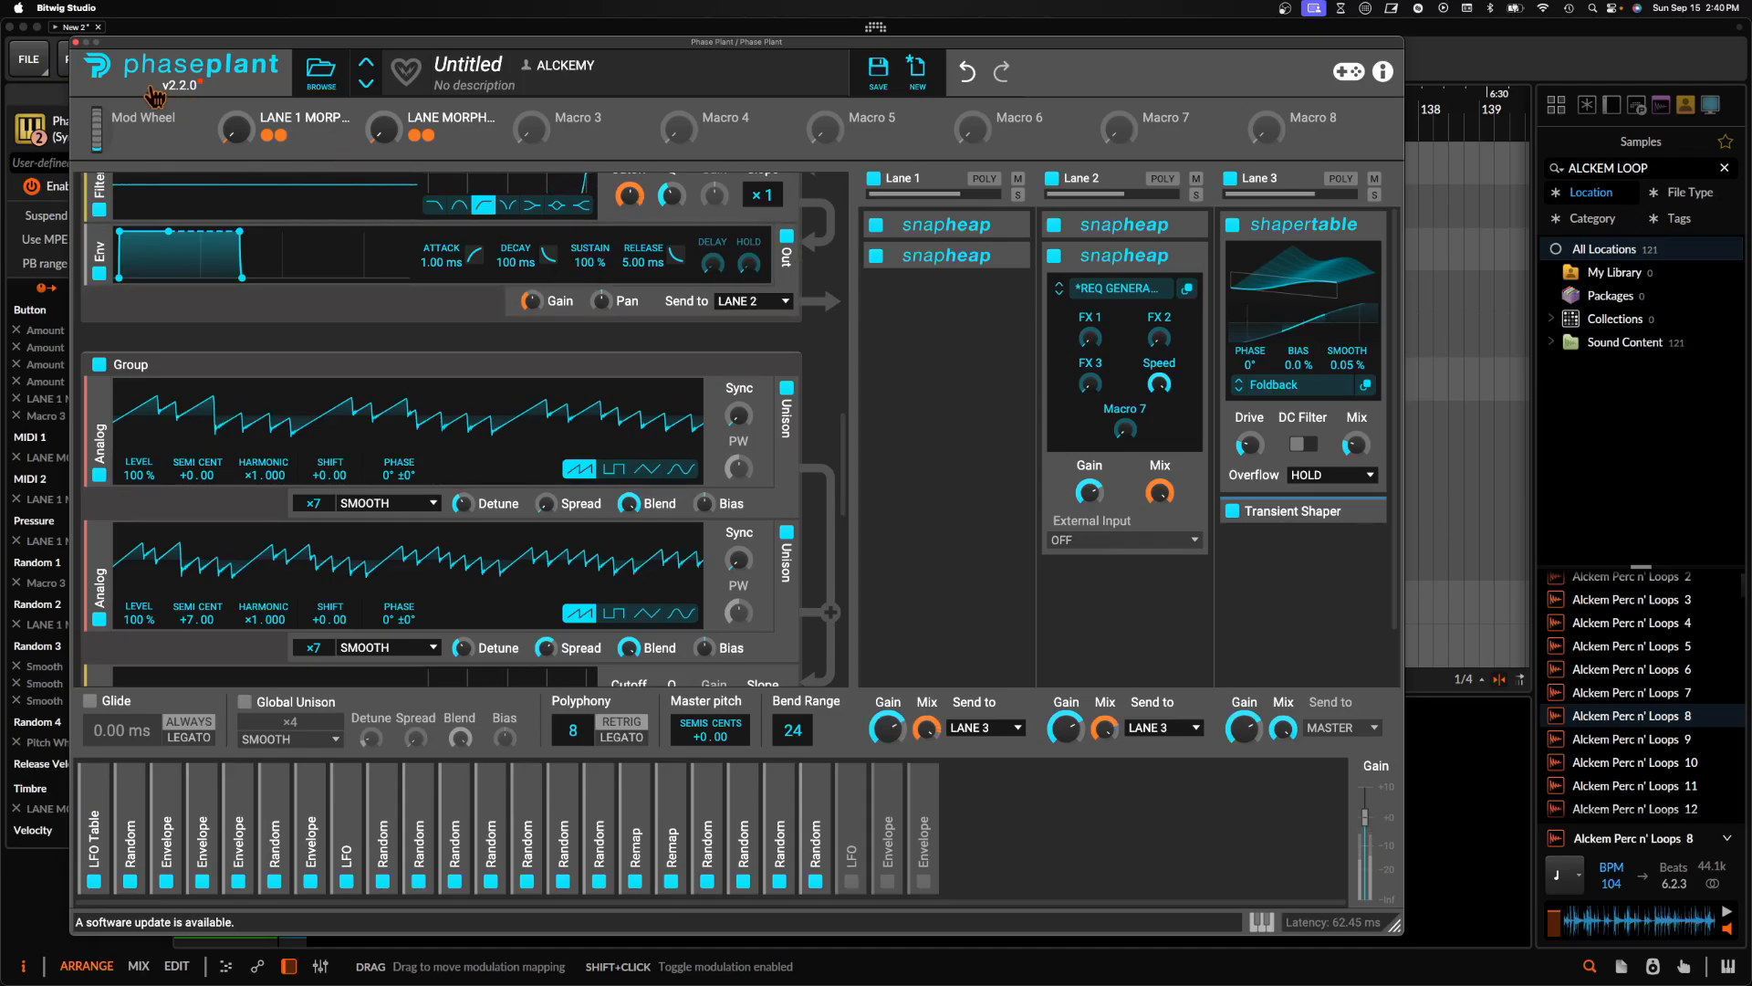
# Insert the BigSky reverb after Phase Plant and set it to the Chorale type with the AAHH vowel
pyautogui.click(75, 42)
pyautogui.click(547, 821)
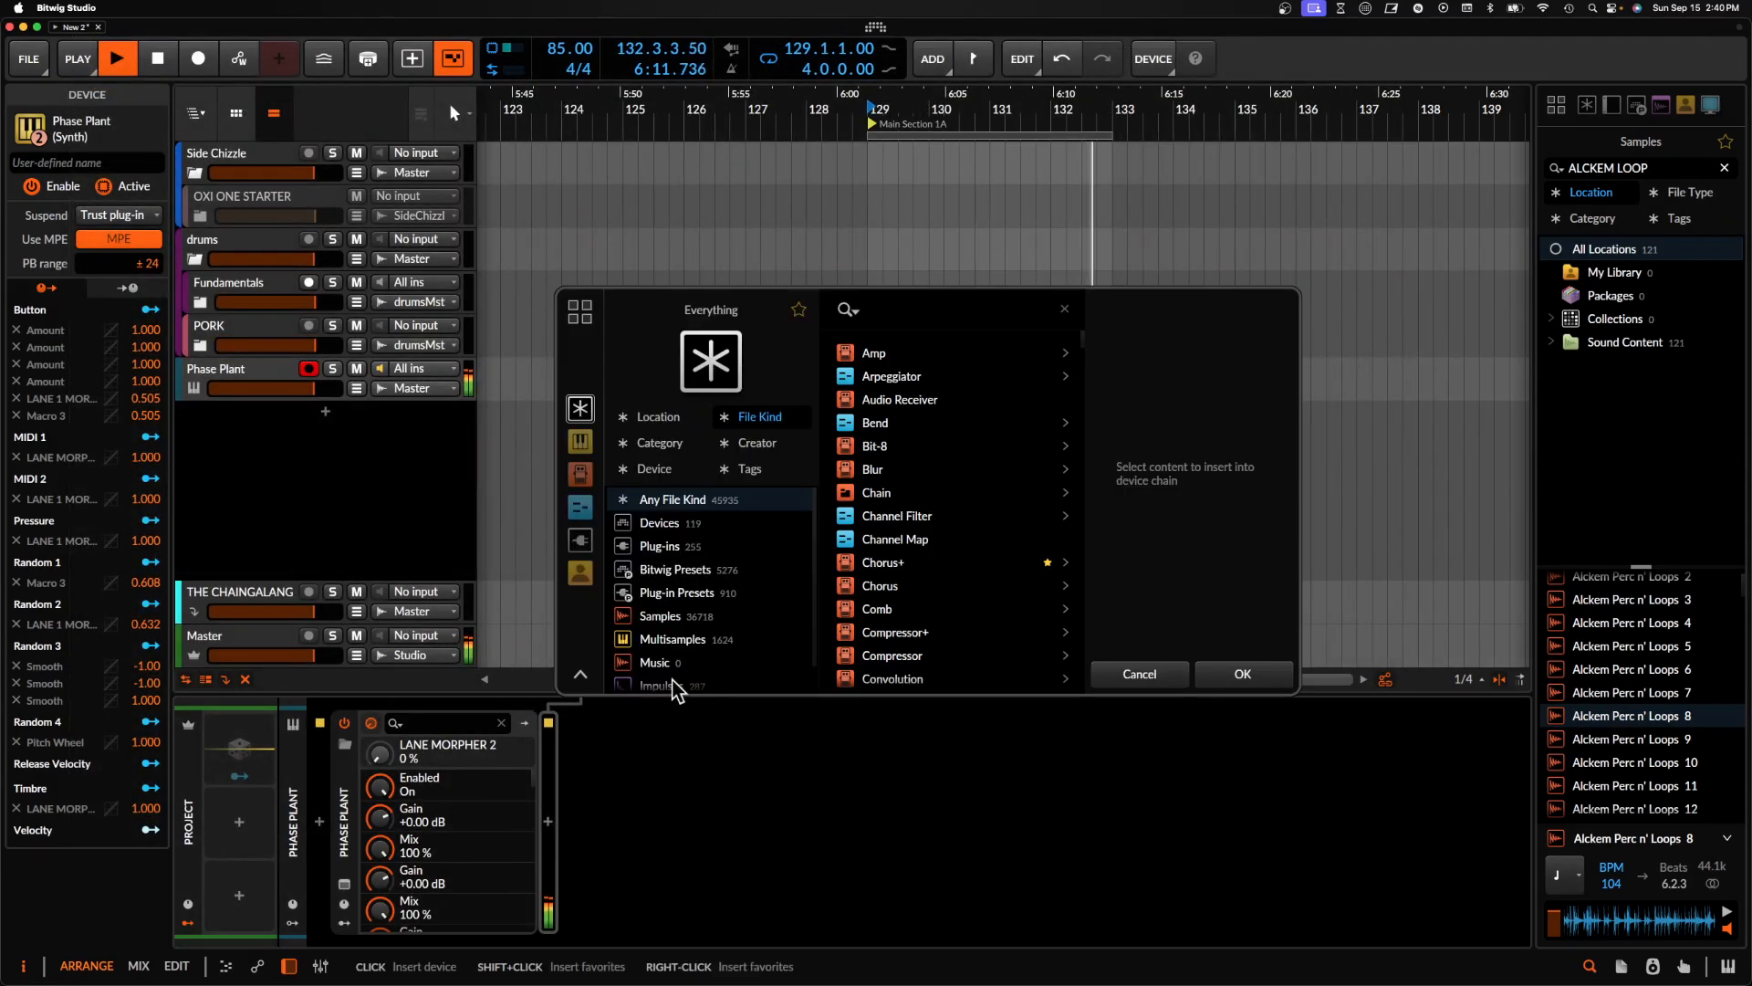
pyautogui.write('BIG SK')
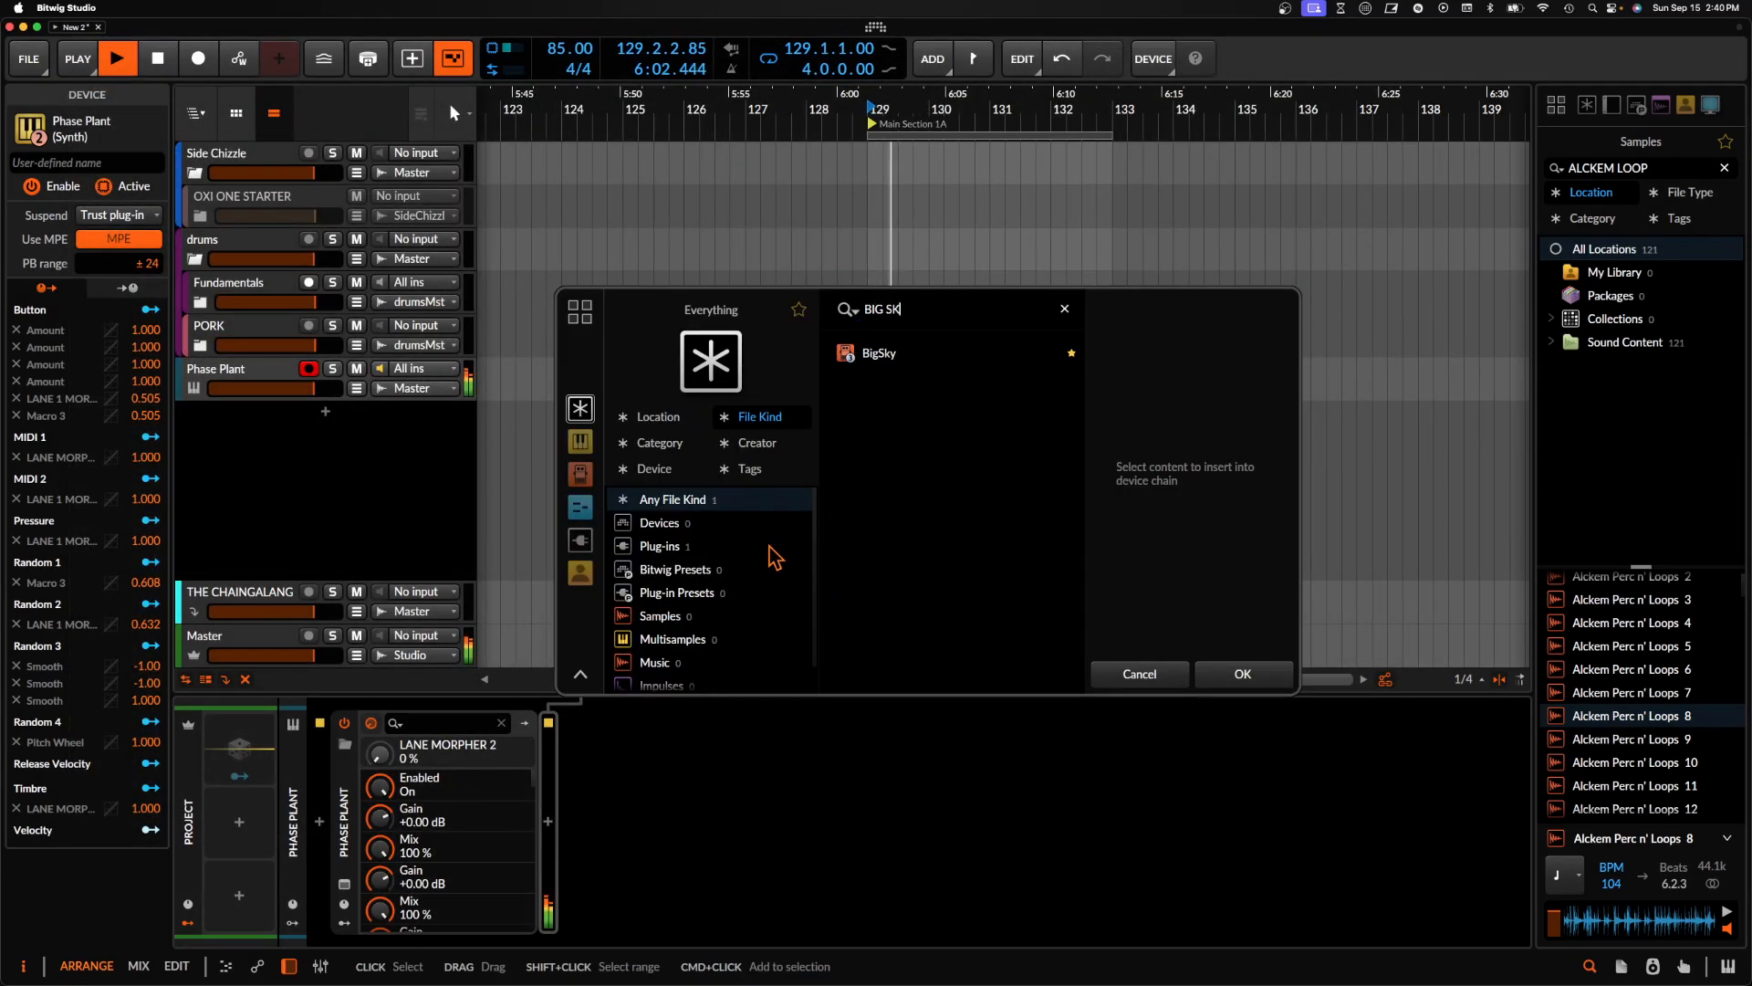
pyautogui.click(878, 354)
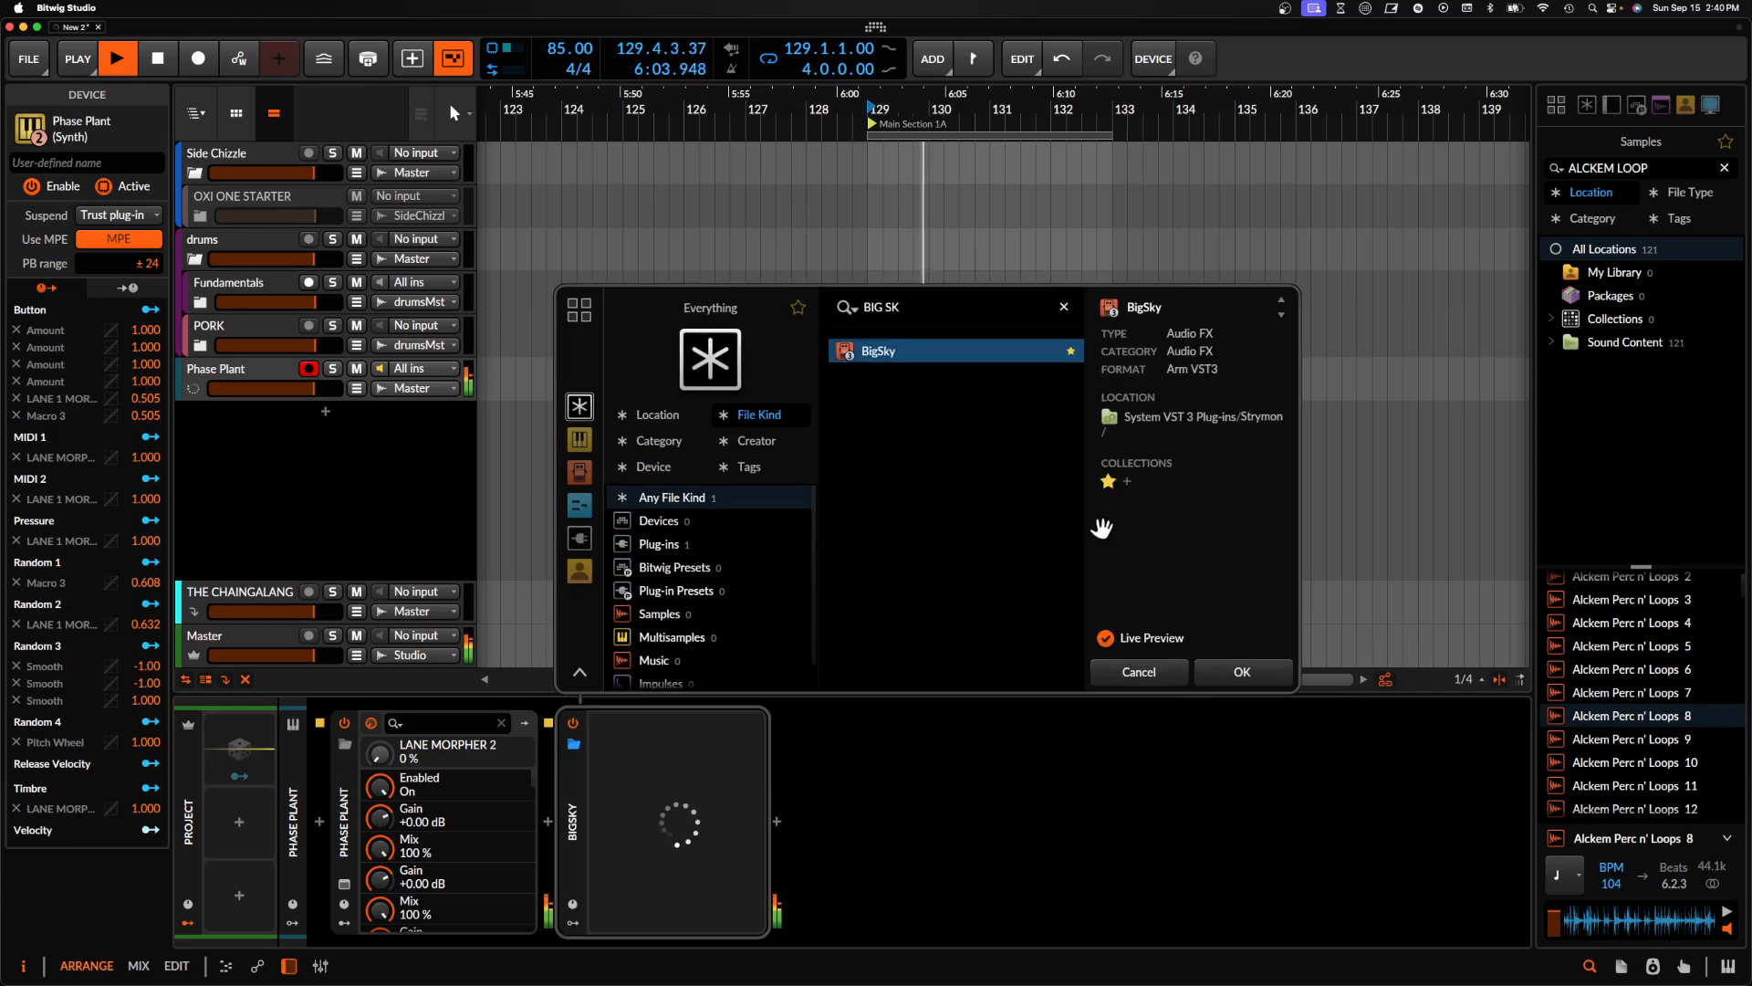
pyautogui.click(1229, 671)
pyautogui.click(645, 509)
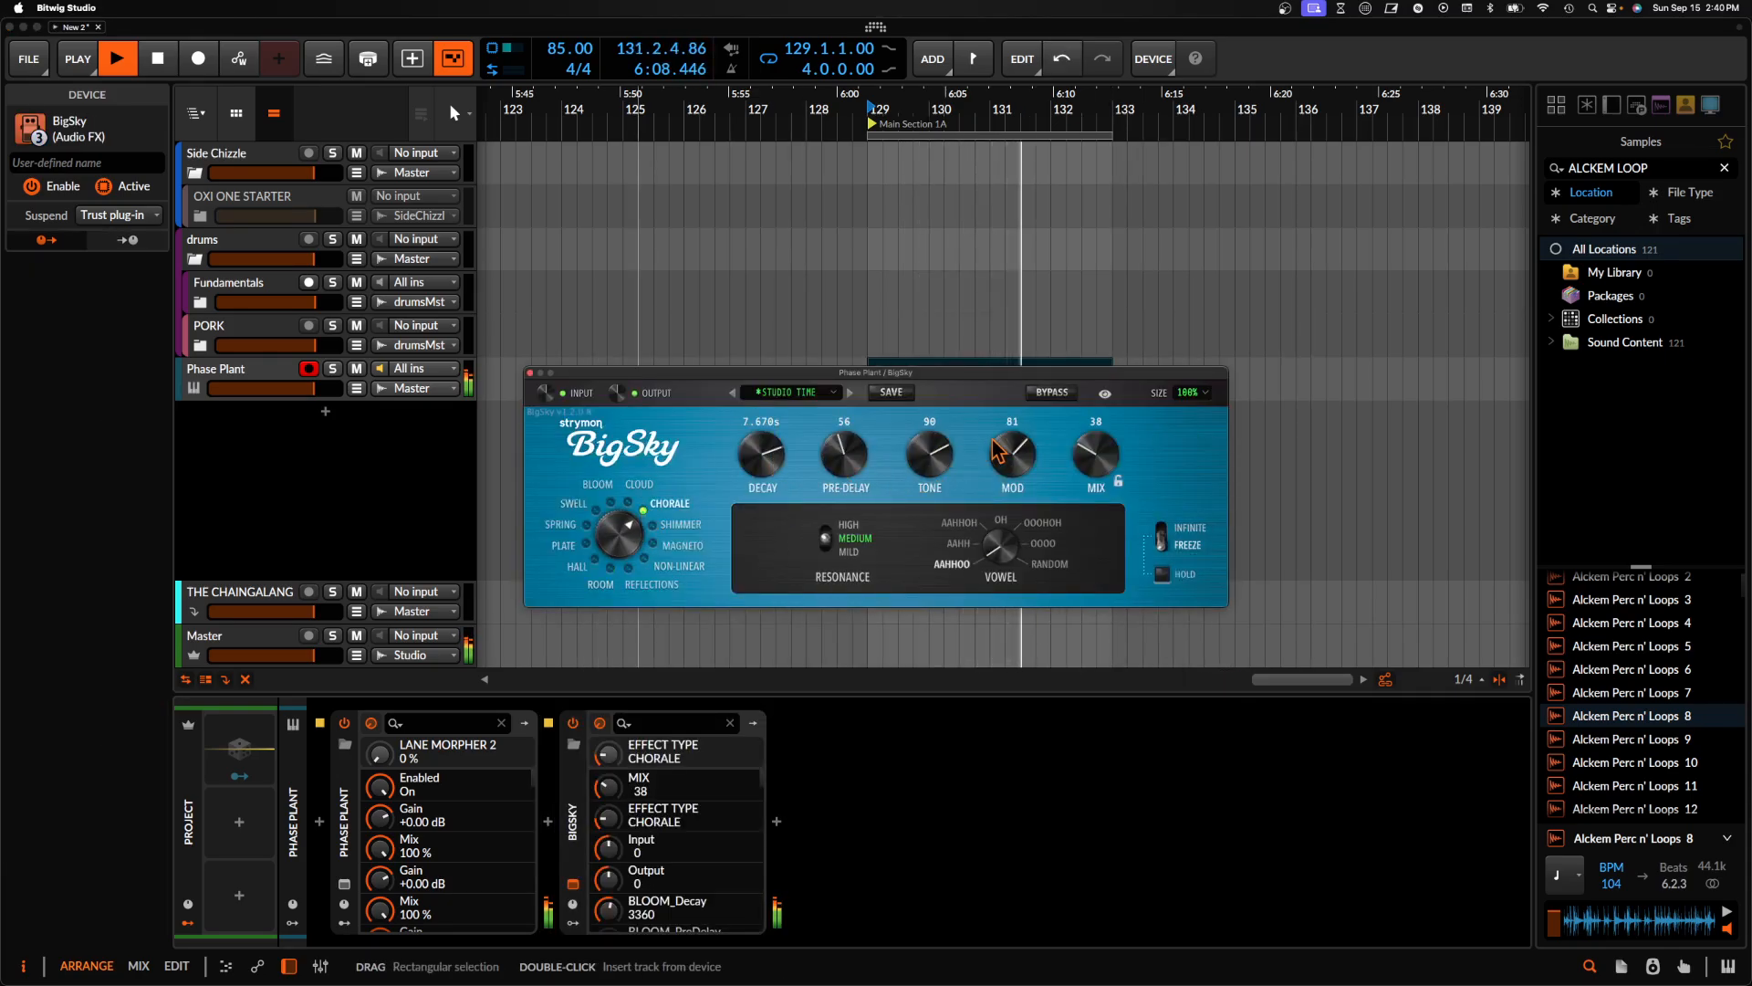
pyautogui.click(991, 563)
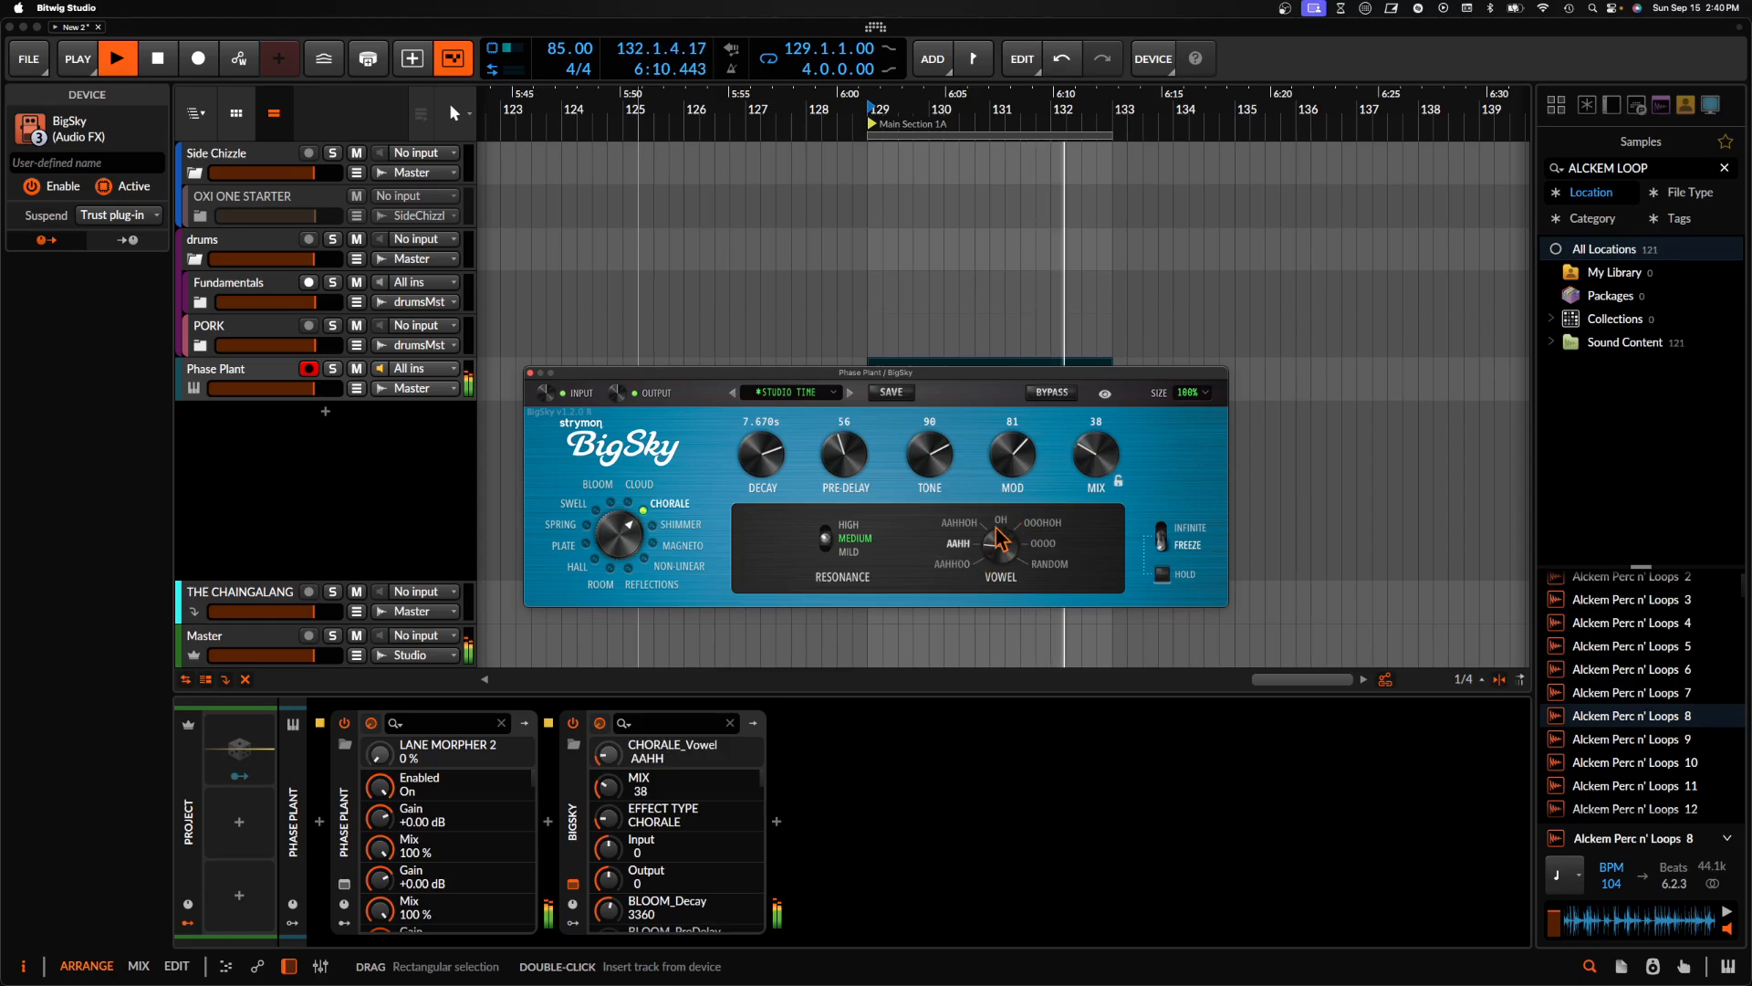
# Add a Random modulator to BigSky and set its timebase to Bar
pyautogui.click(573, 924)
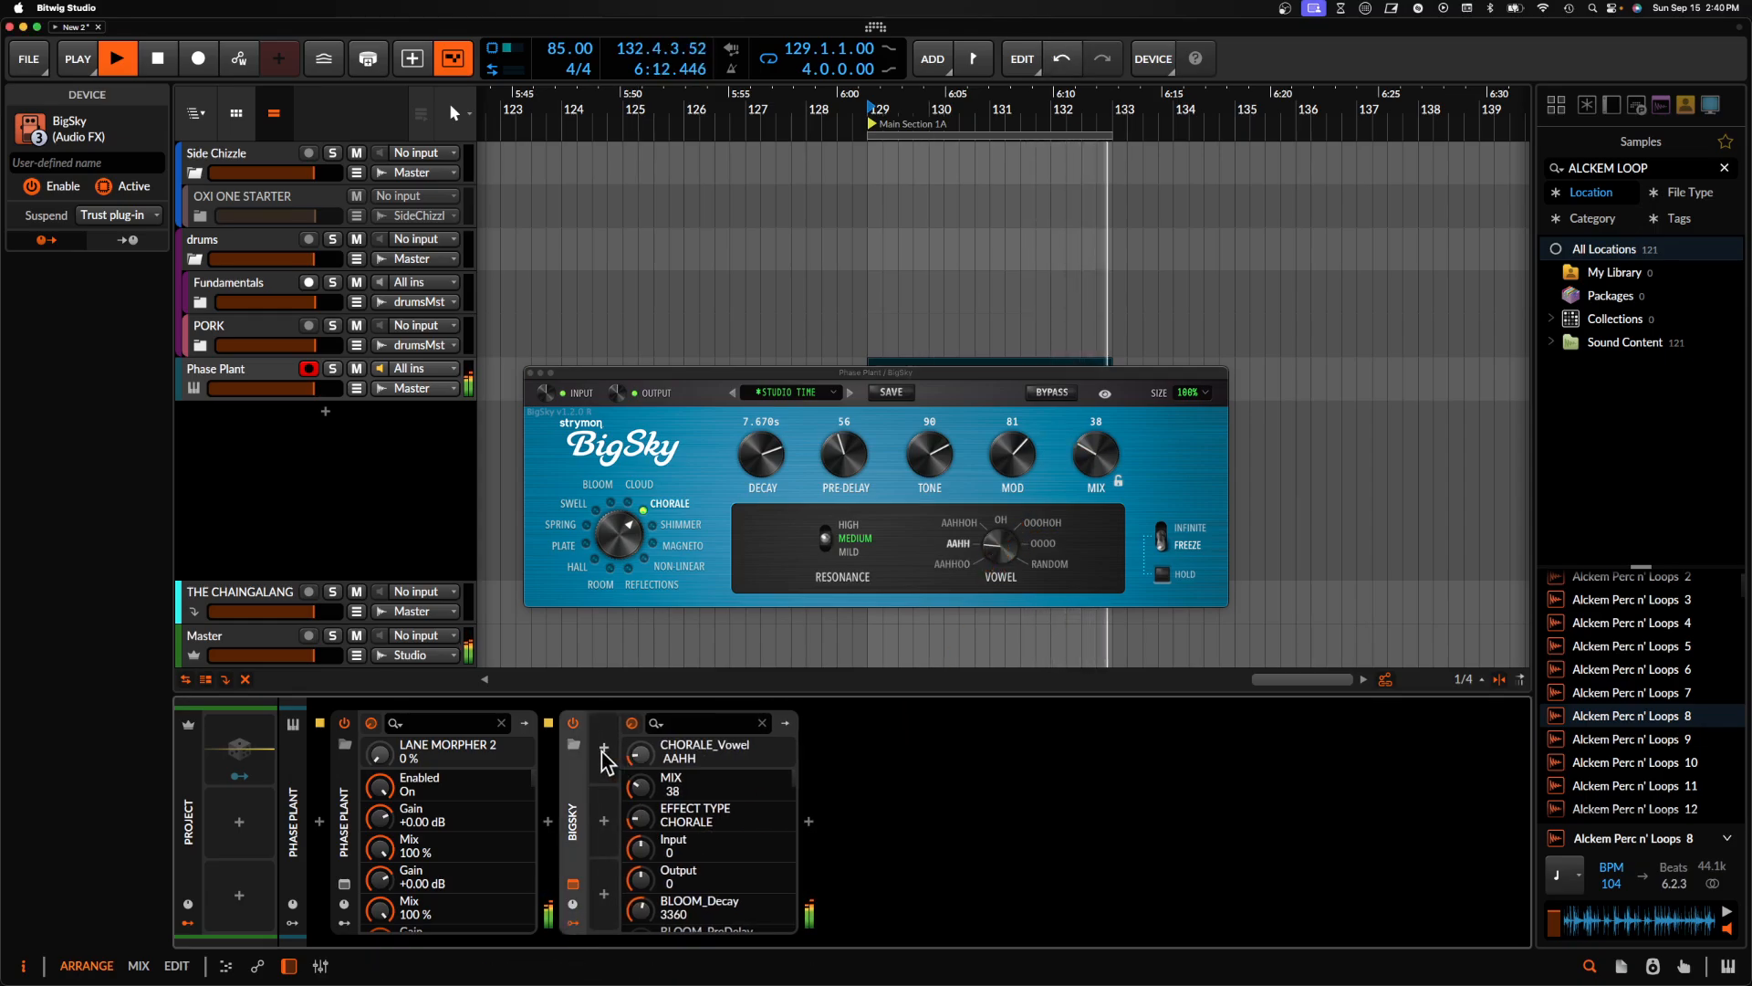
pyautogui.click(603, 747)
pyautogui.write('RA')
pyautogui.click(870, 375)
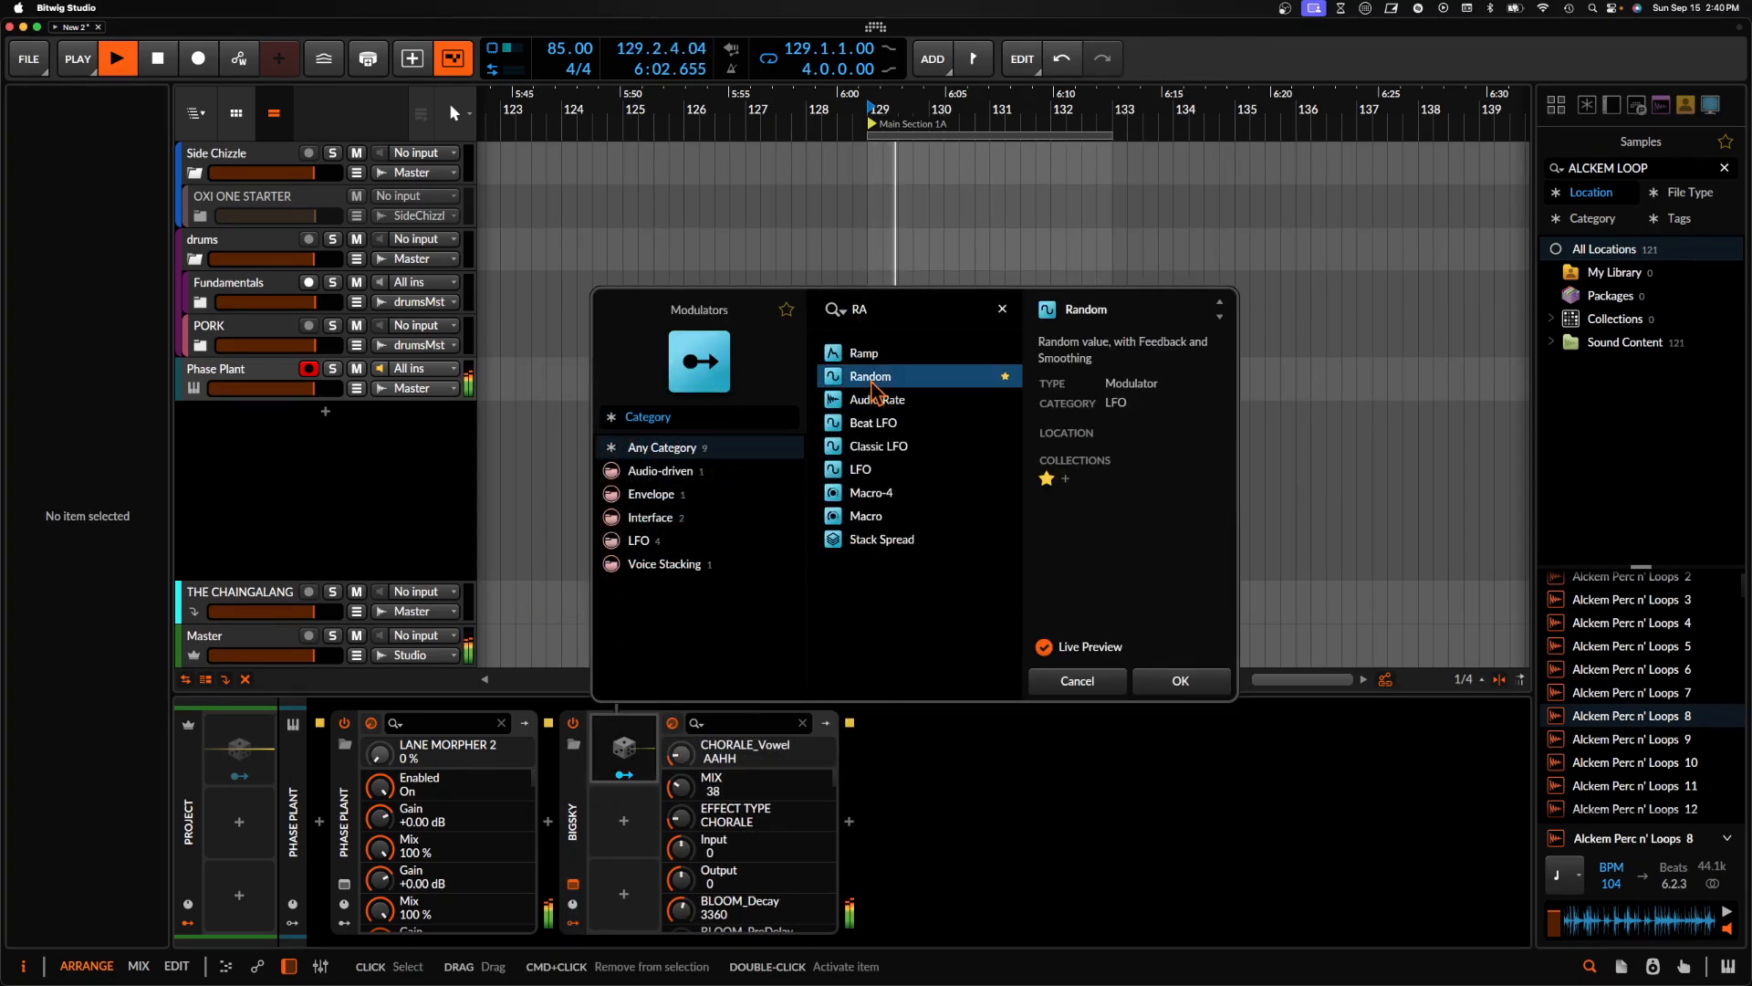
pyautogui.click(1186, 680)
pyautogui.click(777, 752)
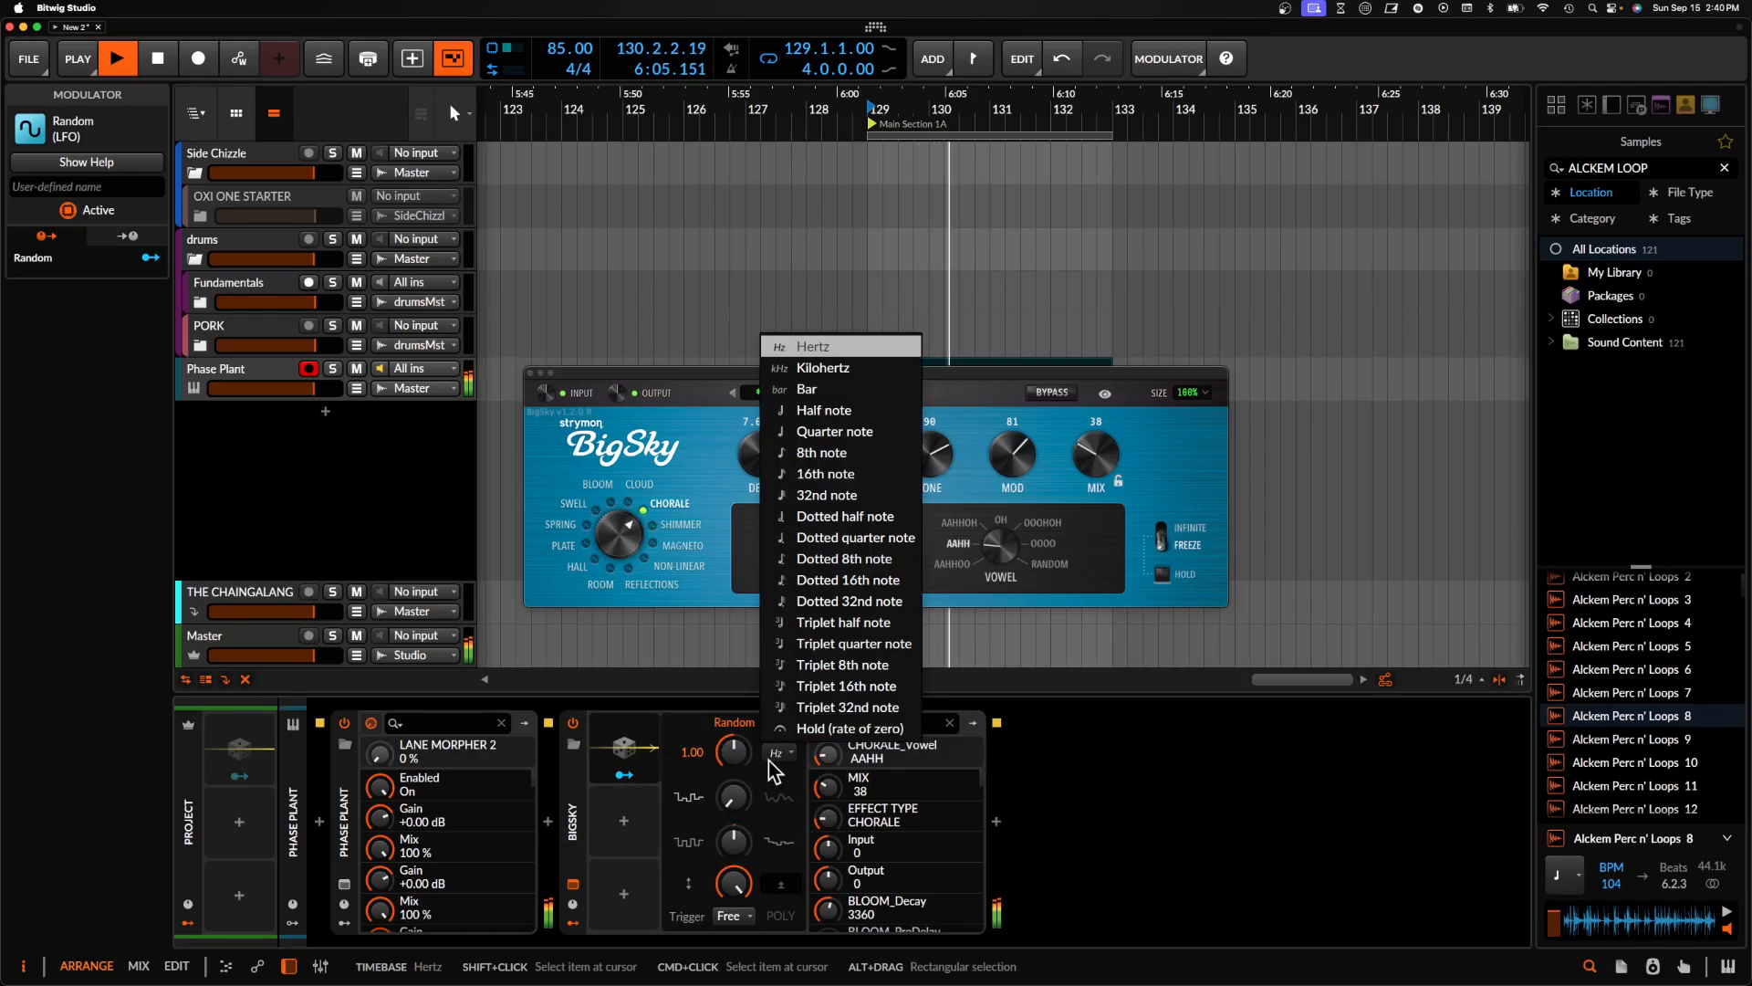
pyautogui.click(821, 392)
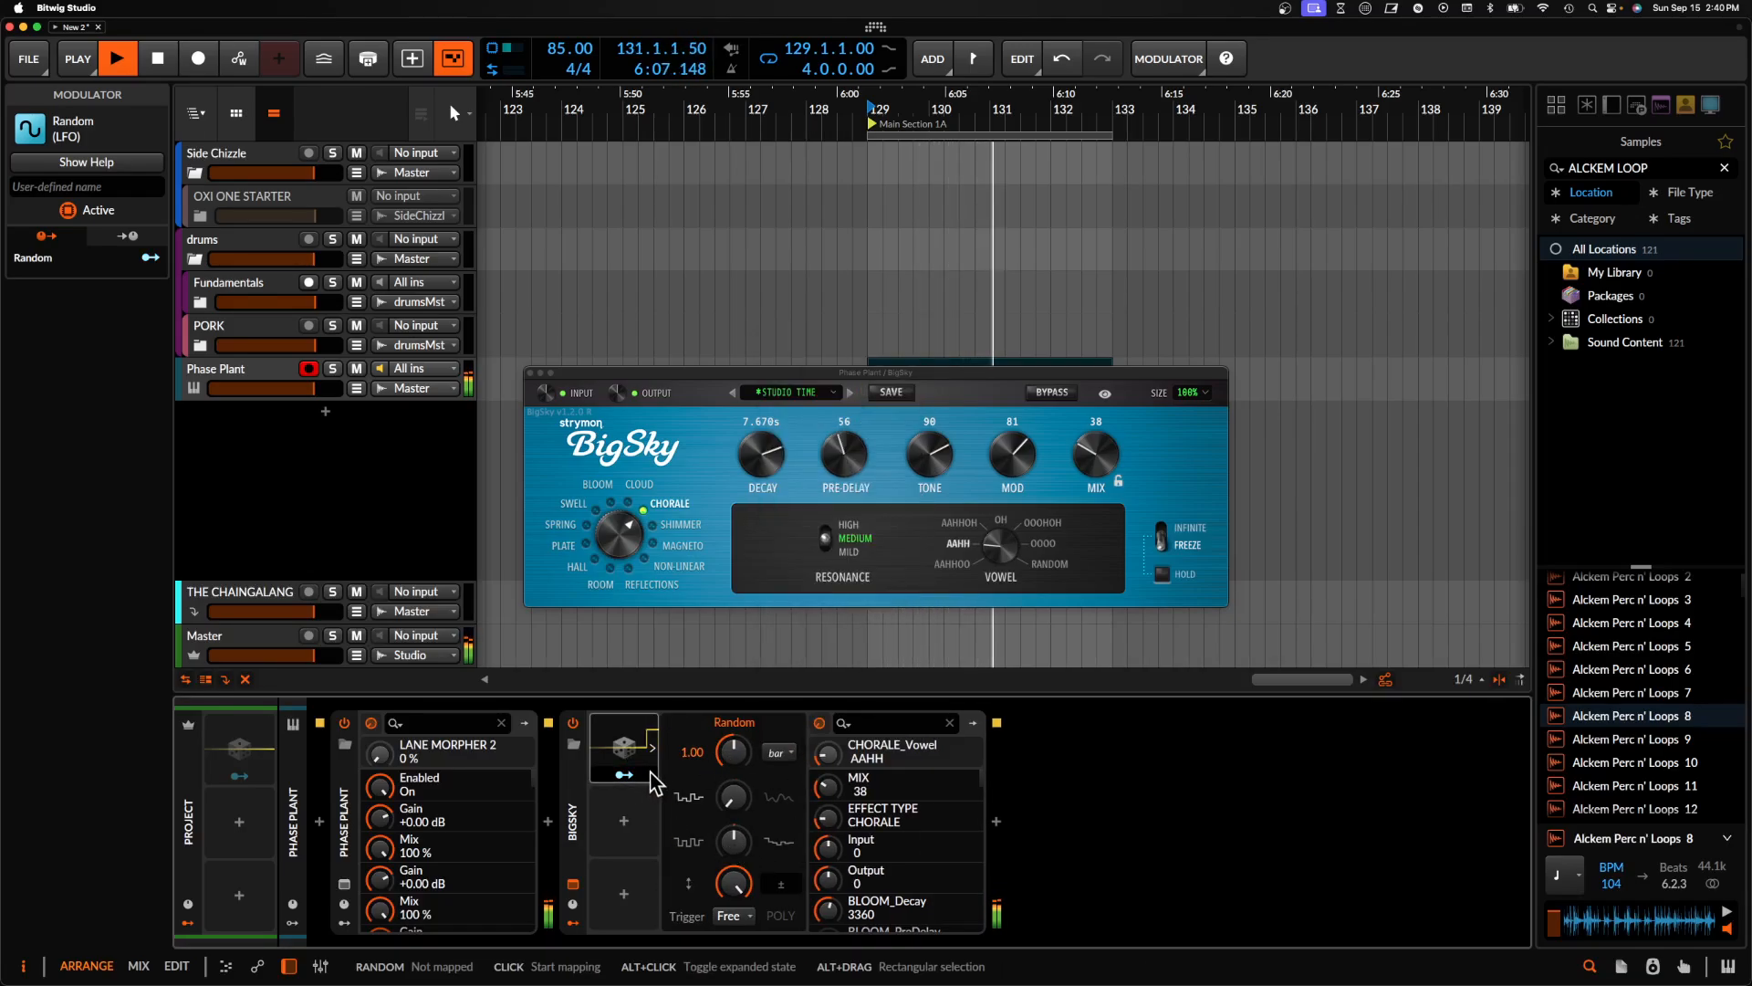
# Map the Random modulator to BigSky's Mix with an amount of 0.450 and turn its smoothing fully up
pyautogui.click(825, 791)
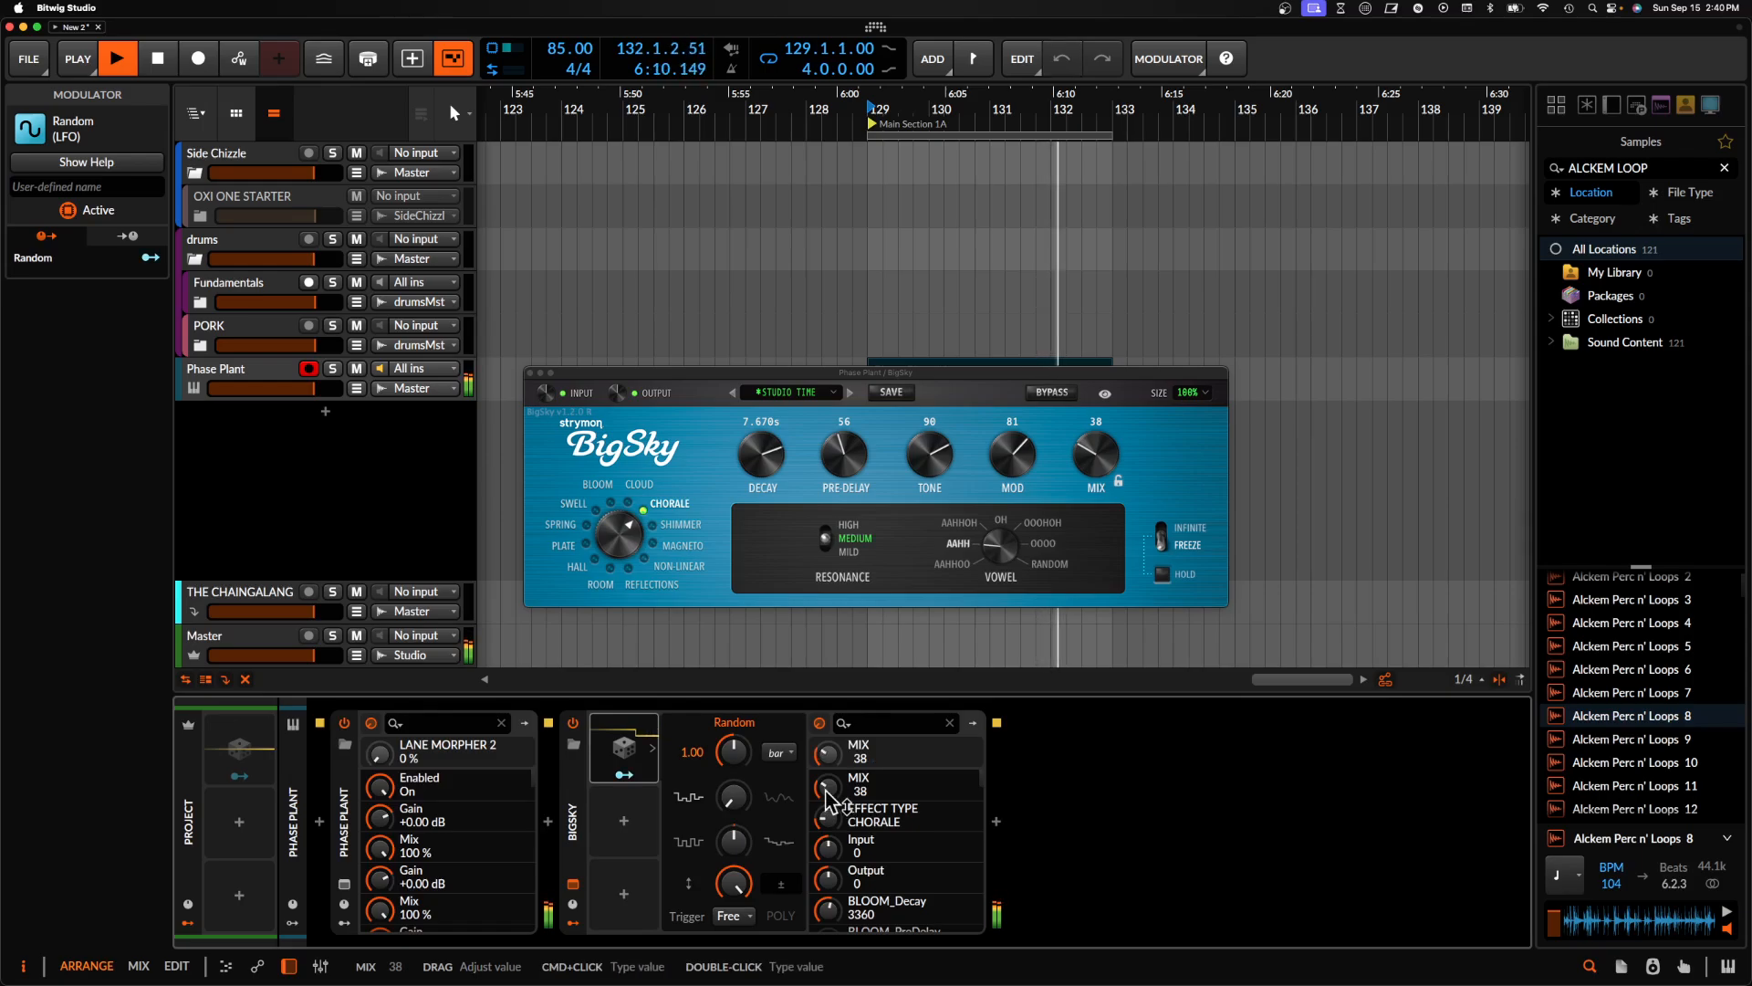
pyautogui.click(626, 776)
pyautogui.moveTo(827, 797); pyautogui.dragTo(828, 771)
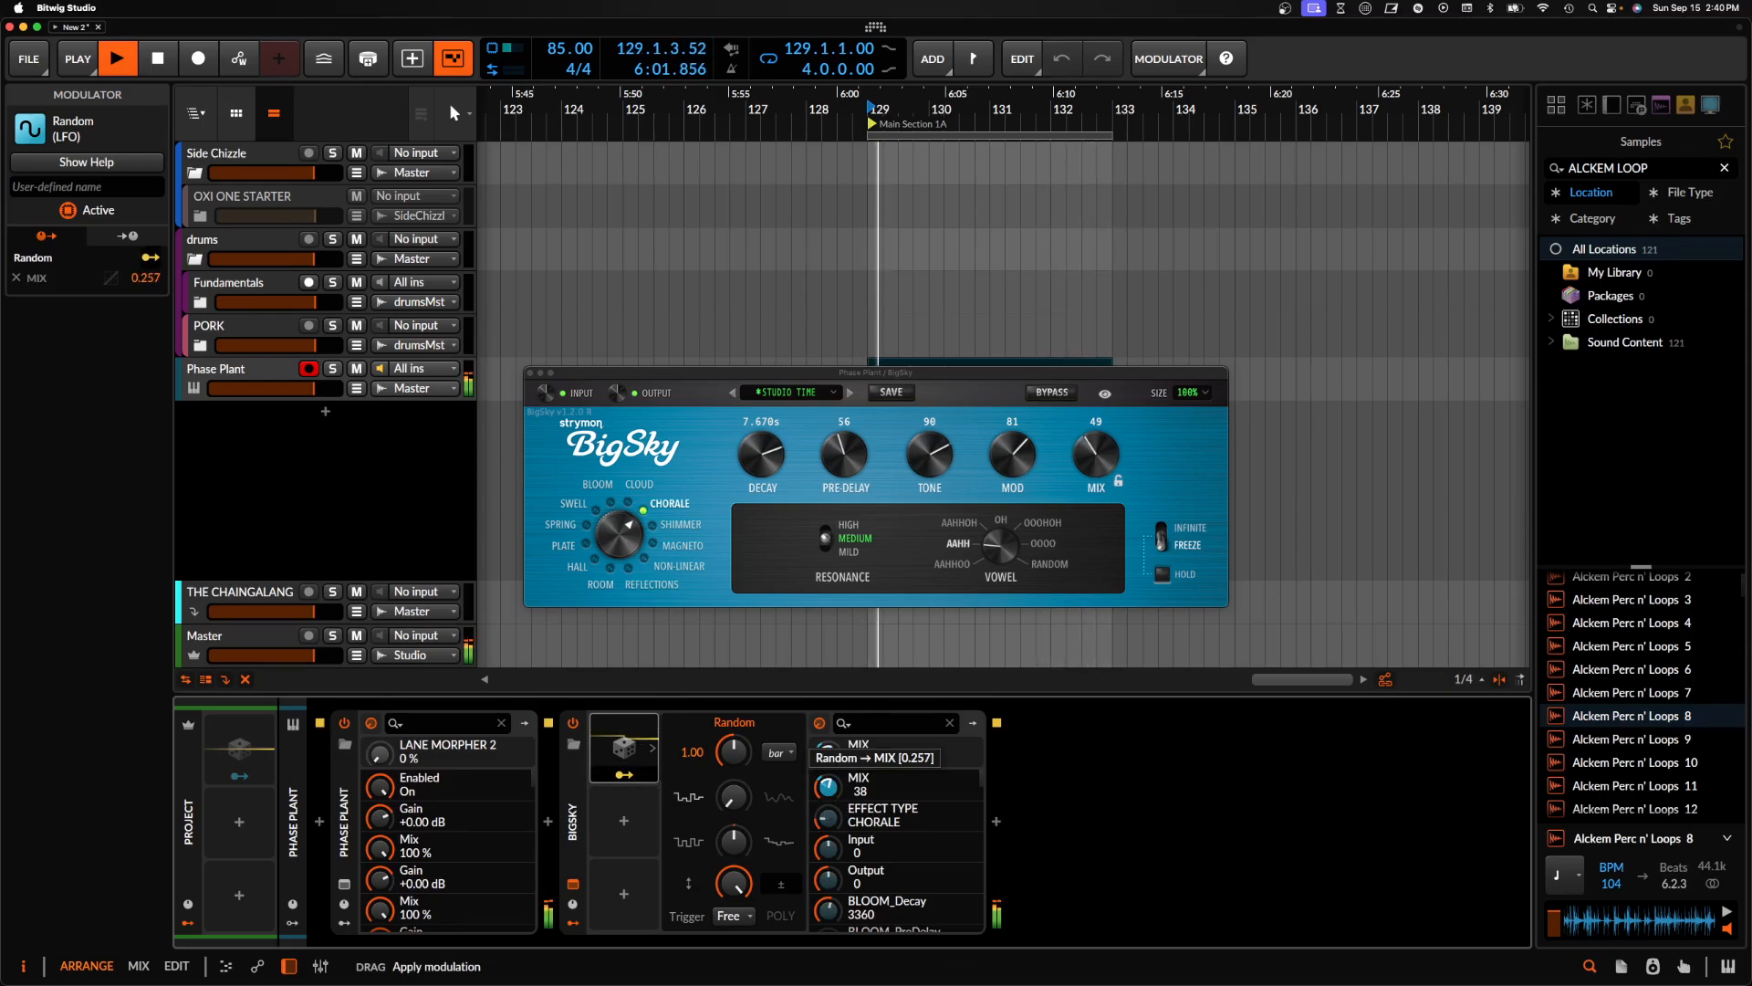
pyautogui.moveTo(732, 796); pyautogui.dragTo(732, 730)
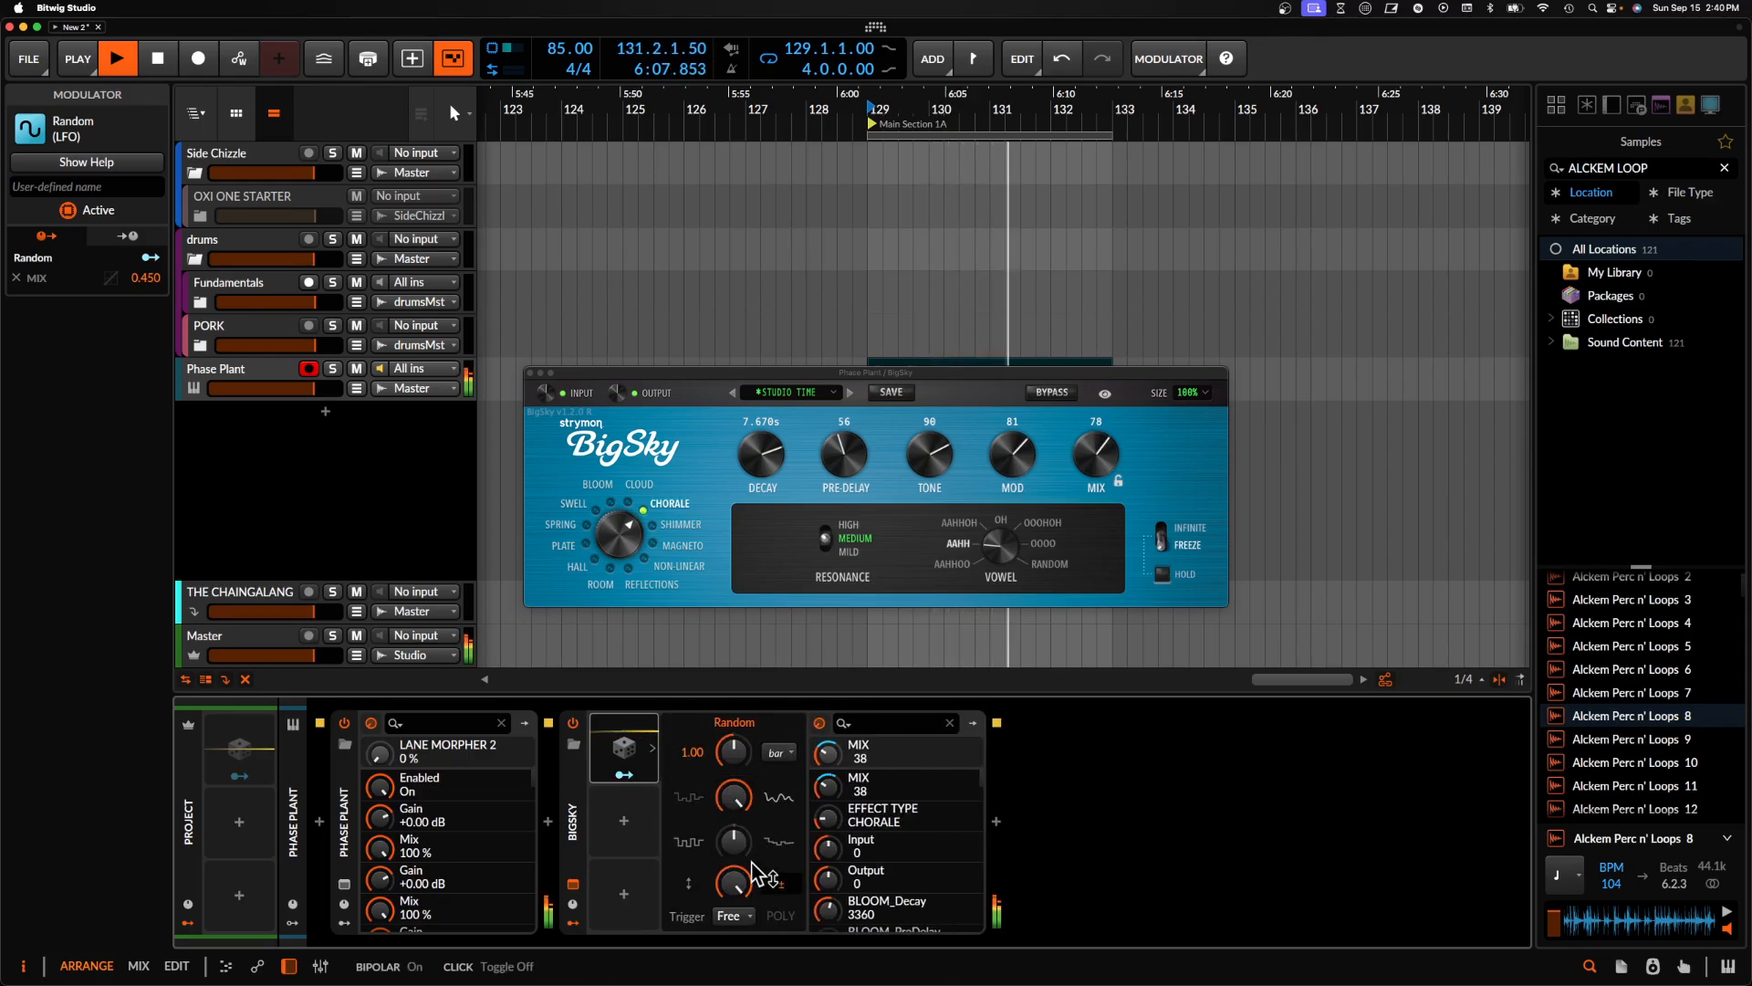
pyautogui.doubleClick(576, 776)
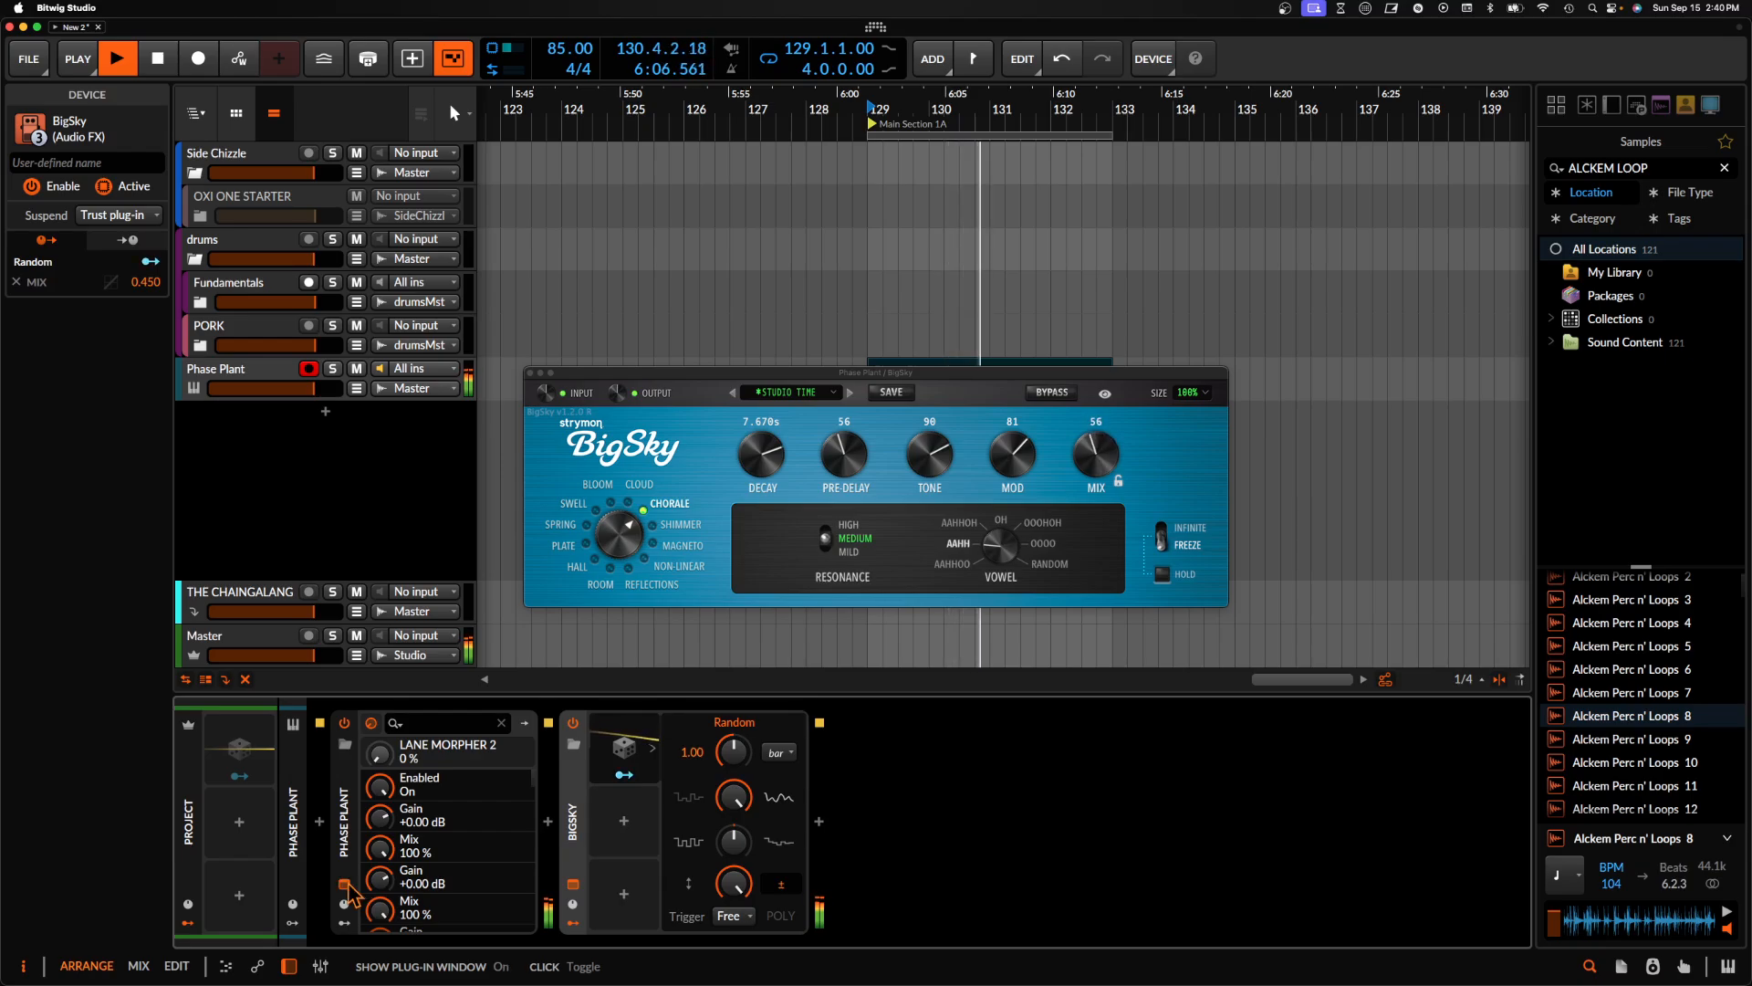
# Reopen the Phase Plant window and save the patch as BALAMB GARDEN in the REQUIEM 3 folder
pyautogui.click(346, 884)
pyautogui.click(876, 69)
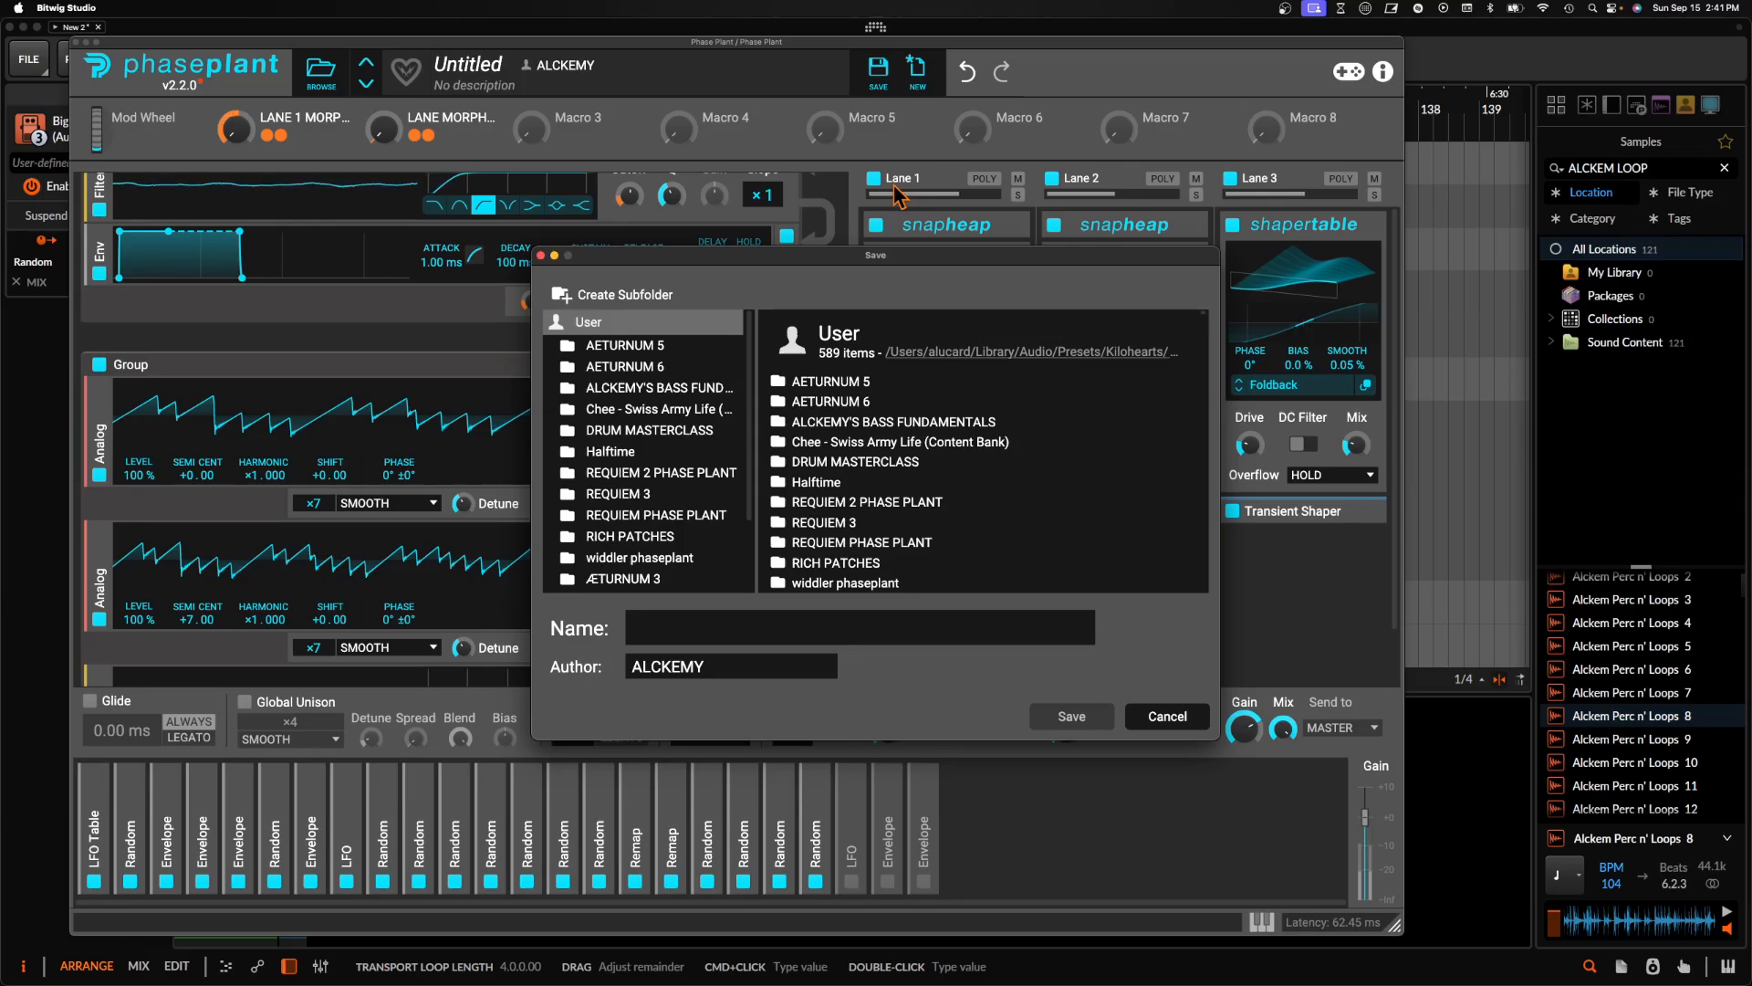
pyautogui.write('BALAMB GARDEN')
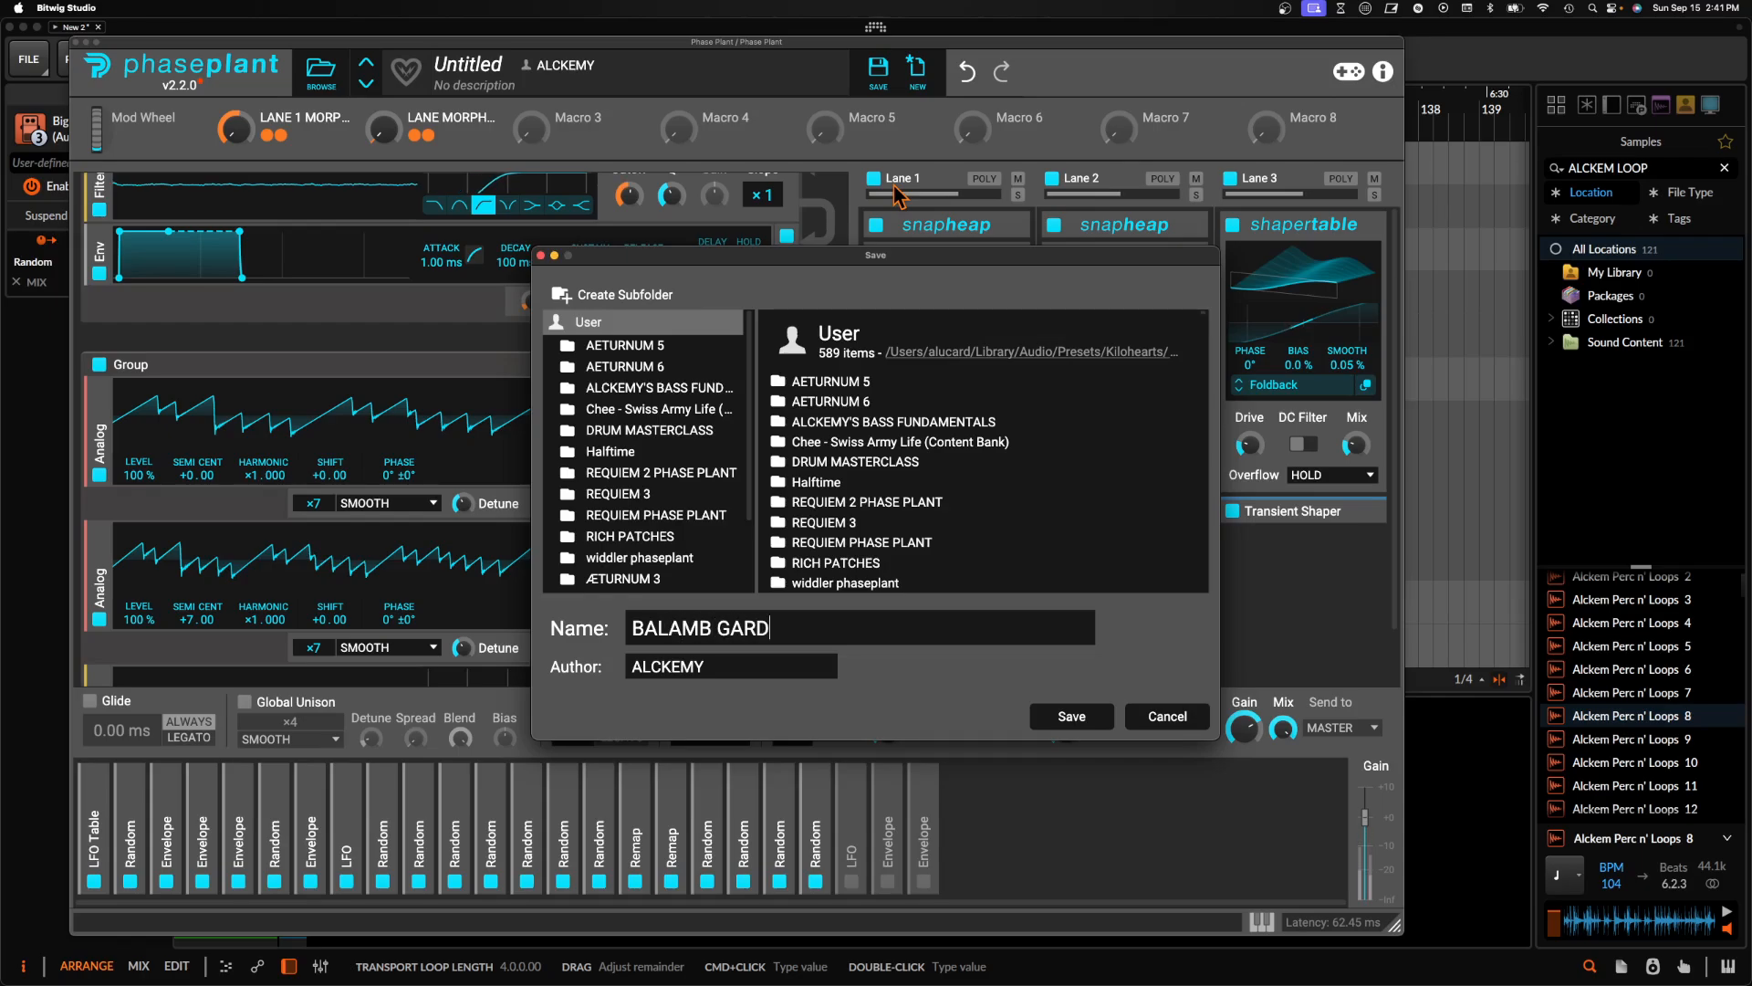
pyautogui.click(642, 497)
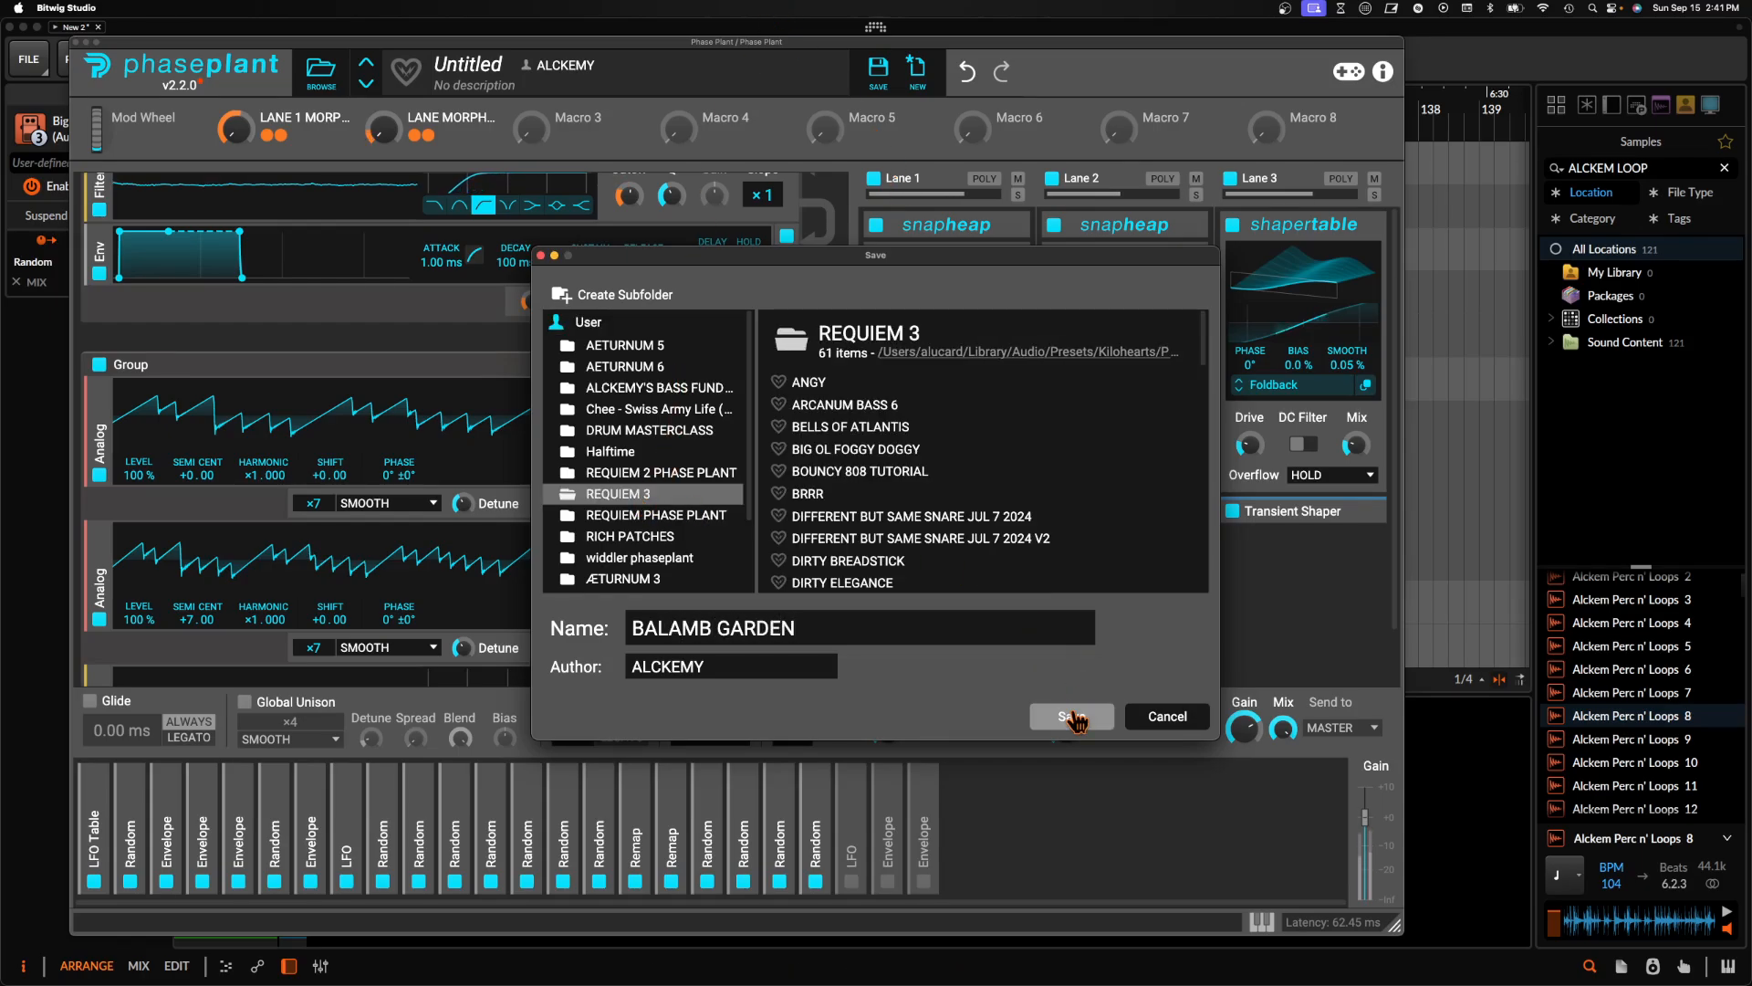
pyautogui.click(1071, 716)
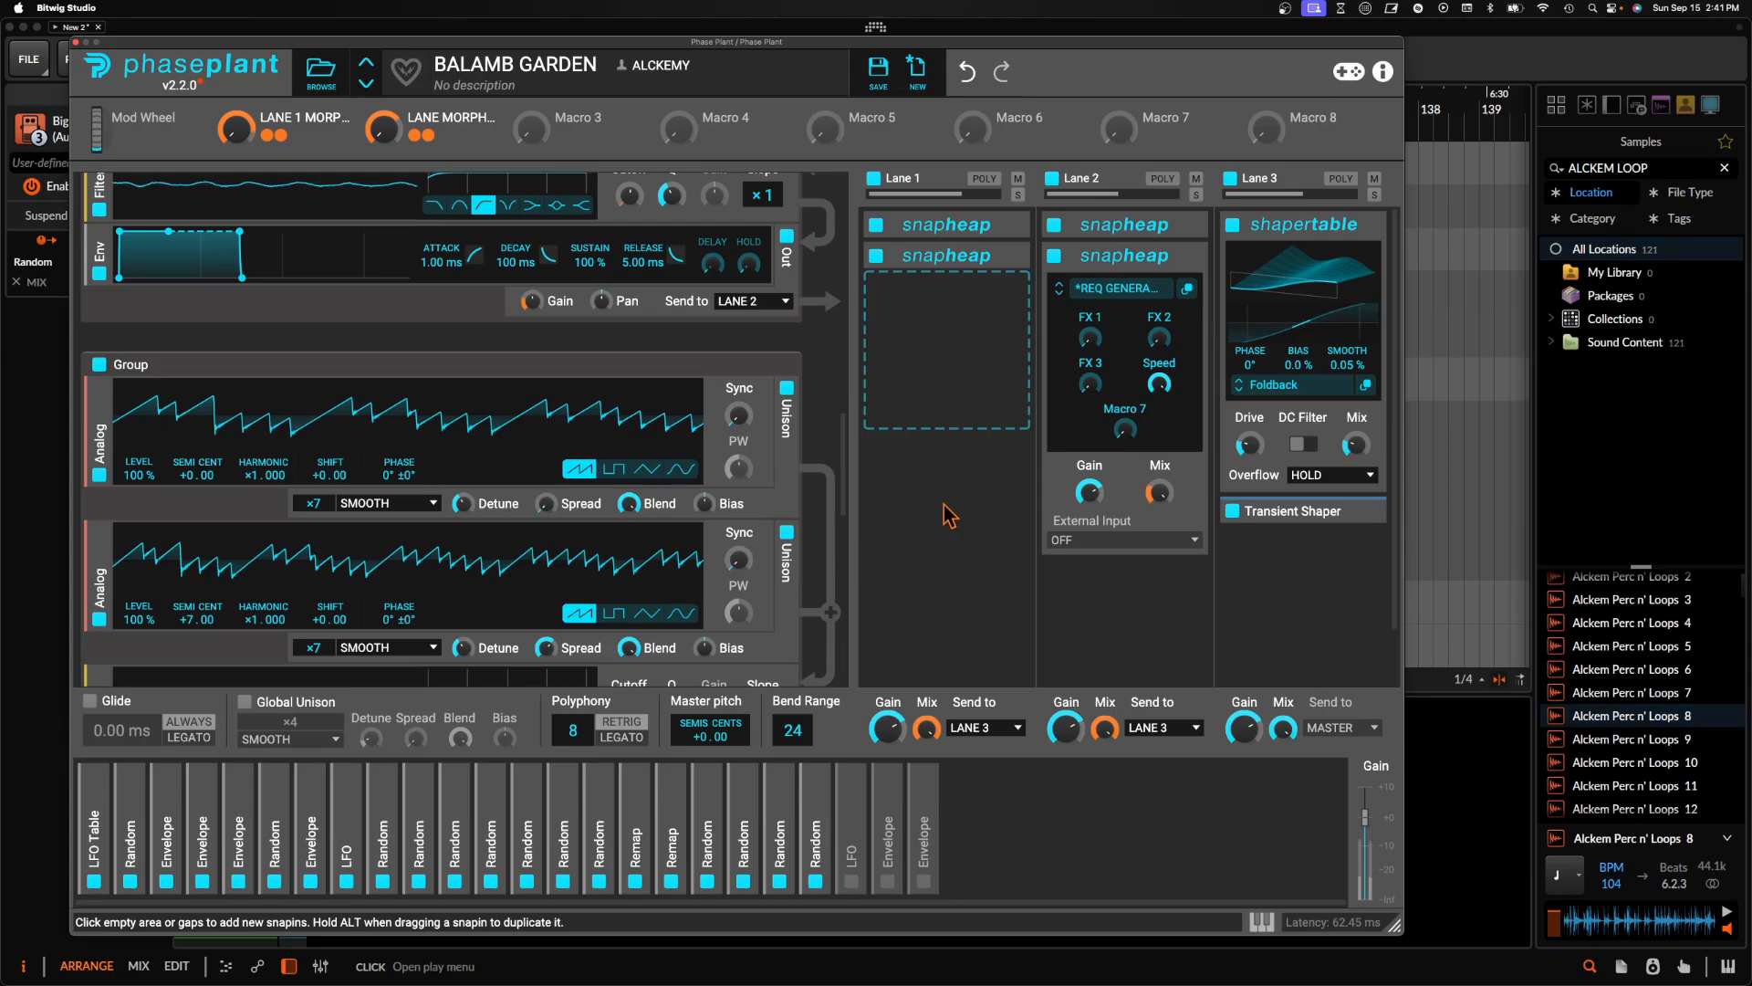
# Close the Phase Plant window, stretch the chord clip with its notes to 16 bars and extend the arranger loop region to match
pyautogui.click(76, 43)
pyautogui.click(538, 382)
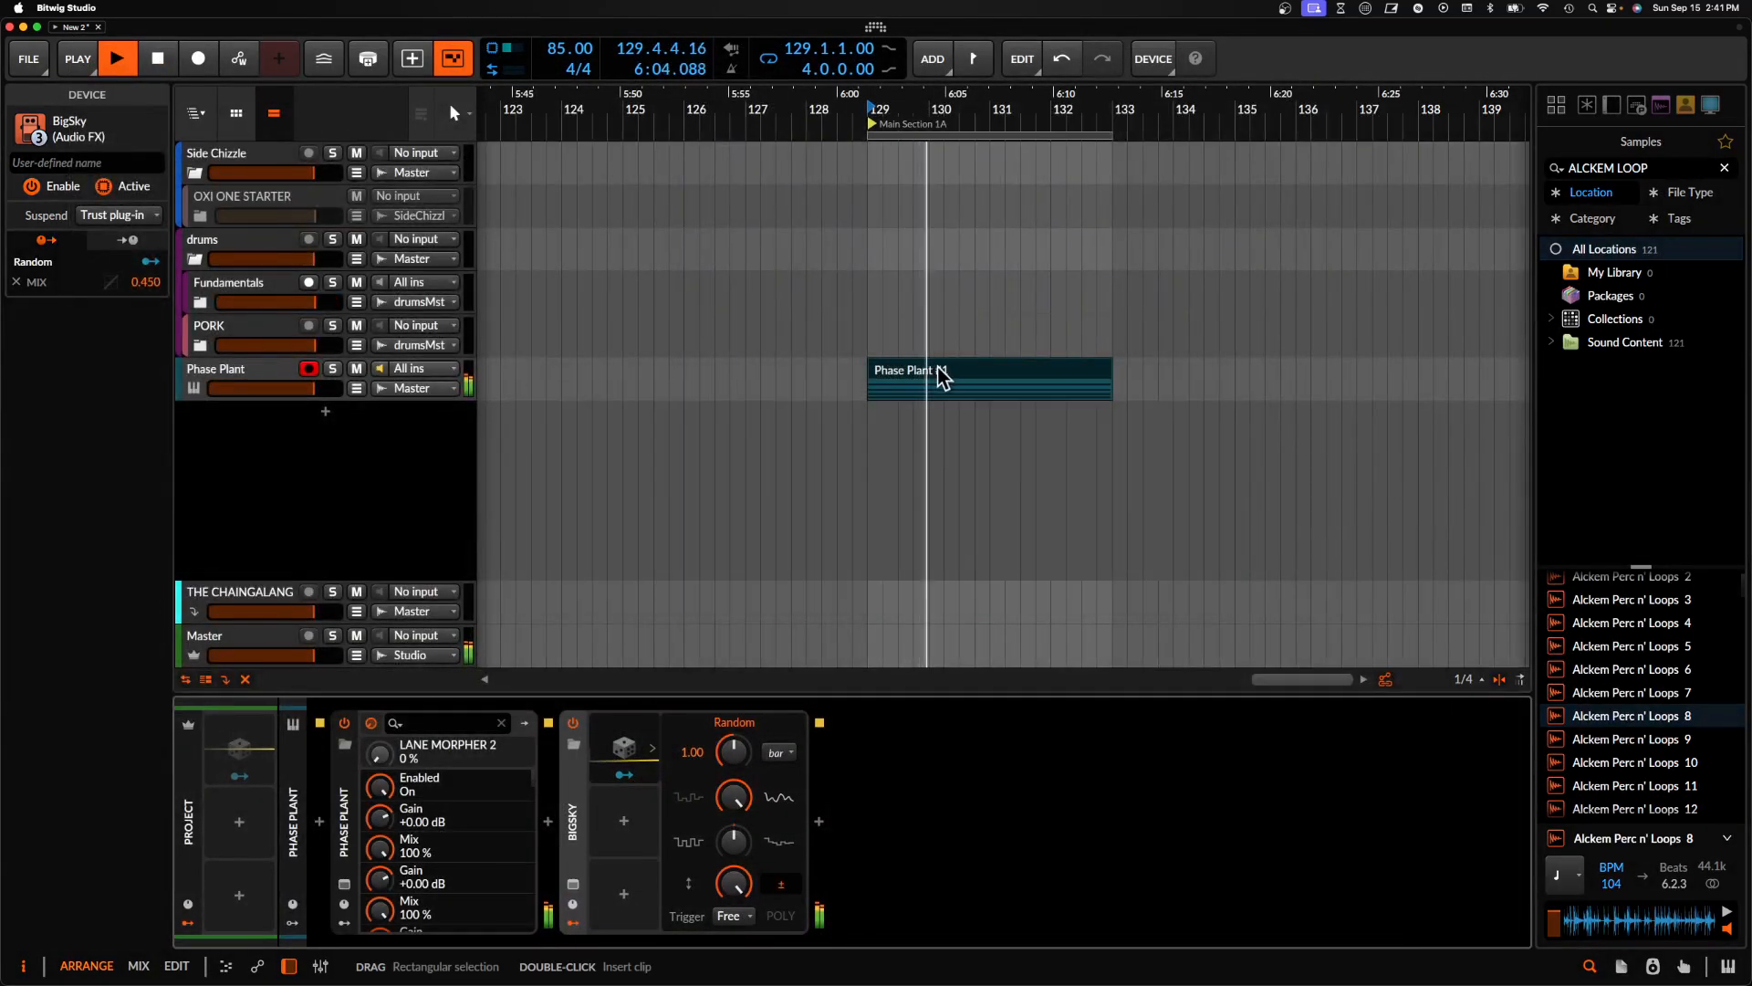
pyautogui.click(940, 374)
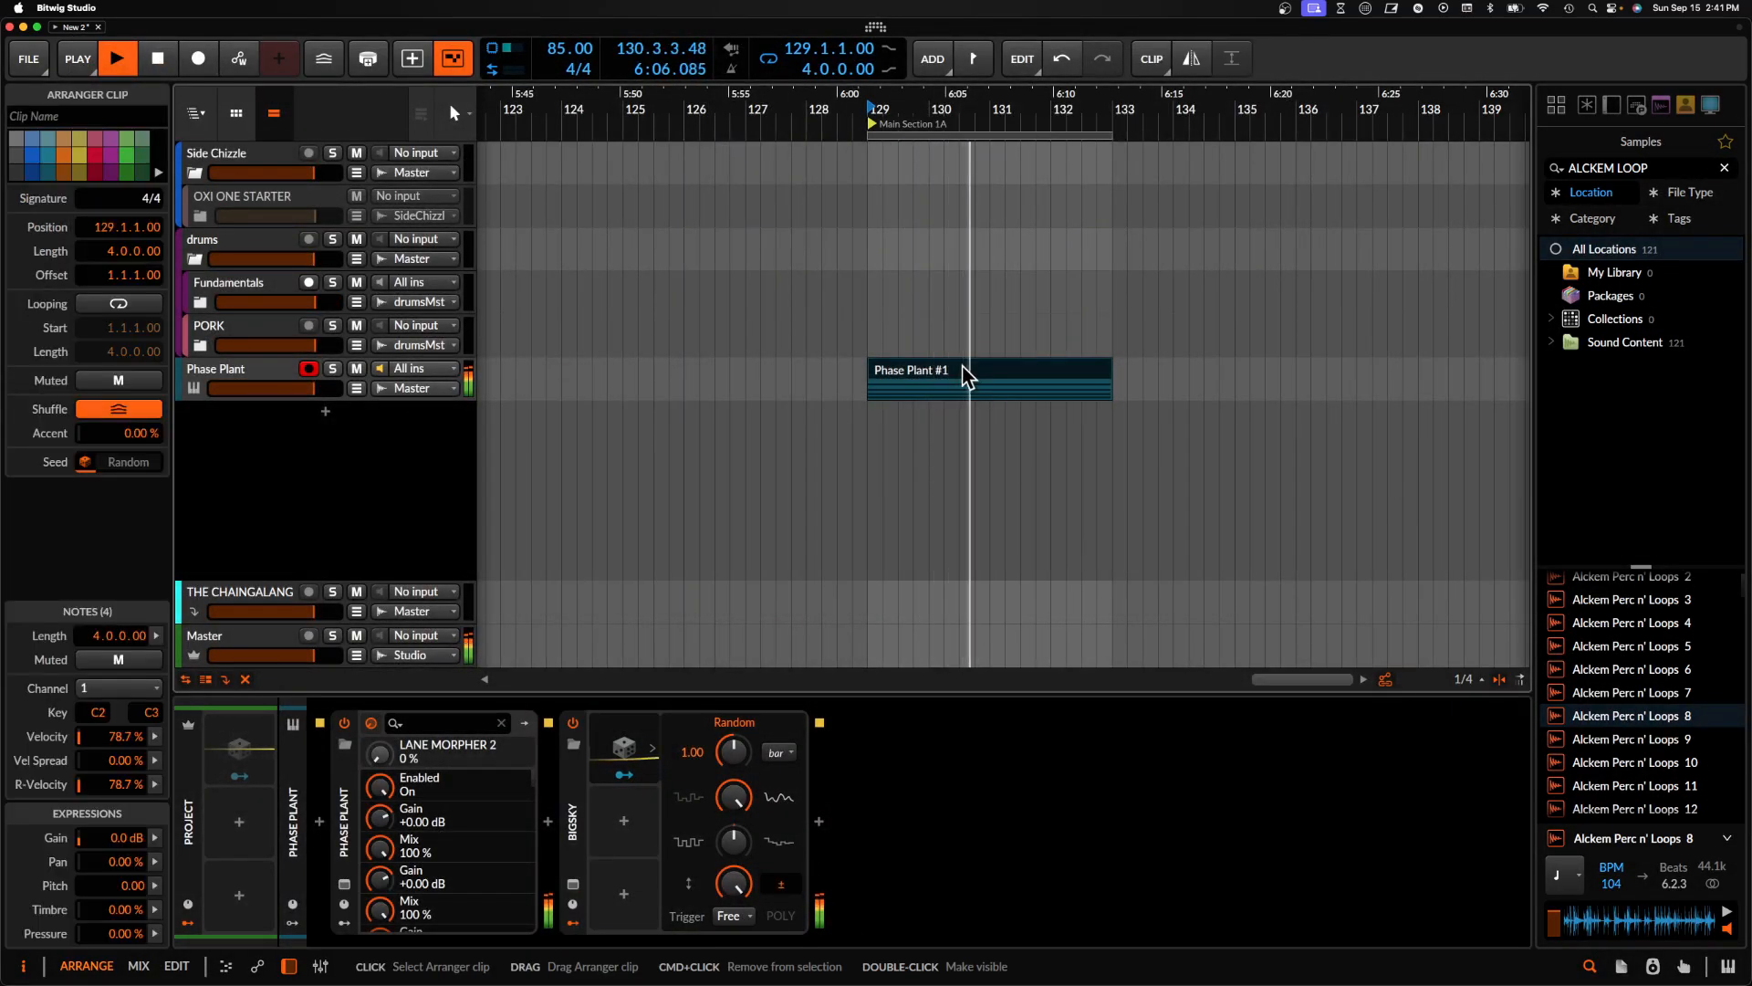
pyautogui.press('super+alt+d')
pyautogui.press('super+alt+d')
pyautogui.scroll(-5, 966, 377)
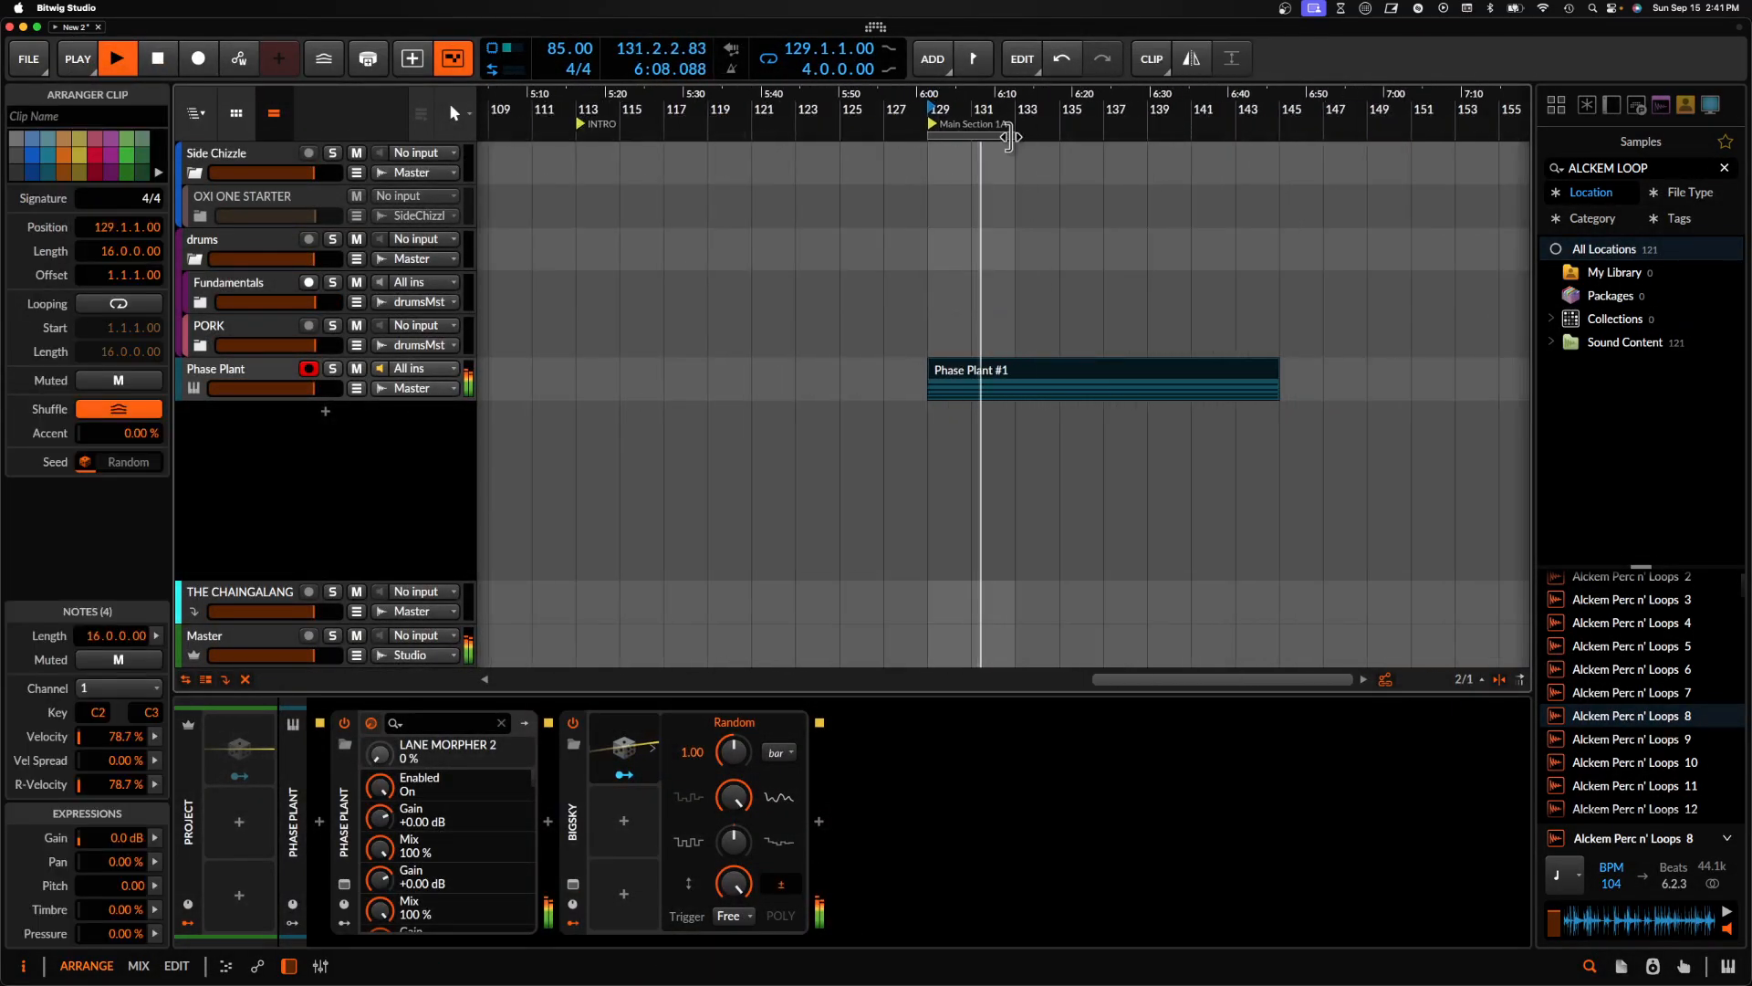
pyautogui.moveTo(1007, 137); pyautogui.dragTo(1279, 136)
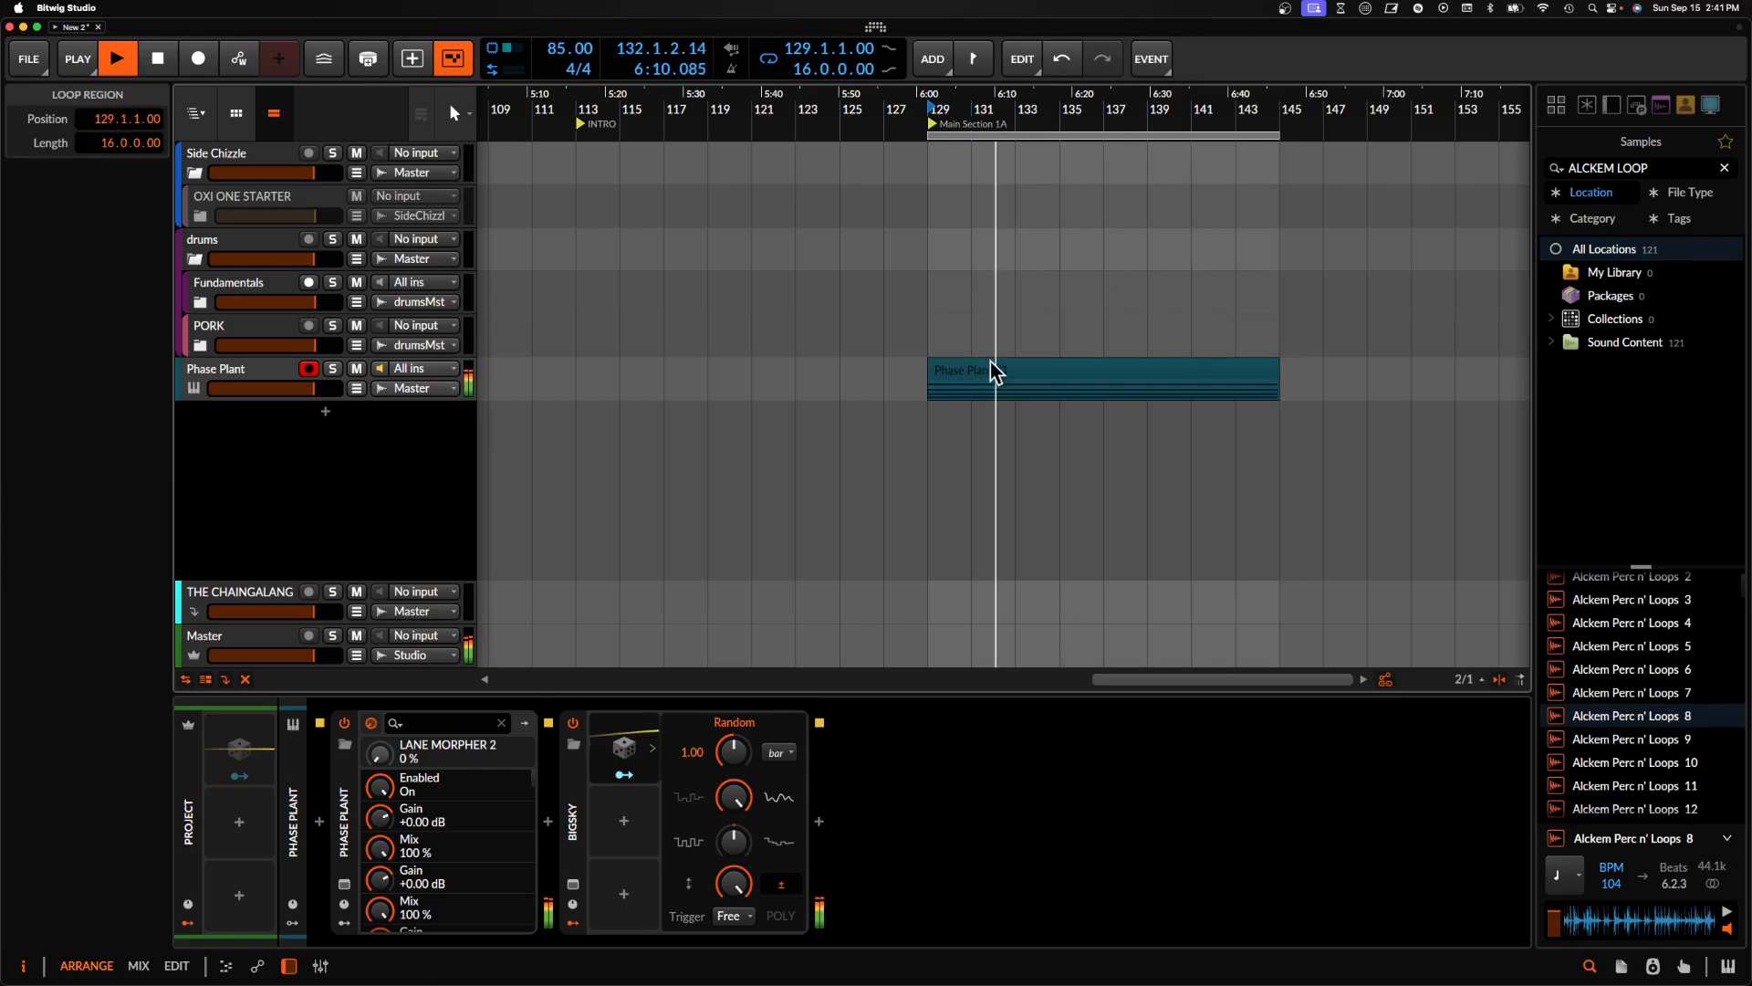
# Stretch the chord clip with its notes to 32 bars and extend the arranger loop region to 32 bars
pyautogui.click(1208, 363)
pyautogui.press('super+alt+d')
pyautogui.scroll(-3, 1208, 361)
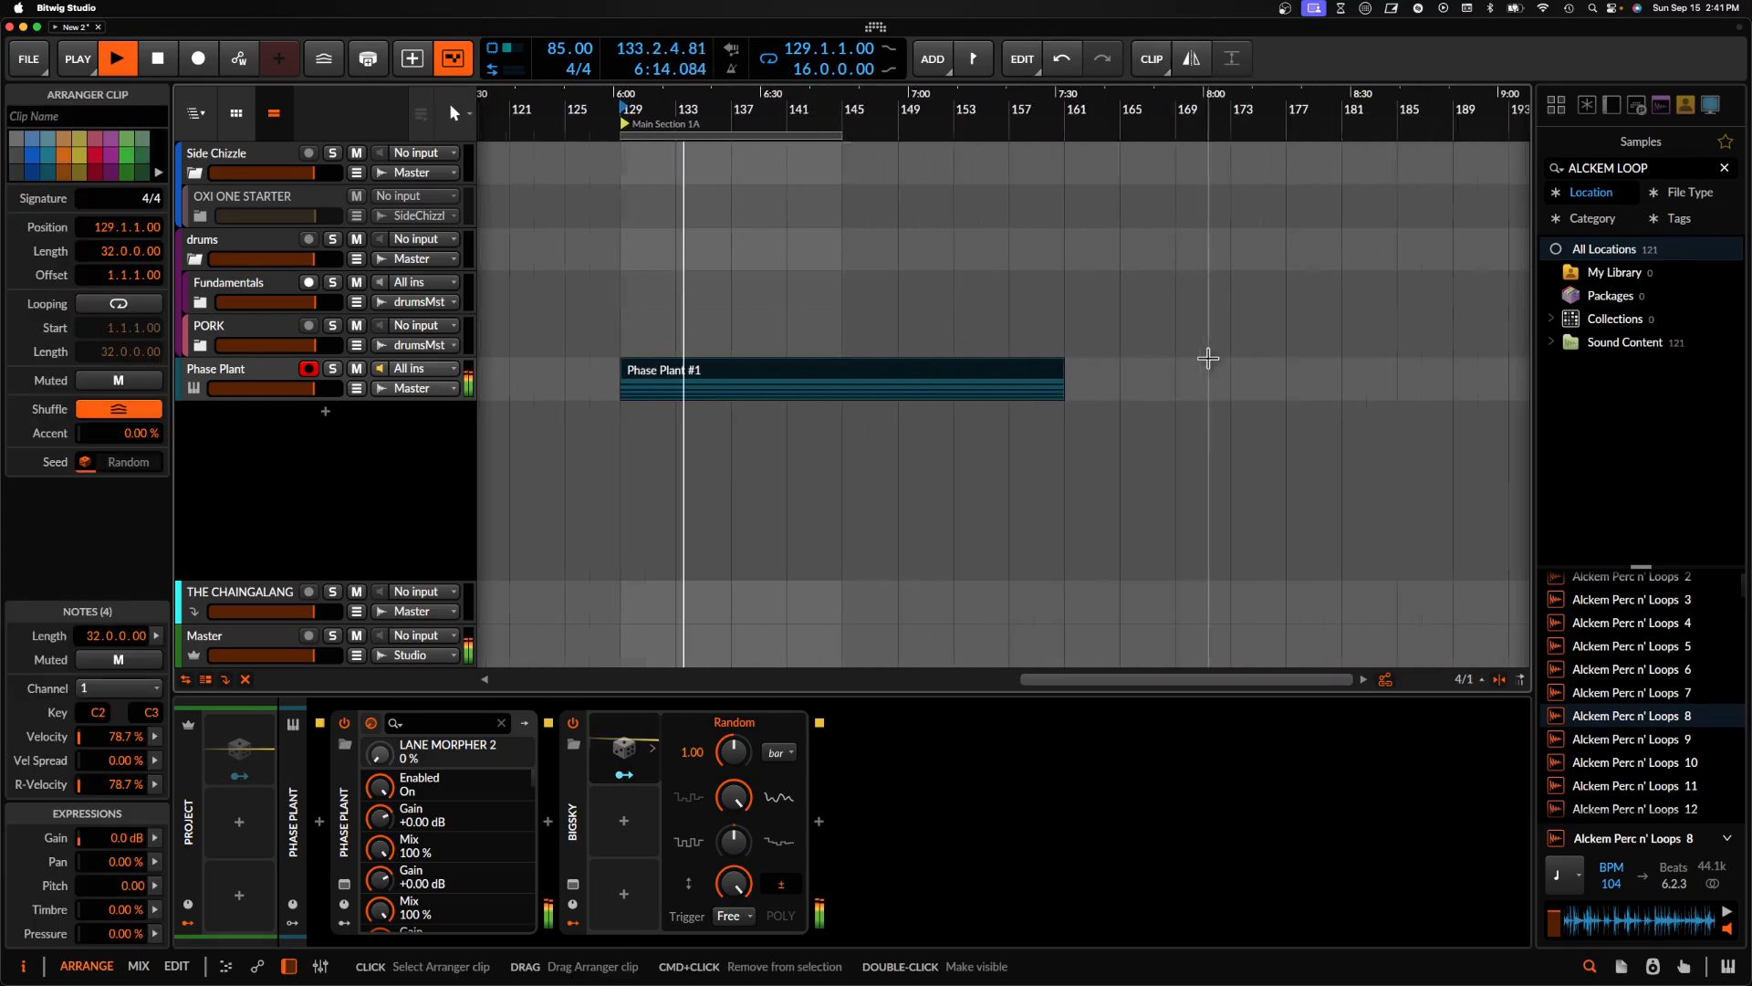
pyautogui.moveTo(842, 135); pyautogui.dragTo(1064, 137)
pyautogui.click(850, 373)
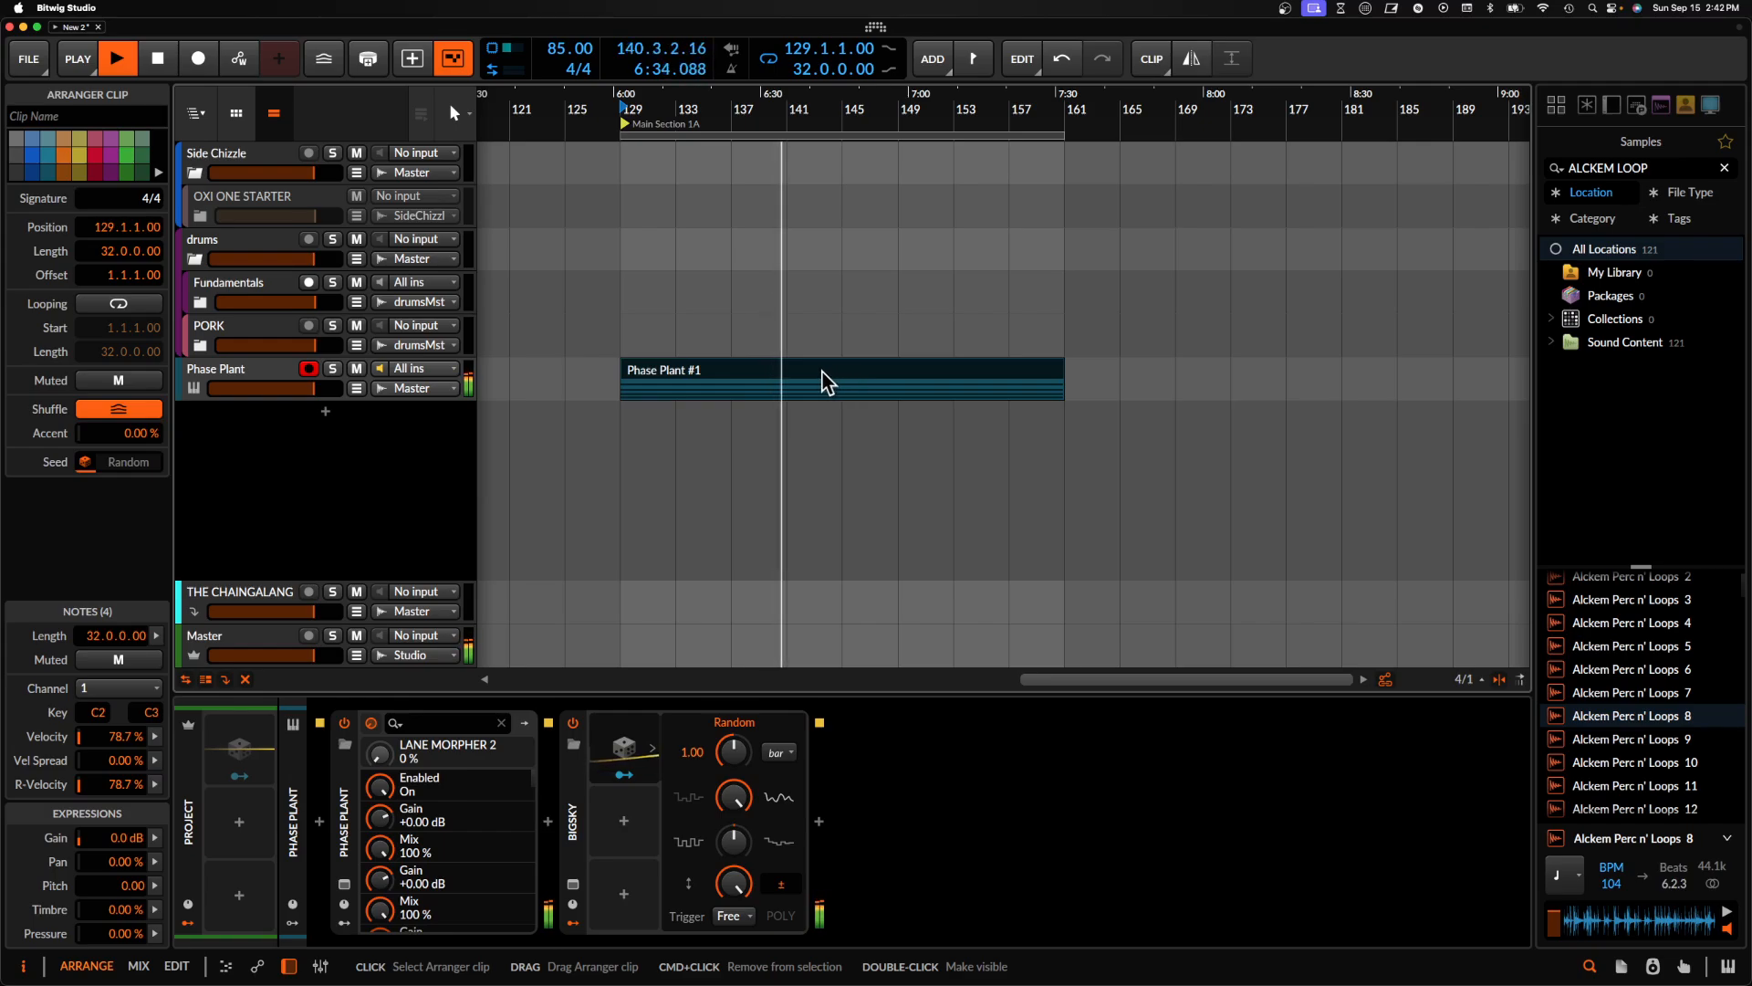
pyautogui.scroll(5, 823, 371)
pyautogui.scroll(-5, 823, 370)
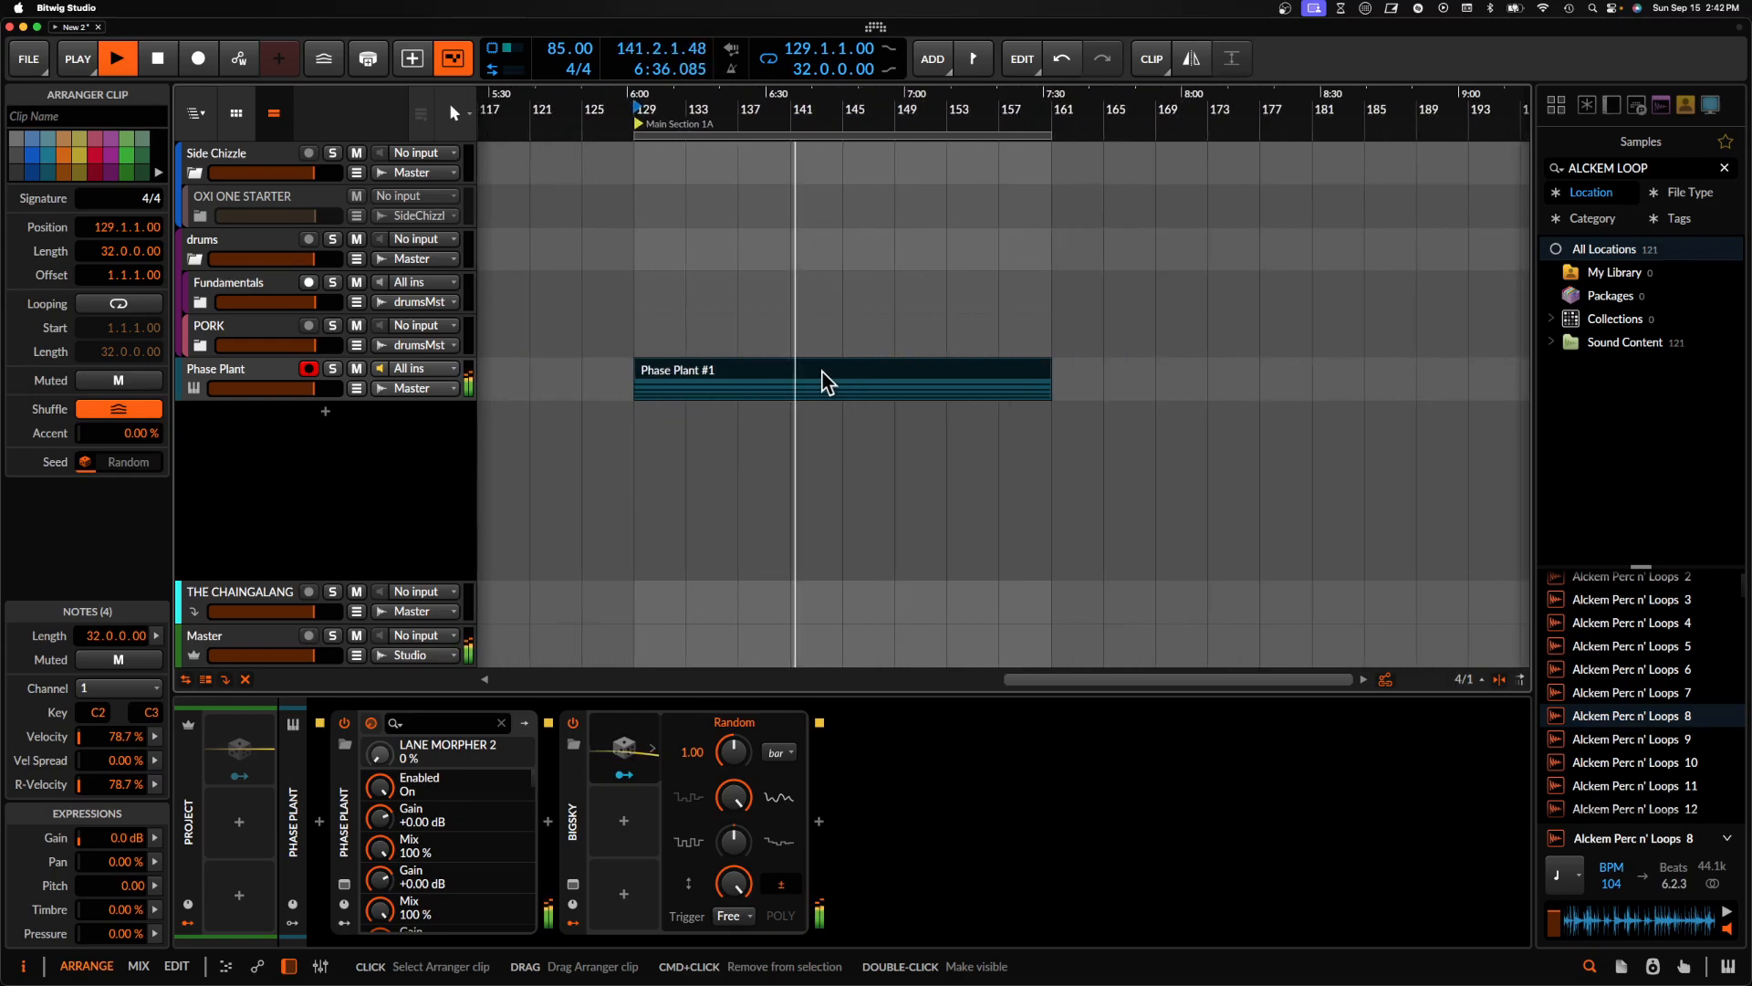